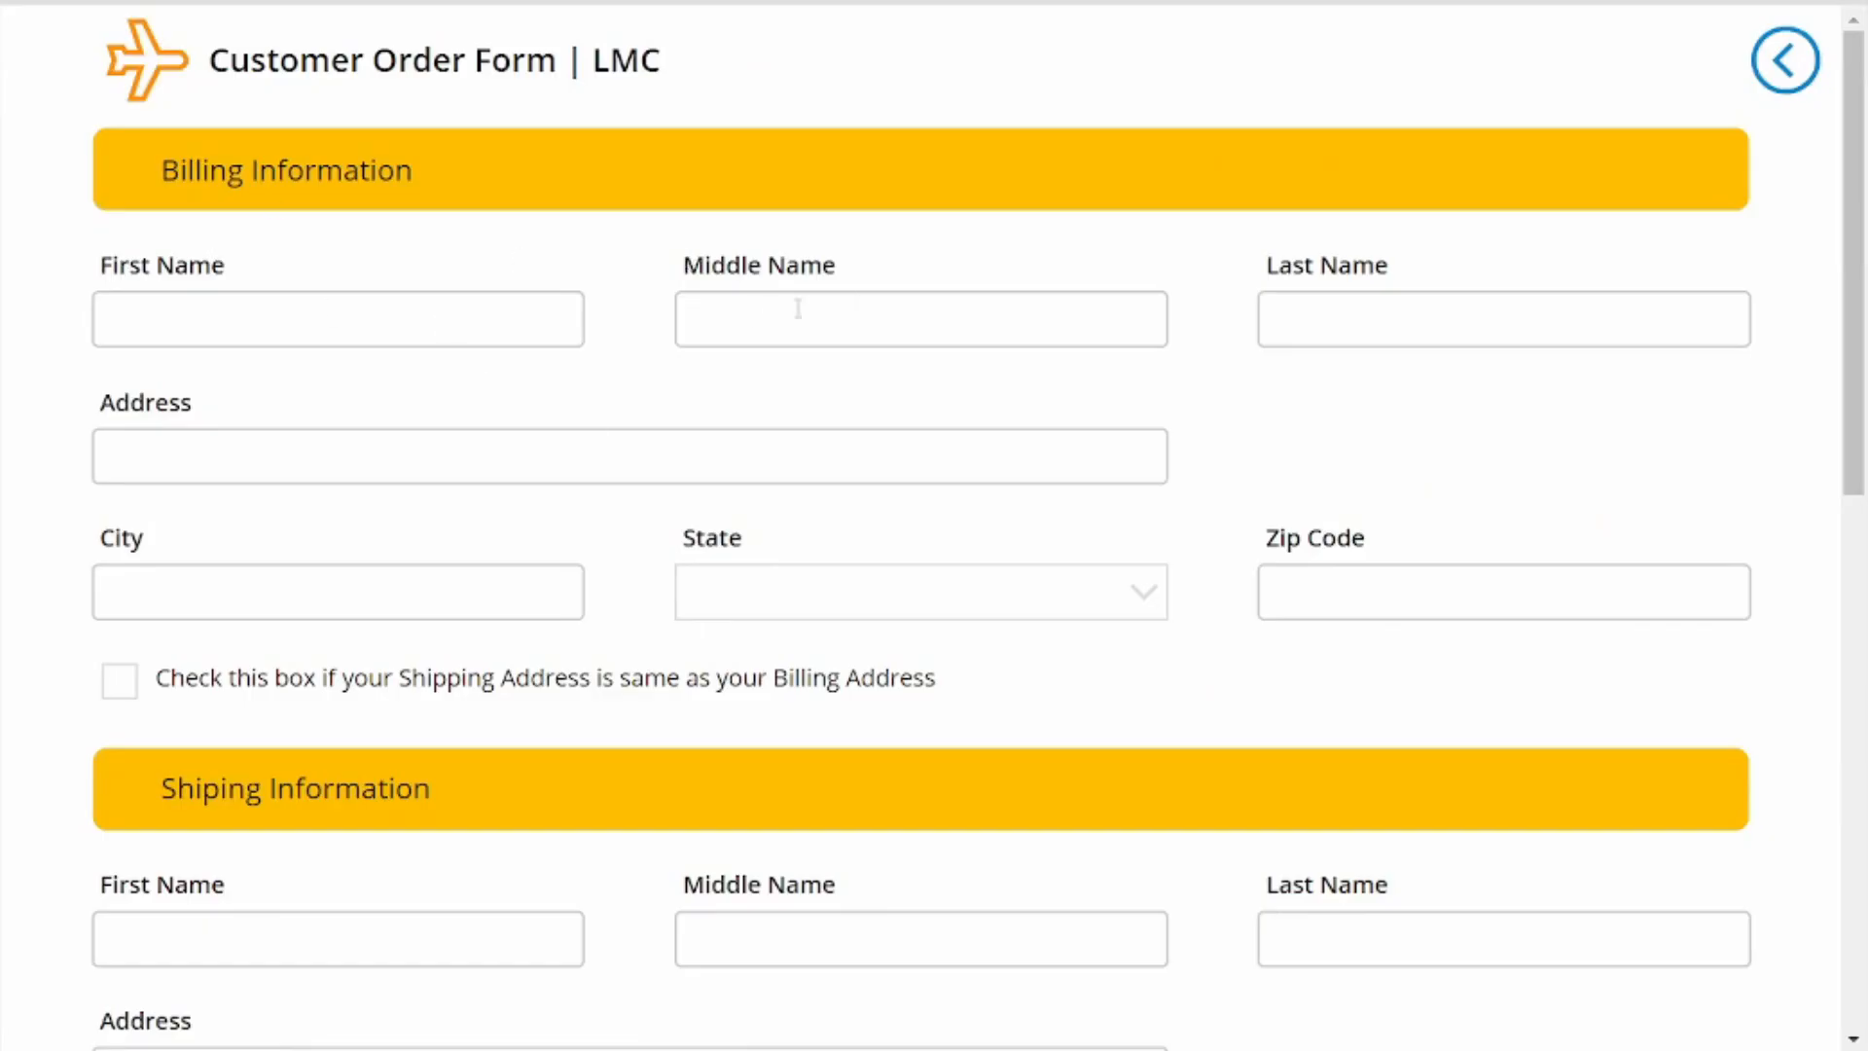
Add ten extra blank part rows to the Parts Information section of the order form
scroll(800, 173, "down", 10)
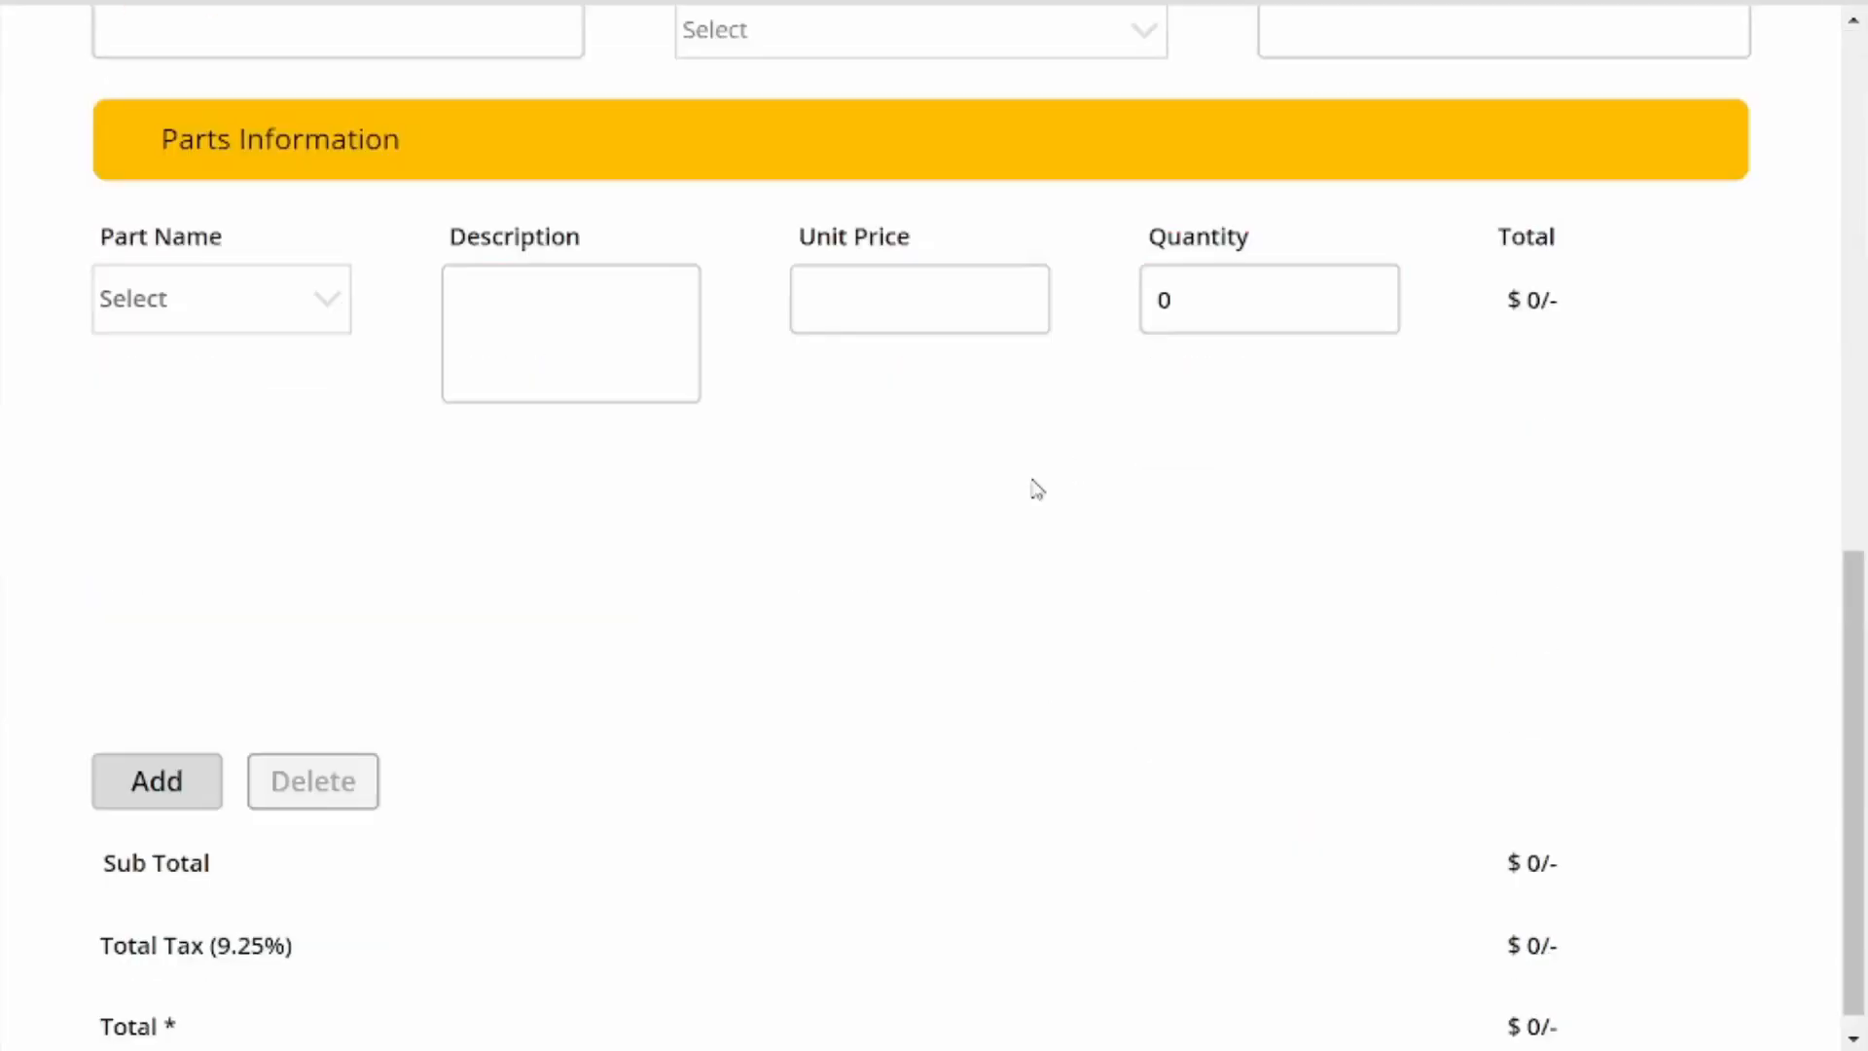
scroll(441, 455, "up", 10)
scroll(458, 471, "down", 8)
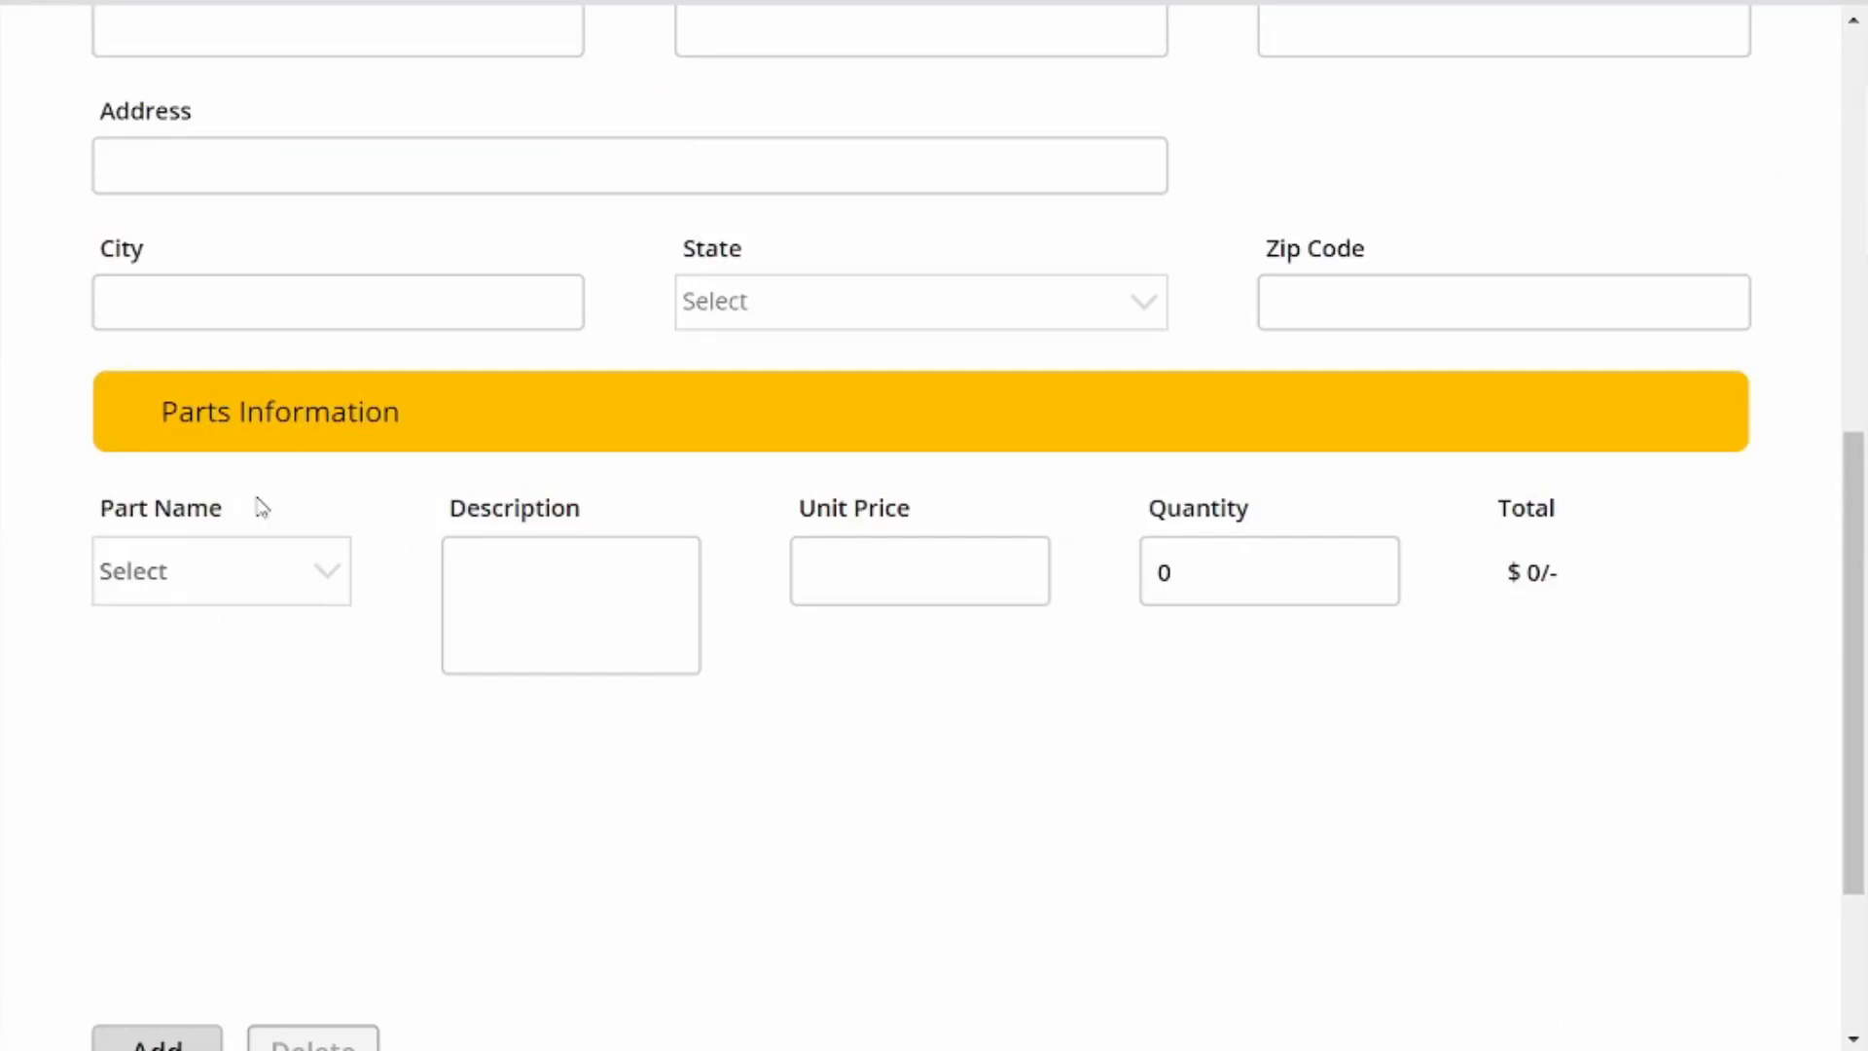
scroll(321, 666, "down", 2)
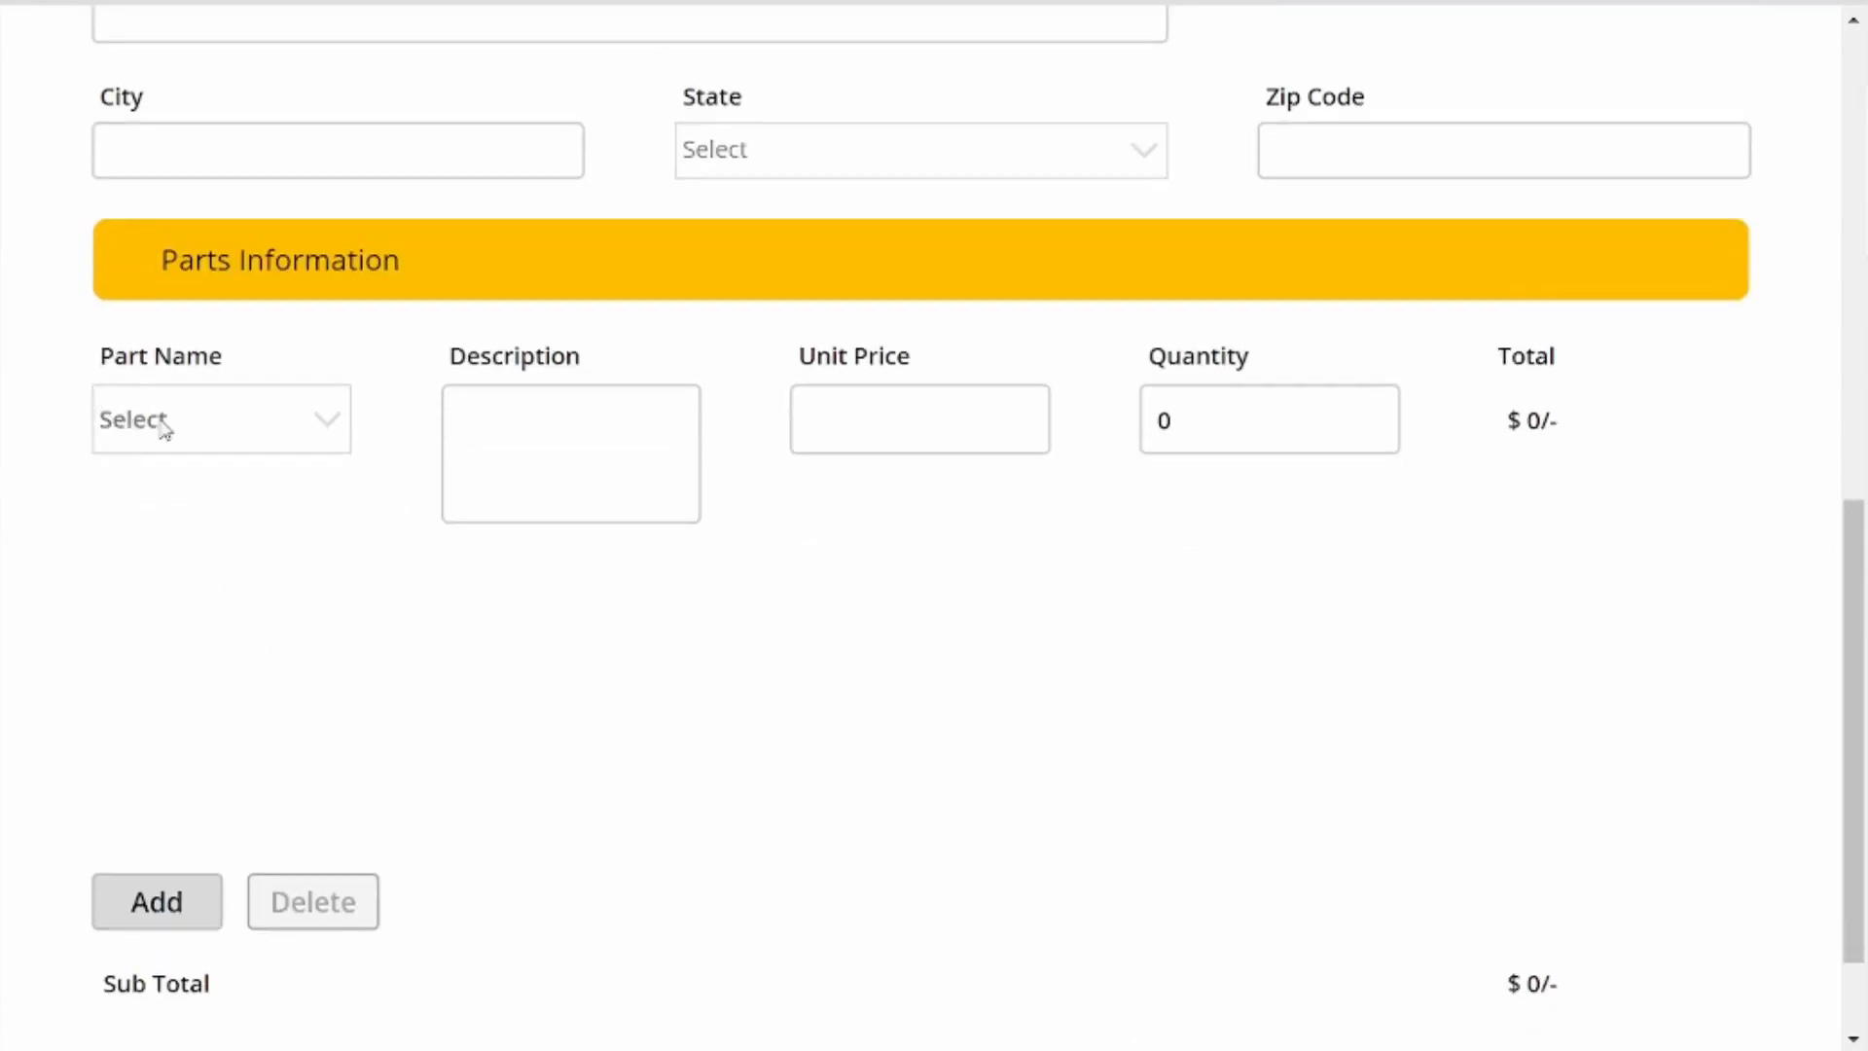
left_click(142, 908)
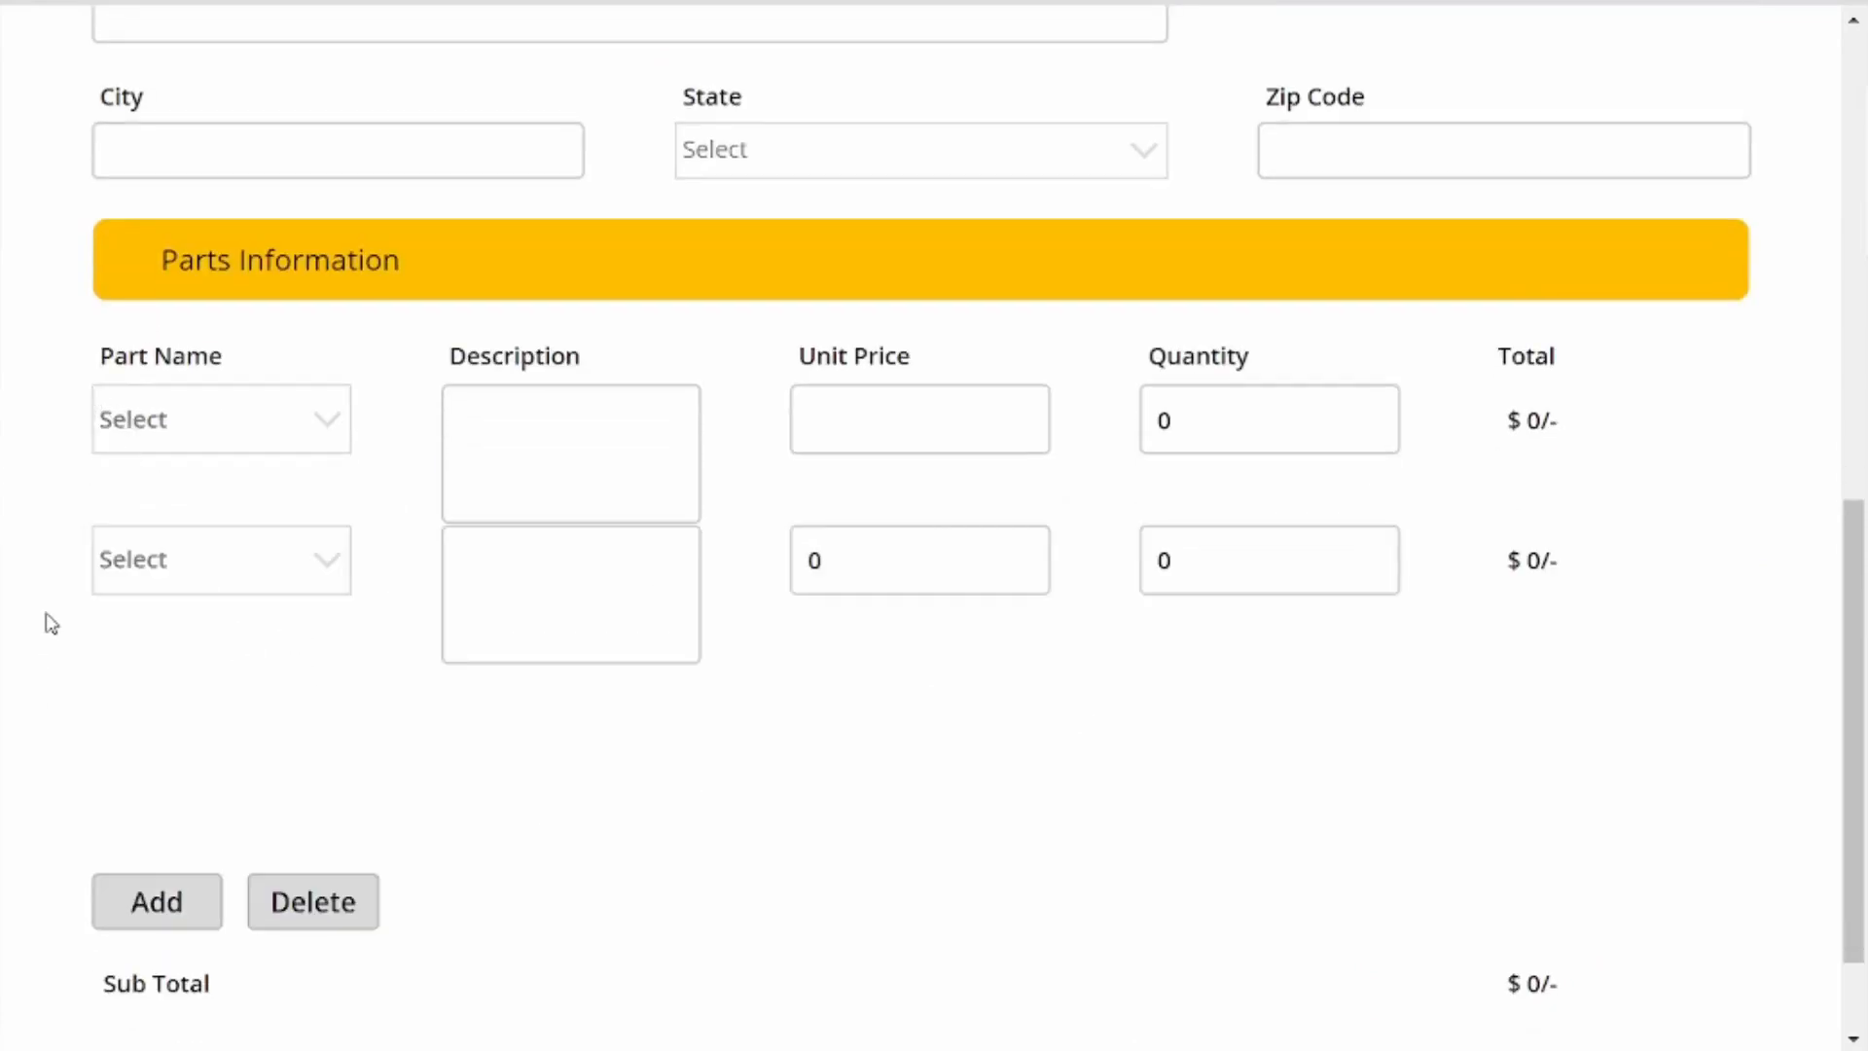
left_click(172, 920)
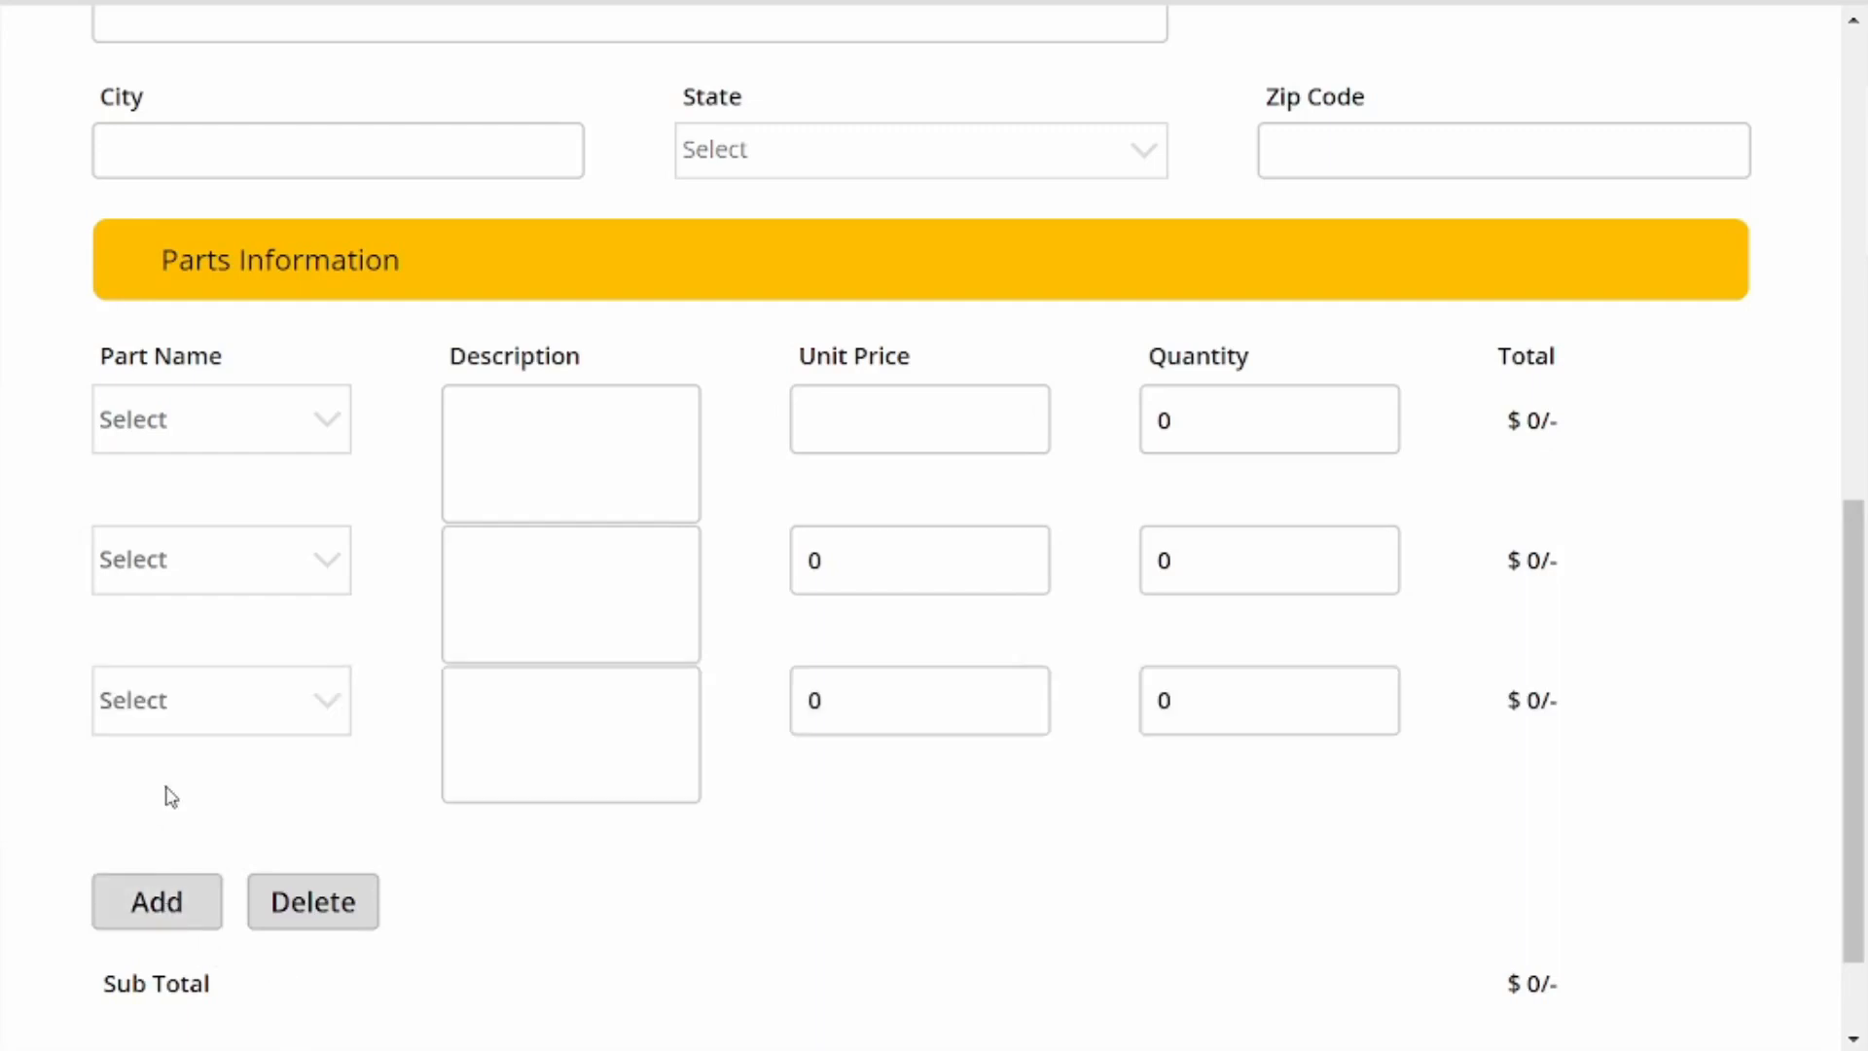
scroll(542, 758, "down", 2)
left_click(170, 769)
left_click(169, 770)
left_click(170, 771)
left_click(169, 770)
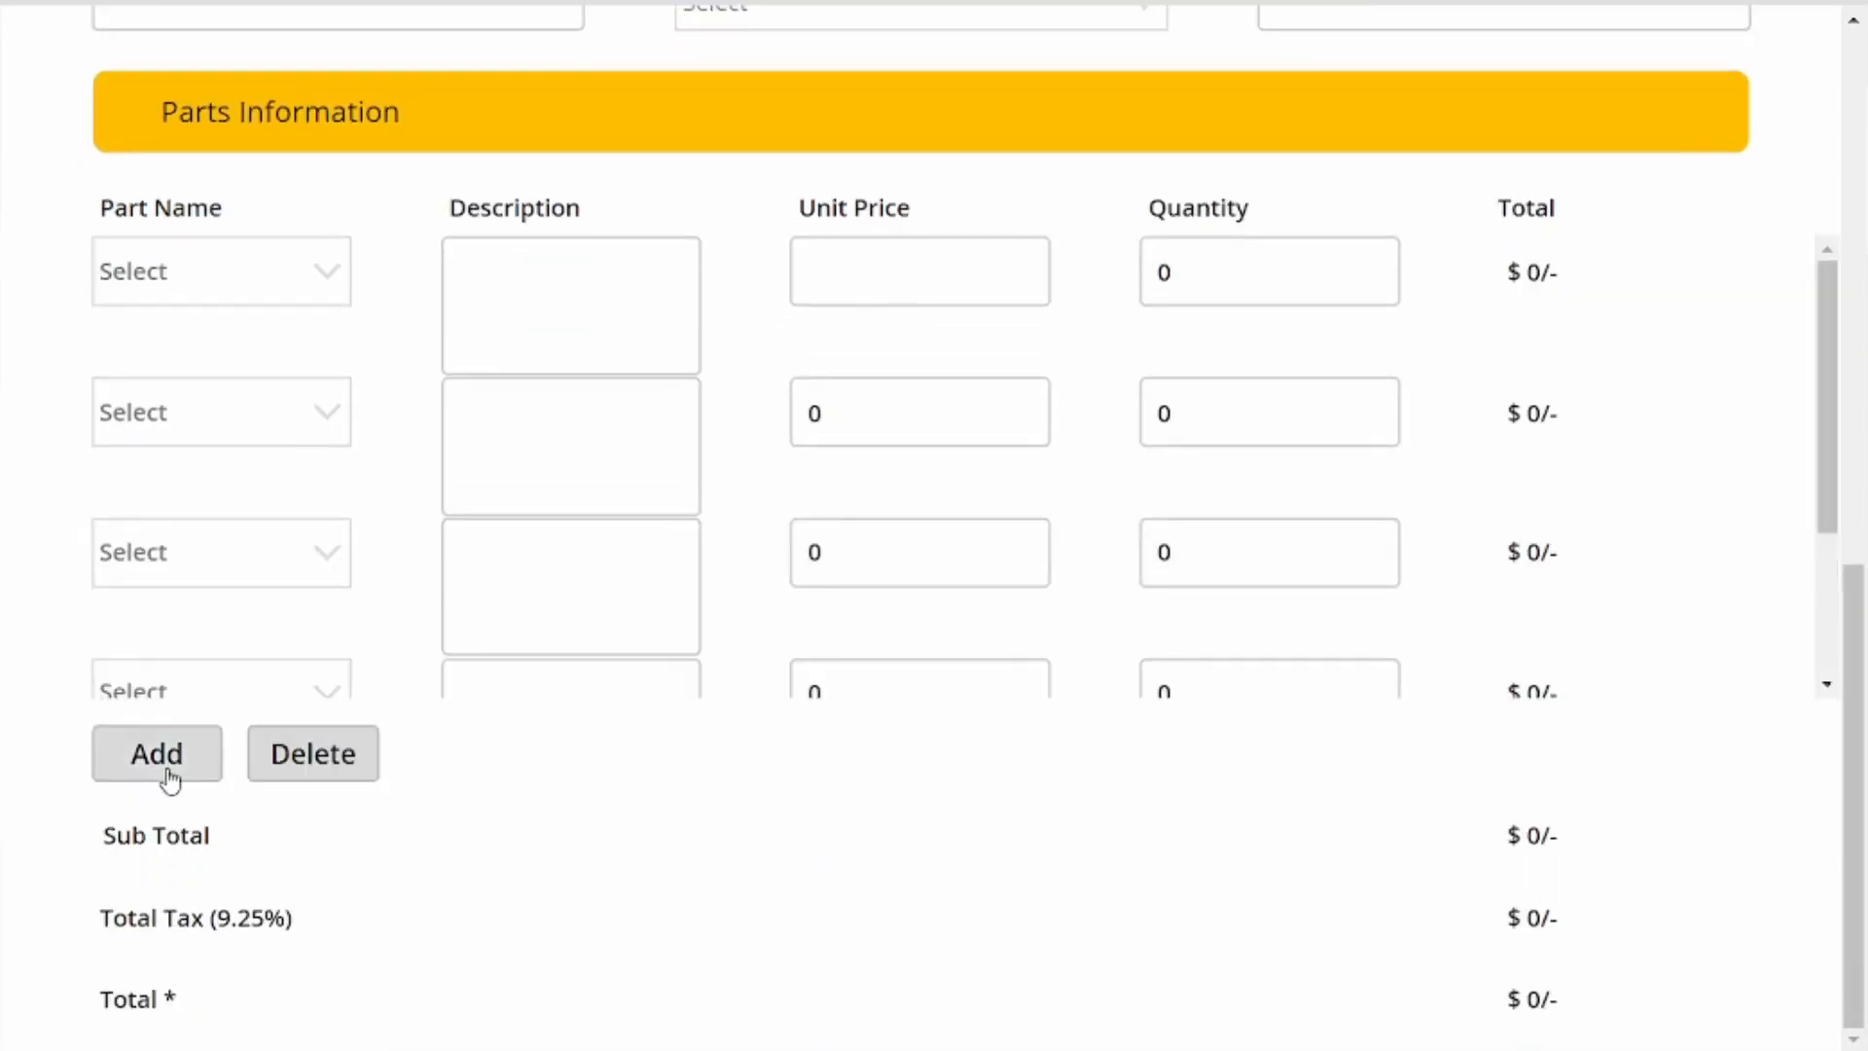
left_click(170, 771)
left_click(169, 770)
left_click(169, 770)
left_click(169, 771)
Look through the extended parts list and delete all the extra rows, leaving only the first one
scroll(1668, 359, "down", 6)
scroll(1672, 368, "down", 3)
scroll(1826, 576, "up", 5)
scroll(1826, 566, "down", 5)
scroll(1834, 540, "up", 8)
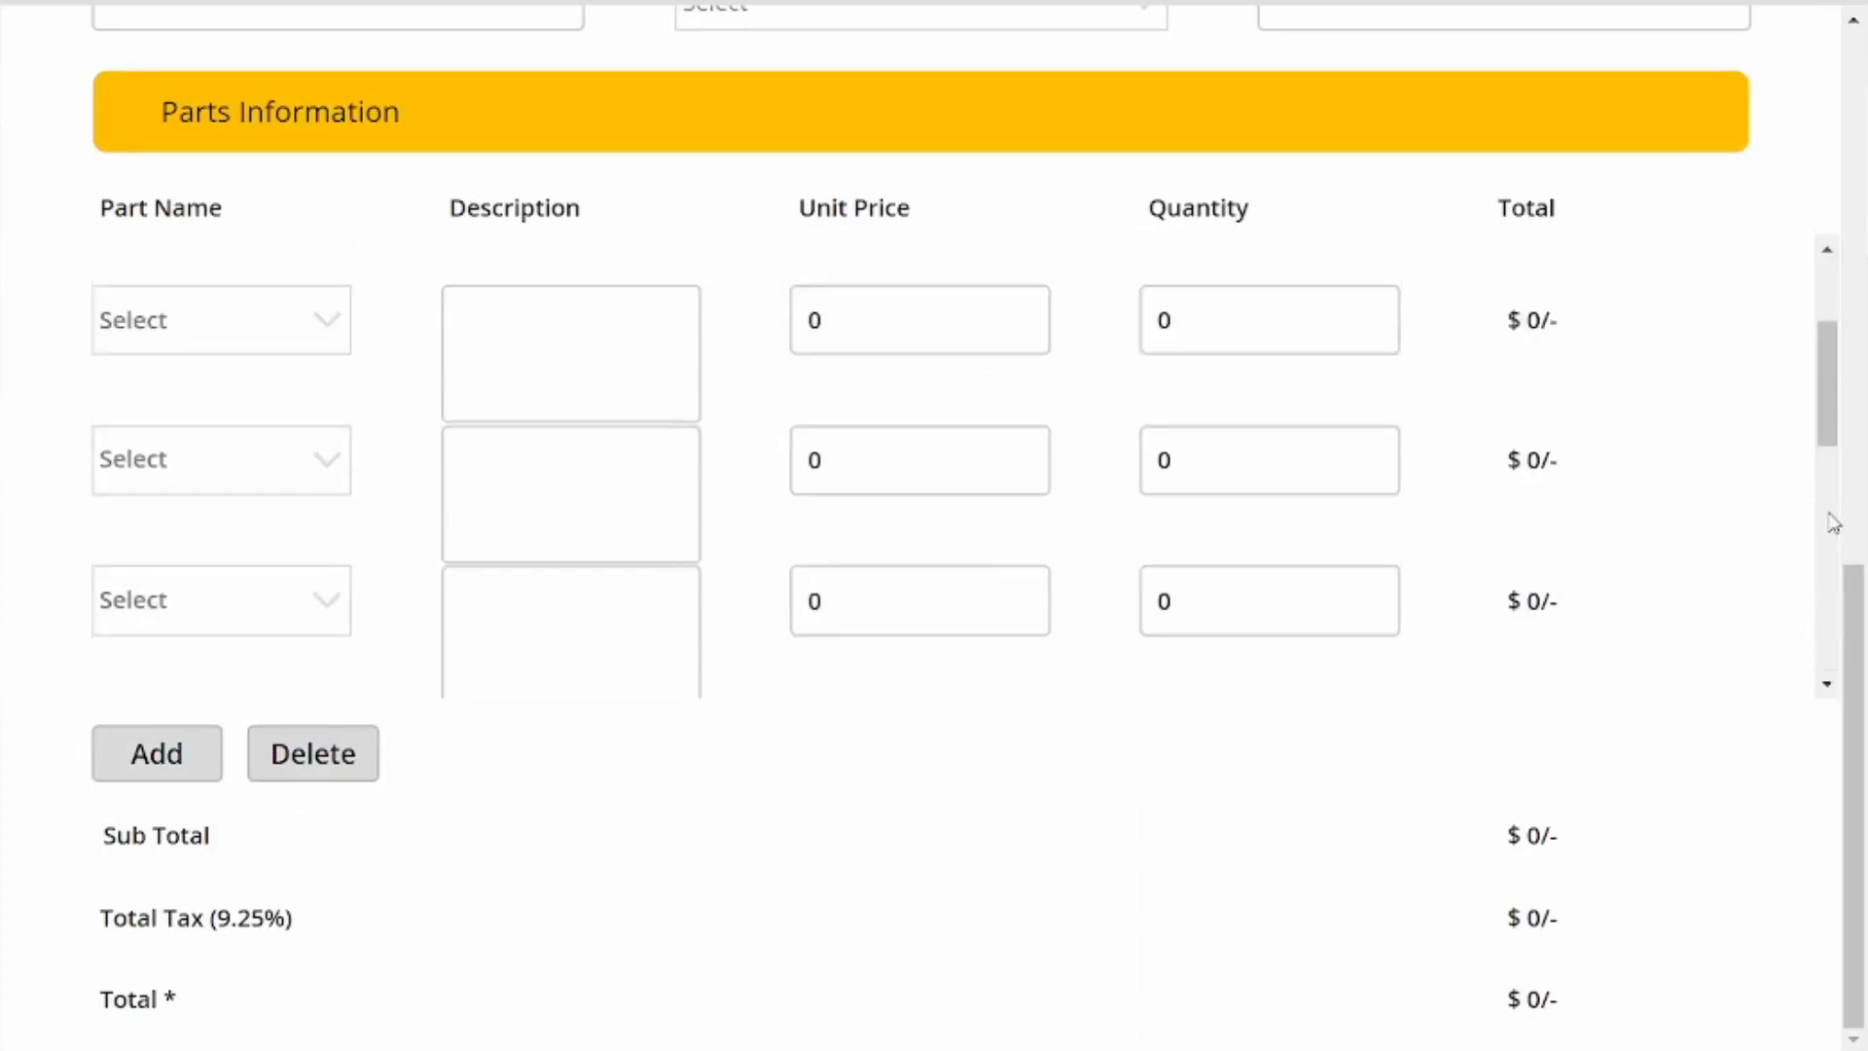
scroll(804, 538, "down", 8)
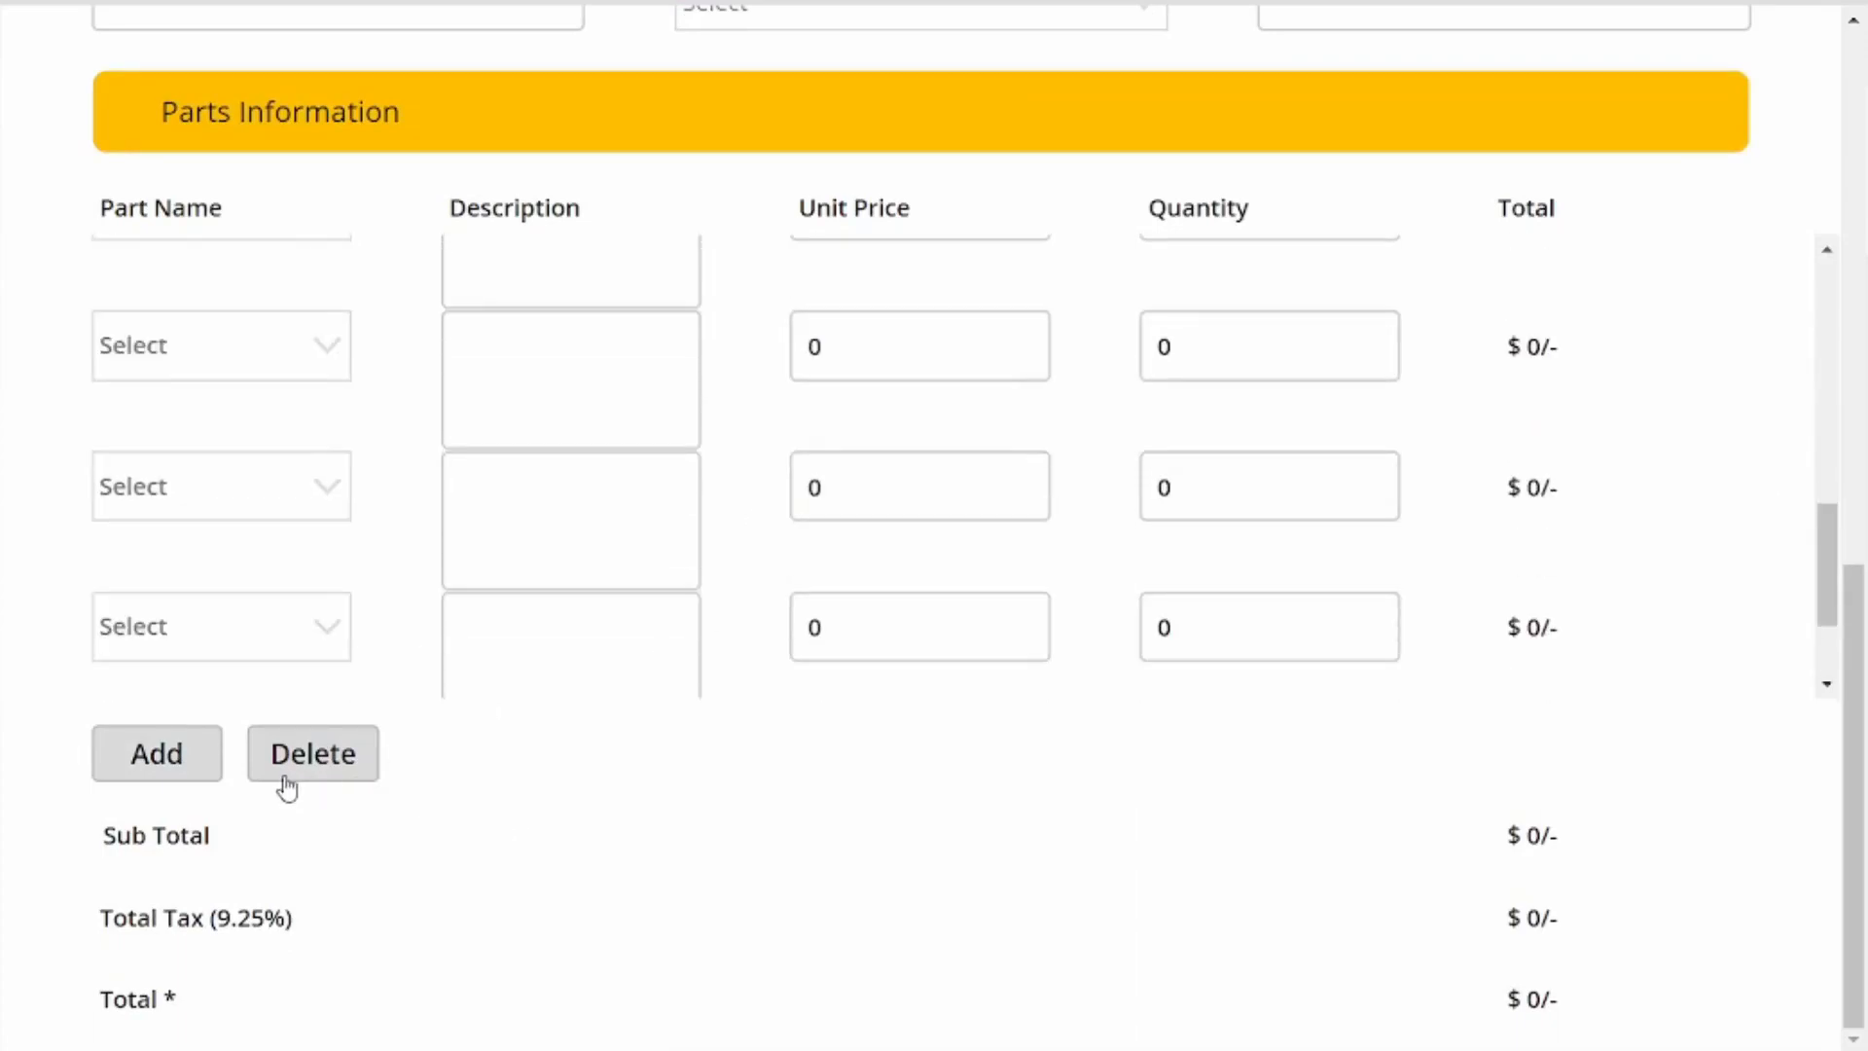
left_click(290, 768)
left_click(292, 771)
left_click(292, 771)
left_click(294, 769)
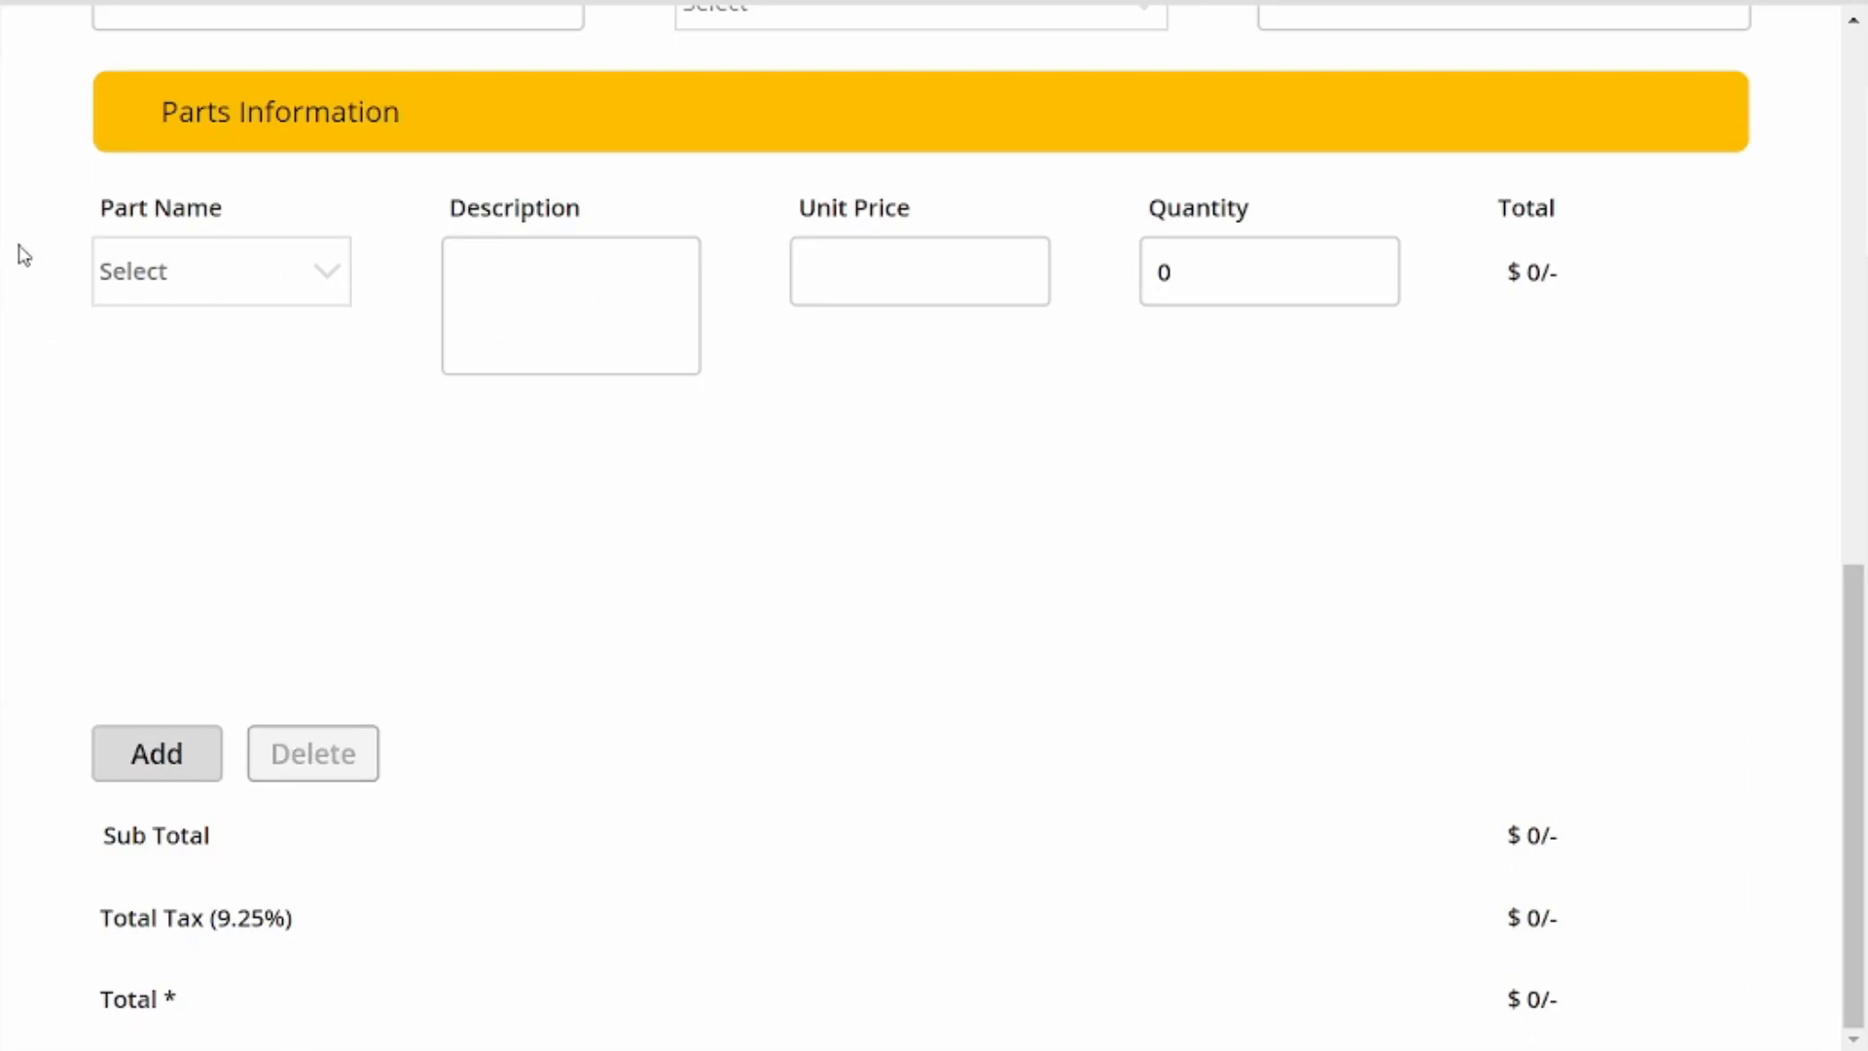
Add two blank part rows and delete both again
left_click(214, 765)
left_click(213, 755)
left_click(300, 753)
left_click(304, 750)
Fill in the first part row with RAM, a unit price of 200 and a quantity of 10
left_click(348, 274)
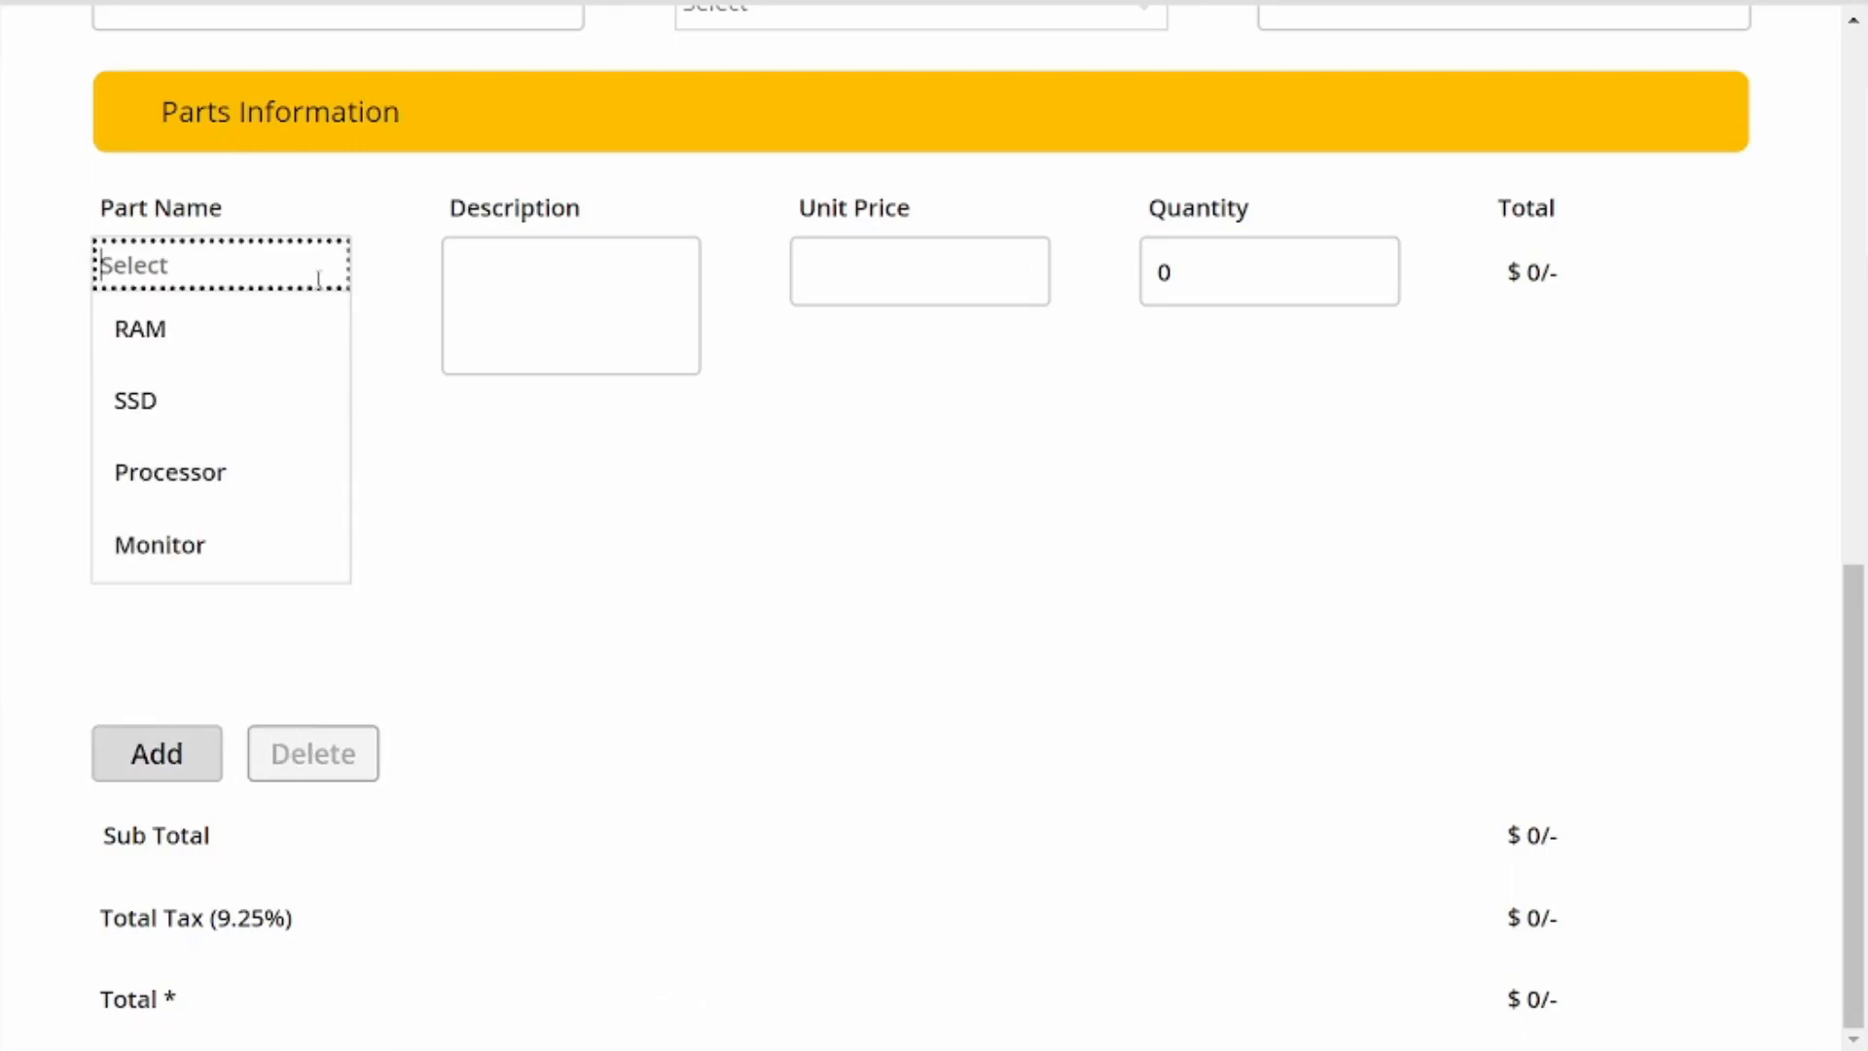
left_click(273, 358)
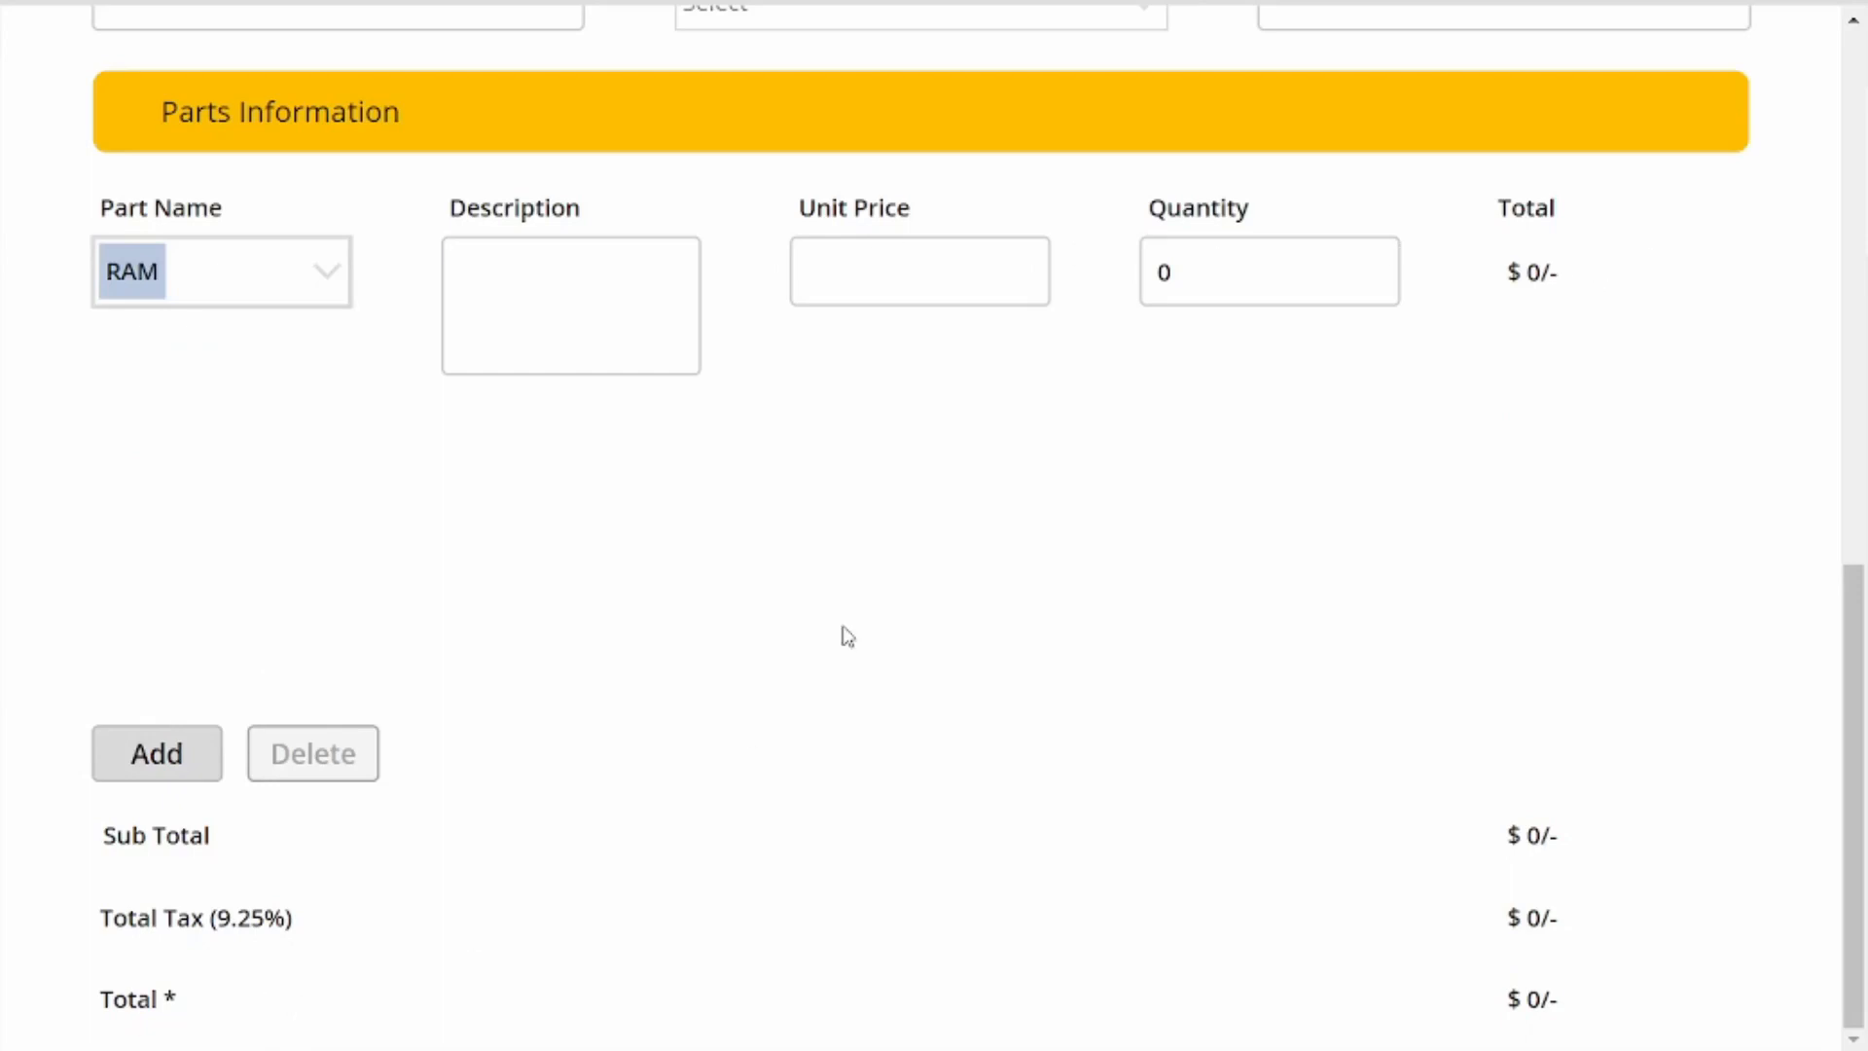
left_click(926, 284)
type("200")
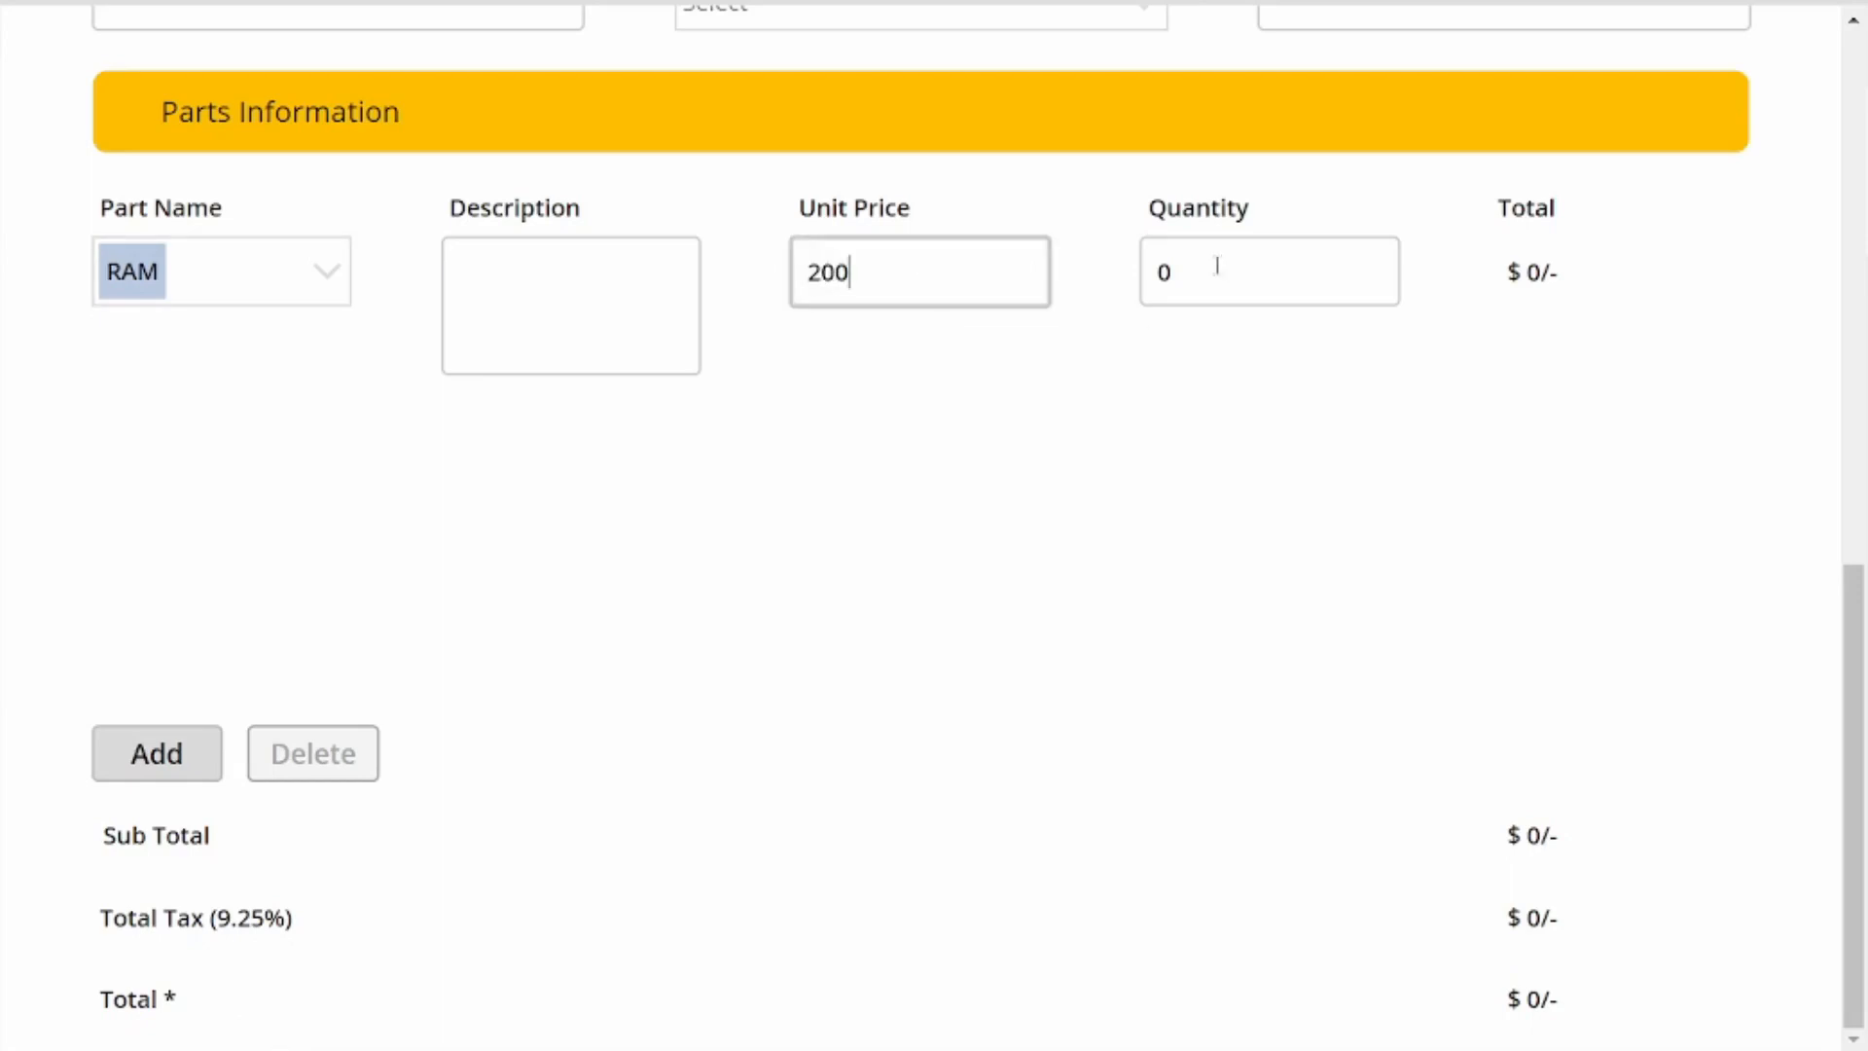
key("Tab")
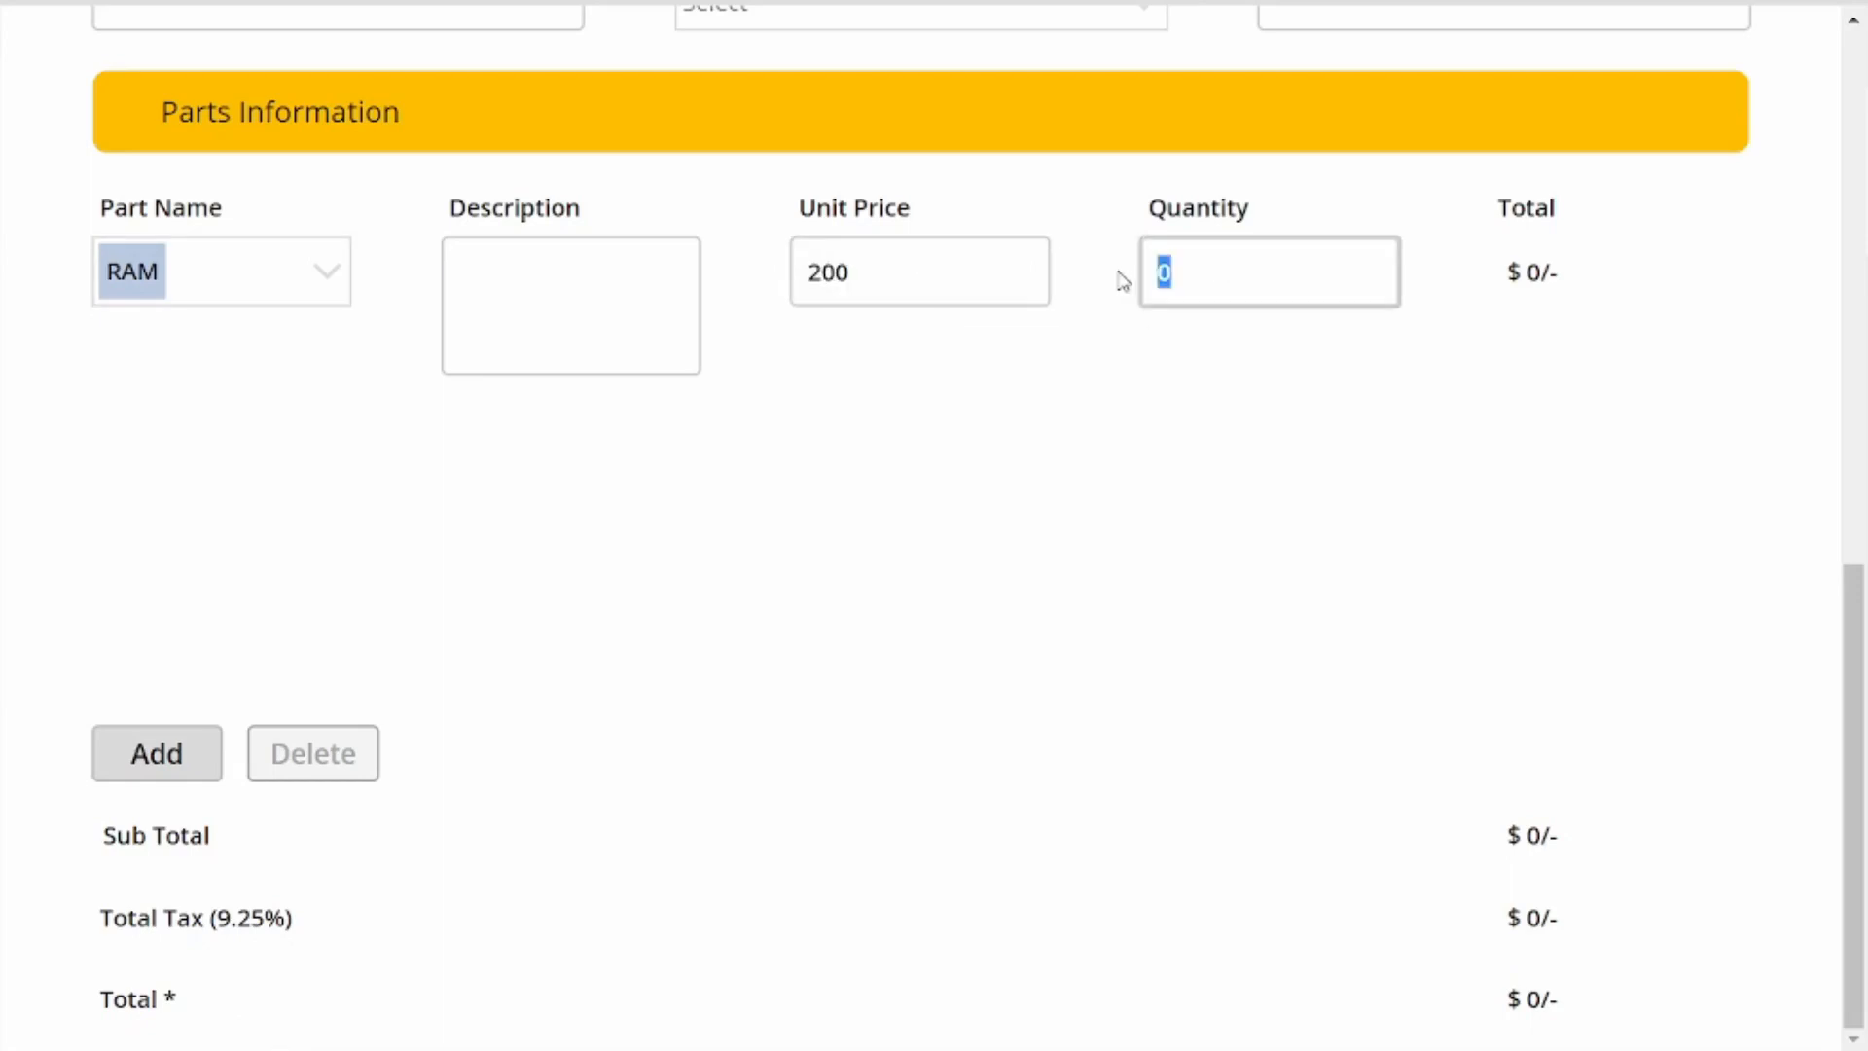
type("10")
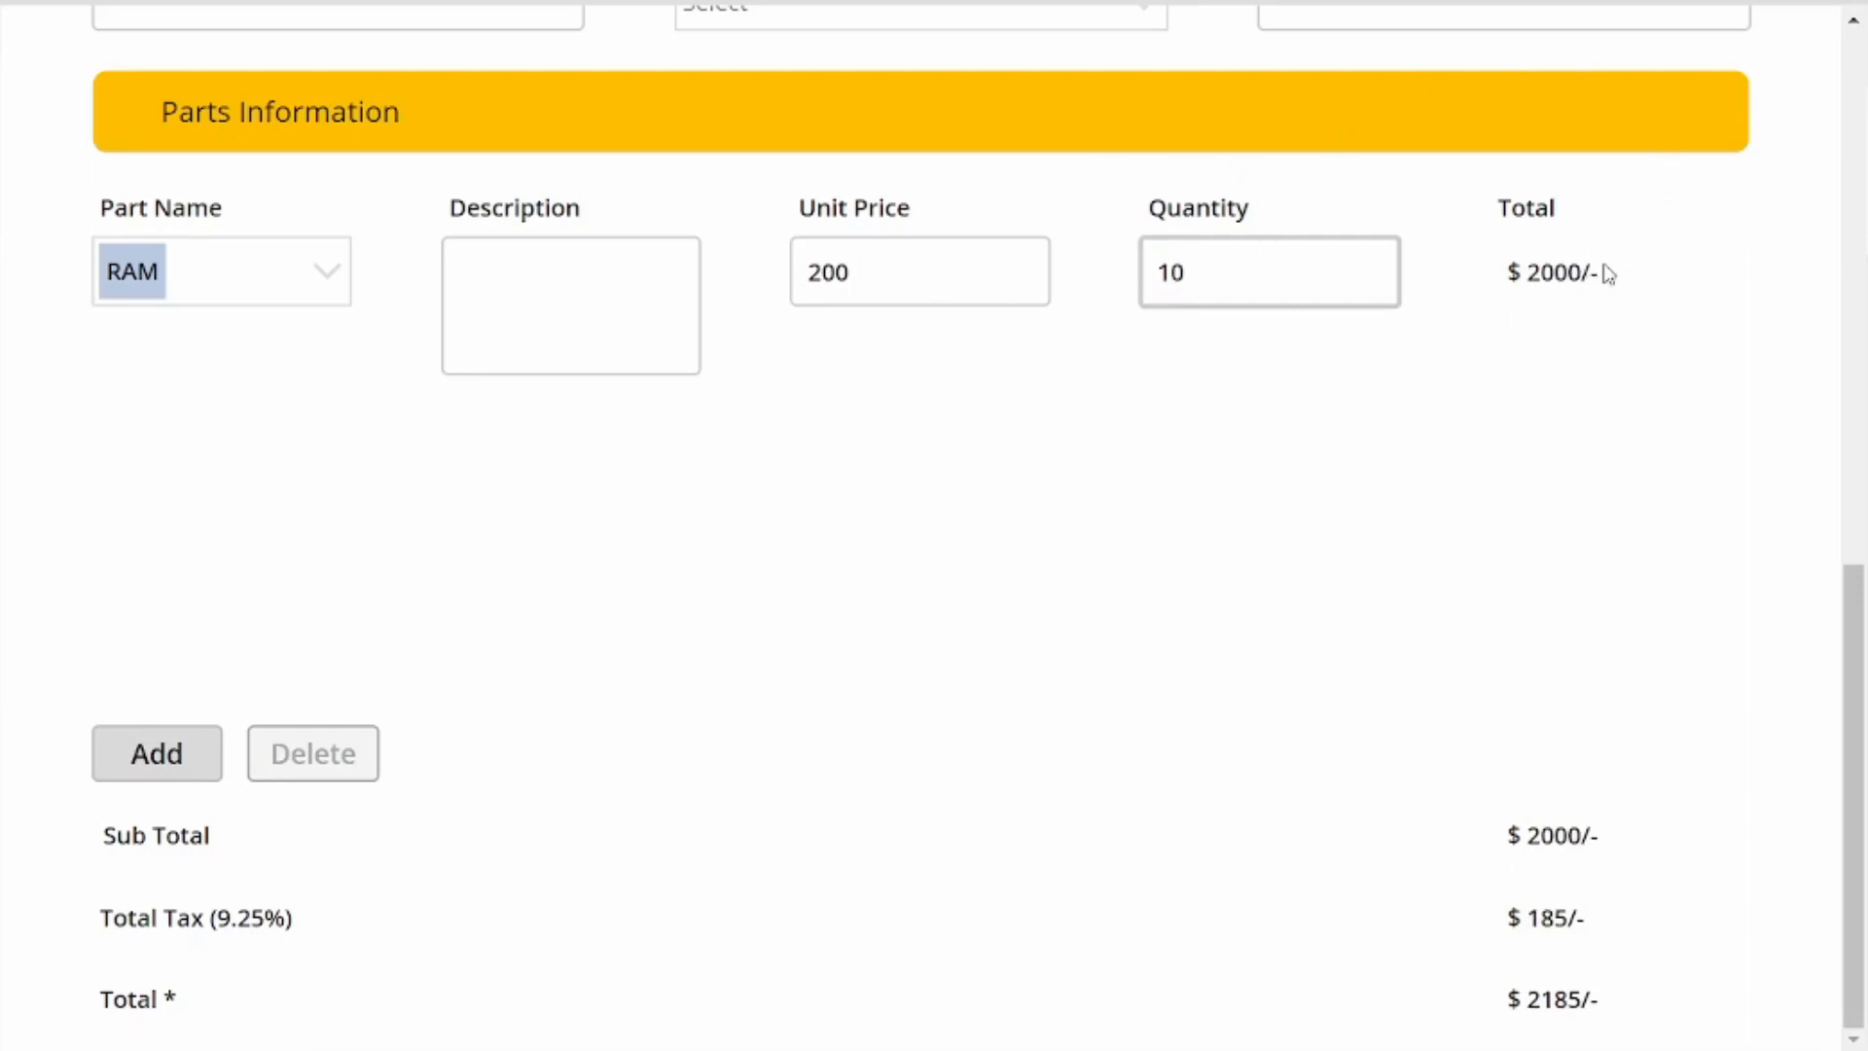
Change the RAM row's unit price to 654 and its quantity to 5
left_click_drag(879, 272, 803, 273)
type("654")
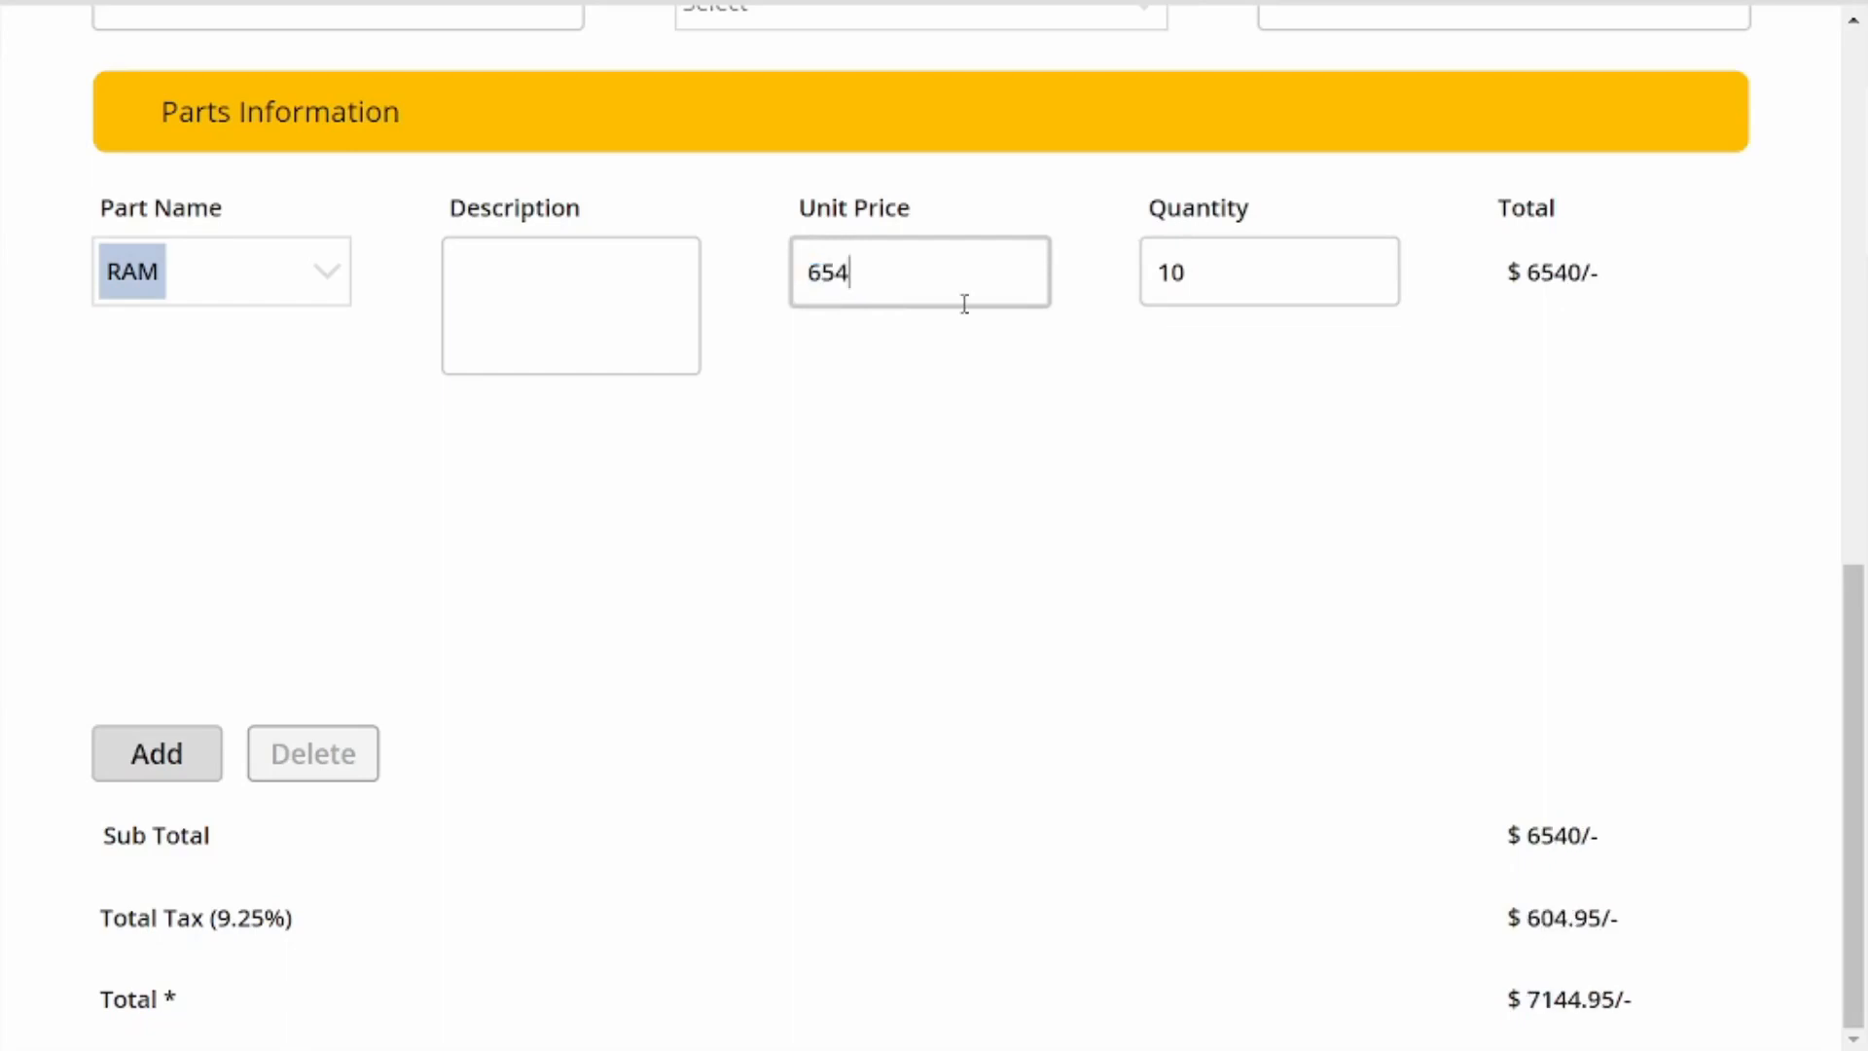
left_click_drag(1203, 260, 1129, 278)
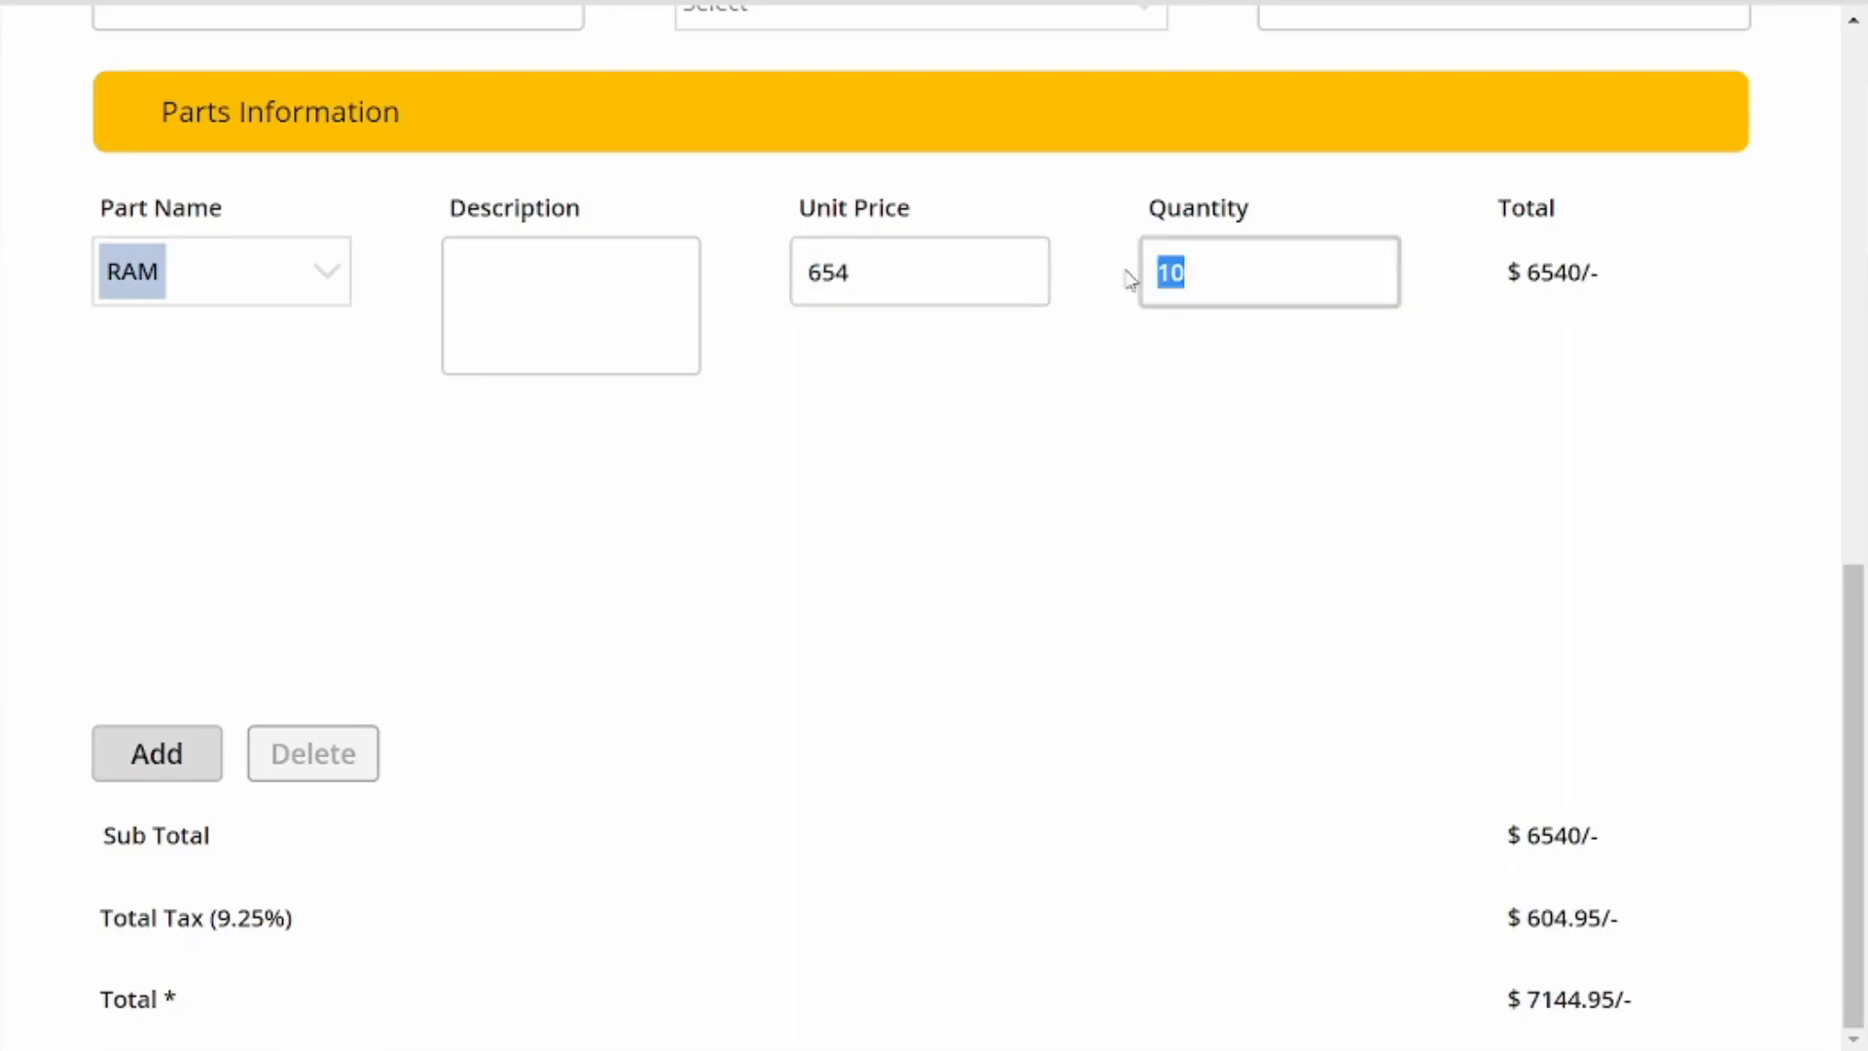
type("5")
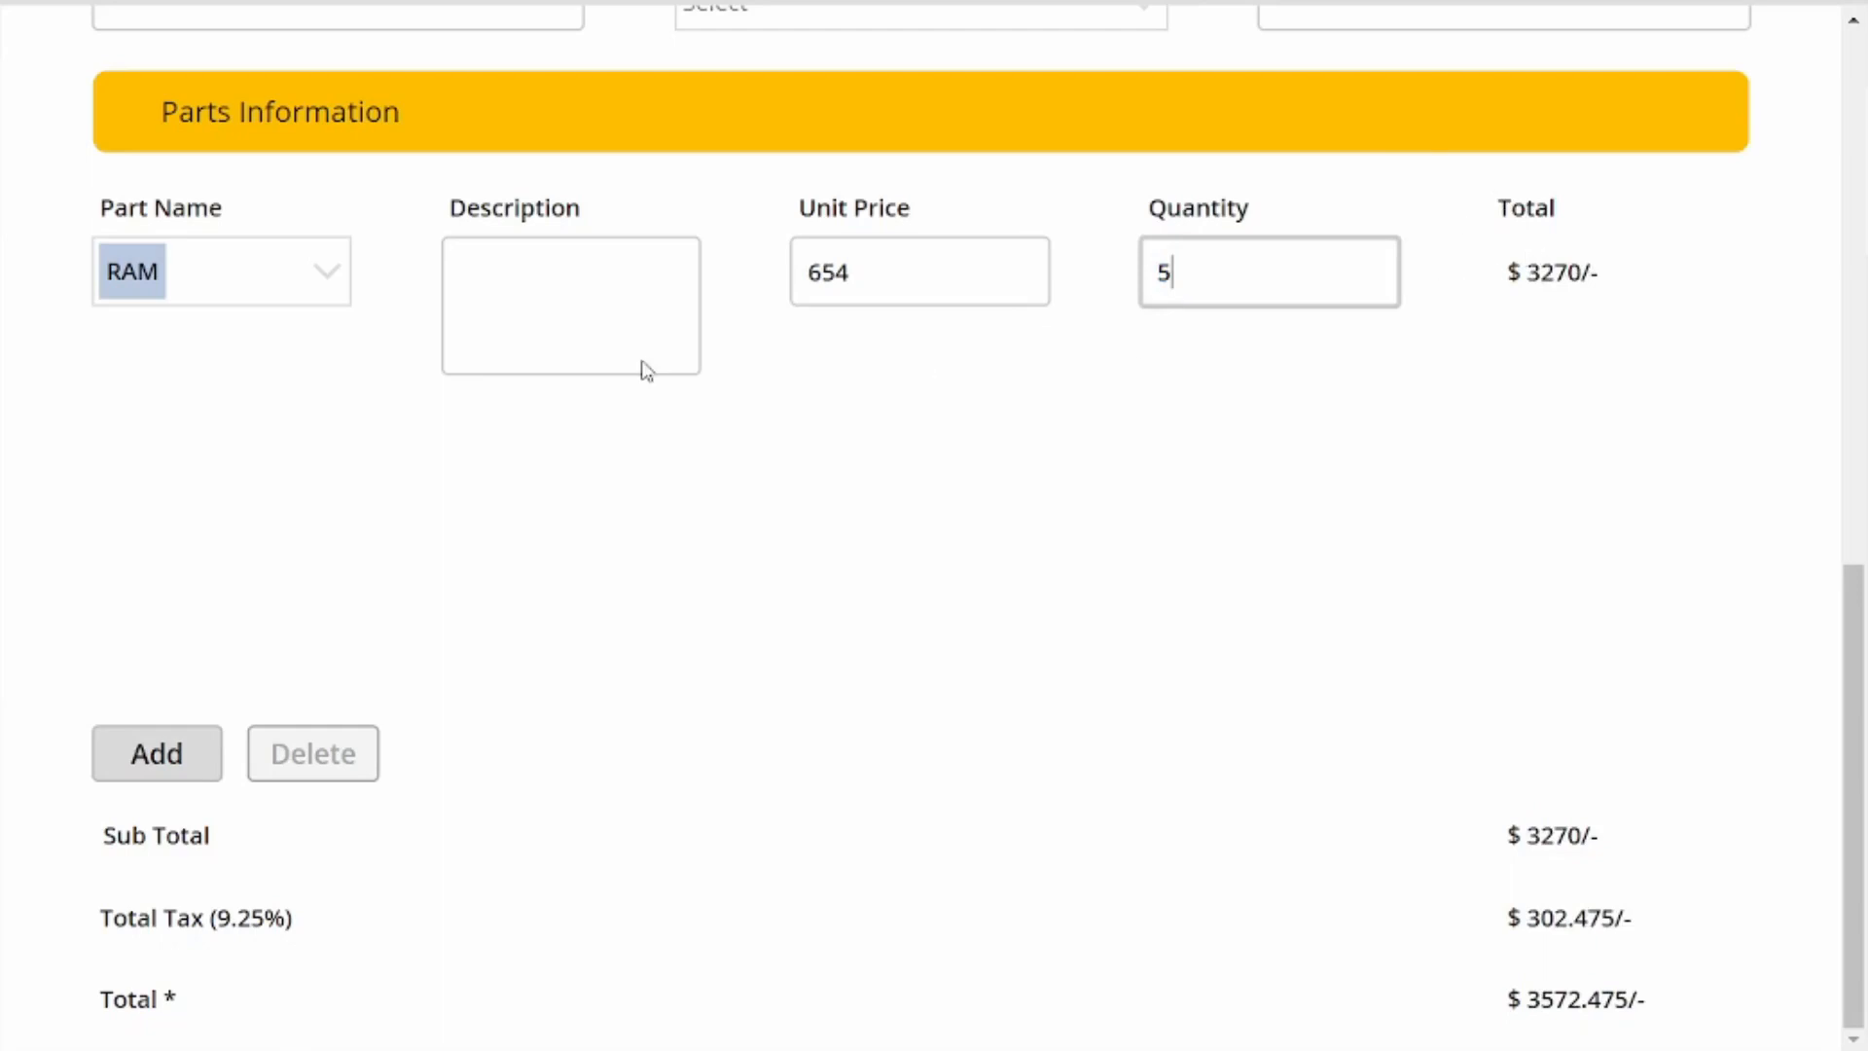
Add a second part row for SSD with a unit price of 600 and a quantity of 9
left_click(137, 750)
left_click(262, 403)
left_click(195, 545)
left_click(885, 409)
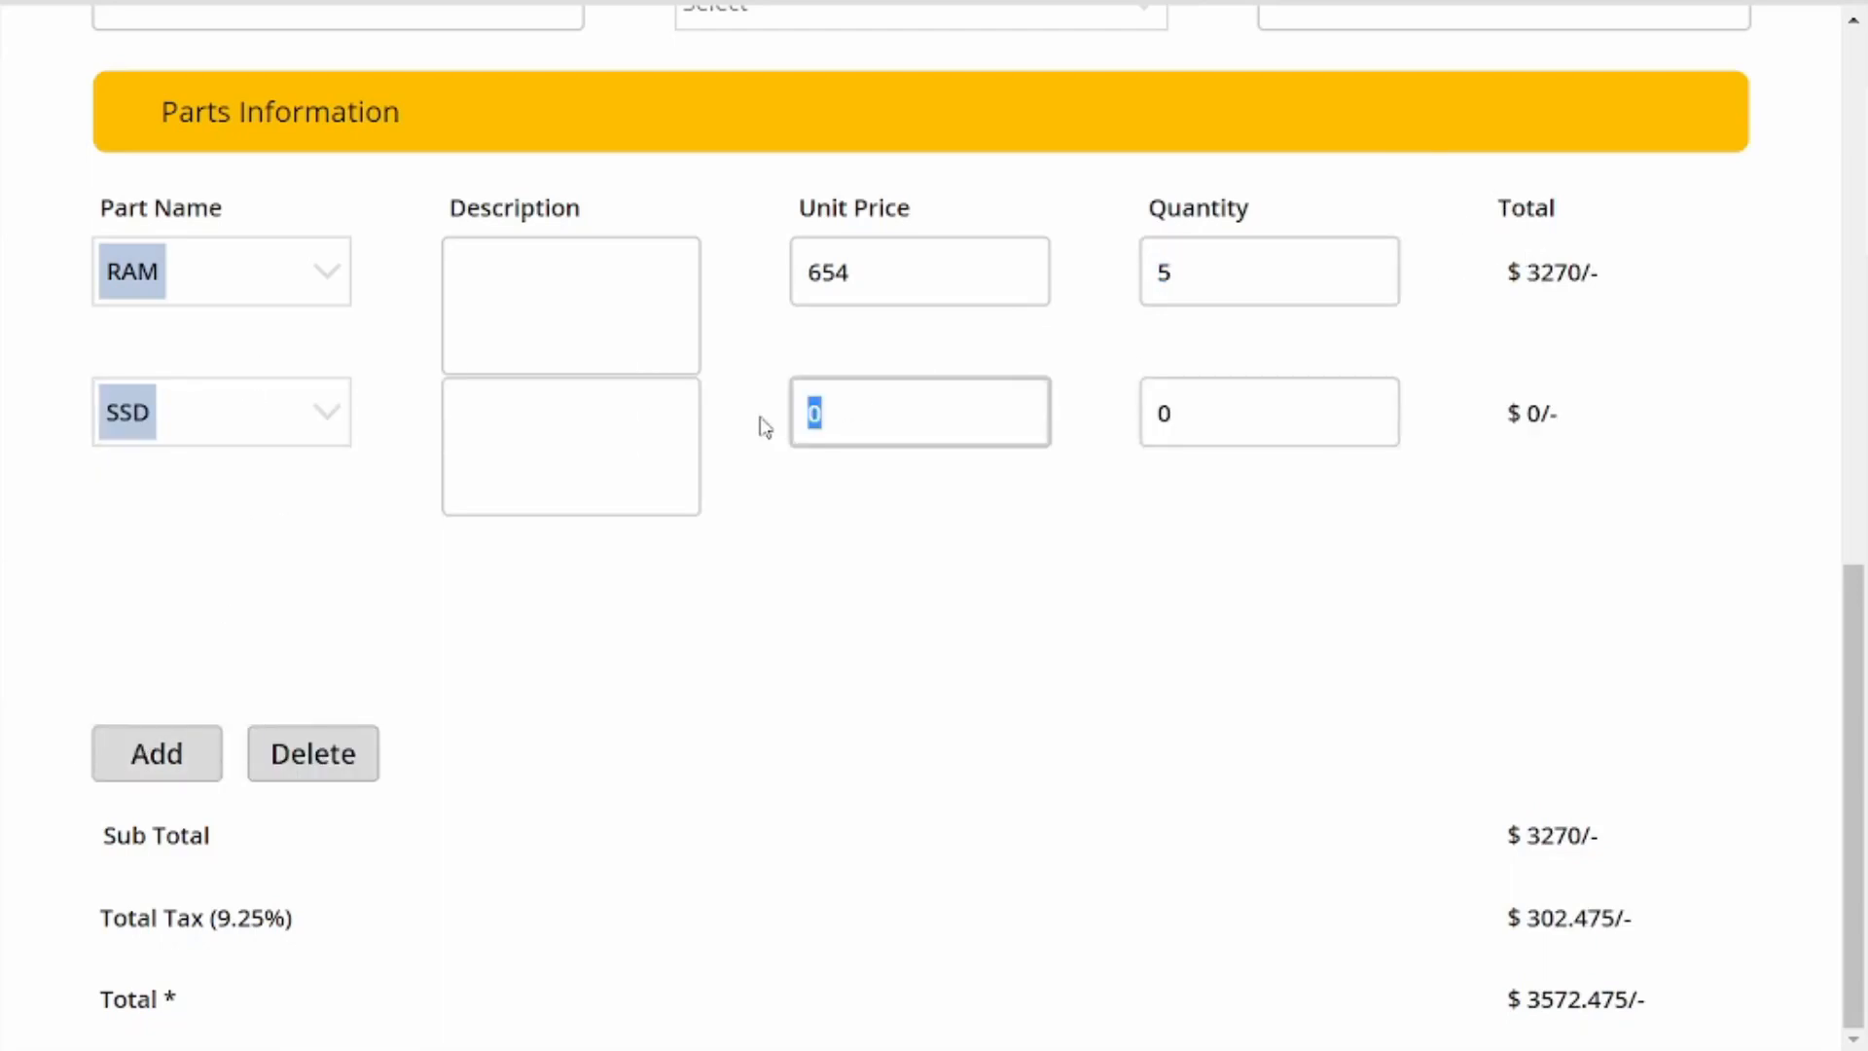
type("600")
left_click(1188, 429)
double_click(1161, 428)
type("9")
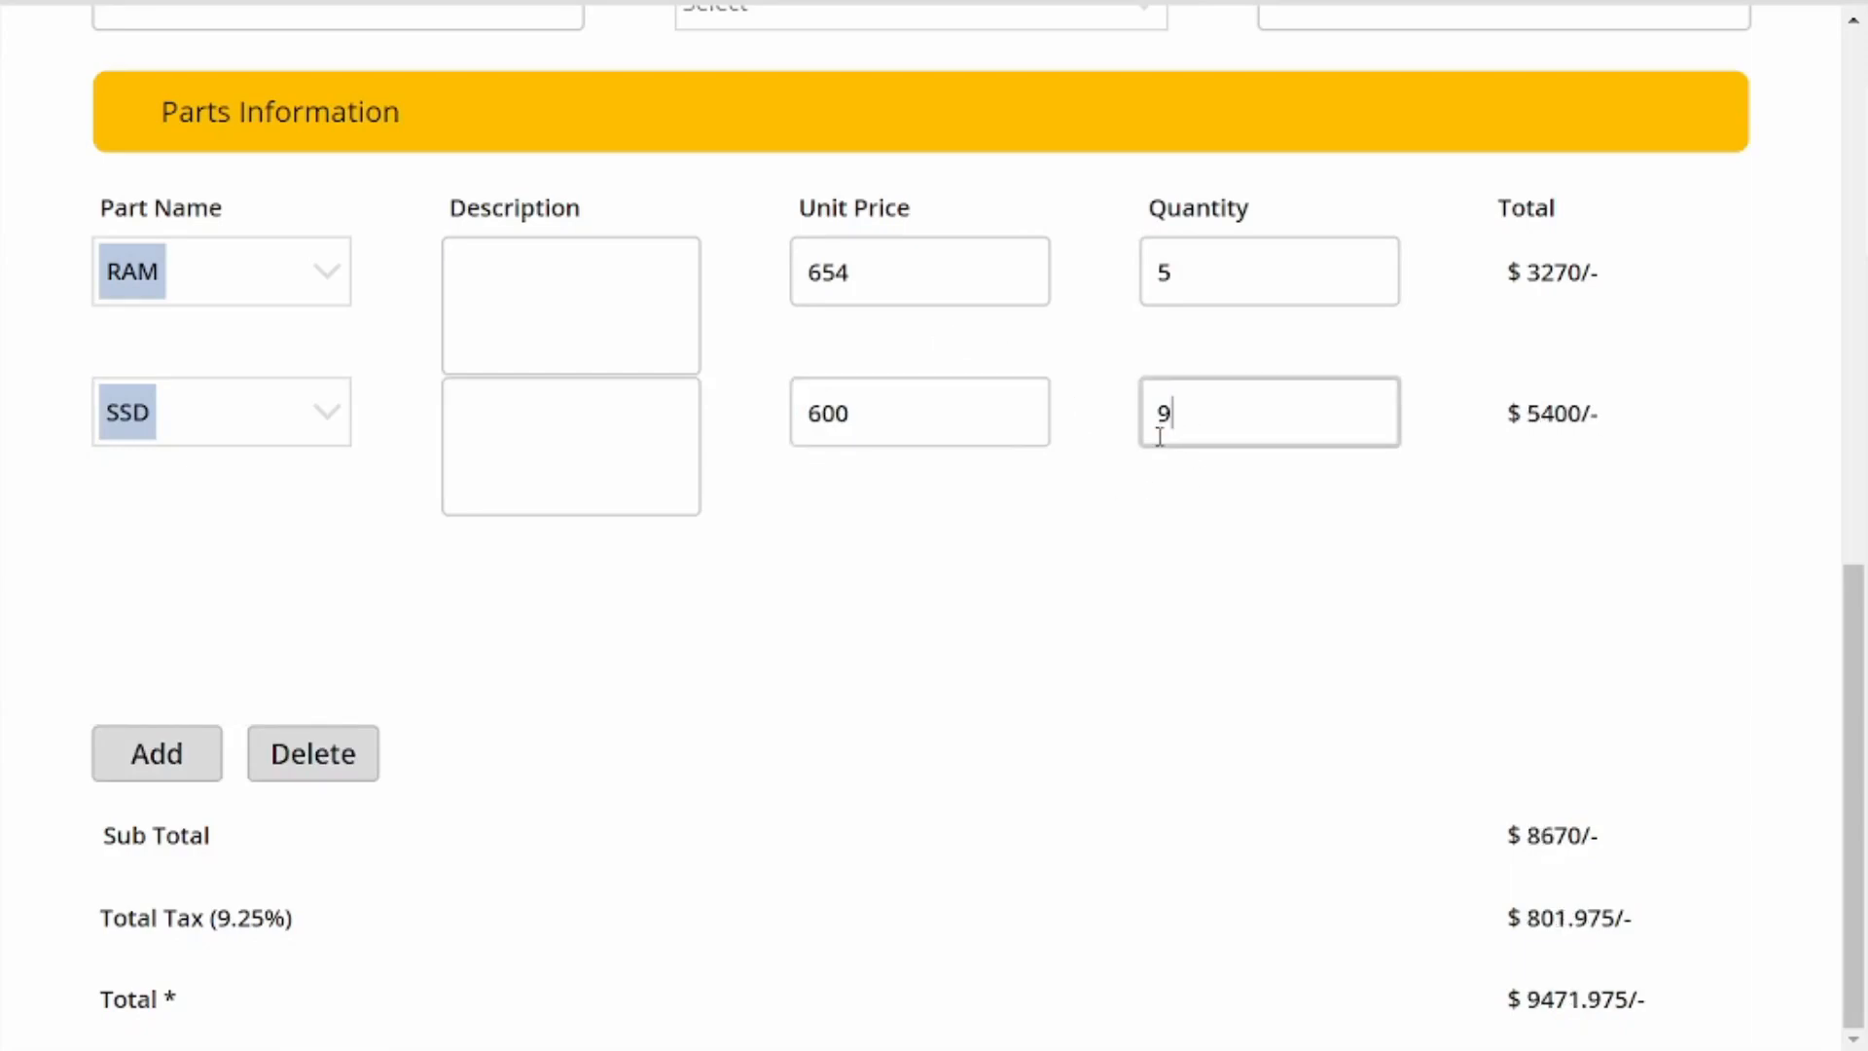
left_click(1684, 481)
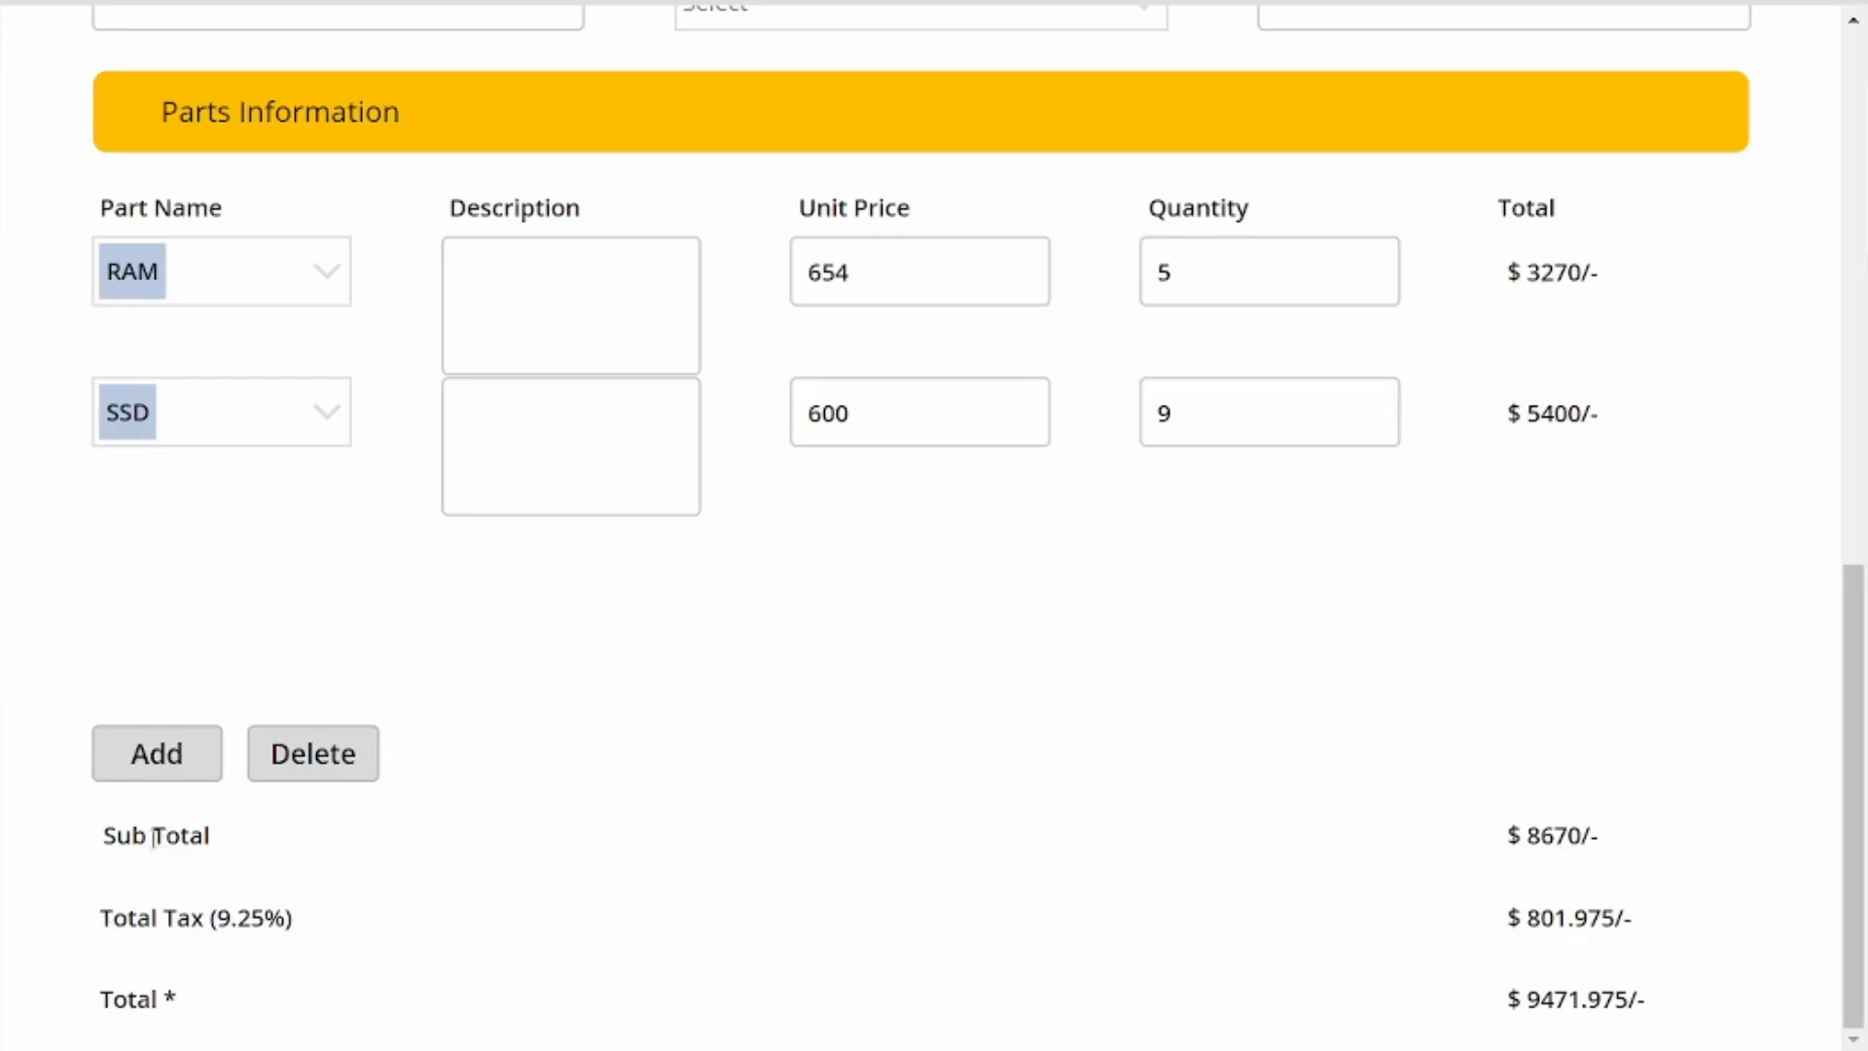
Examine the order's sub total, the total tax with its rate, and the final total
triple_click(222, 856)
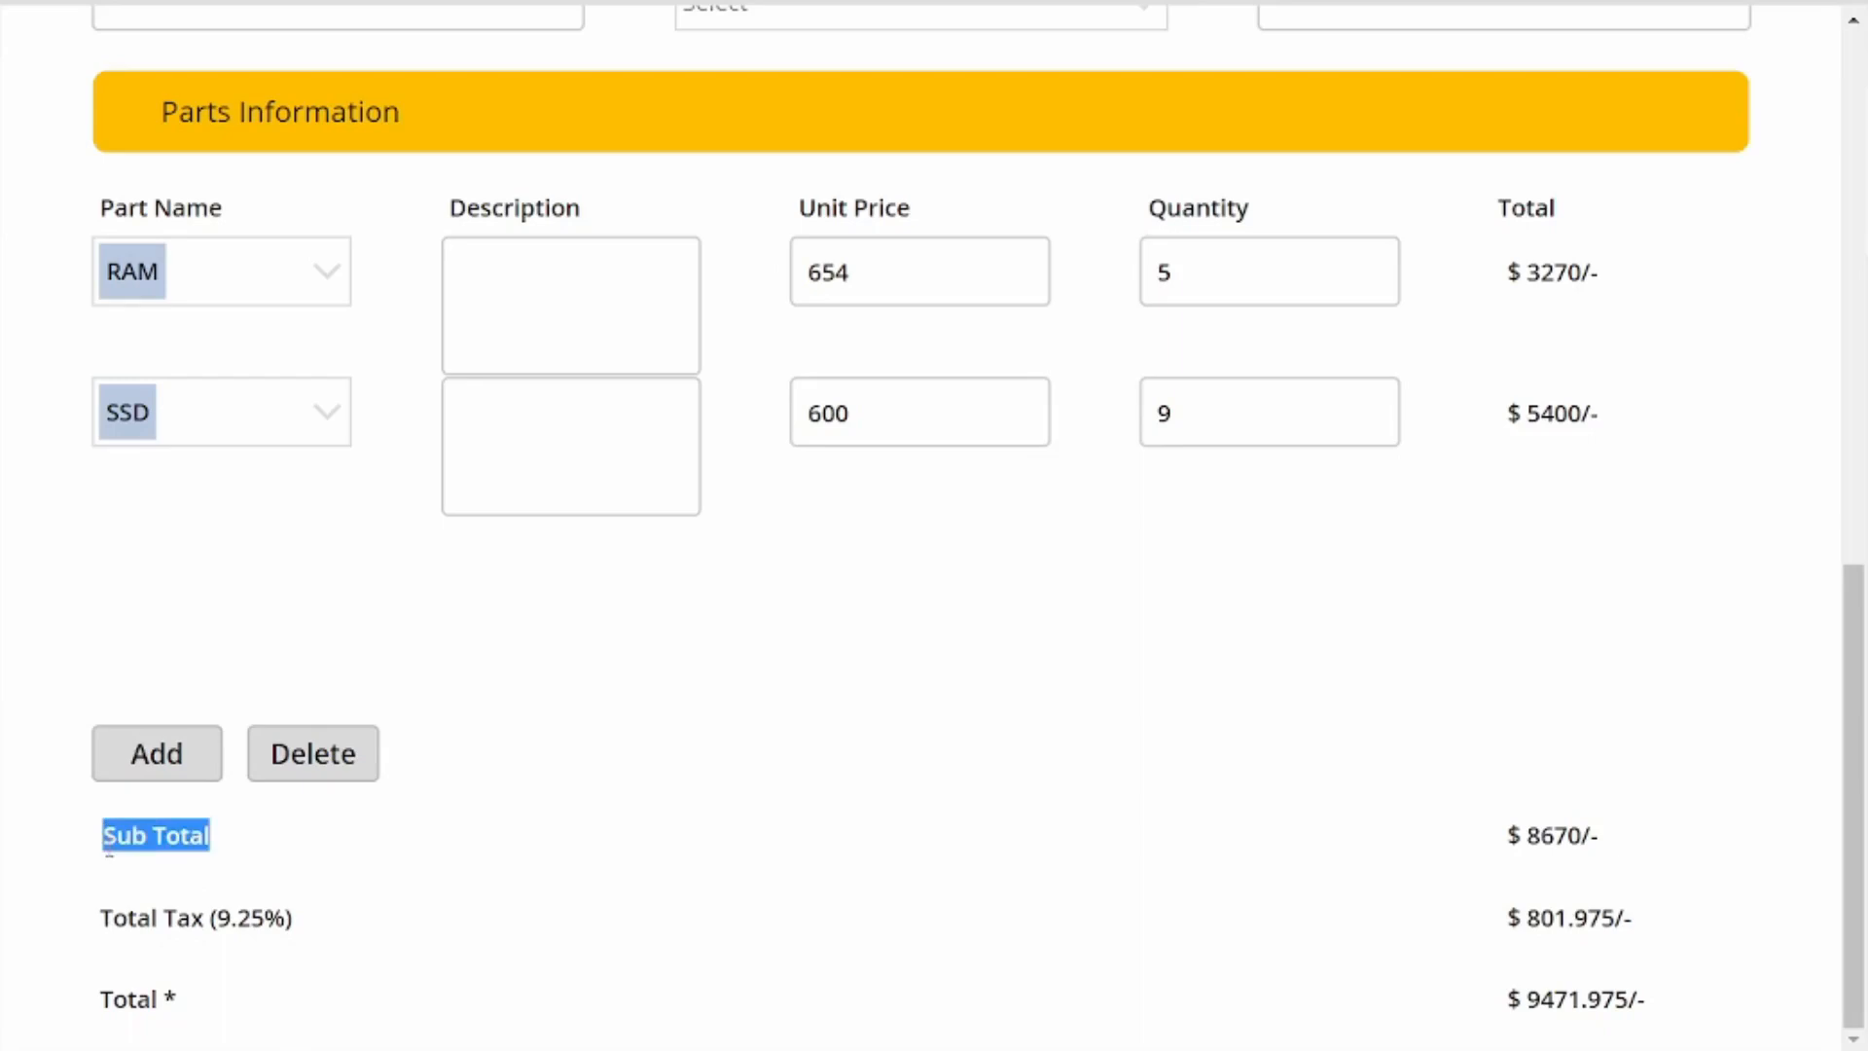
left_click(1538, 847)
left_click_drag(1535, 843, 1557, 845)
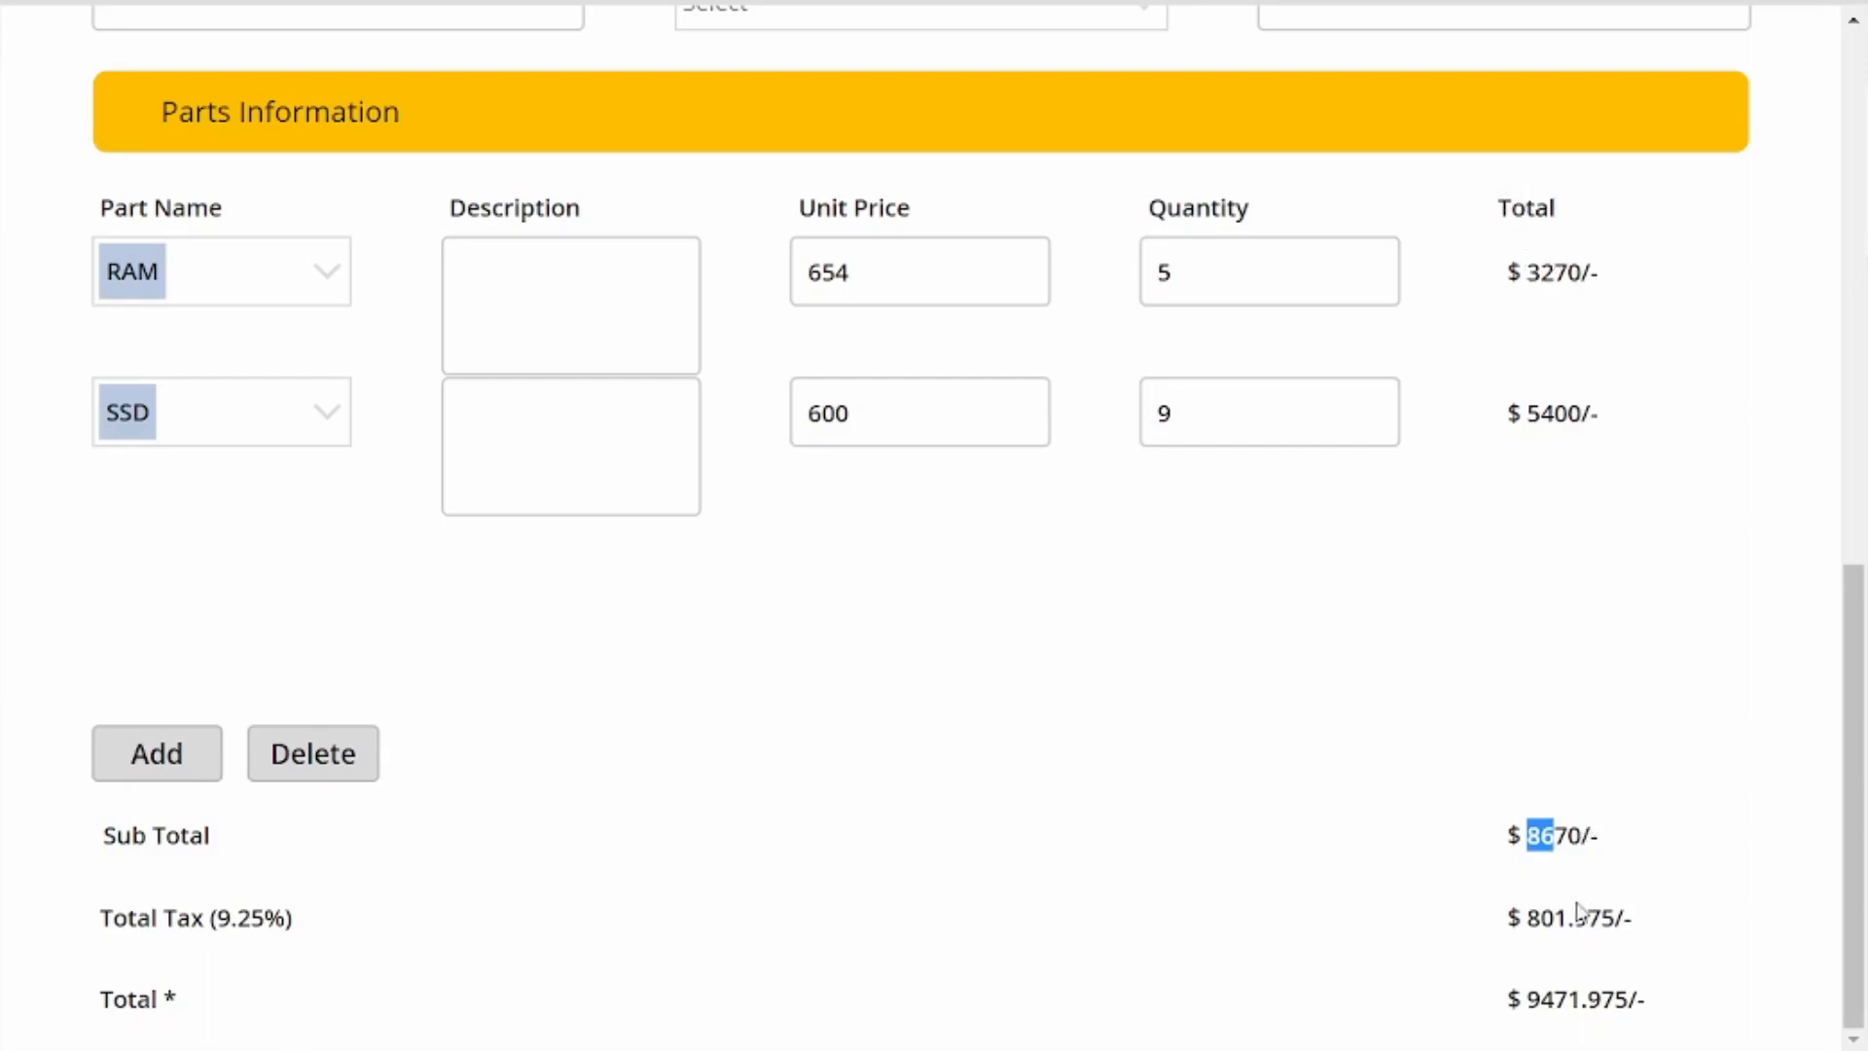
left_click(1537, 839)
left_click_drag(1537, 838, 1580, 841)
left_click_drag(207, 934, 270, 930)
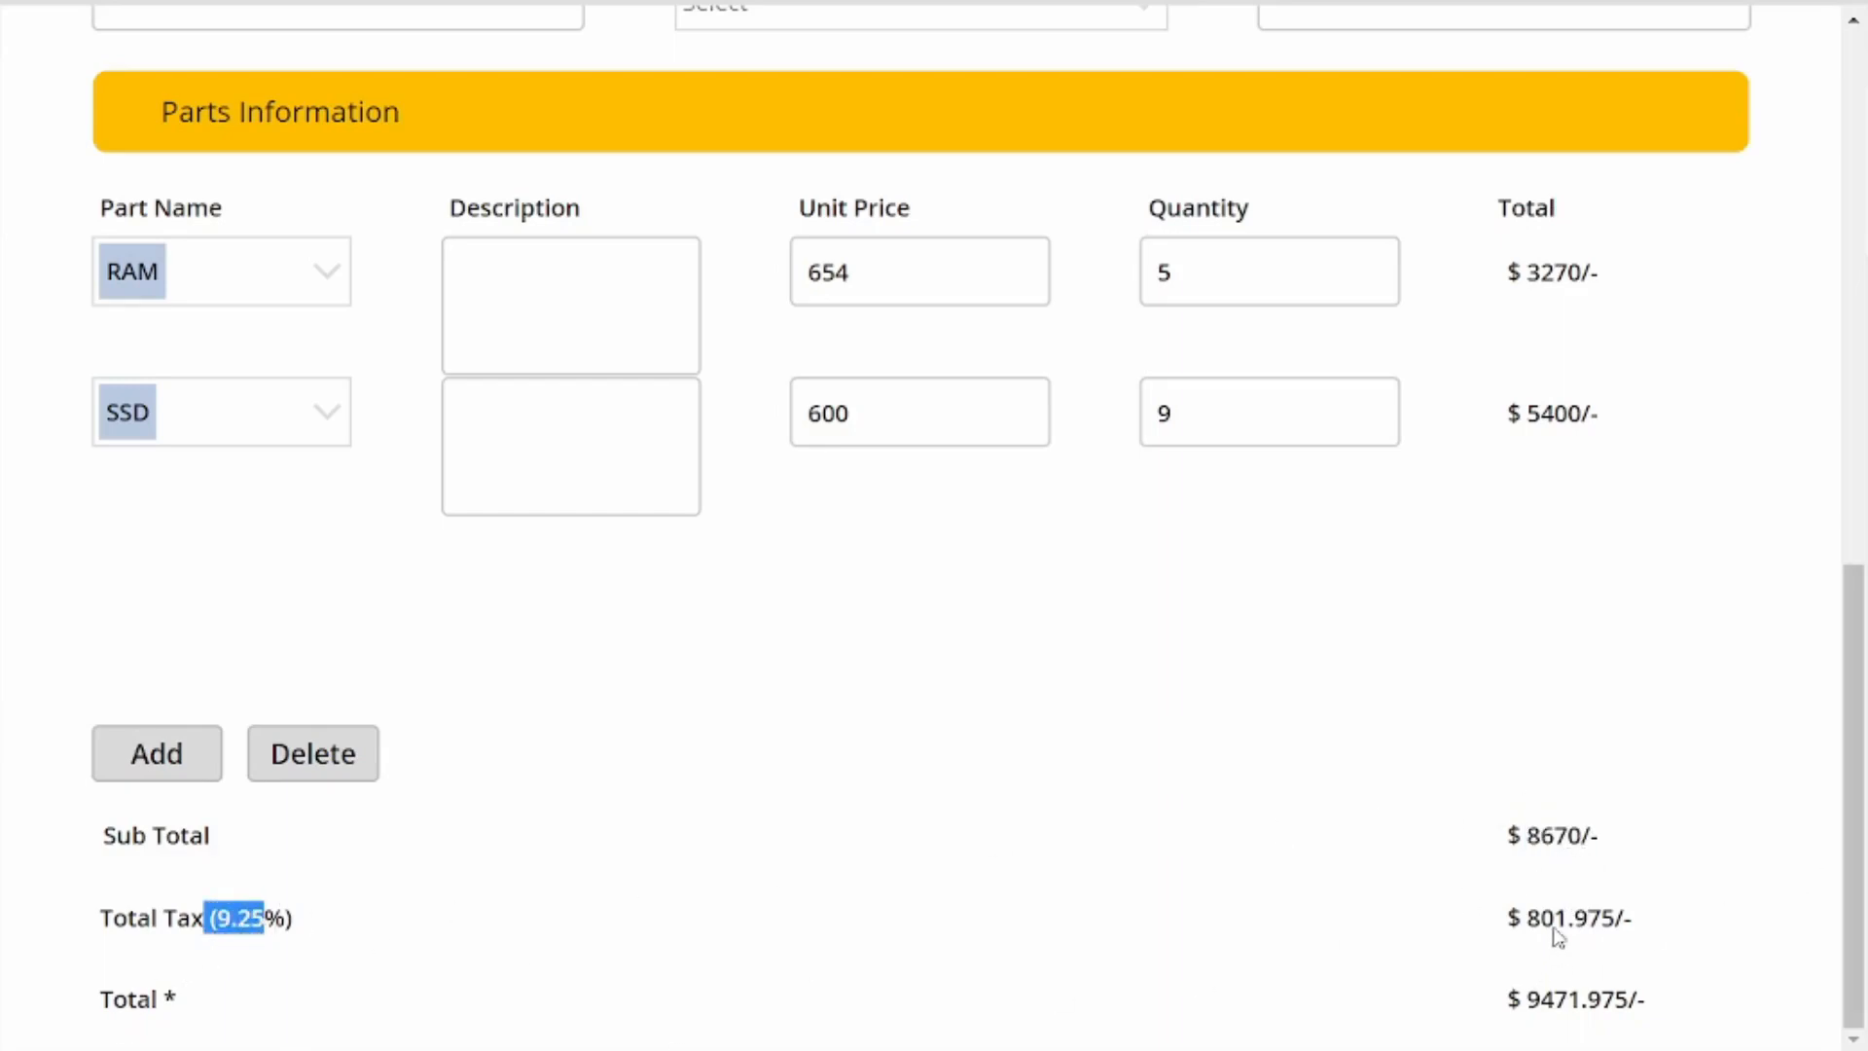
left_click_drag(1527, 927, 1617, 924)
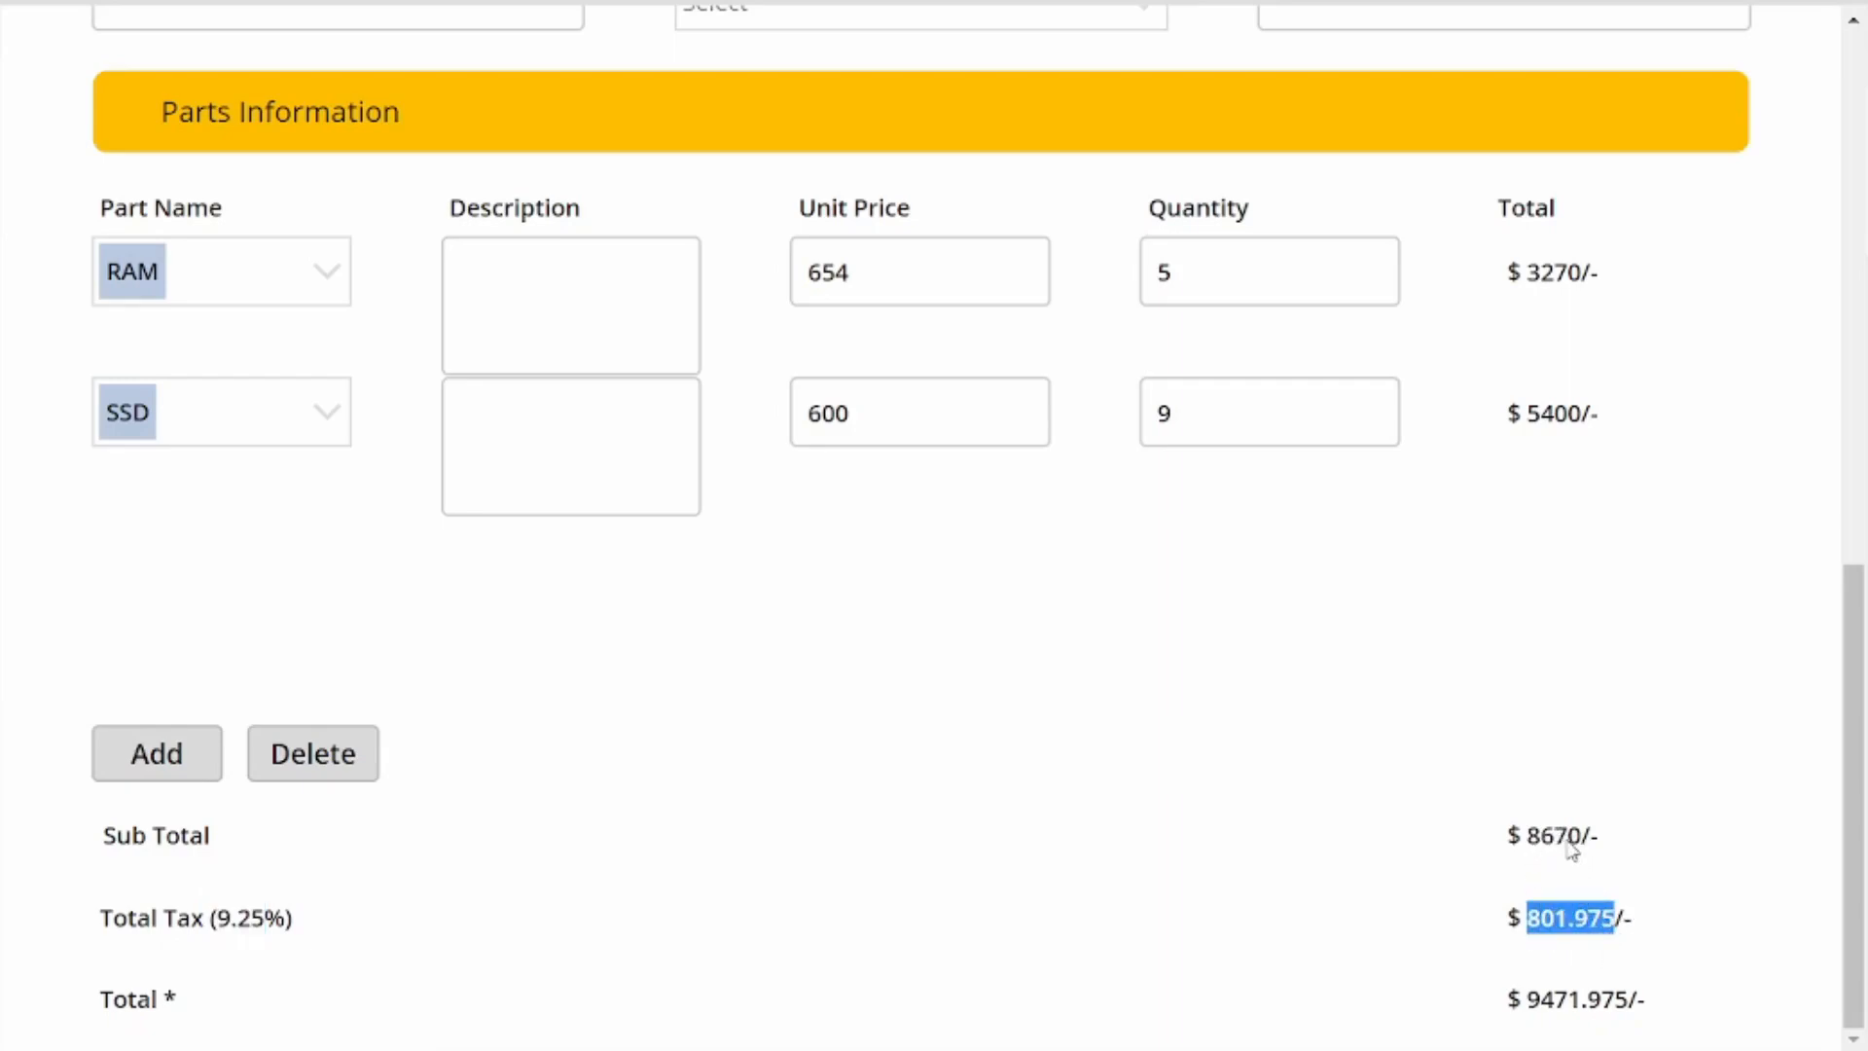
left_click_drag(1528, 1008, 1632, 1005)
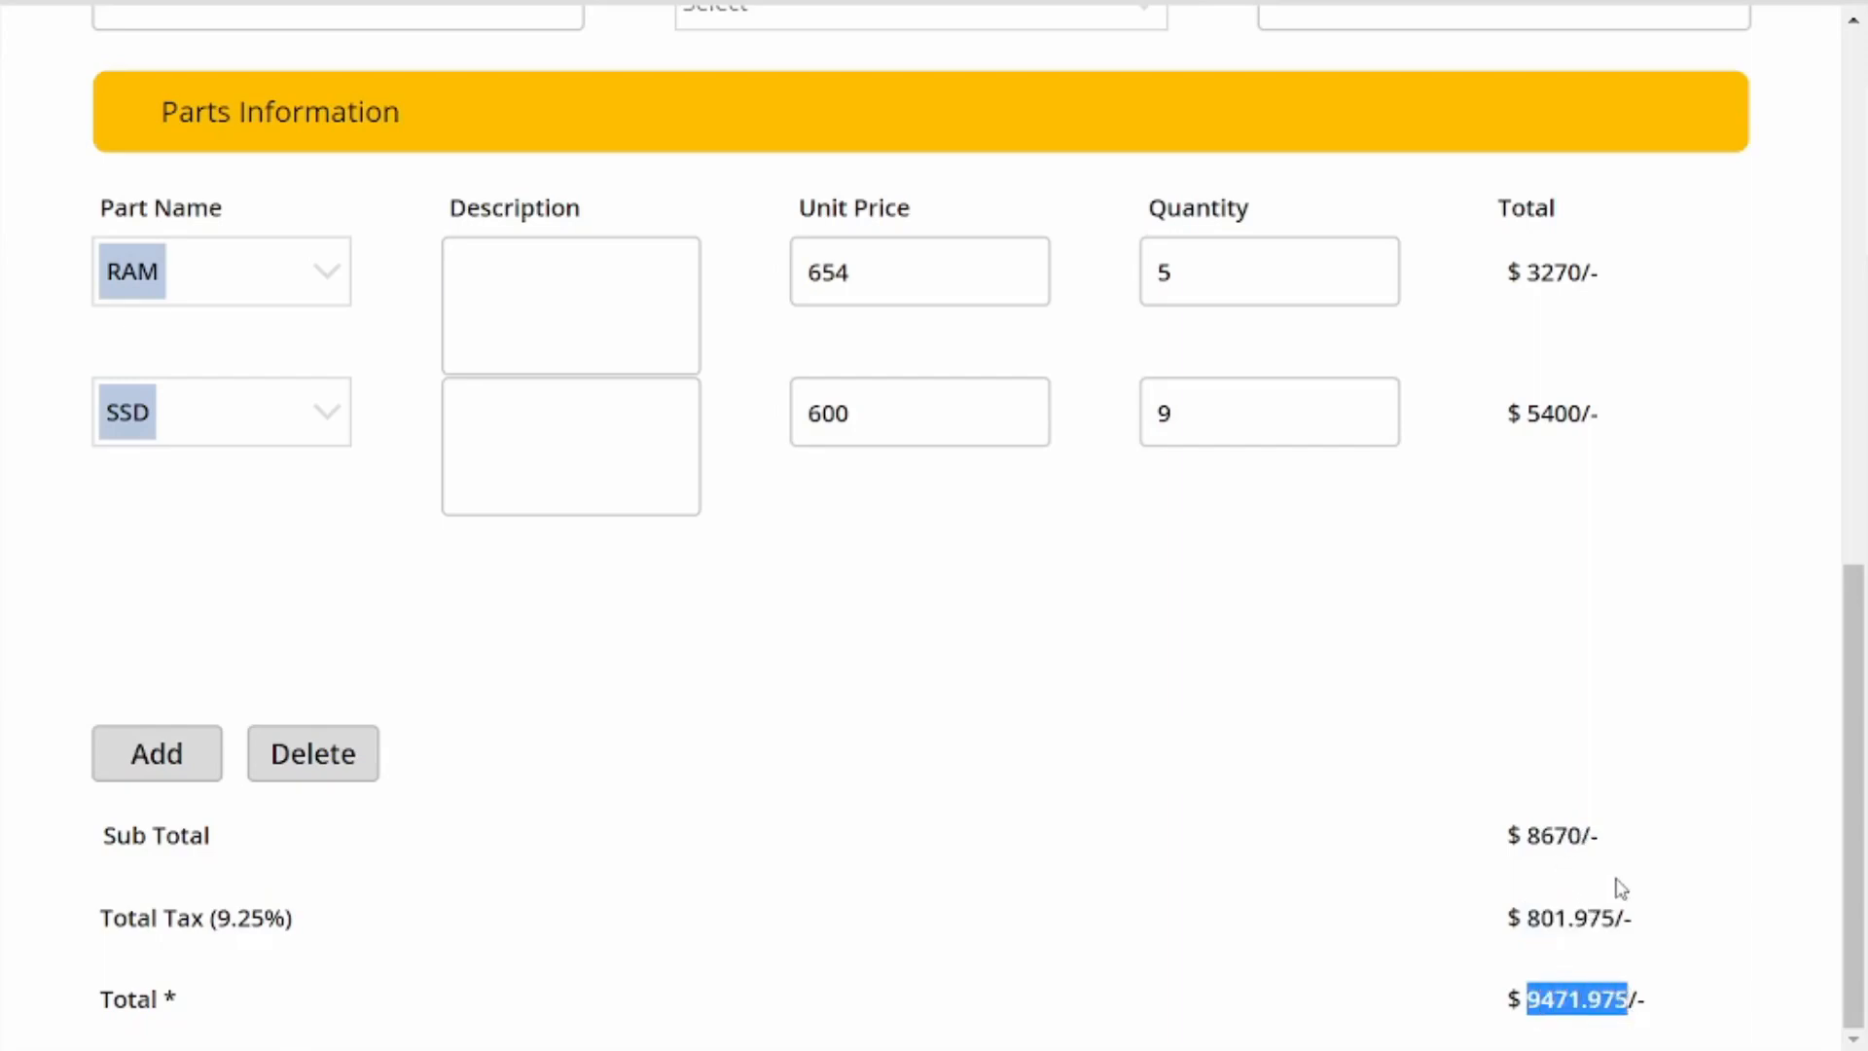
Compare the sub total and total tax amounts with the final total they add up to
left_click_drag(1526, 837, 1612, 911)
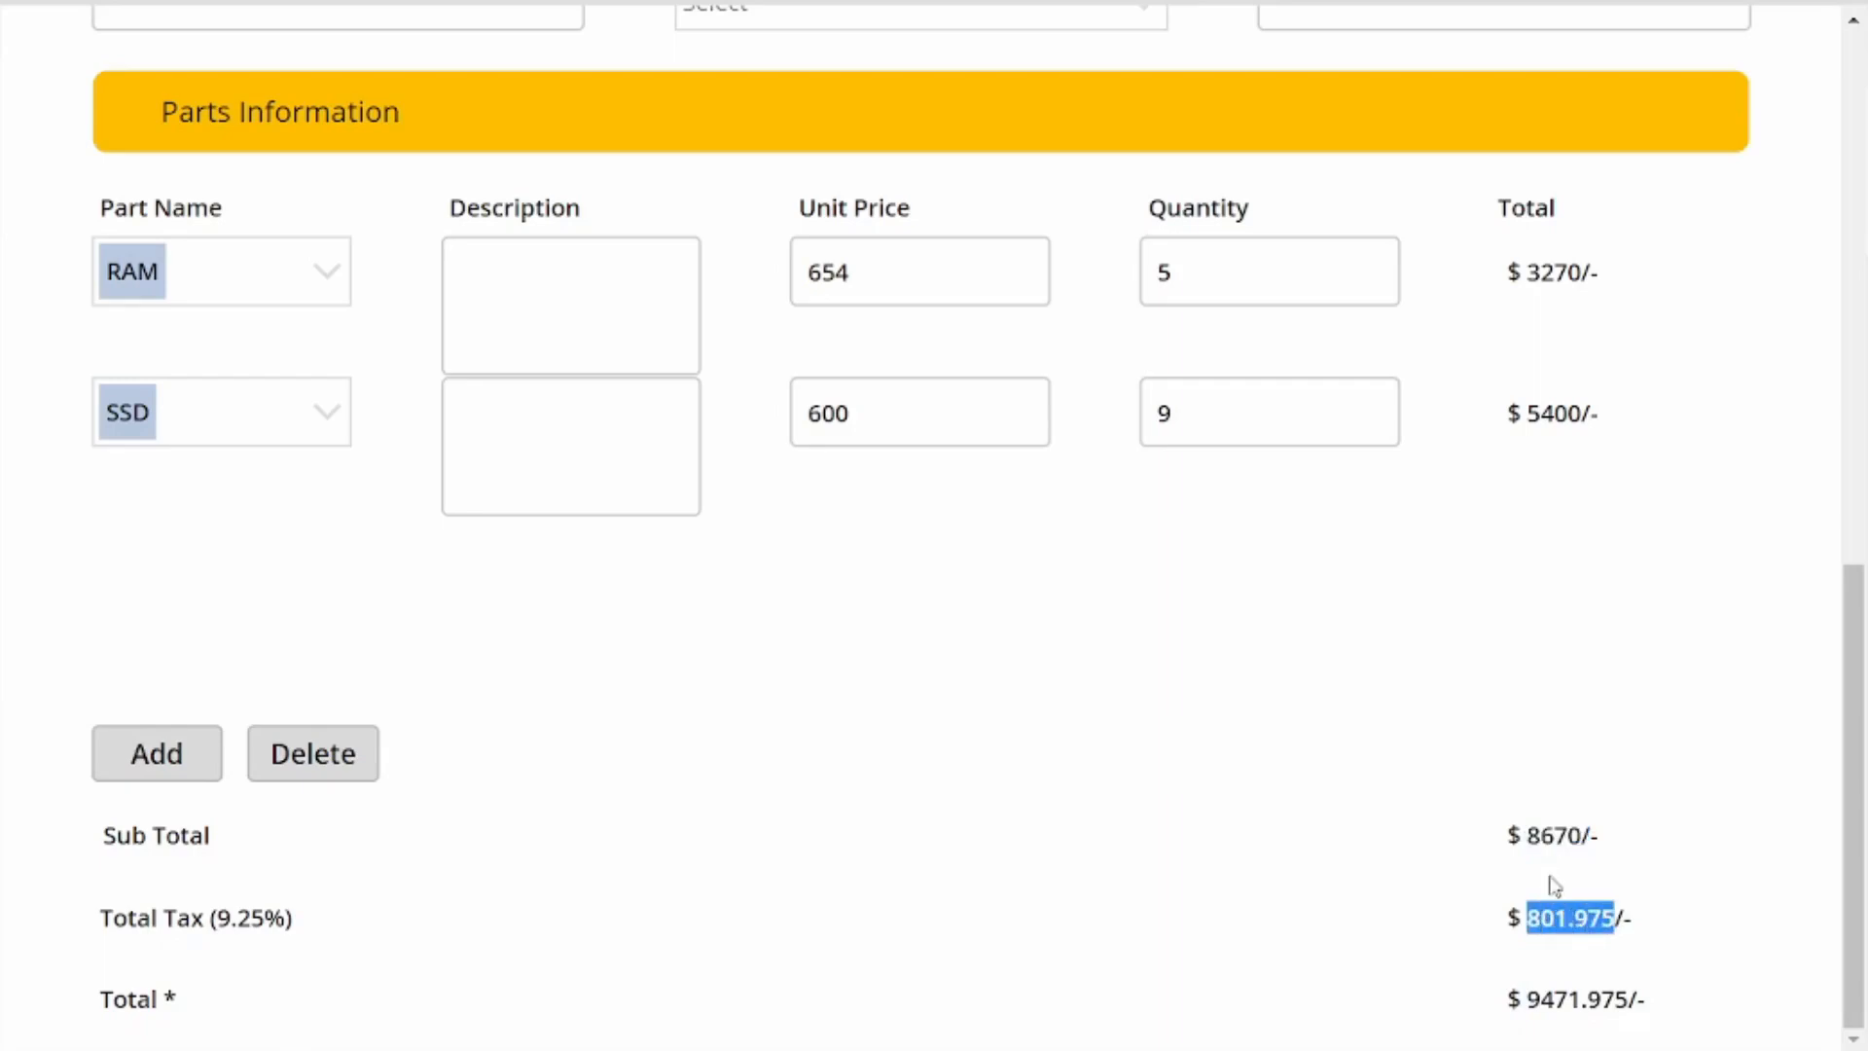
left_click_drag(1507, 840, 1618, 854)
left_click_drag(1506, 926, 1655, 925)
left_click_drag(1532, 866, 1642, 922)
mouse_move(1583, 842)
left_mouse_down()
mouse_move(1531, 843)
mouse_move(1612, 844)
mouse_move(1551, 846)
mouse_move(1581, 848)
left_mouse_up()
left_click(1537, 851)
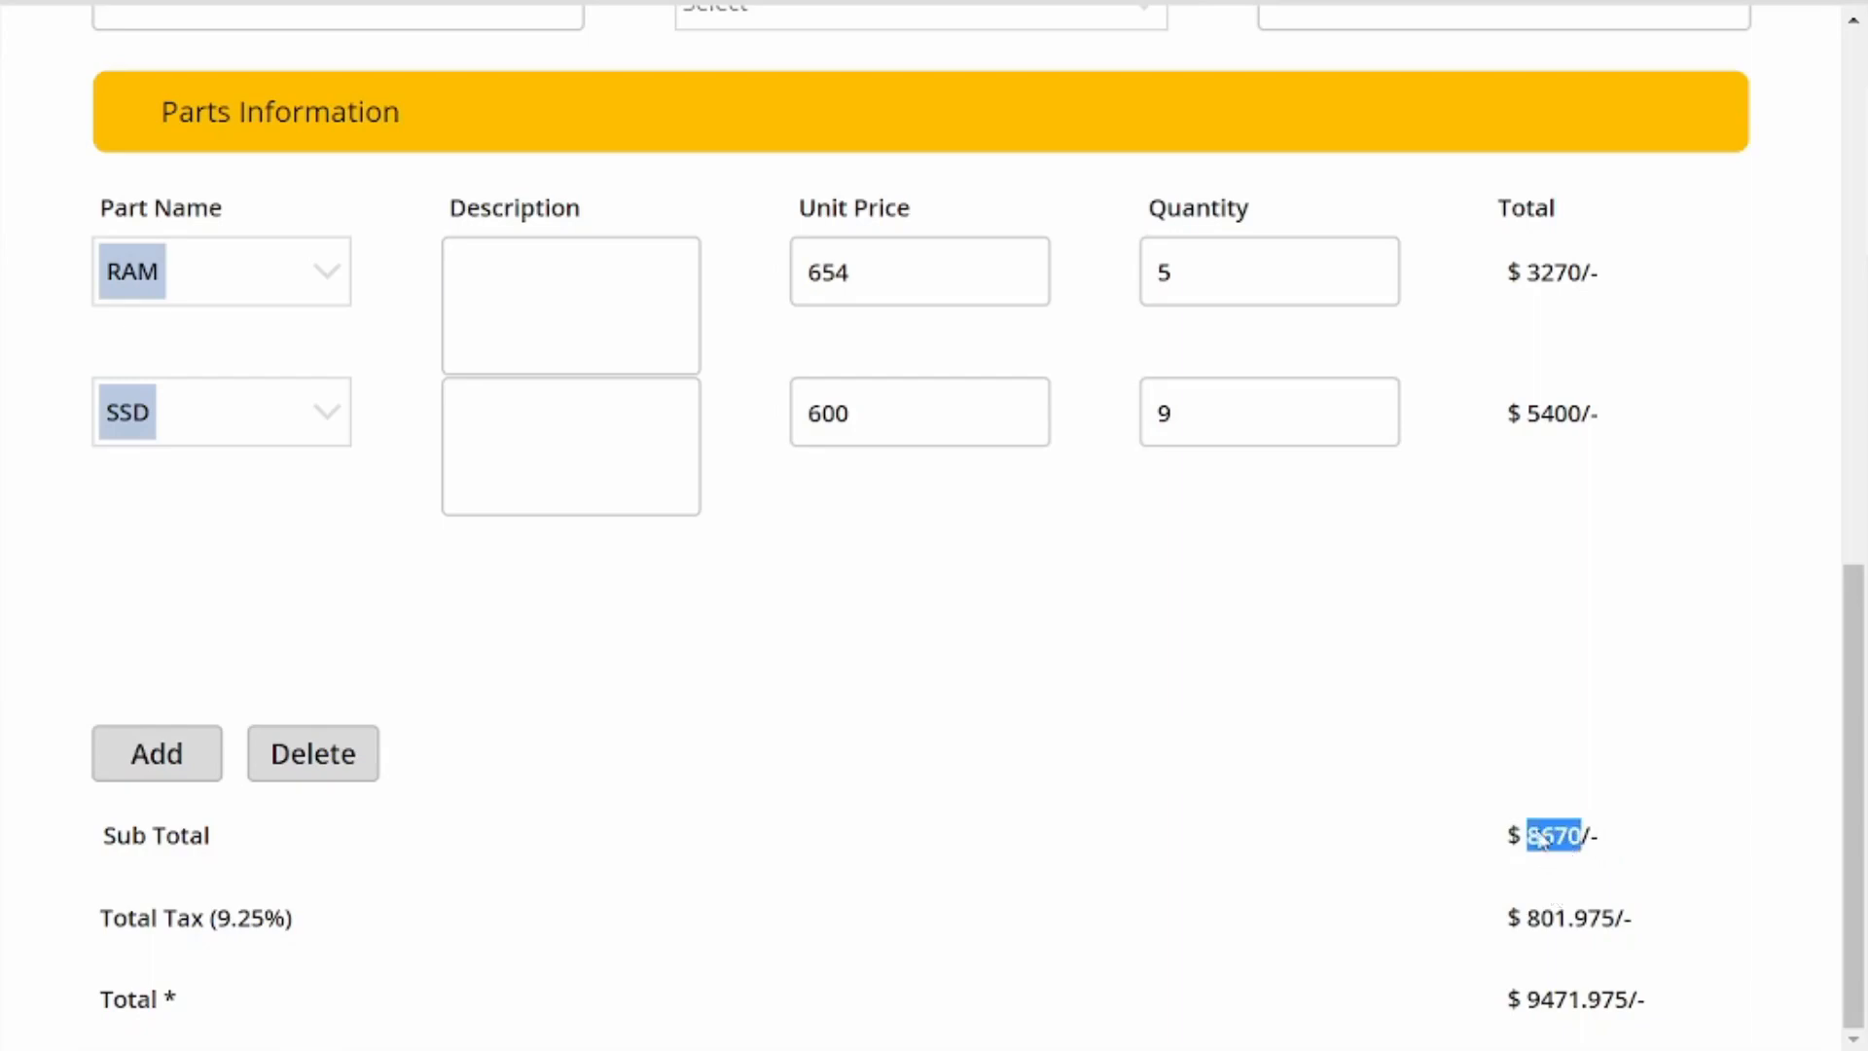
left_click_drag(1508, 848, 1584, 838)
left_click(1534, 929)
left_click_drag(1534, 929, 1617, 921)
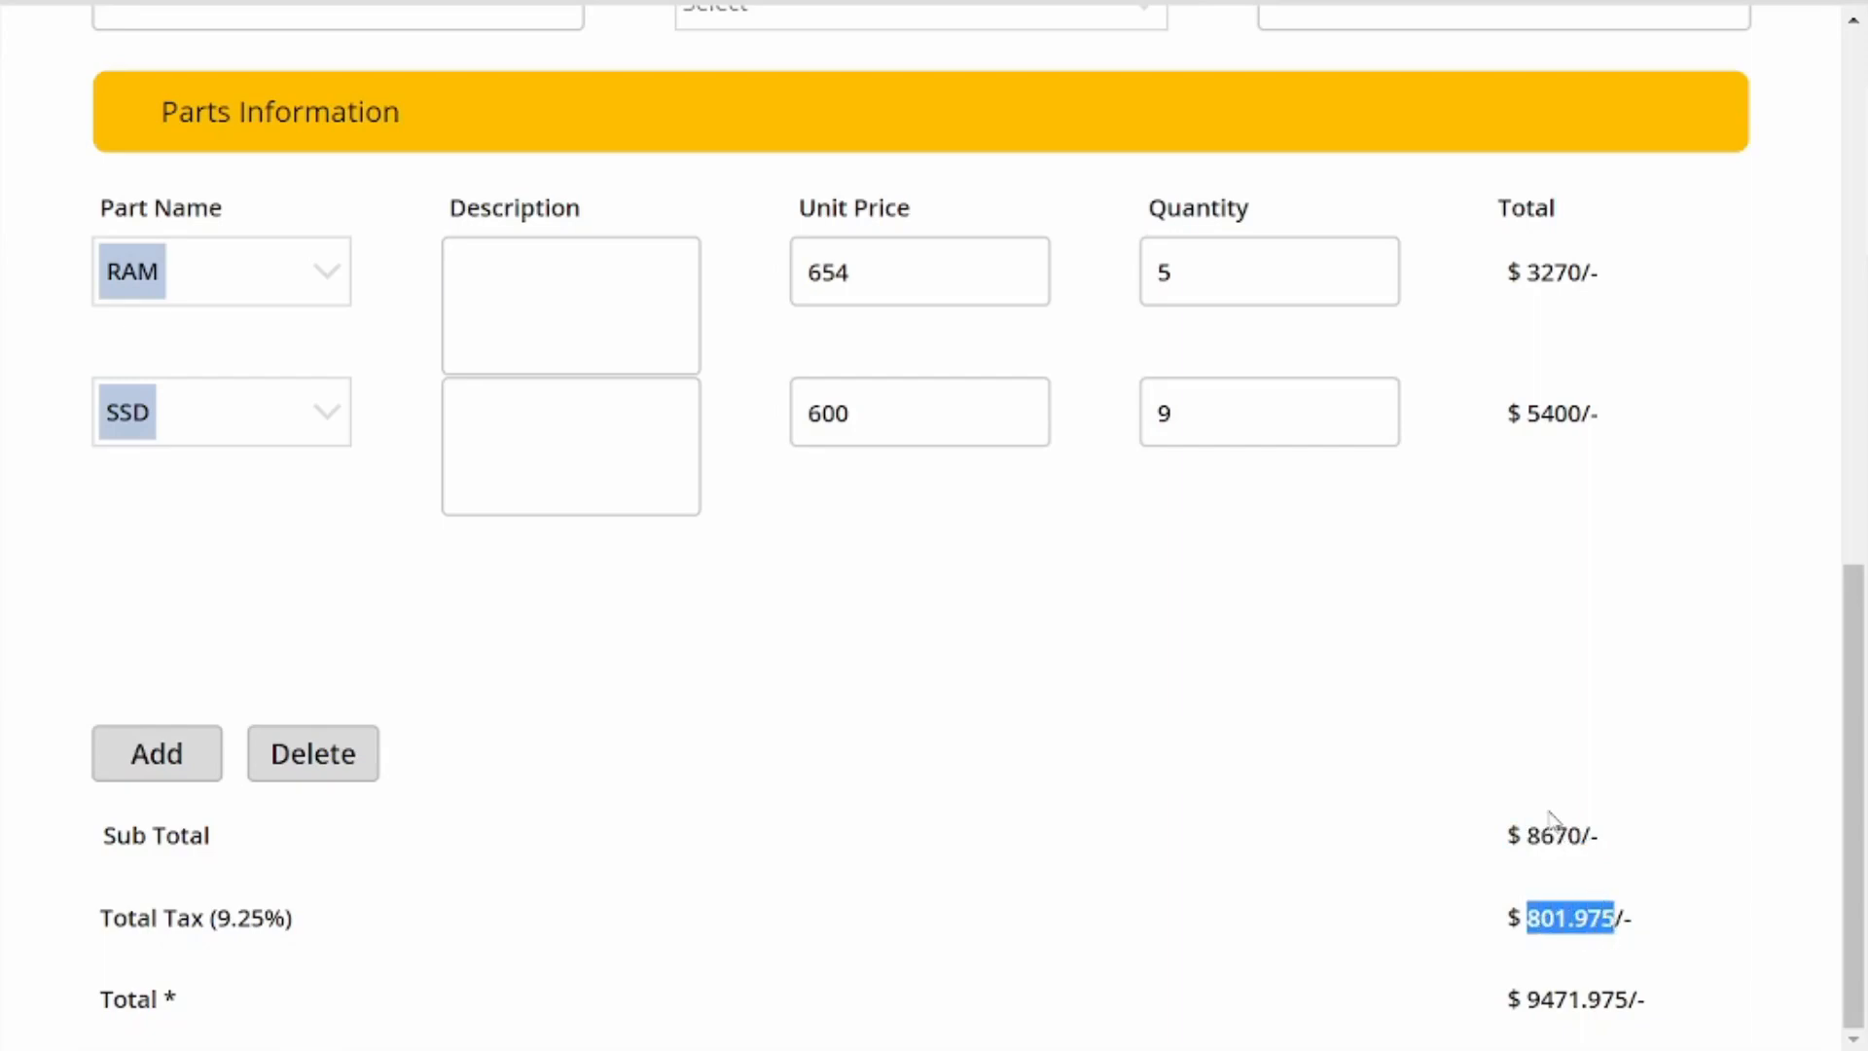
left_click_drag(1530, 1007, 1632, 999)
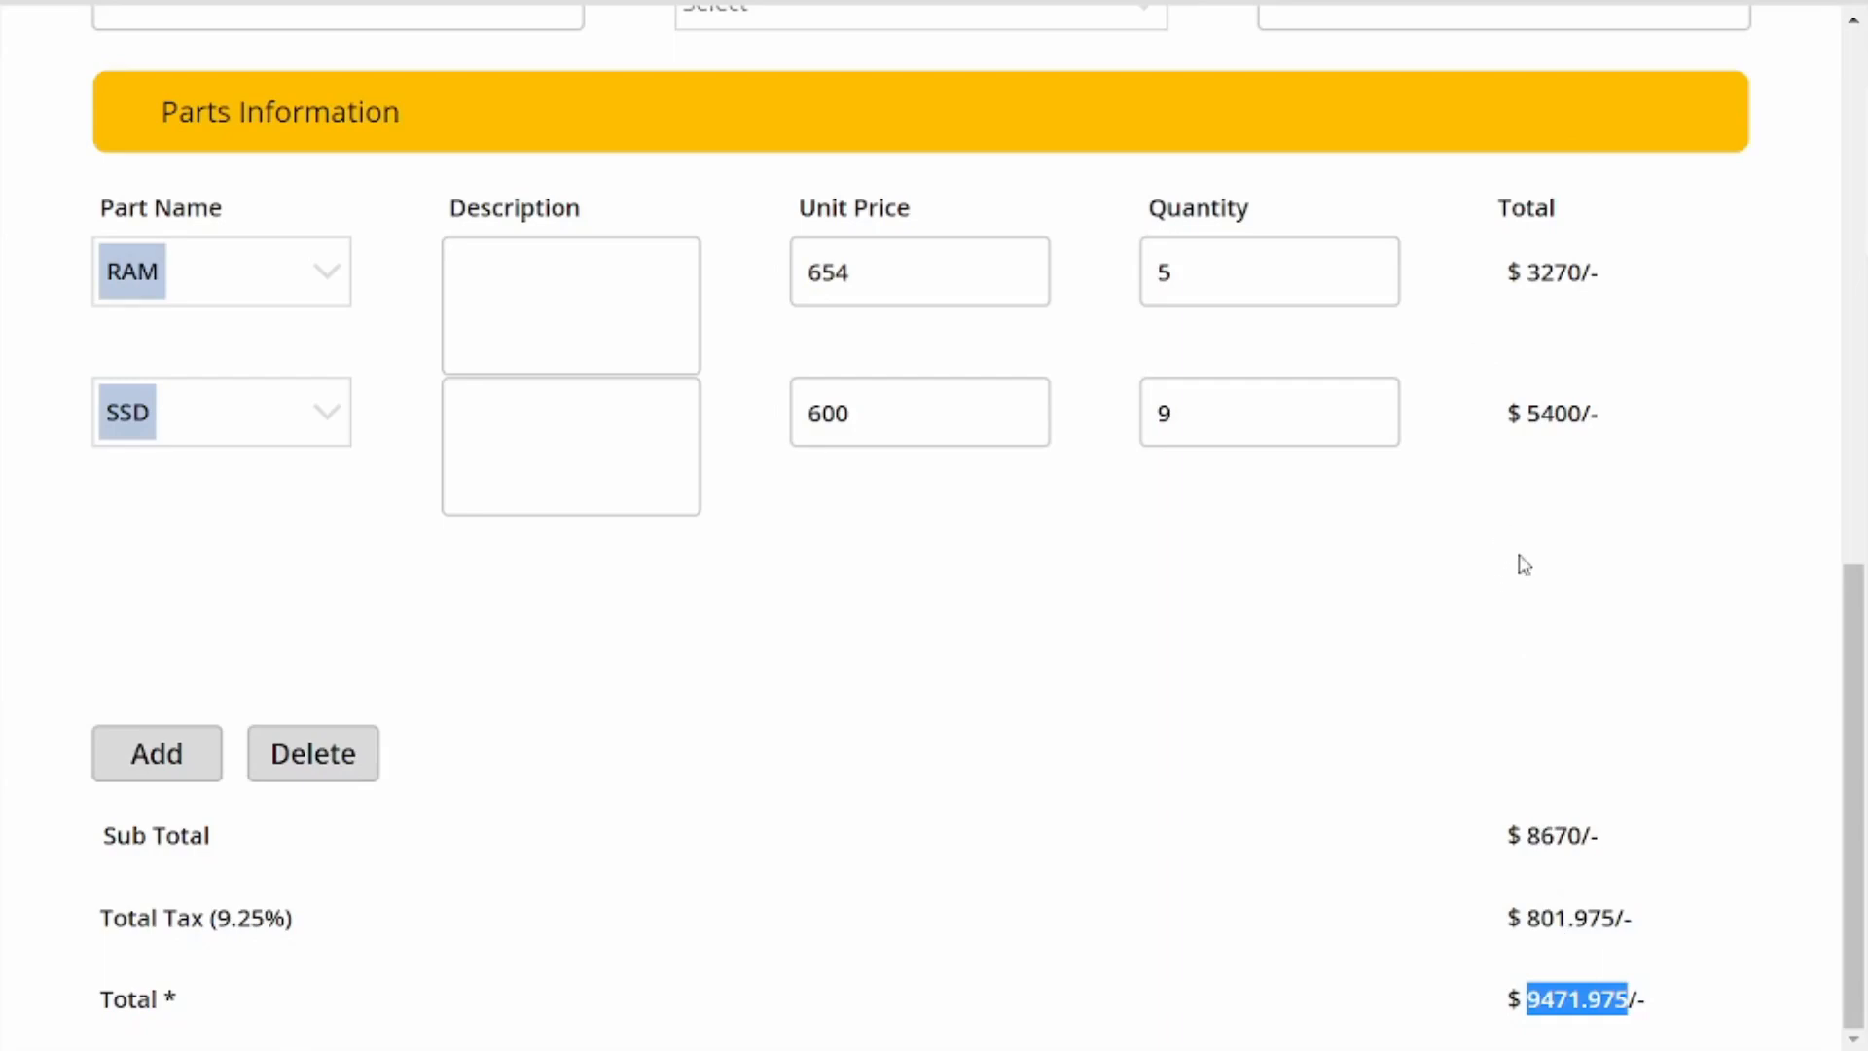
Review the Customer Order Form design mock-up, from its header and sections to the Parts Information rows
scroll(1550, 626, "up", 1)
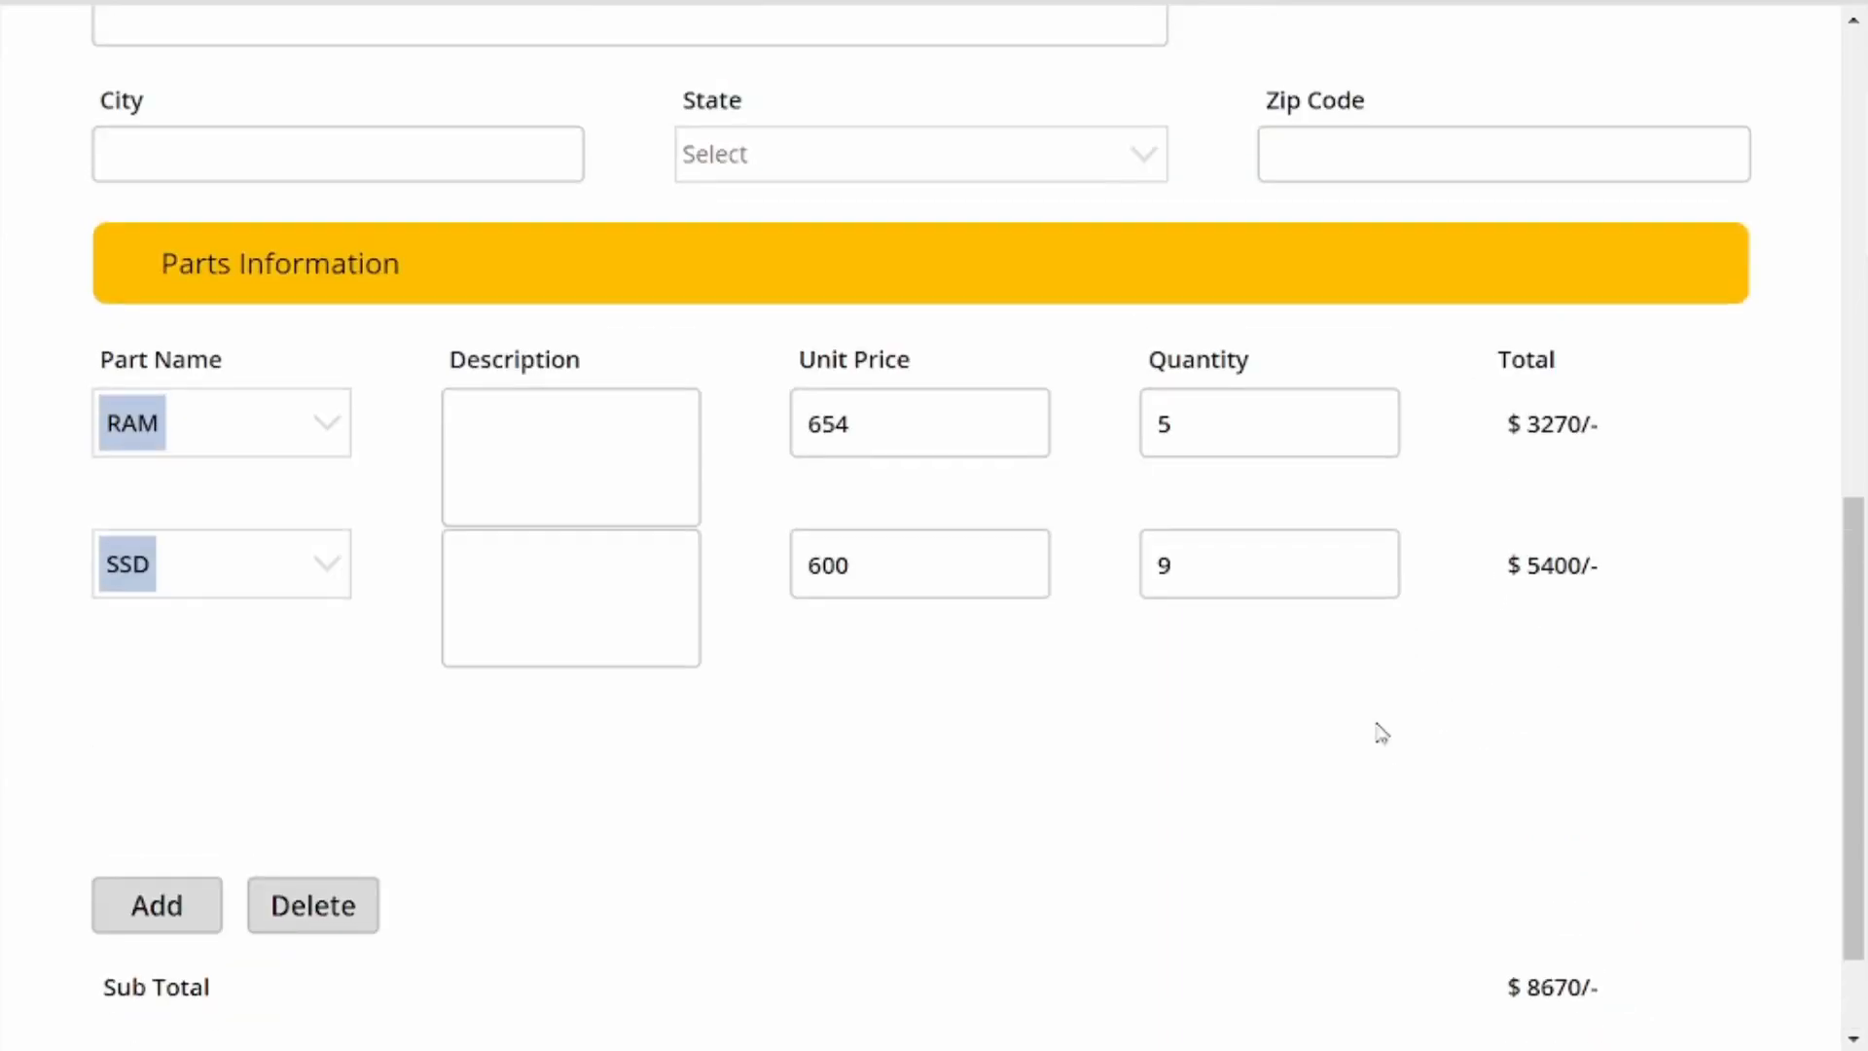
scroll(1459, 735, "up", 3)
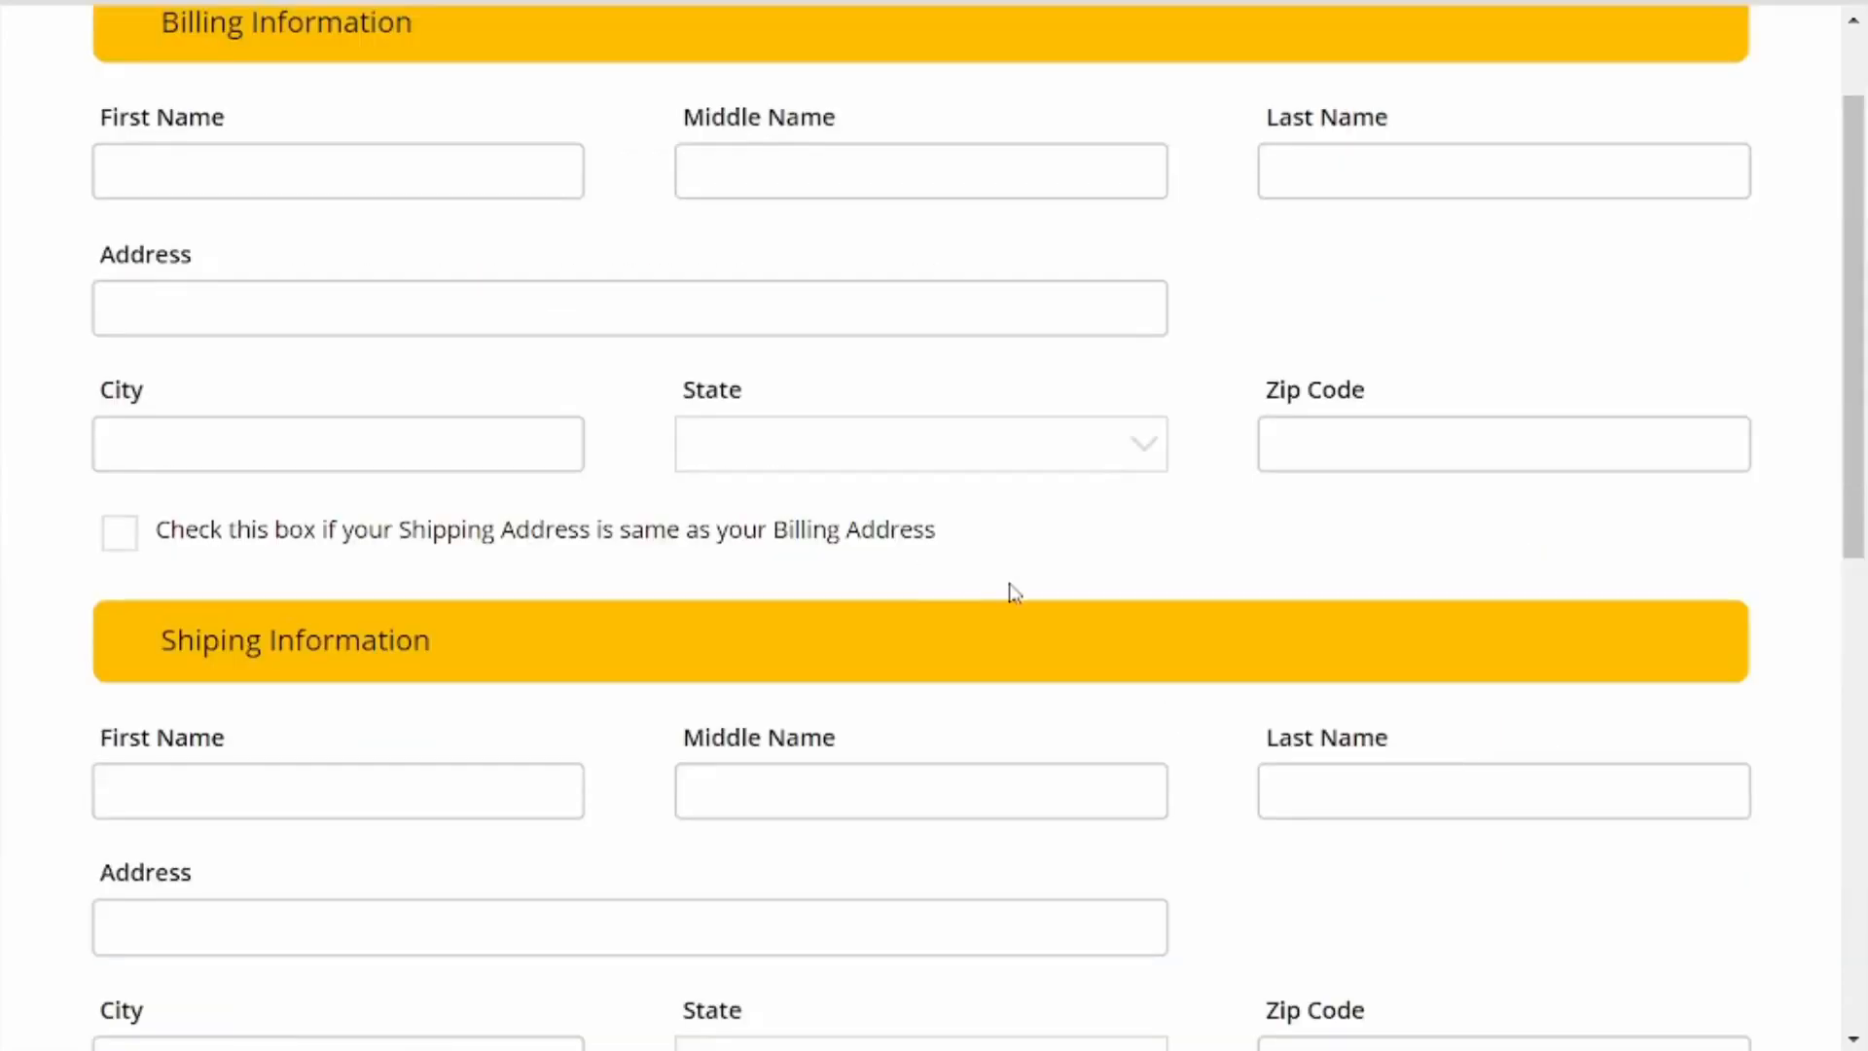
scroll(992, 592, "up", 1)
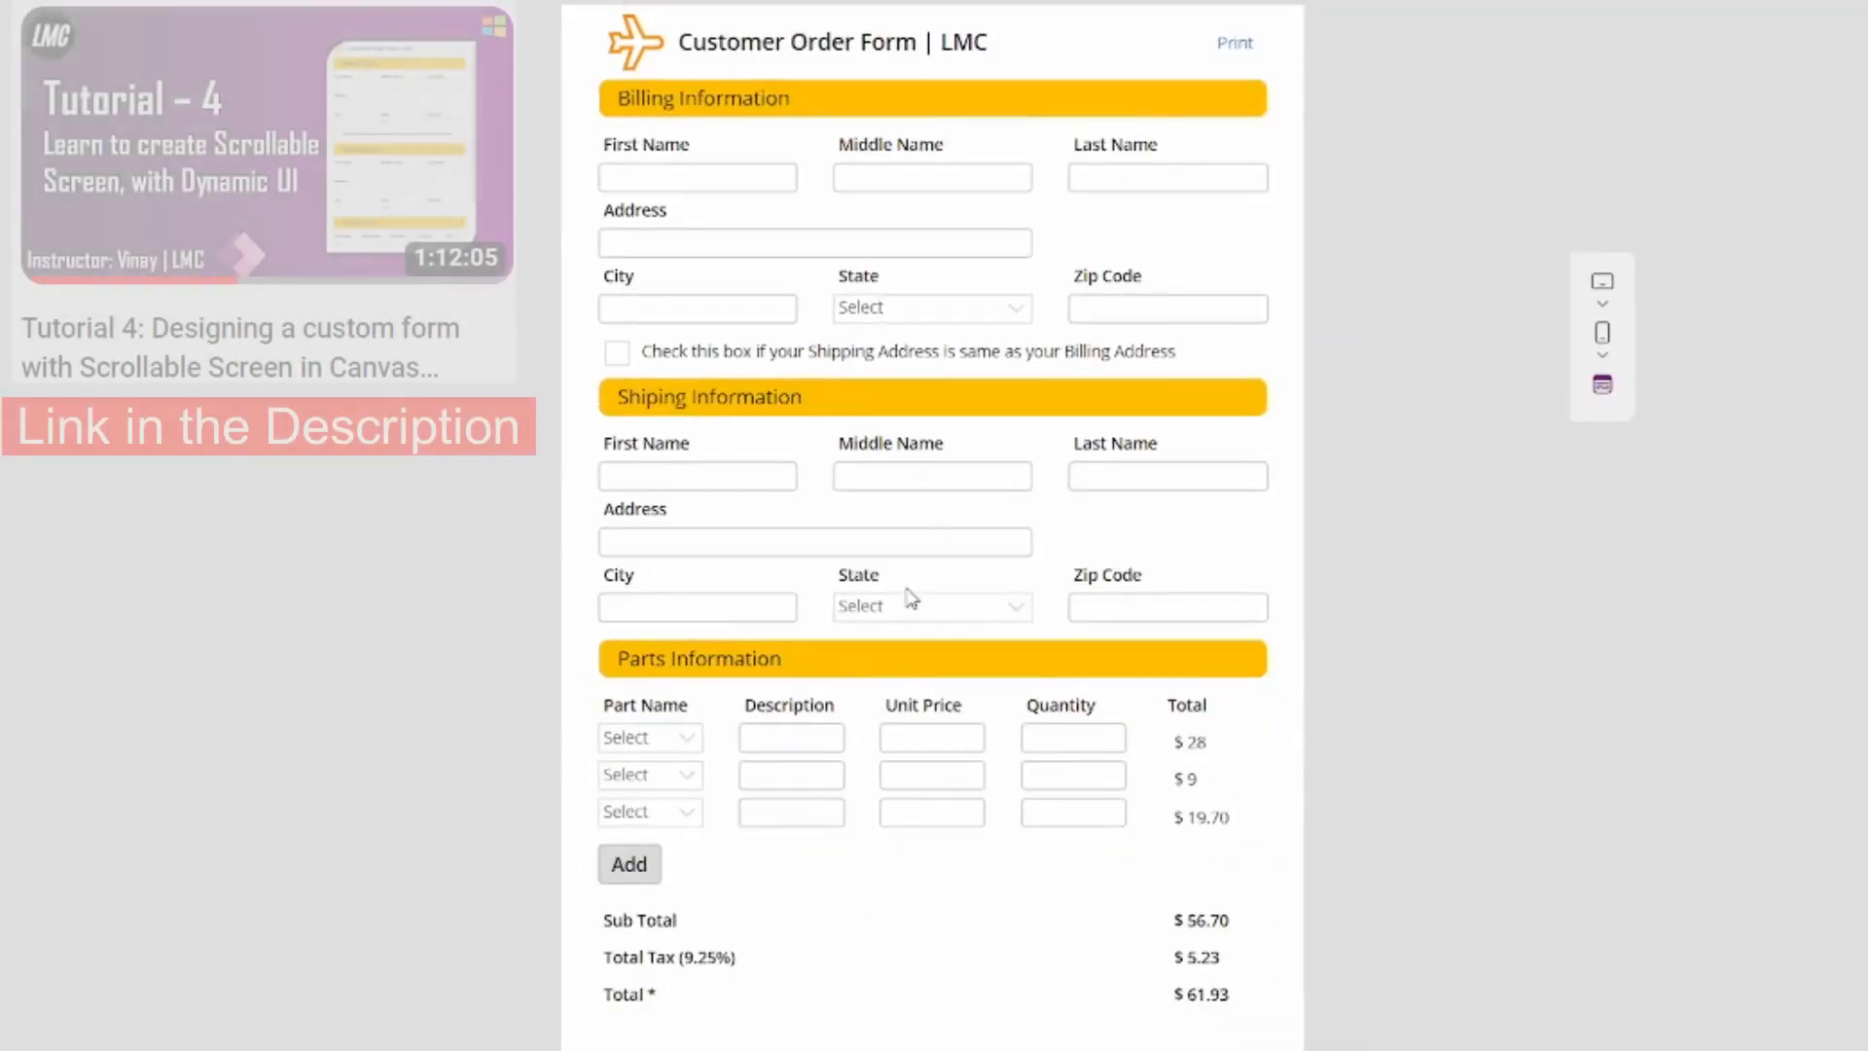
left_click_drag(687, 41, 1270, 961)
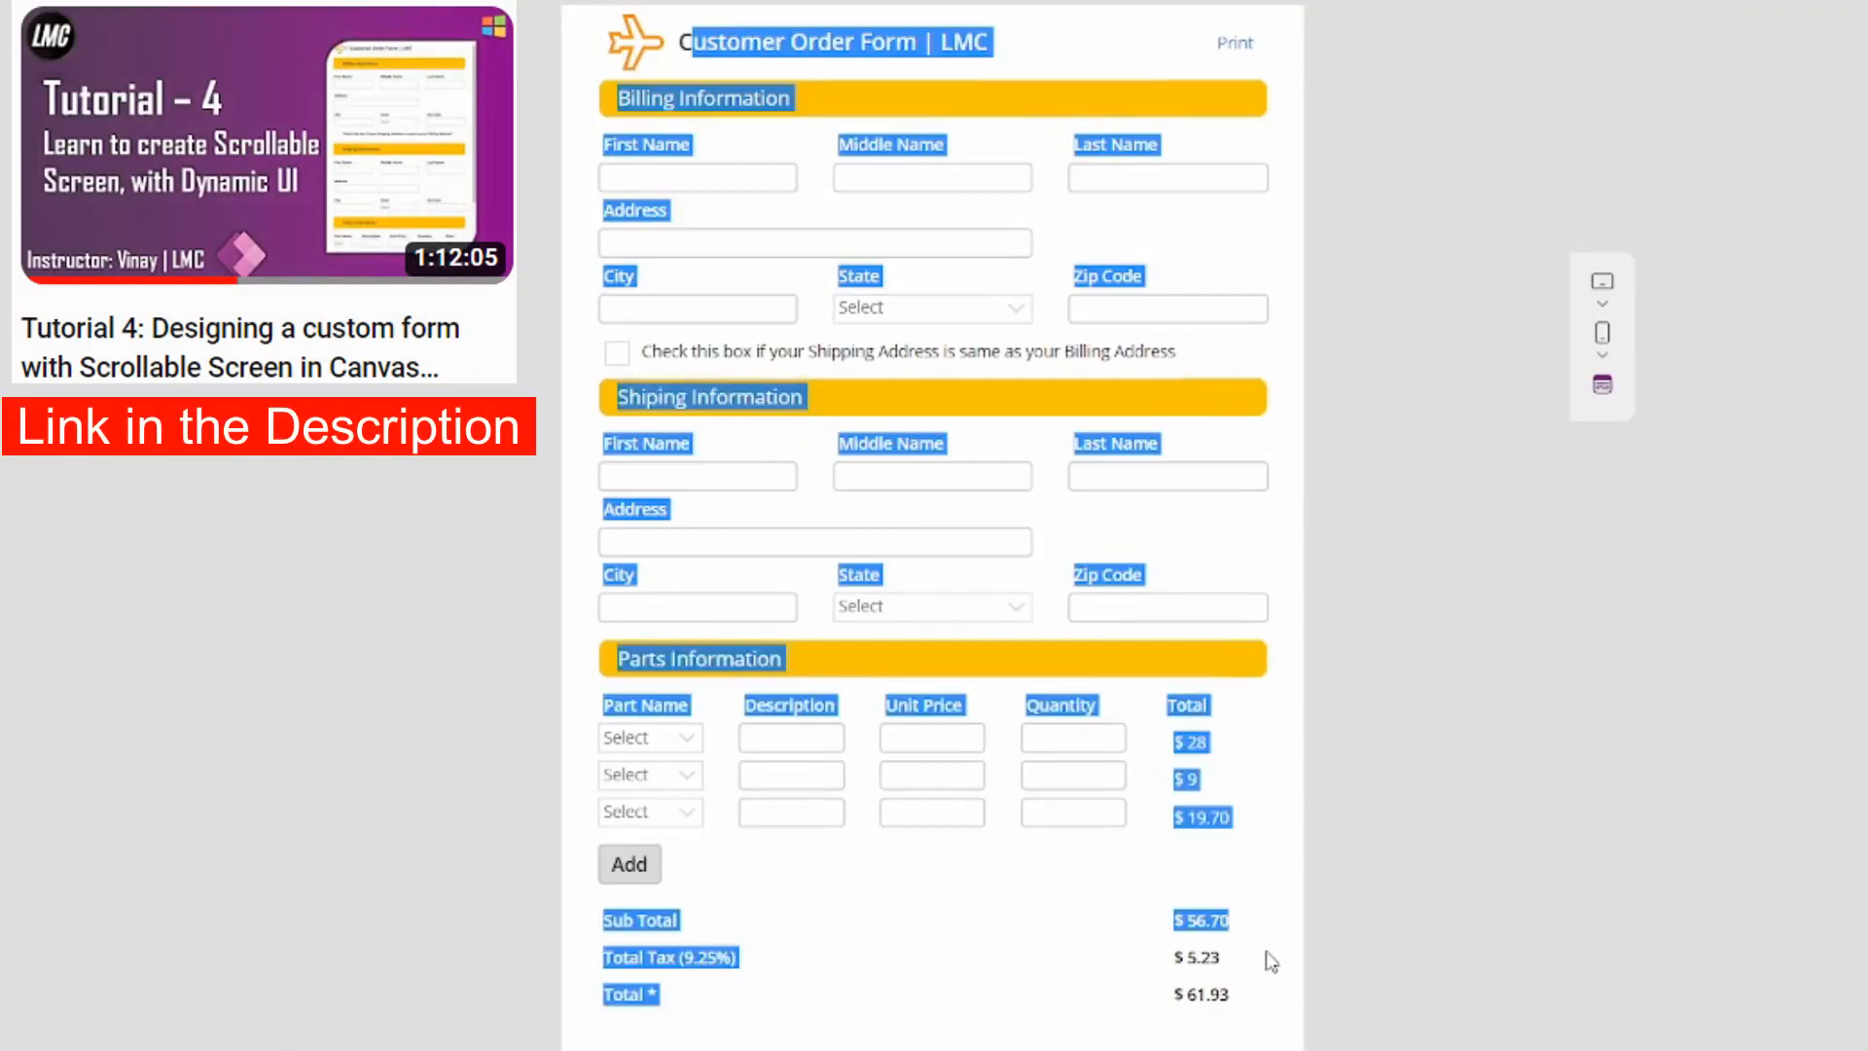
left_click(1237, 828)
double_click(1236, 824)
left_click_drag(605, 700, 764, 785)
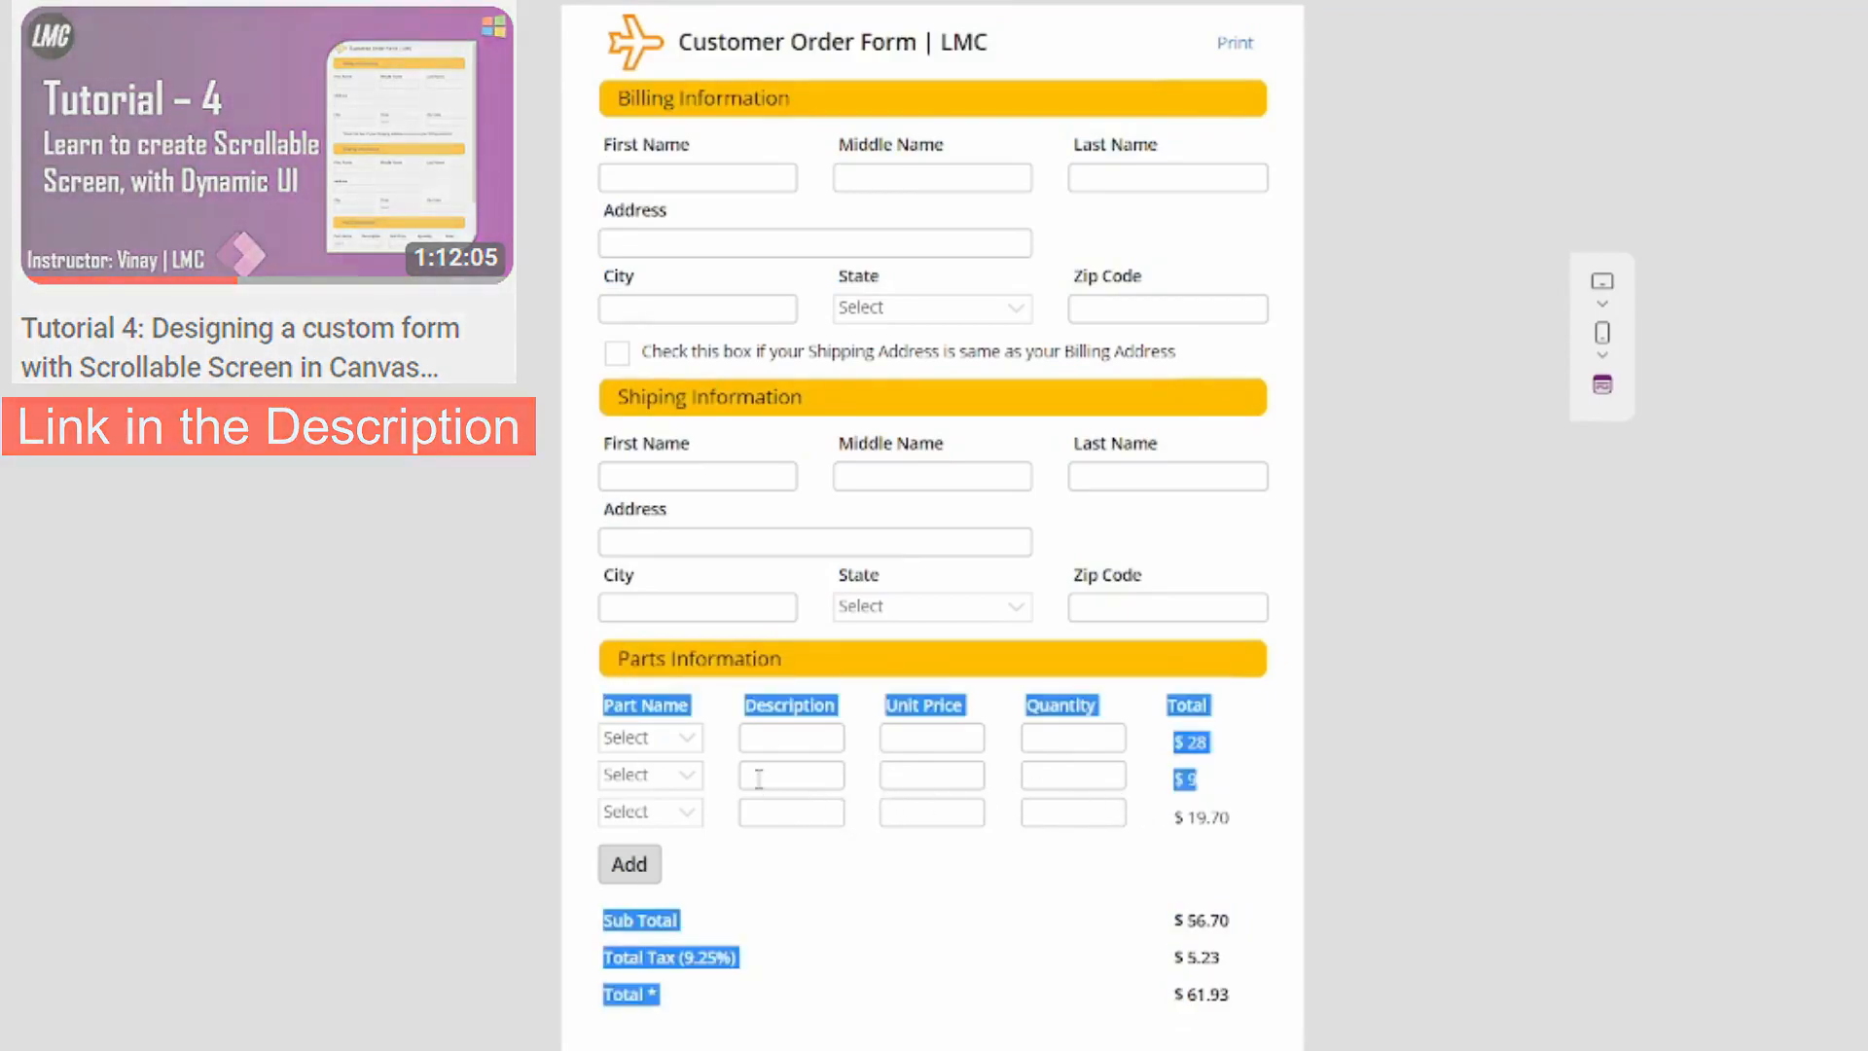
left_click(1253, 732)
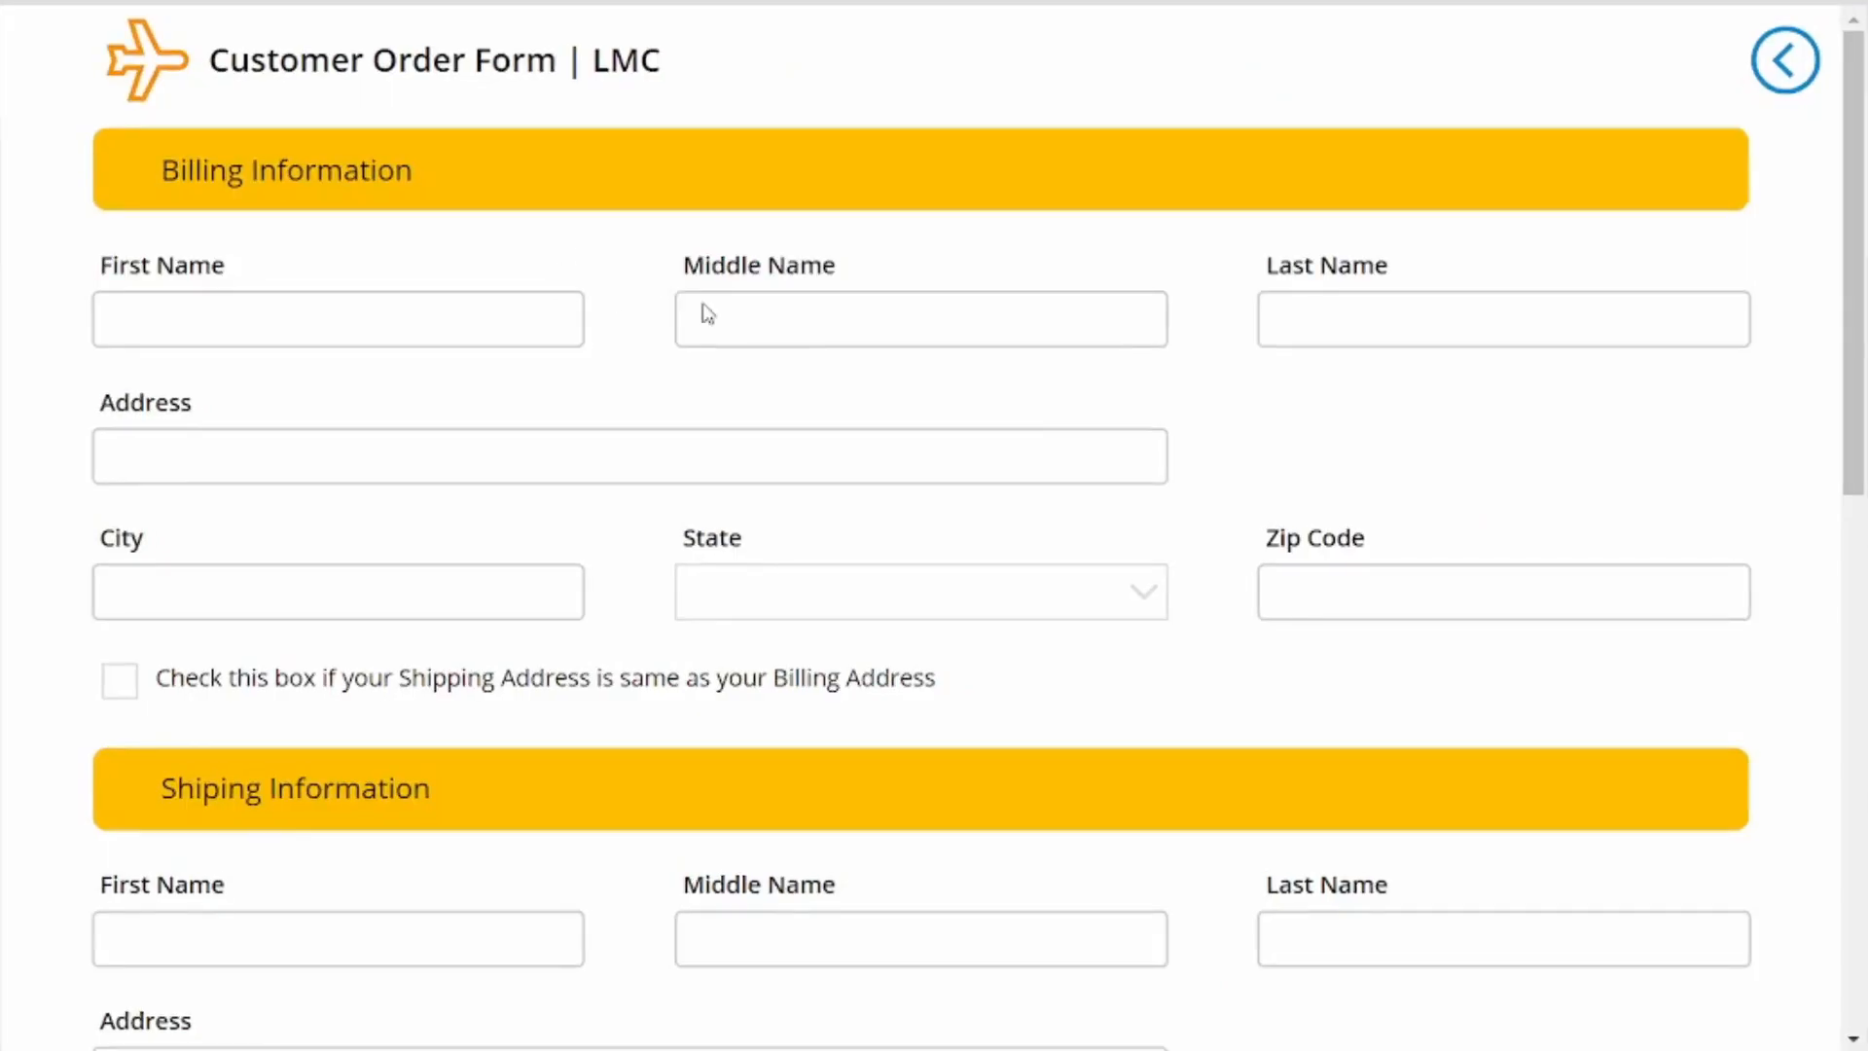
Review the whole Customer Order Form, from Billing and Shipping Information through the part rows to the totals
scroll(637, 388, "down", 10)
scroll(643, 709, "down", 1)
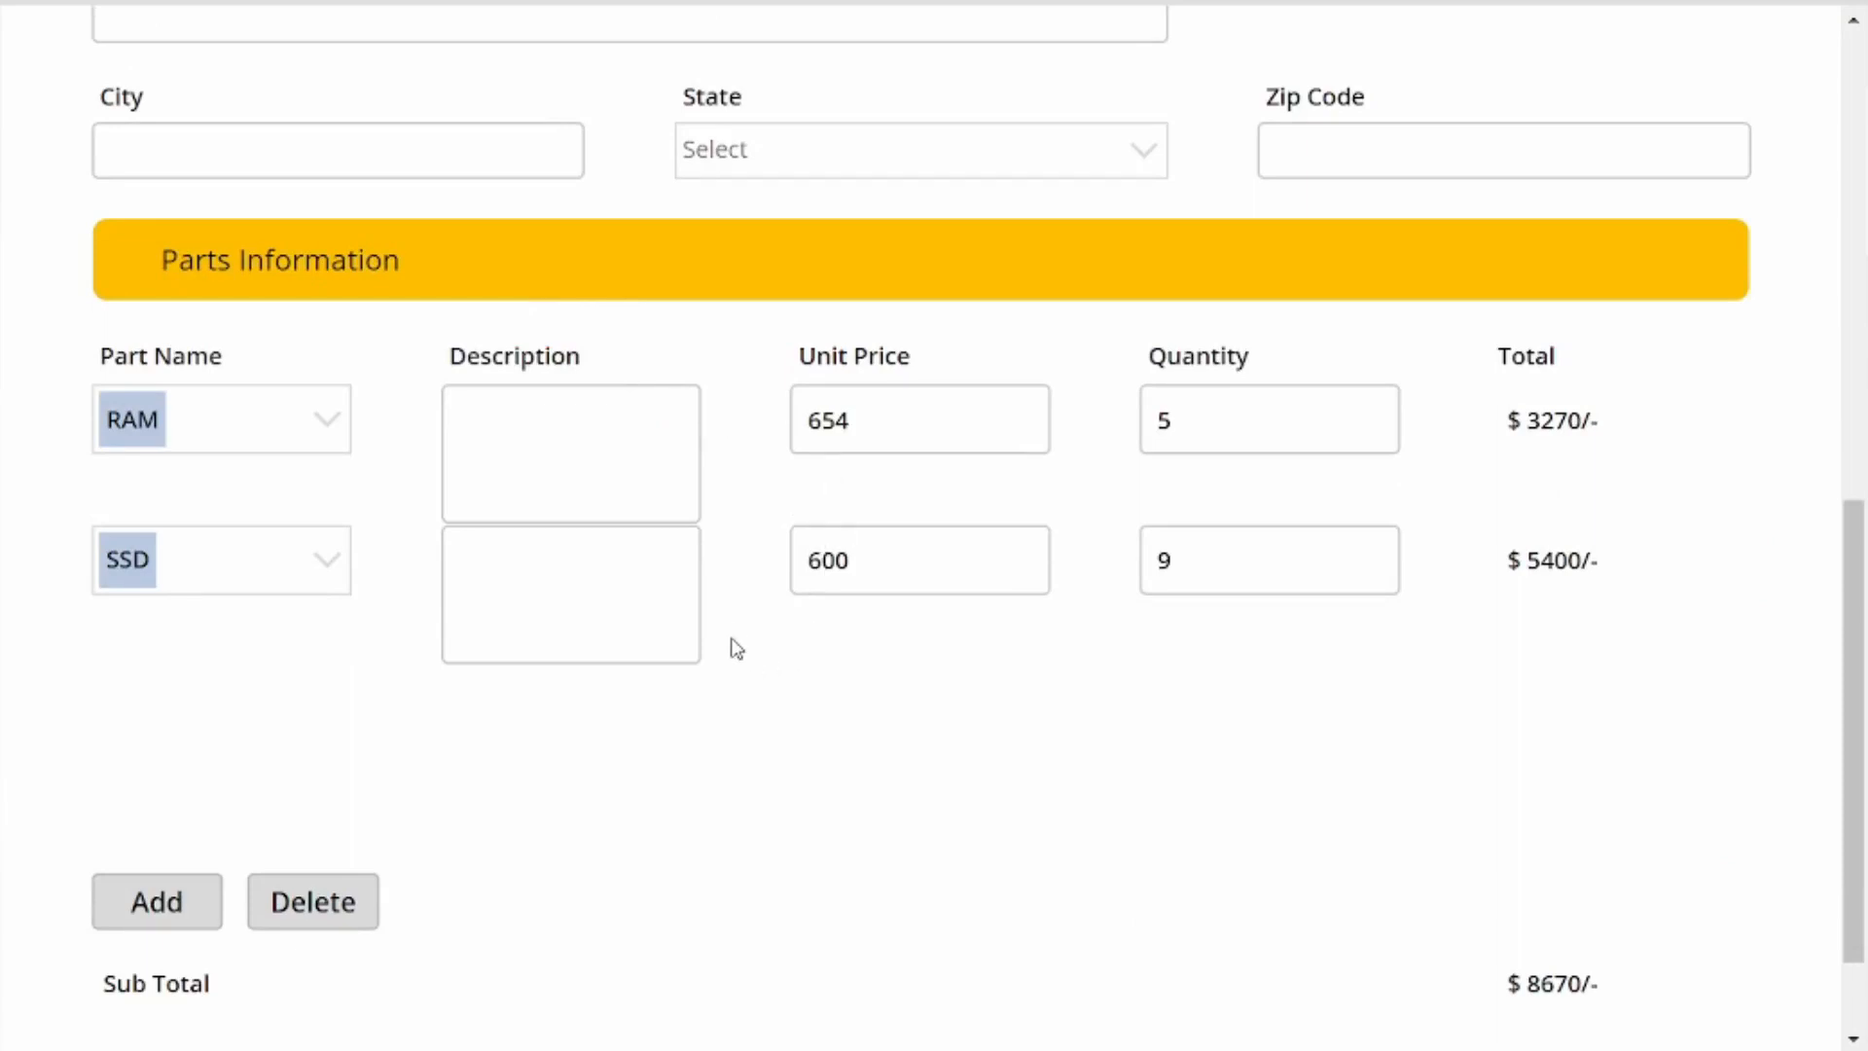
scroll(735, 646, "up", 10)
scroll(217, 162, "up", 2)
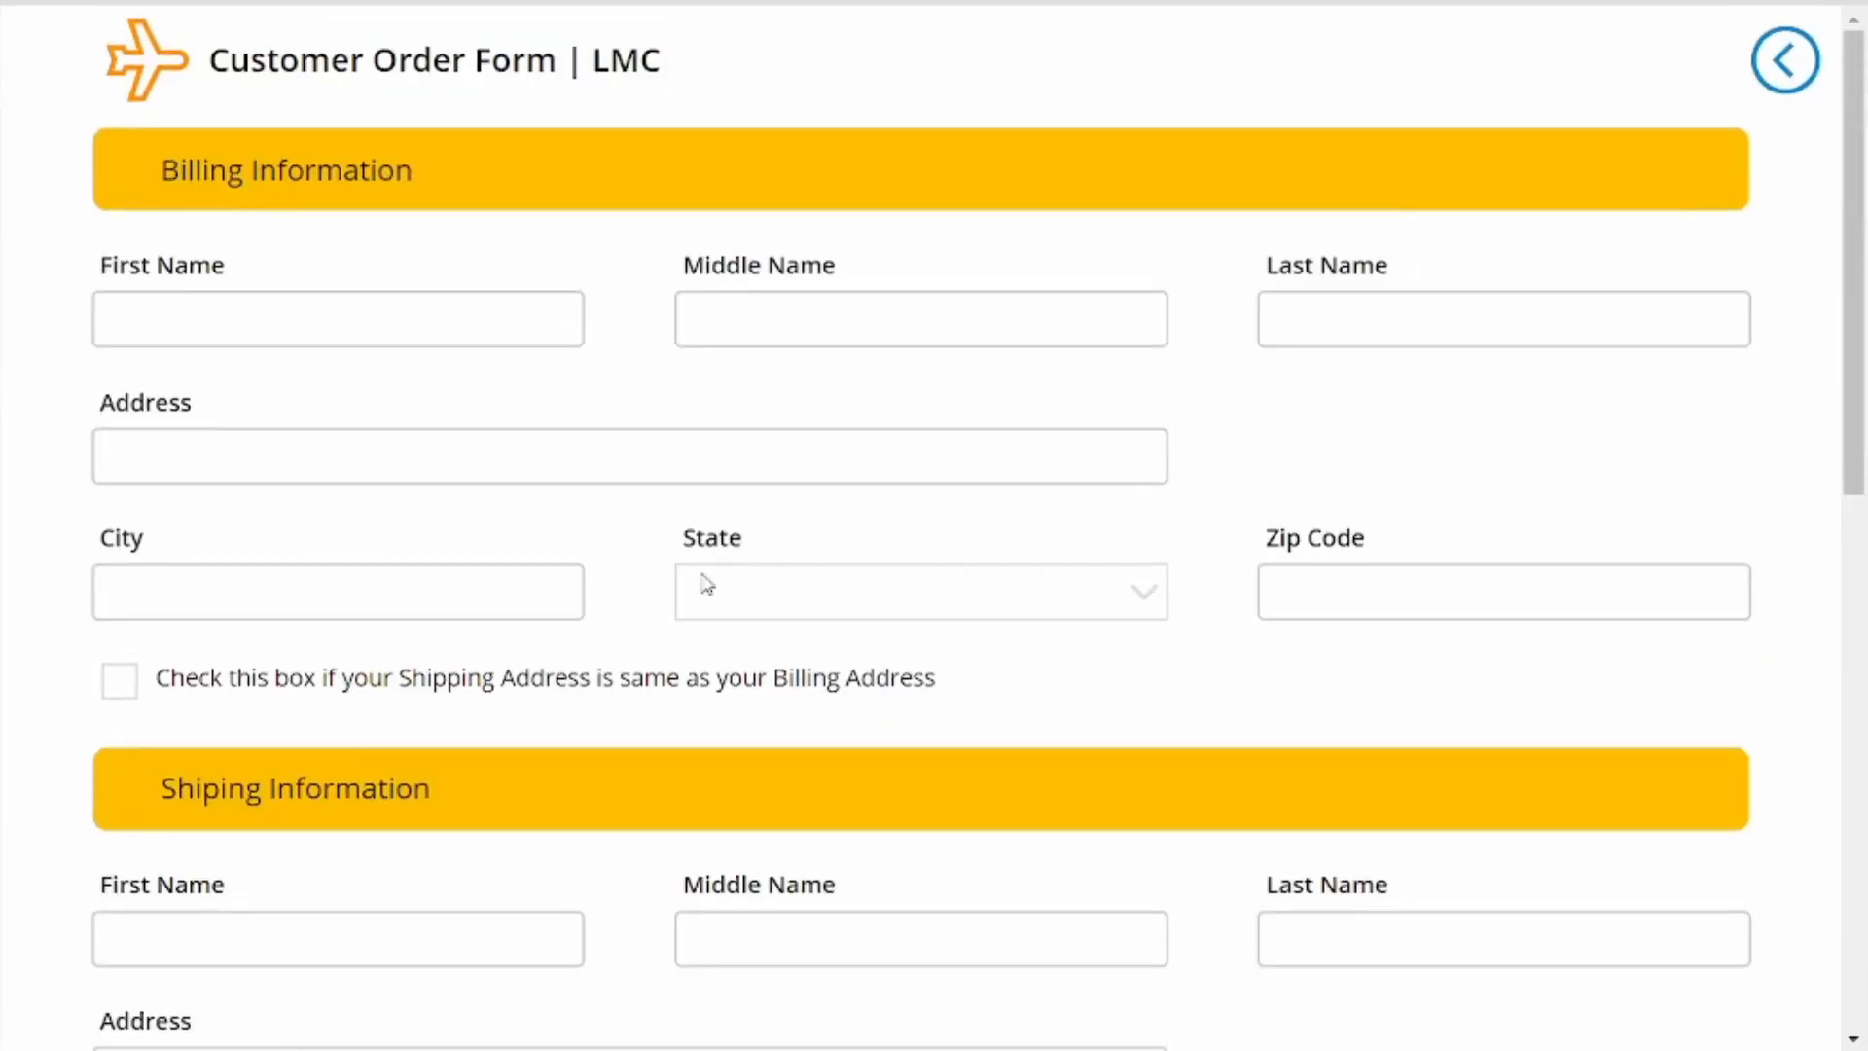
scroll(250, 405, "down", 8)
scroll(388, 513, "down", 5)
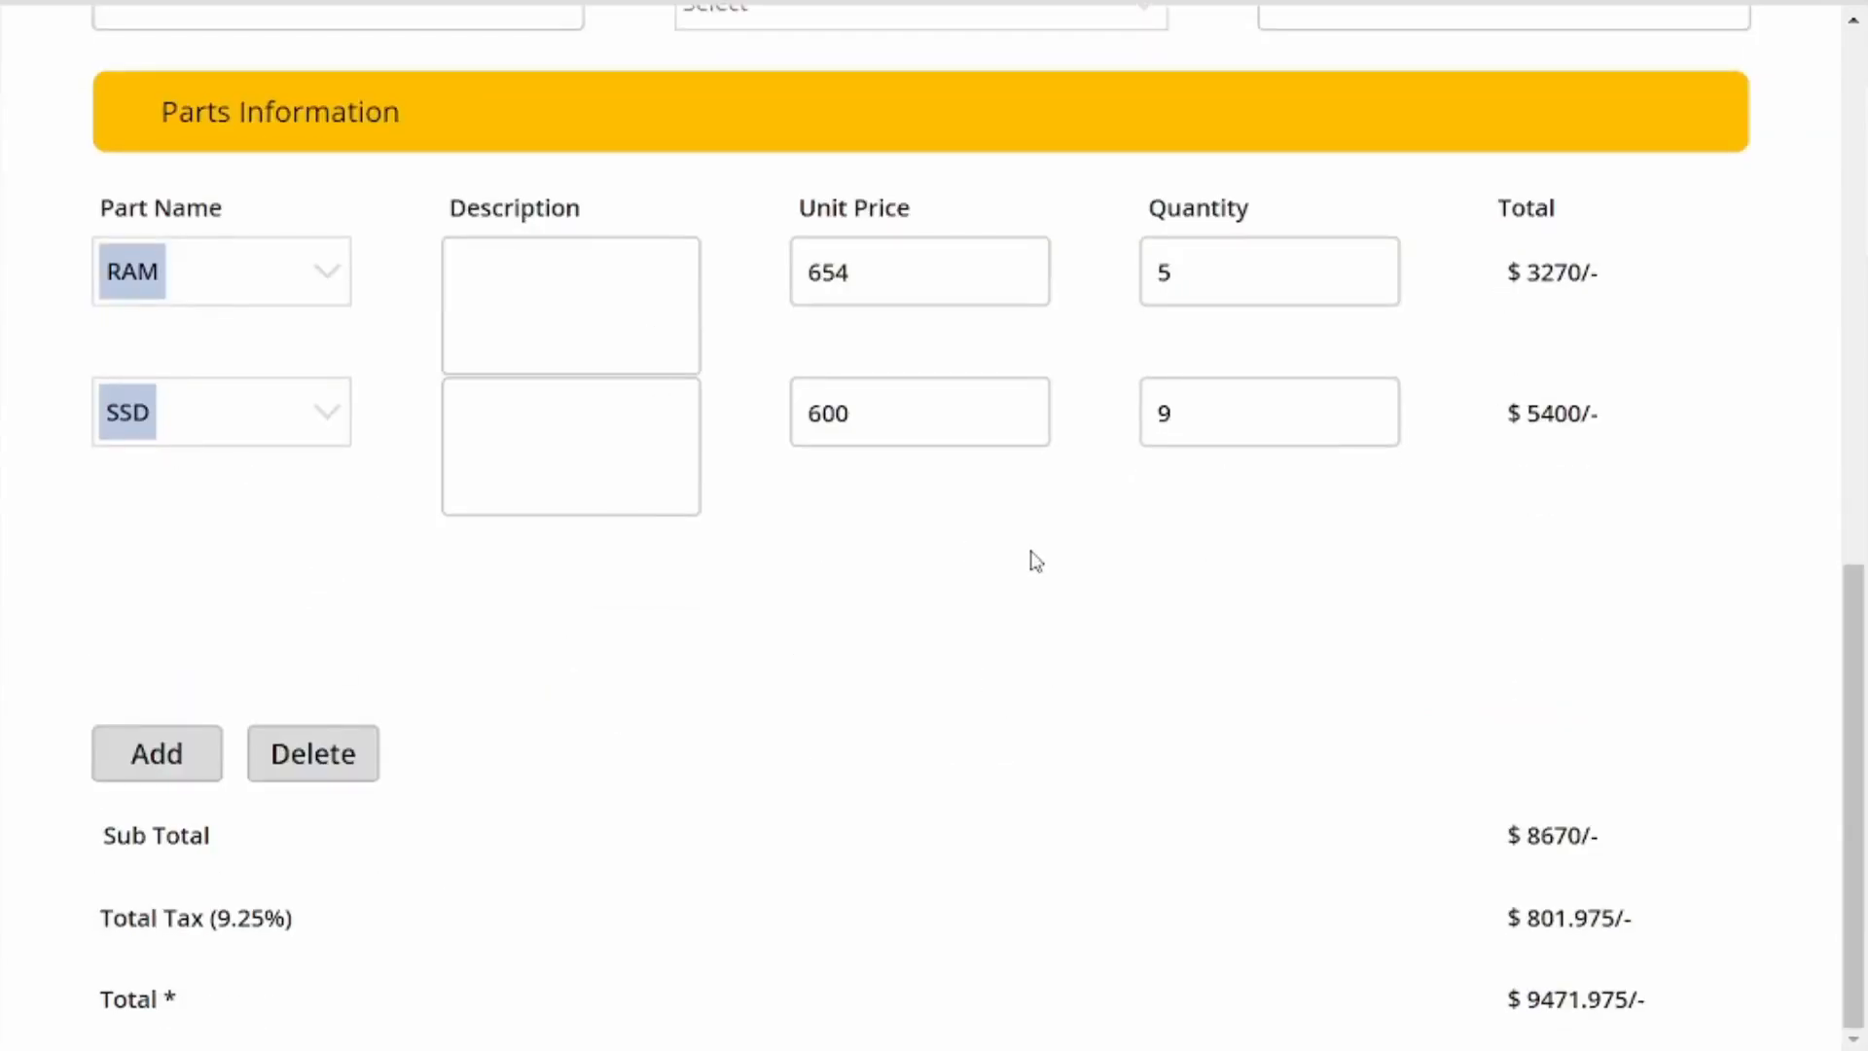
scroll(1032, 557, "up", 15)
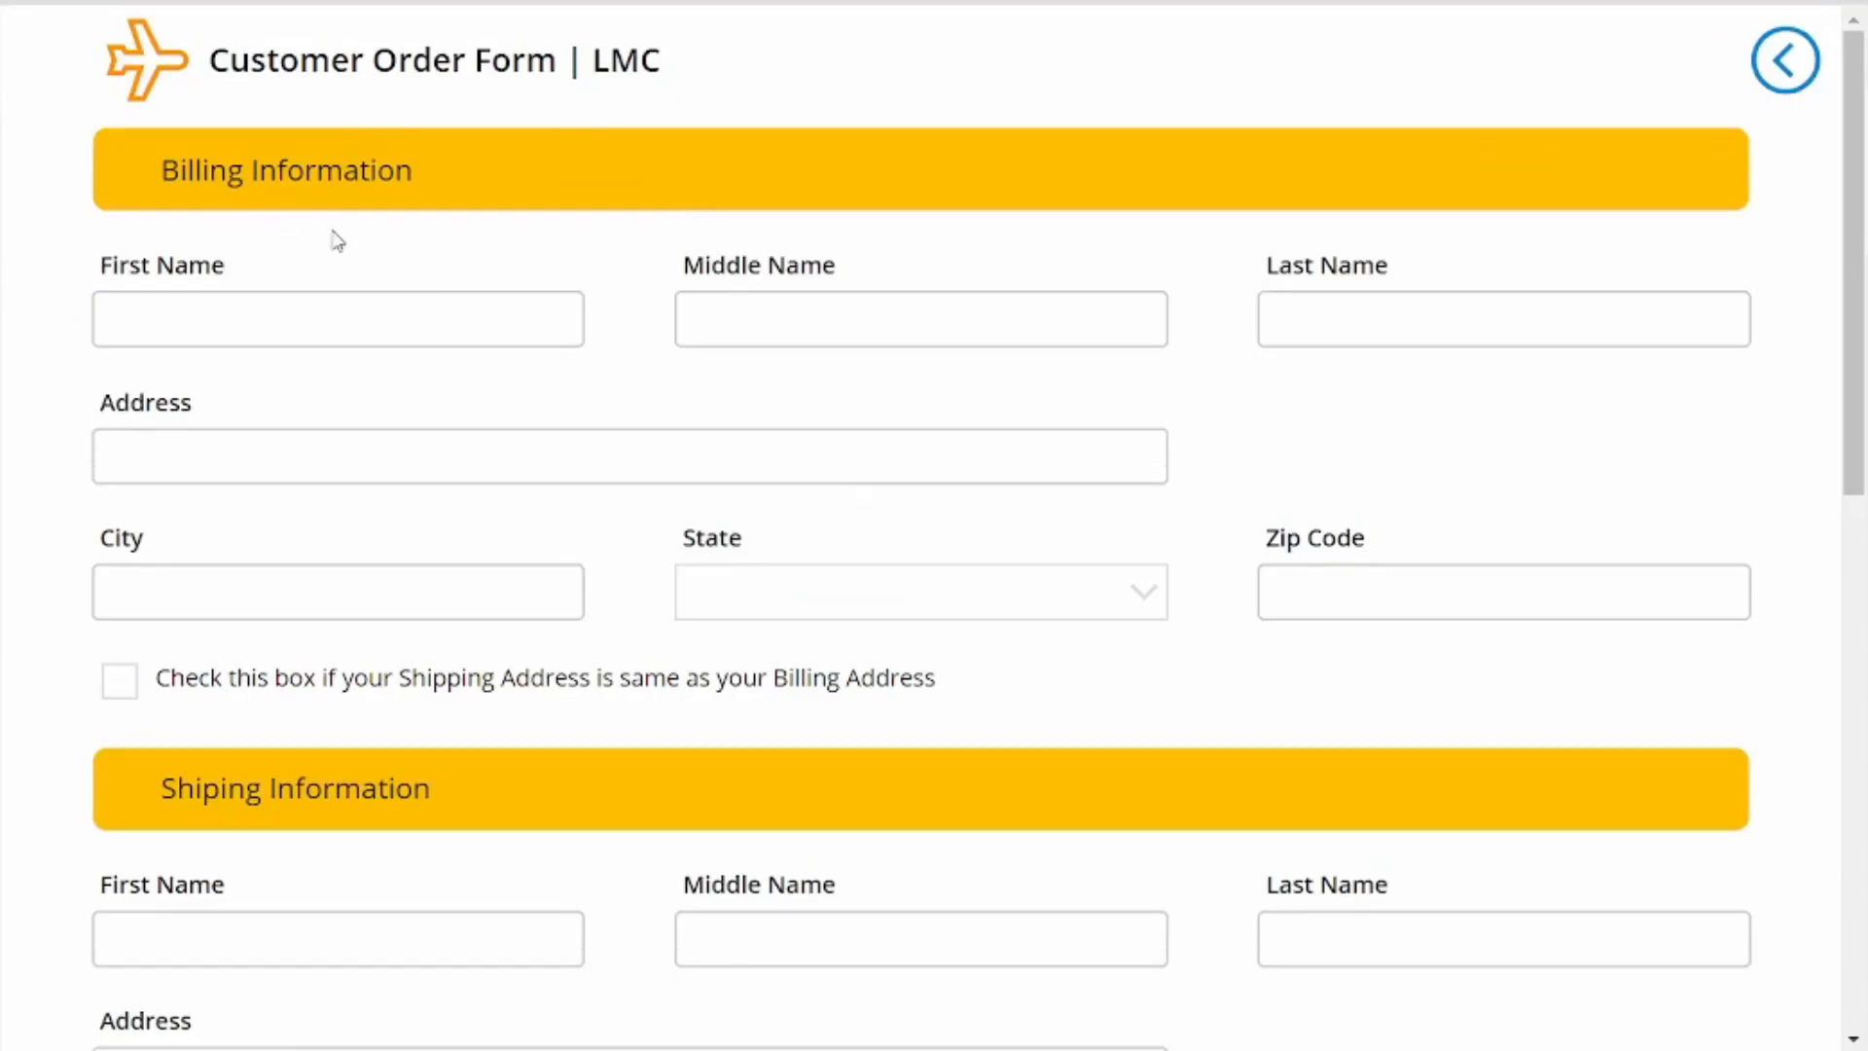
scroll(370, 243, "down", 6)
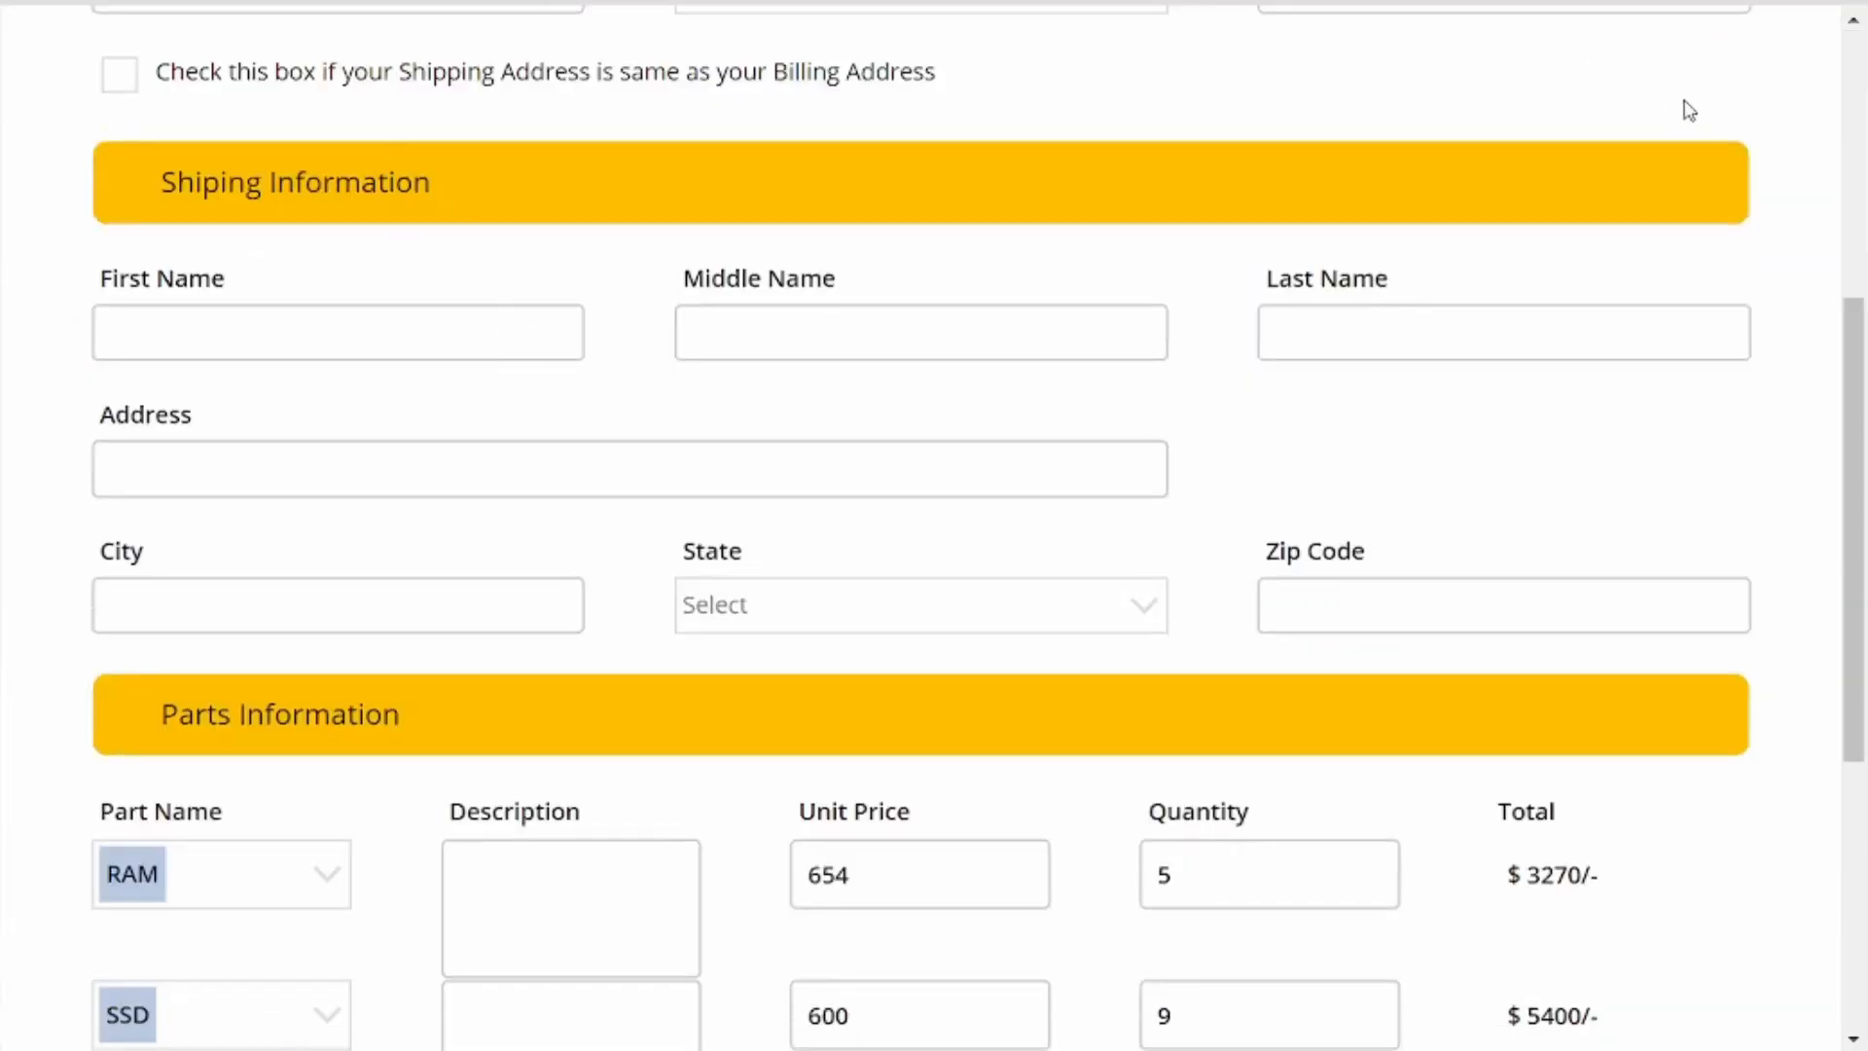
scroll(1465, 391, "up", 3)
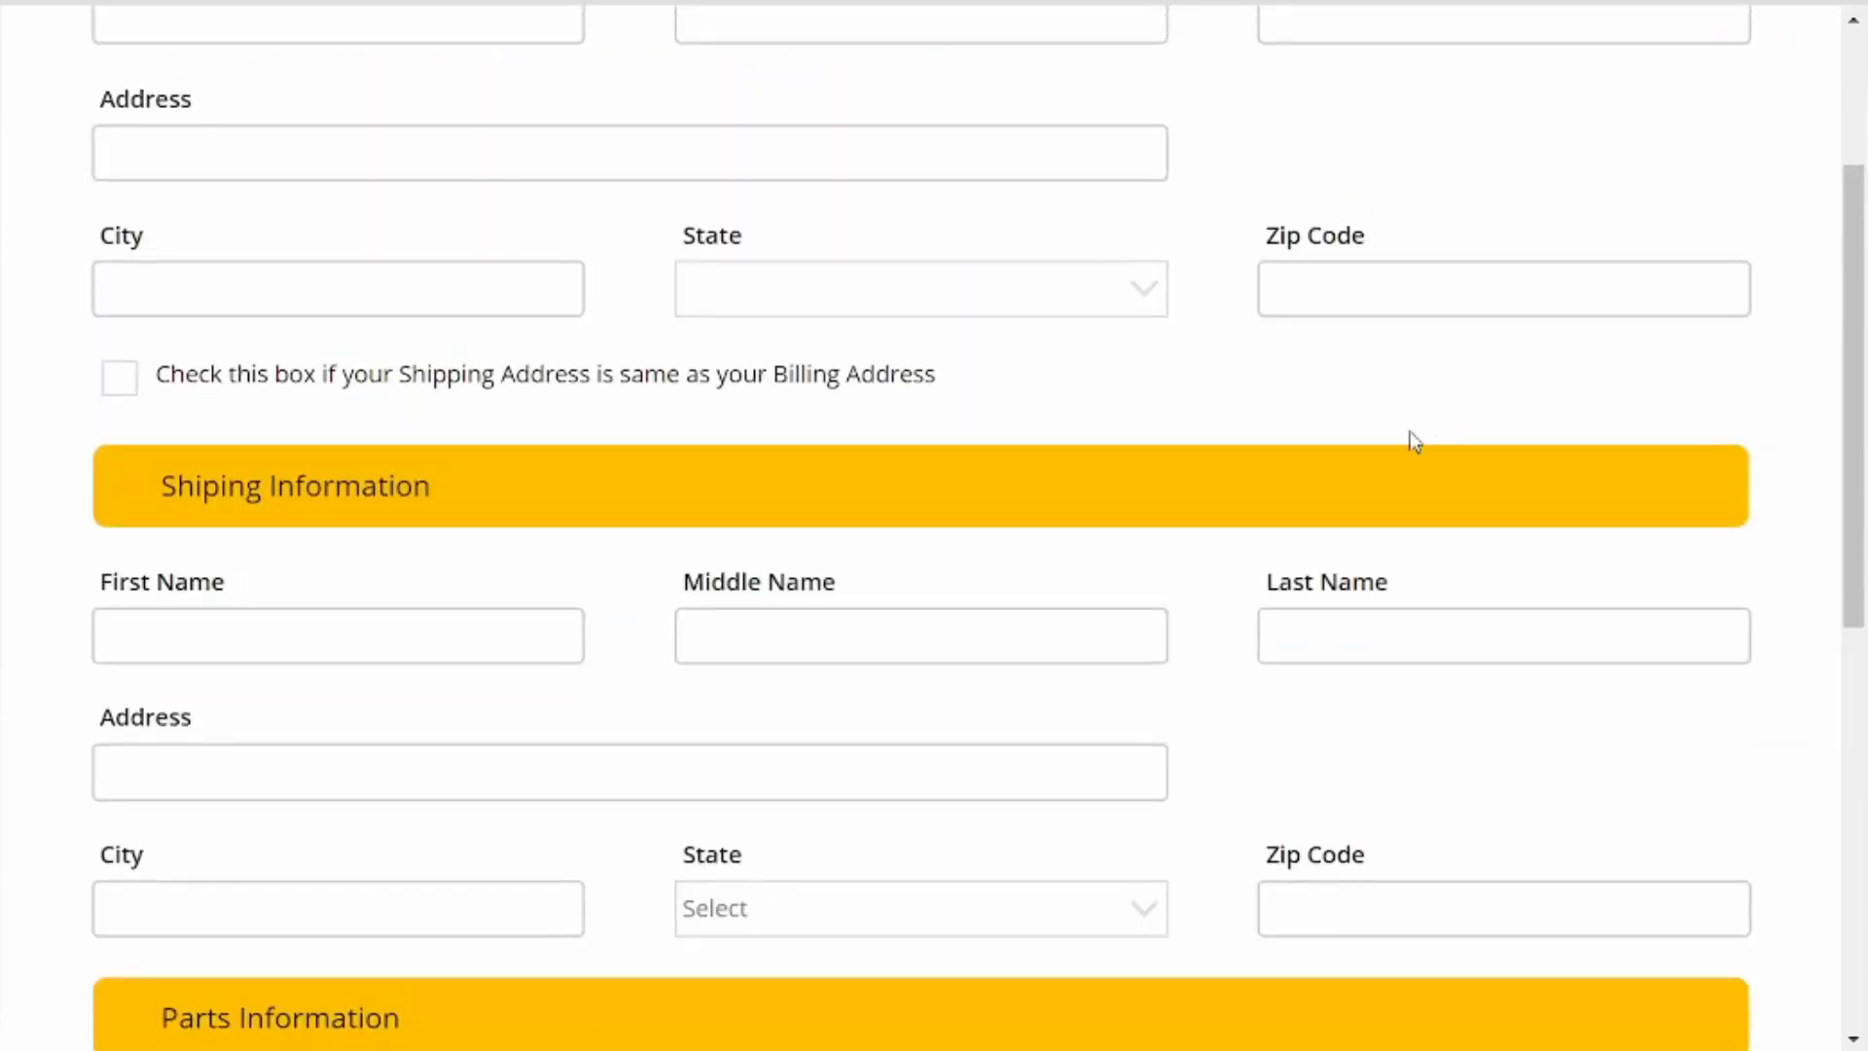
scroll(1417, 430, "down", 6)
scroll(1416, 449, "up", 8)
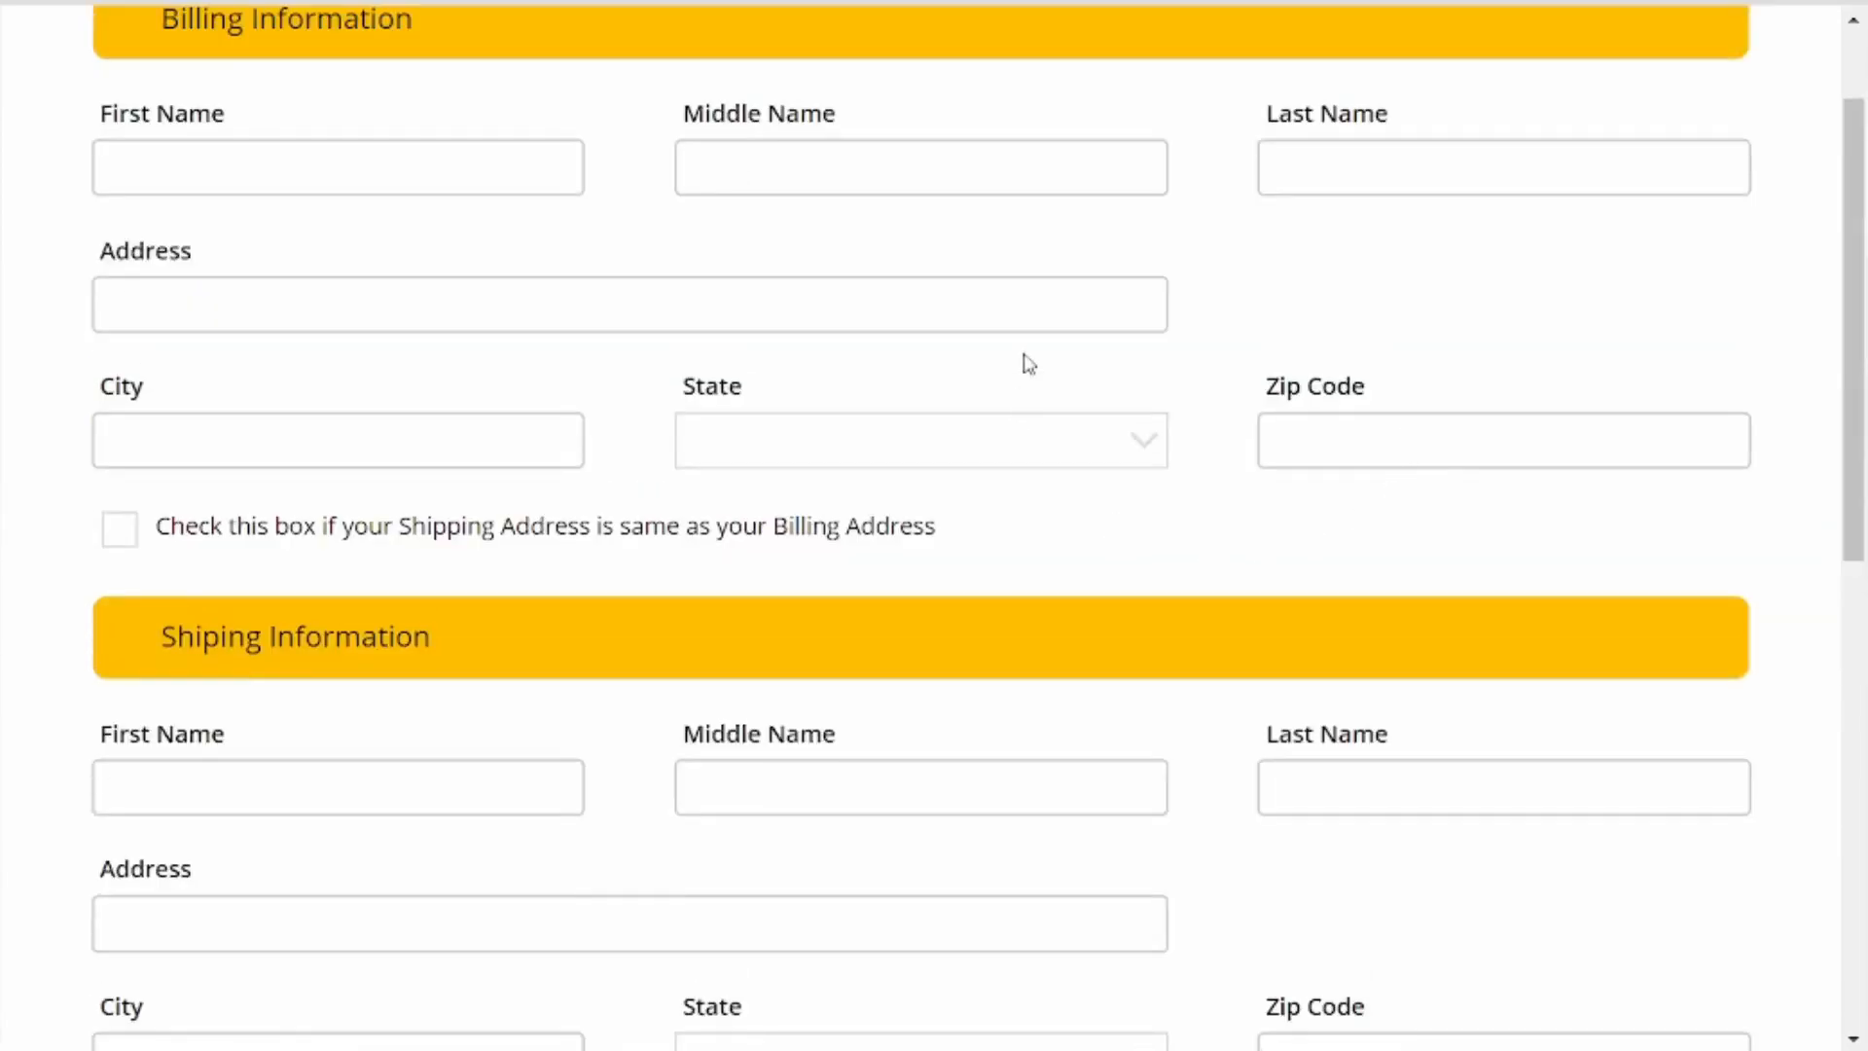
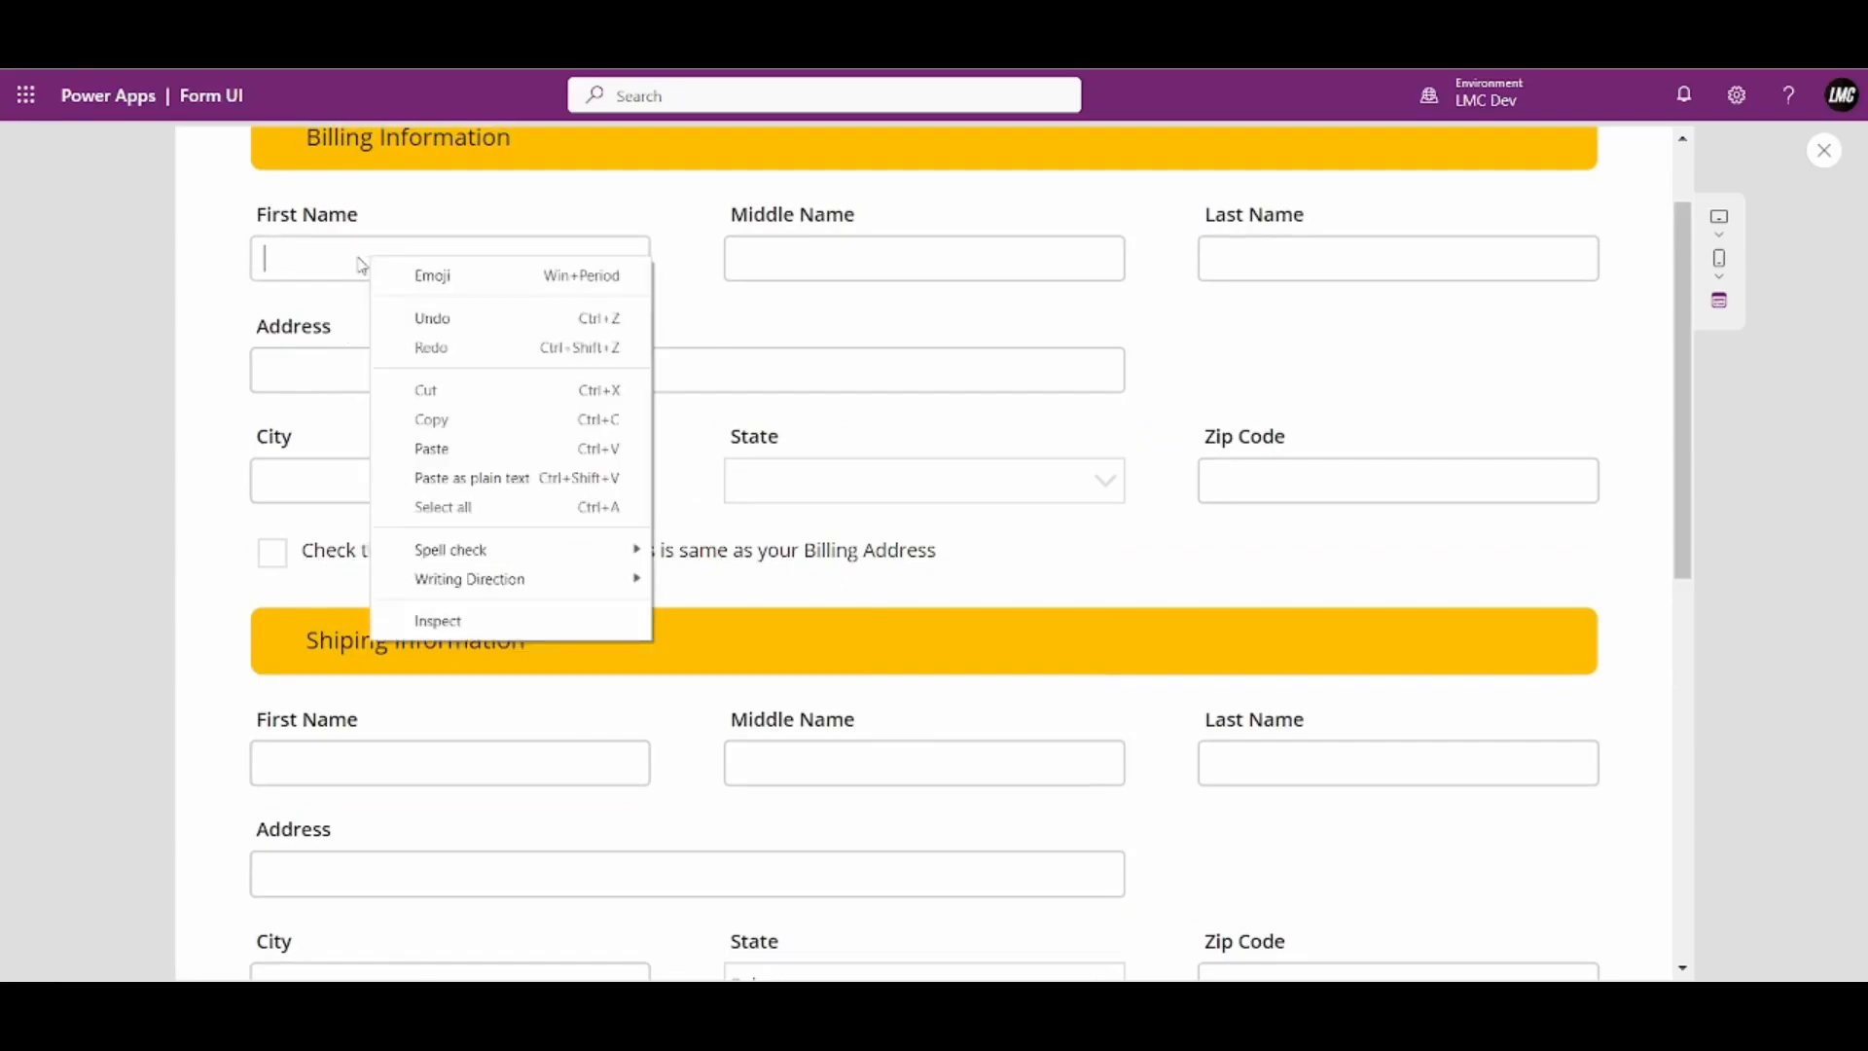
Enter the customer's first and last name under Billing Information, leaving the middle name blank
type("Vina")
key("Tab")
key("Tab")
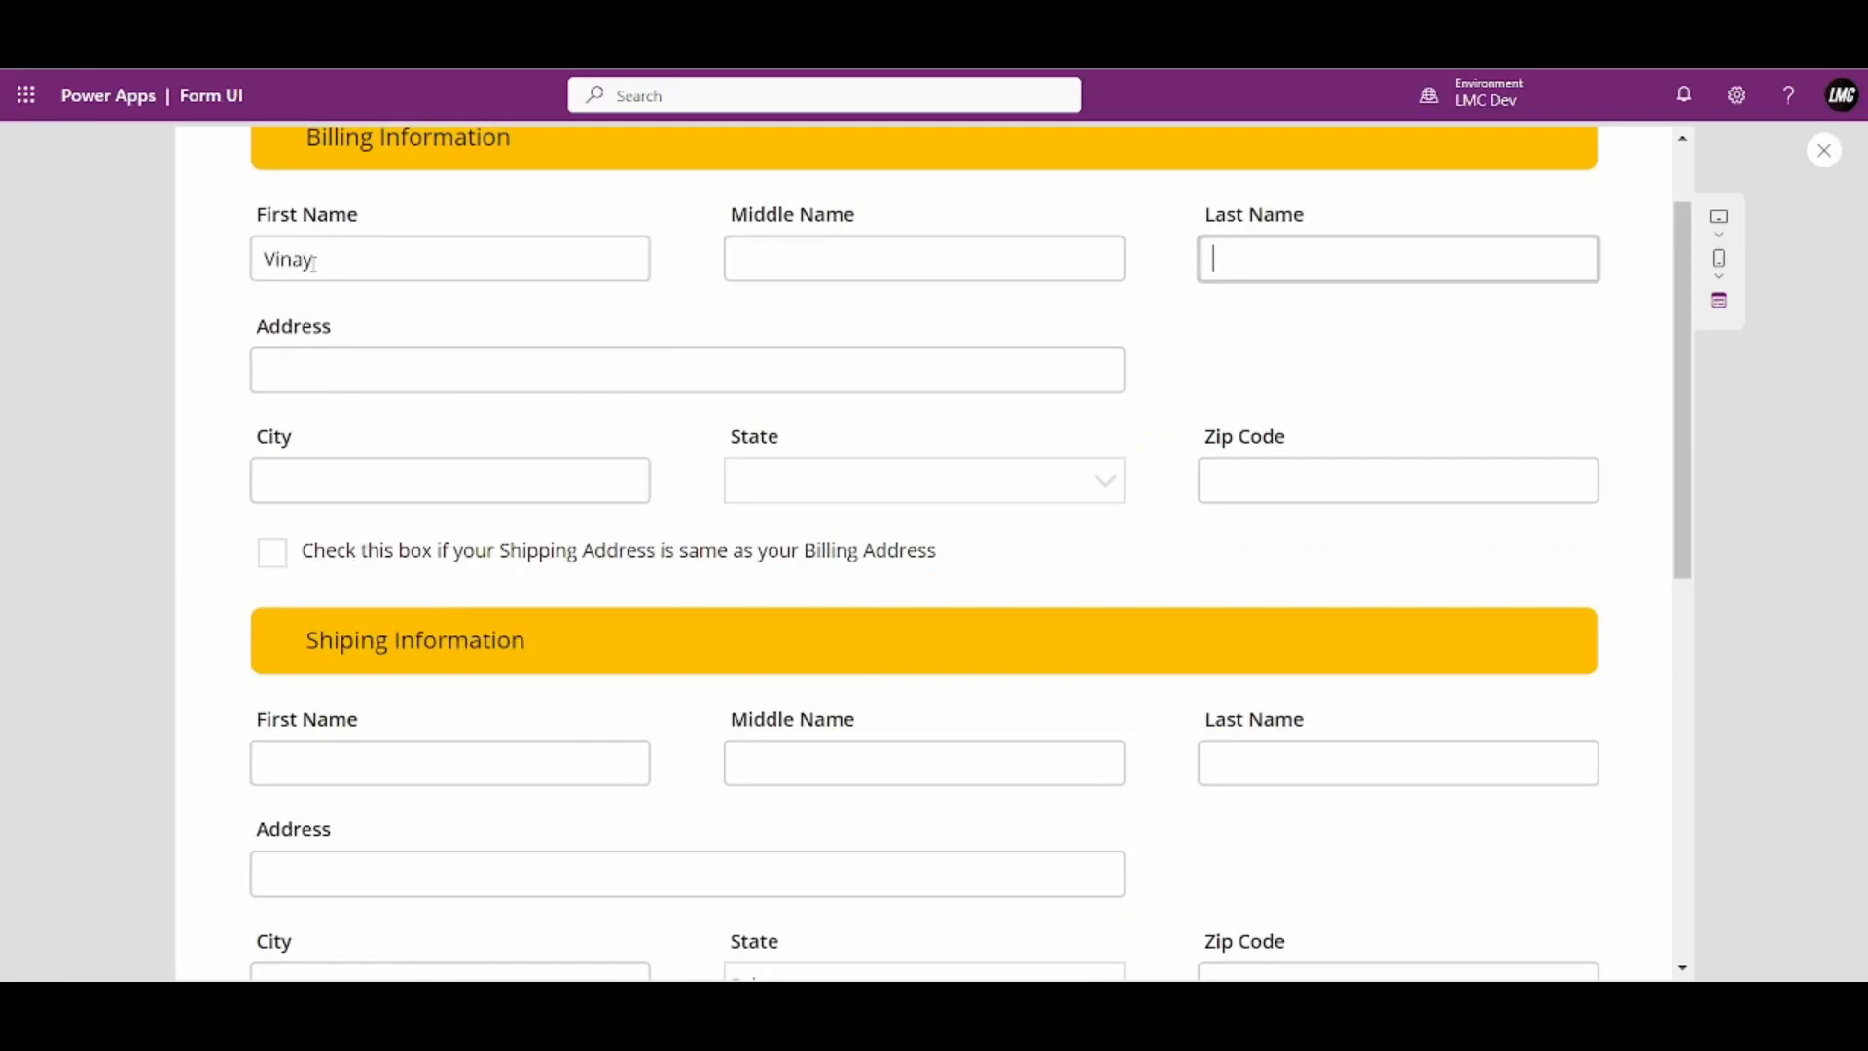
type("LMC")
Fill in the customer's street address under Billing Information
left_click(362, 356)
type("123 Strea")
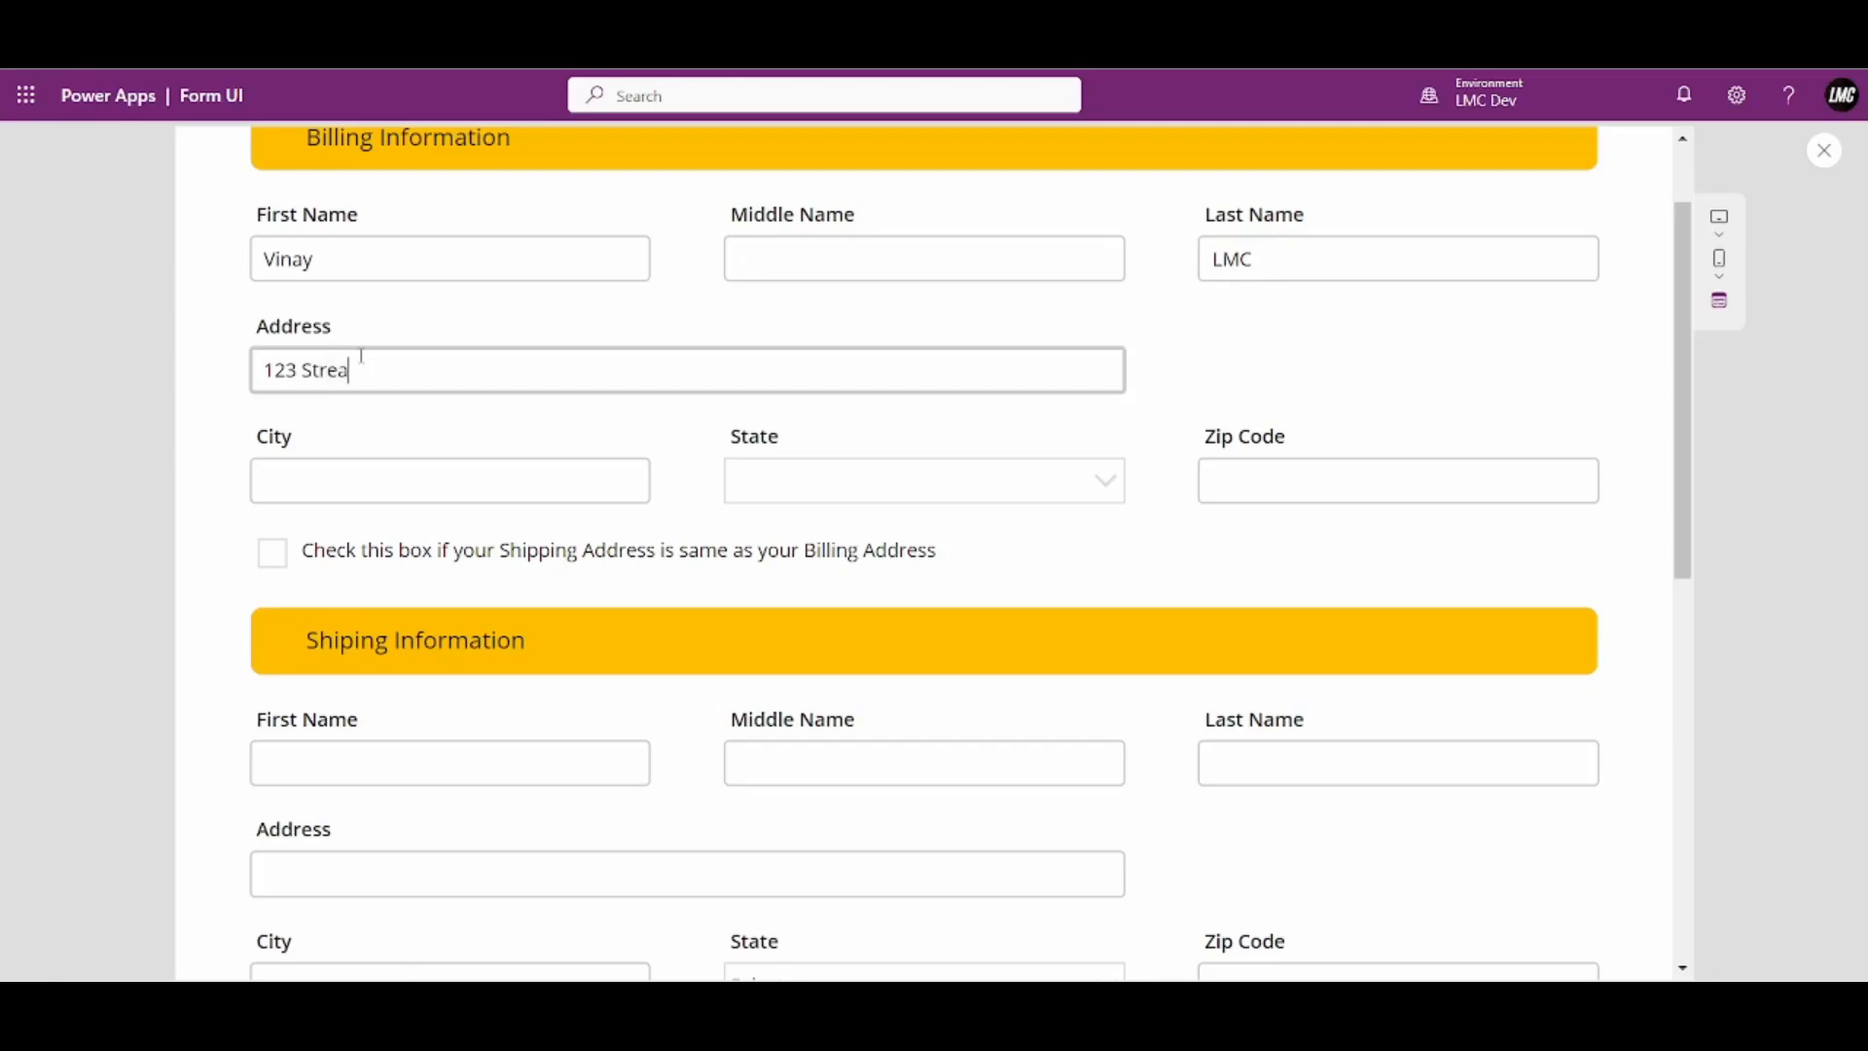
key("BackSpace")
type("et xyz Road , near z town")
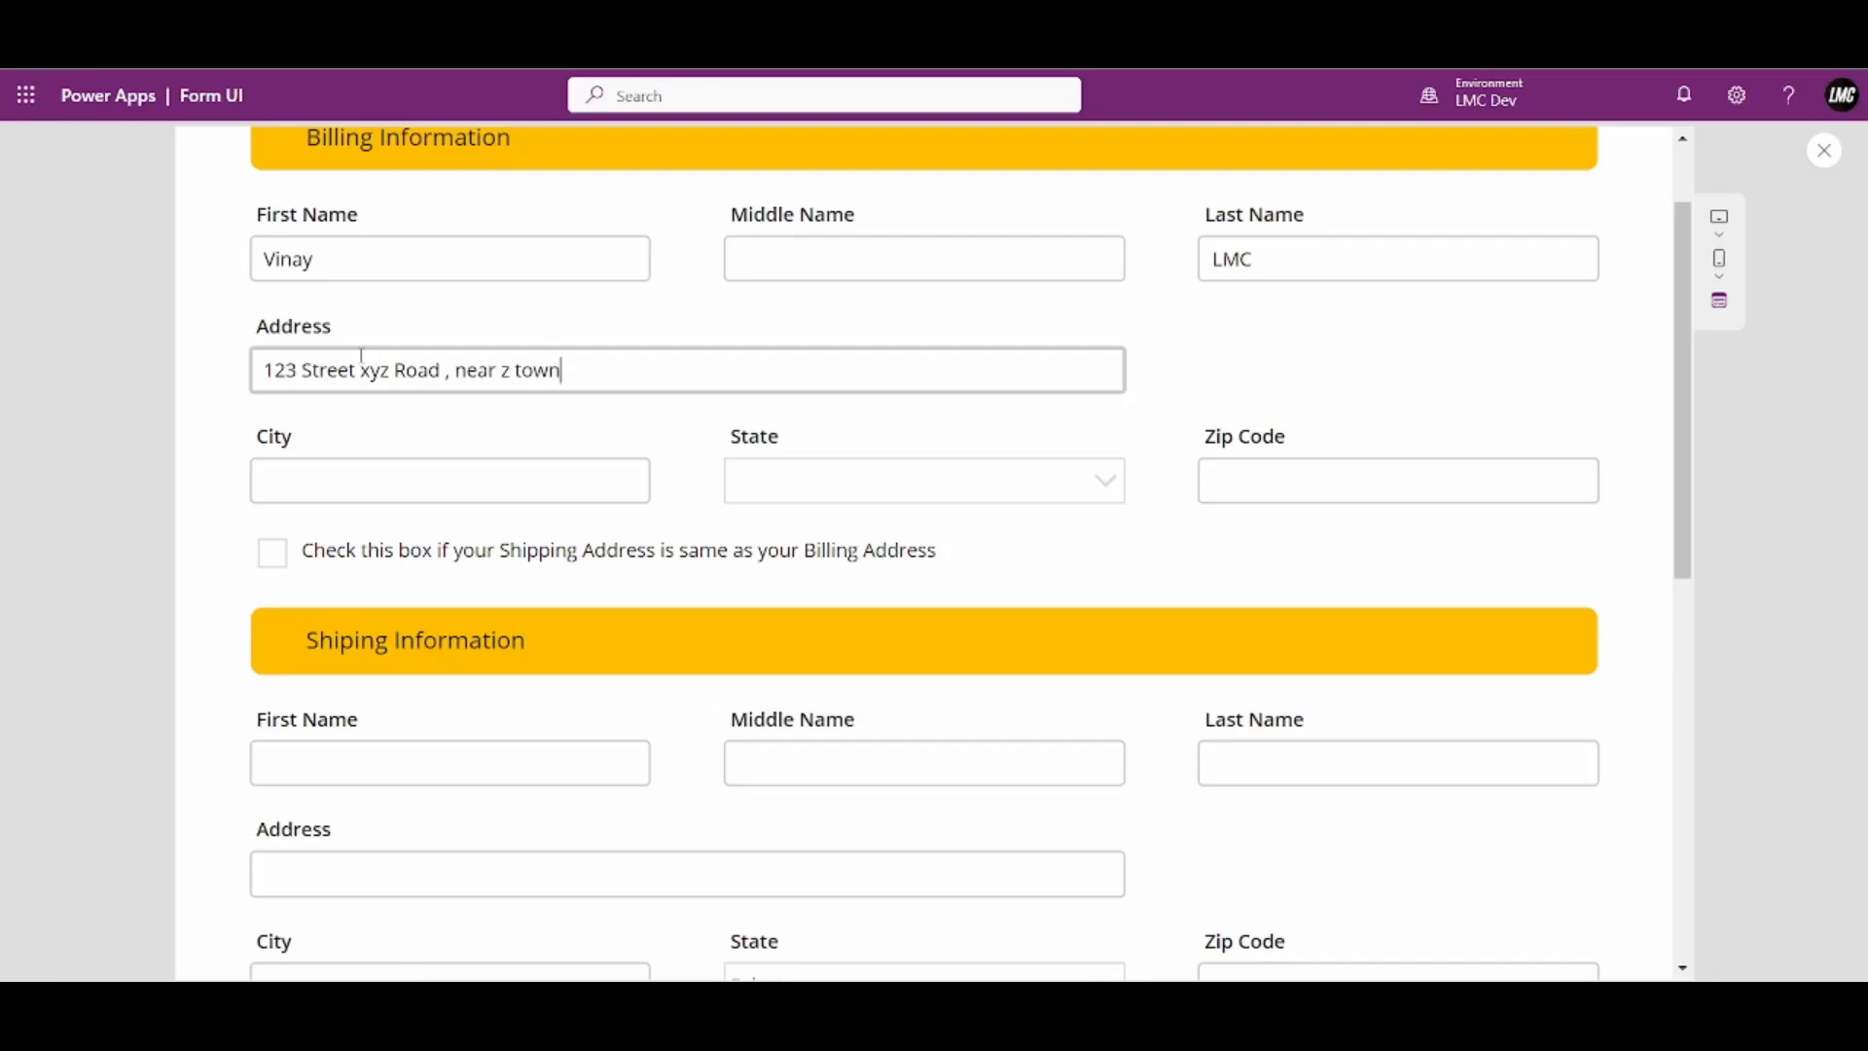
Enter the billing city and choose Assam as the billing state
left_click(349, 487)
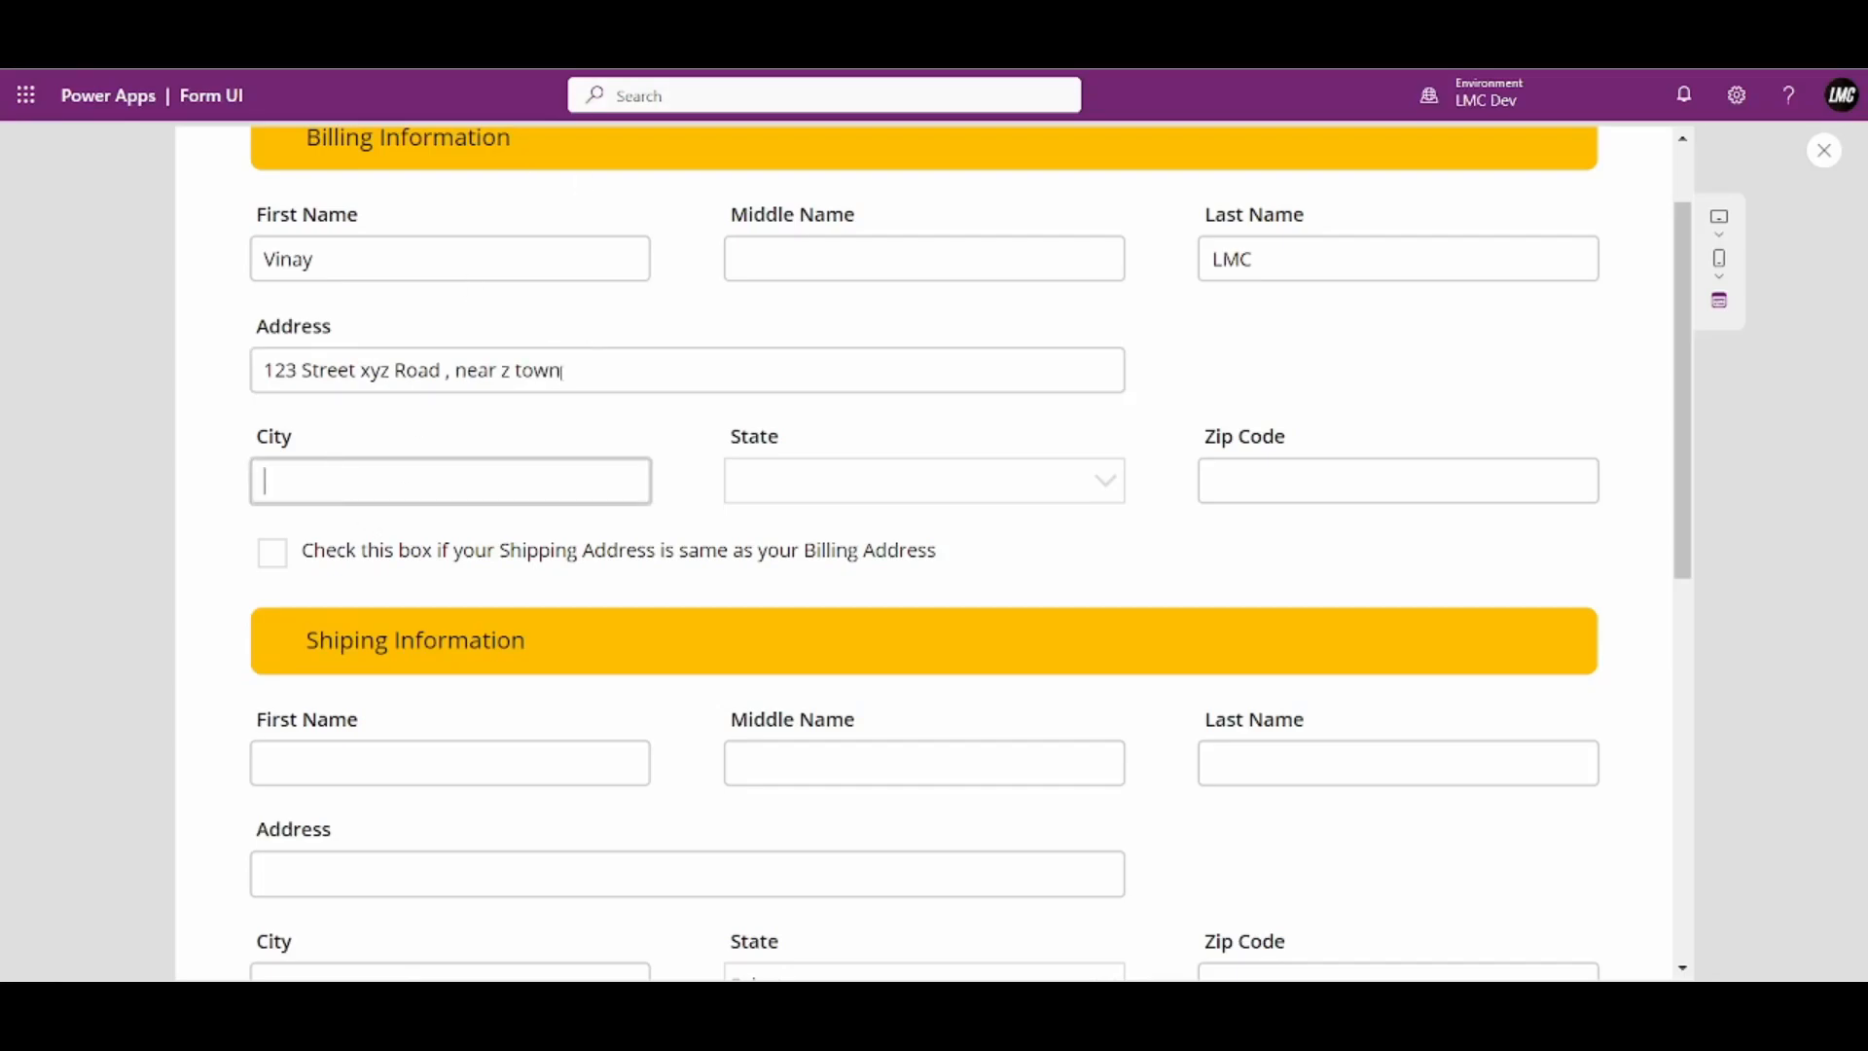
type("Guwaha")
left_click(830, 483)
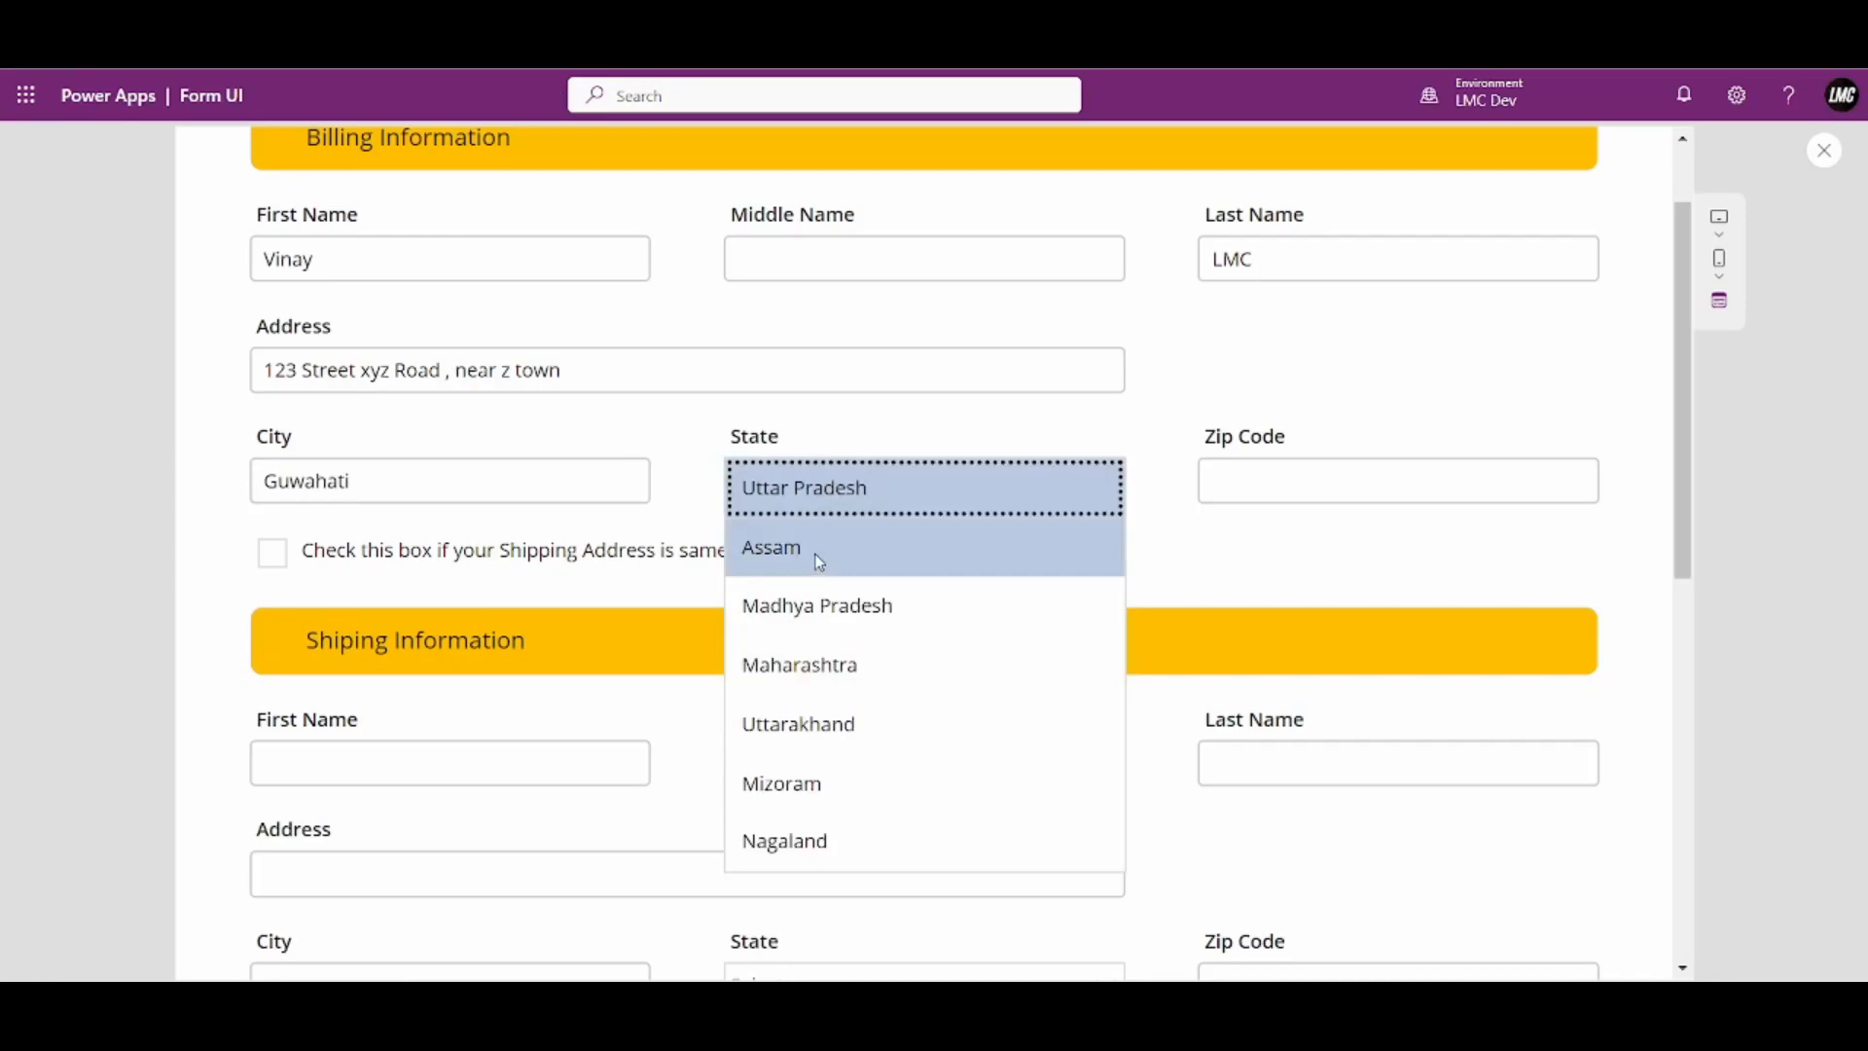
left_click(817, 558)
left_click(821, 492)
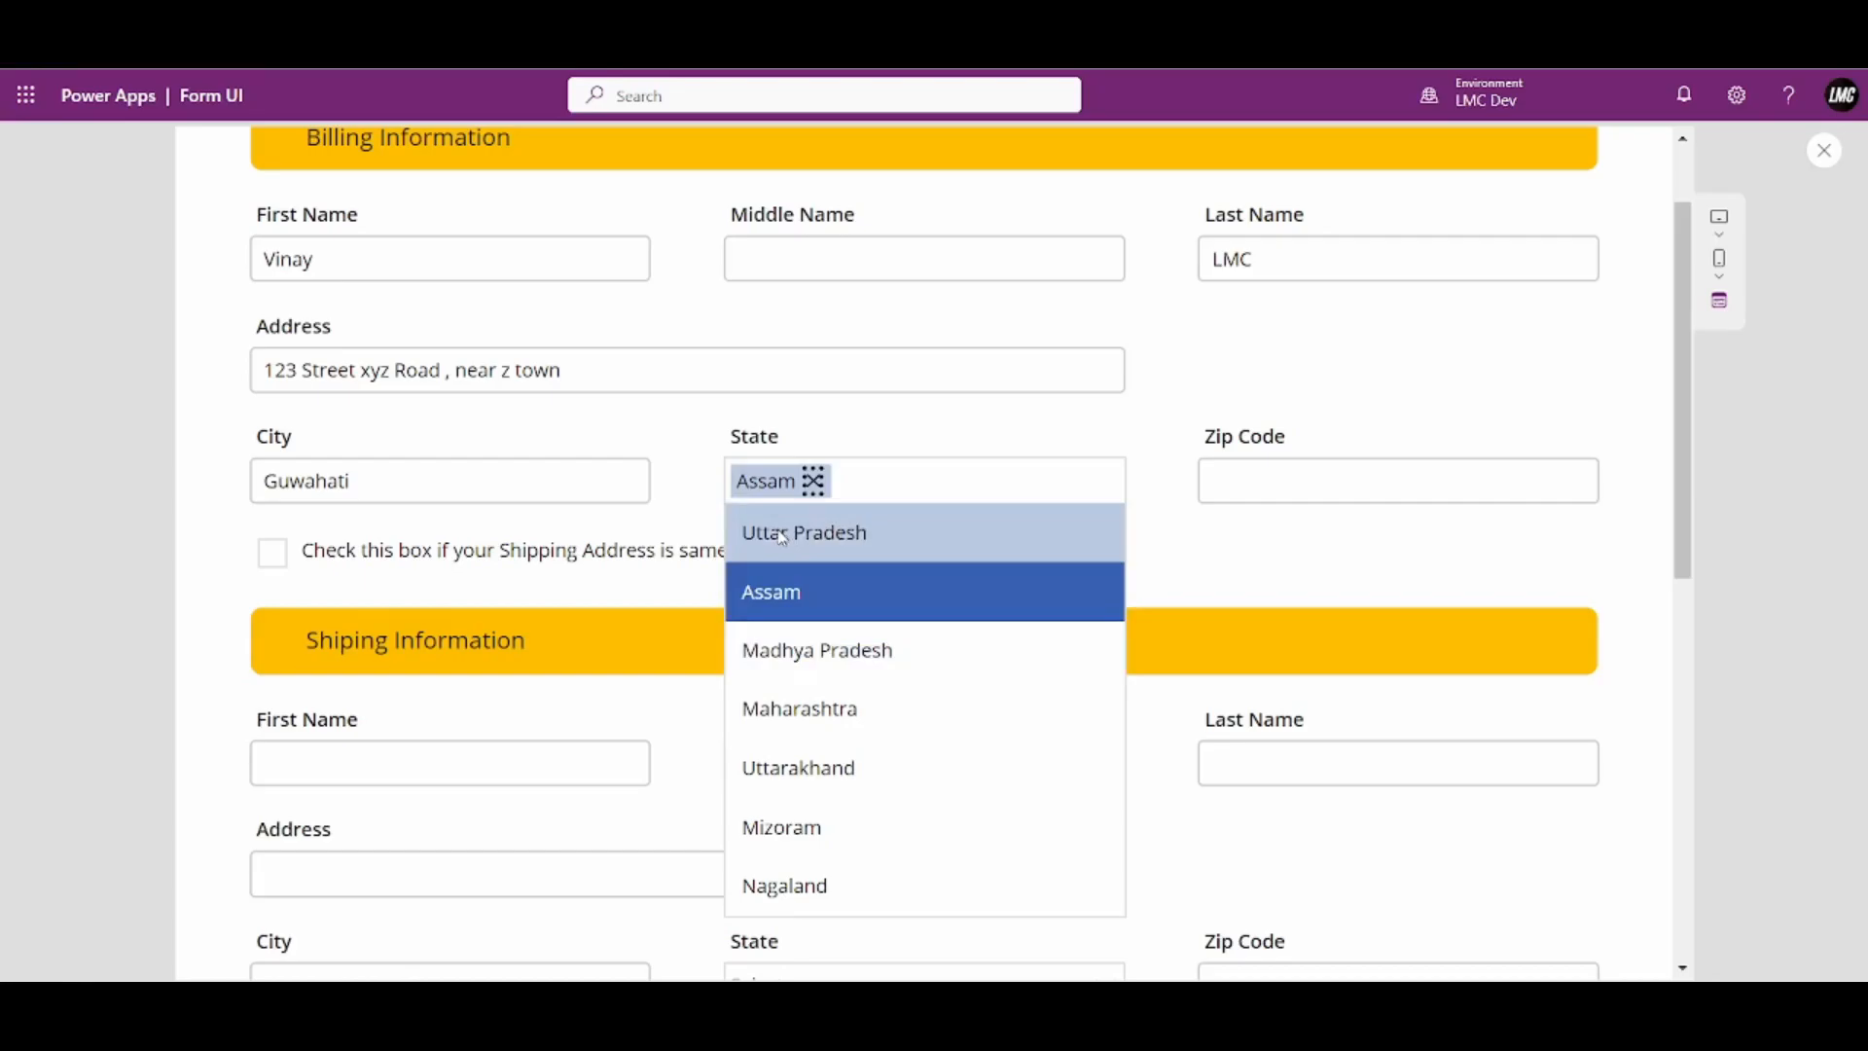
Leave the app preview and inspect the Items formula of the billing State combo box
left_click(1821, 153)
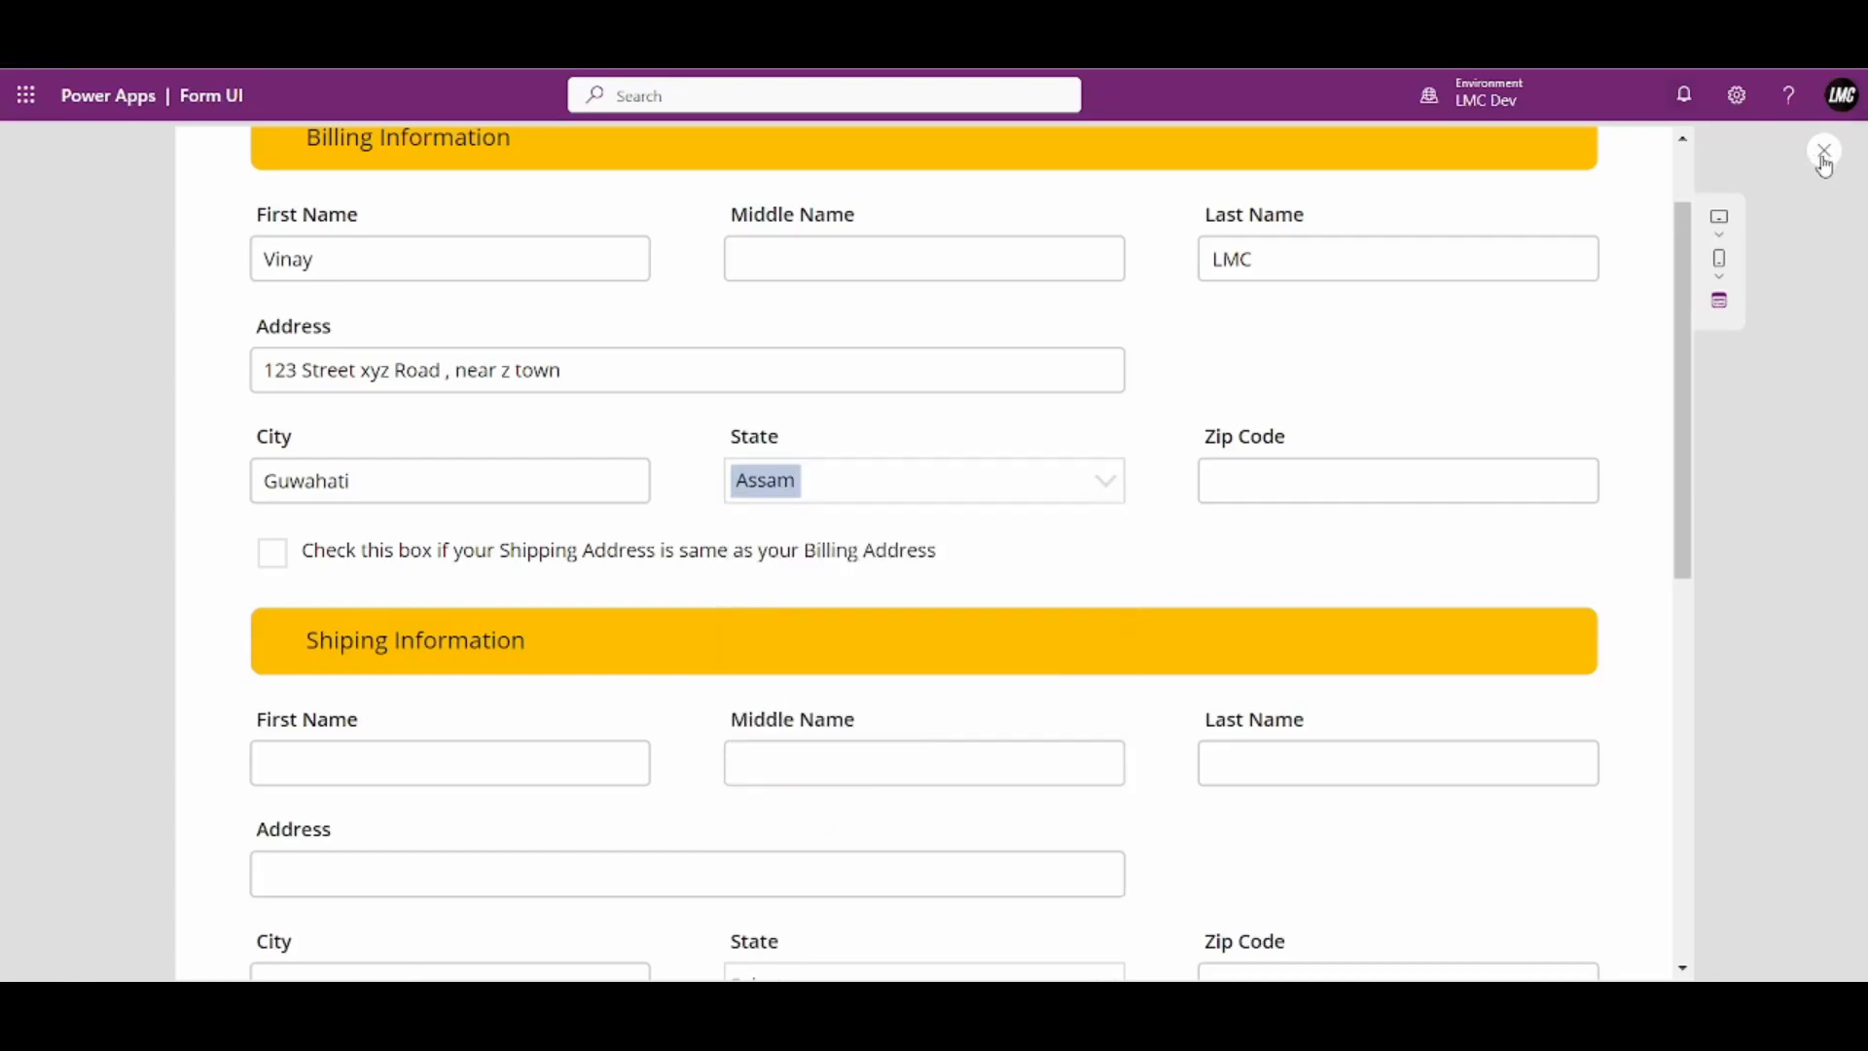
left_click(940, 524)
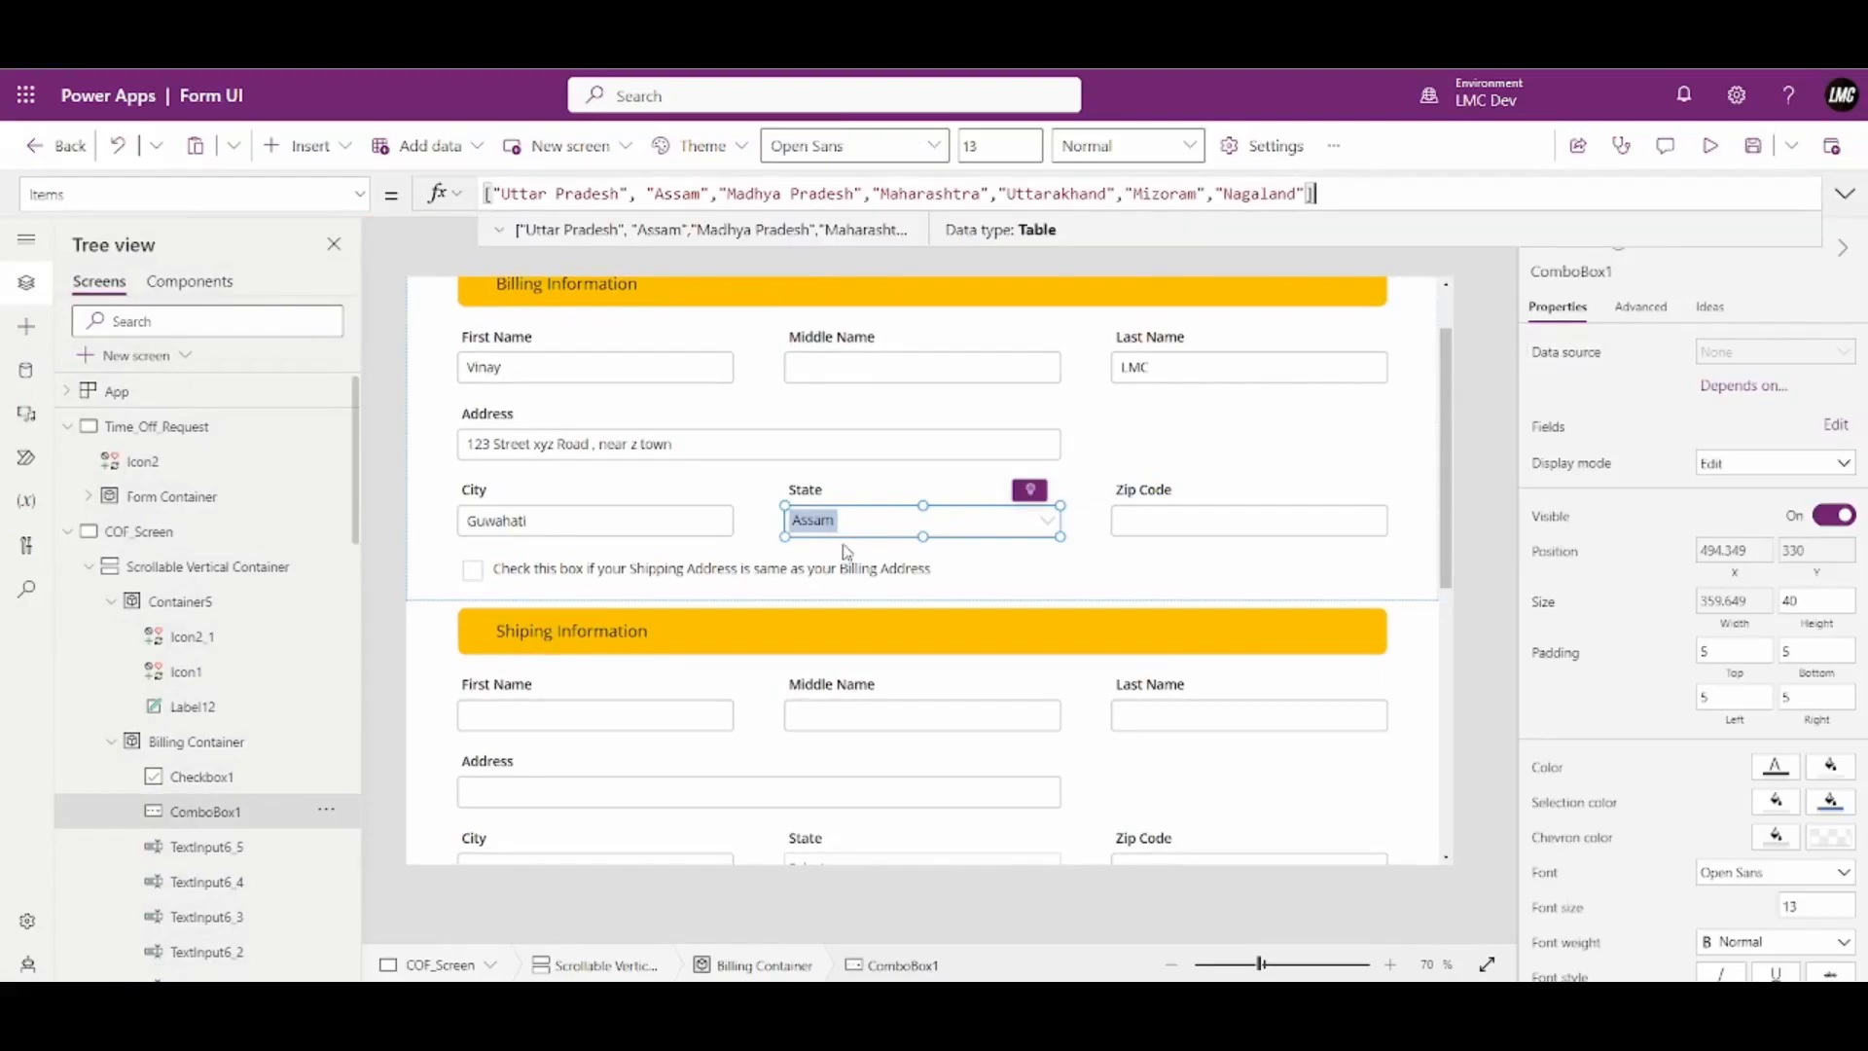
left_click_drag(1337, 191, 461, 188)
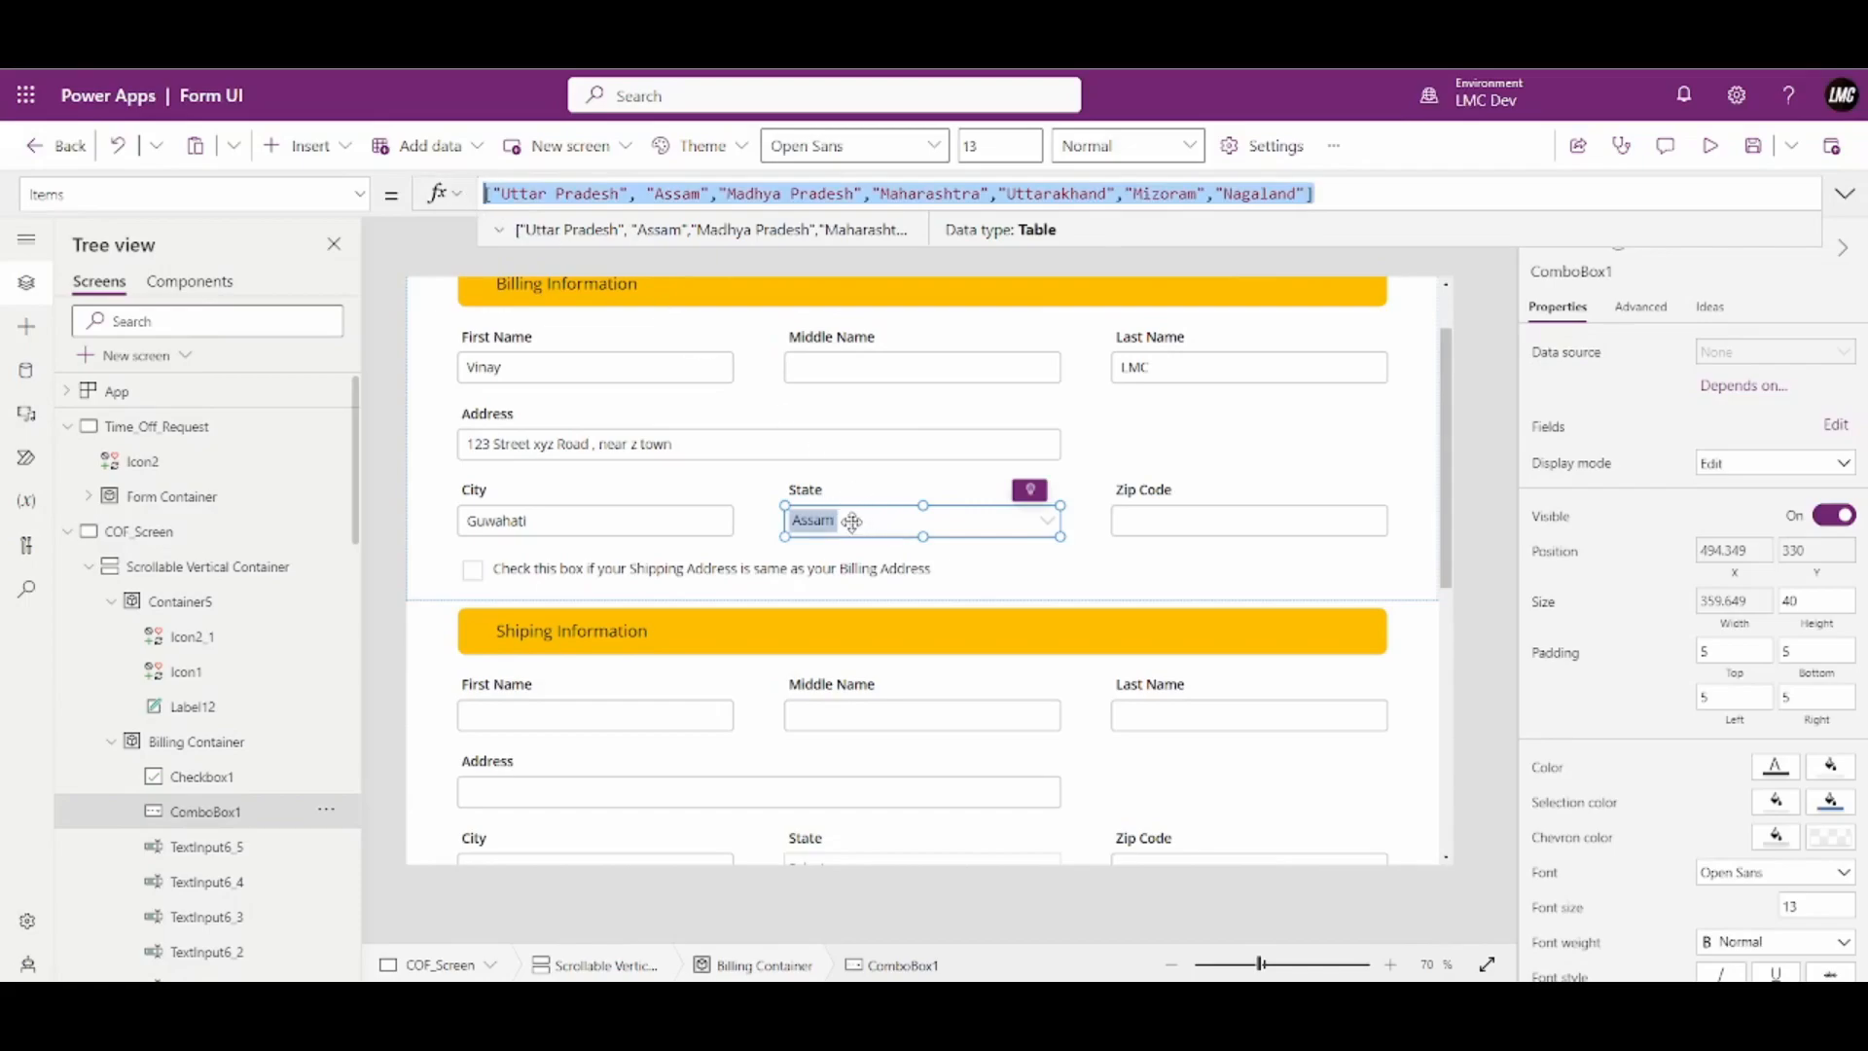
left_click(1349, 199)
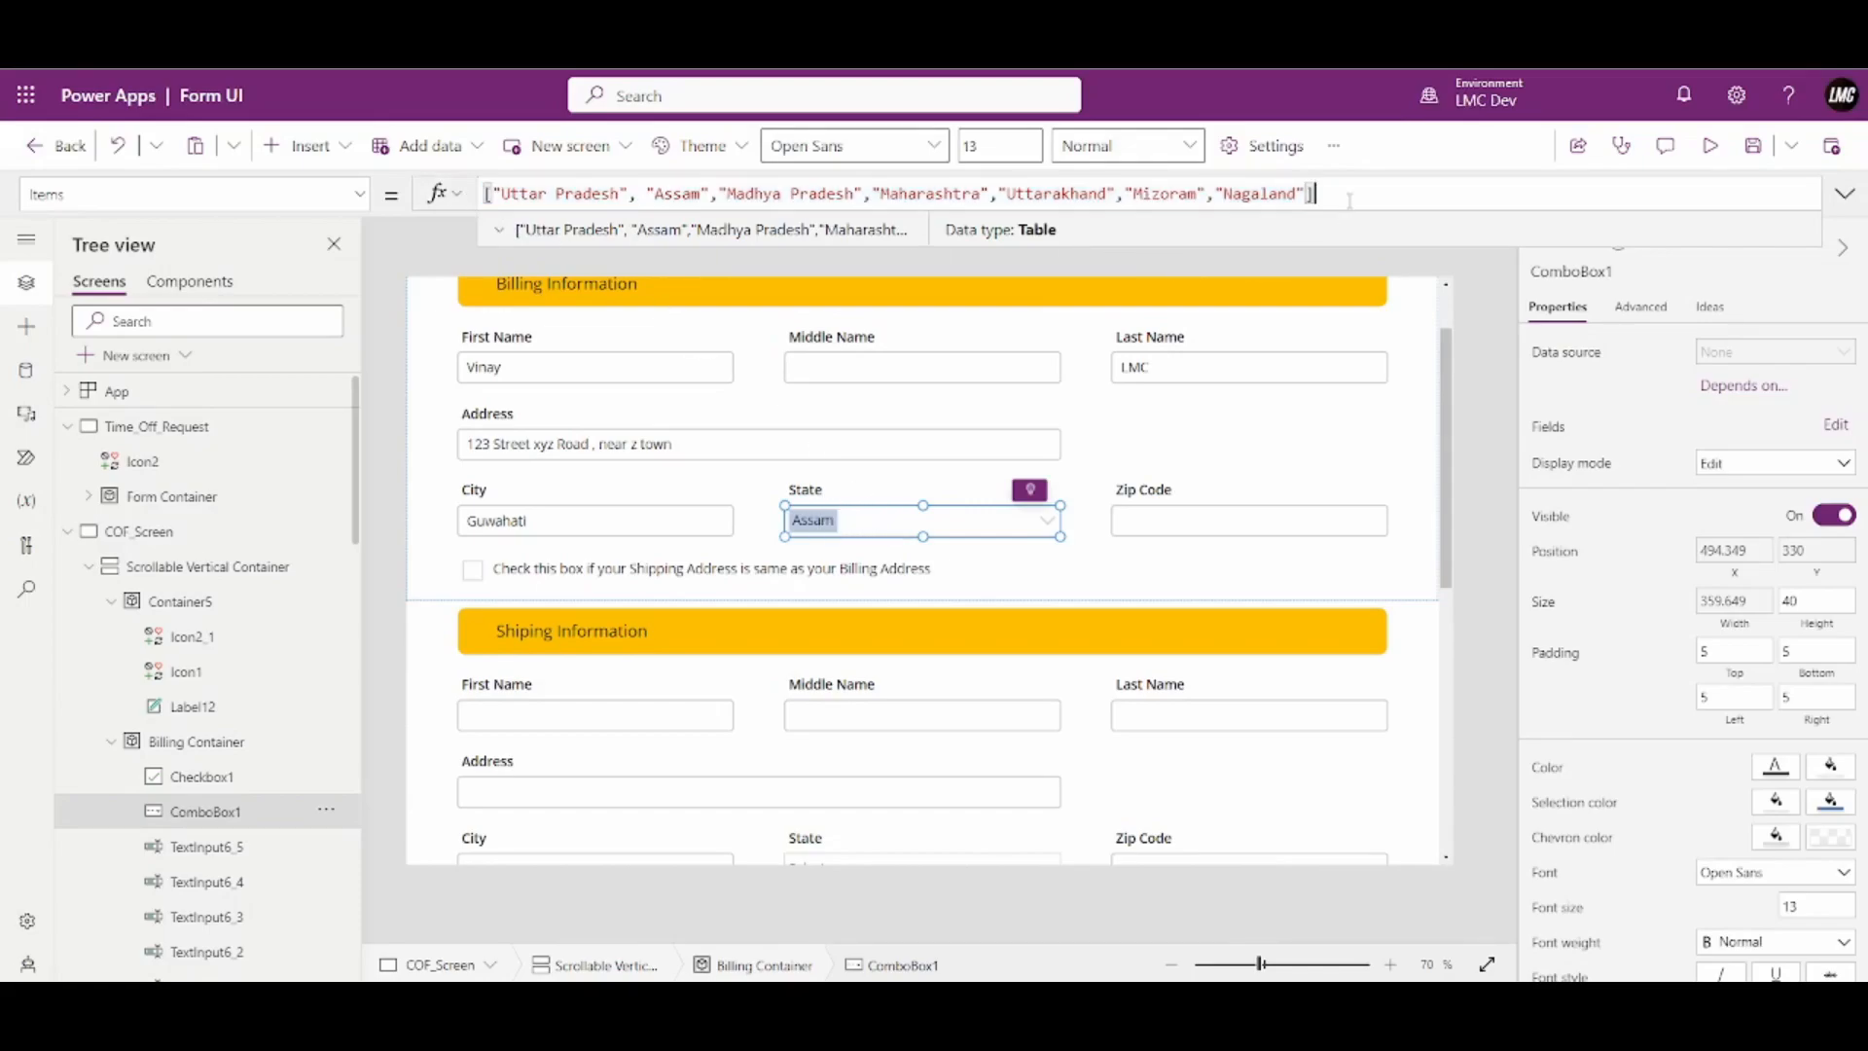
left_click_drag(1347, 198, 491, 194)
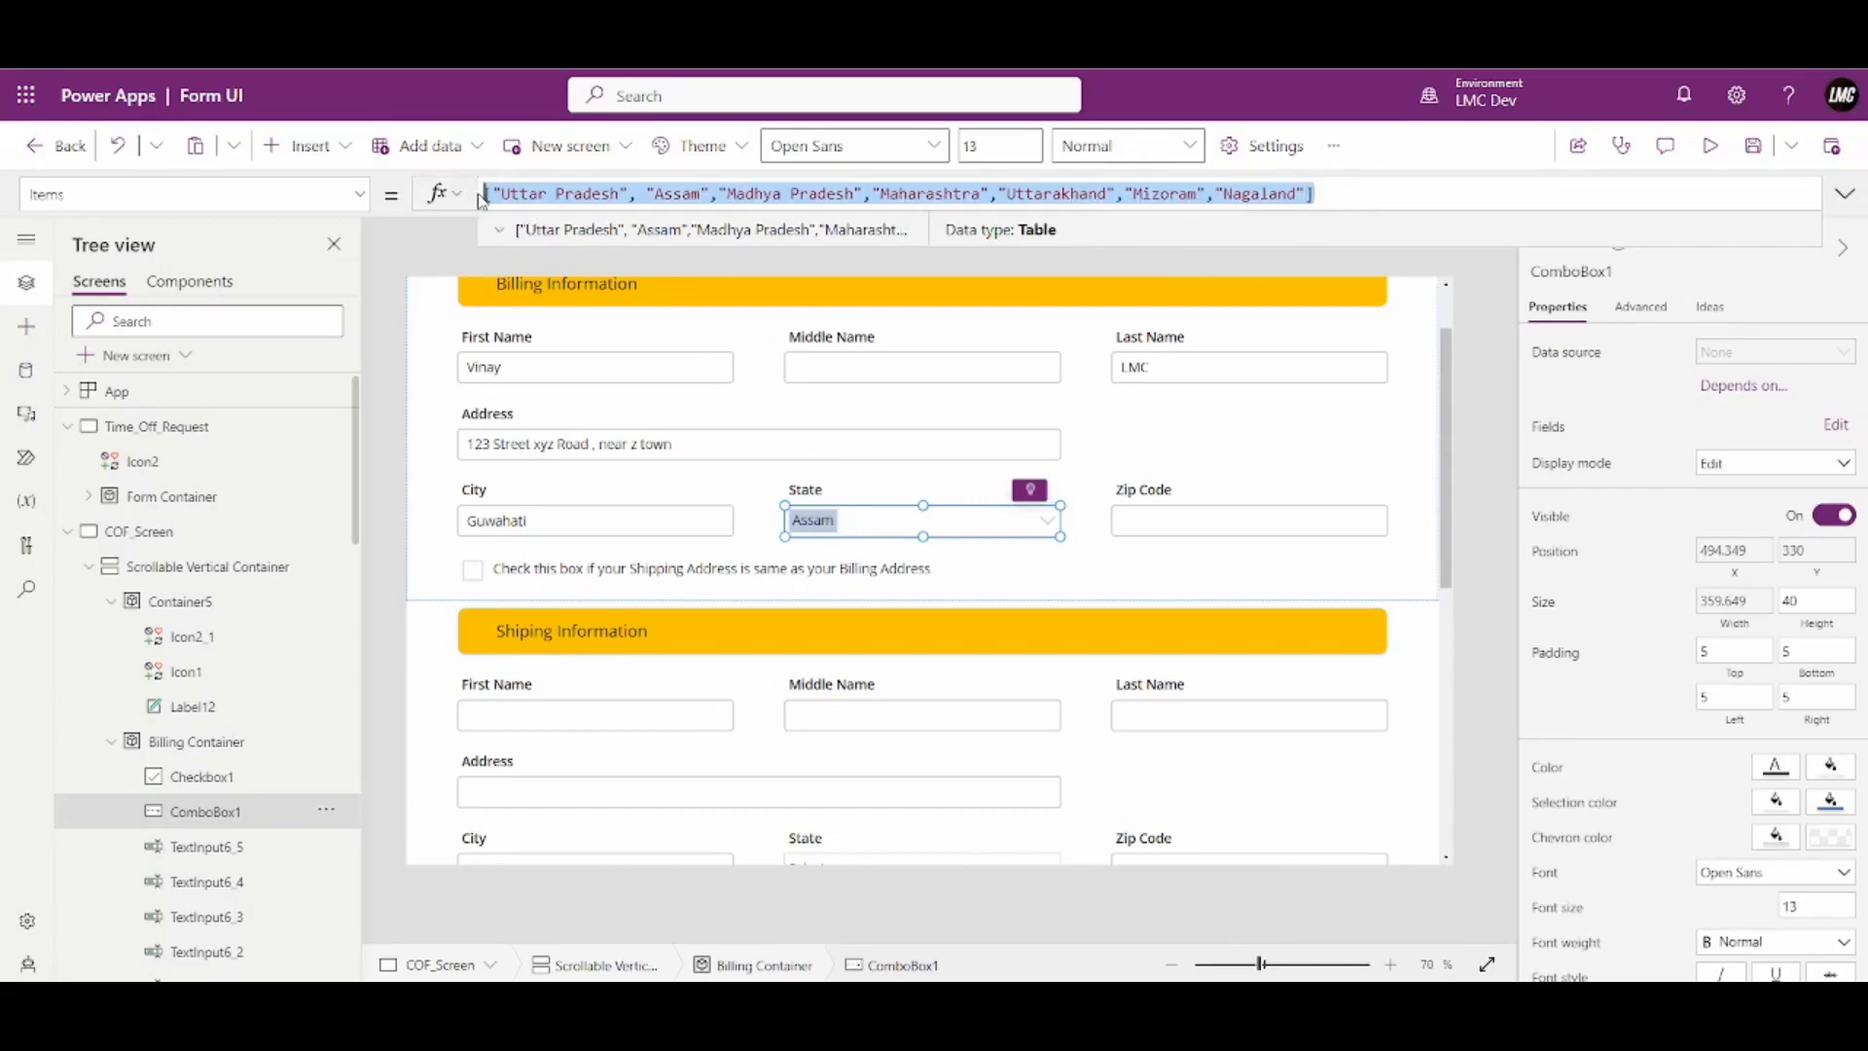
left_click(1364, 192)
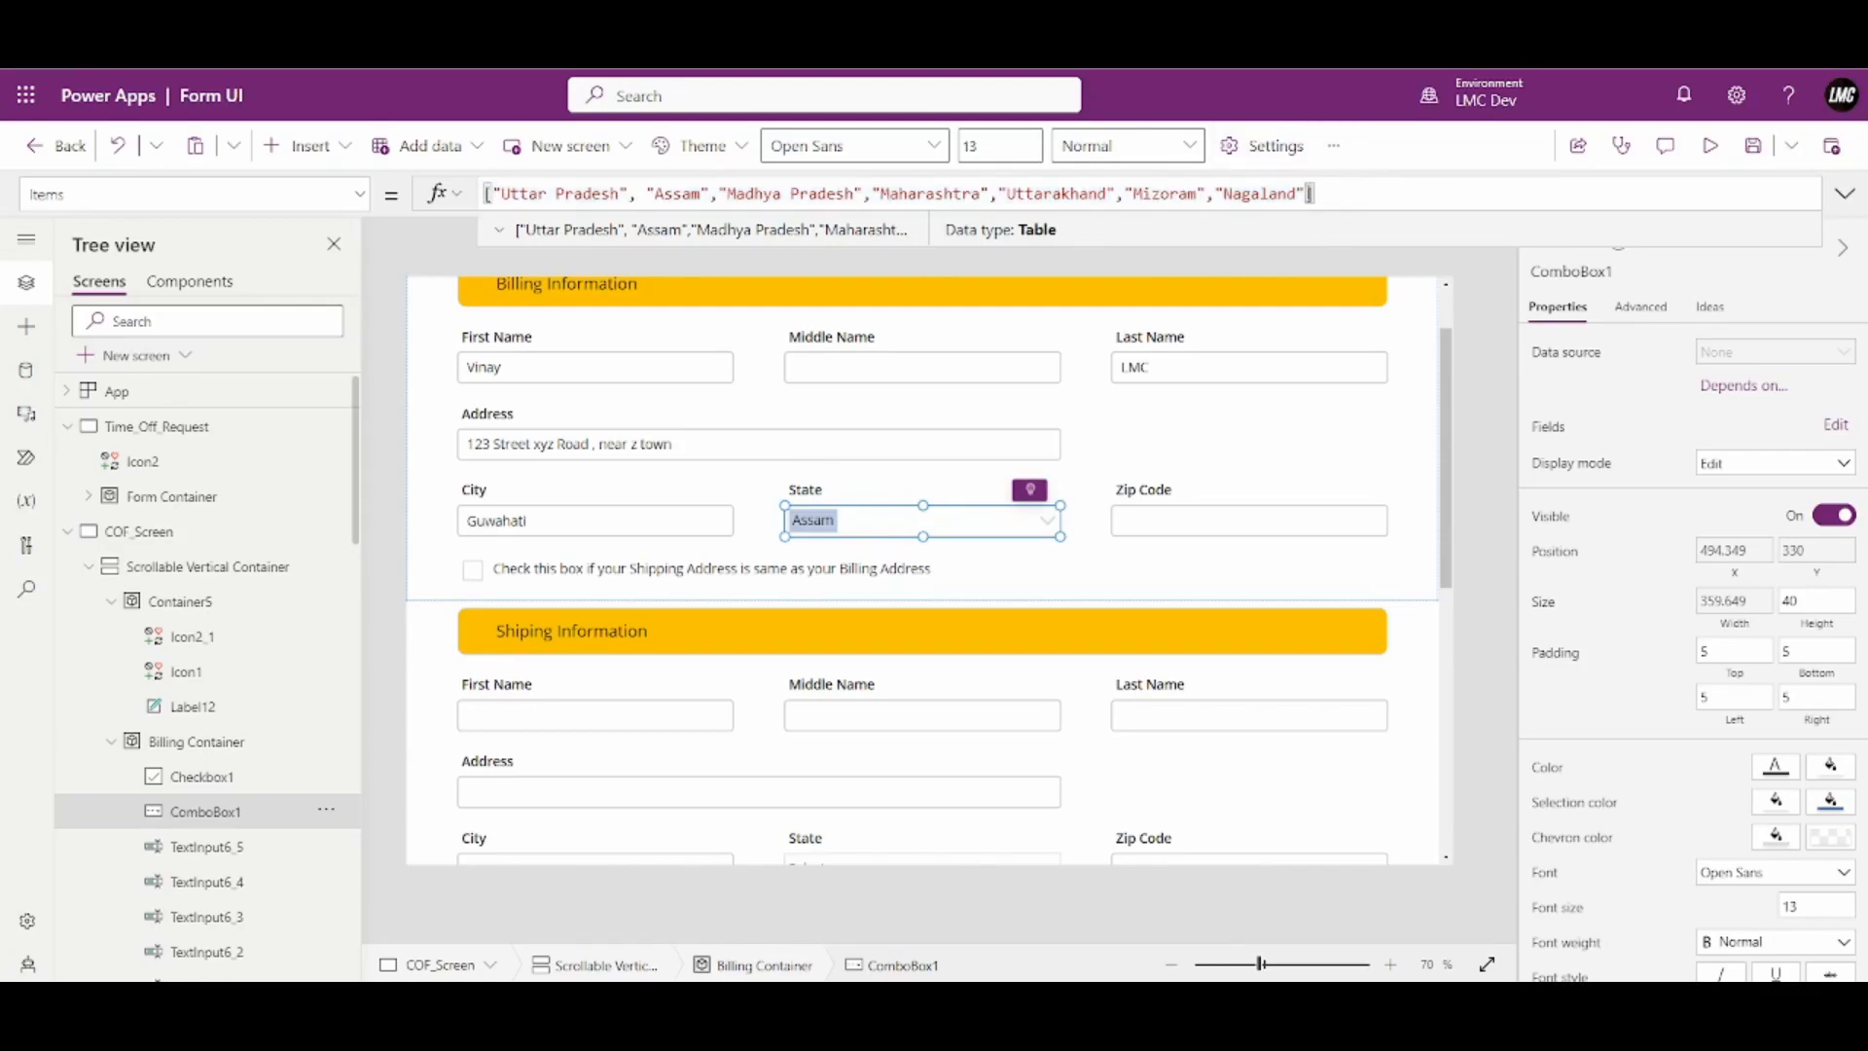
Expand the billing State formula, examine its quoted state names and enclosing square brackets, and collapse it again
left_click(1844, 194)
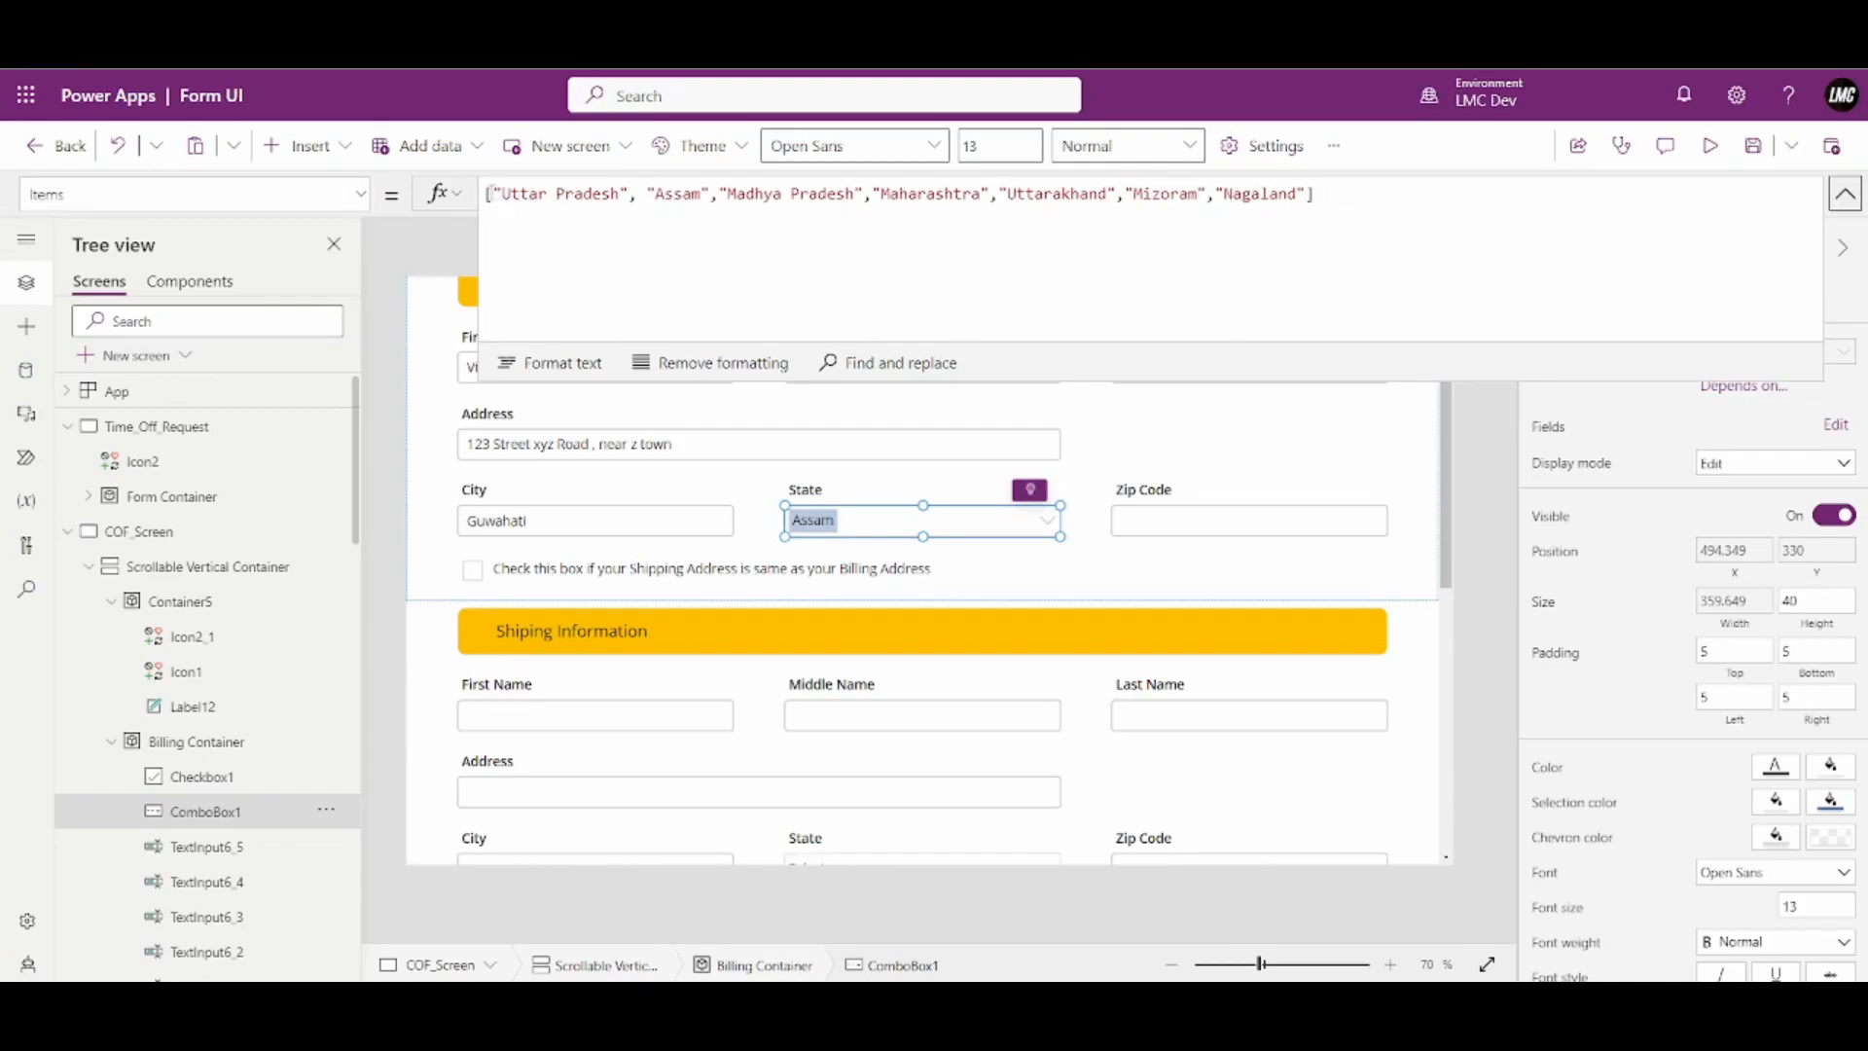
left_click_drag(495, 191, 630, 193)
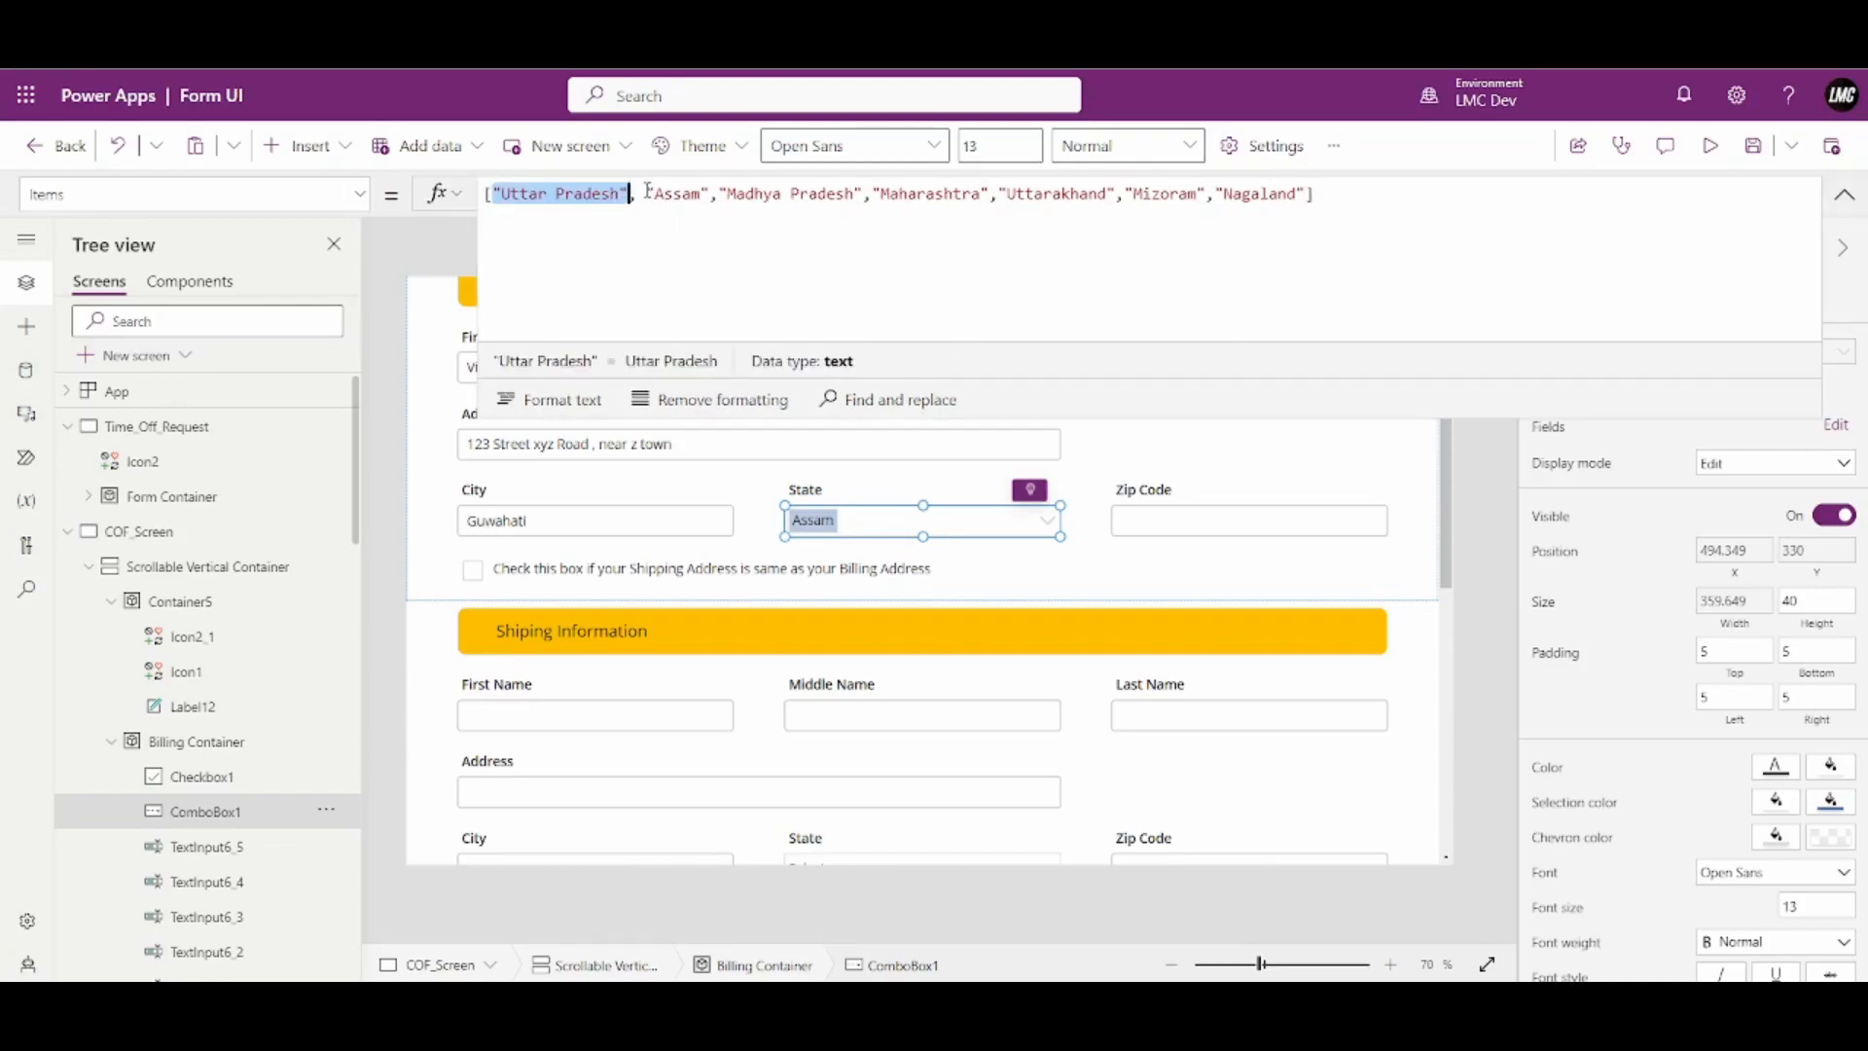
left_click_drag(638, 193, 704, 194)
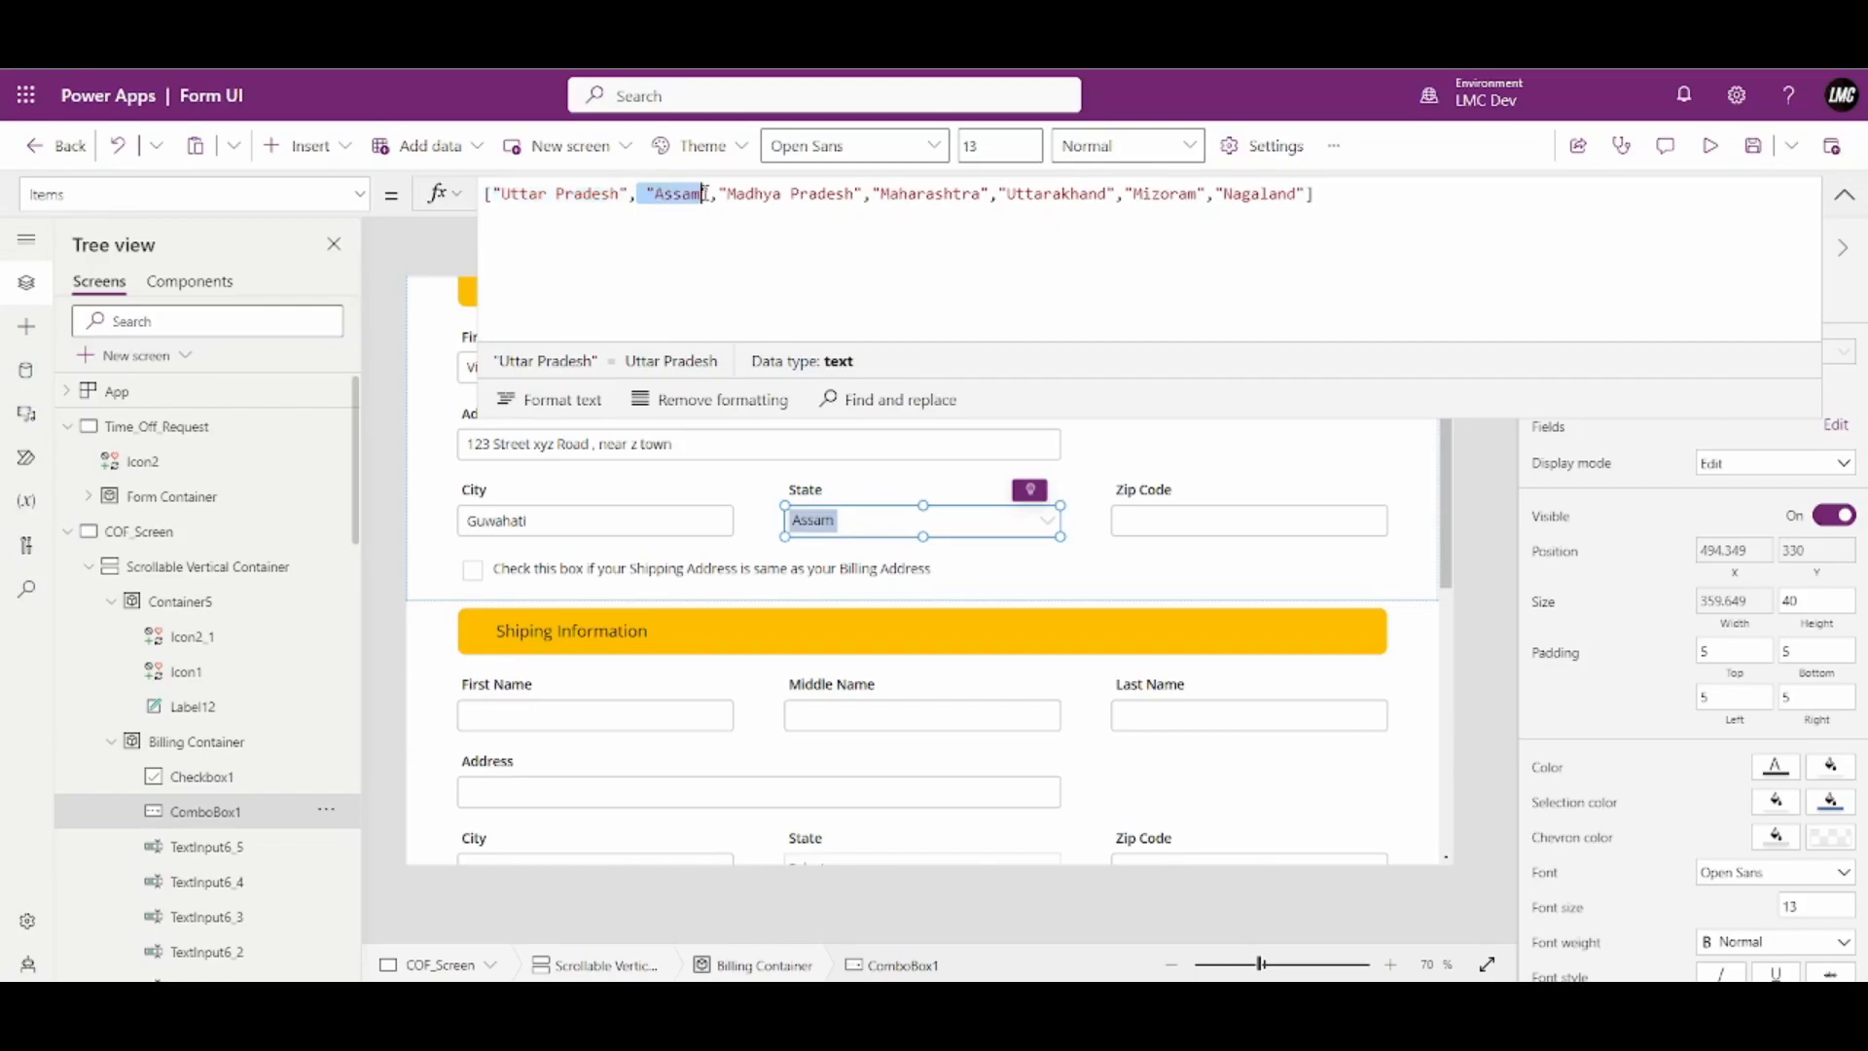
left_click_drag(491, 193, 1306, 195)
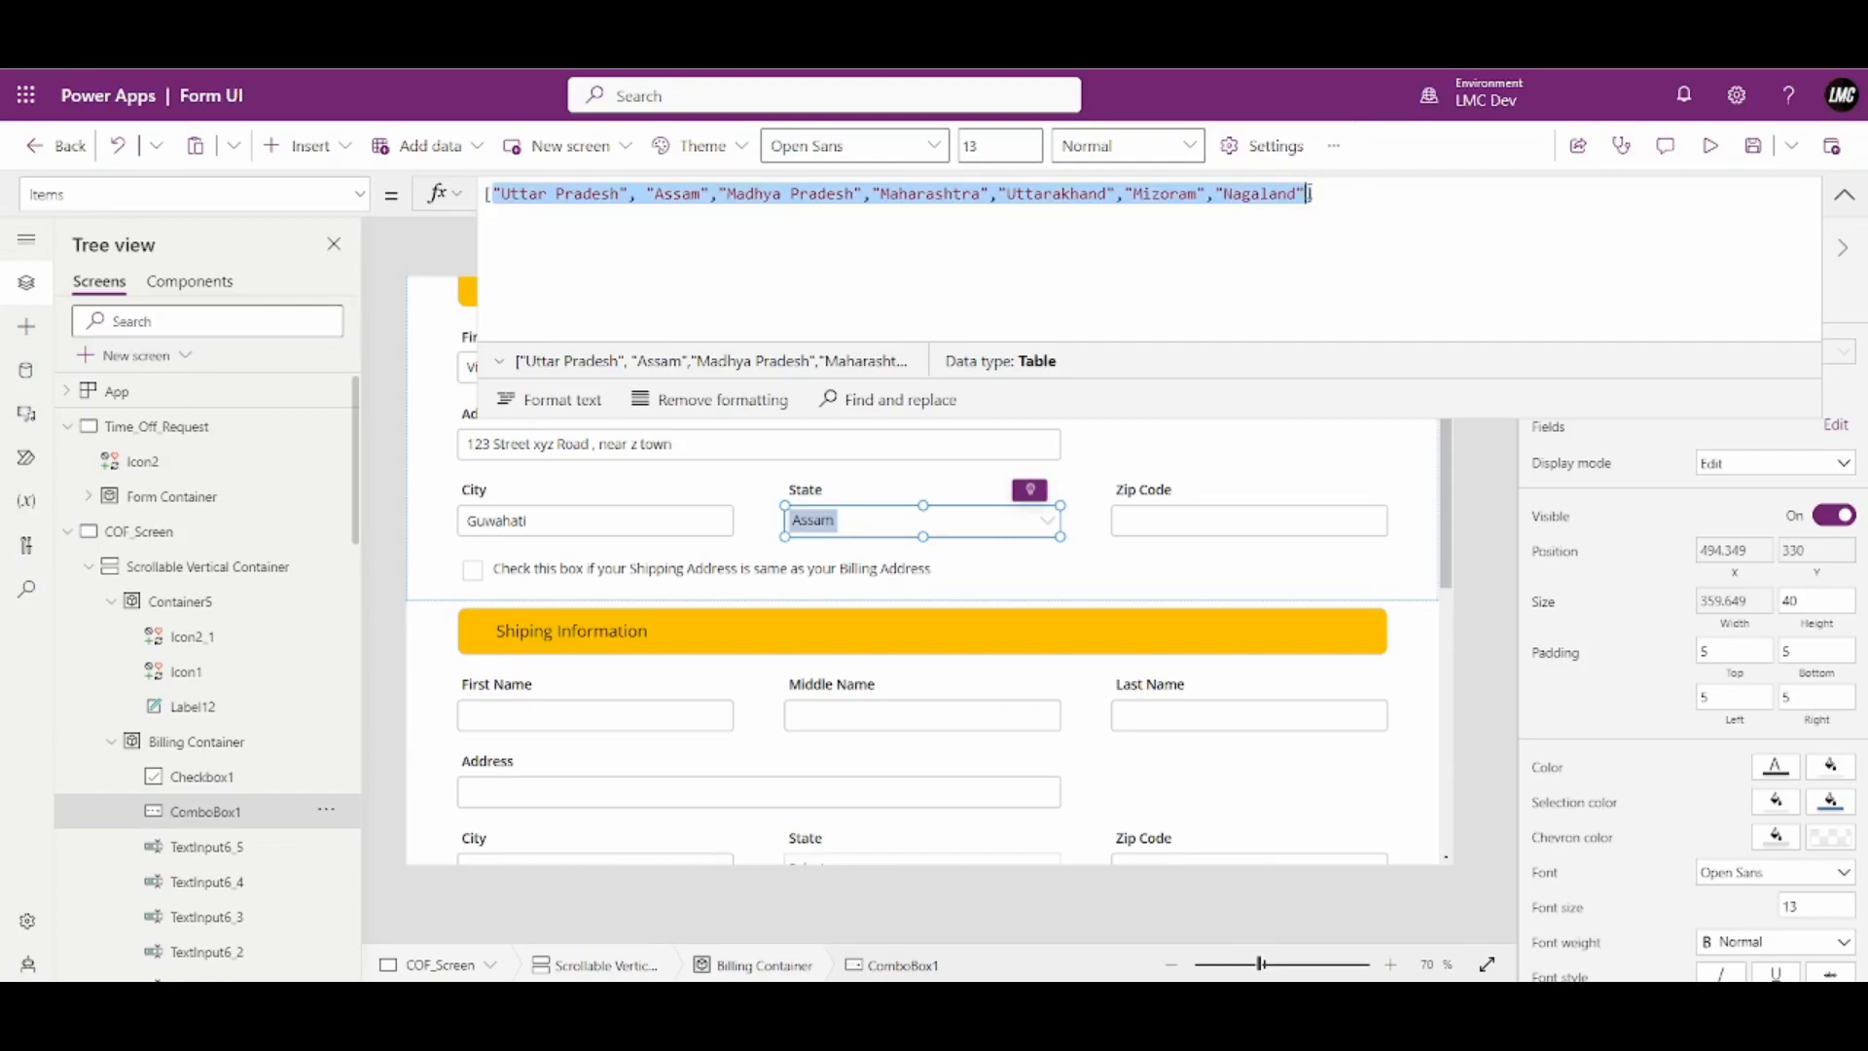
left_click(1343, 292)
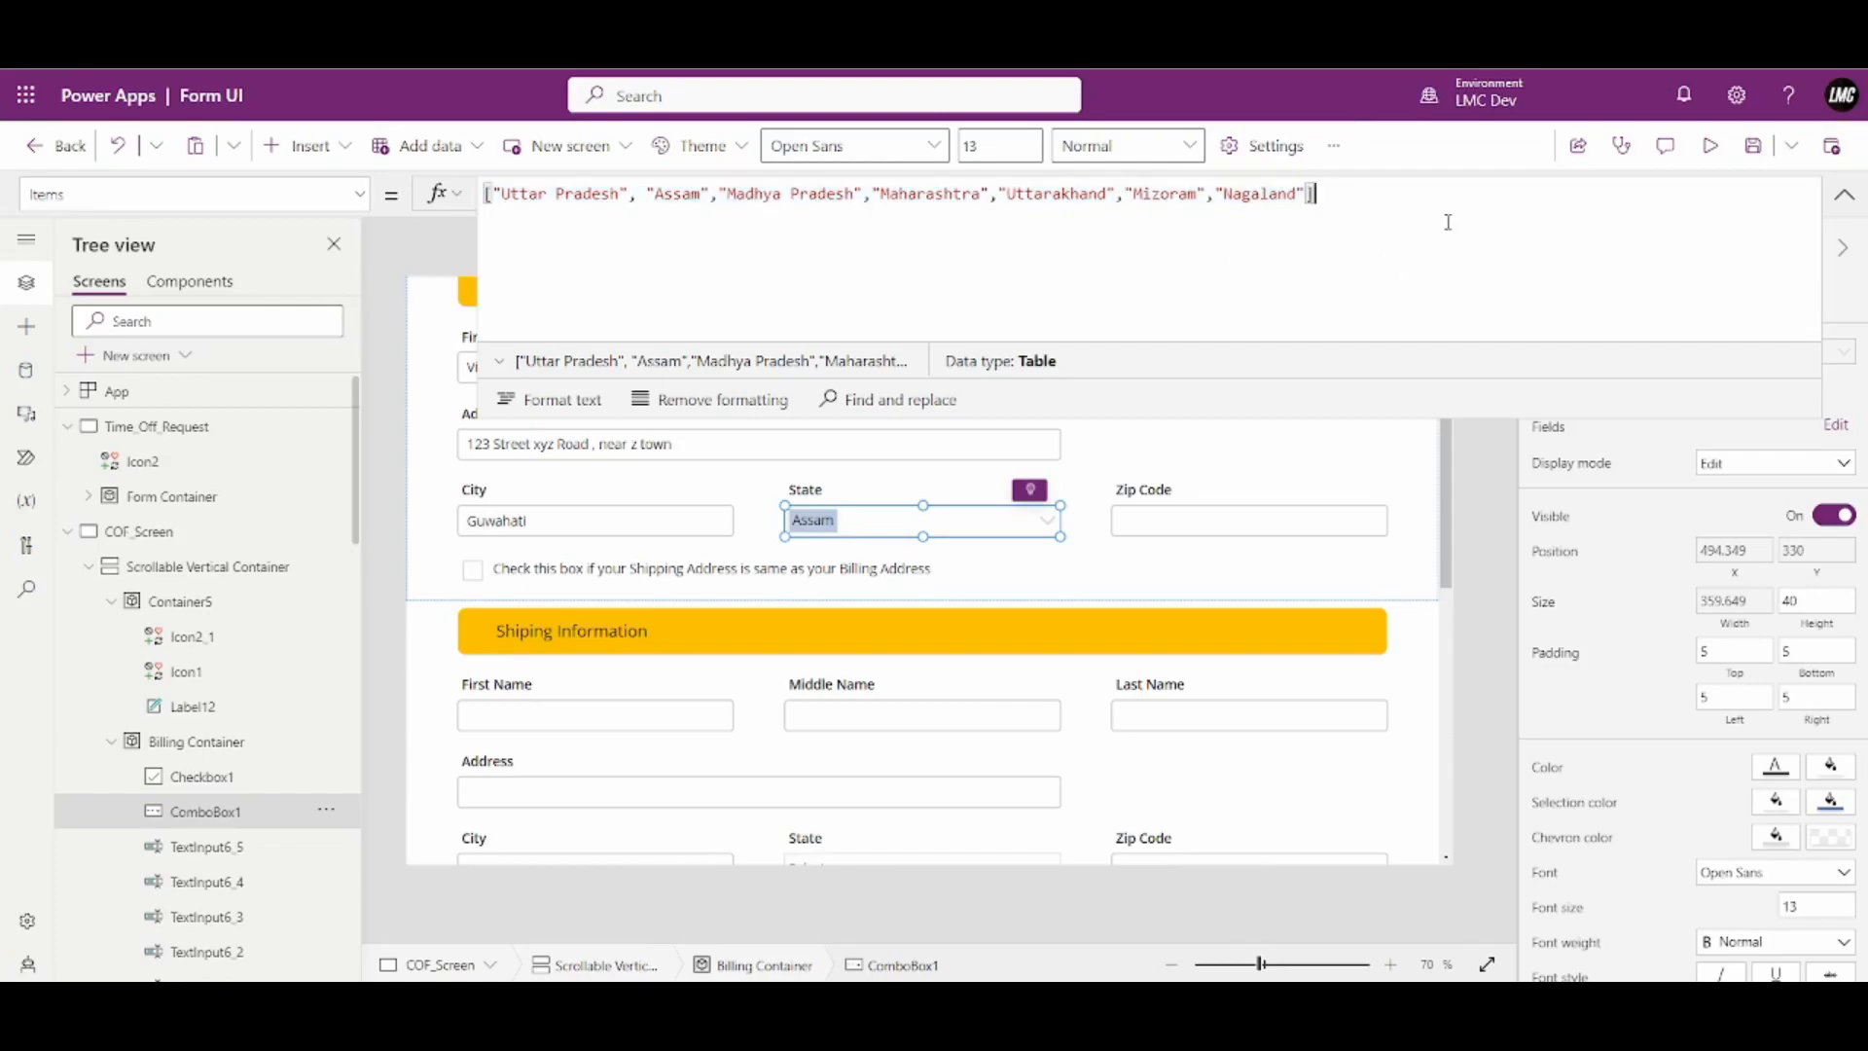
left_click_drag(1364, 197, 466, 220)
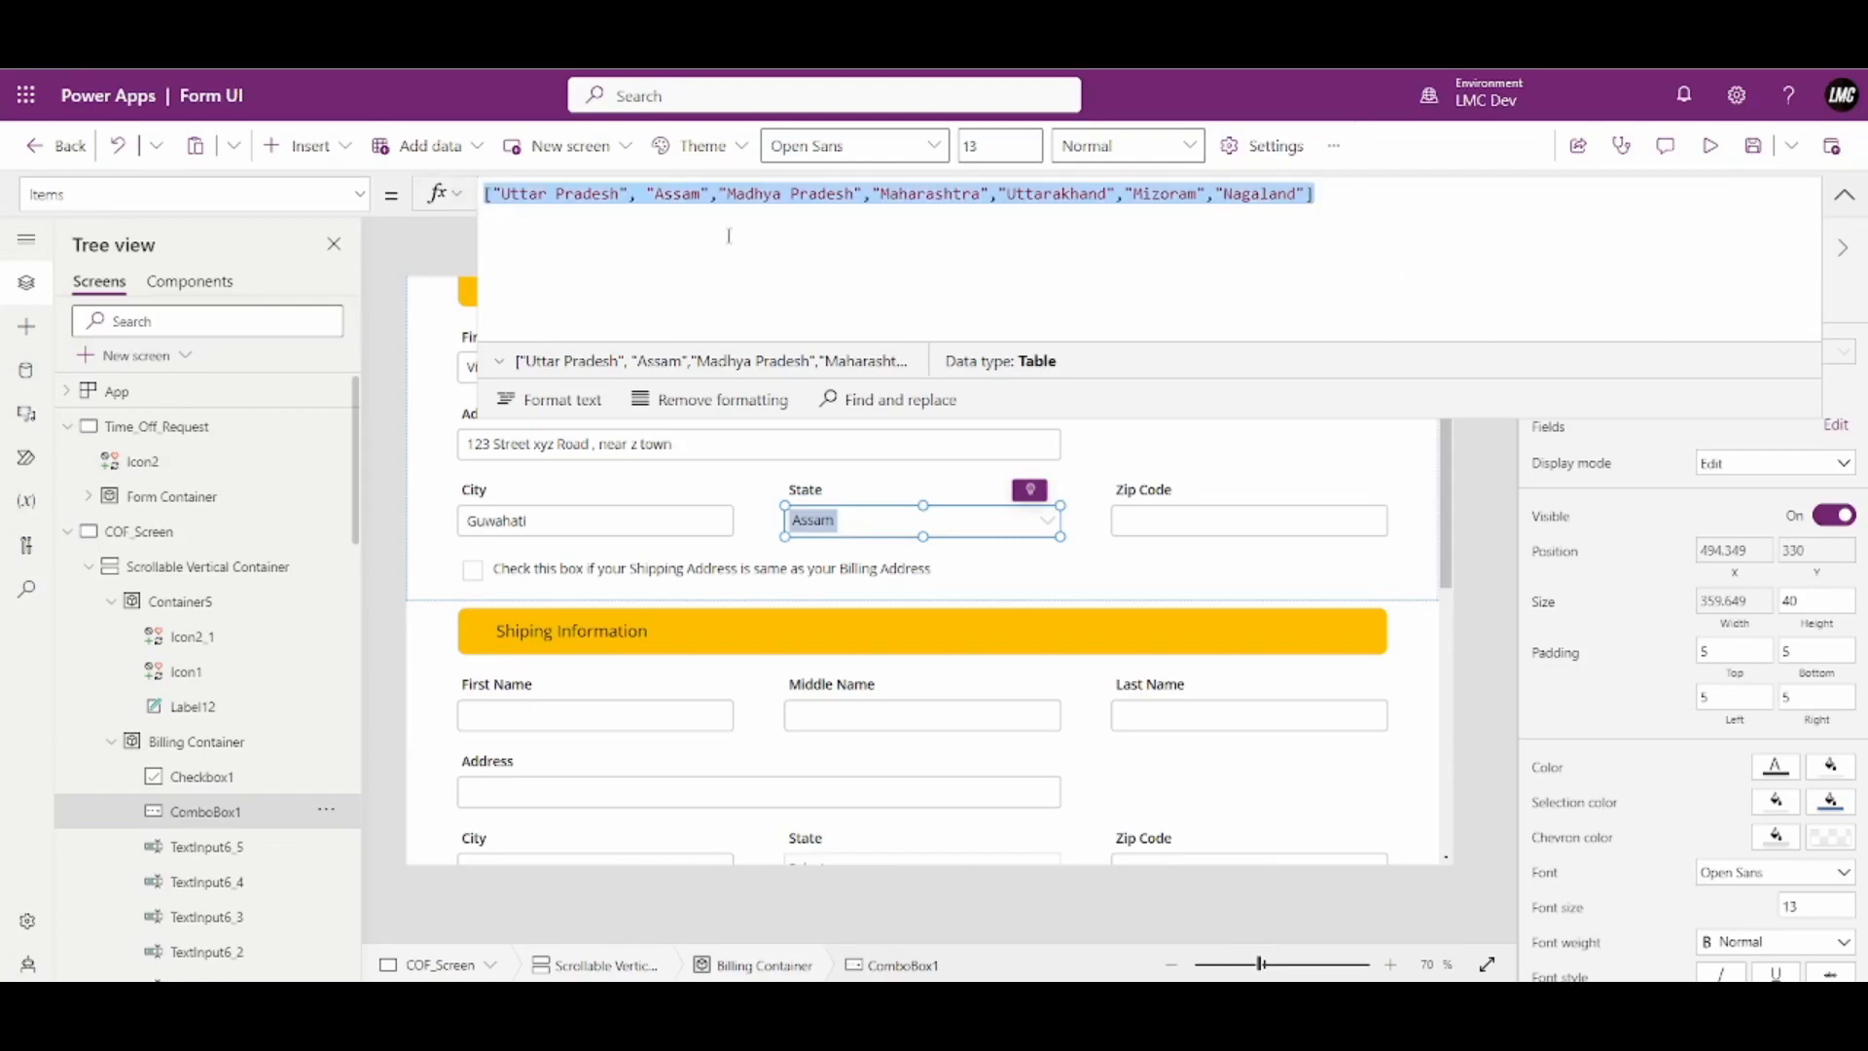
left_click(732, 237)
left_click(1846, 197)
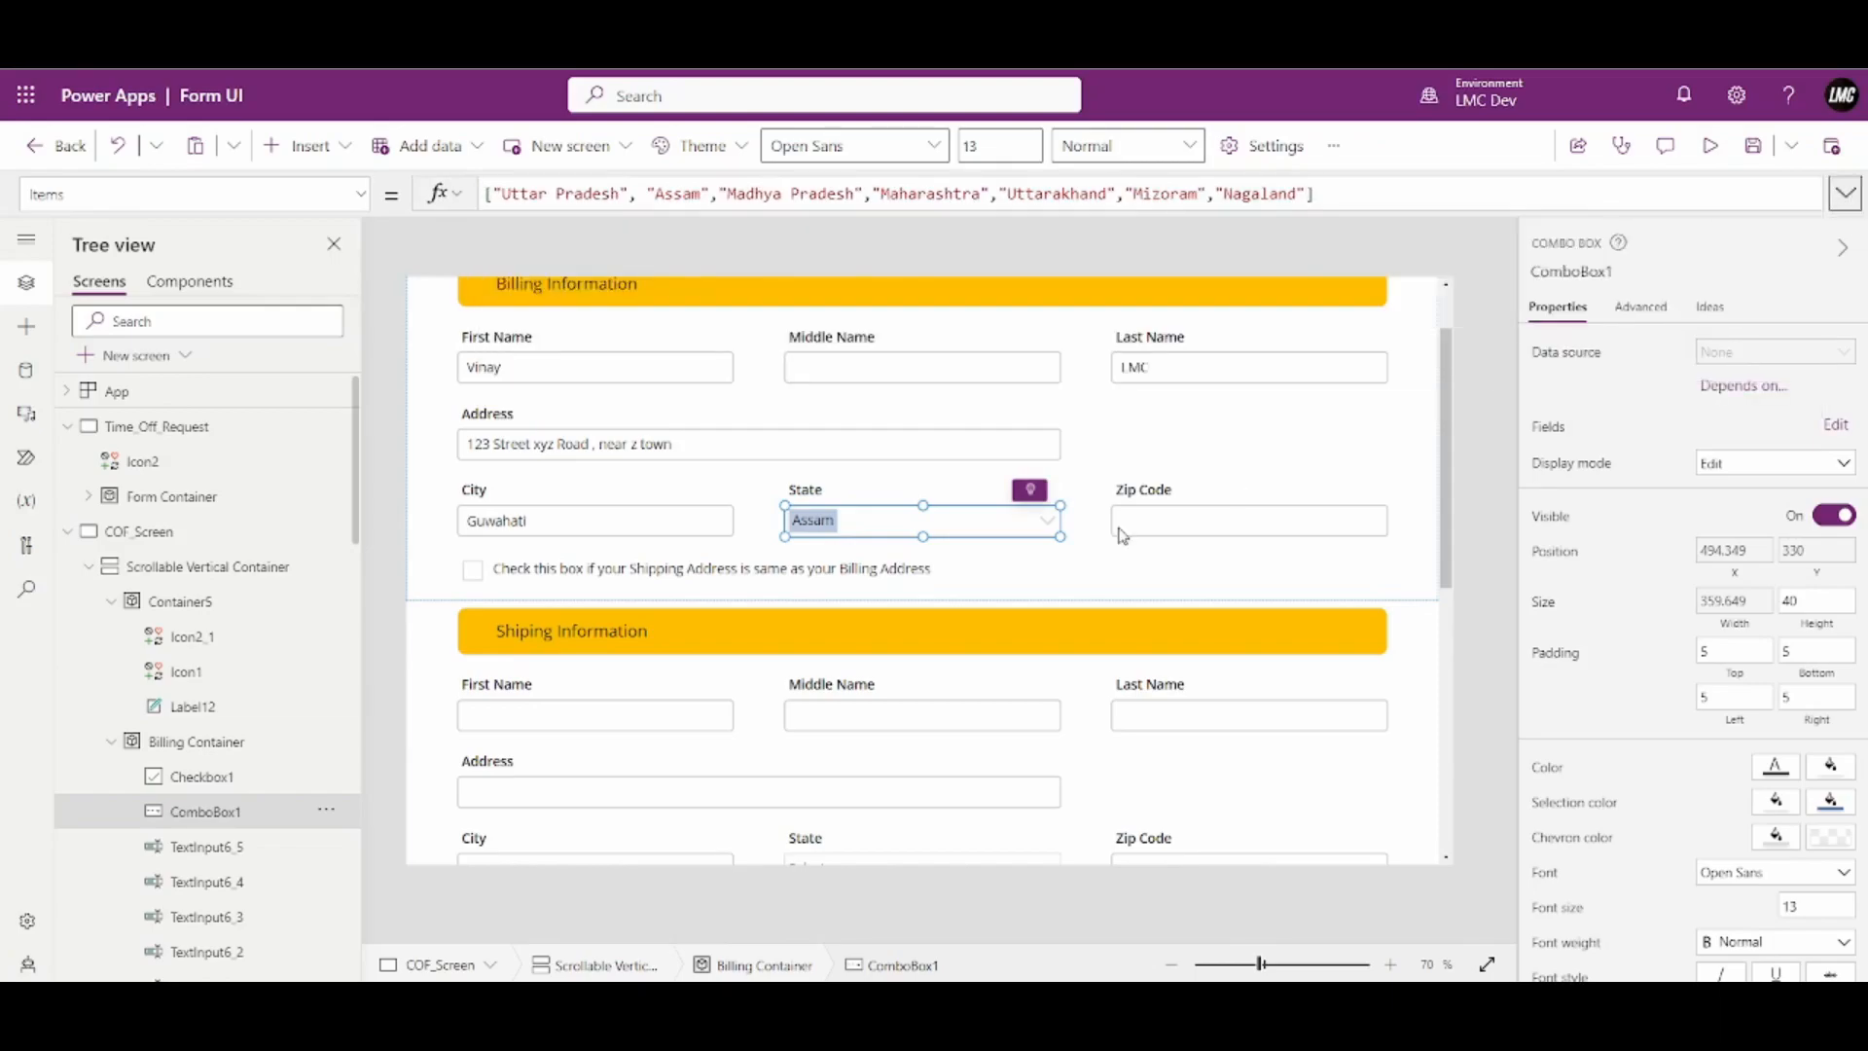
Compare the billing State combo box's Items formula with that of the shipping State combo box
left_click_drag(1339, 196, 438, 190)
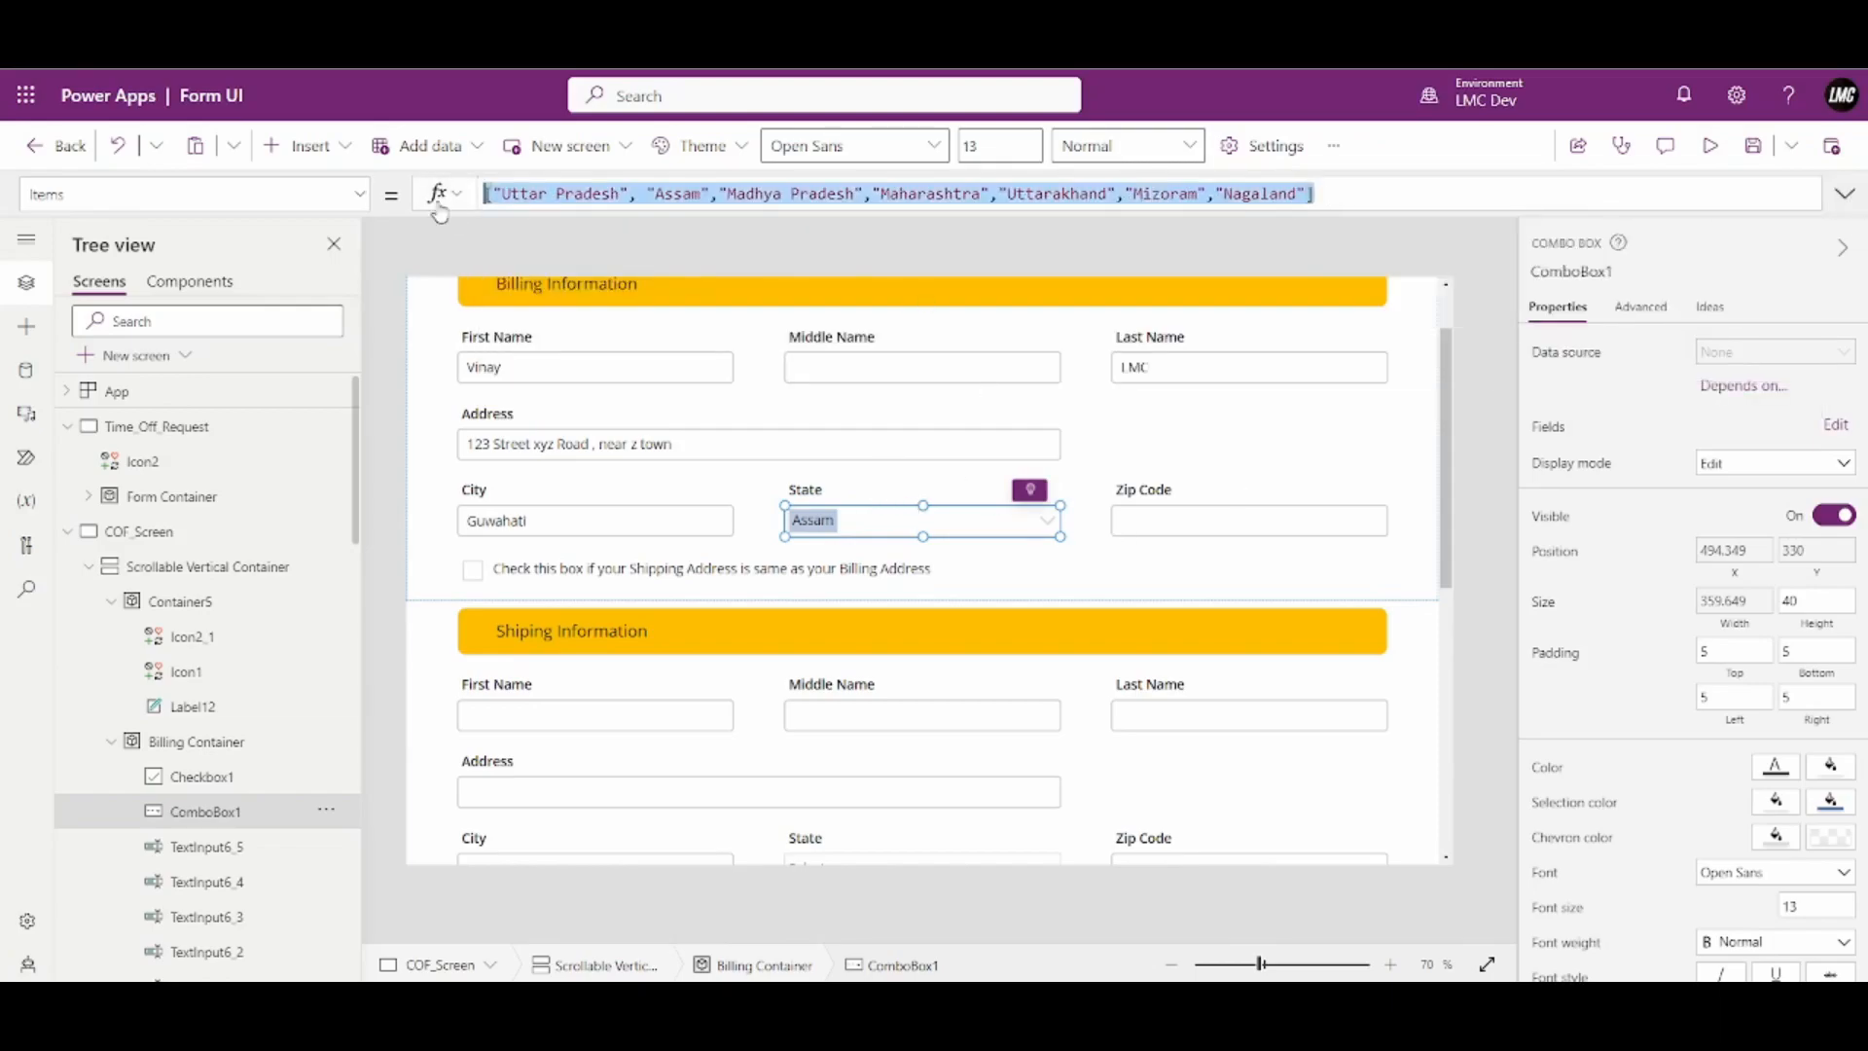
scroll(1222, 595, "down", 3)
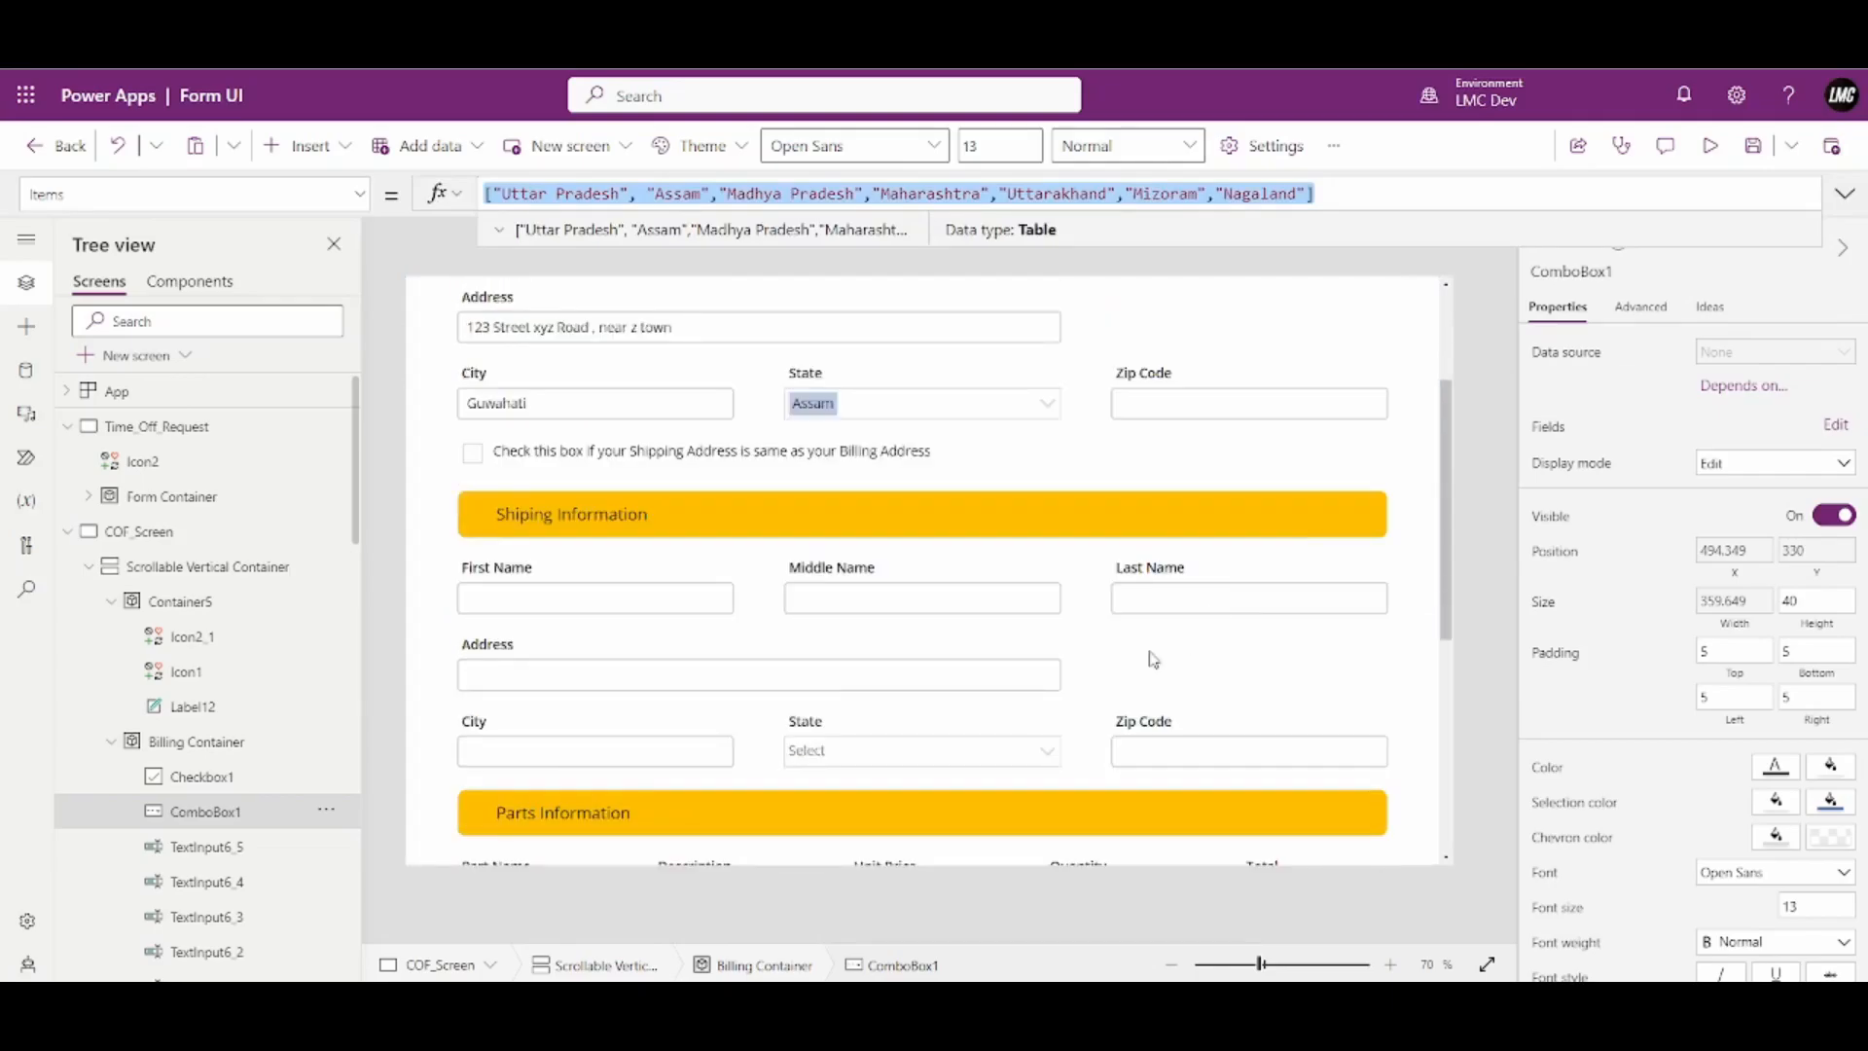
left_click(930, 698)
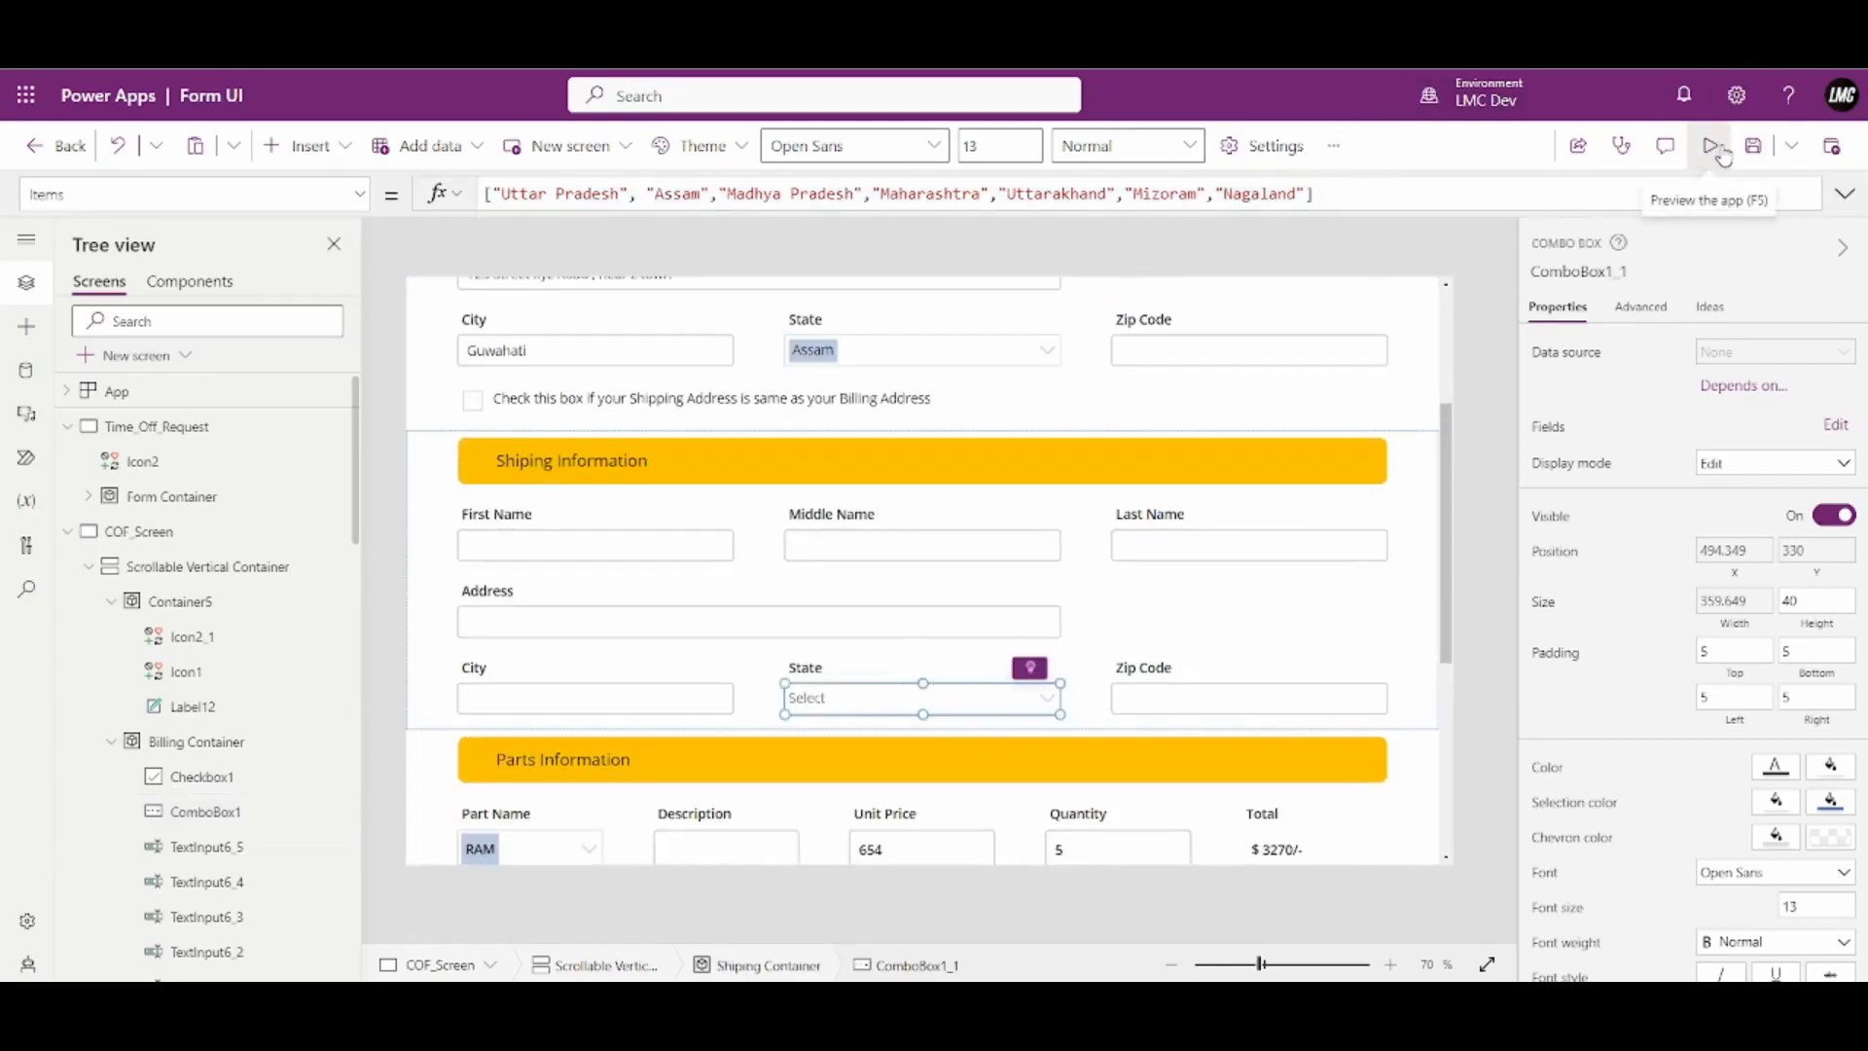
Preview the app again and fill in the billing zip code
left_click(1714, 148)
left_click(1315, 249)
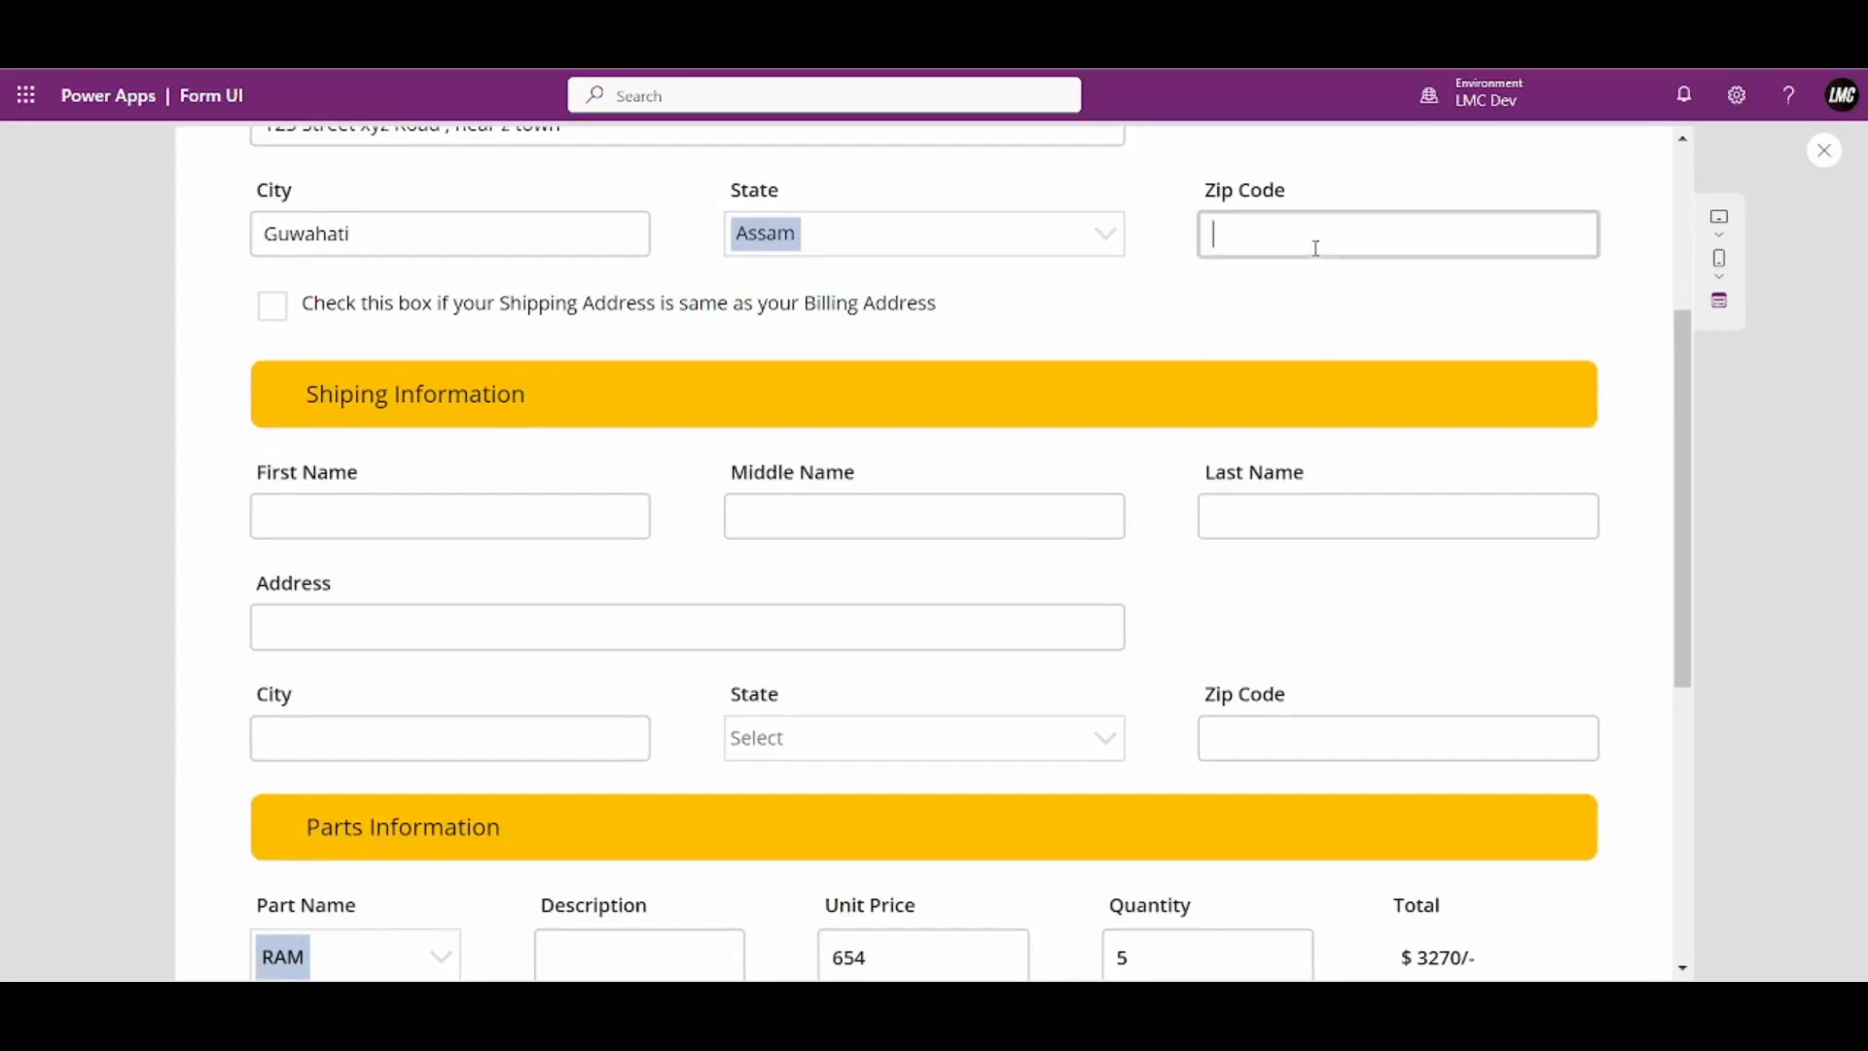
type("650400")
Mark the shipping address as the same as the billing address and check the Shipping Information fields
scroll(1309, 472, "up", 4)
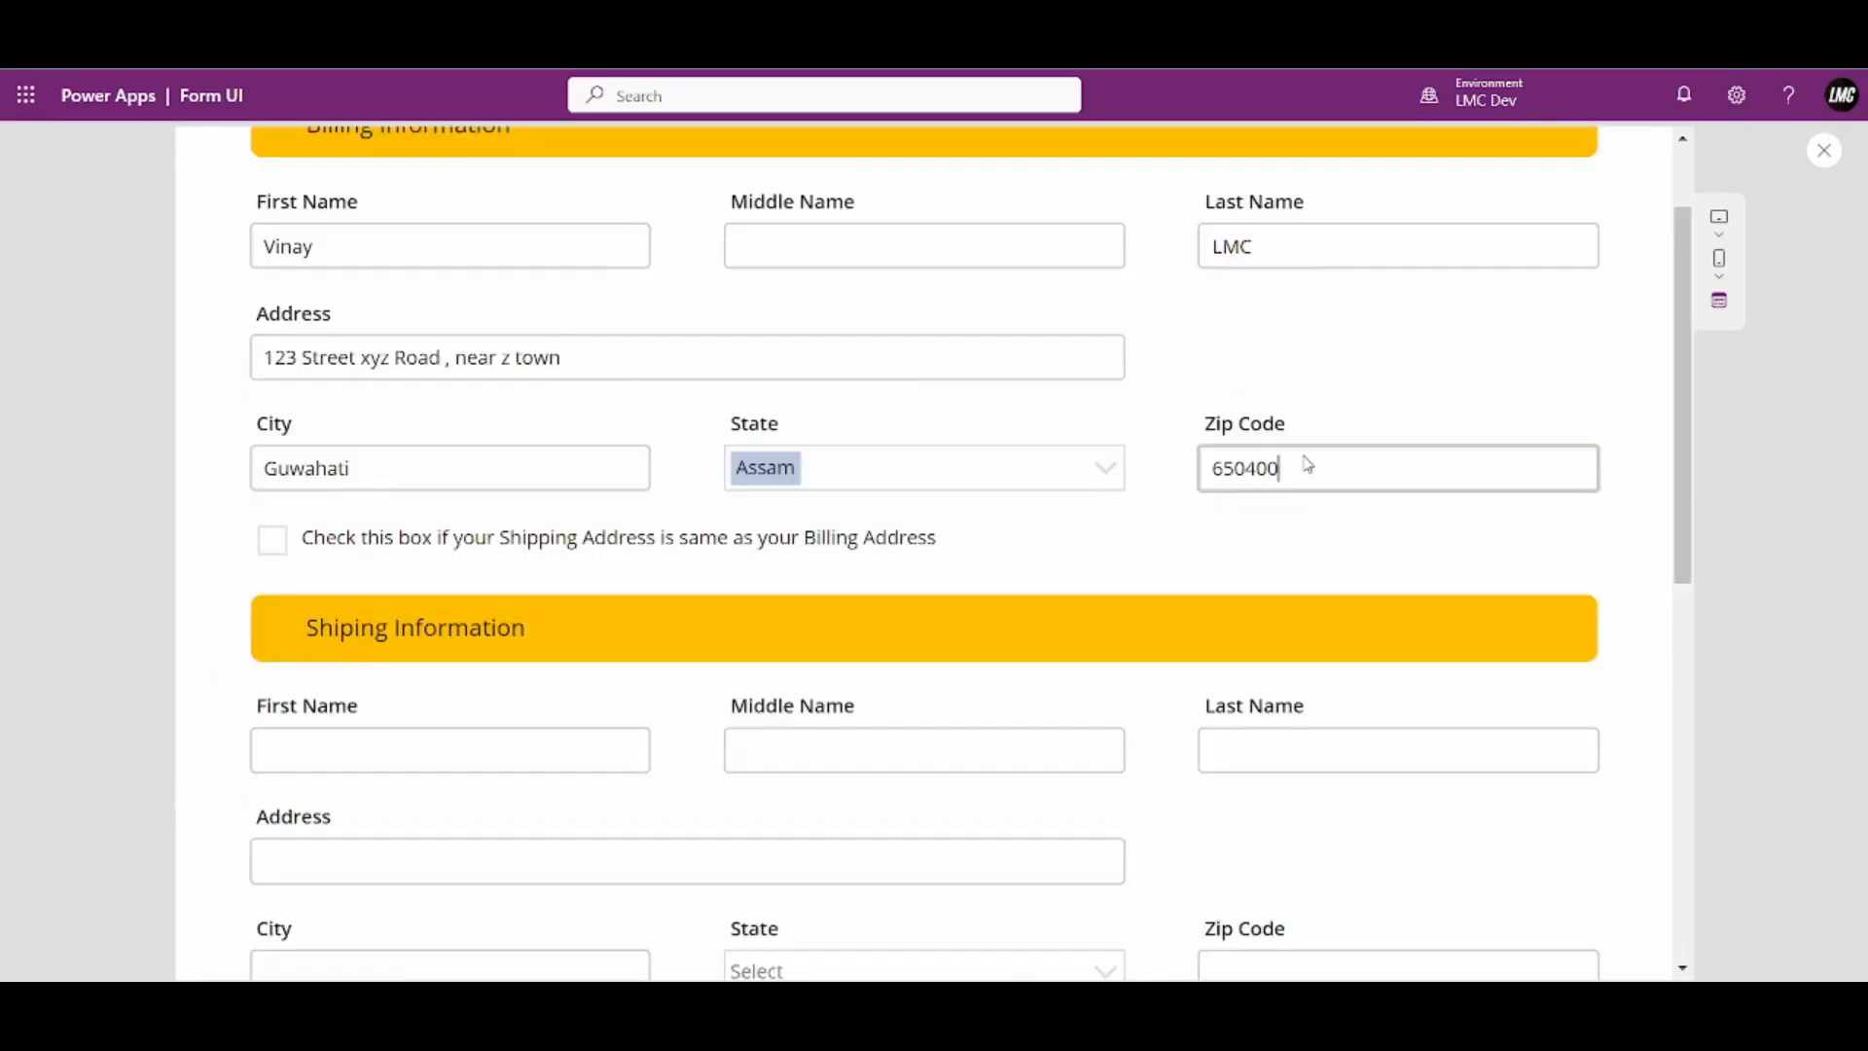
left_click(273, 676)
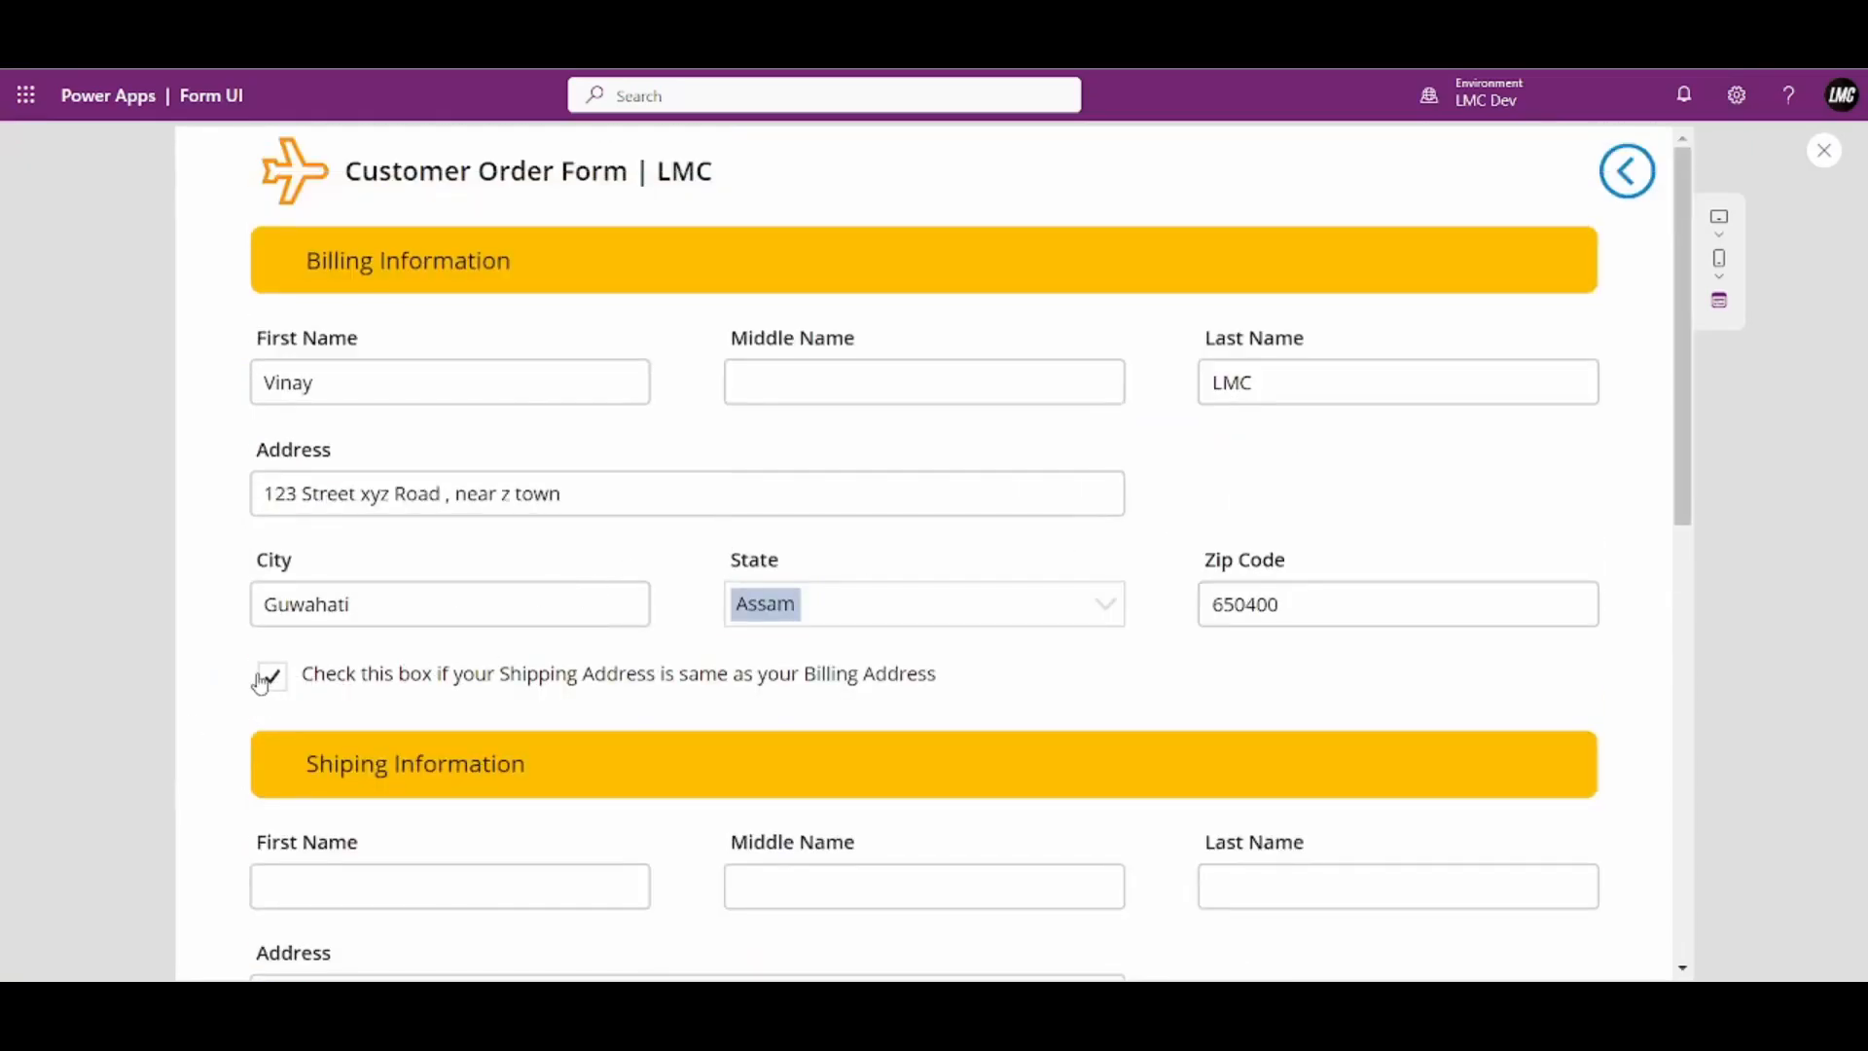
scroll(311, 695, "down", 3)
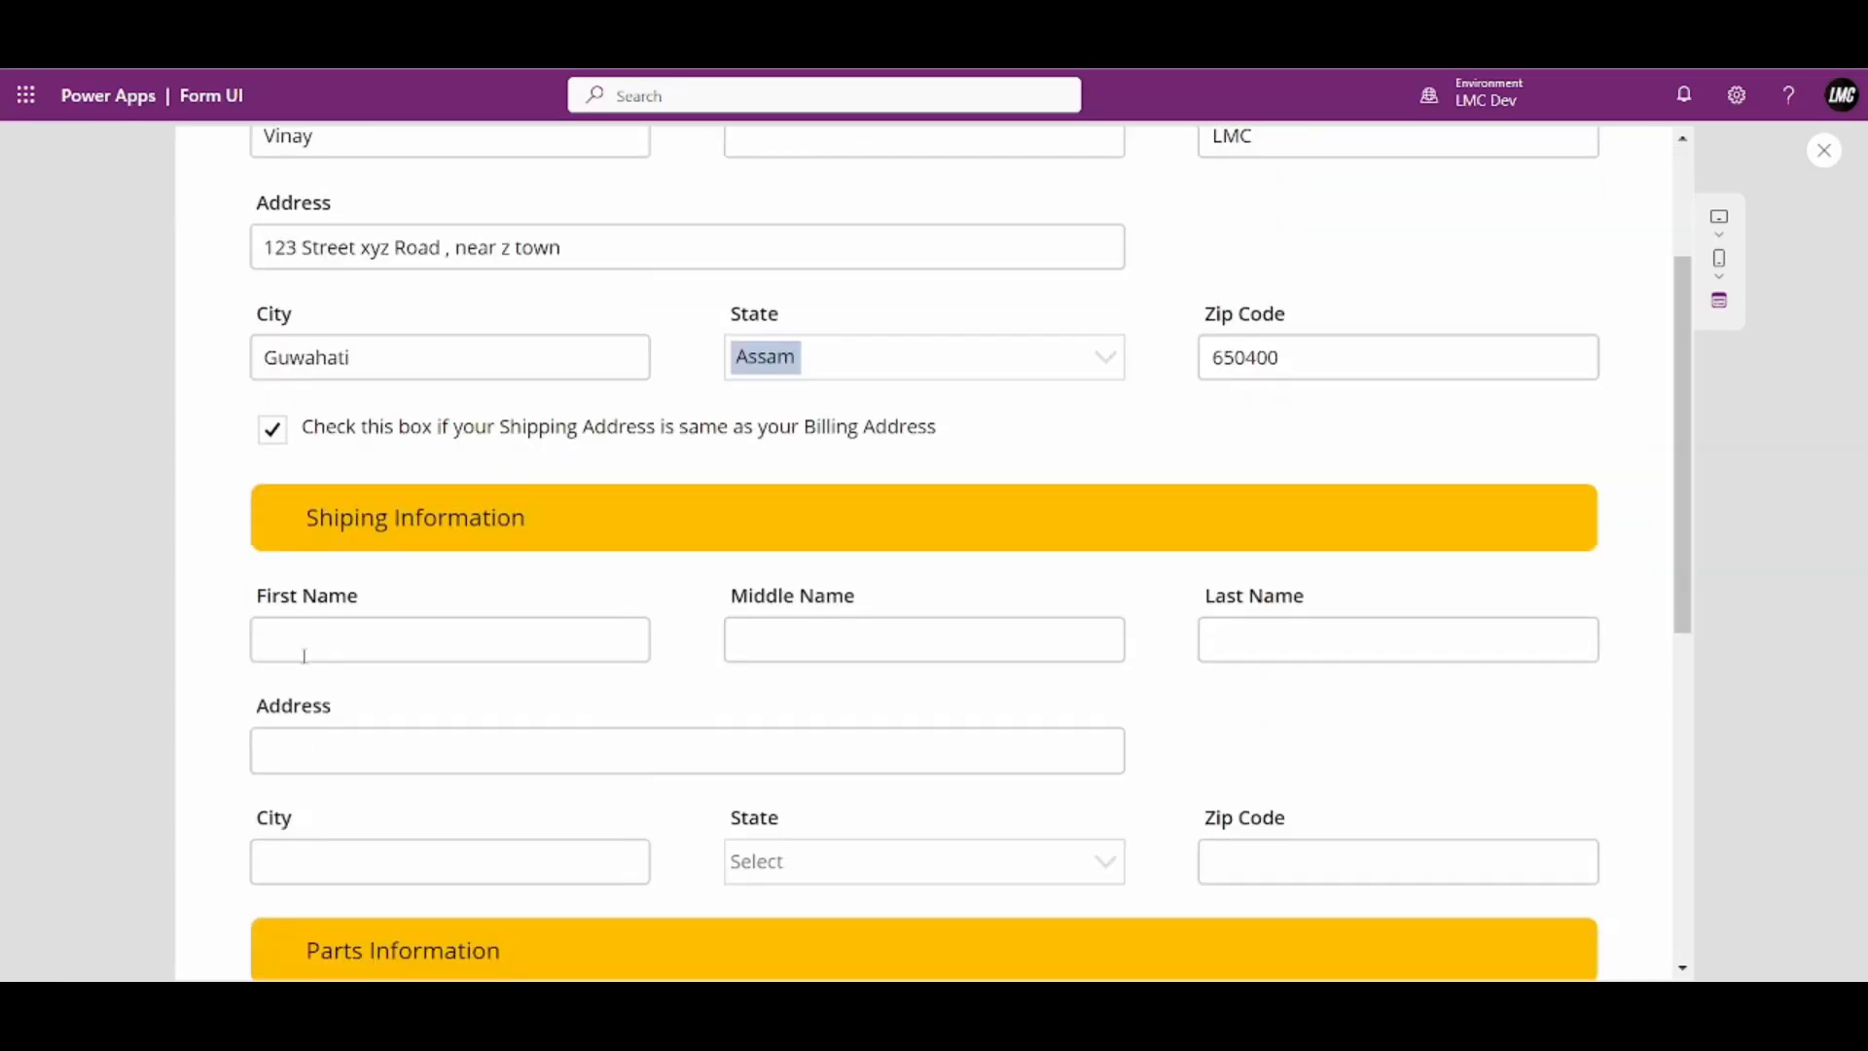
scroll(274, 309, "up", 2)
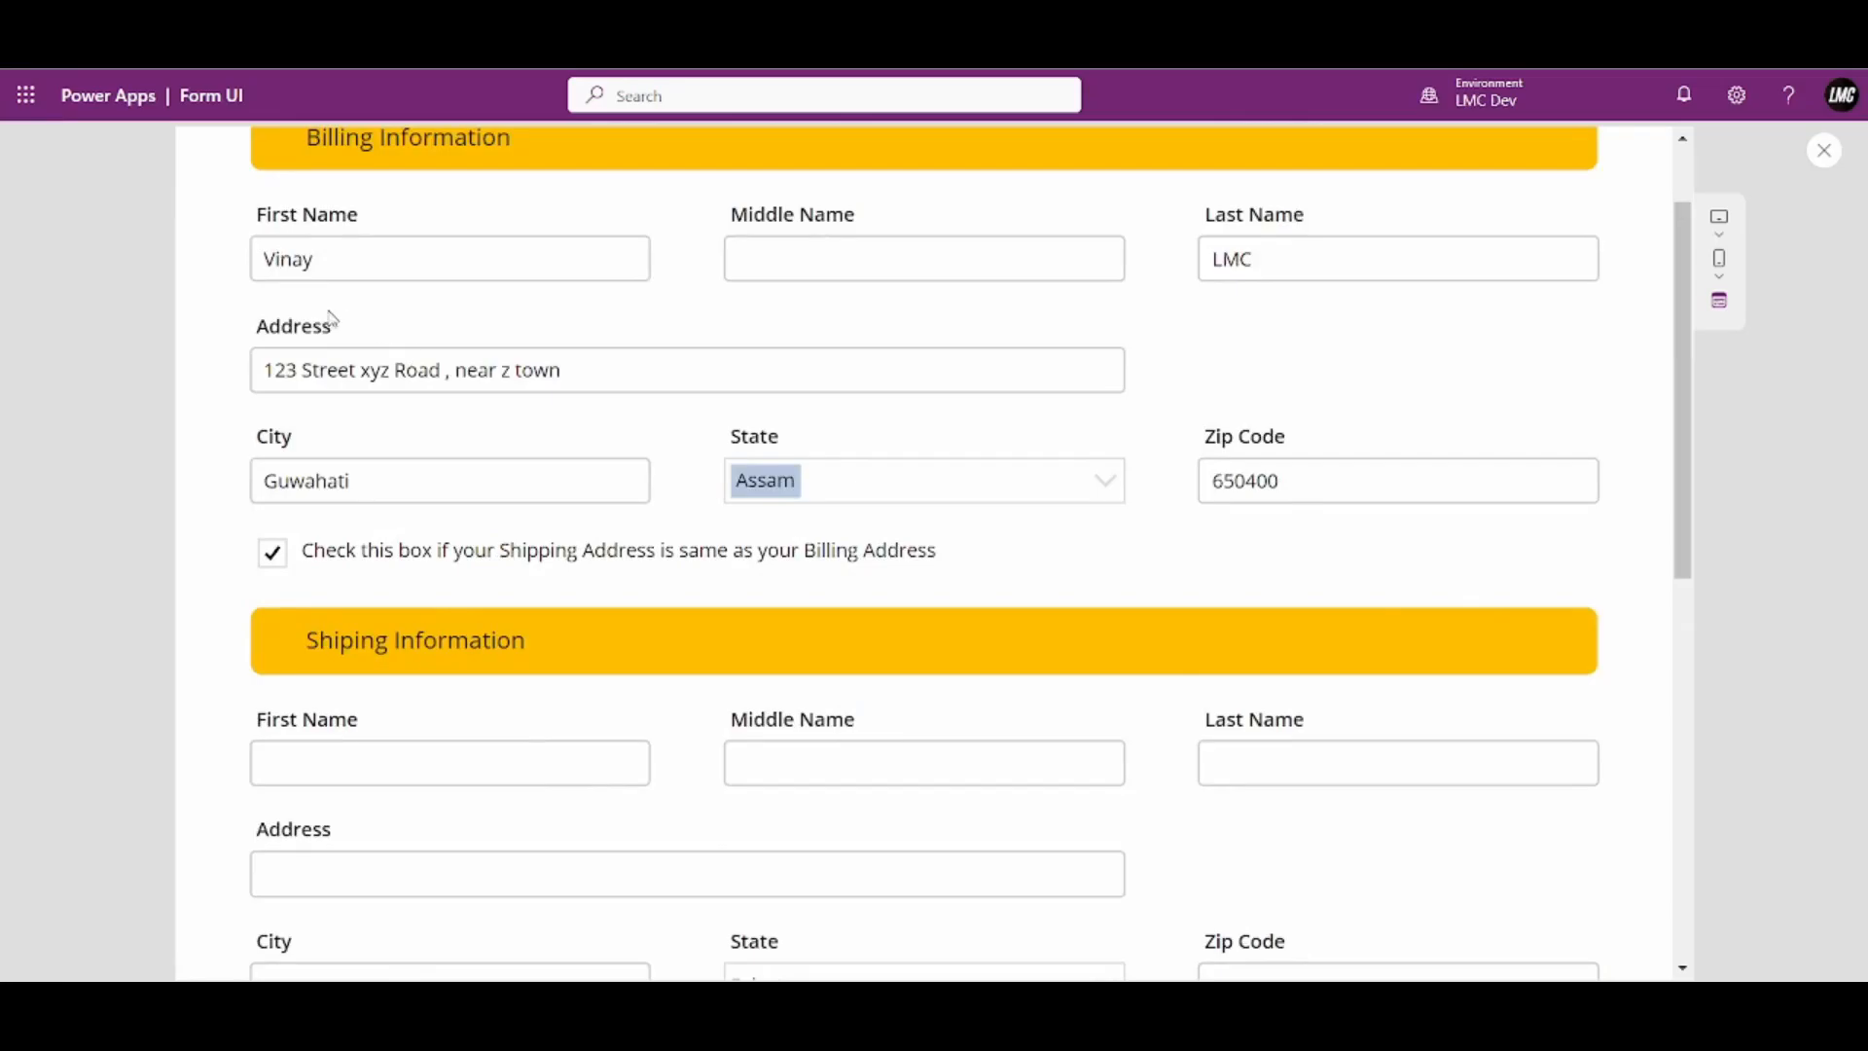
Leave the preview and look up the control name of the checkbox that marks the shipping address as same as billing
scroll(447, 452, "down", 3)
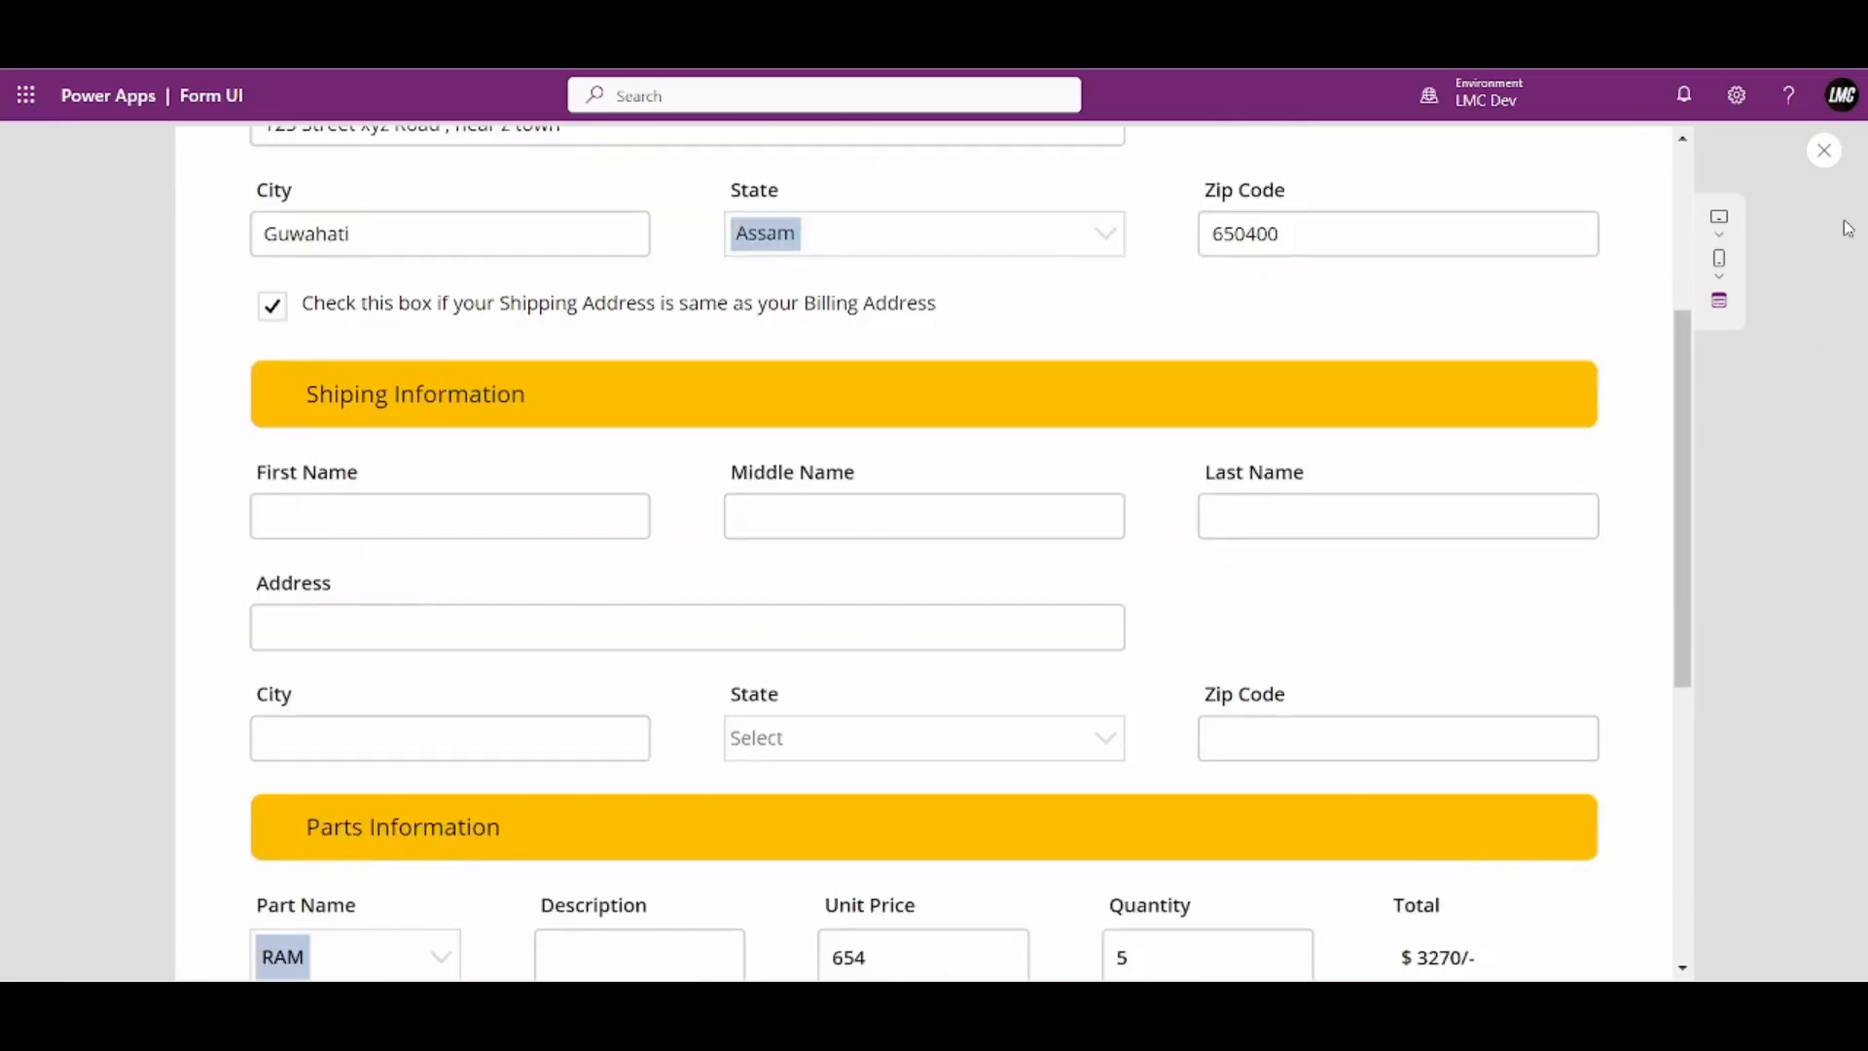
left_click(1825, 153)
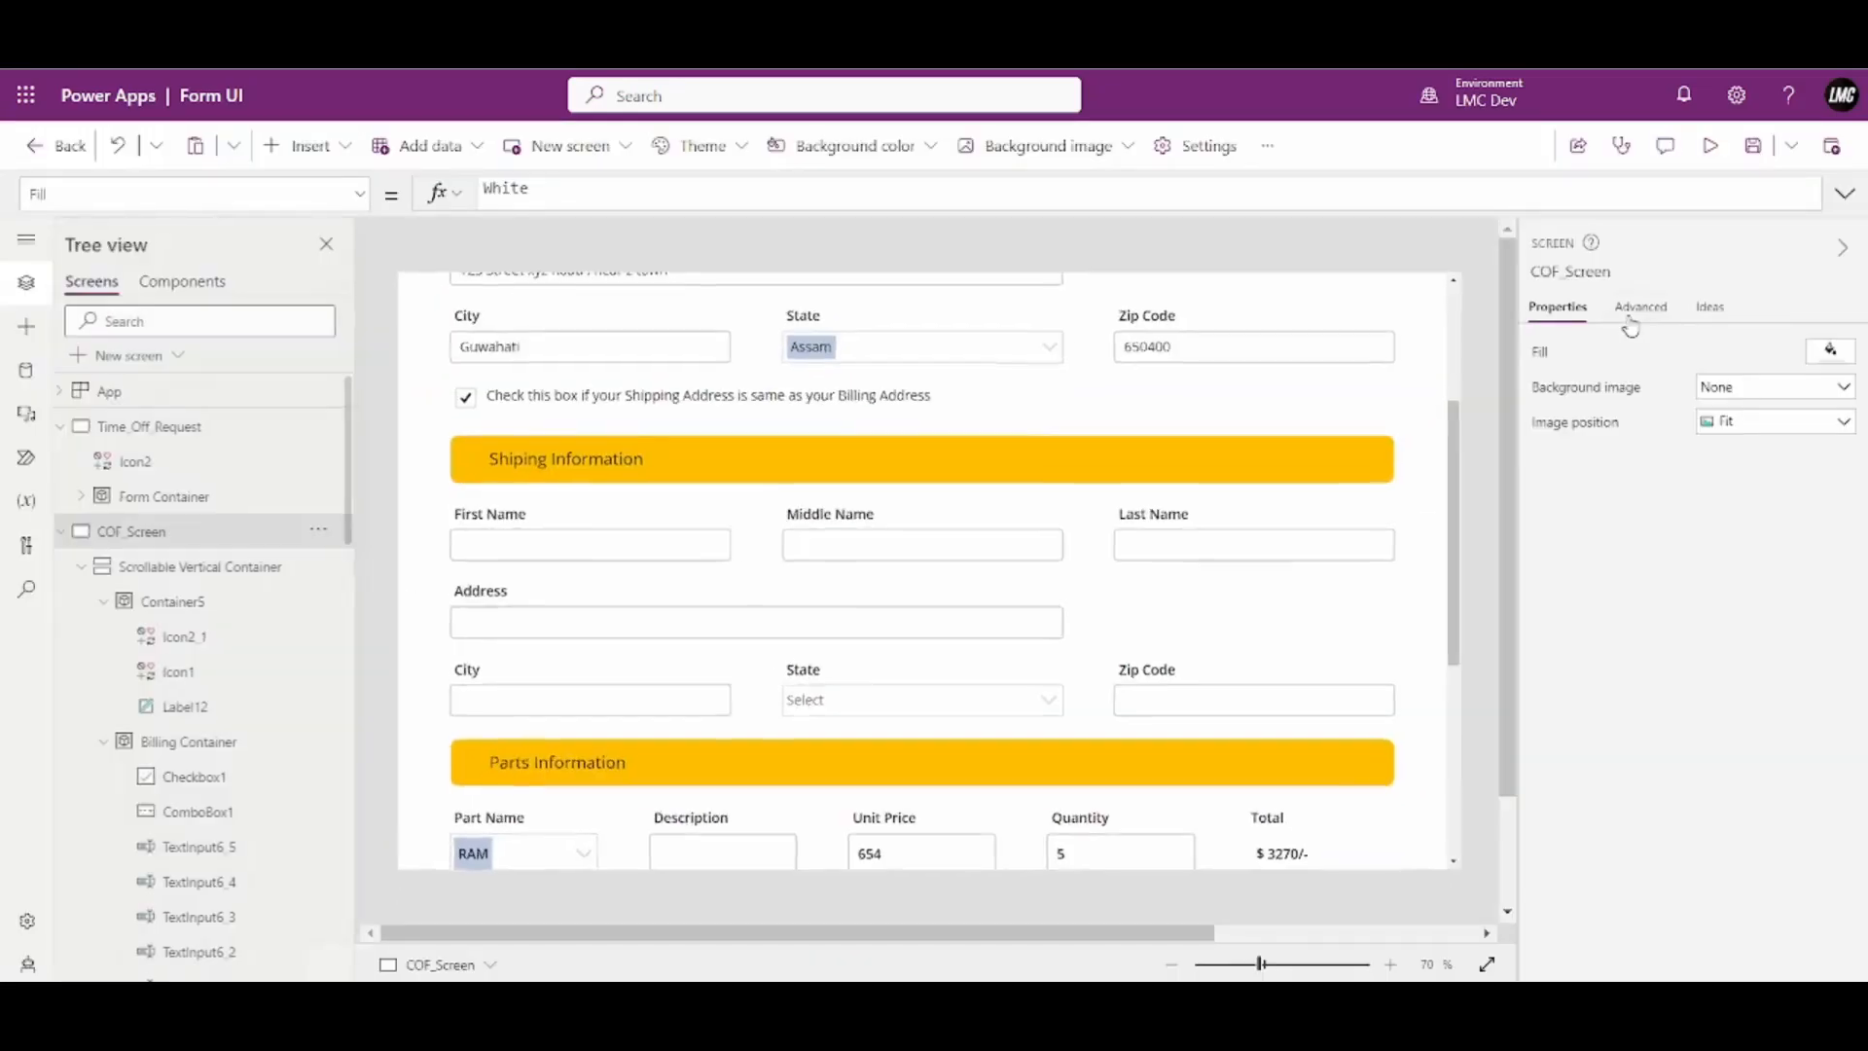
left_click(481, 409)
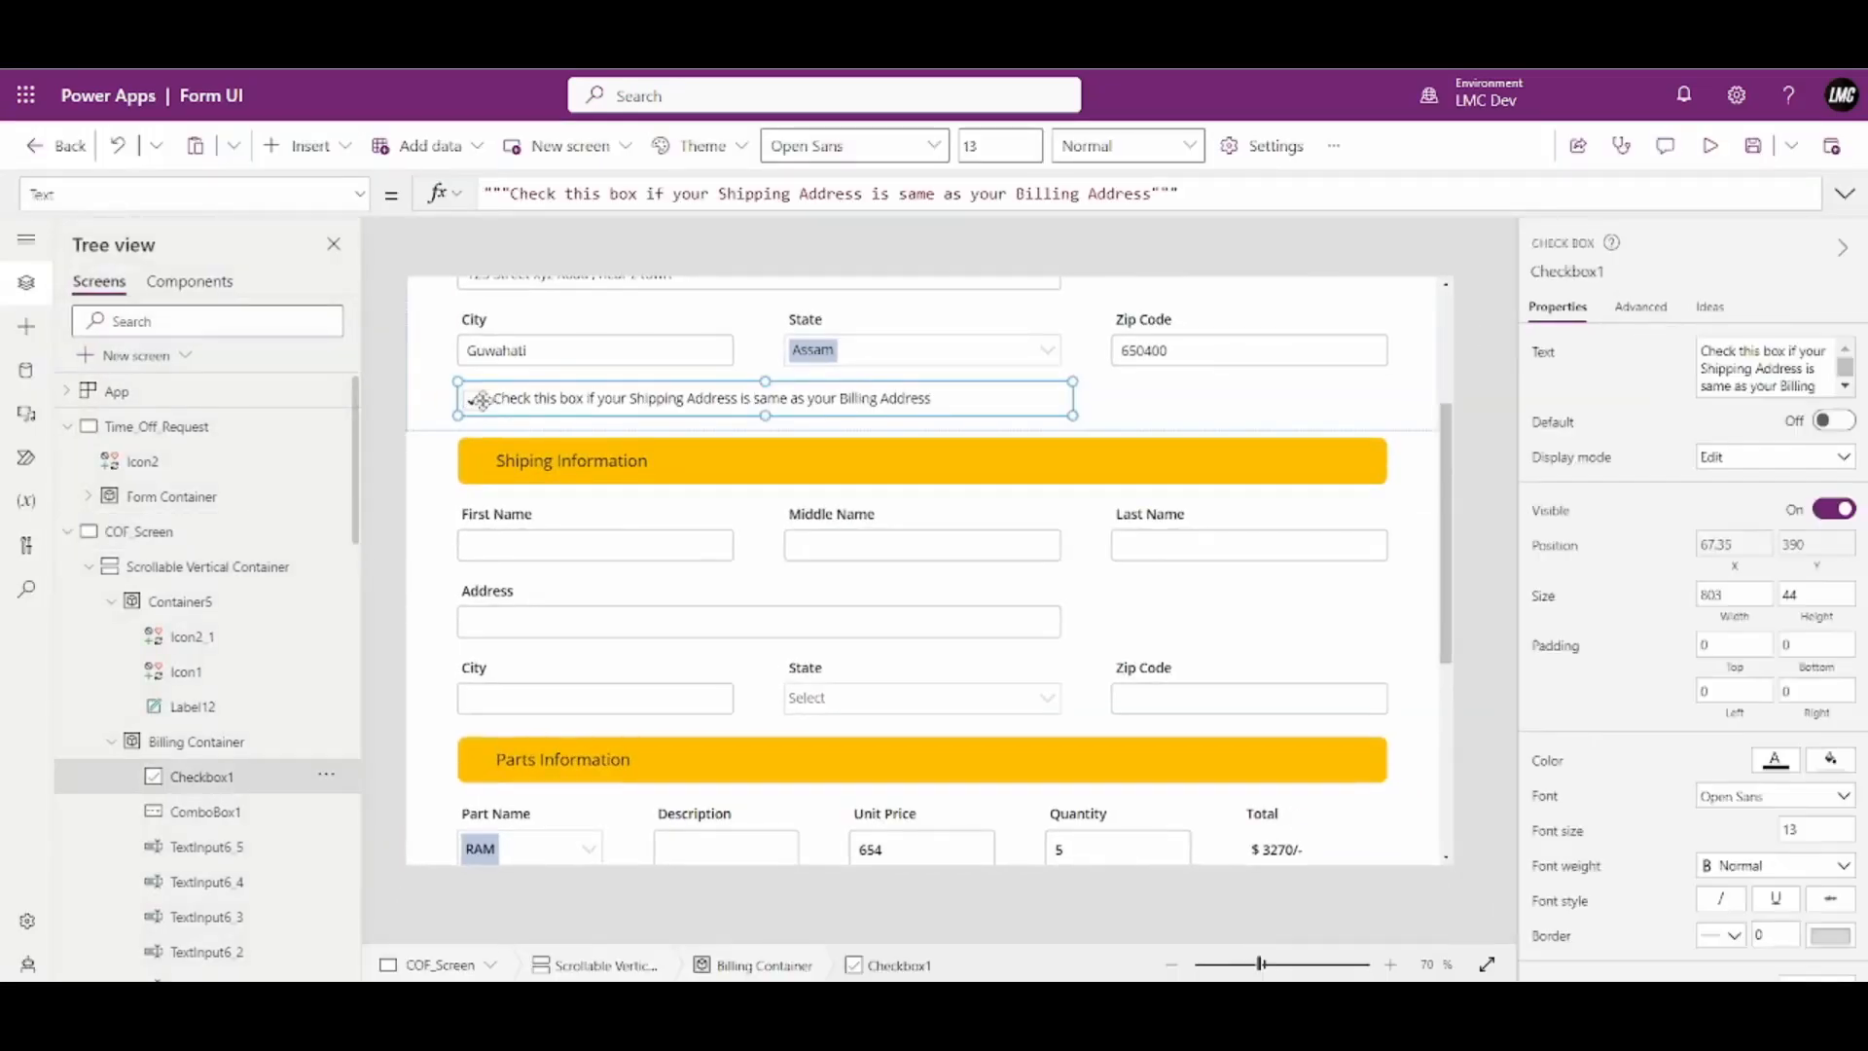
left_click(1577, 272)
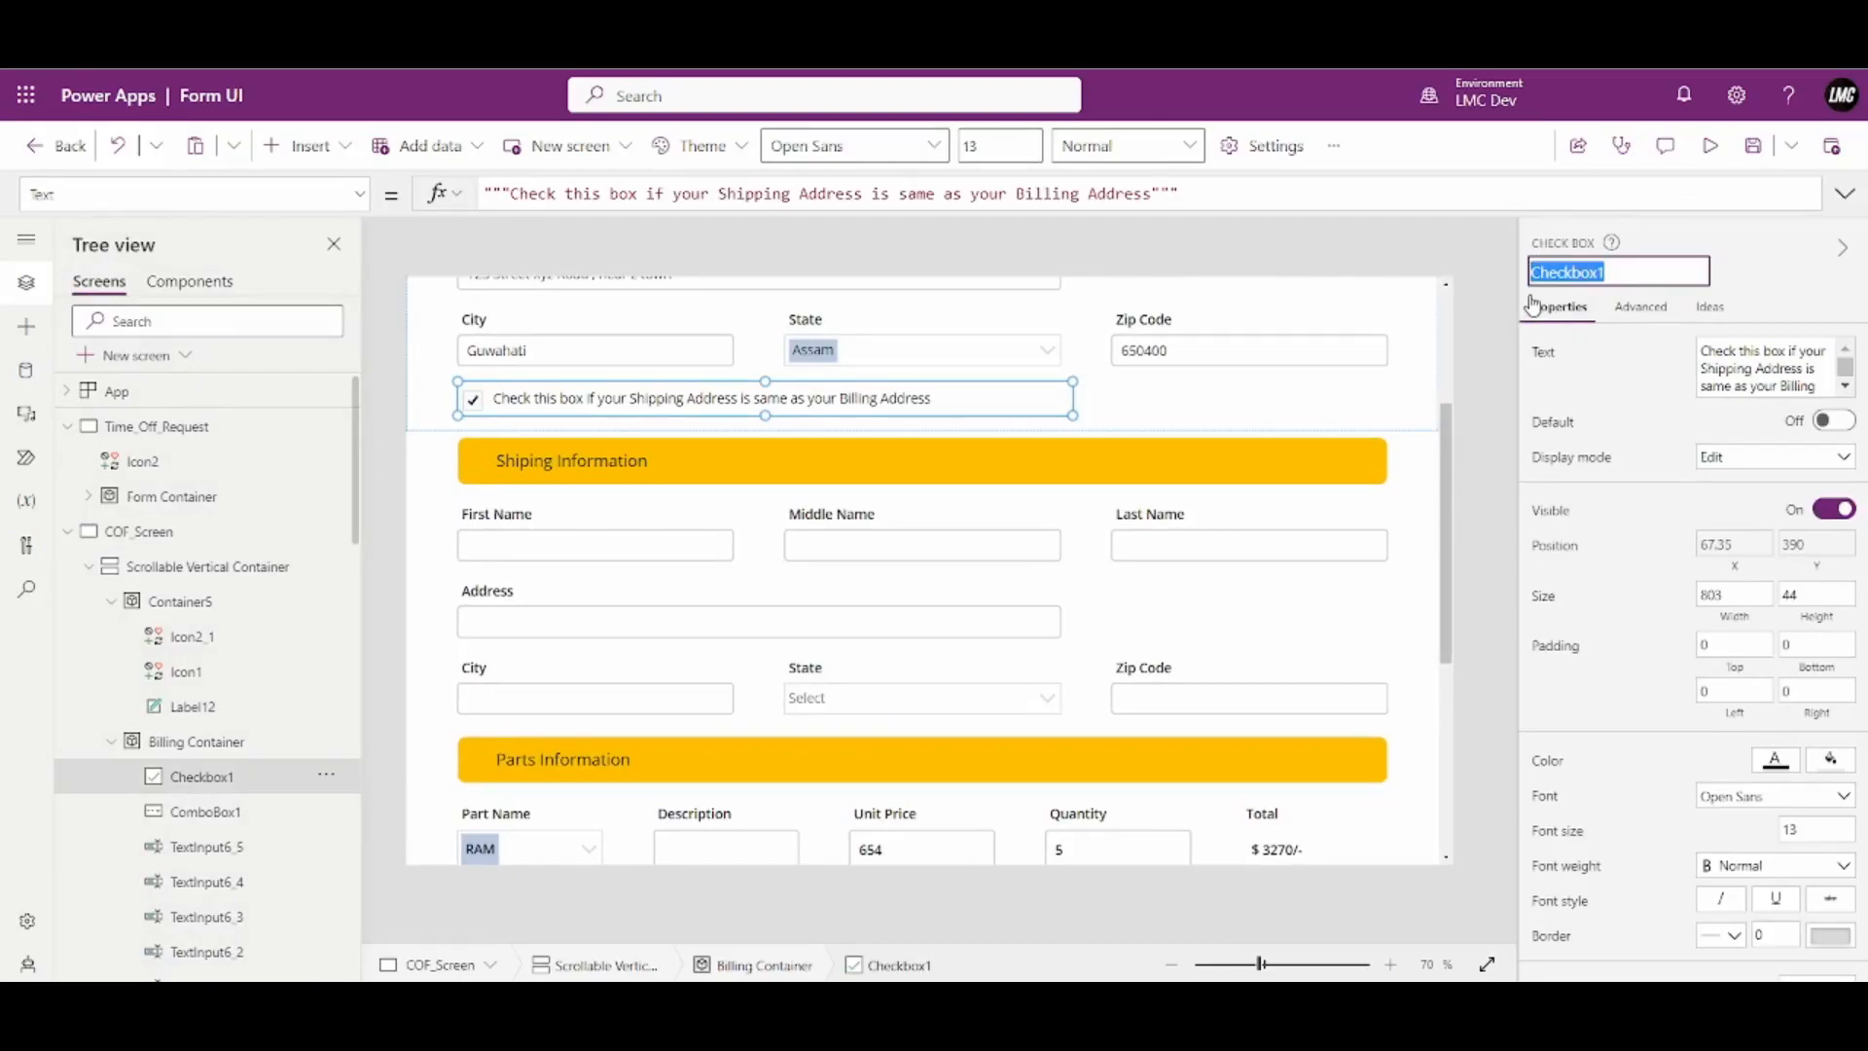
Inspect the shipping First Name's Default property and look up the control name of the billing First Name input
left_click(508, 552)
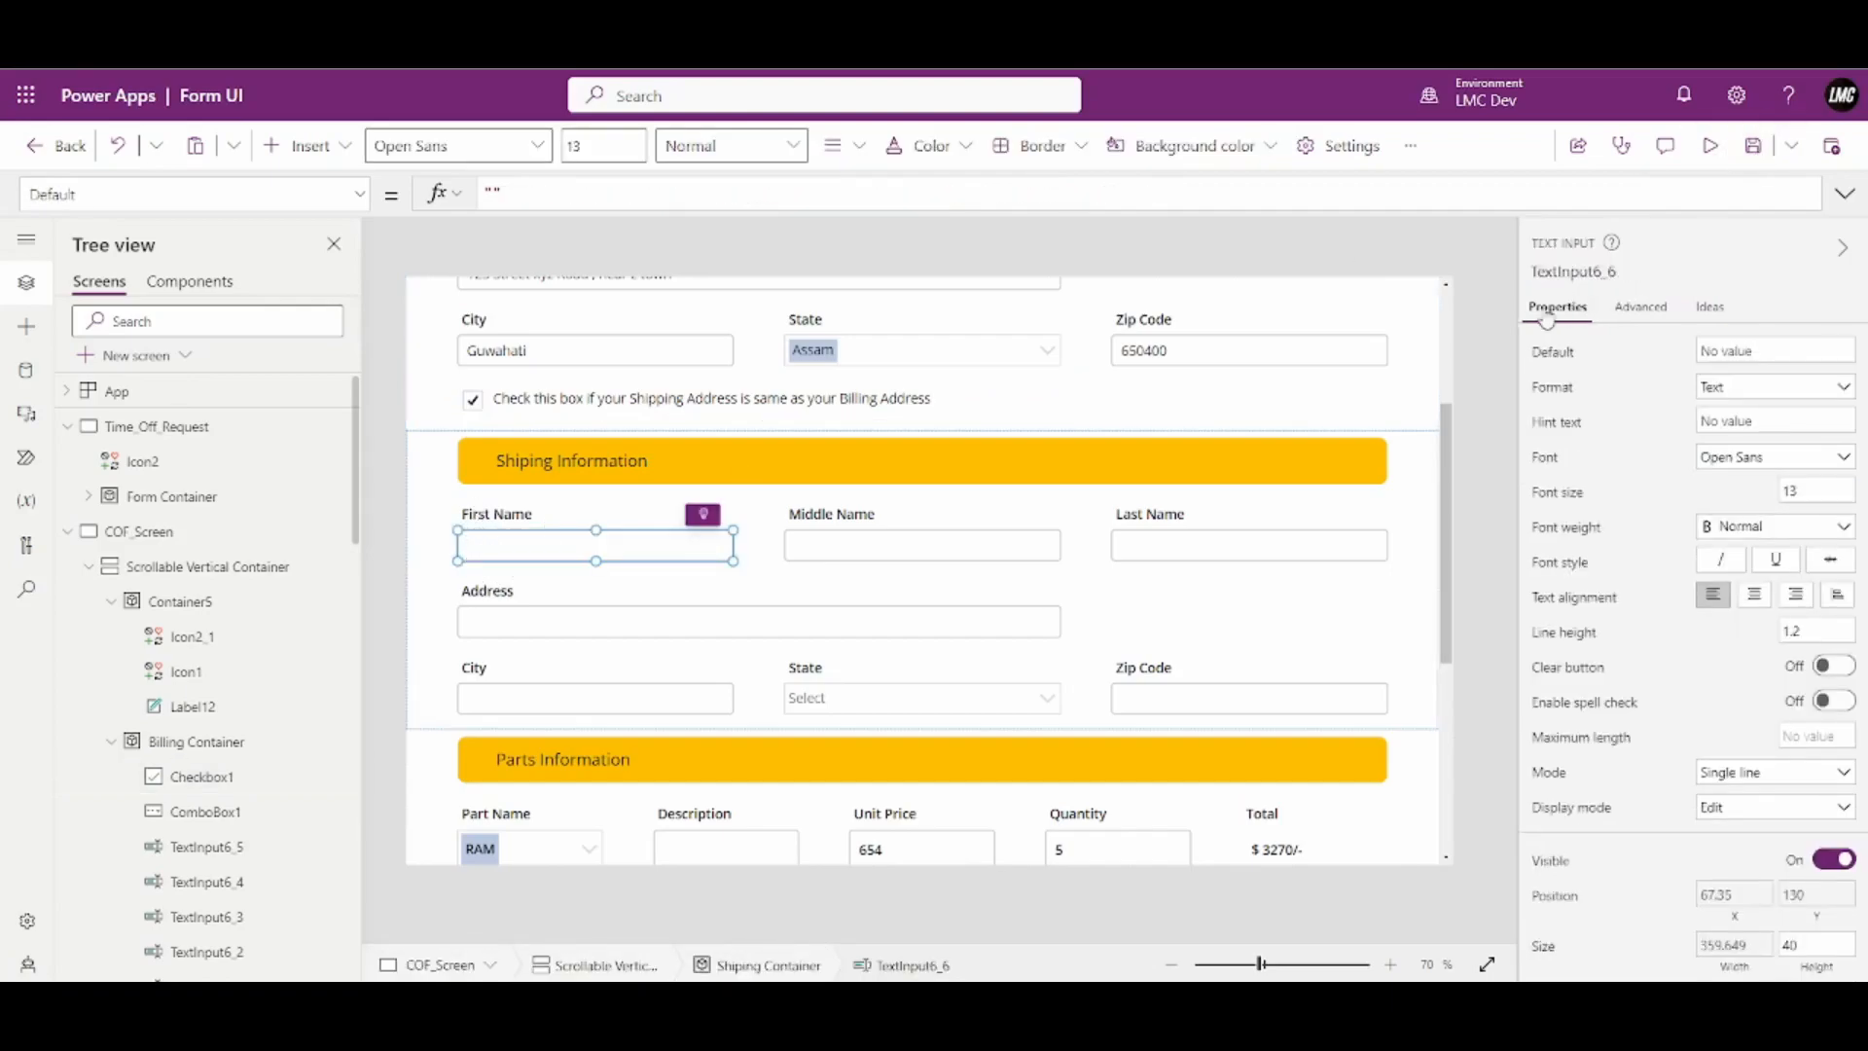
left_click(1554, 358)
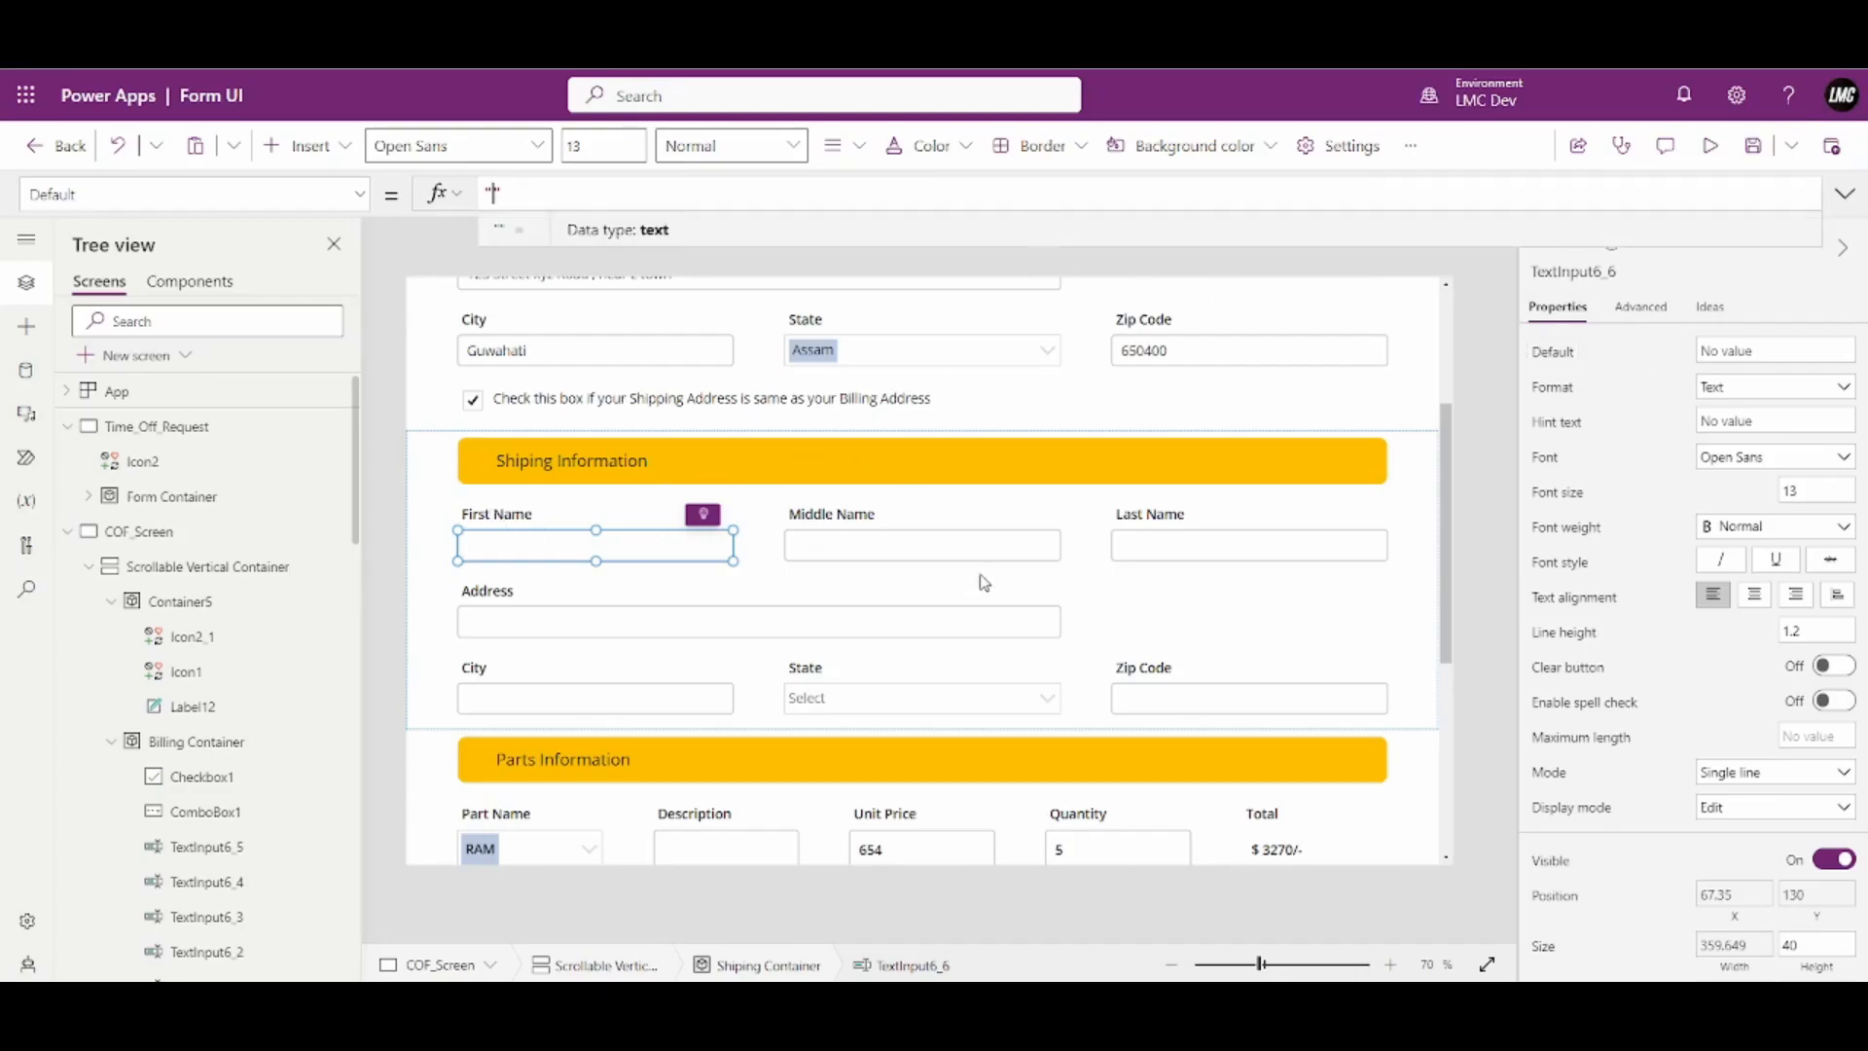
scroll(1049, 571, "up", 3)
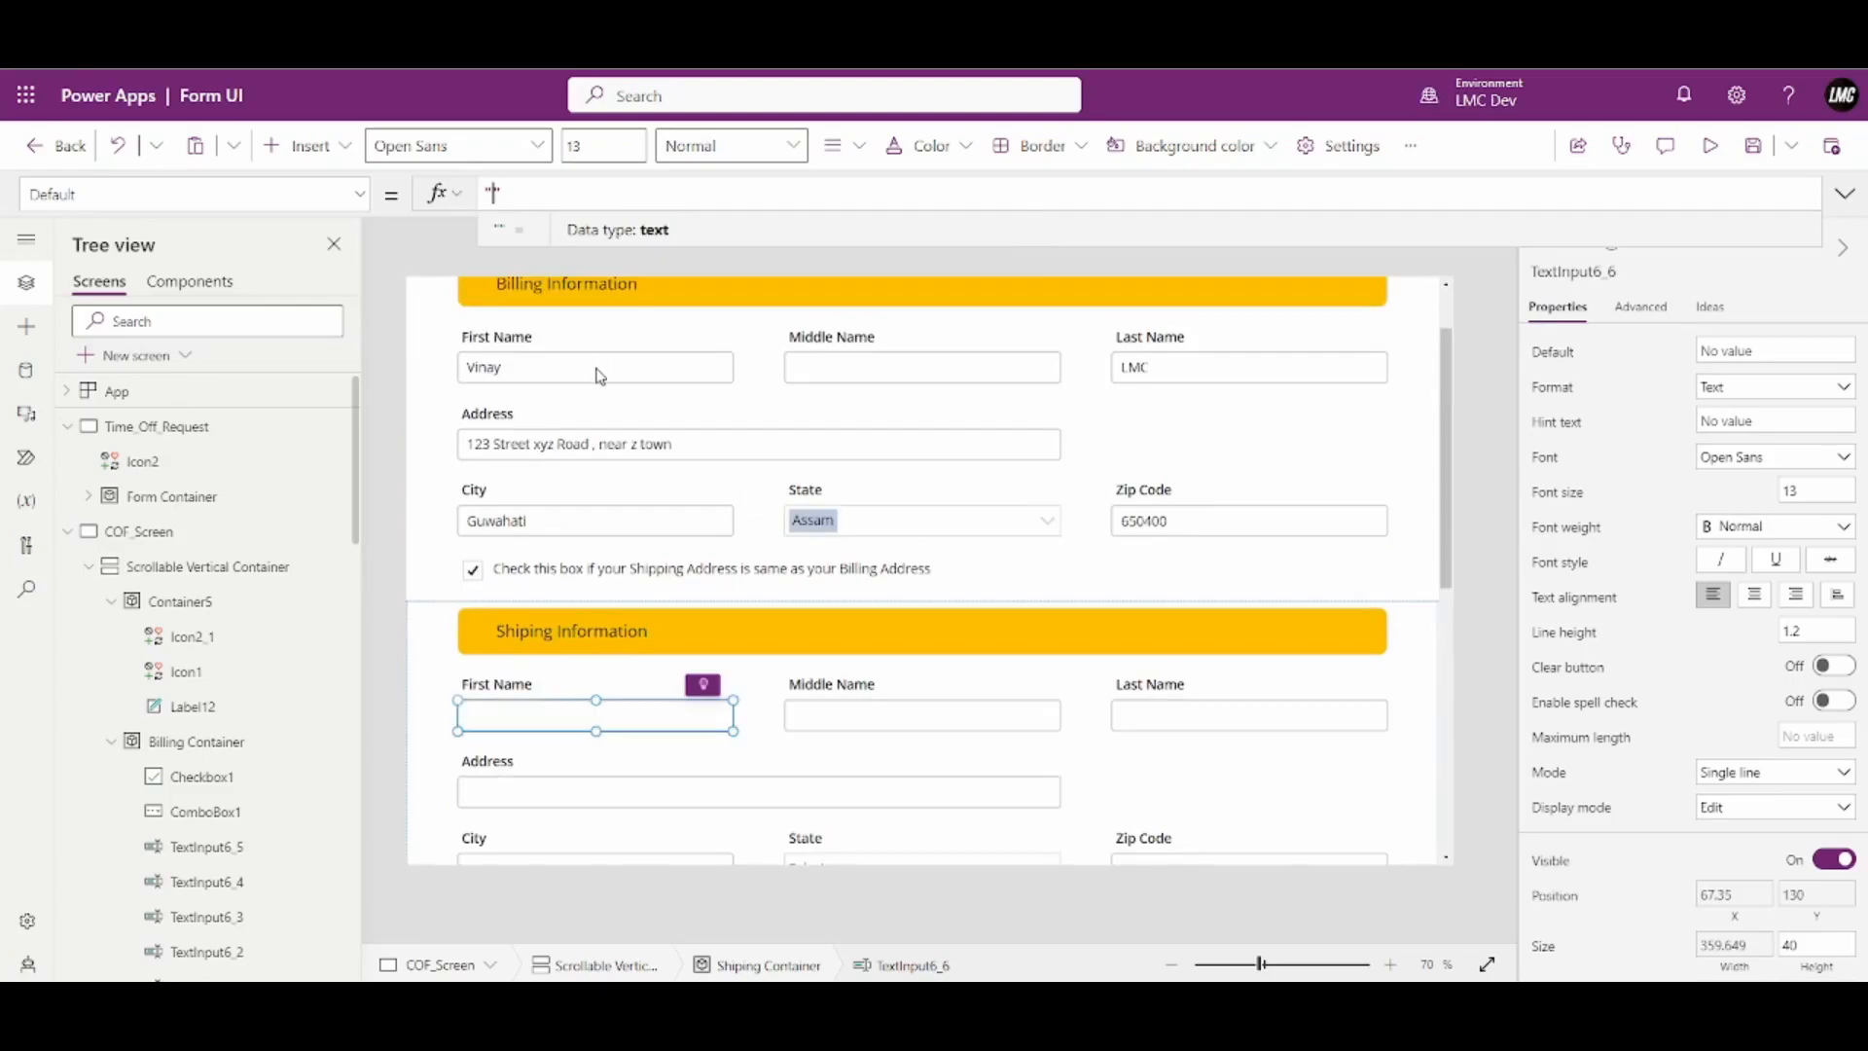
left_click(602, 366)
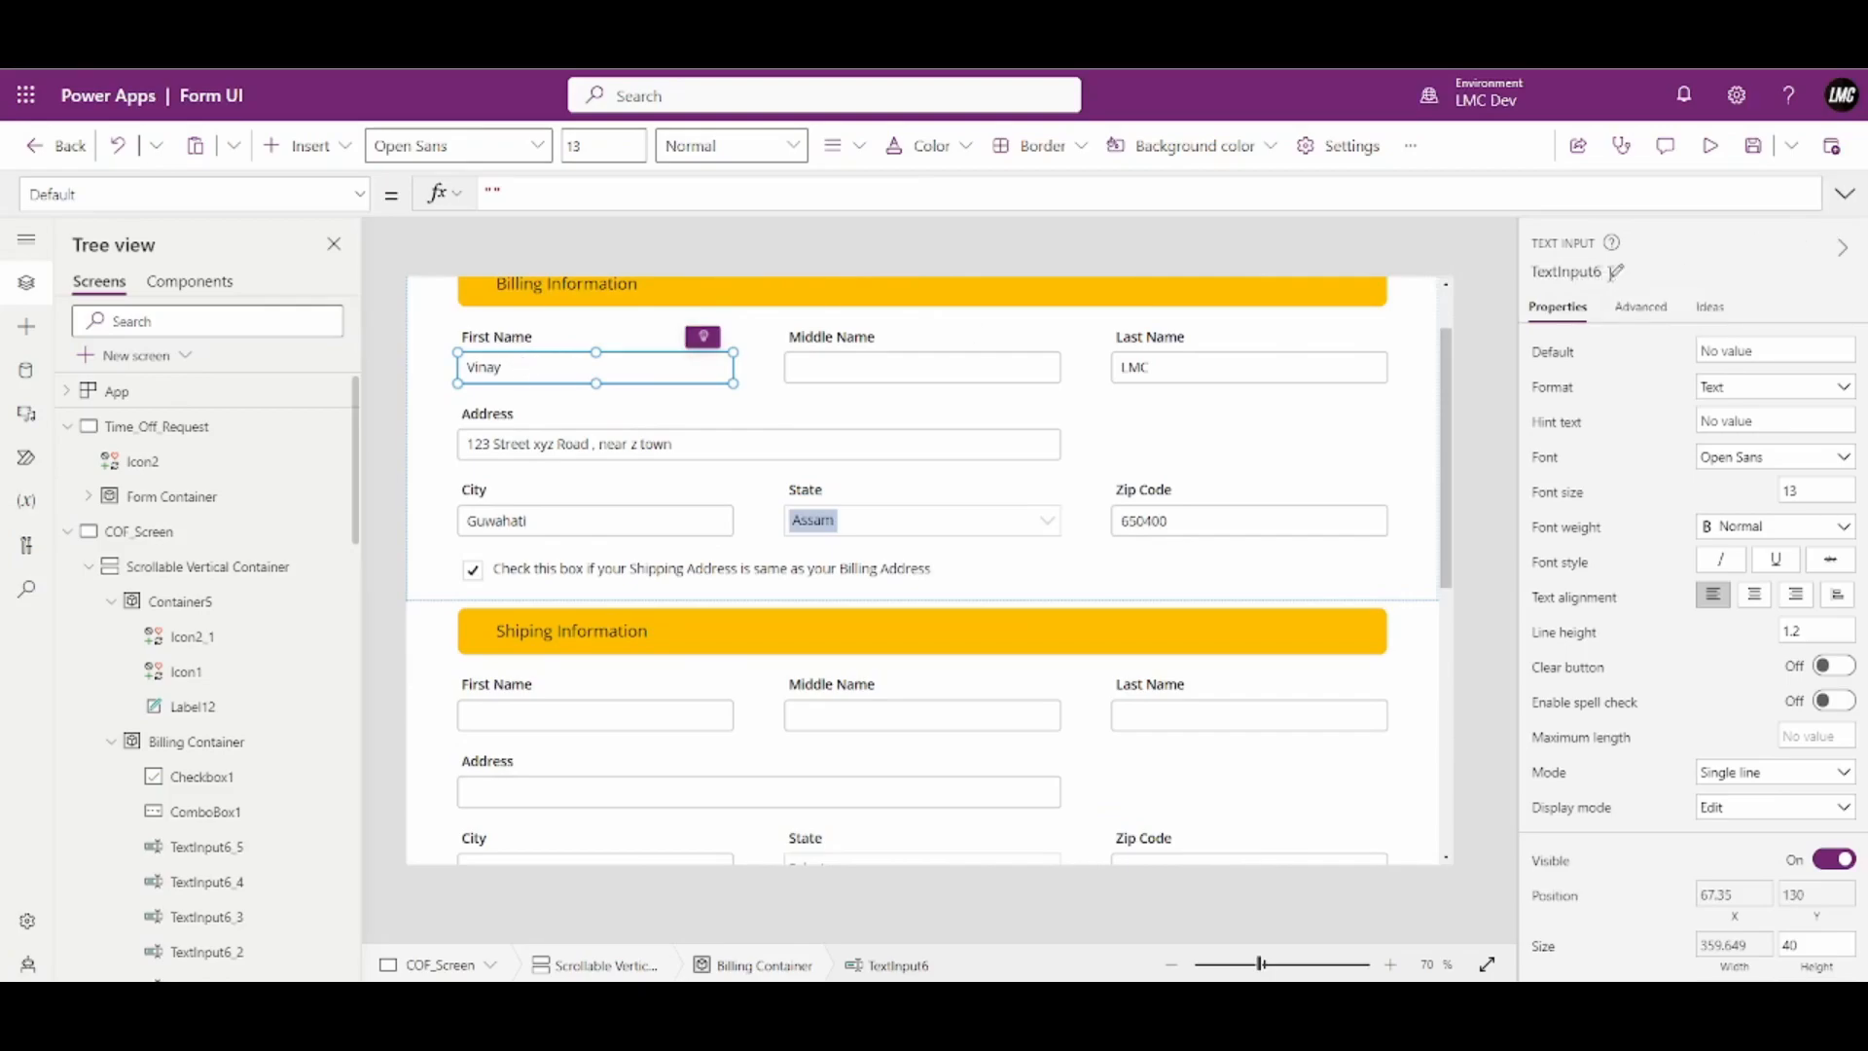
left_click(1541, 267)
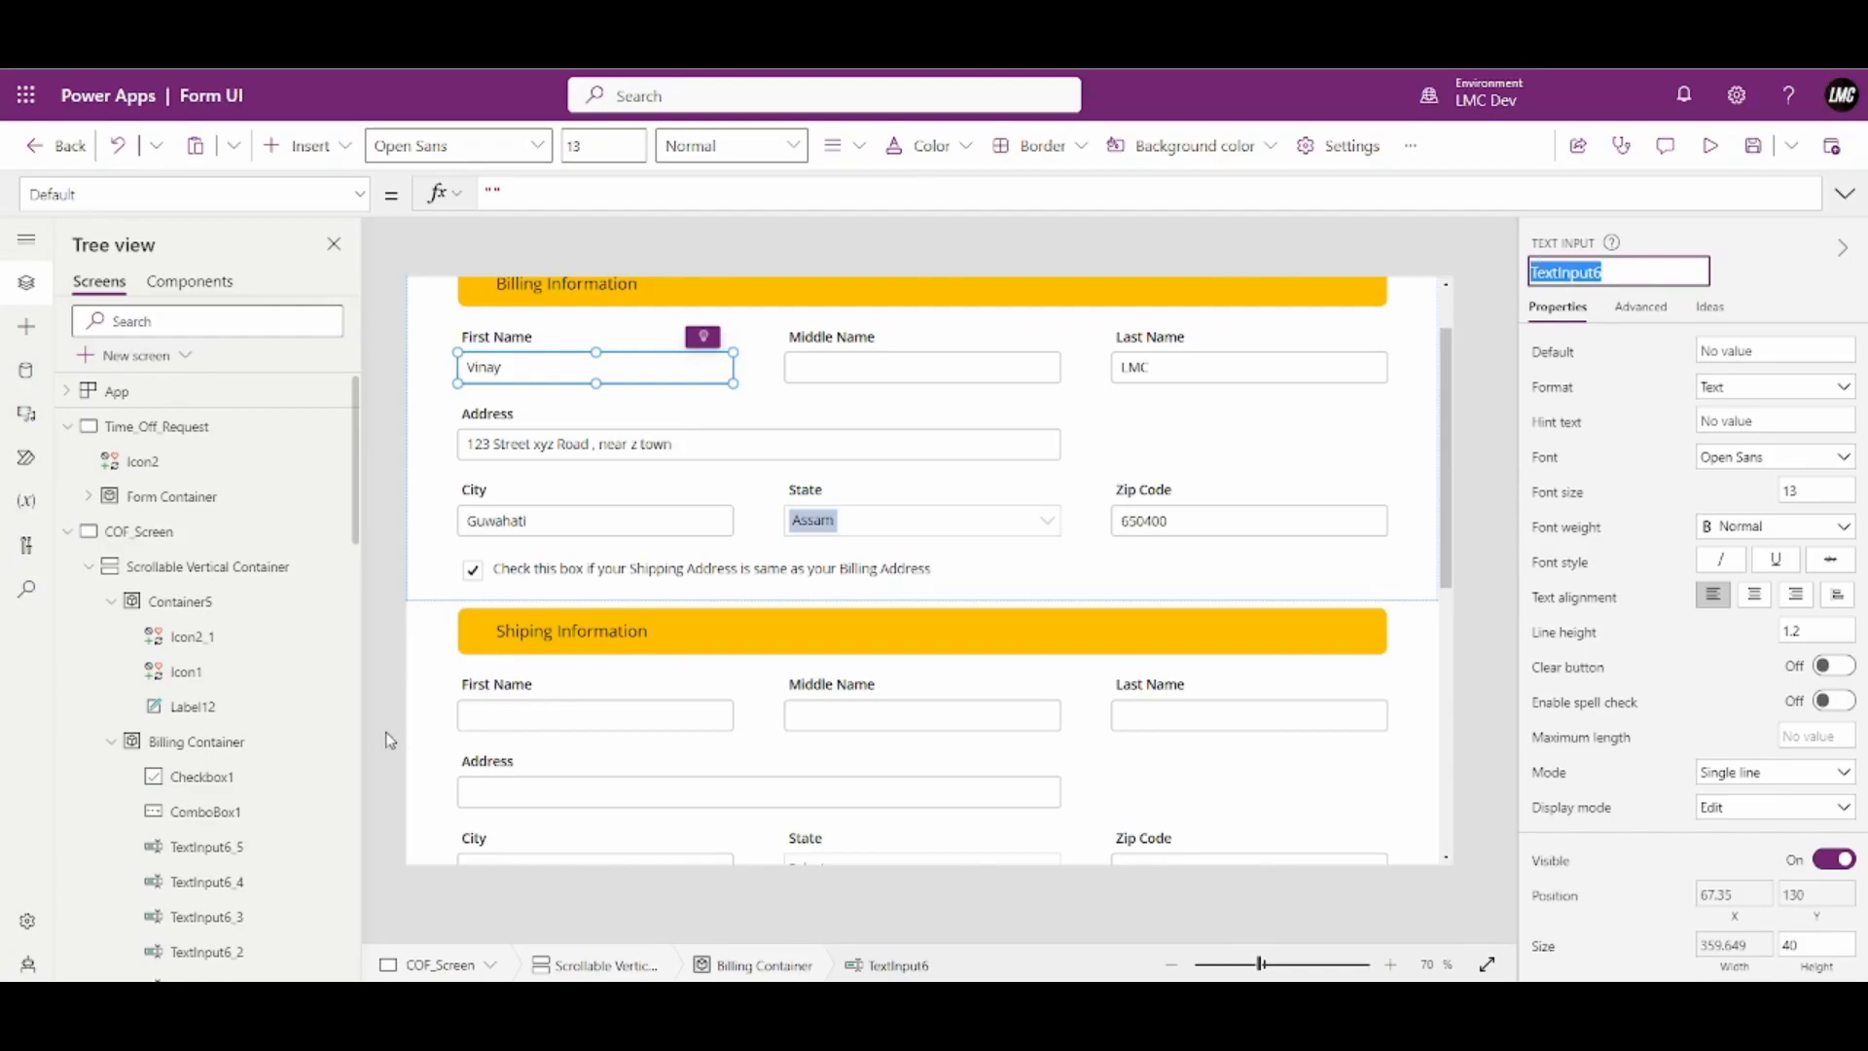
Begin the shipping First Name's Default formula with an If function that uses Checkbox1.Value as its condition
left_click(574, 722)
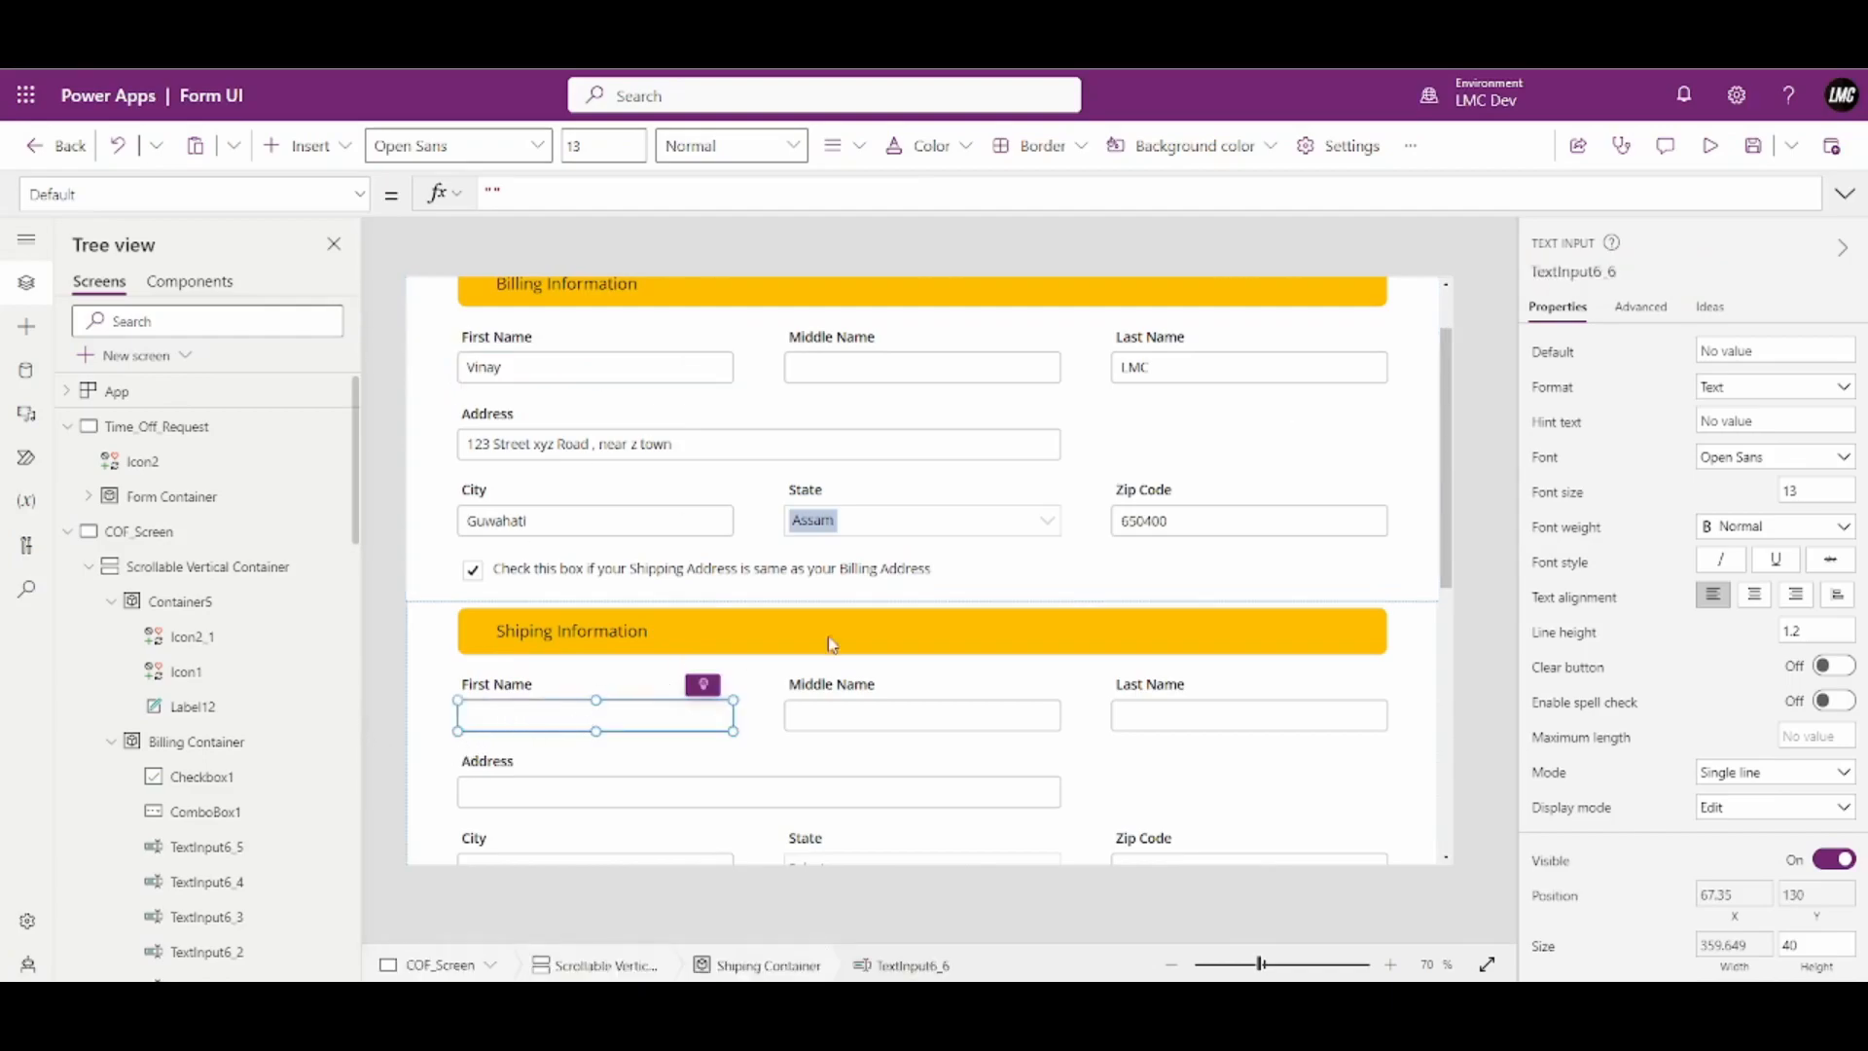
left_click(1559, 361)
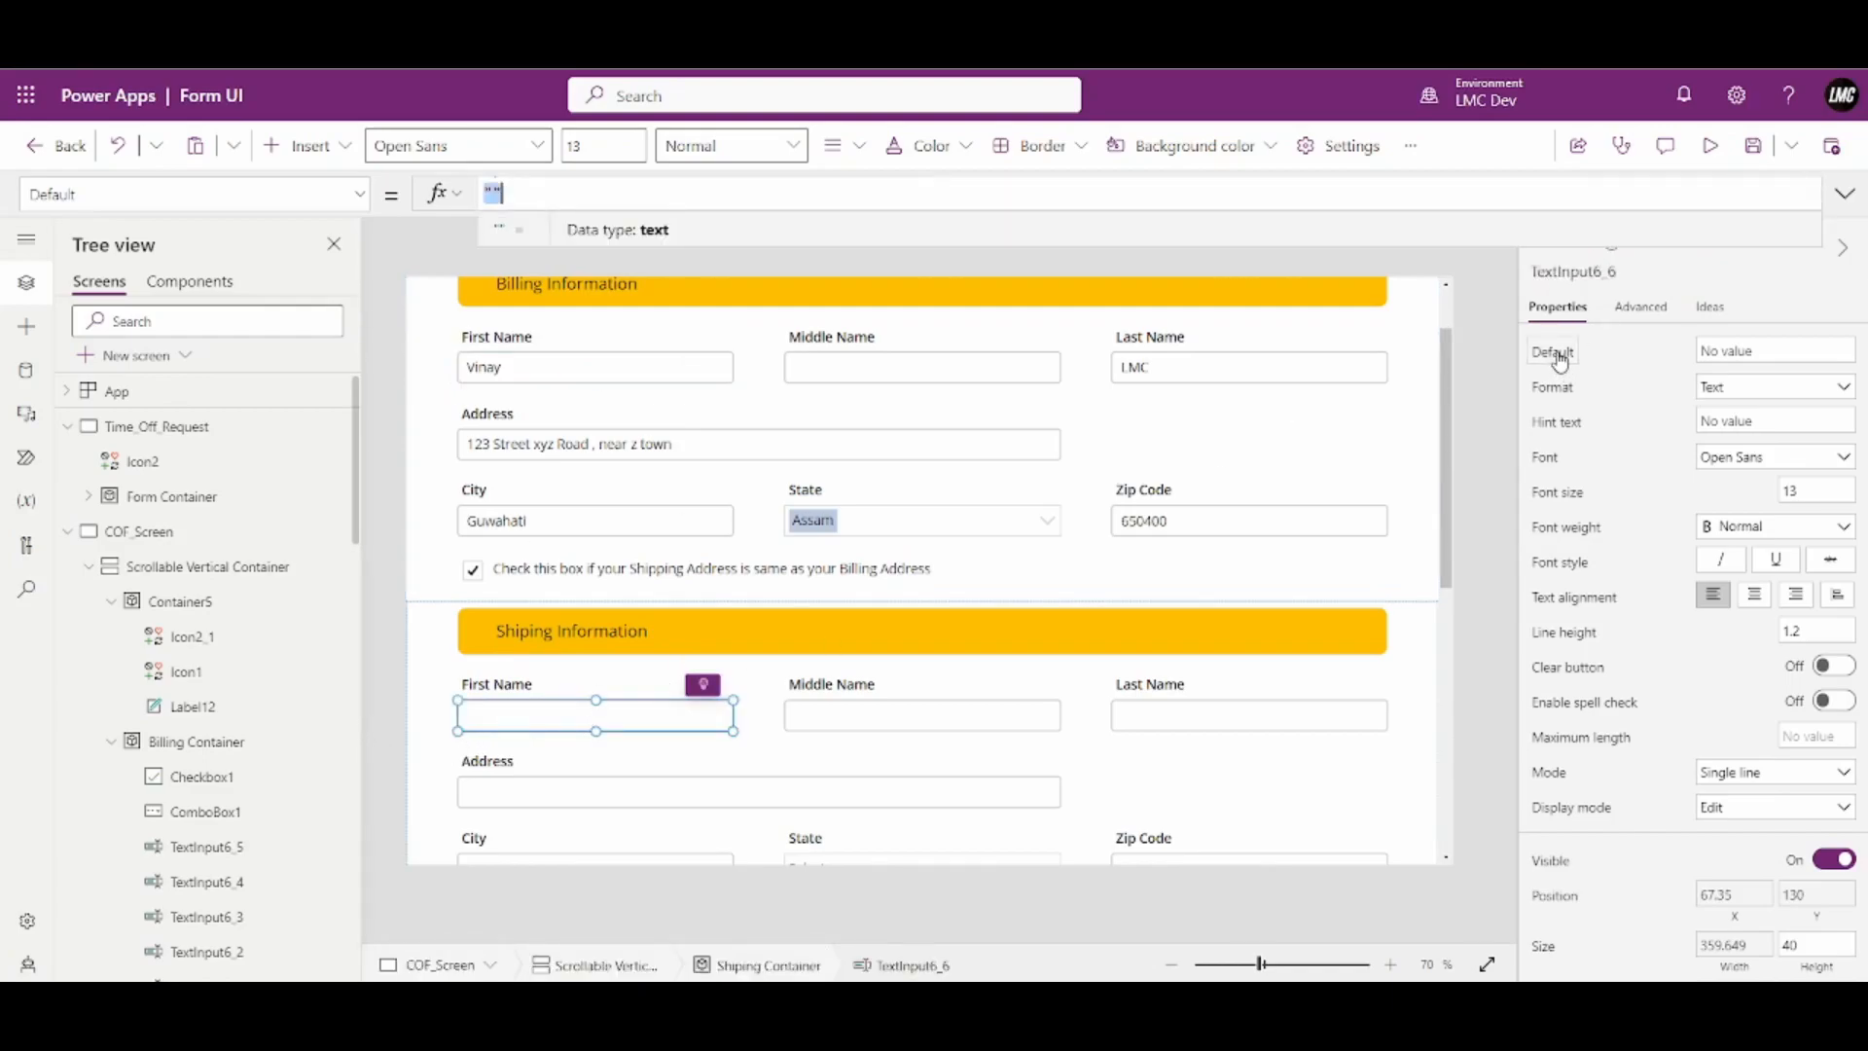
type("If(Checkbox1.")
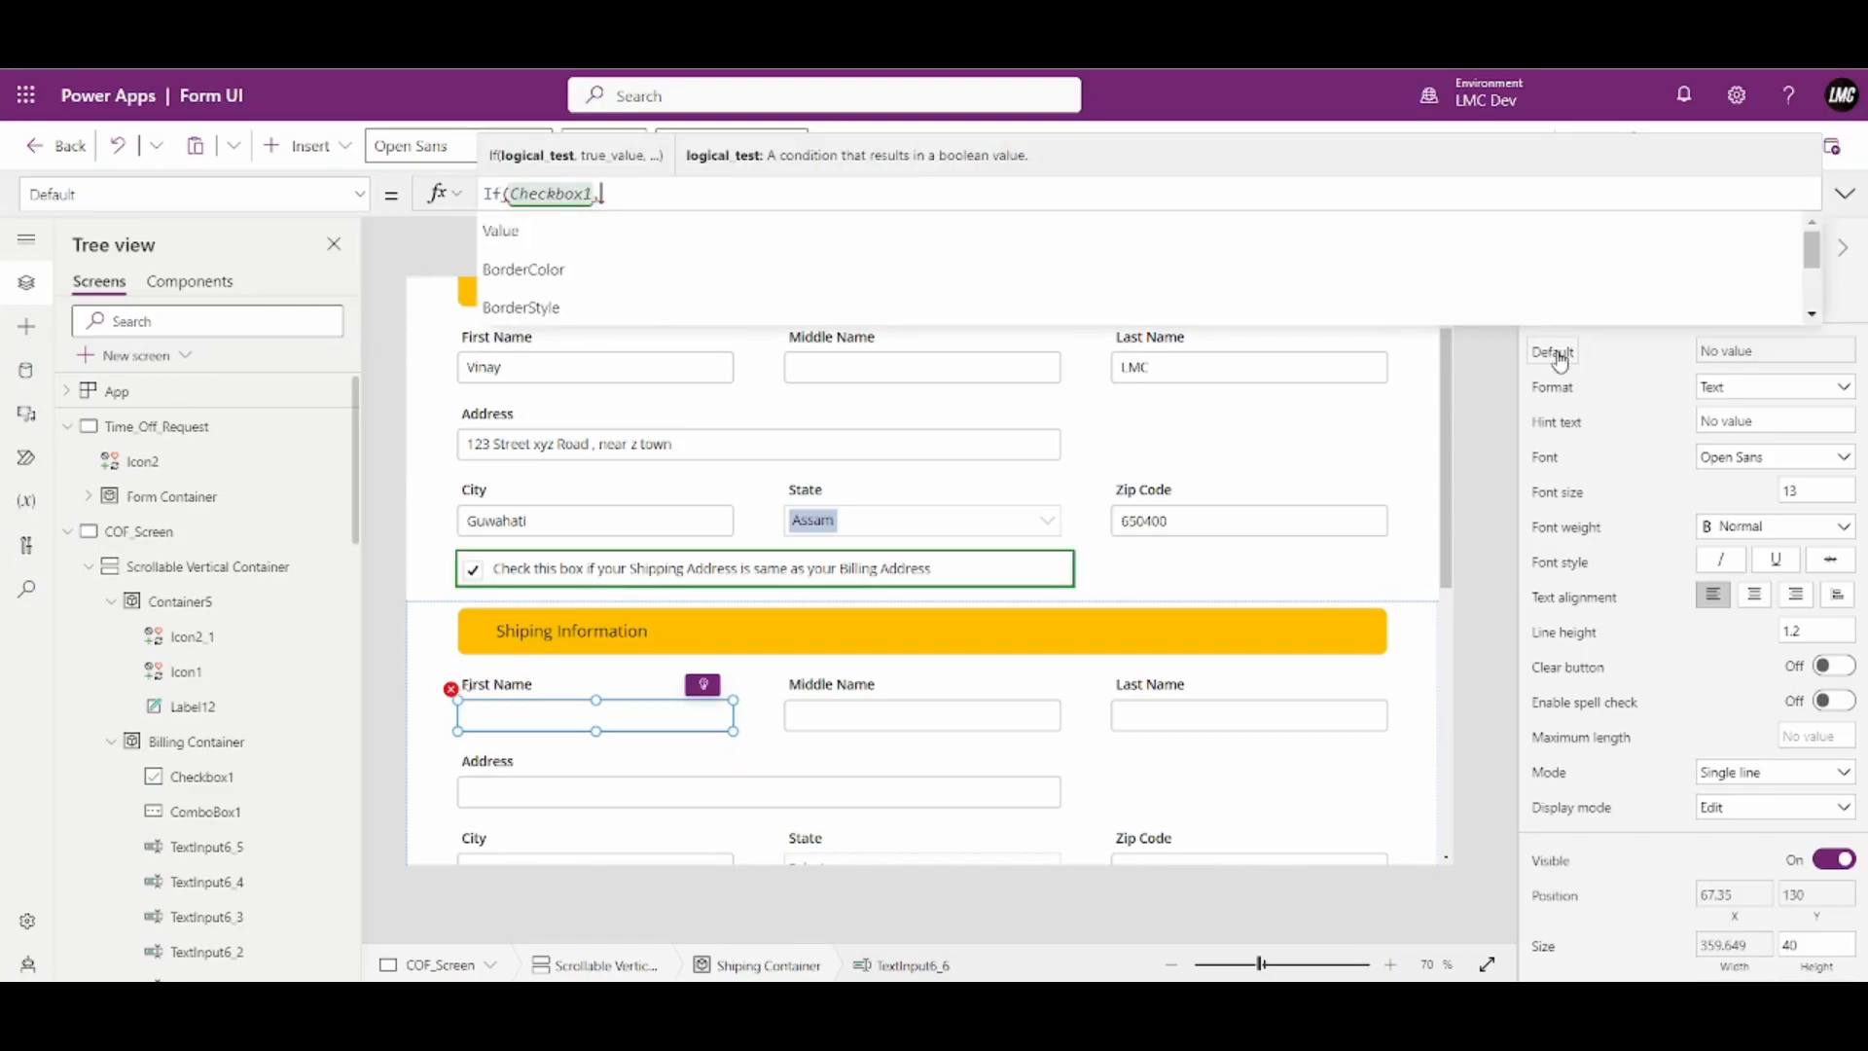
key("Tab")
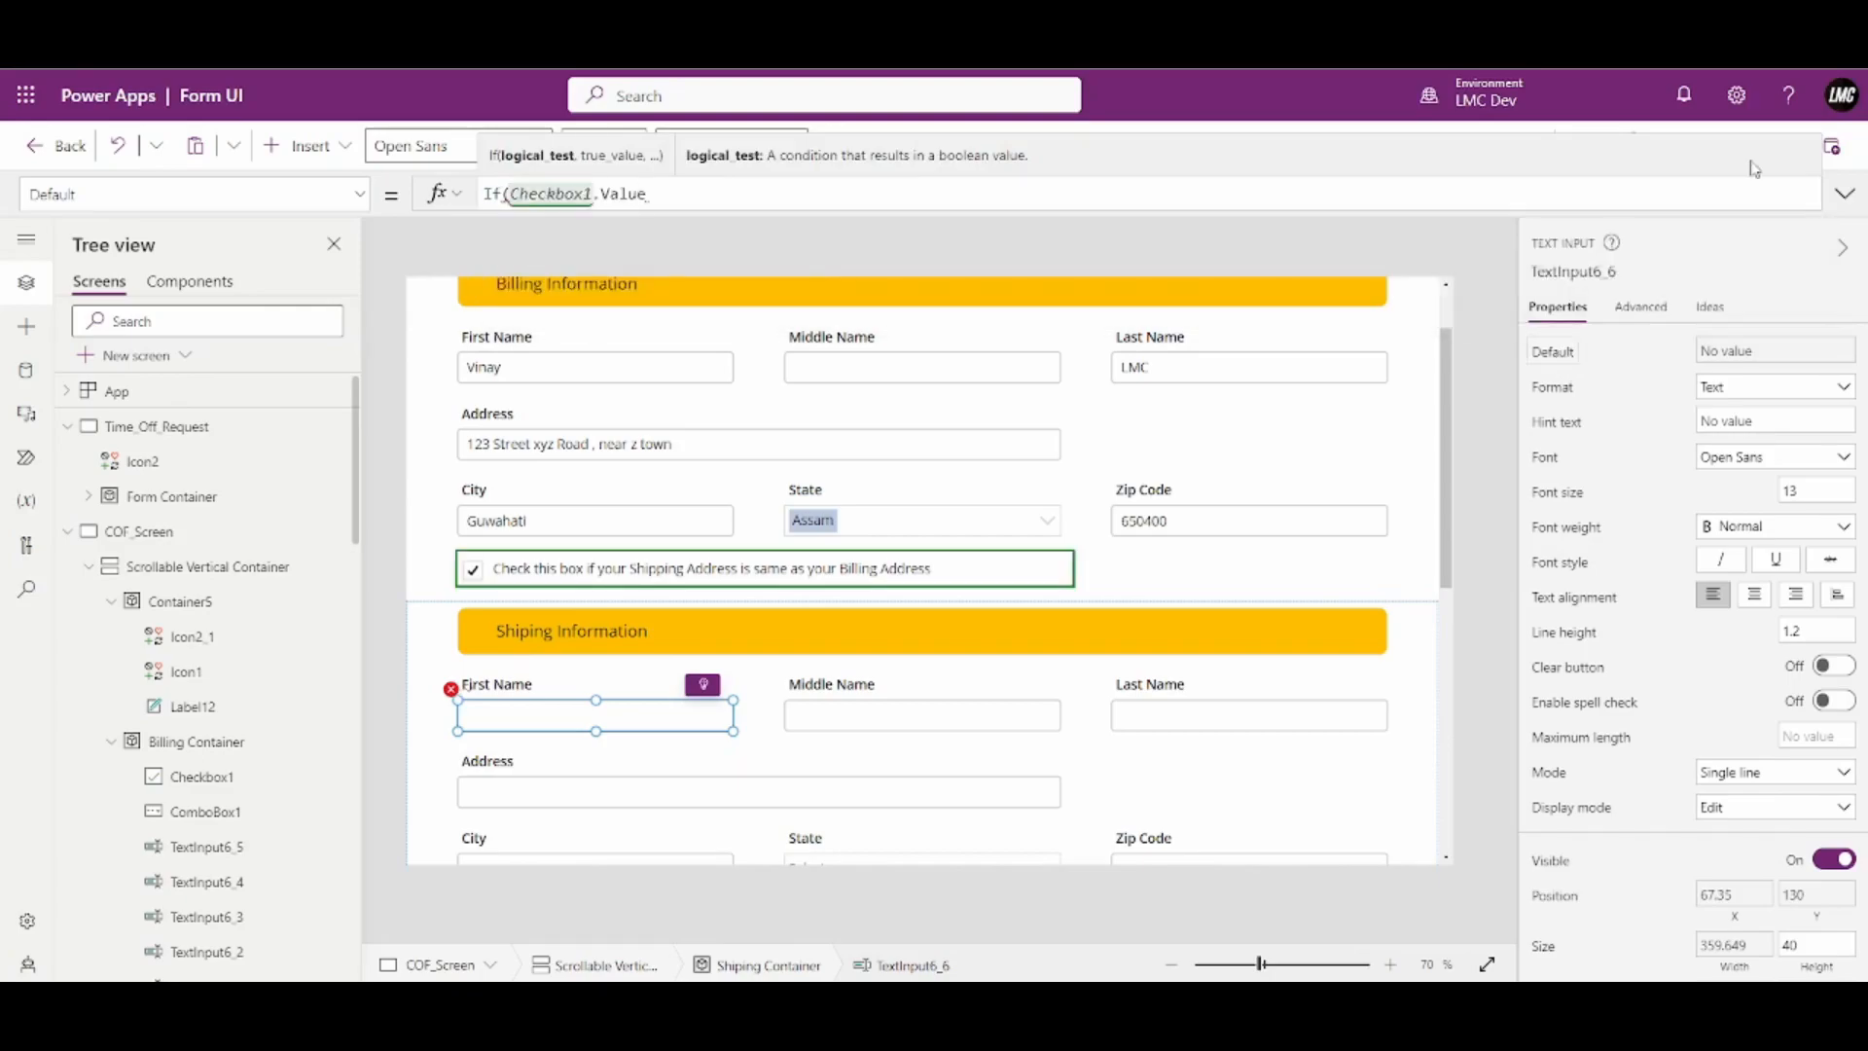
left_click_drag(643, 196, 509, 194)
left_click(654, 194)
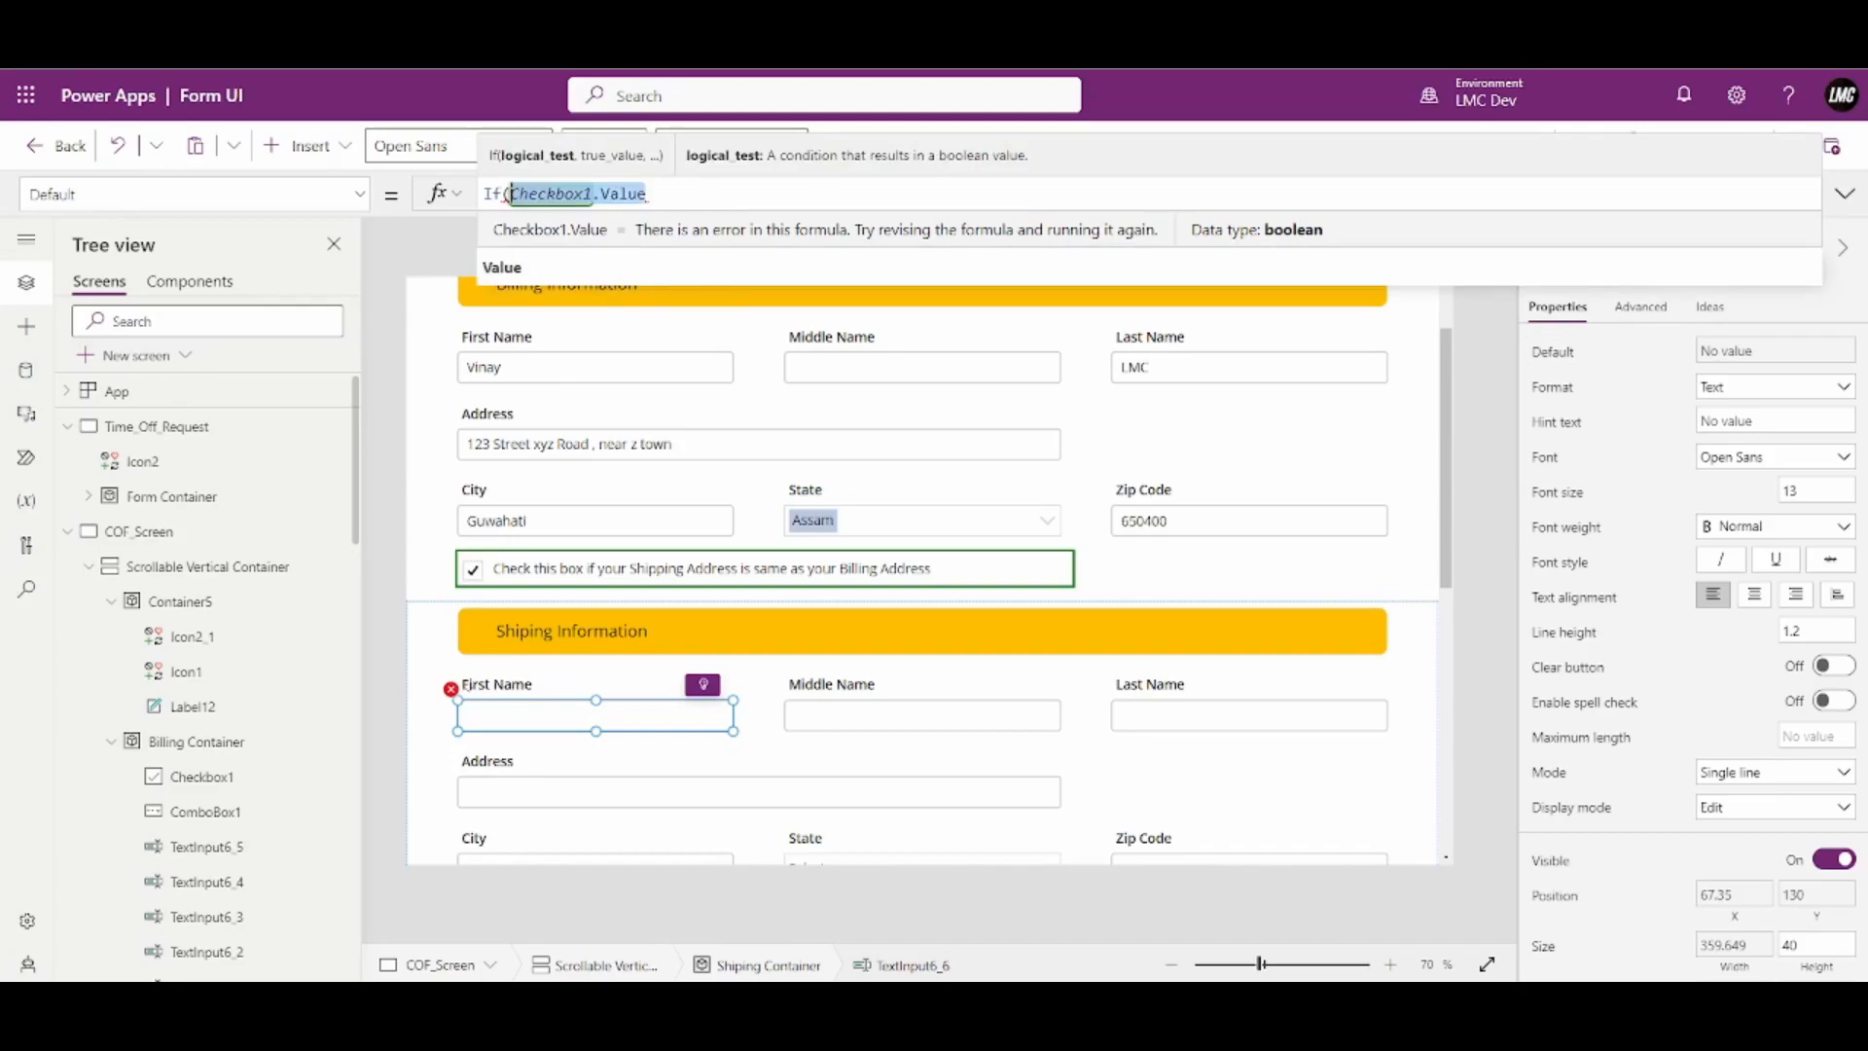
left_click(675, 195)
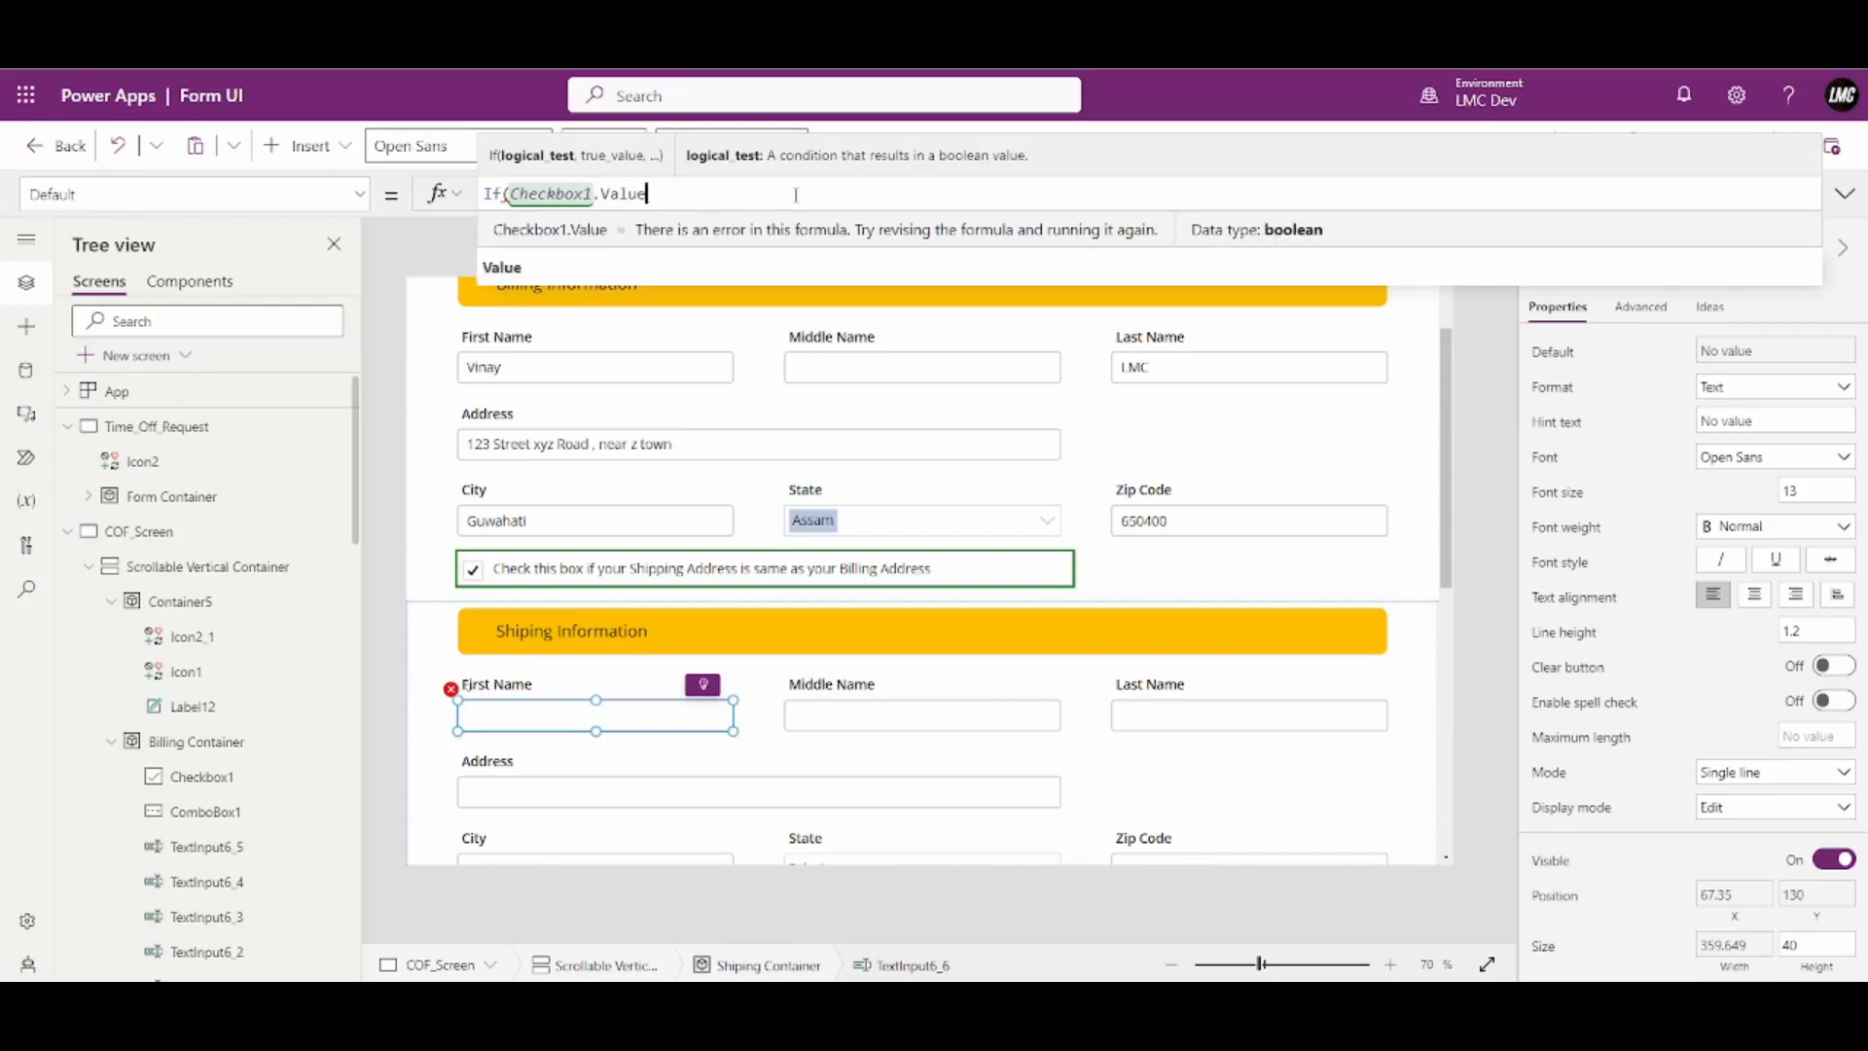
Complete the shipping First Name's Default formula with TextInput6.Text as the true result and "" as the false result
type(",")
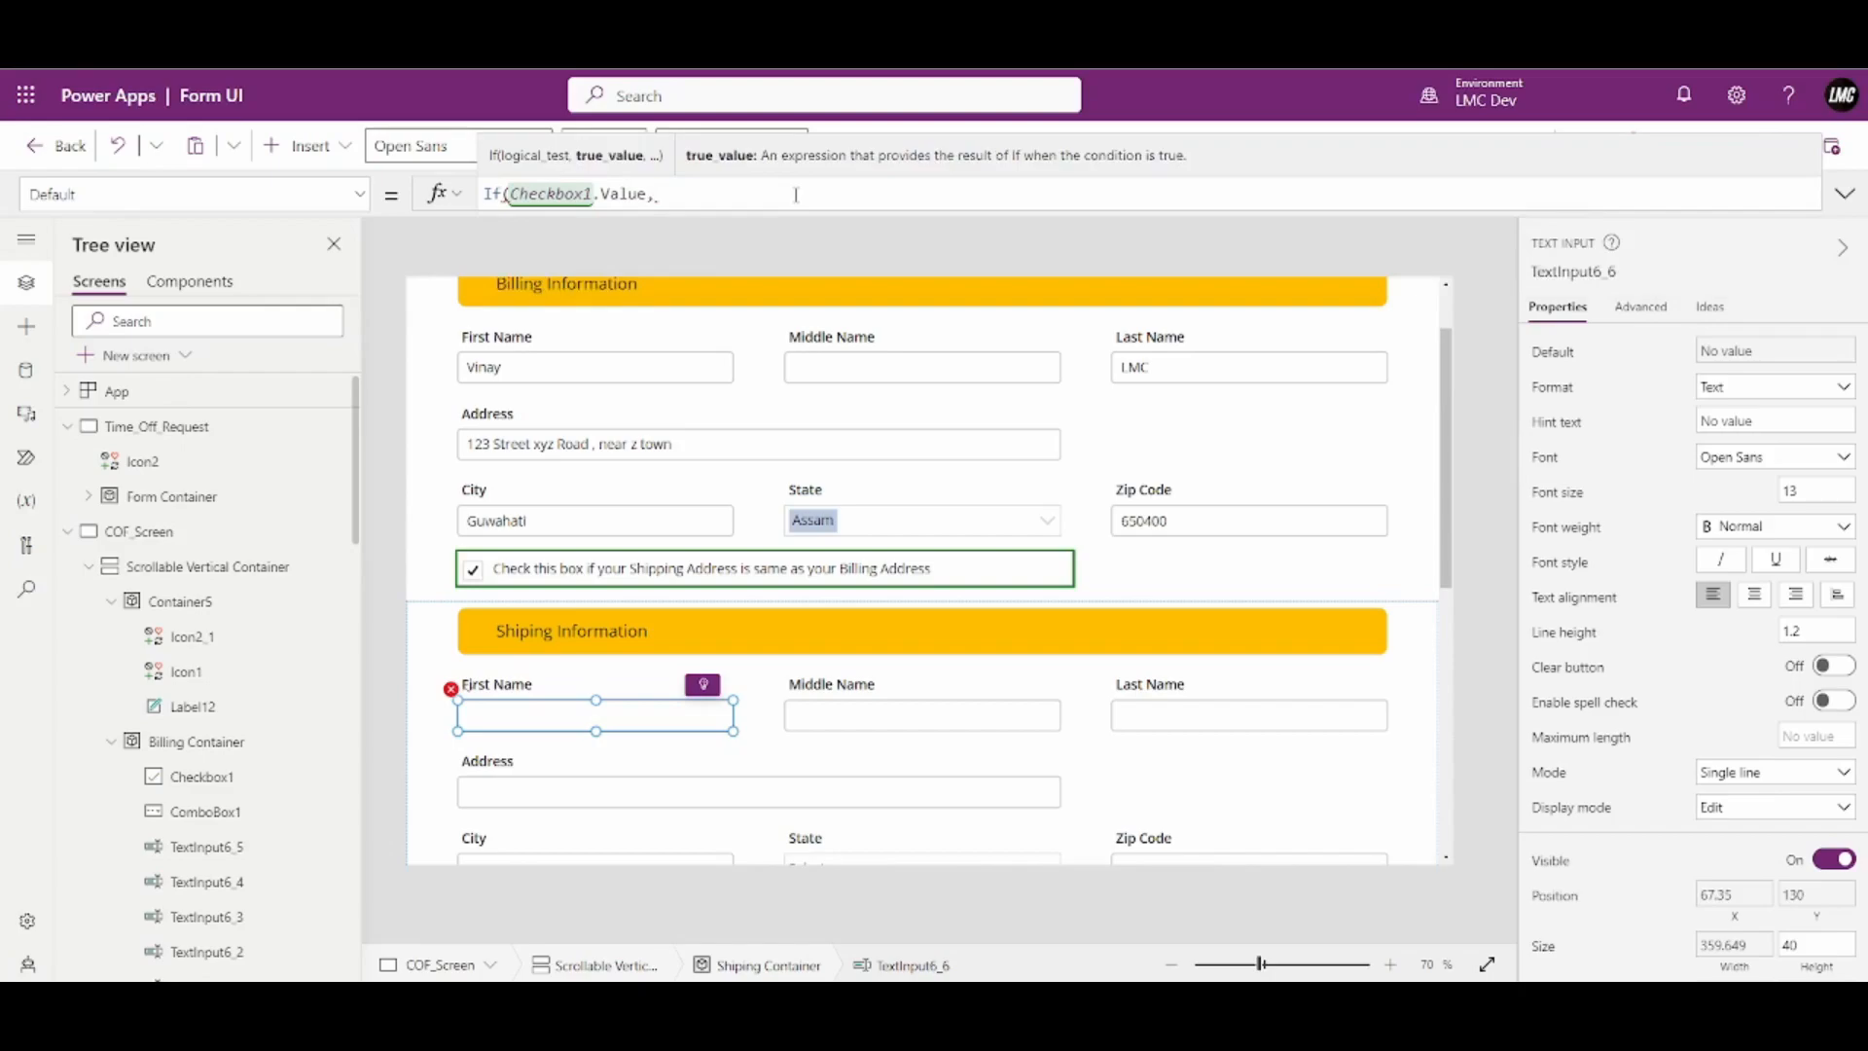
type("TextI")
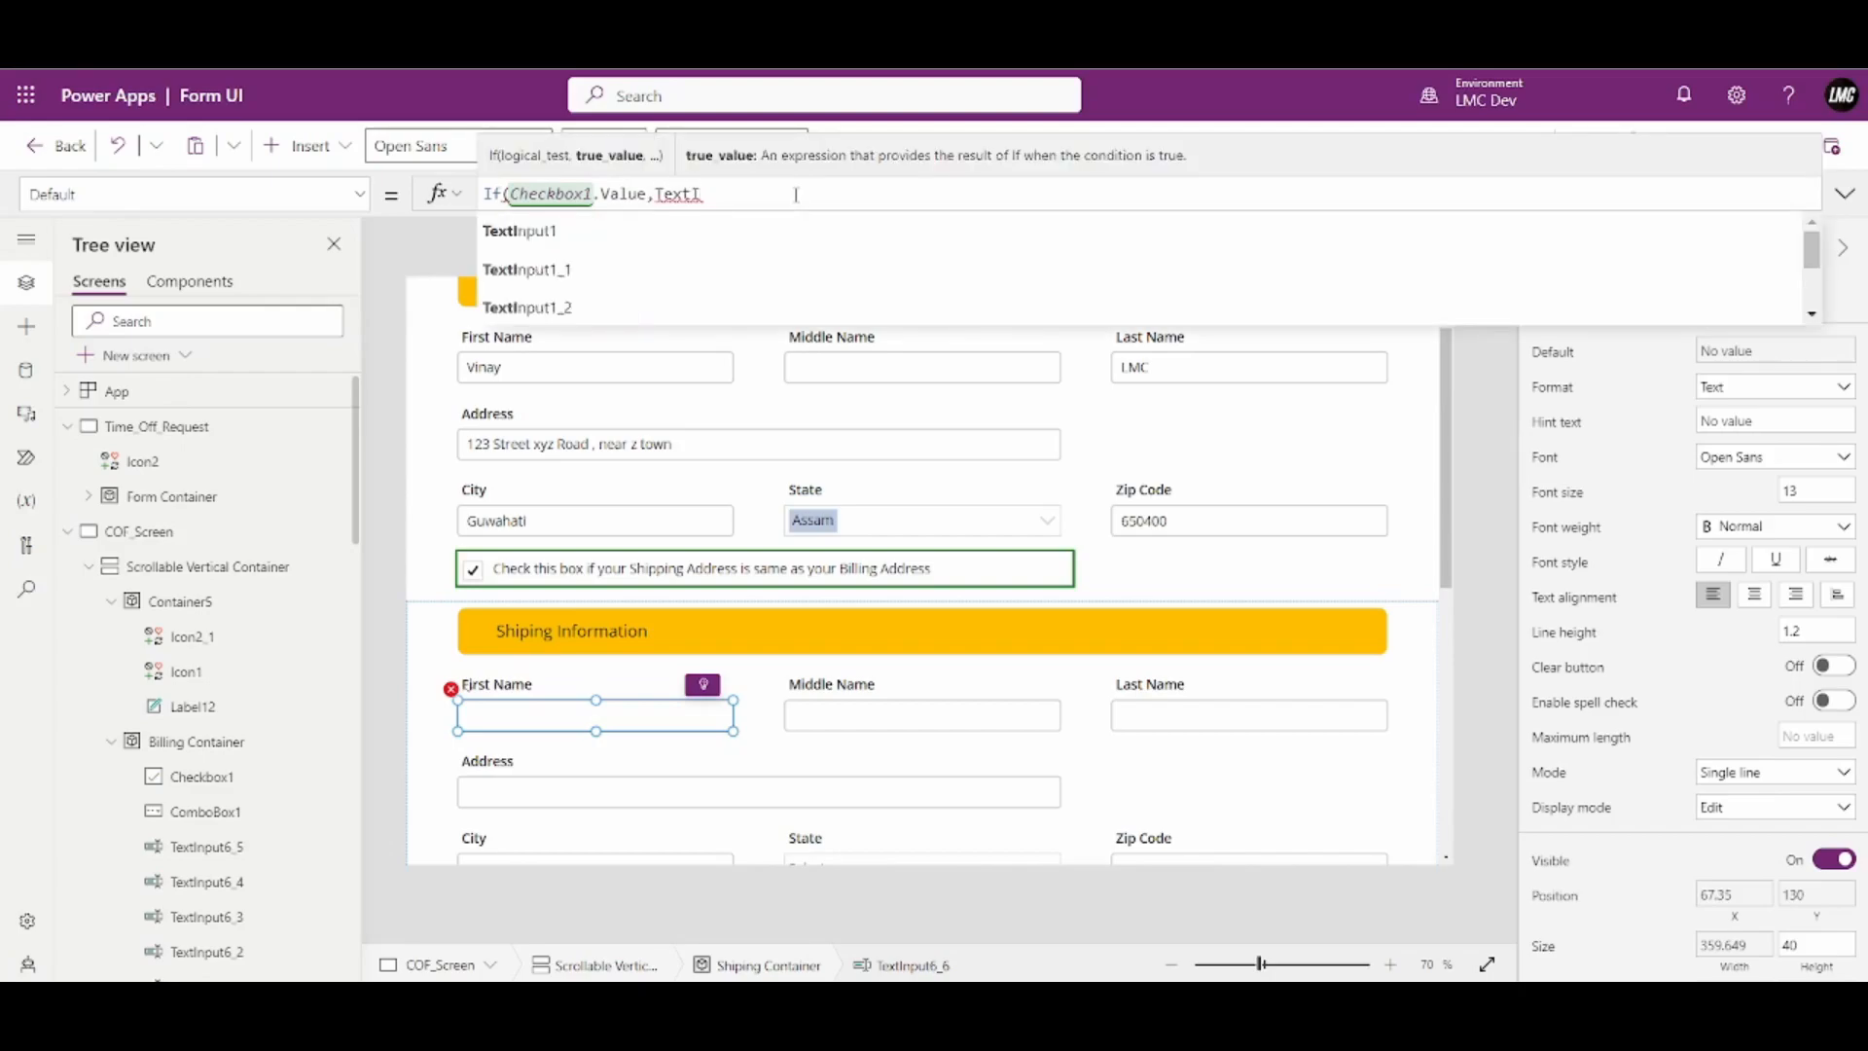
scroll(634, 282, "down", 10)
scroll(634, 290, "up", 4)
scroll(598, 276, "up", 3)
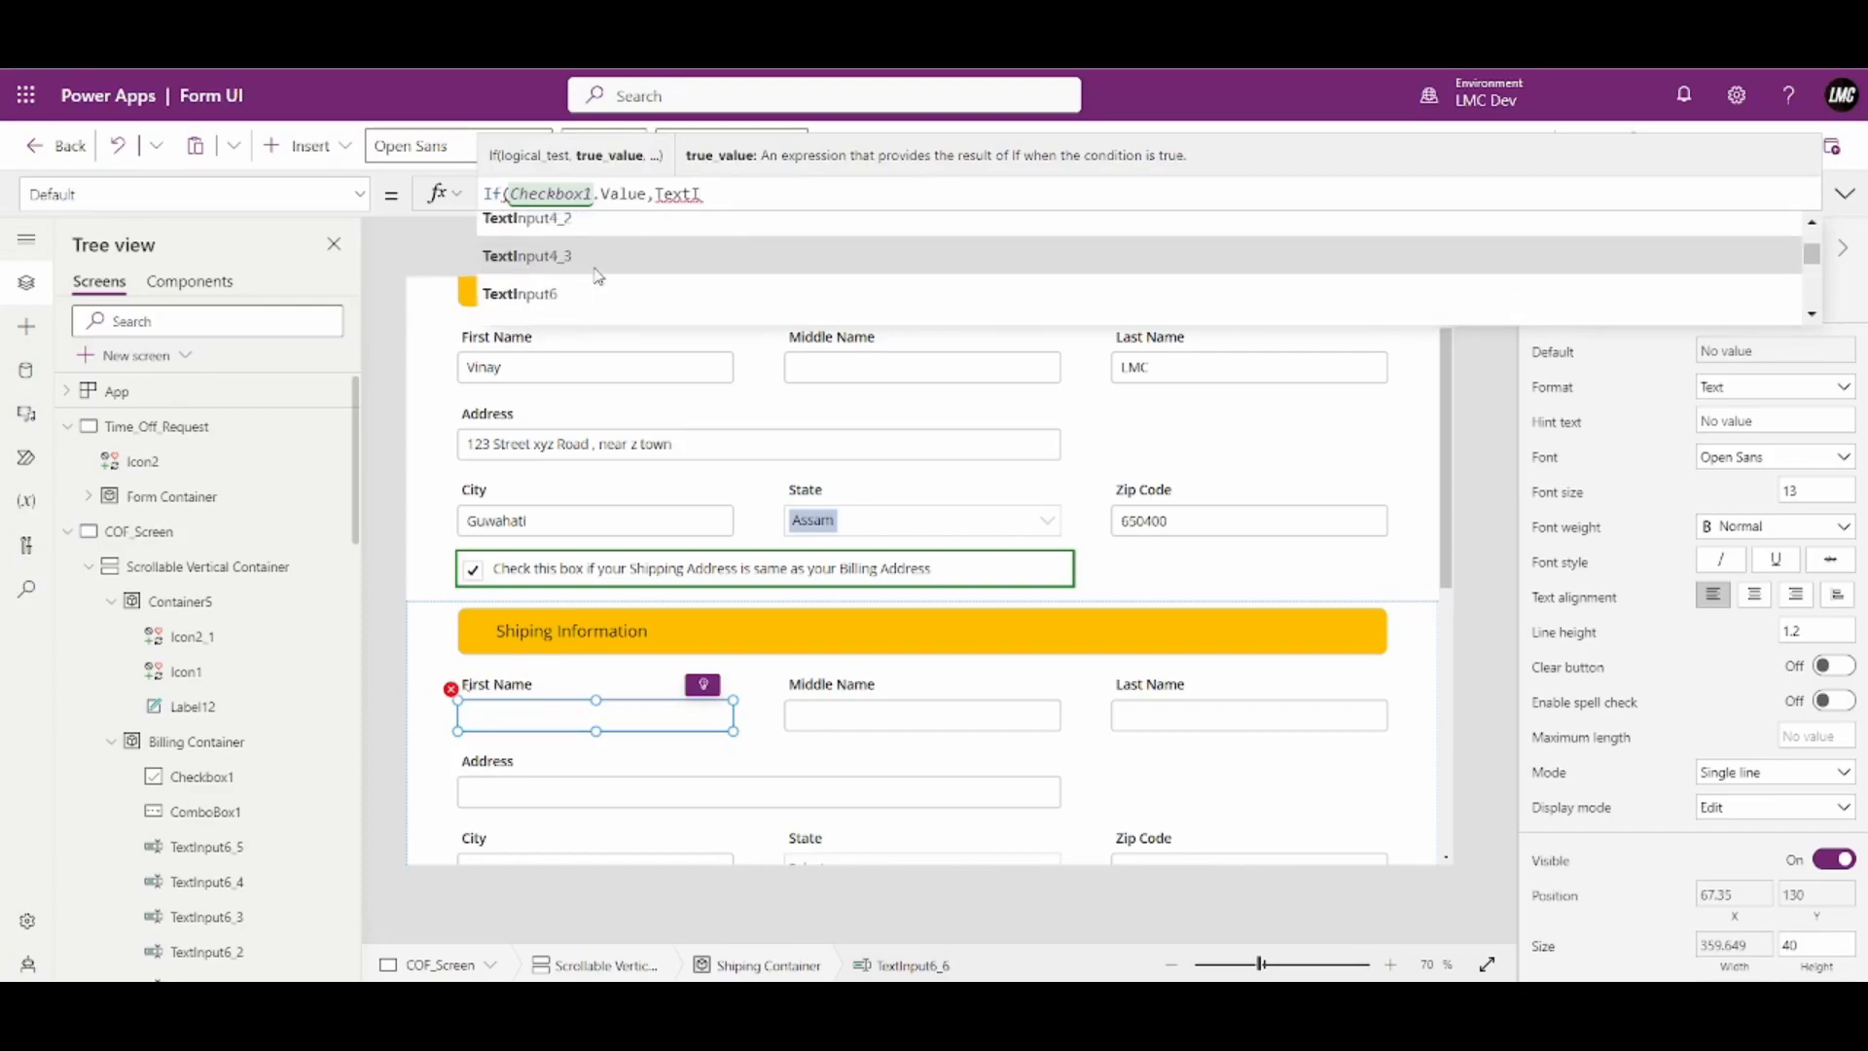
type("nput6.")
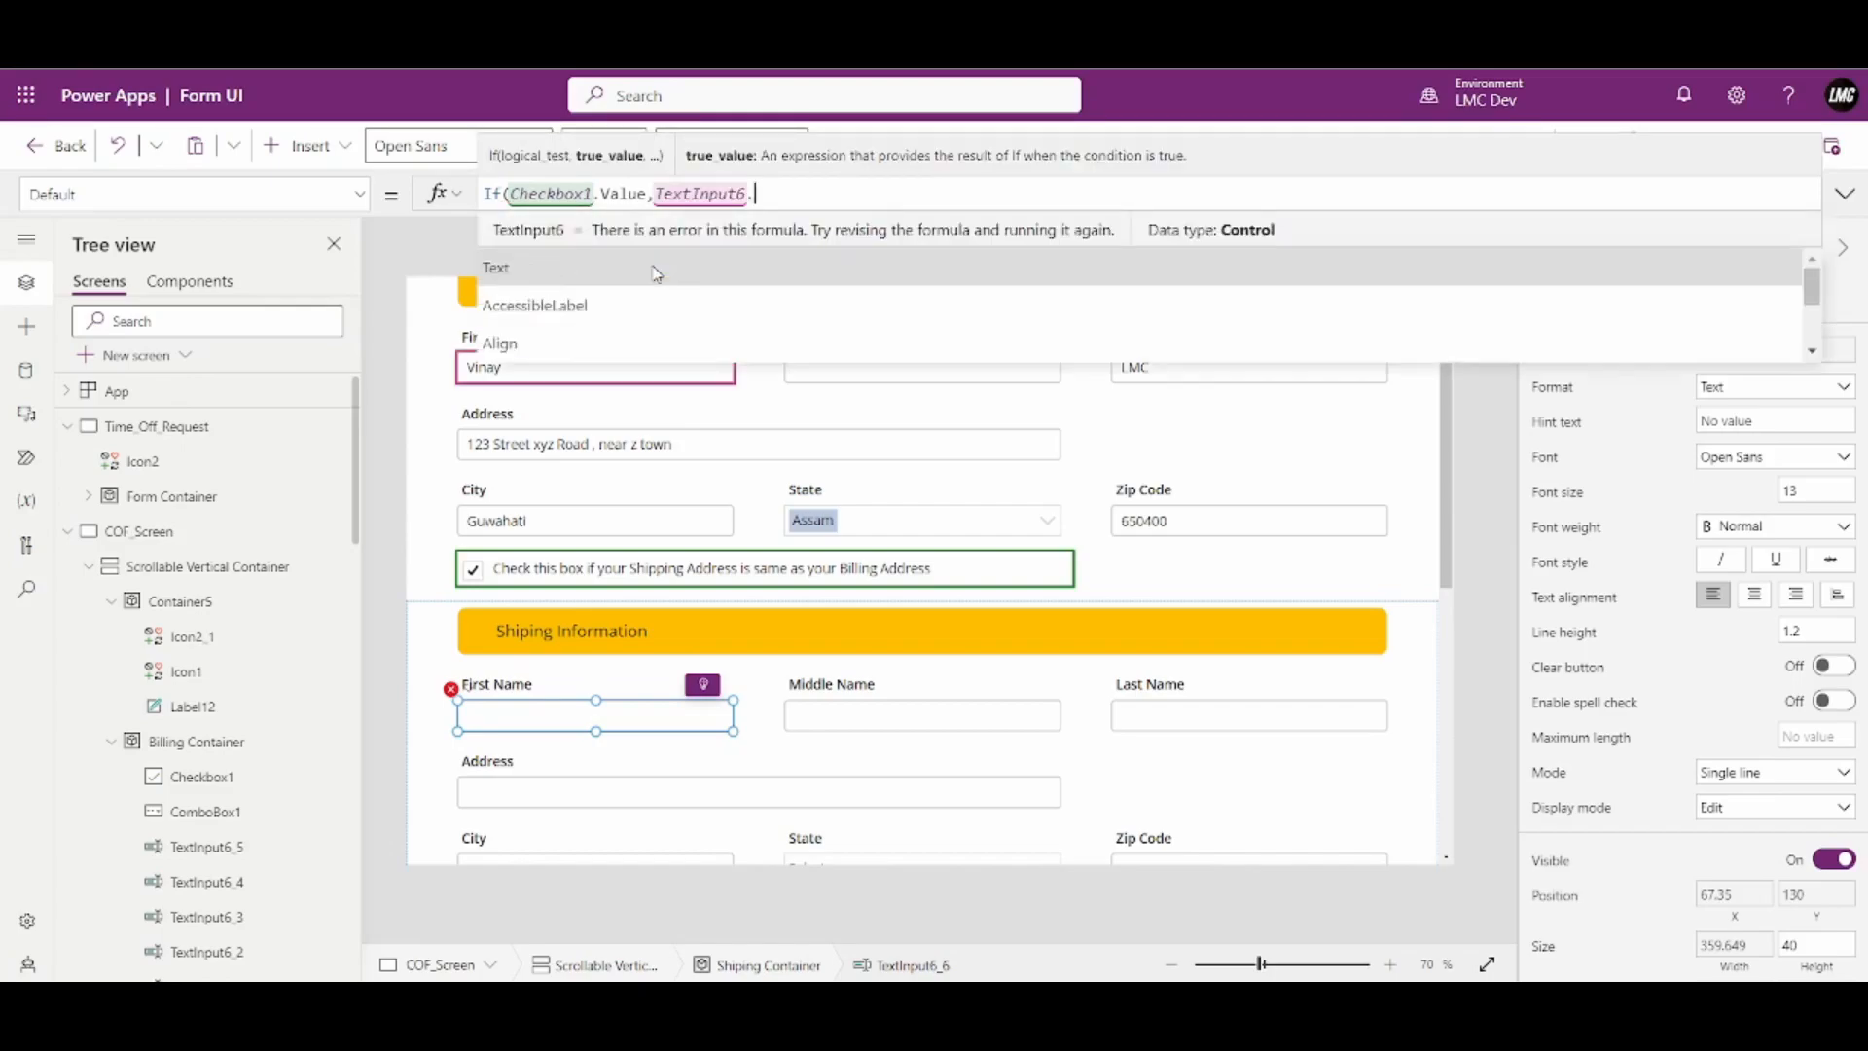
key("Tab")
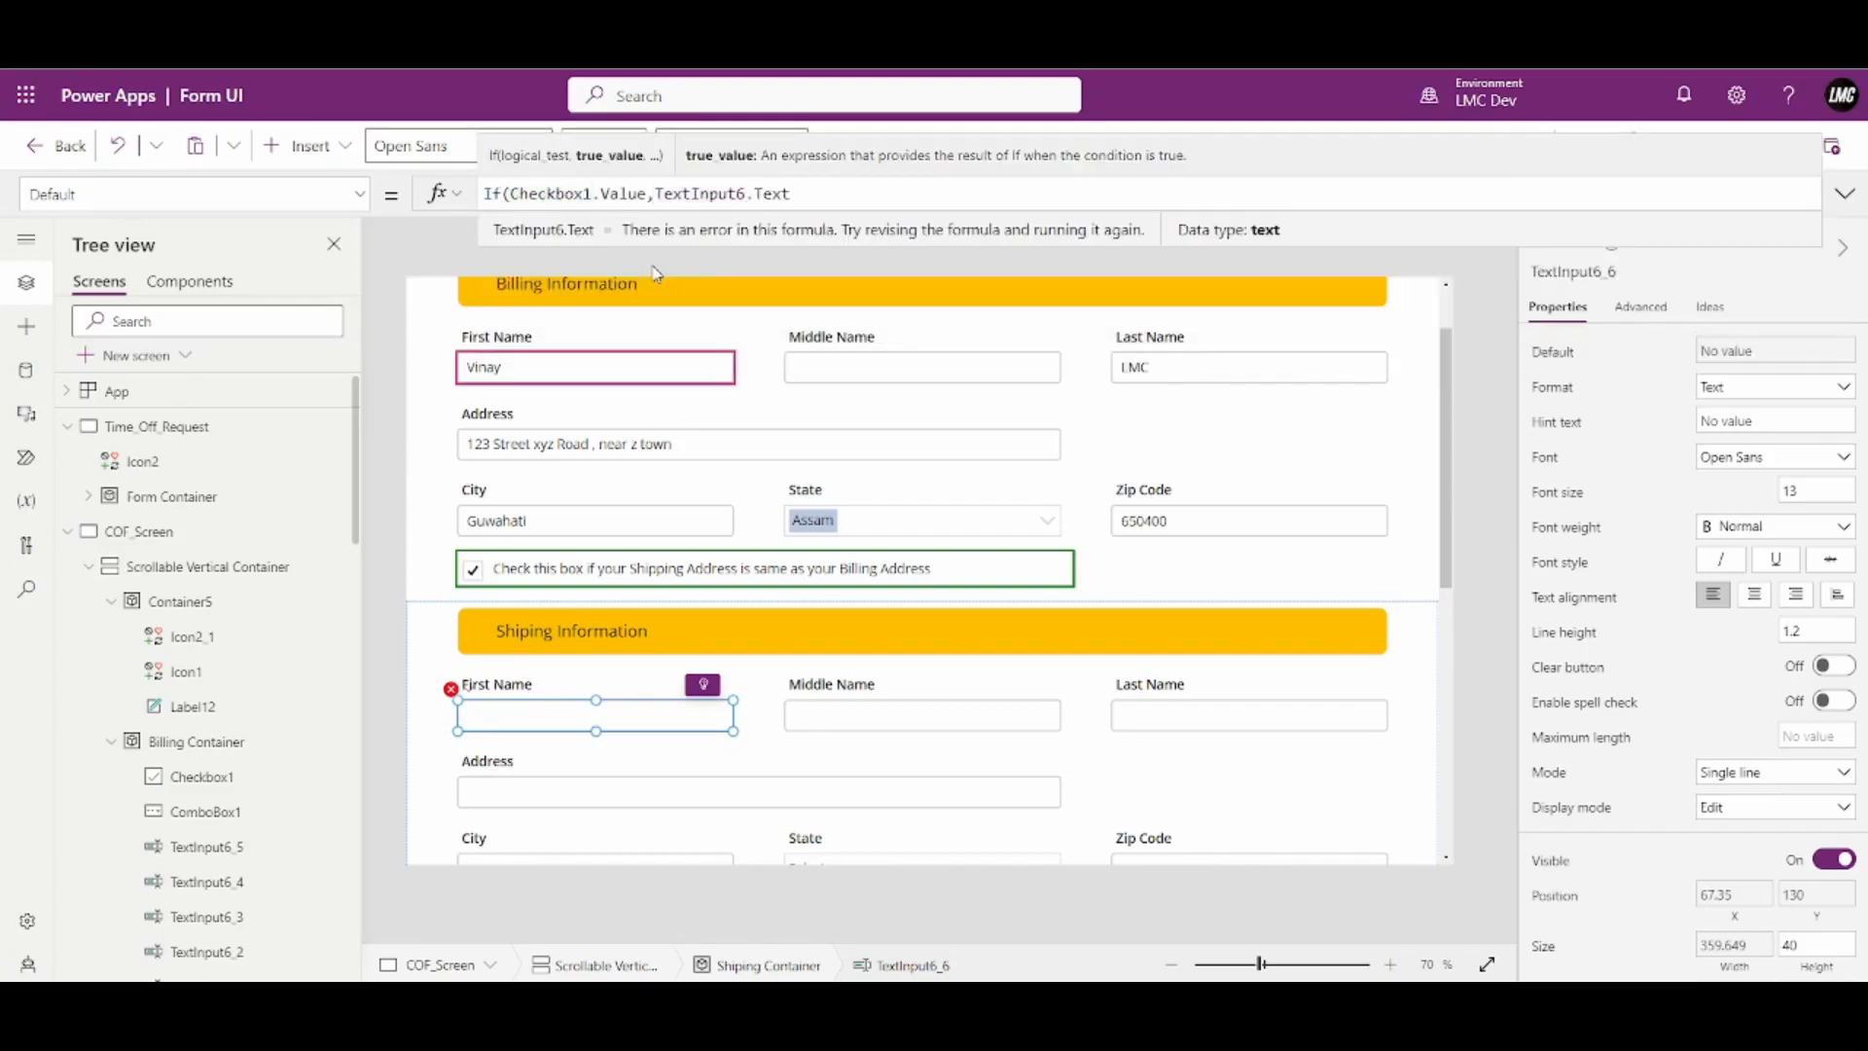
type(",")
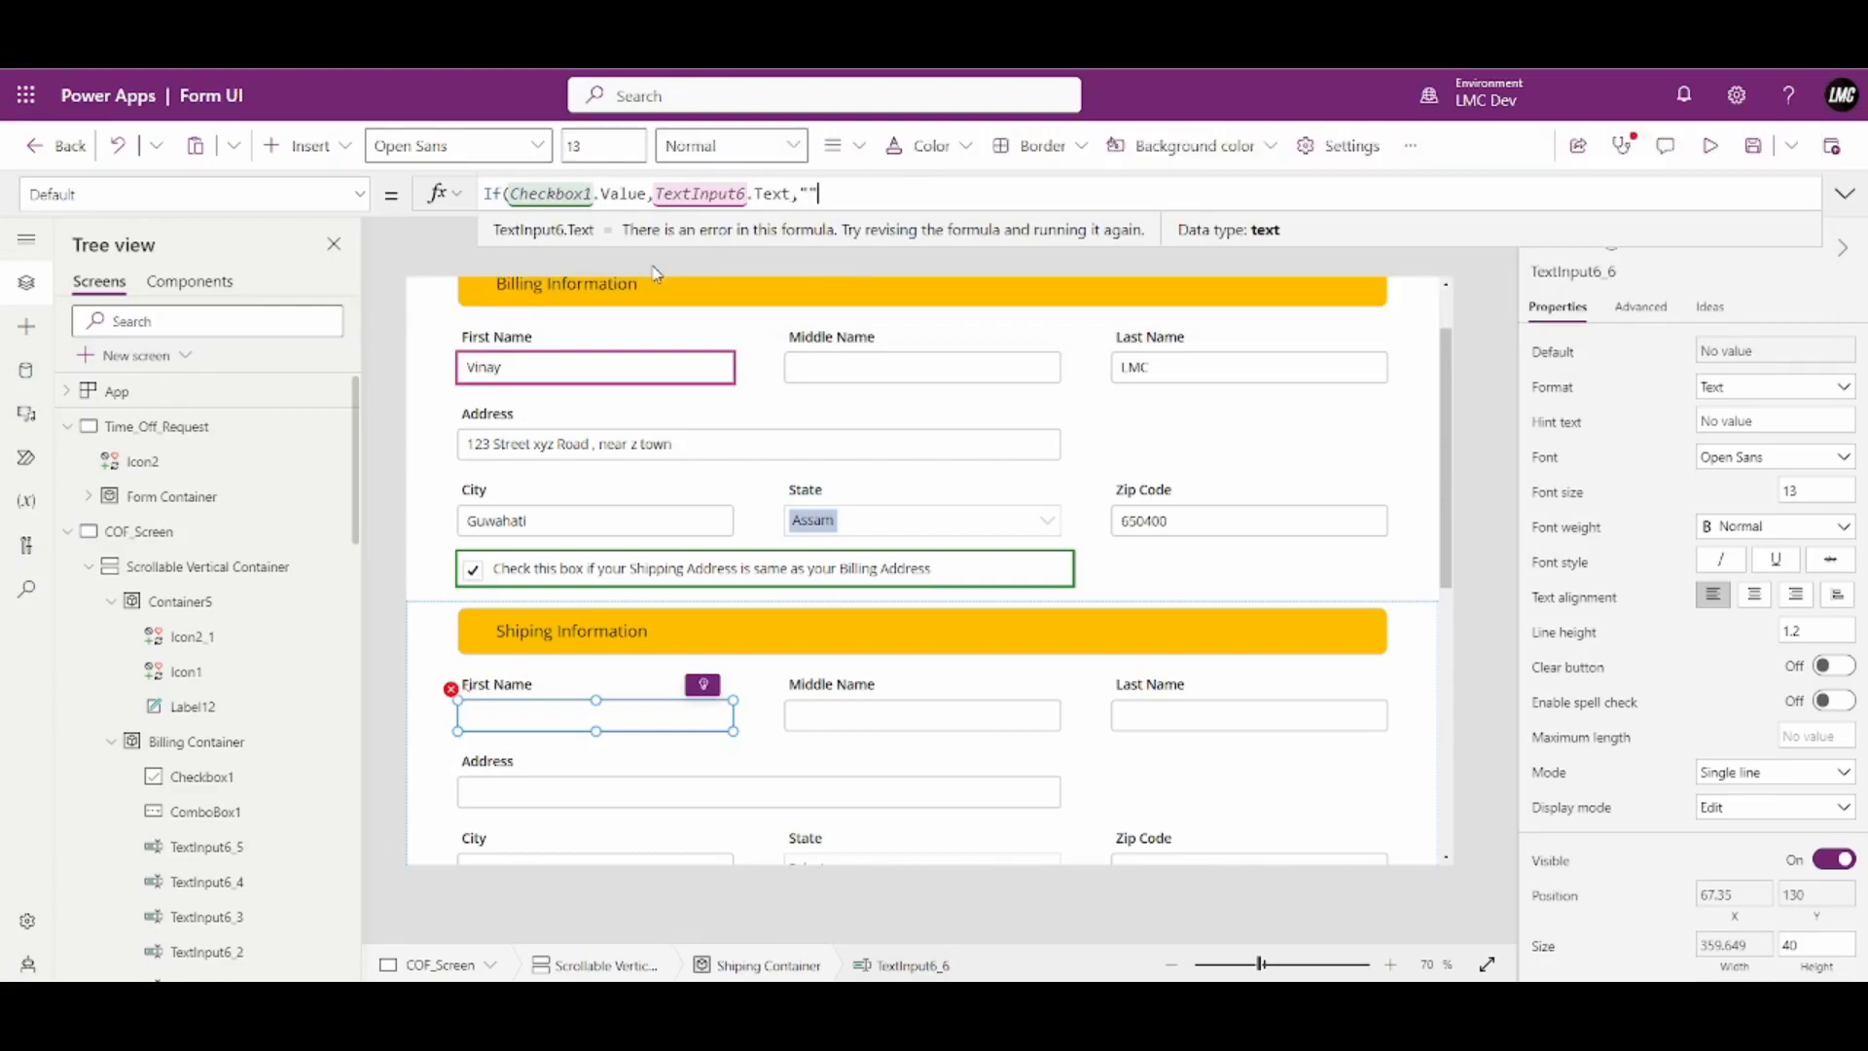
type("\"\")")
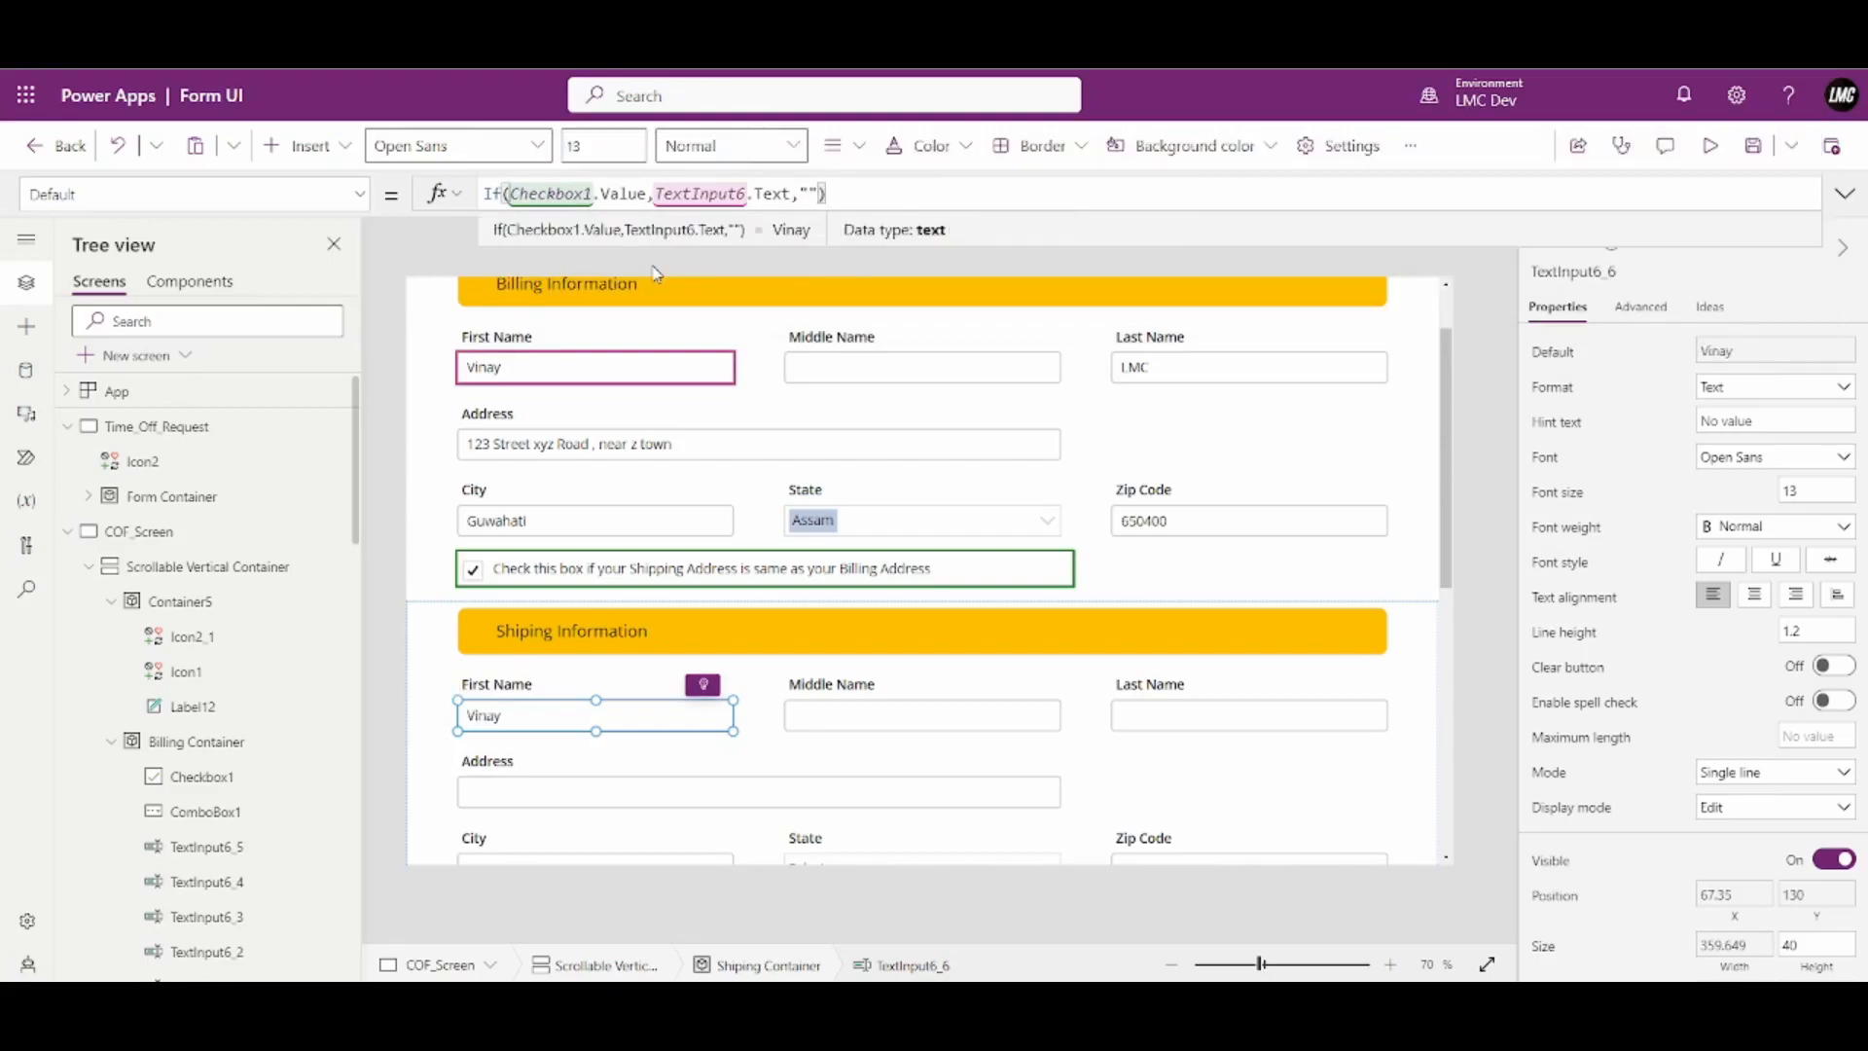
Preview the app and toggle the same-address checkbox repeatedly to test the shipping First Name, leaving it checked, and close the preview
left_click(1709, 147)
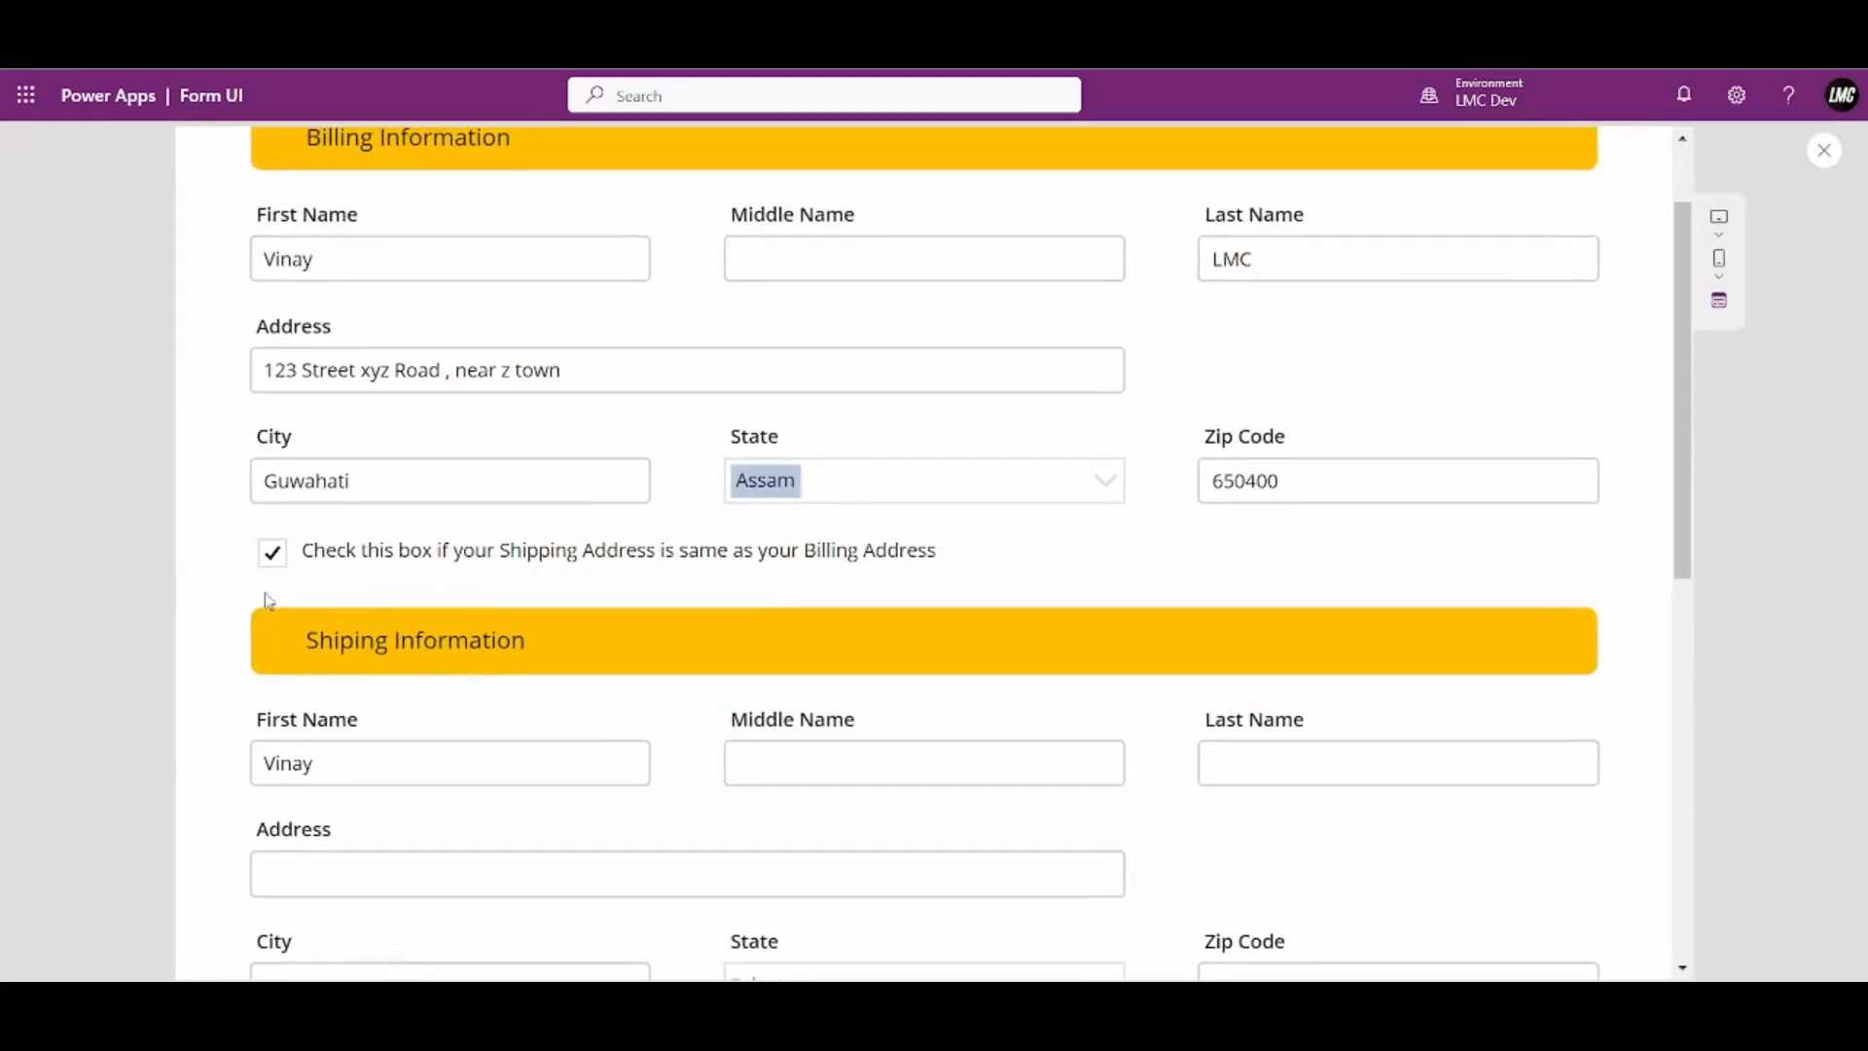
left_click(270, 558)
left_click(278, 573)
left_click(278, 572)
left_click(278, 572)
left_click(1819, 152)
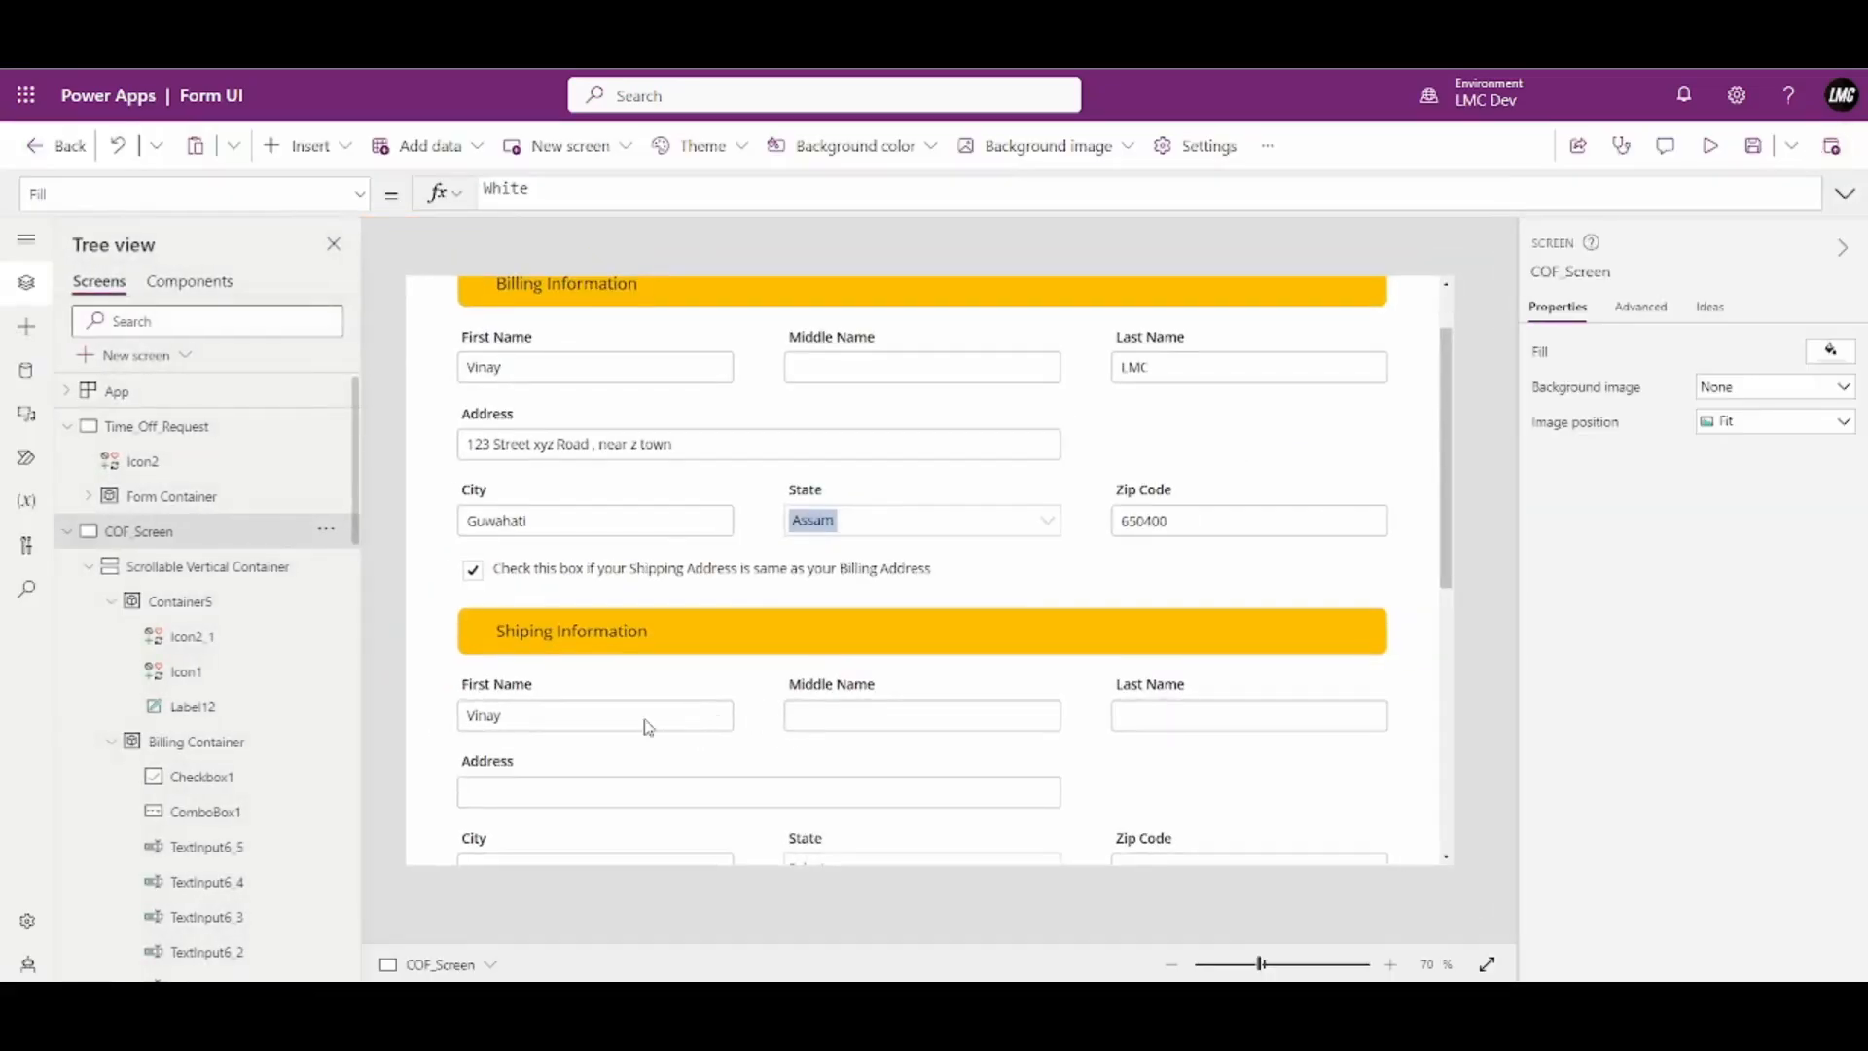
Copy the formula If(Checkbox1.Value,TextInput6.Text,"") into the Default of the shipping Middle Name, Last Name, Address, City and Zip Code inputs together
left_click(876, 194)
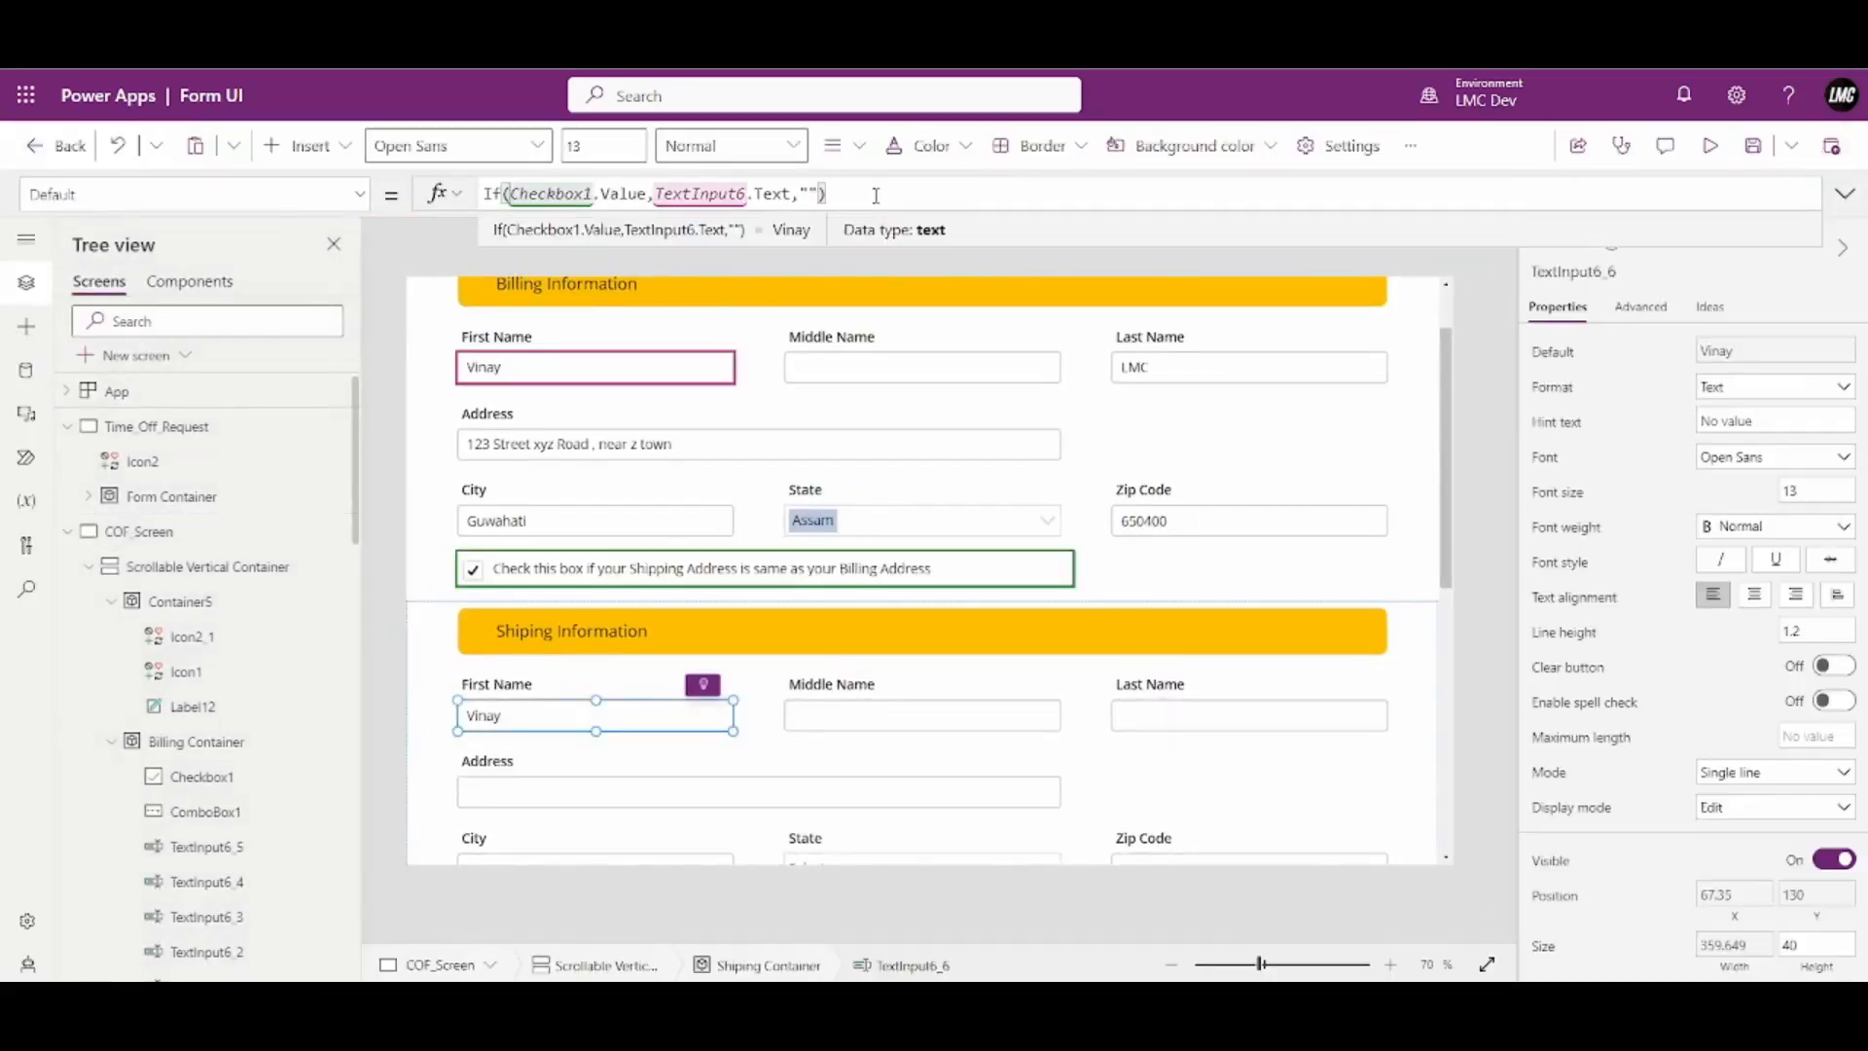
left_click(910, 724)
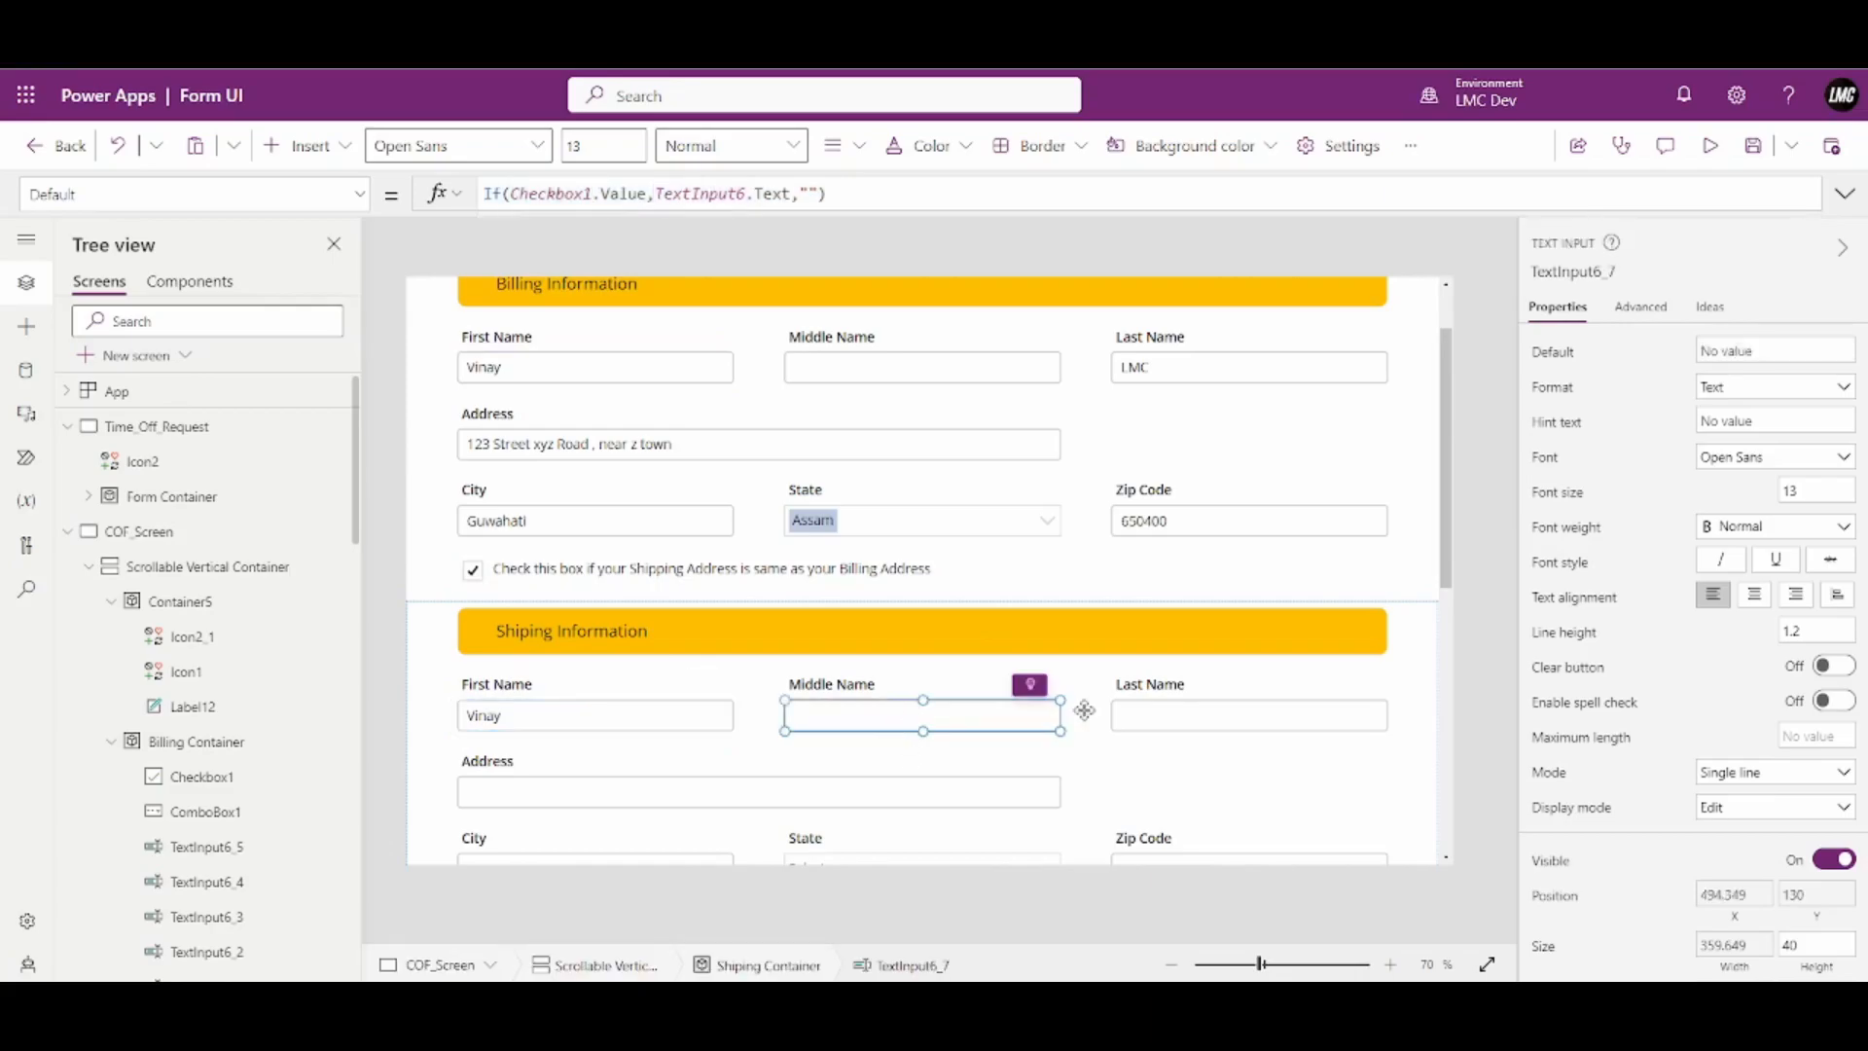
left_click(1205, 720, "shift")
left_click(903, 793, "shift")
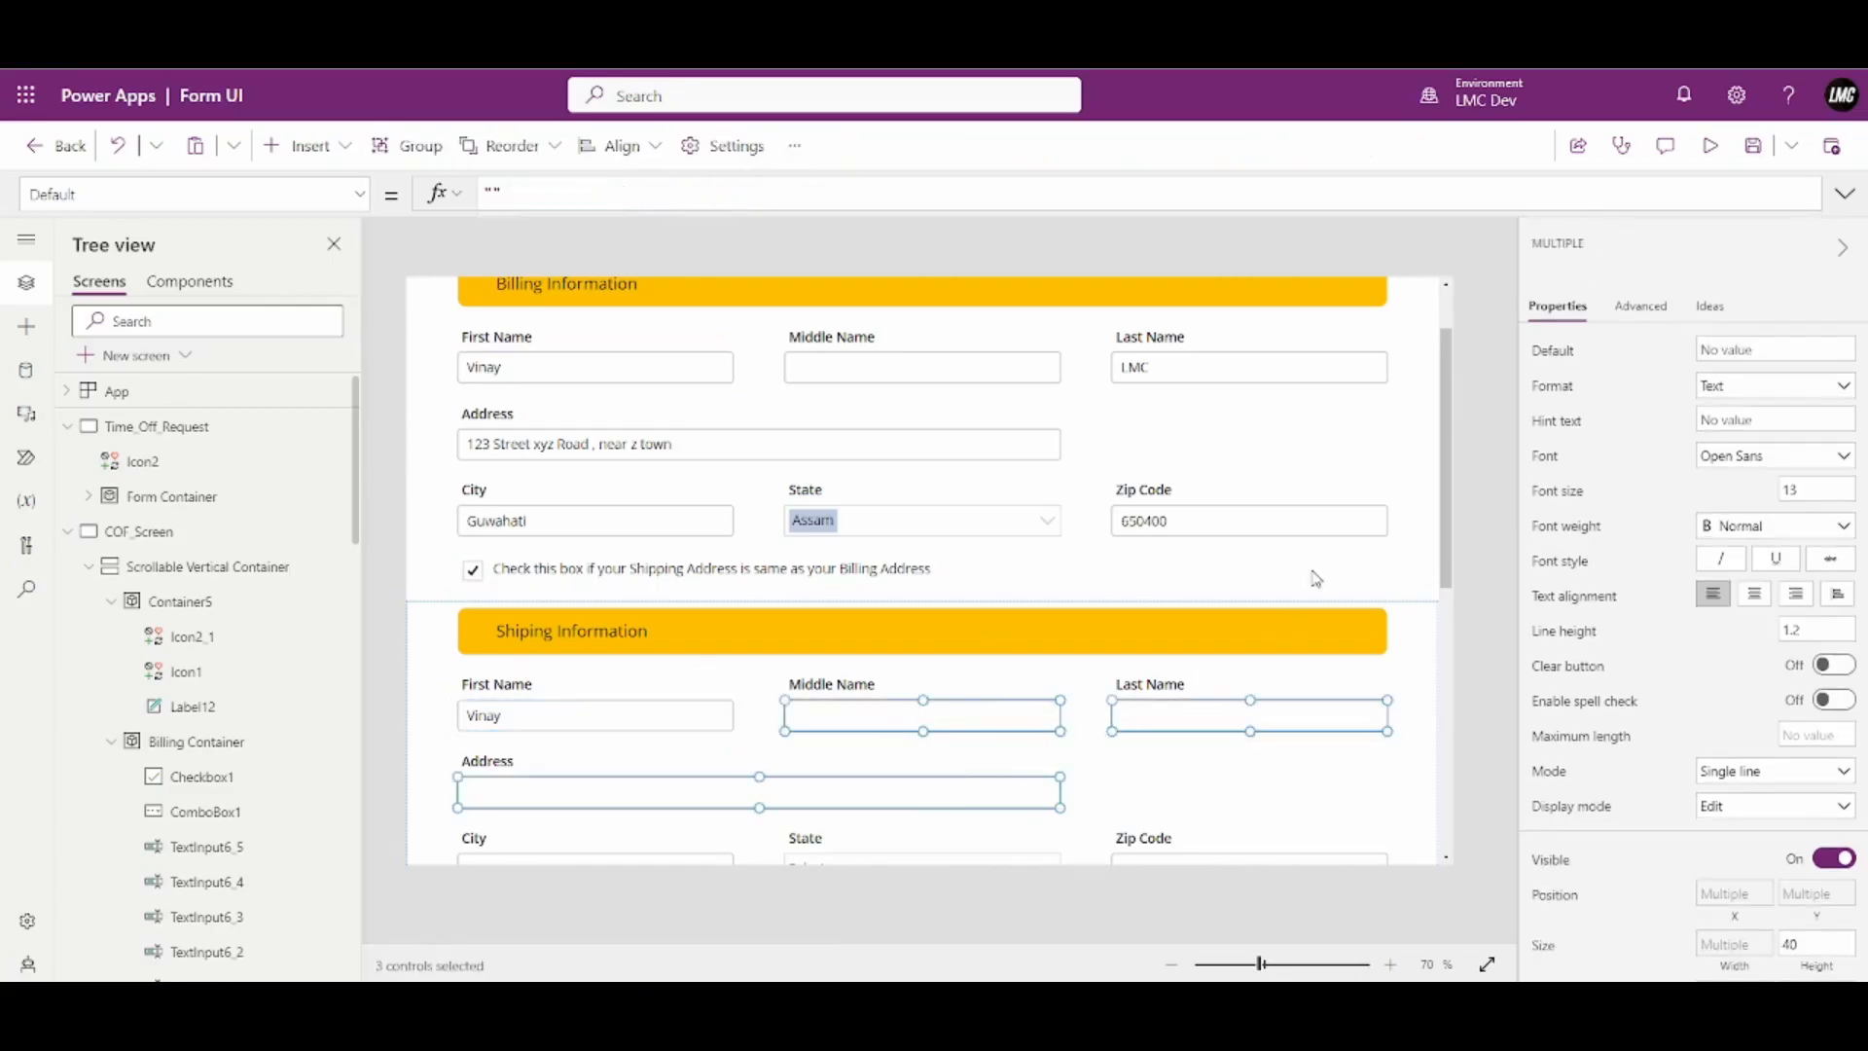
scroll(1292, 580, "down", 2)
left_click(1220, 701, "shift")
left_click(646, 699, "shift")
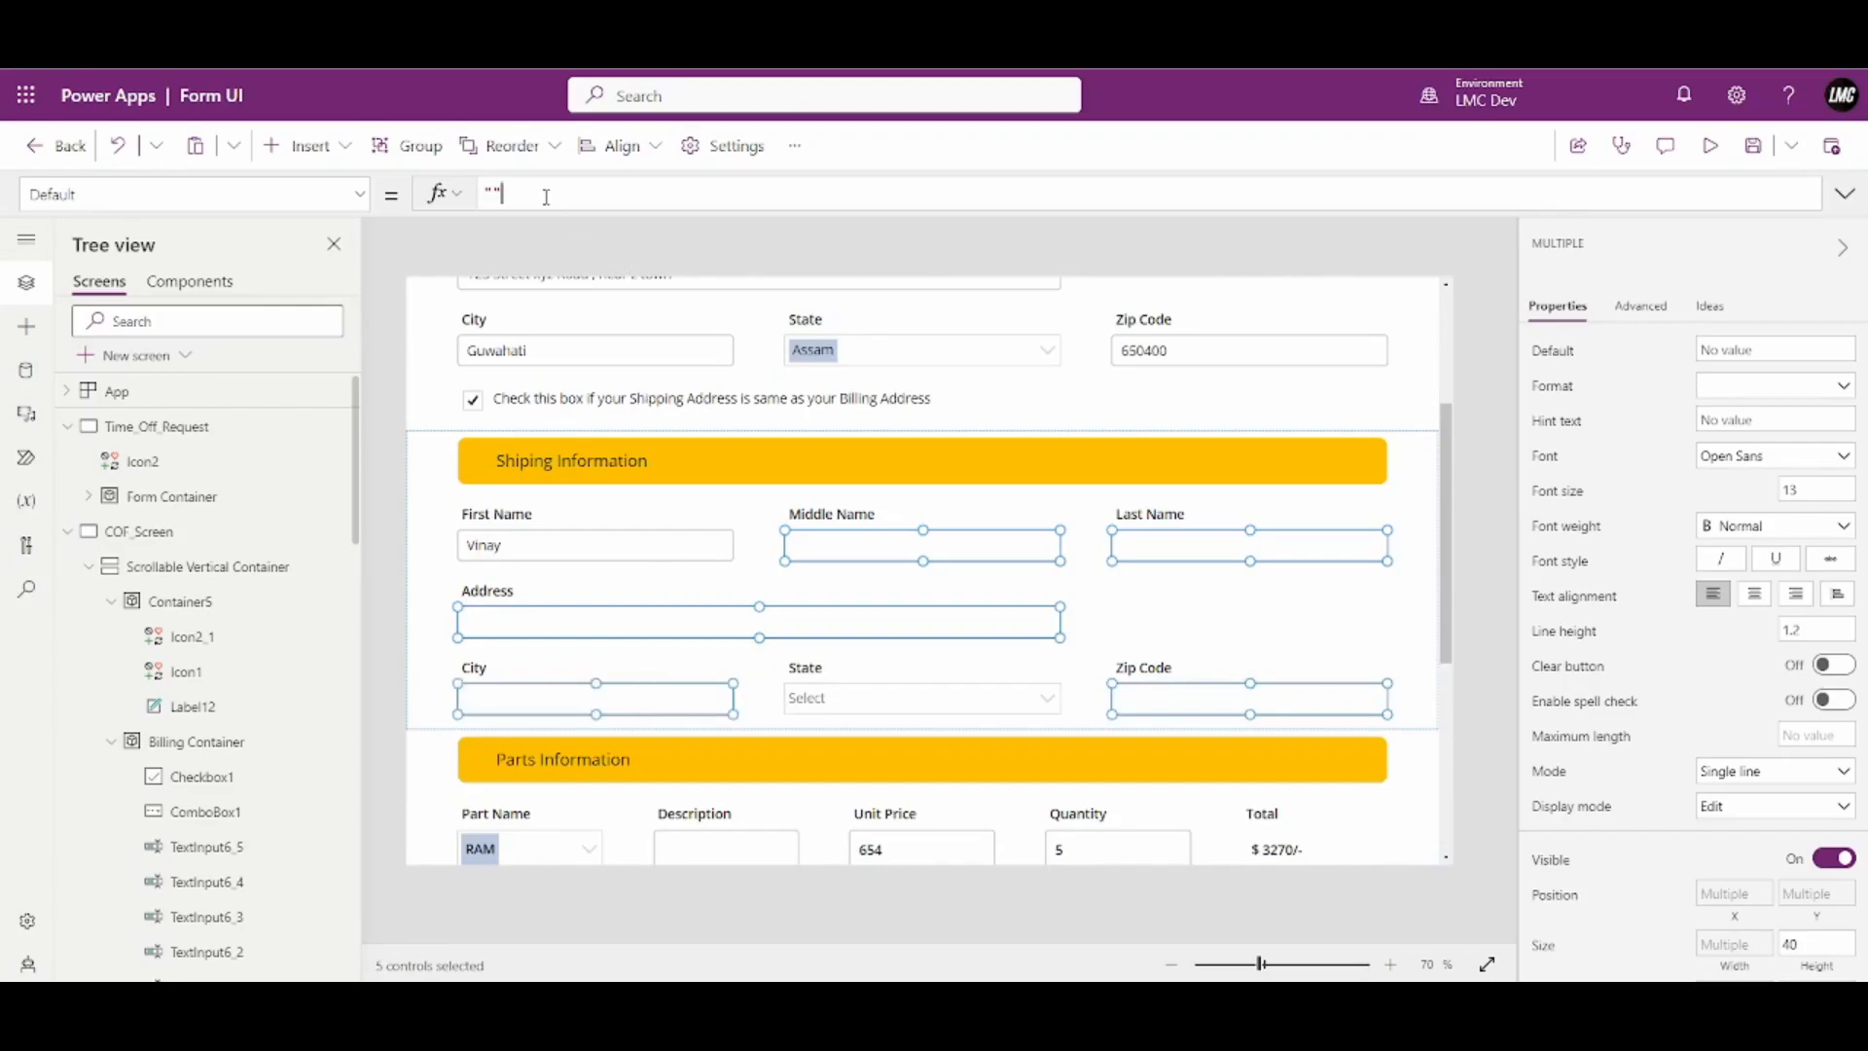
key("ctrl+a")
type("If(Checkbox1.Value,TextInput6.Text,\"\")")
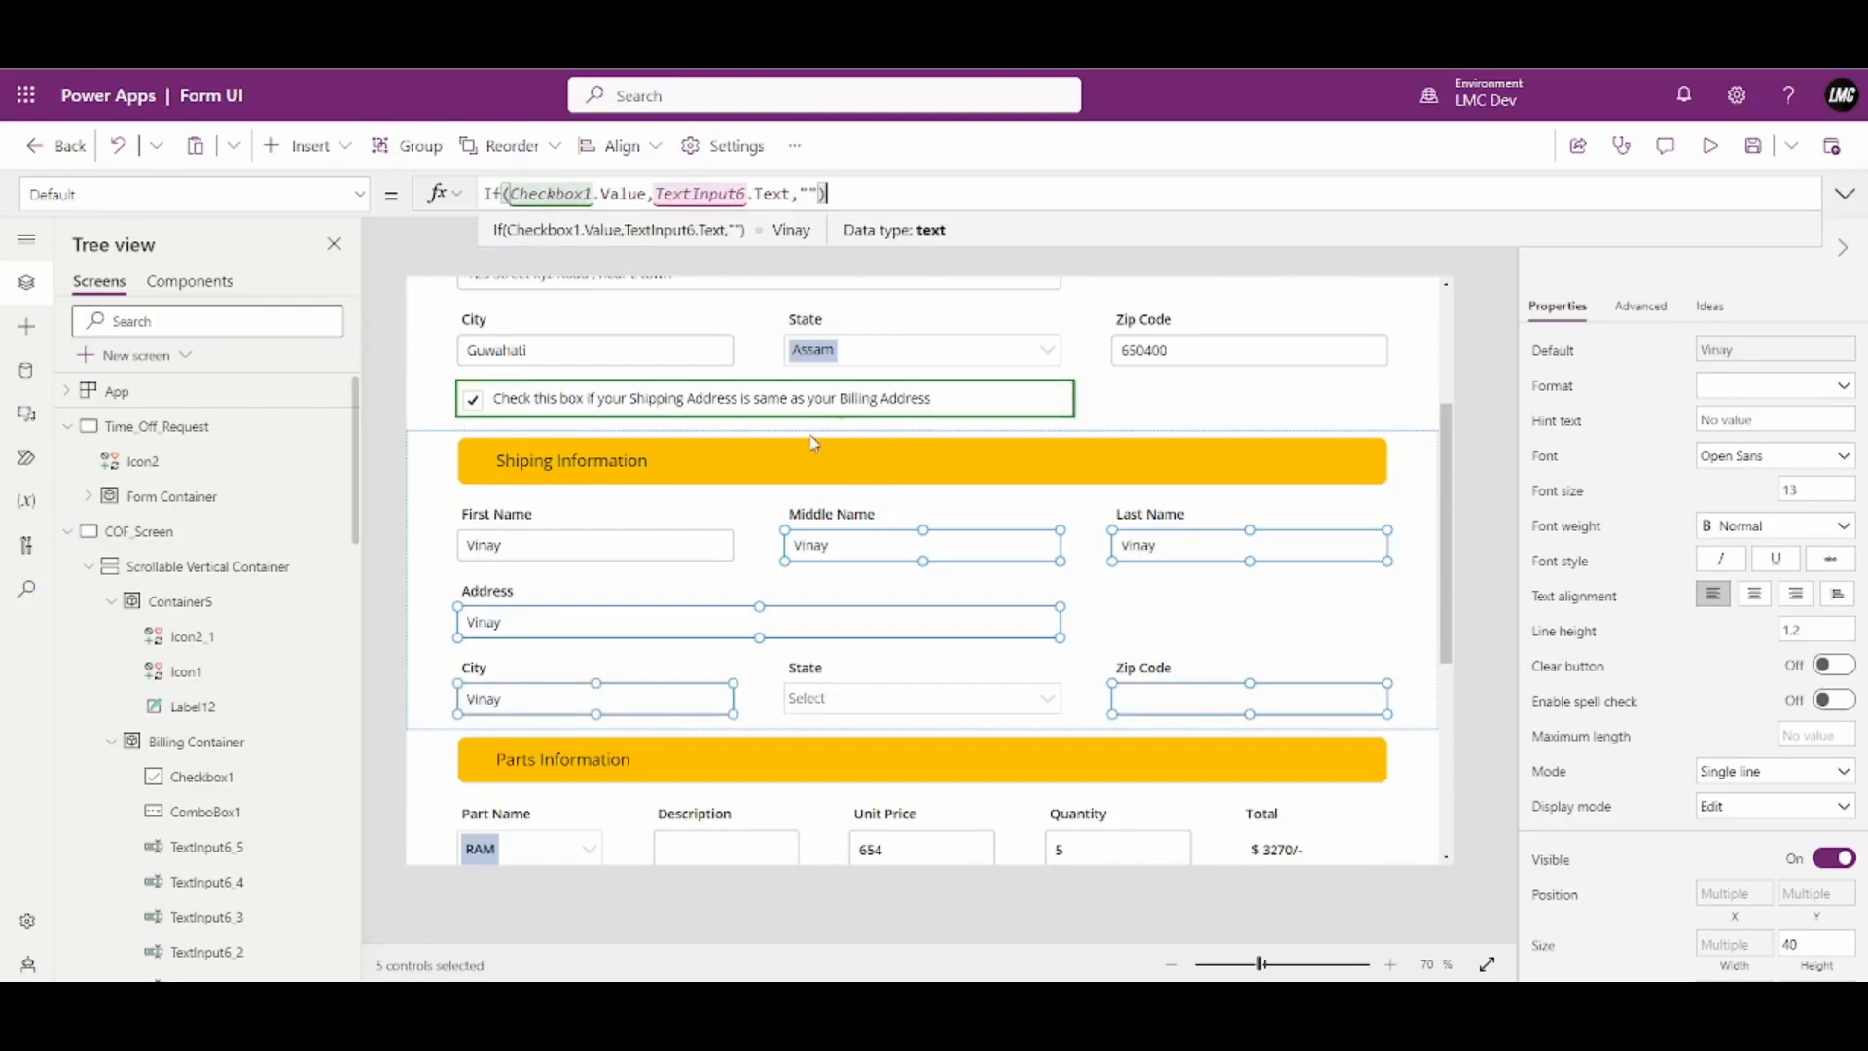
Look up the control names of the billing Middle Name, Last Name, Address and City inputs
scroll(1410, 535, "up", 3)
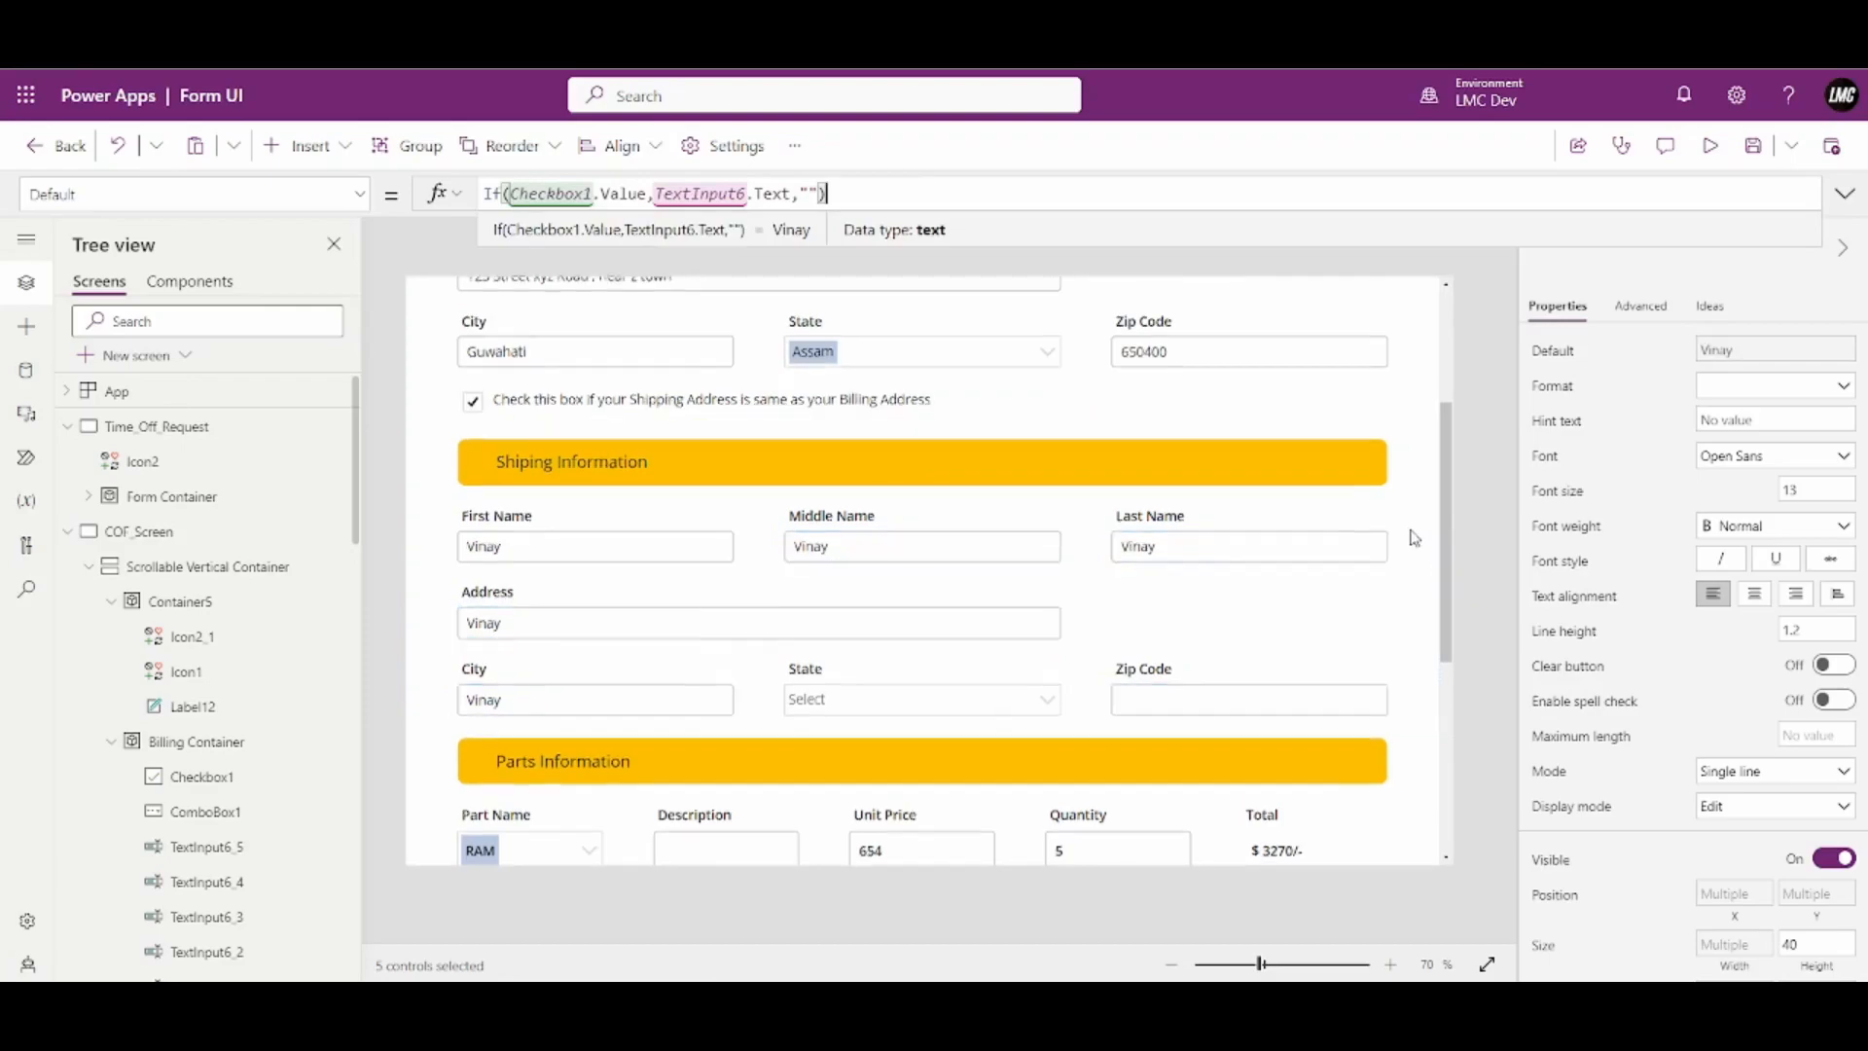
scroll(1133, 443, "up", 3)
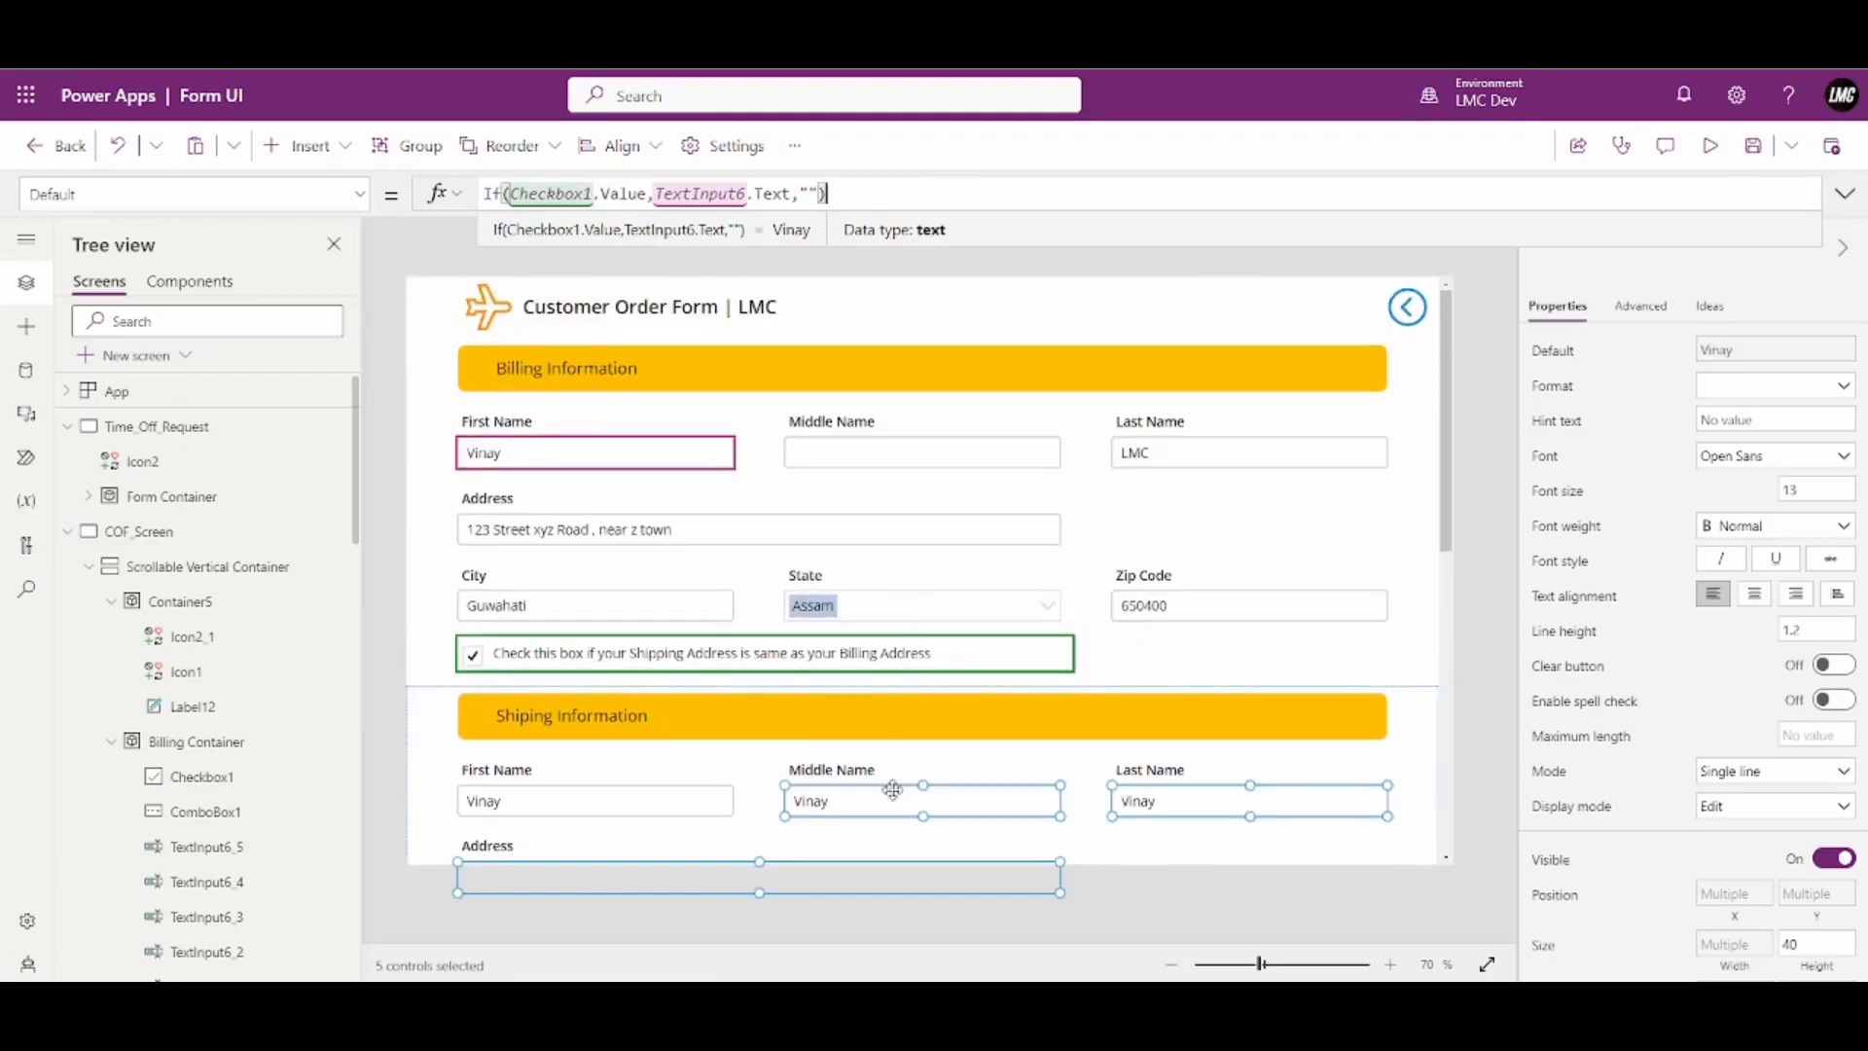
left_click(864, 454)
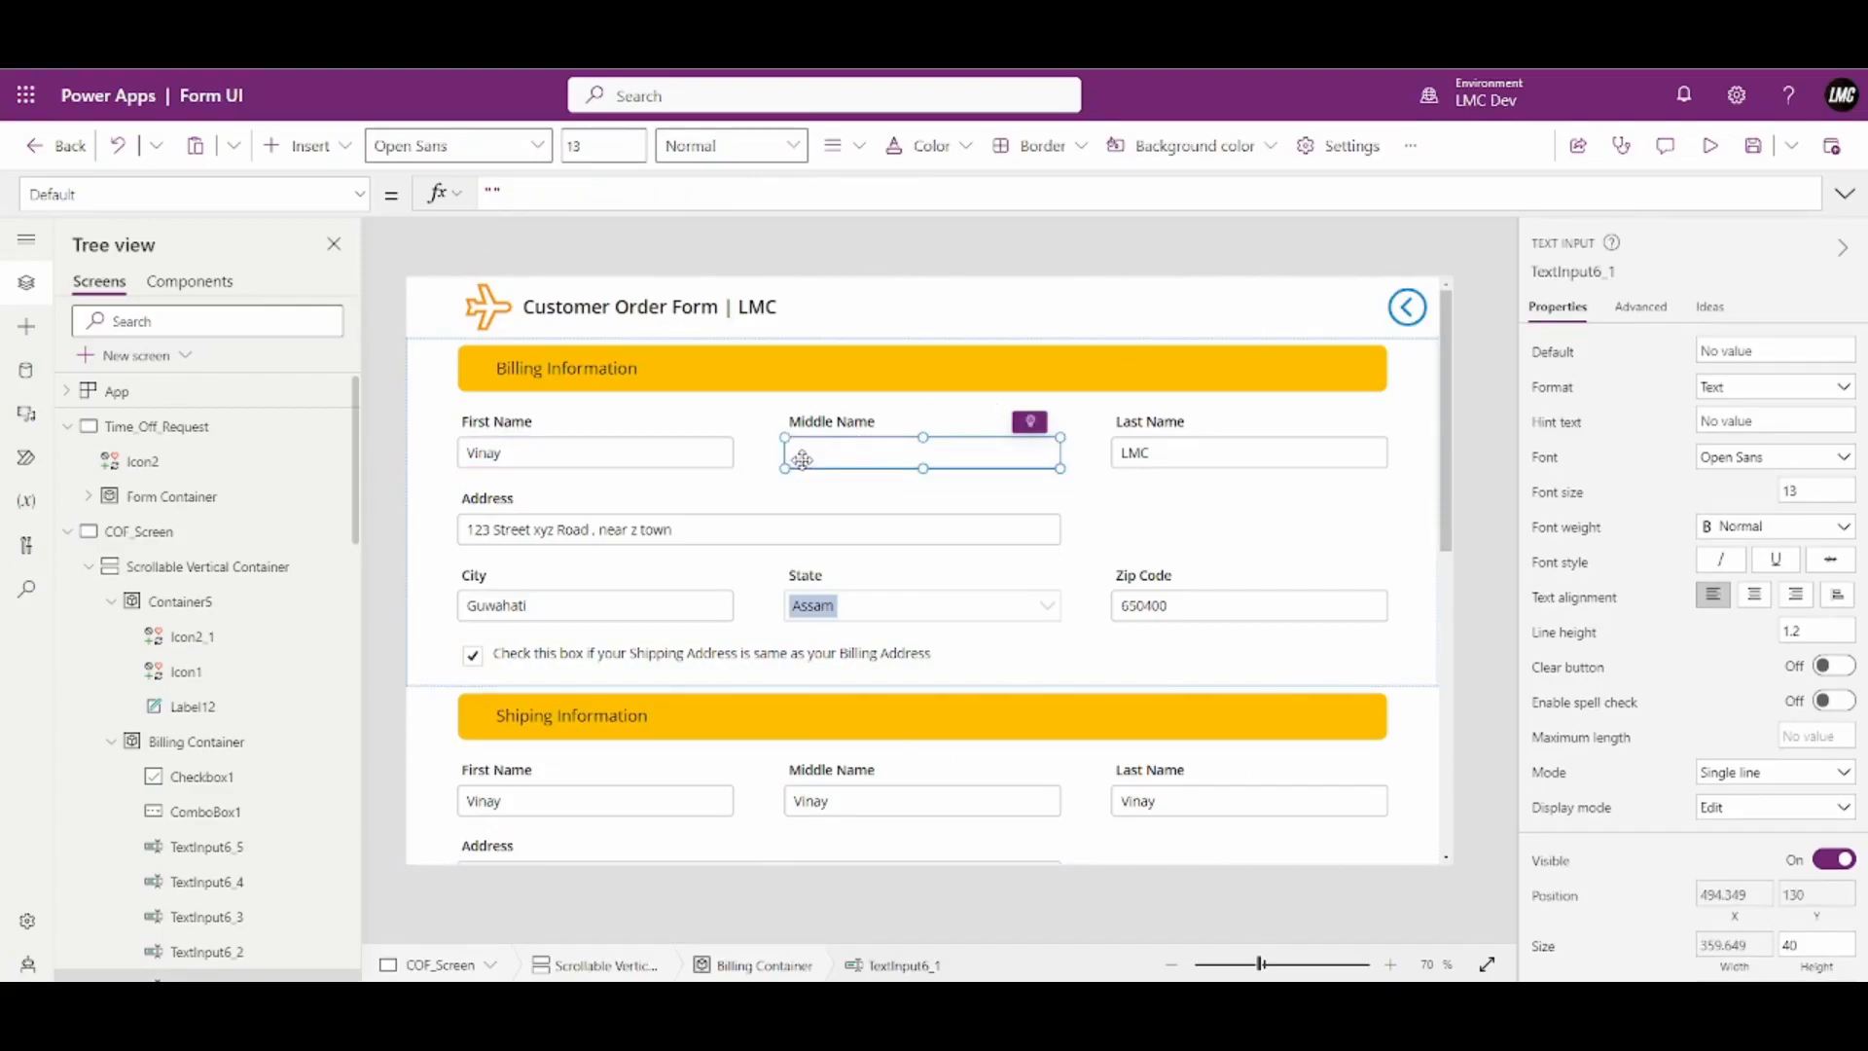
left_click(1218, 462)
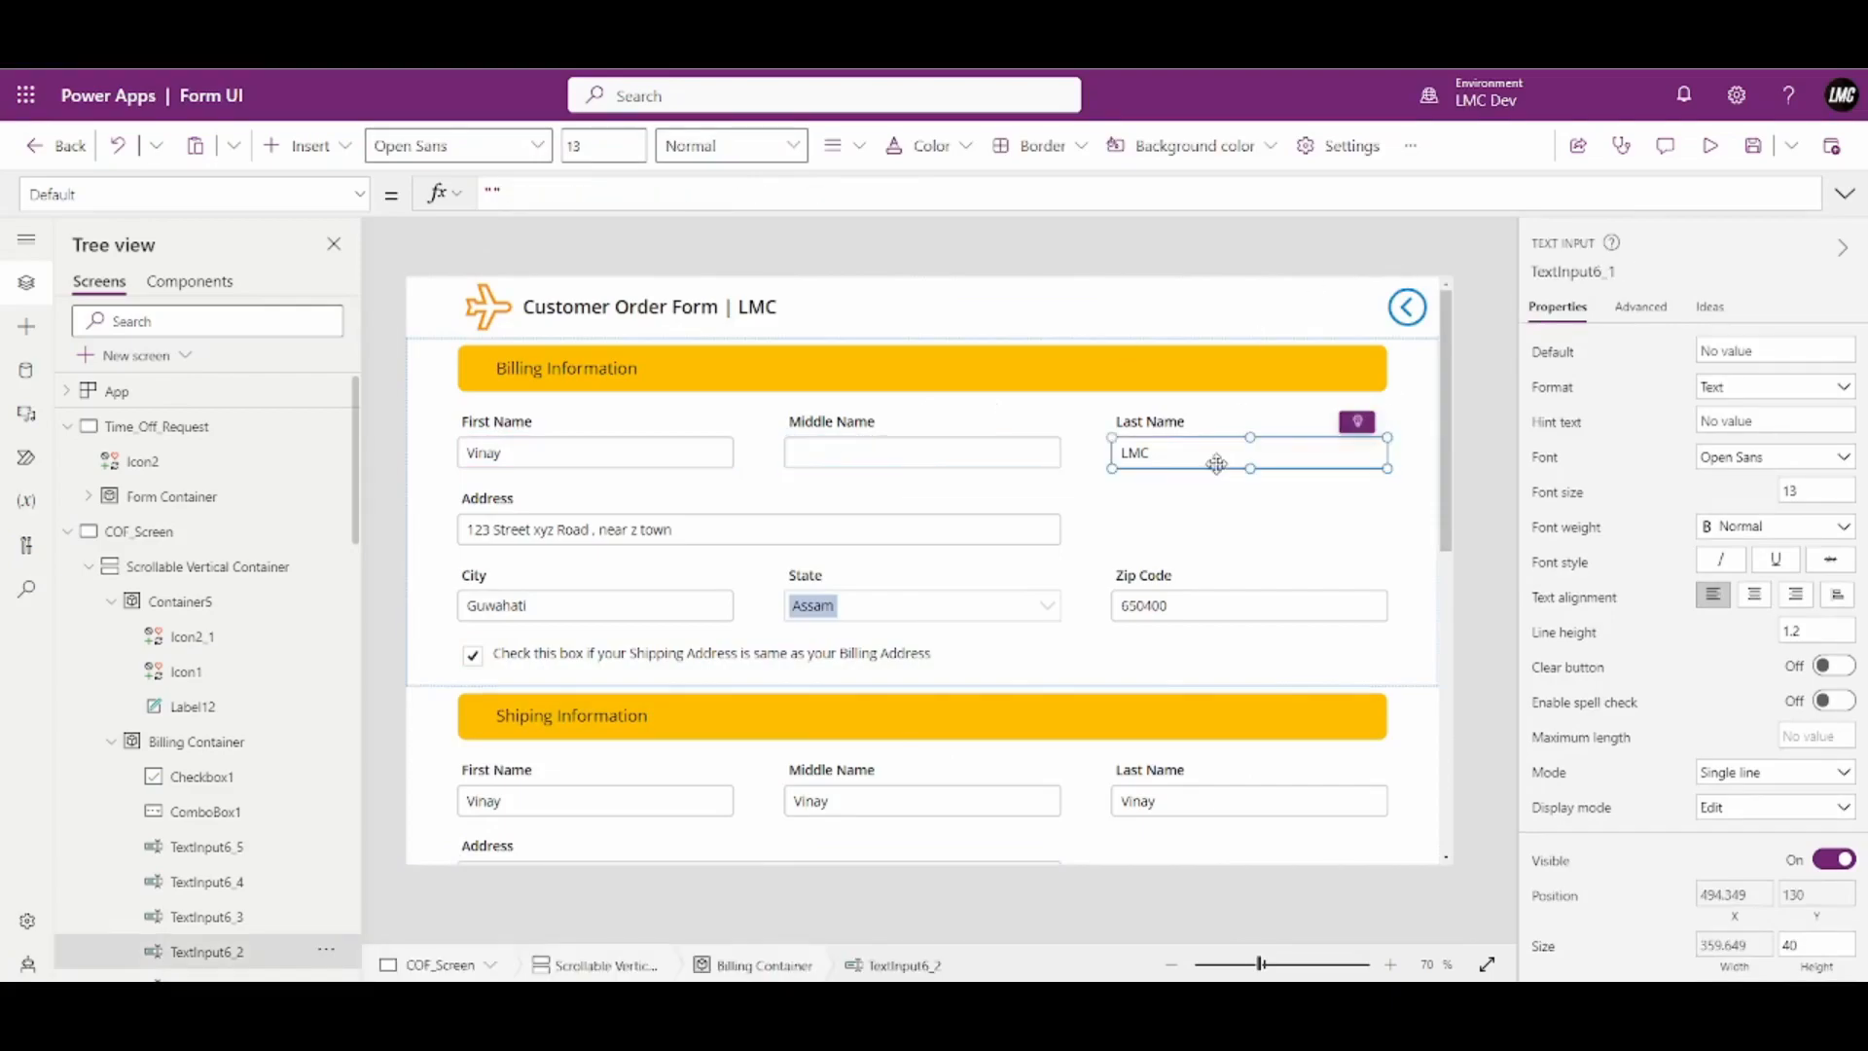
left_click(572, 533)
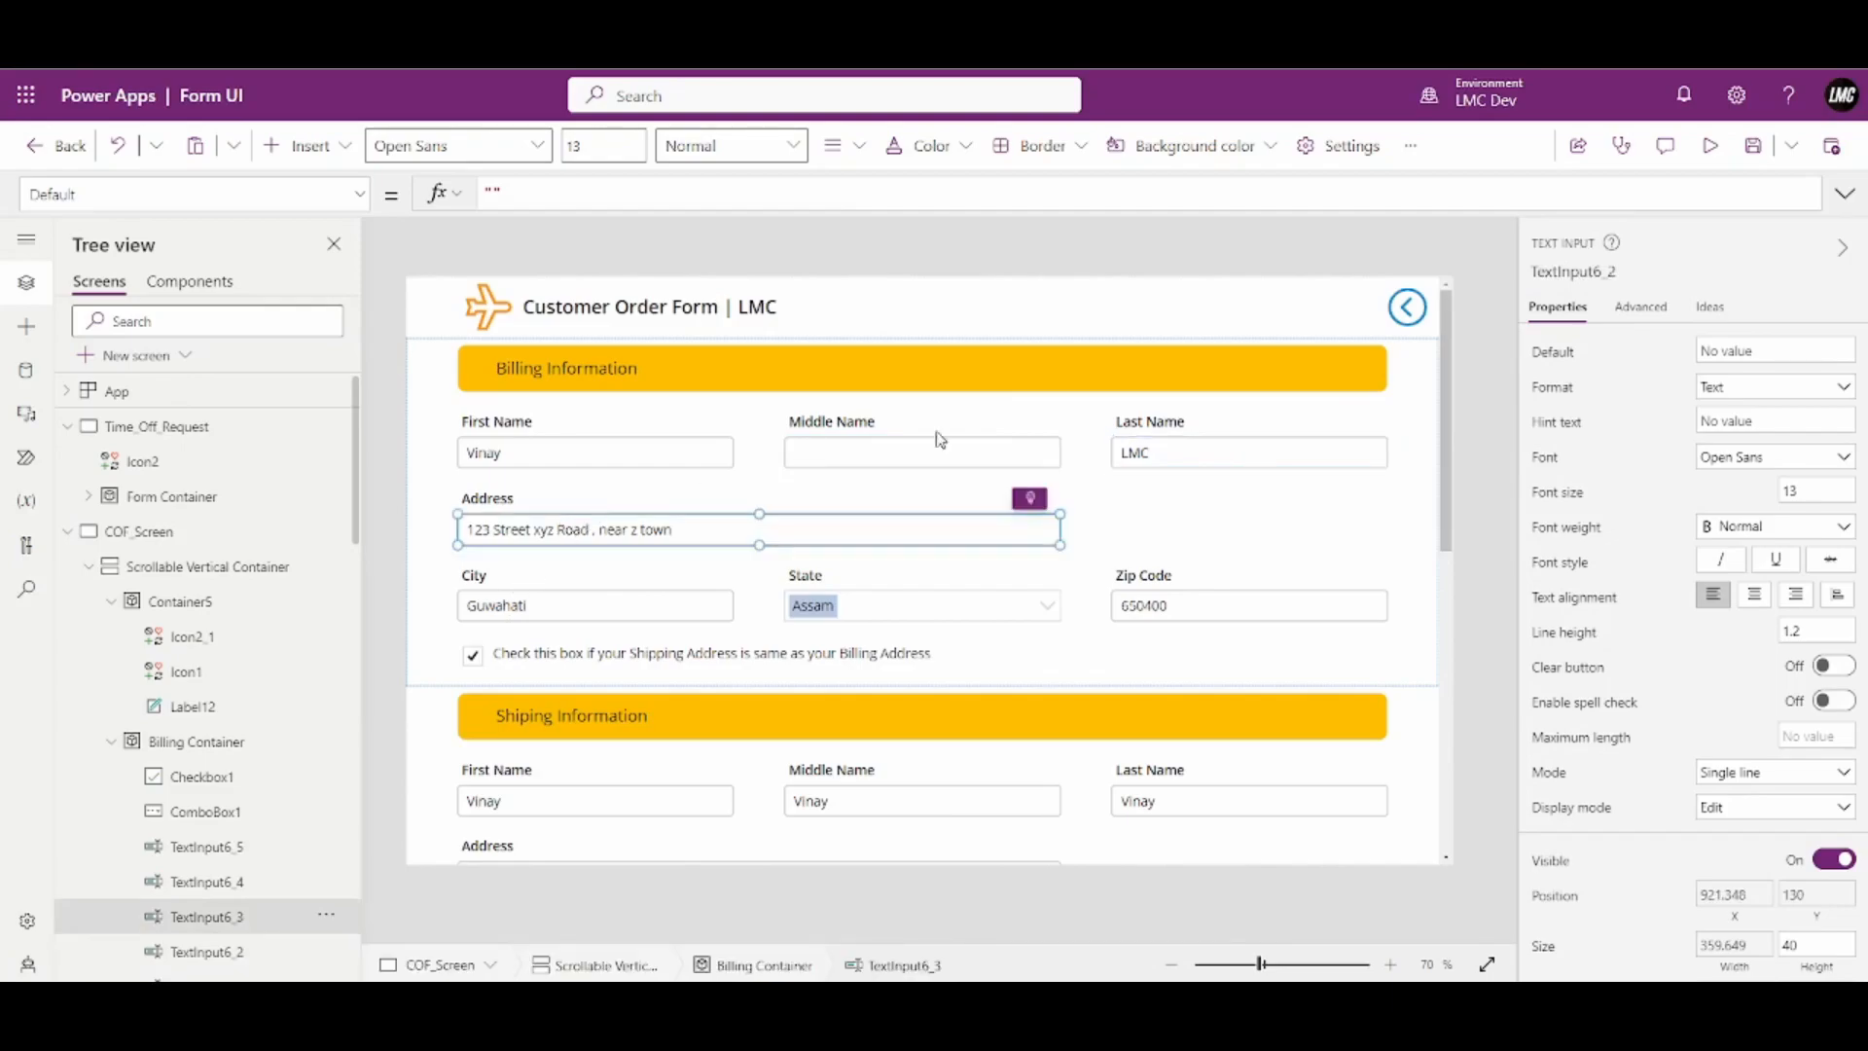
left_click(535, 608)
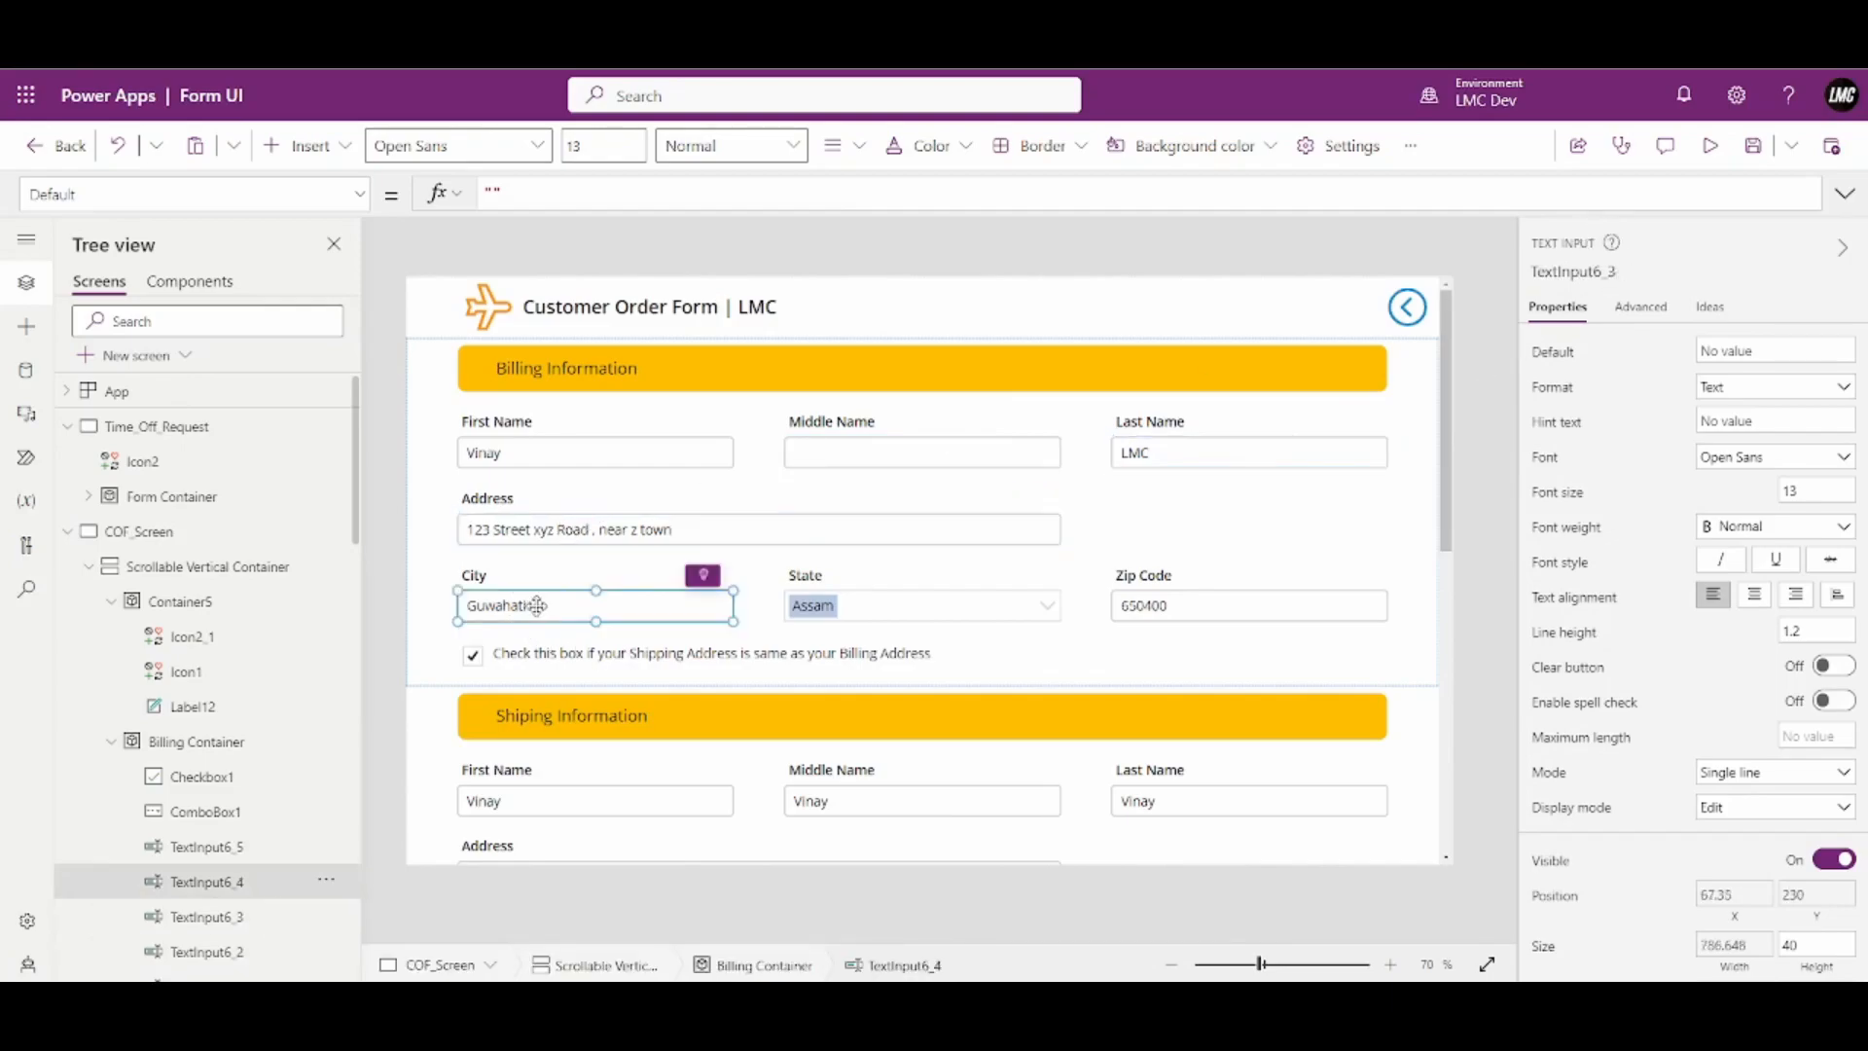
Change the If formula's billing reference to TextInput6_1 for the shipping Middle Name and TextInput6_2 for the shipping Last Name
left_click(1258, 611)
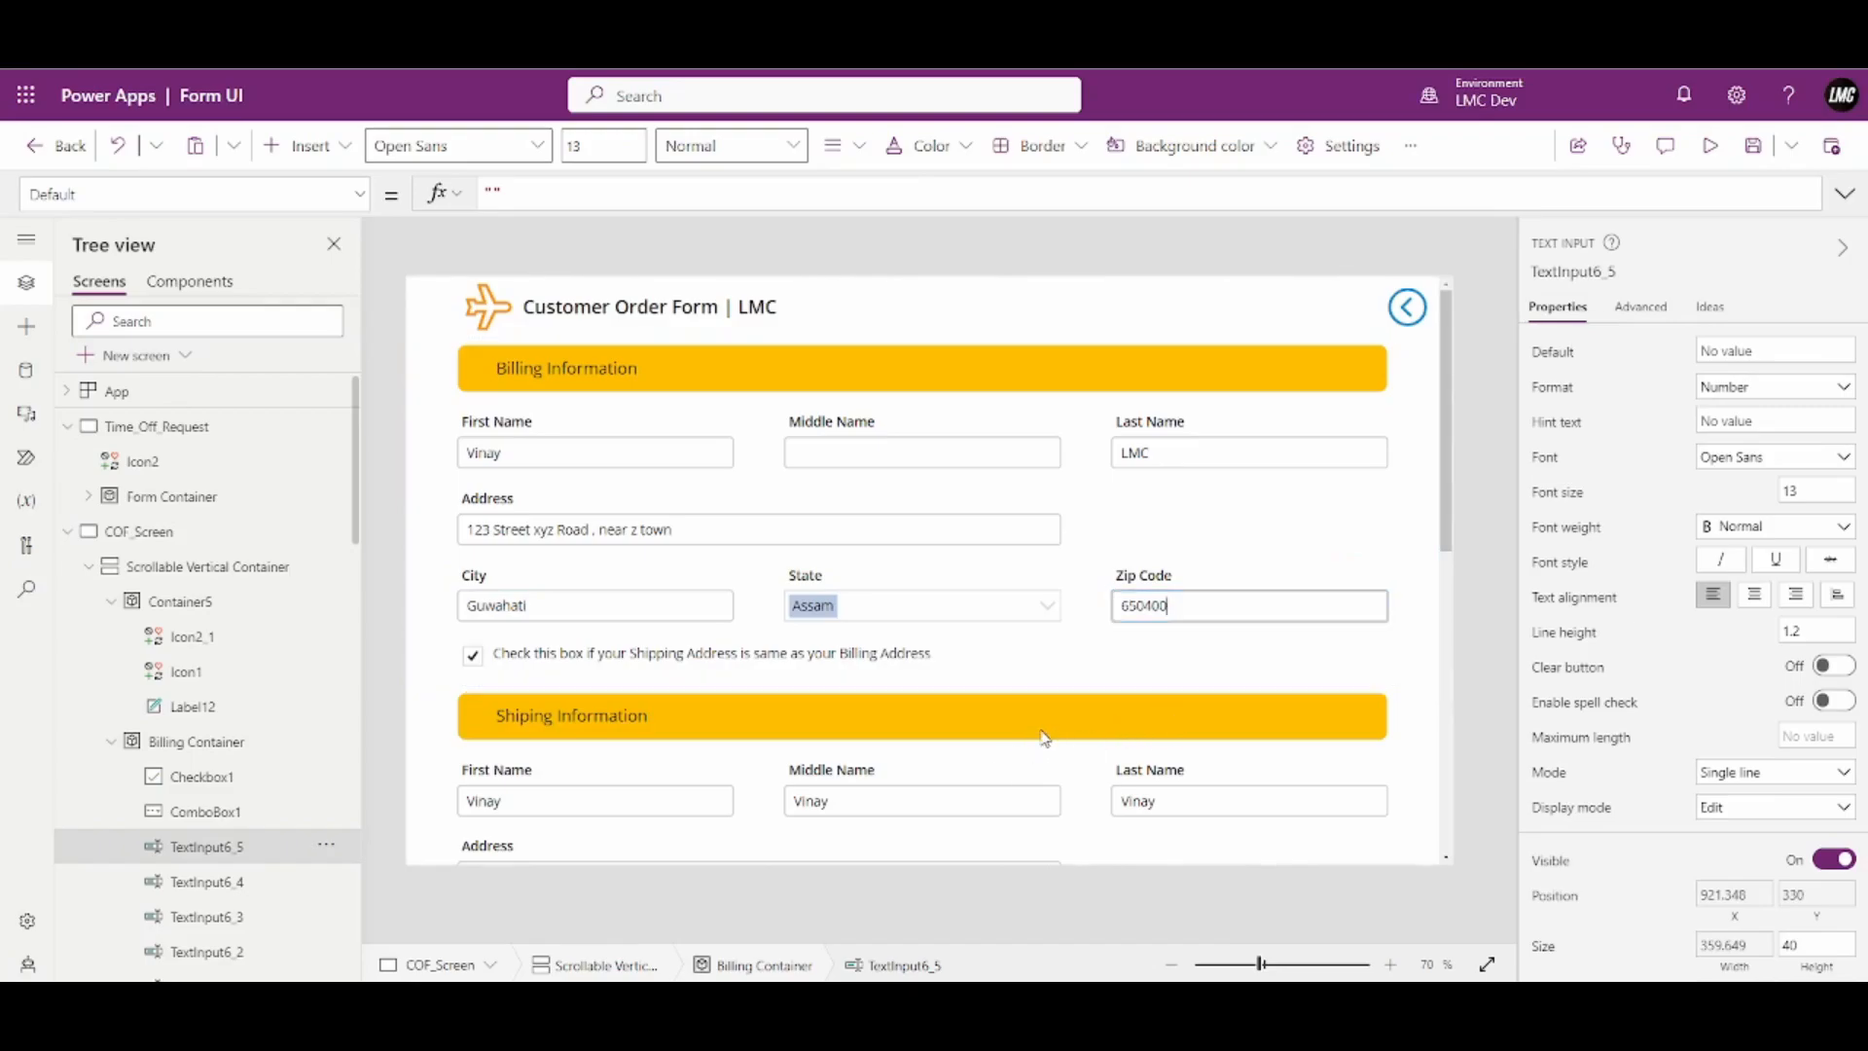
scroll(1042, 742, "down", 3)
left_click(885, 559)
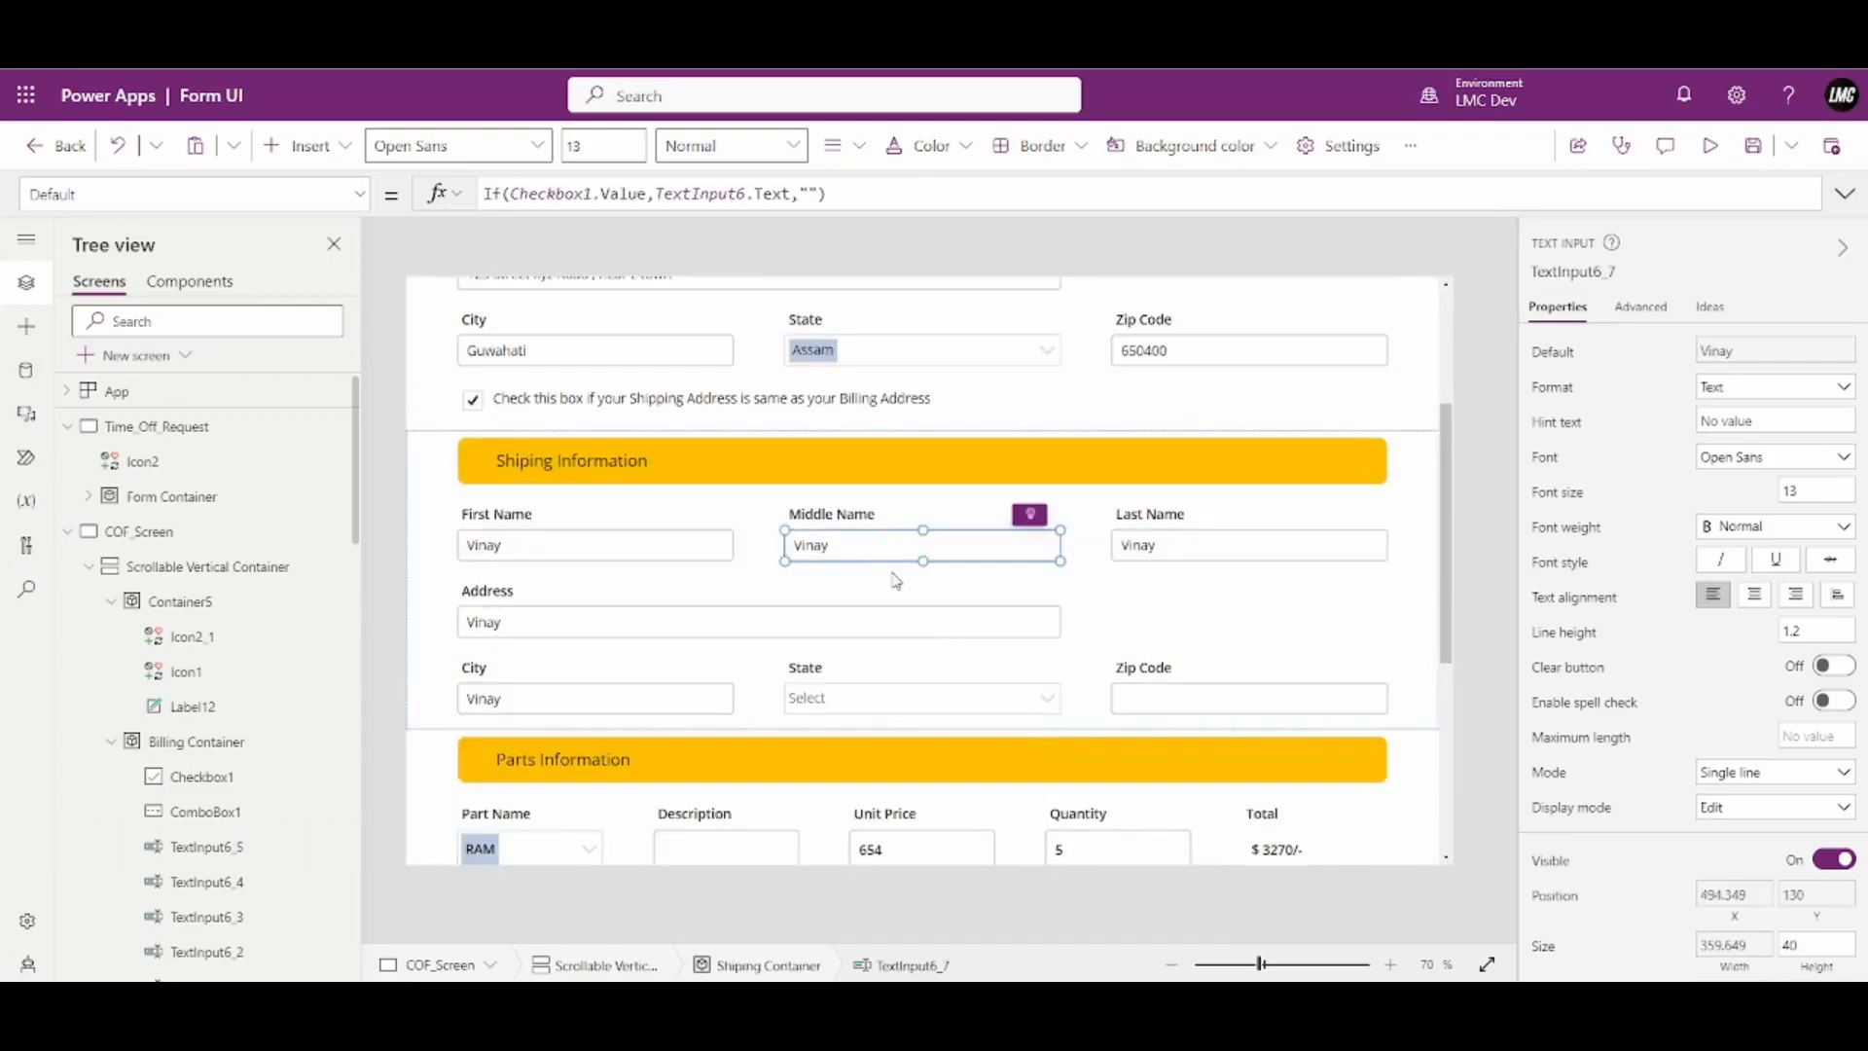
left_click(747, 193)
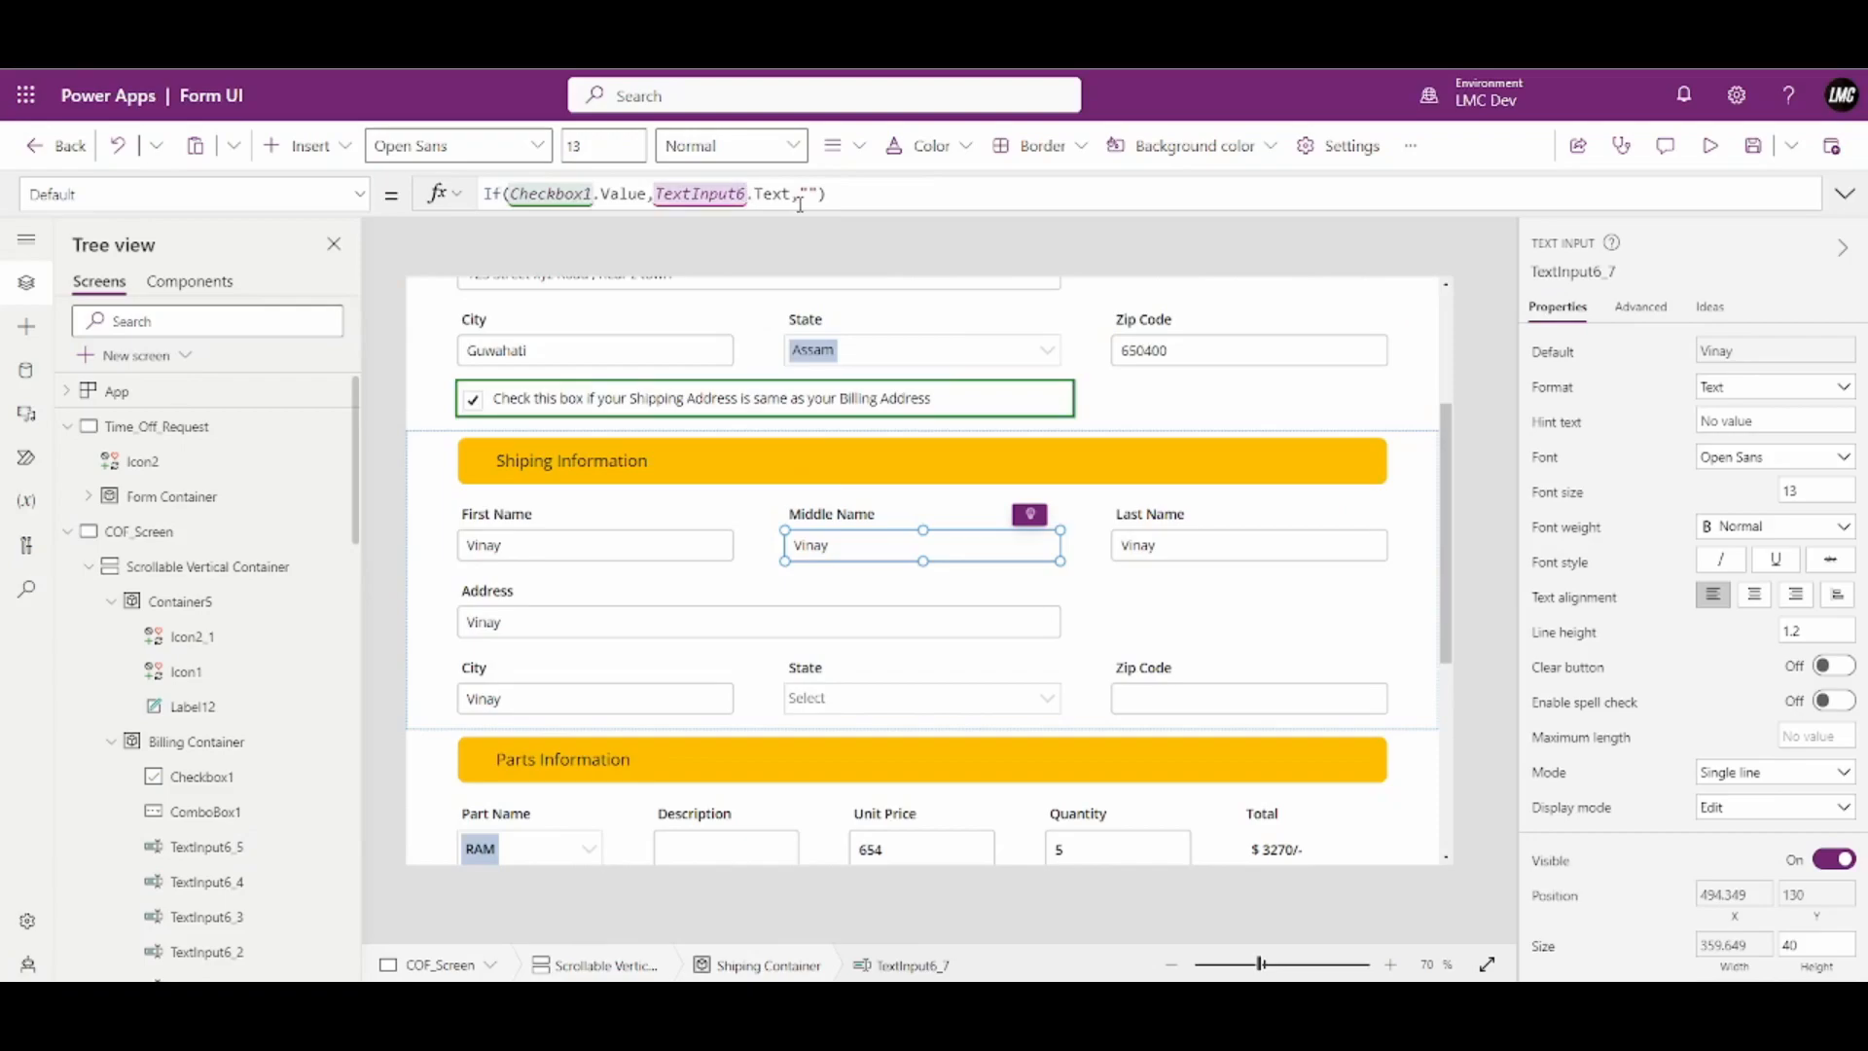
type("_1")
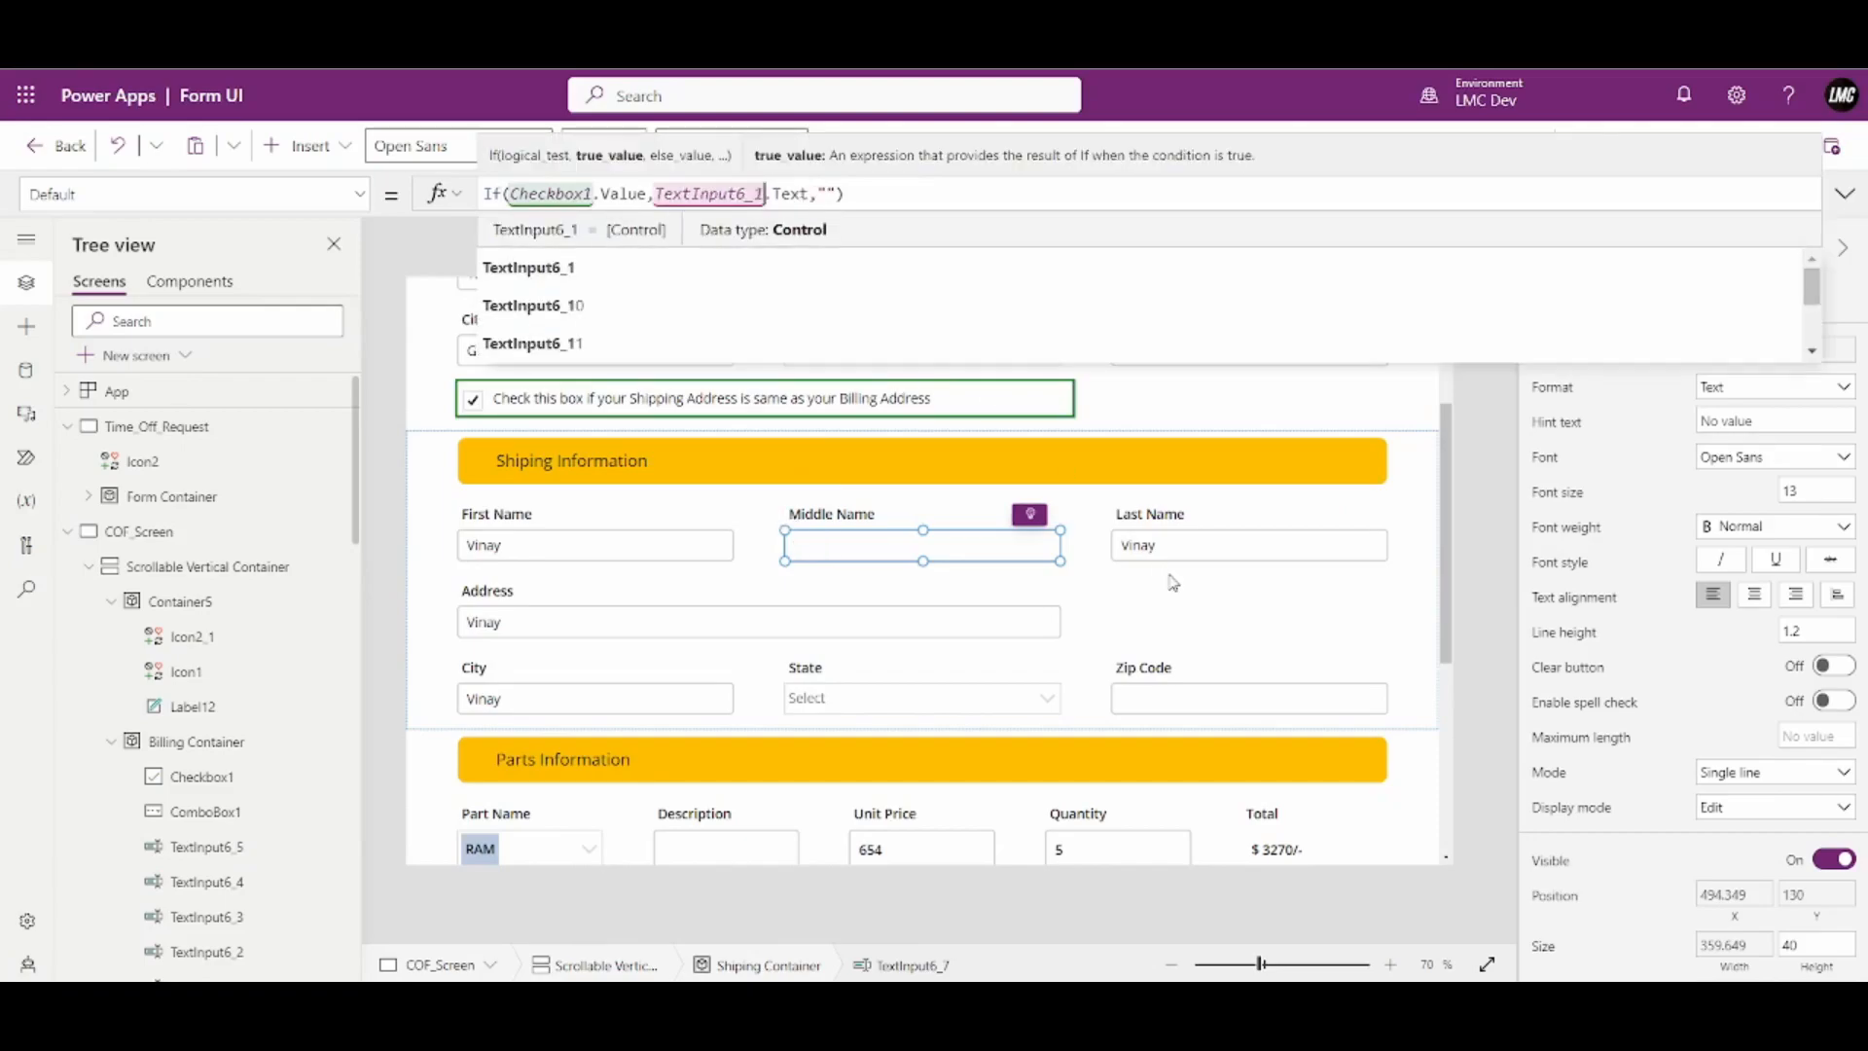
left_click(1145, 540)
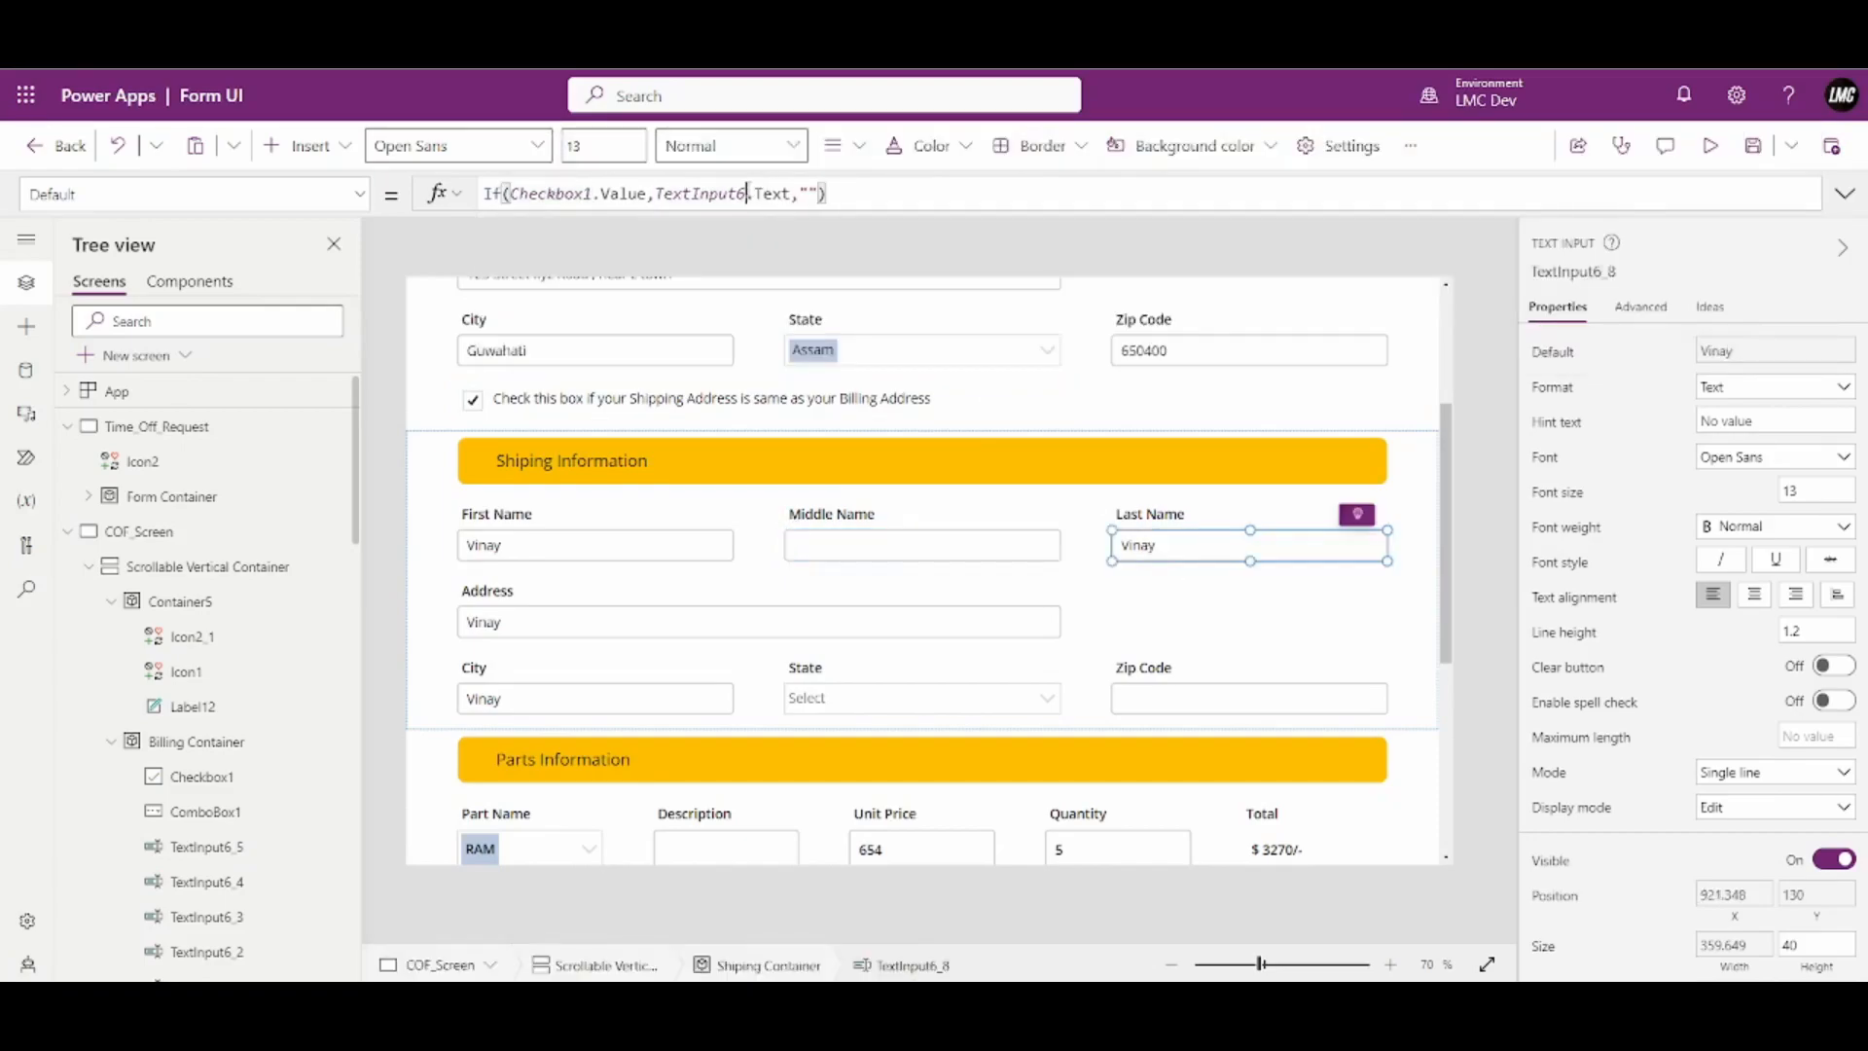
left_click(749, 193)
type("_2")
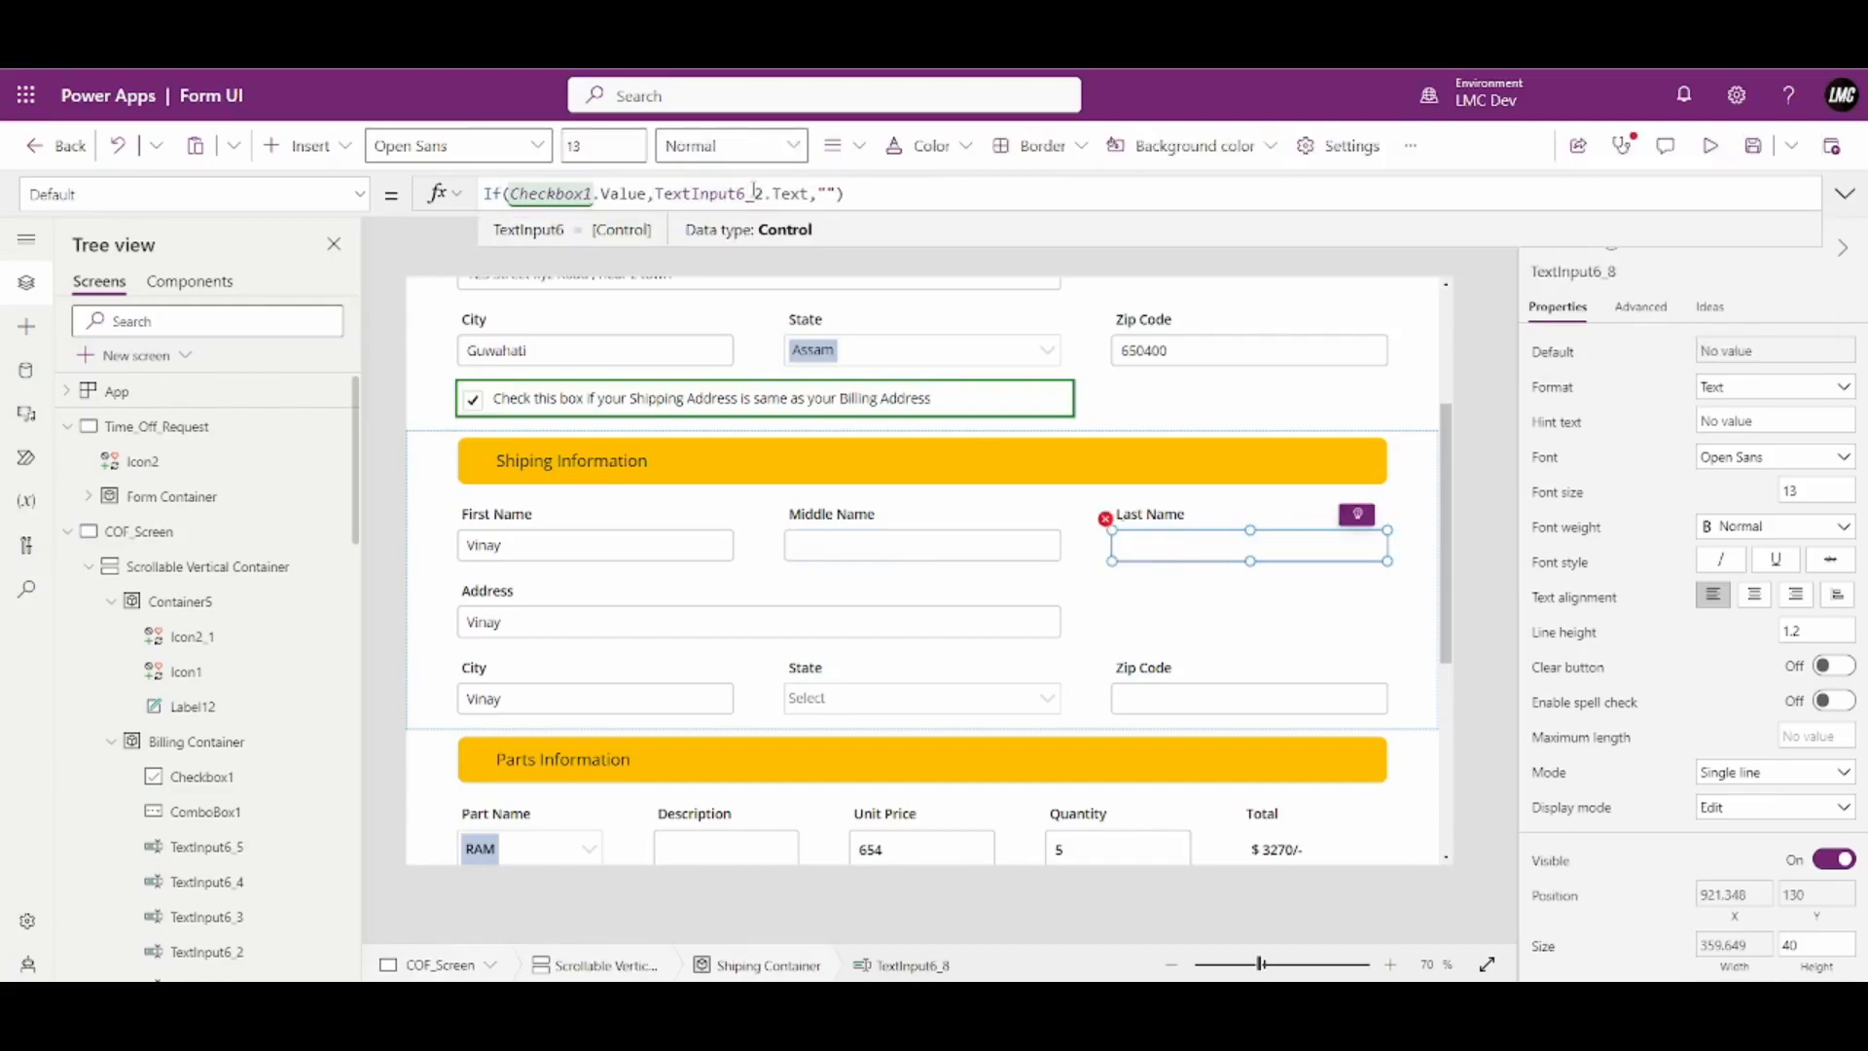
Change the Default formula's billing reference to TextInput6_3 for the shipping Address and TextInput6_4 for the shipping City
left_click(564, 628)
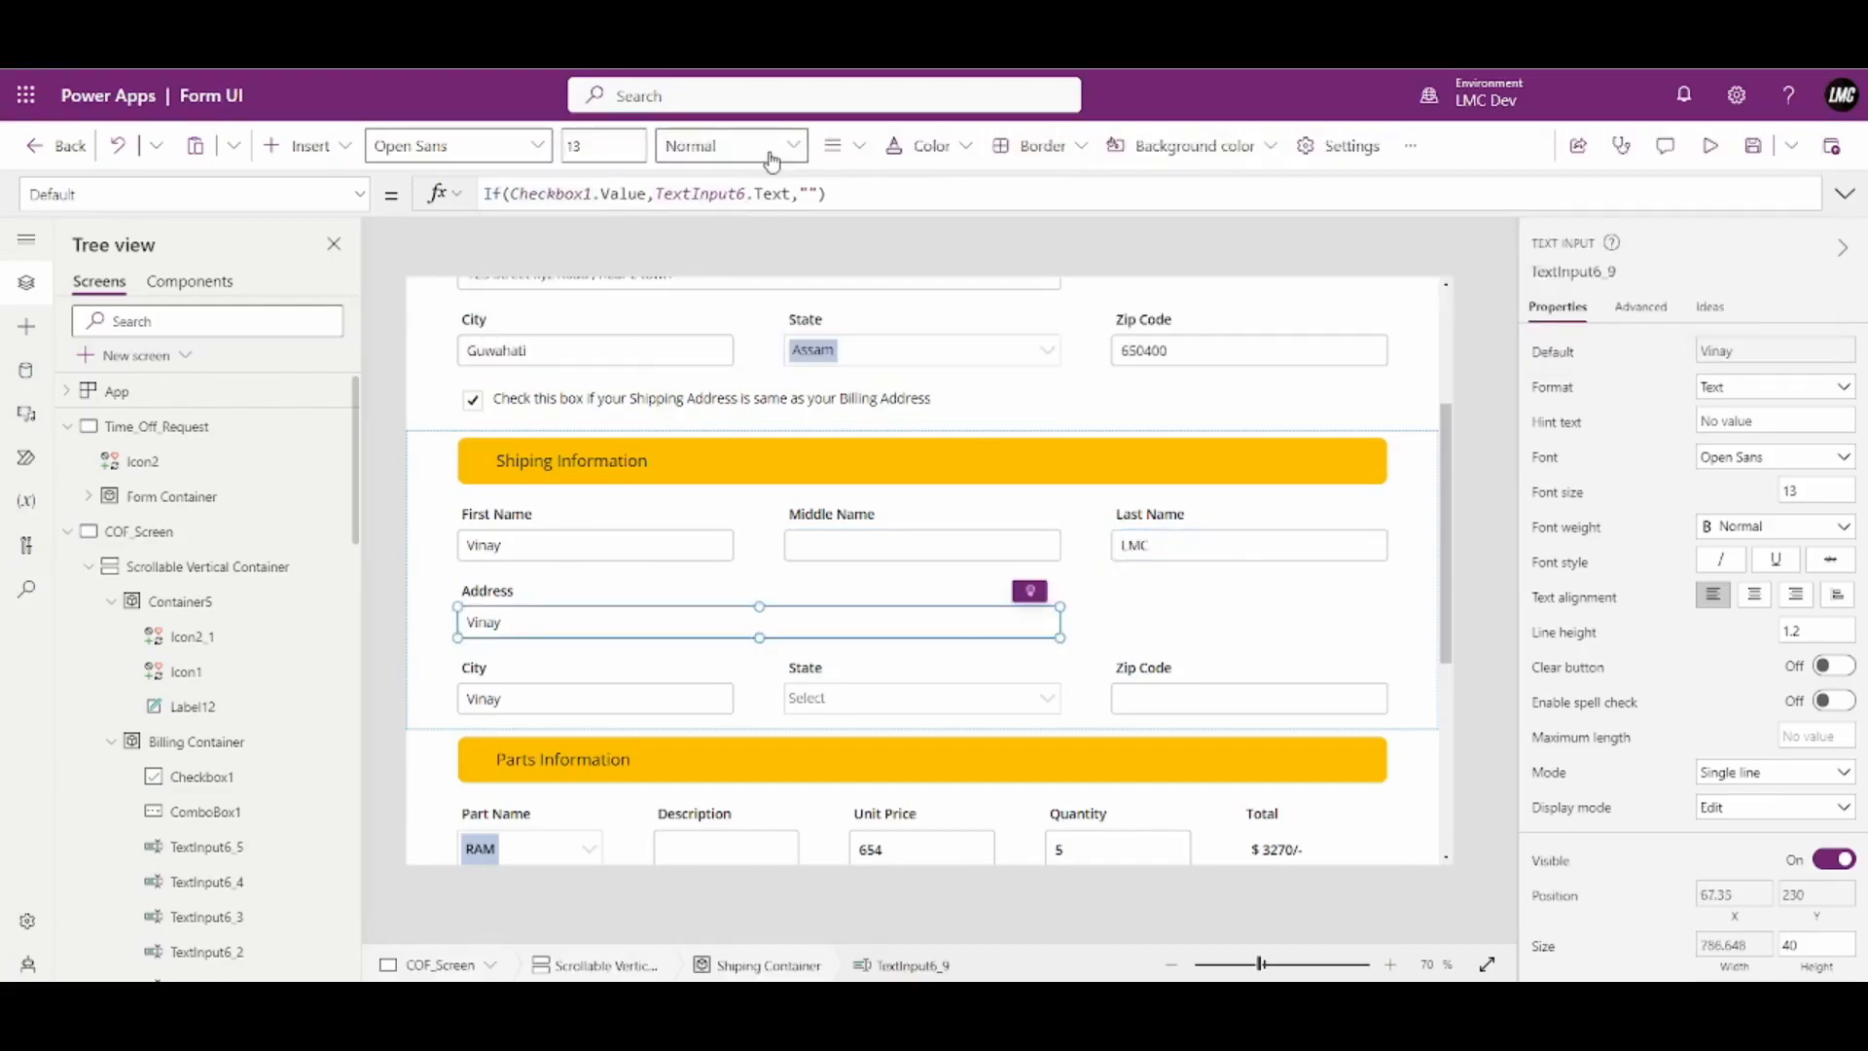
left_click(764, 192)
key("BackSpace")
key("BackSpace")
type("_3")
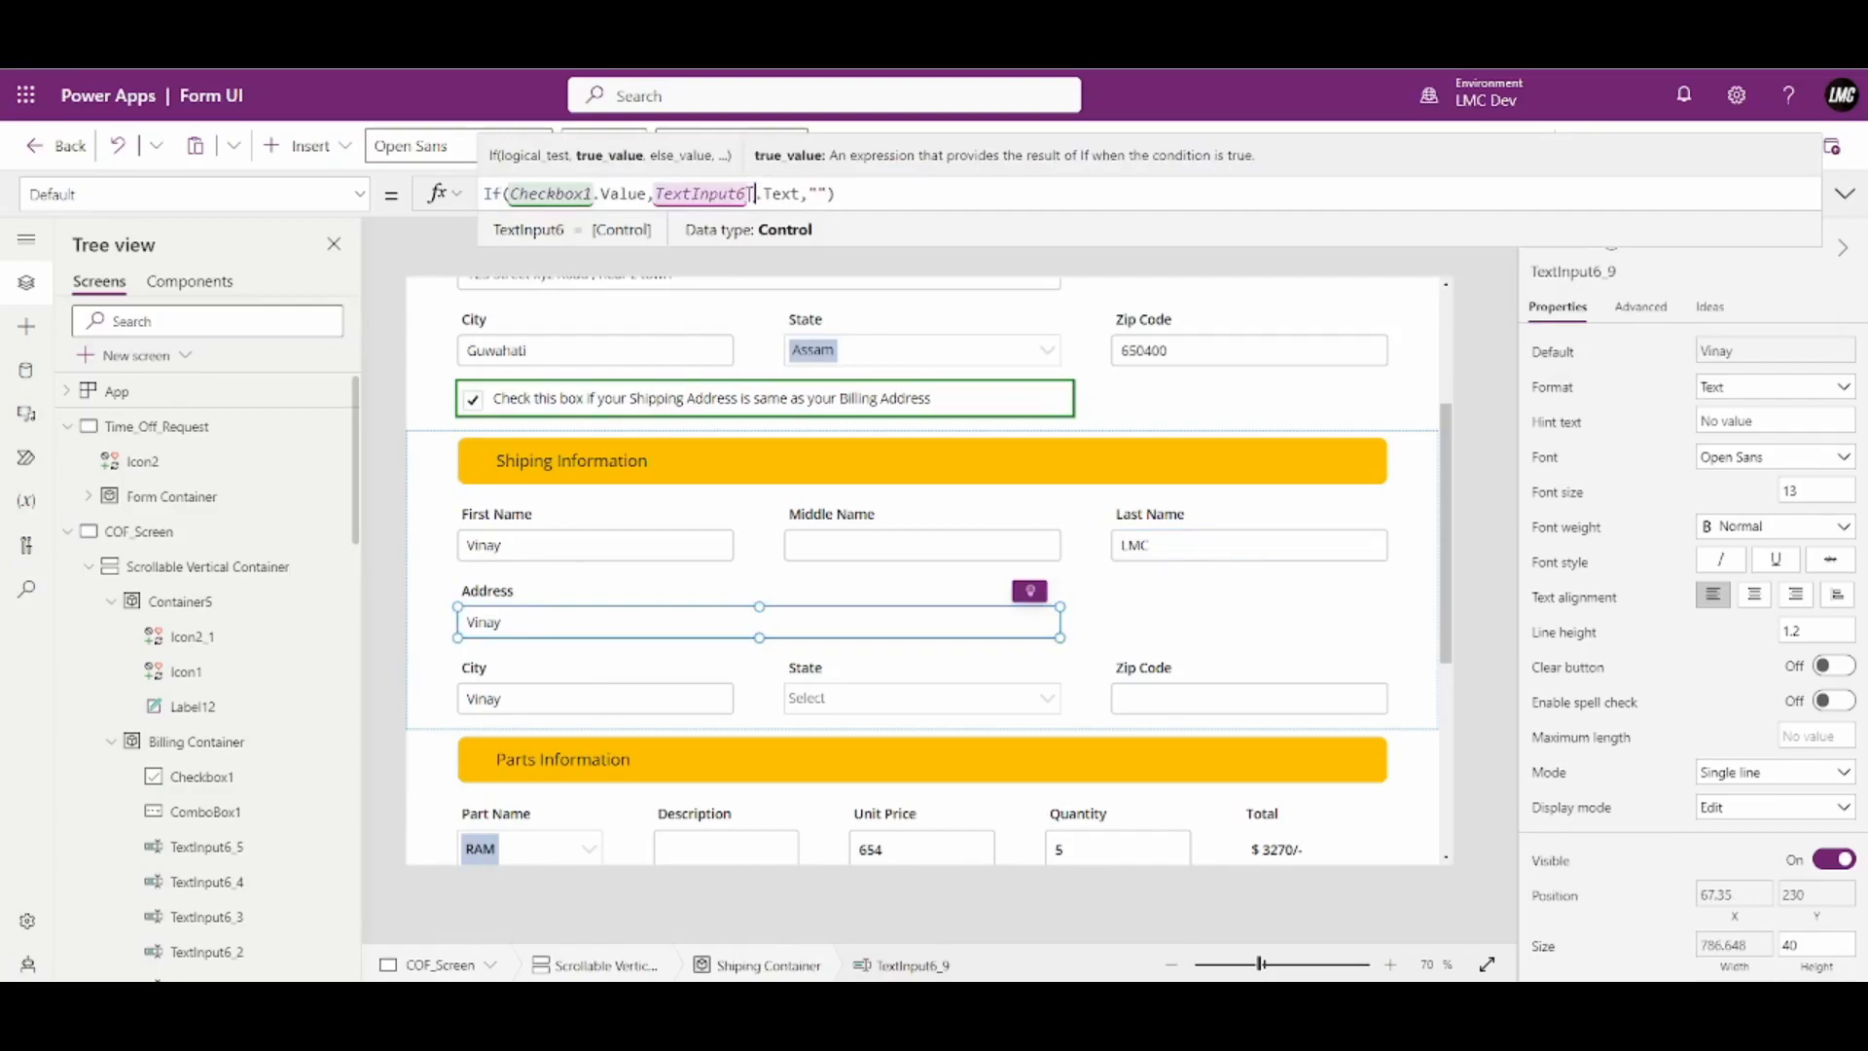
left_click(577, 717)
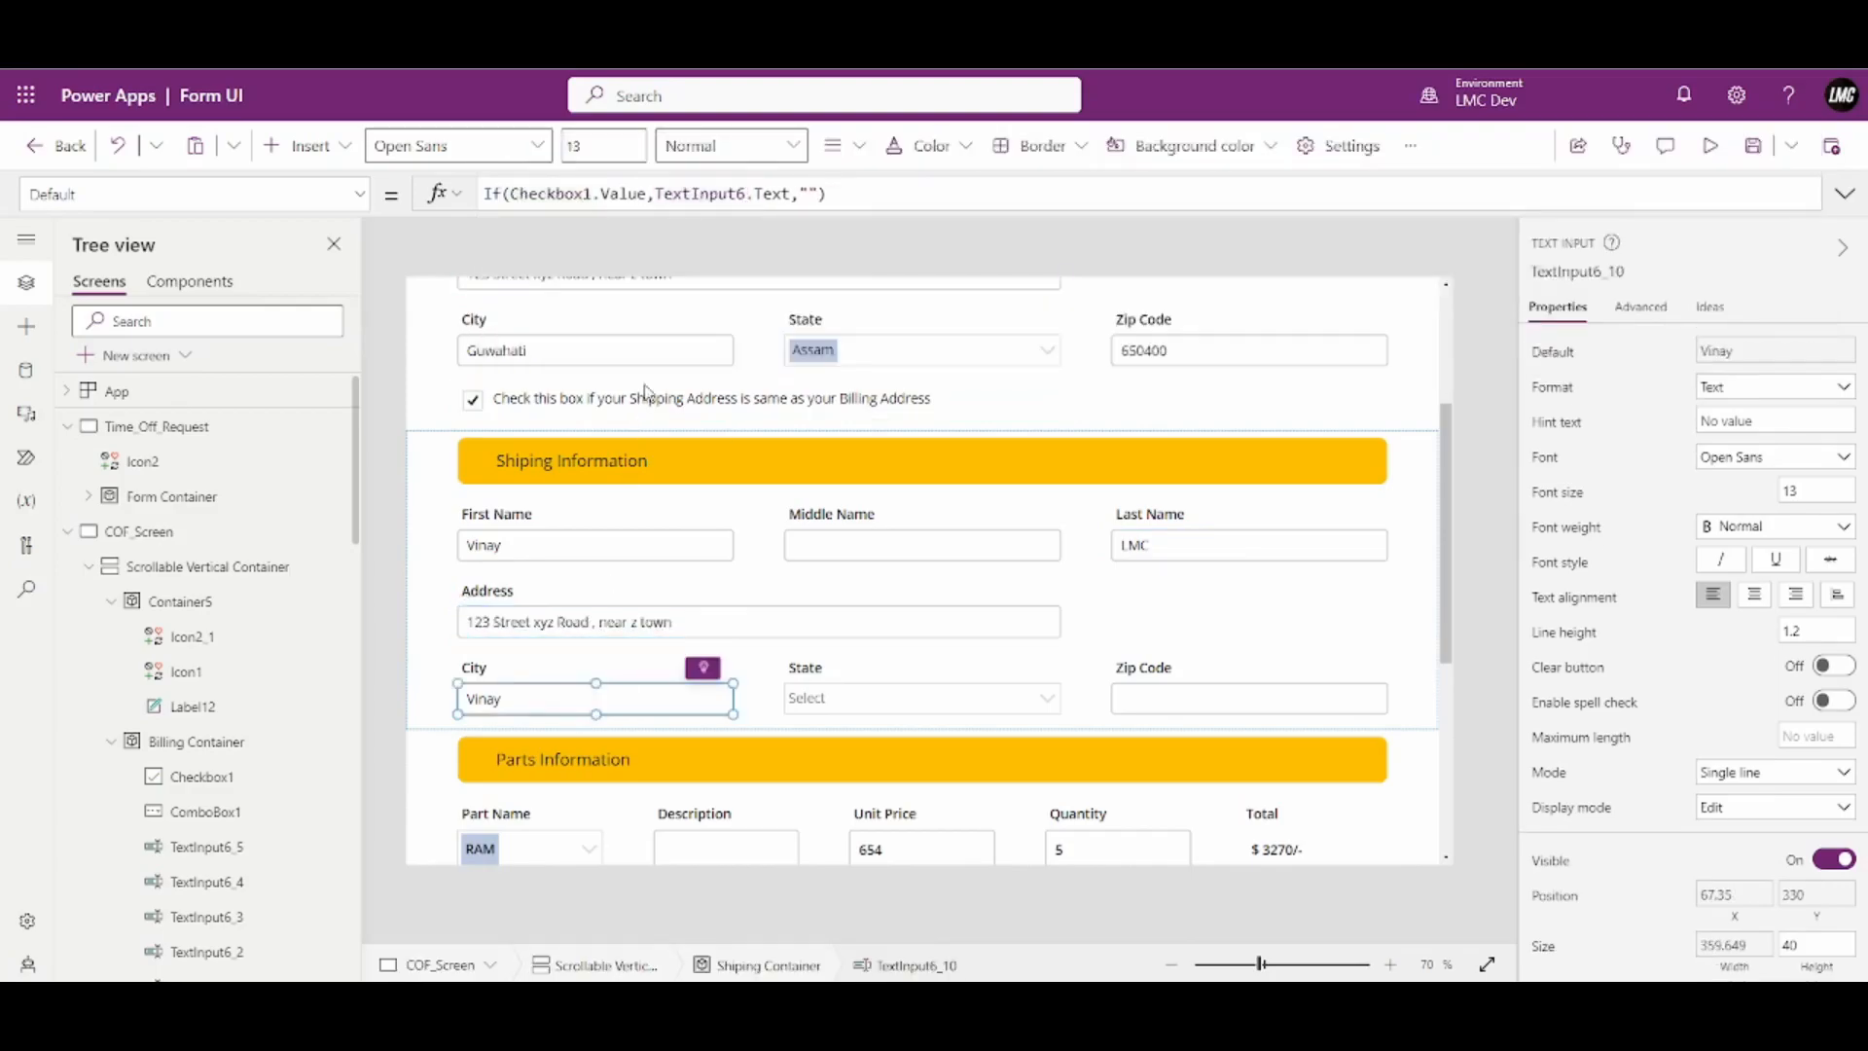
left_click(749, 192)
type("_4")
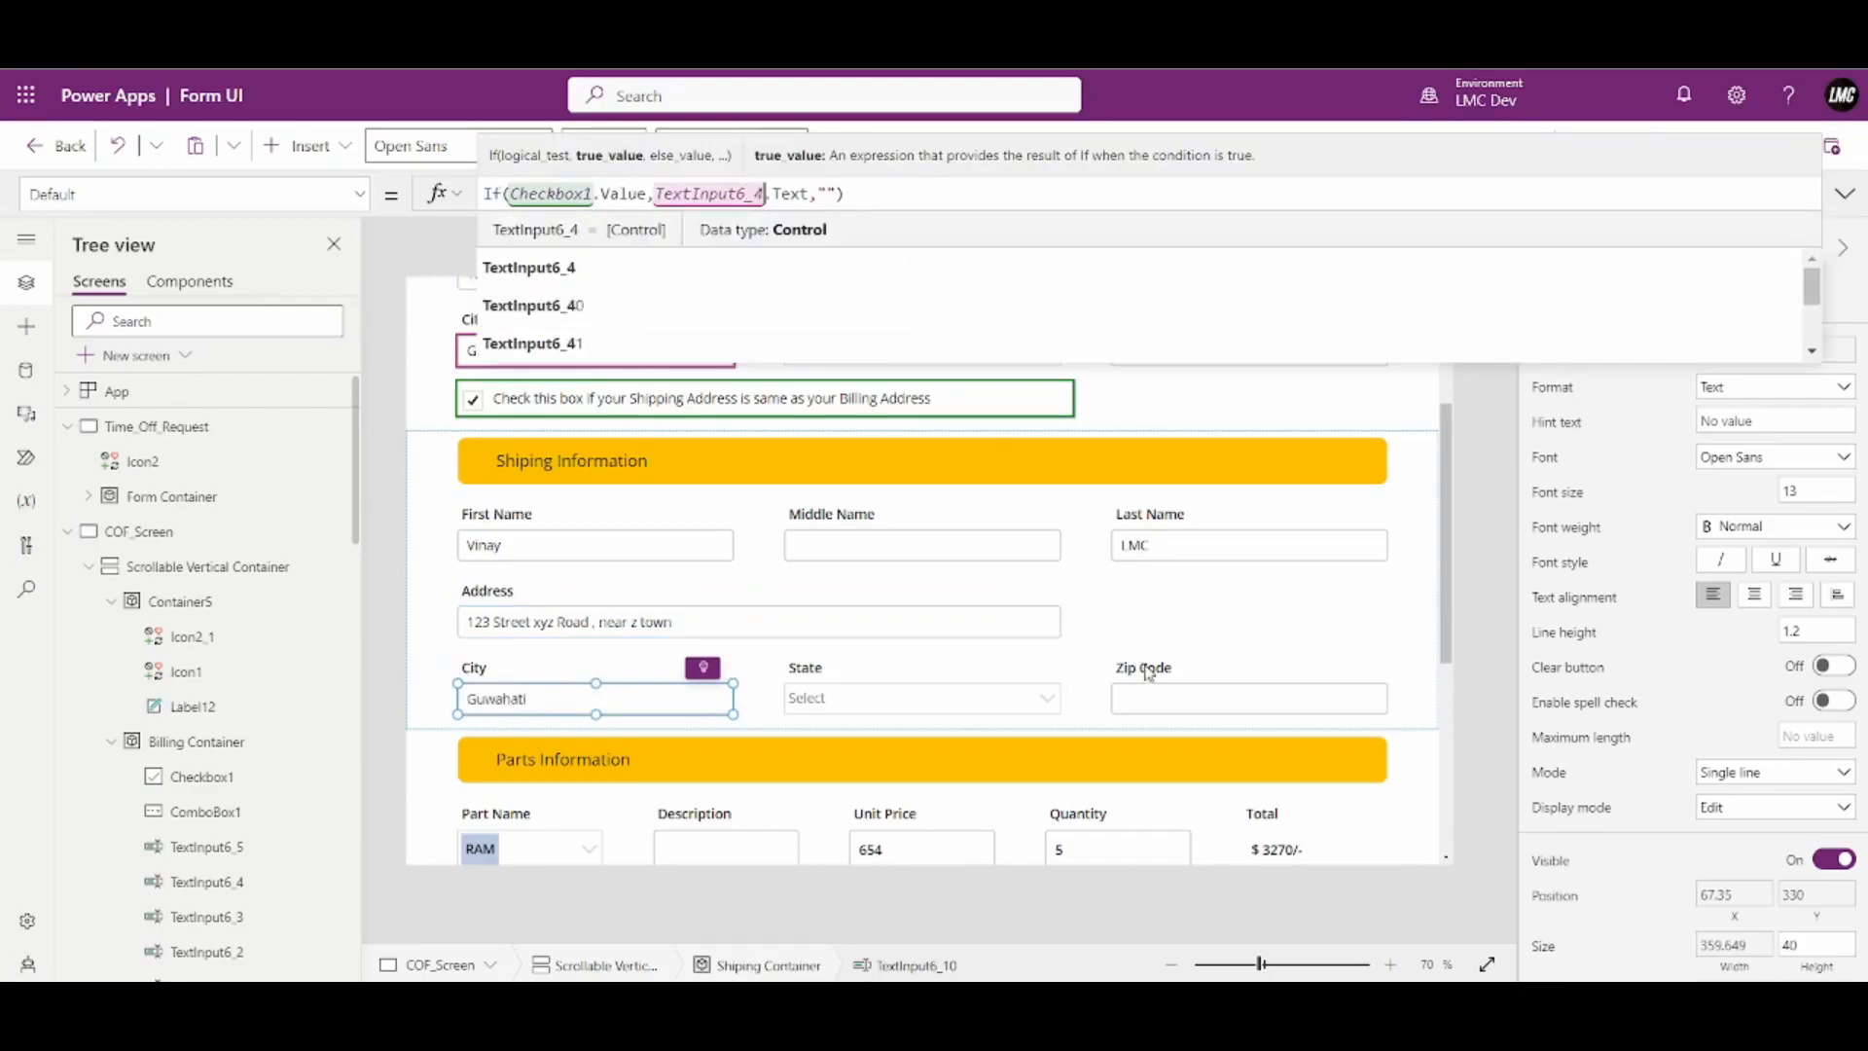
Reference TextInput6_5.Text in the Default formula of the shipping Zip Code
left_click(1158, 696)
left_click(750, 193)
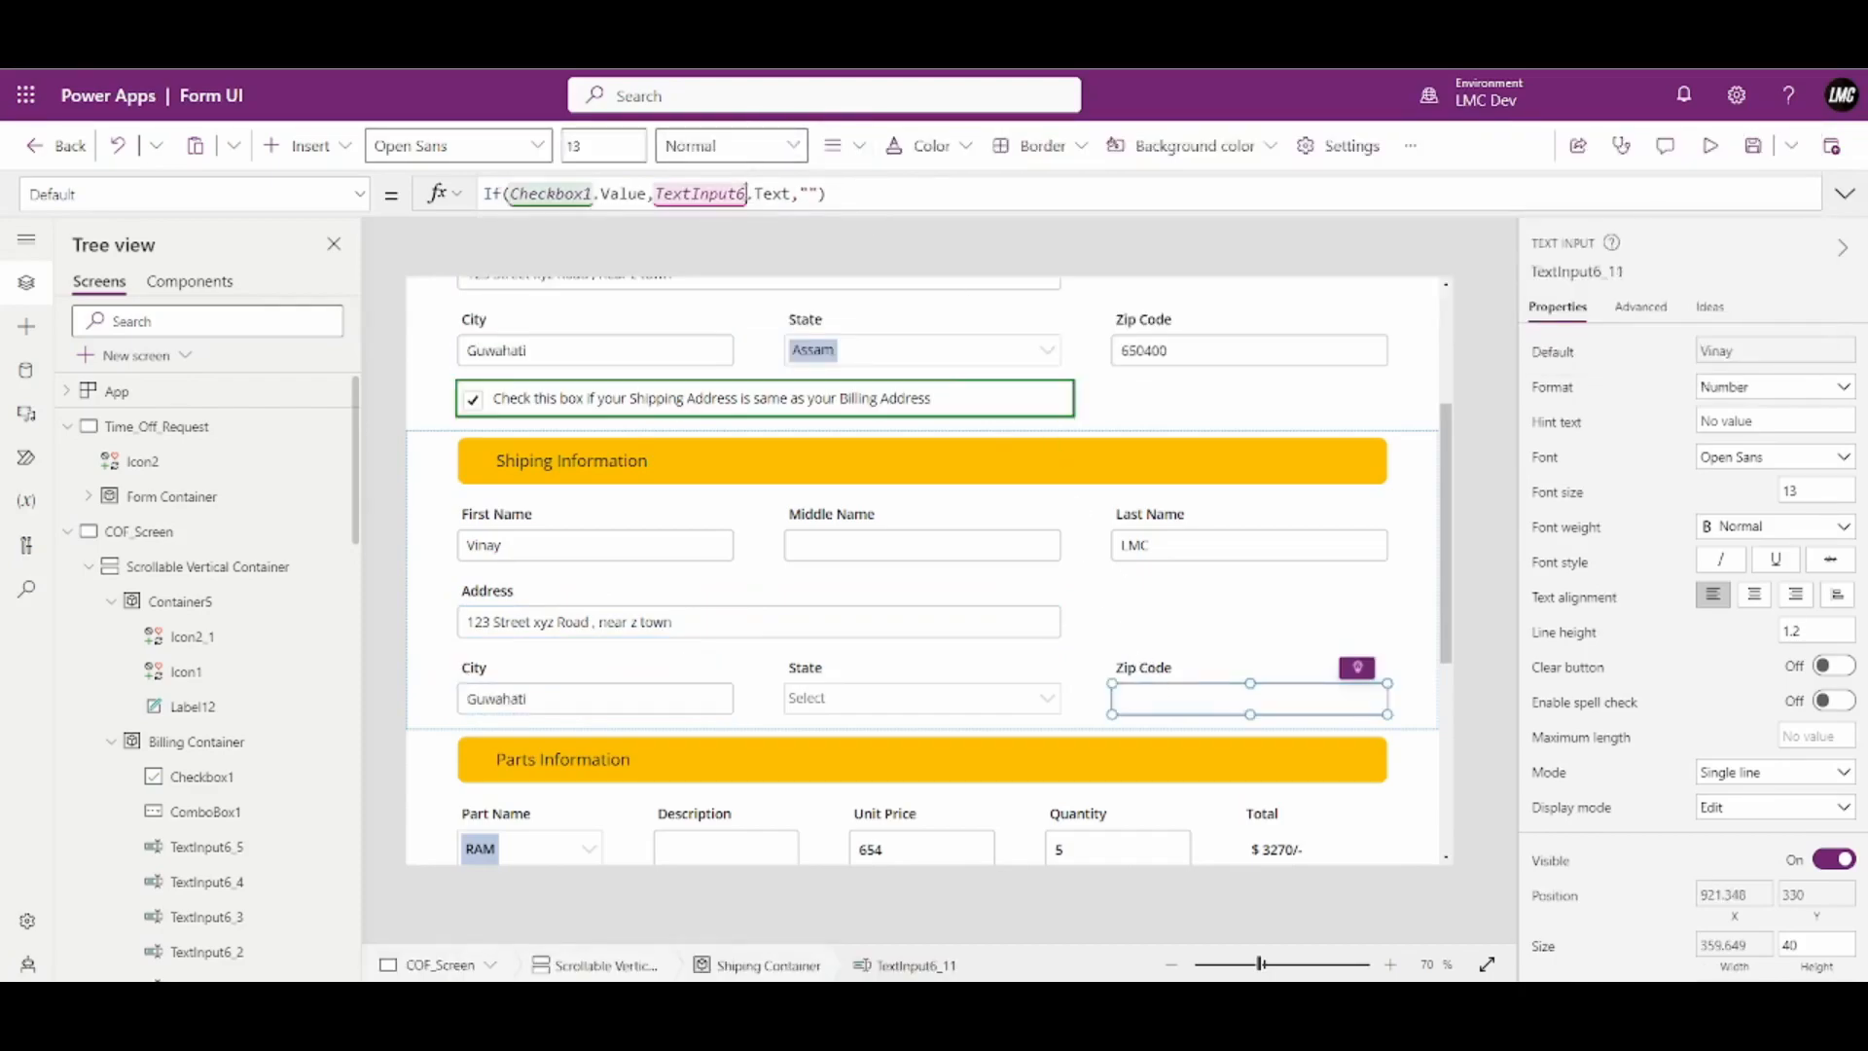
type("_5")
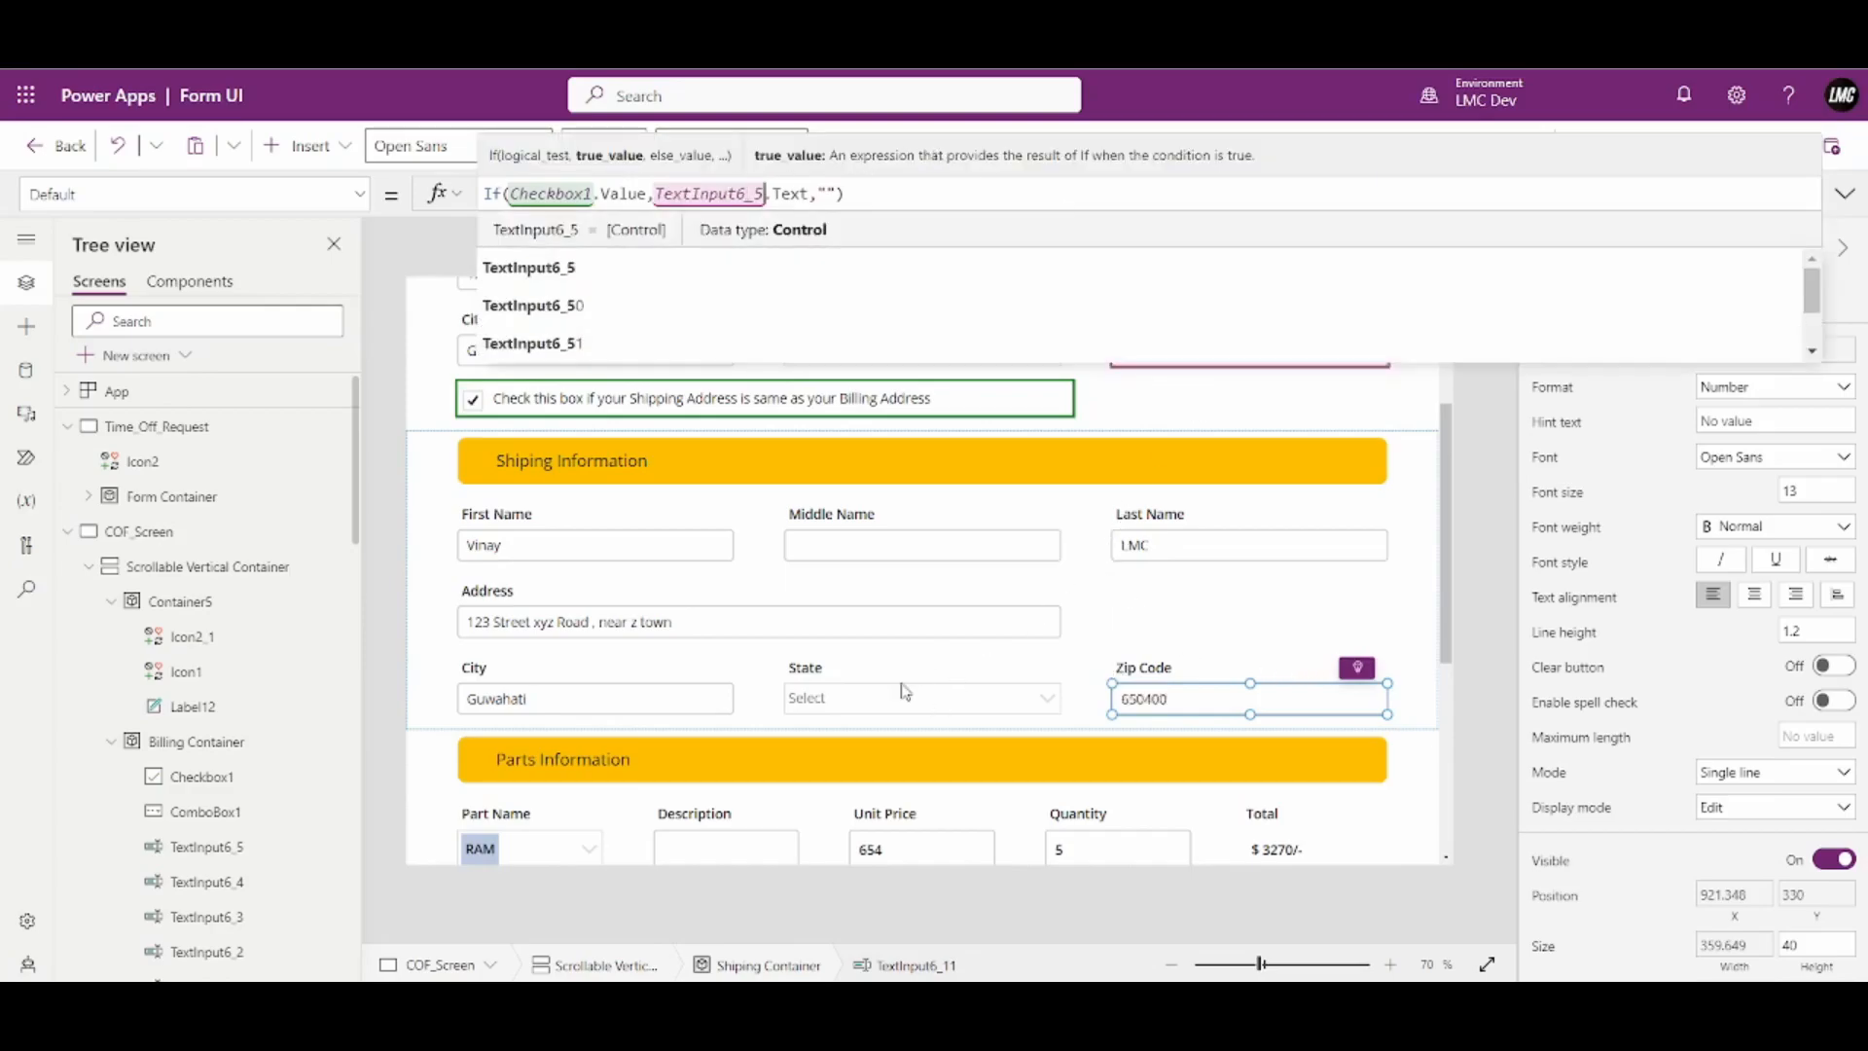
Set the DefaultSelectedItems of the shipping State combo box to an empty table, []
scroll(927, 732, "up", 2)
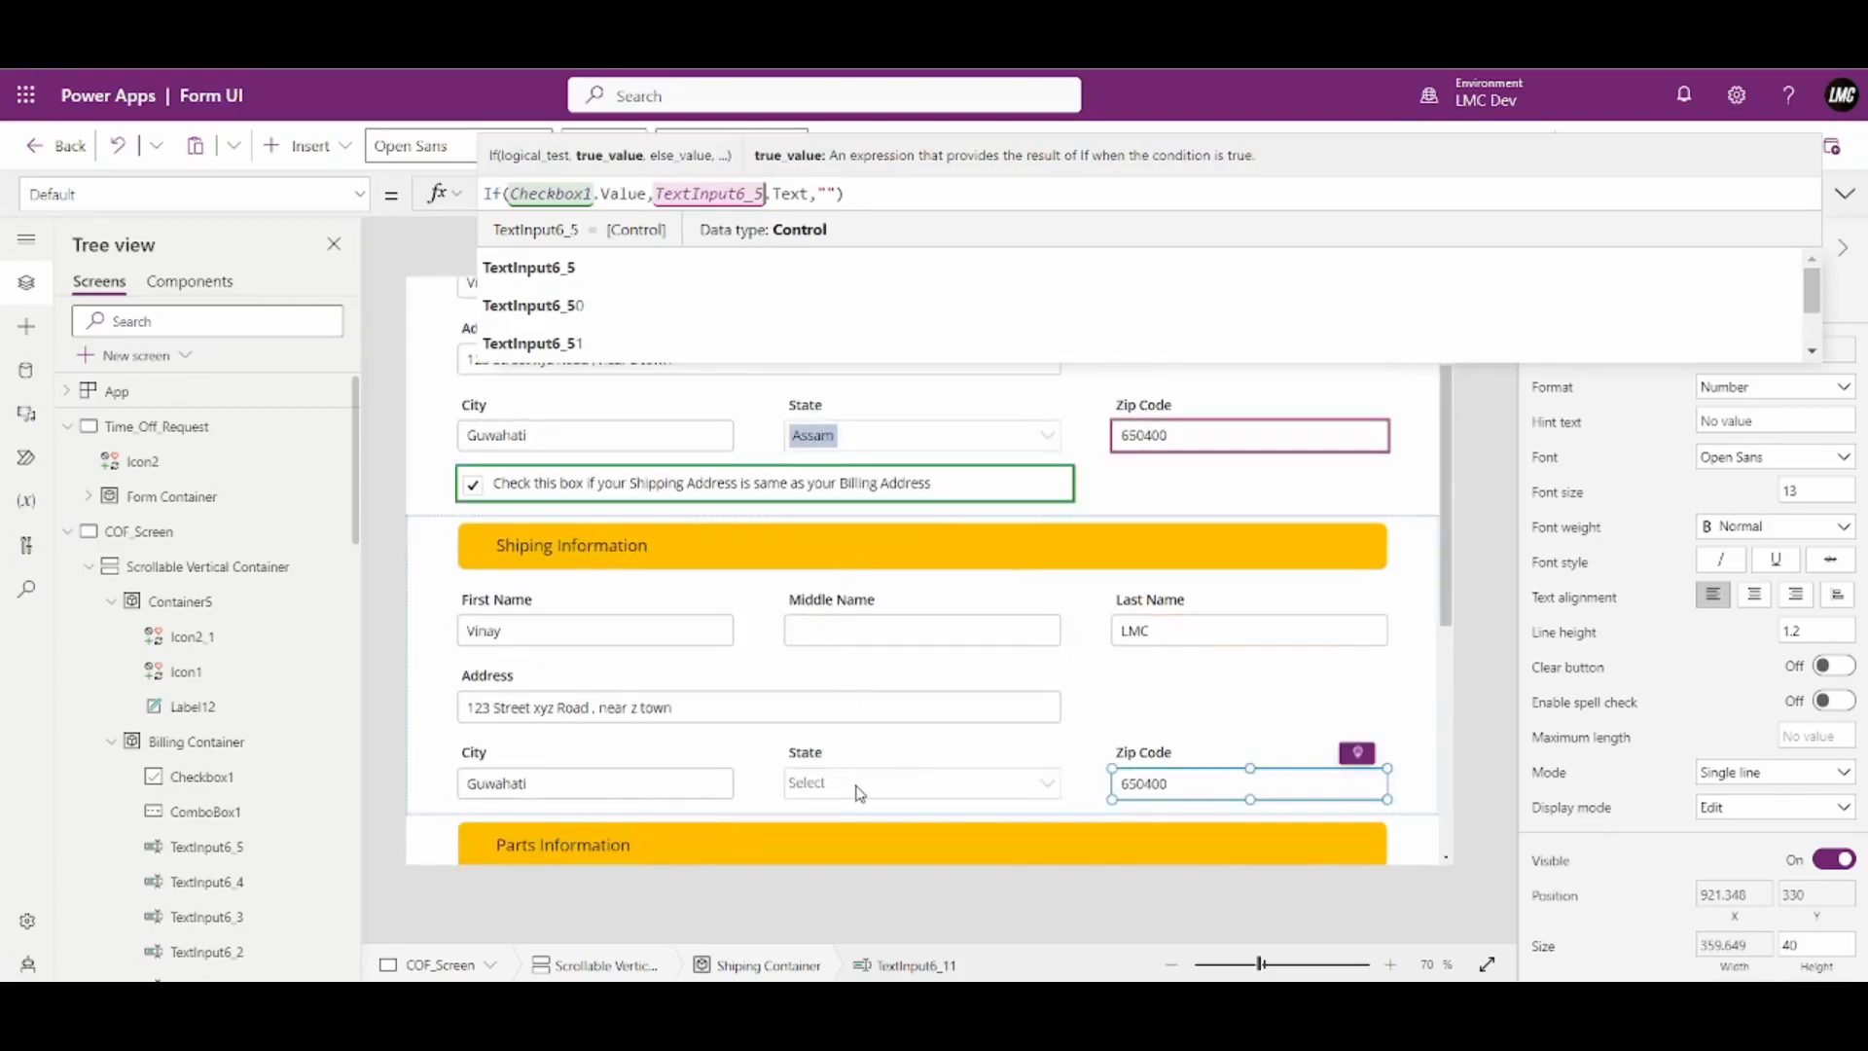
left_click(860, 793)
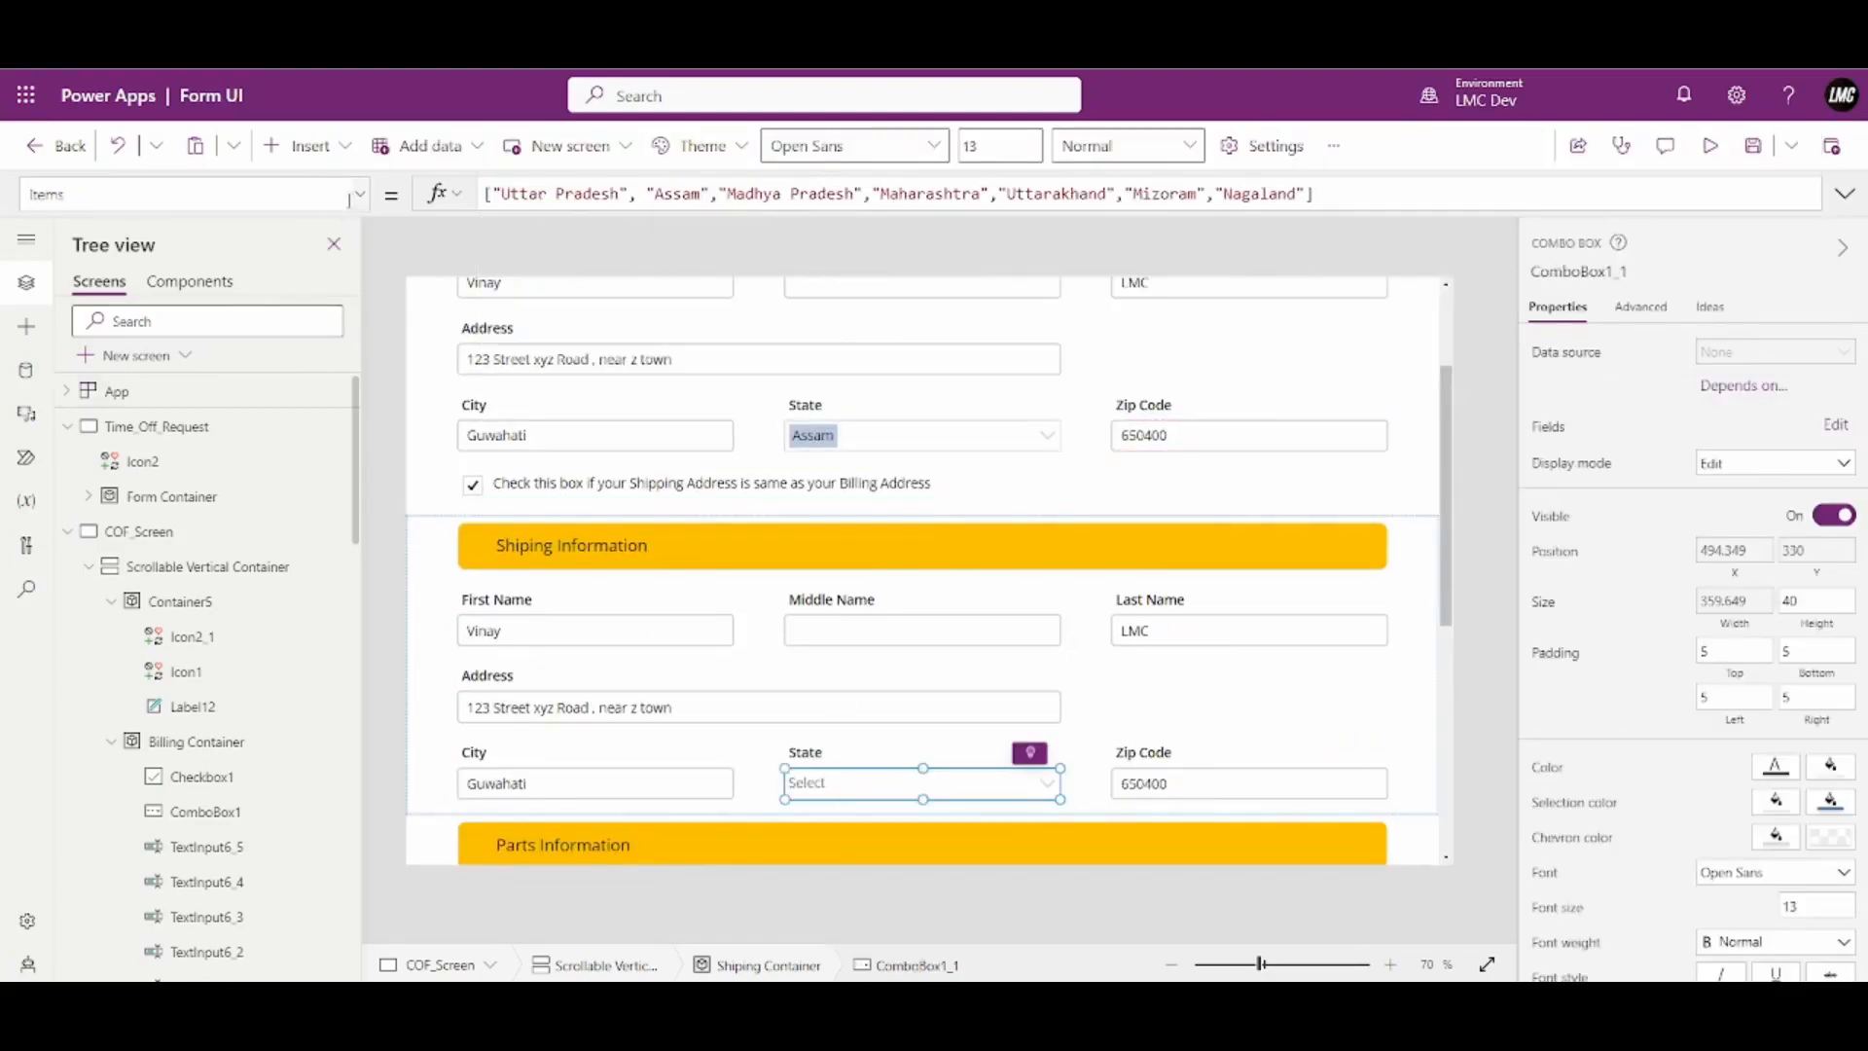
left_click(350, 196)
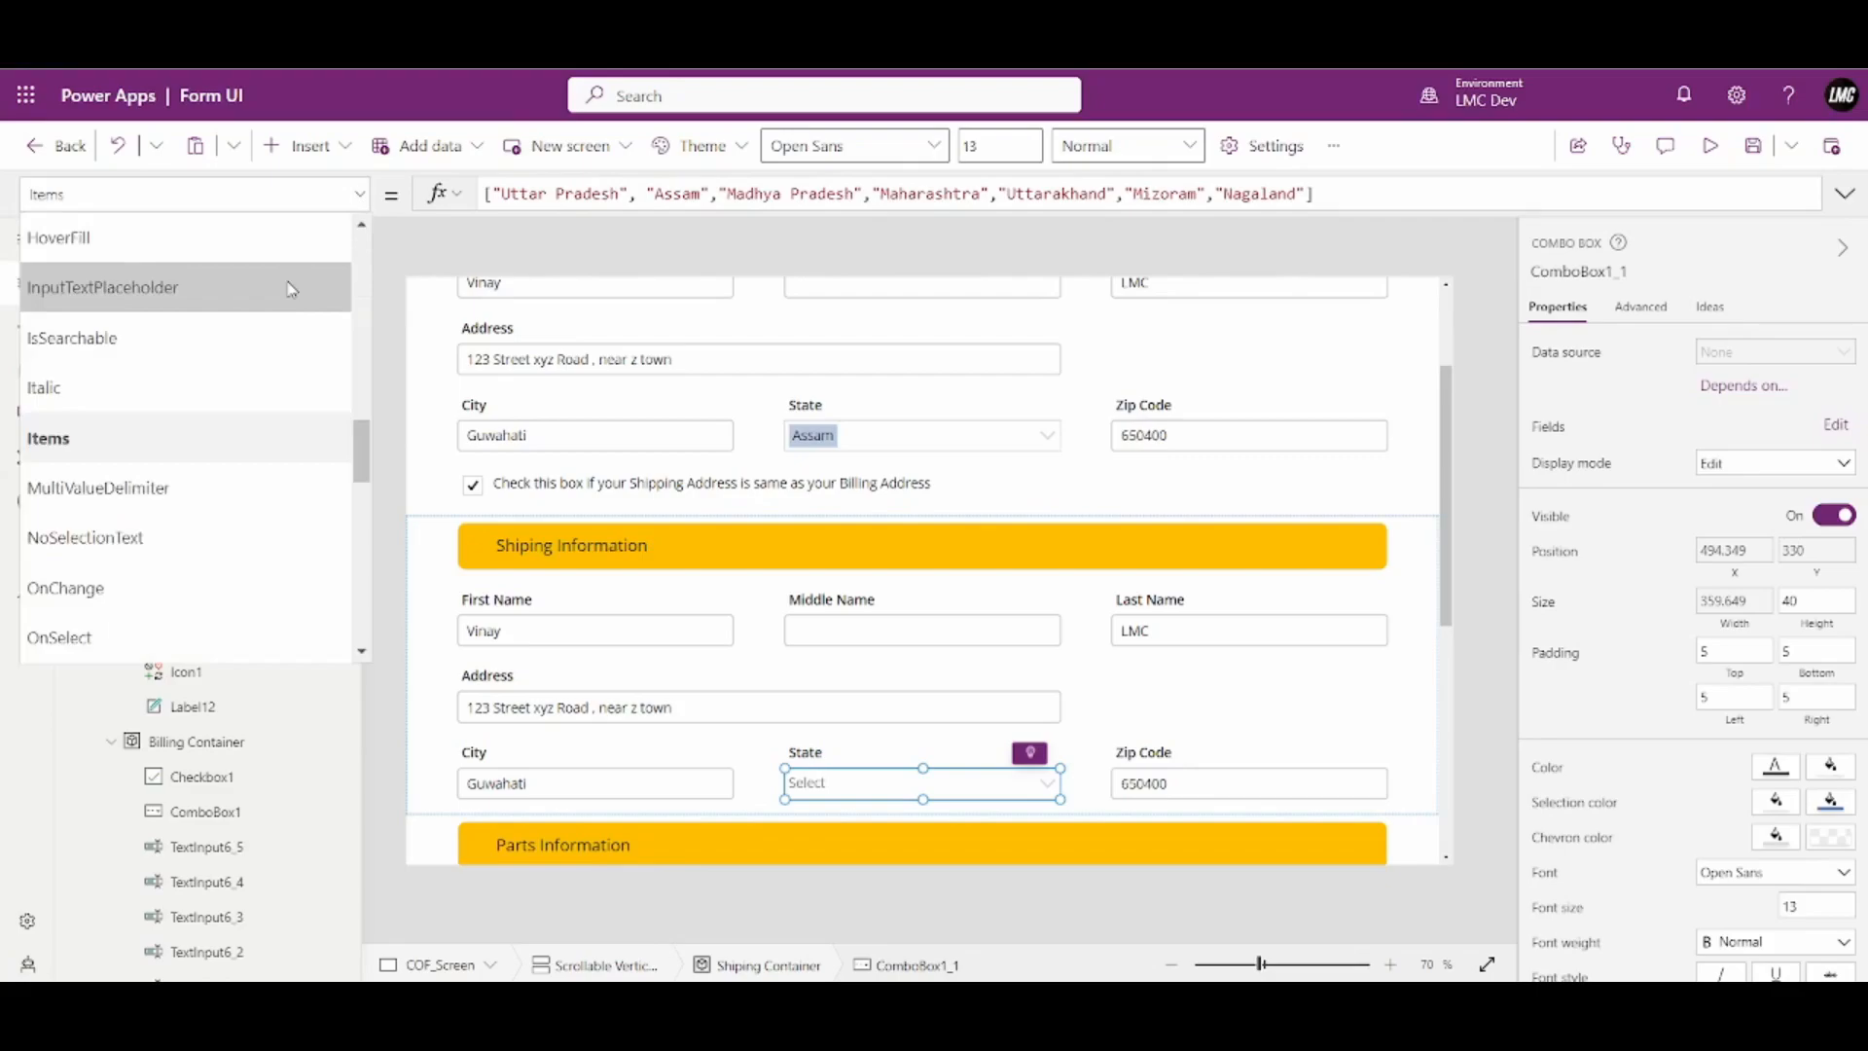
scroll(238, 380, "down", 2)
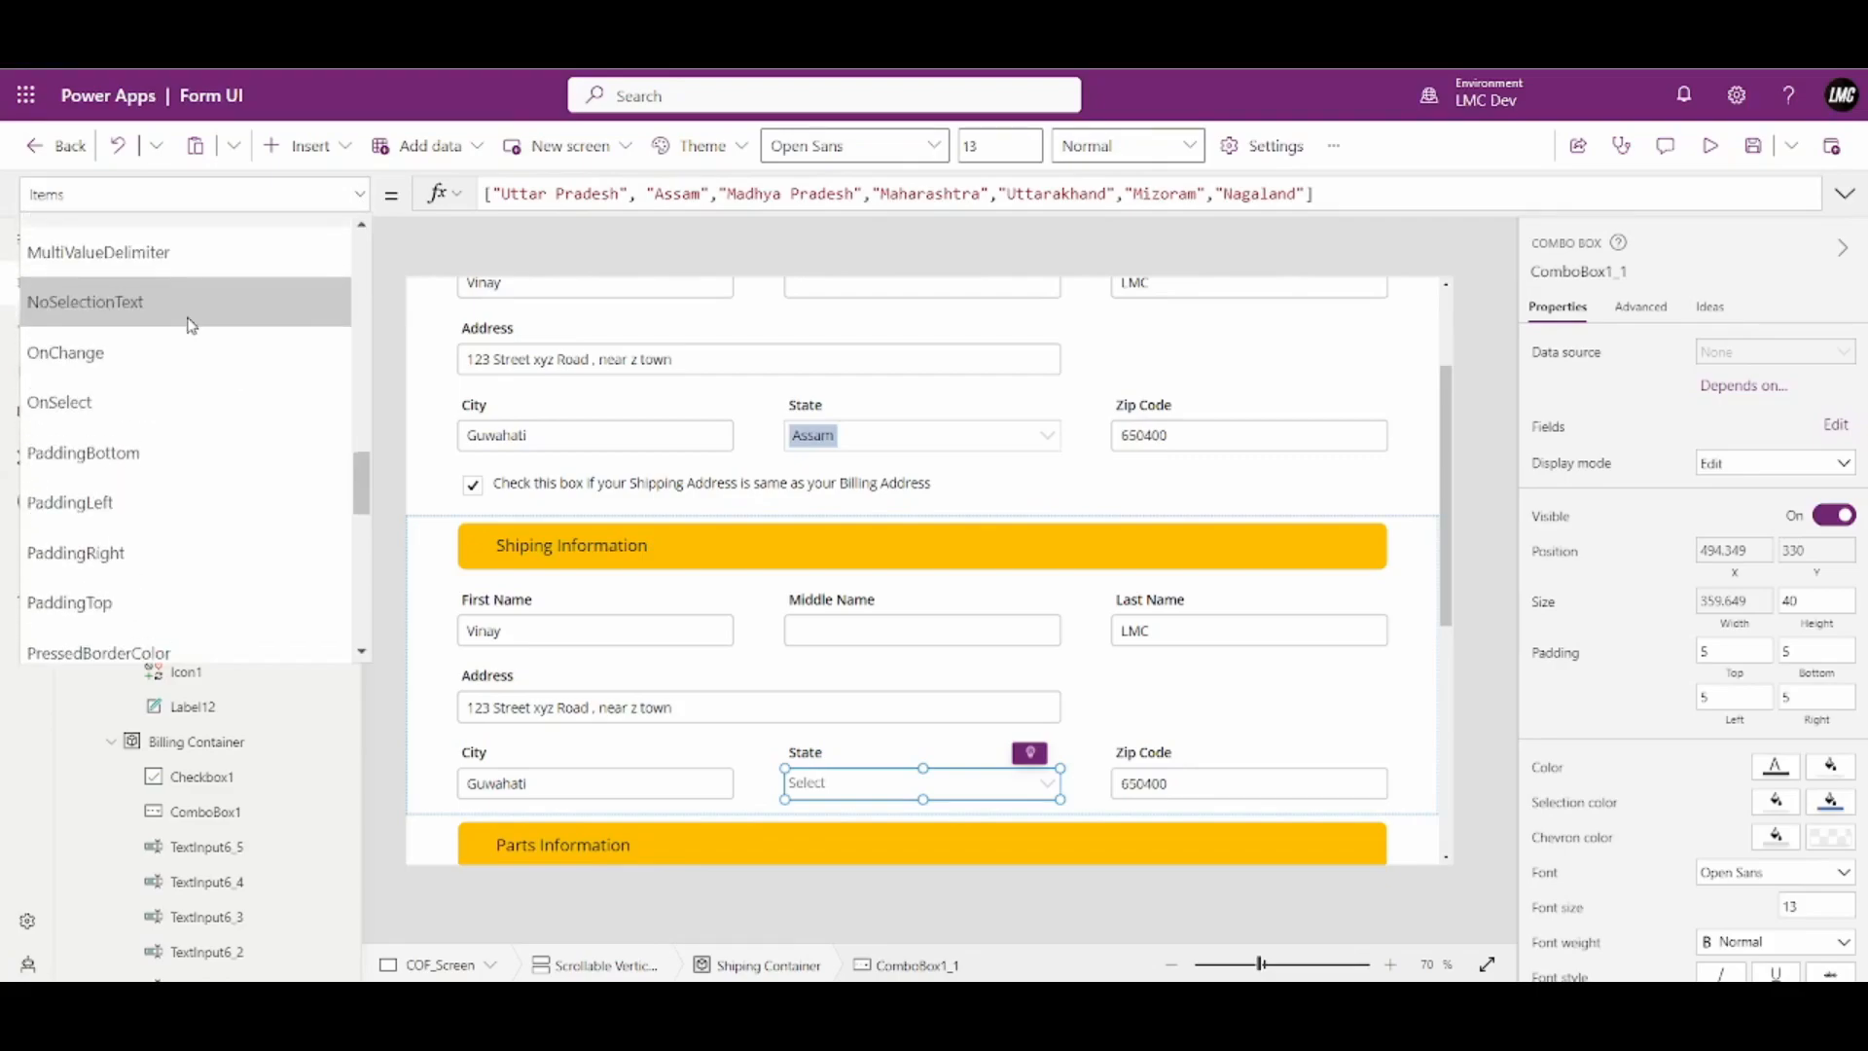
scroll(191, 326, "up", 2)
scroll(185, 336, "down", 4)
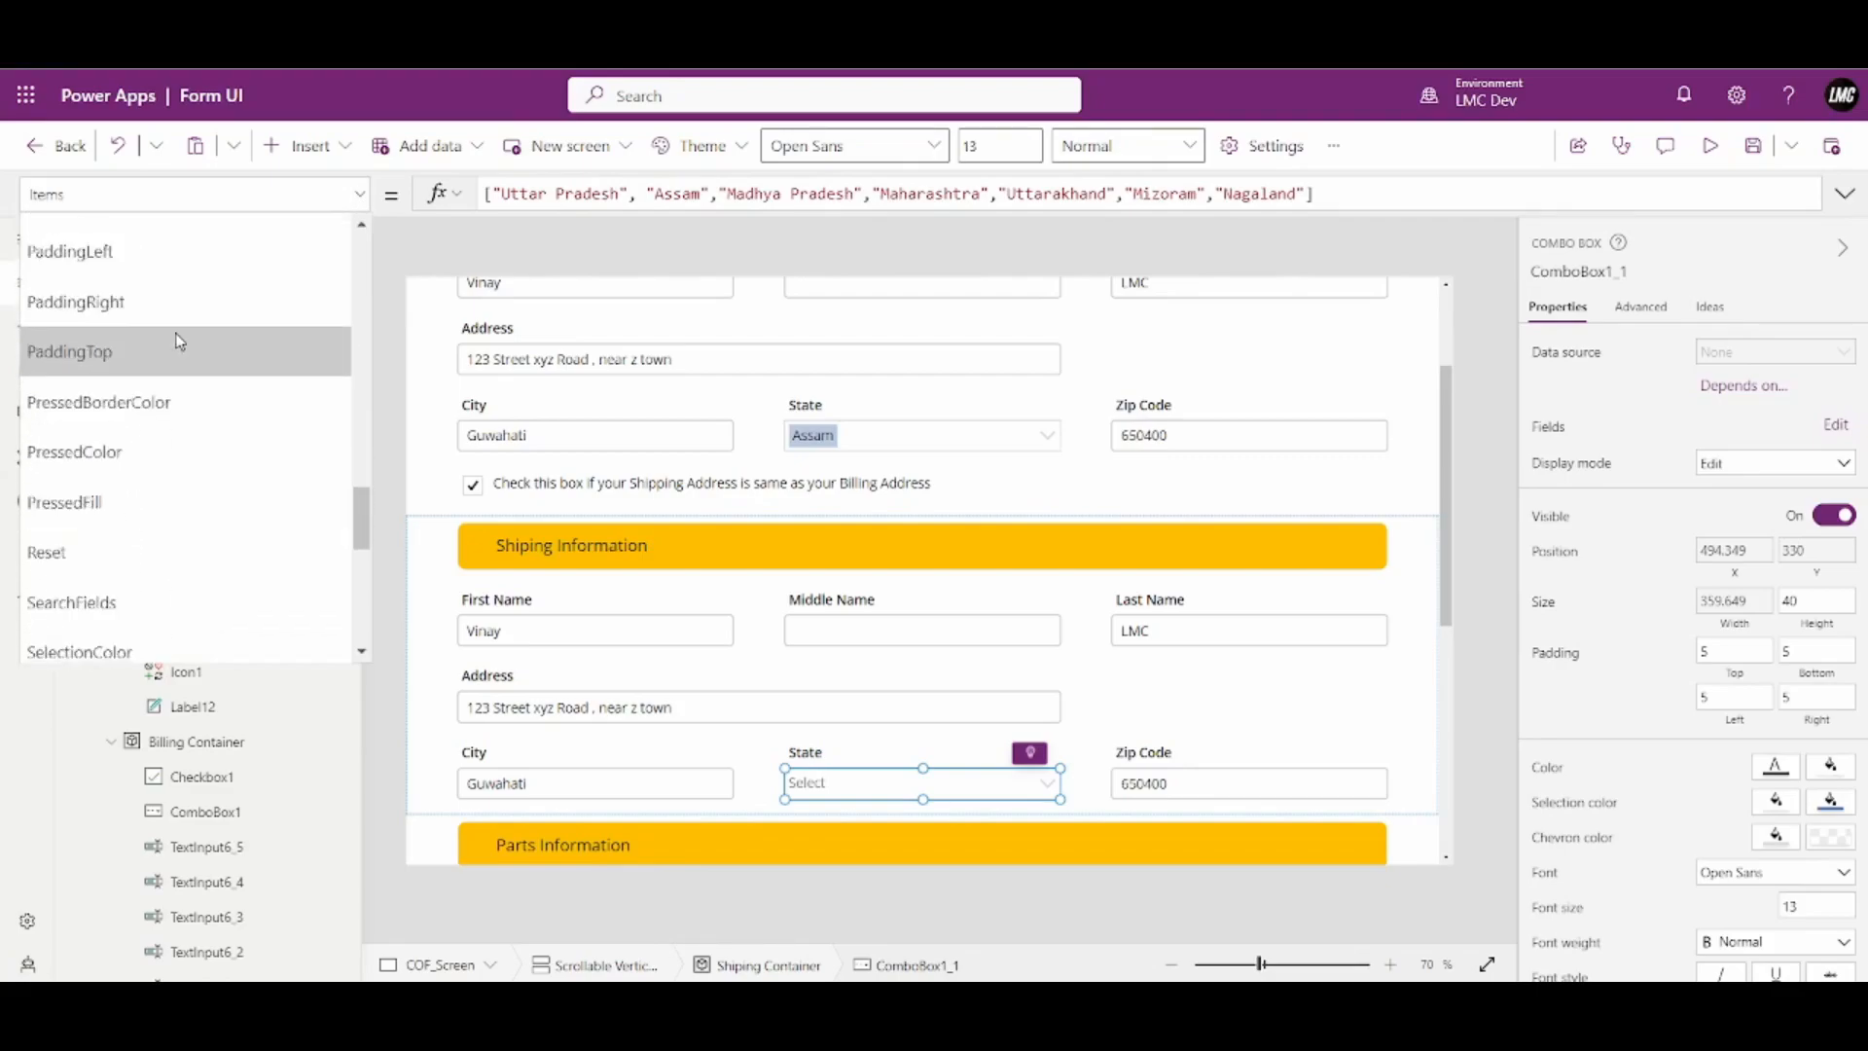
scroll(180, 340, "down", 1)
scroll(156, 360, "up", 15)
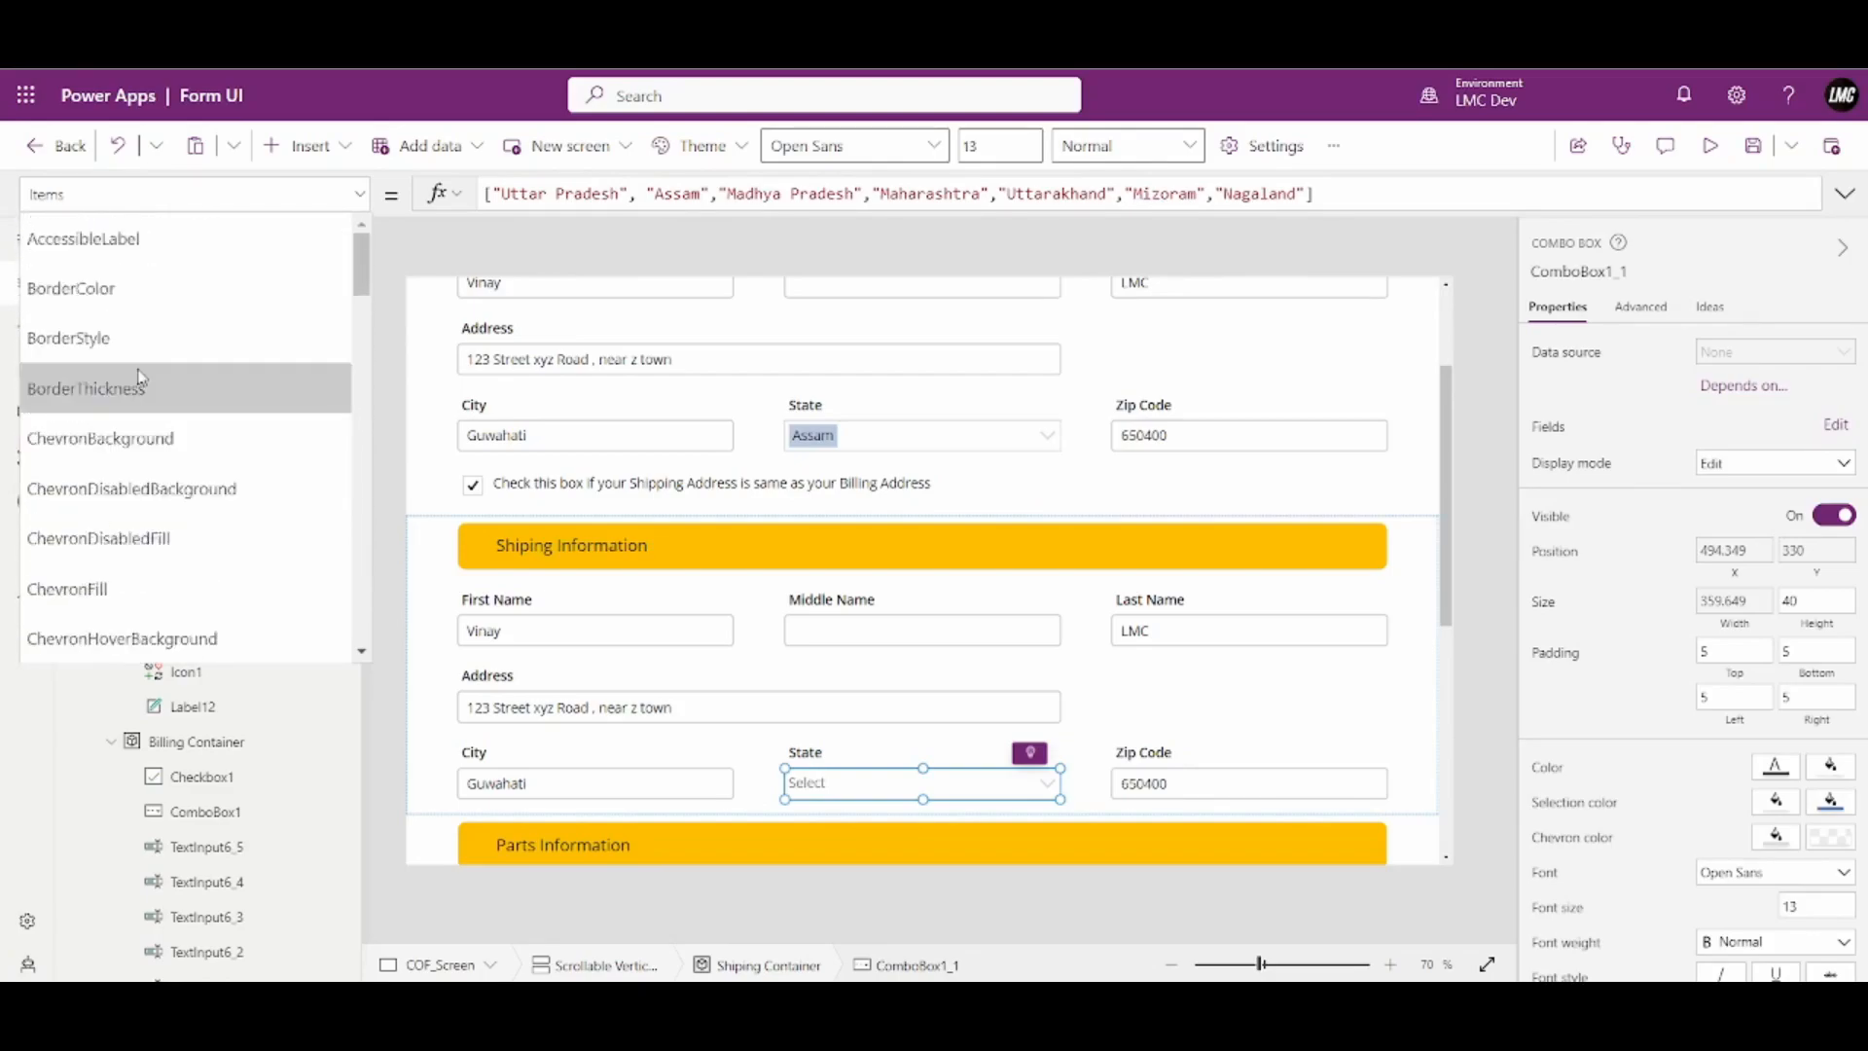
scroll(112, 409, "down", 3)
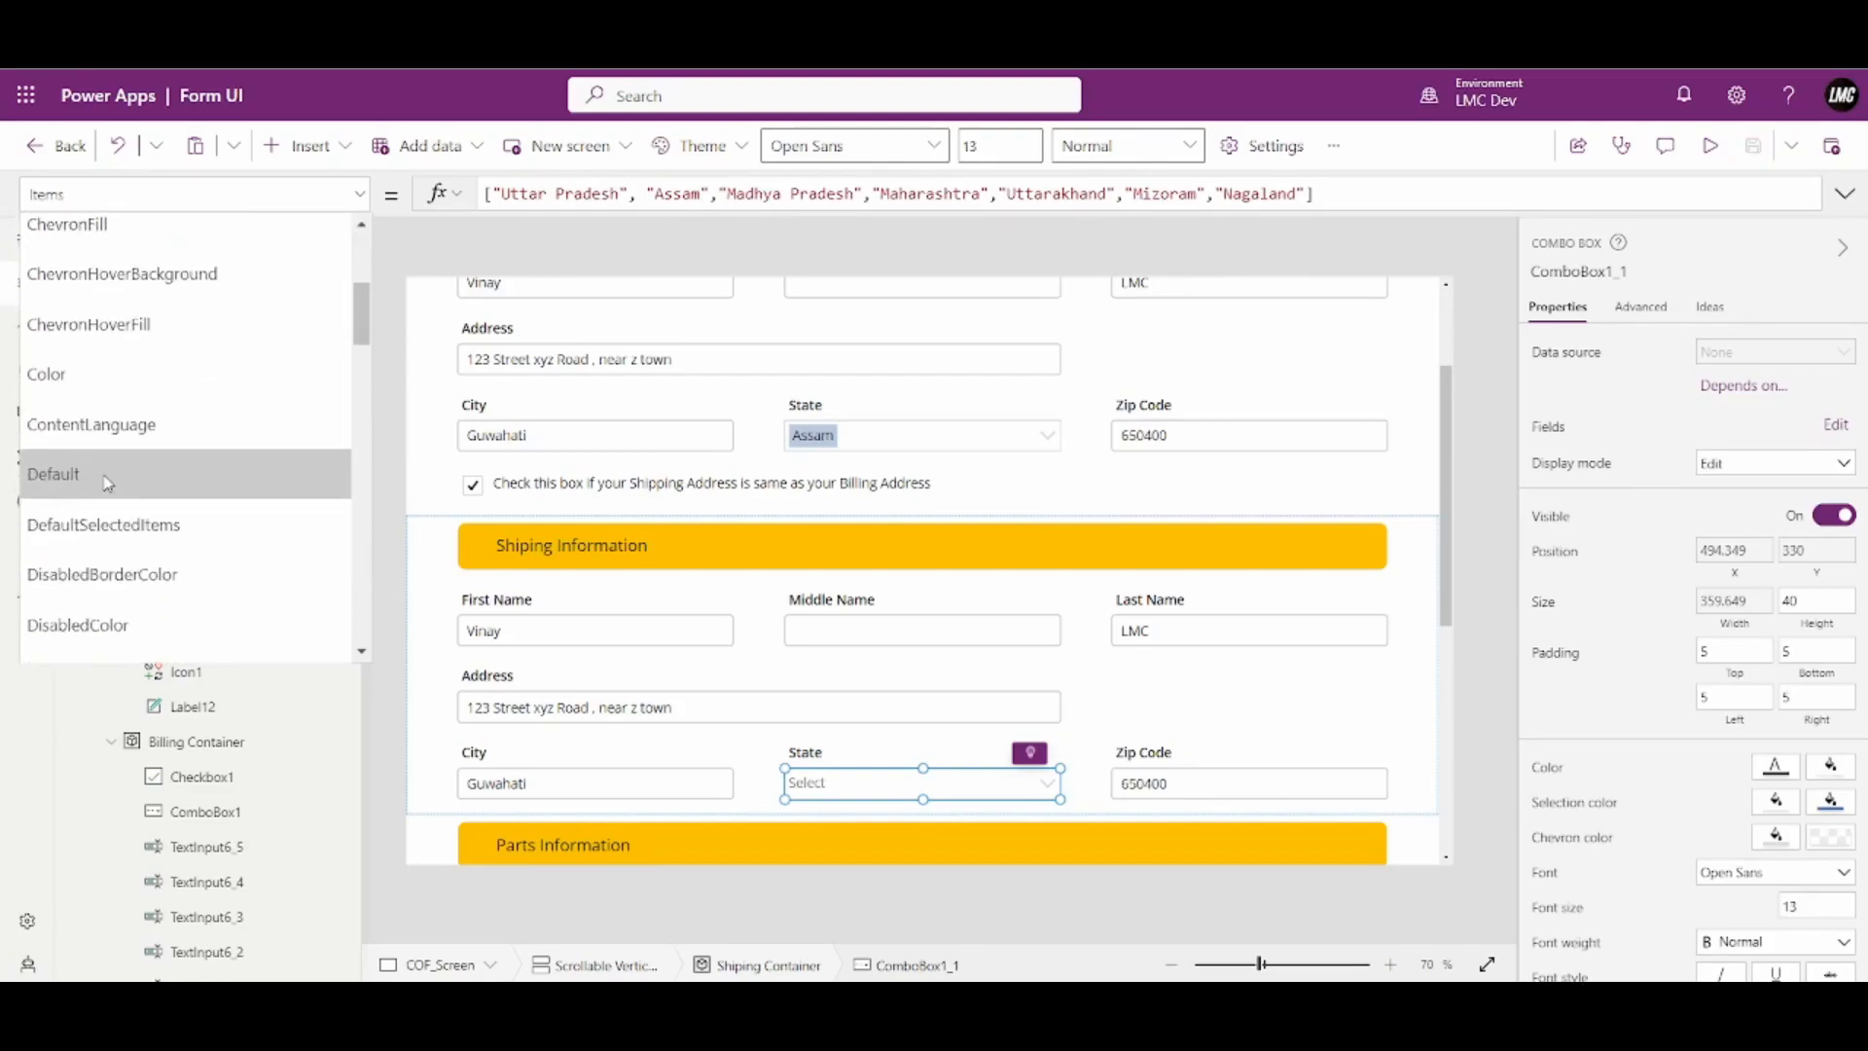
left_click(107, 524)
left_click(511, 194)
type("[]")
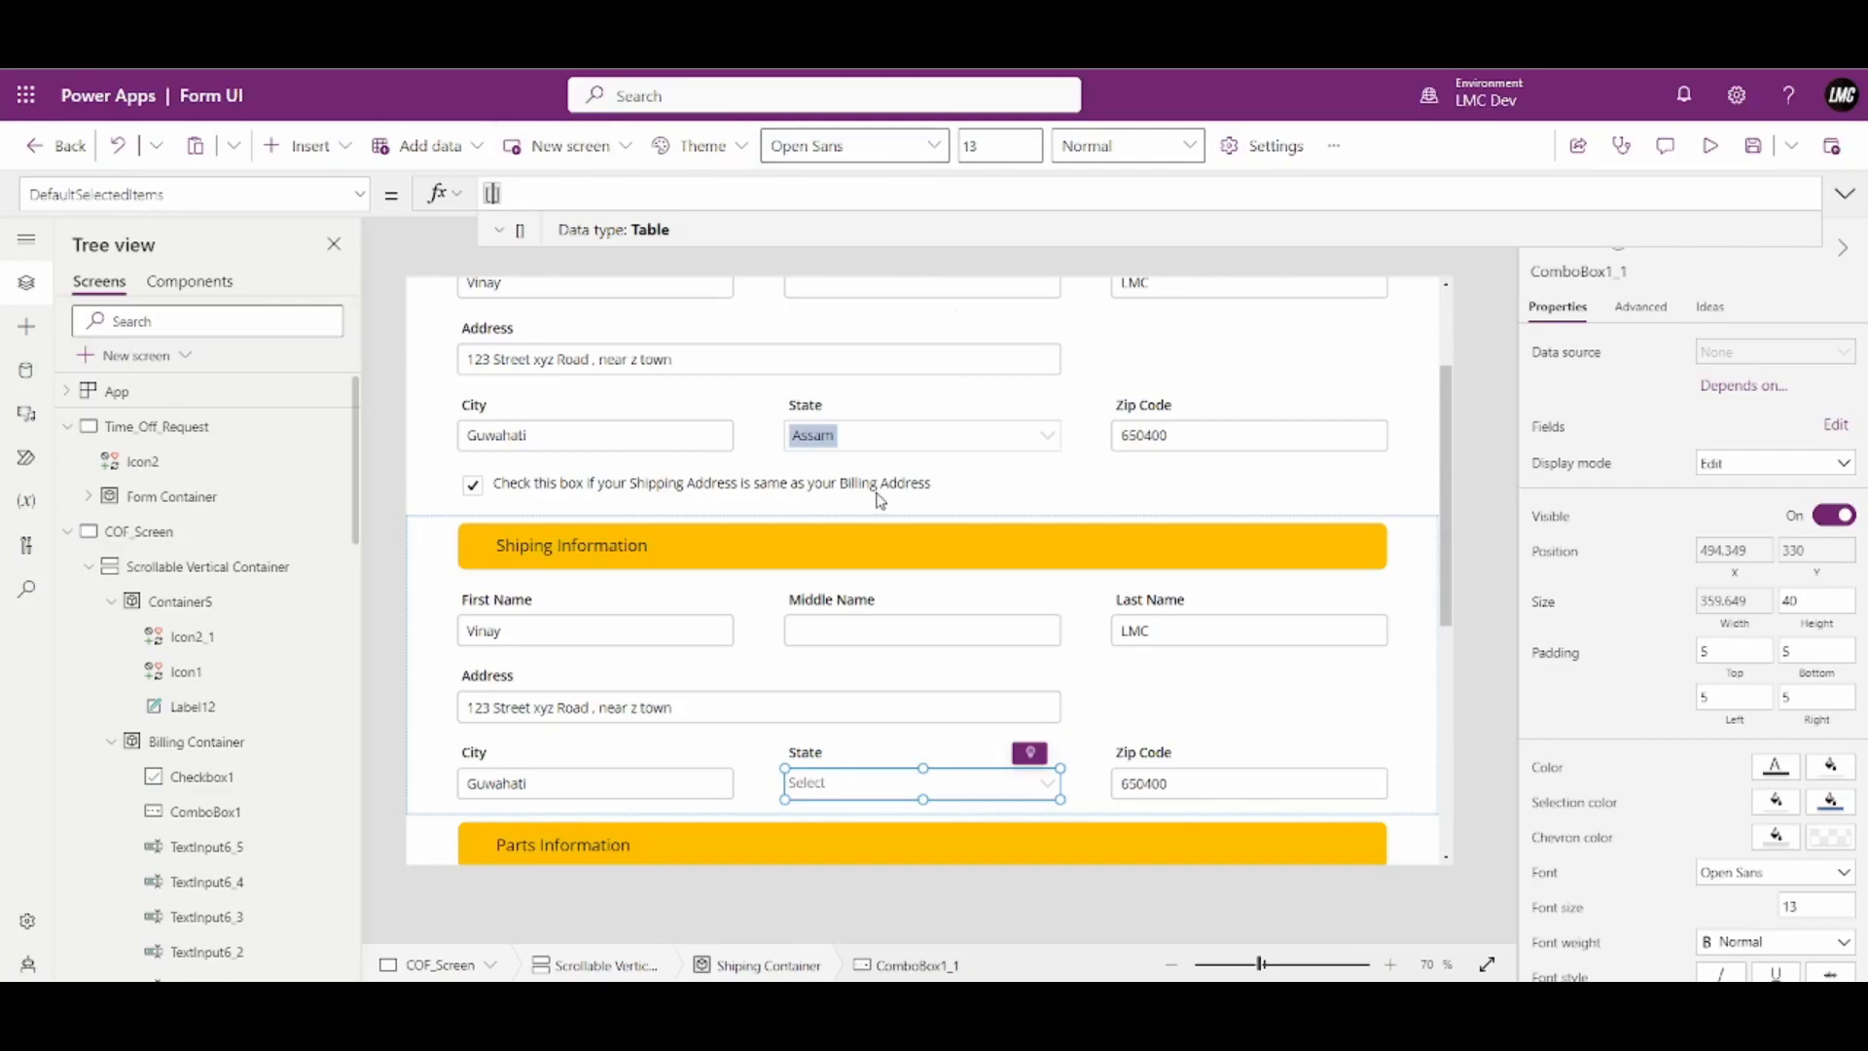
Look up the billing State combo box's name and complete the shipping State's DefaultSelectedItems as [ComboBox1.Selected]
left_click(850, 437)
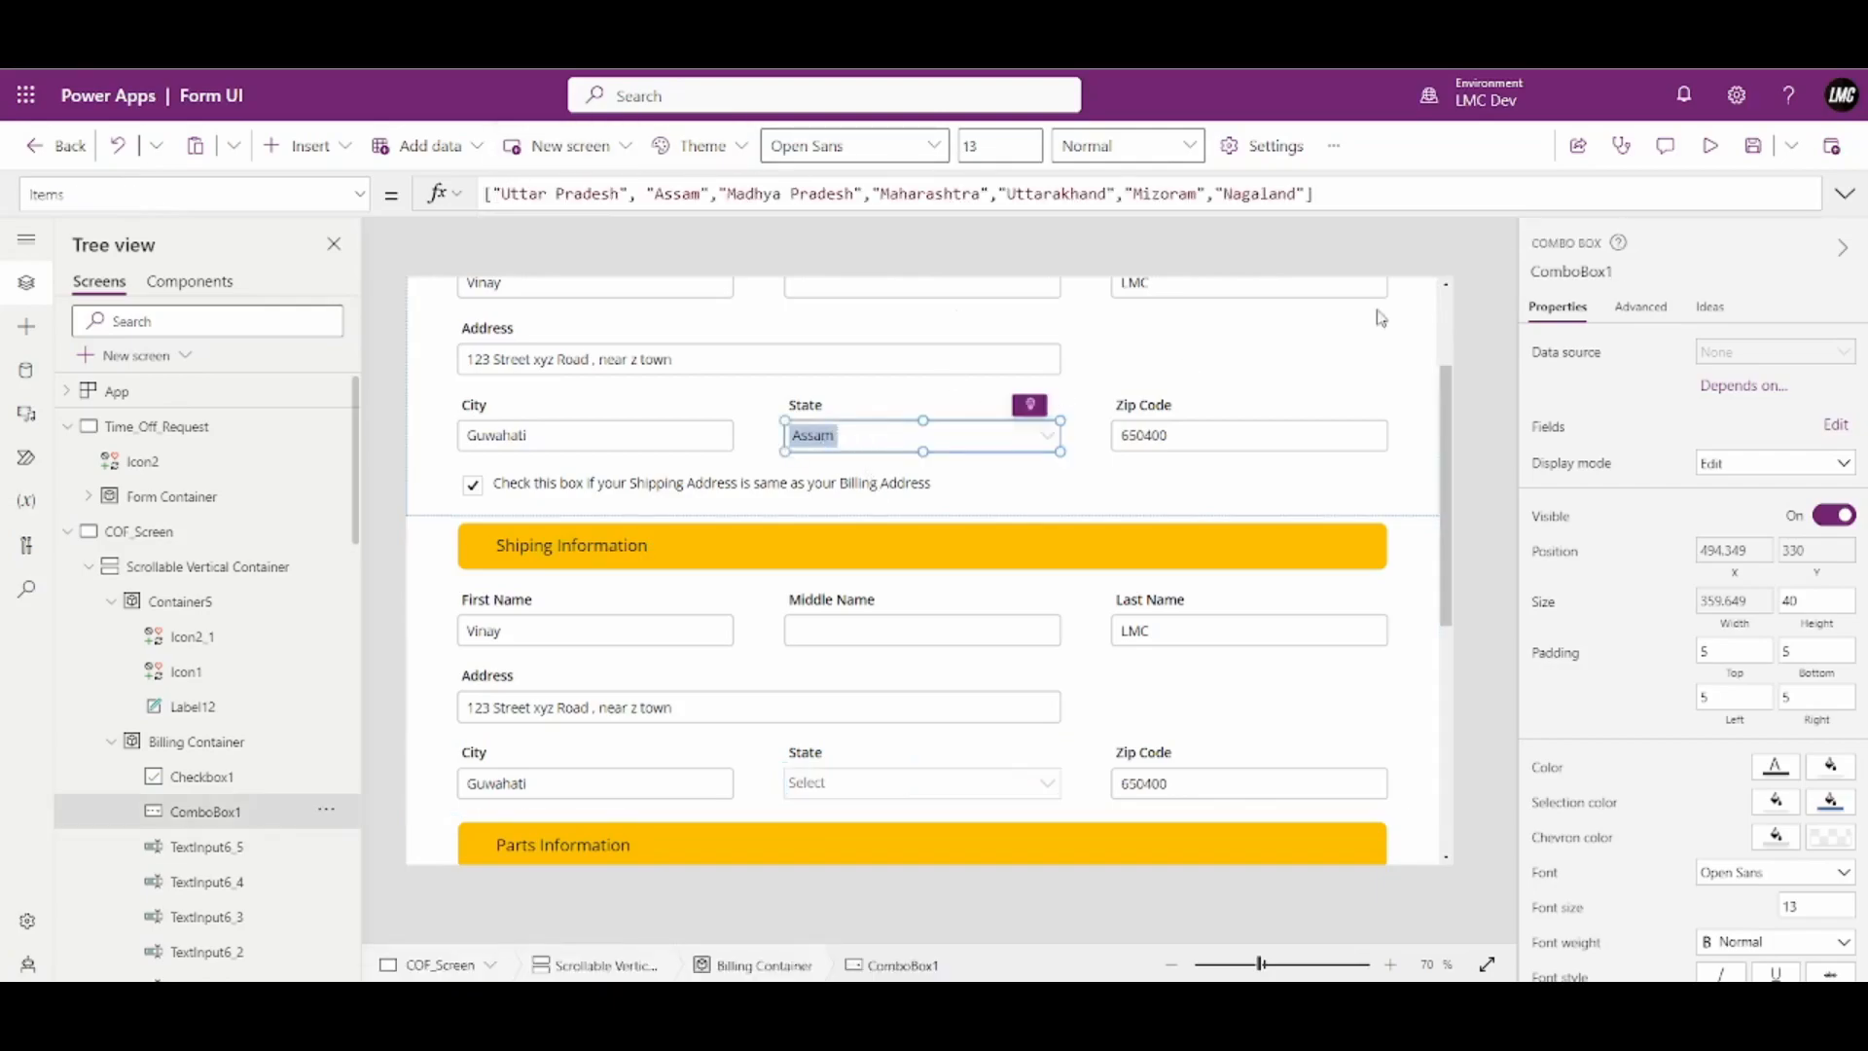
left_click(1586, 268)
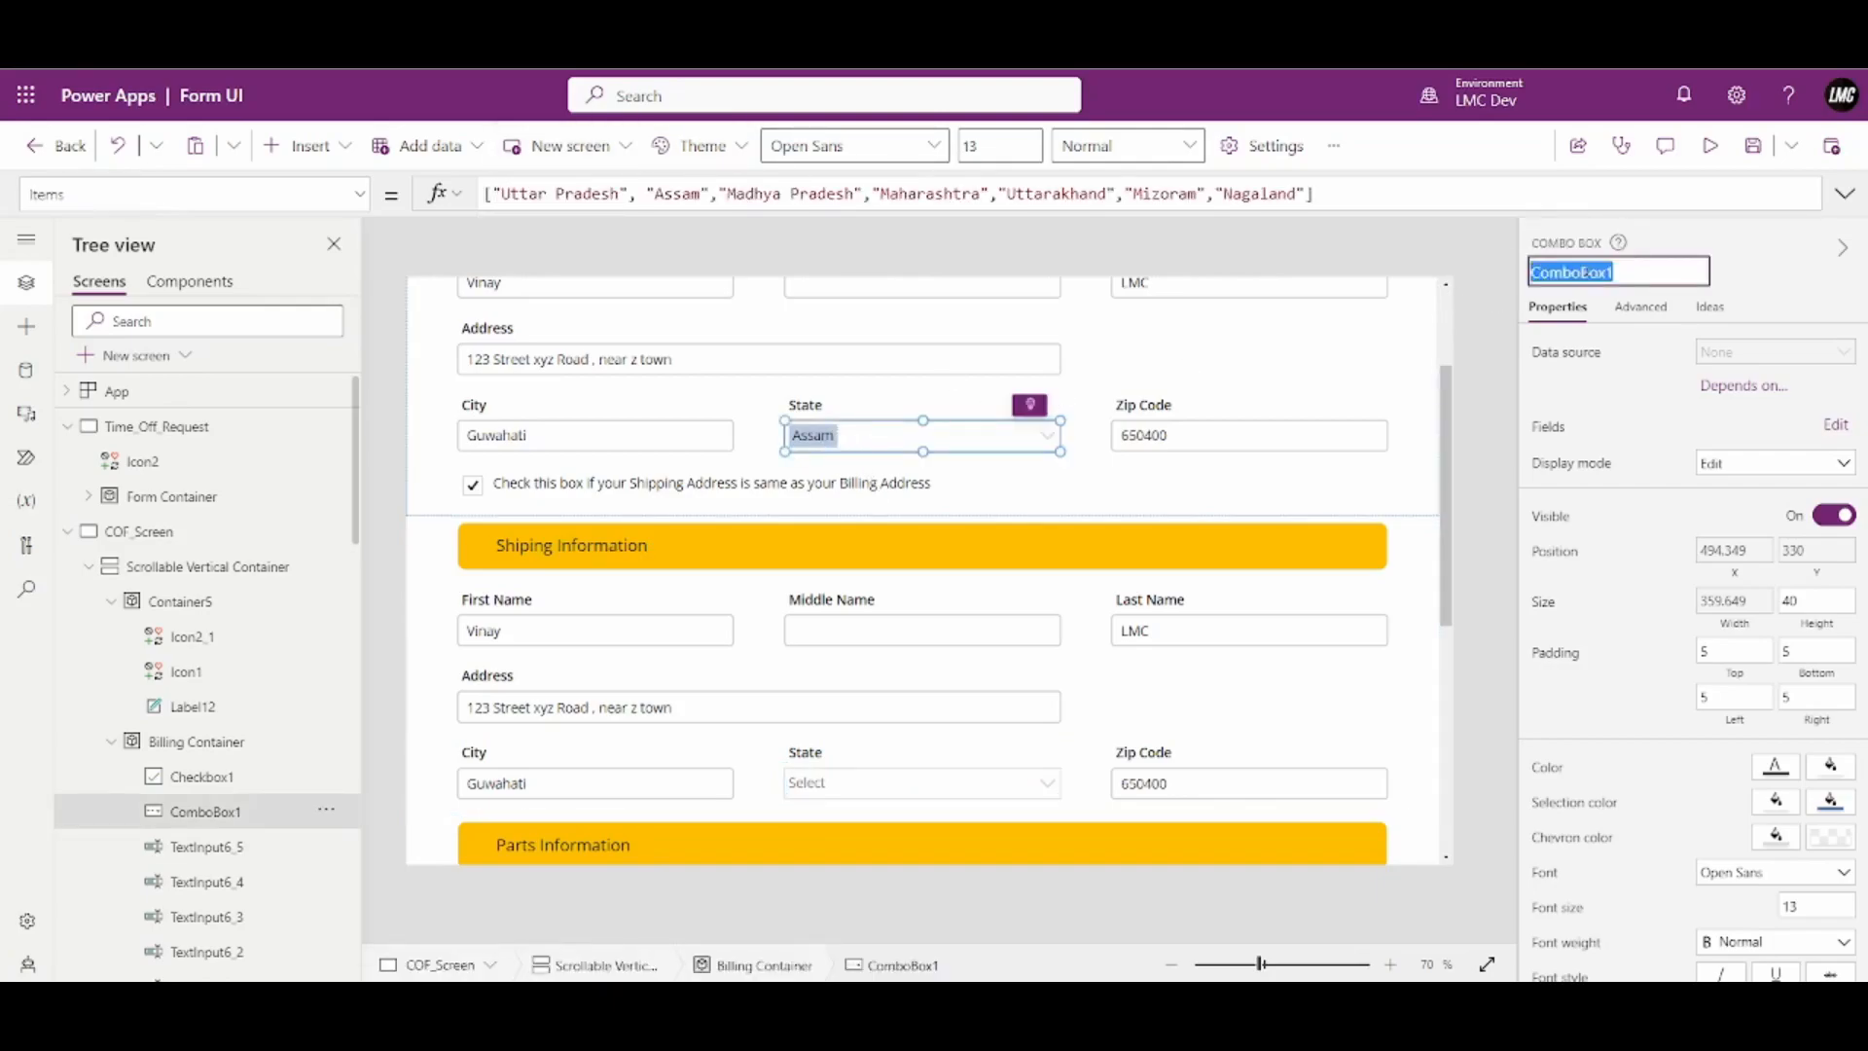
left_click(924, 784)
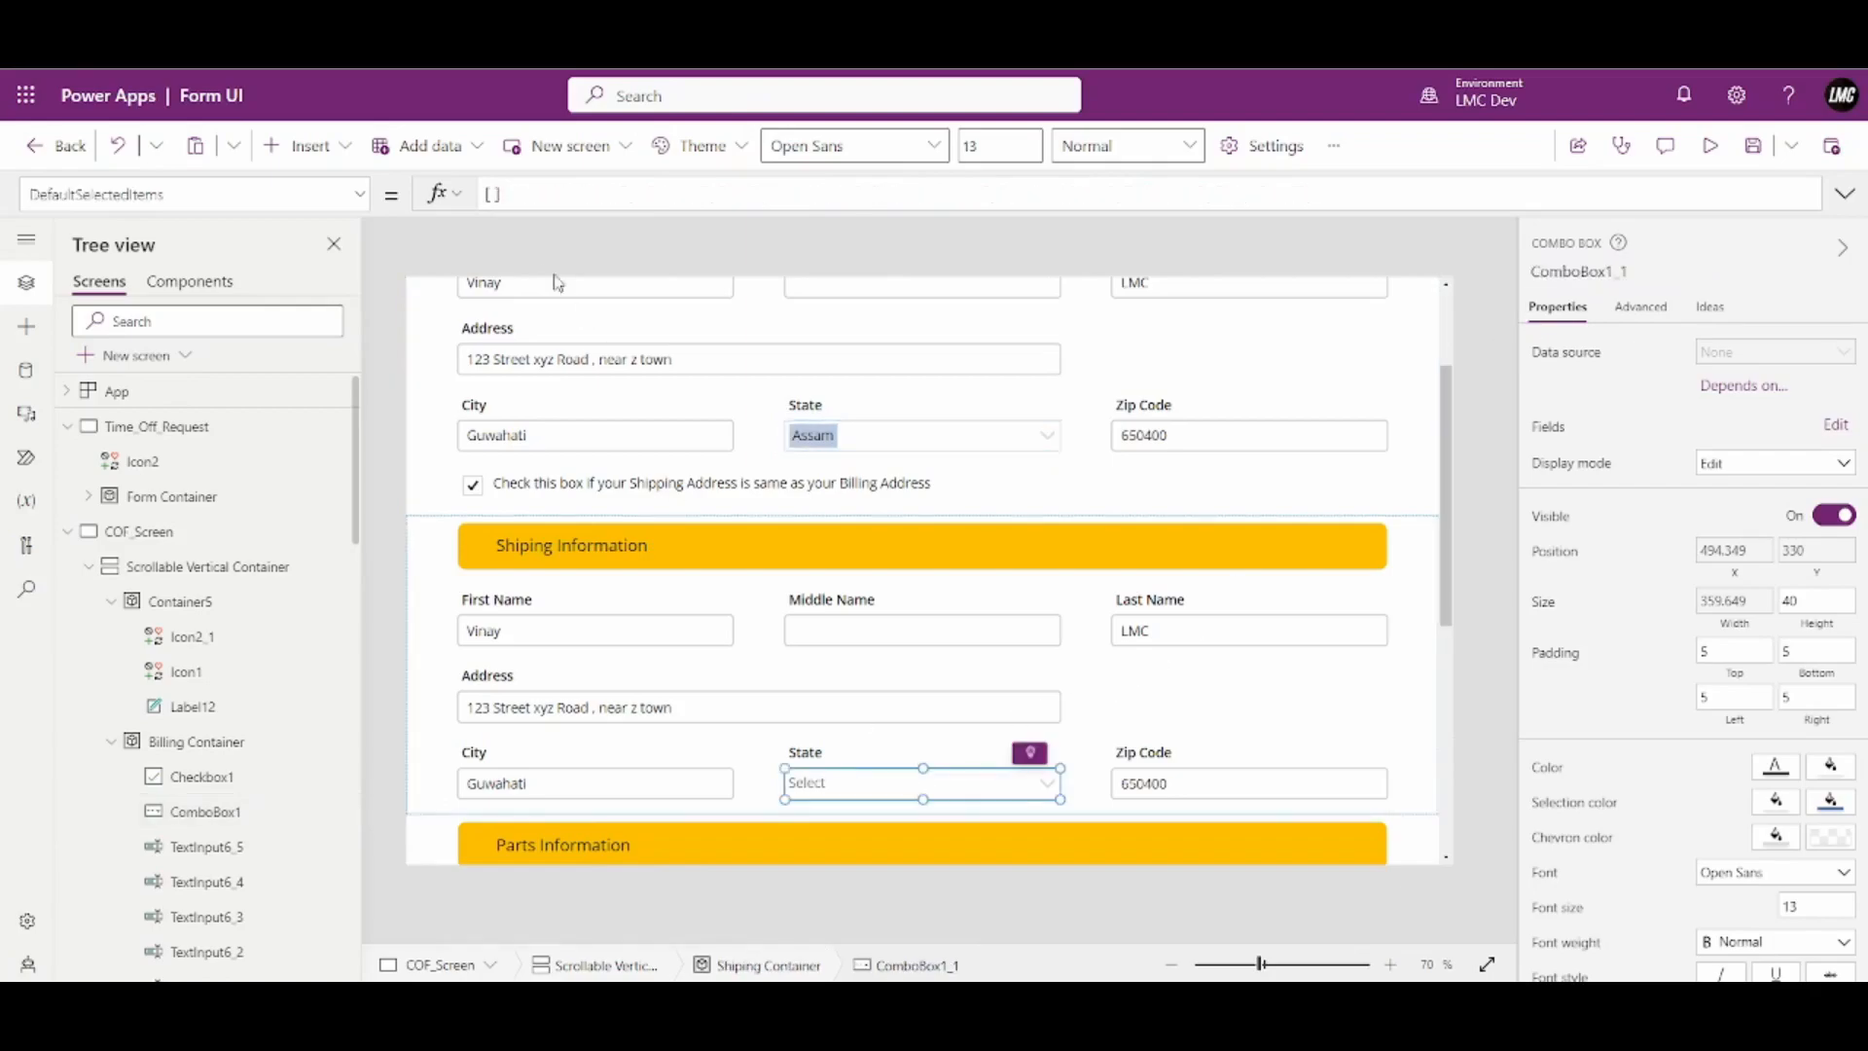
left_click(535, 197)
type("ComboBox1.")
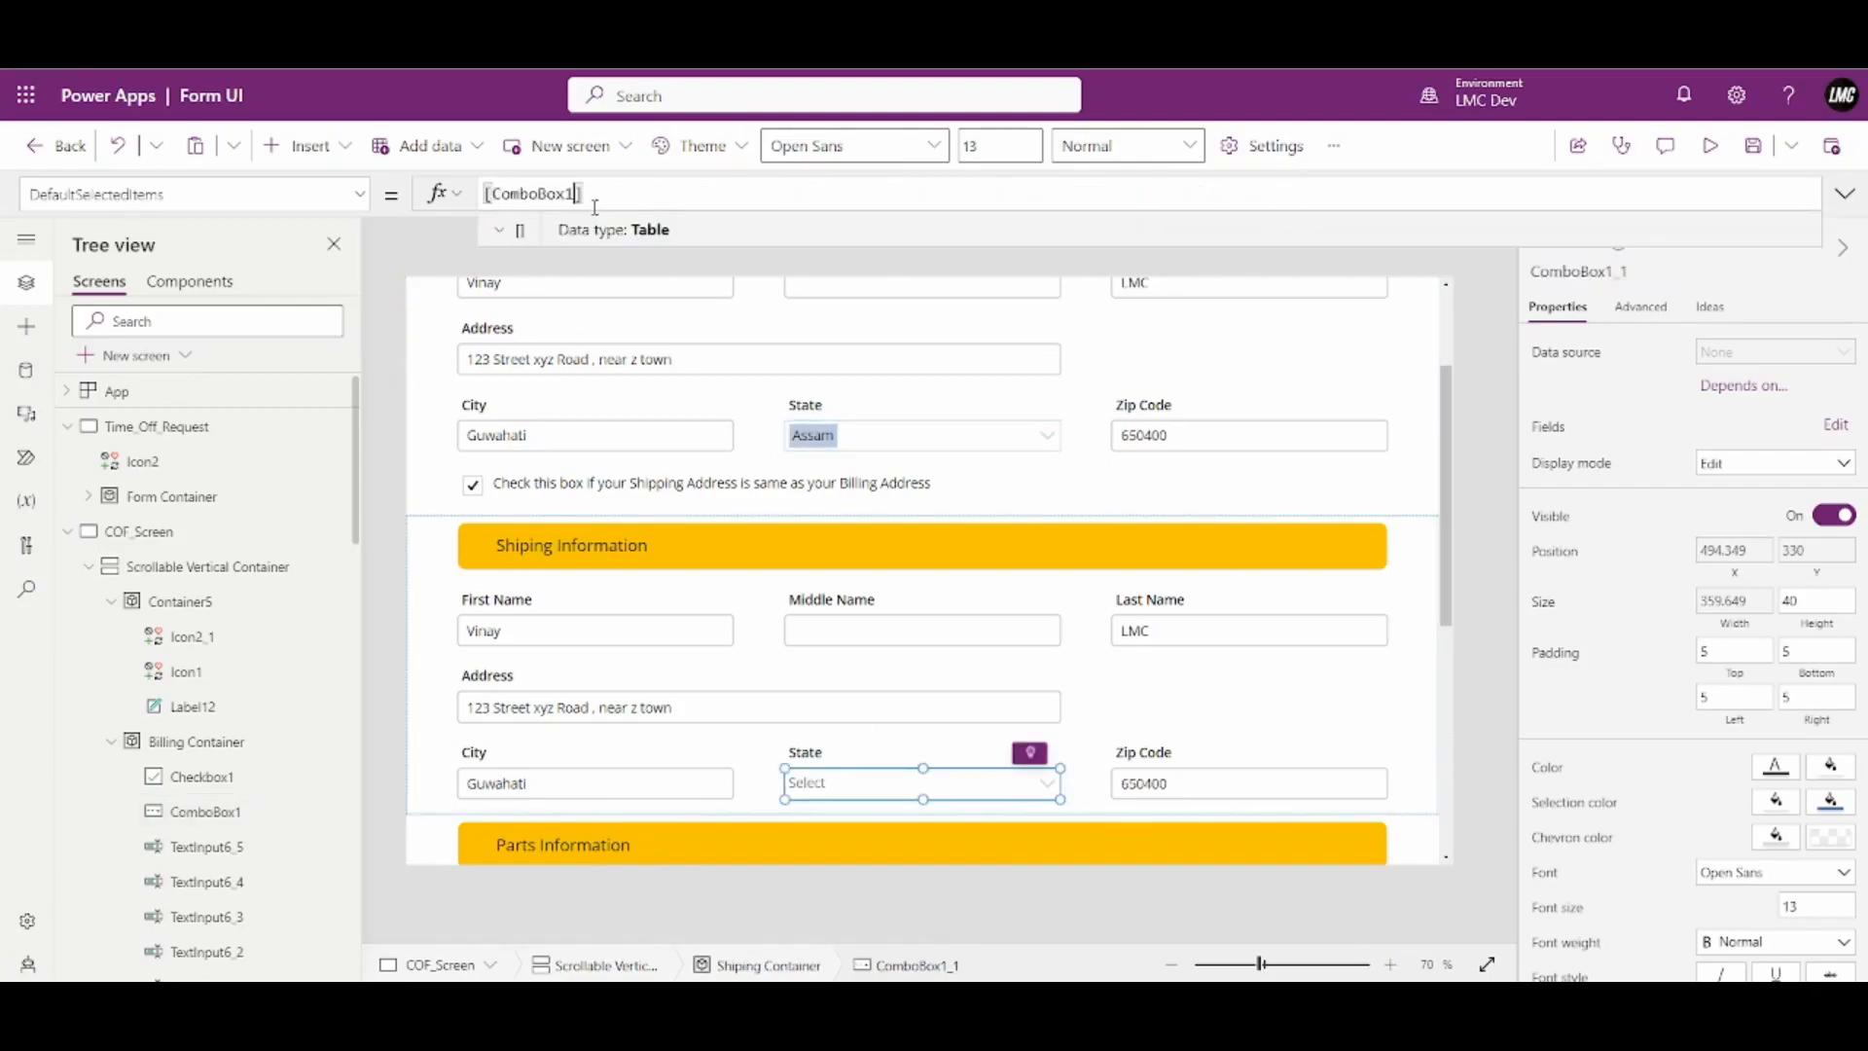
type("Sel")
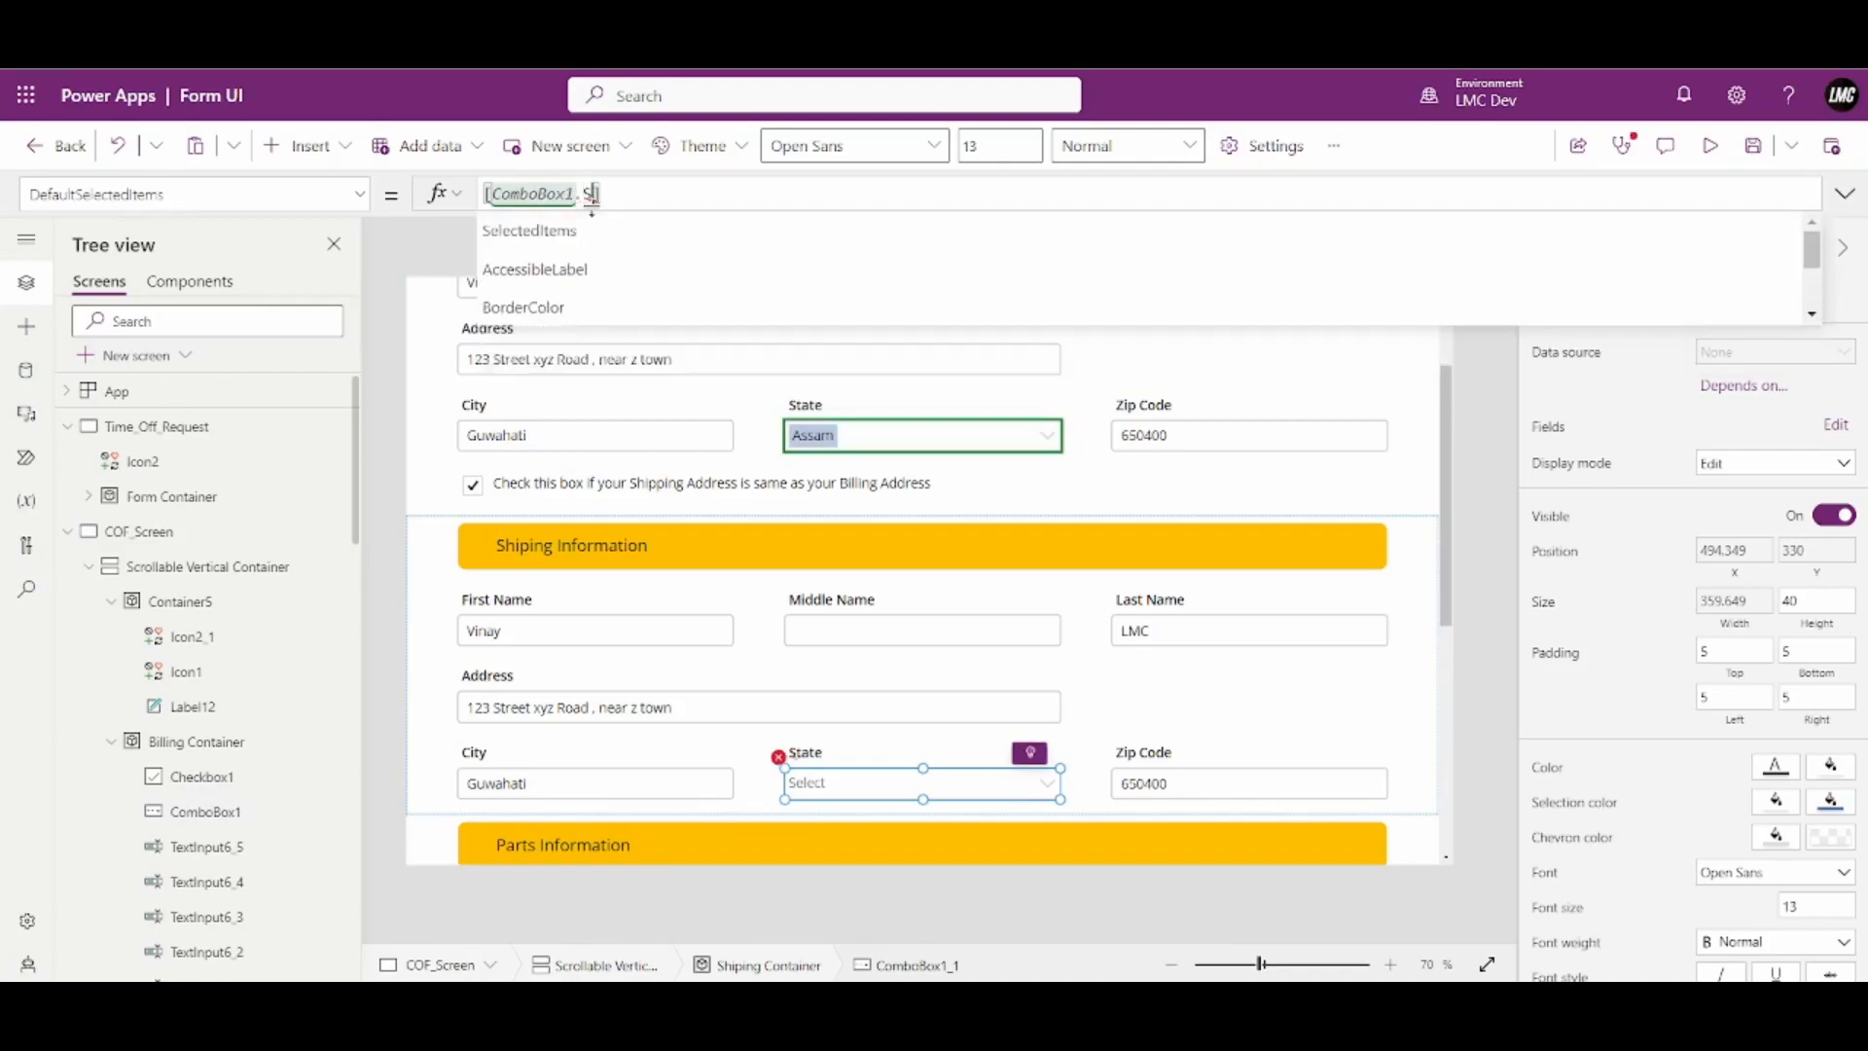
key("Down")
key("Tab")
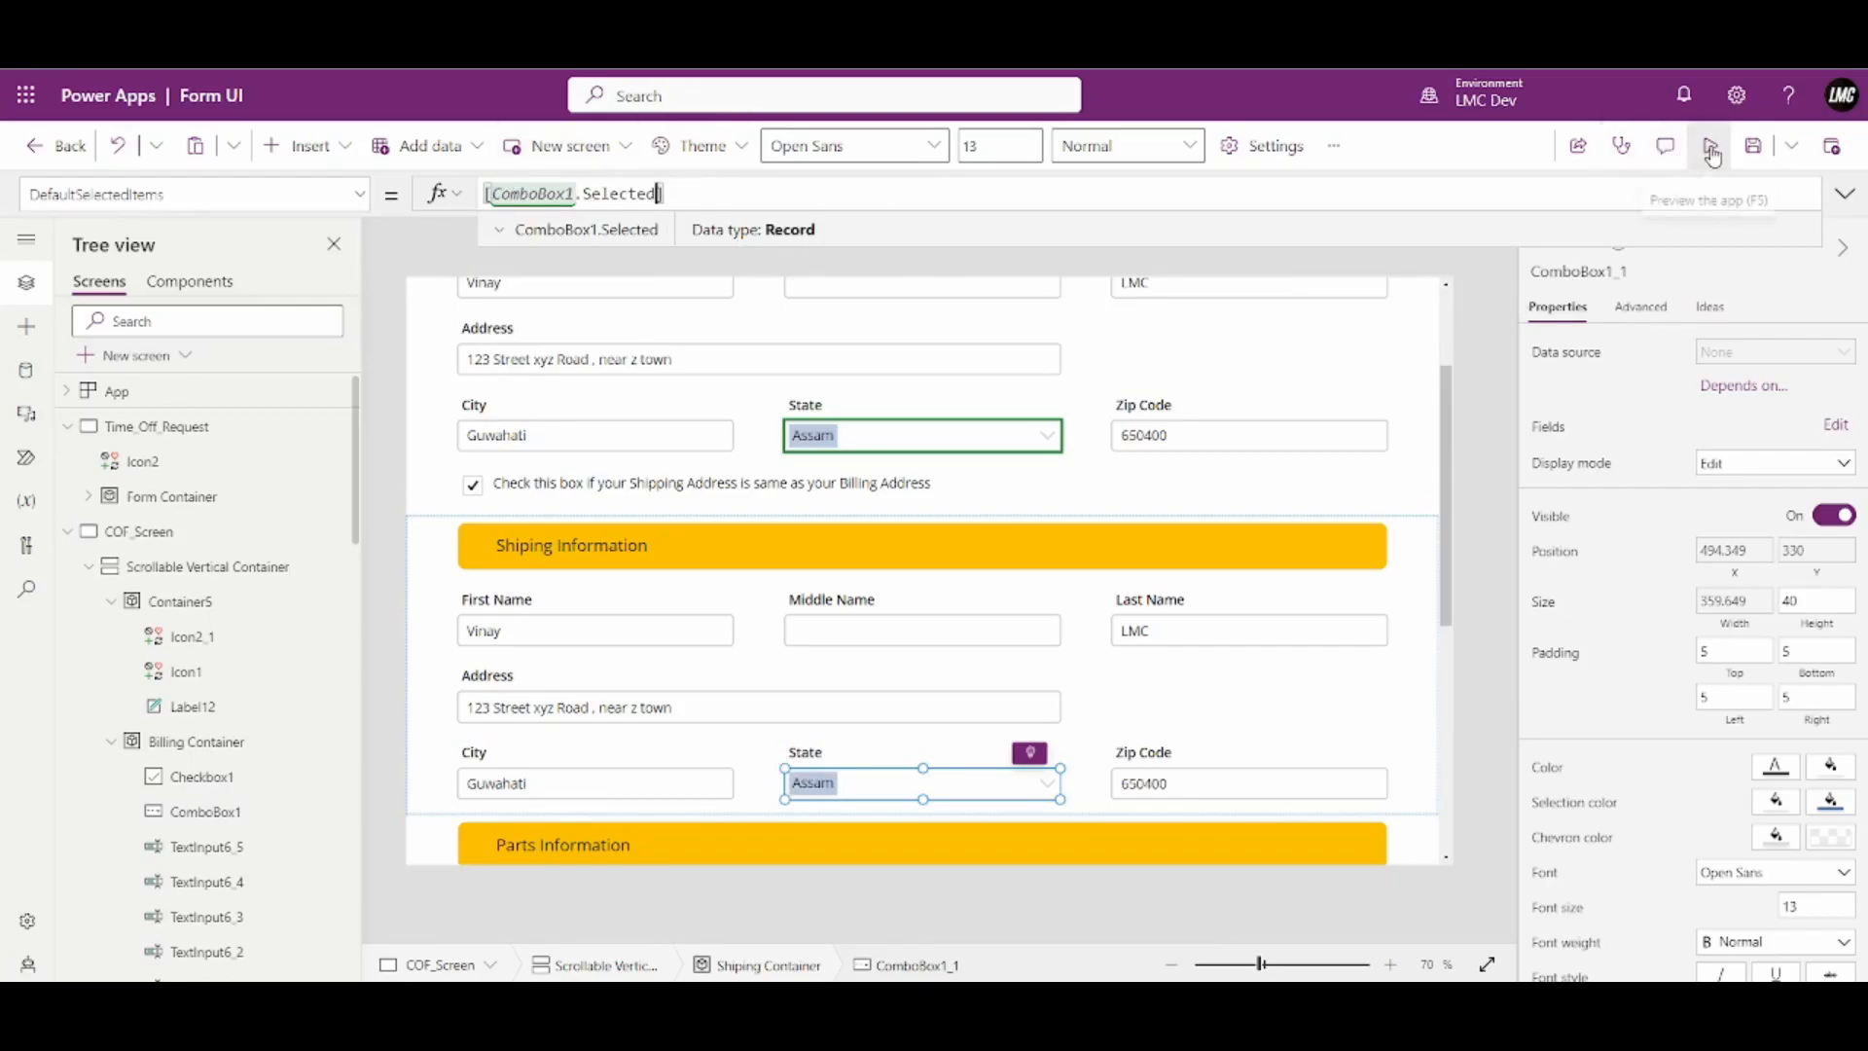
Preview the app, enter a sample billing Middle Name and check that the shipping section copies it
left_click(1711, 151)
left_click(825, 381)
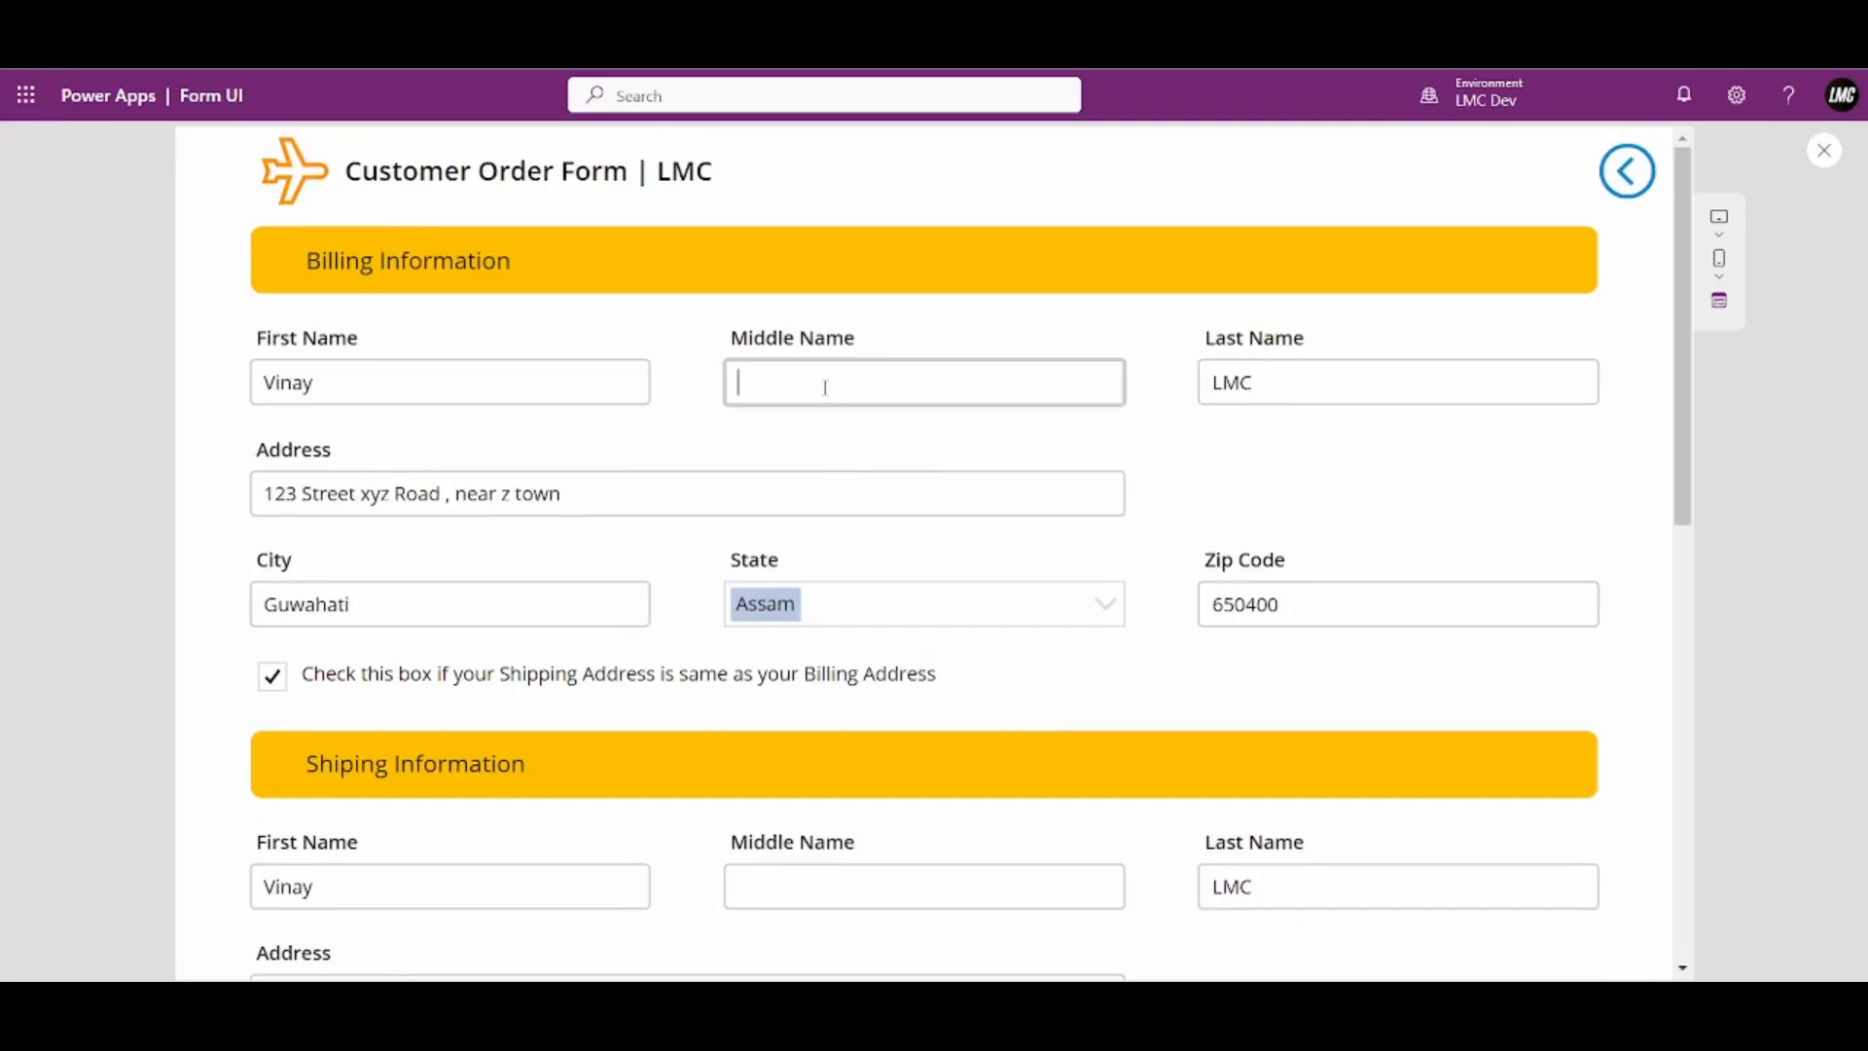
type("XYZ")
scroll(842, 880, "down", 4)
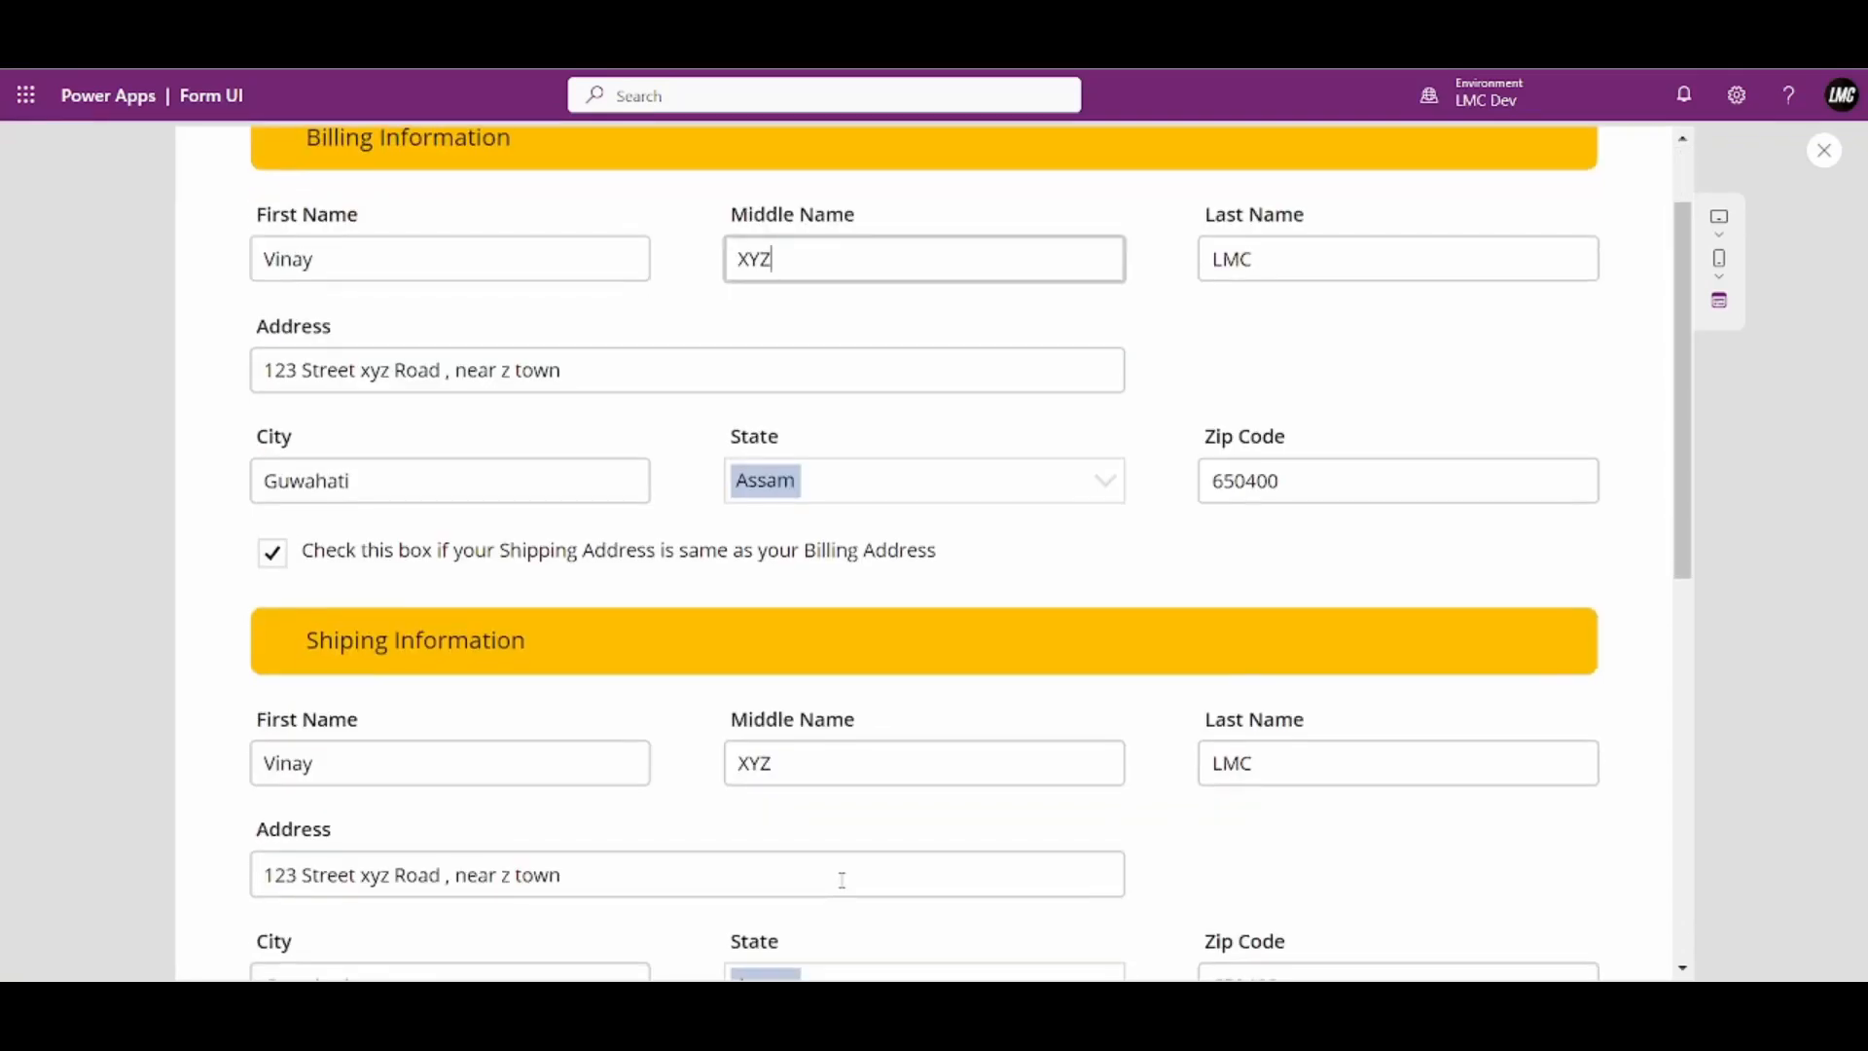
Test the shipping Address by appending "sadasd" to the billing Address and removing it again
scroll(781, 783, "up", 3)
left_click(615, 378)
type("sadasd")
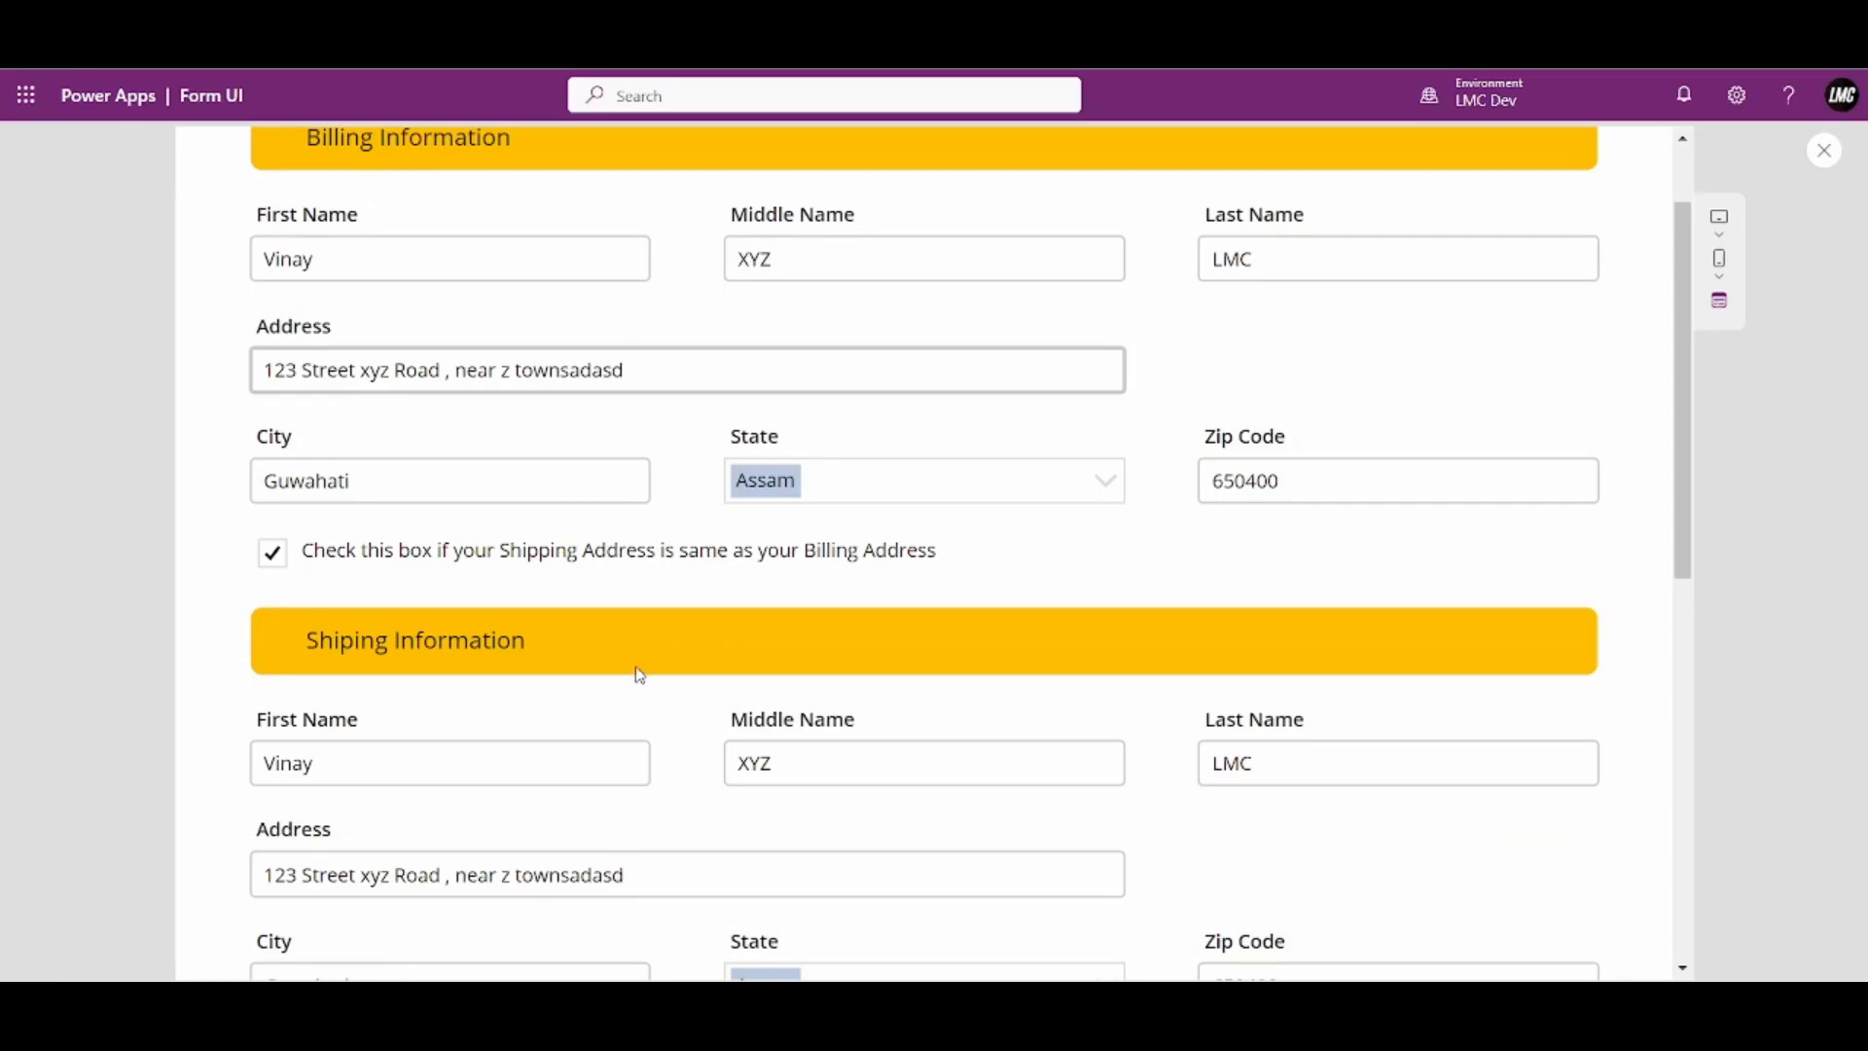
key("BackSpace")
key("BackSpace")
key("BackSpace")
key("BackSpace")
key("BackSpace")
key("BackSpace")
Uncheck the same-address checkbox, check how the shipping fields and State respond, and close the preview
left_click(271, 552)
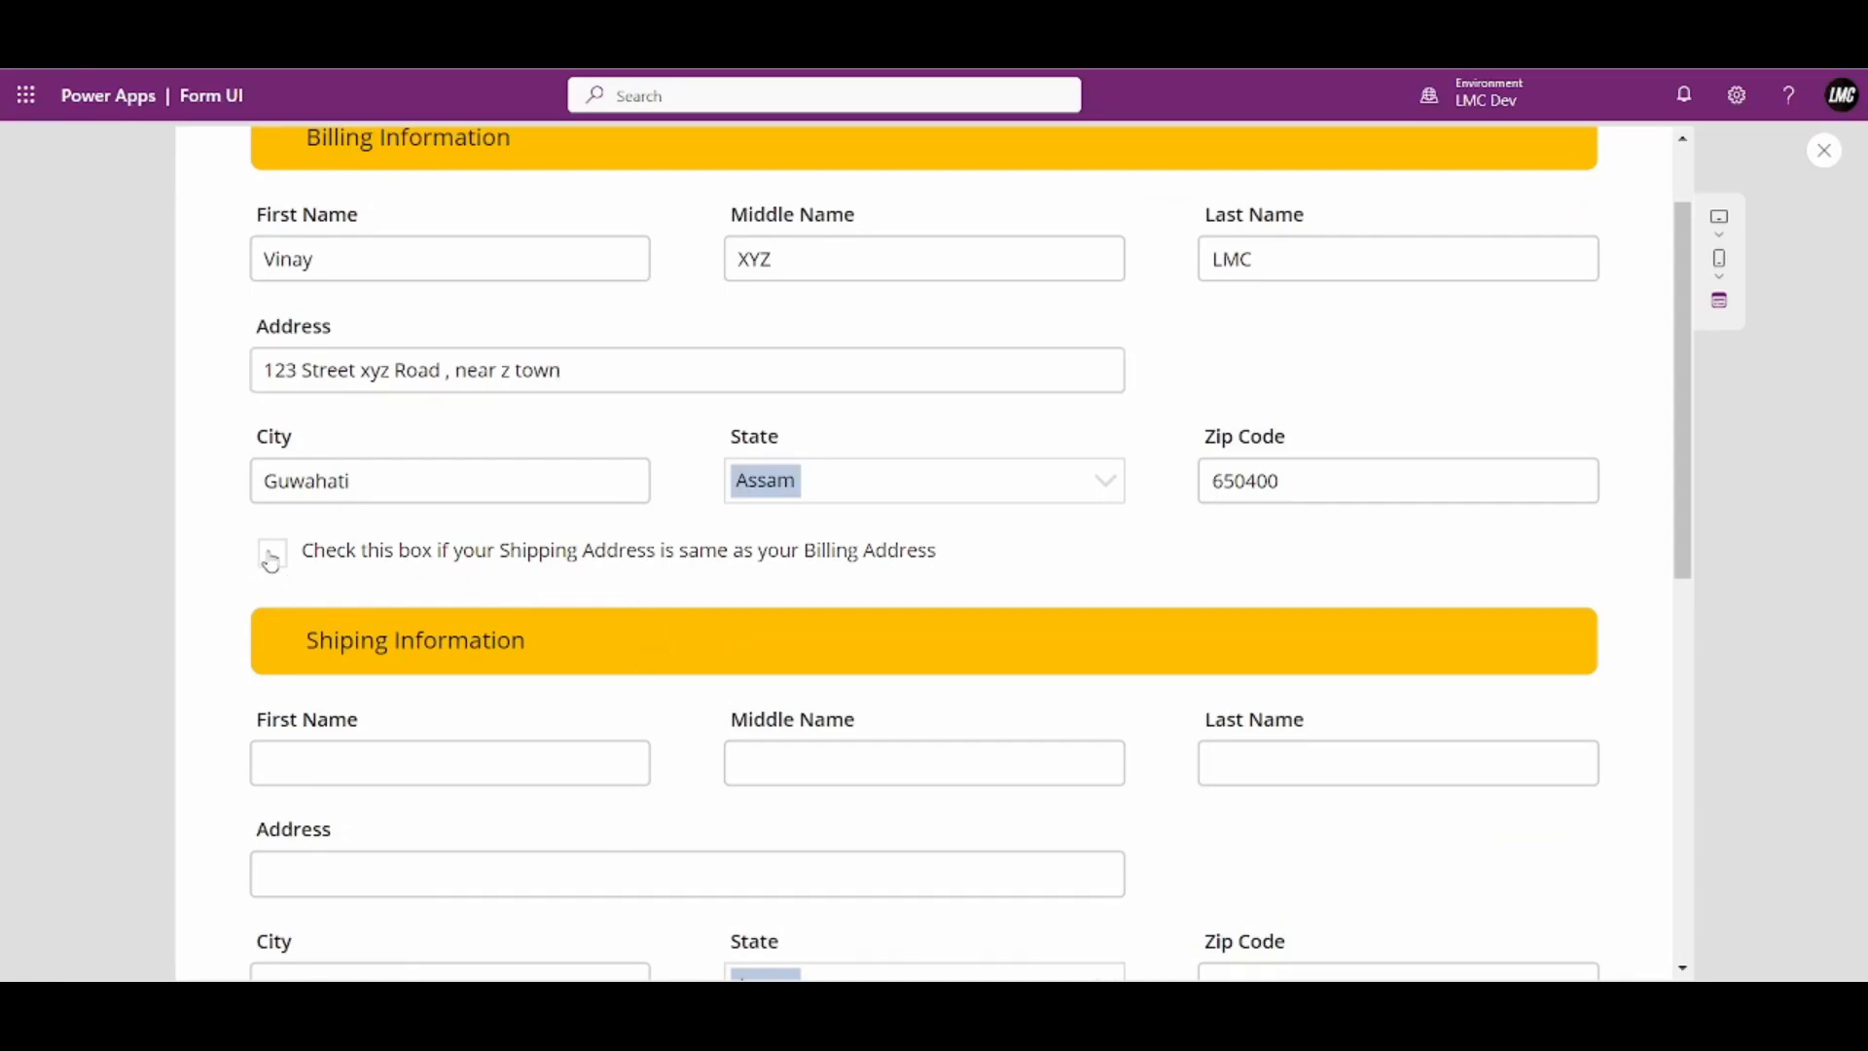
scroll(444, 623, "down", 1)
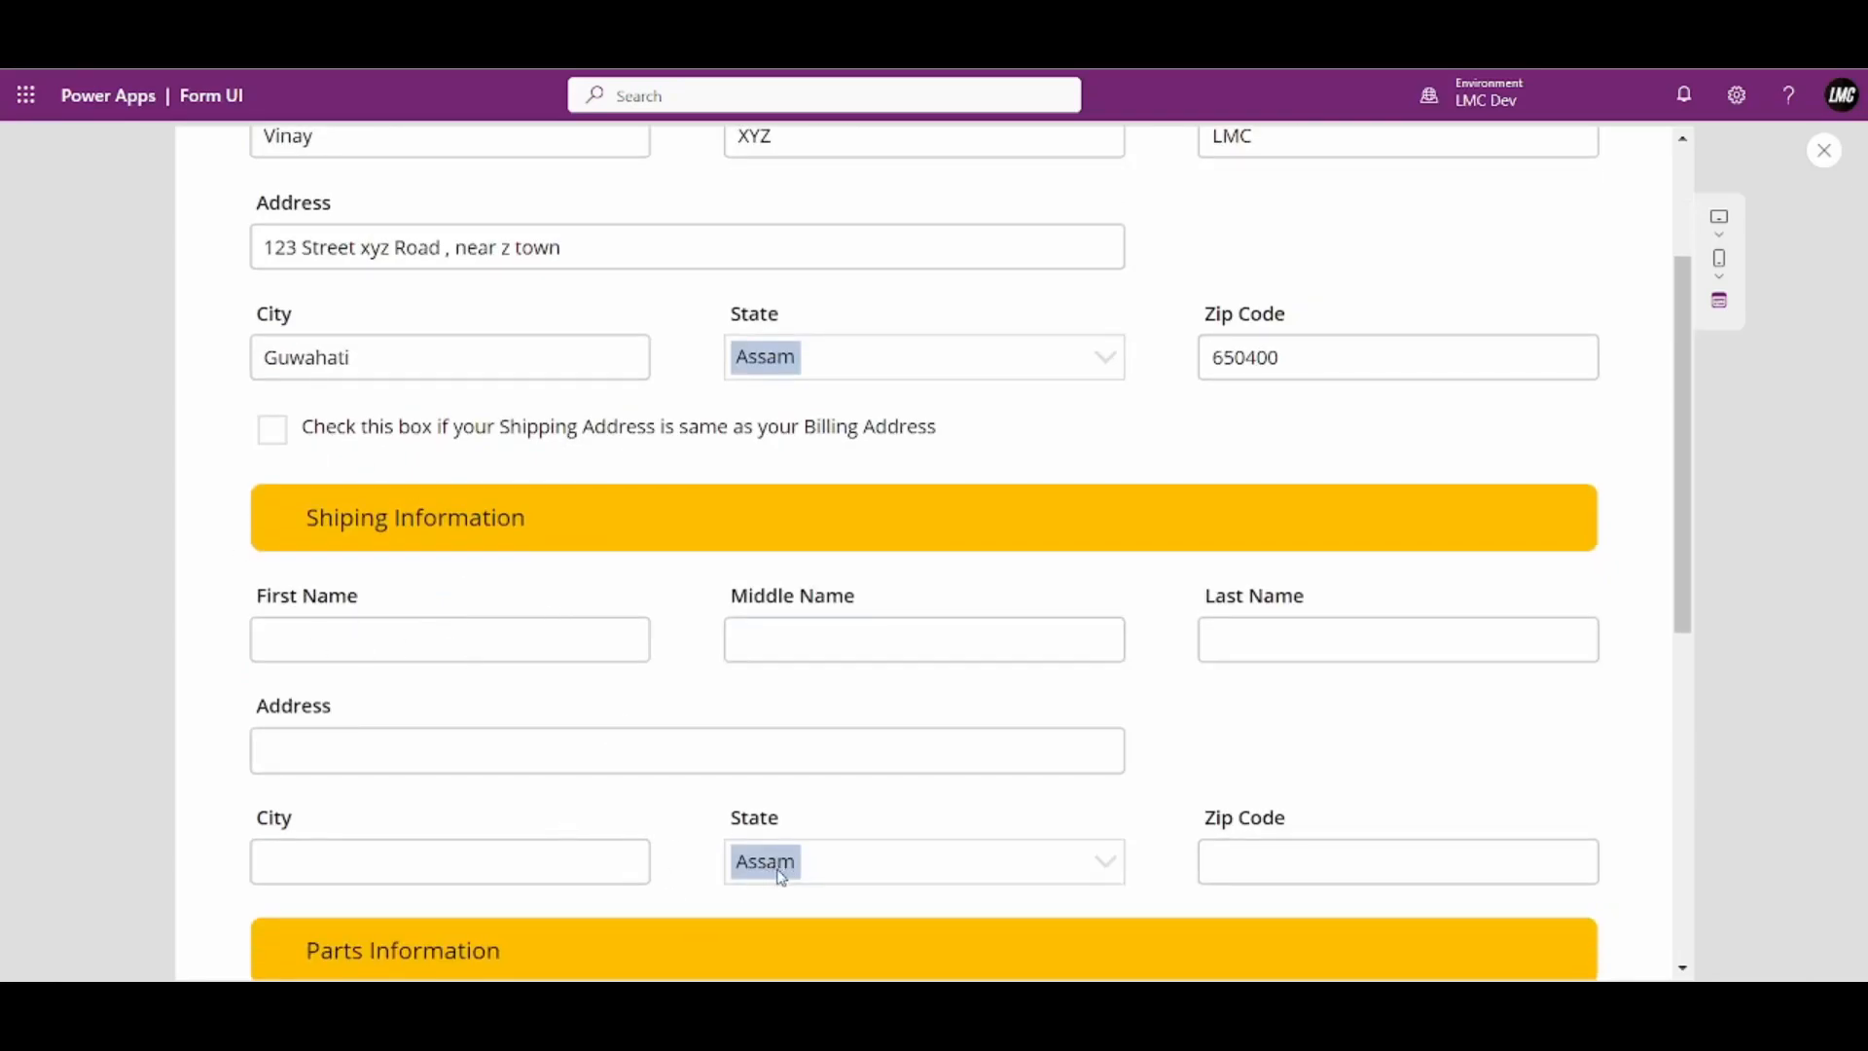
left_click(1826, 154)
Look up the shipping Zip Code's Default formula, If(Checkbox1.Value,TextInput6_5.Text,""), and copy it for the shipping State combo box
left_click(910, 800)
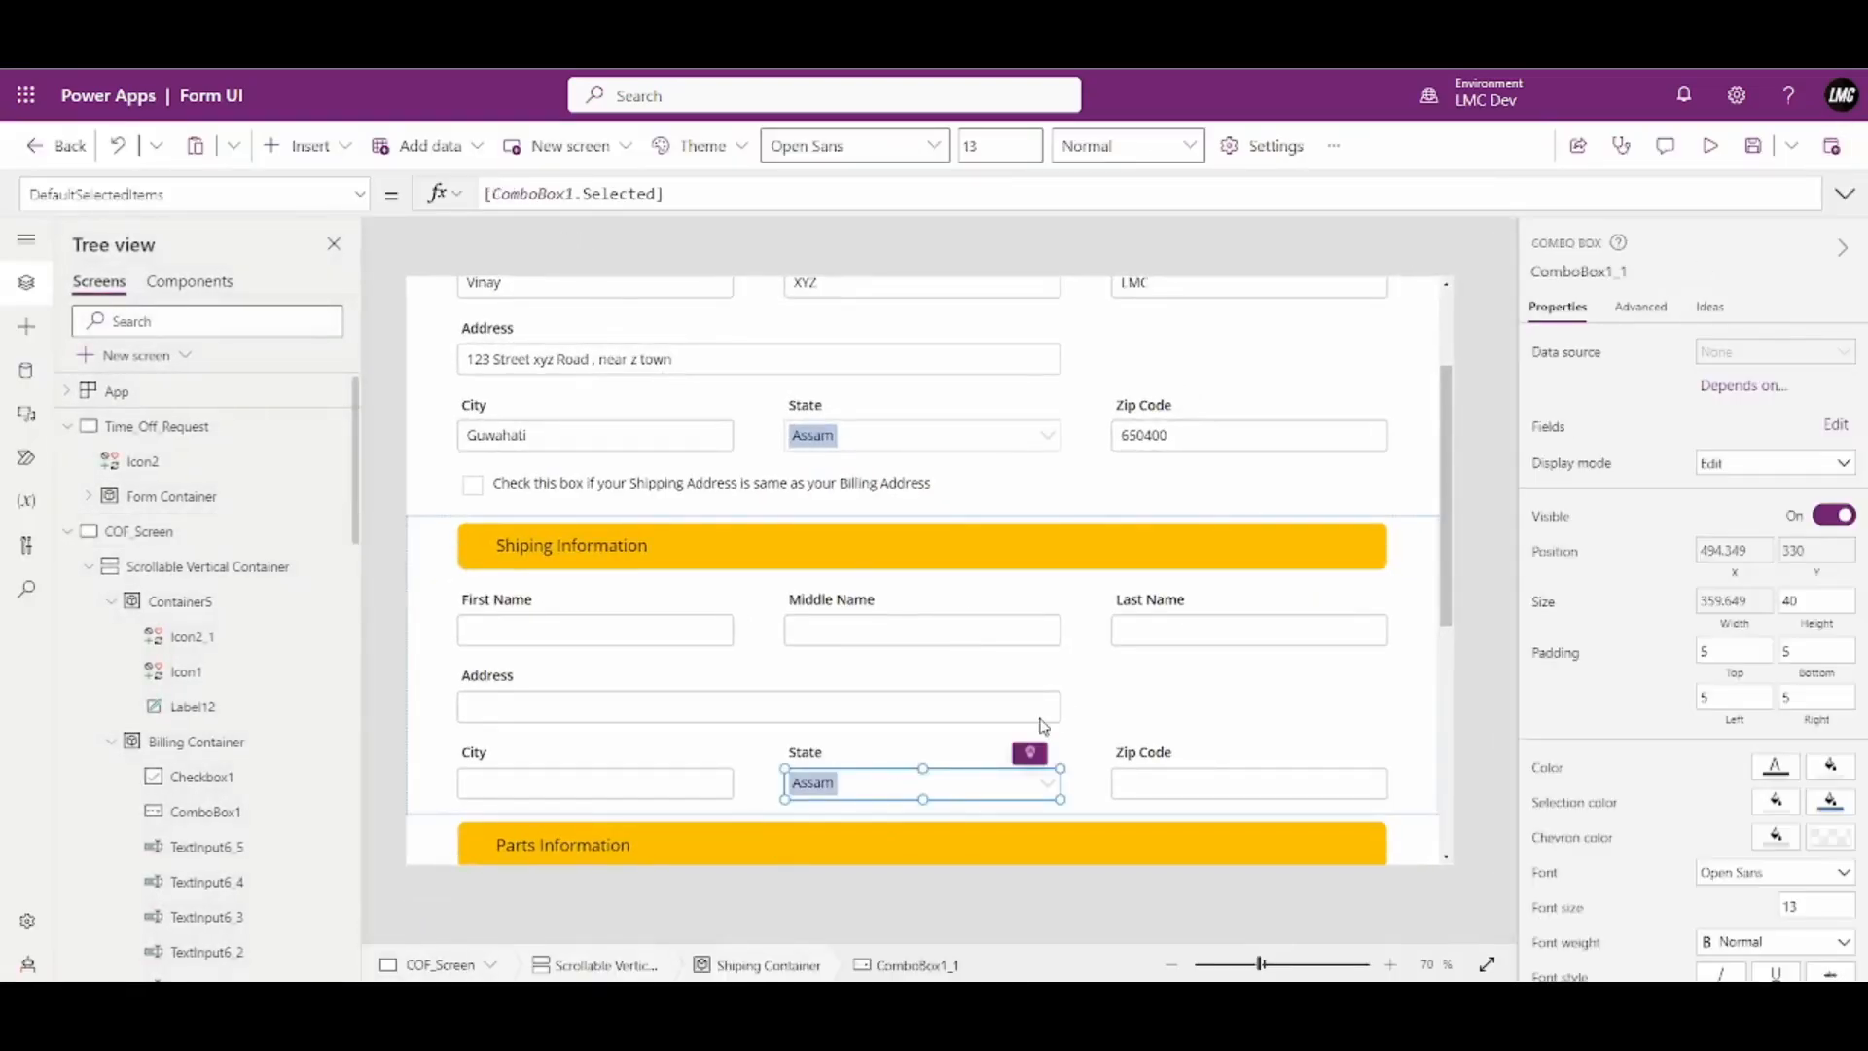
left_click(1145, 792)
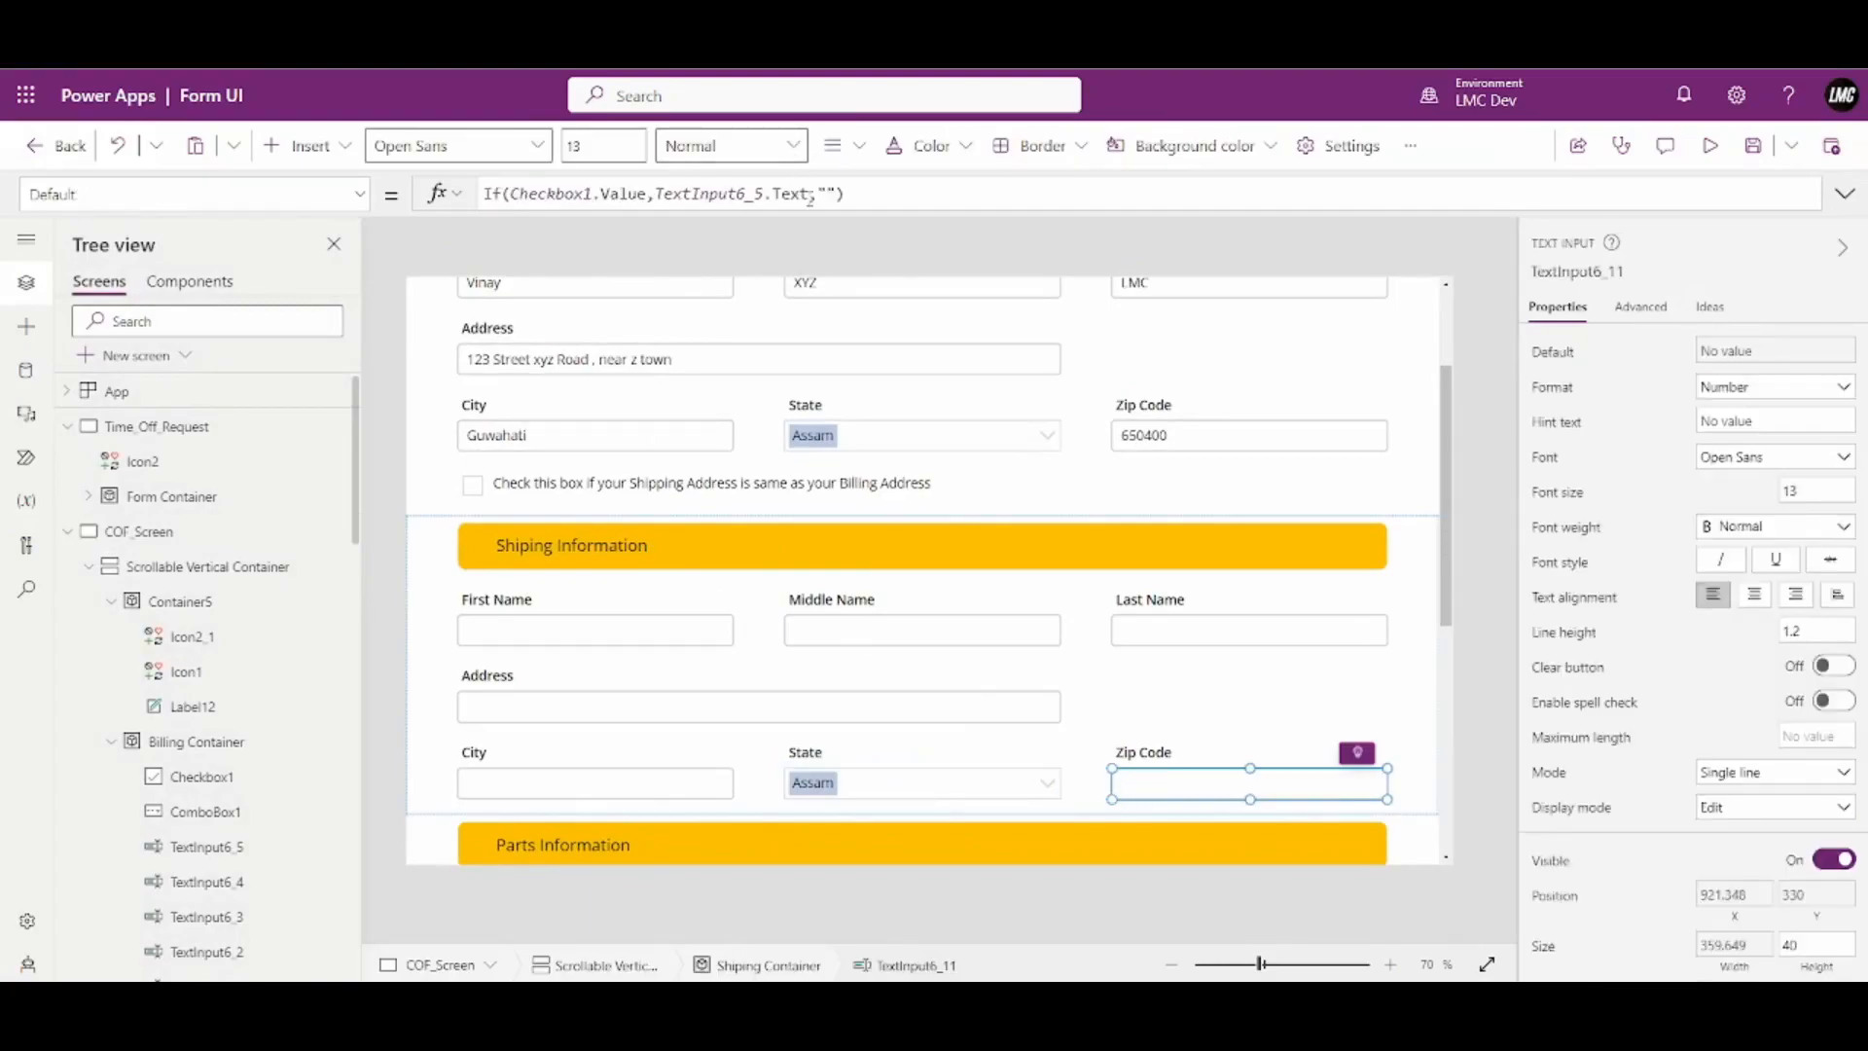
left_click(854, 190)
key("ctrl+a")
key("ctrl+c")
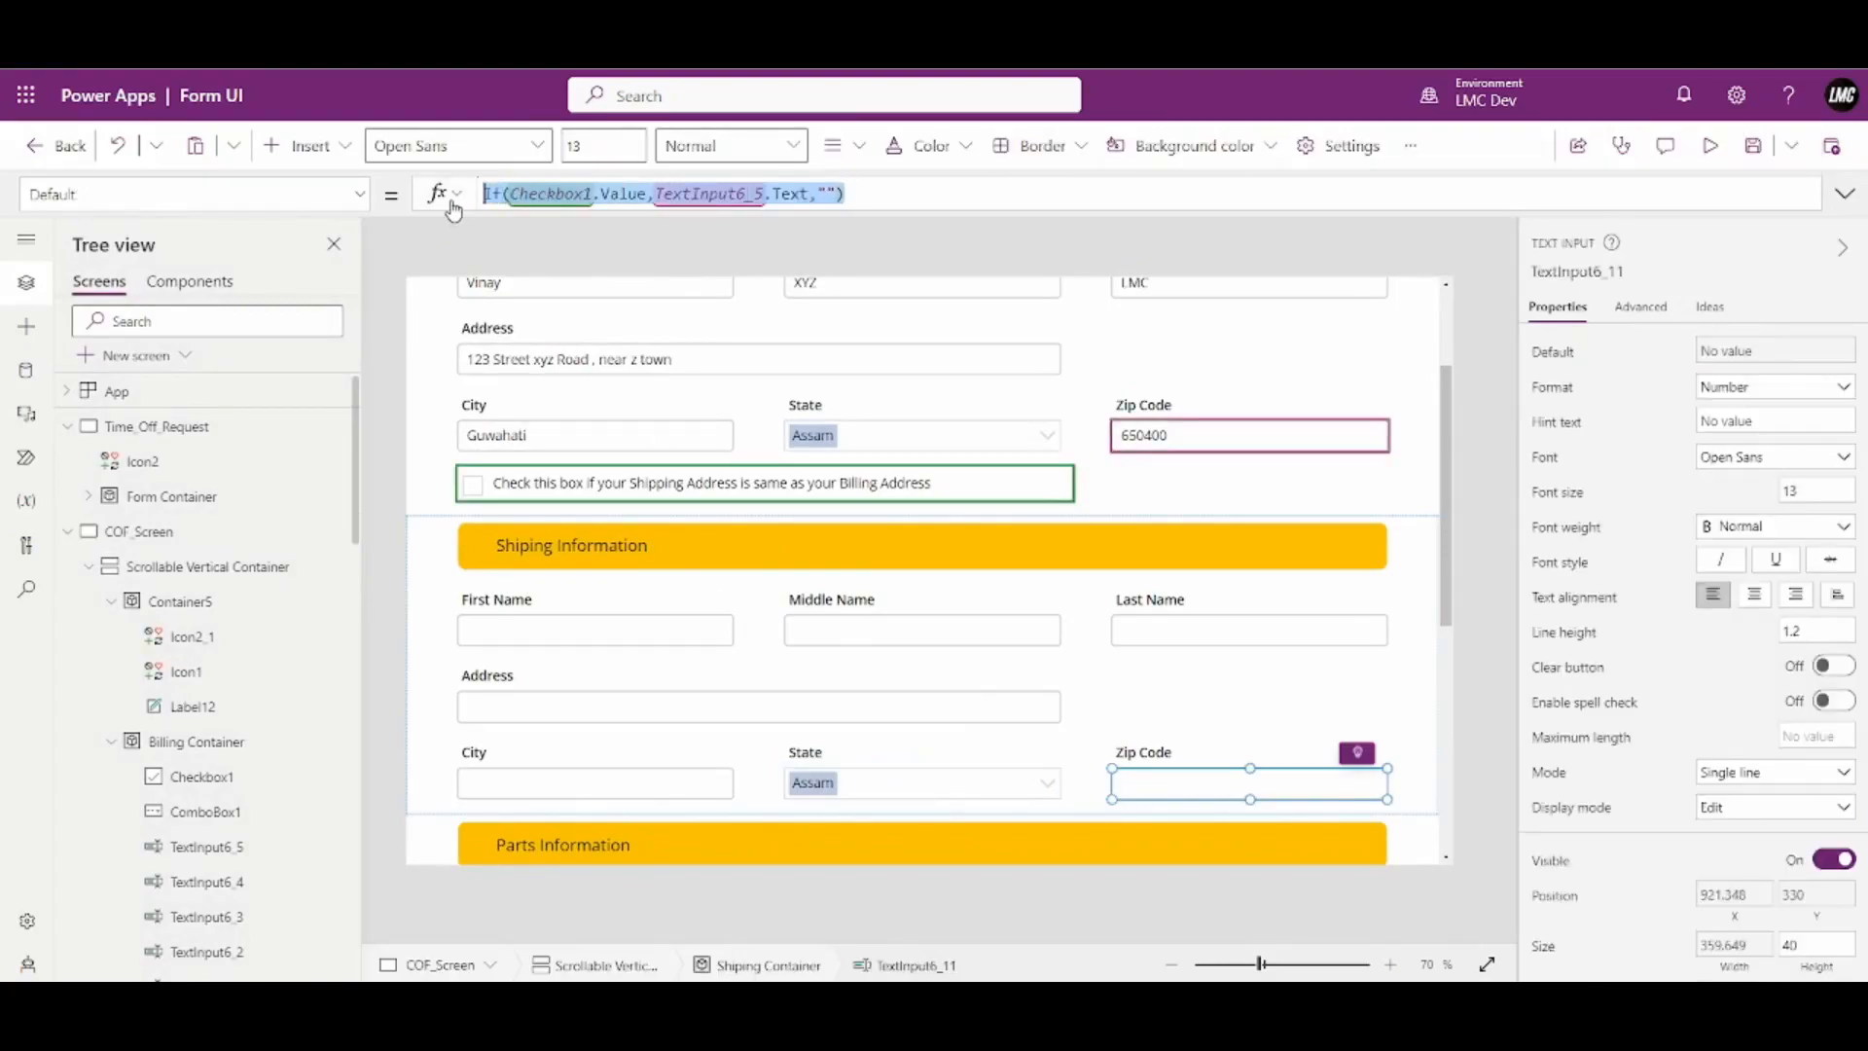
Insert the copied If formula before ComboBox1.Selected in the shipping State's DefaultSelectedItems, inside the square brackets
left_click(870, 784)
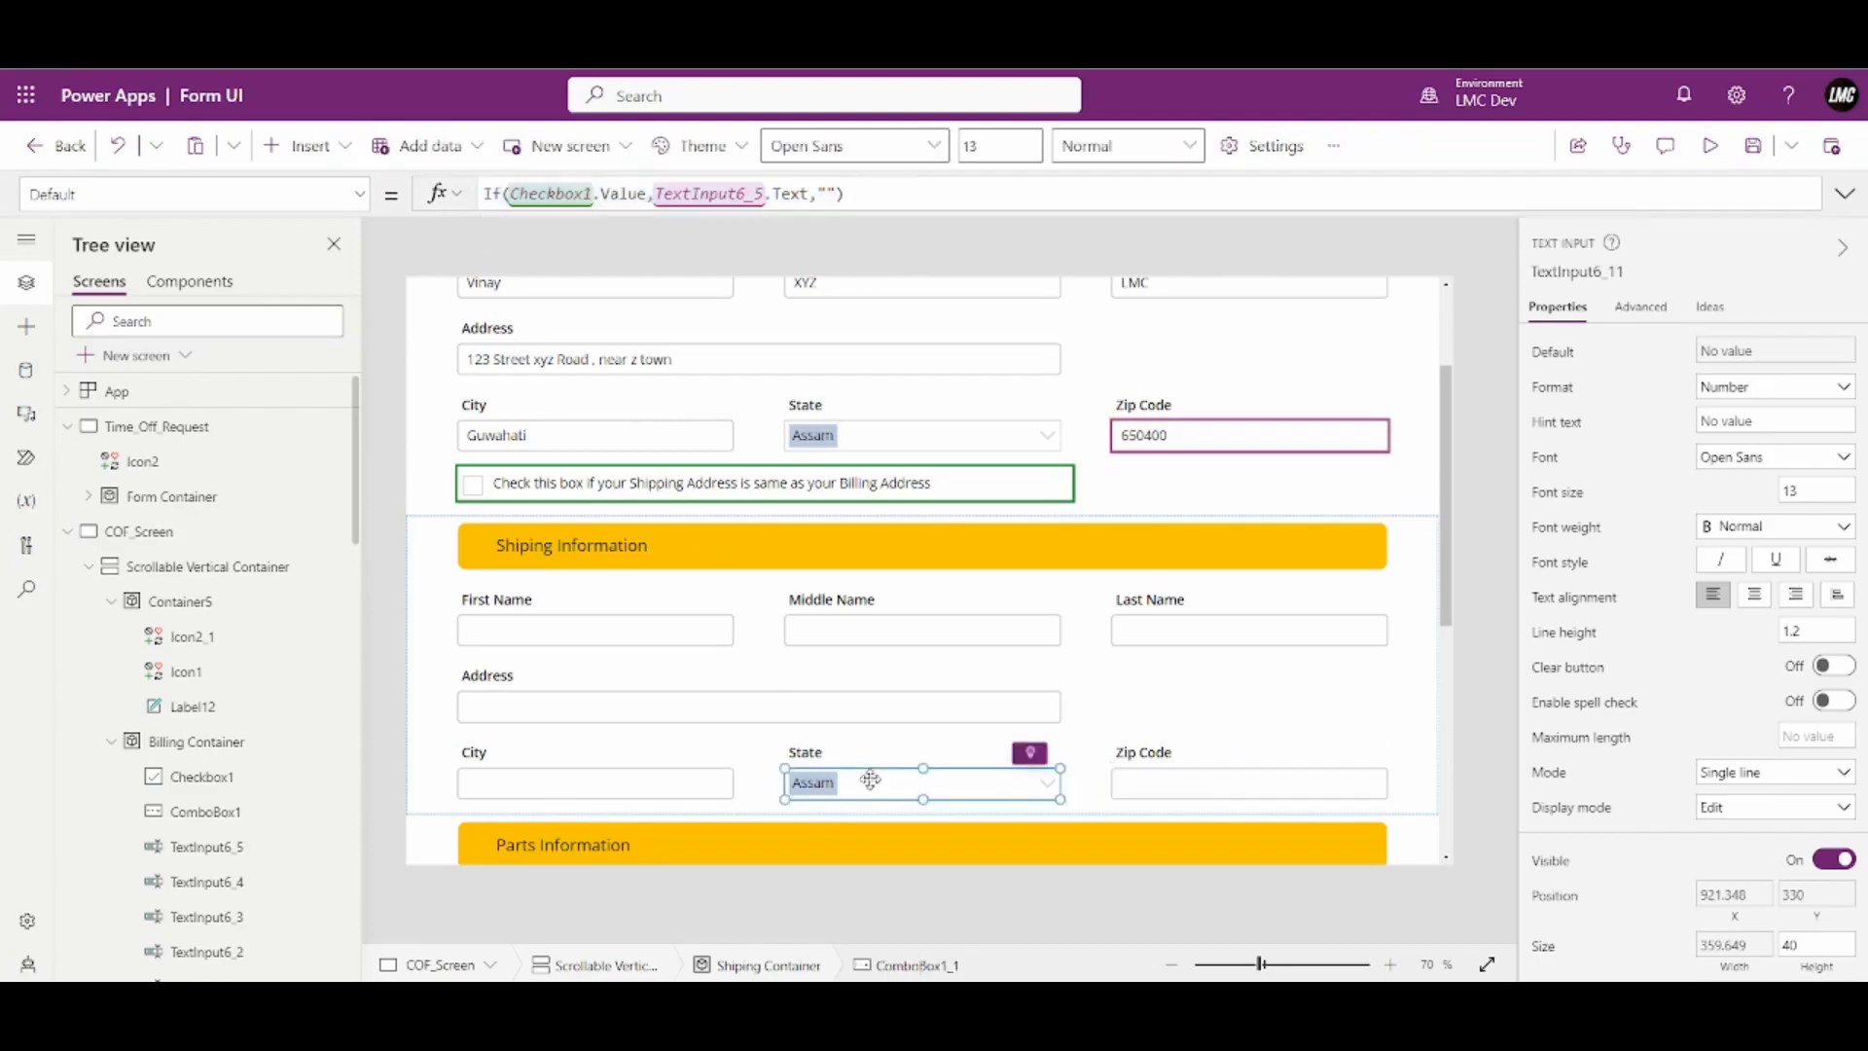
left_click_drag(659, 193, 493, 194)
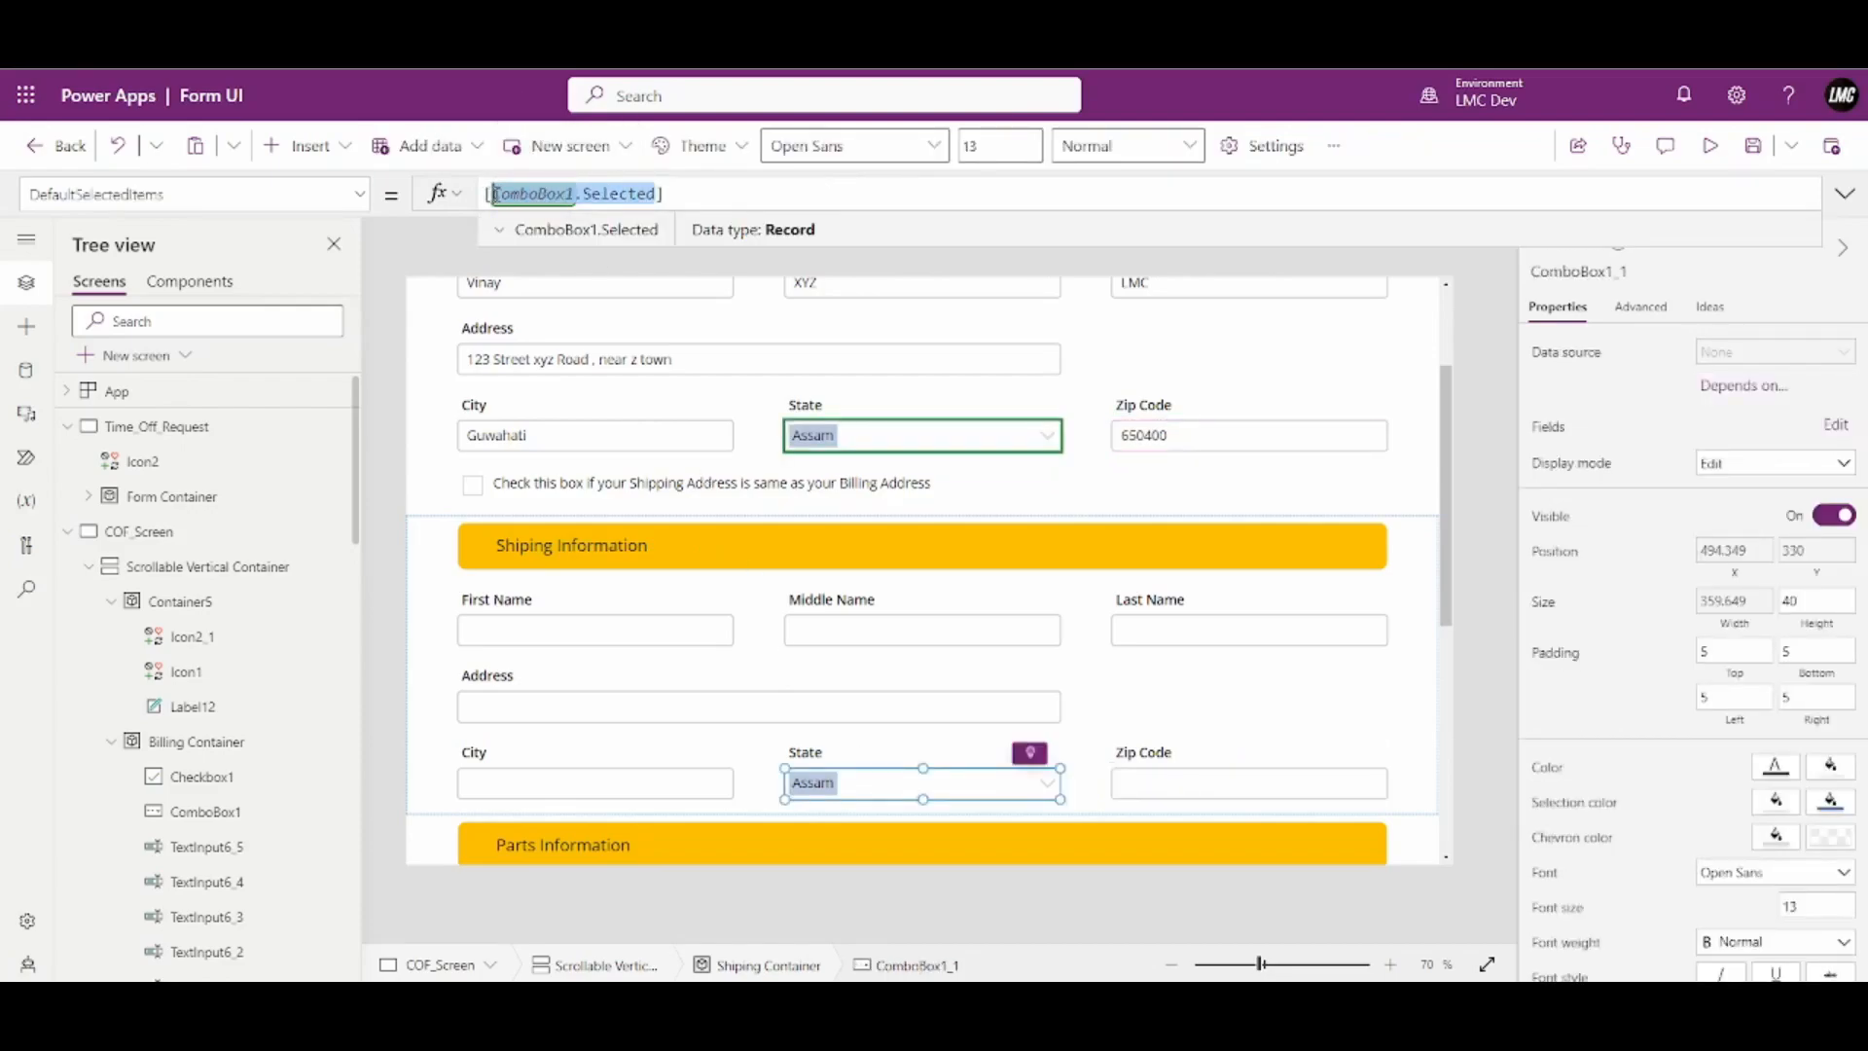
left_click(496, 194)
key("ctrl+v")
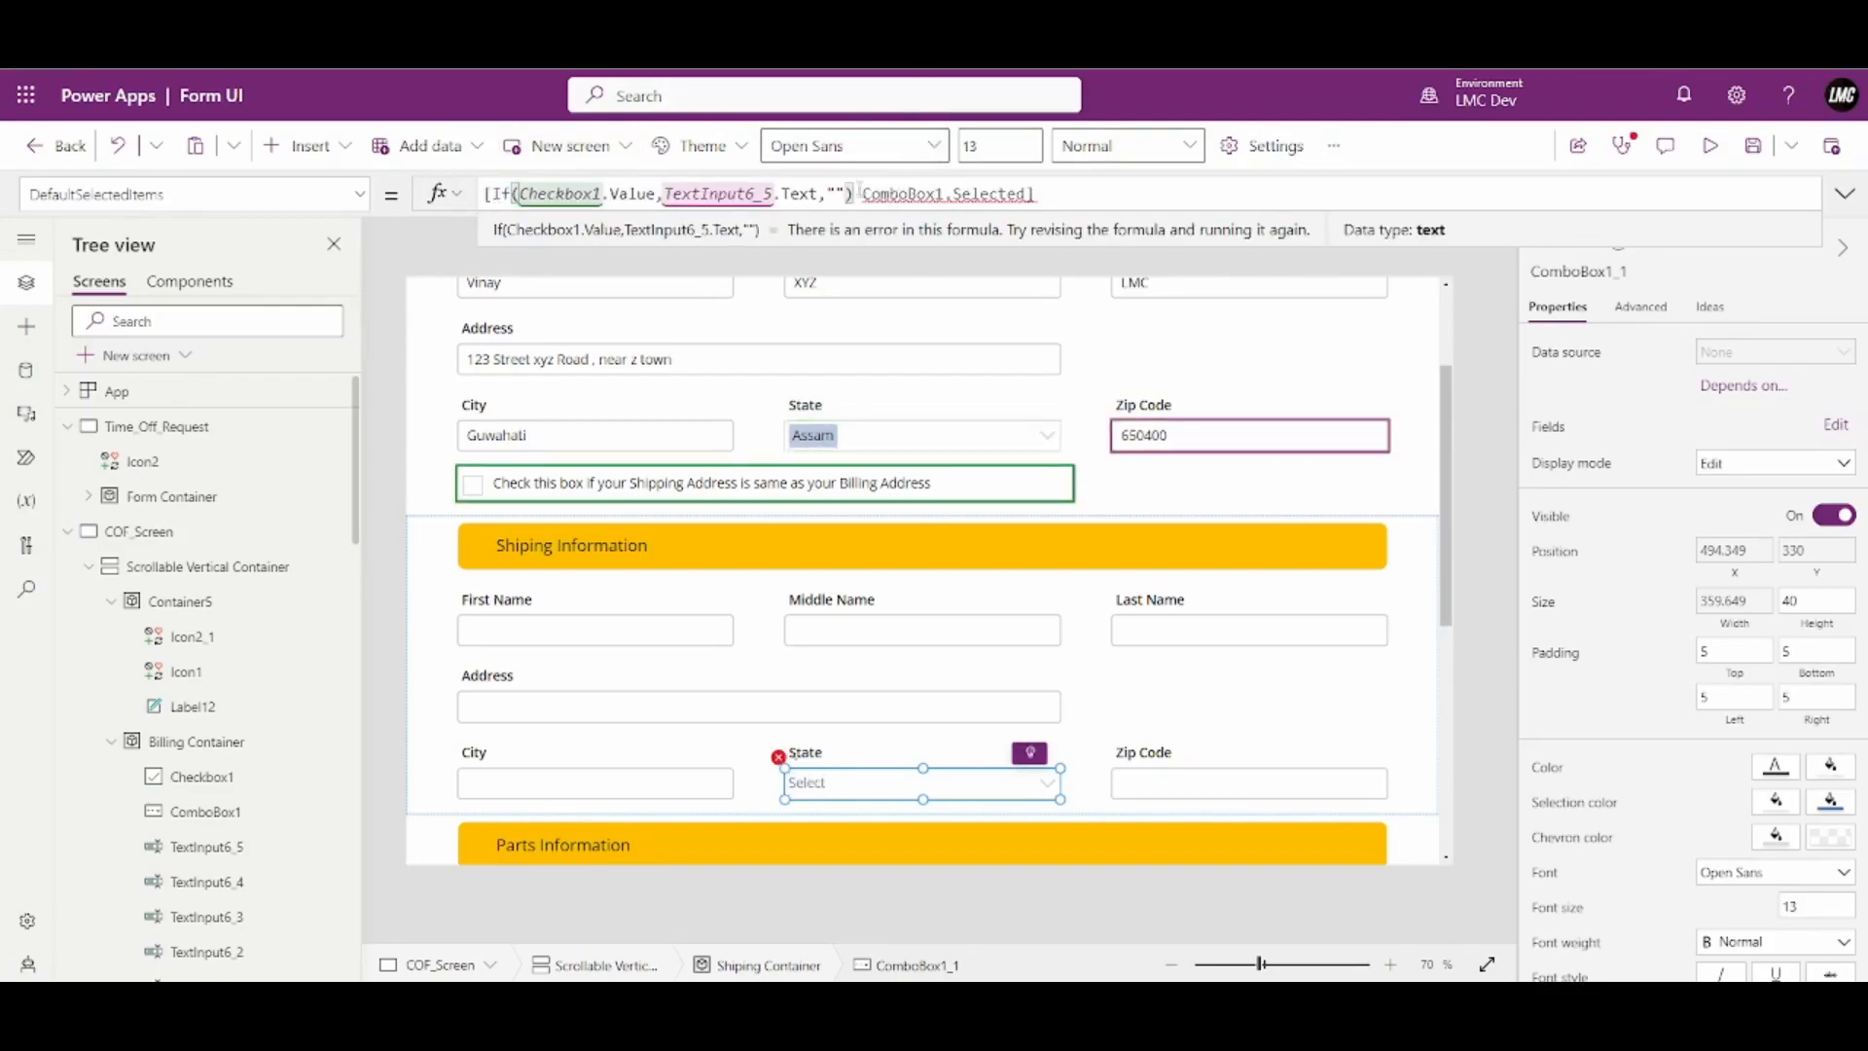
Move ComboBox1.Selected into the shipping State's If formula as the true value, replacing TextInput6_5.Text
left_click_drag(860, 194, 1028, 193)
key("ctrl+c")
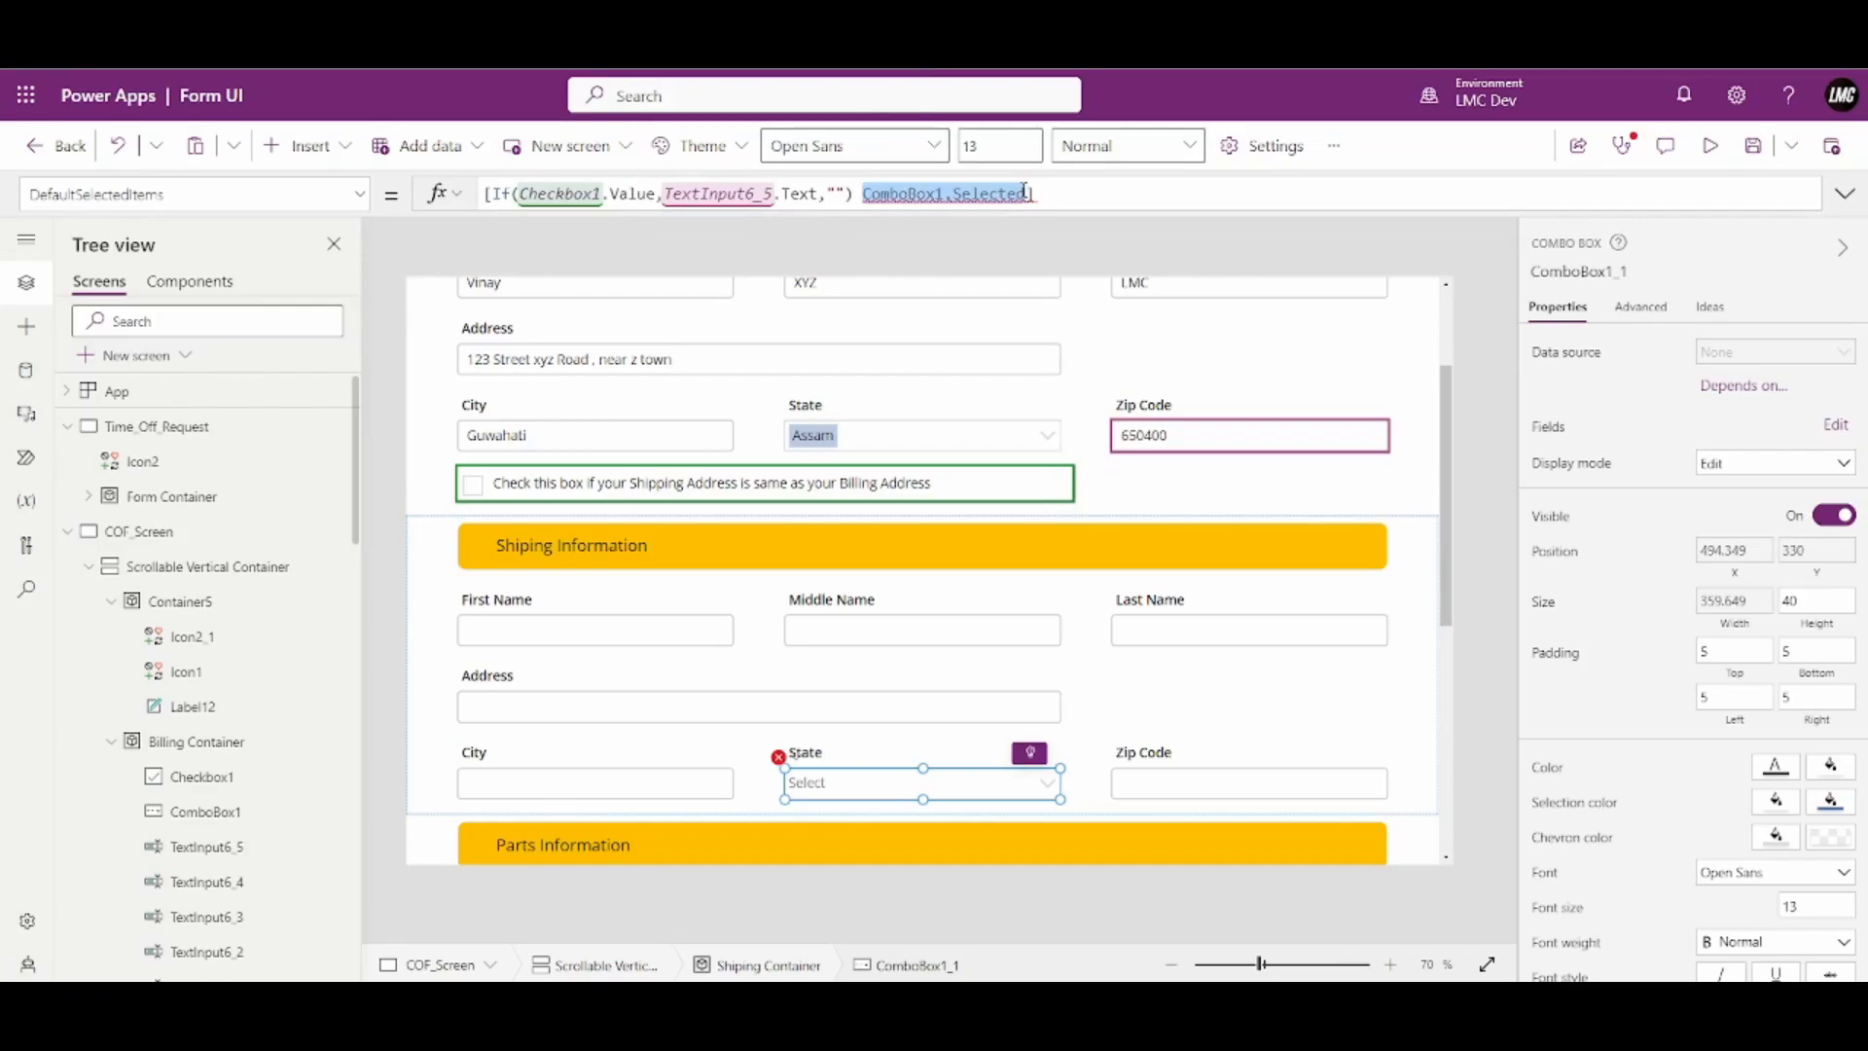
key("BackSpace")
key("BackSpace")
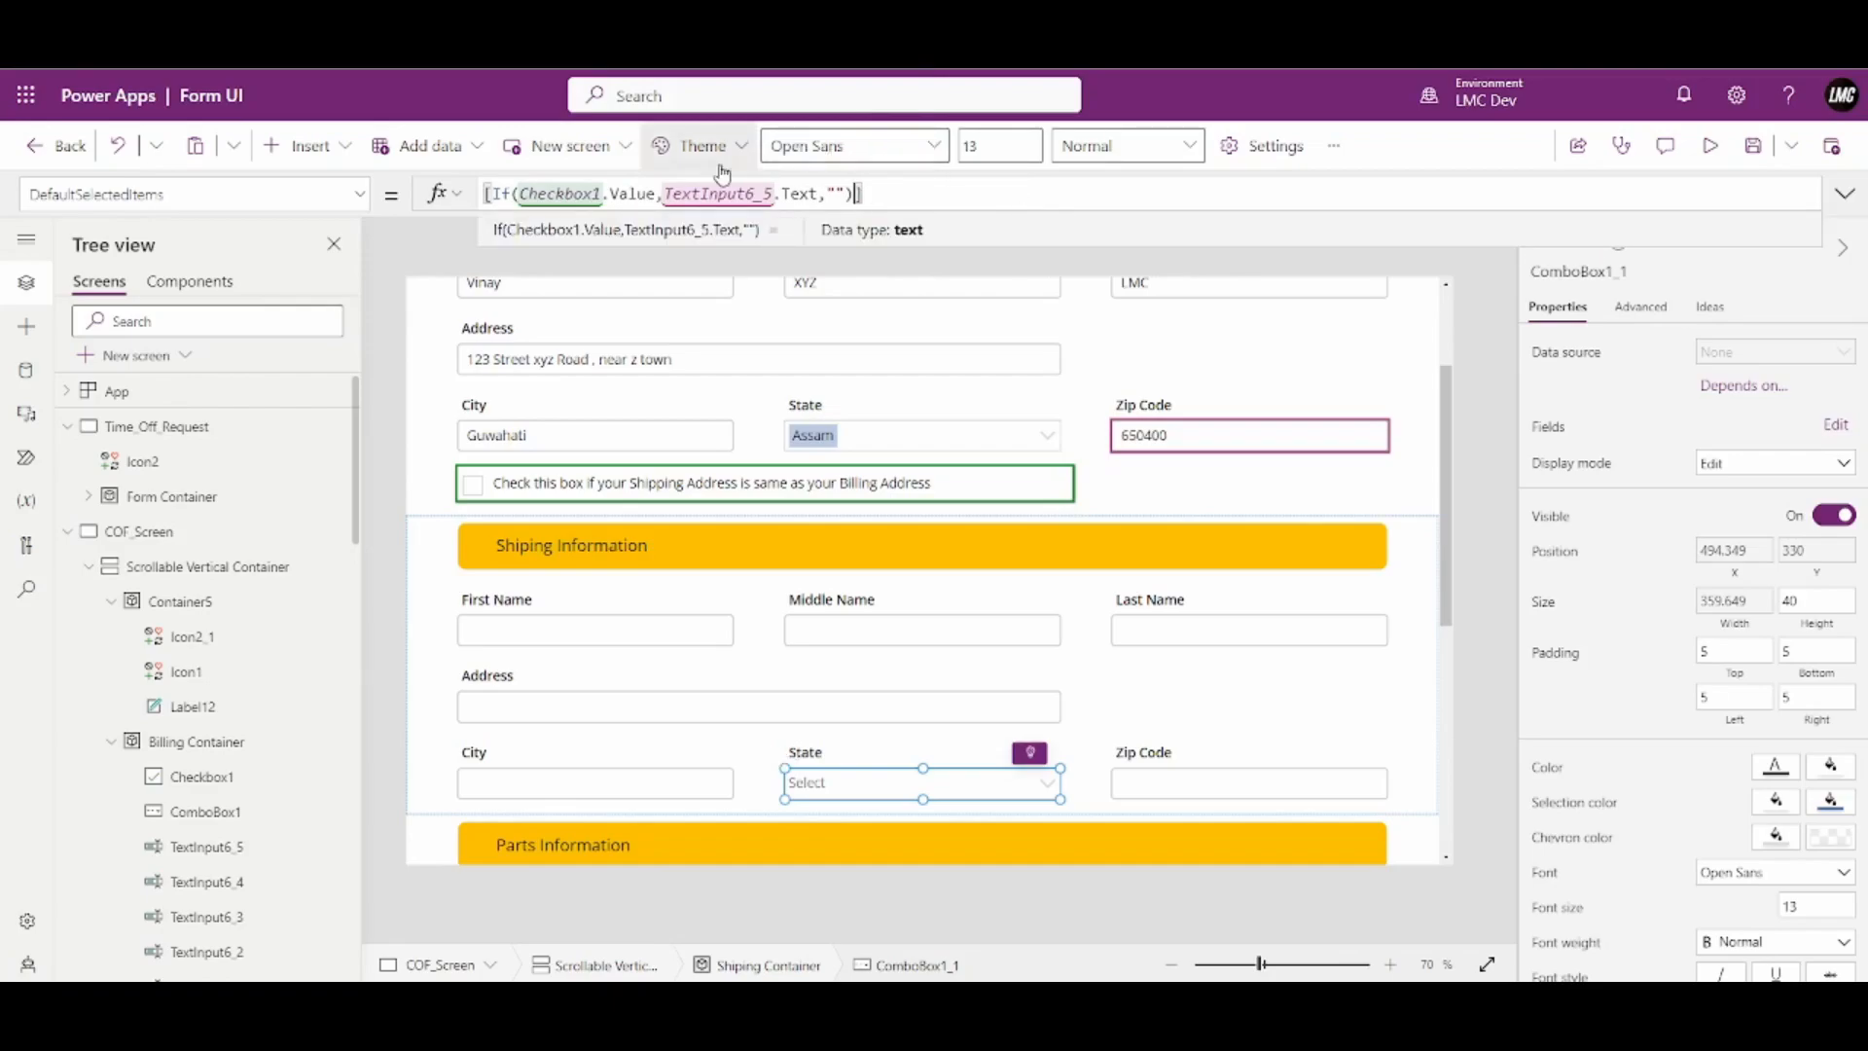
left_click_drag(666, 194, 828, 193)
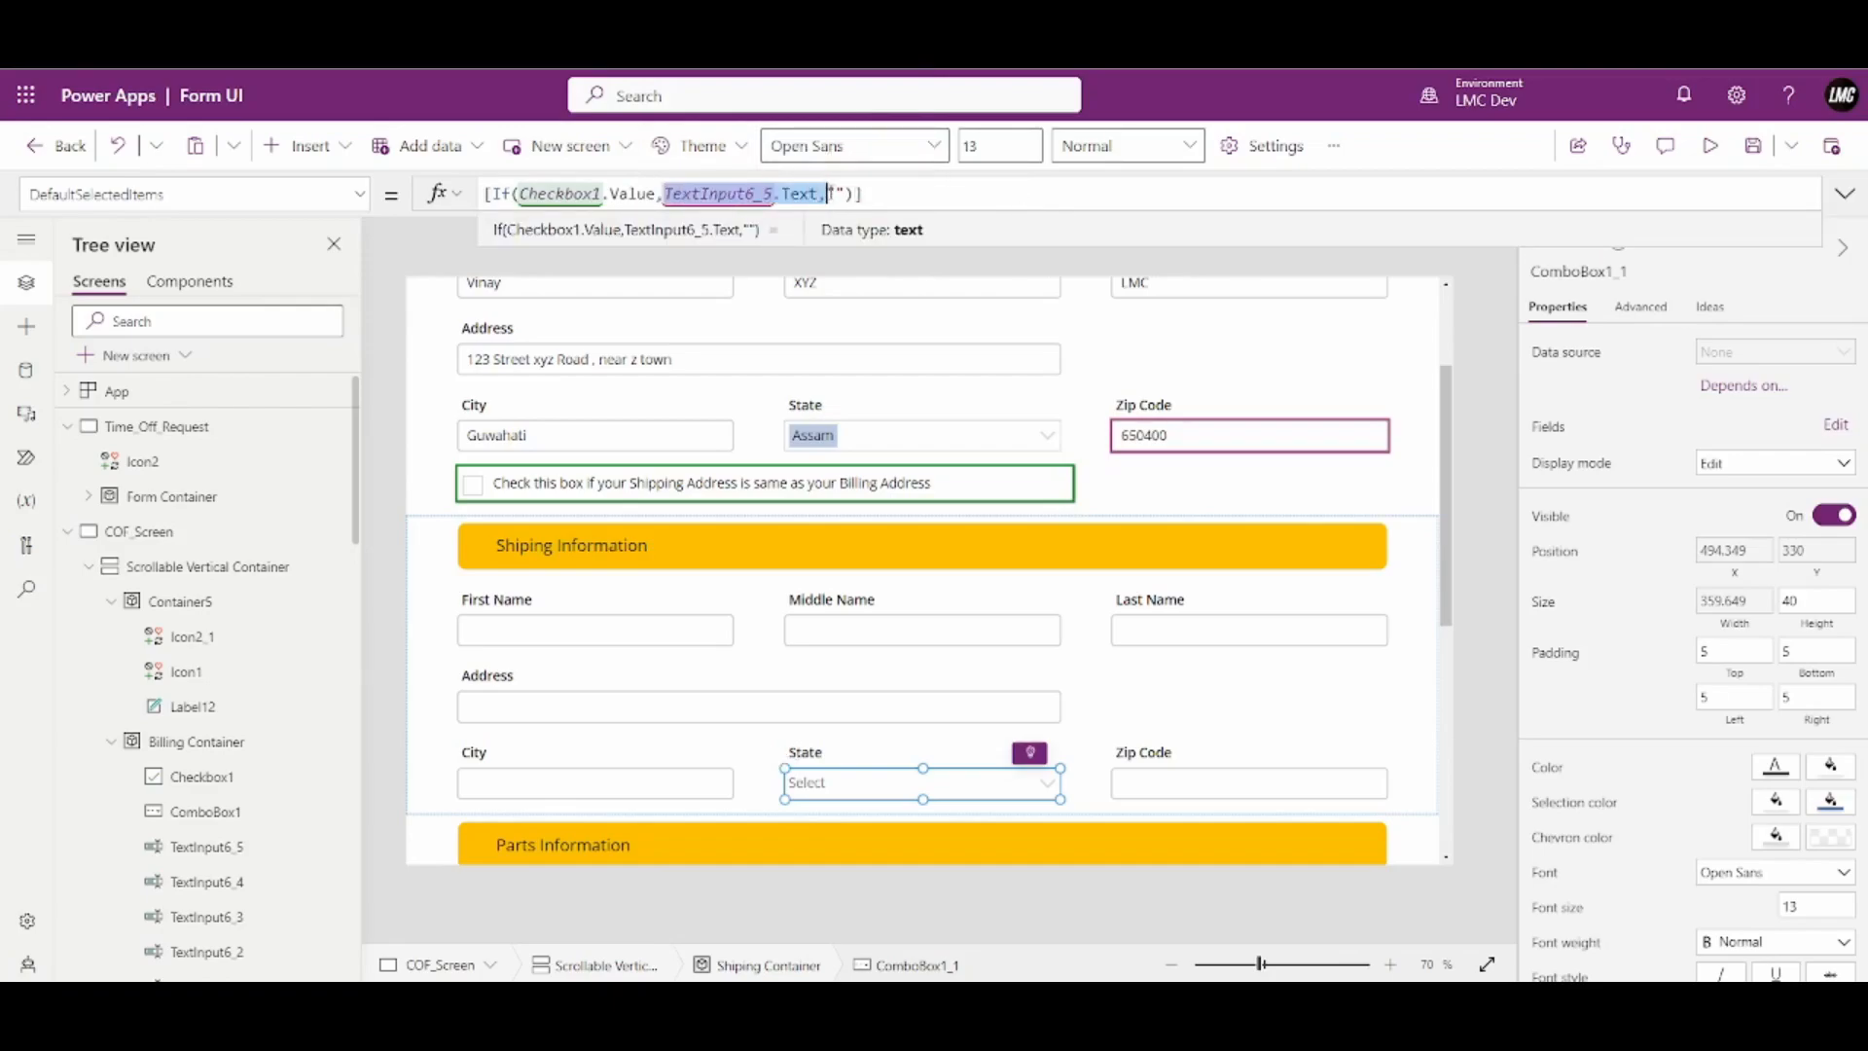
key("ctrl+v")
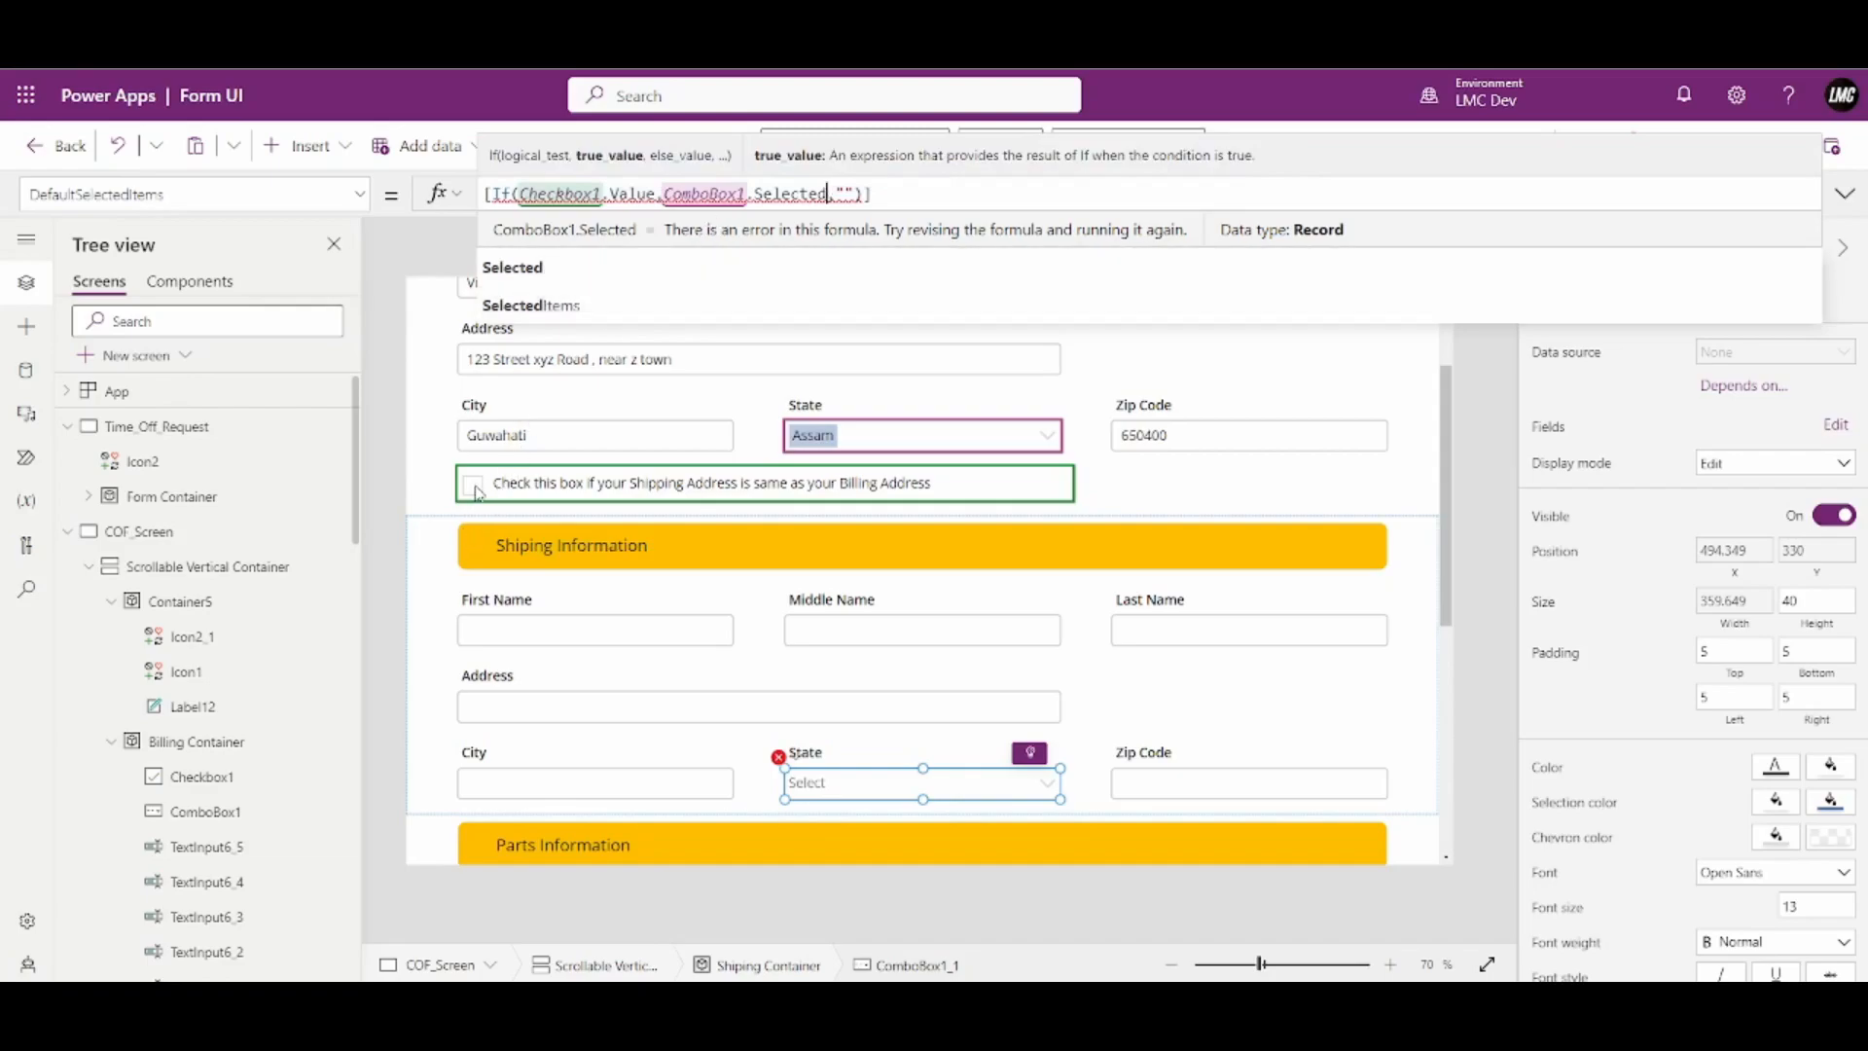
Check the same-address checkbox and remove the empty else value, leaving the shipping State's formula as [If(Checkbox1.Value,ComboBox1.Selected)]
left_click(483, 484)
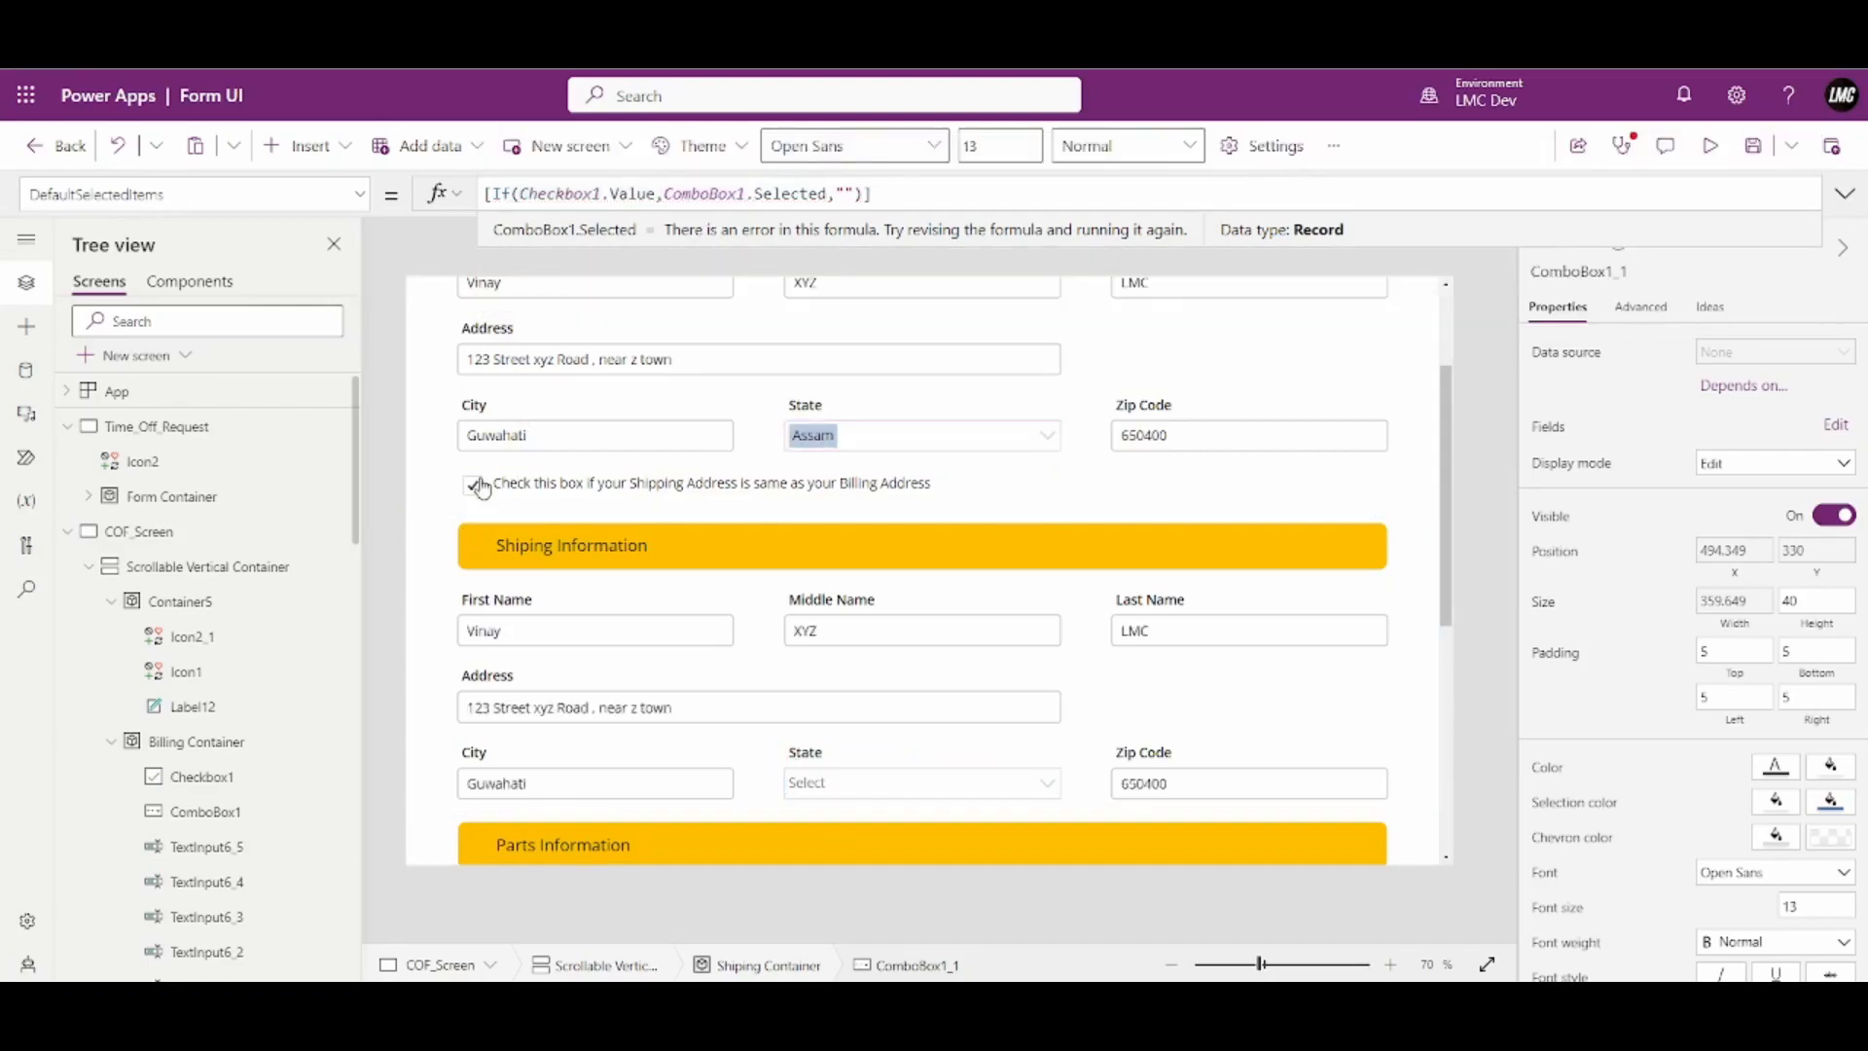
left_click(848, 192)
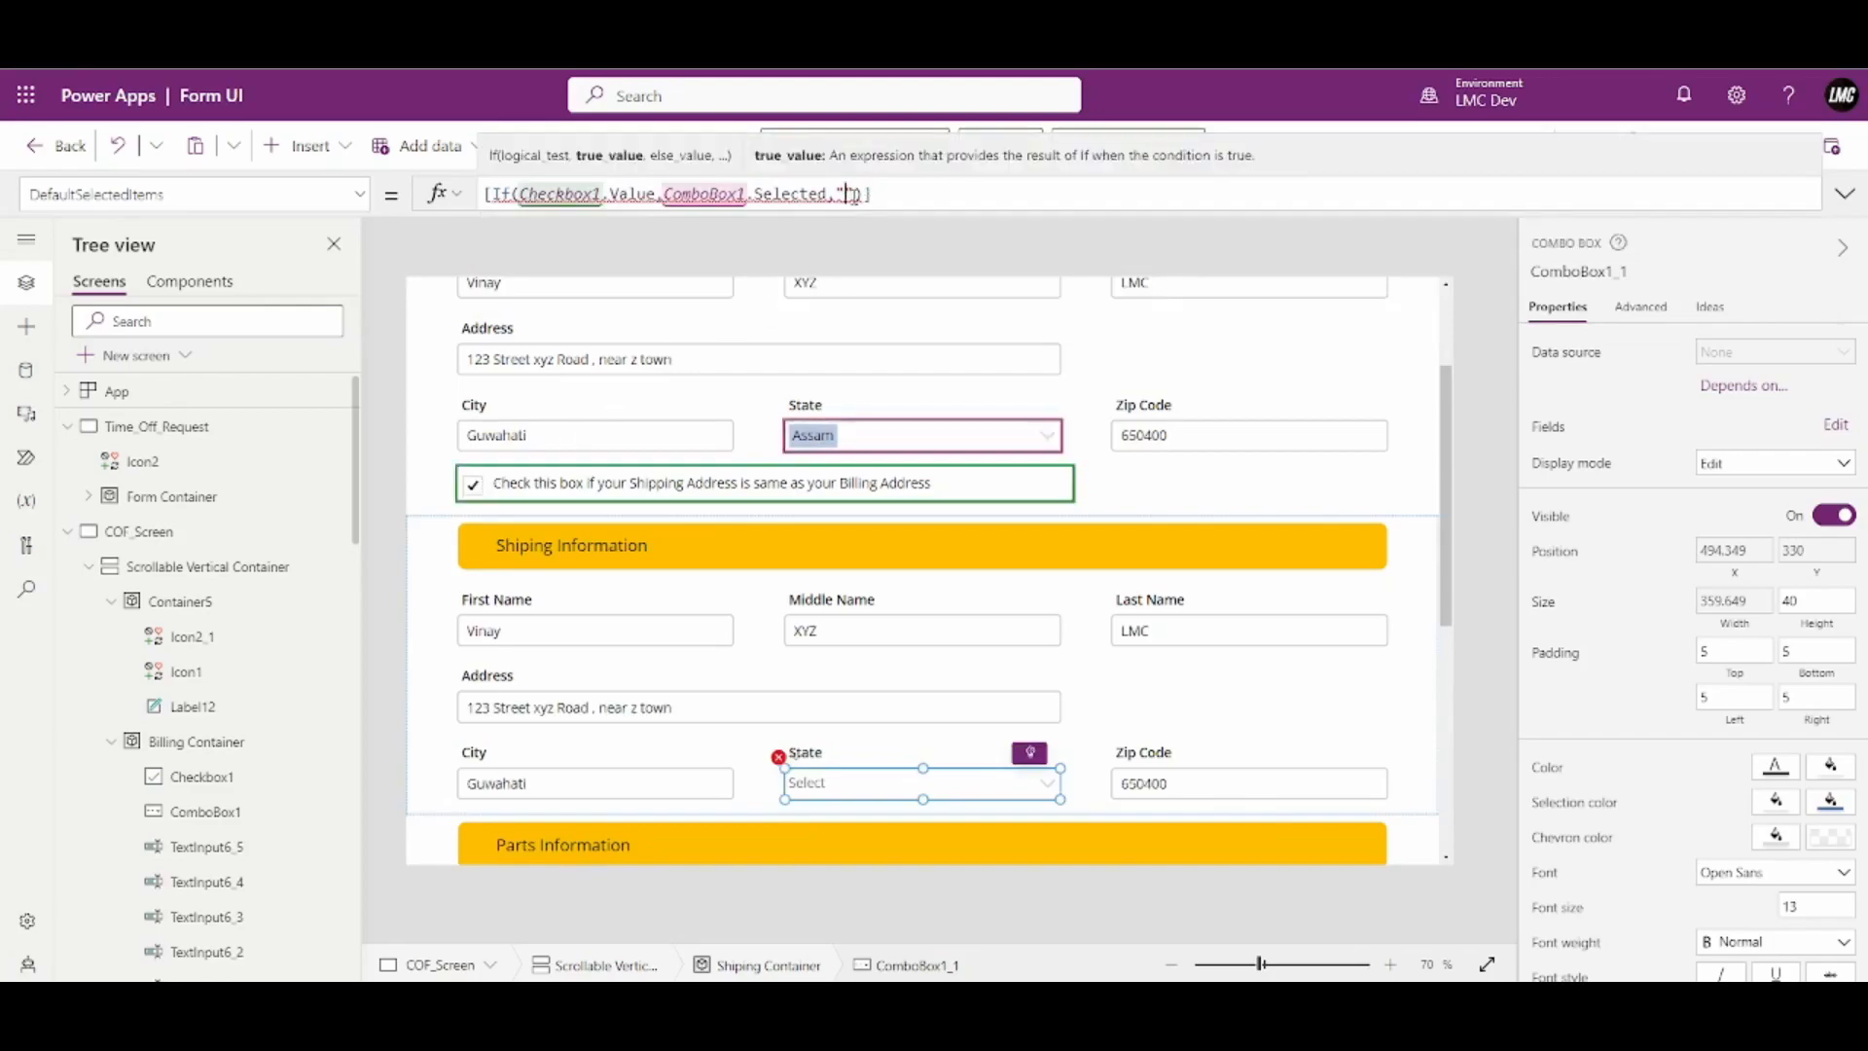
key("BackSpace")
key("BackSpace")
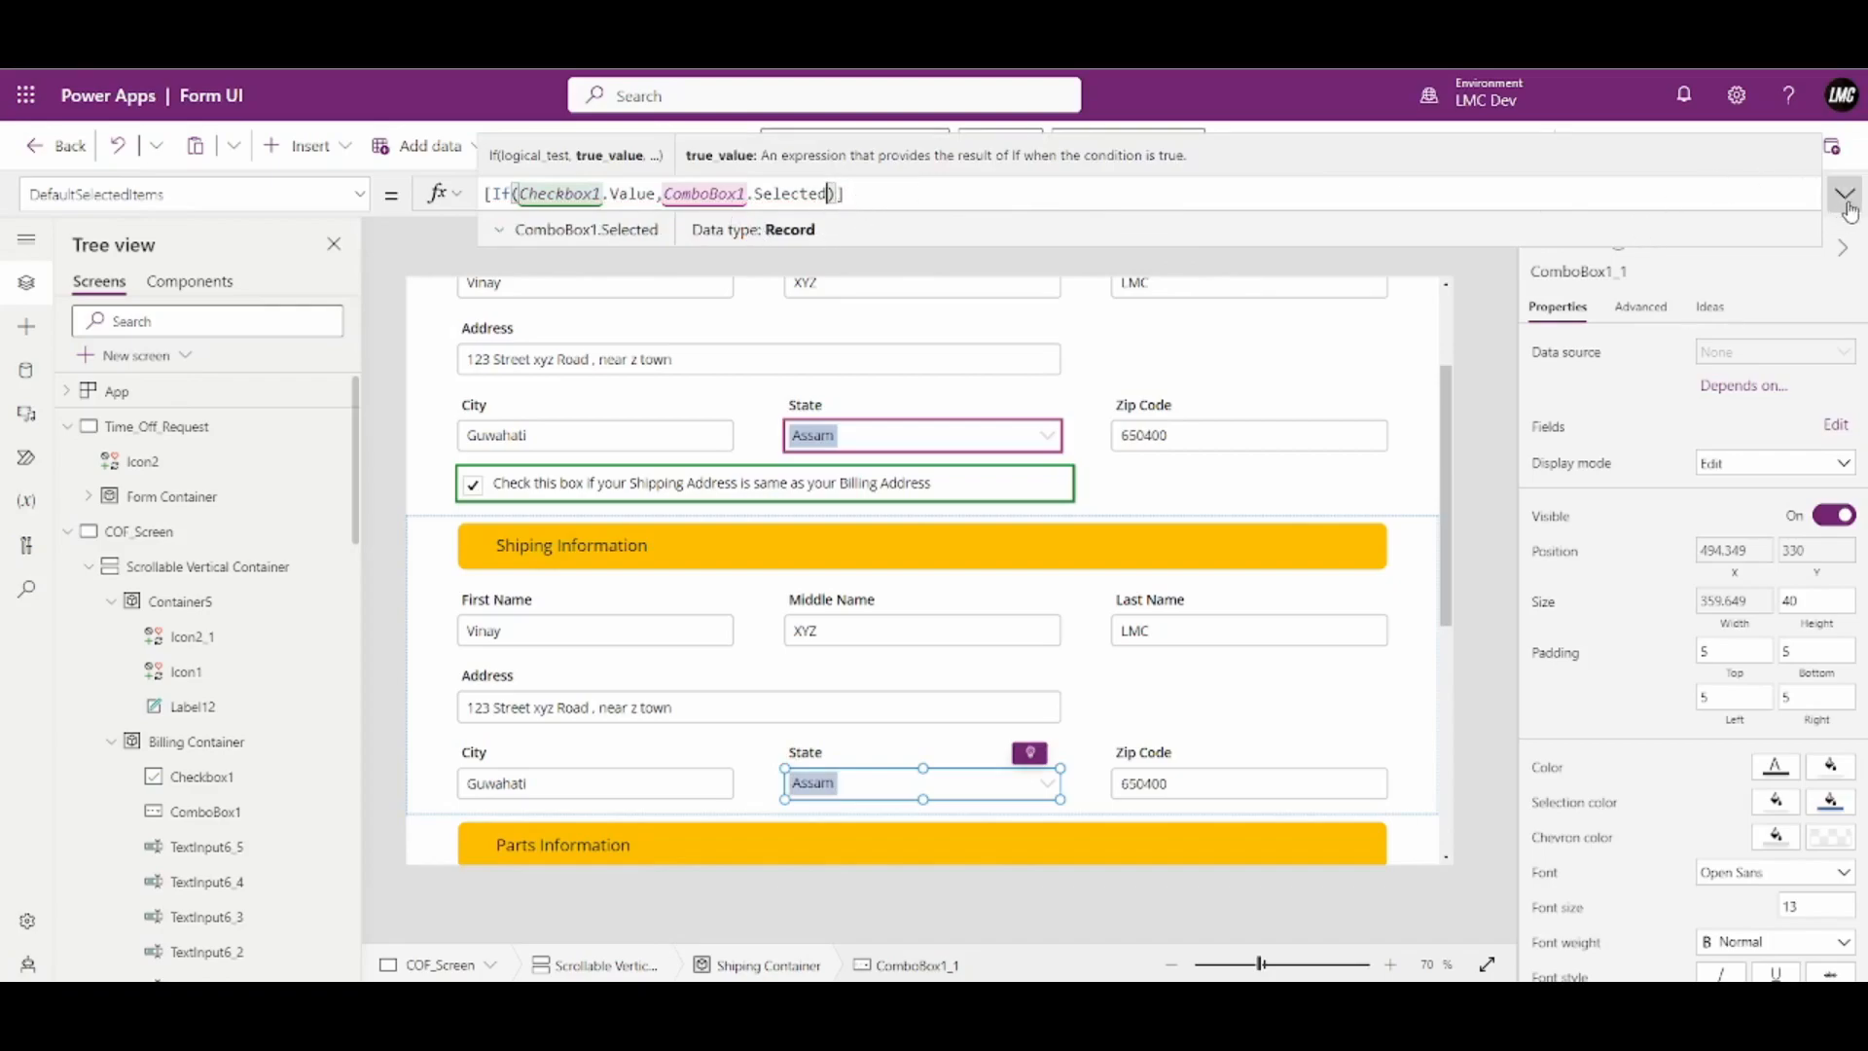
Expand the shipping State's formula and toggle the same-address checkbox in the editor to test how State responds
left_click(1844, 194)
left_click(473, 484)
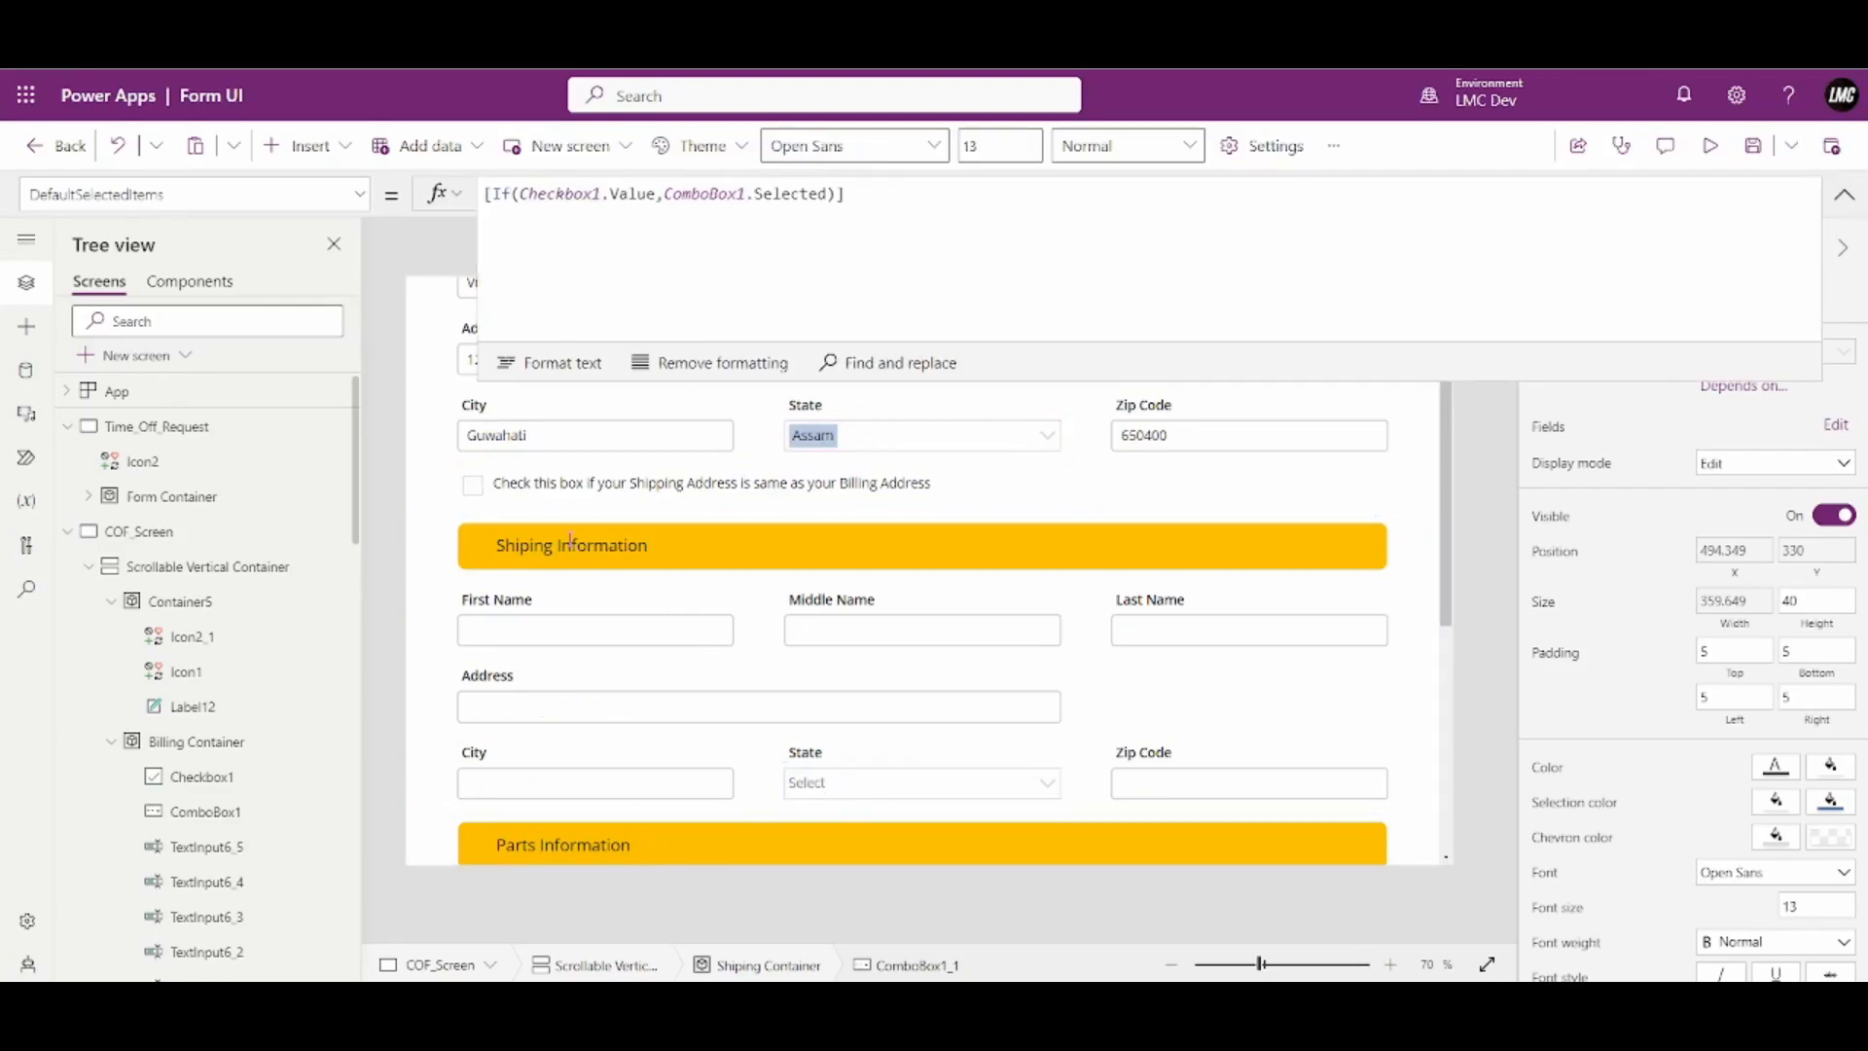
left_click(473, 489)
left_click(476, 500, "alt")
left_click(476, 500, "alt")
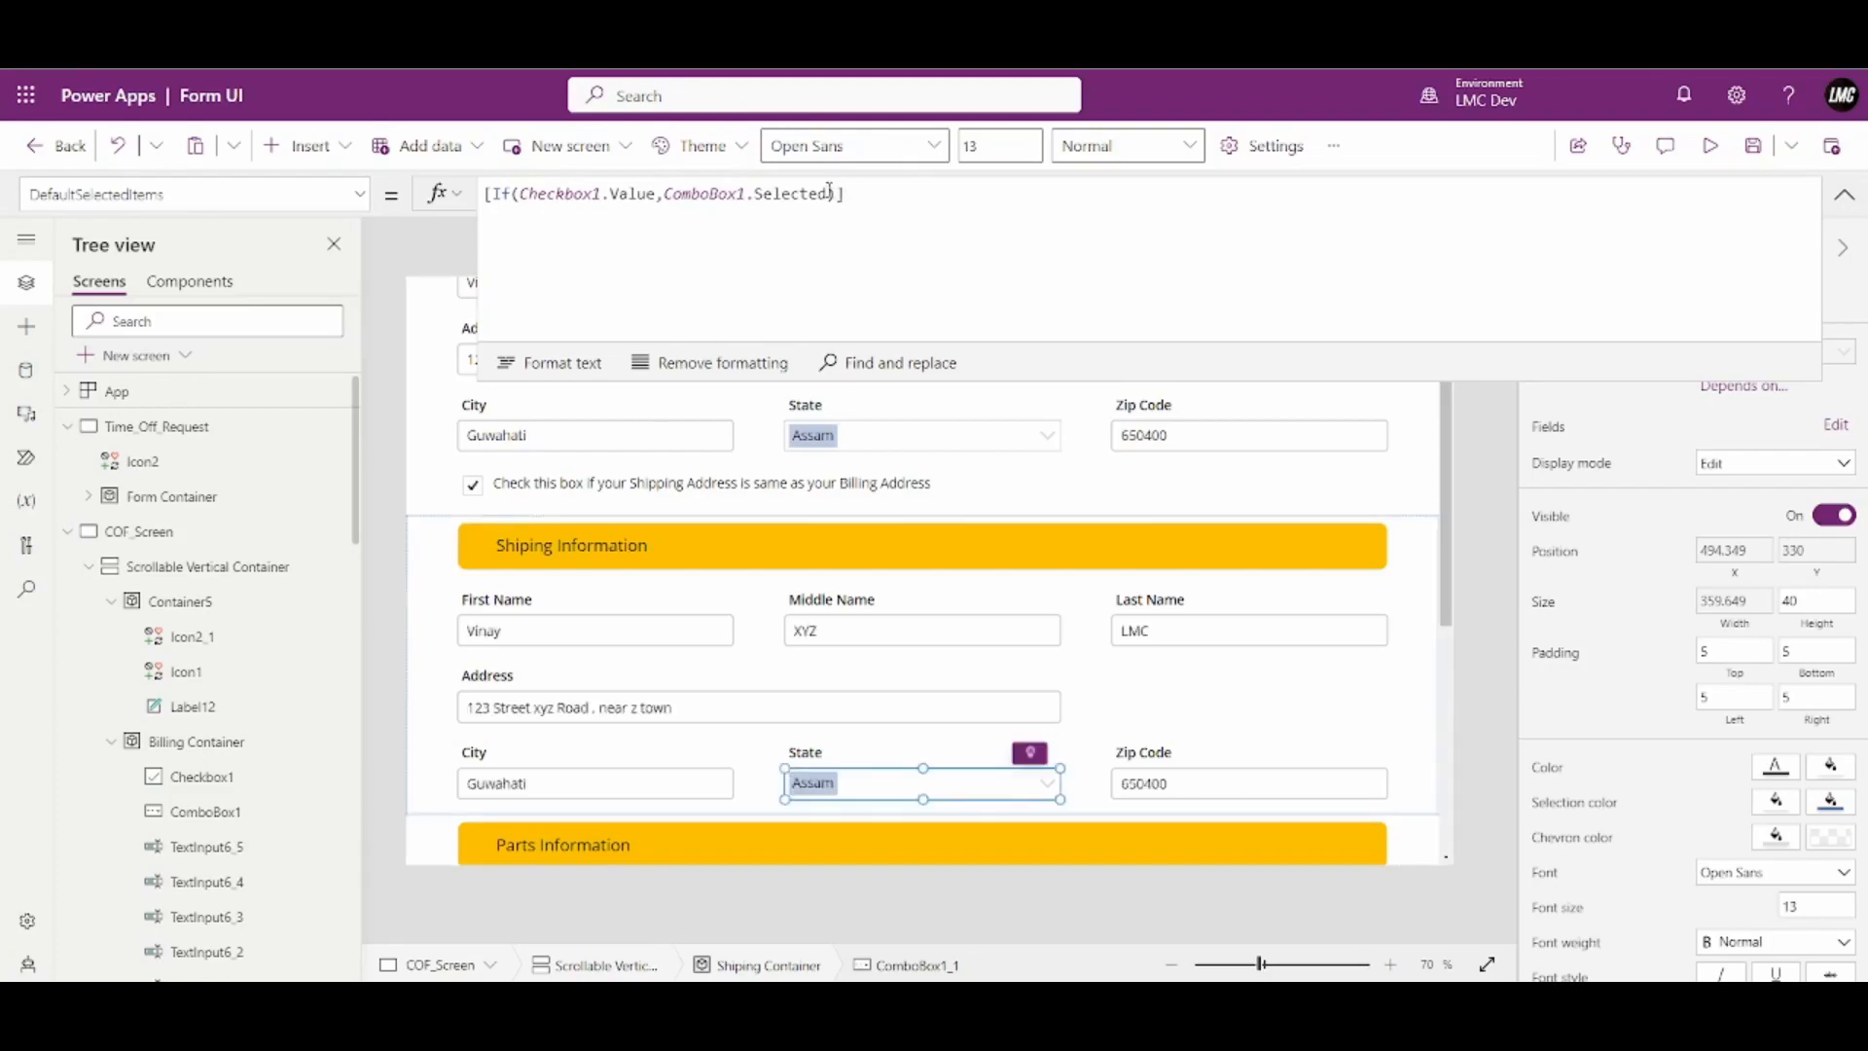
left_click(829, 193)
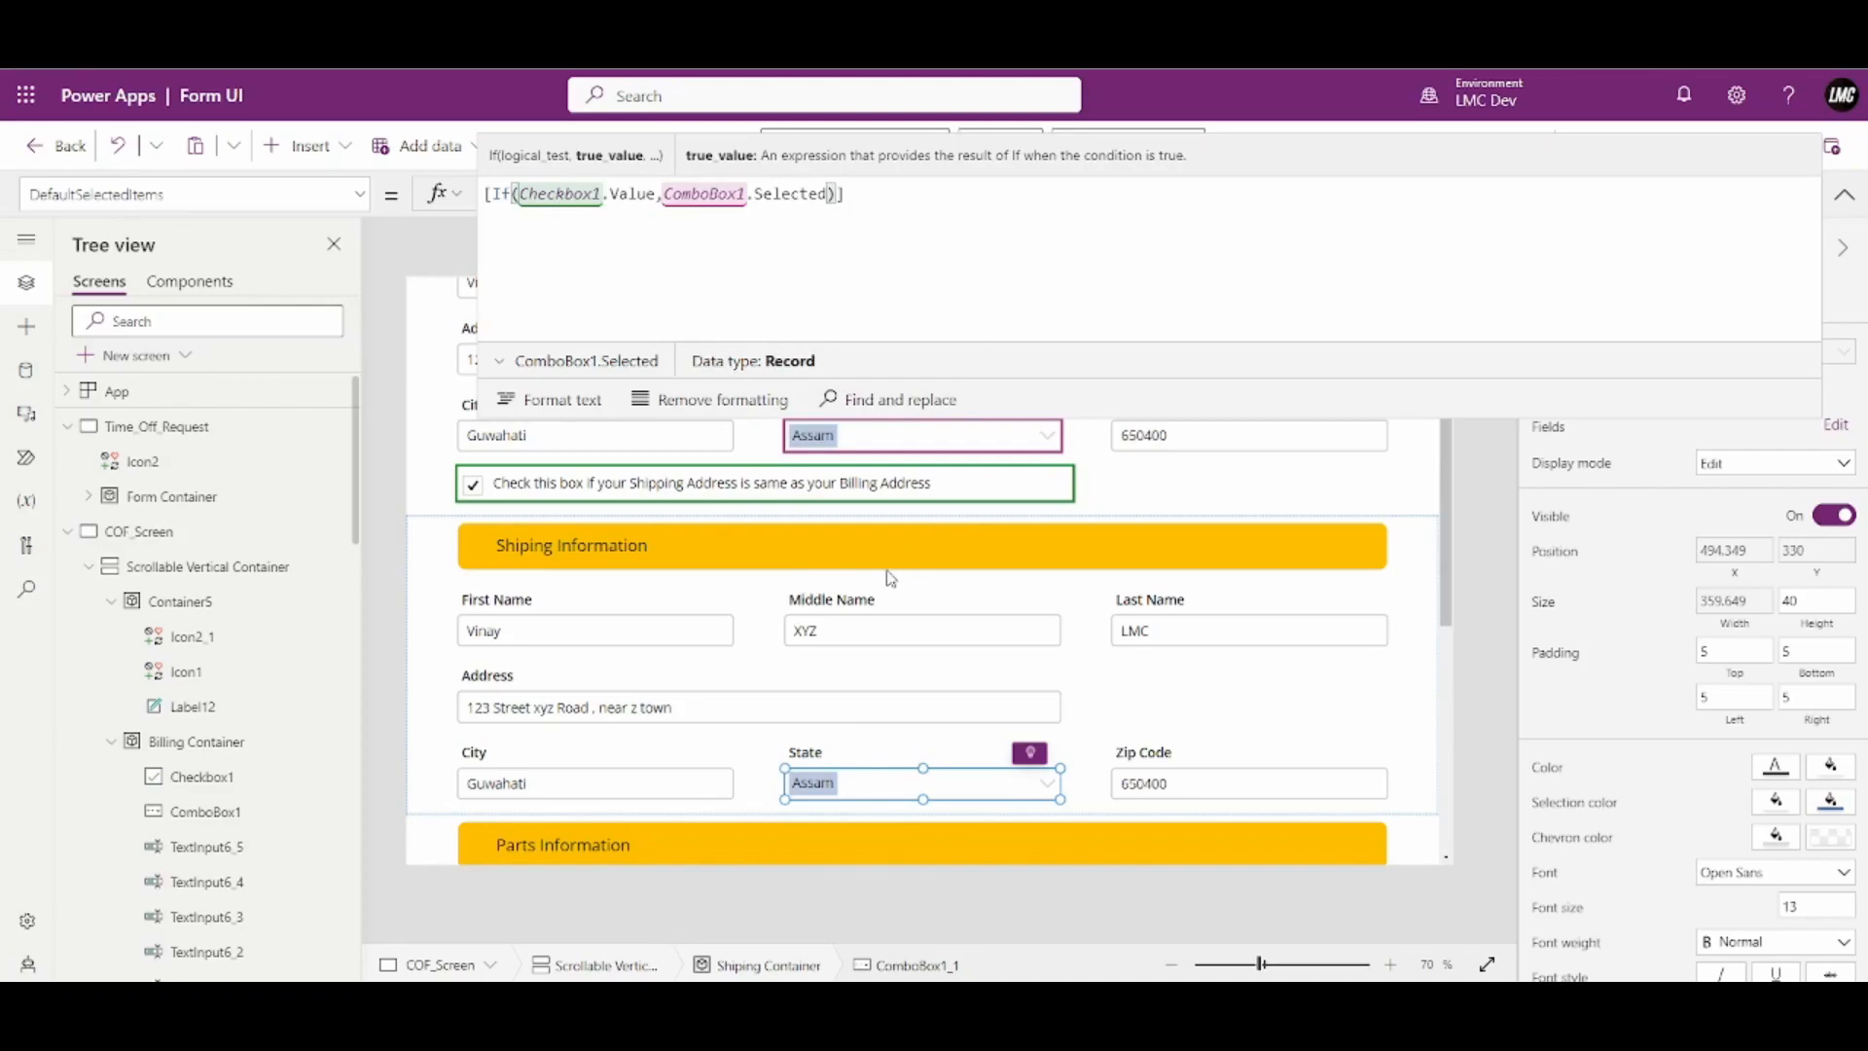
left_click(929, 786)
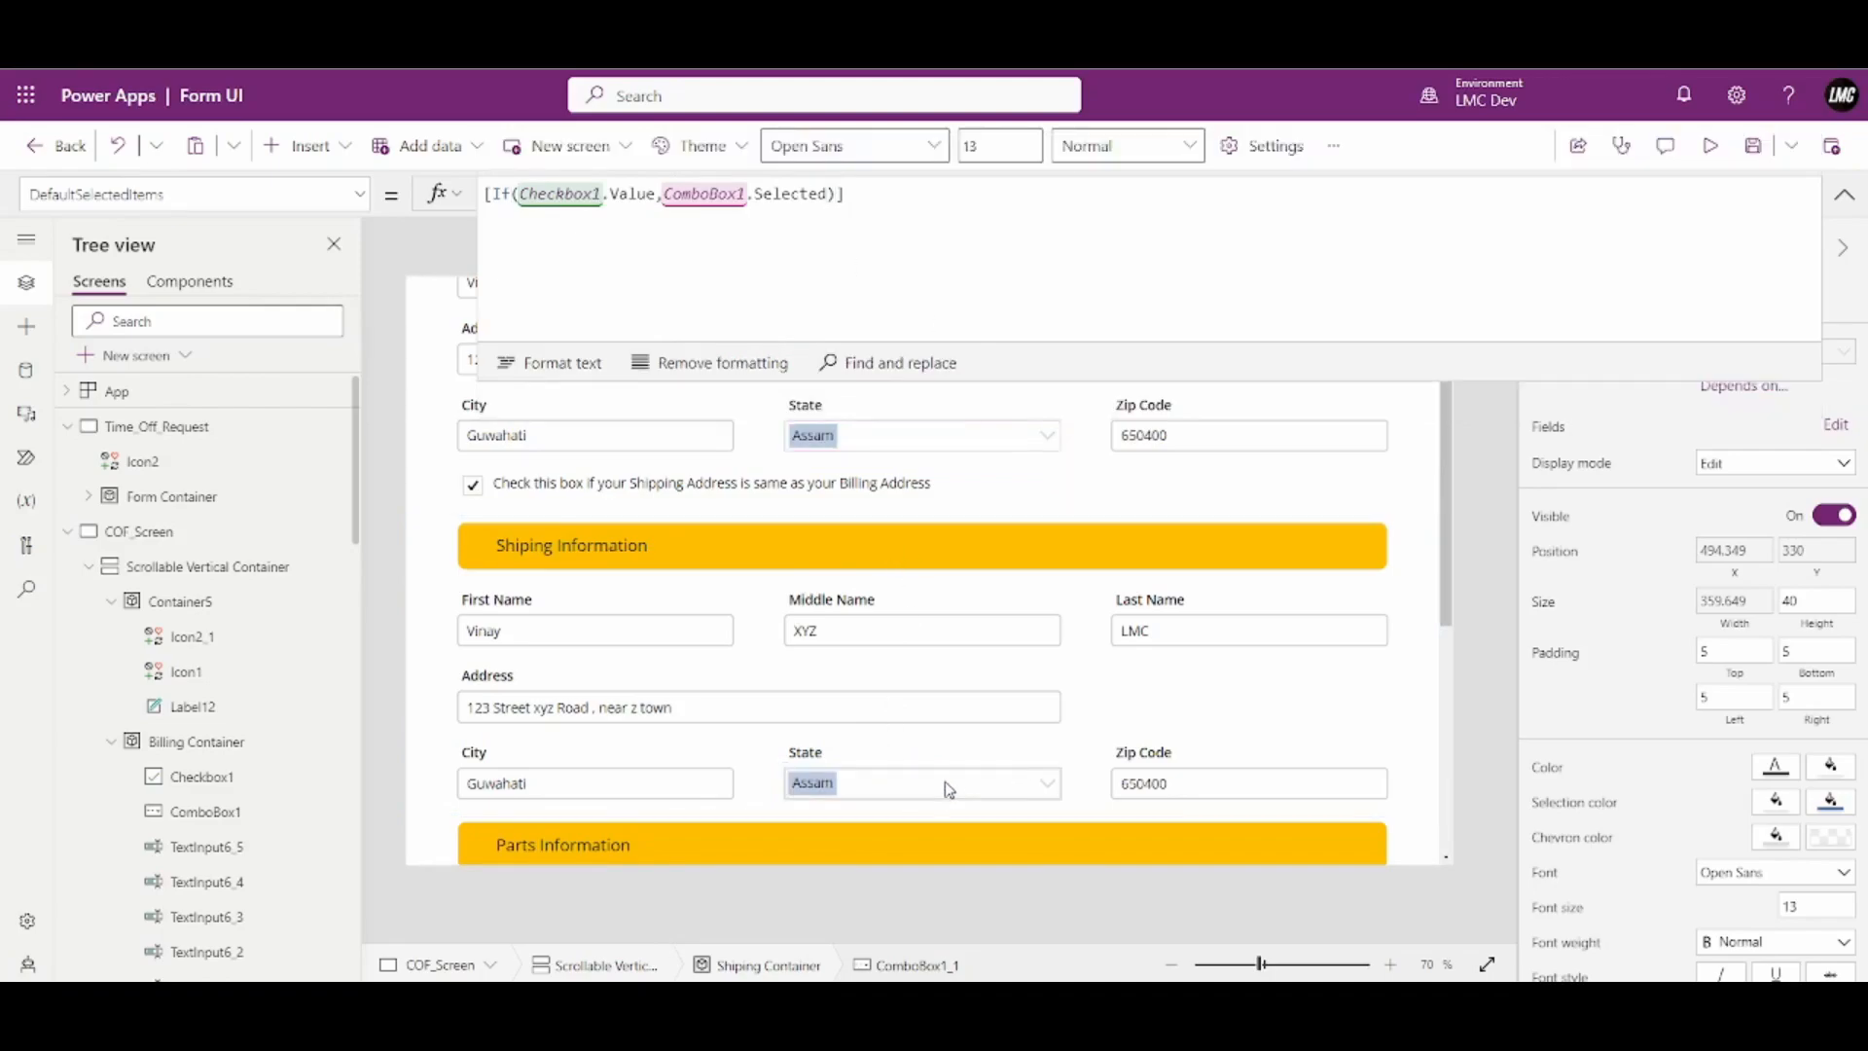
left_click(946, 784, "alt")
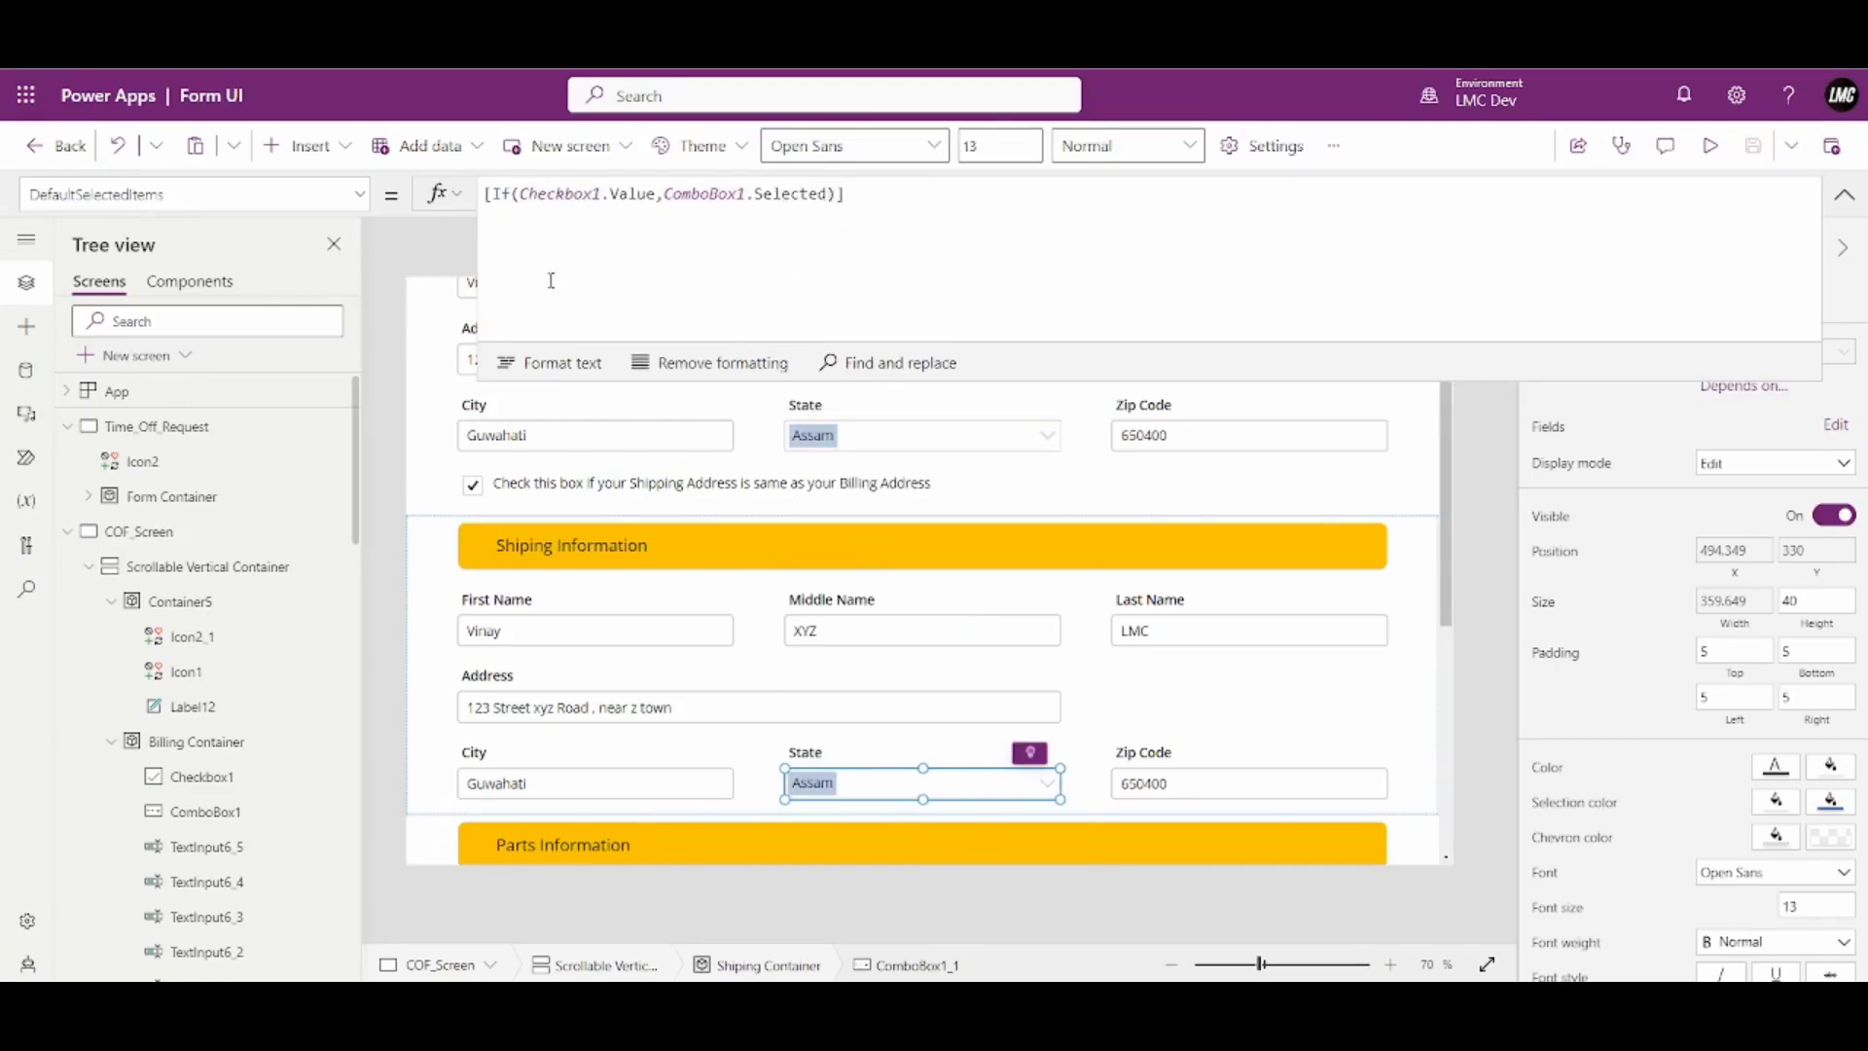
Collapse the formula, preview the app, and uncheck and recheck the same-address checkbox to test the shipping fields
left_click(1844, 193)
left_click(1709, 145)
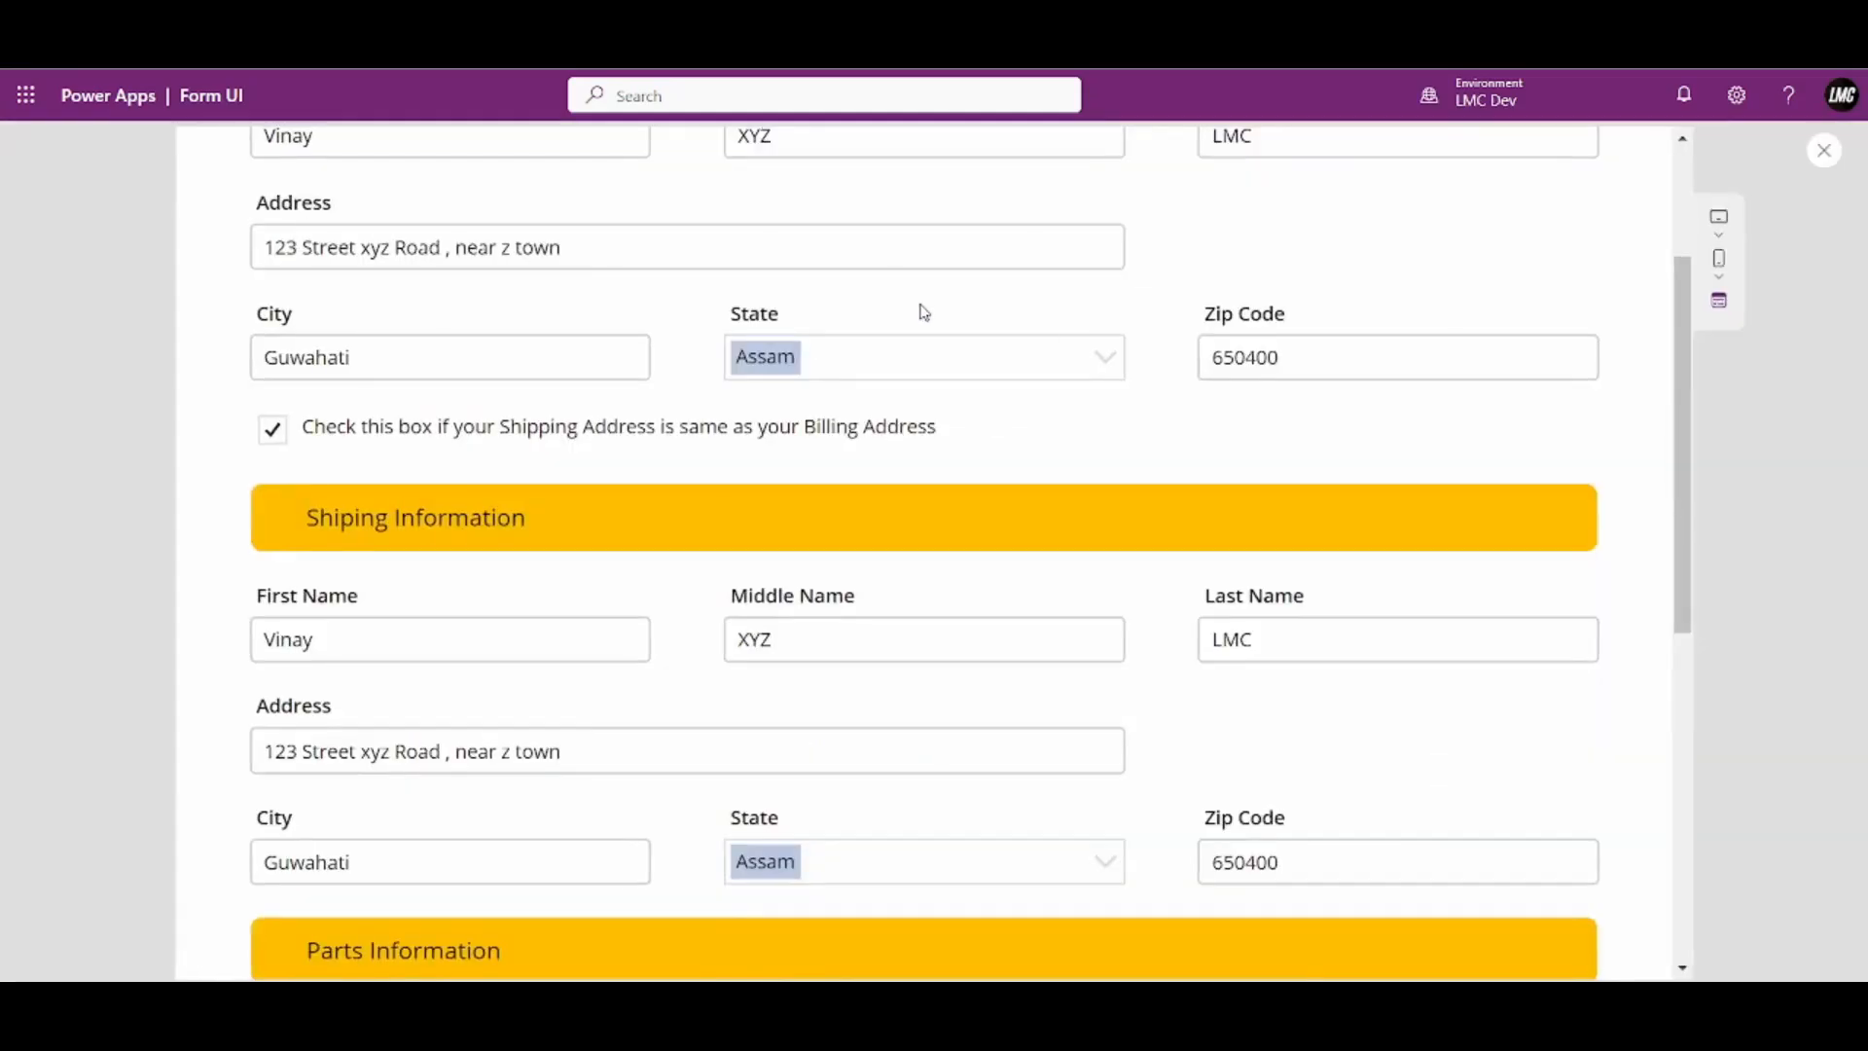
left_click(310, 425)
scroll(496, 484, "up", 1)
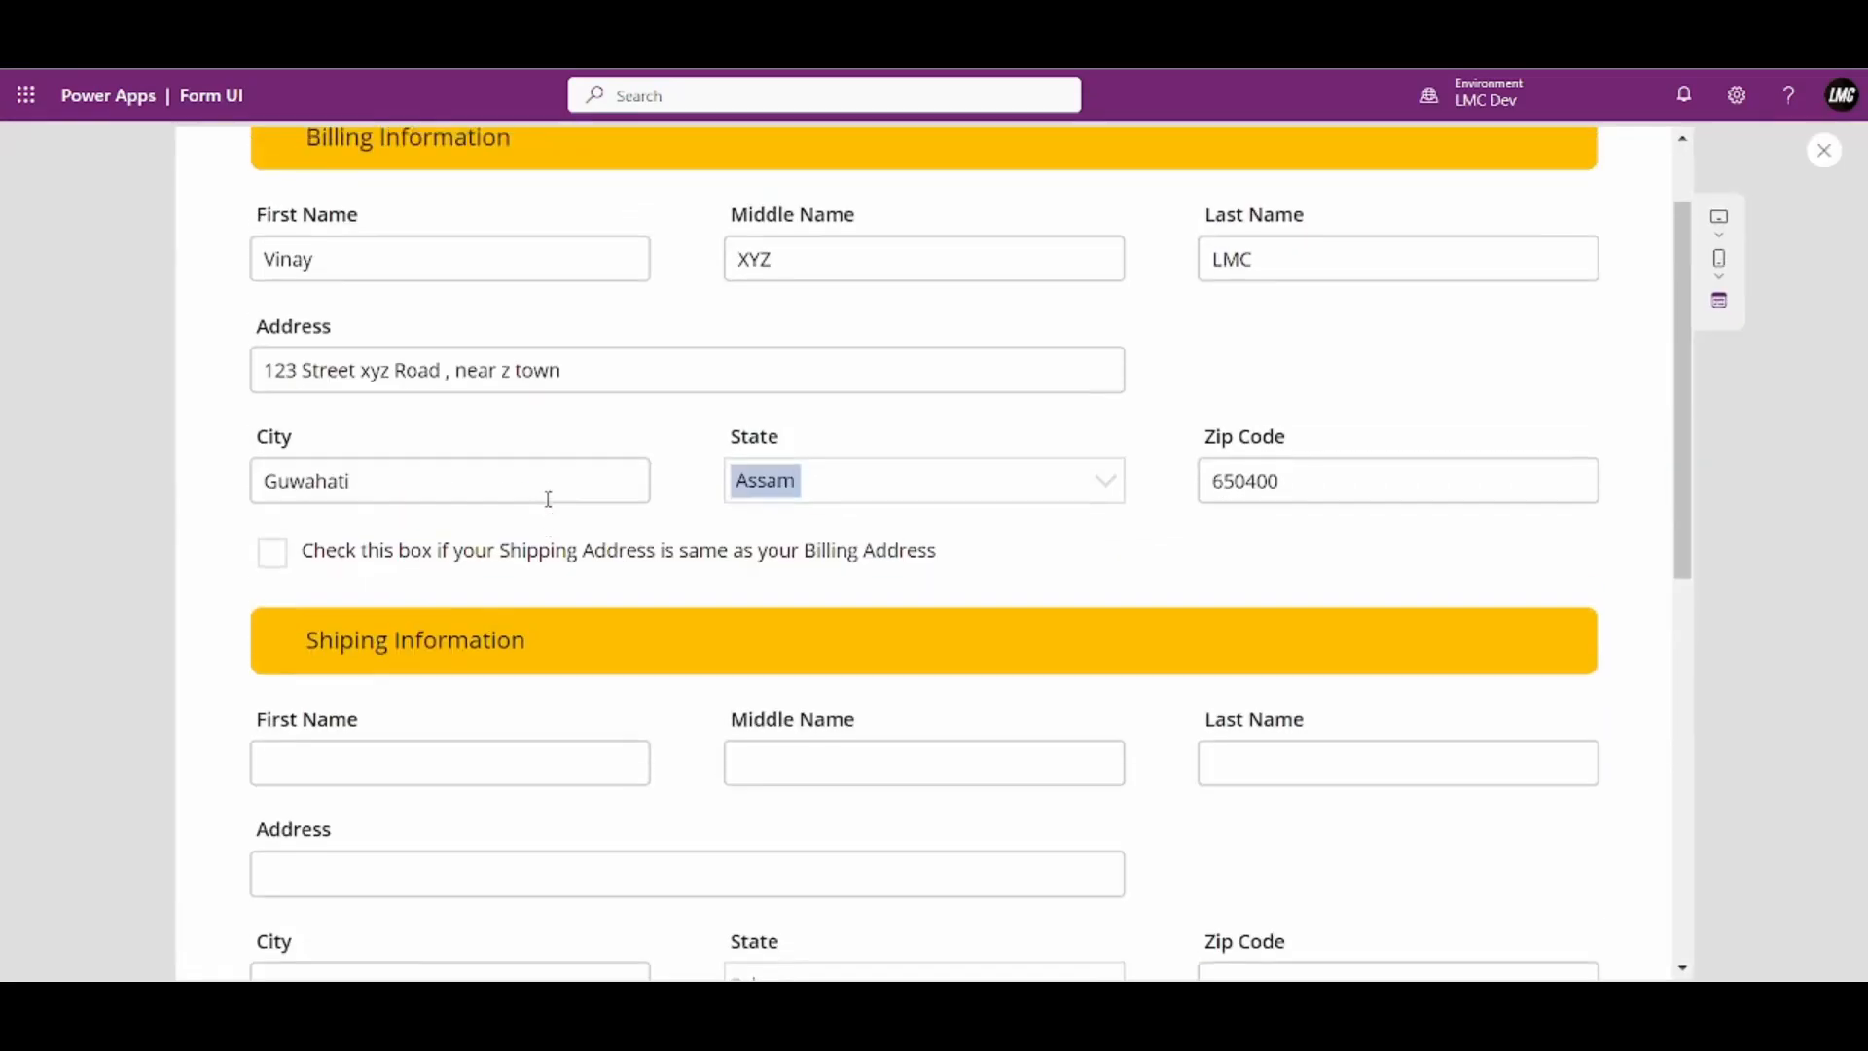
left_click(380, 550)
scroll(667, 529, "down", 1)
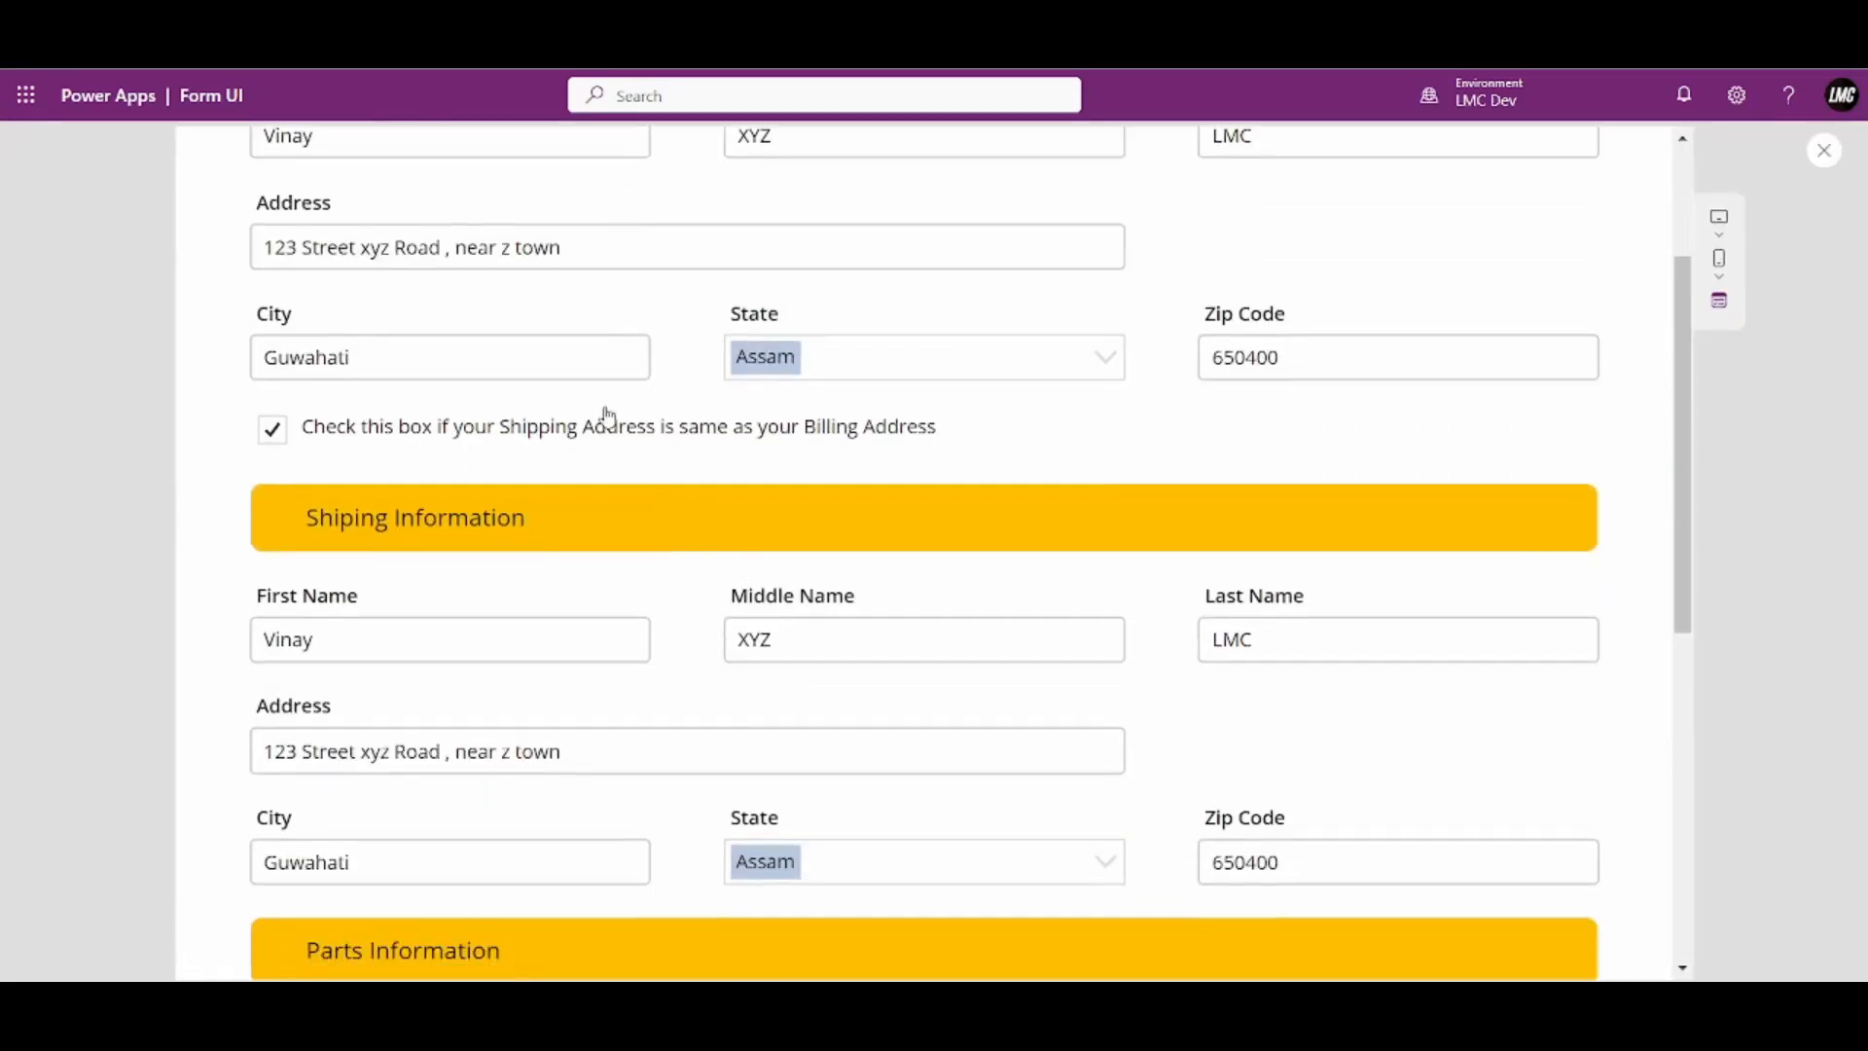
Review the Parts Information rows in the preview, toggle the same-address checkbox off and on again, and close the preview
scroll(1139, 630, "down", 6)
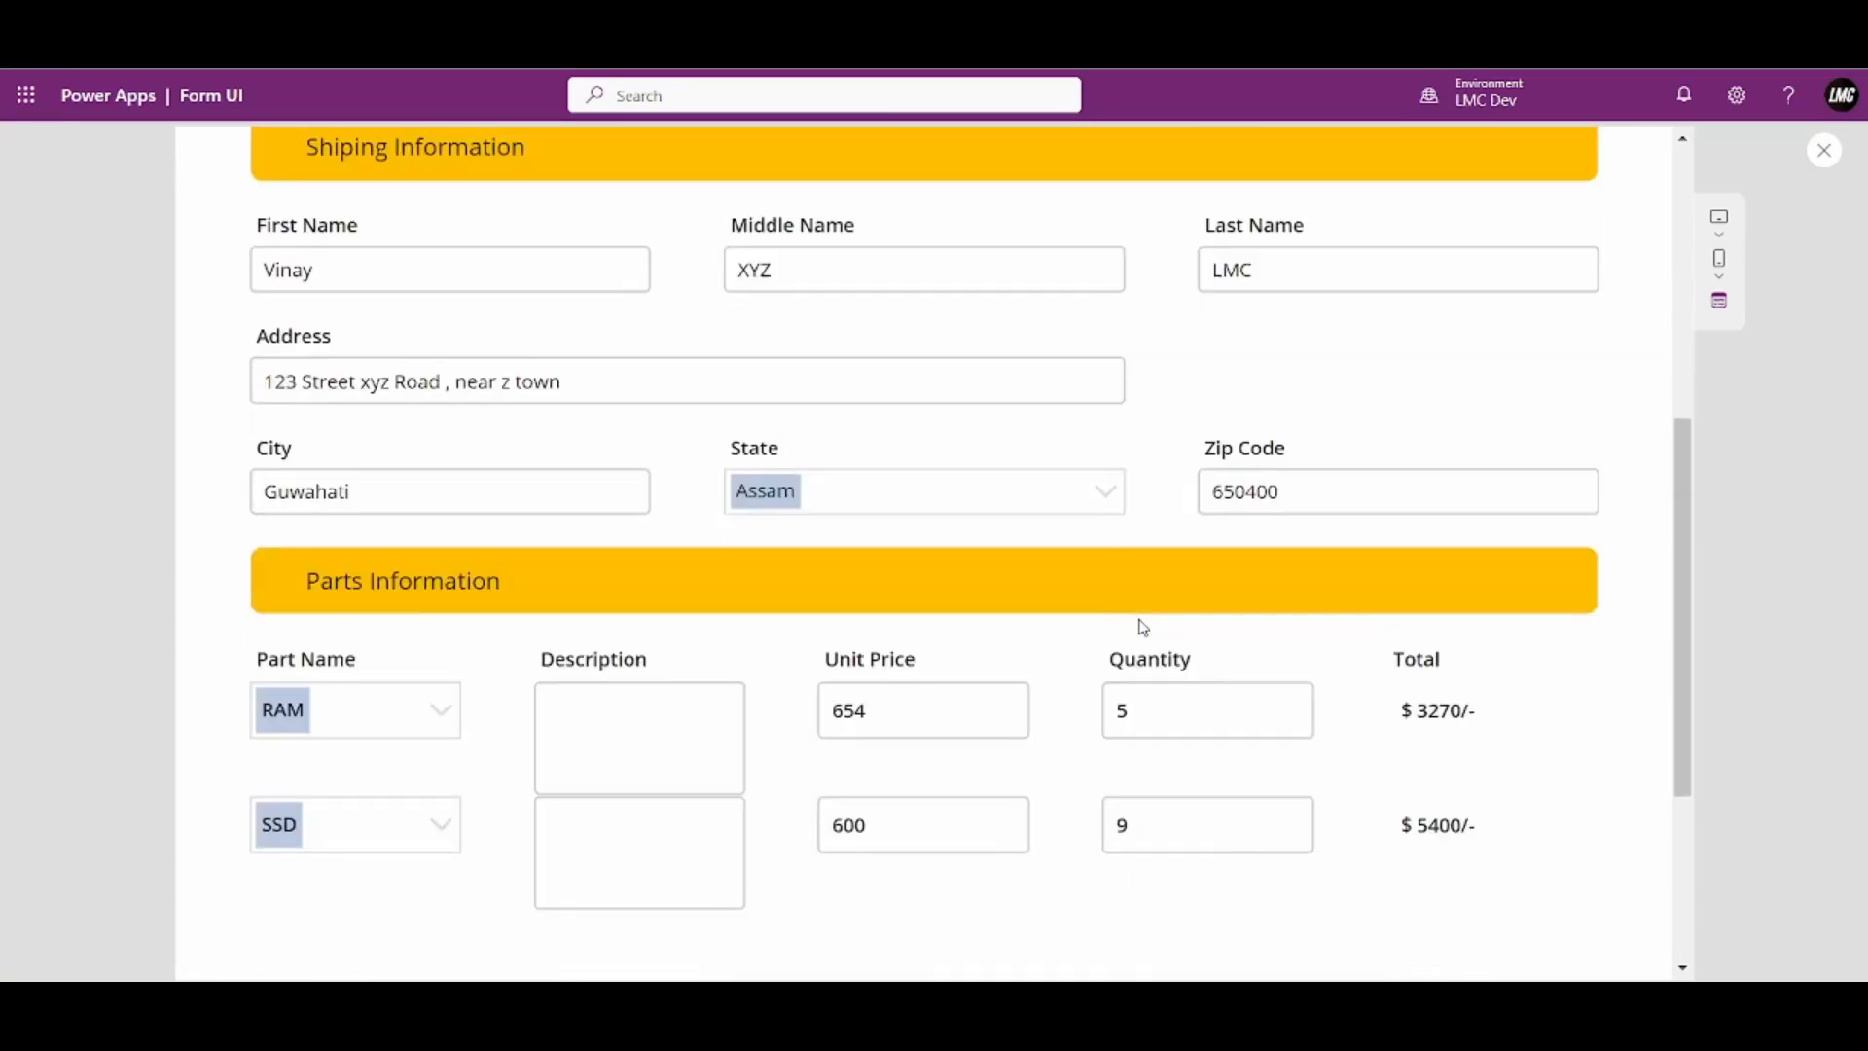
scroll(1147, 629, "up", 8)
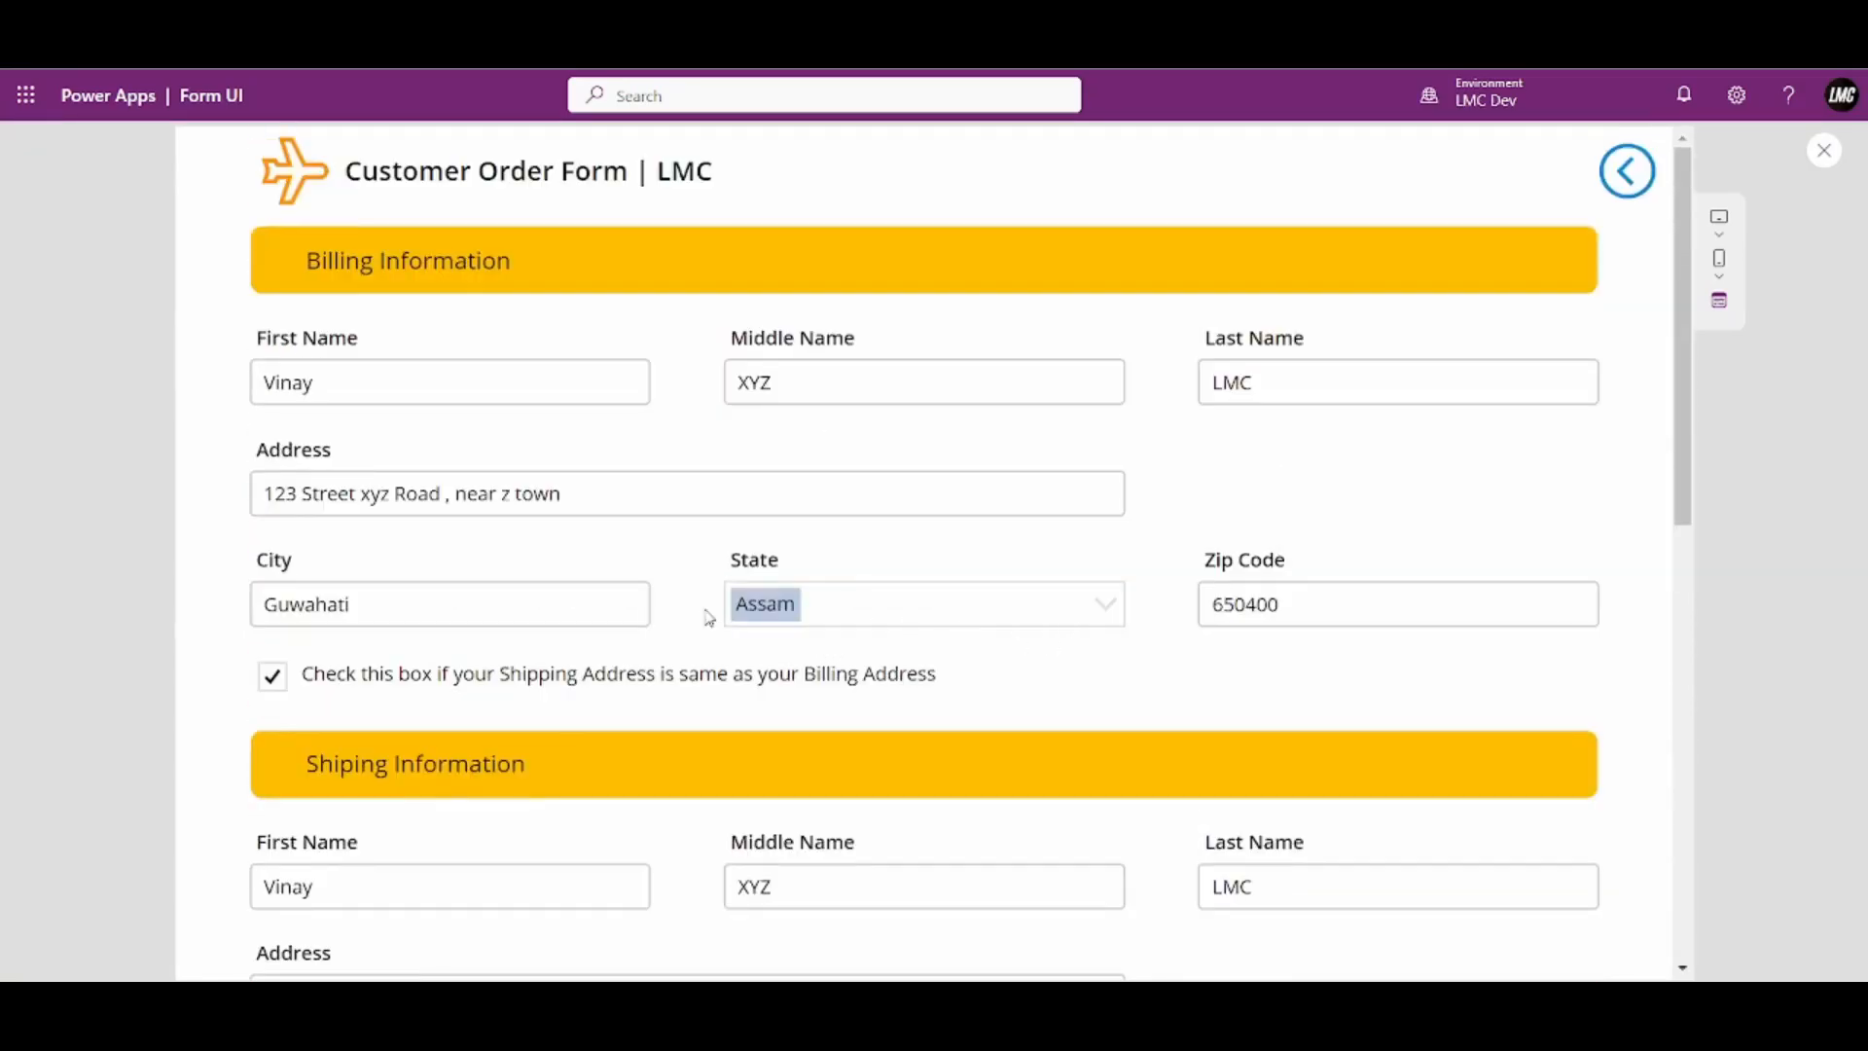
left_click(280, 679)
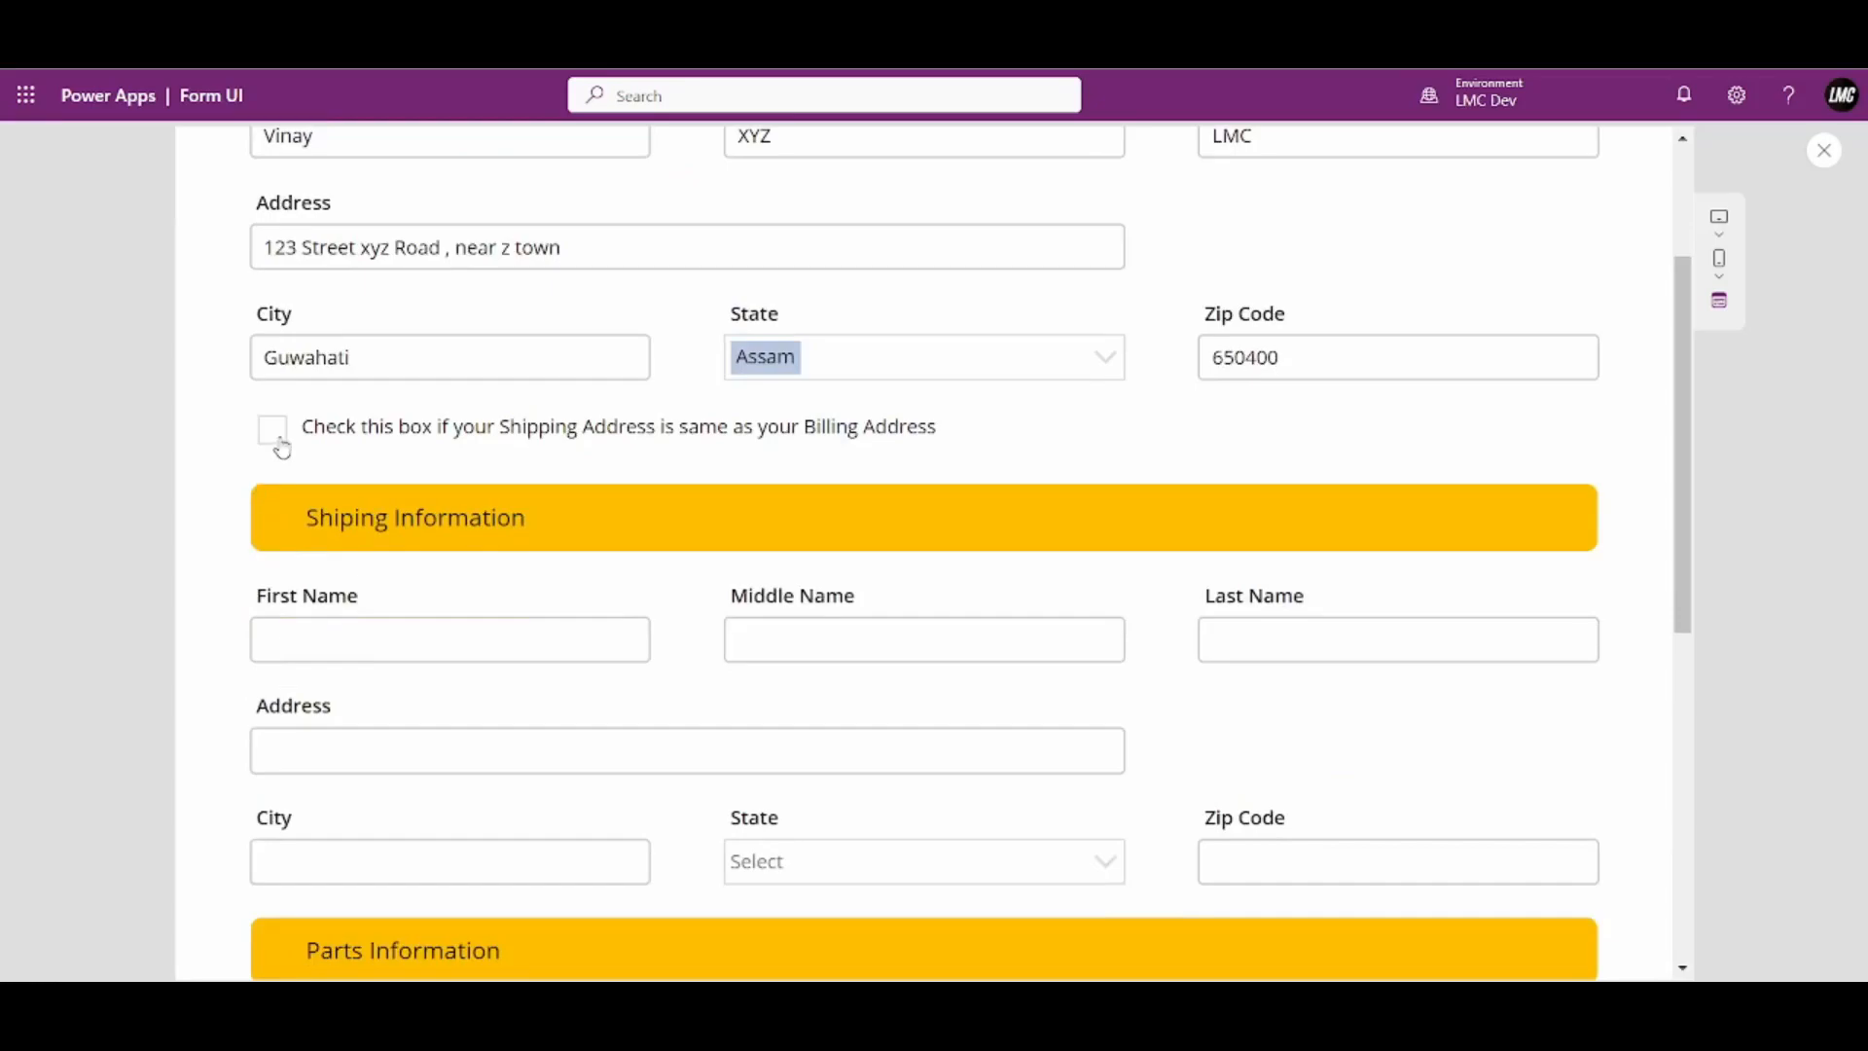
left_click(278, 438)
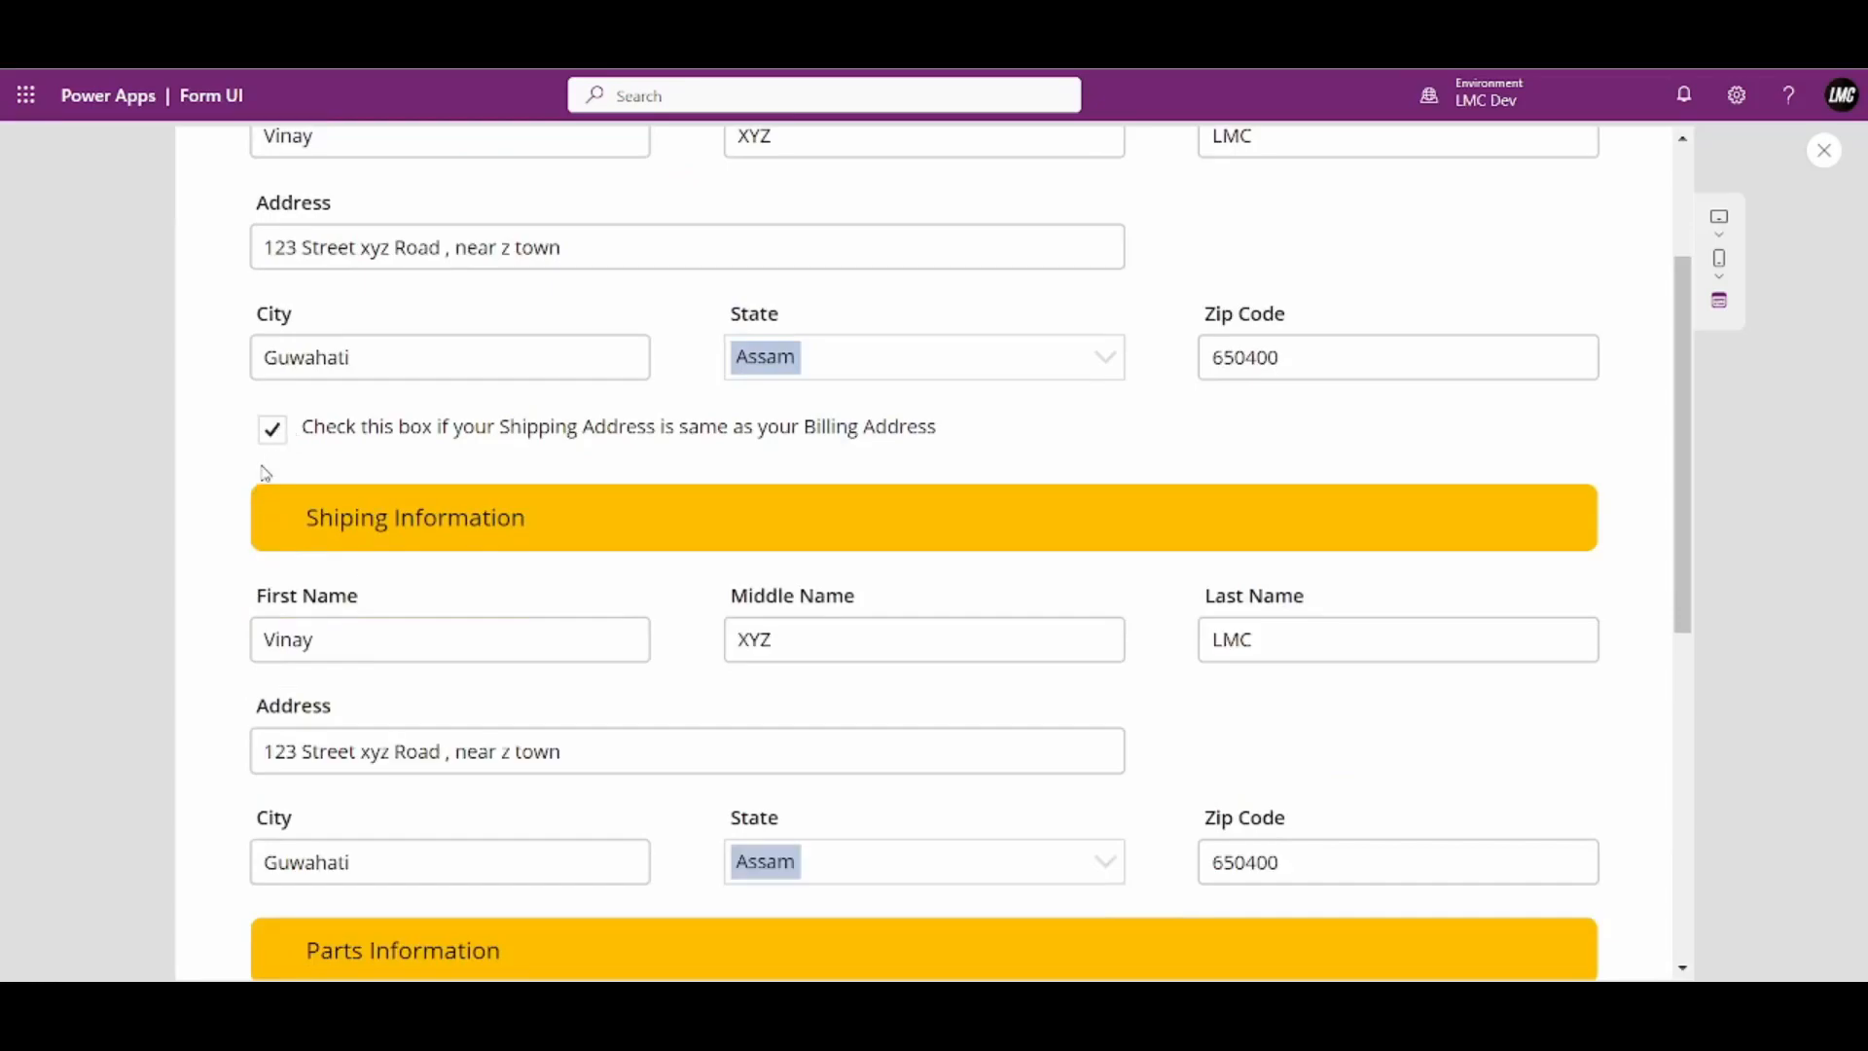
scroll(419, 579, "up", 1)
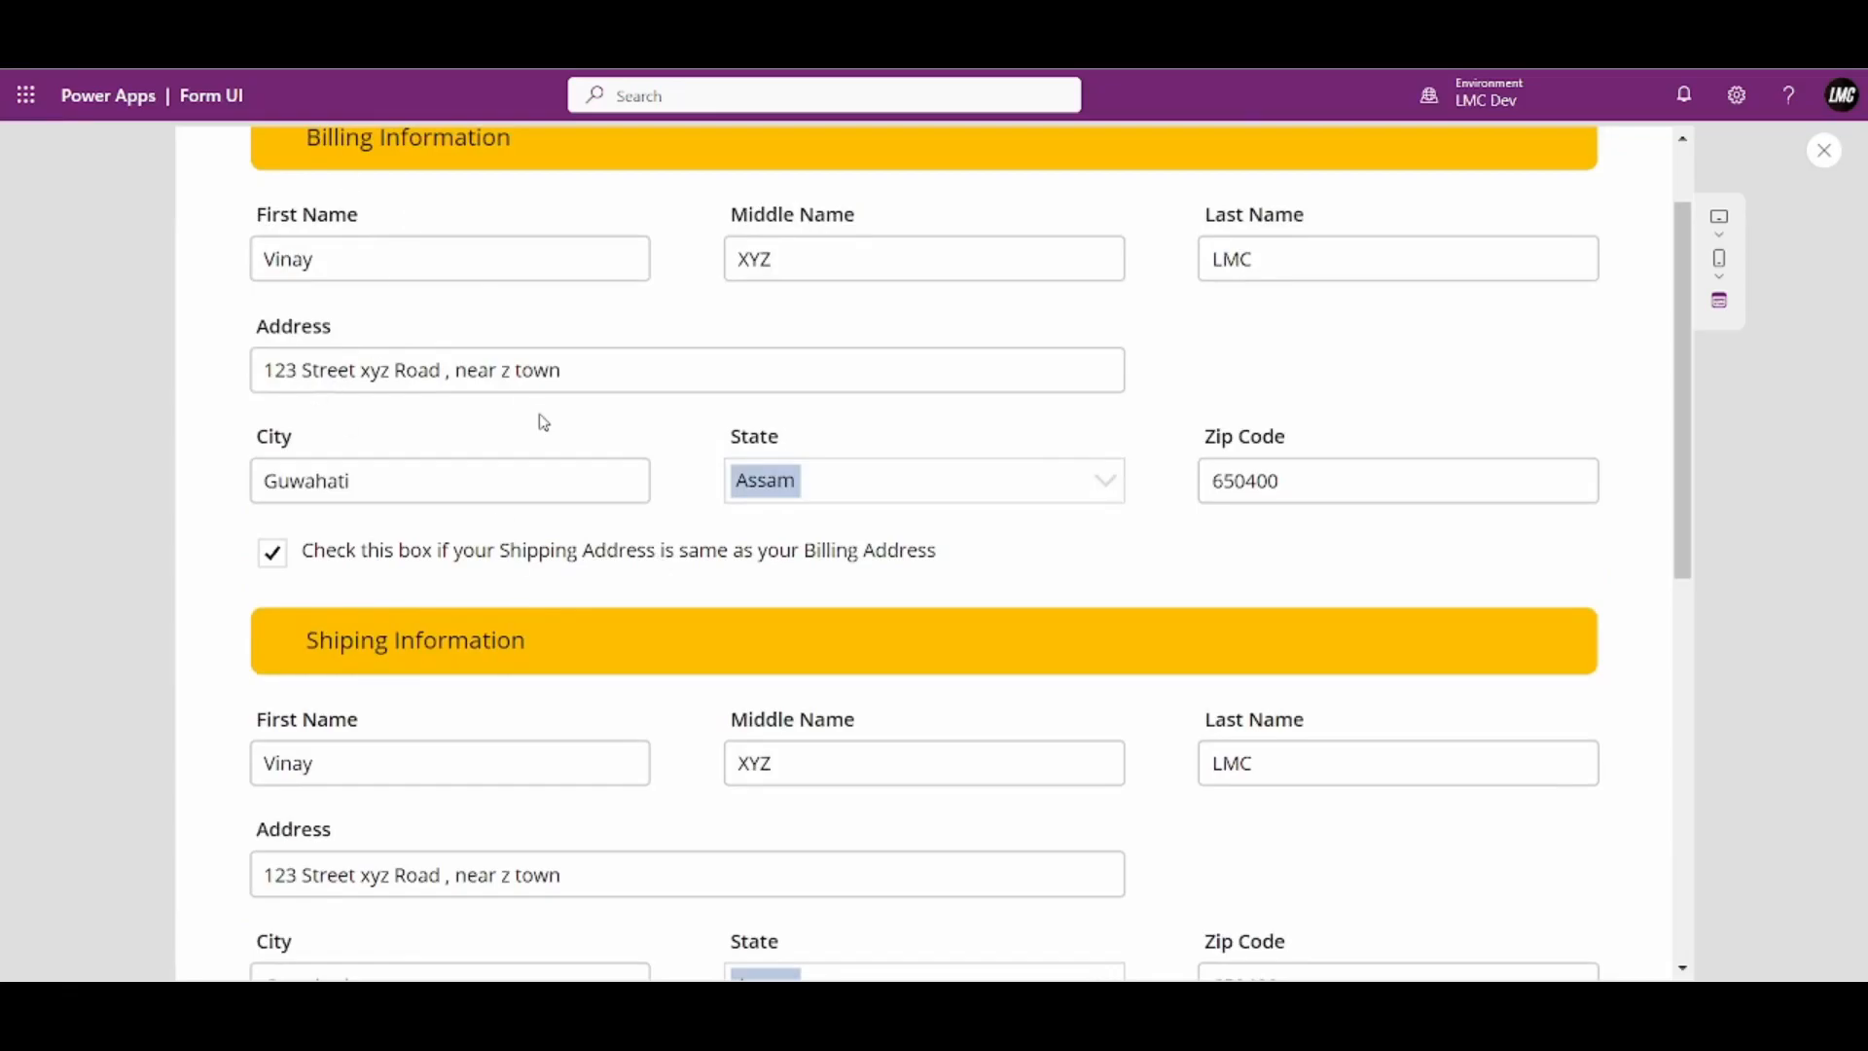
scroll(487, 404, "down", 1)
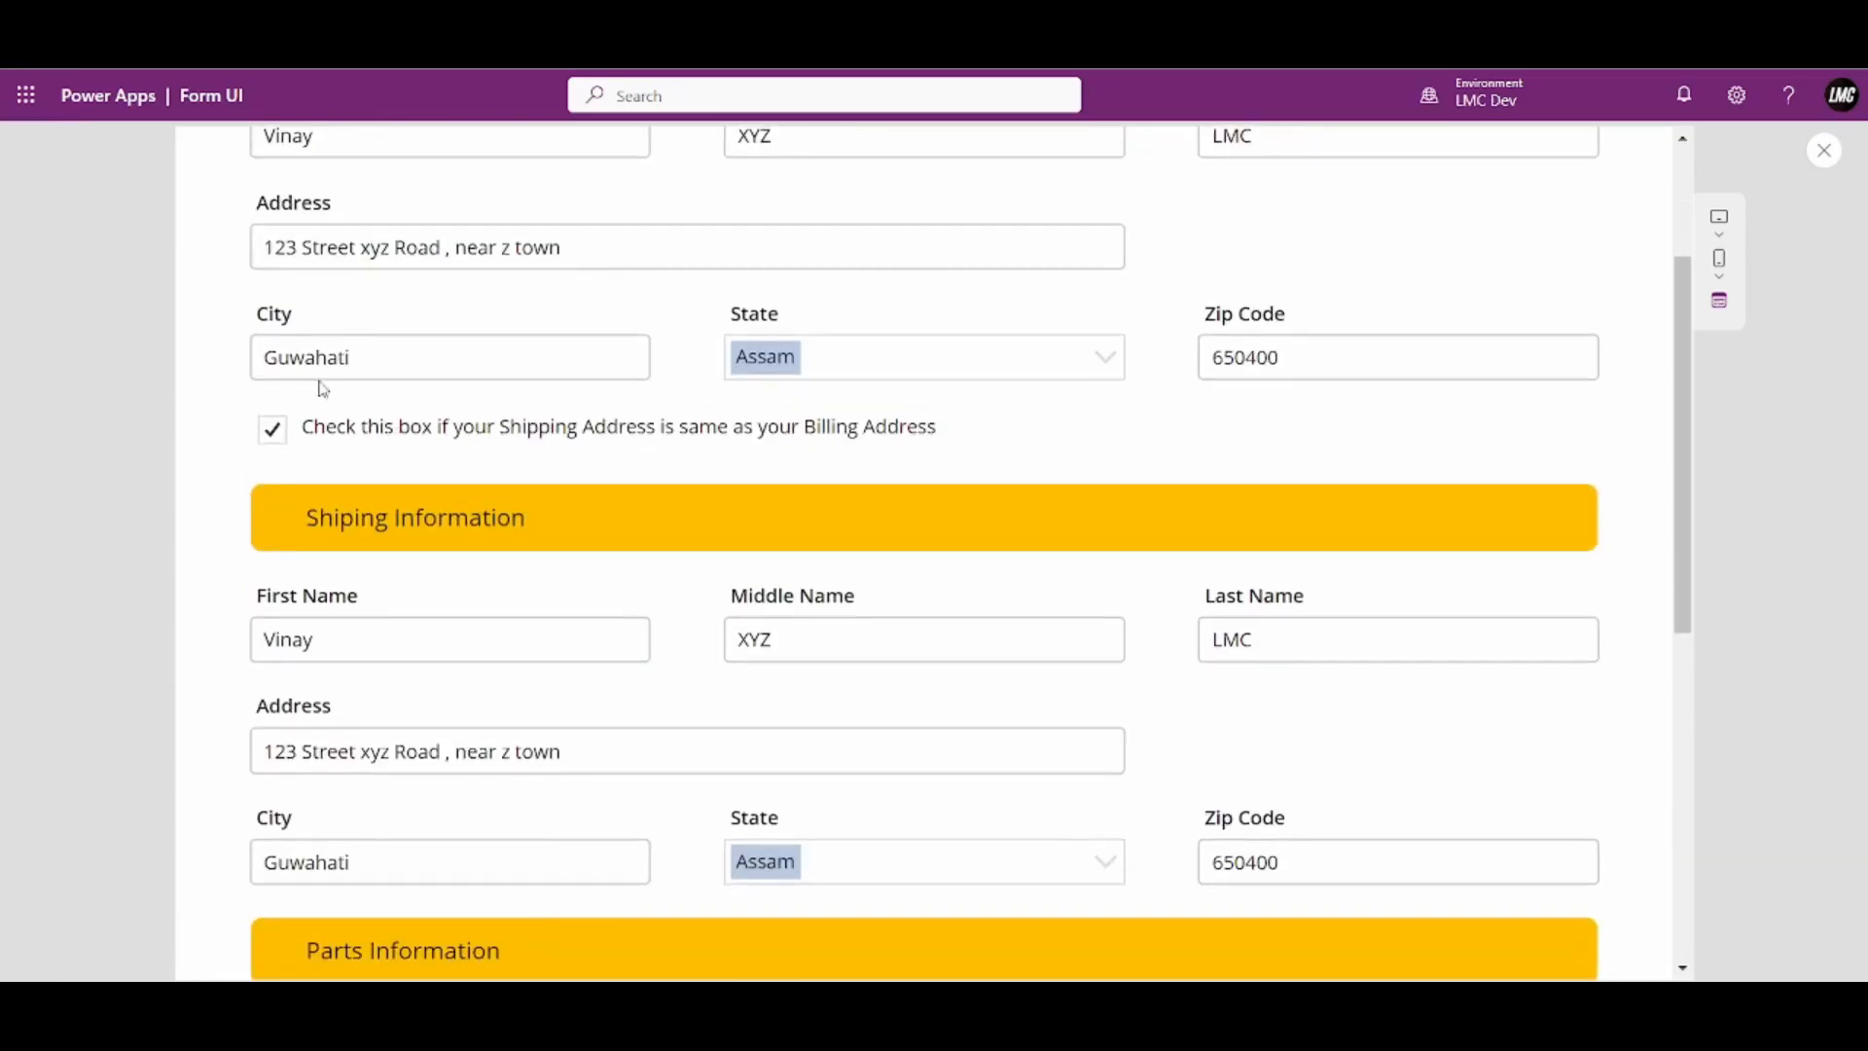
left_click(1833, 162)
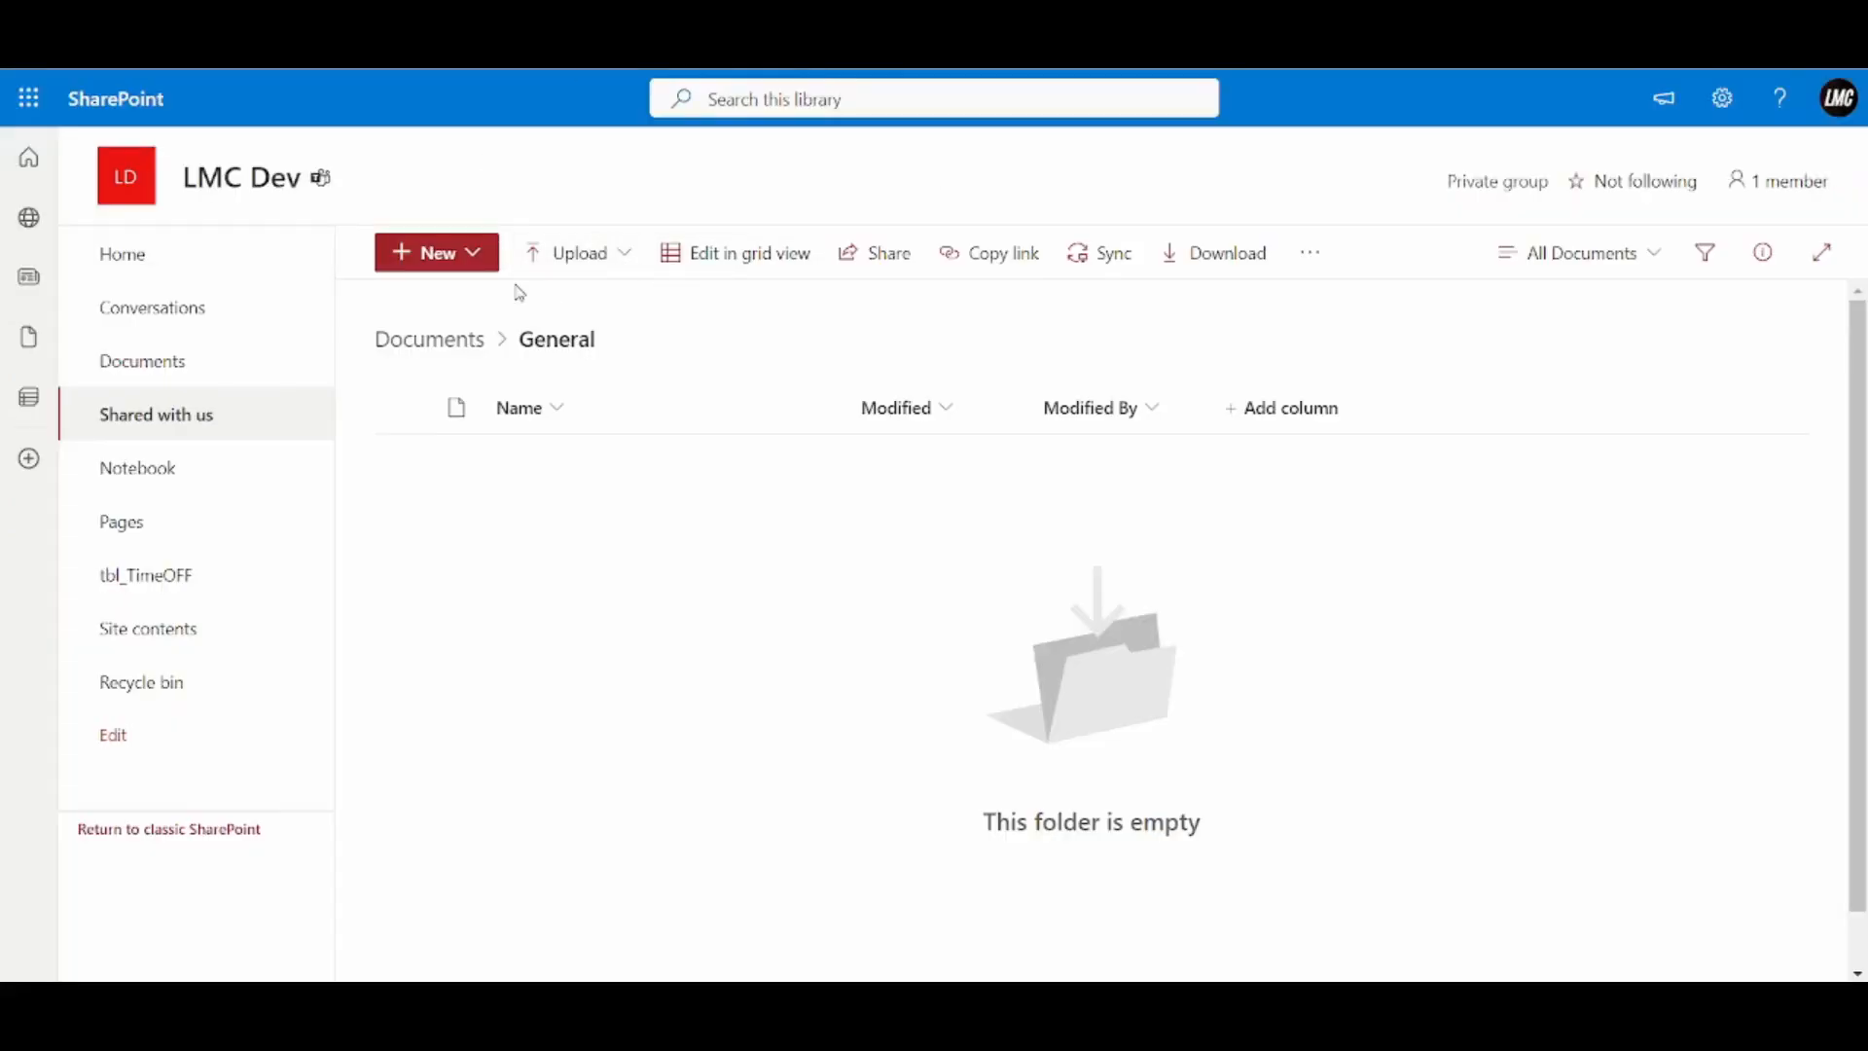
Create a blank list named tbl_Shipping_Information from the LMC Dev site's home page, without showing it in site navigation
left_click(129, 258)
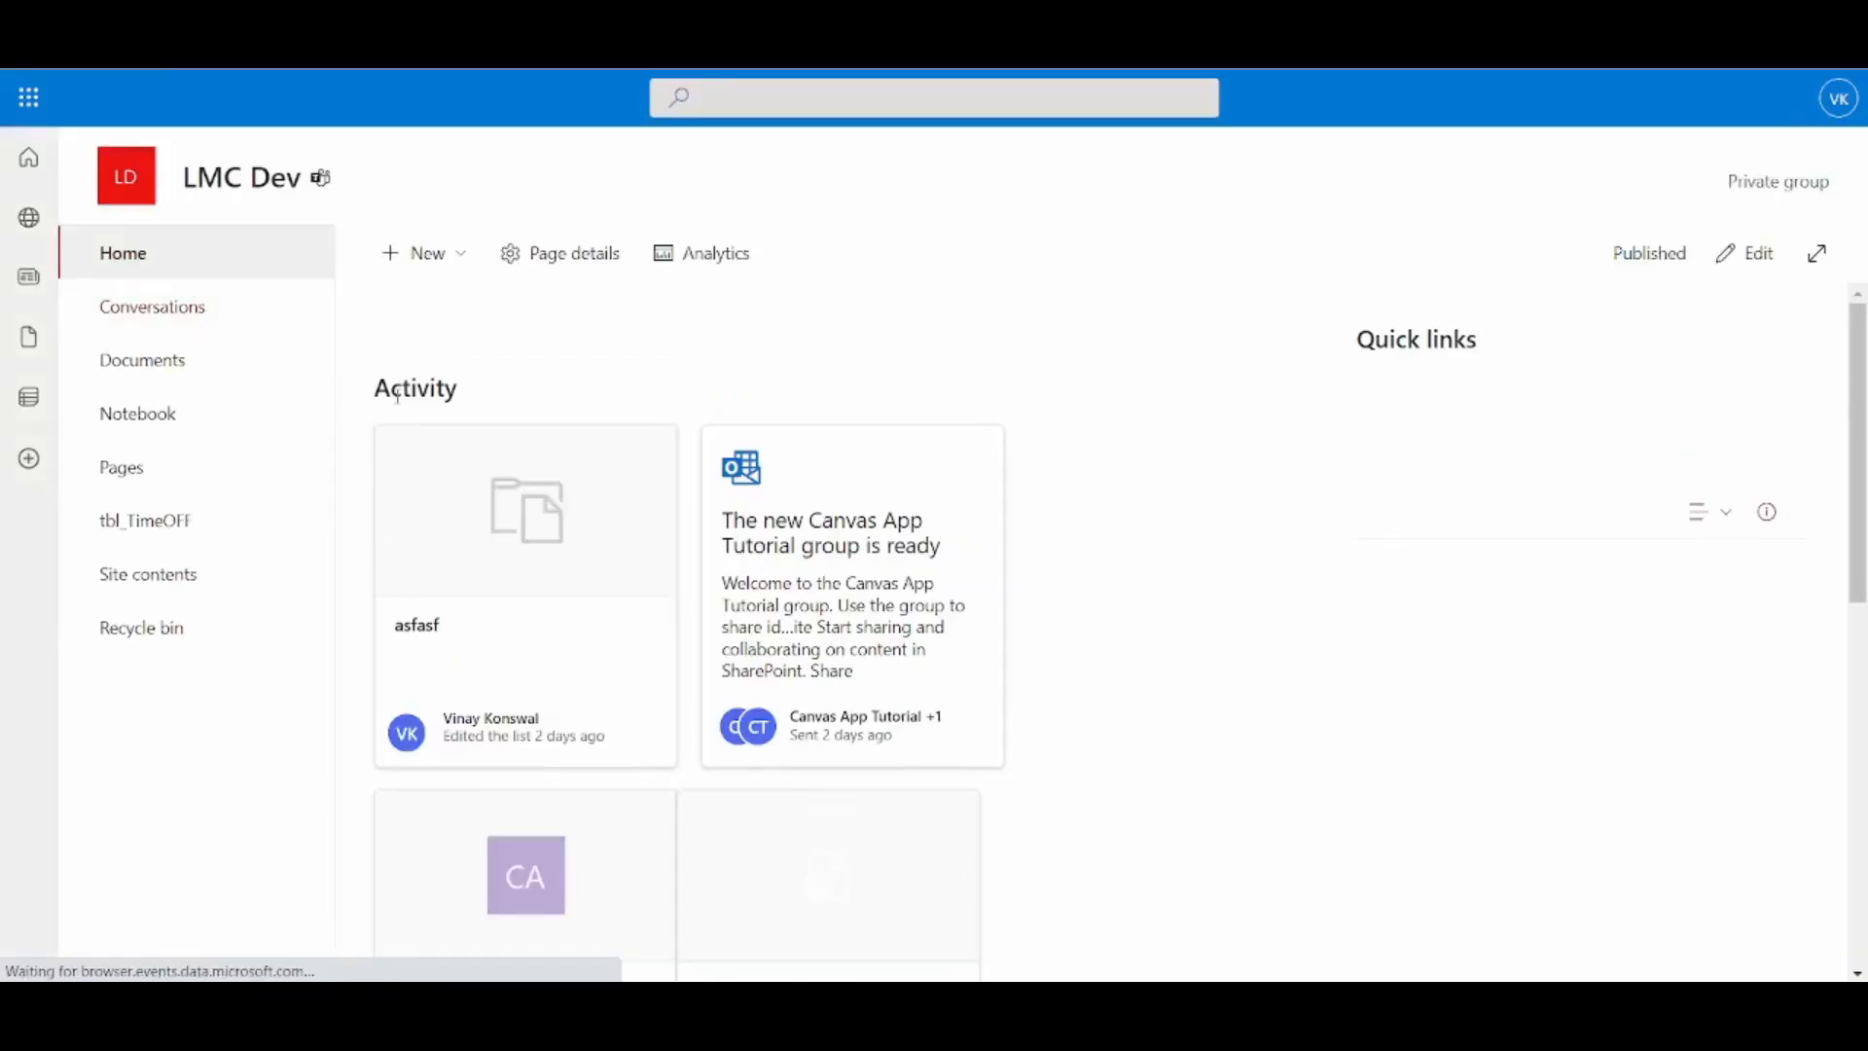
left_click(428, 273)
left_click(435, 313)
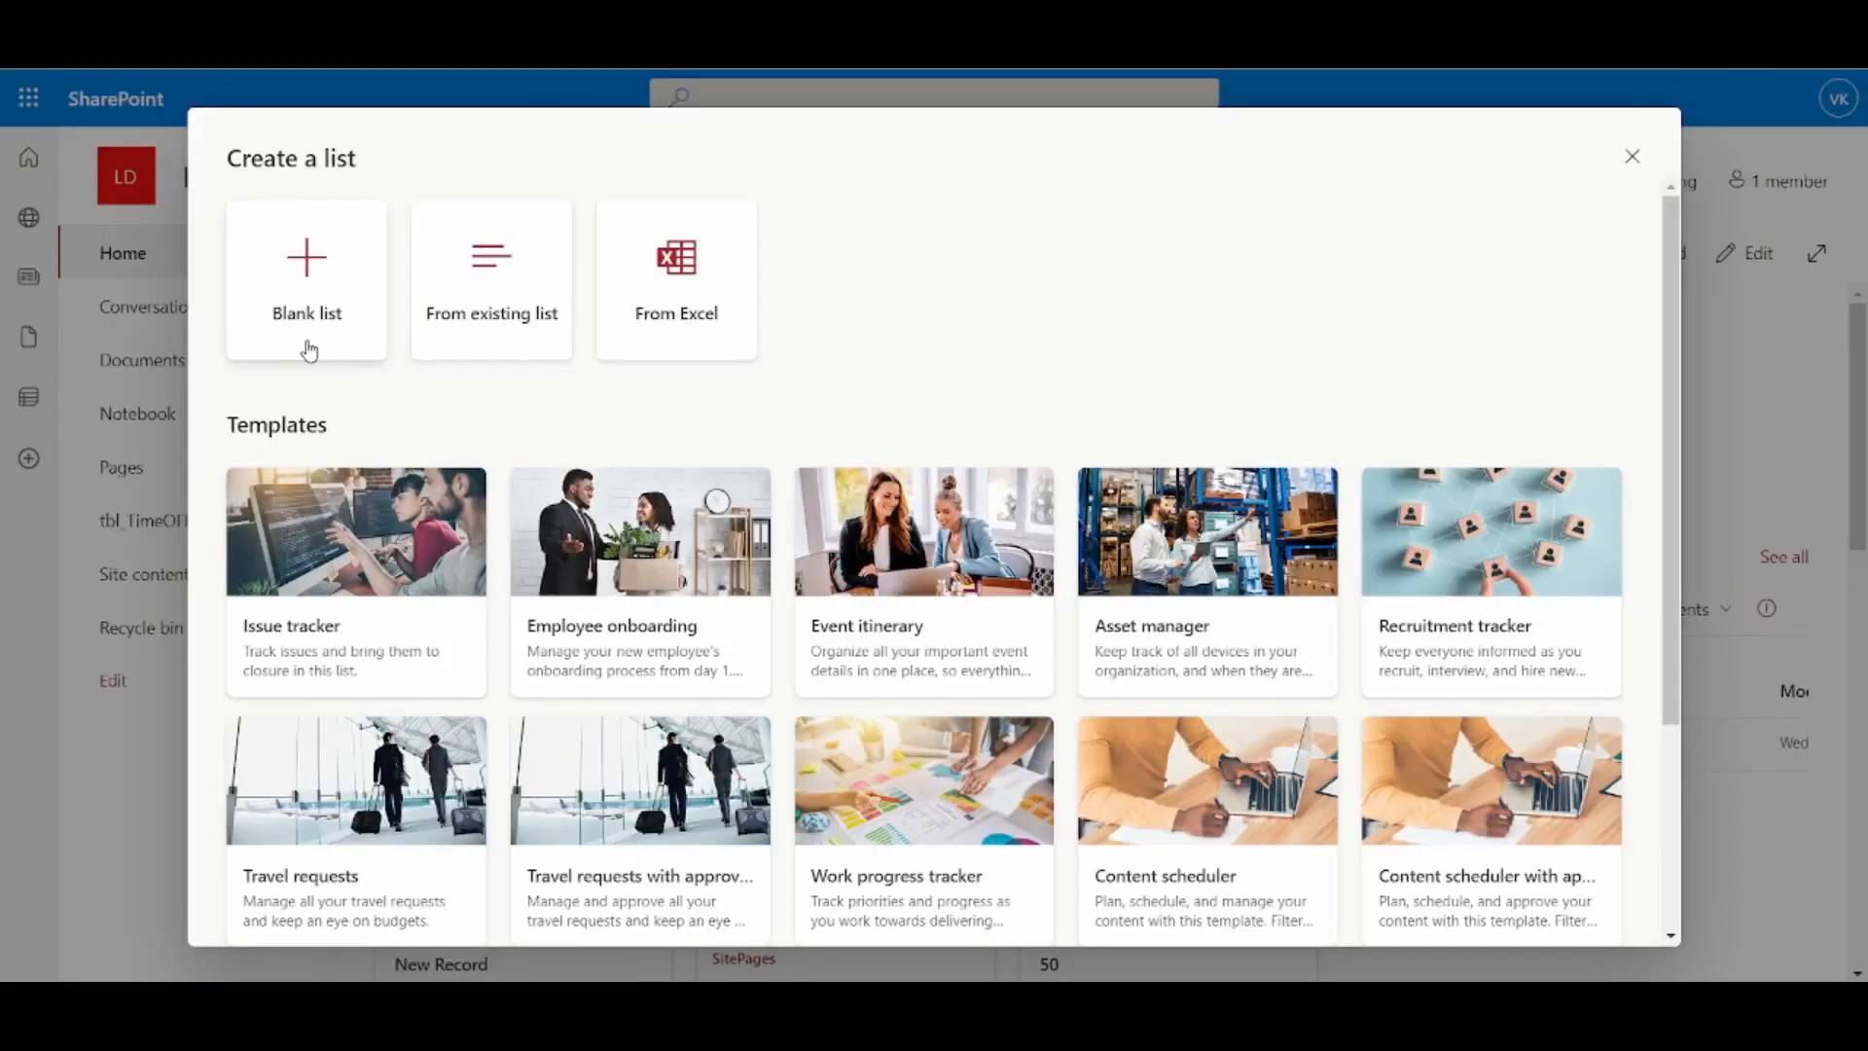
left_click(308, 336)
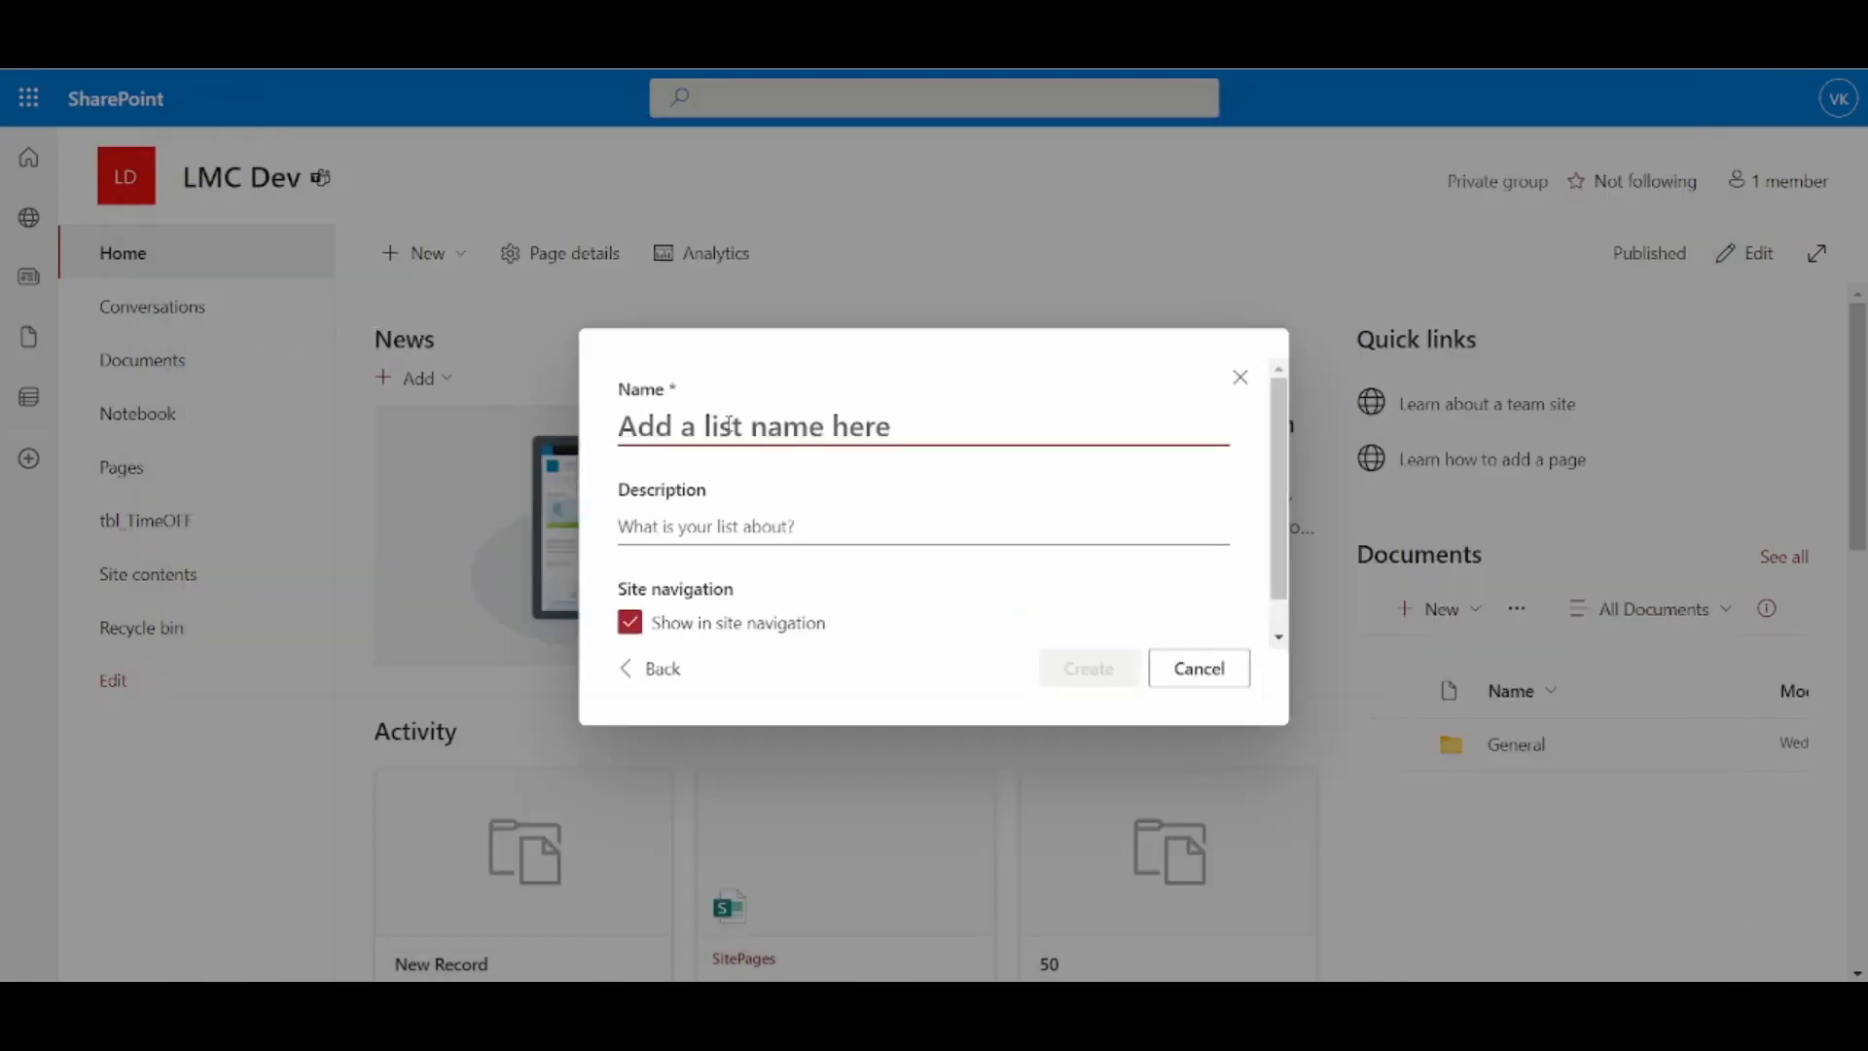
type("t")
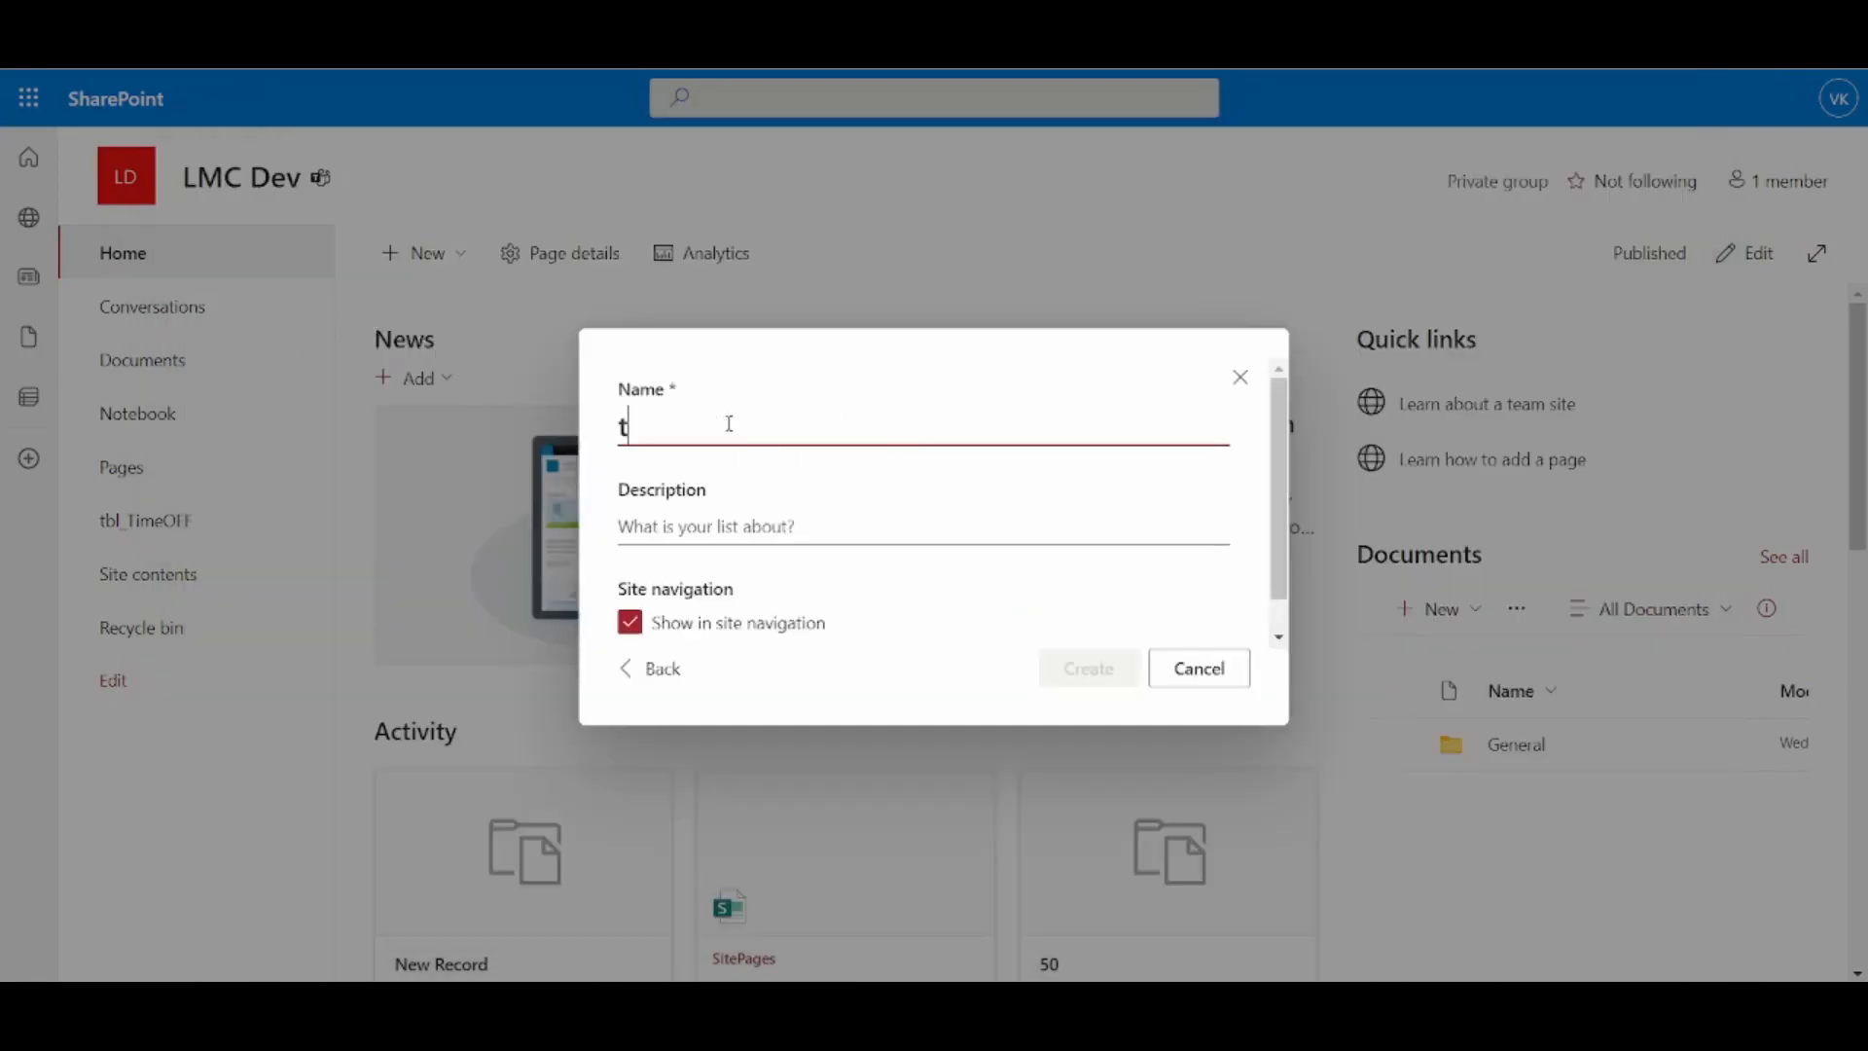
type("bl_Sh")
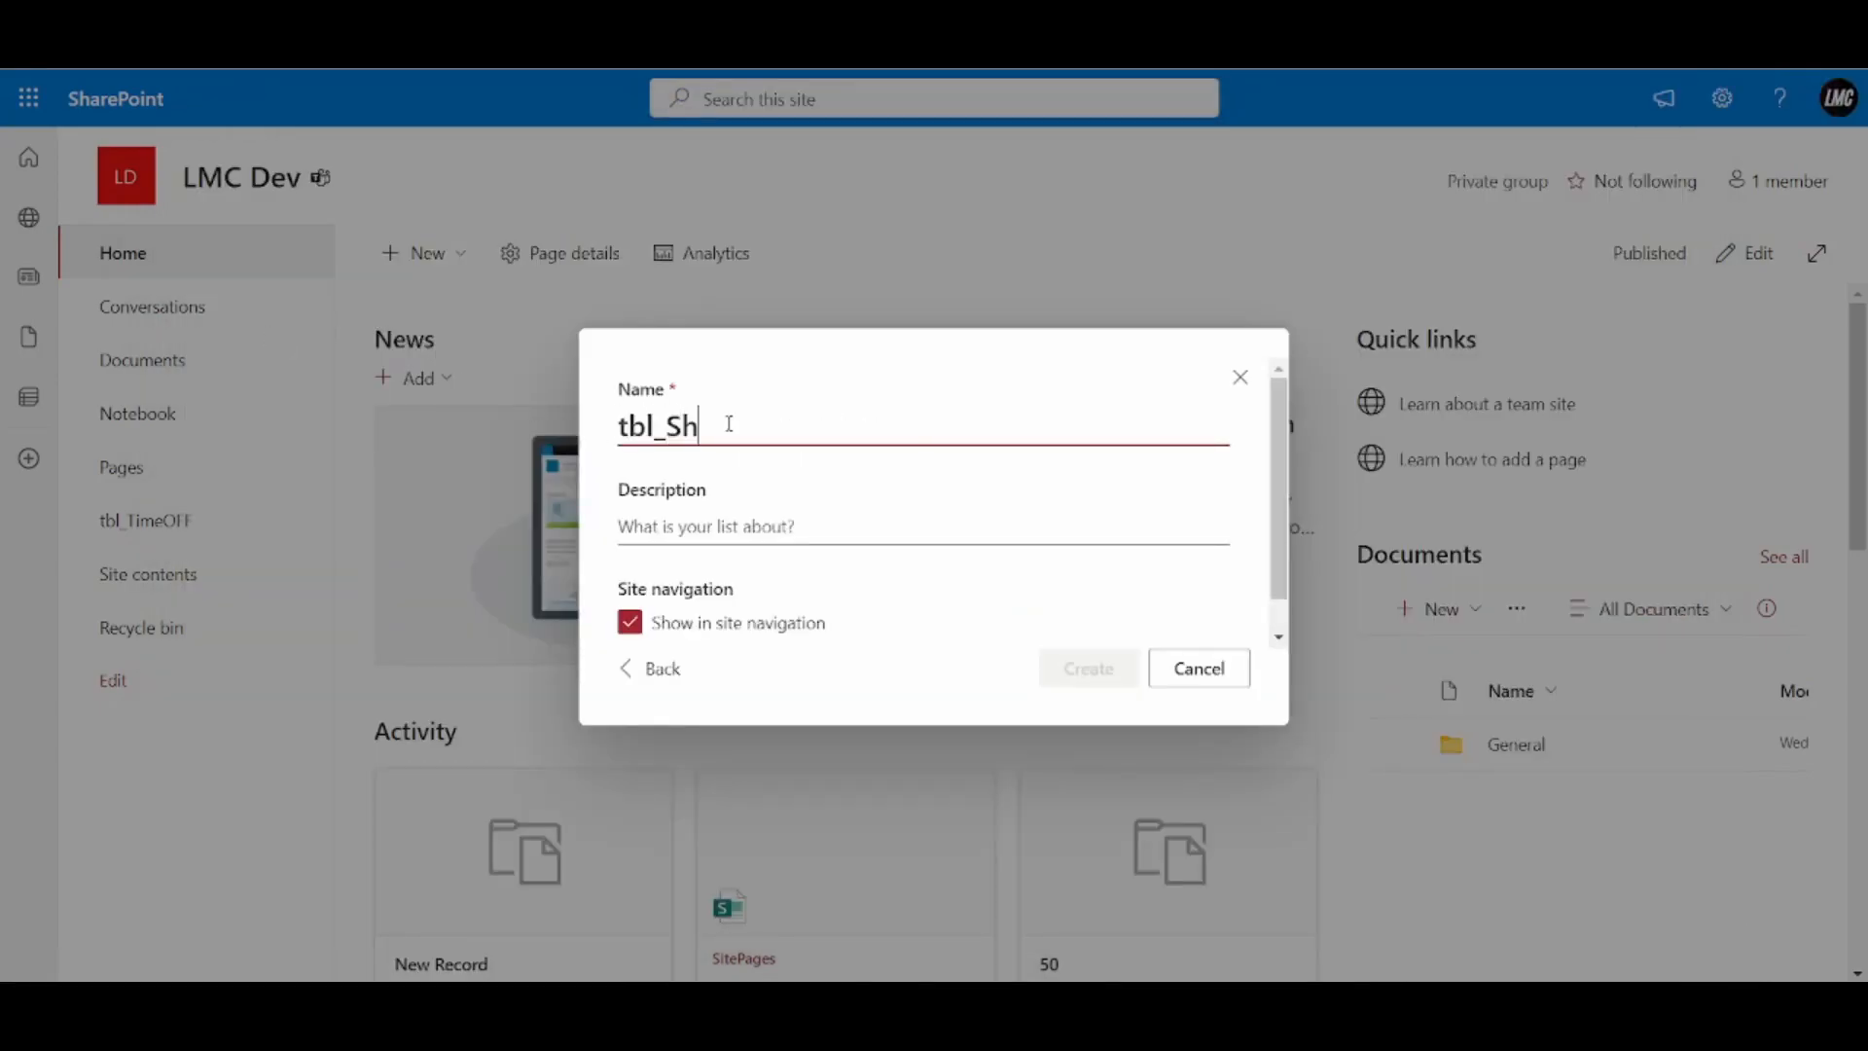
type("ippingInformation")
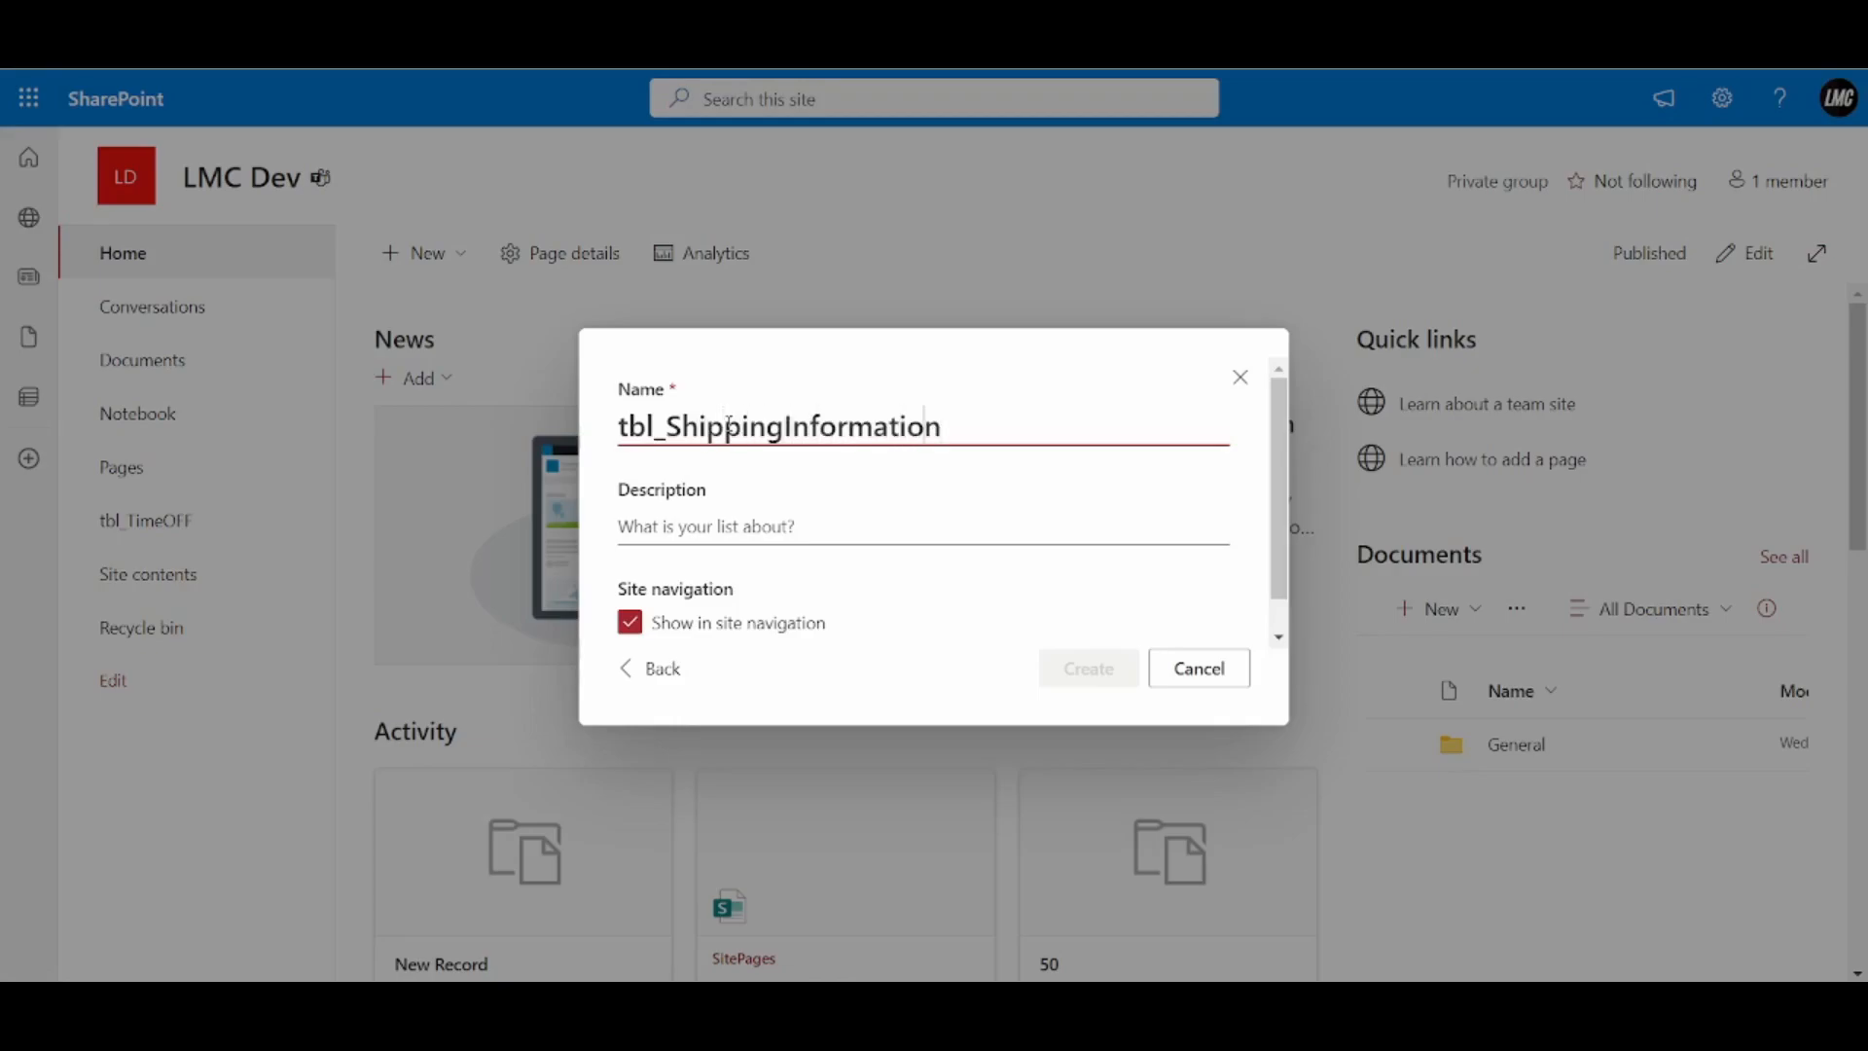
type("_")
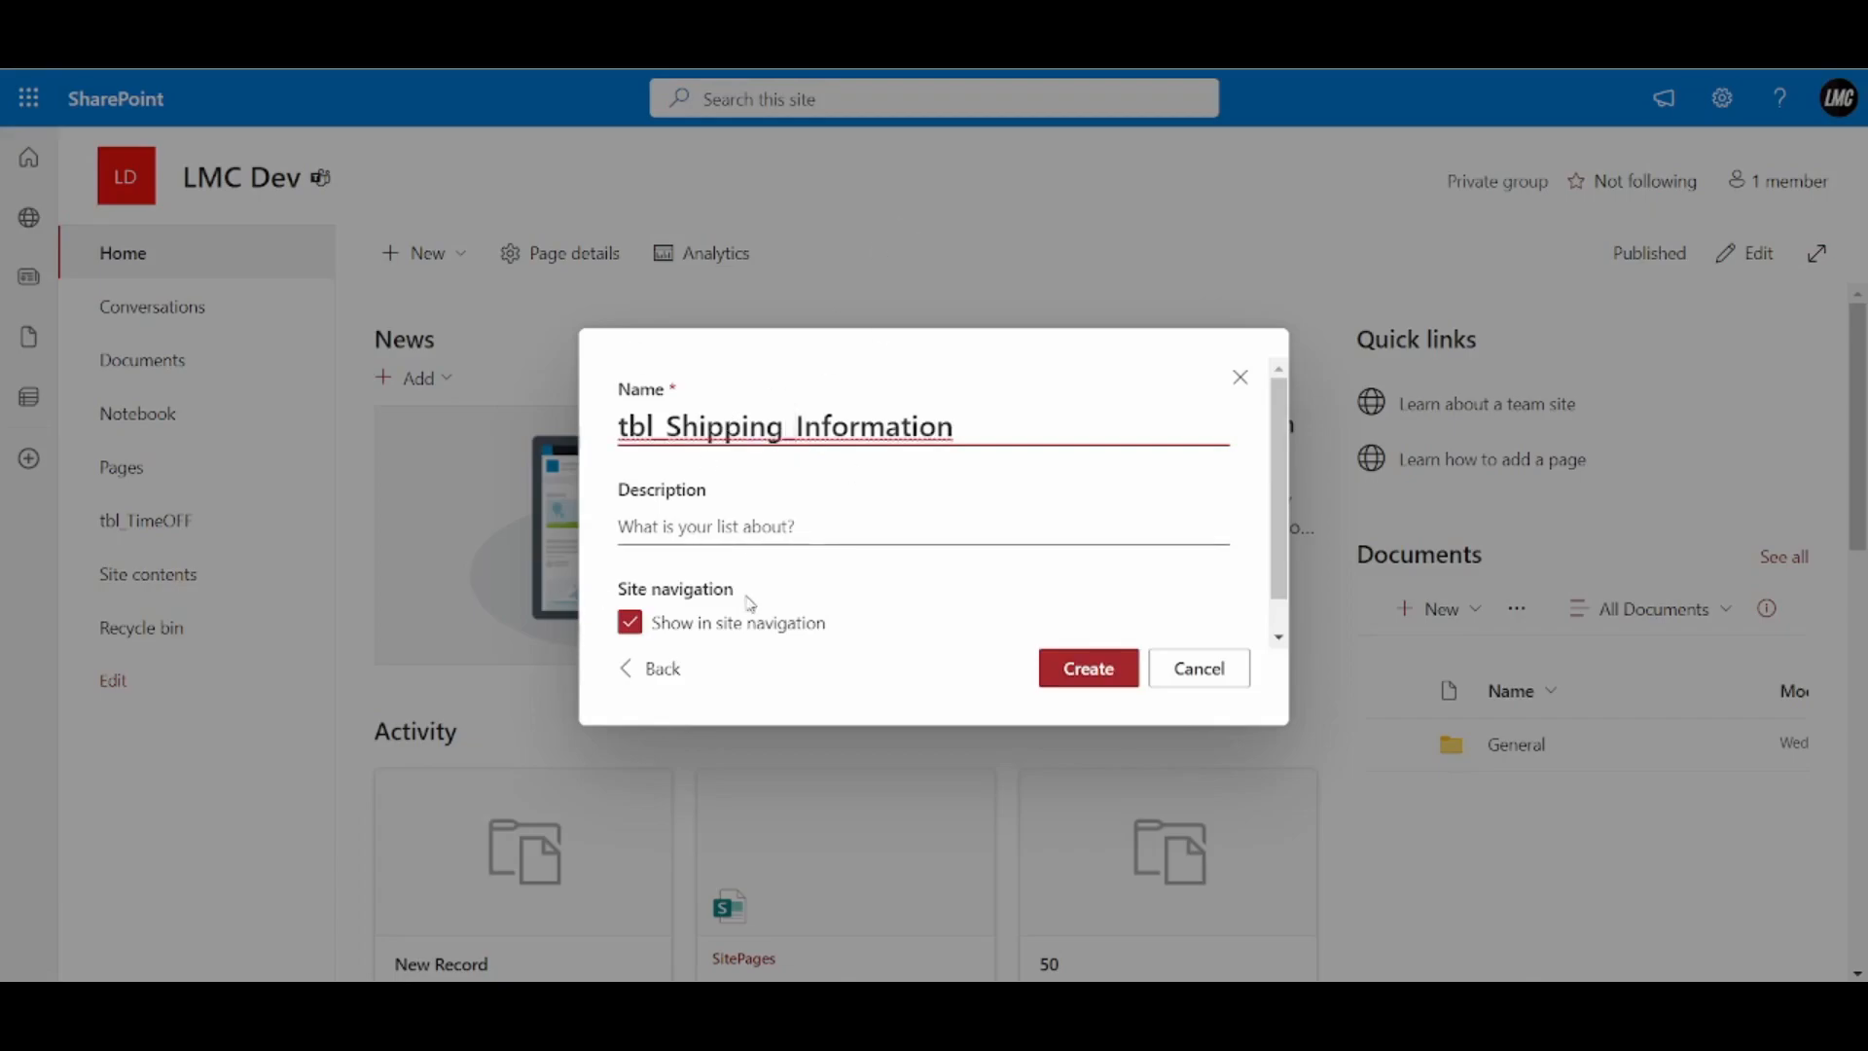
left_click(630, 623)
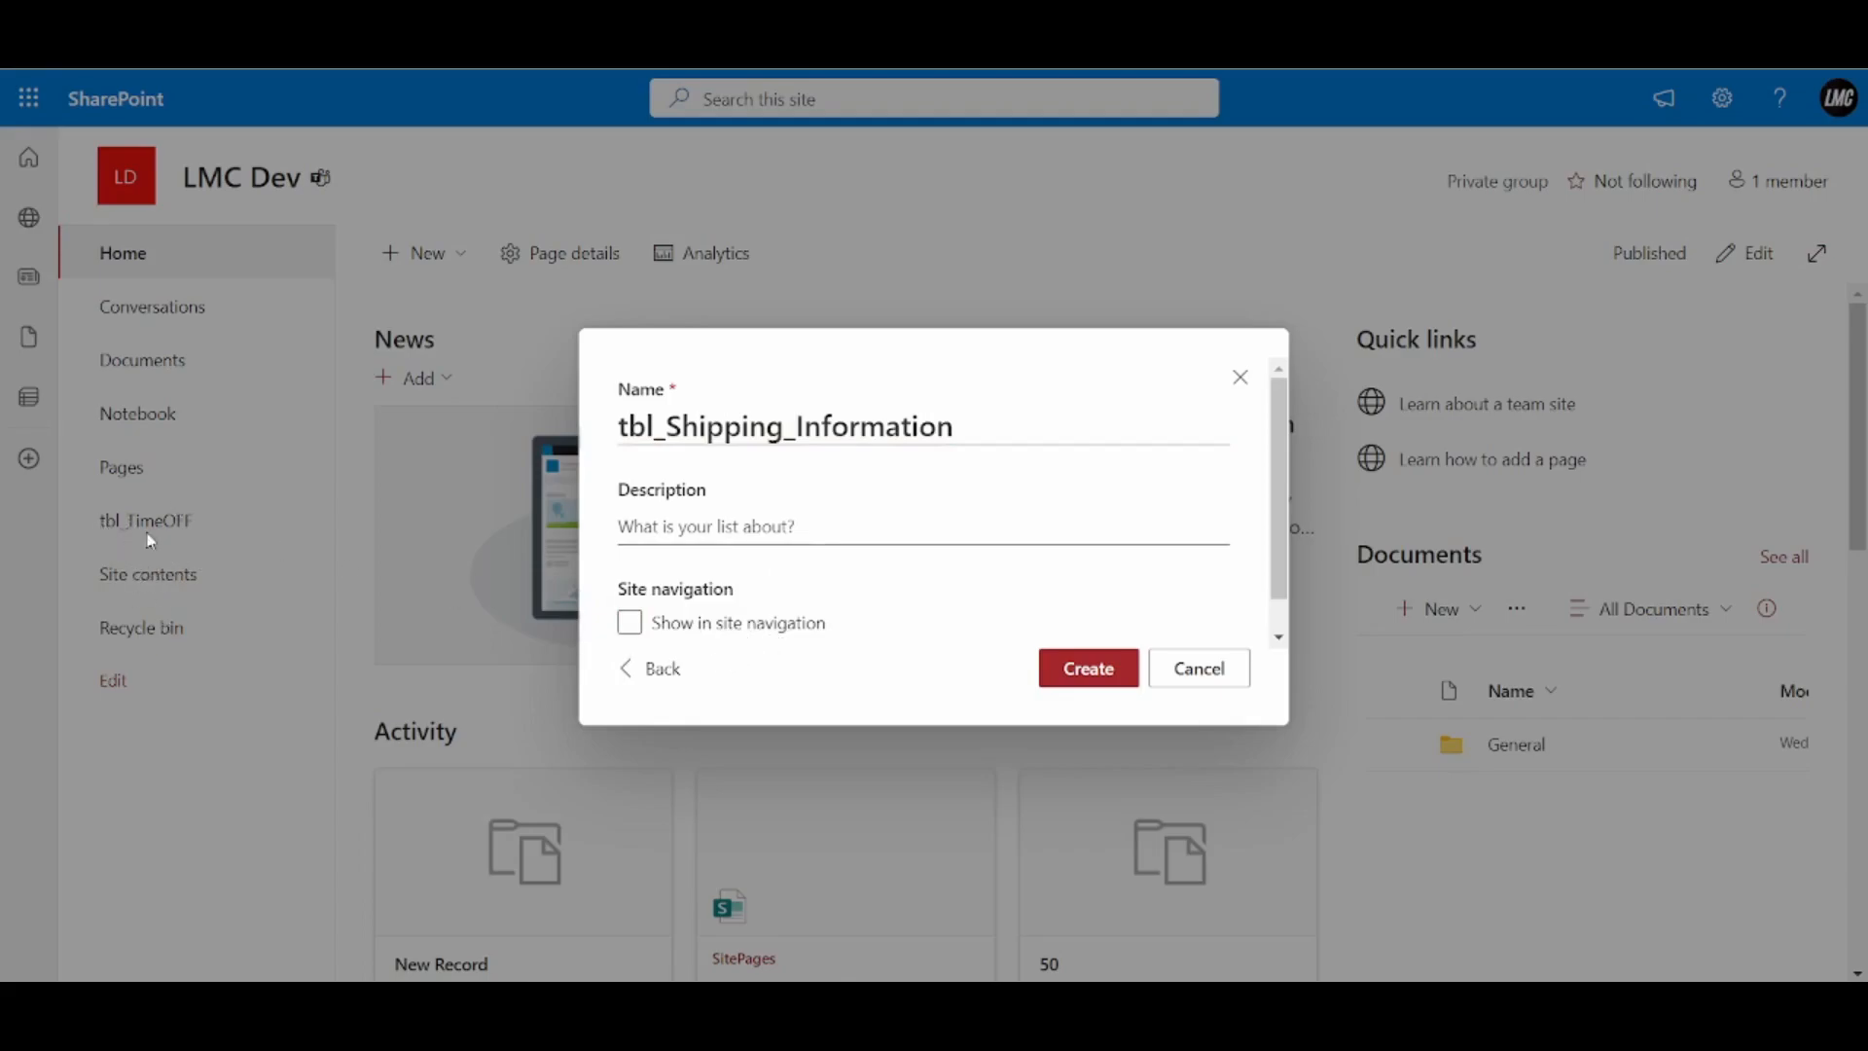
left_click(1083, 669)
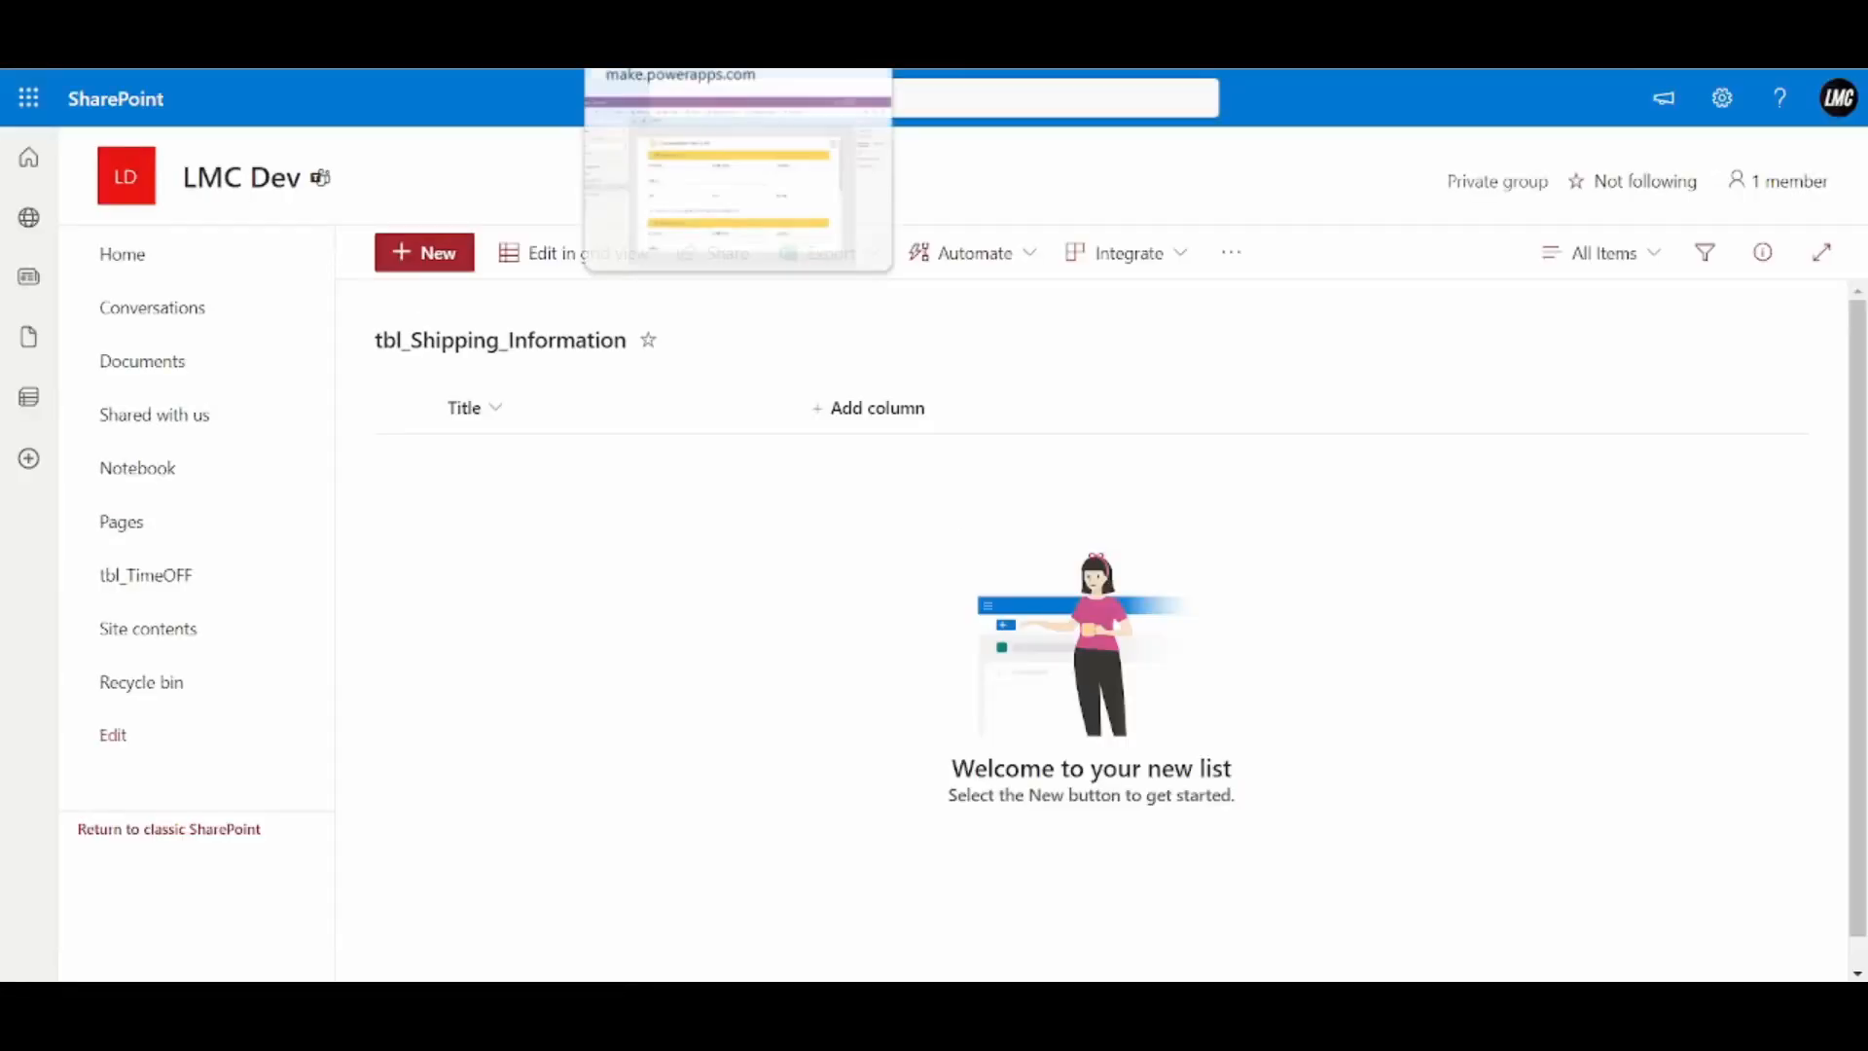
Check the field names in the Power Apps form and add a single-line text column named First Name to the list
left_click(672, 17)
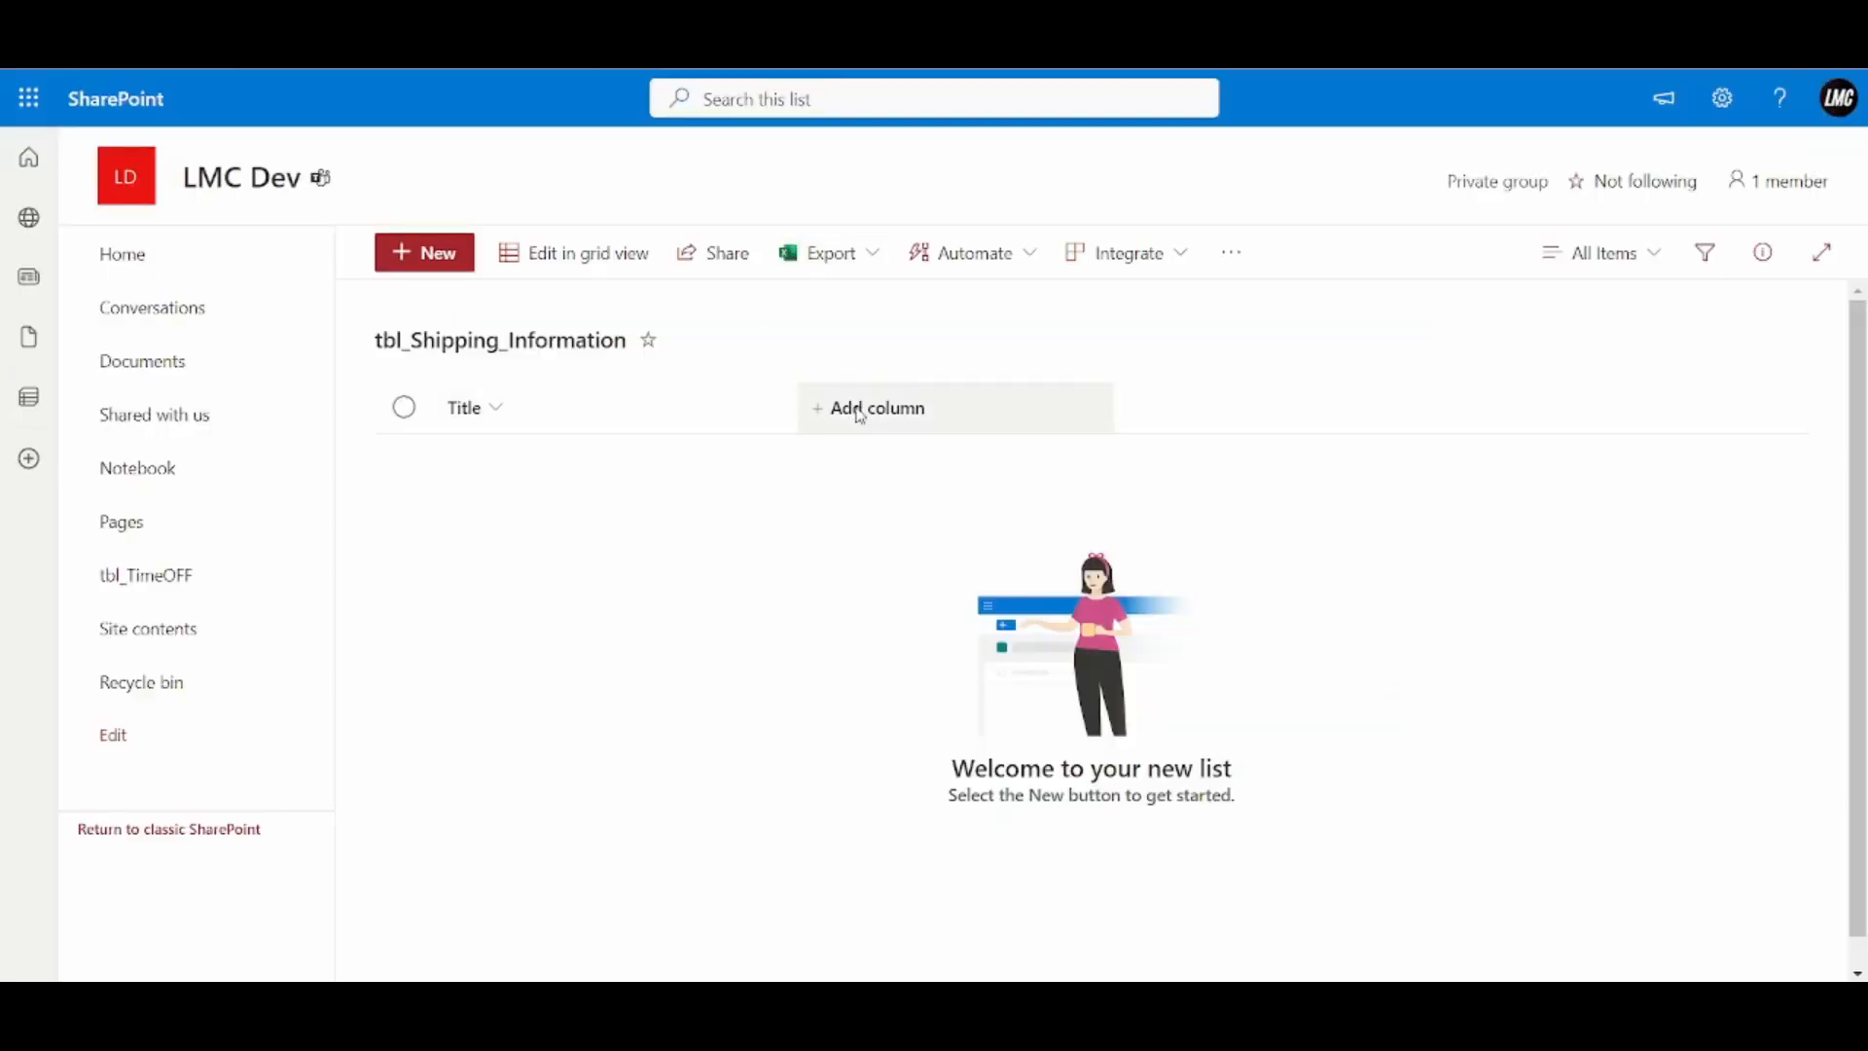
left_click(919, 421)
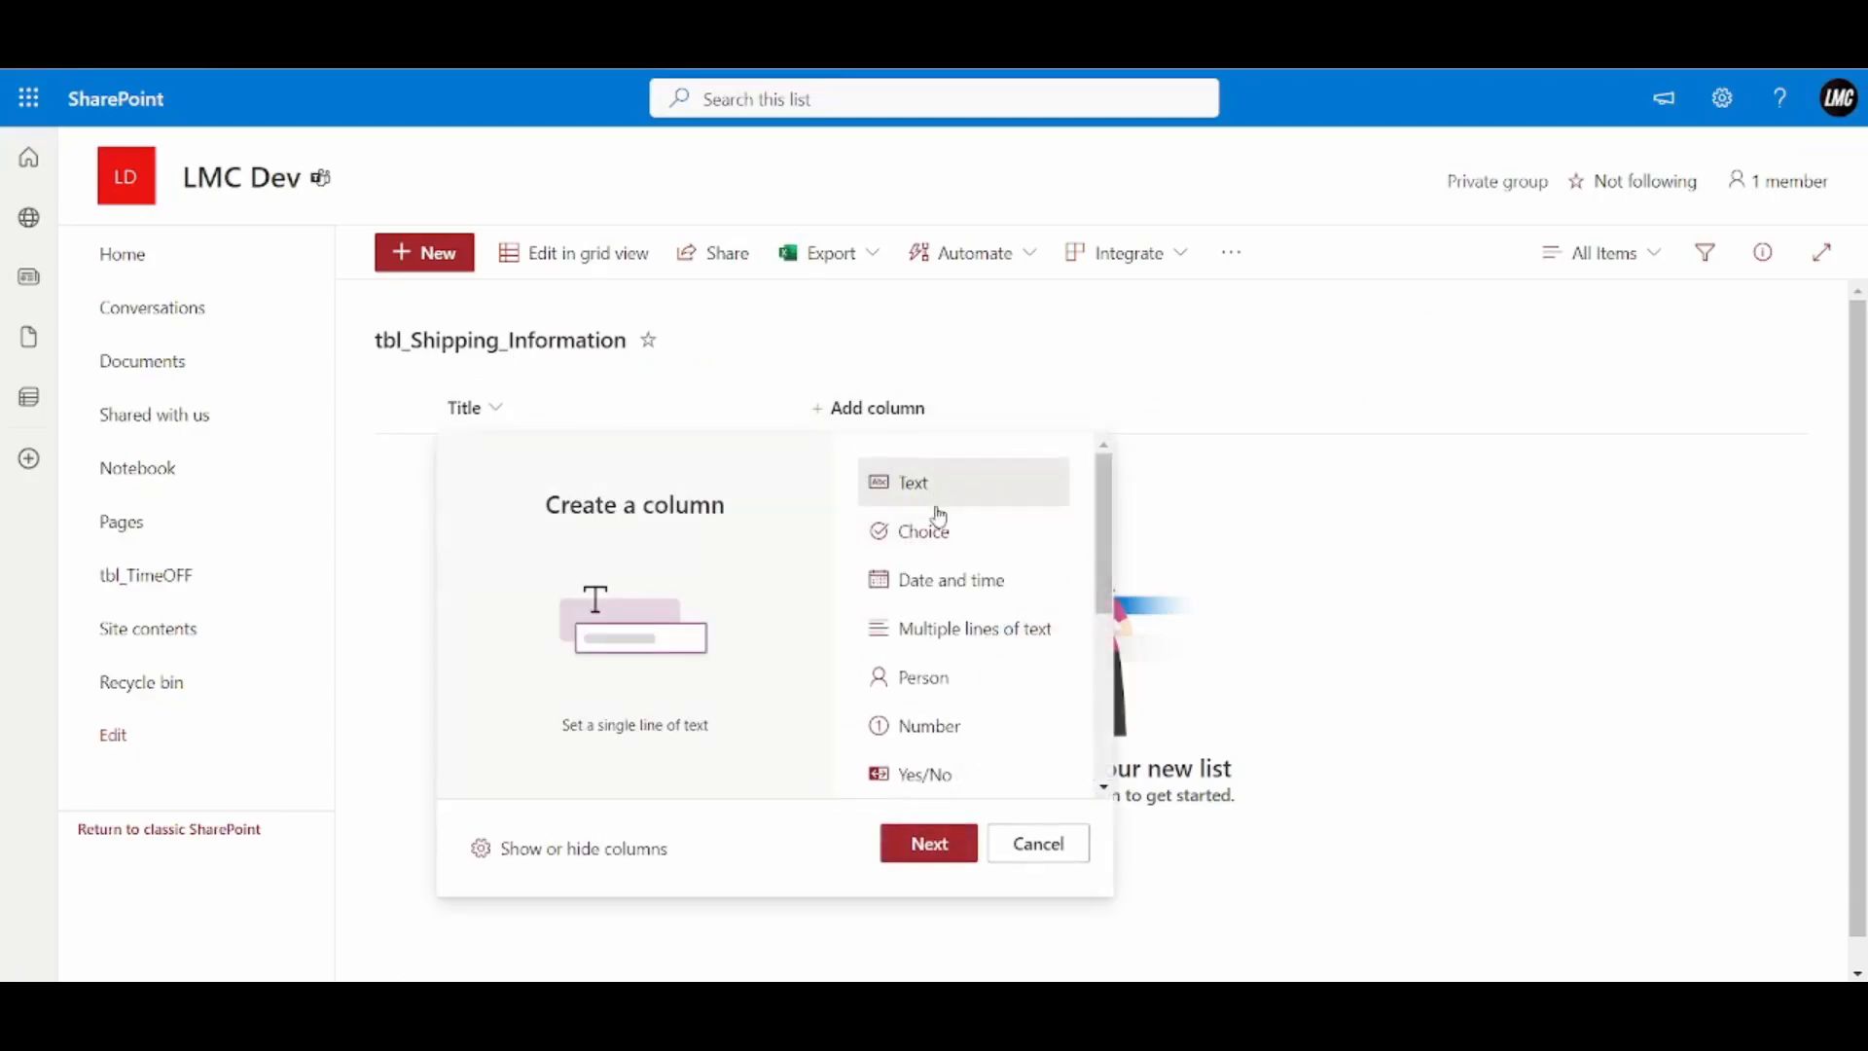
left_click(954, 842)
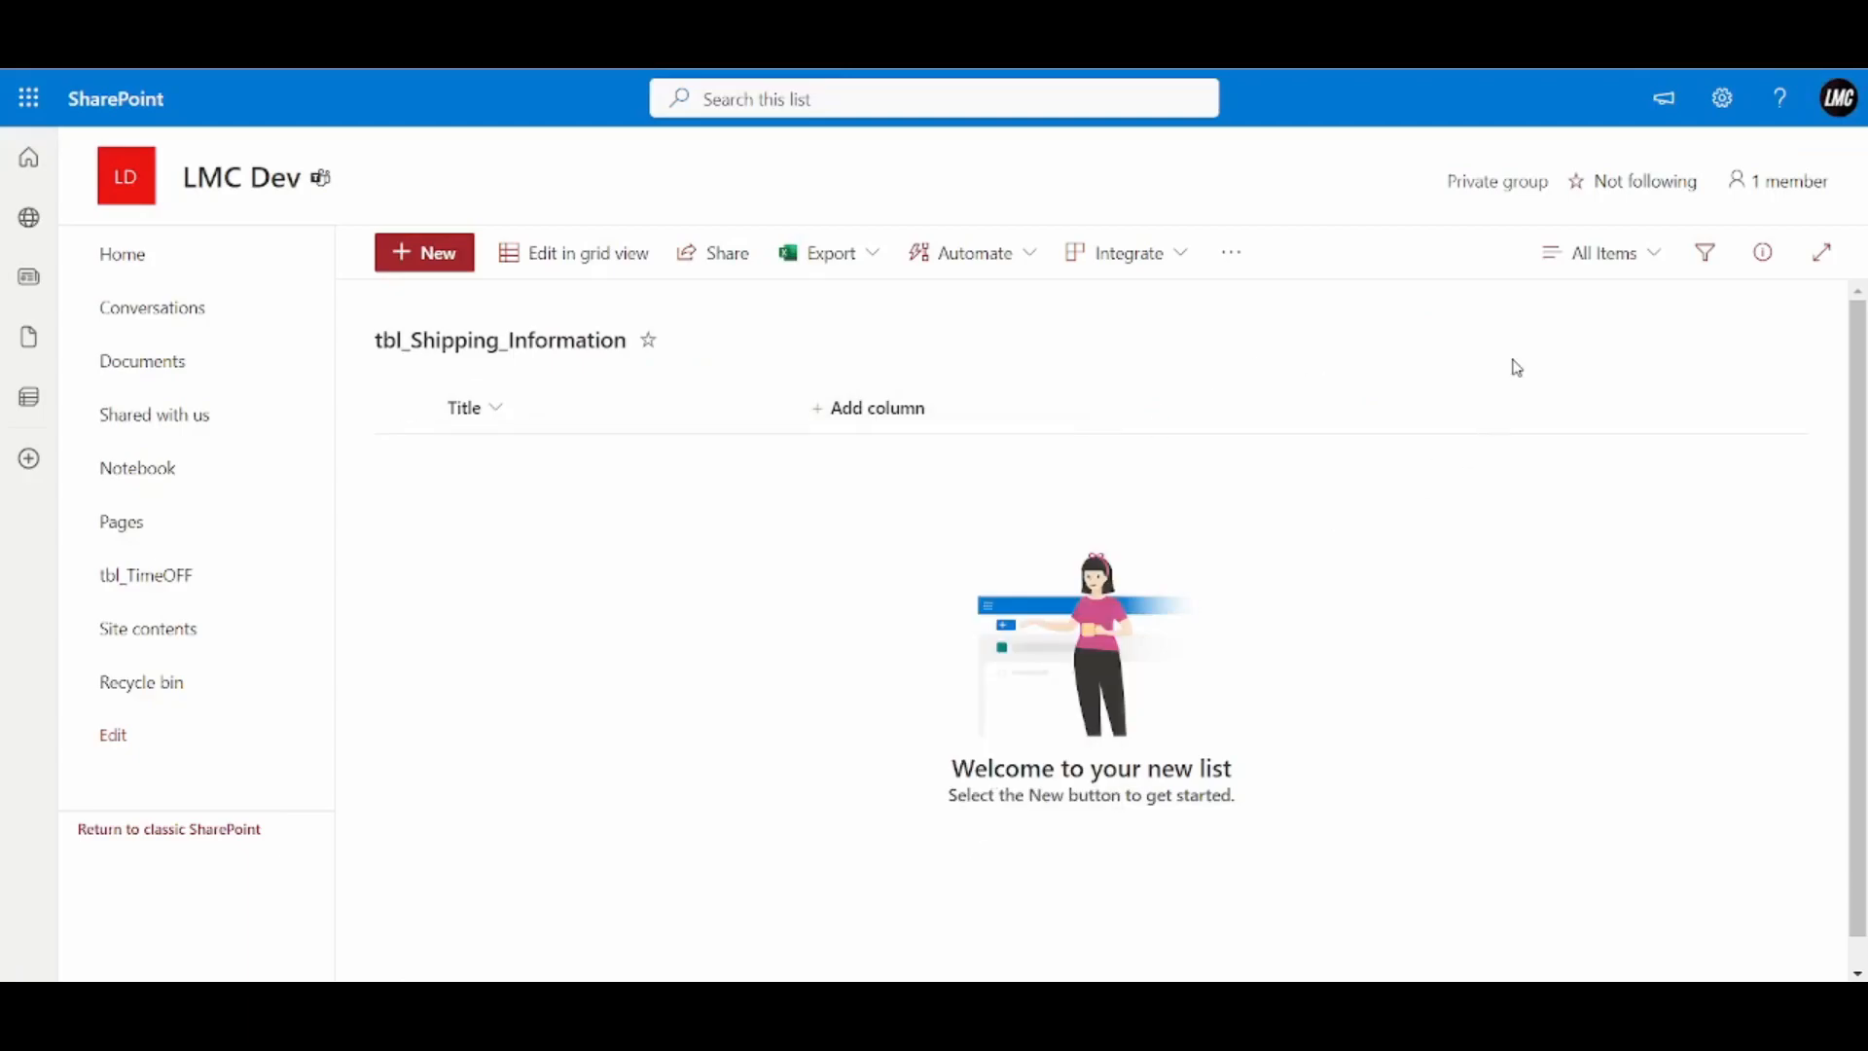
type("First Name")
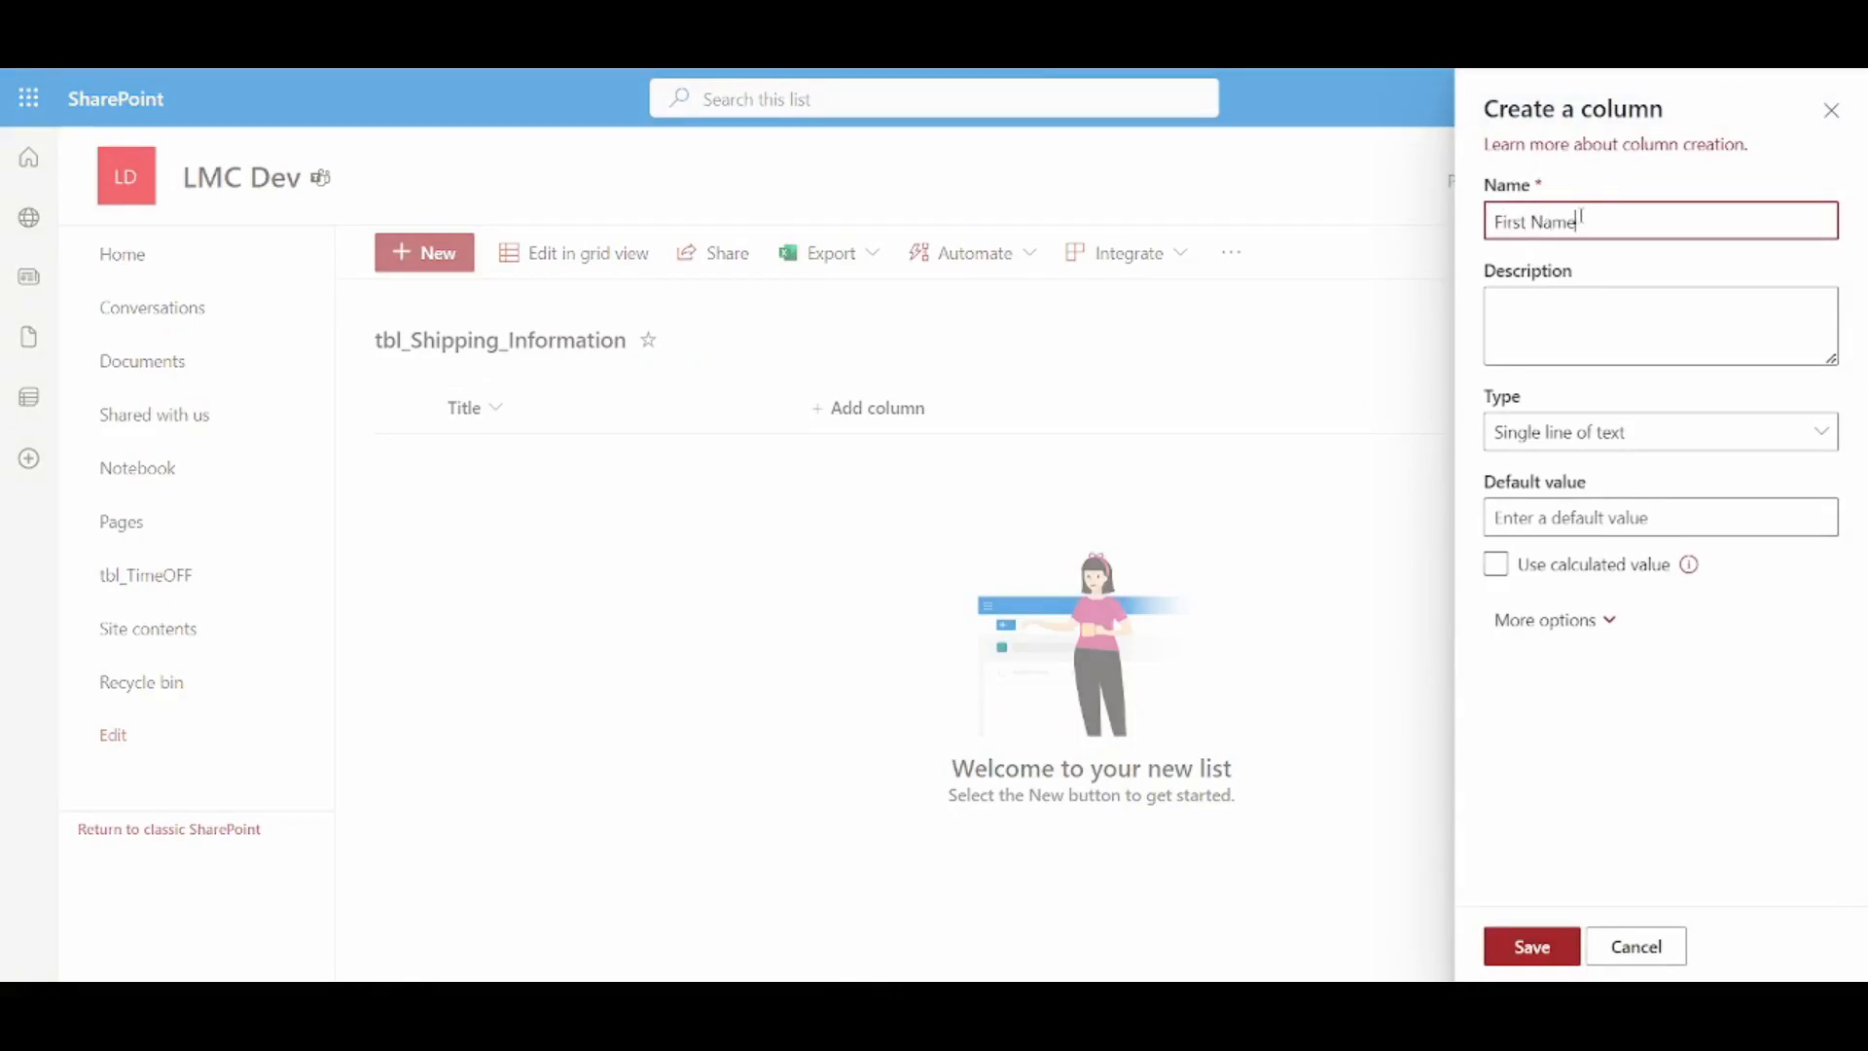
left_click(1534, 934)
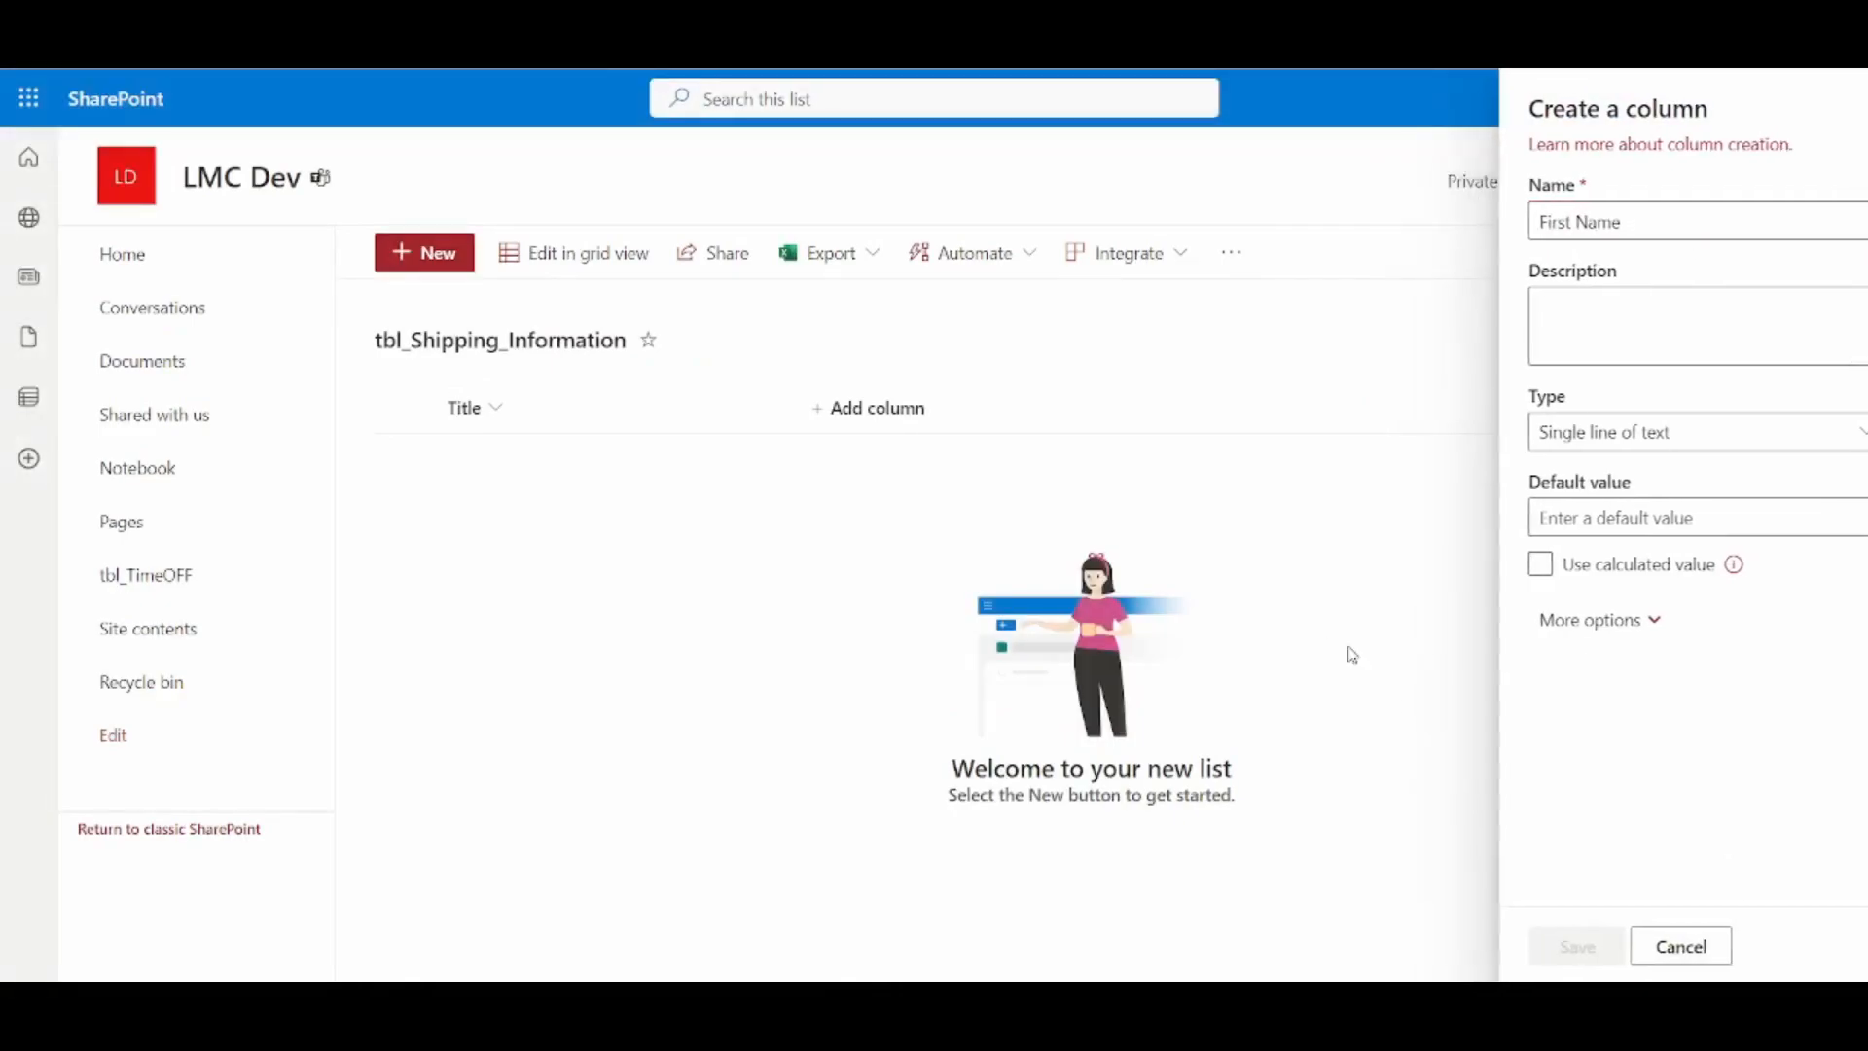
Add a single-line text column named Middle Name to the tbl_Shipping_Information list
left_click(1065, 414)
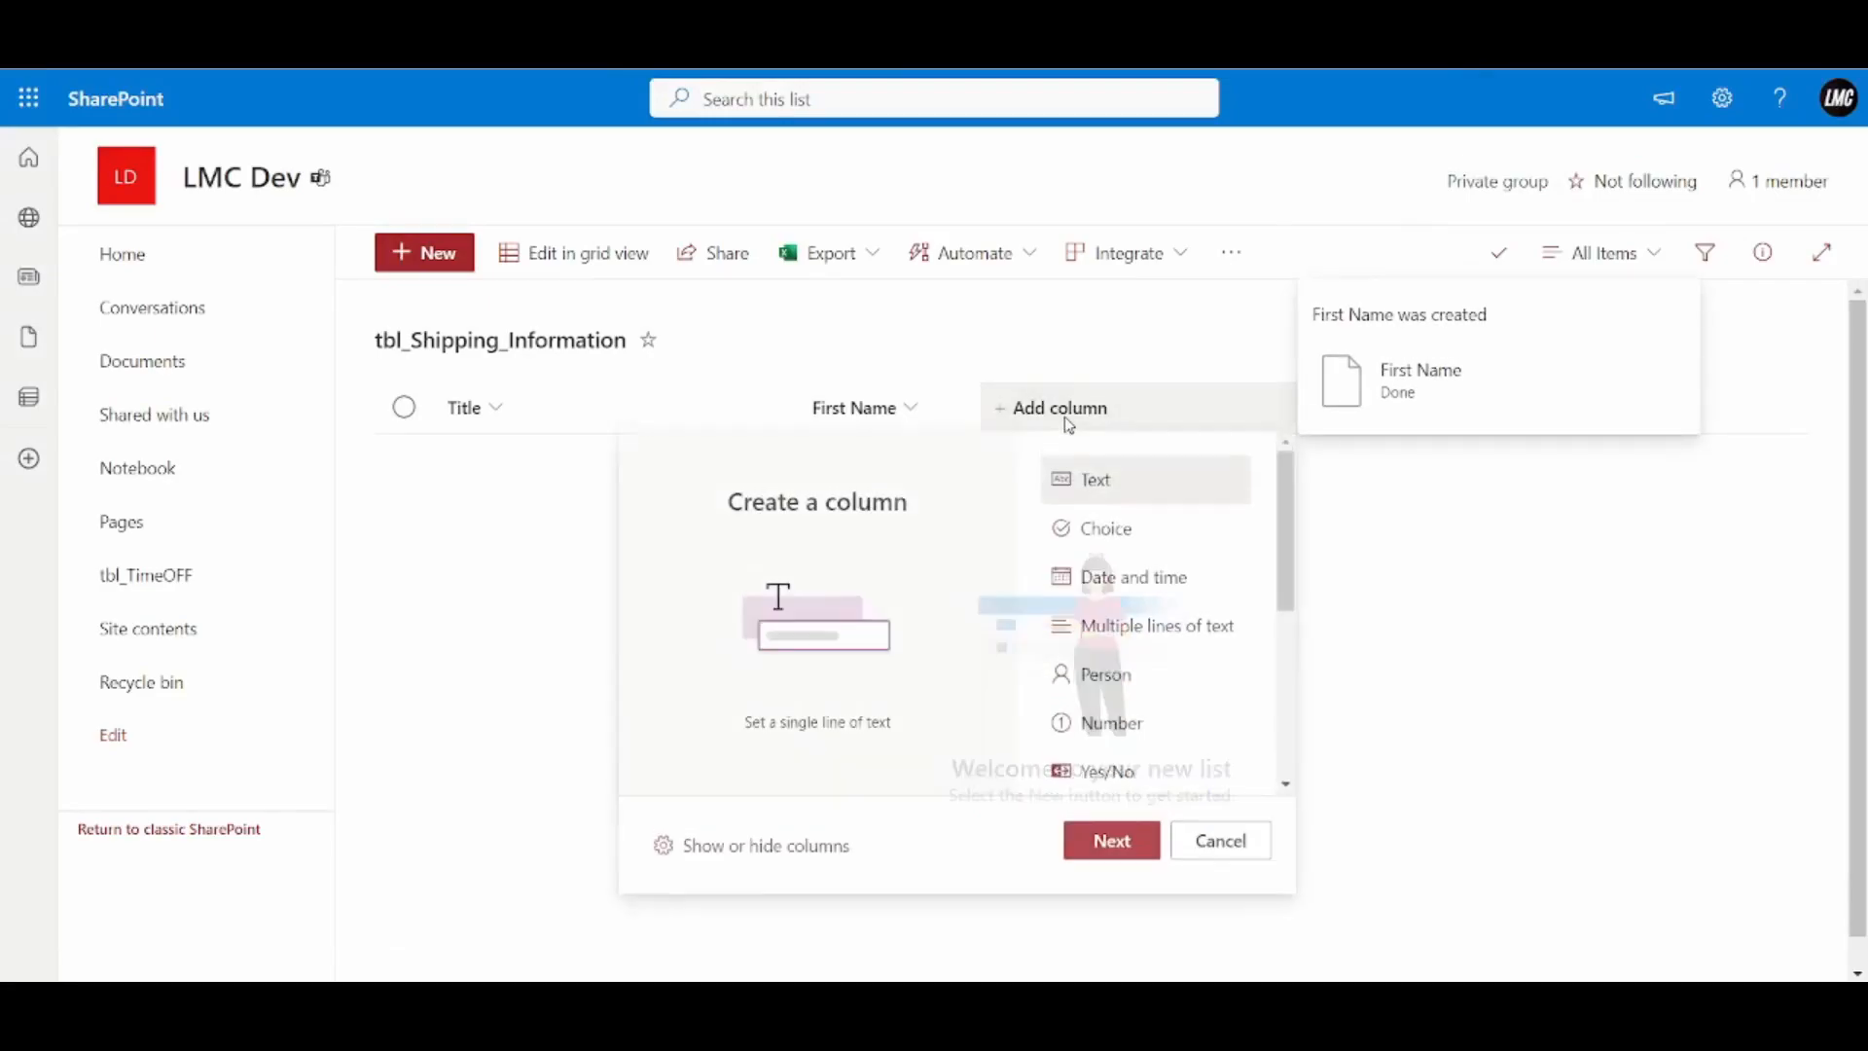
left_click(1112, 842)
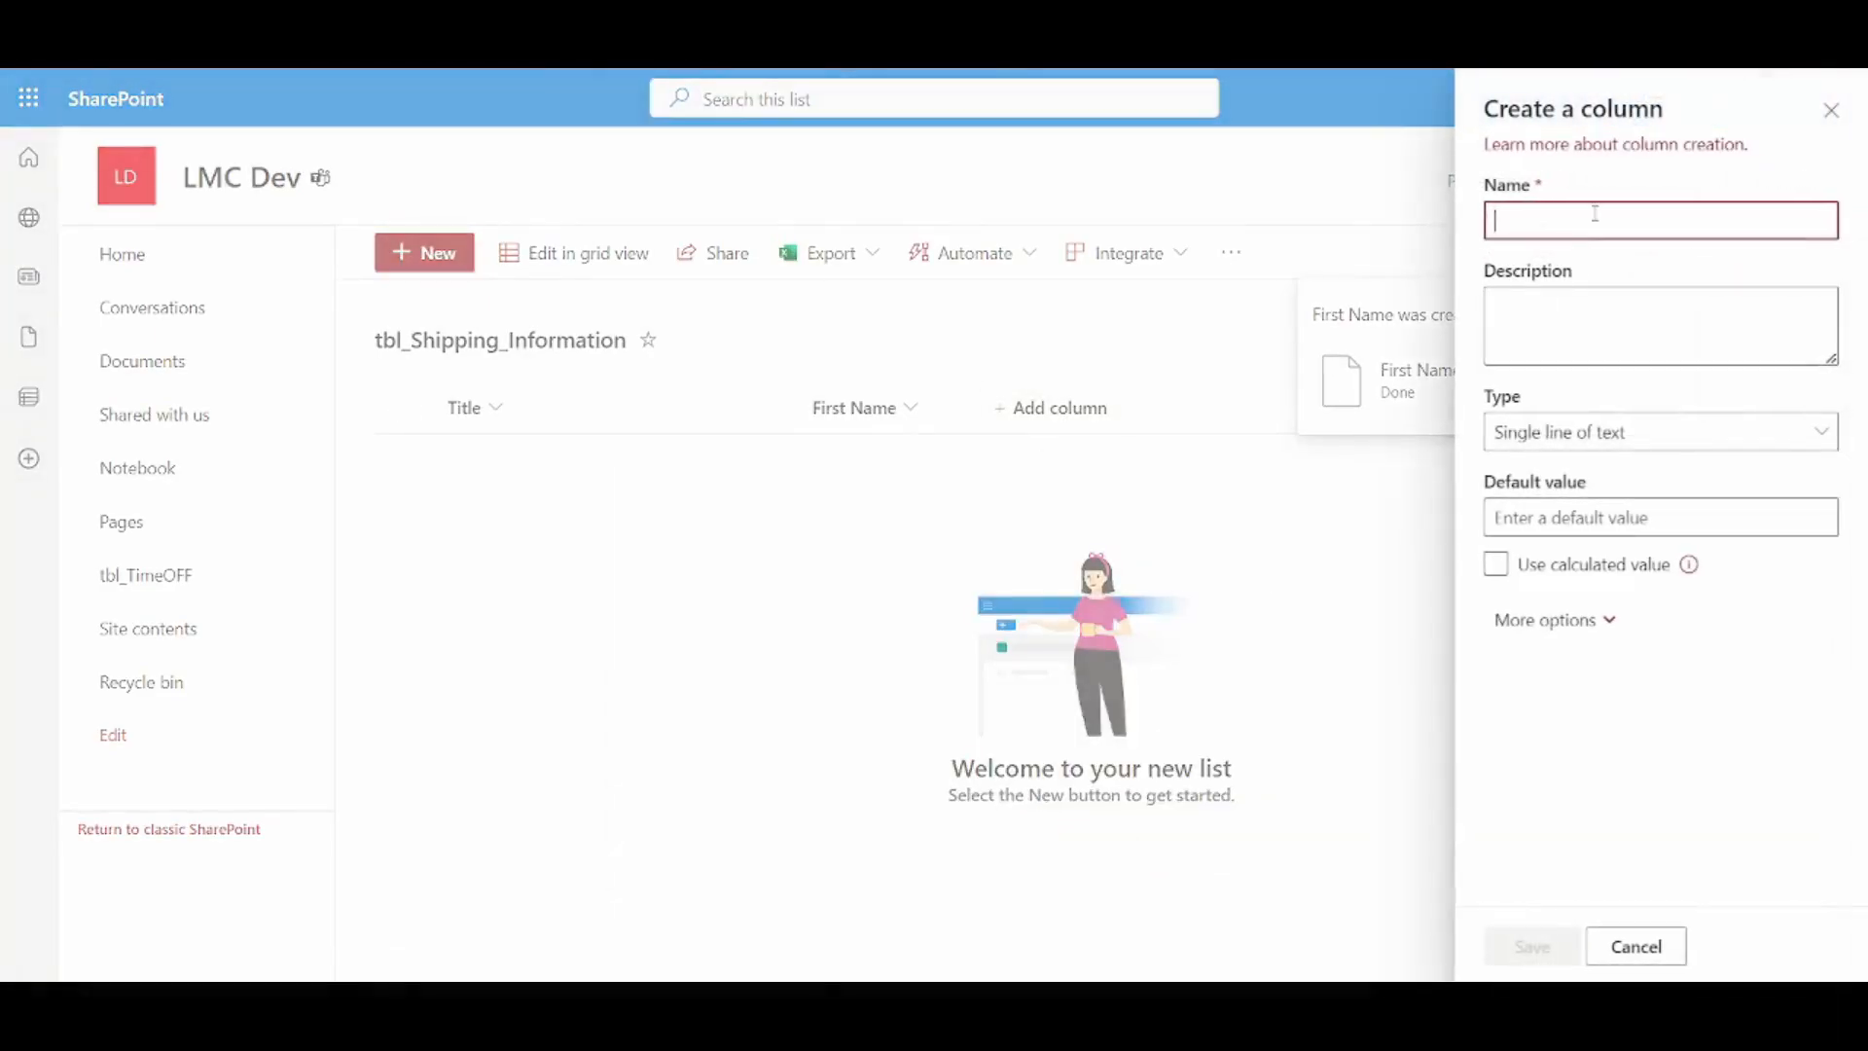
type("Middle Name")
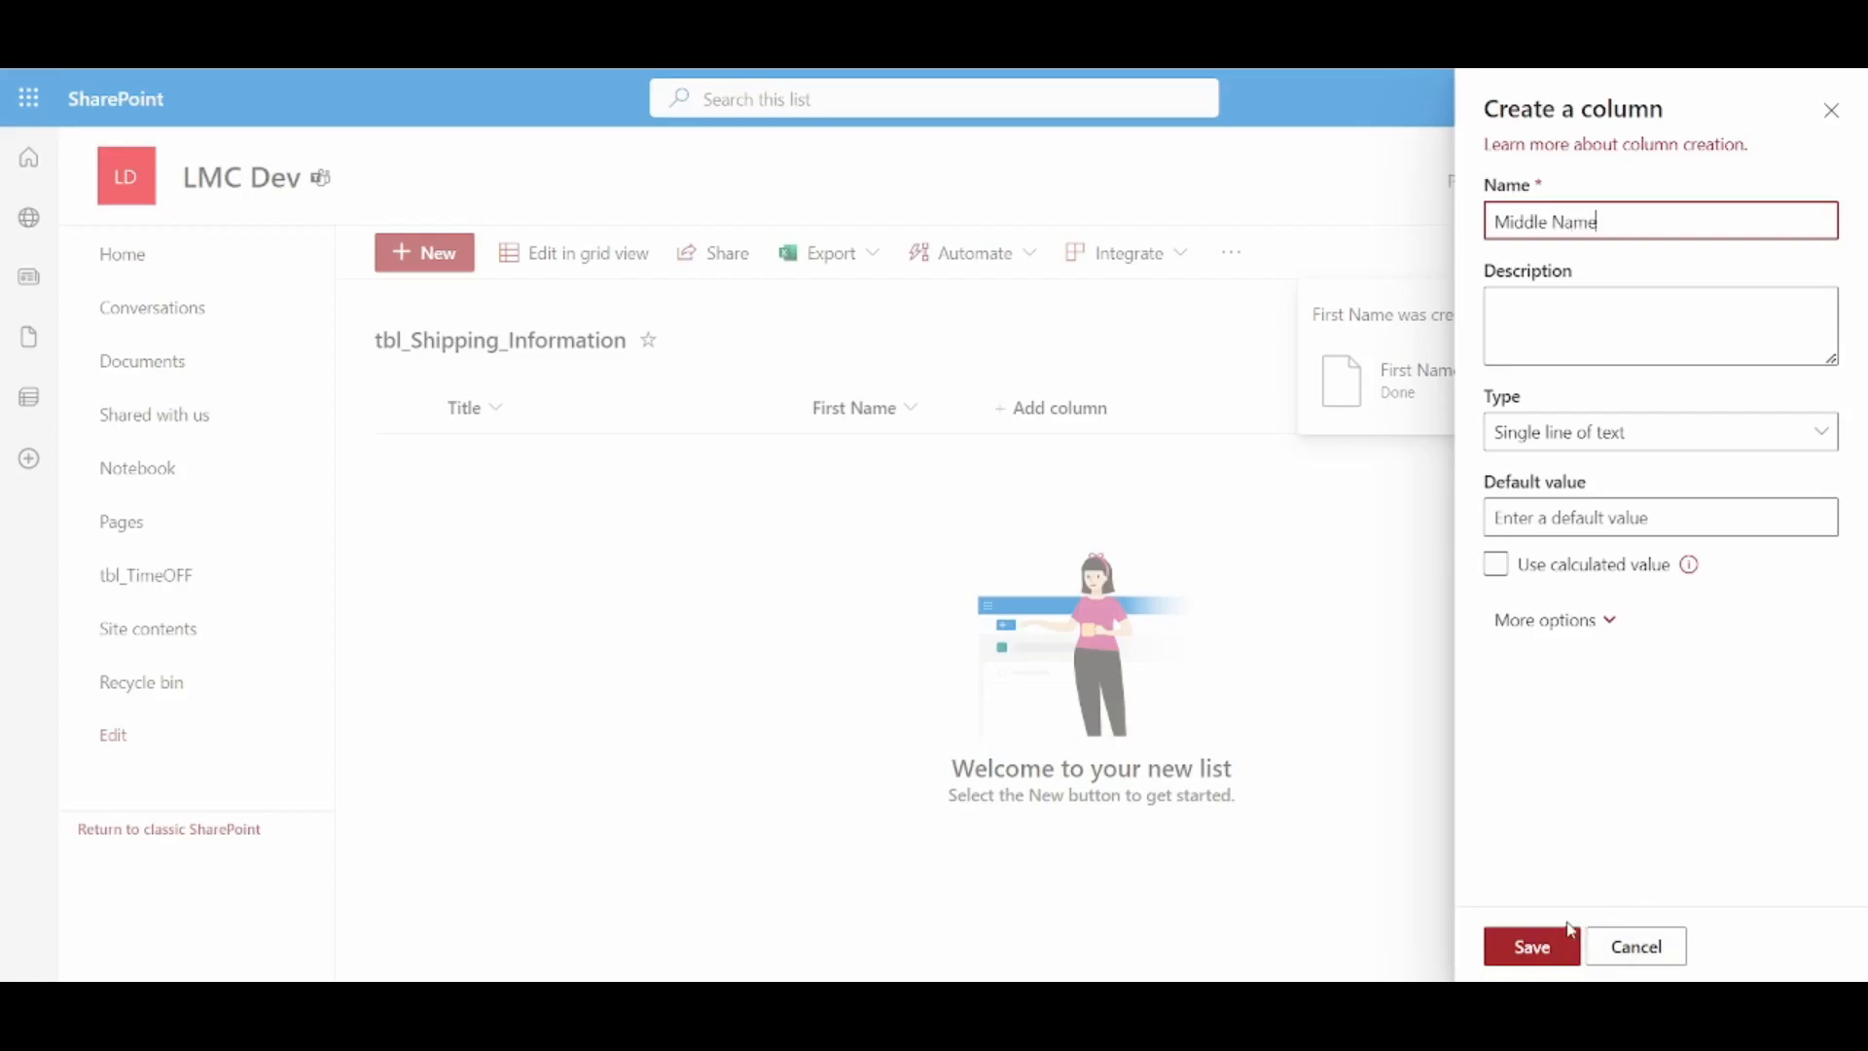
left_click(1570, 936)
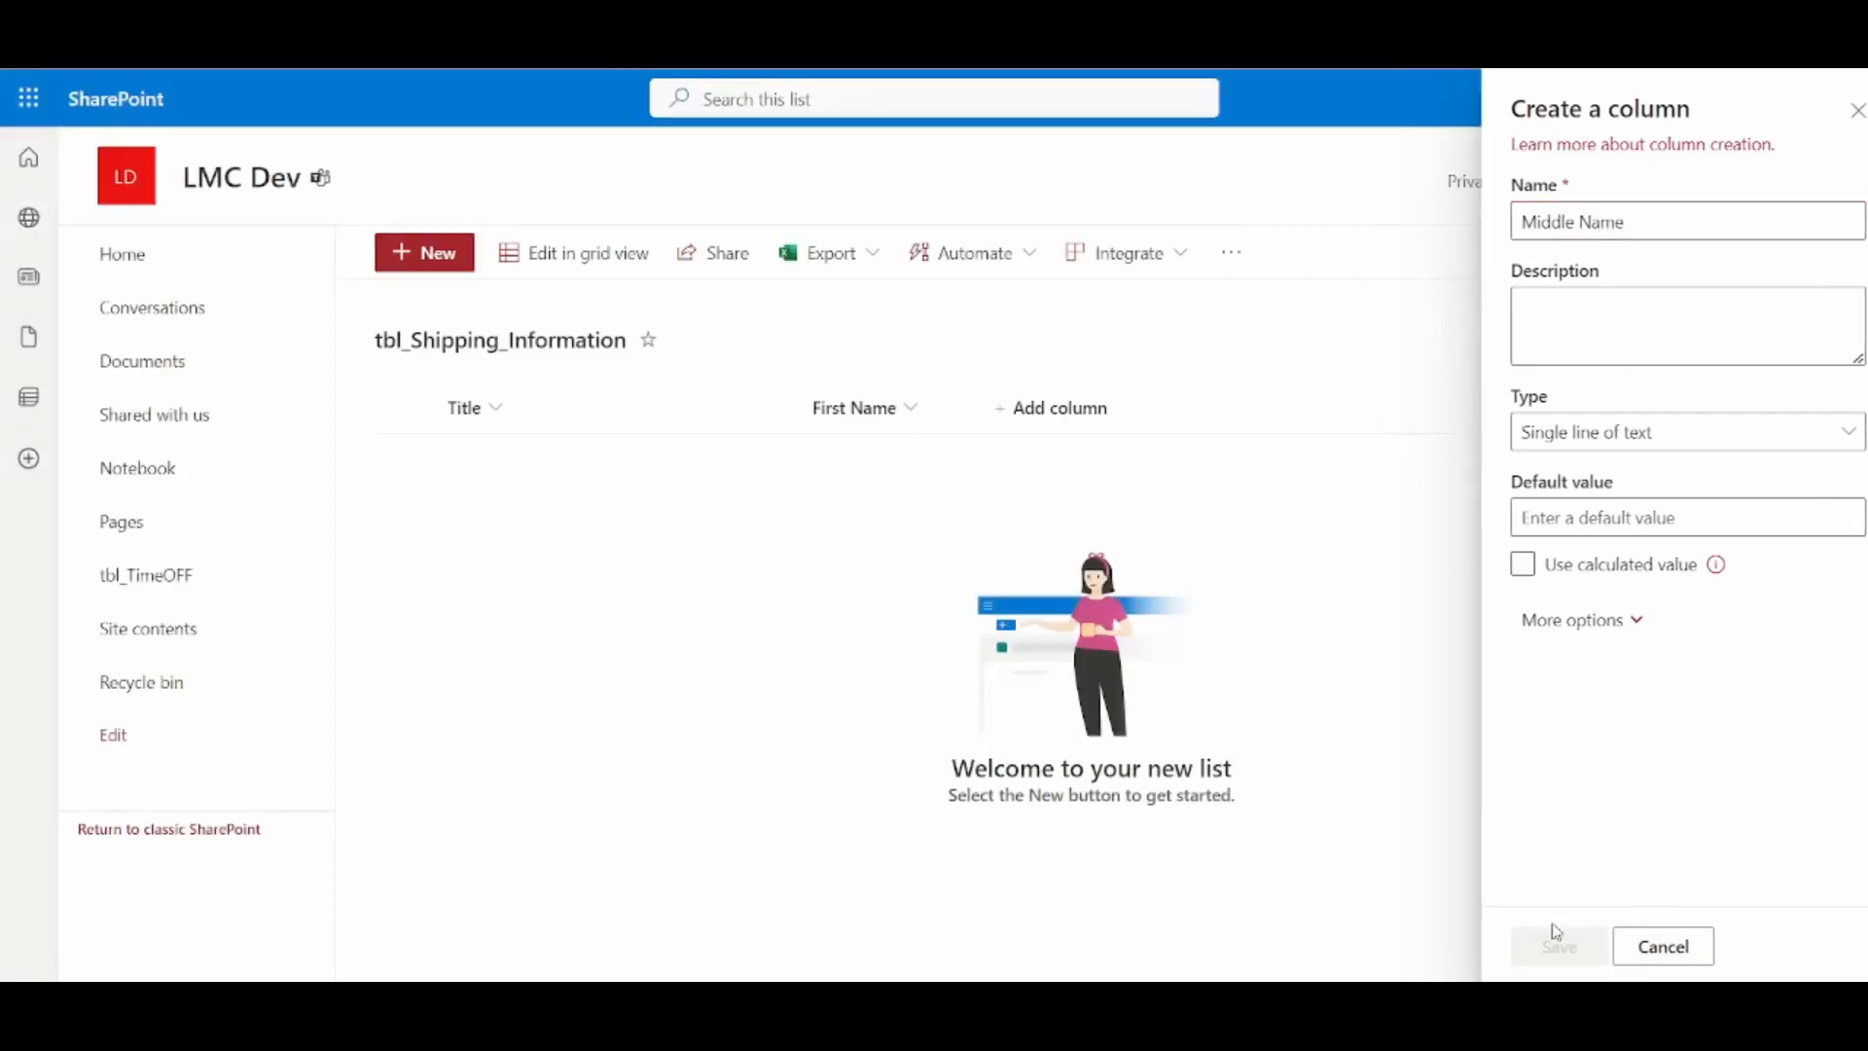
Add a single-line text column named Last Name to the list and dismiss the creation progress details
left_click(1251, 416)
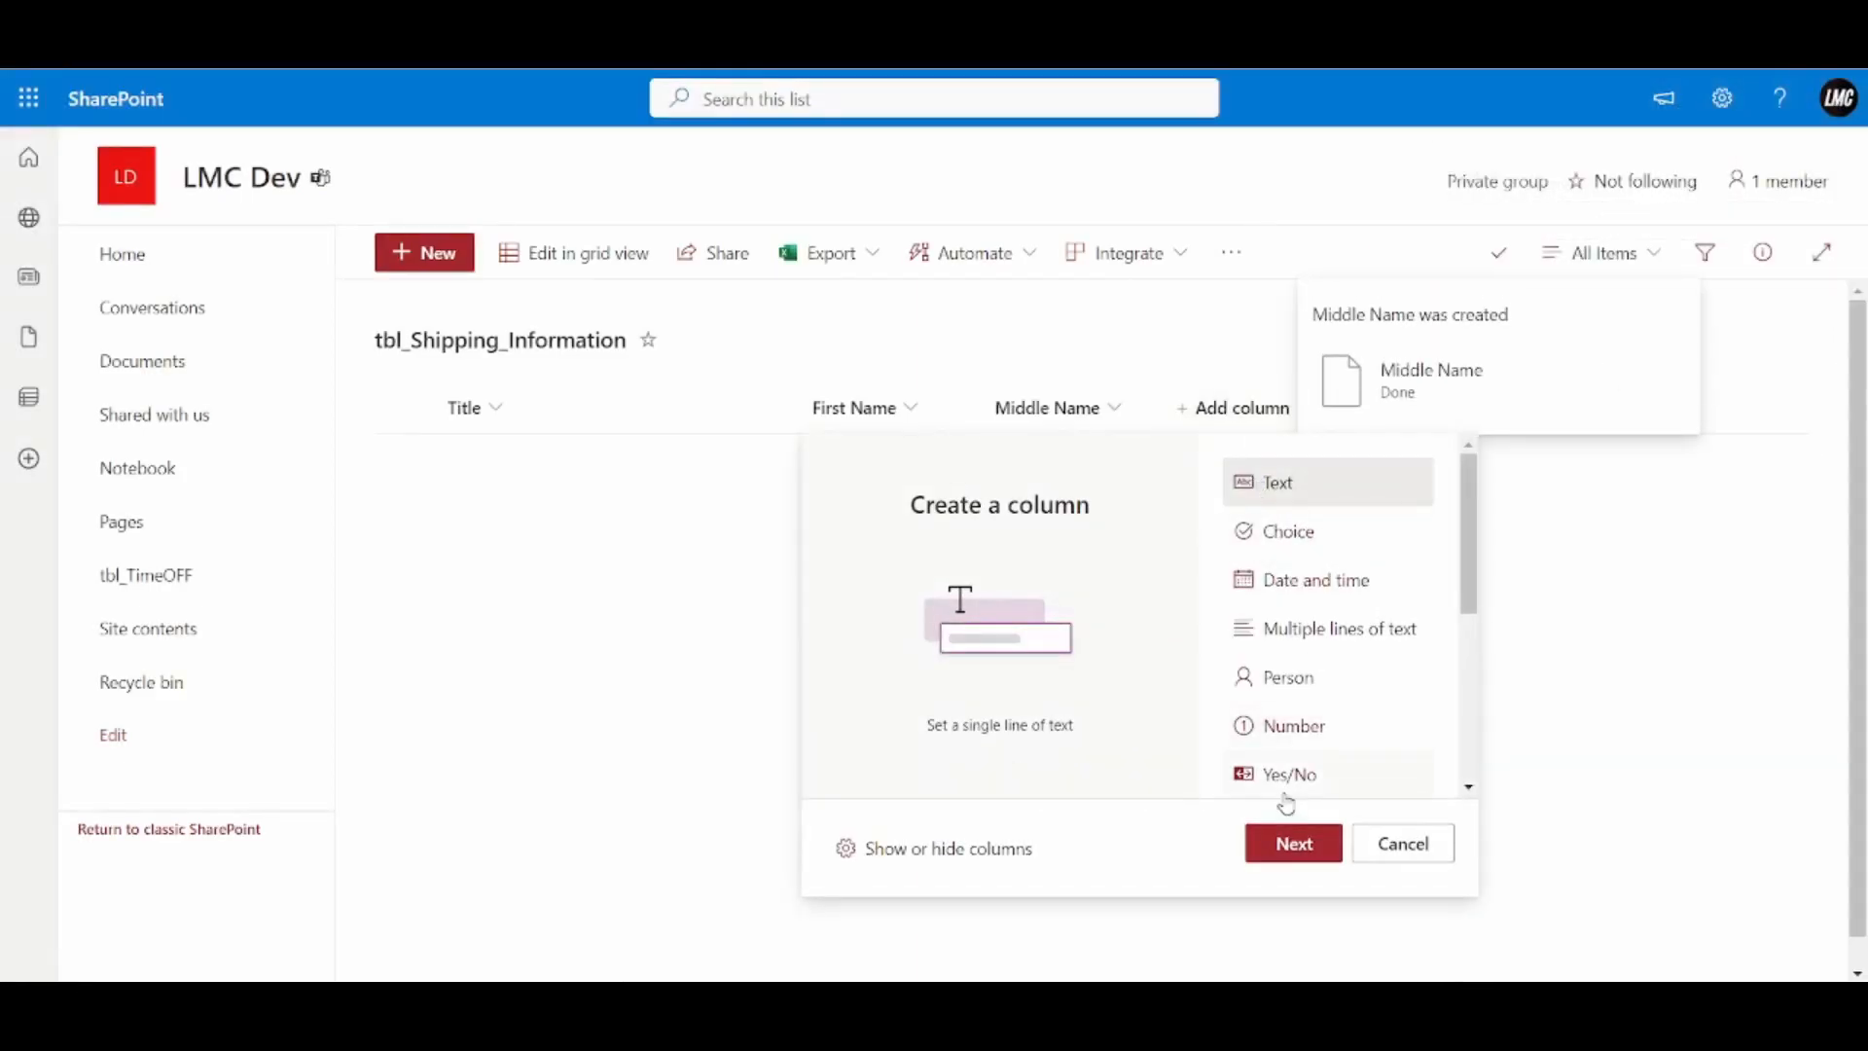
left_click(1294, 842)
type("Last Name")
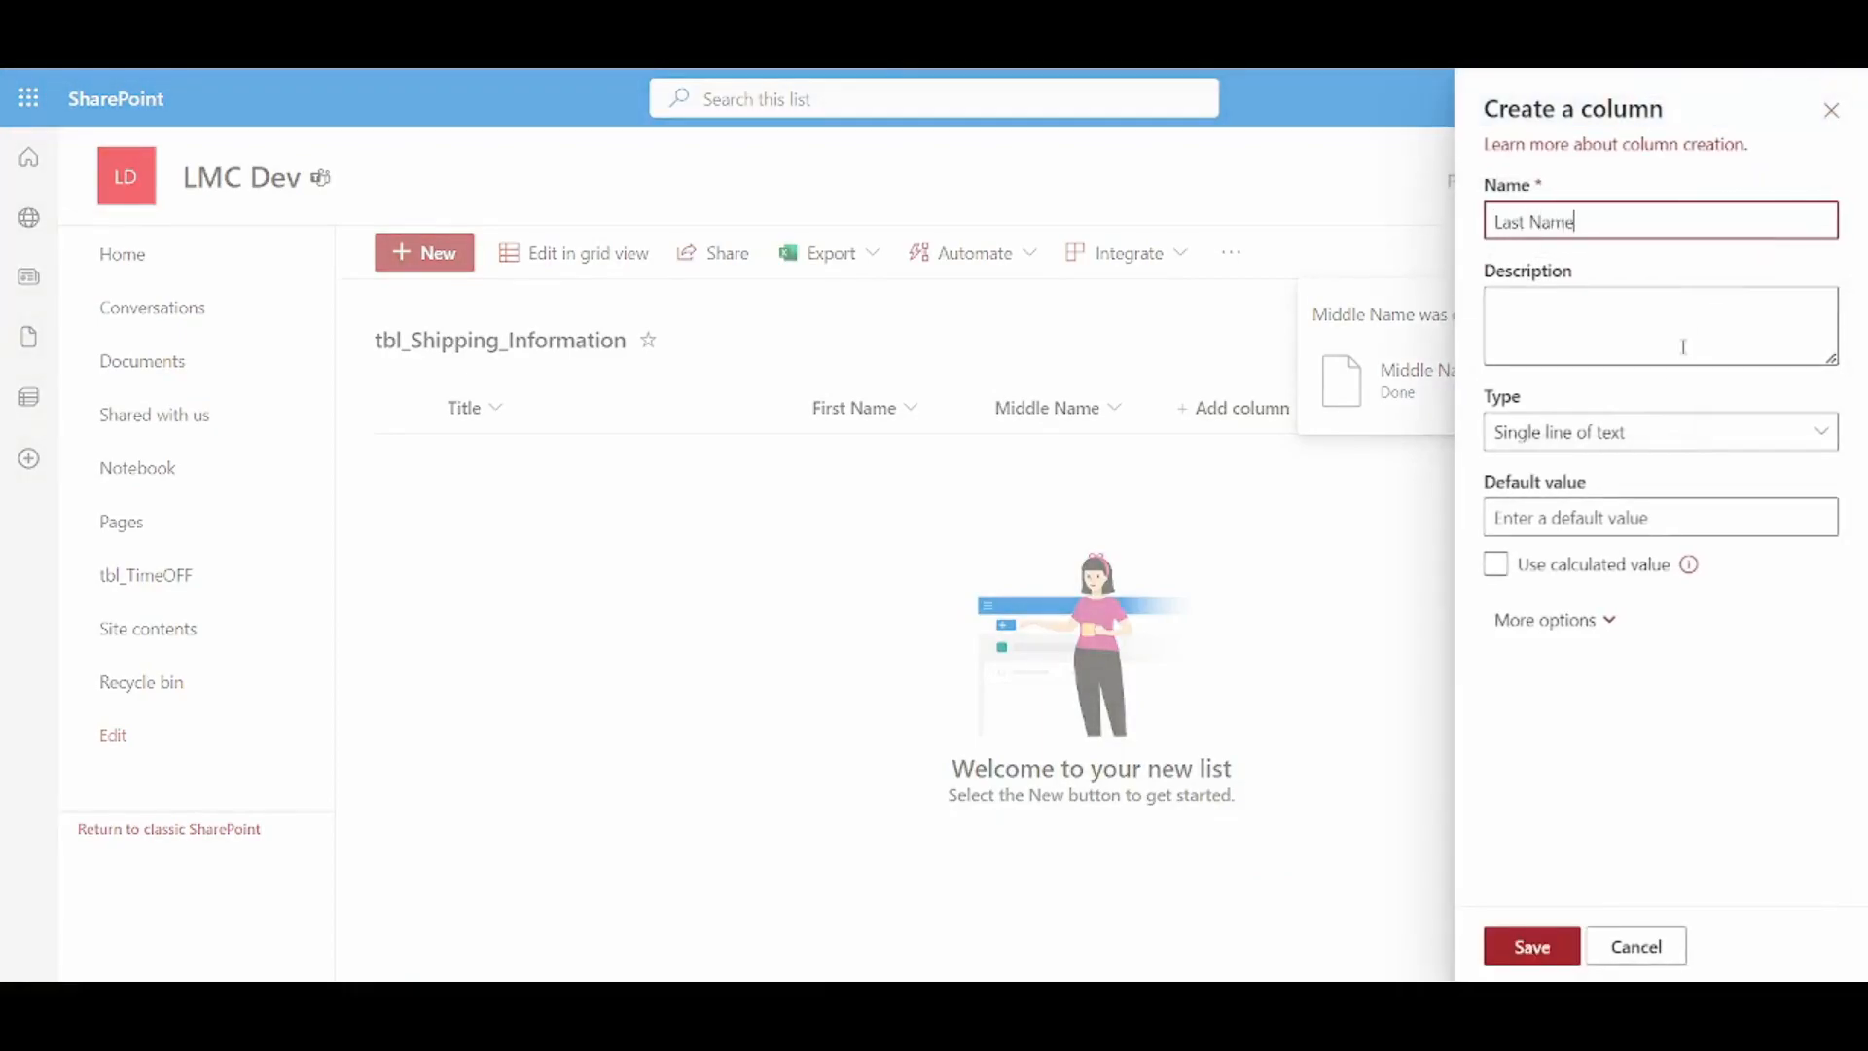
left_click(1529, 957)
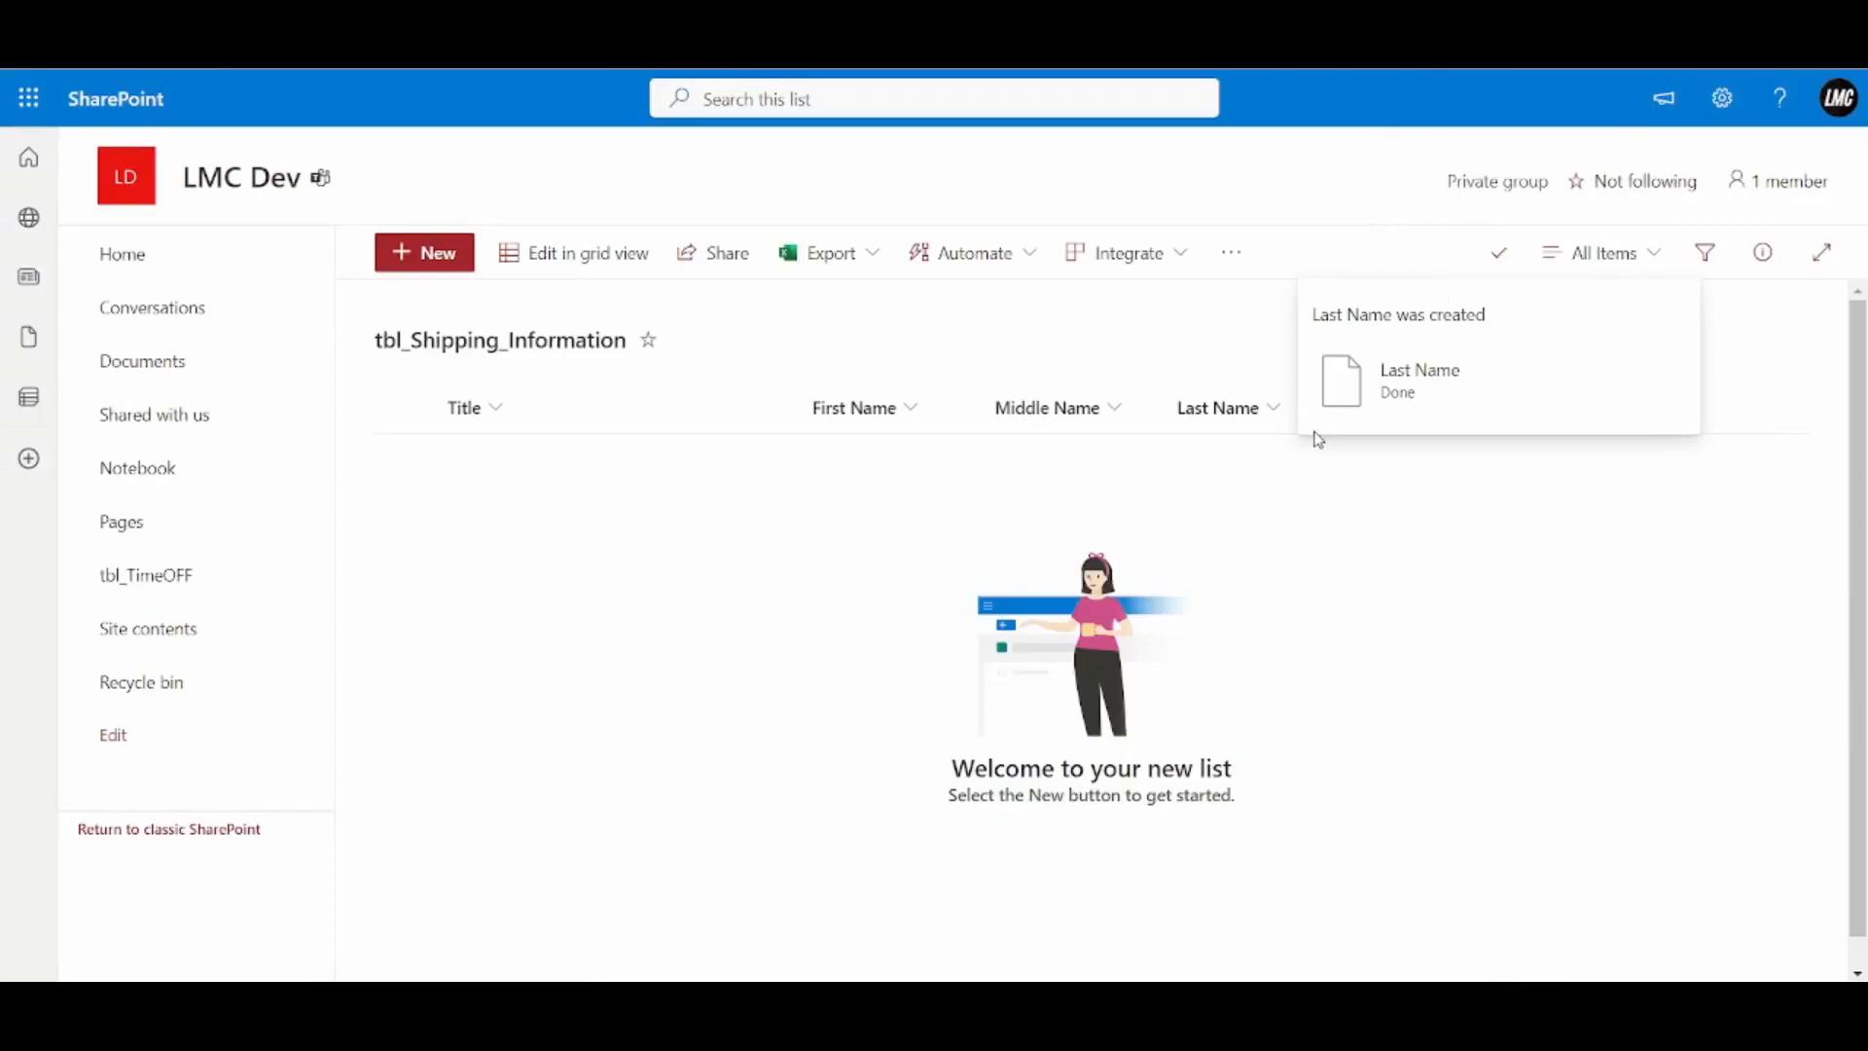
left_click(1498, 252)
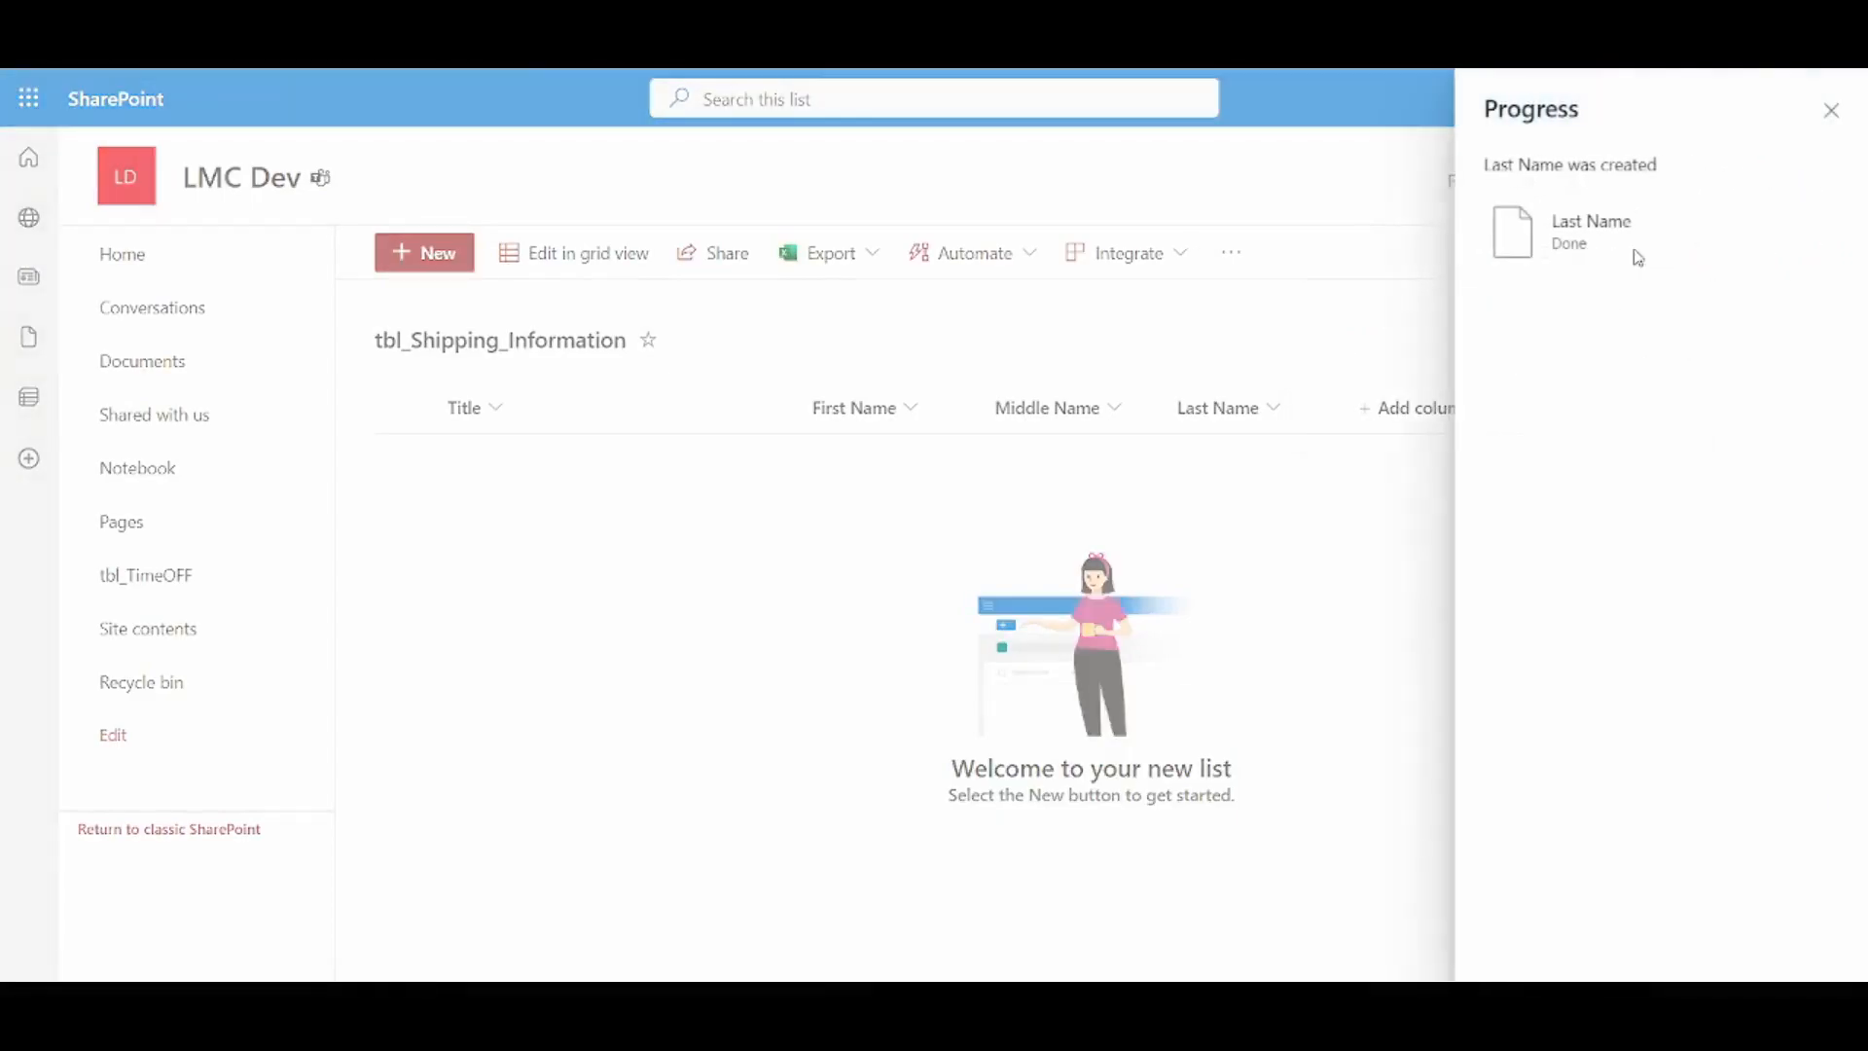
left_click(1824, 113)
Add a column named Address with the type Multiple lines of text and dismiss the creation progress details
left_click(1401, 404)
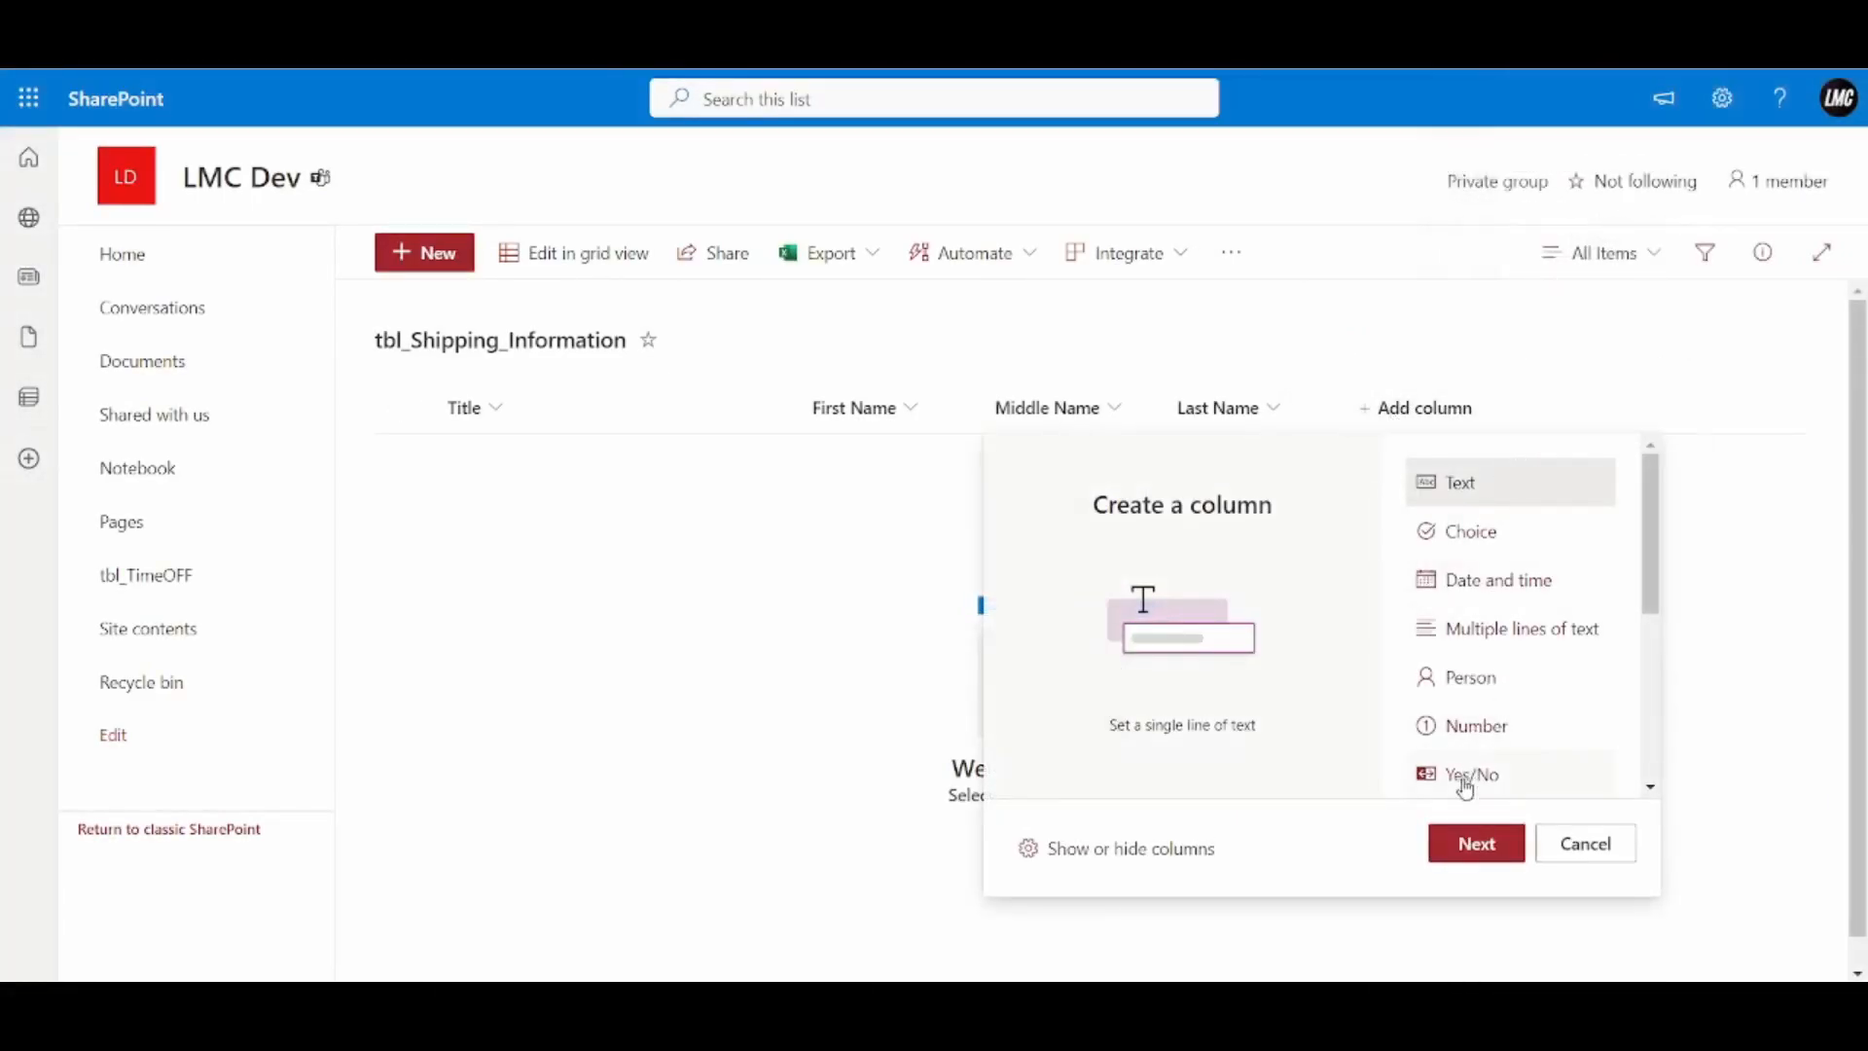
left_click(1474, 852)
type("Address")
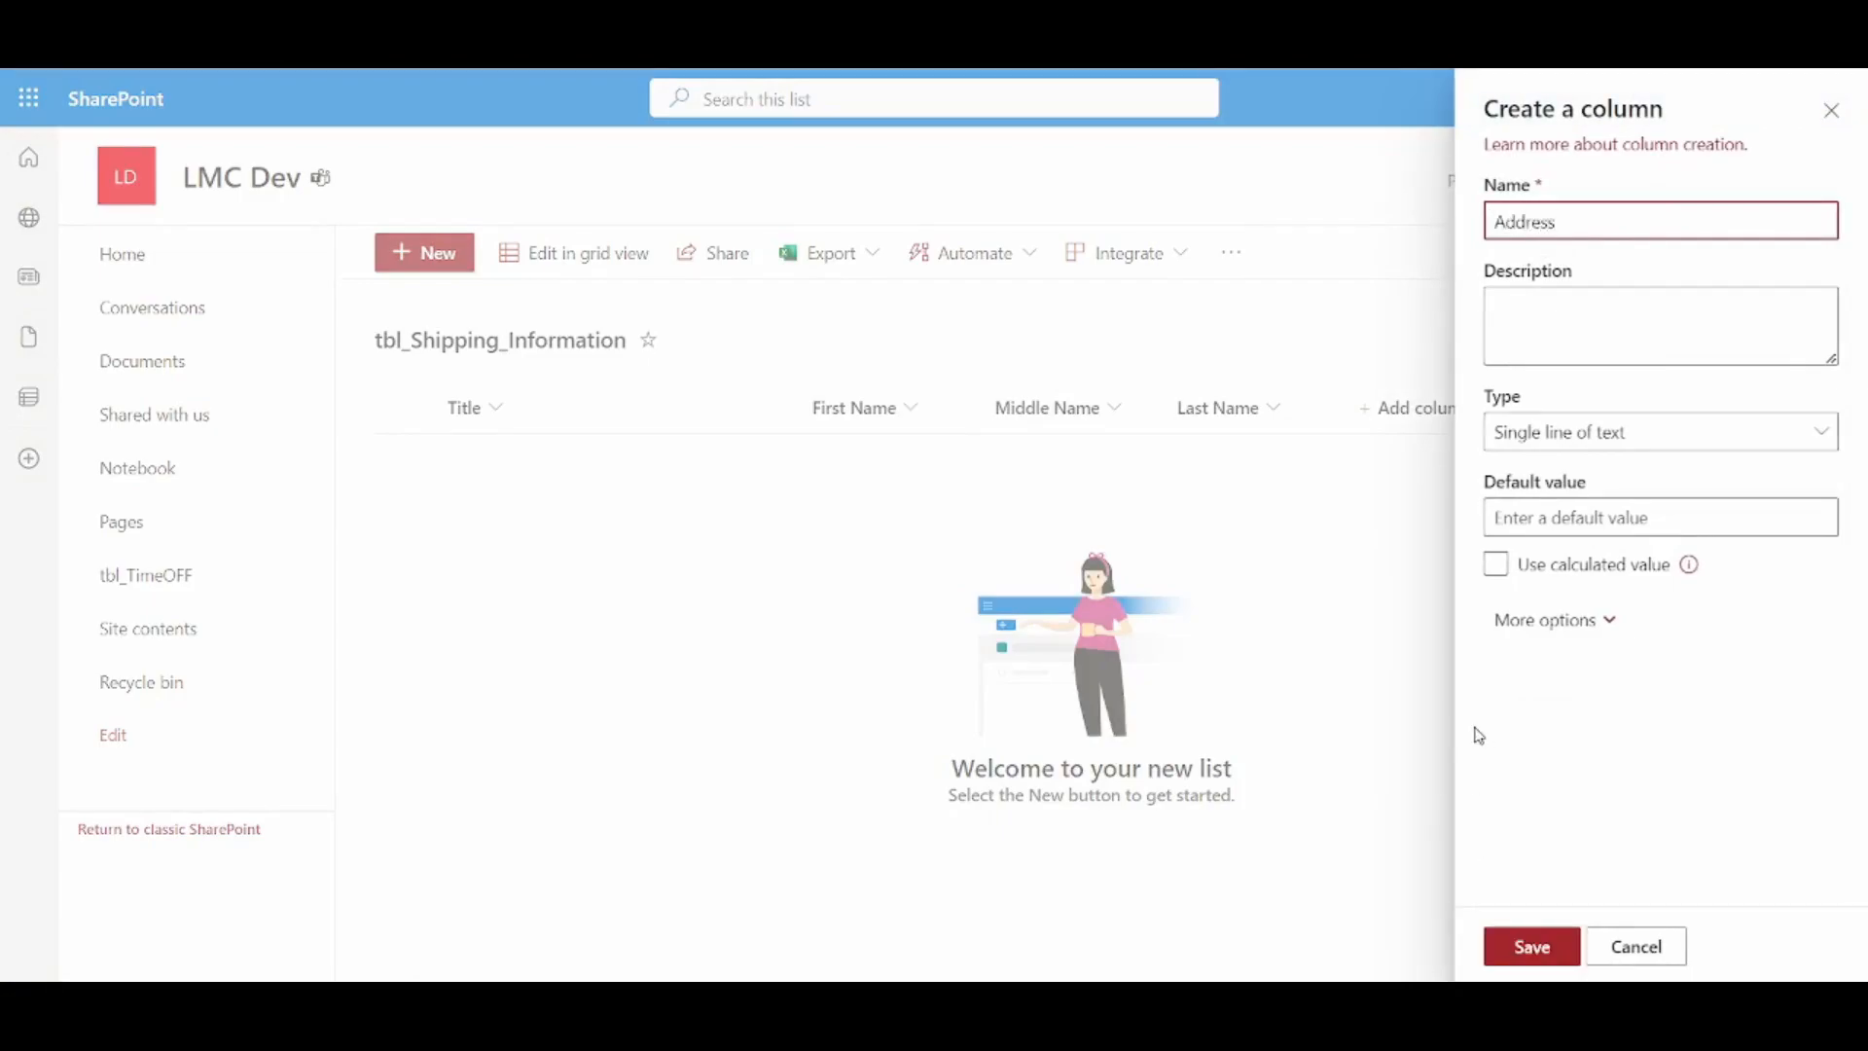
left_click(1521, 435)
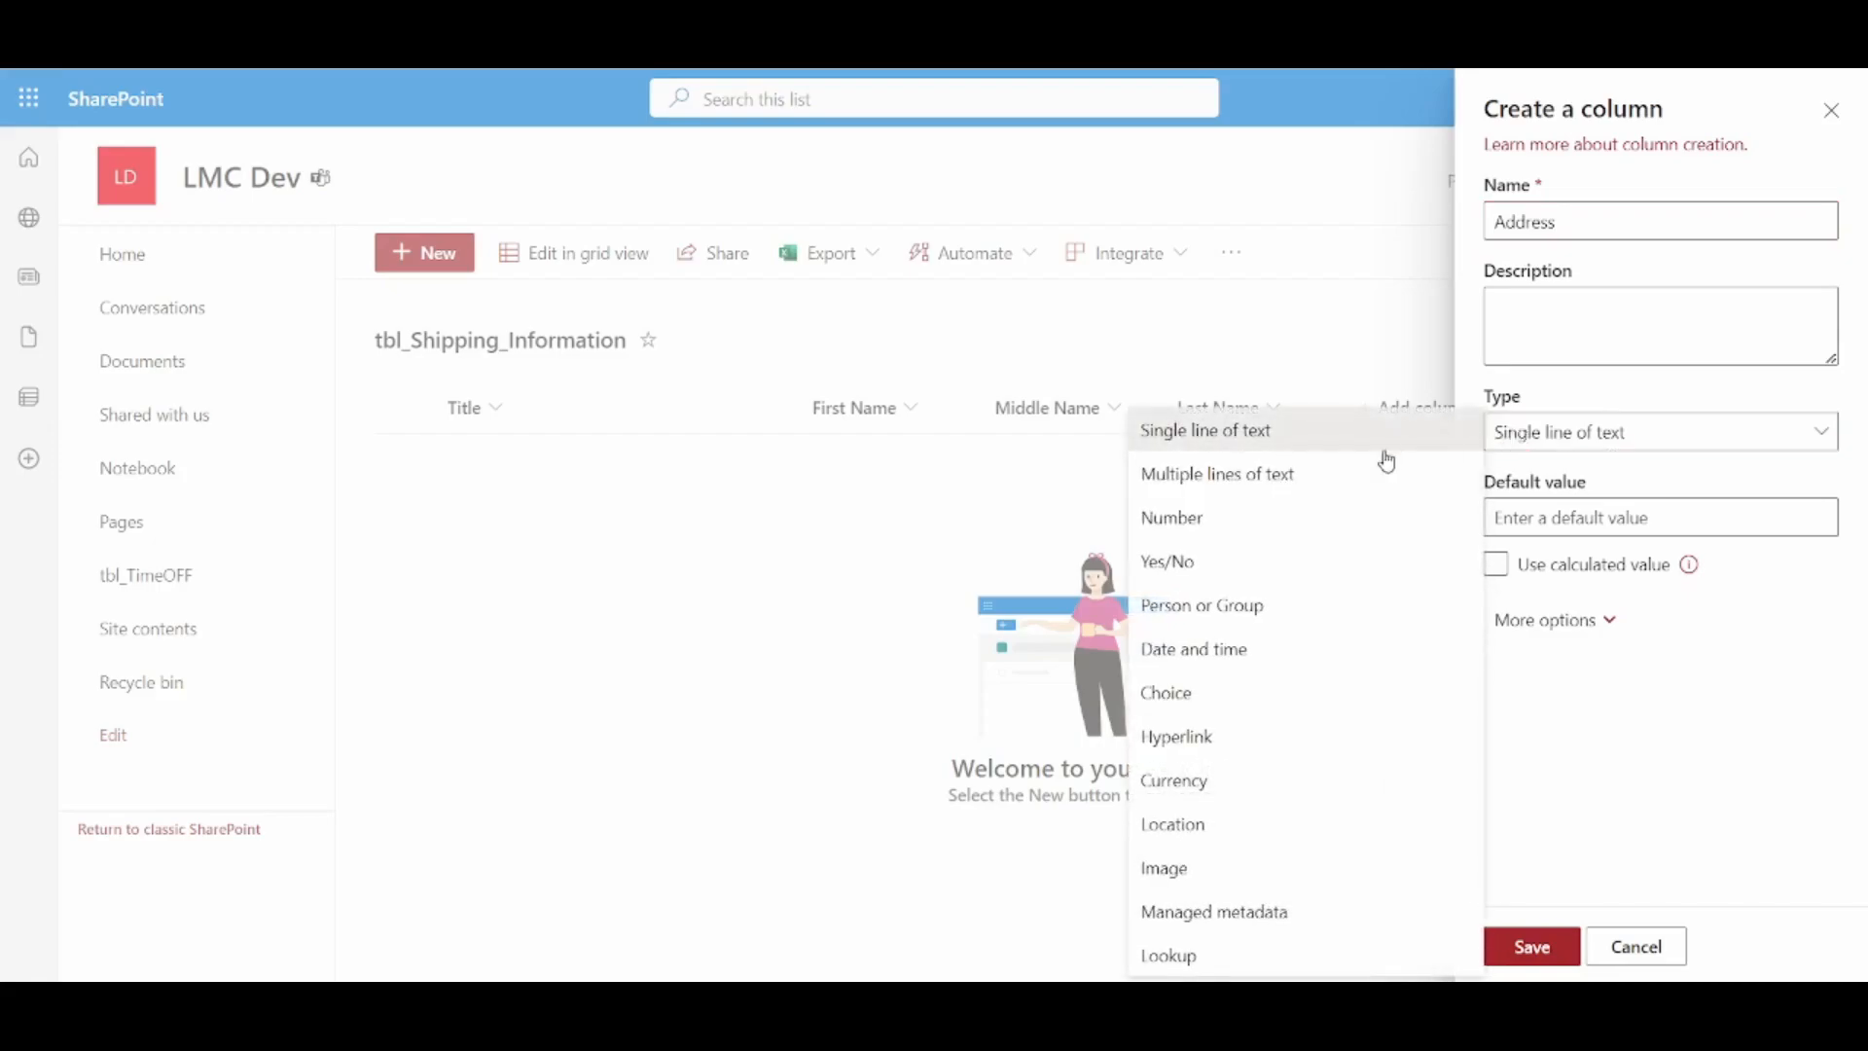
left_click(1232, 482)
left_click(1532, 946)
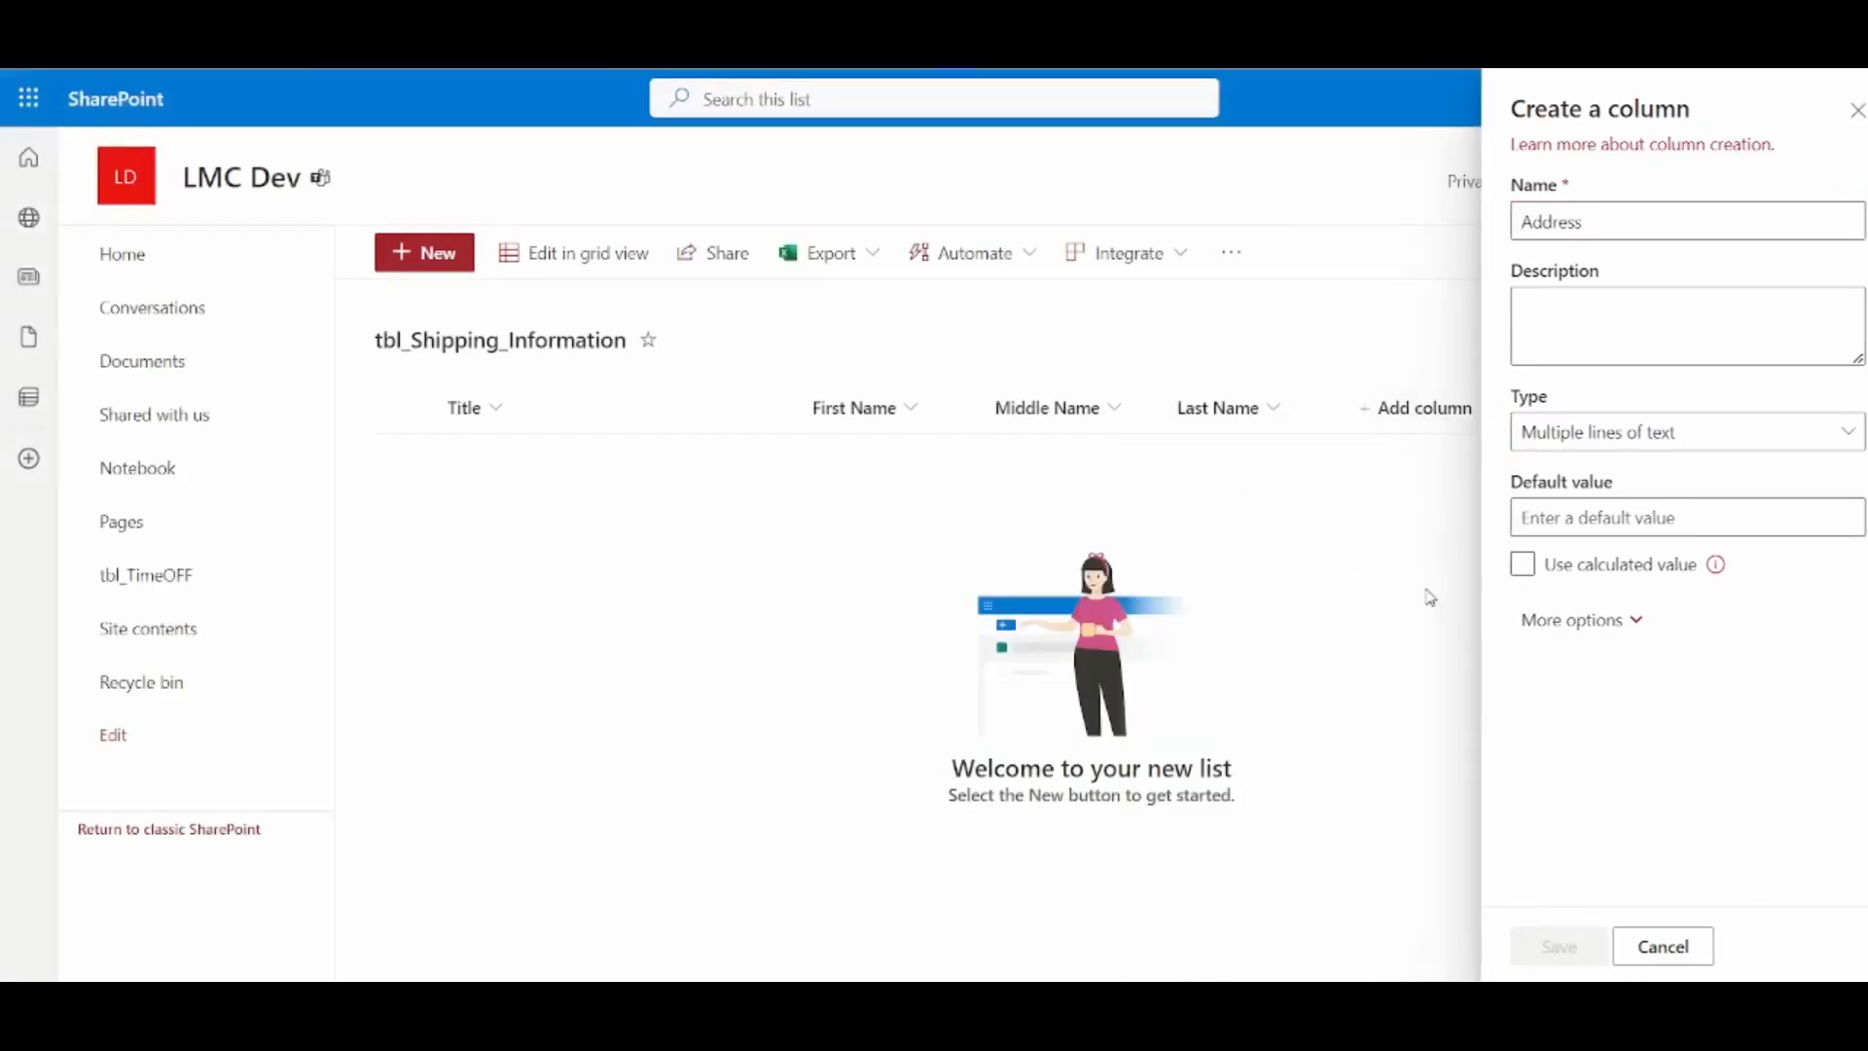
left_click(1501, 258)
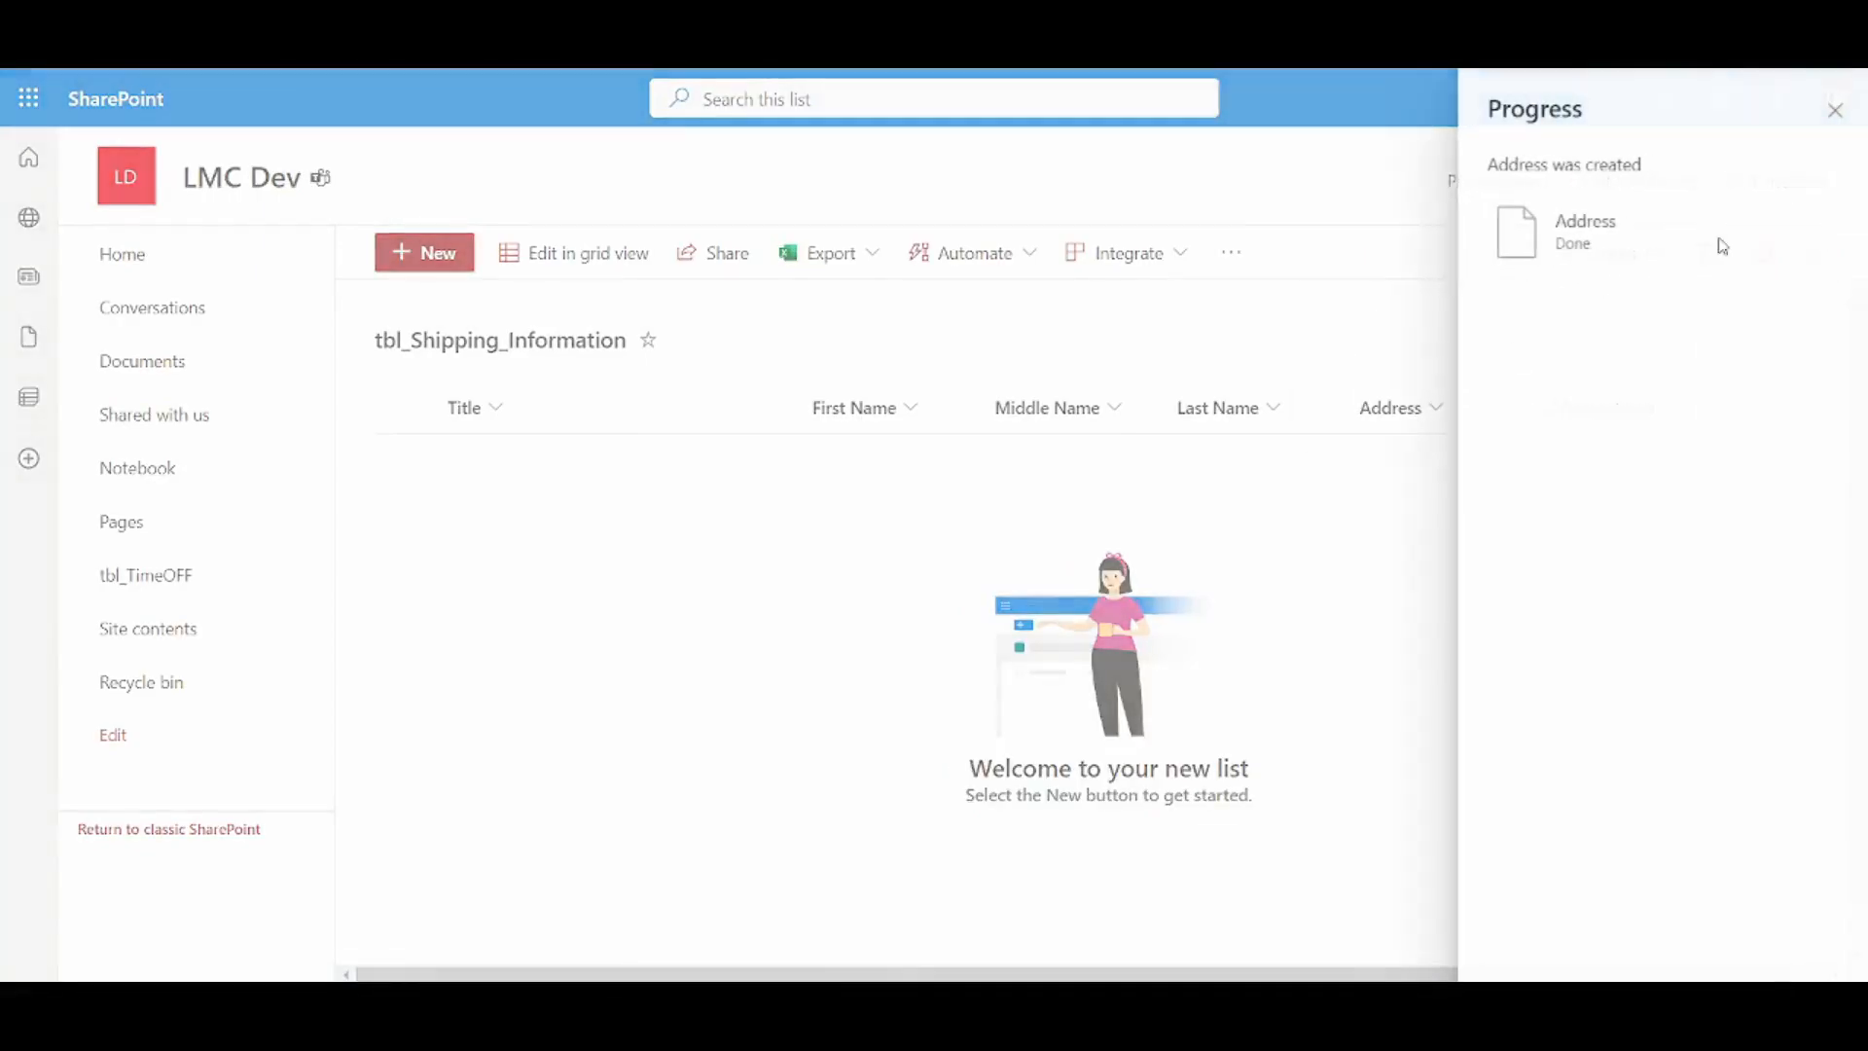
left_click(1831, 111)
Add a number column named Zip Code to the shipping list, keeping automatic decimal places
left_click(1638, 416)
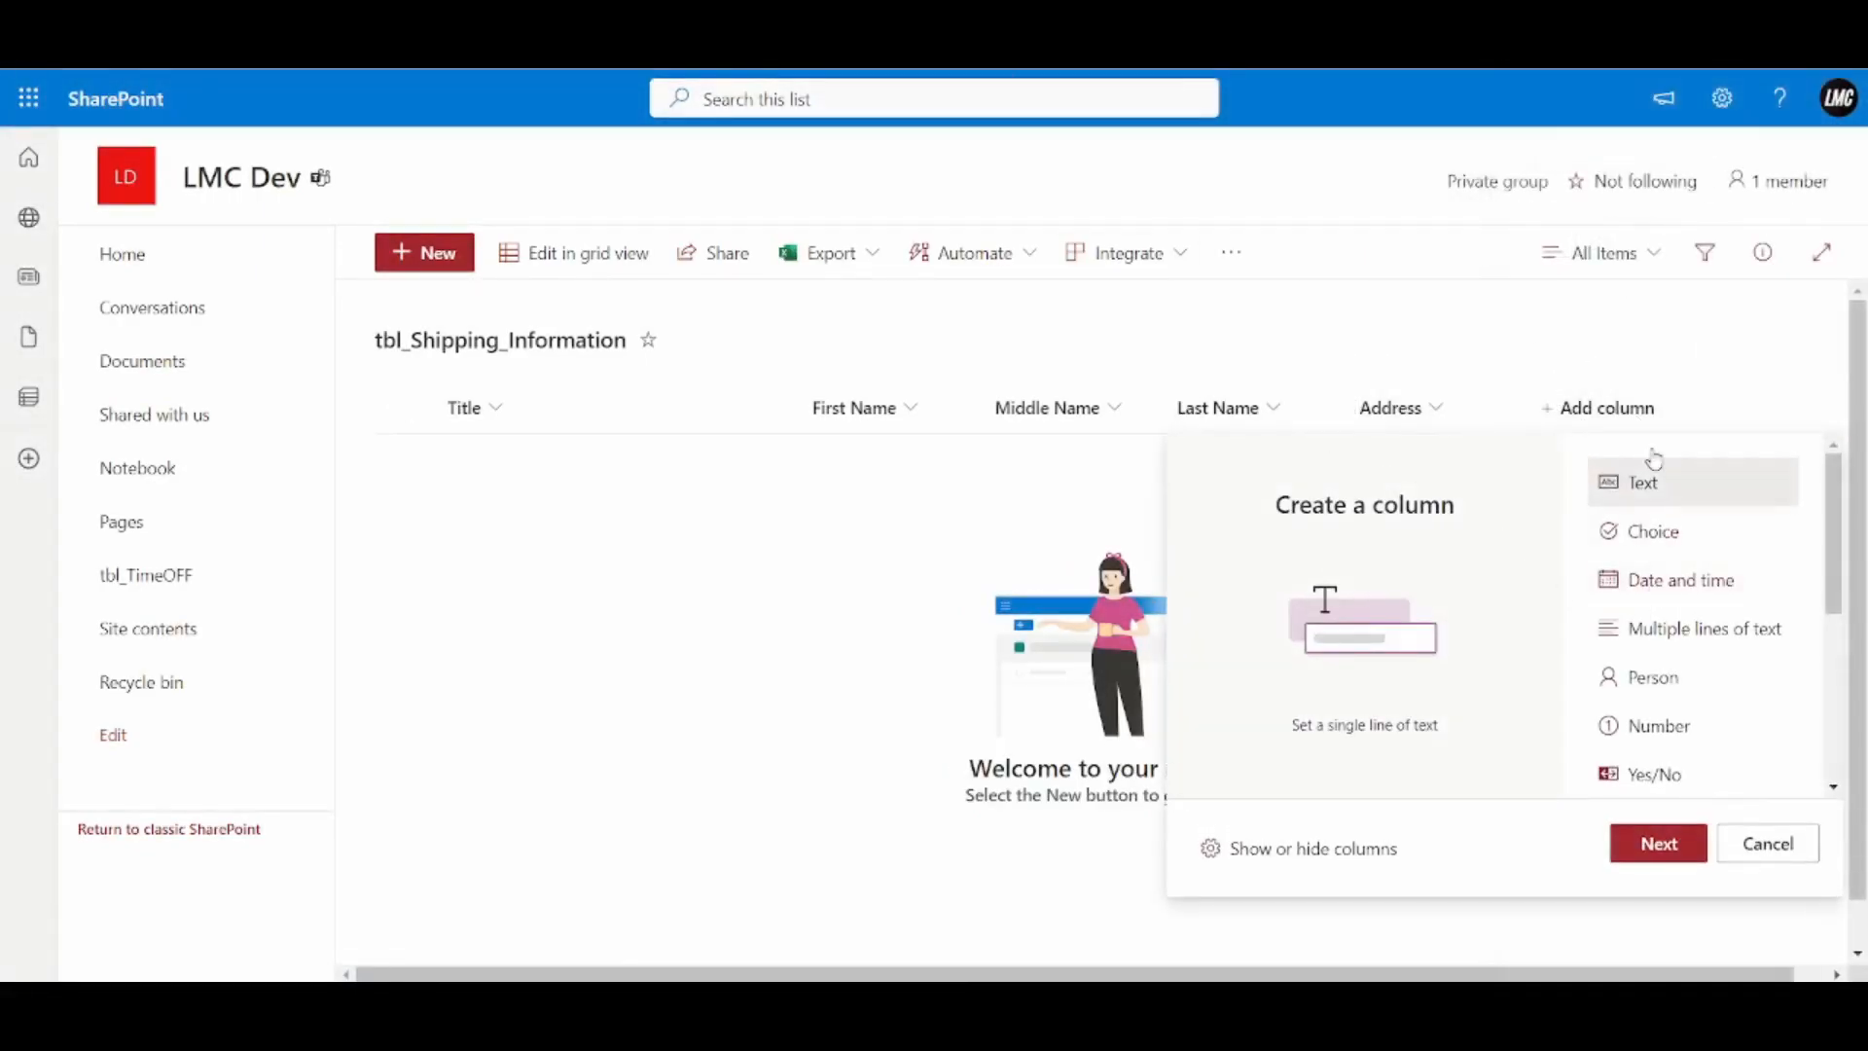
left_click(1644, 741)
left_click(1659, 844)
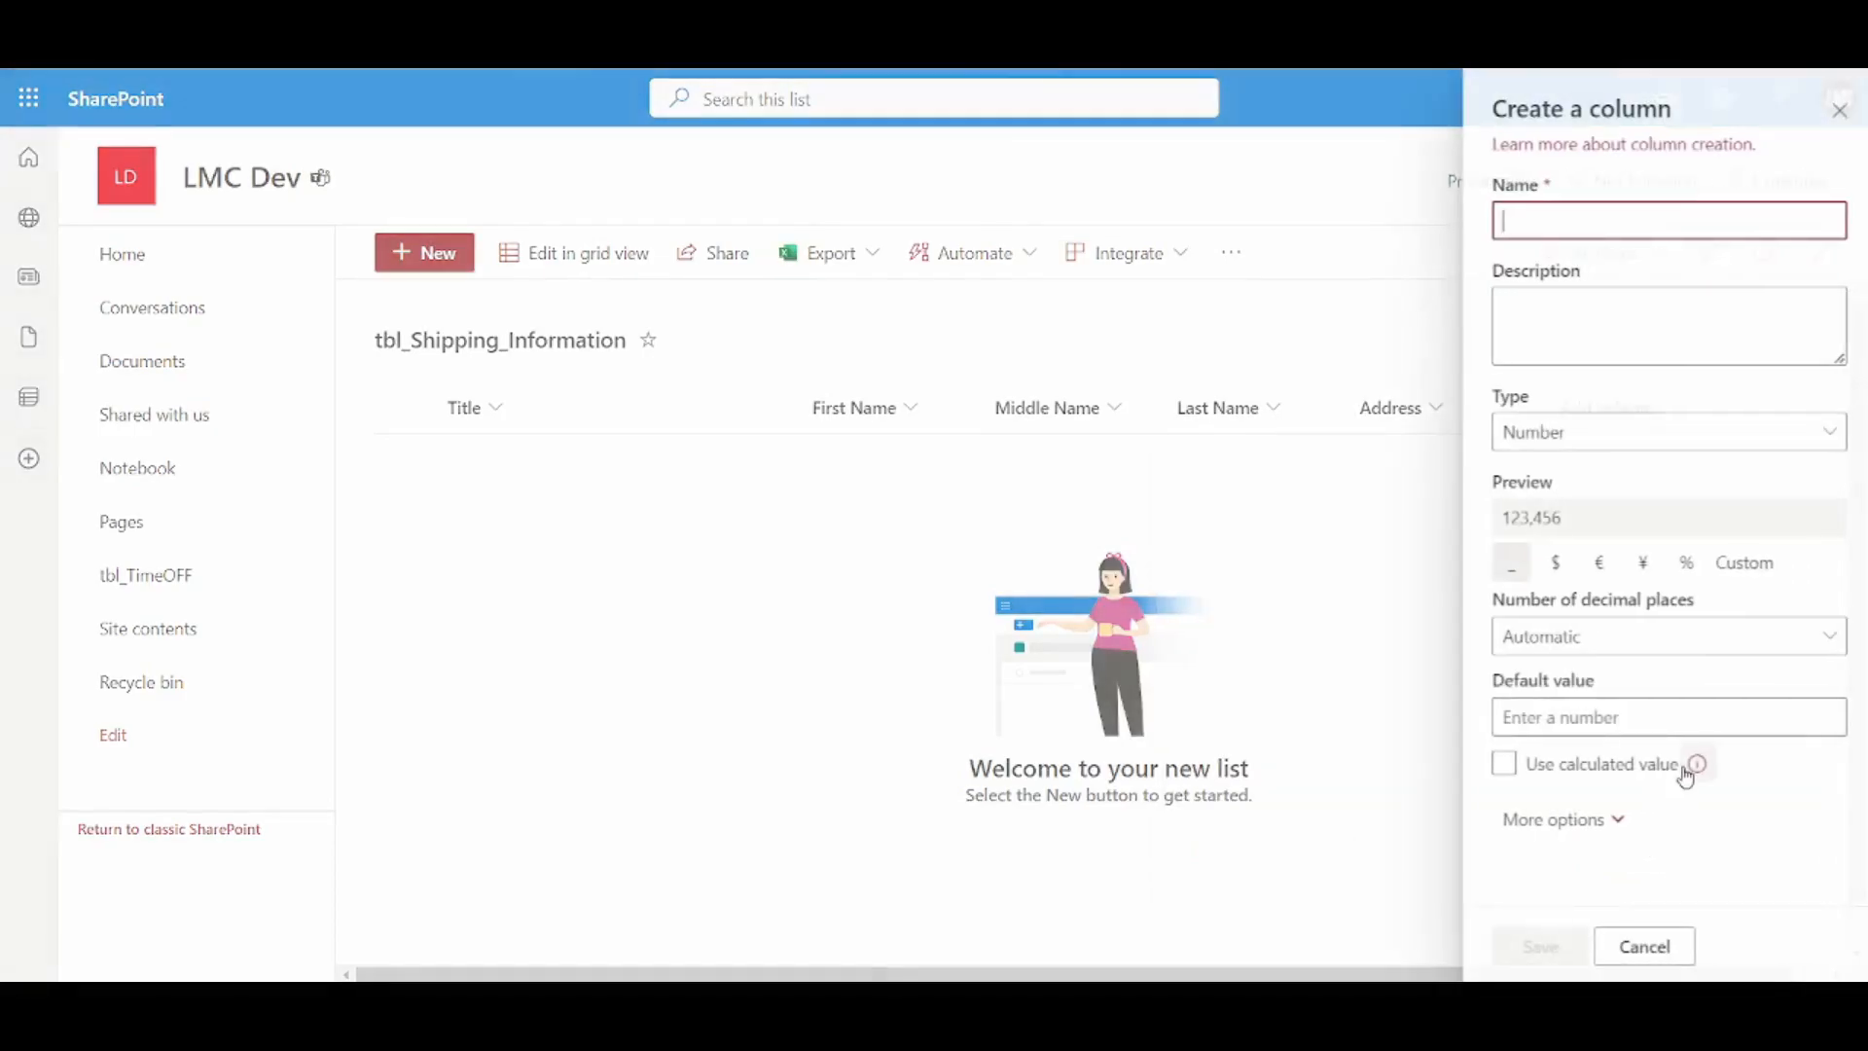
type("Zip Code")
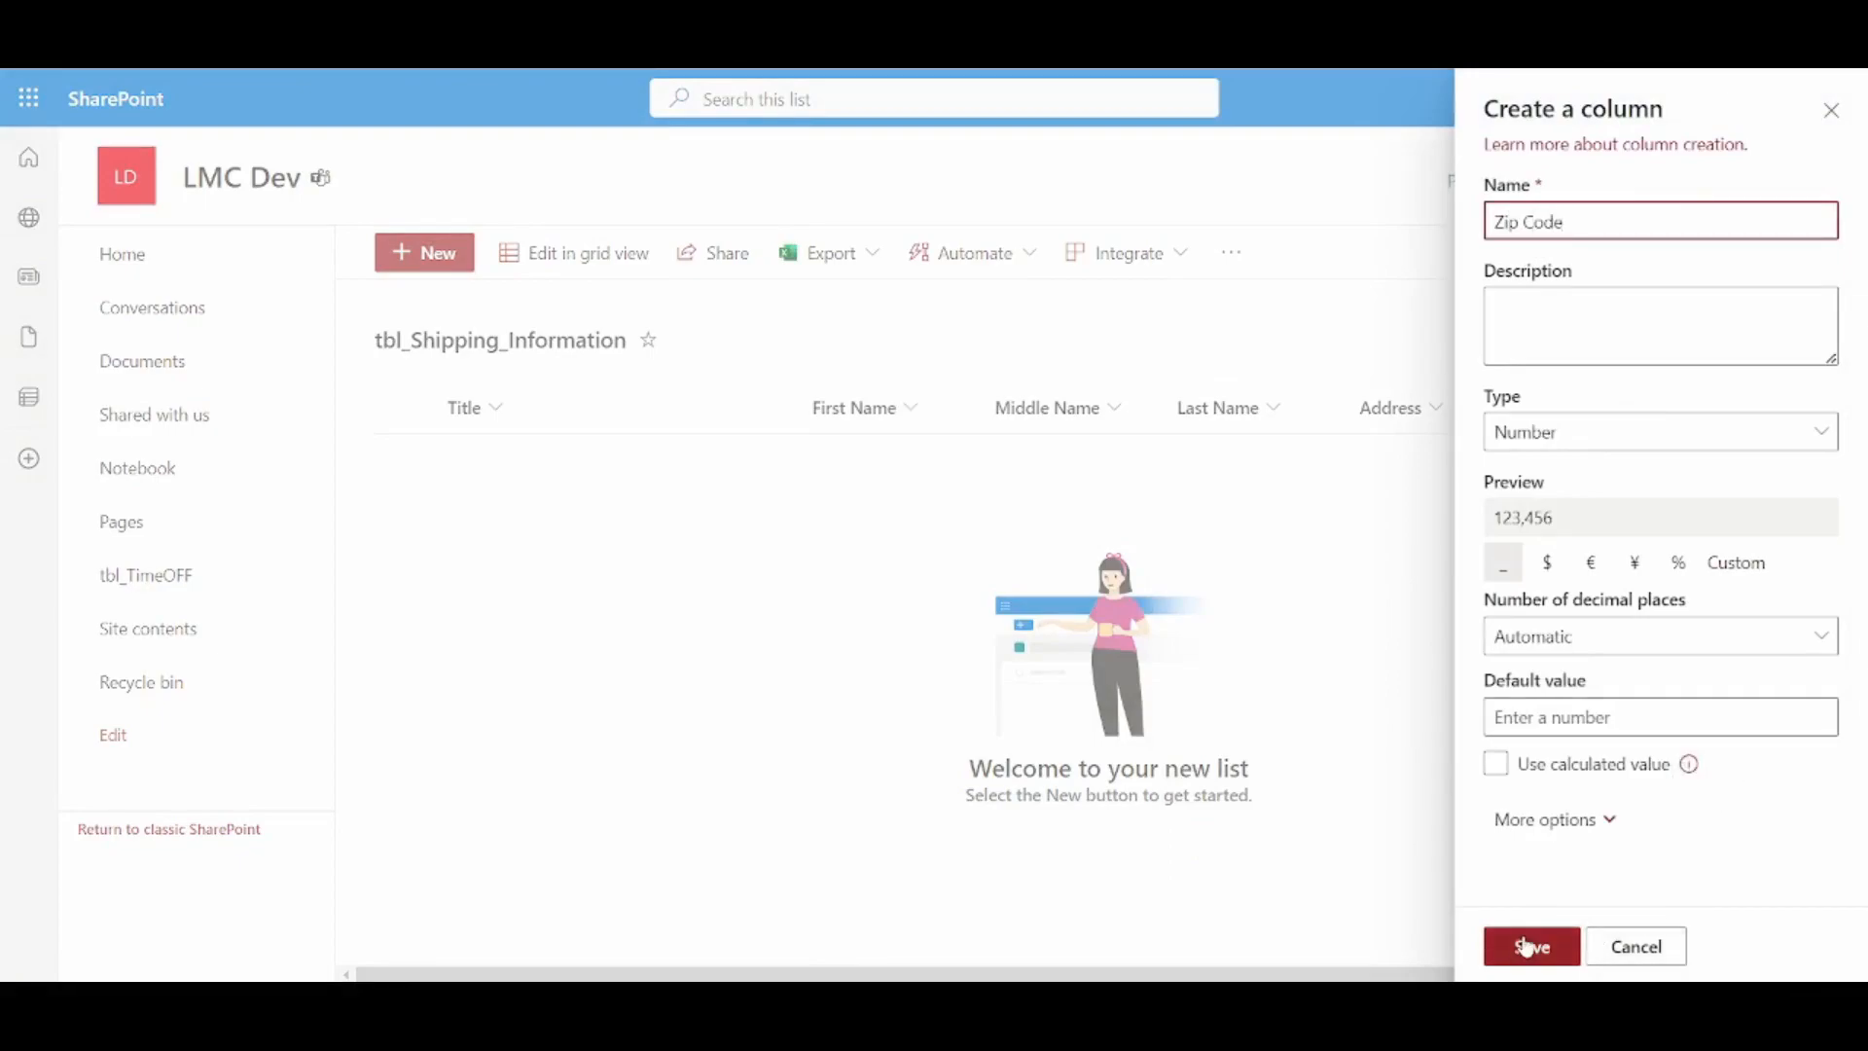
left_click(1526, 946)
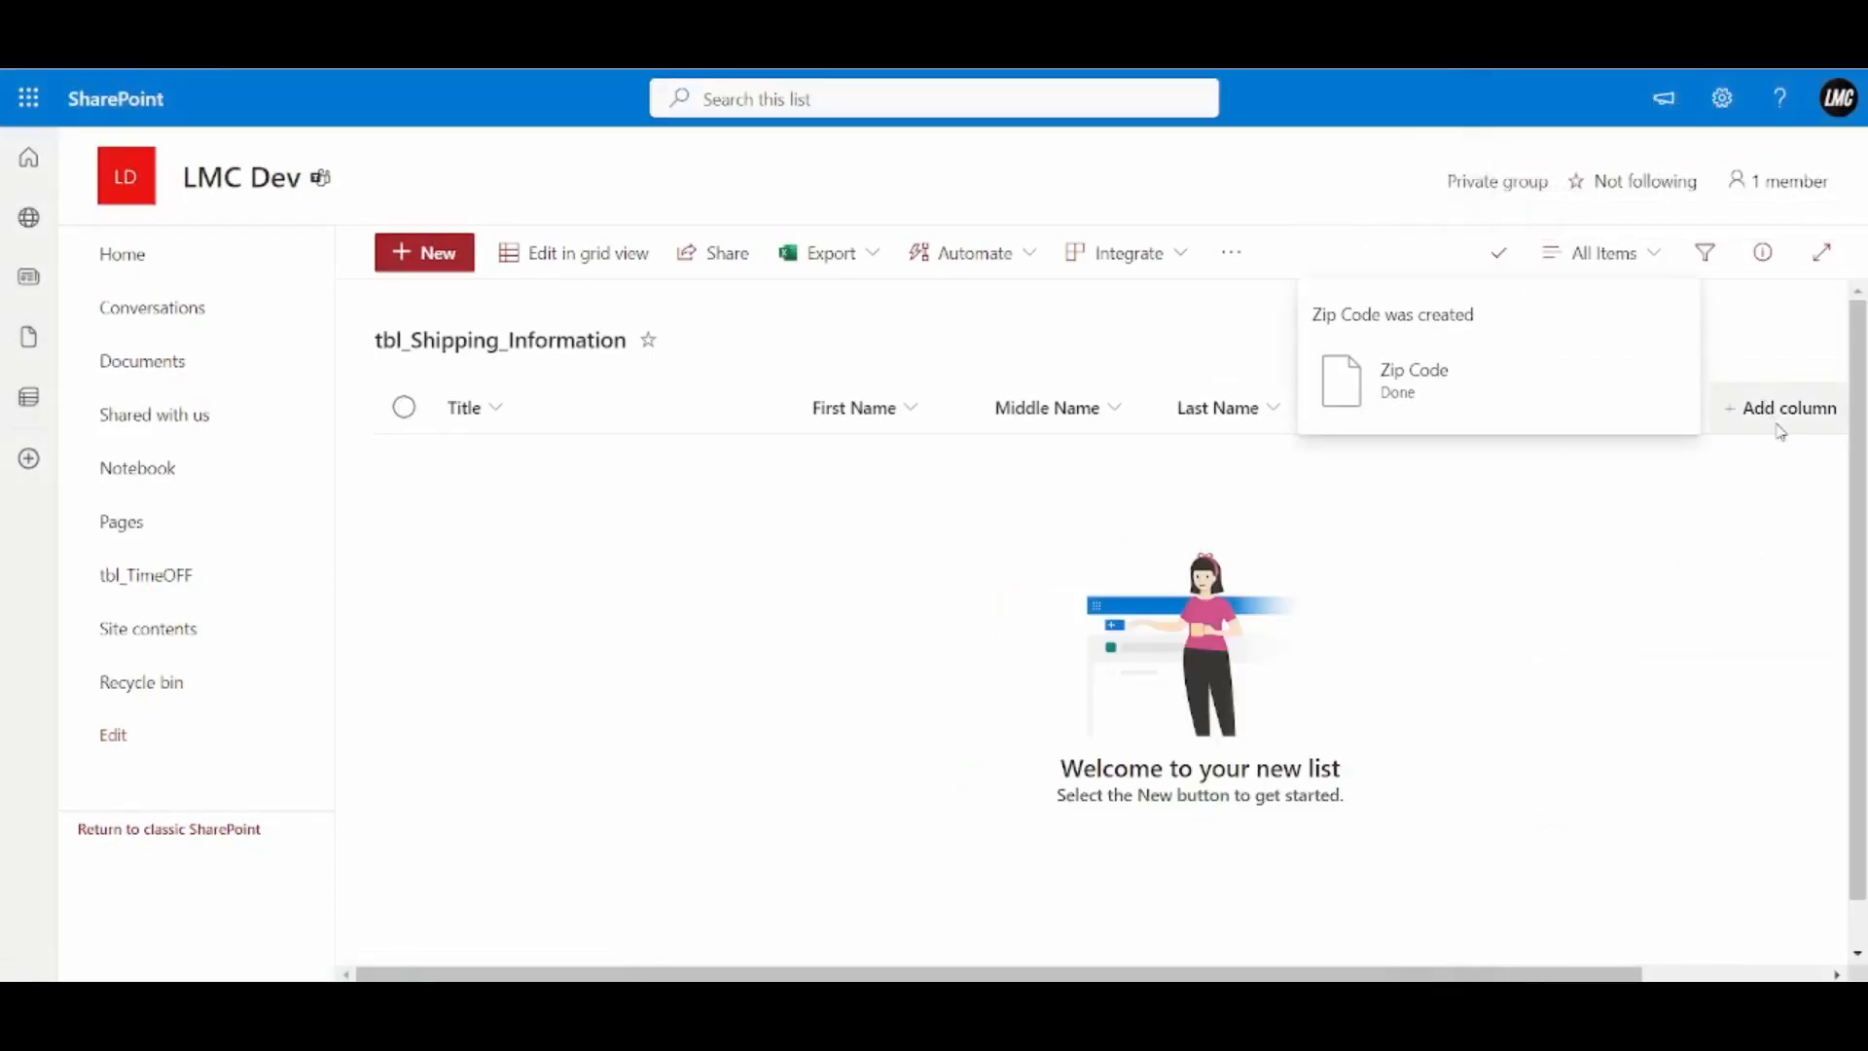
Add a single-line text column named State to the tbl_Shipping_Information list
left_click(1786, 432)
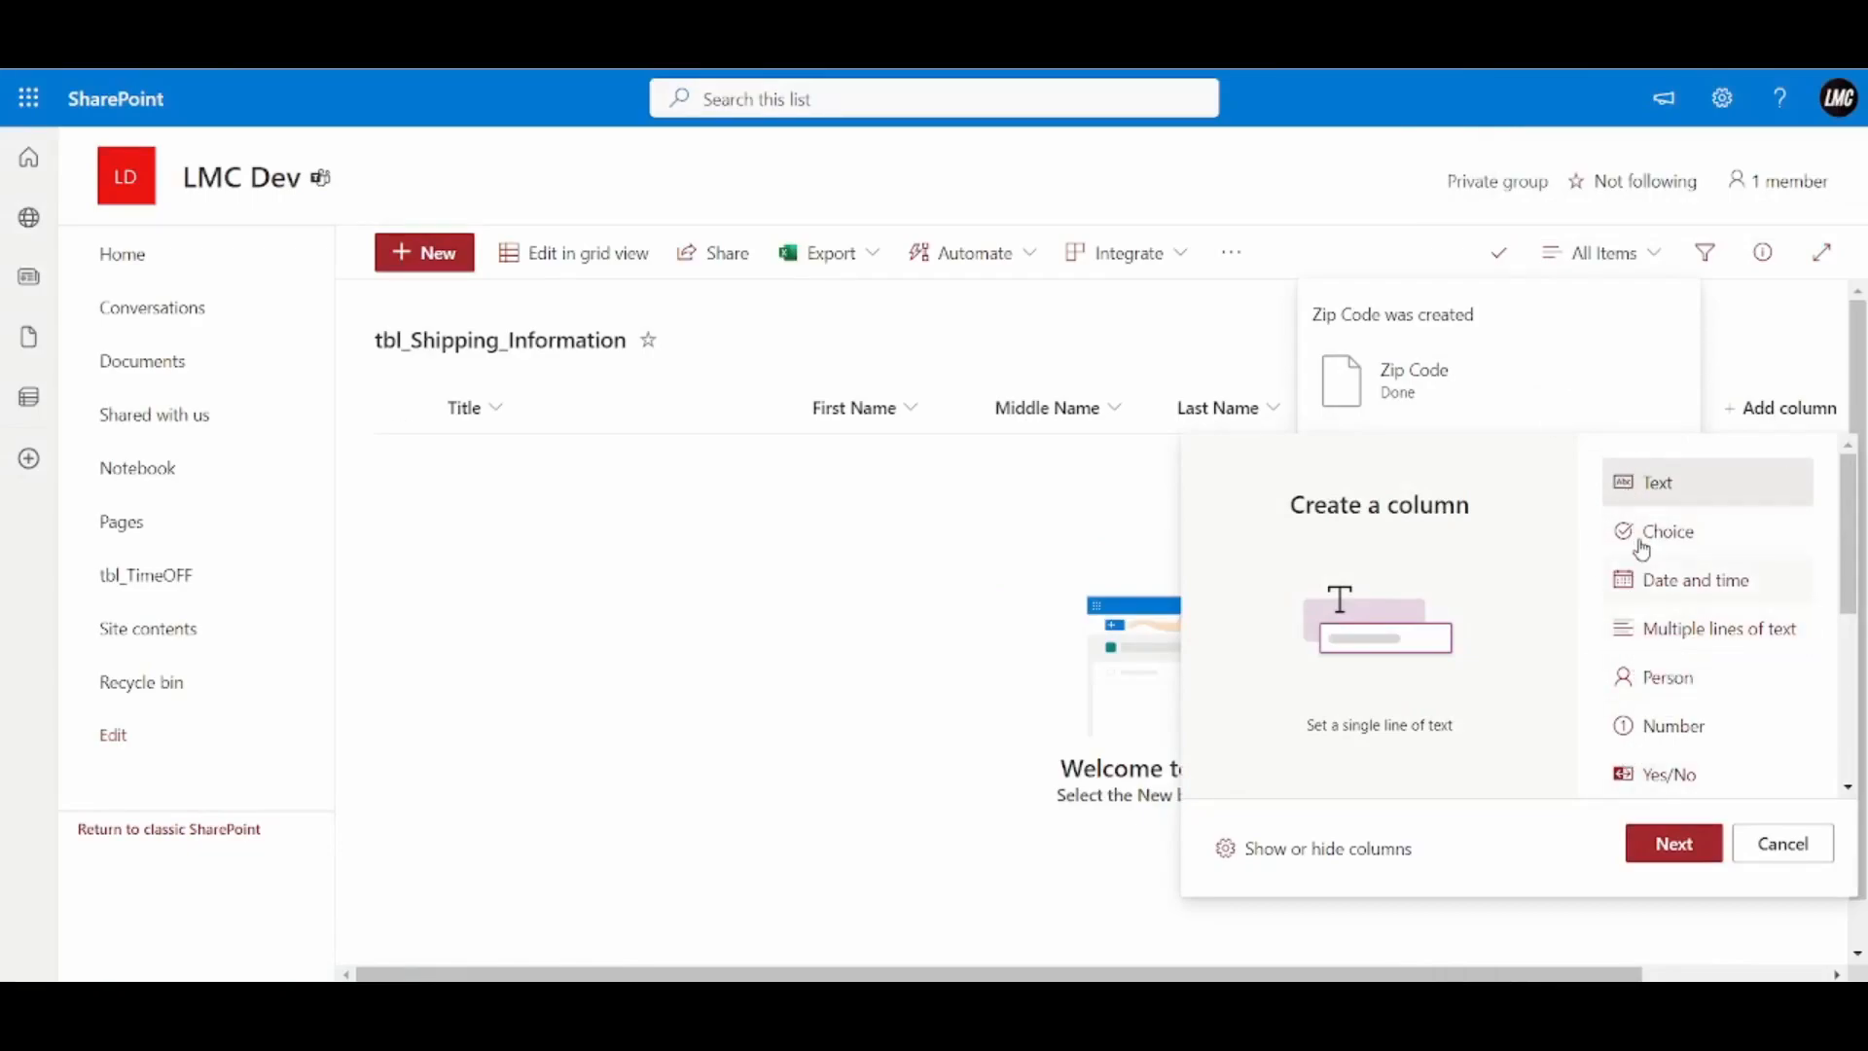
scroll(1639, 726, "down", 3)
scroll(1638, 691, "up", 3)
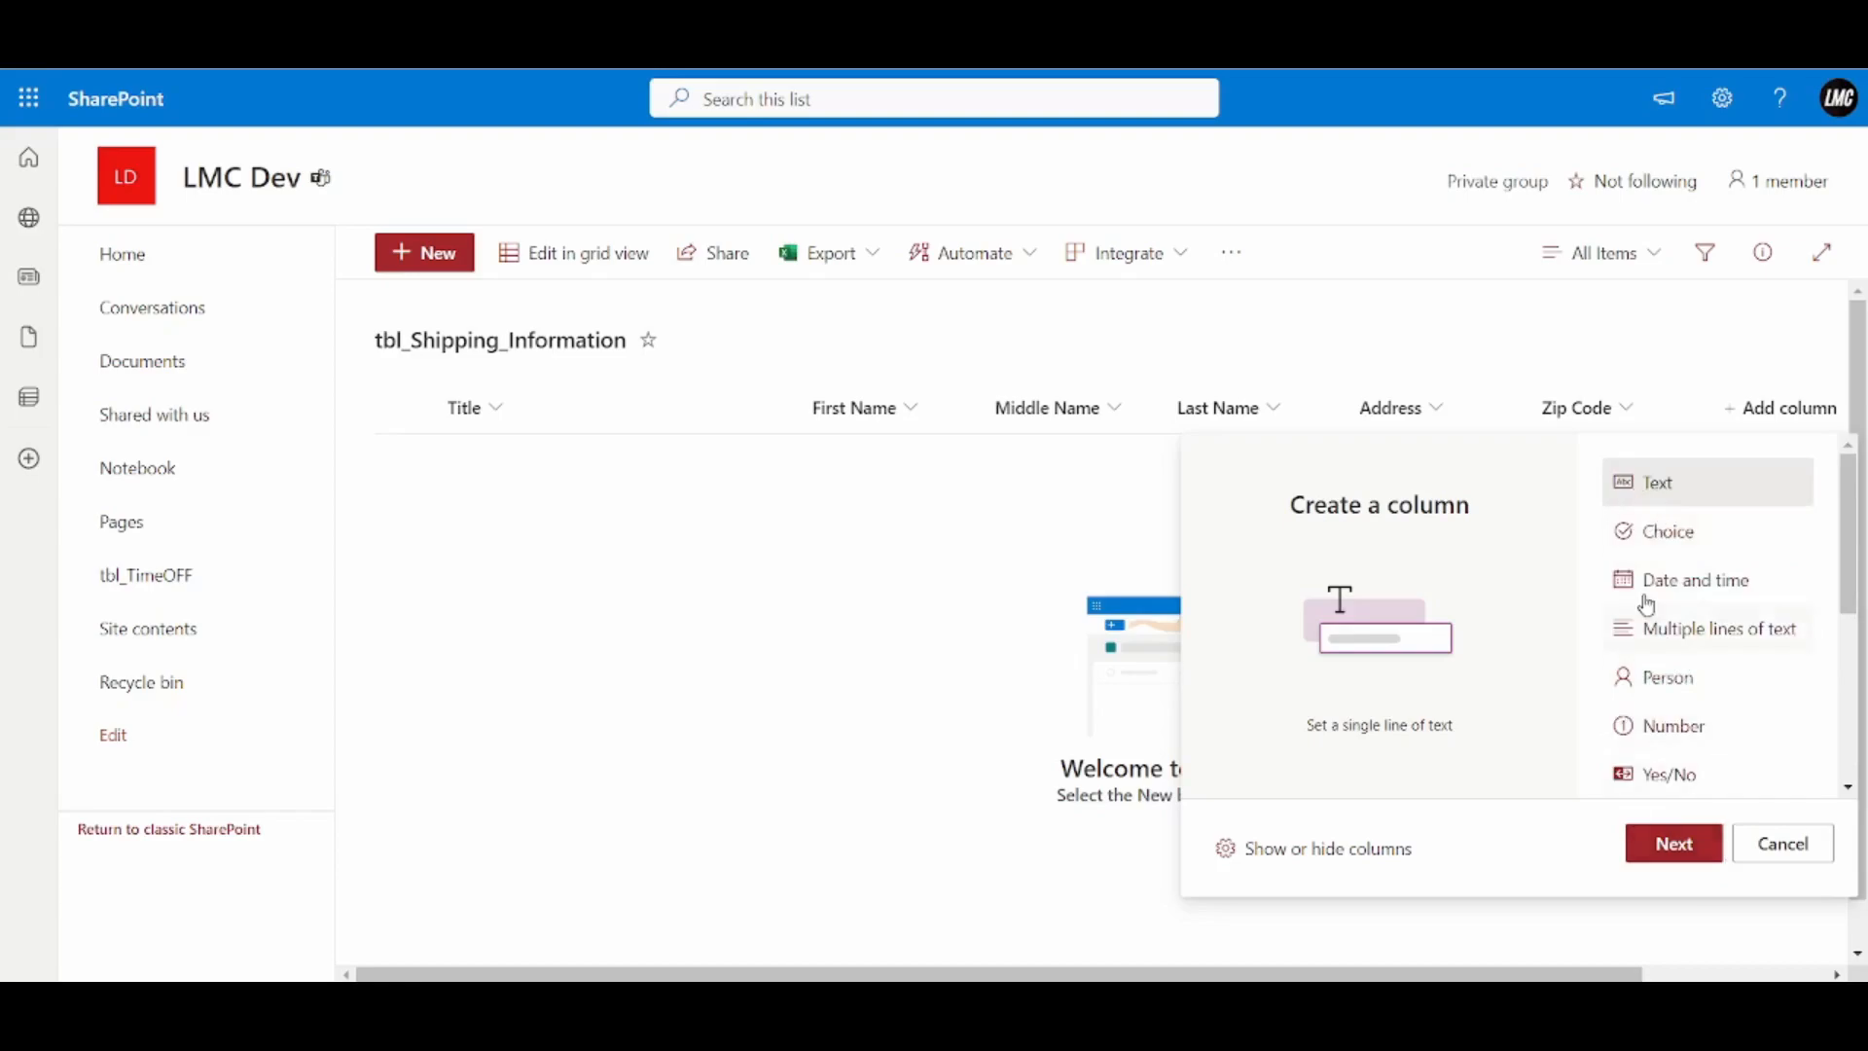
left_click(1676, 846)
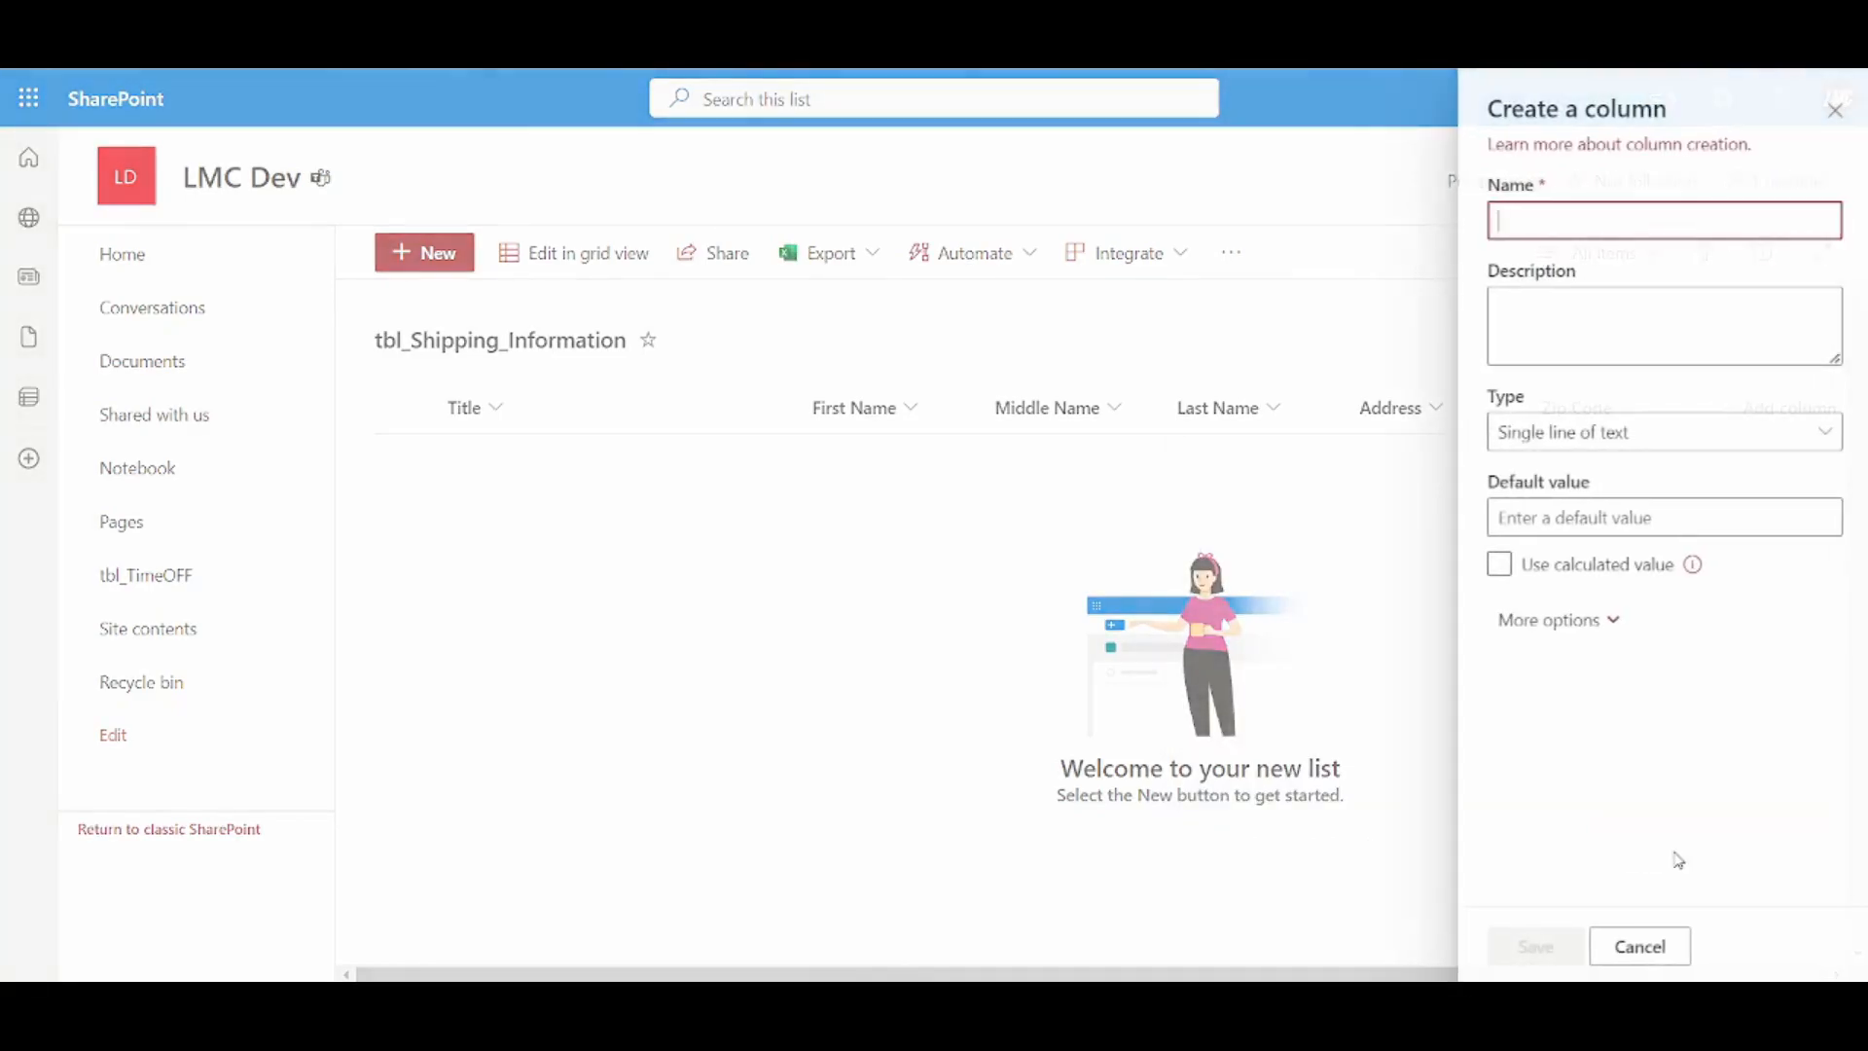
type("S")
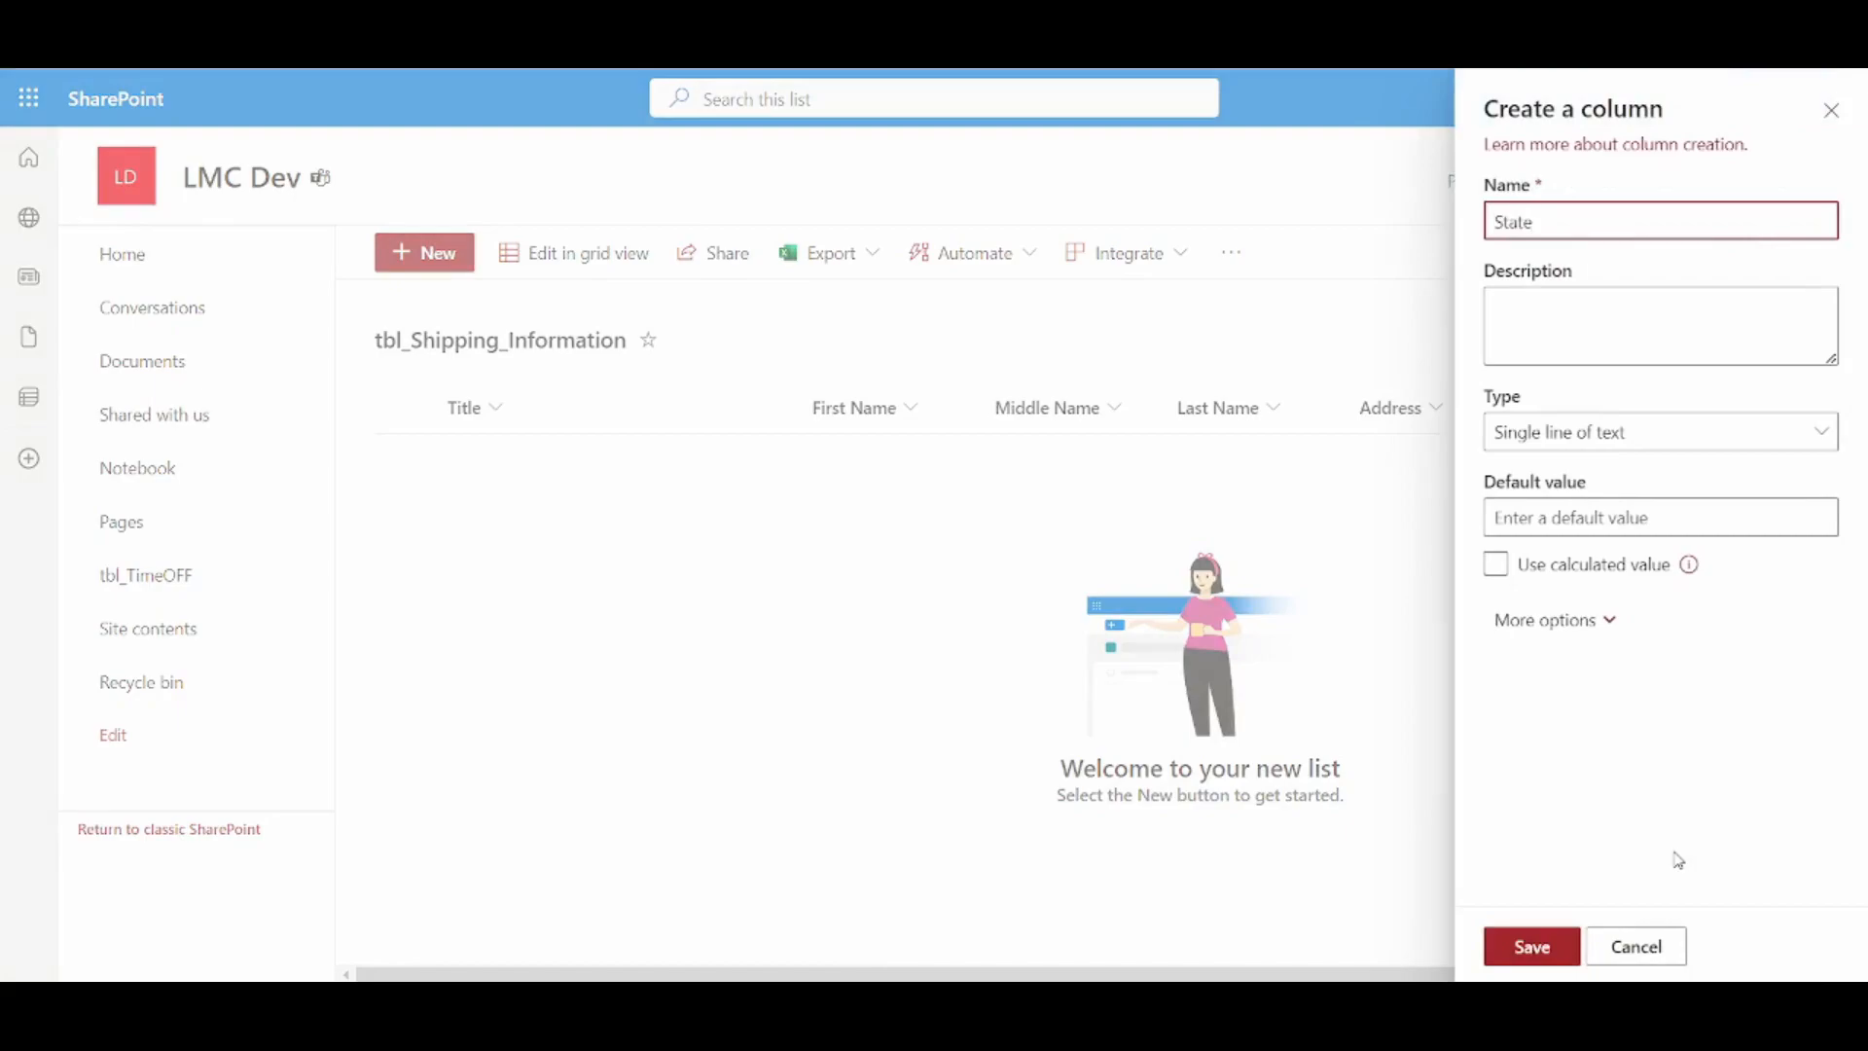
type("tate")
left_click(1543, 948)
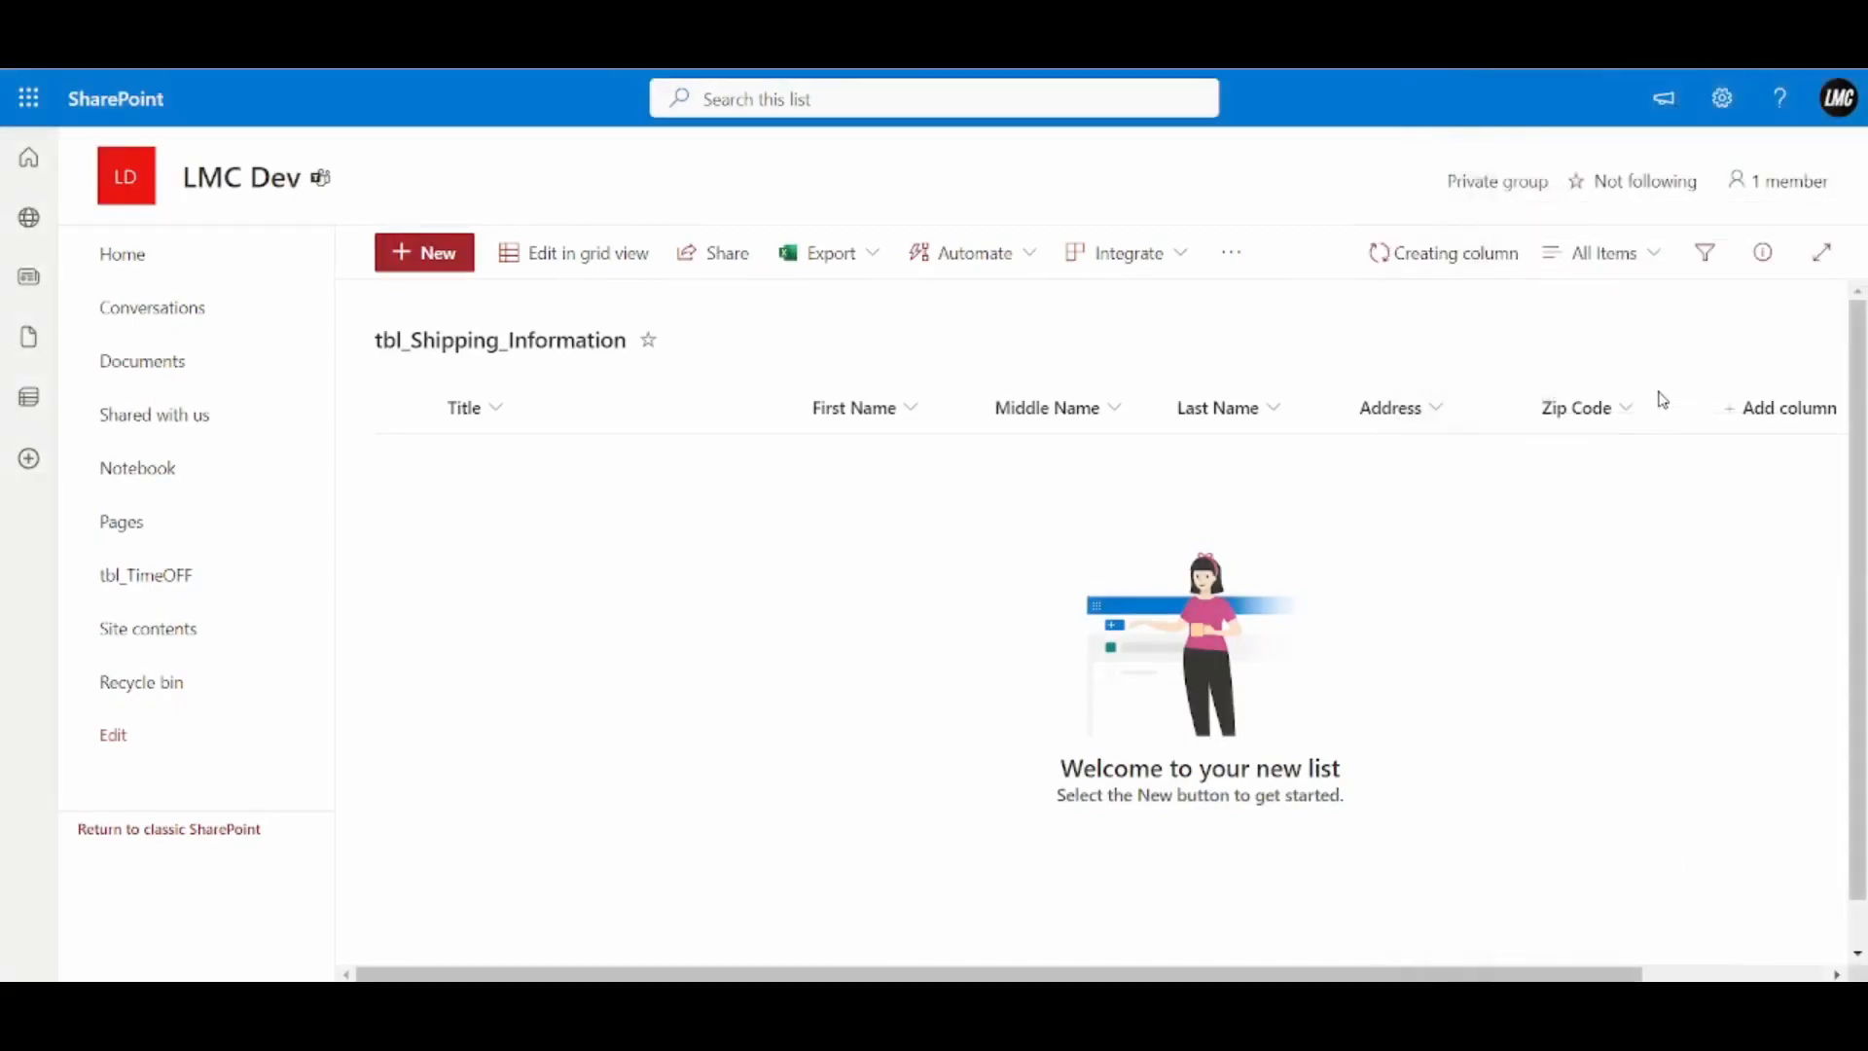
Add a single-line text column named City to the shipping list and dismiss the creation progress details
left_click_drag(1016, 971, 1245, 971)
left_click(1720, 420)
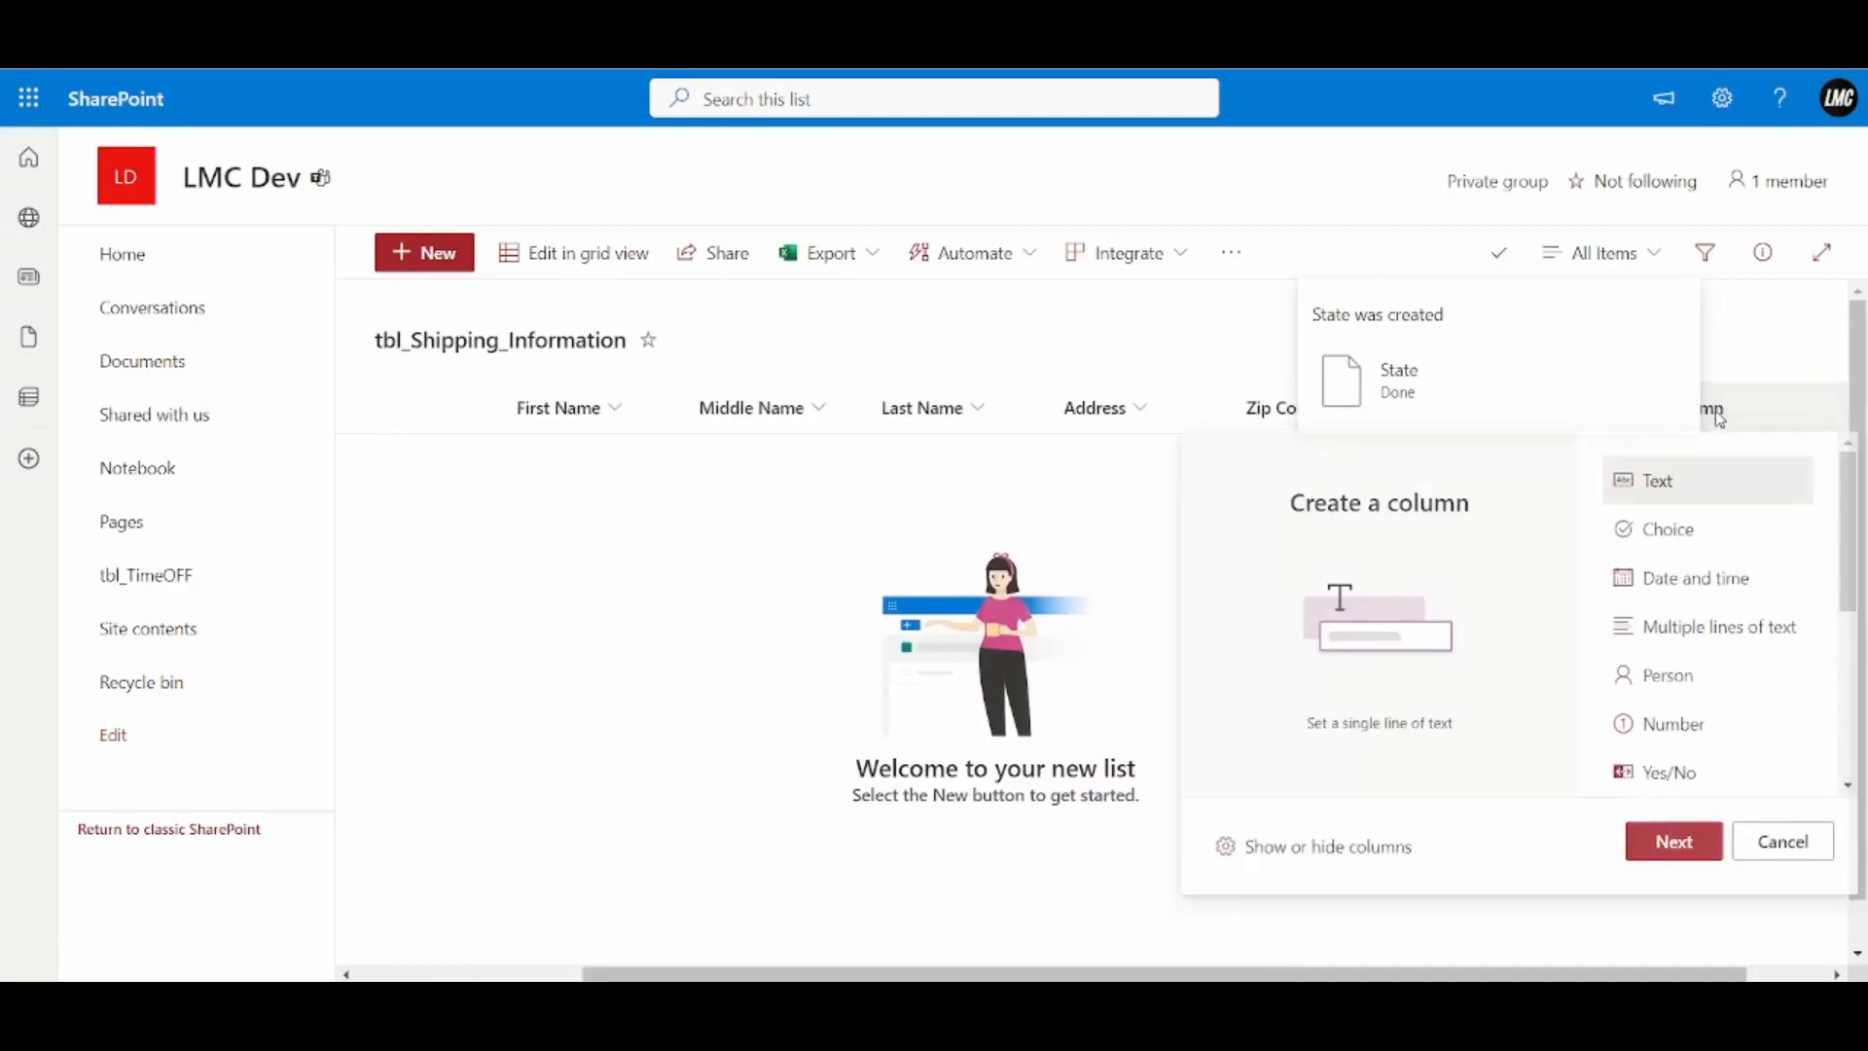
left_click(1680, 844)
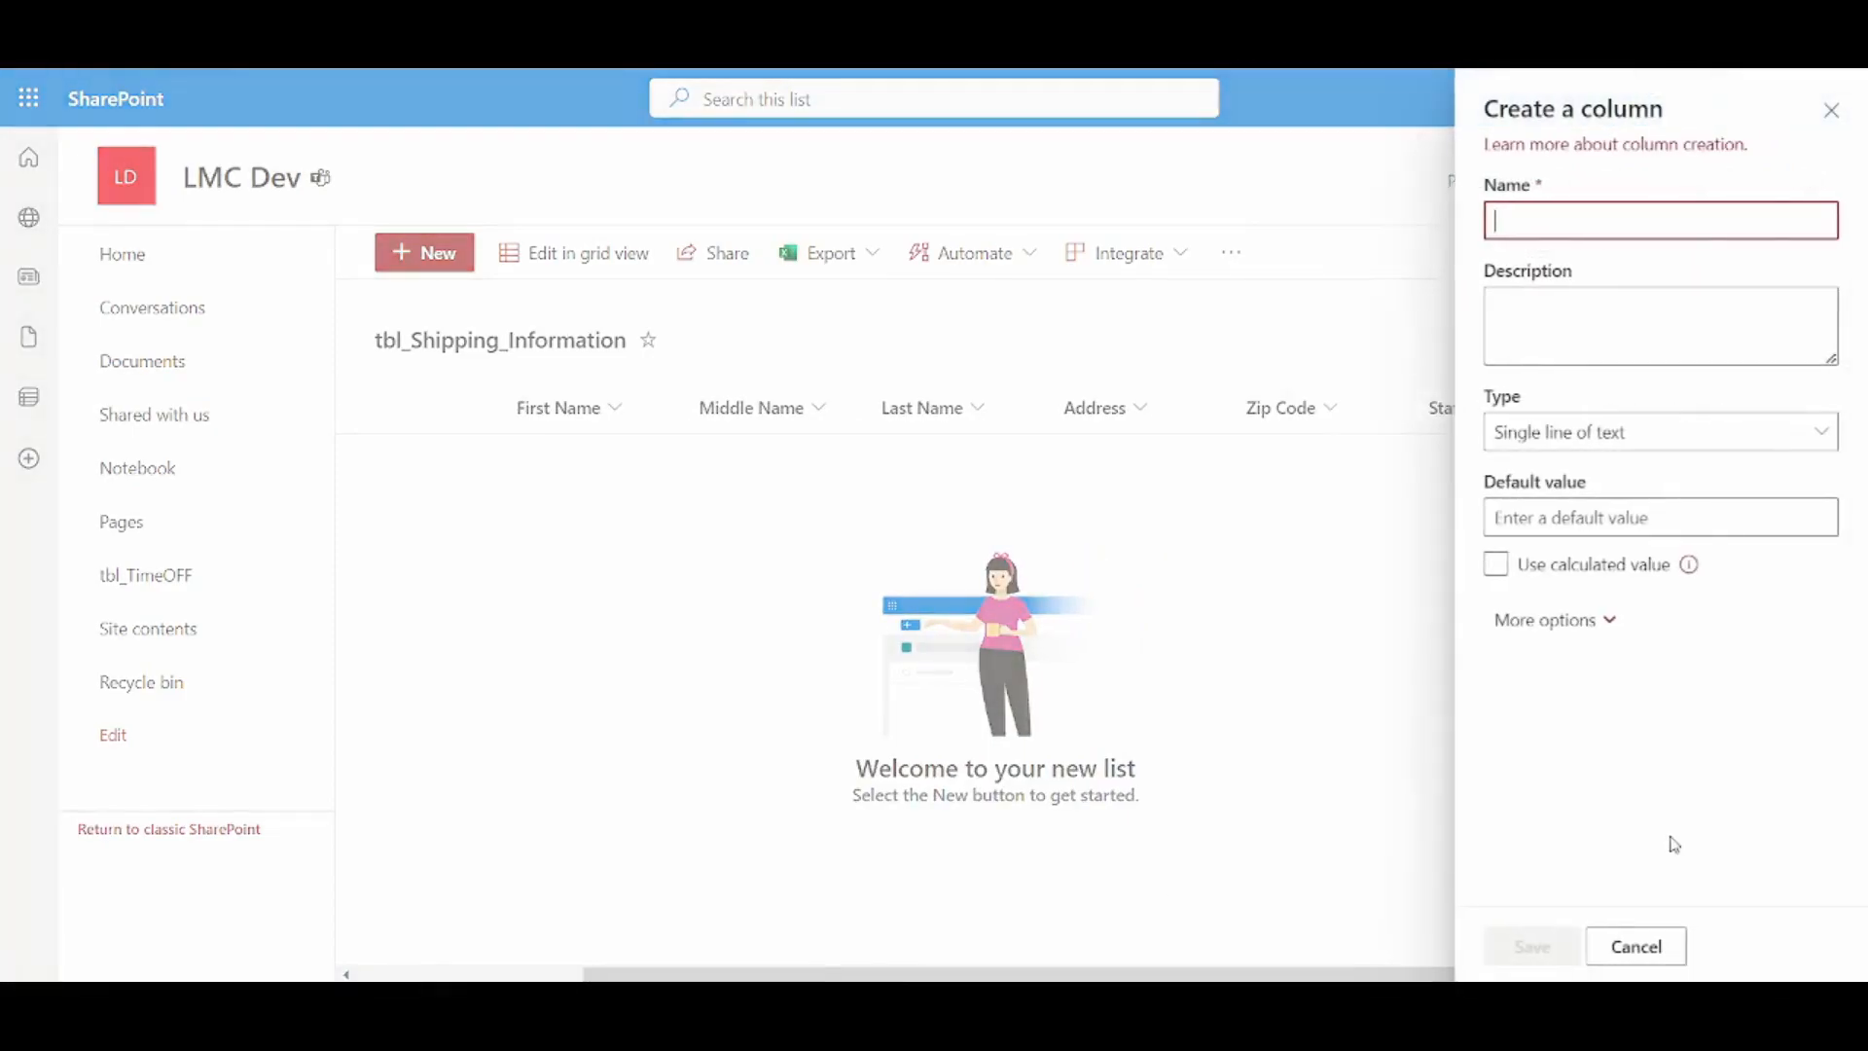
type("City")
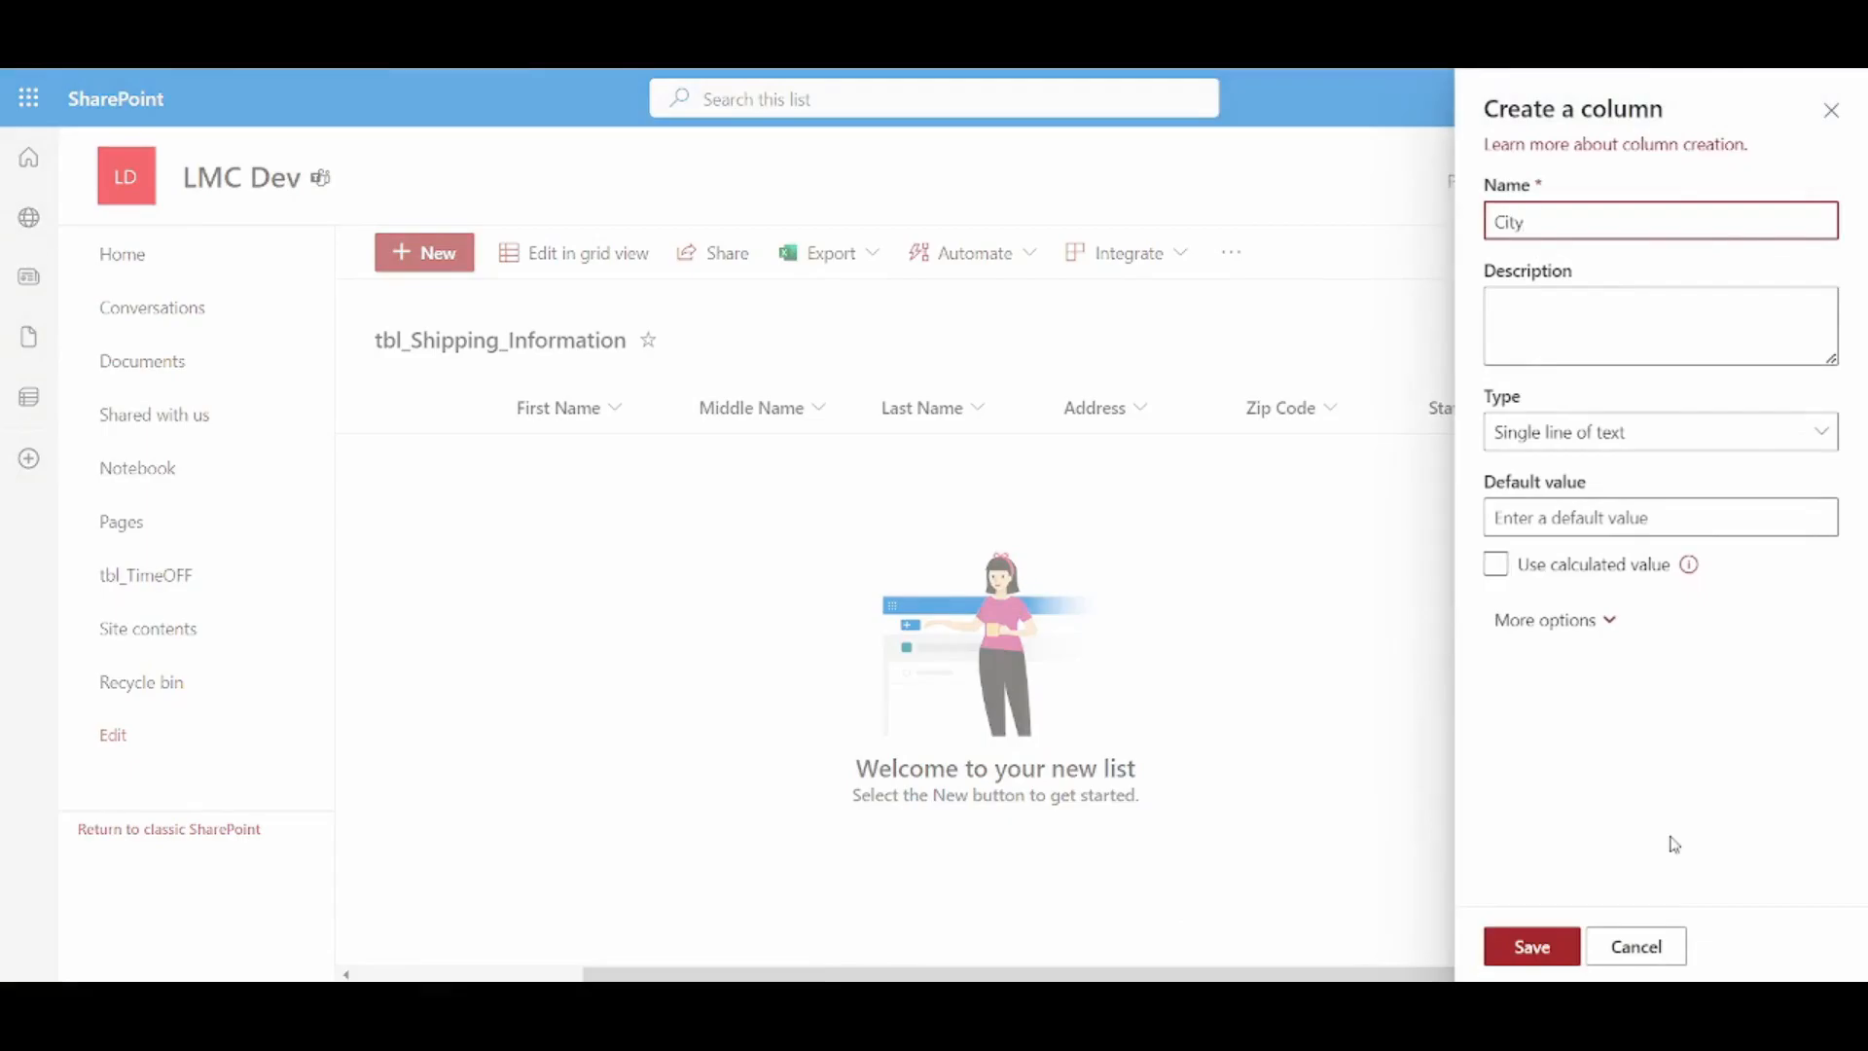
left_click(1557, 947)
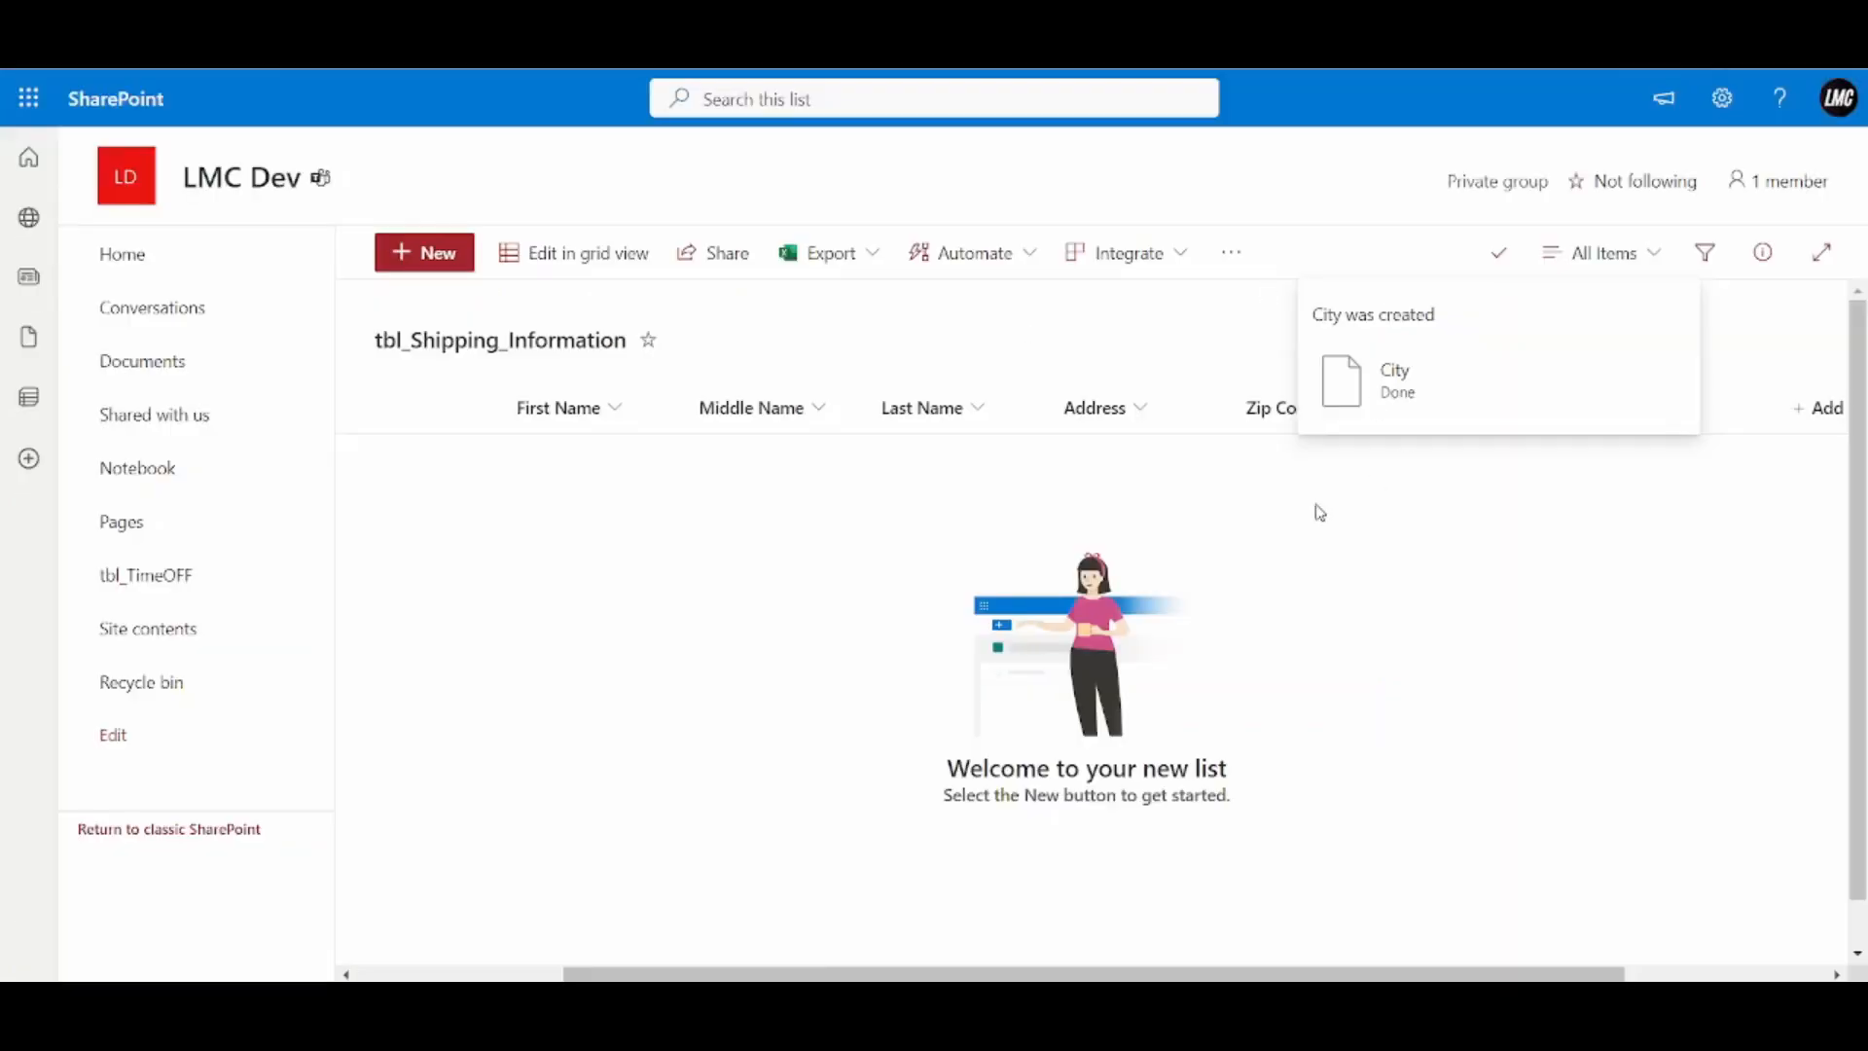
left_click(1503, 254)
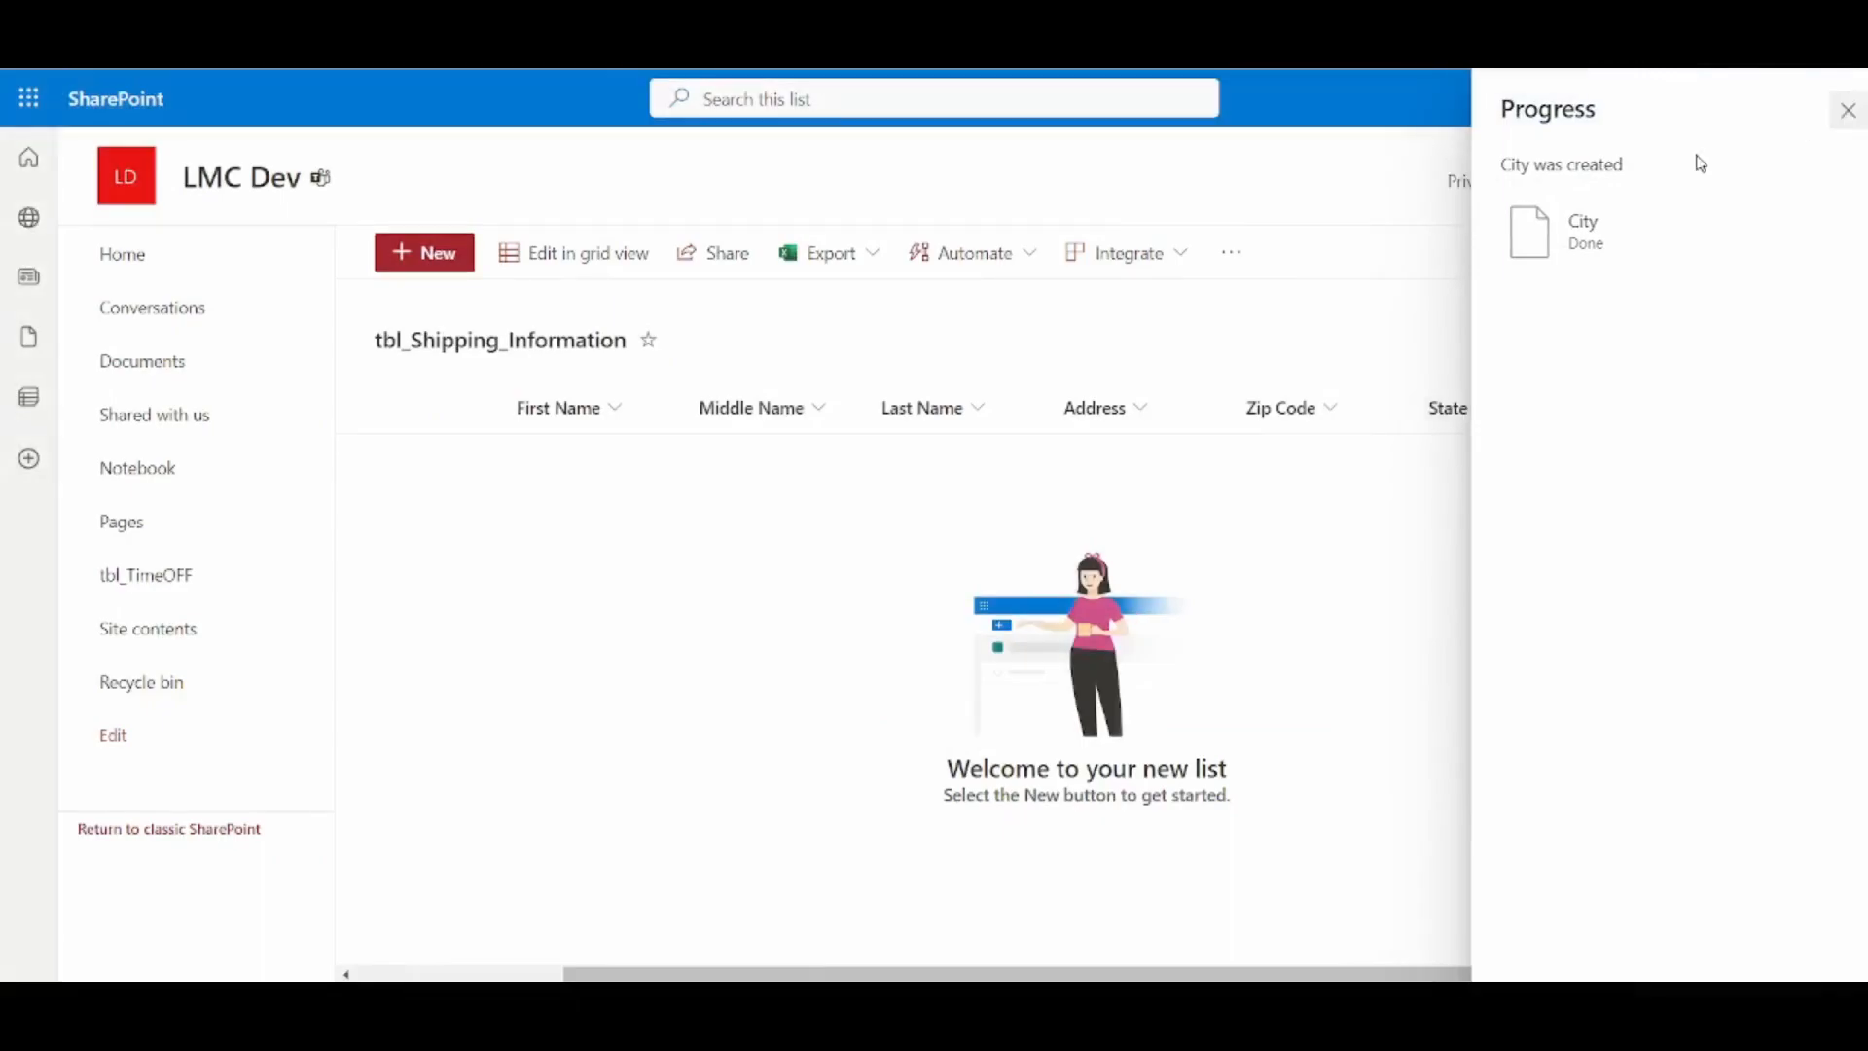
left_click(1848, 110)
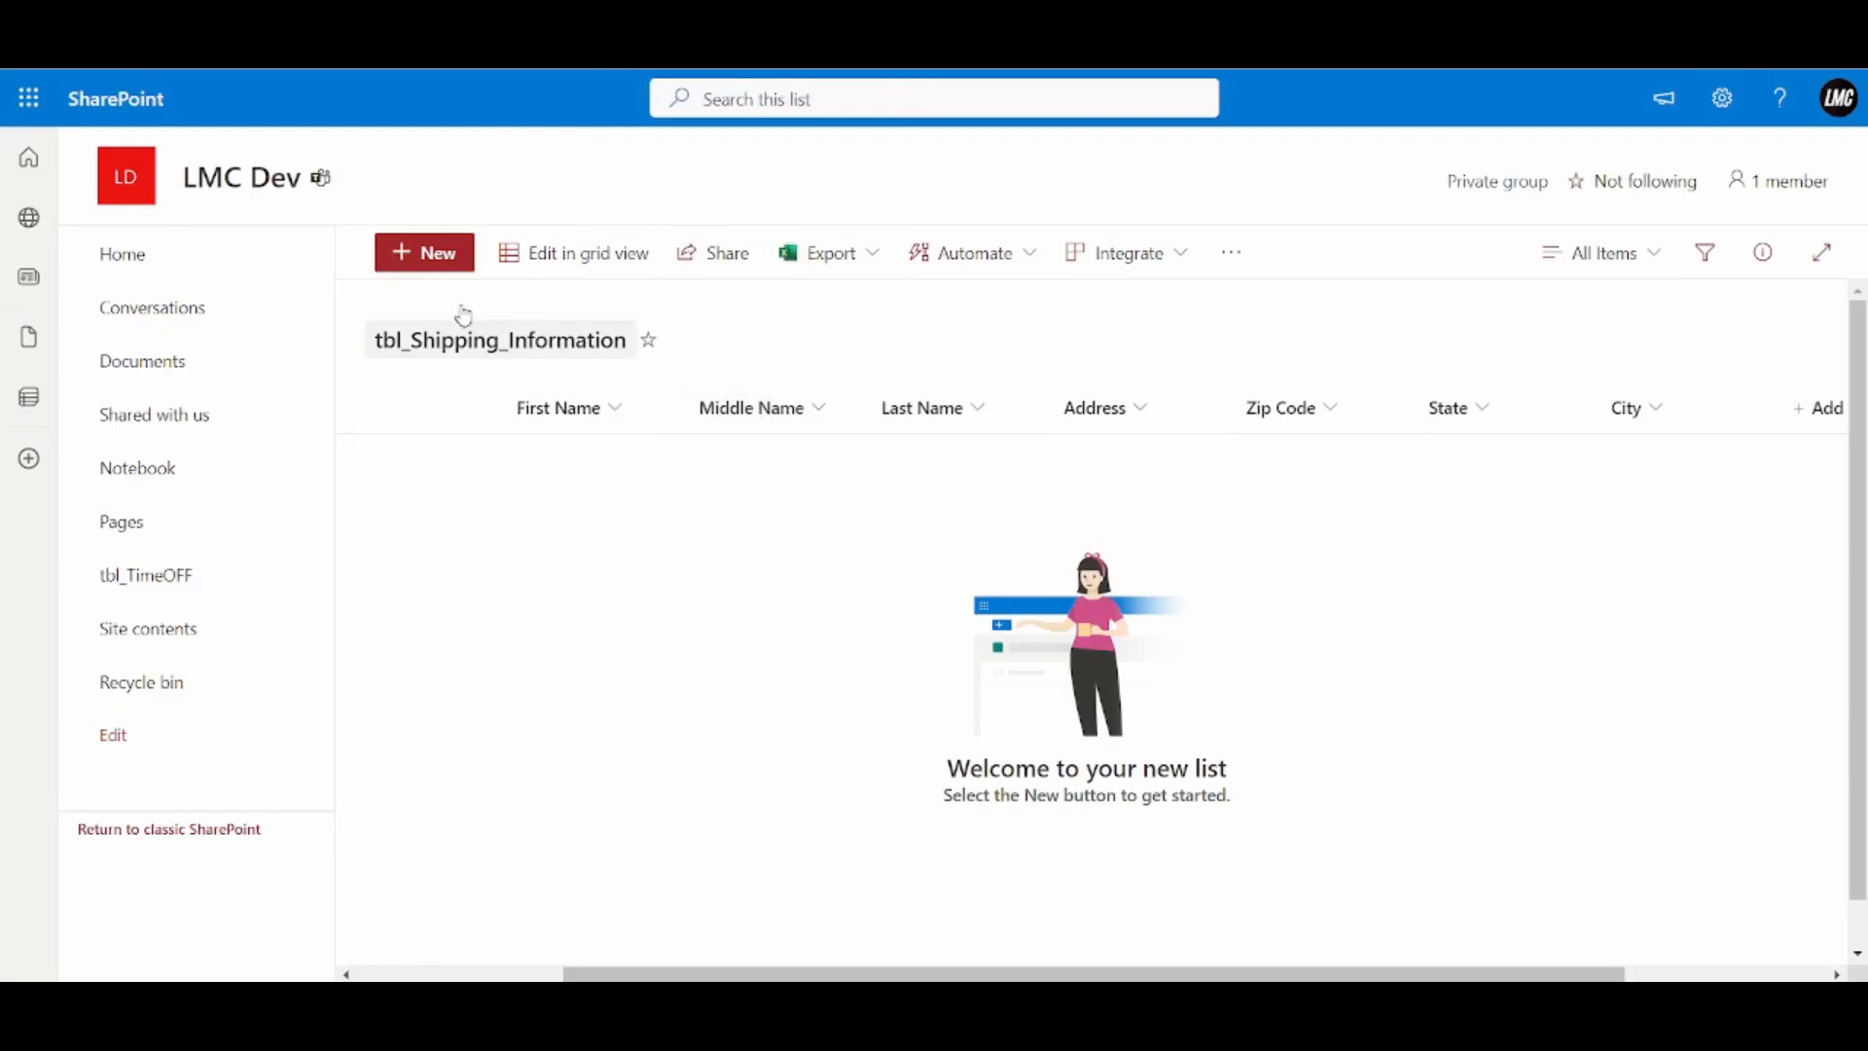
Start a new list on the LMC Dev site using the existing tbl_Shipping_Information list as its template
left_click(141, 262)
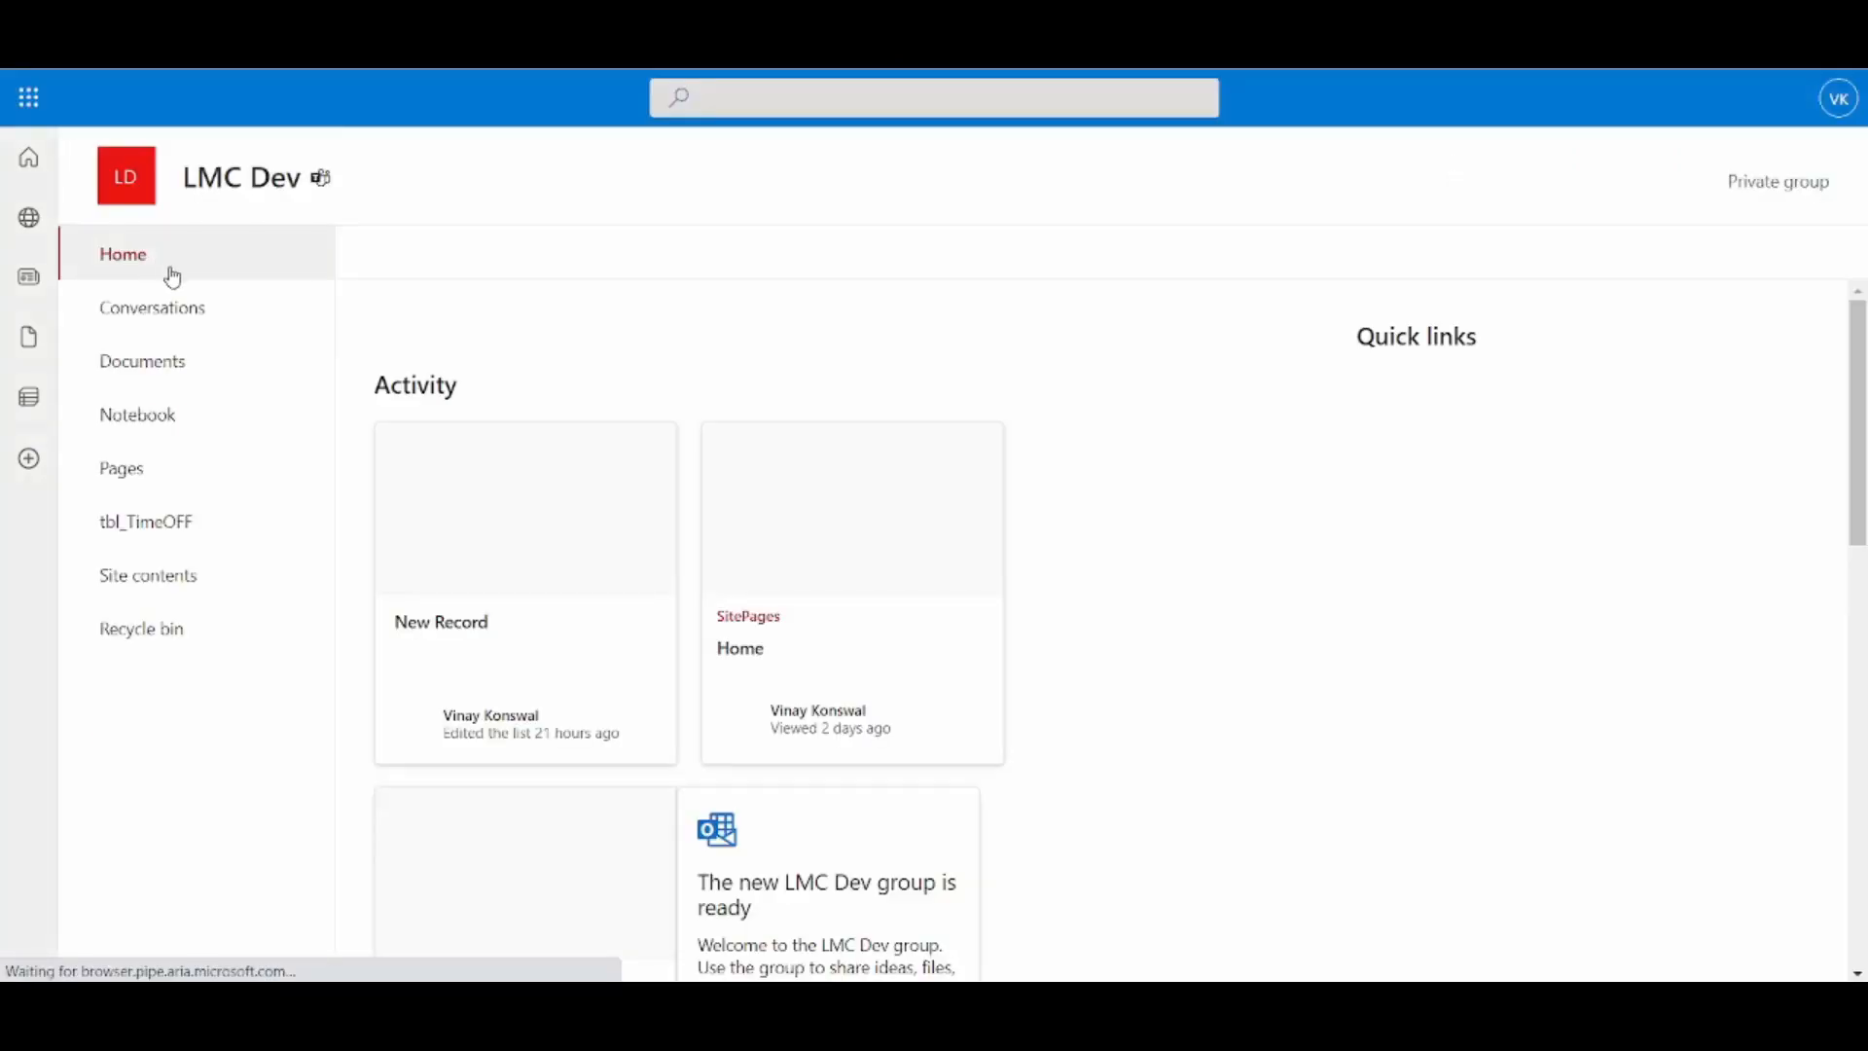
left_click(444, 249)
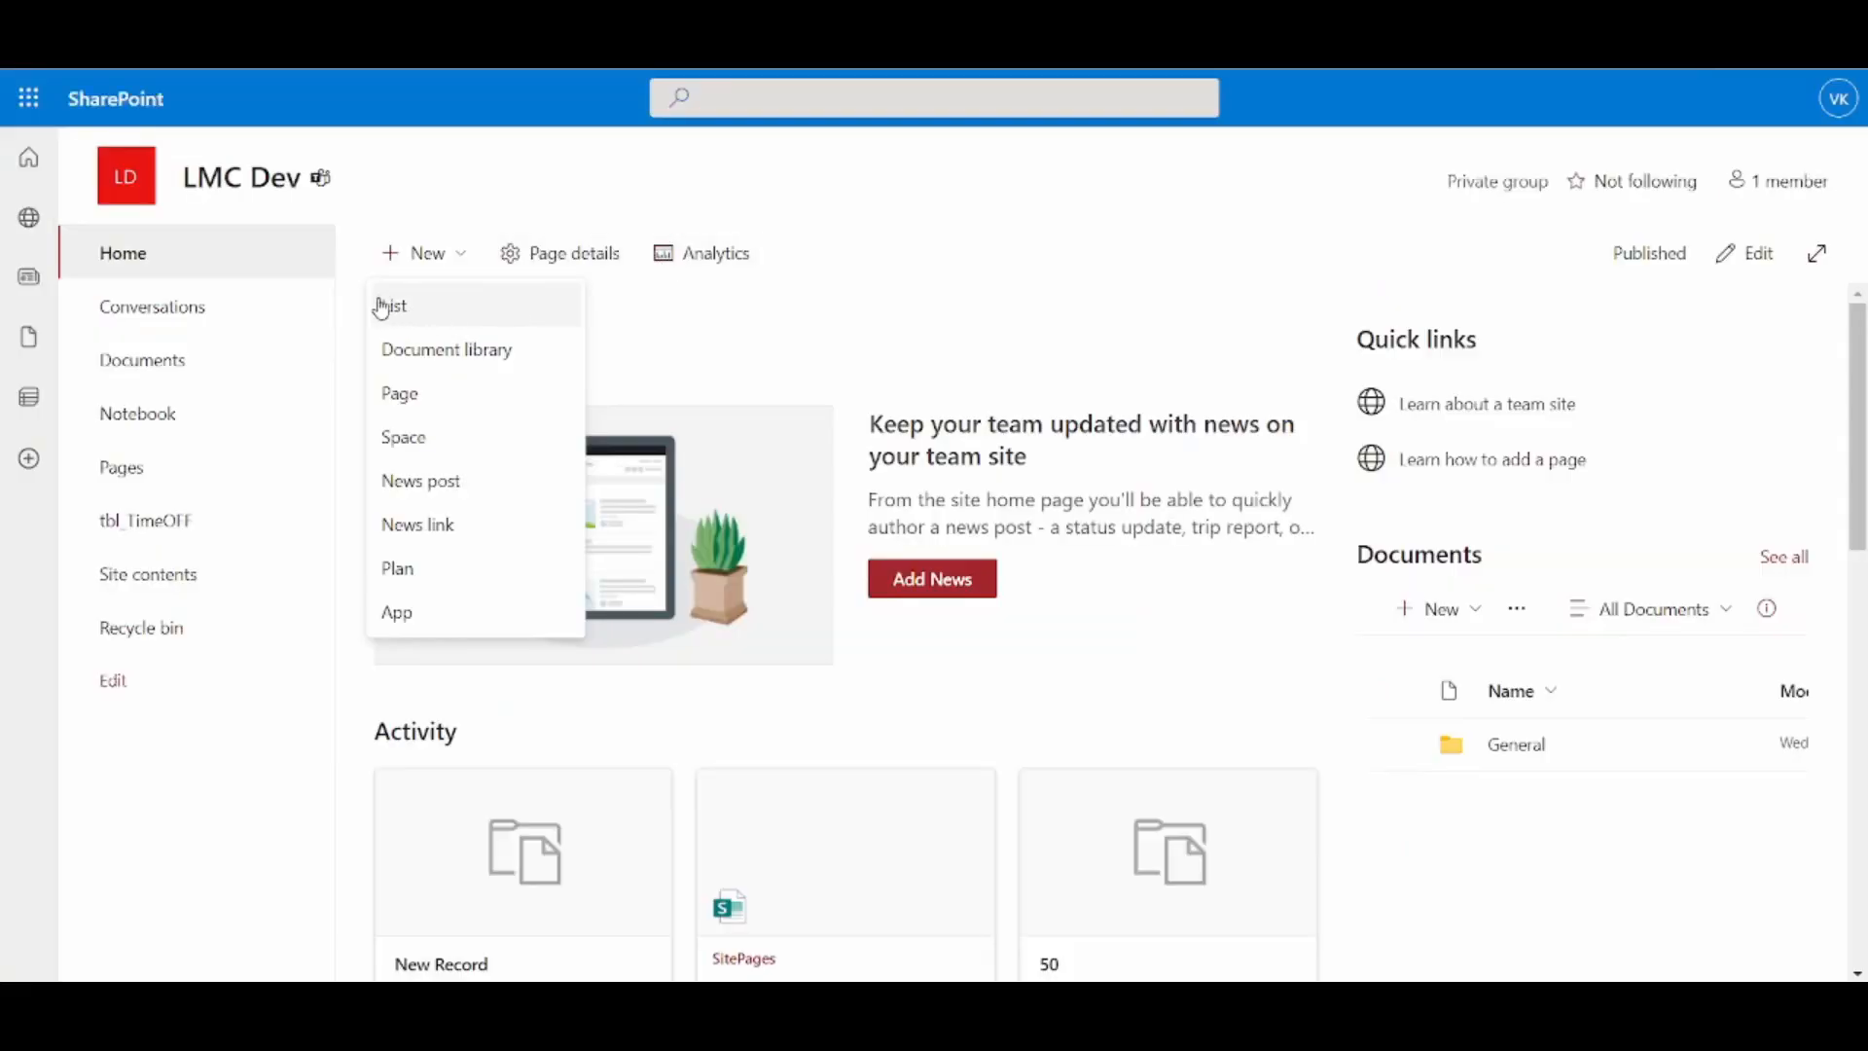
left_click(421, 254)
left_click(422, 254)
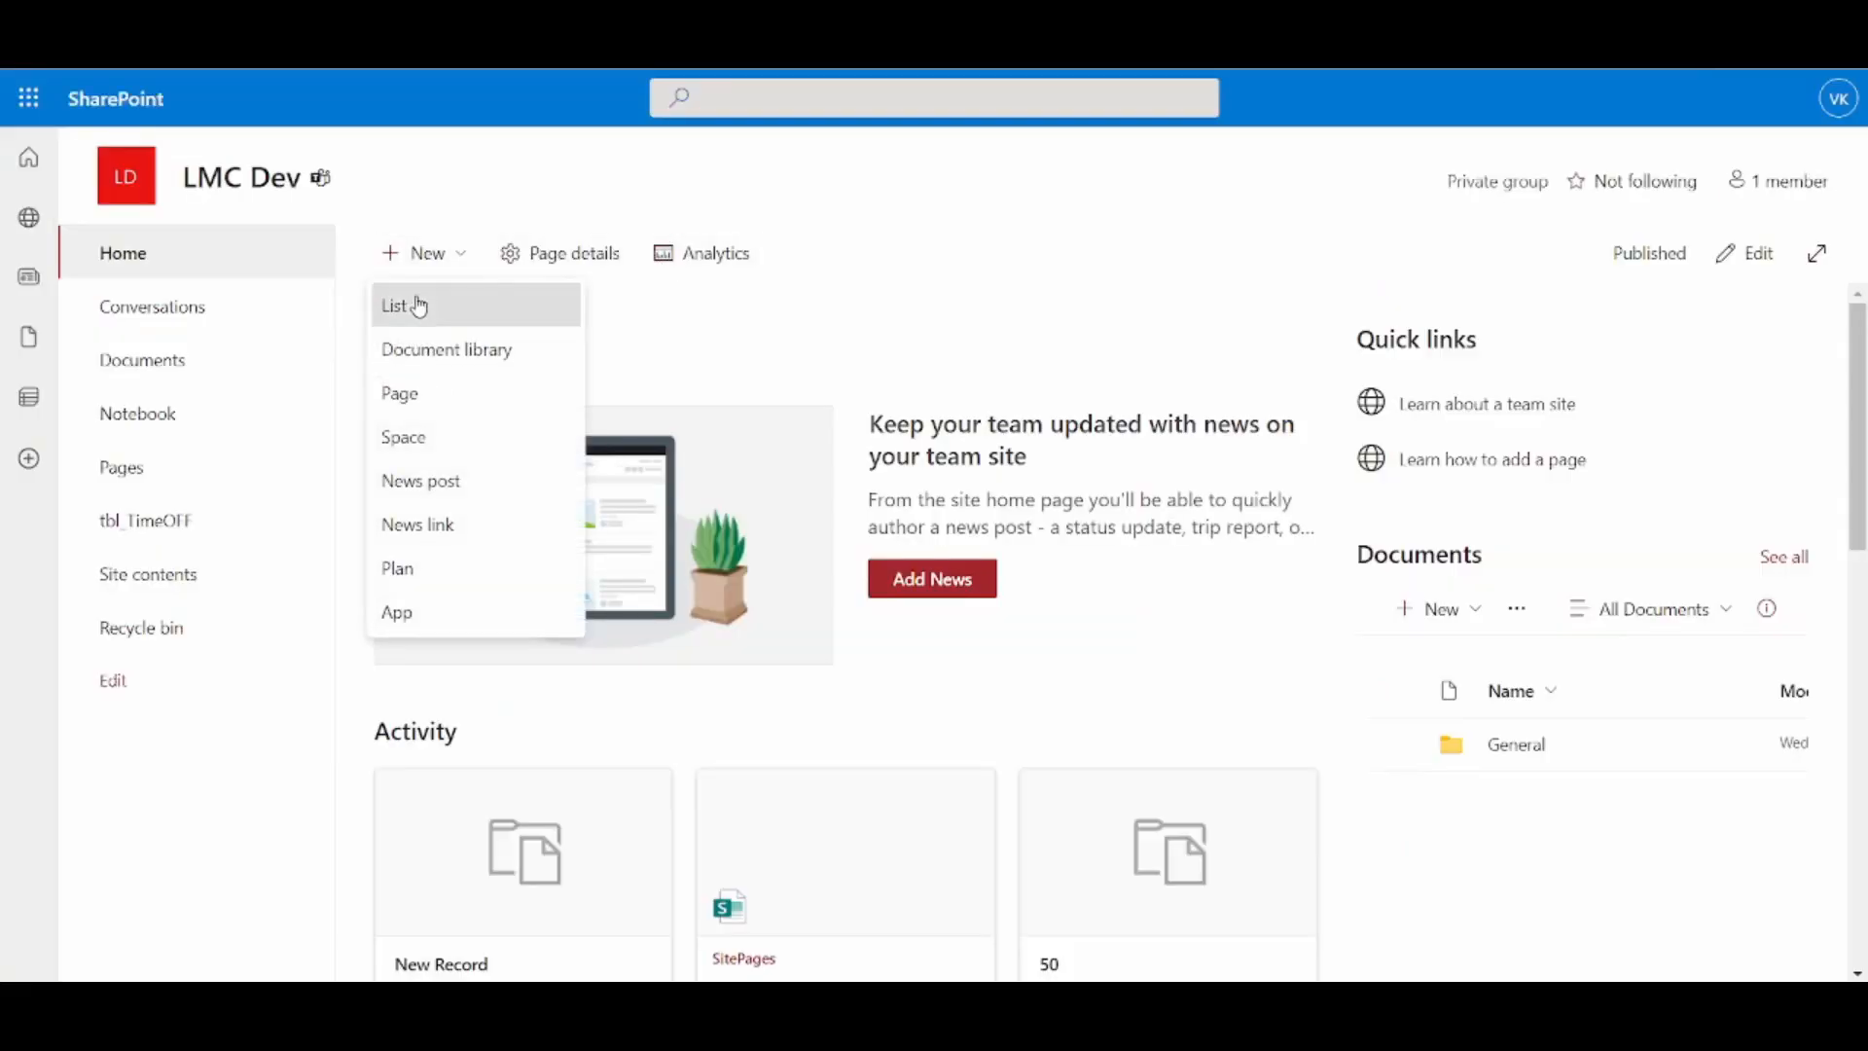
left_click(419, 308)
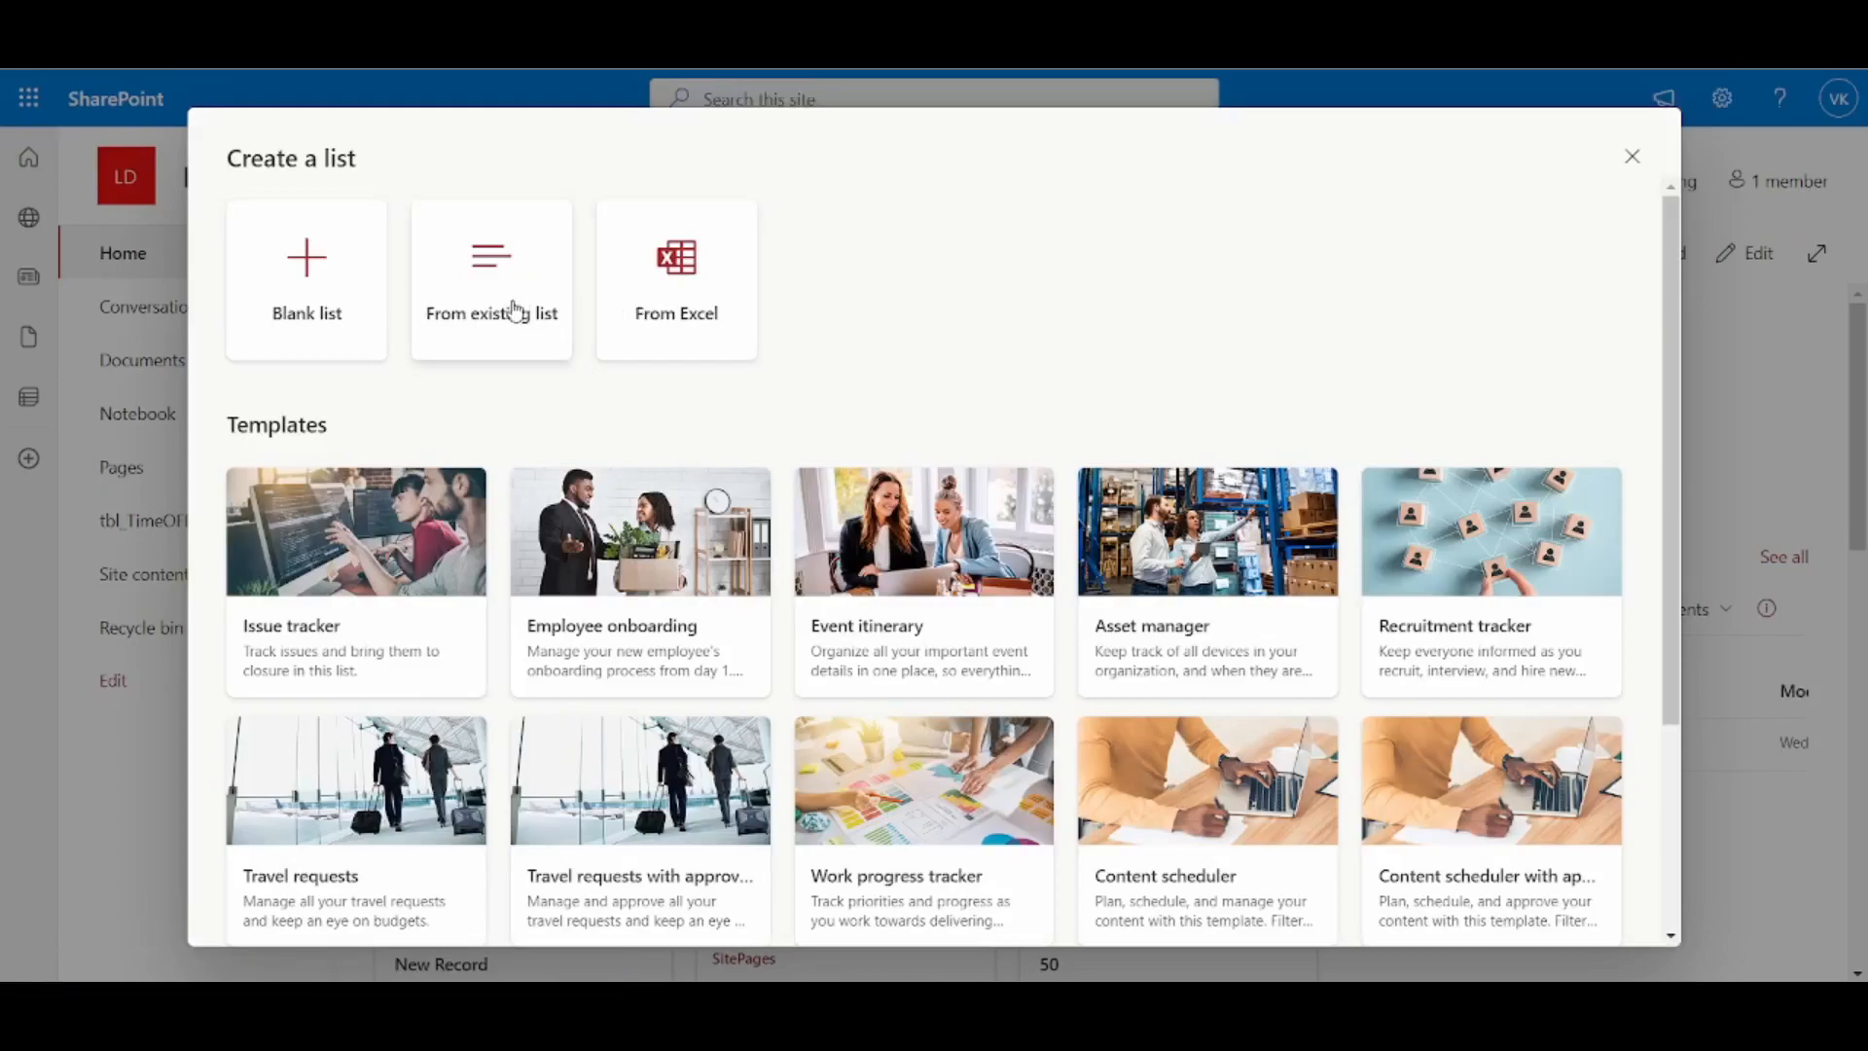
left_click(474, 324)
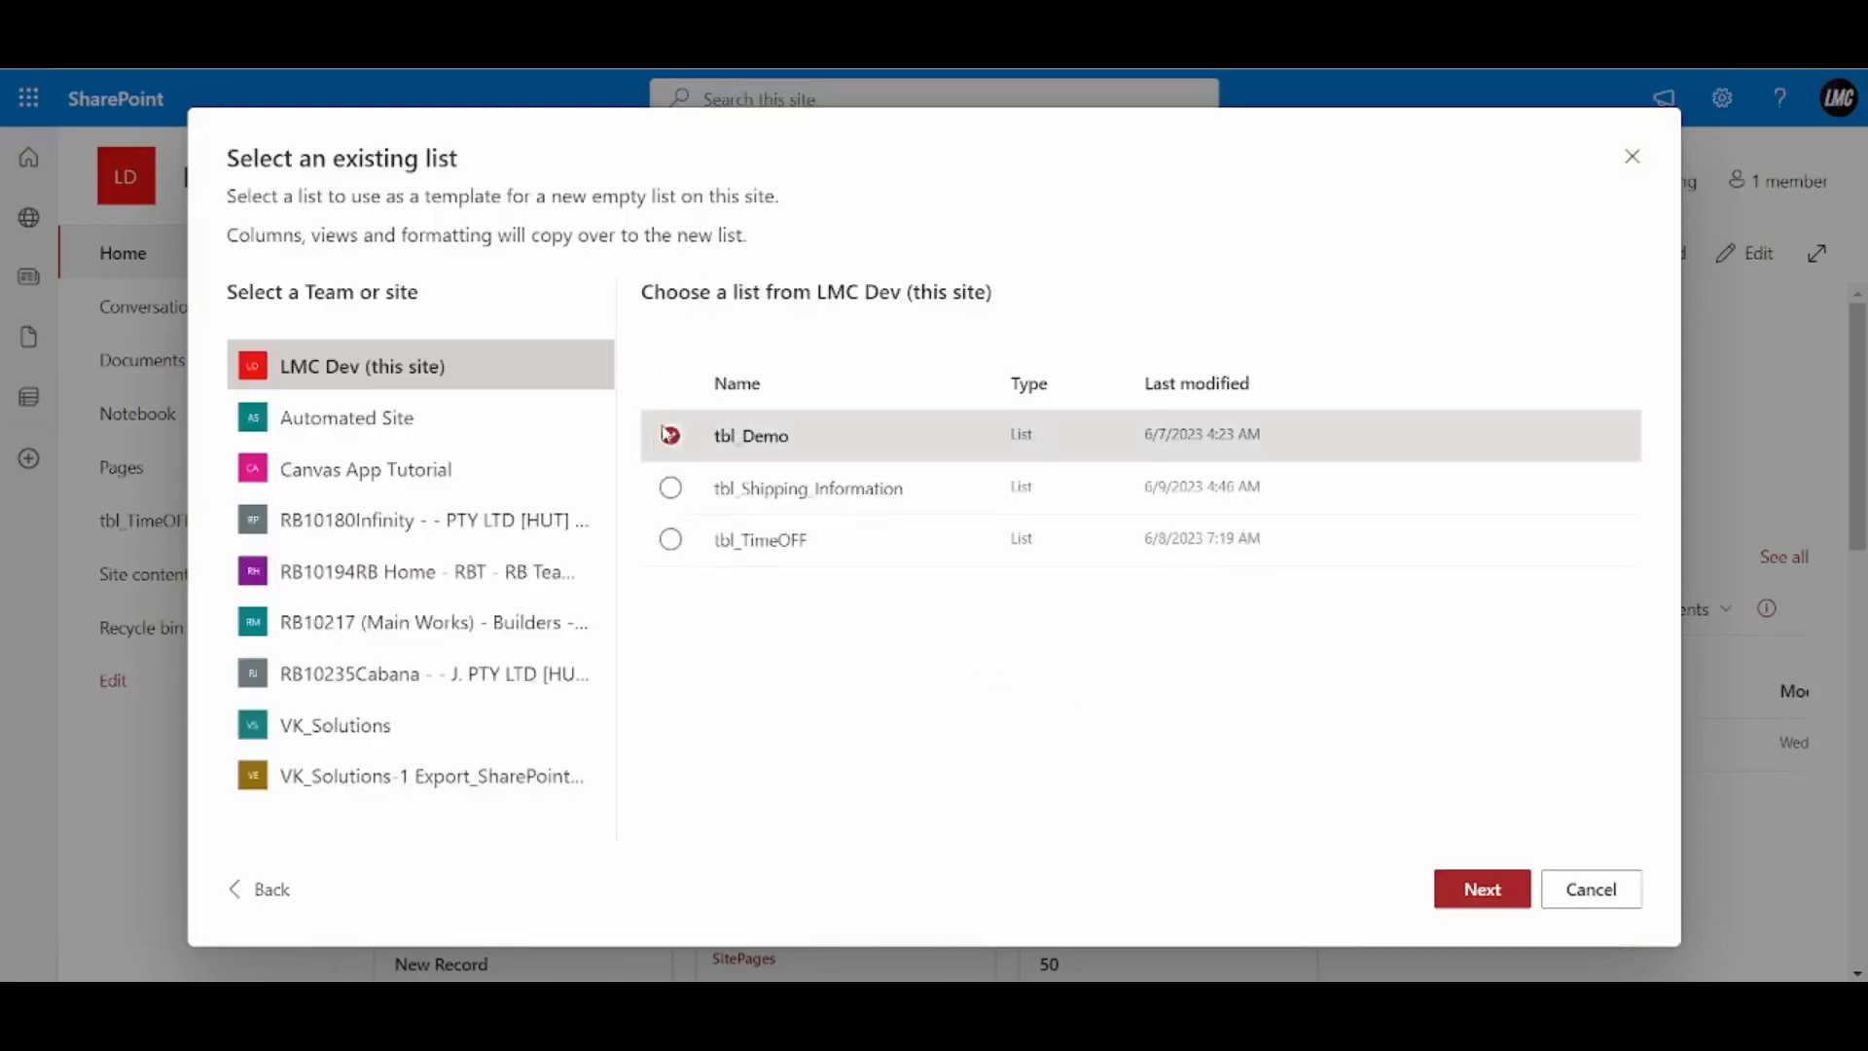
left_click(673, 490)
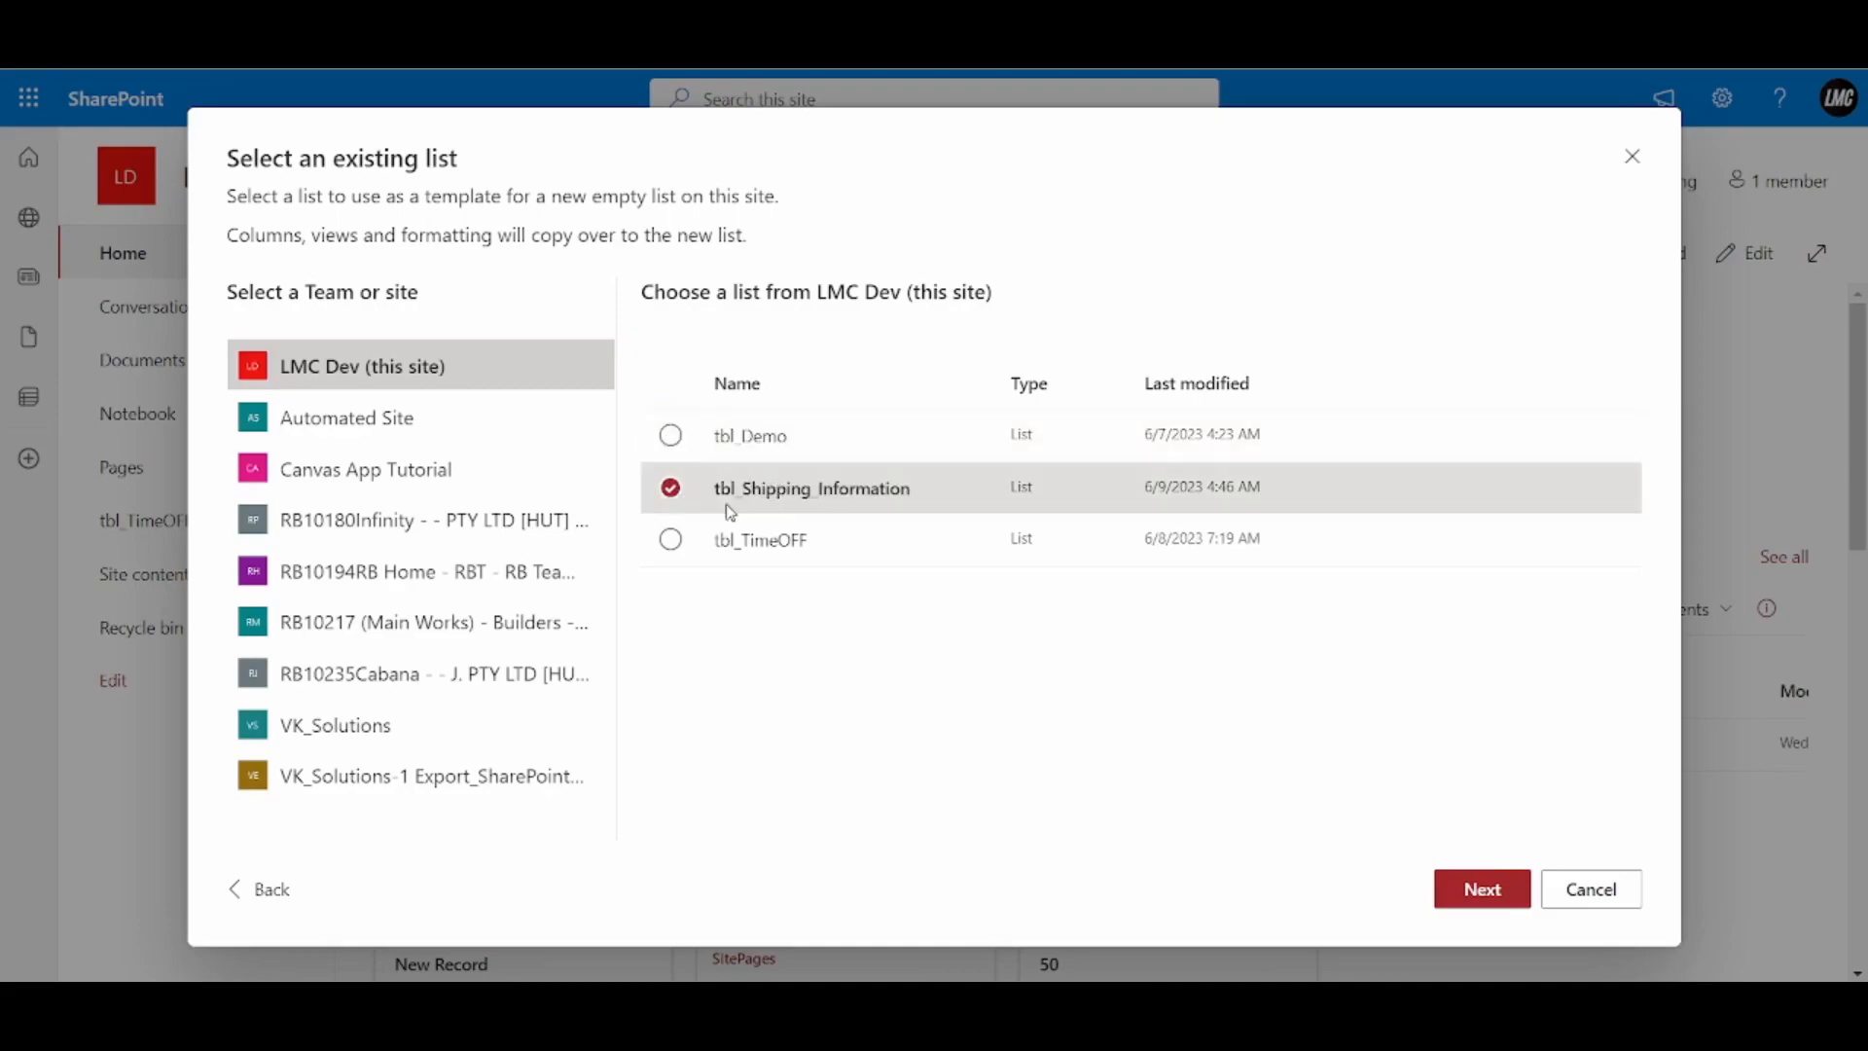
left_click(1486, 888)
Name the copied list tbl_Billing_Information, exclude it from site navigation and create it
double_click(709, 426)
left_click(706, 425)
left_click_drag(670, 428, 786, 428)
type("Billing_Information")
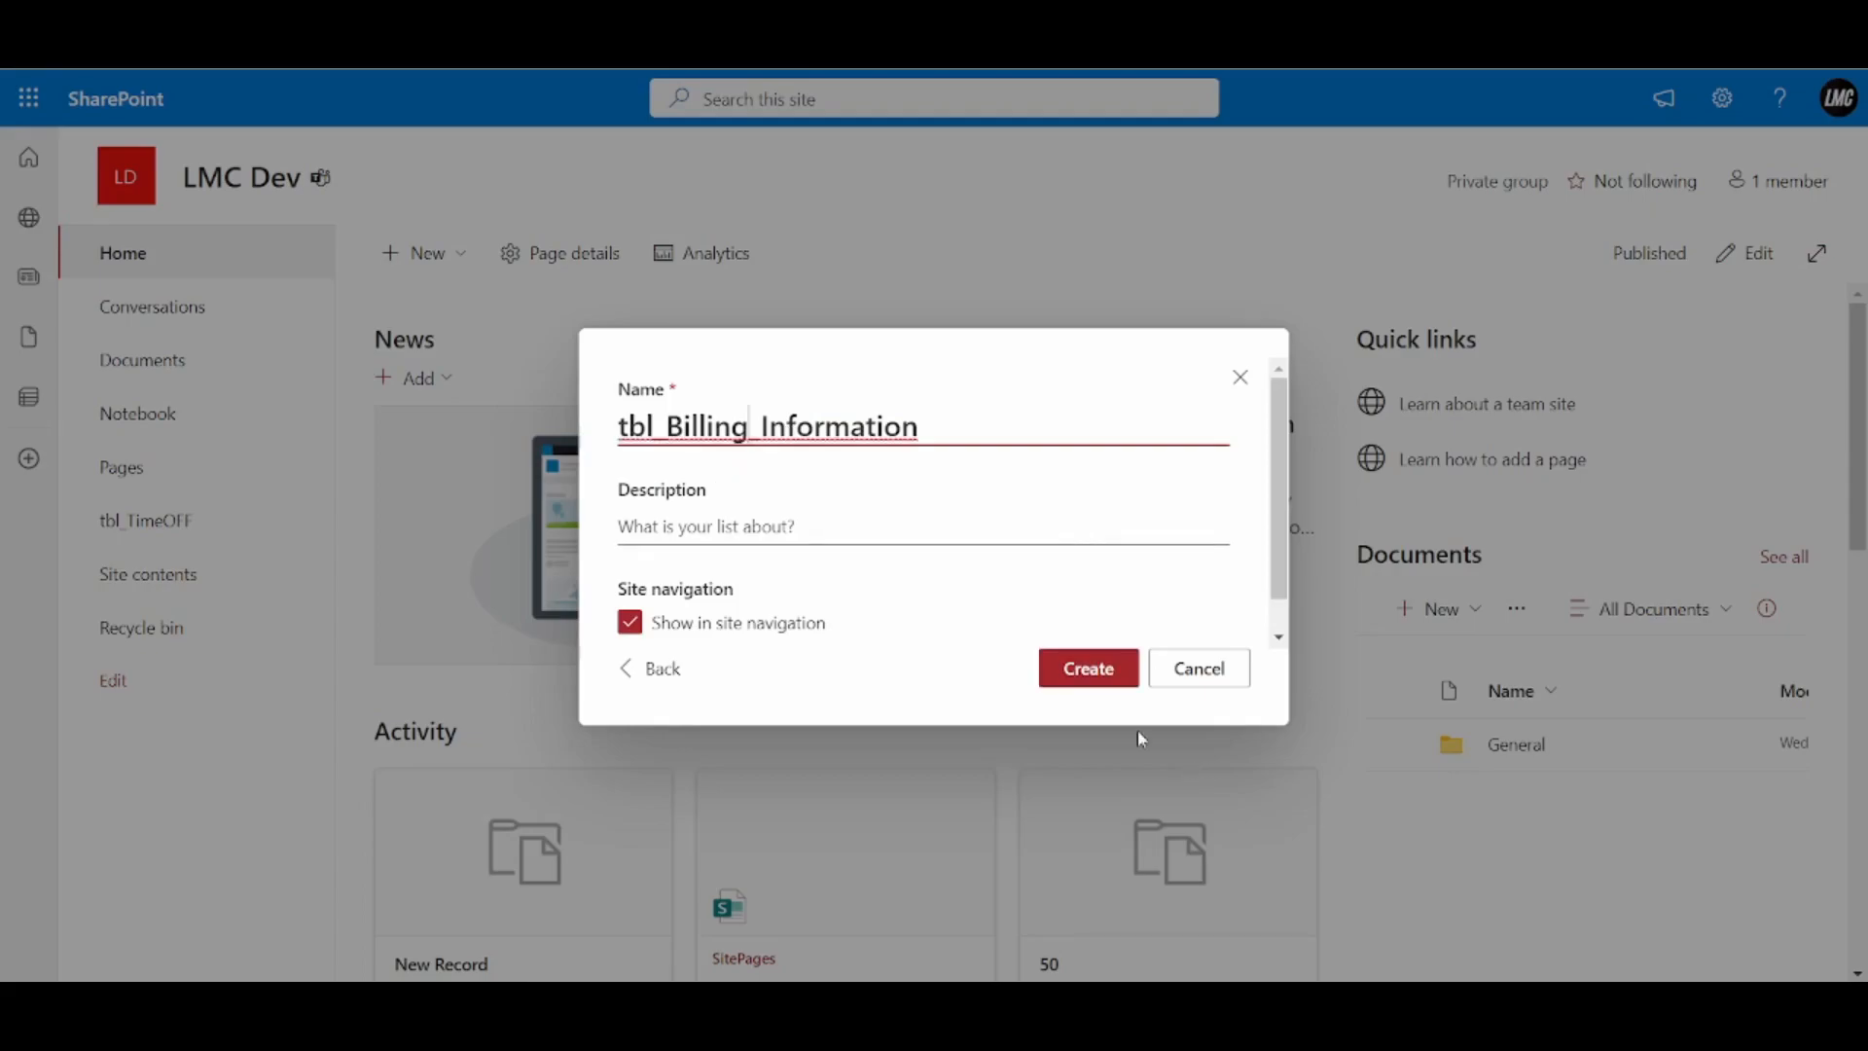
left_click(660, 637)
left_click(1102, 671)
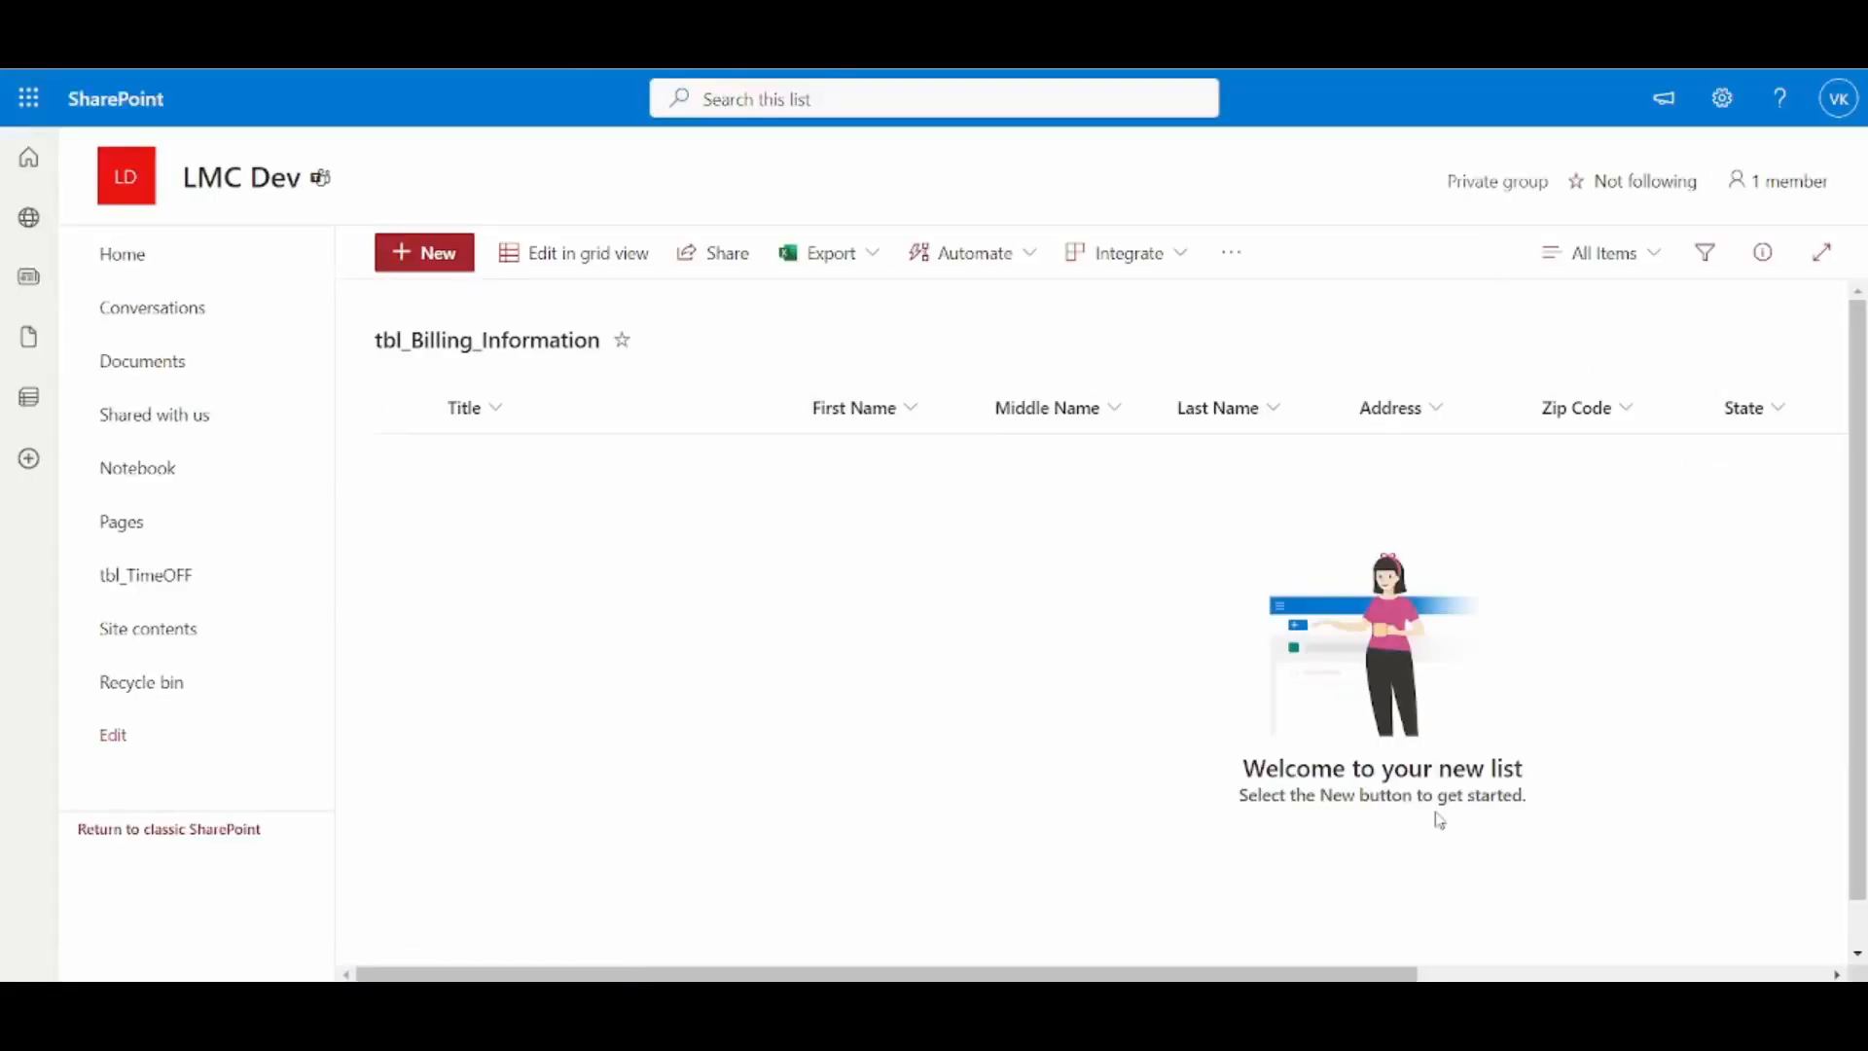
Review the billing list's remaining columns and the lower sections of the customer order form in Power Apps
left_click_drag(1018, 974, 720, 864)
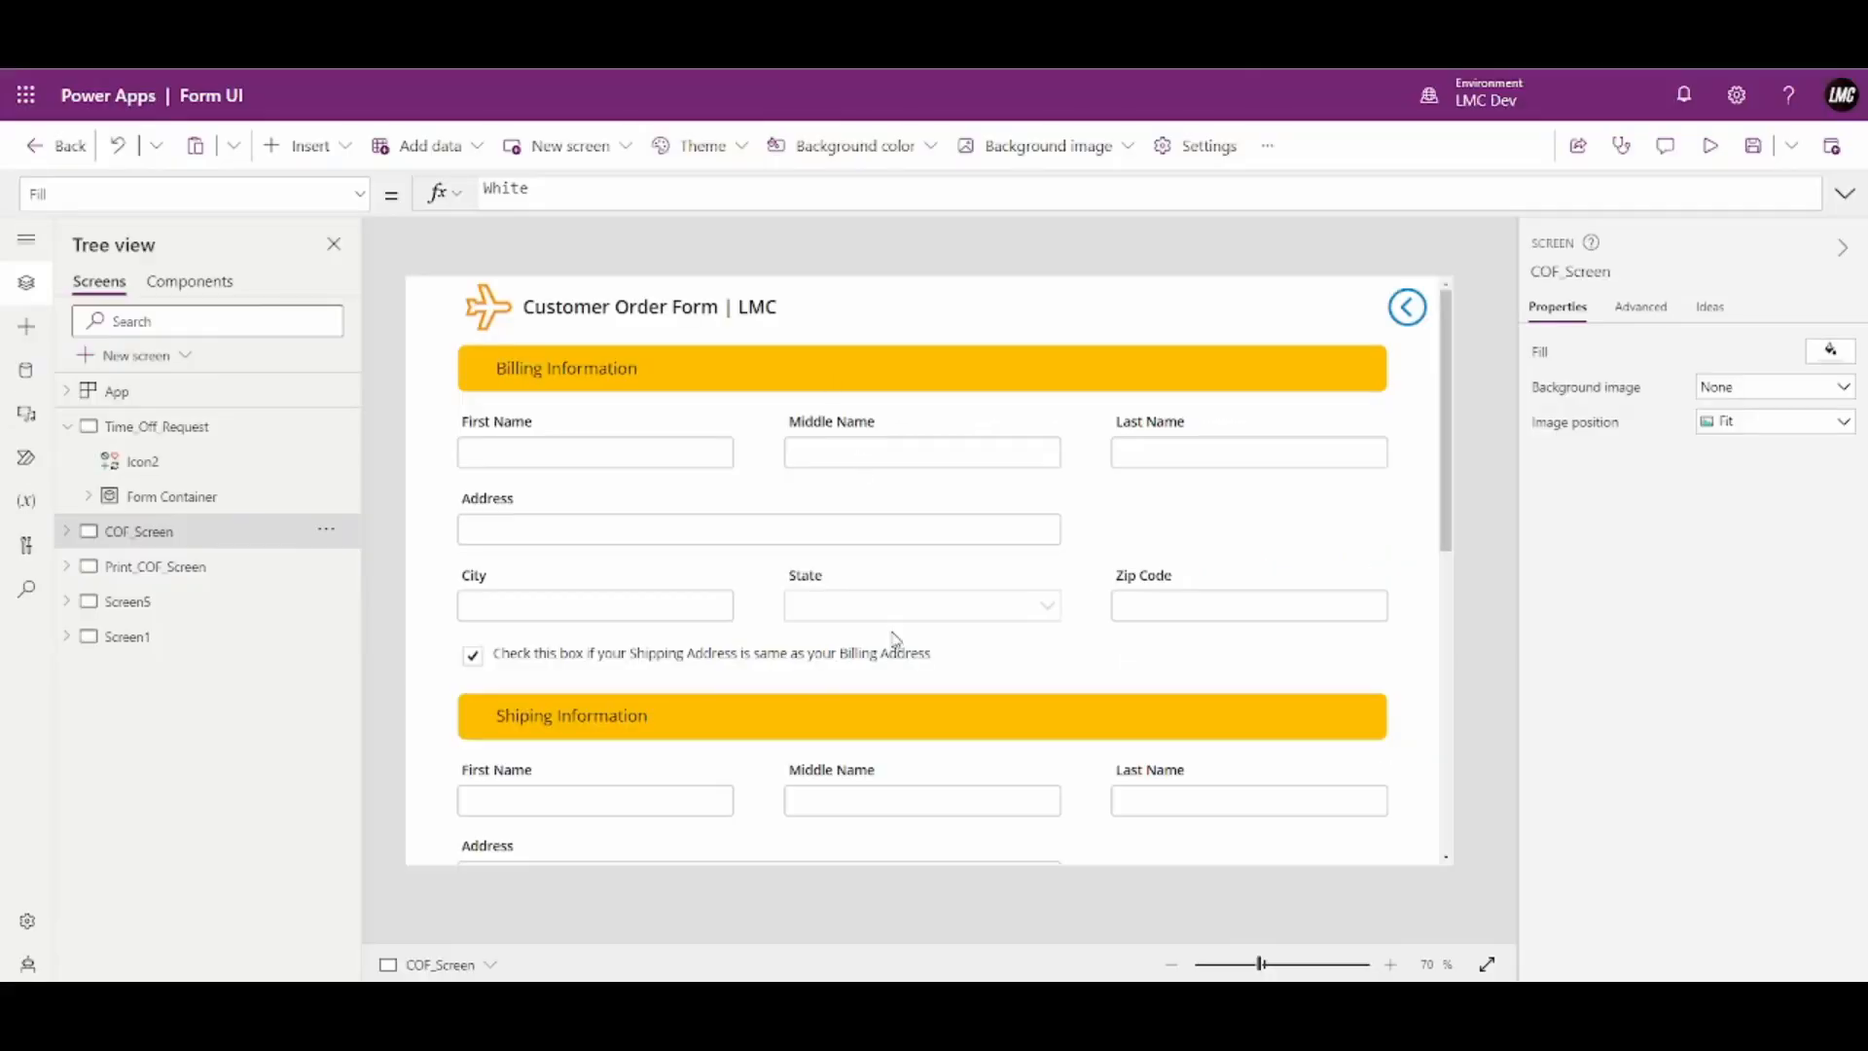
scroll(895, 638, "down", 6)
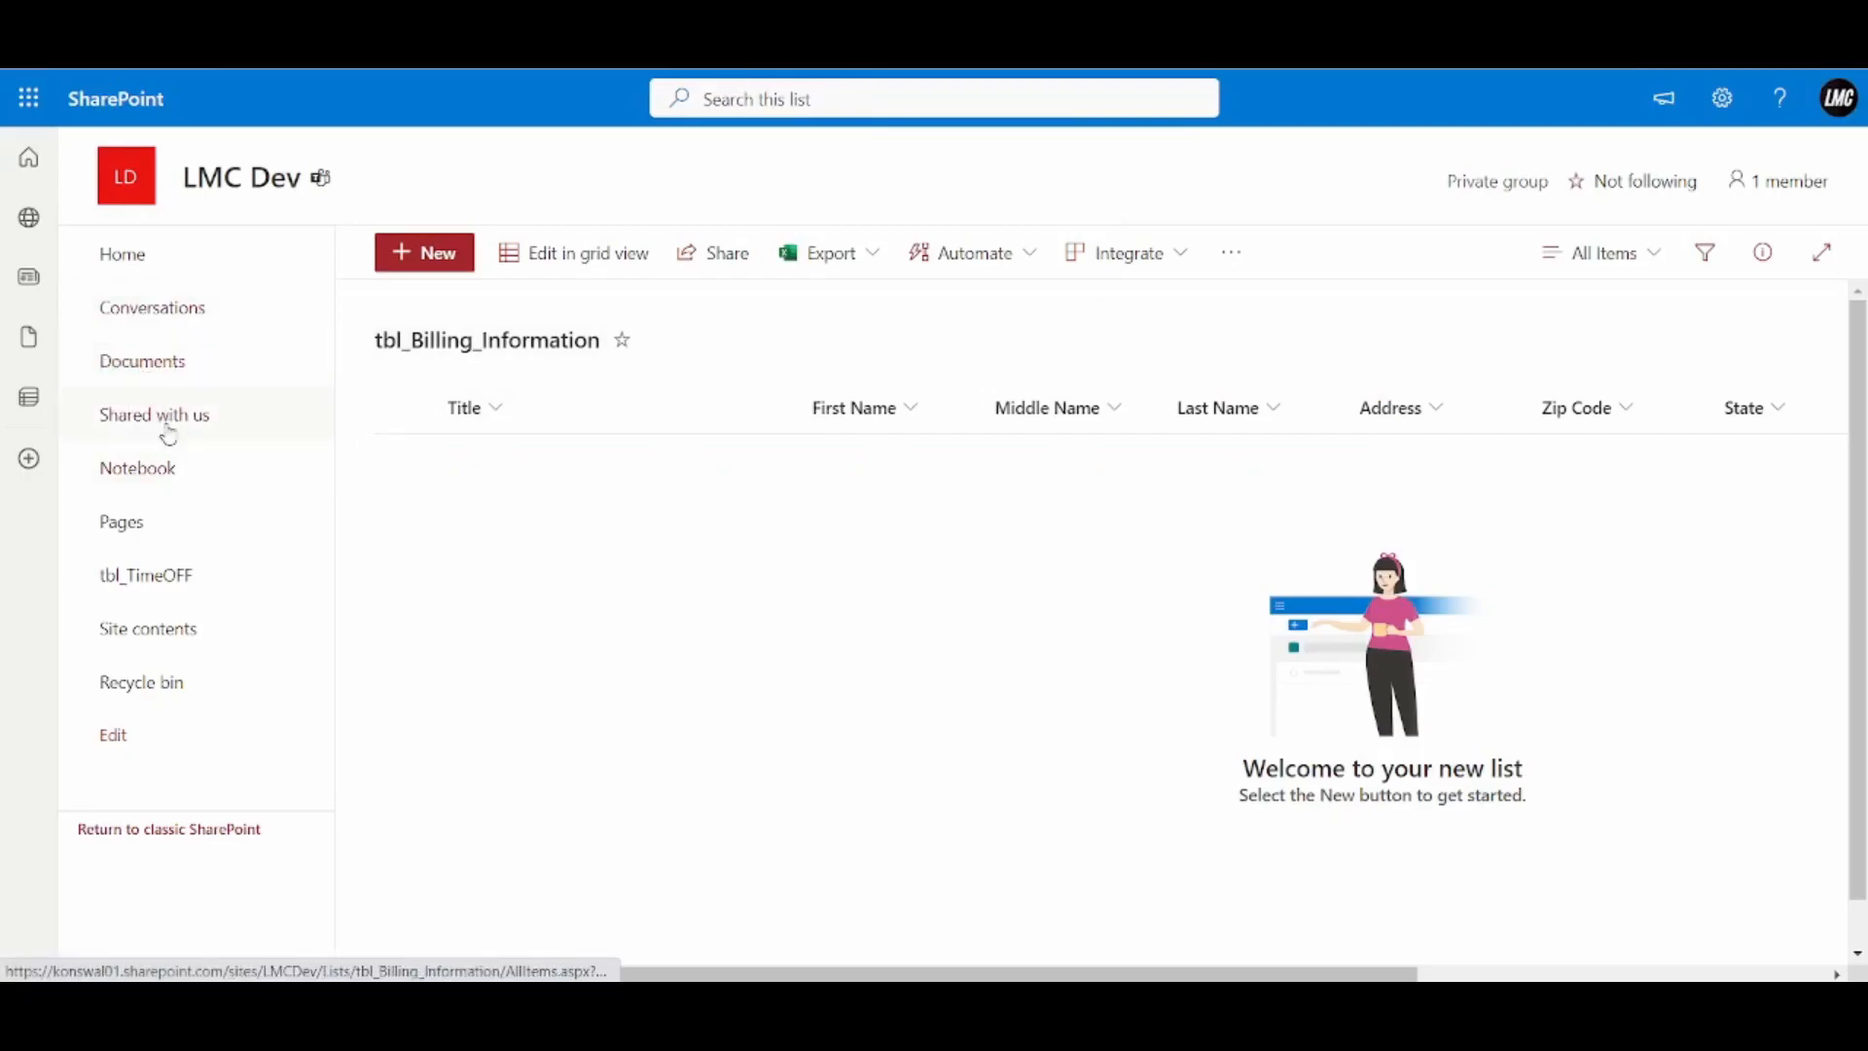
Create a blank list named tbl_Parts_Information on the LMC Dev SharePoint site, excluded from site navigation
left_click(137, 272)
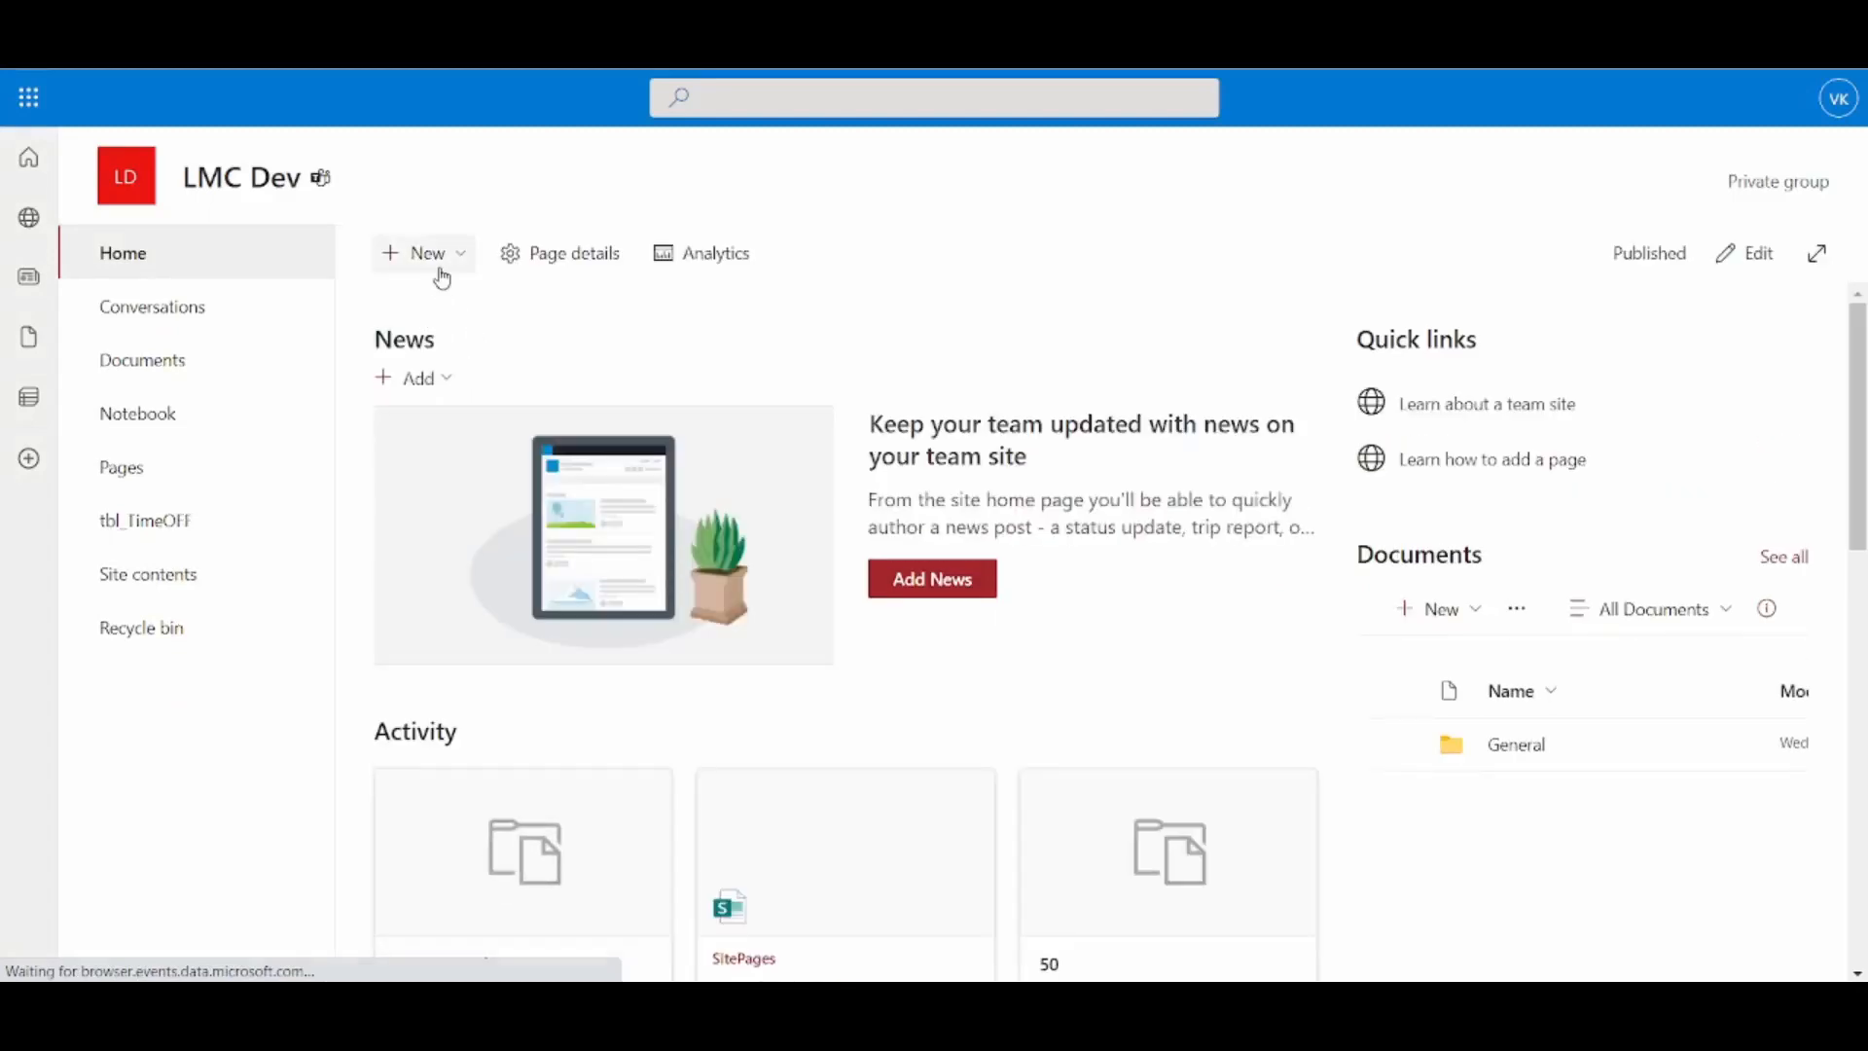
left_click(433, 259)
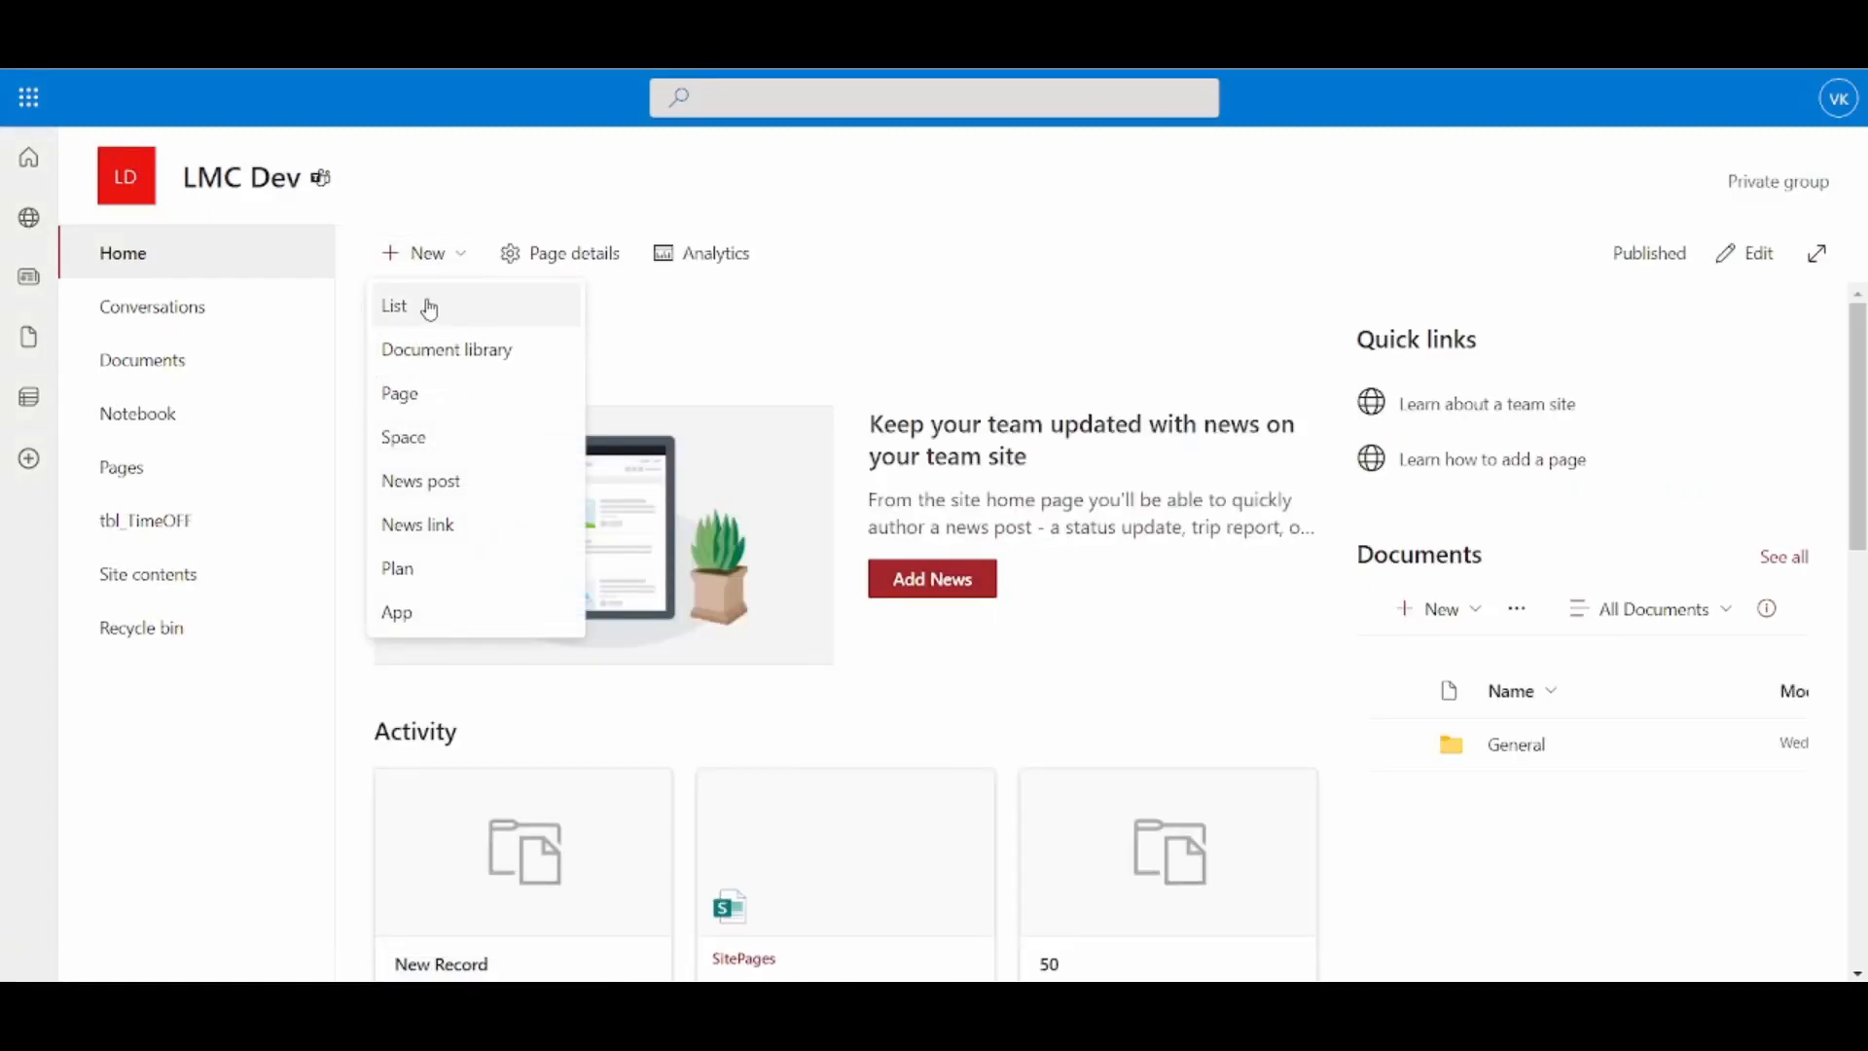
left_click(429, 310)
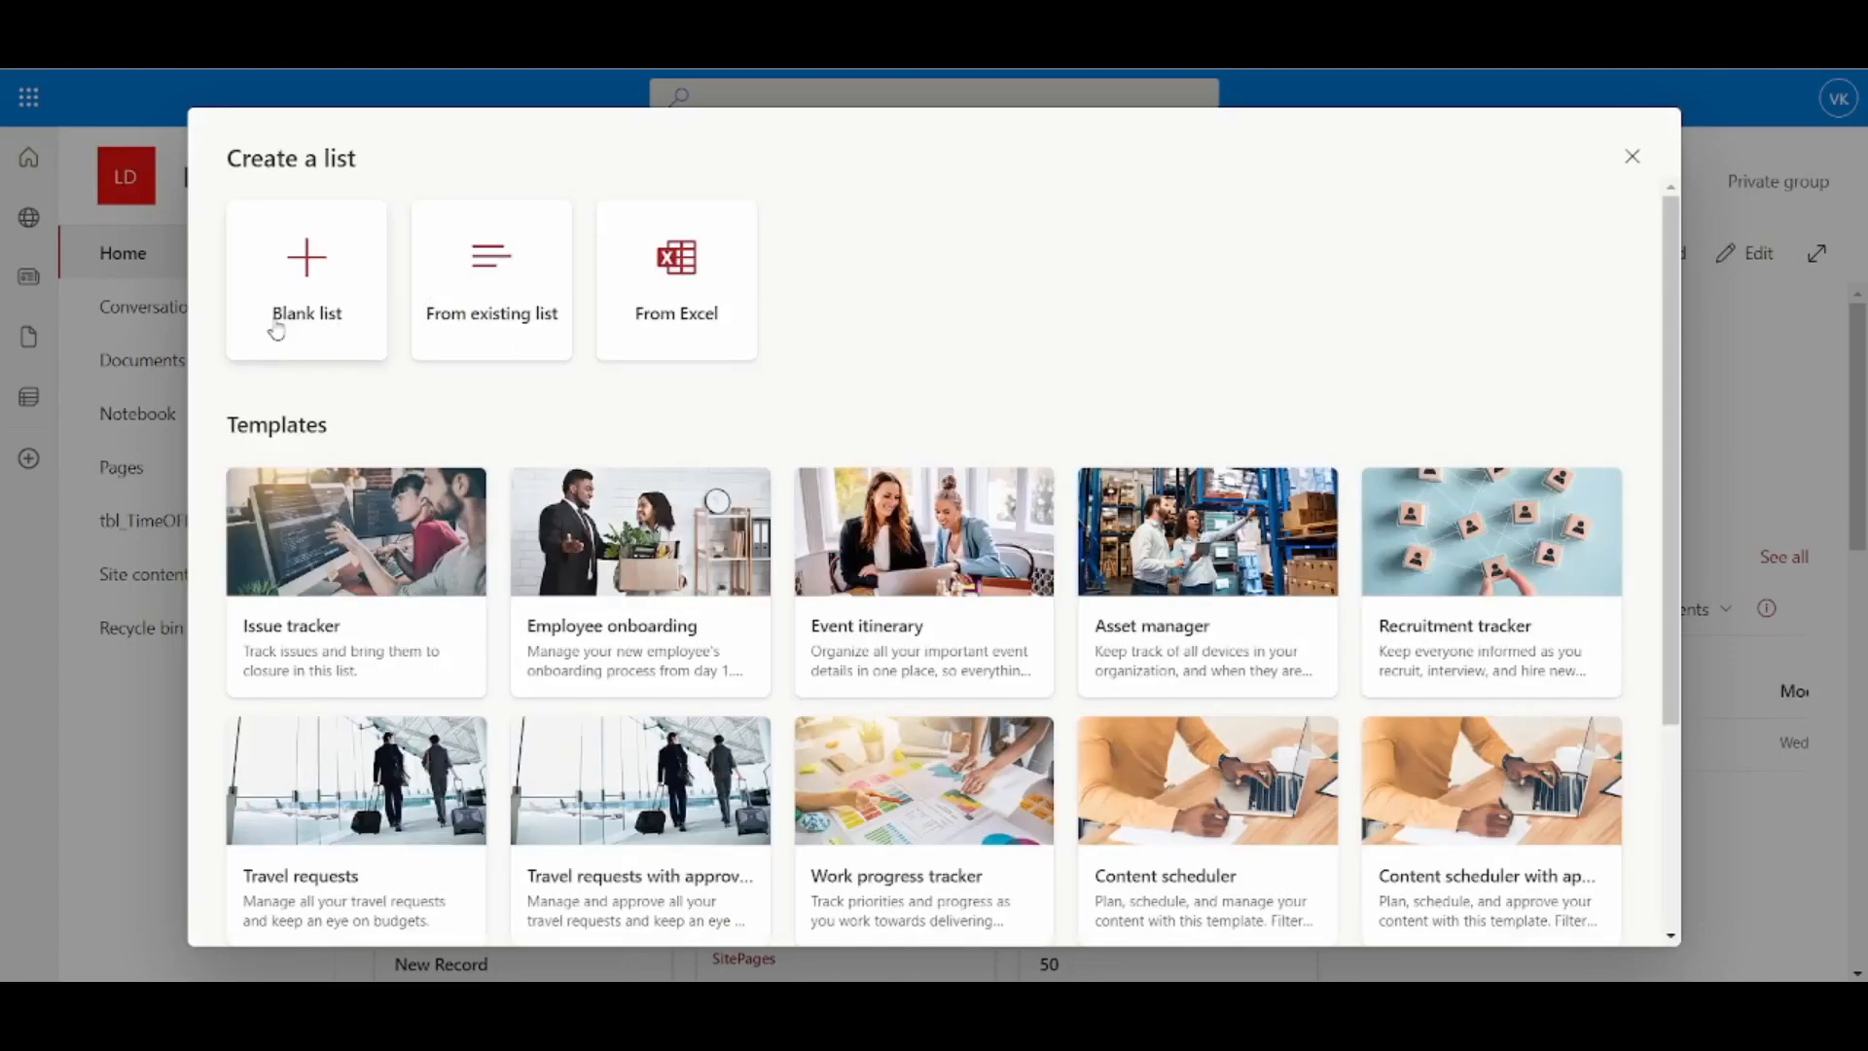
left_click(275, 325)
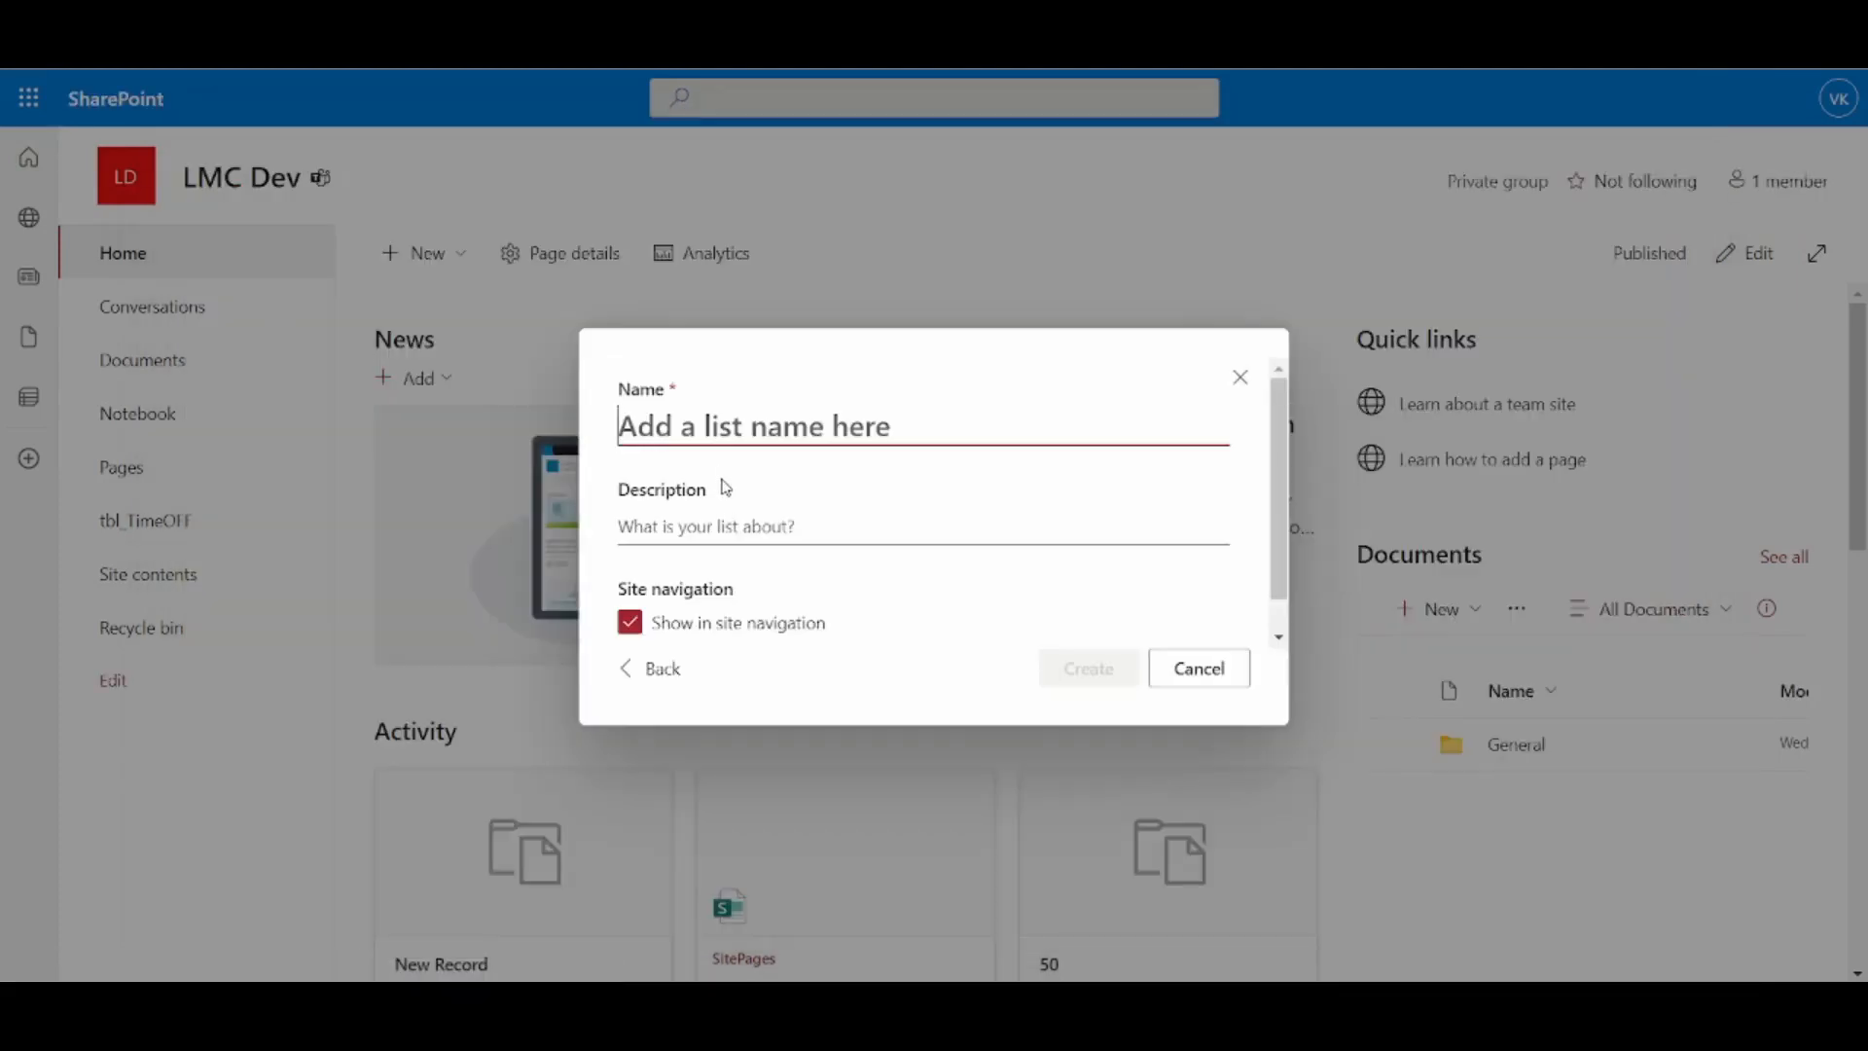
type("tbl_Par")
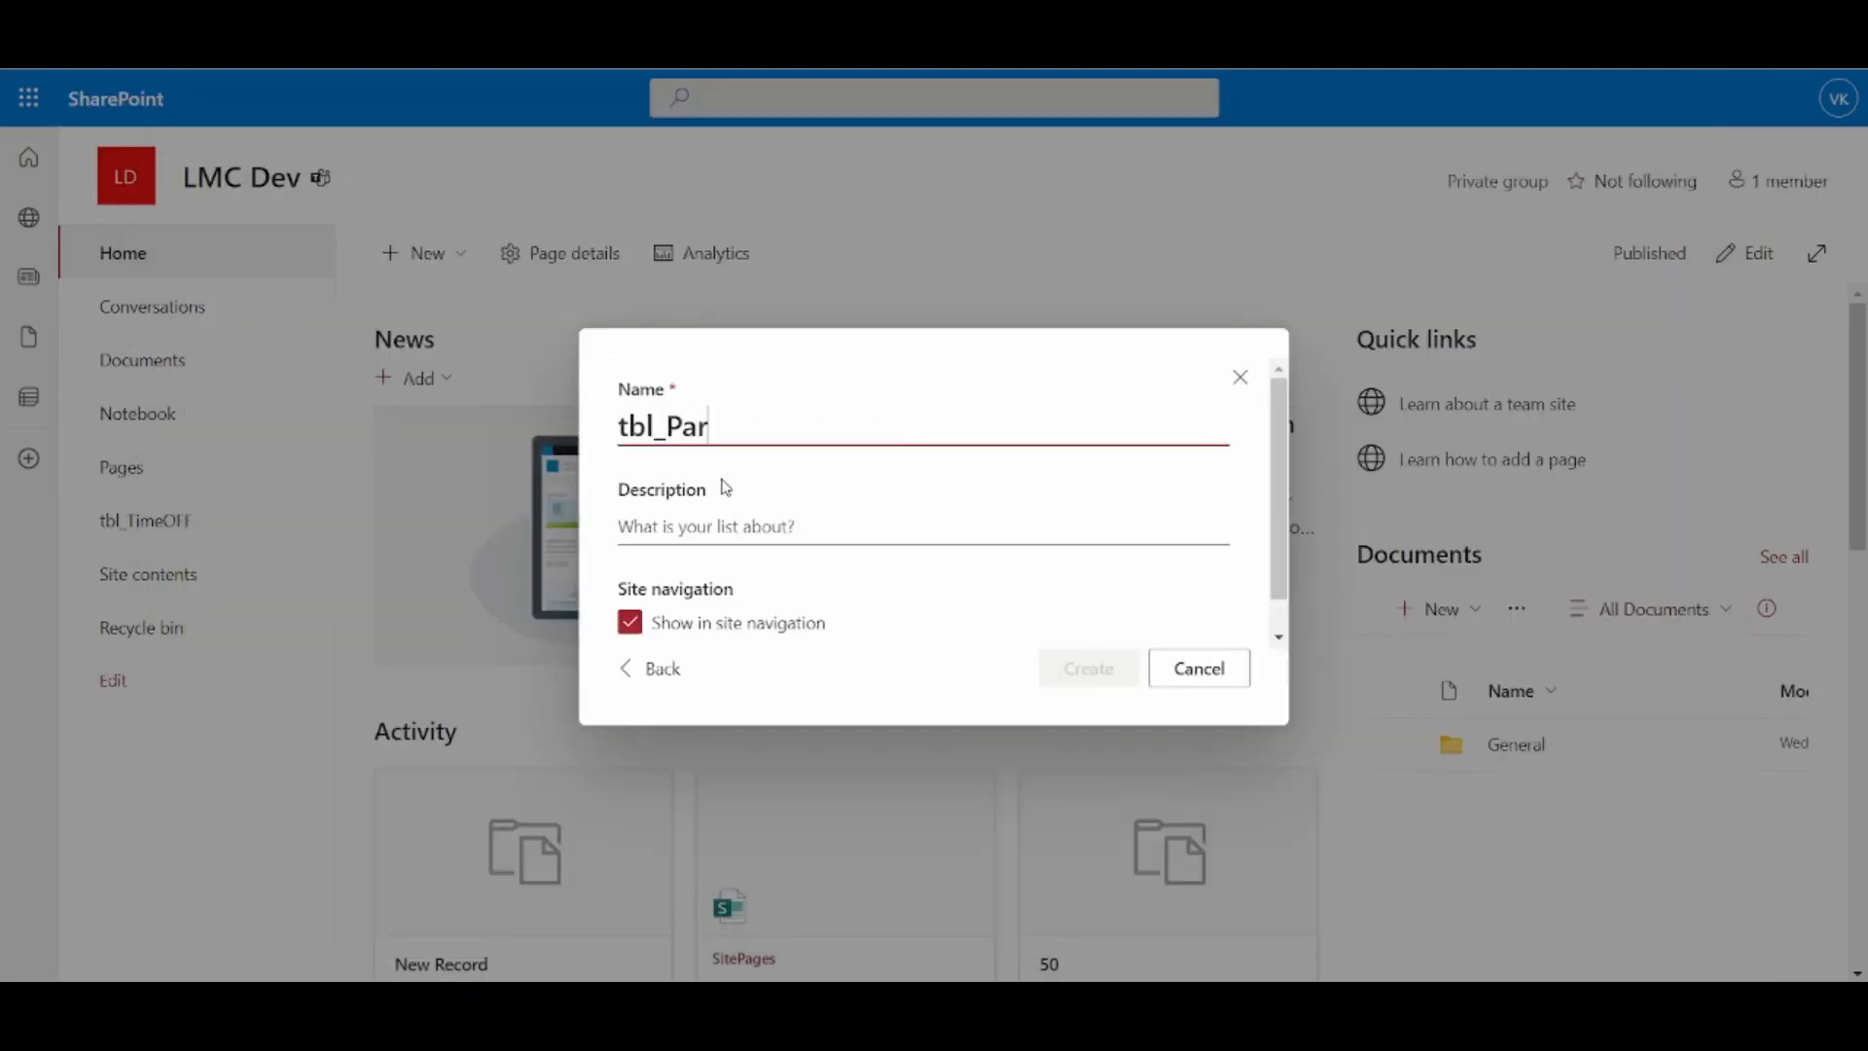
type("ts_Information")
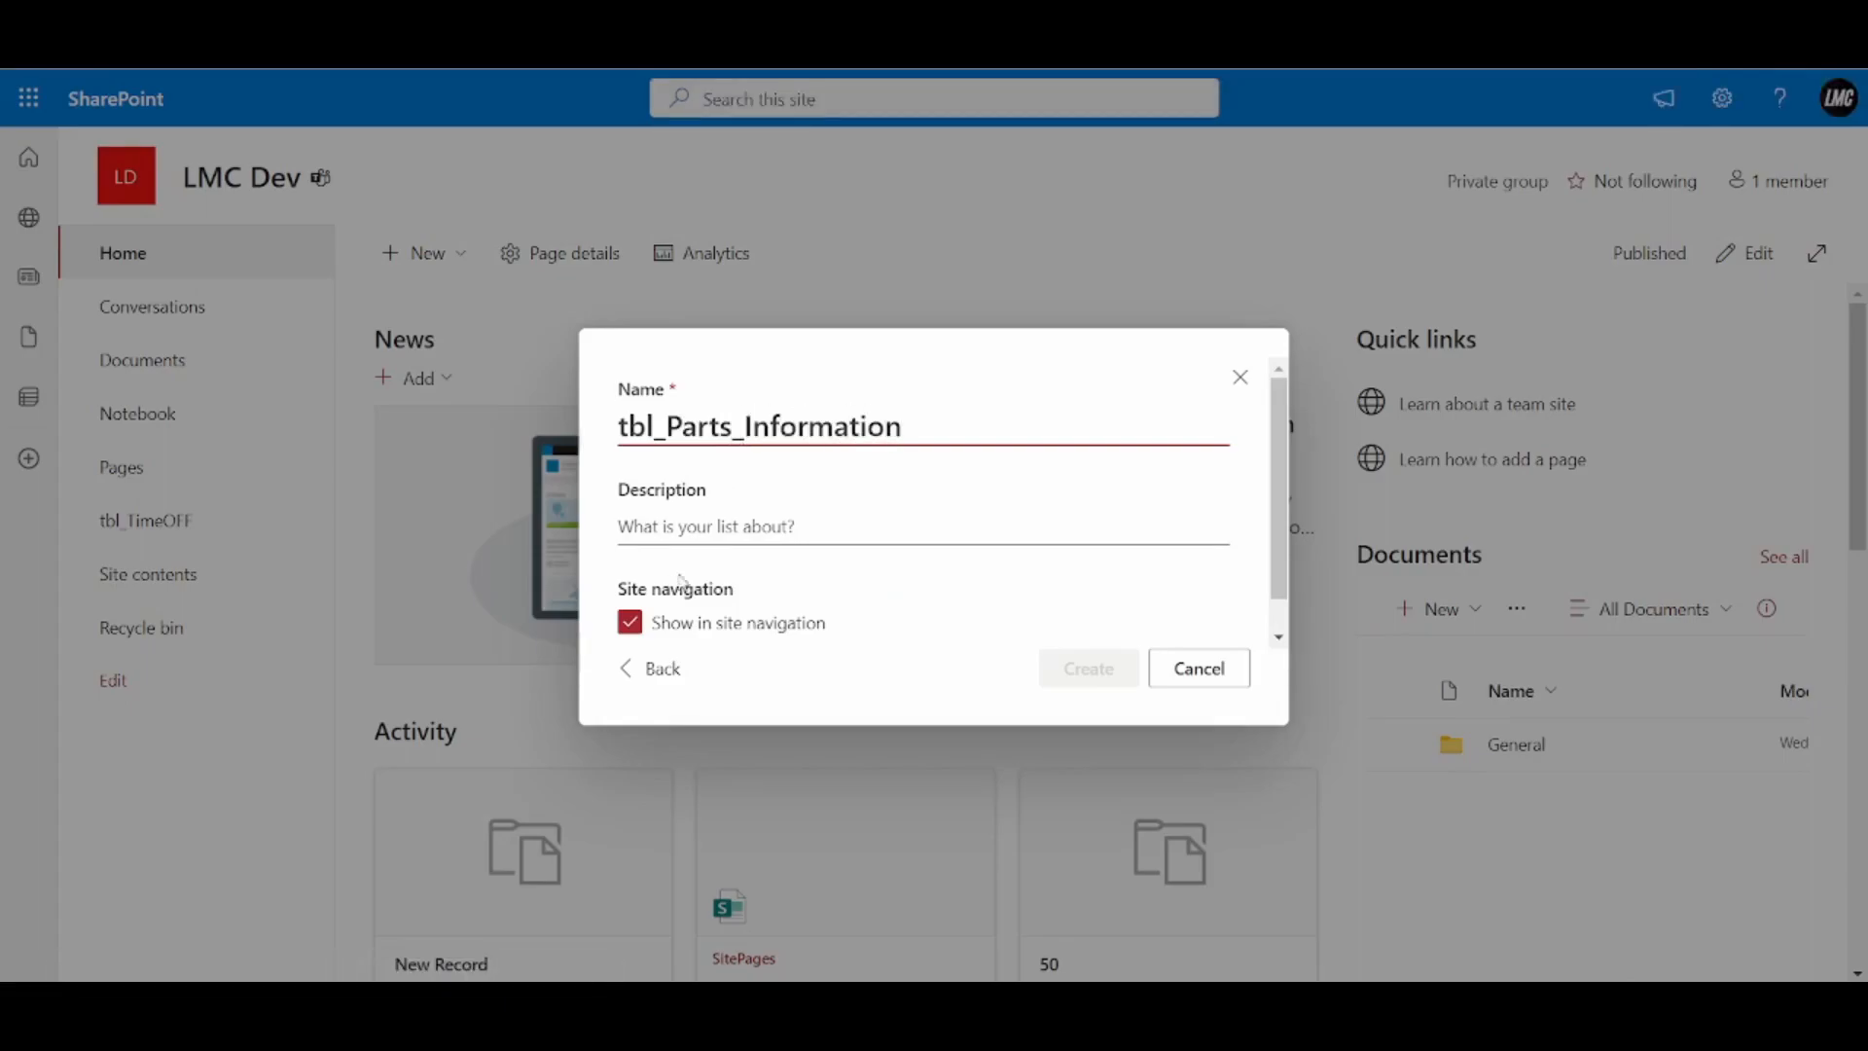
left_click(697, 625)
left_click(1089, 665)
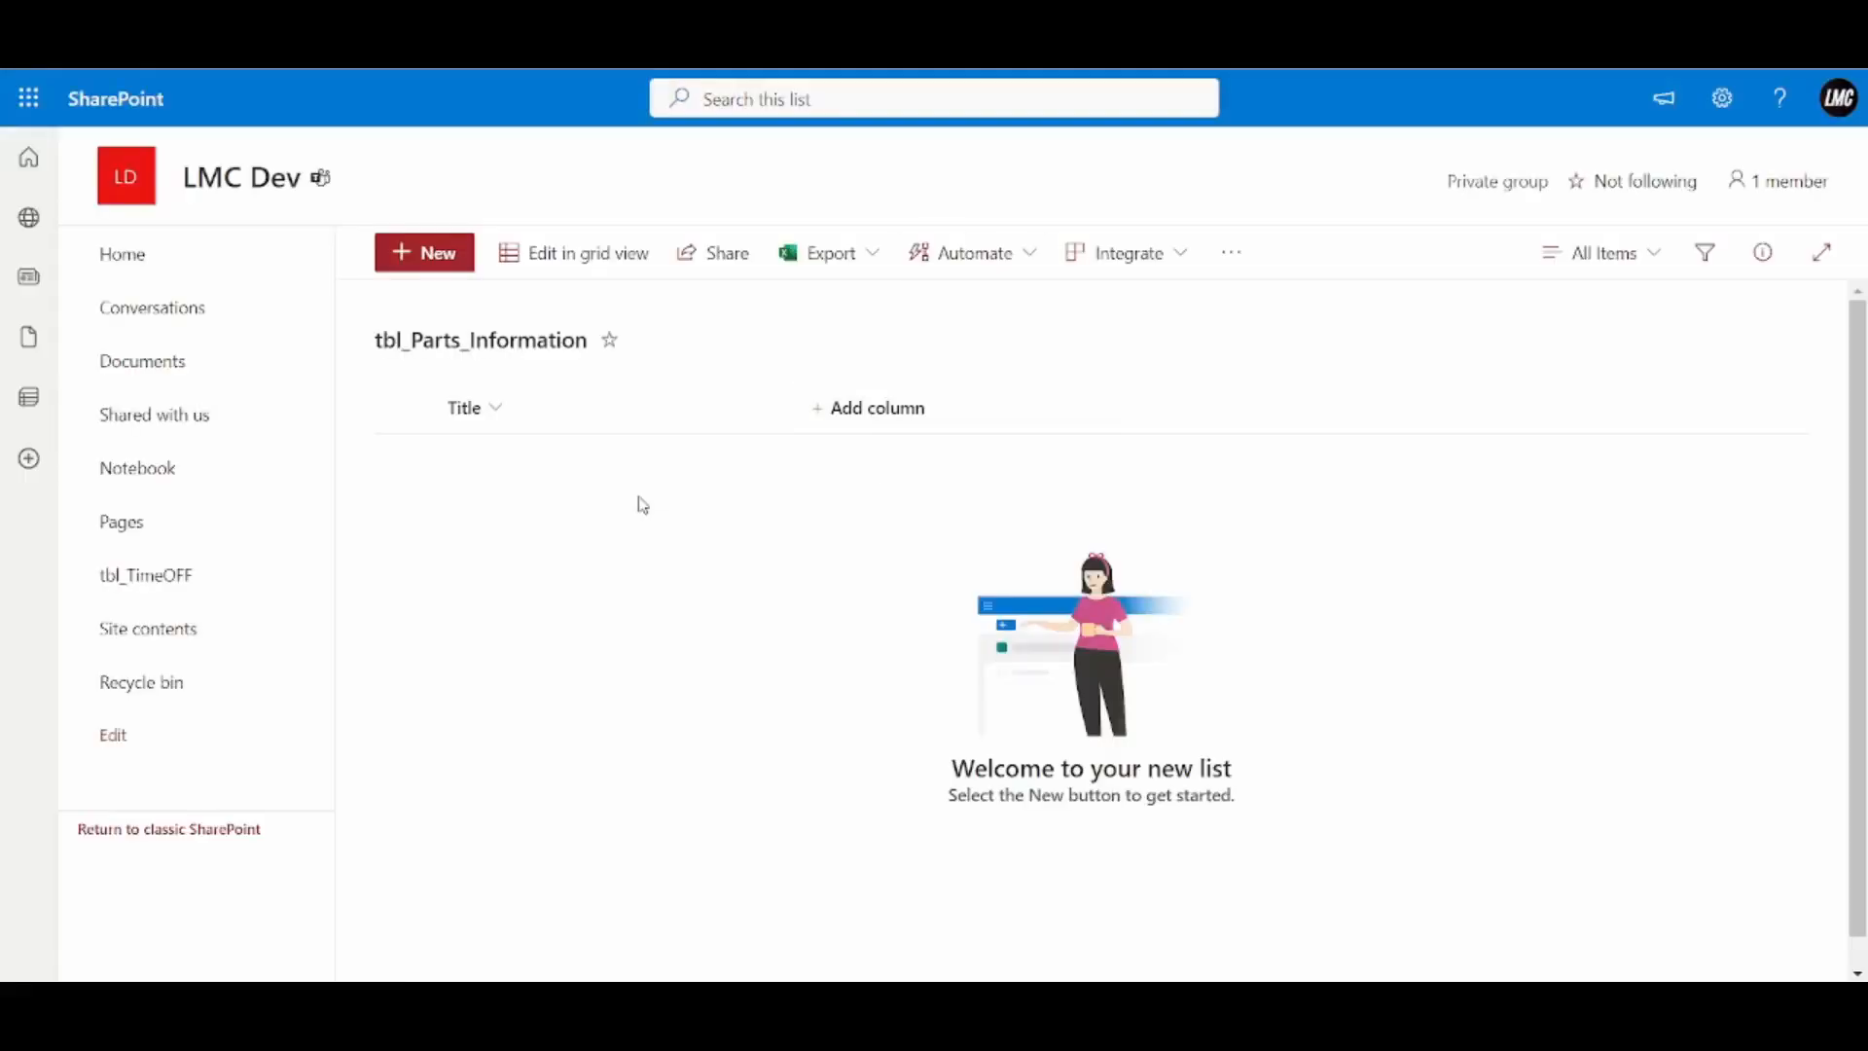
Add a single-line text column named Part Name to the tbl_Parts_Information list
left_click(856, 410)
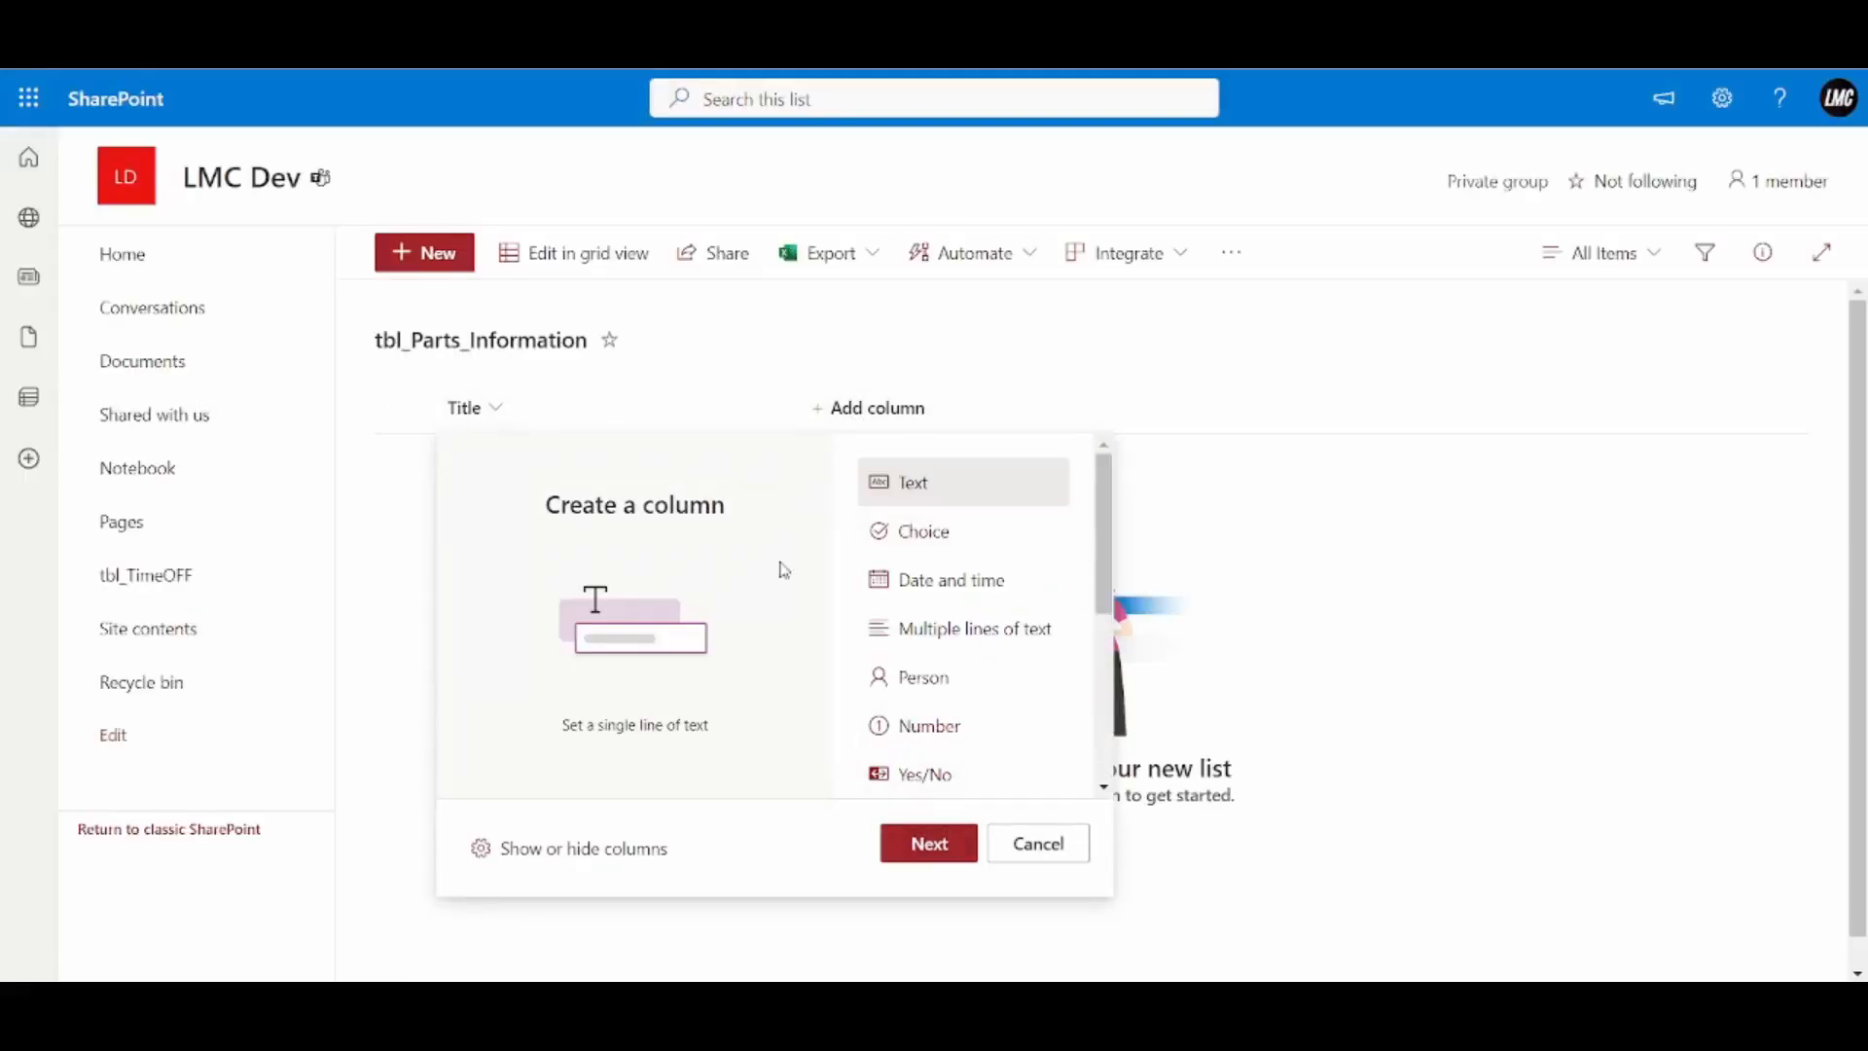
left_click(920, 844)
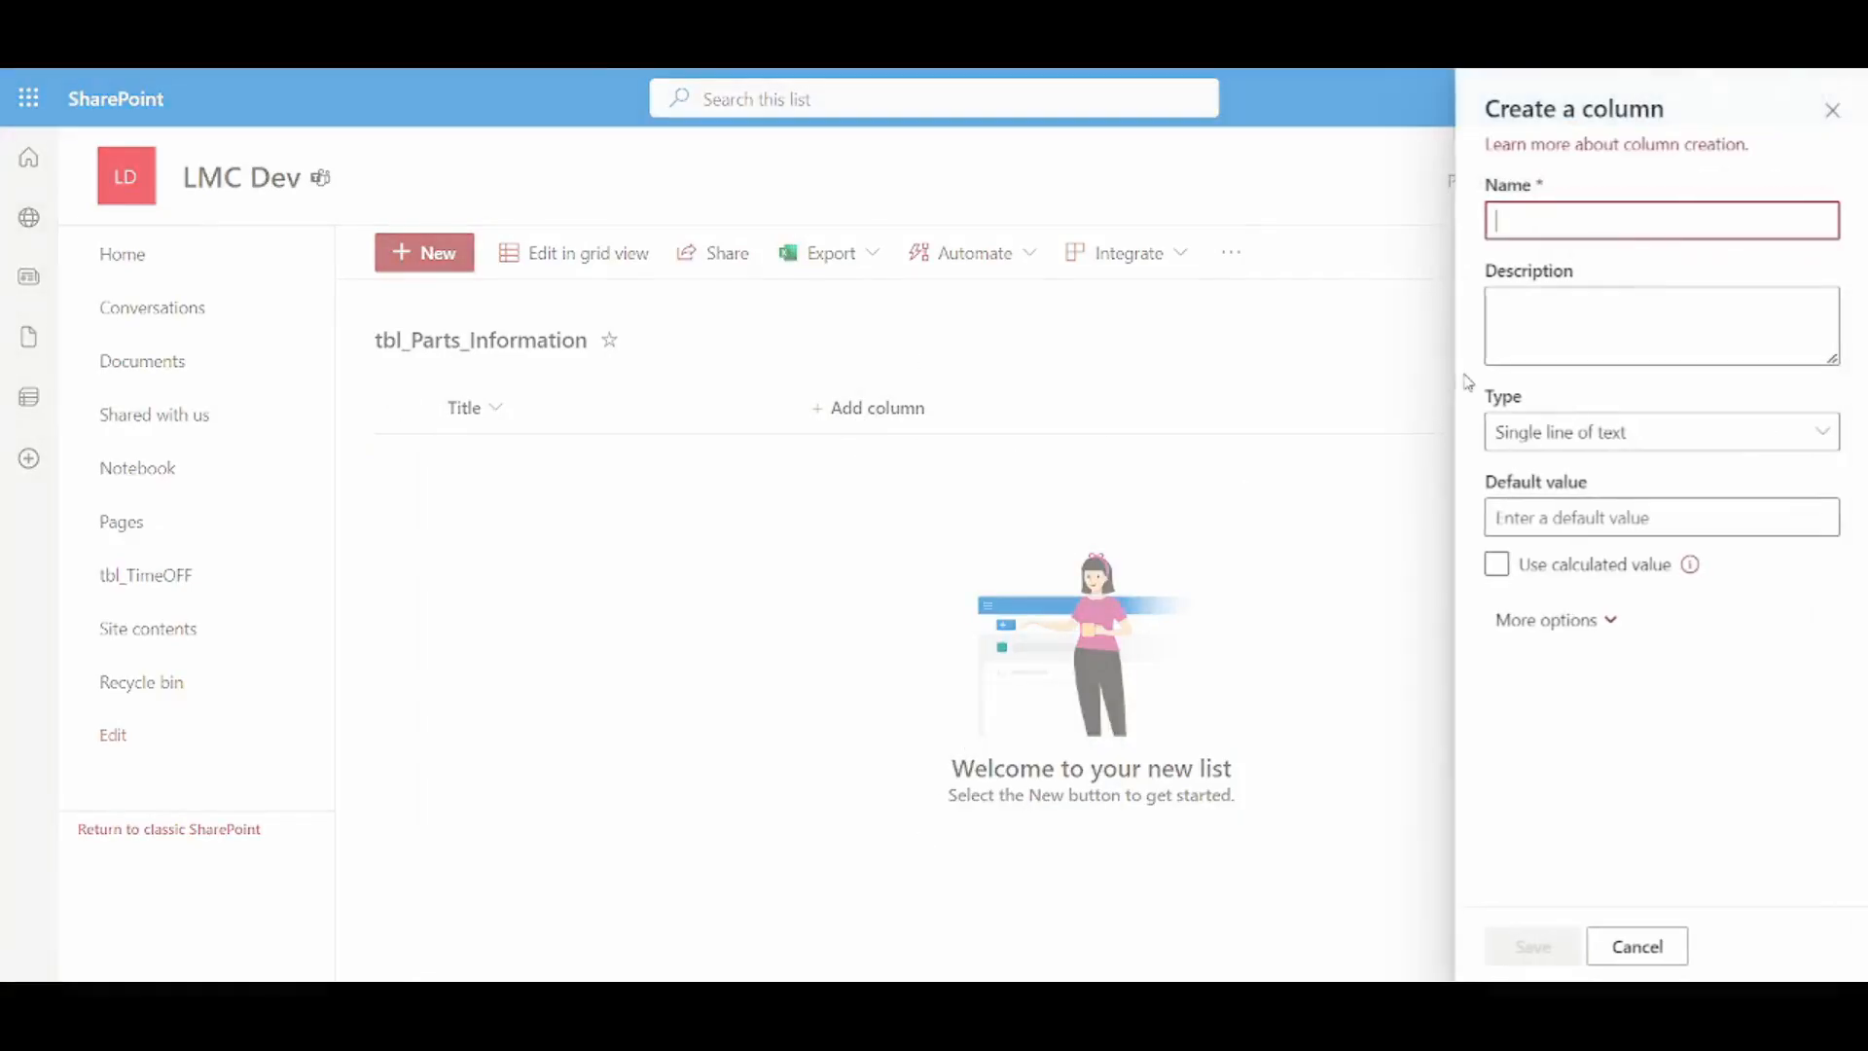
type("Part")
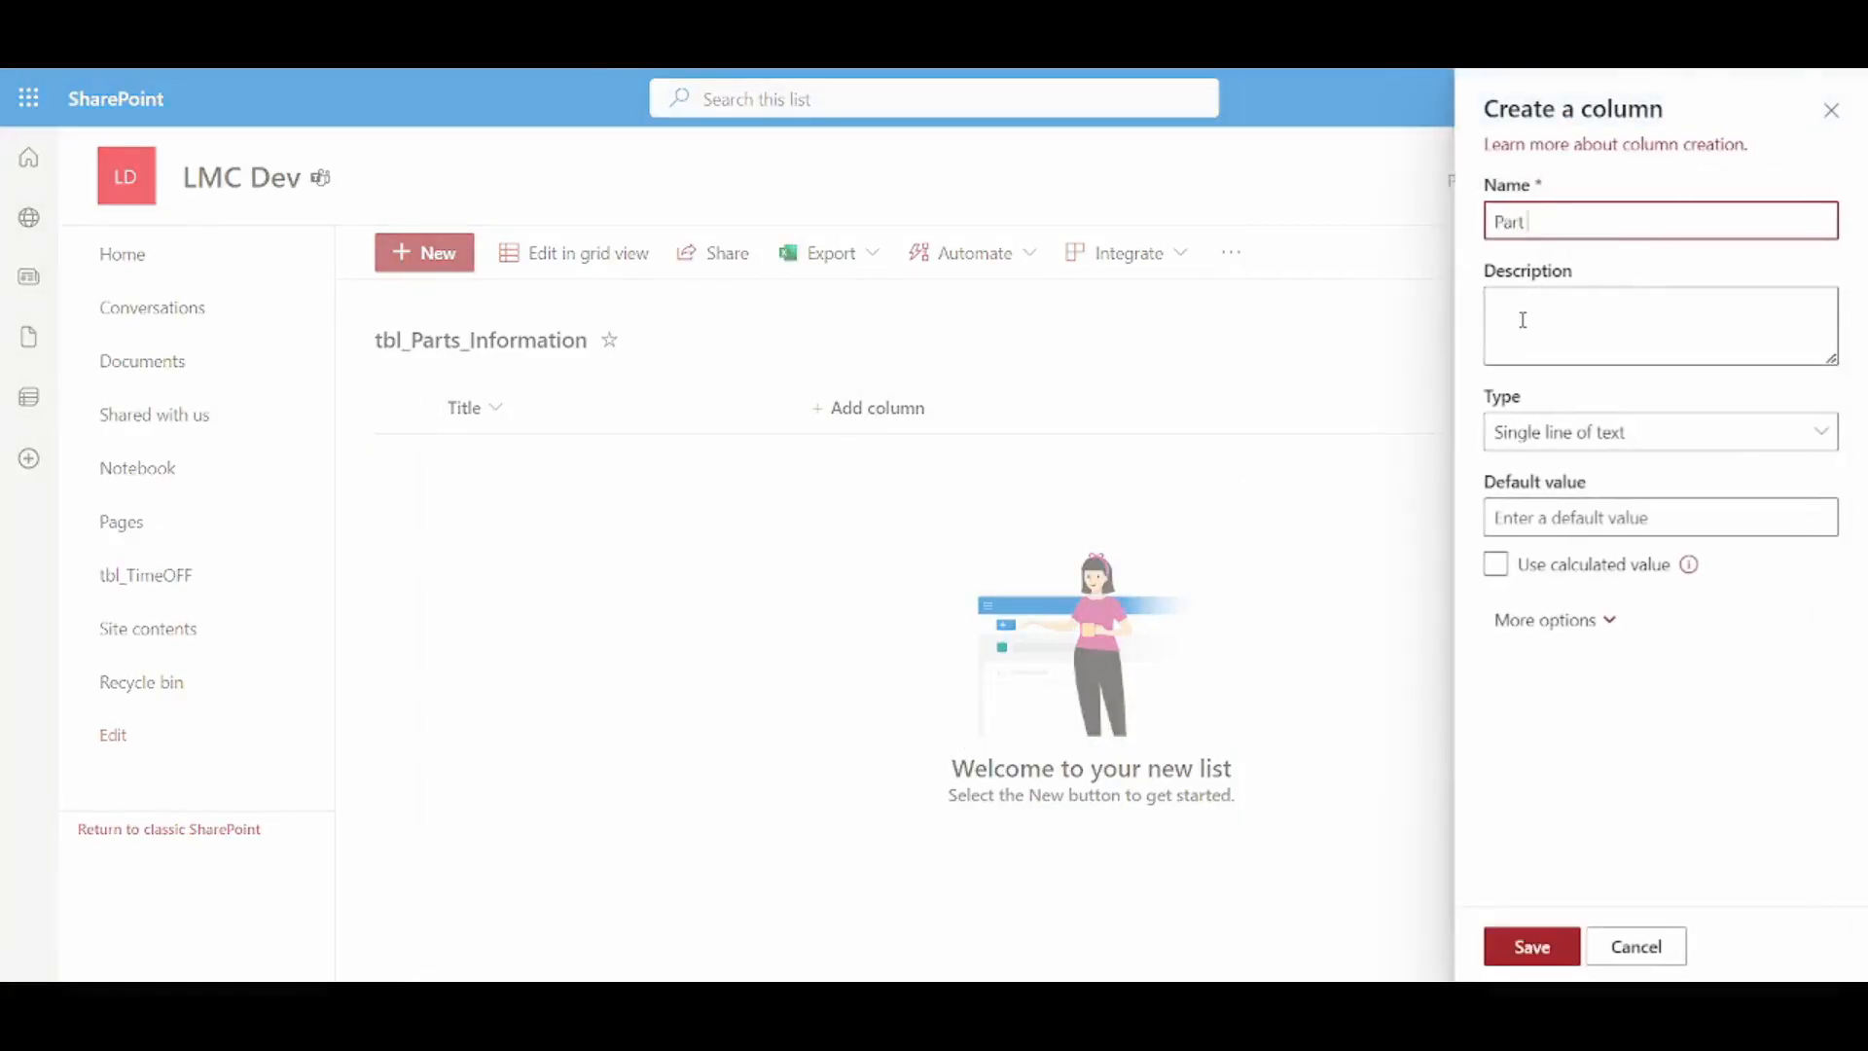
left_click(1545, 947)
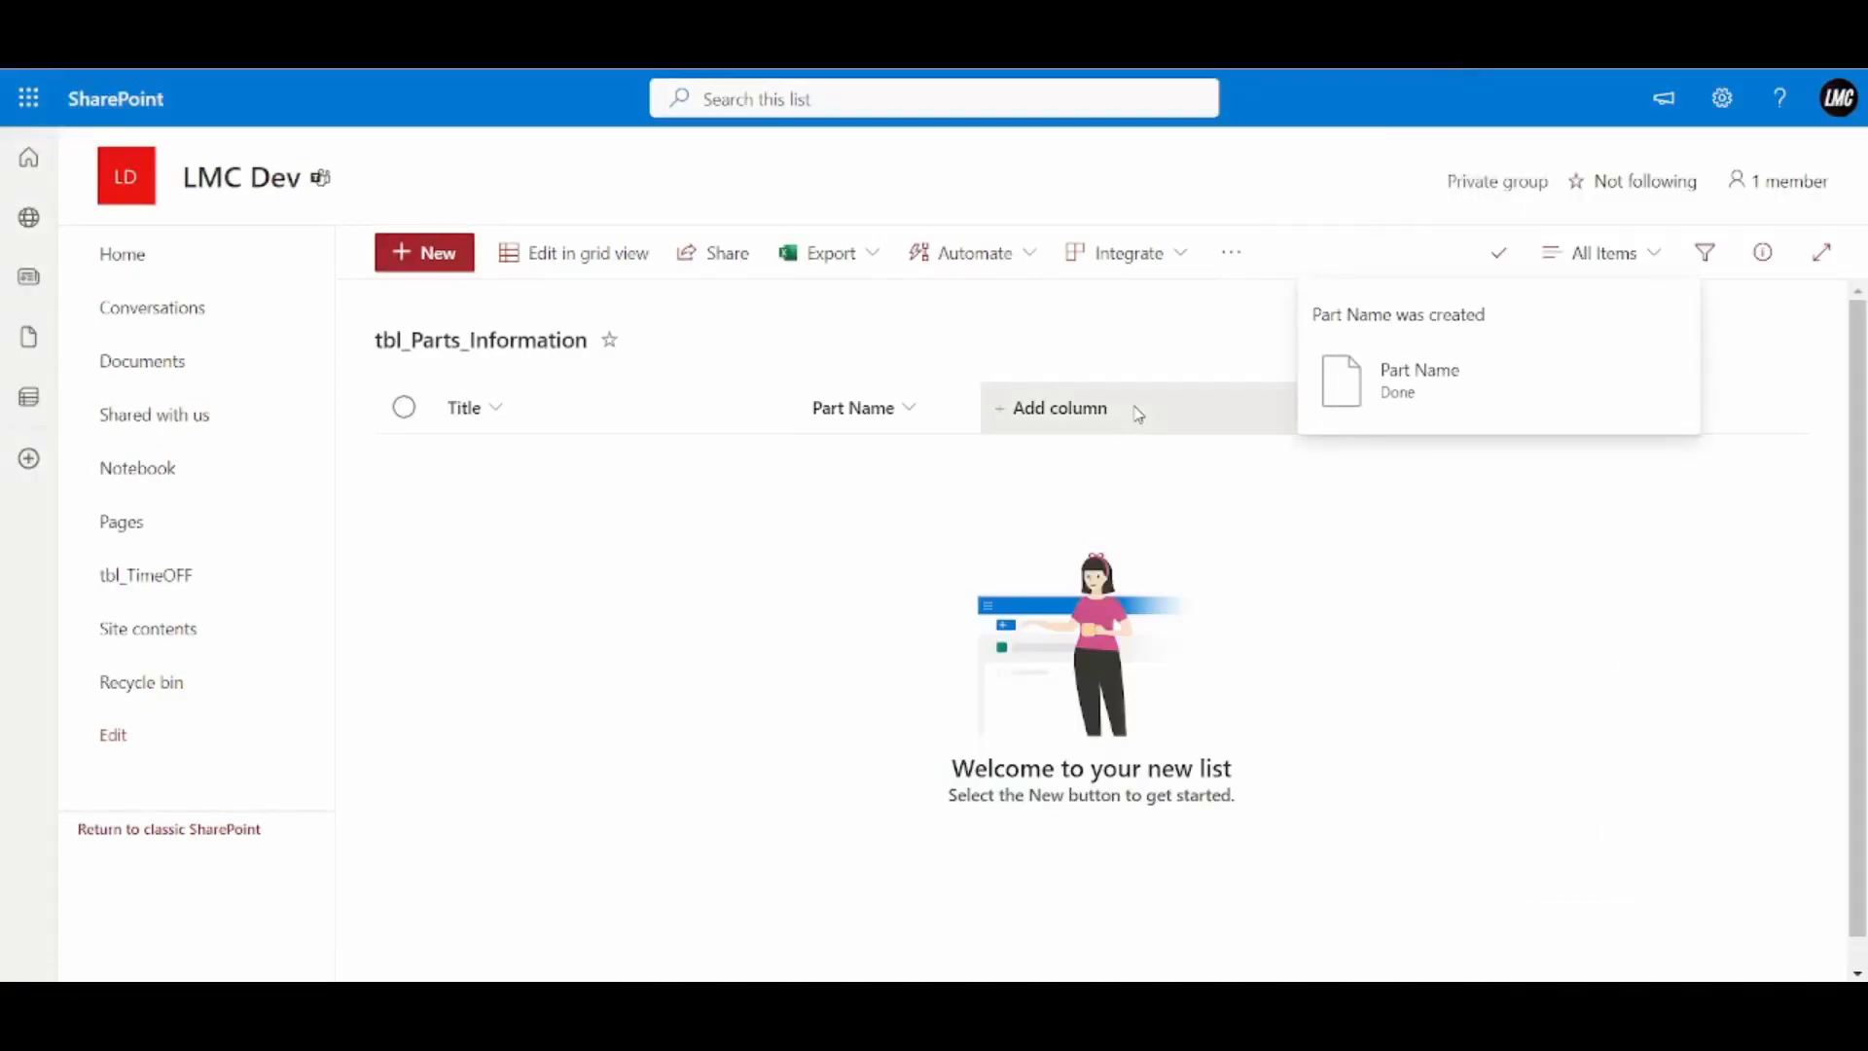
Add a multiple-lines-of-text column named Description to the tbl_Parts_Information list
left_click(1136, 410)
left_click(1110, 844)
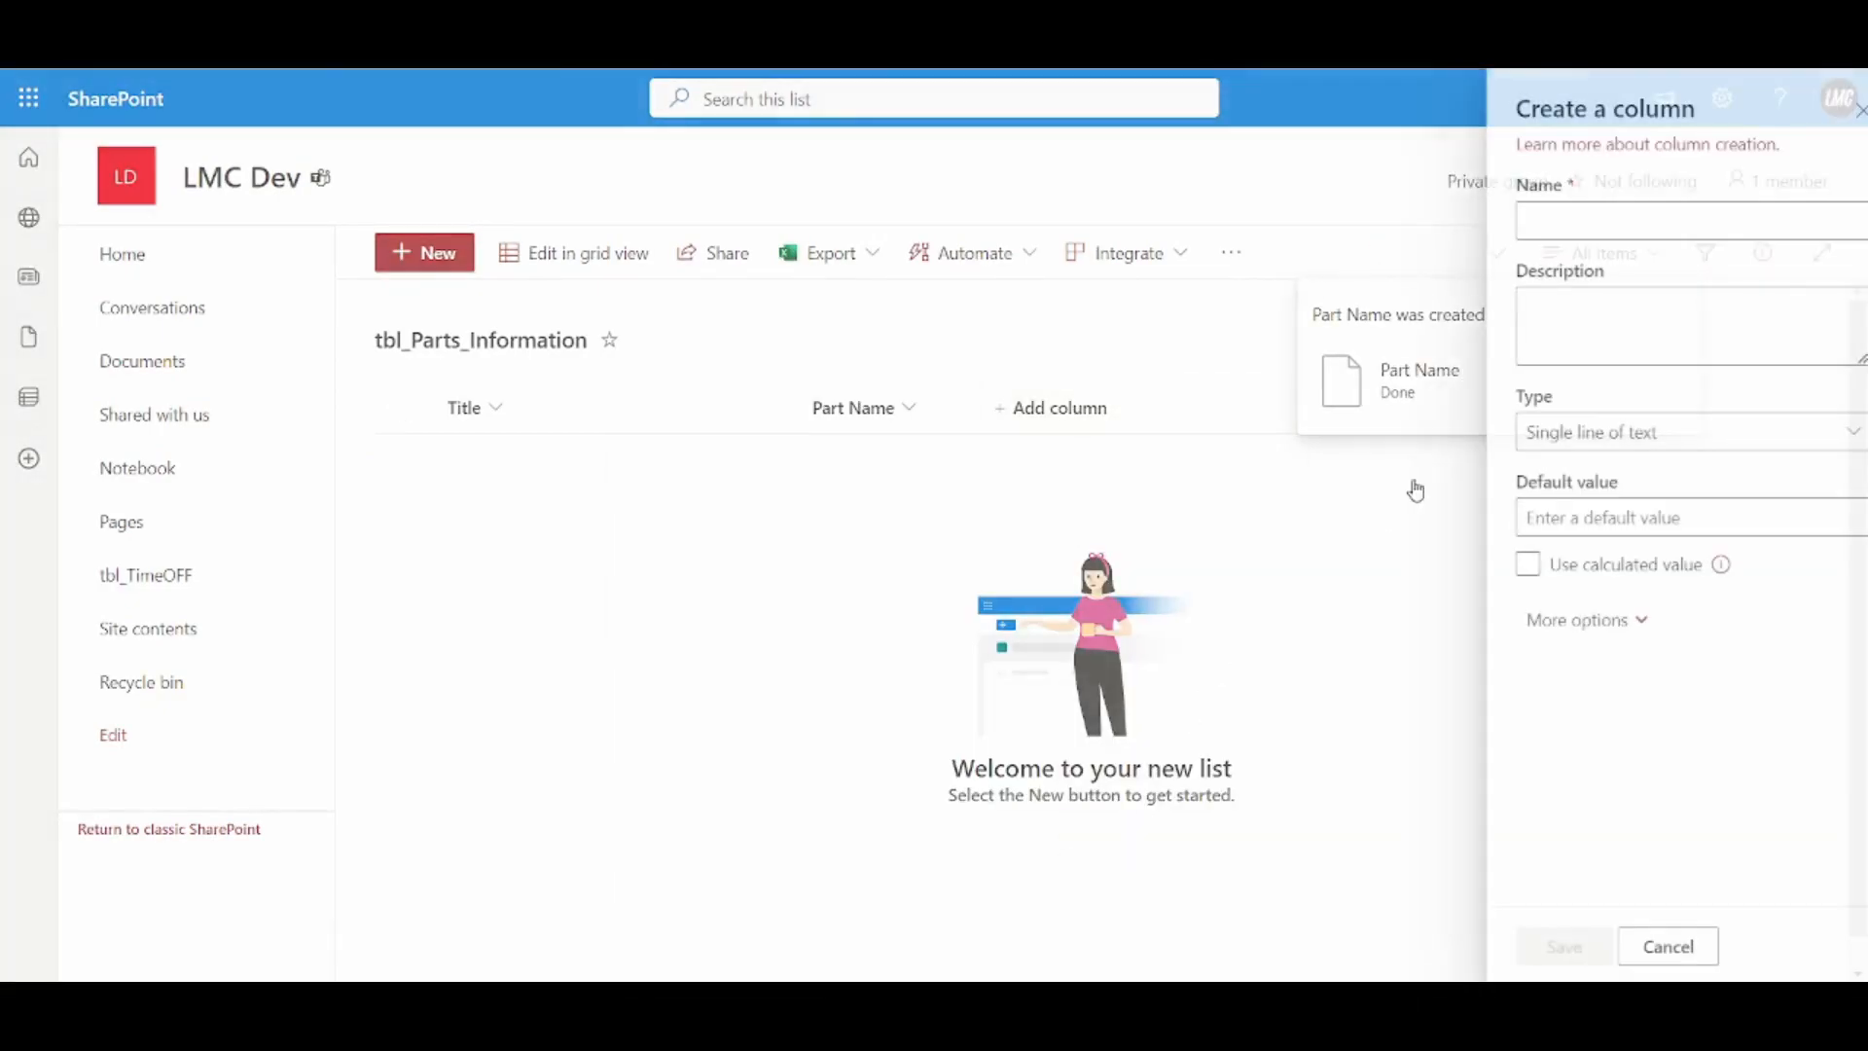
type("Description")
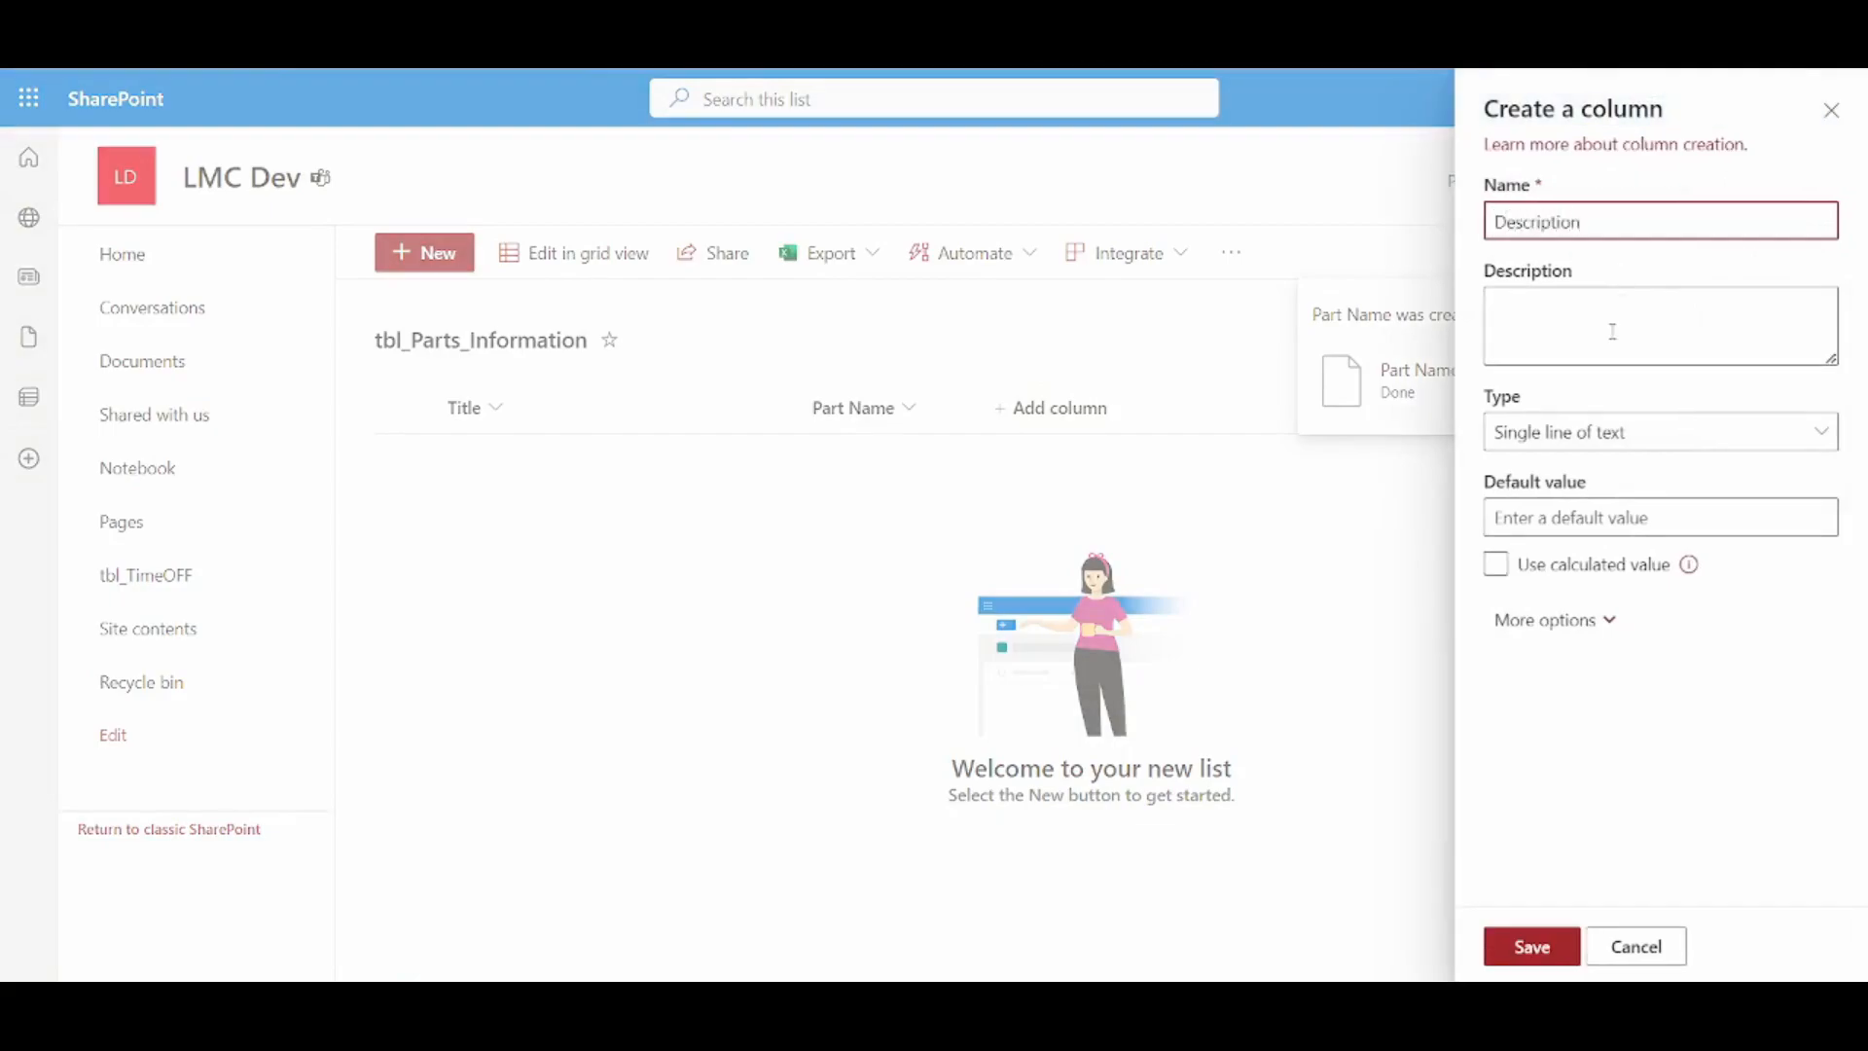
left_click(1584, 442)
left_click(1293, 486)
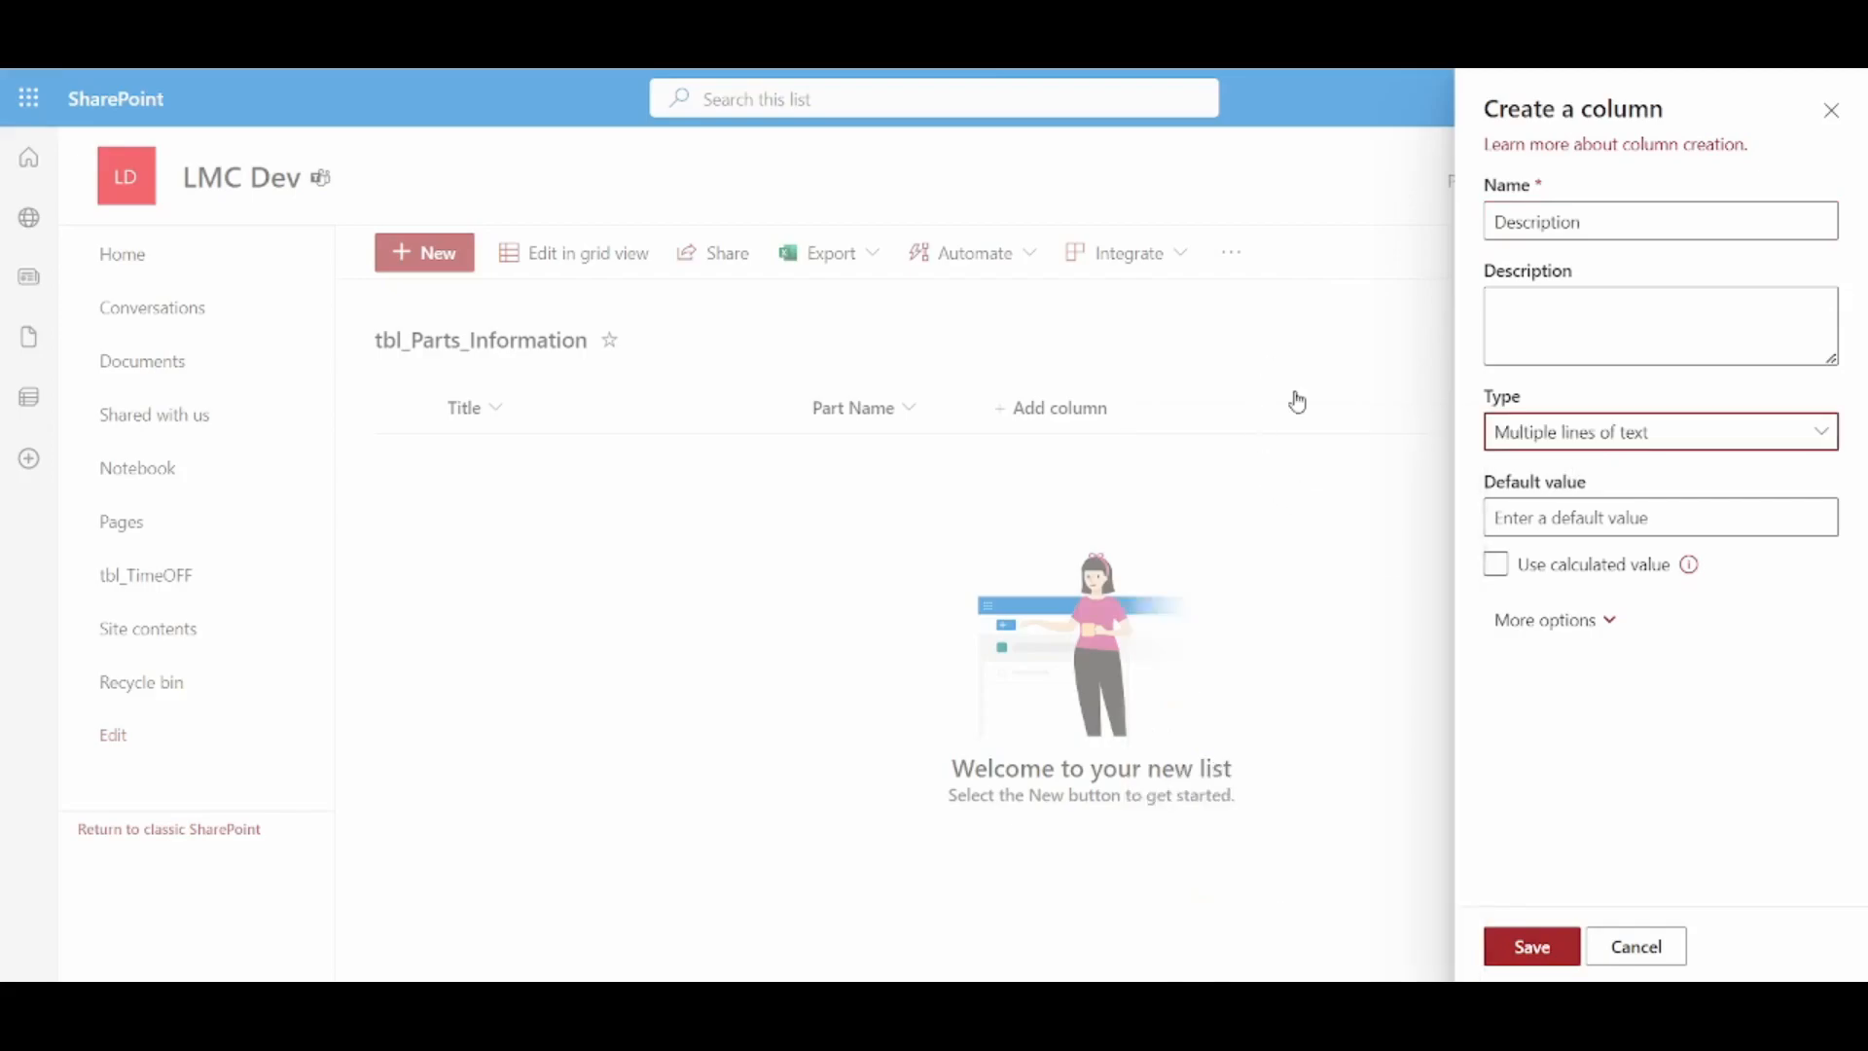
left_click(1545, 953)
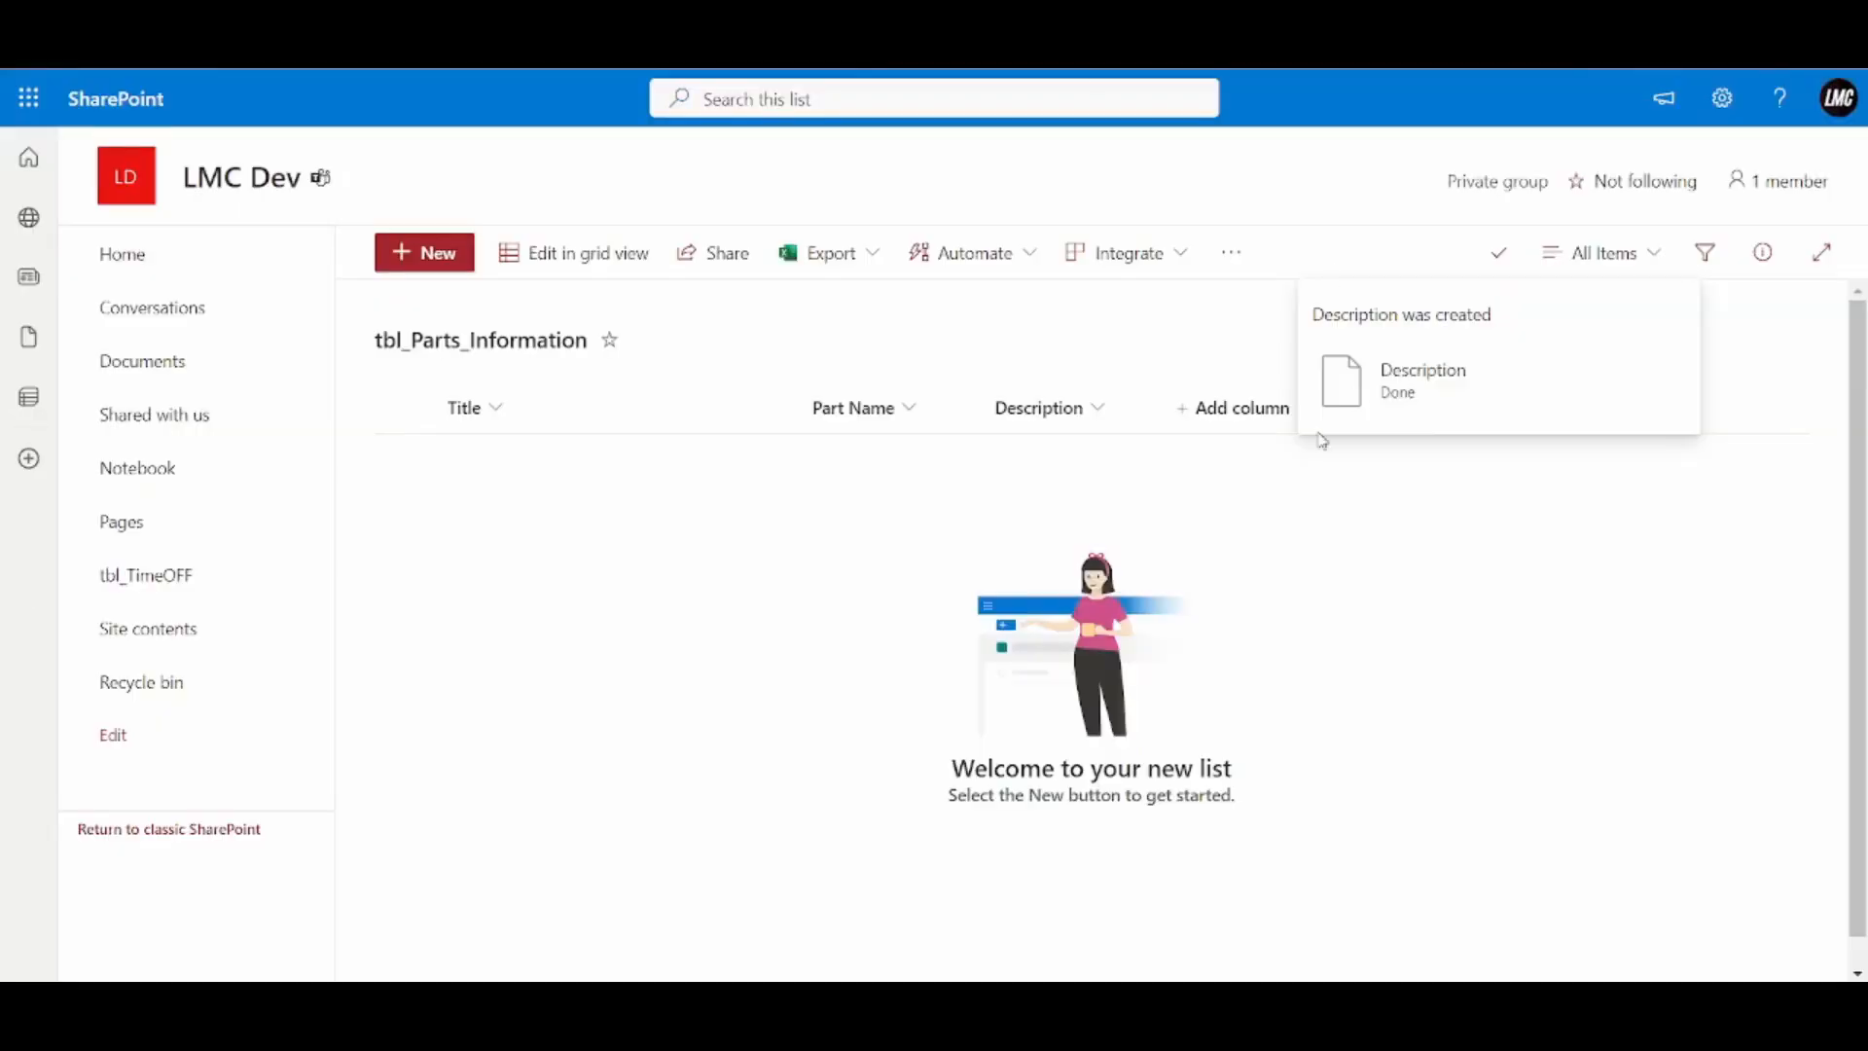
Add a currency column named Unit Price to the tbl_Parts_Information list, keeping the United States currency format
left_click(1230, 413)
scroll(1299, 584, "down", 5)
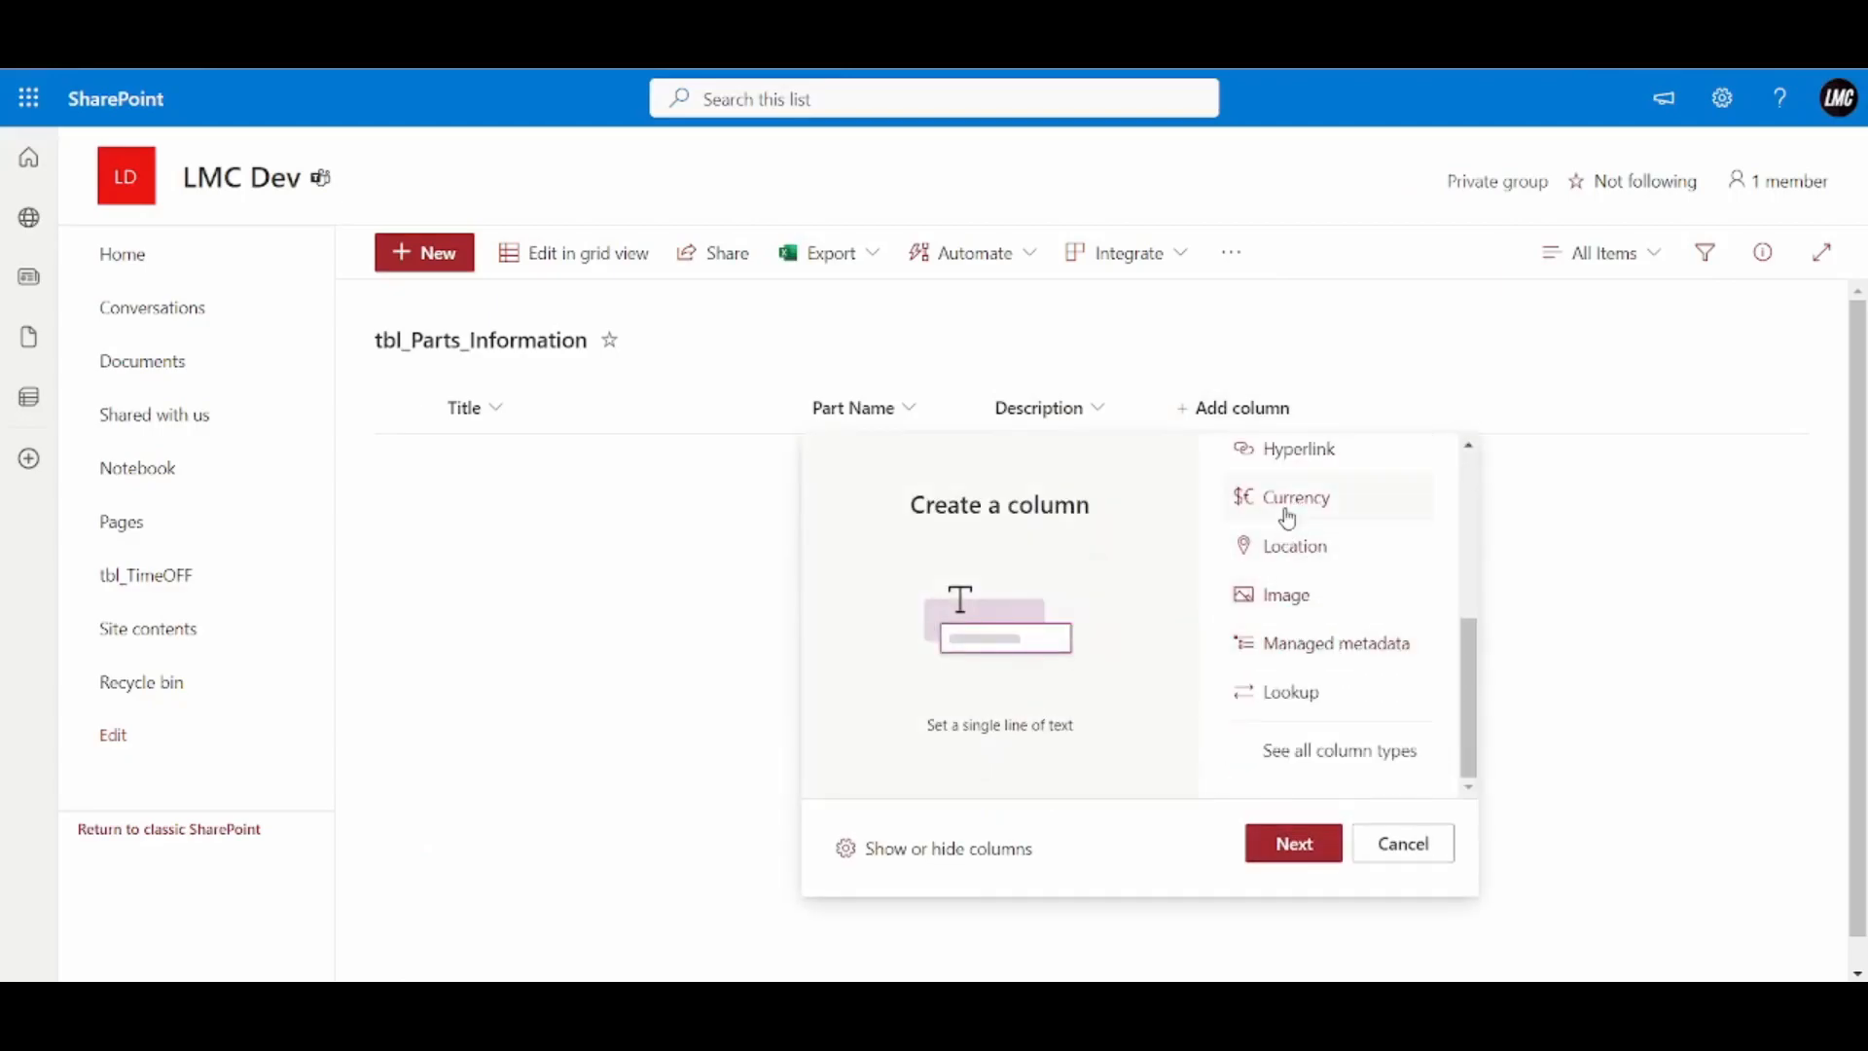
left_click(1273, 518)
left_click(1308, 845)
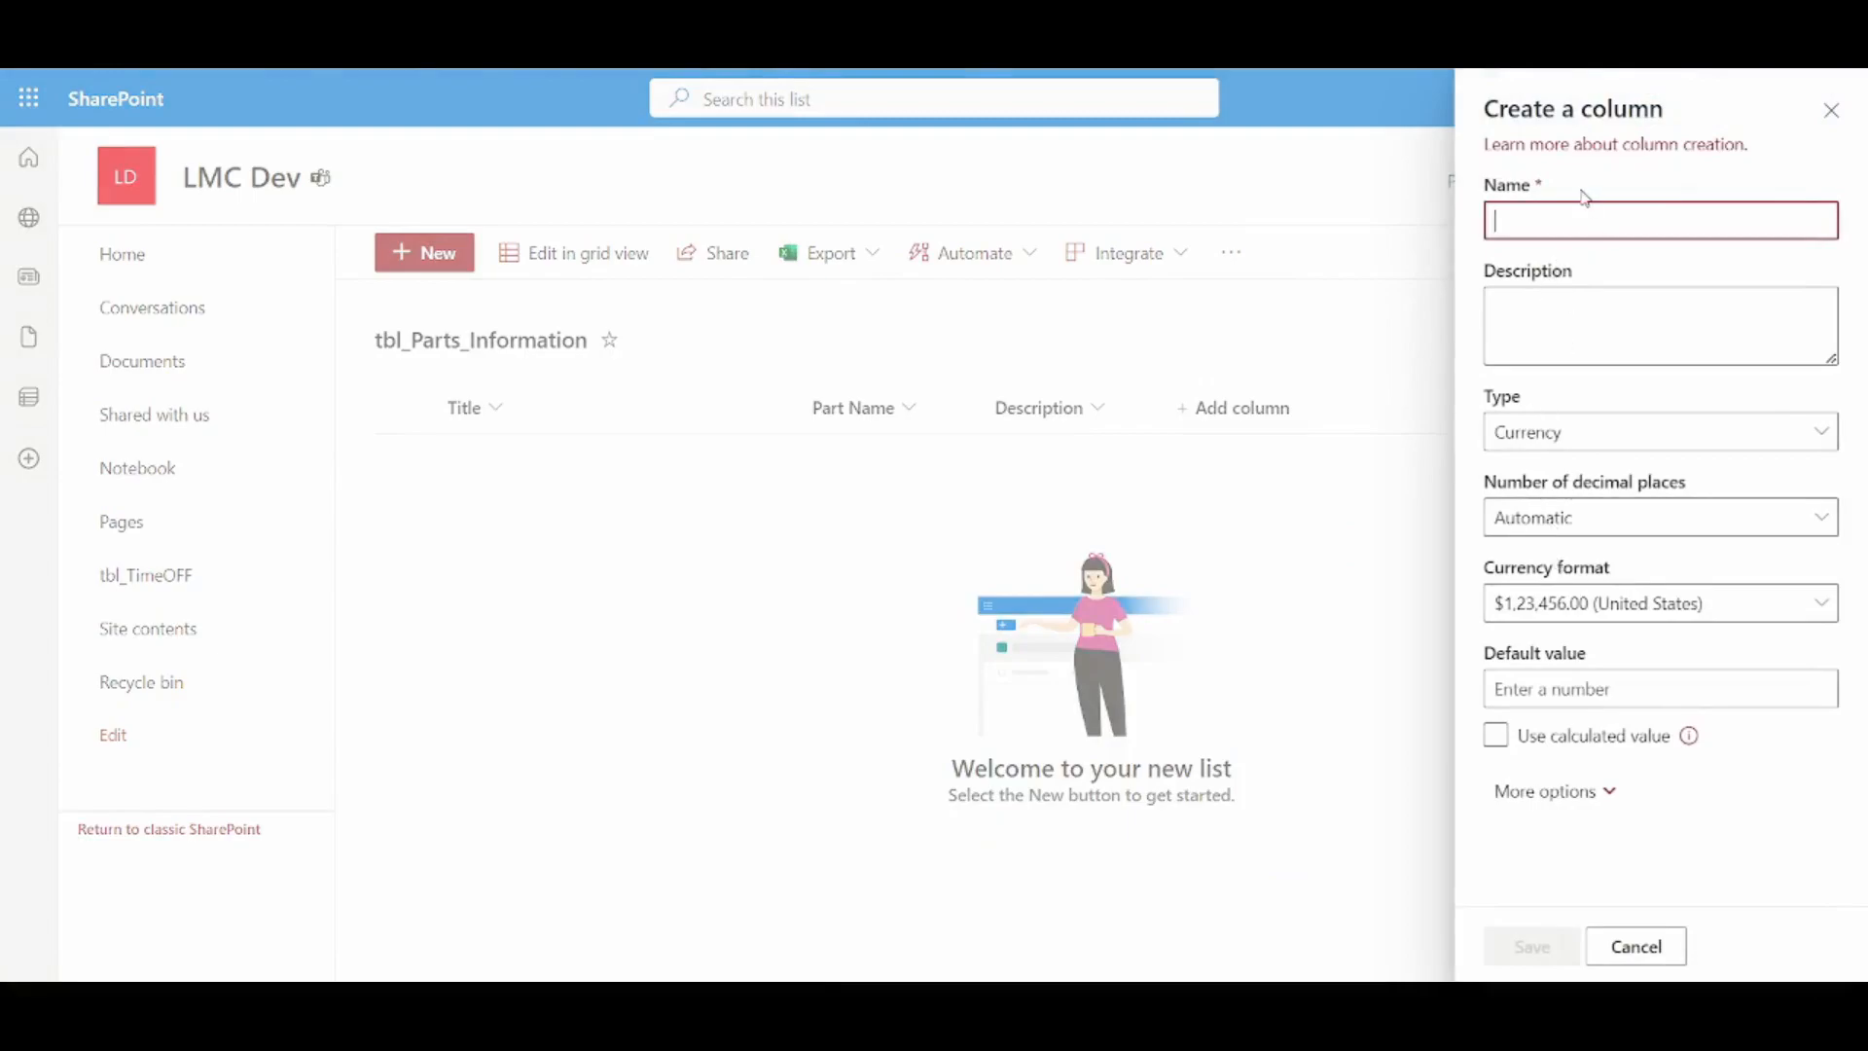
type("Unit Price")
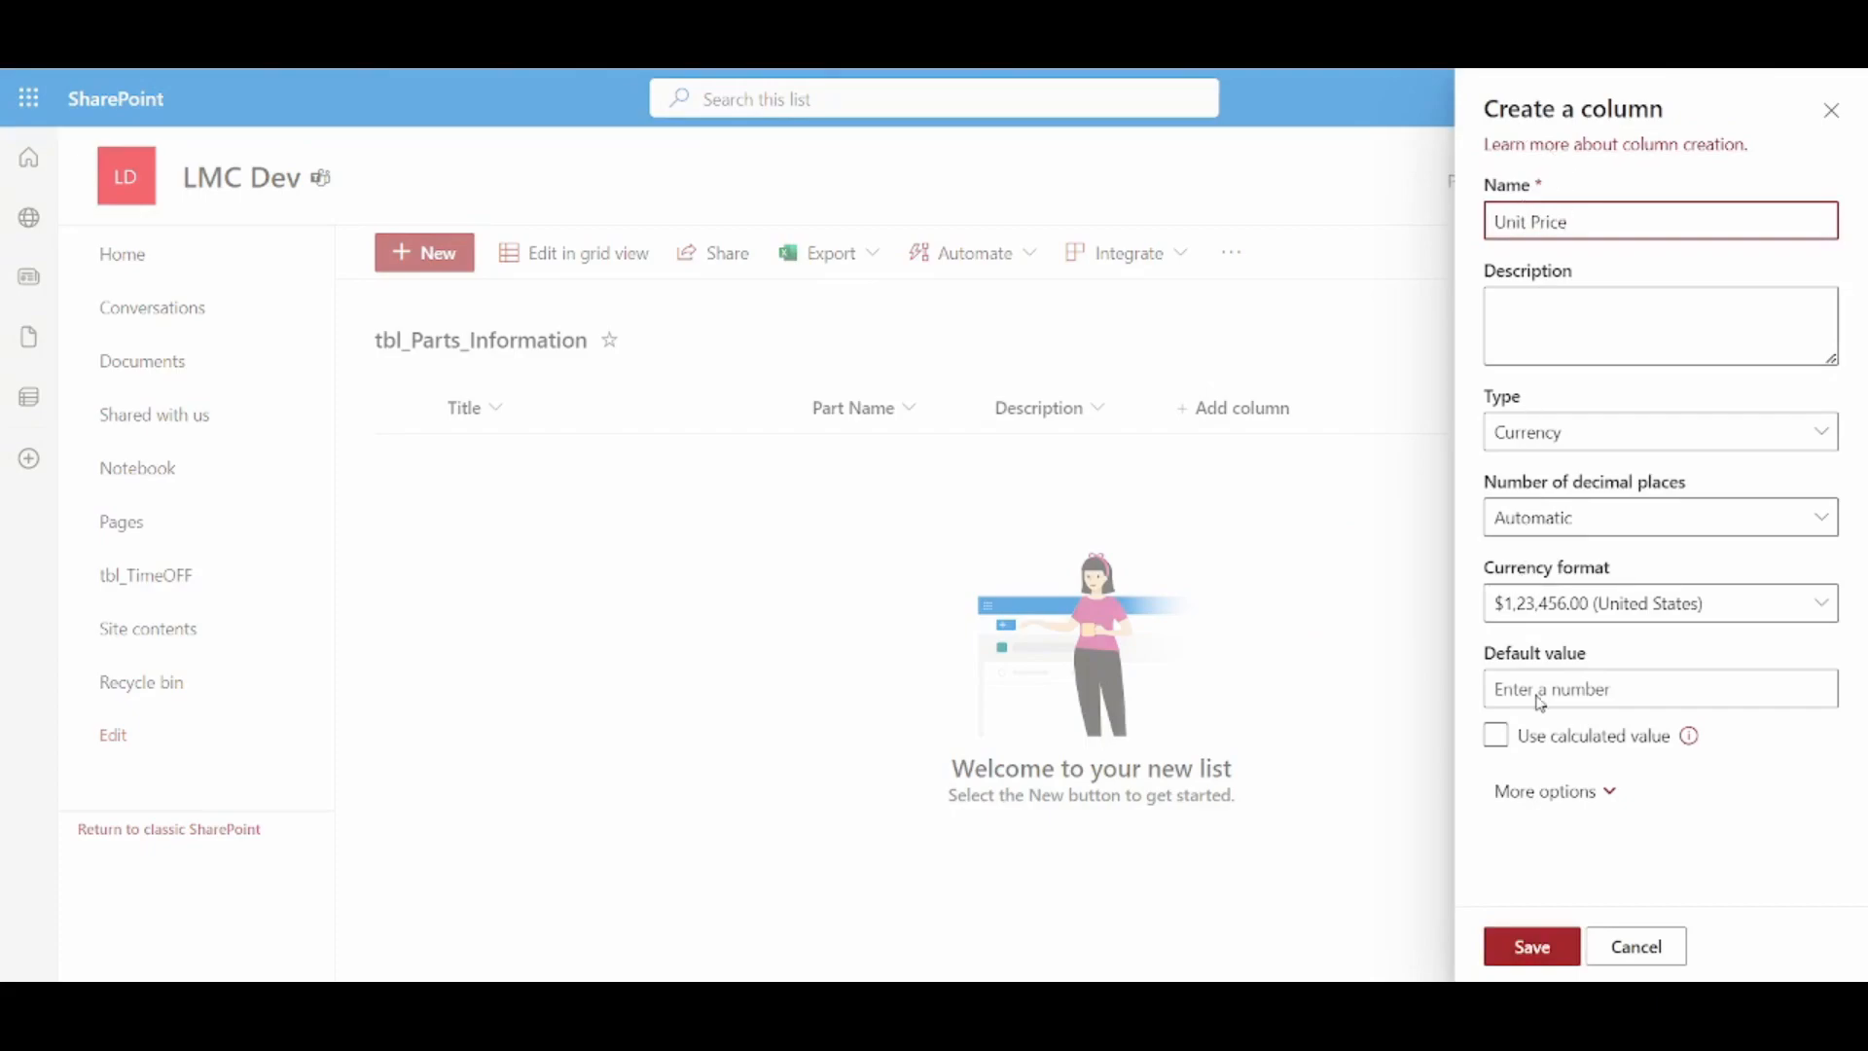
left_click(1534, 947)
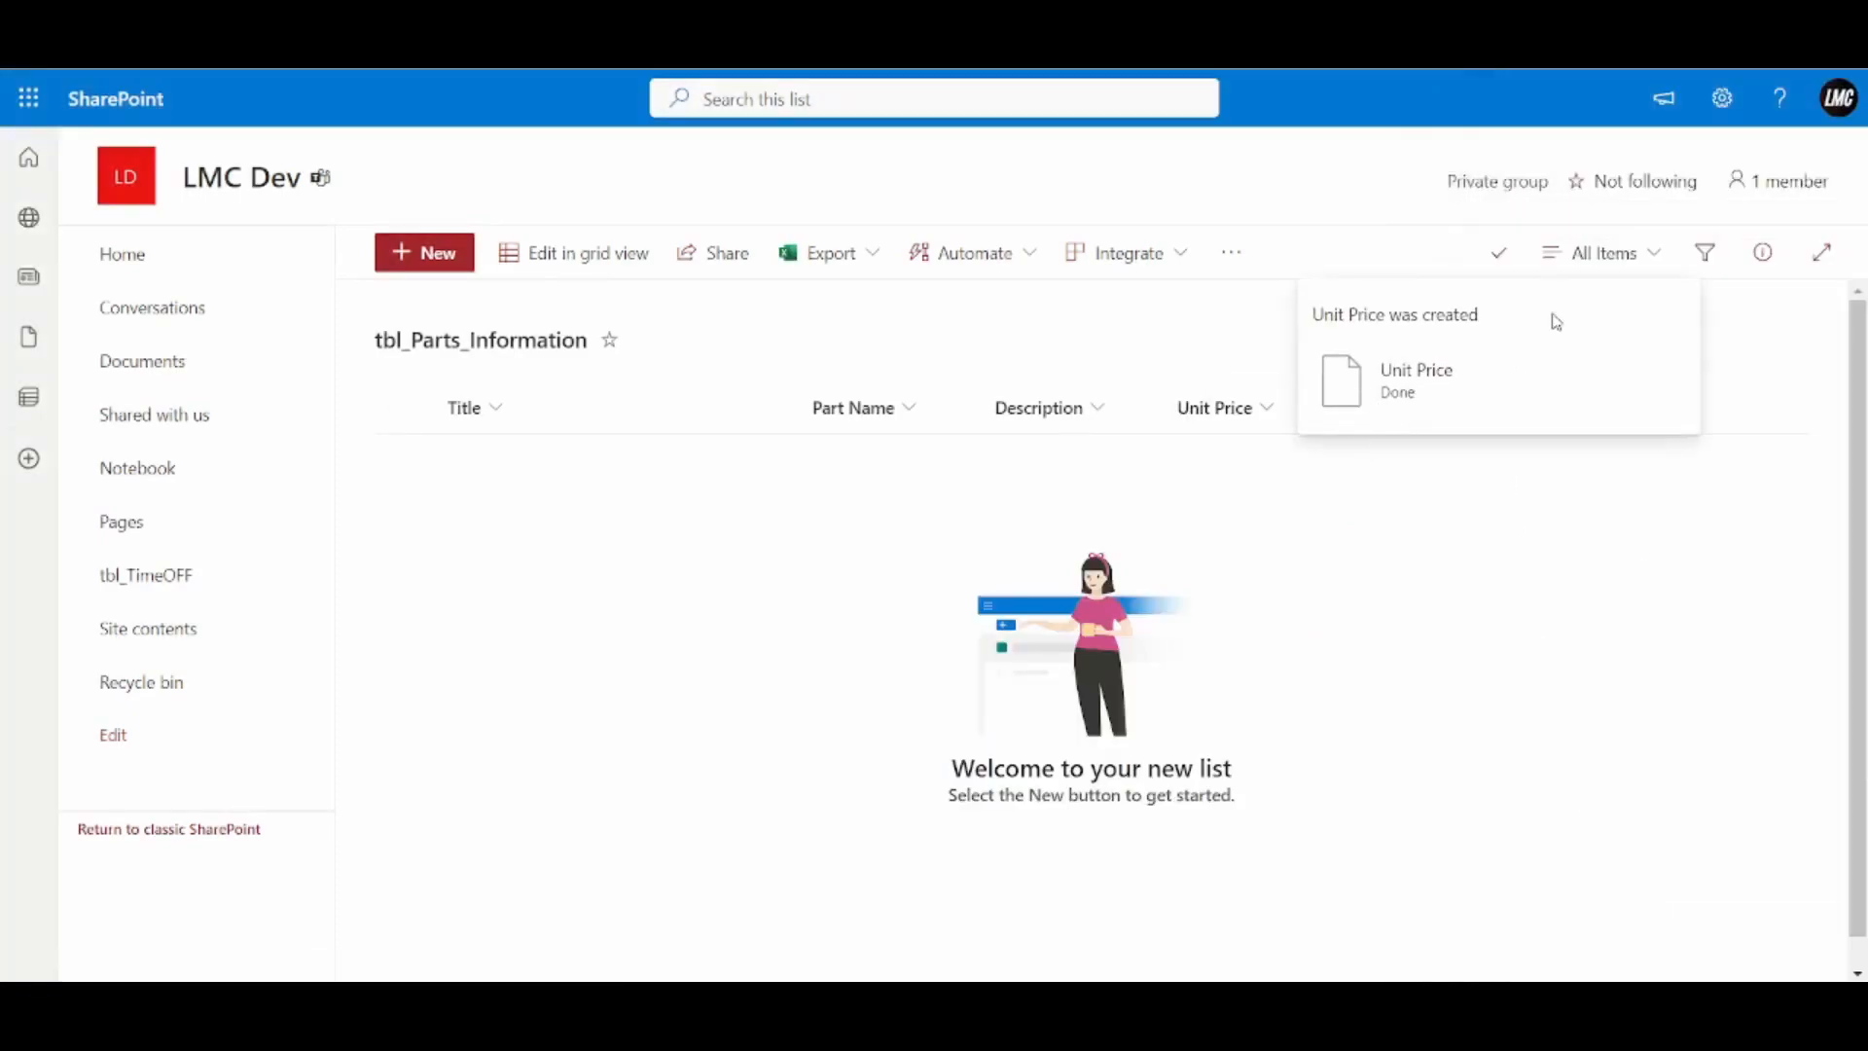
Add a number column named Quantity to the tbl_Parts_Information list
left_click(1498, 253)
left_click(1454, 319)
left_click(1462, 422)
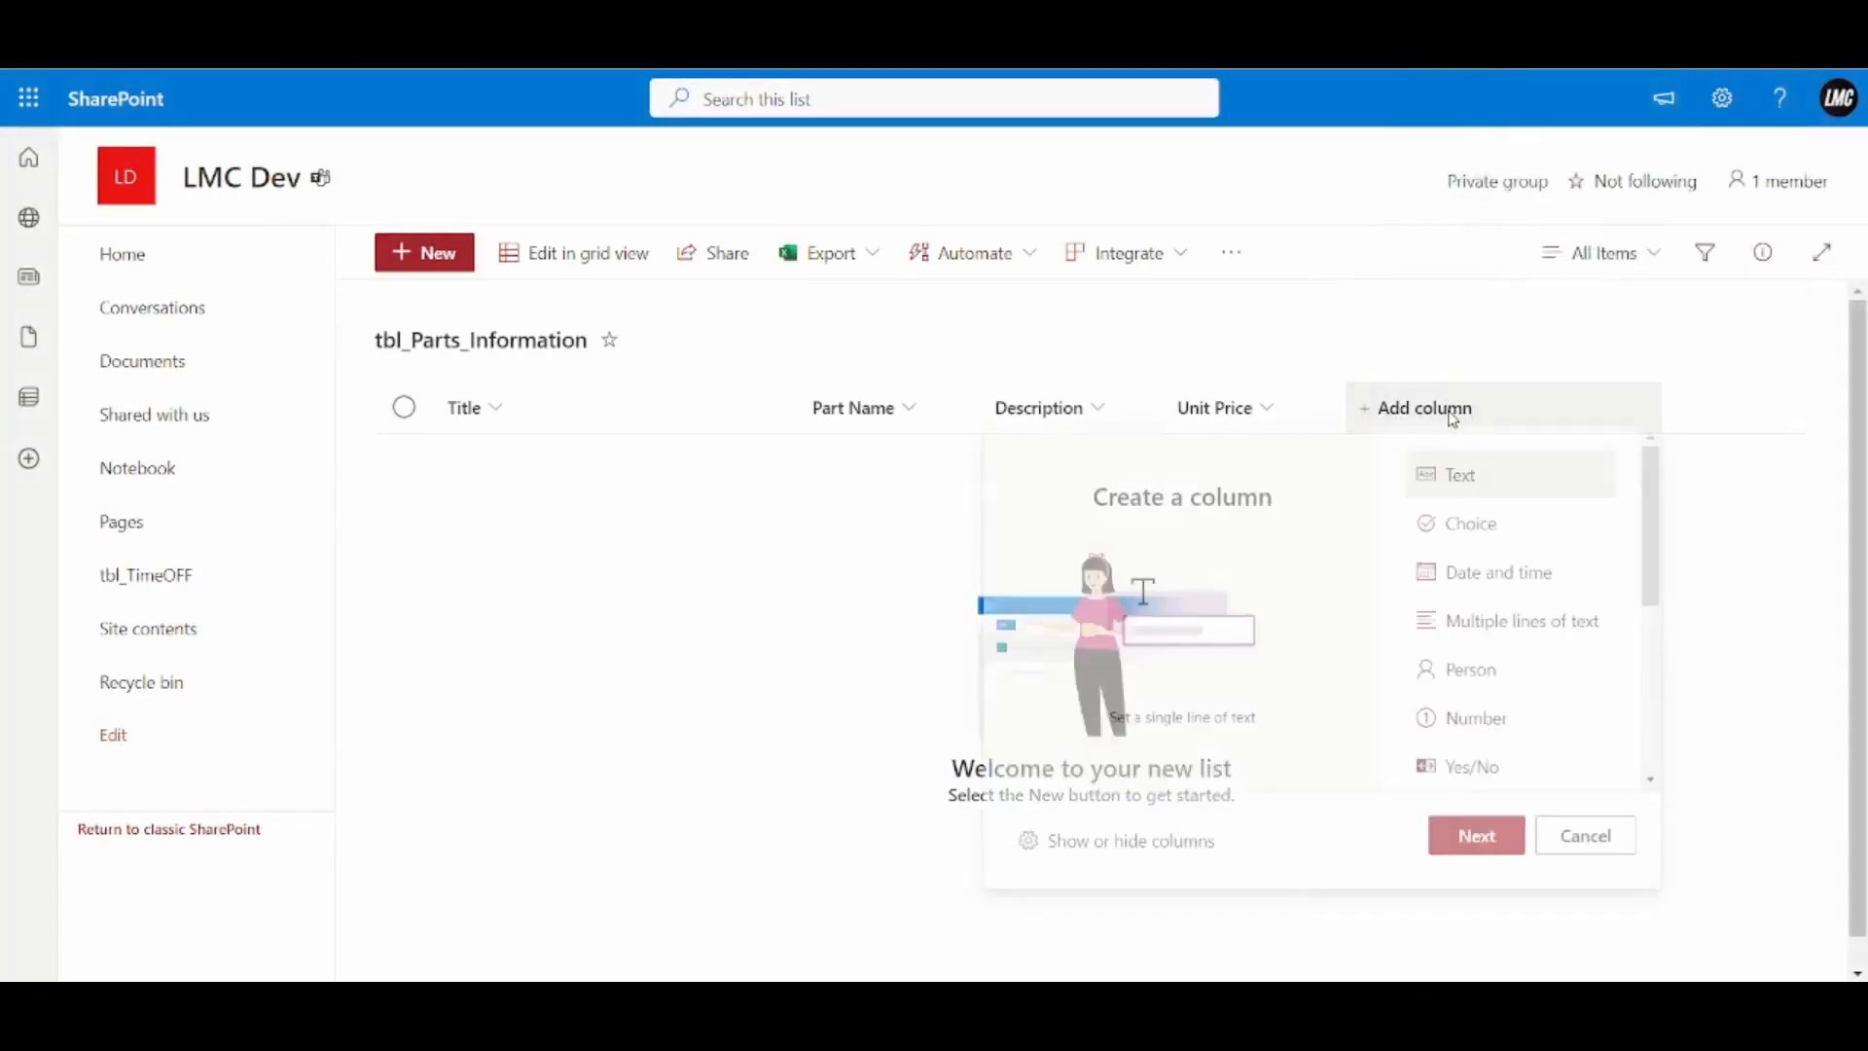
left_click(1486, 735)
left_click(1499, 849)
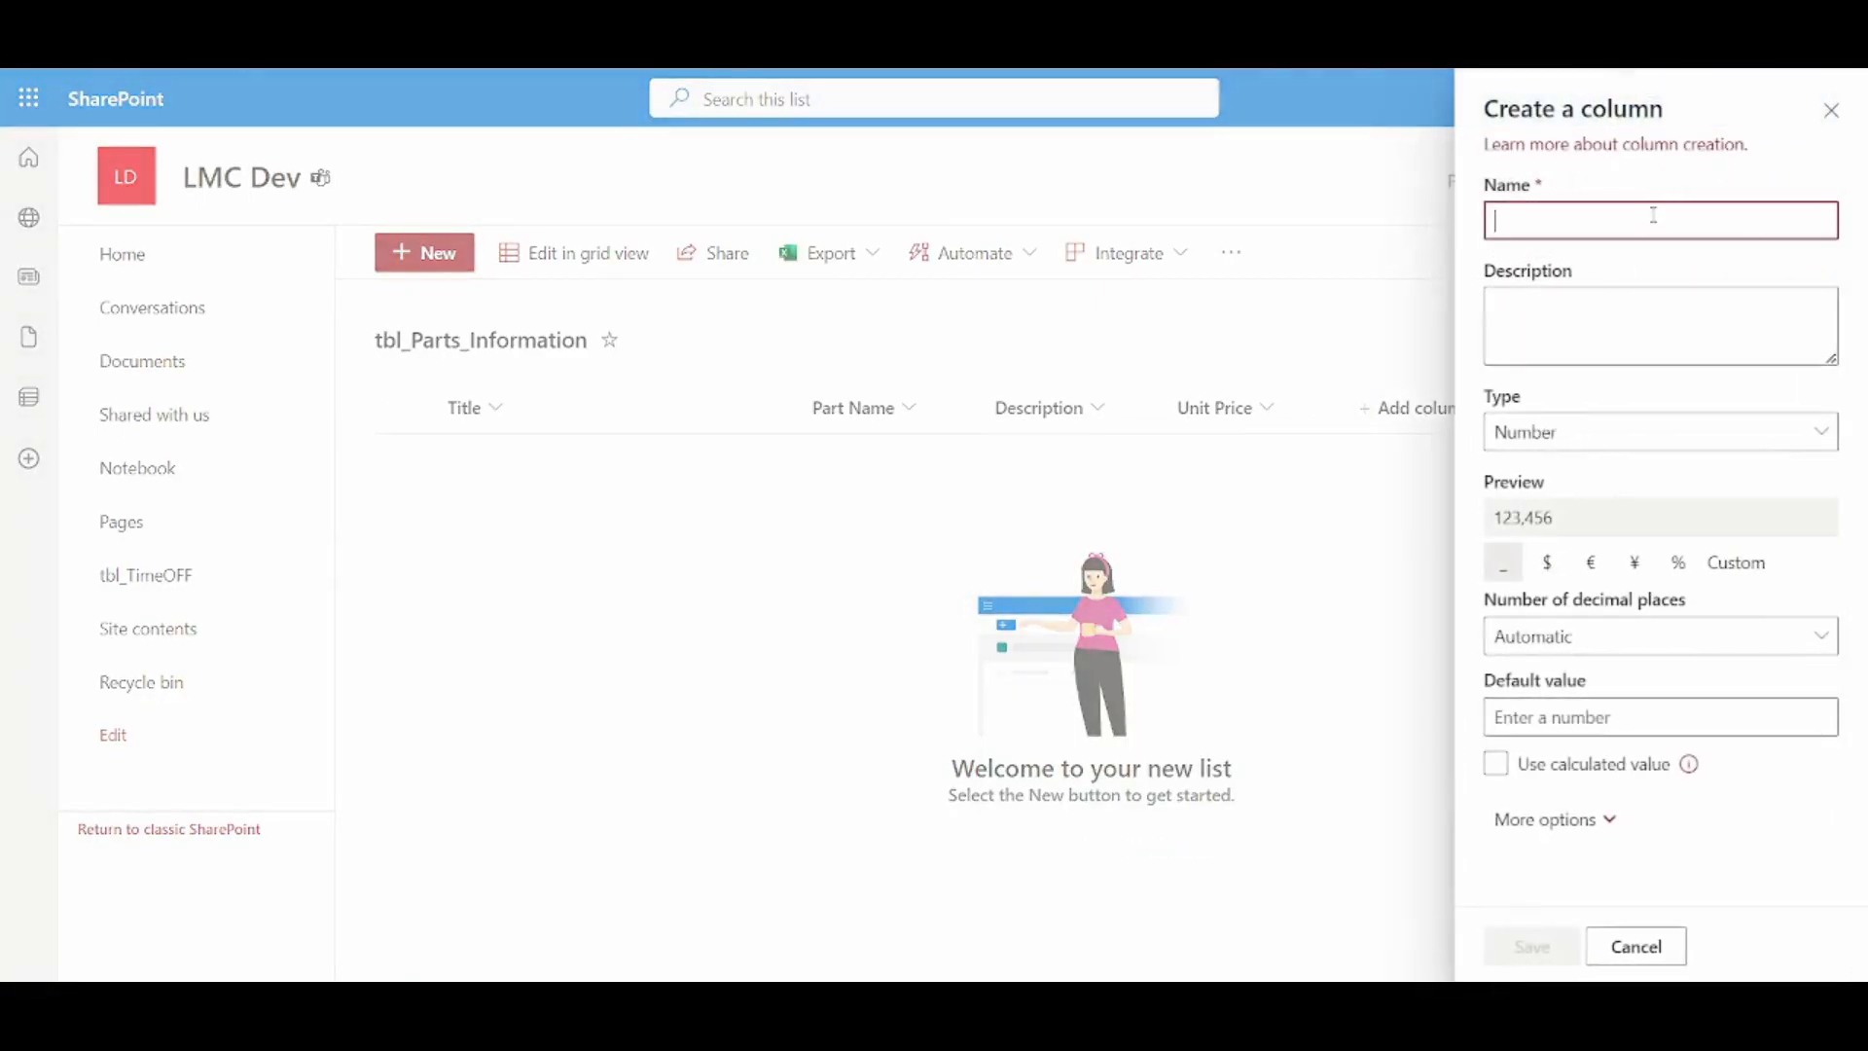
type("Quantity")
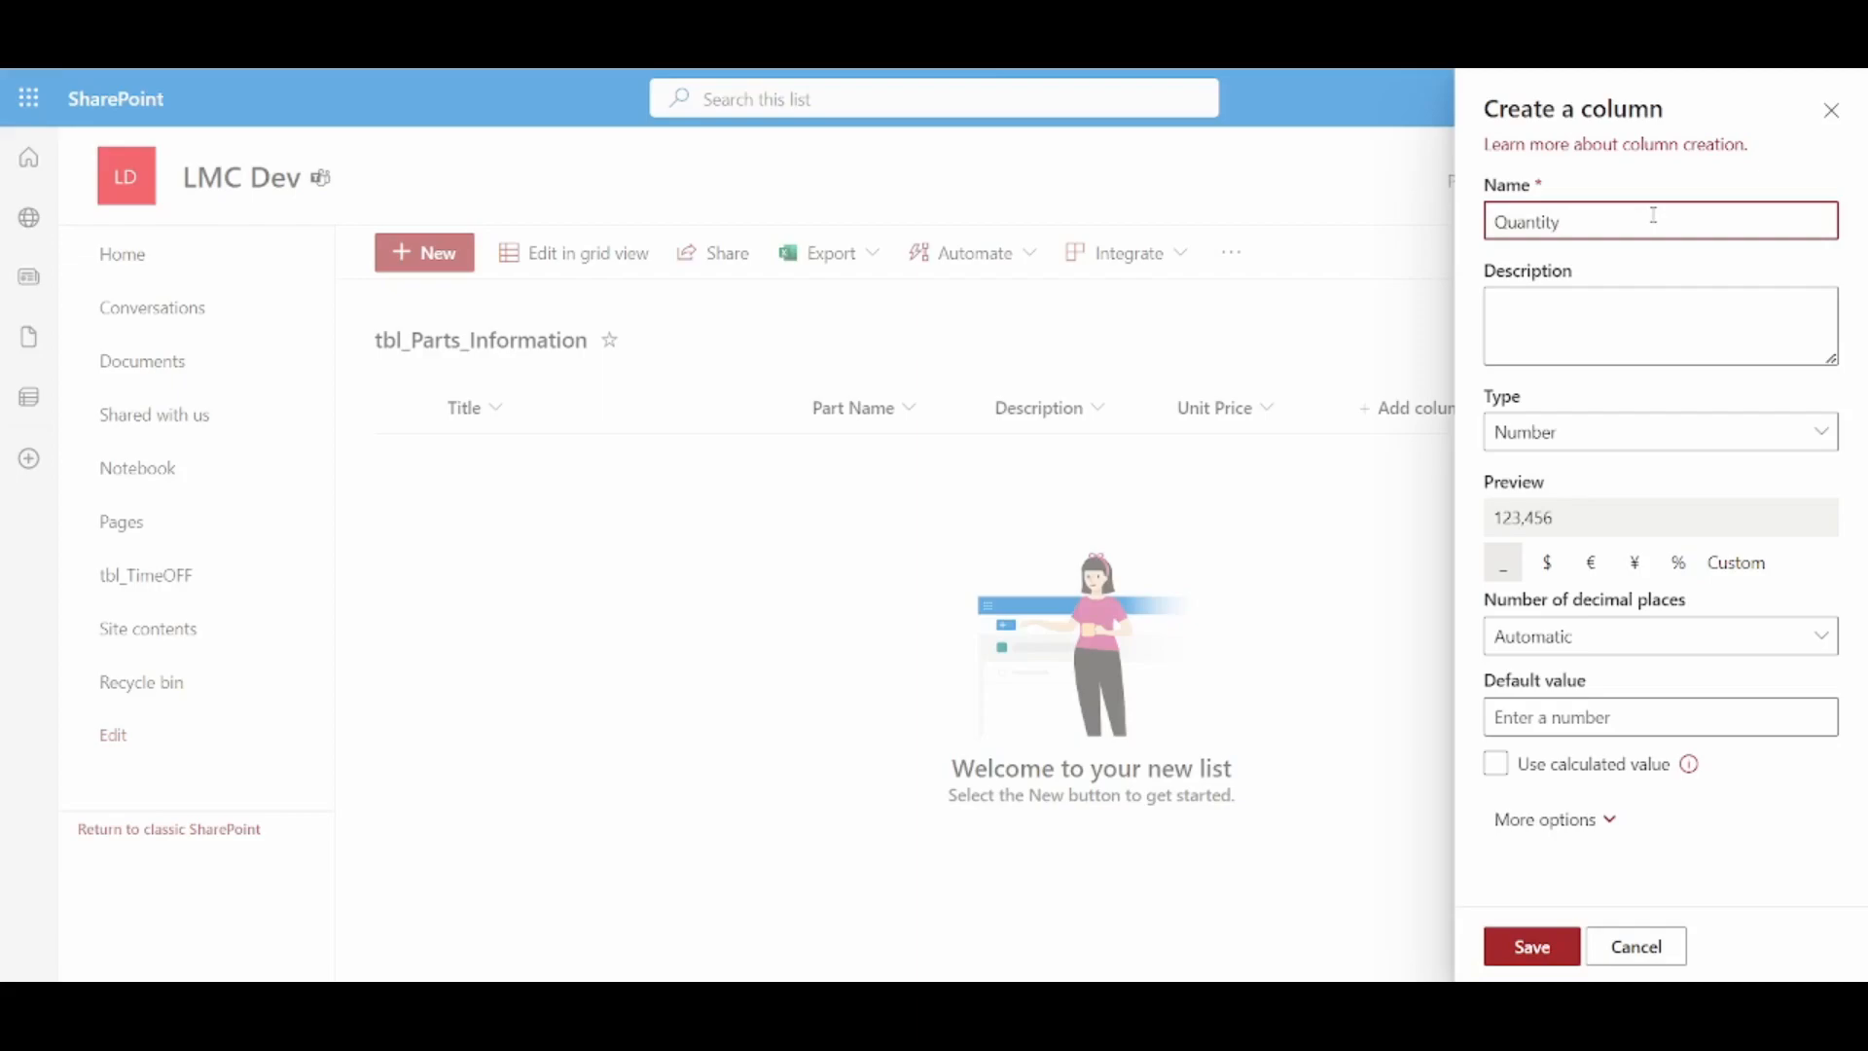
left_click(1521, 948)
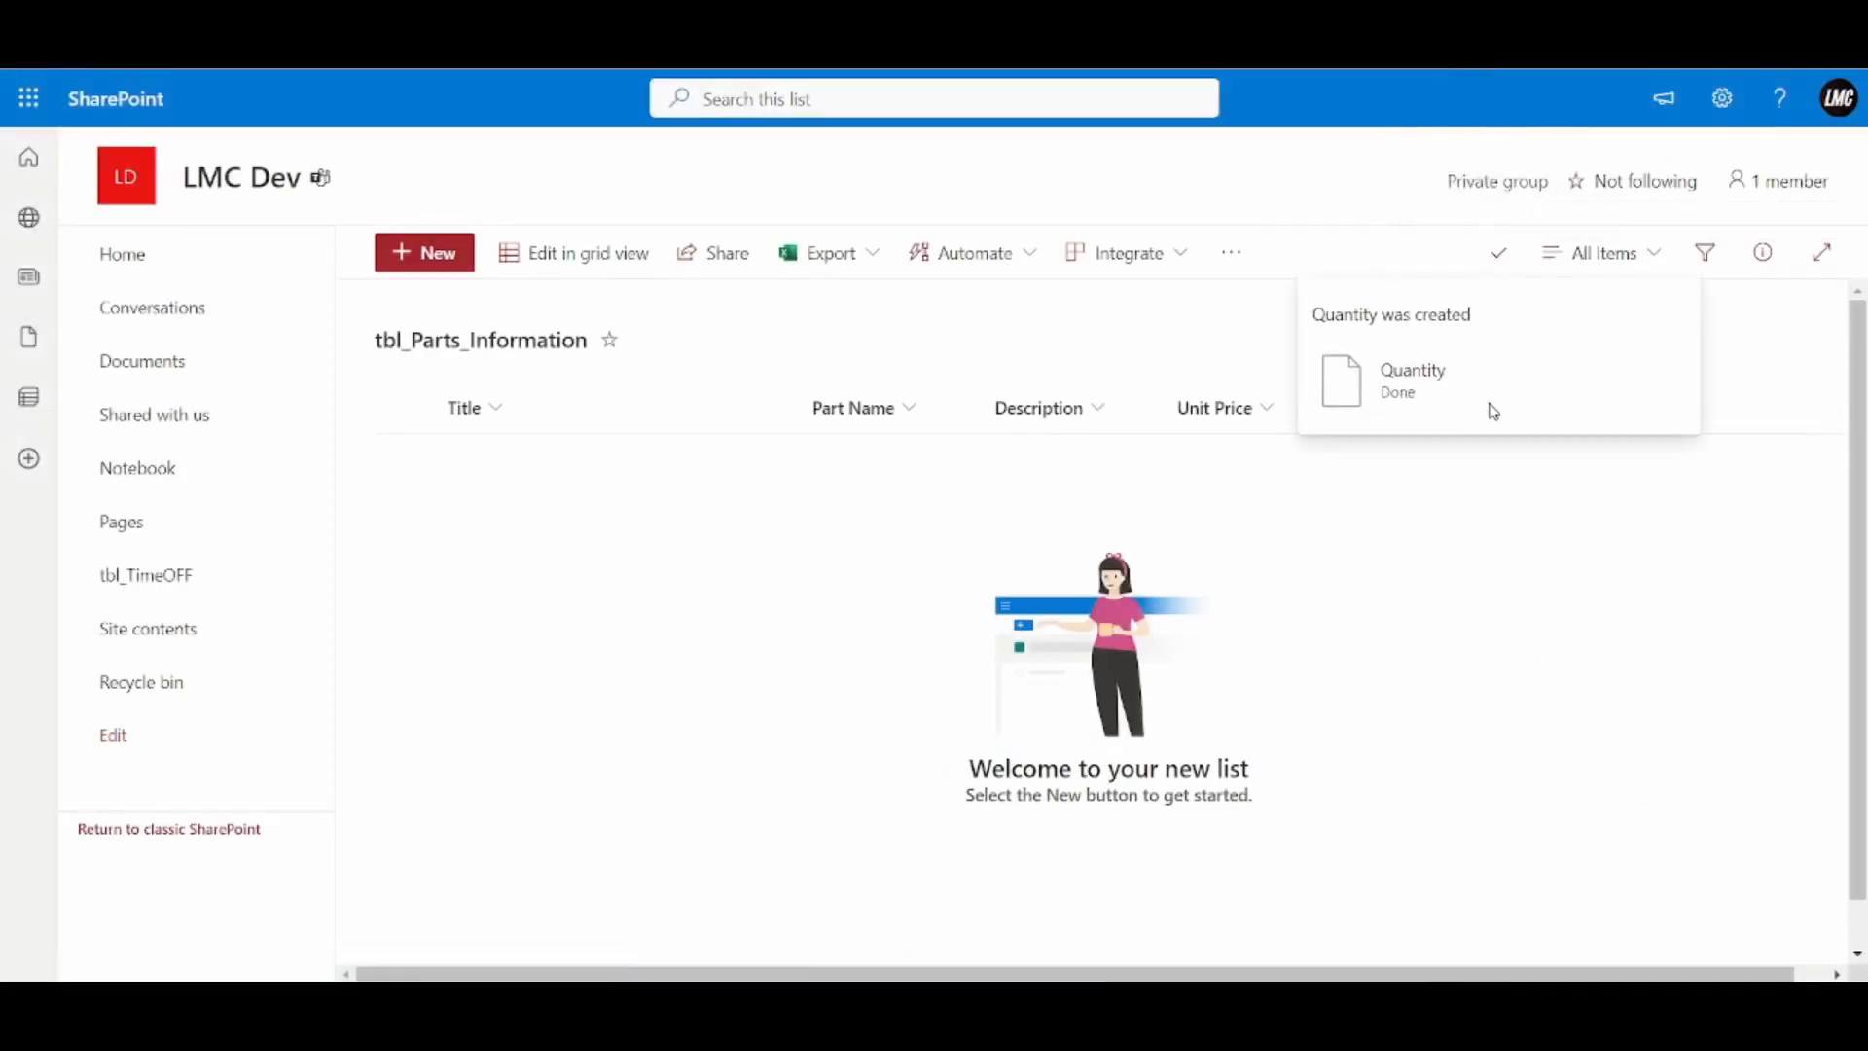
Add a column named Total to the tbl_Parts_Information list and set its type to Currency
left_click(1512, 253)
left_click(1401, 344)
left_click(1588, 420)
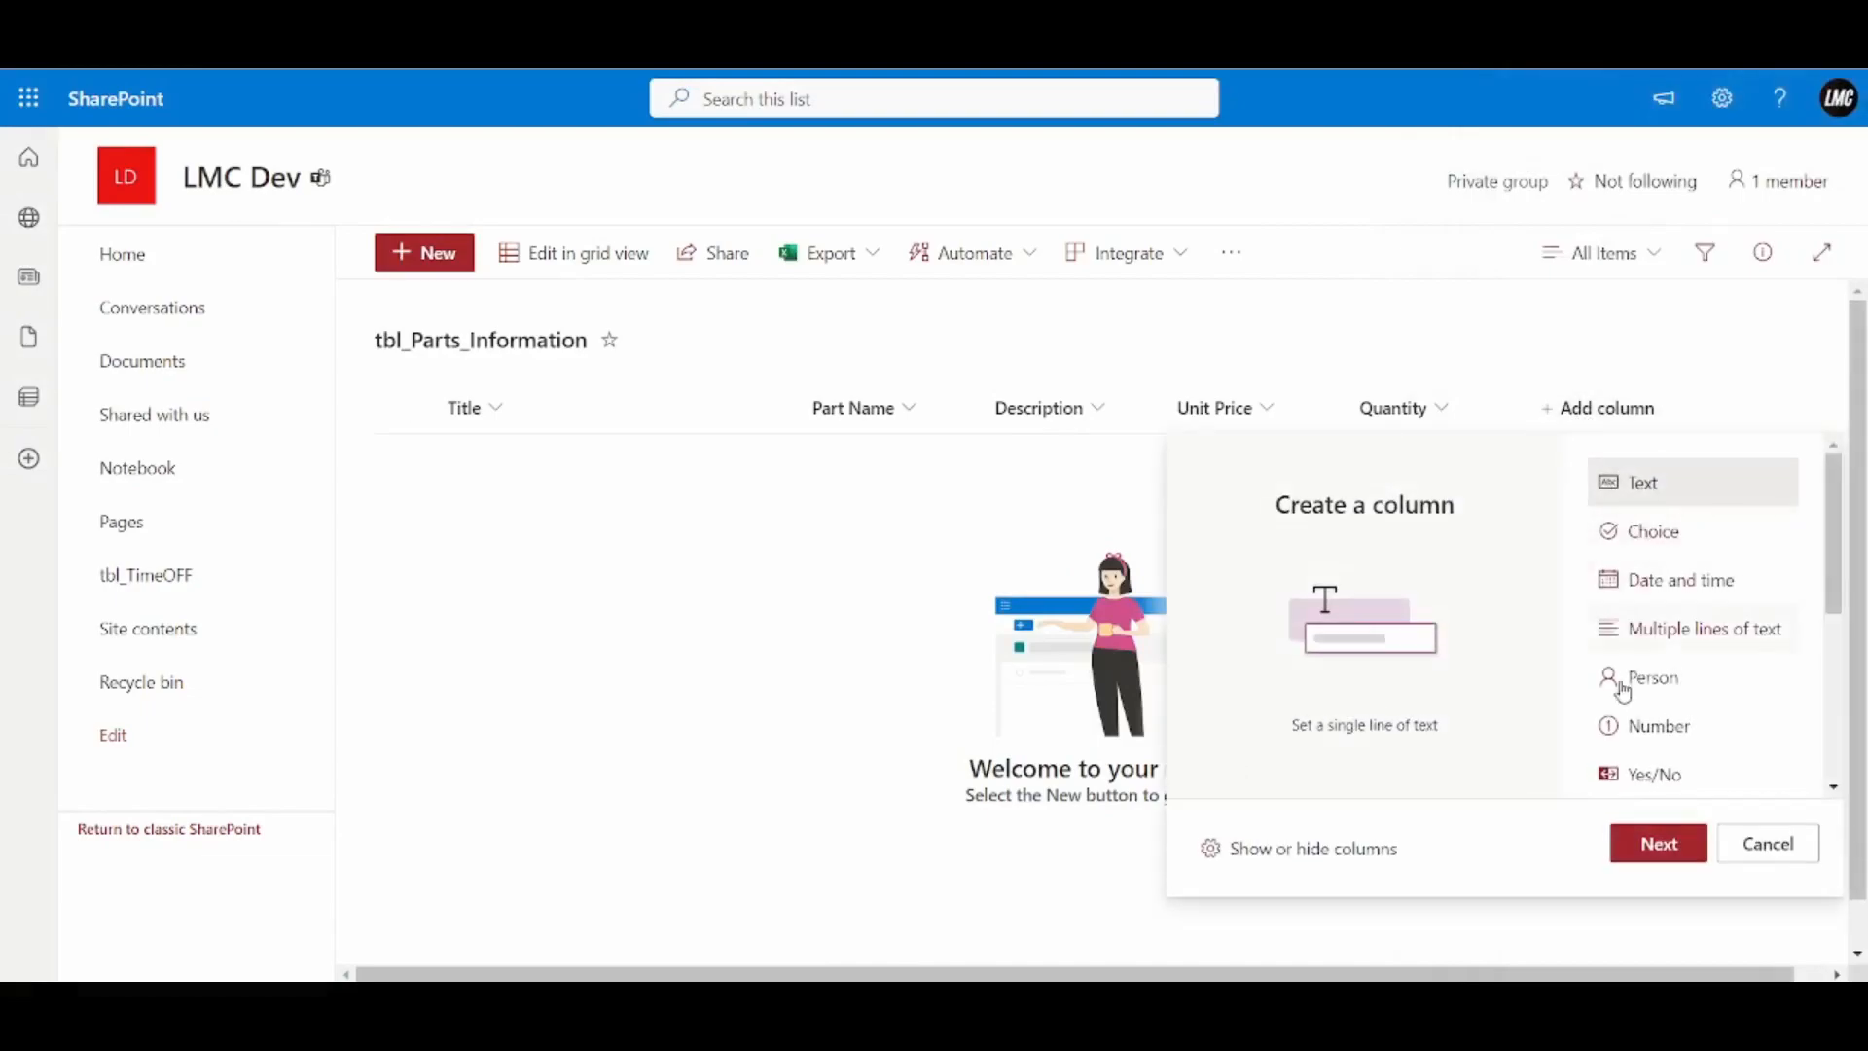
left_click(1658, 843)
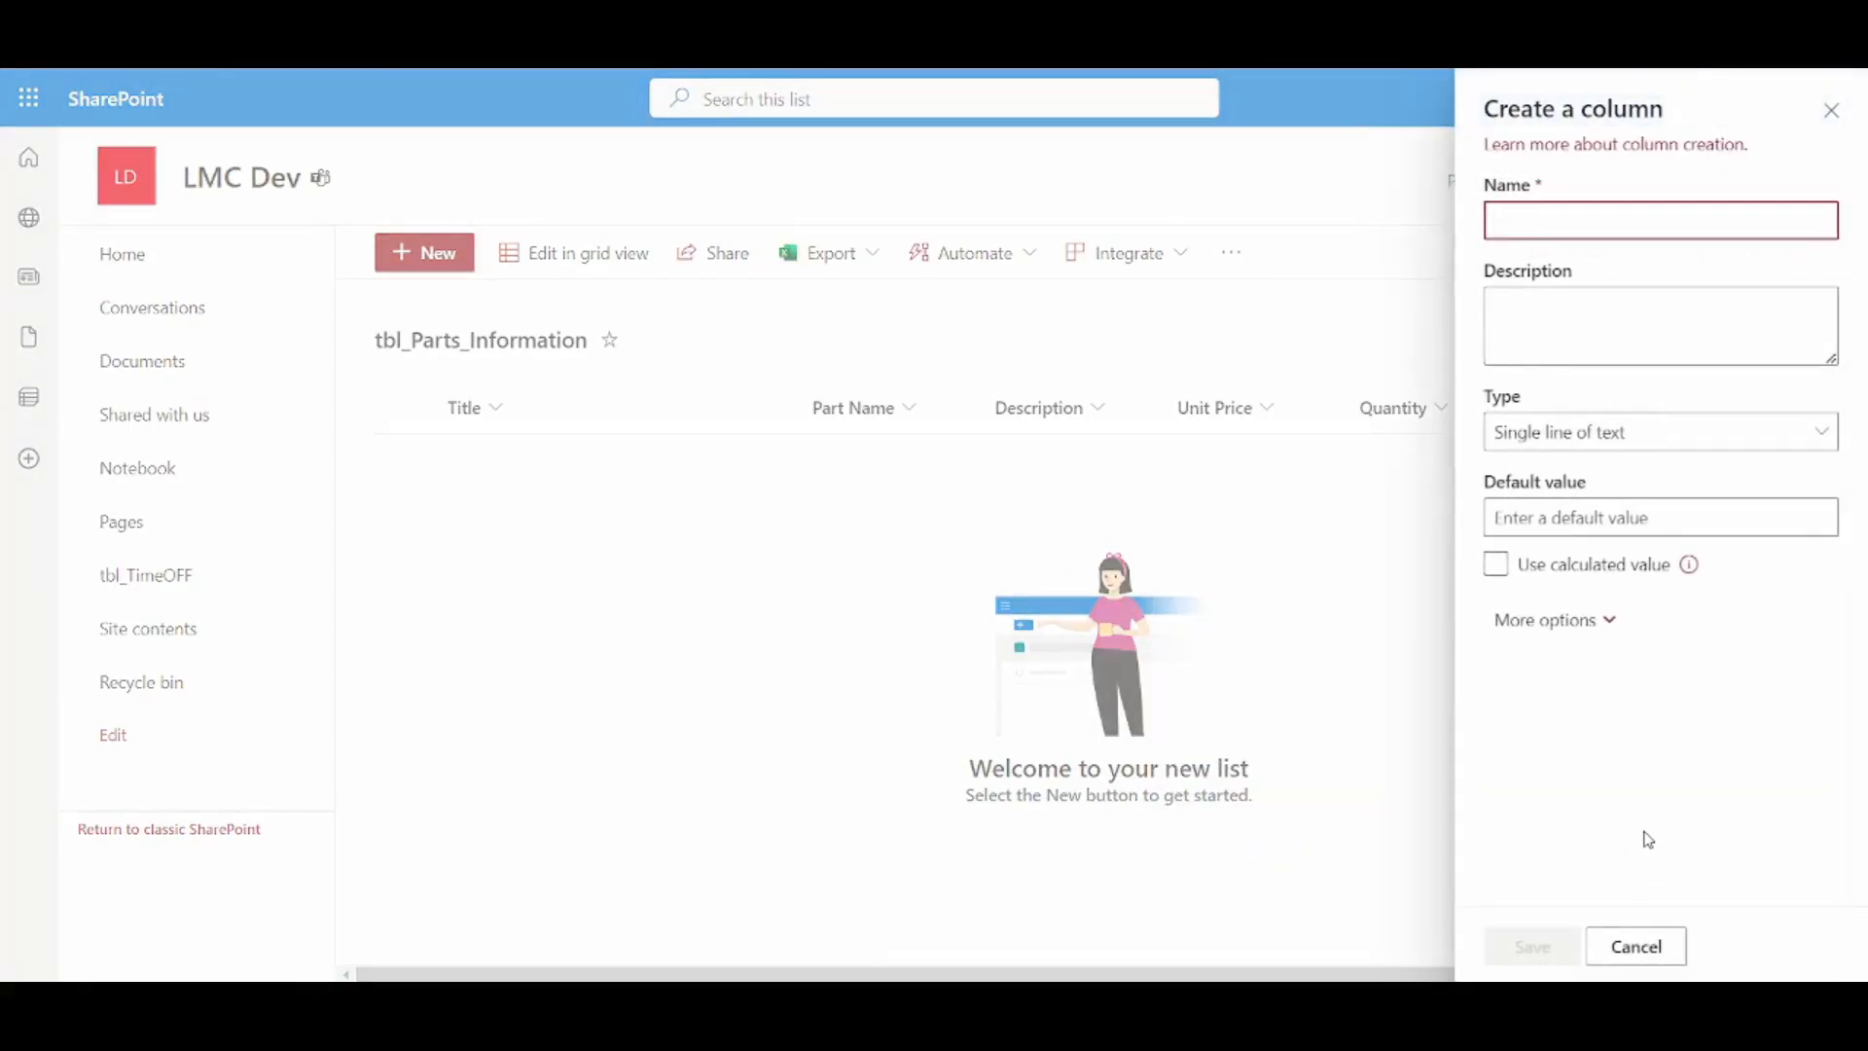
type("Total")
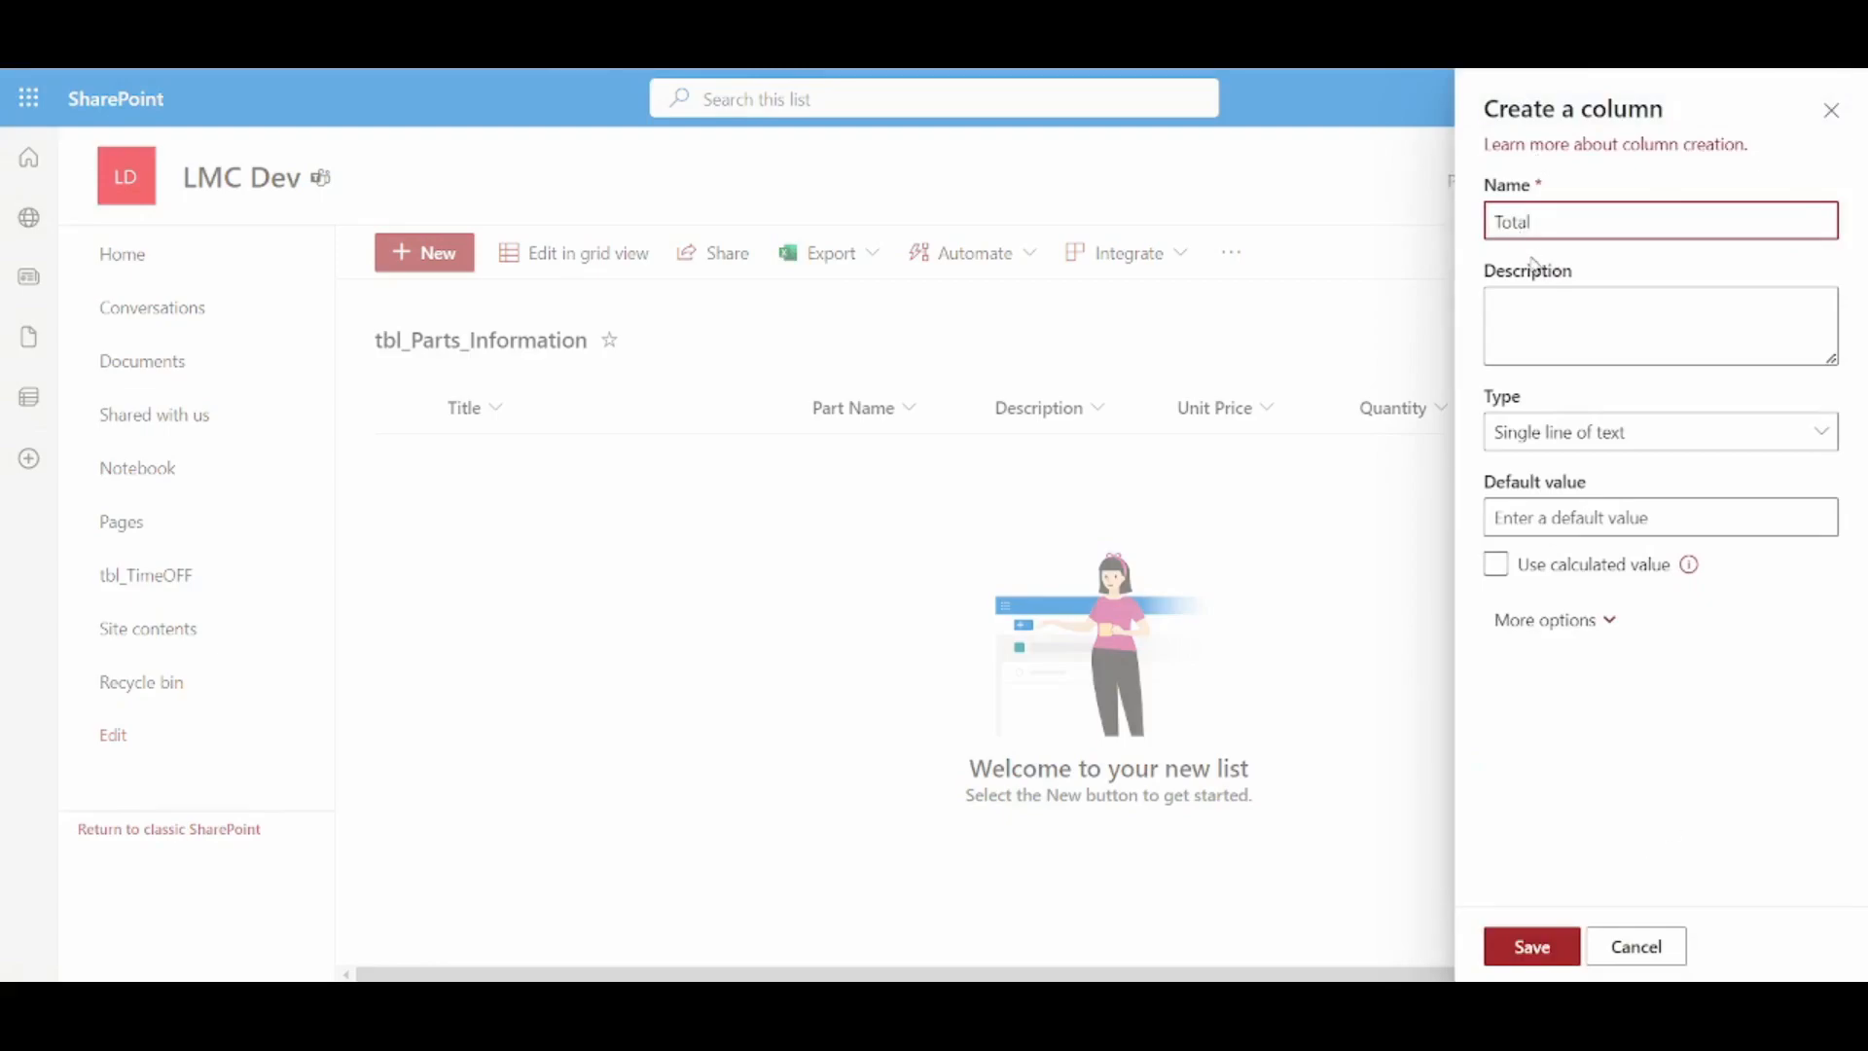
left_click(1607, 430)
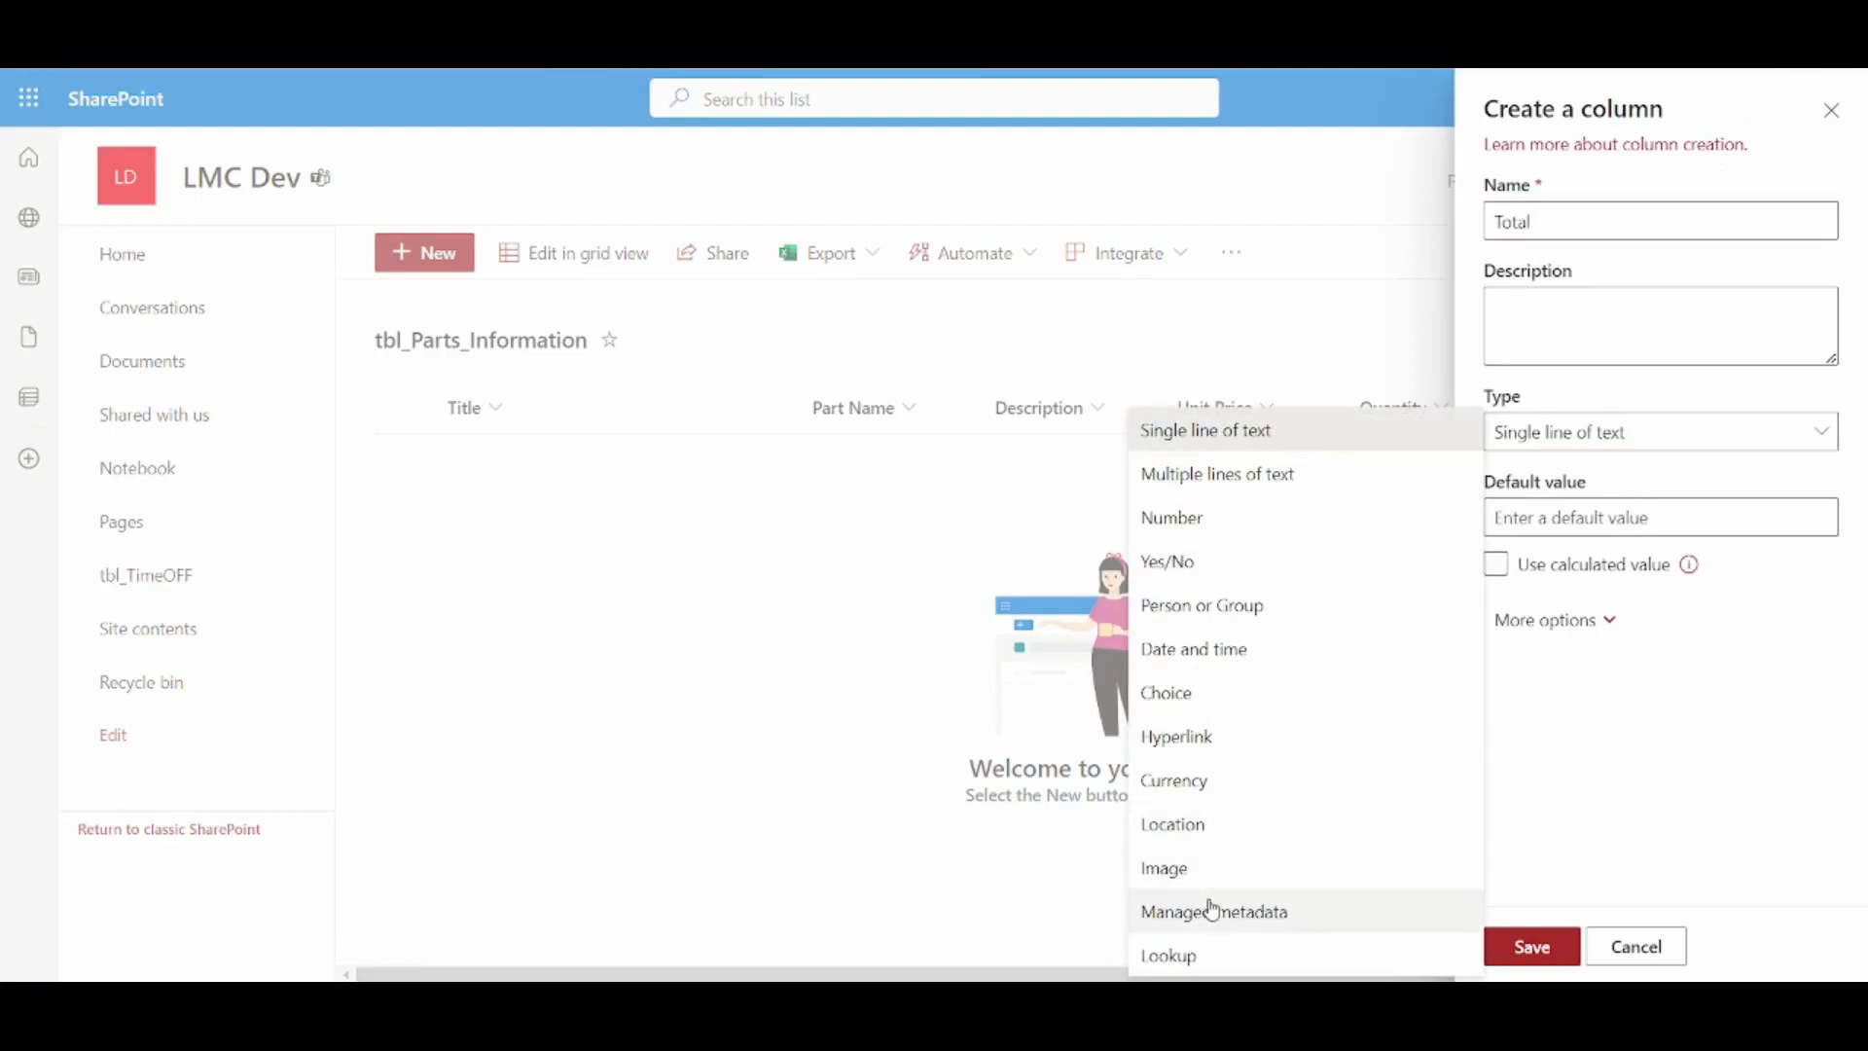
left_click(1195, 784)
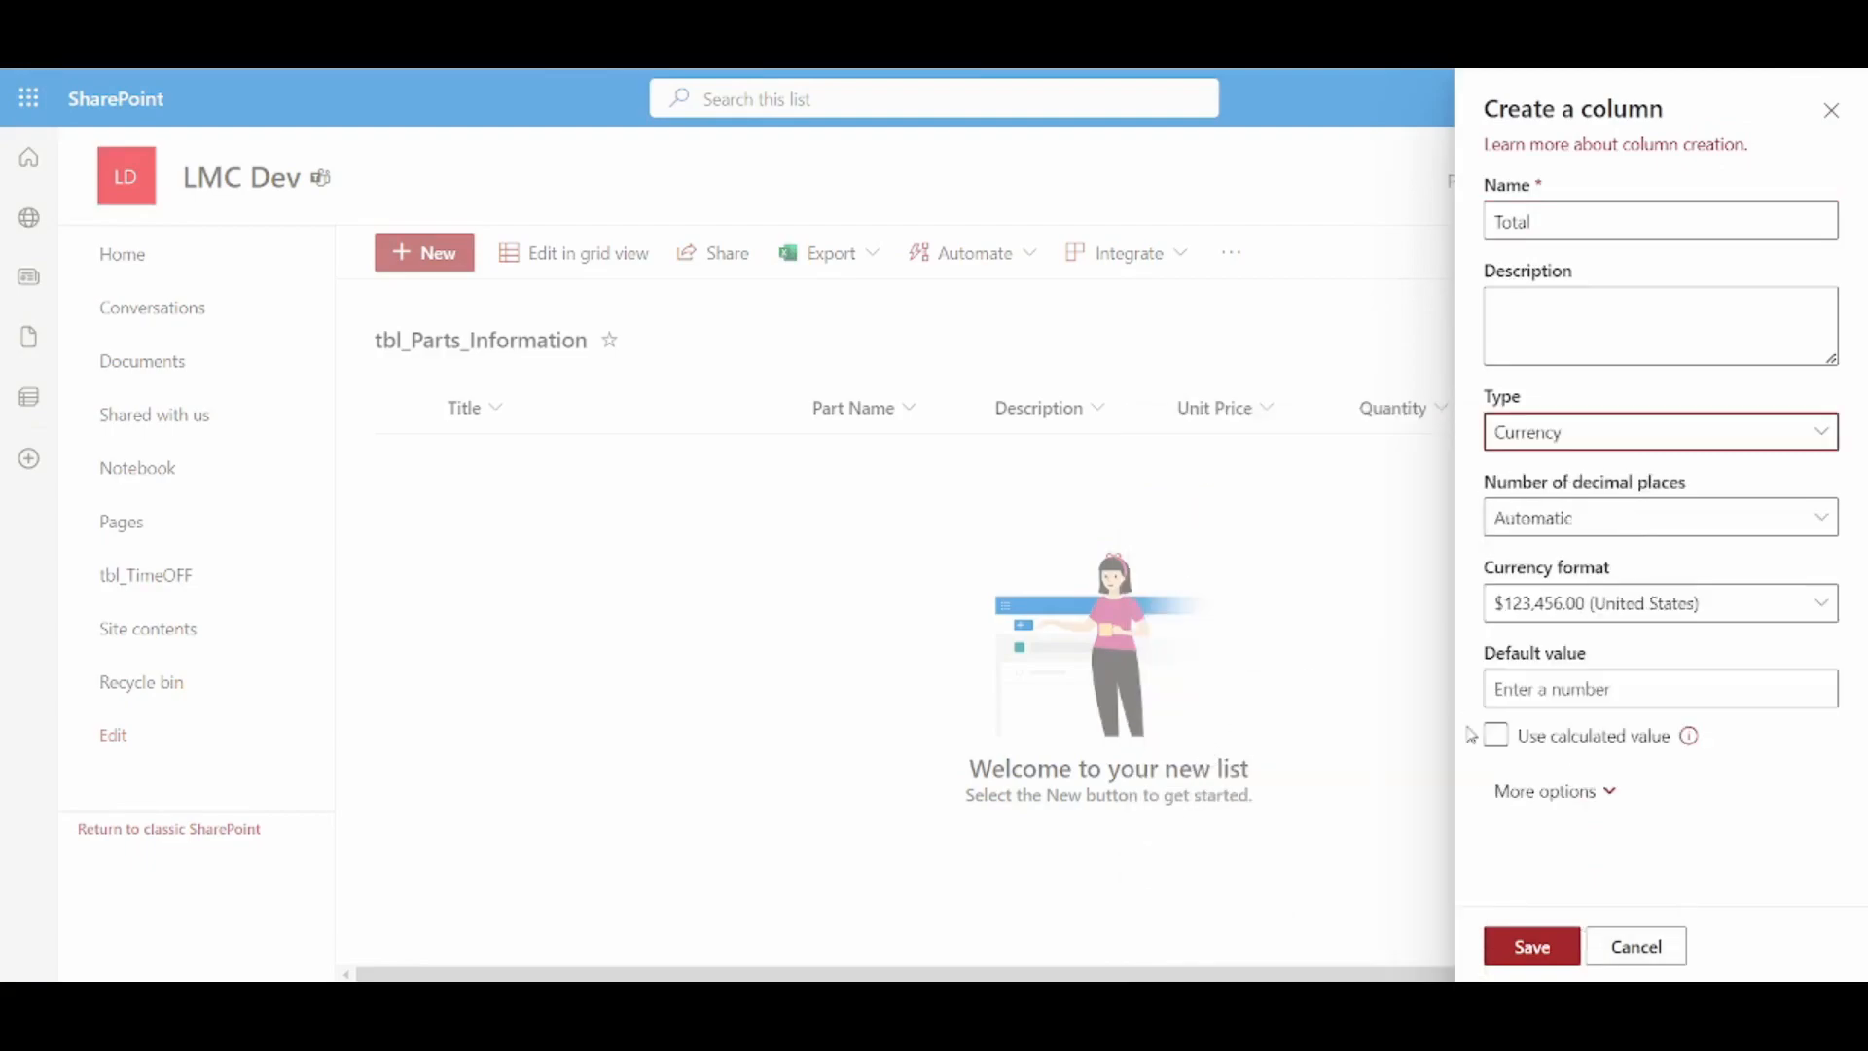
left_click(1528, 949)
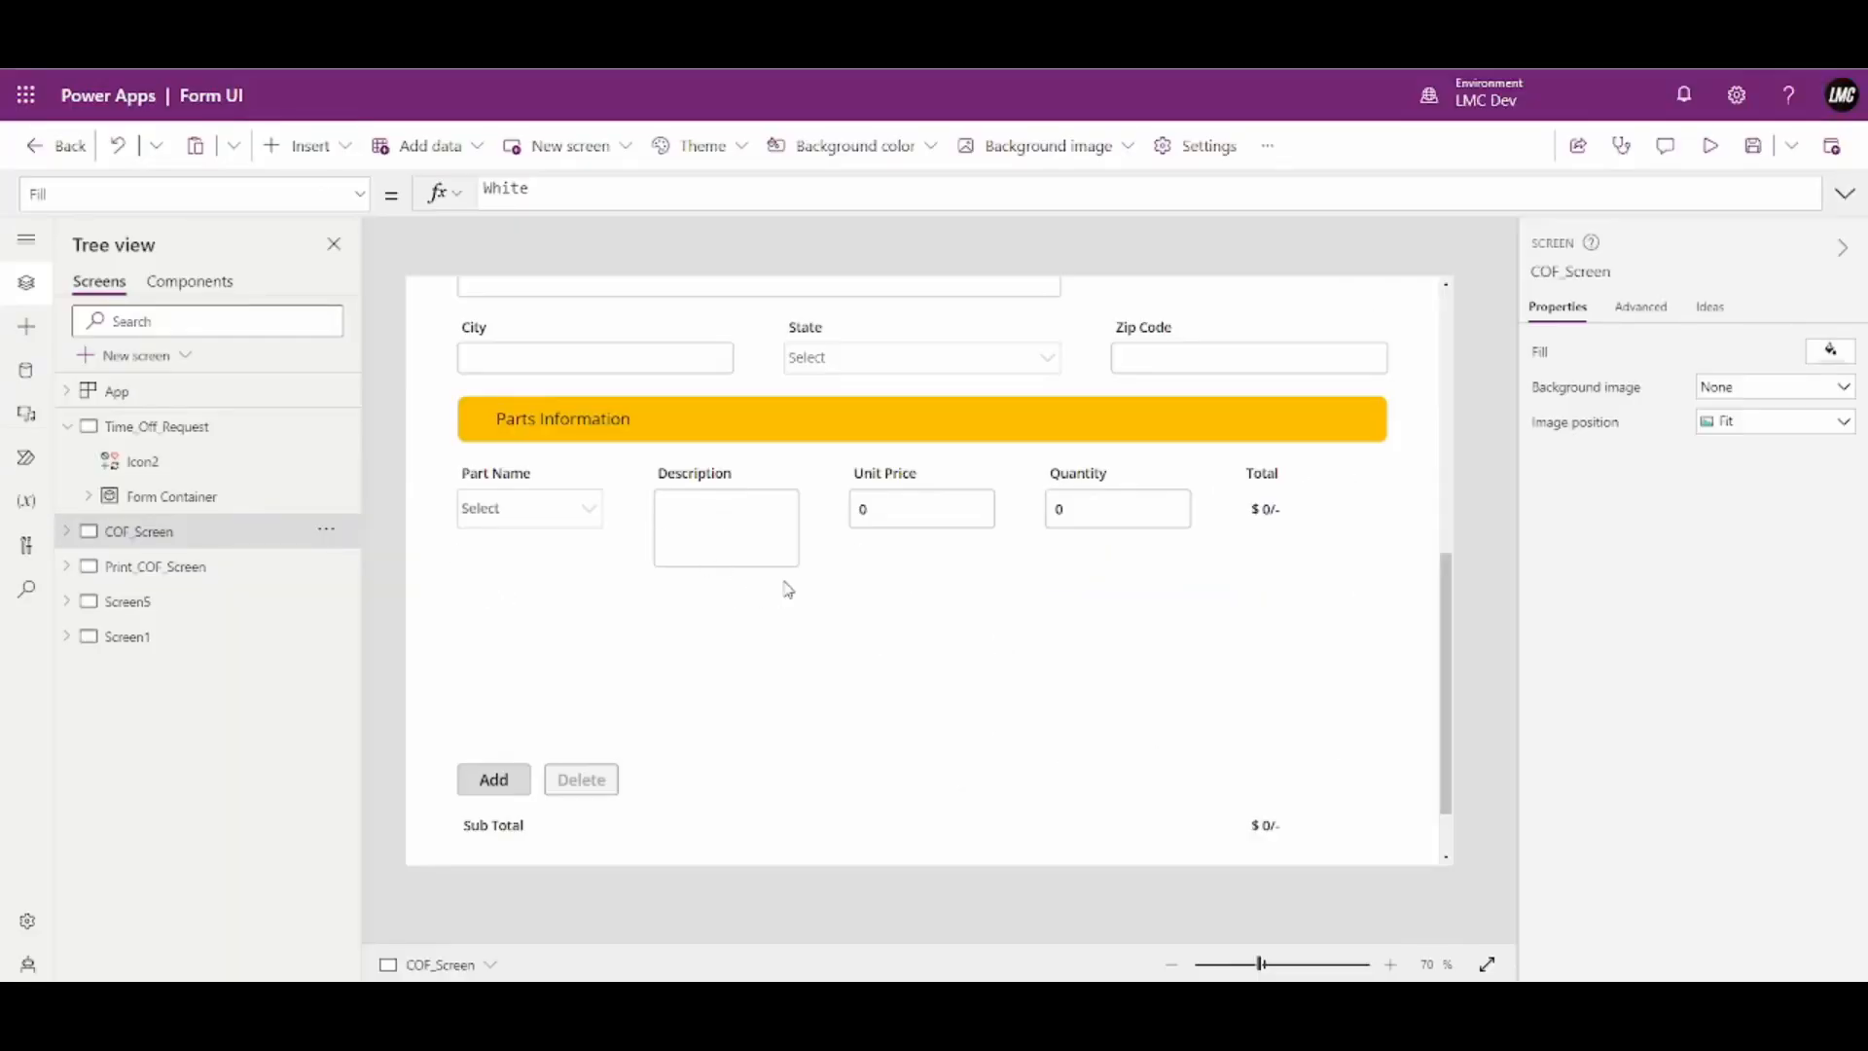
Switch to Power Apps and add three part rows on COF_Screen to examine the Parts Information rows and the totals below them
scroll(788, 589, "down", 2)
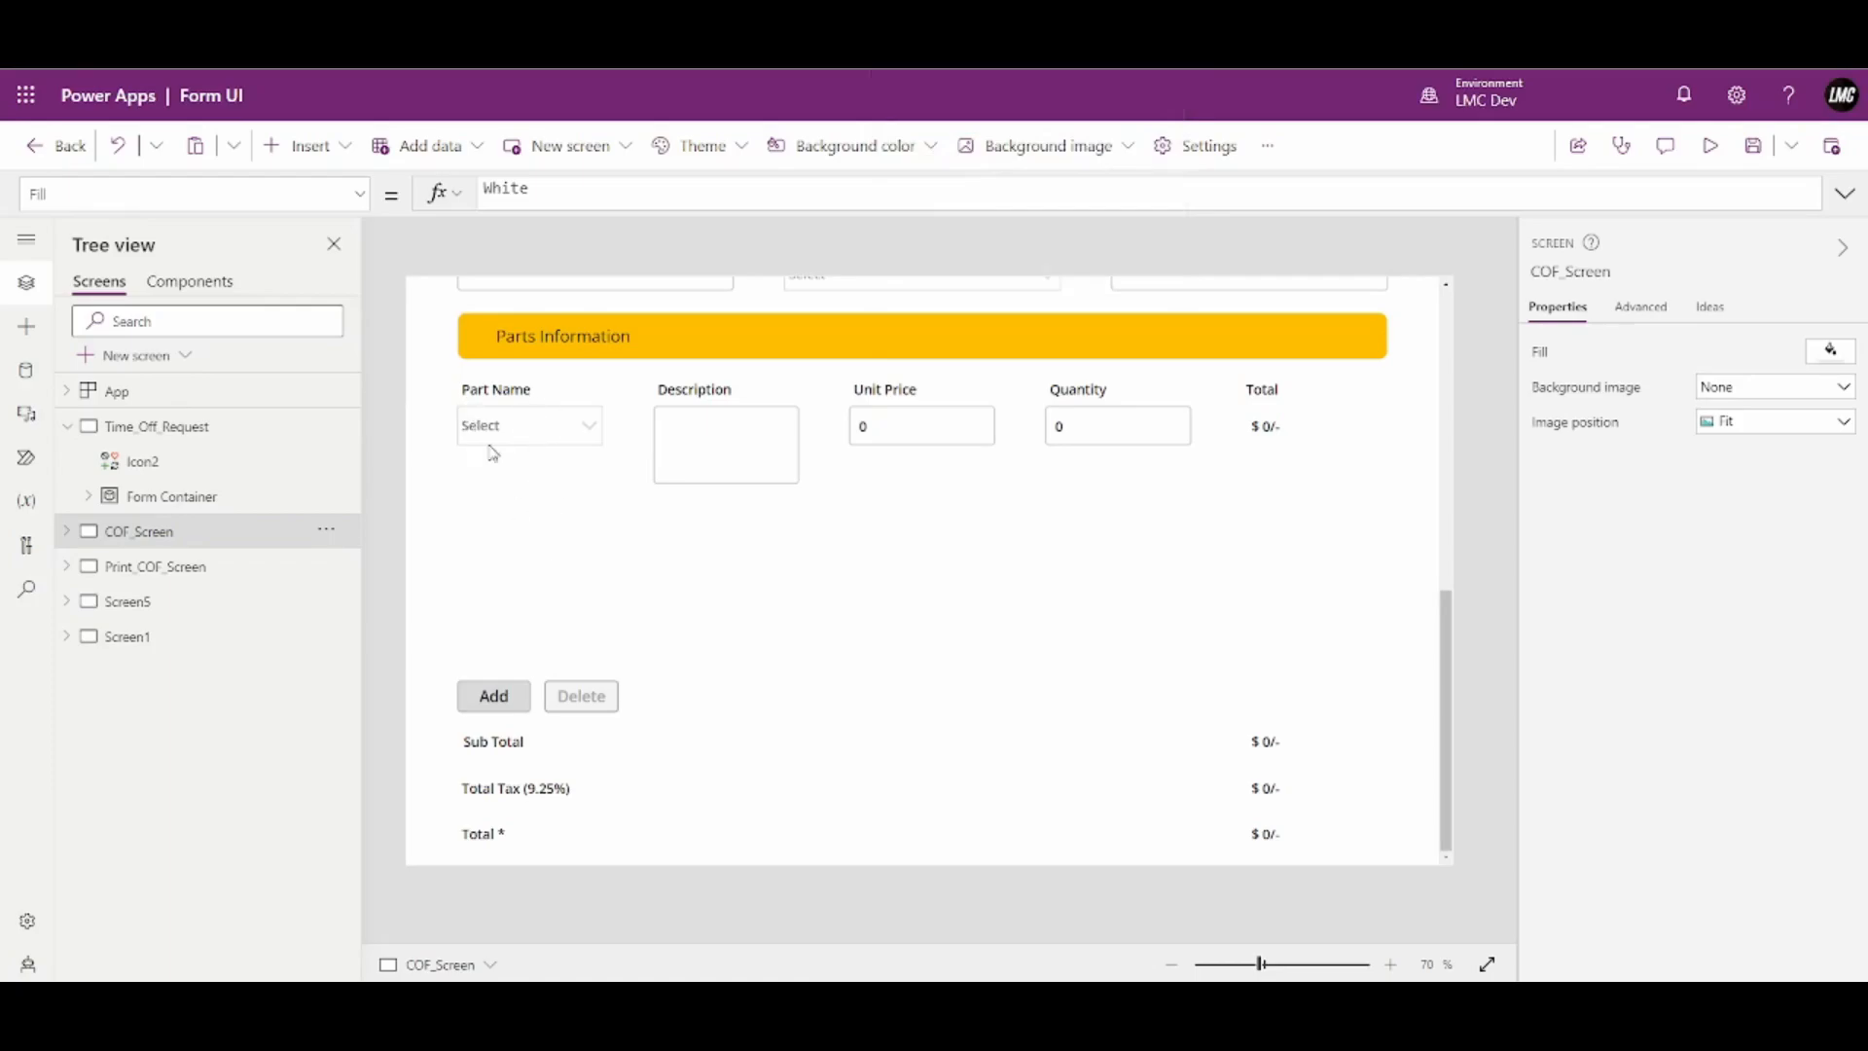
left_click(513, 715, "alt")
left_click(513, 710, "alt")
left_click(518, 705, "alt")
scroll(723, 574, "down", 2)
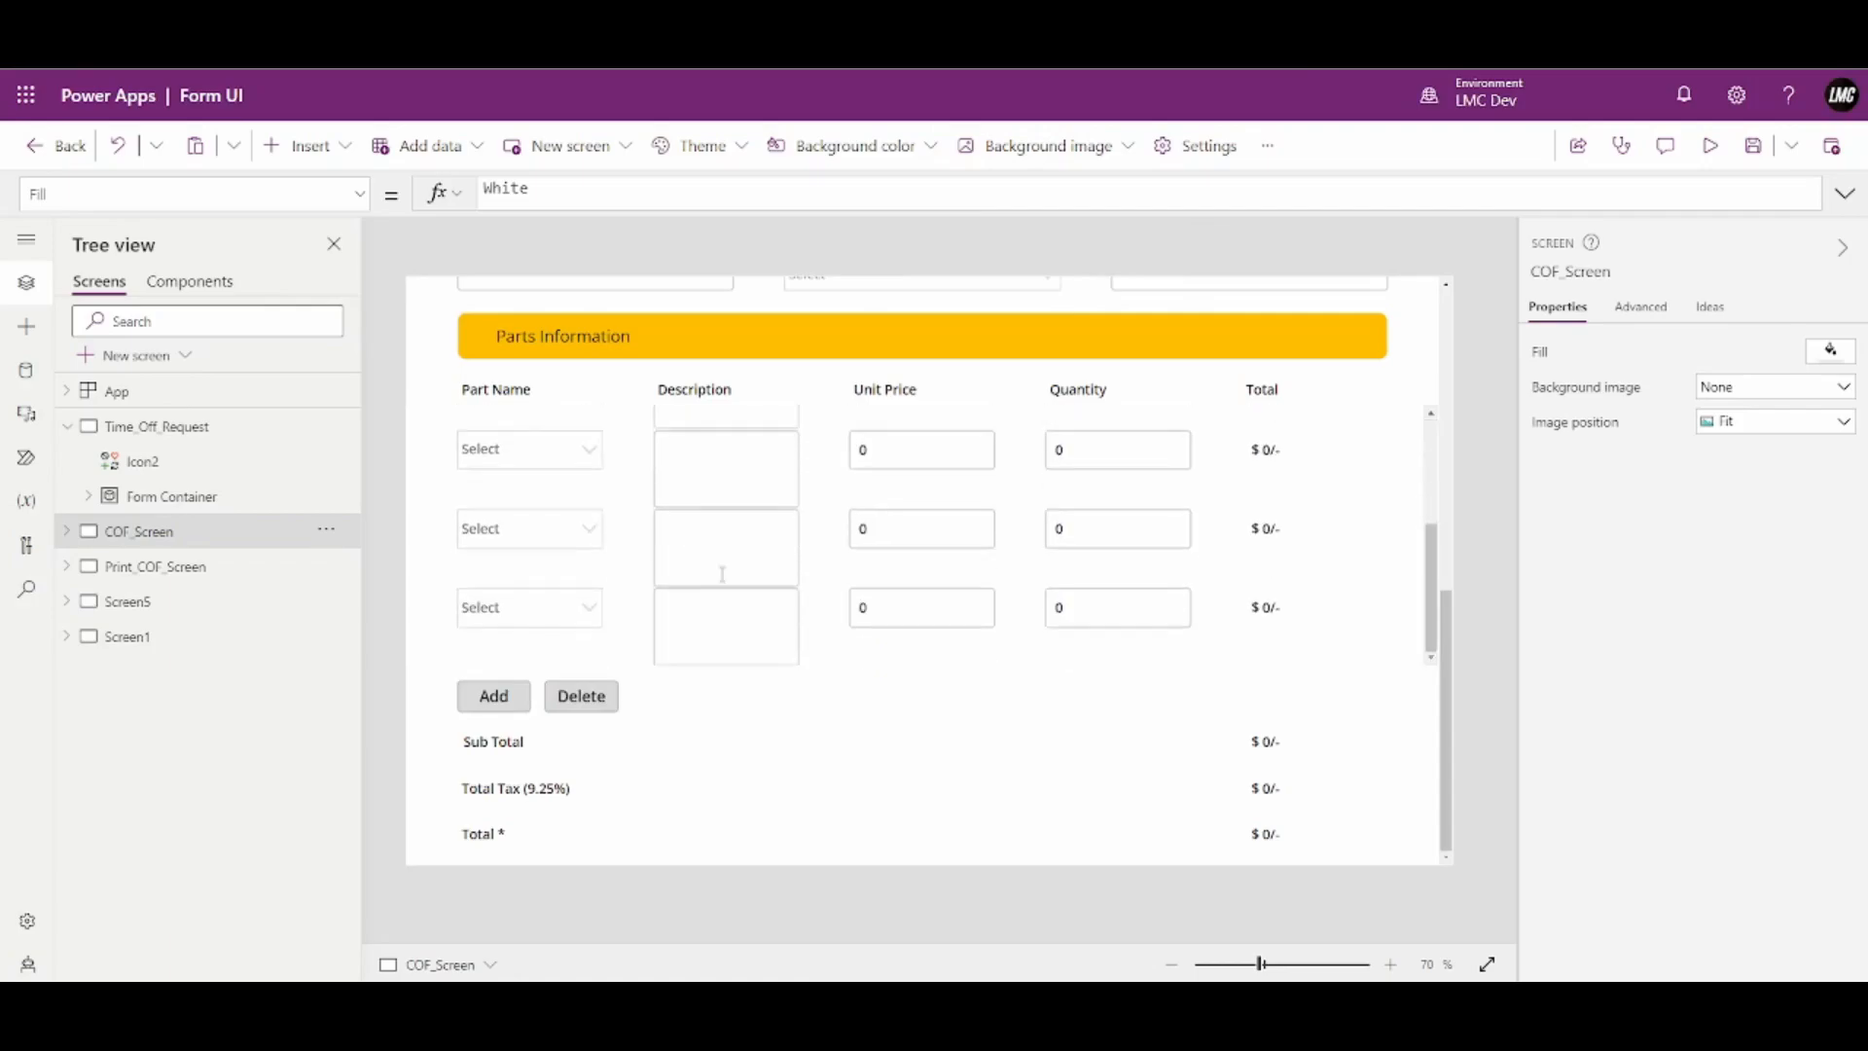
scroll(501, 462, "up", 2)
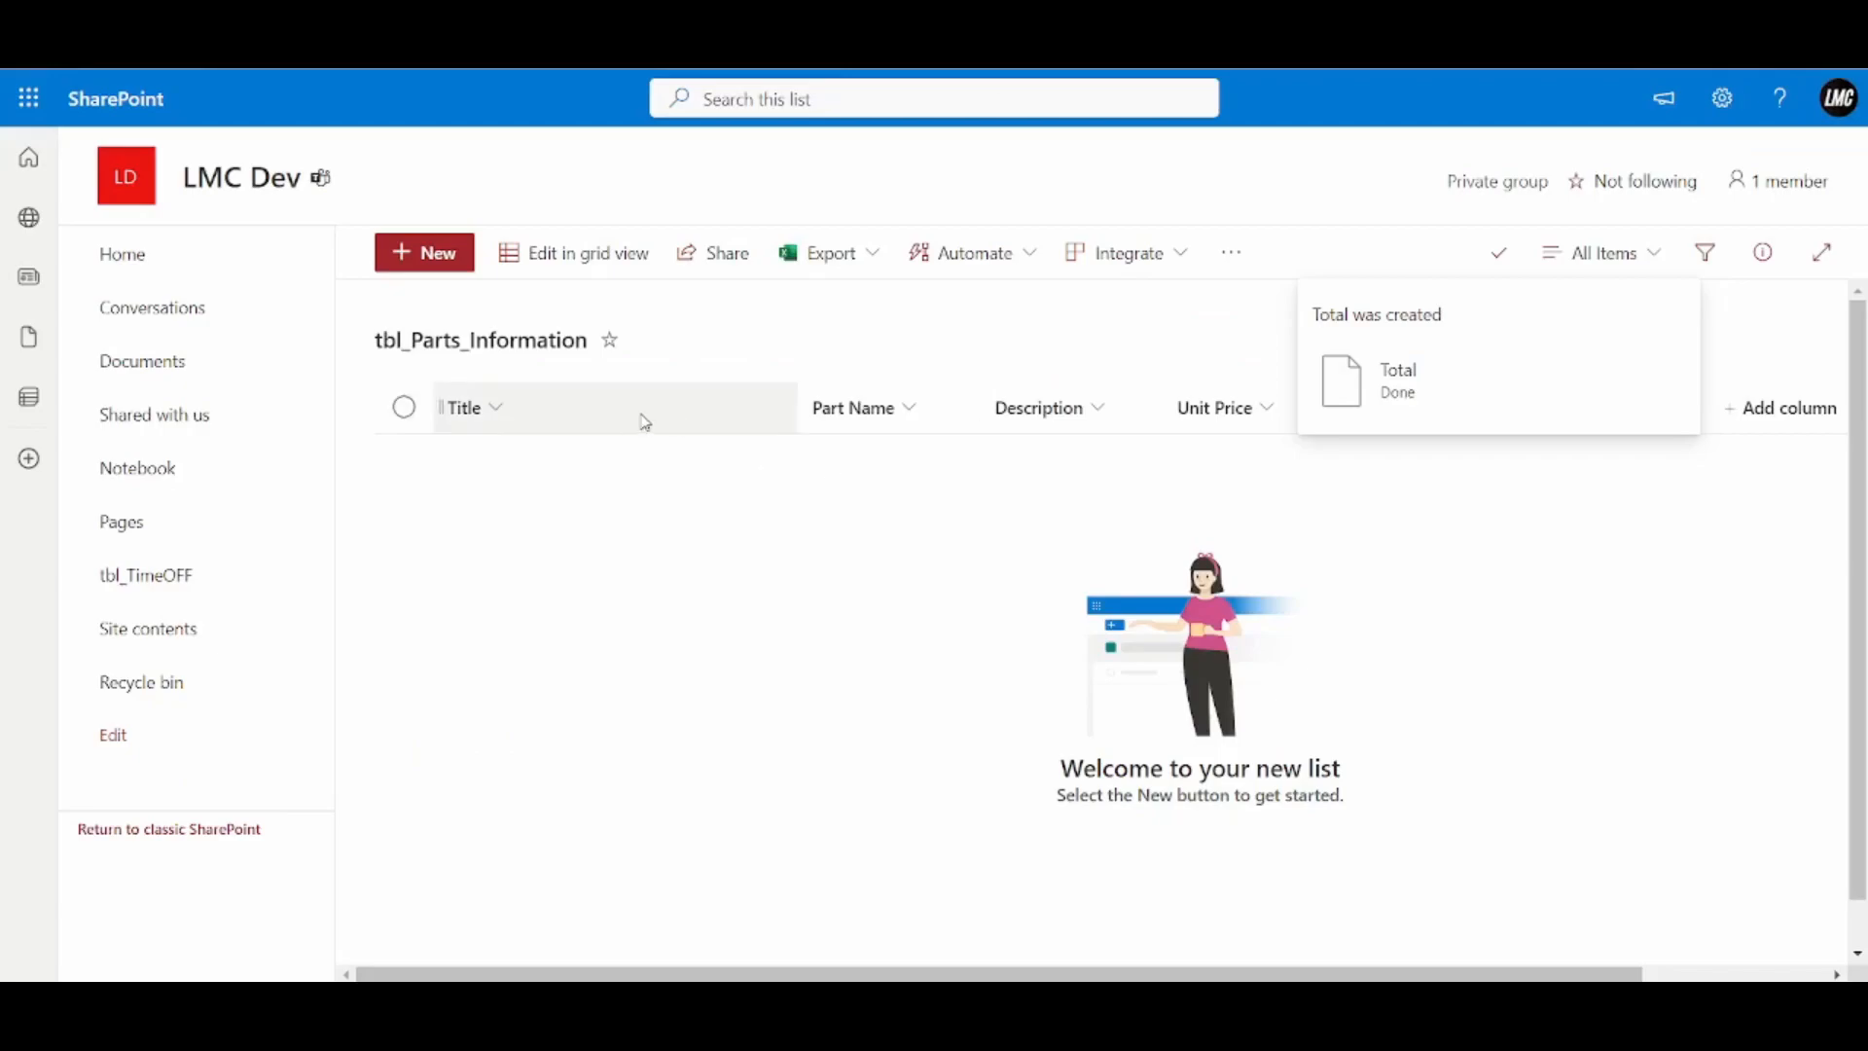
Create a blank list named tbl_Parts_Information_Meta on the LMC Dev SharePoint site, excluded from site navigation
left_click(142, 281)
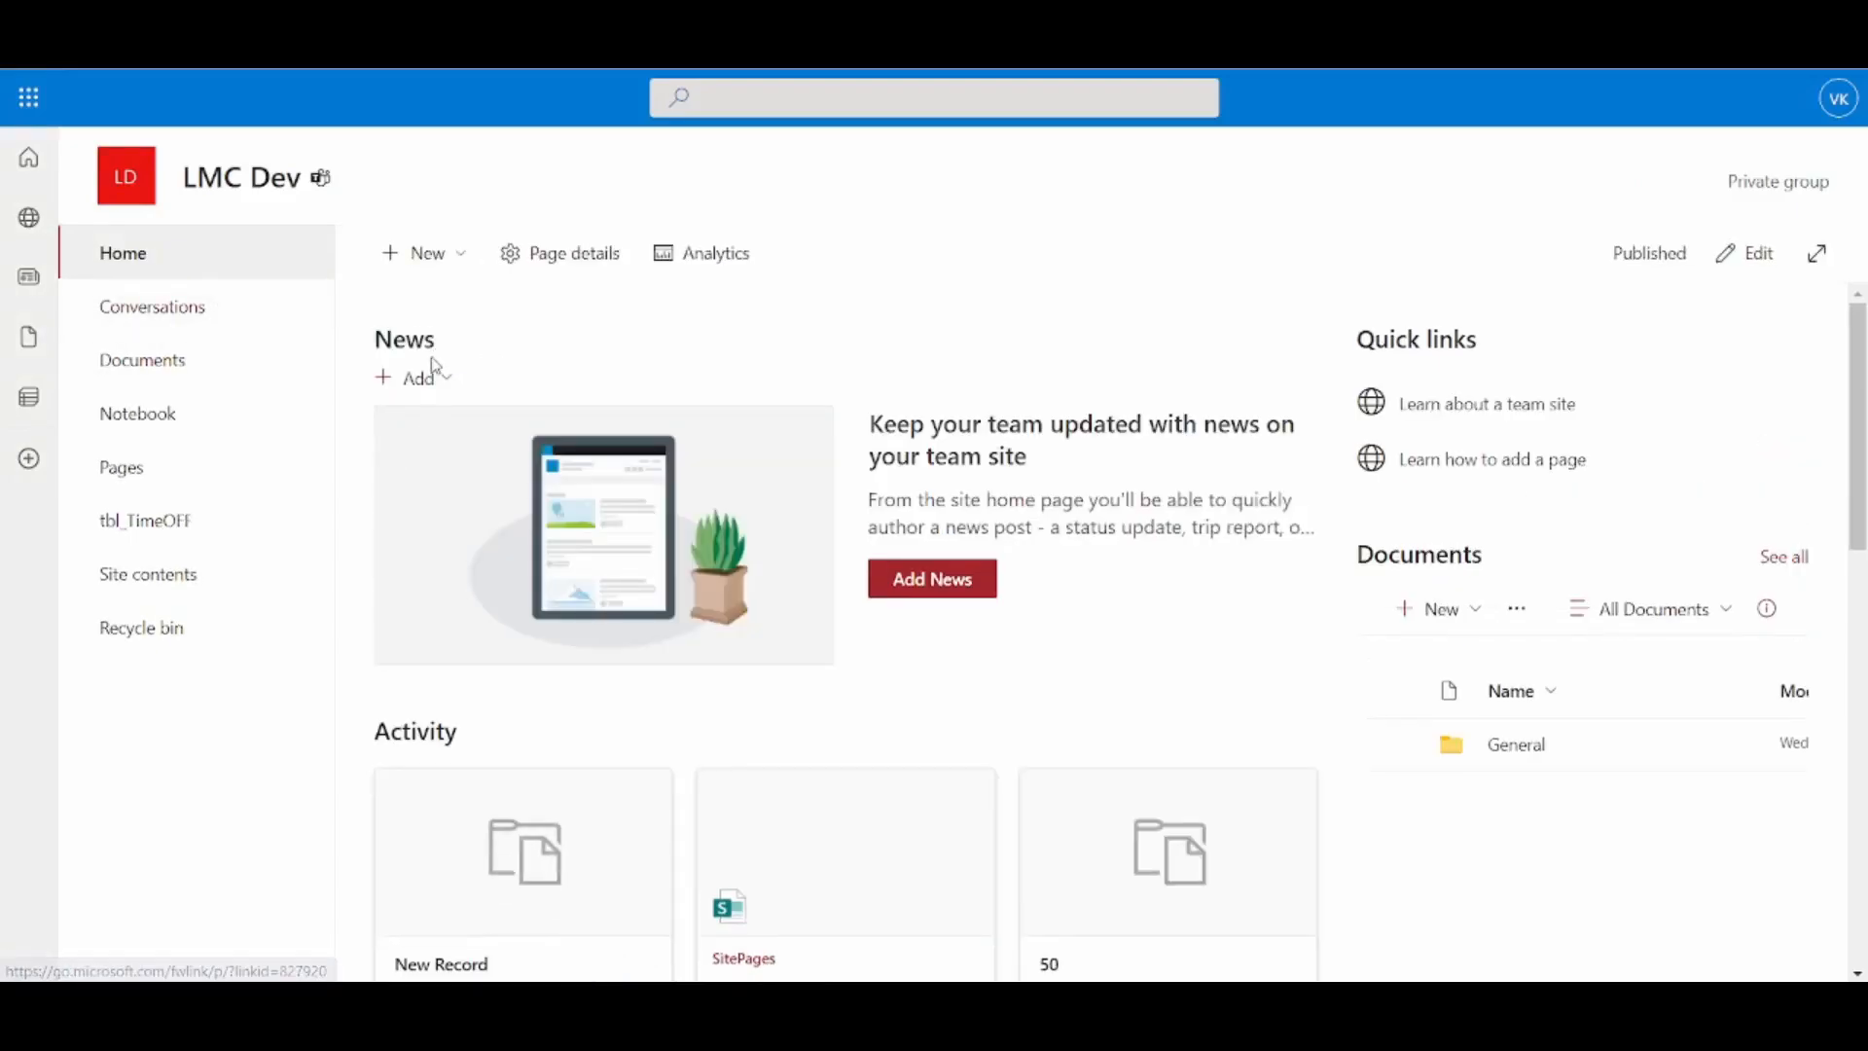
left_click(428, 259)
left_click(451, 304)
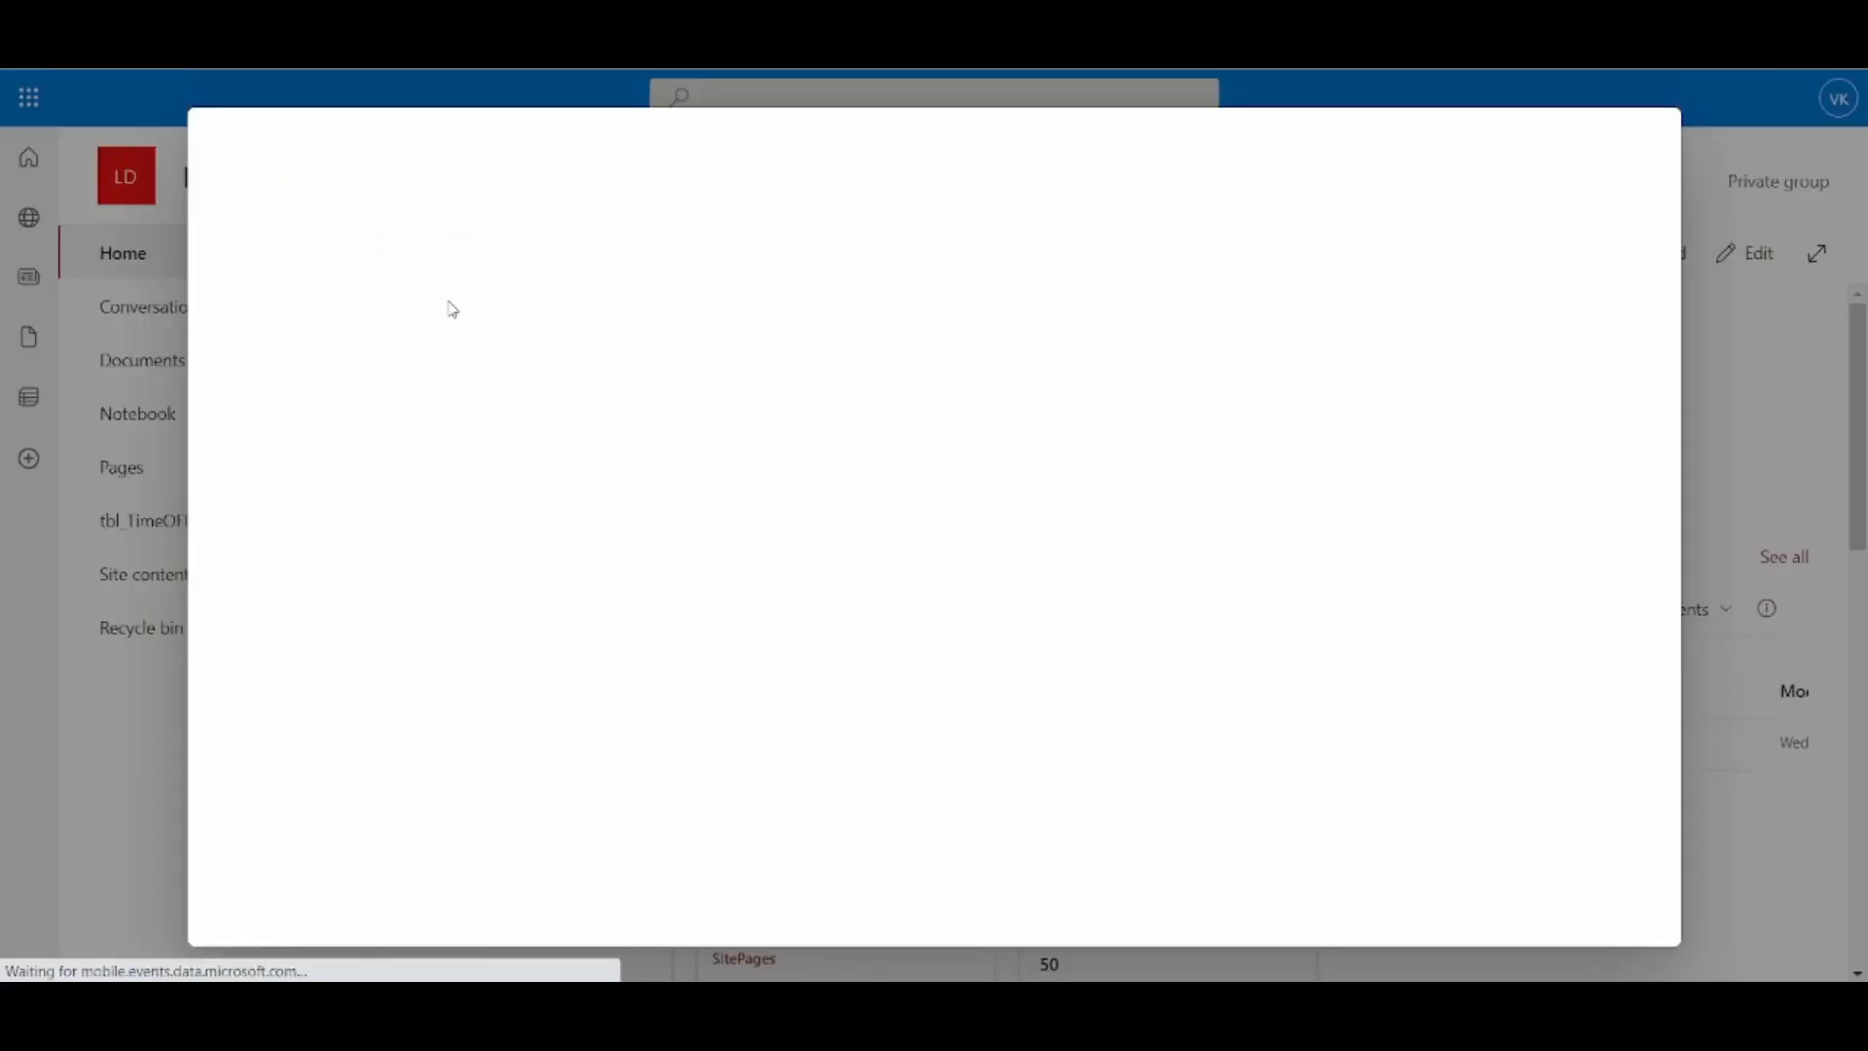
left_click(312, 294)
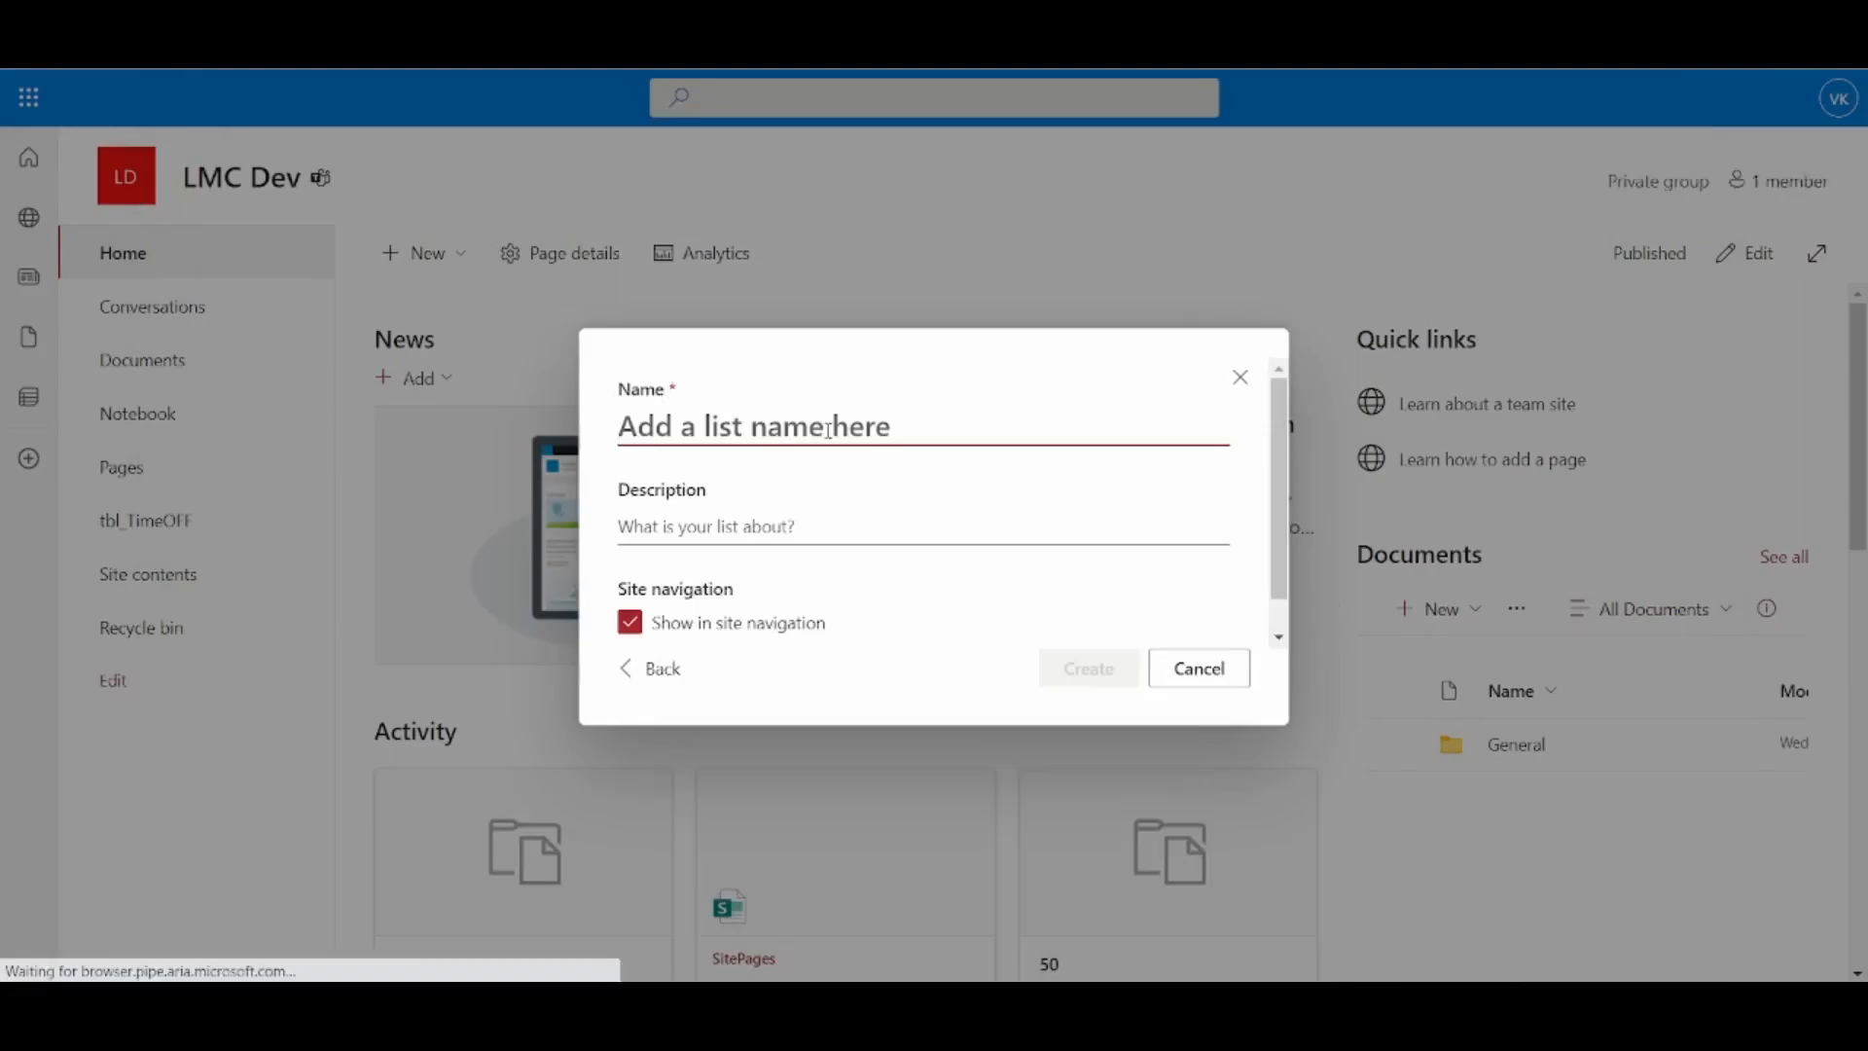
type("tbl_Pa")
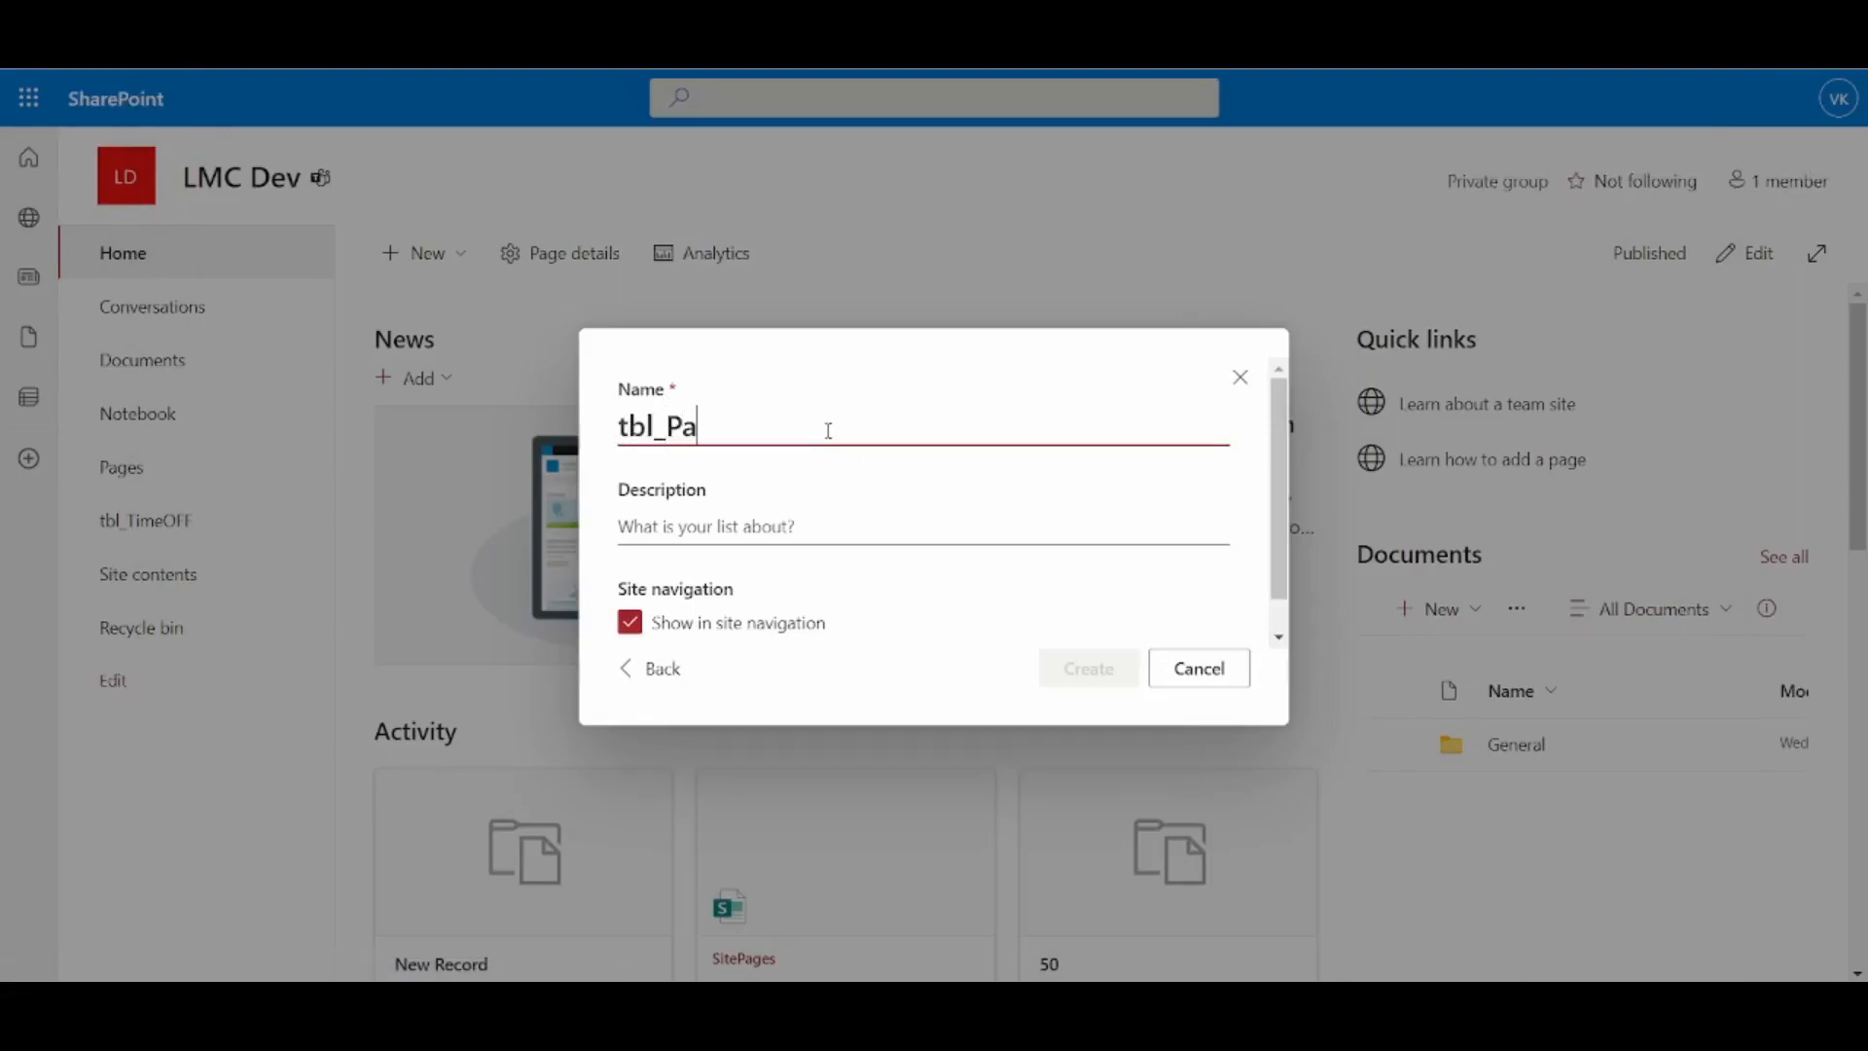
type("rts_Information_Meta")
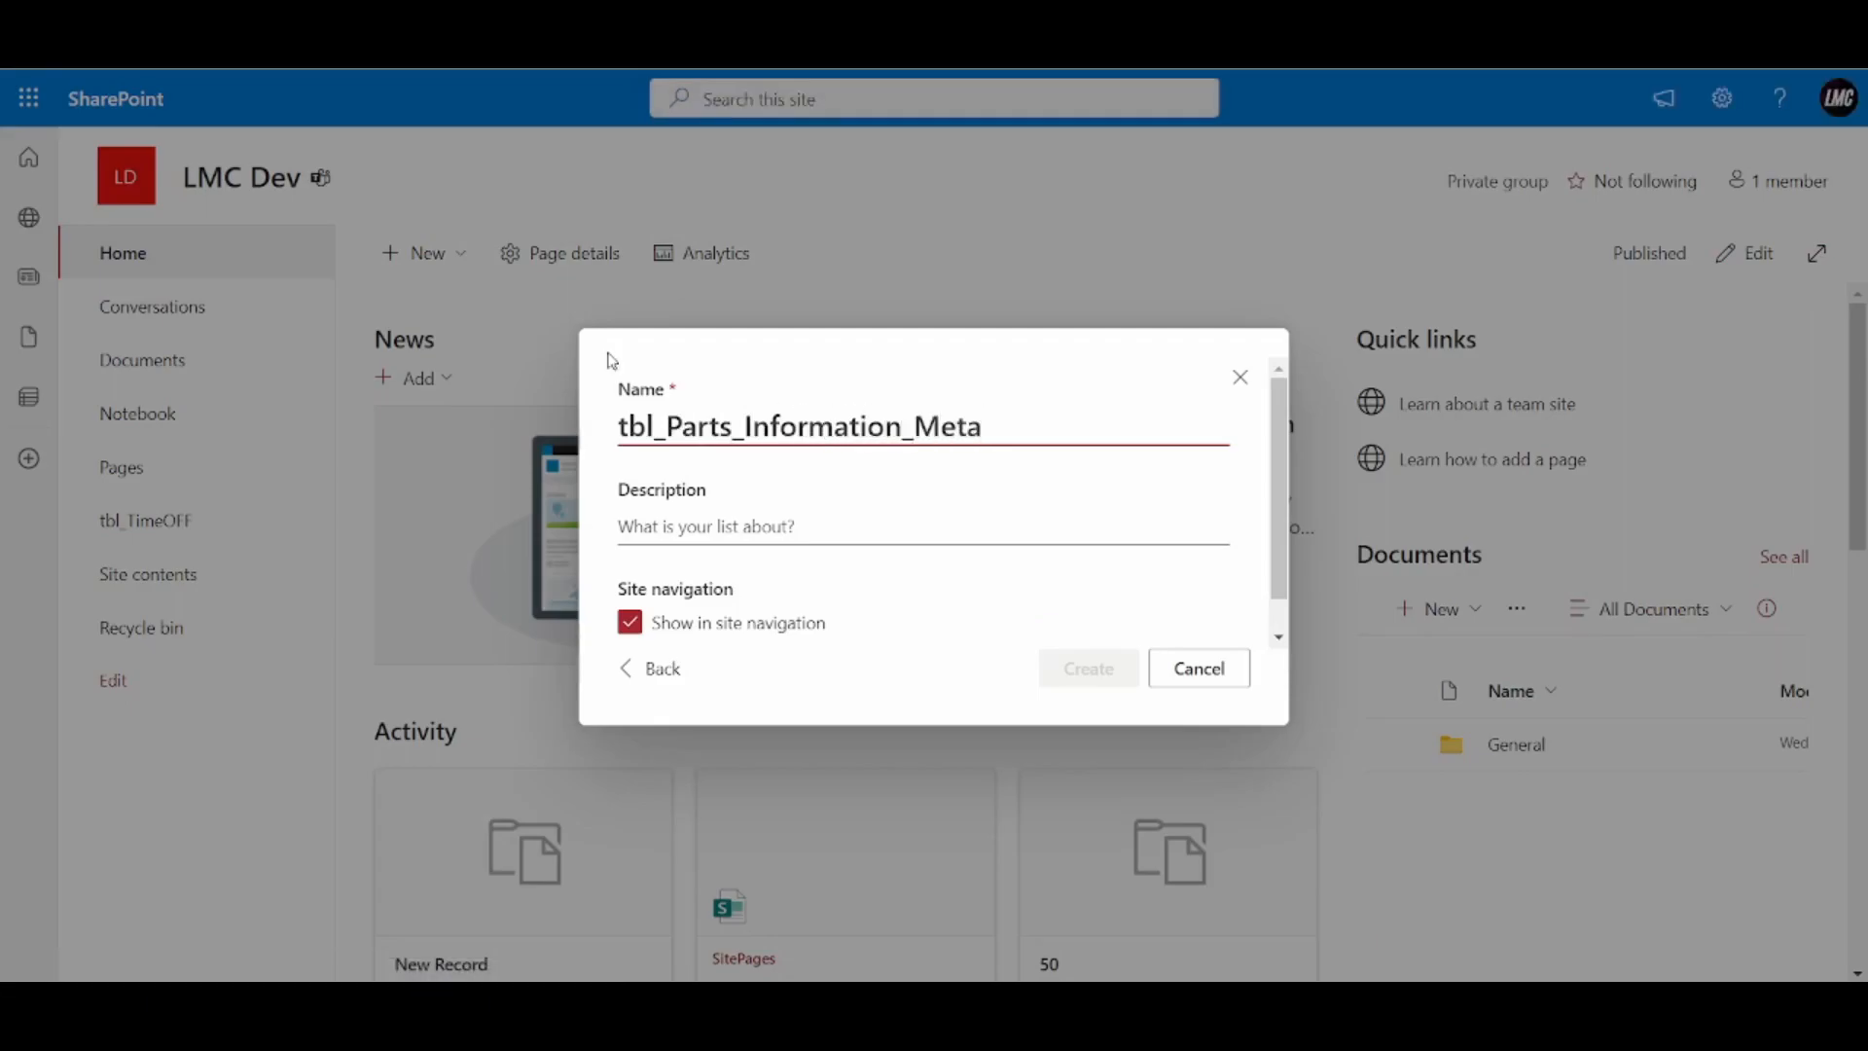
left_click(720, 628)
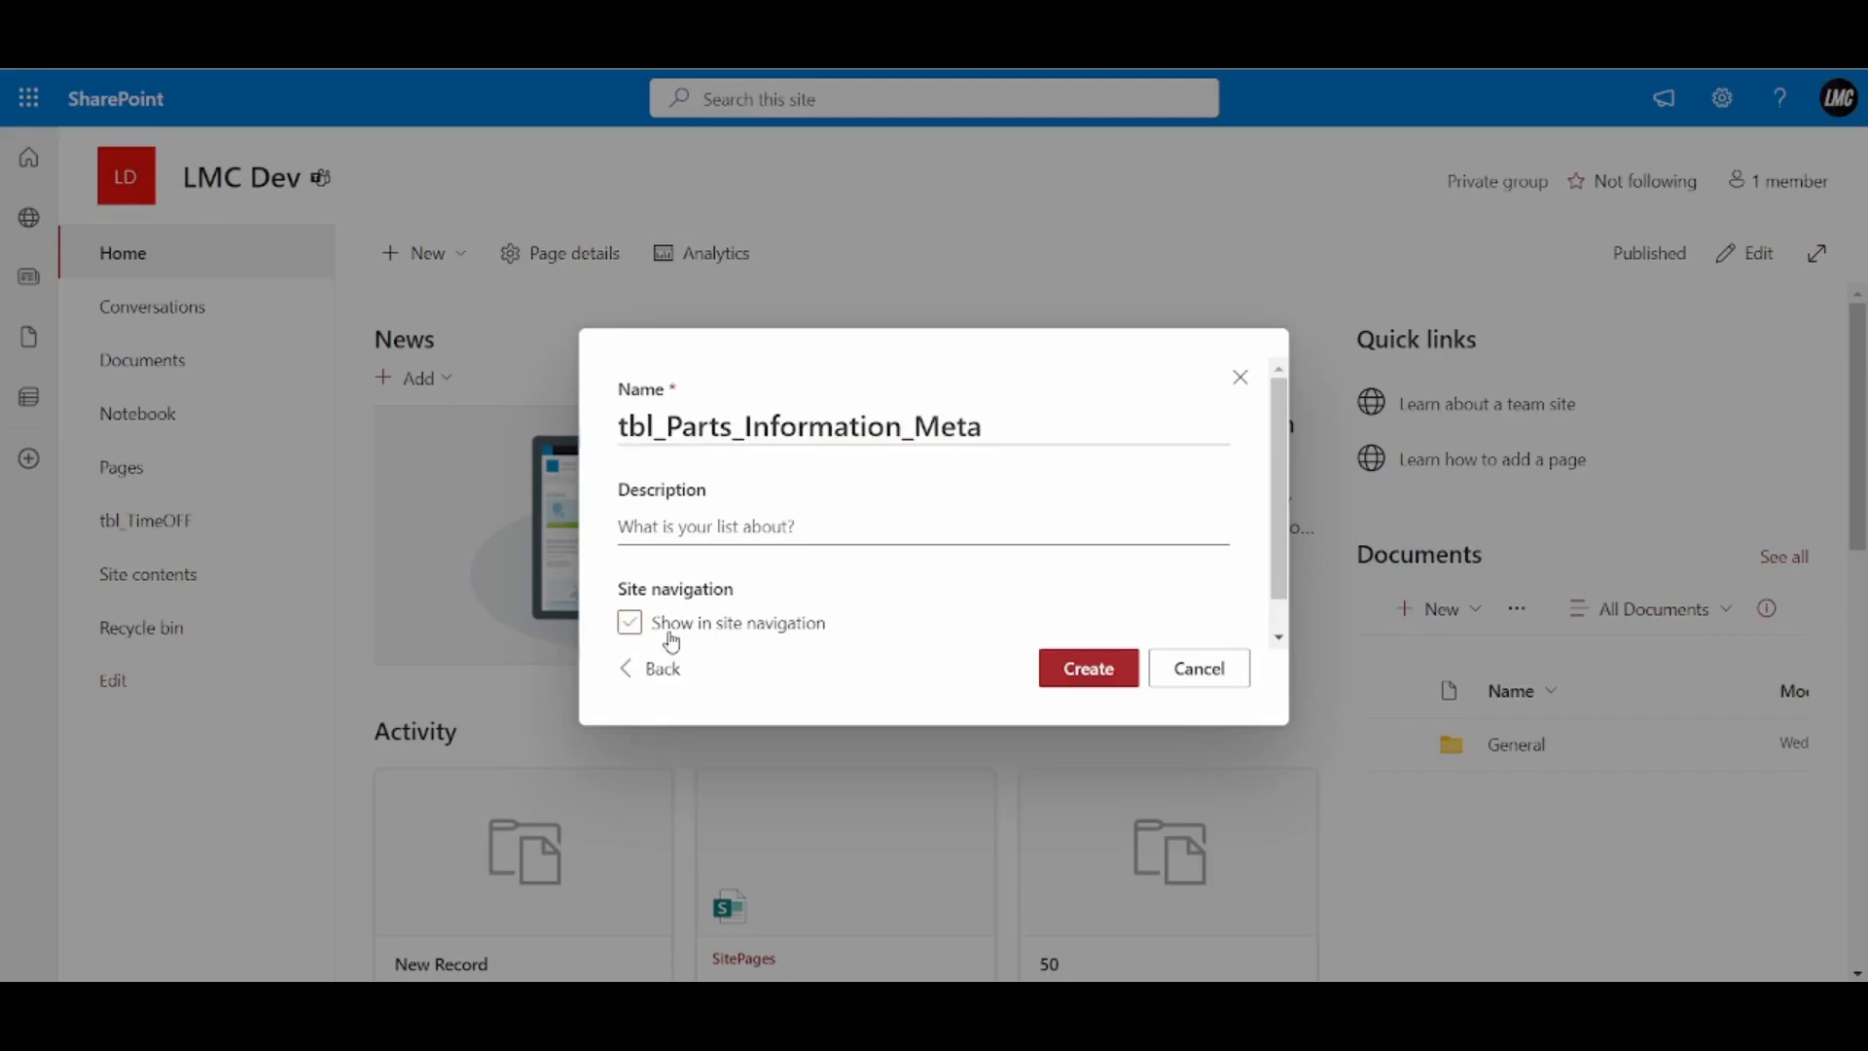
left_click(1068, 675)
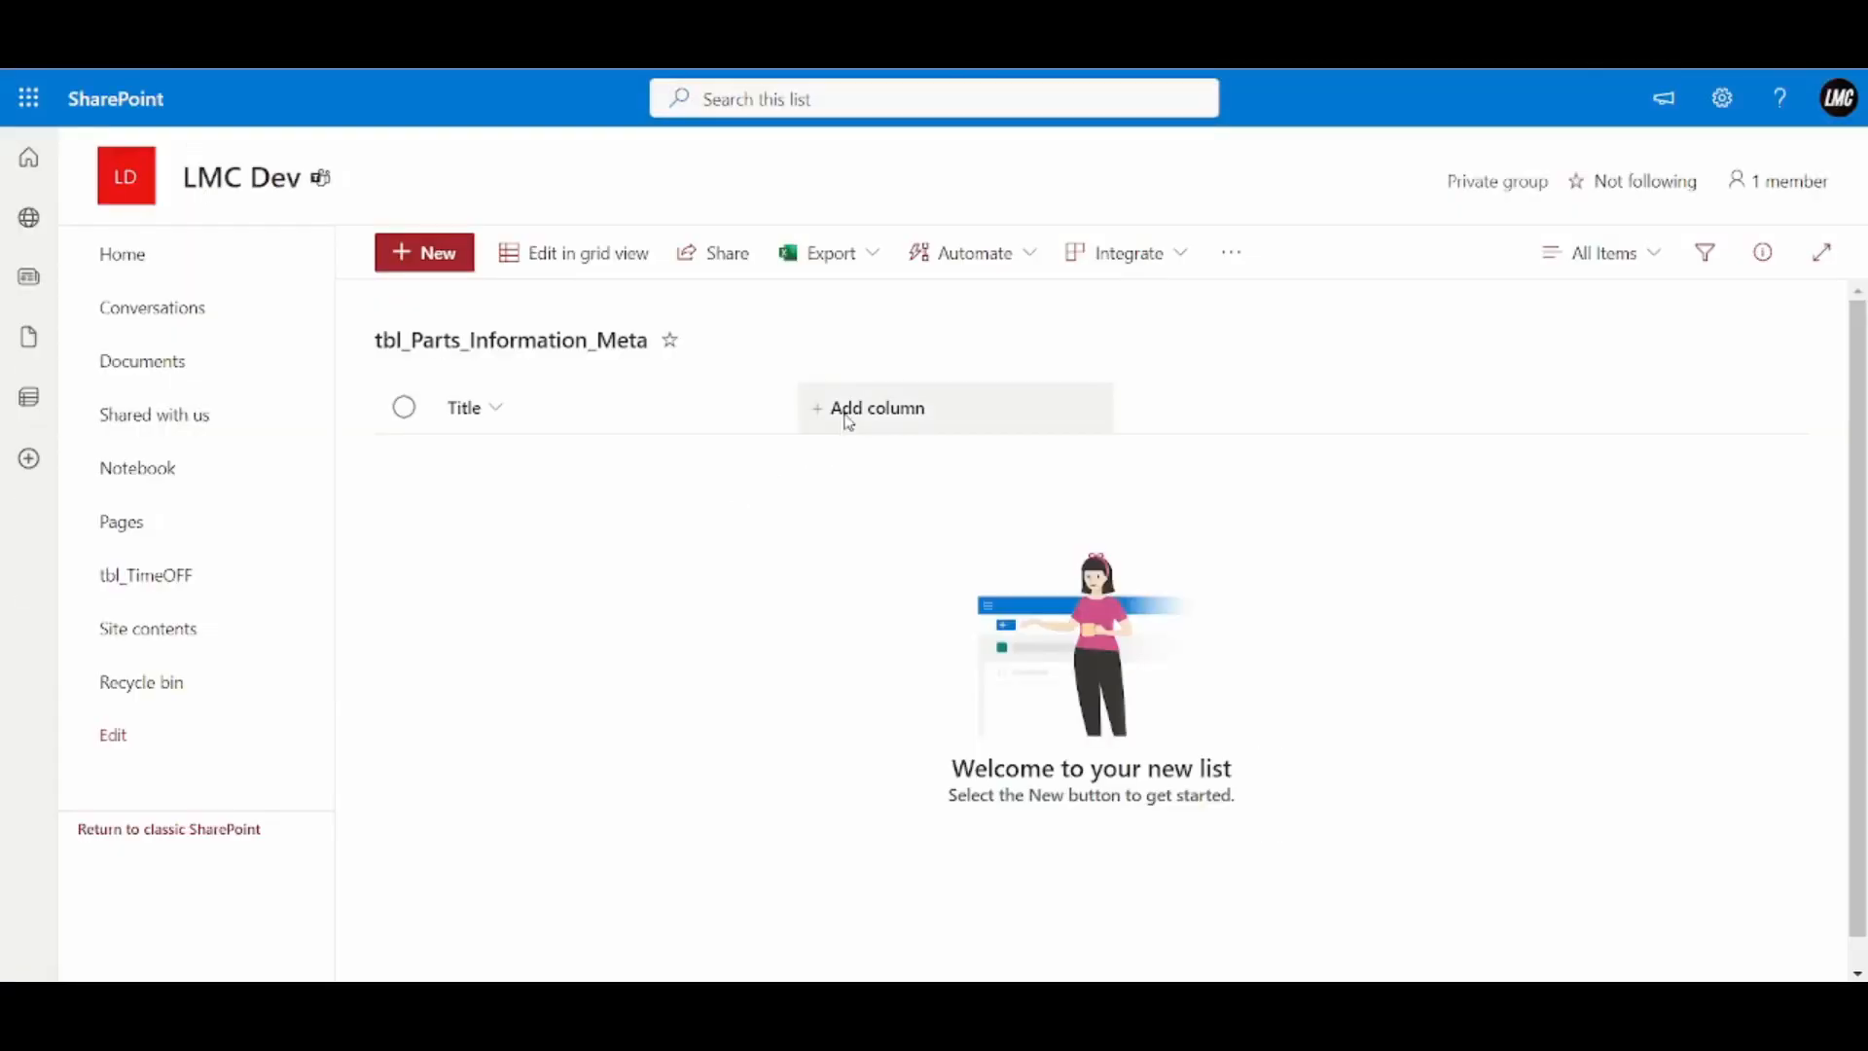
left_click(855, 408)
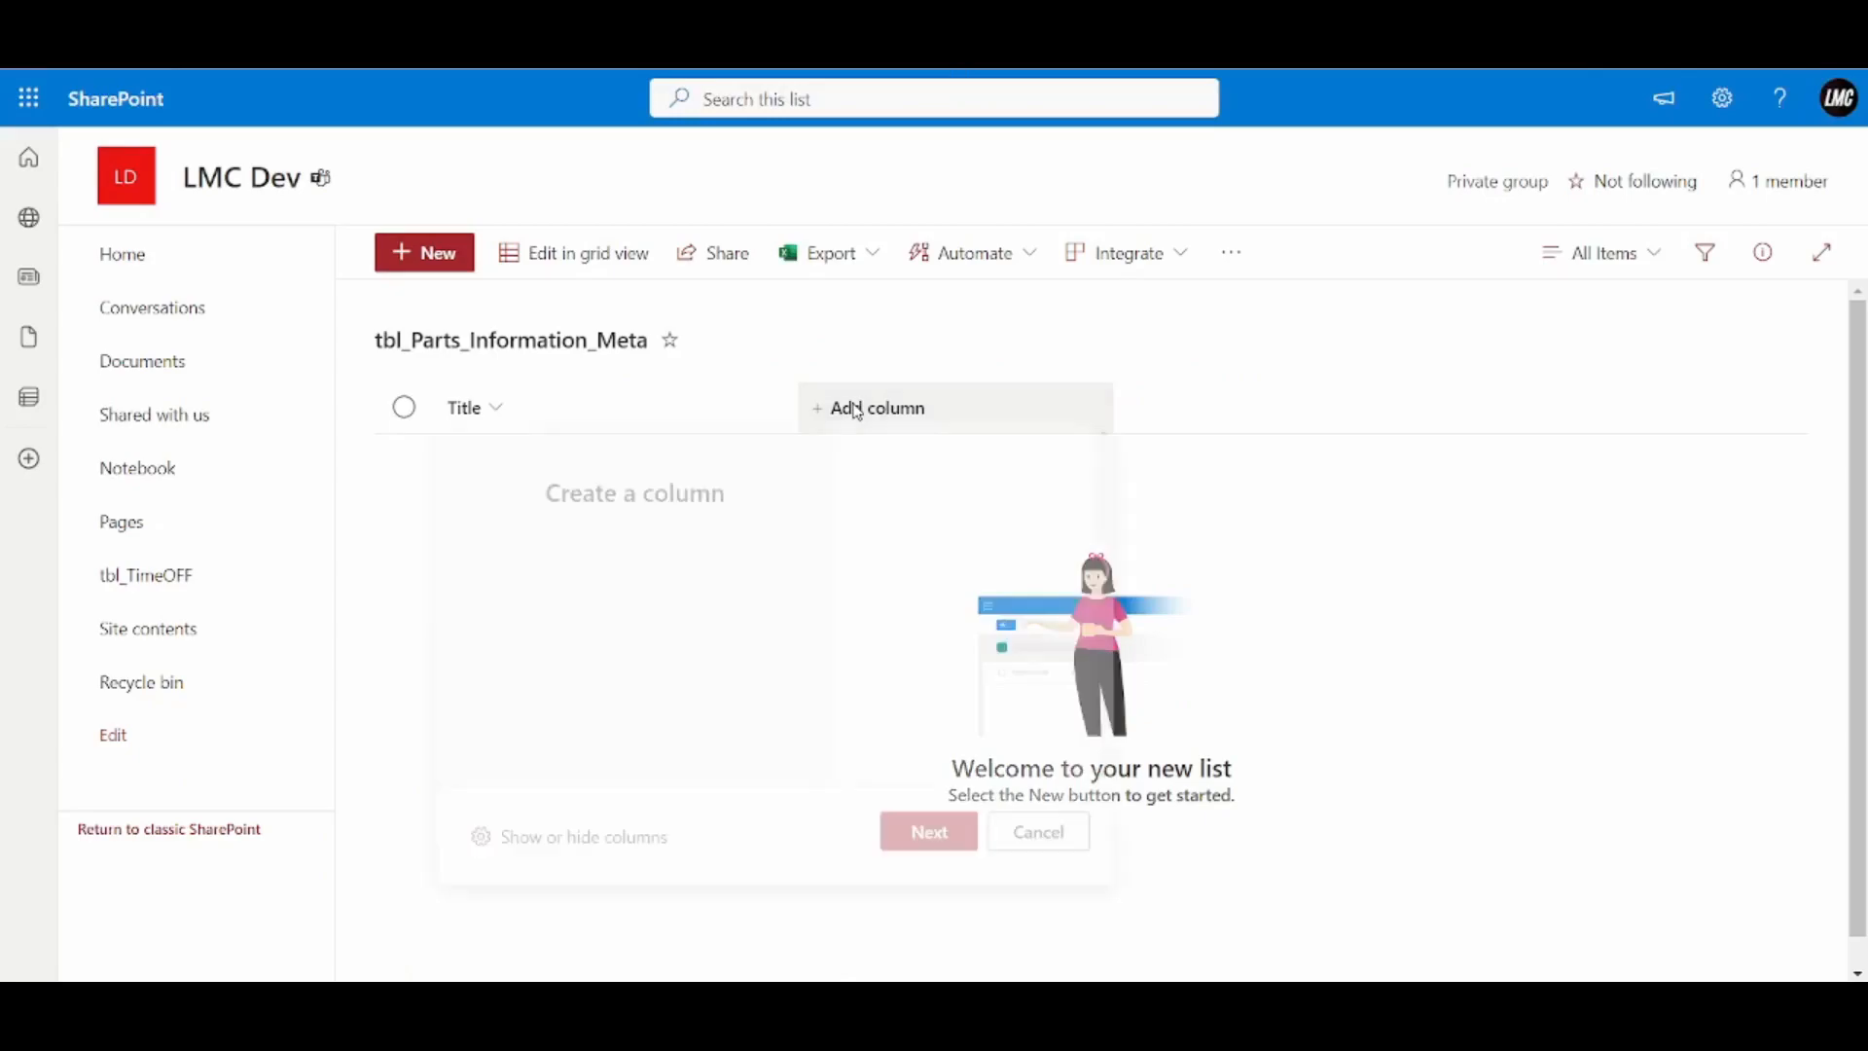
scroll(932, 603, "down", 3)
scroll(929, 601, "up", 3)
scroll(934, 651, "down", 1)
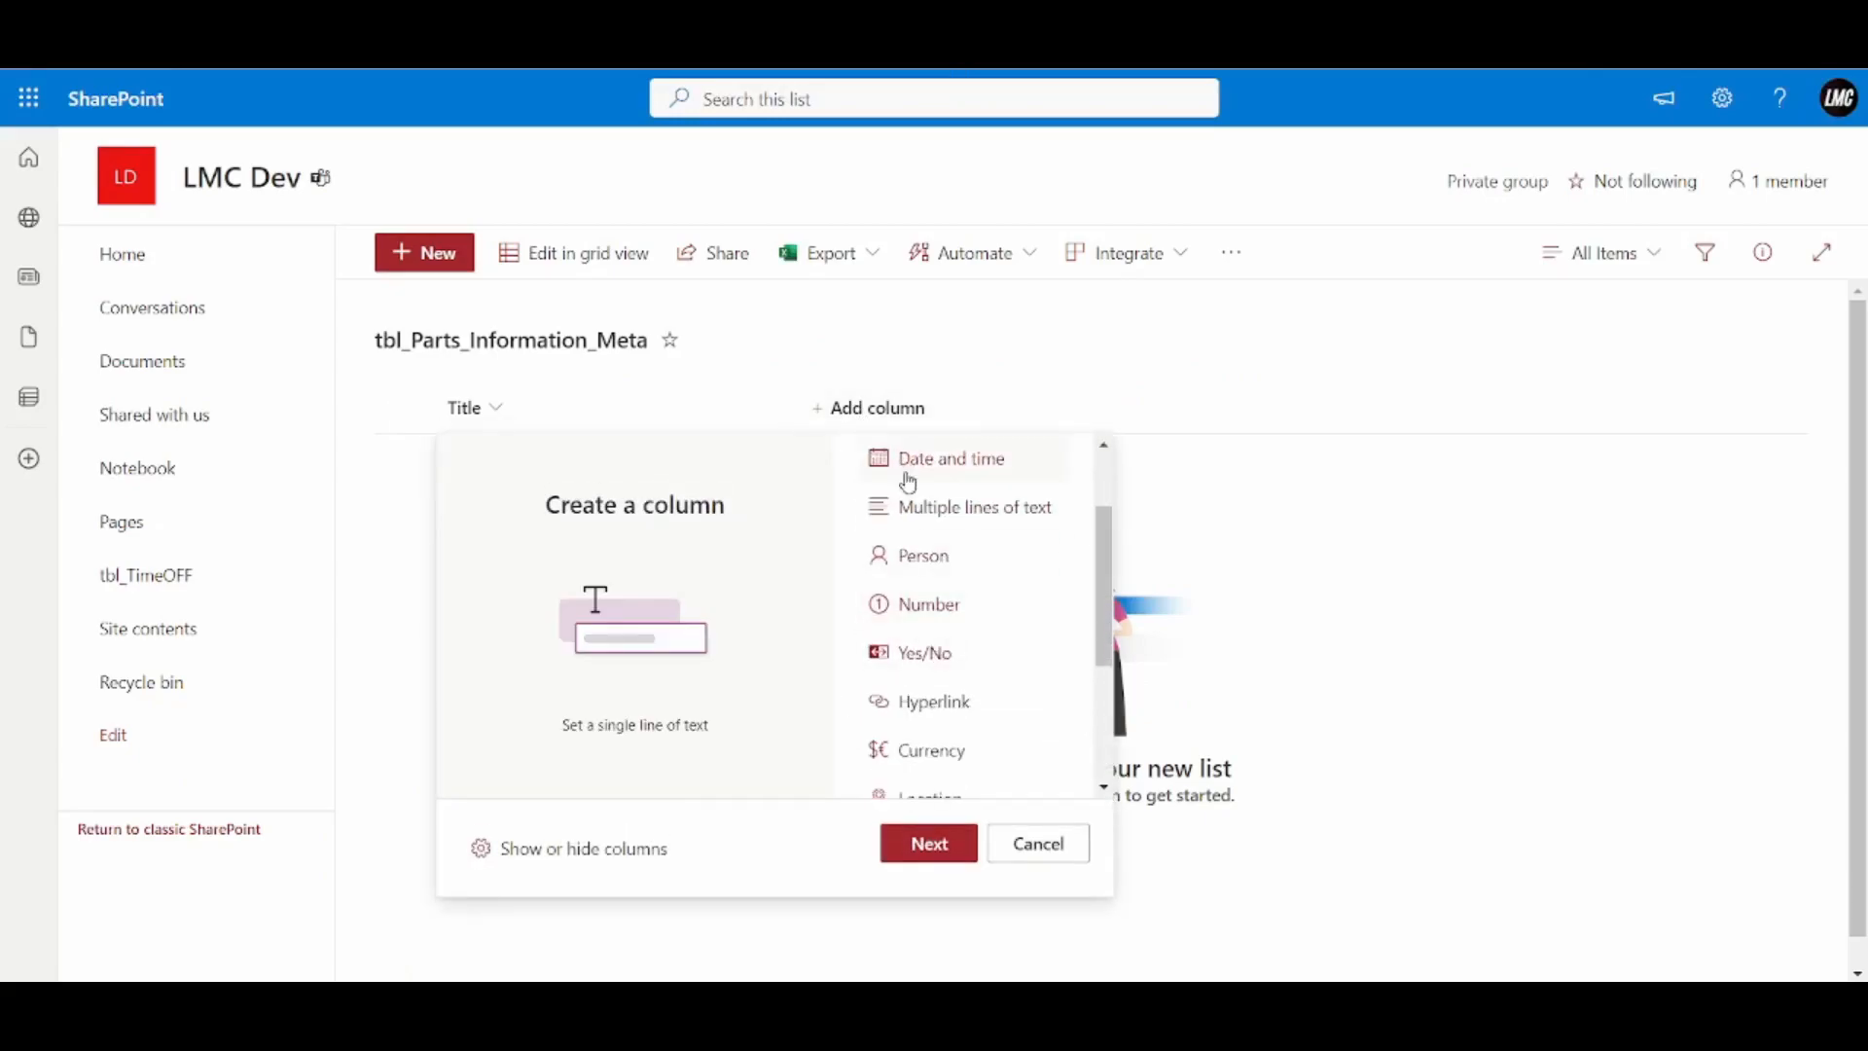
left_click(954, 747)
left_click(929, 843)
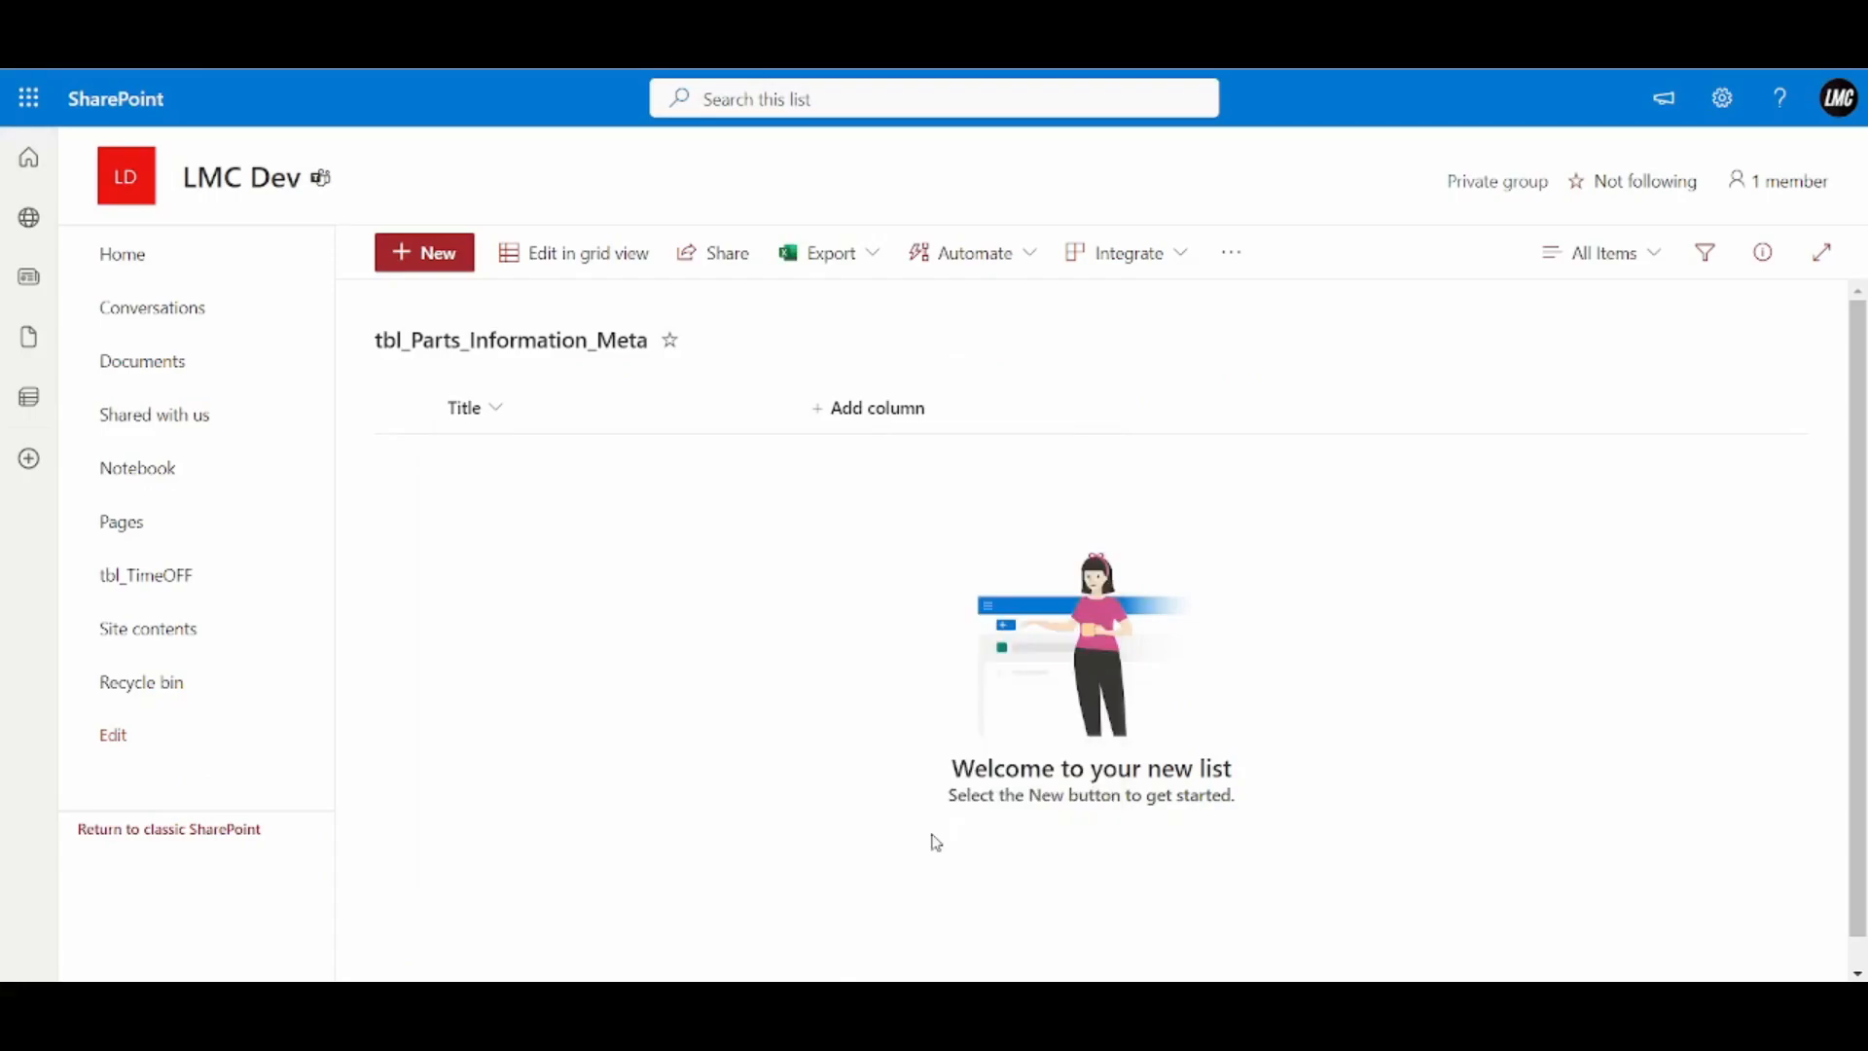
type("Sub Total")
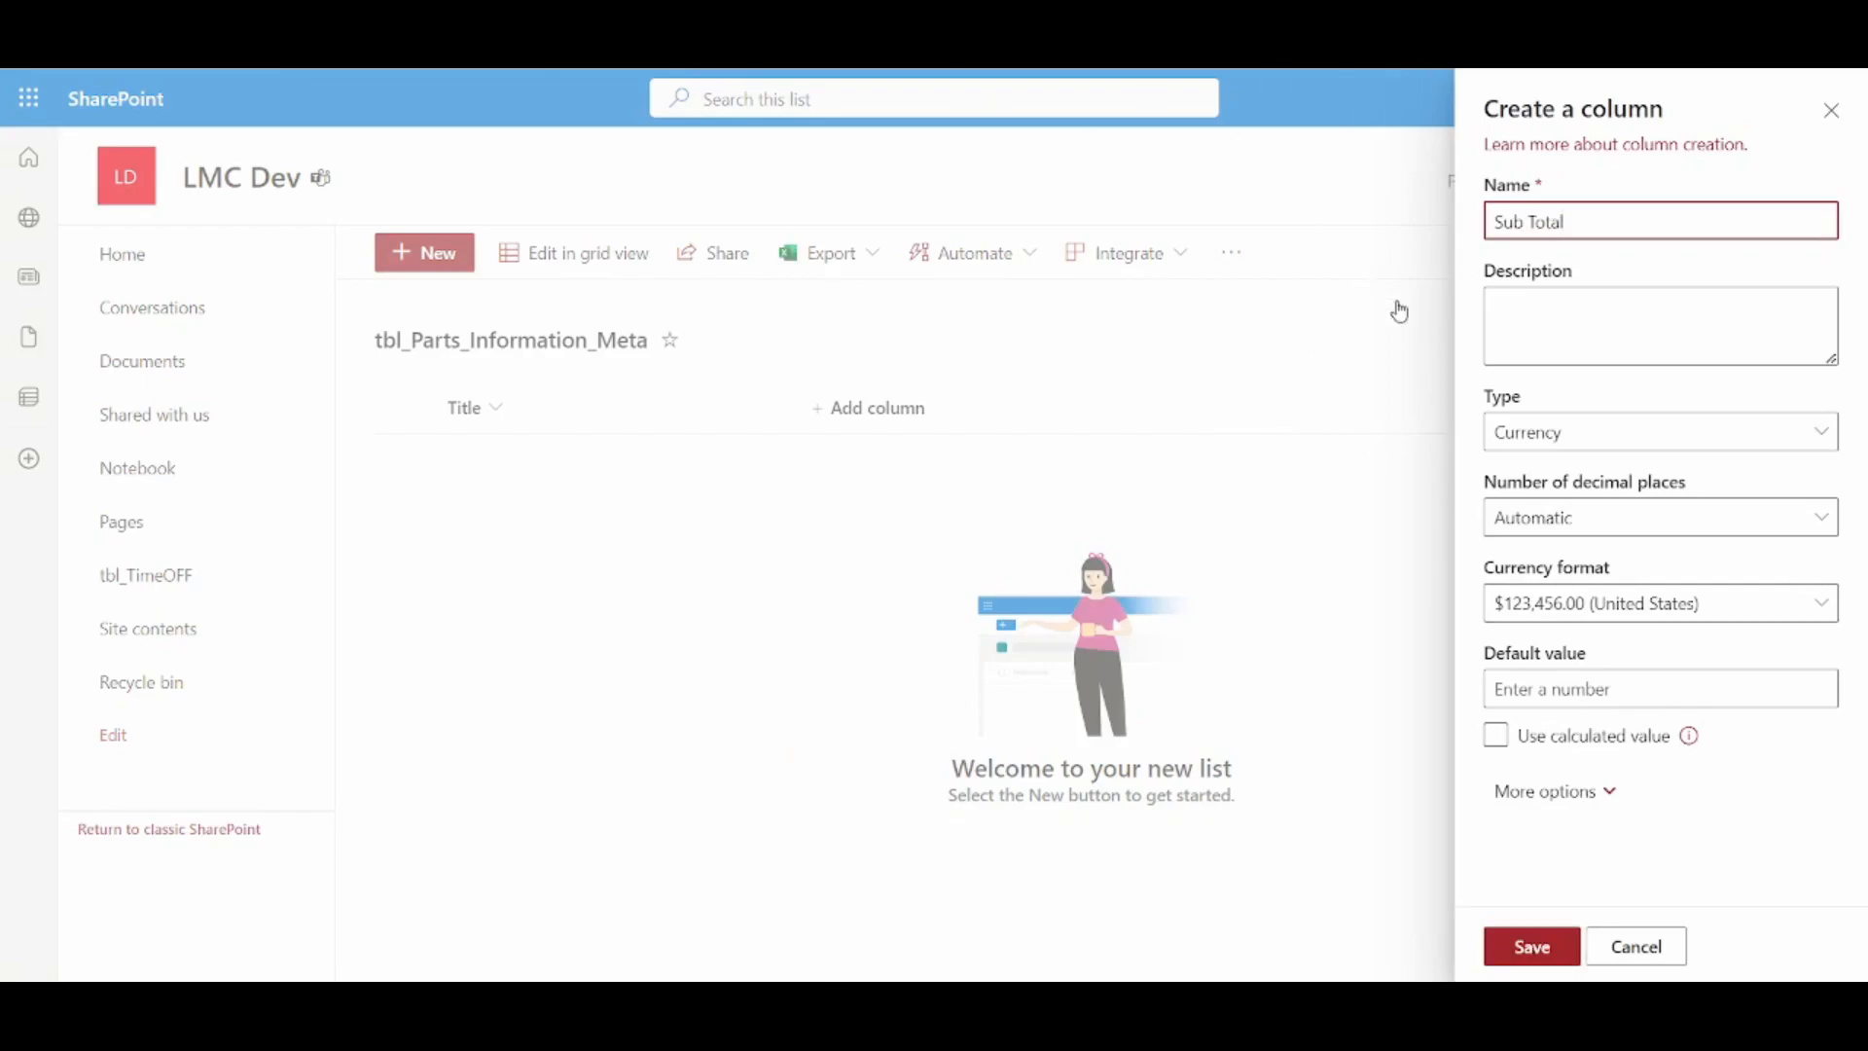
left_click(1829, 111)
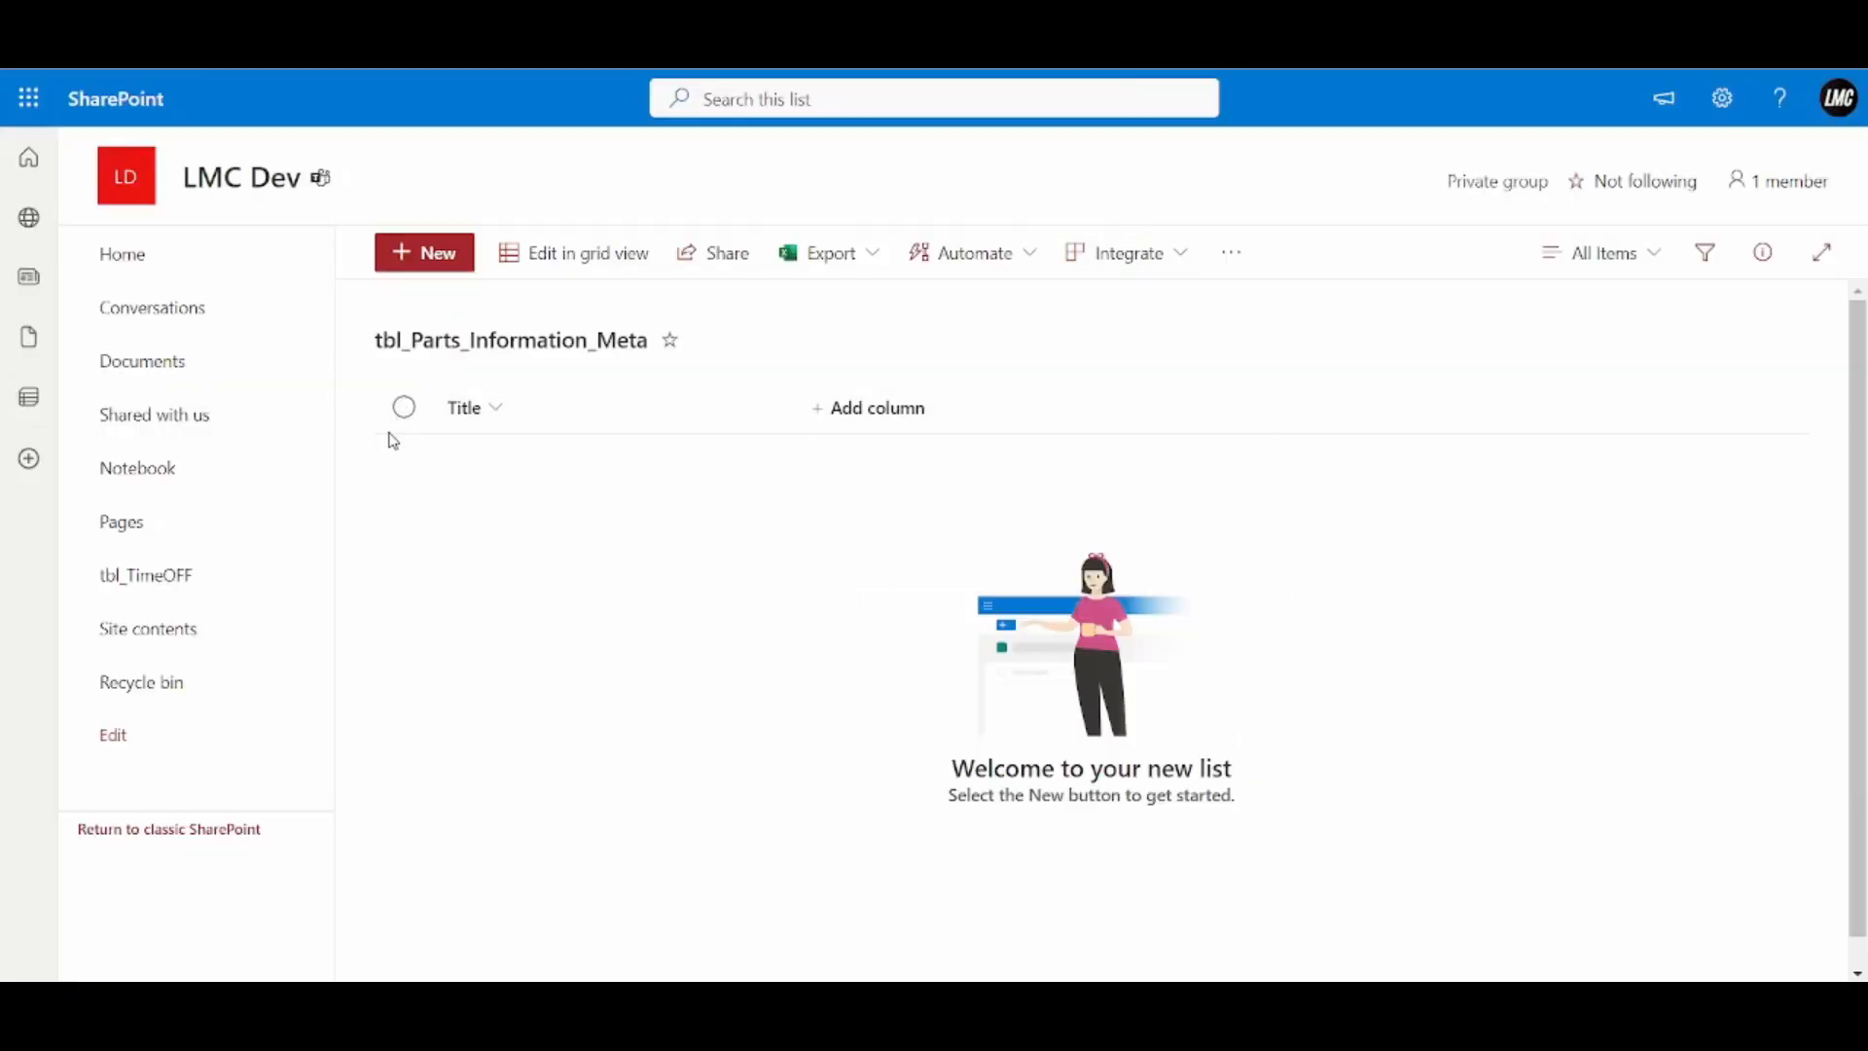
Delete the tbl_Parts_Information_Meta list from the LMC Dev site contents
left_click(152, 379)
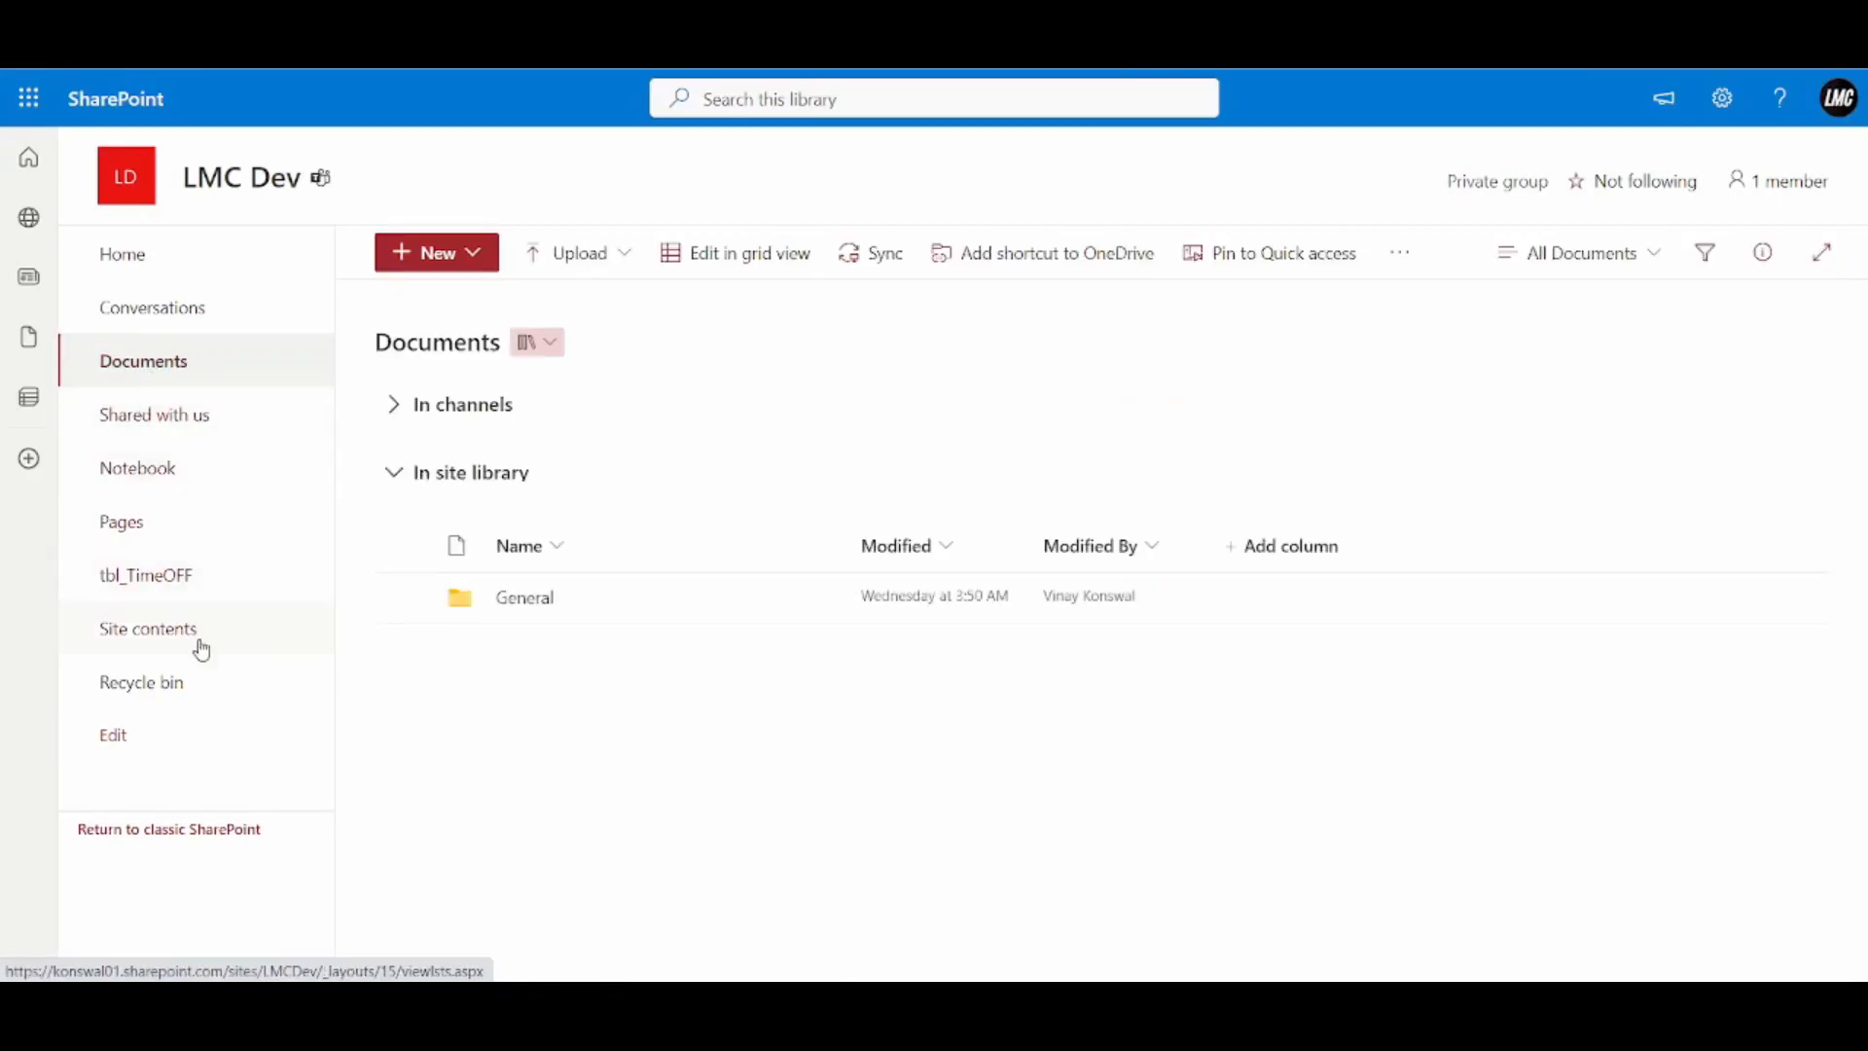
left_click(163, 630)
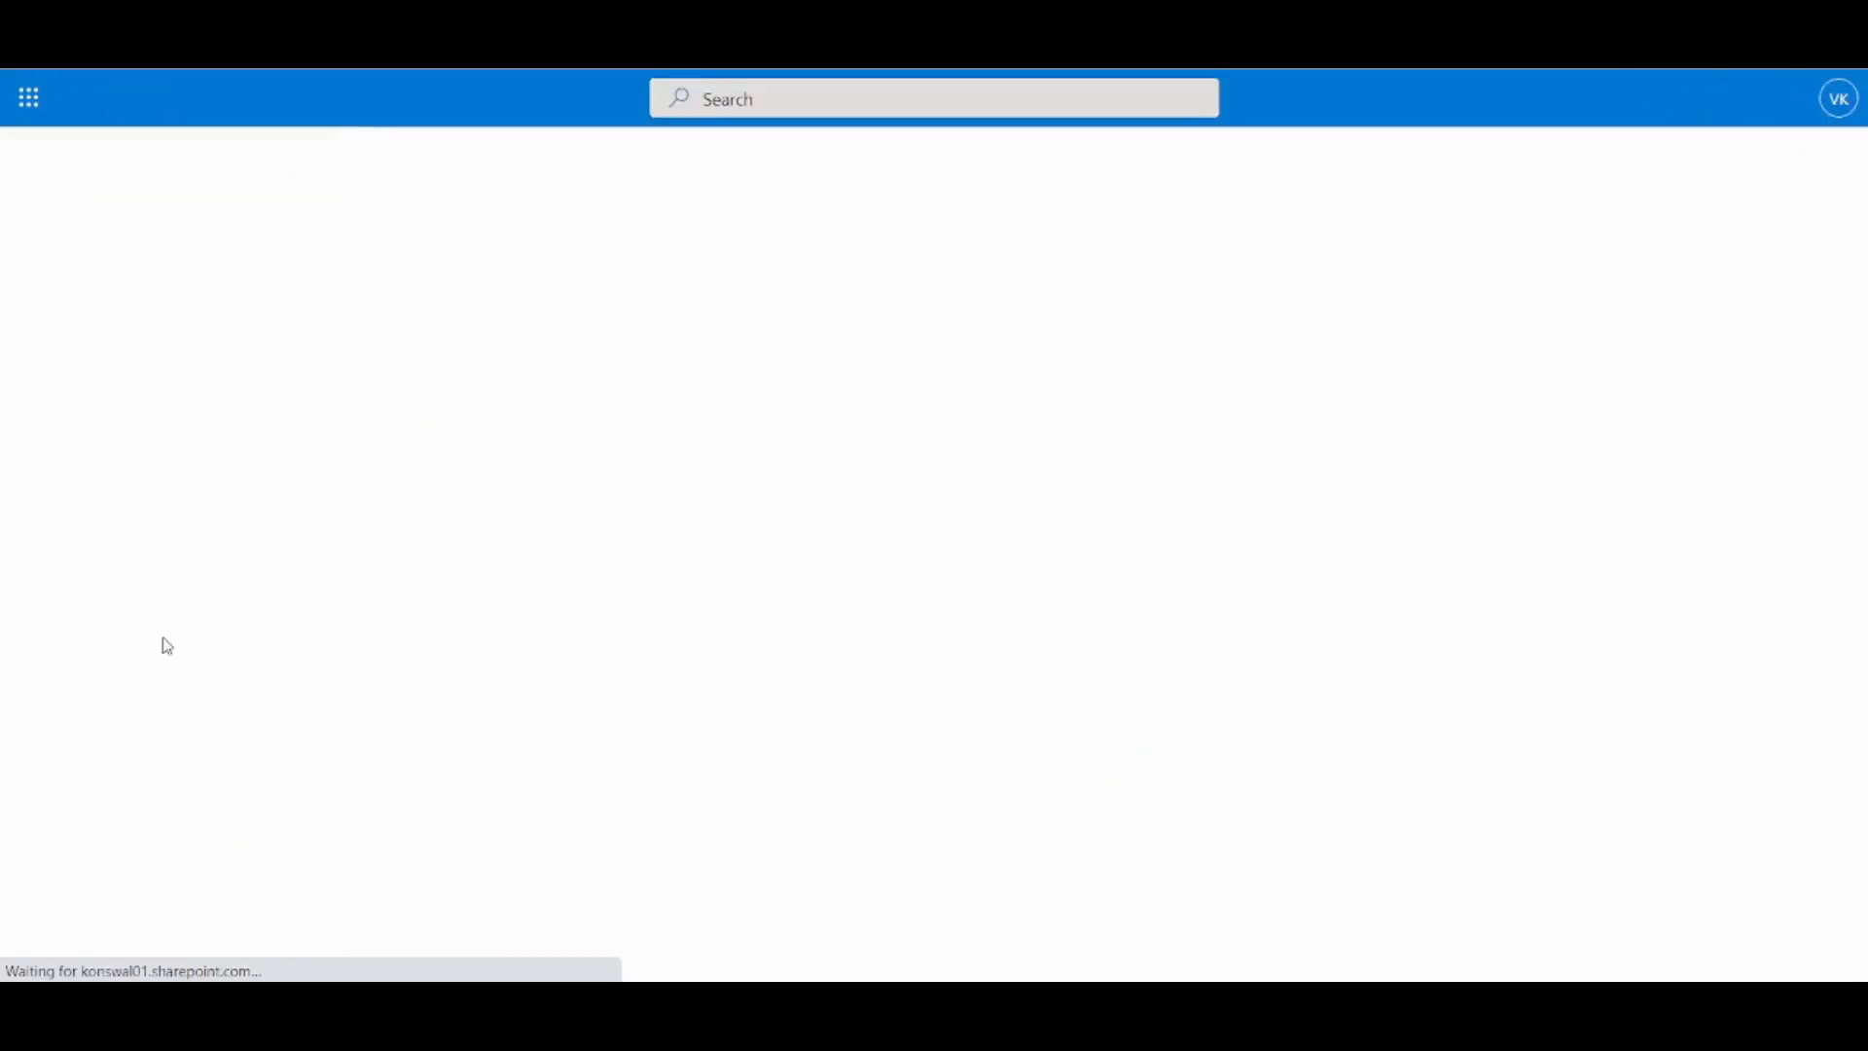
scroll(457, 740, "down", 1)
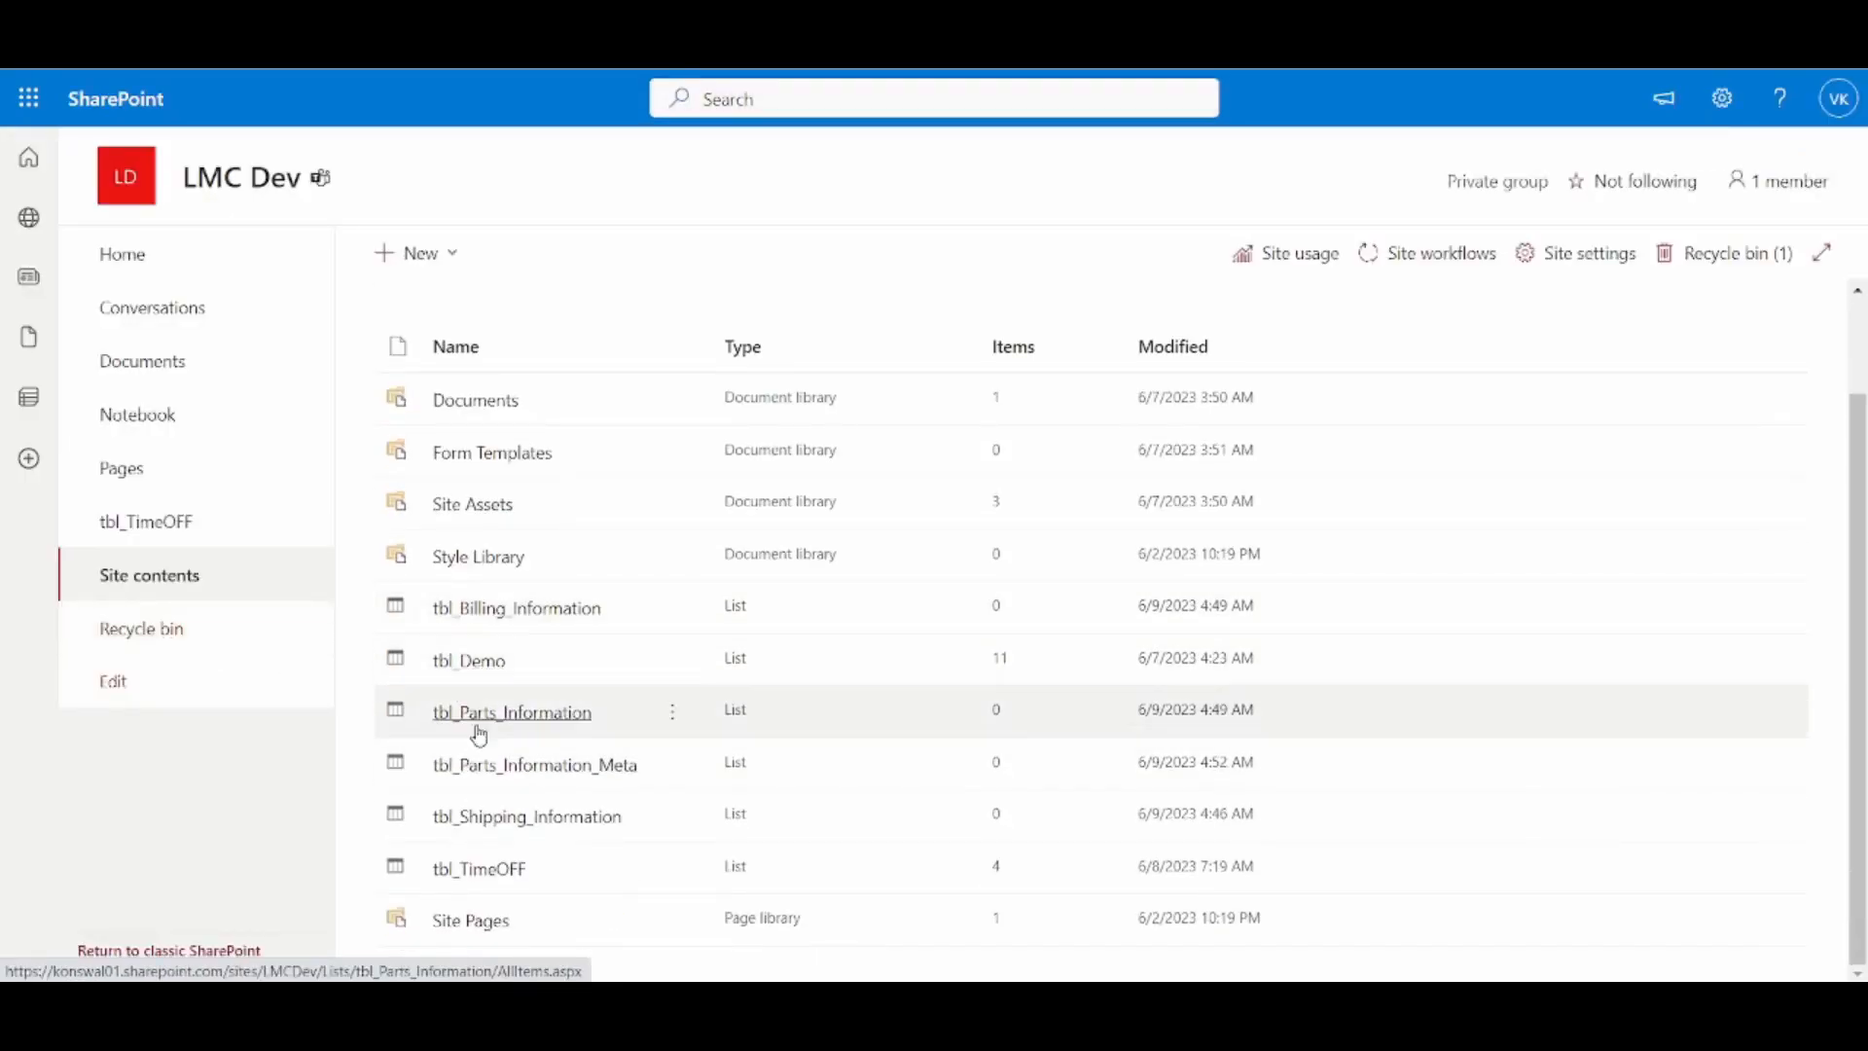
left_click(672, 766)
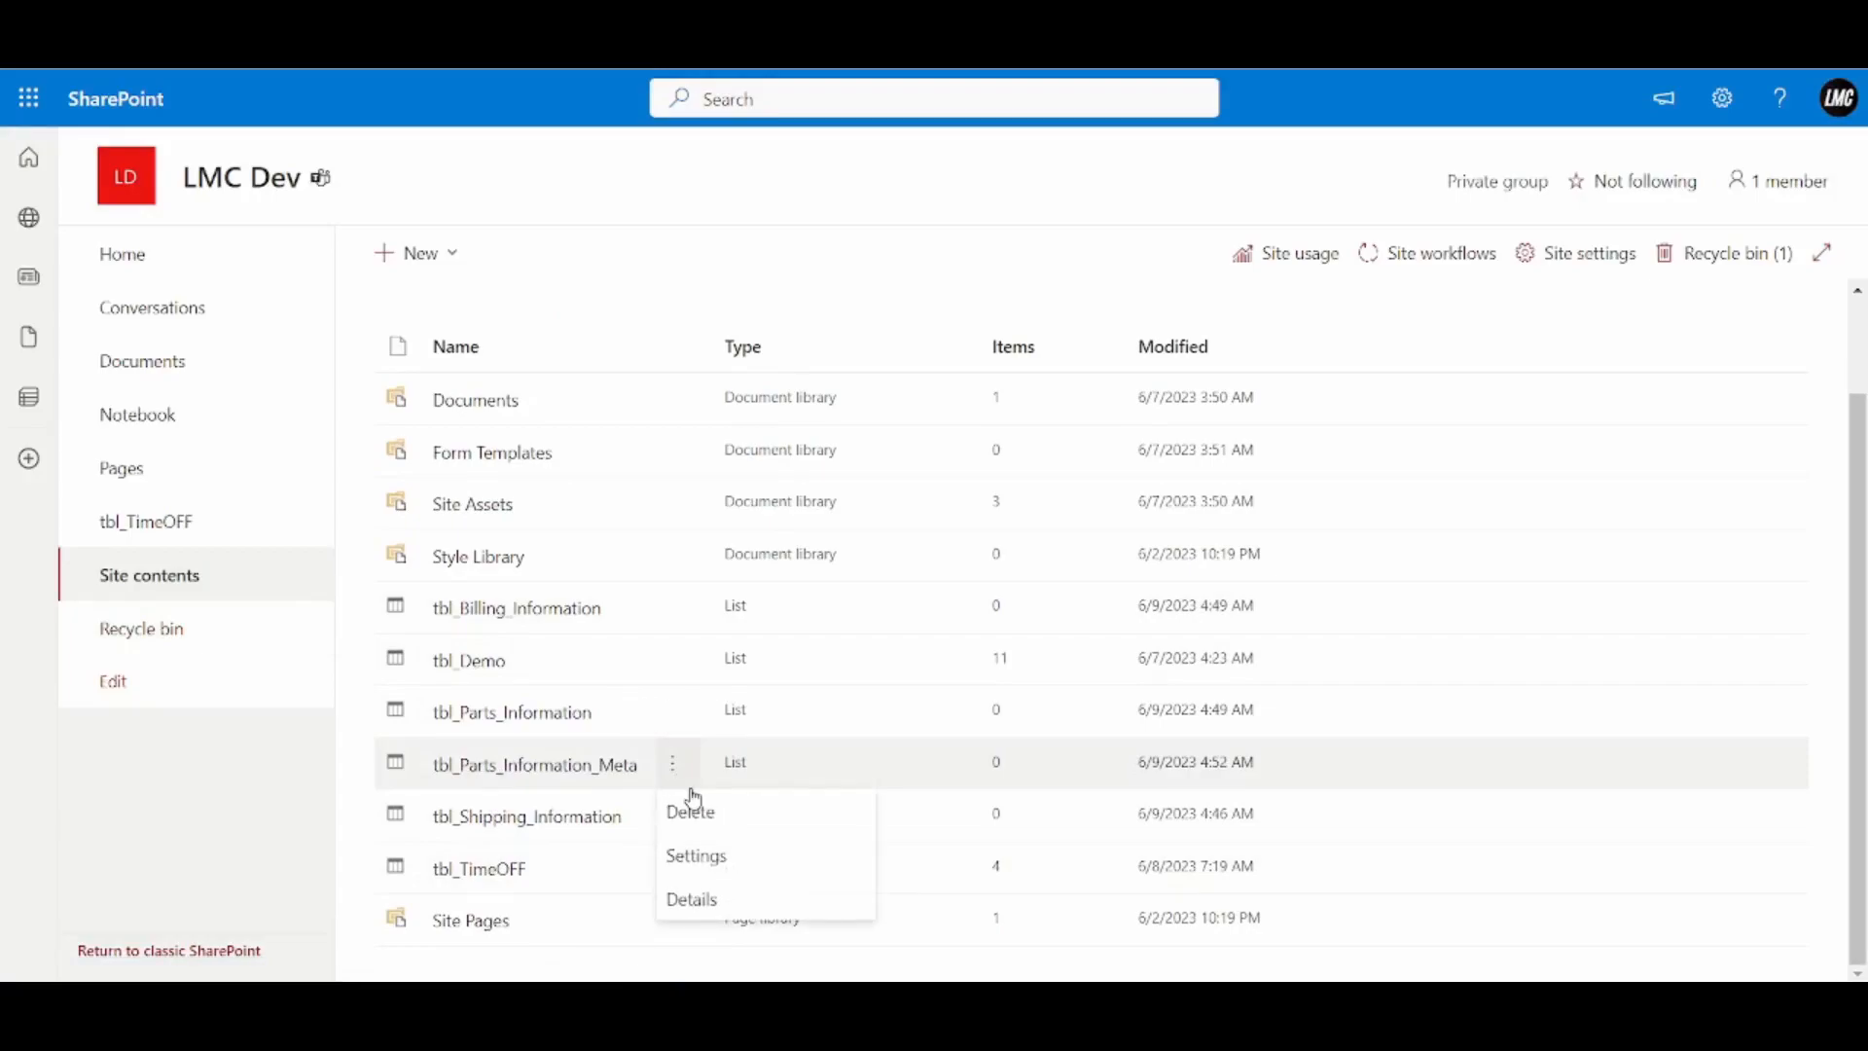
left_click(692, 806)
left_click(1071, 619)
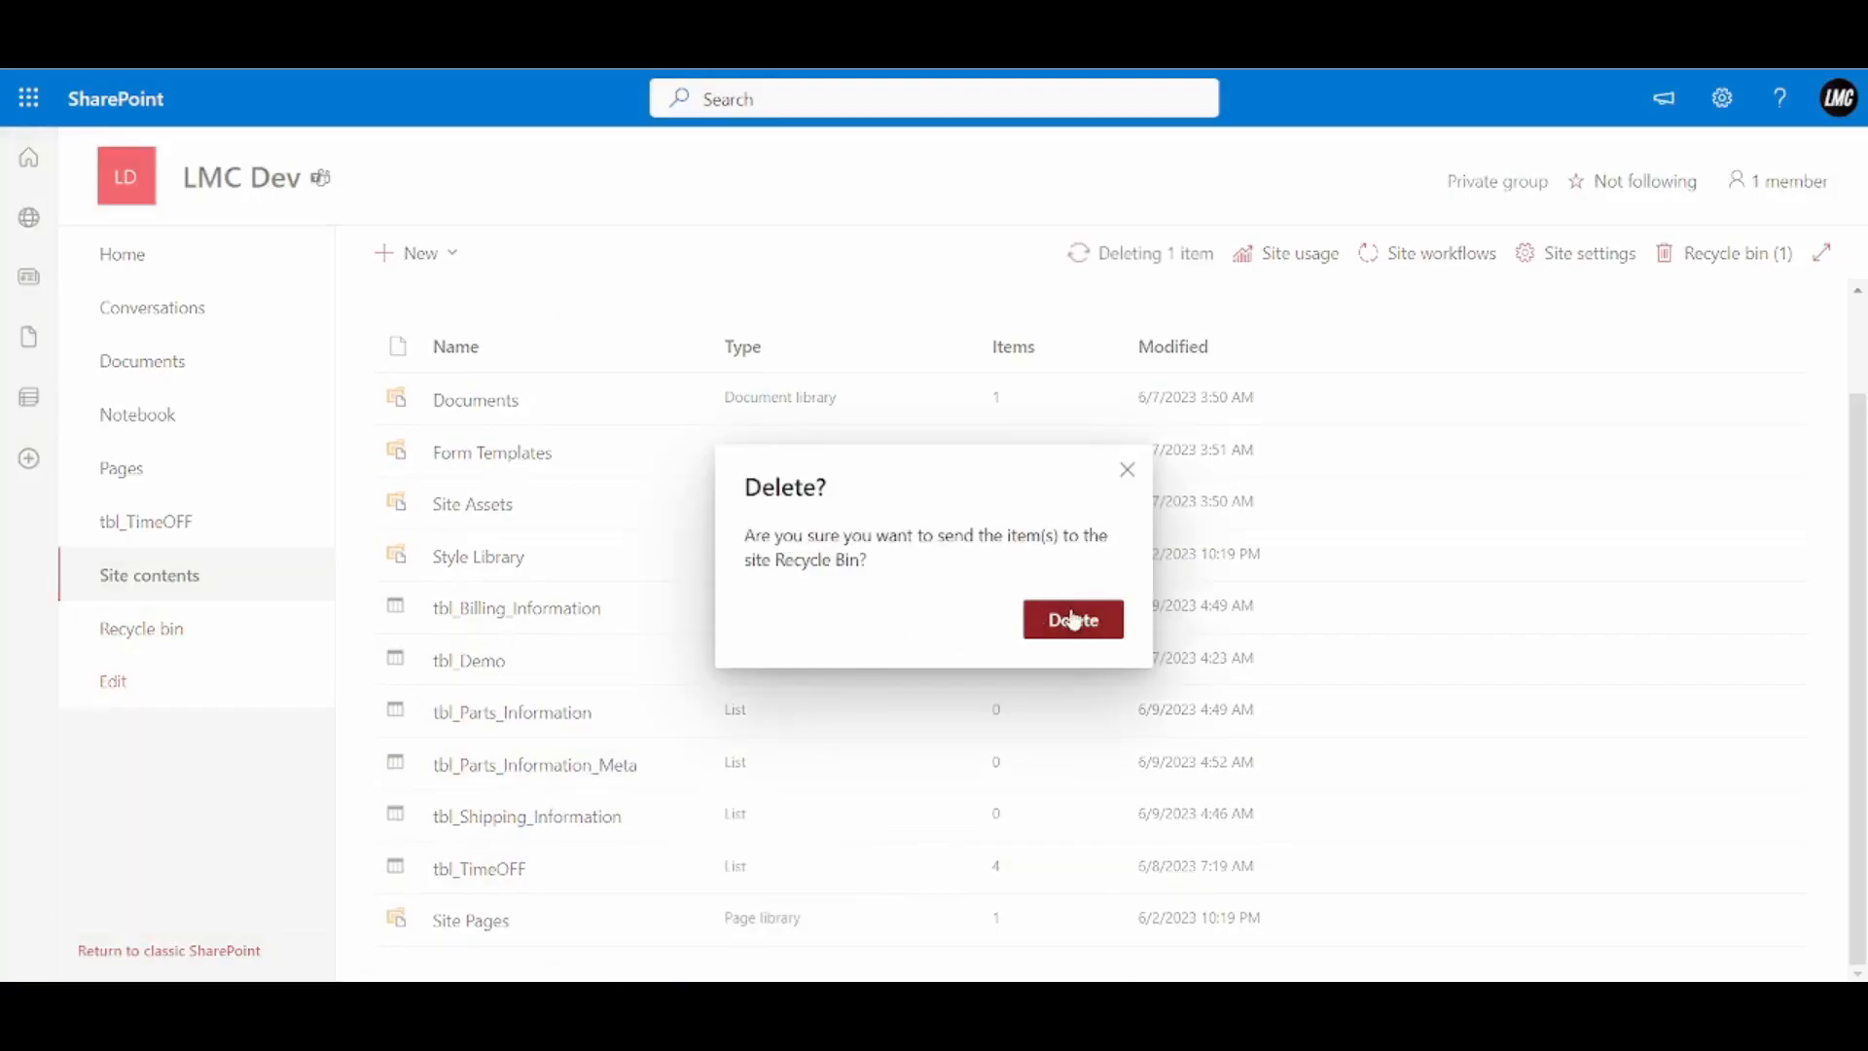
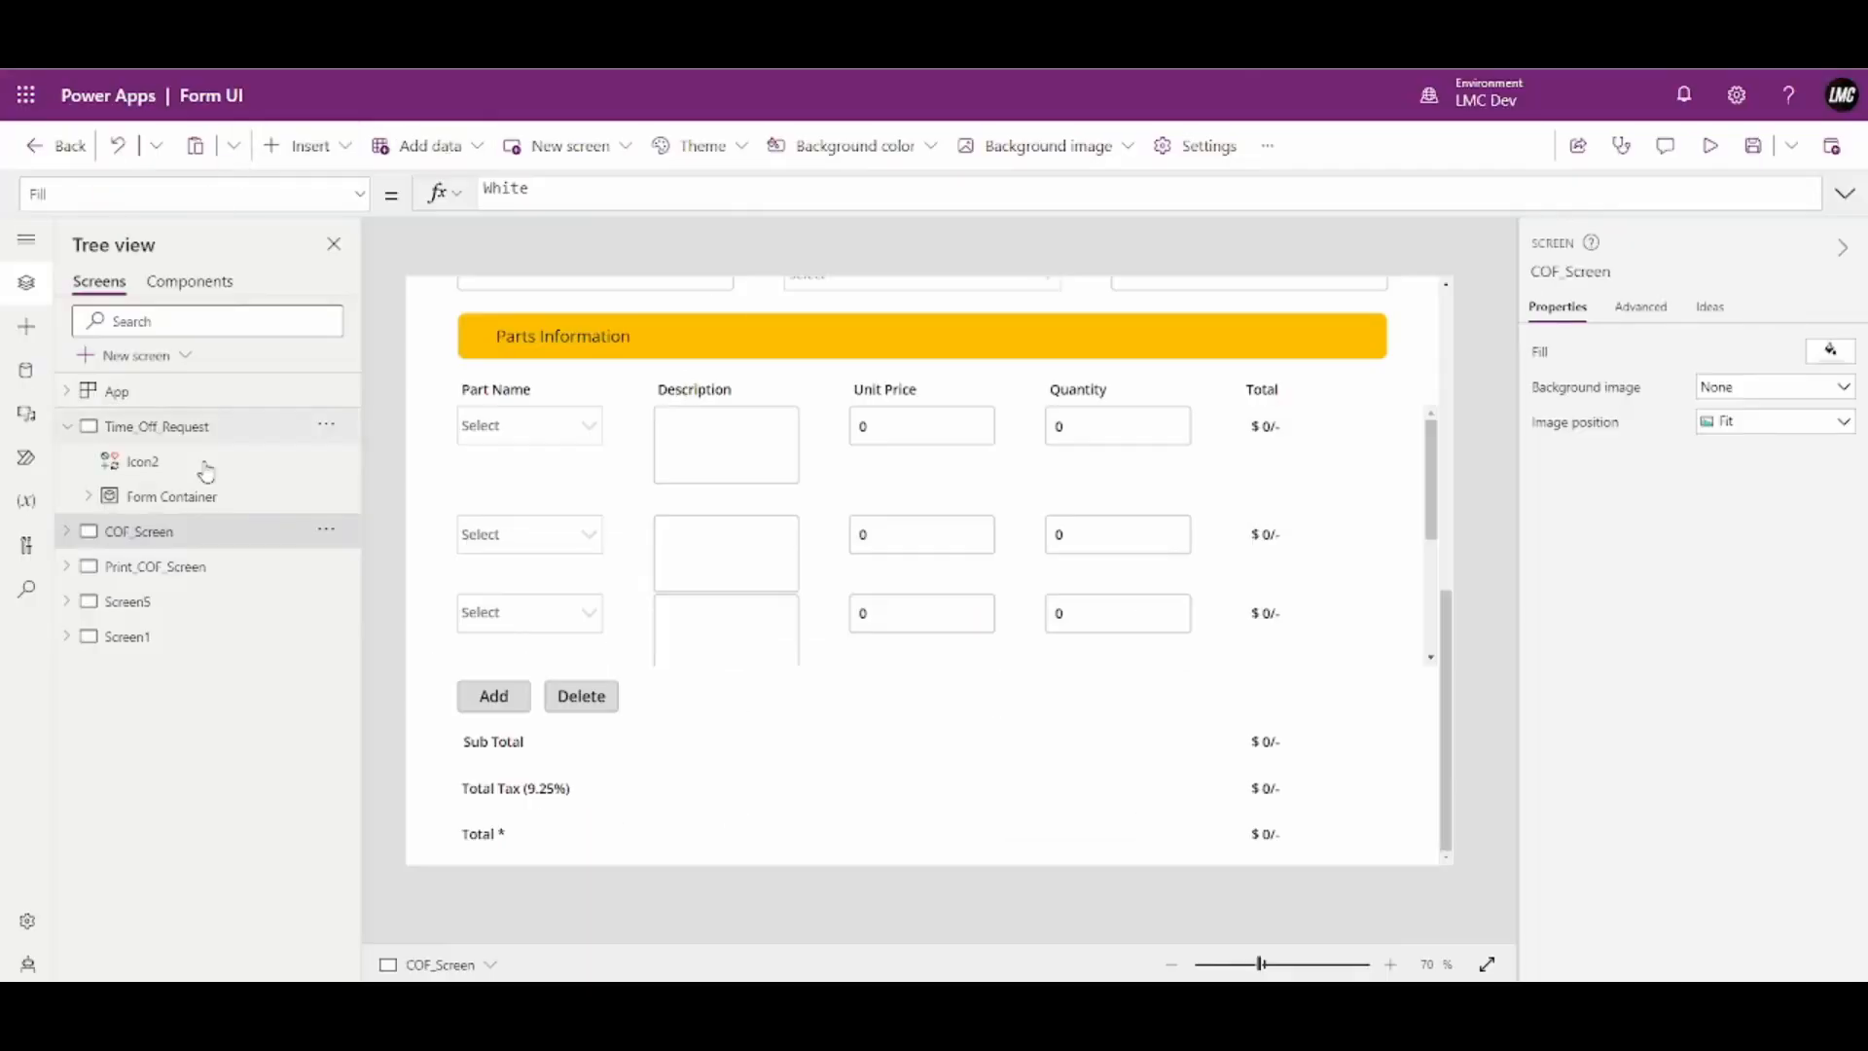
Switch to Power Apps and start adding a data source through an existing SharePoint connection
left_click(25, 369)
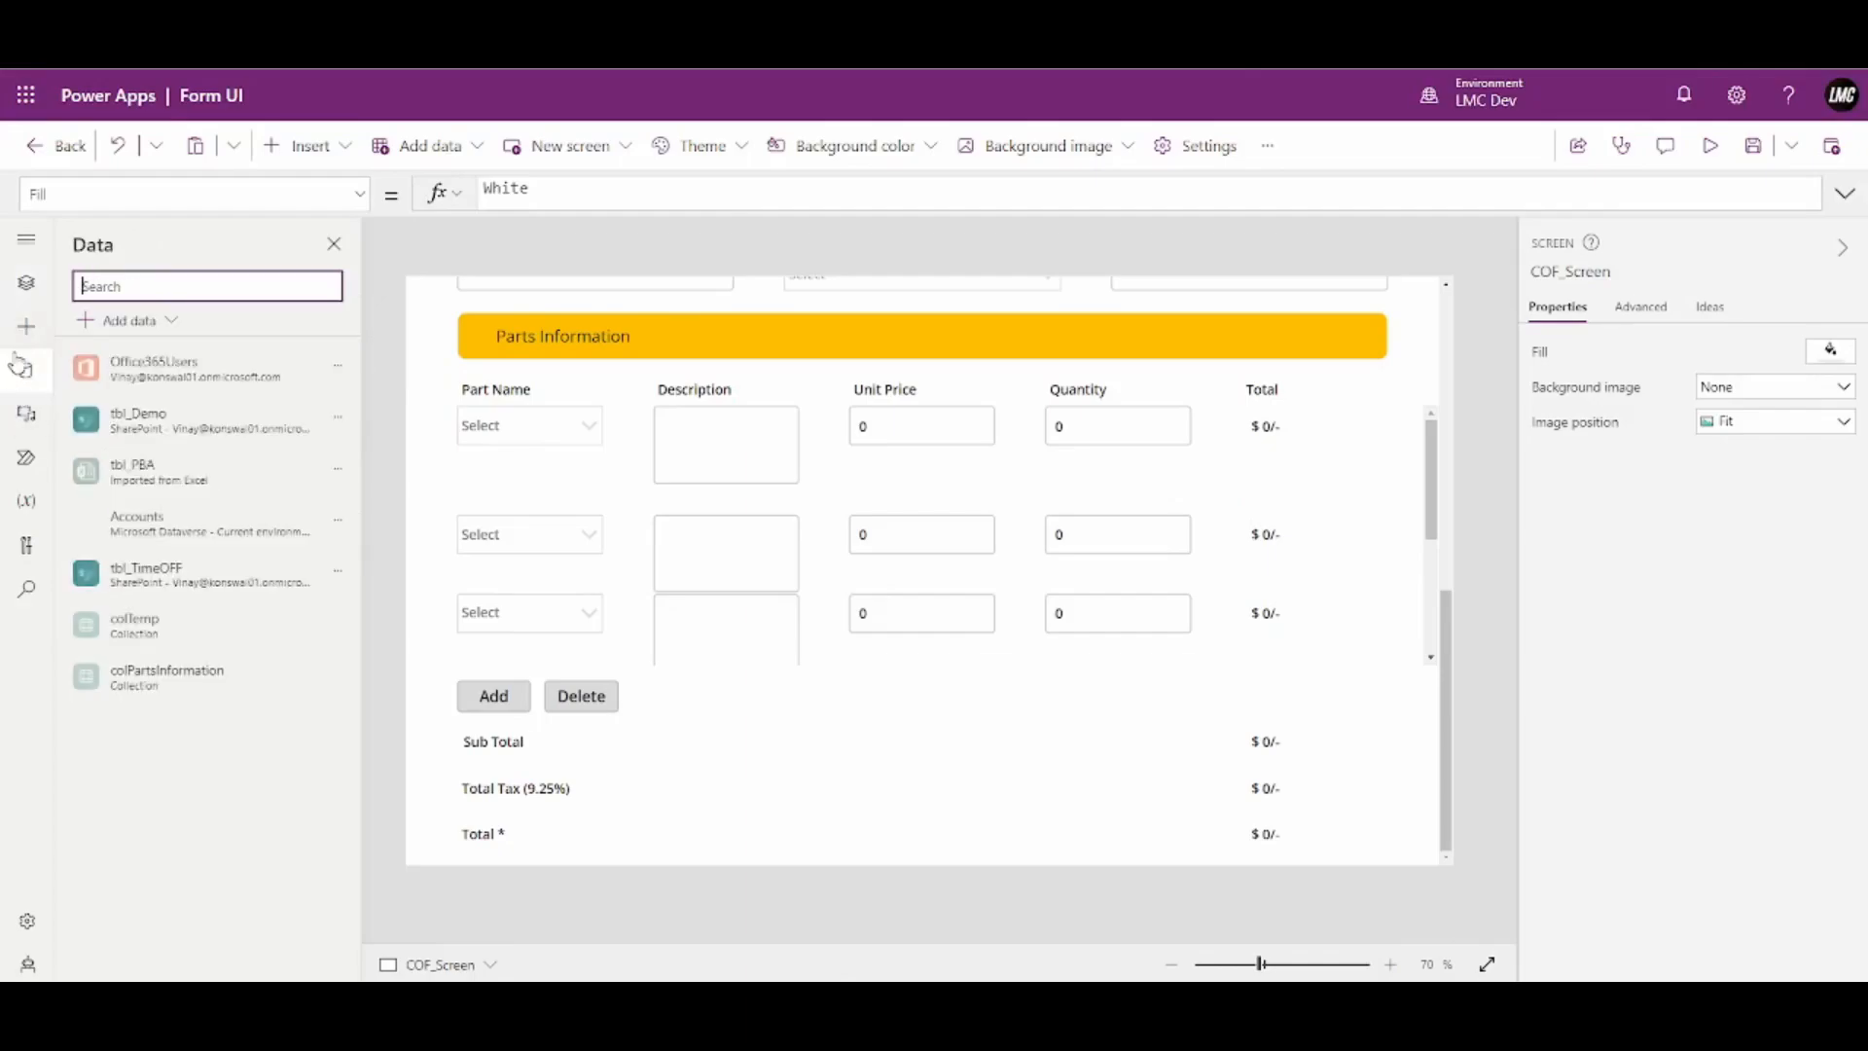
left_click(126, 323)
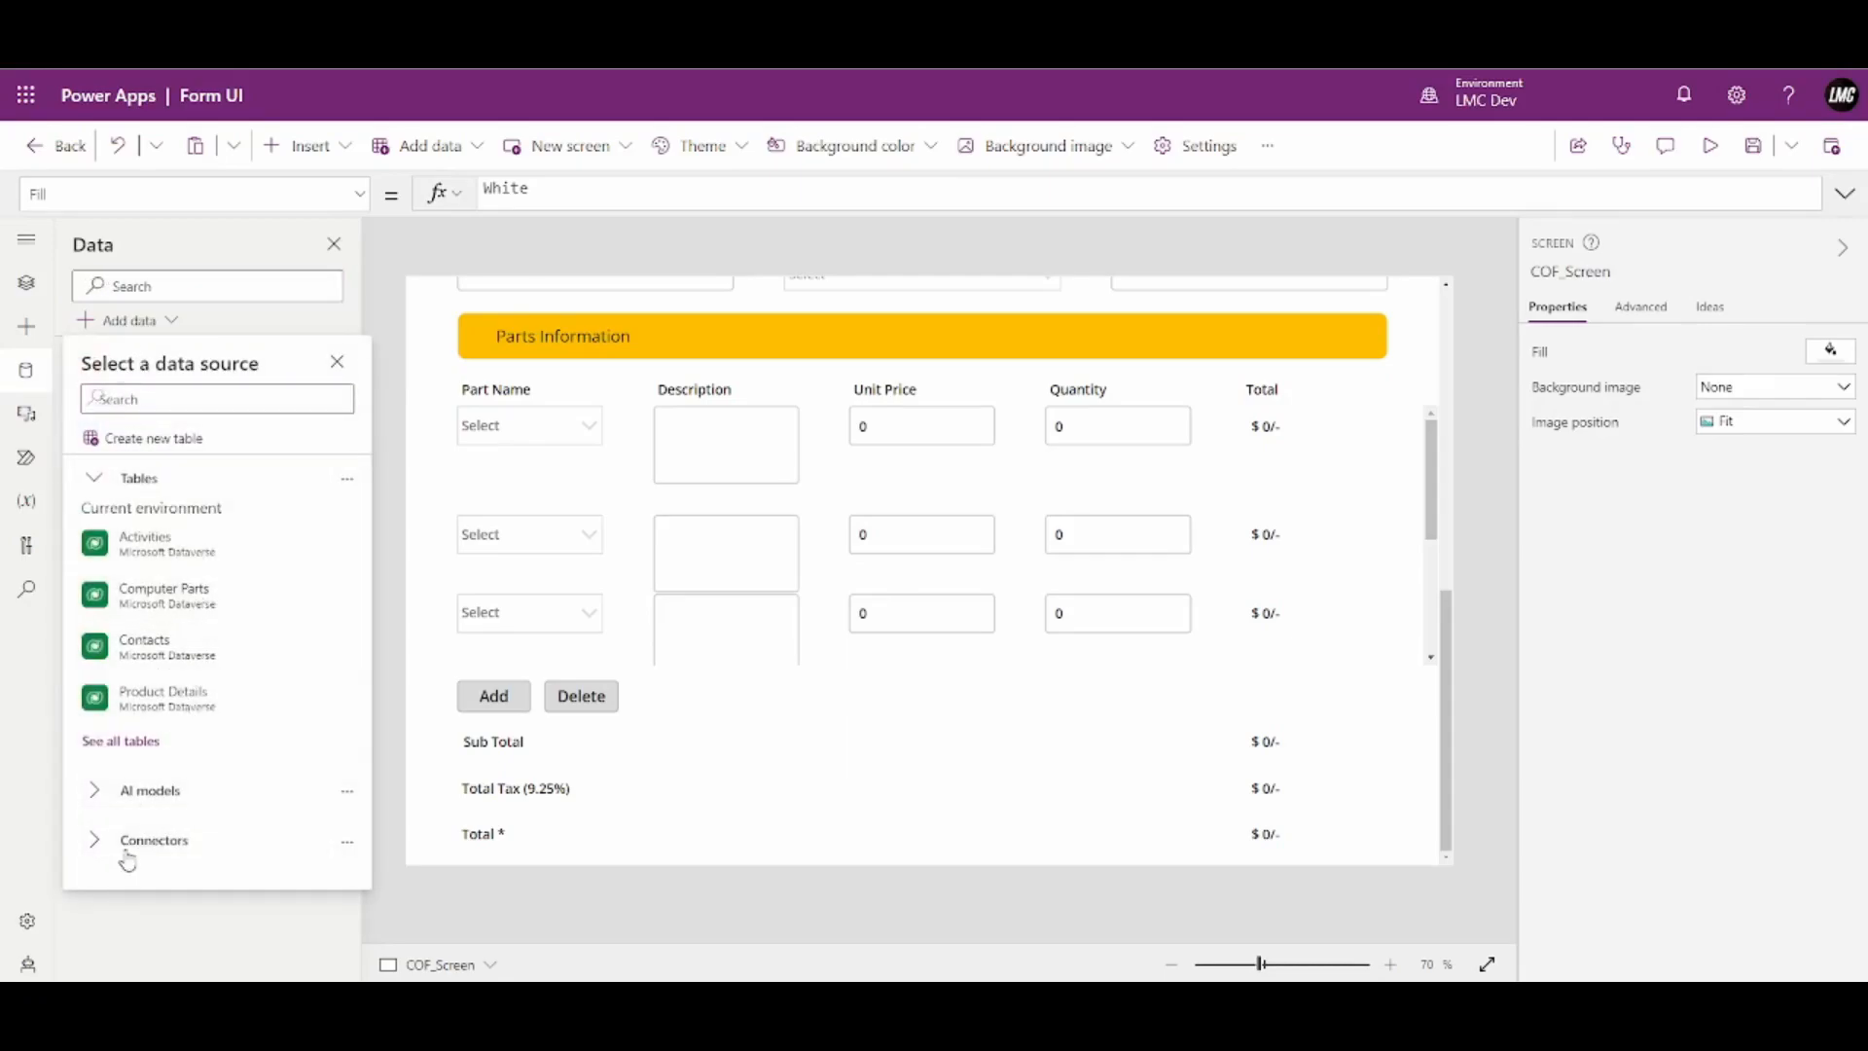
left_click(126, 840)
scroll(195, 798, "down", 2)
left_click(174, 803)
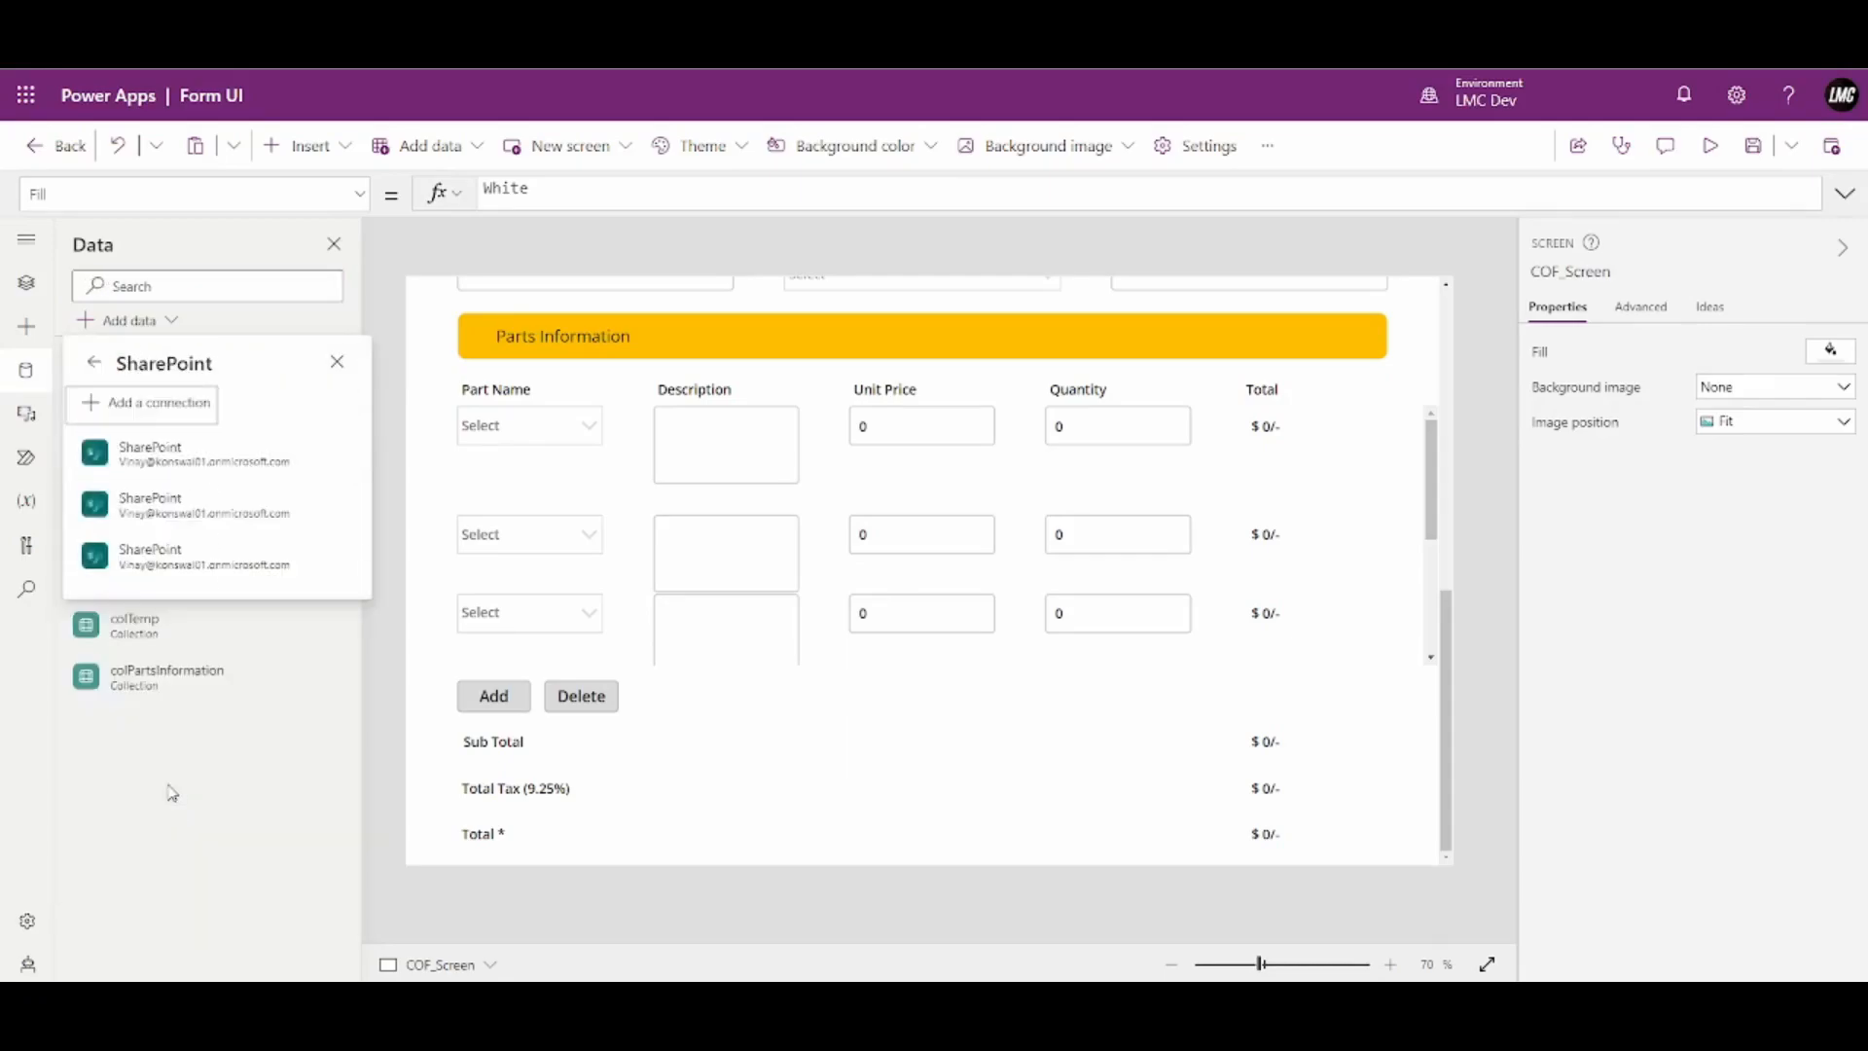
left_click(141, 469)
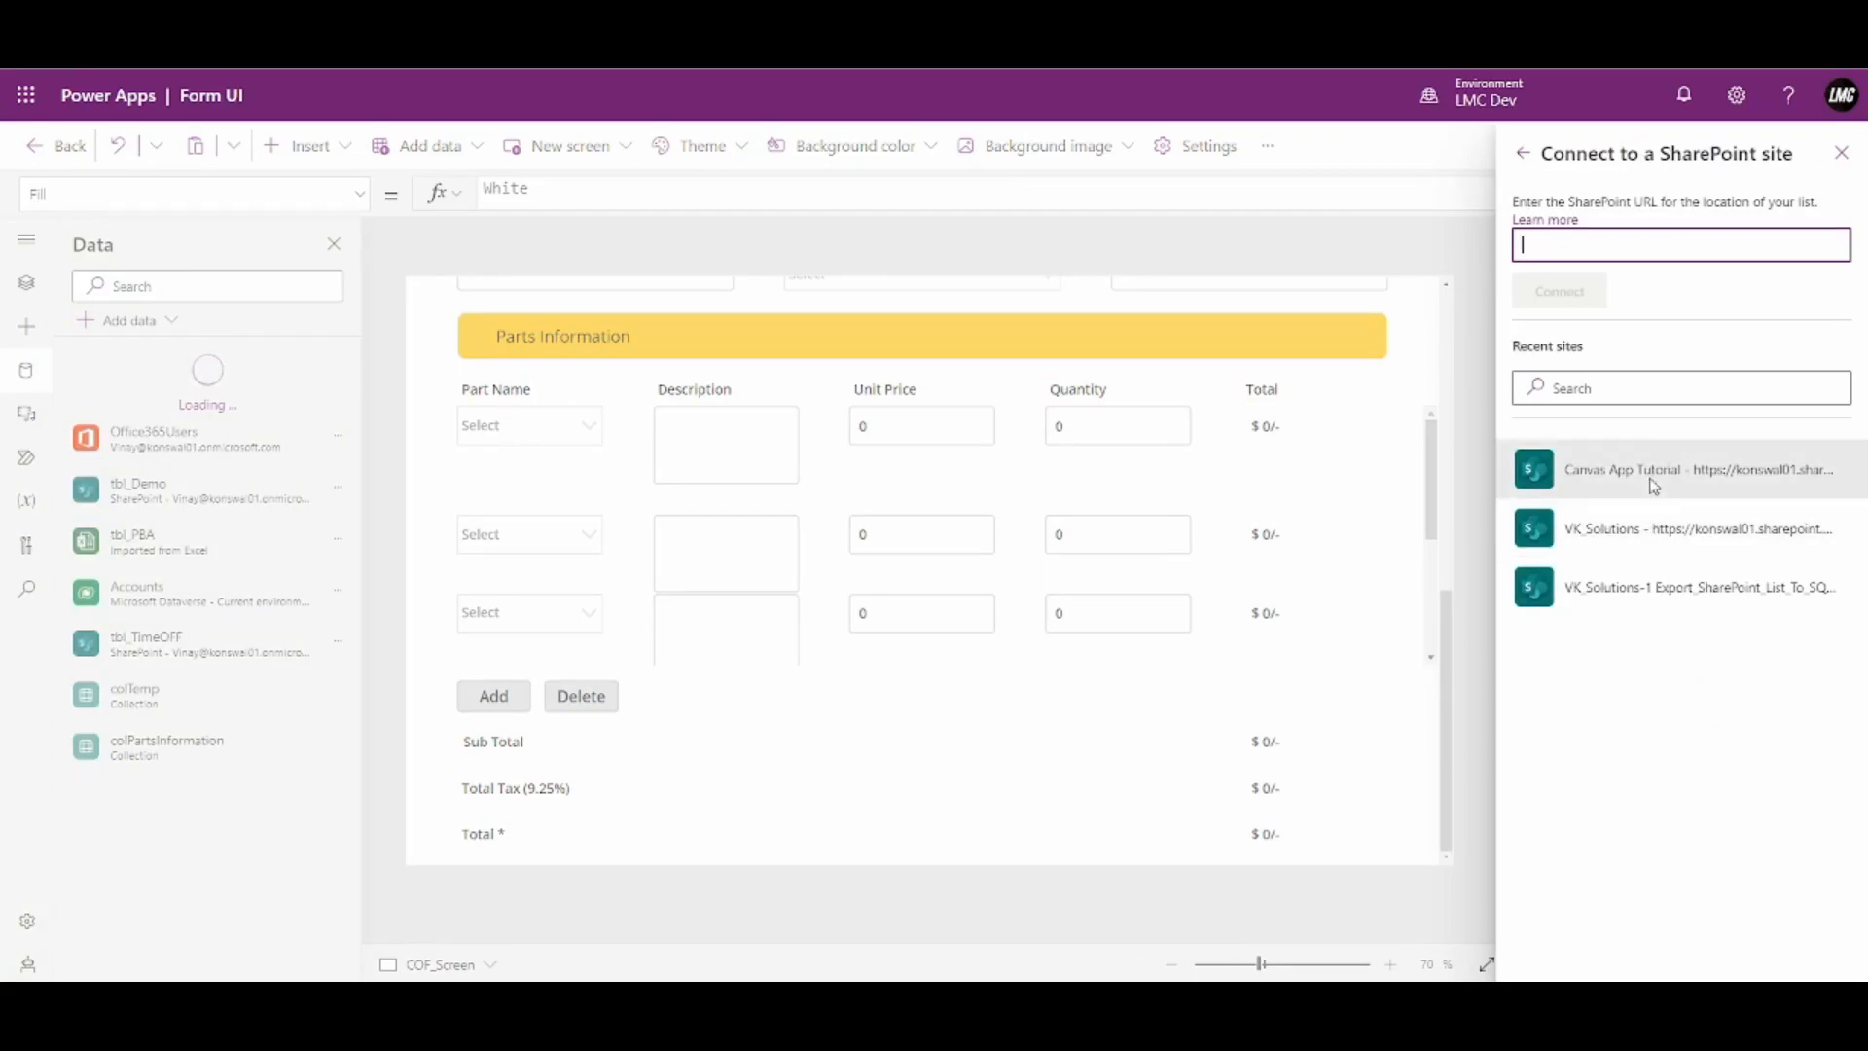
Get the LMC Dev site URL from SharePoint and connect the app to that site
left_click(766, 20)
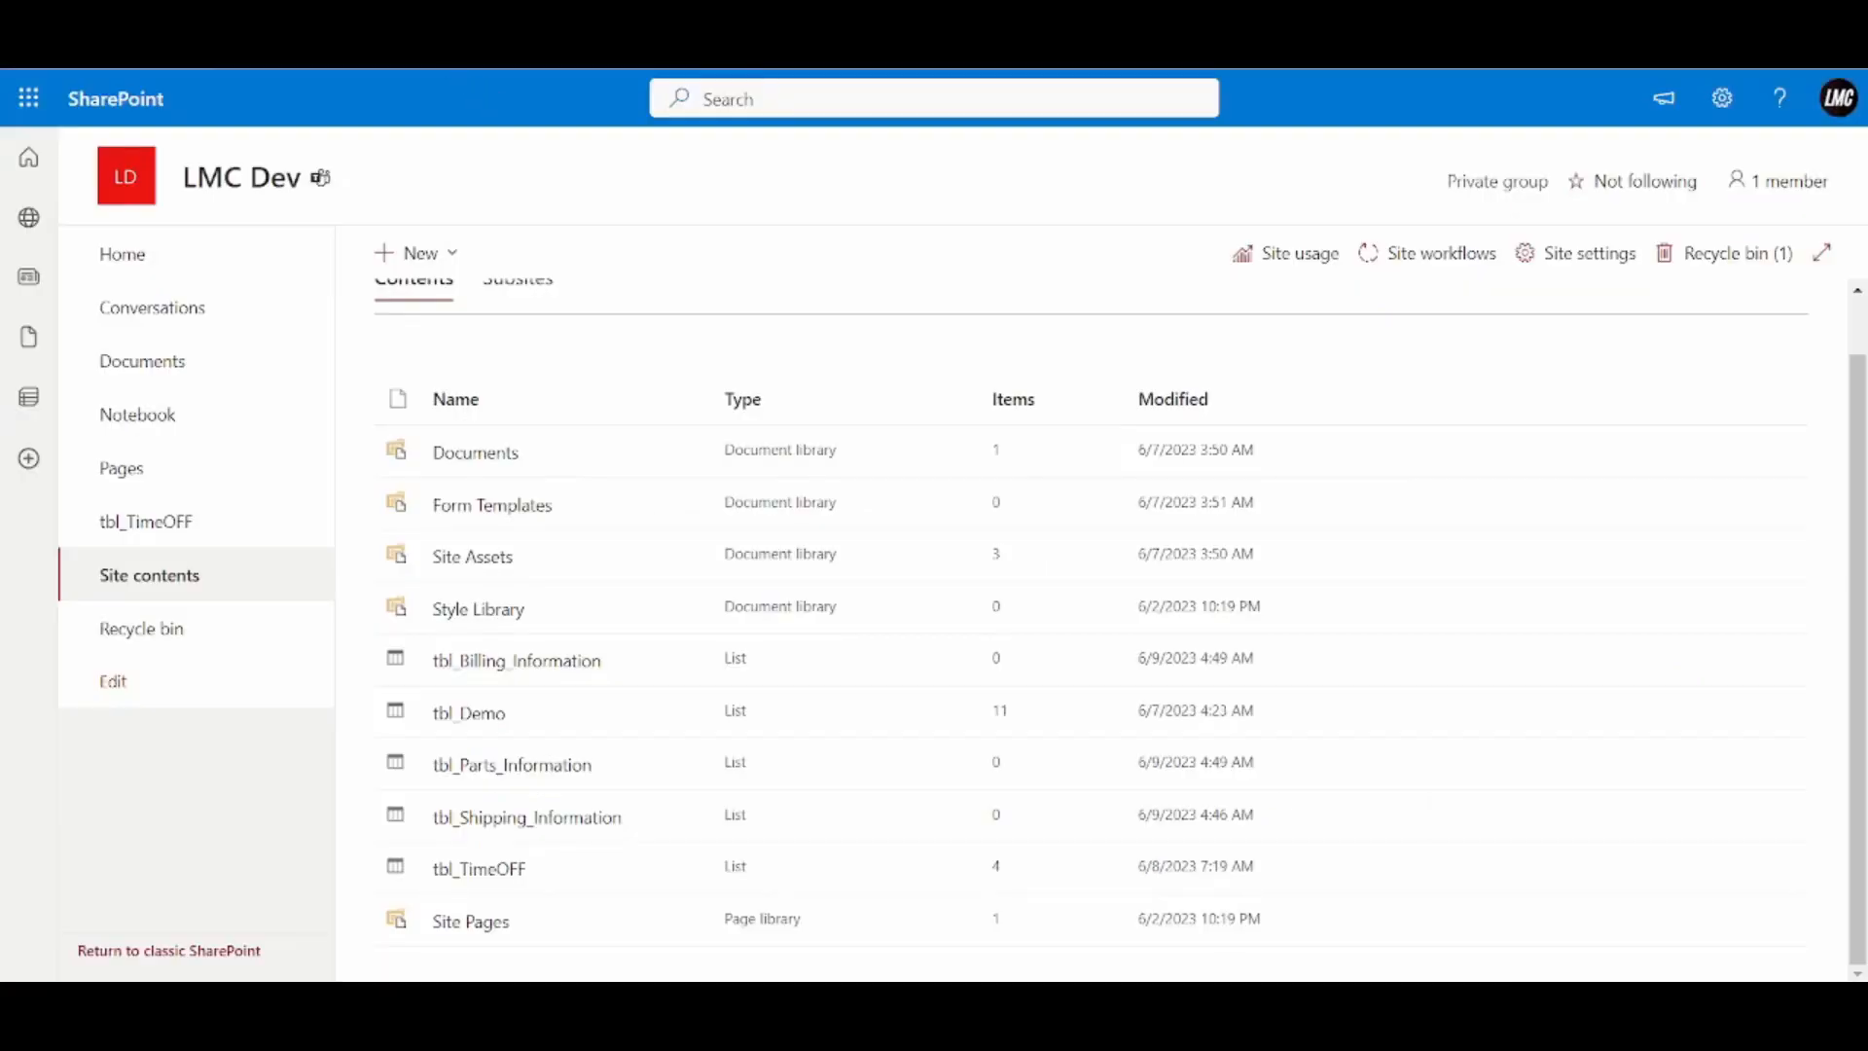
left_click(545, 19)
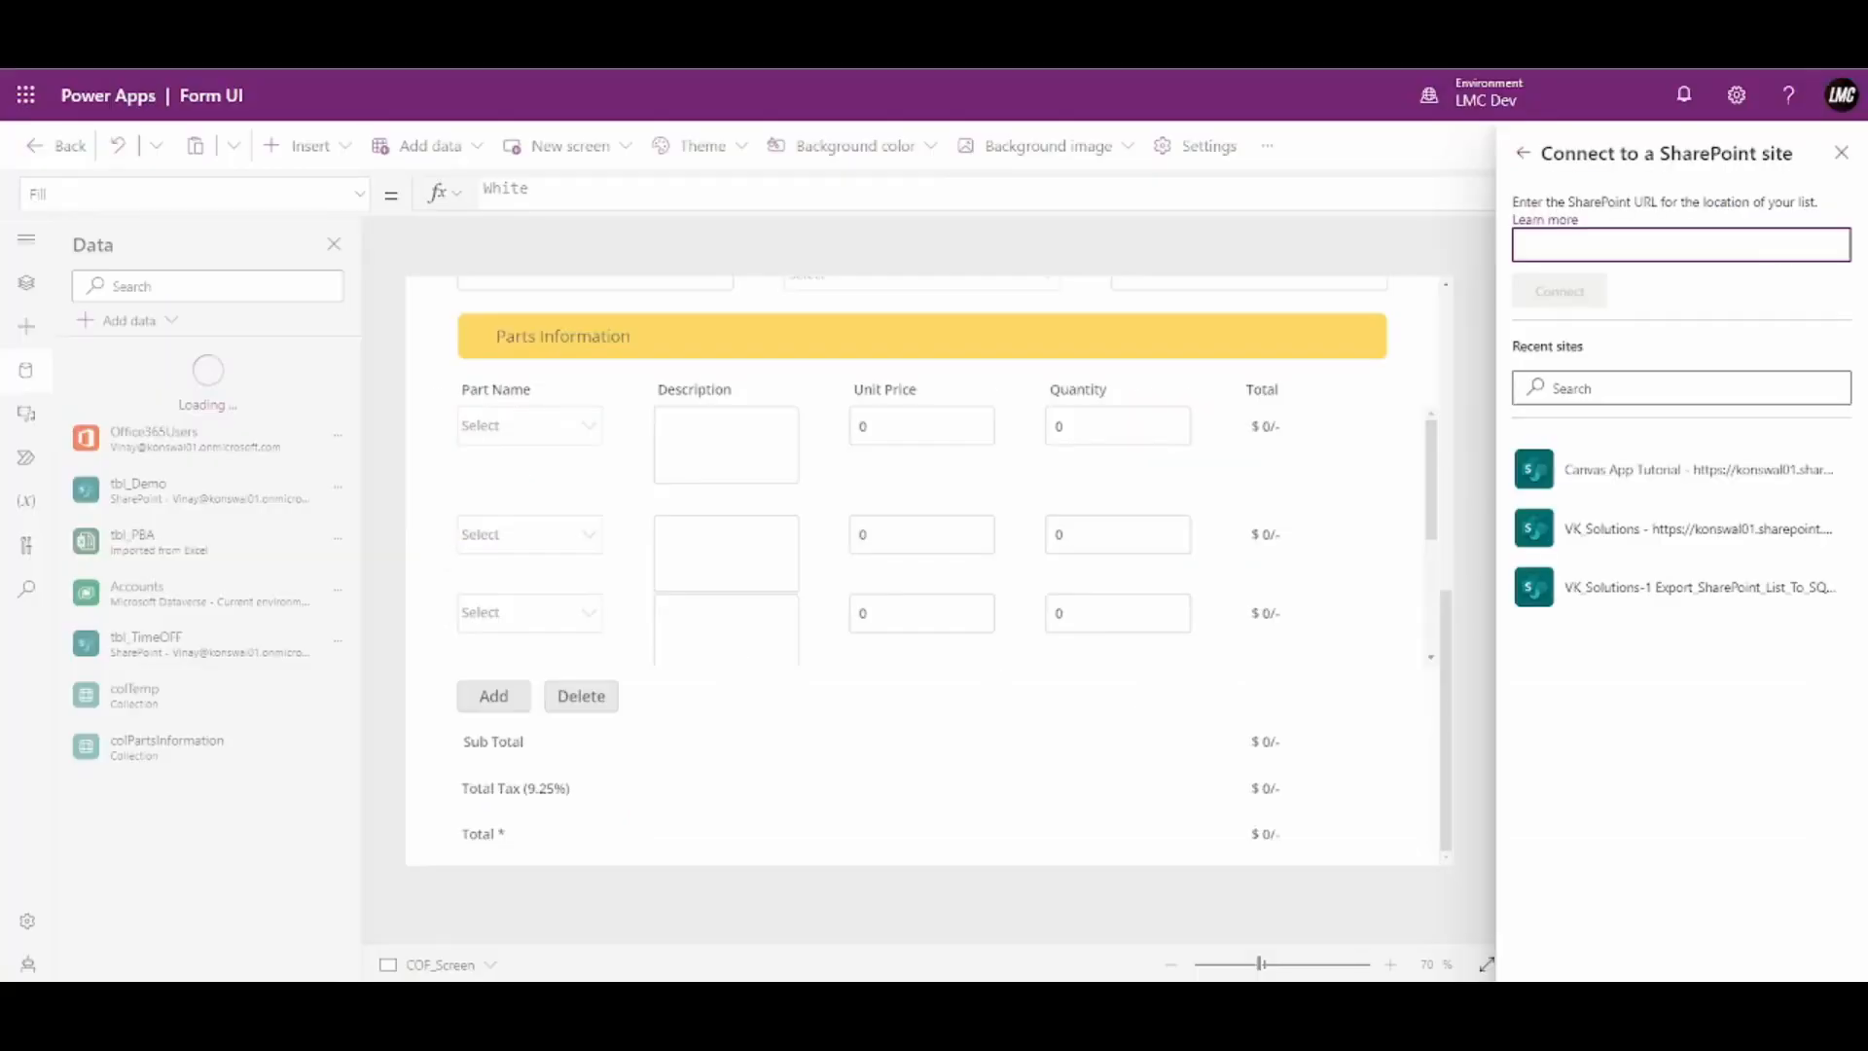
type("https://konswal01.sharepoint.com/sites/LMCDev")
left_click(1572, 304)
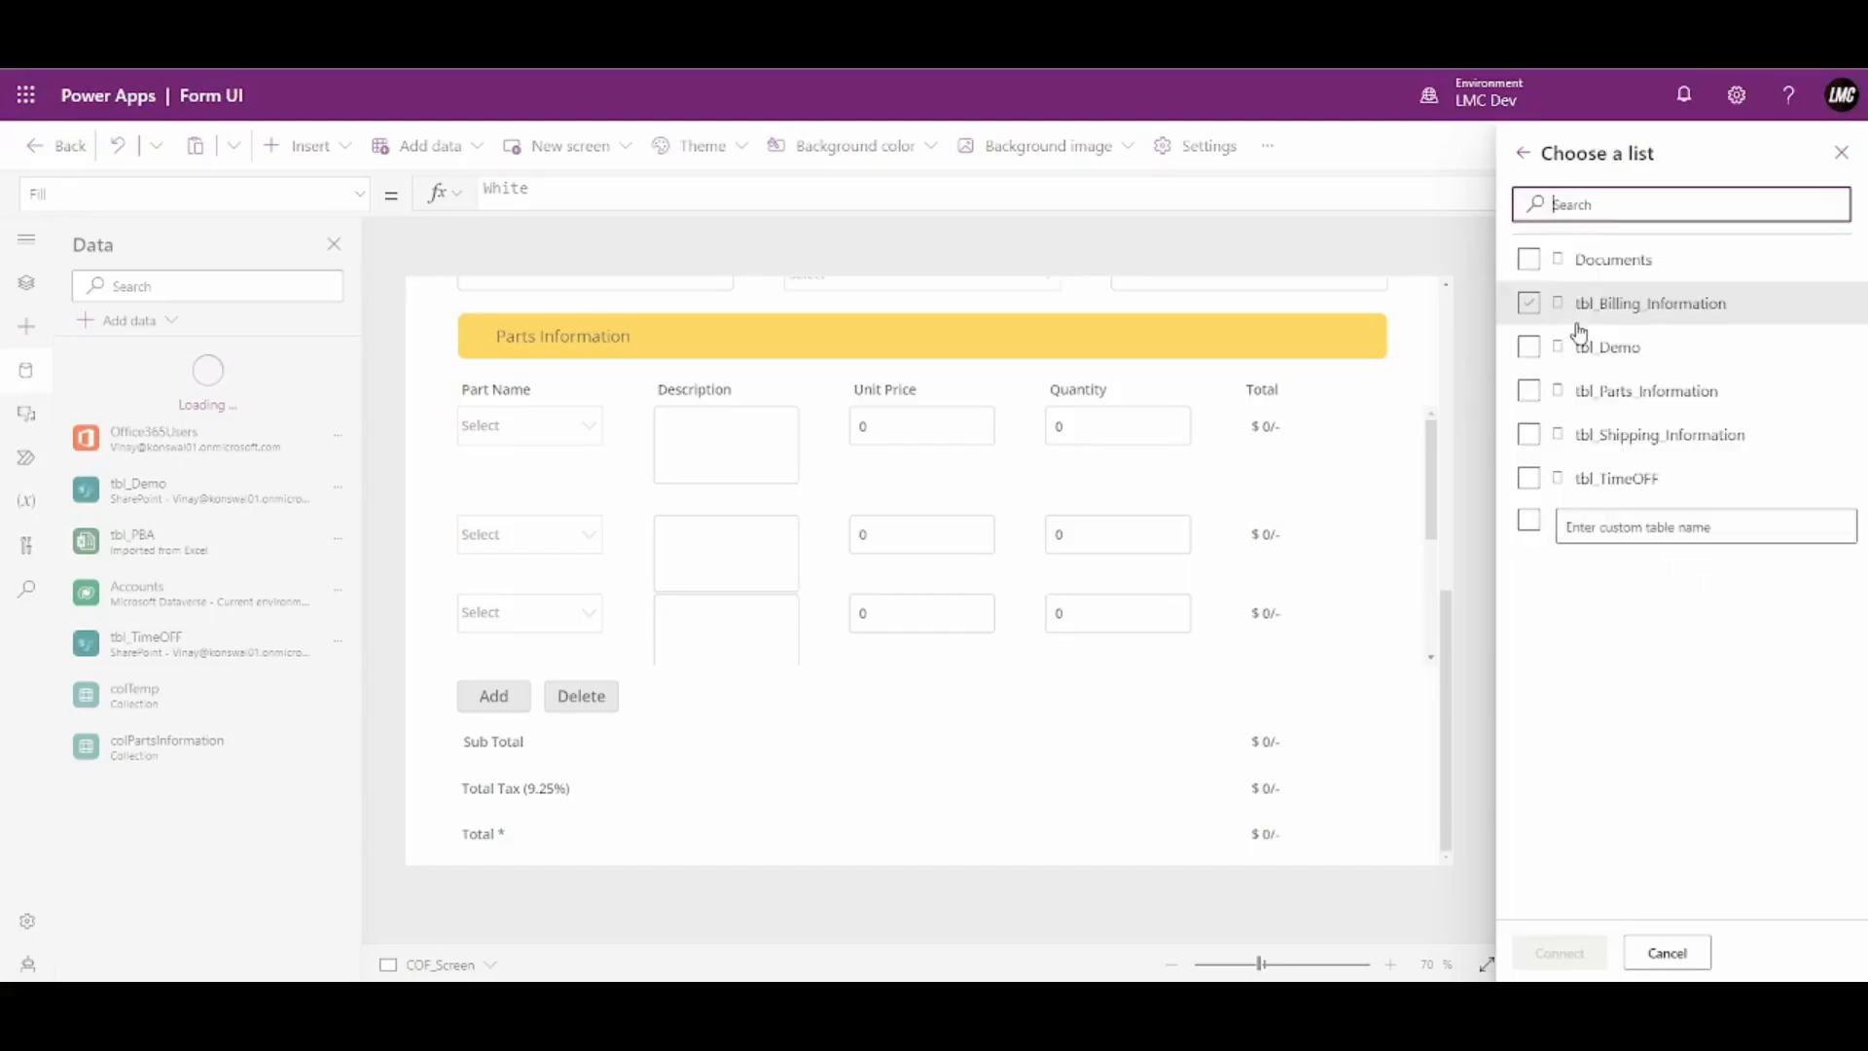
Add the tbl_Billing_Information, tbl_Parts_Information and tbl_Shipping_Information lists to the app as data sources
left_click(1530, 304)
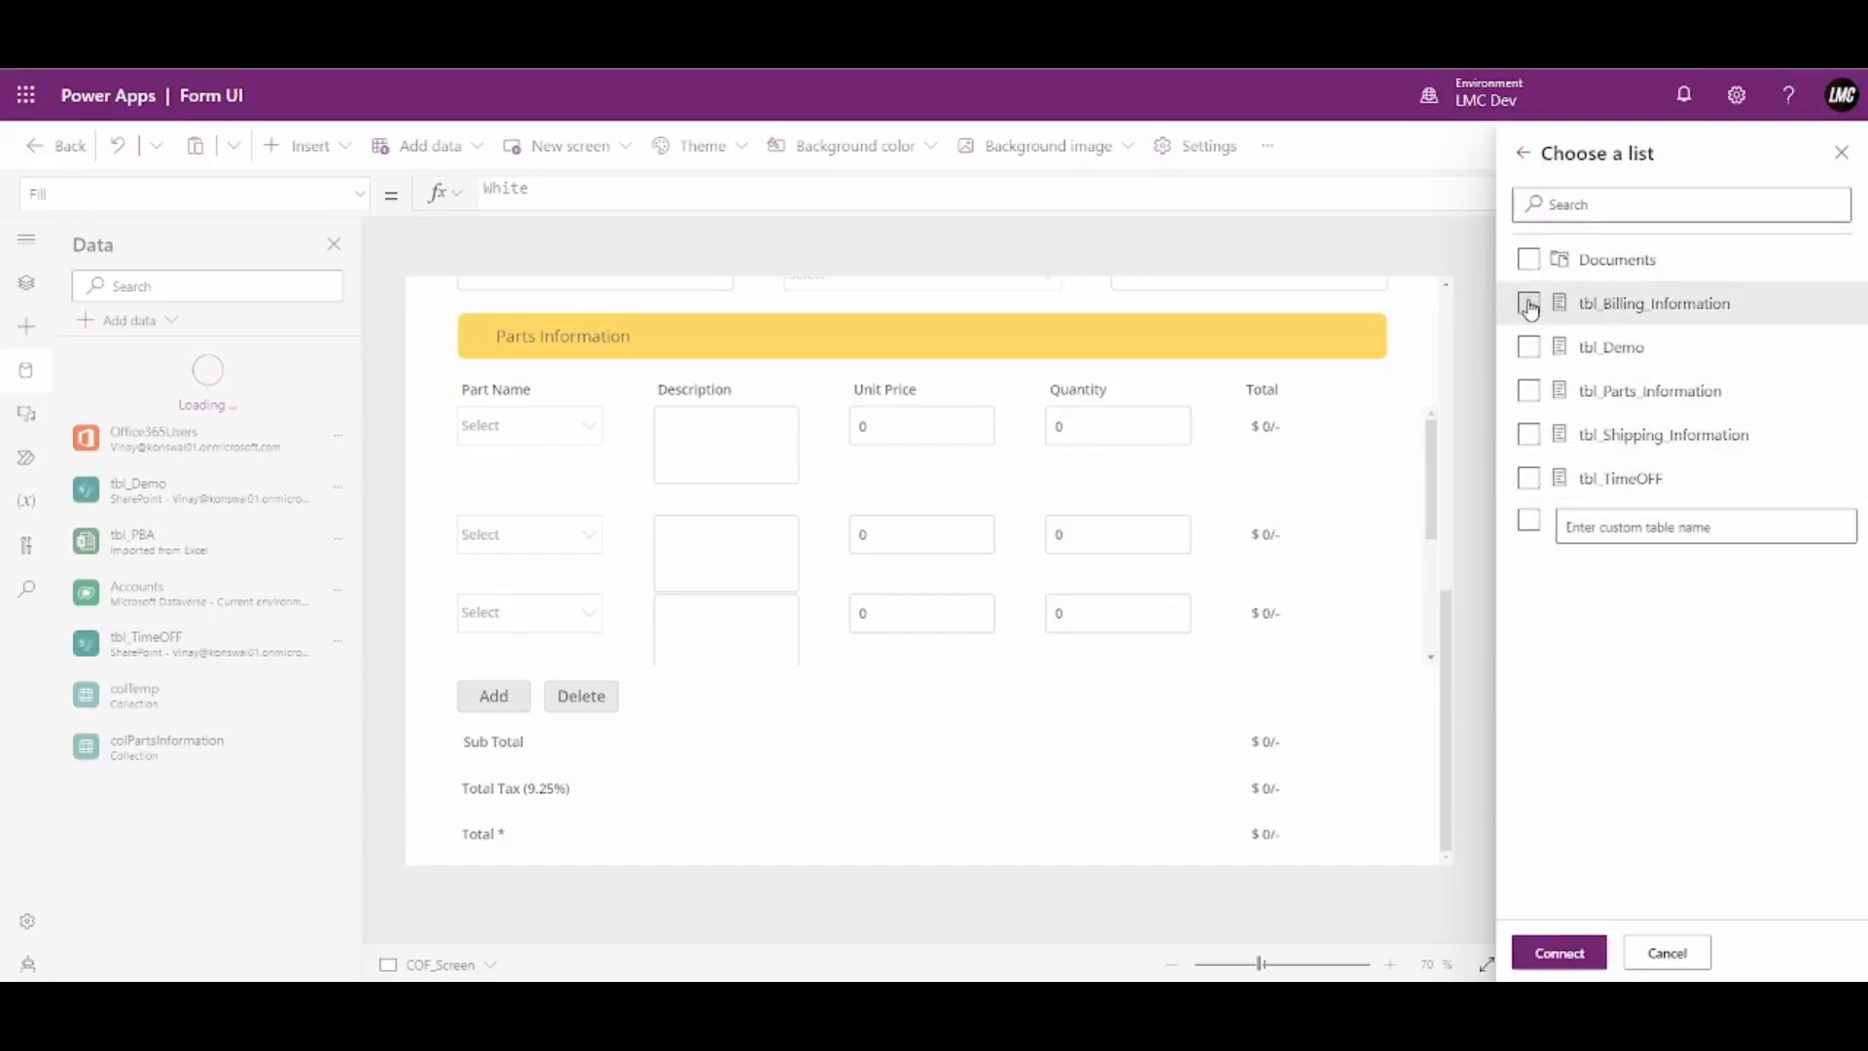
left_click(1529, 390)
left_click(1531, 435)
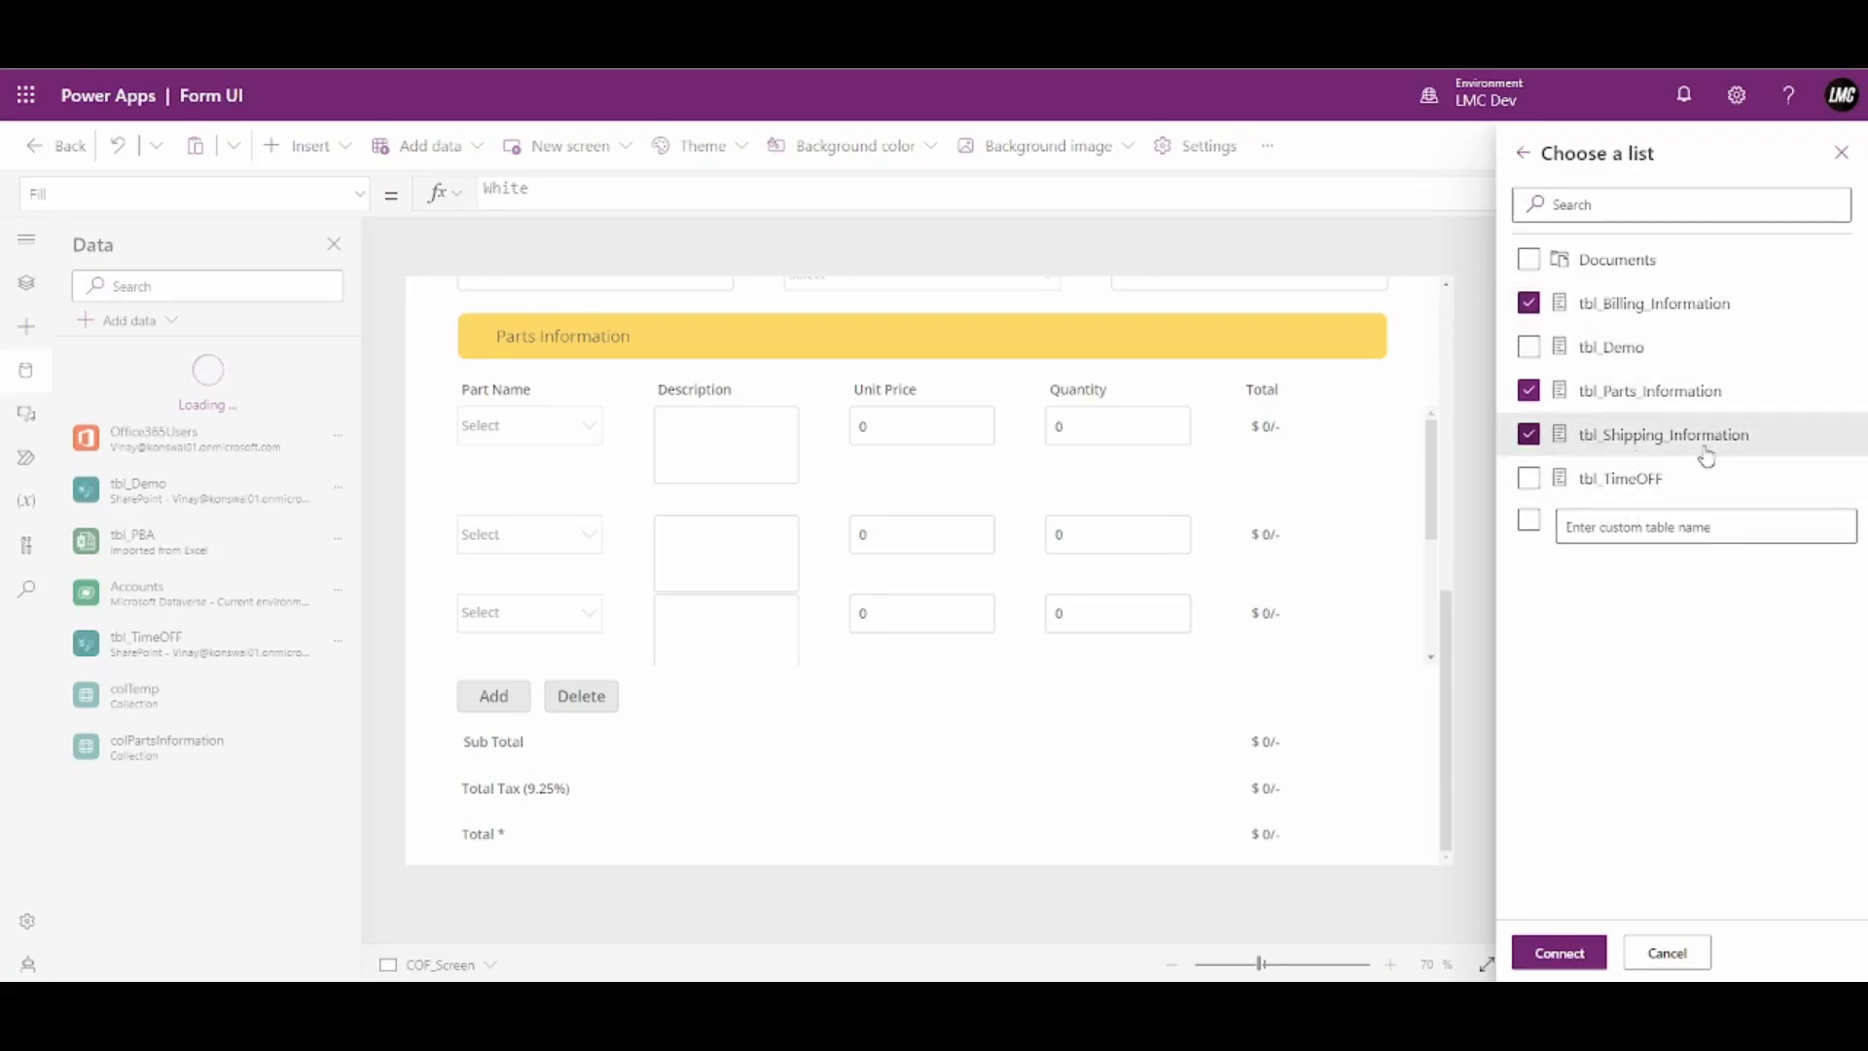
left_click(1559, 954)
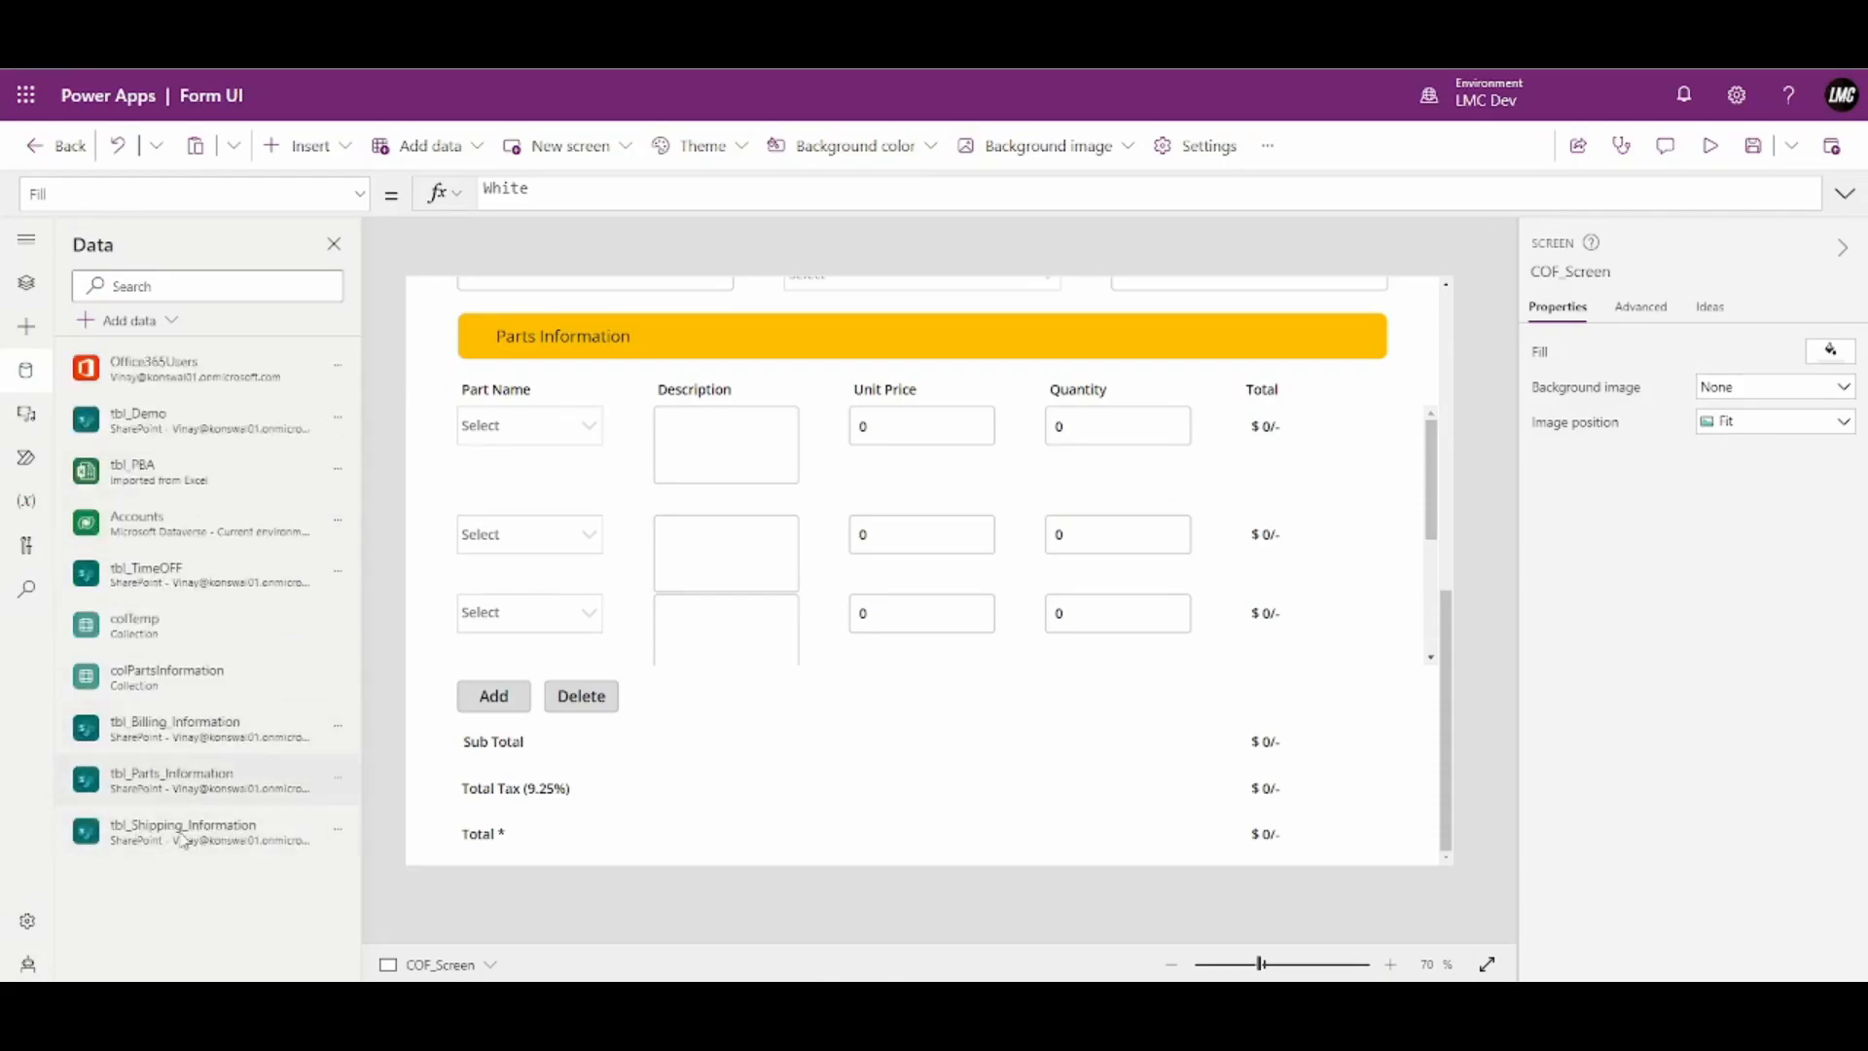
Correct the heading label of the shipping section on COF_Screen to Shipping Information
scroll(1323, 628, "up", 10)
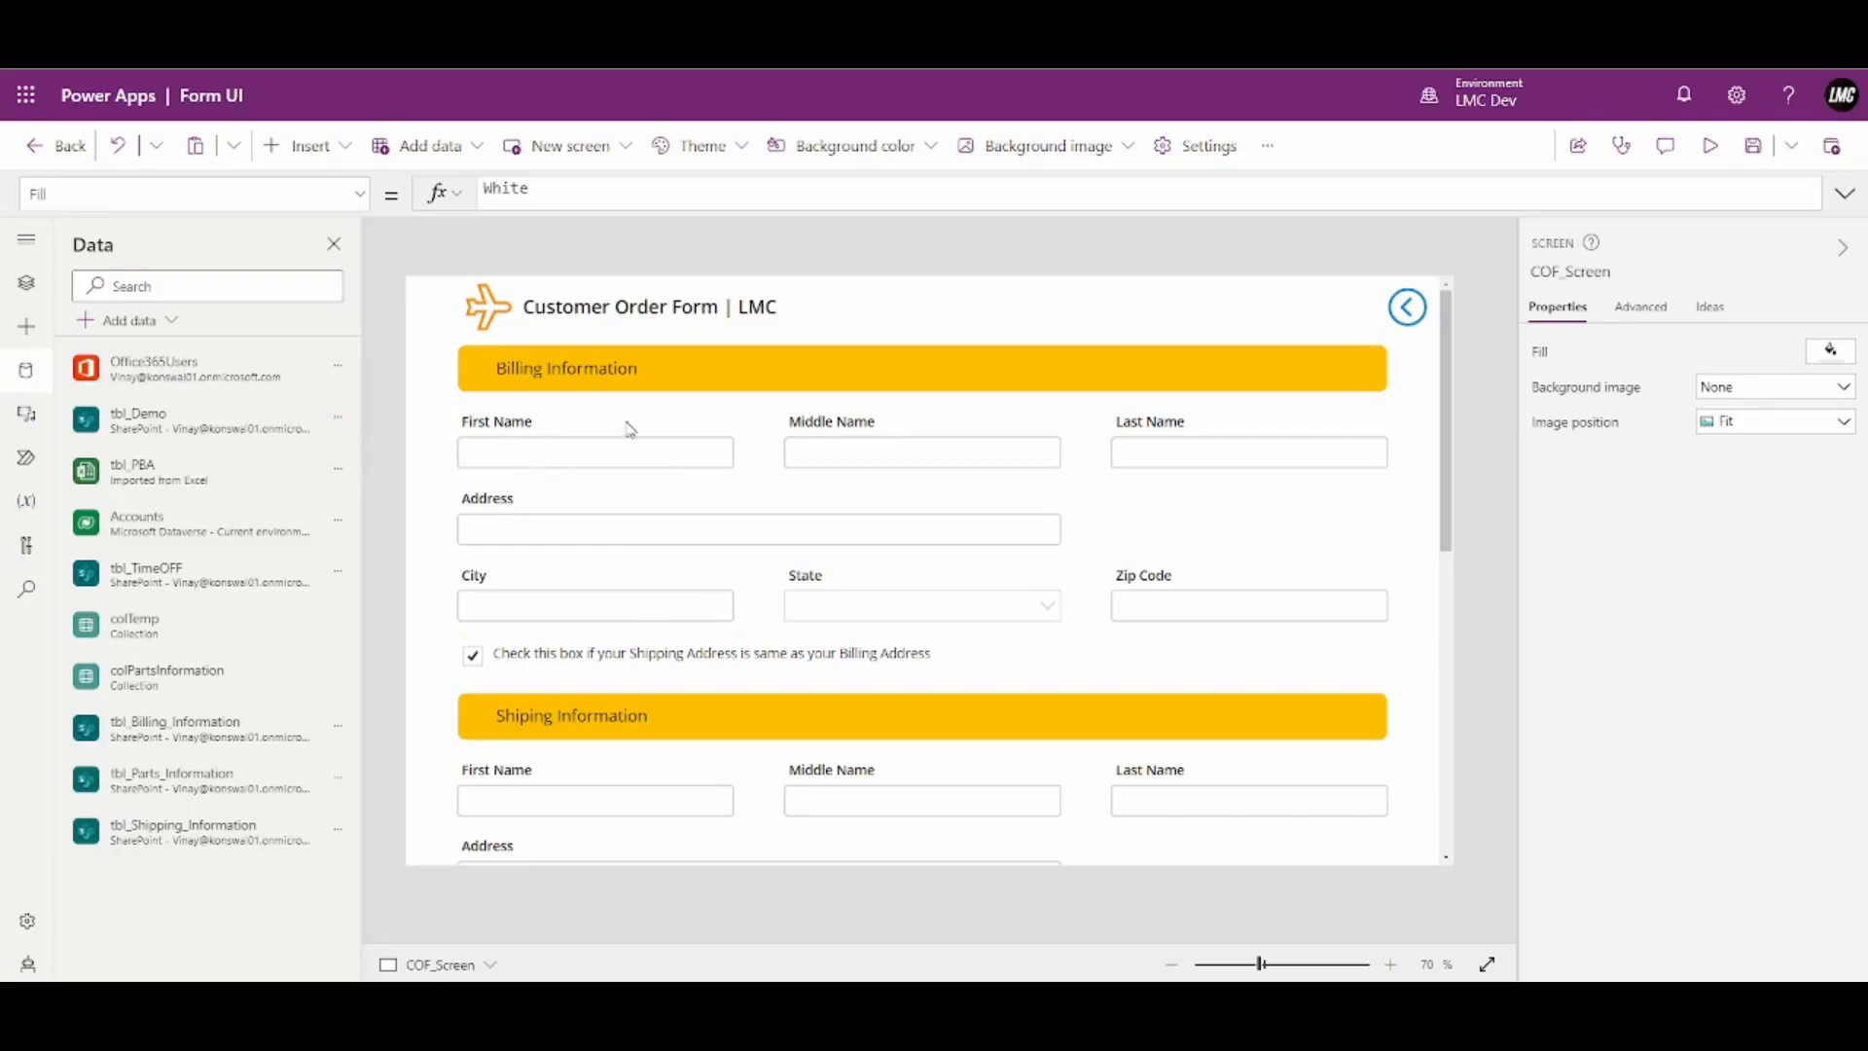
mouse_move(194, 745)
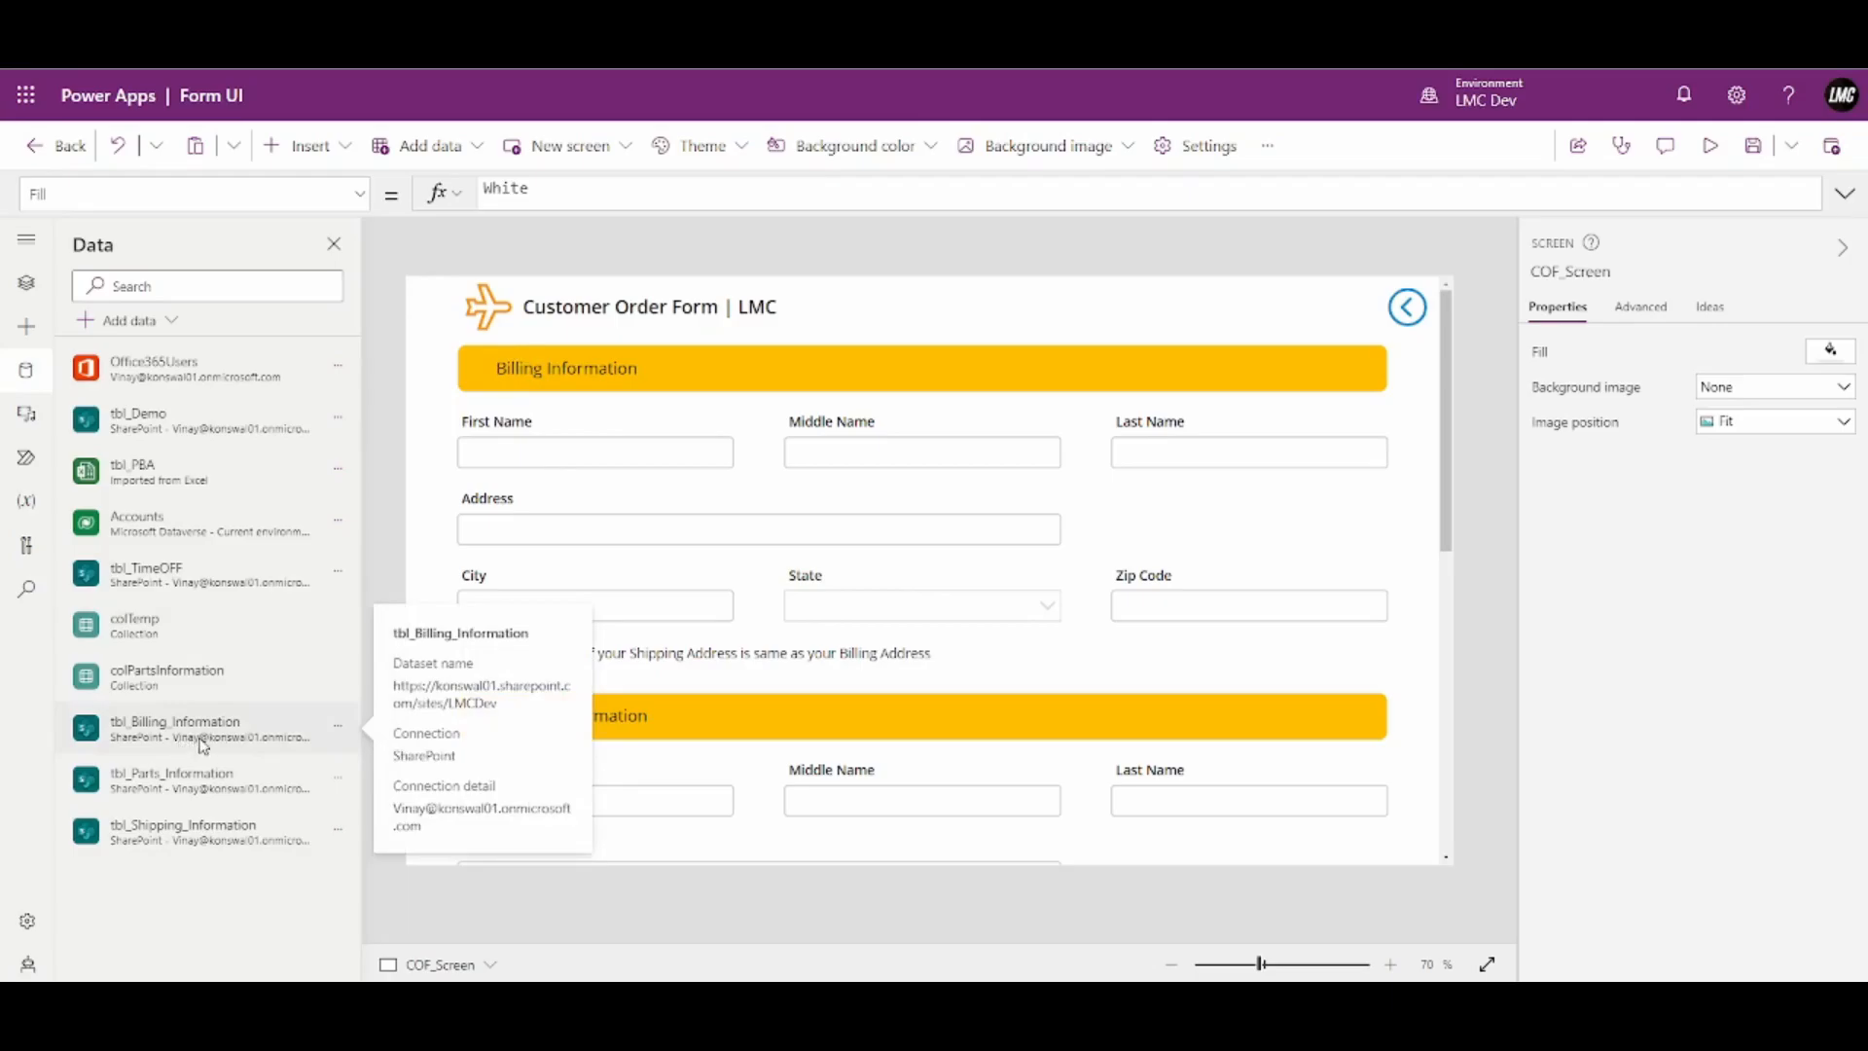
scroll(574, 573, "down", 3)
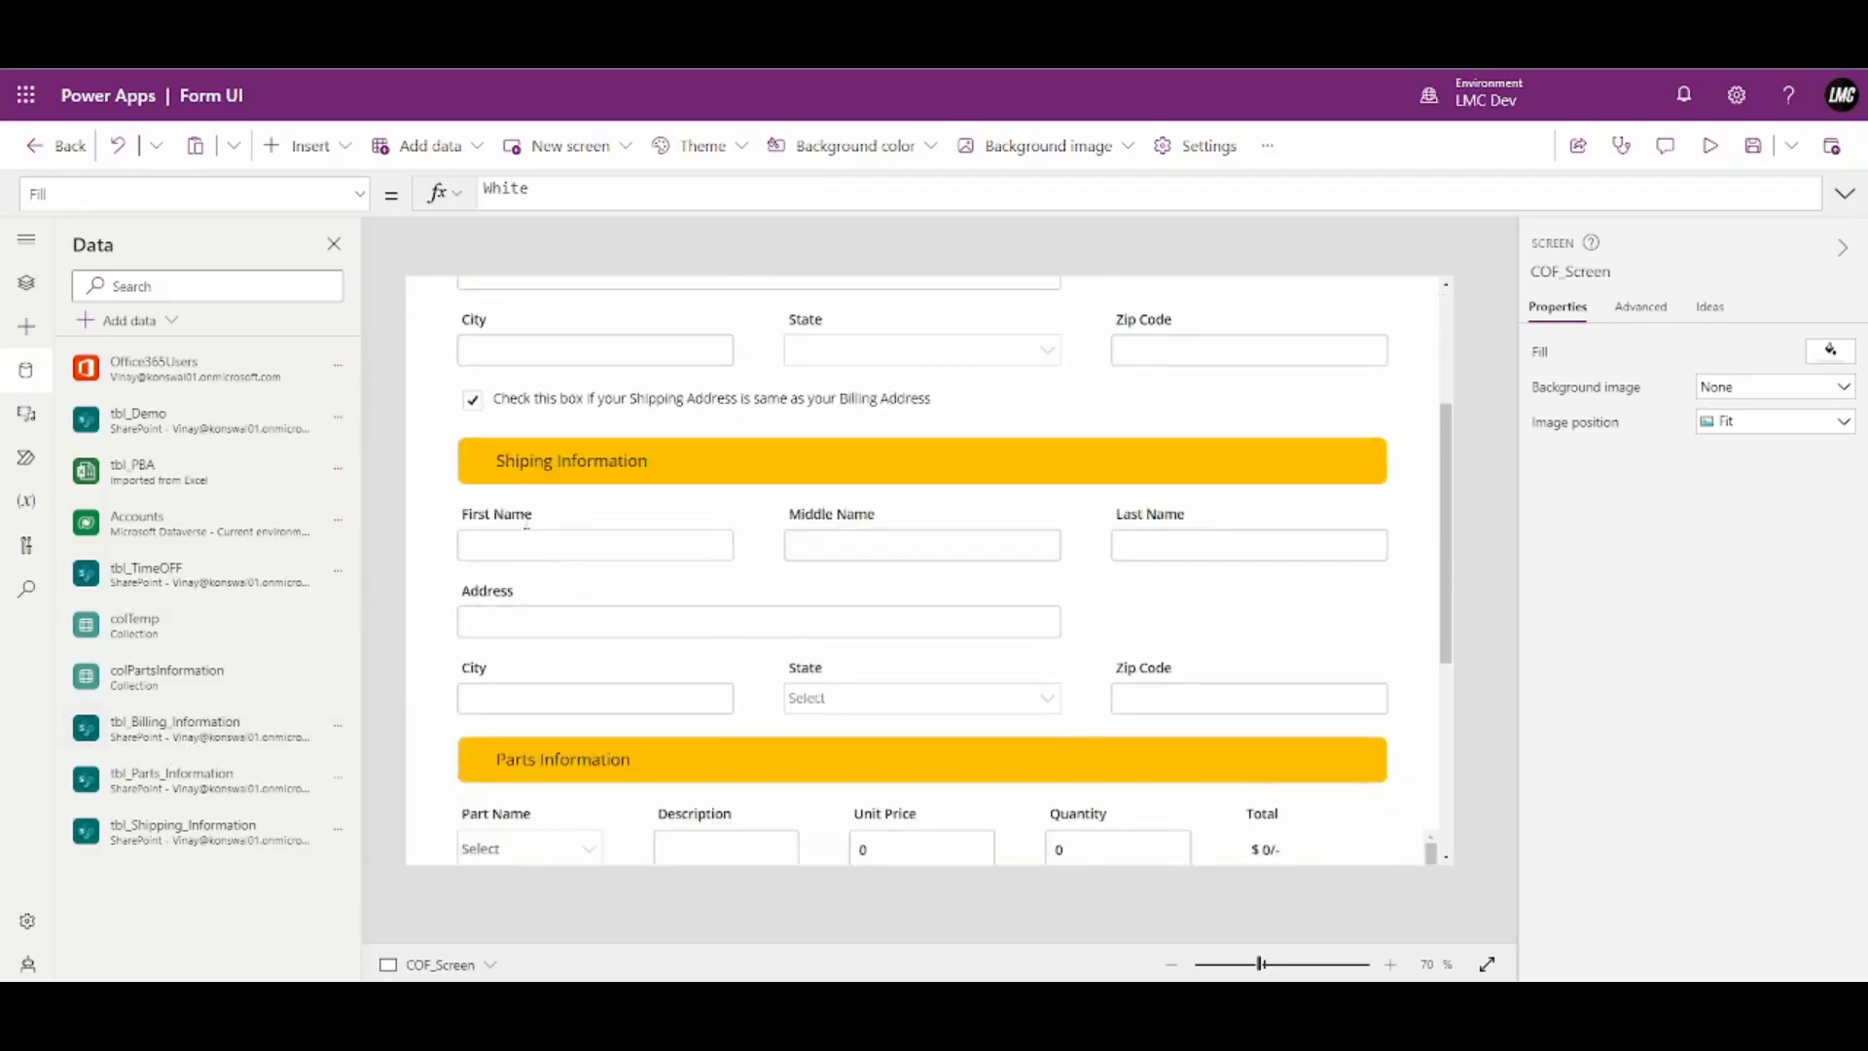
left_click(528, 478)
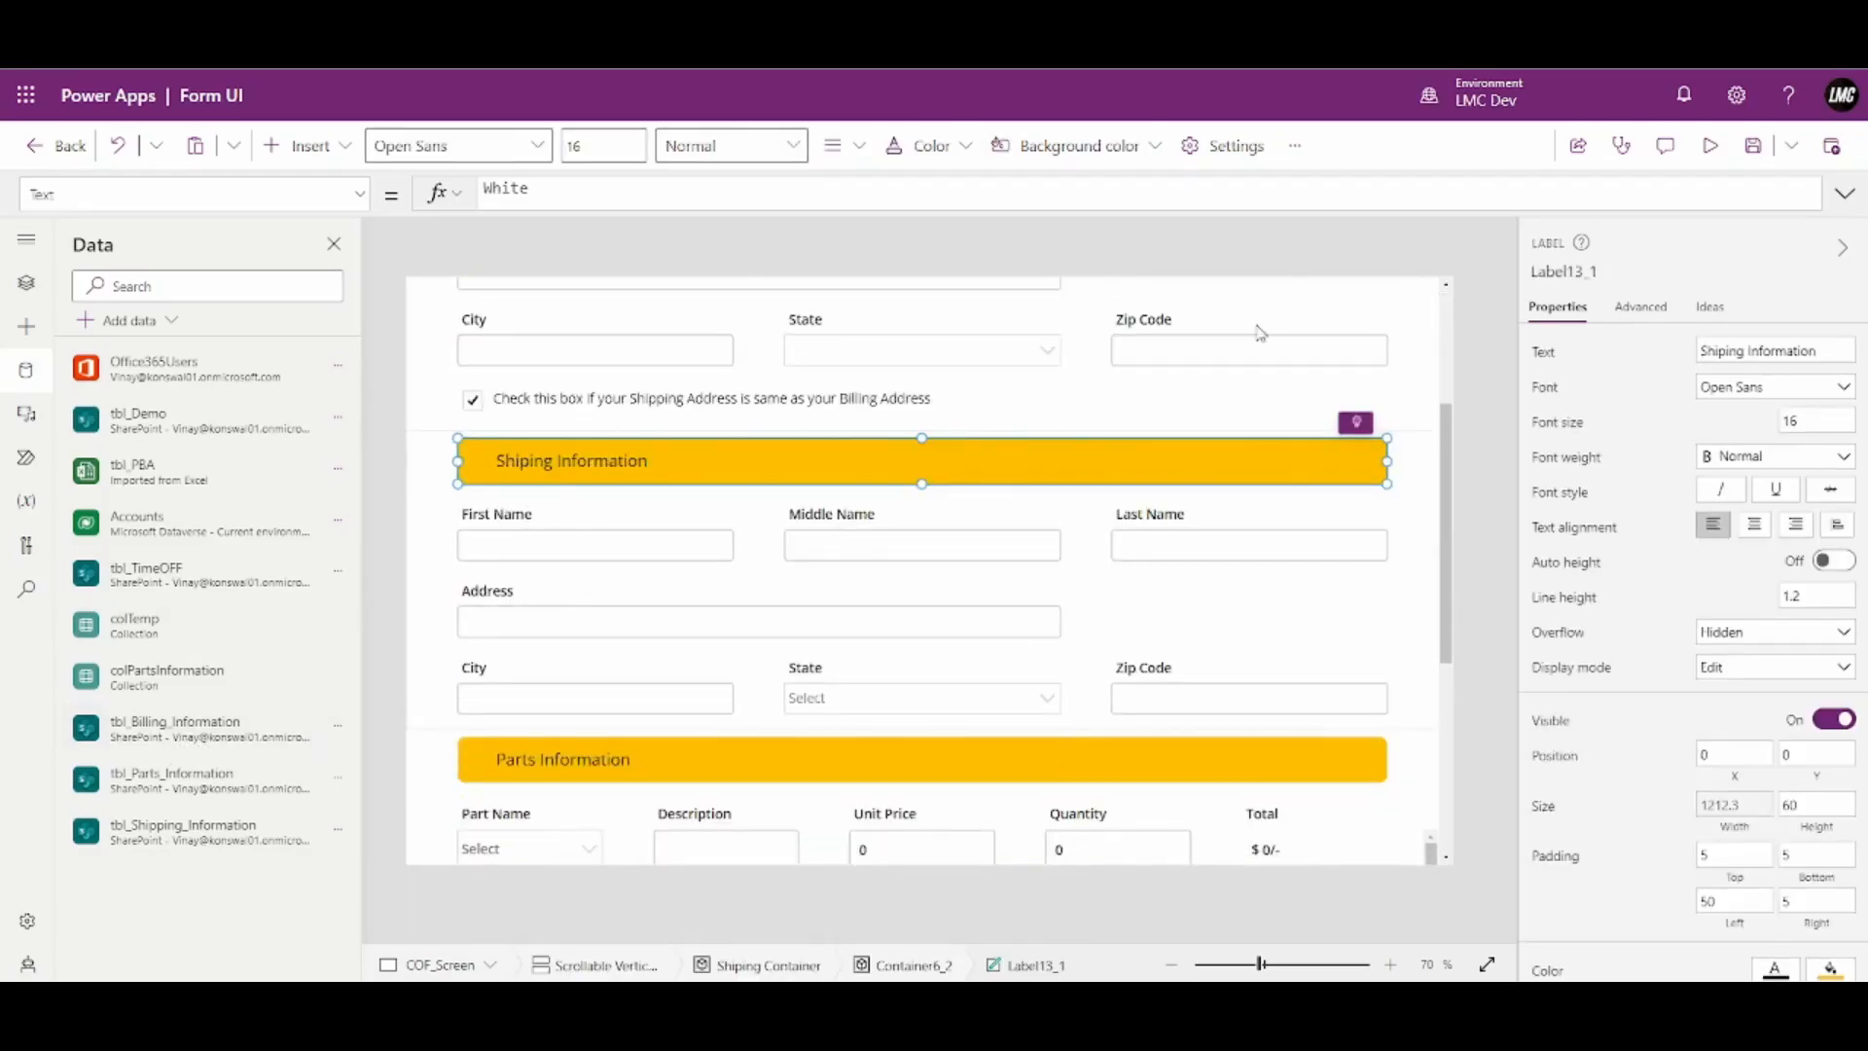
left_click(1719, 353)
type("p")
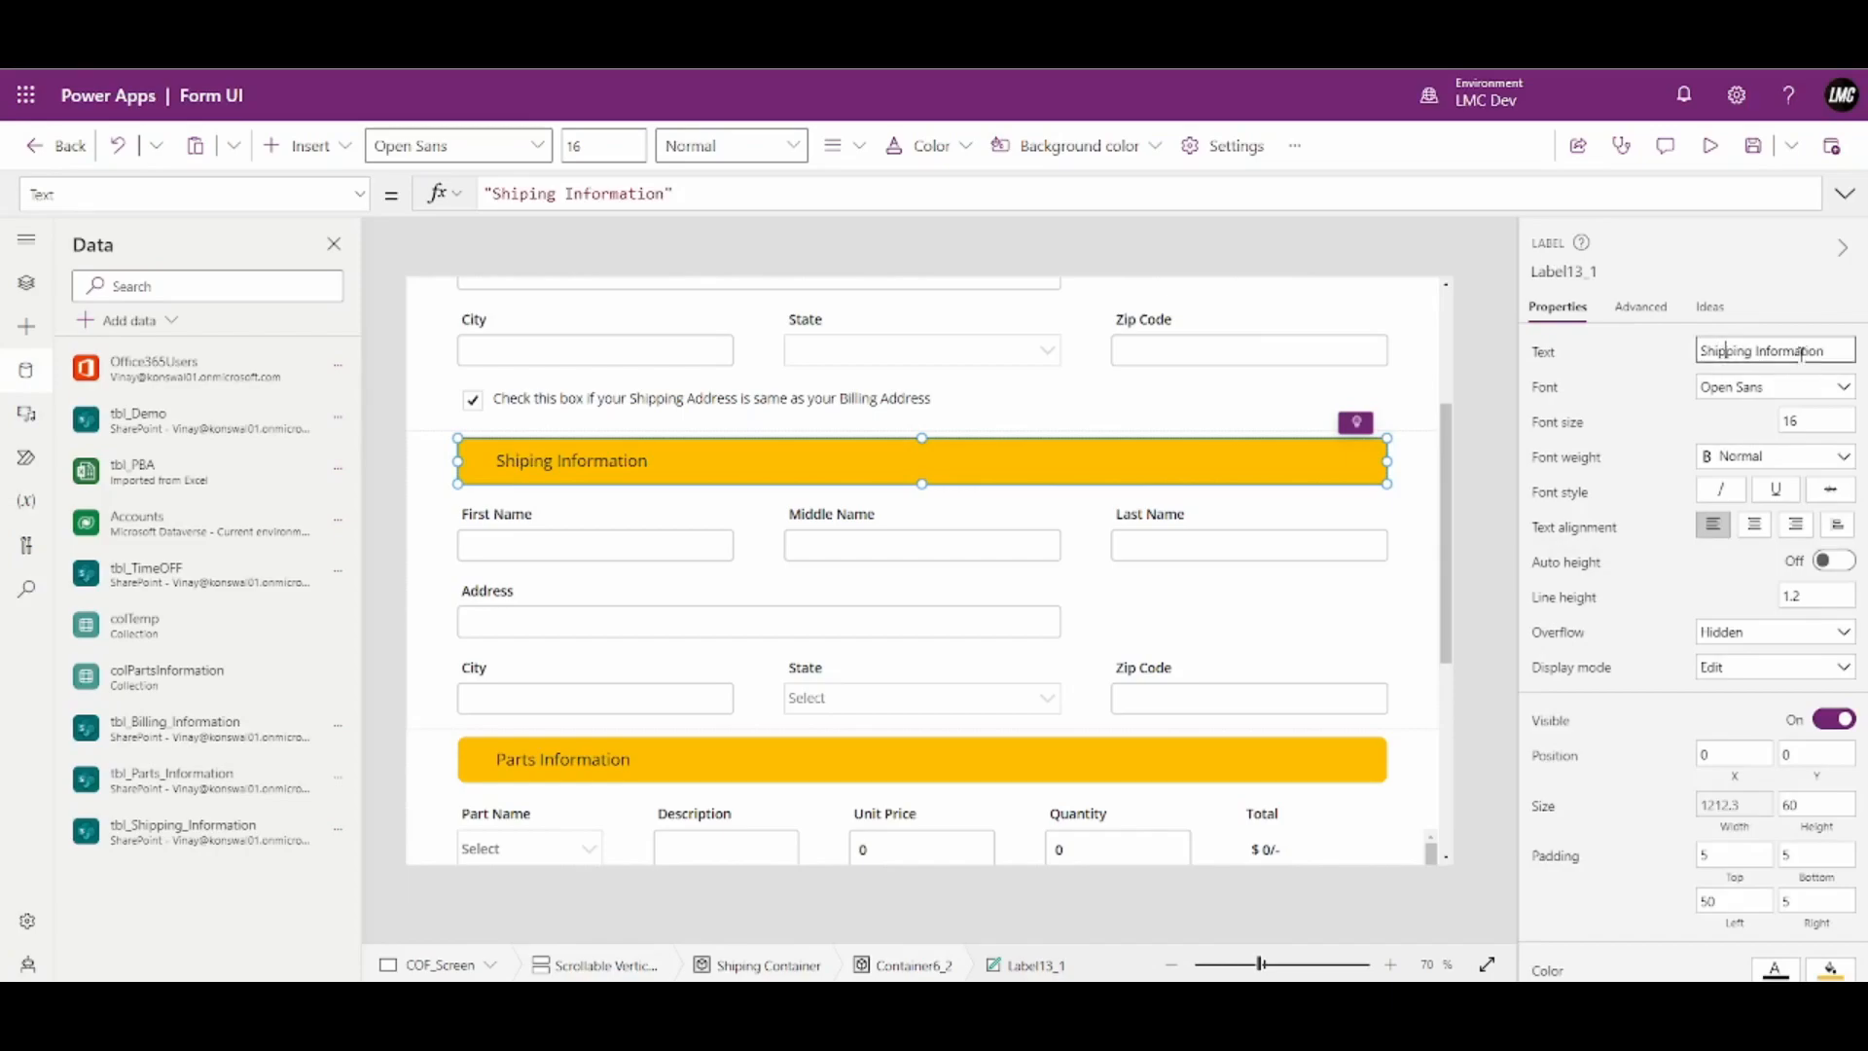
left_click(1661, 378)
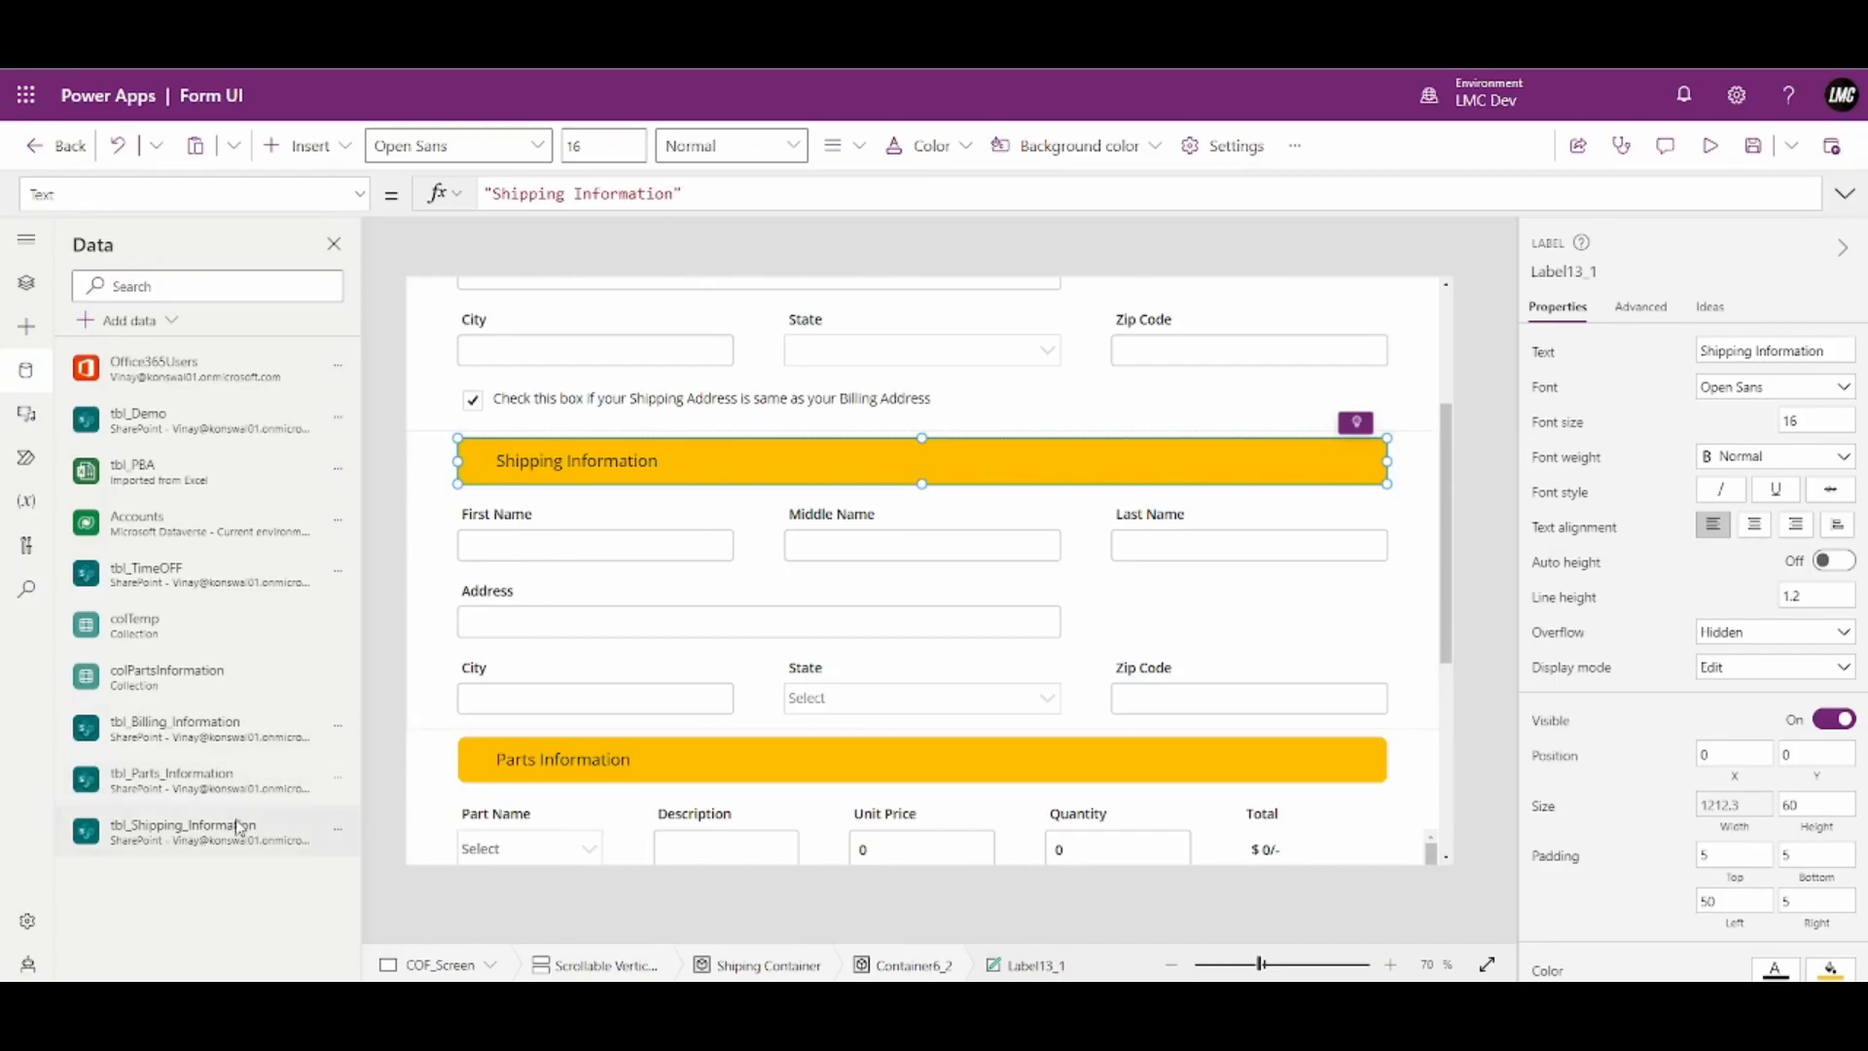
Switch to SharePoint and add a number column named Form_ID to the tbl_Billing_Information list
scroll(852, 591, "down", 3)
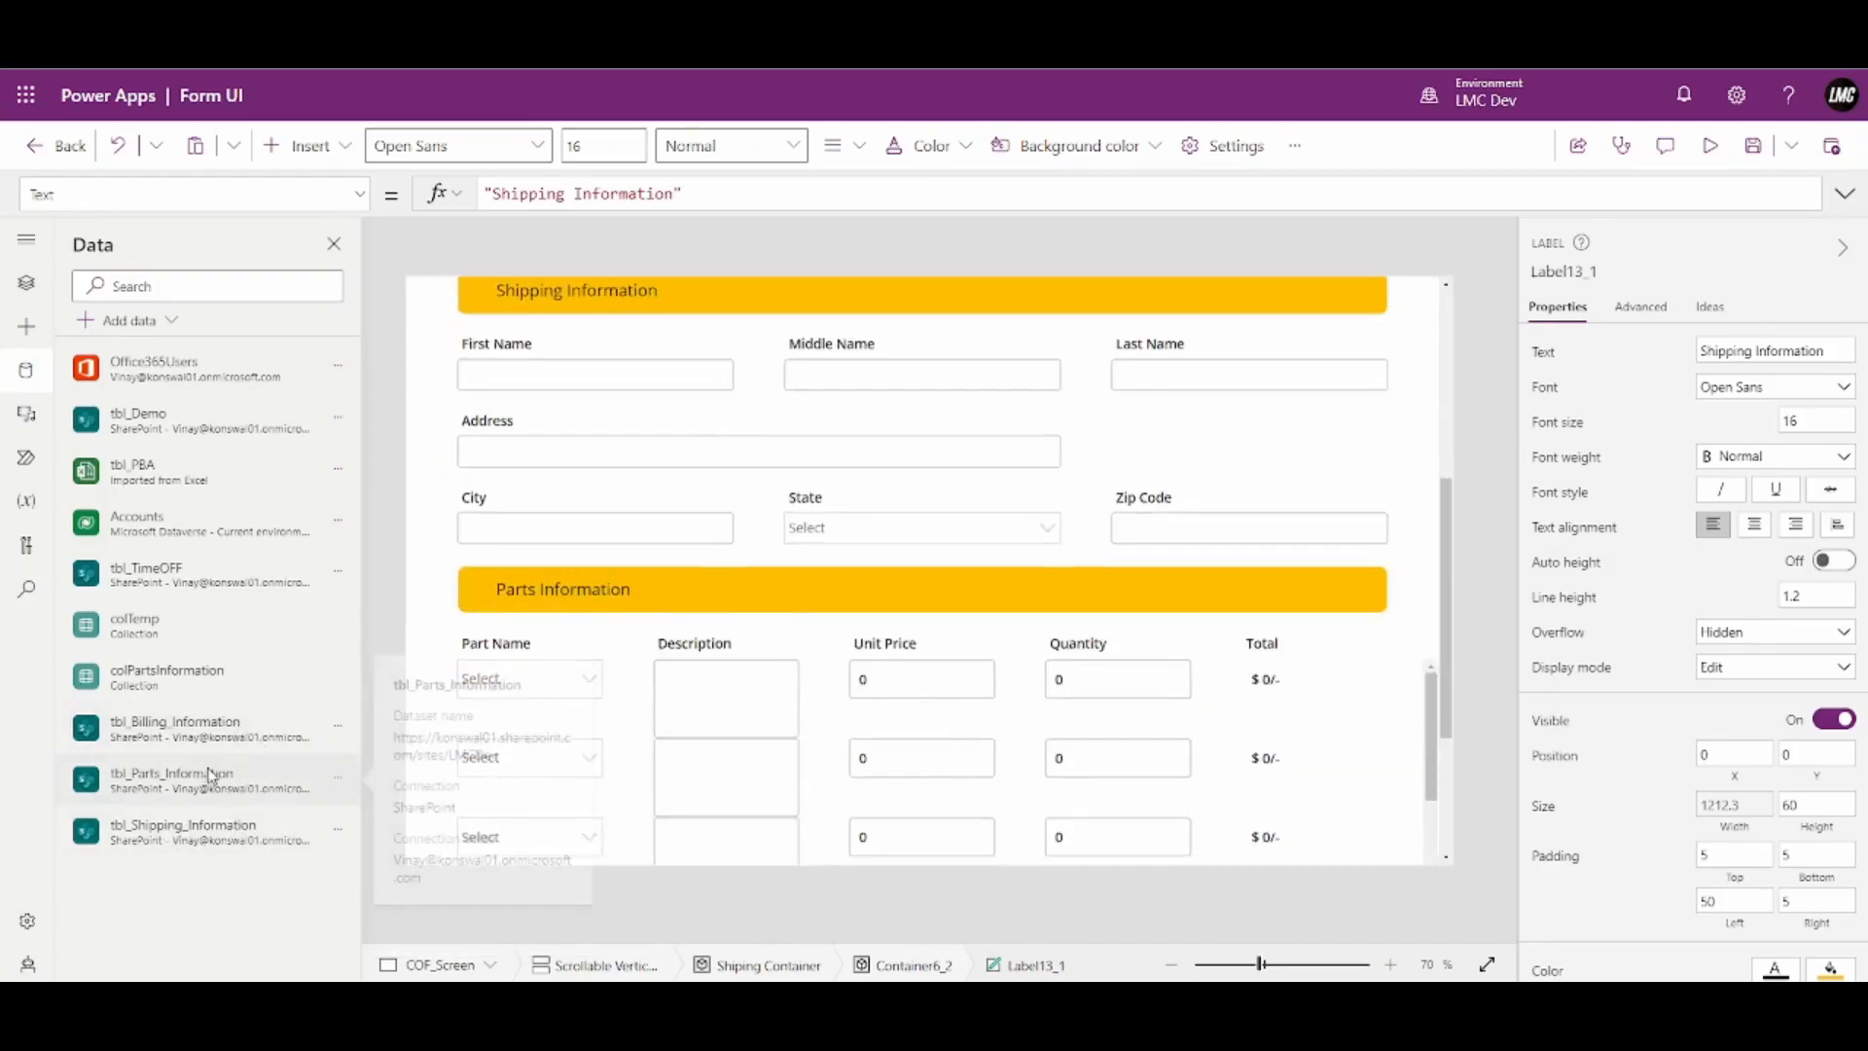
scroll(876, 614, "up", 4)
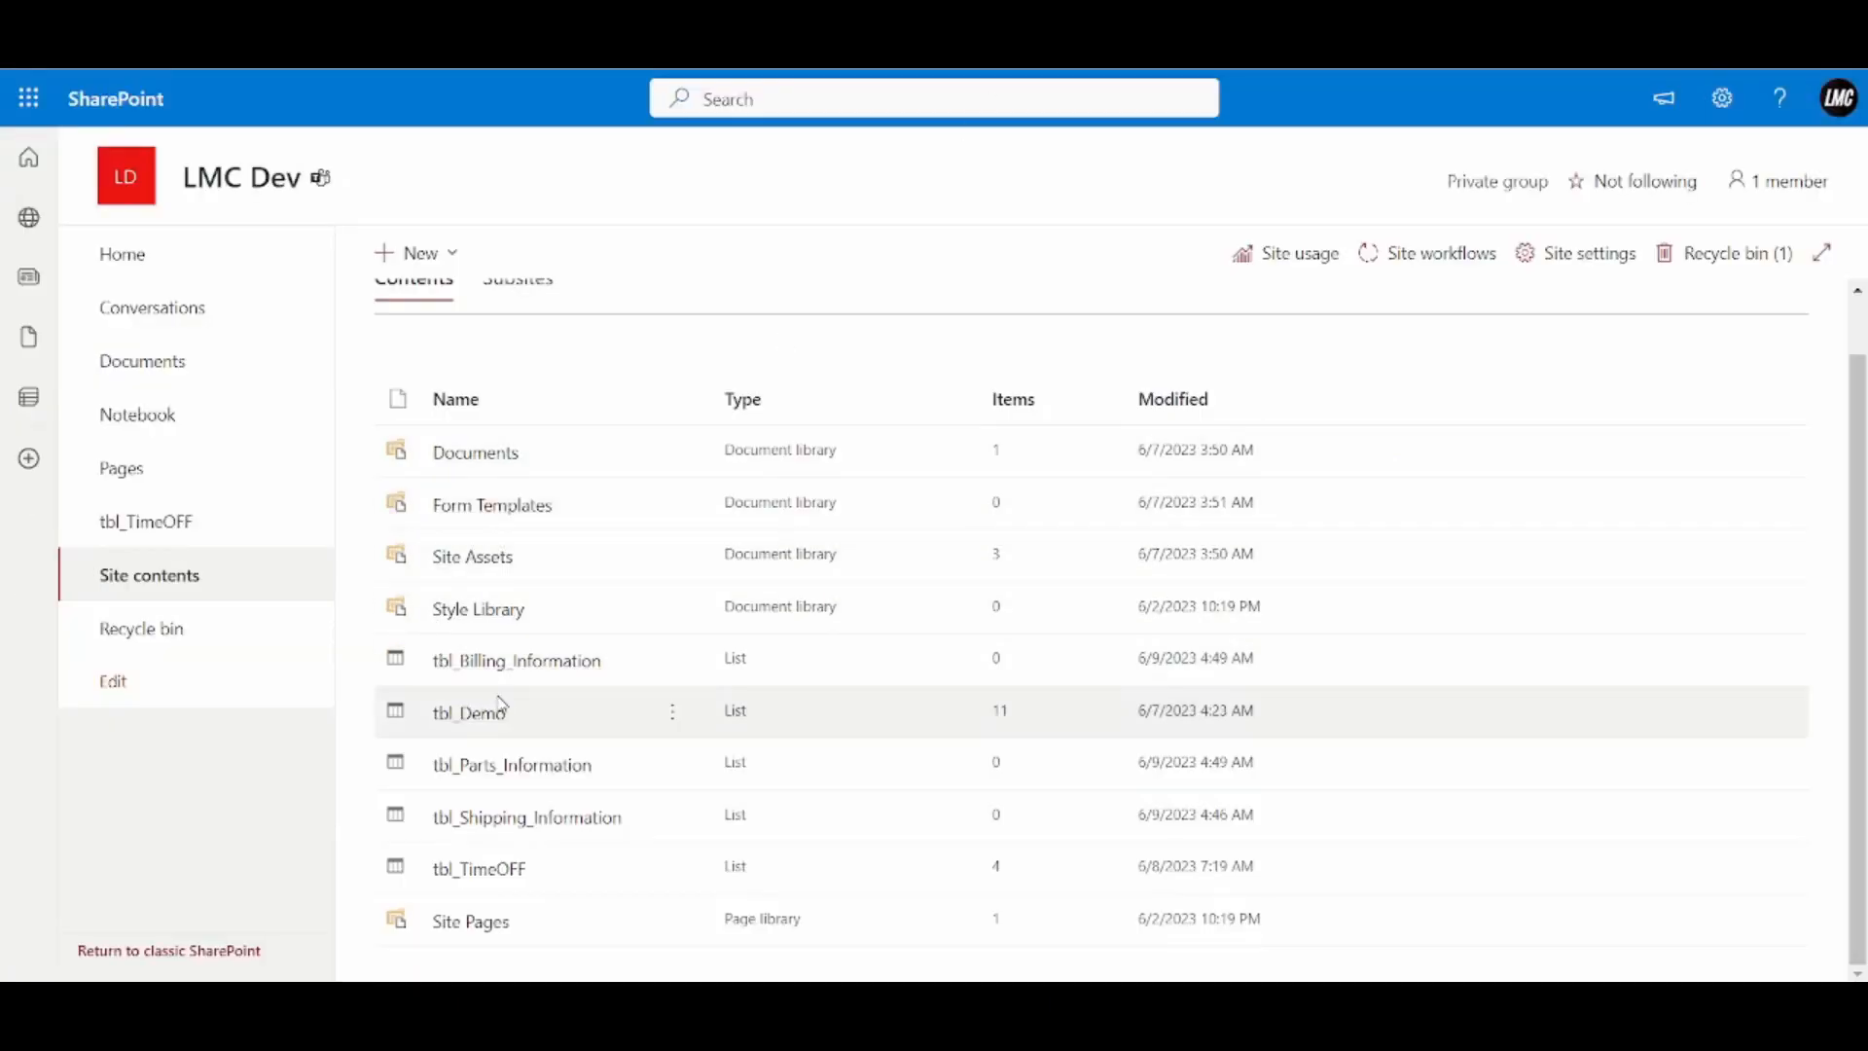
left_click(534, 662)
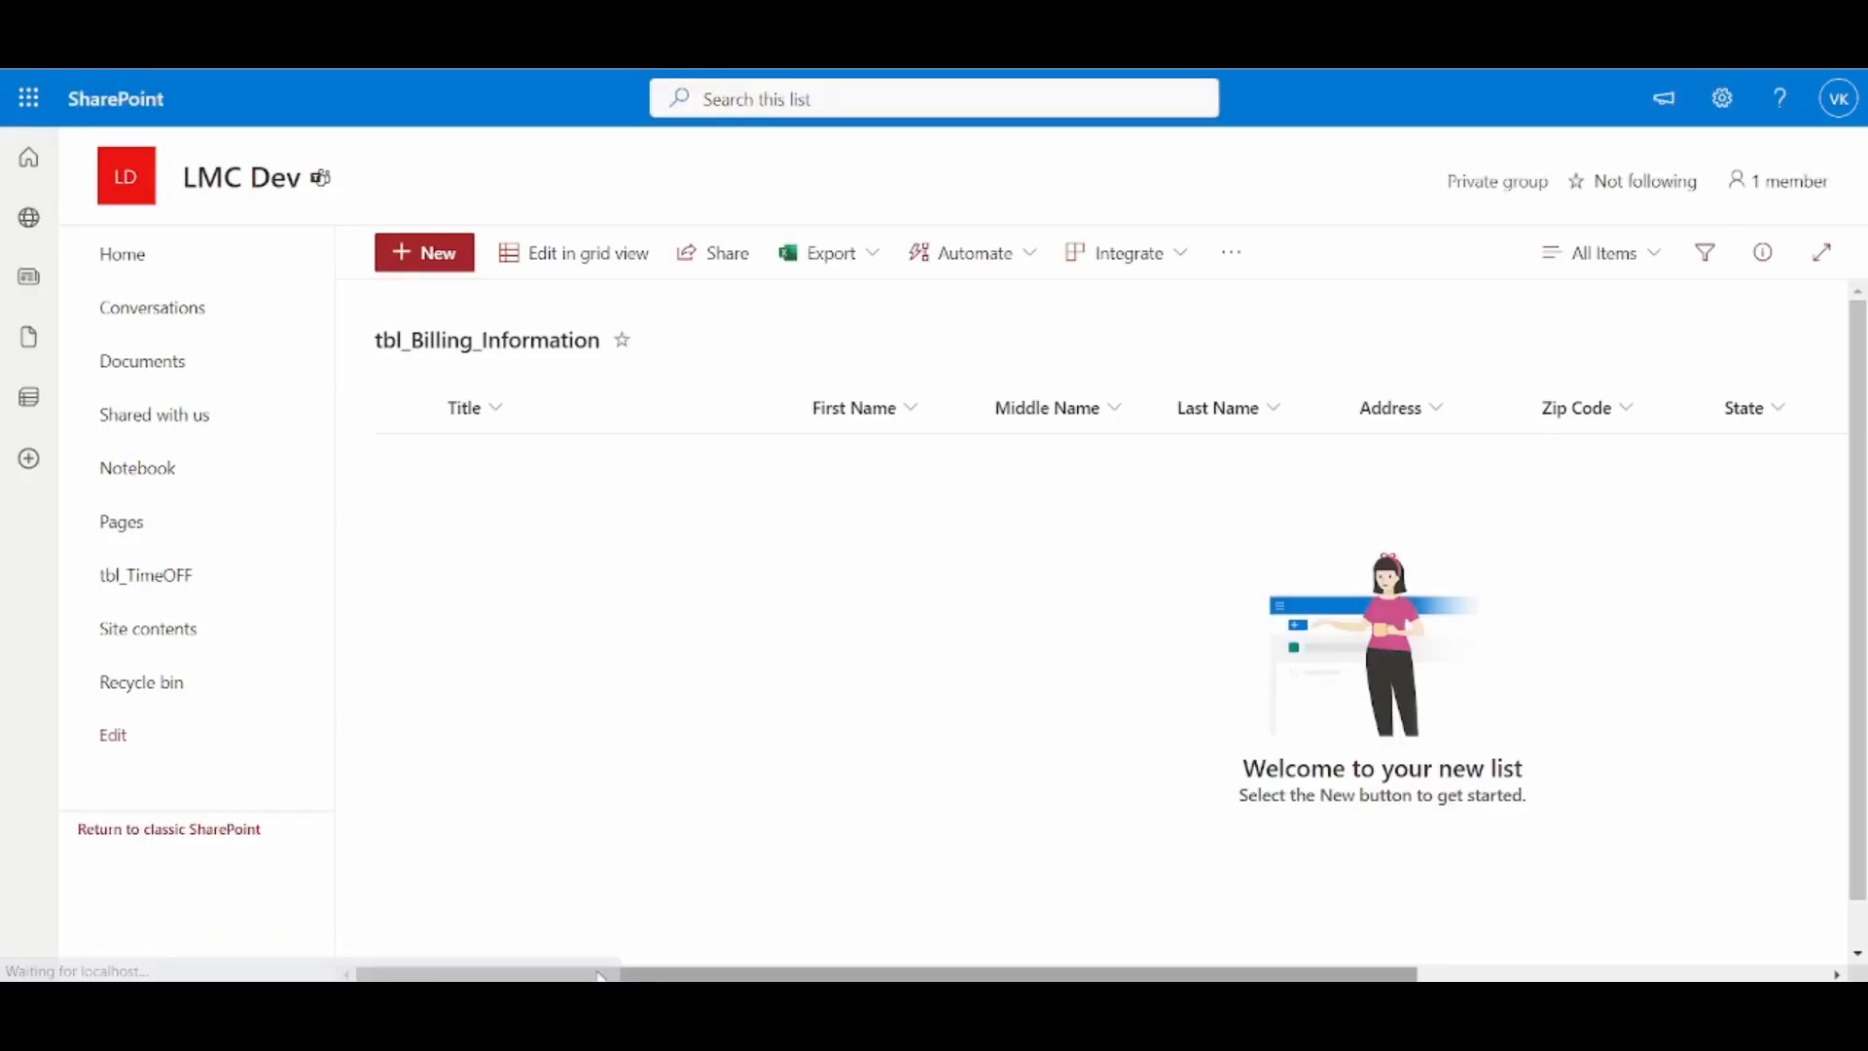
left_click_drag(677, 974, 1268, 950)
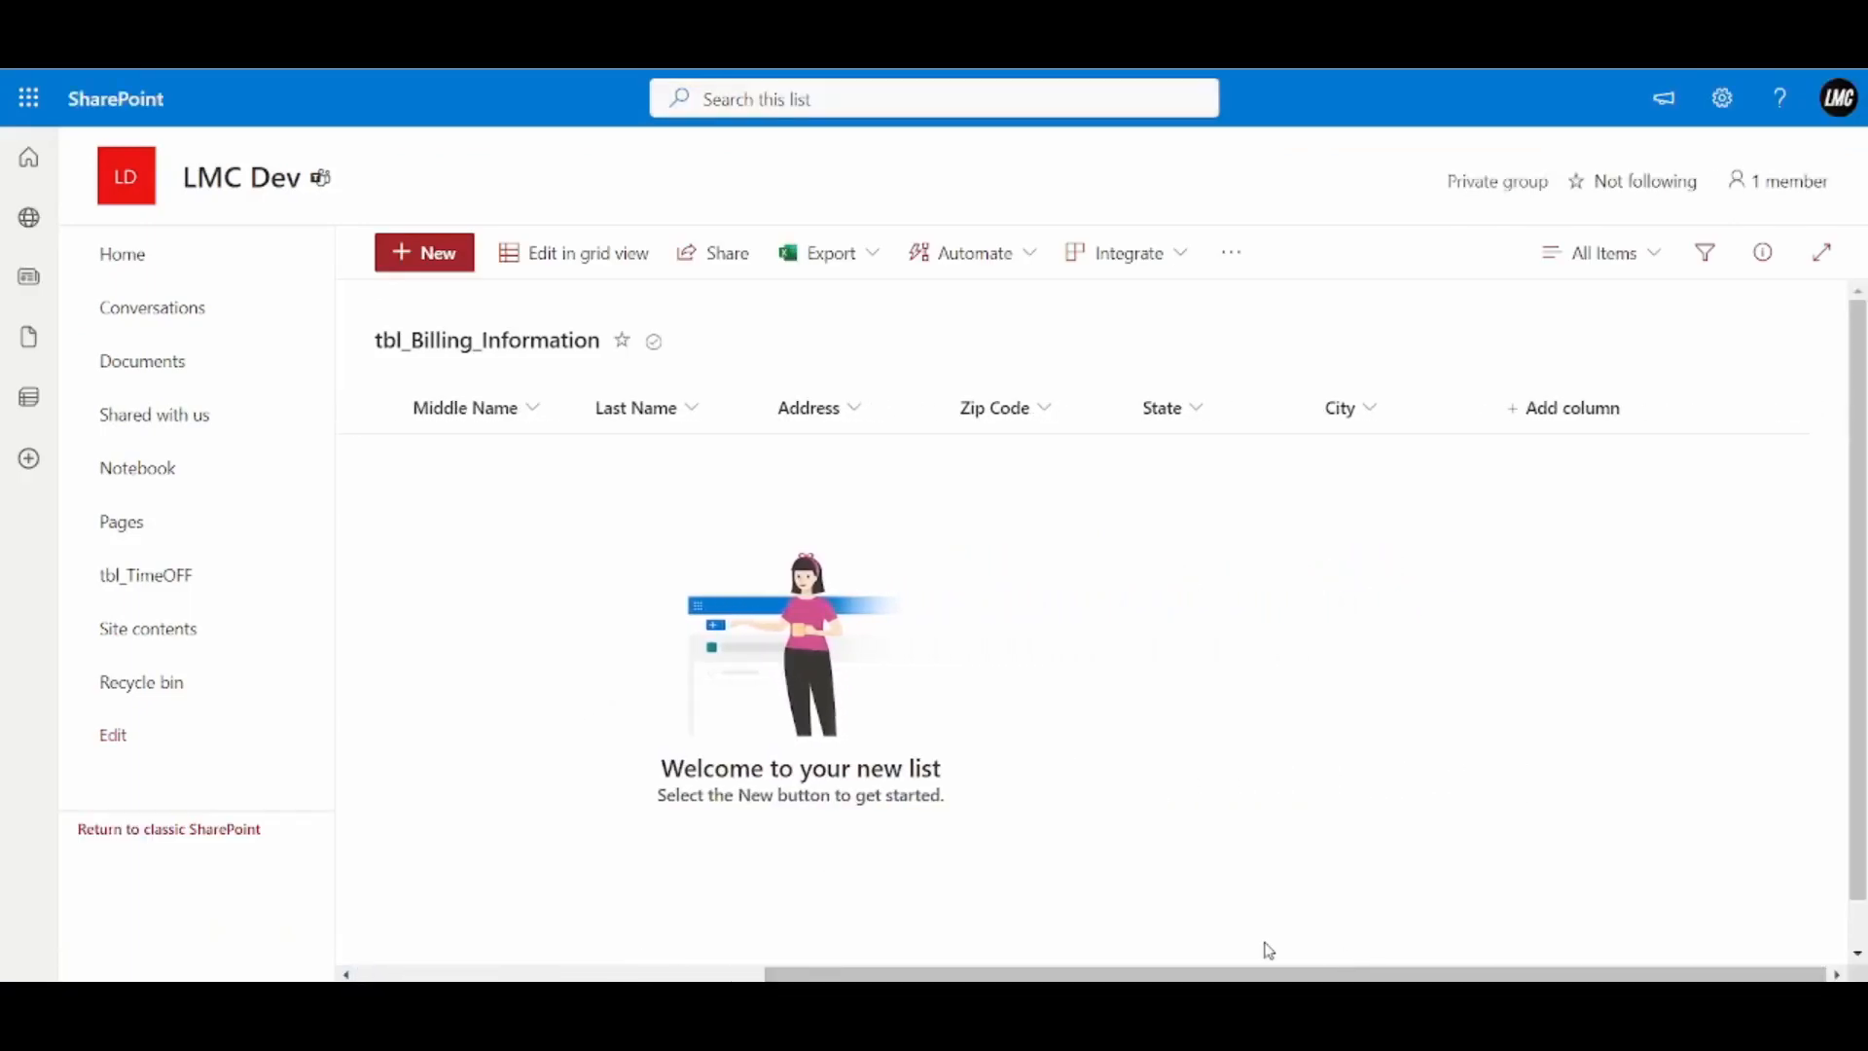
left_click(1619, 409)
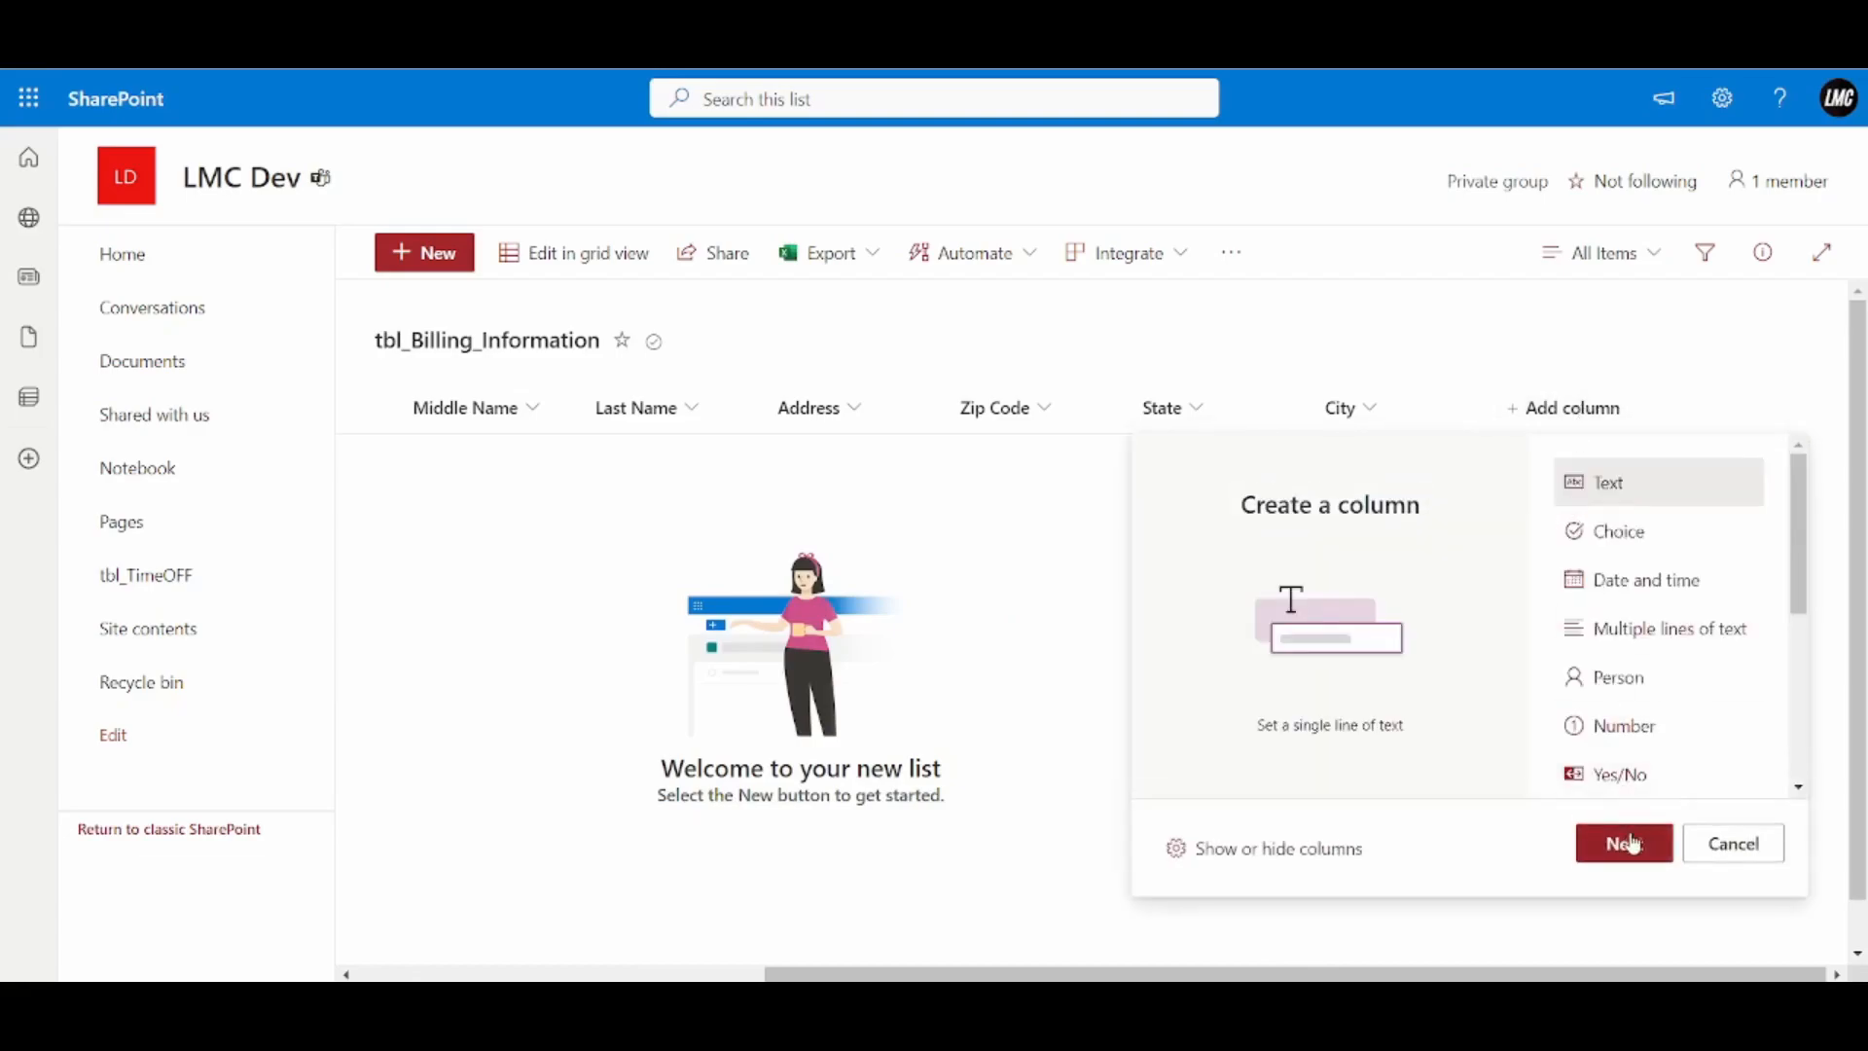
scroll(1606, 604, "down", 3)
scroll(1626, 584, "up", 1)
left_click(1638, 501)
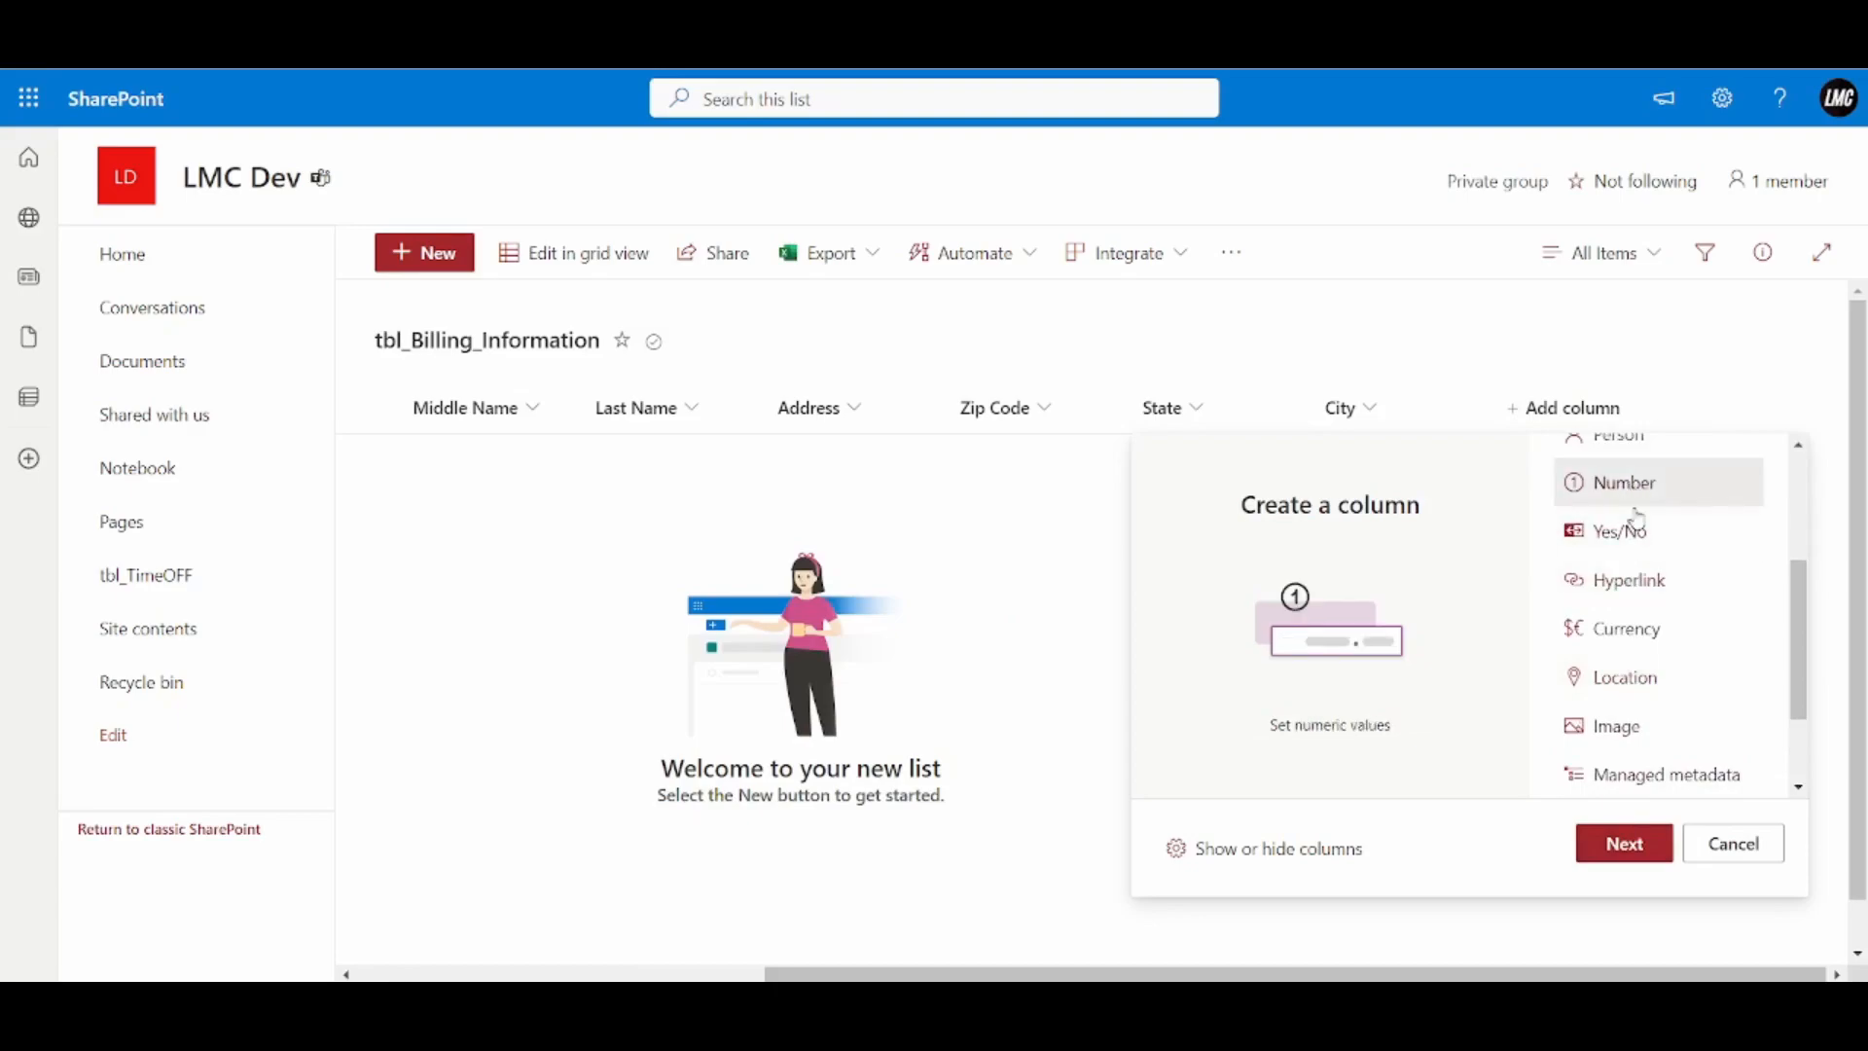
left_click(1631, 834)
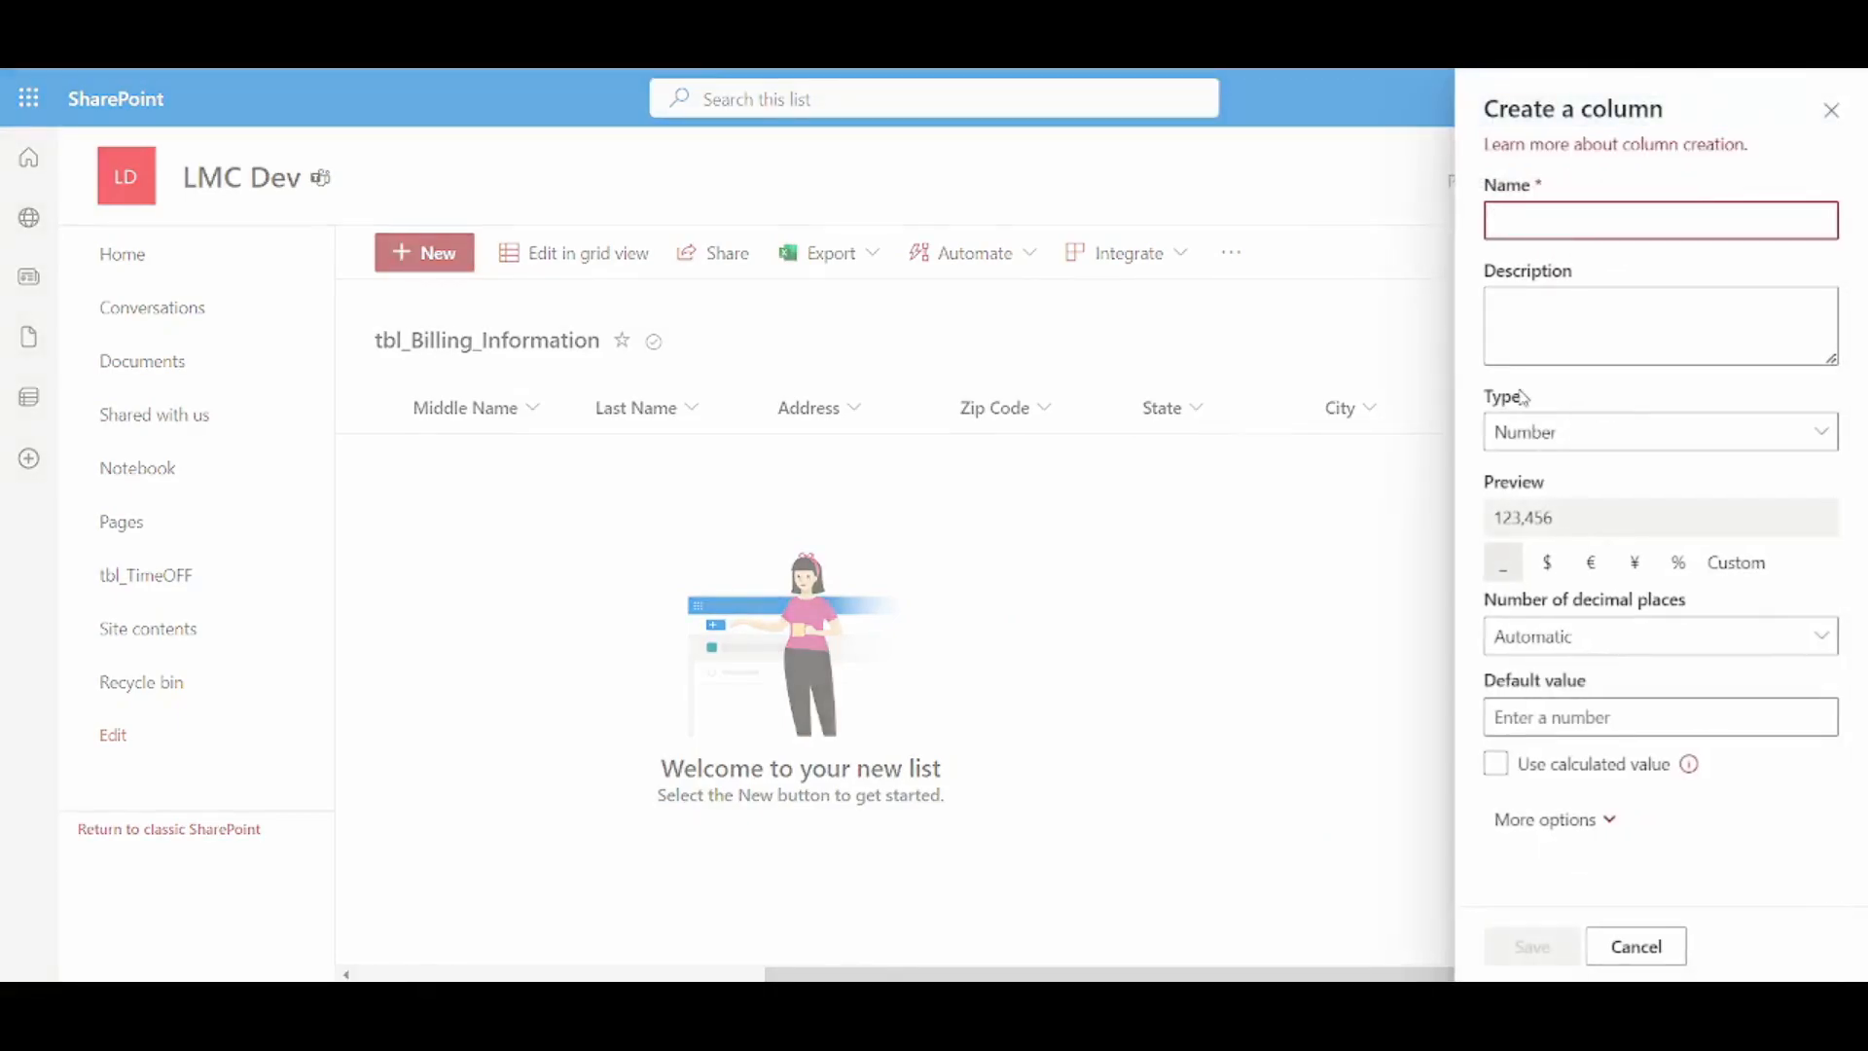
type("R")
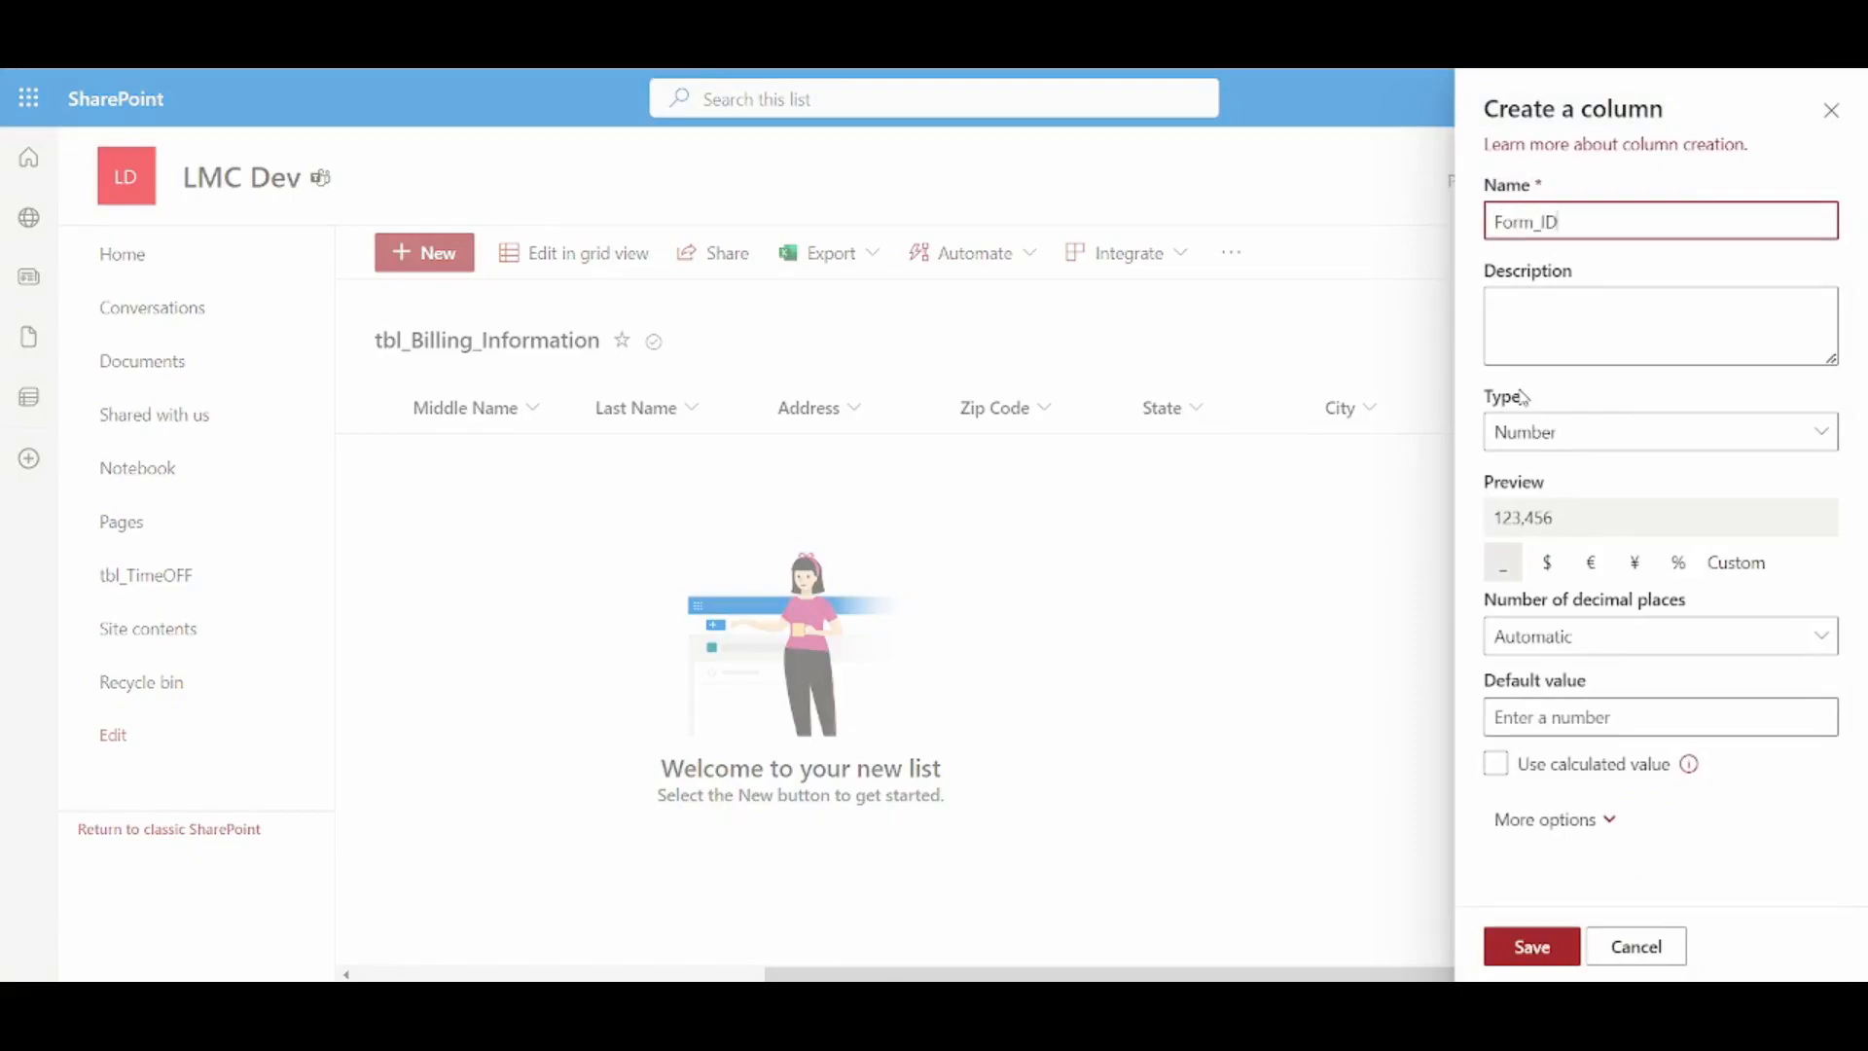
left_click(1527, 941)
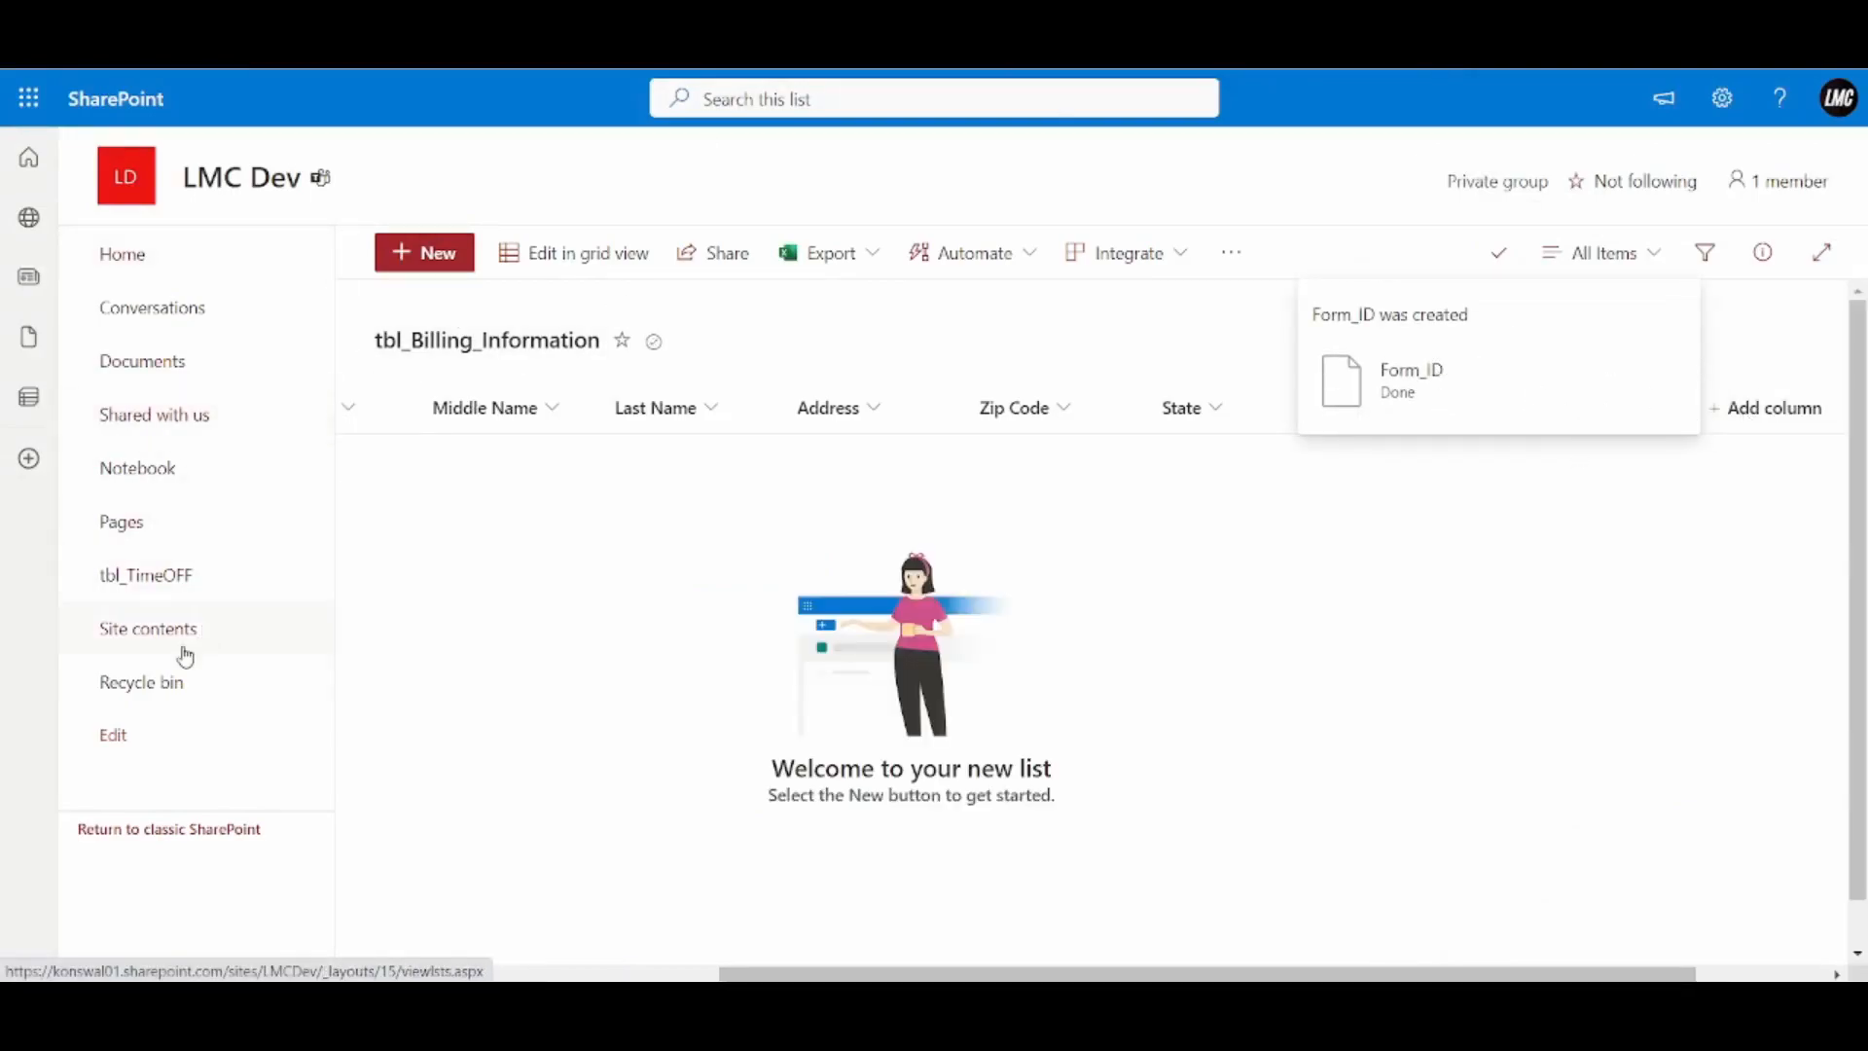
Add a number column named Form ID to the tbl_Parts_Information list
left_click(156, 637)
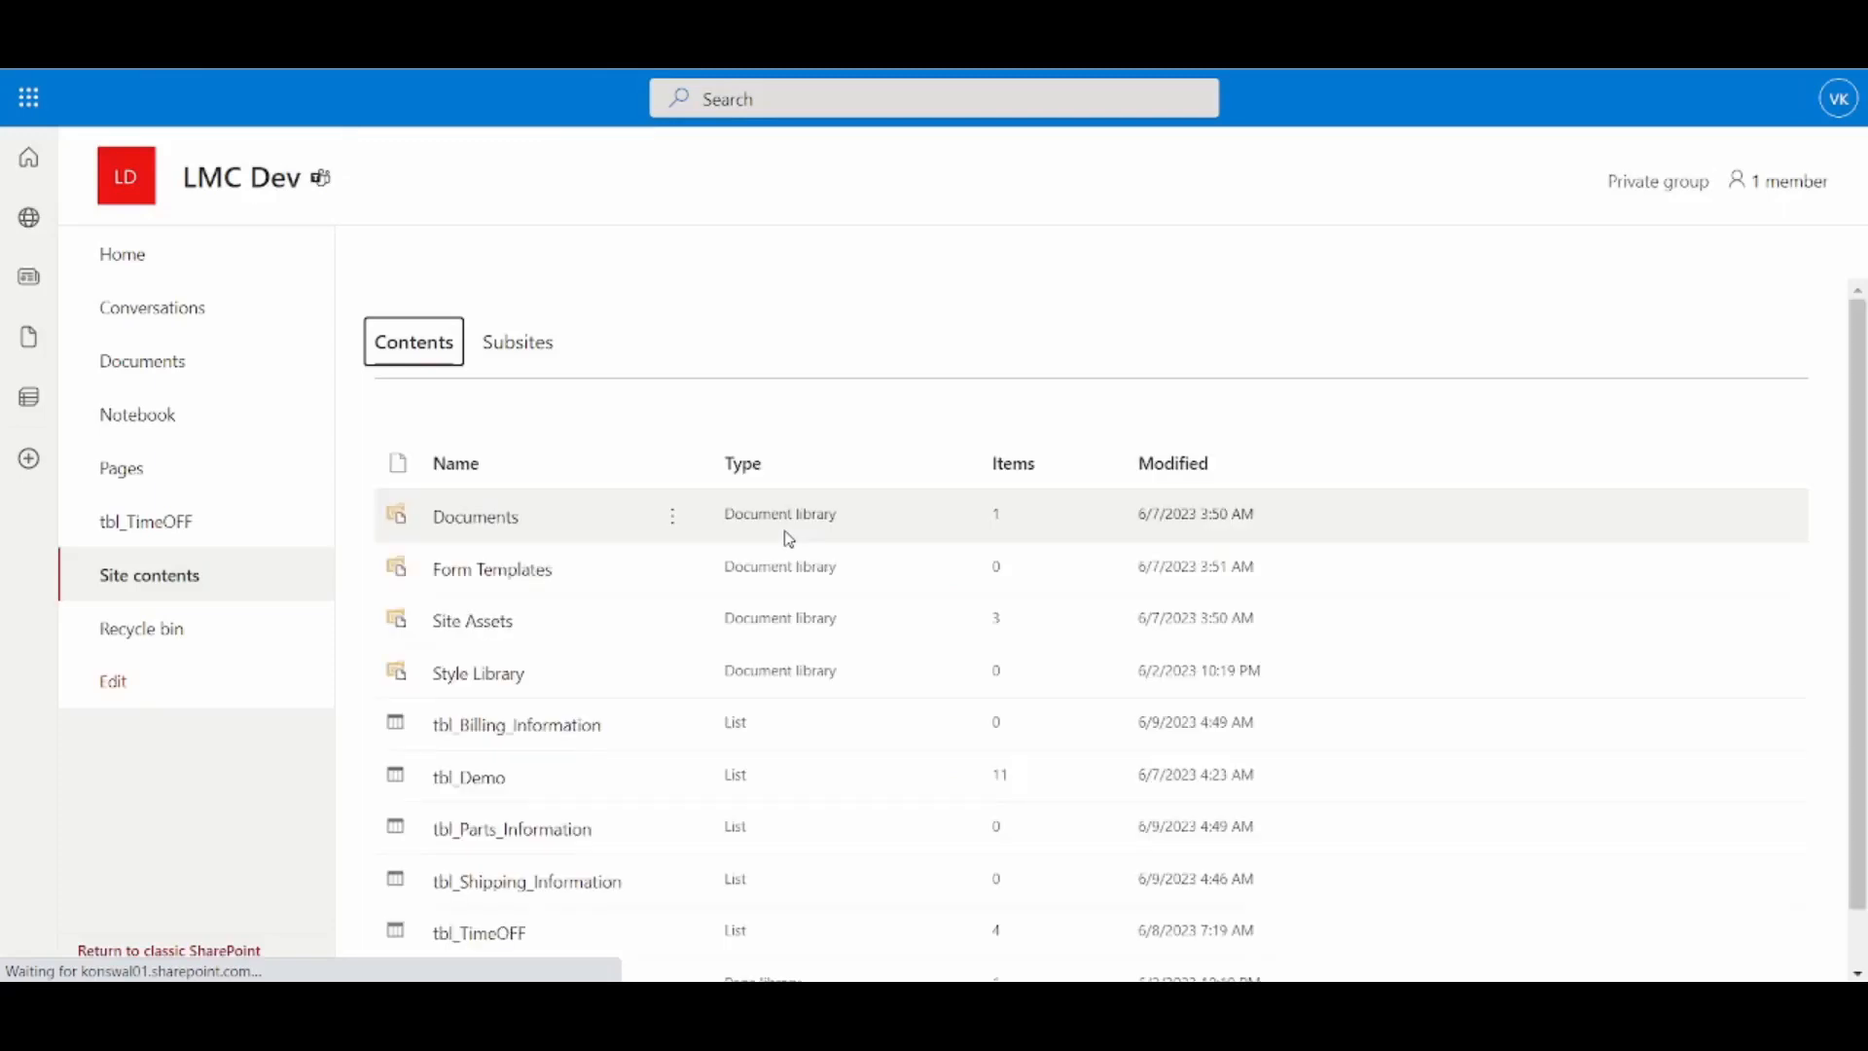
scroll(444, 764, "down", 1)
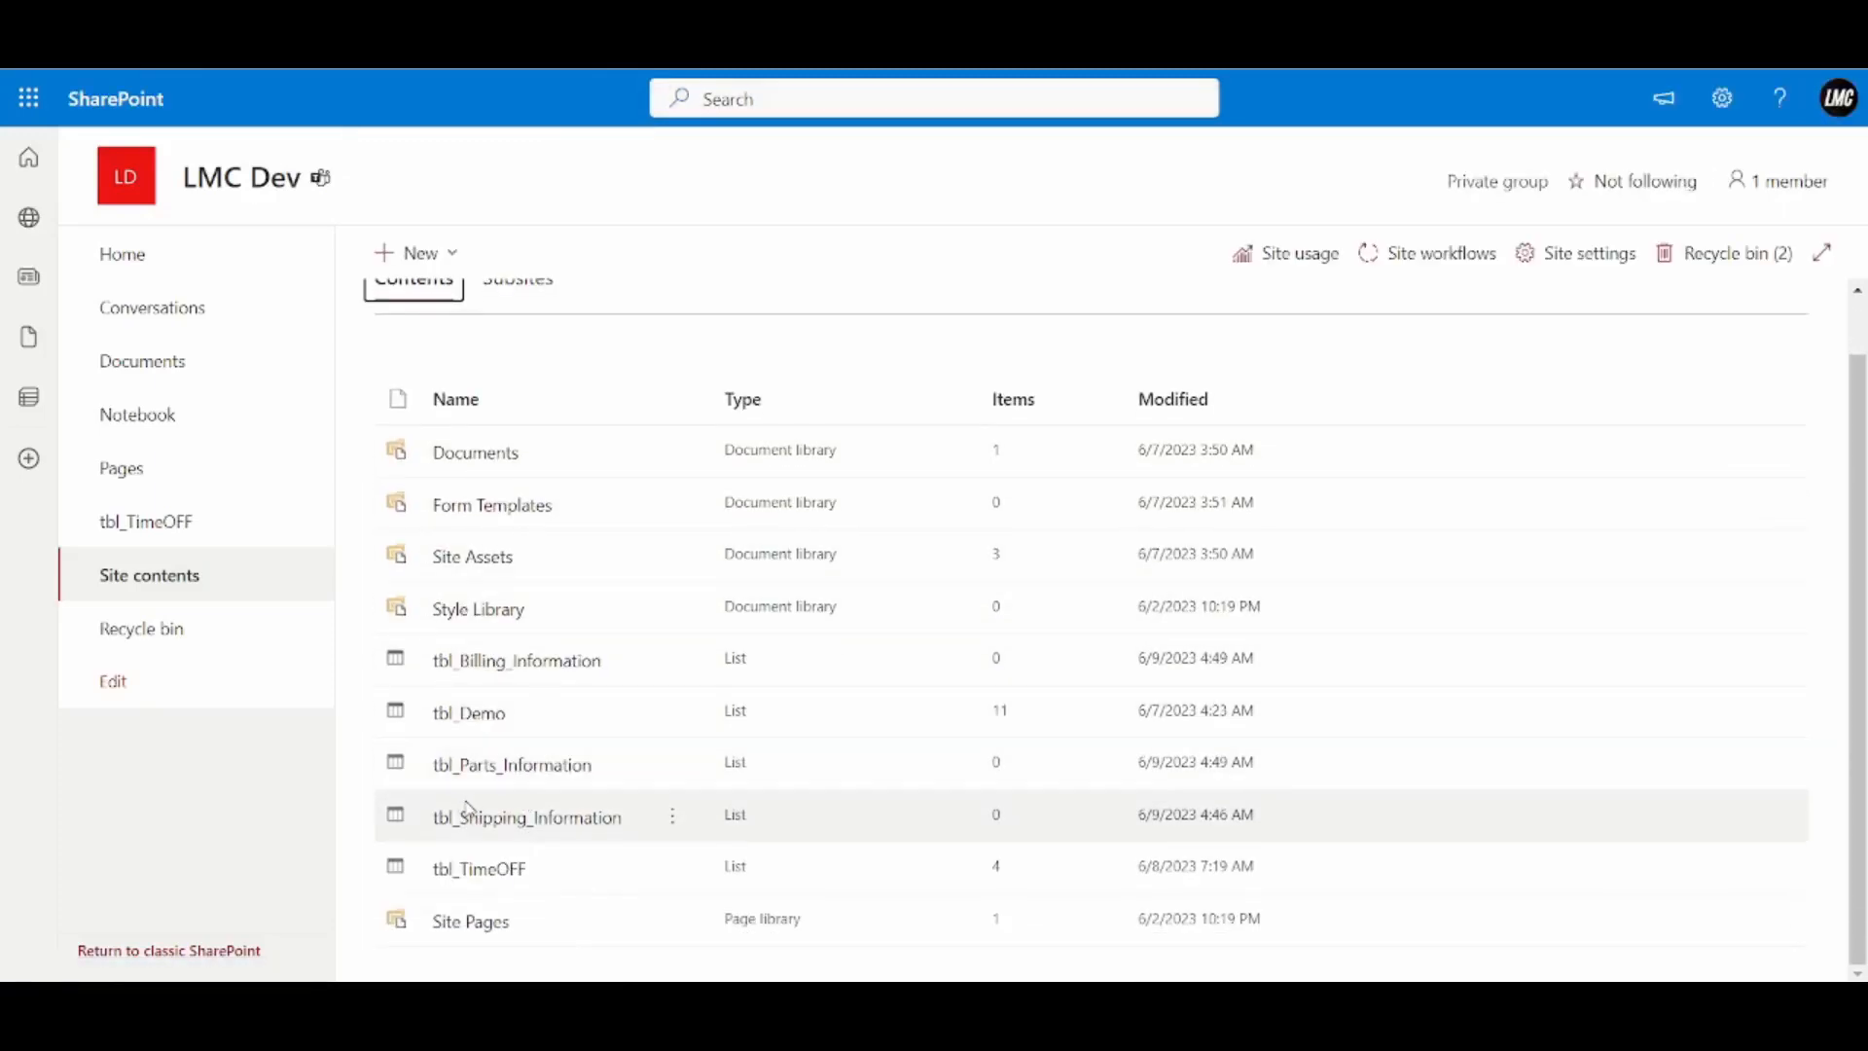
left_click(500, 765)
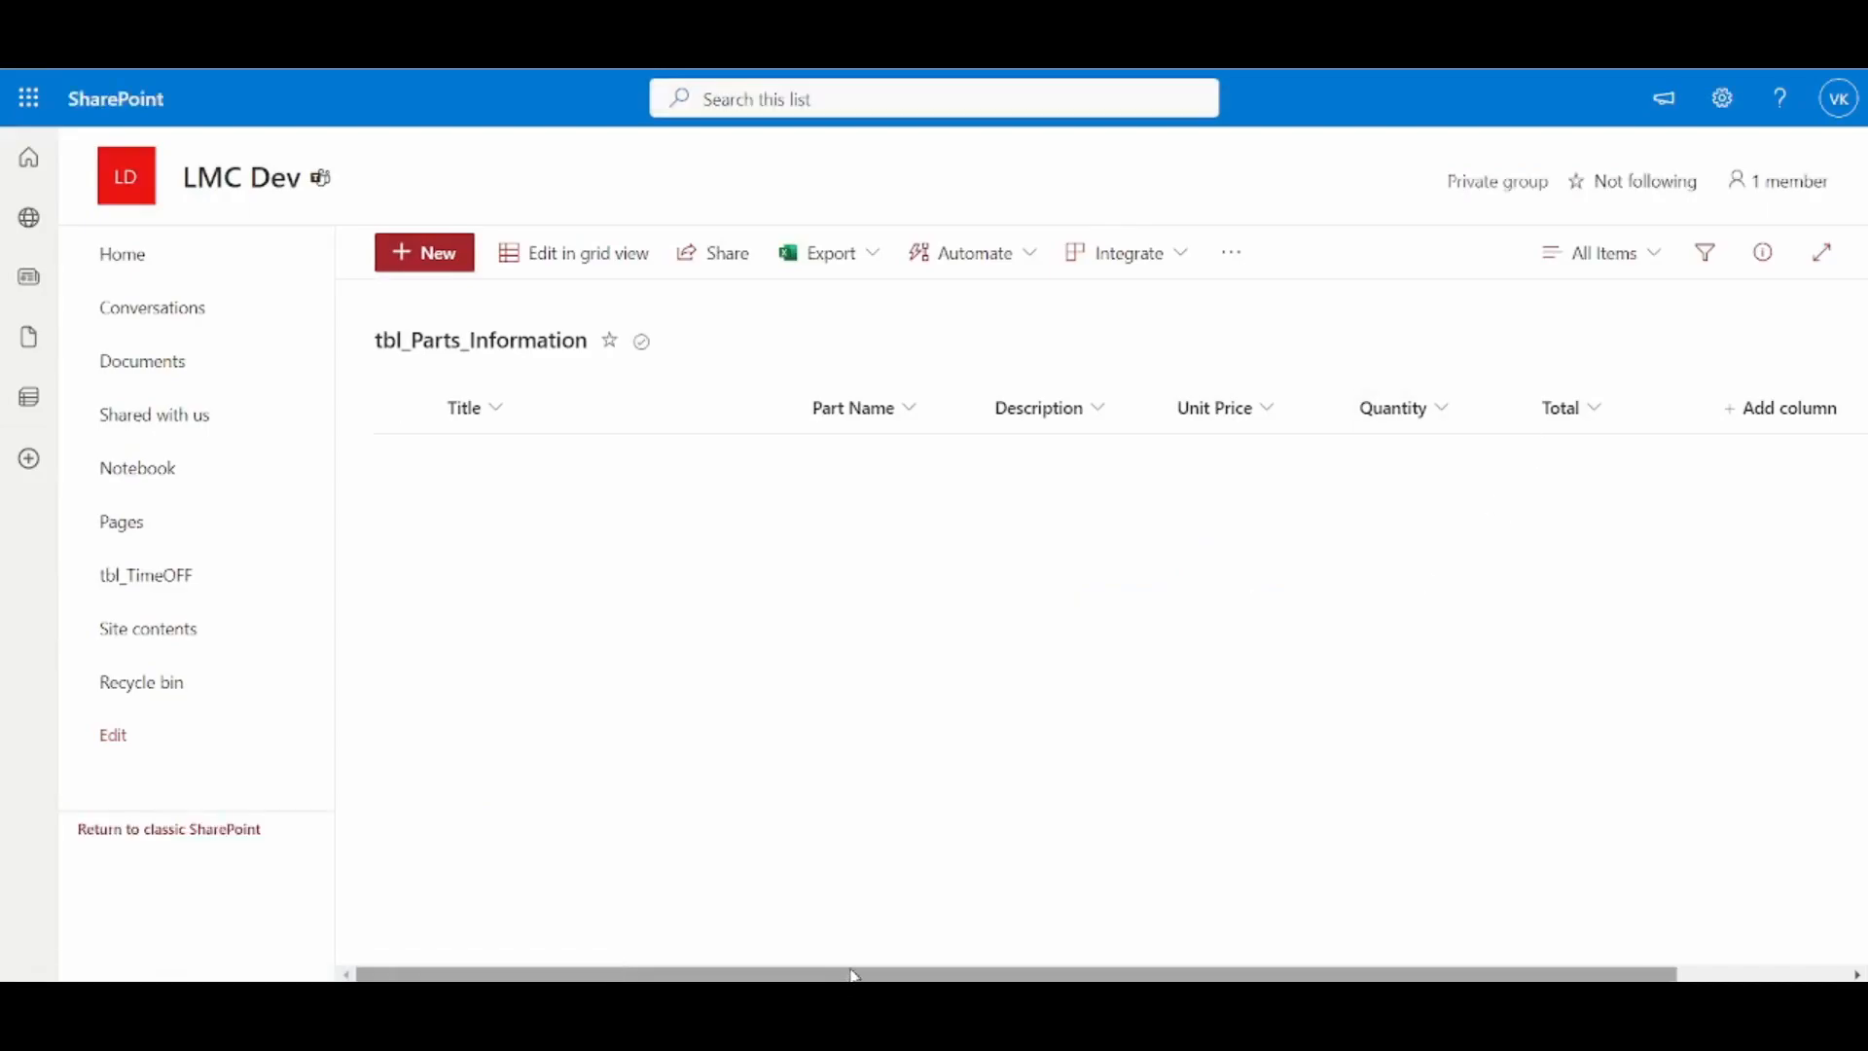
left_click(1565, 408)
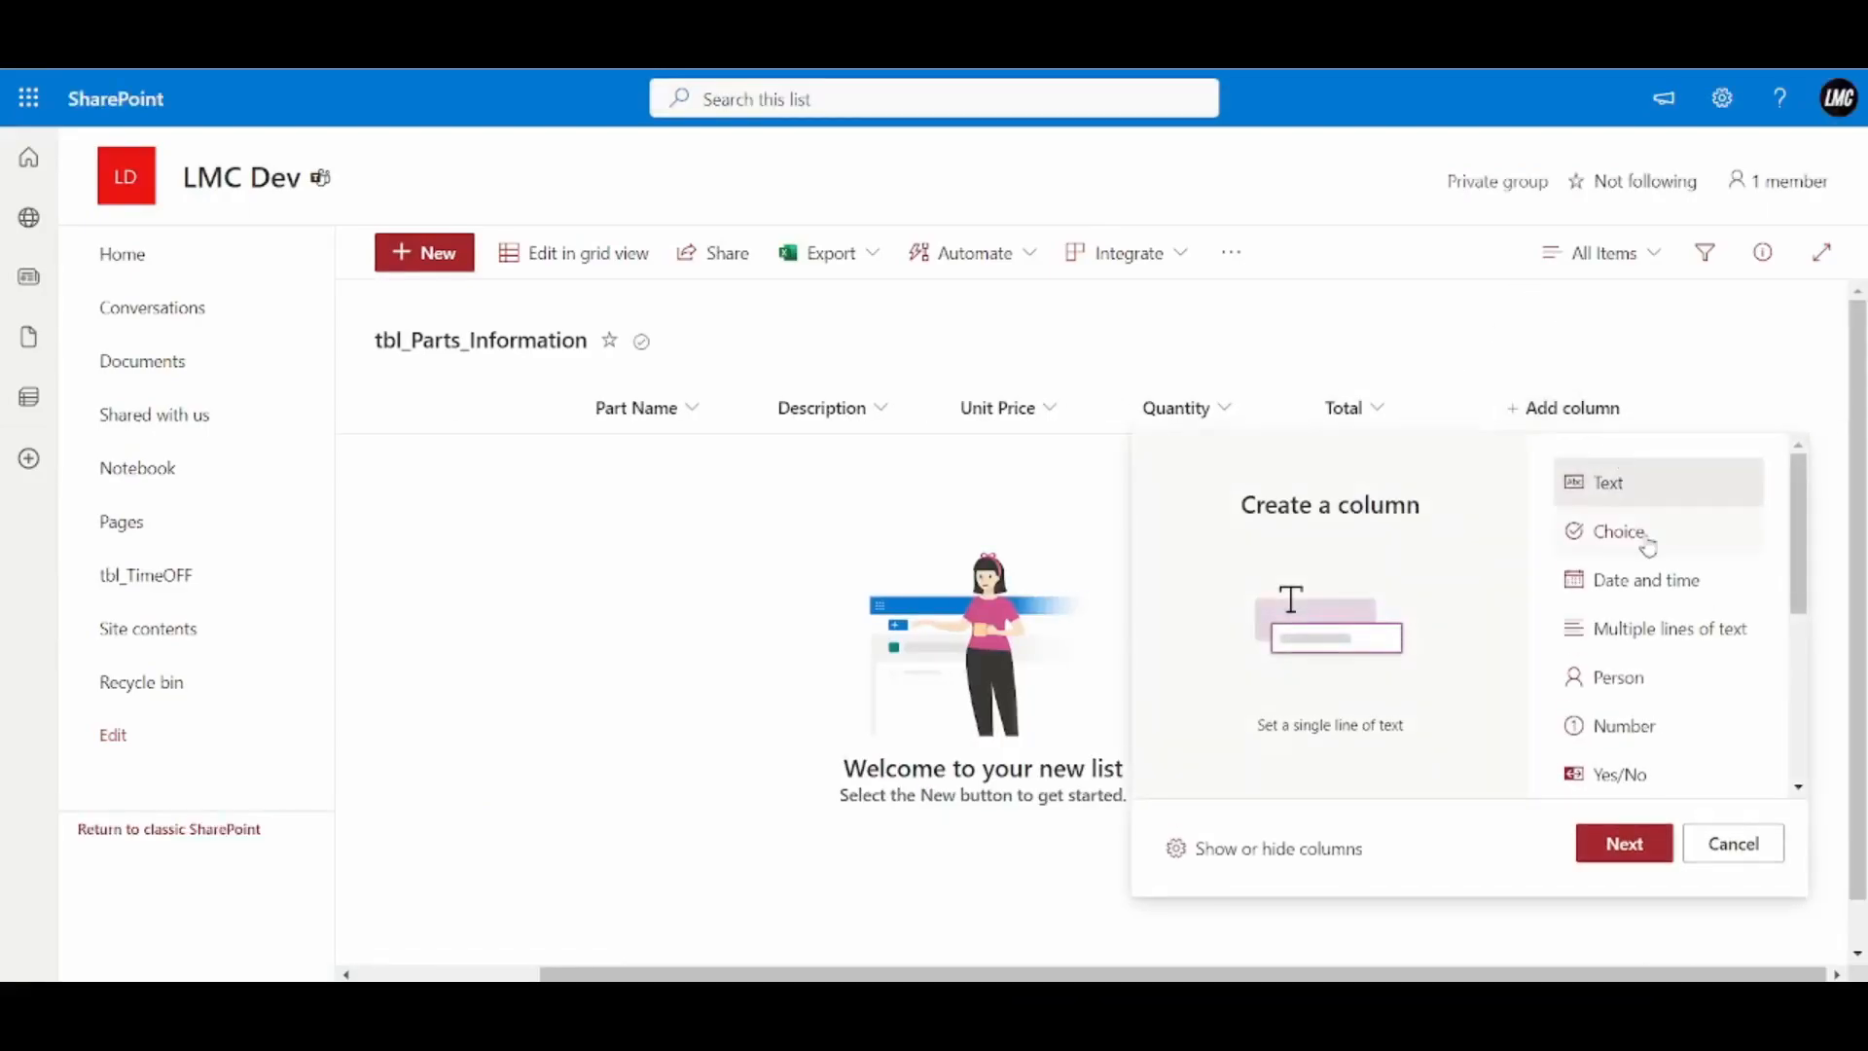
left_click(1640, 723)
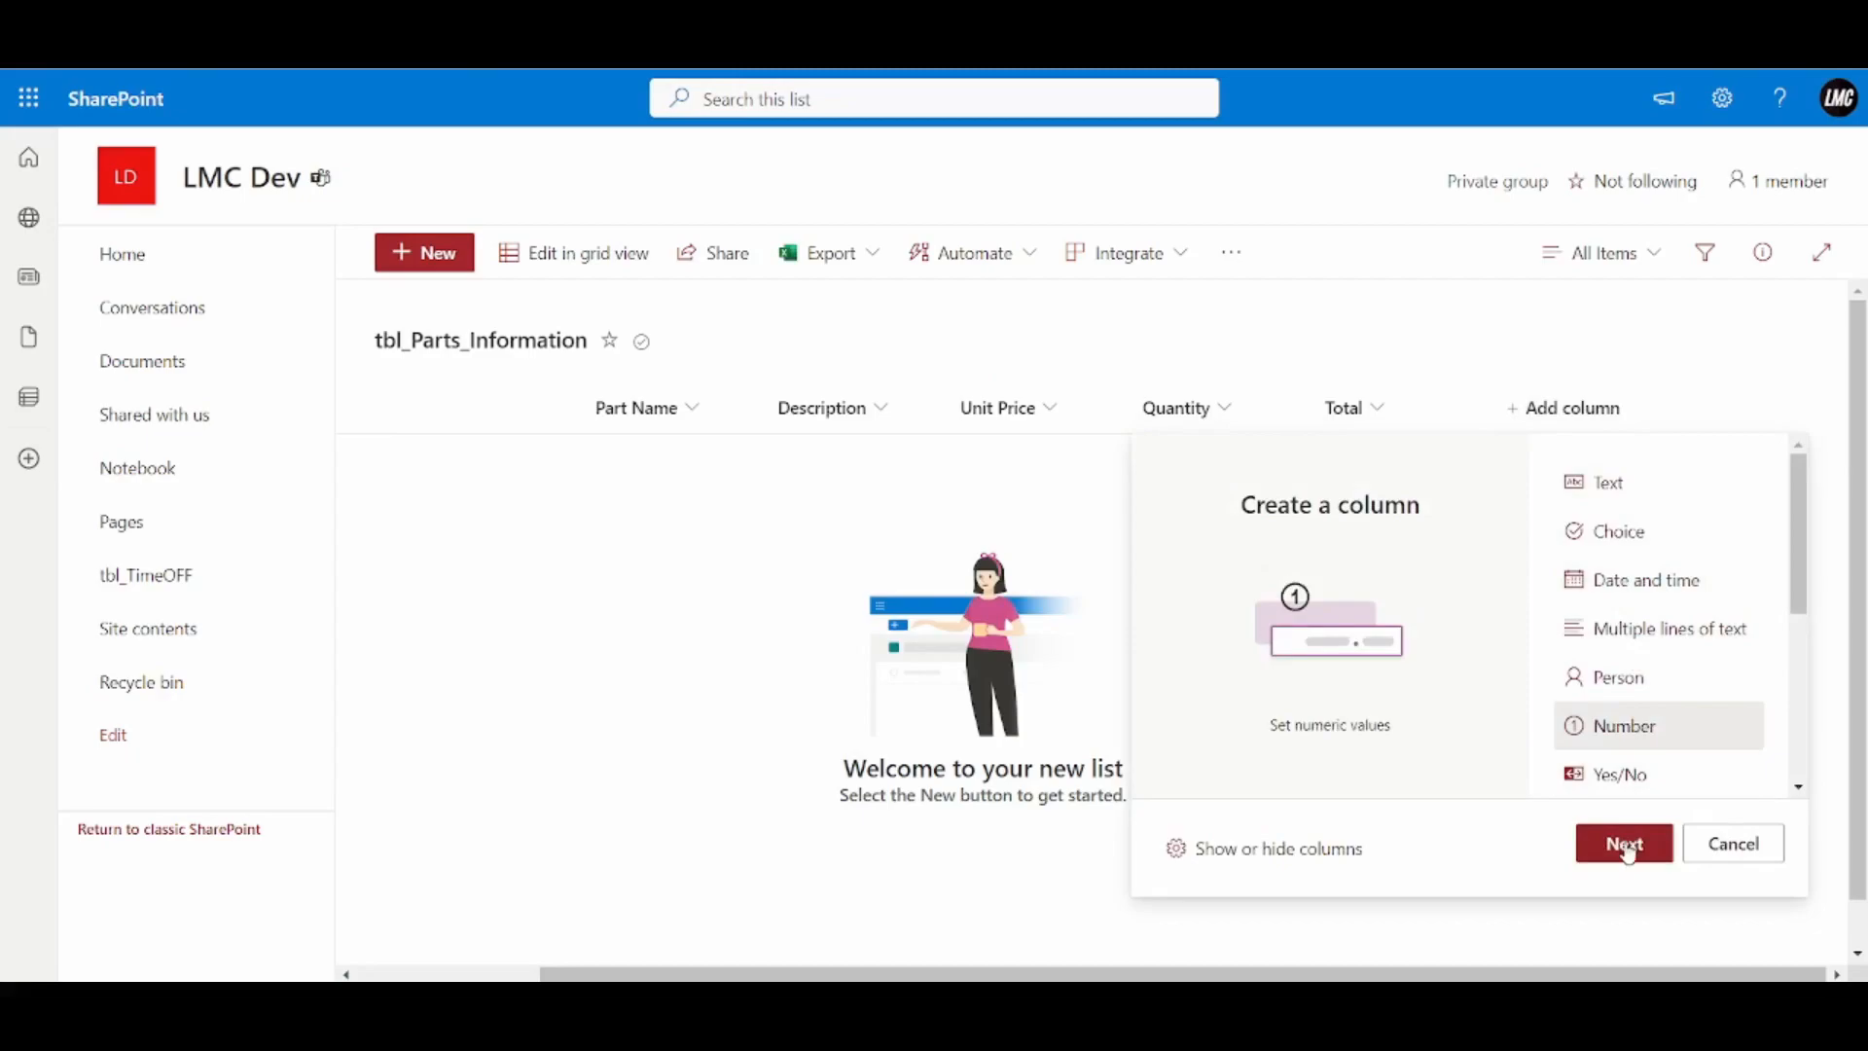
left_click(1623, 844)
type("Form ID")
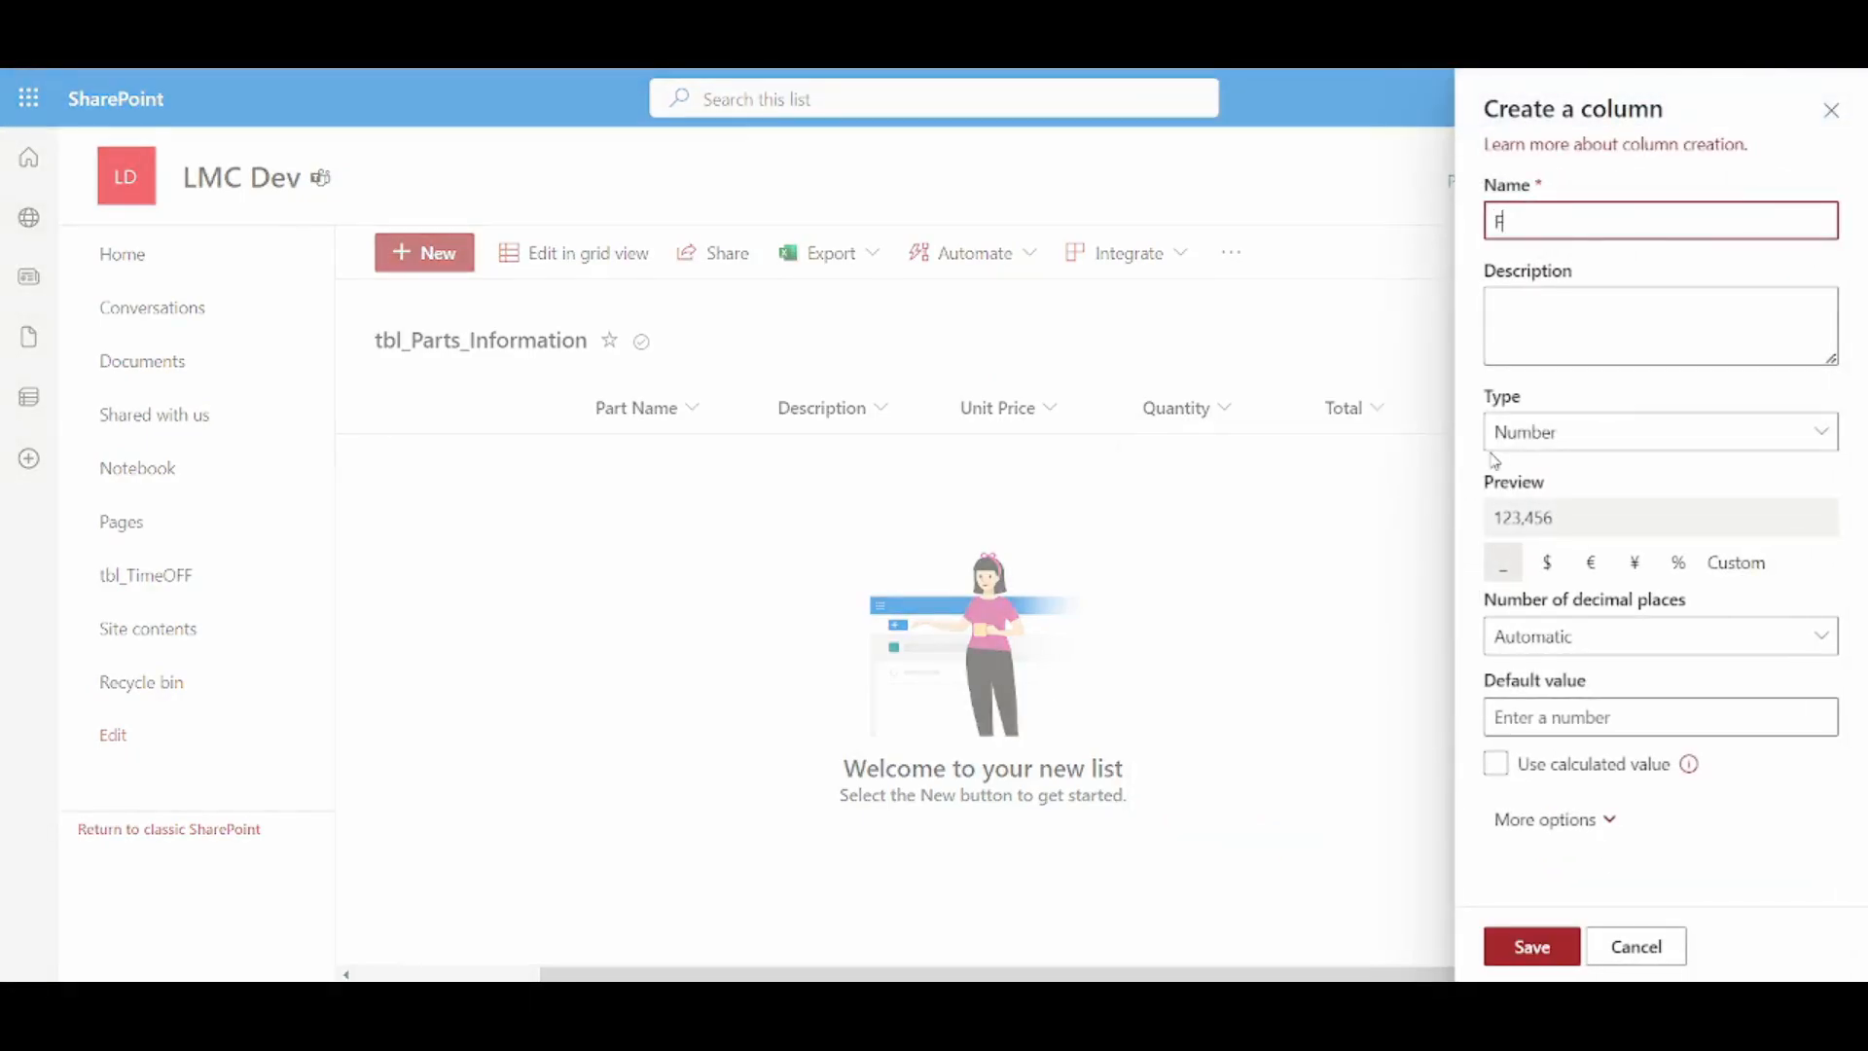
left_click(1532, 946)
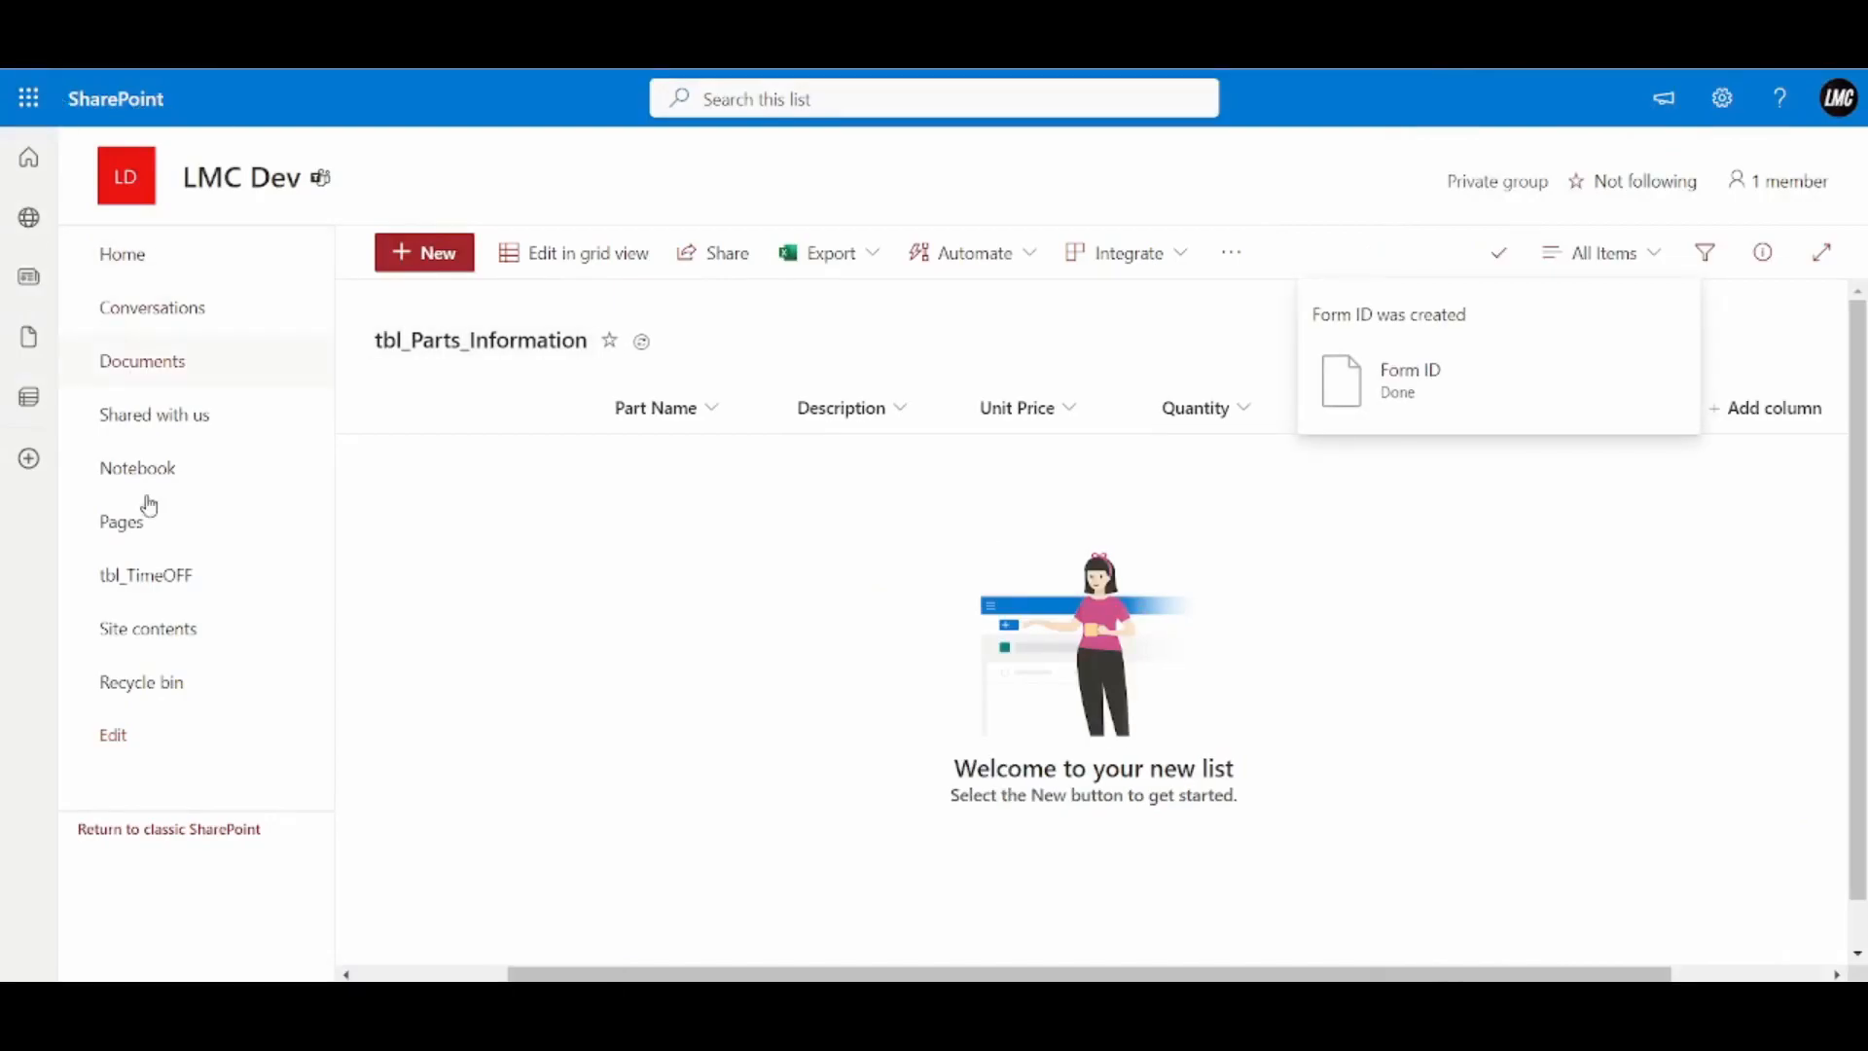
Add a number column named Form_ID to the tbl_Shipping_Information list
left_click(170, 642)
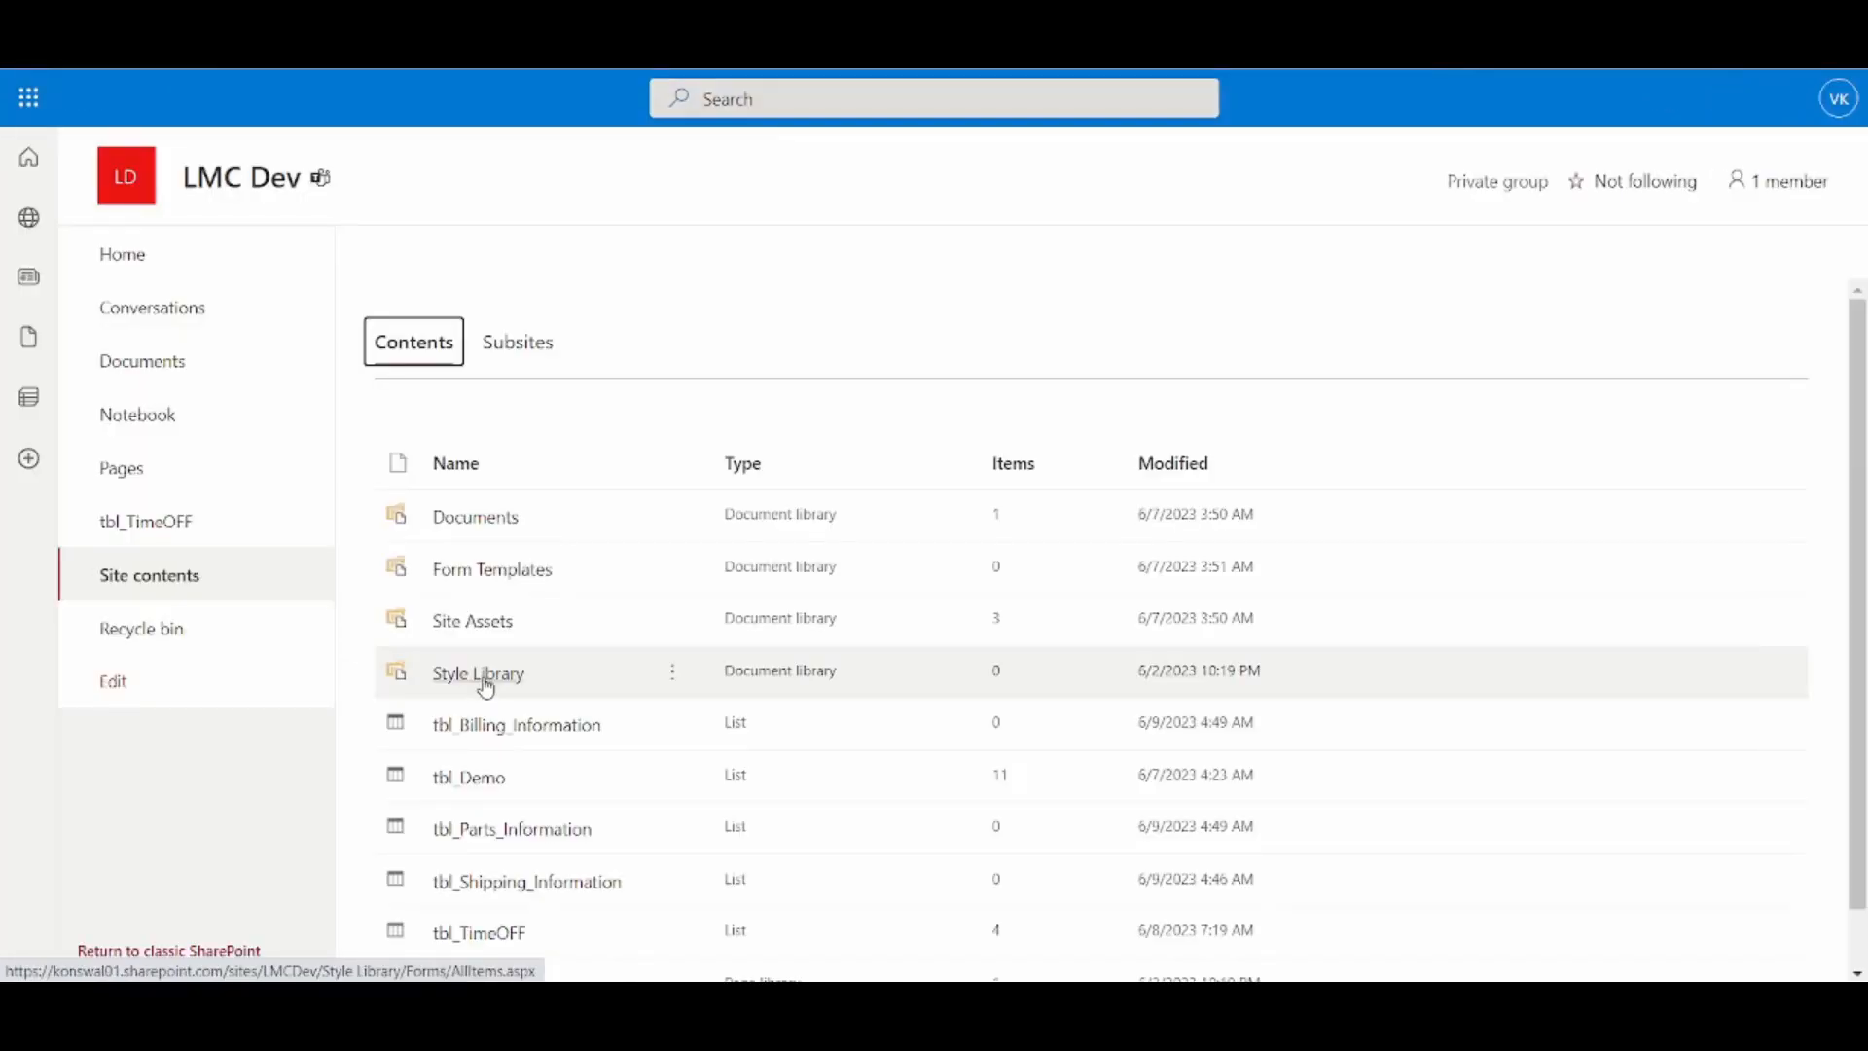
left_click(505, 818)
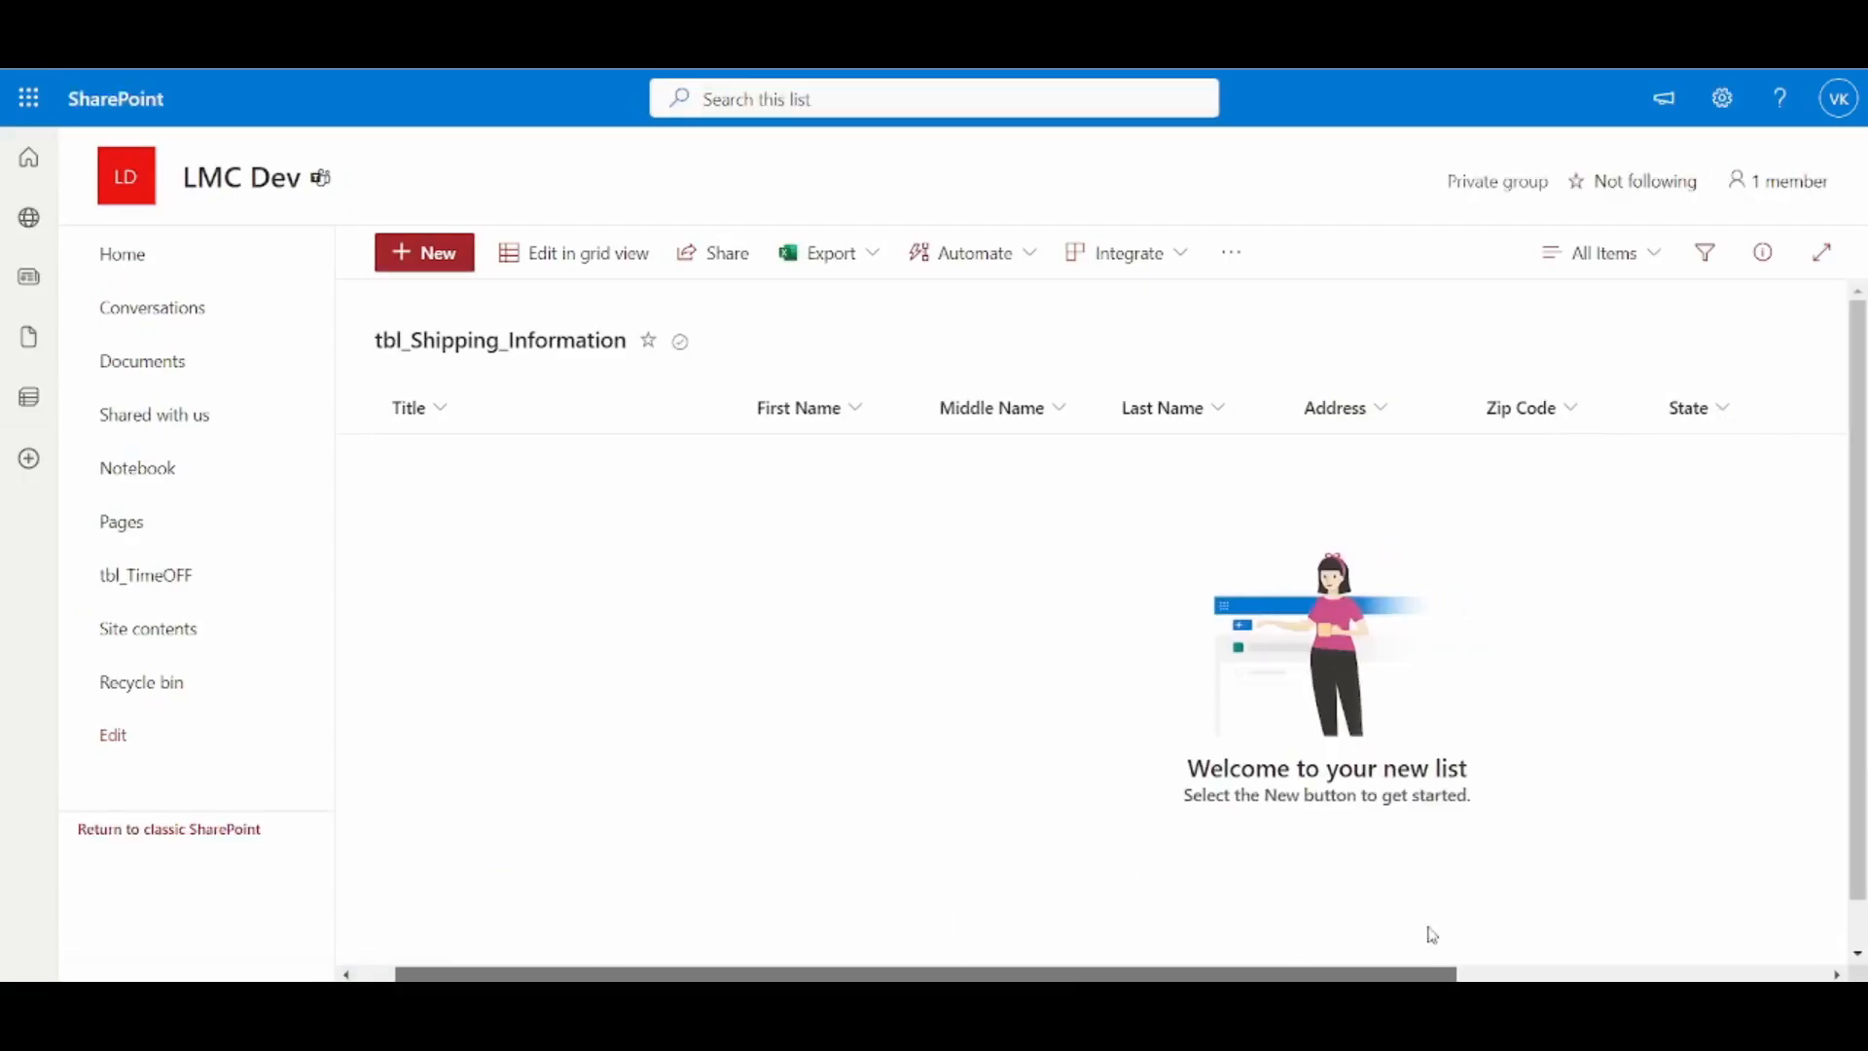
scroll(1432, 935, "right", 5)
left_click(1557, 407)
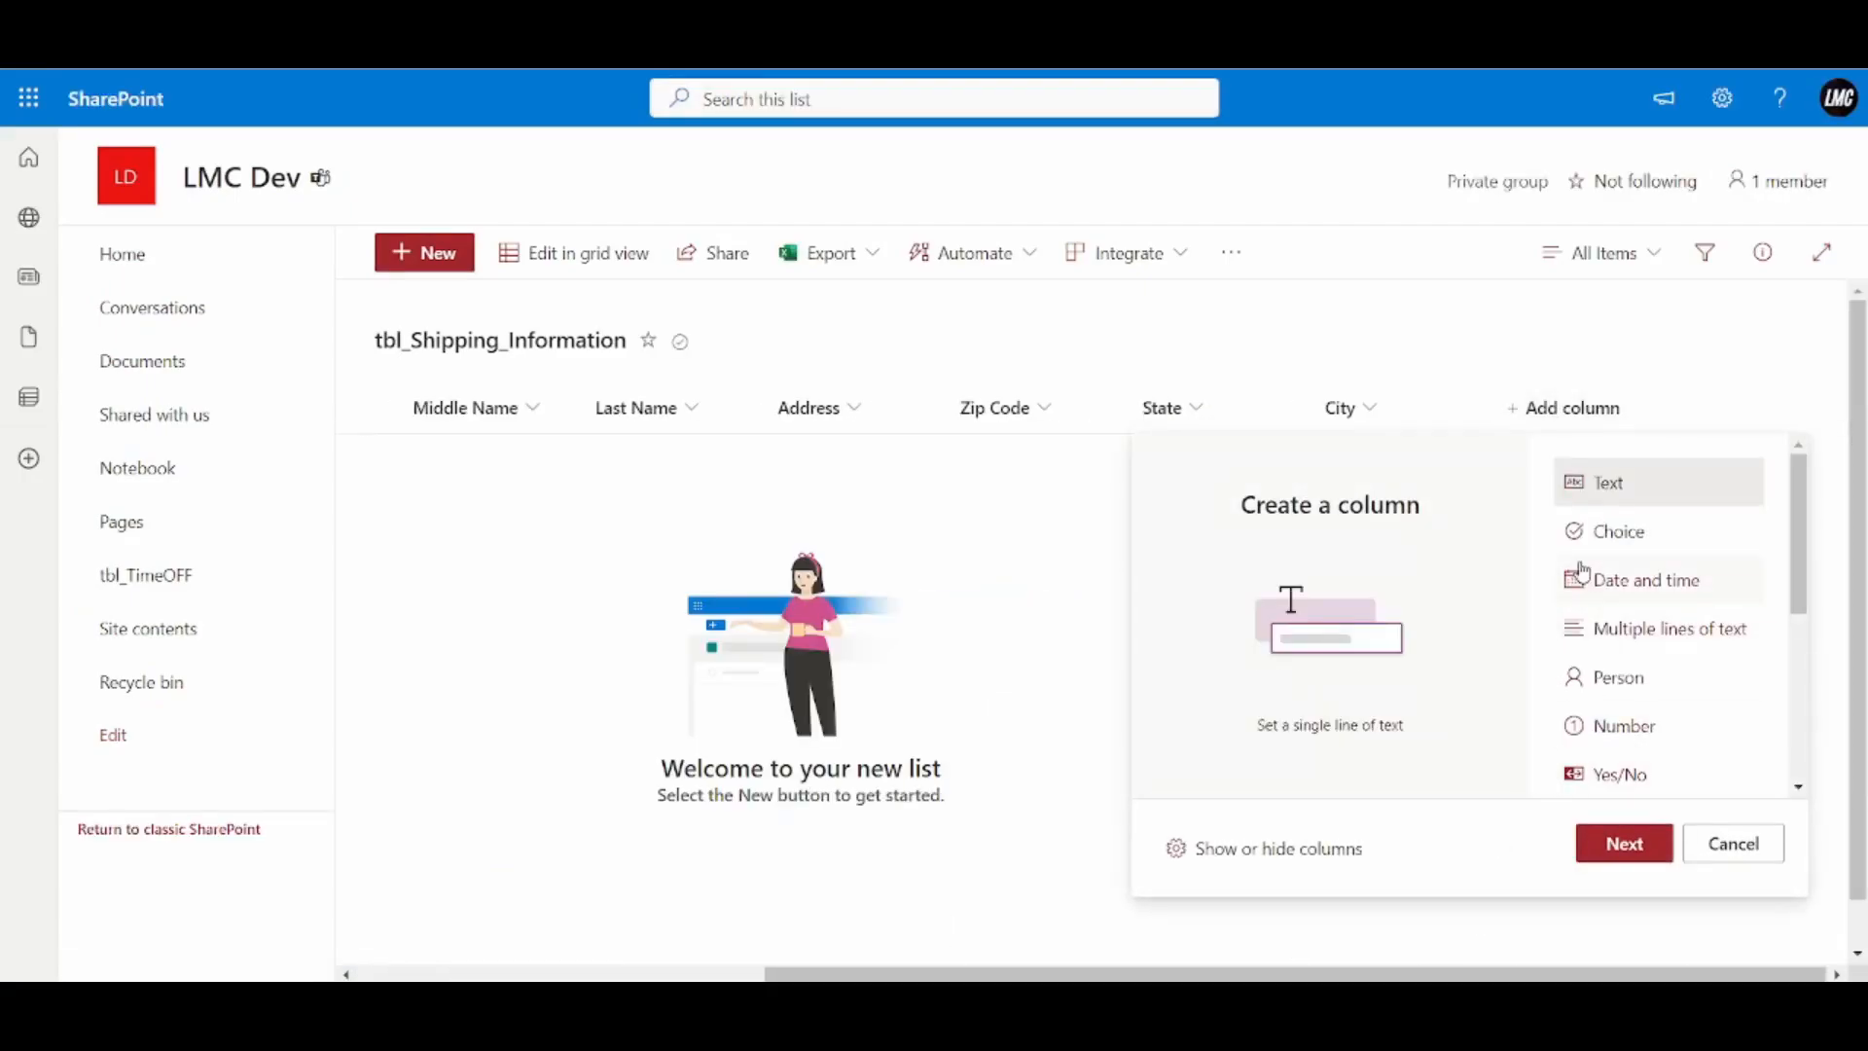
left_click(1616, 751)
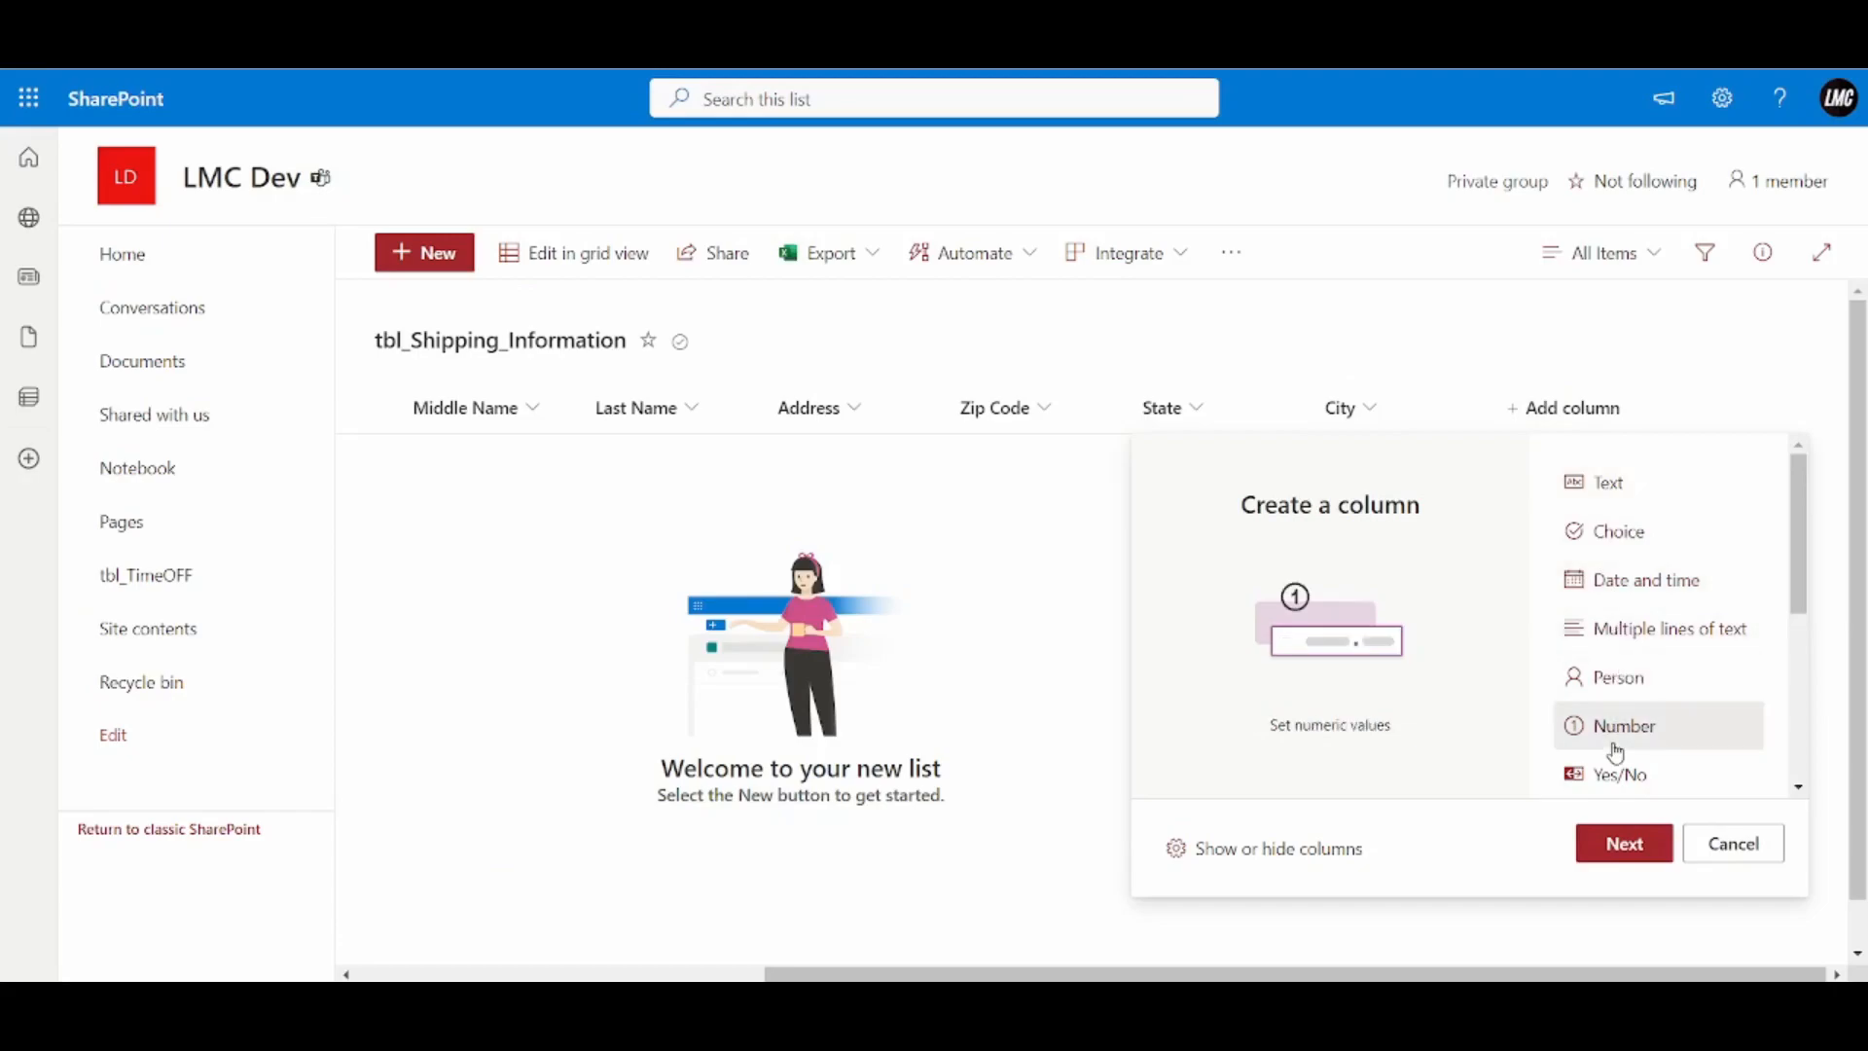
left_click(1622, 842)
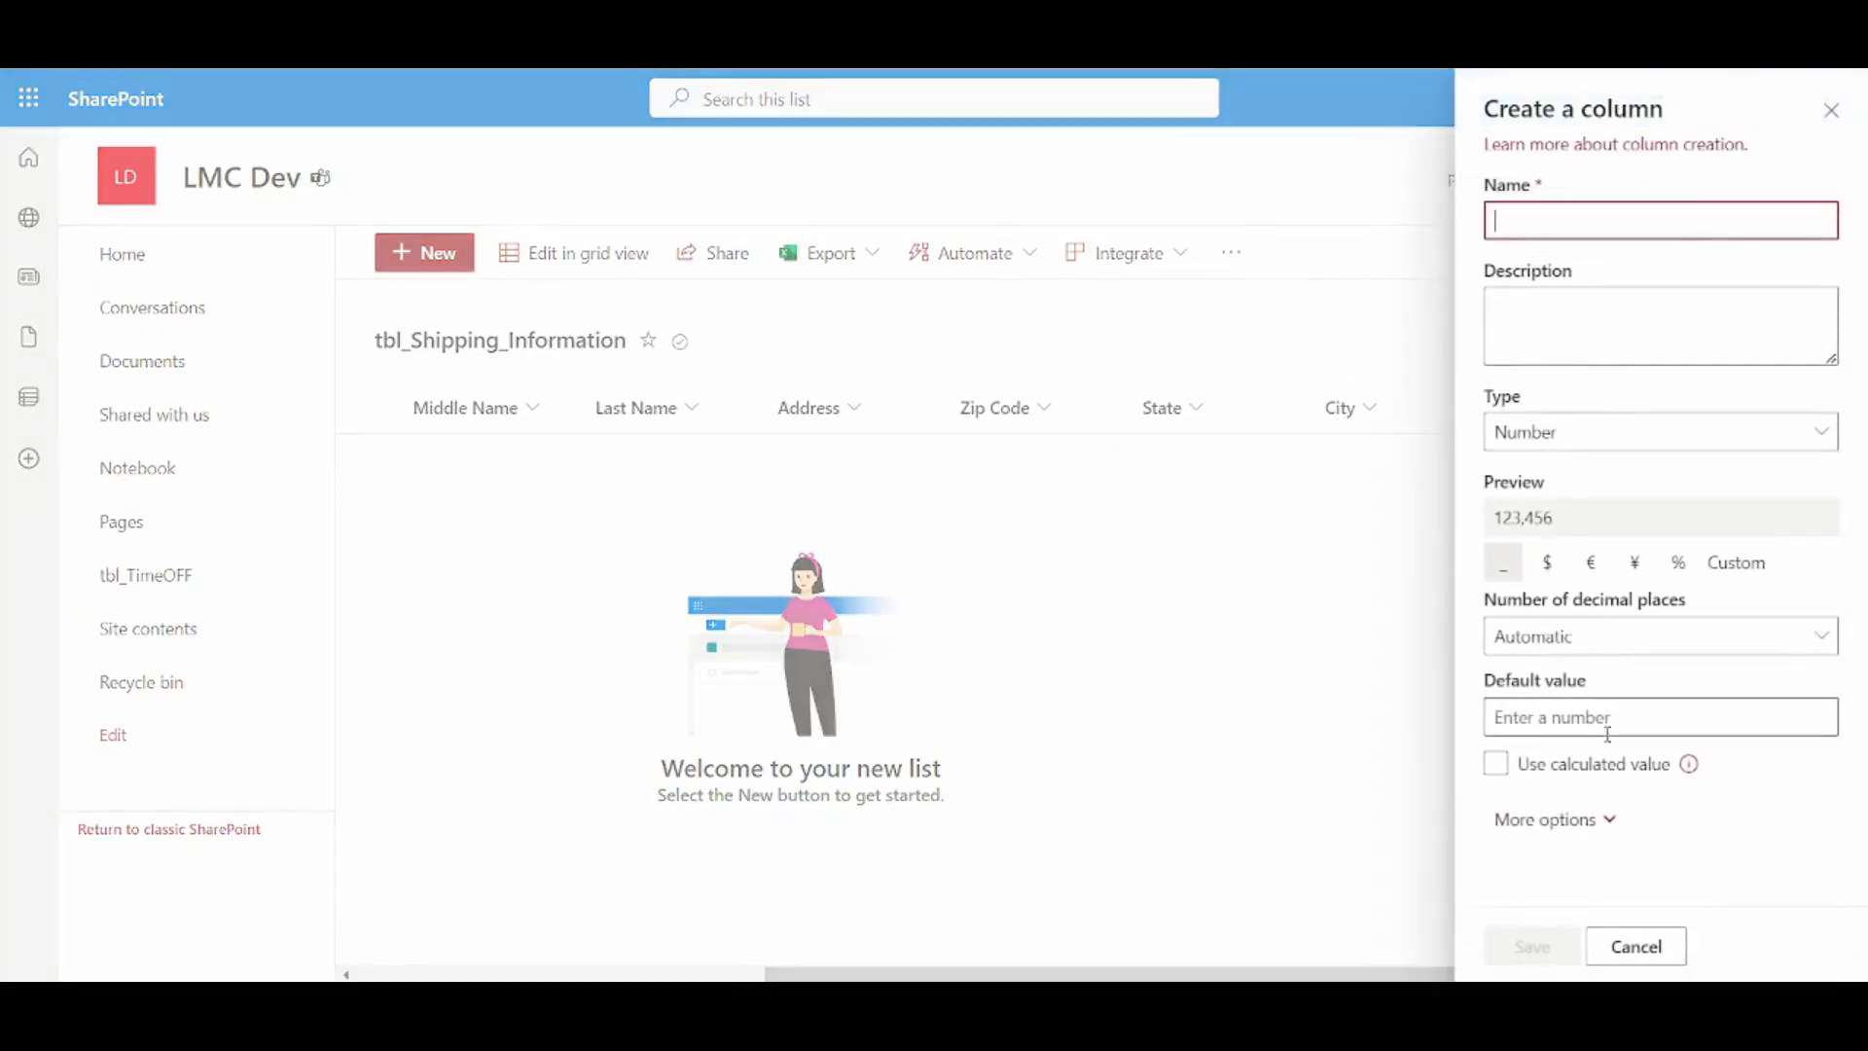
type("Form ID")
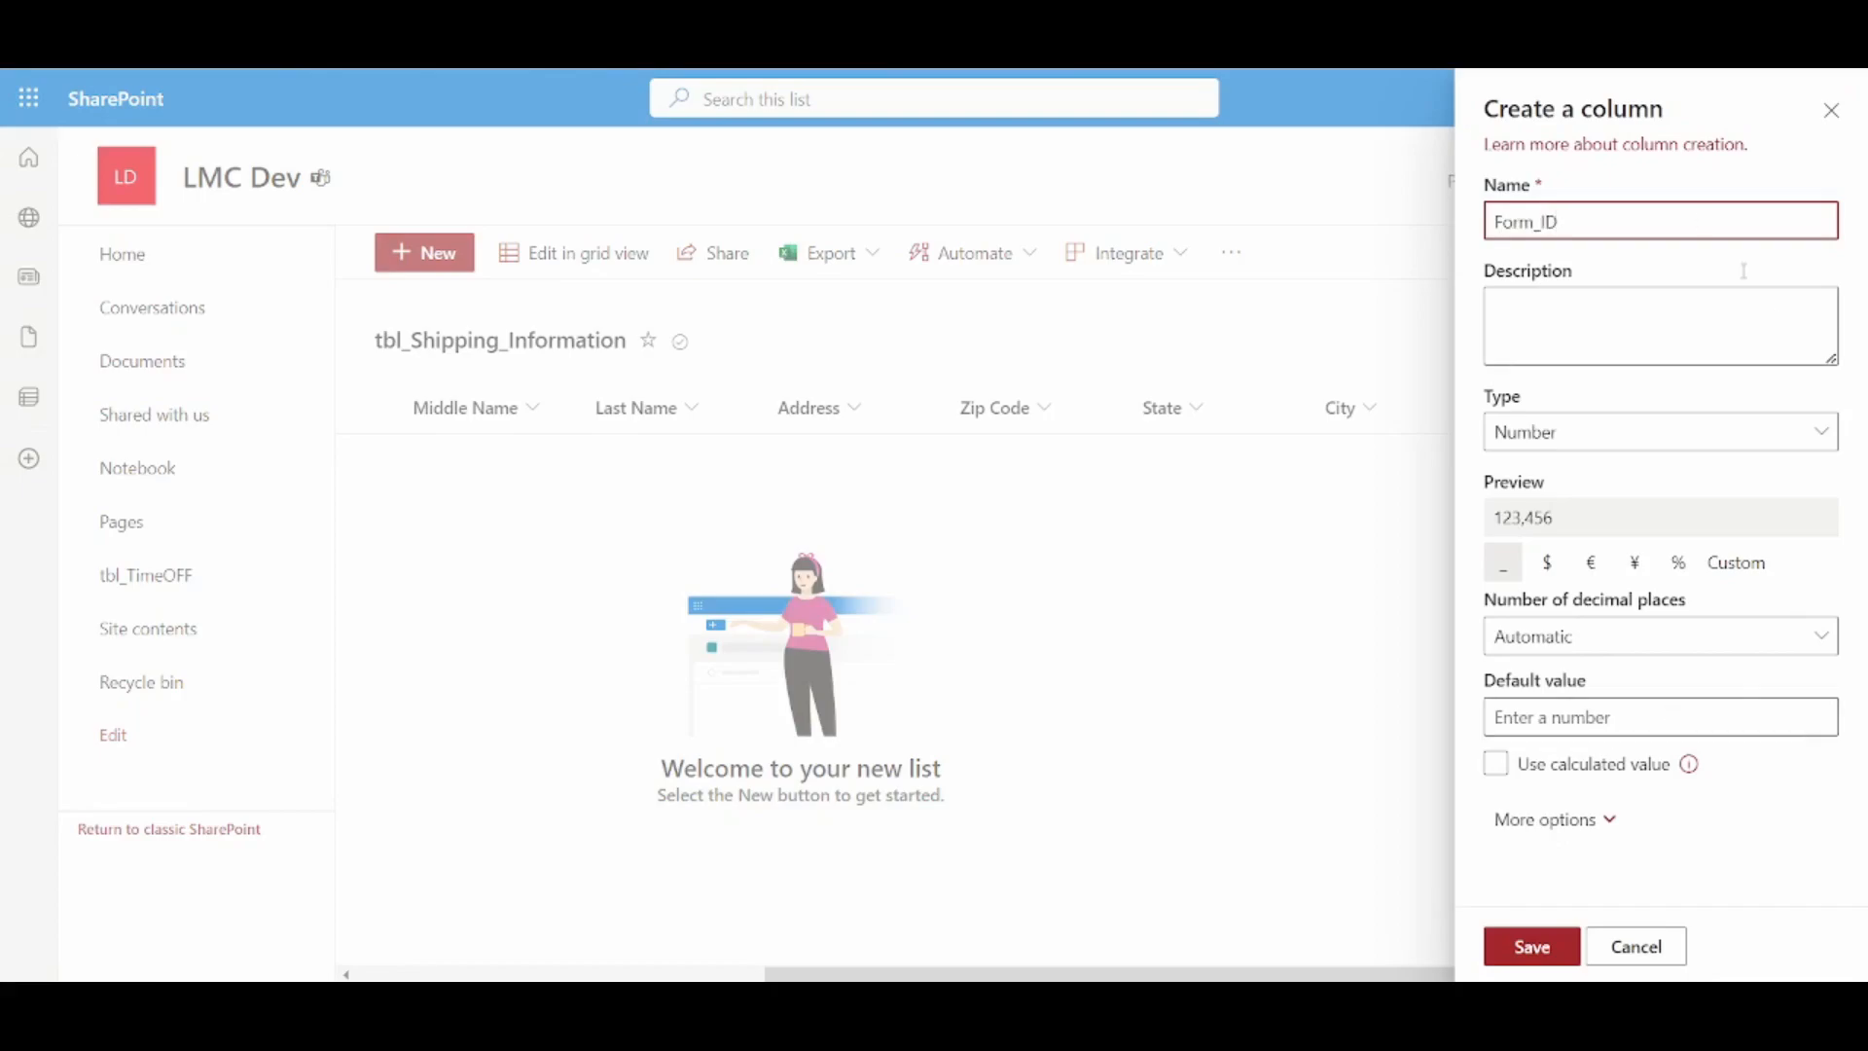
left_click(1493, 947)
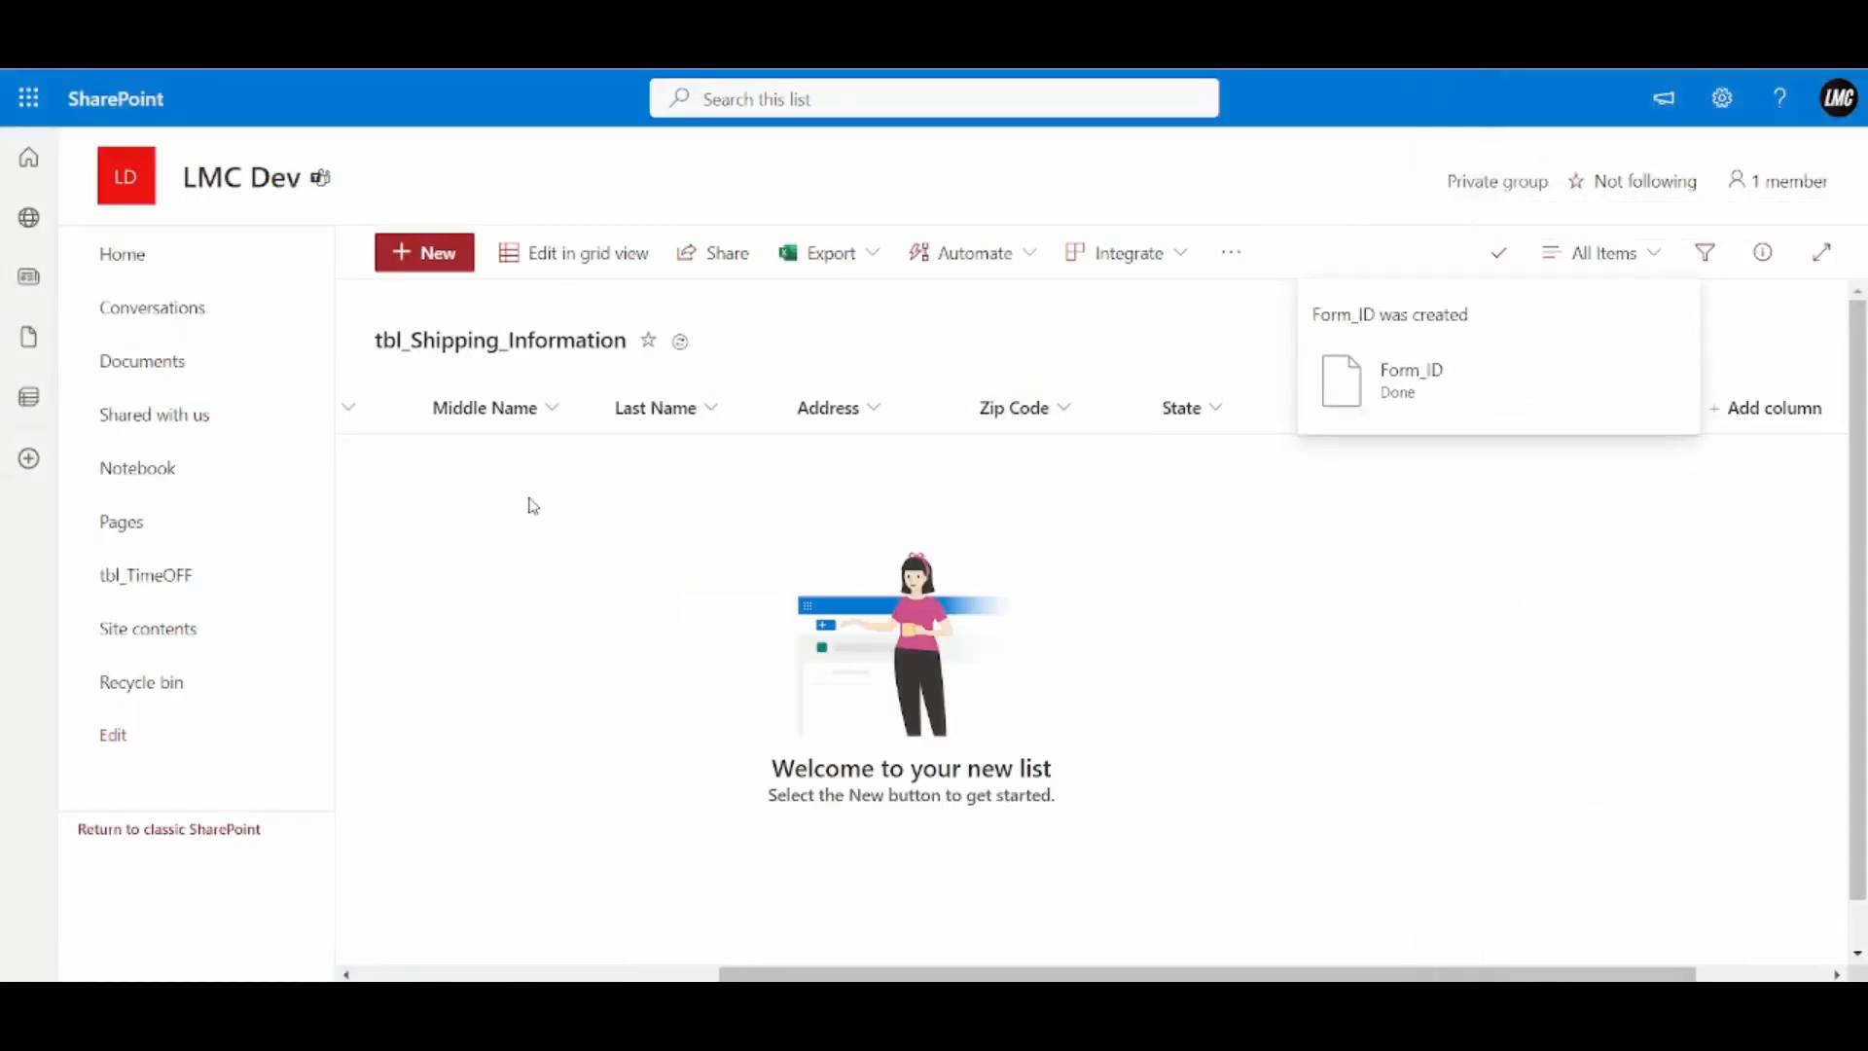
Check the form ID column's name in tbl_Billing_Information and rename the matching column in tbl_Parts_Information as Form_ID
left_click(126, 630)
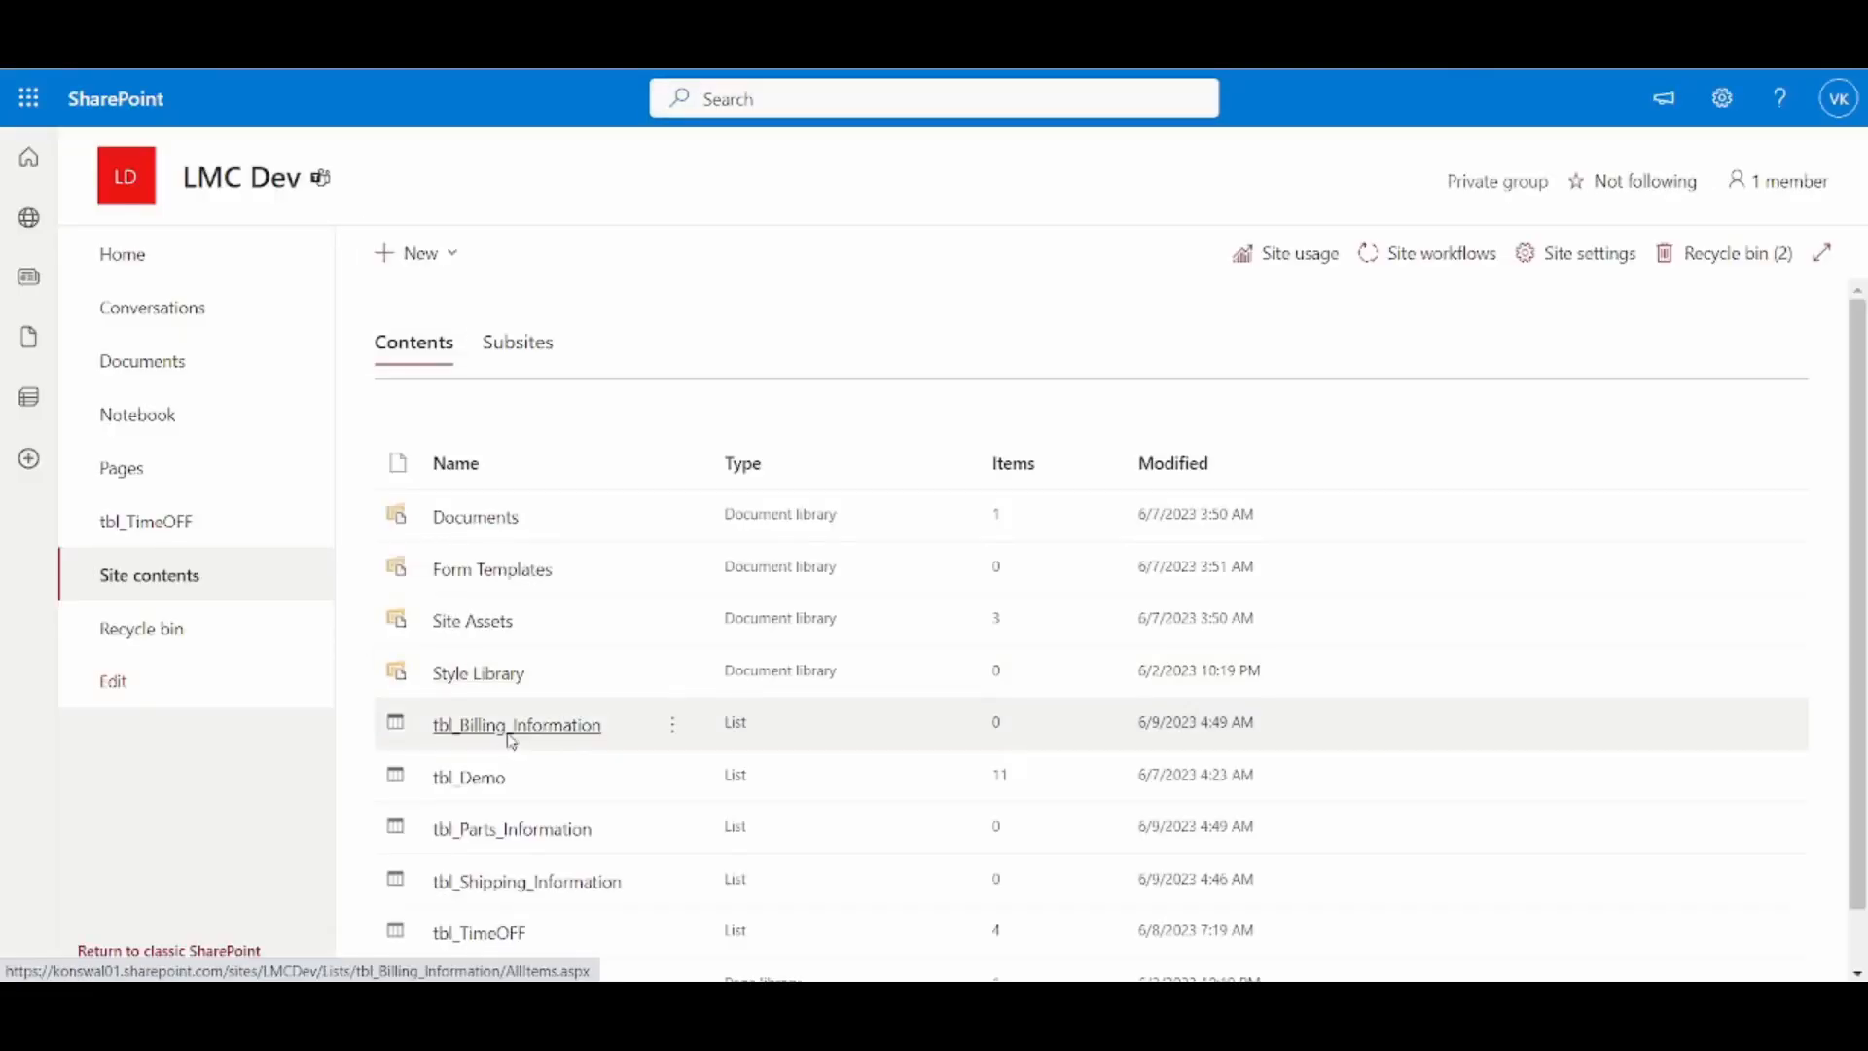
left_click(508, 732)
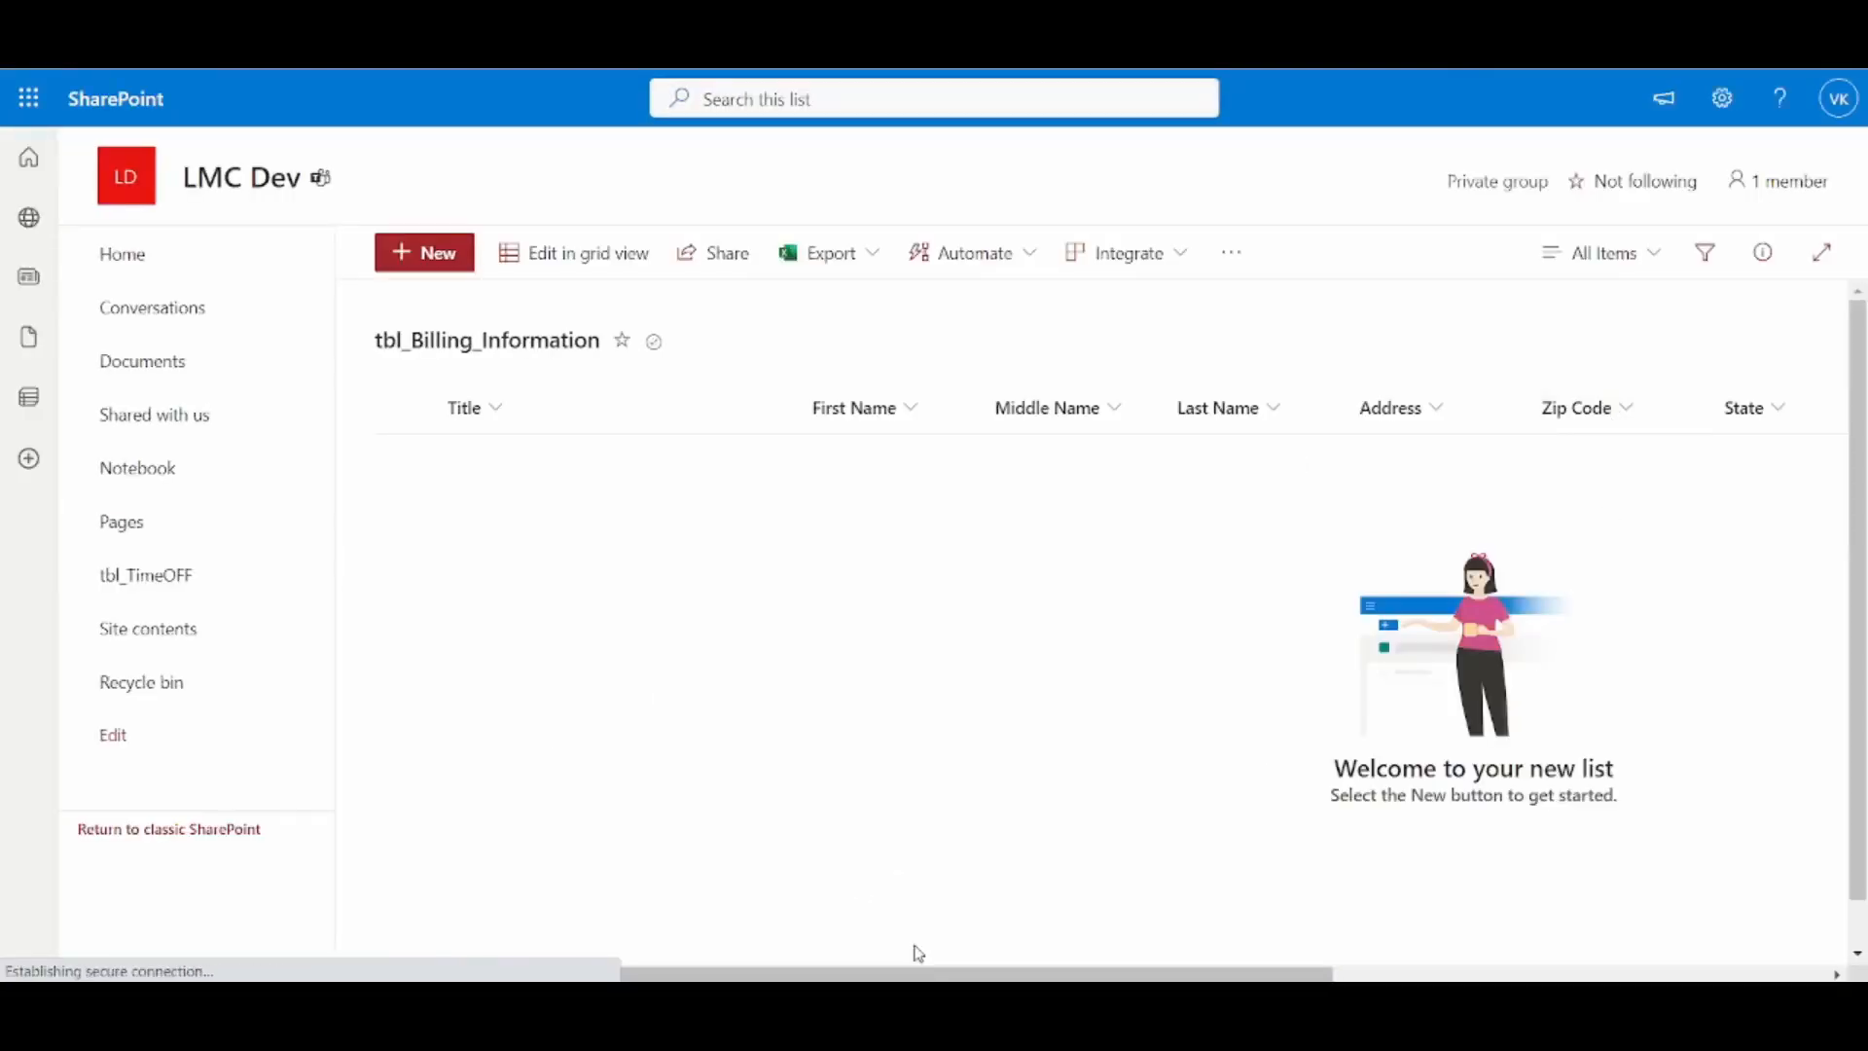
left_click_drag(934, 973, 1339, 968)
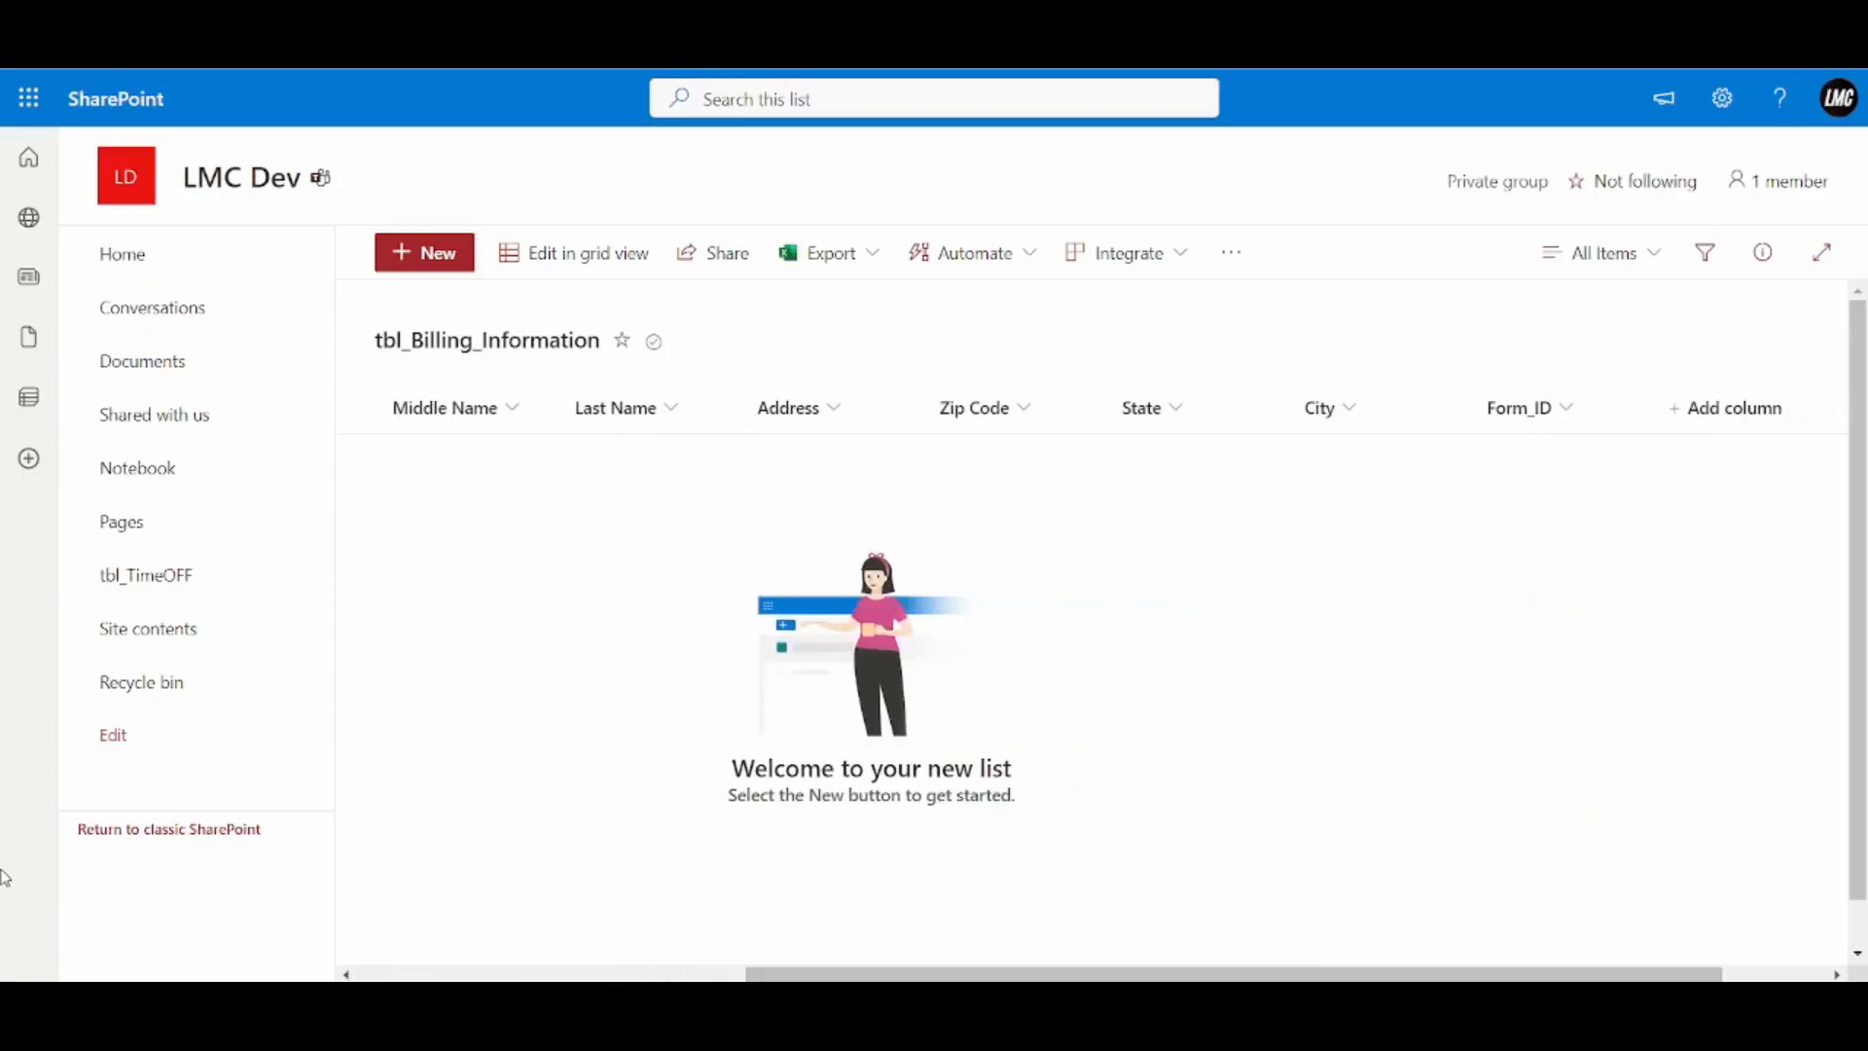
left_click(188, 630)
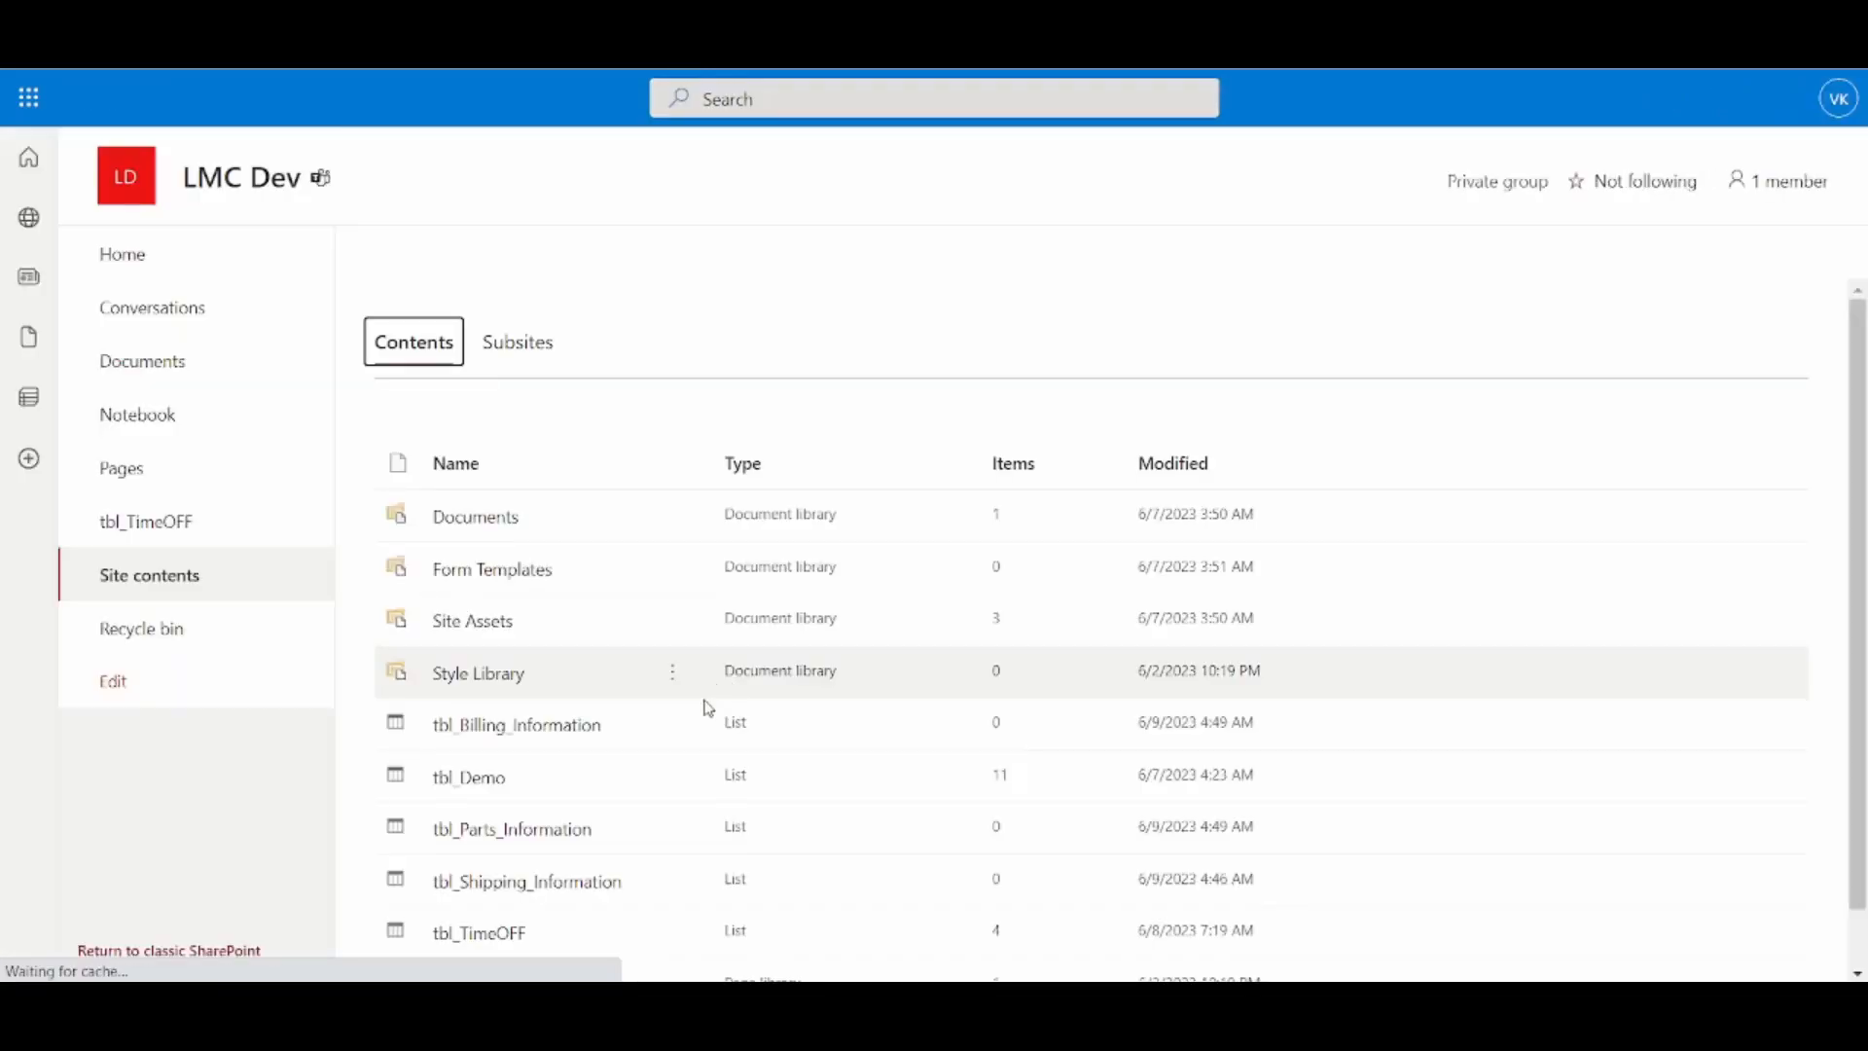
scroll(704, 709, "down", 2)
left_click(534, 765)
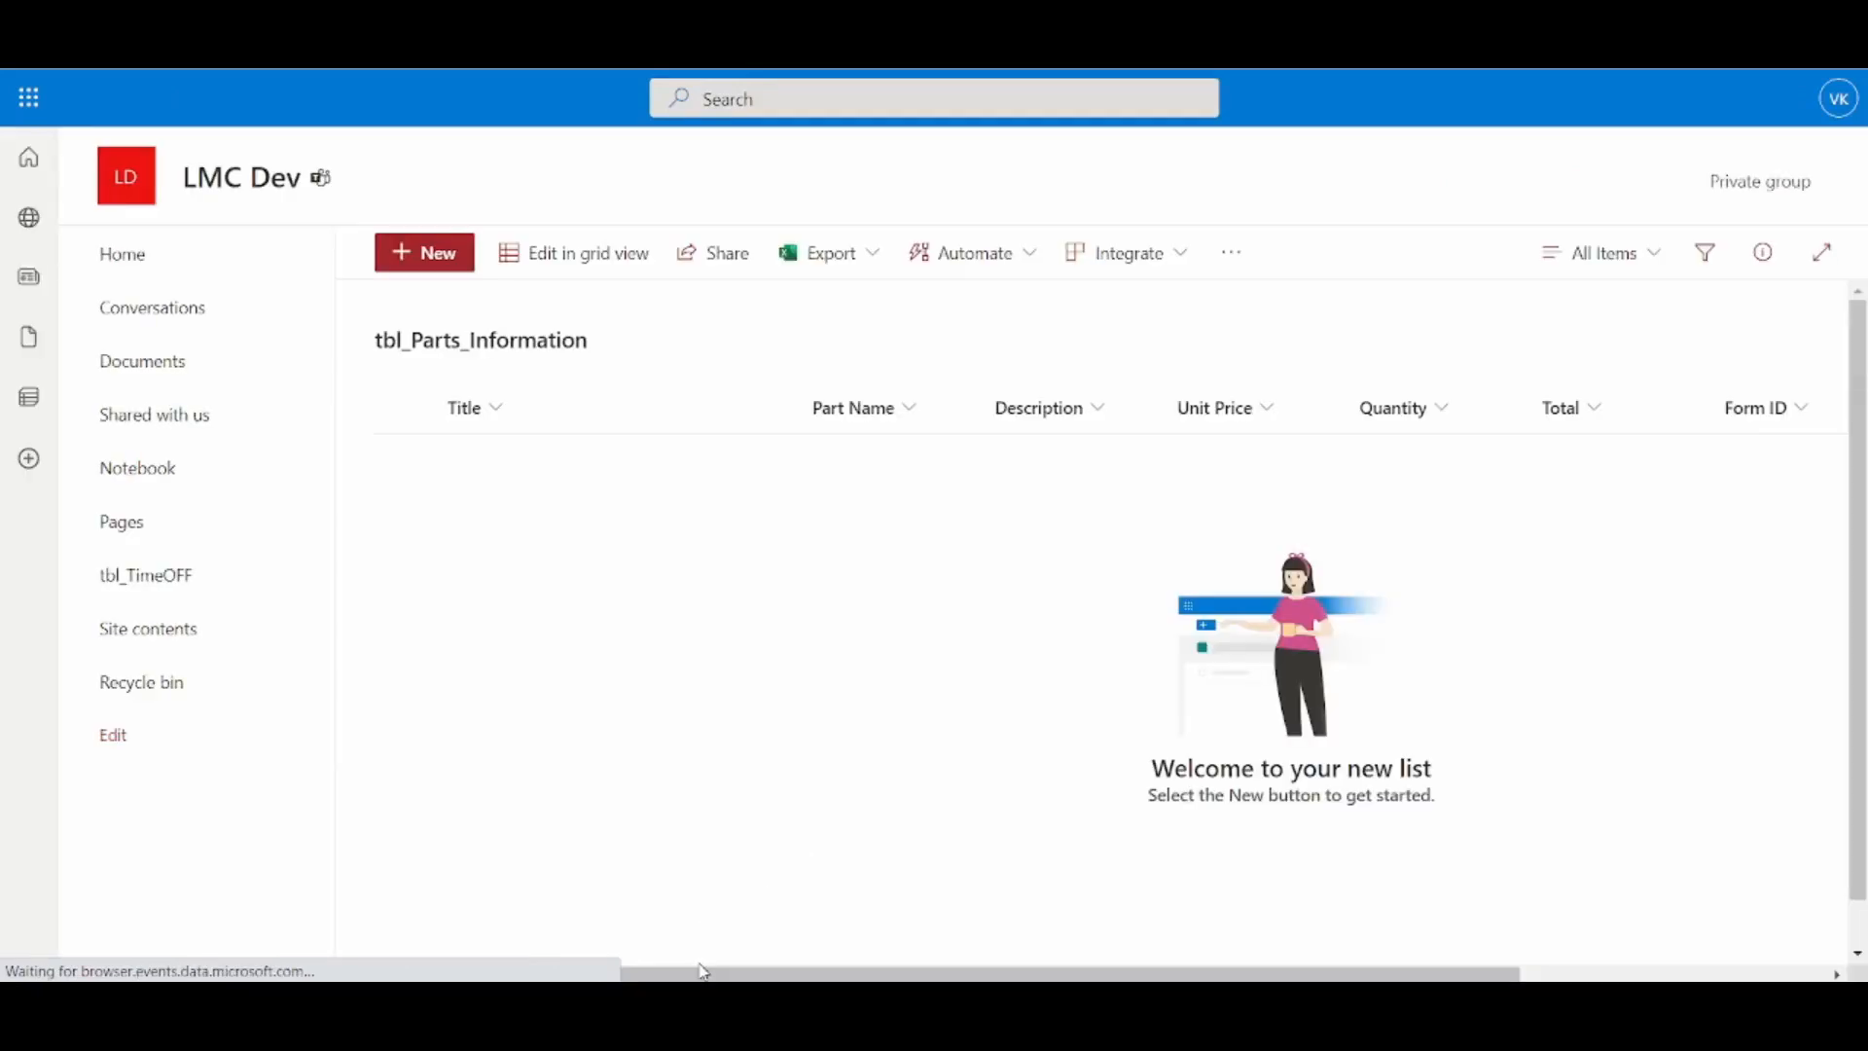
left_click(1574, 413)
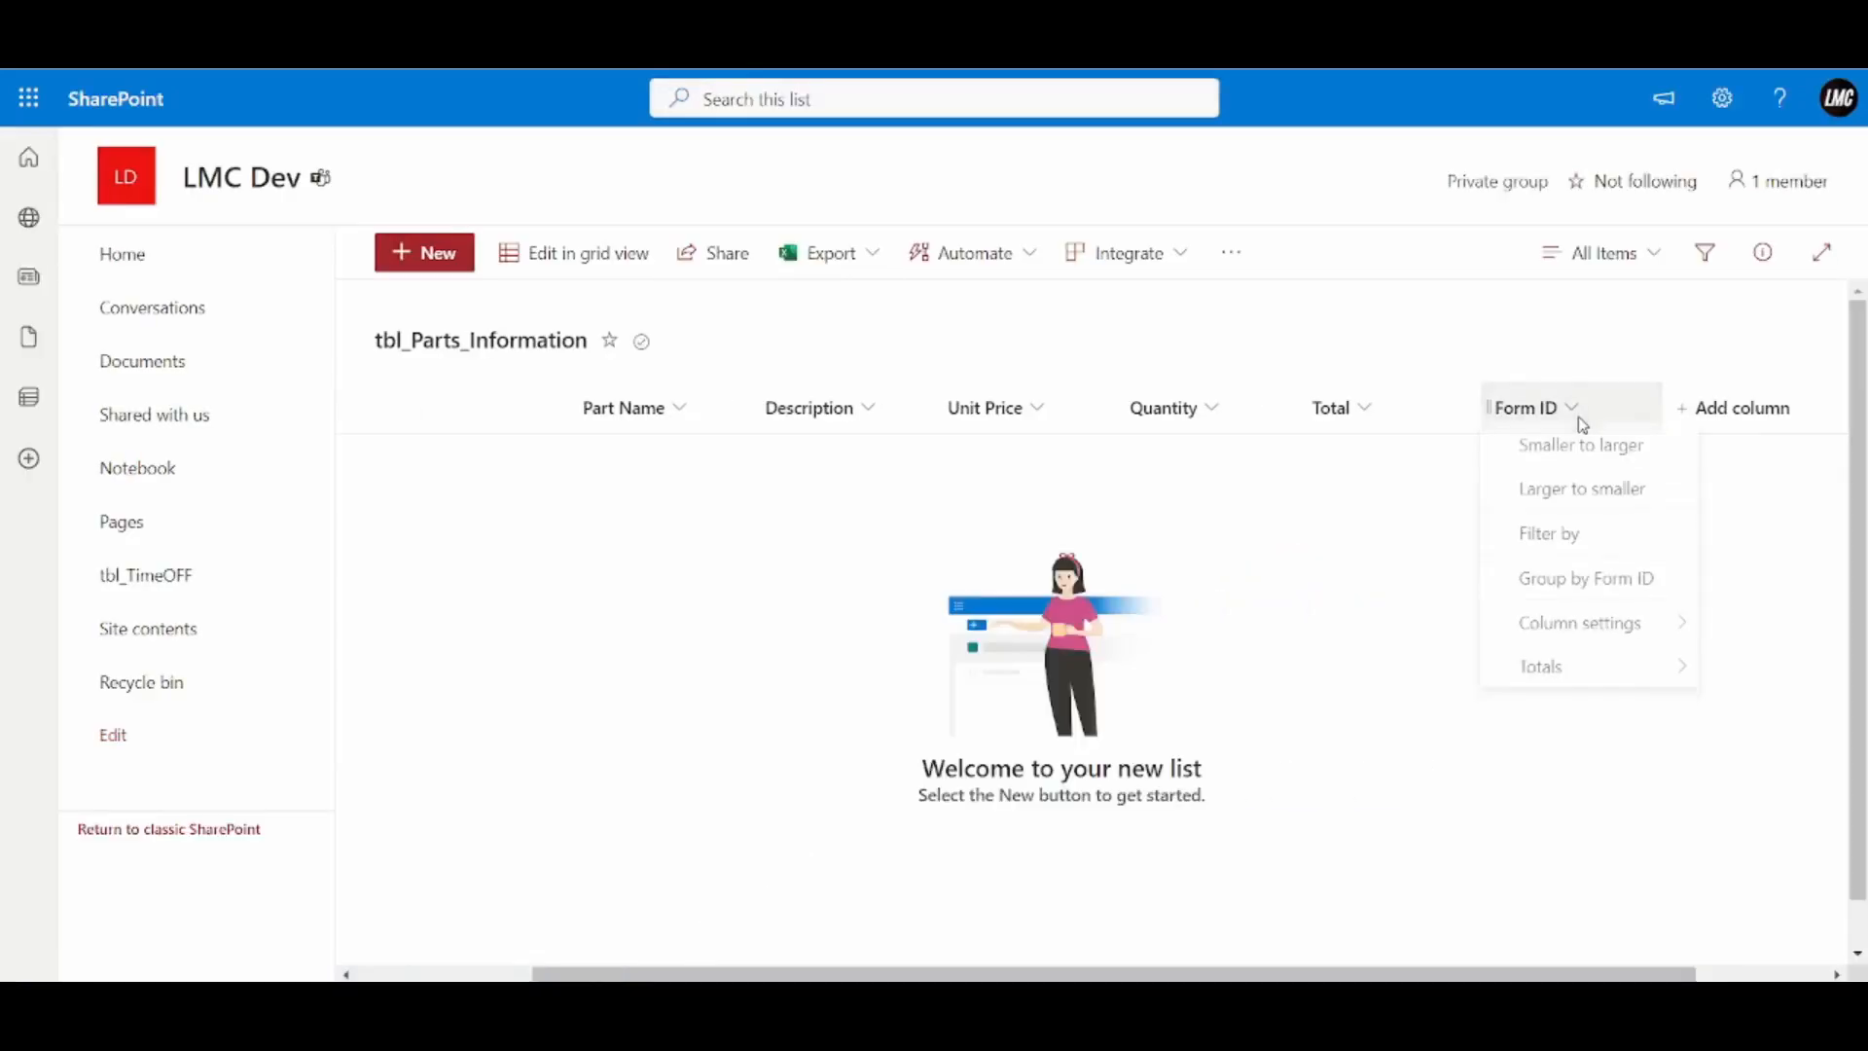
mouse_move(1569, 660)
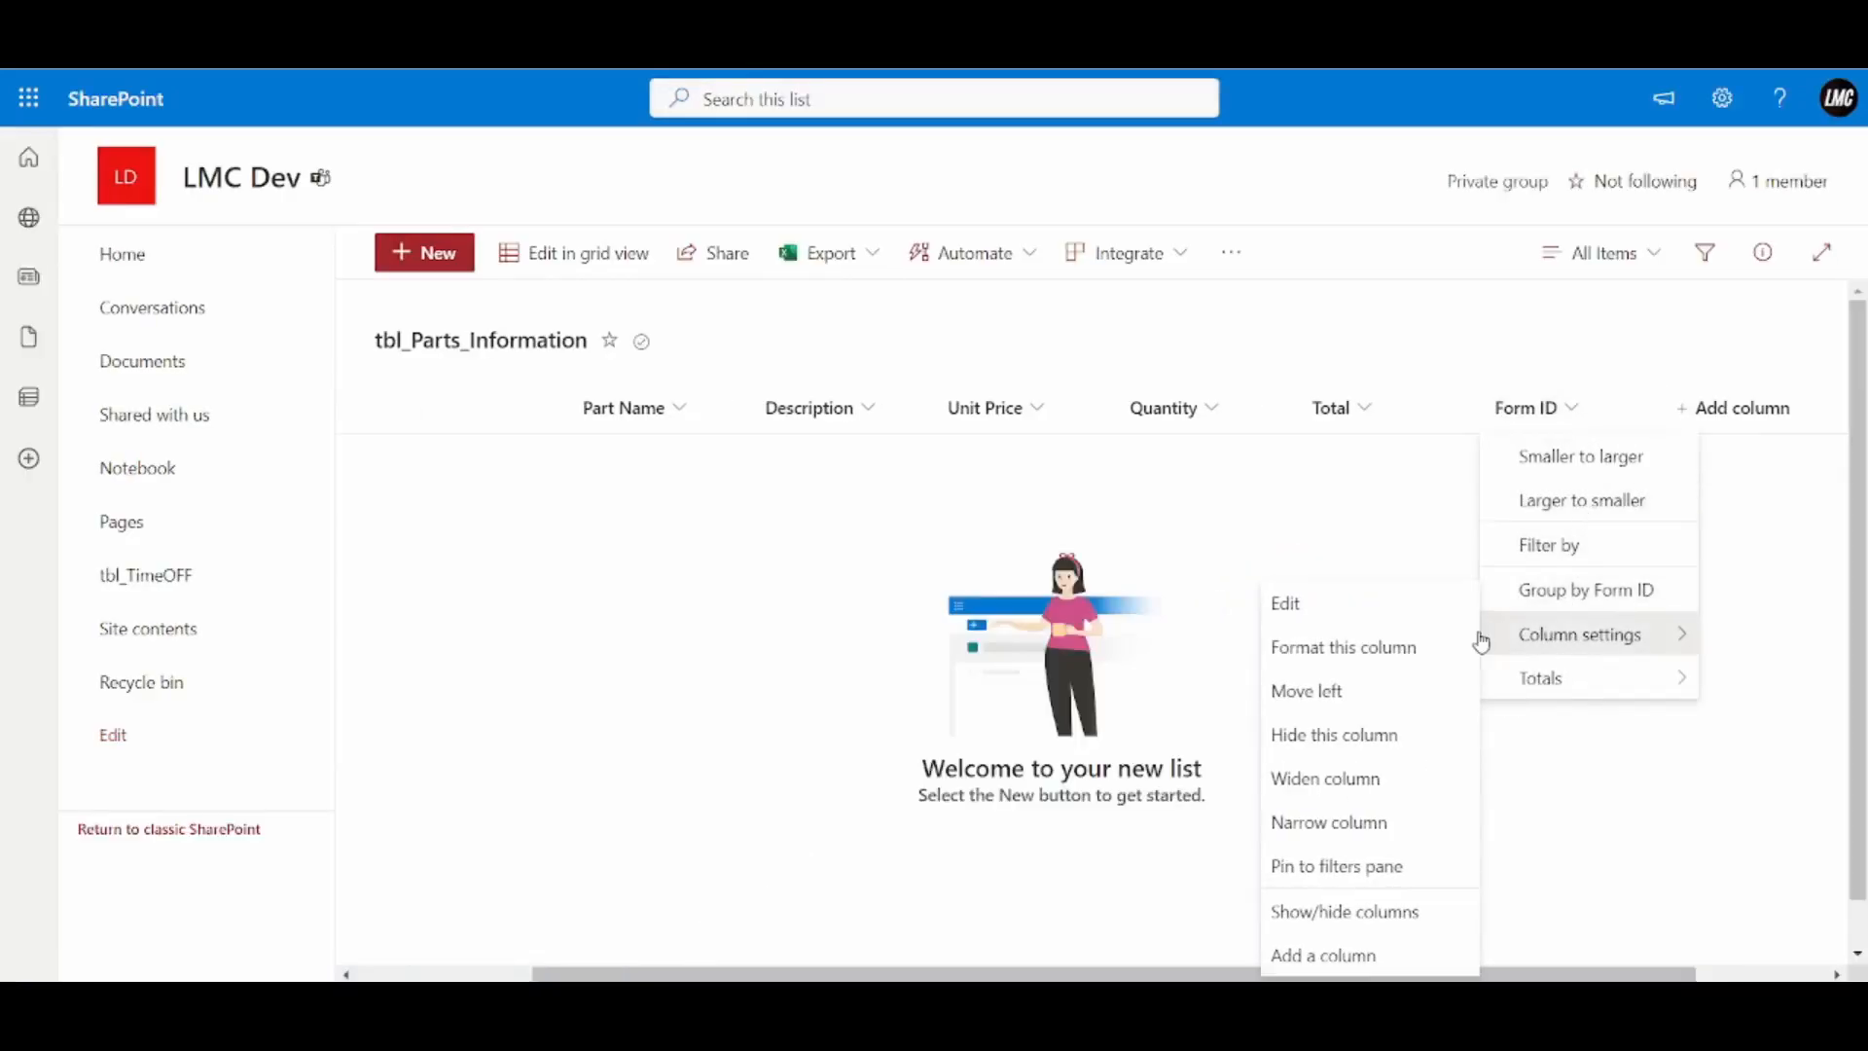
left_click(1422, 611)
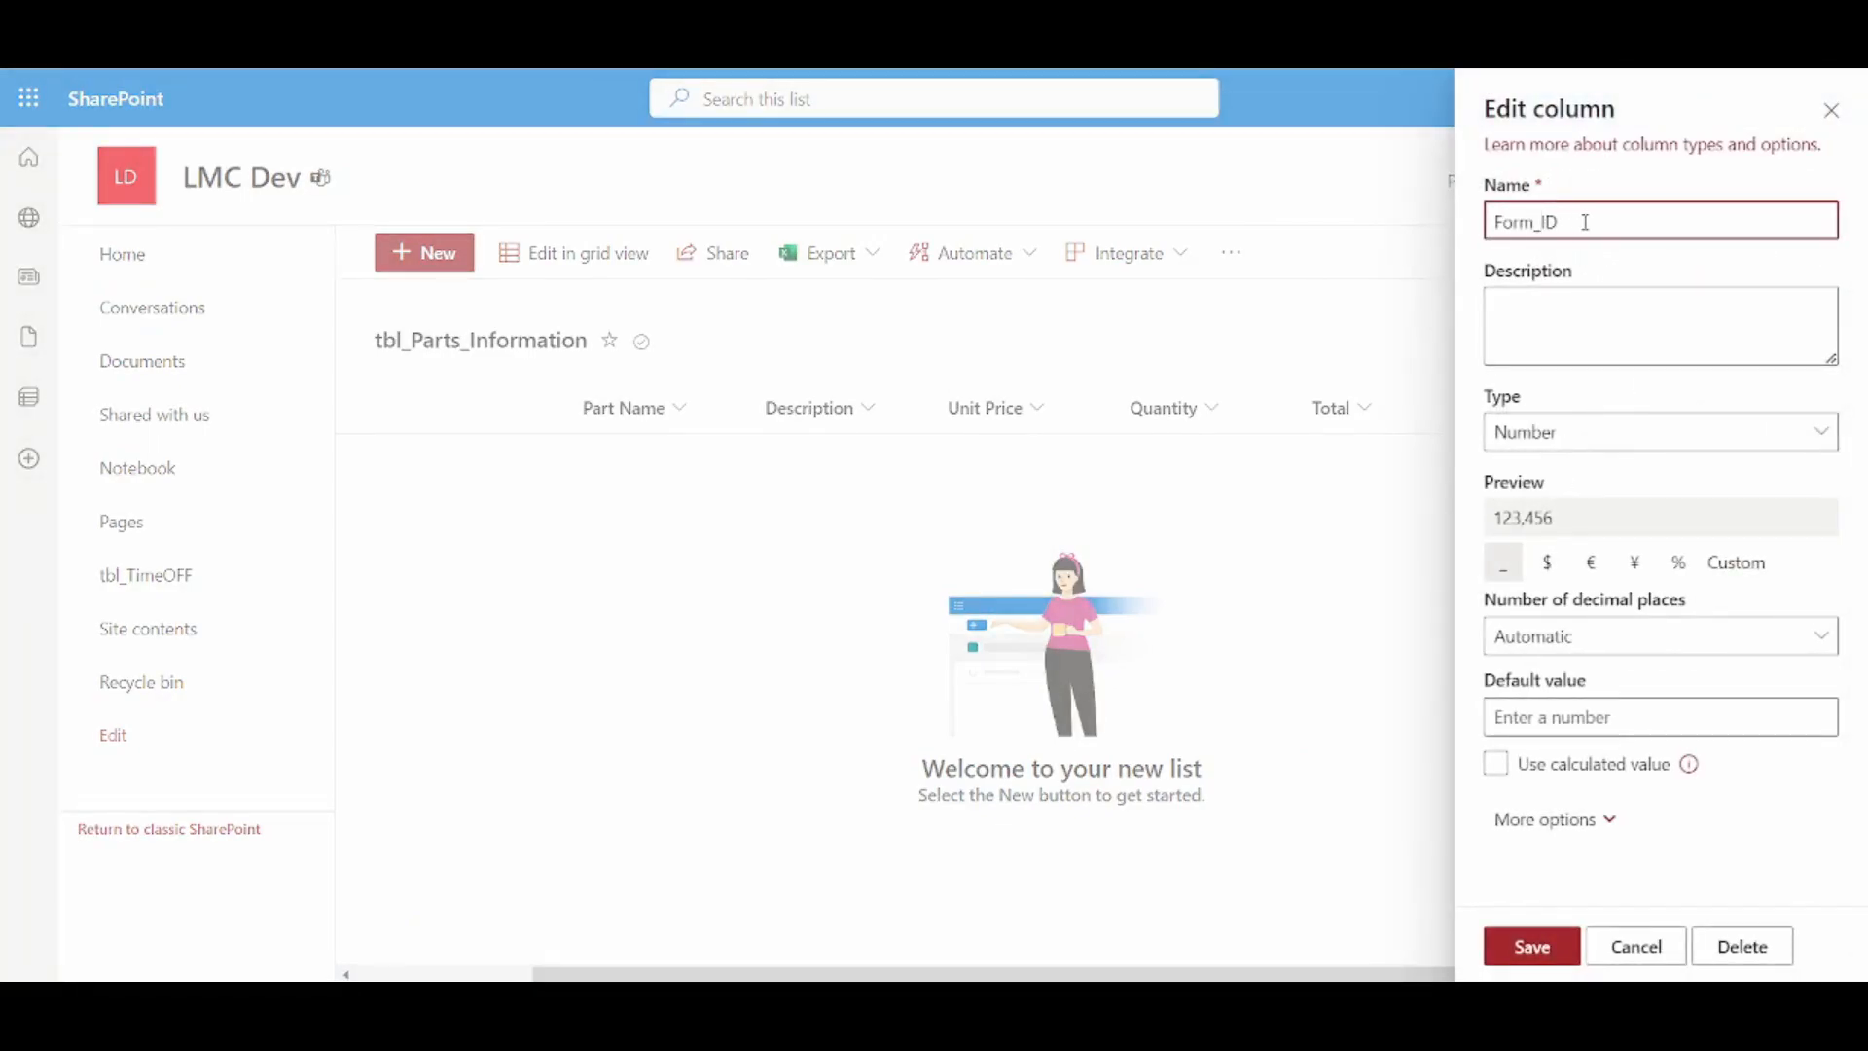
left_click(1537, 949)
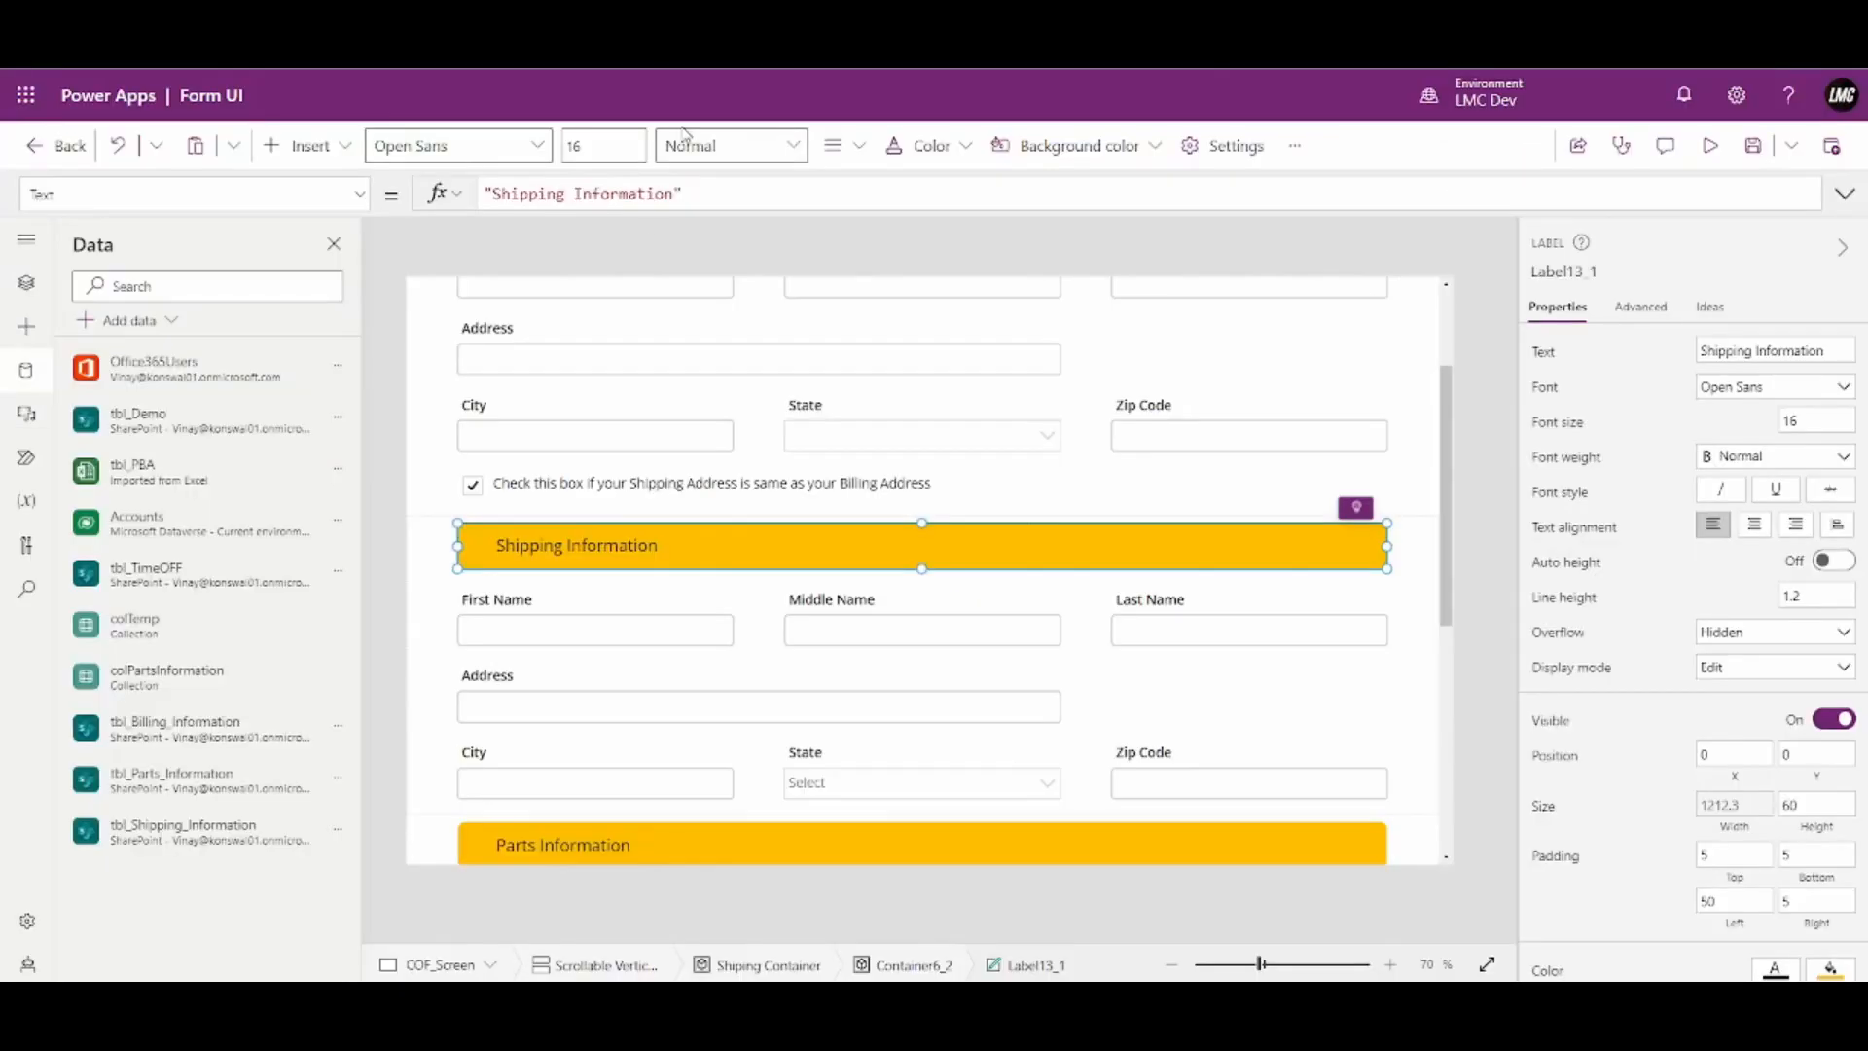
Switch to Power Apps and open the name of Container5, the header container on COF_Screen, for editing
scroll(872, 623, "up", 3)
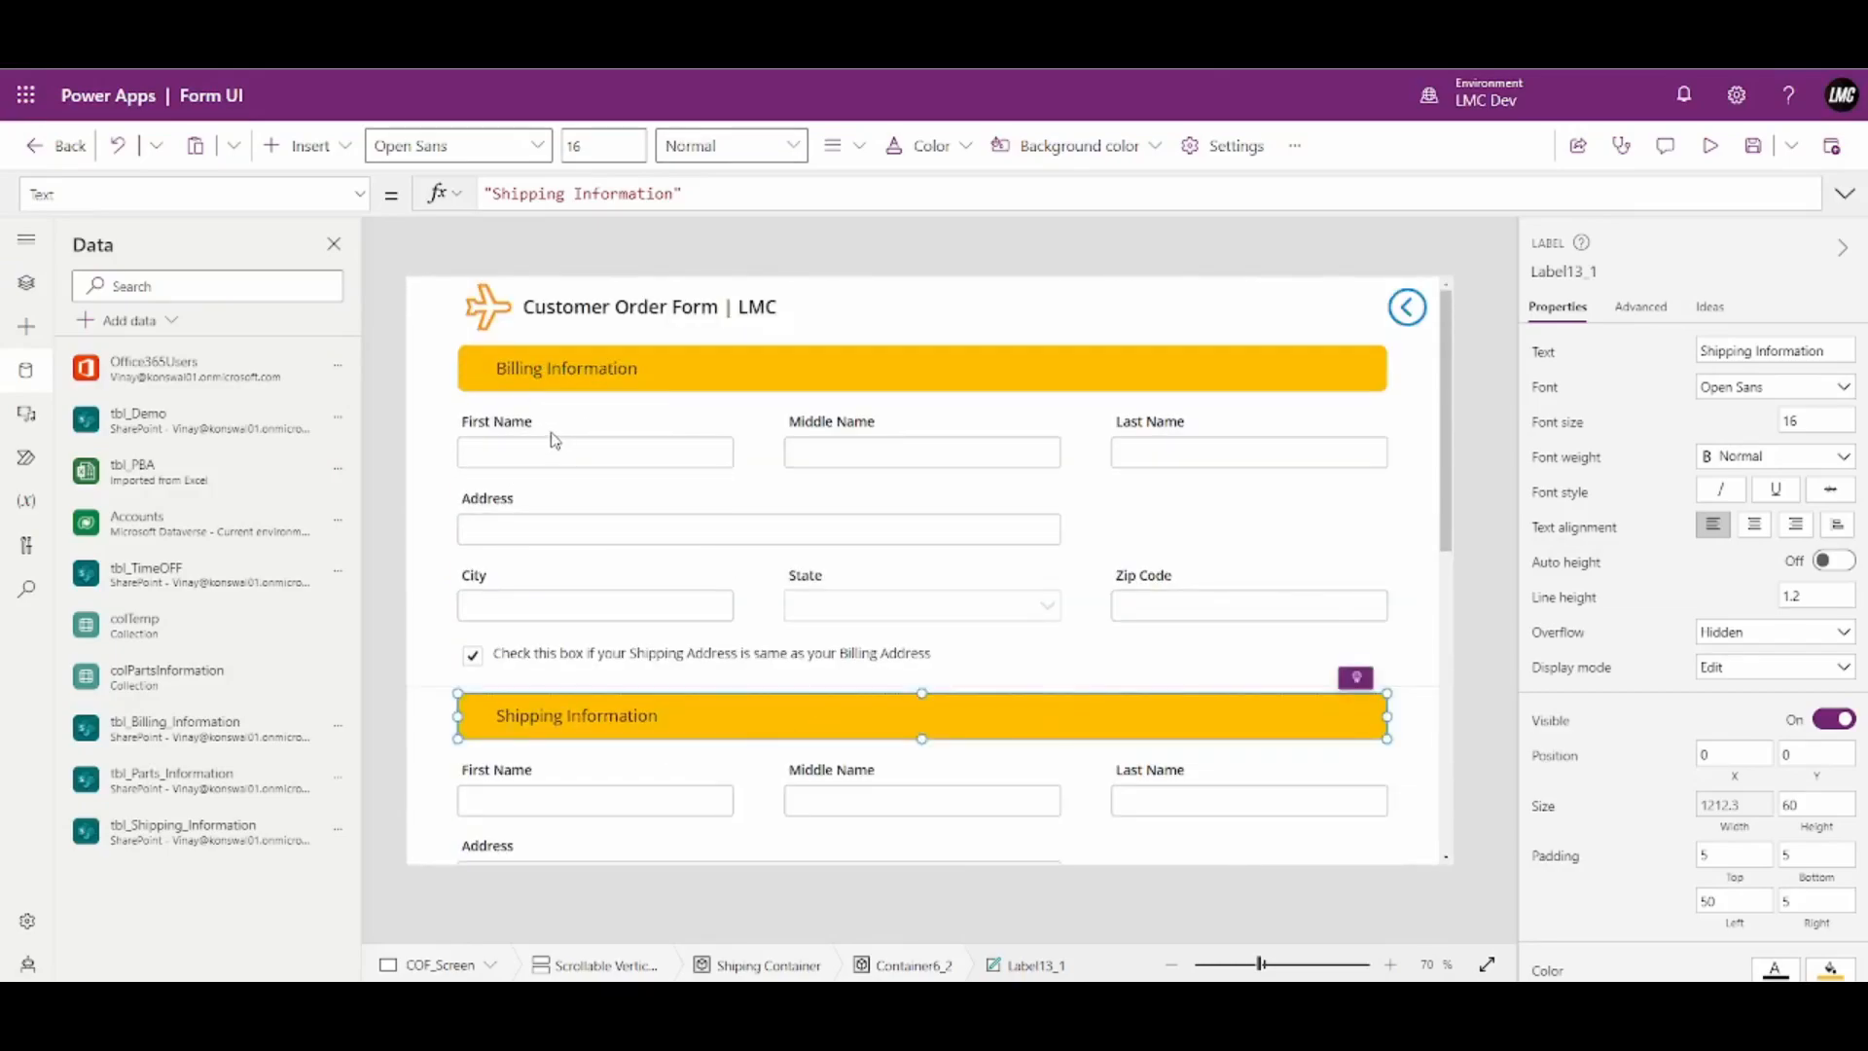
left_click(1107, 516)
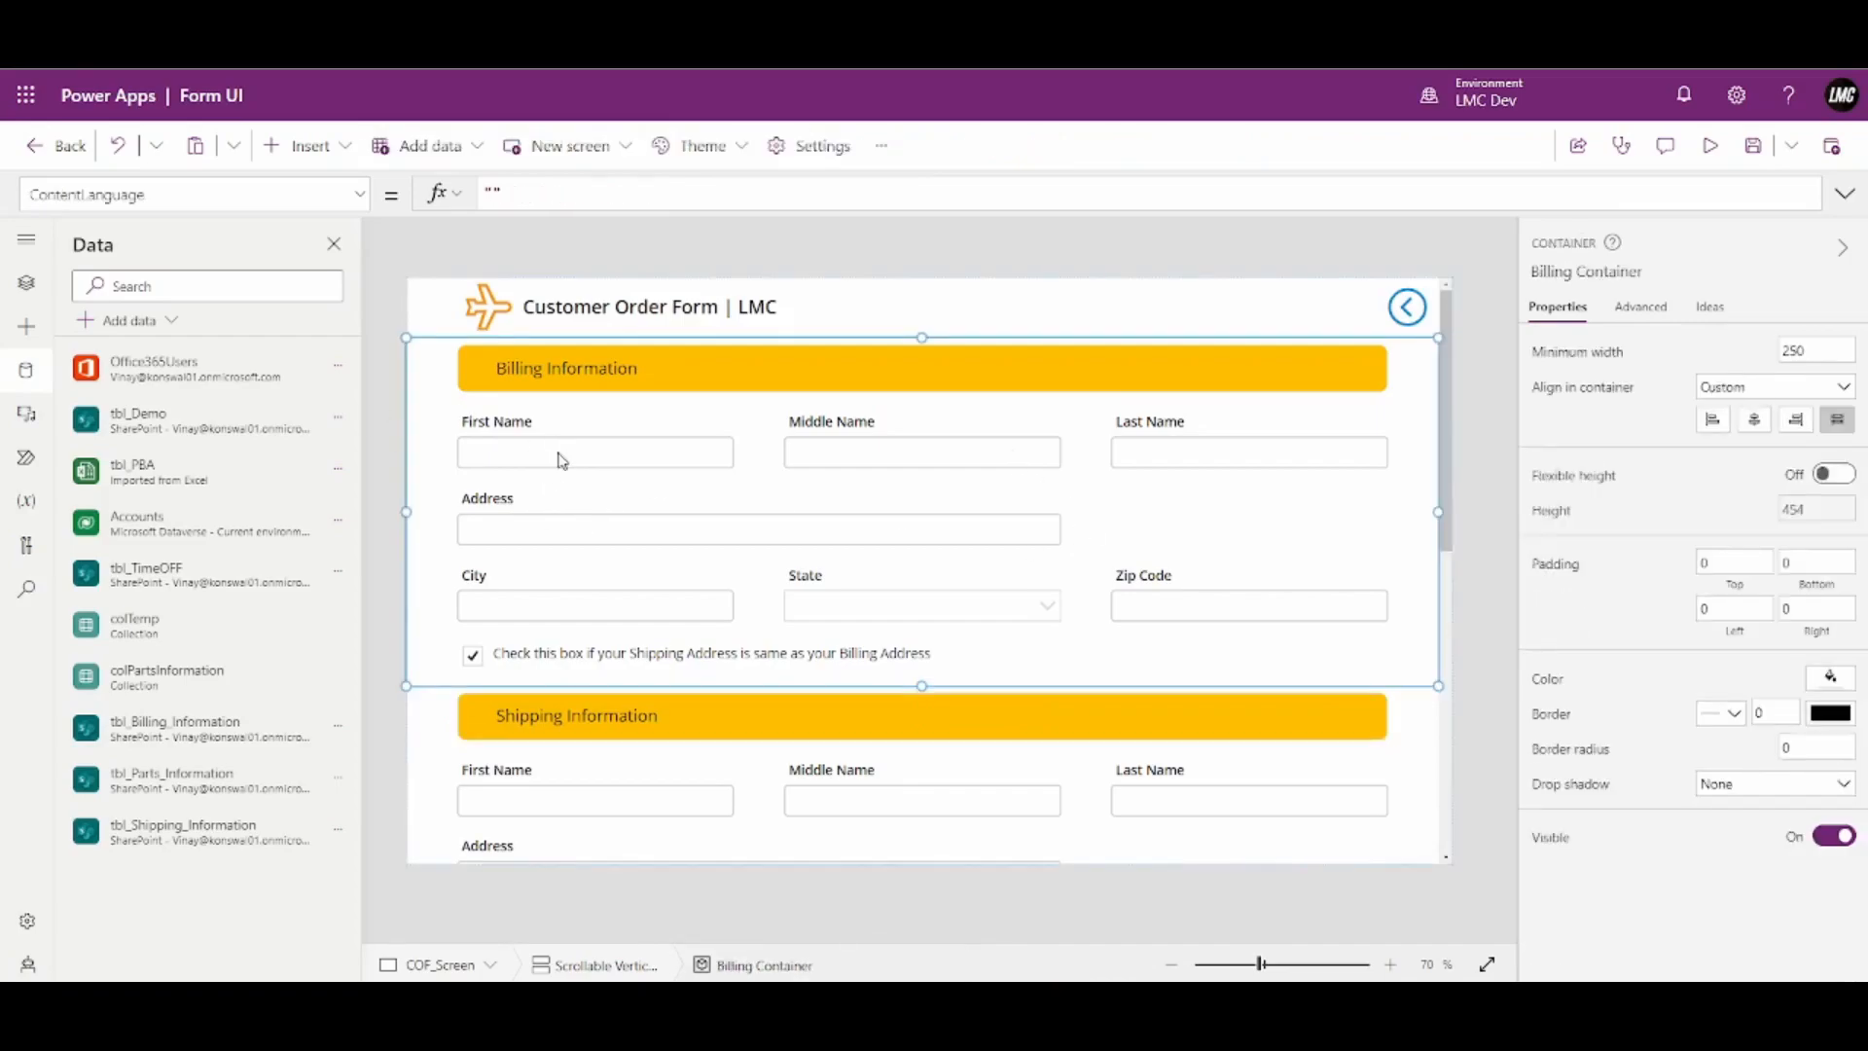
left_click(858, 303)
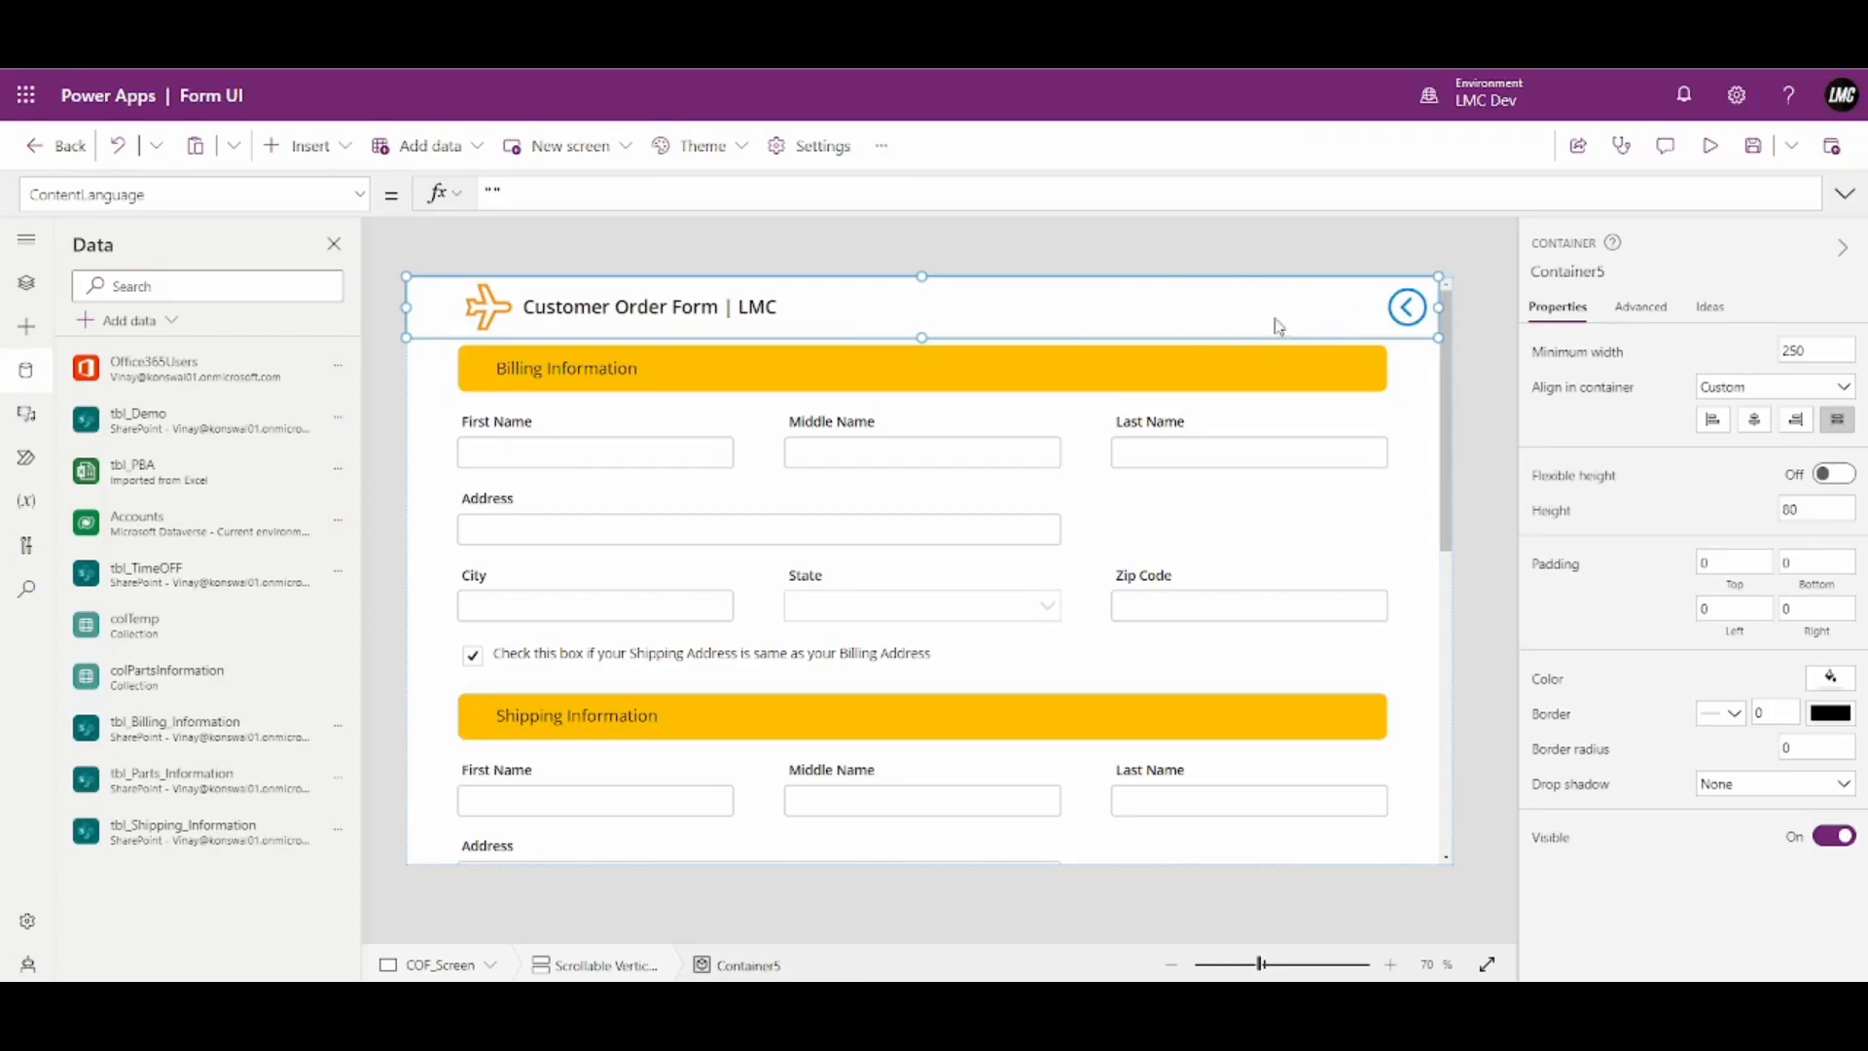
left_click(26, 284)
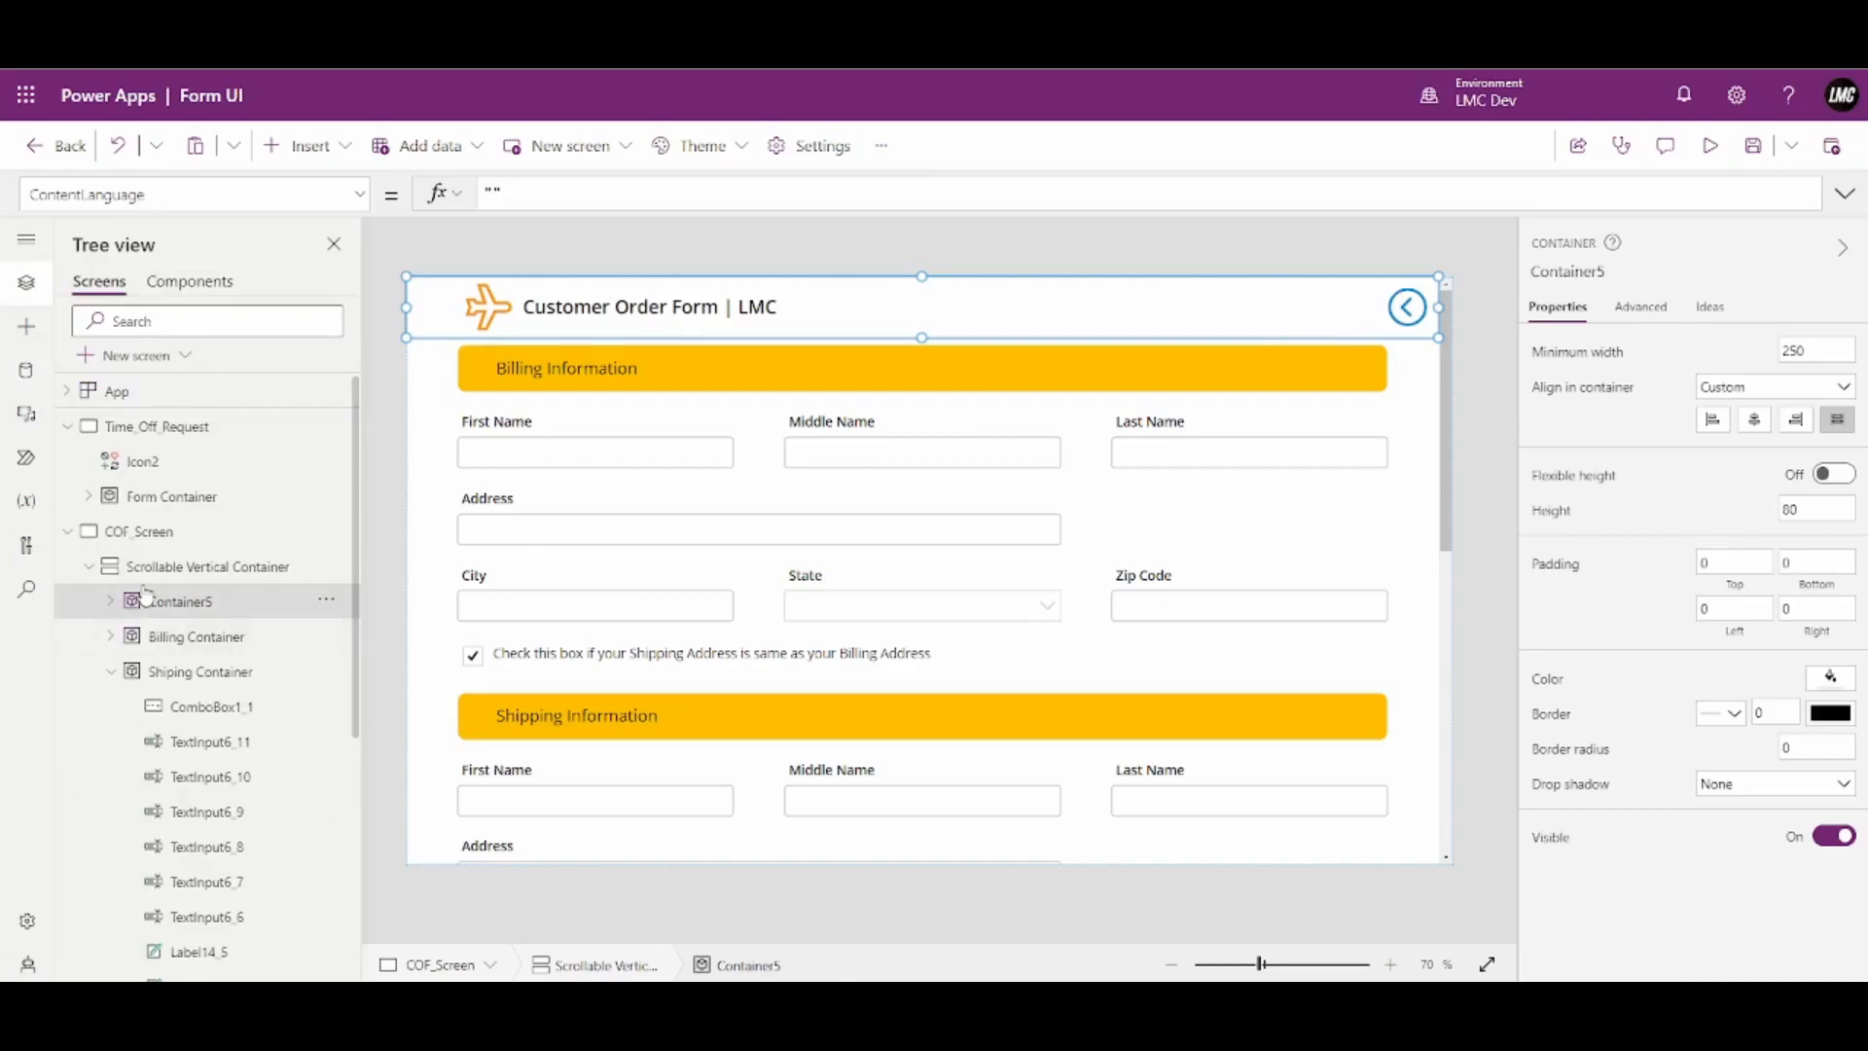
double_click(174, 603)
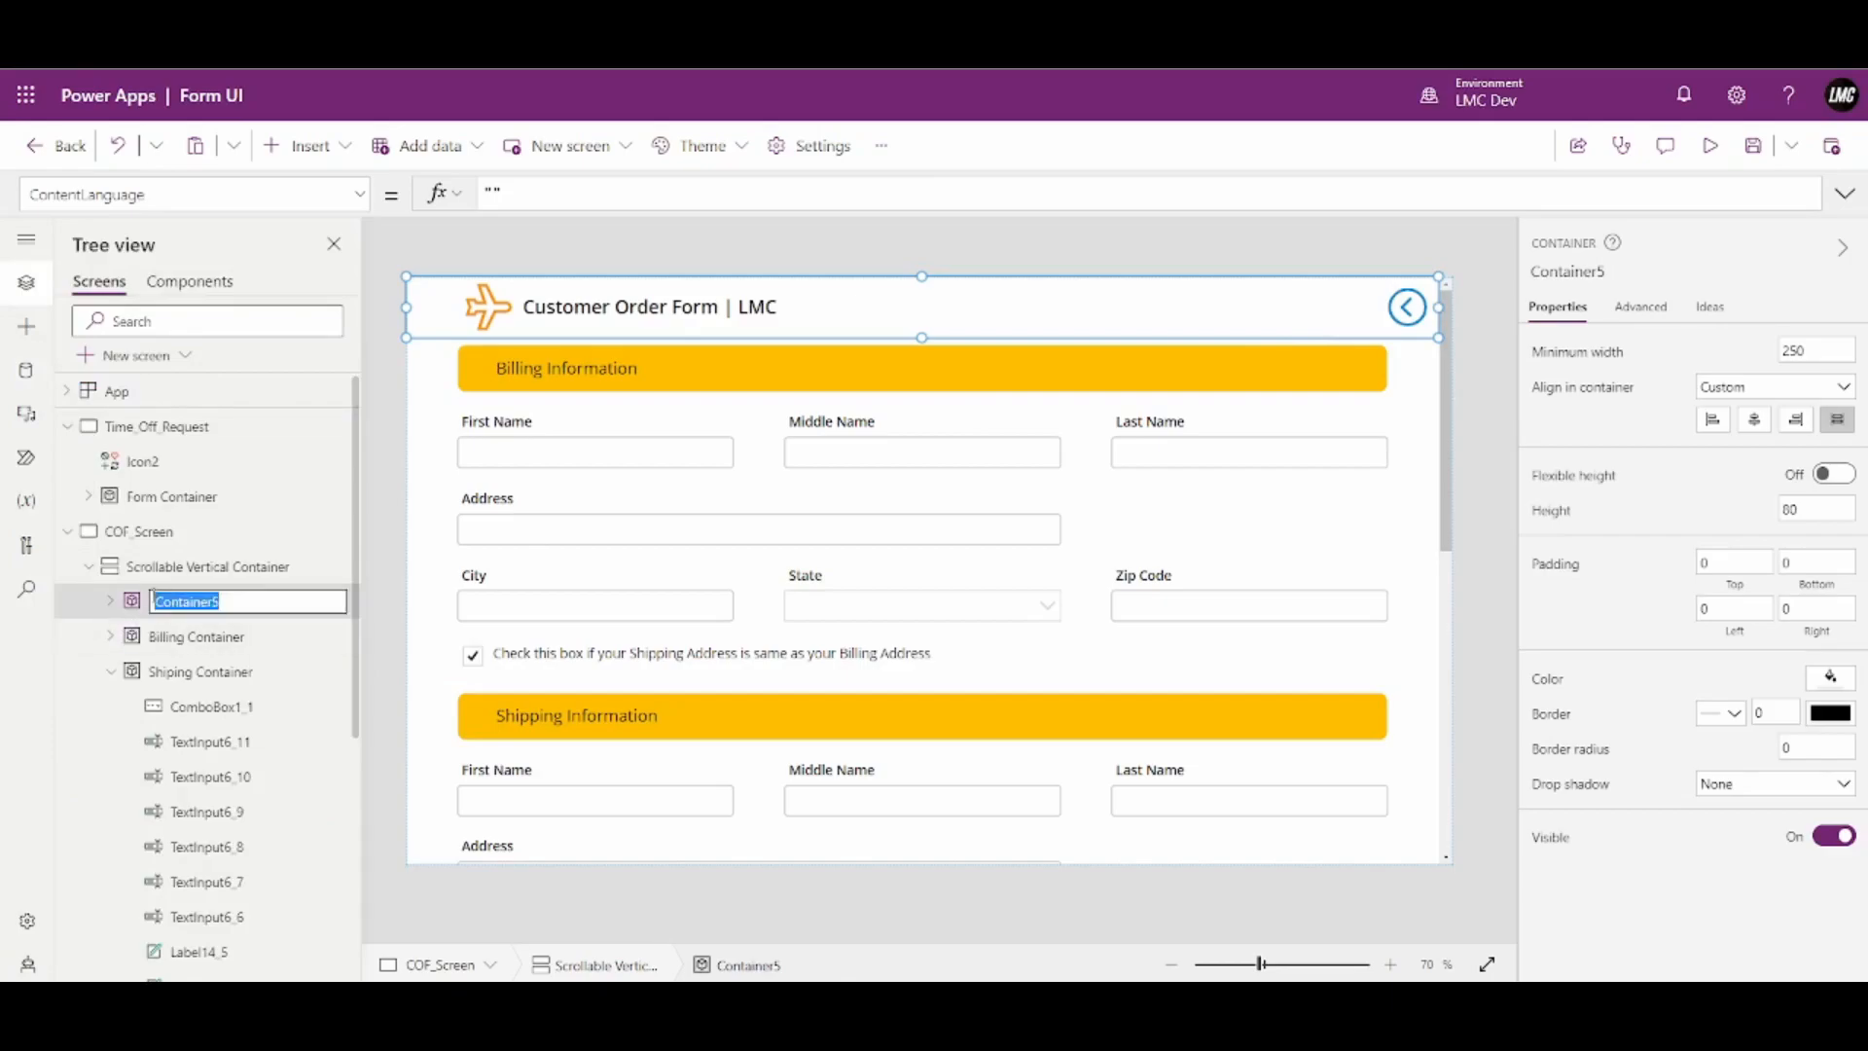
type("Header")
left_click(375, 558)
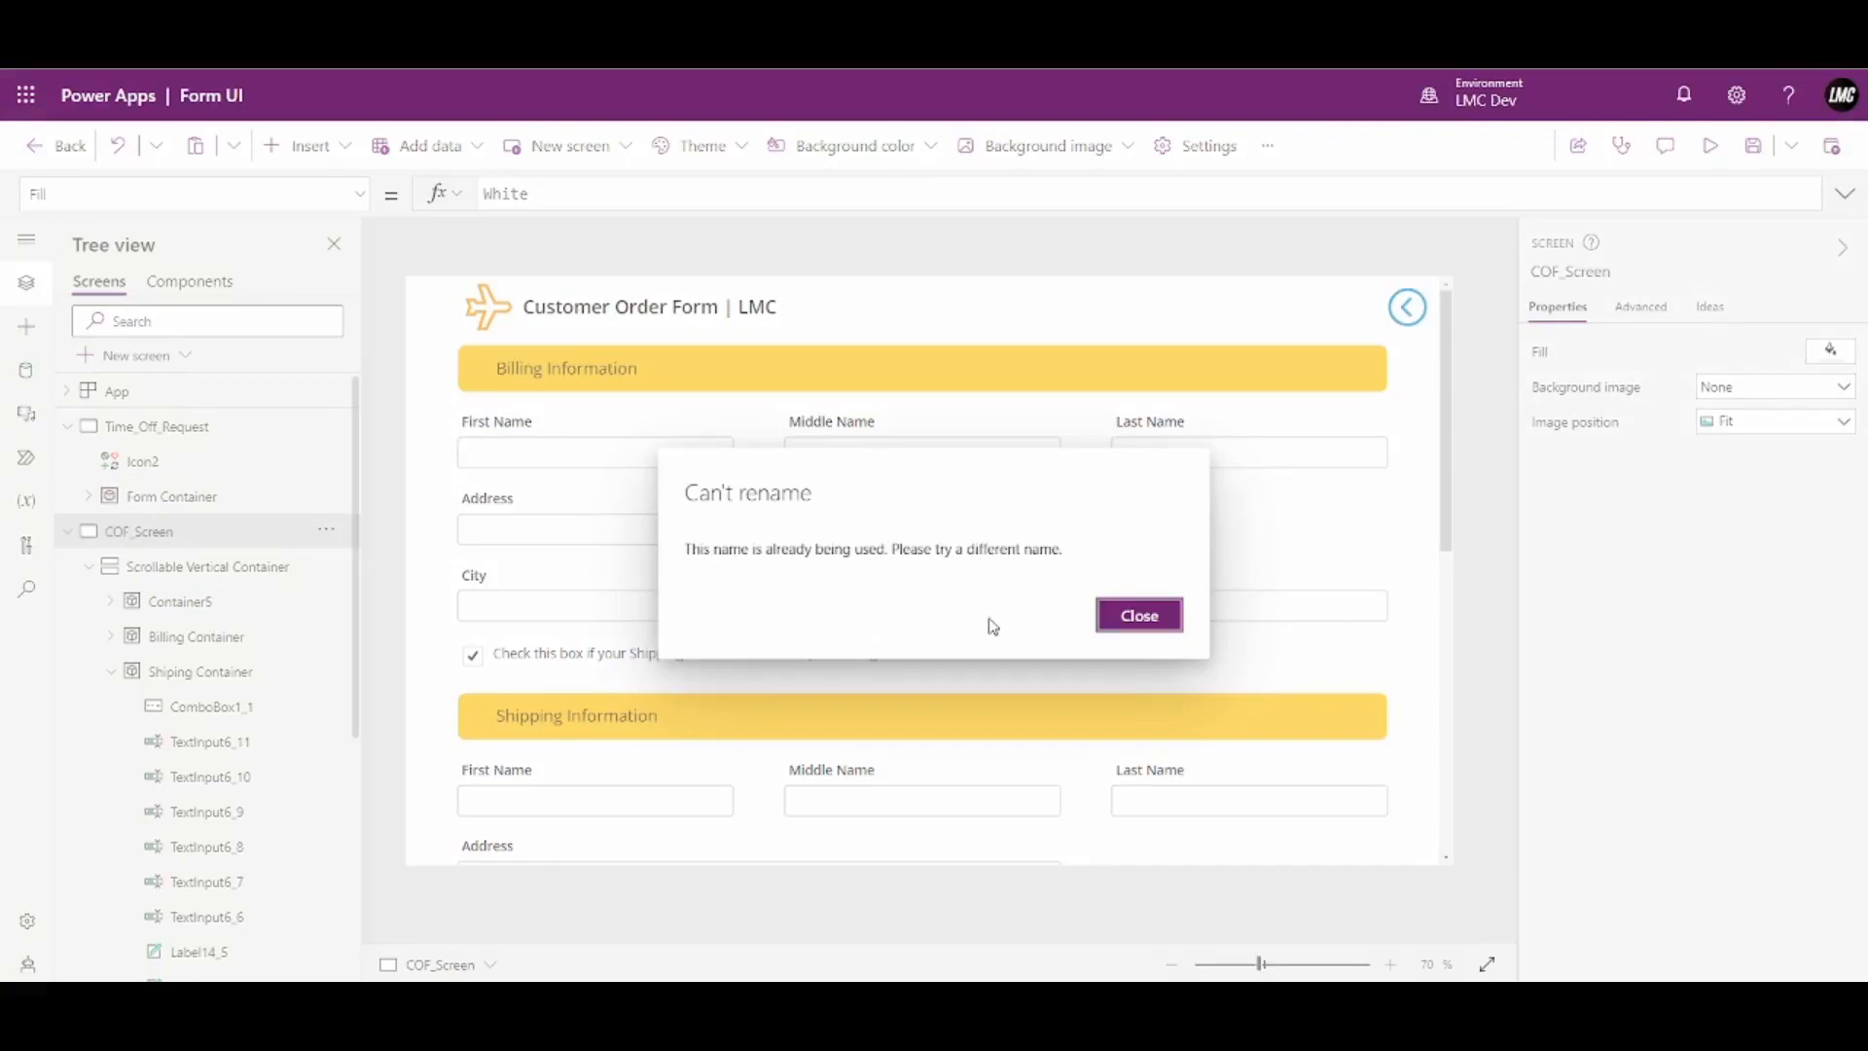
left_click(1129, 616)
Rename Container5 under COF_Screen's Scrollable Vertical Container as Header Container_1
double_click(190, 601)
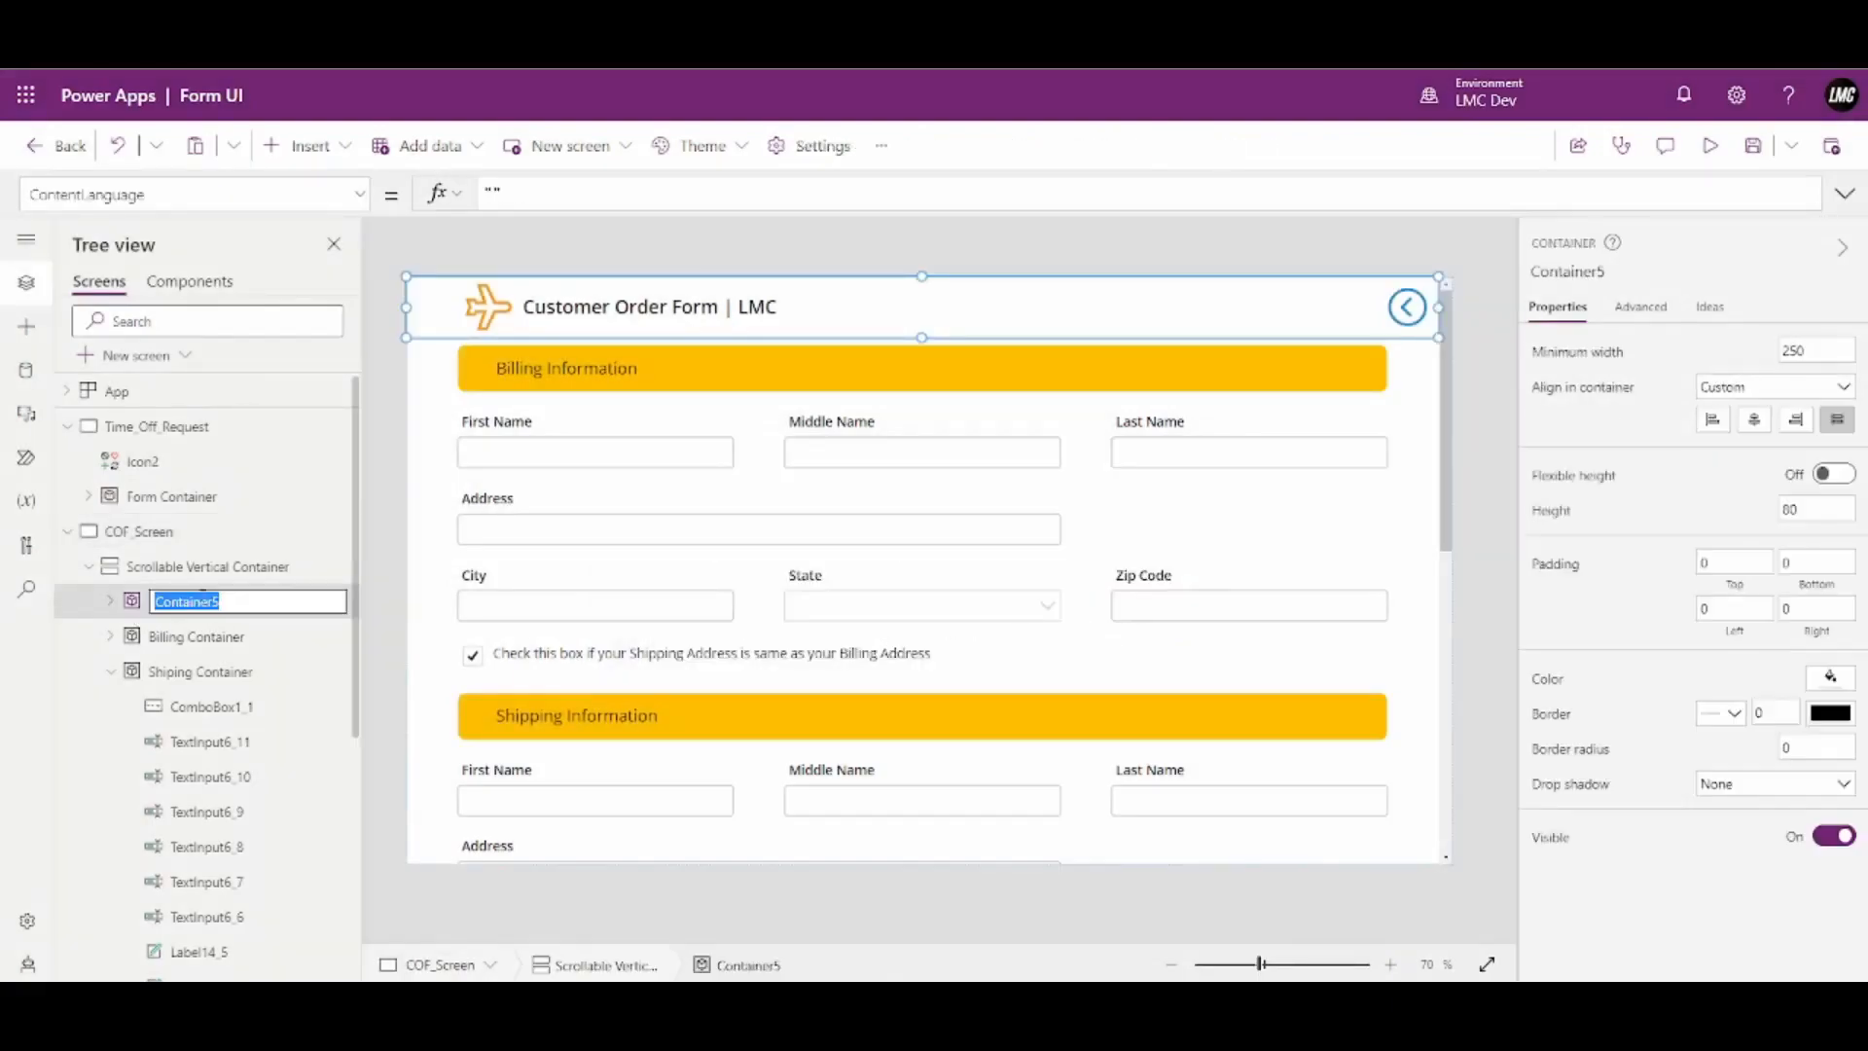
type("Header")
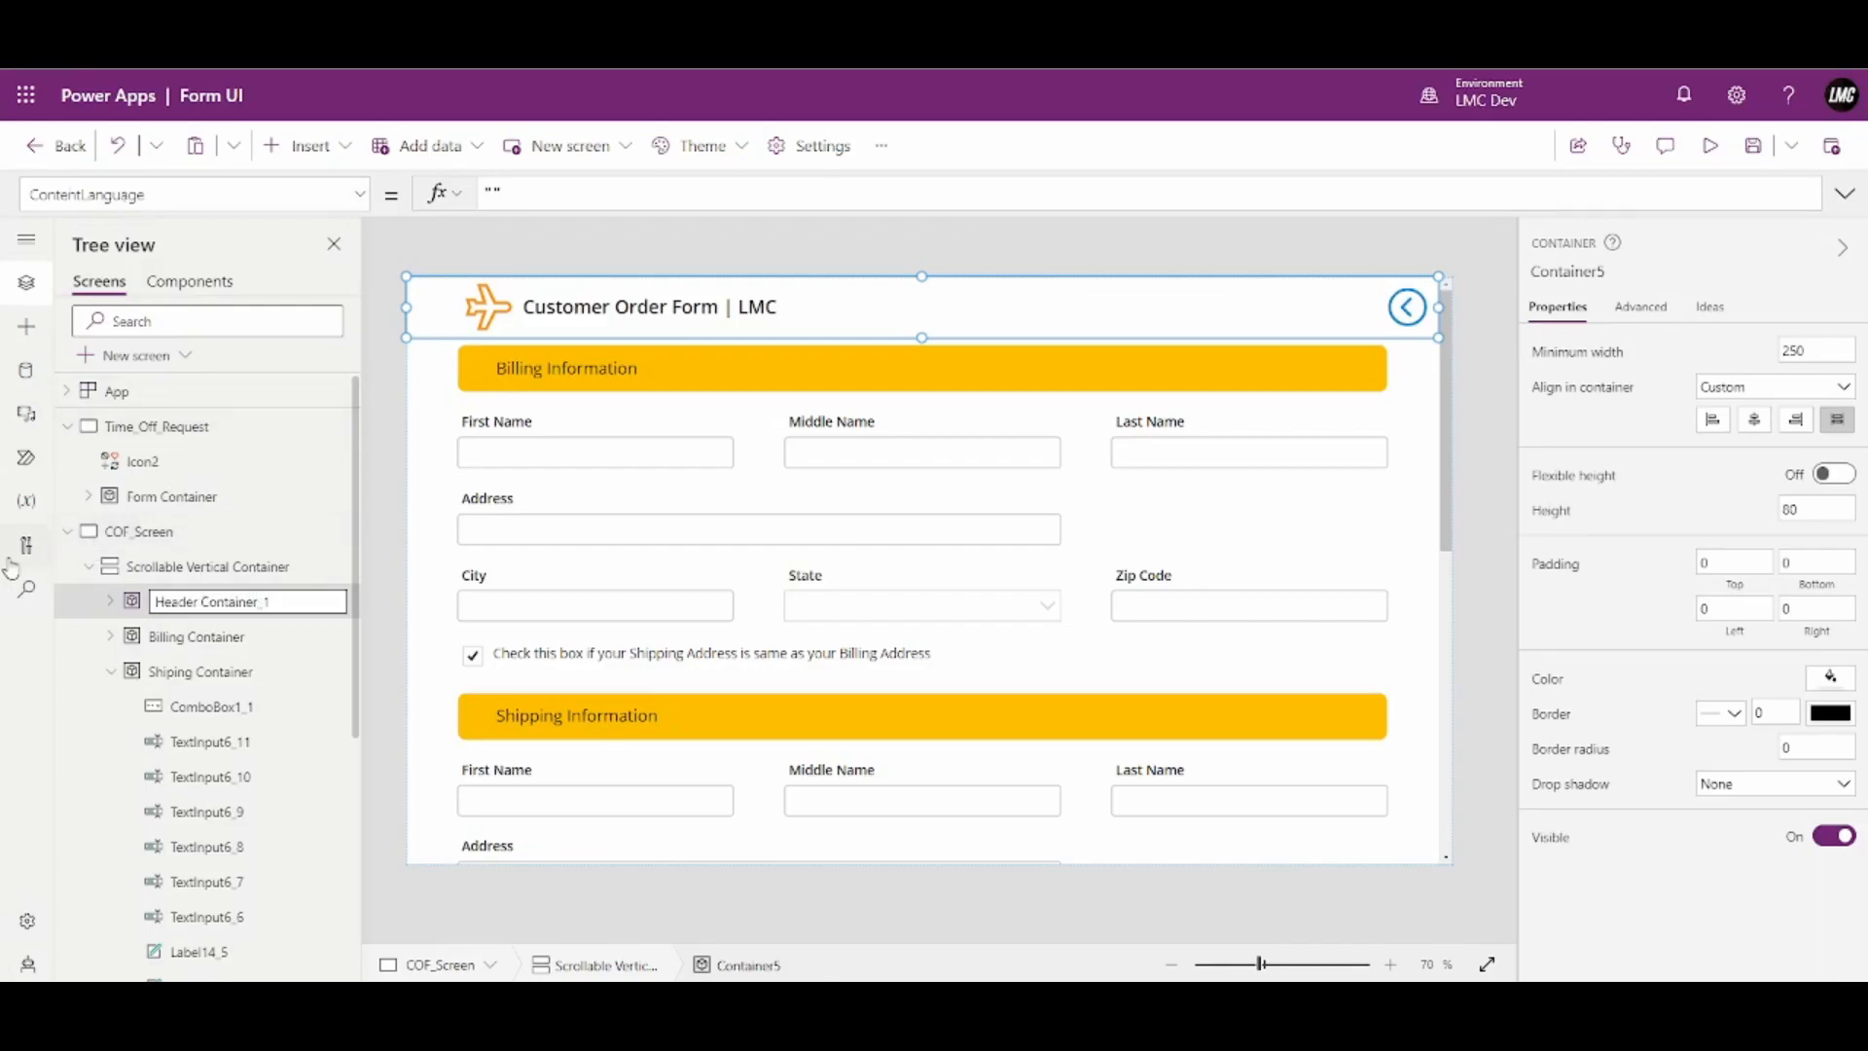
left_click(396, 445)
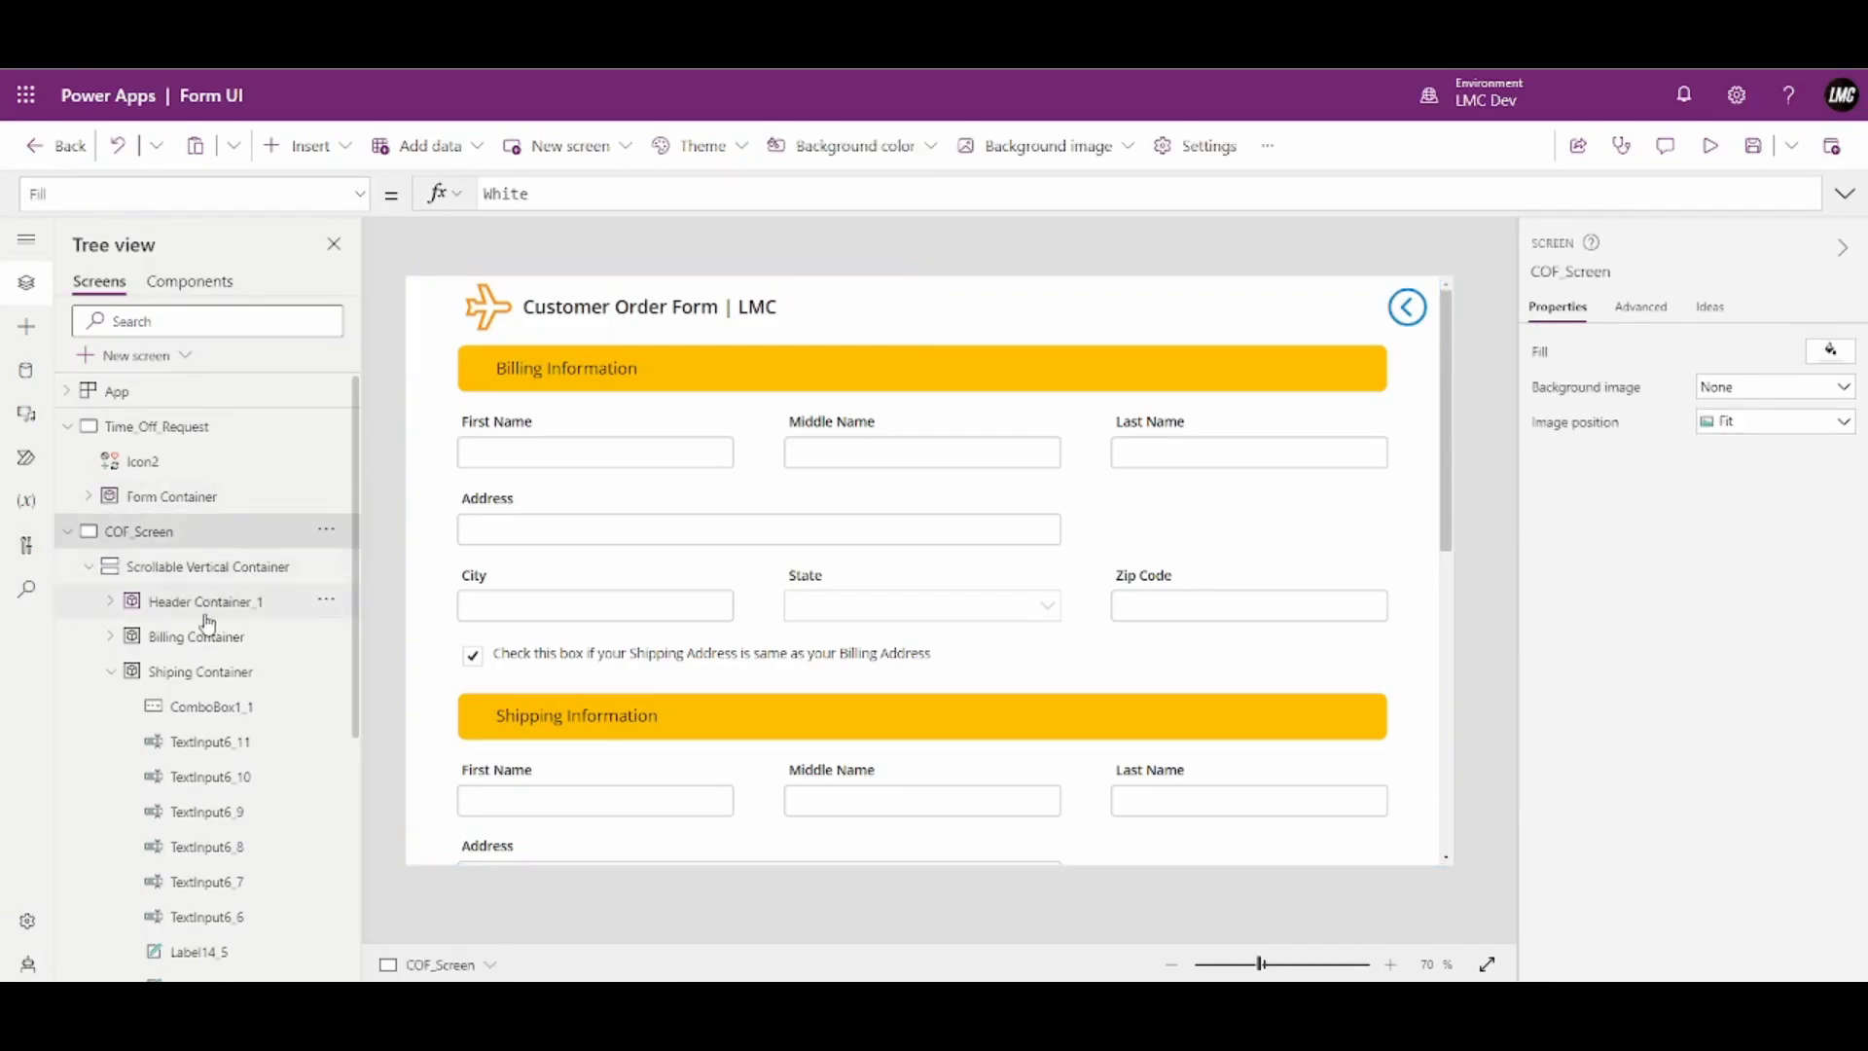
Copy the Add button from the Parts Information section into Header Container_1 and size it about 200 by 38 beside the back icon
left_click(159, 611)
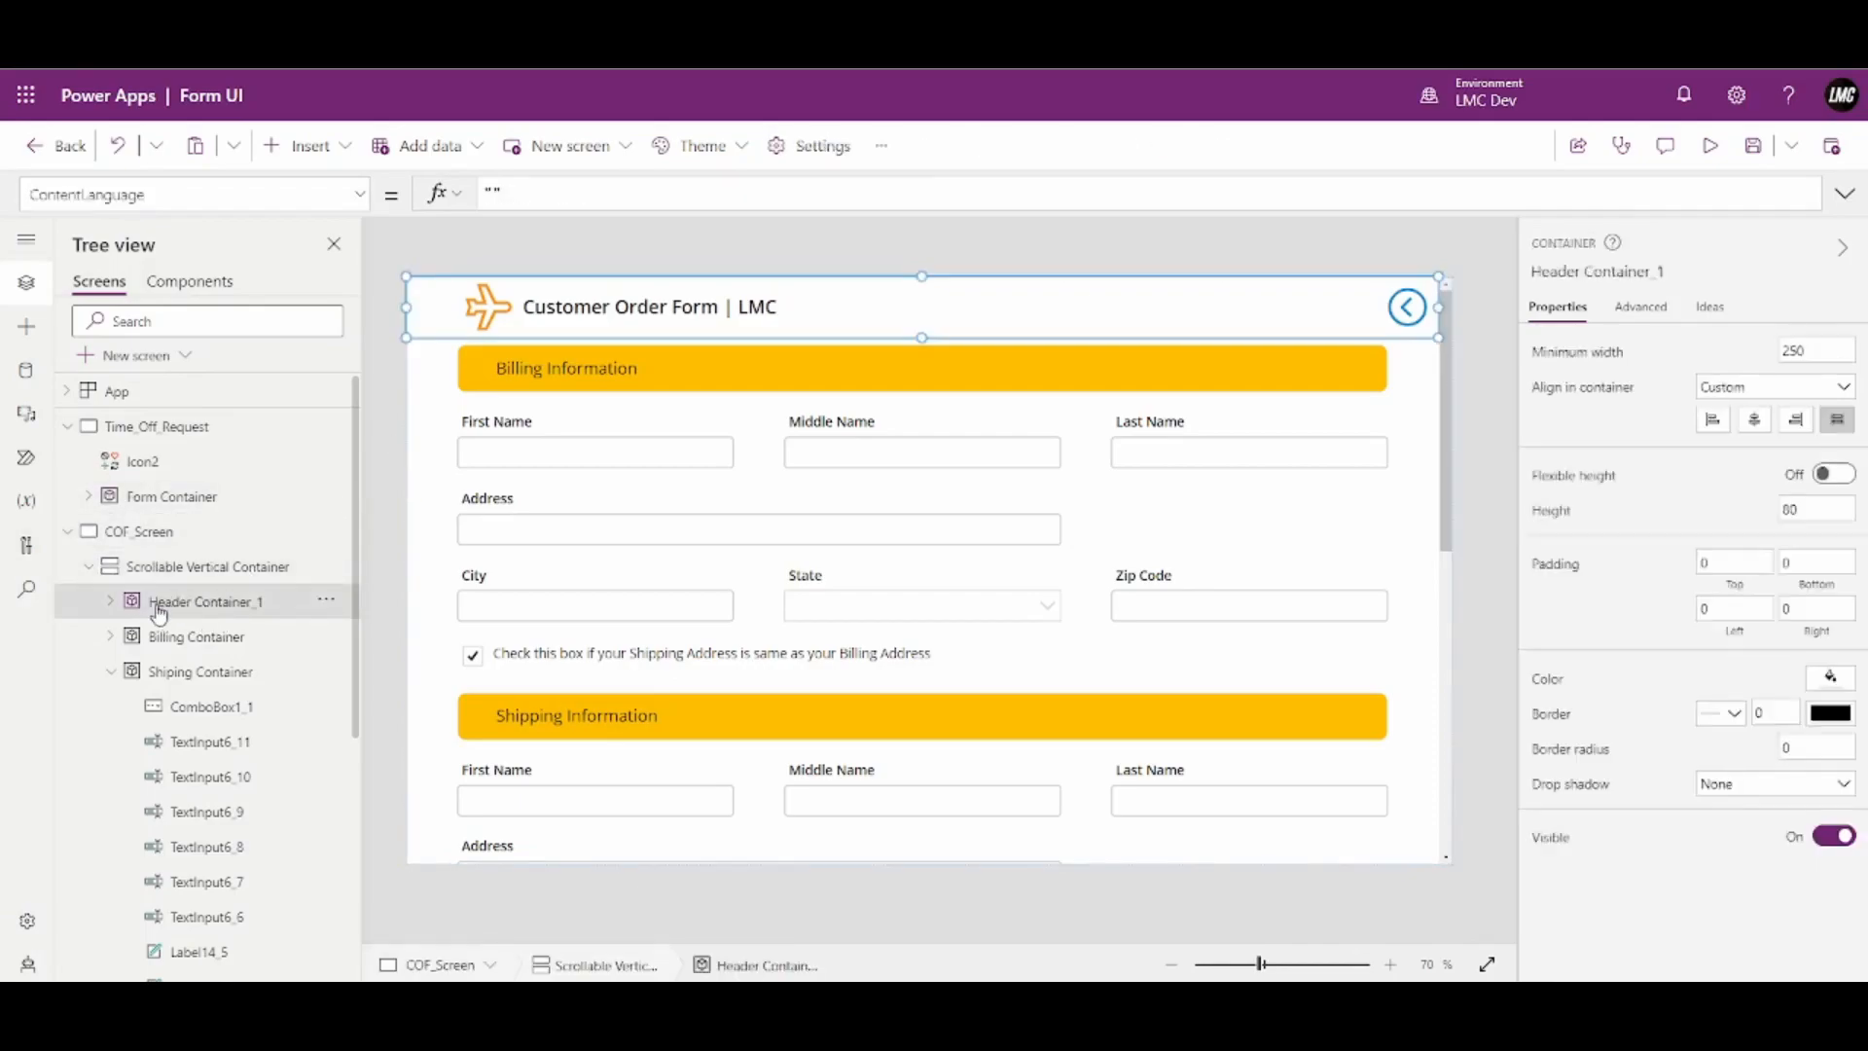
left_click(307, 144)
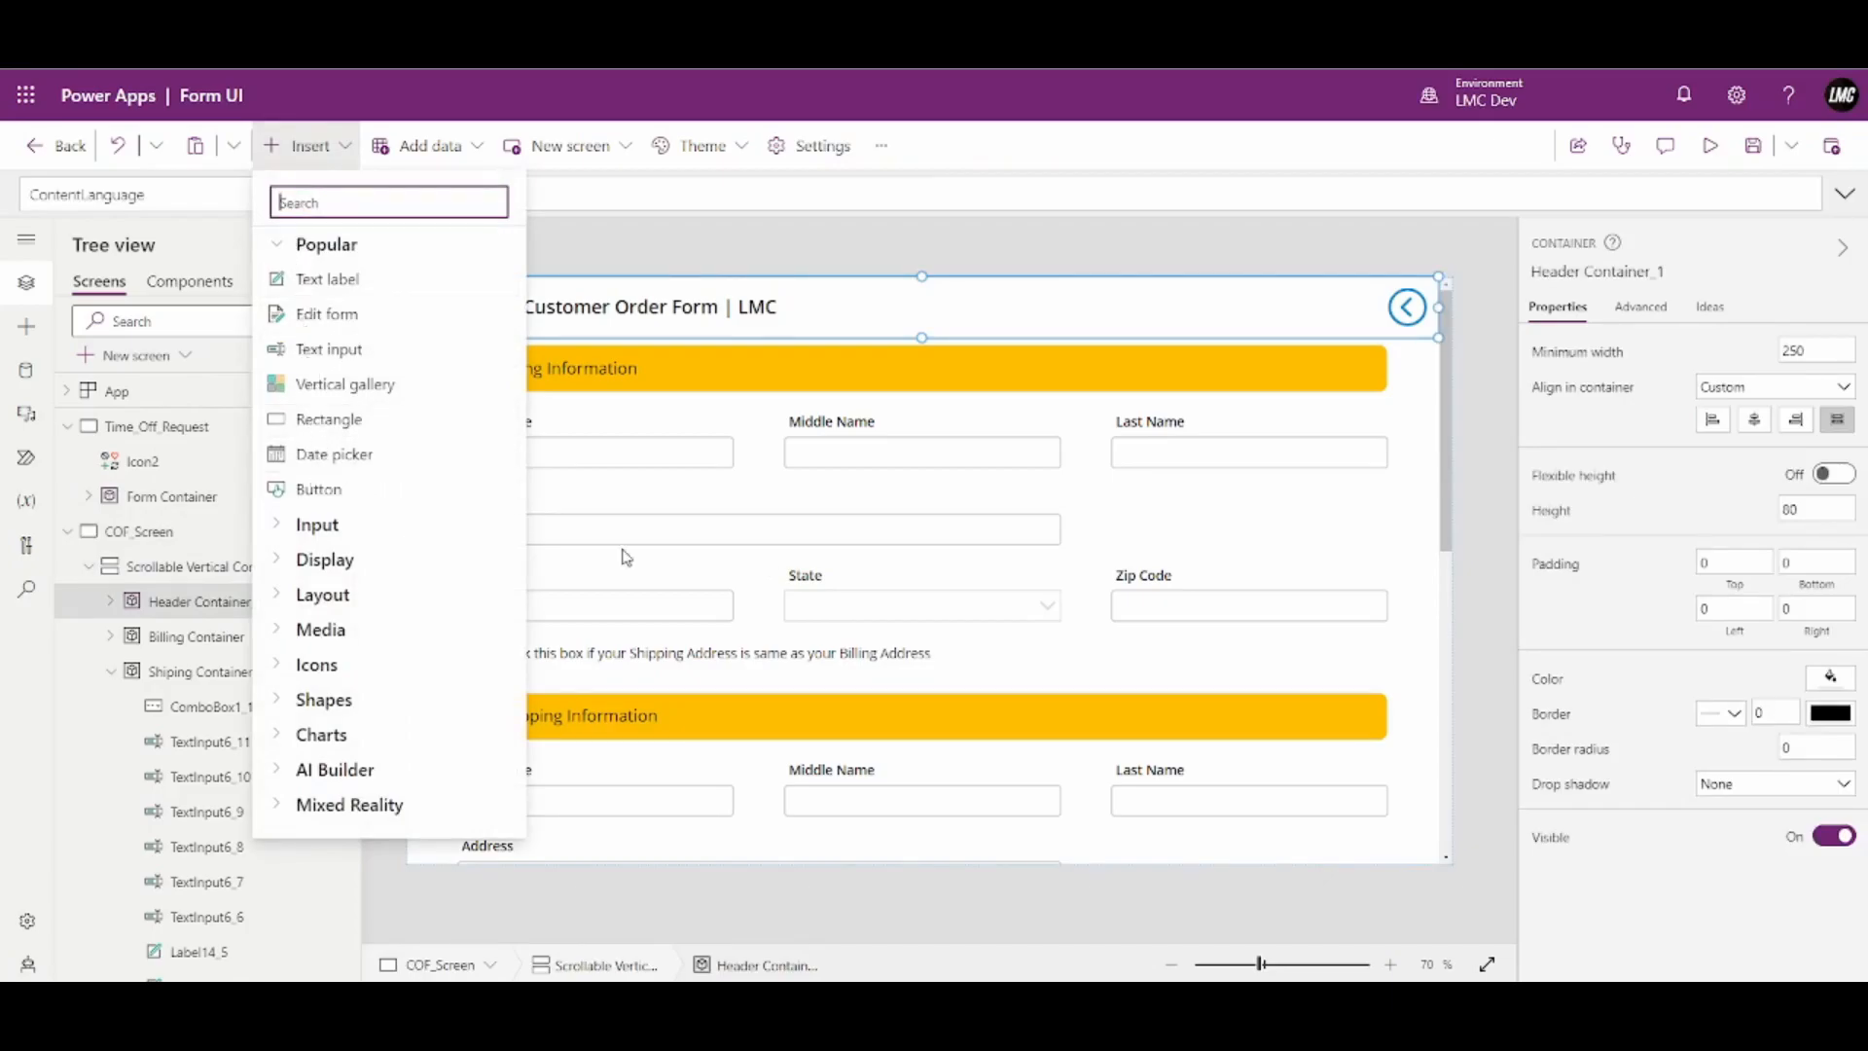
scroll(861, 560, "down", 10)
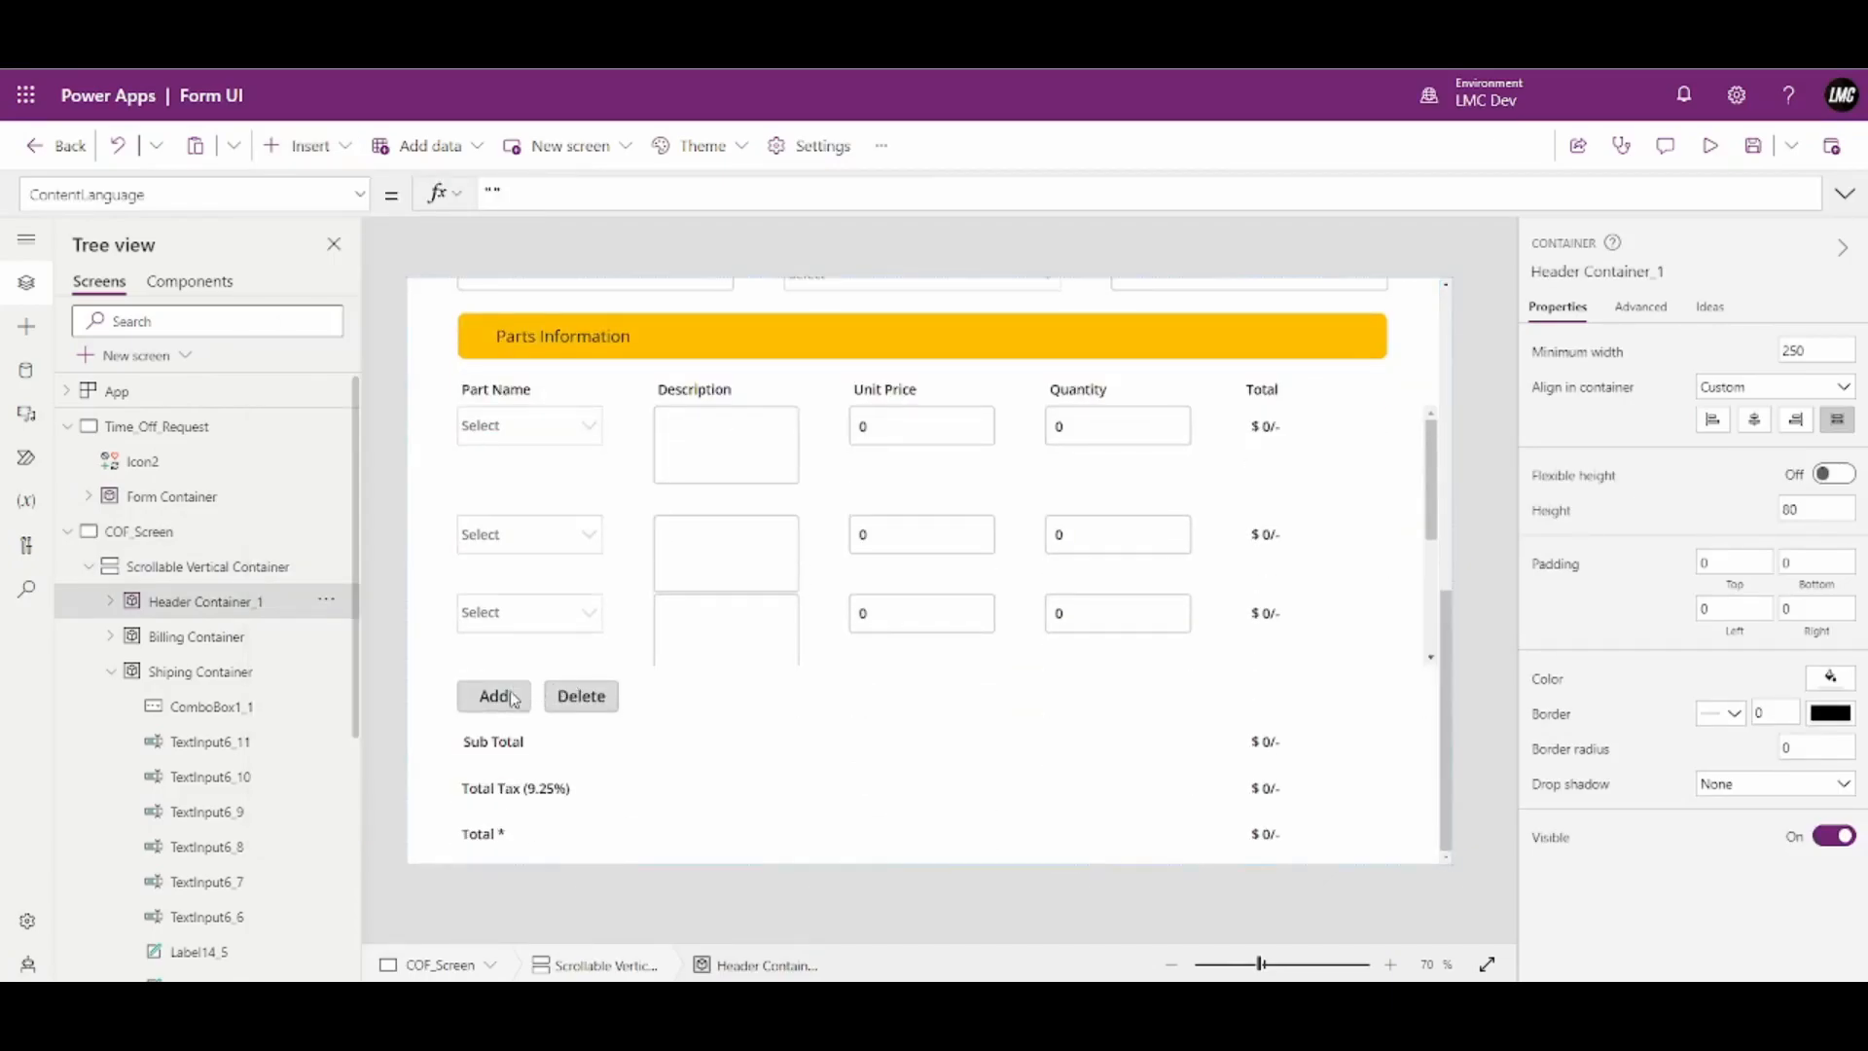
left_click(494, 695)
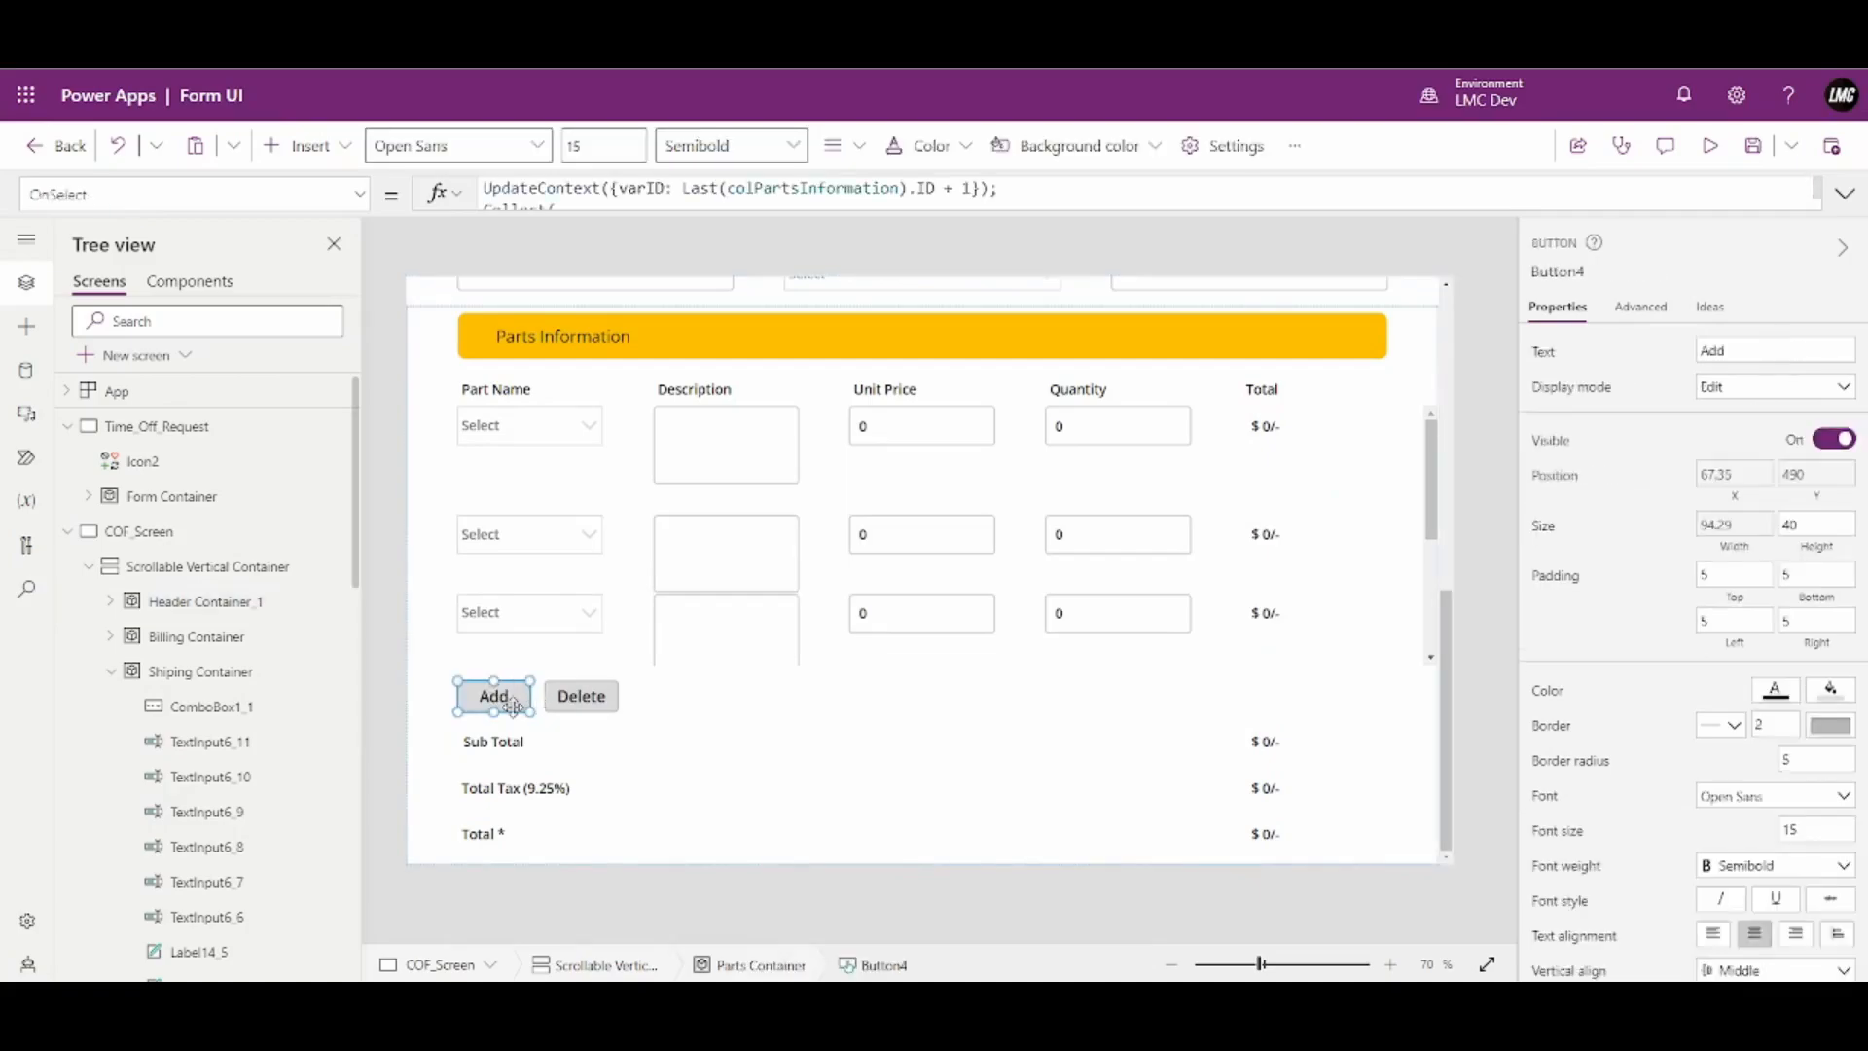
left_click(206, 602)
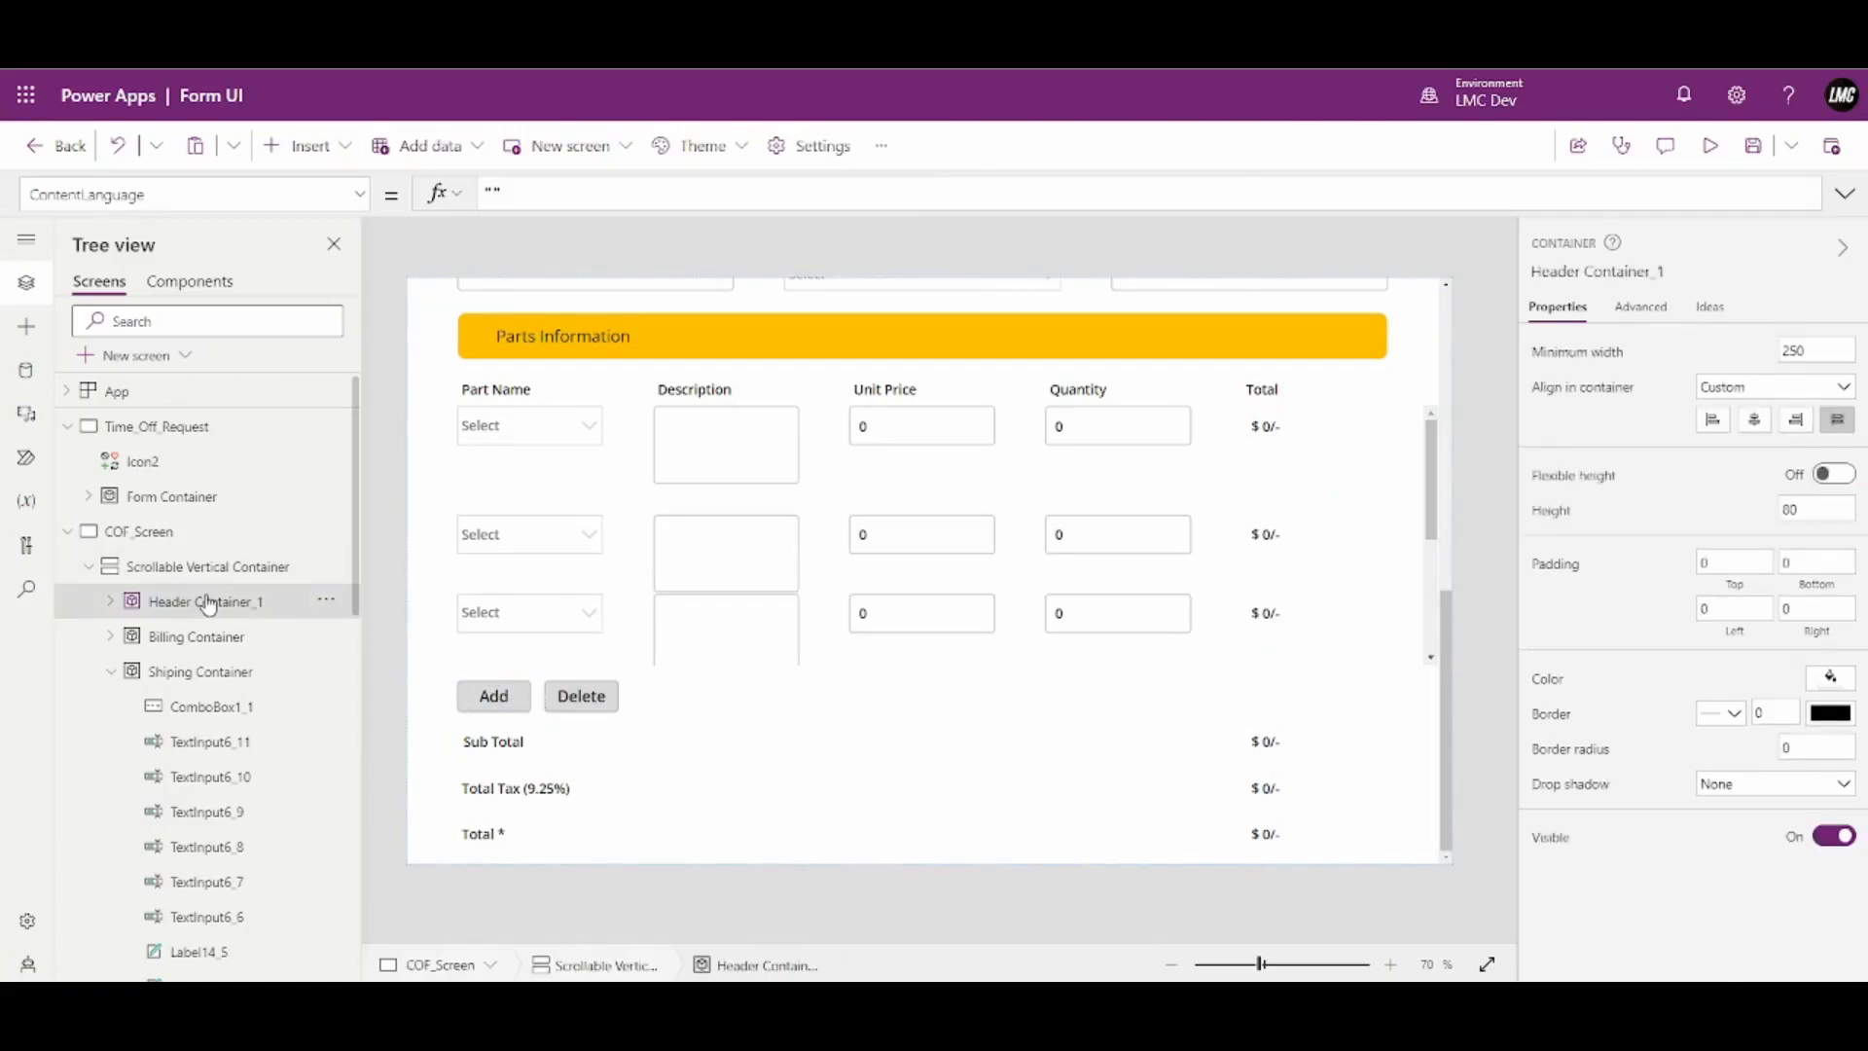
scroll(664, 605, "up", 10)
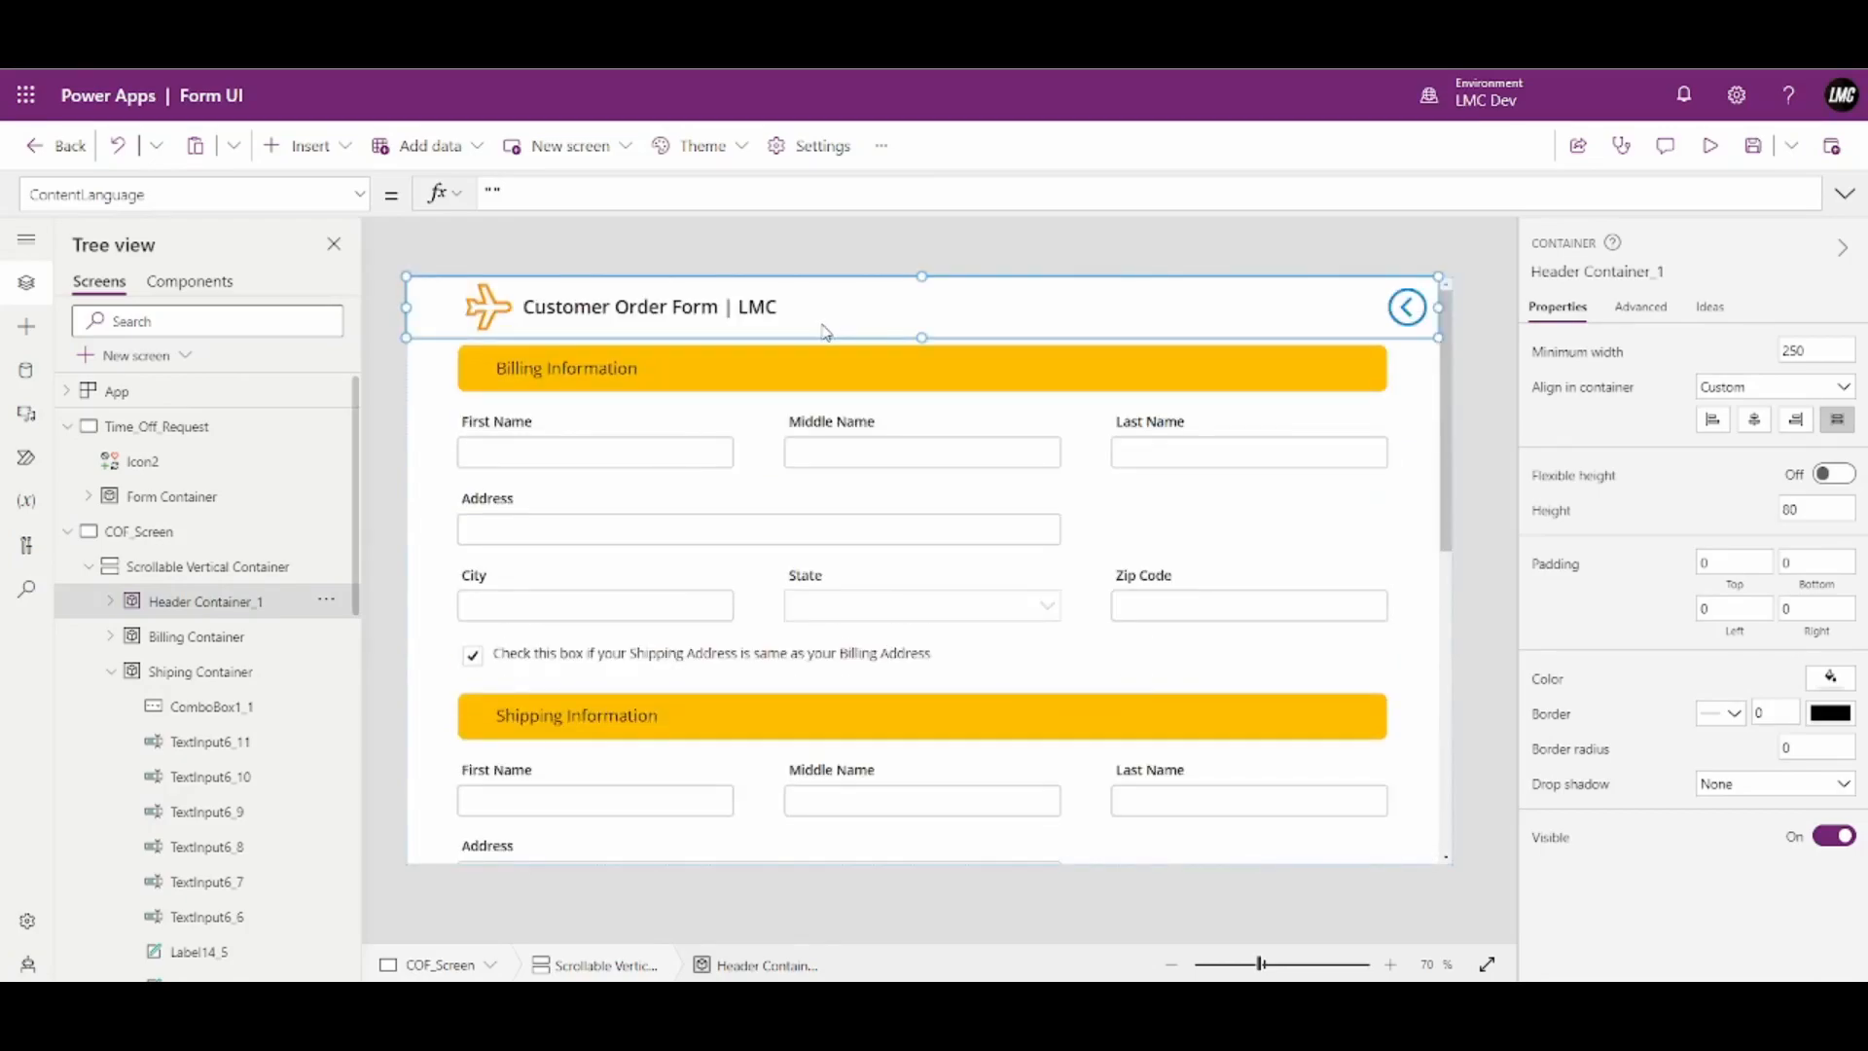
key("ctrl+v")
left_click_drag(489, 325, 1376, 319)
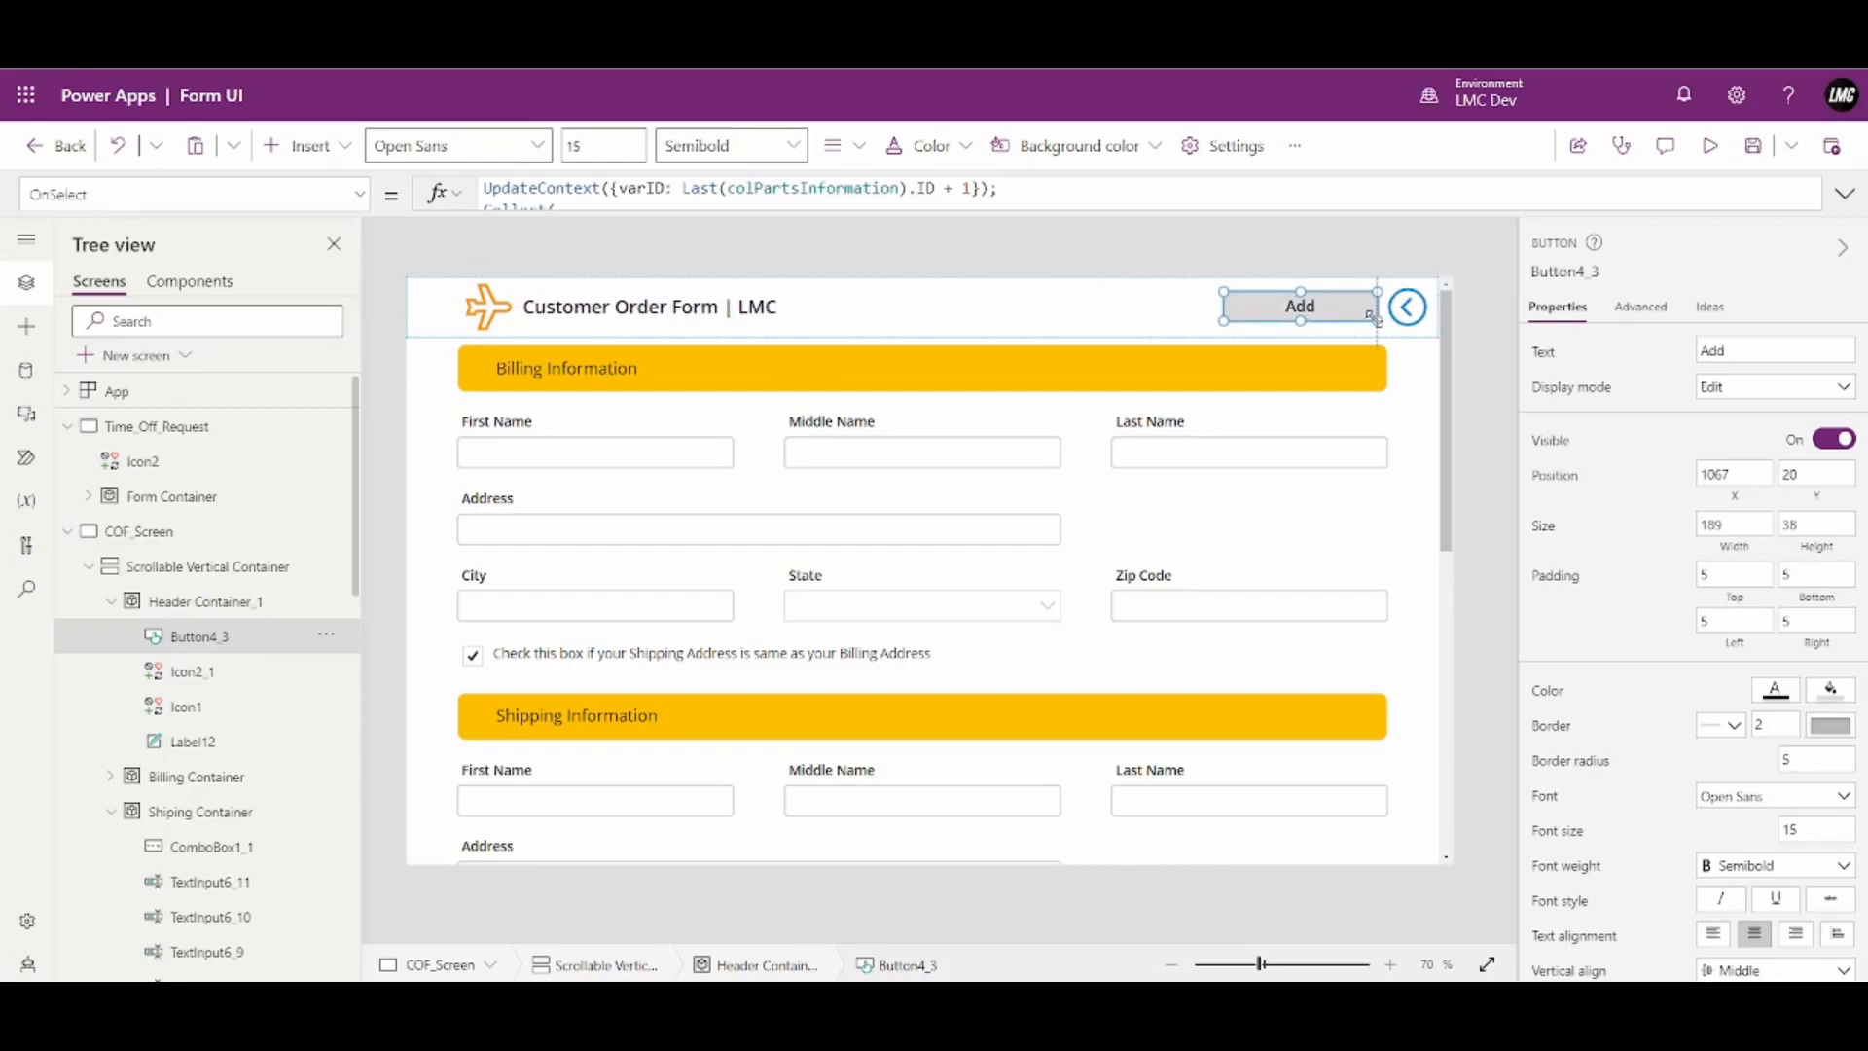
Set the text of the copied header button to "Save Data"
left_click_drag(1731, 351, 1656, 367)
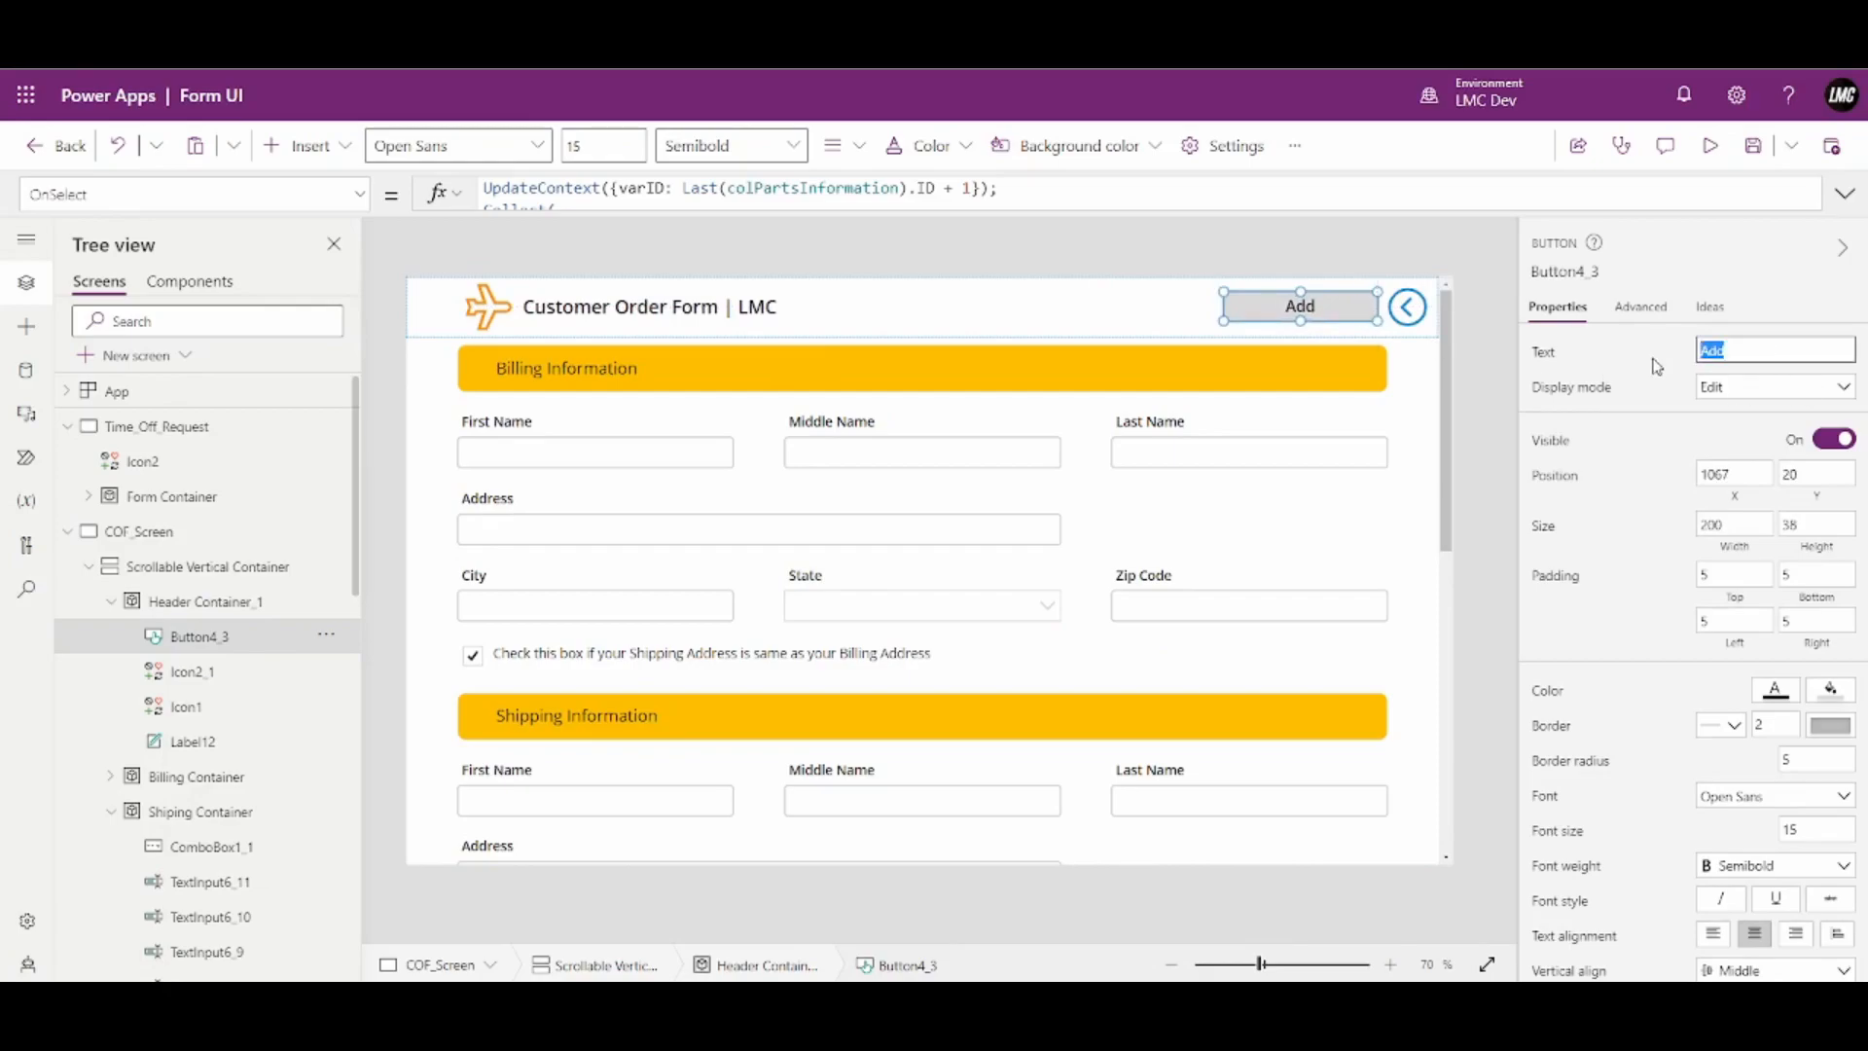
type("Save Data")
left_click(1809, 251)
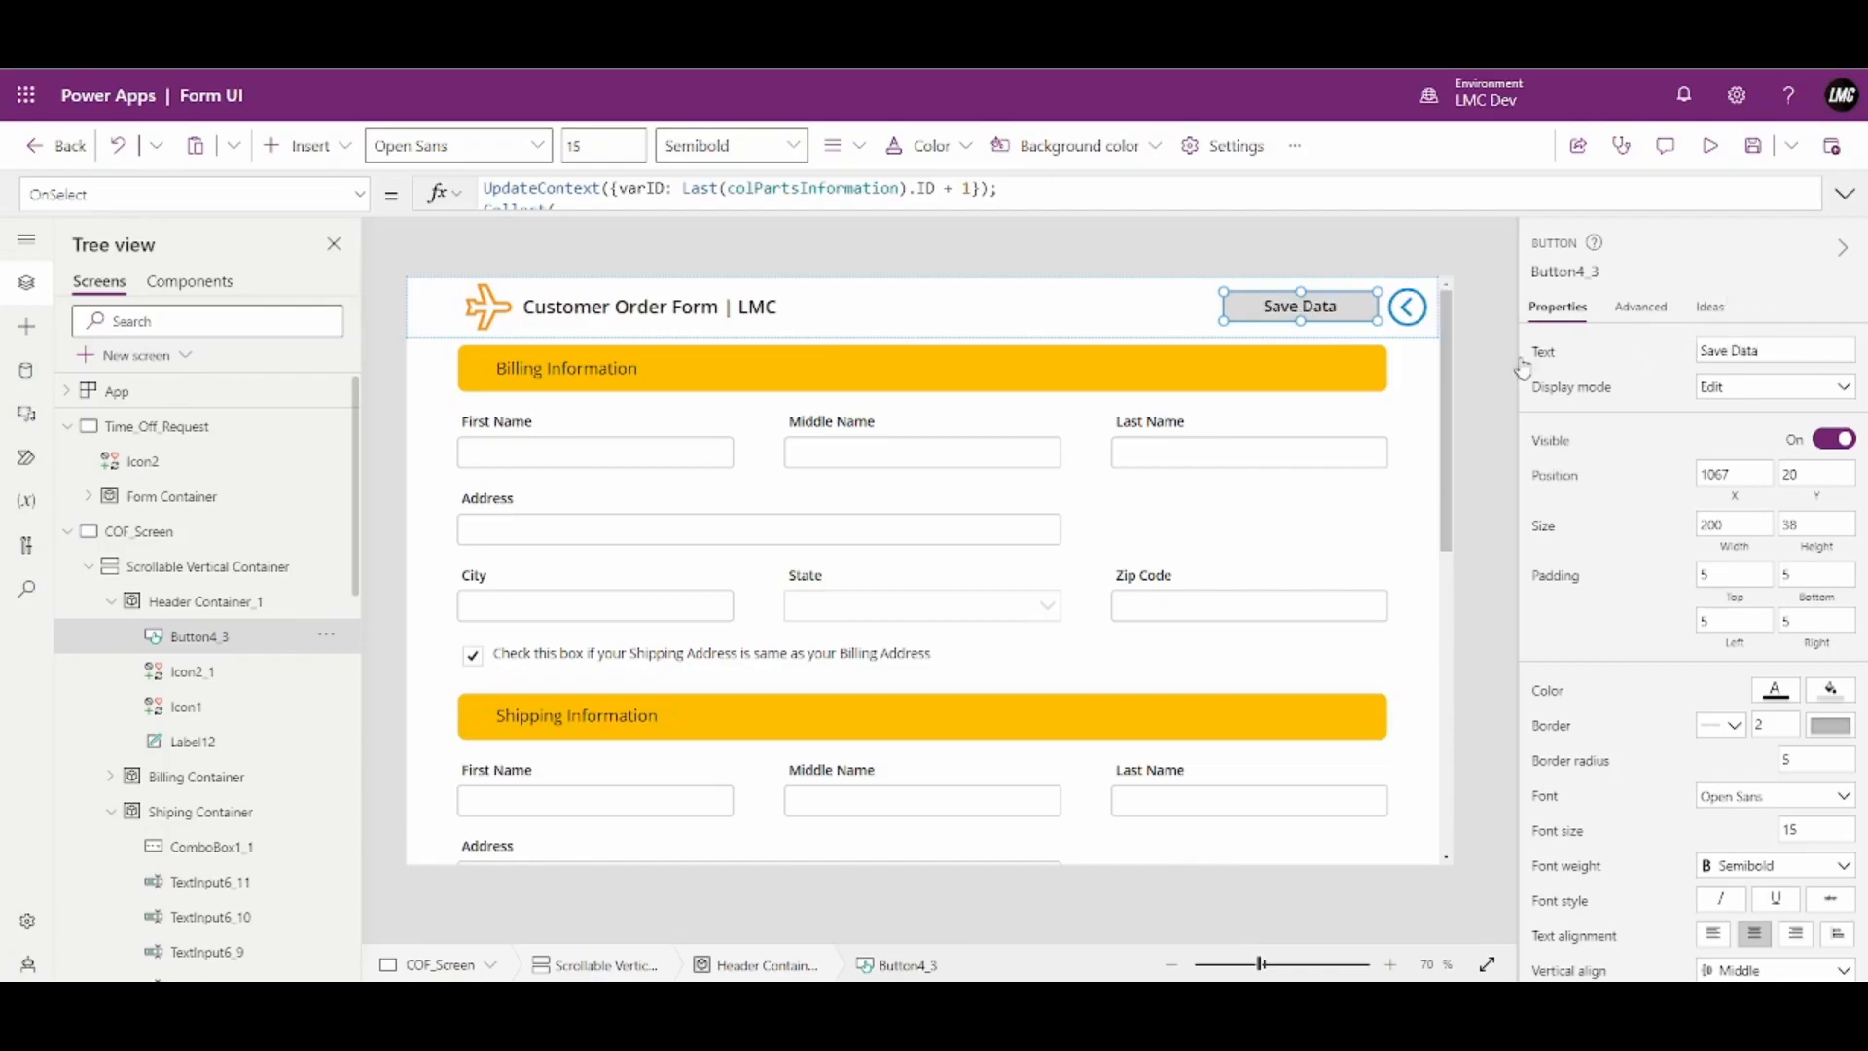
left_click(1490, 321)
Clear the copied OnSelect formula from the Save Data button
left_click(1348, 309)
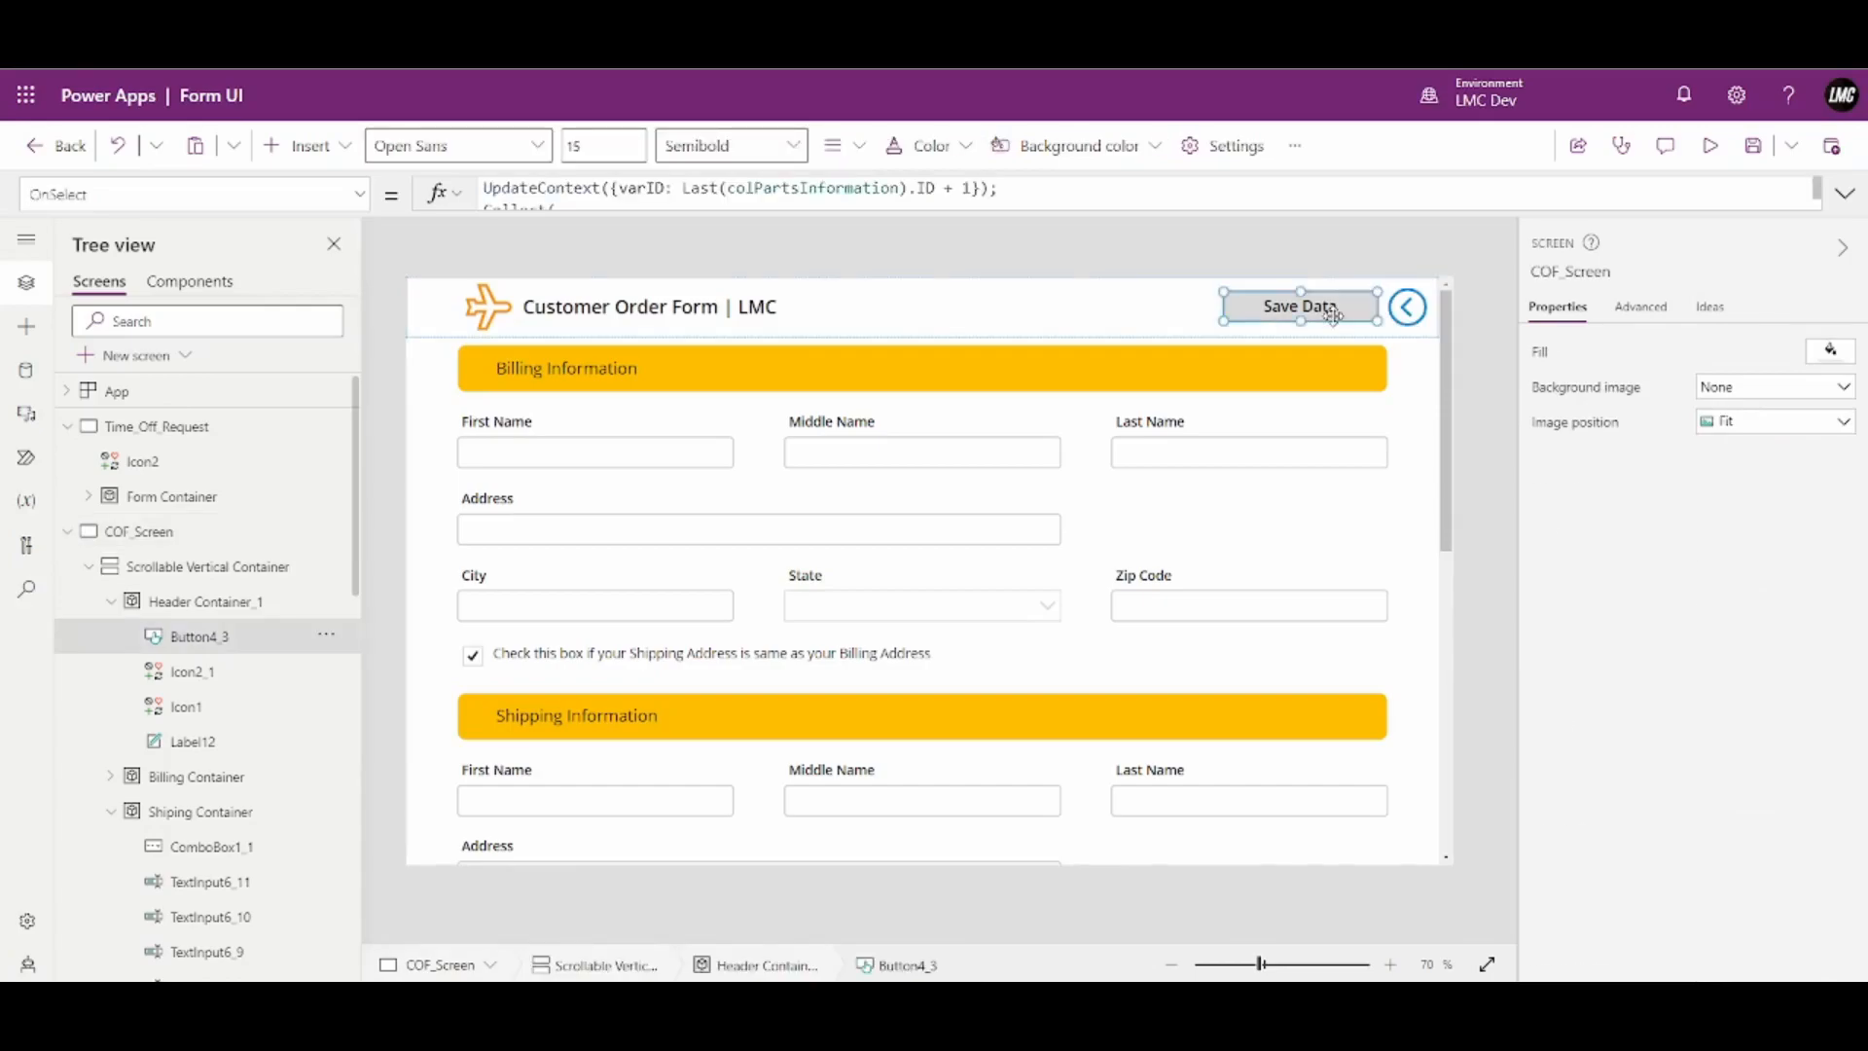
left_click(1844, 192)
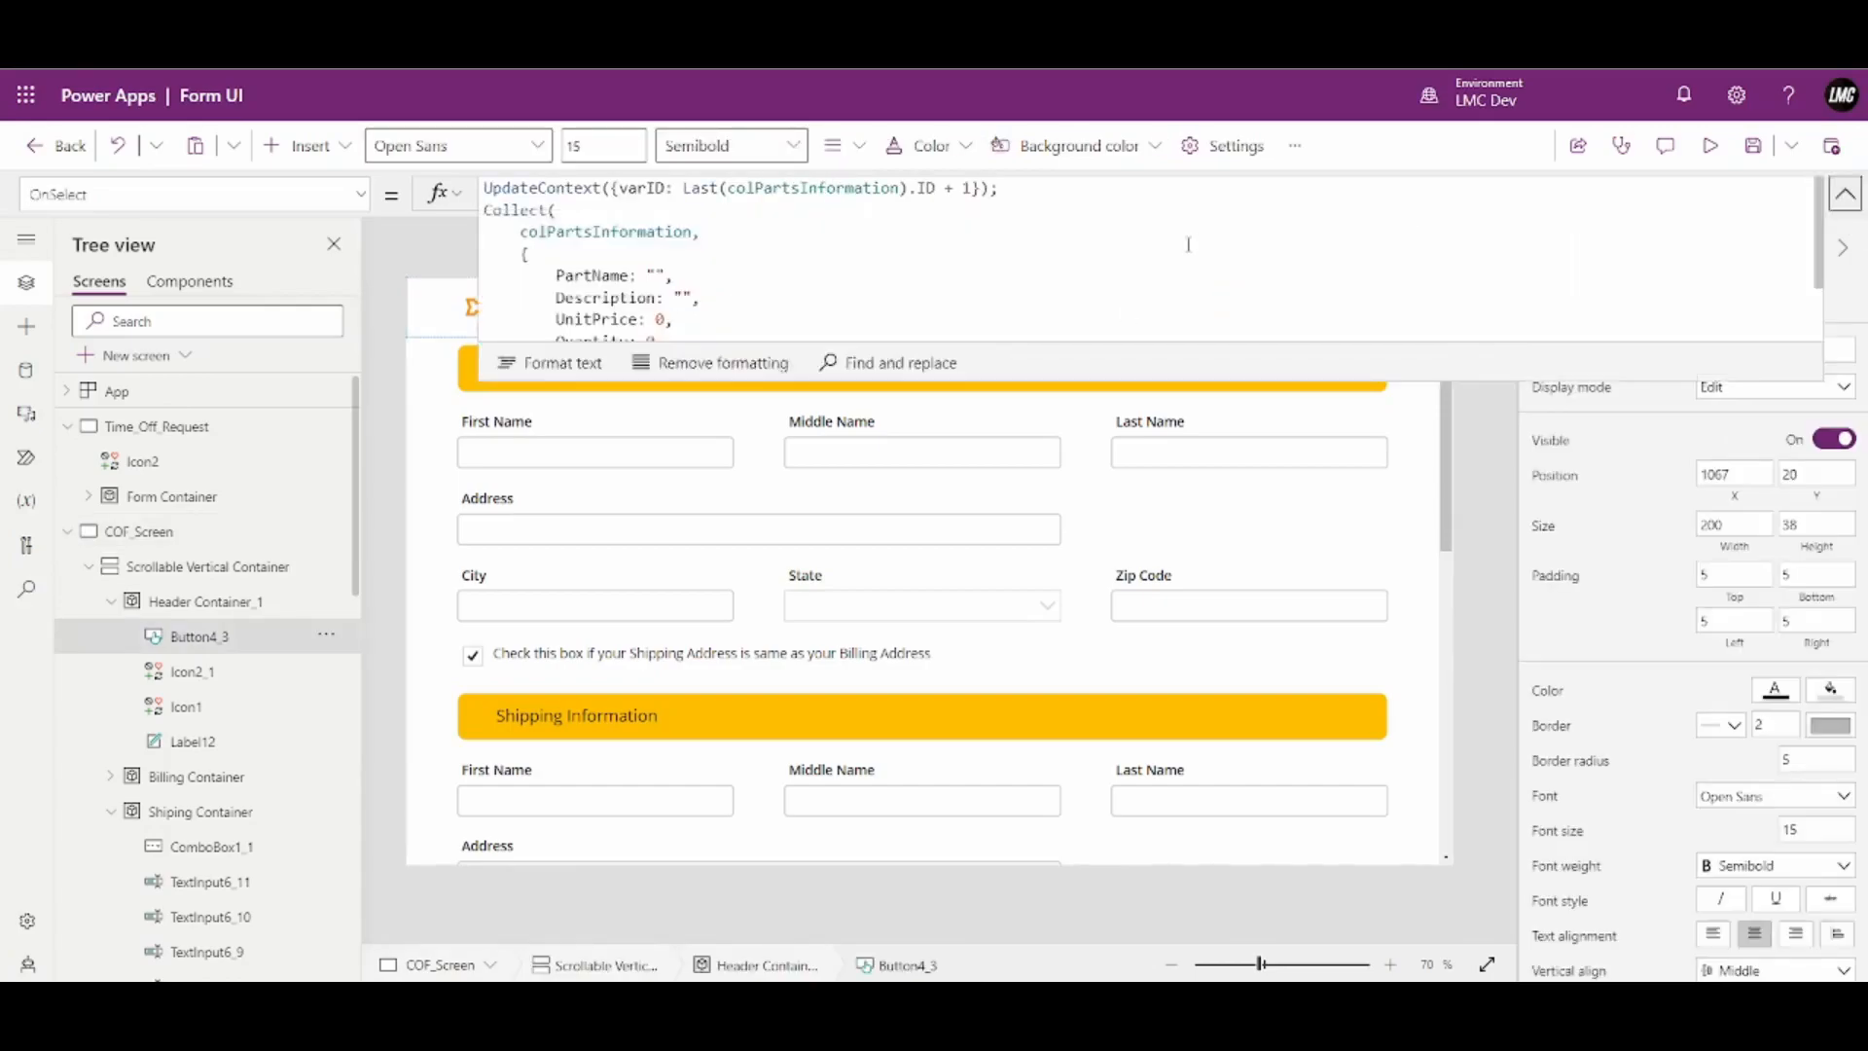
key("ctrl+a")
key("BackSpace")
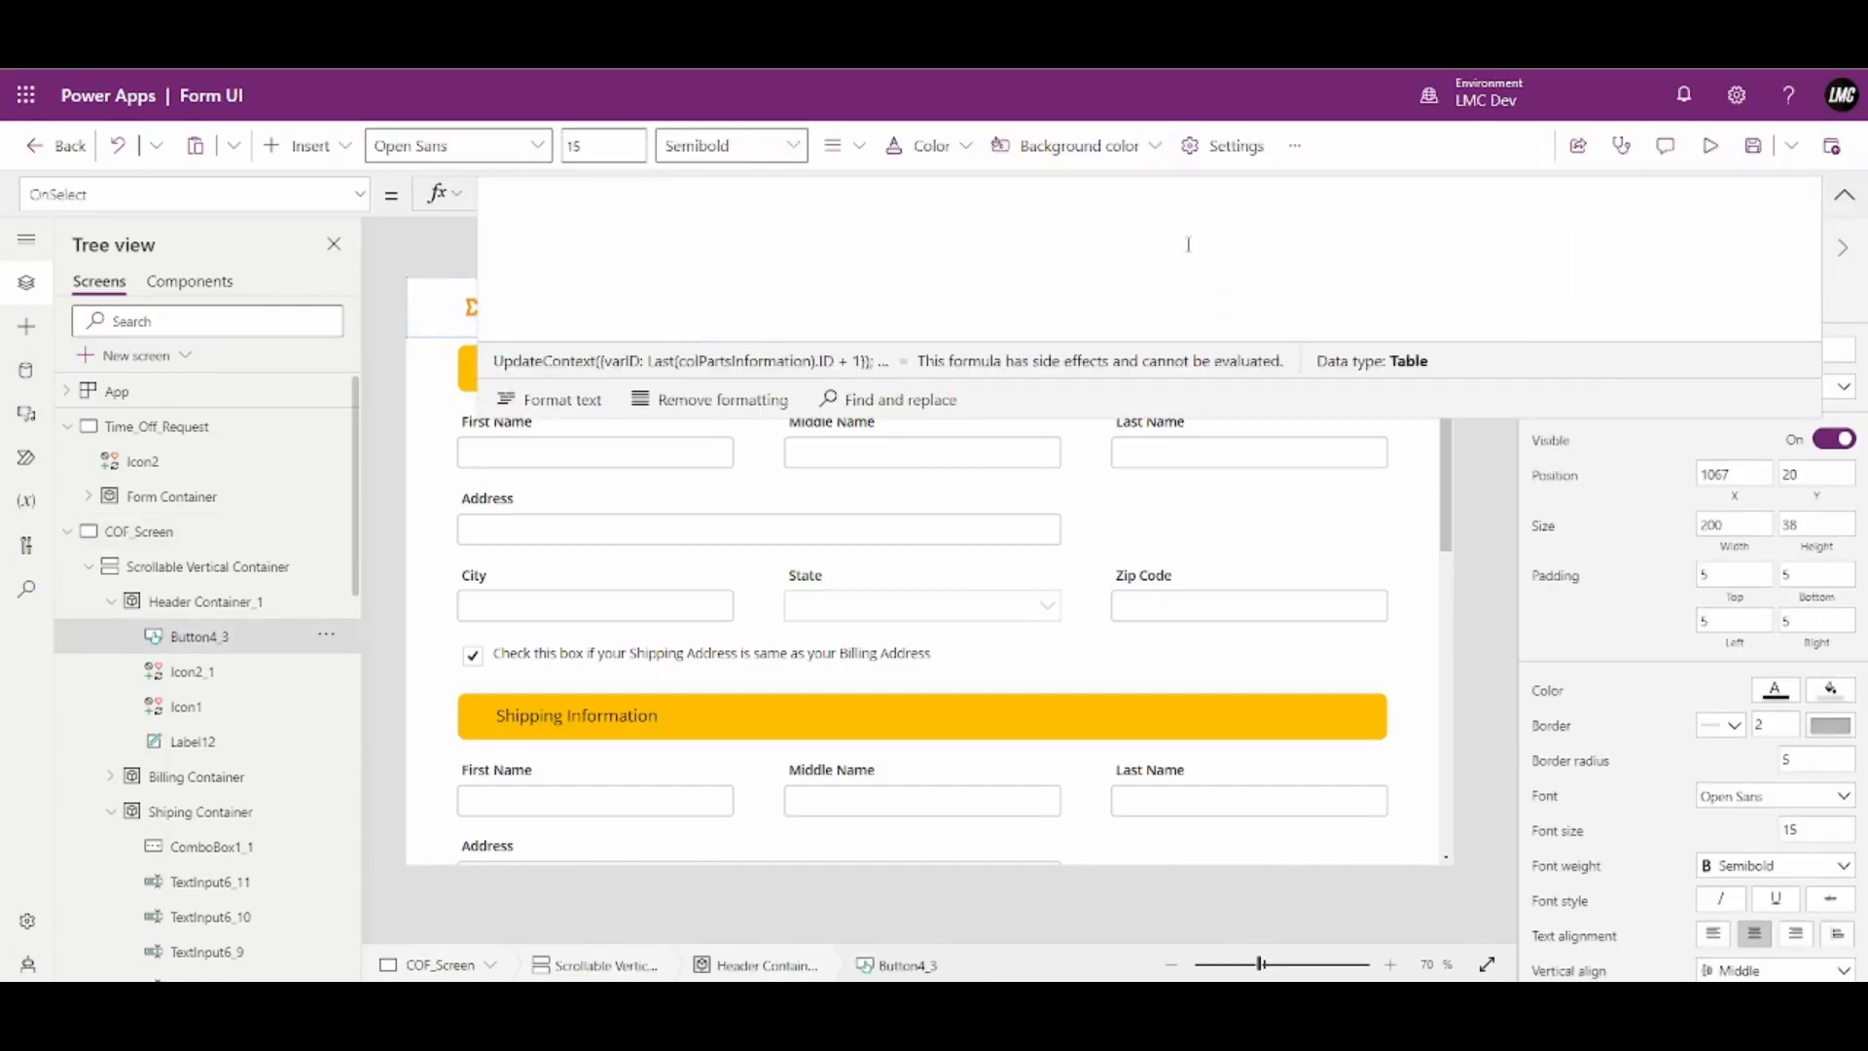
left_click(1843, 194)
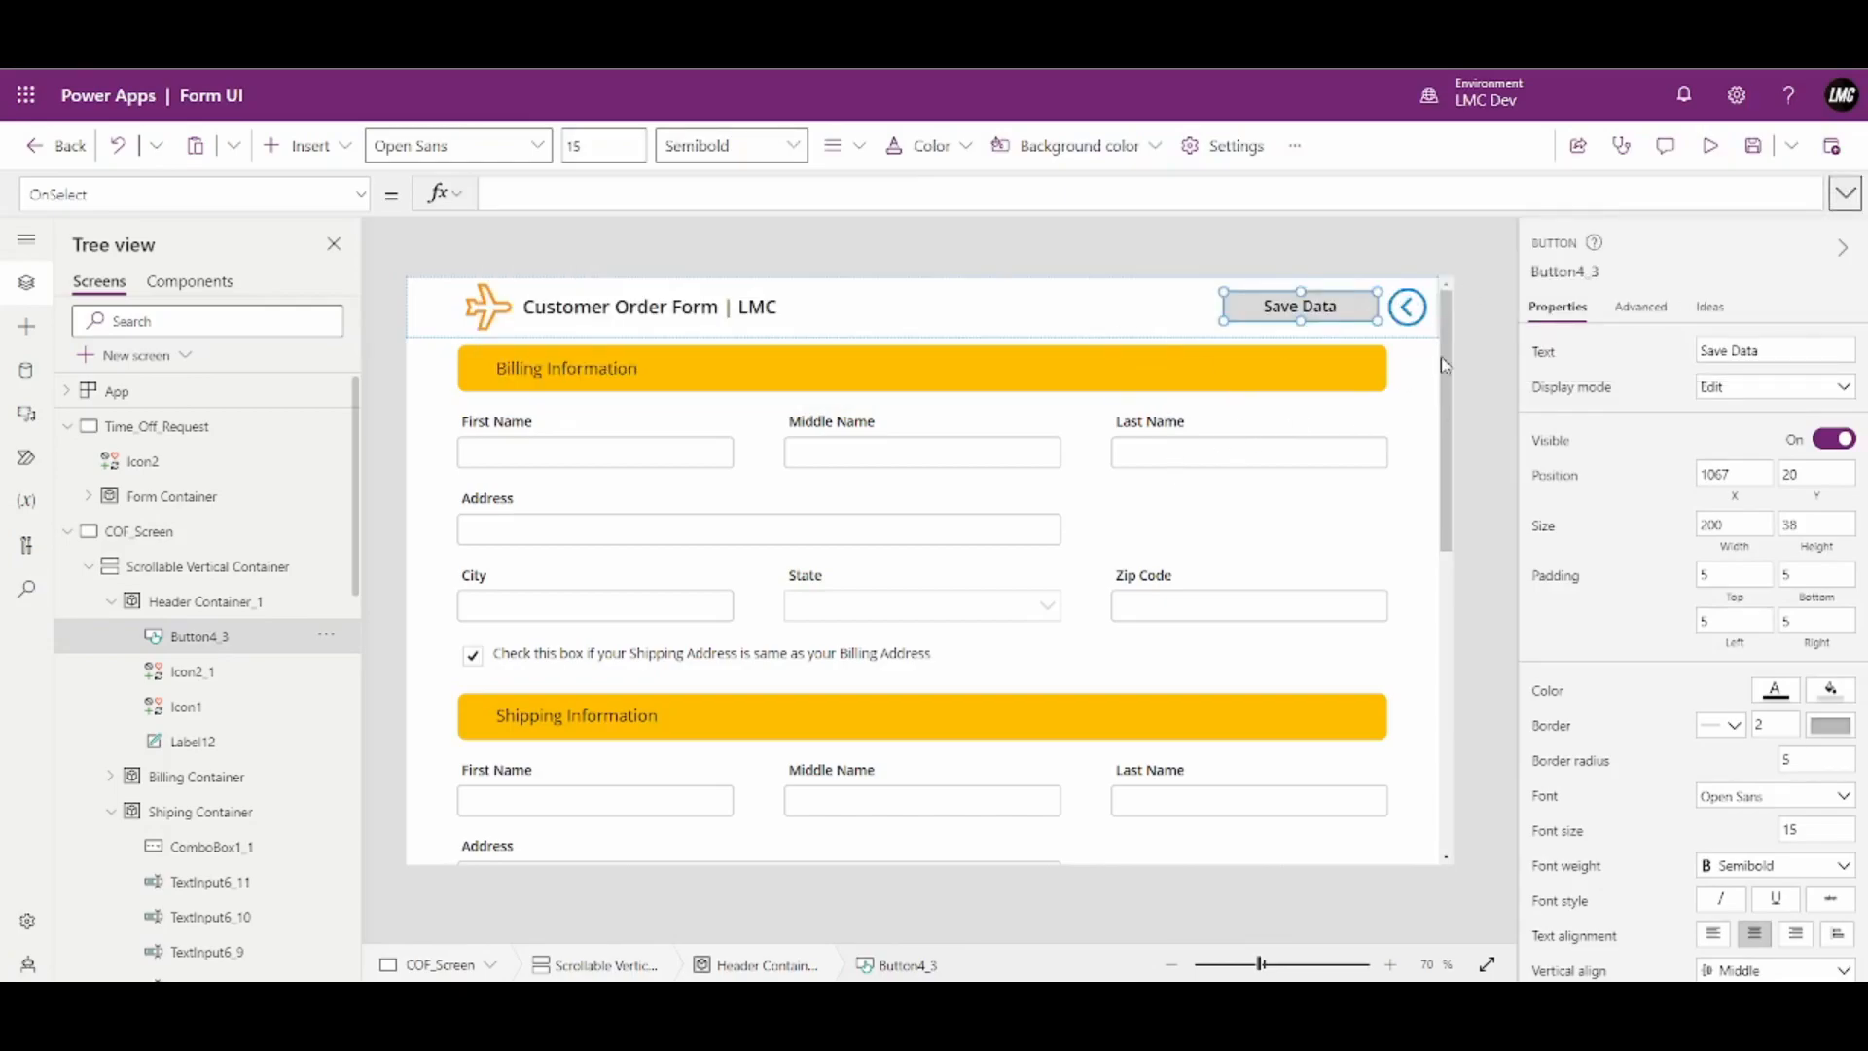
Preview the customer order form with its new header button, and close the preview
left_click(1464, 385)
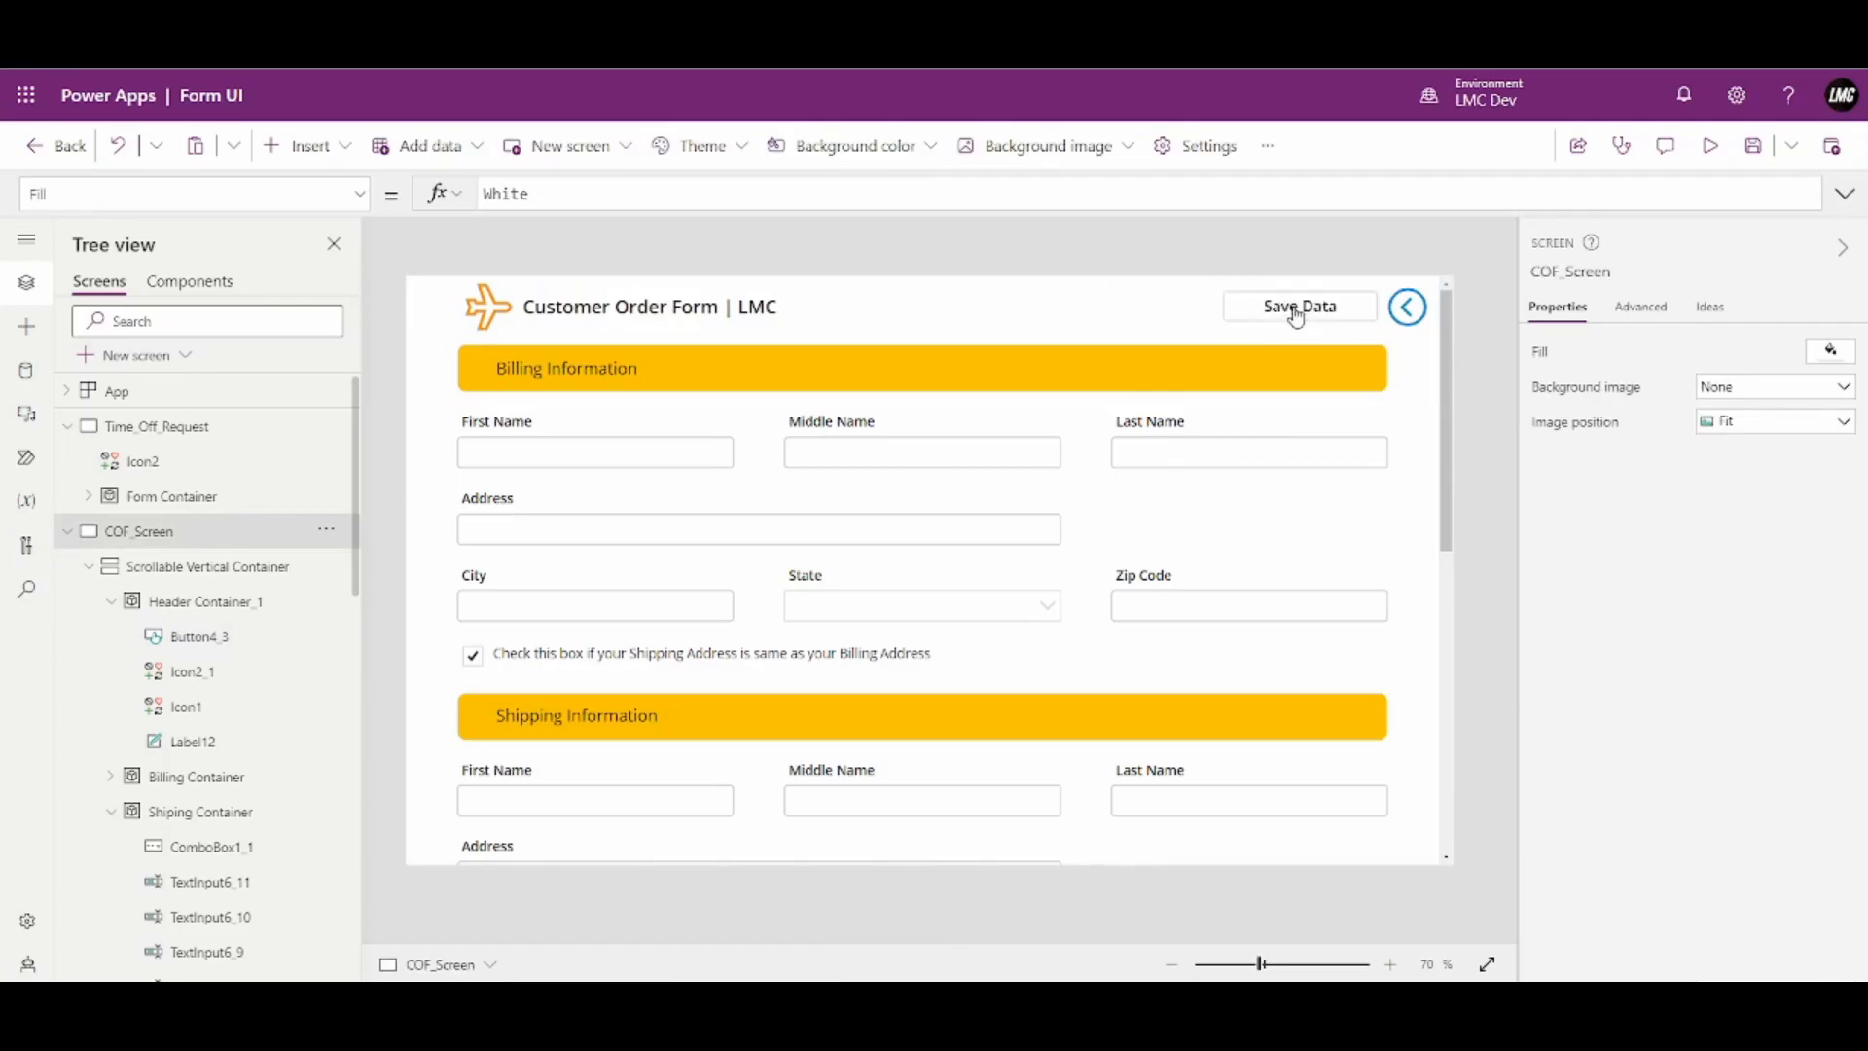
left_click(1710, 146)
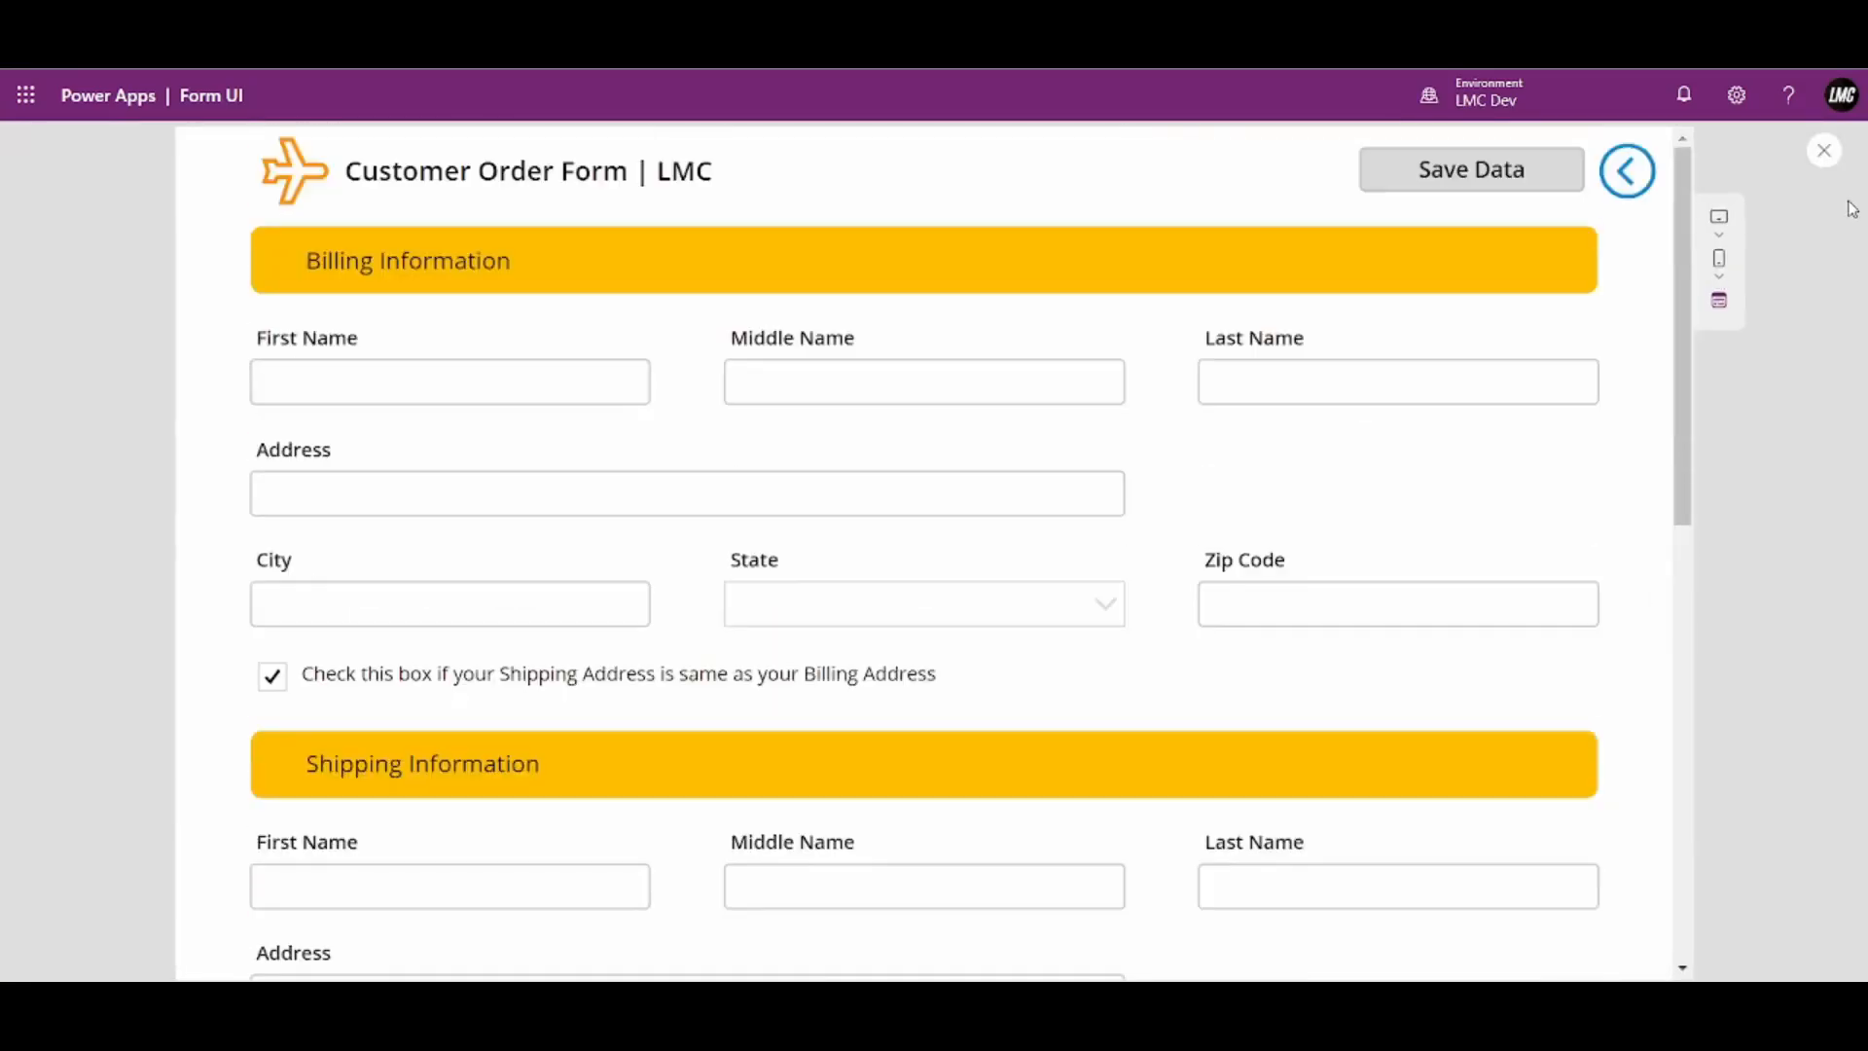
left_click(1824, 150)
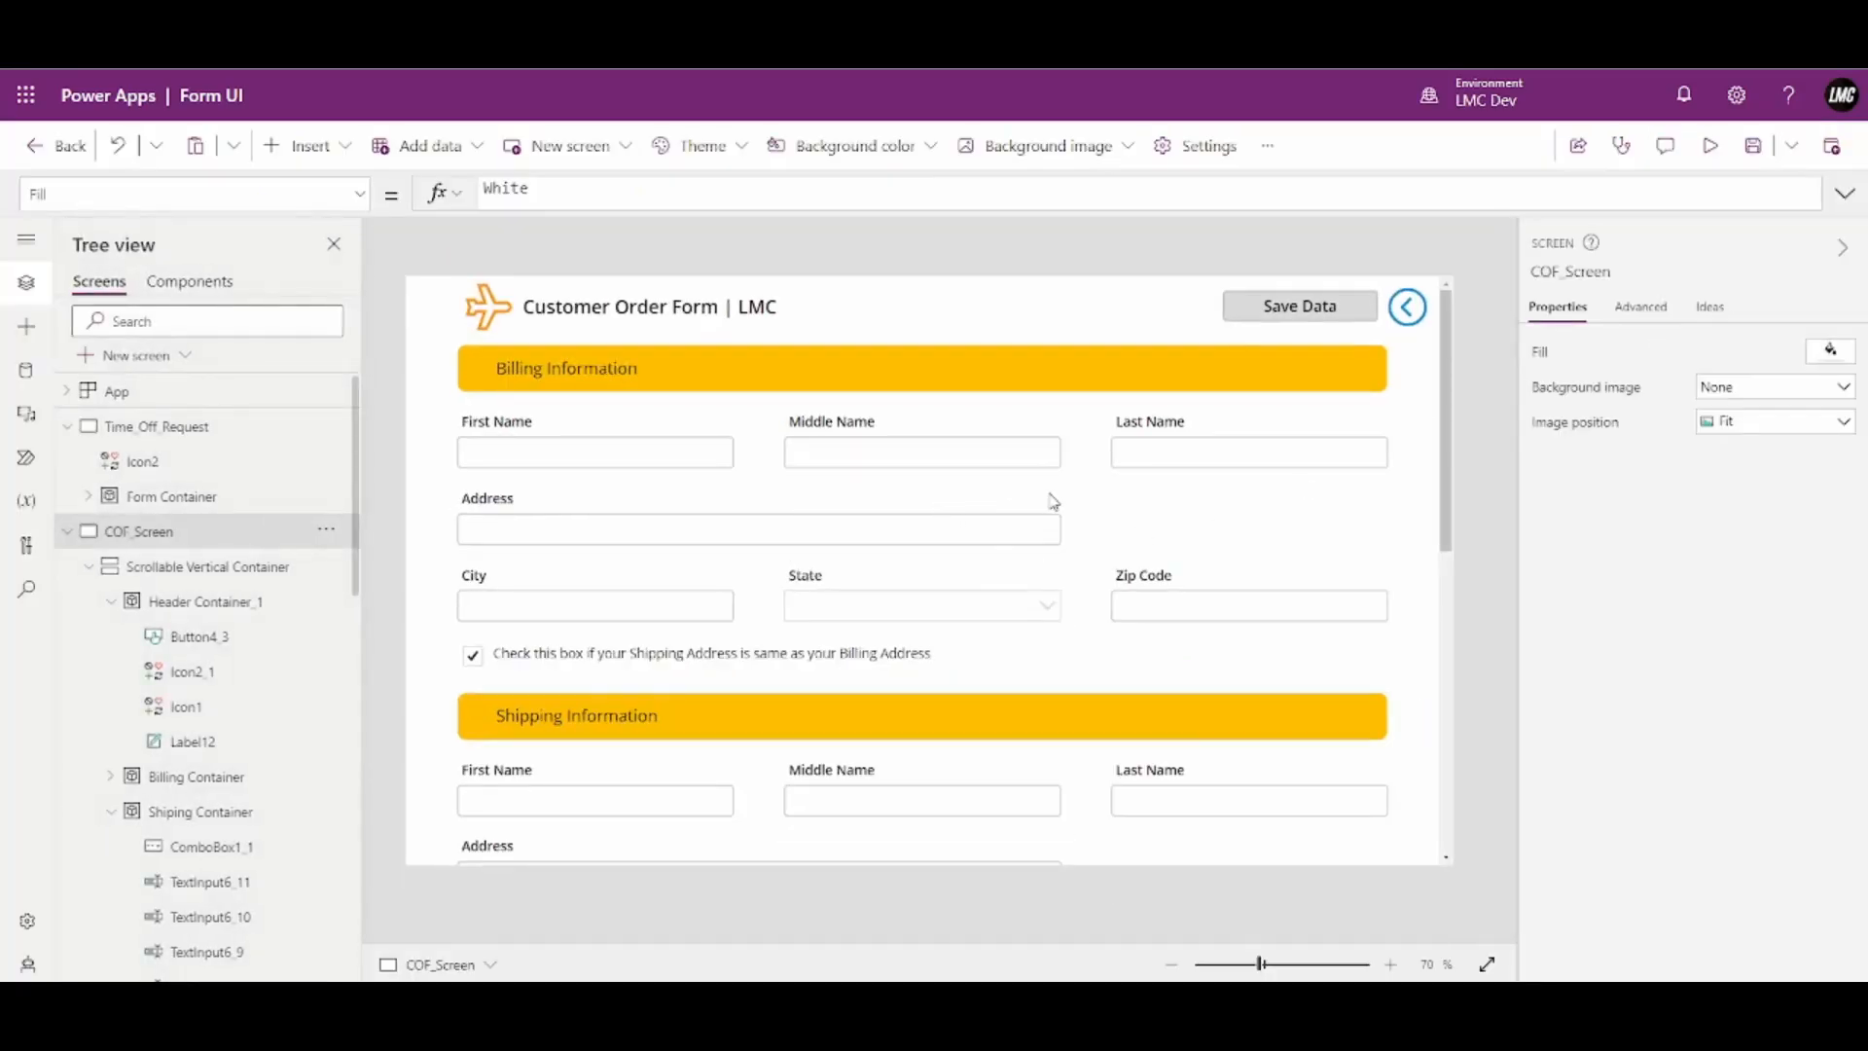
Switch to SharePoint and open the LMC Dev site's contents to look at the lists
left_click(1130, 502)
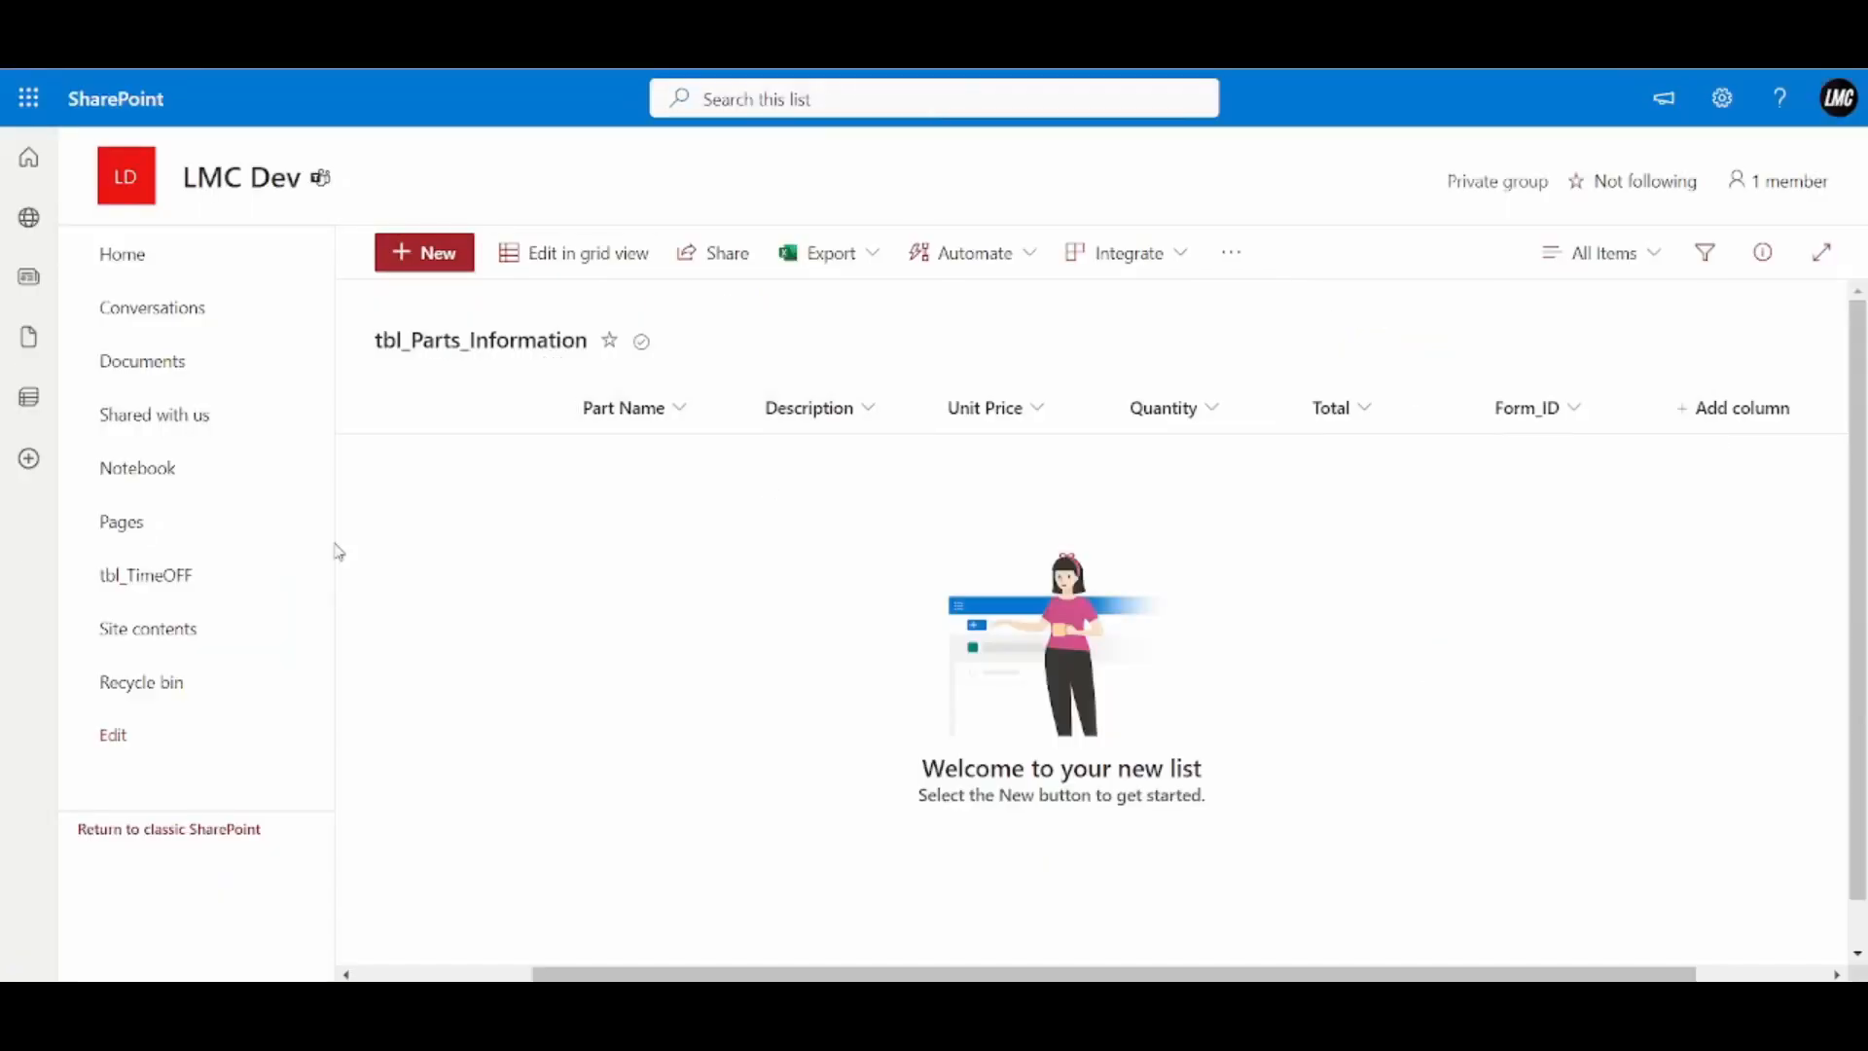
left_click(168, 654)
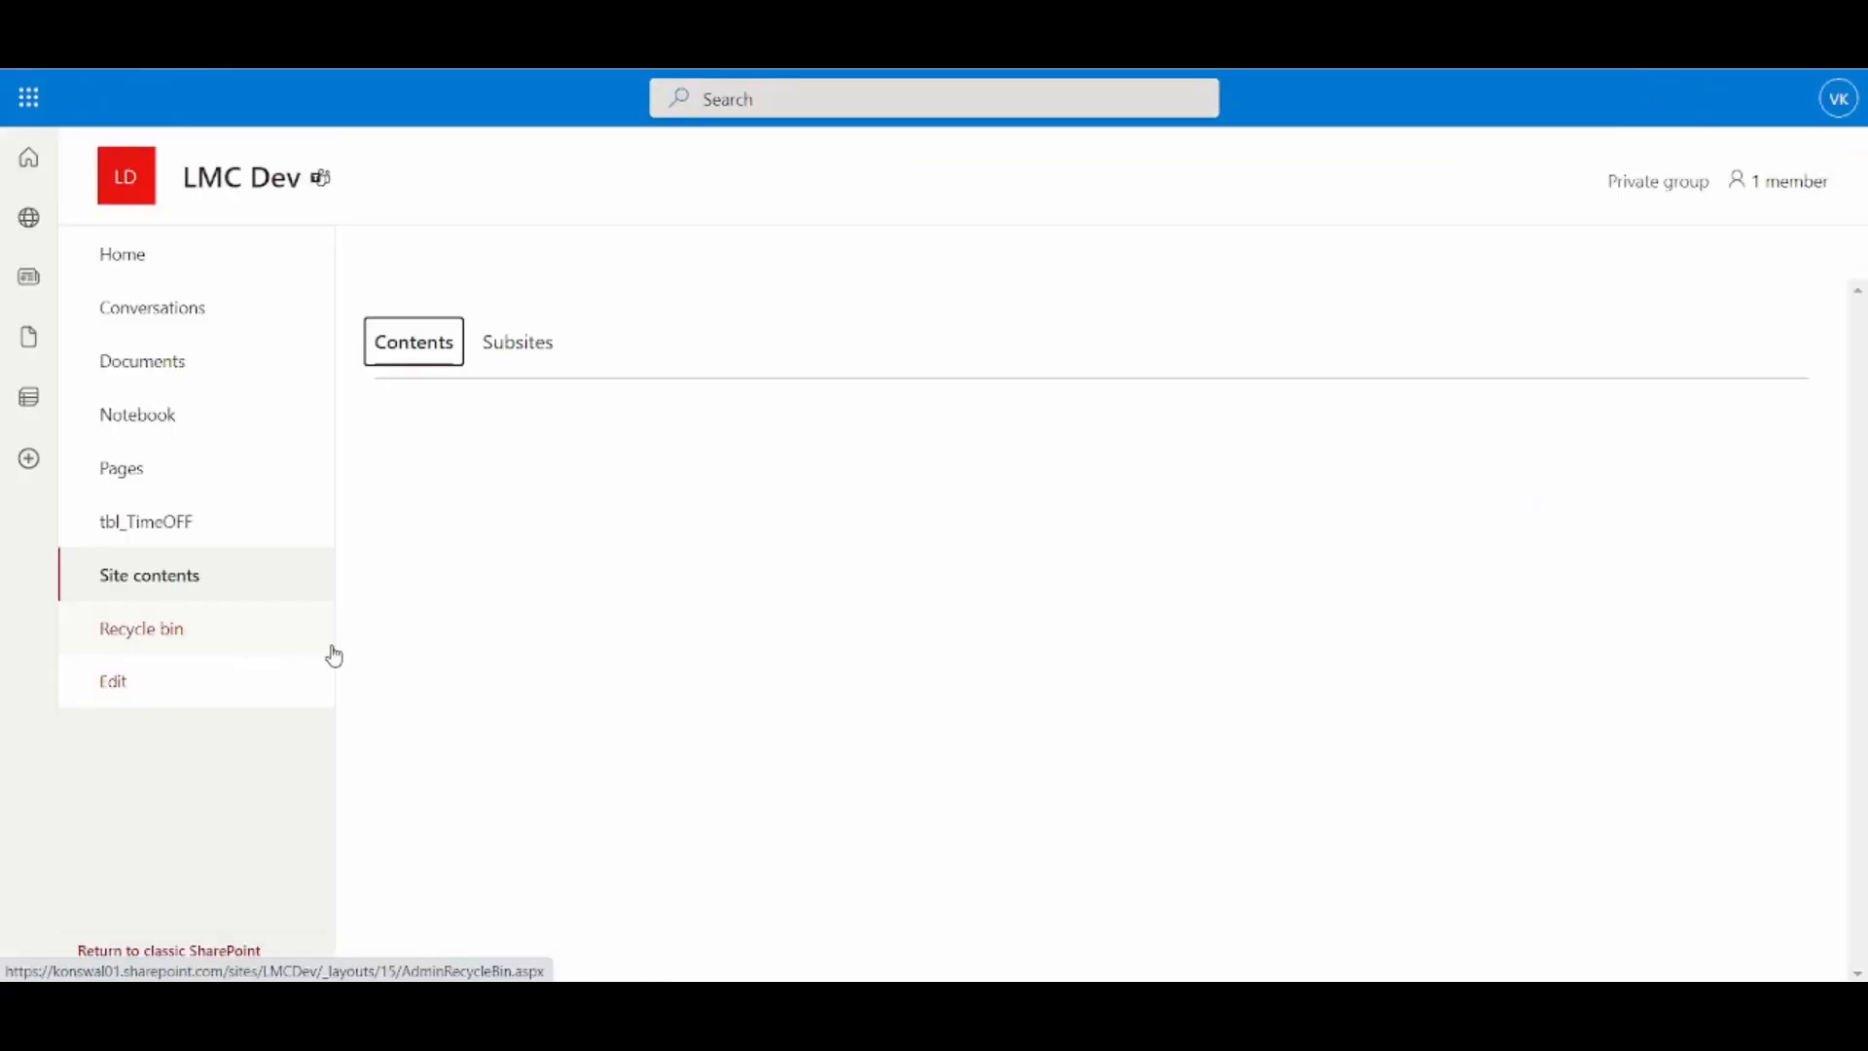
left_click(509, 742)
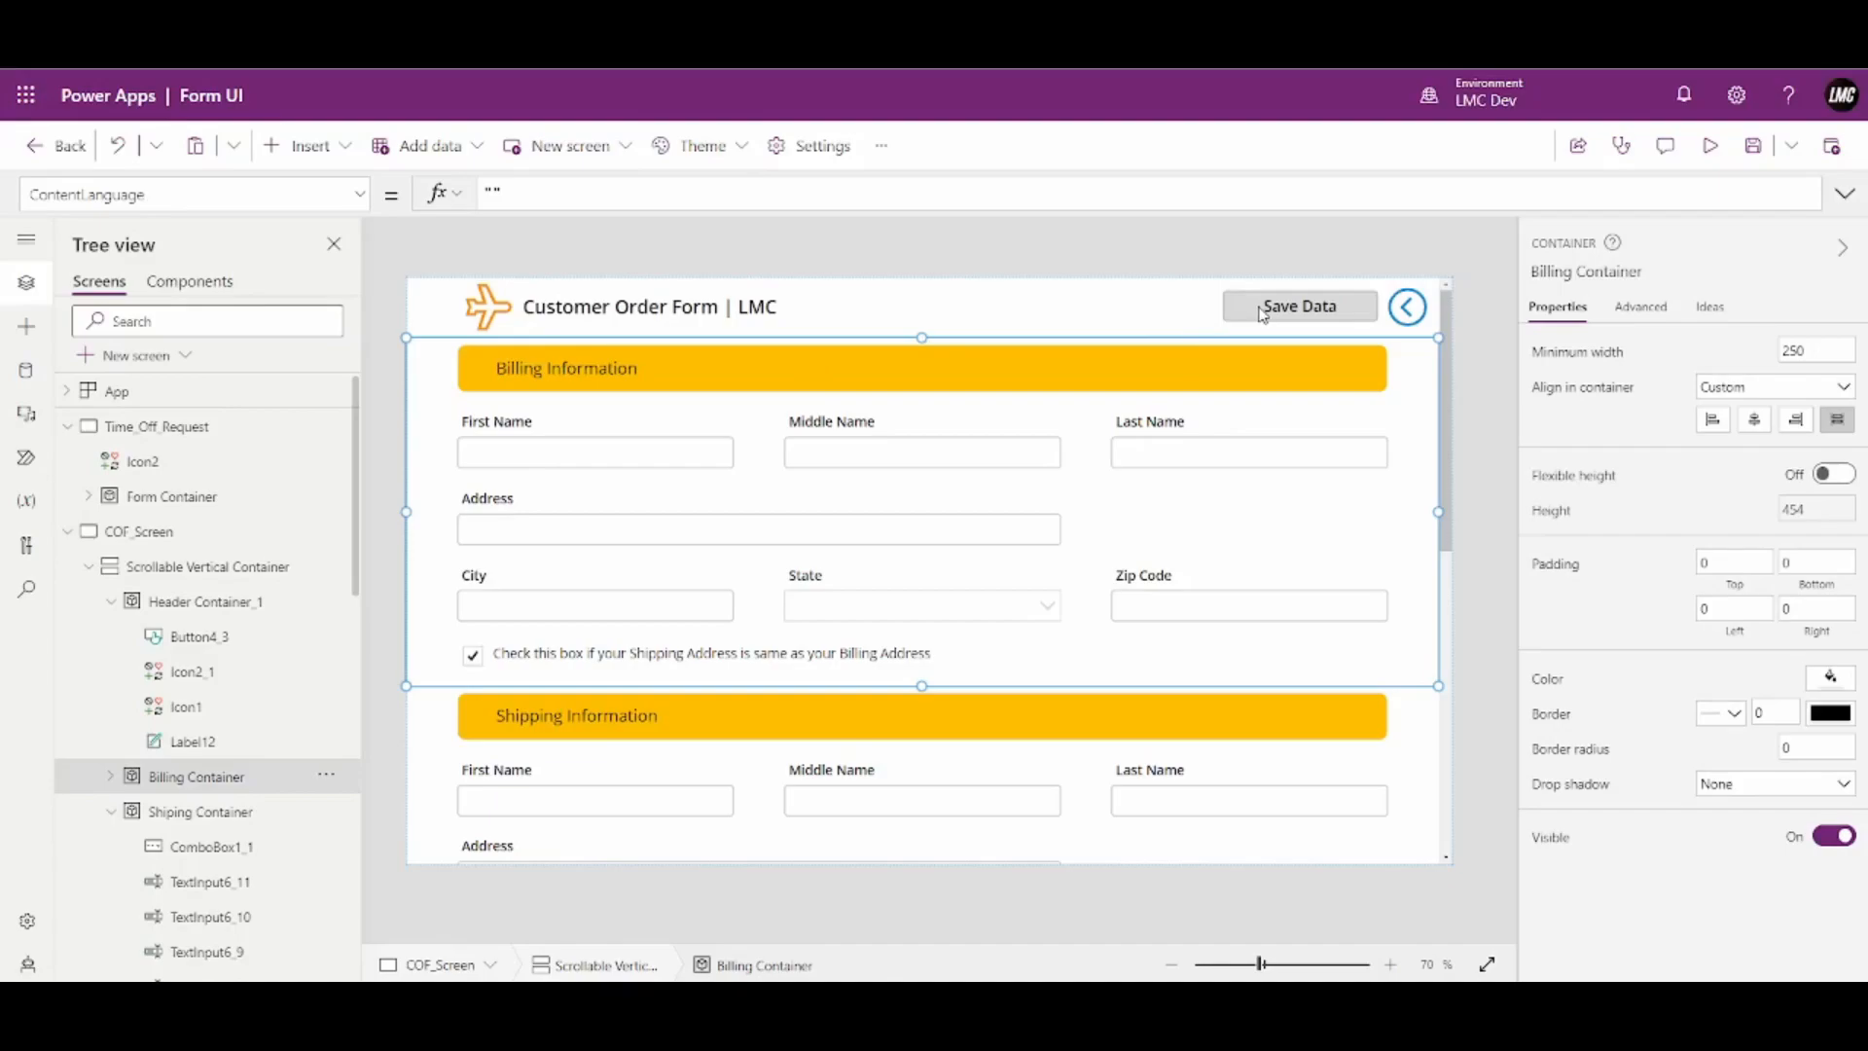
In Power Apps, start the Save Data button's OnSelect formula as a Patch on tbl_Billing_Information with an empty record
left_click(1261, 309)
left_click(1845, 193)
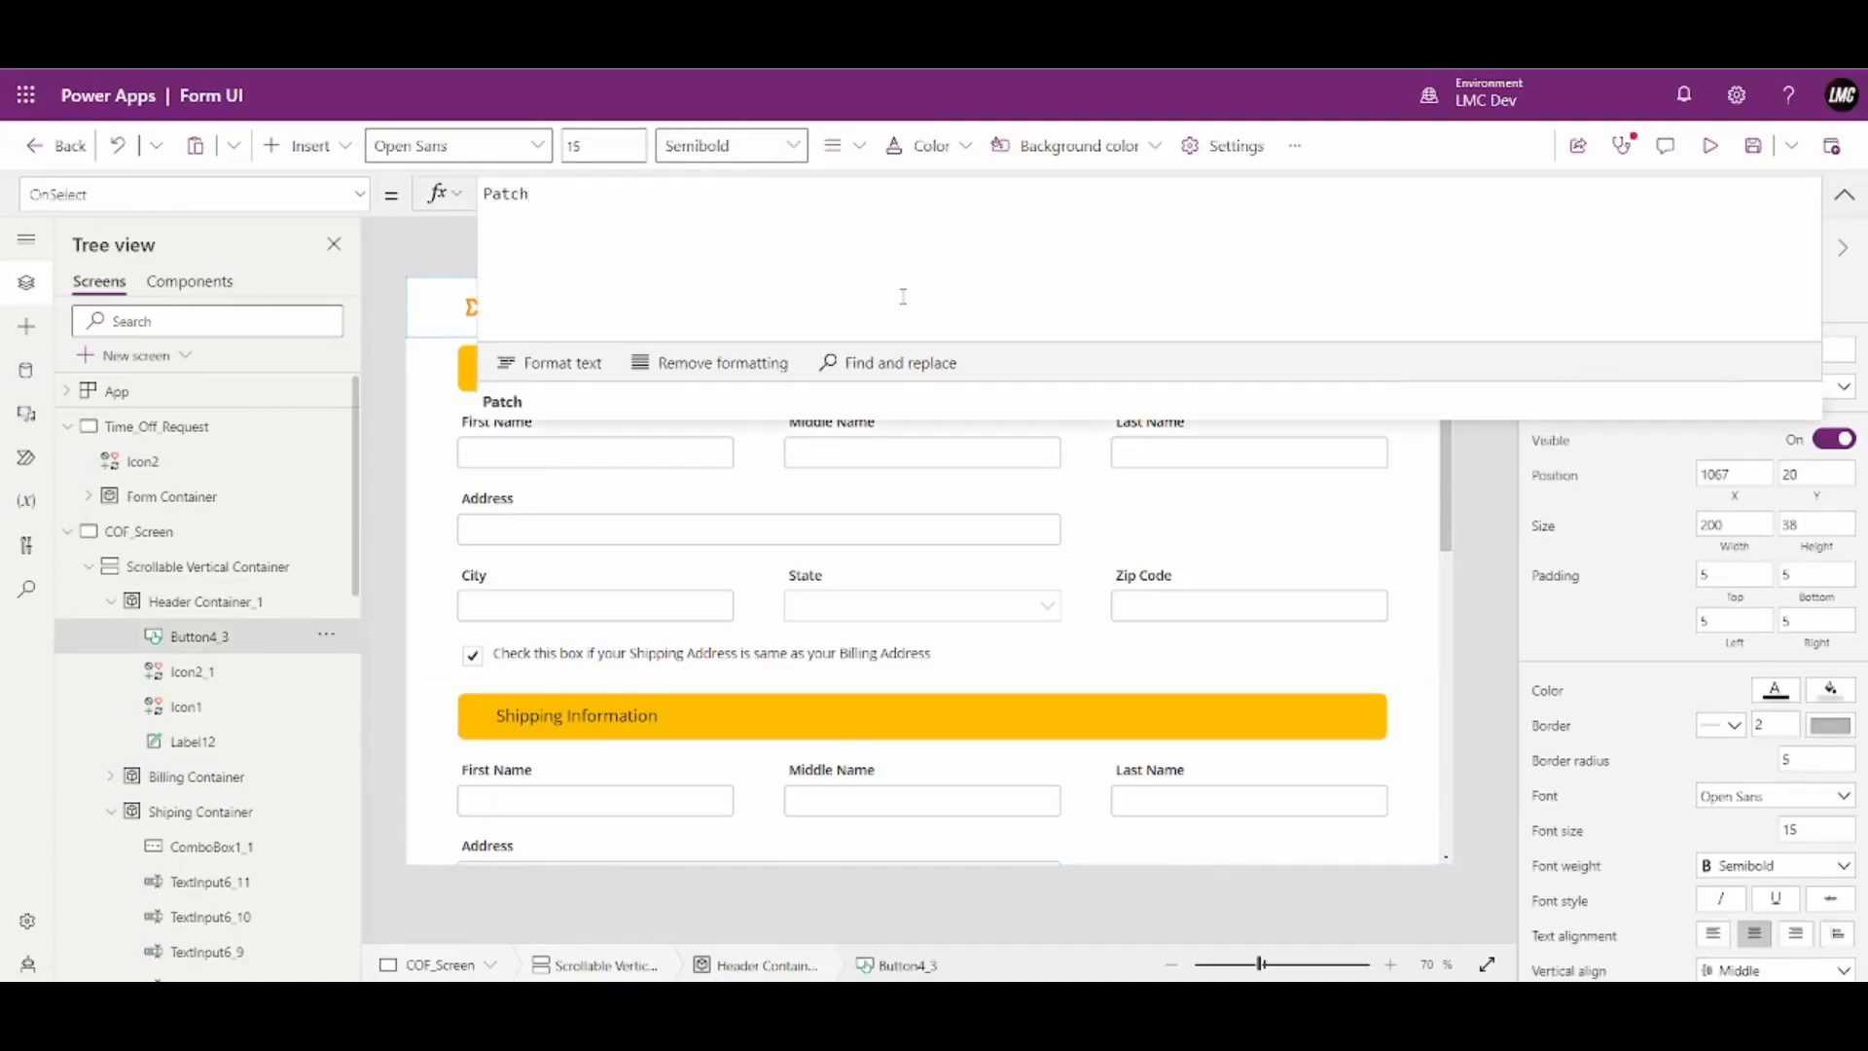
type("tbl_")
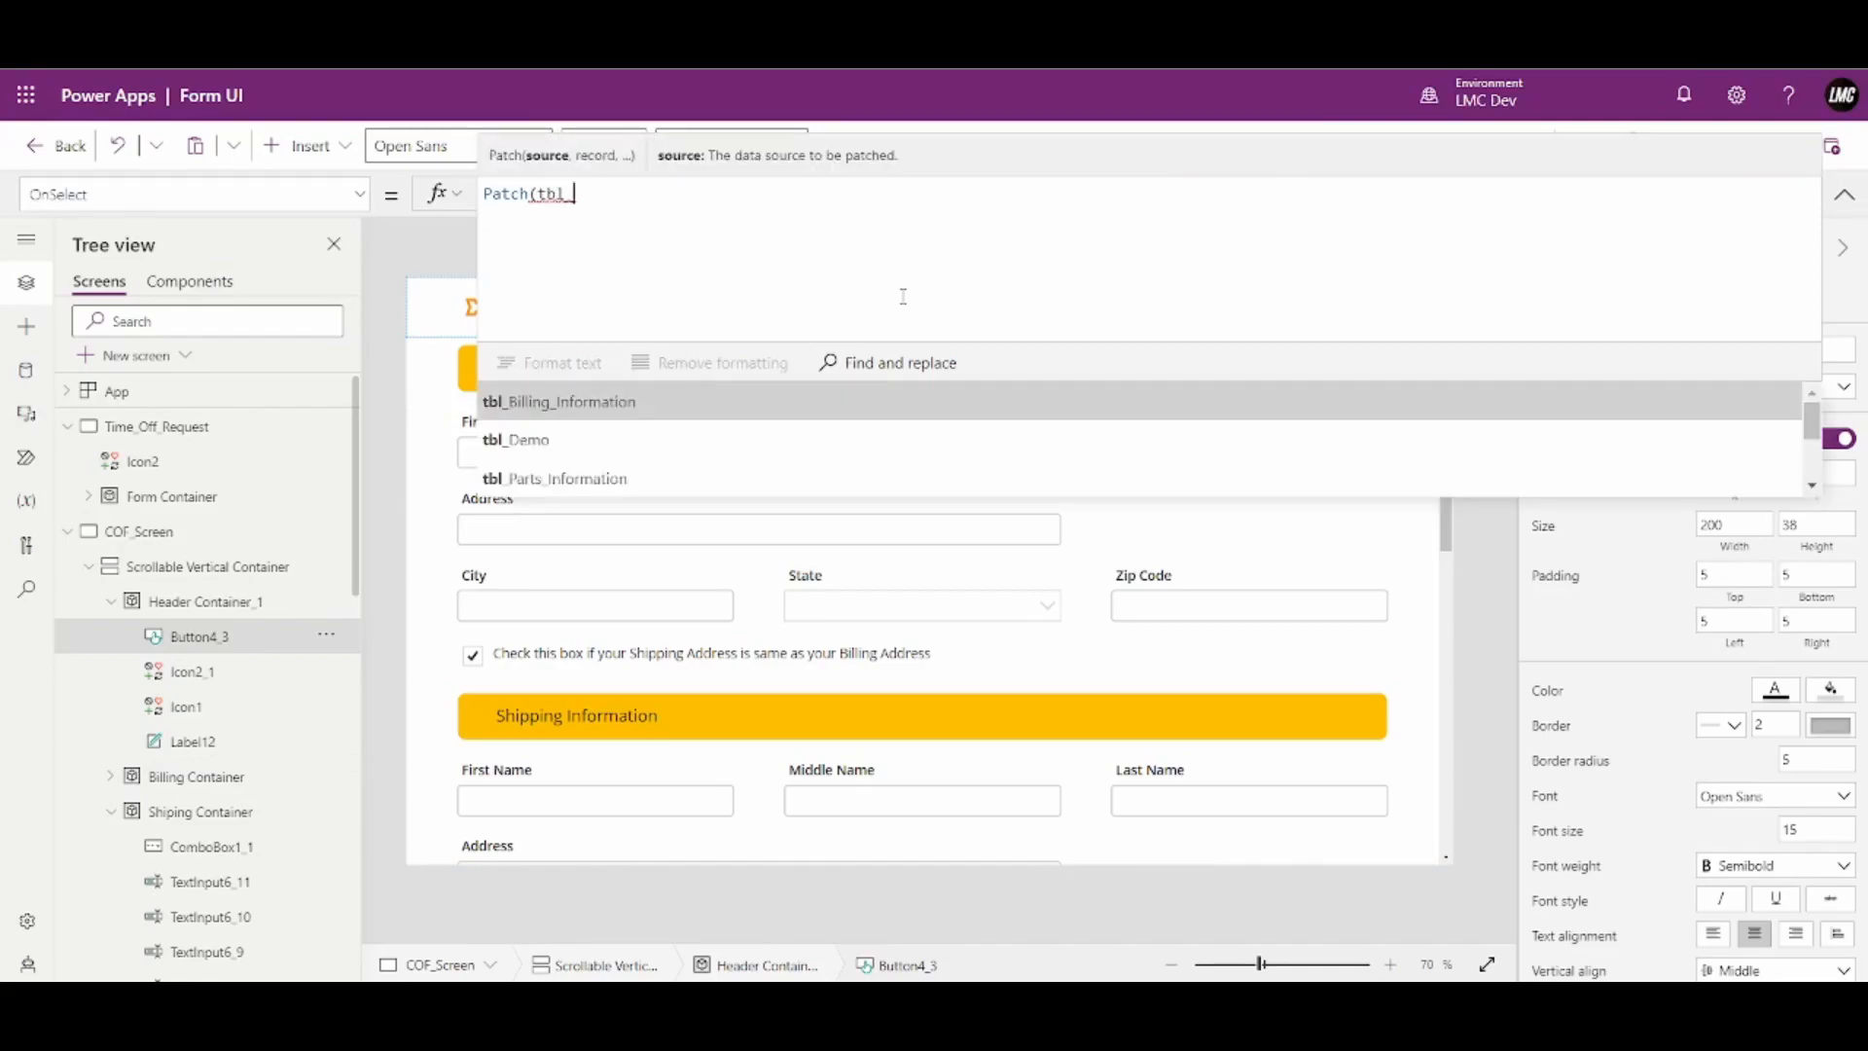
key("Tab")
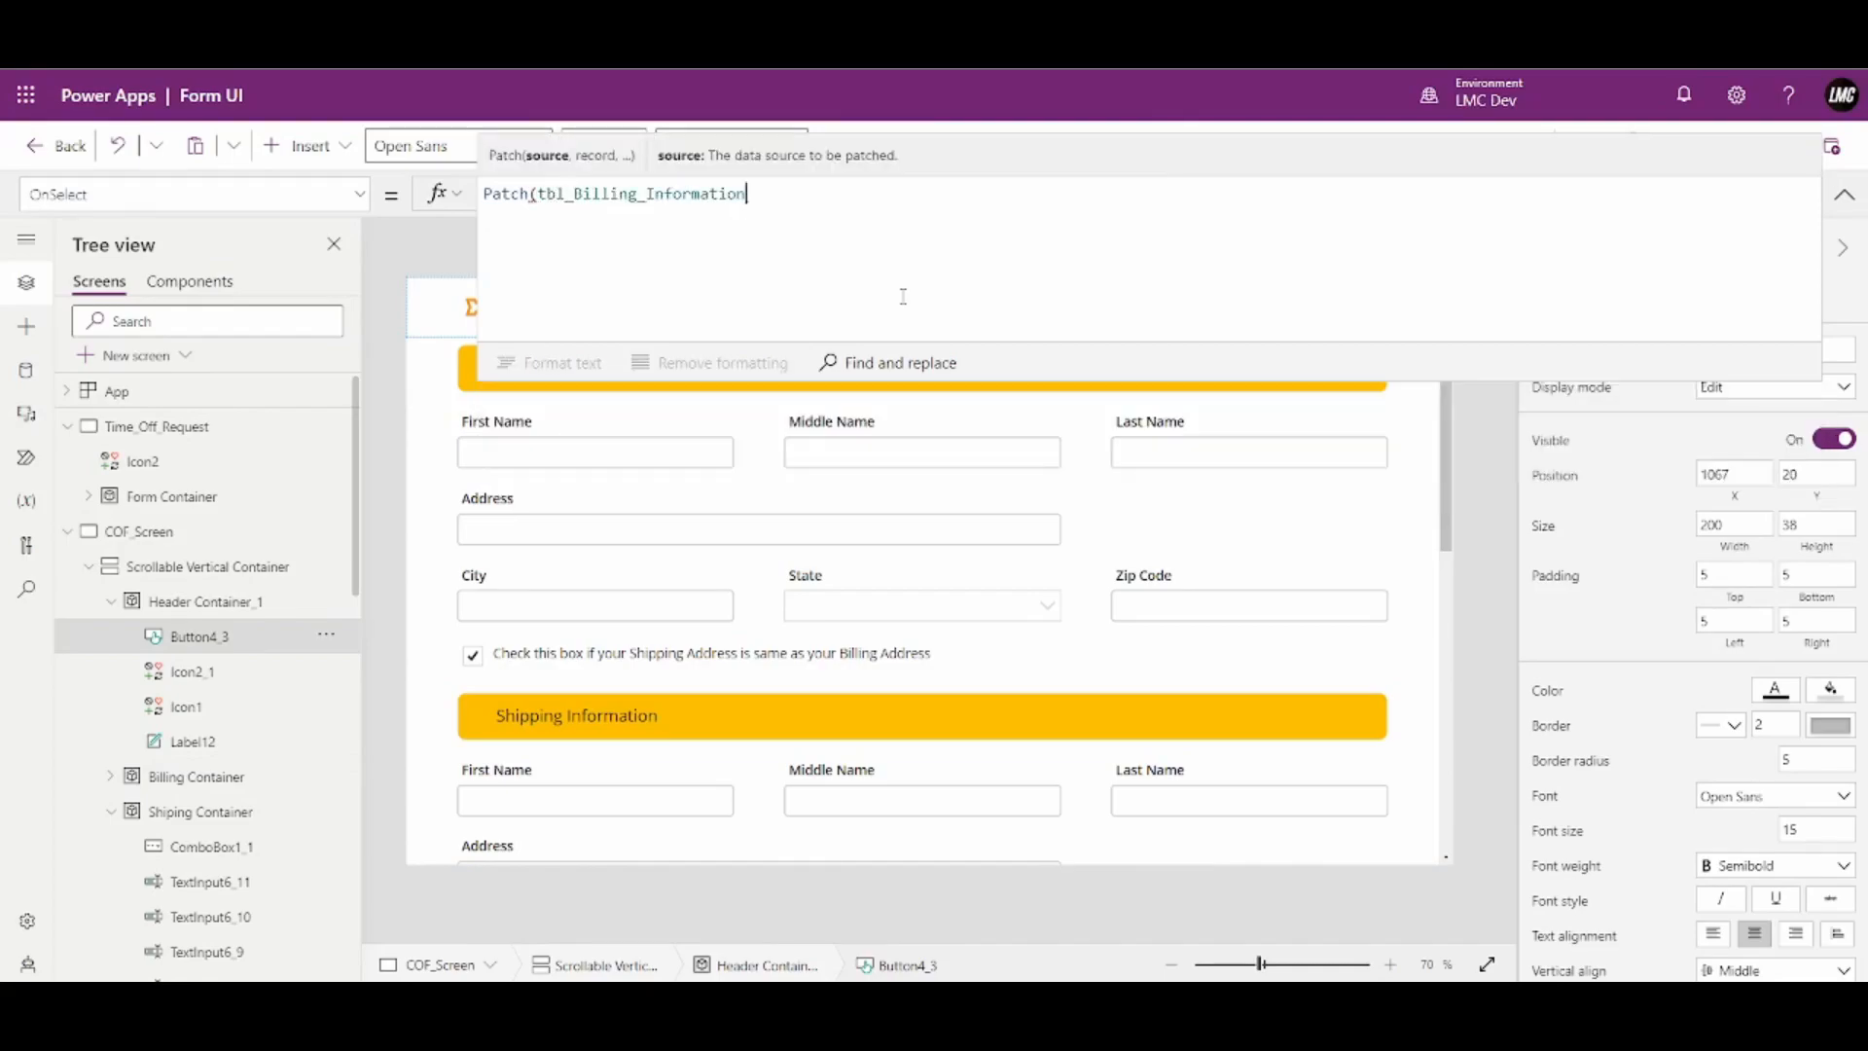
type(",")
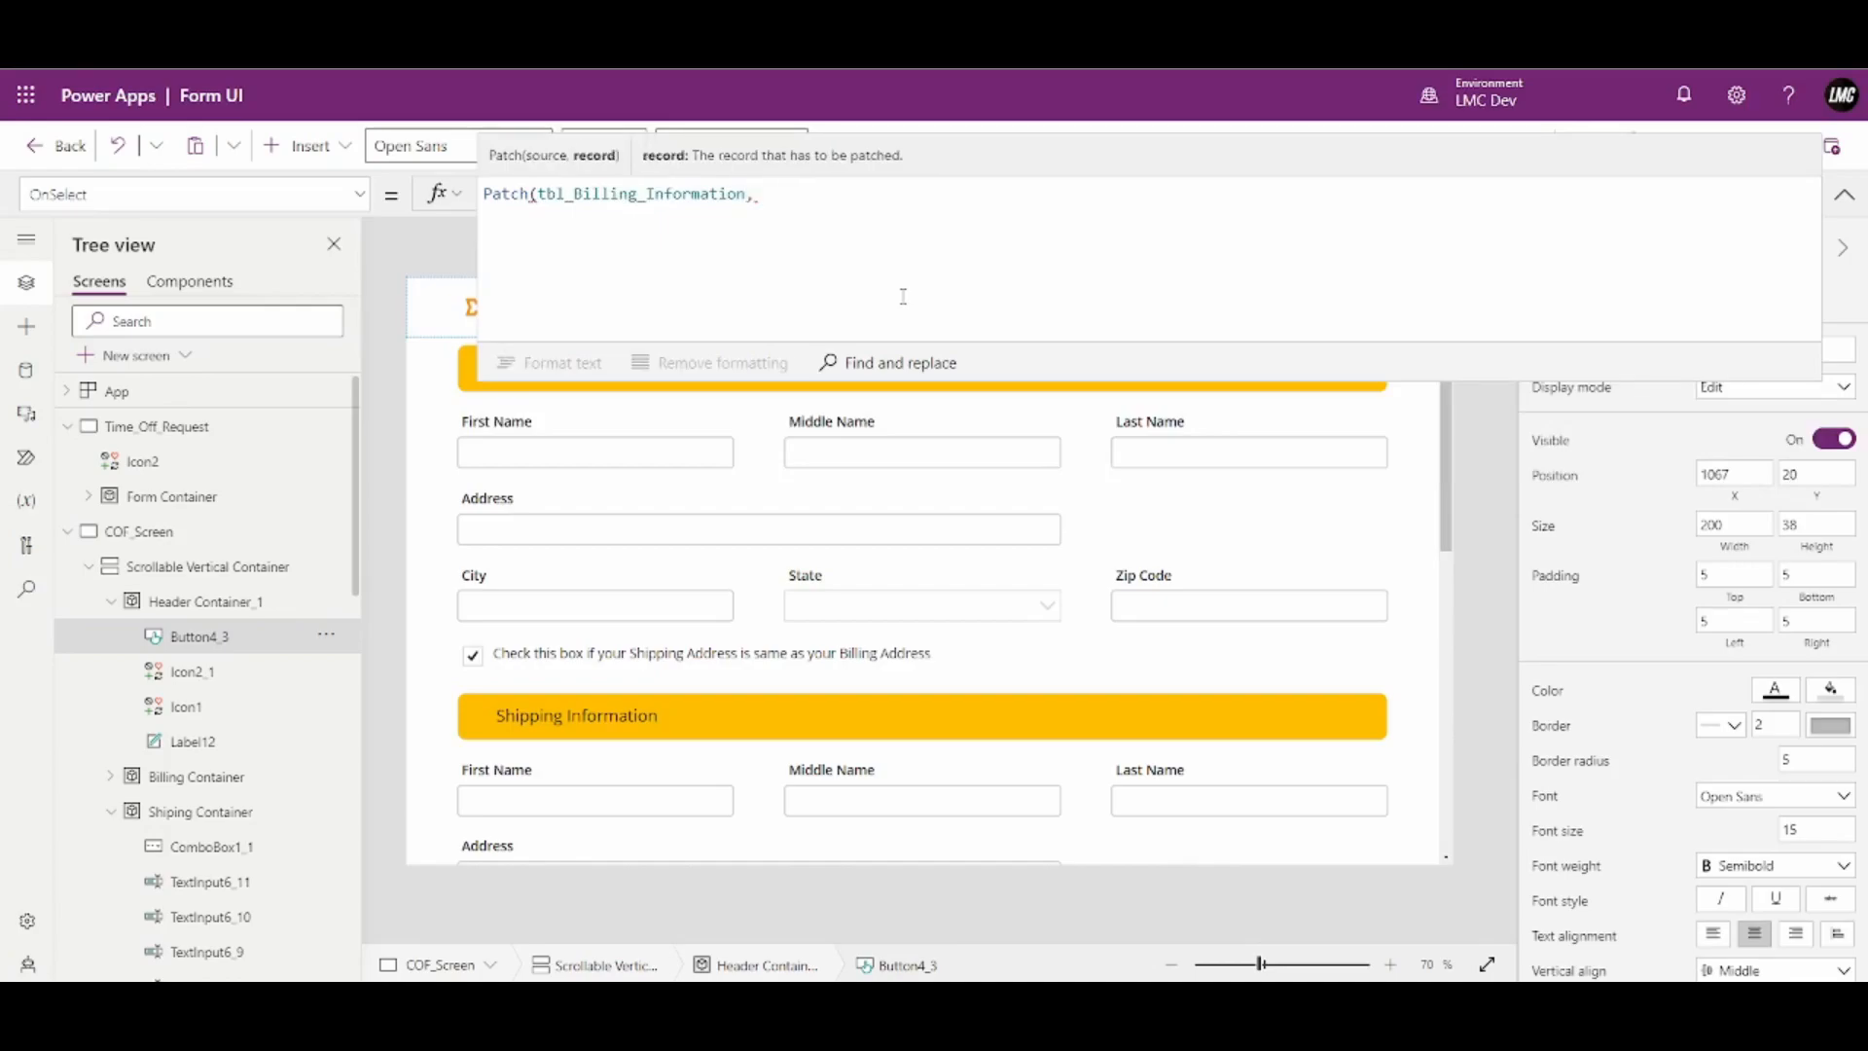
type("{")
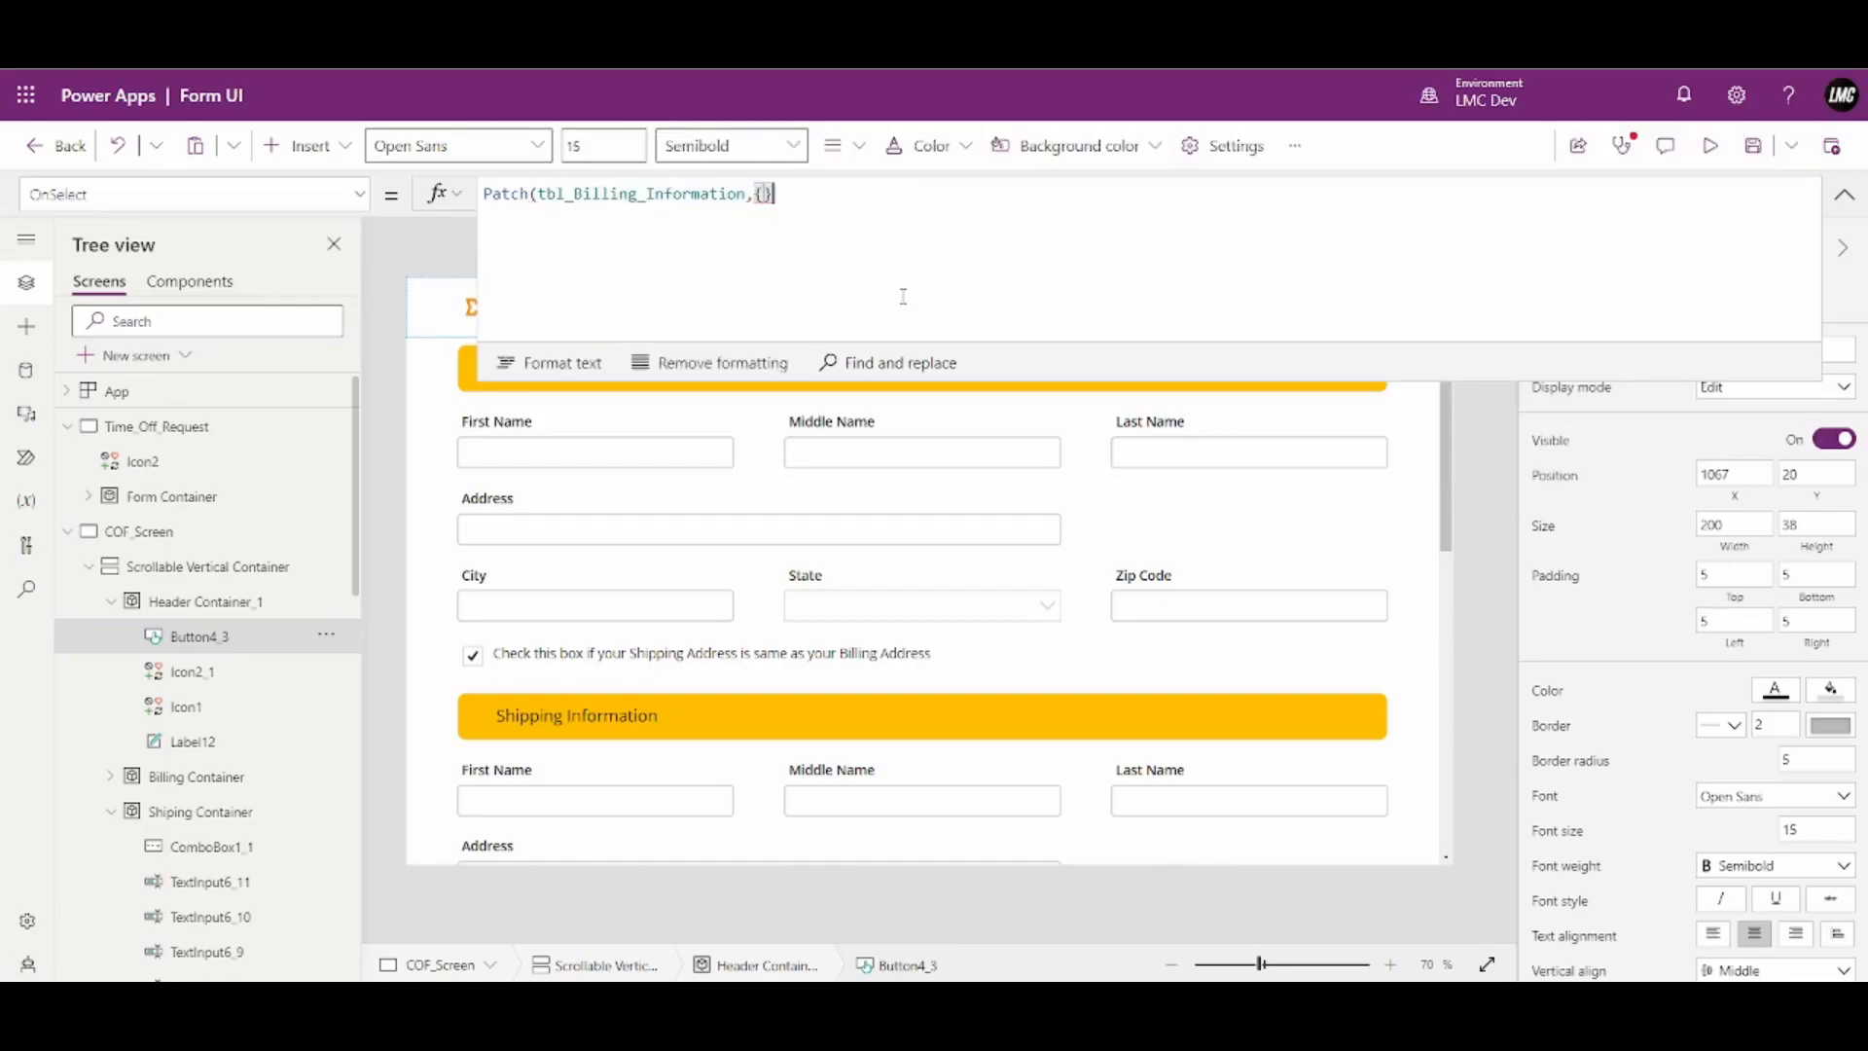
Add a Title field with the value "New Record" on its own line inside the Patch record
key("shift+Return")
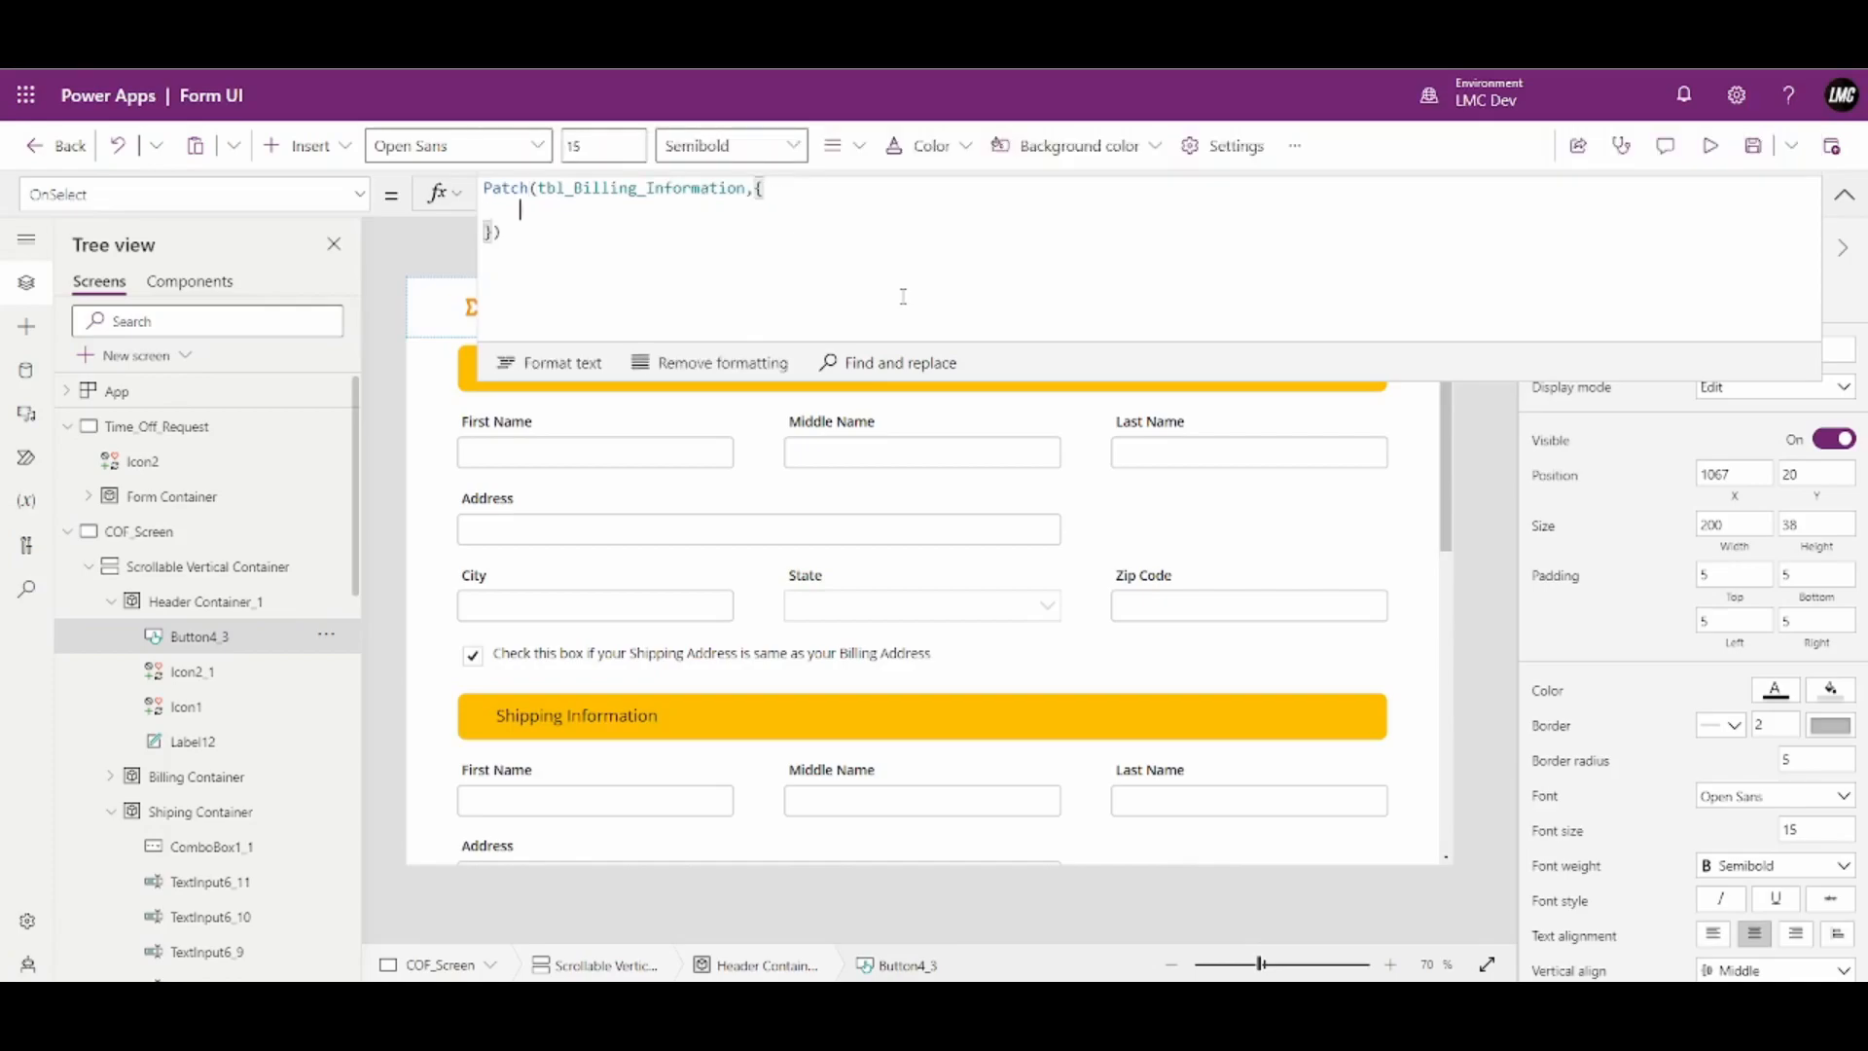
type("Title:")
type("\"New")
type(" Reco")
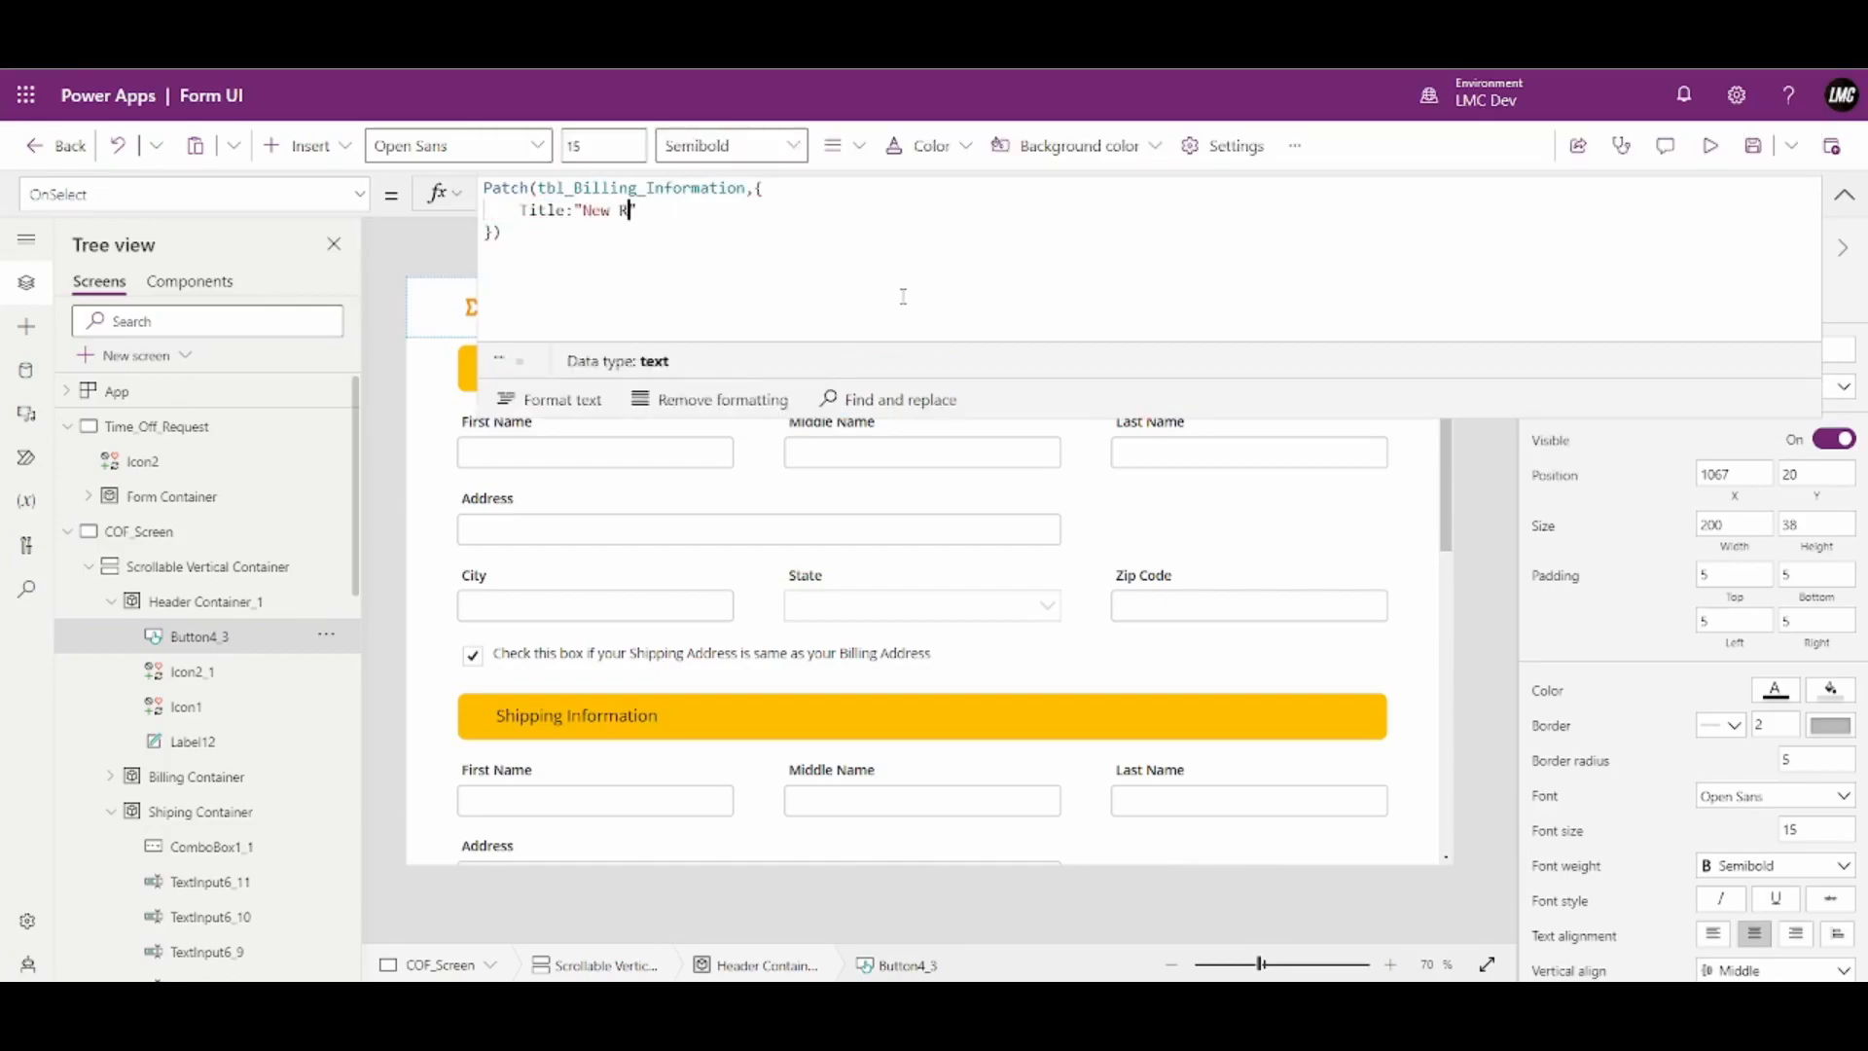
type("rd\"")
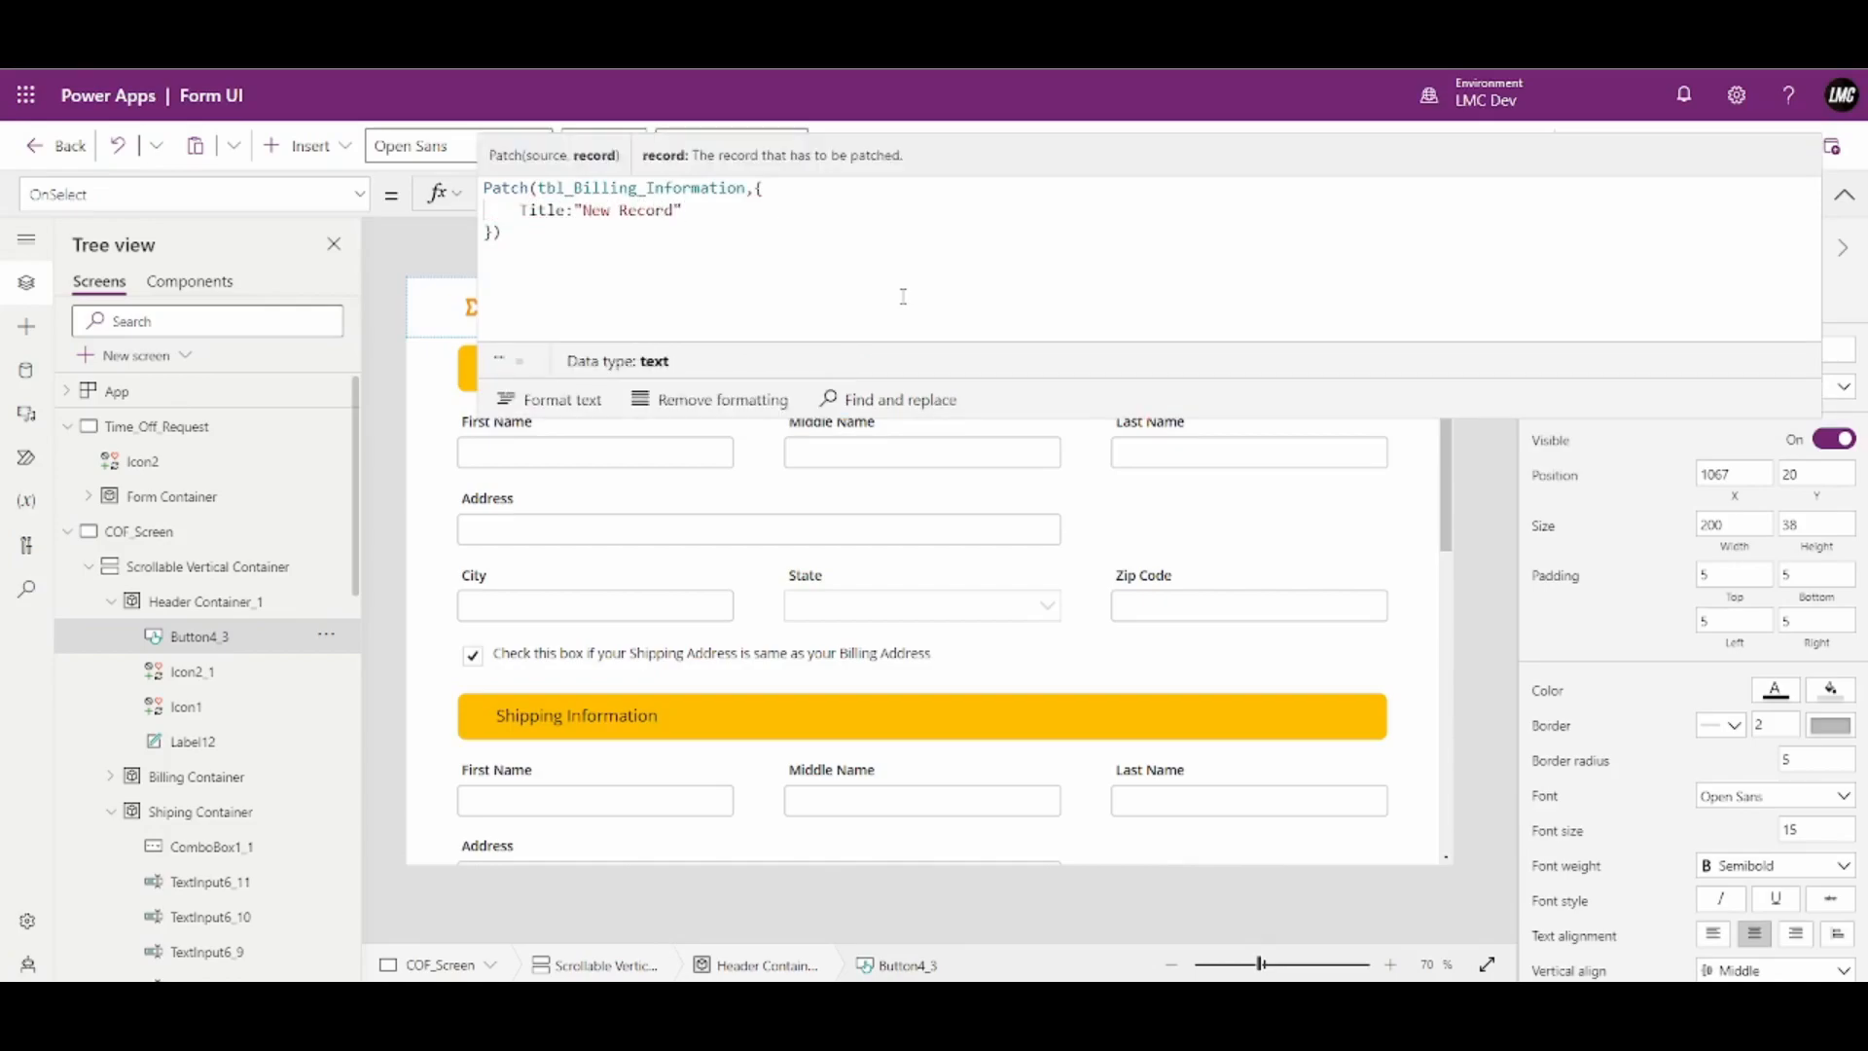
Add 'First Name' and 'Last Name' fields to the Patch record, each with an empty text value
key("Return")
type("First")
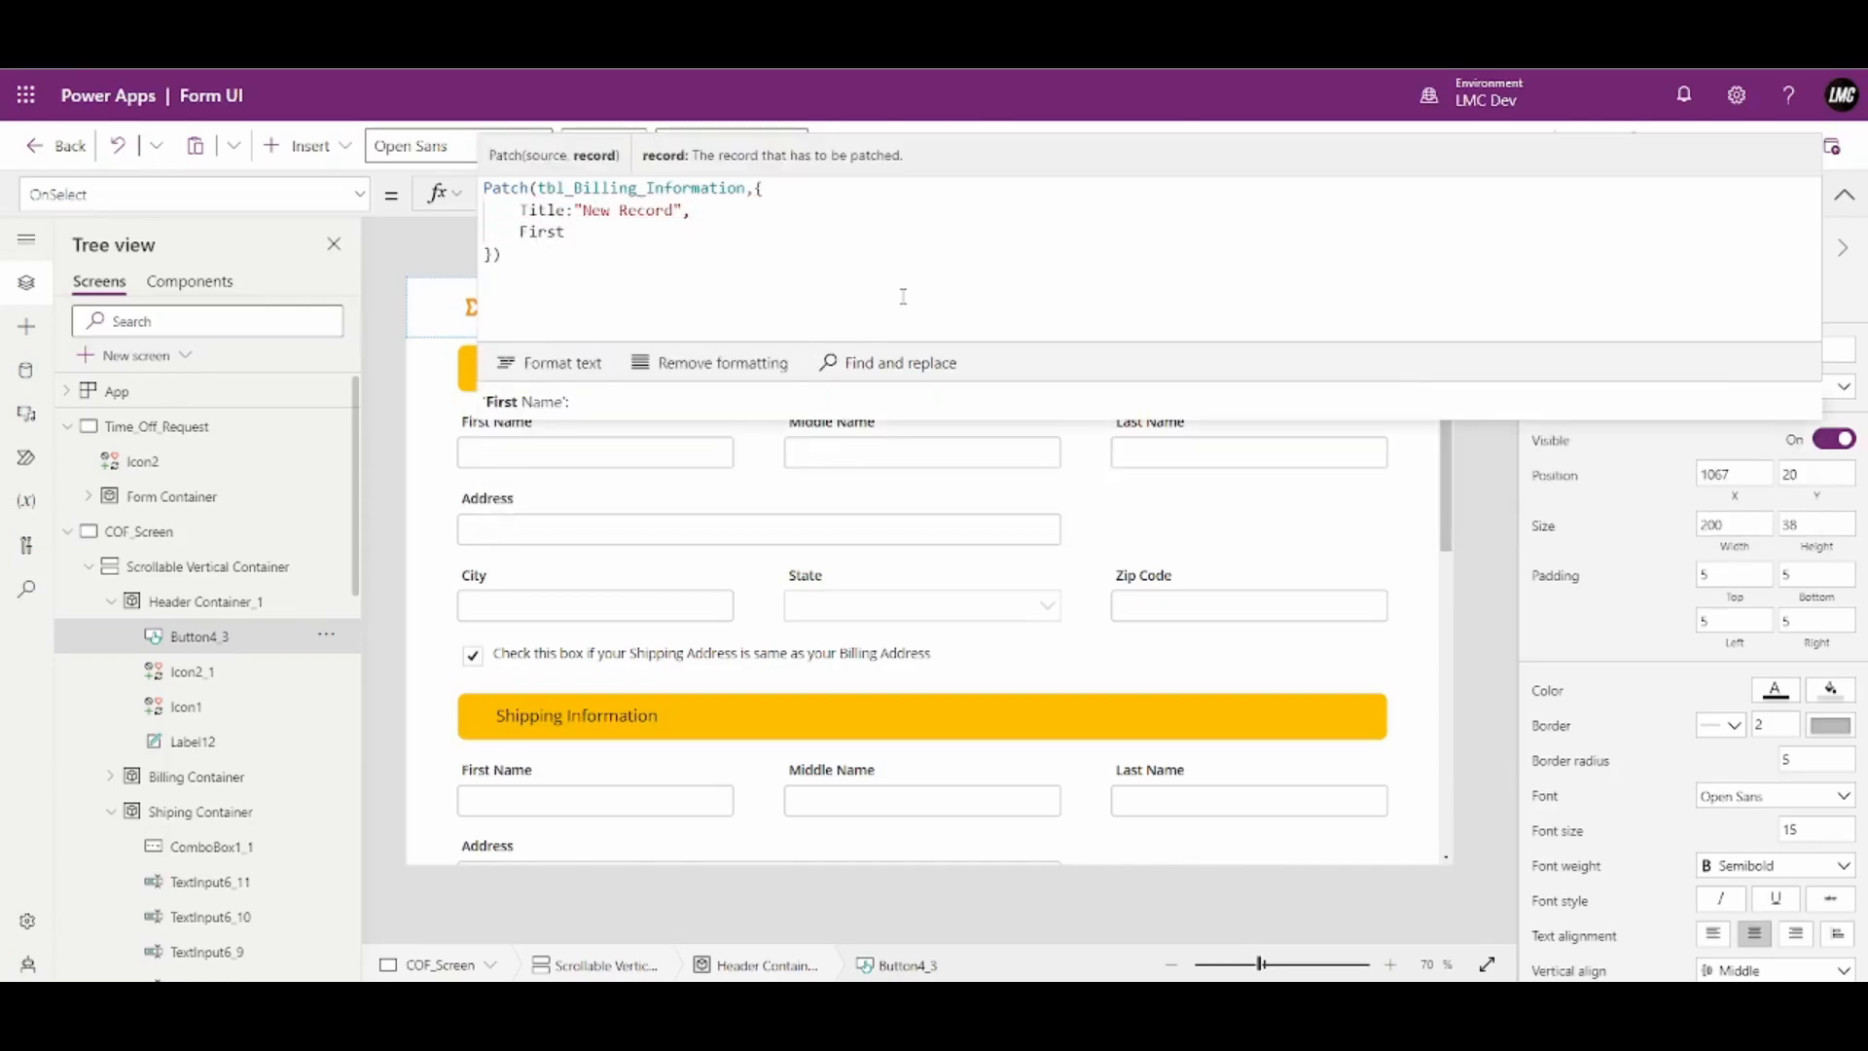
key("Tab")
type("\"\",")
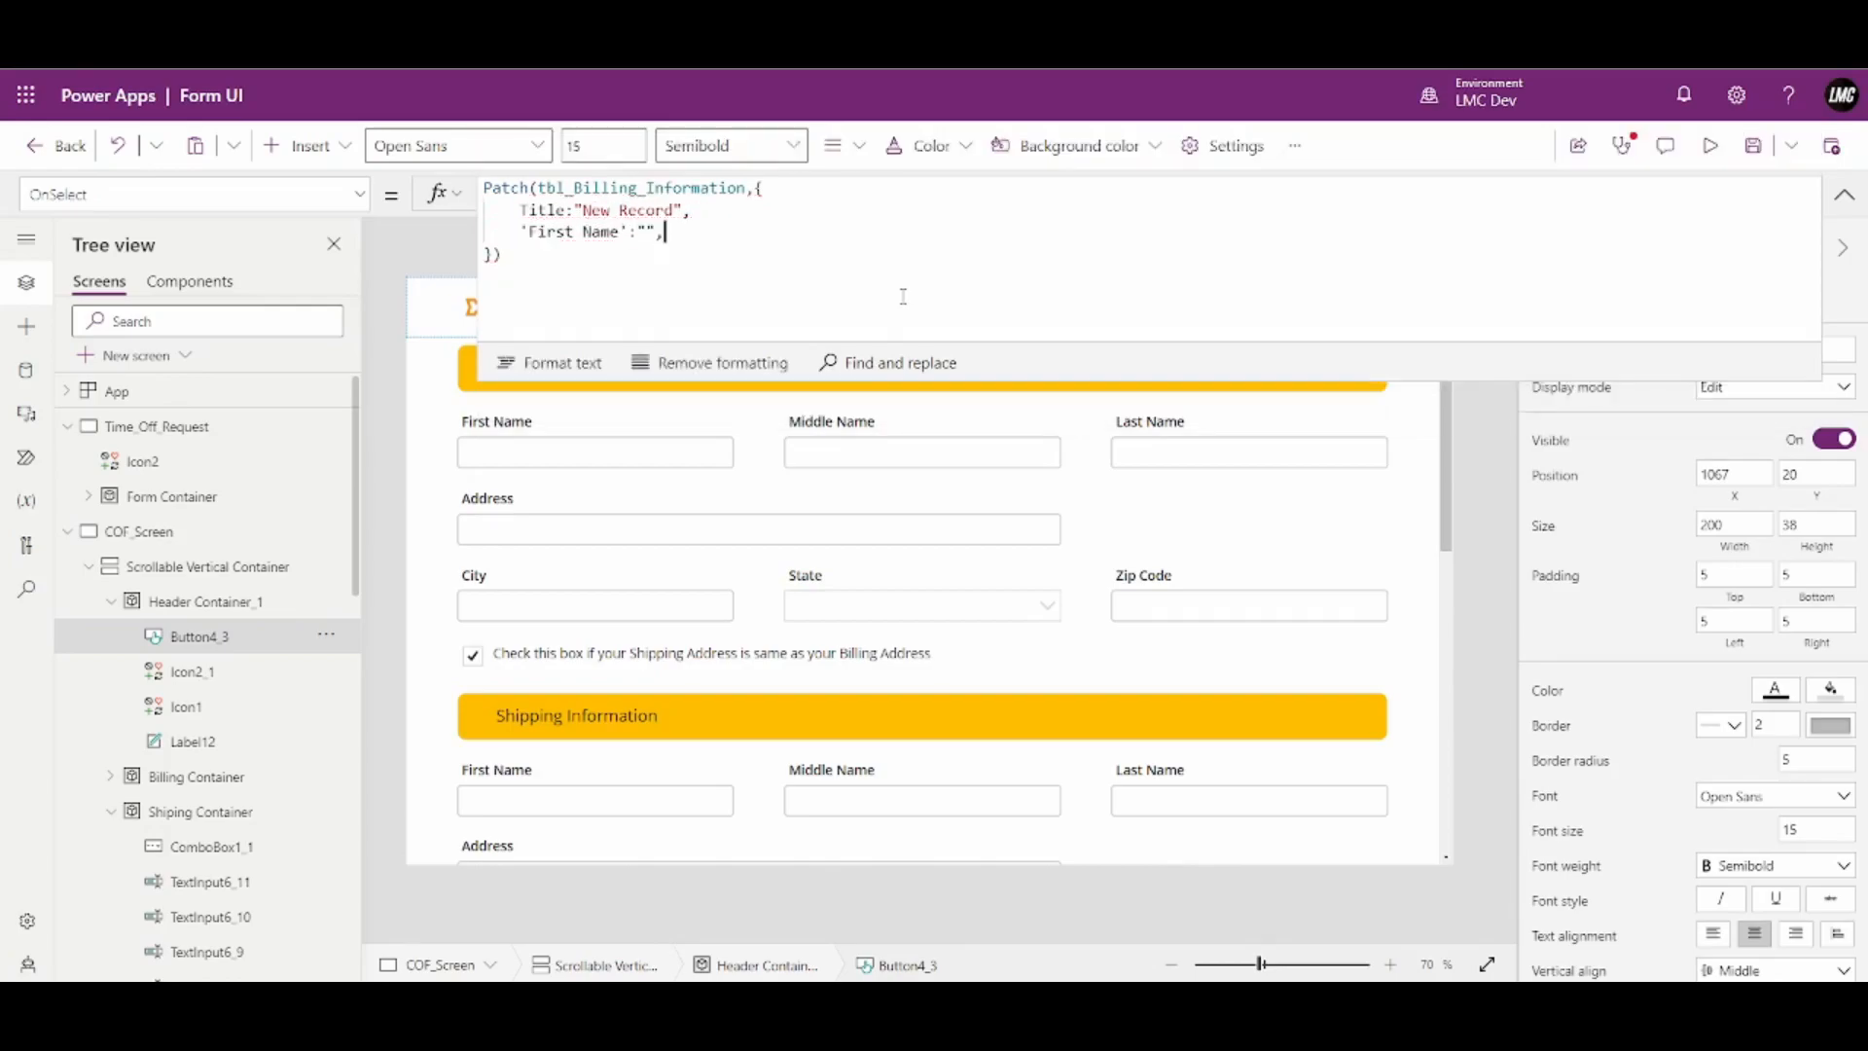
key("Return")
type("Last")
key("Tab")
type("\"\",")
Add Address, City and State fields on separate lines of the Patch record, each with an empty text value
key("Return")
type("Address:\"\",")
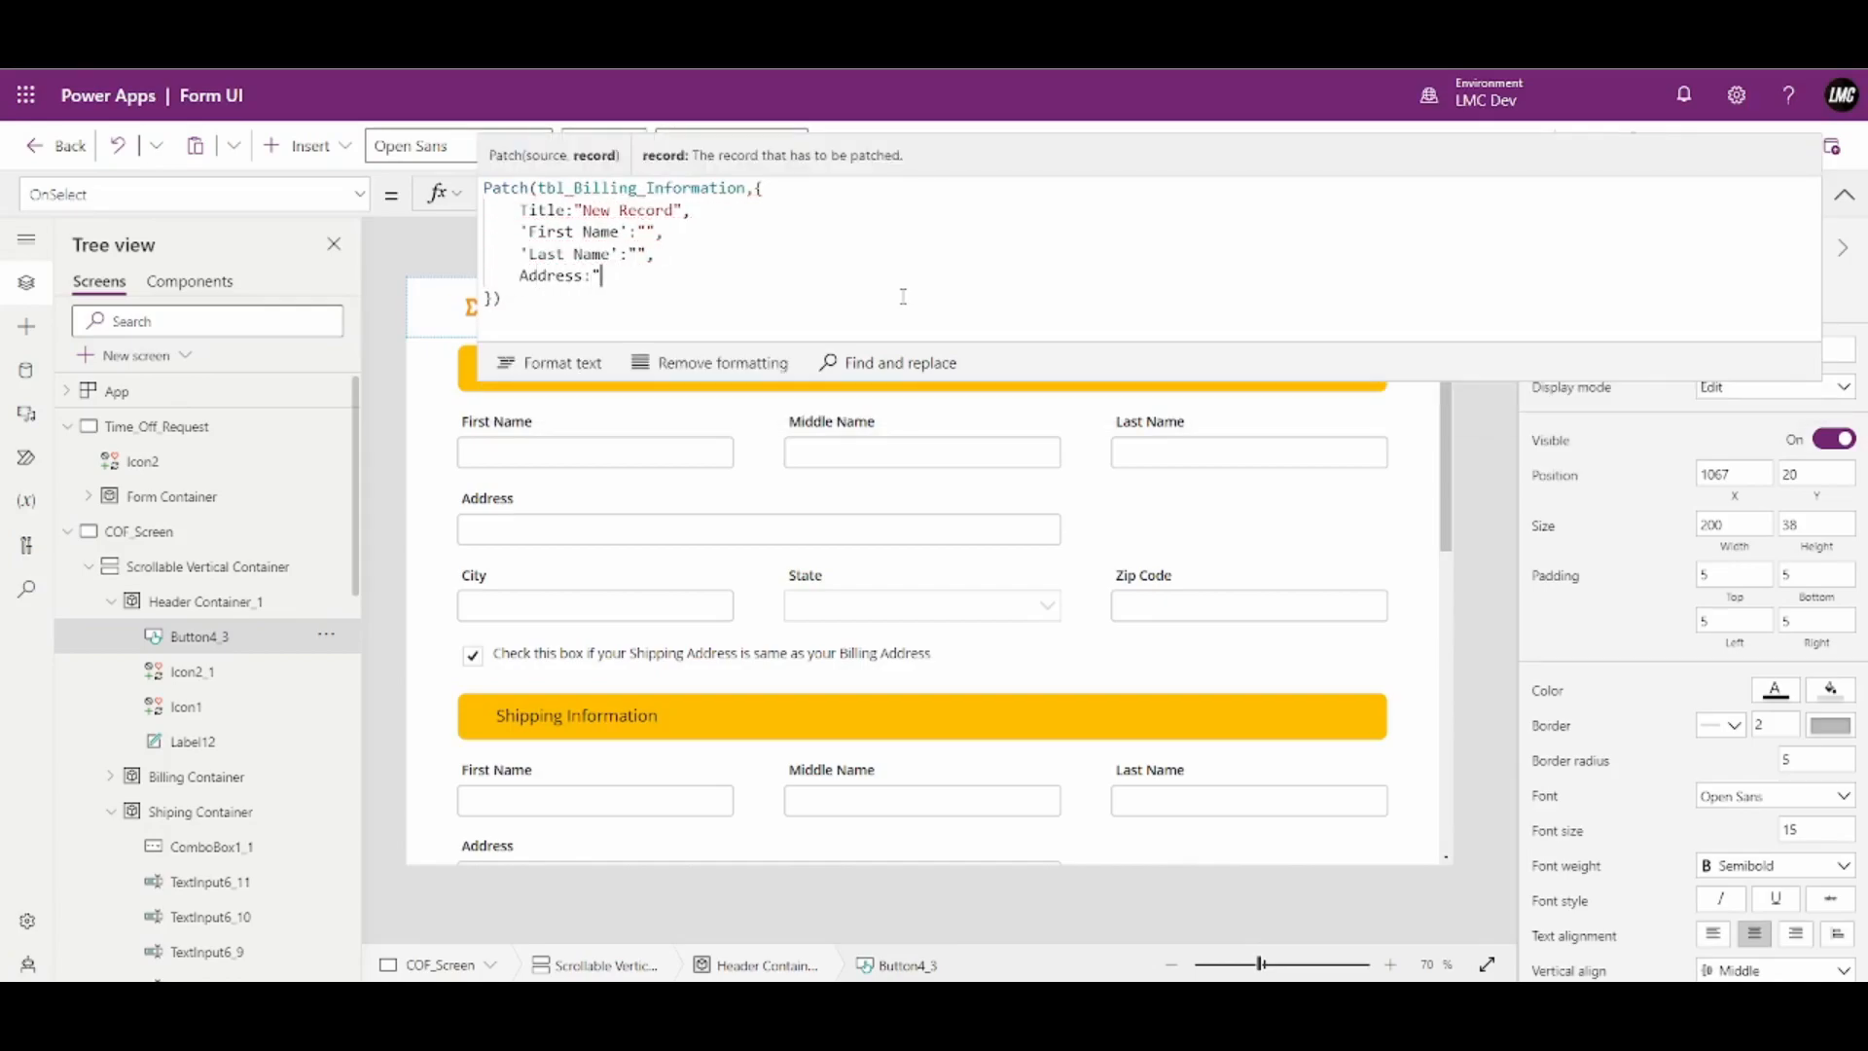
key("Return")
type("City:\"\",")
key("Return")
type("State:")
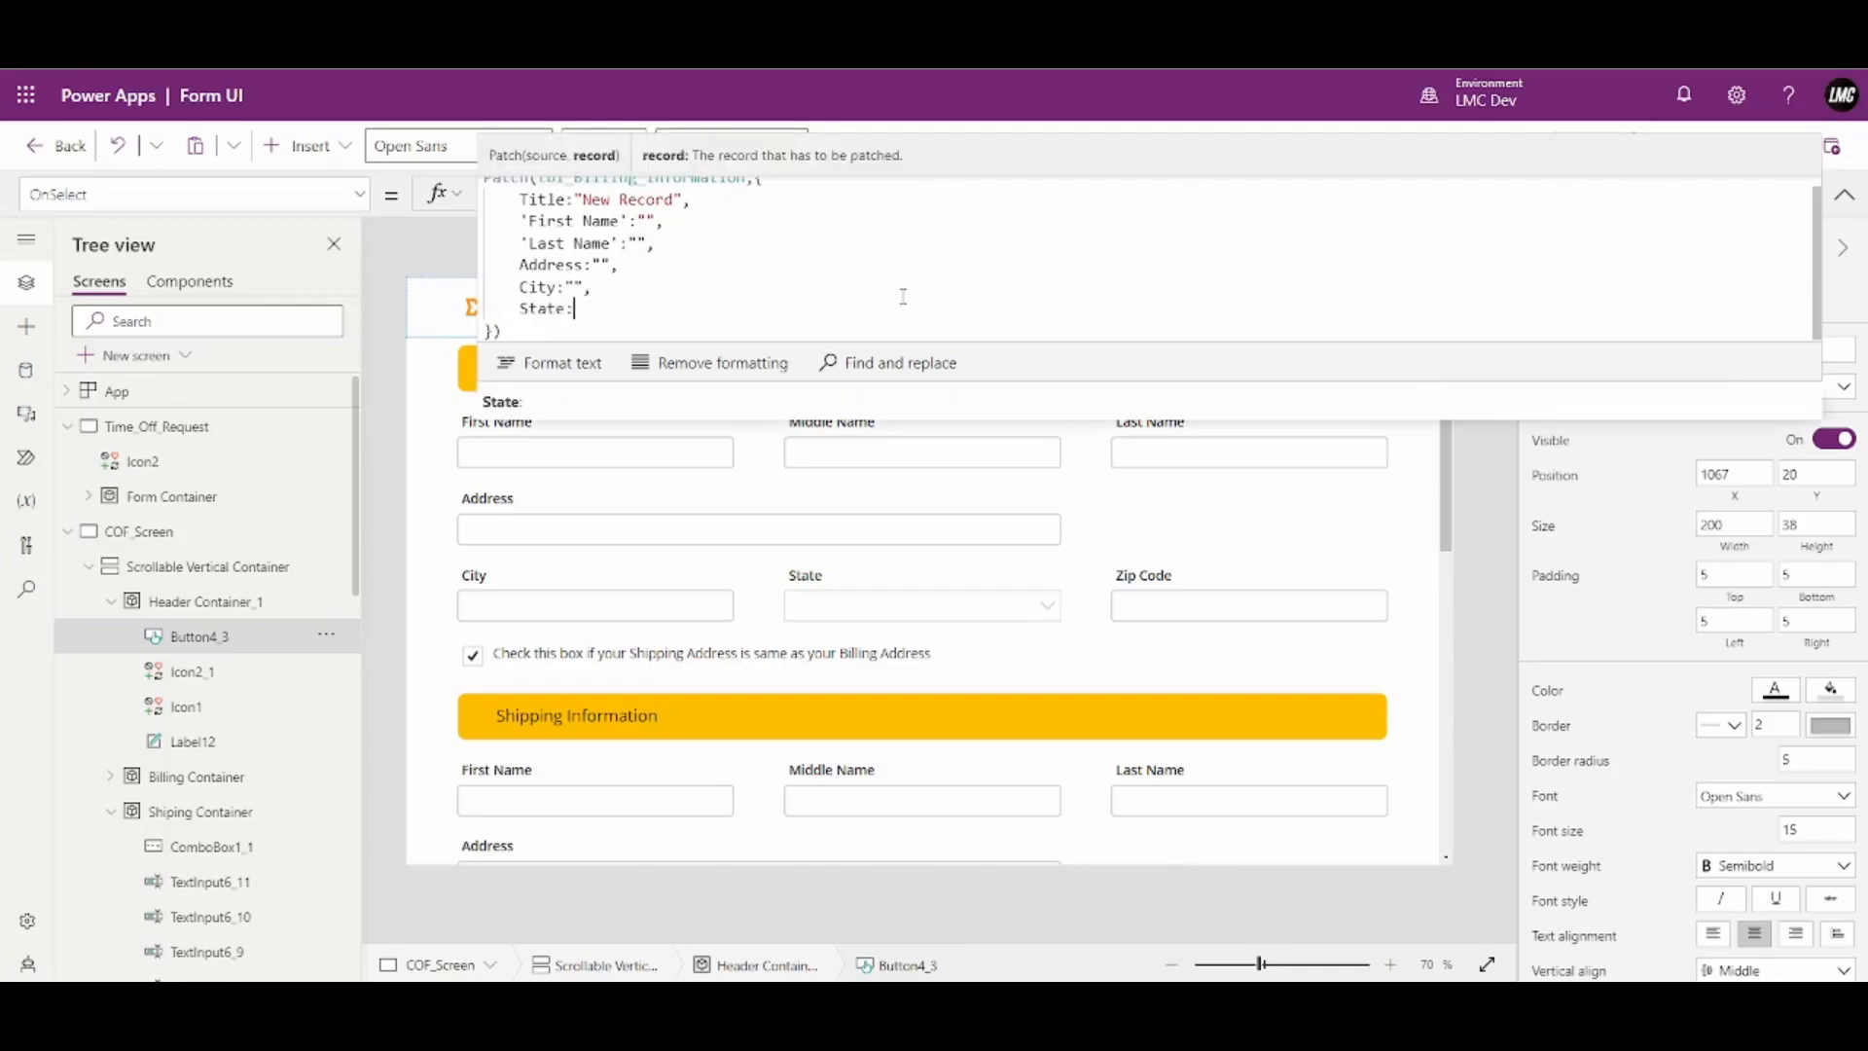
type("\"\",")
Add a 'Zip Code' field with the value 0 to the Patch record and begin a new line with "Form"
key("Return")
type("A")
key("BackSpace")
type("Zip")
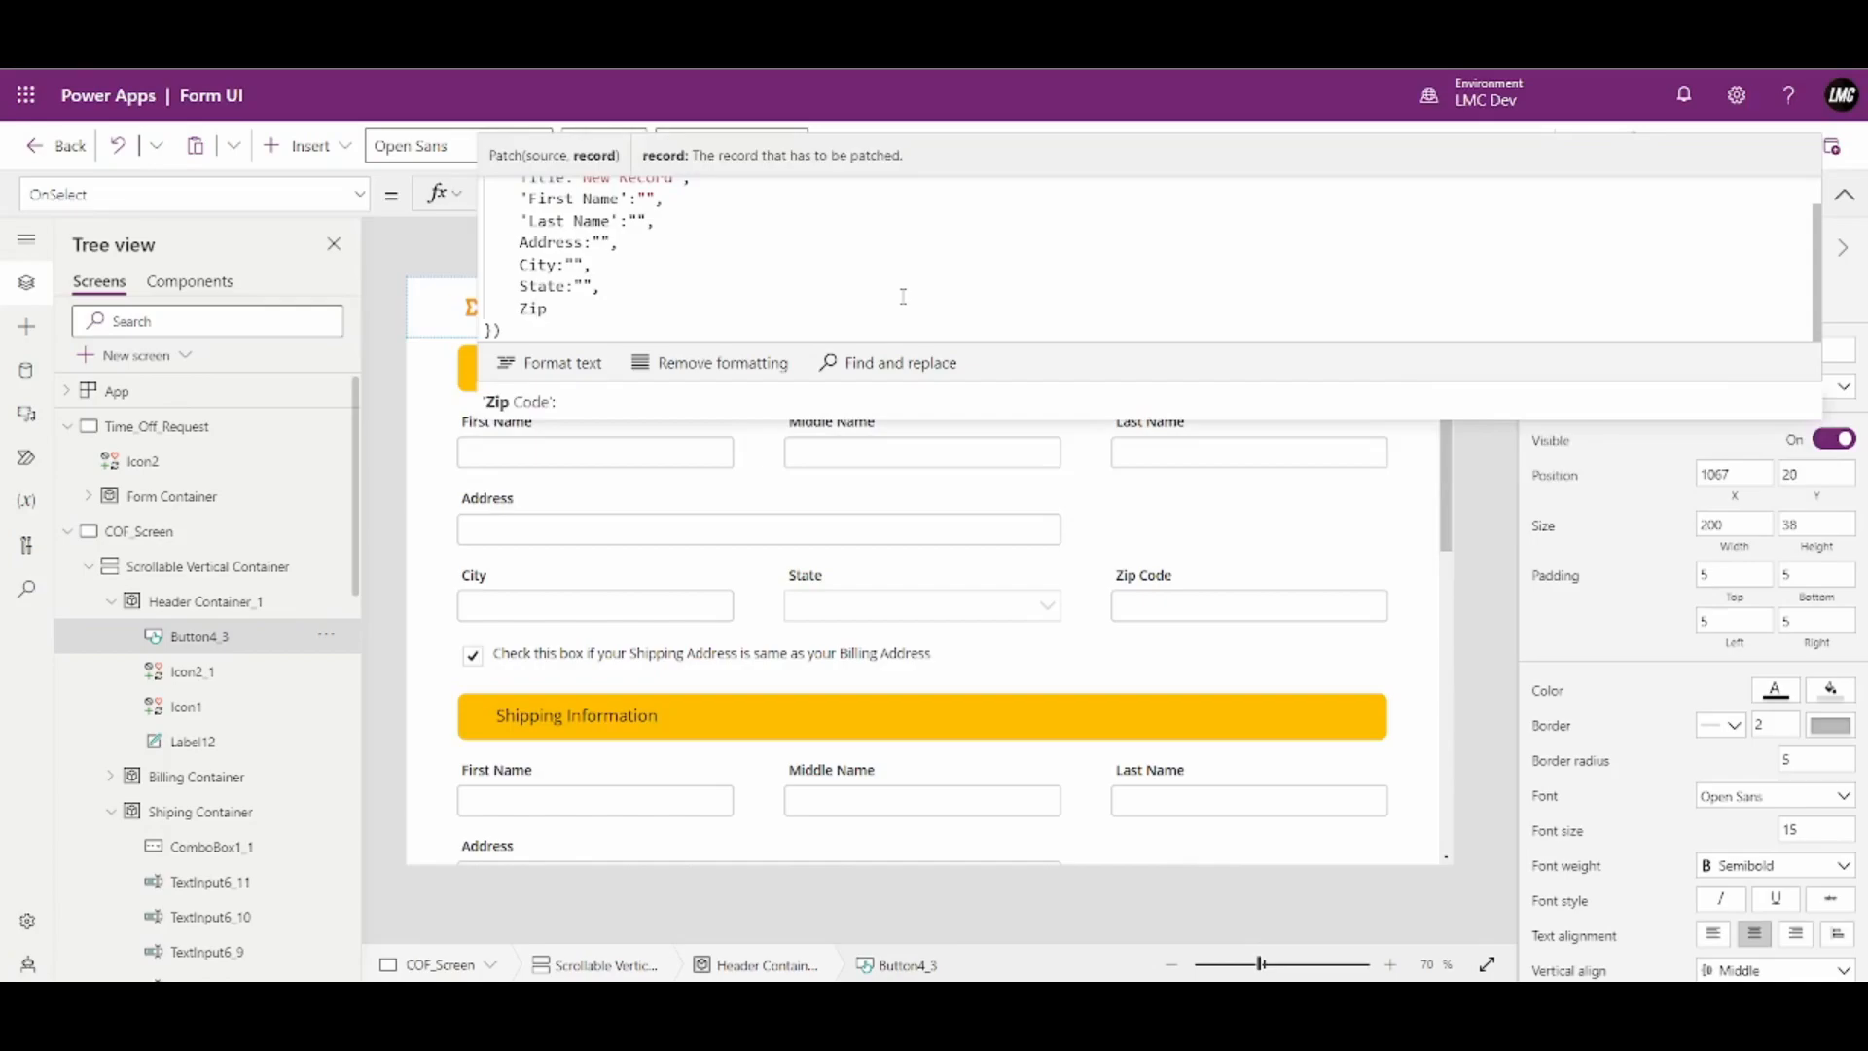
key("Tab")
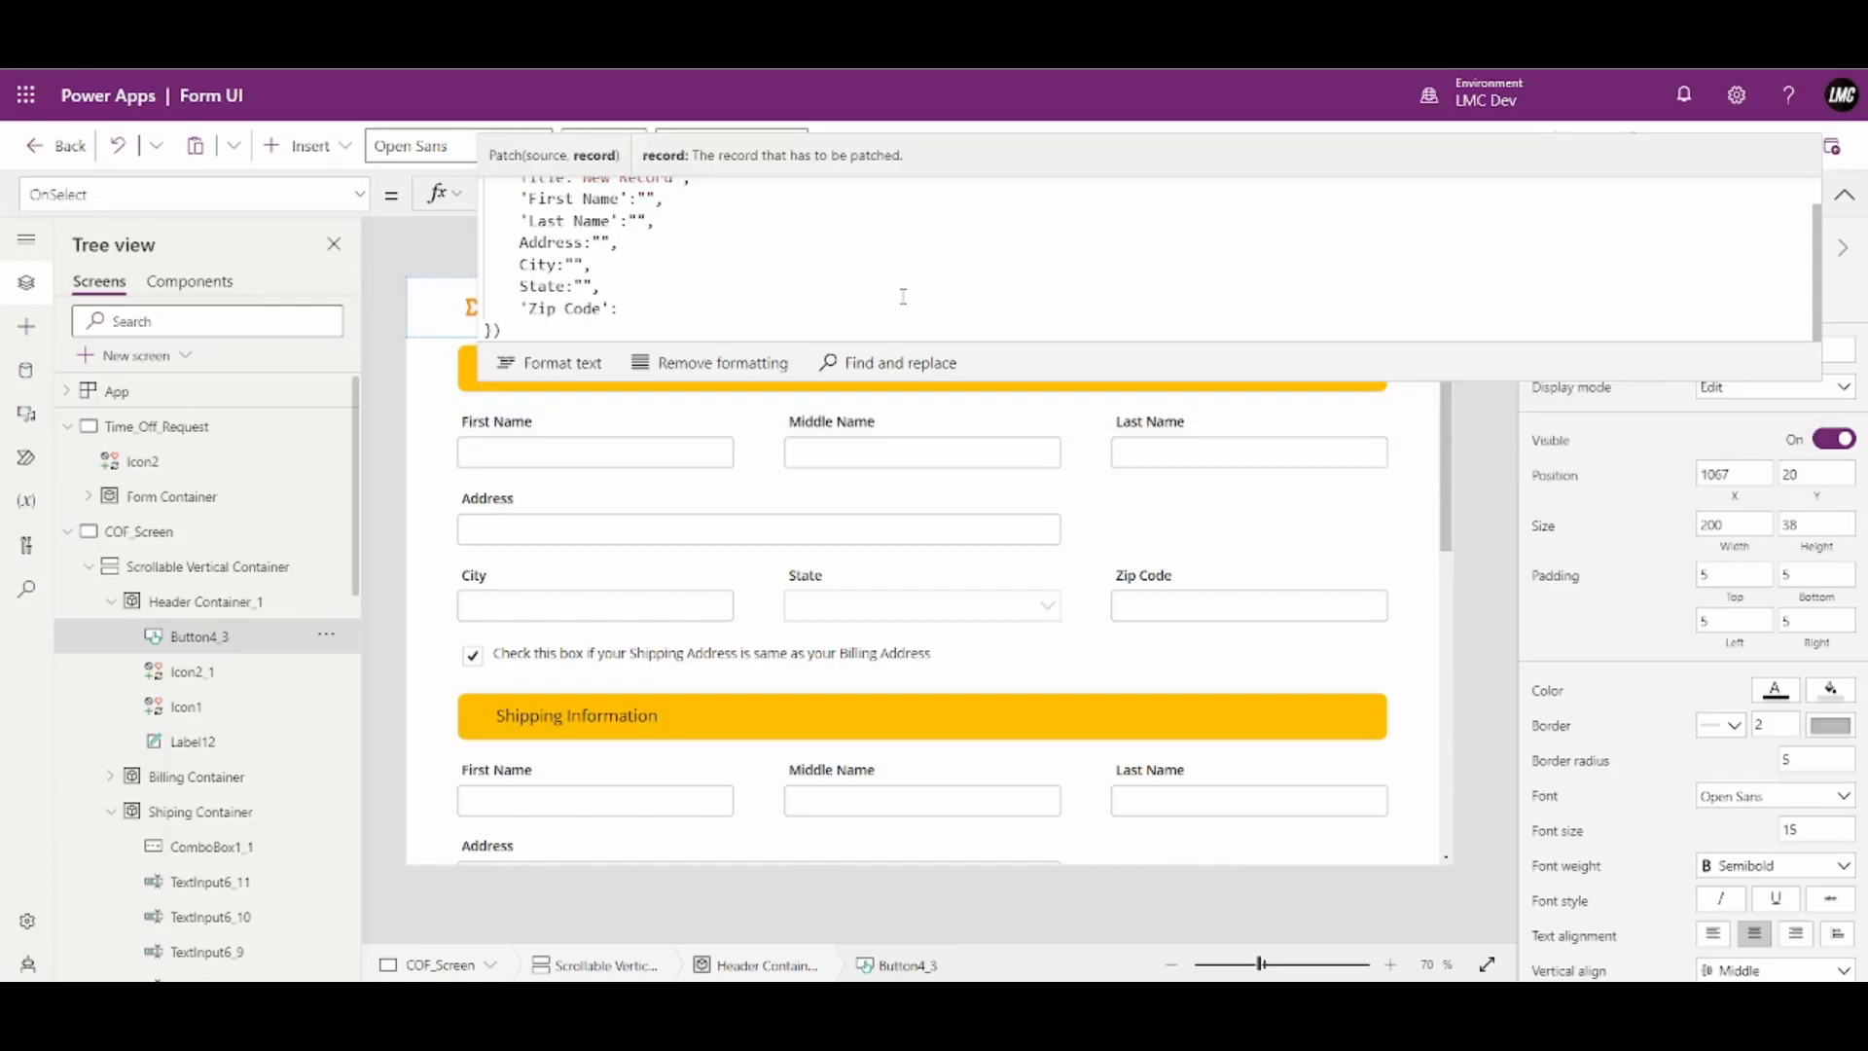
type("0,")
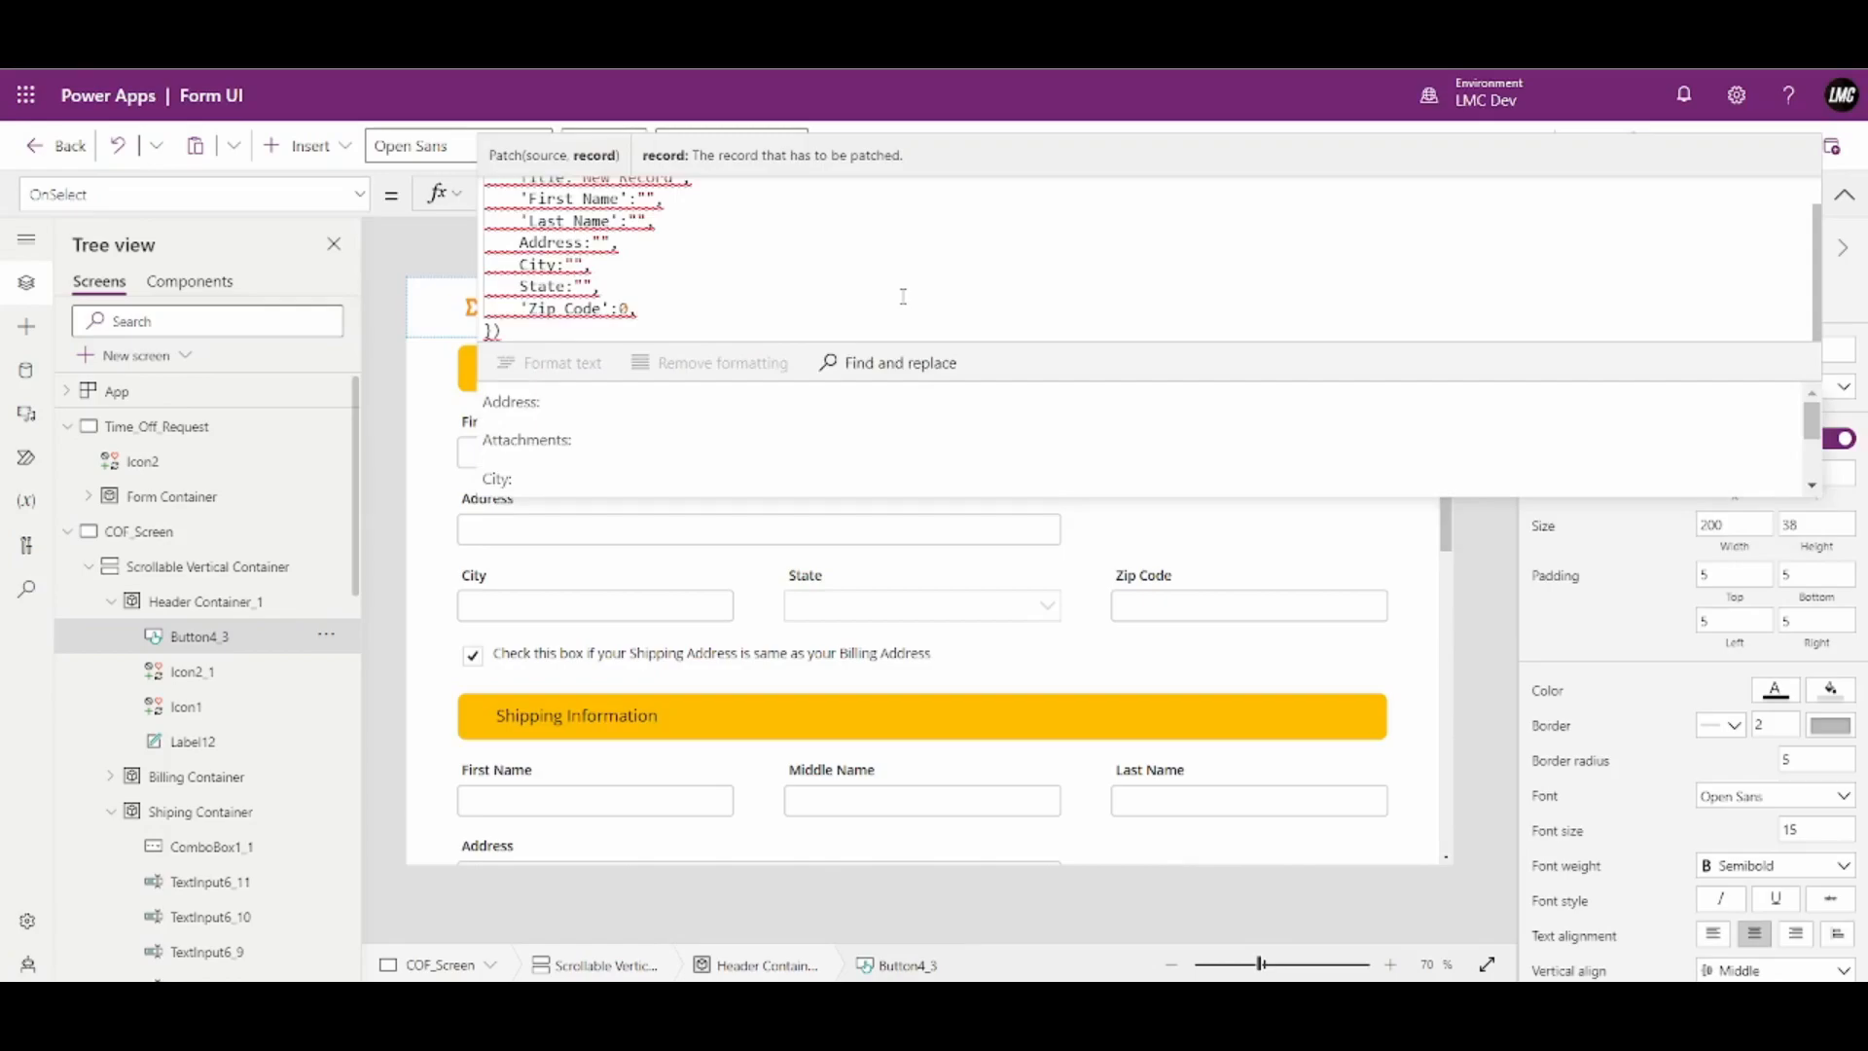
key("Return")
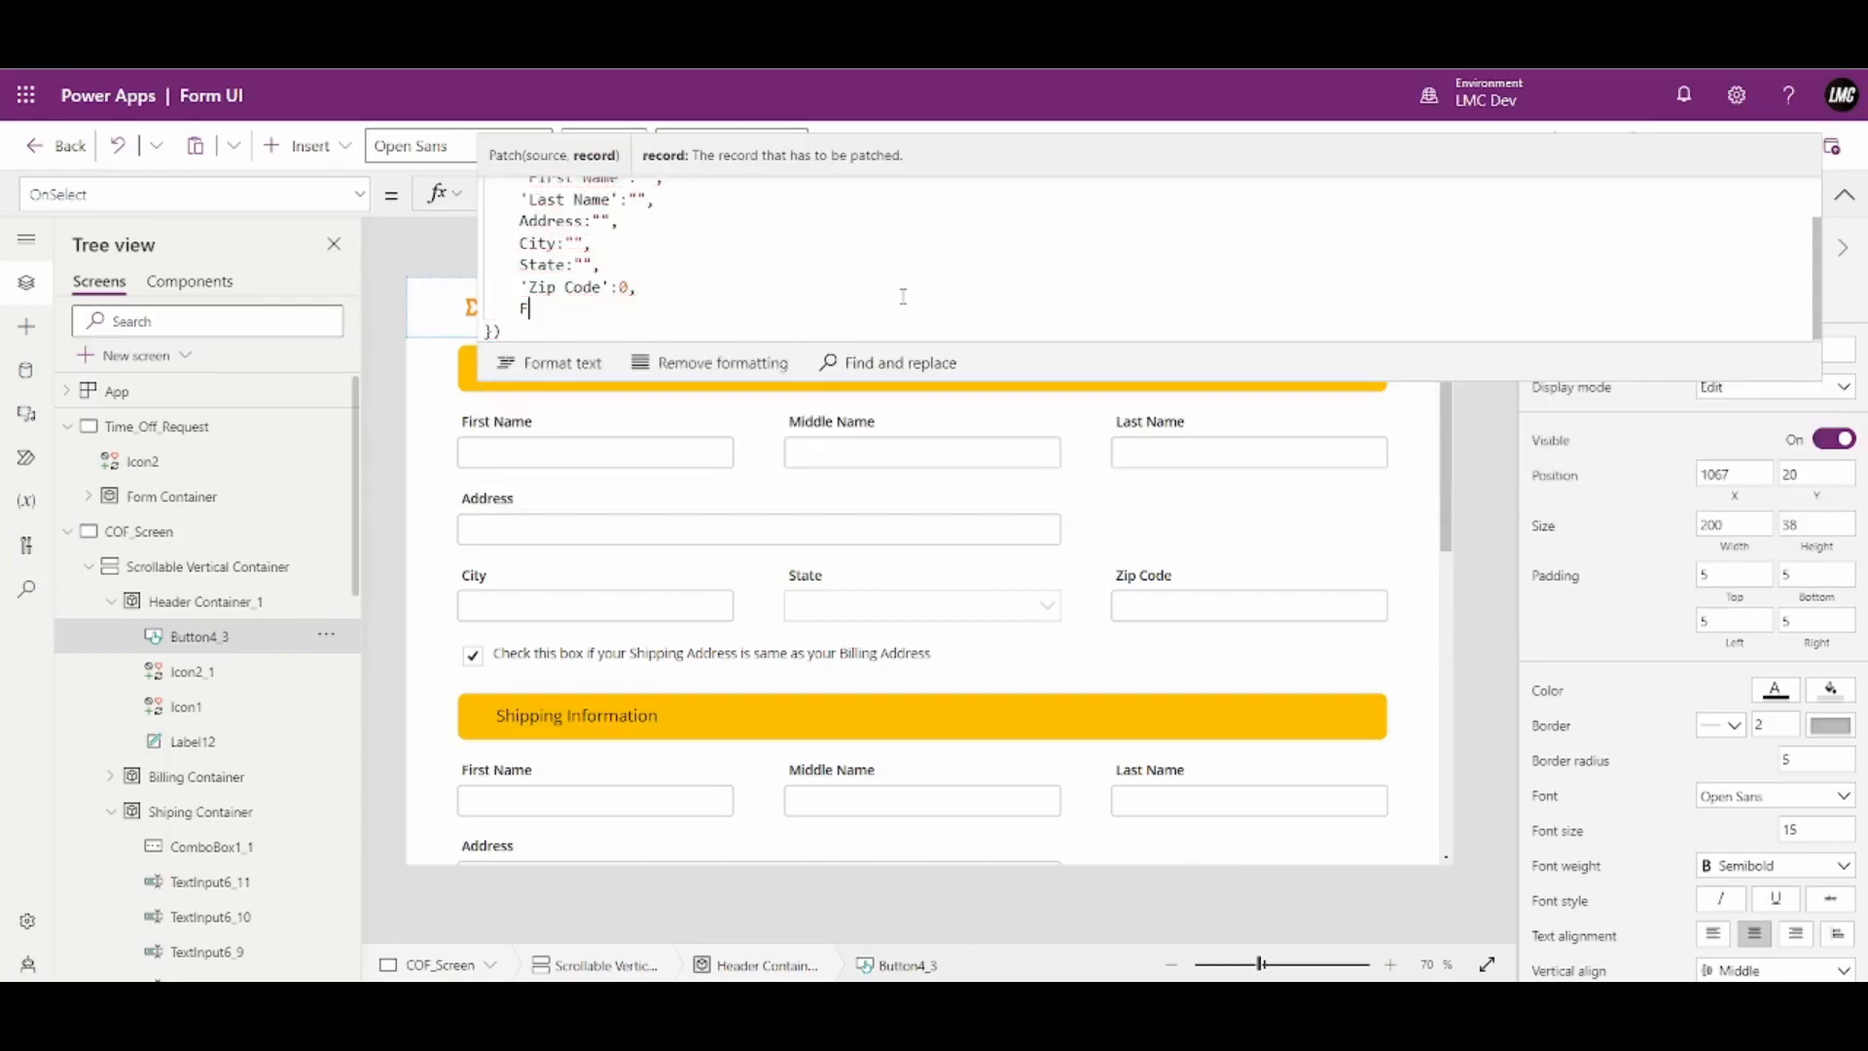
type("Form")
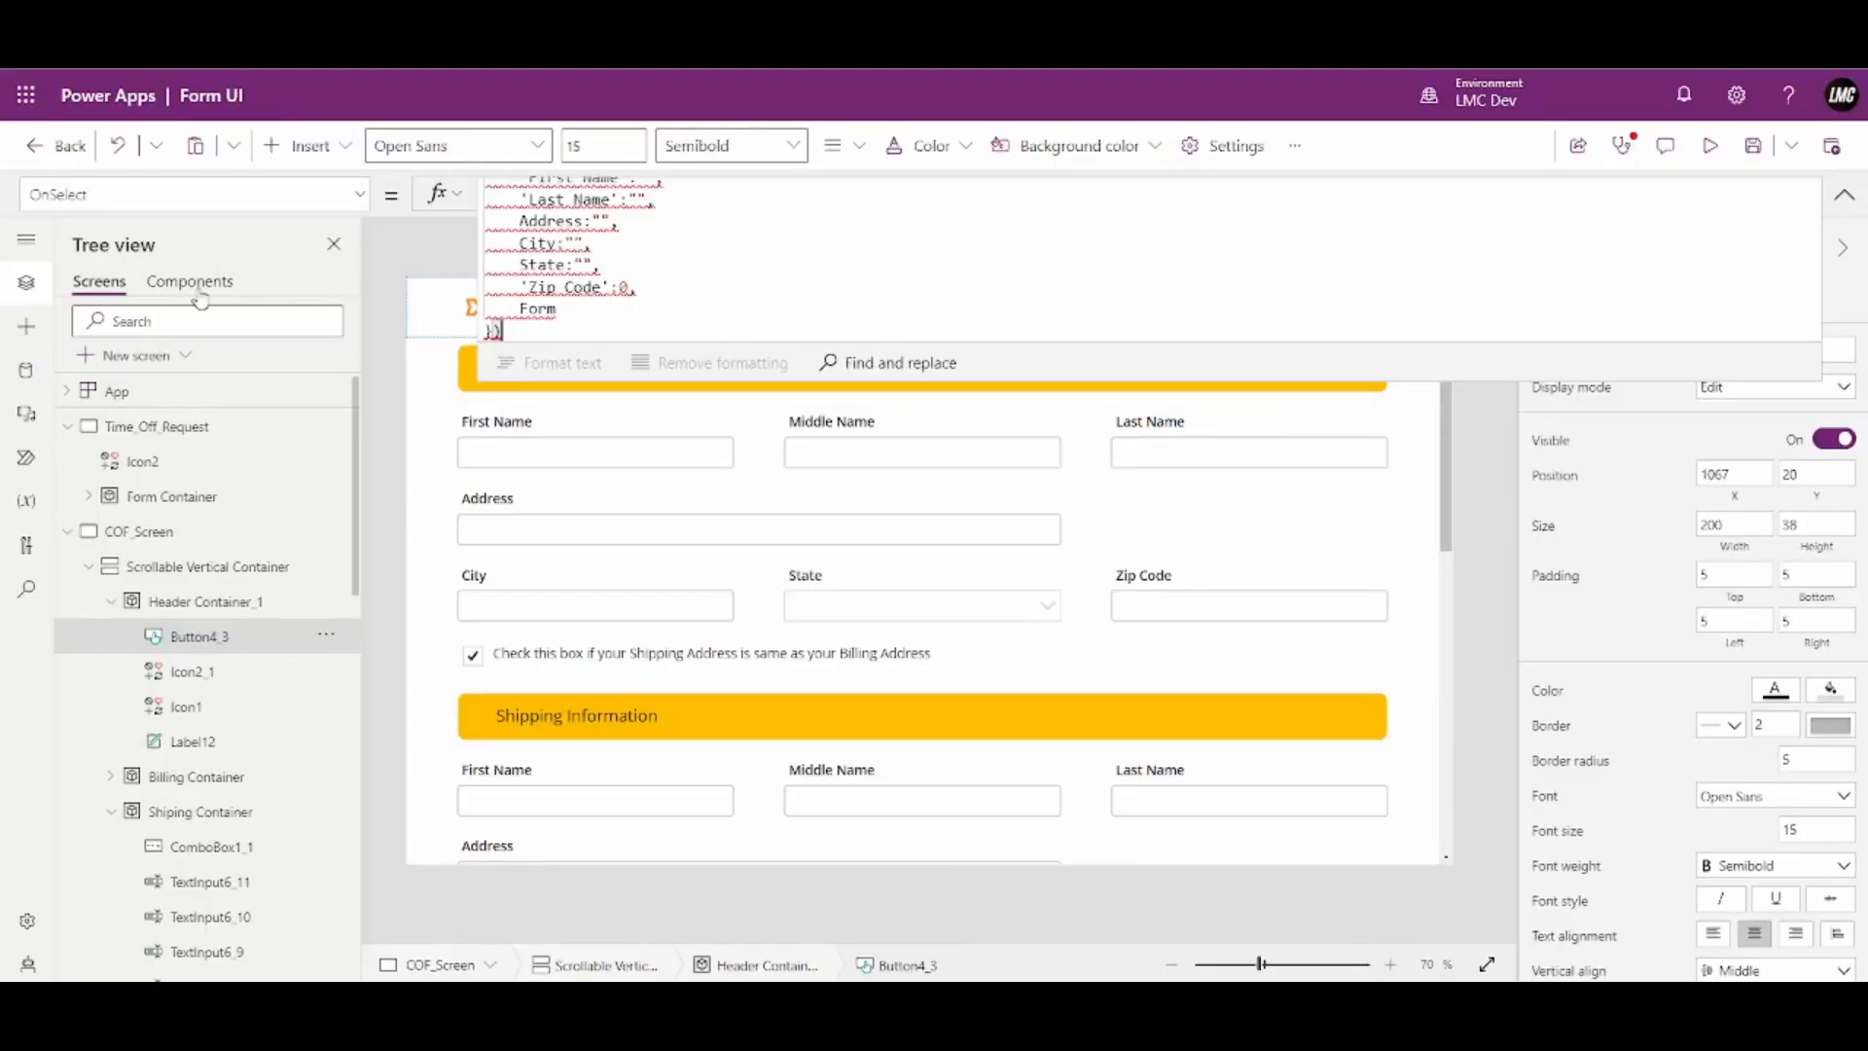
Refresh the tbl_Billing_Information, tbl_Parts_Information and tbl_Shipping_Information data sources
left_click(23, 374)
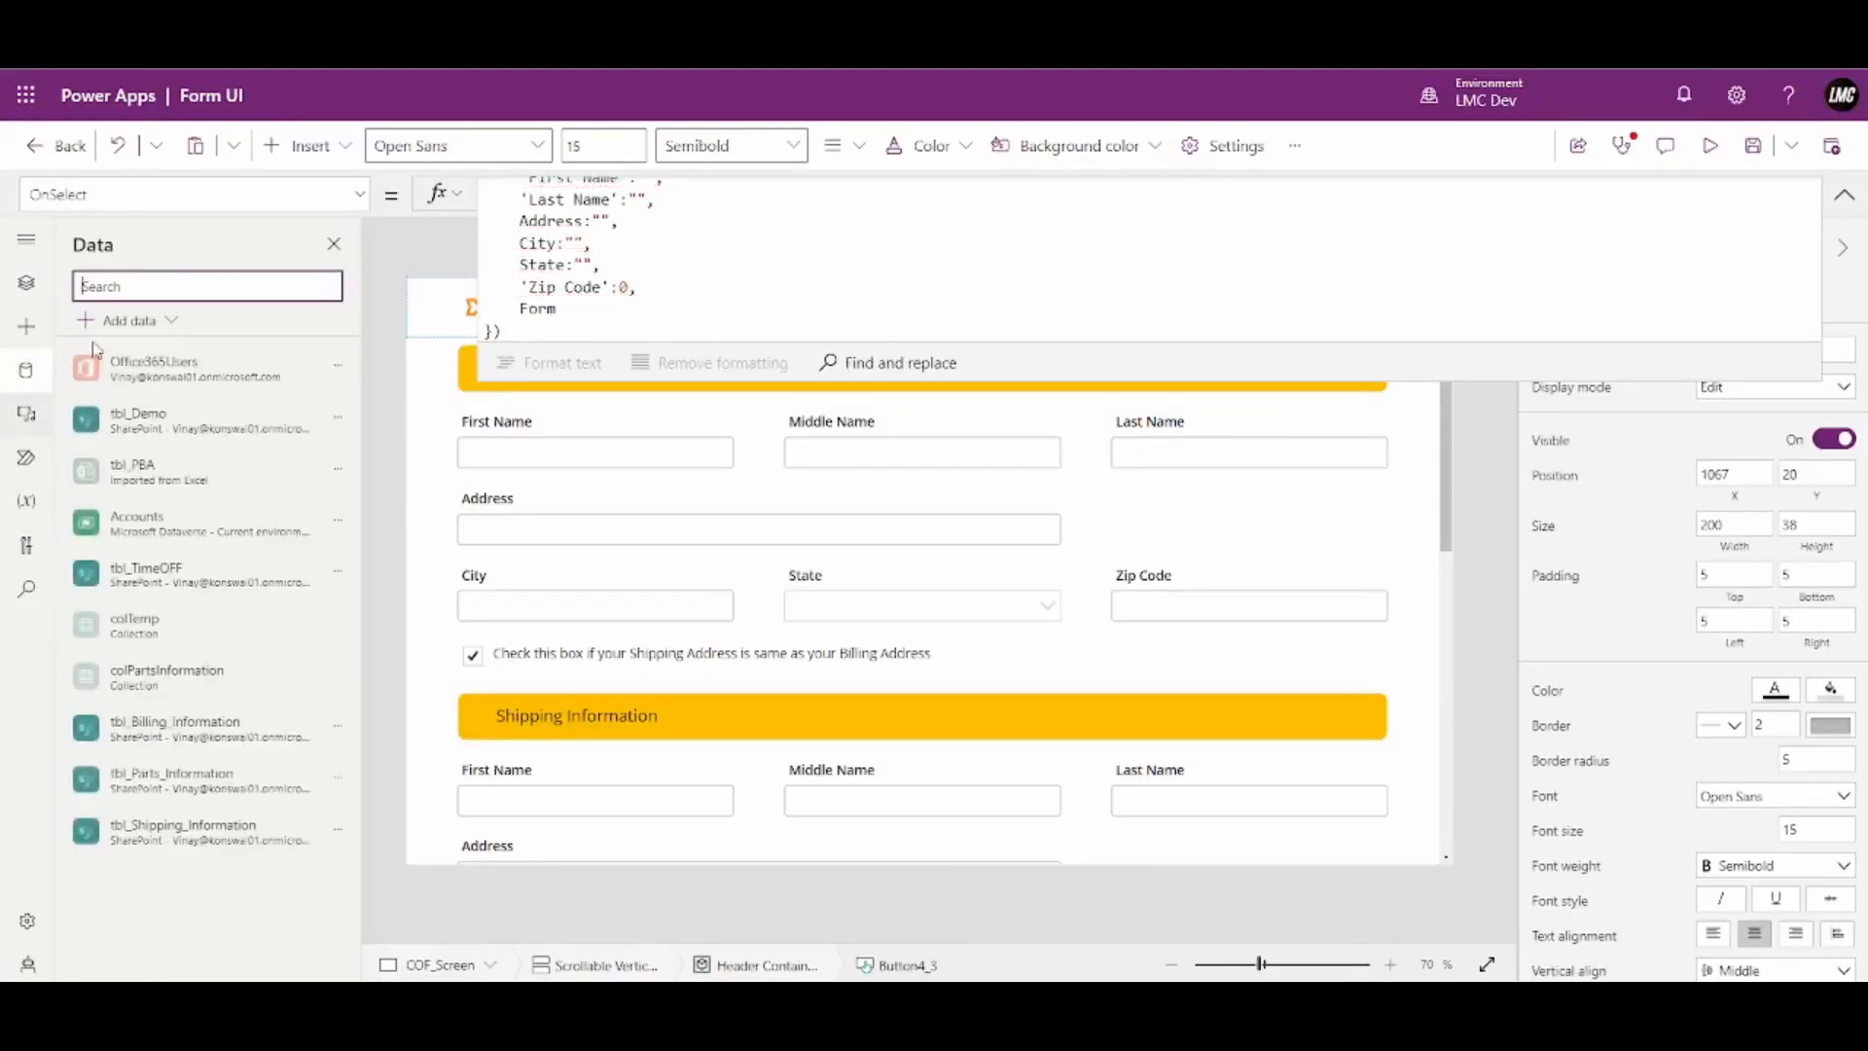
left_click(337, 728)
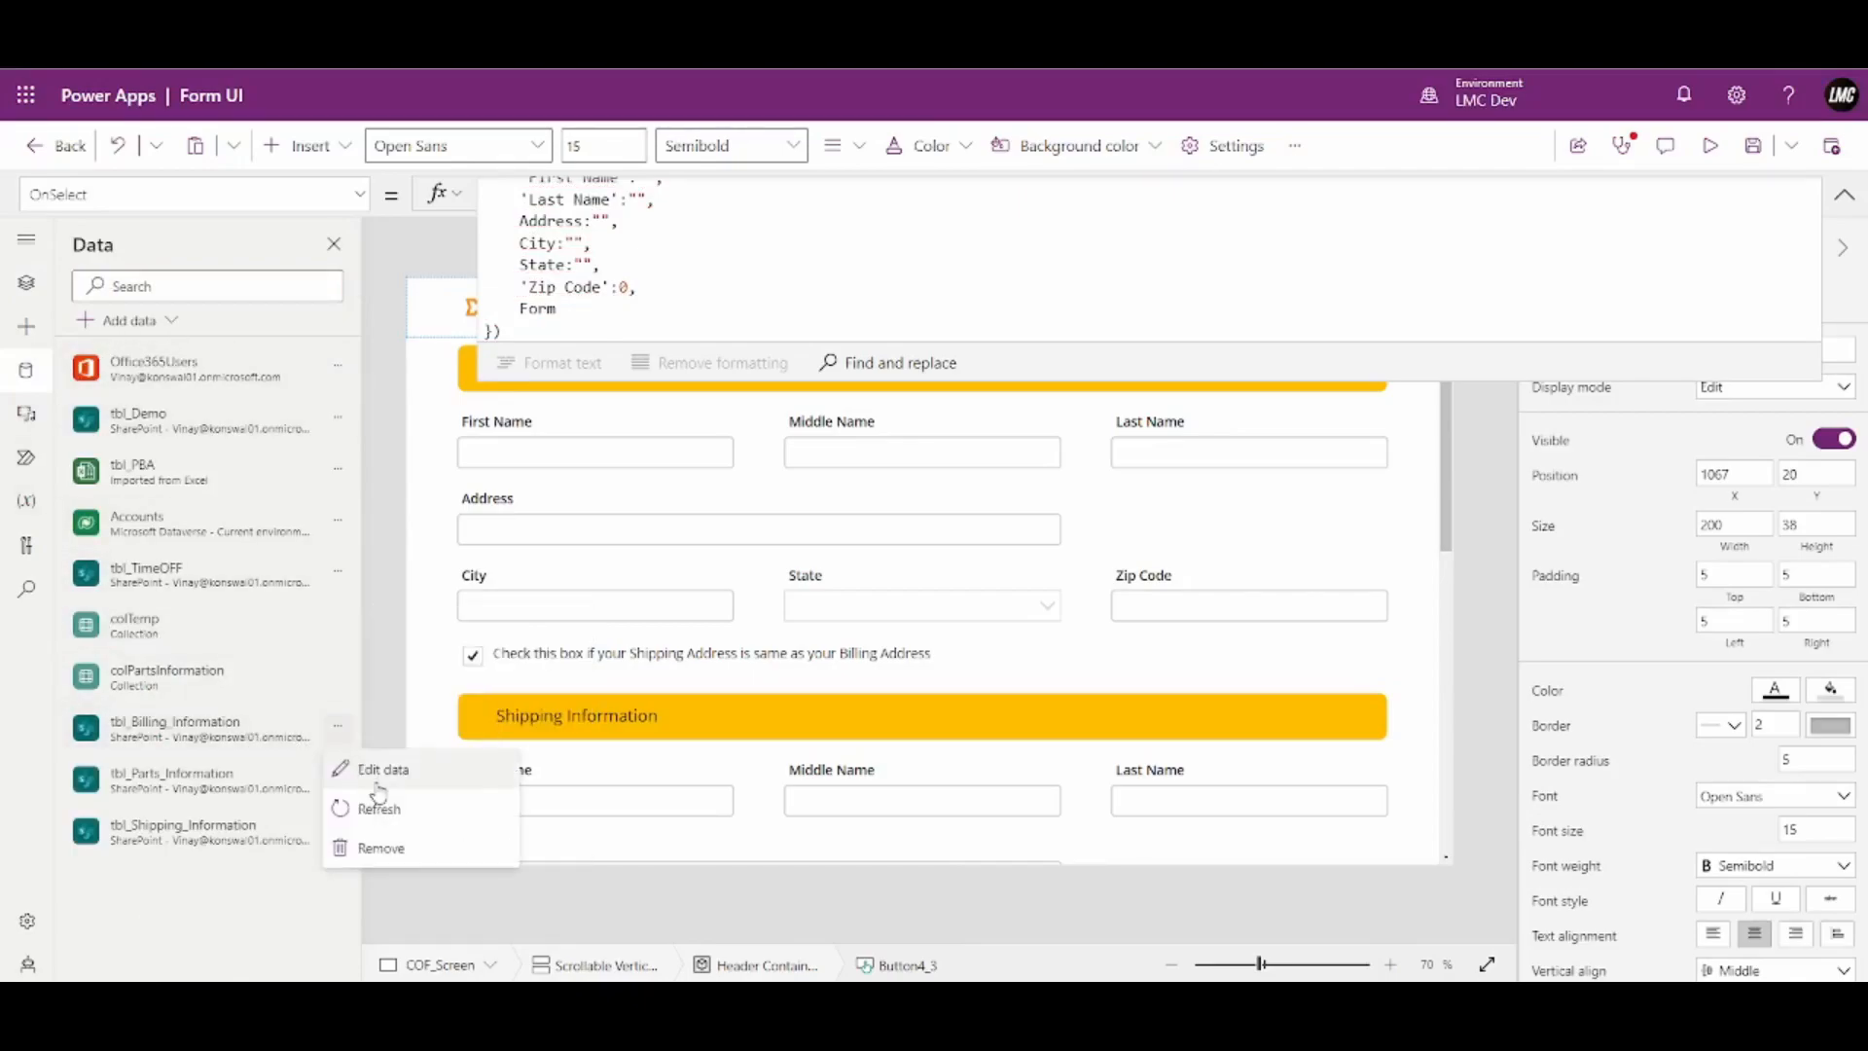
left_click(375, 808)
left_click(338, 778)
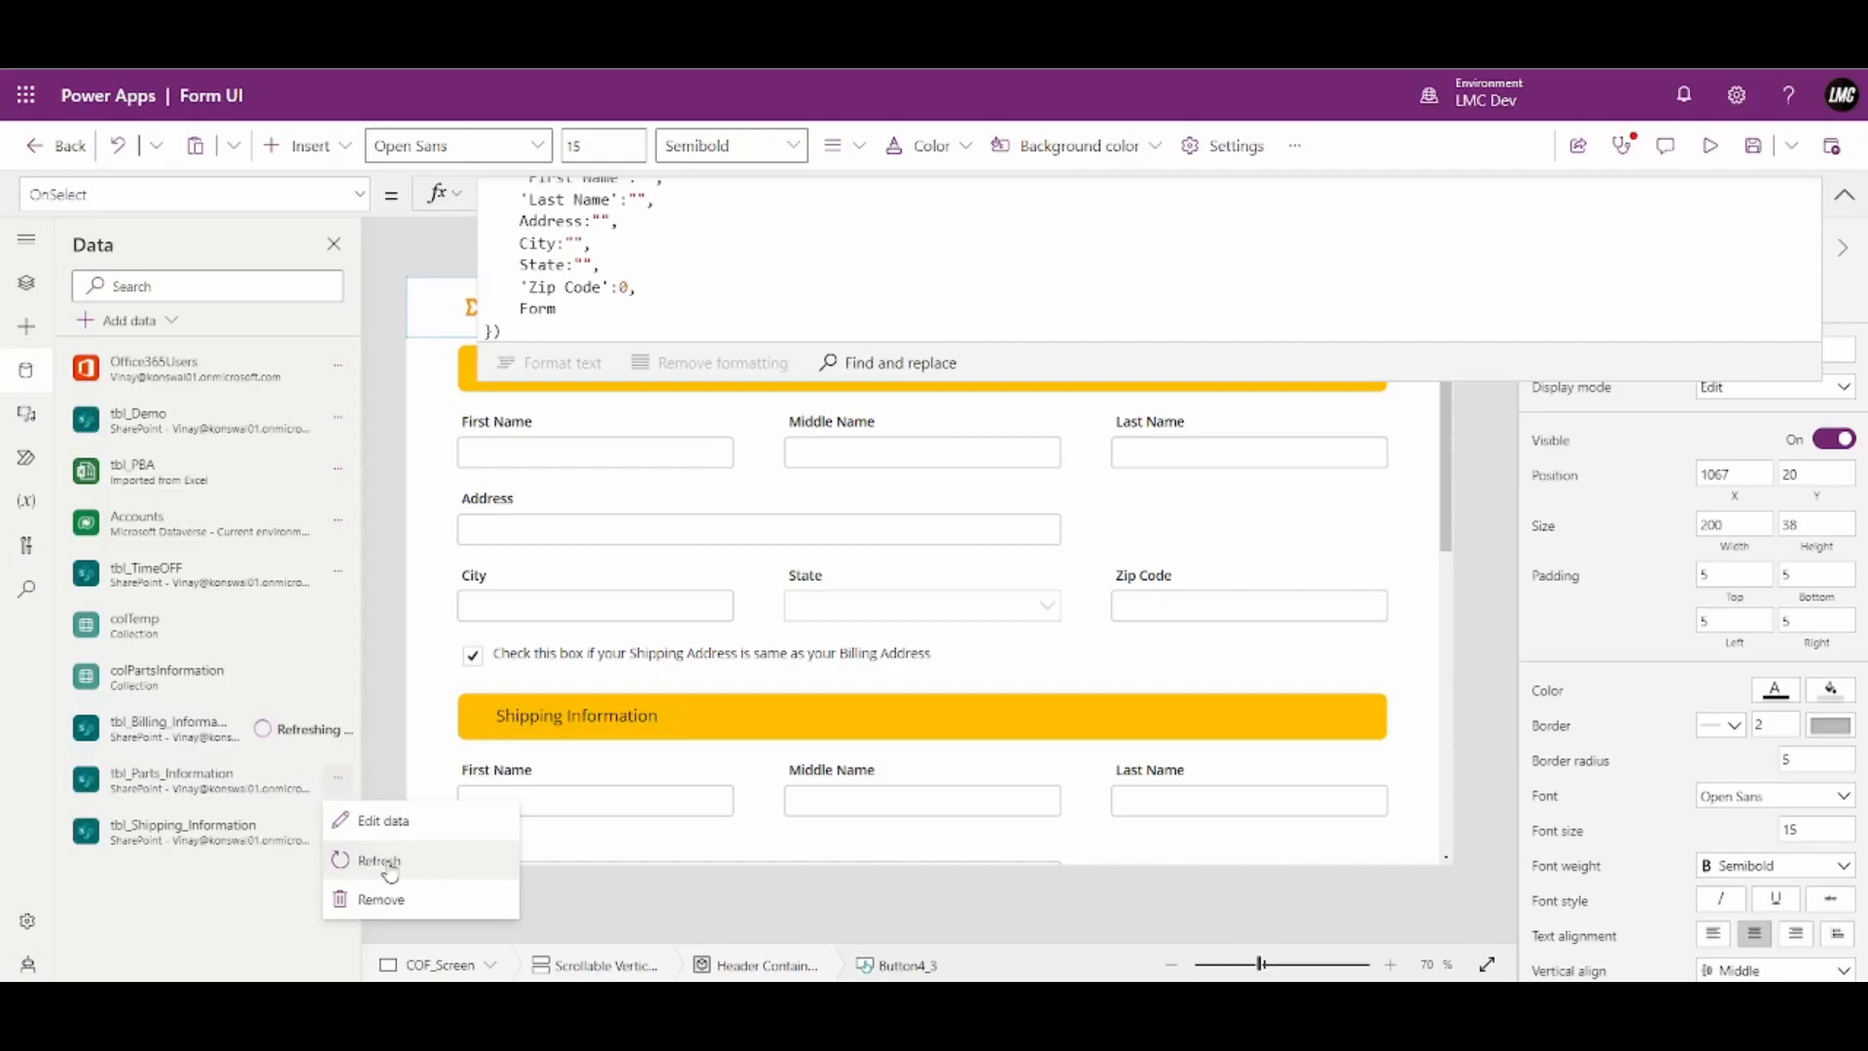
left_click(379, 860)
left_click(337, 829)
left_click(378, 914)
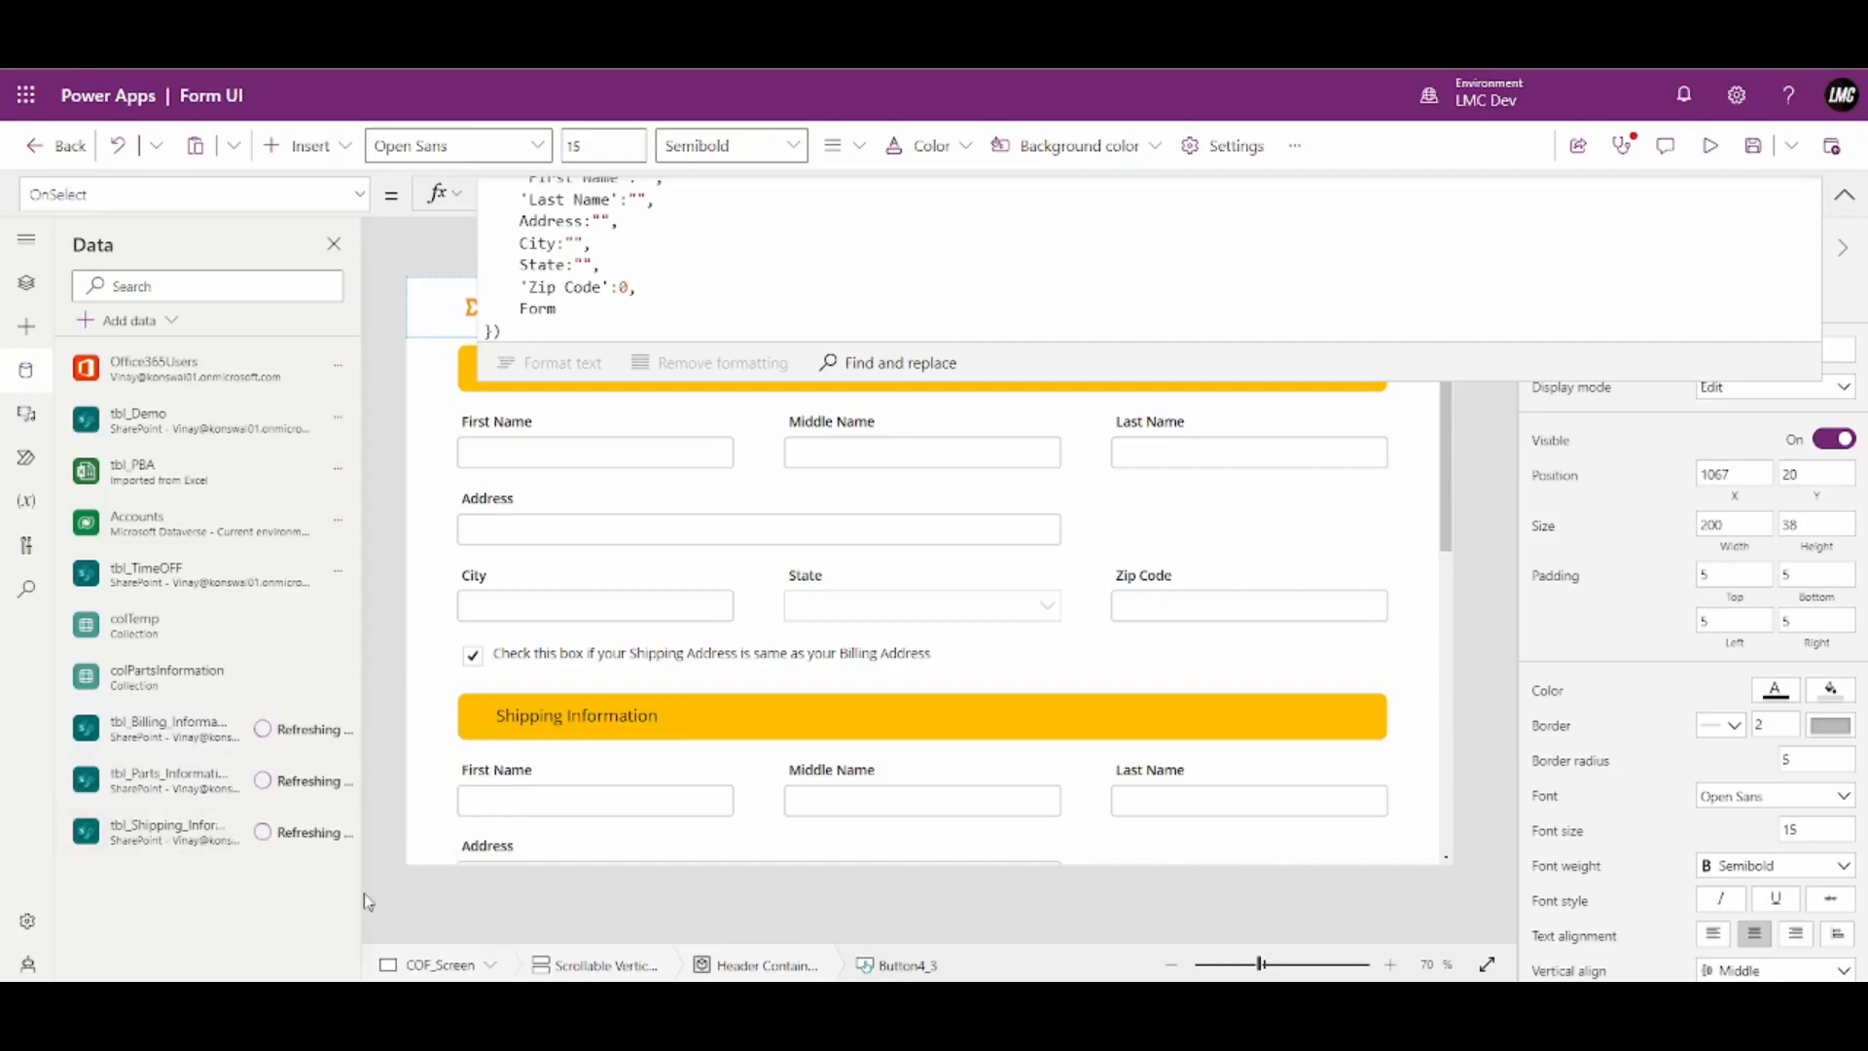
Complete the last line of the Patch record as the Form_ID field with the value 0
left_click(618, 307)
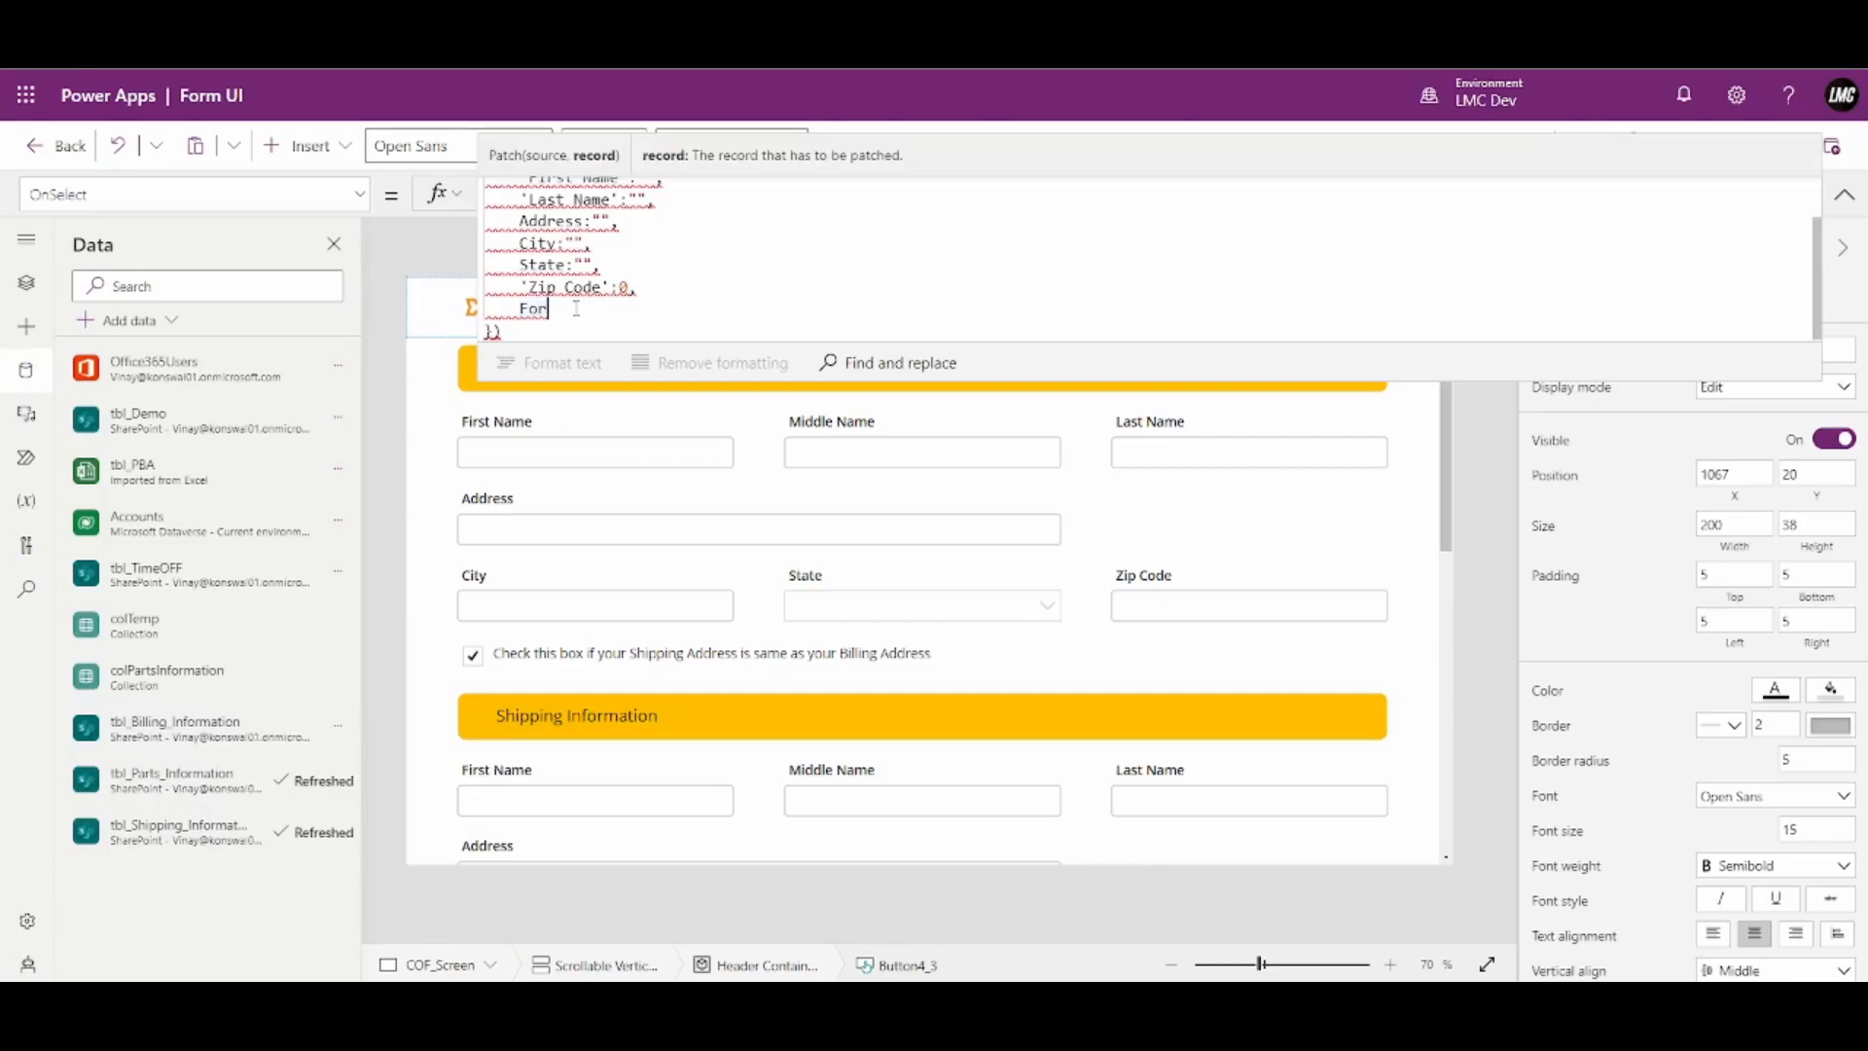
type("Form")
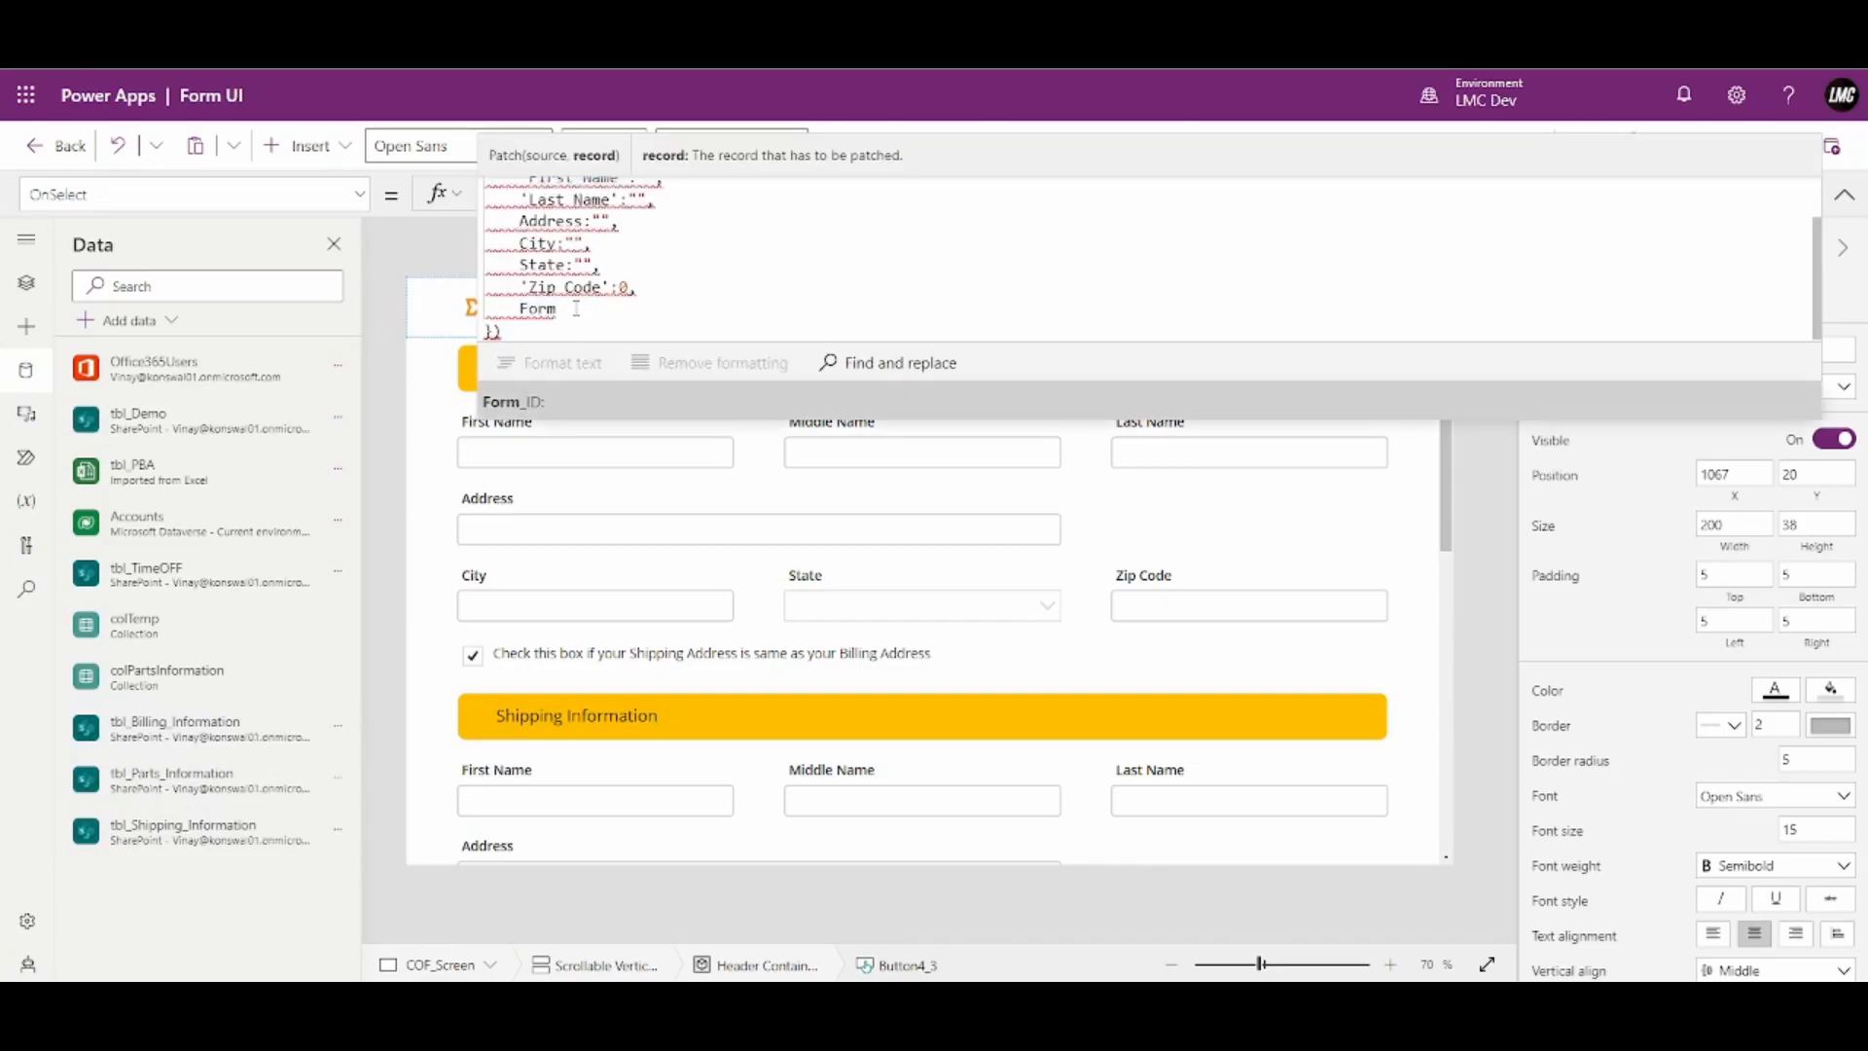
key("Tab")
type("0")
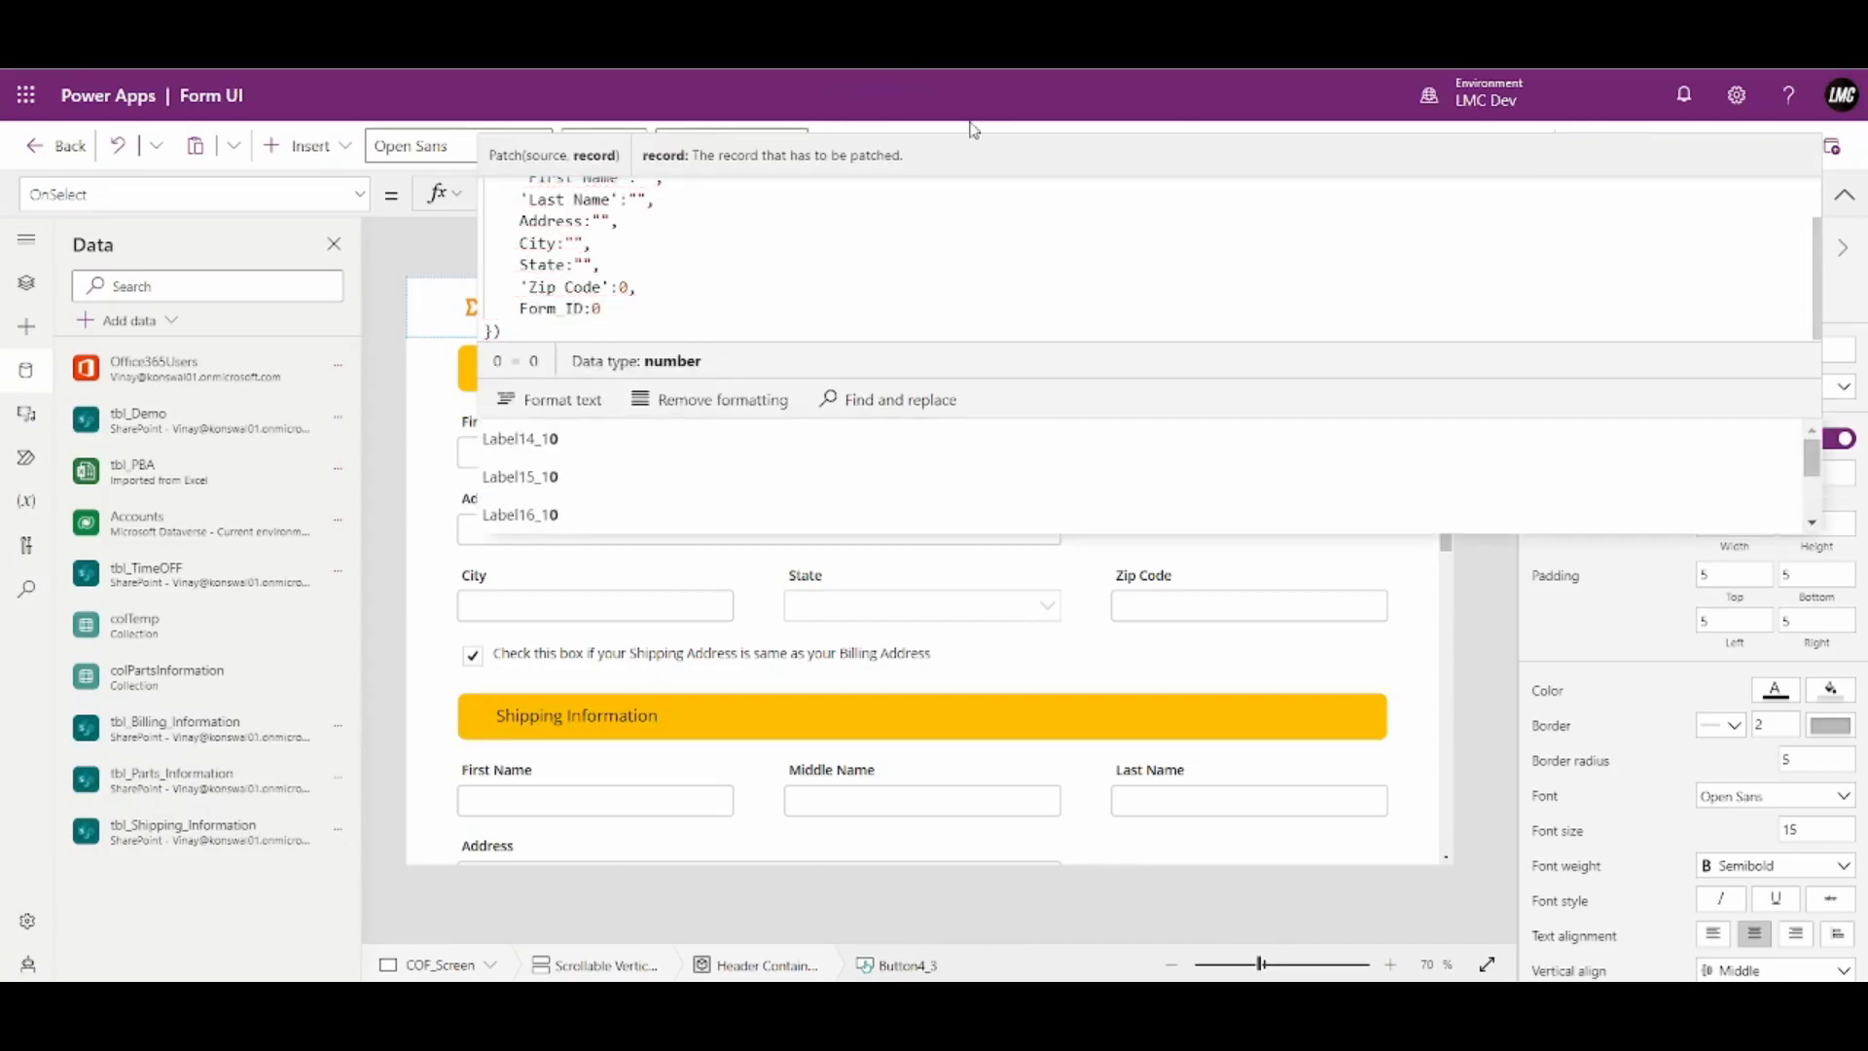
Collapse the formula editor and copy the control name of the First Name text input under Billing Information
left_click(1494, 639)
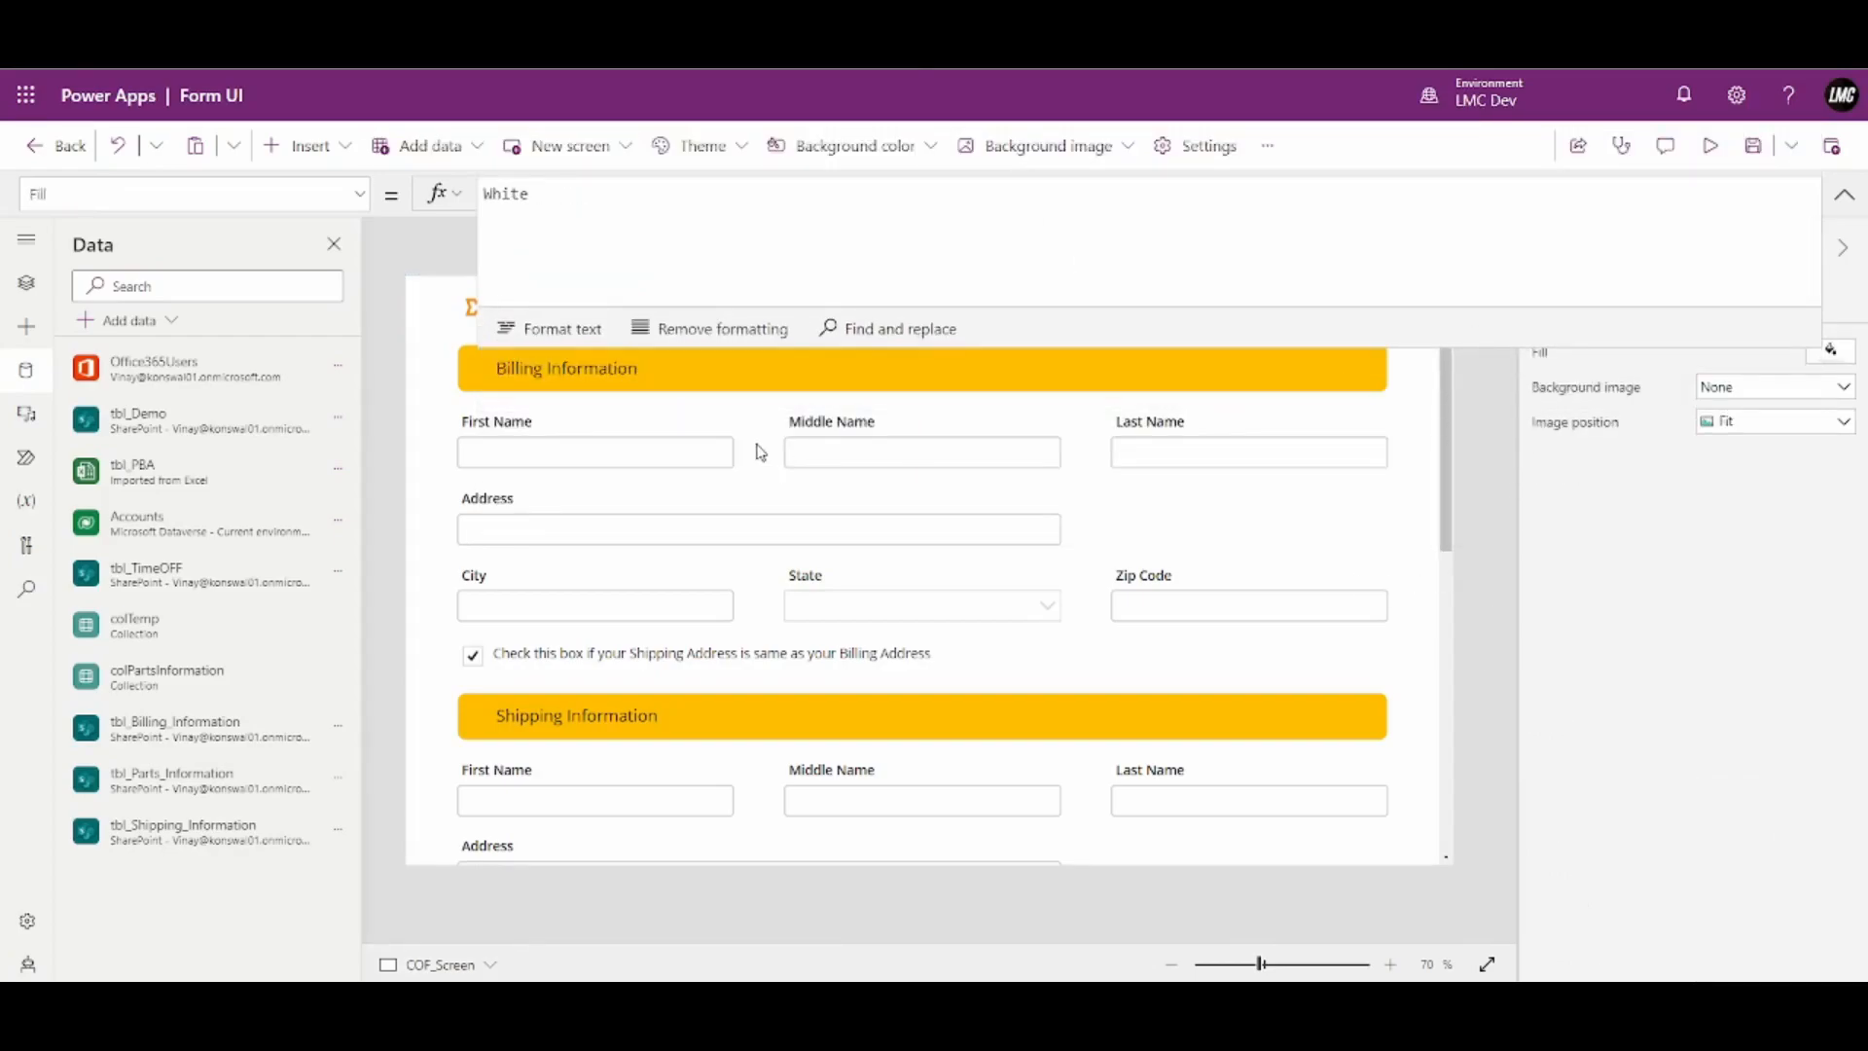
left_click(641, 463)
left_click(1845, 194)
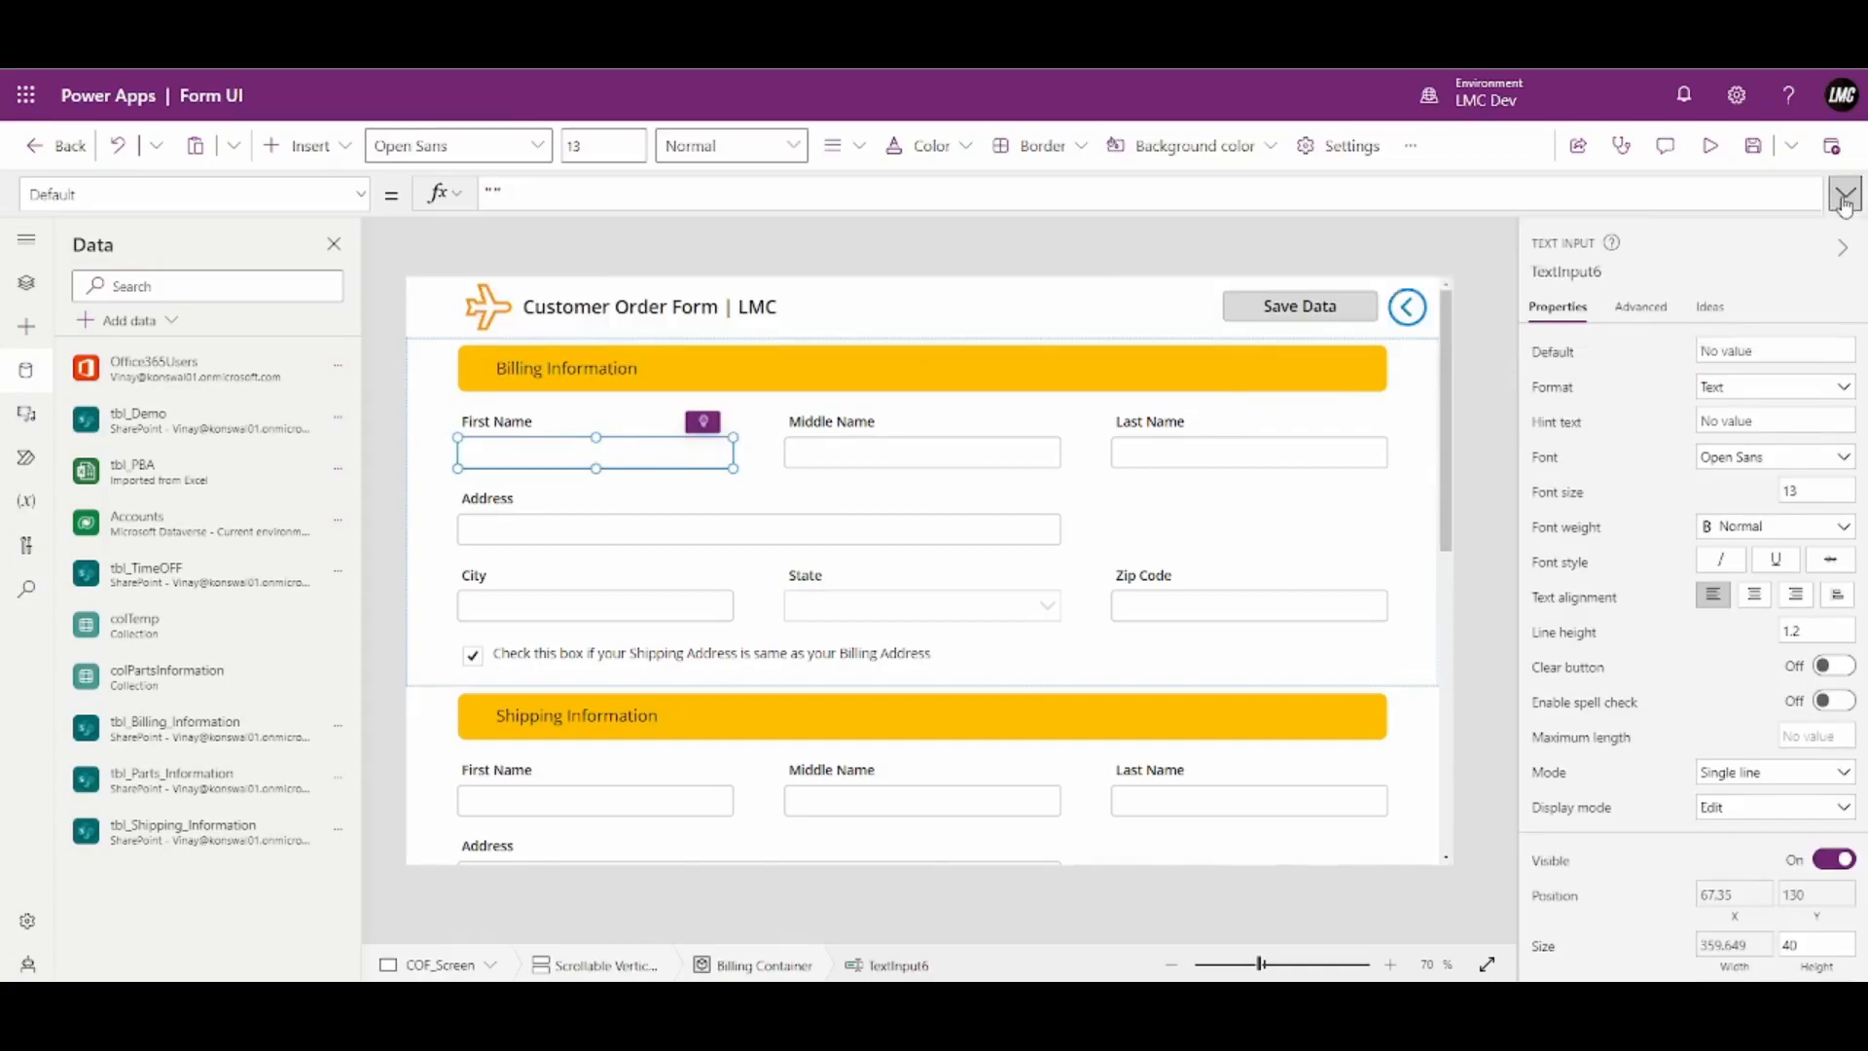
left_click(1580, 274)
key("ctrl+c")
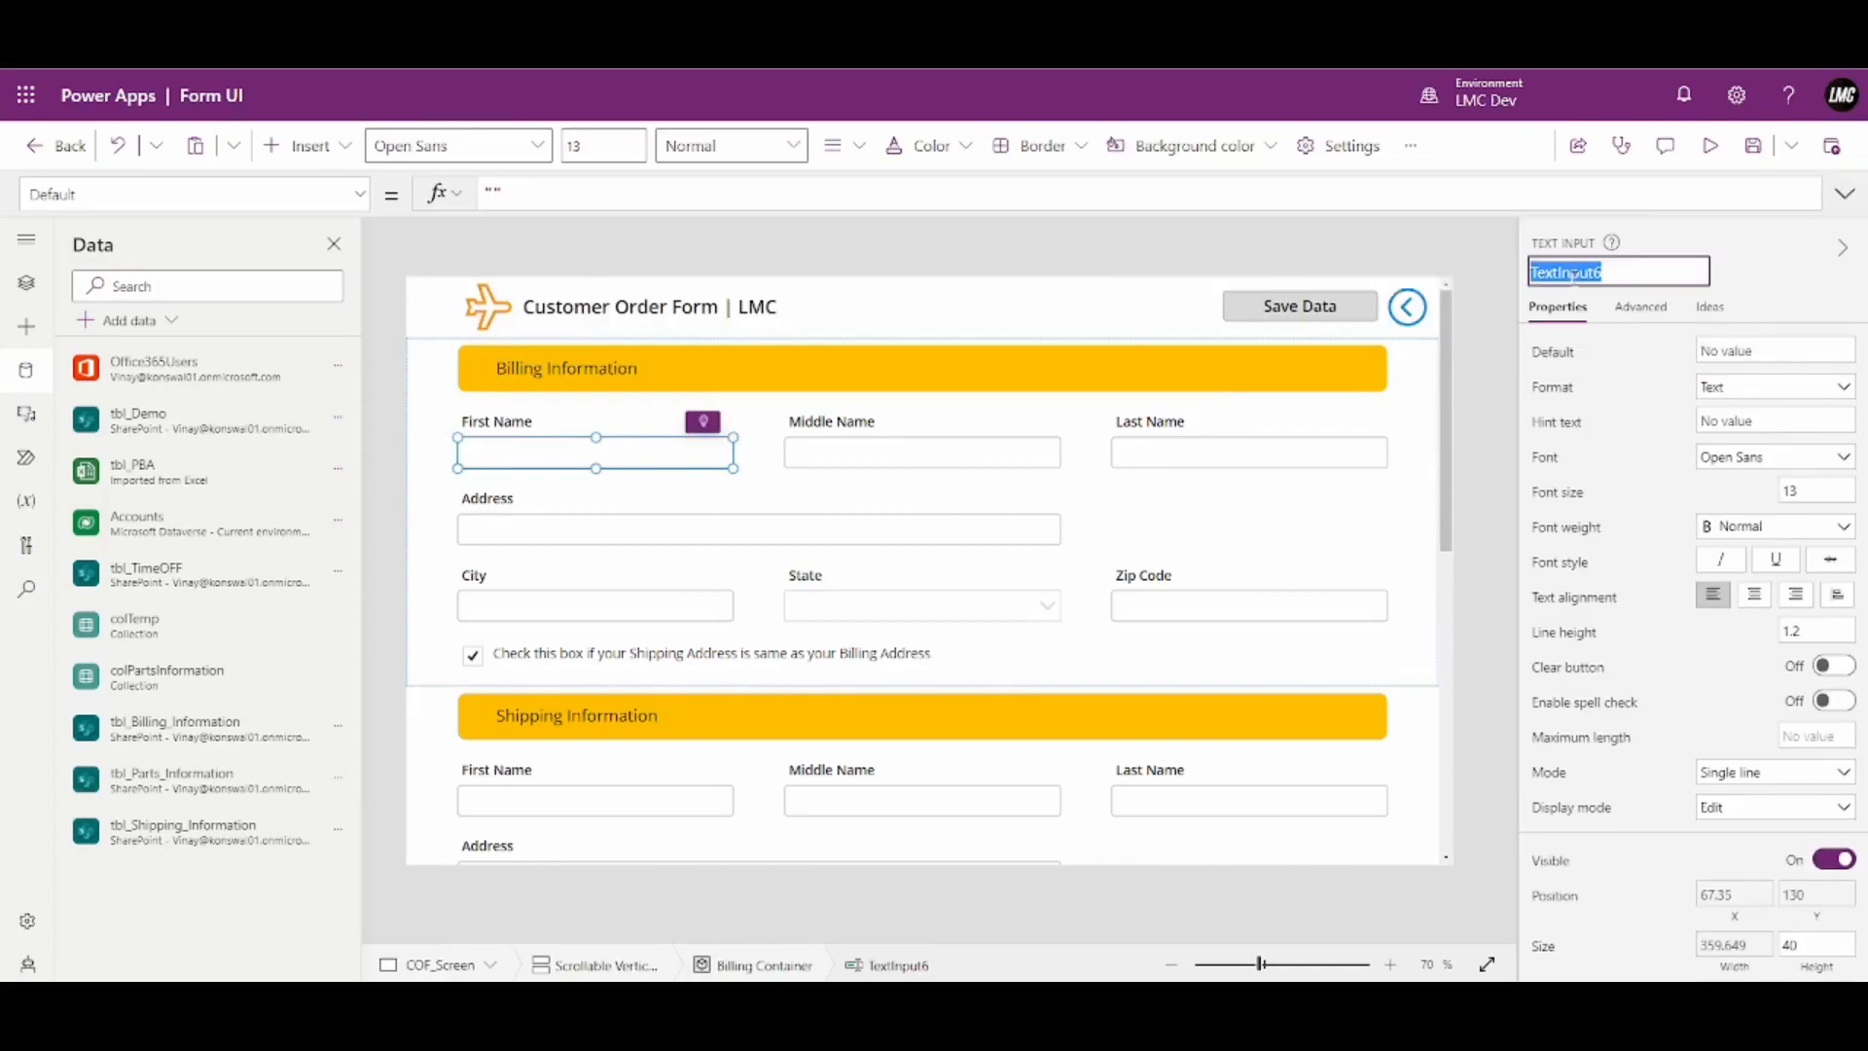
Check the control names of the billing Middle Name, Last Name, Address, City and Zip Code inputs and the State combo box
left_click(887, 458)
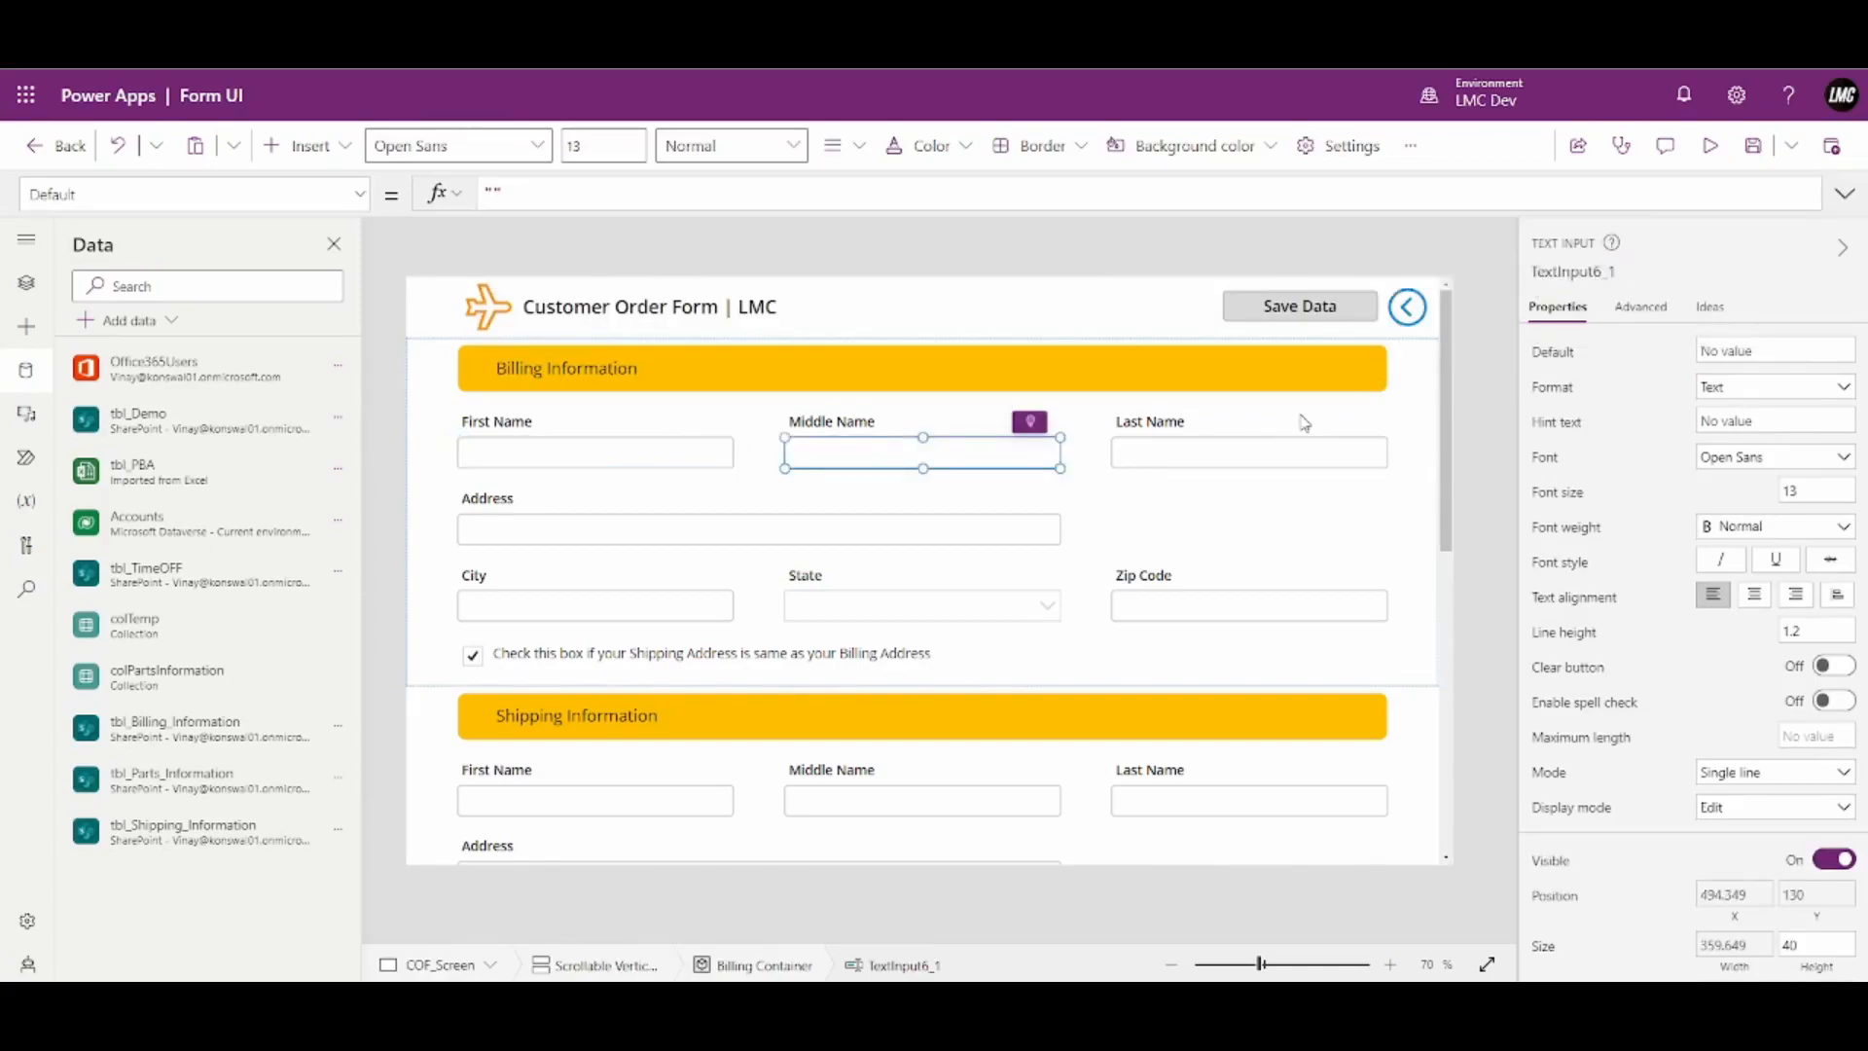
left_click(1221, 455)
left_click(683, 547)
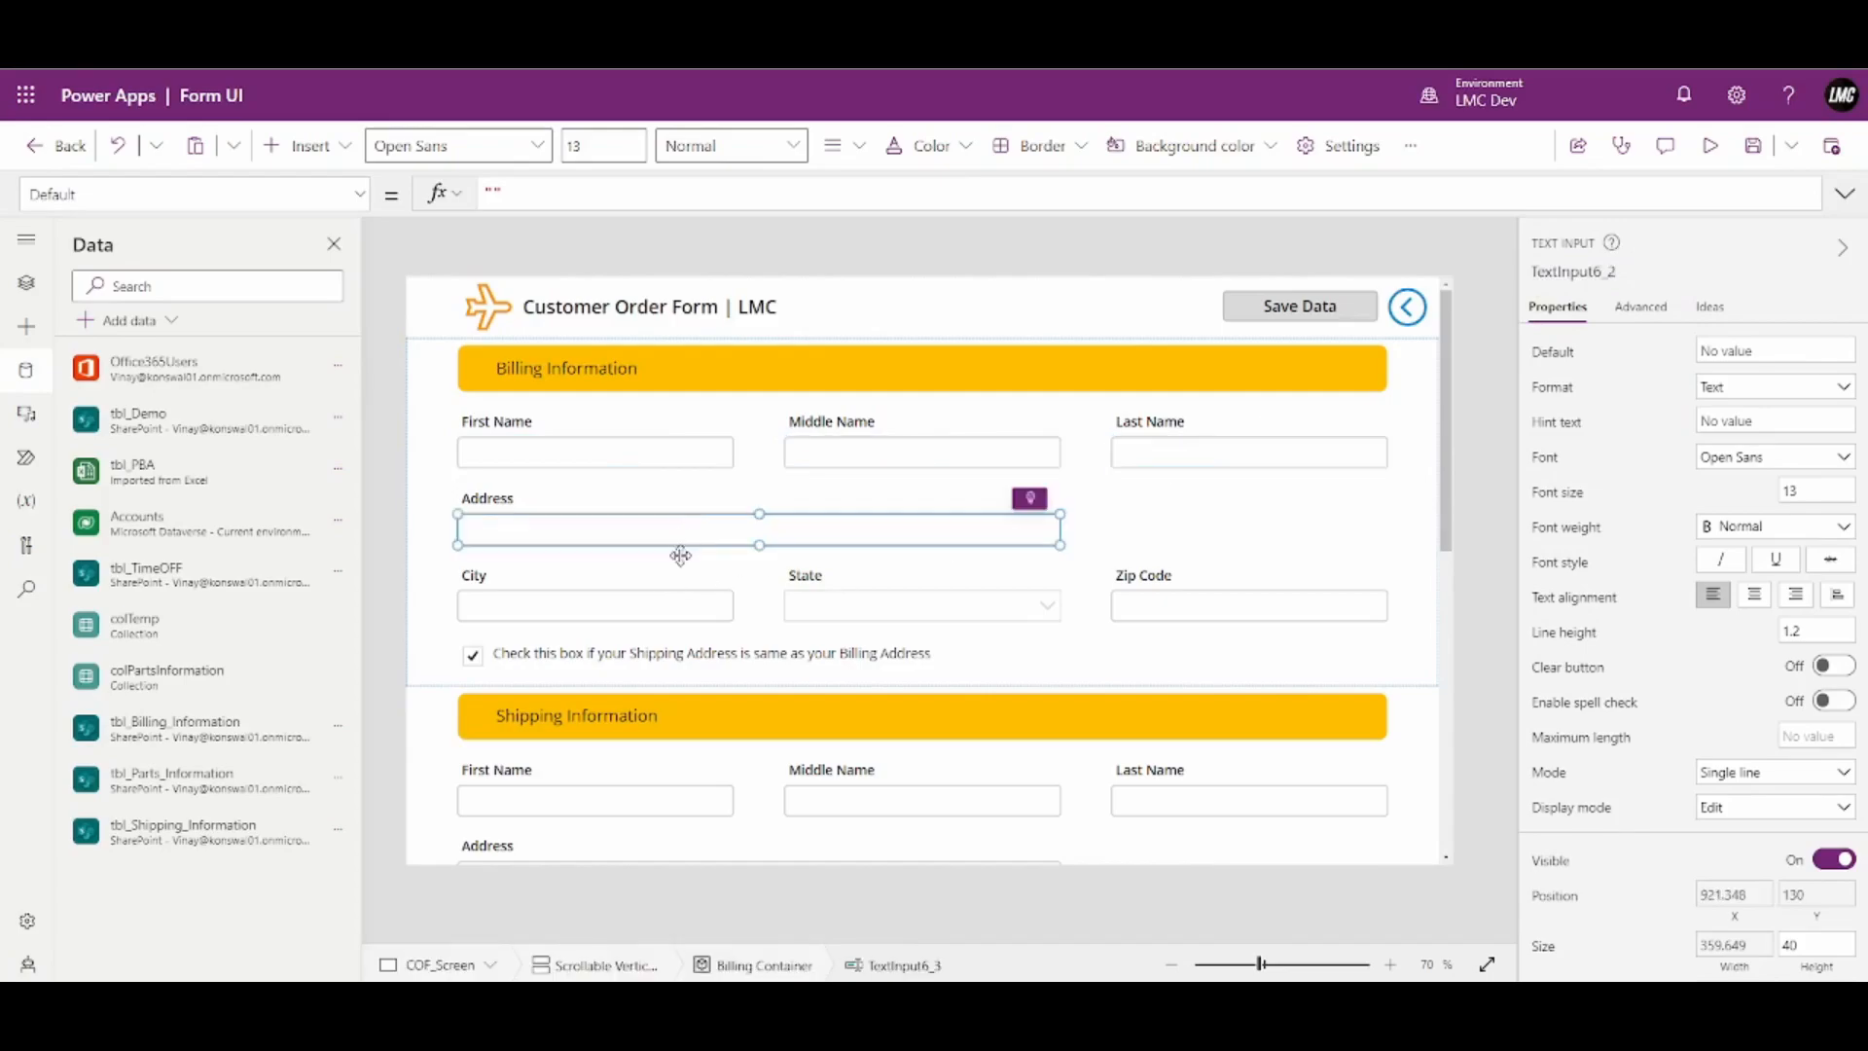
left_click(658, 611)
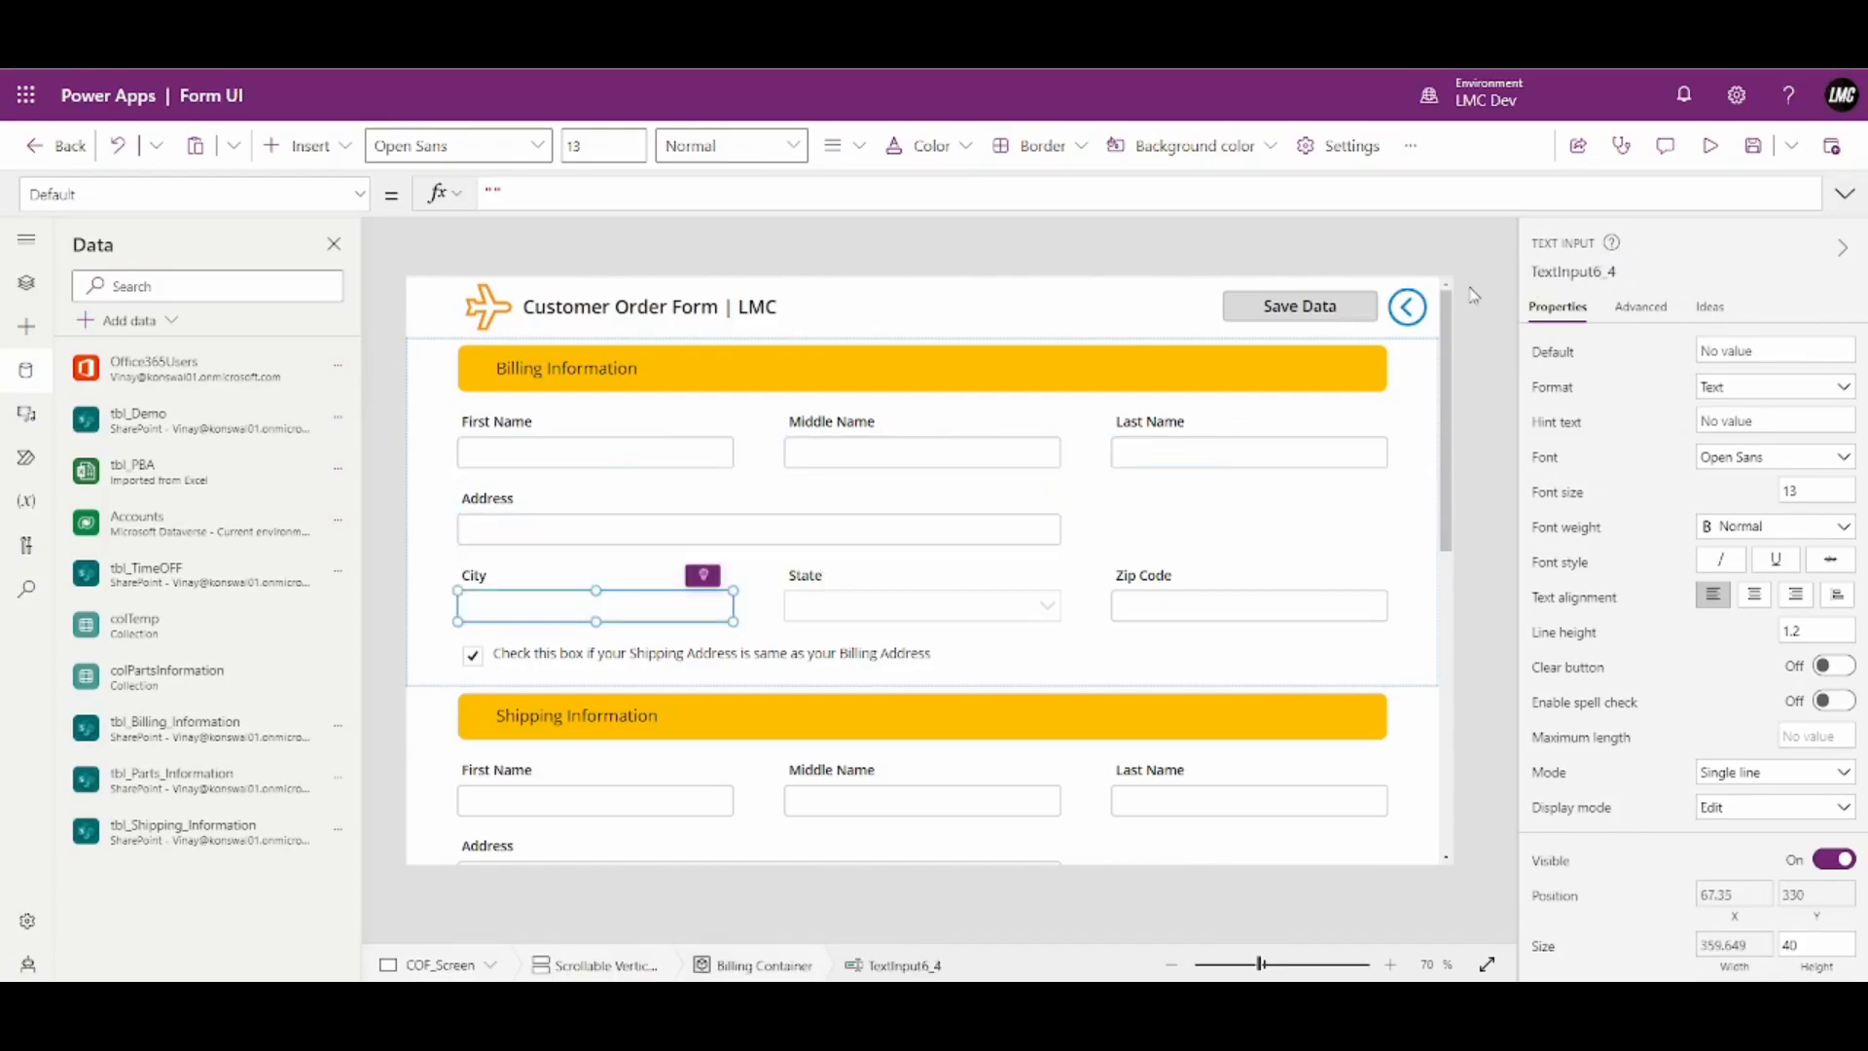
left_click(1204, 617)
left_click(934, 621)
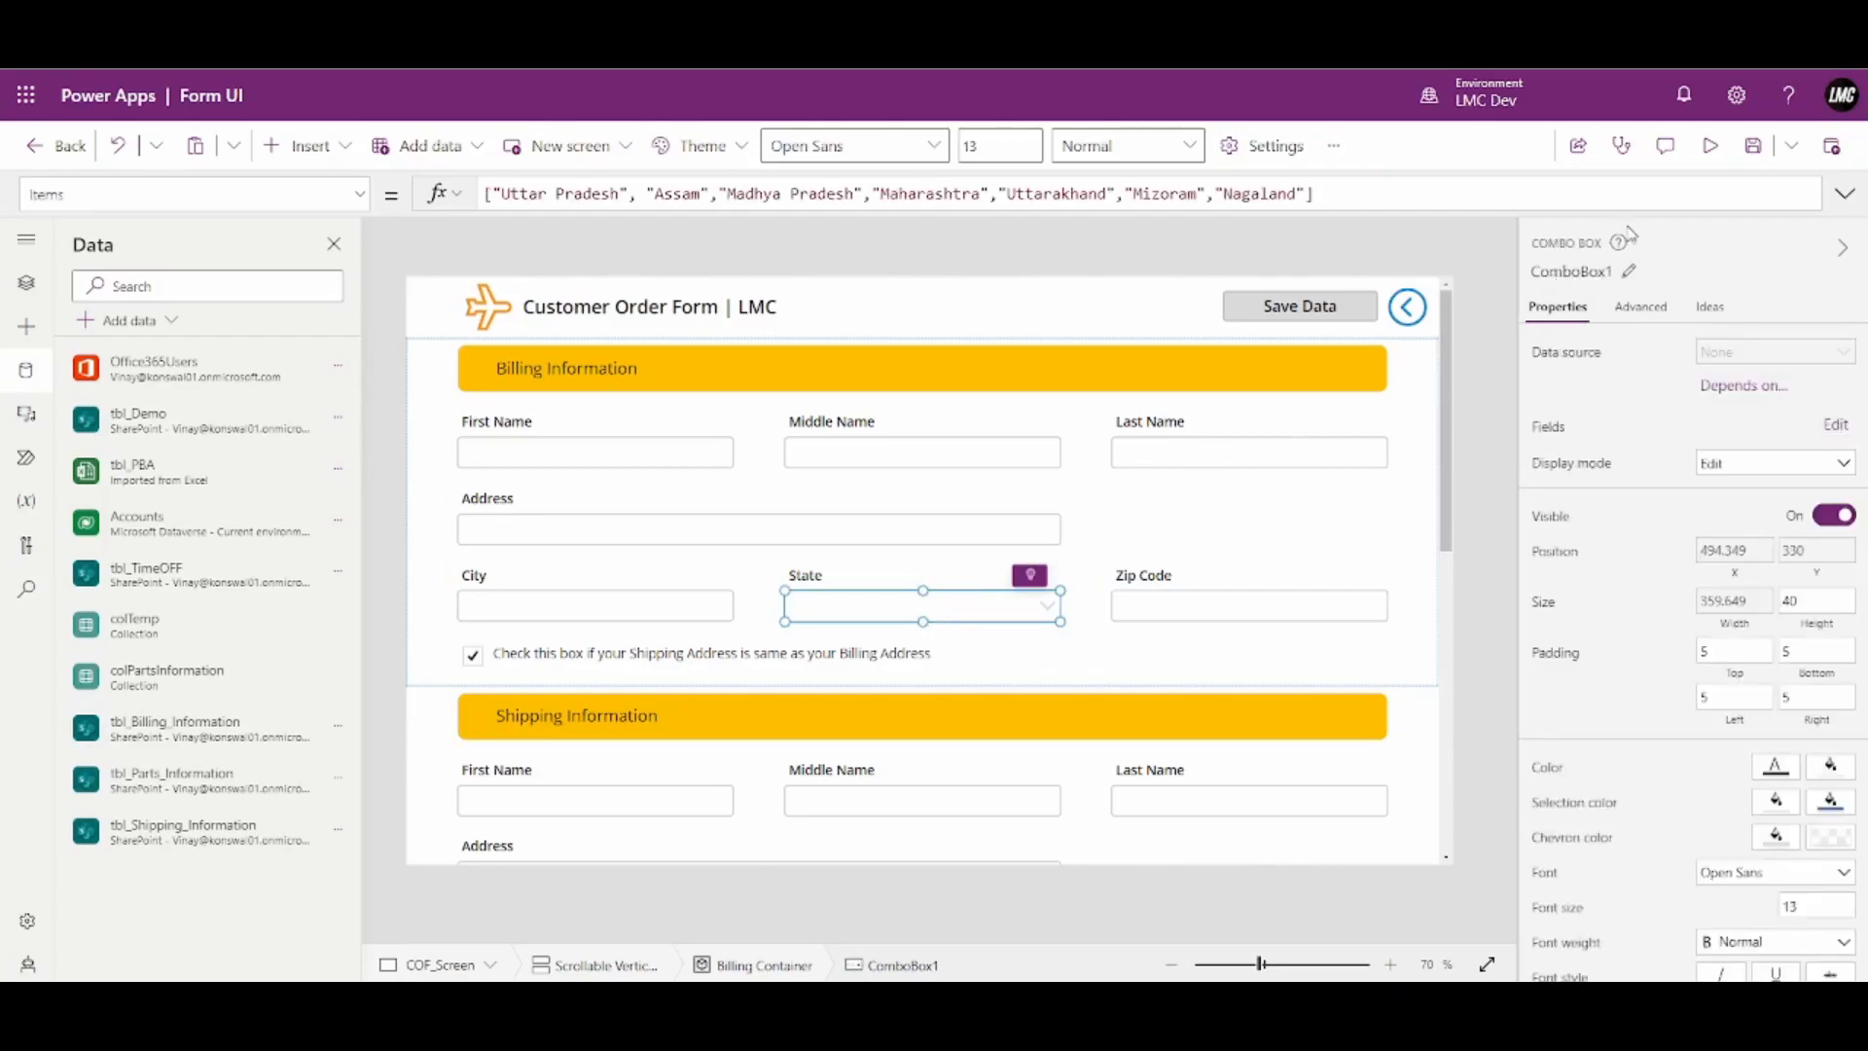
In the Save Data button's Patch formula, replace the 'First Name' value with TextInput6.Text
left_click(1303, 289)
left_click(1301, 308)
left_click(1845, 195)
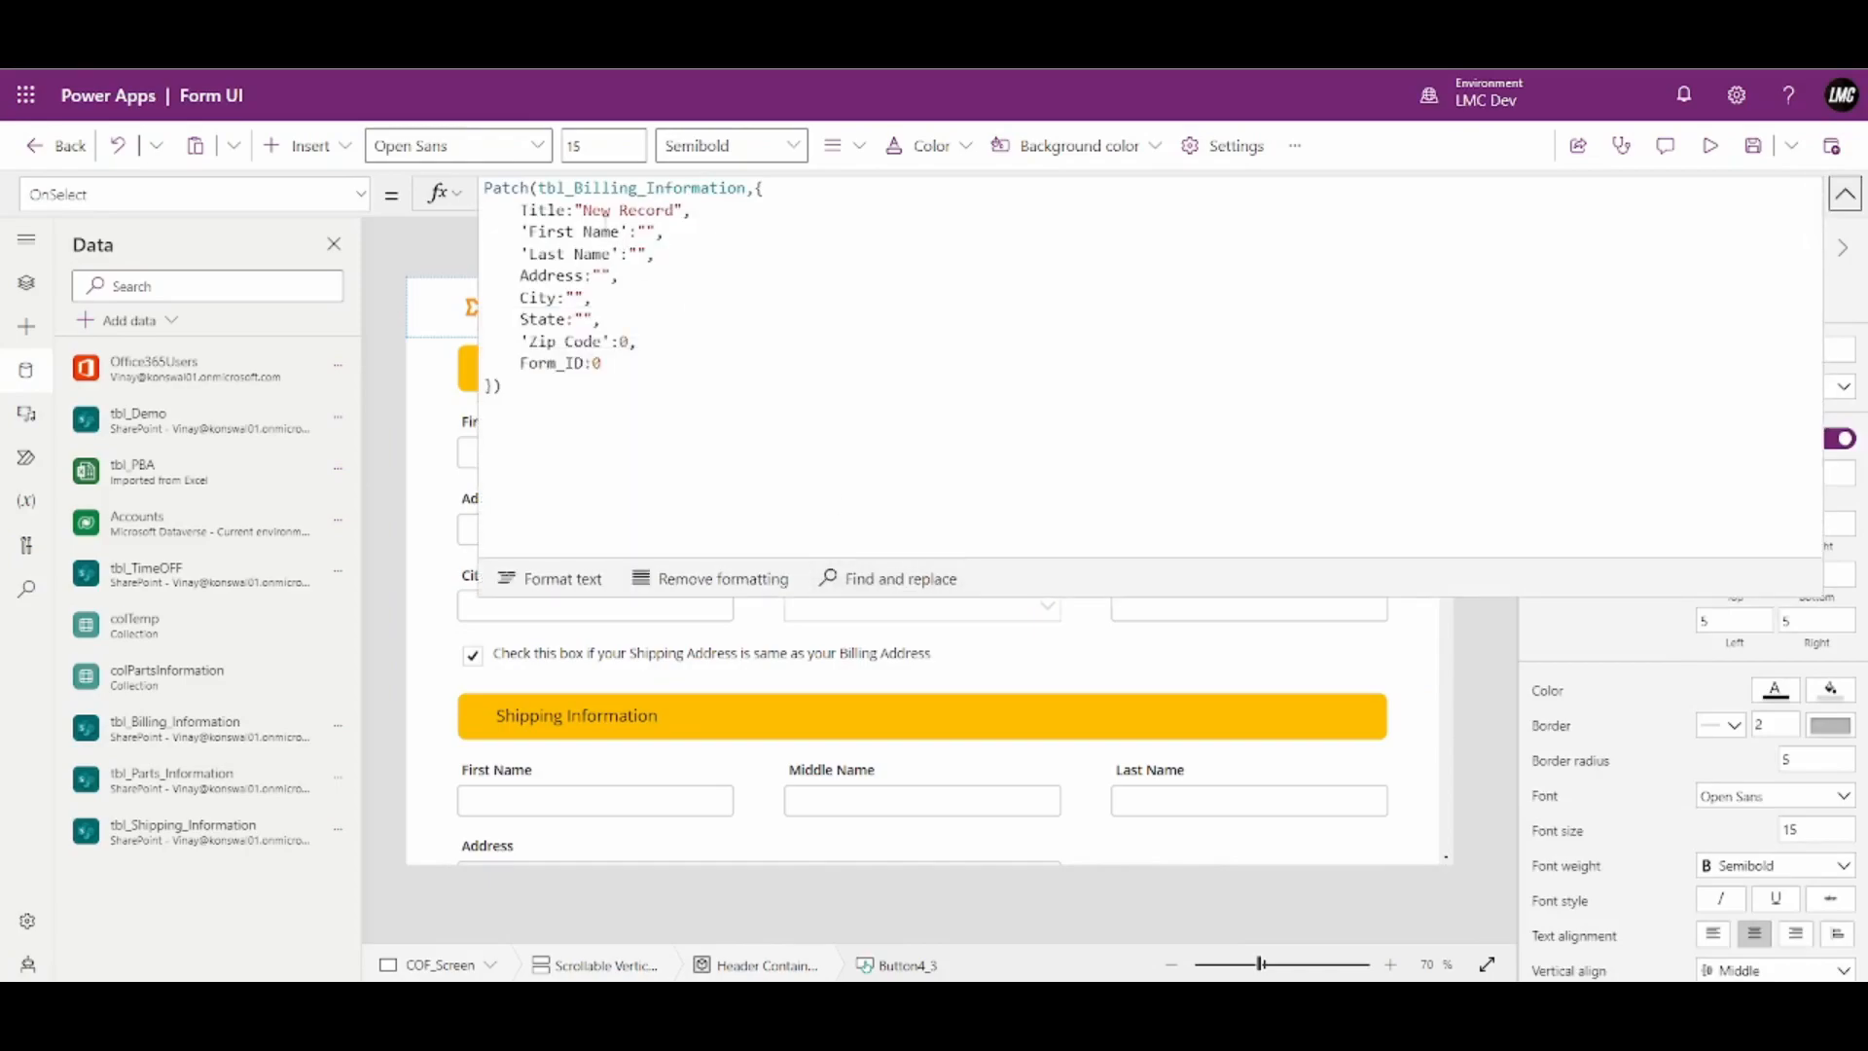
left_click_drag(638, 230, 658, 231)
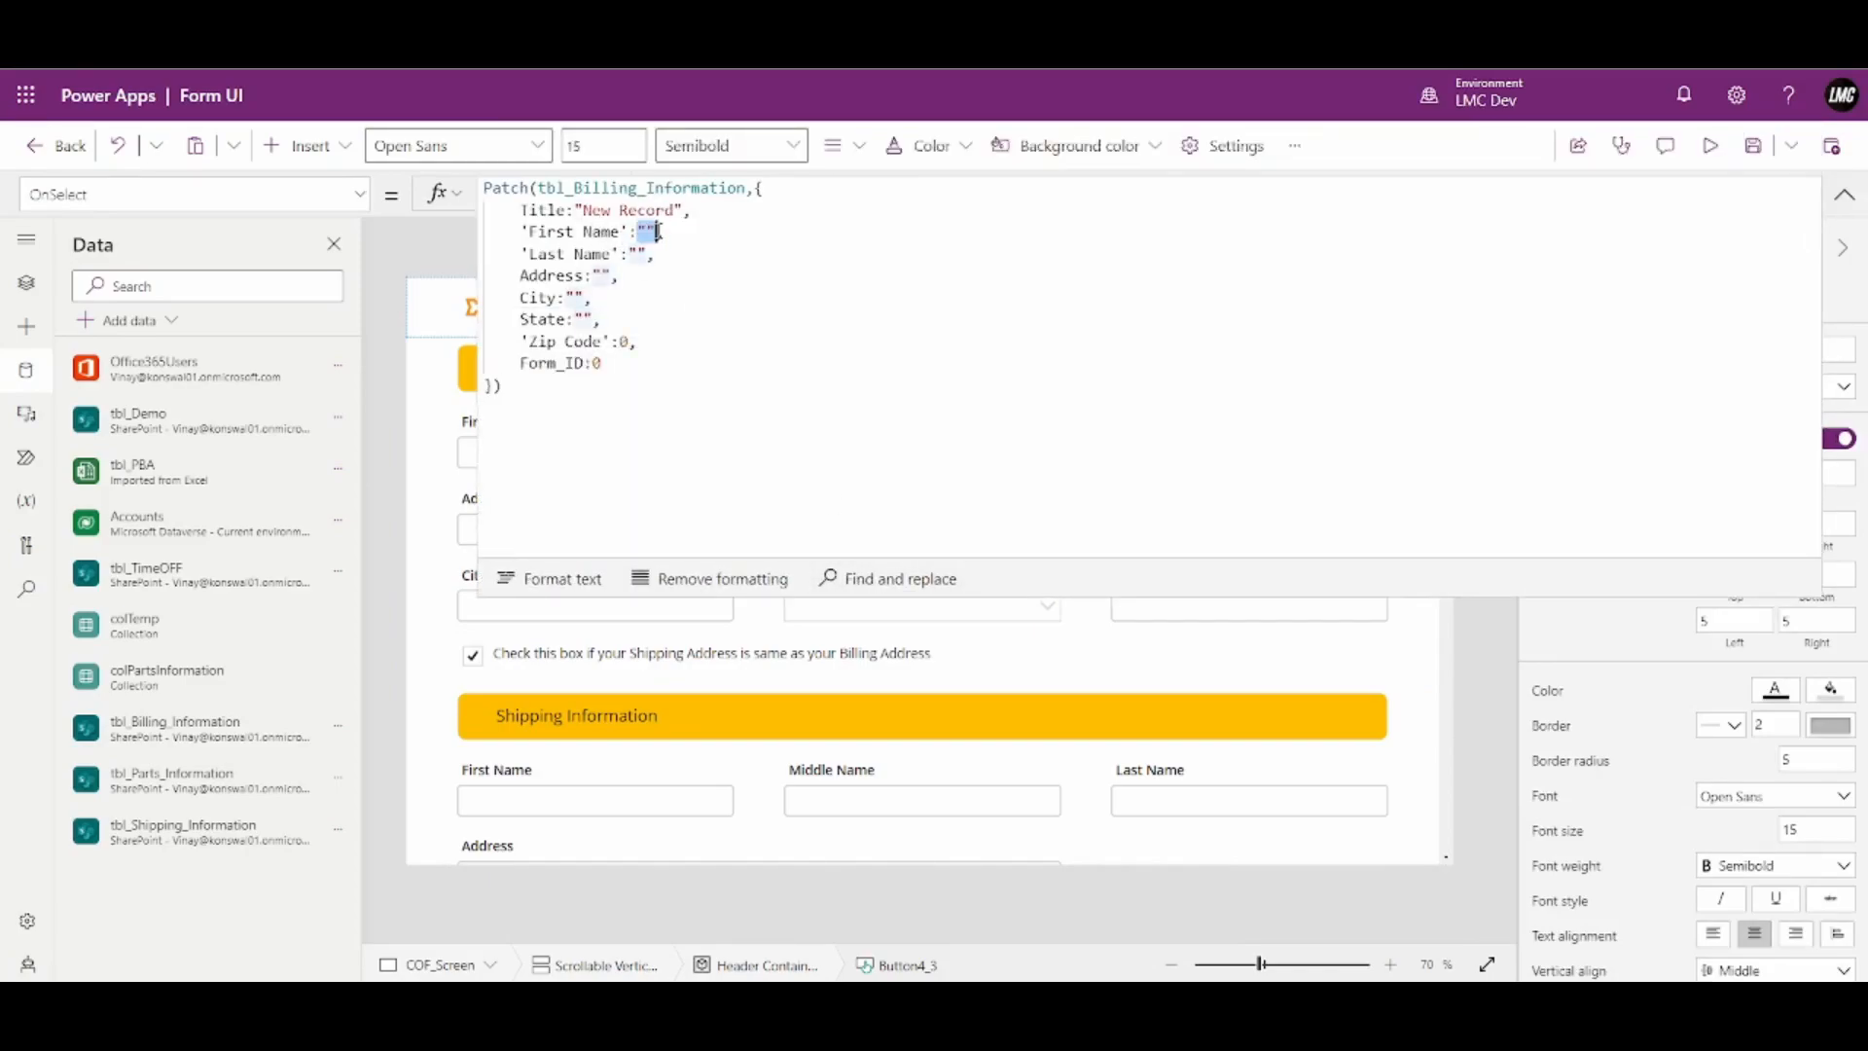
key("ctrl+v")
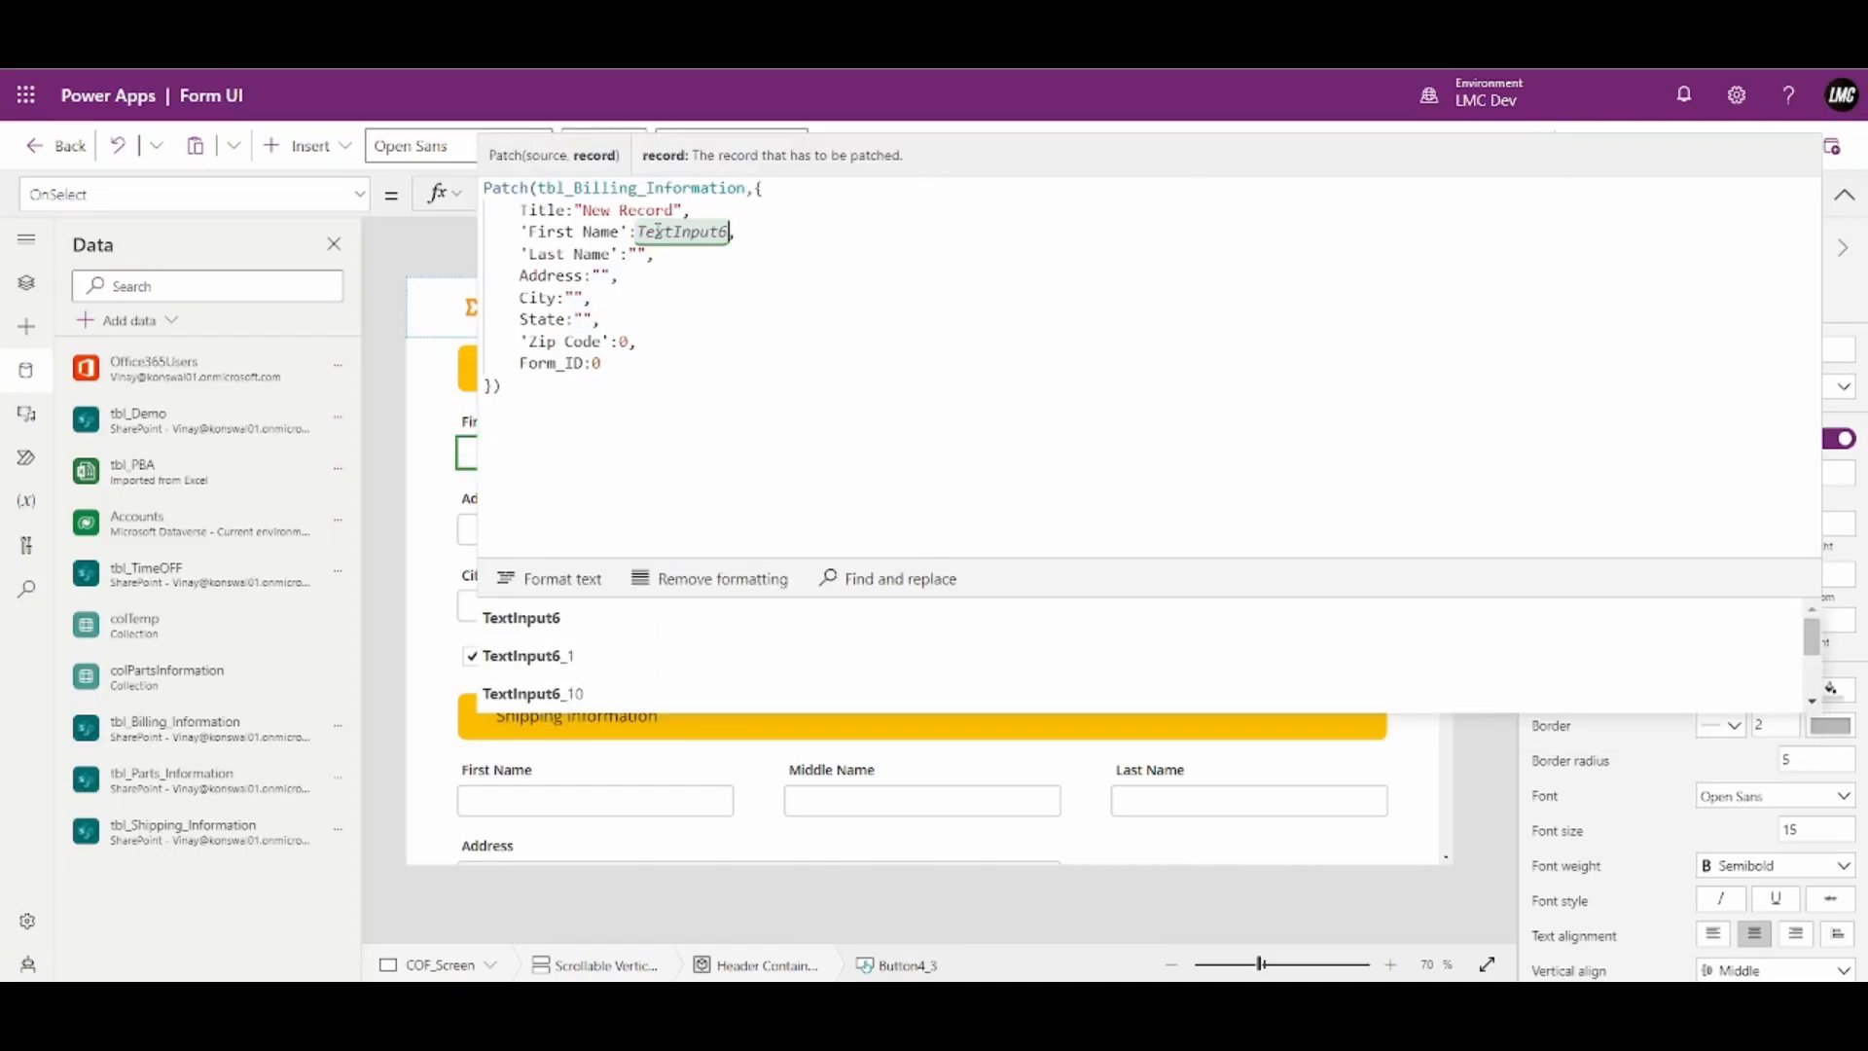
type(".Text")
Set 'Last Name' to TextInput6_1.Text and Address to TextInput6_2.Text in the Patch record
left_click_drag(651, 258, 630, 253)
type("TextInput6_1")
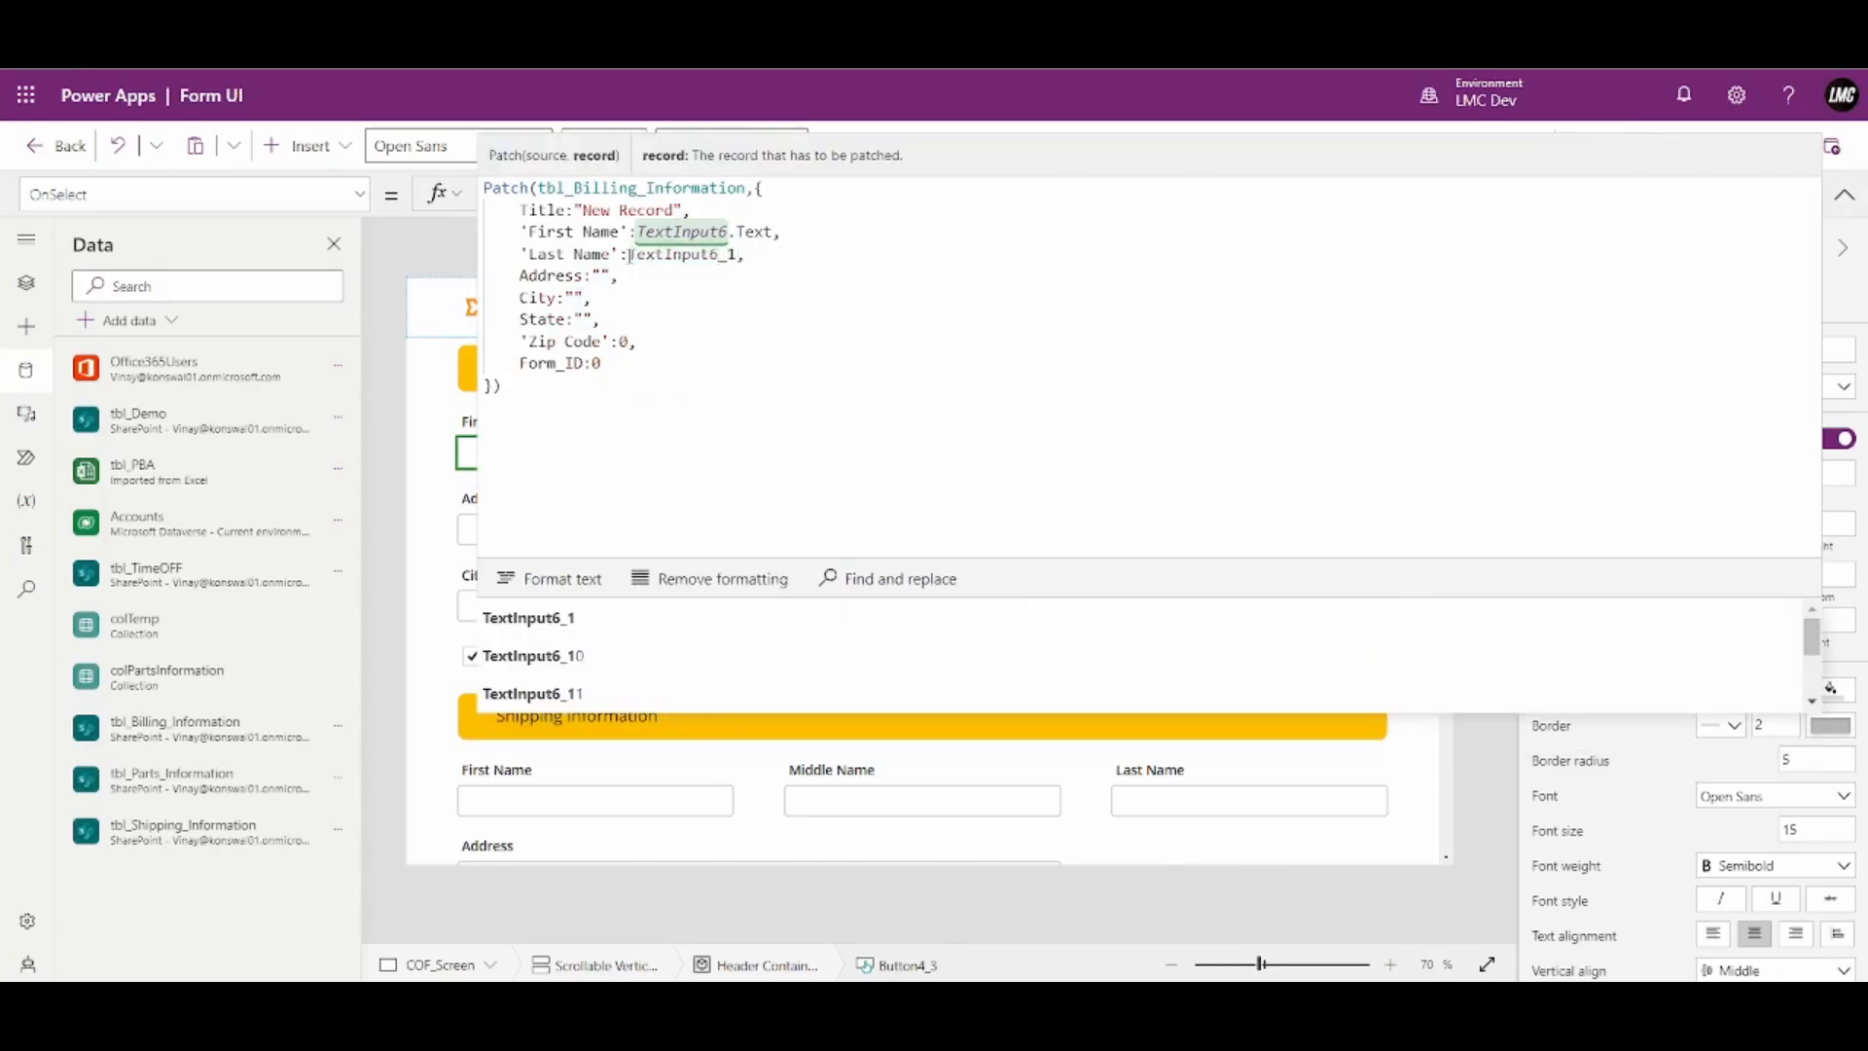
type(".Text")
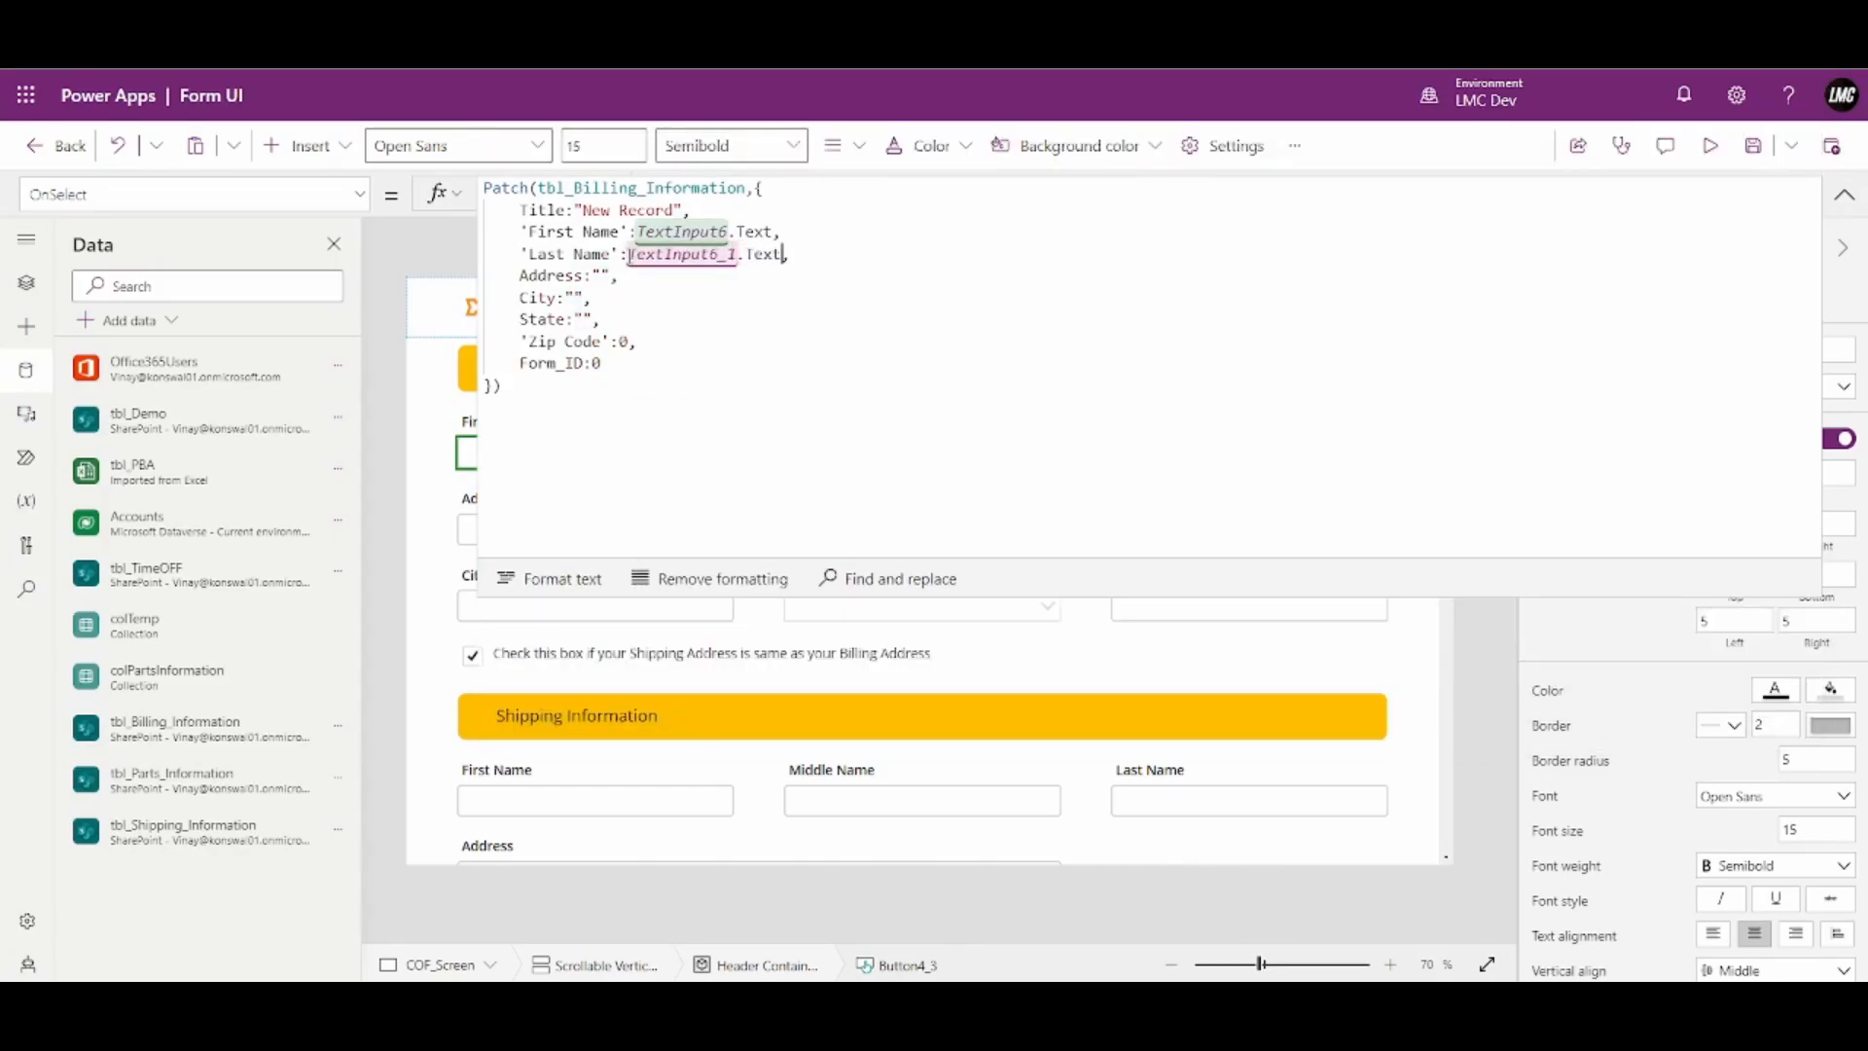
left_click_drag(590, 277, 605, 278)
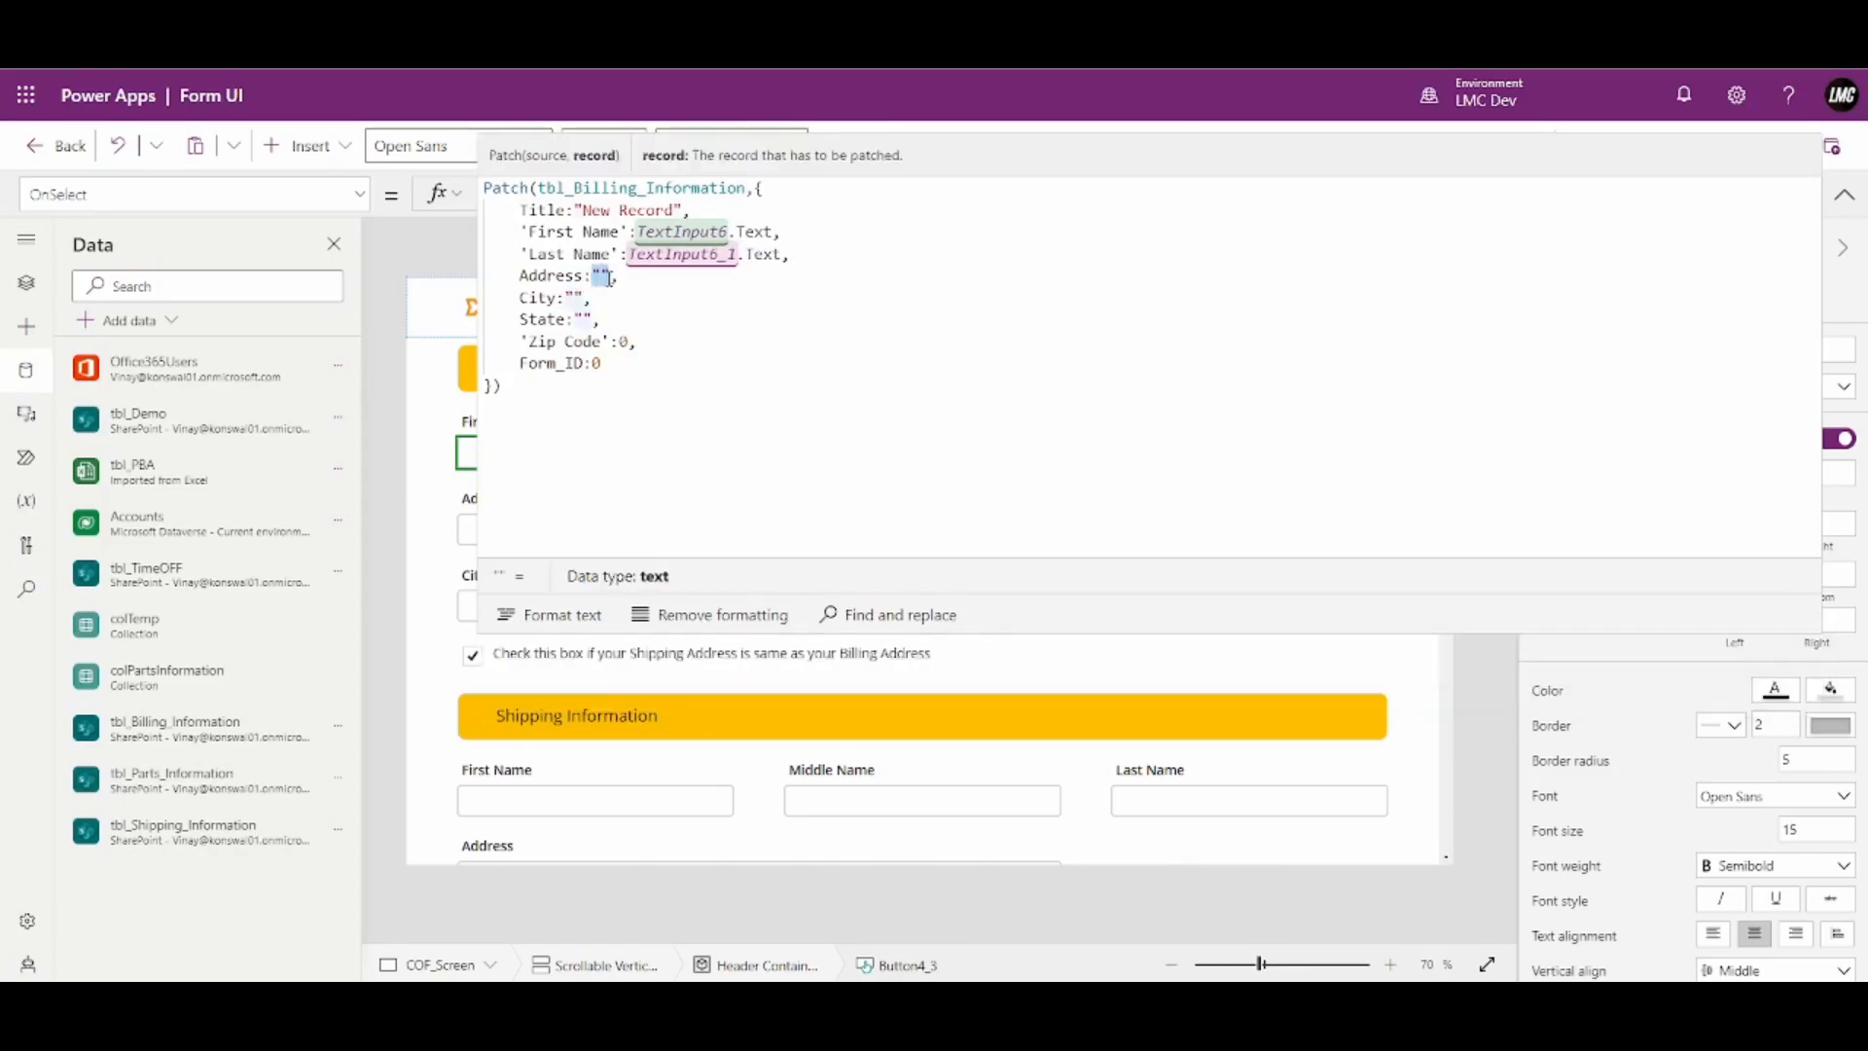
type("TextInput6_2")
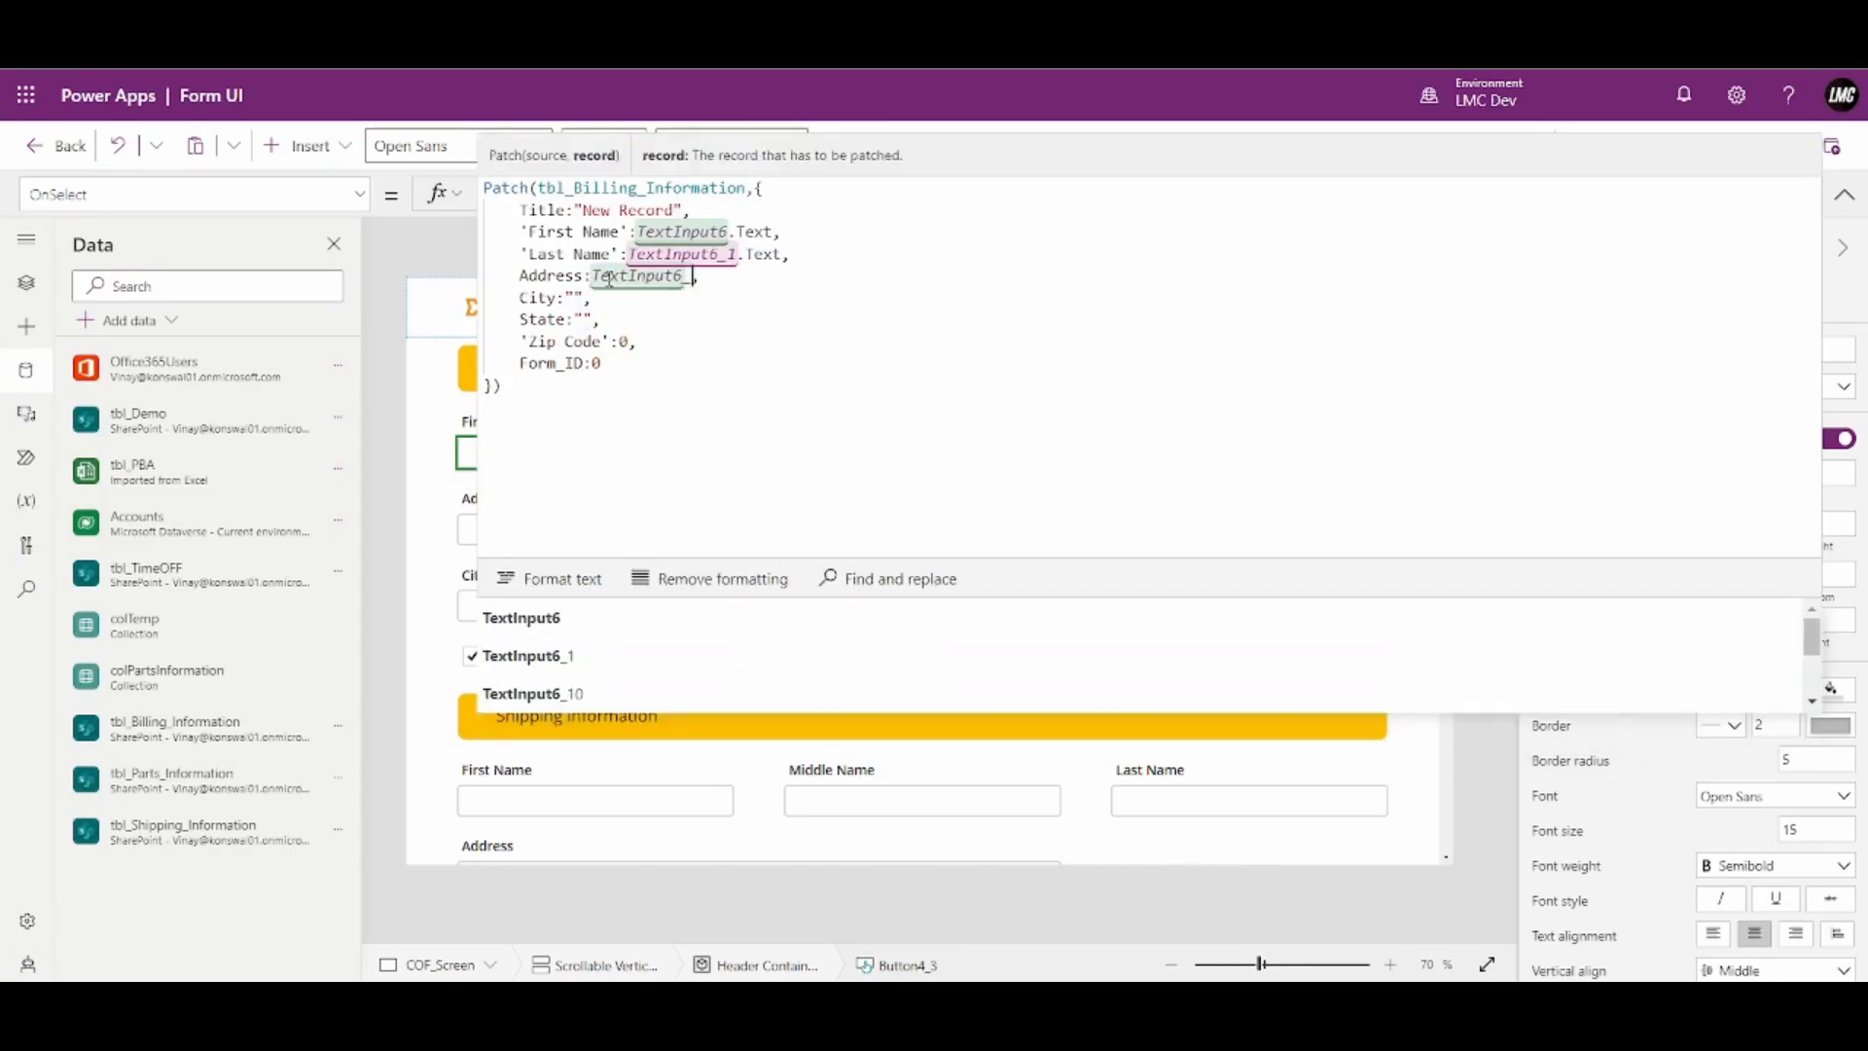
type(".Text")
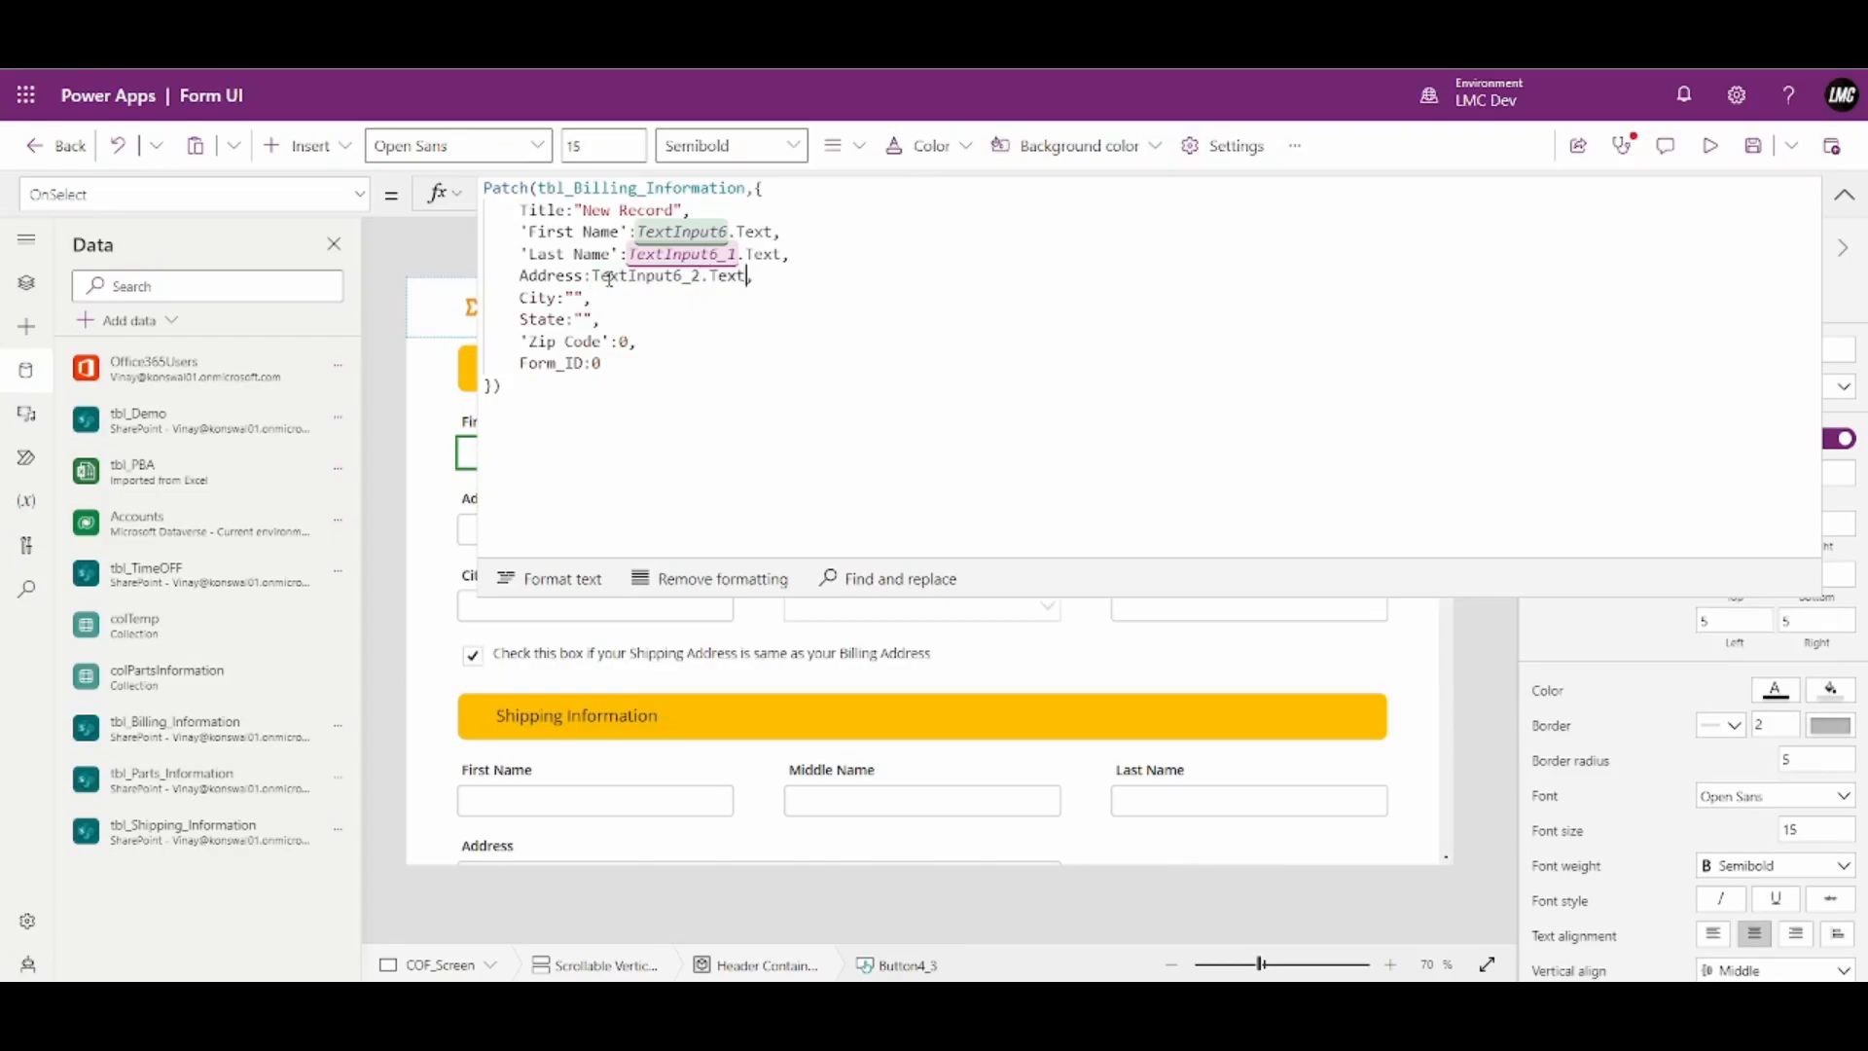
Set City to TextInput6_3.Text and State to ComboBox1.Selected in the Patch record
double_click(576, 298)
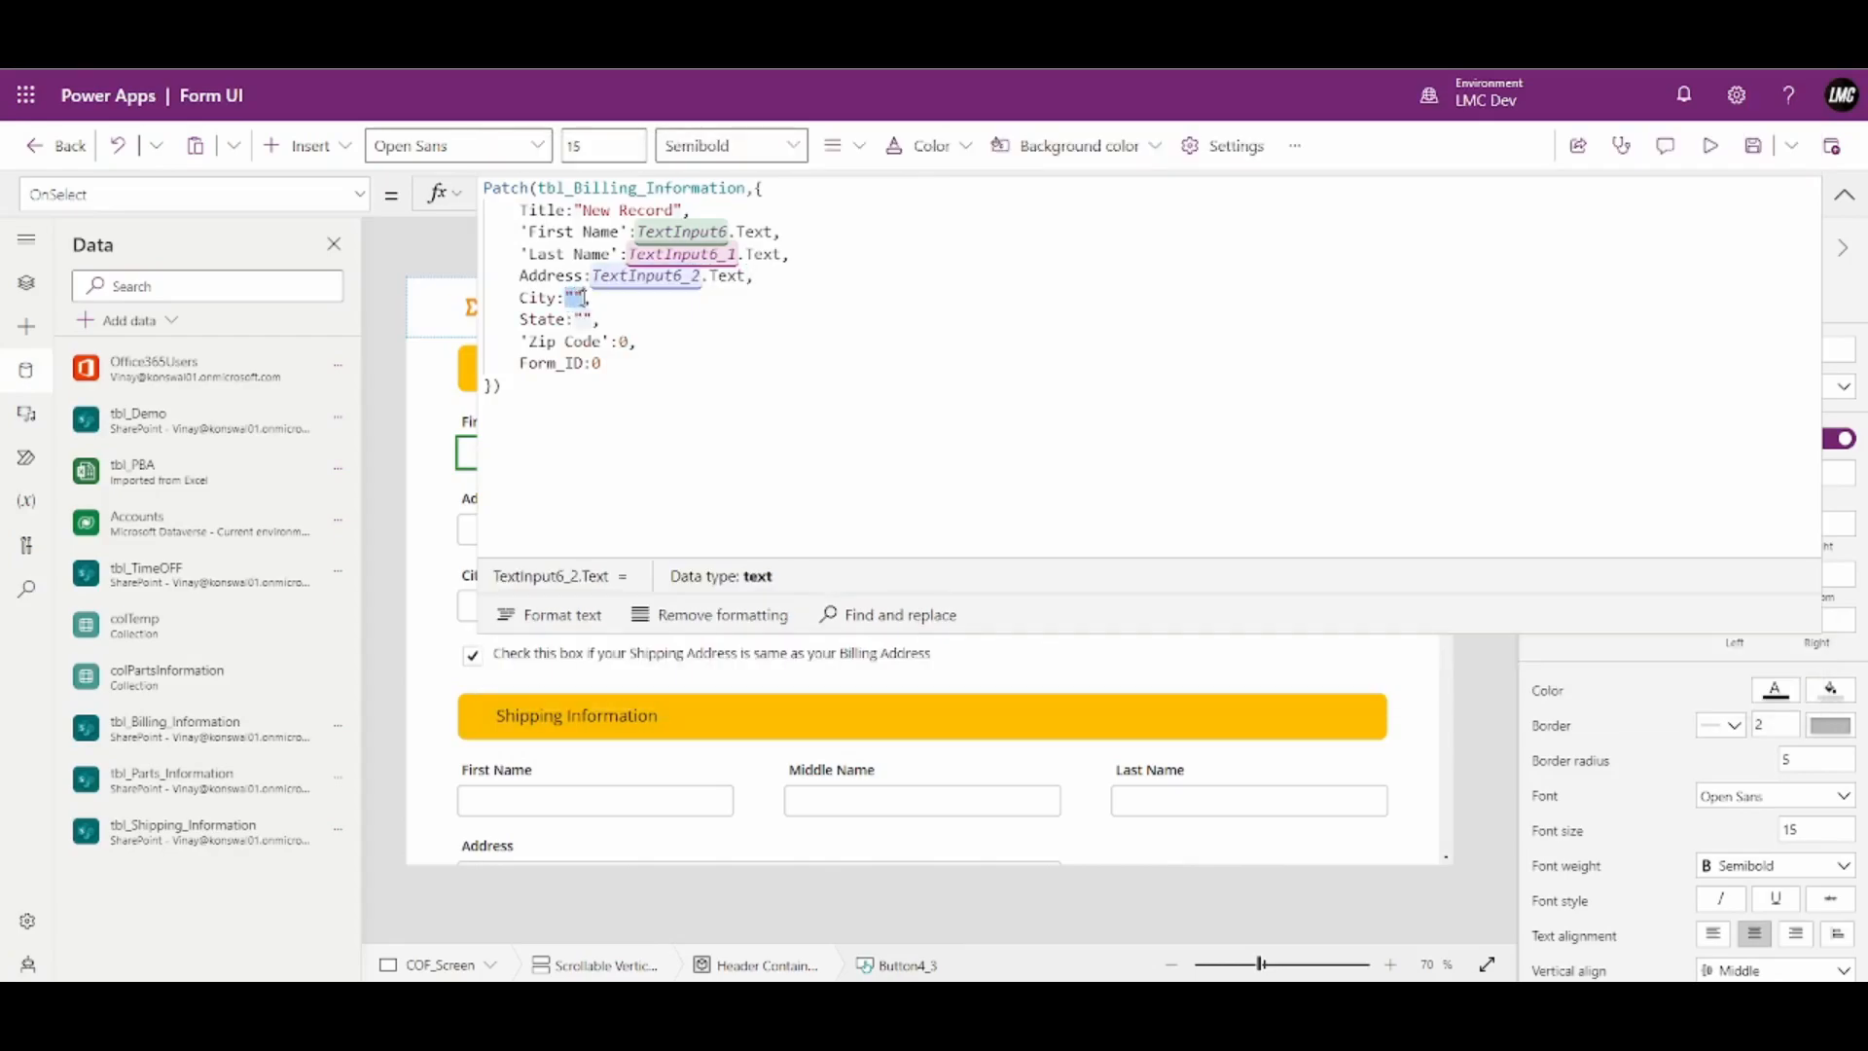
type("TextInput6")
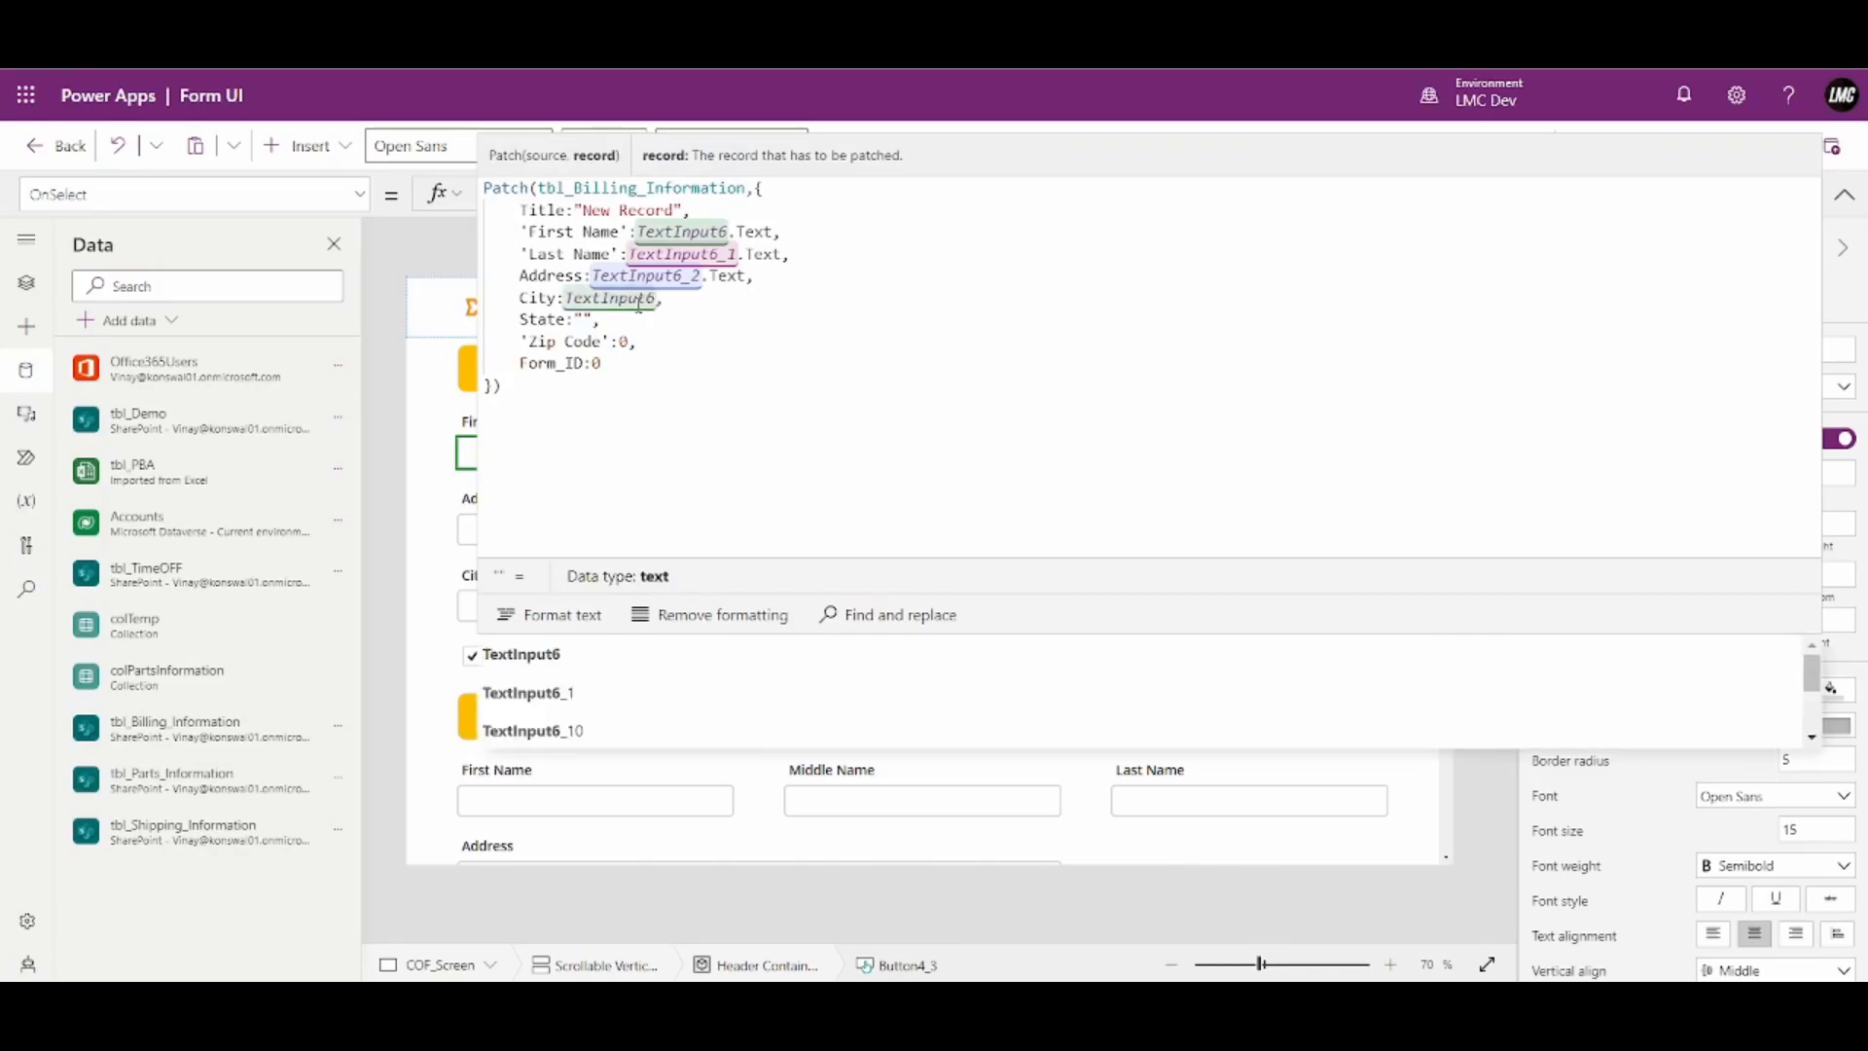
type("_3.Text")
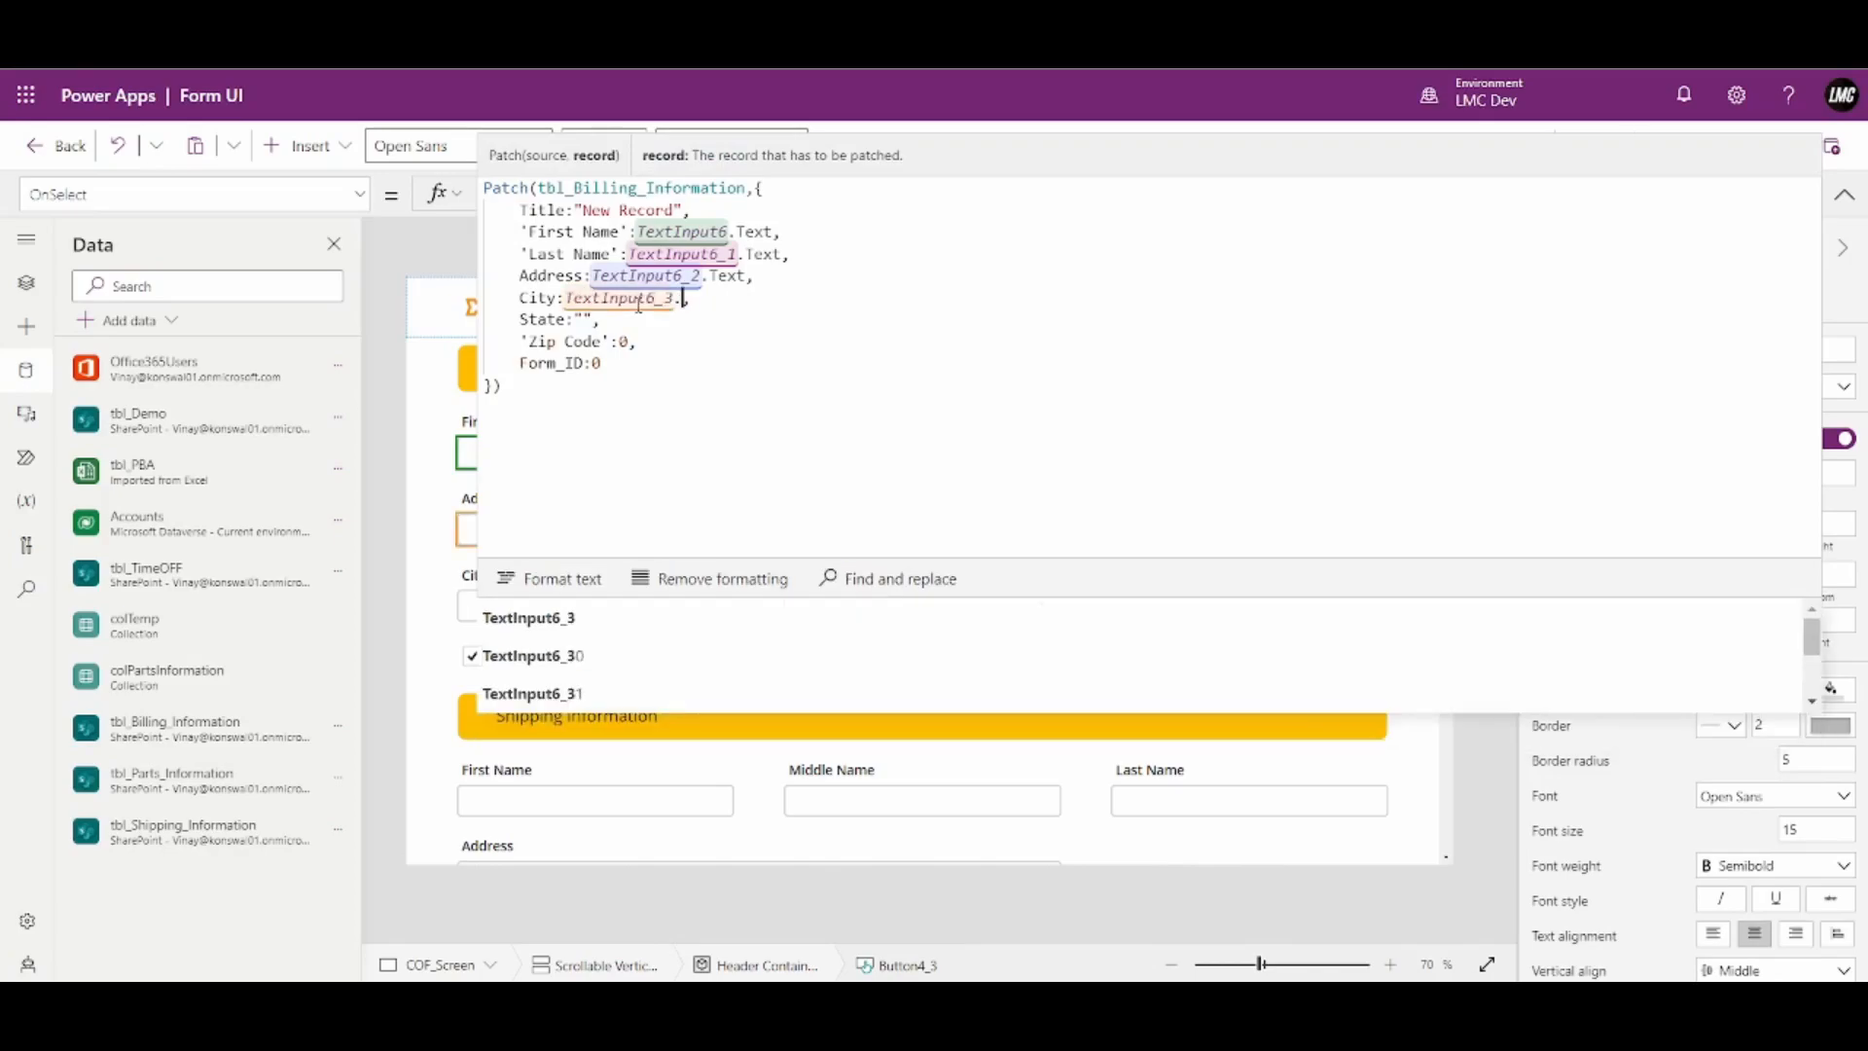
double_click(580, 320)
type("Co")
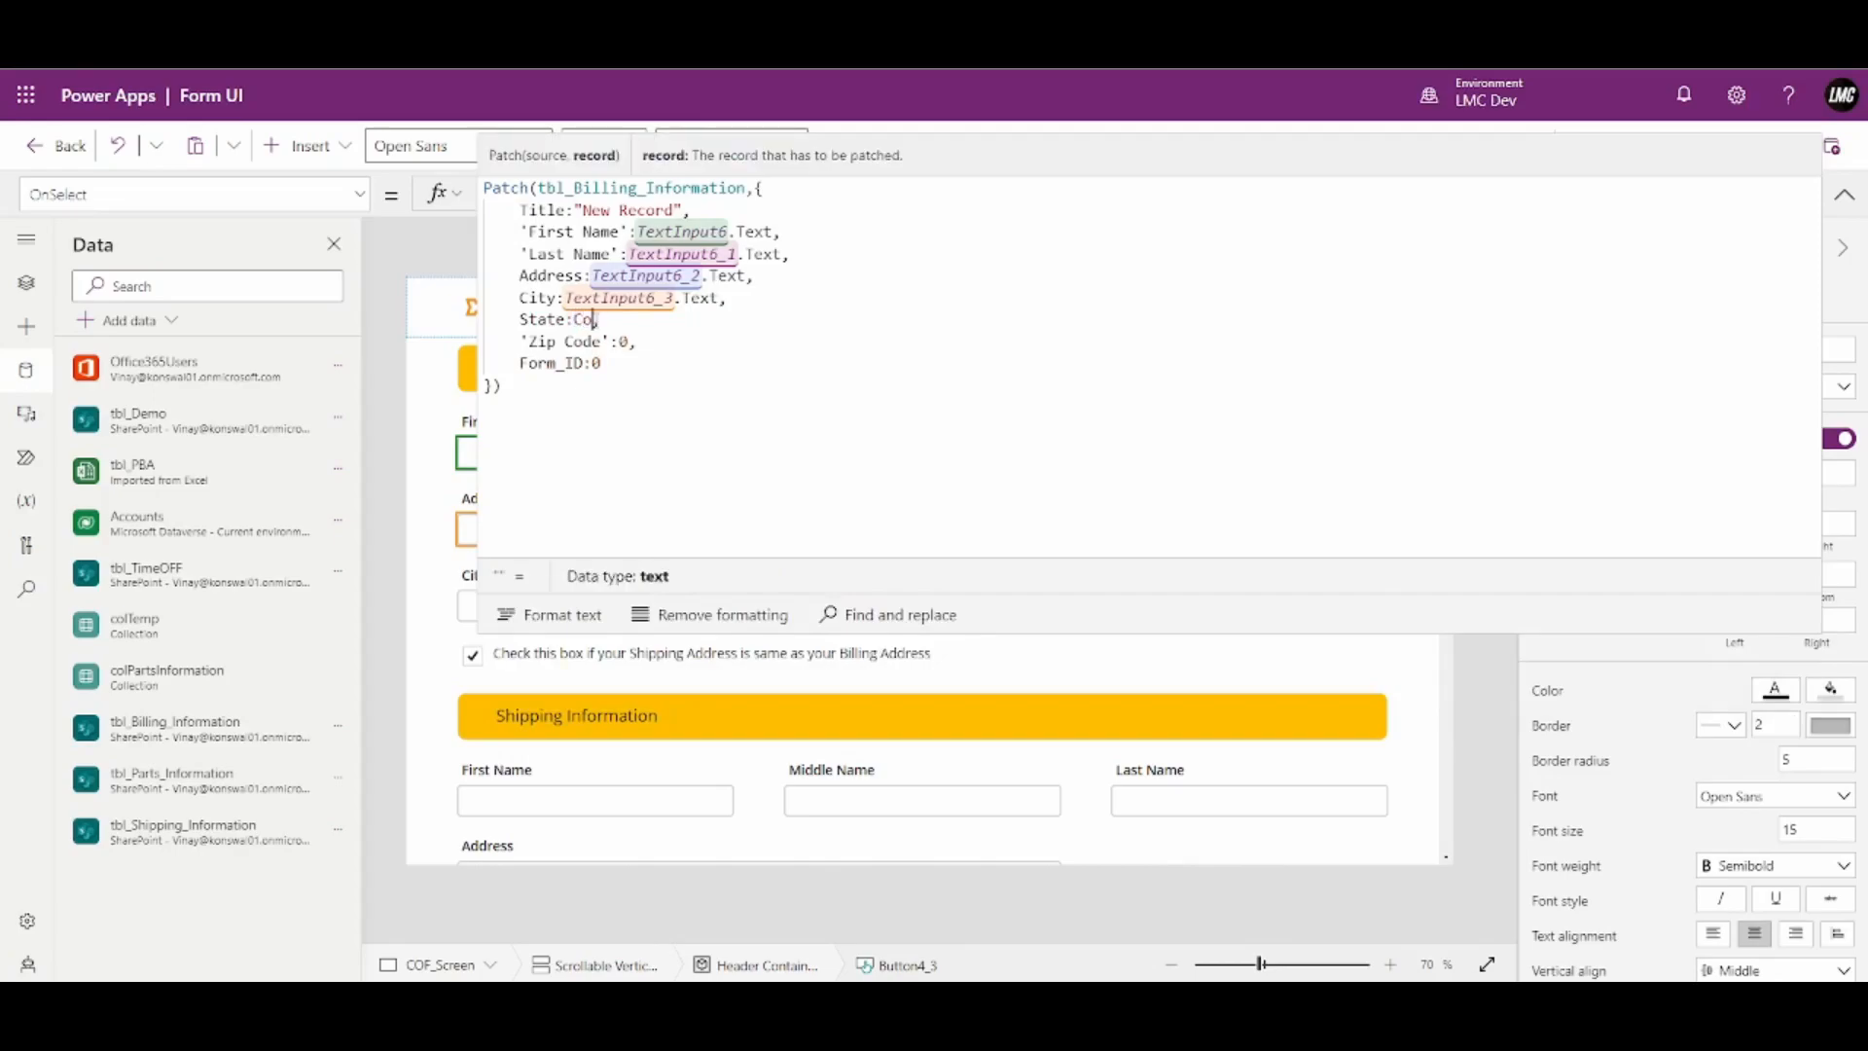
type("mboBox1.Sele")
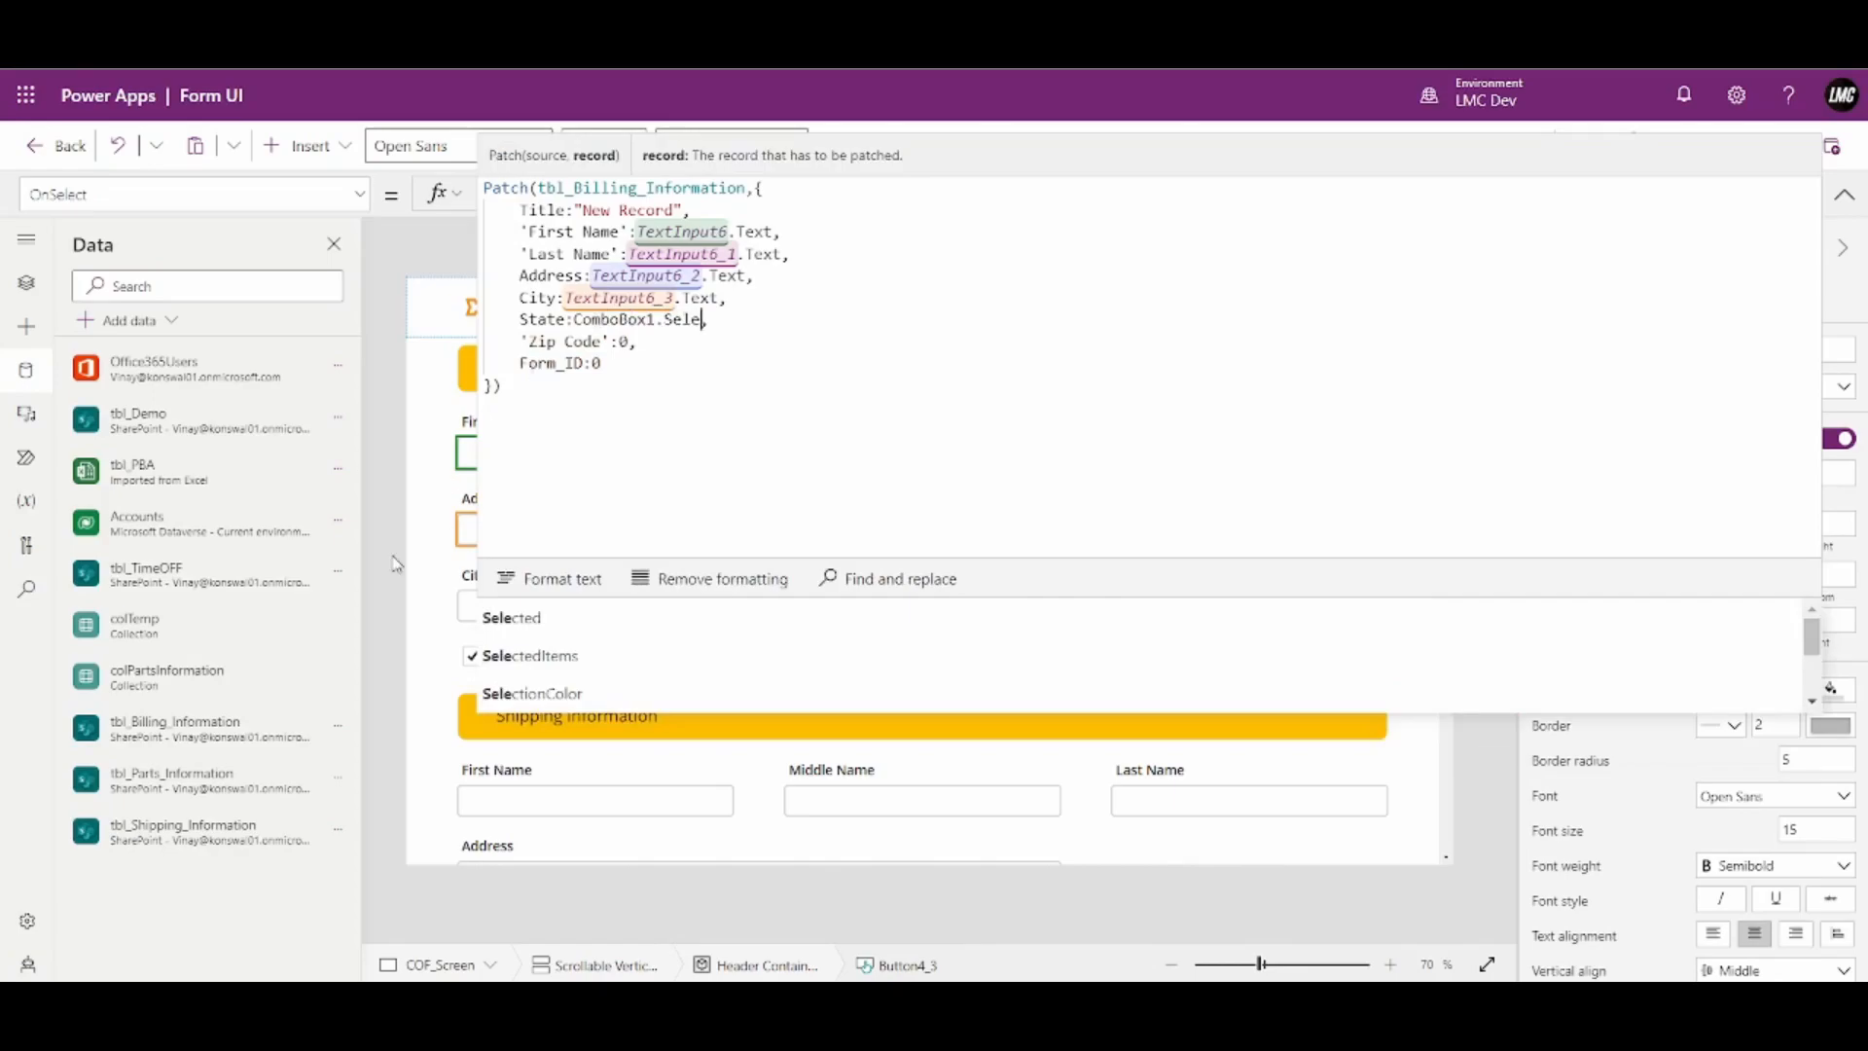
left_click(508, 621)
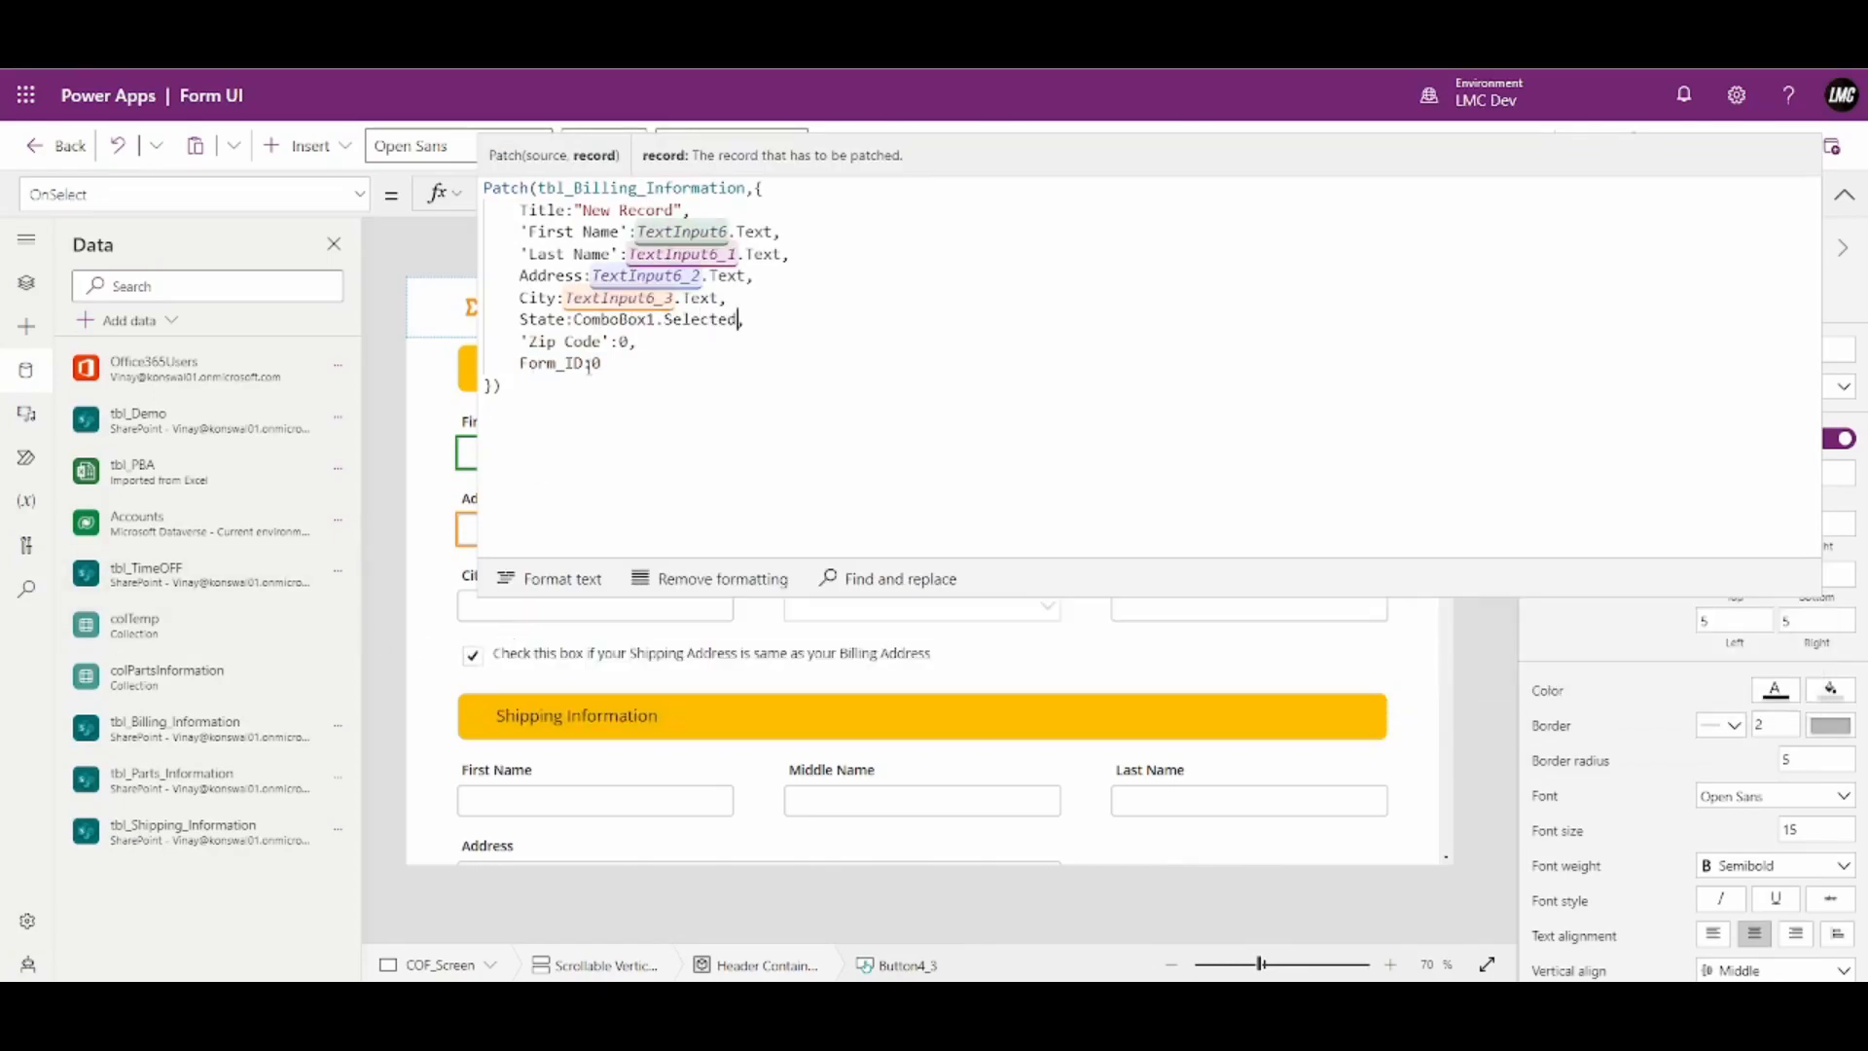
Set 'Zip Code' to Value(TextInput6_4.Text) in the billing Patch record
left_click(620, 343)
type("Value")
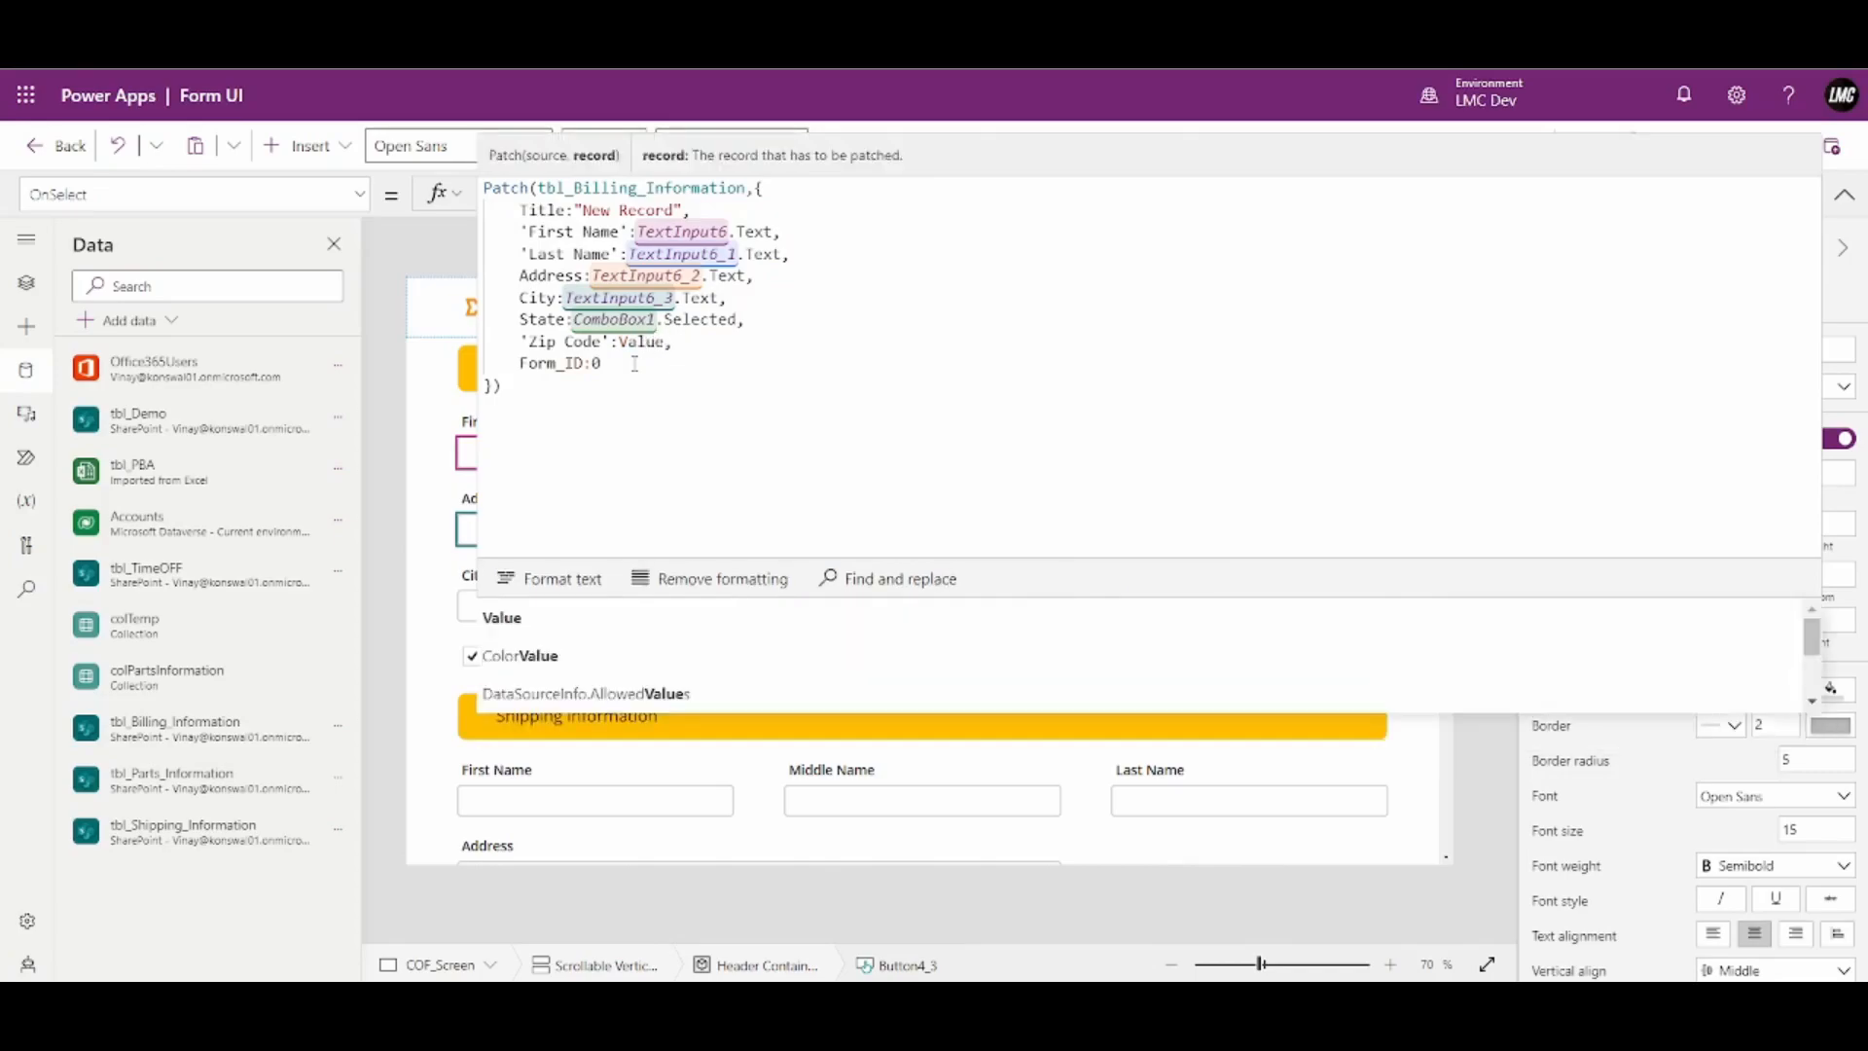
type("(TextInput6")
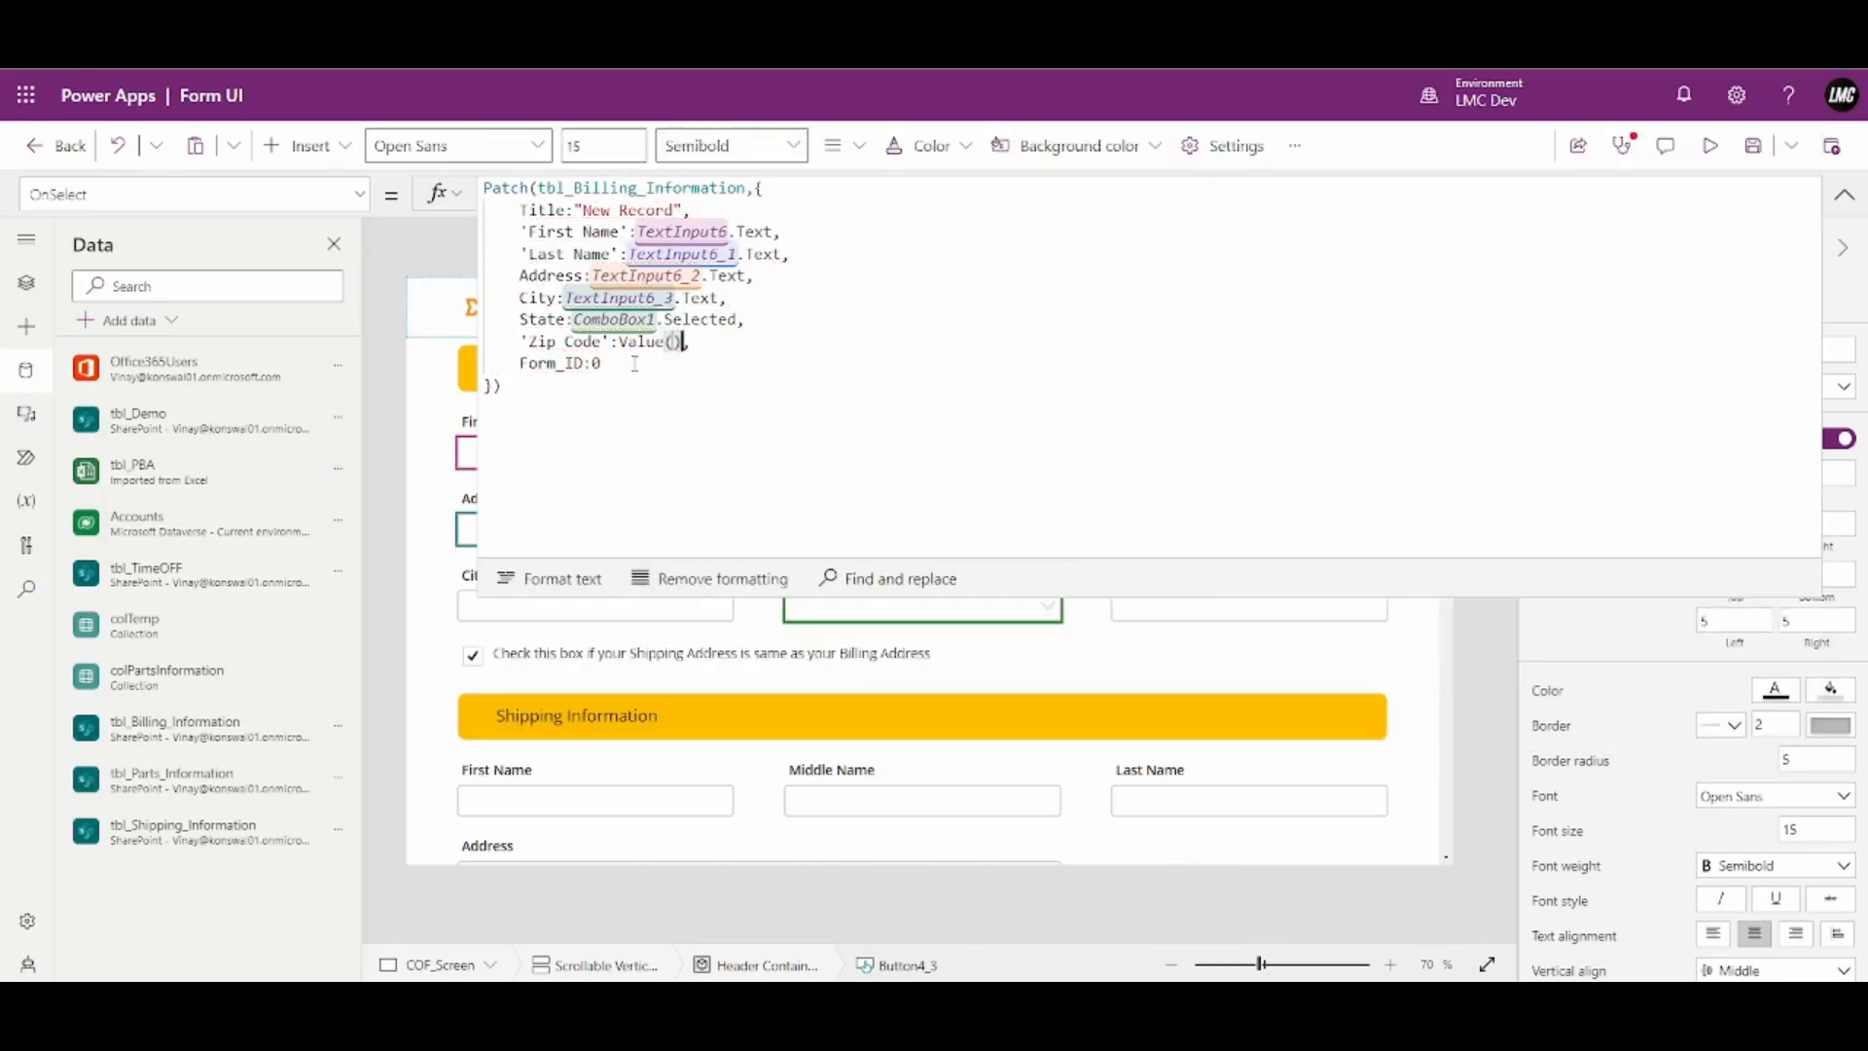
type("_4.Text")
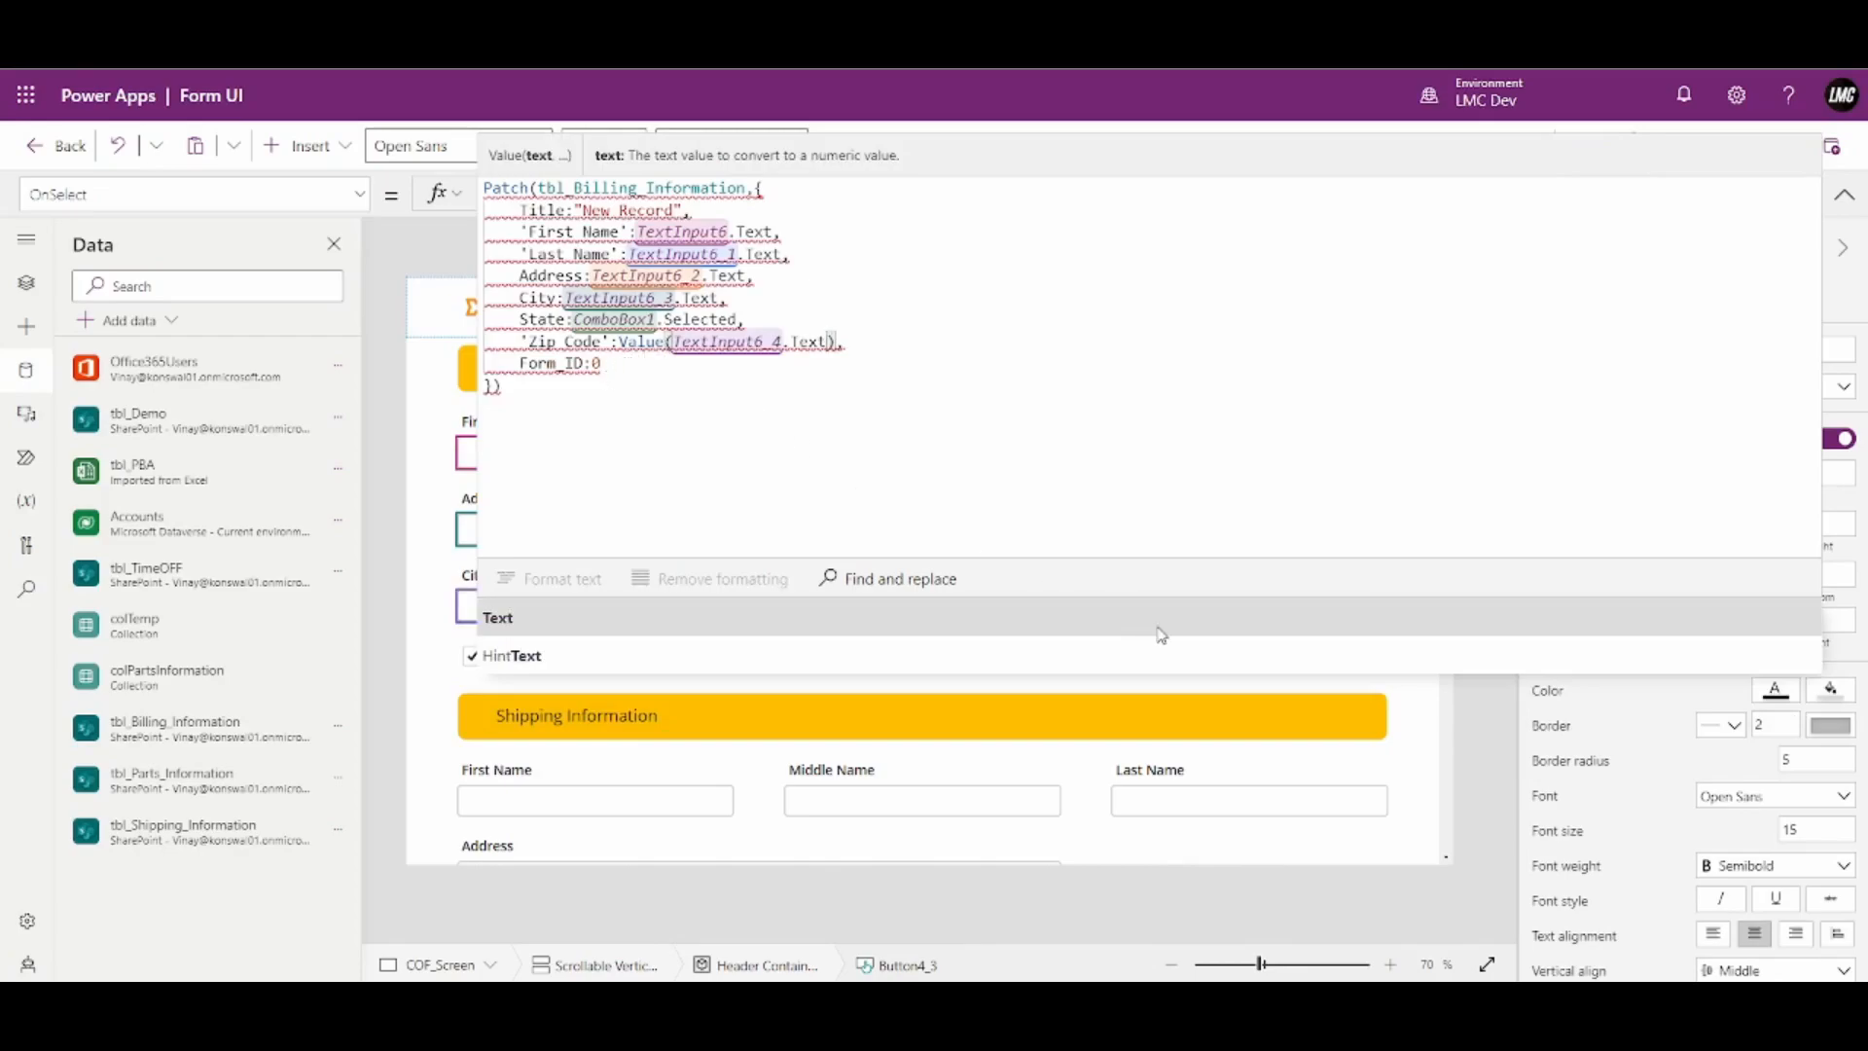
Extend the State value in the Patch record to ComboBox1.Selected.Value
mouse_move(687, 317)
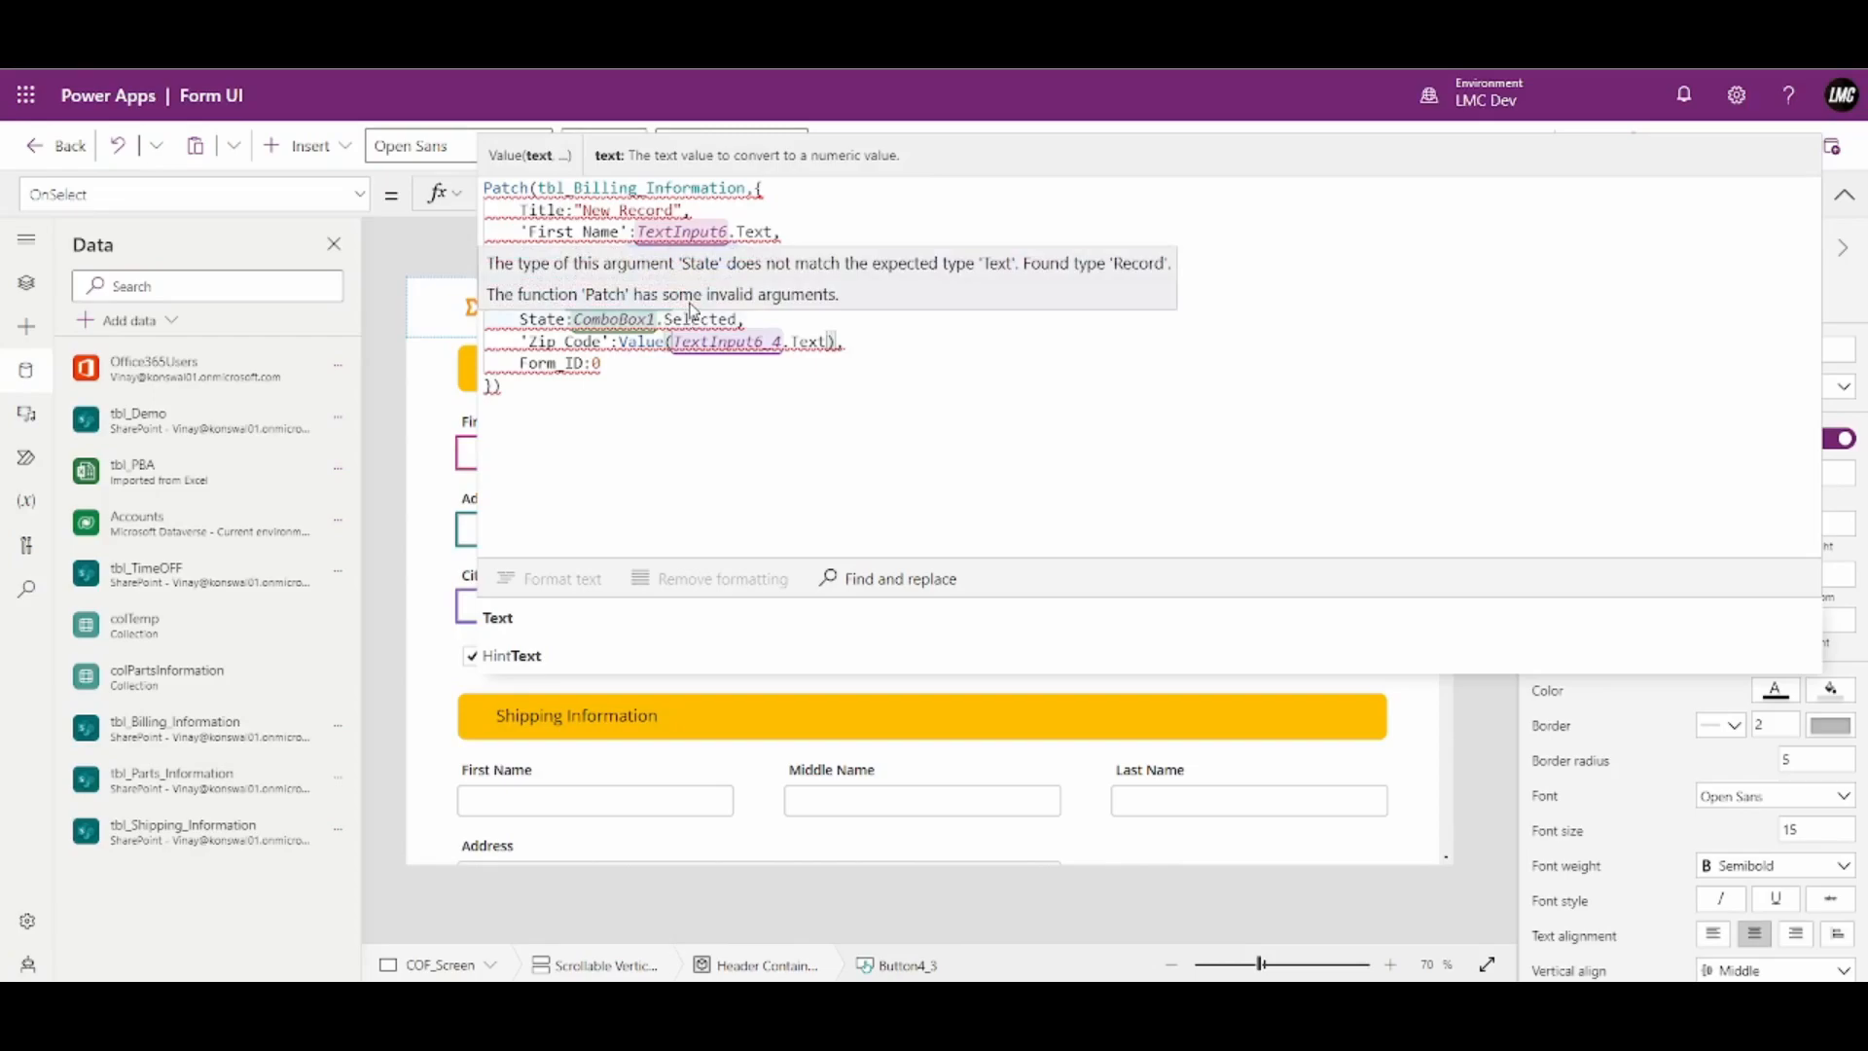
left_click(741, 318)
type(".Va")
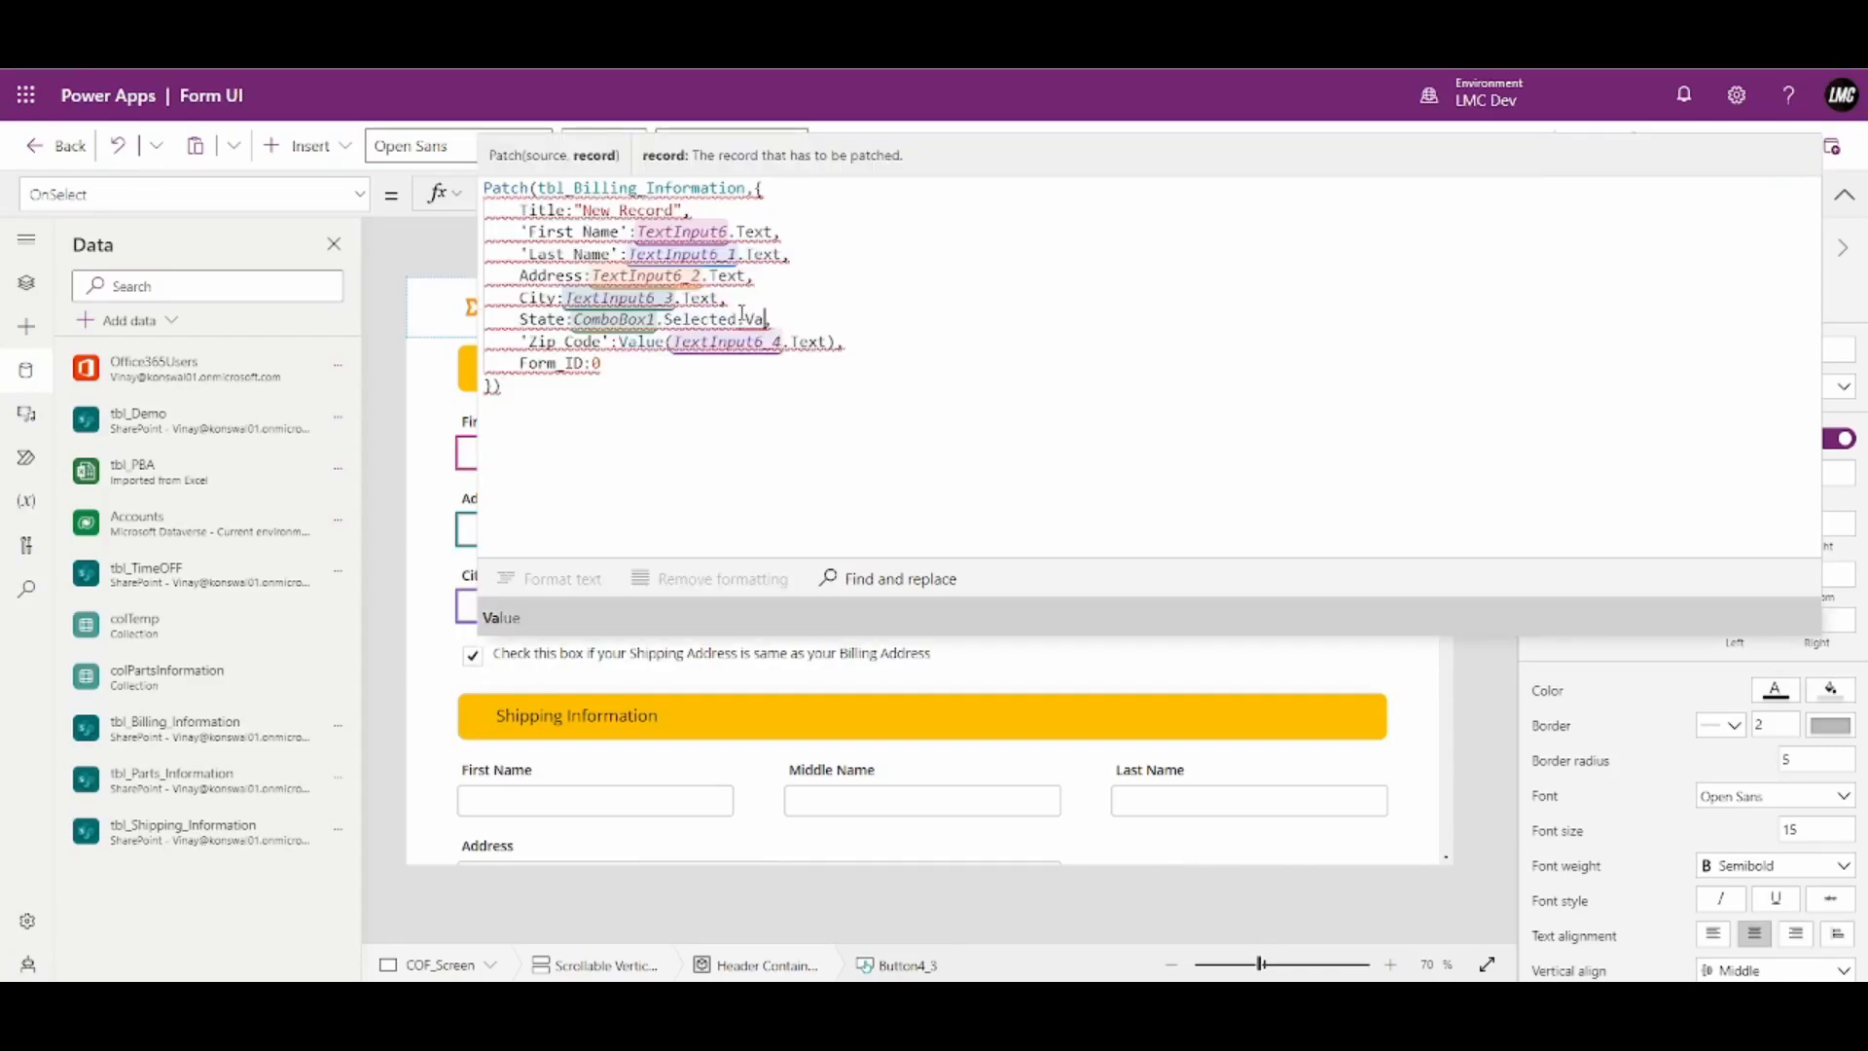
key("Tab")
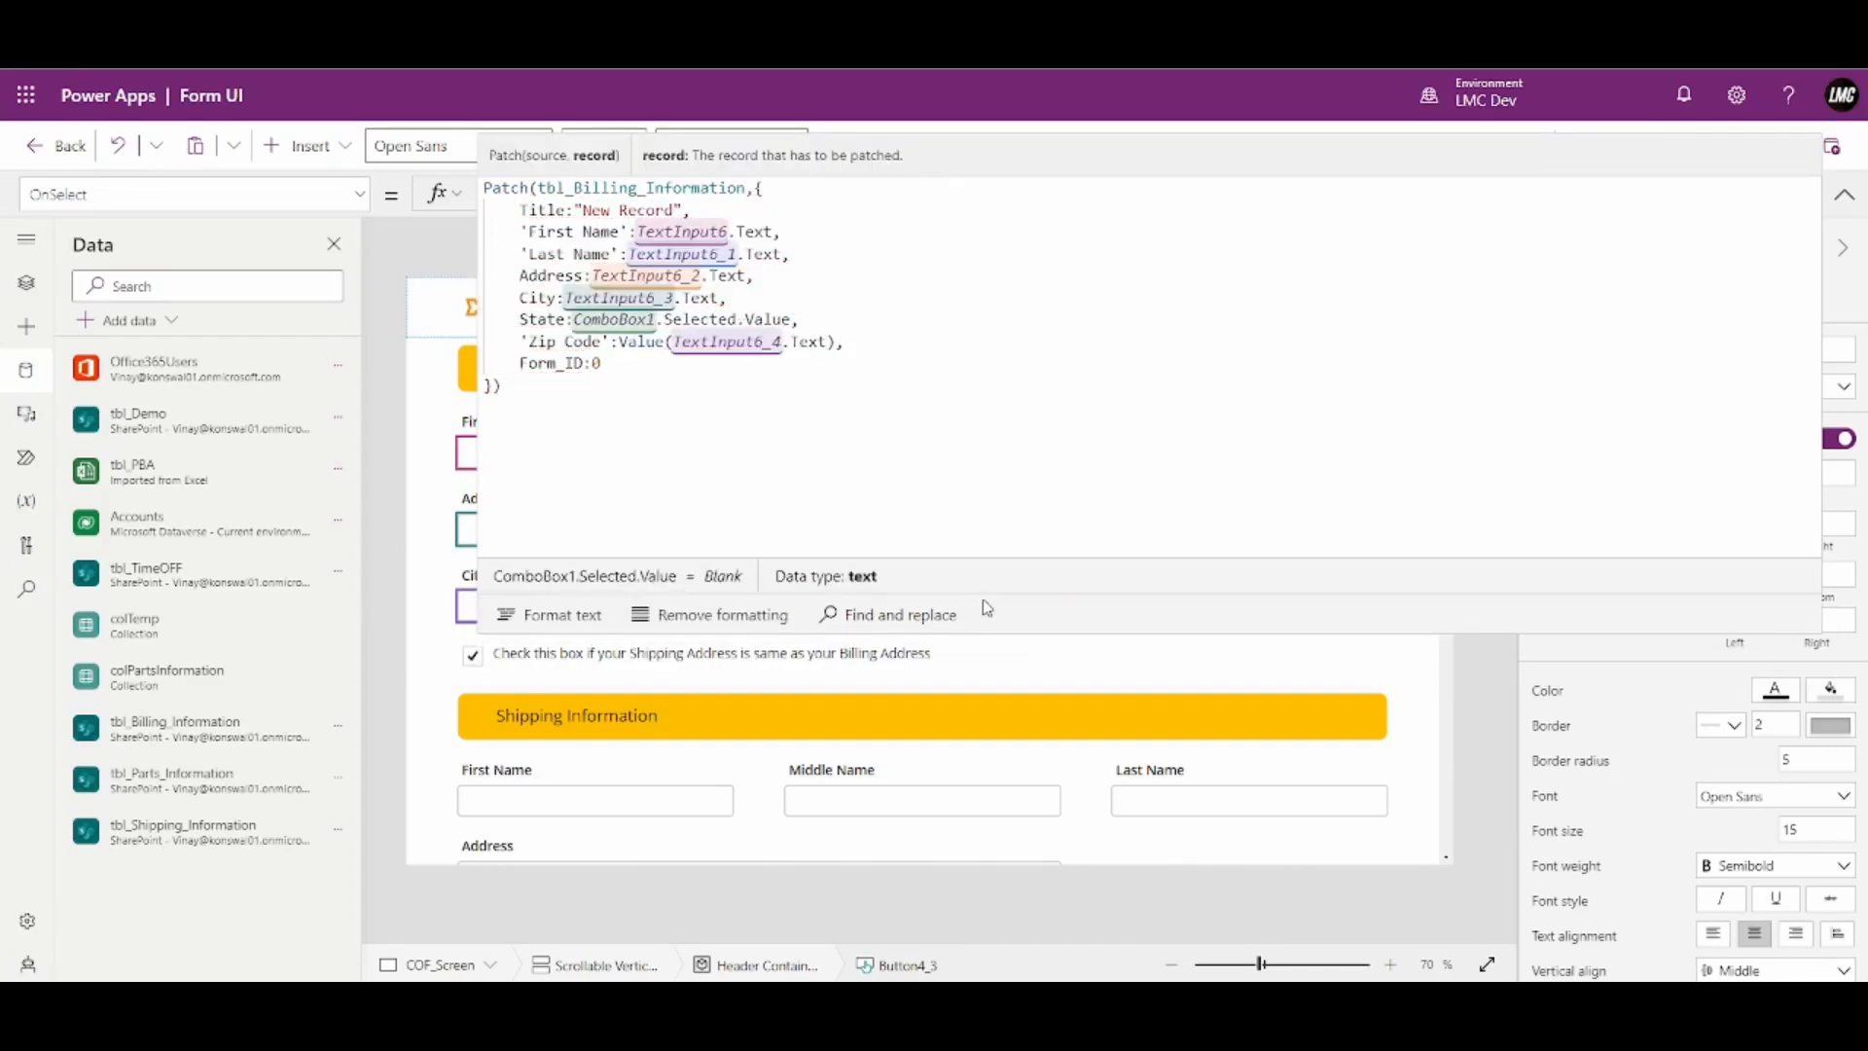
Add a 'Middle Name' field set to TextInput6_1.Text between 'First Name' and 'Last Name' in the Patch record
left_click_drag(1007, 632, 1008, 430)
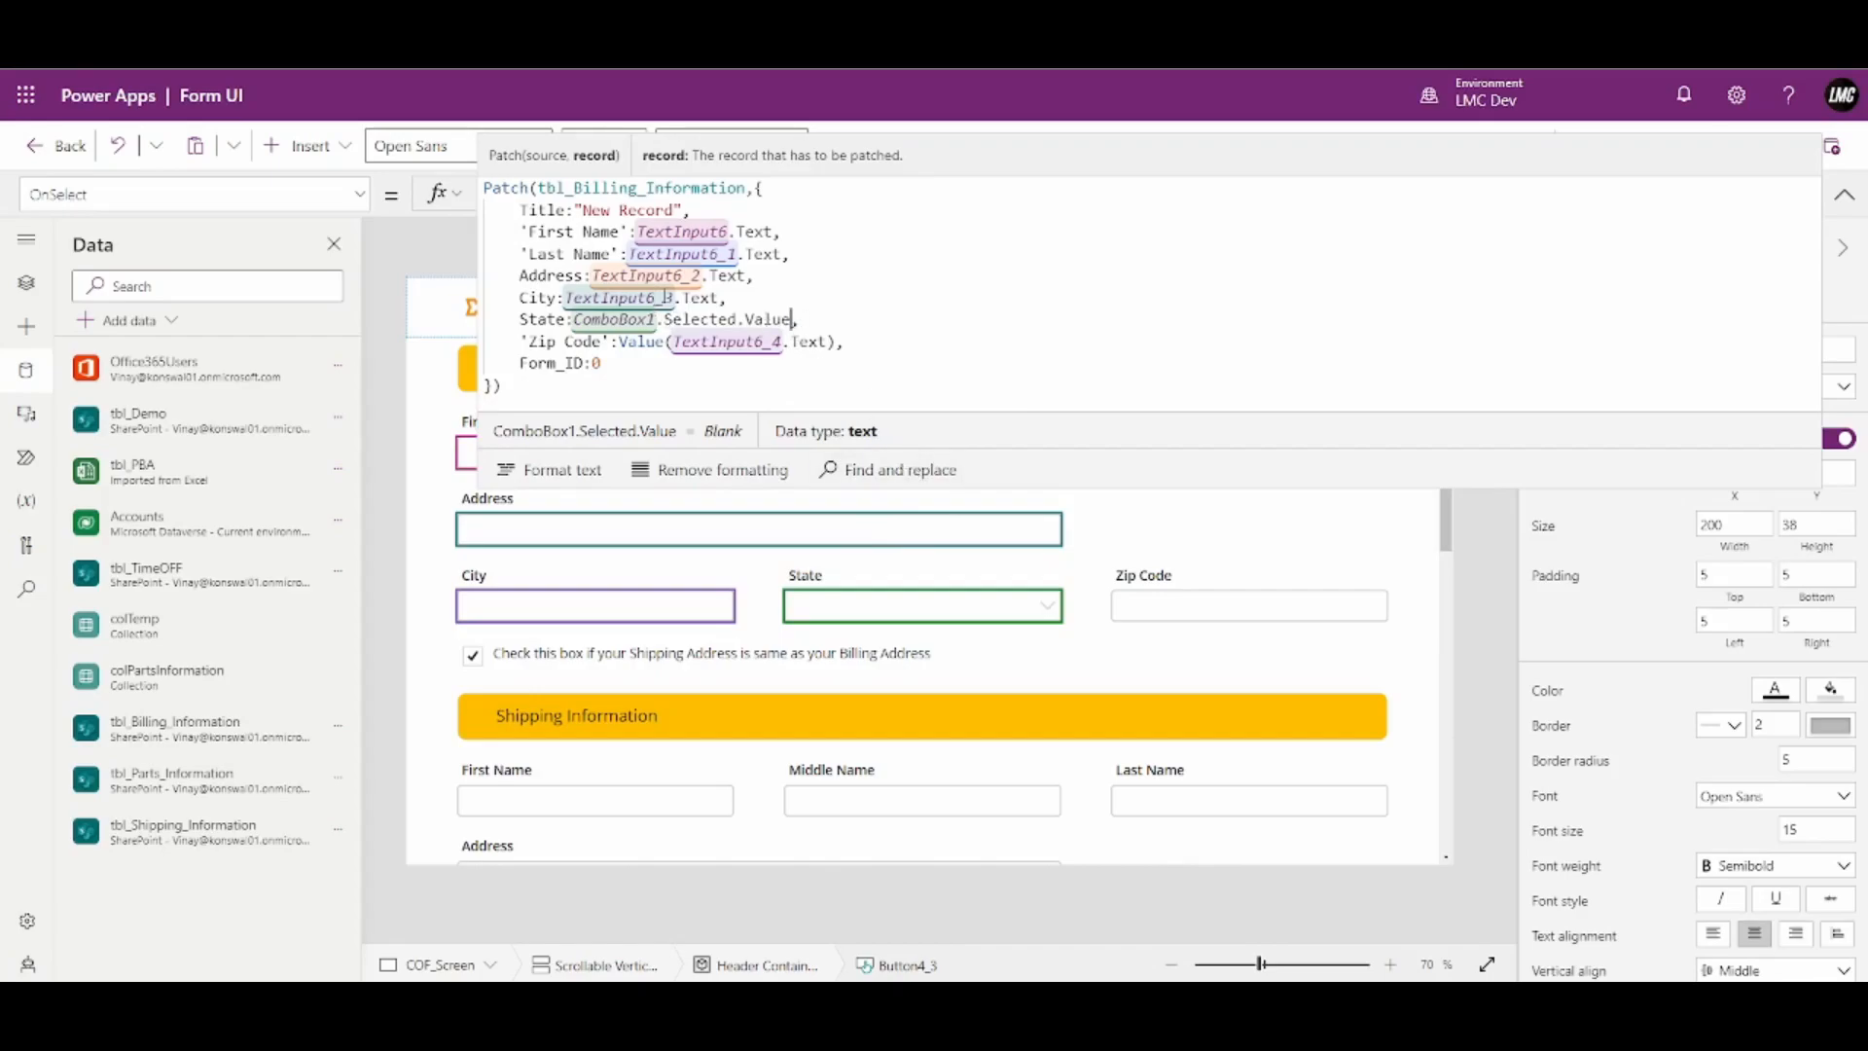
left_click_drag(1040, 486, 1059, 340)
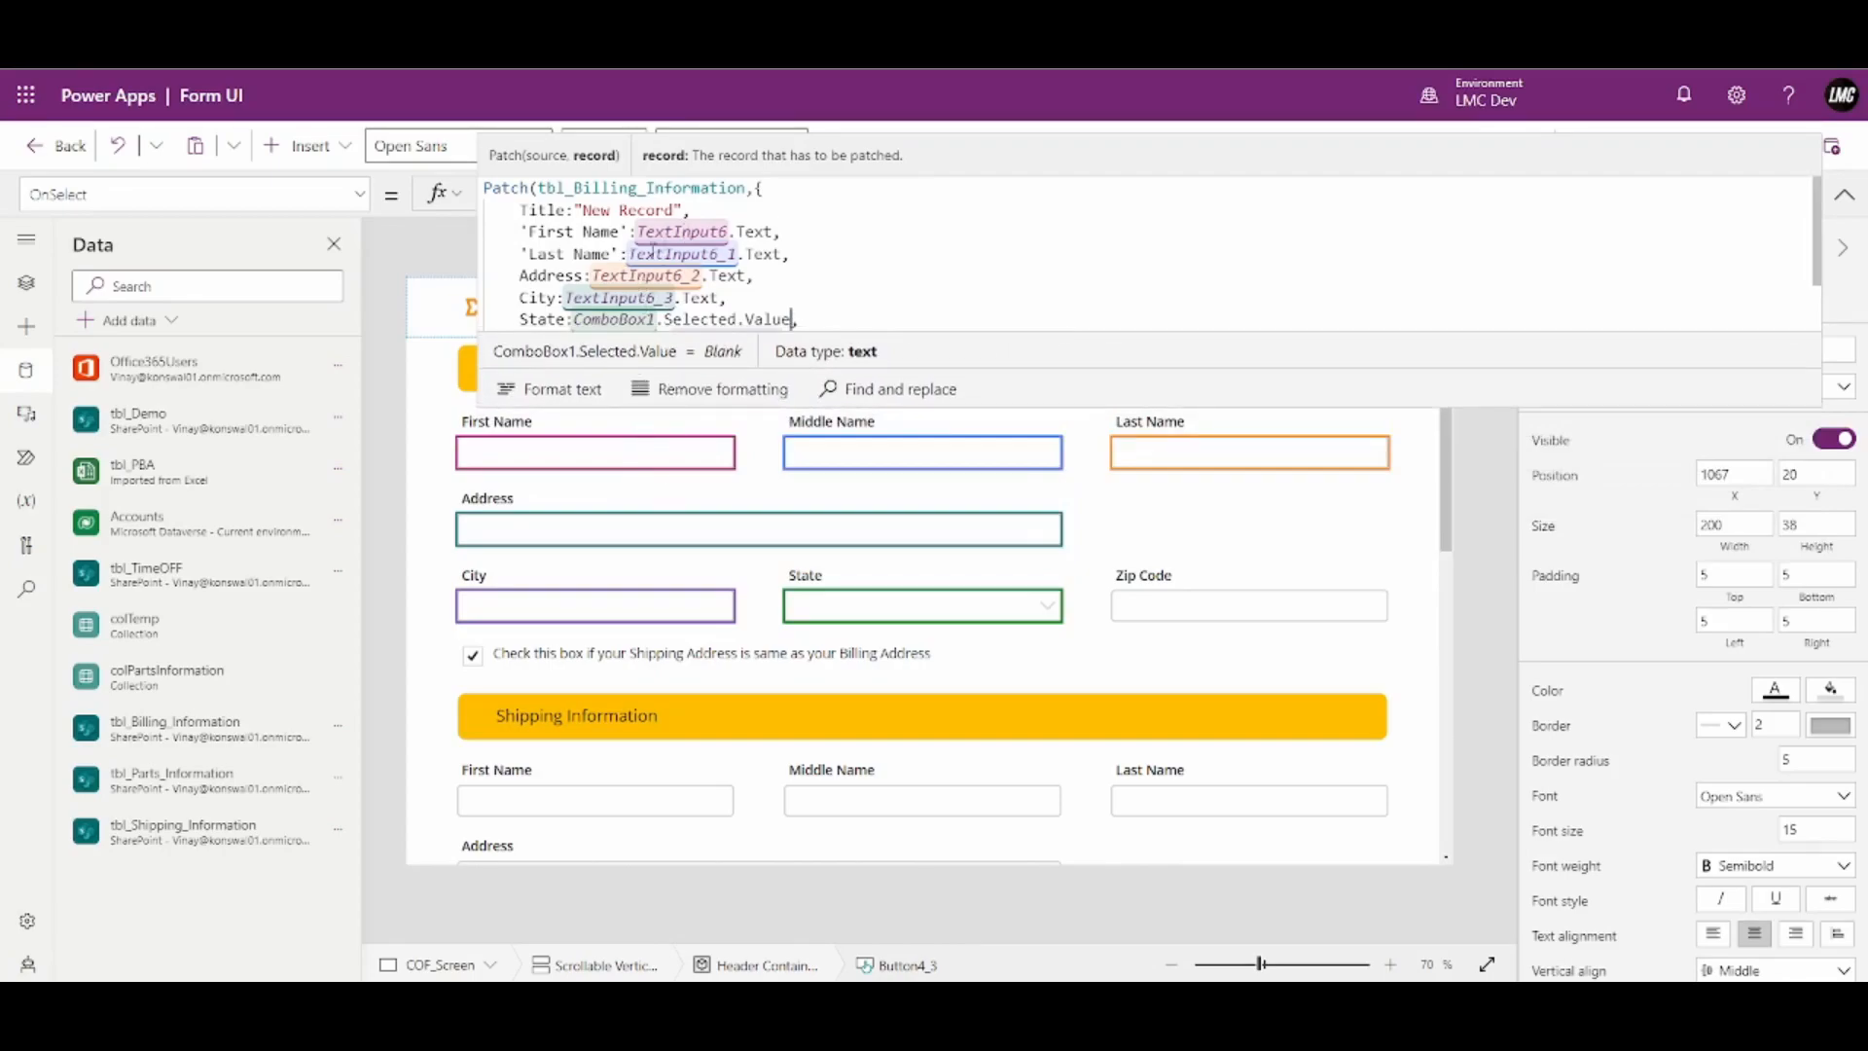
left_click(805, 231)
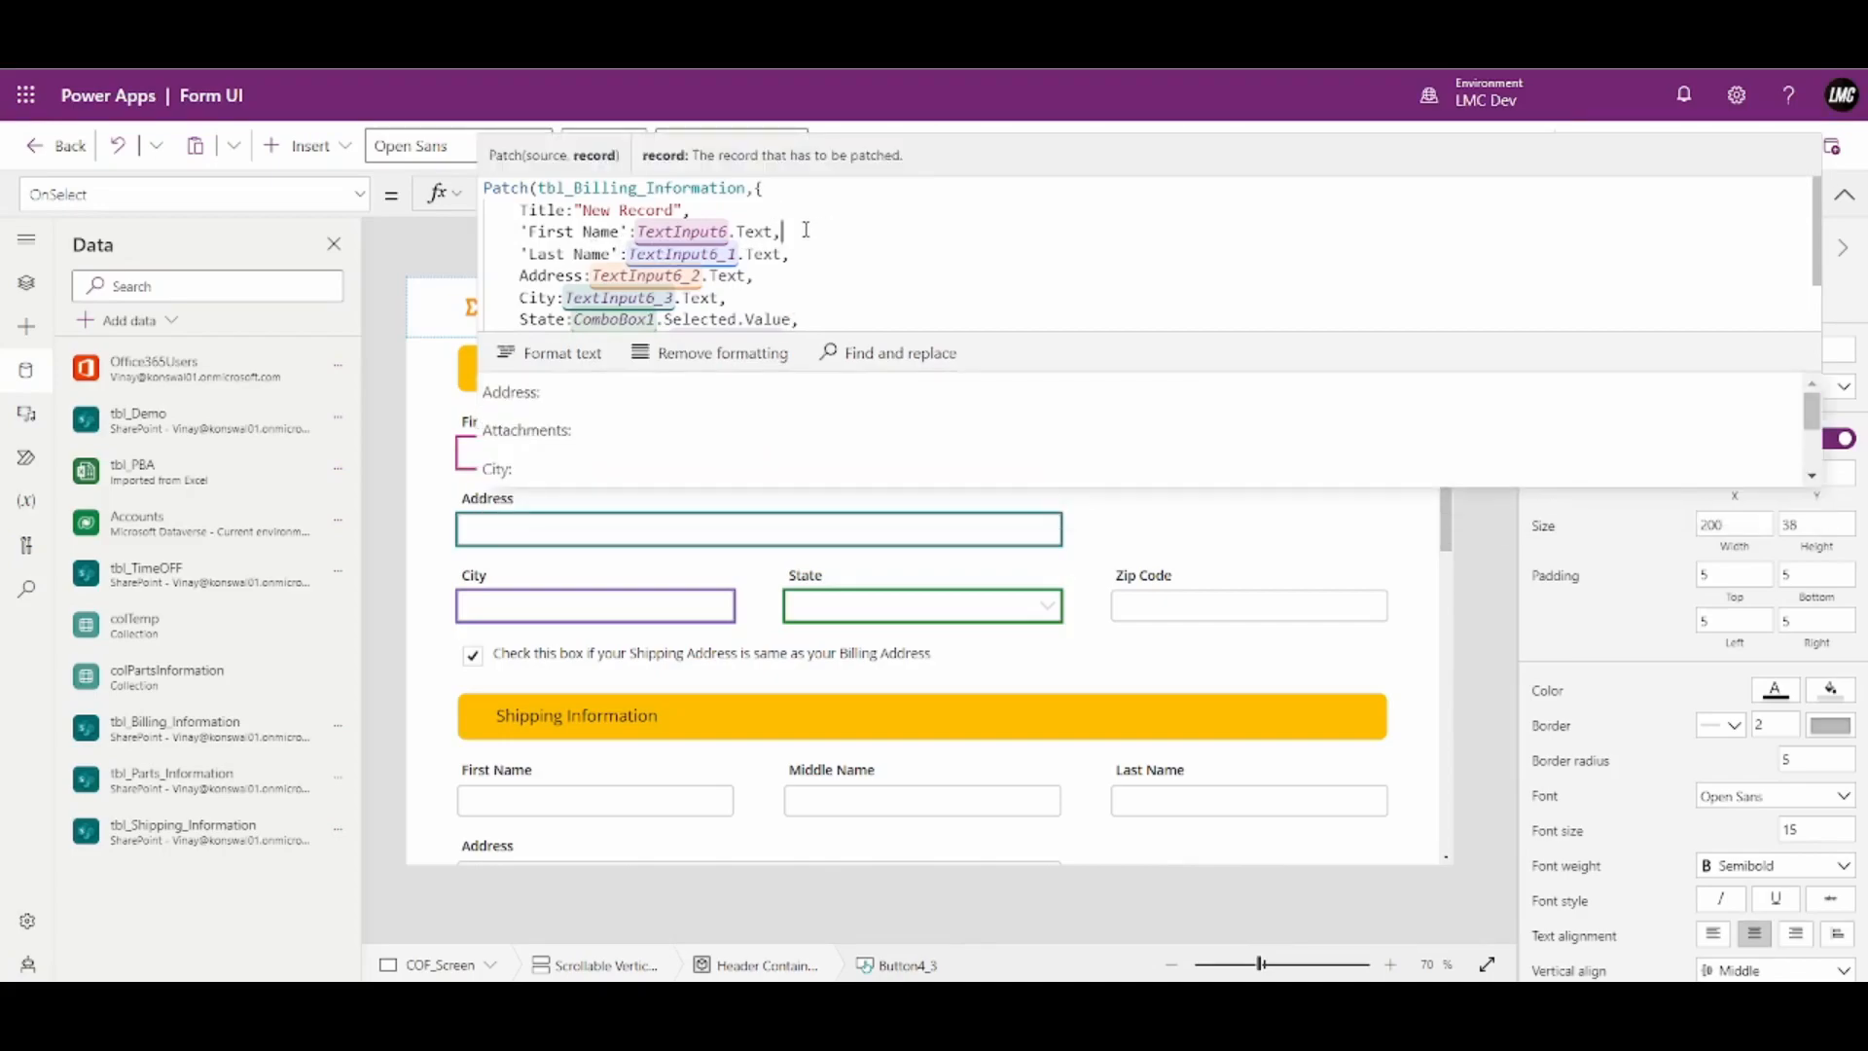
key("Return")
type("''Middle ")
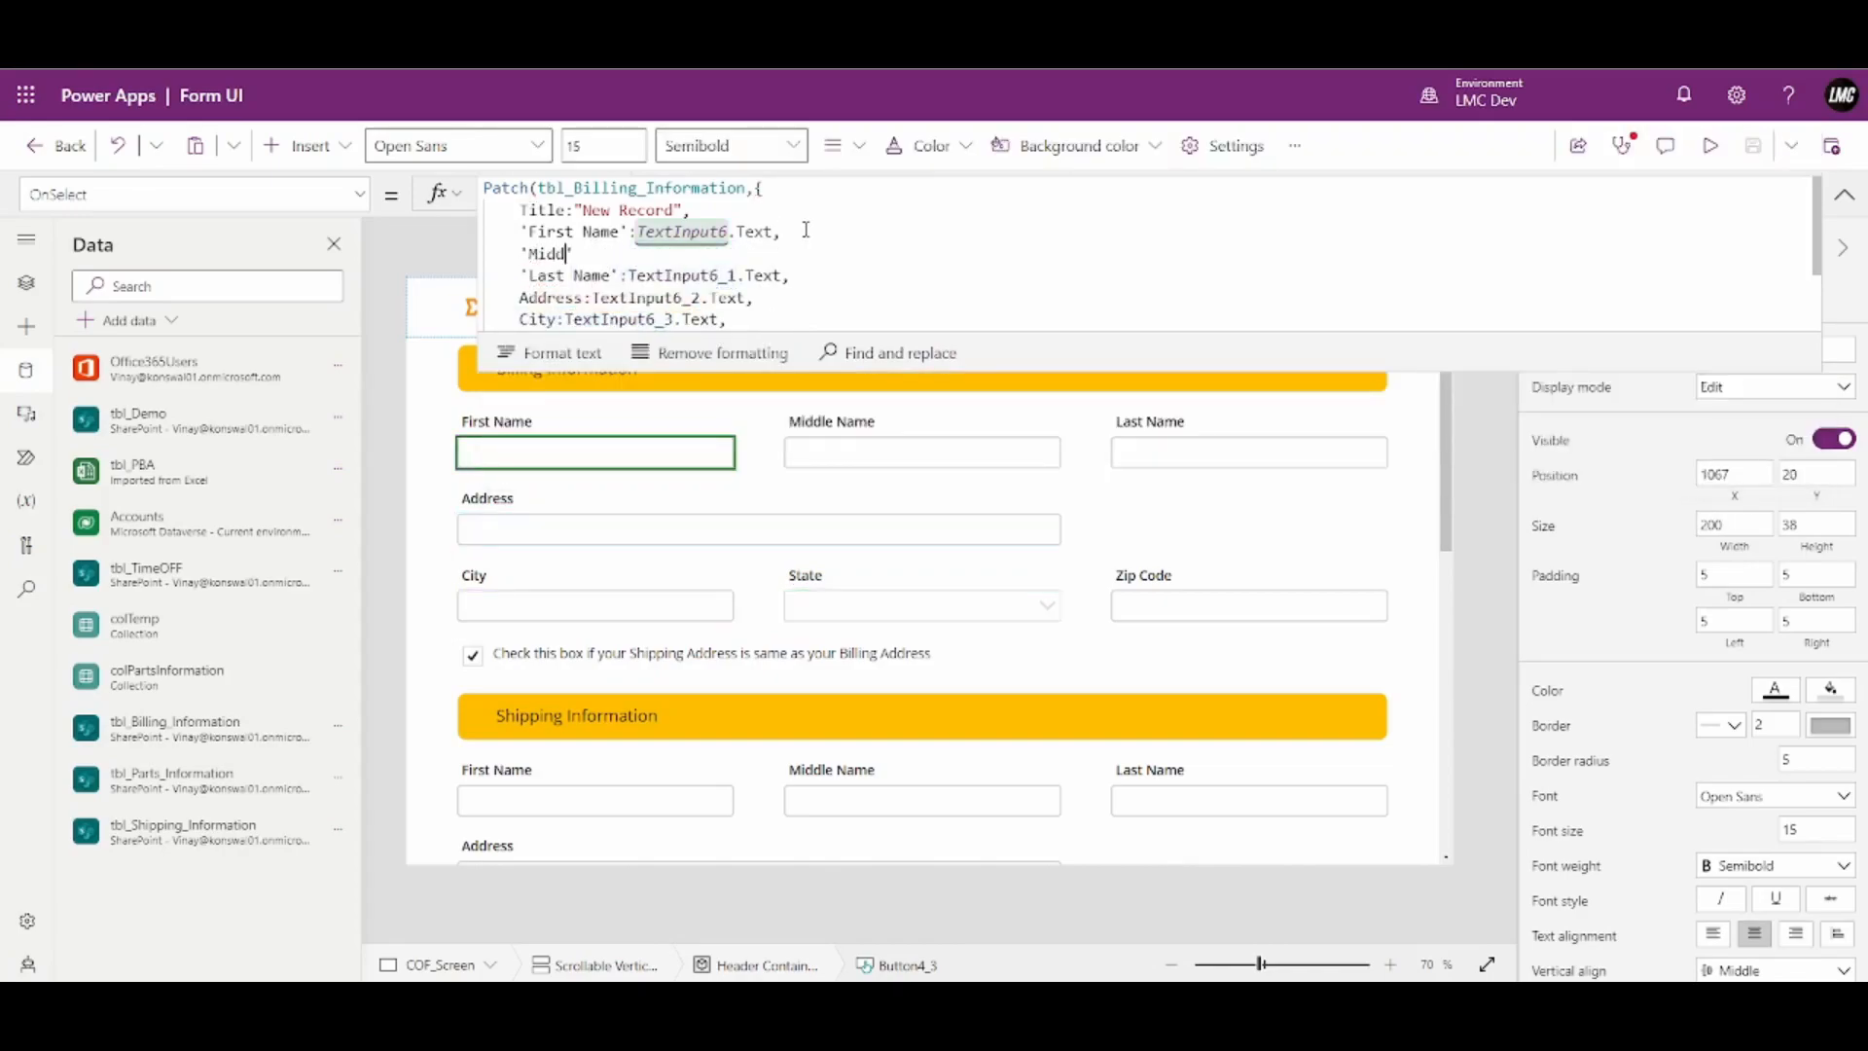
type("Name")
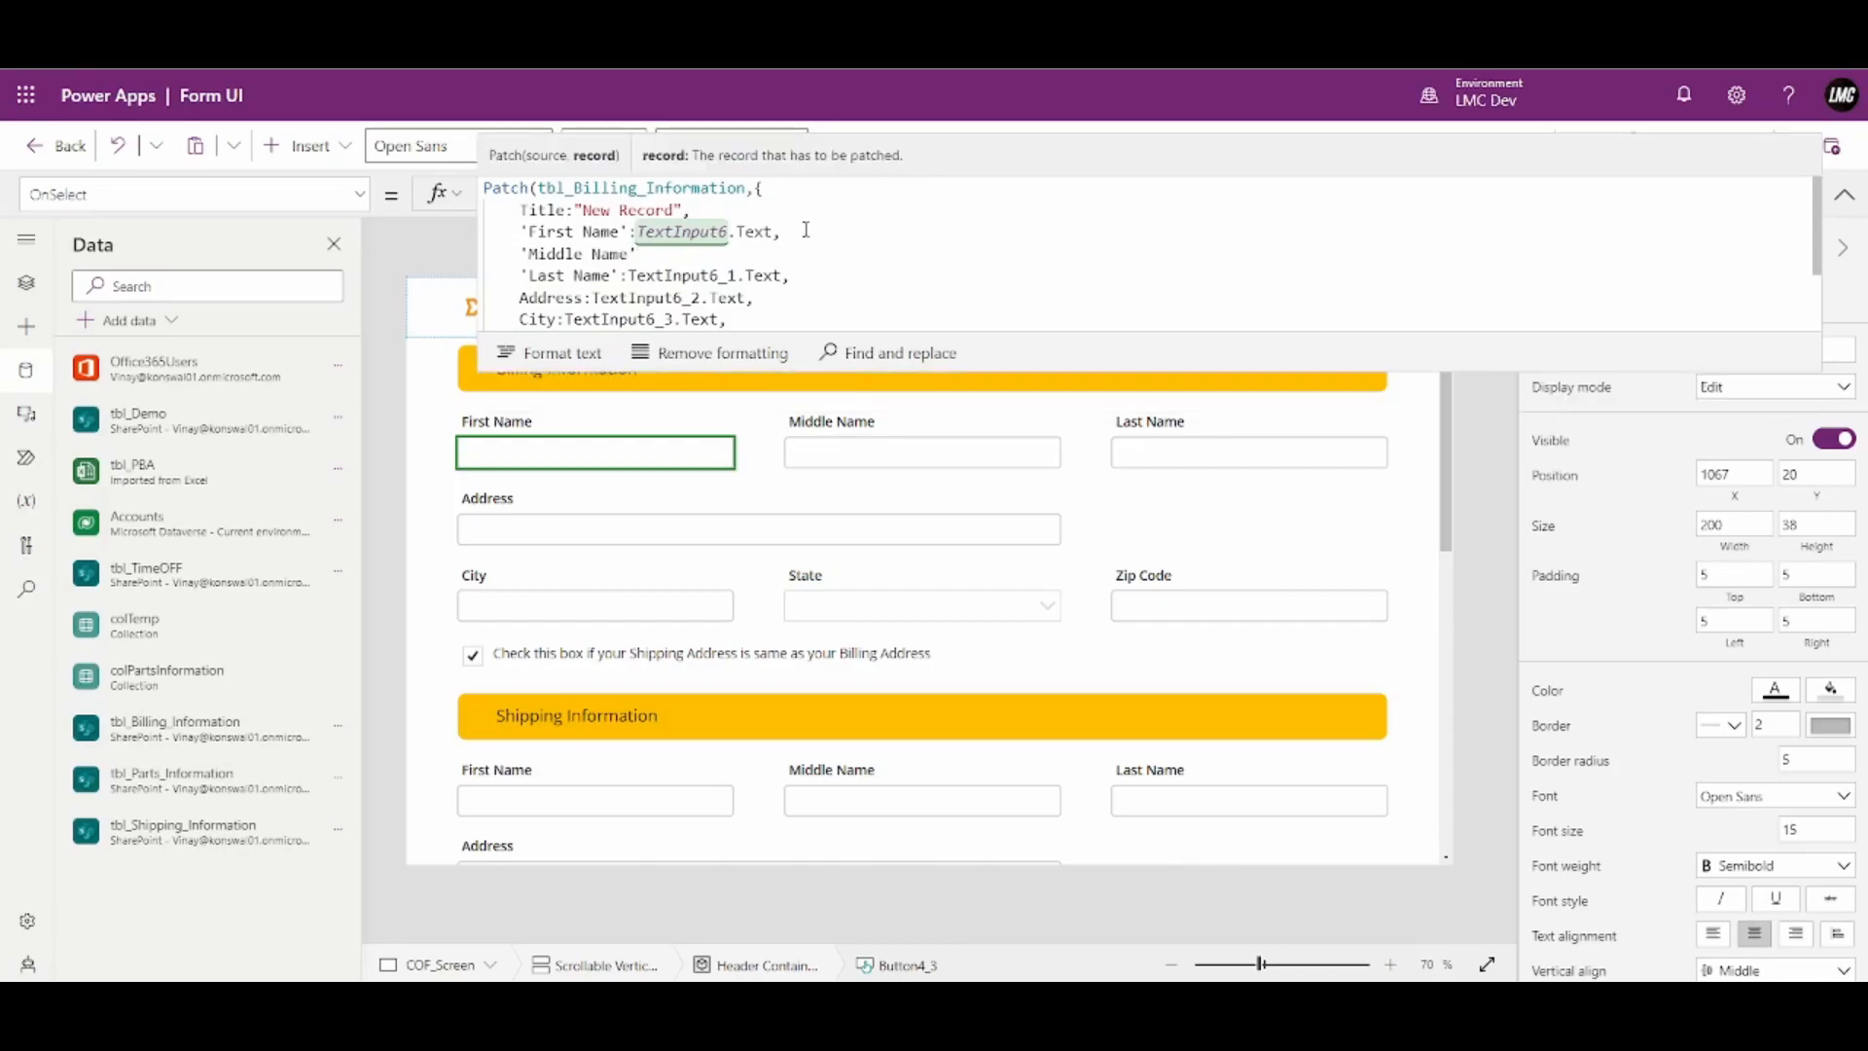
type(":\"\",")
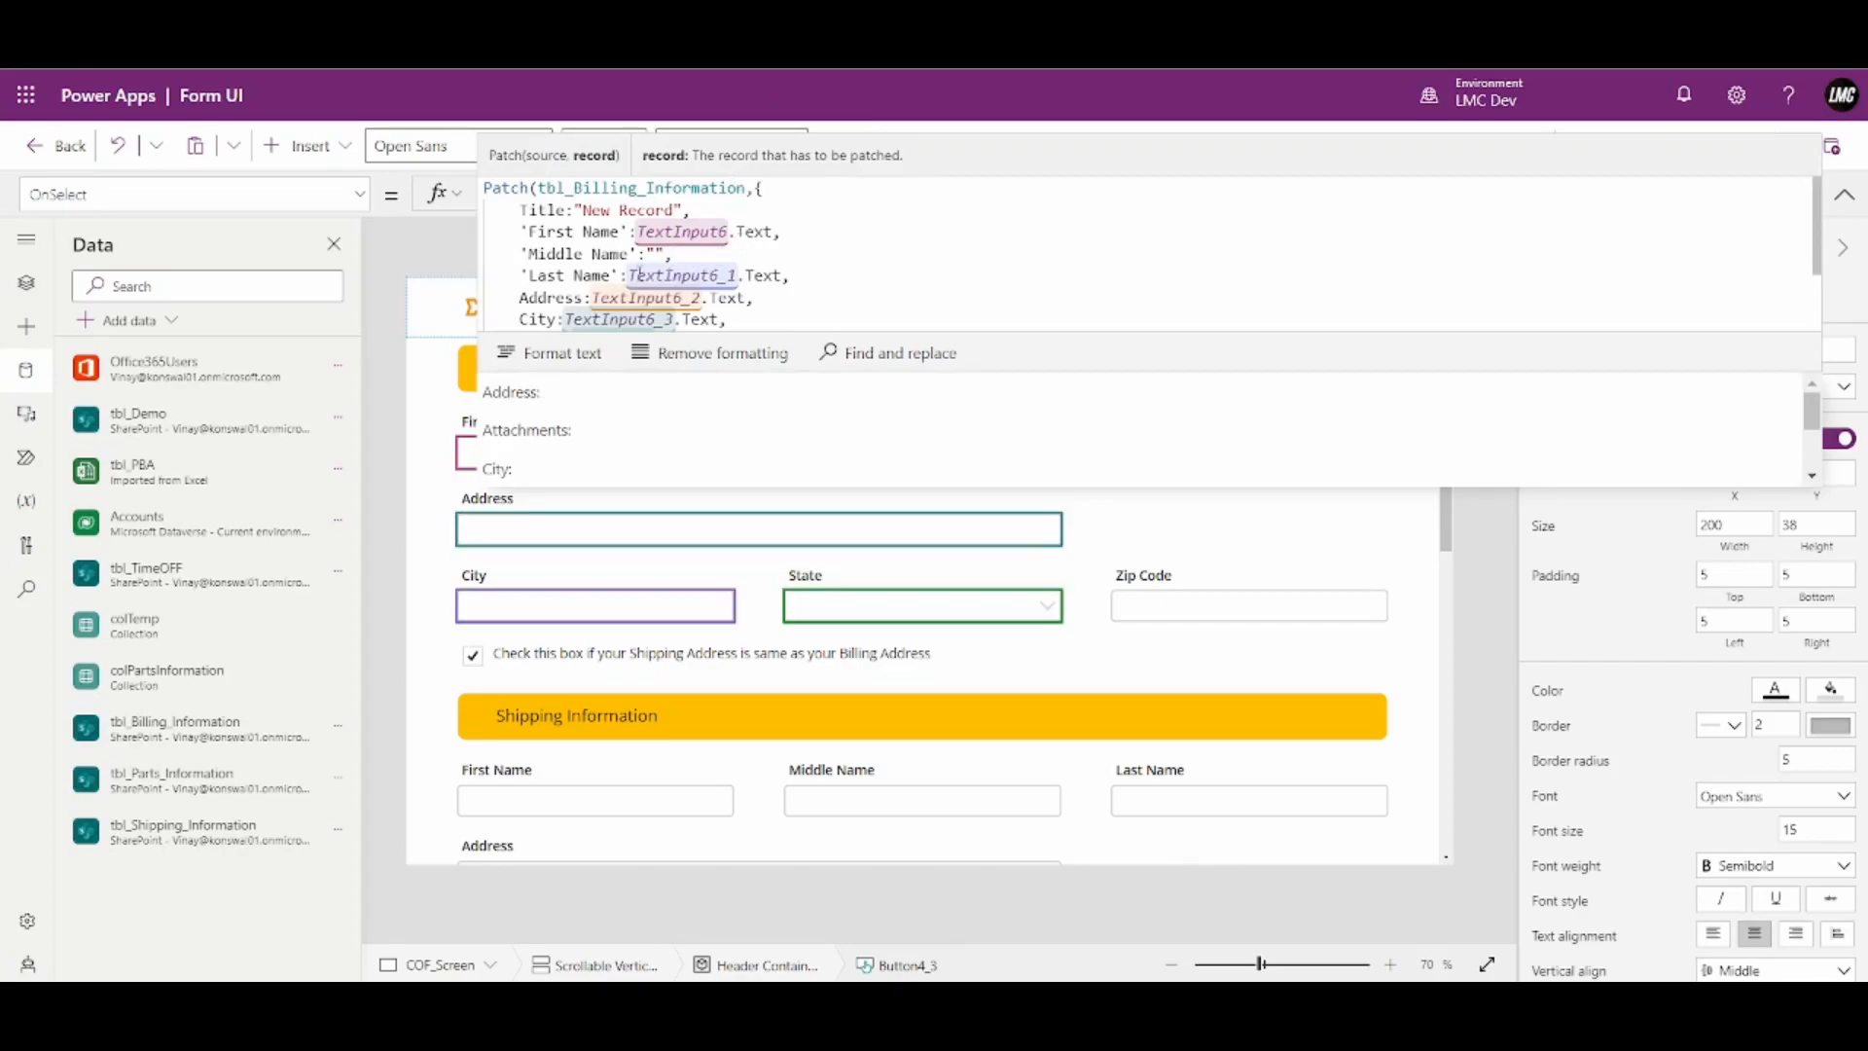
left_click_drag(628, 275, 784, 275)
key("ctrl+c")
double_click(659, 254)
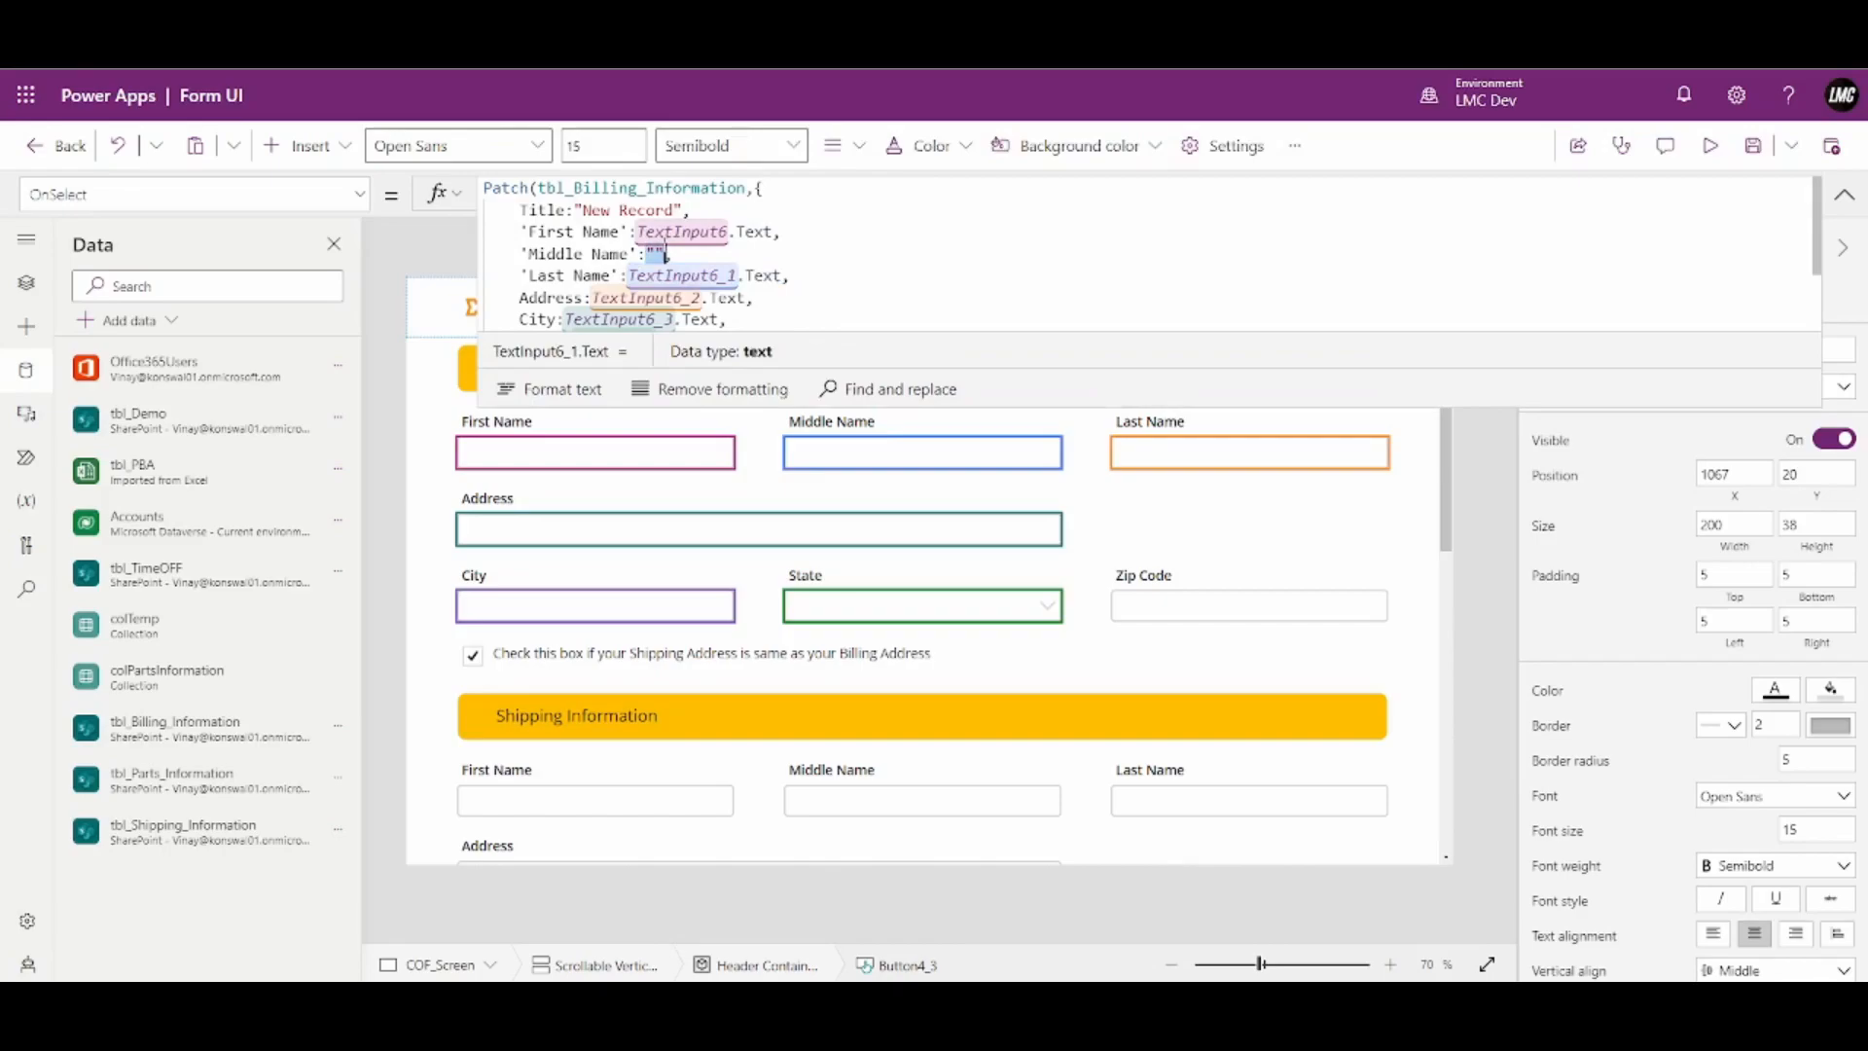
key("ctrl+v")
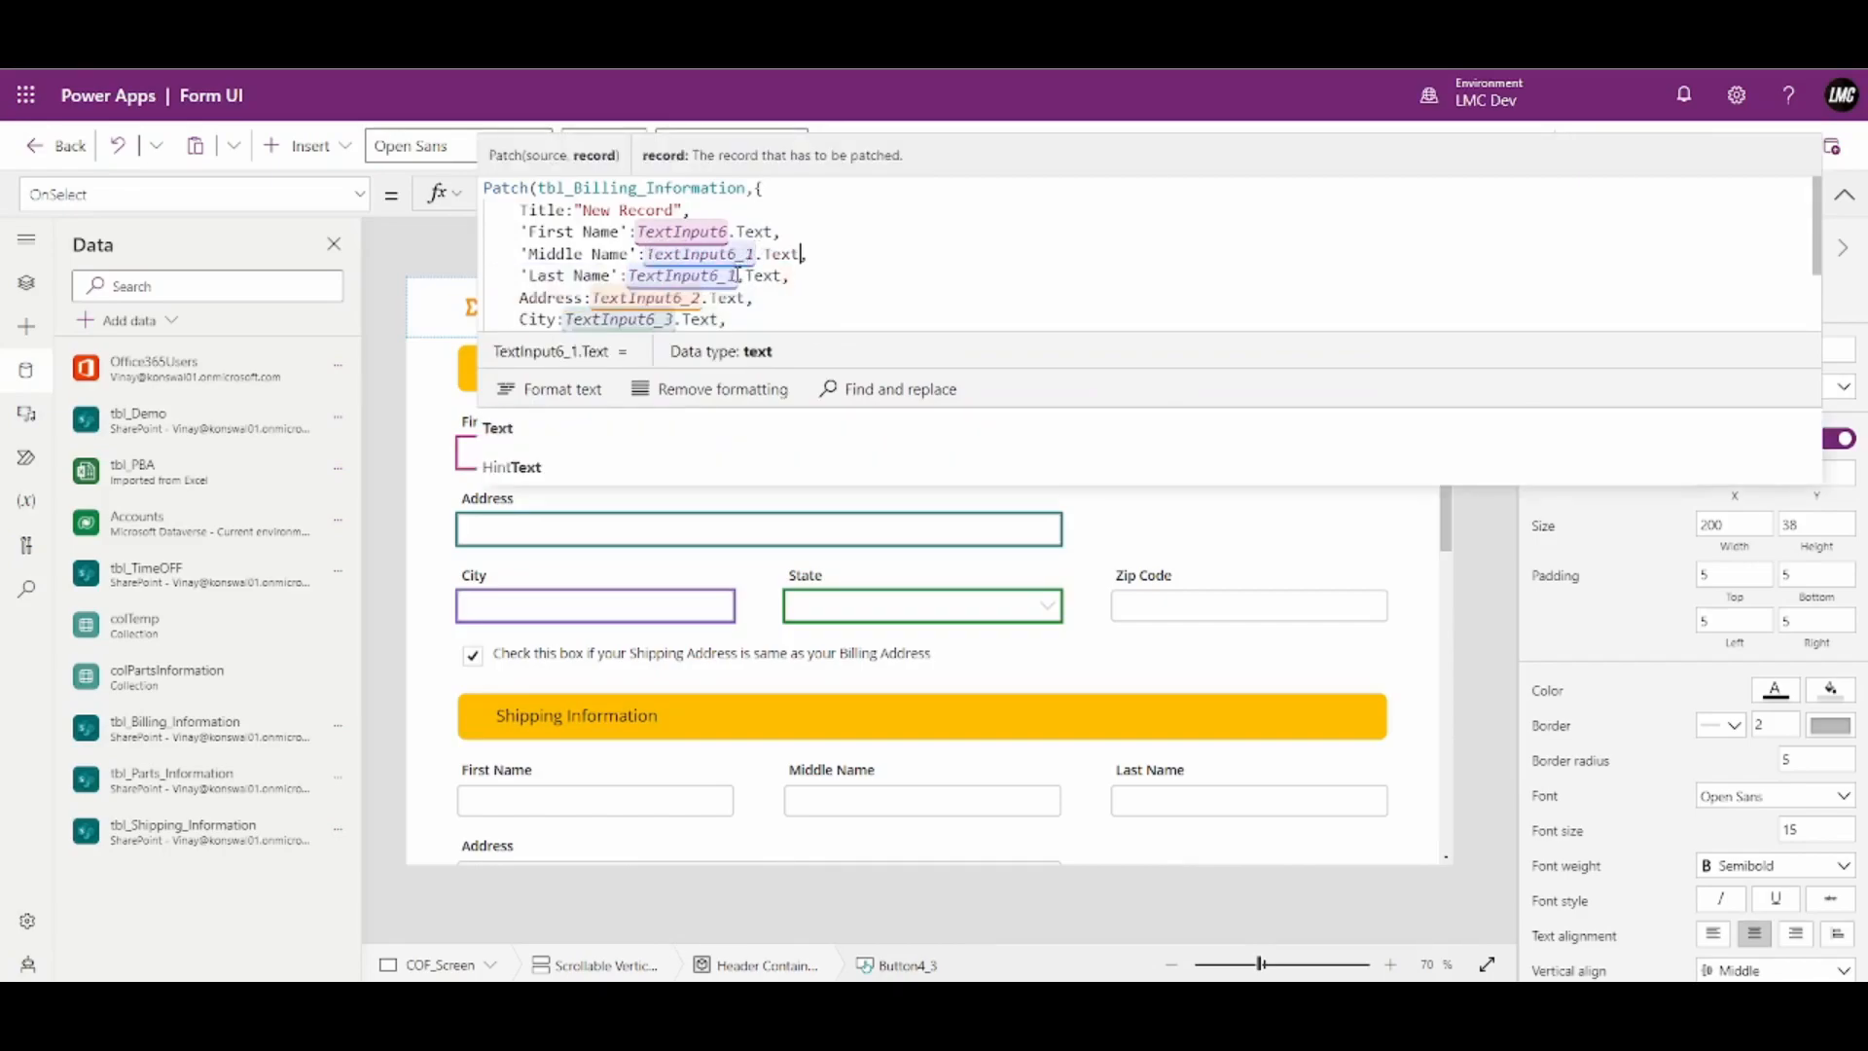
Point 'Last Name' to TextInput6_2.Text and Address to TextInput6_3.Text in the Patch record
left_click(737, 276)
key("BackSpace")
type("2")
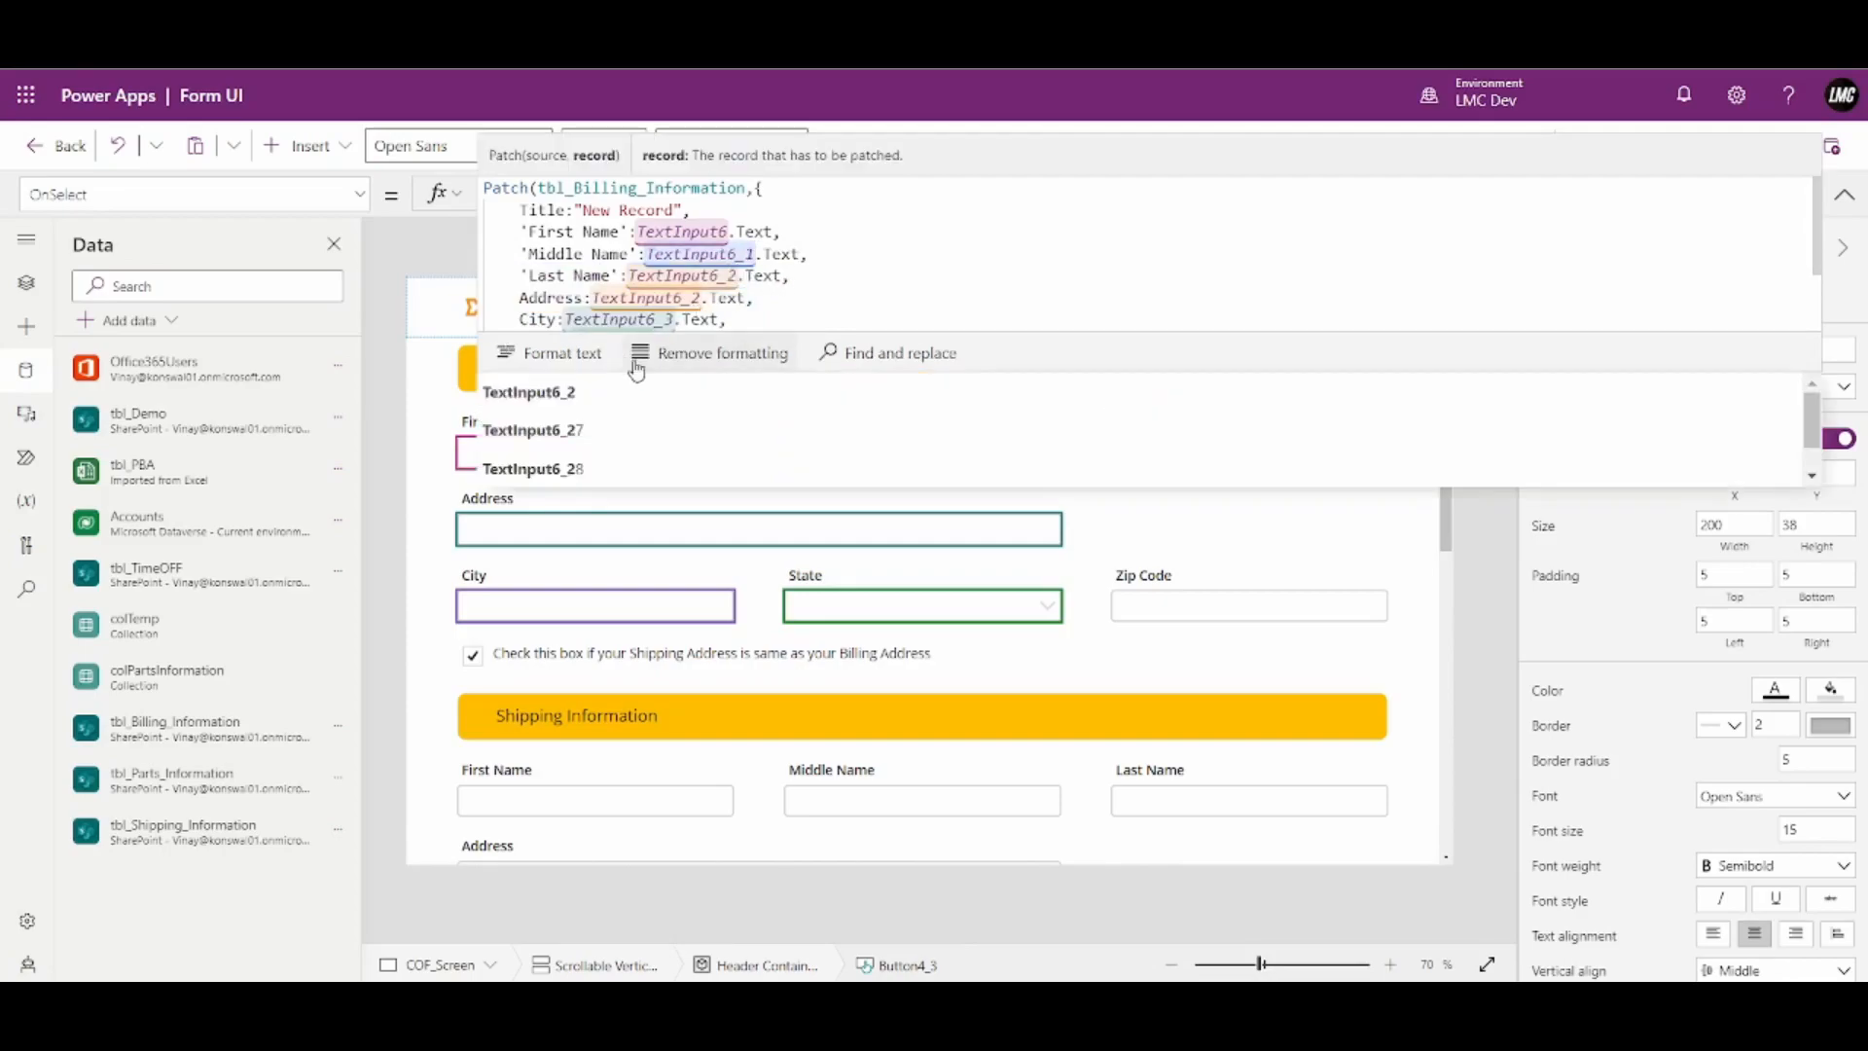
left_click(702, 298)
key("BackSpace")
type("3")
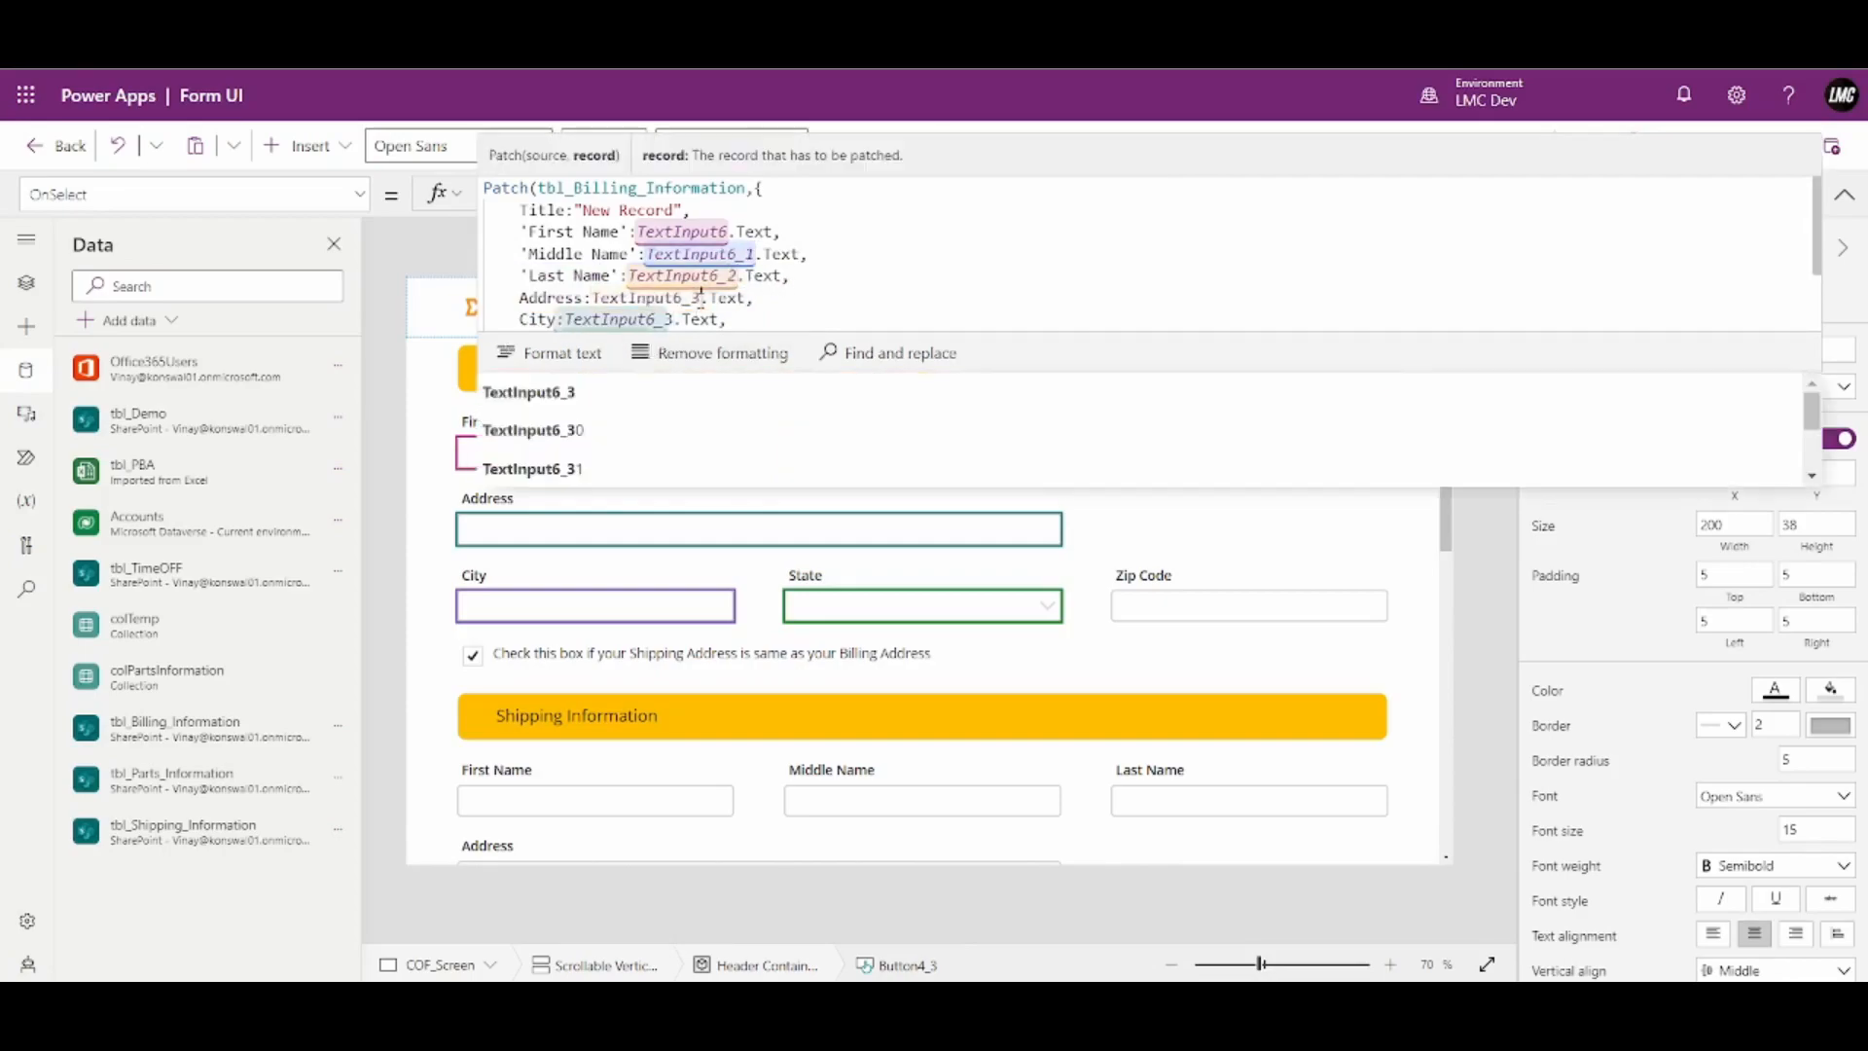
Point City to TextInput6_4.Text and 'Zip Code' to Value(TextInput6_5.Text) in the Patch record
scroll(705, 301, "down", 2)
left_click(674, 233)
key("BackSpace")
type("4")
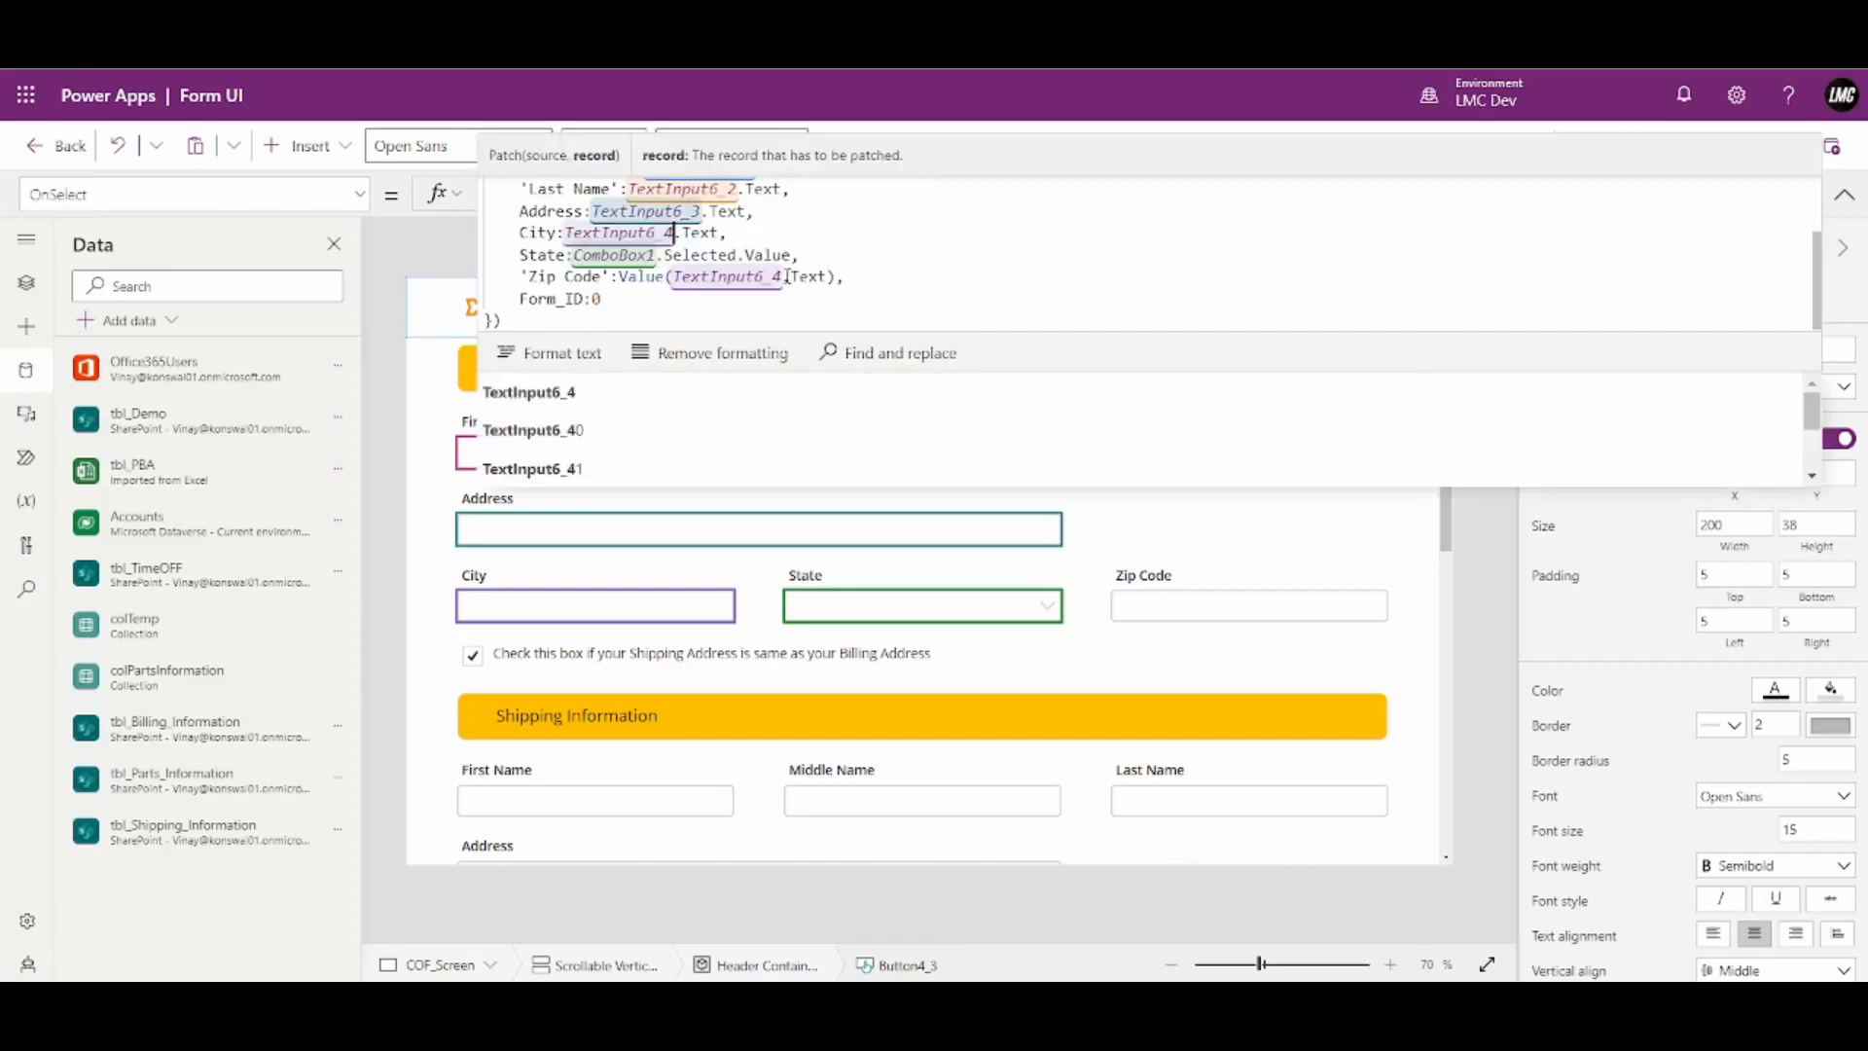
left_click(781, 277)
key("BackSpace")
type("5")
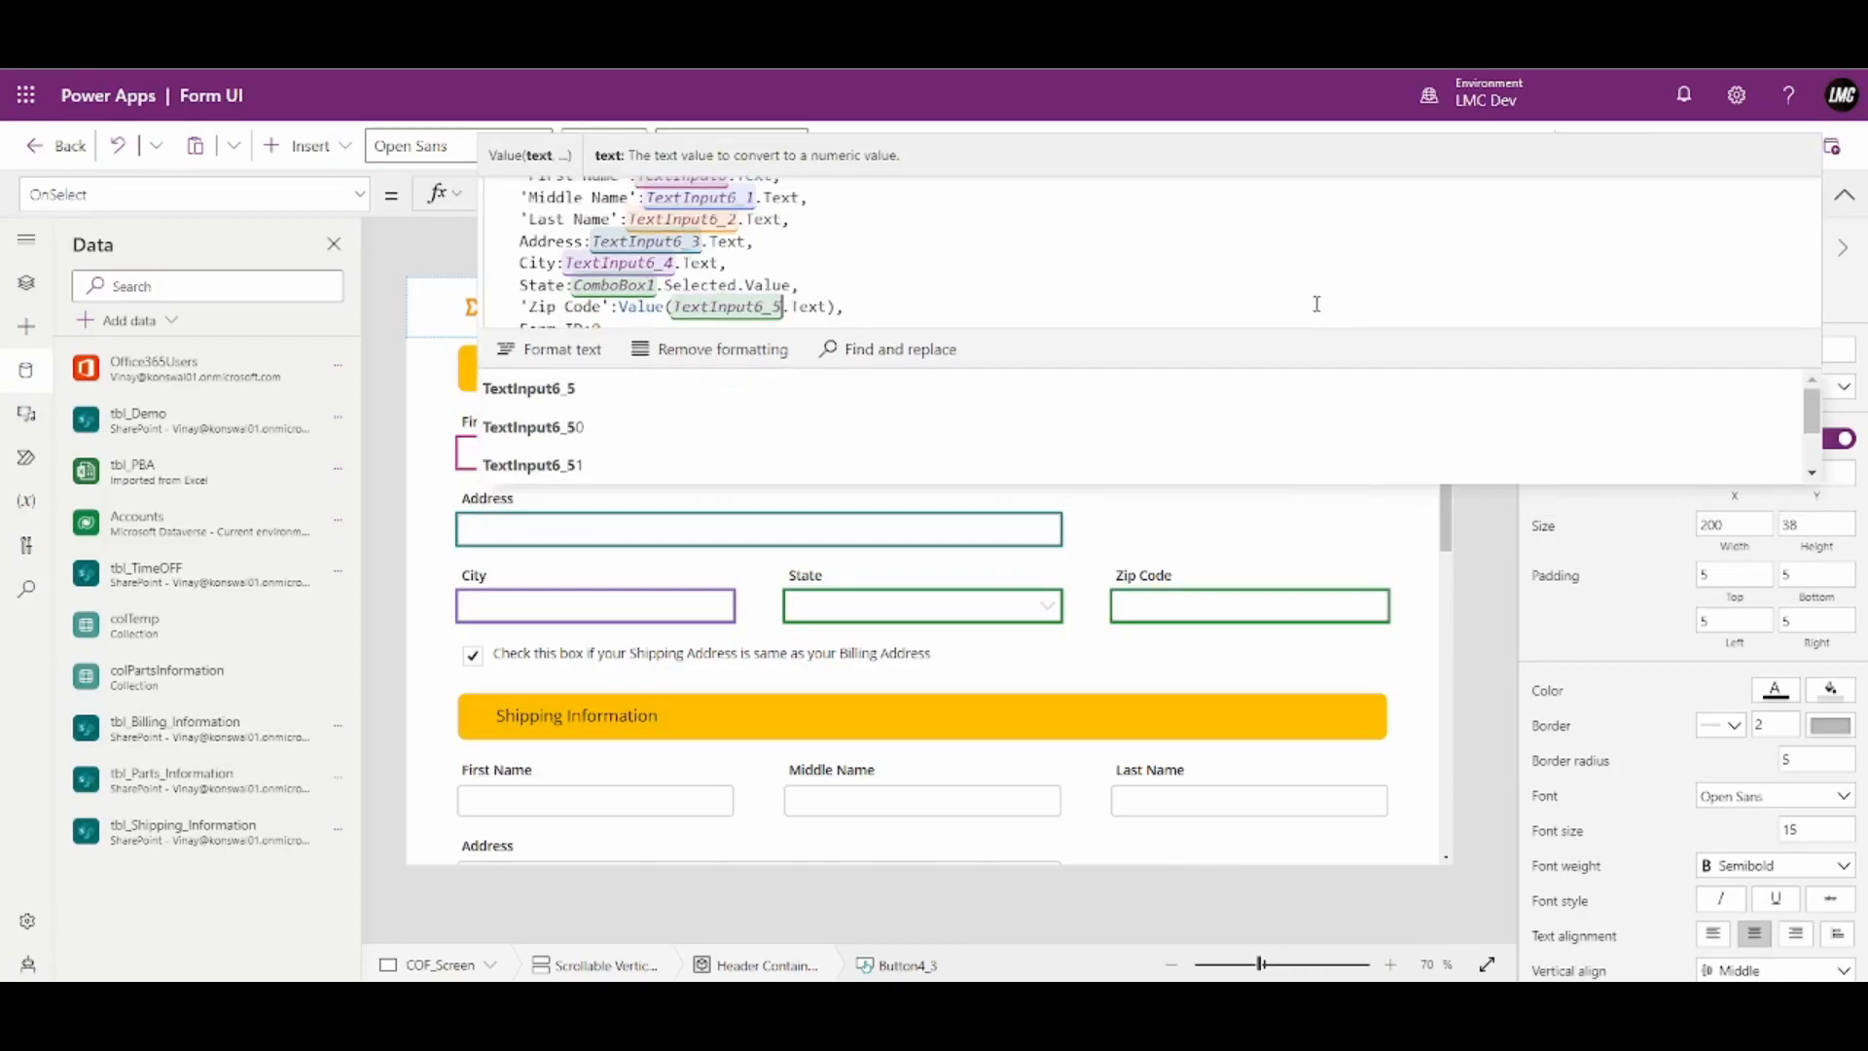
left_click_drag(1304, 366, 1294, 277)
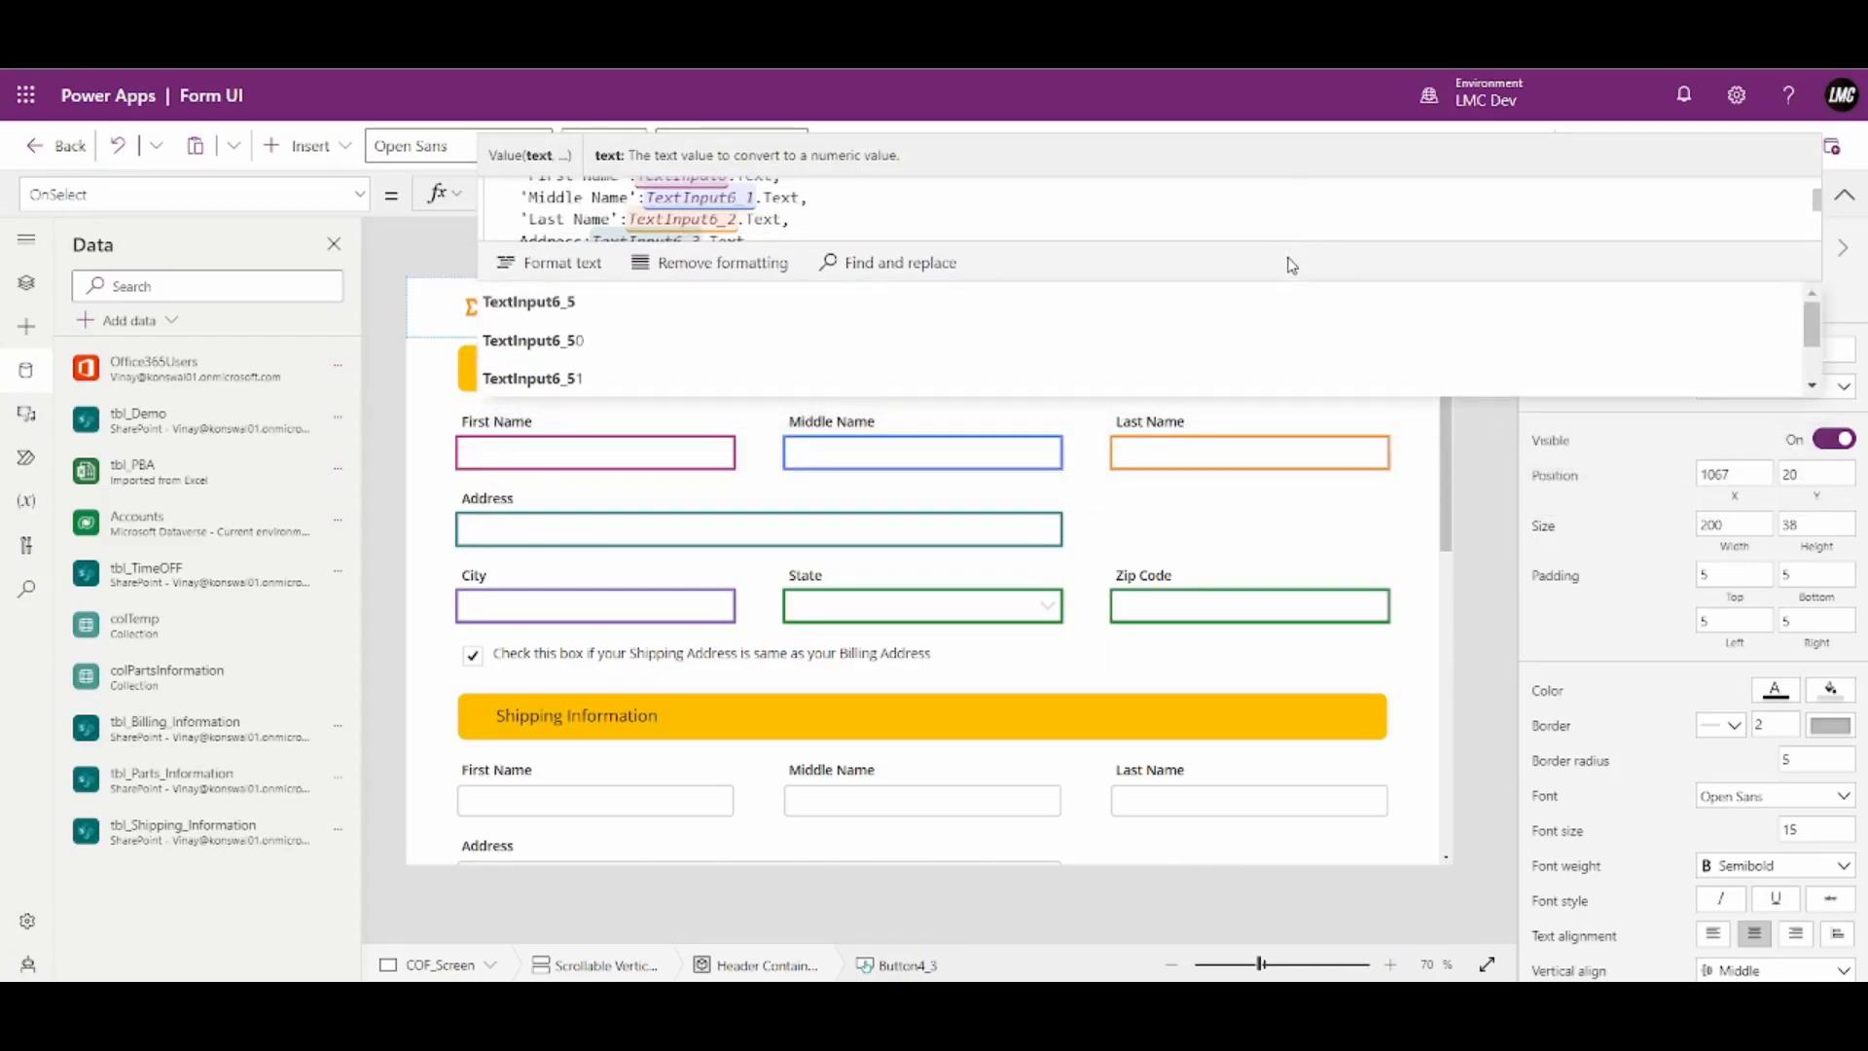
left_click(1301, 216)
left_click_drag(1295, 276, 1284, 387)
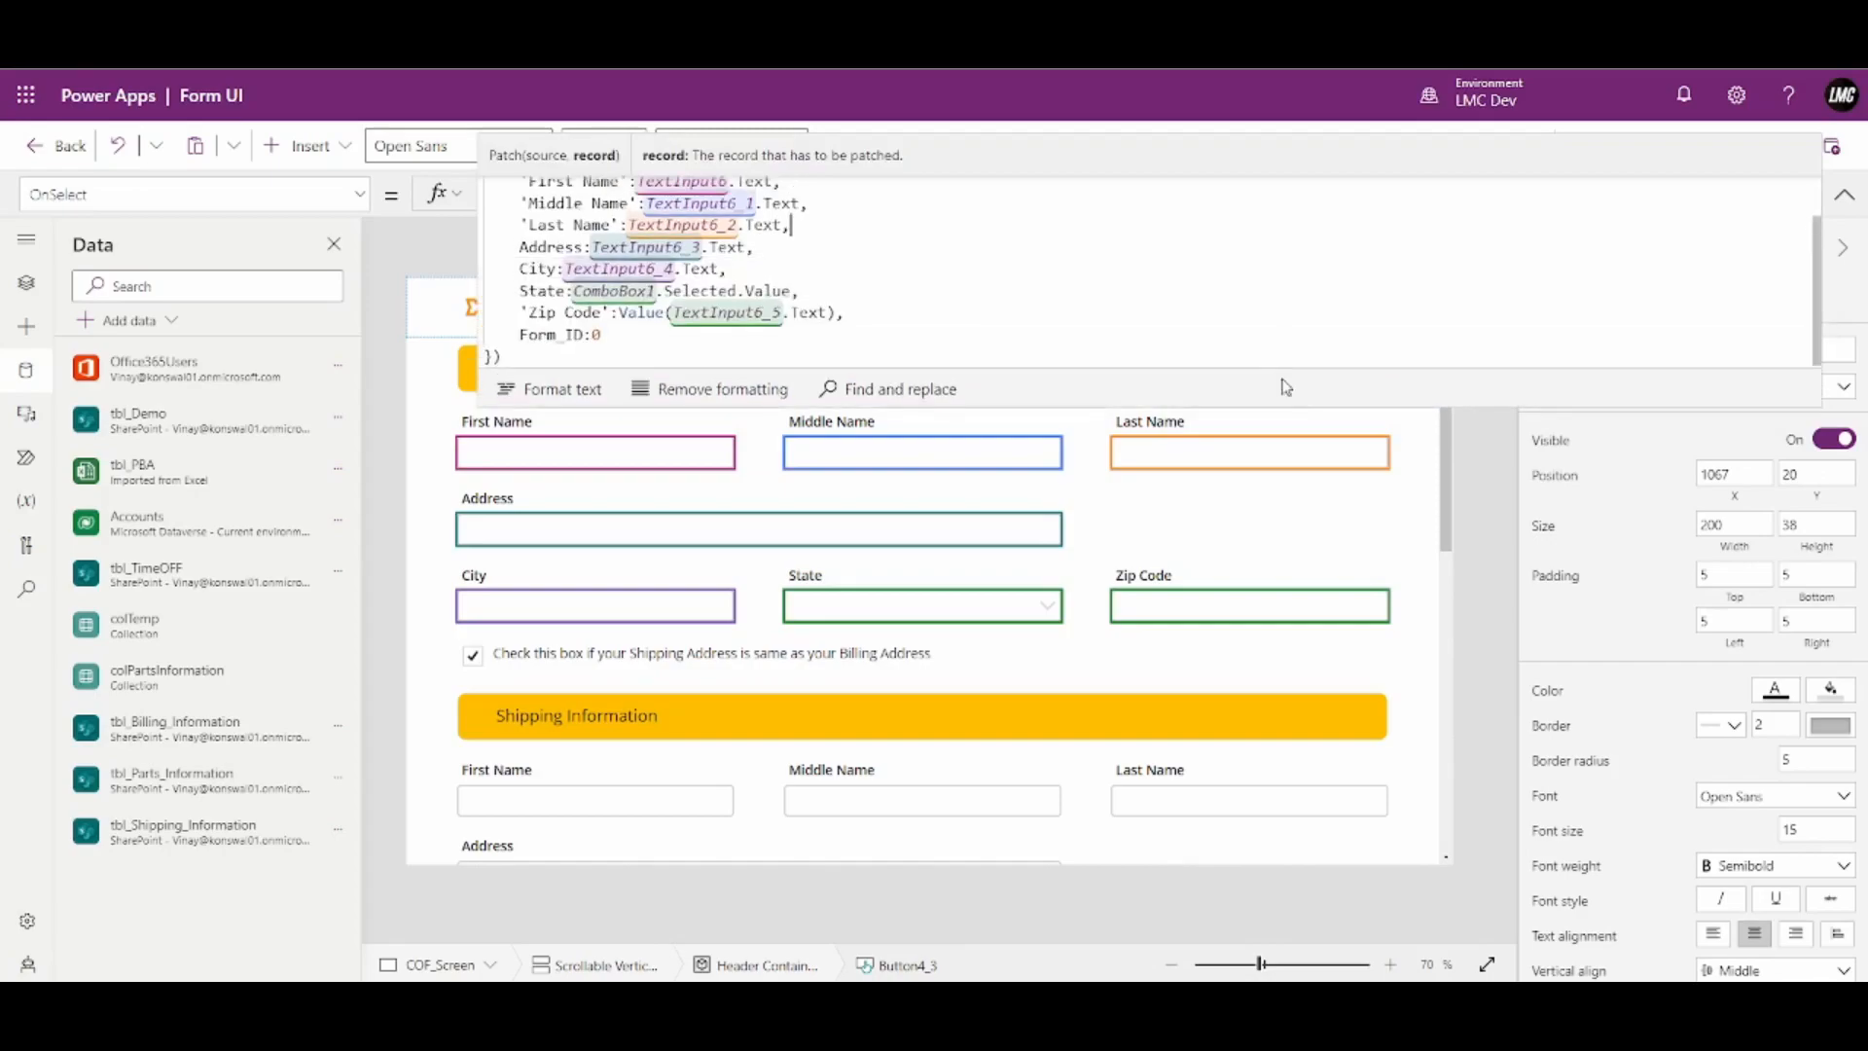
scroll(1114, 279, "up", 1)
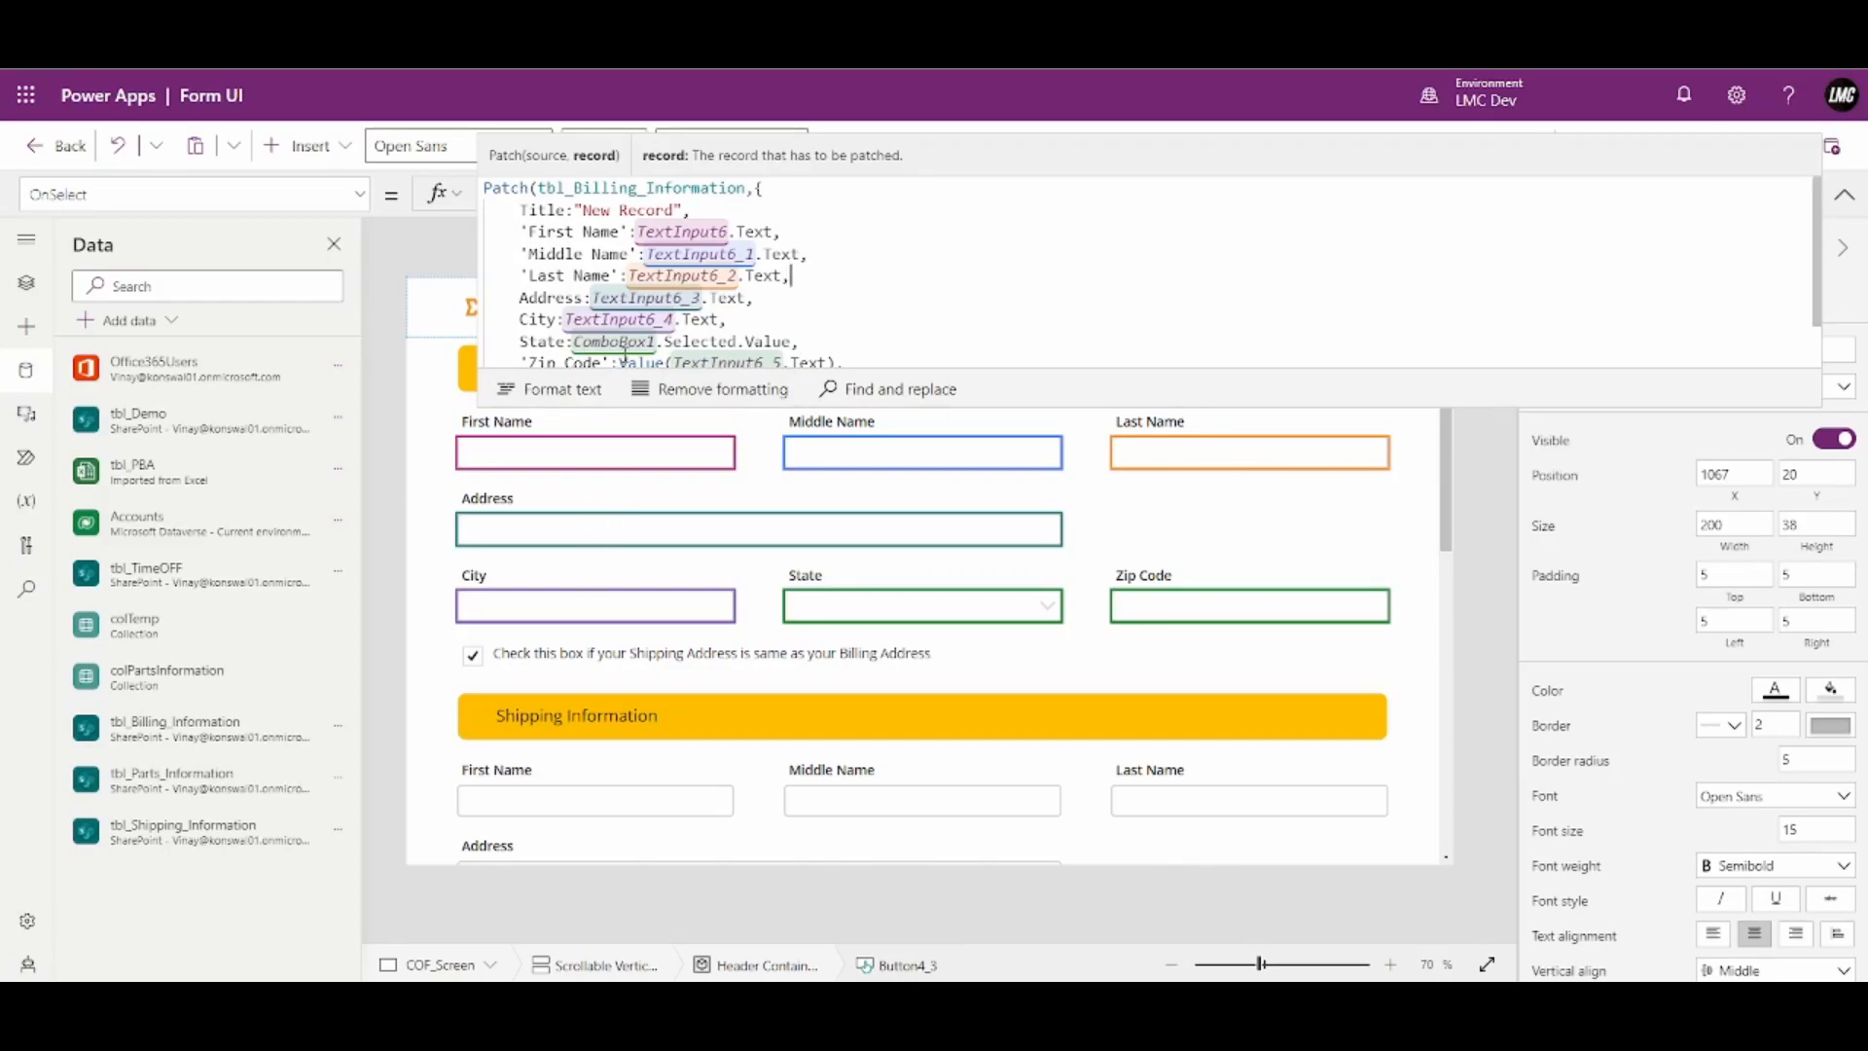
scroll(901, 279, "down", 1)
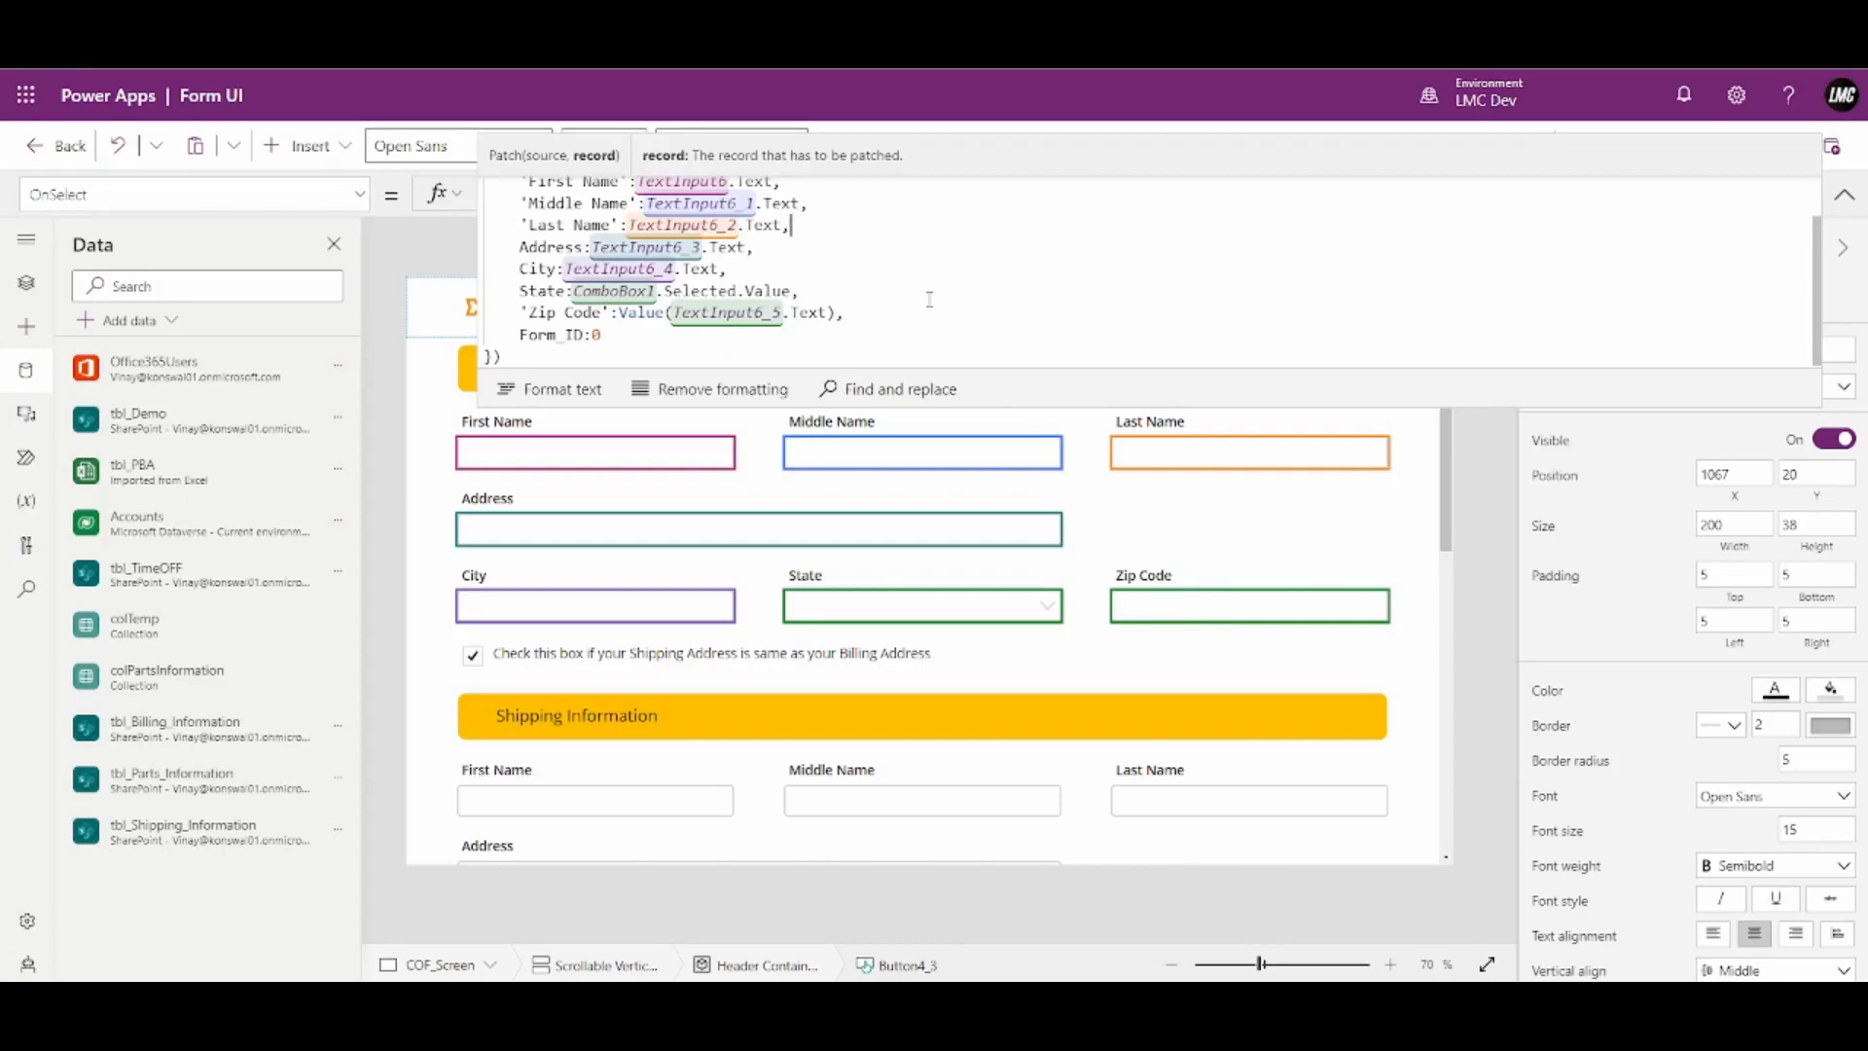
Insert an UpdateContext call above the Patch formula that declares the context variable varFormID
left_click_drag(1495, 385, 1495, 718)
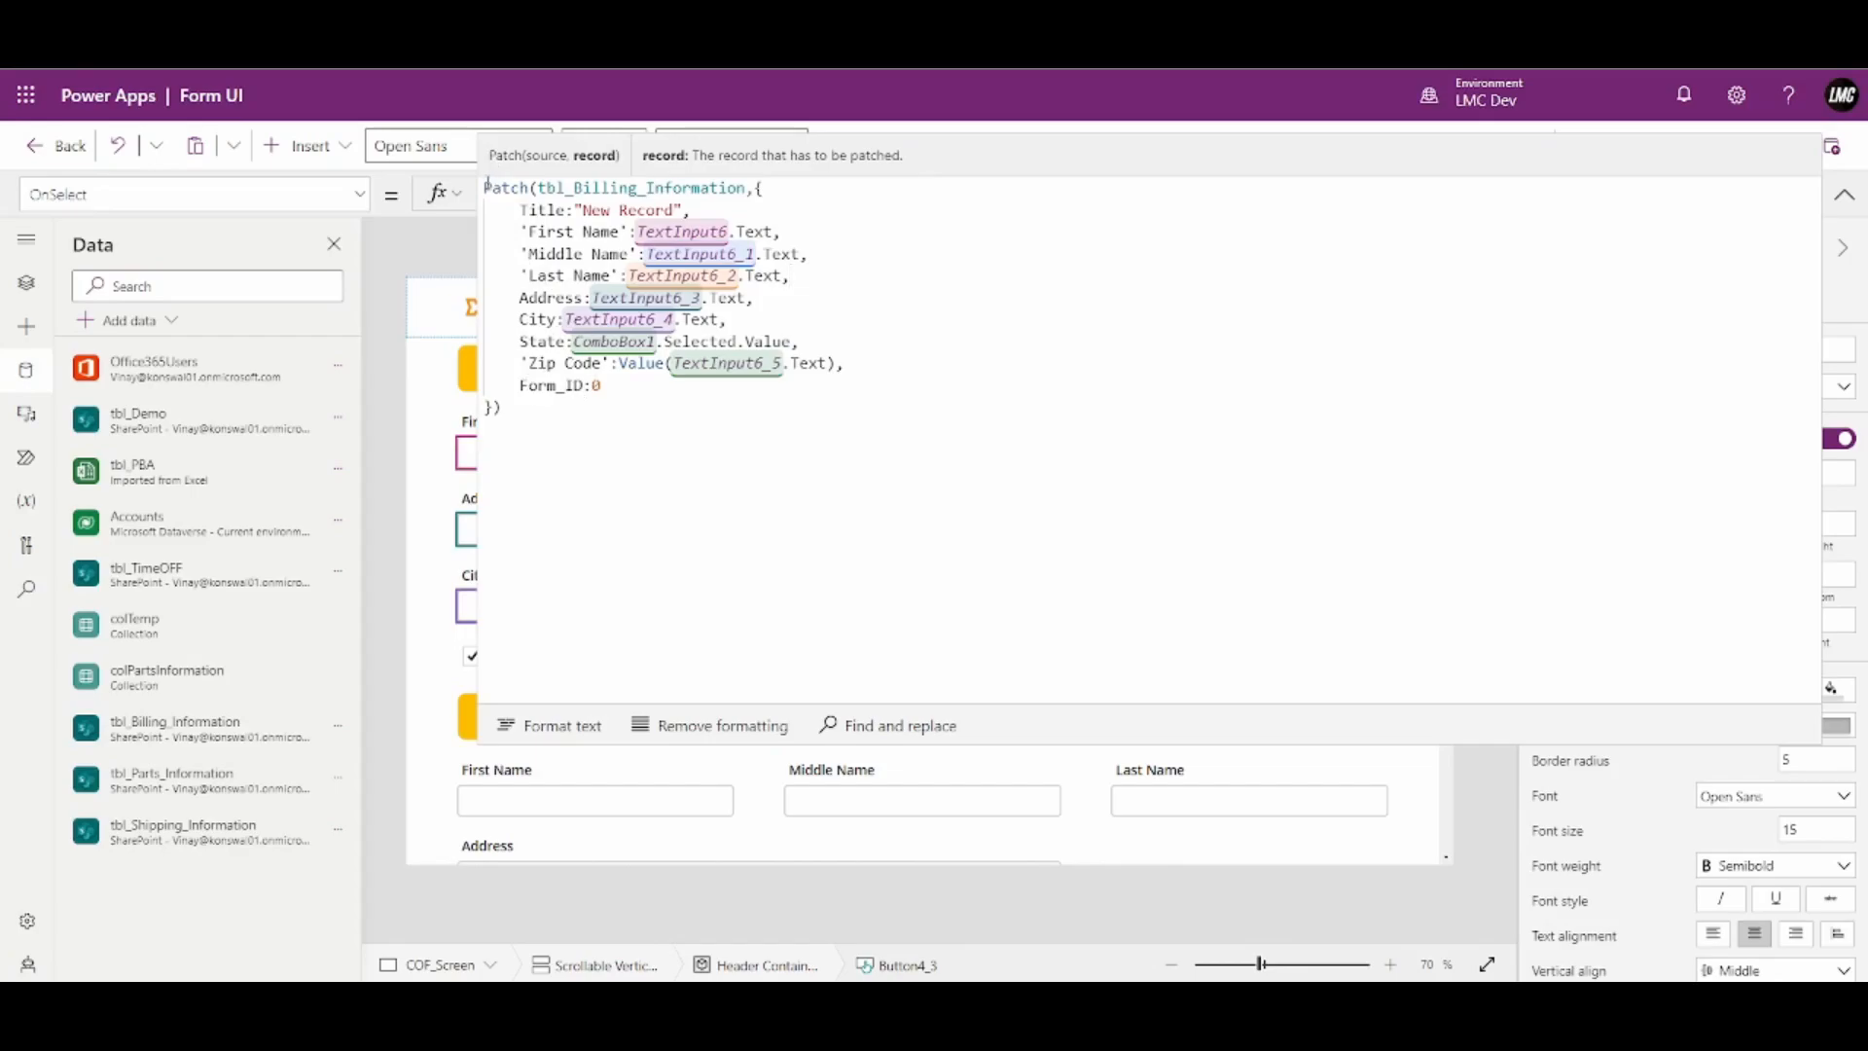
key("Return")
key("Return")
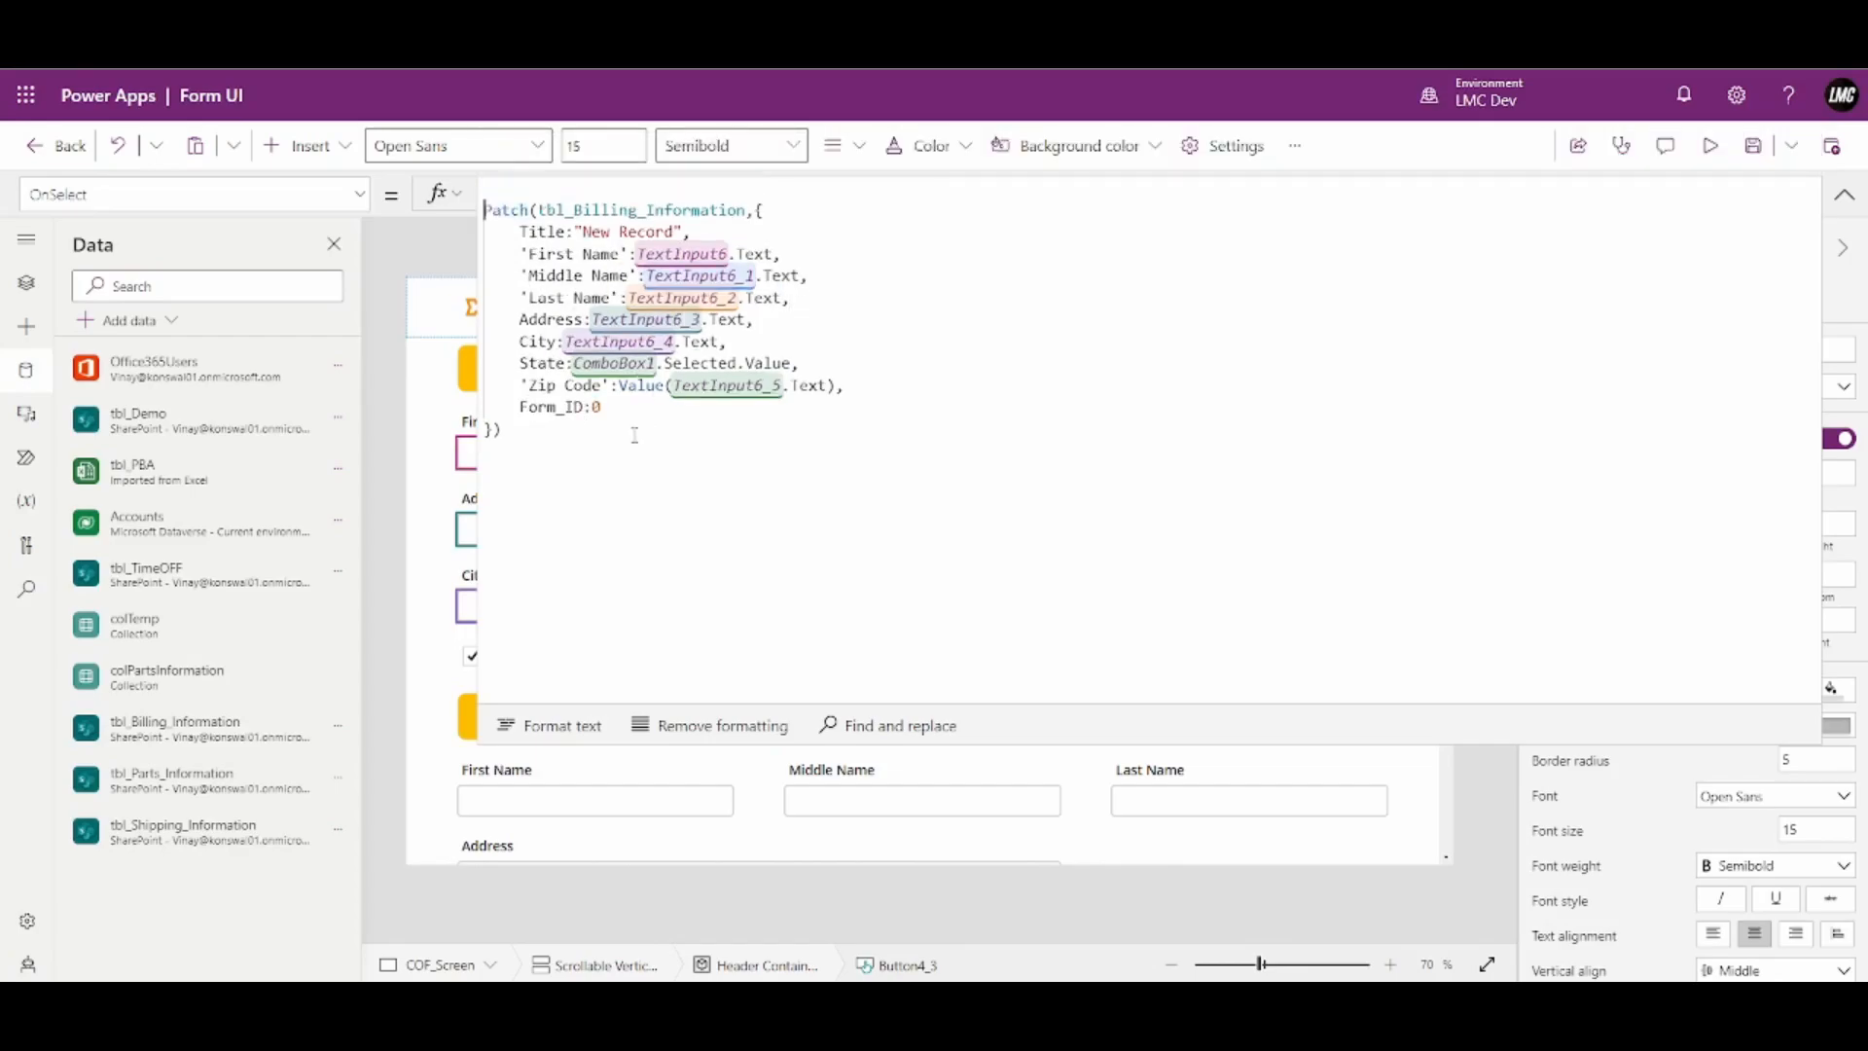
key("Up")
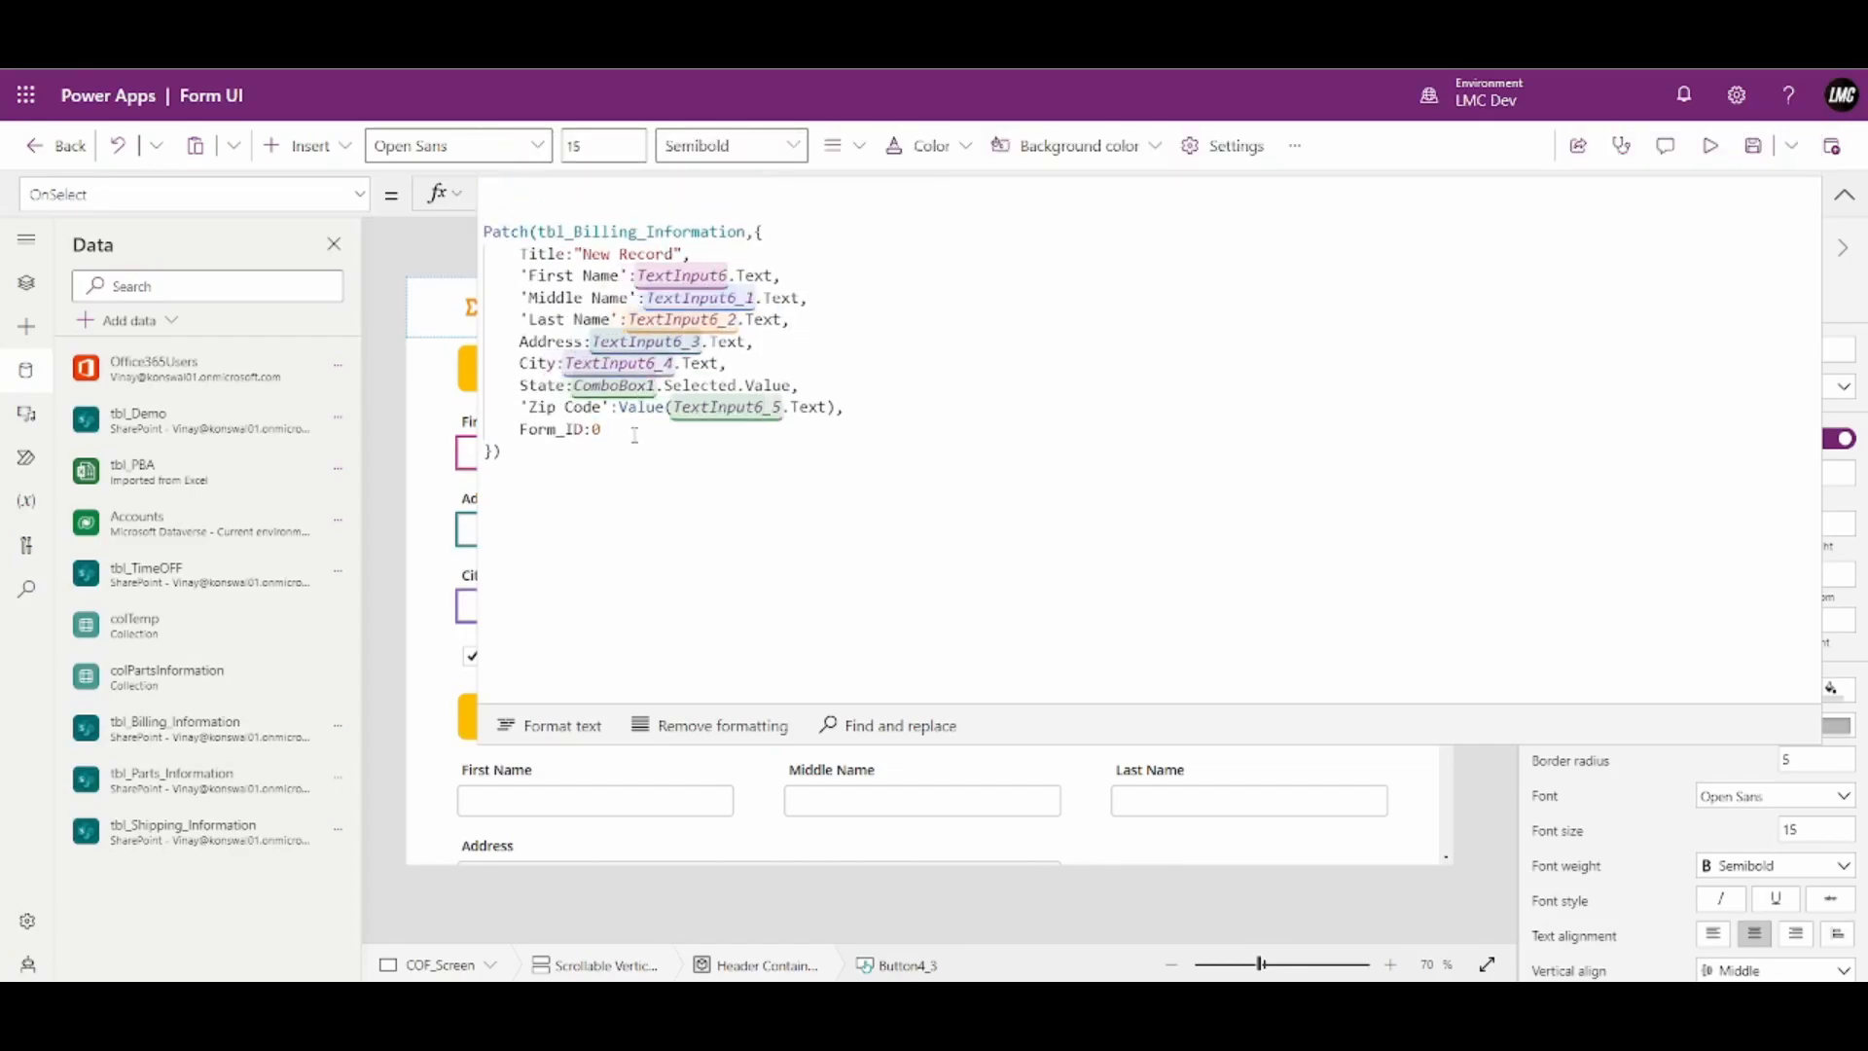
type("Upda")
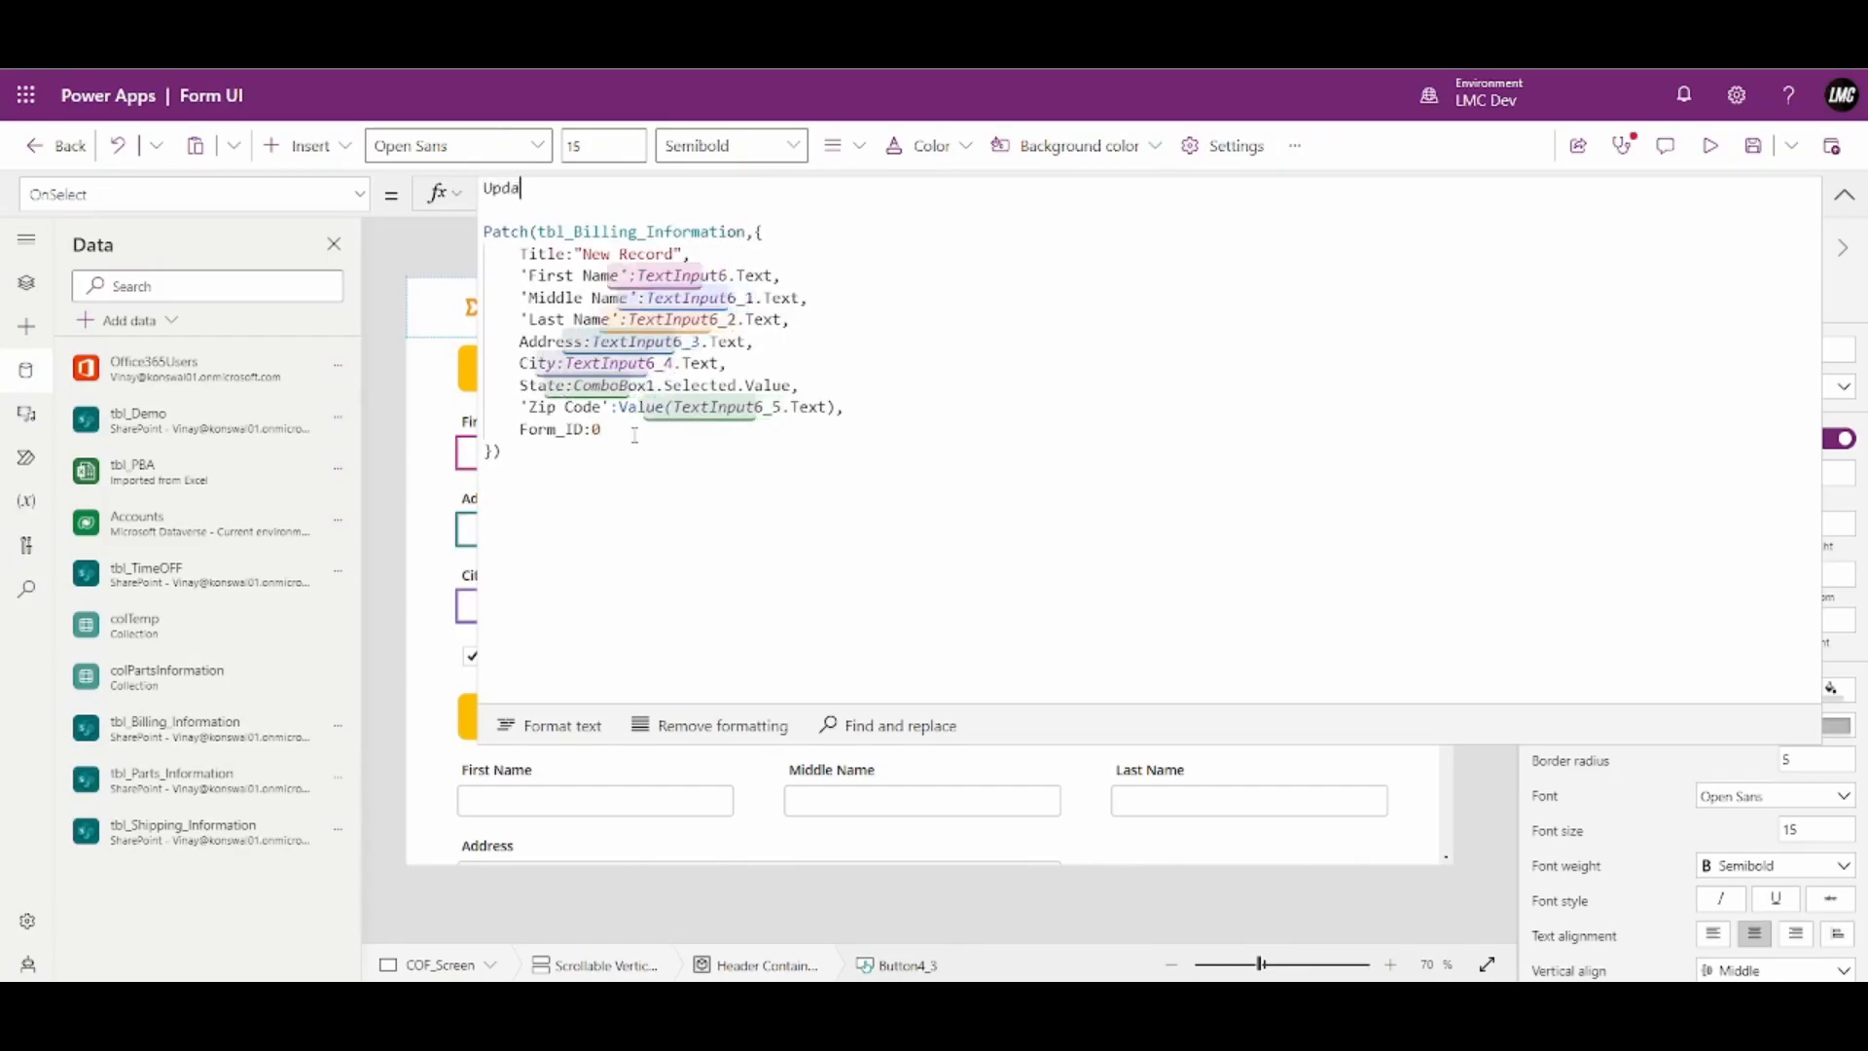
type("teContext(")
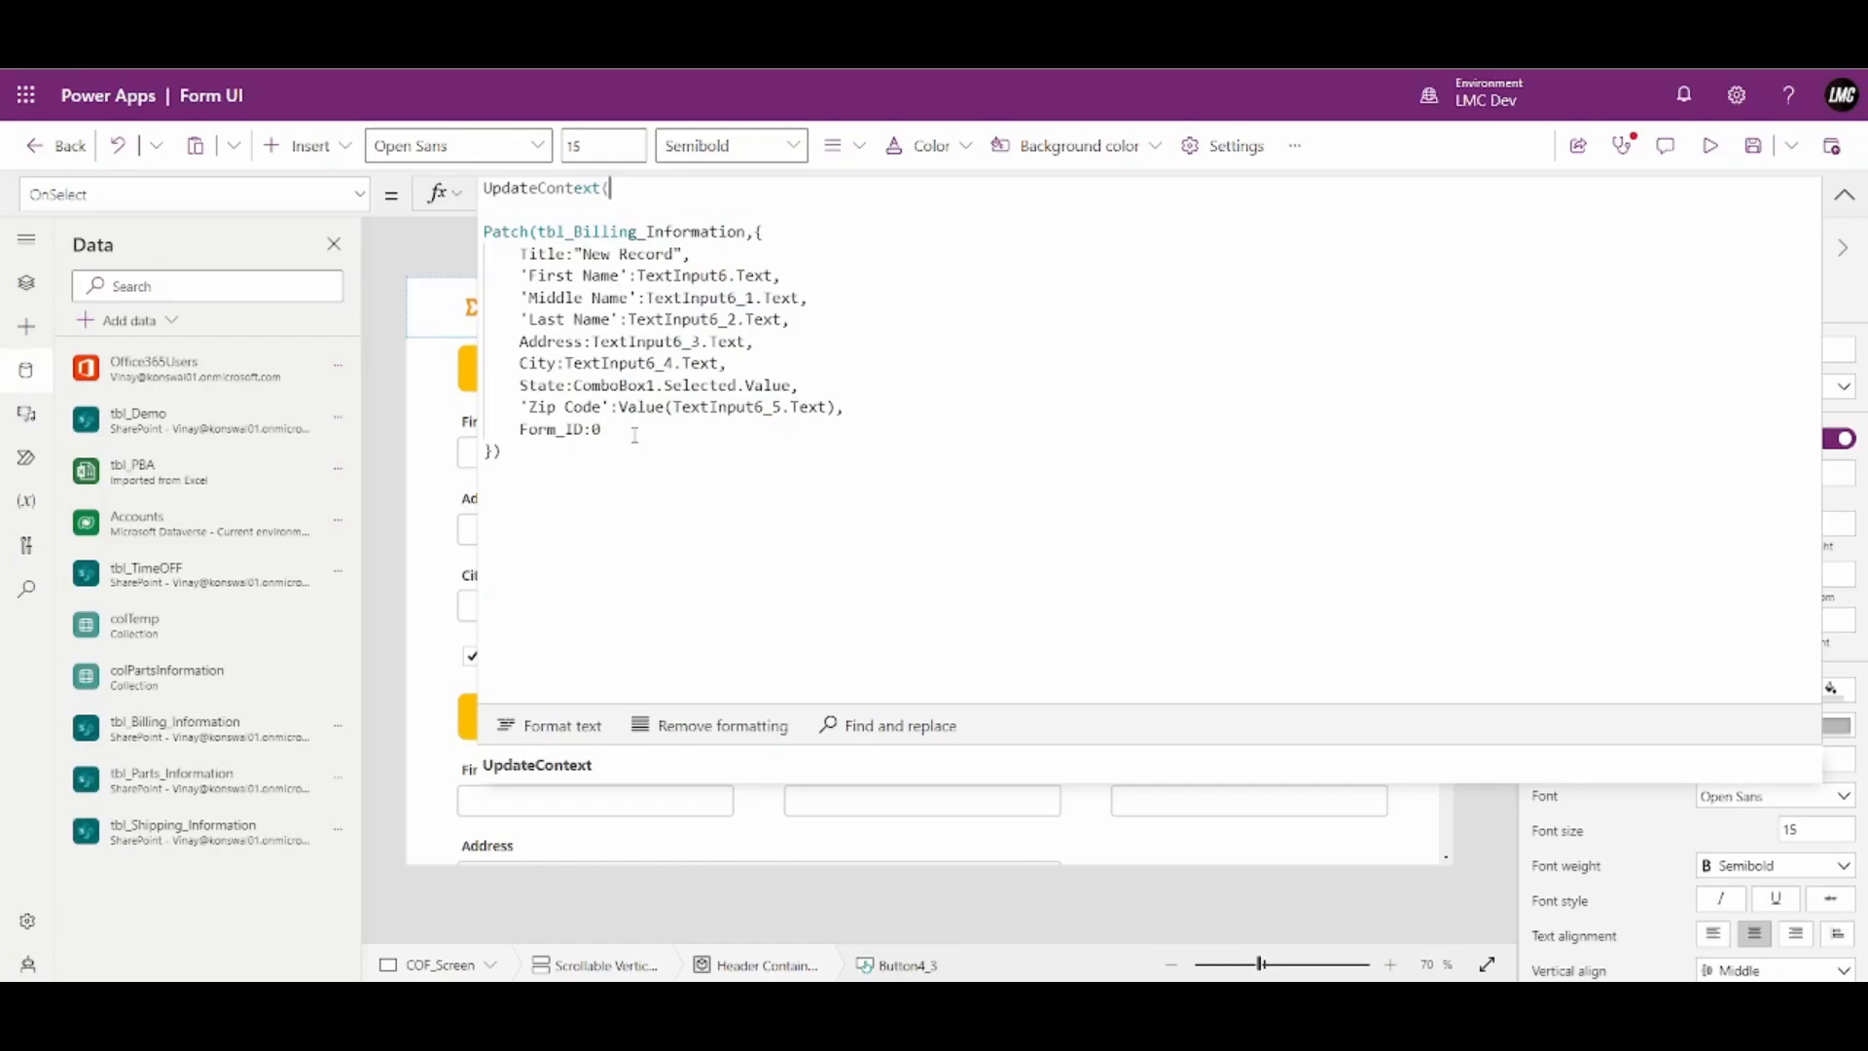
type("{})")
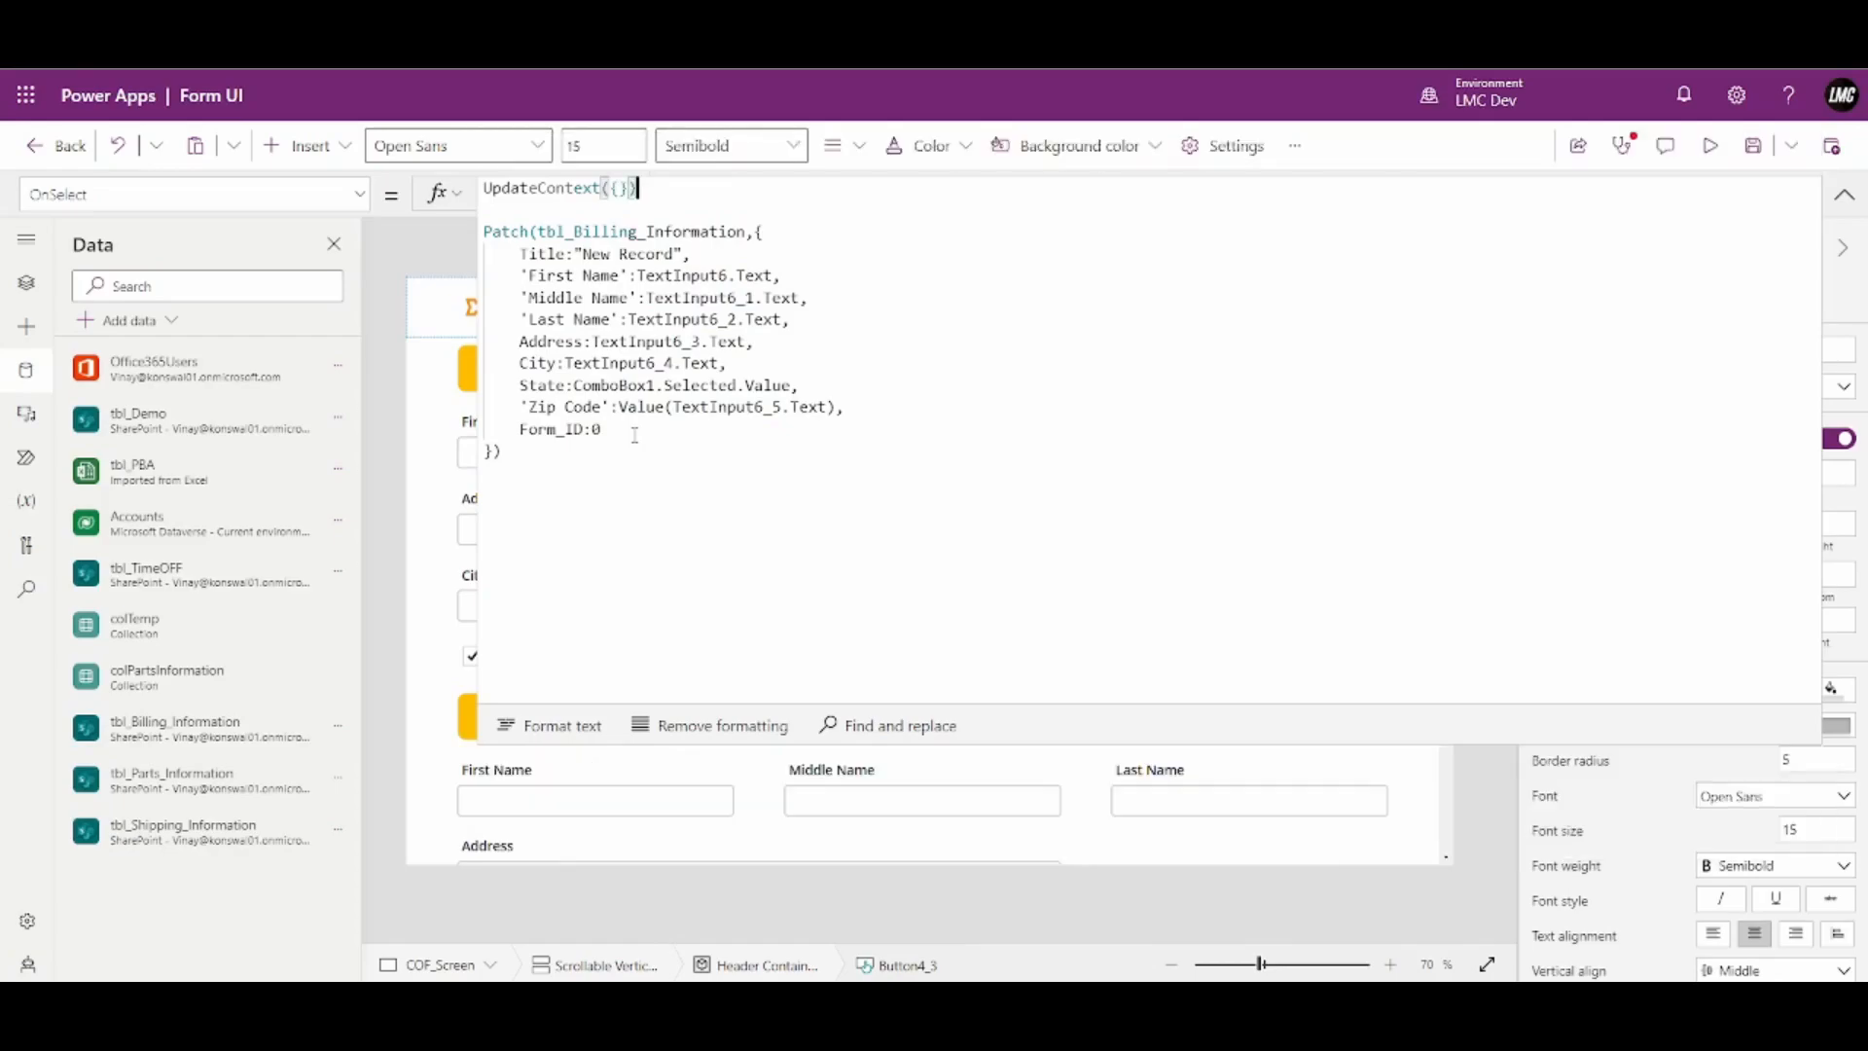
type("varFormID")
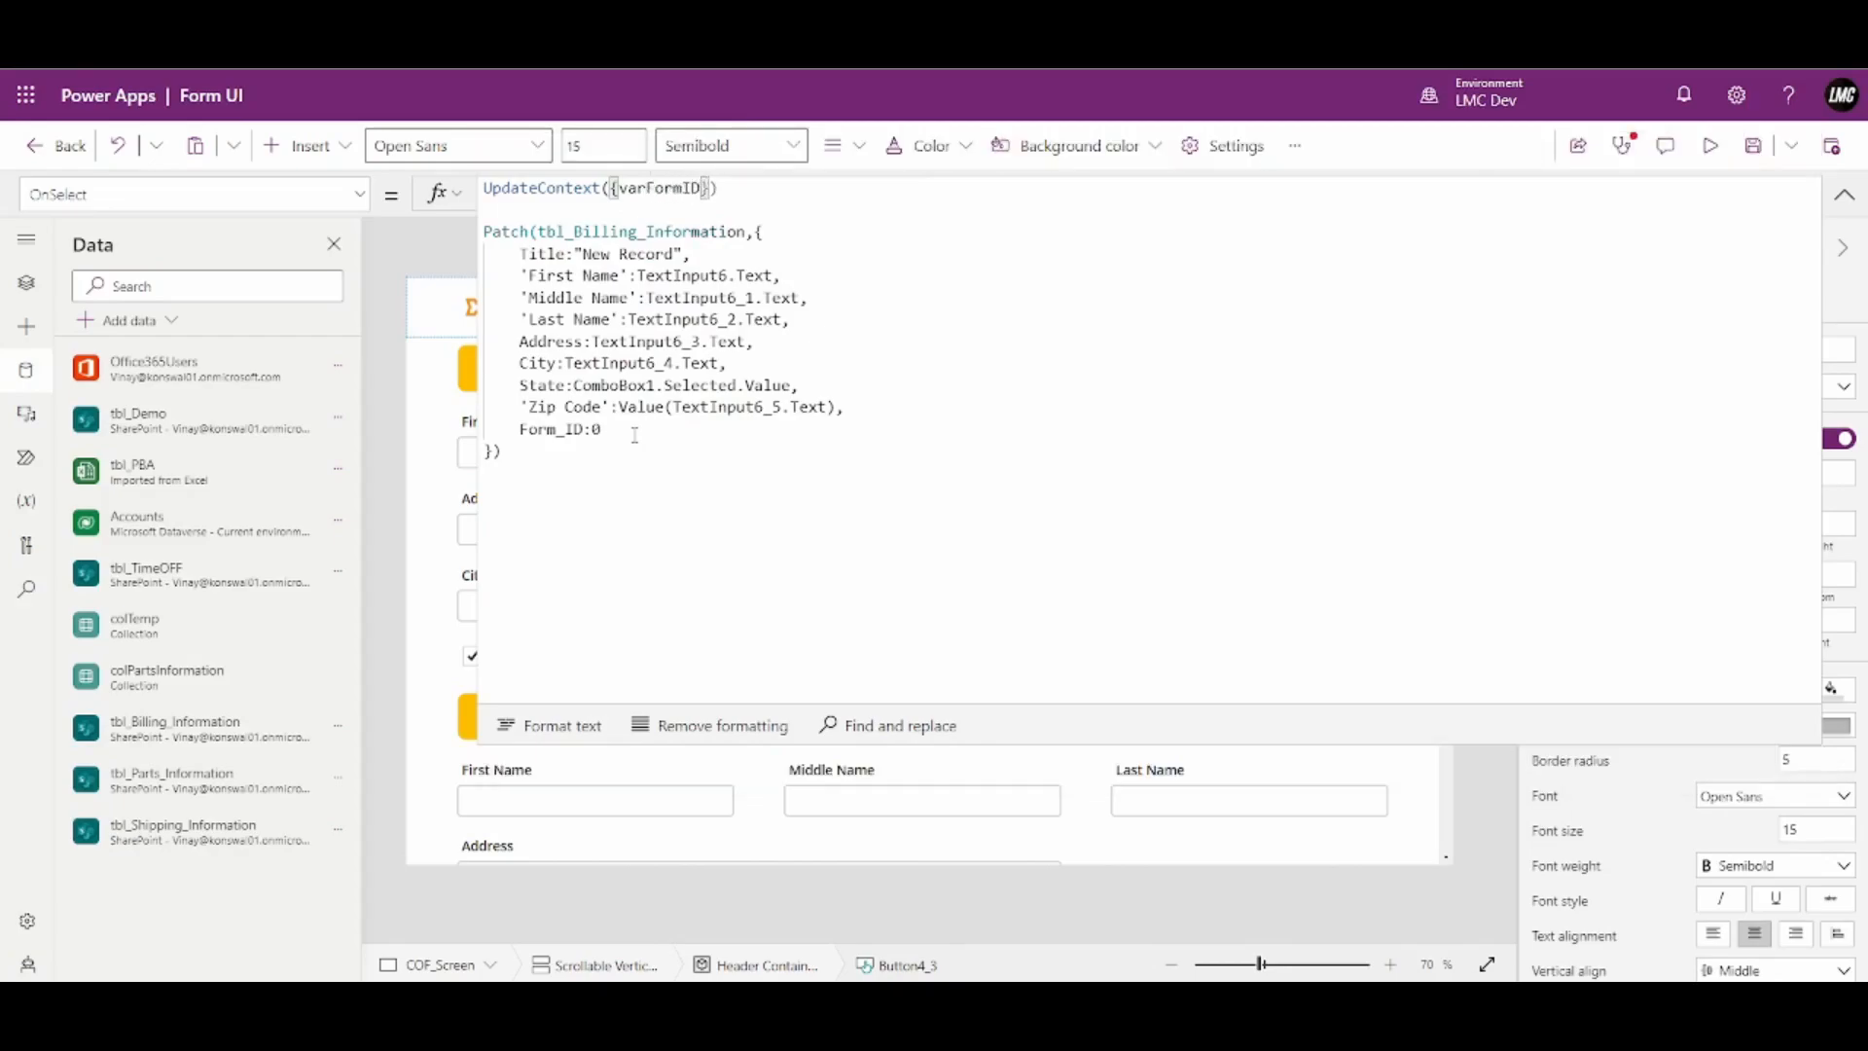
type(":")
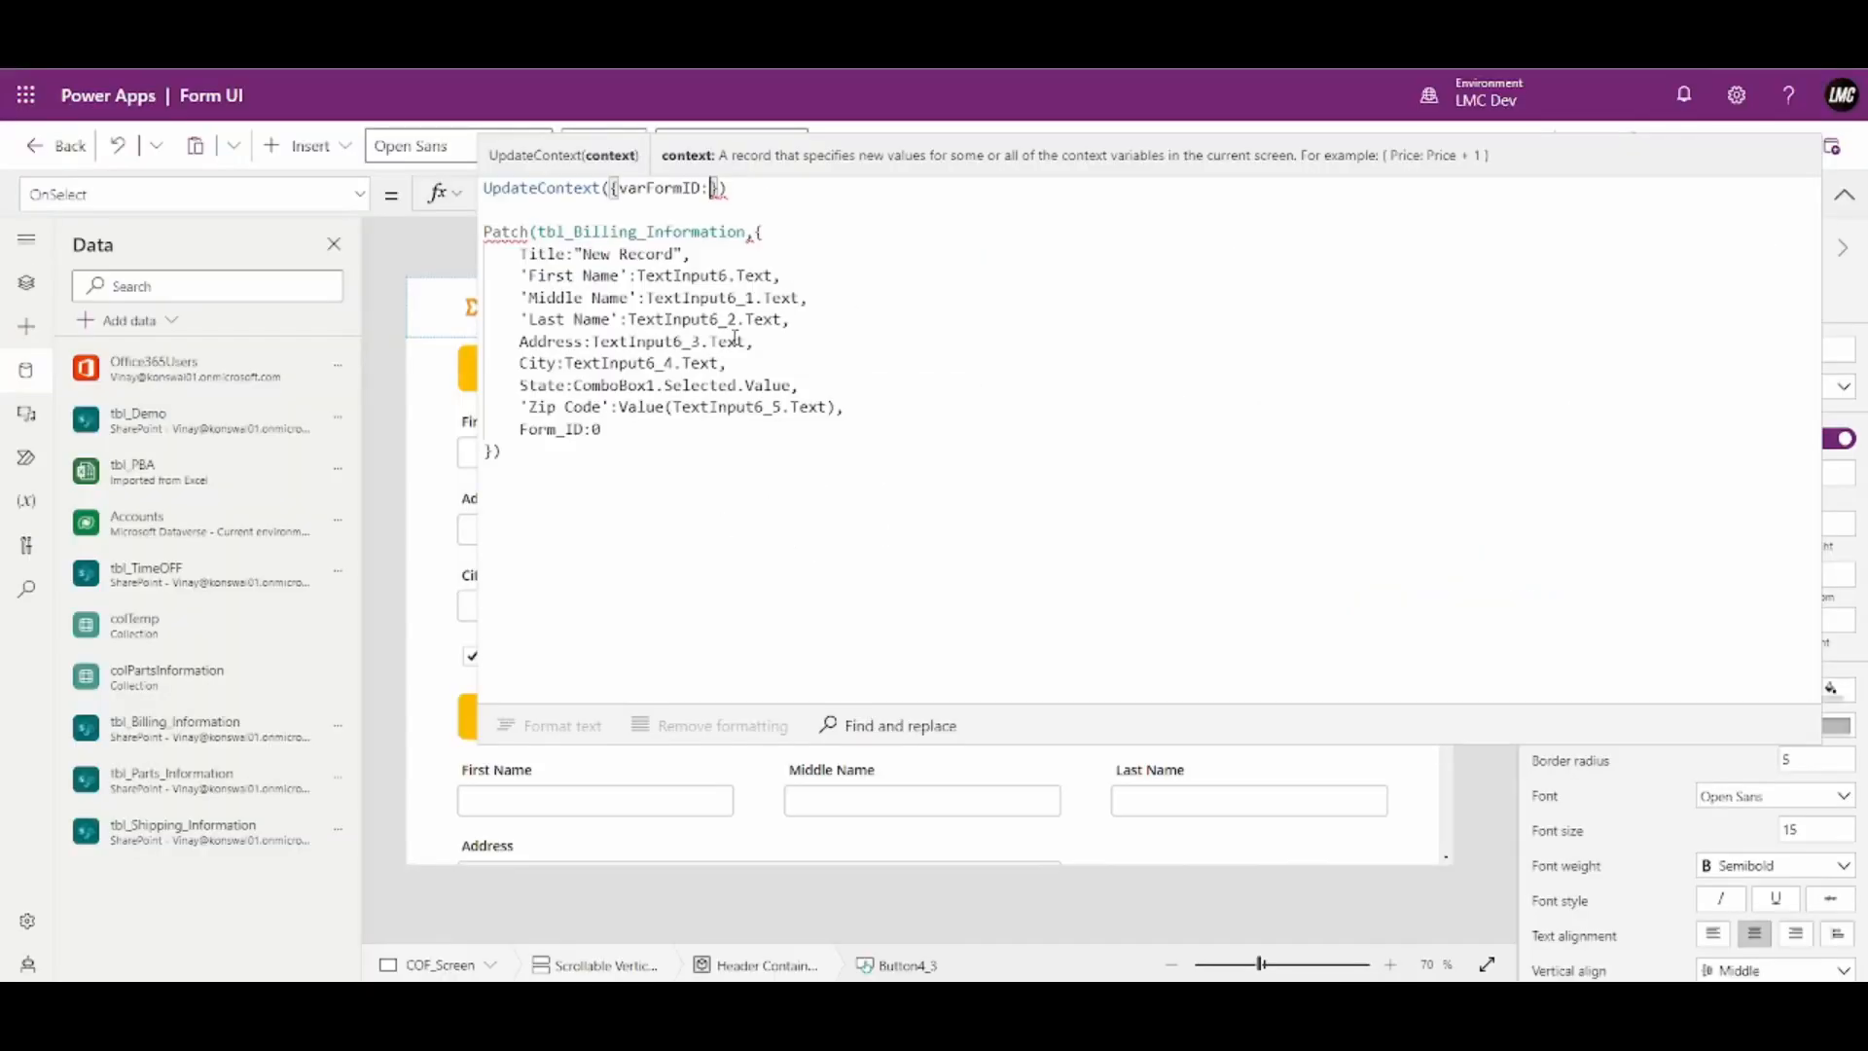
Define varFormID with an If that returns 1 when tbl_Billing_Information is blank and otherwise calls the Last function
type("If(")
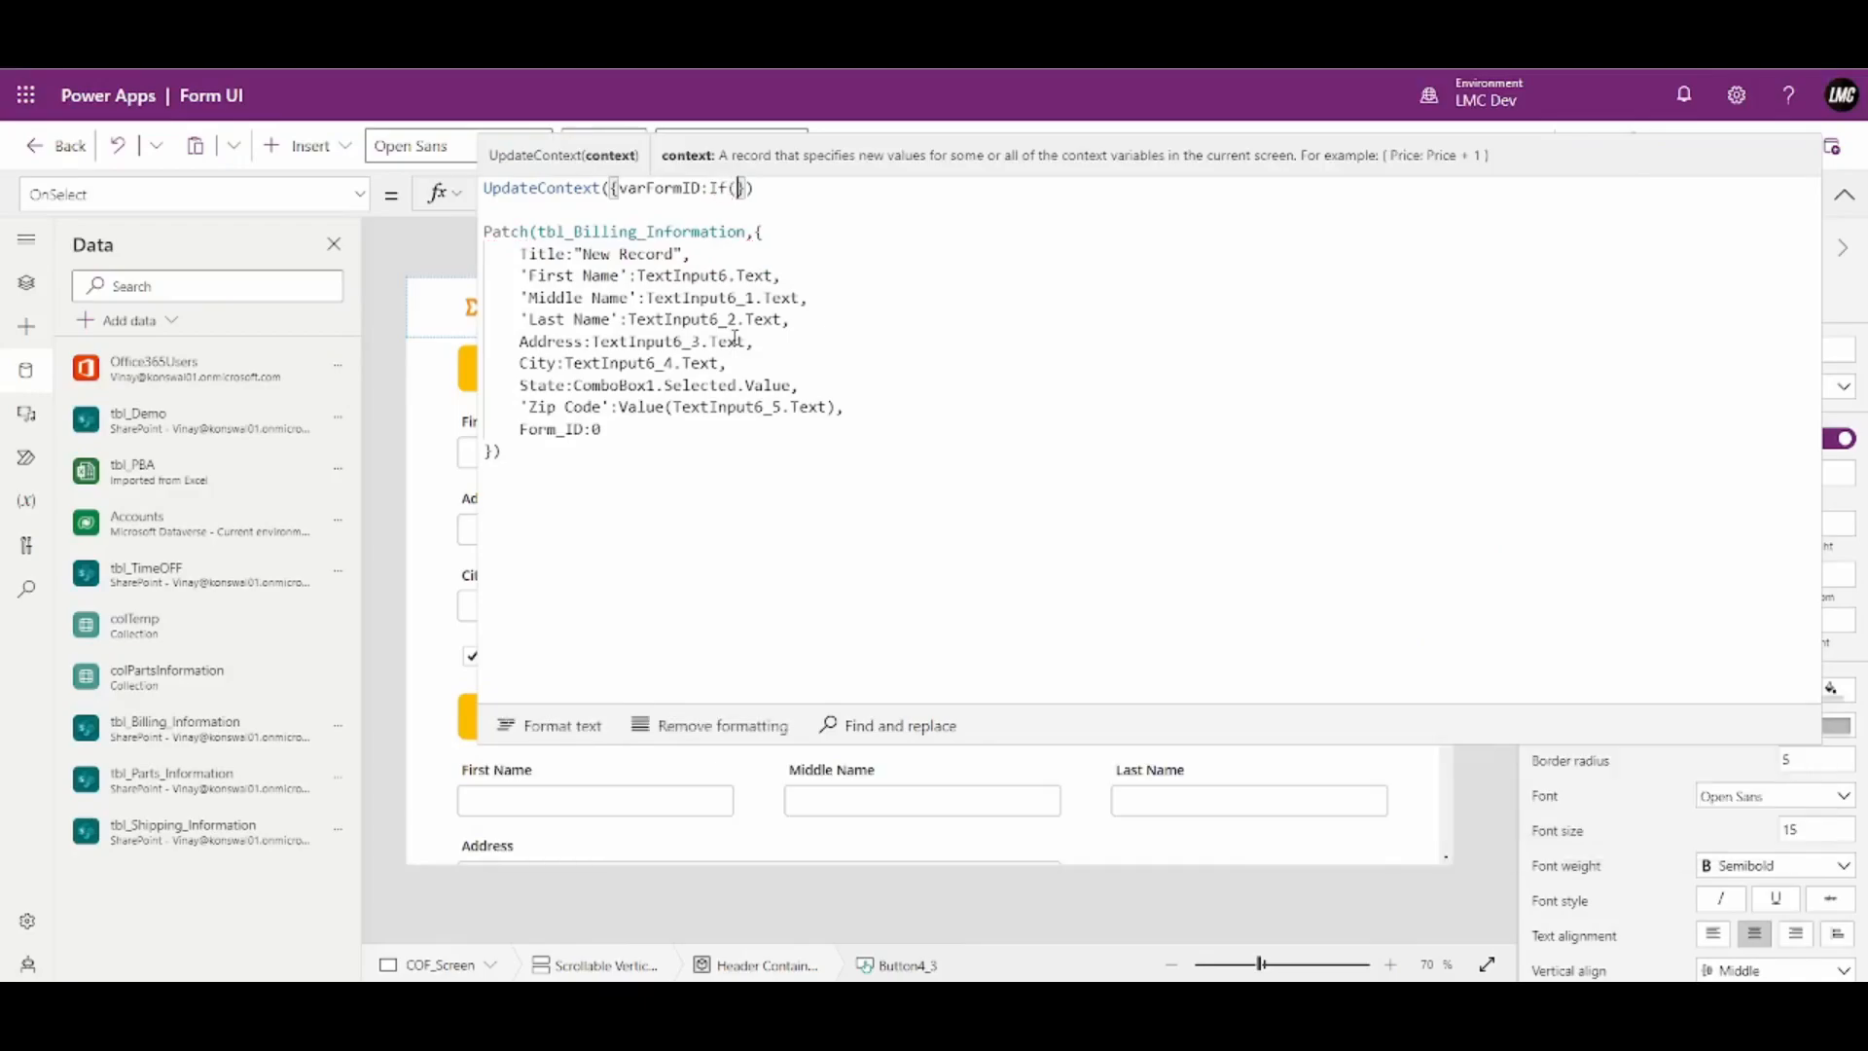
type("IsBlank(tbl_")
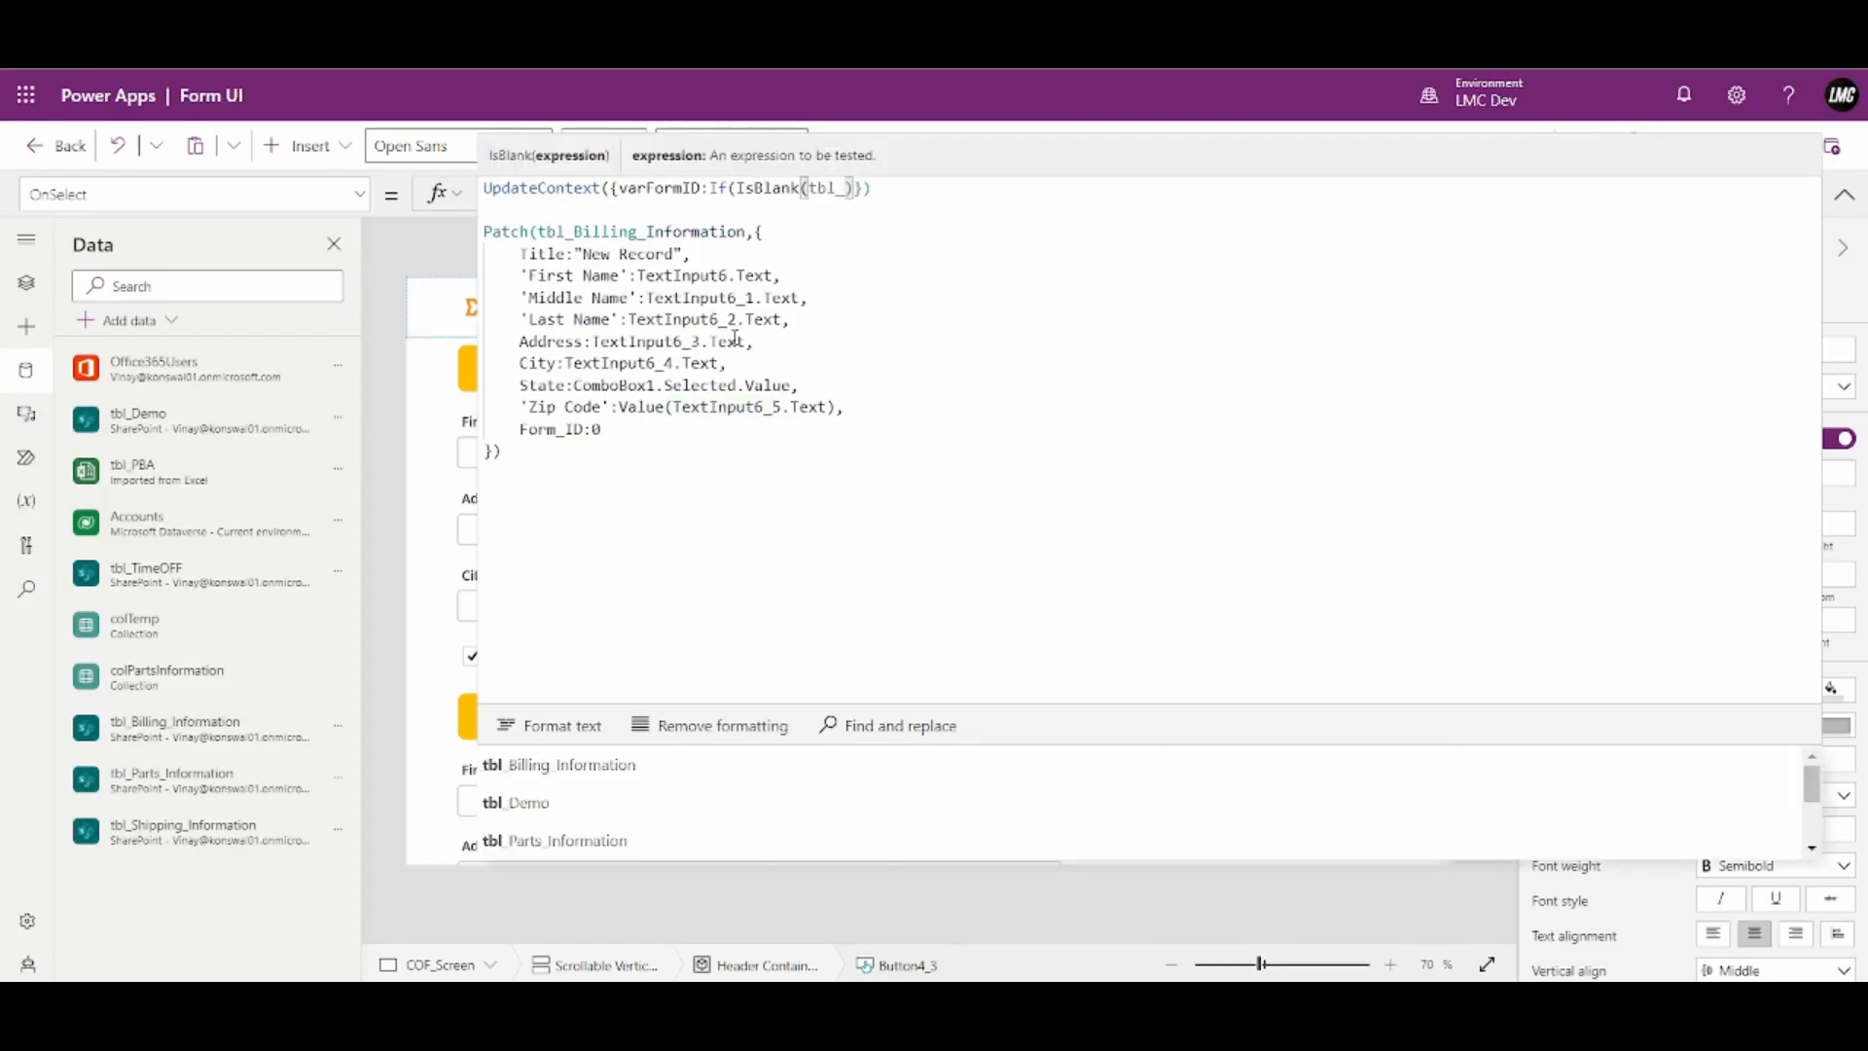
key("Tab")
key("Right")
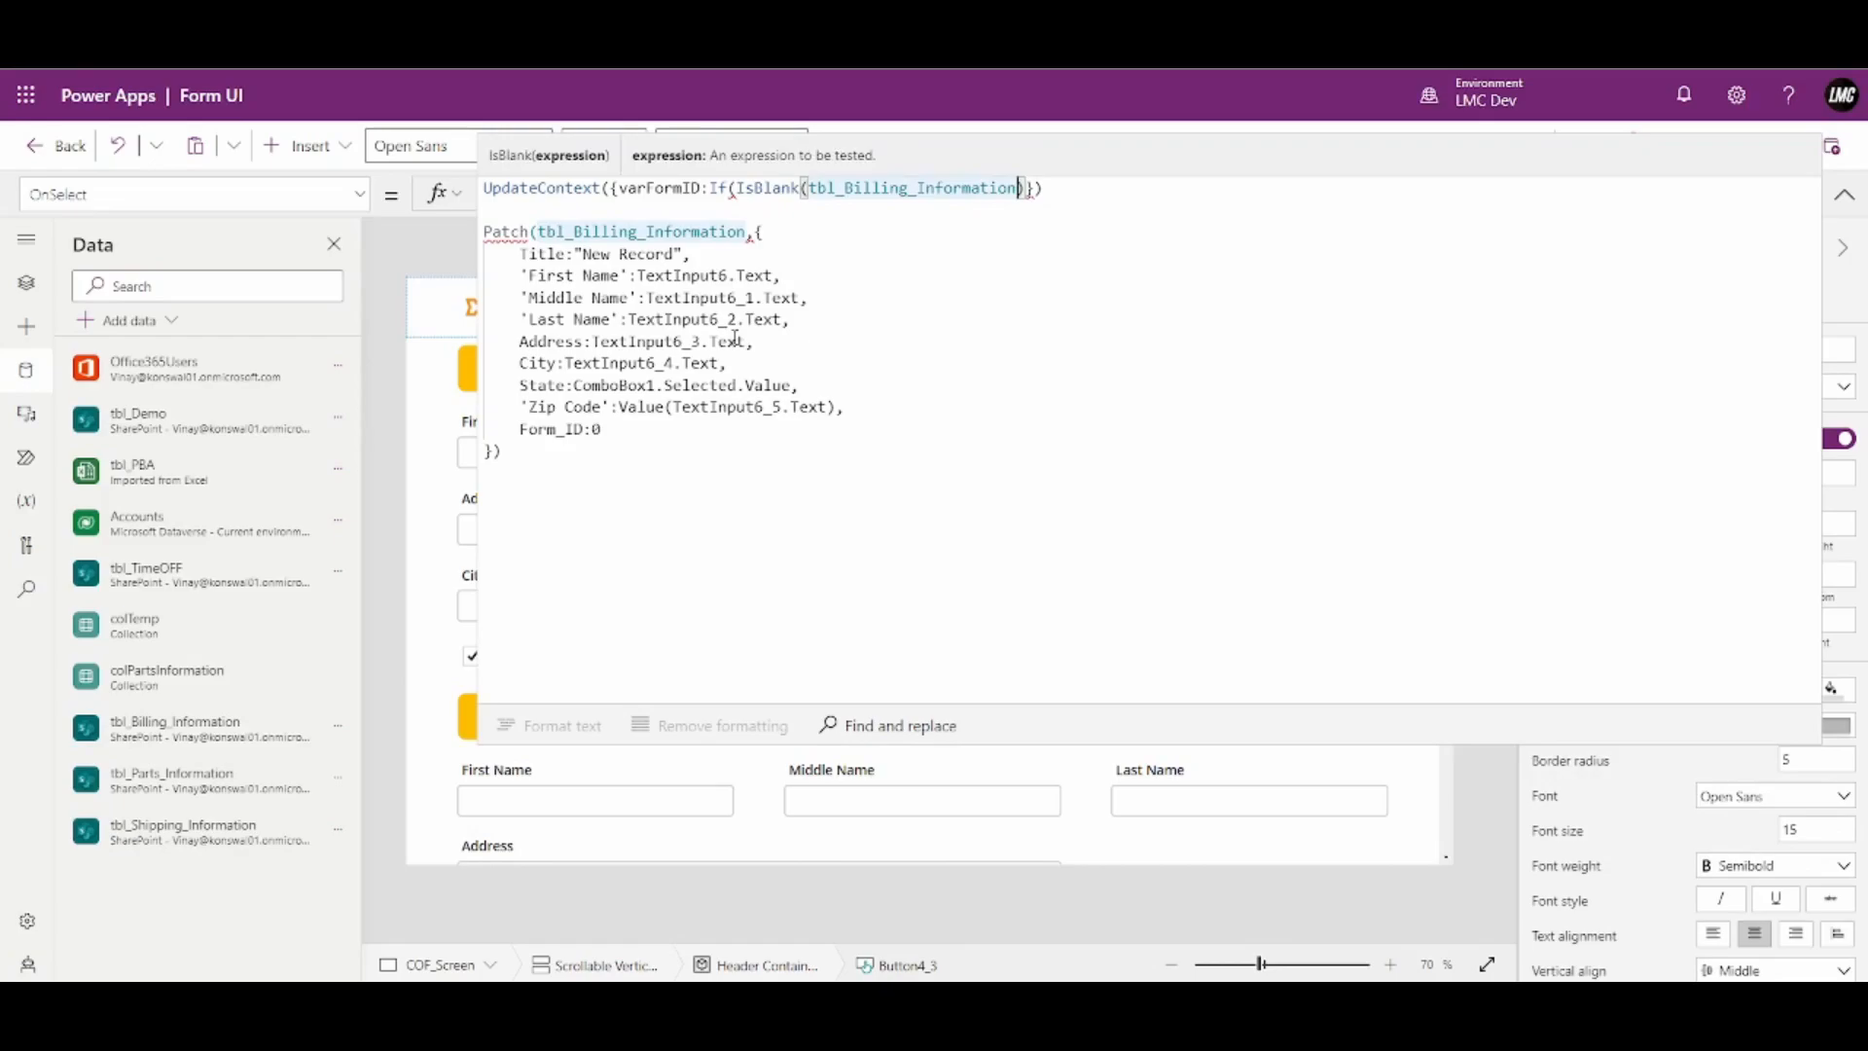
type(",1")
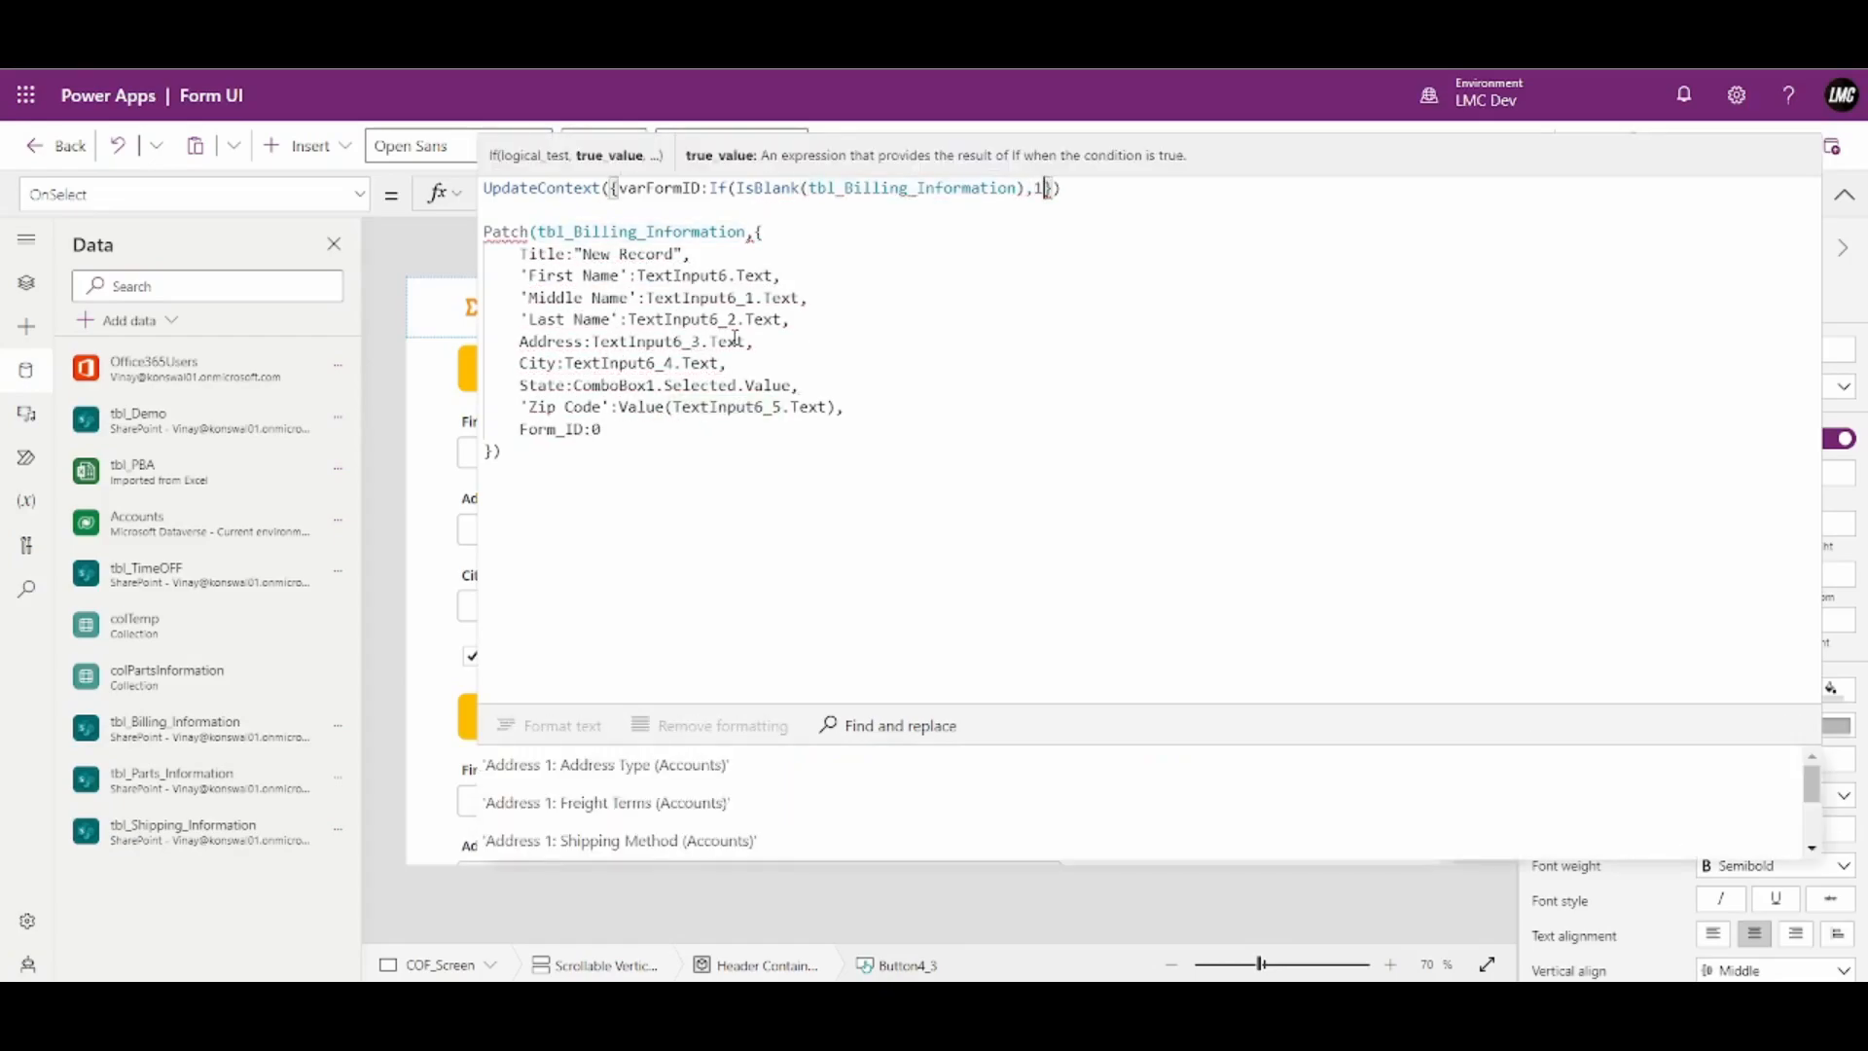
type(",Last")
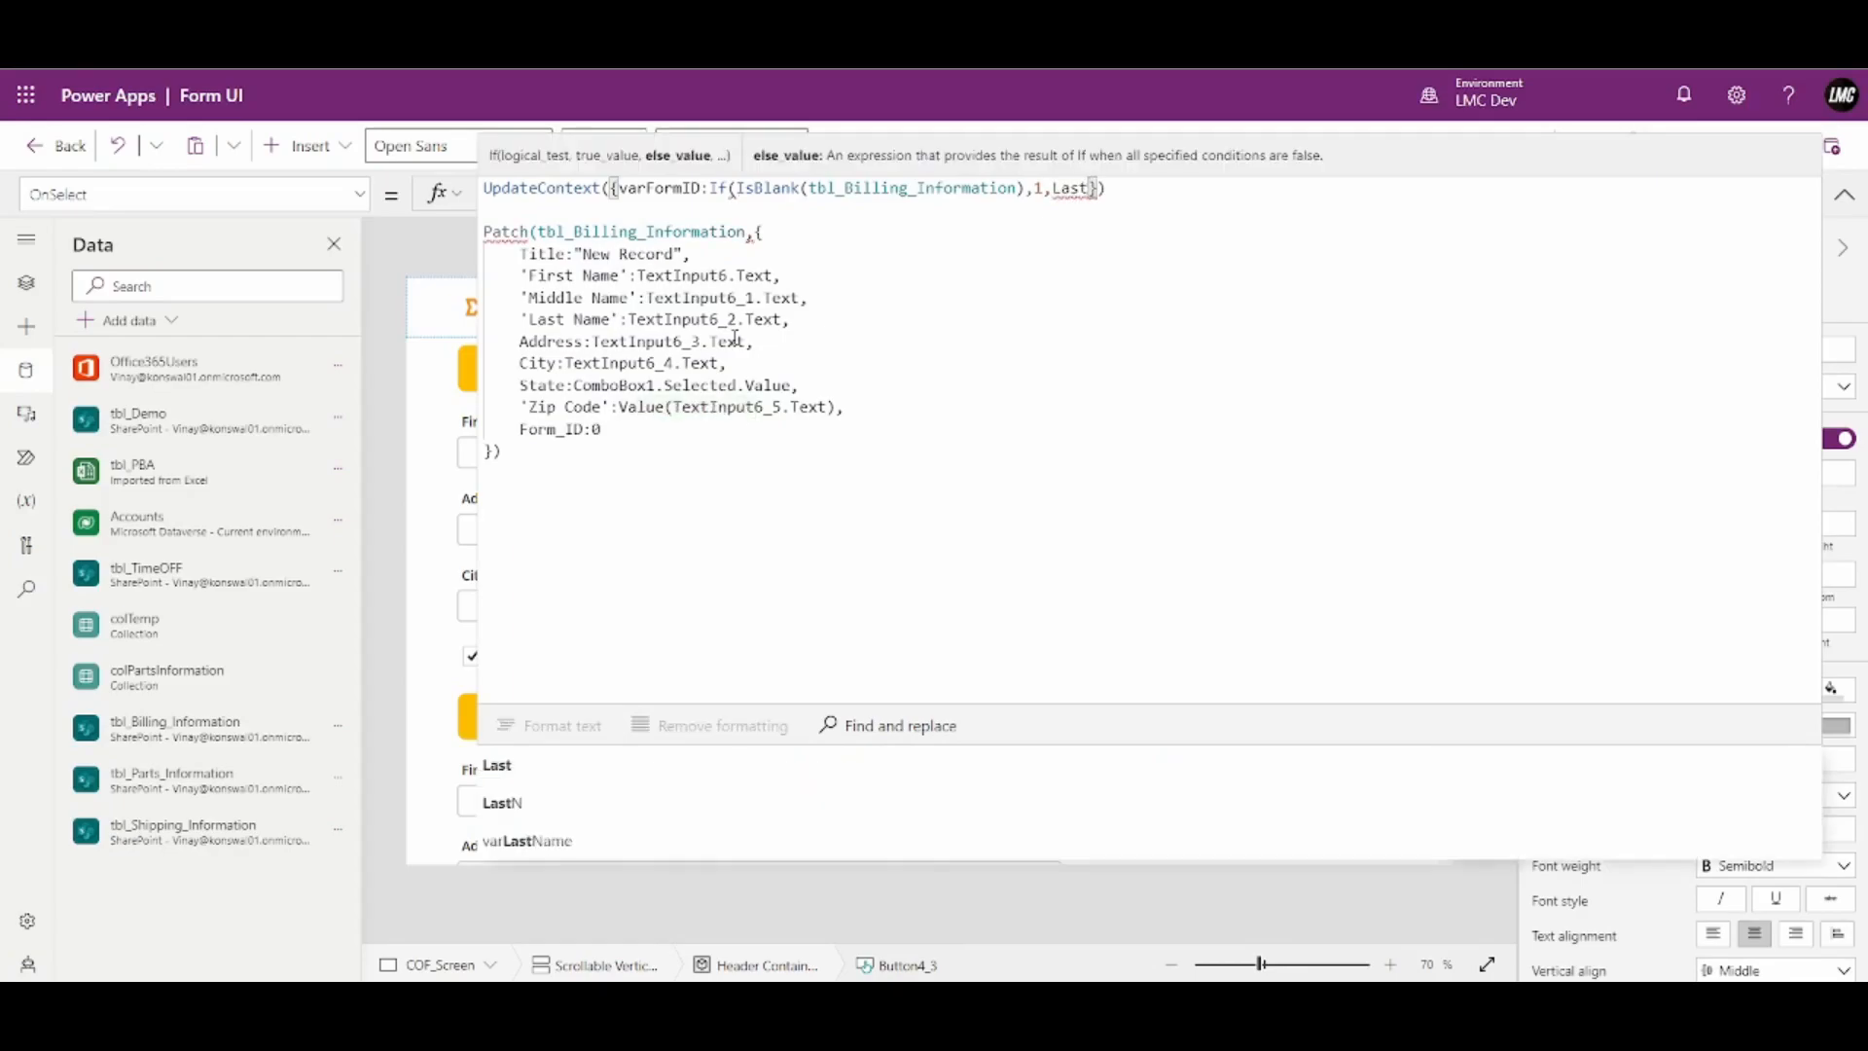
type("()")
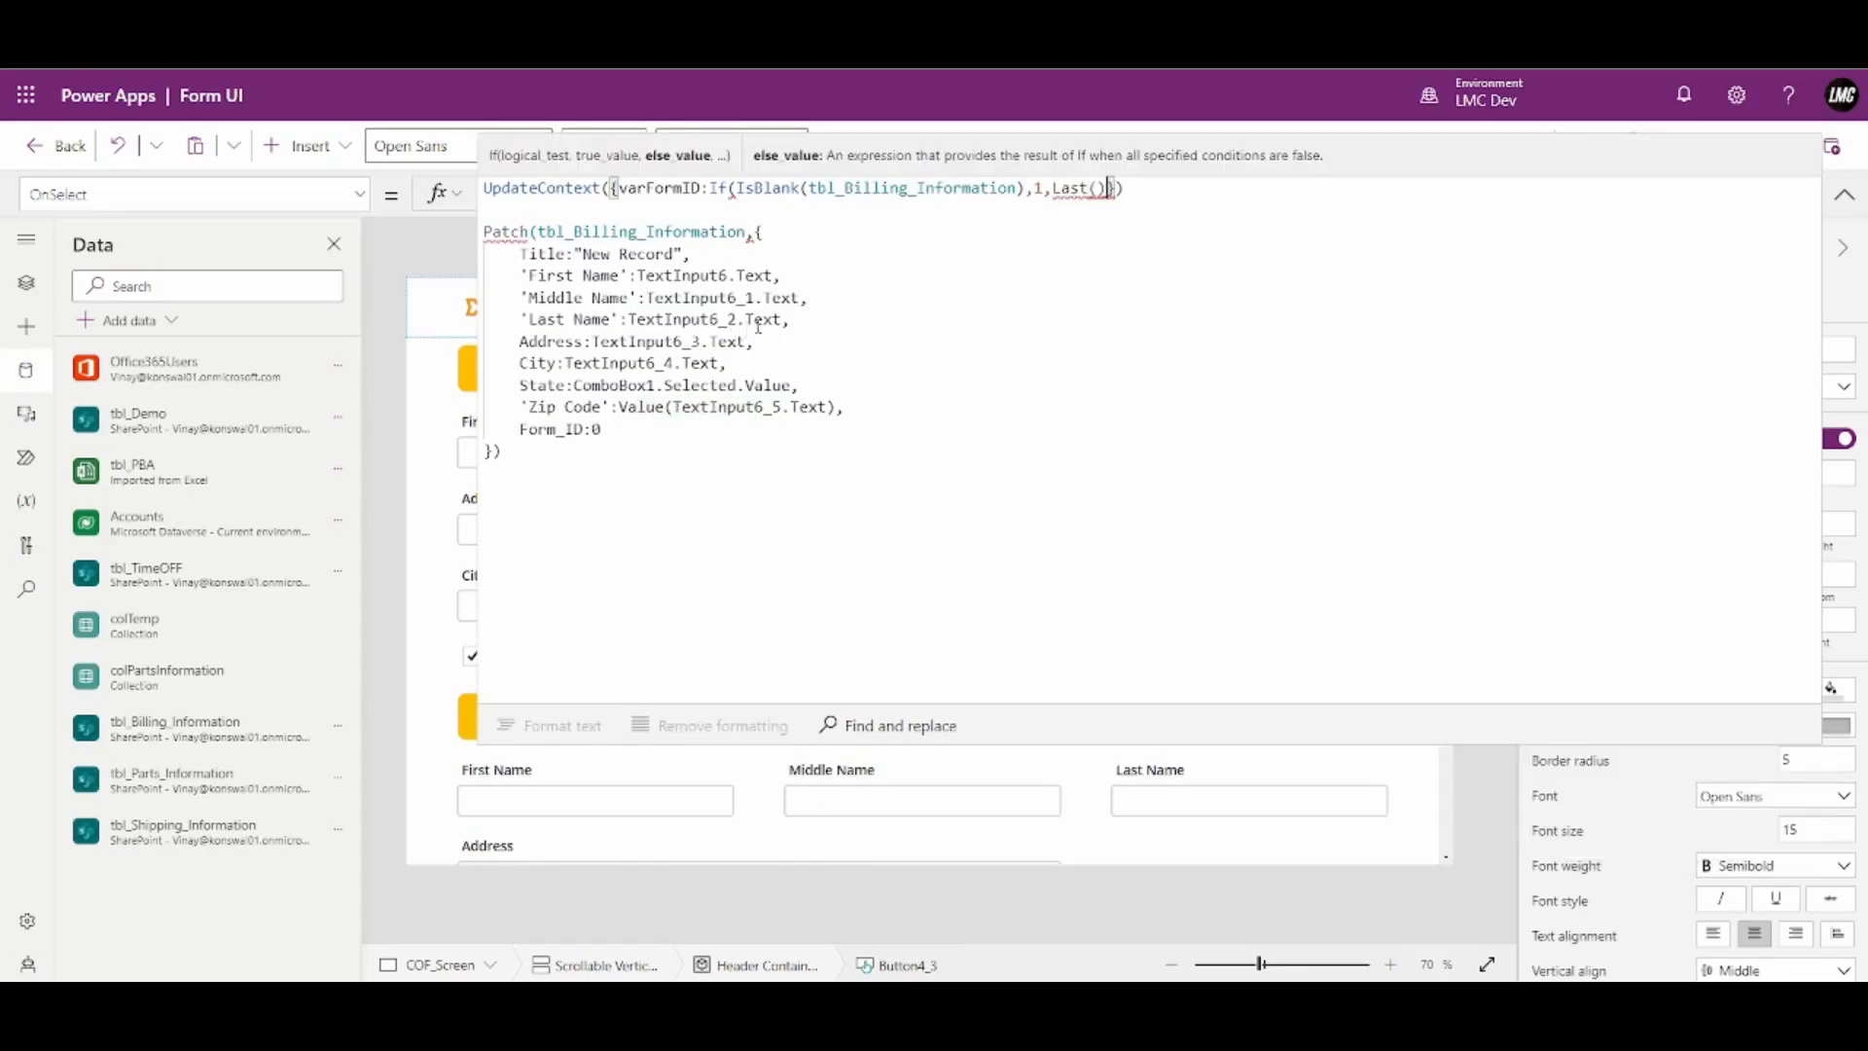
key("Left")
type("TextInput6_1.Text")
key("Right")
type("orm")
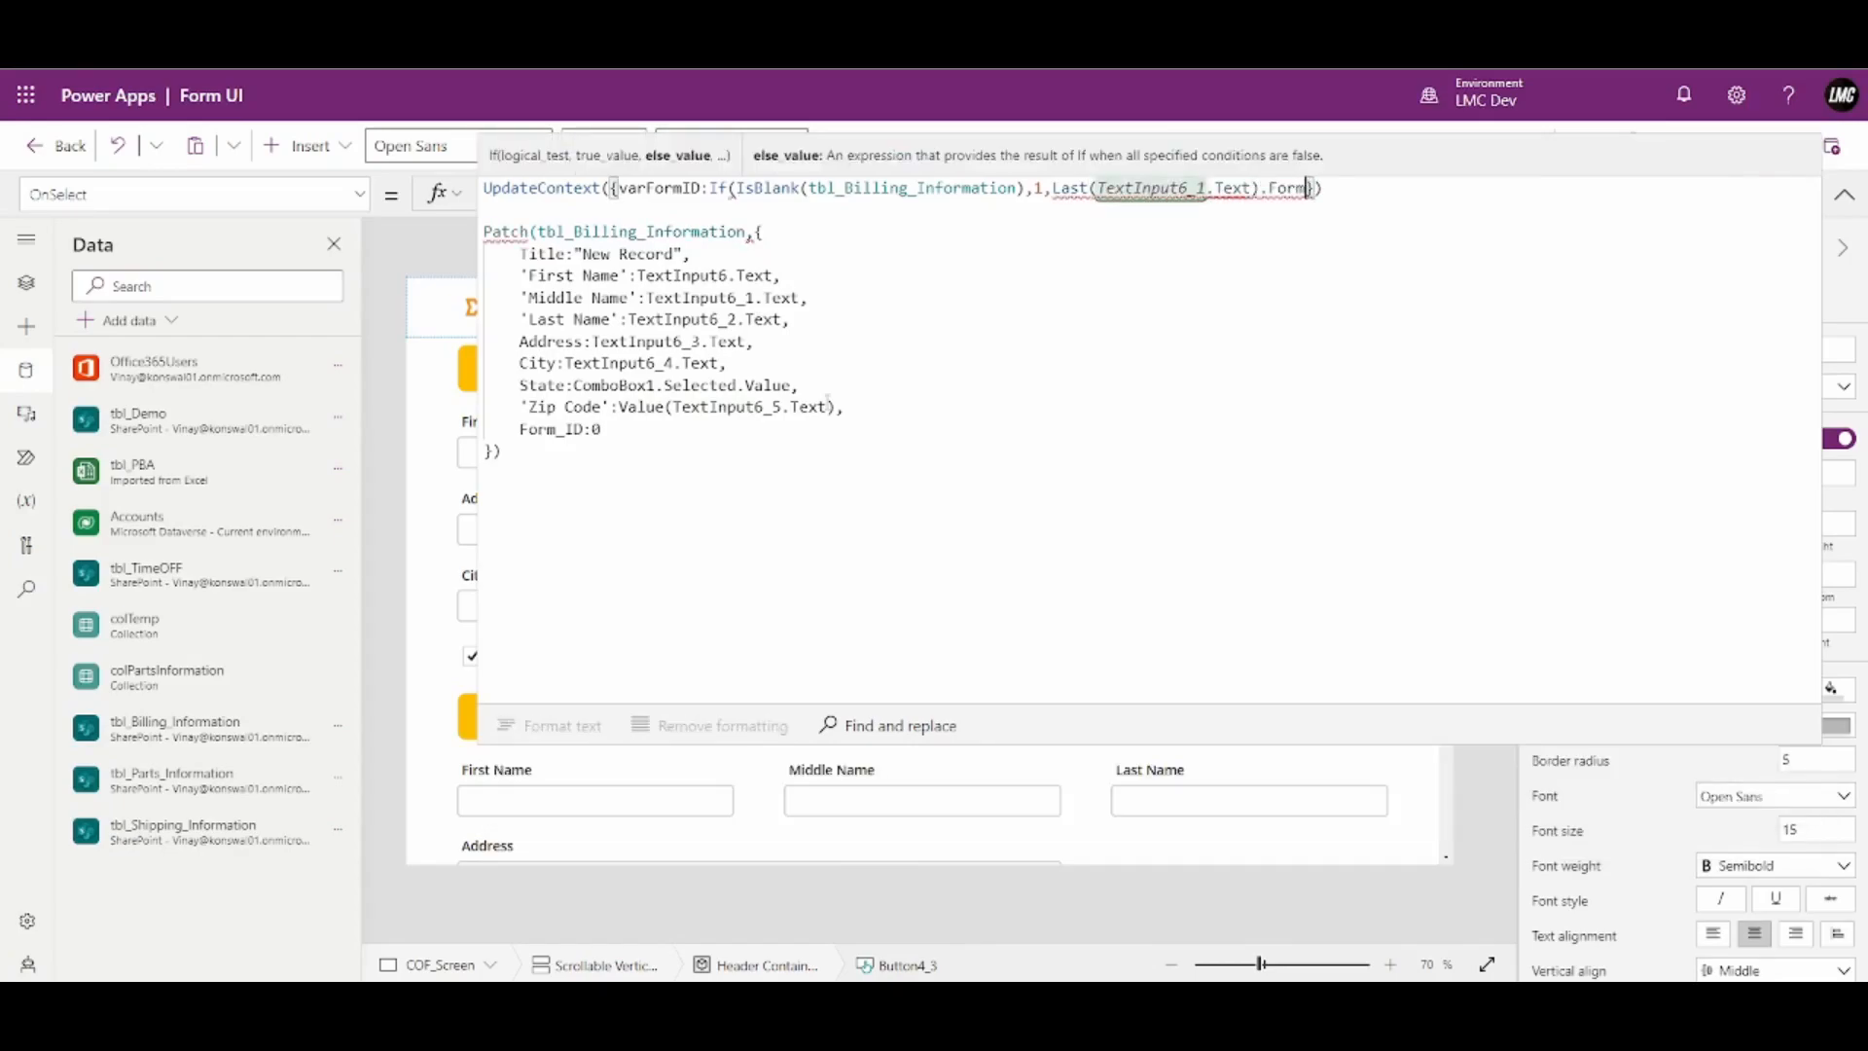
key("BackSpace")
key("BackSpace")
key("BackSpace")
key("BackSpace")
key("BackSpace")
key("BackSpace")
key("BackSpace")
key("BackSpace")
key("BackSpace")
key("BackSpace")
key("BackSpace")
key("BackSpace")
key("BackSpace")
key("BackSpace")
key("BackSpace")
key("BackSpace")
key("BackSpace")
key("BackSpace")
key("BackSpace")
key("BackSpace")
key("BackSpace")
key("BackSpace")
key("BackSpace")
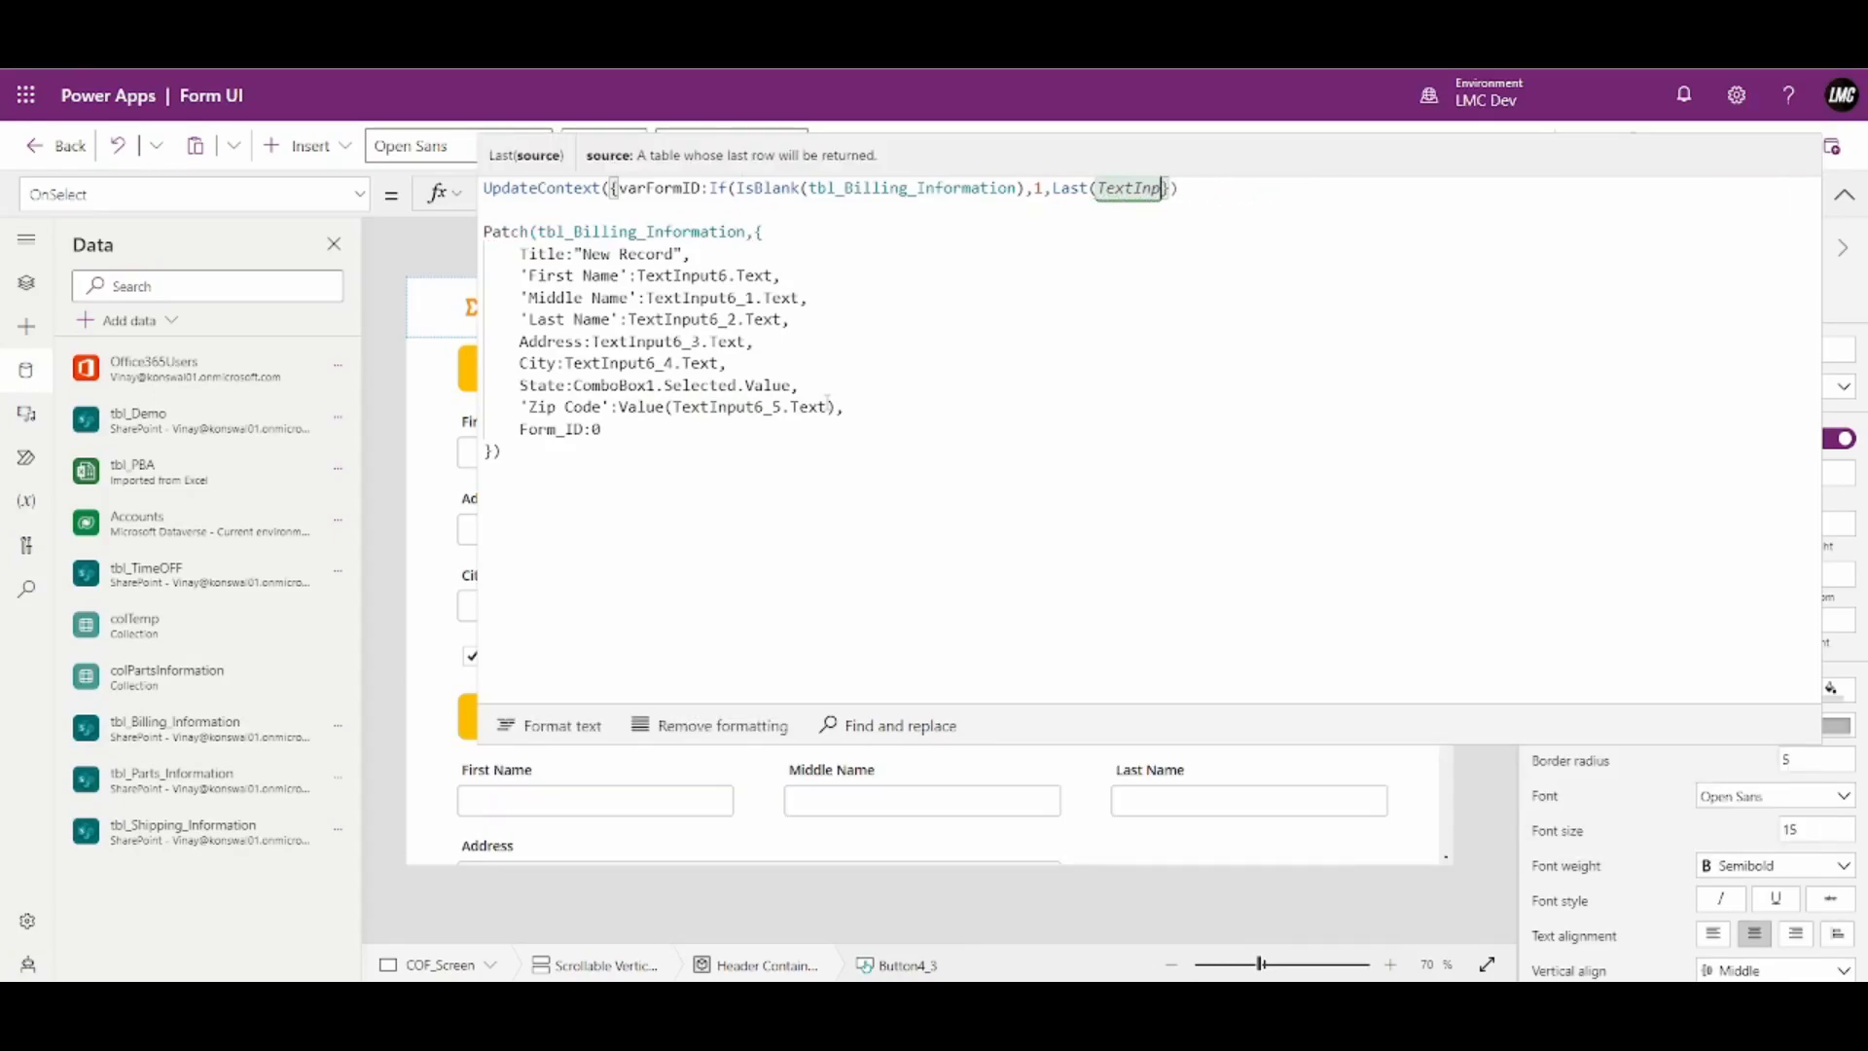
Complete the If's else value as Last(tbl_Billing_Information).Form_ID, end UpdateContext with a semicolon and format the formula text
type("tbl_Bi")
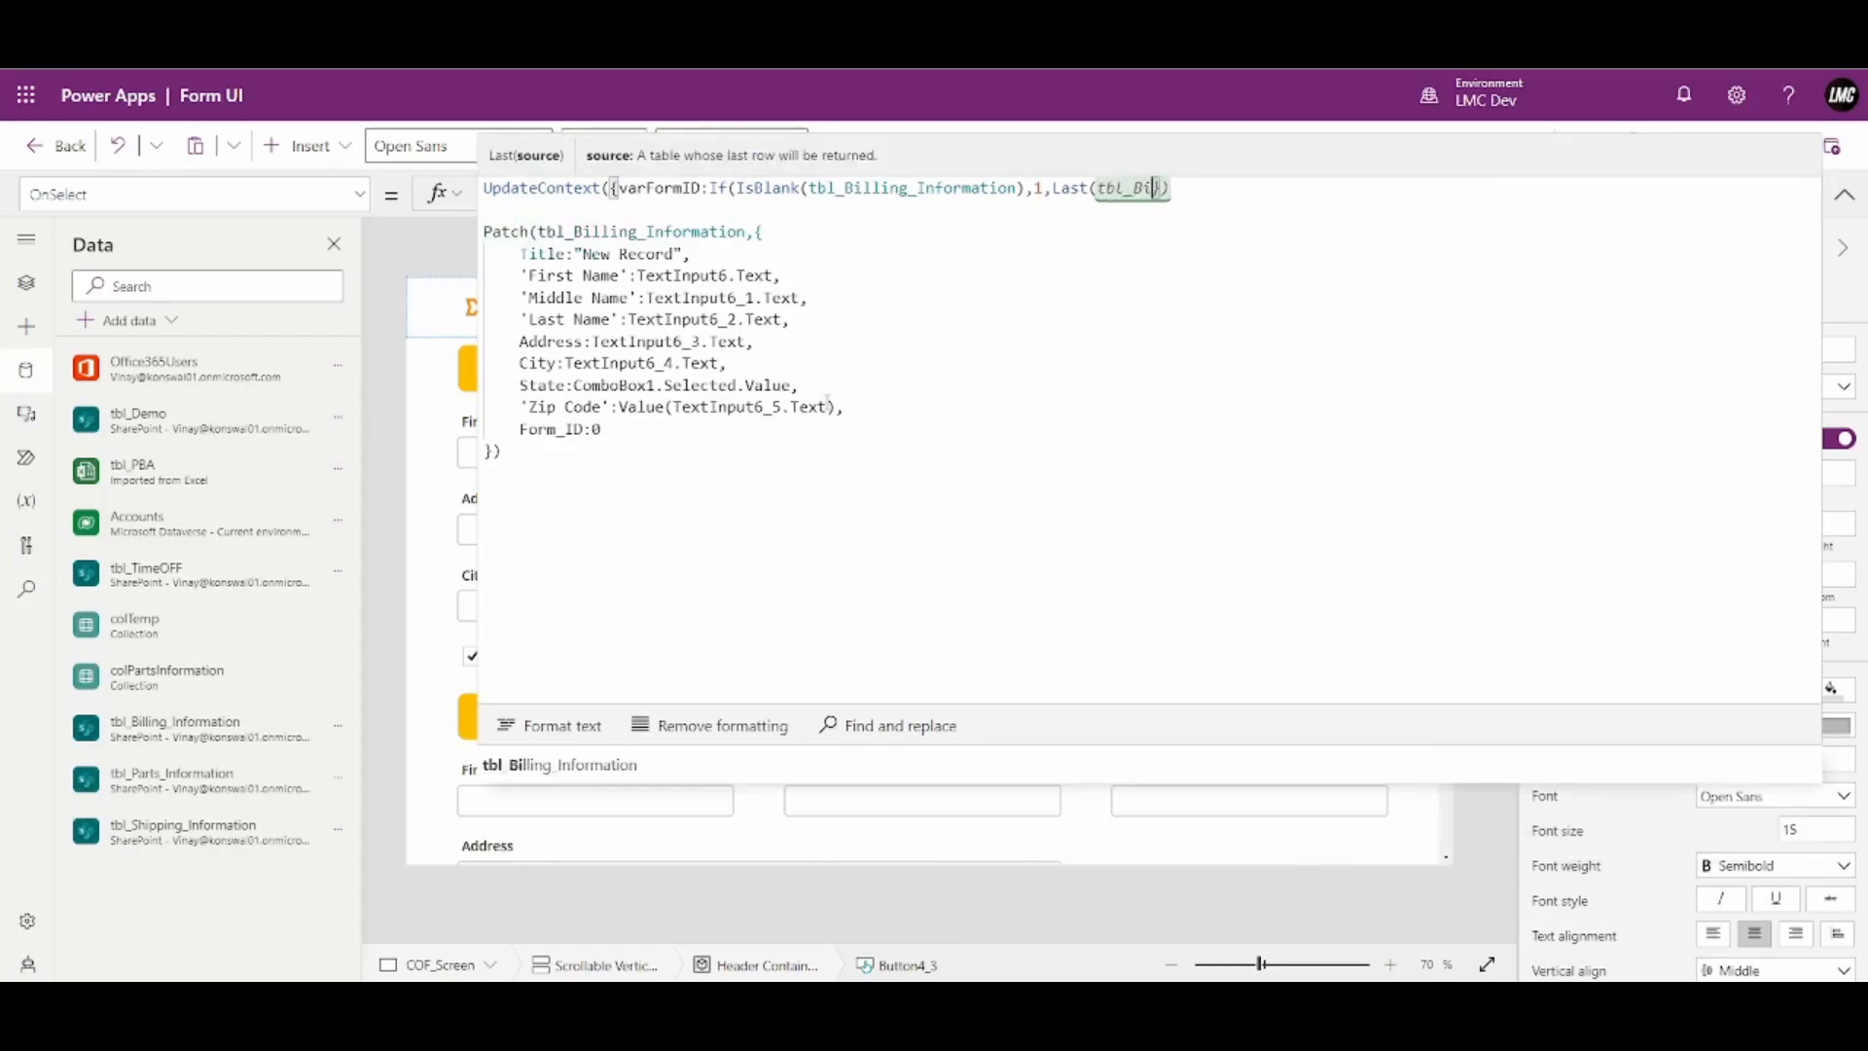
key("Tab")
type(").Form")
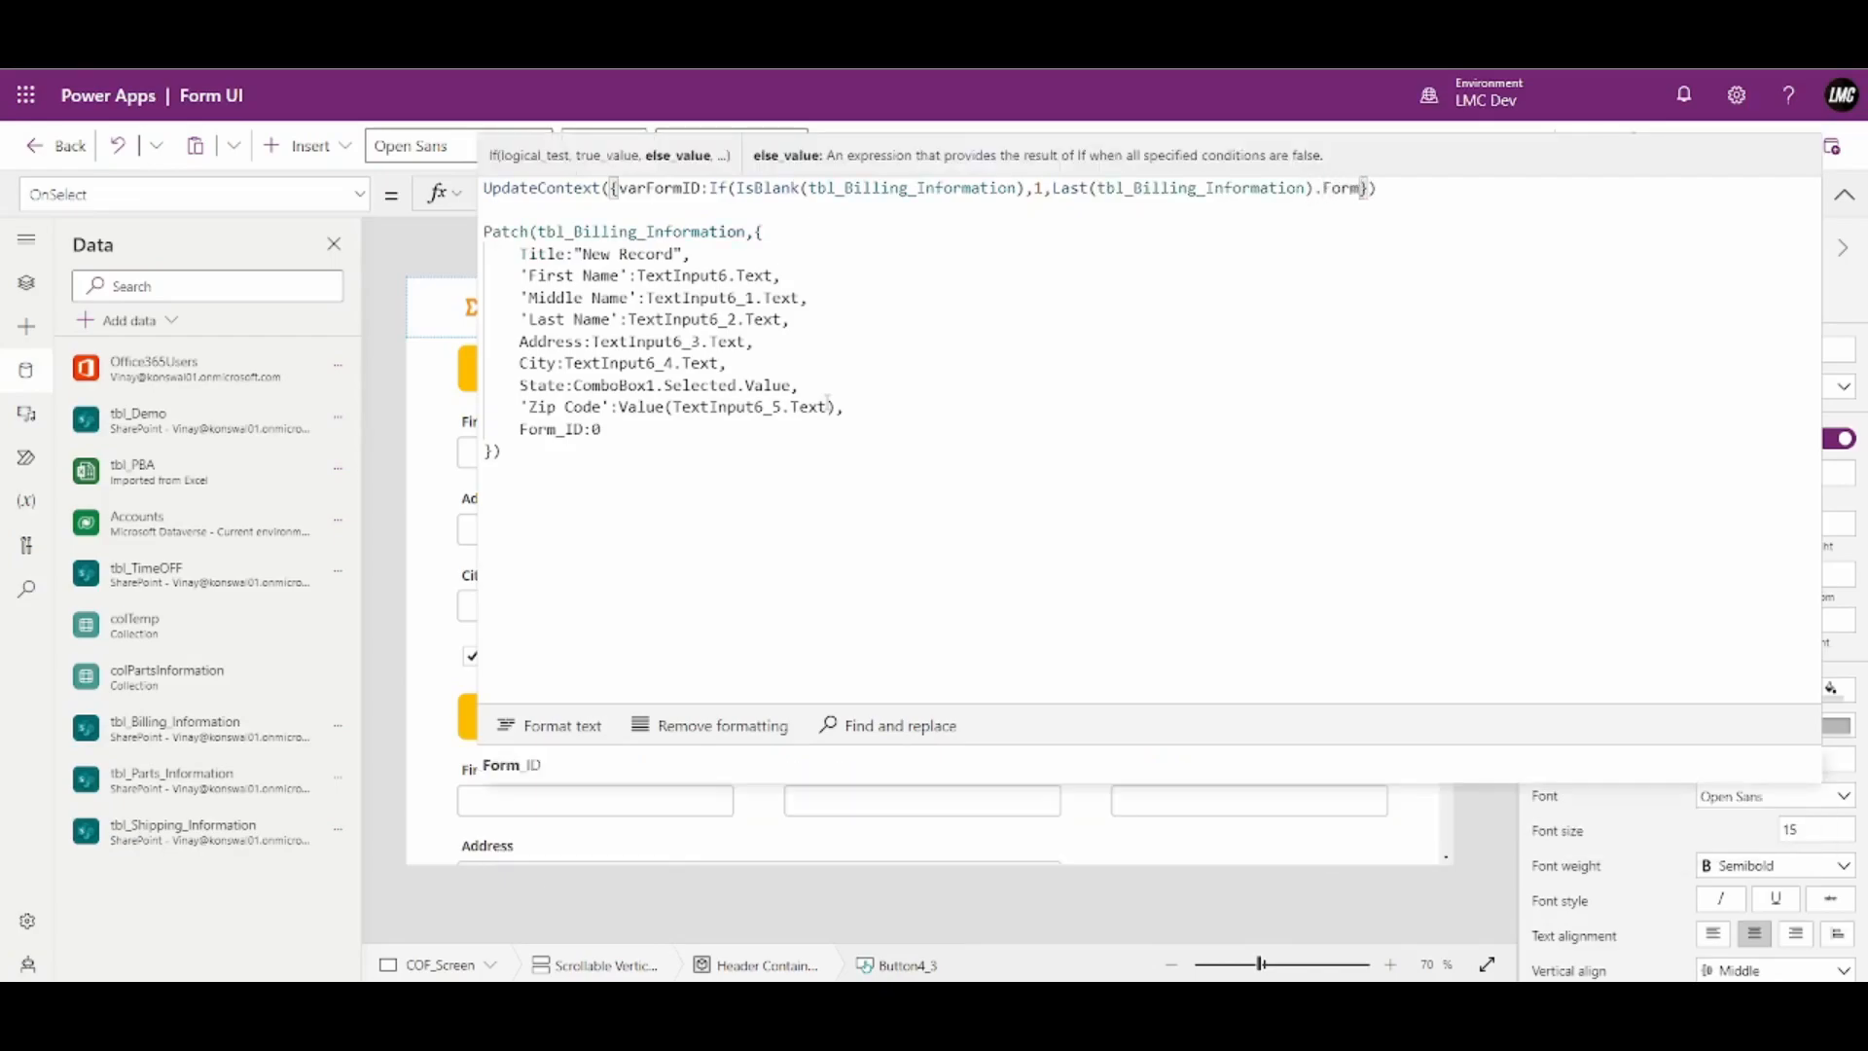
key("Tab")
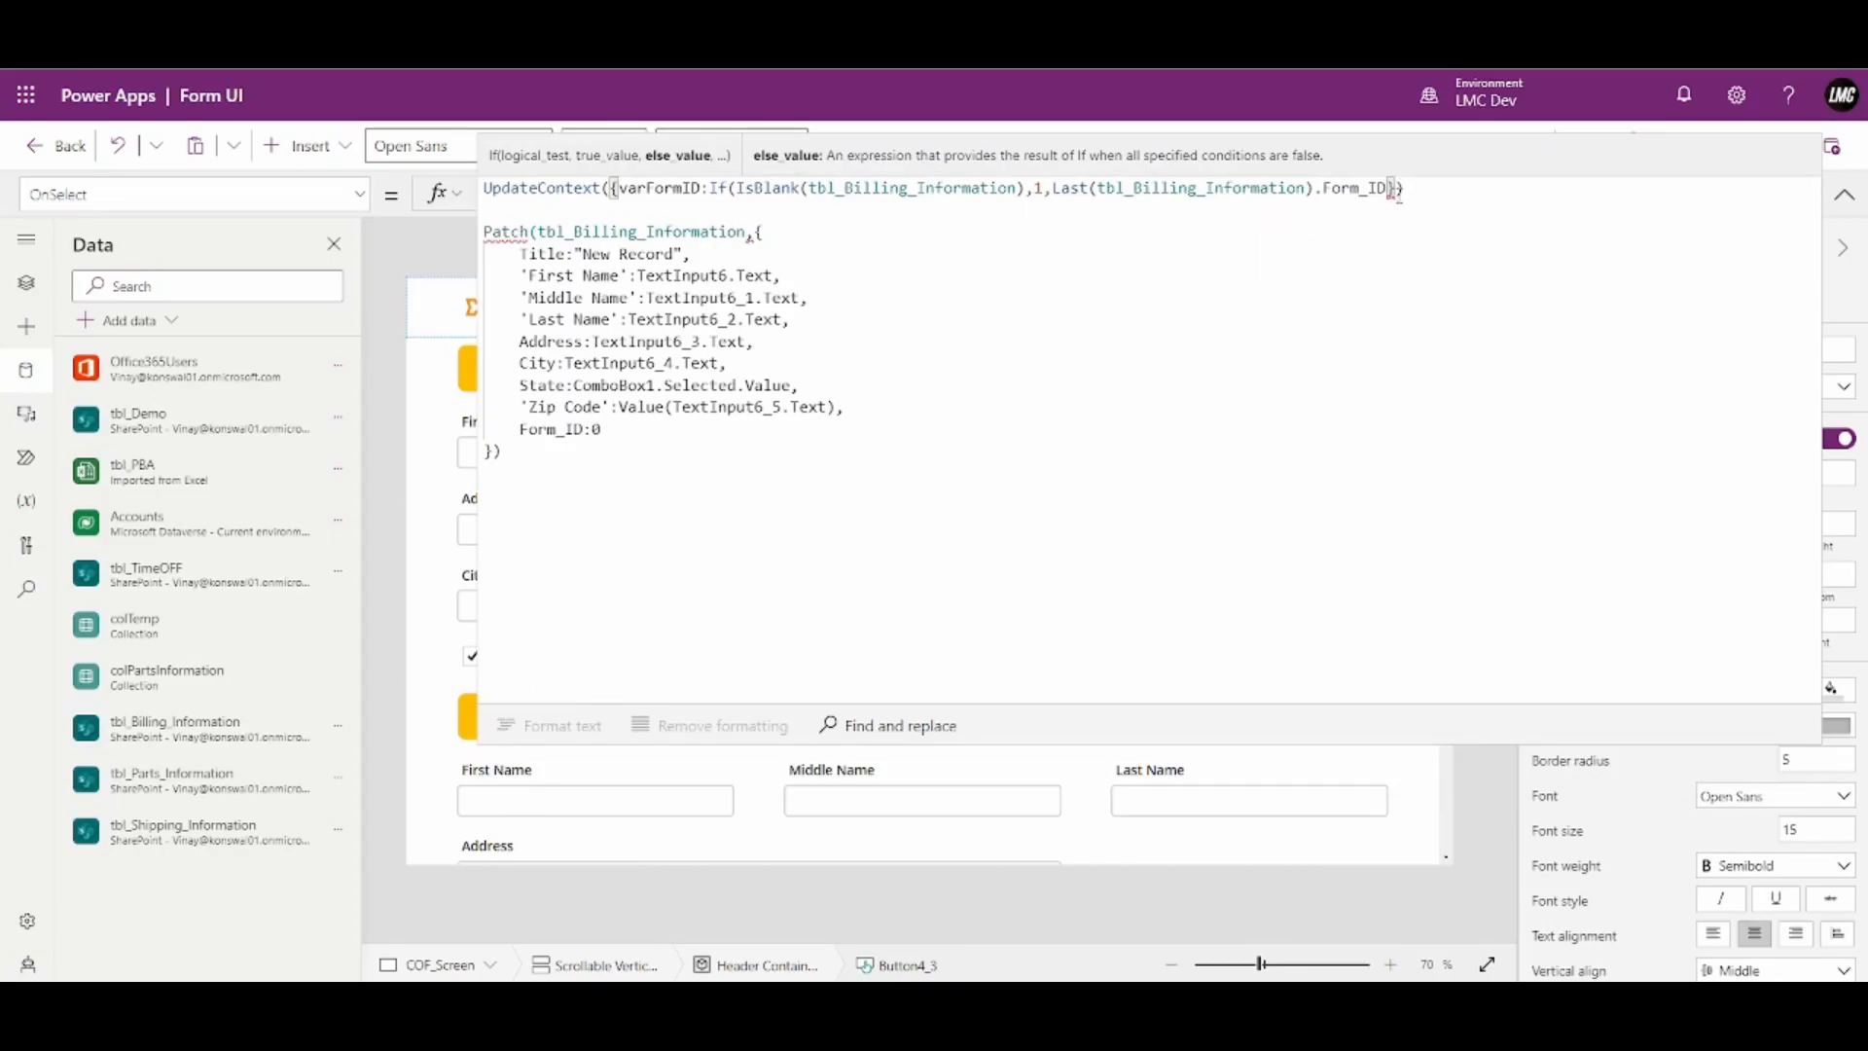
type(")")
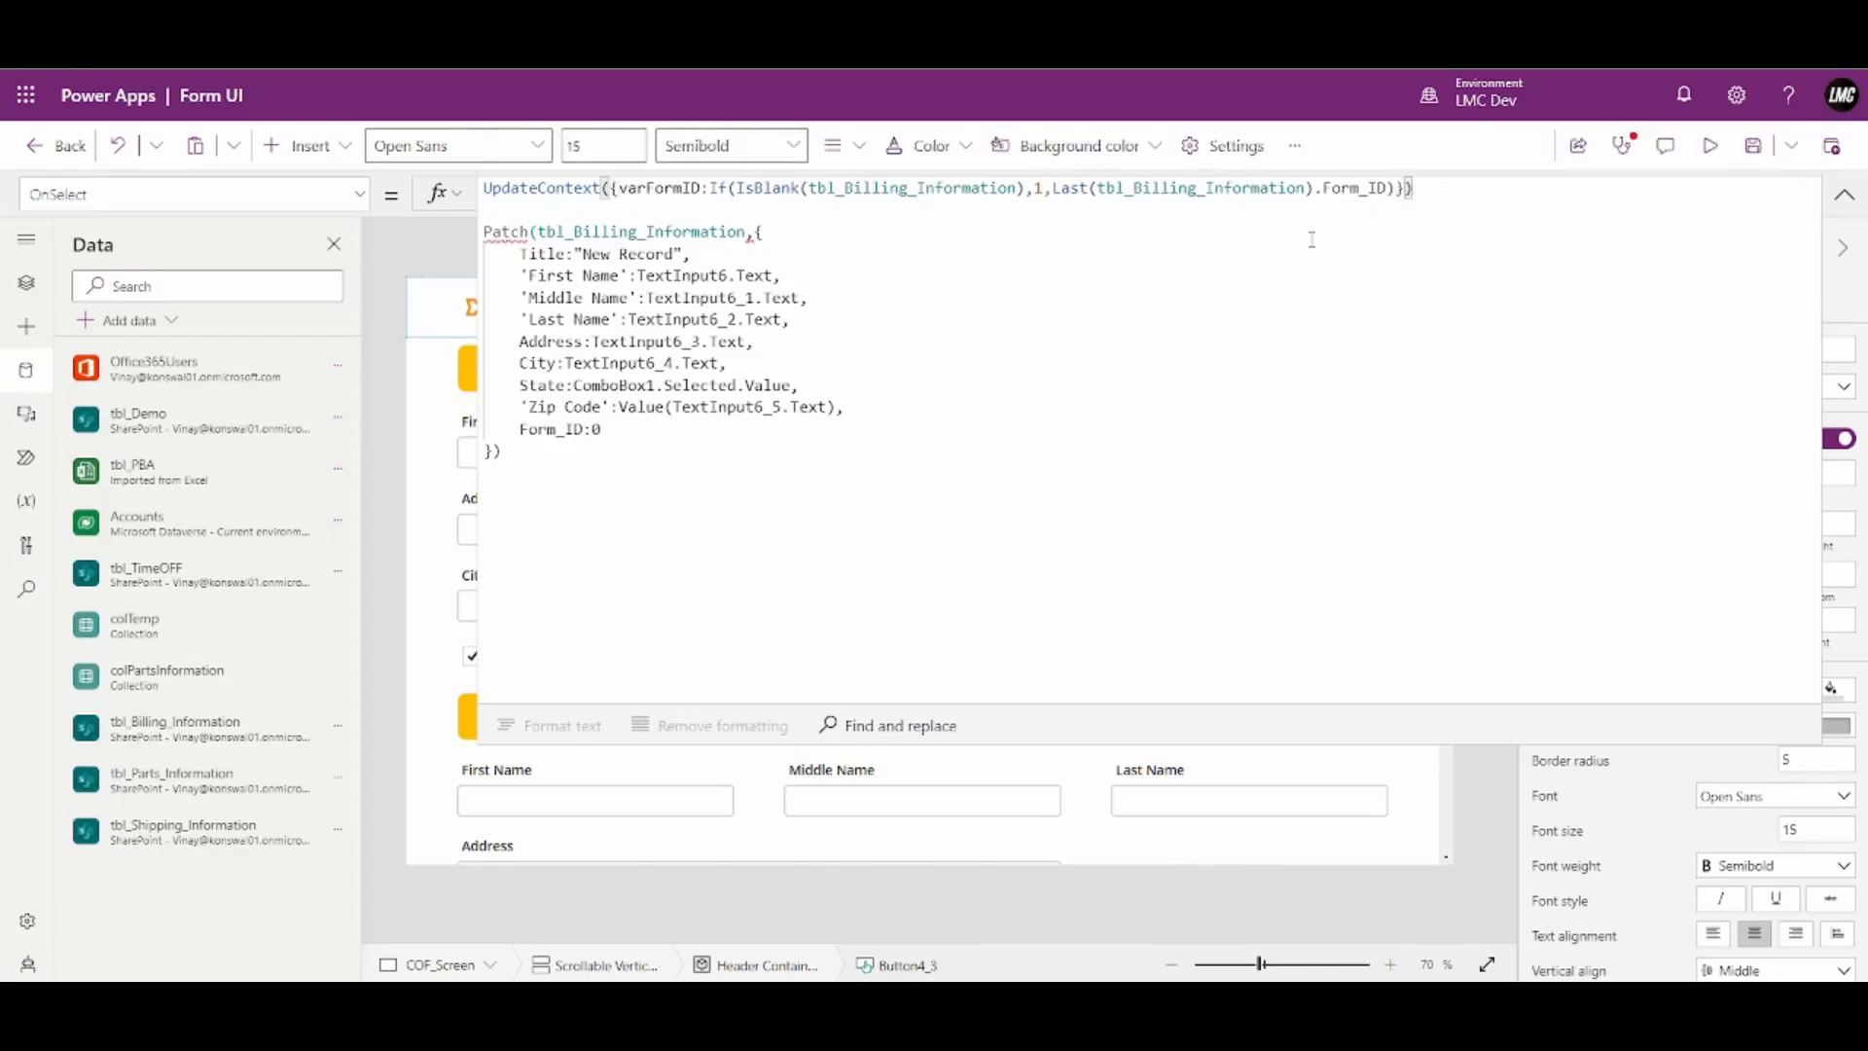
type(";")
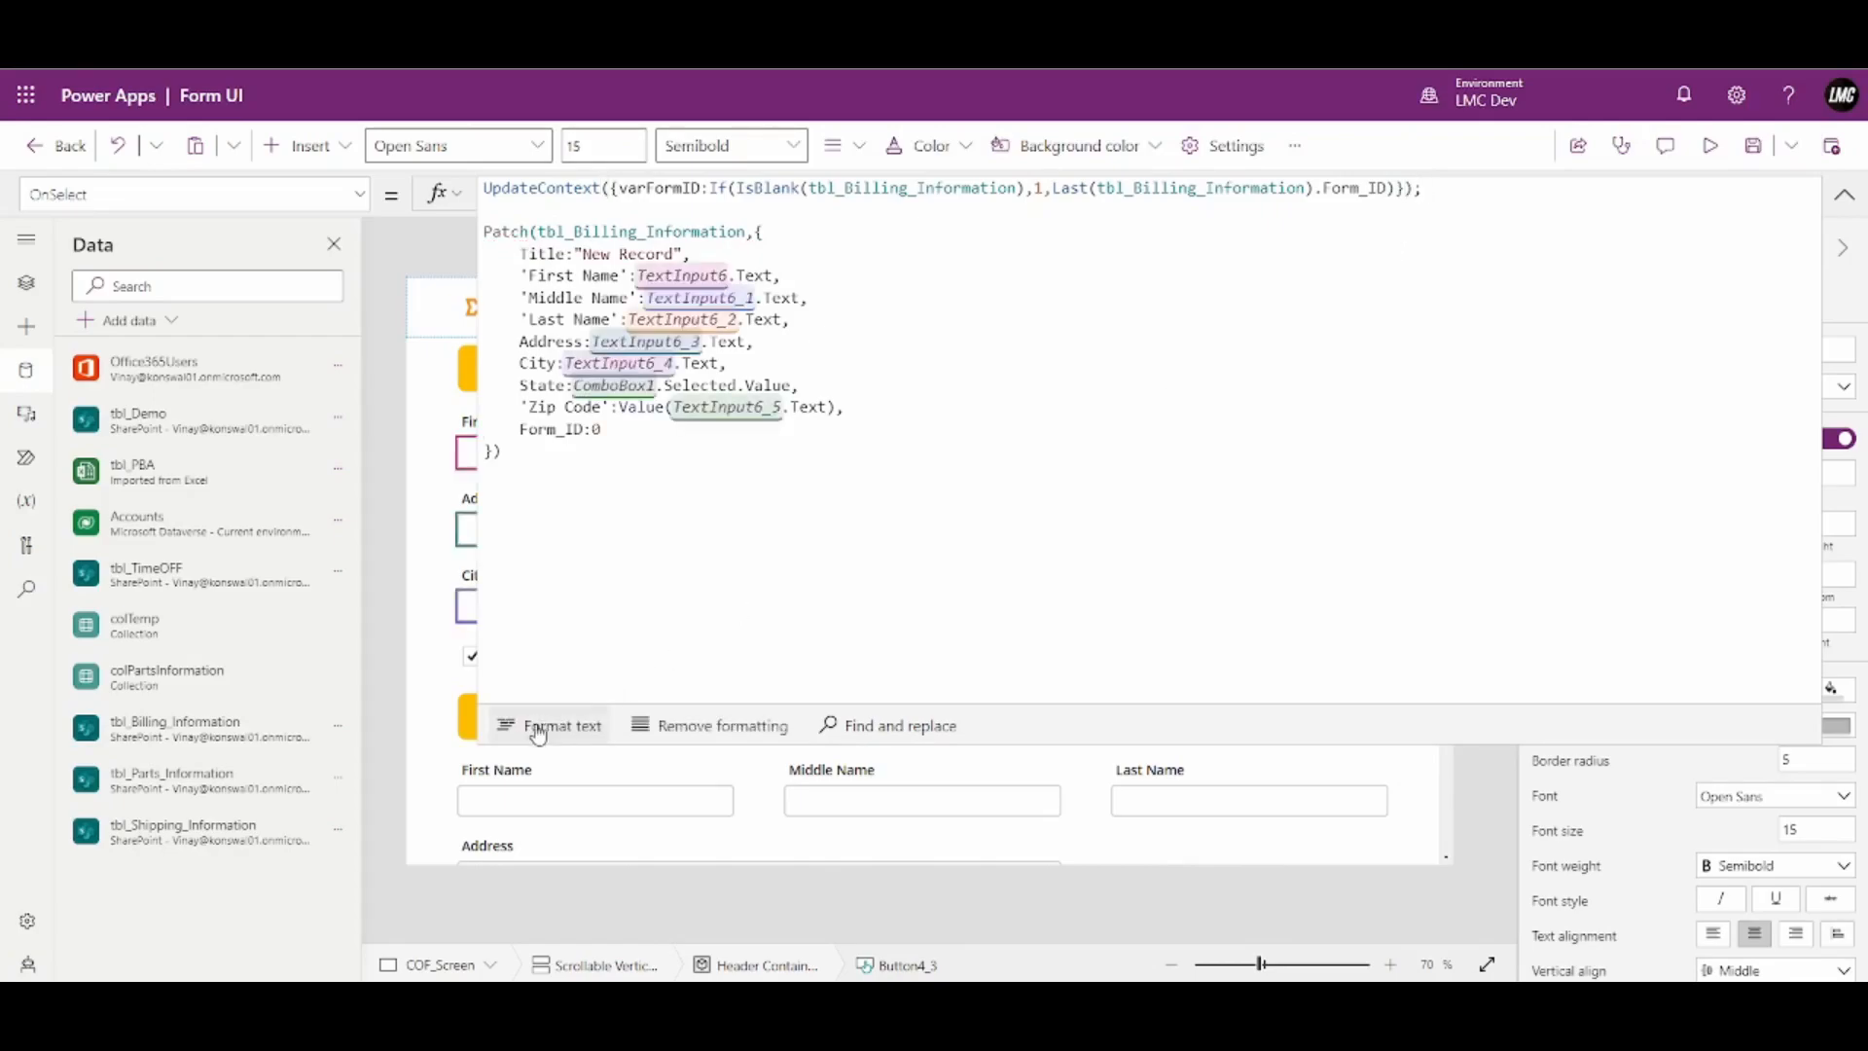
left_click(538, 730)
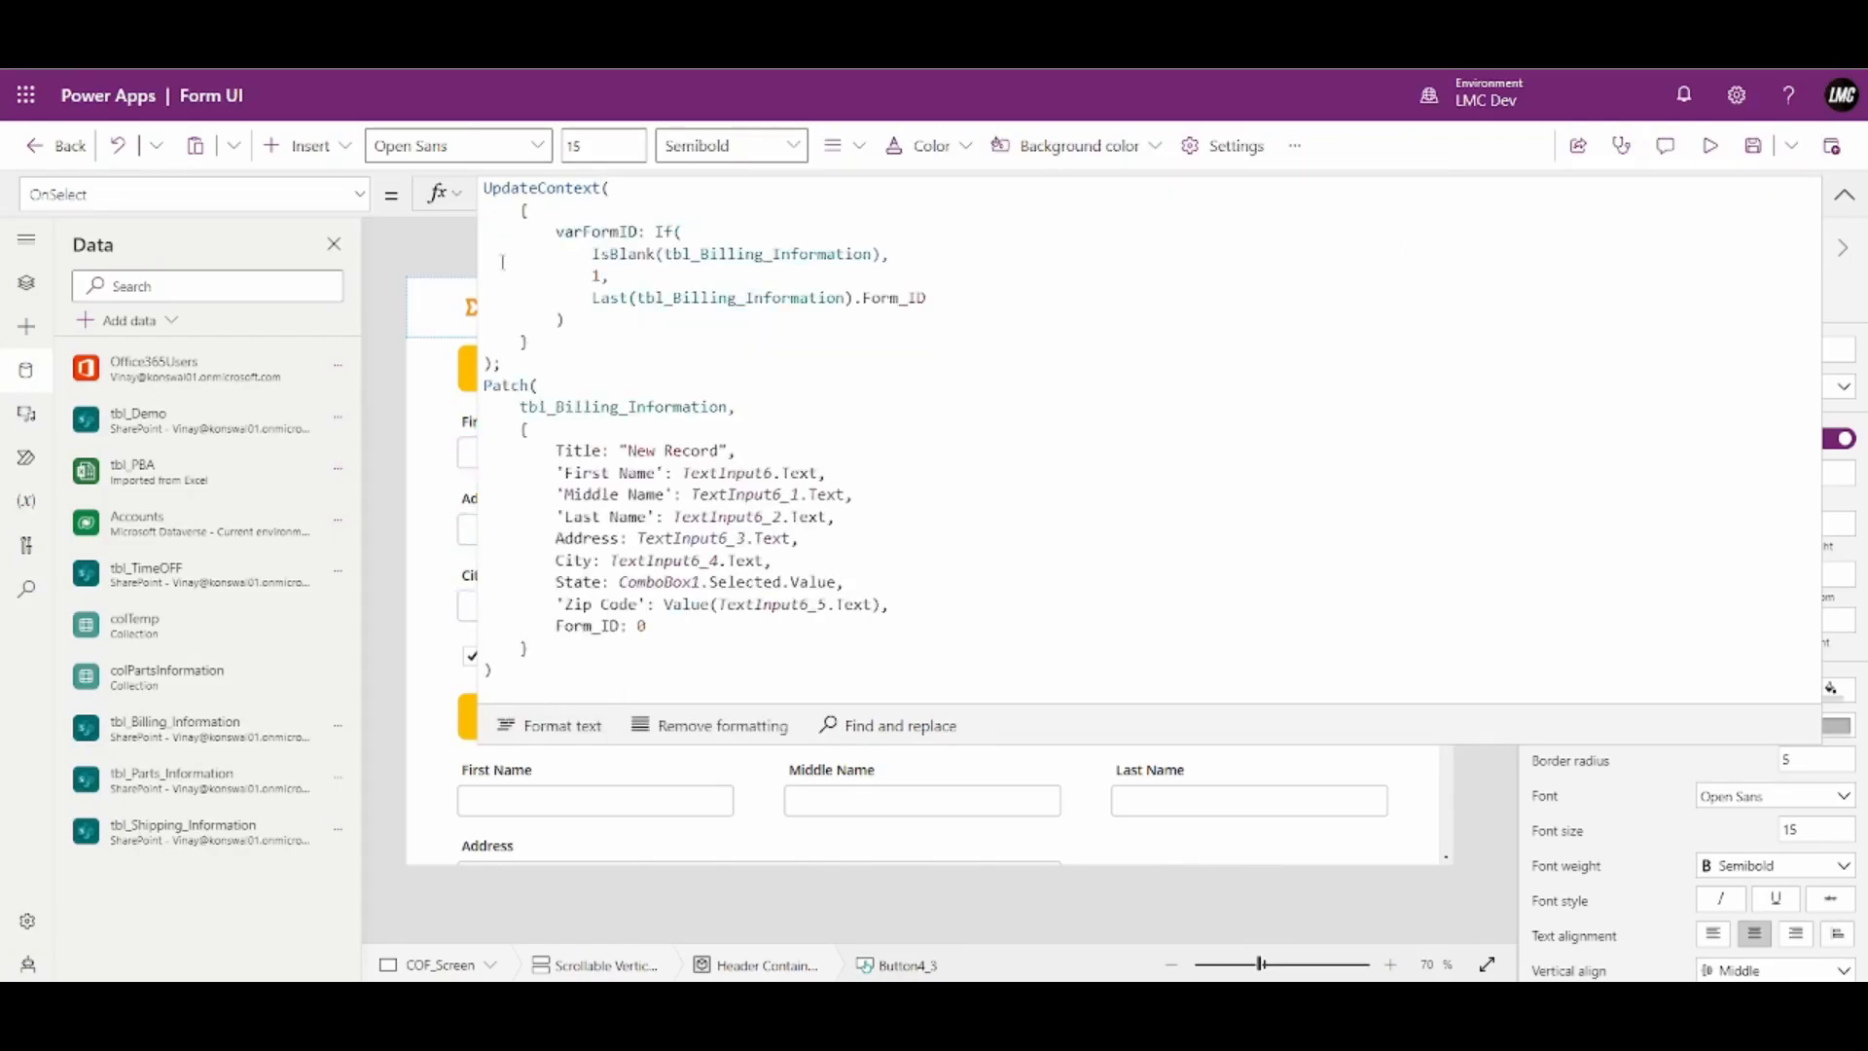
Review each part of the varFormID expression, and check the tbl_Billing_Information list's items and columns in SharePoint
double_click(561, 231)
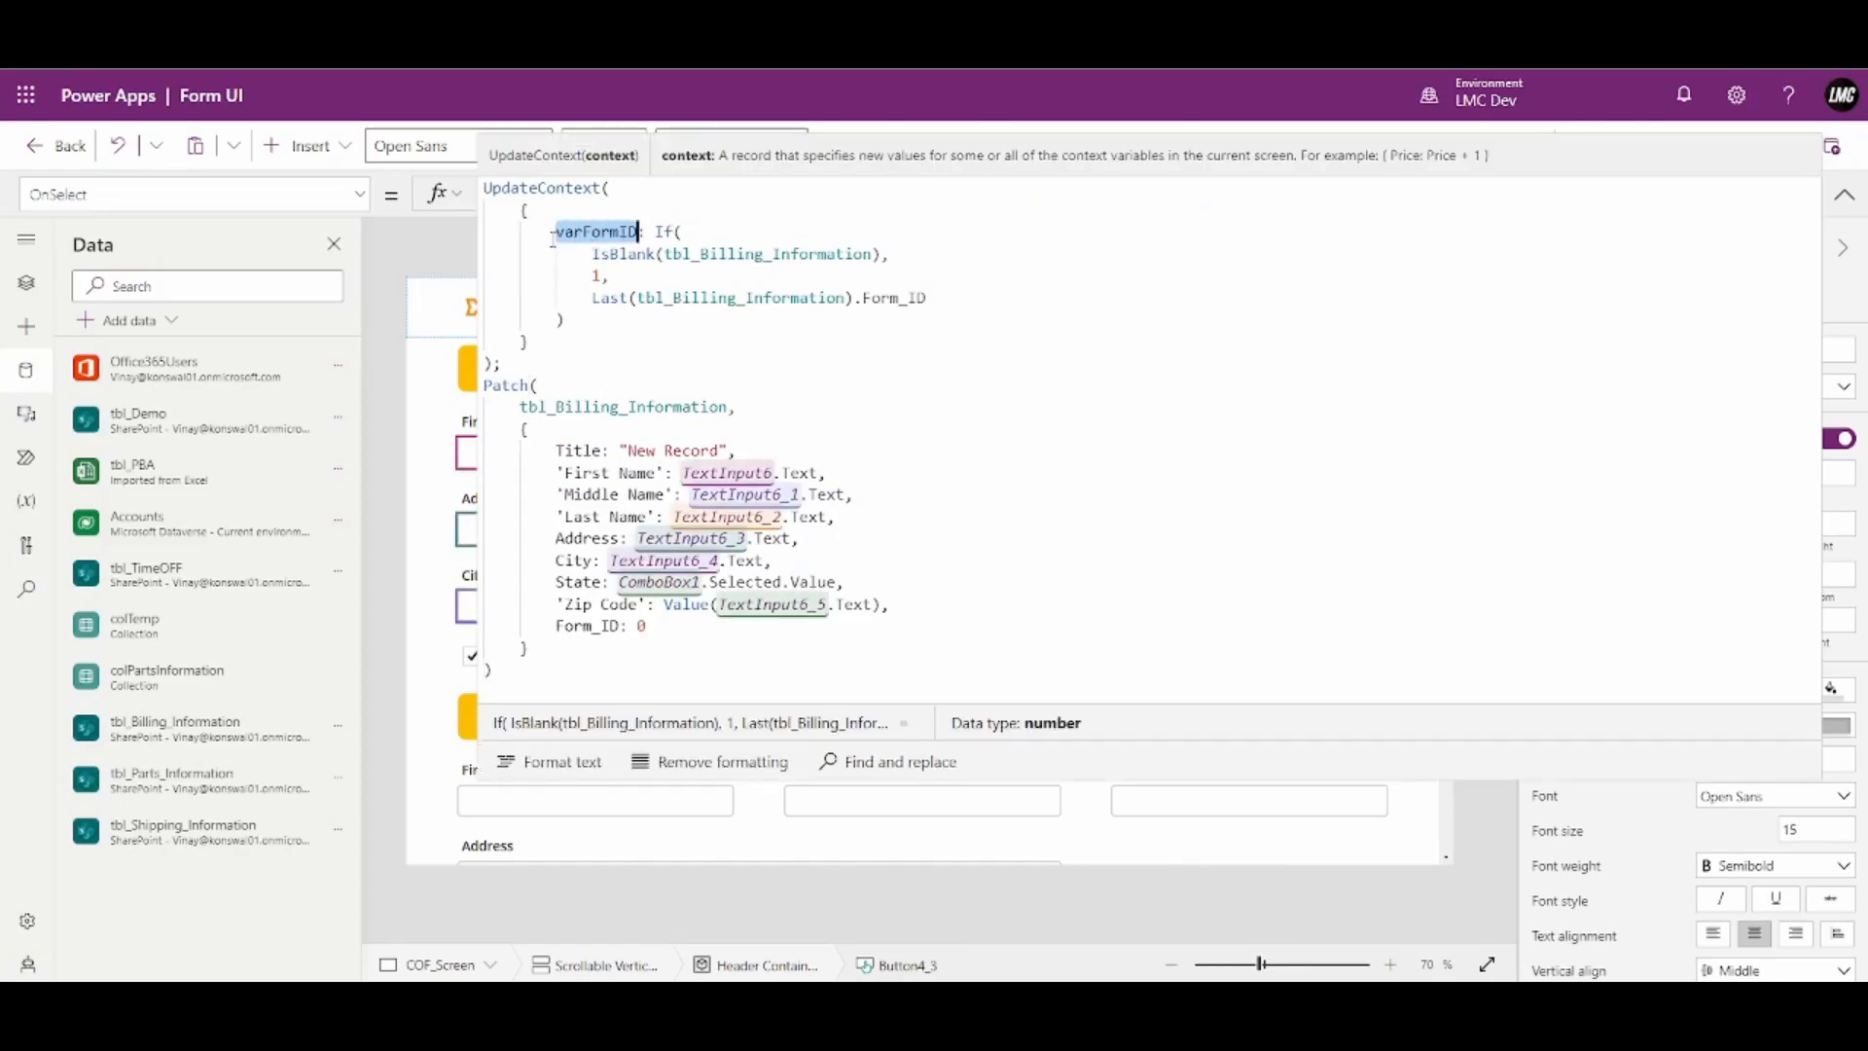
left_click(655, 231)
key("shift+Down")
key("shift+Down")
key("shift+Down")
key("shift+Down")
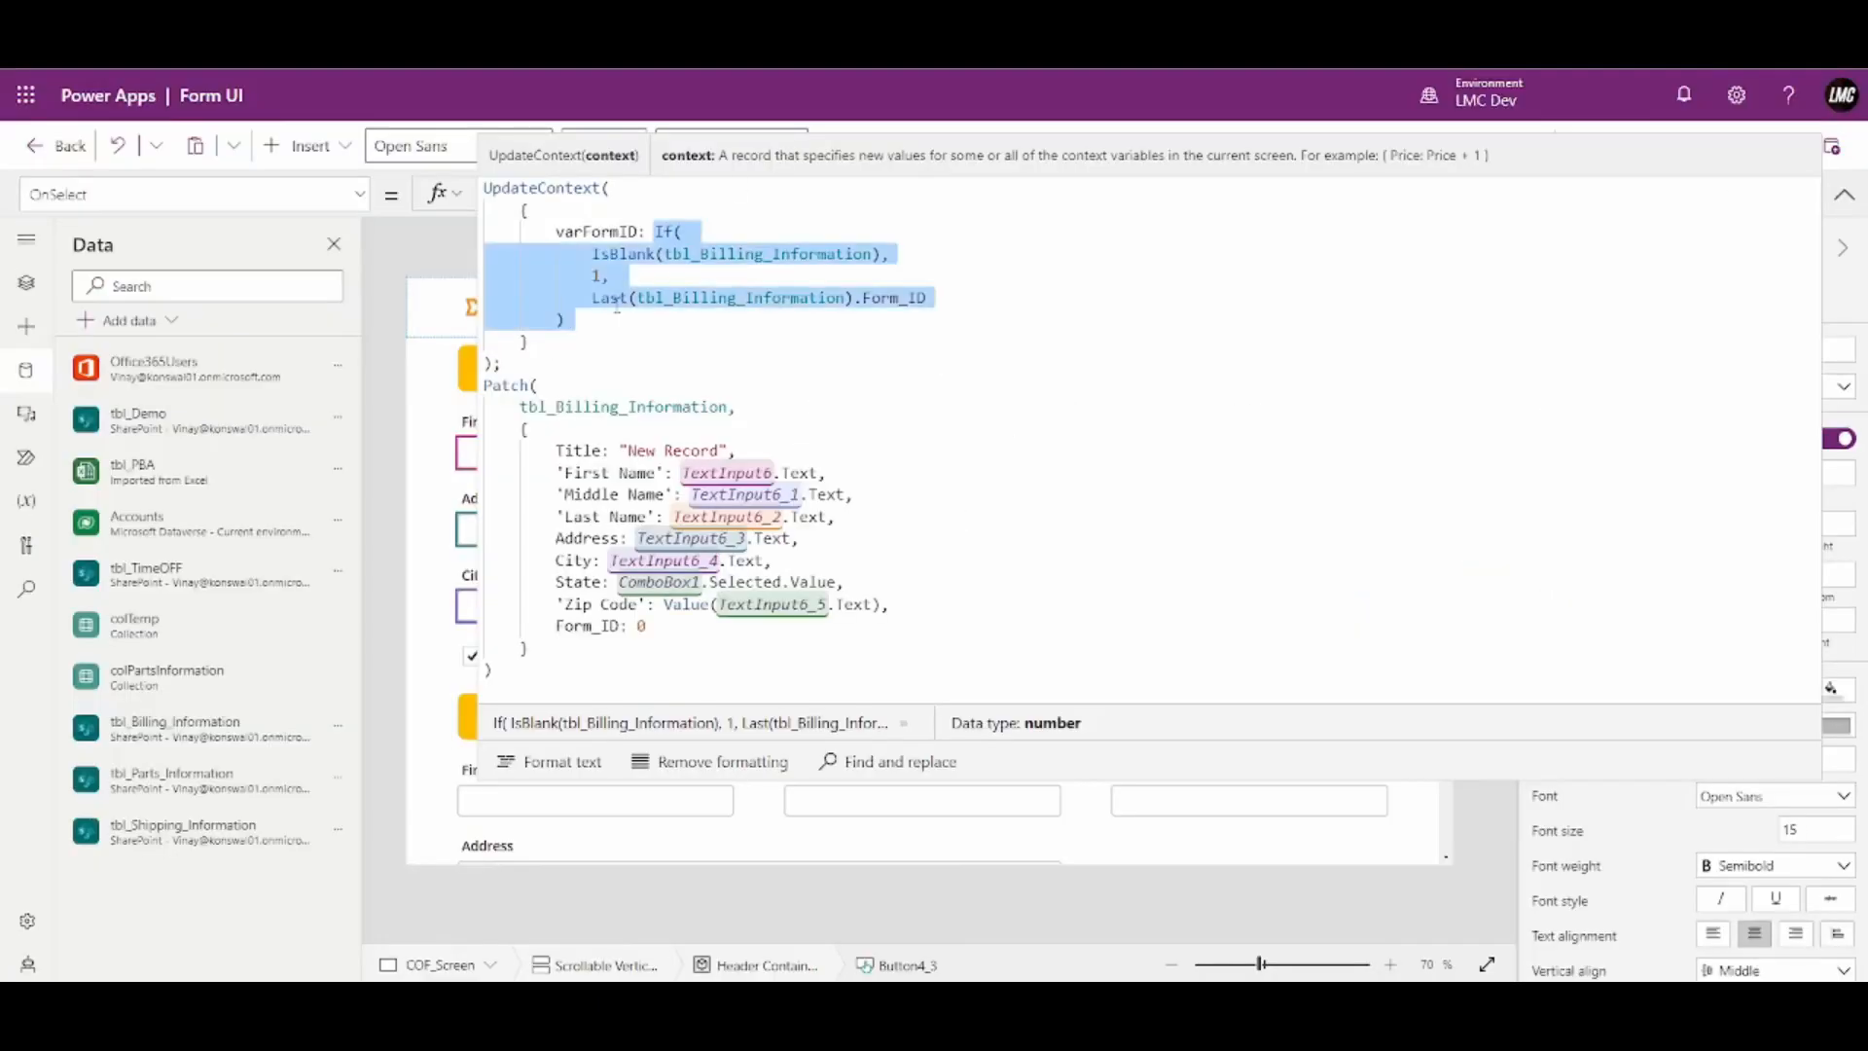
left_click(610, 276)
double_click(599, 275)
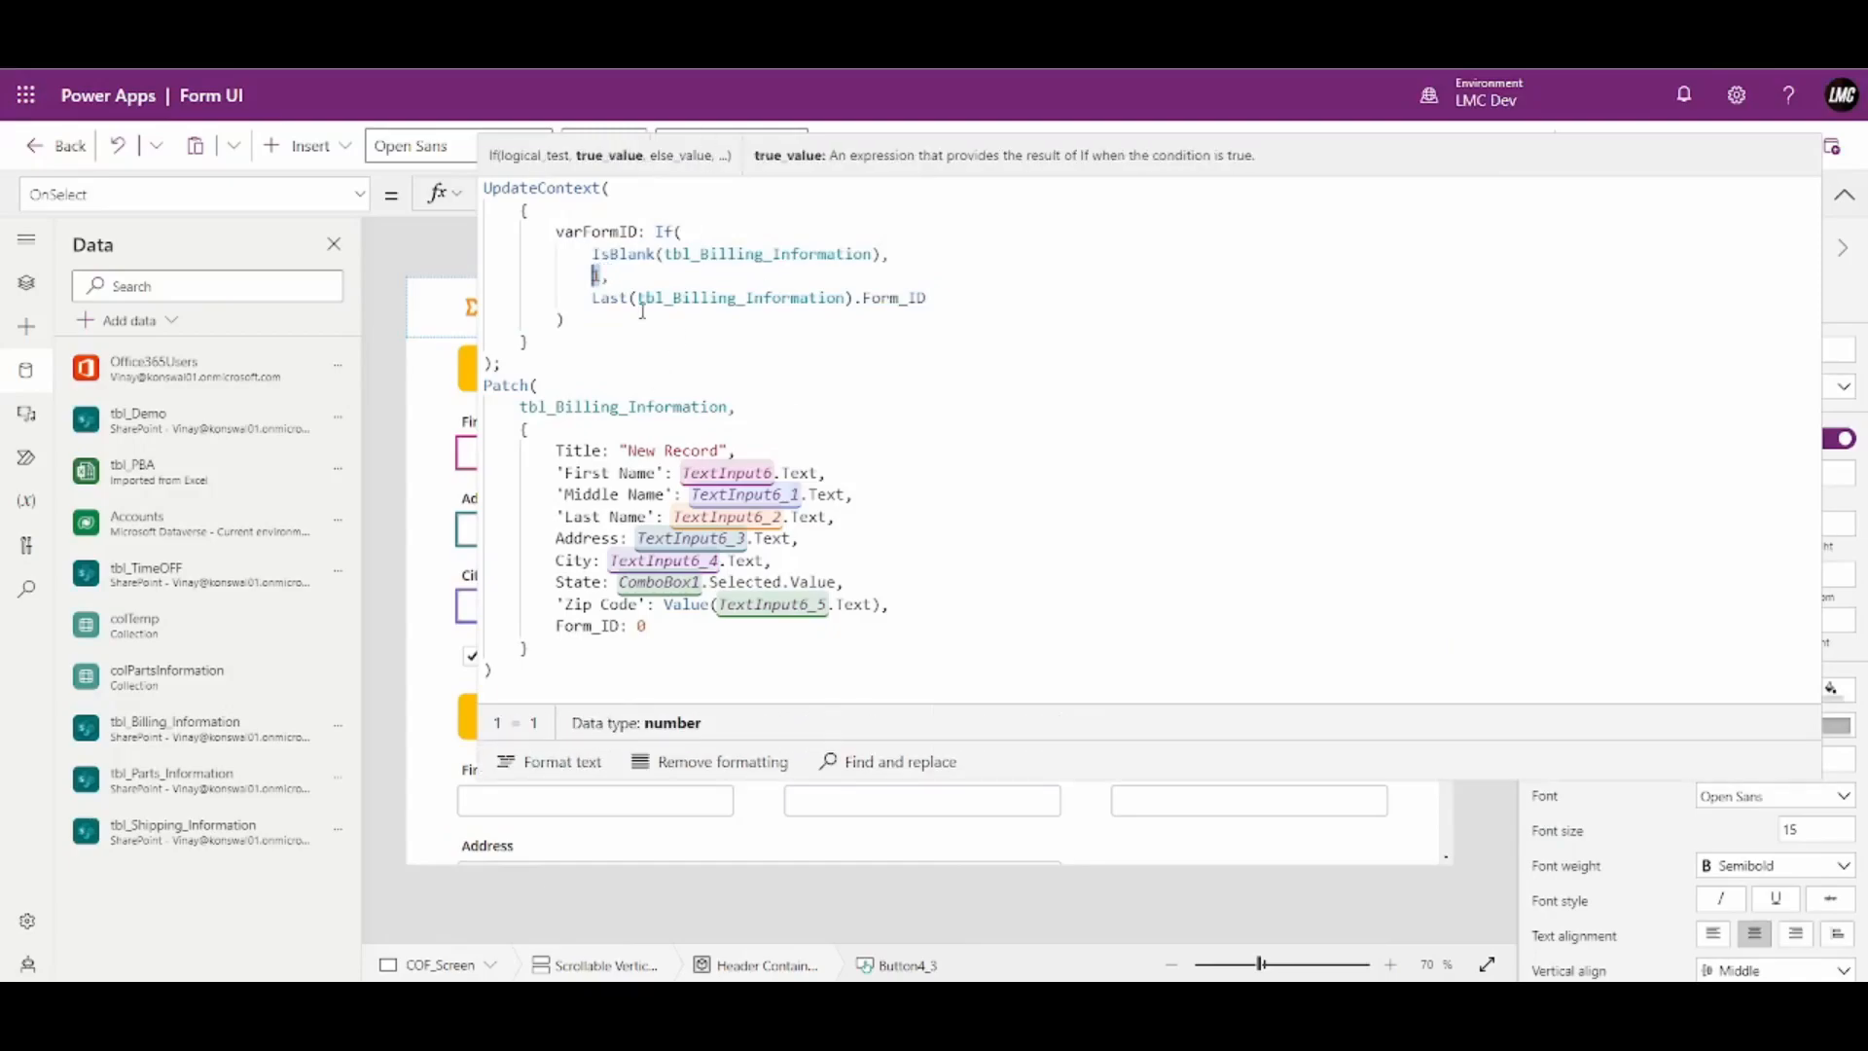
left_click_drag(592, 297, 927, 297)
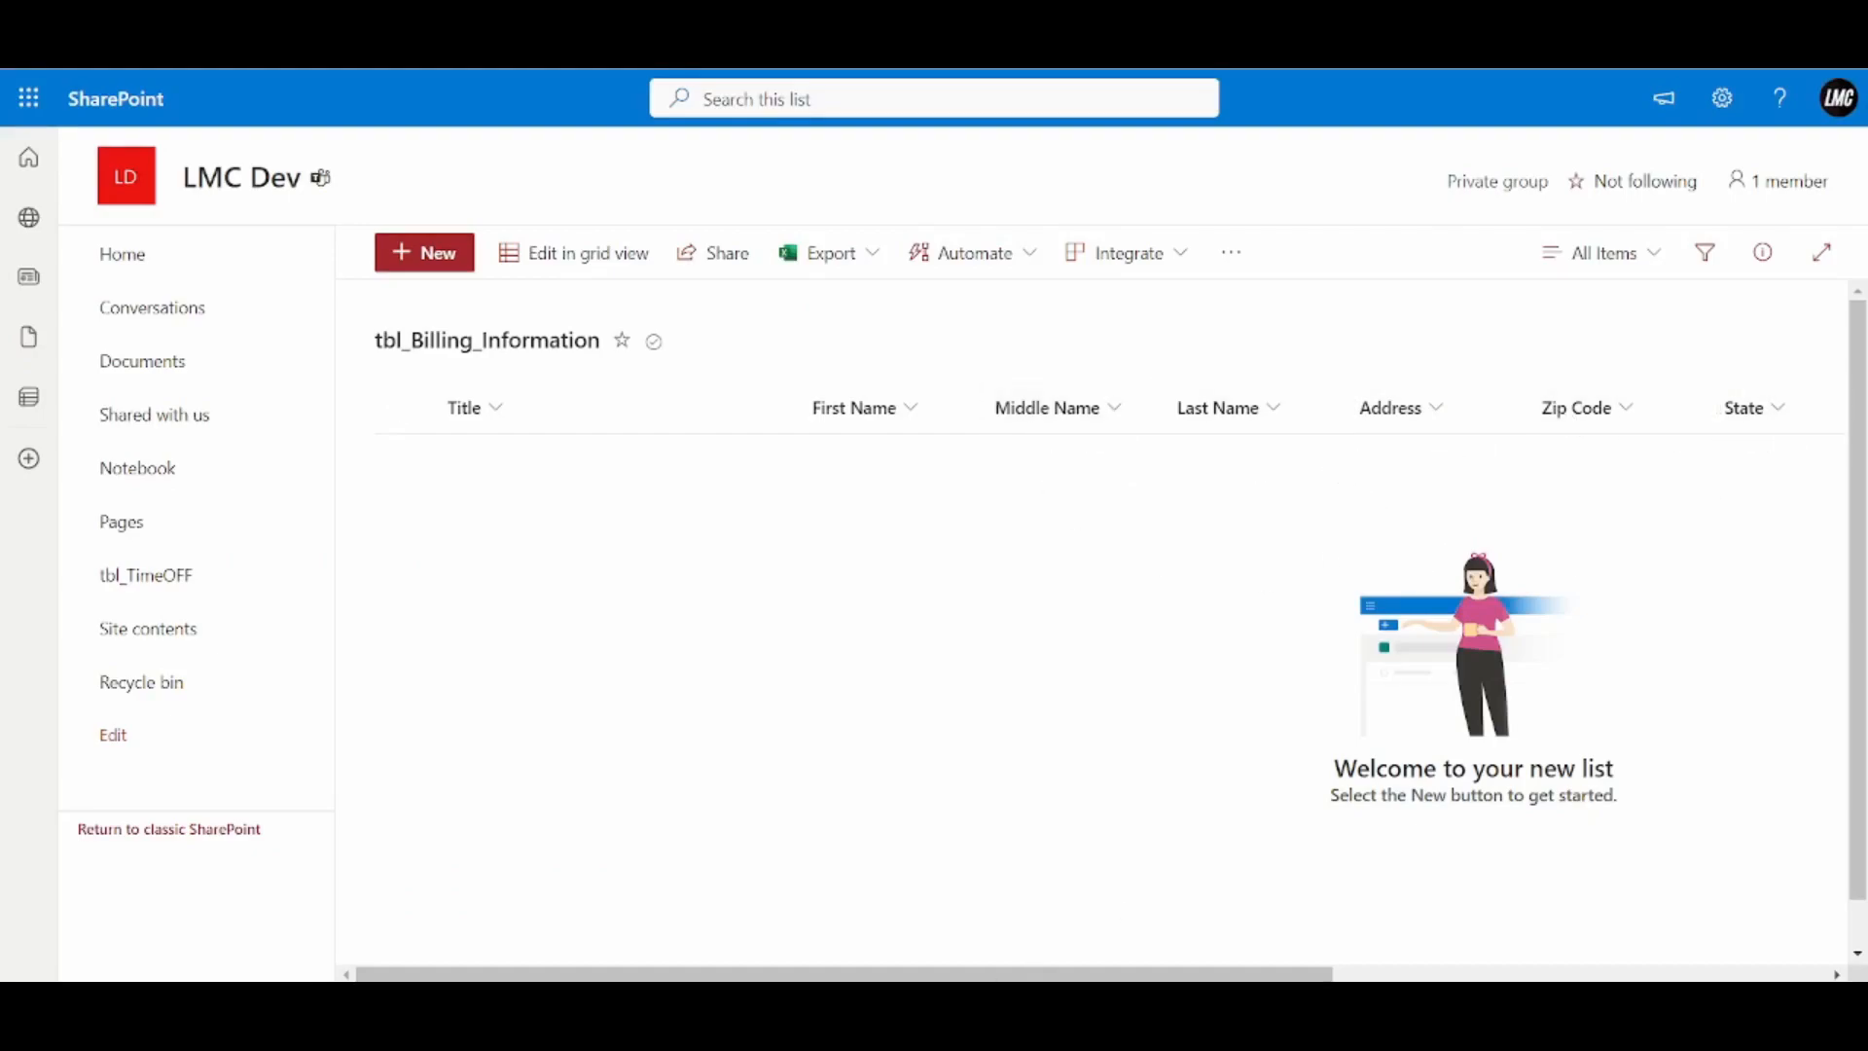
left_click_drag(1129, 976, 1414, 932)
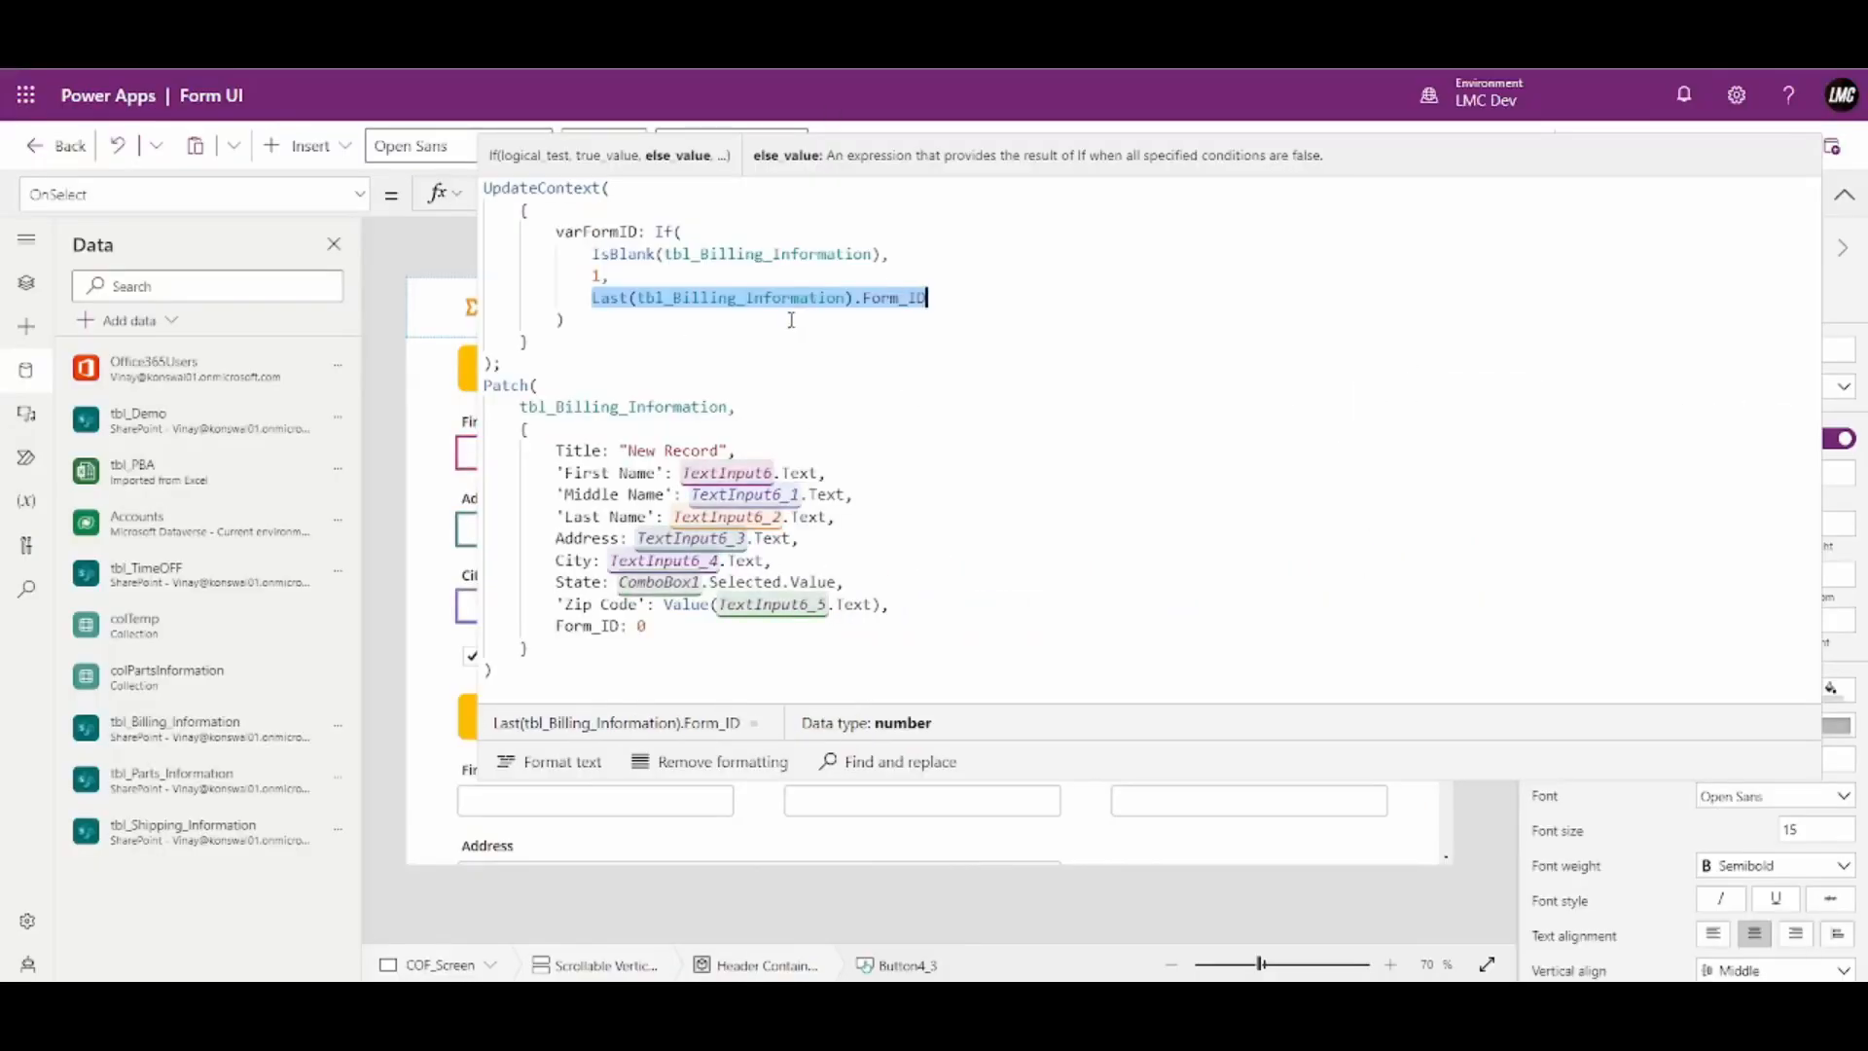
Add + 1 to the last Form_ID in the varFormID expression and set Form_ID in the Patch record to varFormID
left_click(953, 303)
type("+ 1")
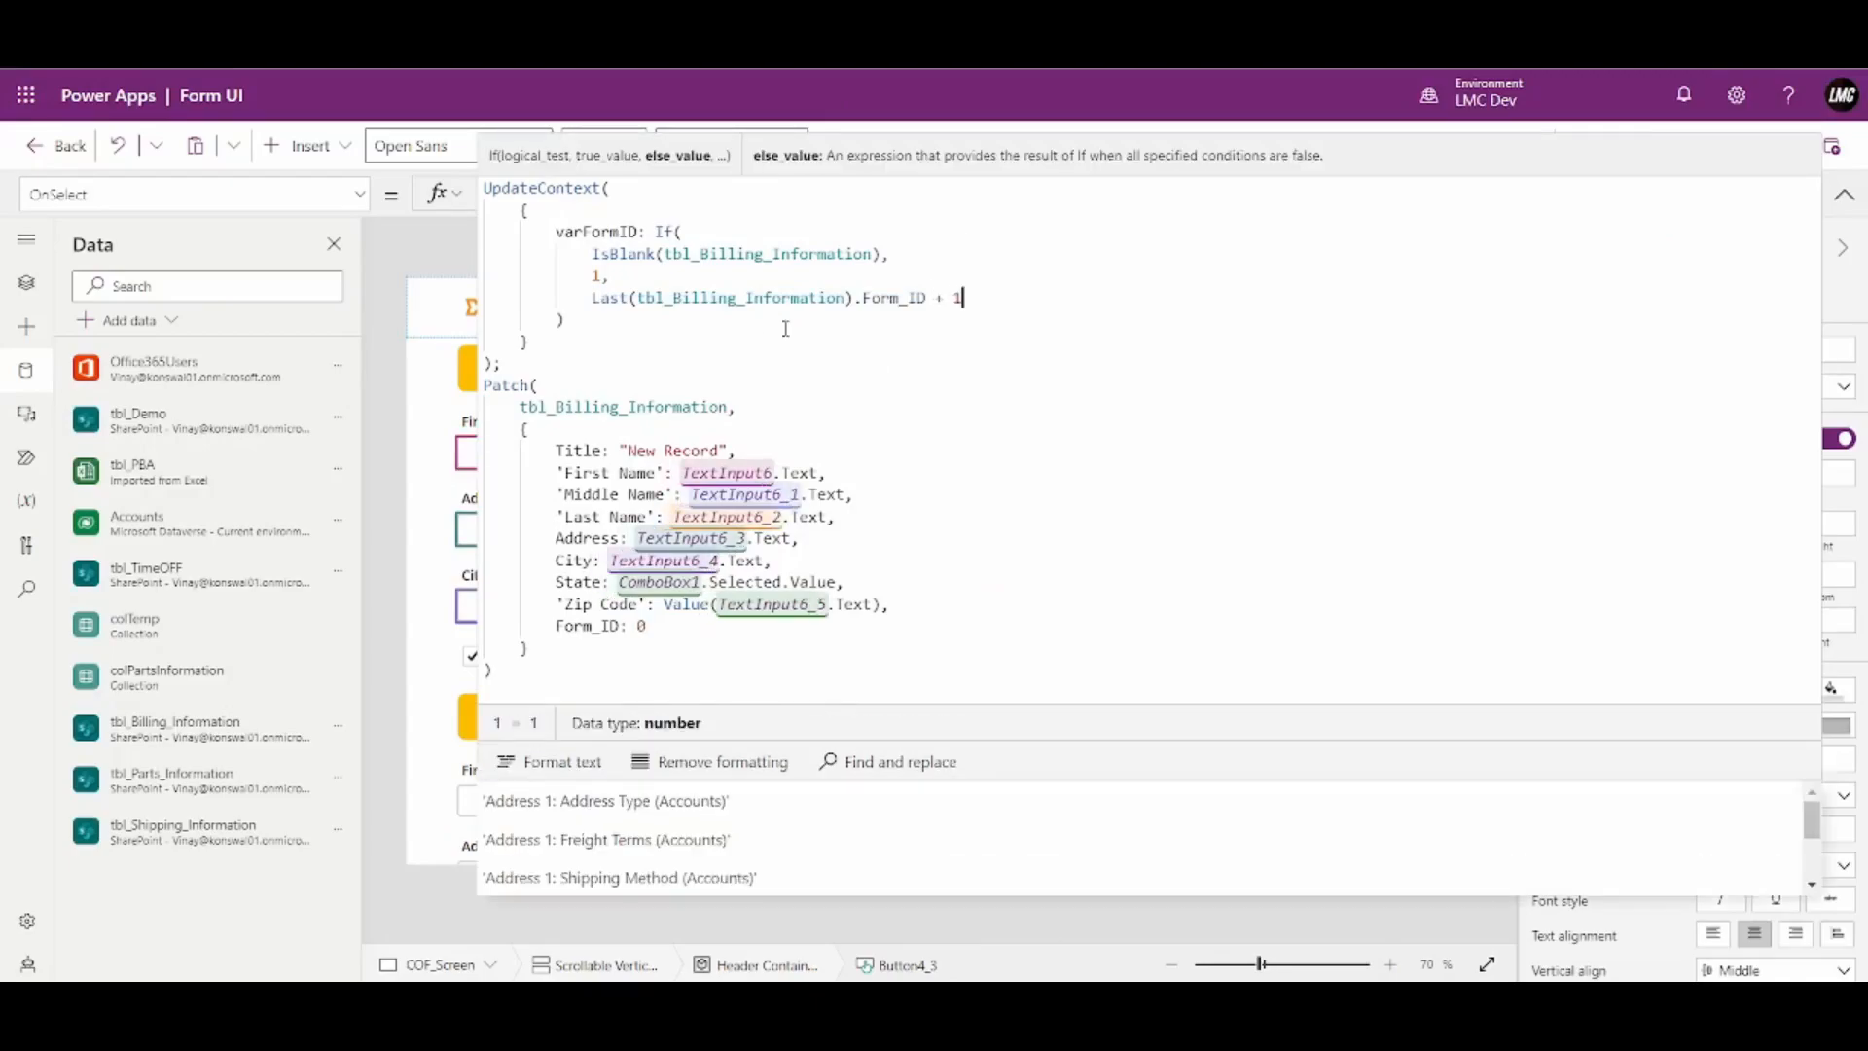
double_click(613, 230)
key("ctrl+c")
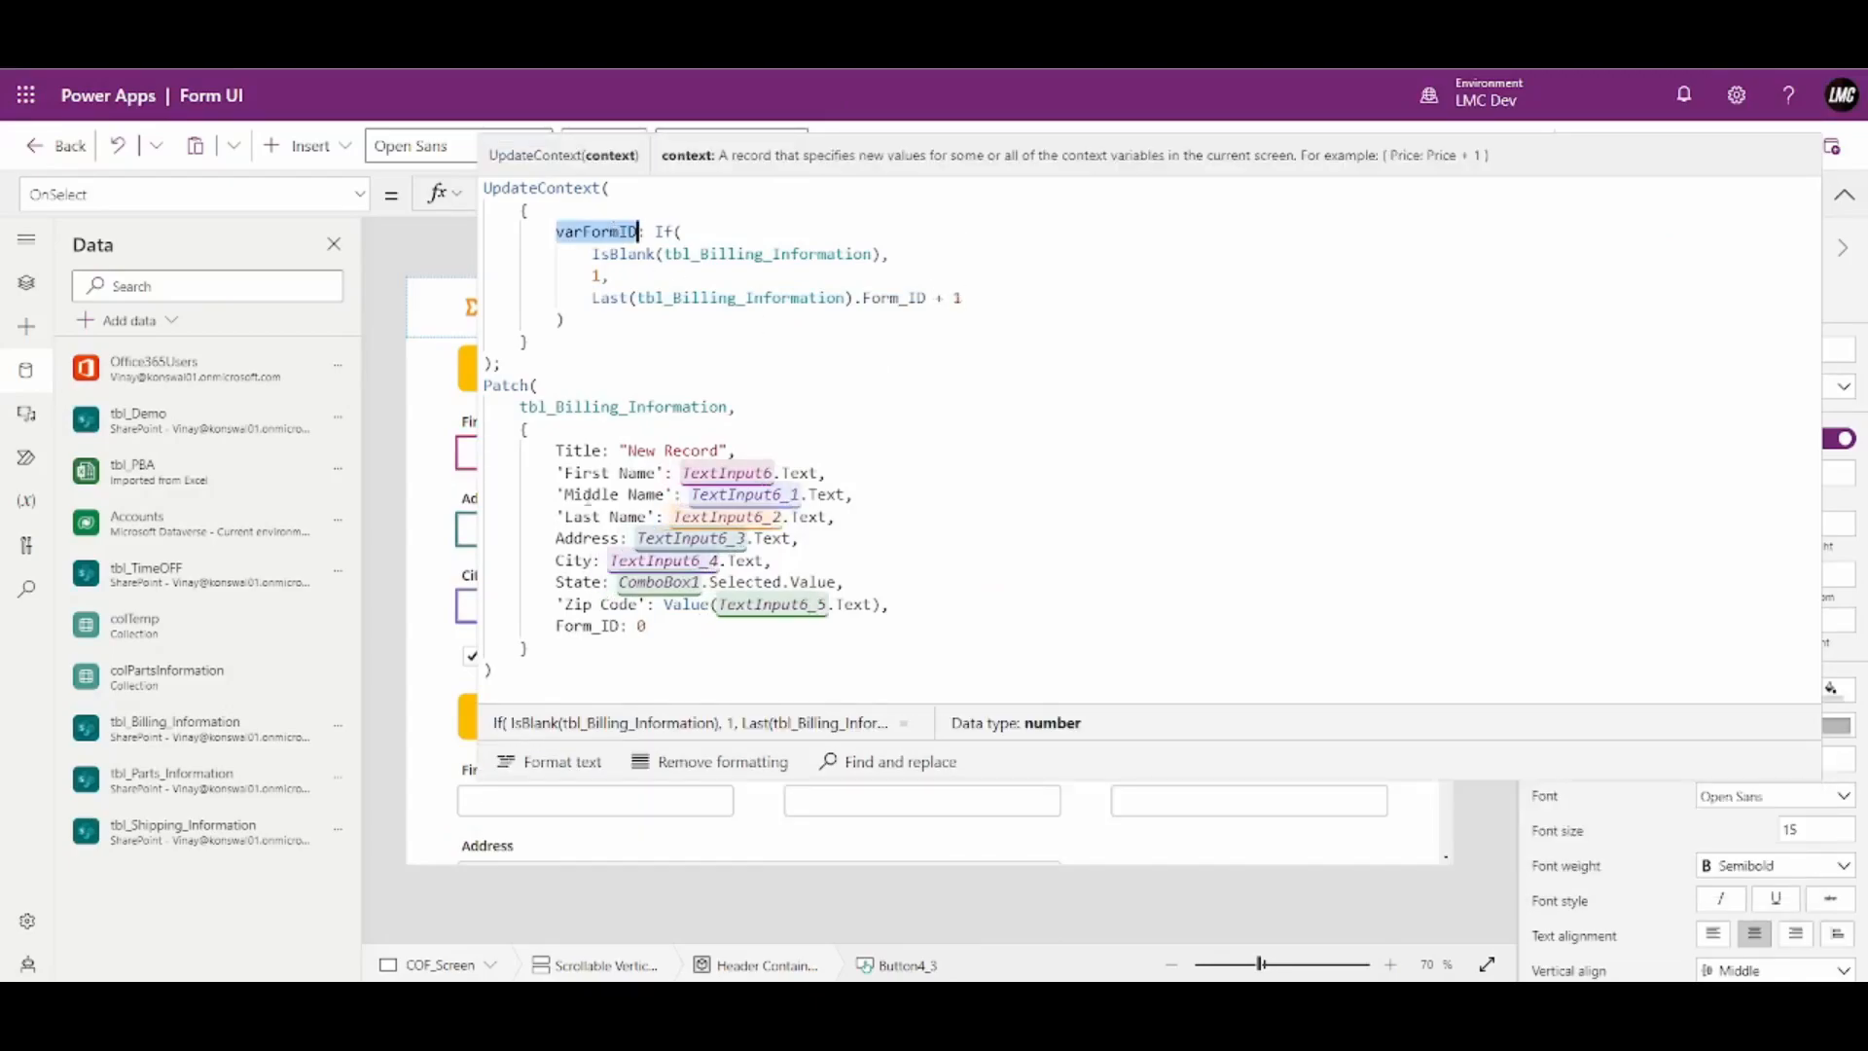
left_click(662, 634)
key("BackSpace")
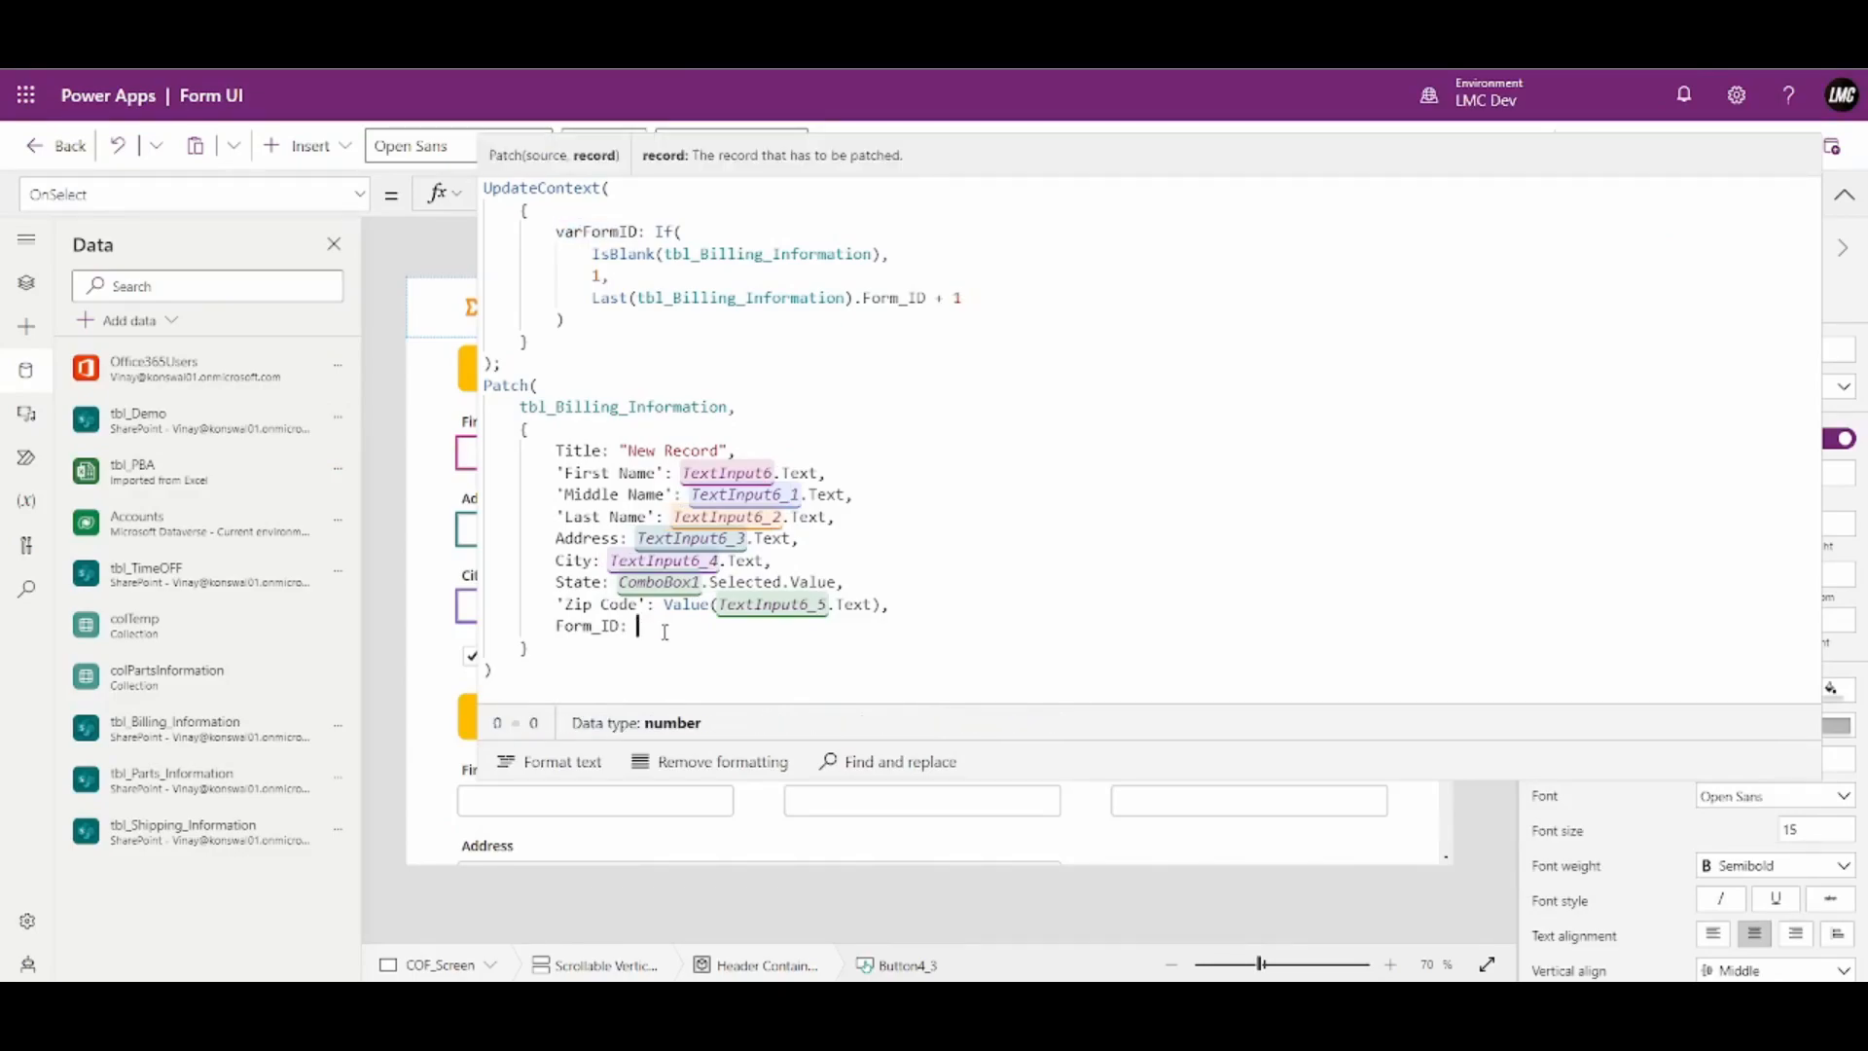
key("ctrl+v")
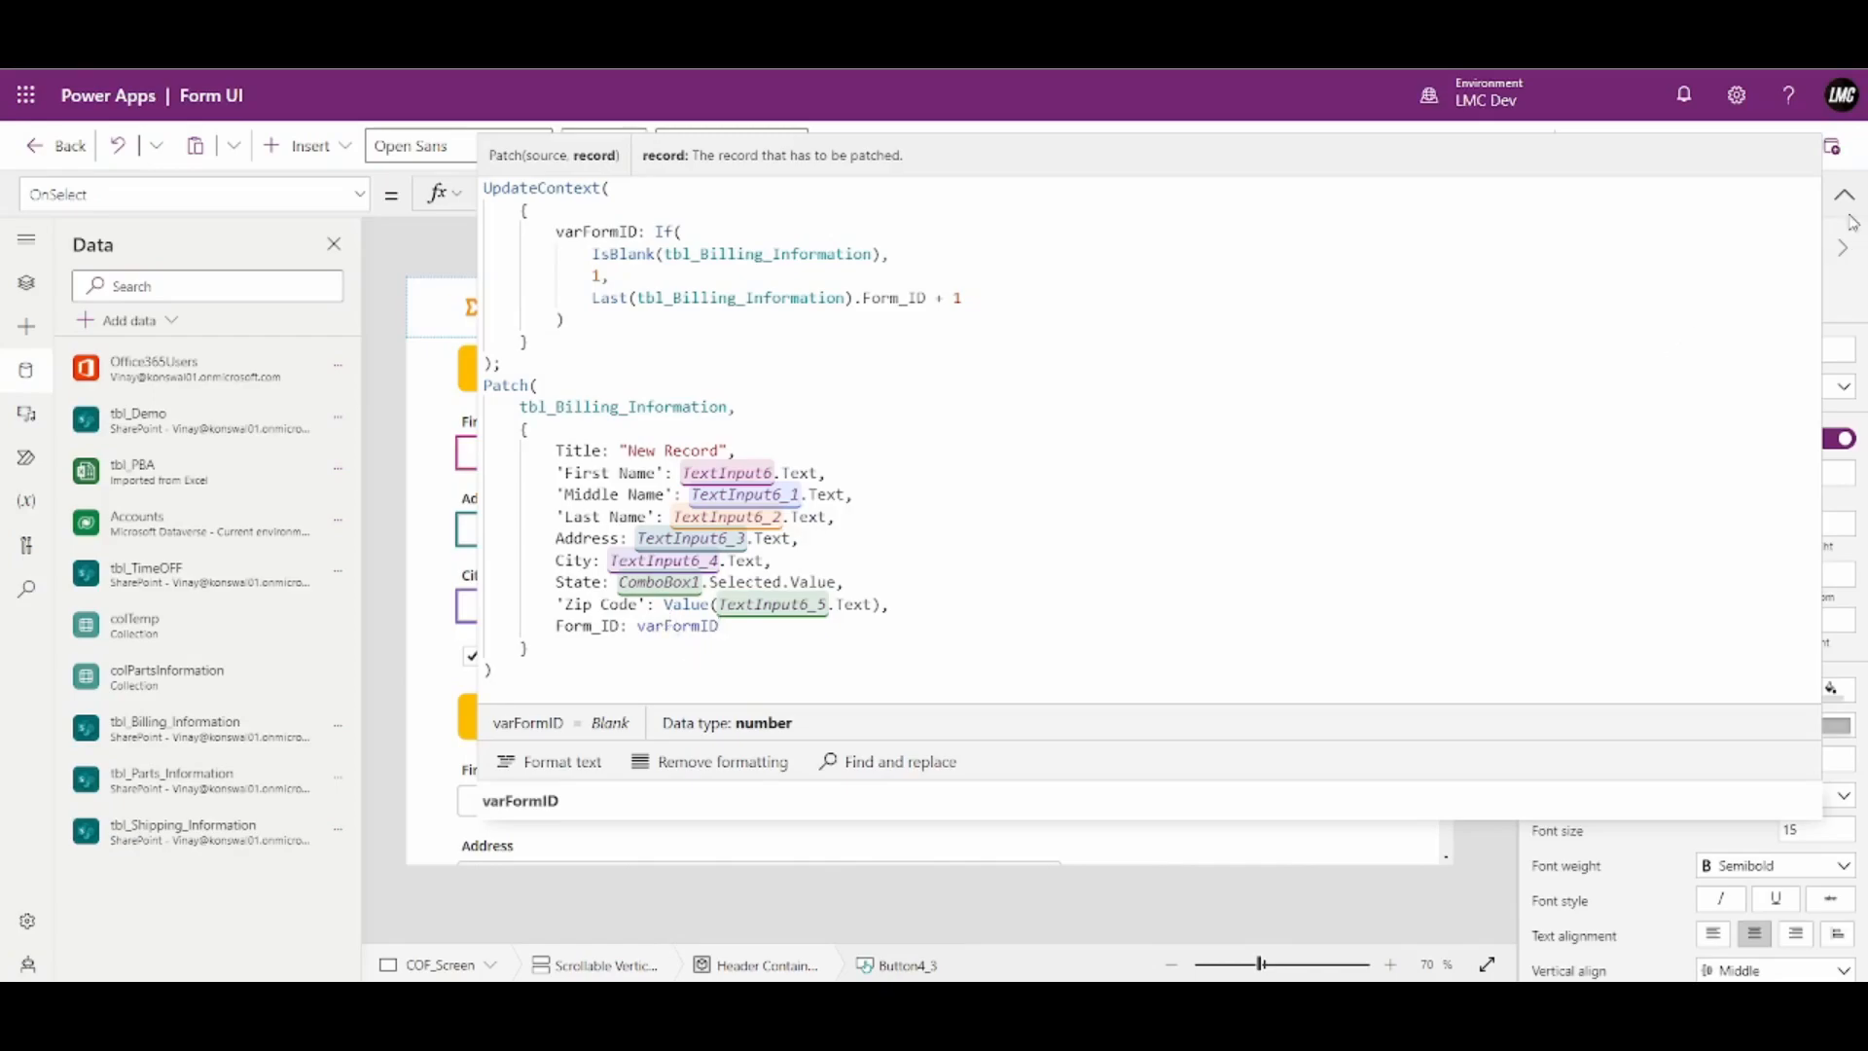
Append a Notify call after the Patch formula with the text "Success" and the type NotificationType.Success
left_click(525, 675)
type(";")
key("Return")
type("Noti")
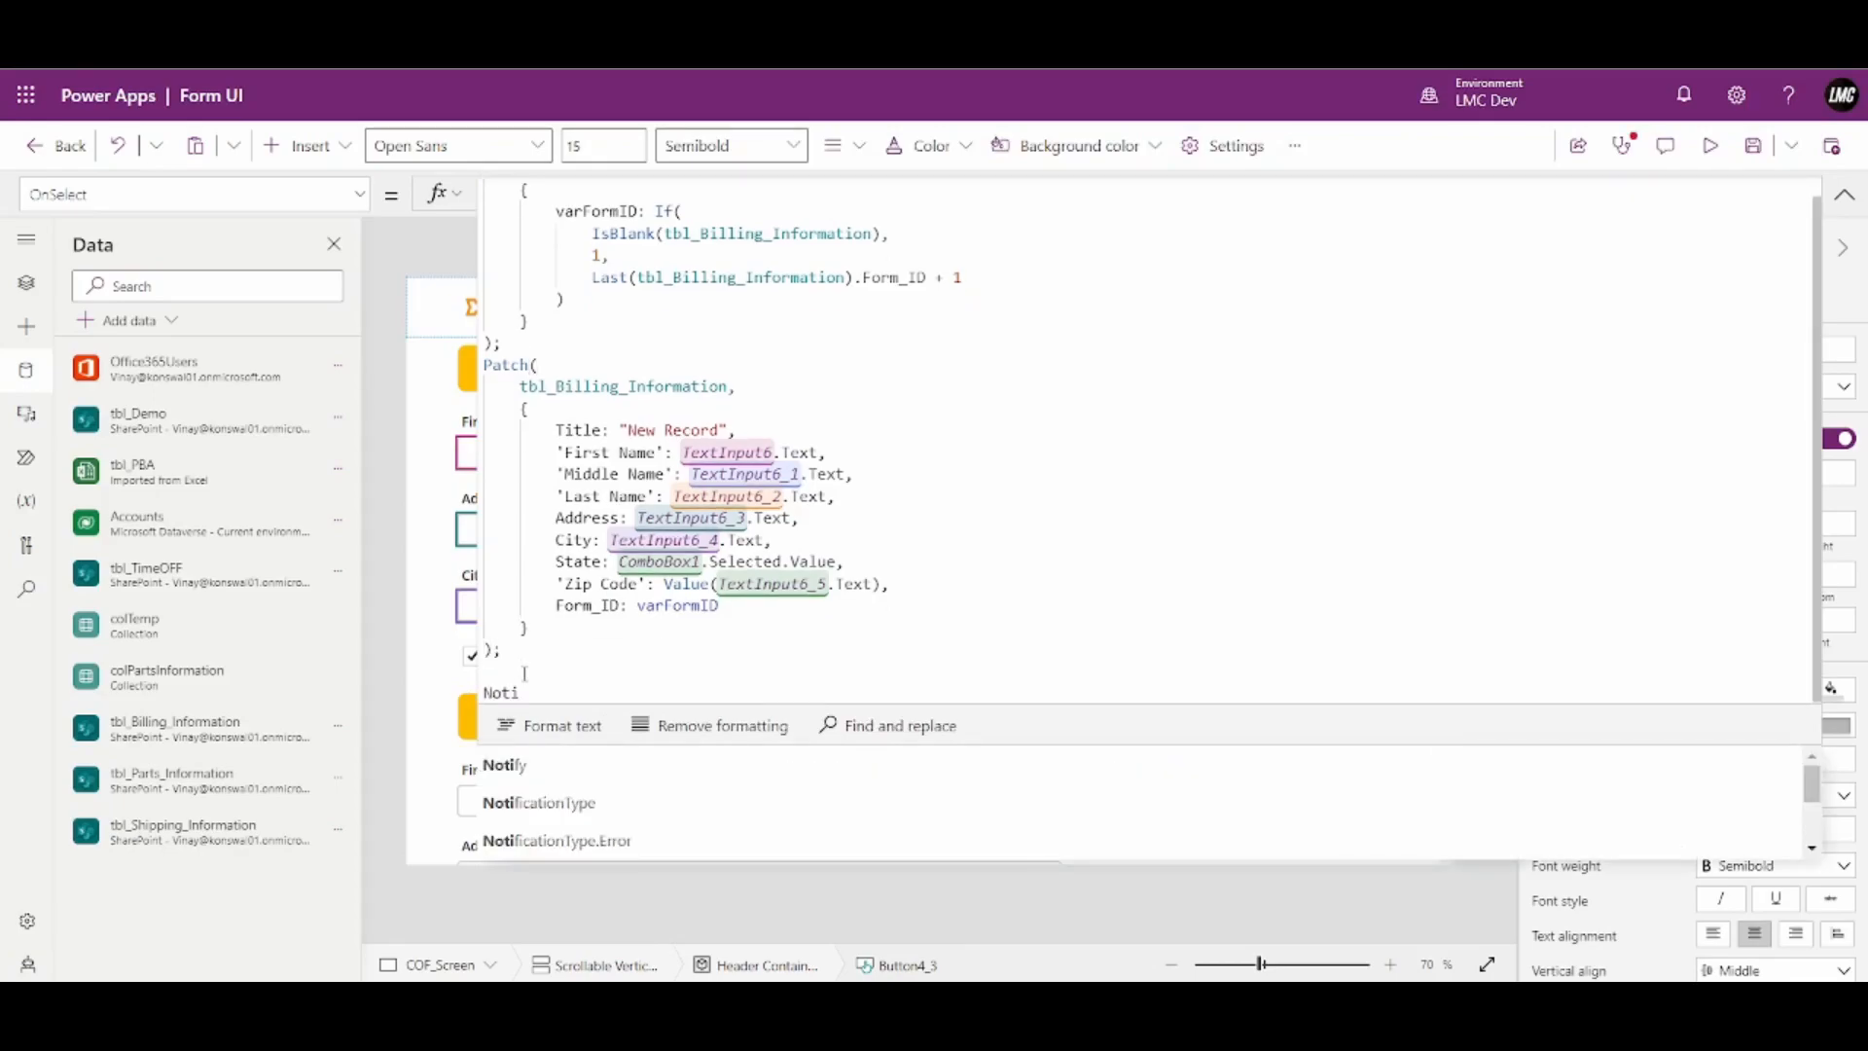
type("fy(\"")
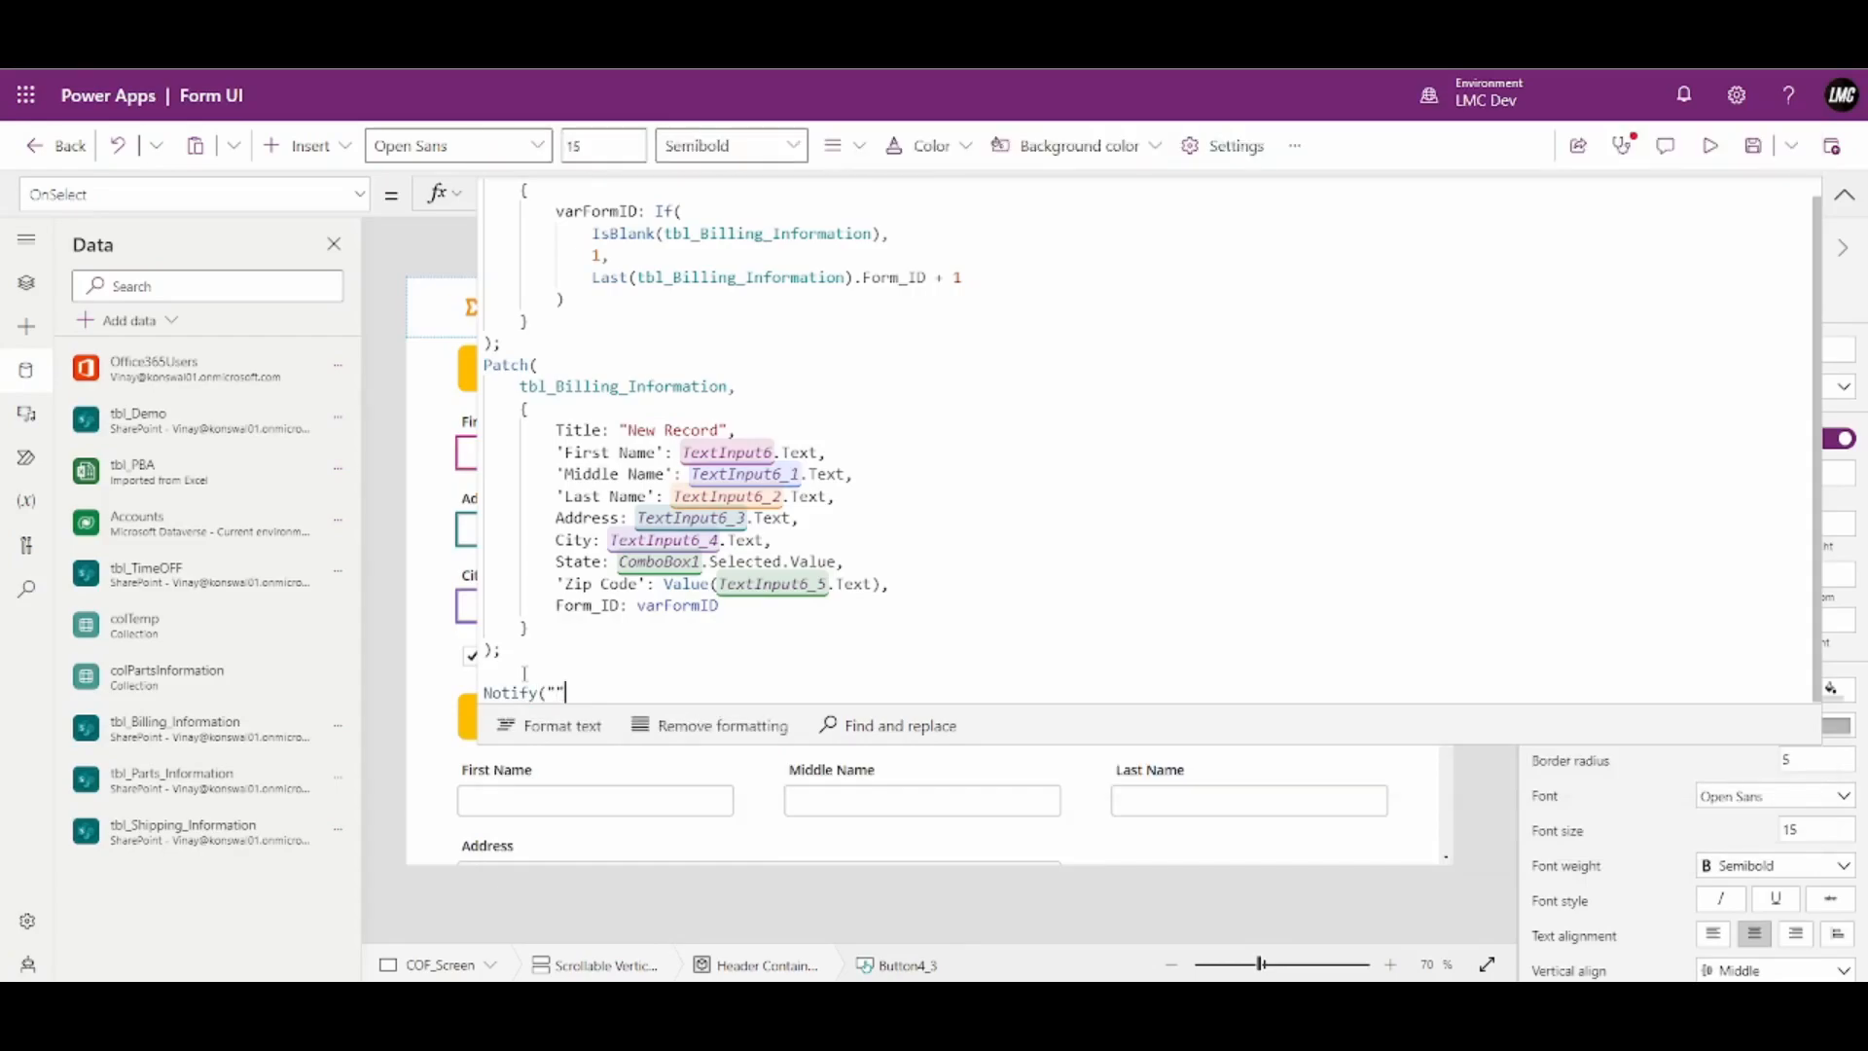
type(")Success")
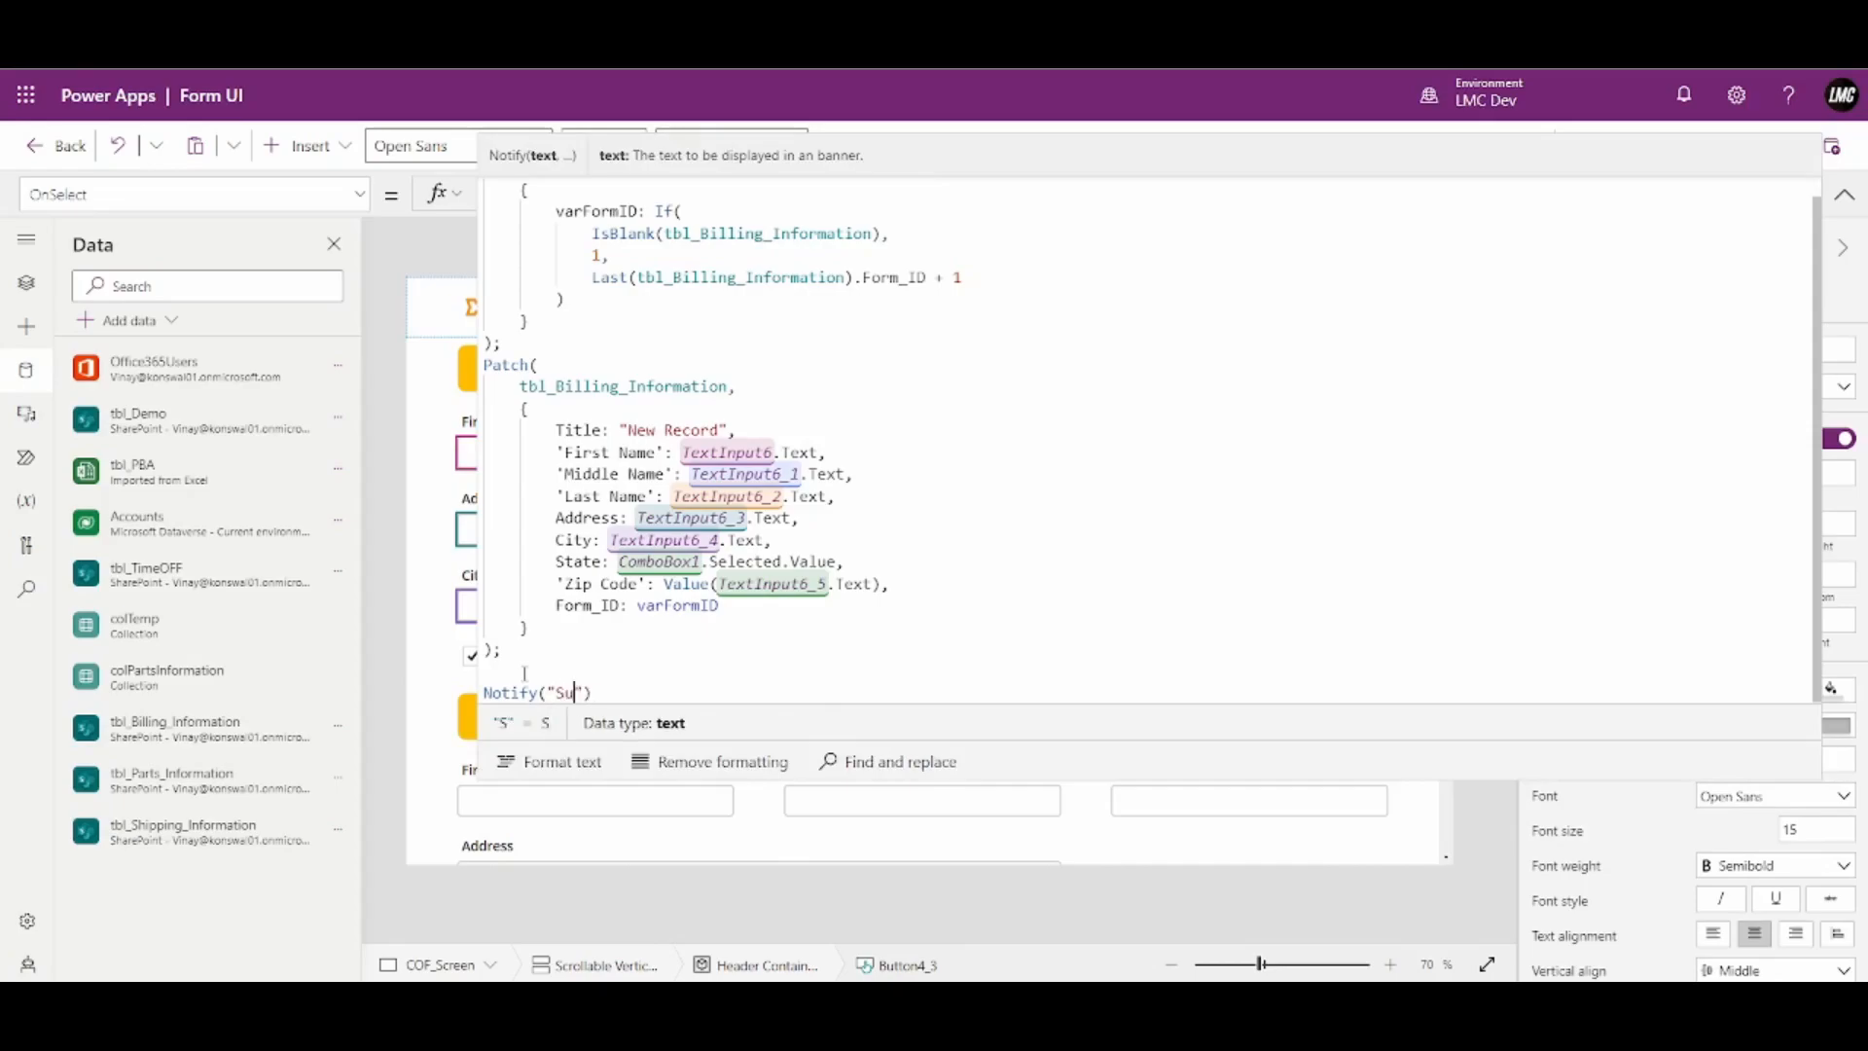
key("Right")
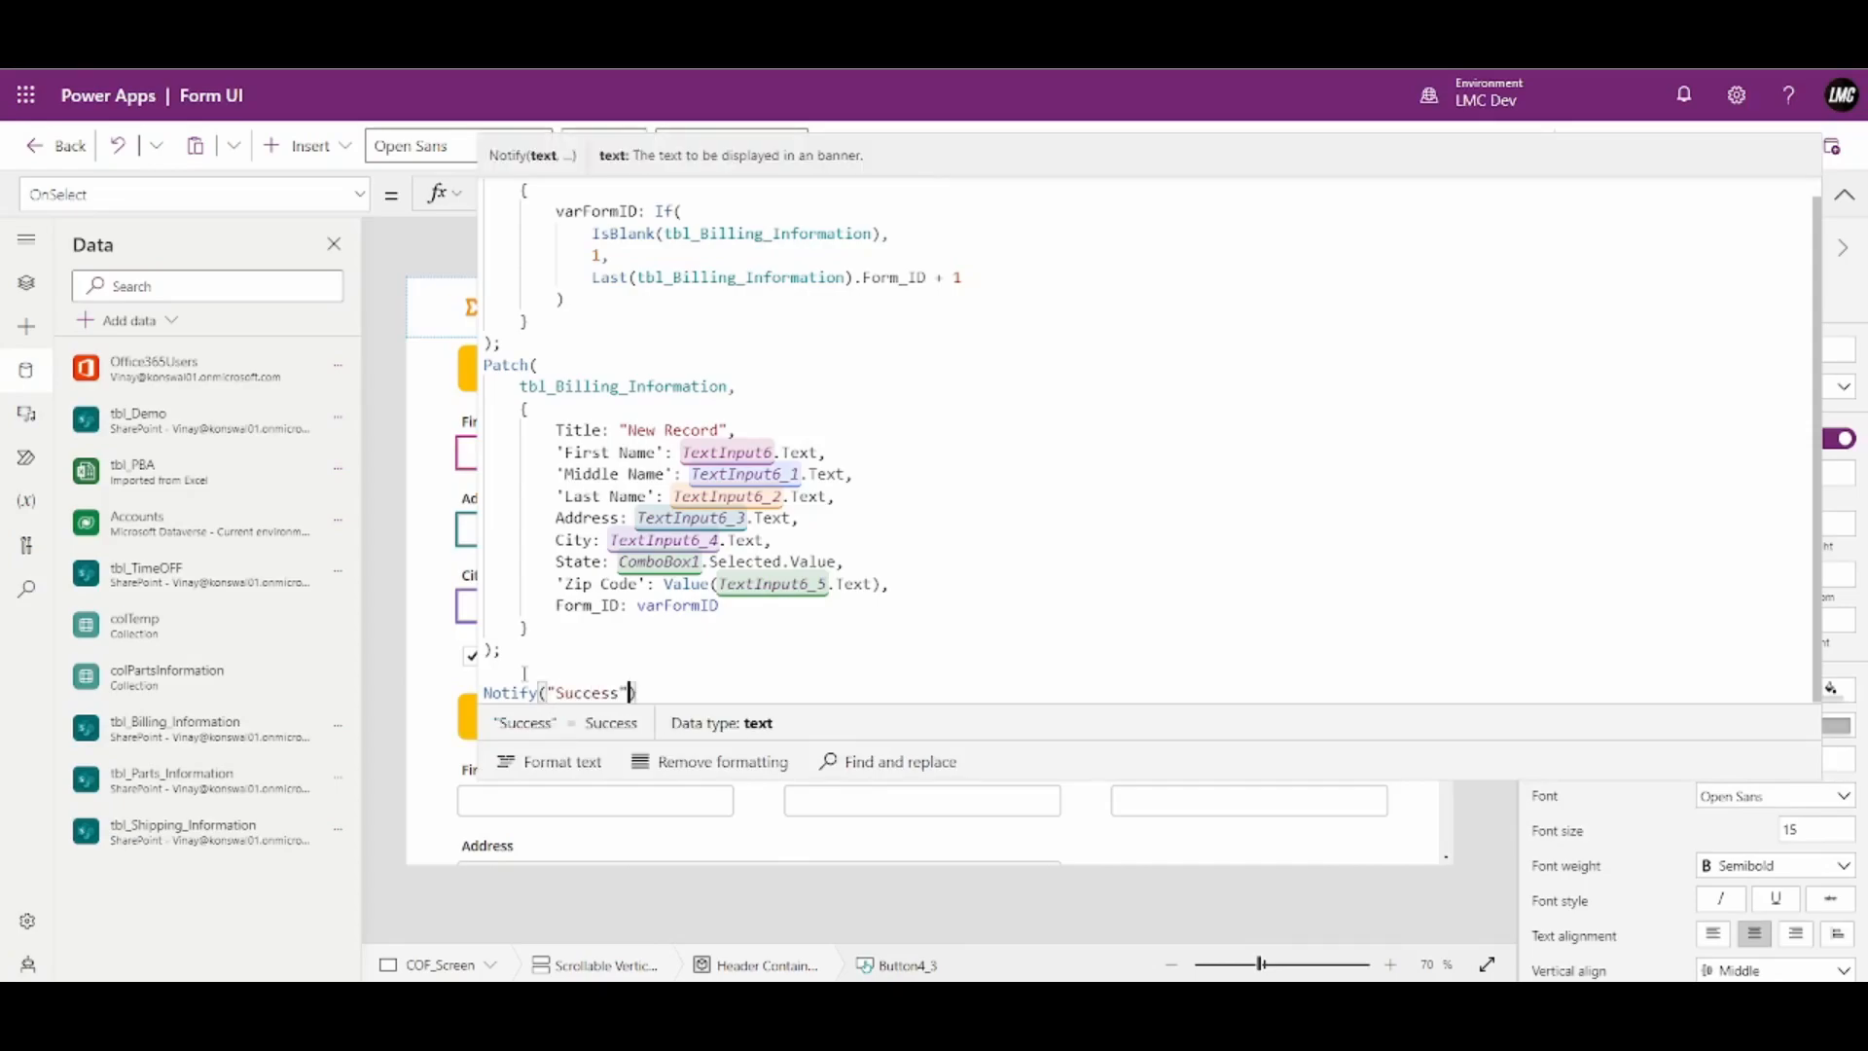
type(",")
key("Down")
key("Down")
key("Tab")
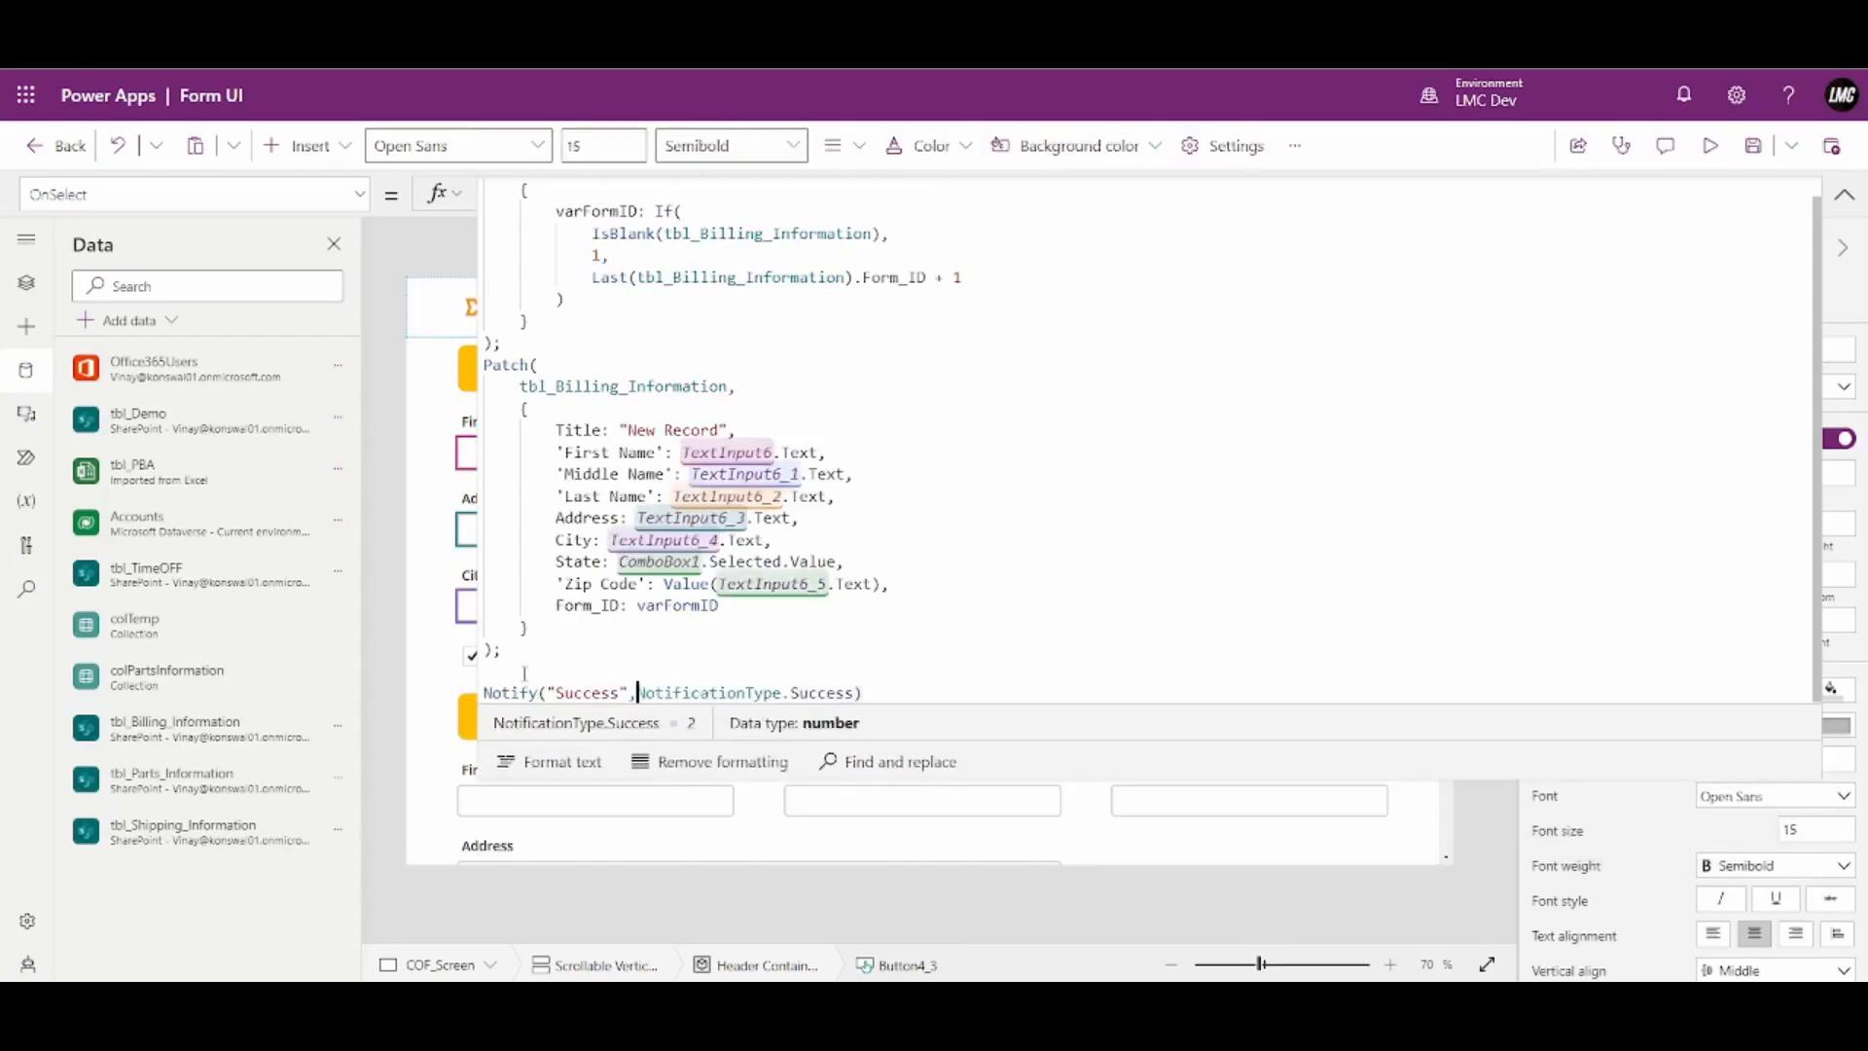
Change the Notify message to "Data successfully saved", end the call with a semicolon and collapse the formula editor
key("BackSpace")
key("BackSpace")
key("BackSpace")
key("BackSpace")
key("BackSpace")
key("BackSpace")
key("BackSpace")
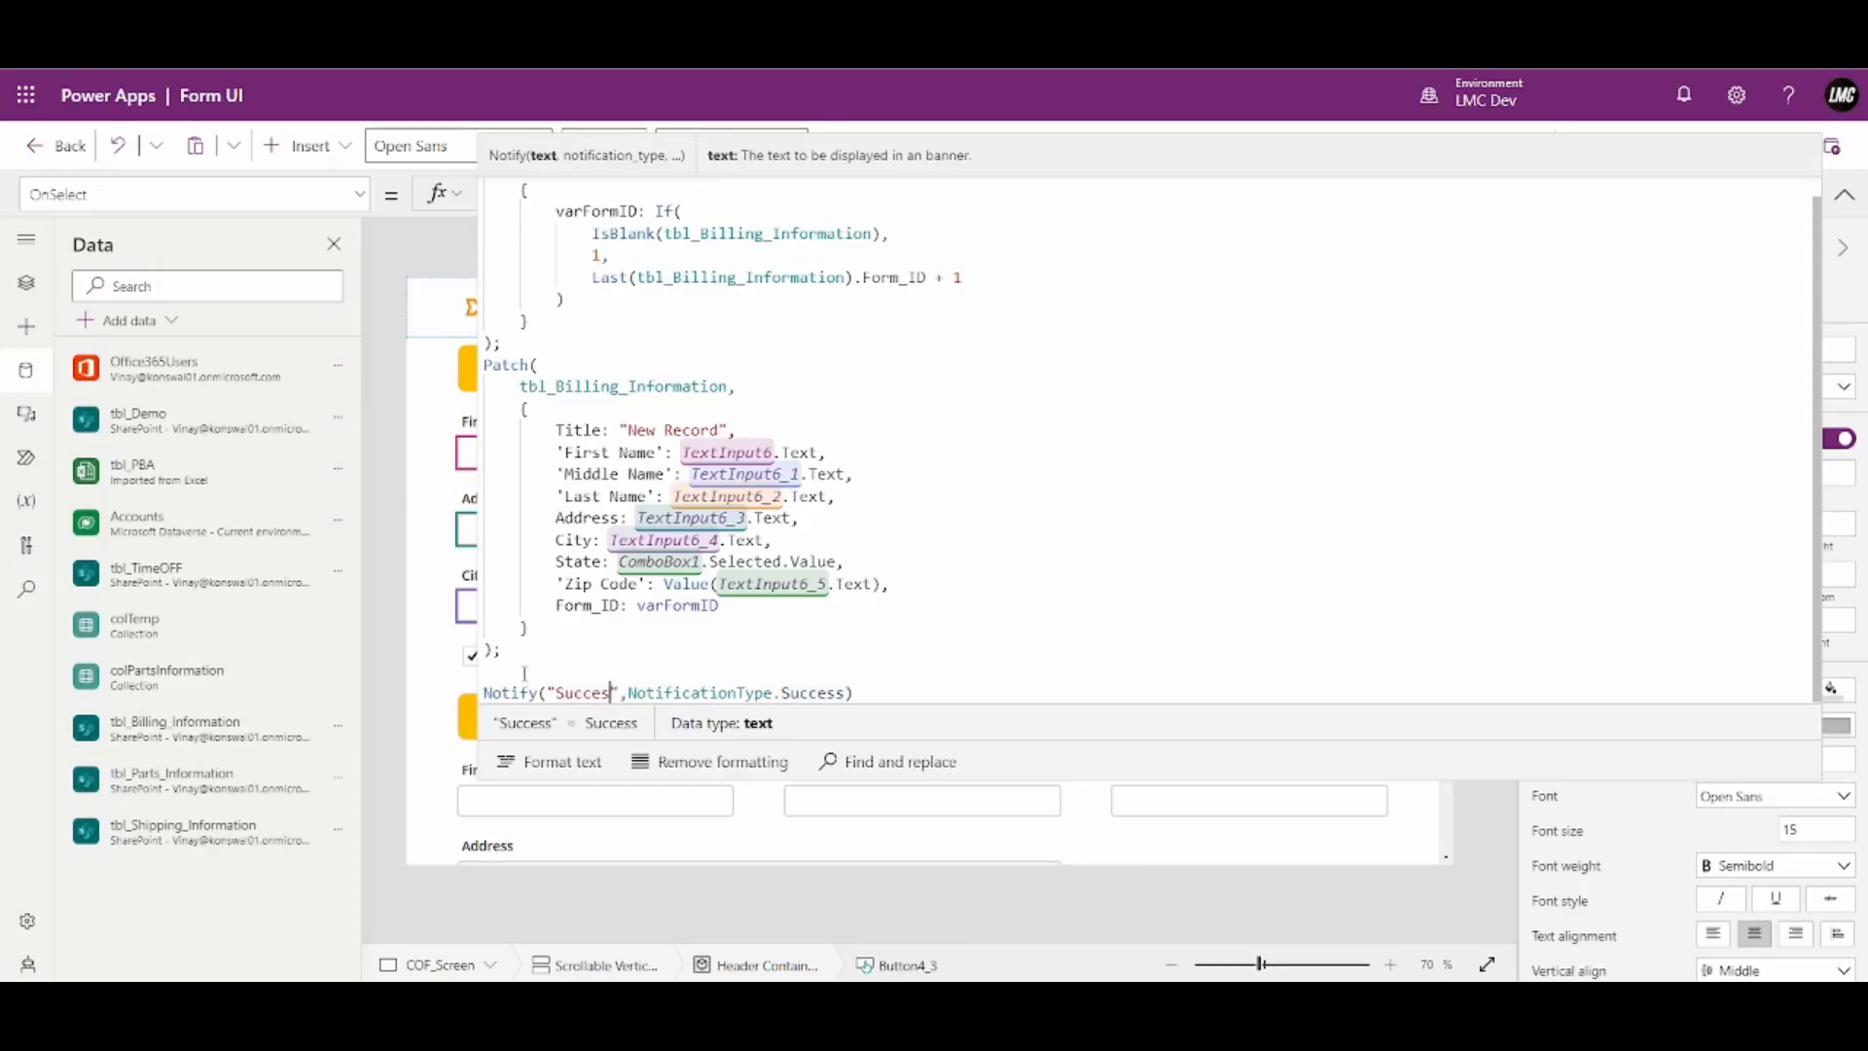
type("Data succ")
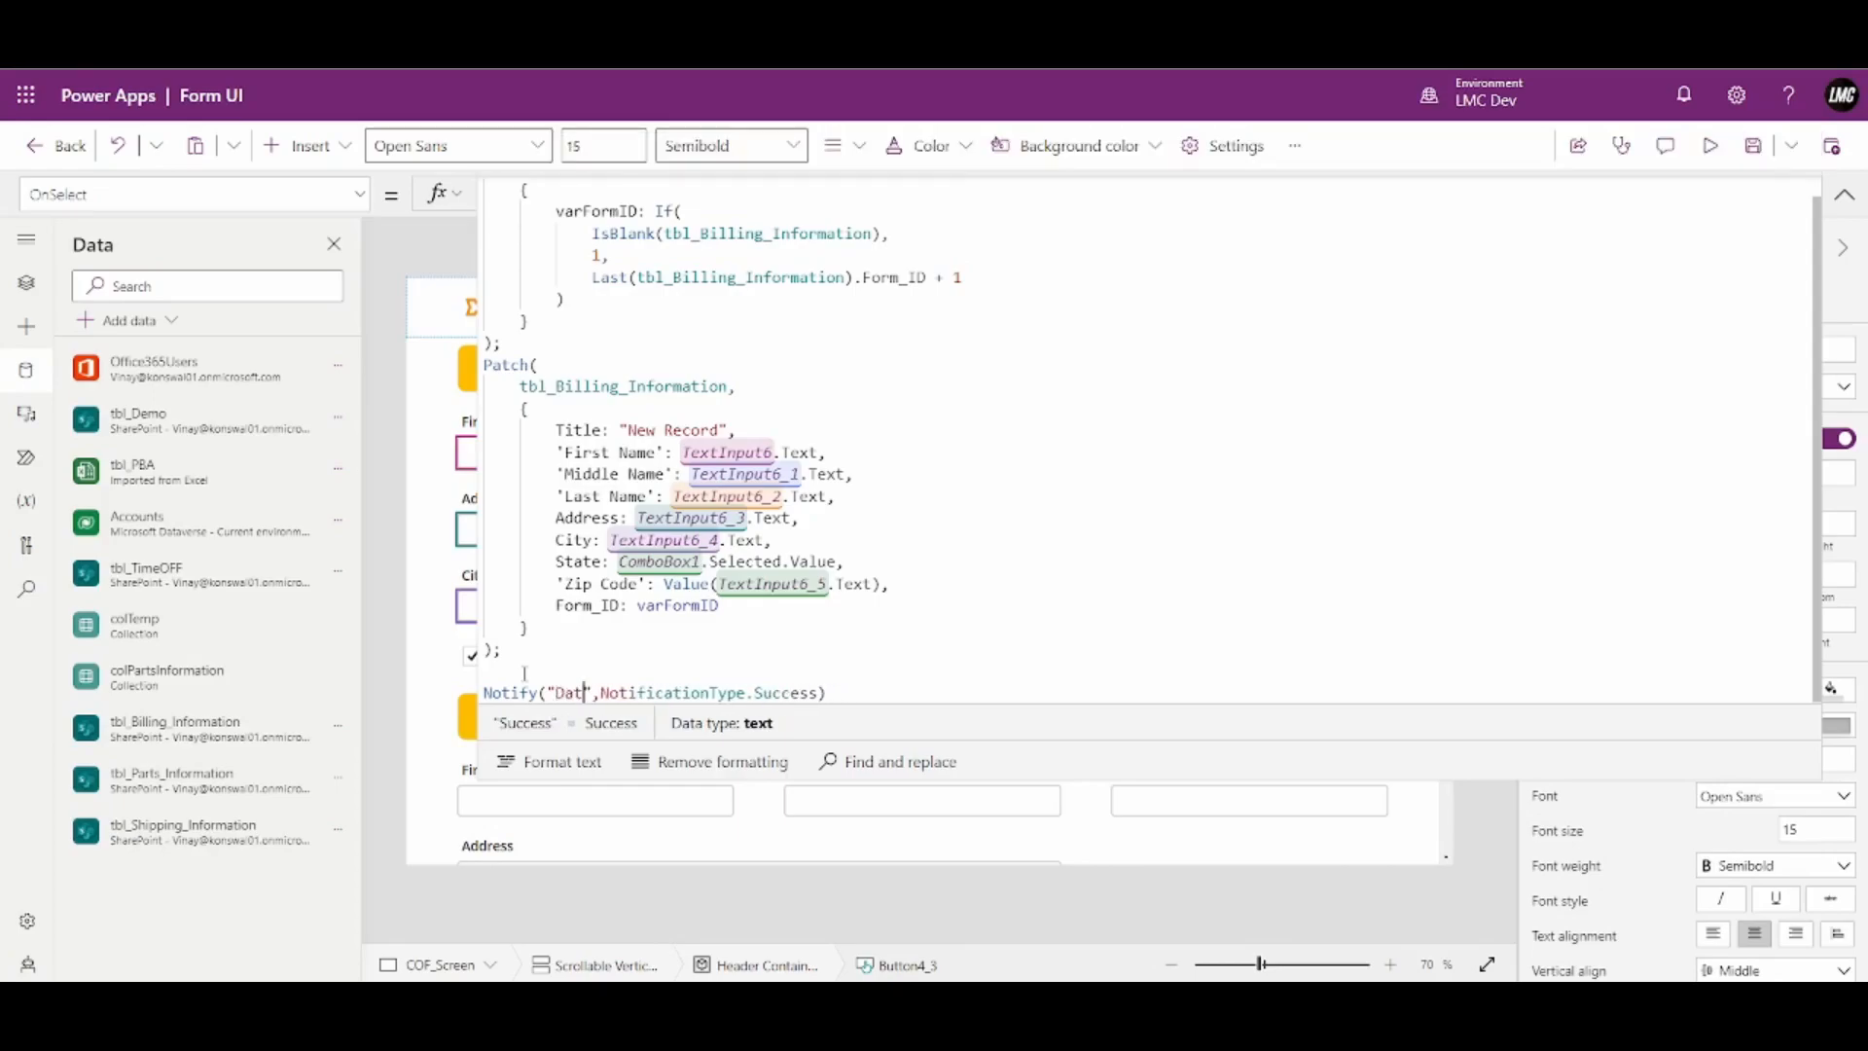
type("essfully sa")
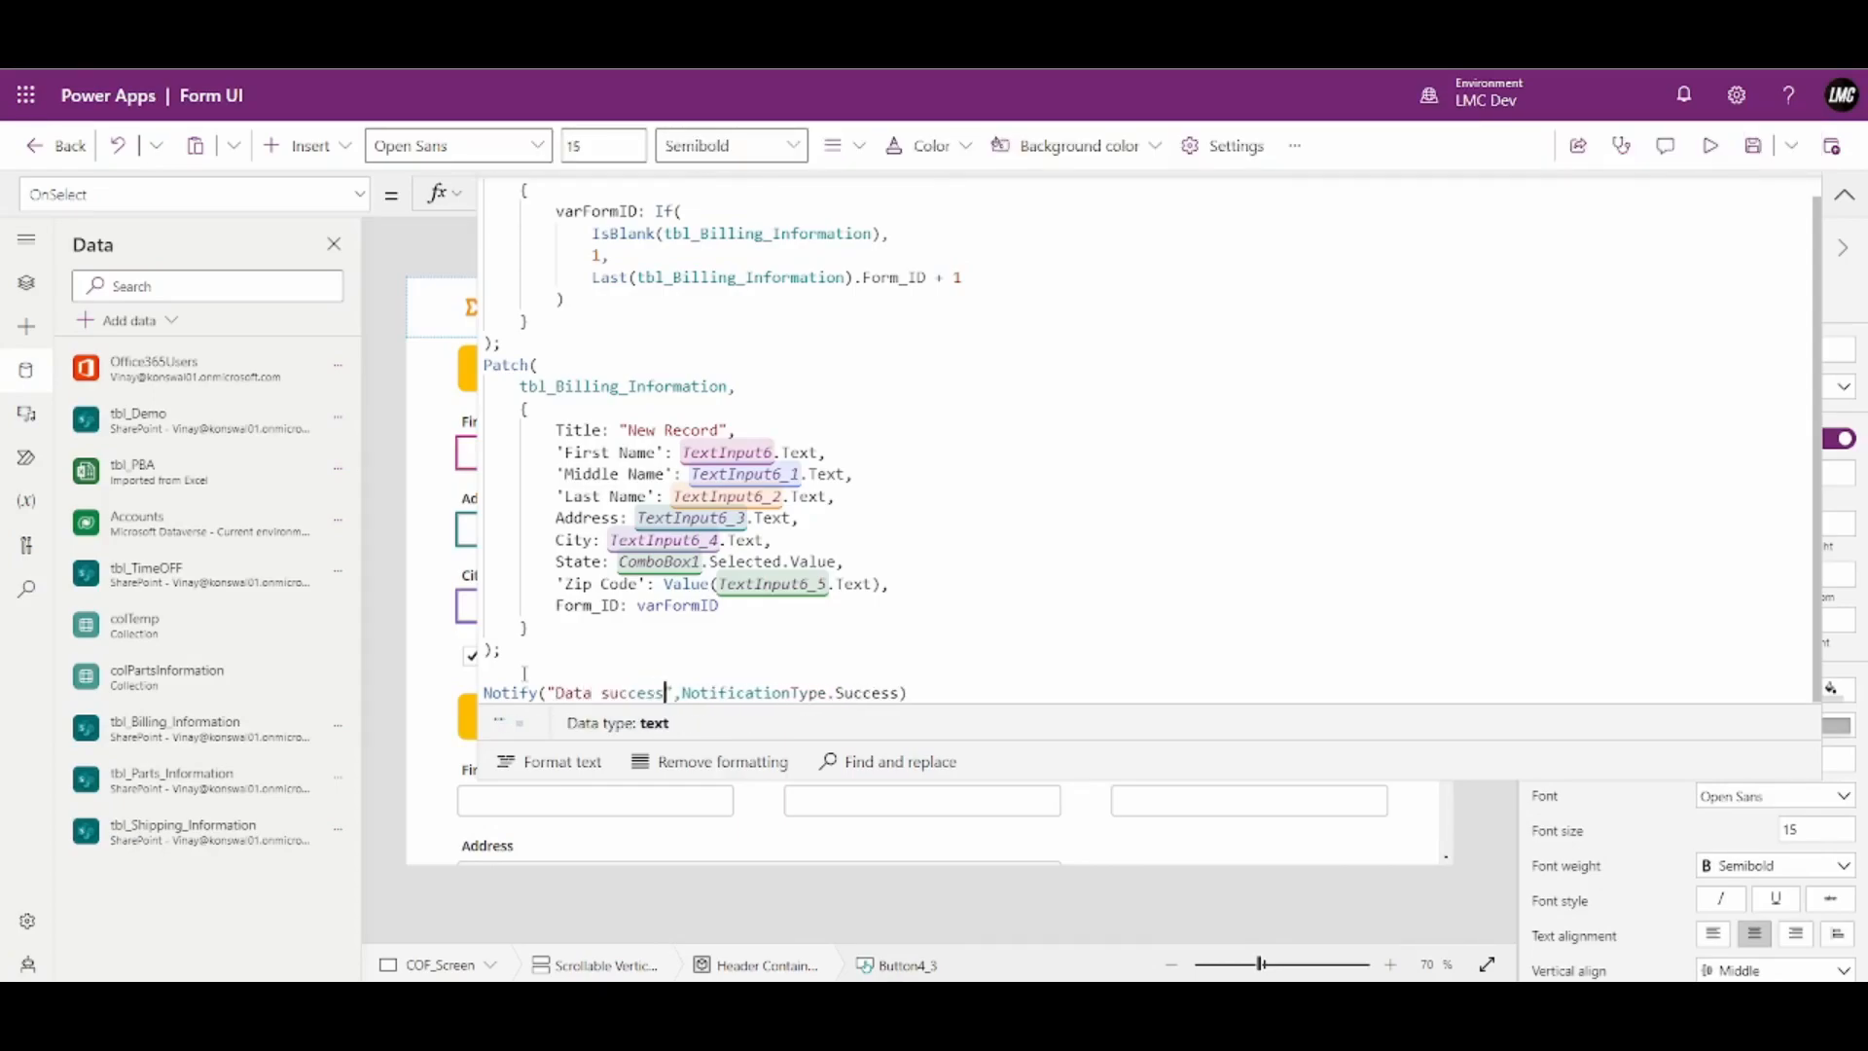
type("ved")
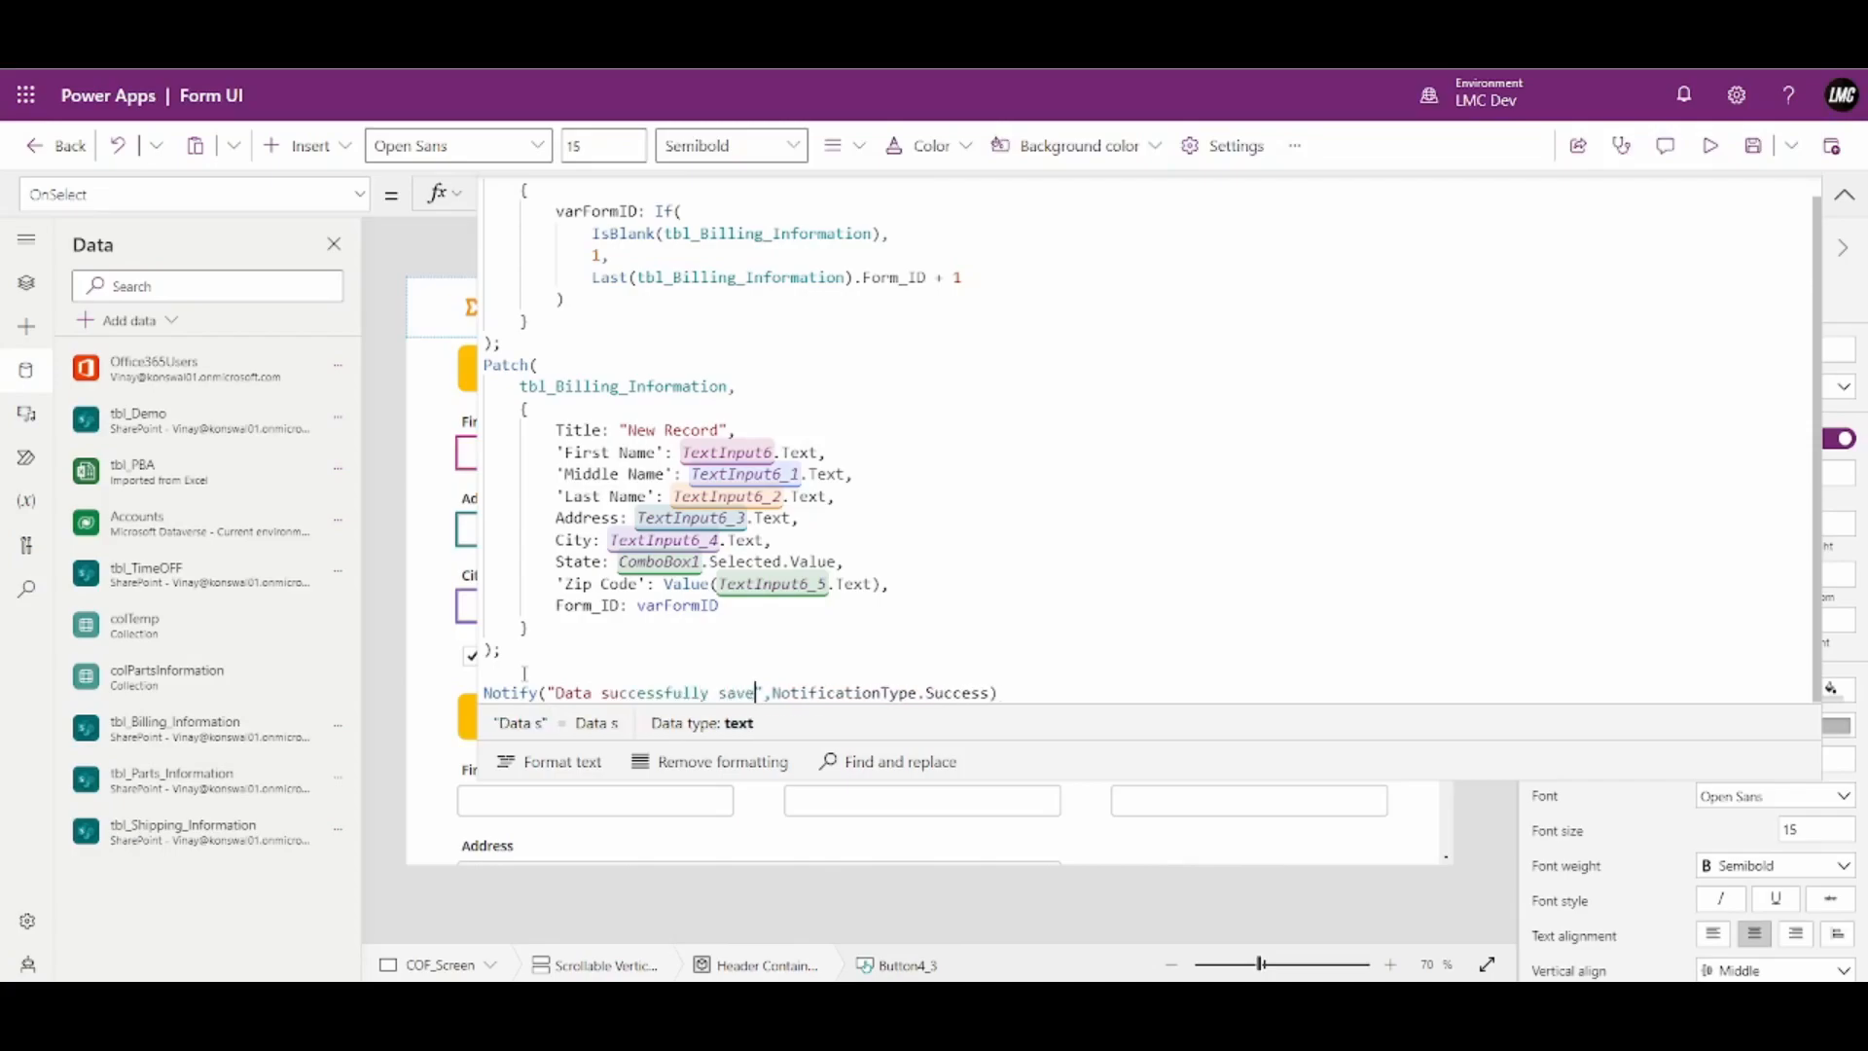
left_click(1025, 691)
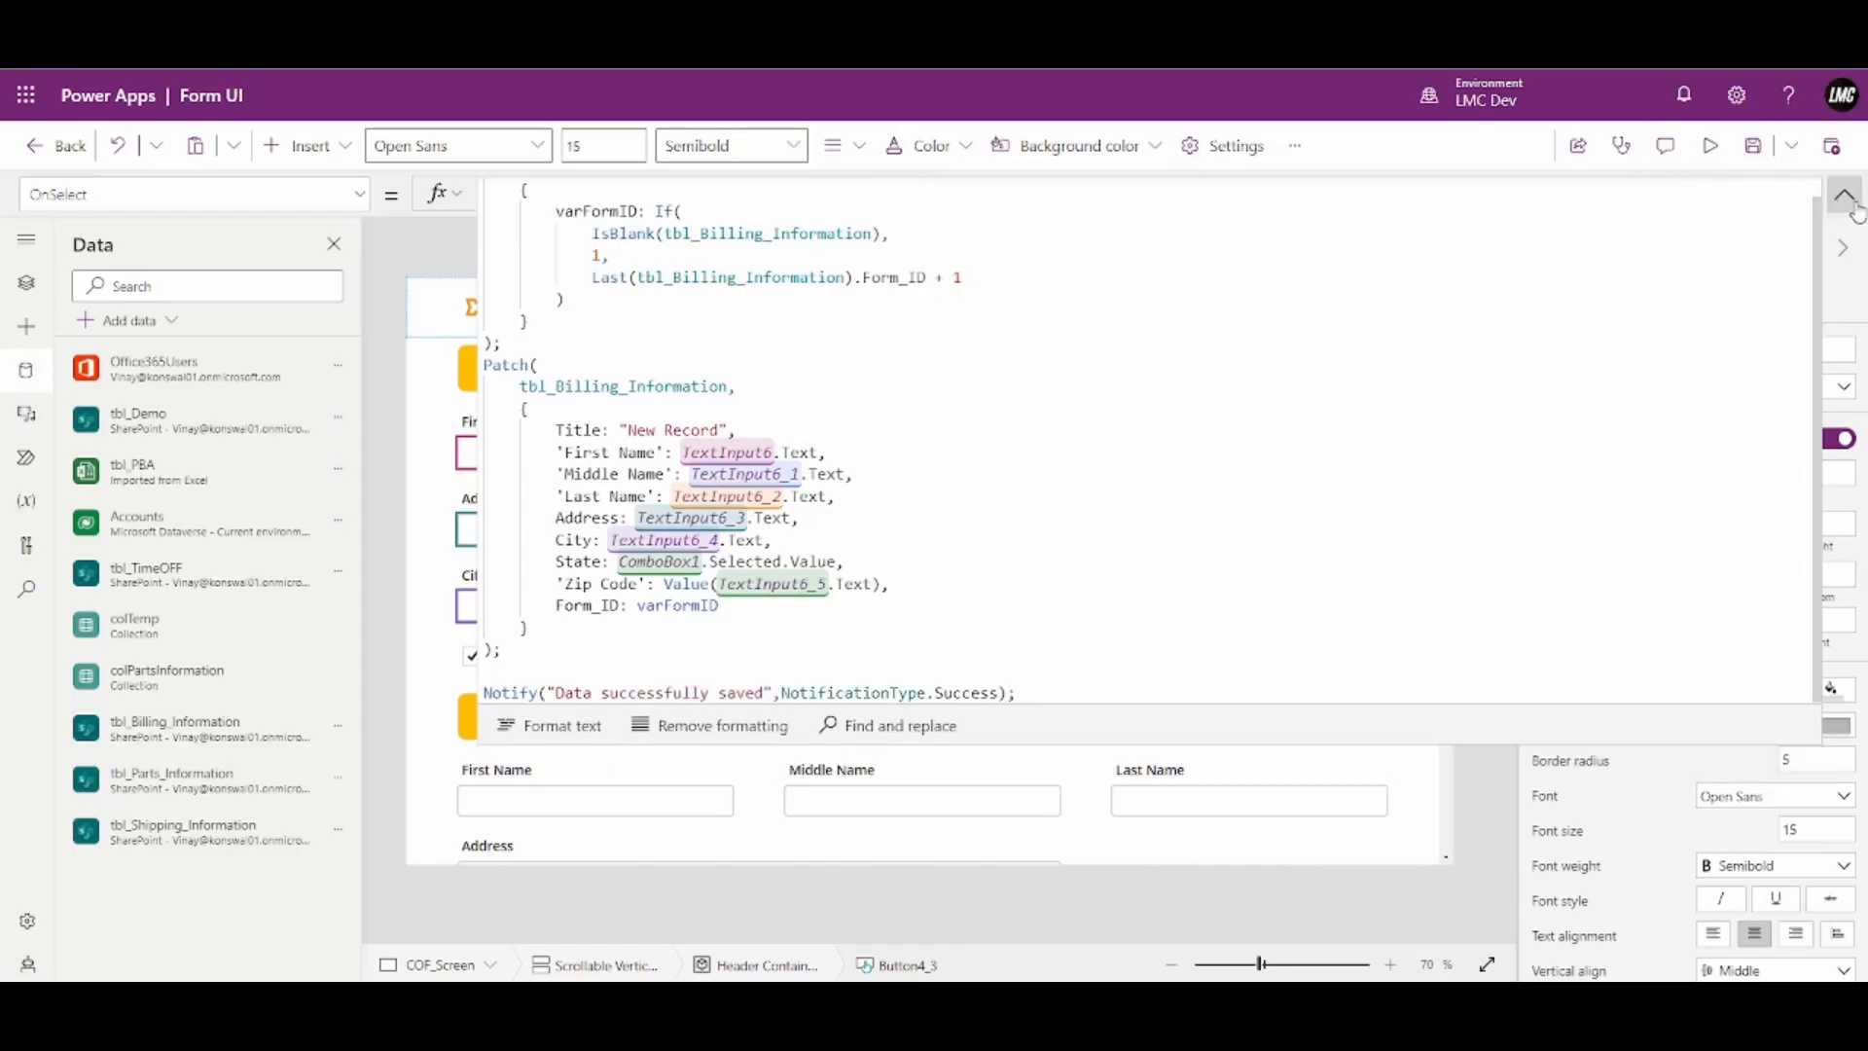
left_click(1844, 194)
Preview the app and enter the customer's first, last and middle names in the Billing Information section
left_click(1709, 148)
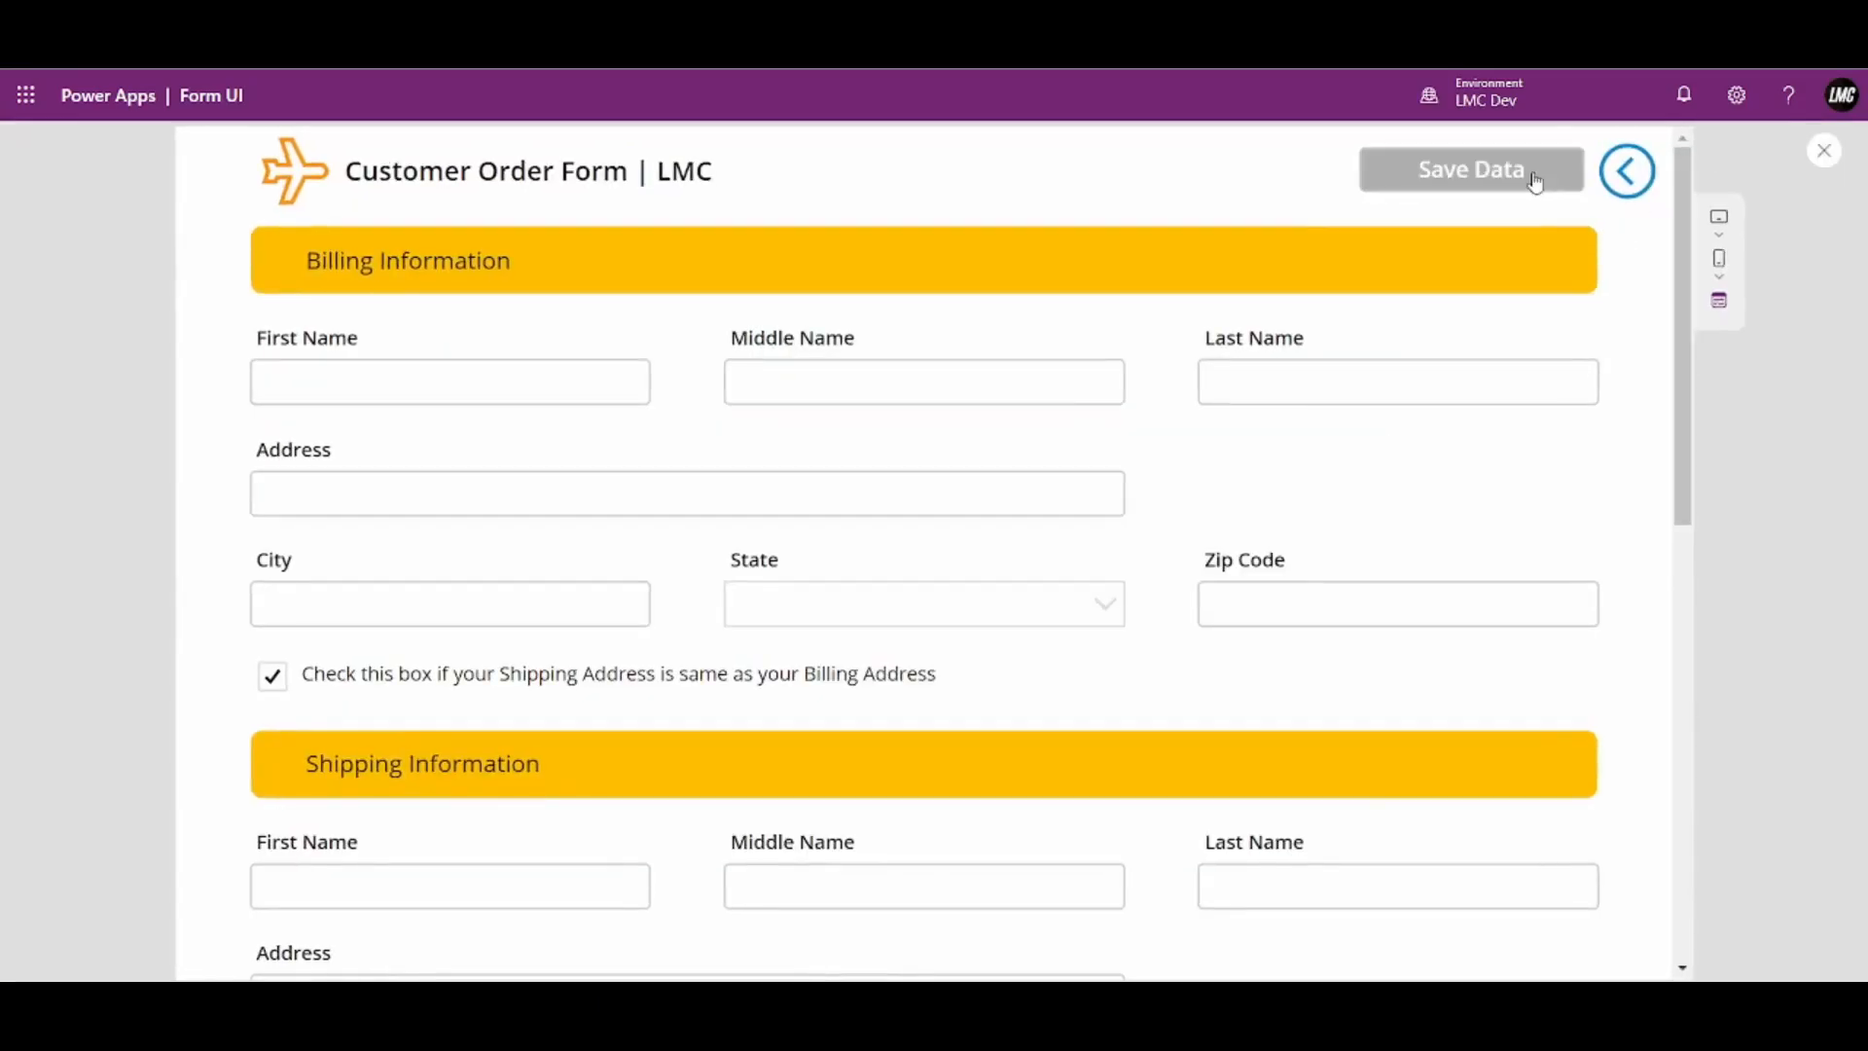
scroll(1054, 568, "down", 3)
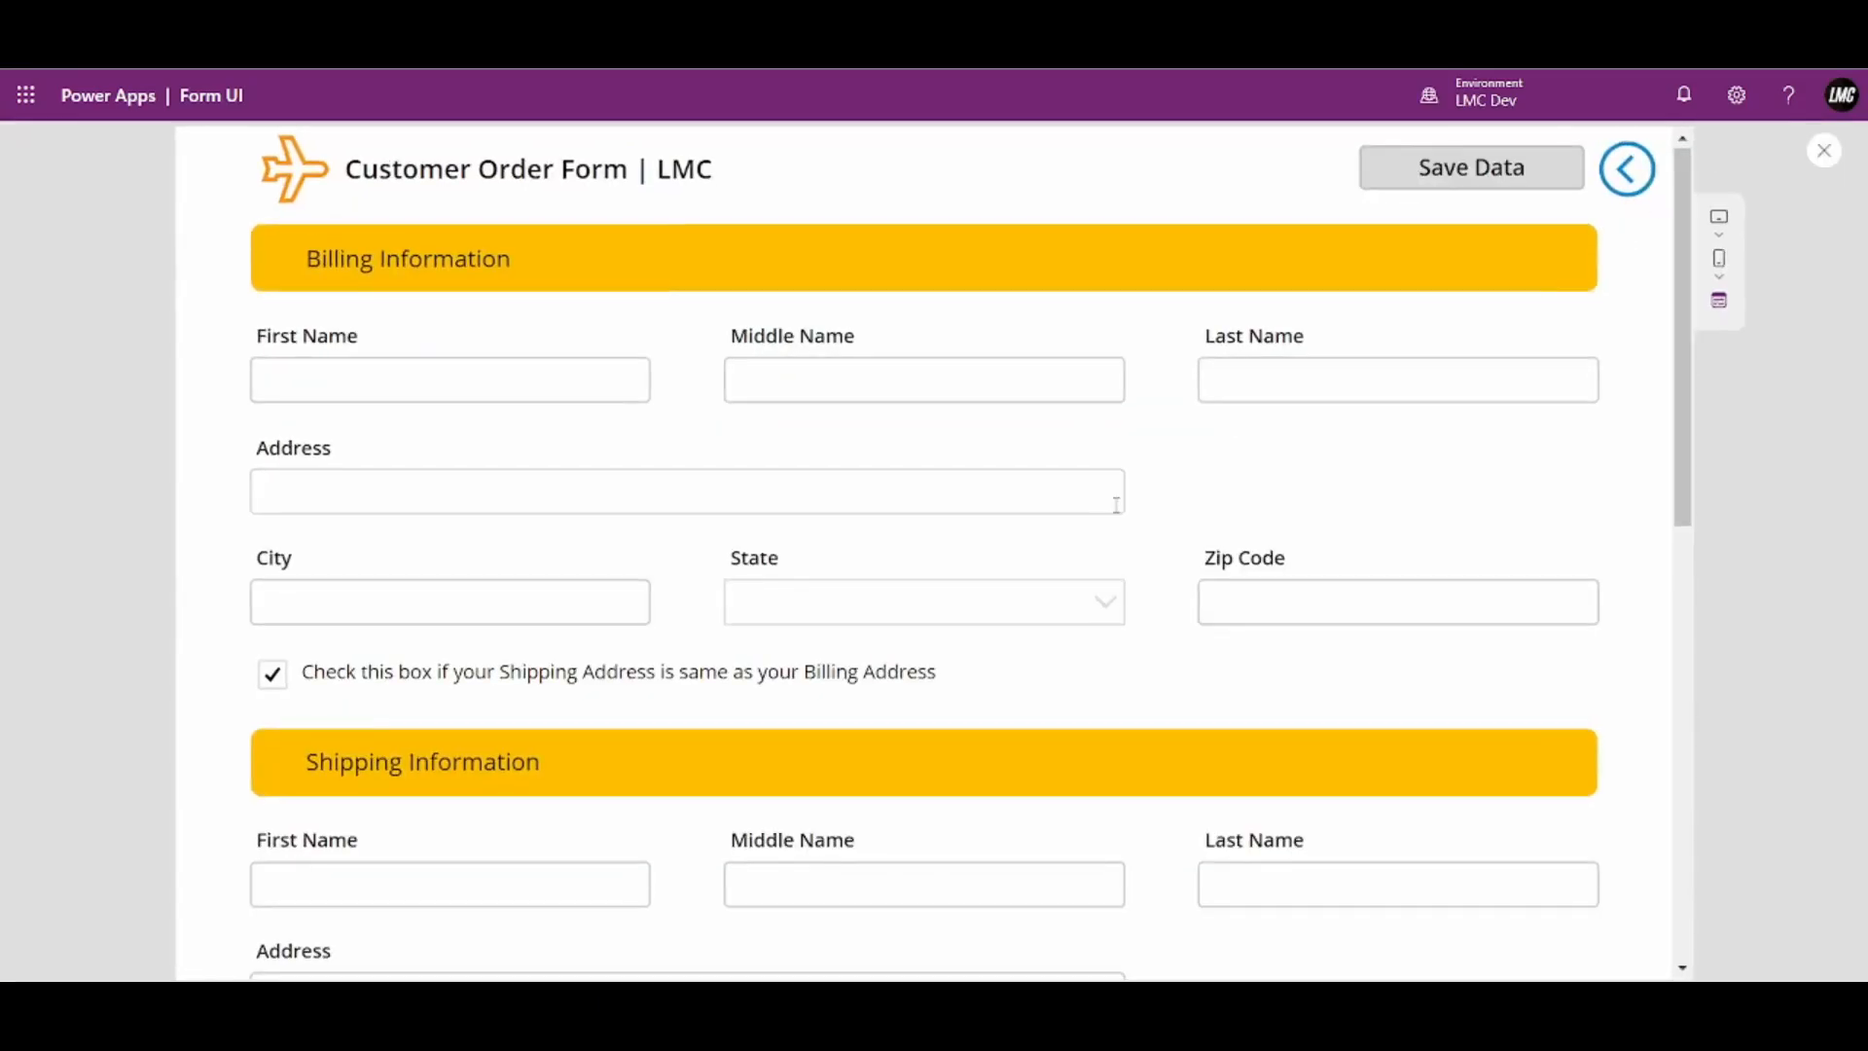
scroll(1054, 568, "up", 3)
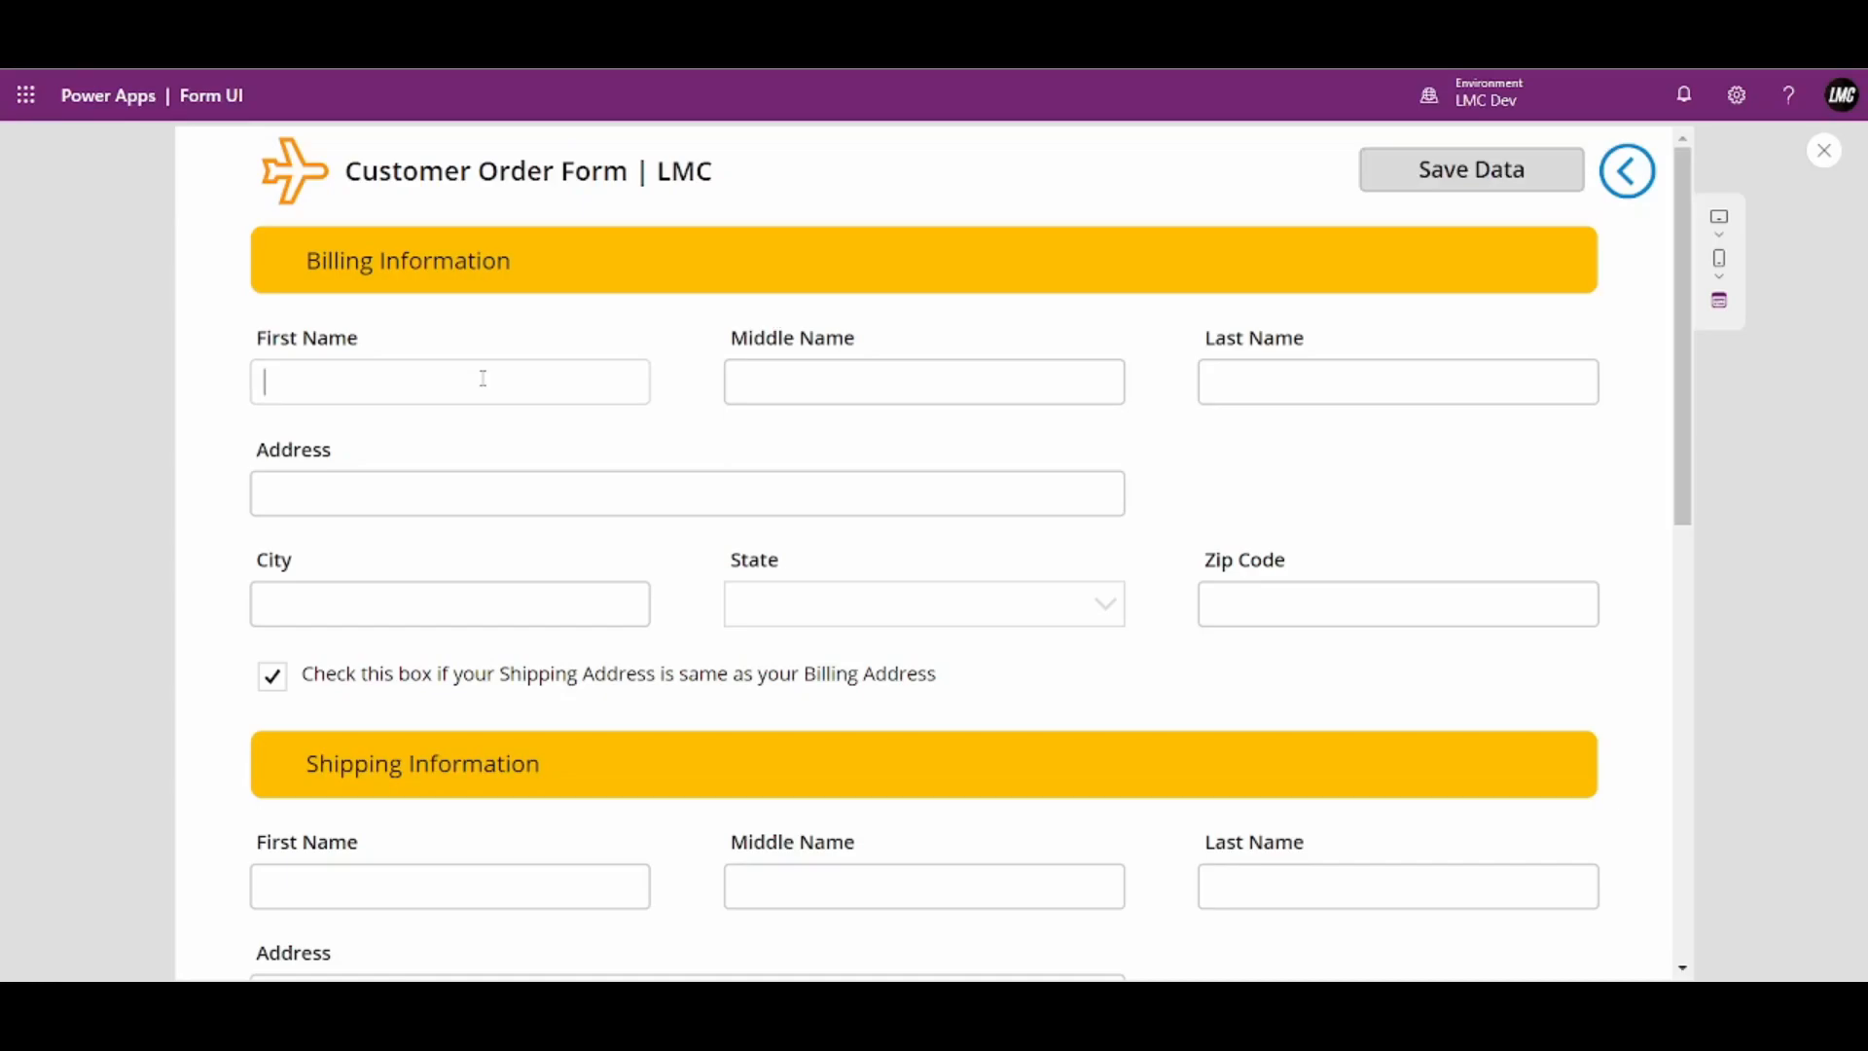
type("Vinay")
key("Tab")
key("Tab")
type("LMC")
left_click(849, 383)
type("XD")
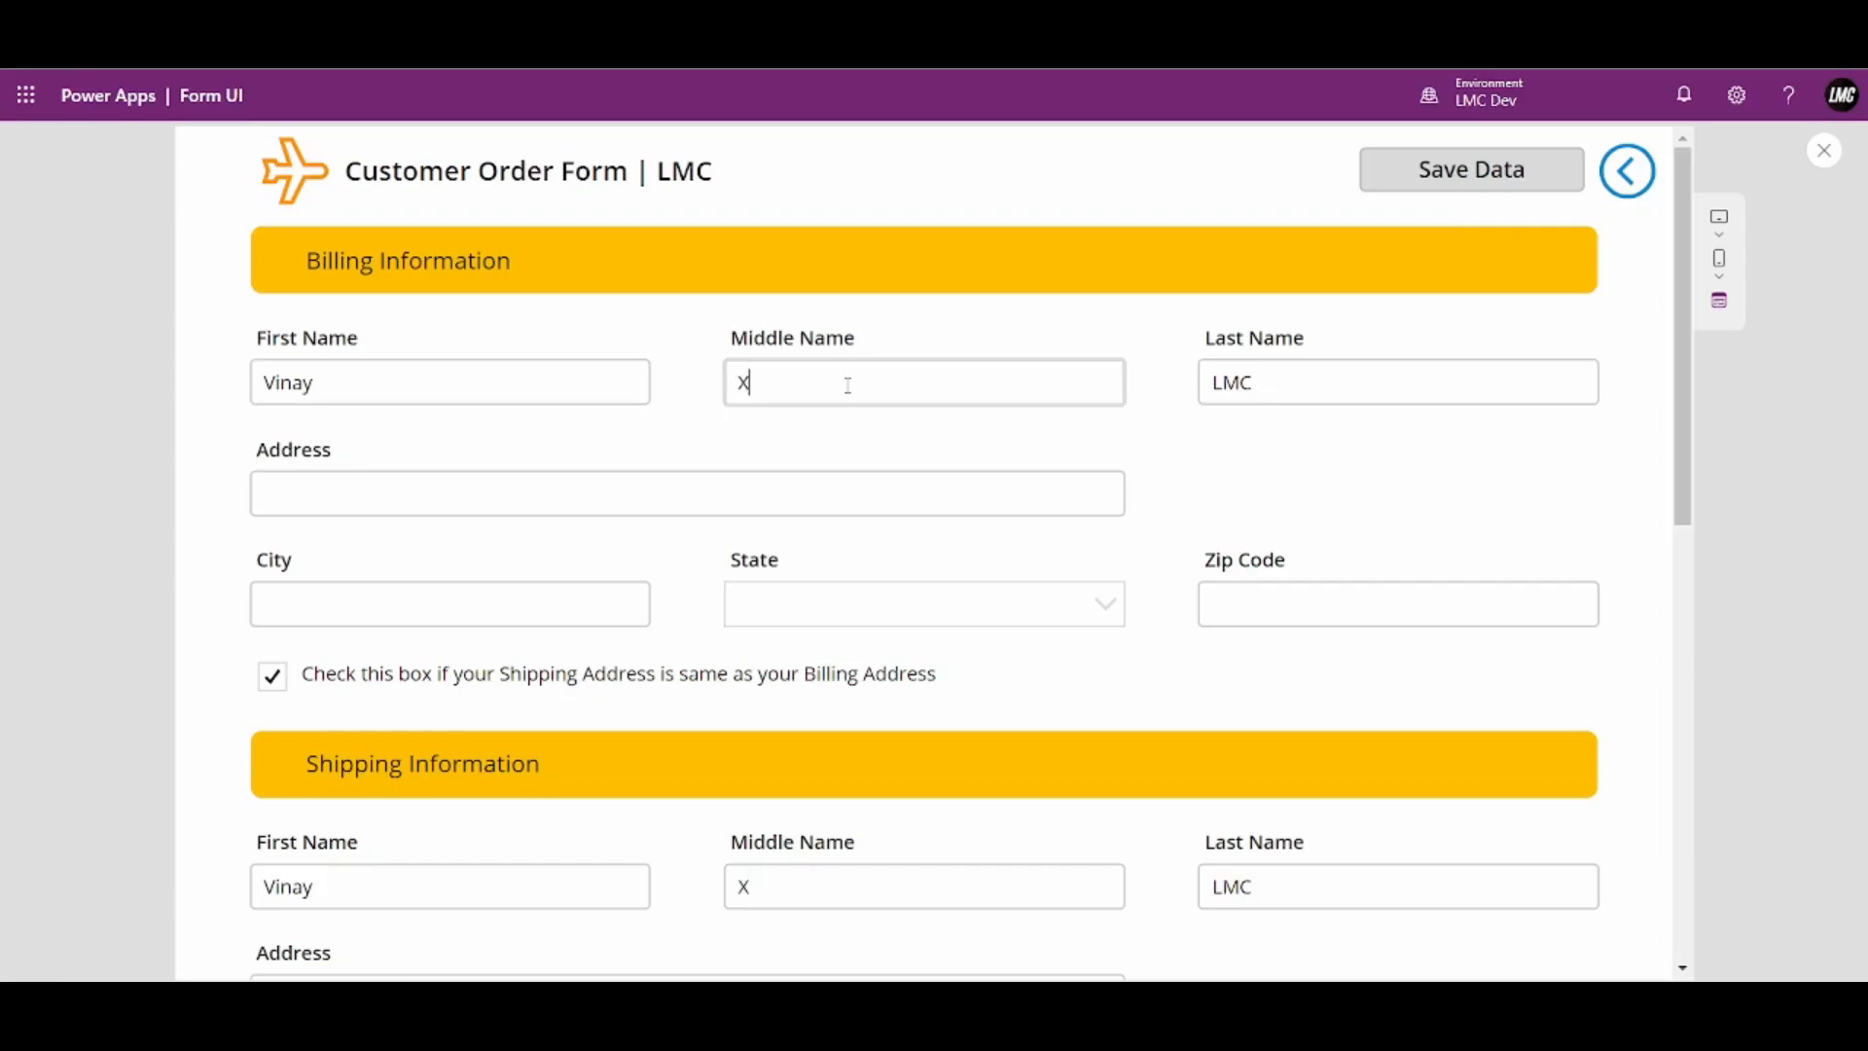
Fill in the billing street address, city and zip code, and choose Assam as the state
left_click(637, 482)
type("123 Street xyz road")
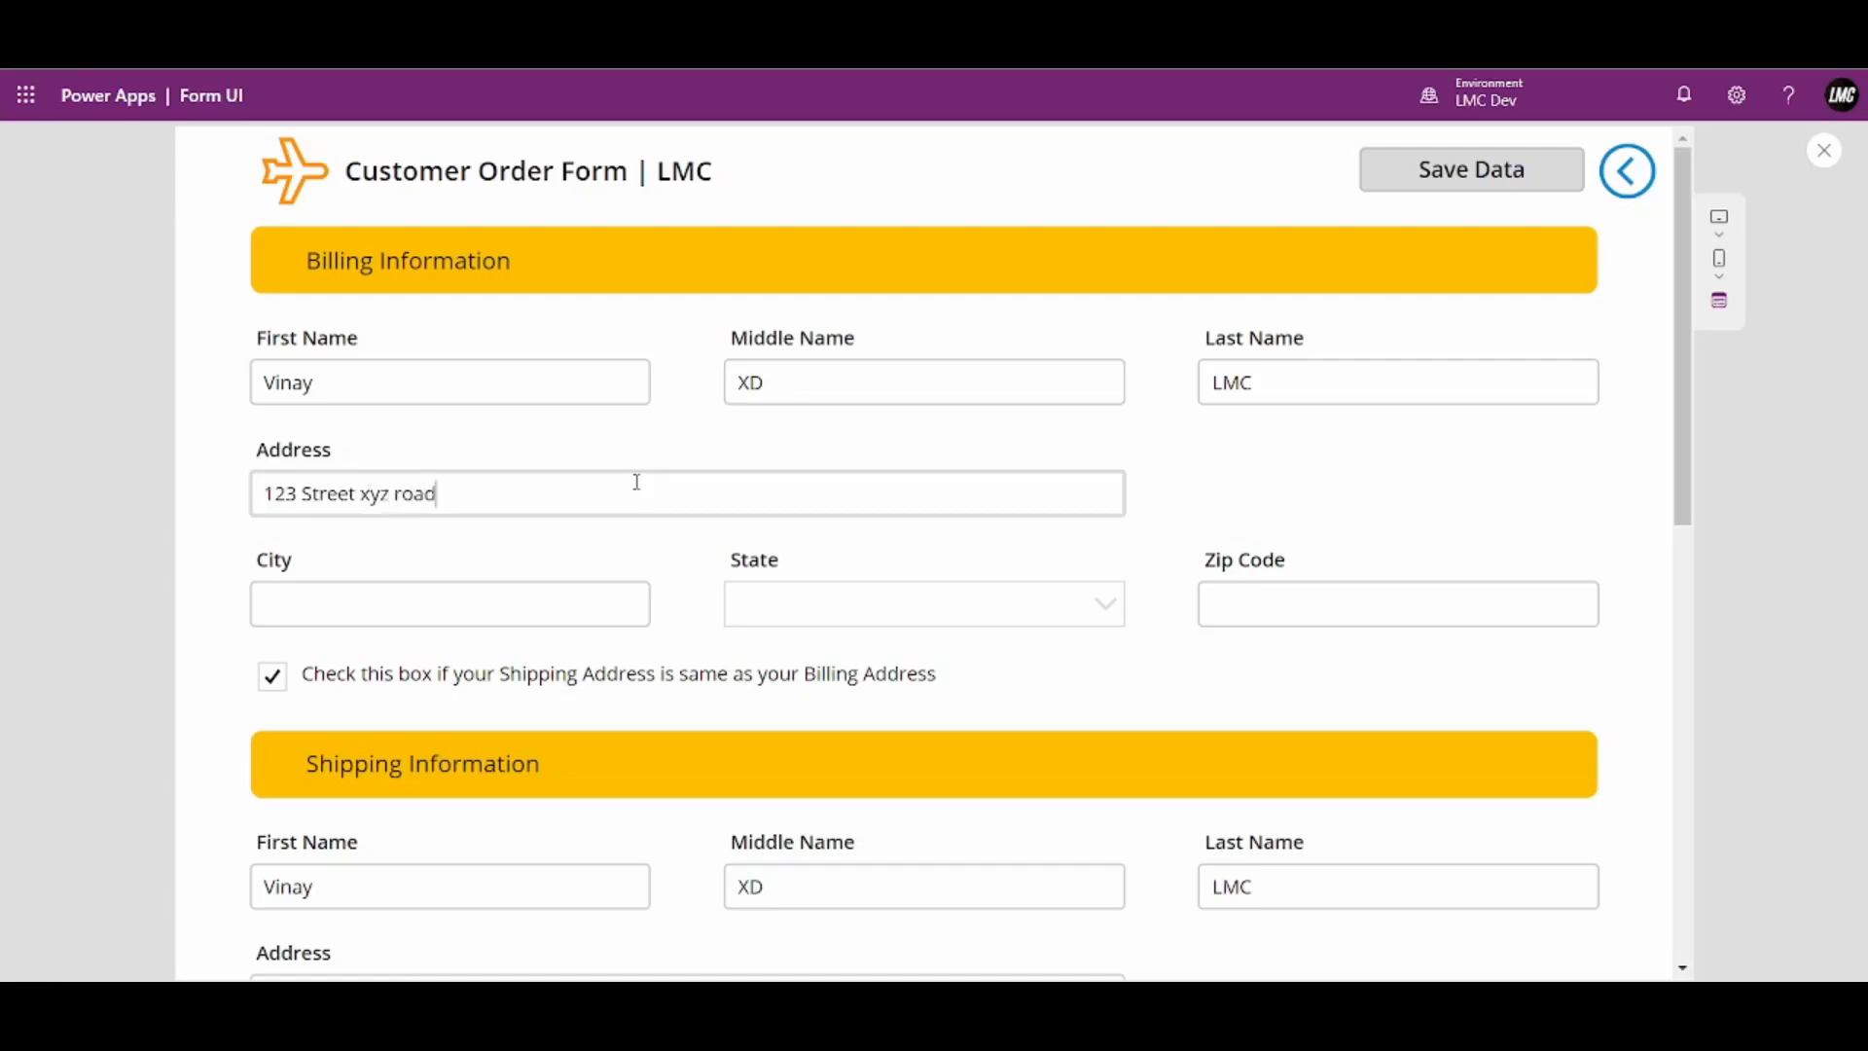
left_click(466, 590)
type("Guwahati")
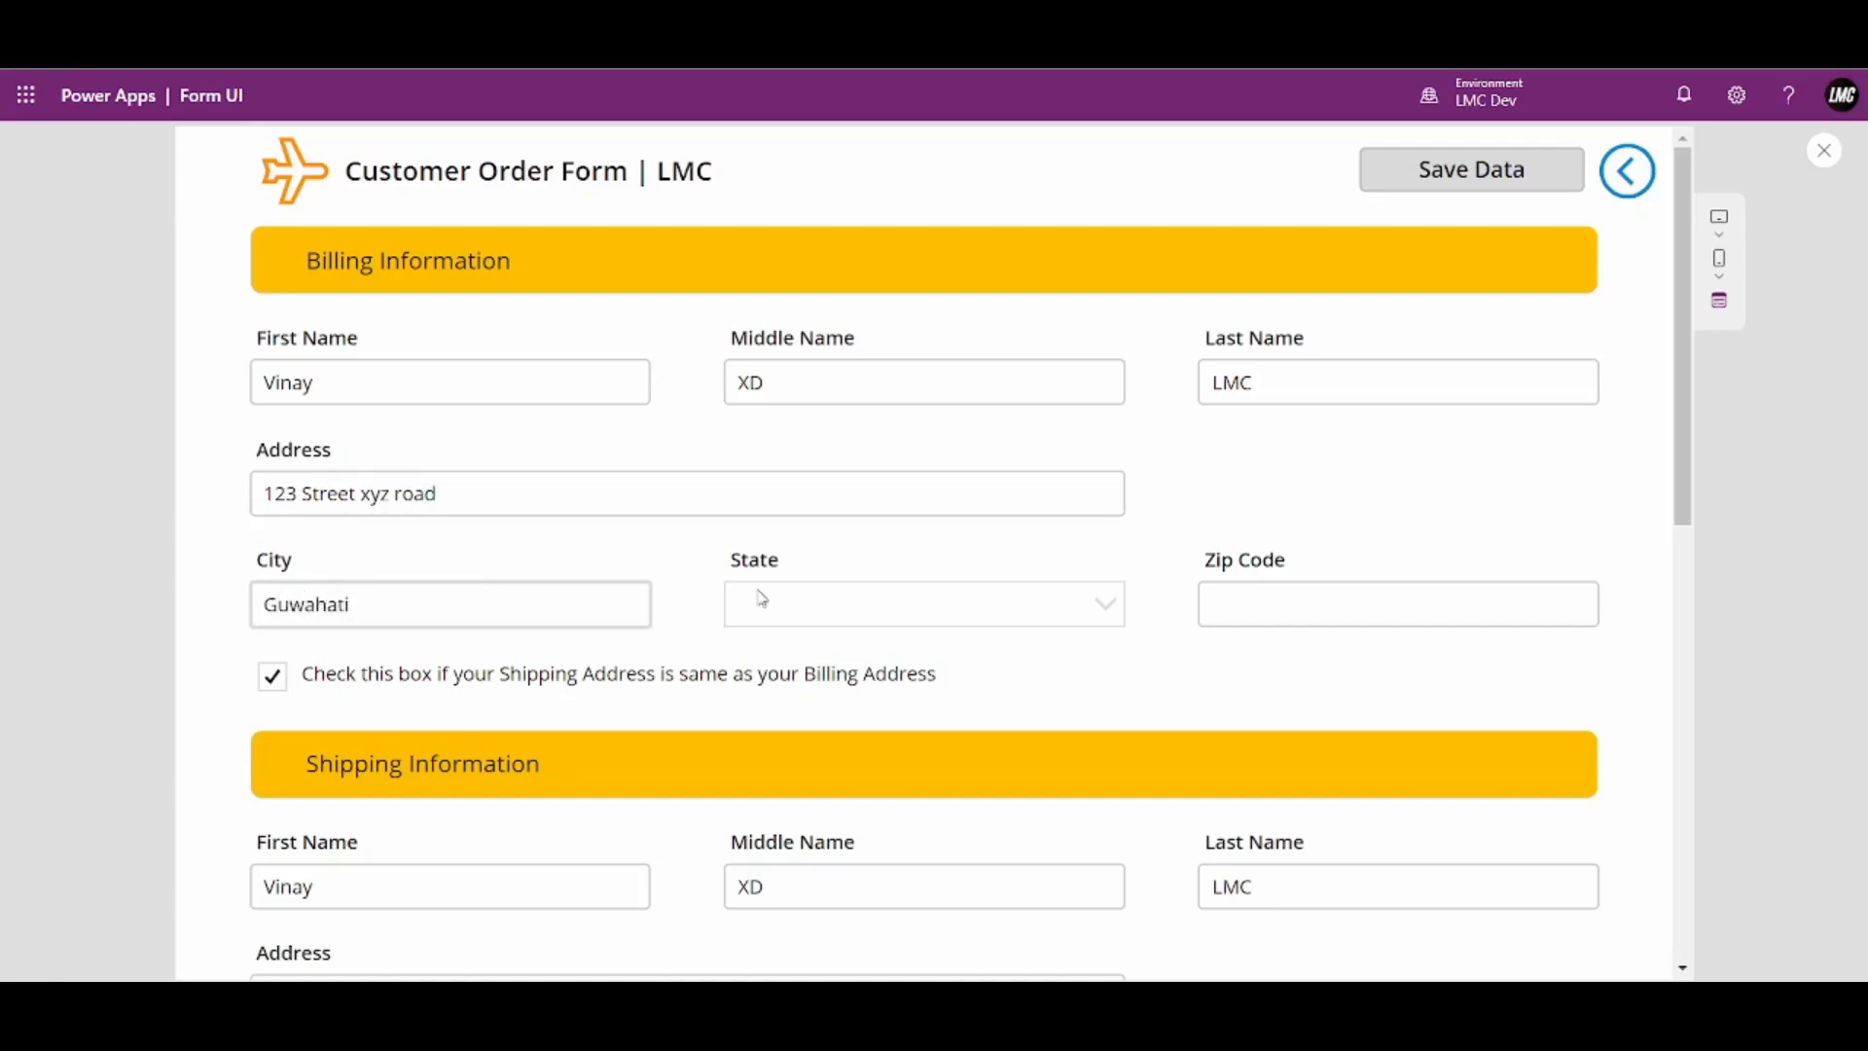
left_click(762, 598)
left_click(792, 659)
left_click(1293, 609)
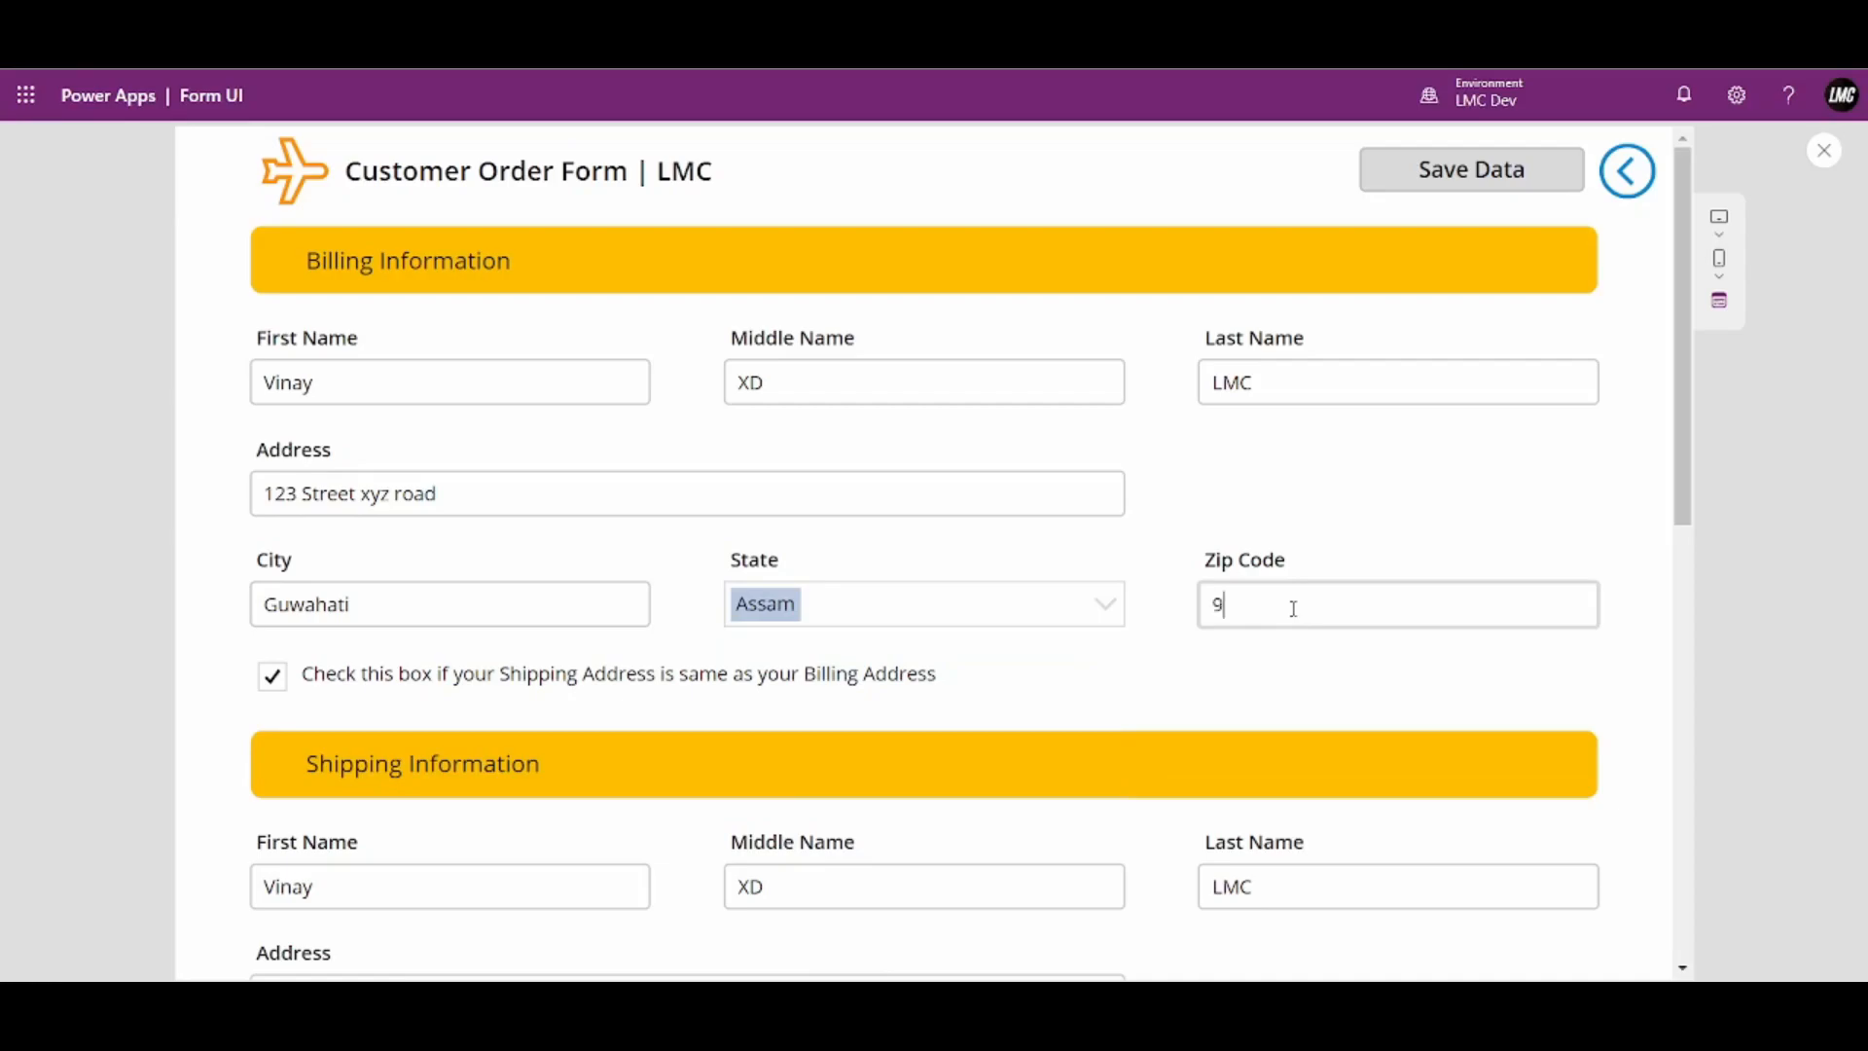
type("954865")
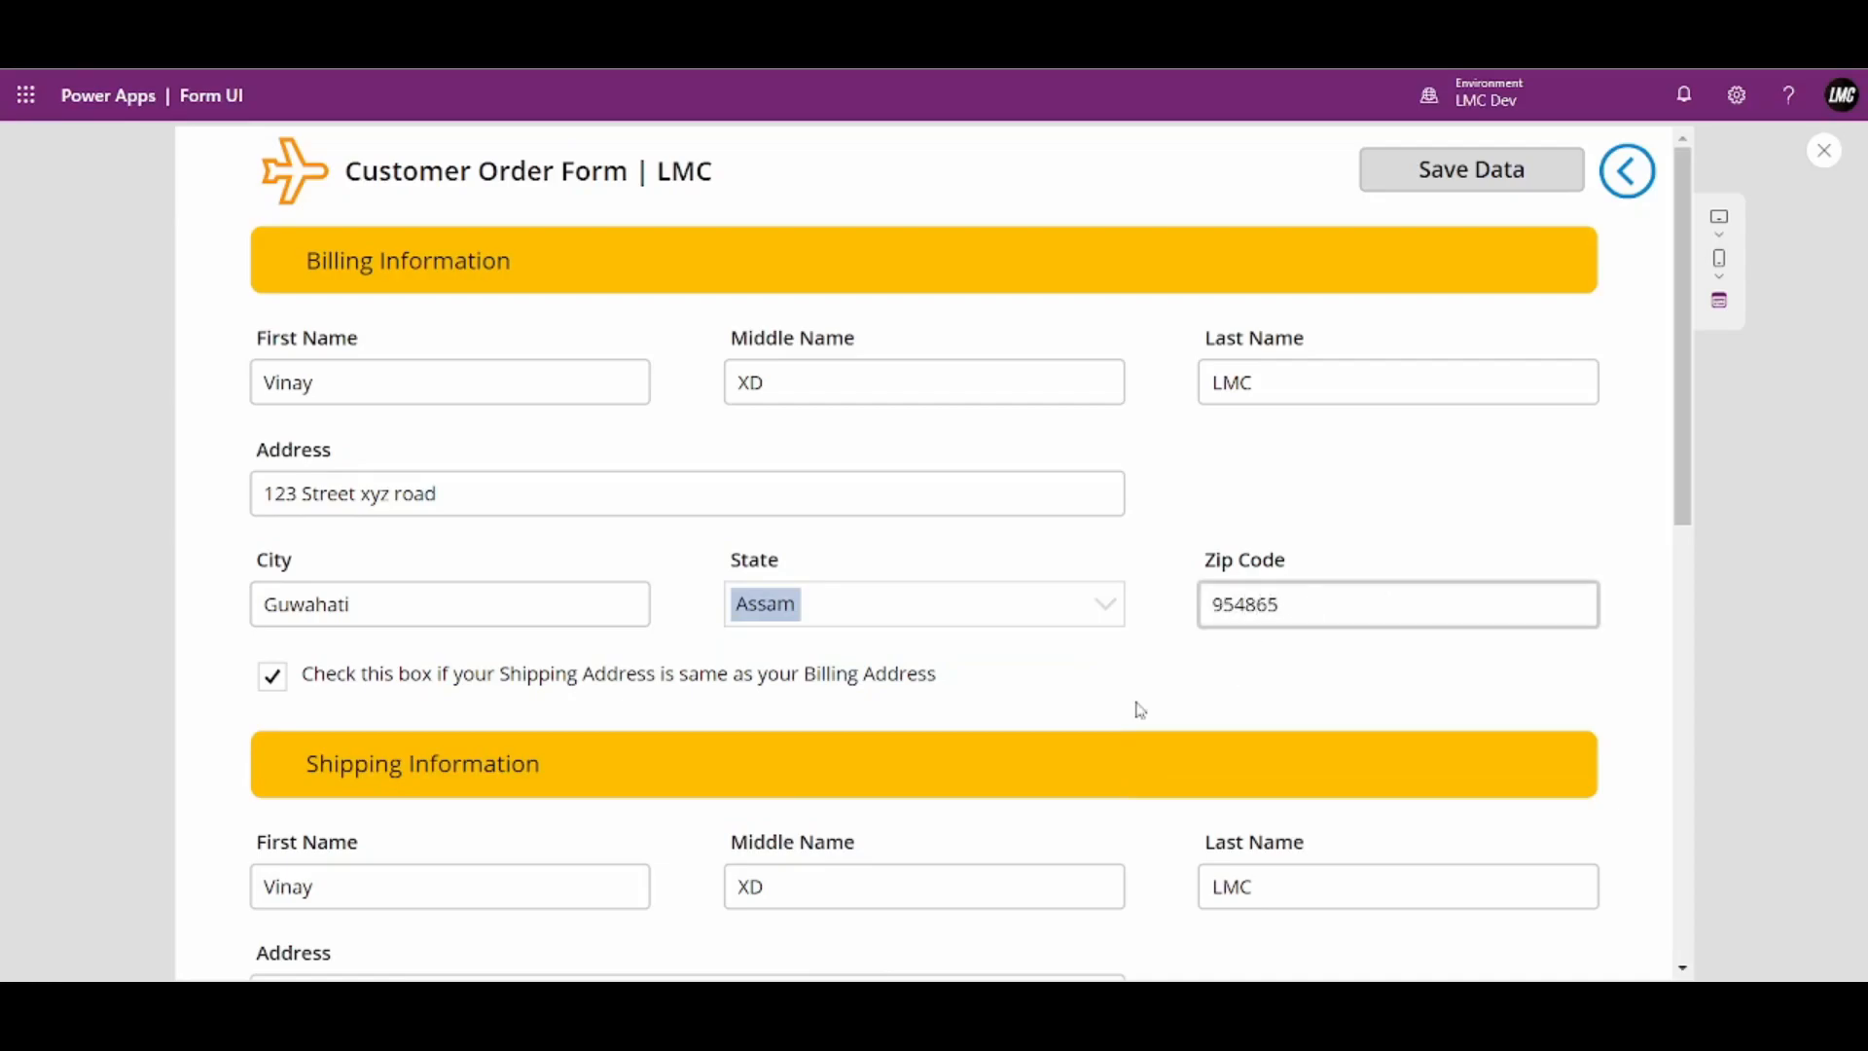
Save the form data, then reload the tbl_Billing_Information list in SharePoint and check the new record through its Form_ID column
left_click(1511, 197)
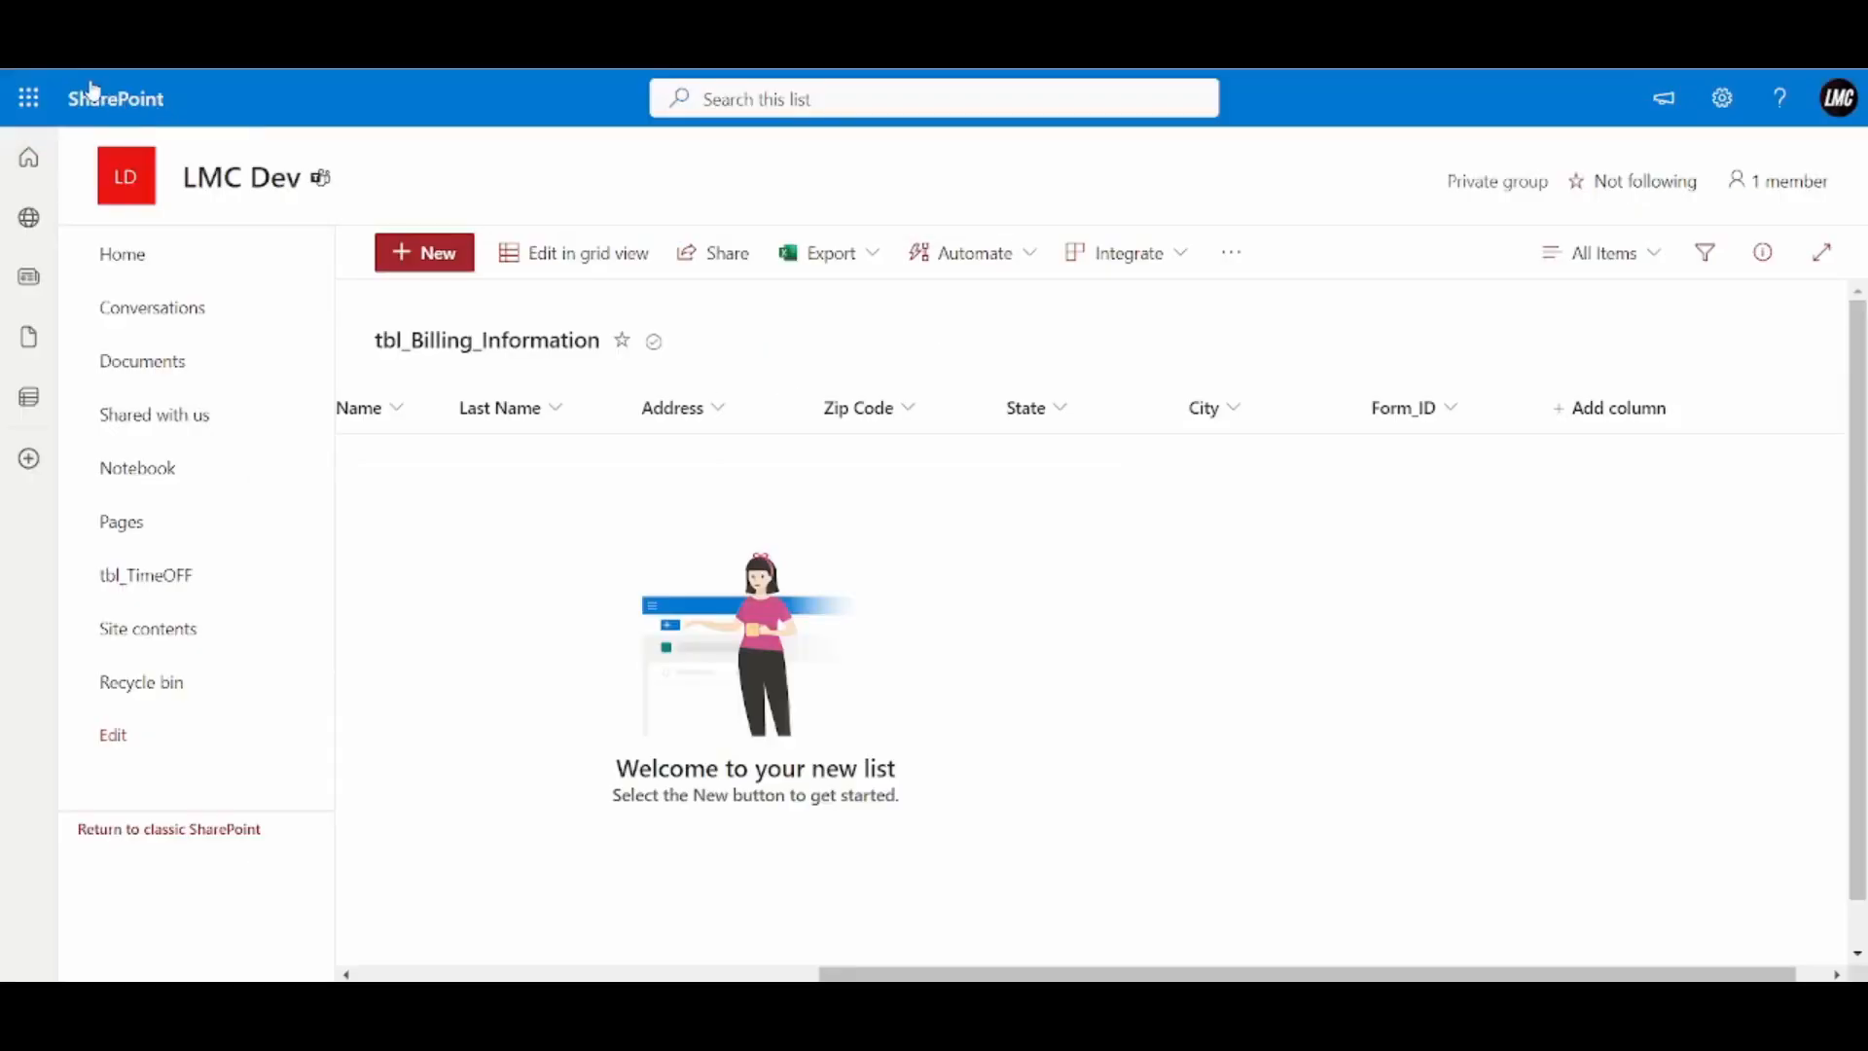
key("F5")
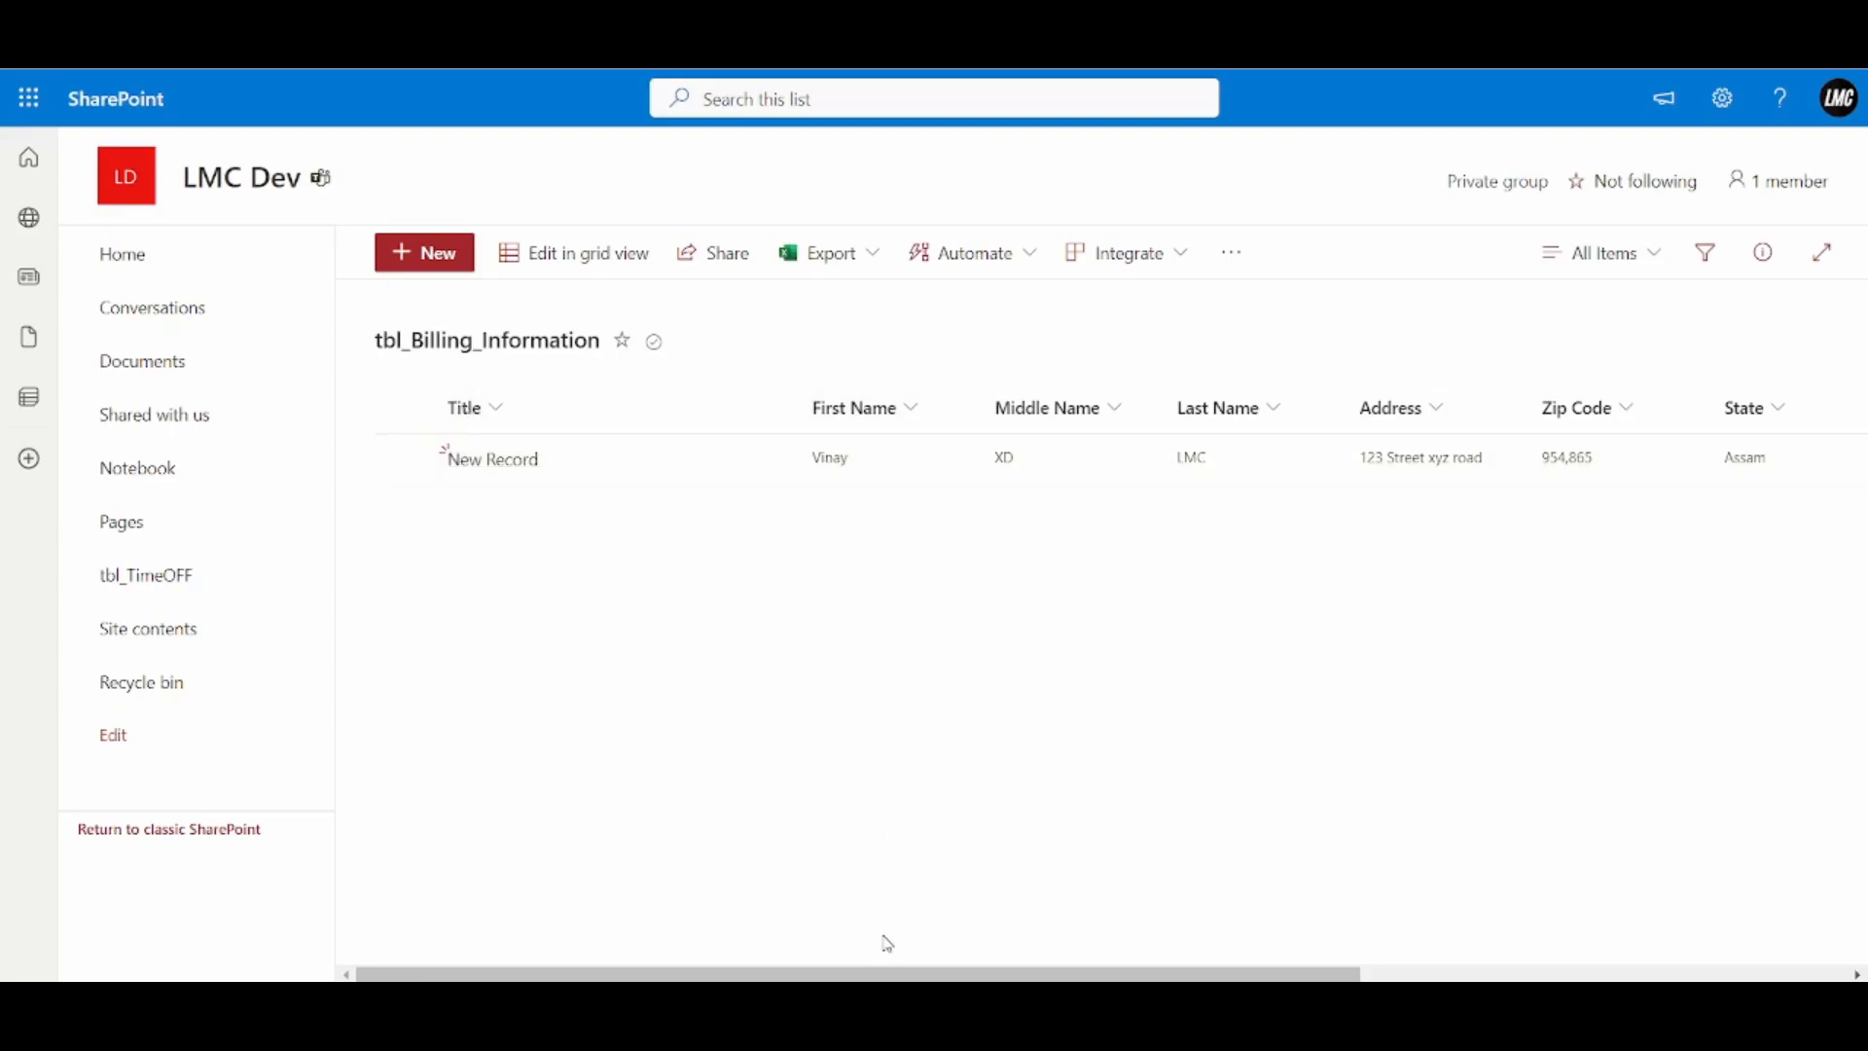
left_click(1371, 972)
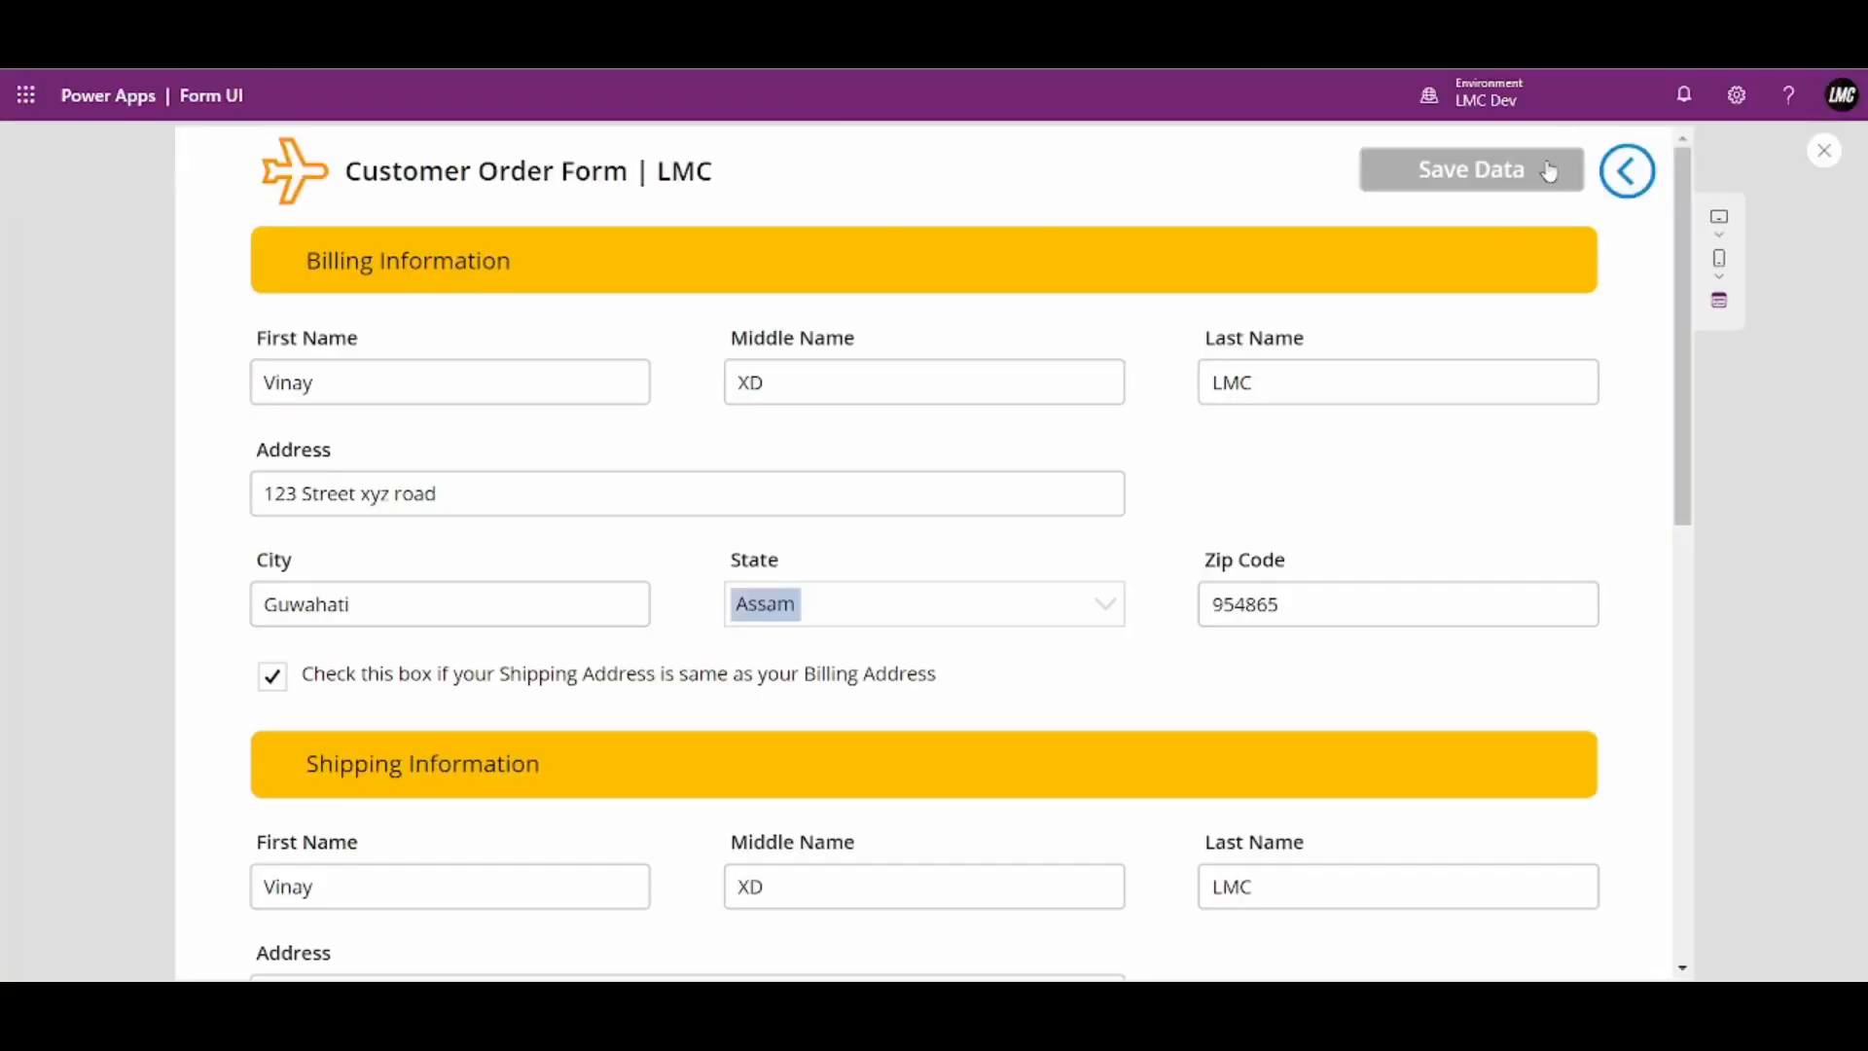
Back in the Power Apps preview, replace the billing first and last names with another customer's
left_click_drag(350, 394, 206, 411)
type("James")
double_click(1213, 387)
type("Park")
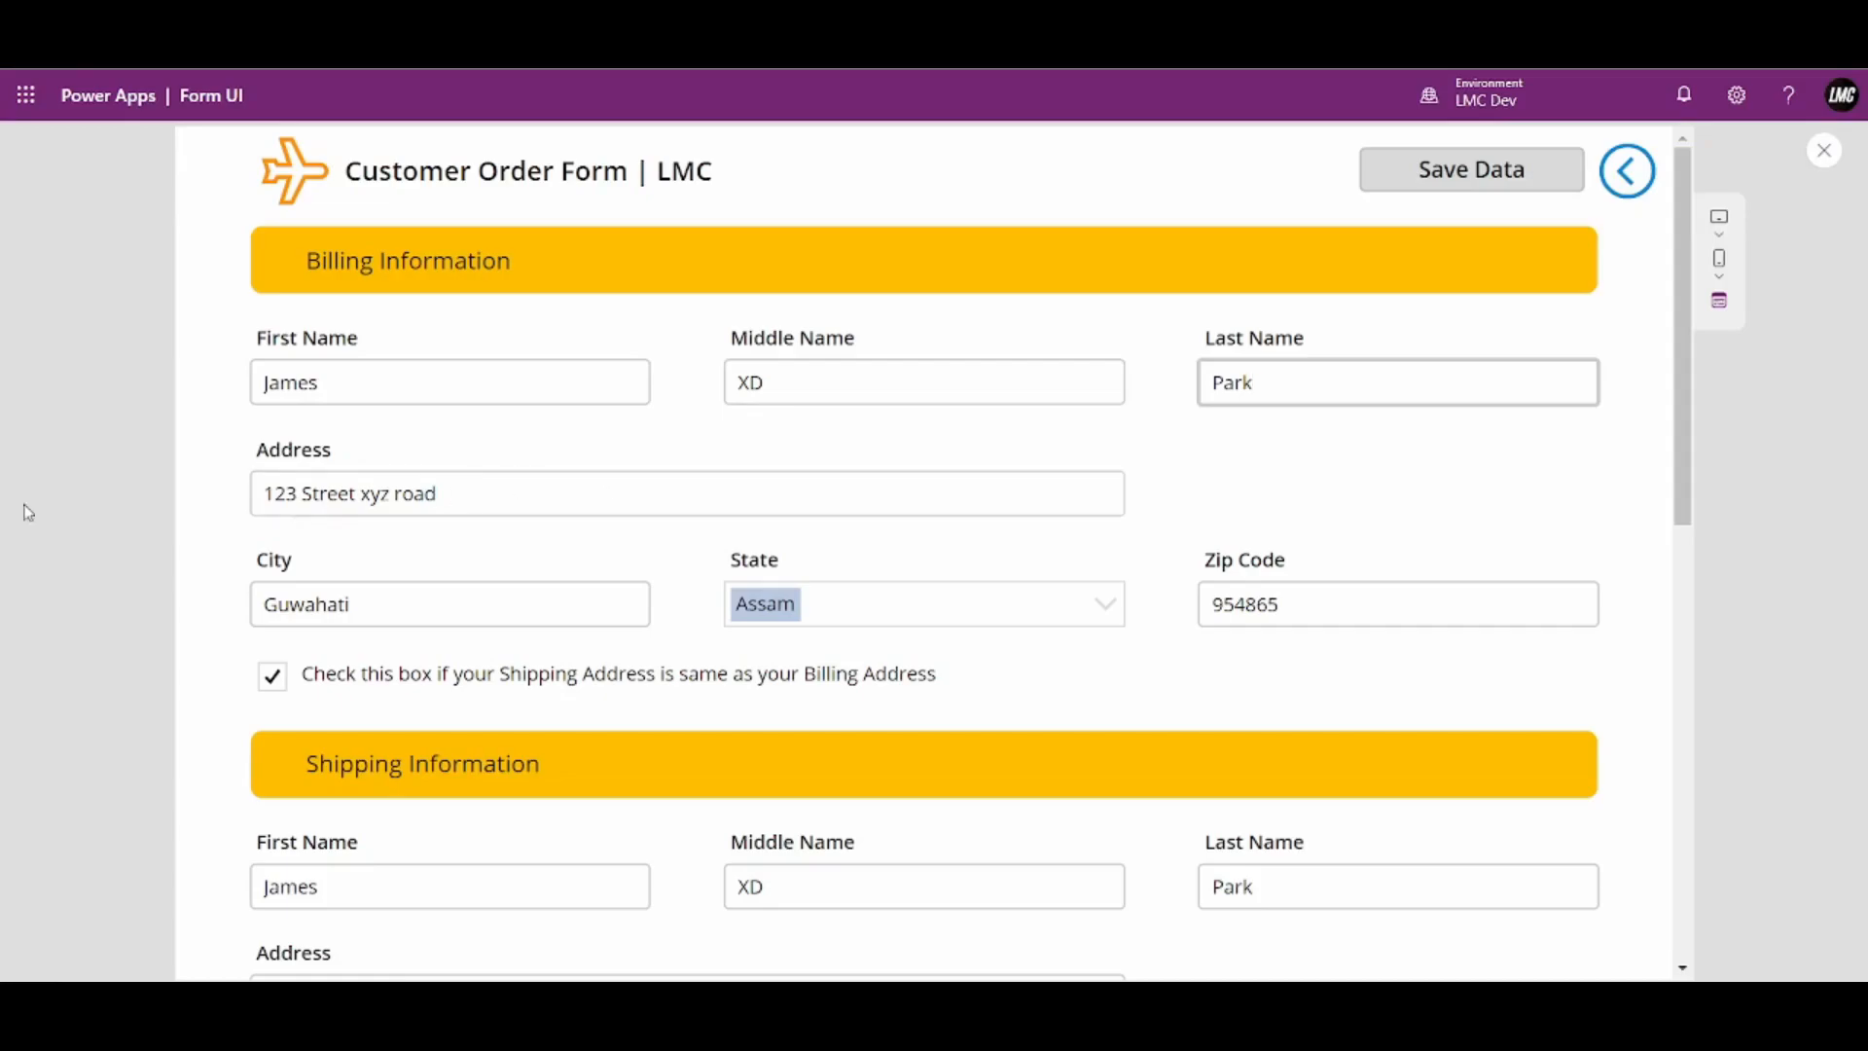
Change the billing state to Madhya Pradesh and replace the city and zip code with new test values
left_click(848, 617)
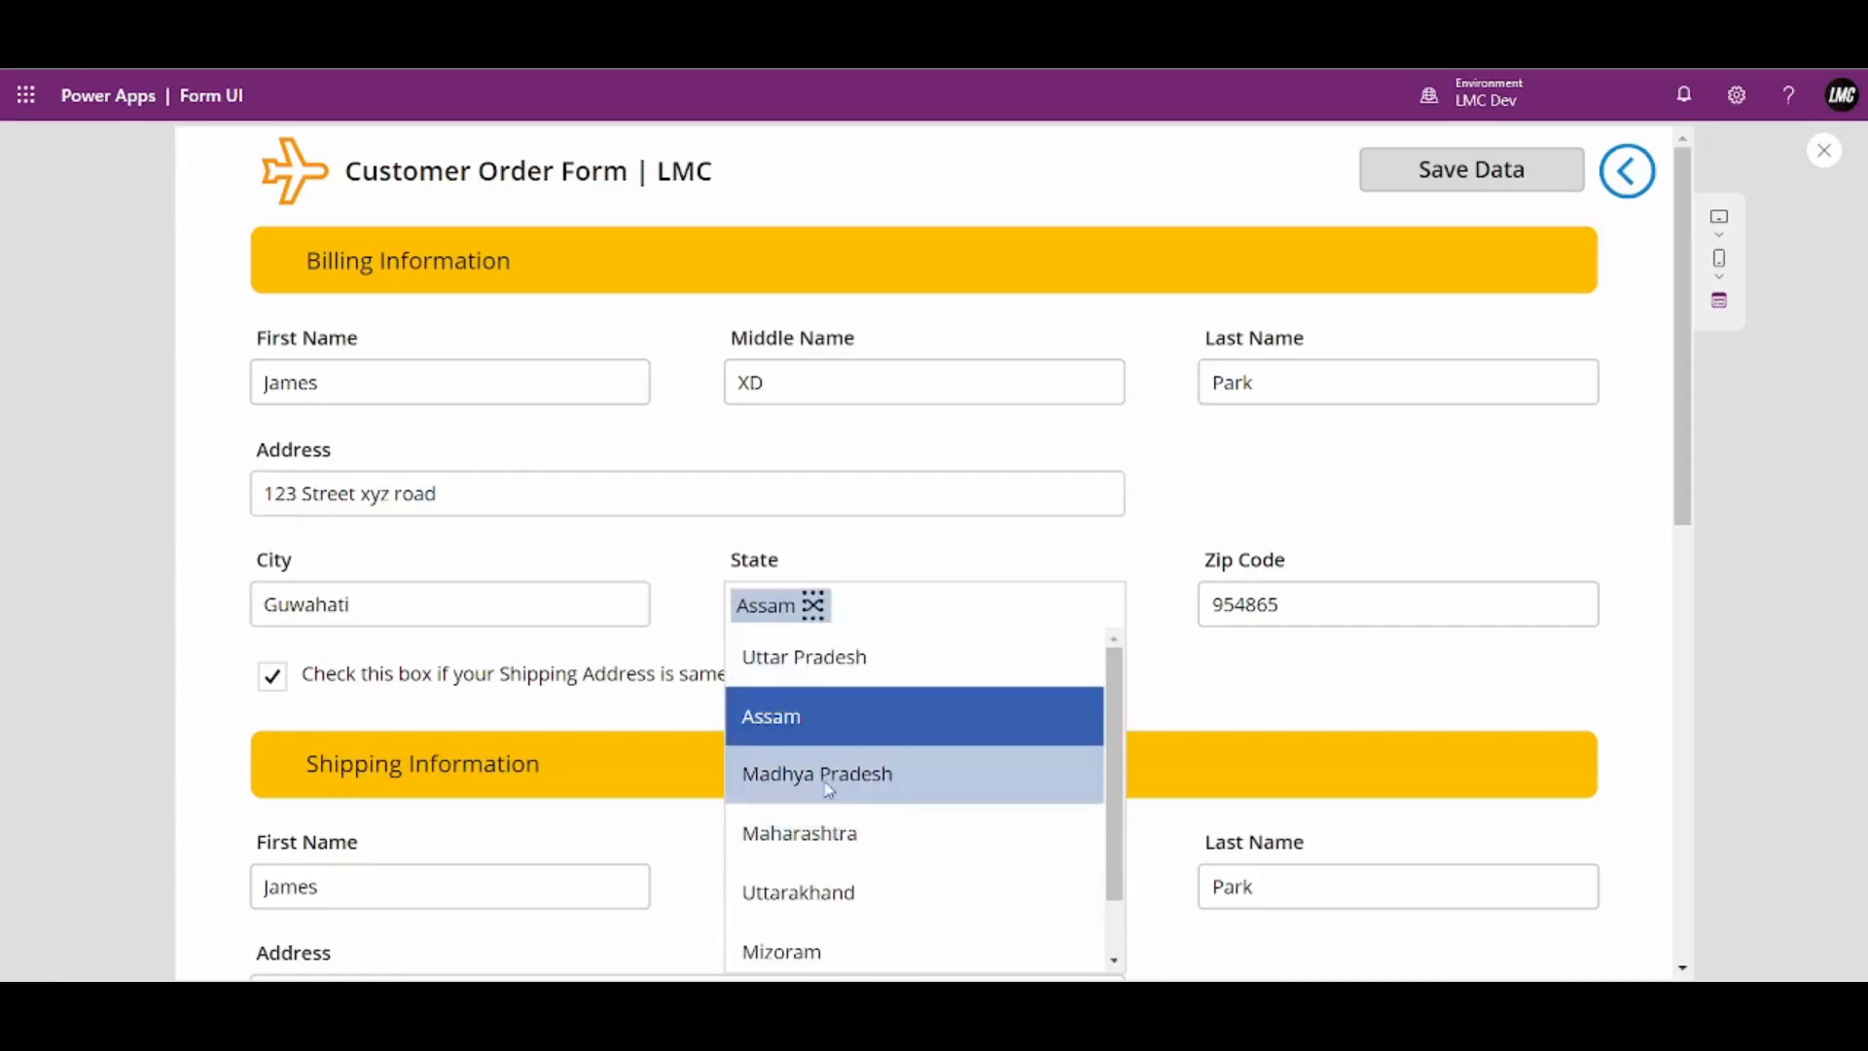
left_click(829, 788)
left_click_drag(428, 596, 167, 599)
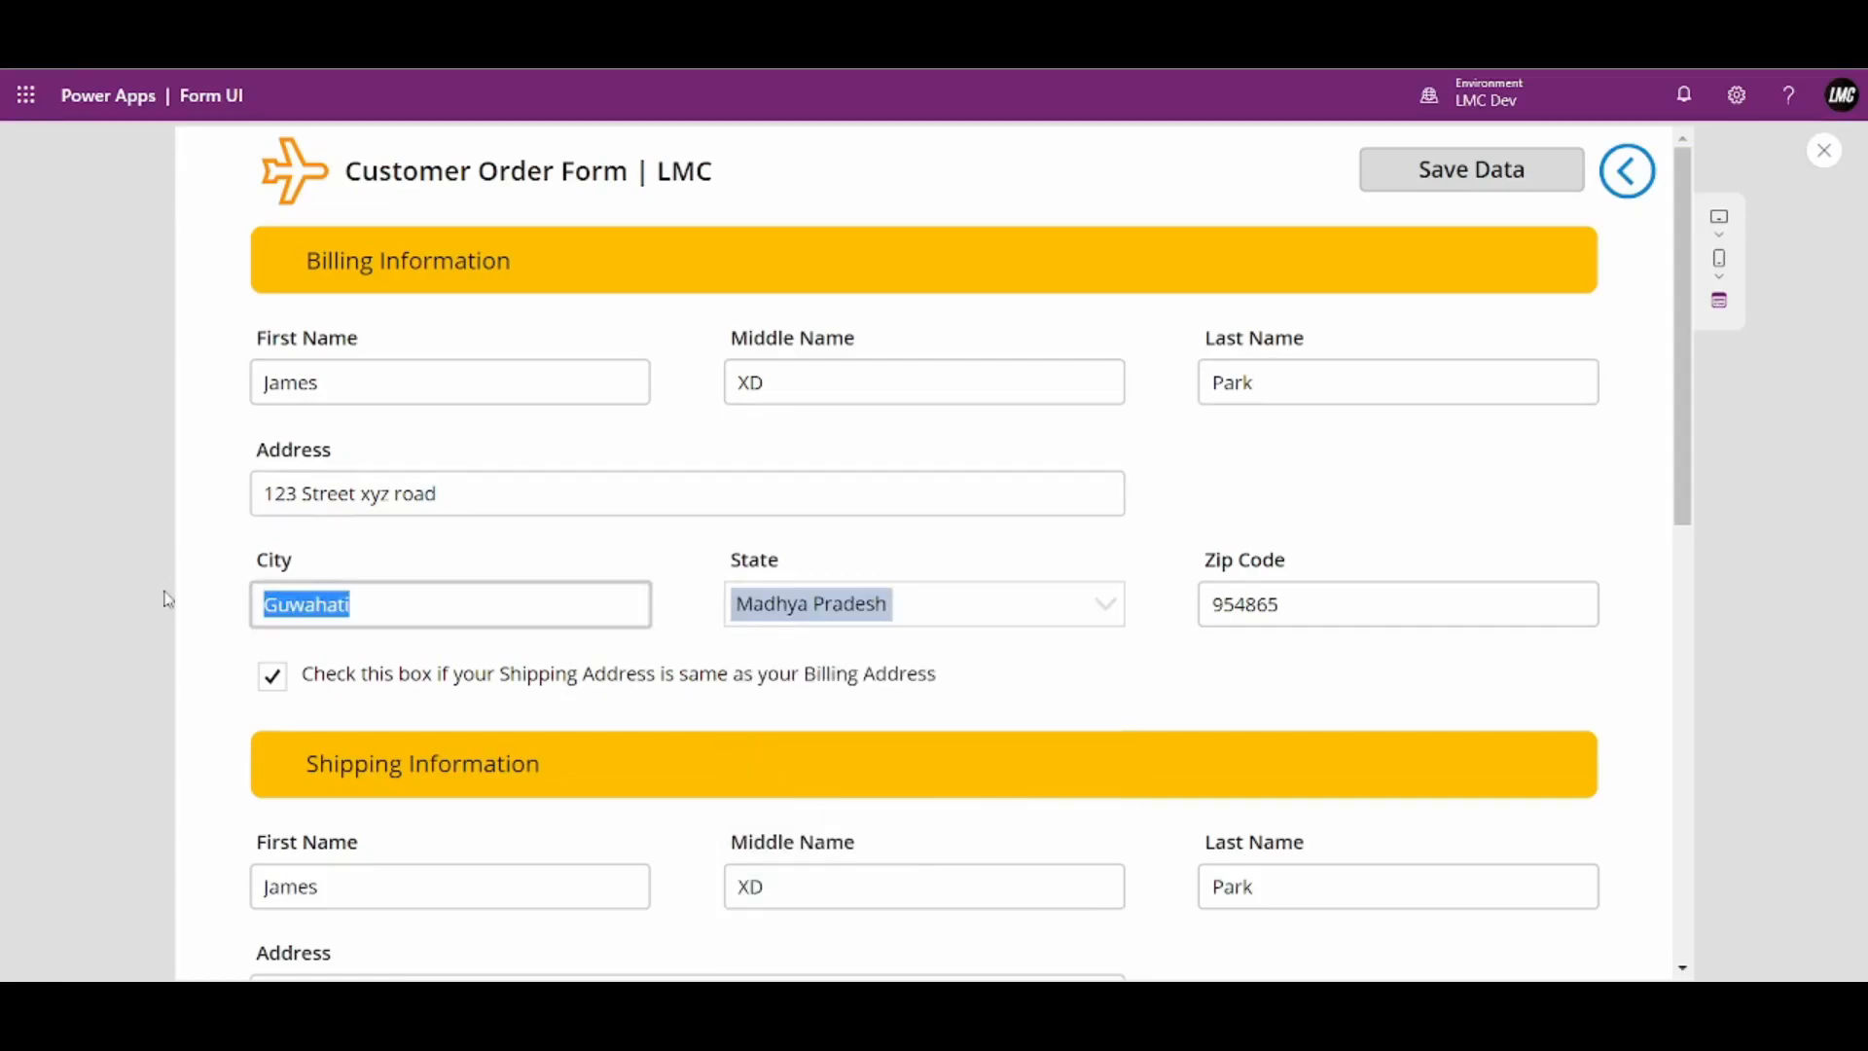
type("CVXFWS")
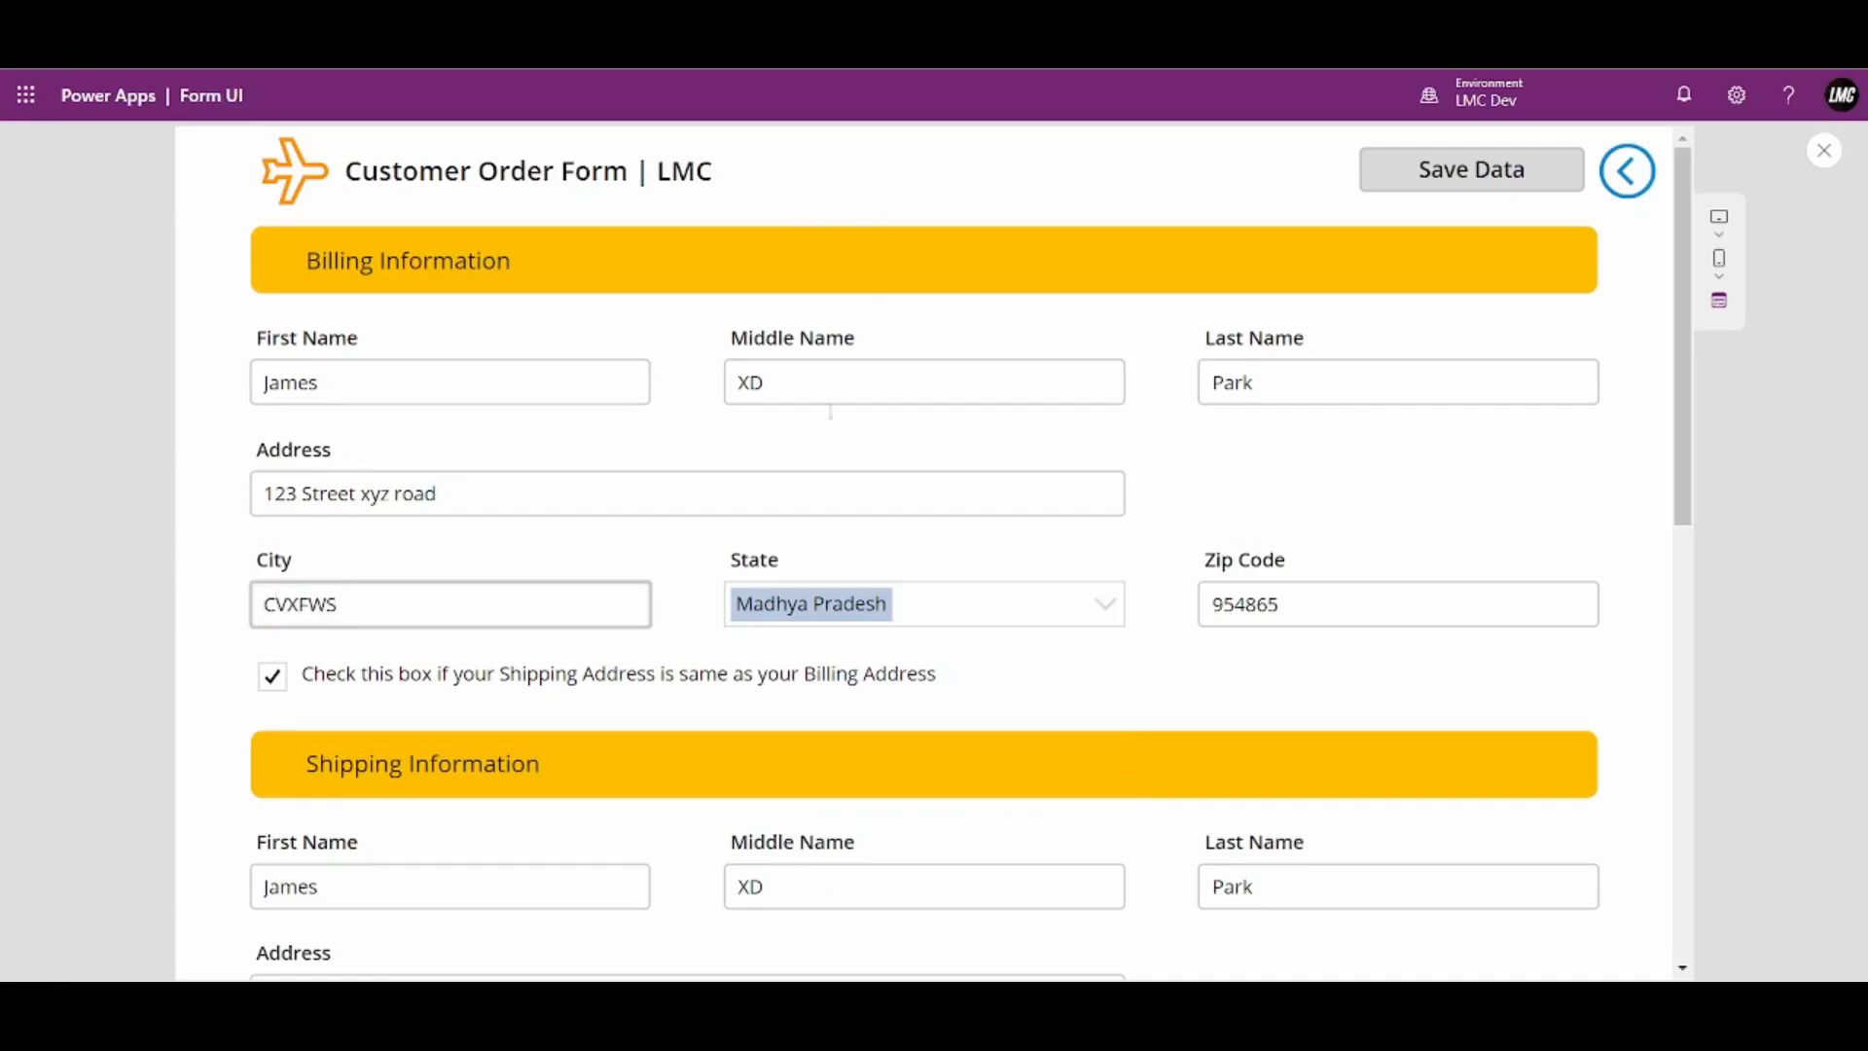
key("Tab")
type("5458652")
Save the second customer's data and check its Form_ID in the reloaded tbl_Billing_Information list in SharePoint
left_click(1450, 178)
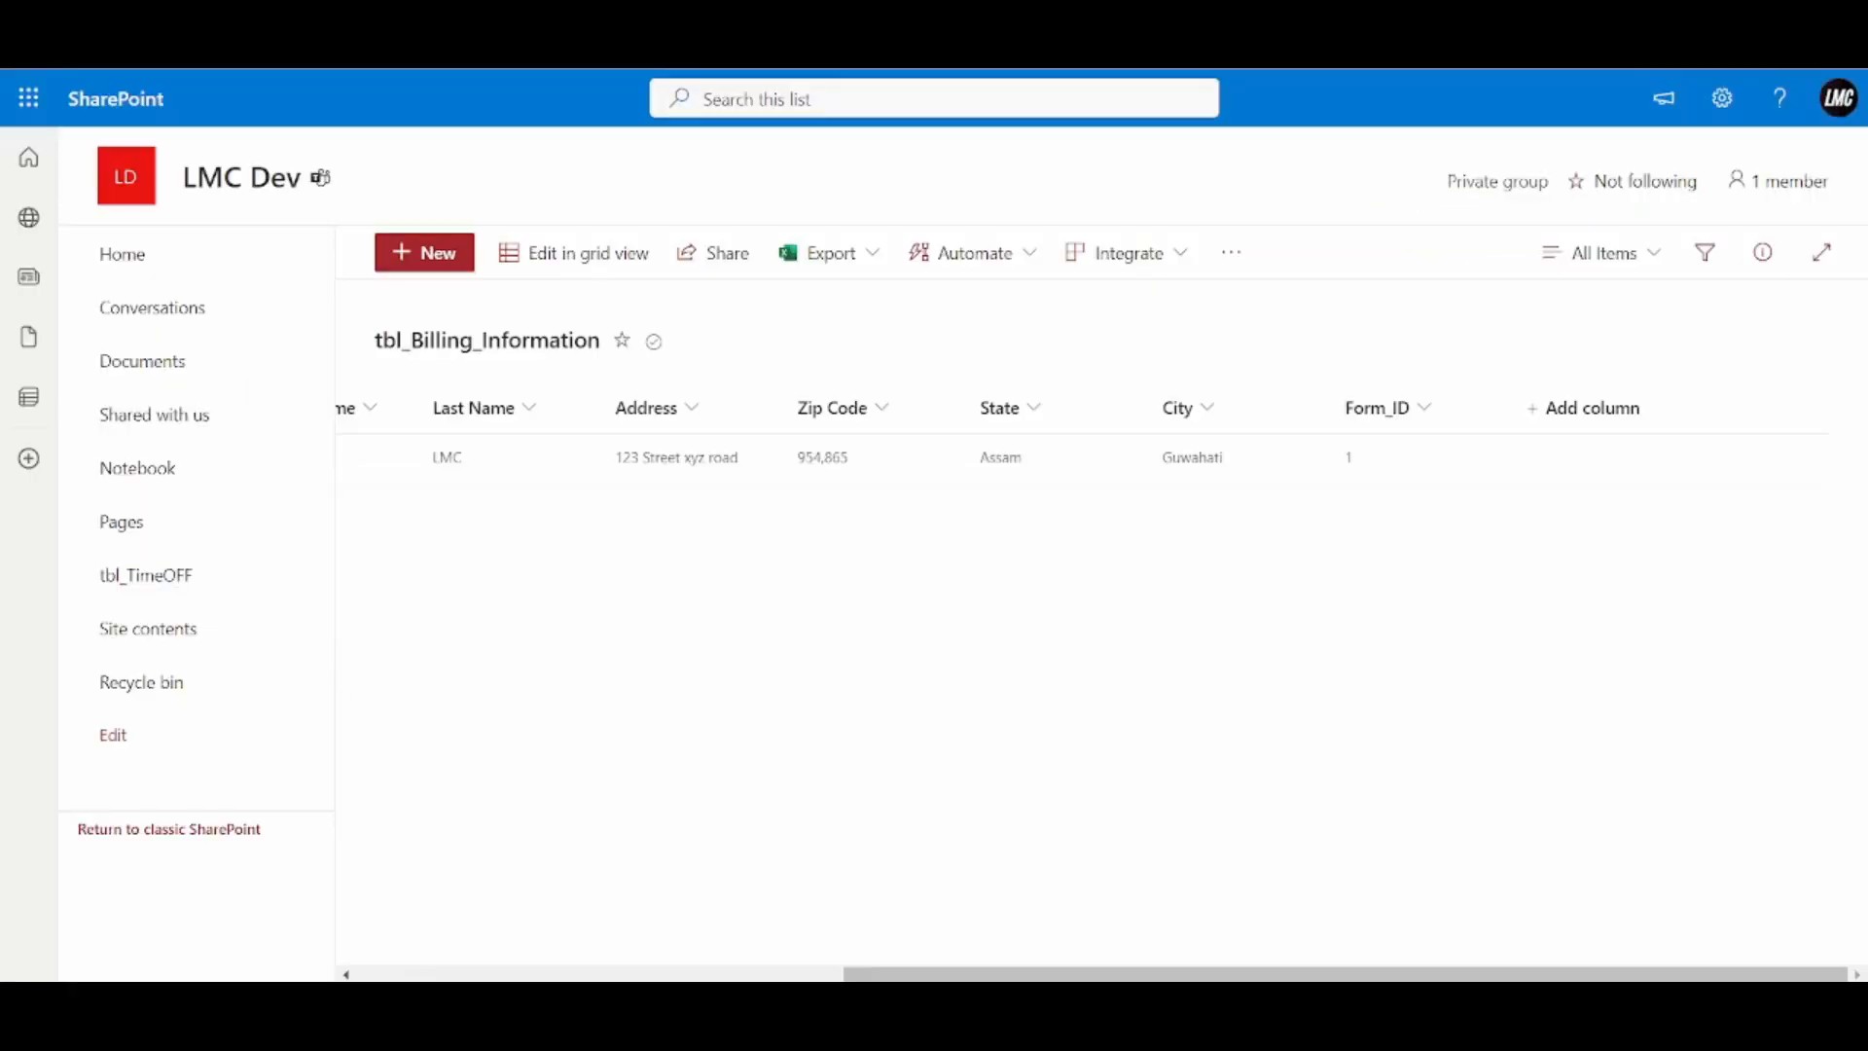
key("F5")
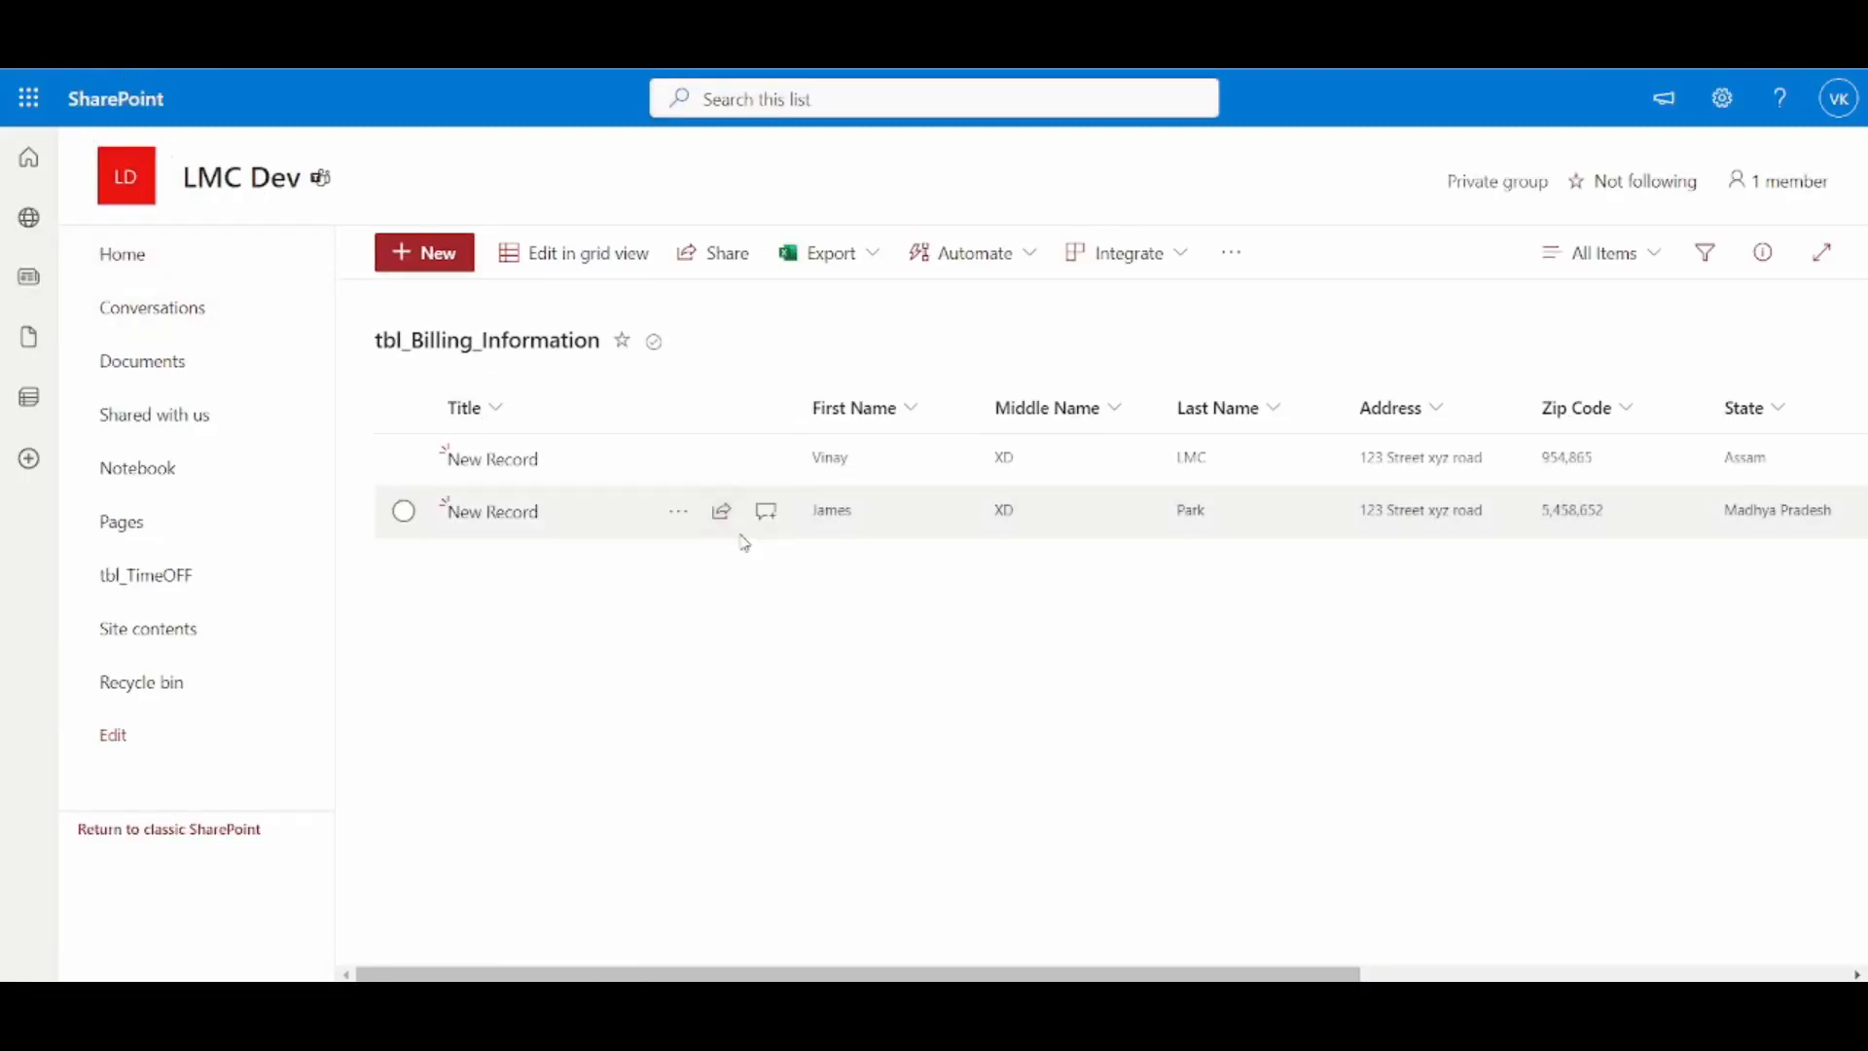
left_click_drag(1169, 967, 1735, 913)
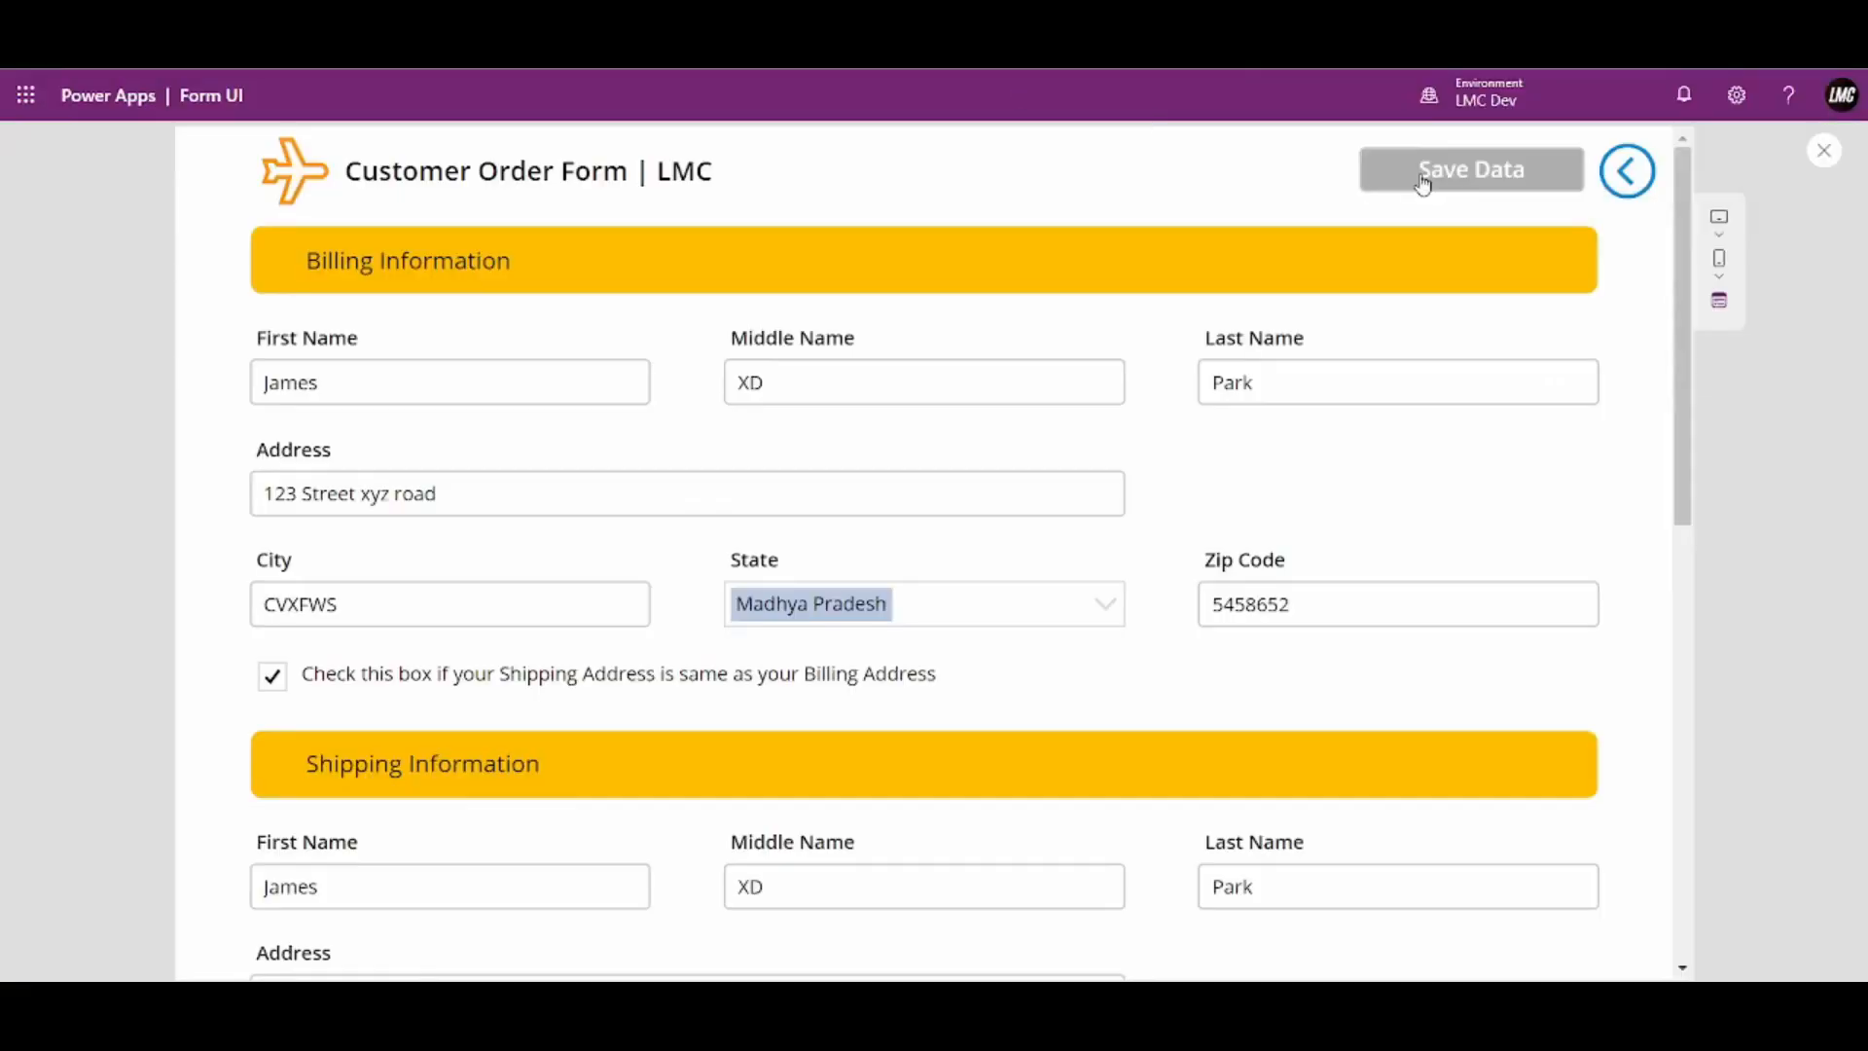
Save the same form data two more times from the Power Apps preview, and check the added records' Form_ID values in SharePoint
left_click(1471, 185)
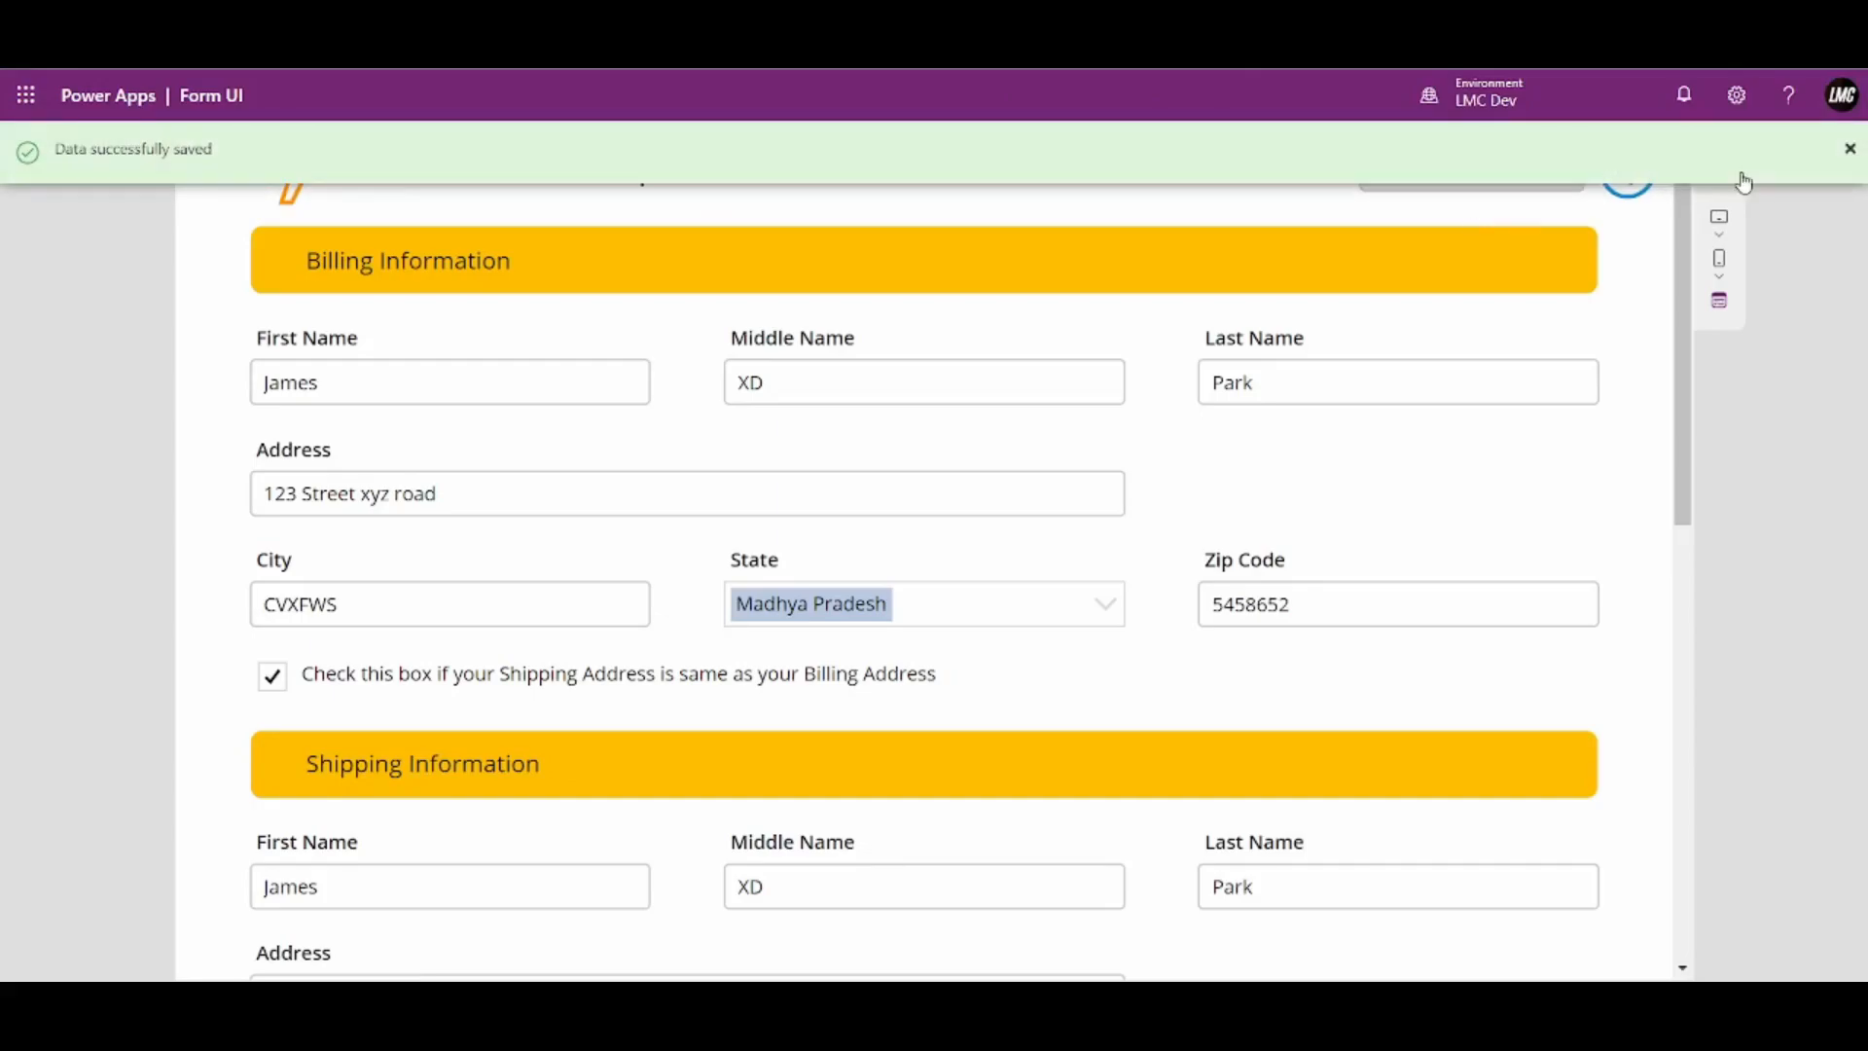
left_click(1854, 153)
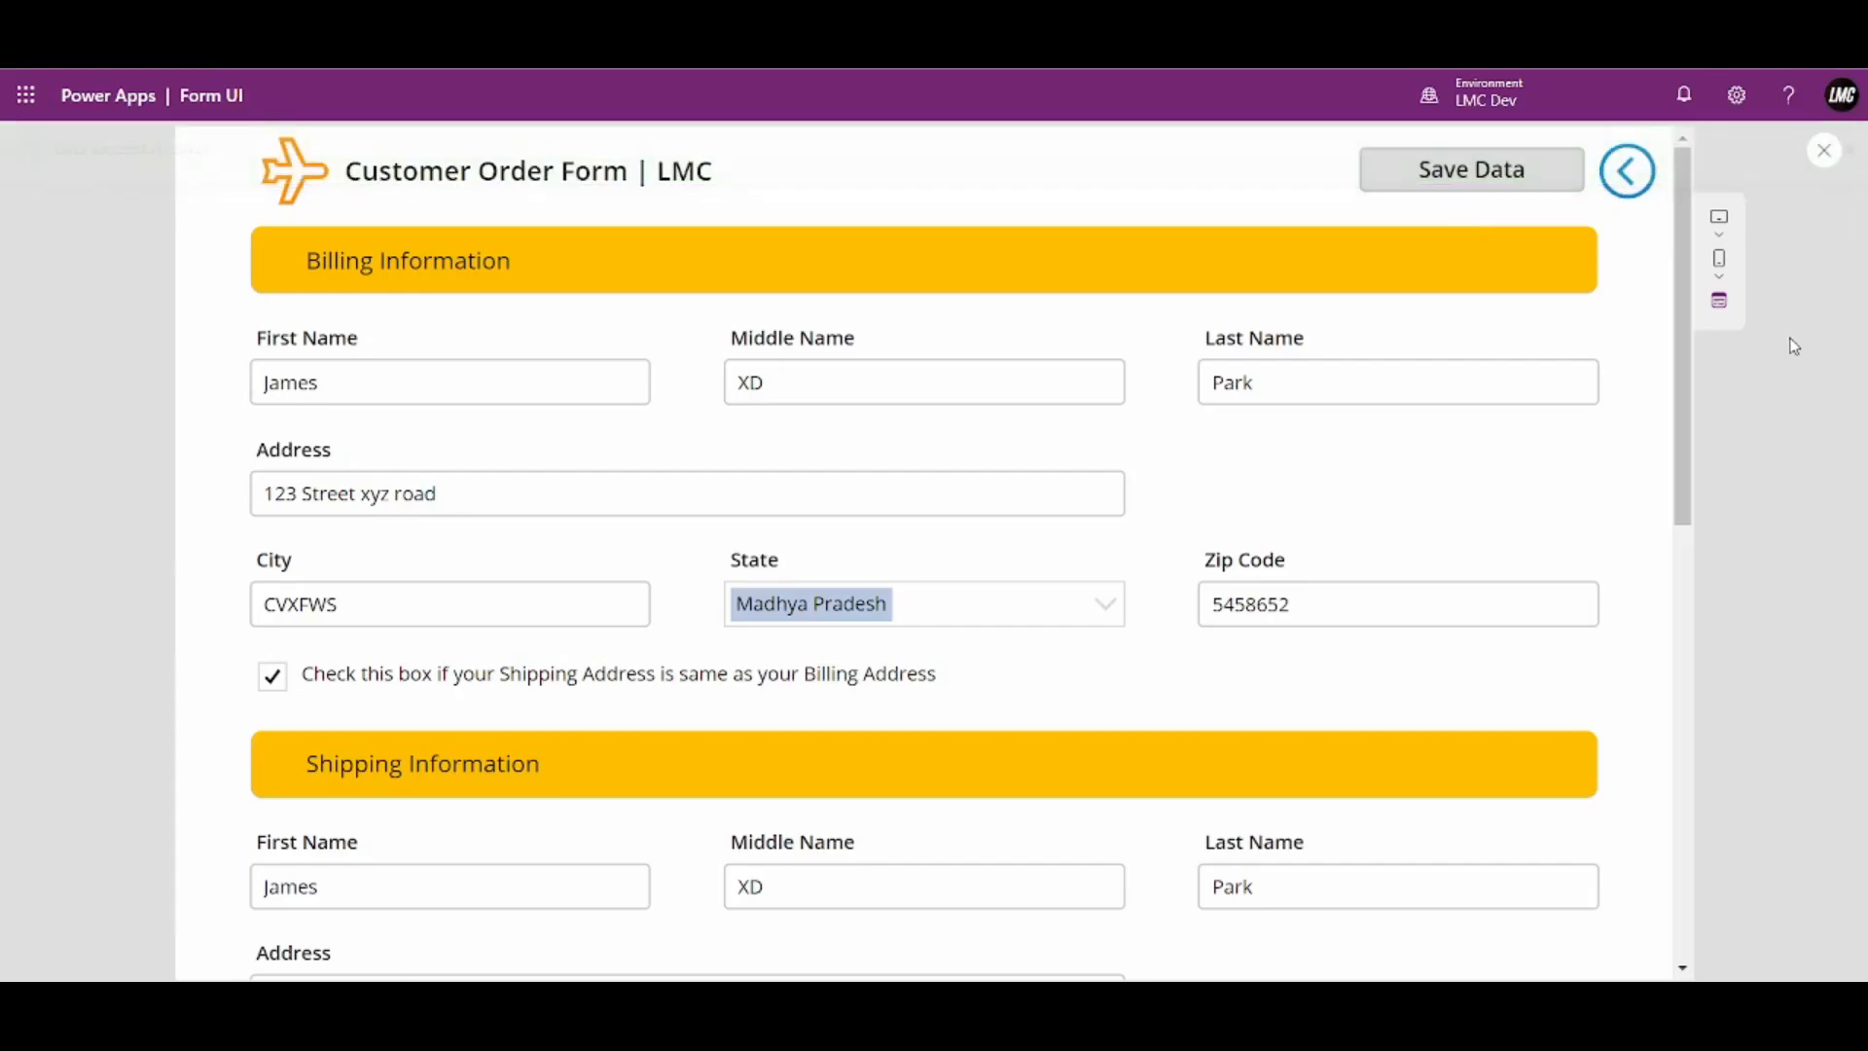
left_click(1534, 181)
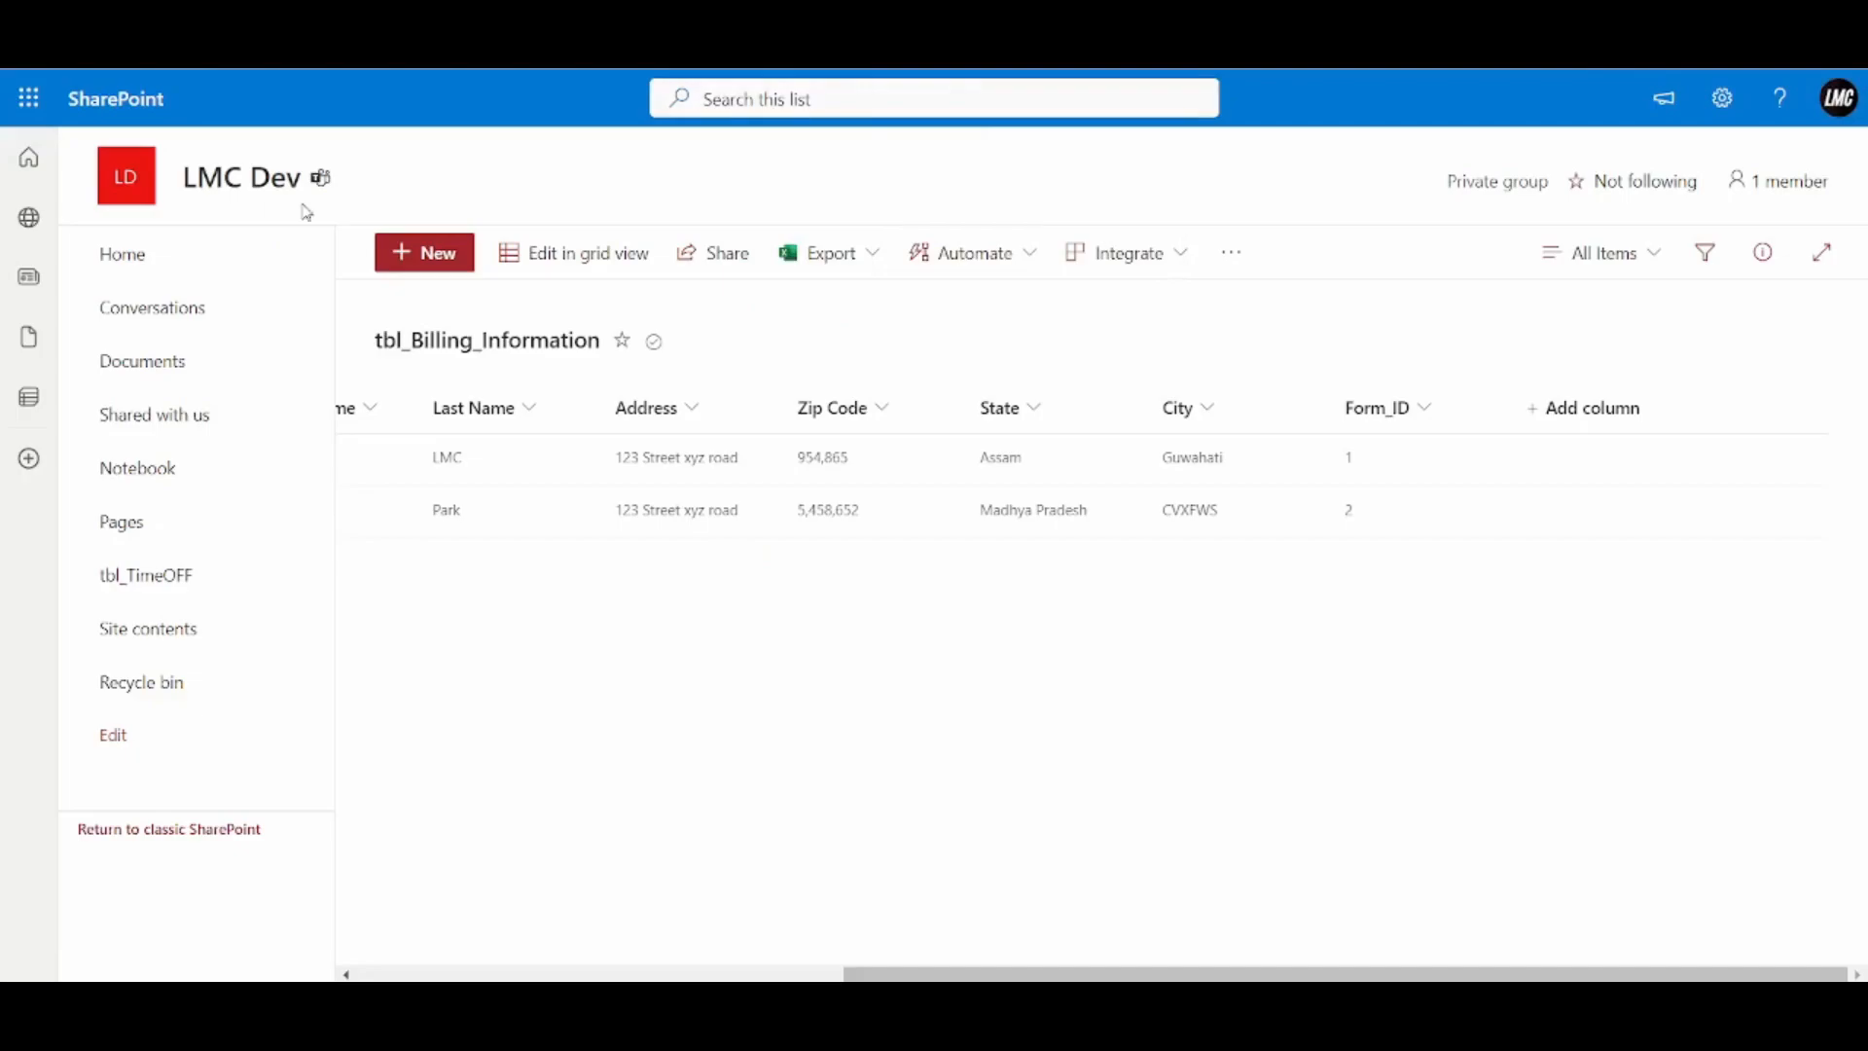
left_click(96, 56)
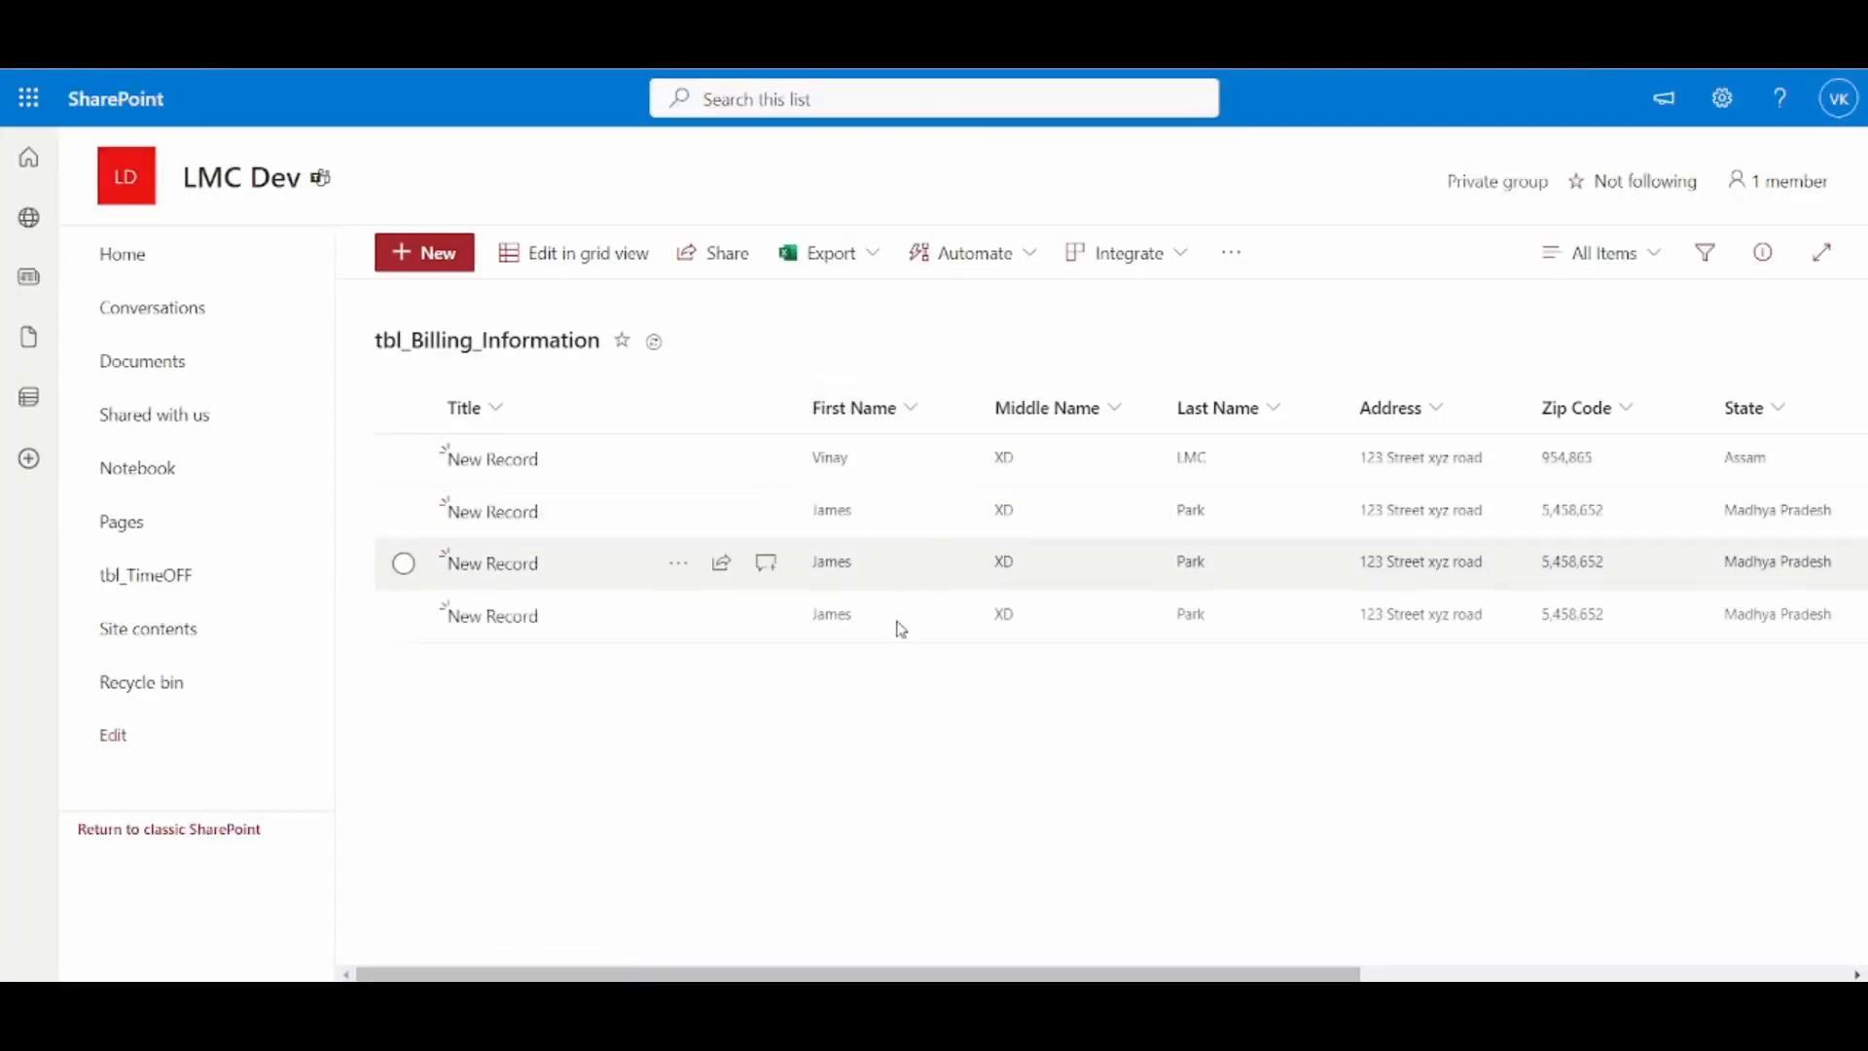
left_click_drag(1112, 976, 1598, 976)
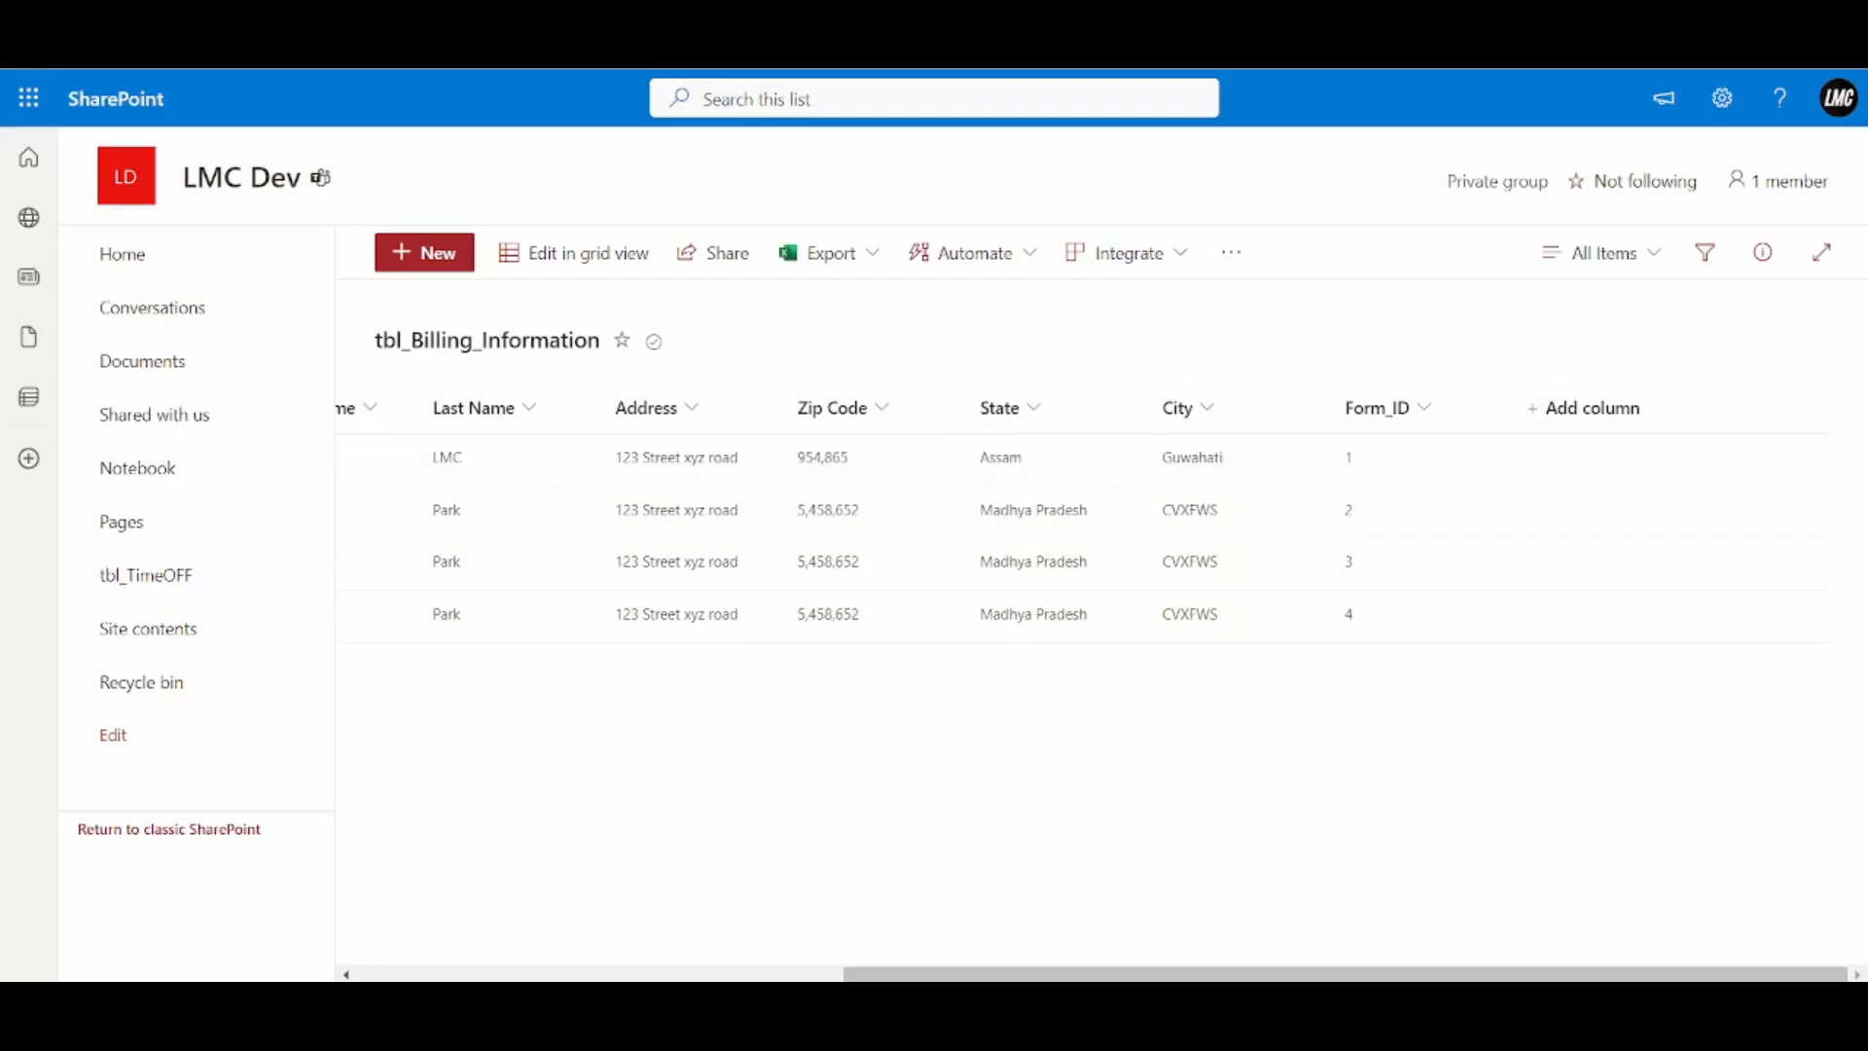
Return to Power Apps, close the preview and open the Save Data button's OnSelect formula in the expanded editor
key("alt+Tab")
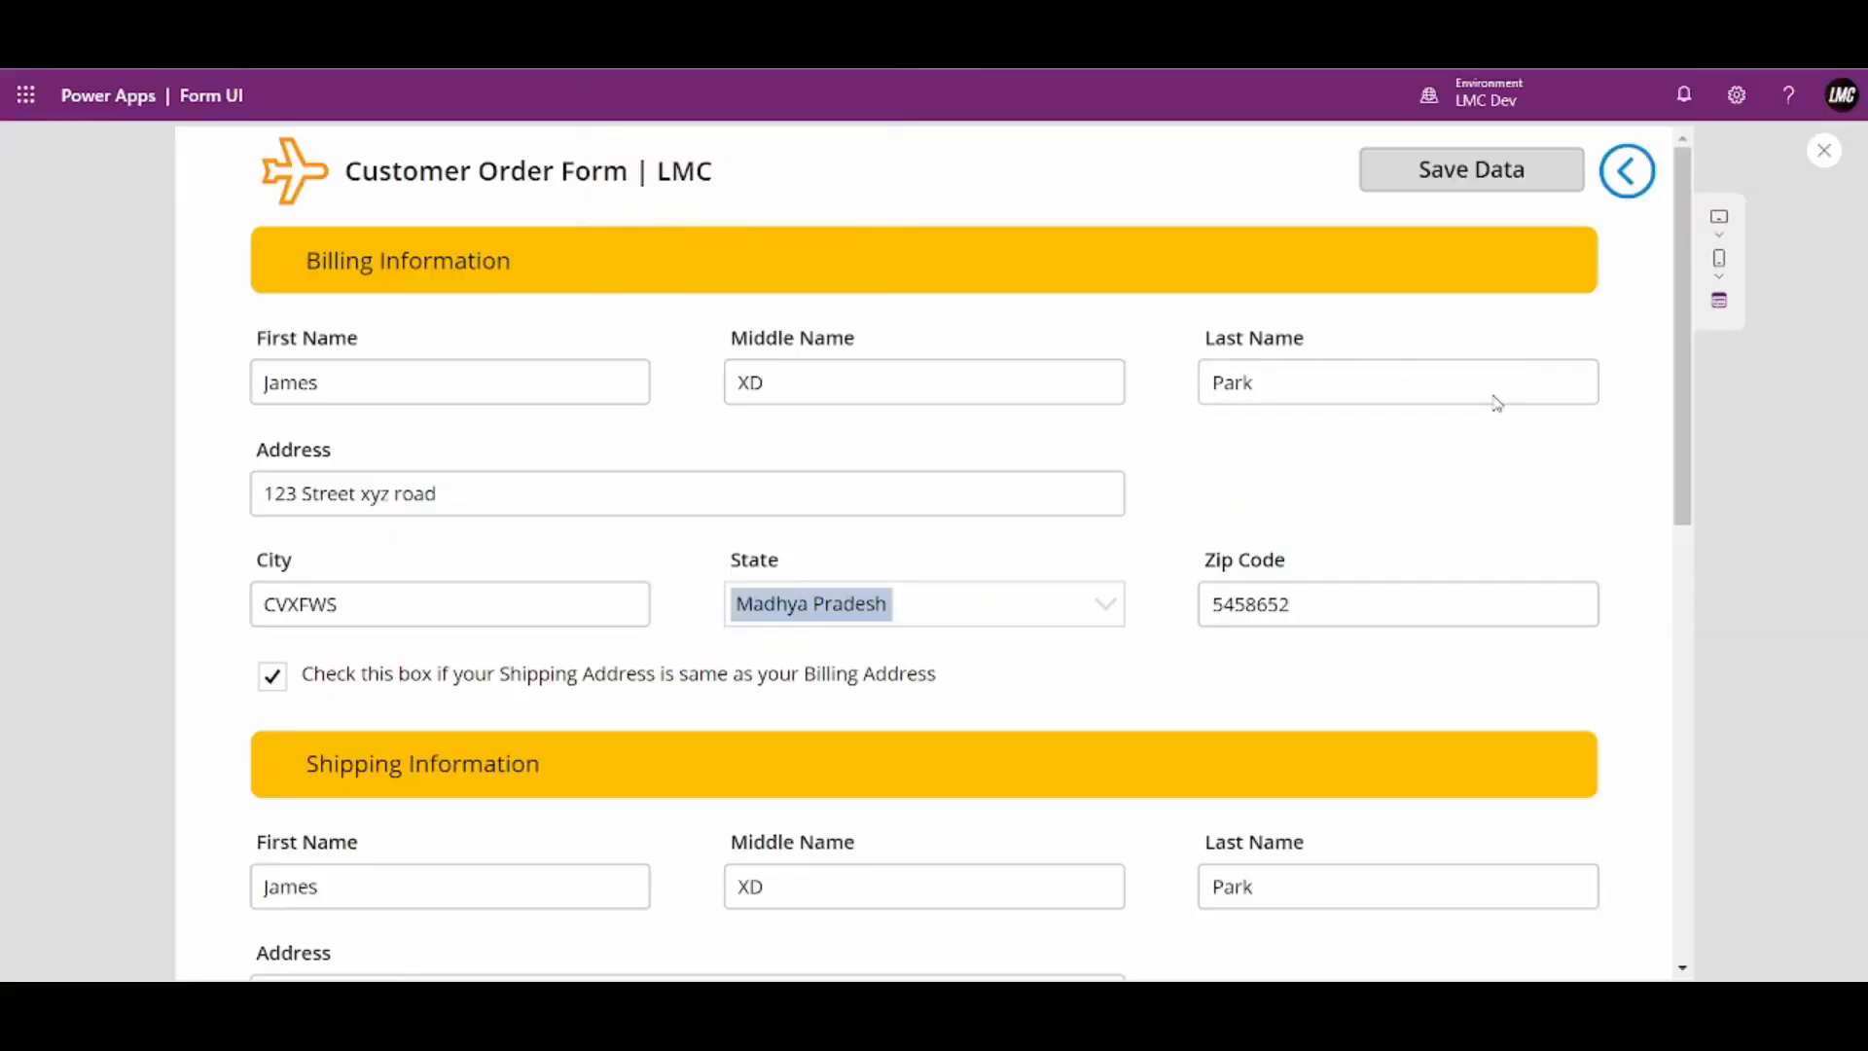
left_click(1825, 153)
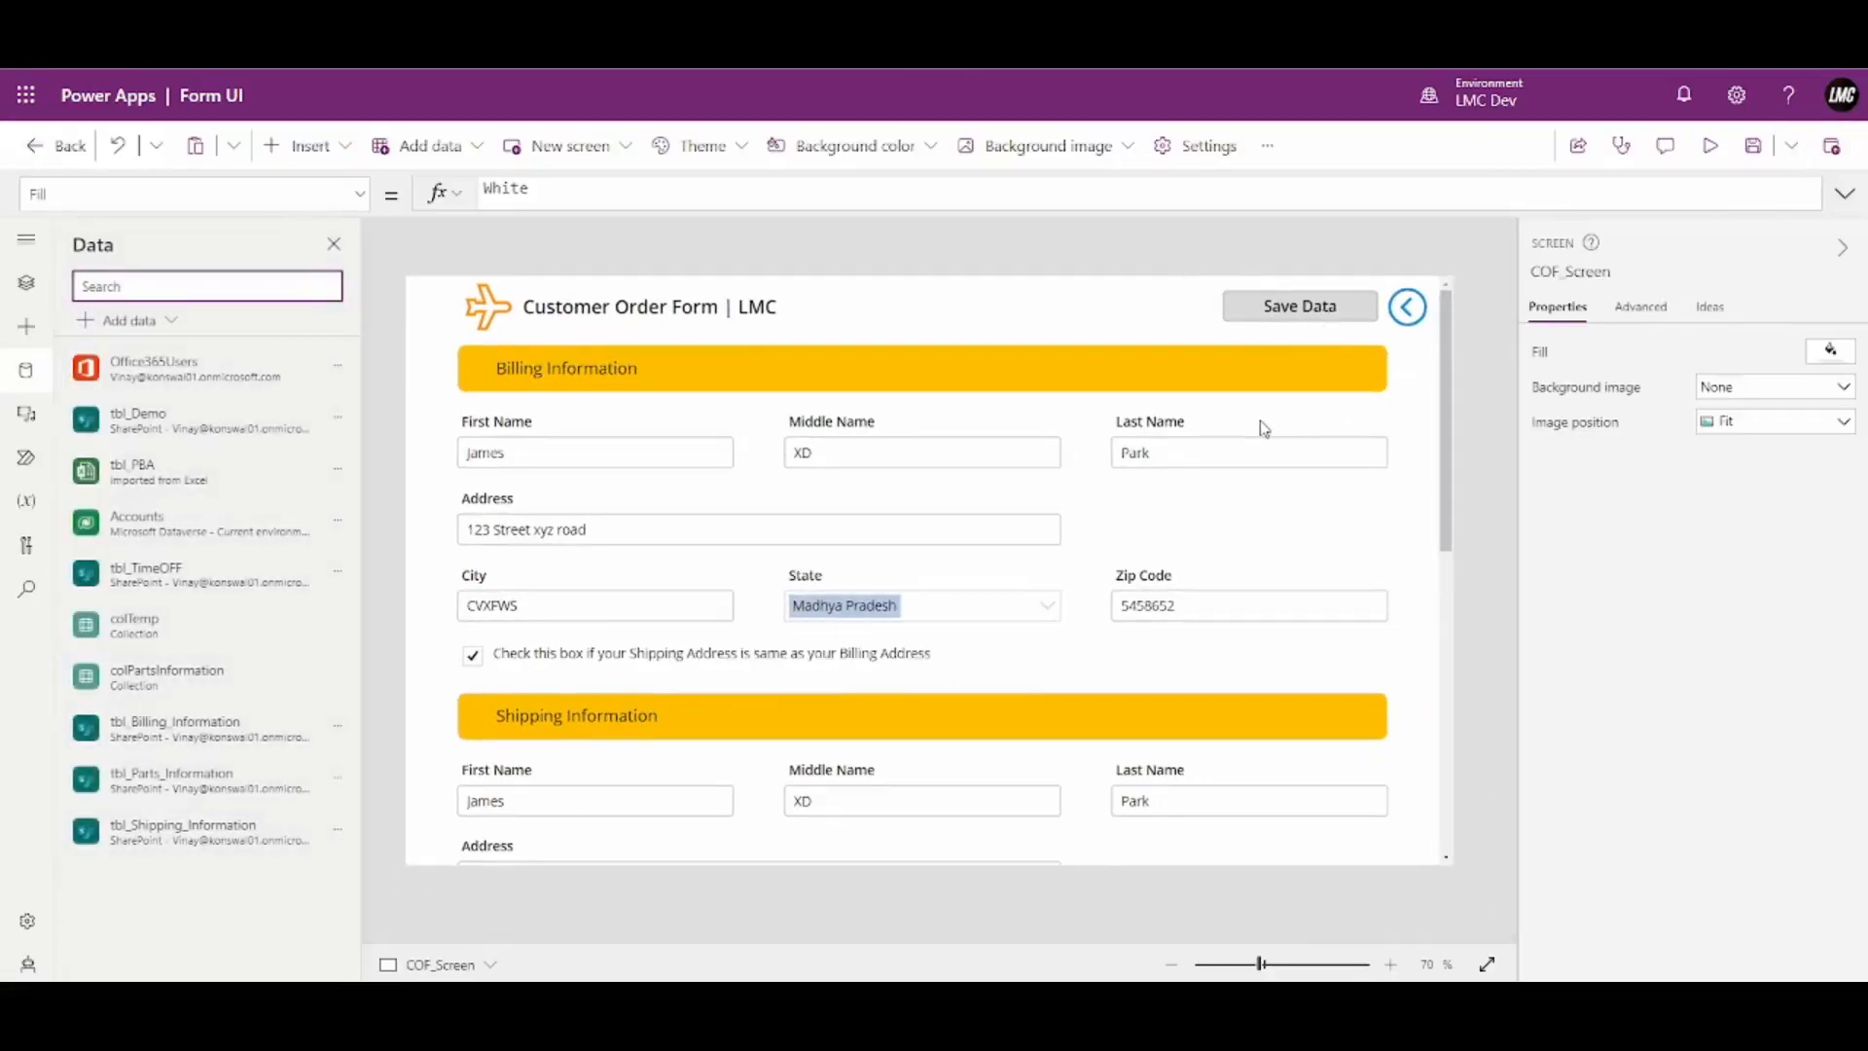
scroll(1260, 429, "down", 3)
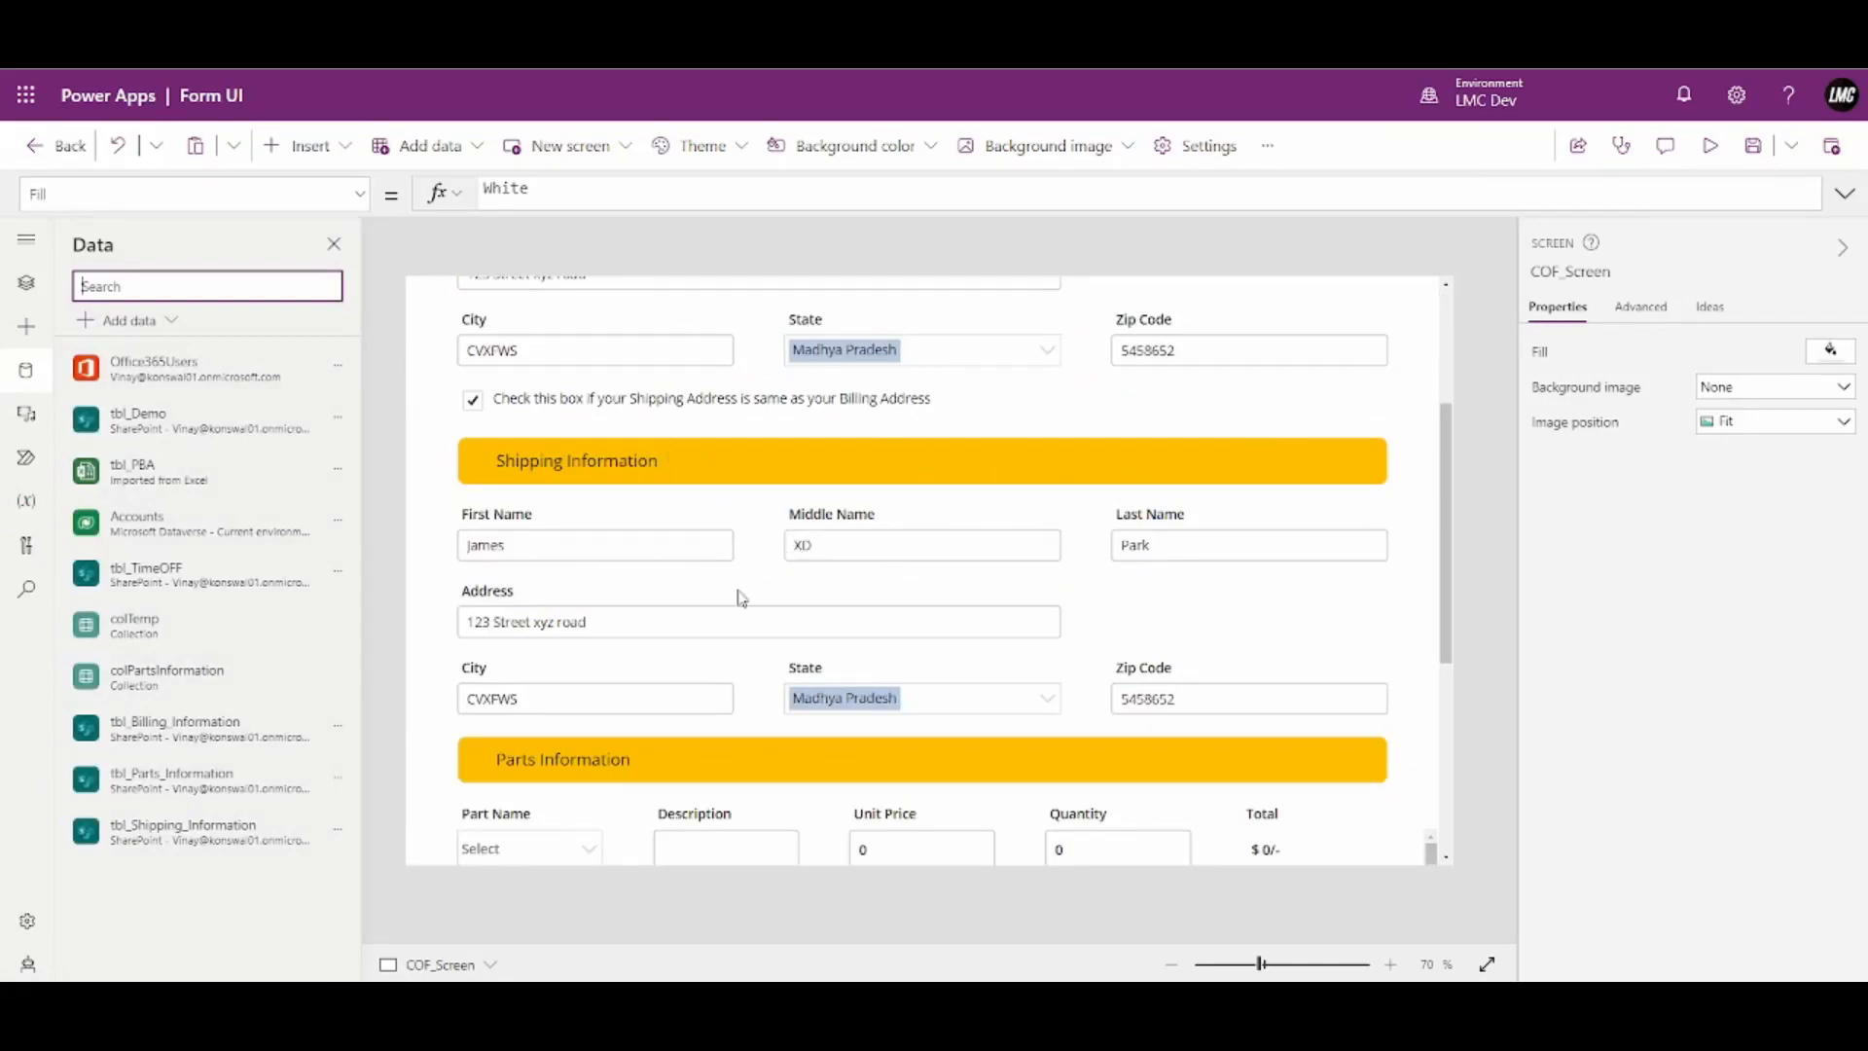
scroll(1371, 562, "up", 3)
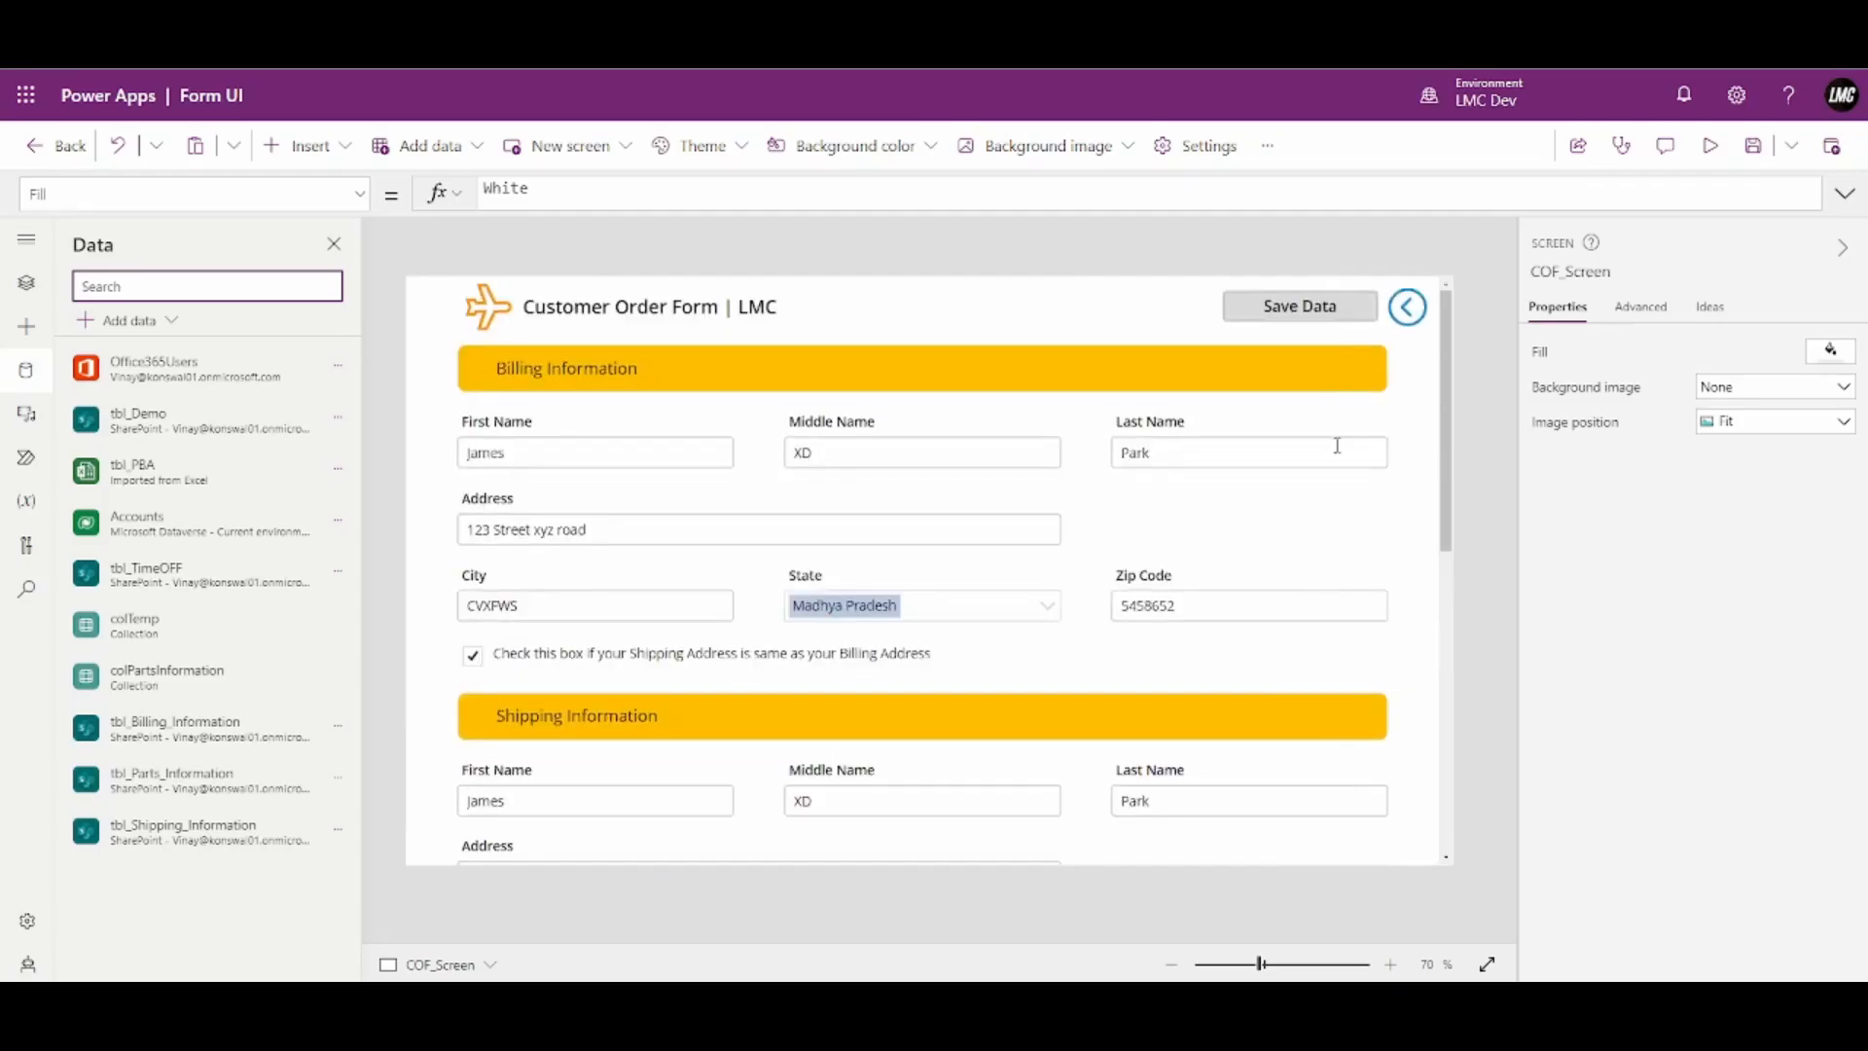
left_click(1348, 307)
left_click(1845, 194)
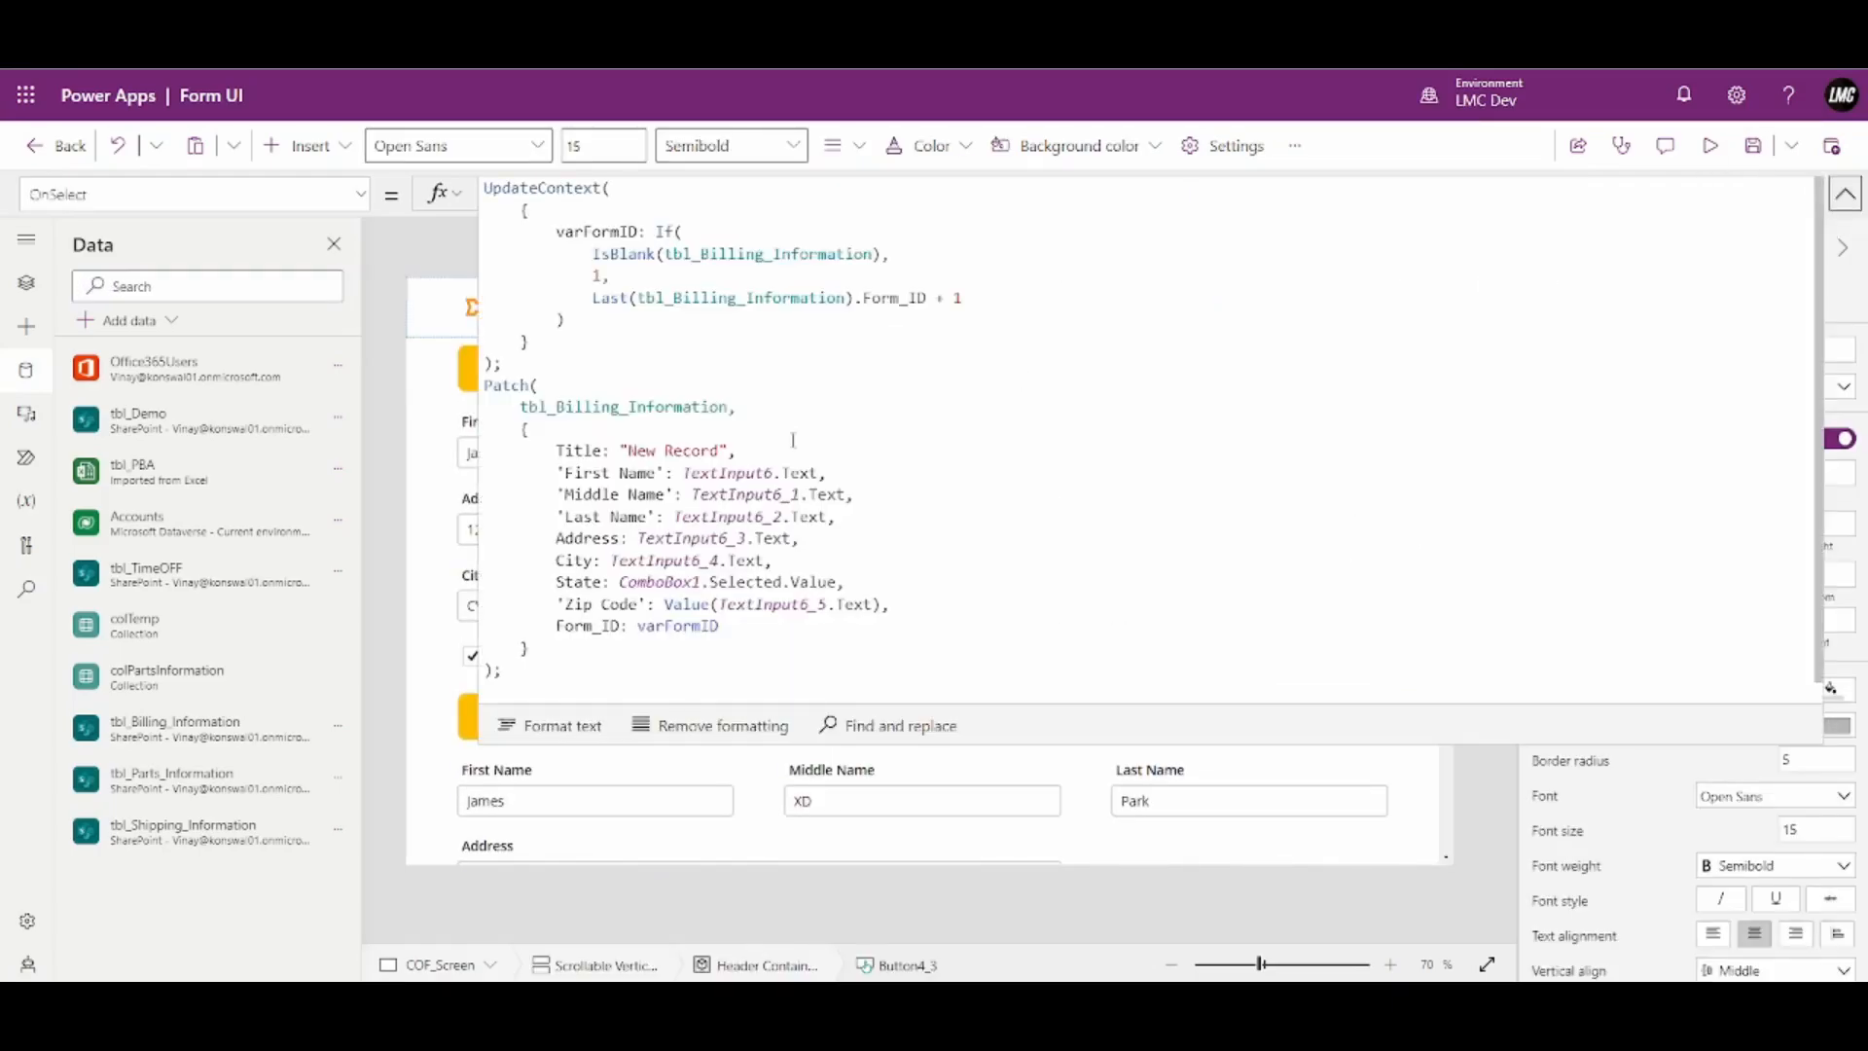
type("Notify(\"Data successfully saved\",Success);")
Duplicate the tbl_Billing_Information Patch block below the original, above the Notify call
left_click_drag(512, 341, 508, 648)
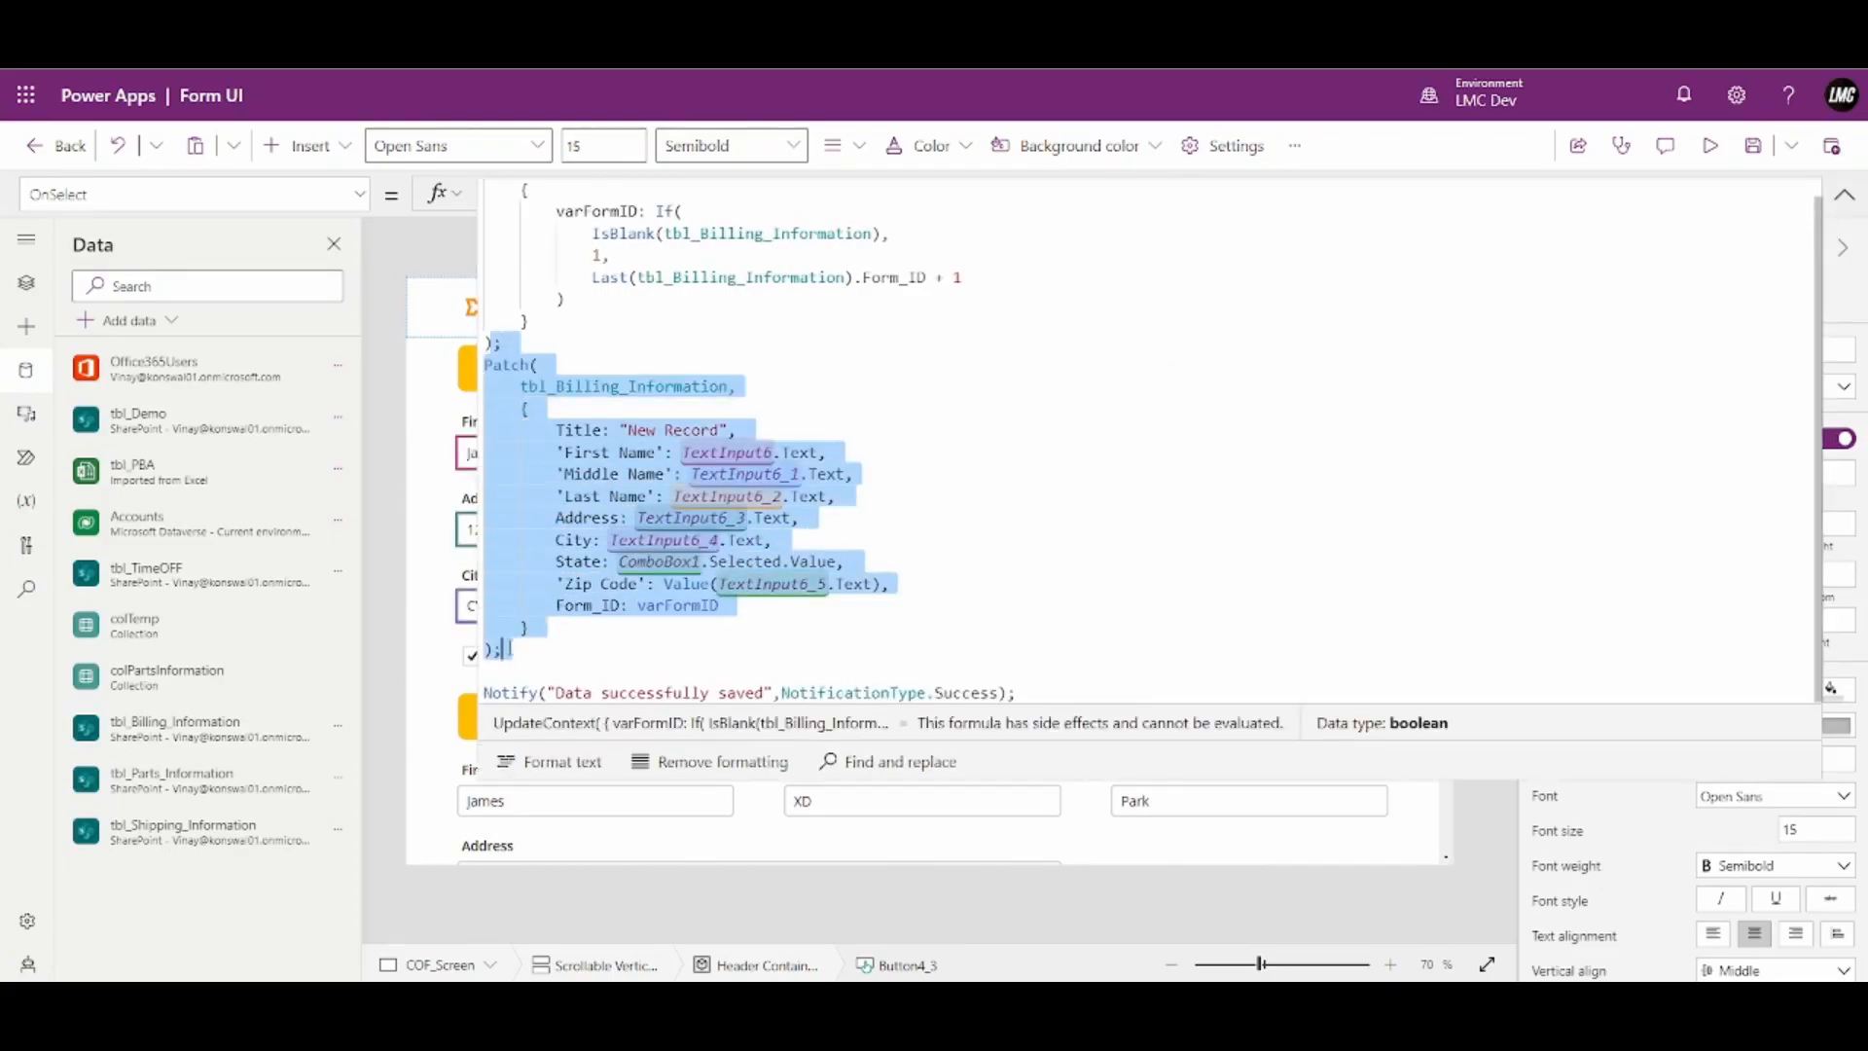
left_click(513, 661)
key("Return")
key("Return")
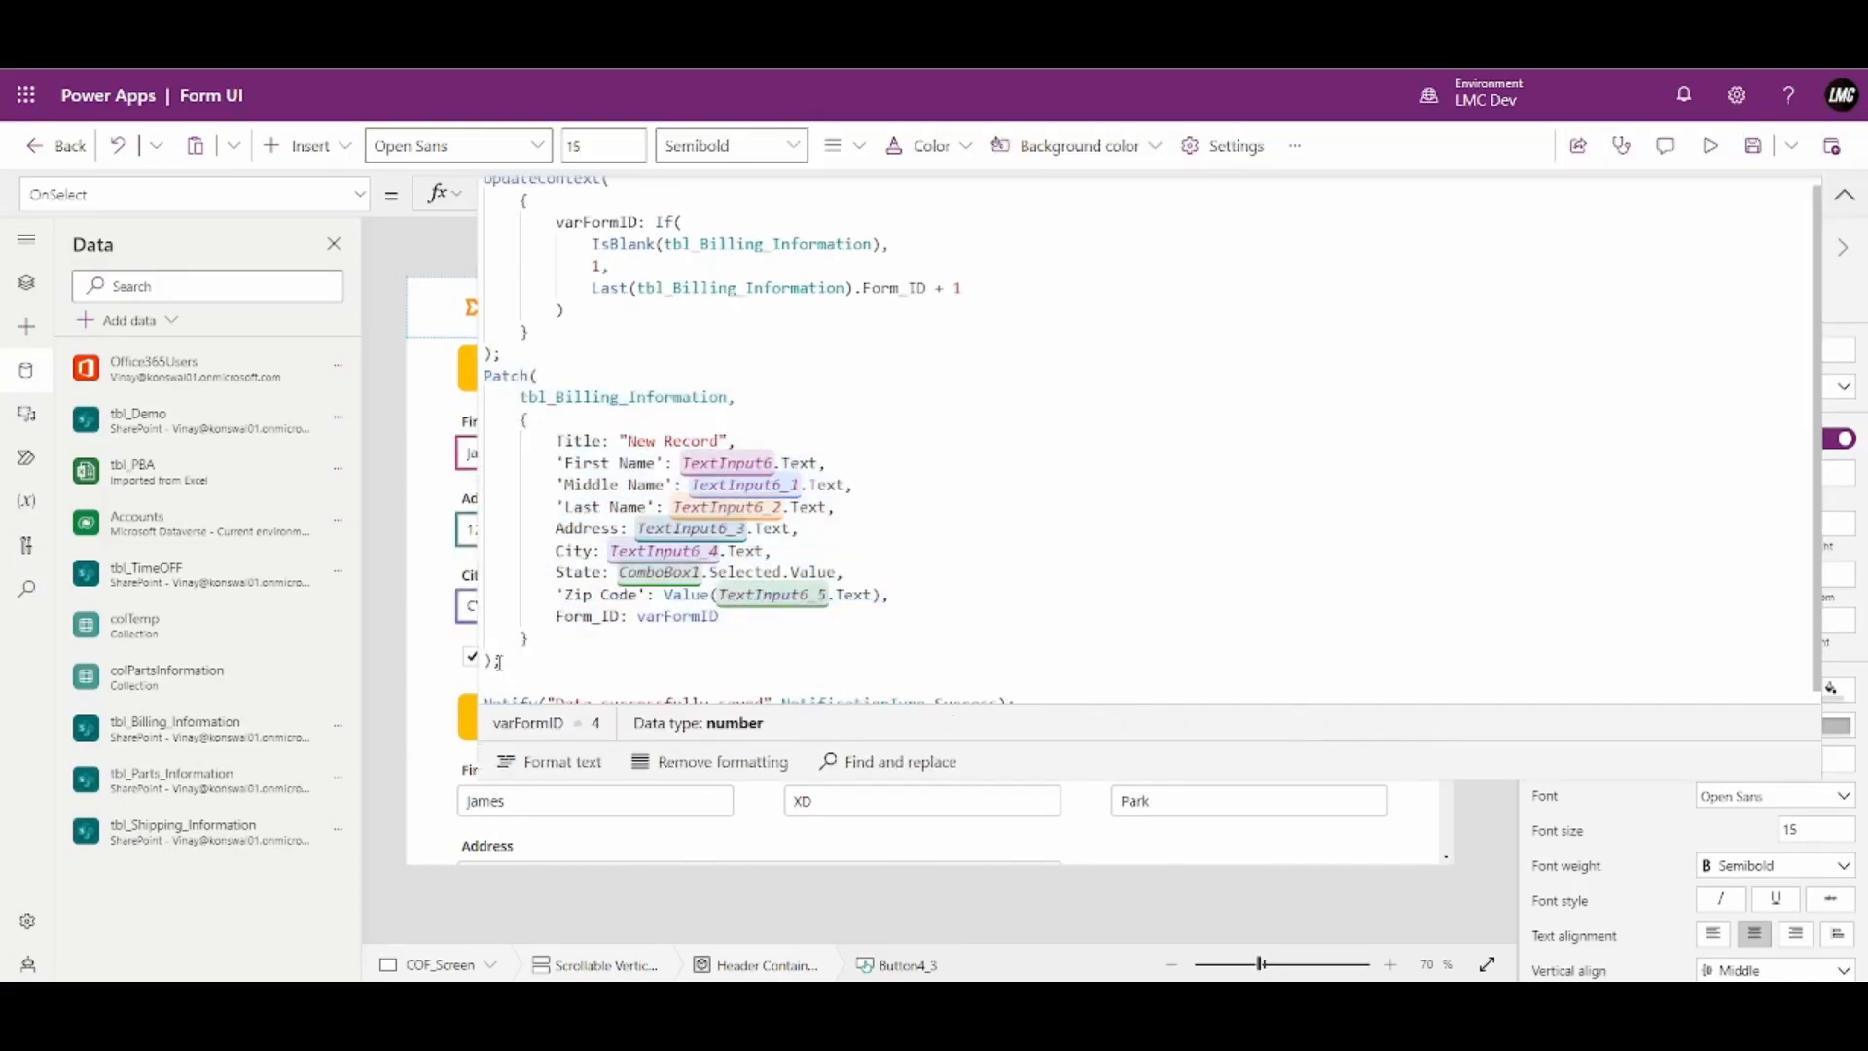
type("Patch(     tbl_Billing_Information,     {         Title: \"New Record\",         'First Name': TextInput6.Text,         'Middle Name': TextInput6_1.Text,         'Last Name': TextInput6_2.Text,         Address: TextInput6_3.Text,         City: TextInput6_4.Text,         State: ComboBox1.Selected.Value,         'Zip Code': Value(TextInput6_5.Text),         Form_ID: varFormID     } );")
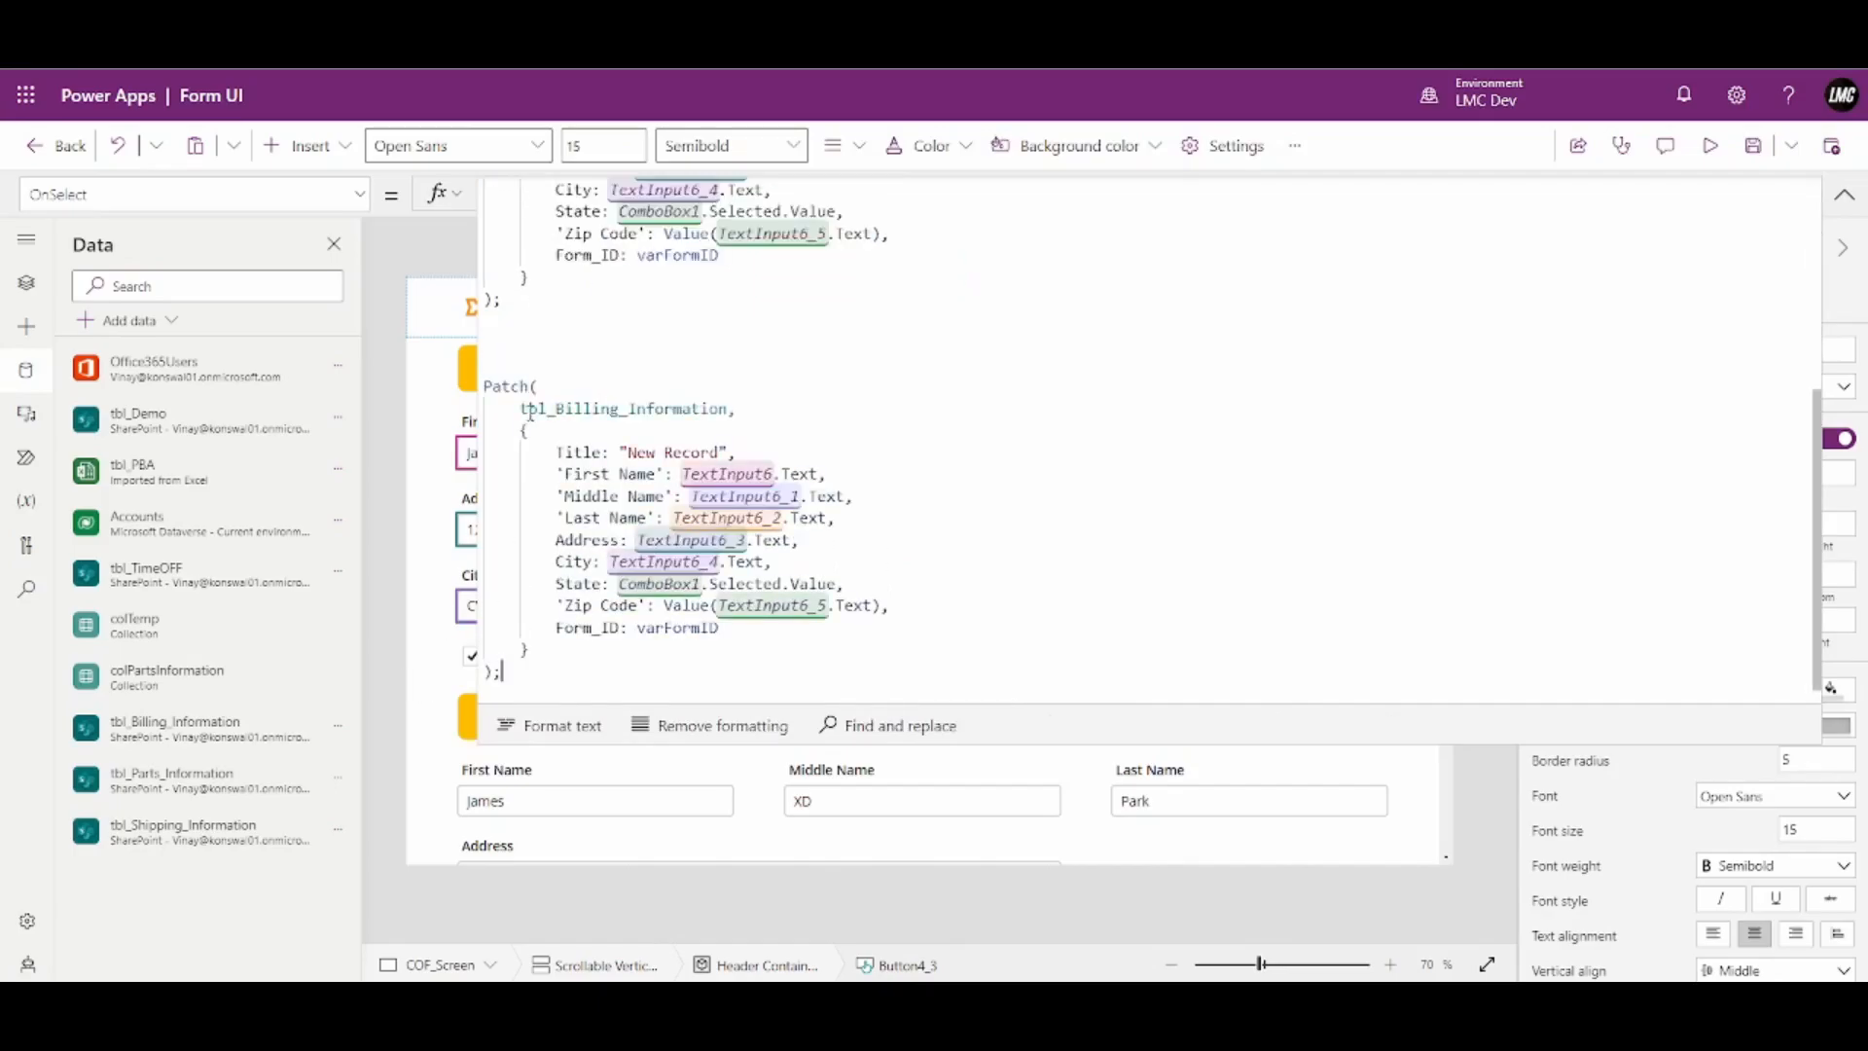
Set the duplicated Patch's data source to tbl_Shipping_Information and shrink the formula editor to expose the Shipping Information fields
double_click(588, 410)
type("tbl_S,")
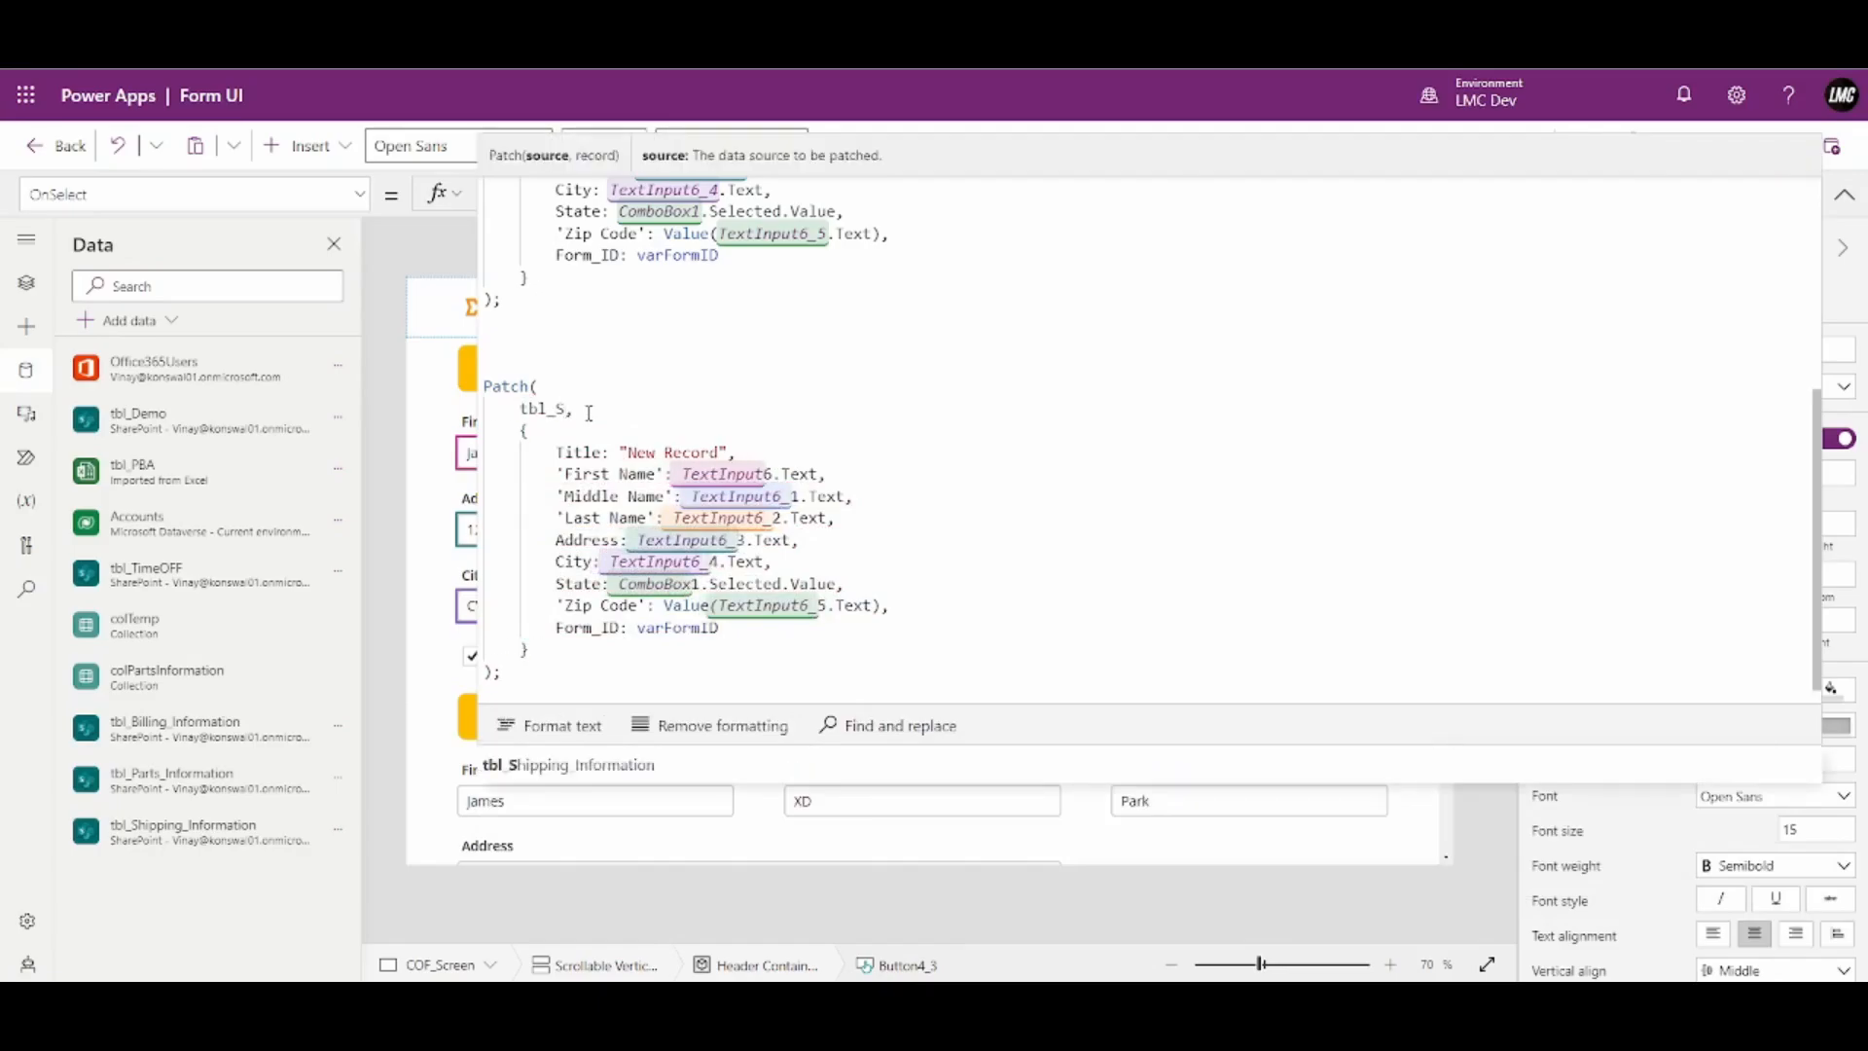
key("Tab")
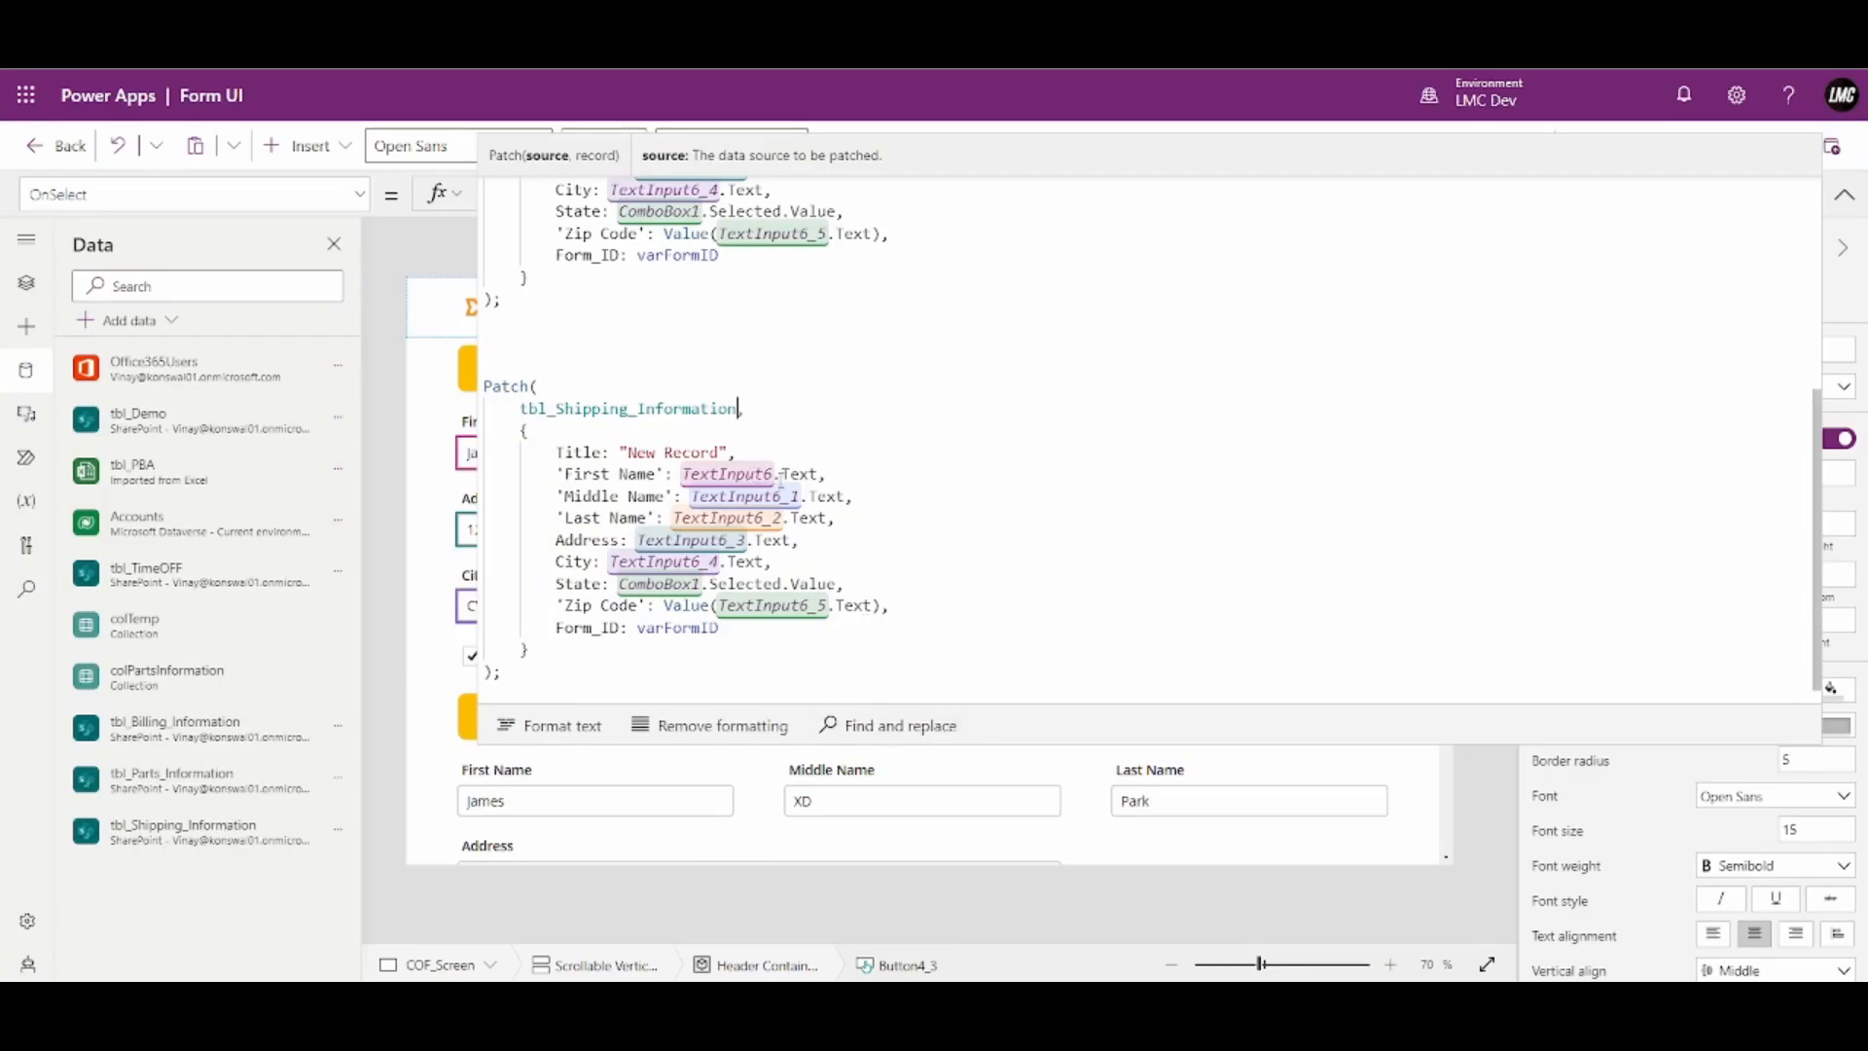
left_click_drag(1004, 742, 905, 572)
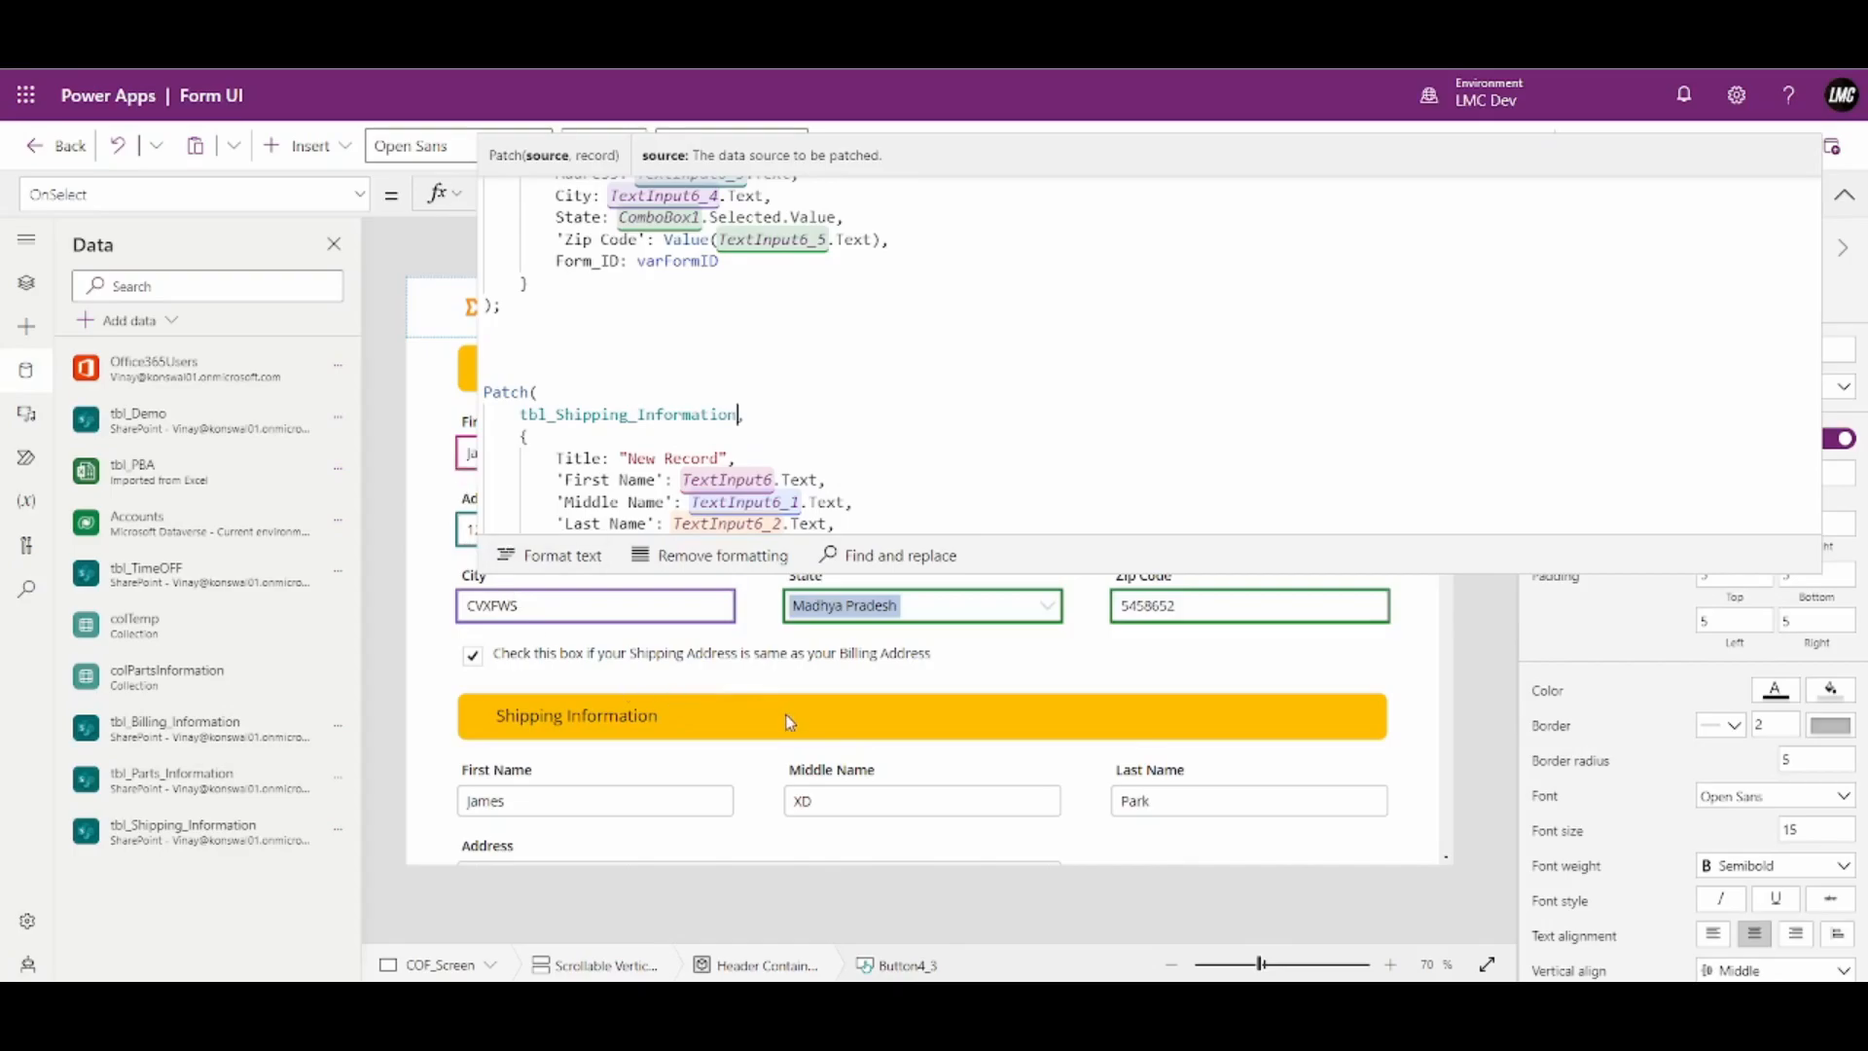
scroll(652, 759, "down", 3)
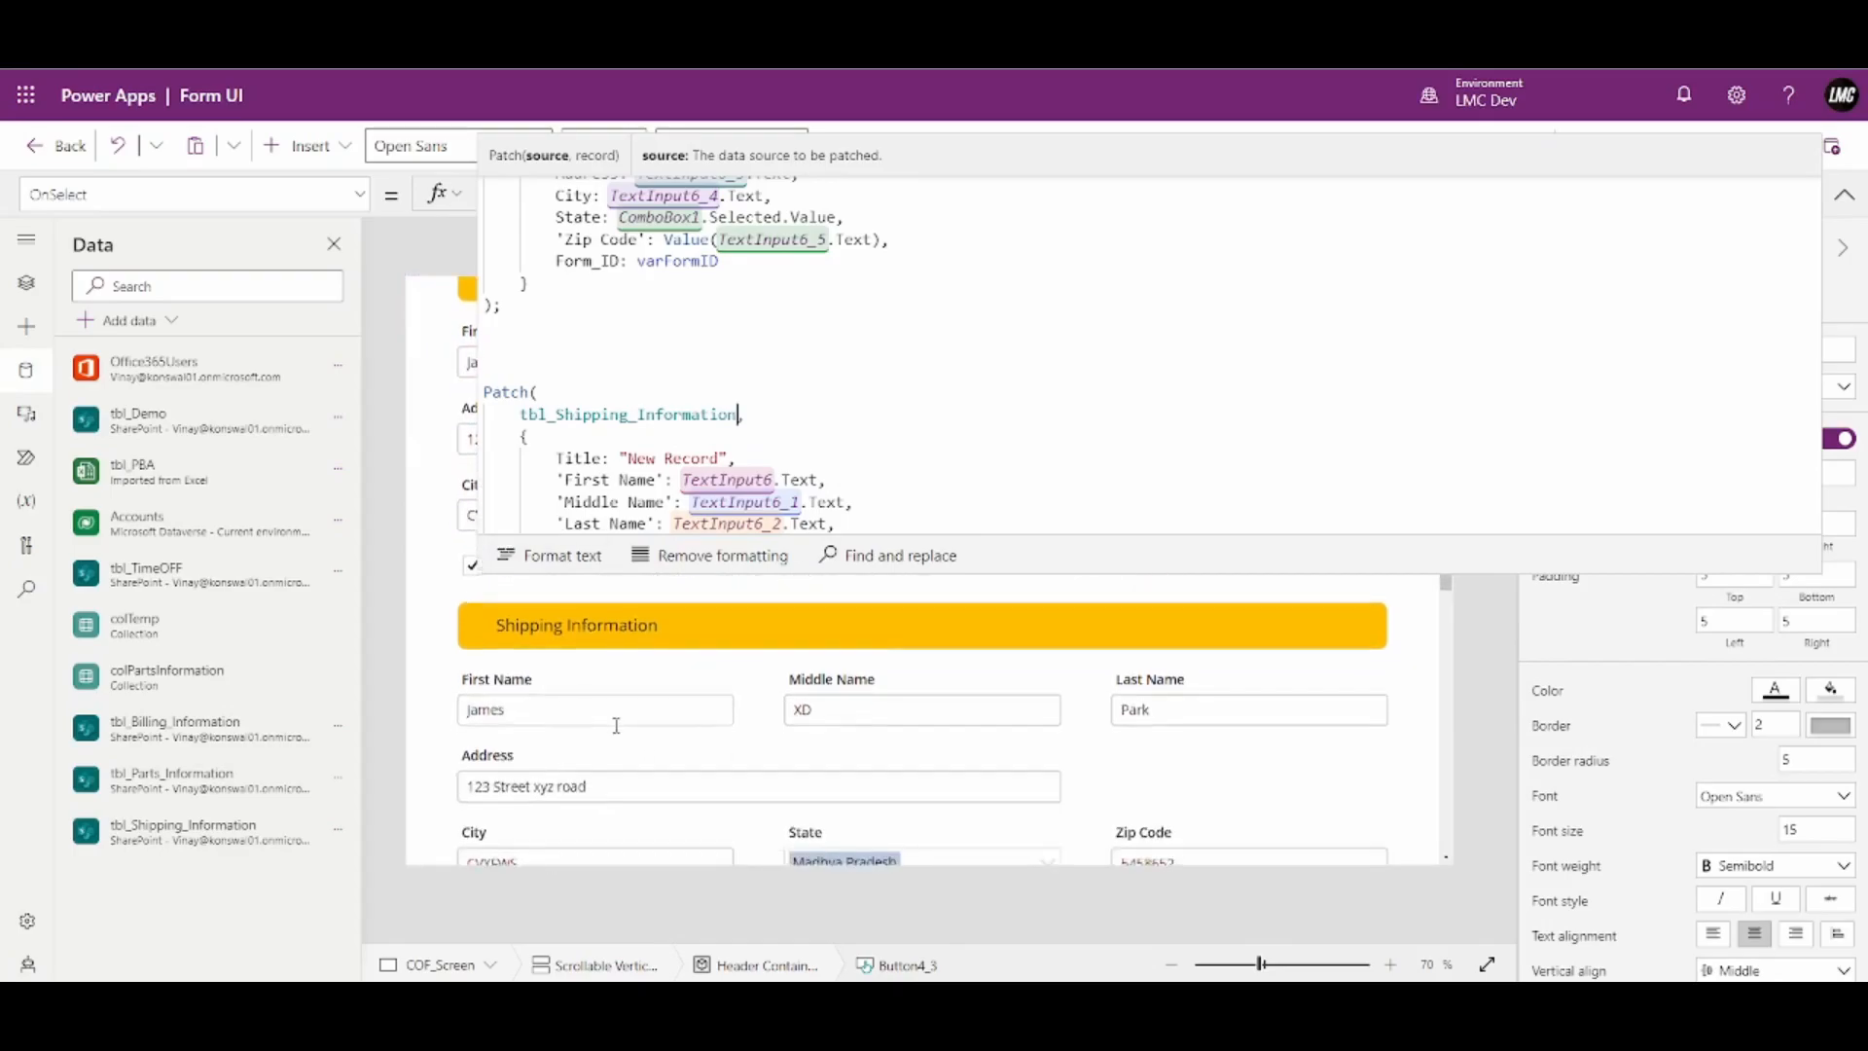
Check the control names of the Shipping Information fields, from First Name through Zip Code, including the State combo box
left_click(598, 635)
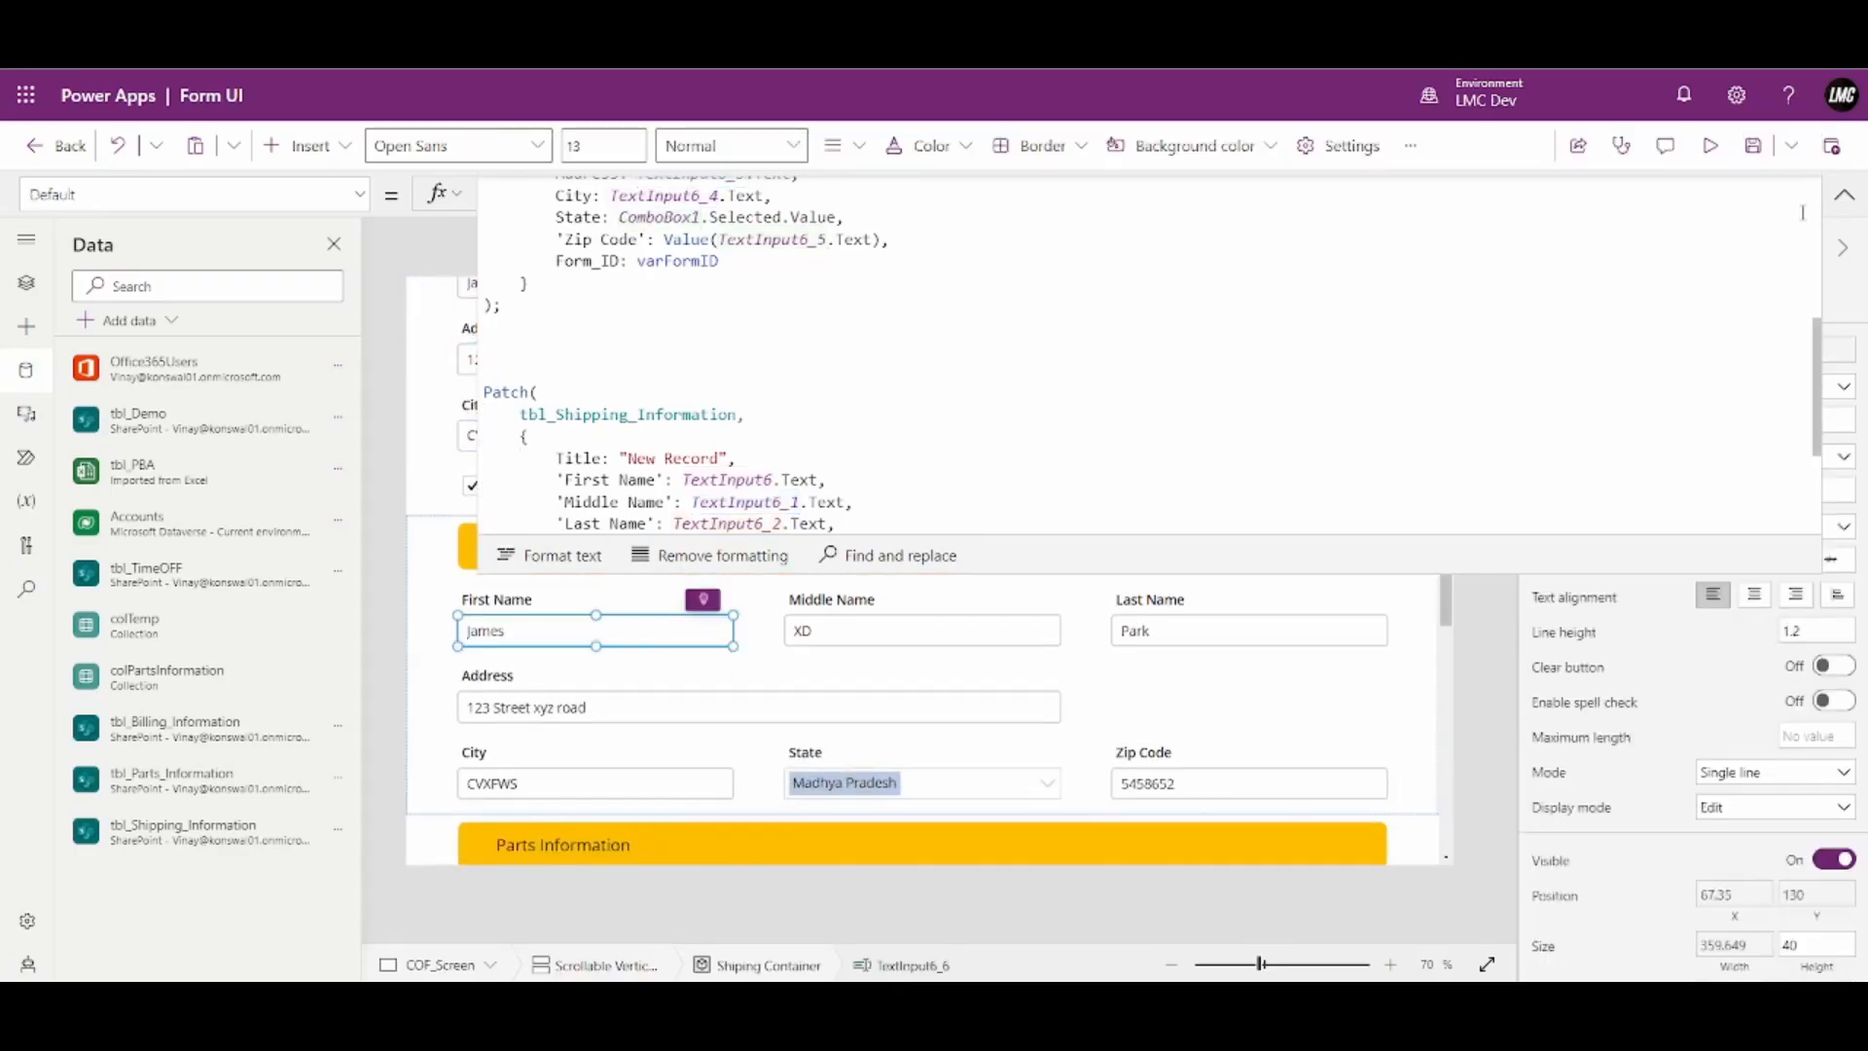
left_click(1844, 193)
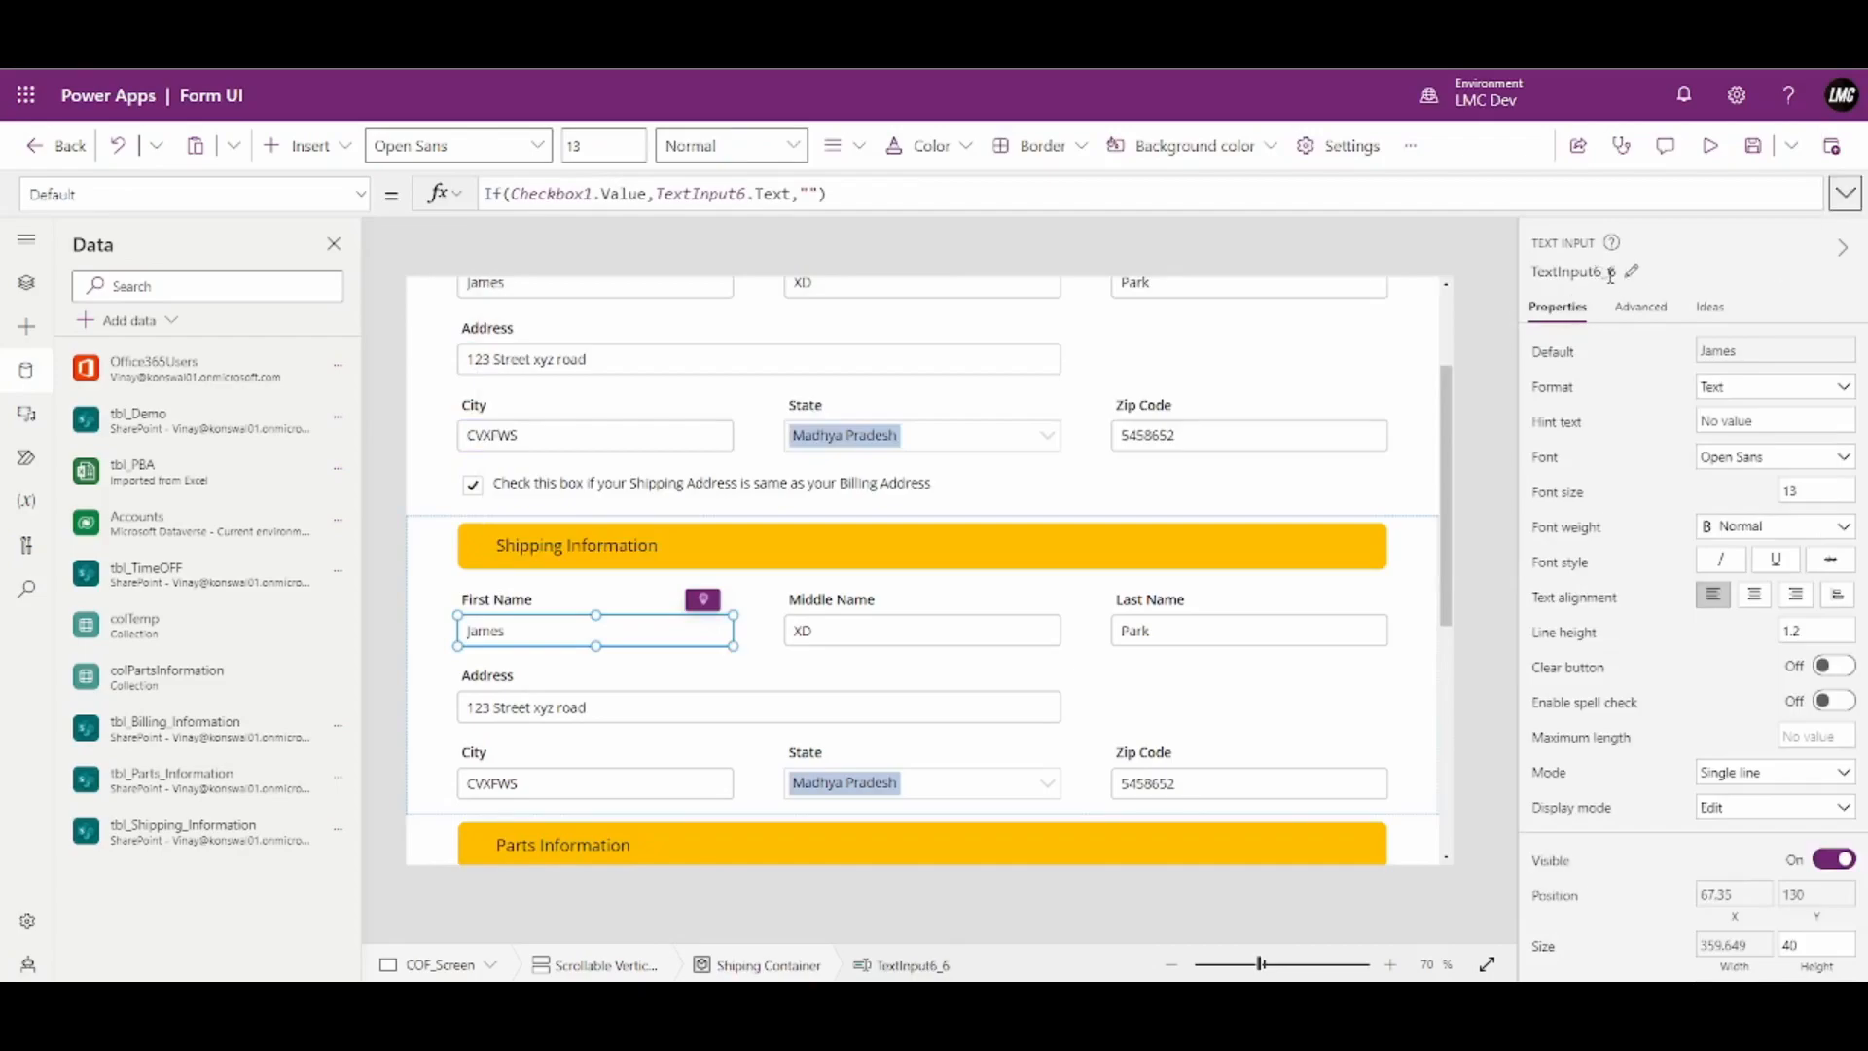
left_click(885, 644)
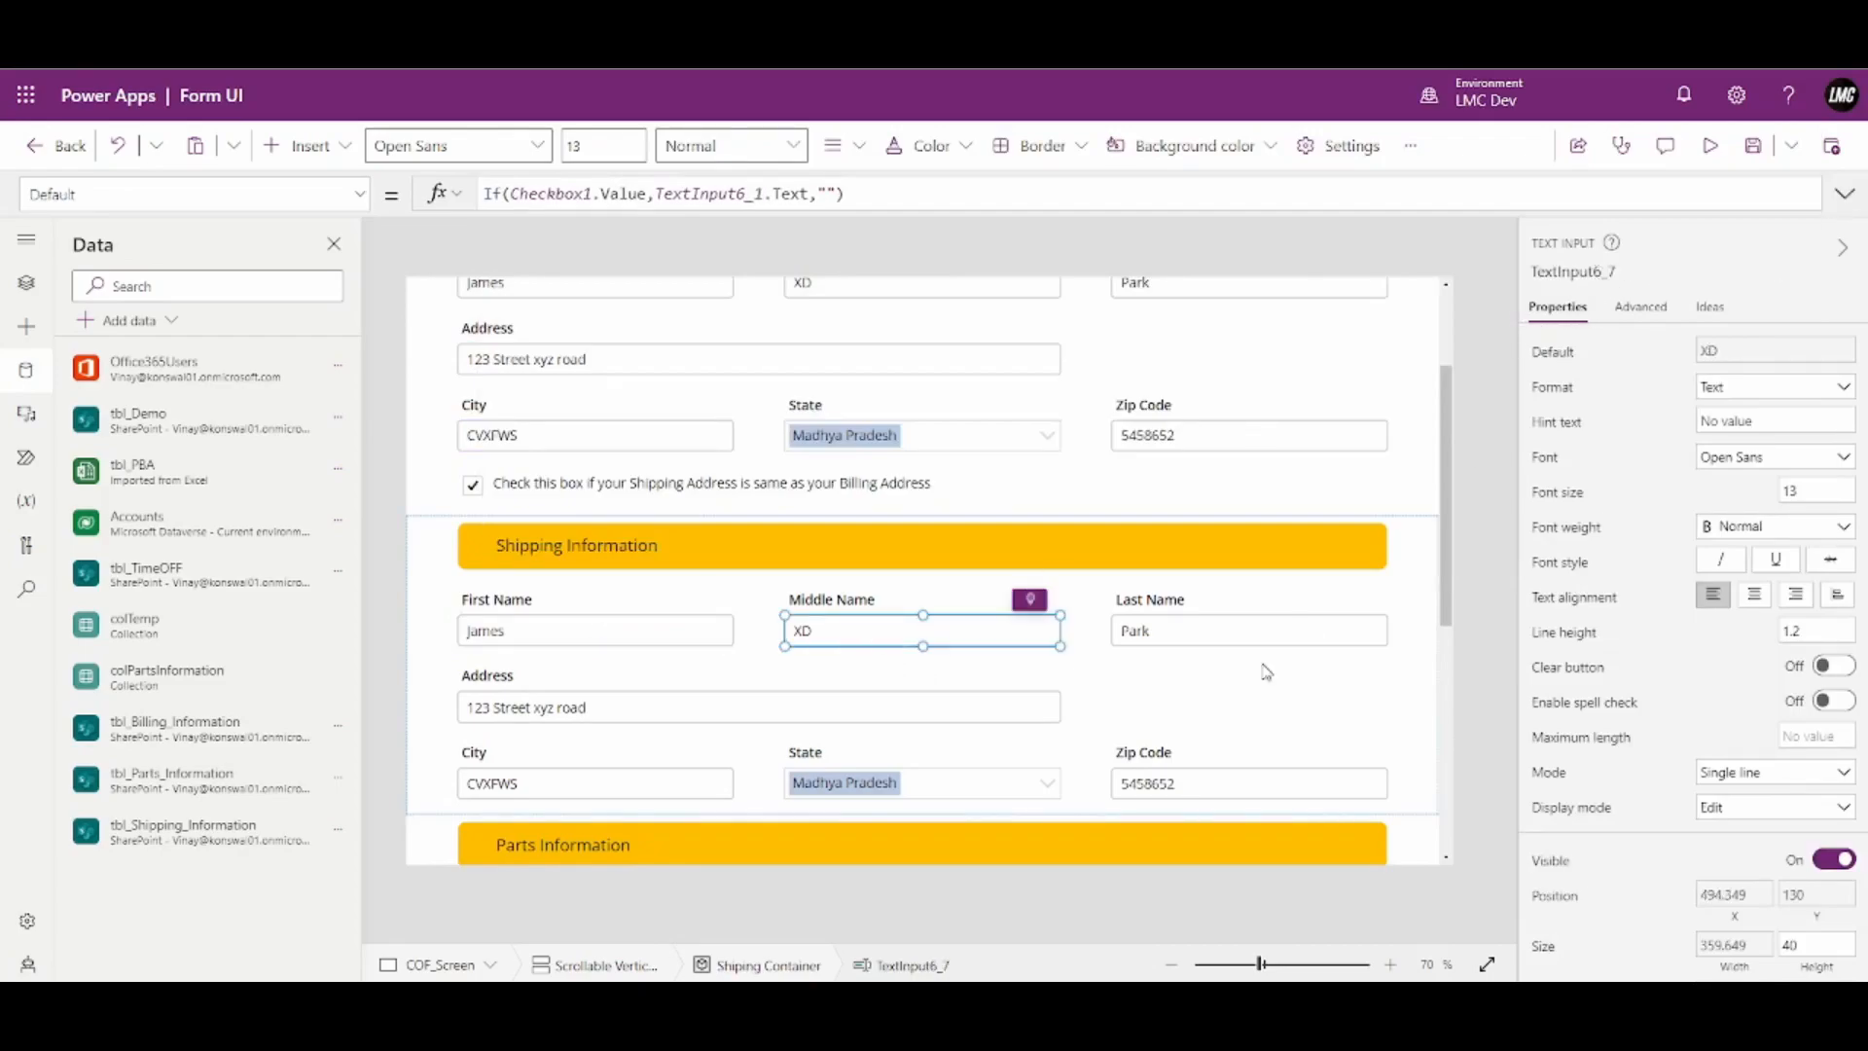
left_click(1183, 642)
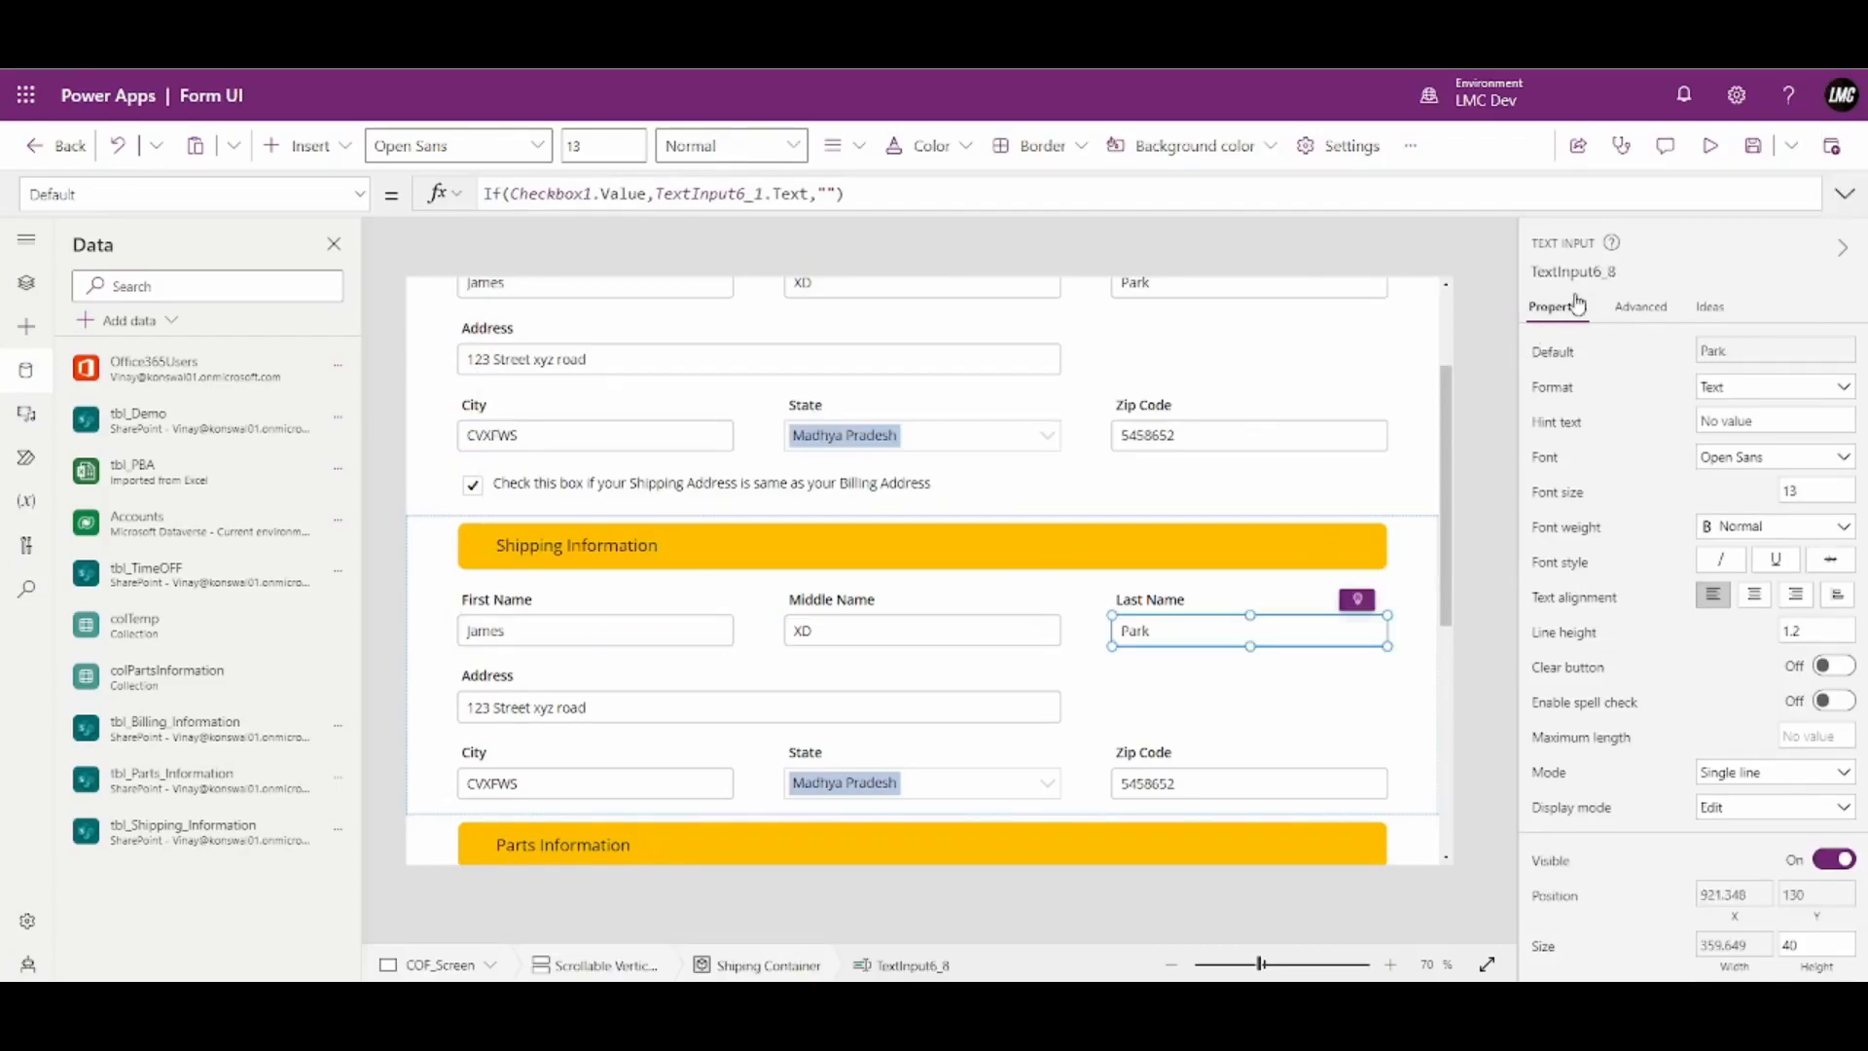
left_click(764, 709)
left_click(648, 790)
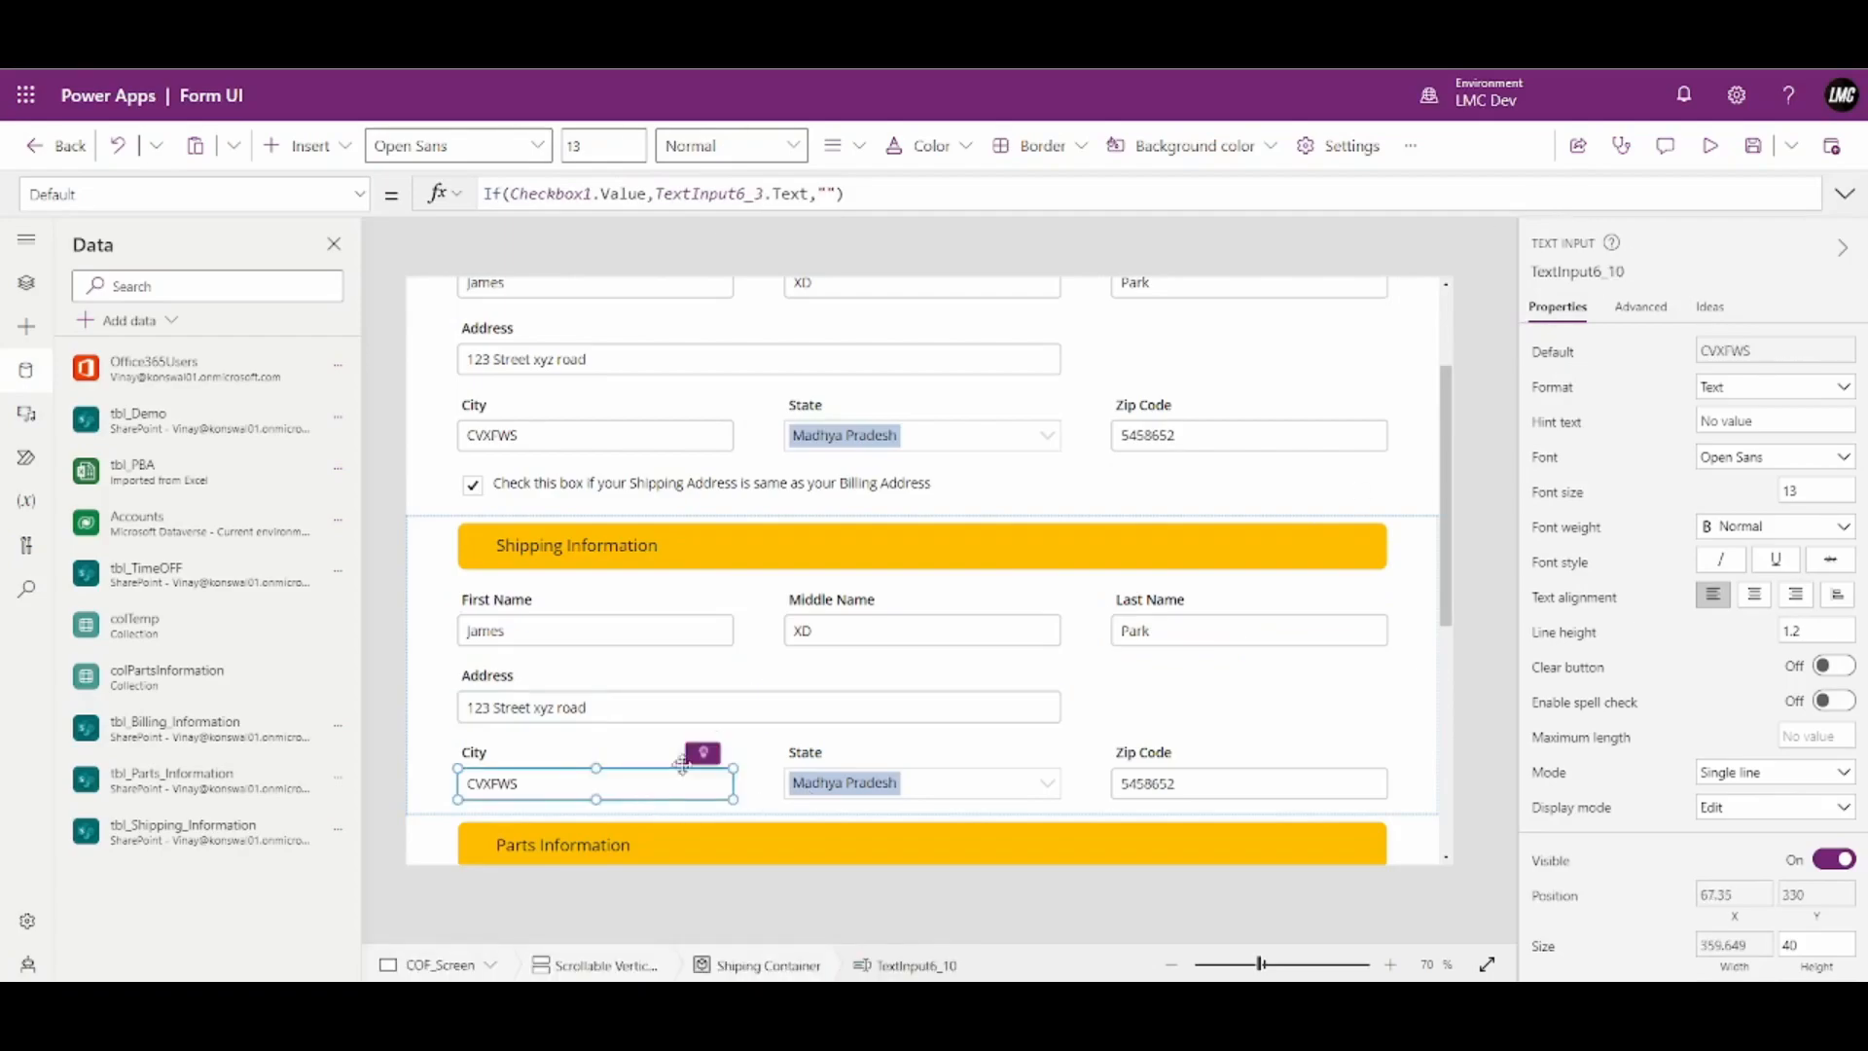
left_click(1014, 779)
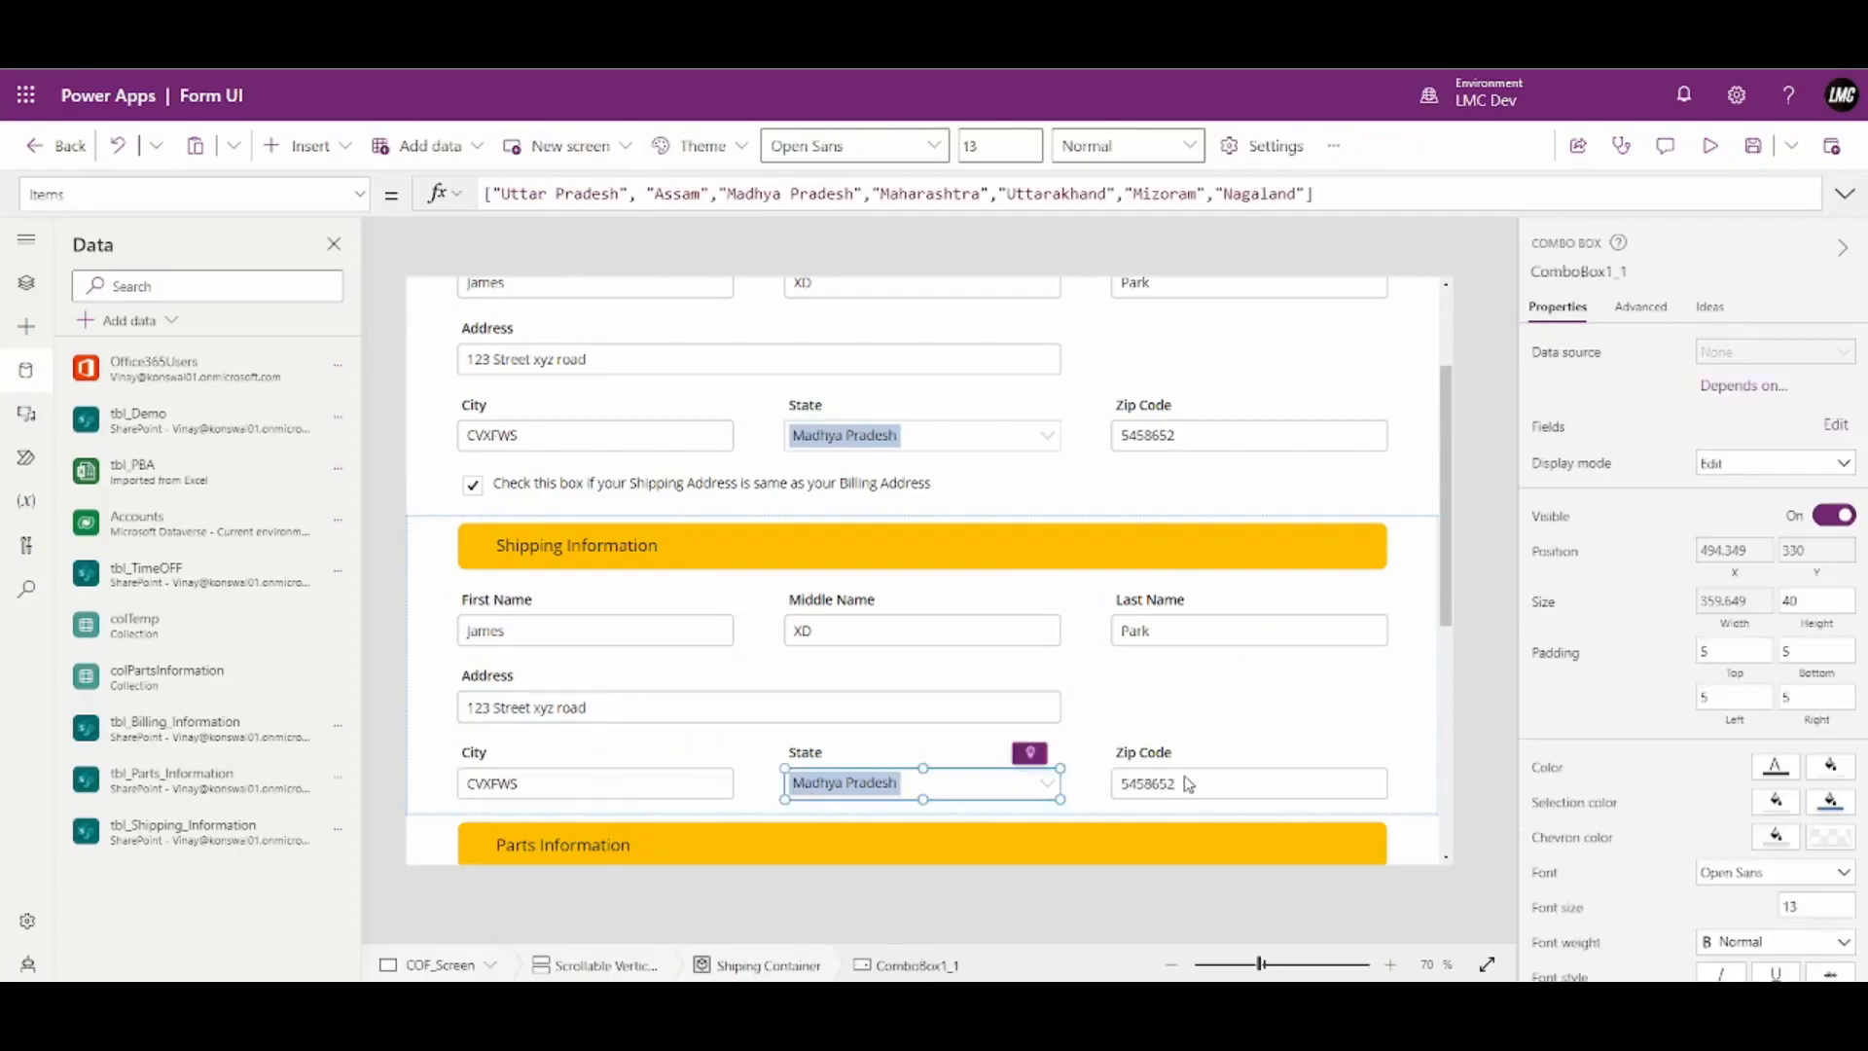
left_click(1204, 790)
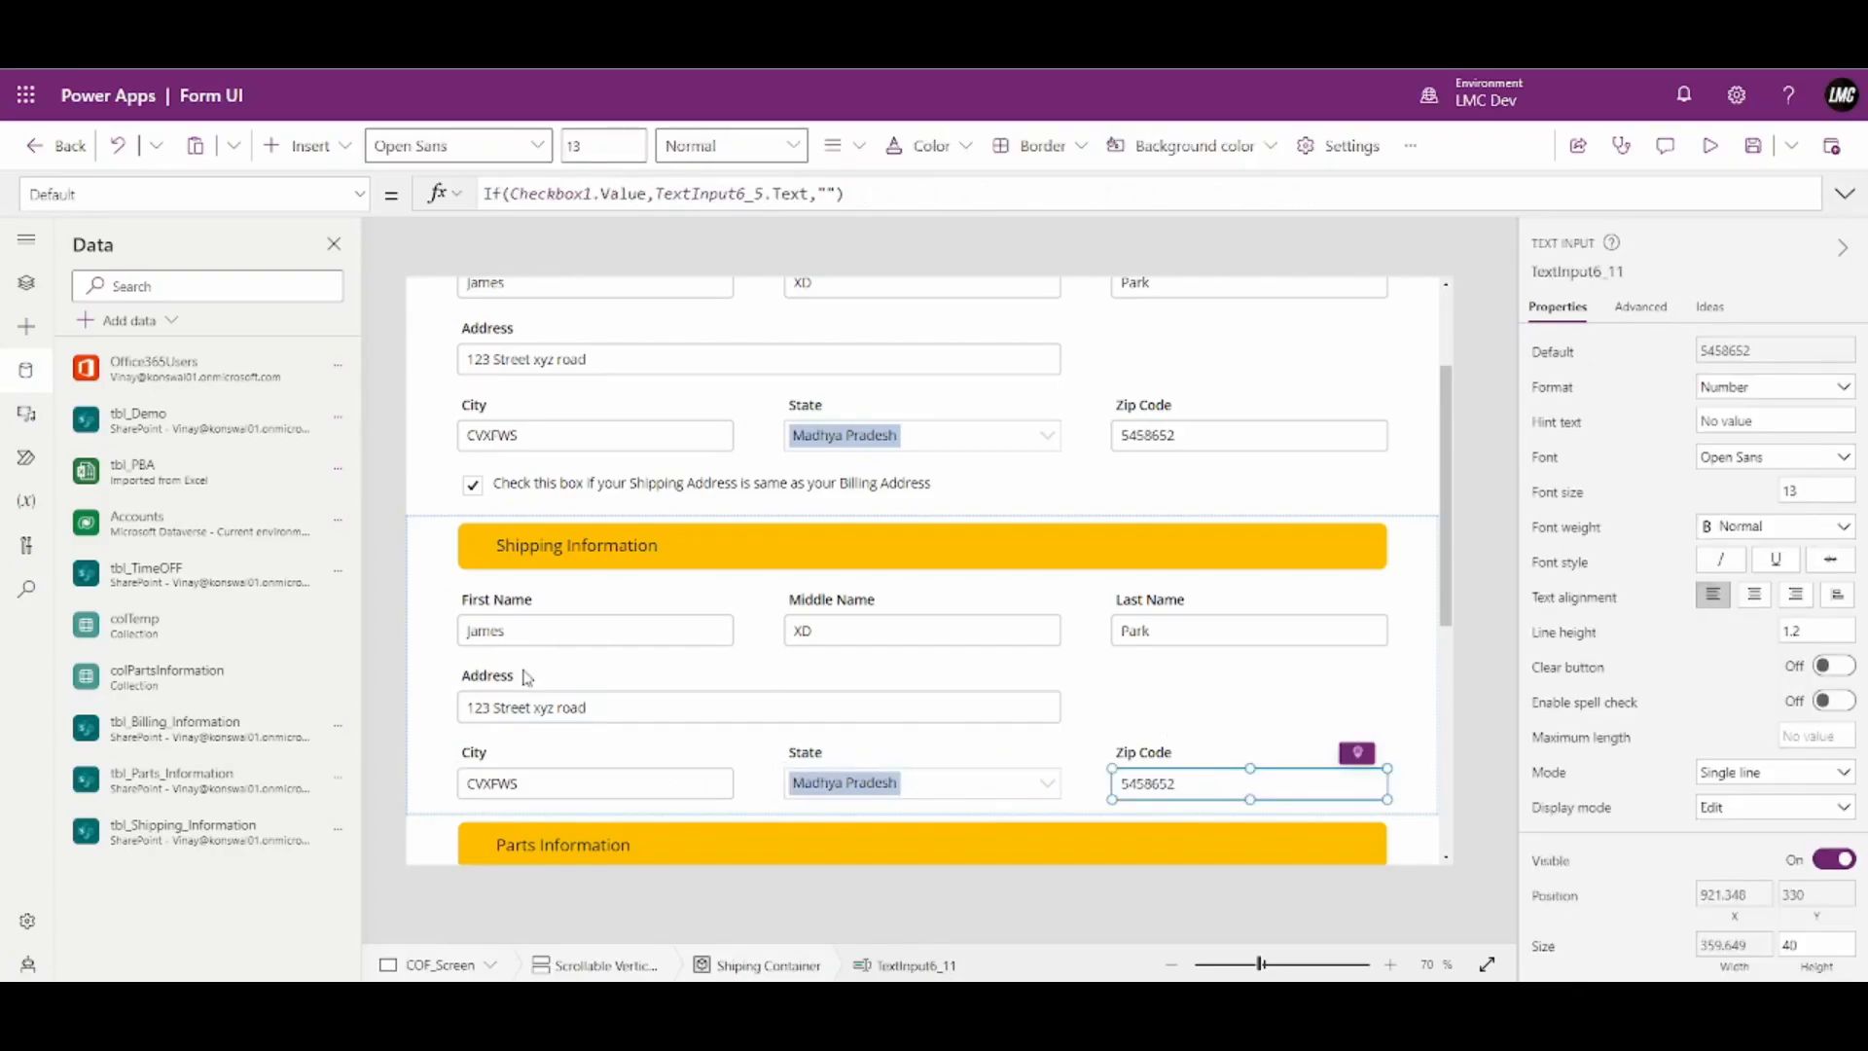
left_click(549, 633)
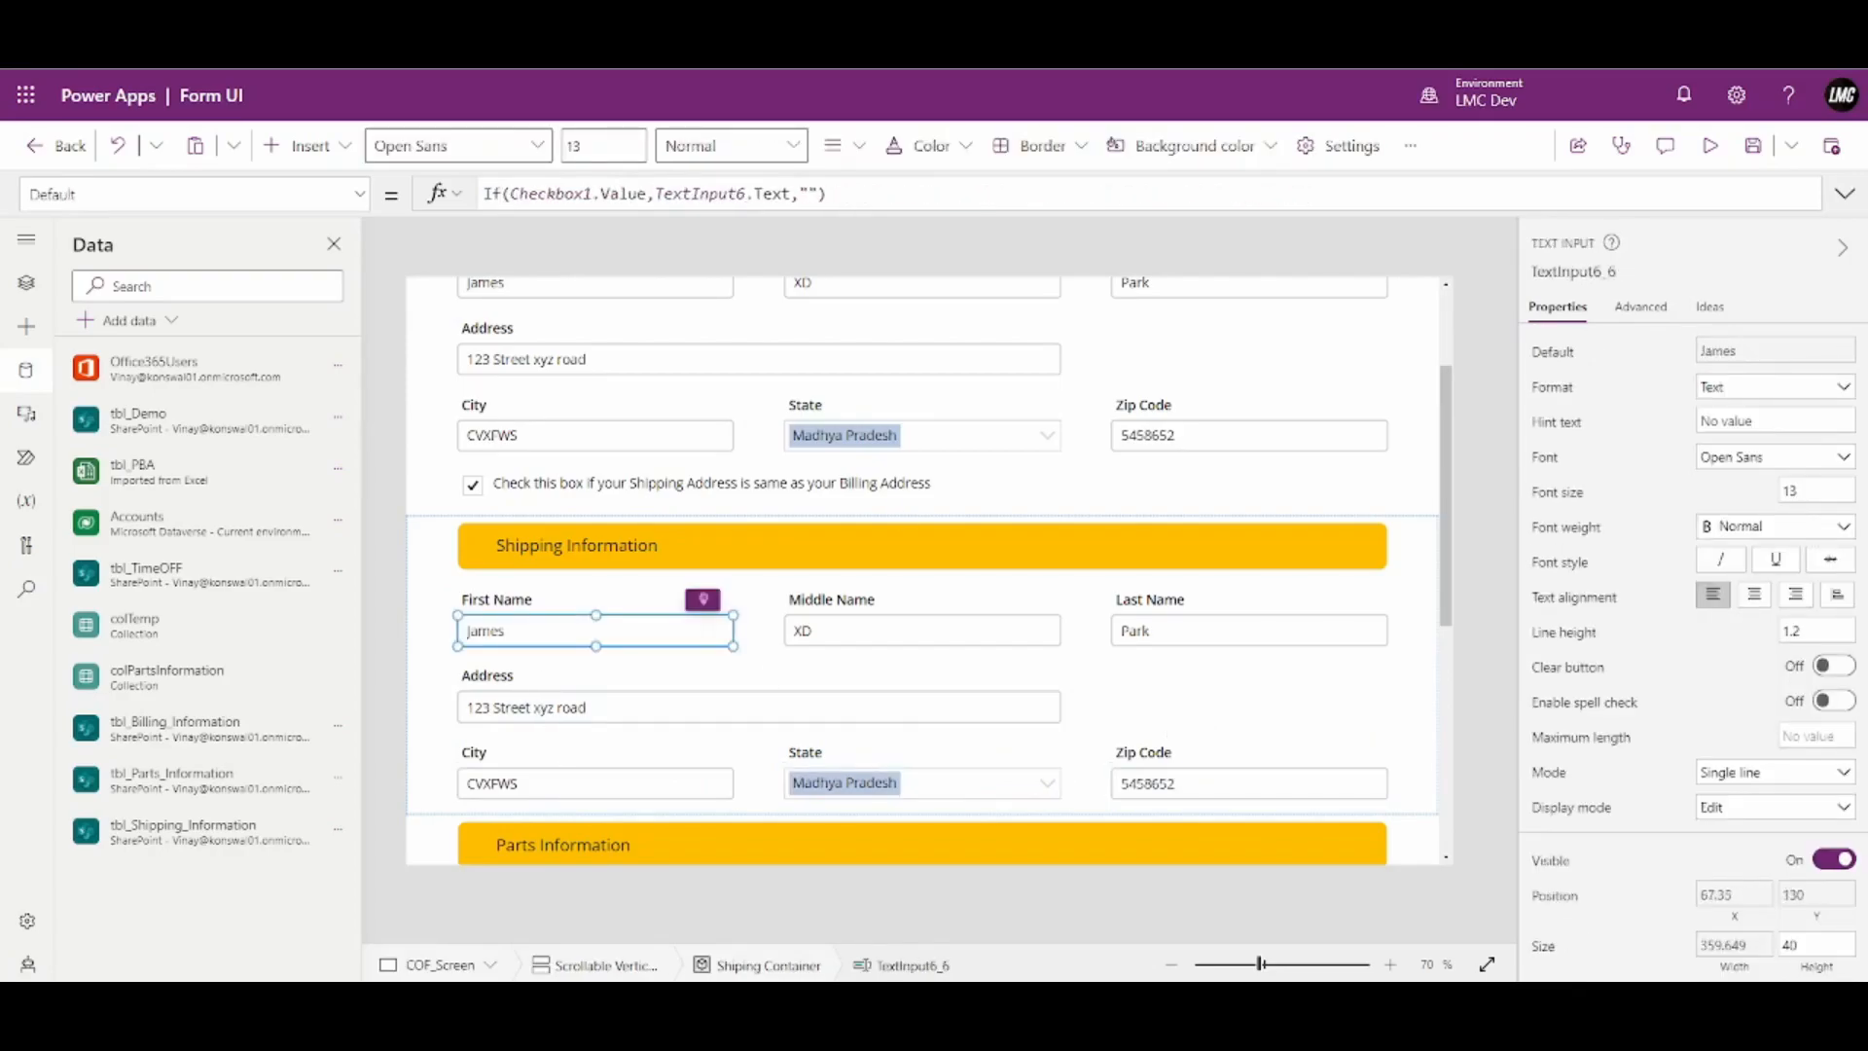
left_click(1845, 194)
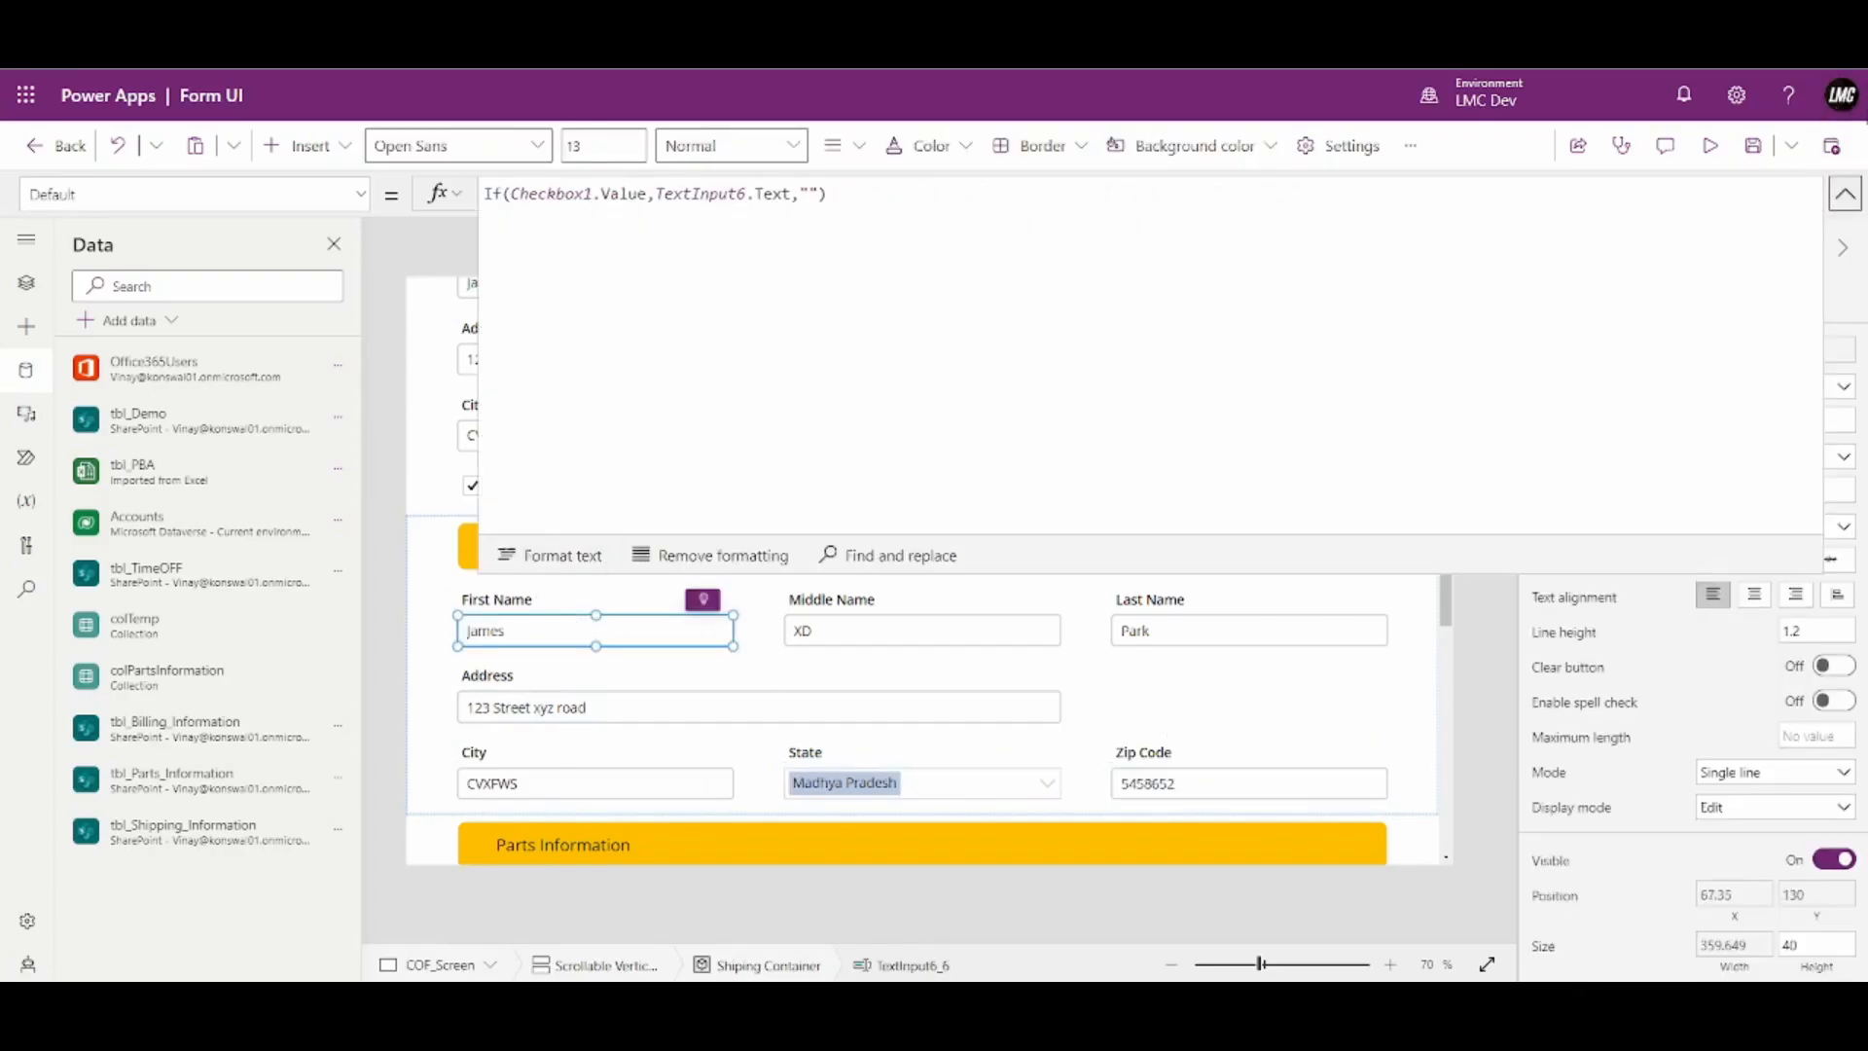
left_click(1844, 194)
Reopen the Save Data button's OnSelect formula in the expanded editor and map First Name in the tbl_Shipping_Information Patch to TextInput6_6
scroll(1301, 399, "up", 3)
left_click(1284, 314)
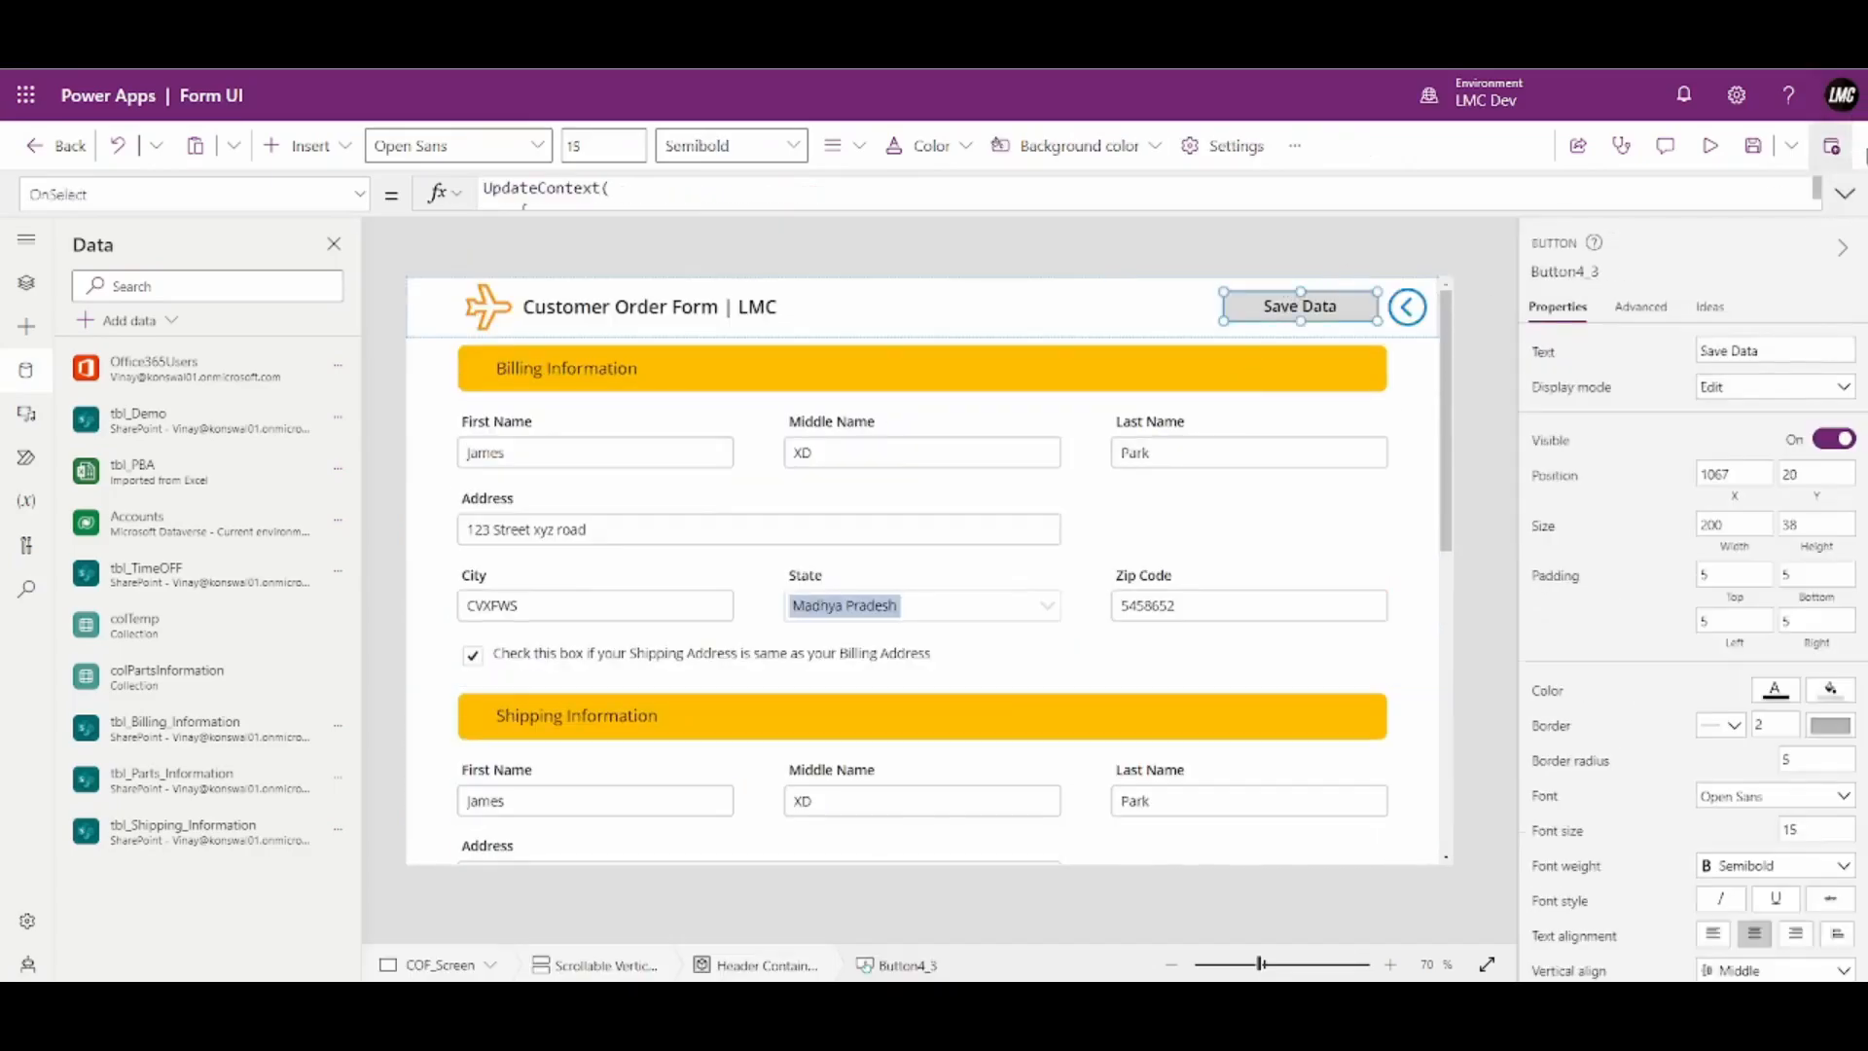
left_click(1844, 193)
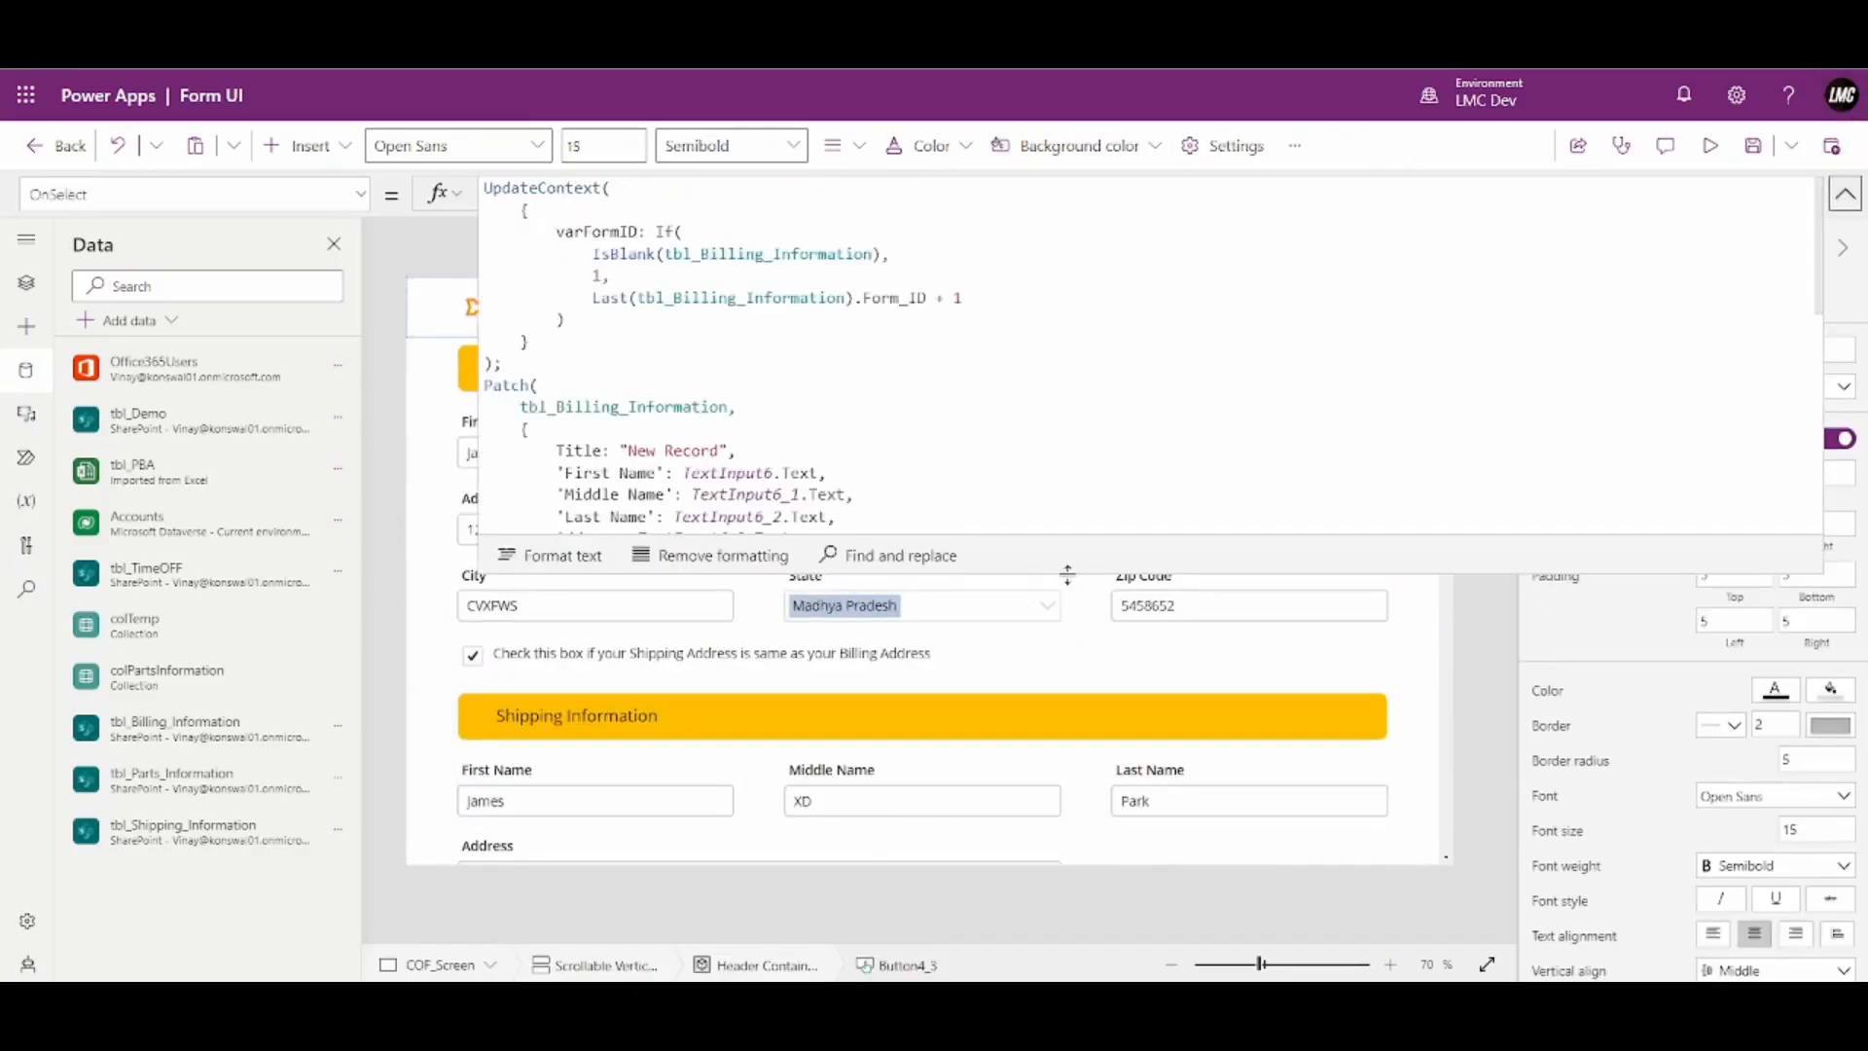
scroll(689, 598, "down", 3)
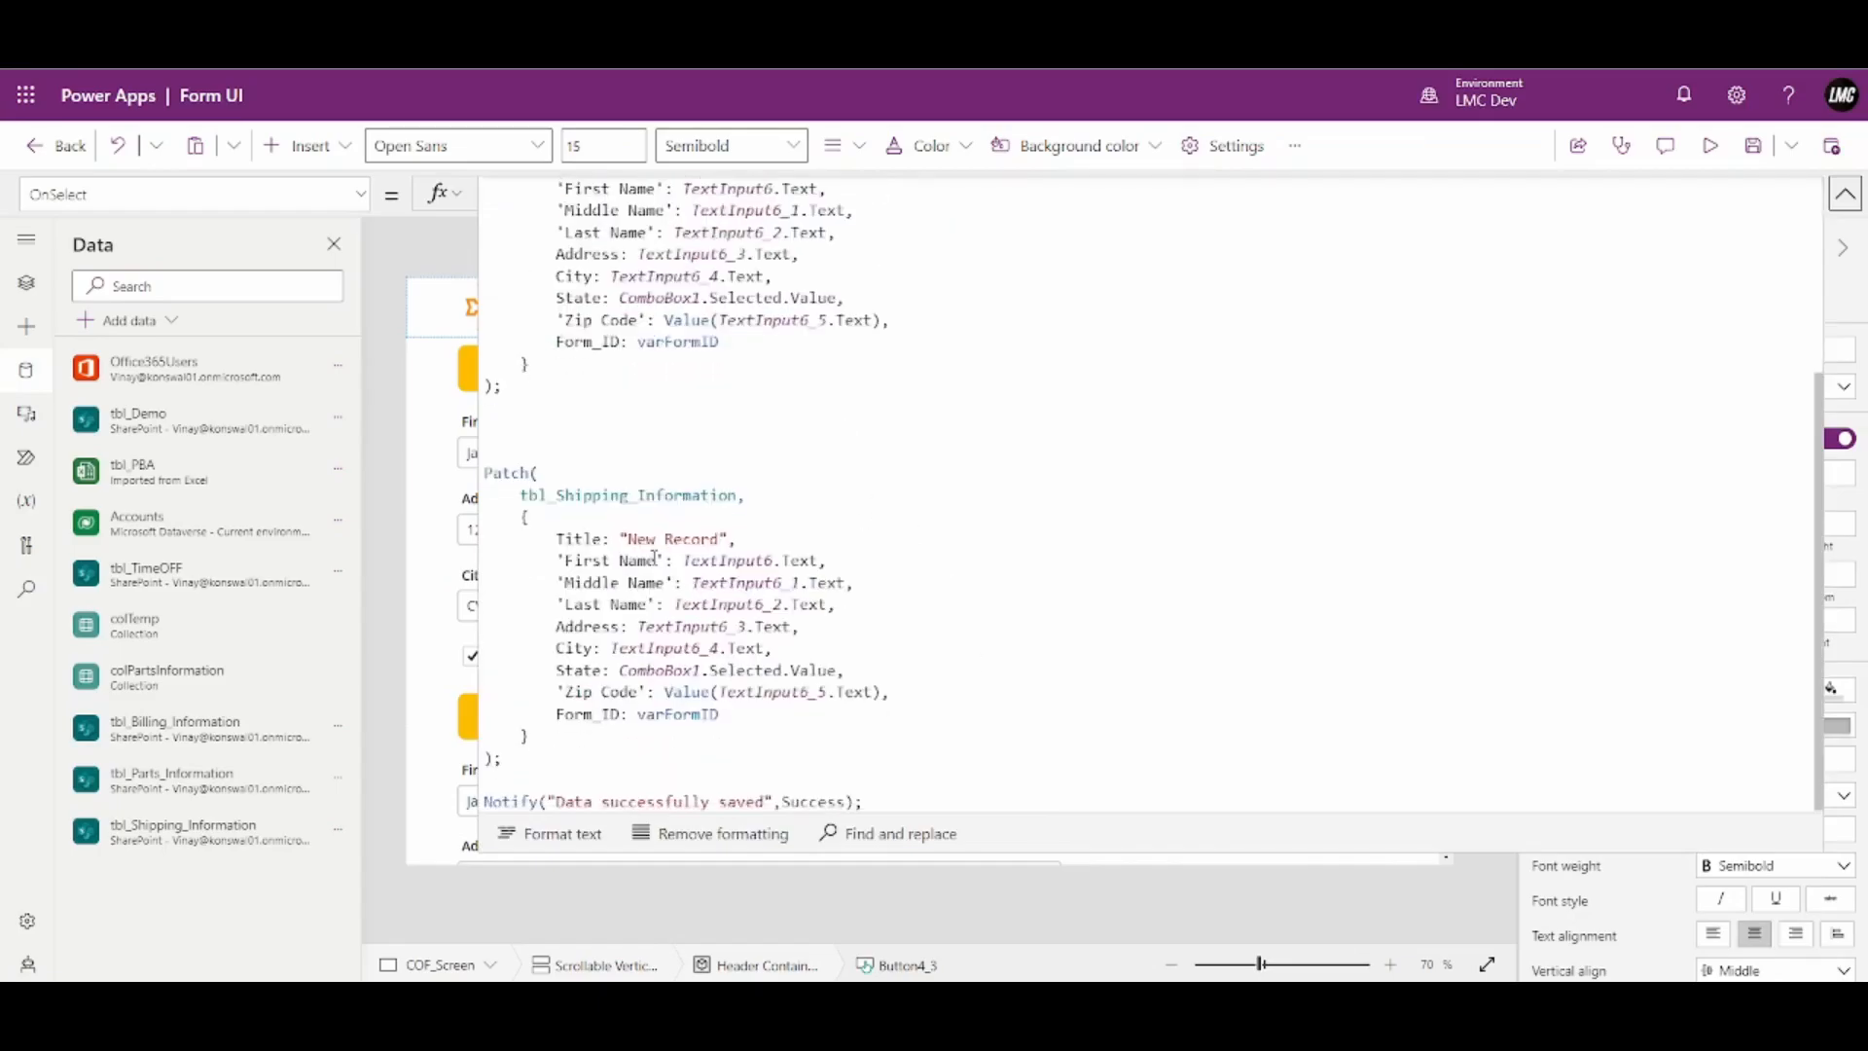
left_click(773, 558)
type("_5")
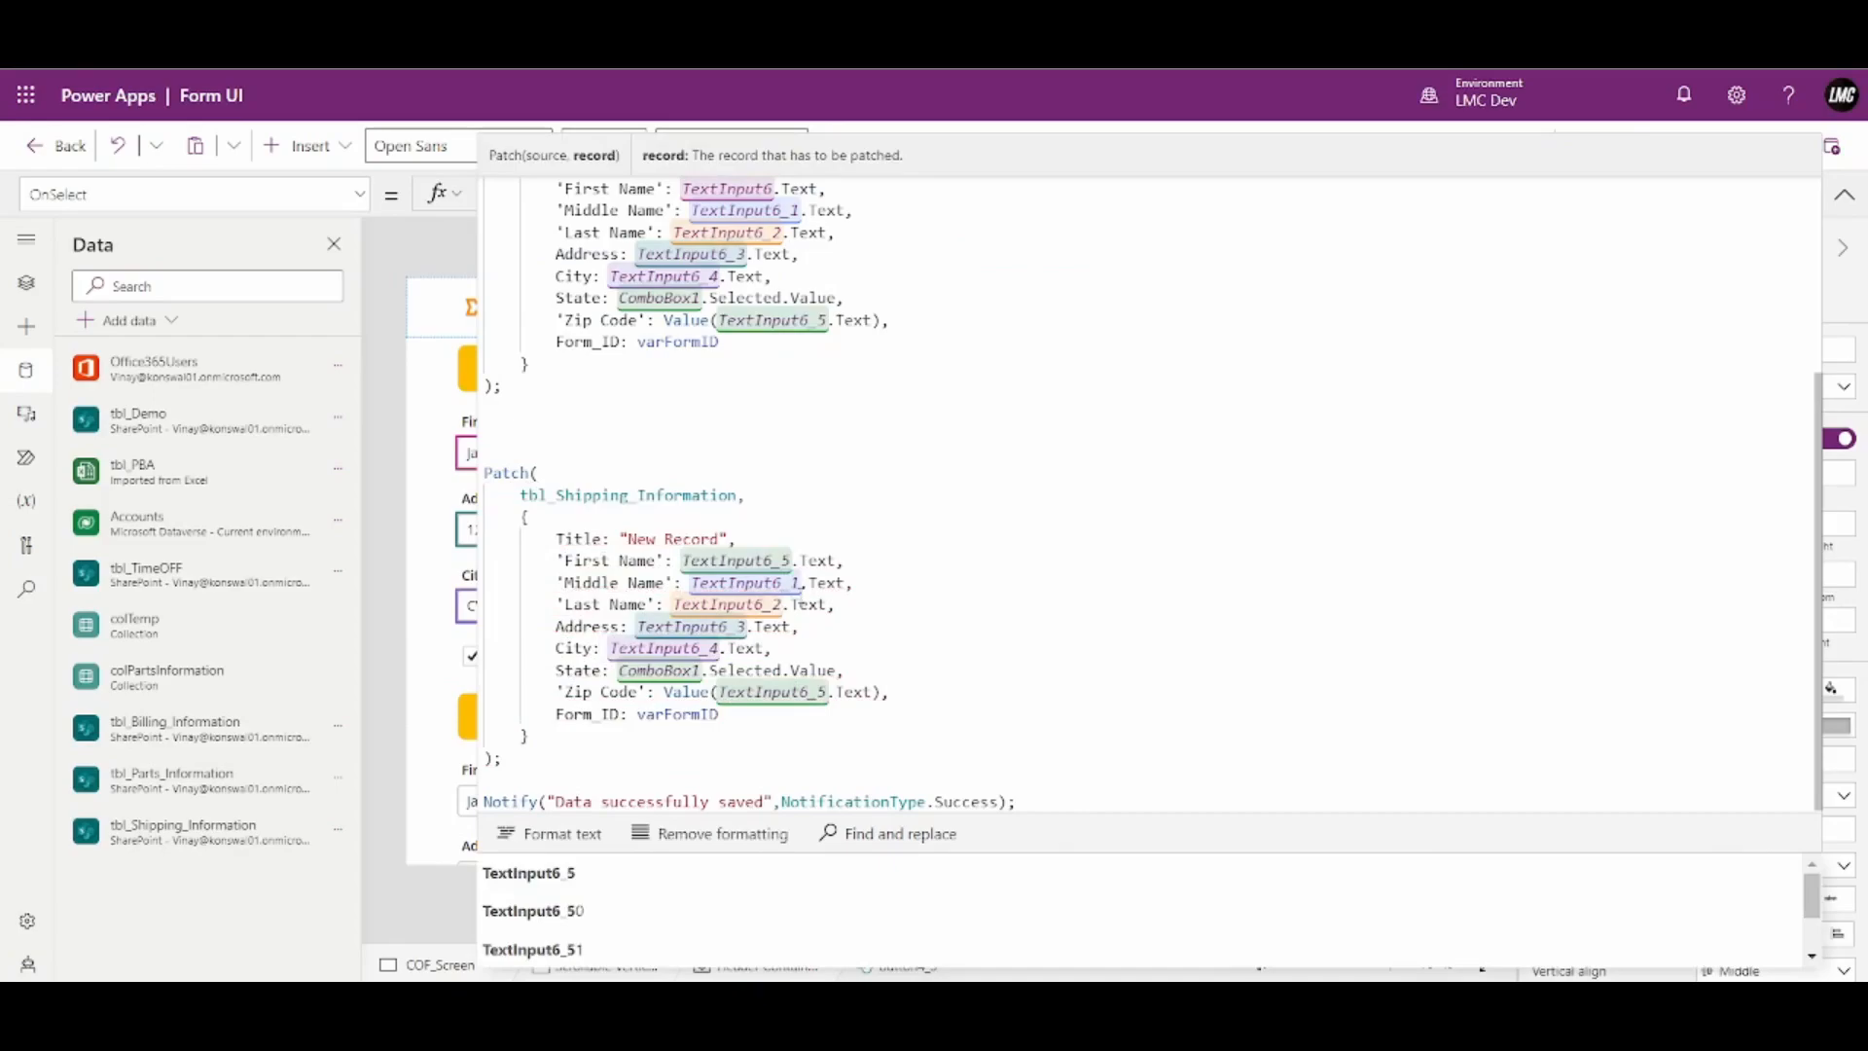
key("BackSpace")
type("6")
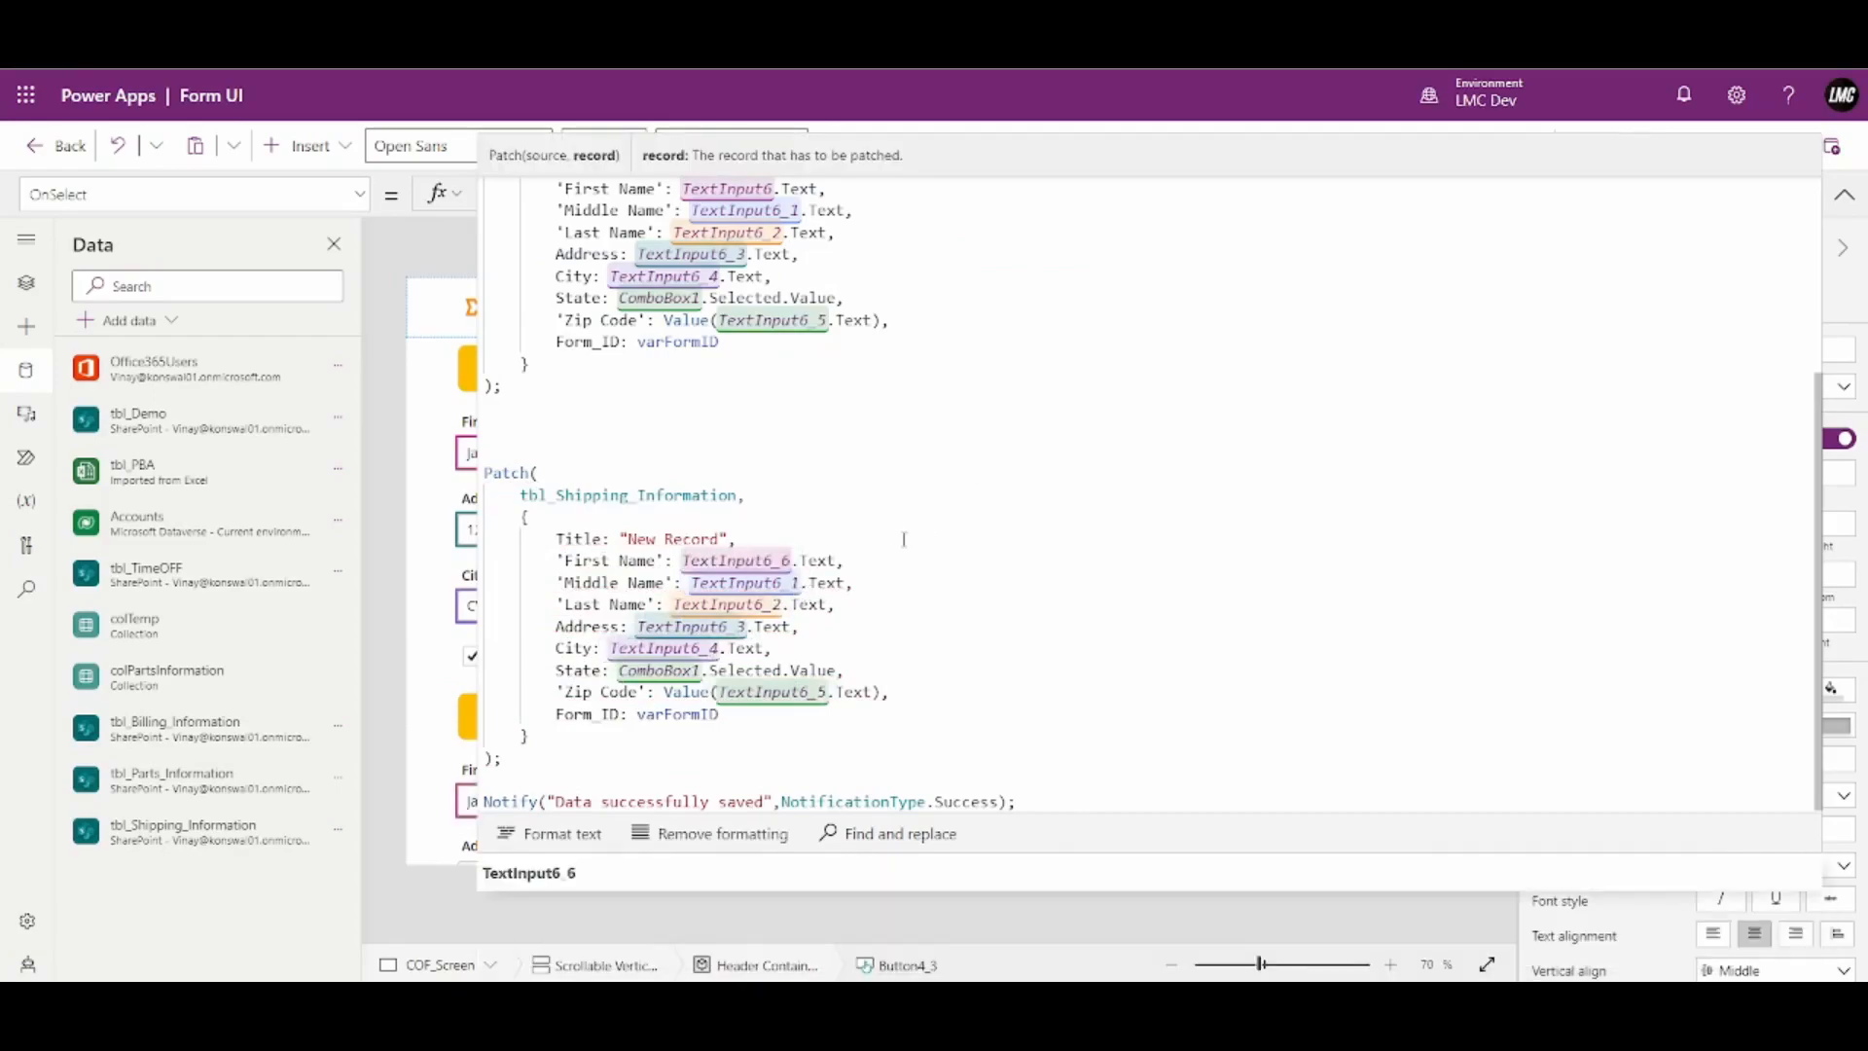
In the tbl_Shipping_Information Patch, map Middle Name to TextInput6_7 and Last Name to TextInput6_8
left_click(804, 582)
key("BackSpace")
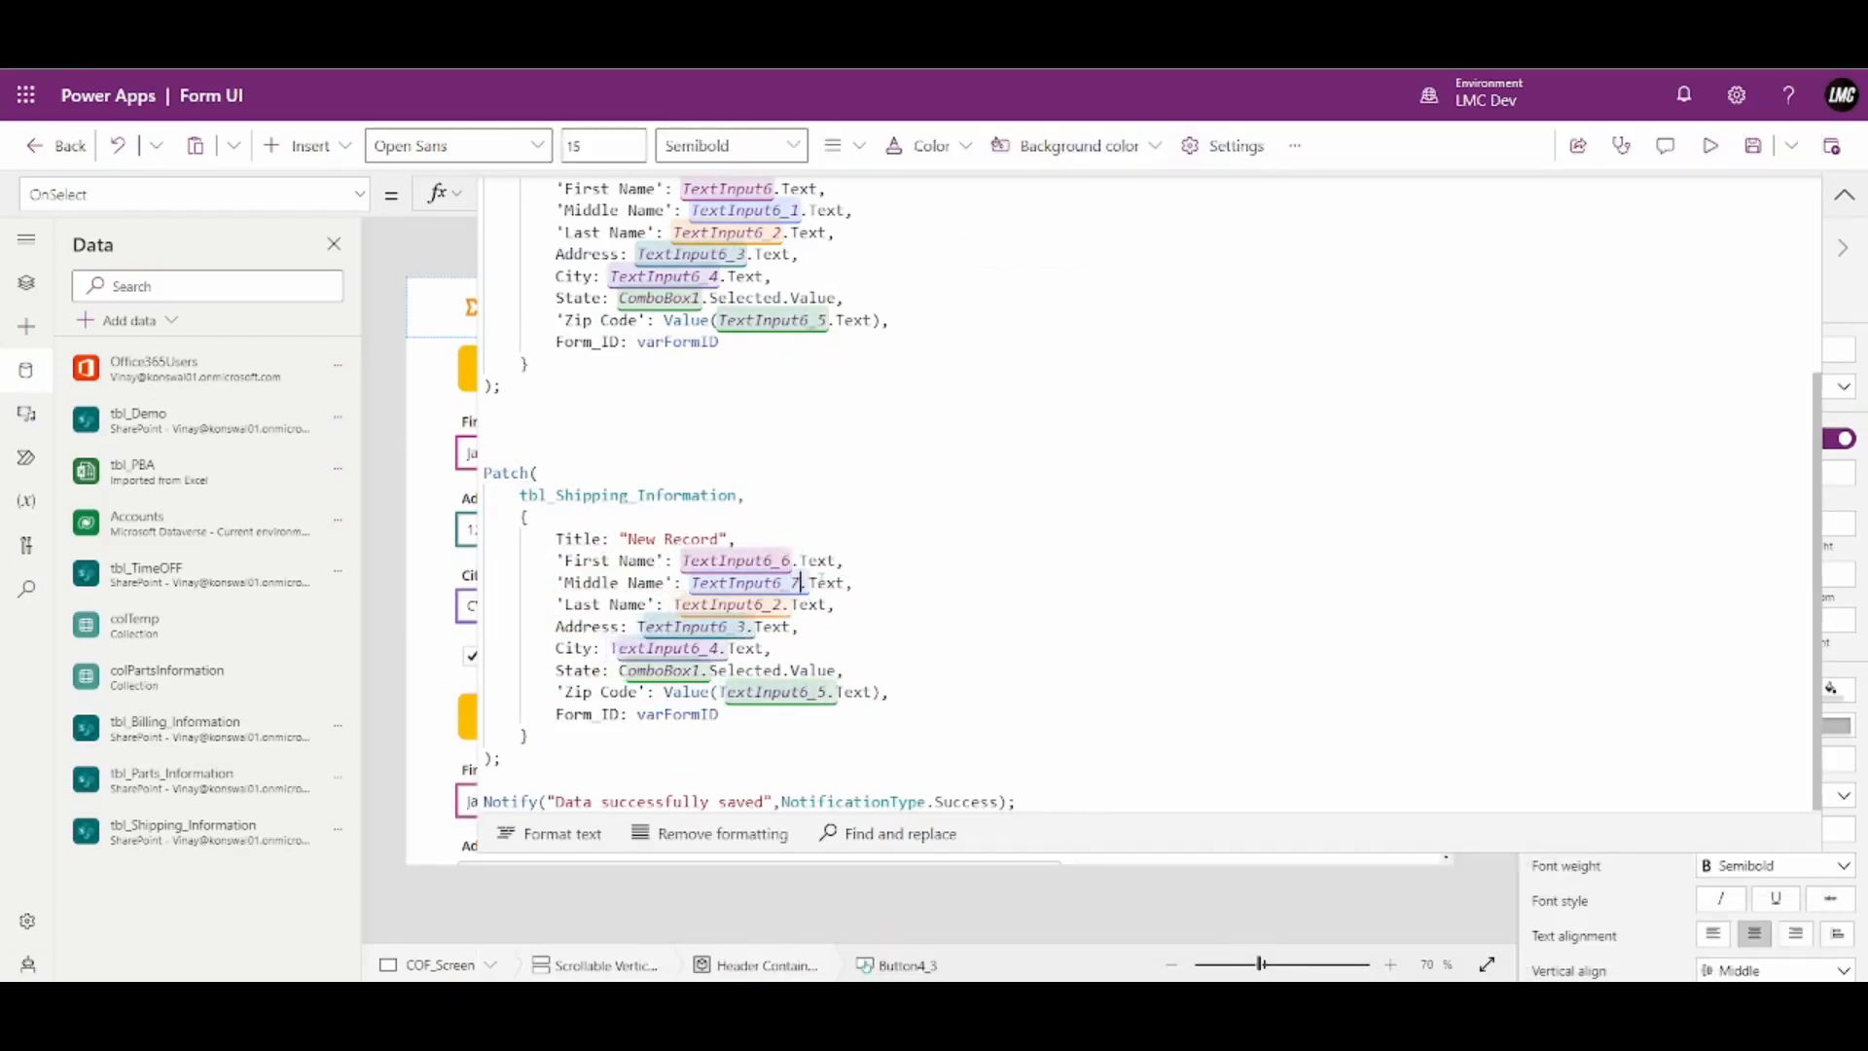
type("7")
left_click(785, 605)
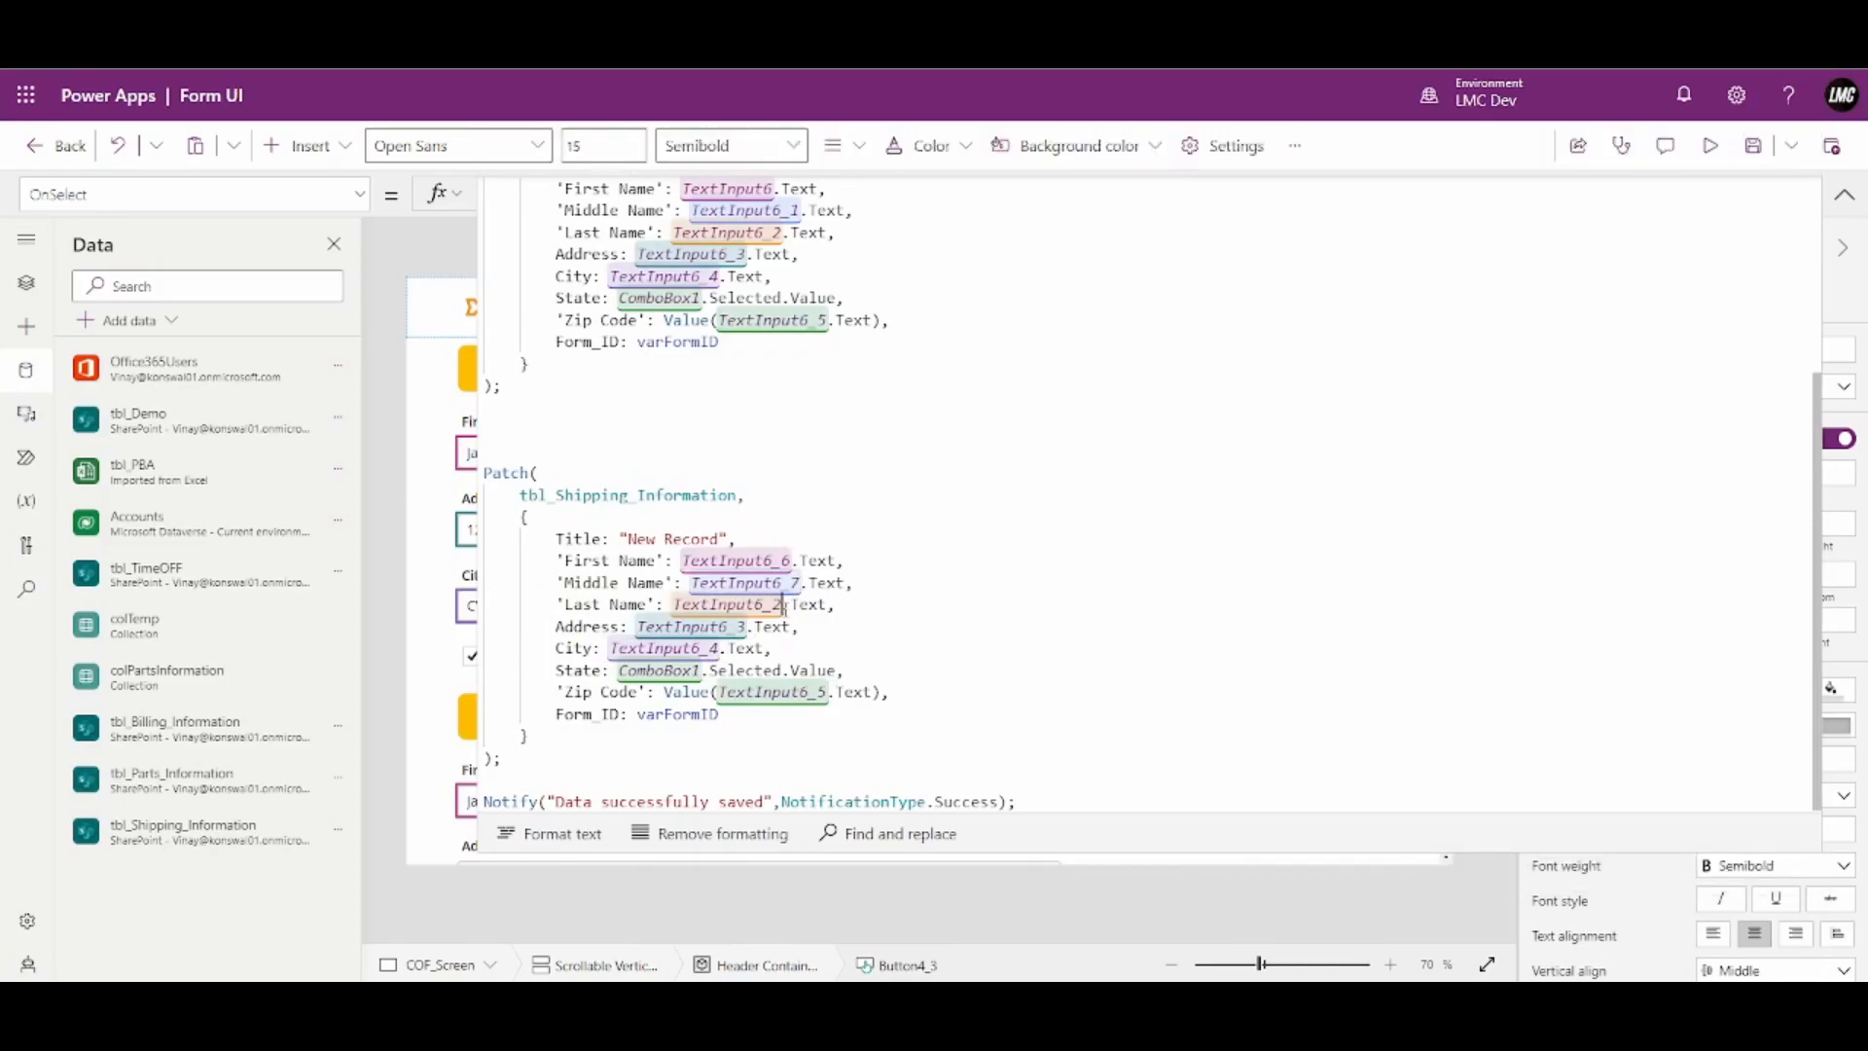
key("BackSpace")
type("8")
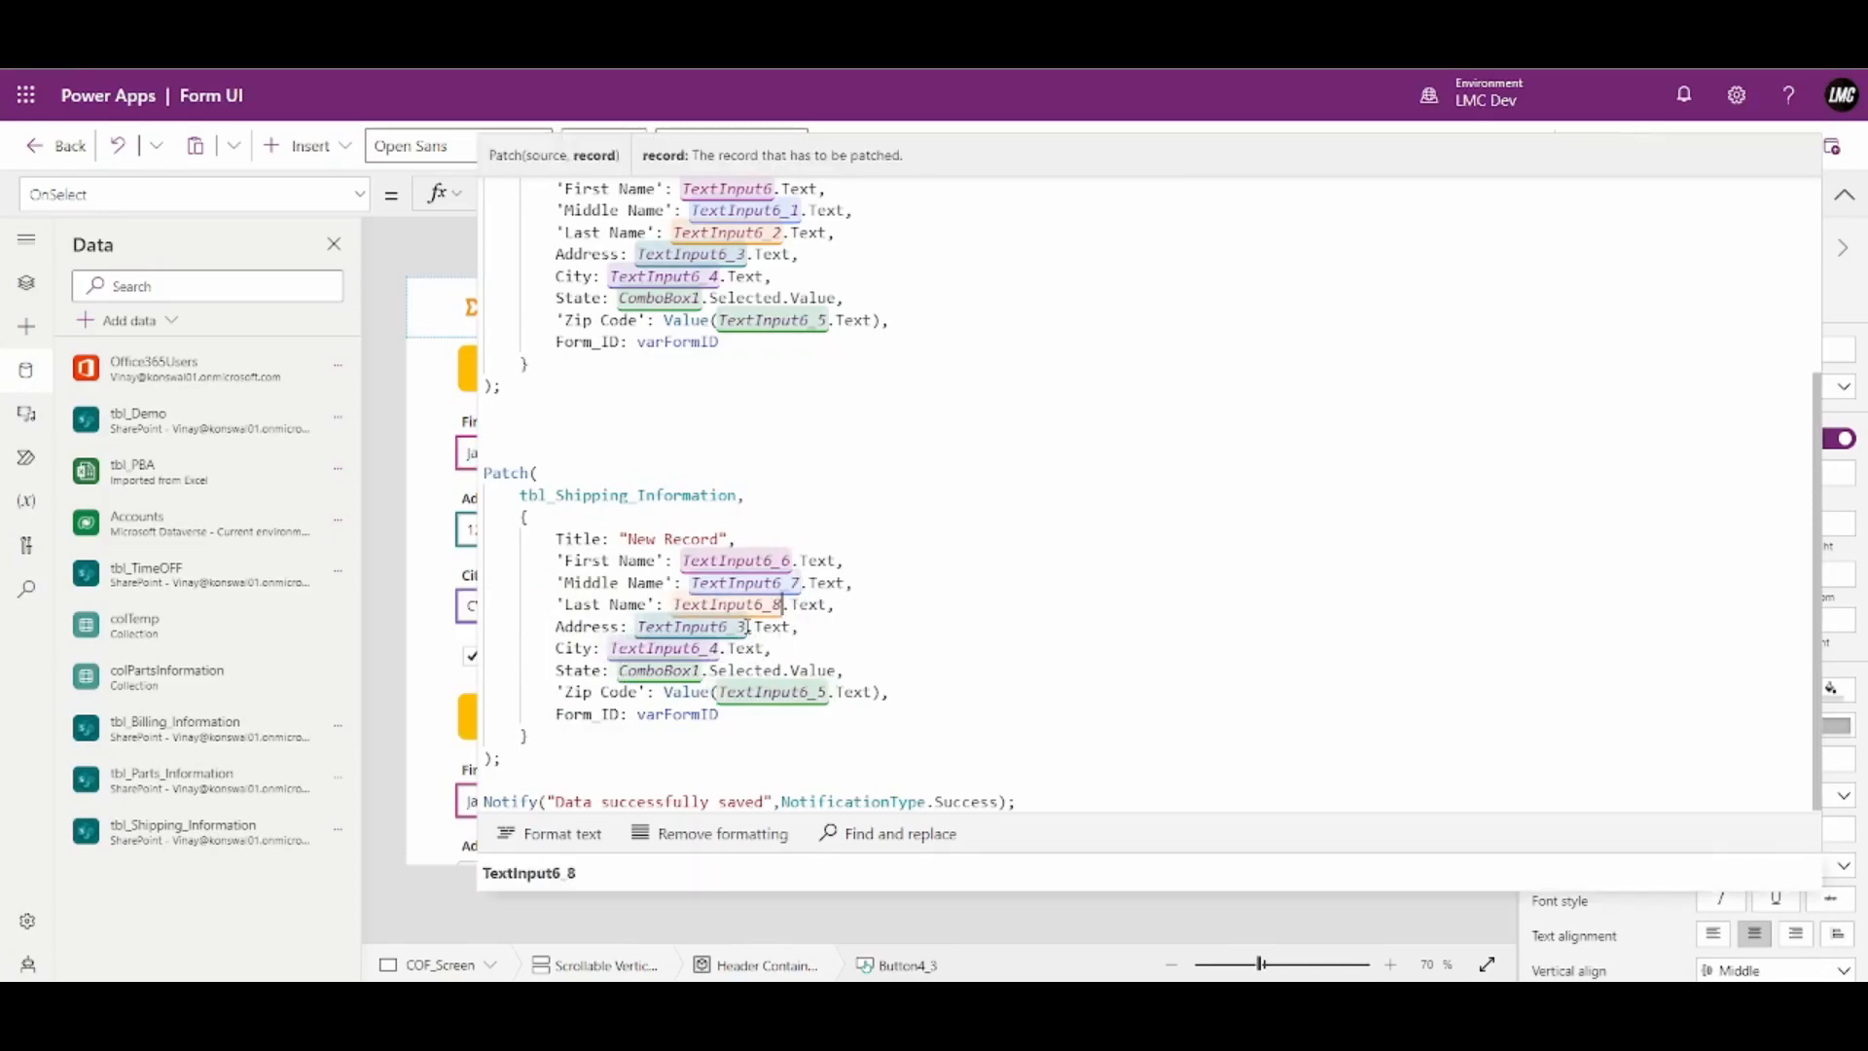
In the tbl_Shipping_Information Patch, map Address to TextInput6_9 and City to TextInput6_10
left_click(747, 627)
key("BackSpace")
type("9")
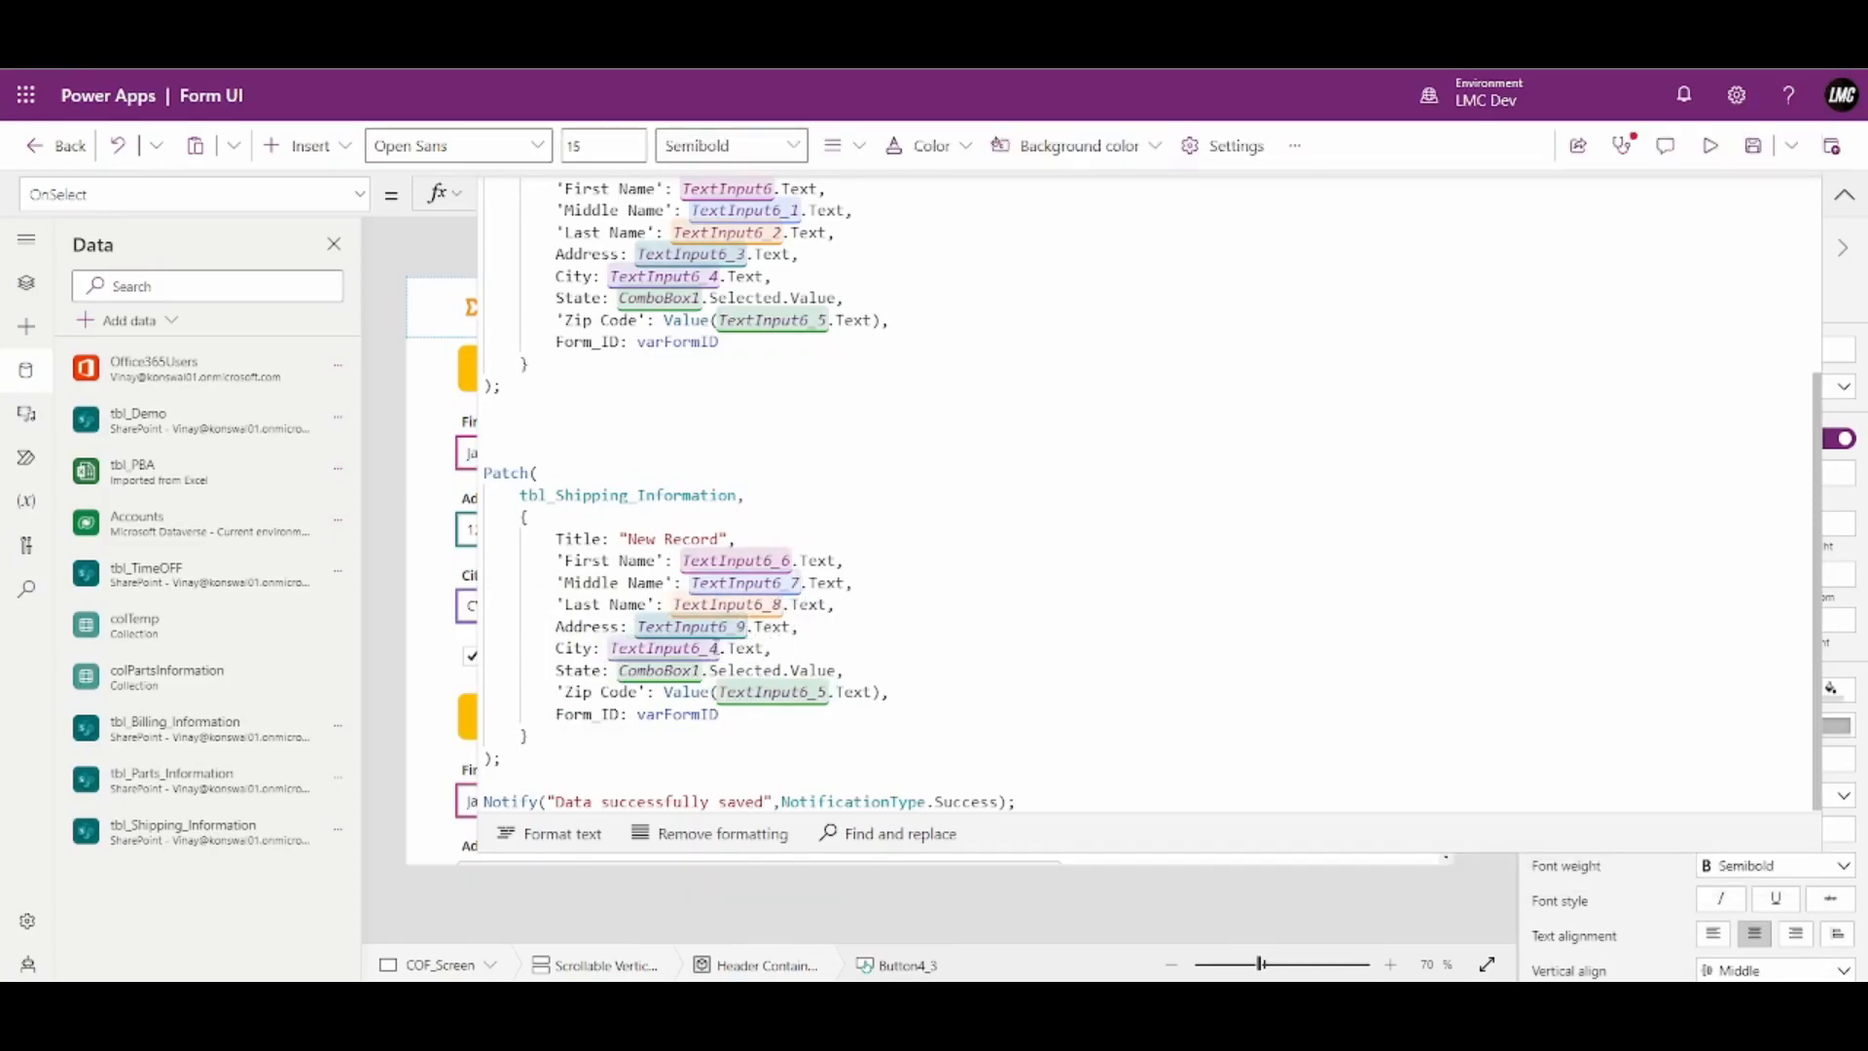
left_click(720, 648)
key("BackSpace")
type("10")
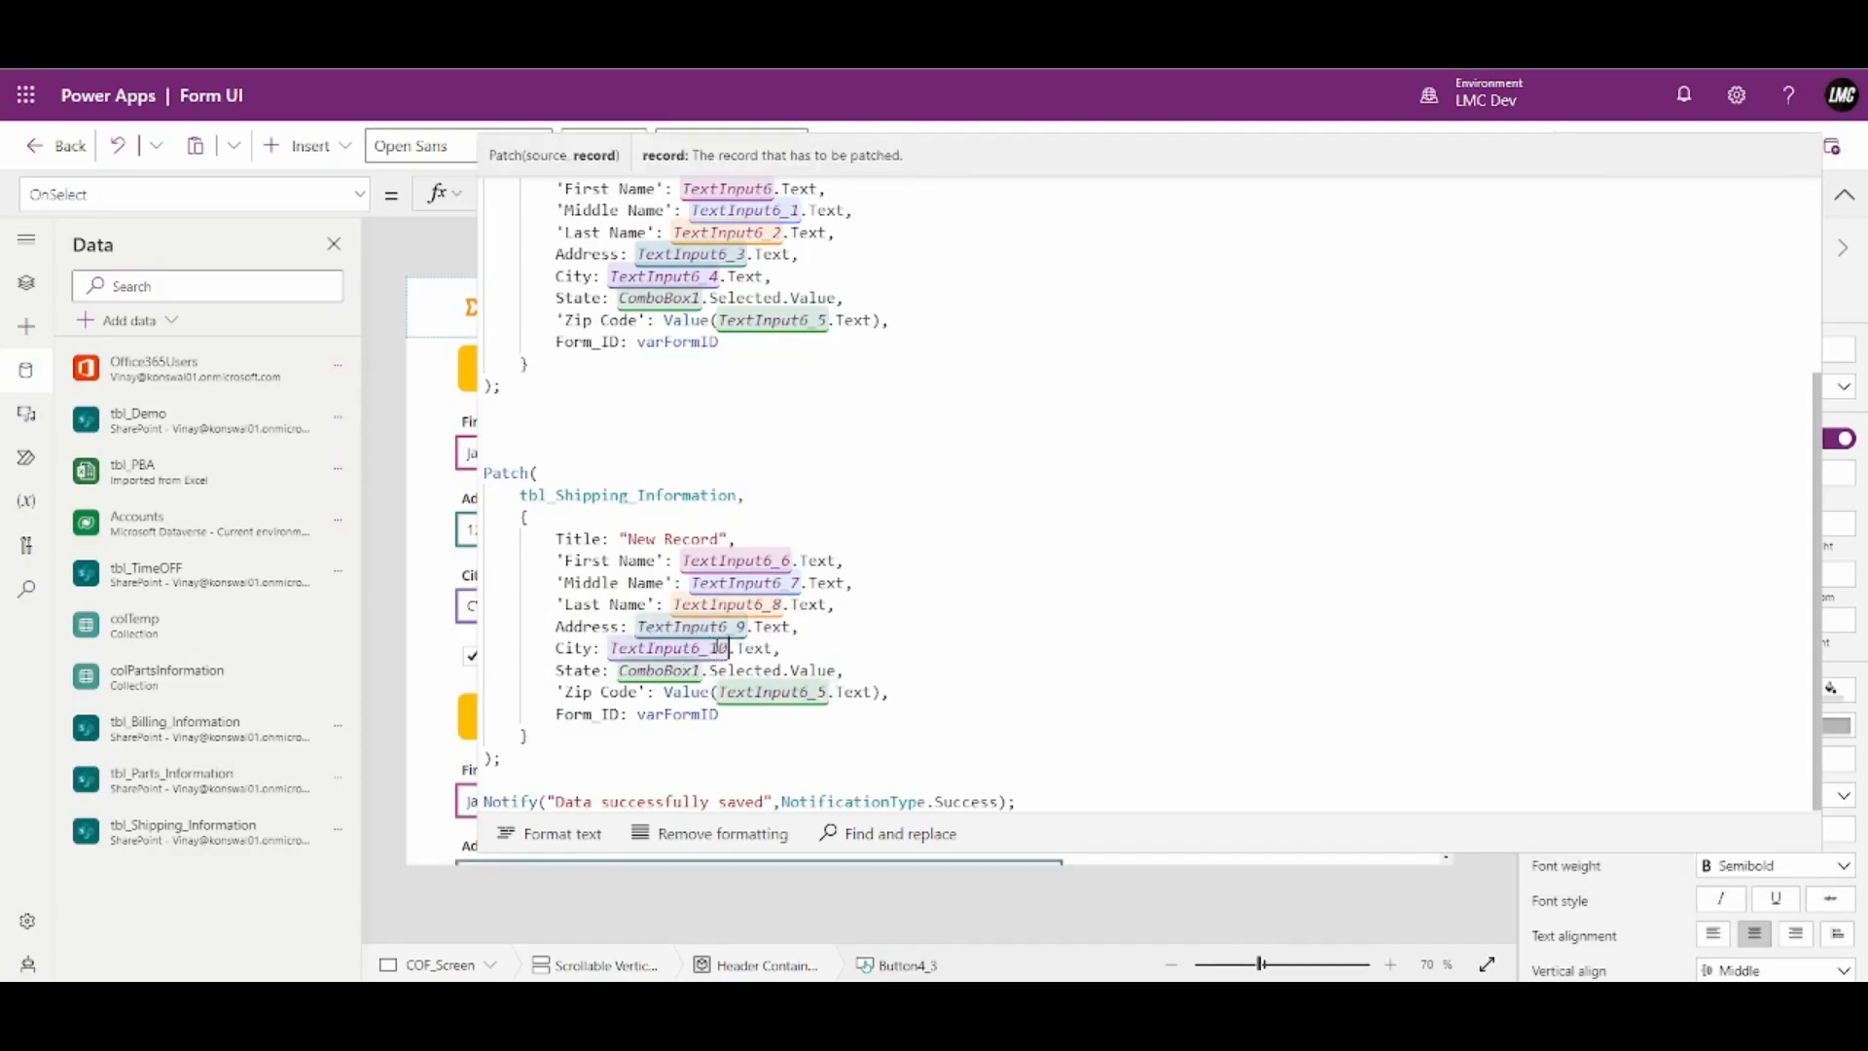
In the tbl_Shipping_Information Patch, map Zip Code to TextInput6_11 and State to ComboBox1_1
left_click(825, 692)
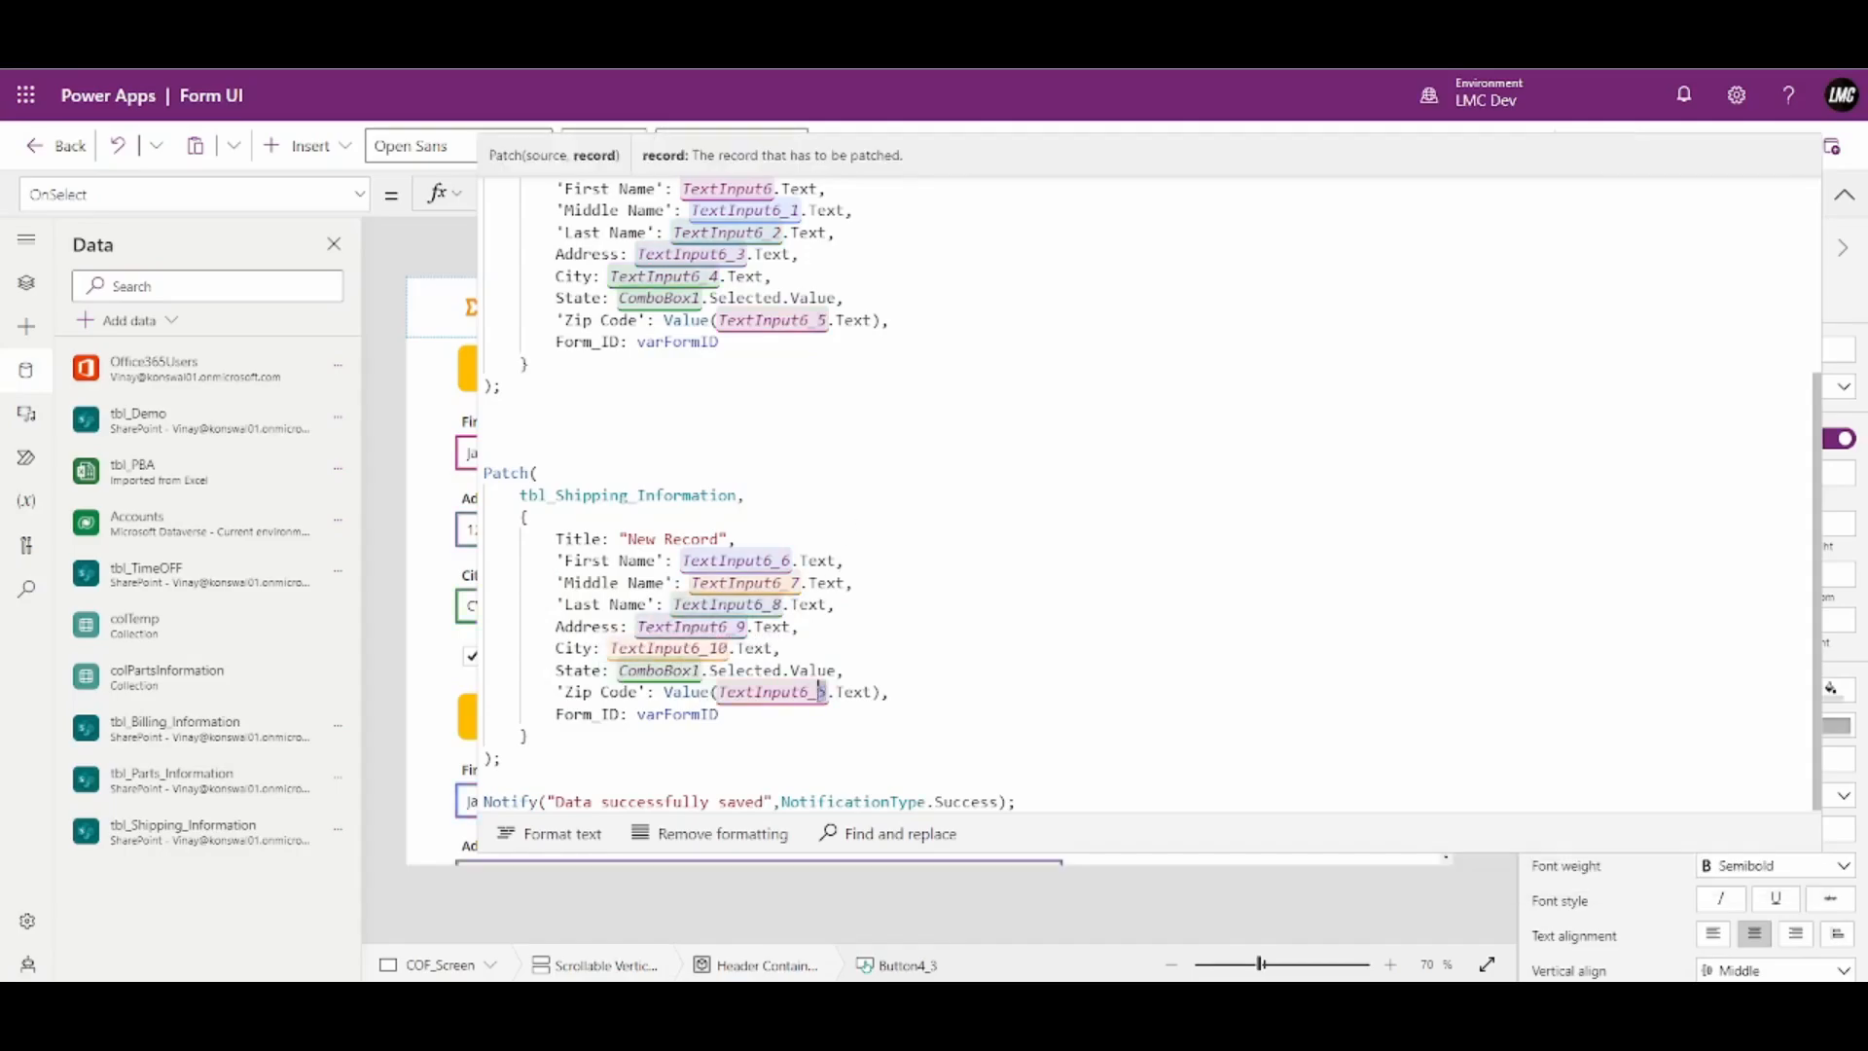
key("BackSpace")
type("11")
left_click(695, 670)
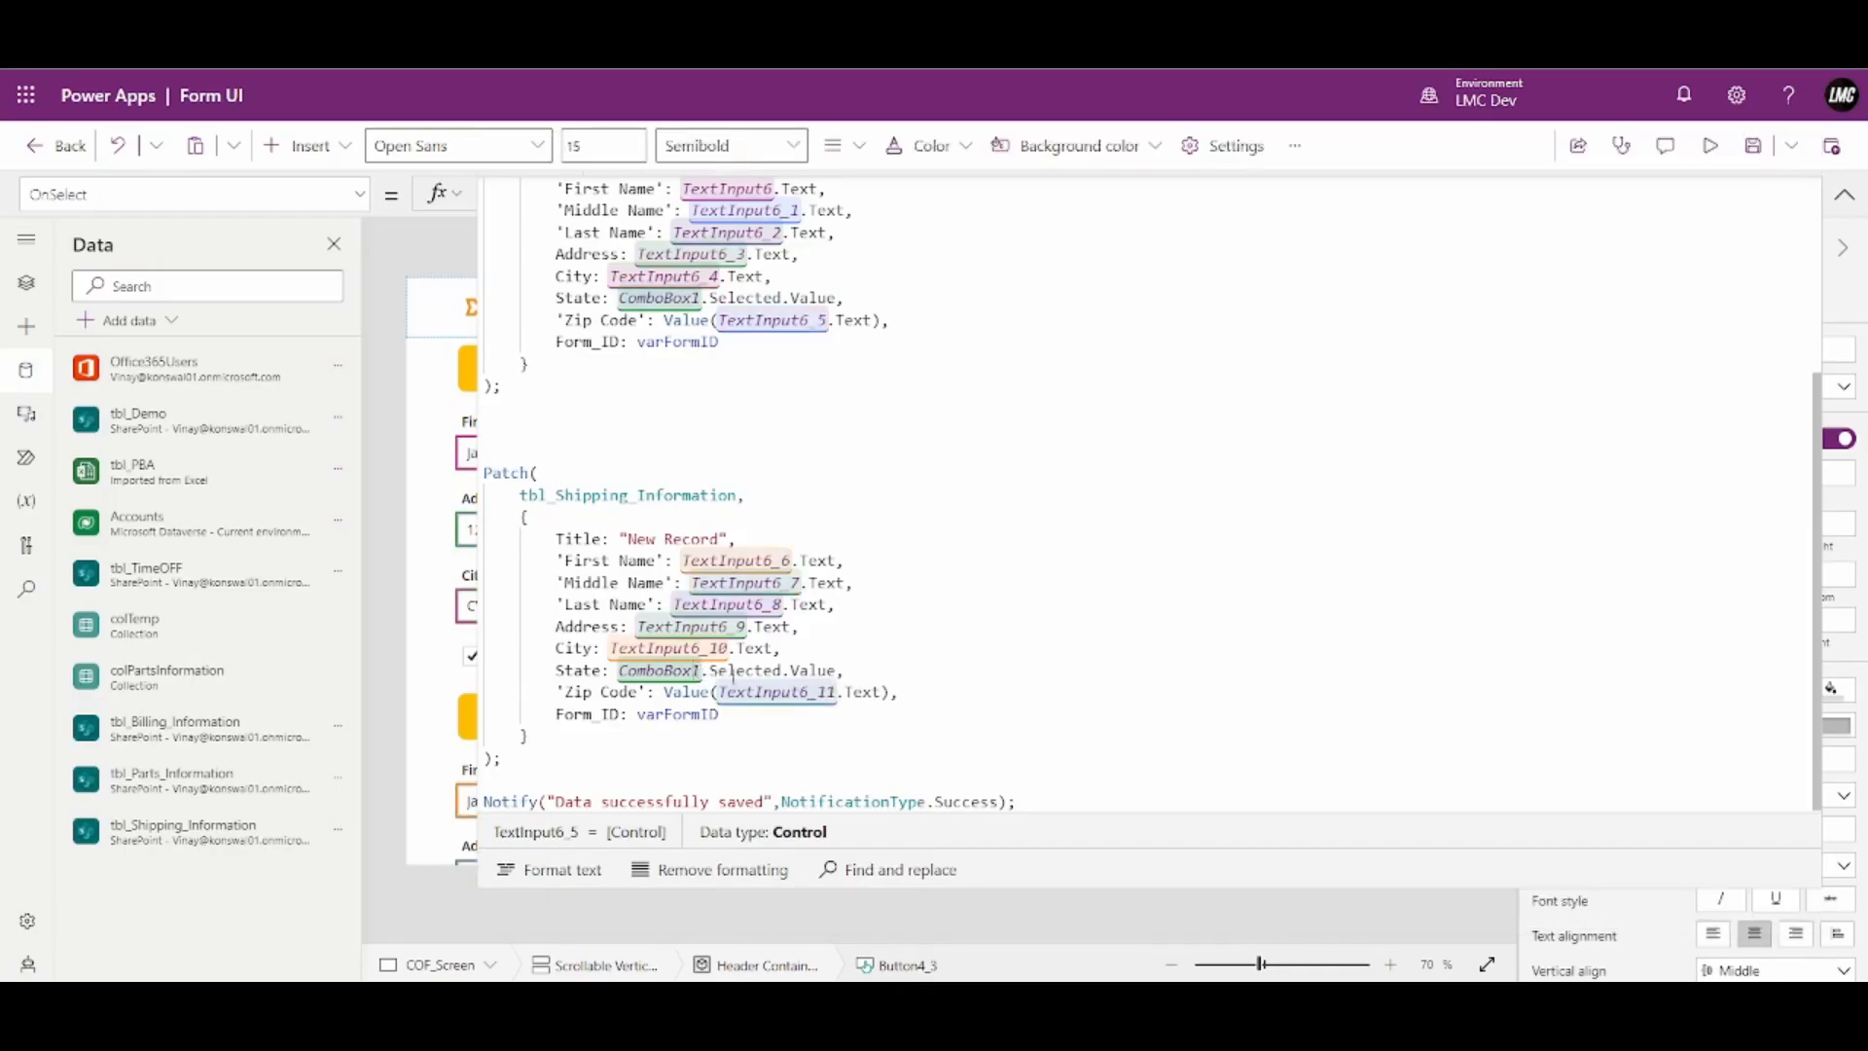
type("1_")
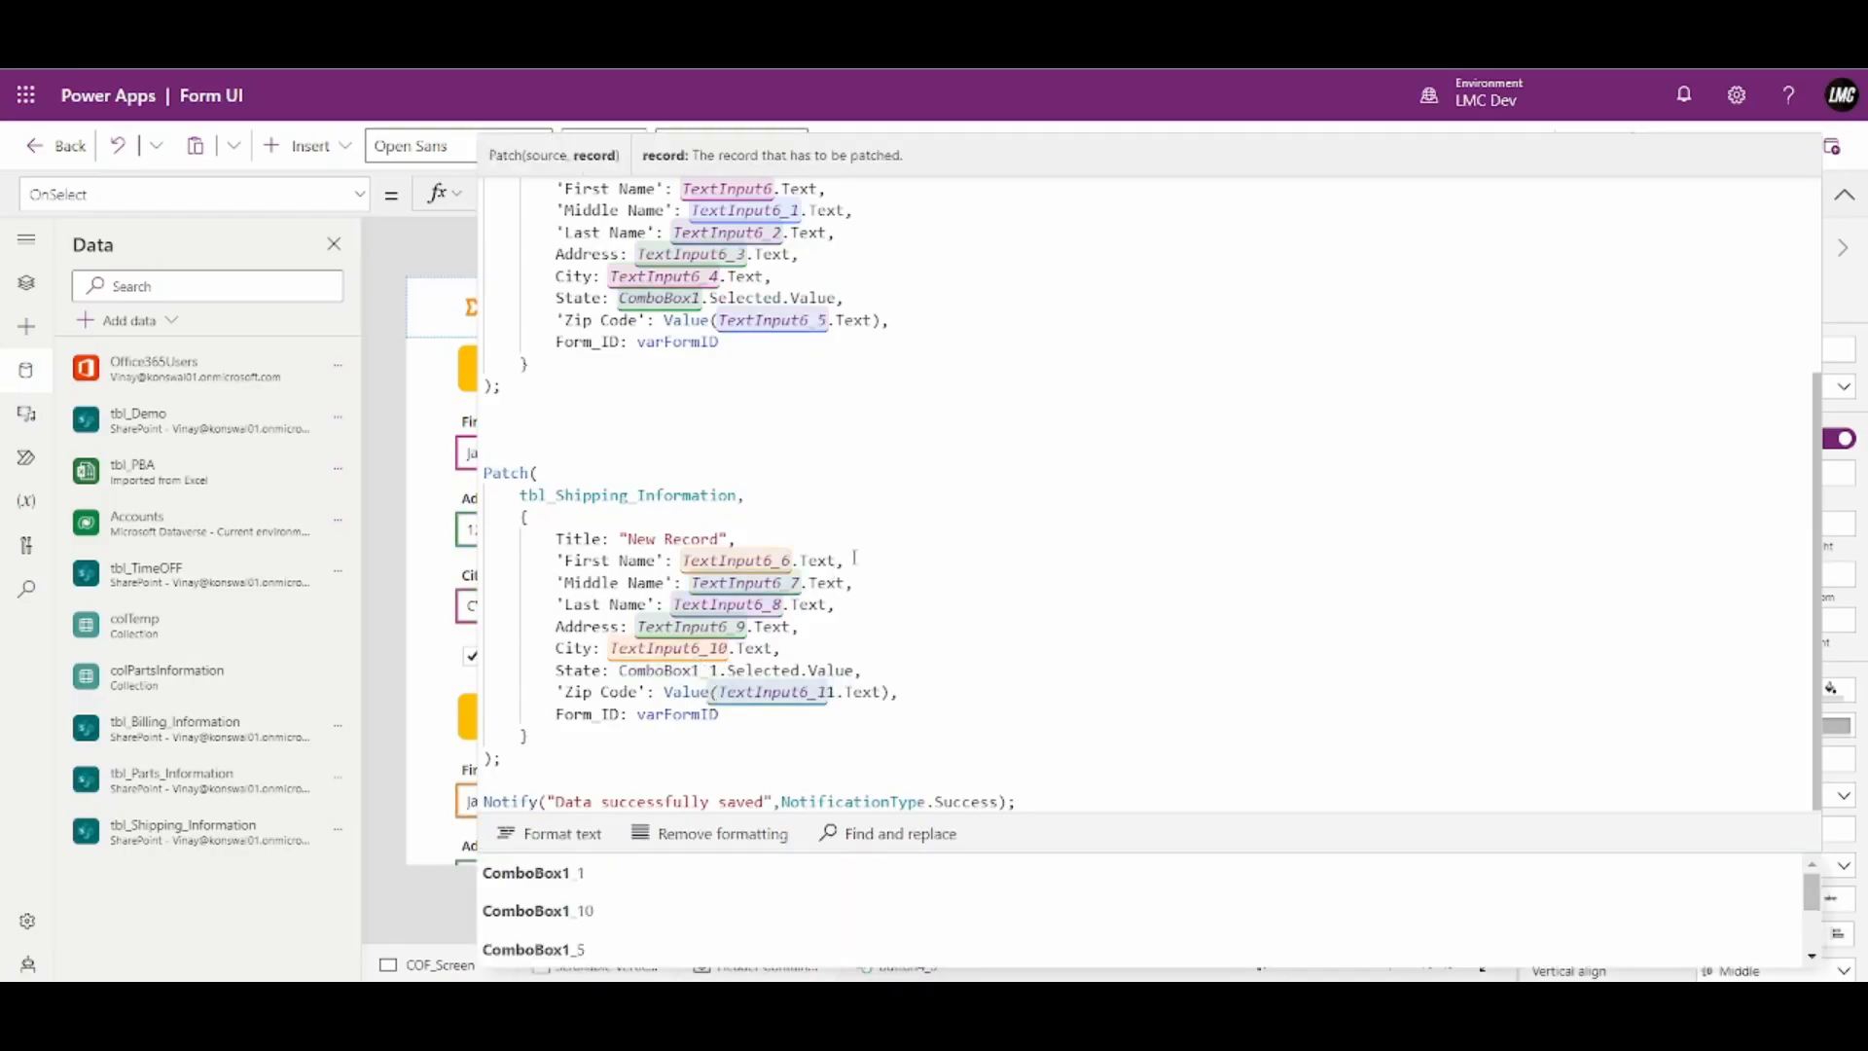
Compare the shipping Patch's control references with the highlighted Shipping Information fields, and review the varFormID logic and both Patch blocks
left_click_drag(1330, 847, 1285, 260)
scroll(1285, 259, "down", 5)
scroll(1286, 253, "up", 2)
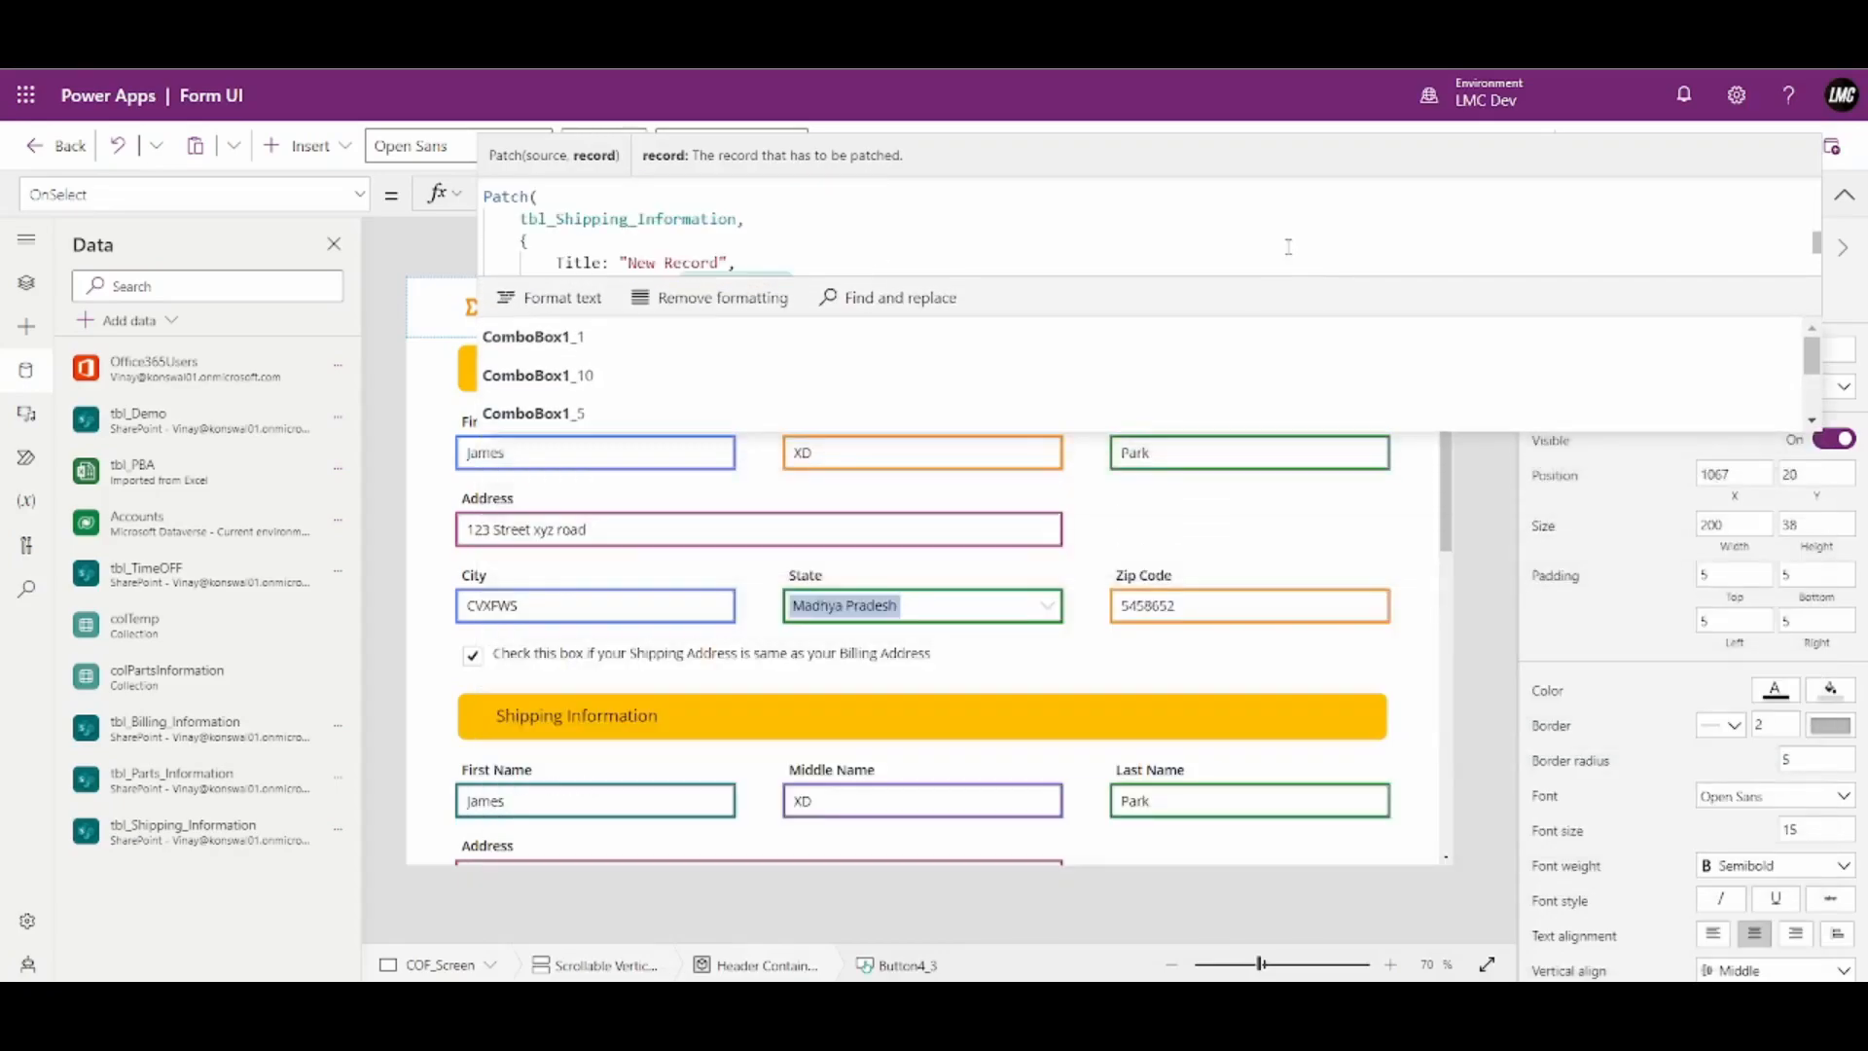
scroll(1288, 247, "down", 1)
left_click_drag(1255, 313, 1247, 356)
left_click(1076, 221)
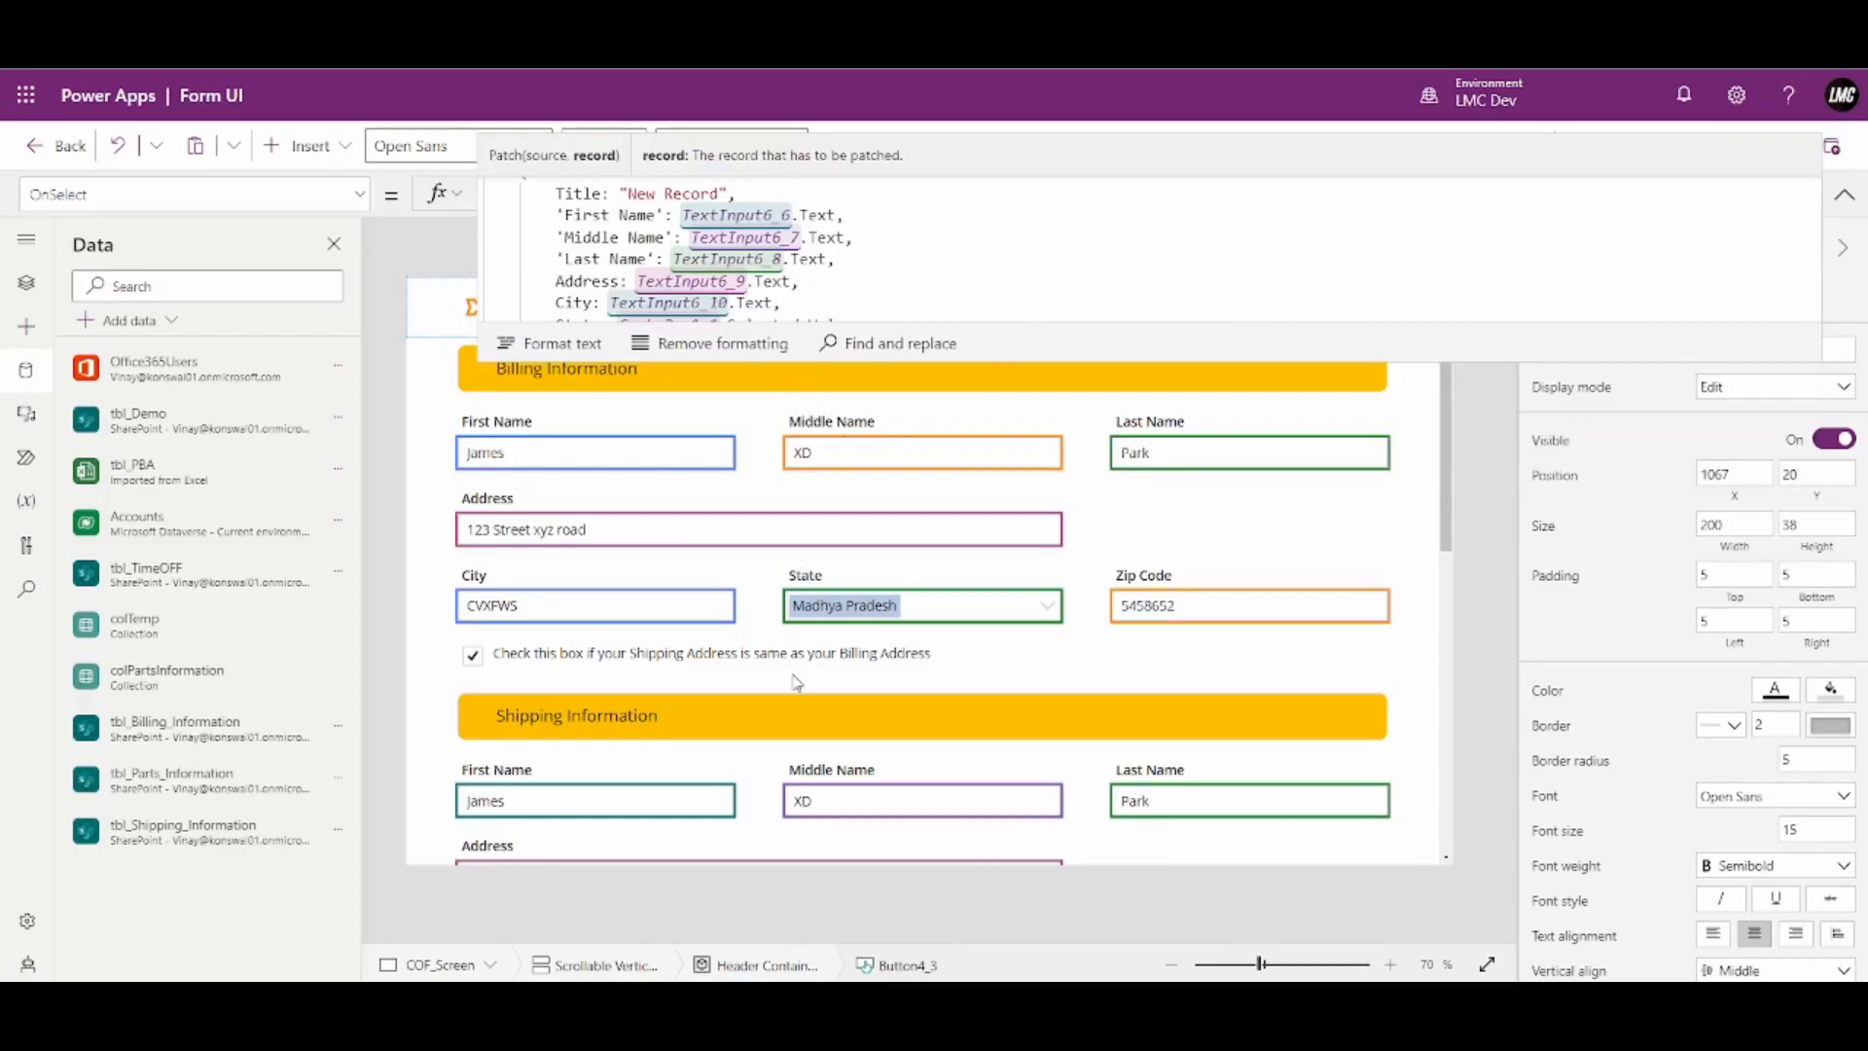
scroll(805, 671, "down", 3)
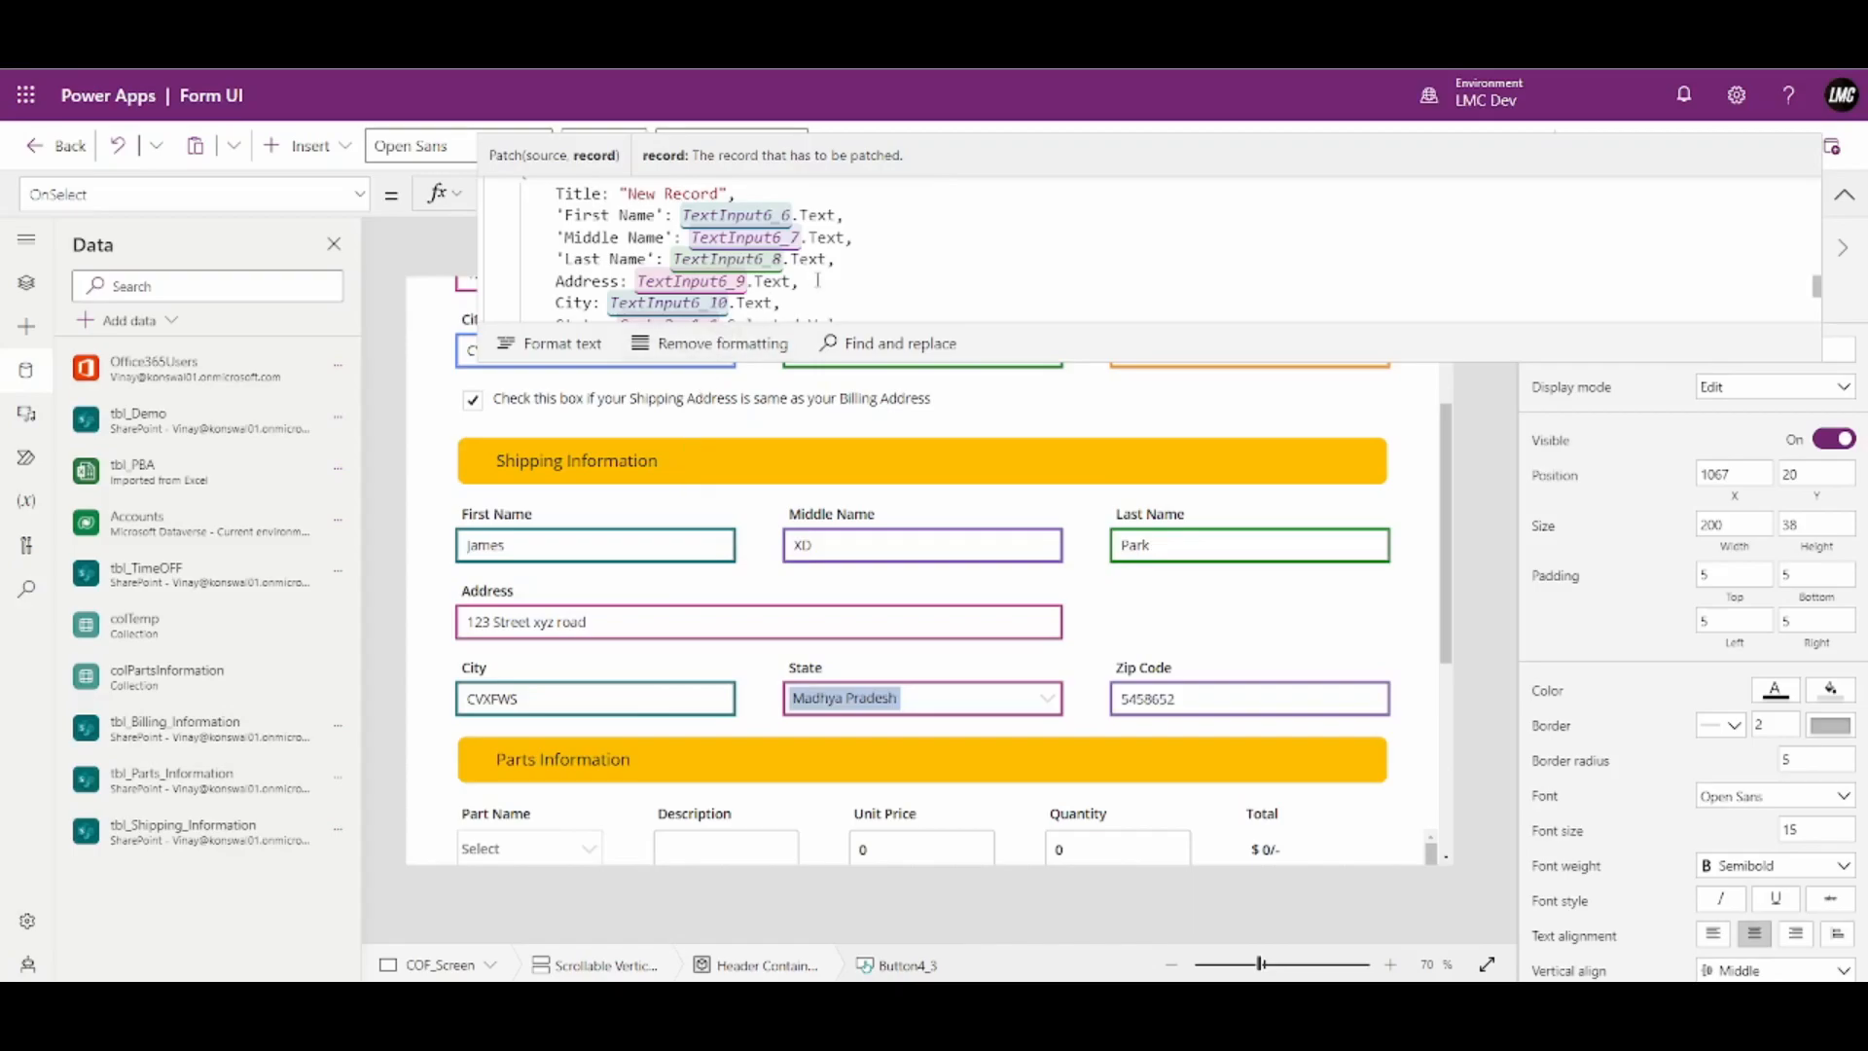
scroll(817, 280, "down", 1)
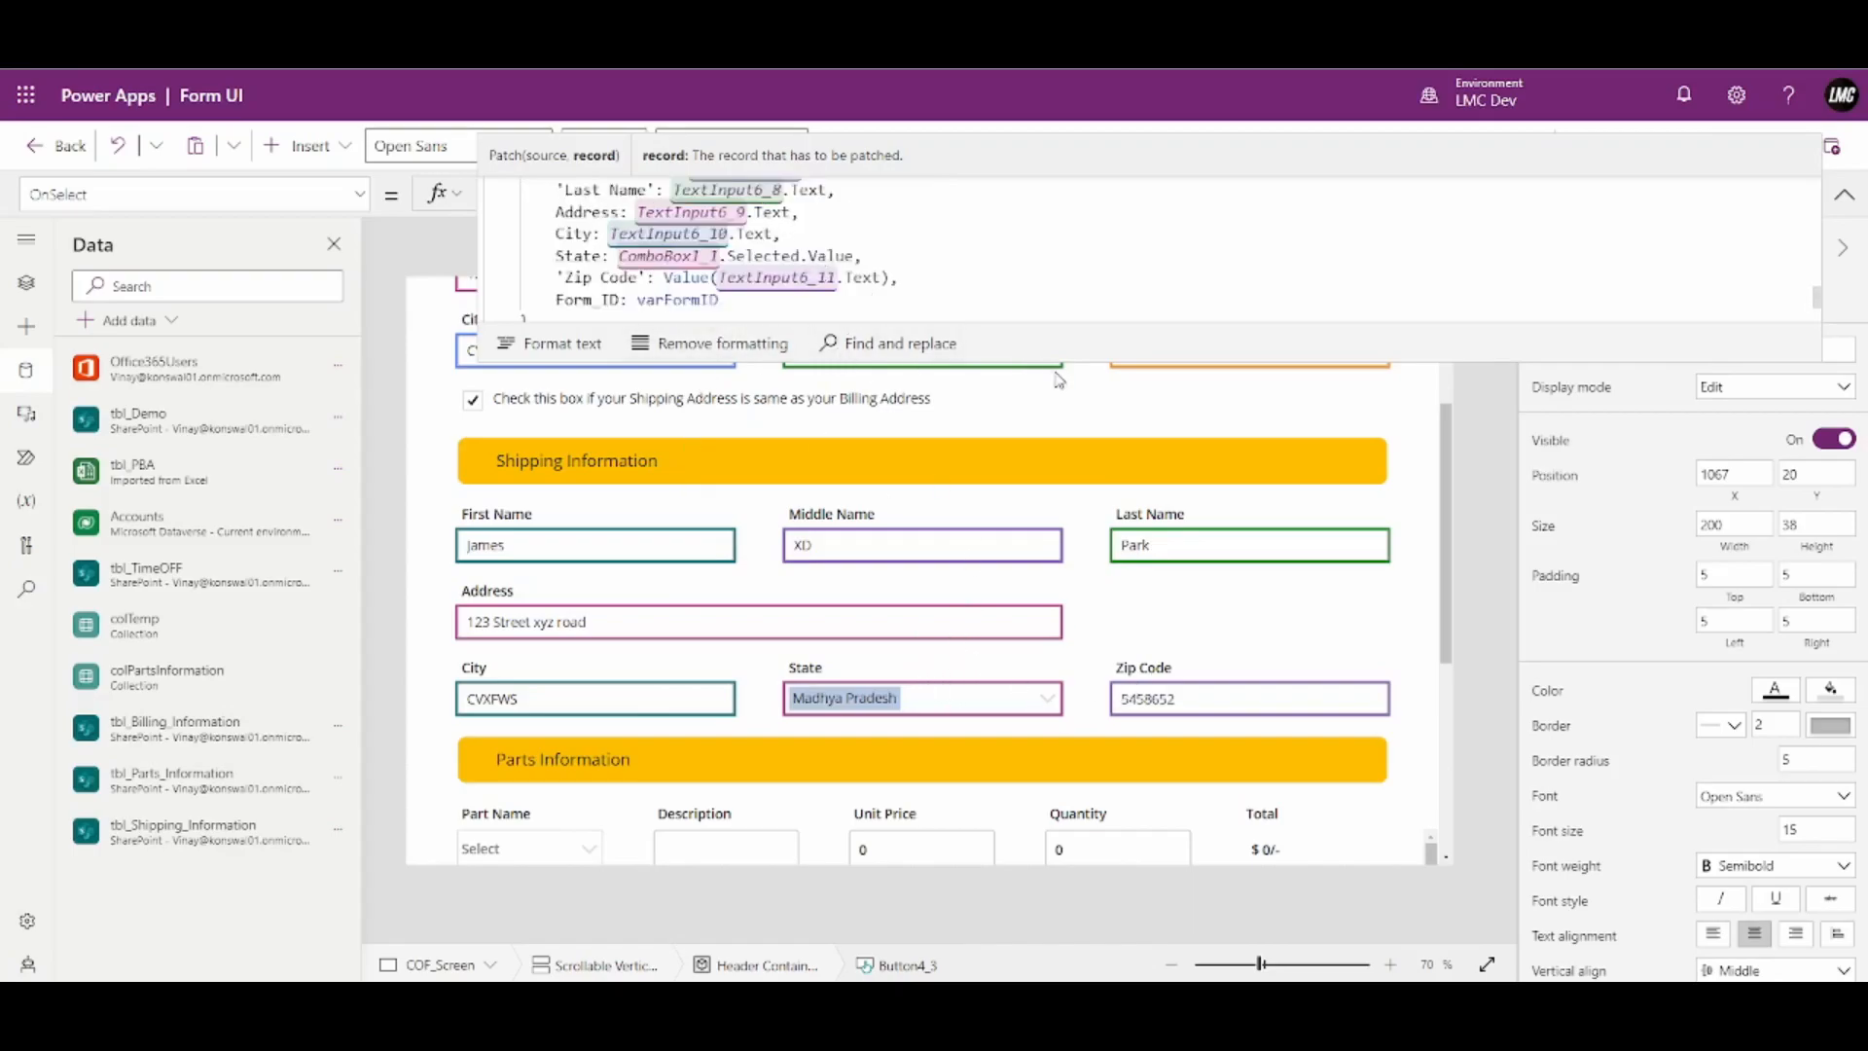
left_click_drag(1083, 361, 1075, 642)
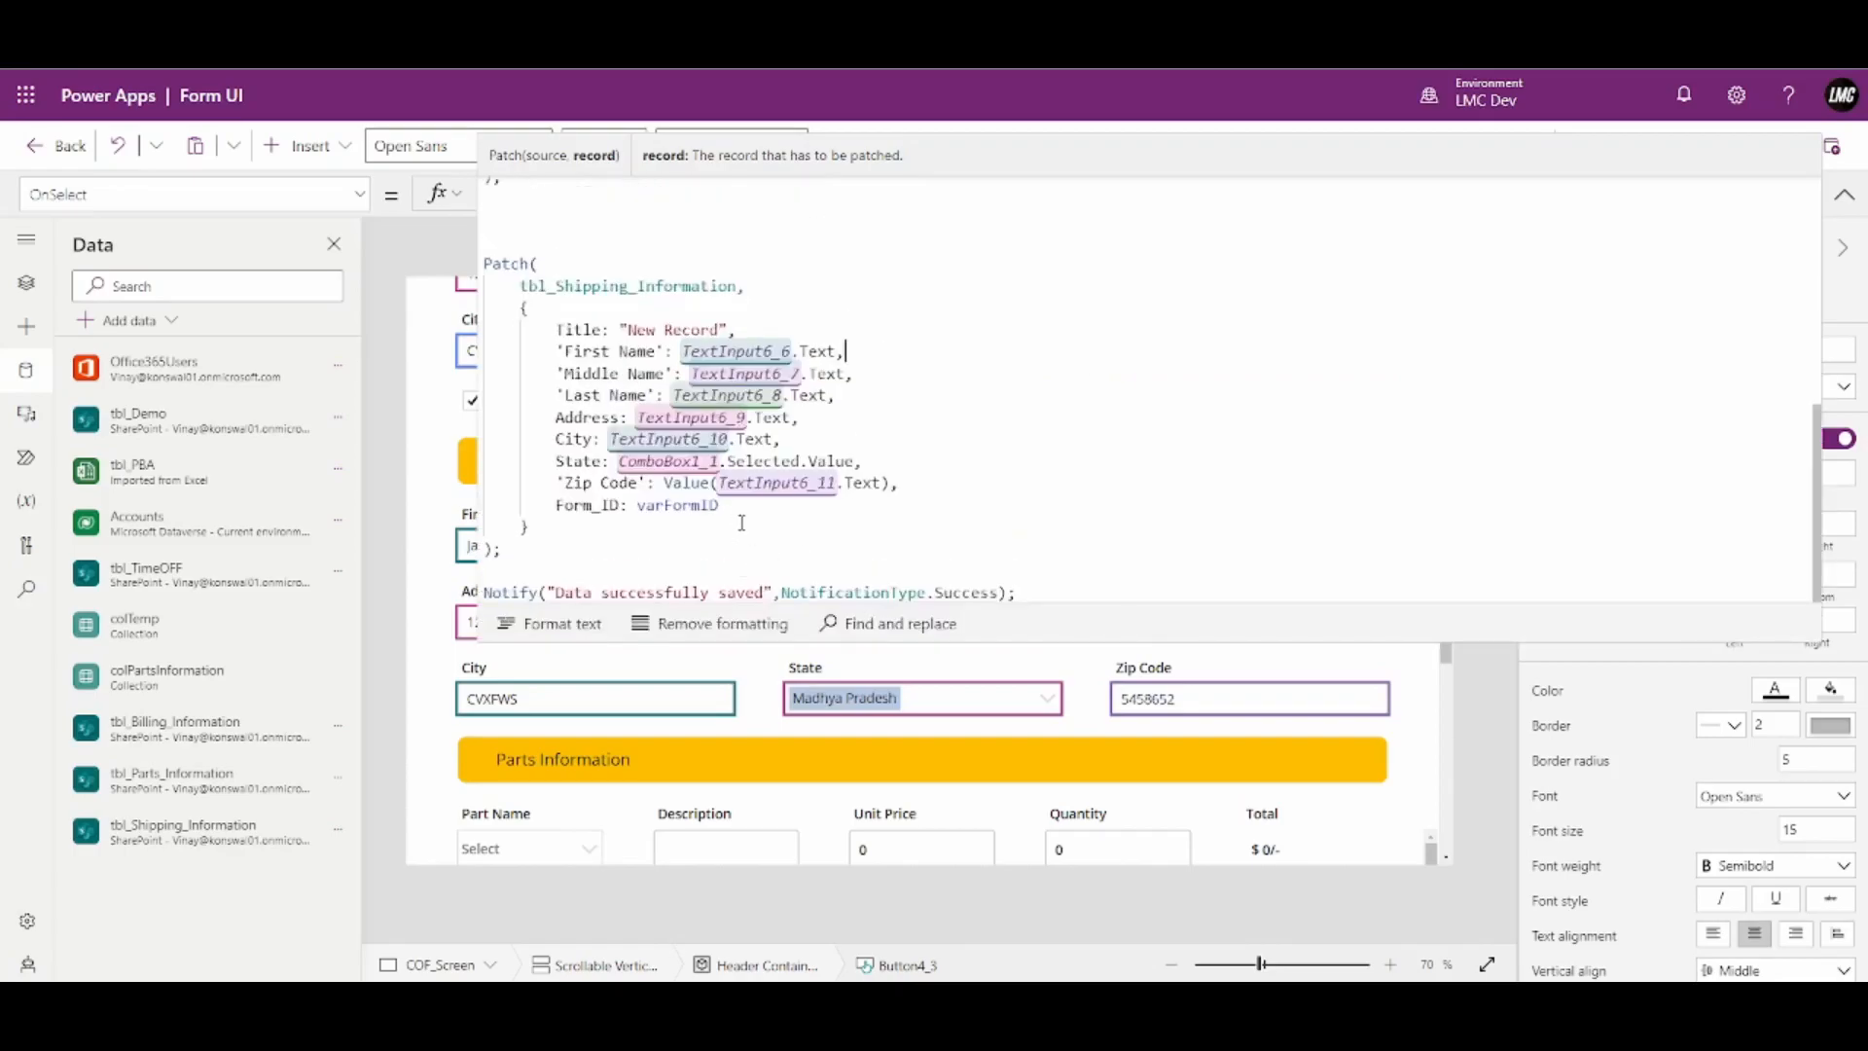
scroll(741, 522, "up", 5)
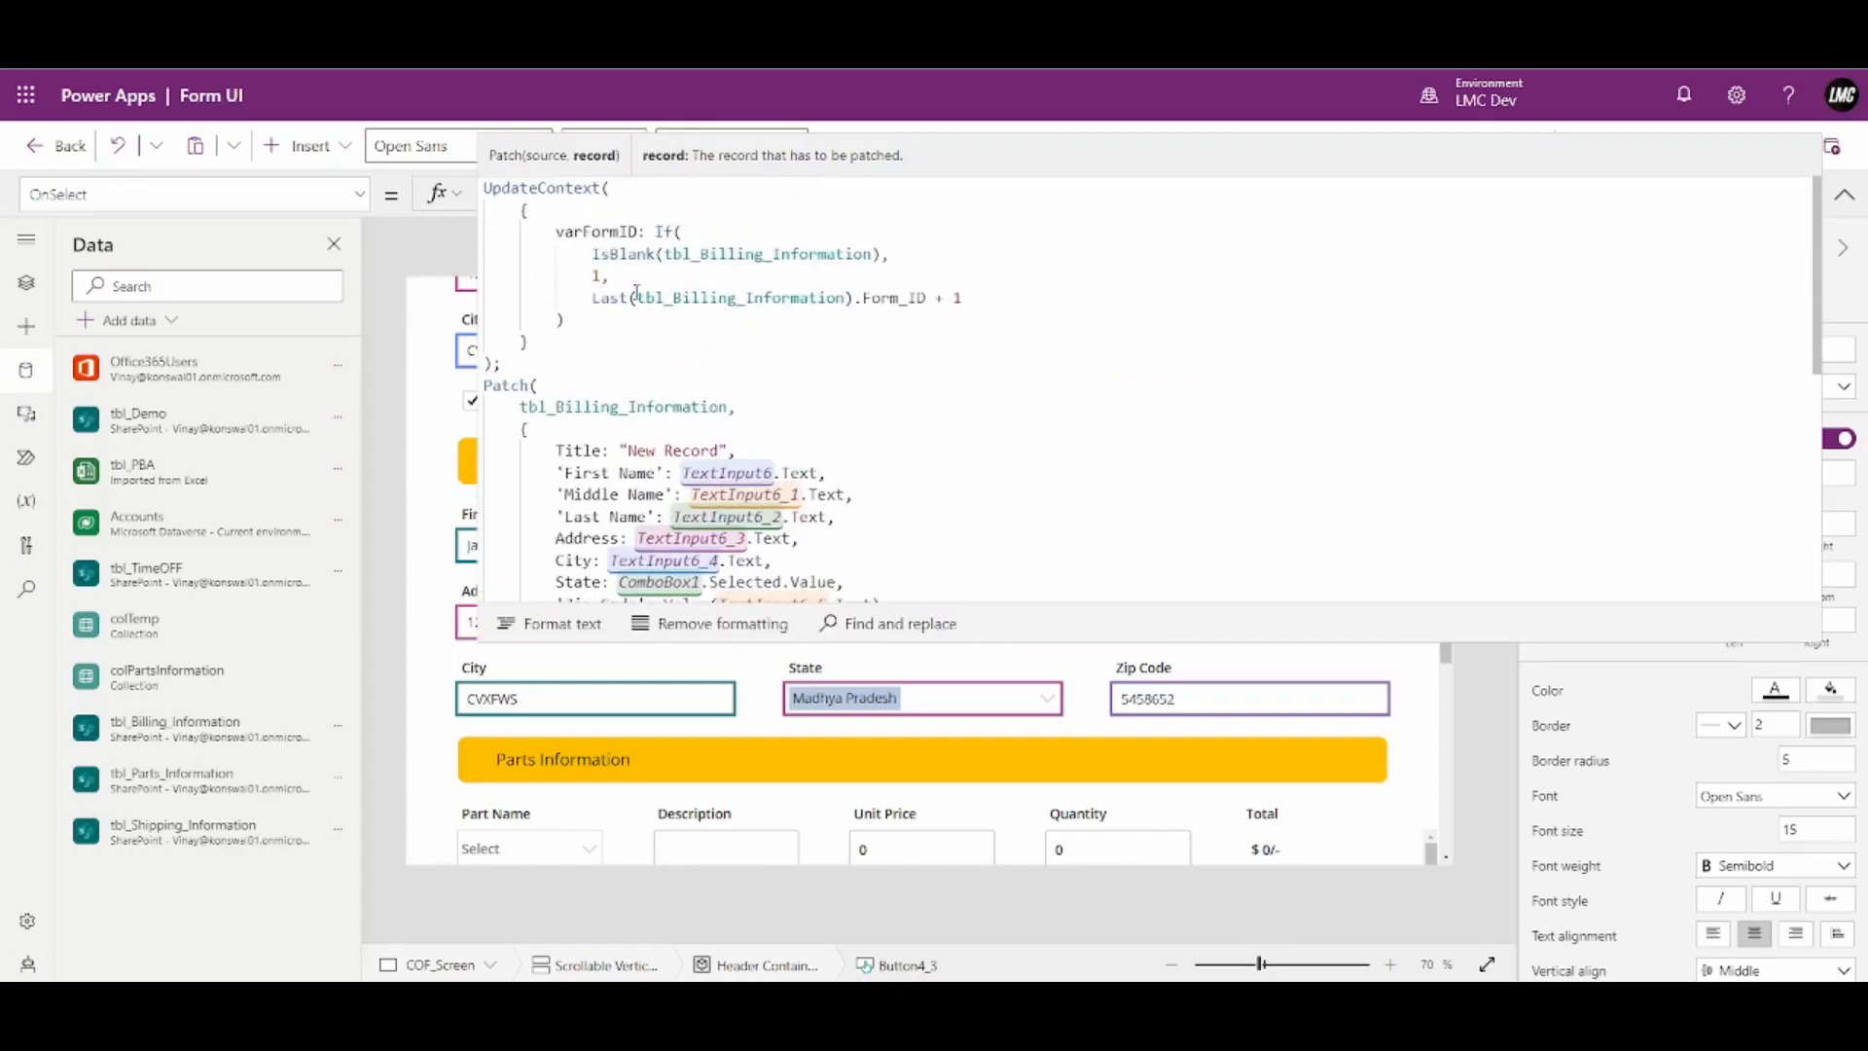
scroll(1517, 283, "down", 3)
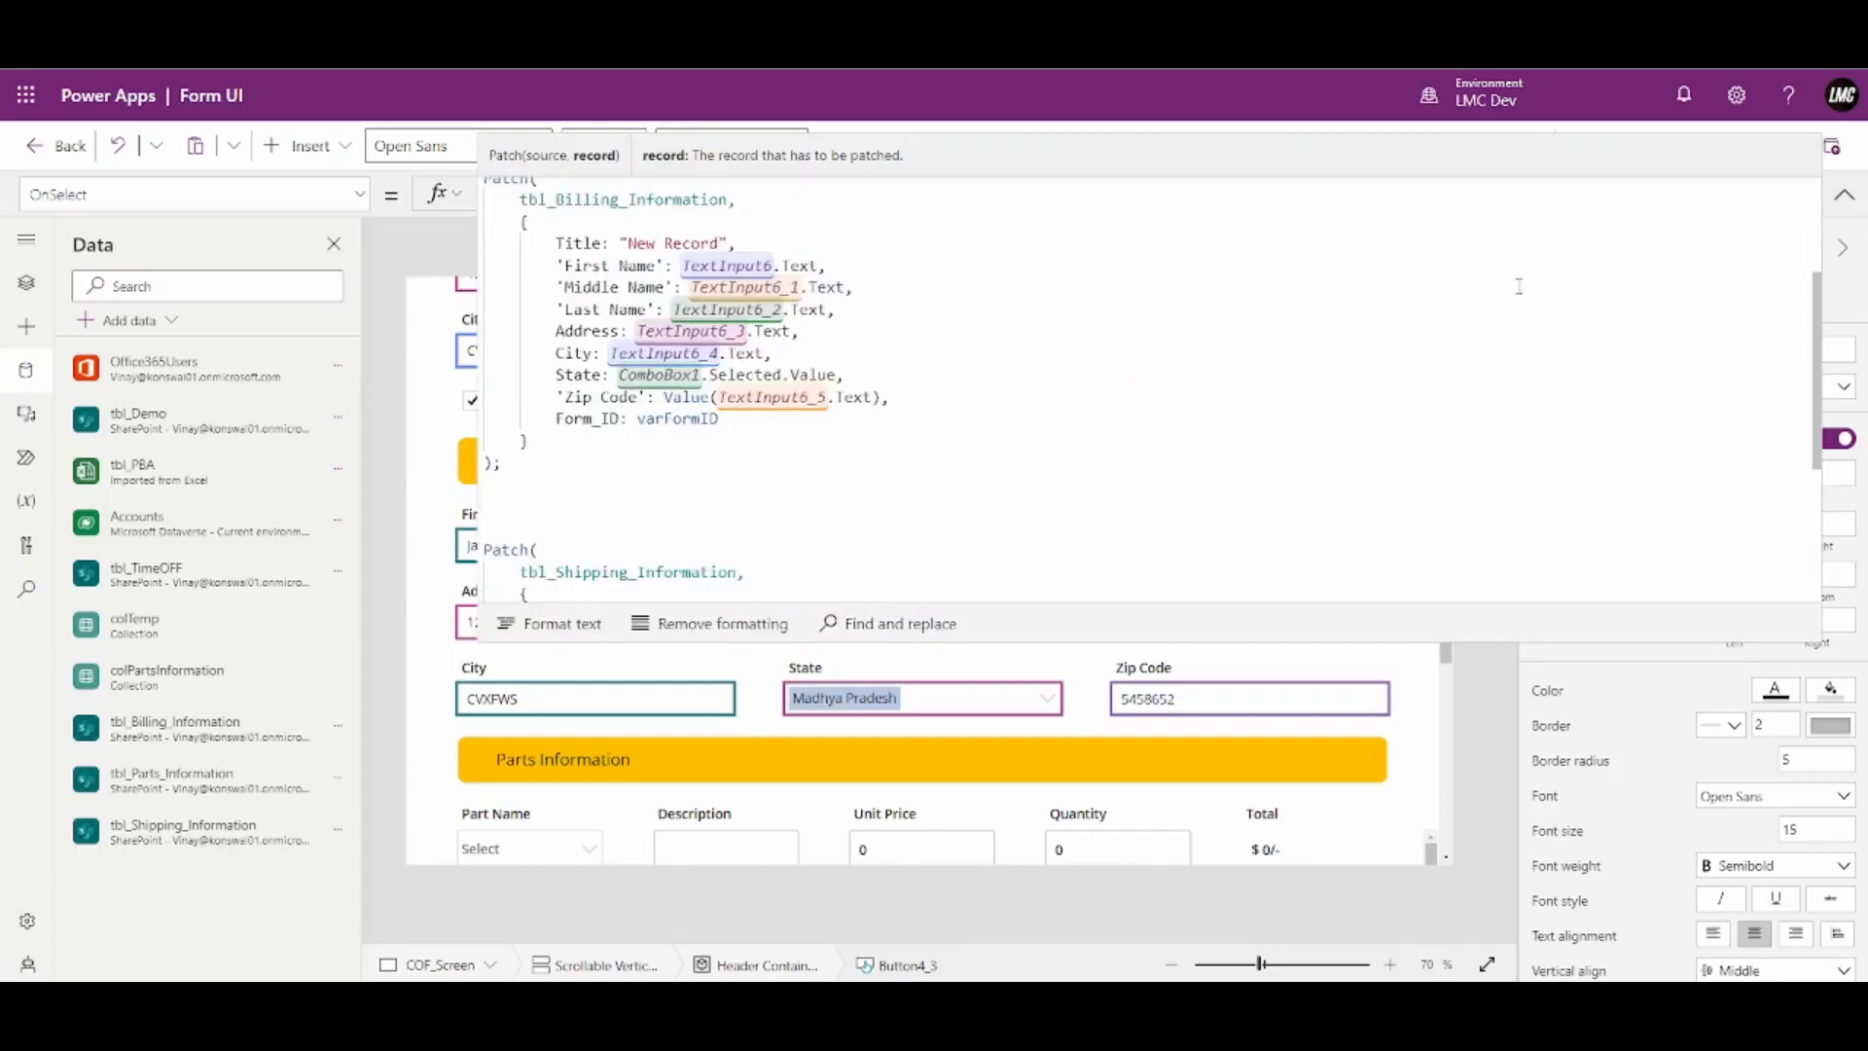
Preview the app and test the same-as-billing-address checkbox by turning it off and on again
left_click(1840, 201)
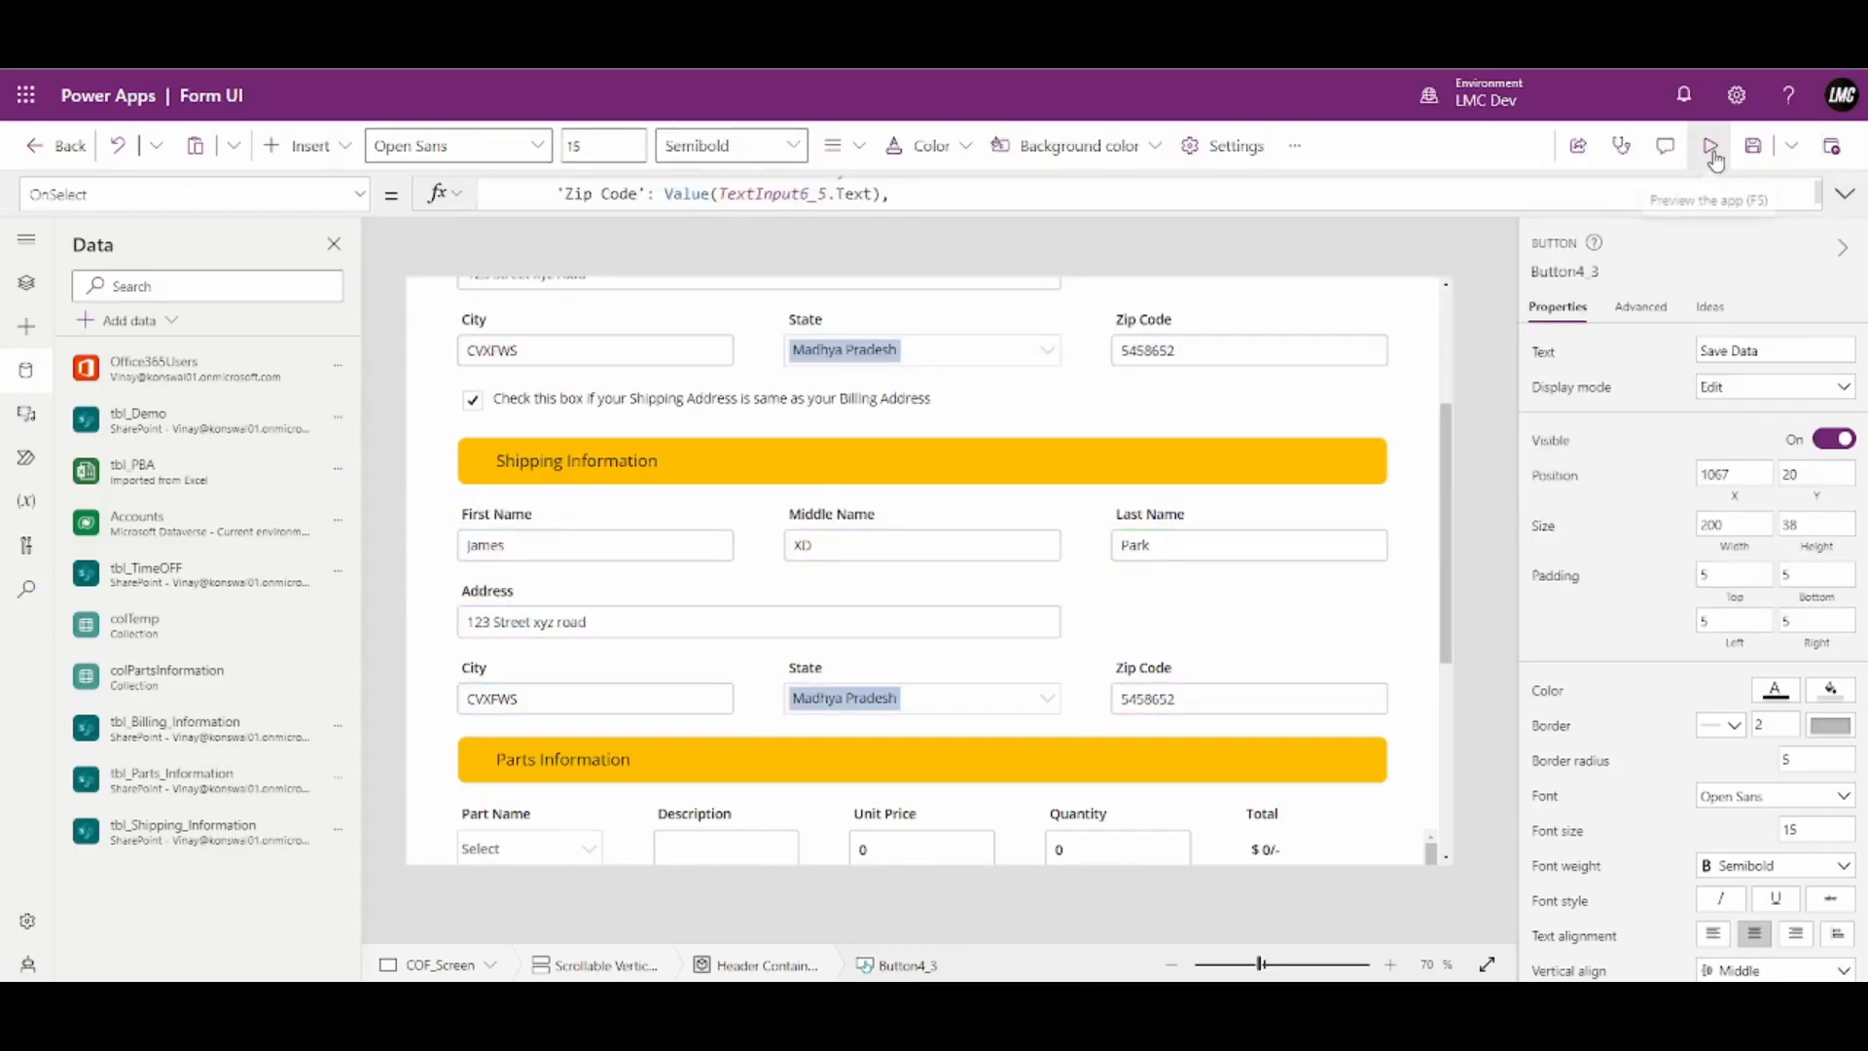
left_click(1711, 148)
scroll(405, 371, "up", 4)
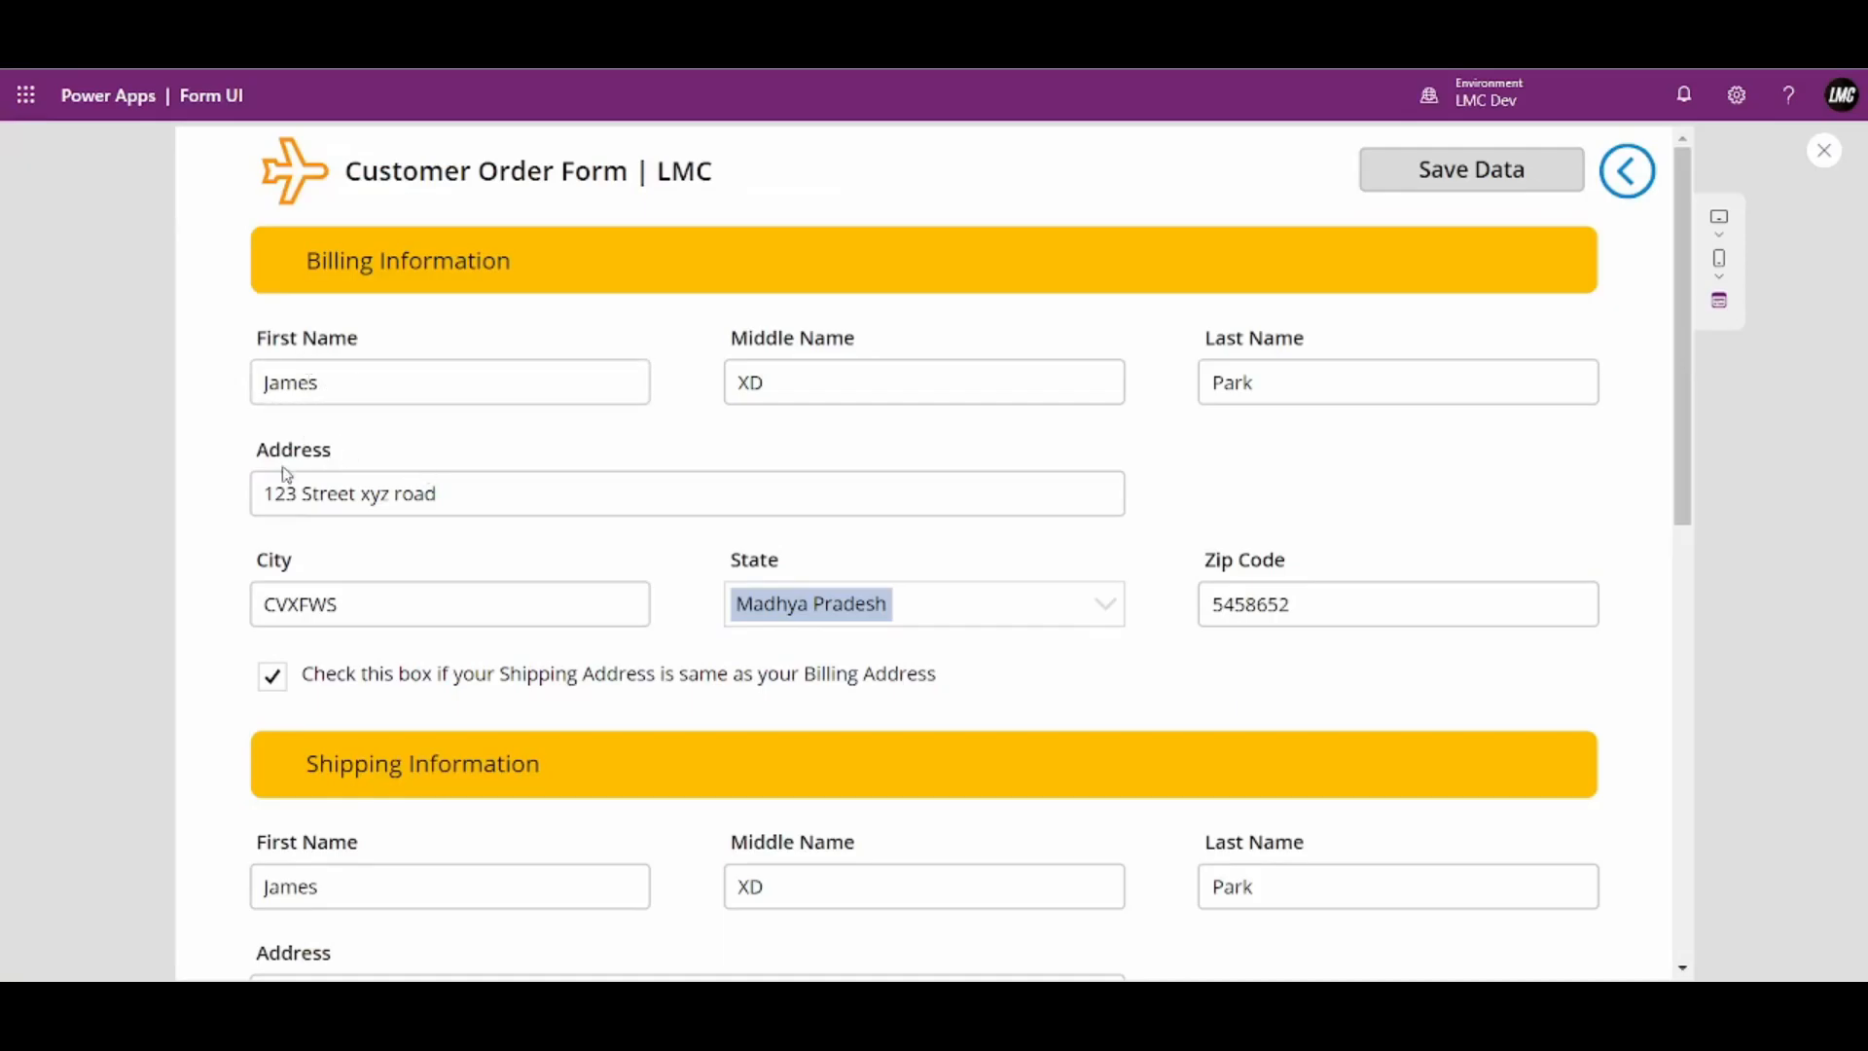
scroll(297, 436, "down", 5)
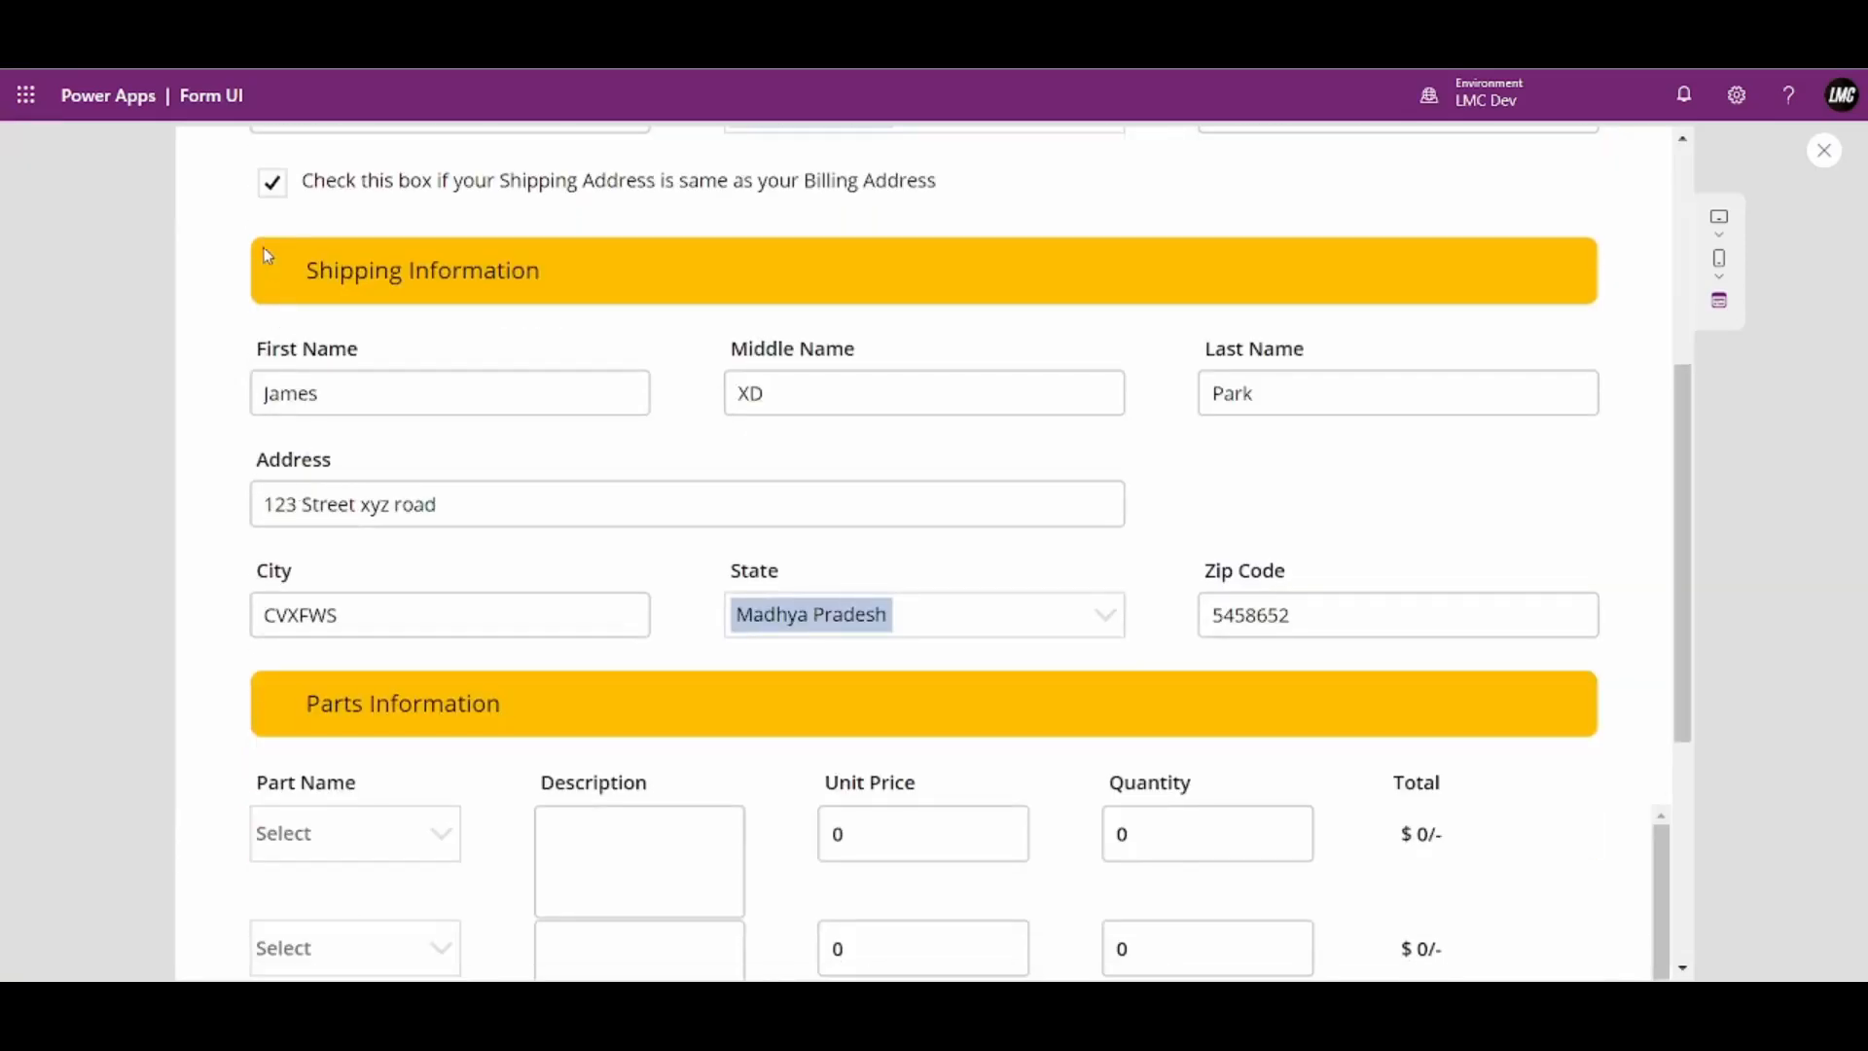
left_click(268, 191)
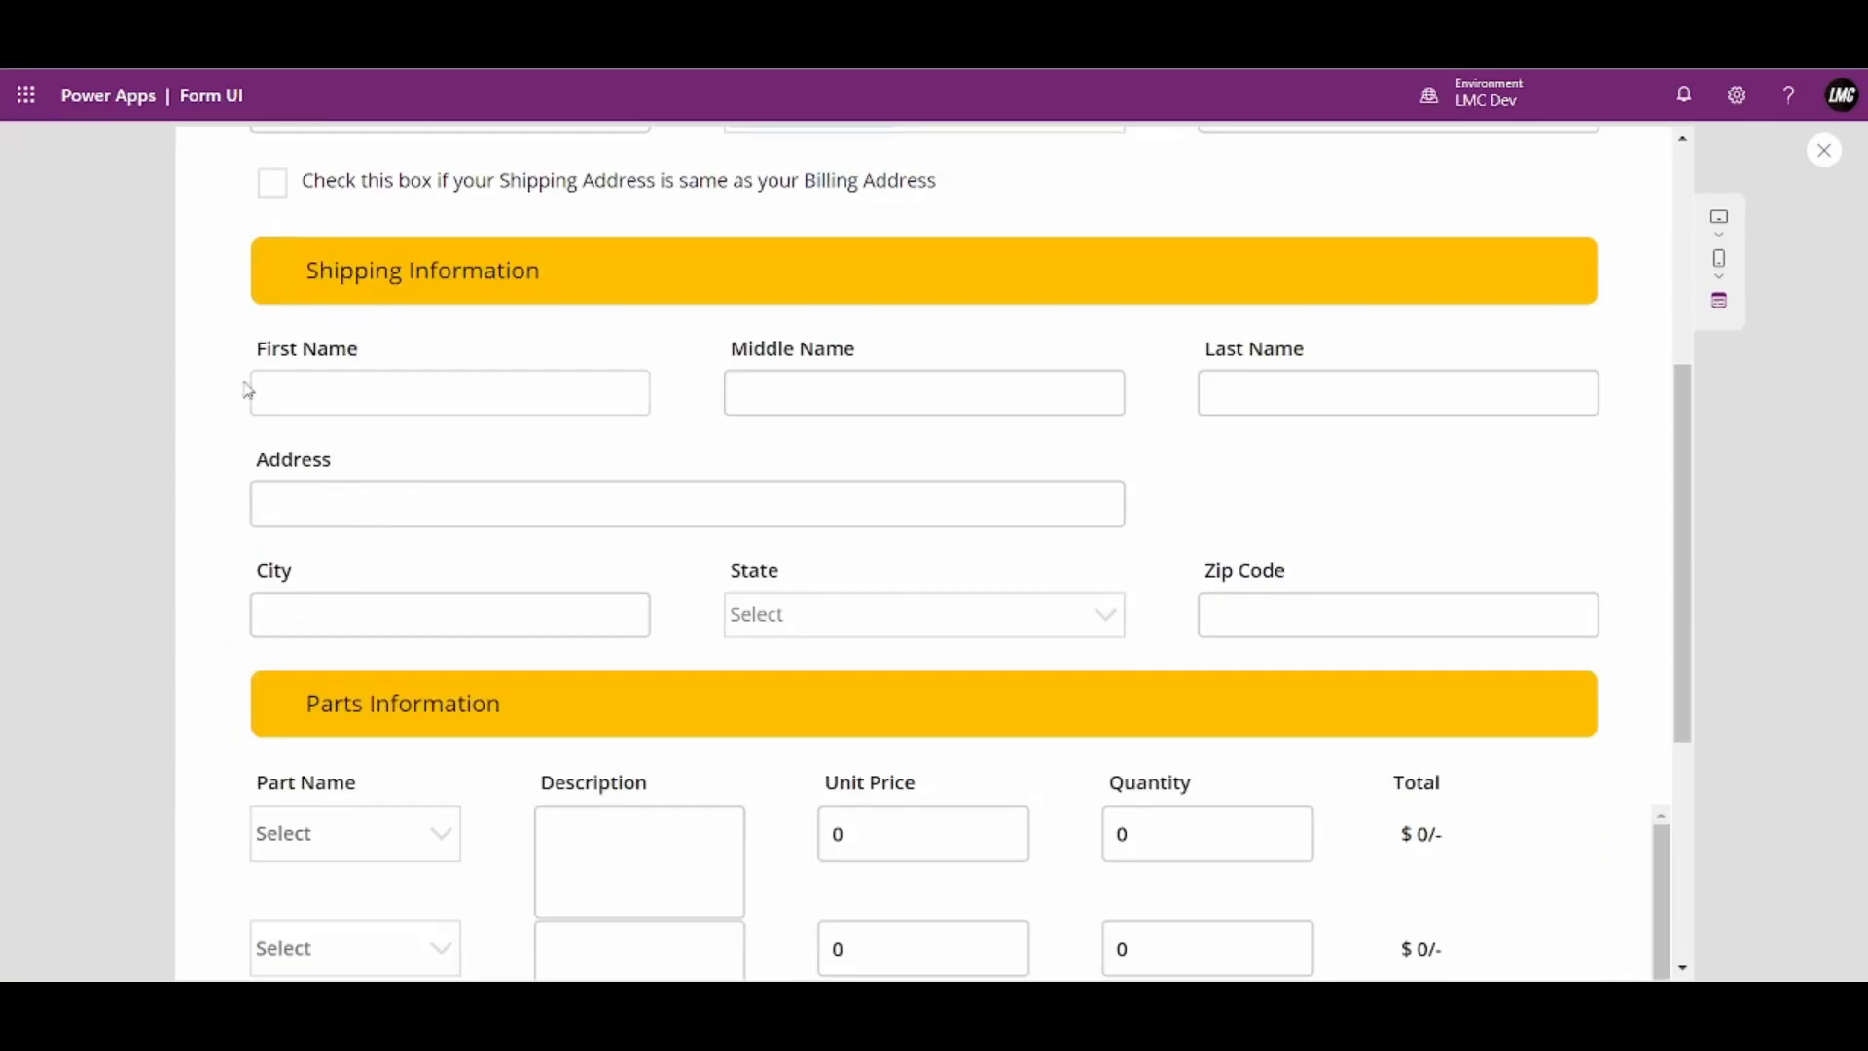
left_click(269, 185)
Save the form data from the preview, and switch to the first columns of the tbl_Billing_Information list in SharePoint
scroll(668, 554, "up", 5)
left_click(1428, 187)
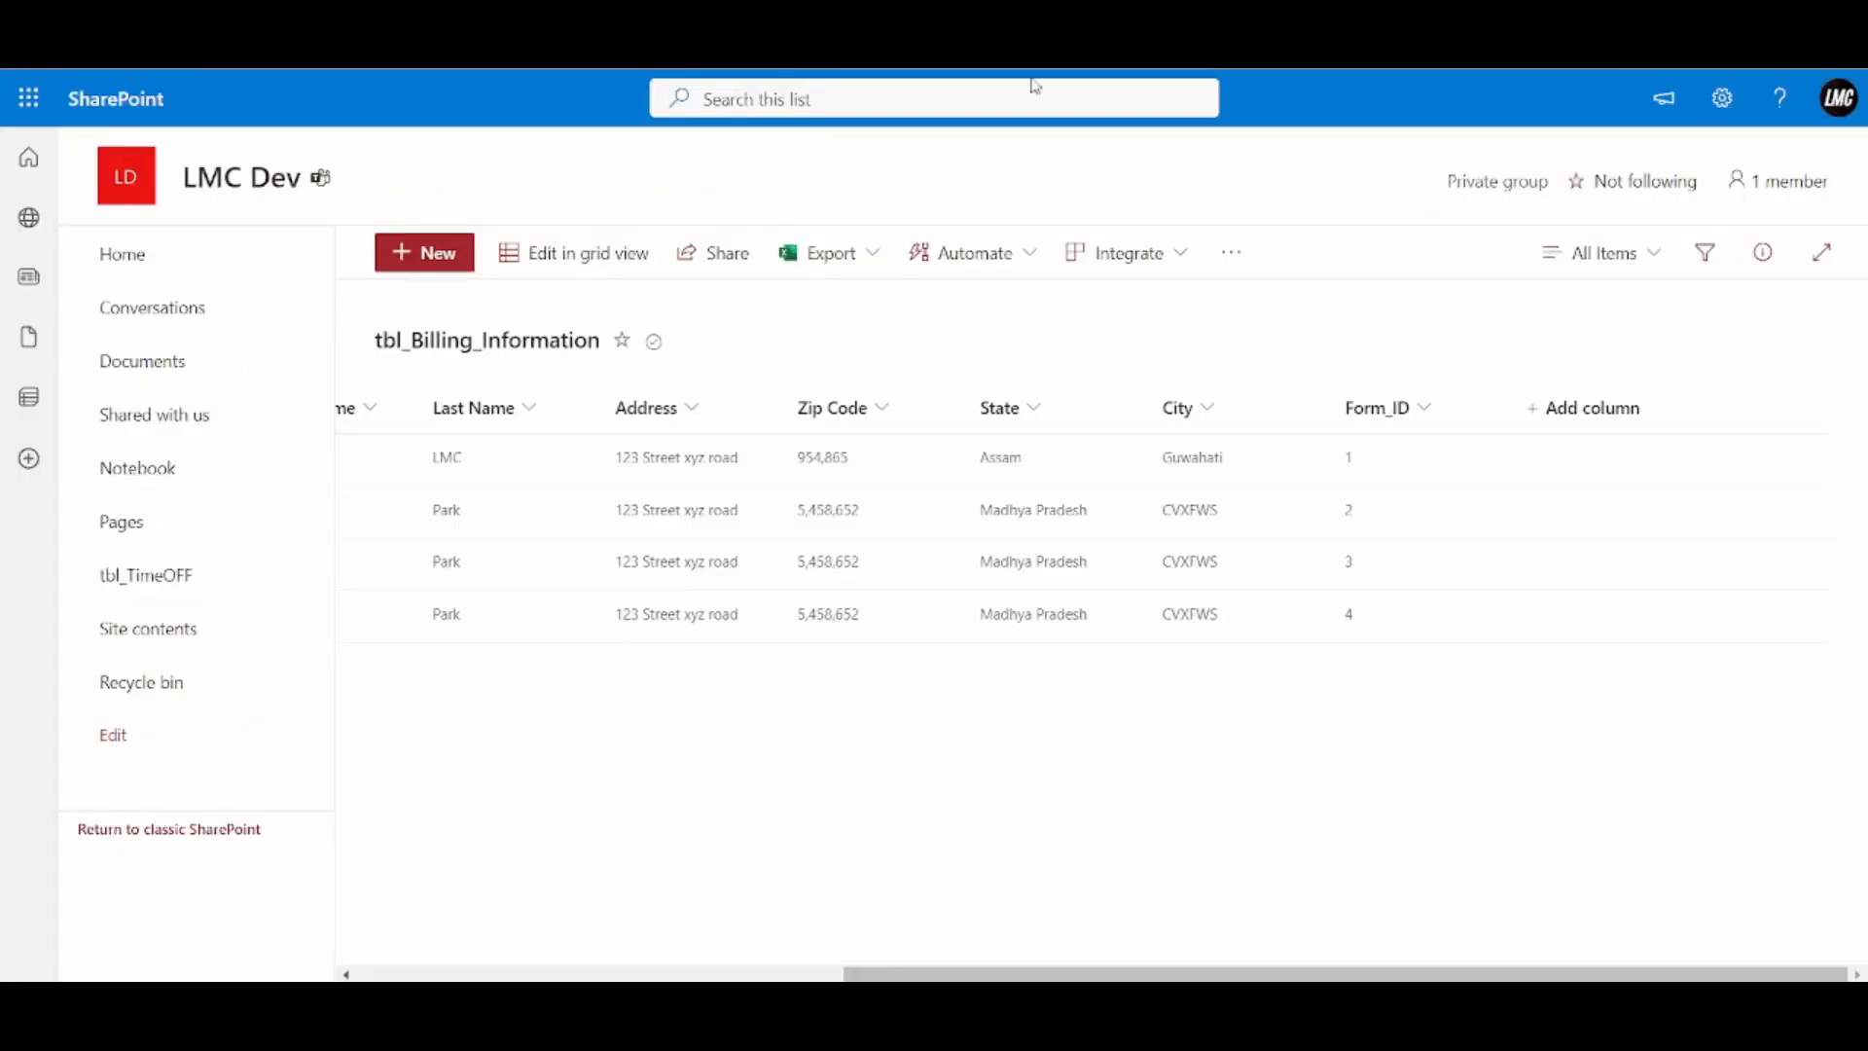
left_click_drag(907, 976, 400, 937)
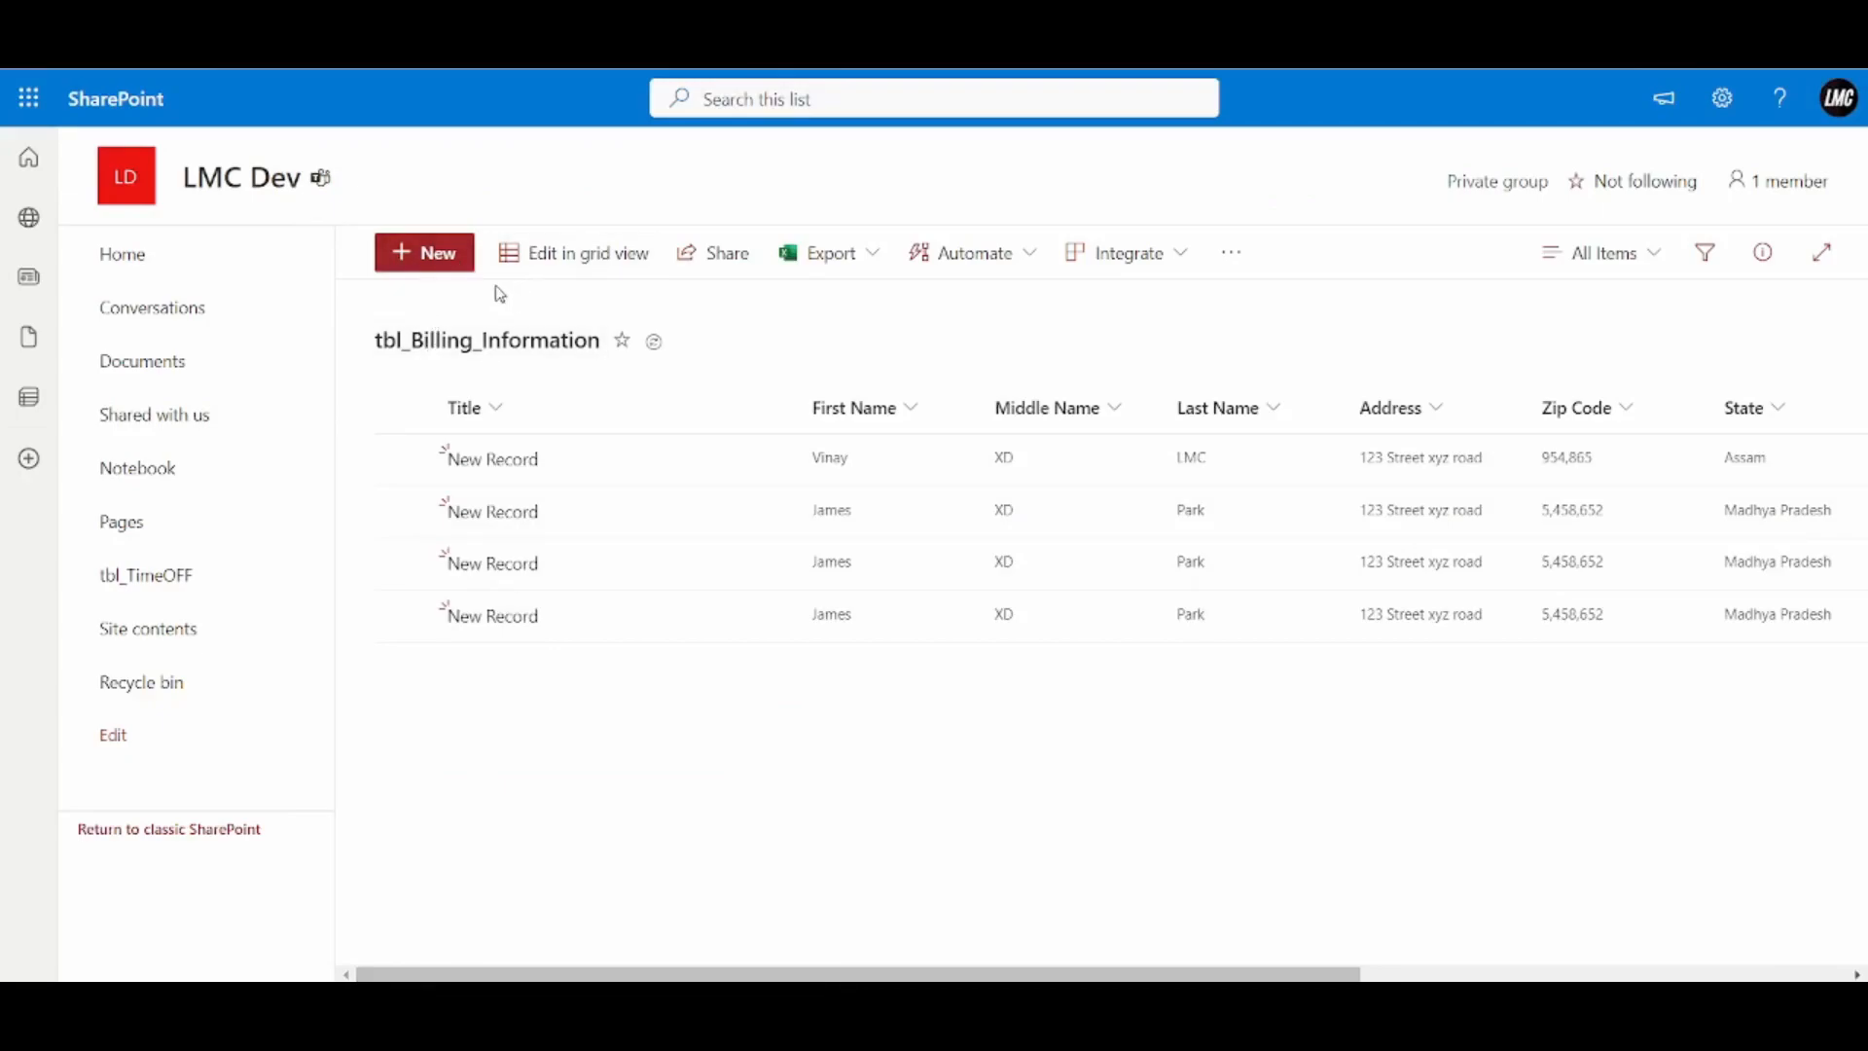
Refresh tbl_Billing_Information, open the tbl_Shipping_Information list from the site contents, and check all columns of its saved record
left_click(110, 55)
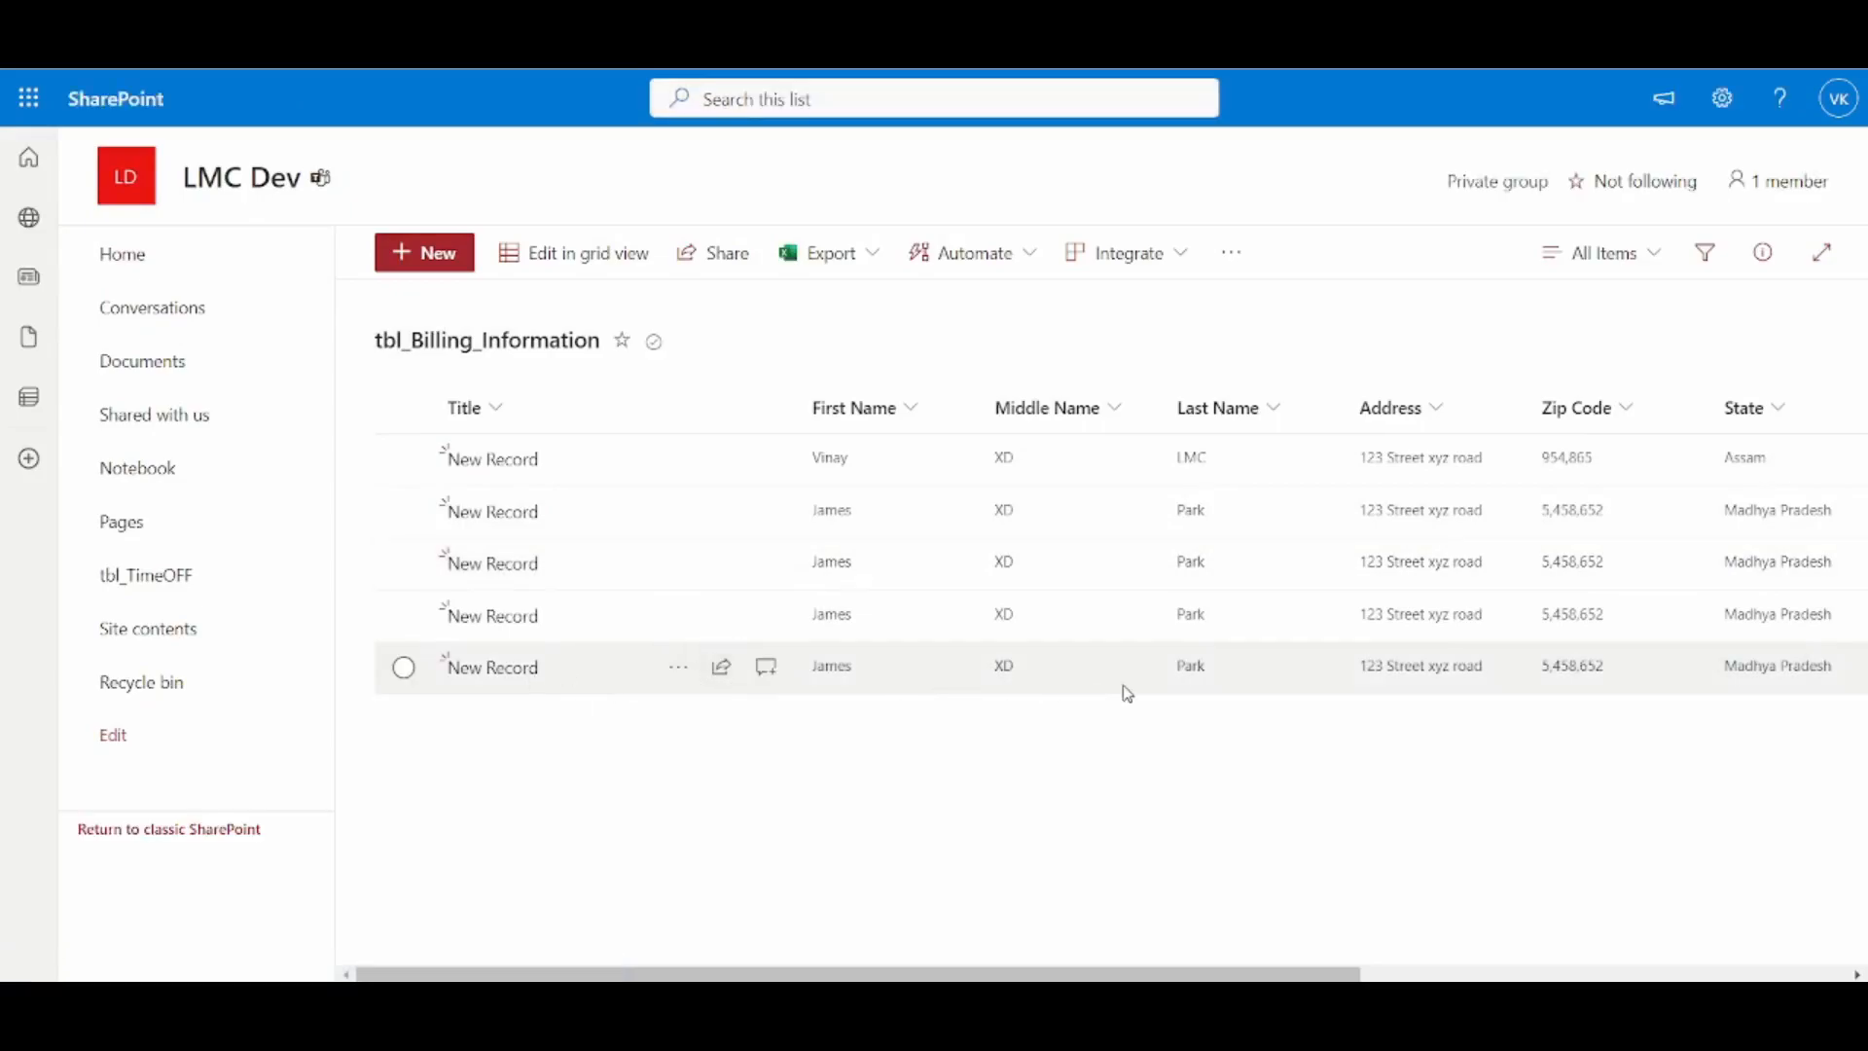
left_click(187, 650)
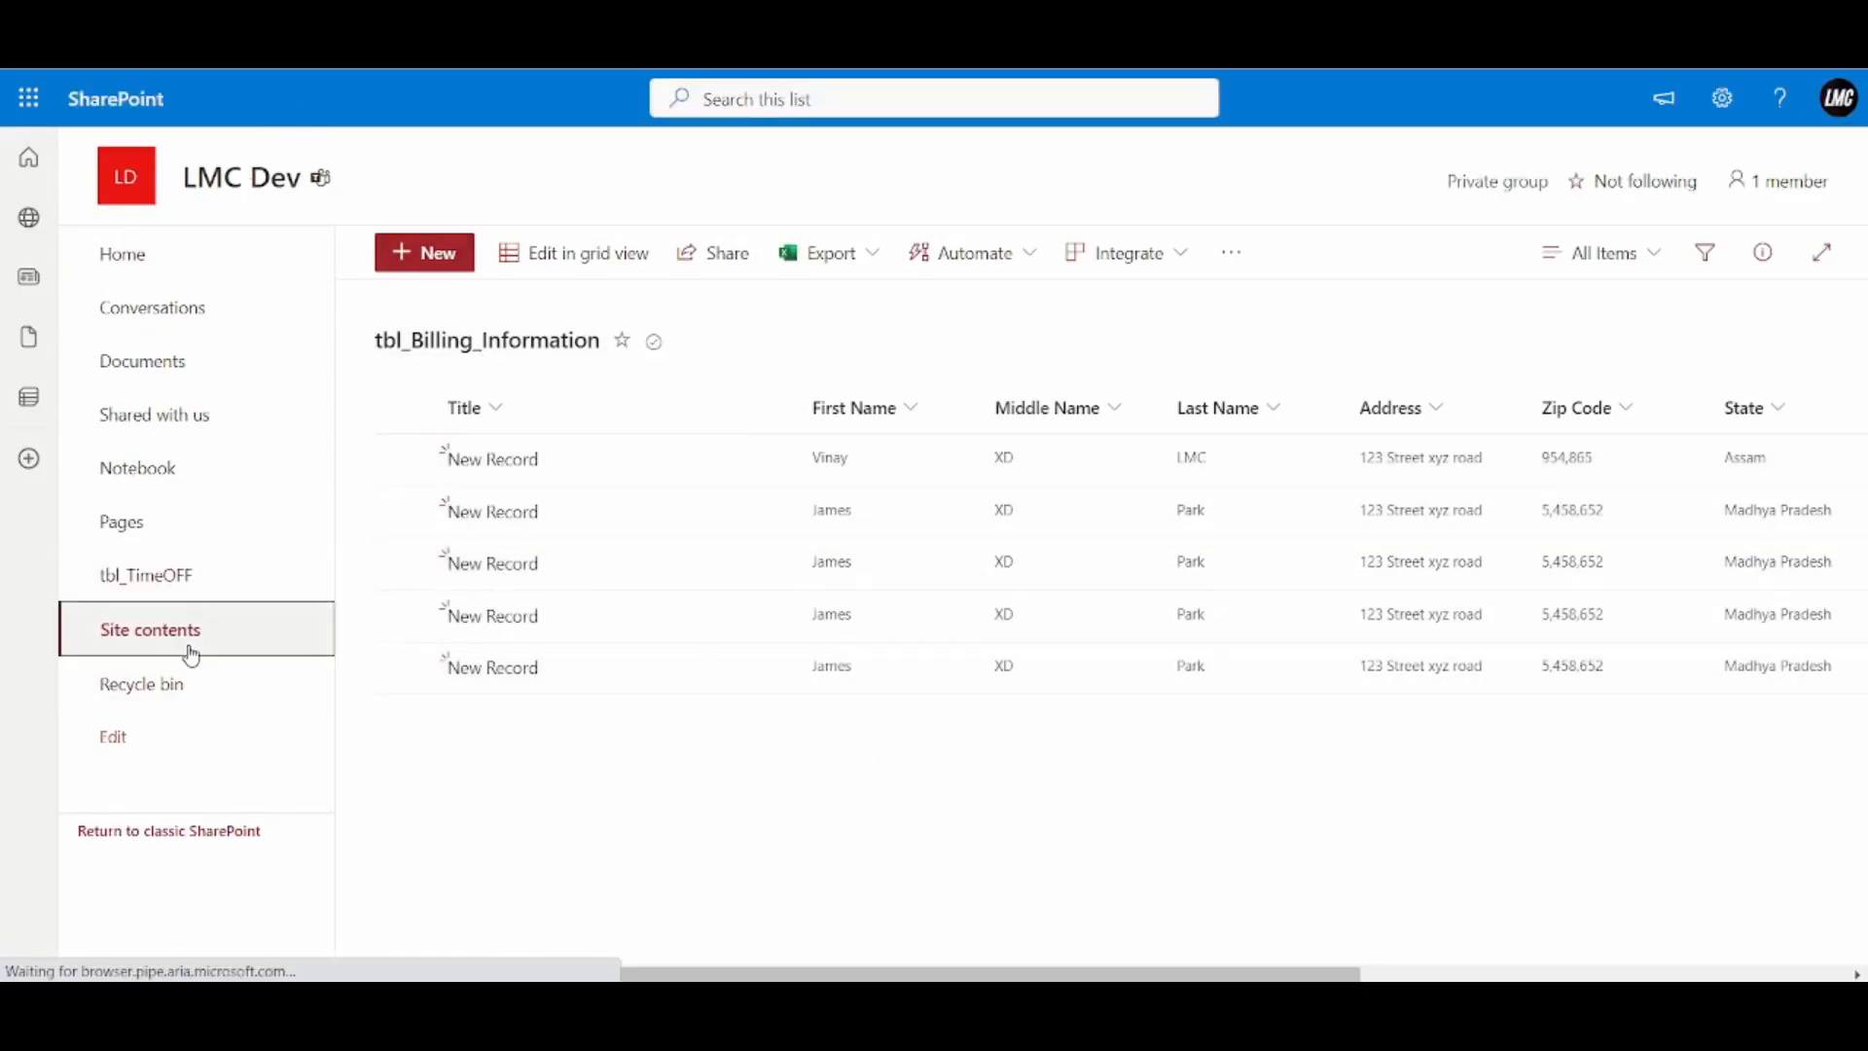
scroll(534, 533, "down", 1)
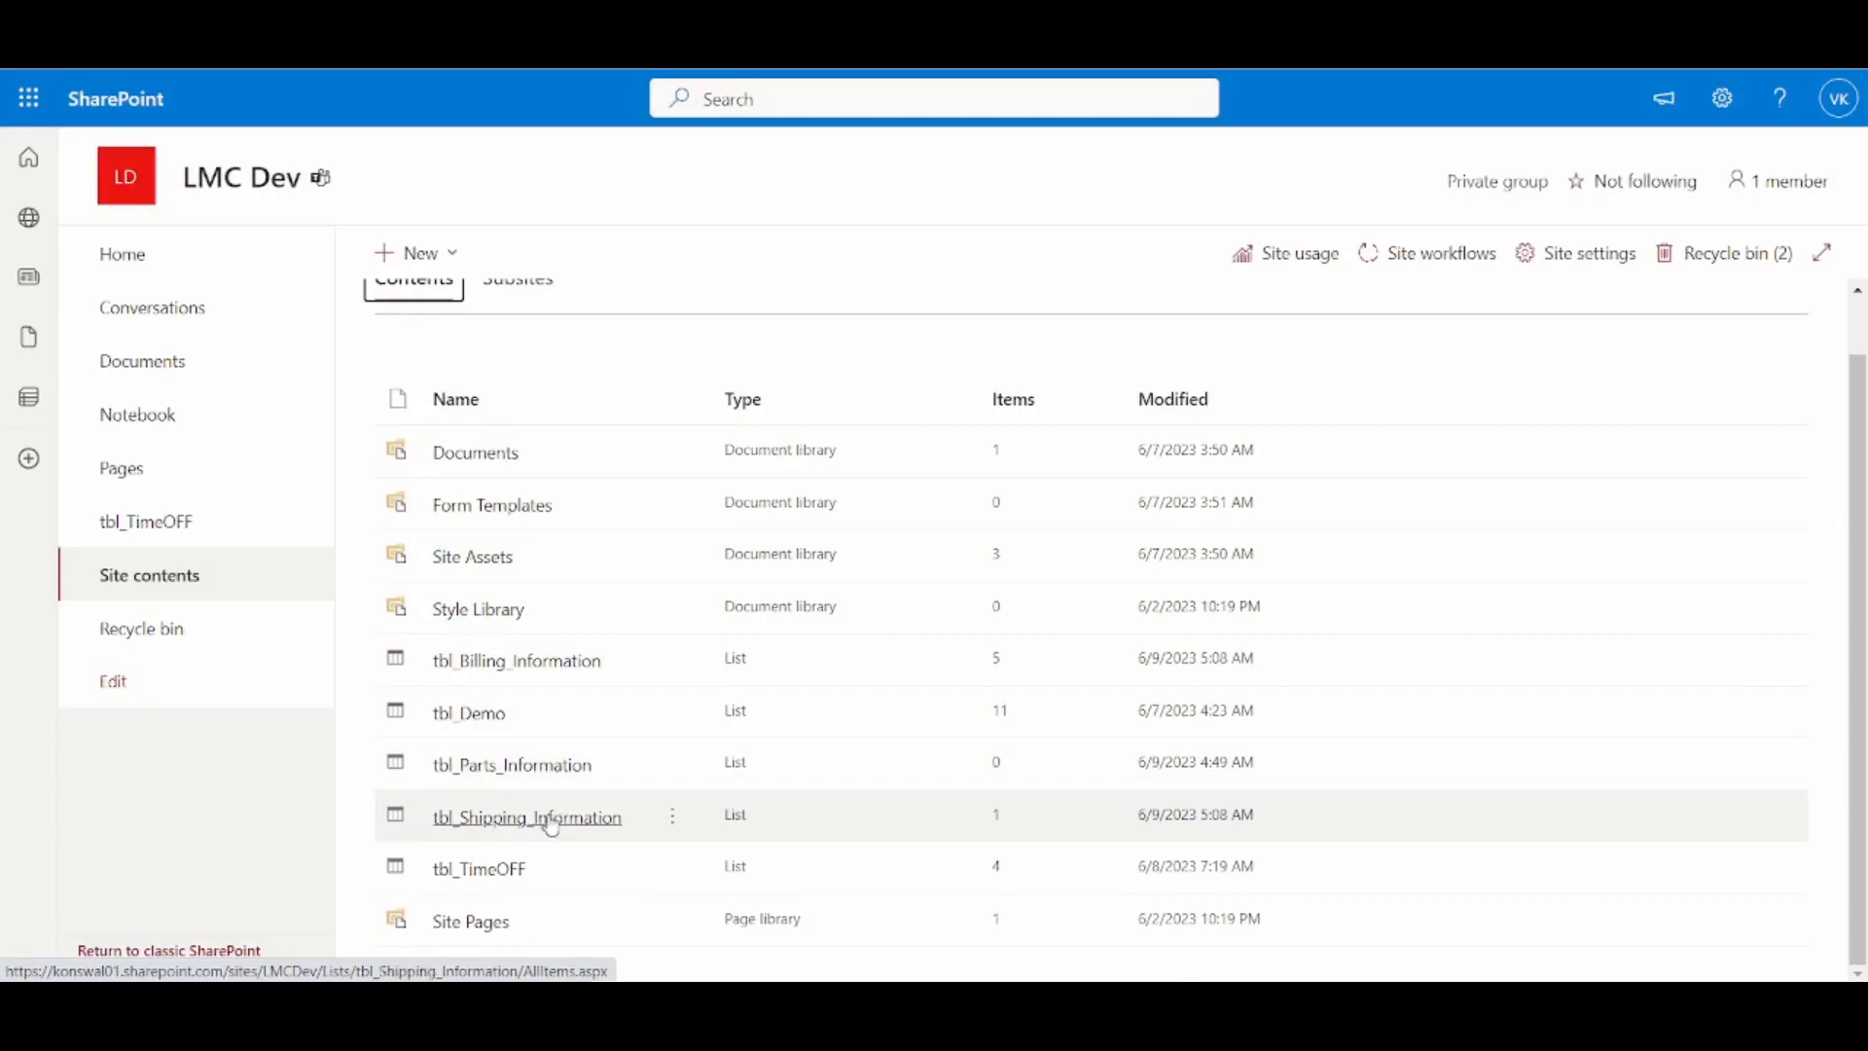
left_click(516, 824)
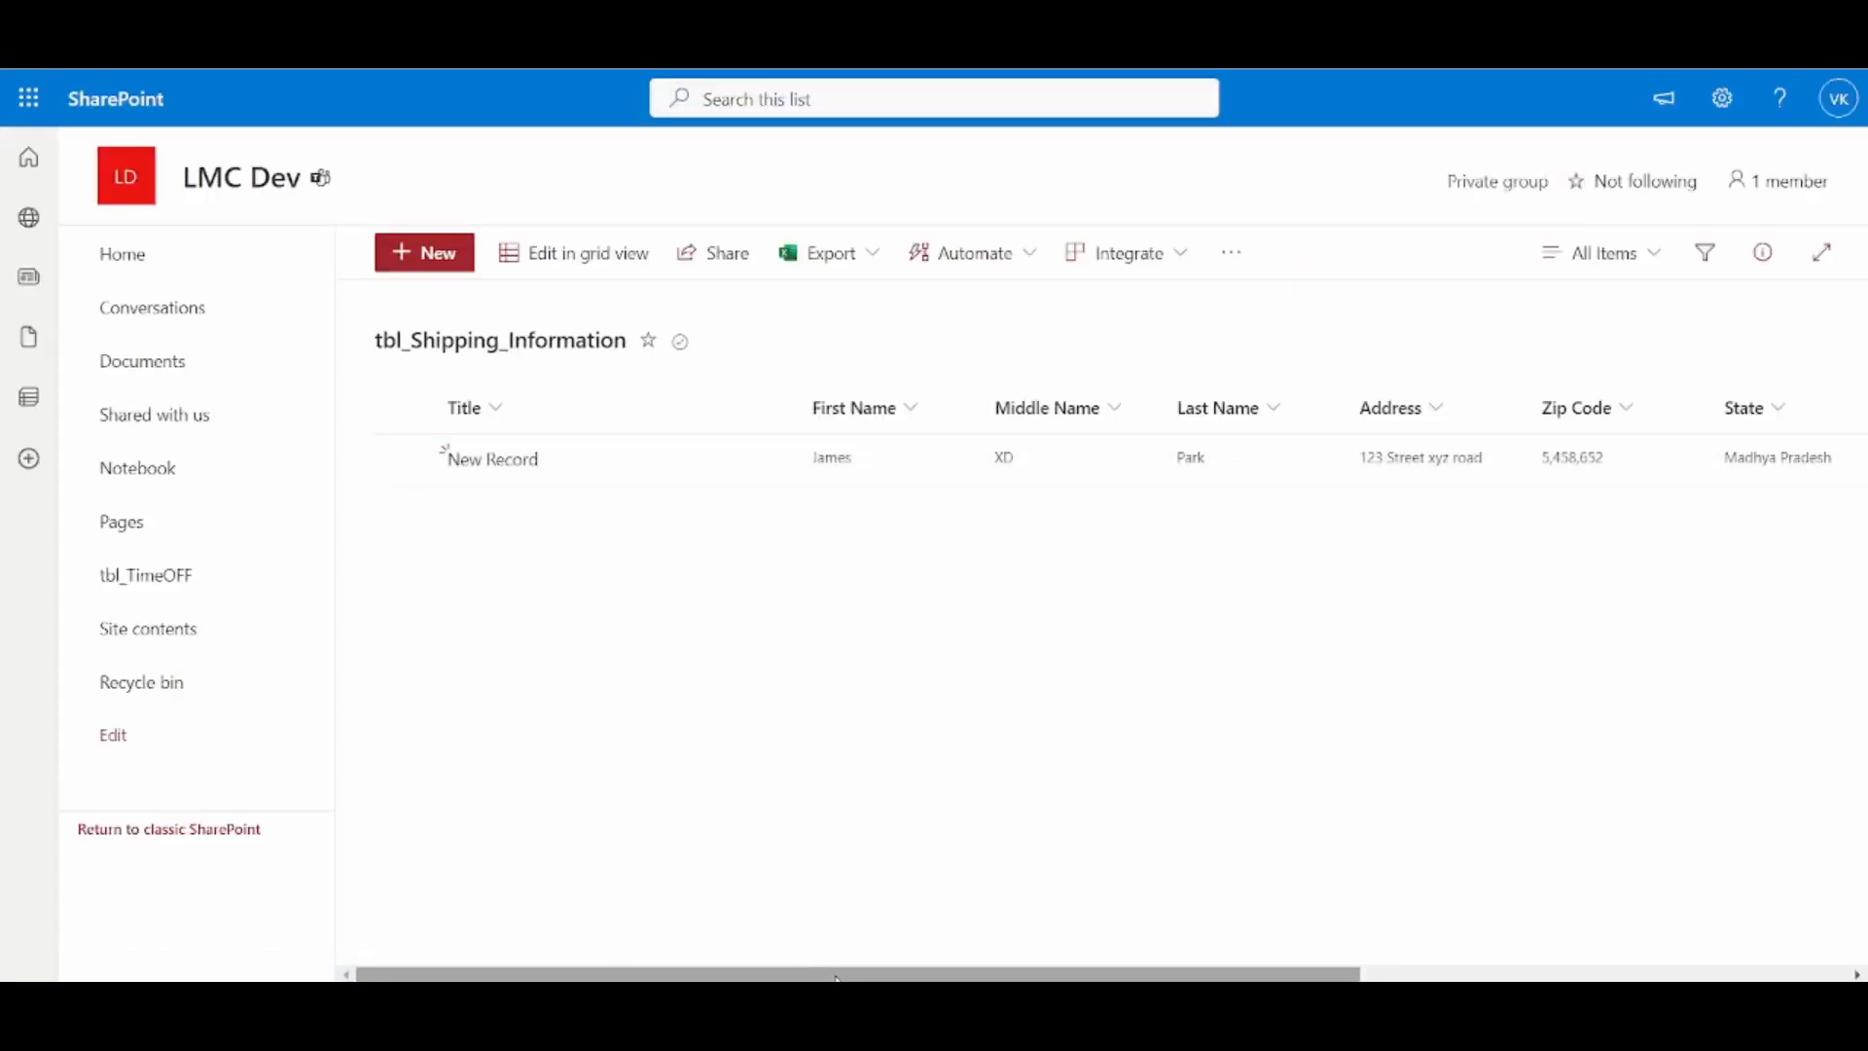
scroll(1401, 925, "right", 5)
scroll(1247, 926, "left", 5)
scroll(1498, 750, "right", 5)
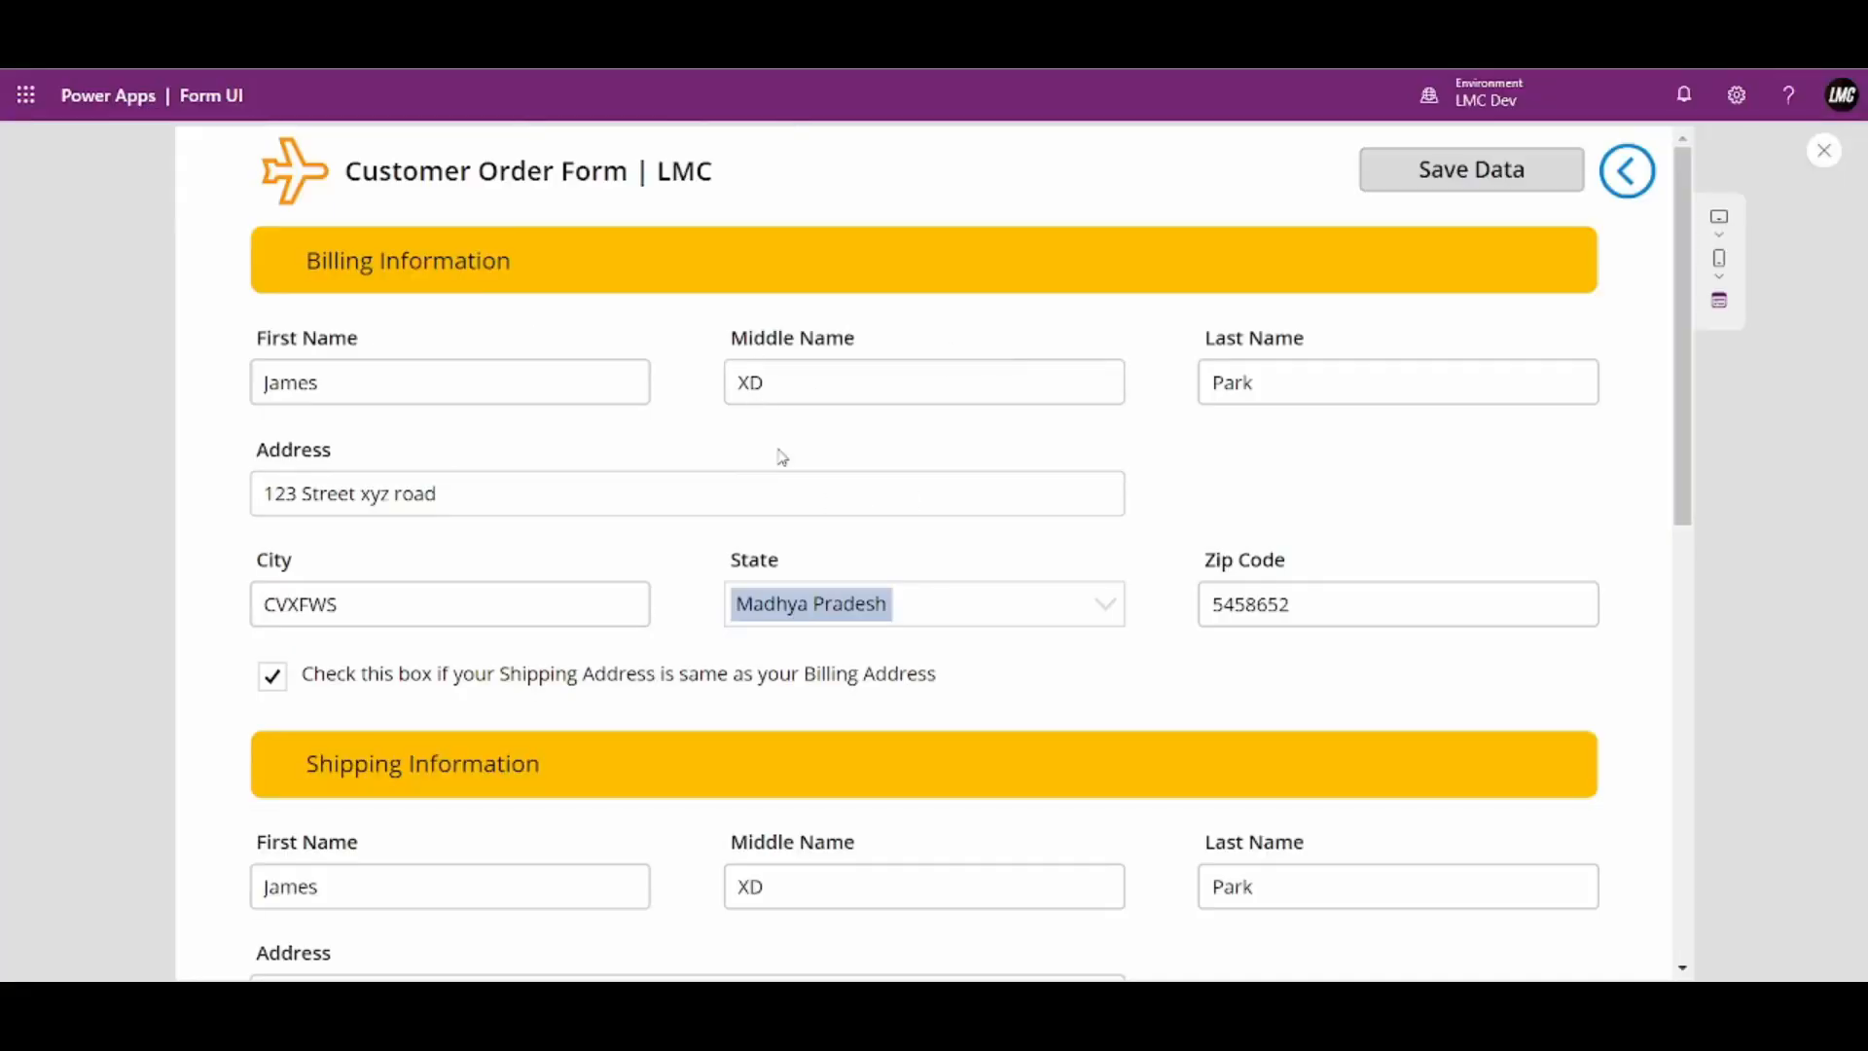
Look through the billing, shipping and parts sections in the app preview, and save the form data again
scroll(859, 442, "down", 3)
scroll(941, 504, "up", 3)
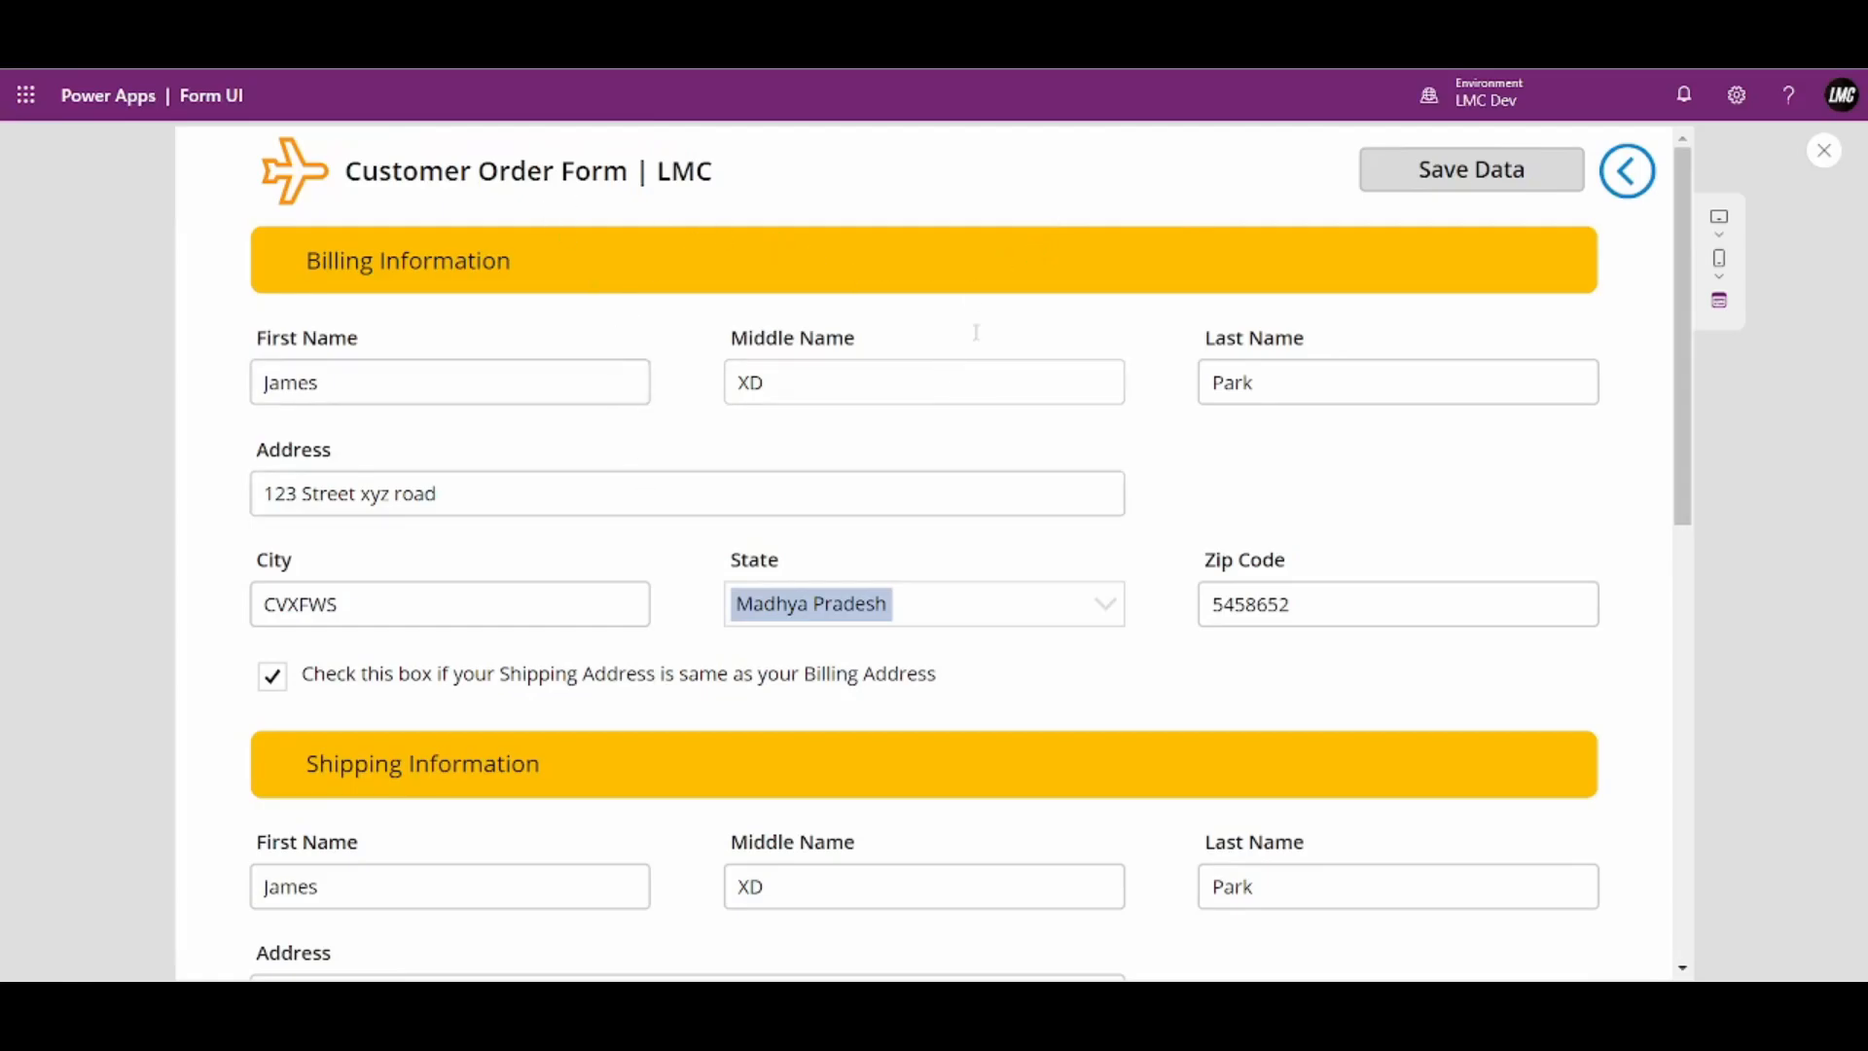
scroll(1026, 453, "down", 2)
scroll(1026, 453, "down", 5)
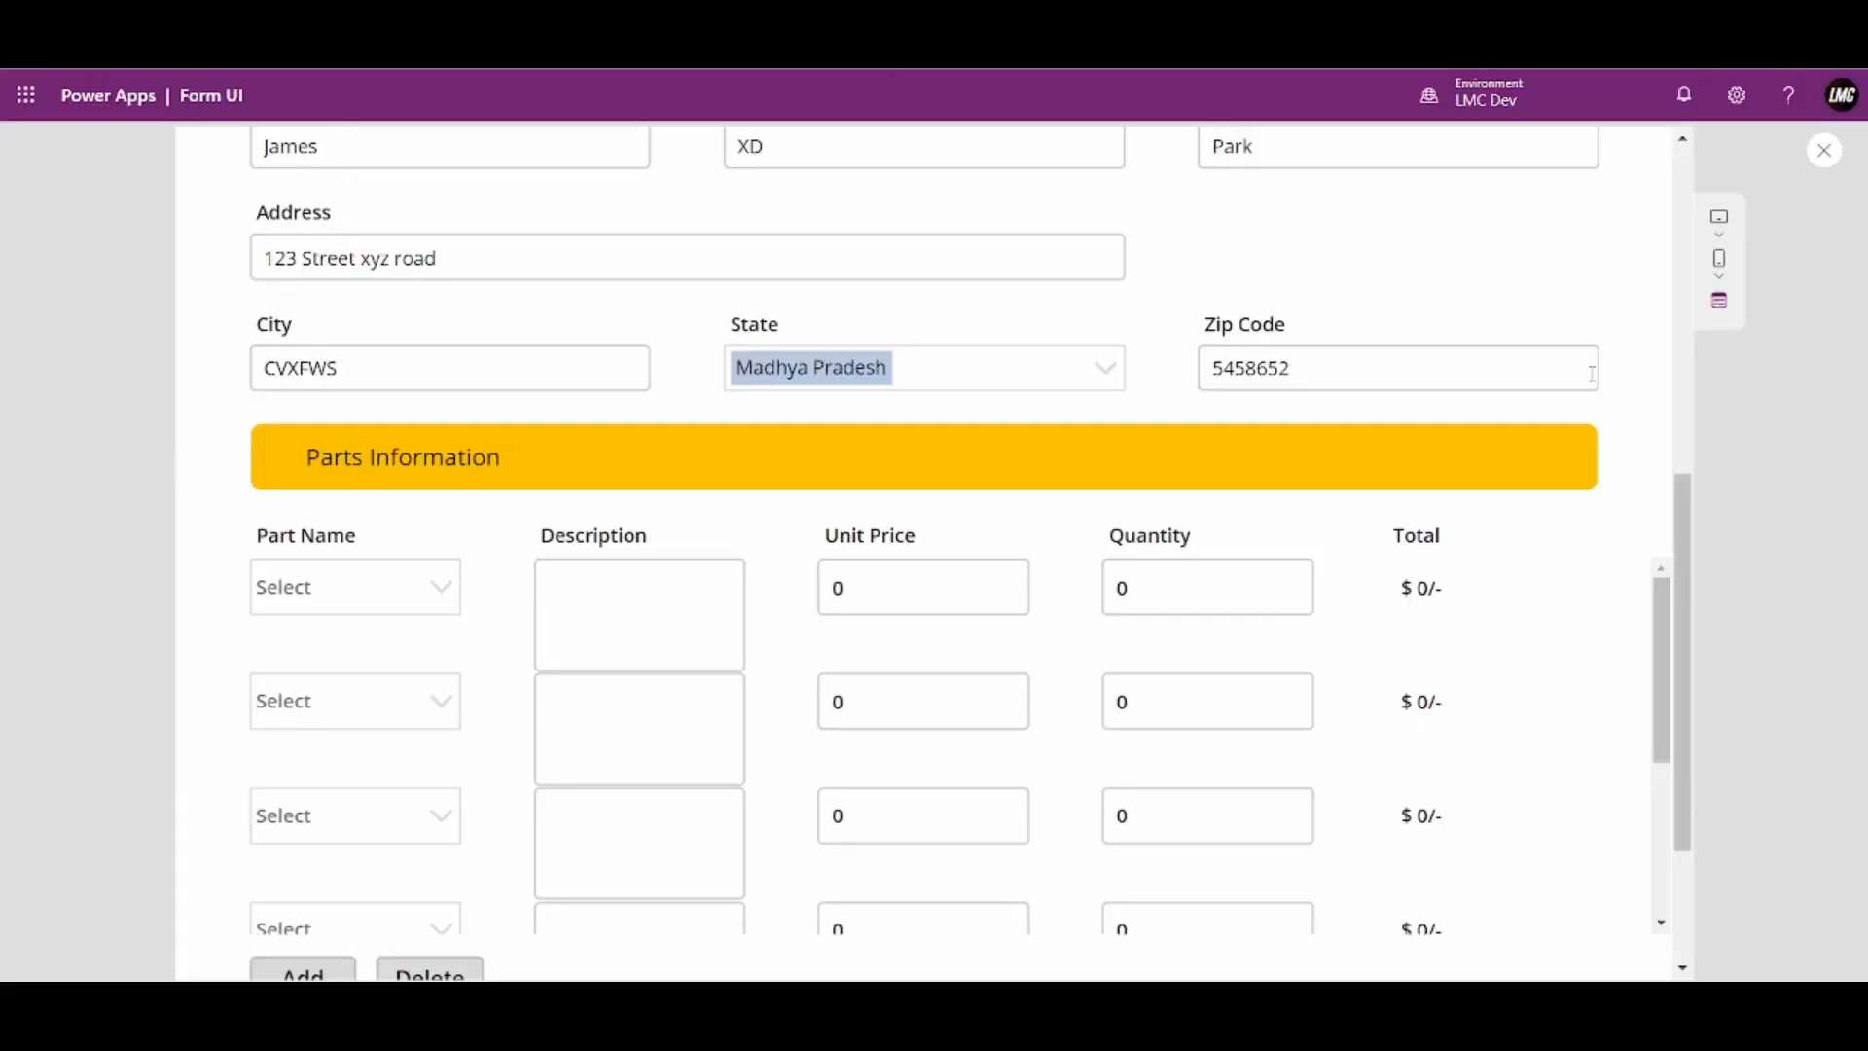
scroll(1576, 341, "up", 8)
left_click(1517, 180)
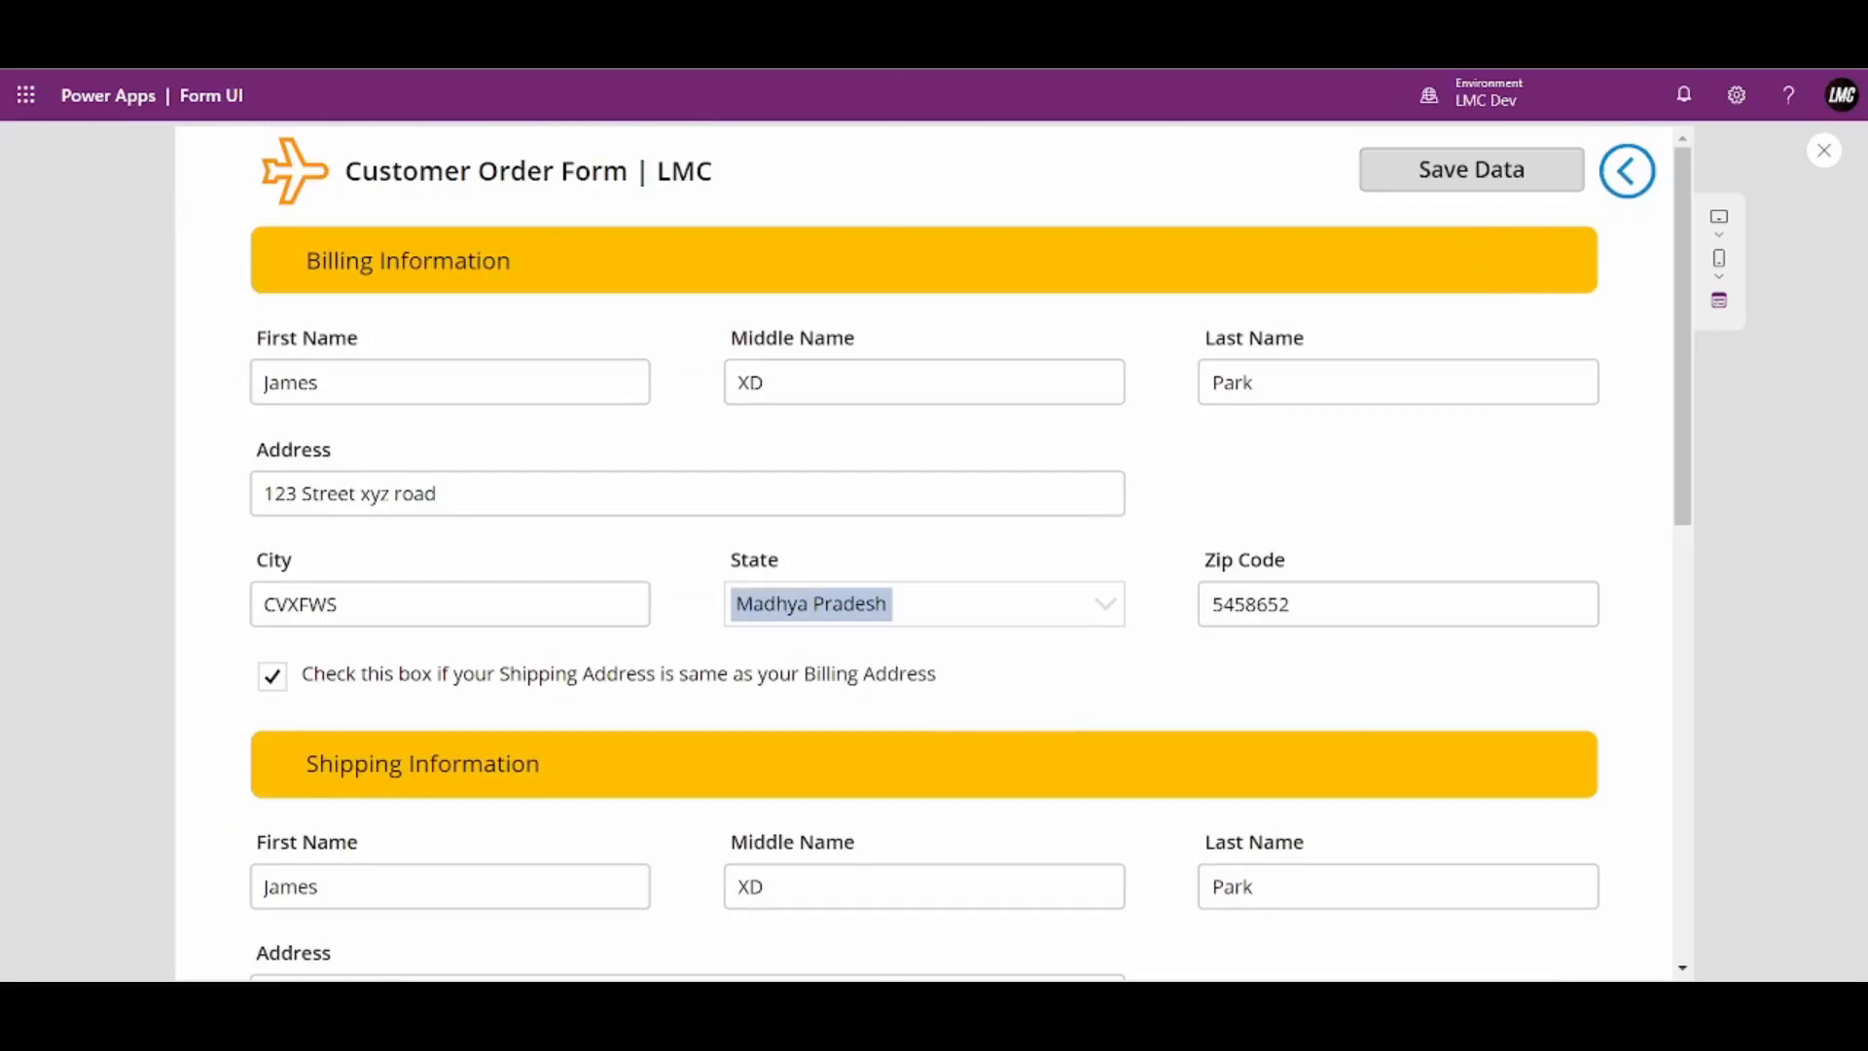
Refresh the tbl_Shipping_Information list in SharePoint and check the Form_ID of the newly saved record
left_click(963, 18)
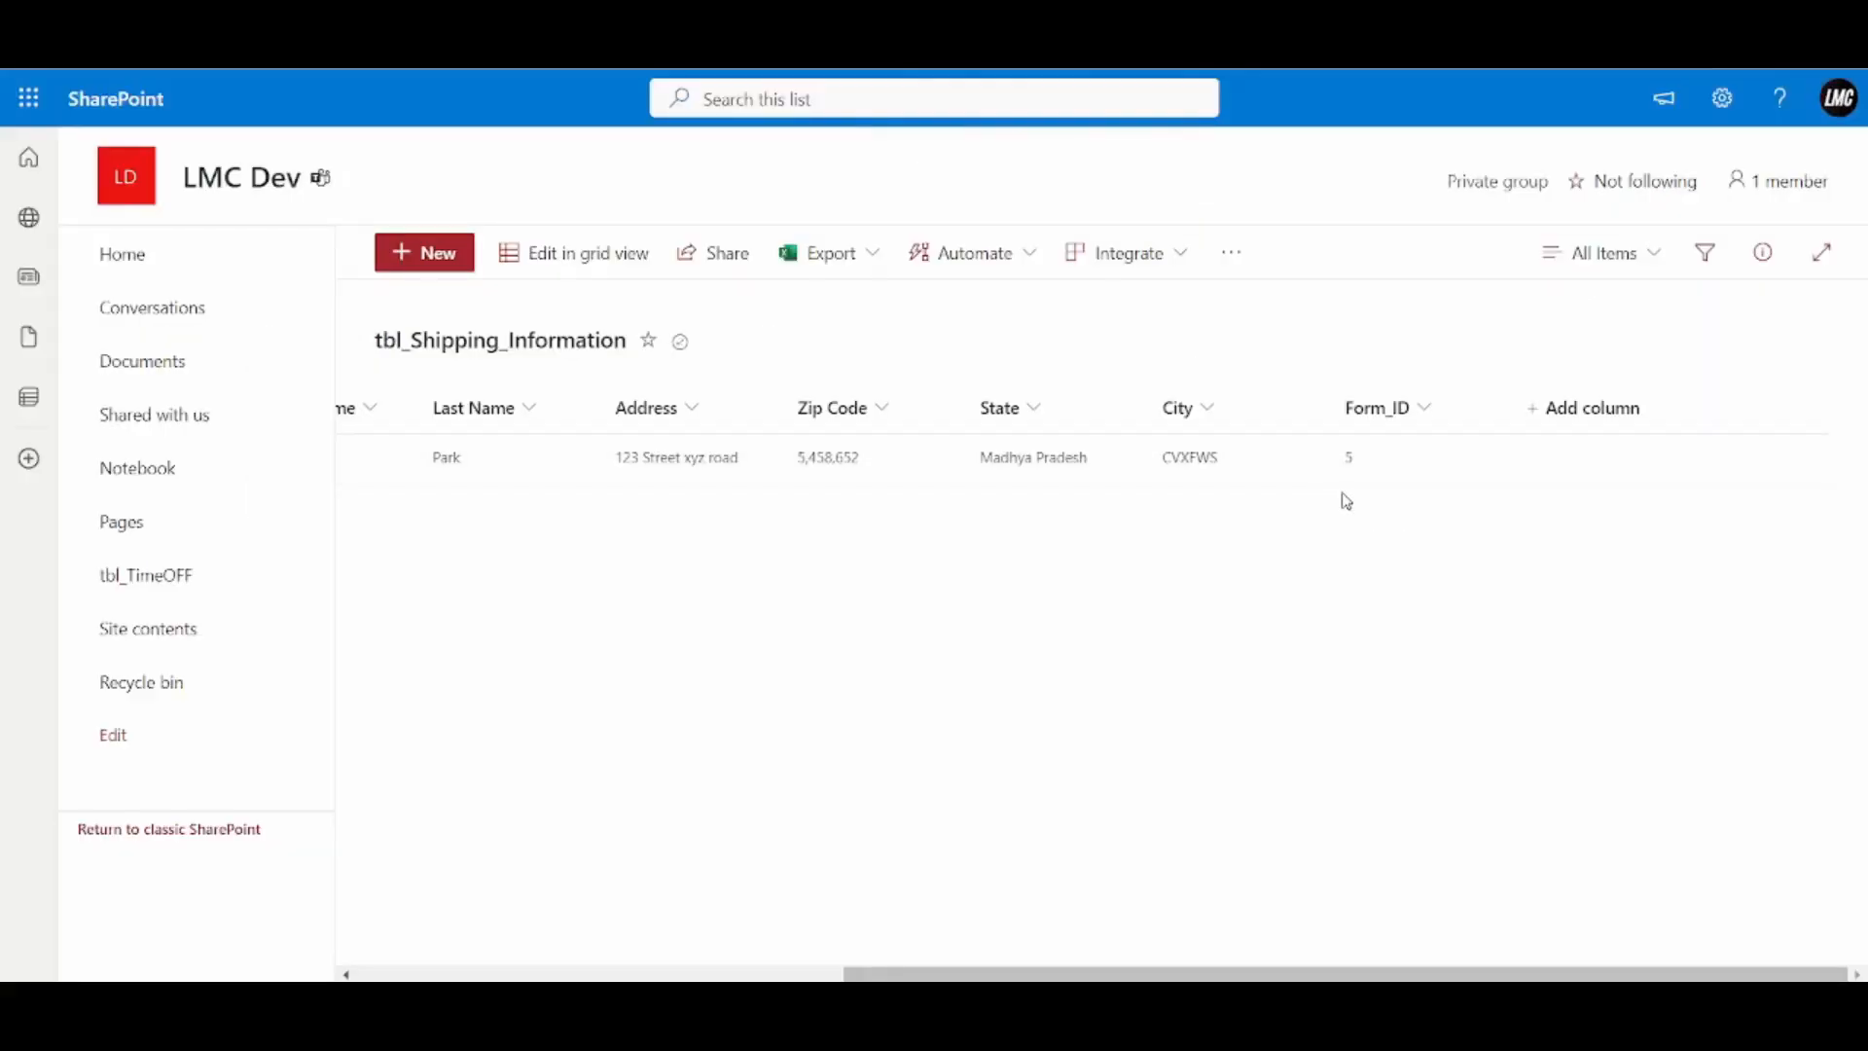
key("F5")
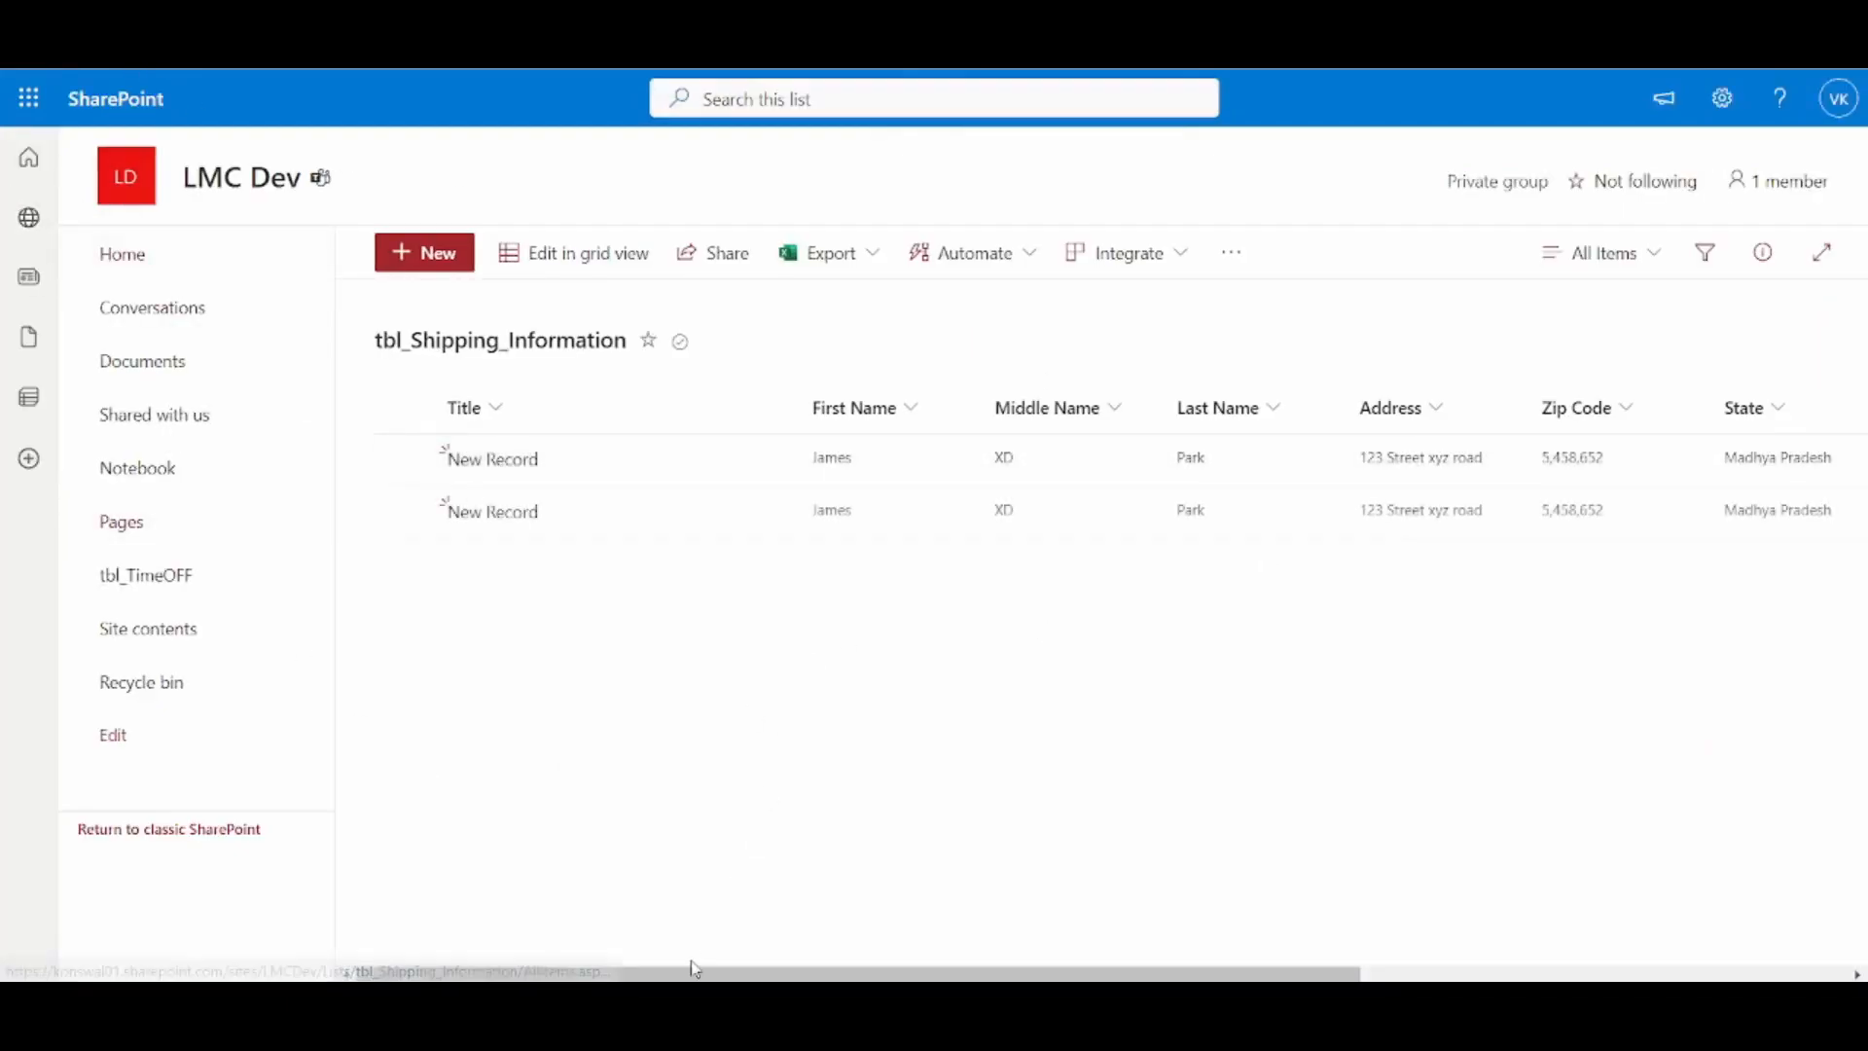
scroll(1481, 895, "right", 3)
scroll(1480, 895, "right", 3)
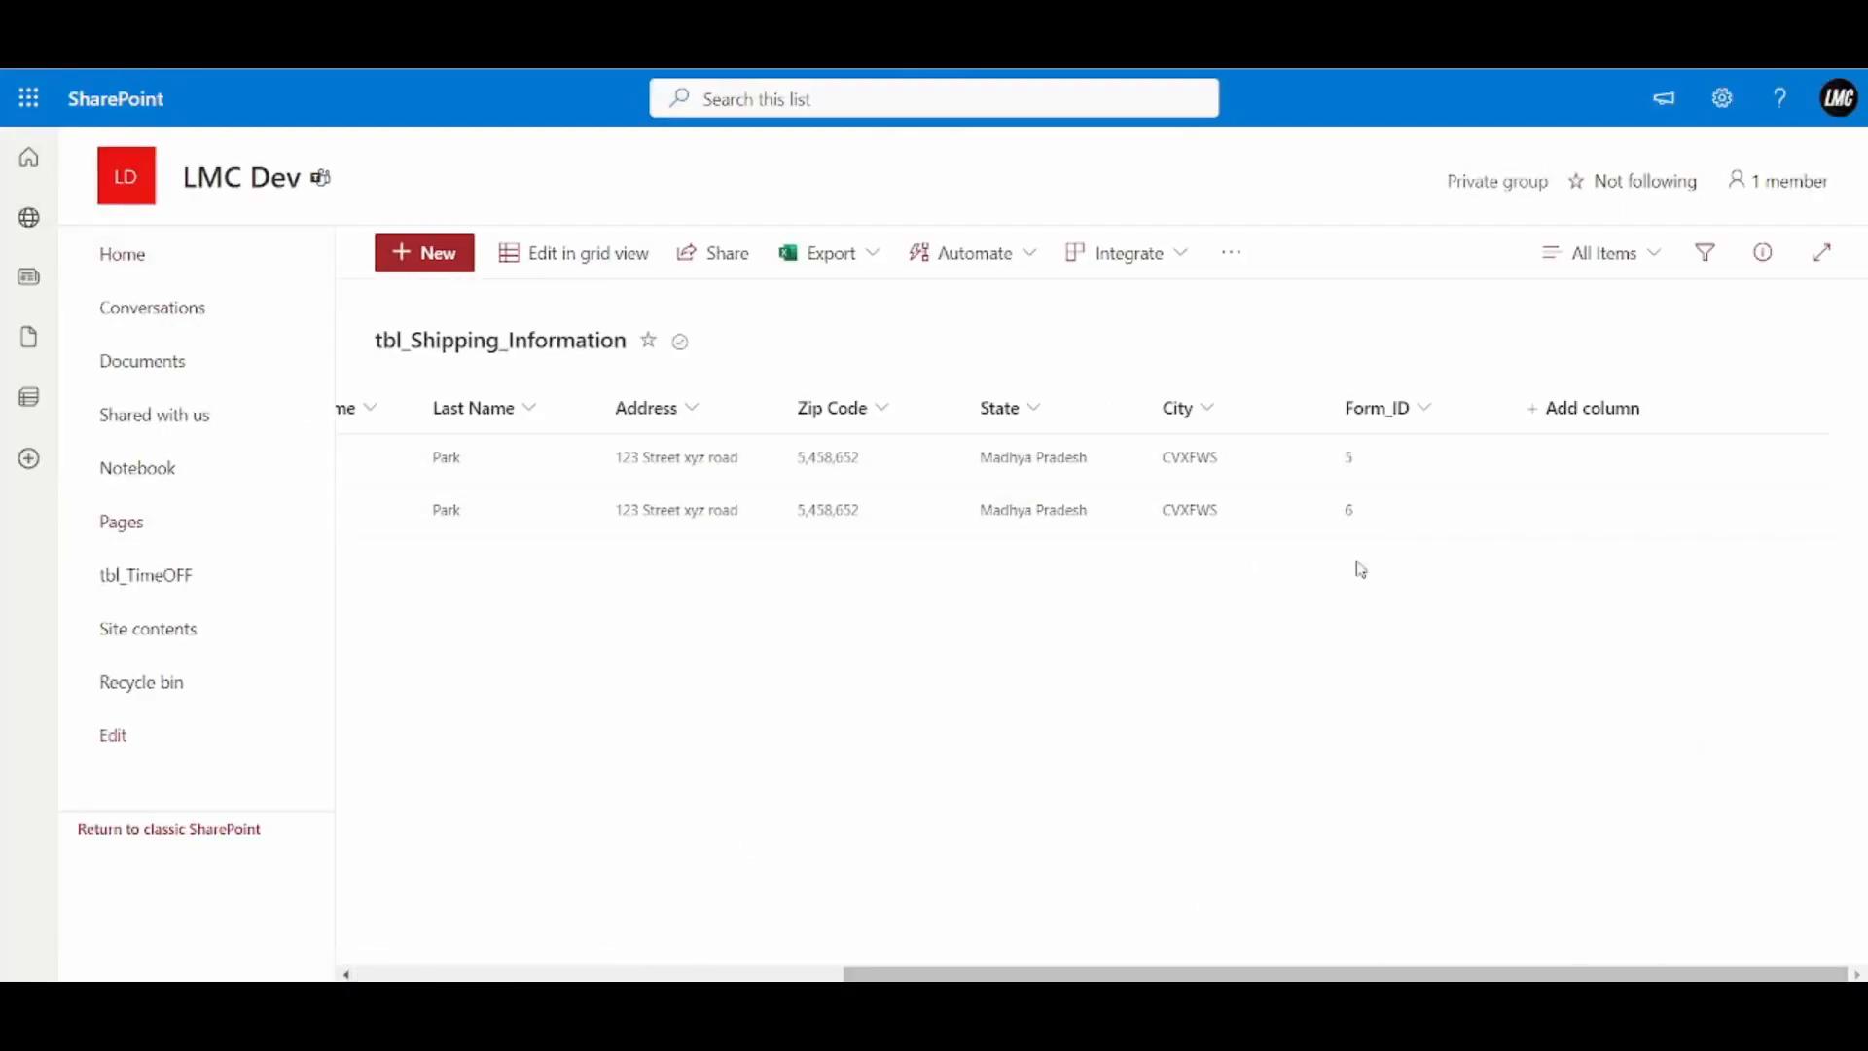
Open the tbl_Billing_Information list from the site contents and check the Form_ID column of its latest record
left_click(192, 634)
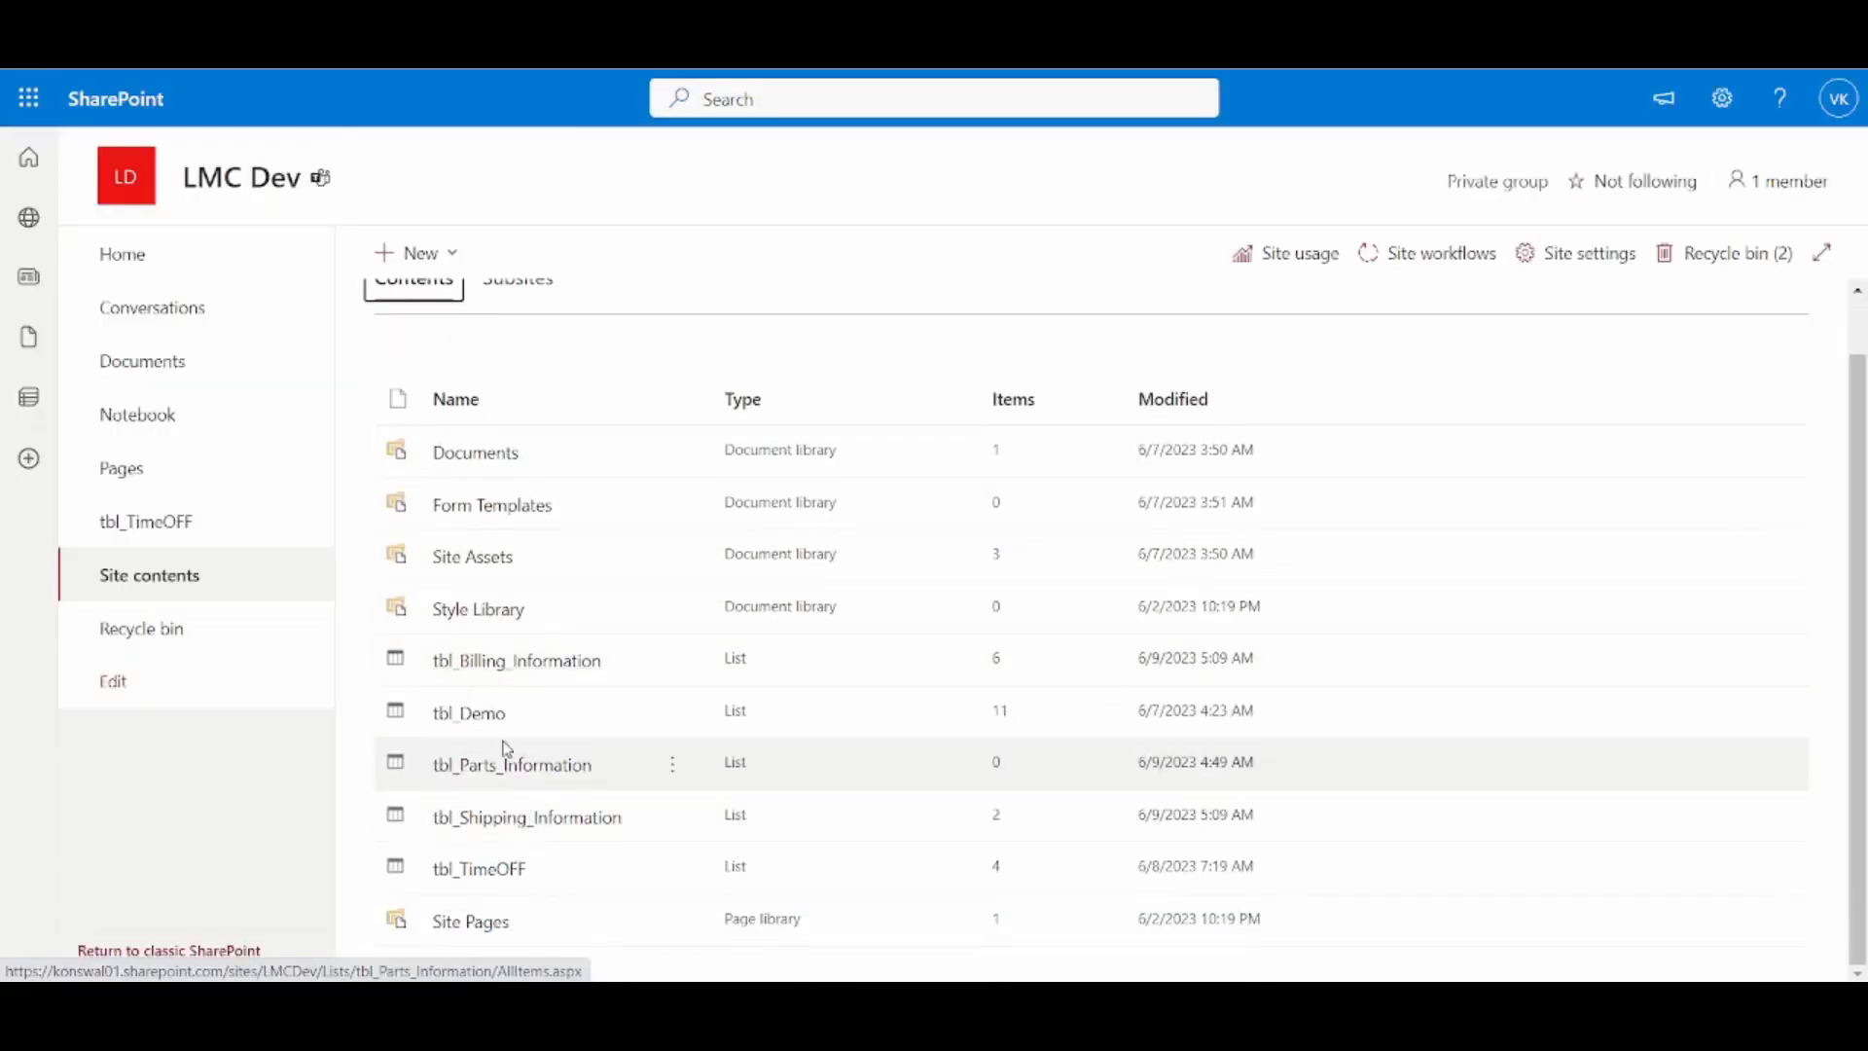
left_click(517, 661)
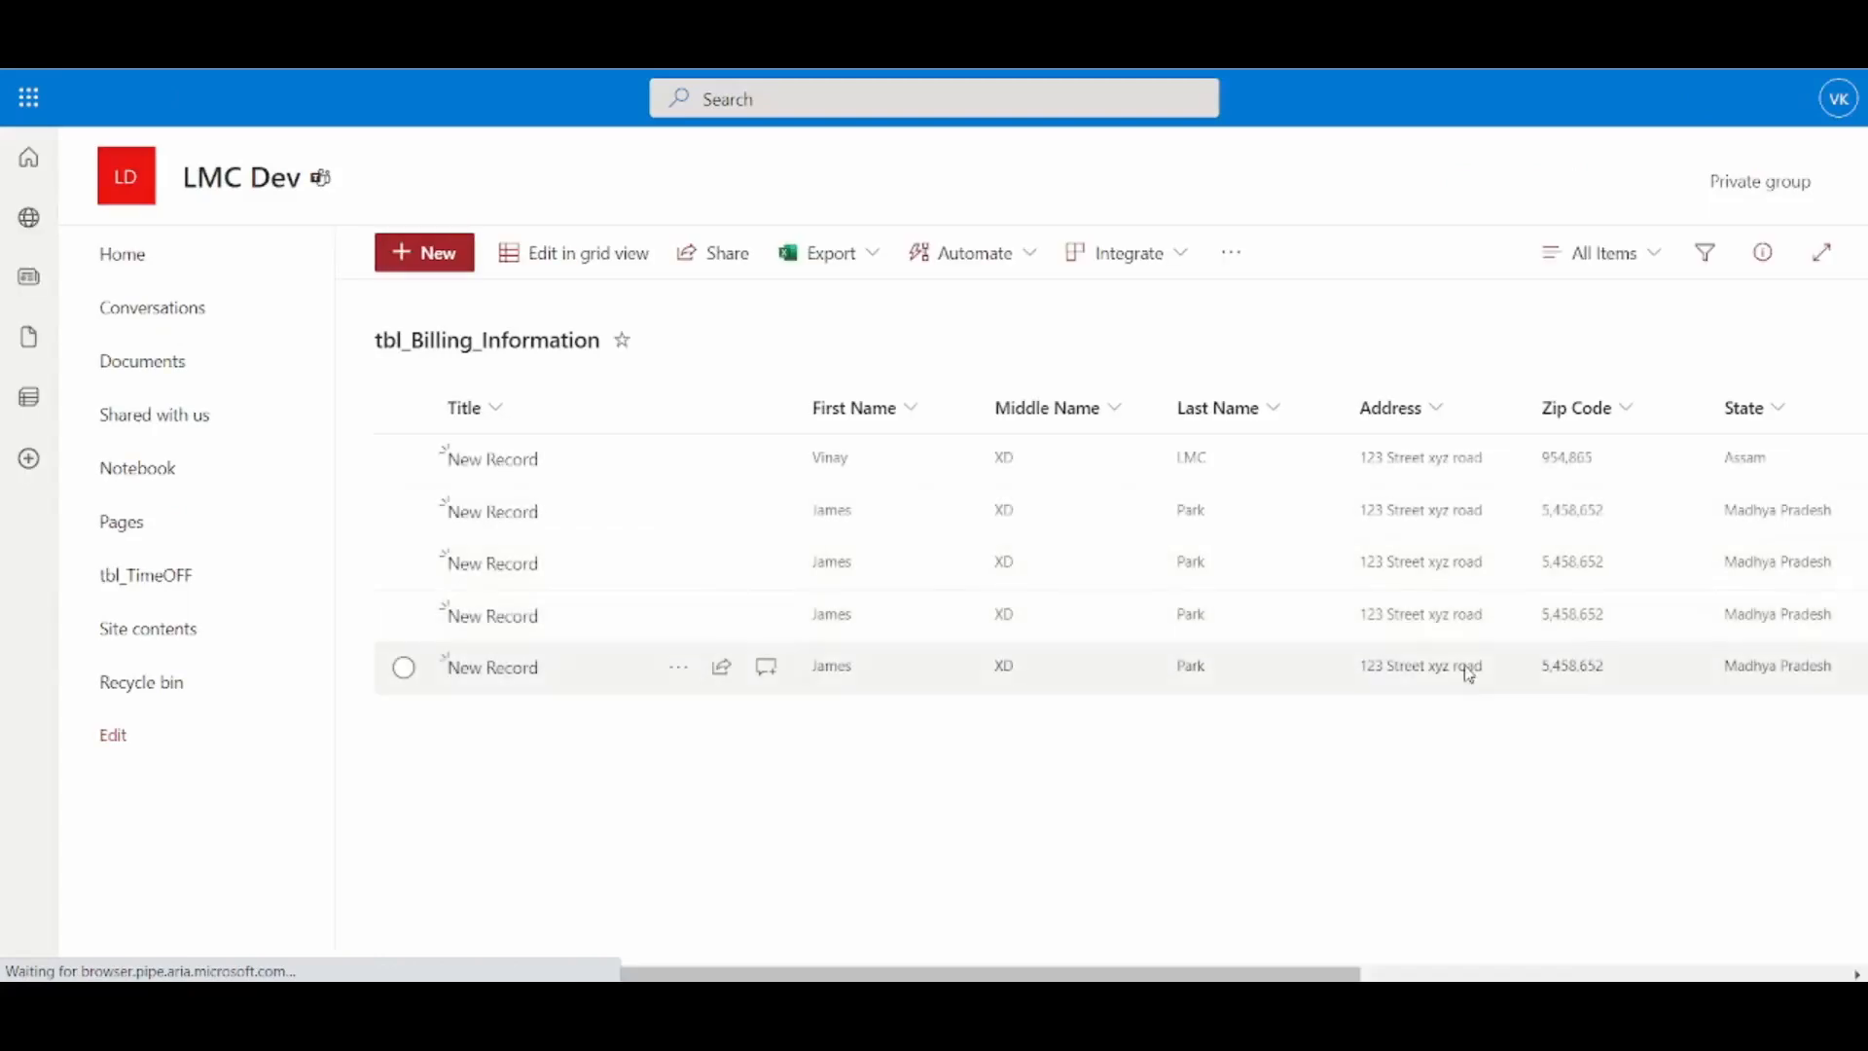
left_click_drag(1204, 973, 1724, 856)
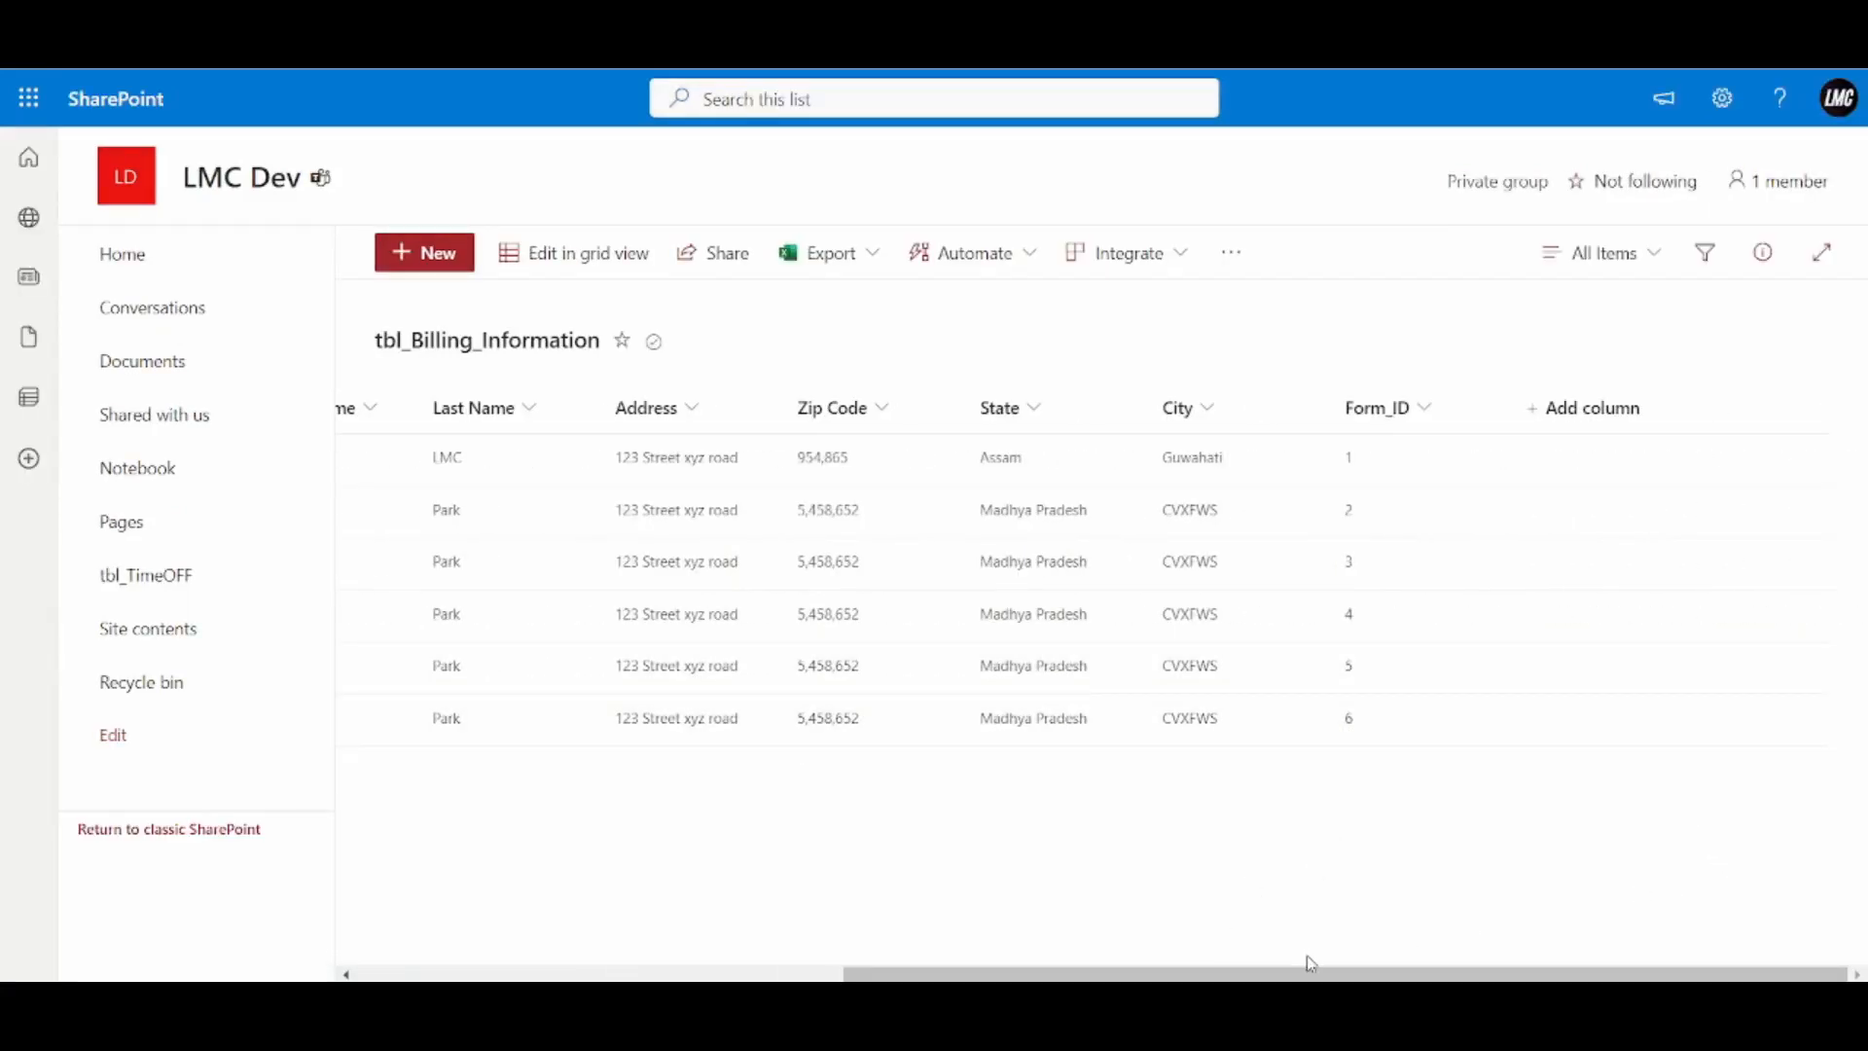
left_click_drag(1305, 971, 1561, 976)
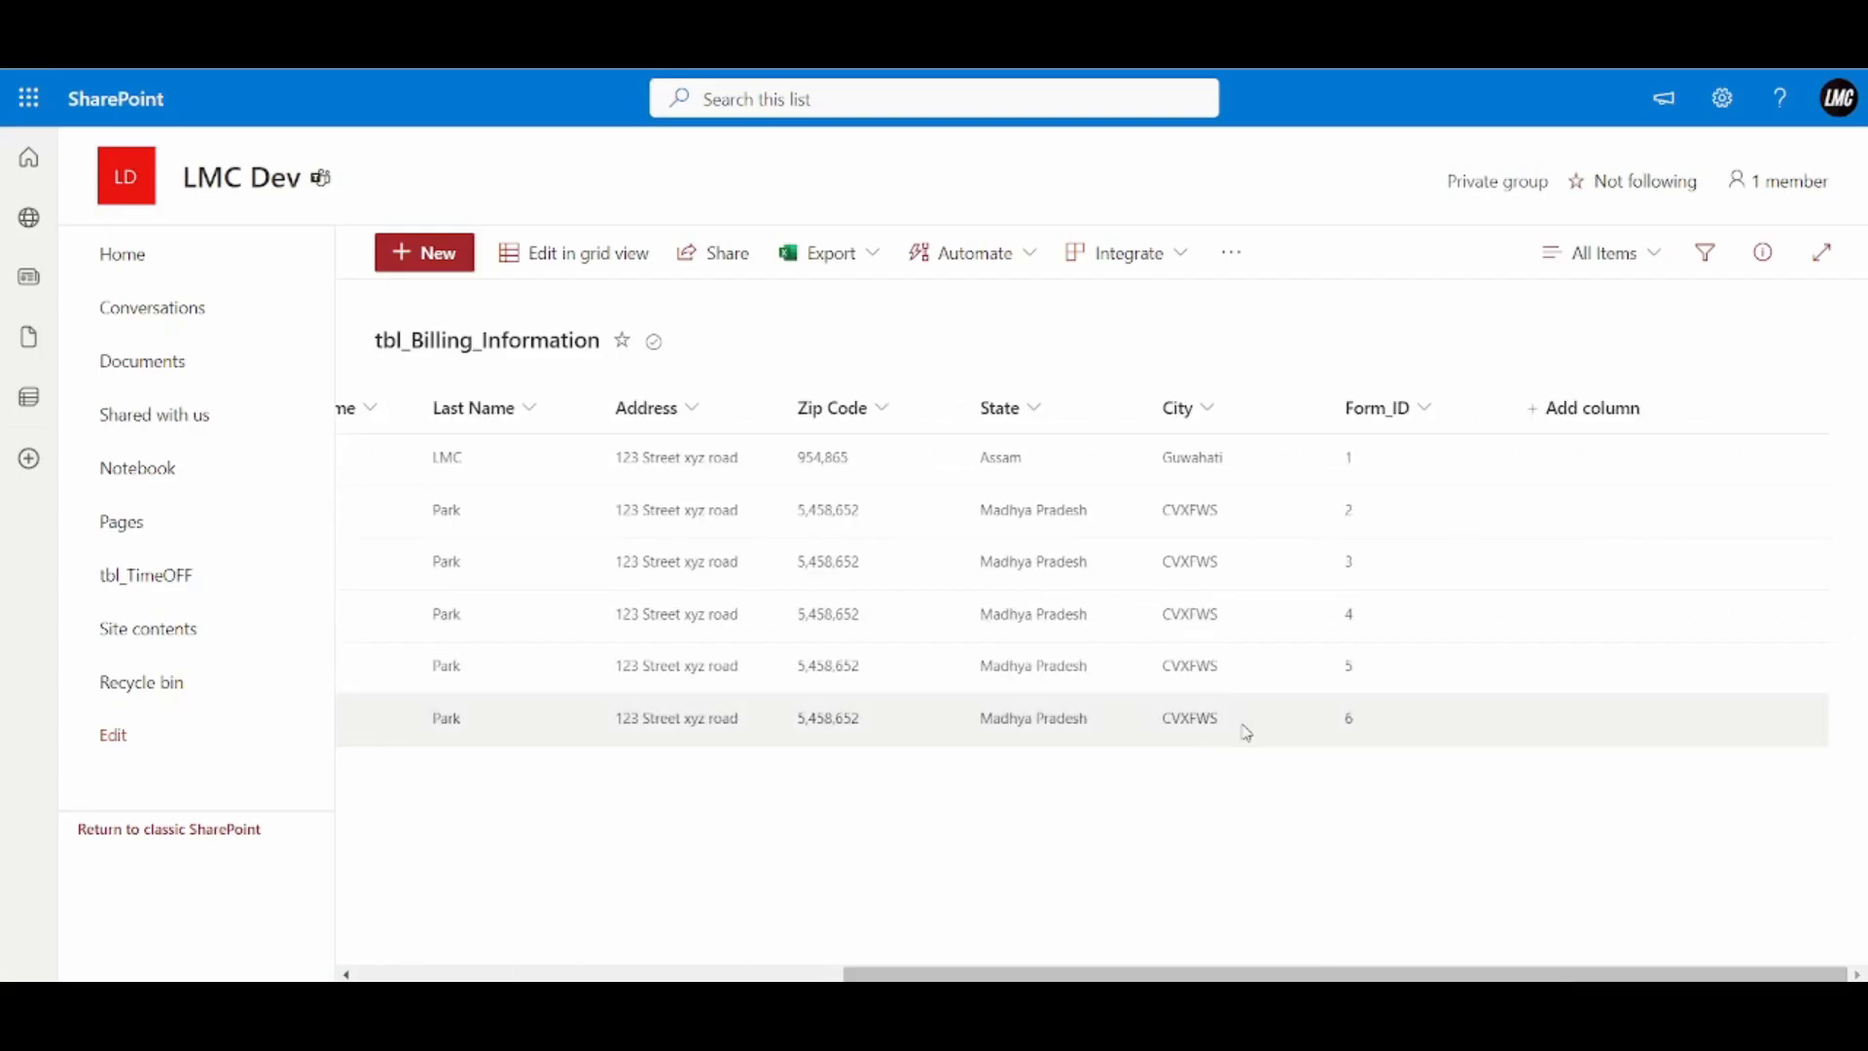
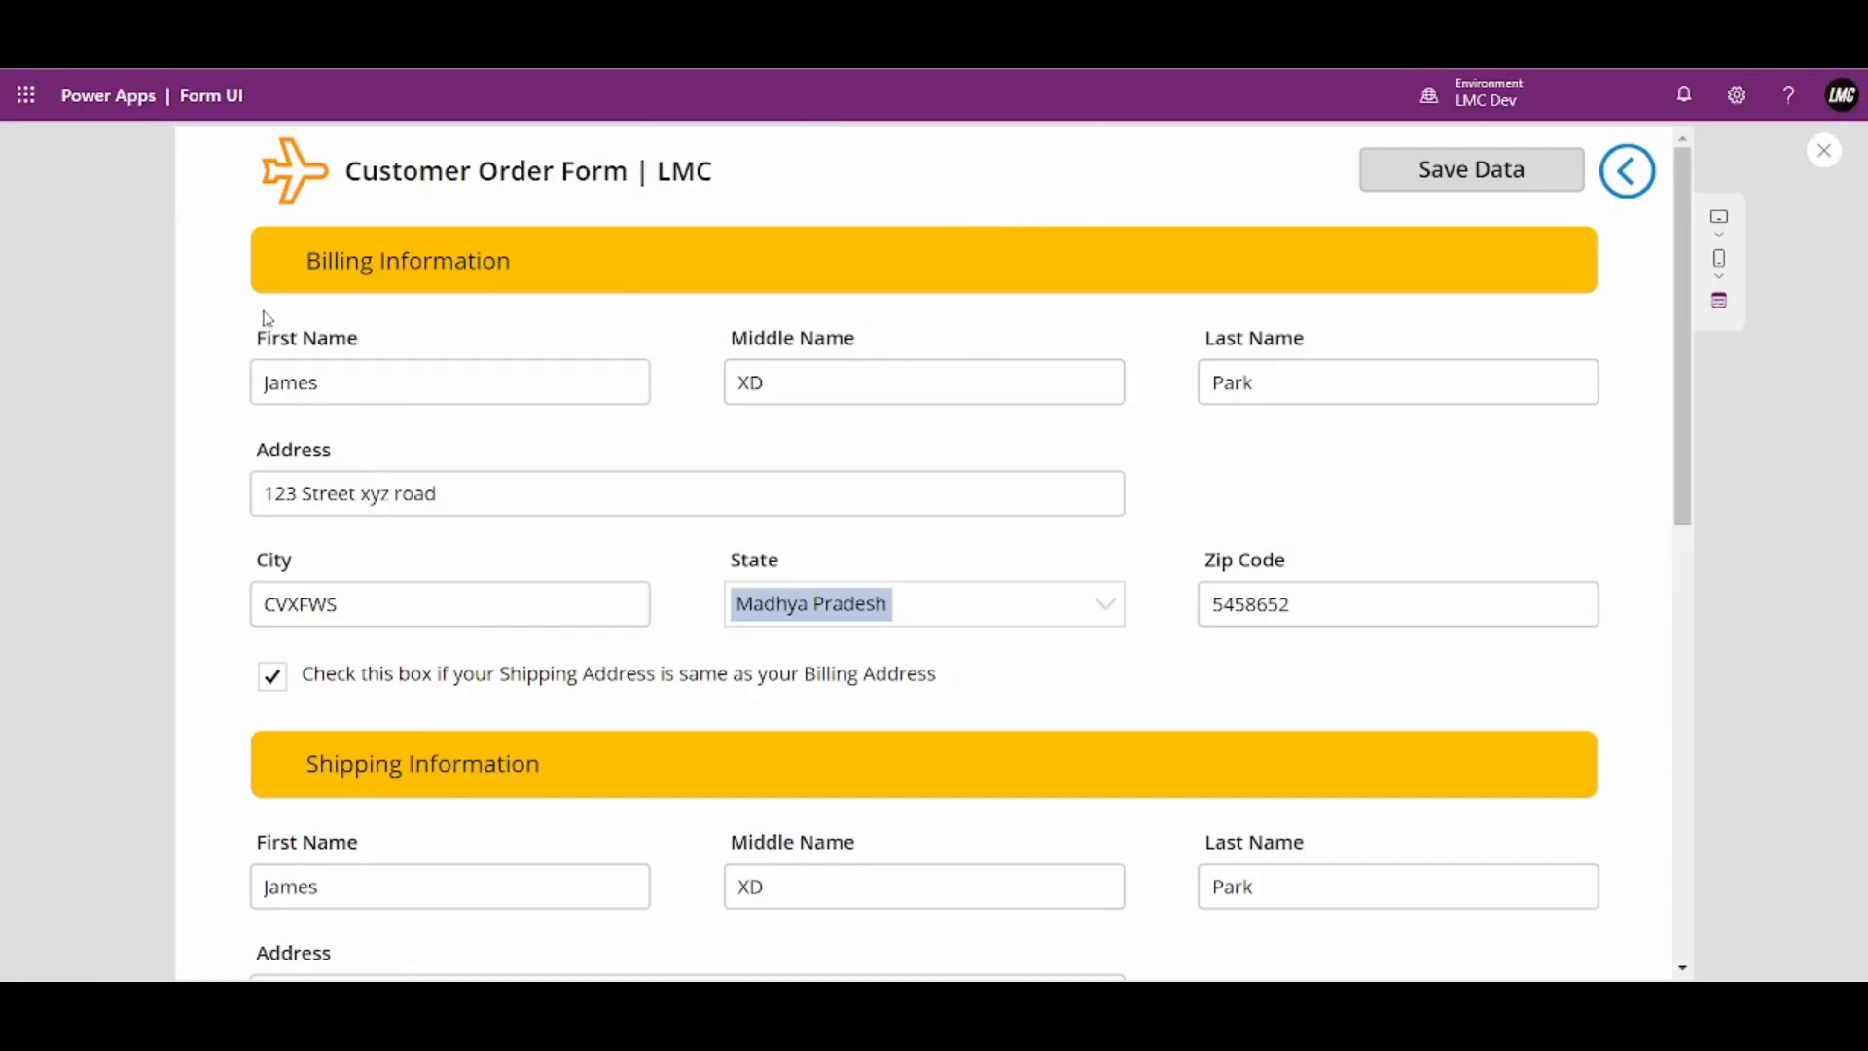
Review the form's billing, shipping and parts sections in the Power Apps preview, and return to the editor
scroll(383, 504, "down", 8)
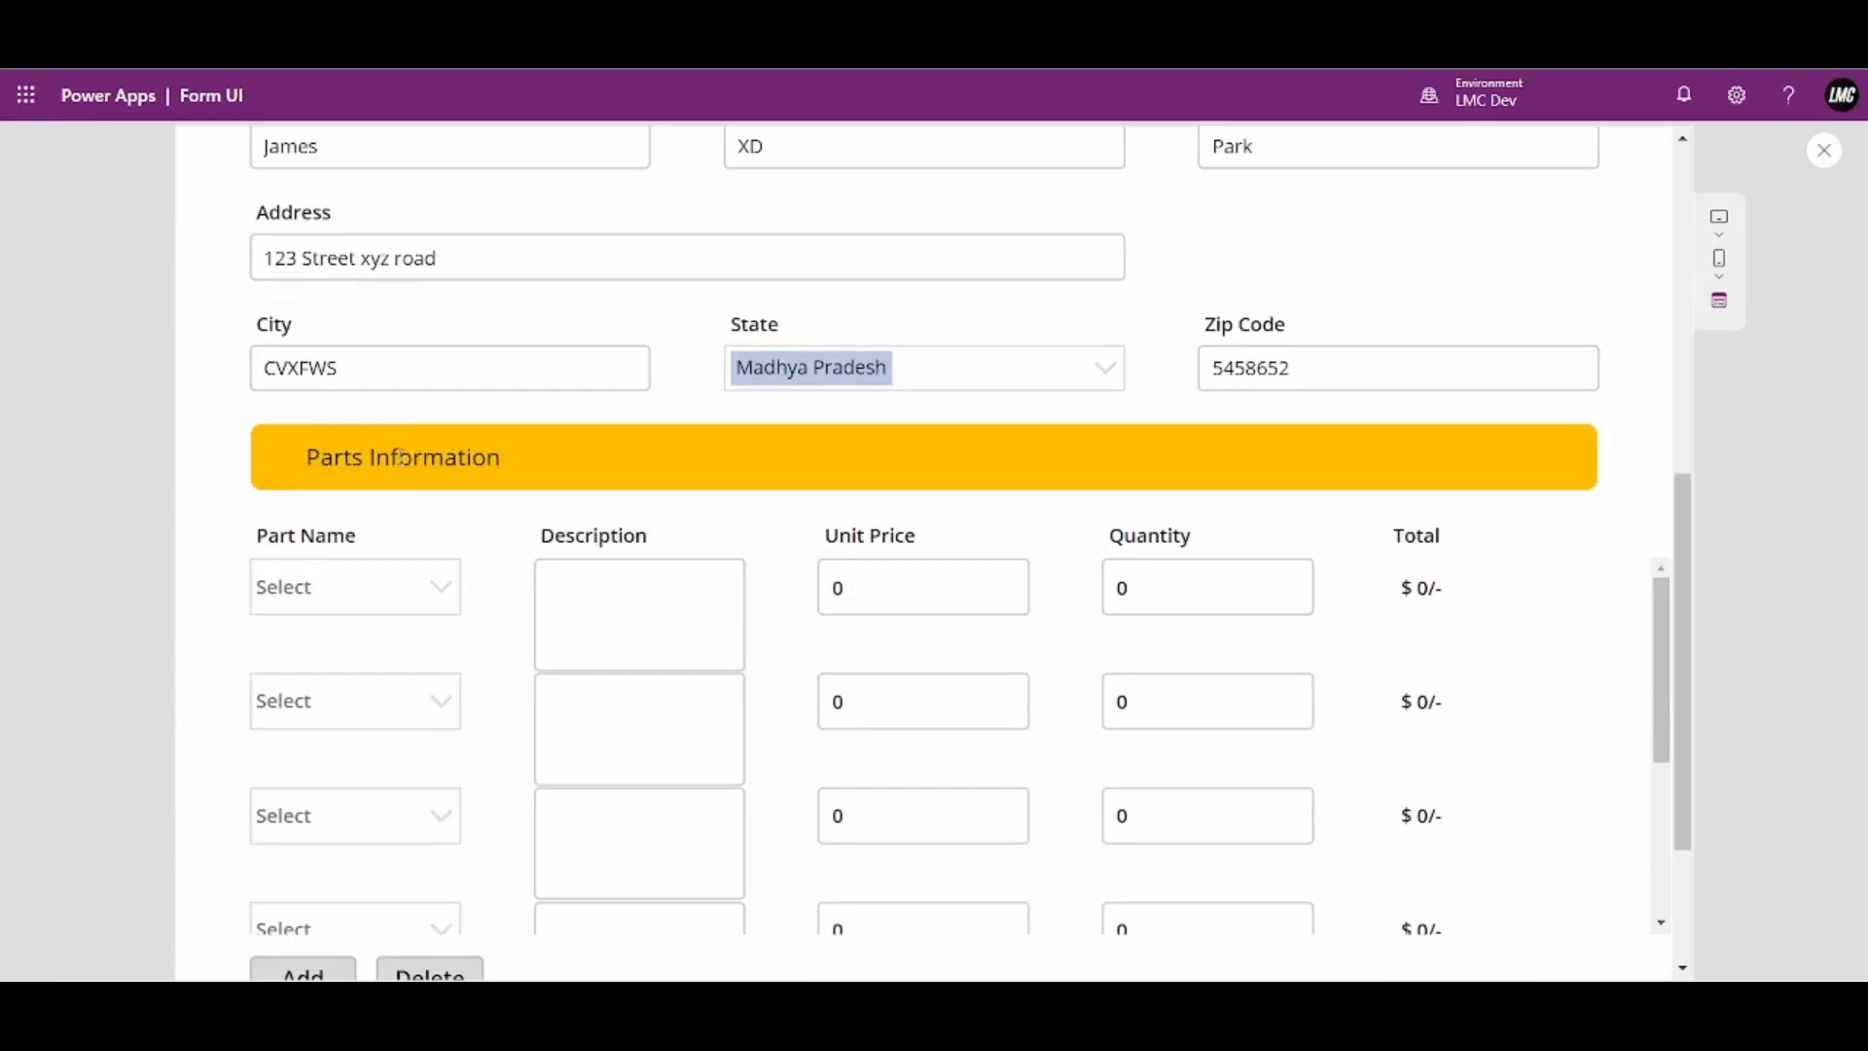
scroll(480, 533, "up", 8)
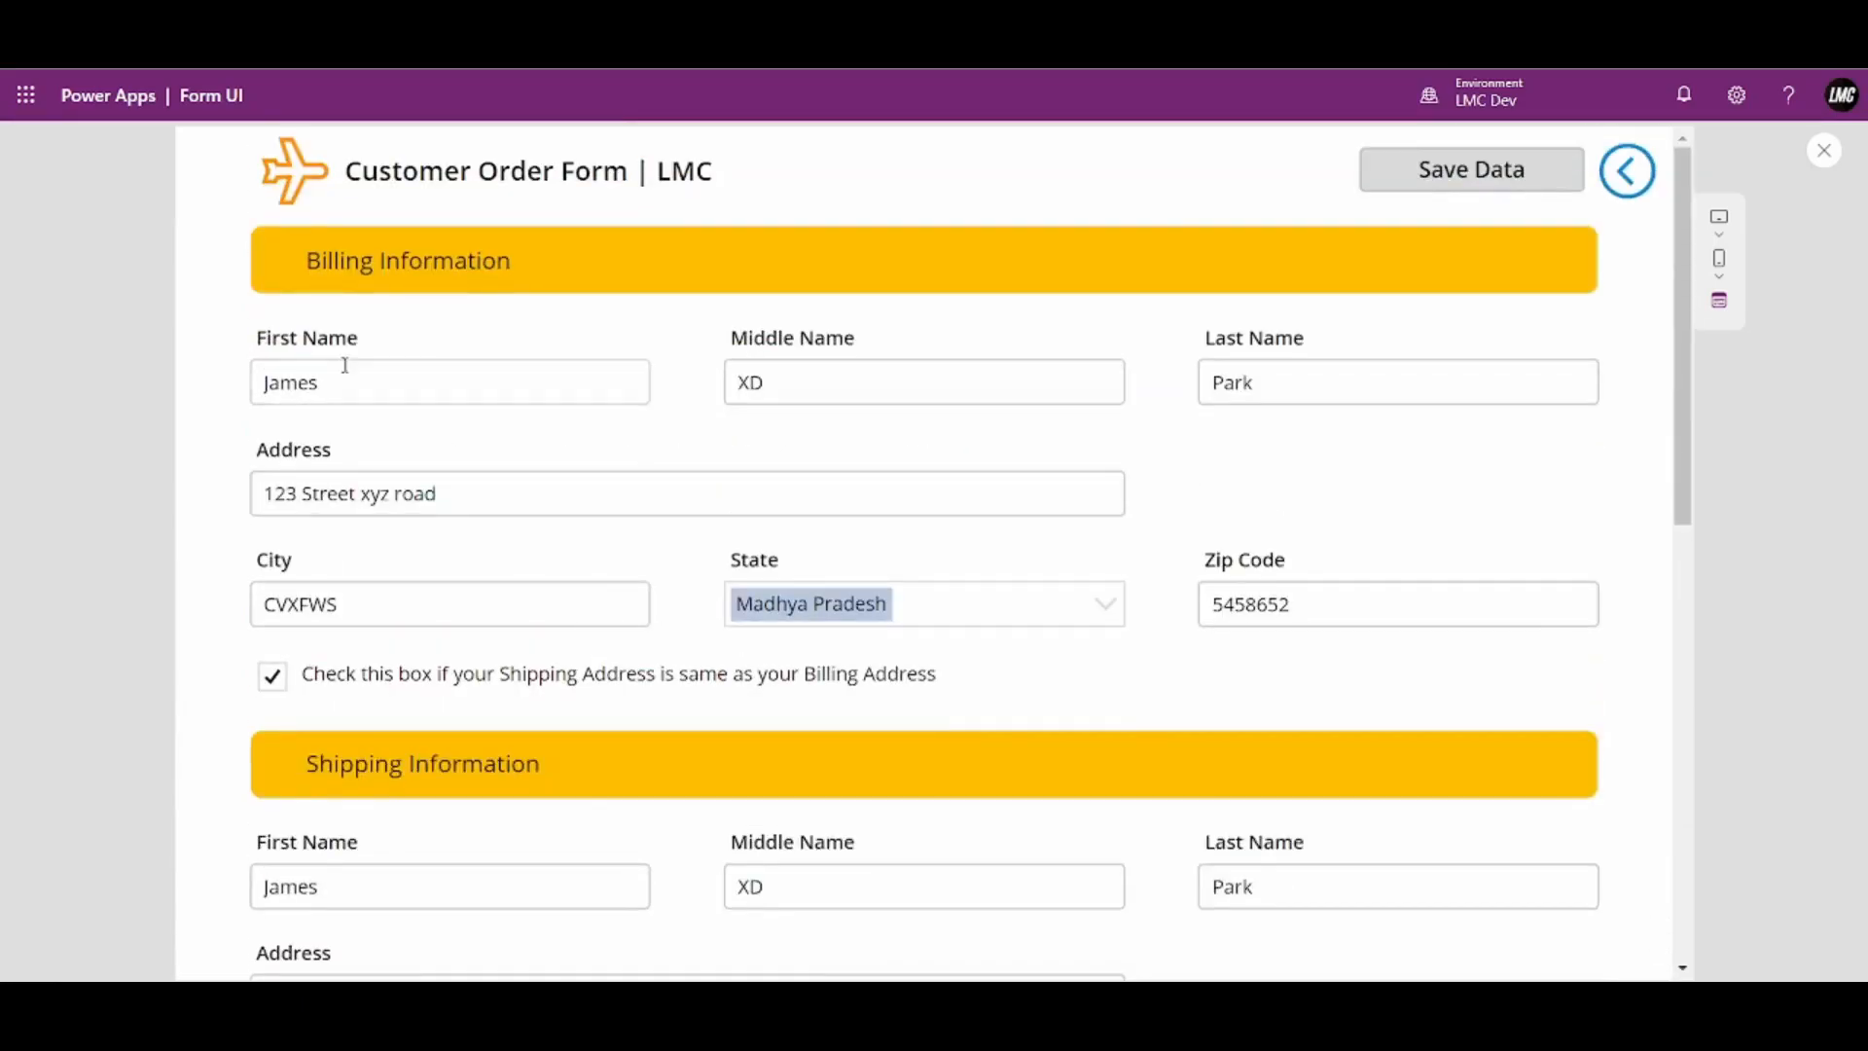
scroll(776, 562, "down", 3)
scroll(784, 593, "down", 4)
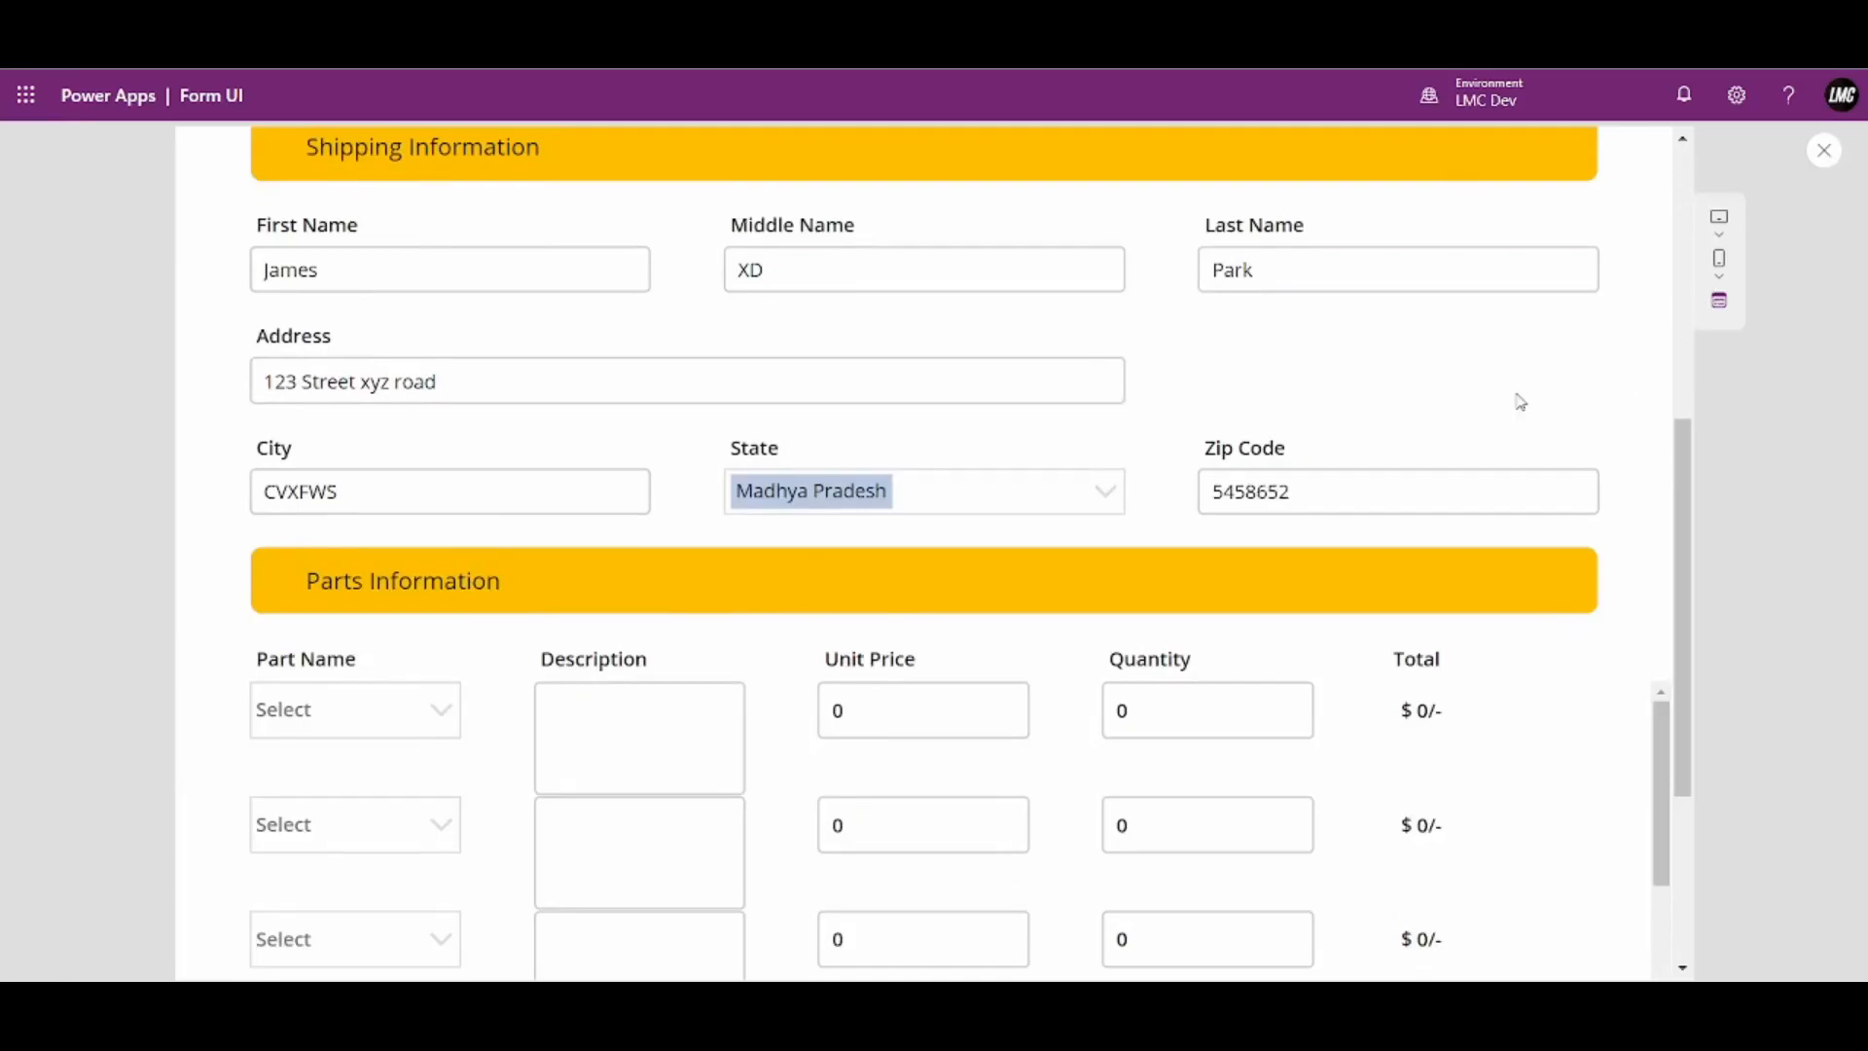
key("Escape")
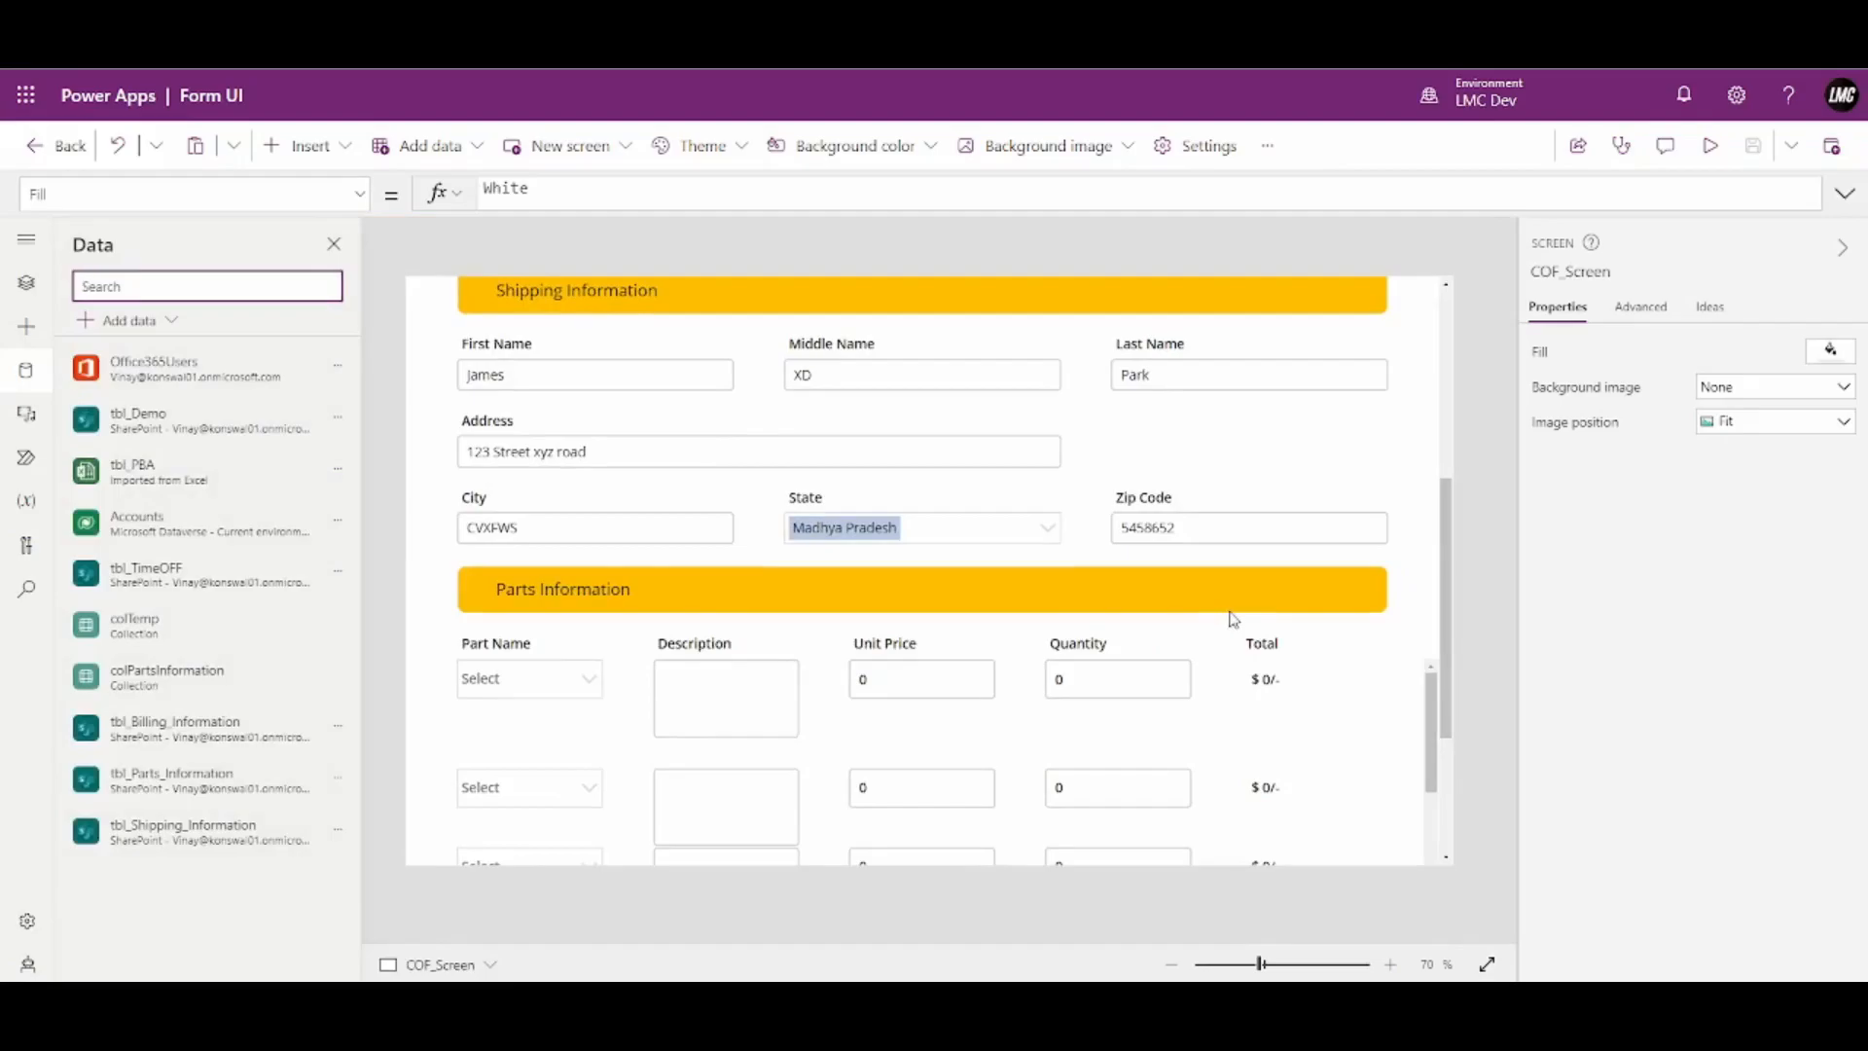
Delete the extra empty rows from the Parts Information gallery until one row is left
scroll(1234, 617, "down", 3)
scroll(1310, 613, "down", 2)
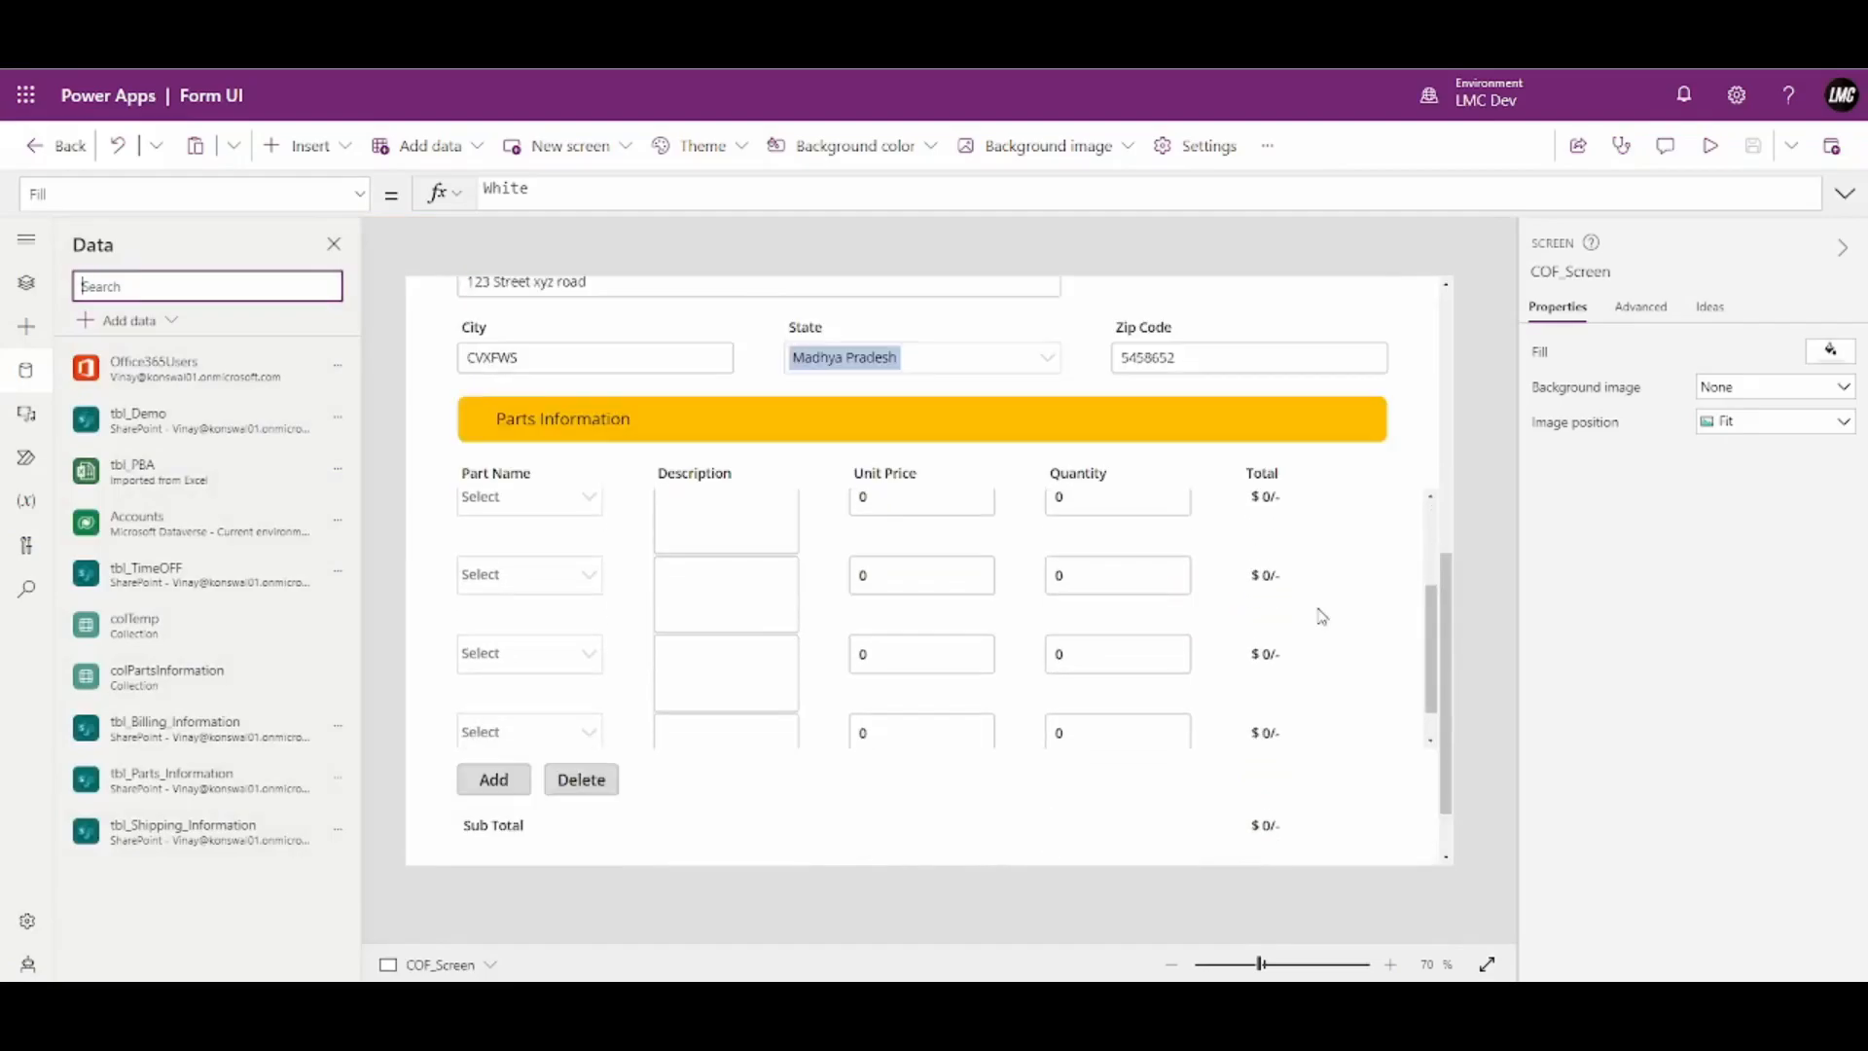
left_click(580, 780, "alt")
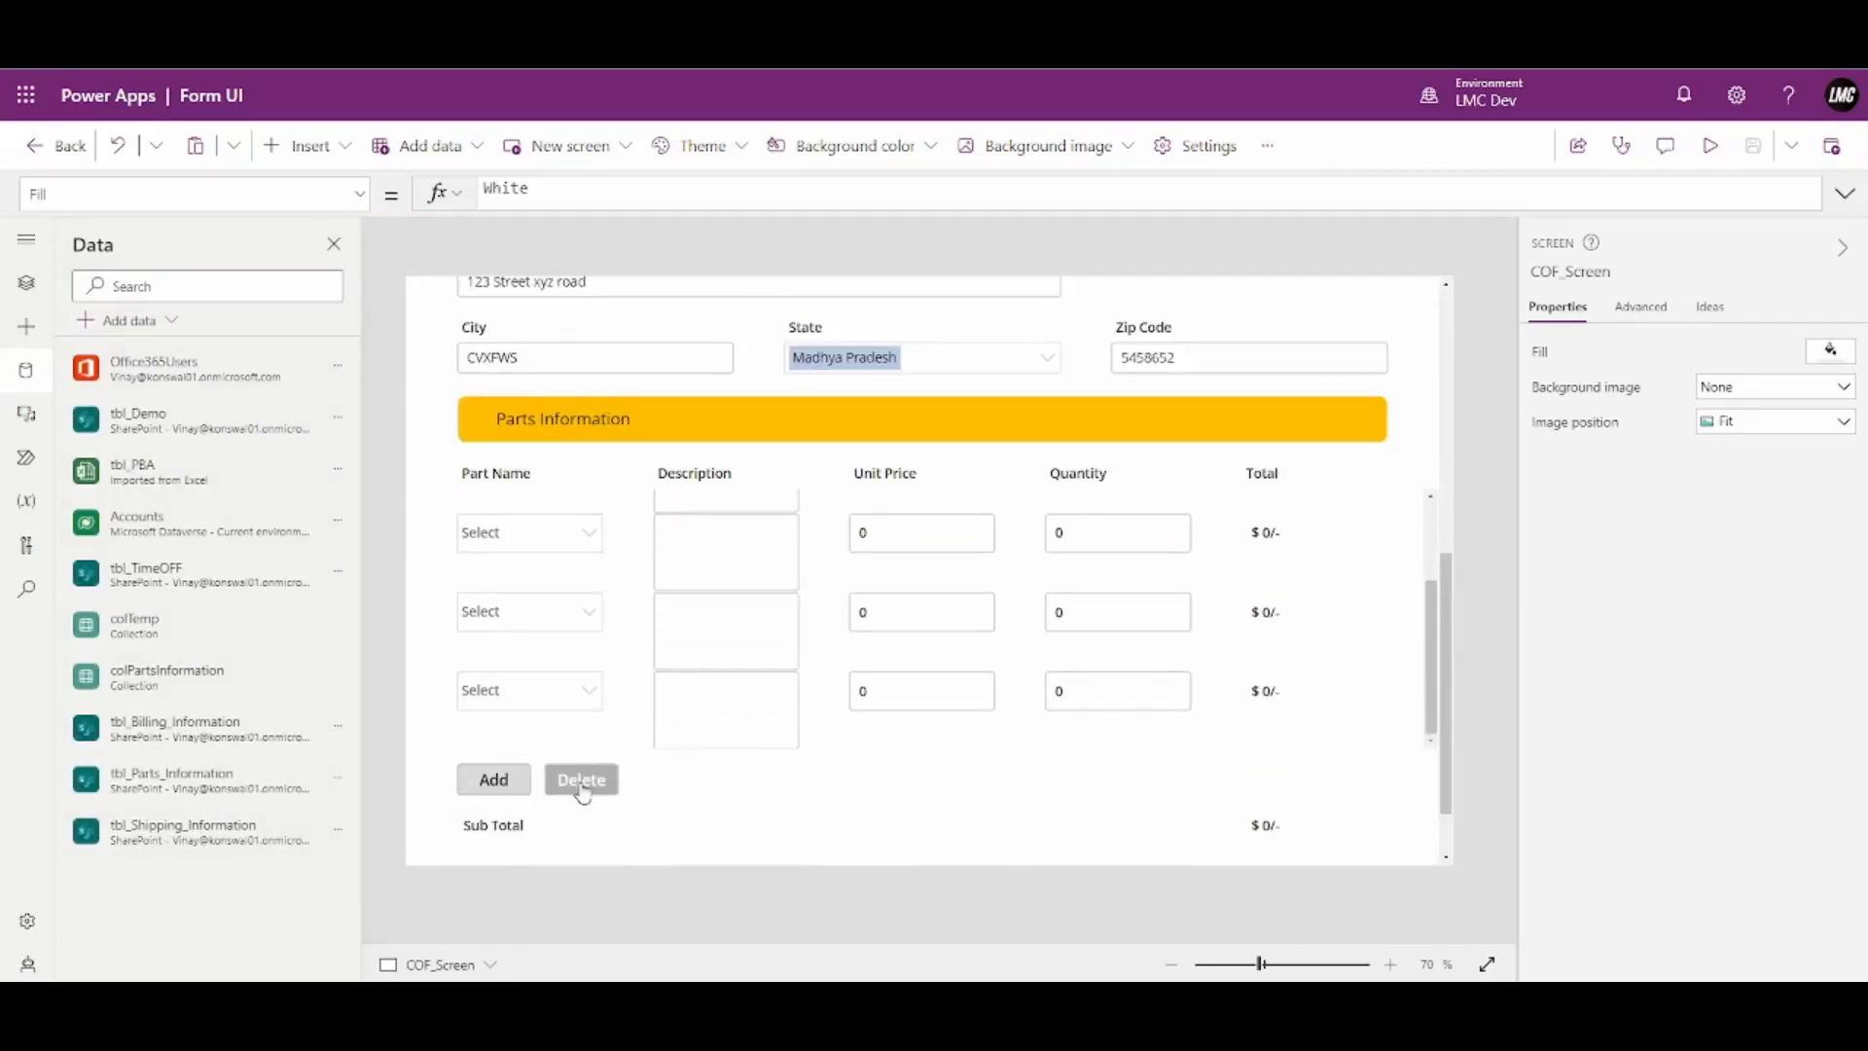
key("F5")
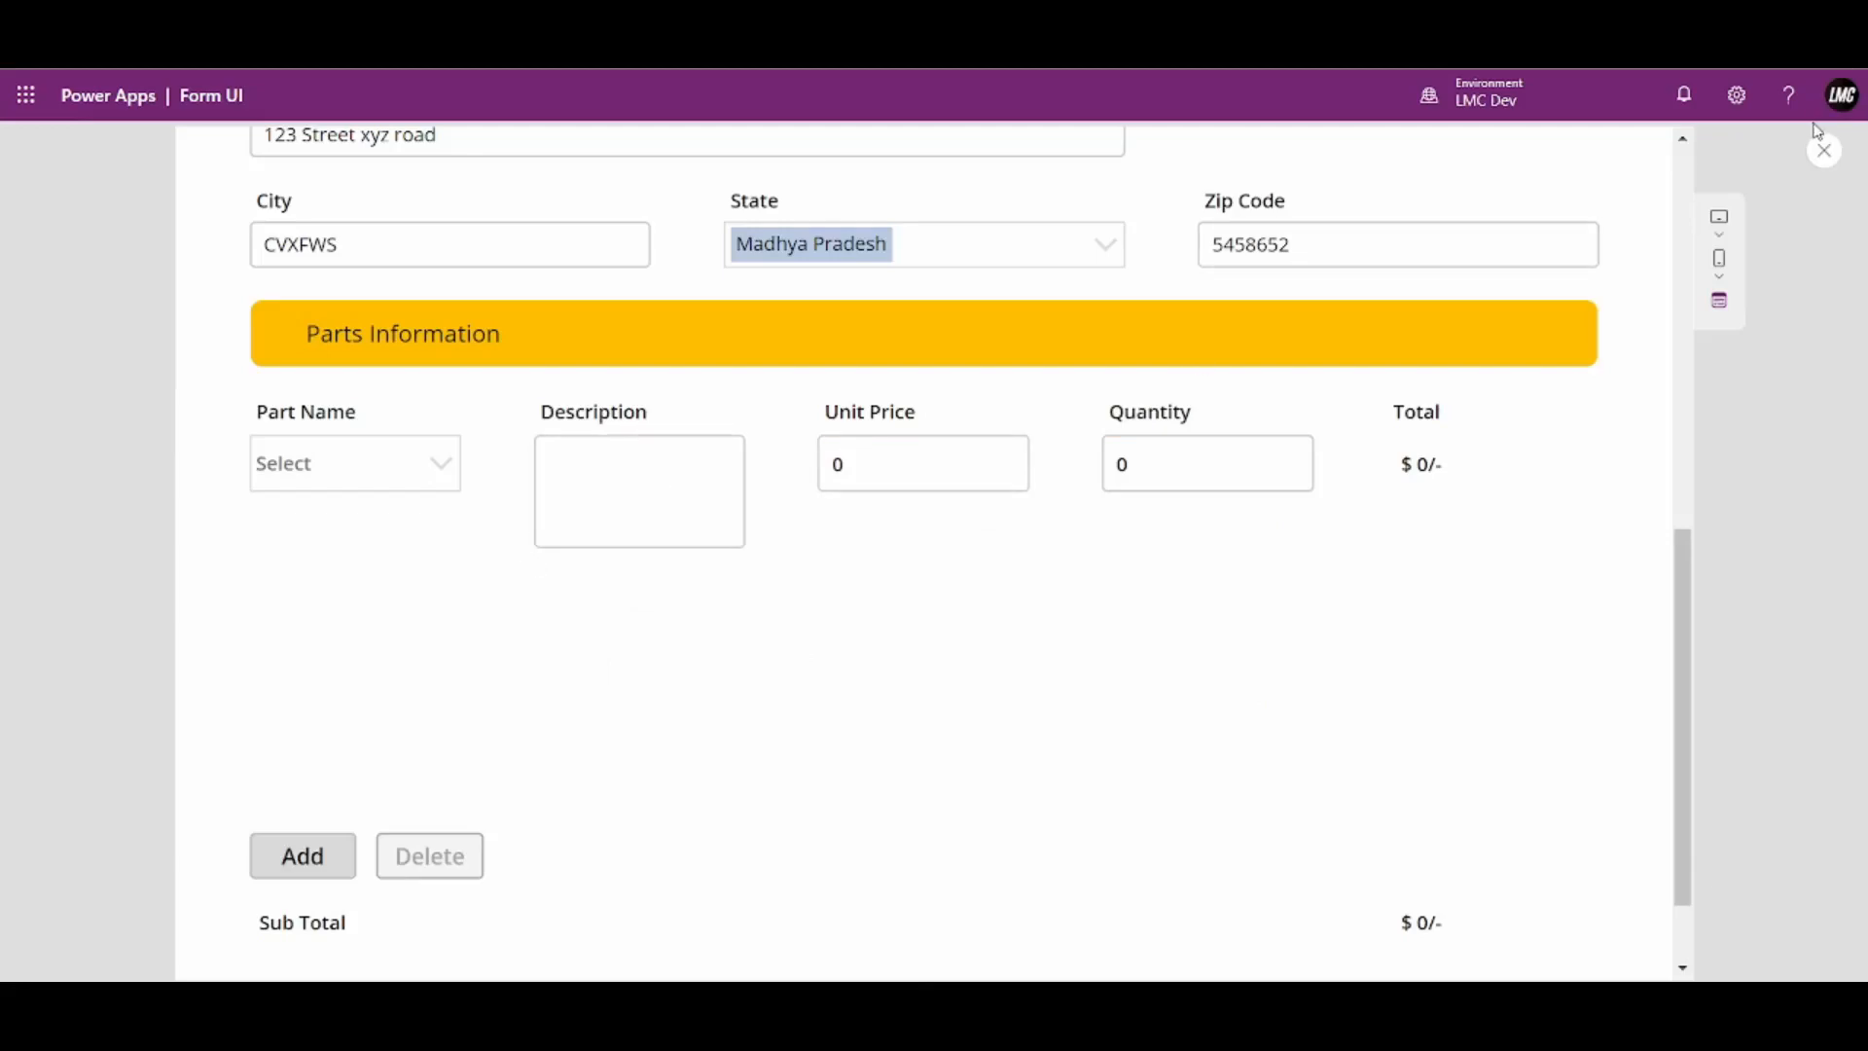
left_click(1823, 152)
Select Gallery3 to inspect its data source, and add empty part rows until the gallery has three
left_click(929, 605)
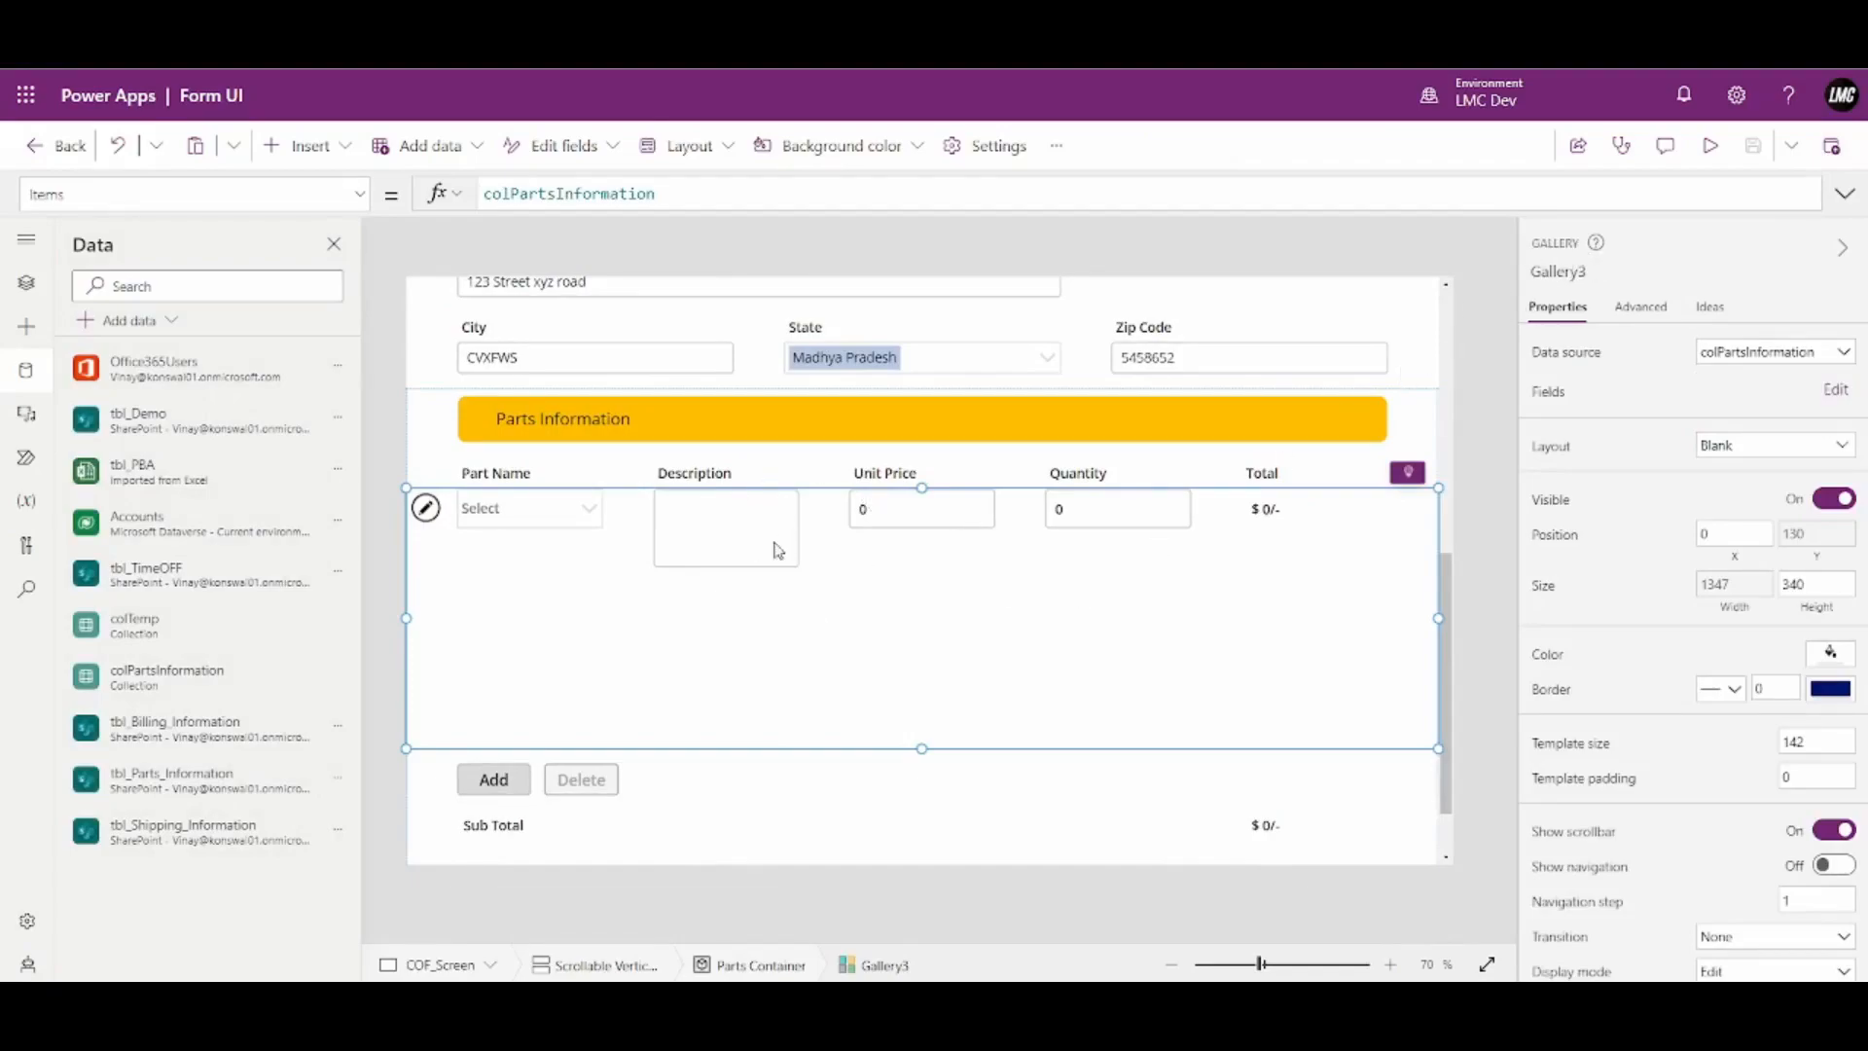
left_click(505, 786)
left_click(506, 786)
left_click(506, 786)
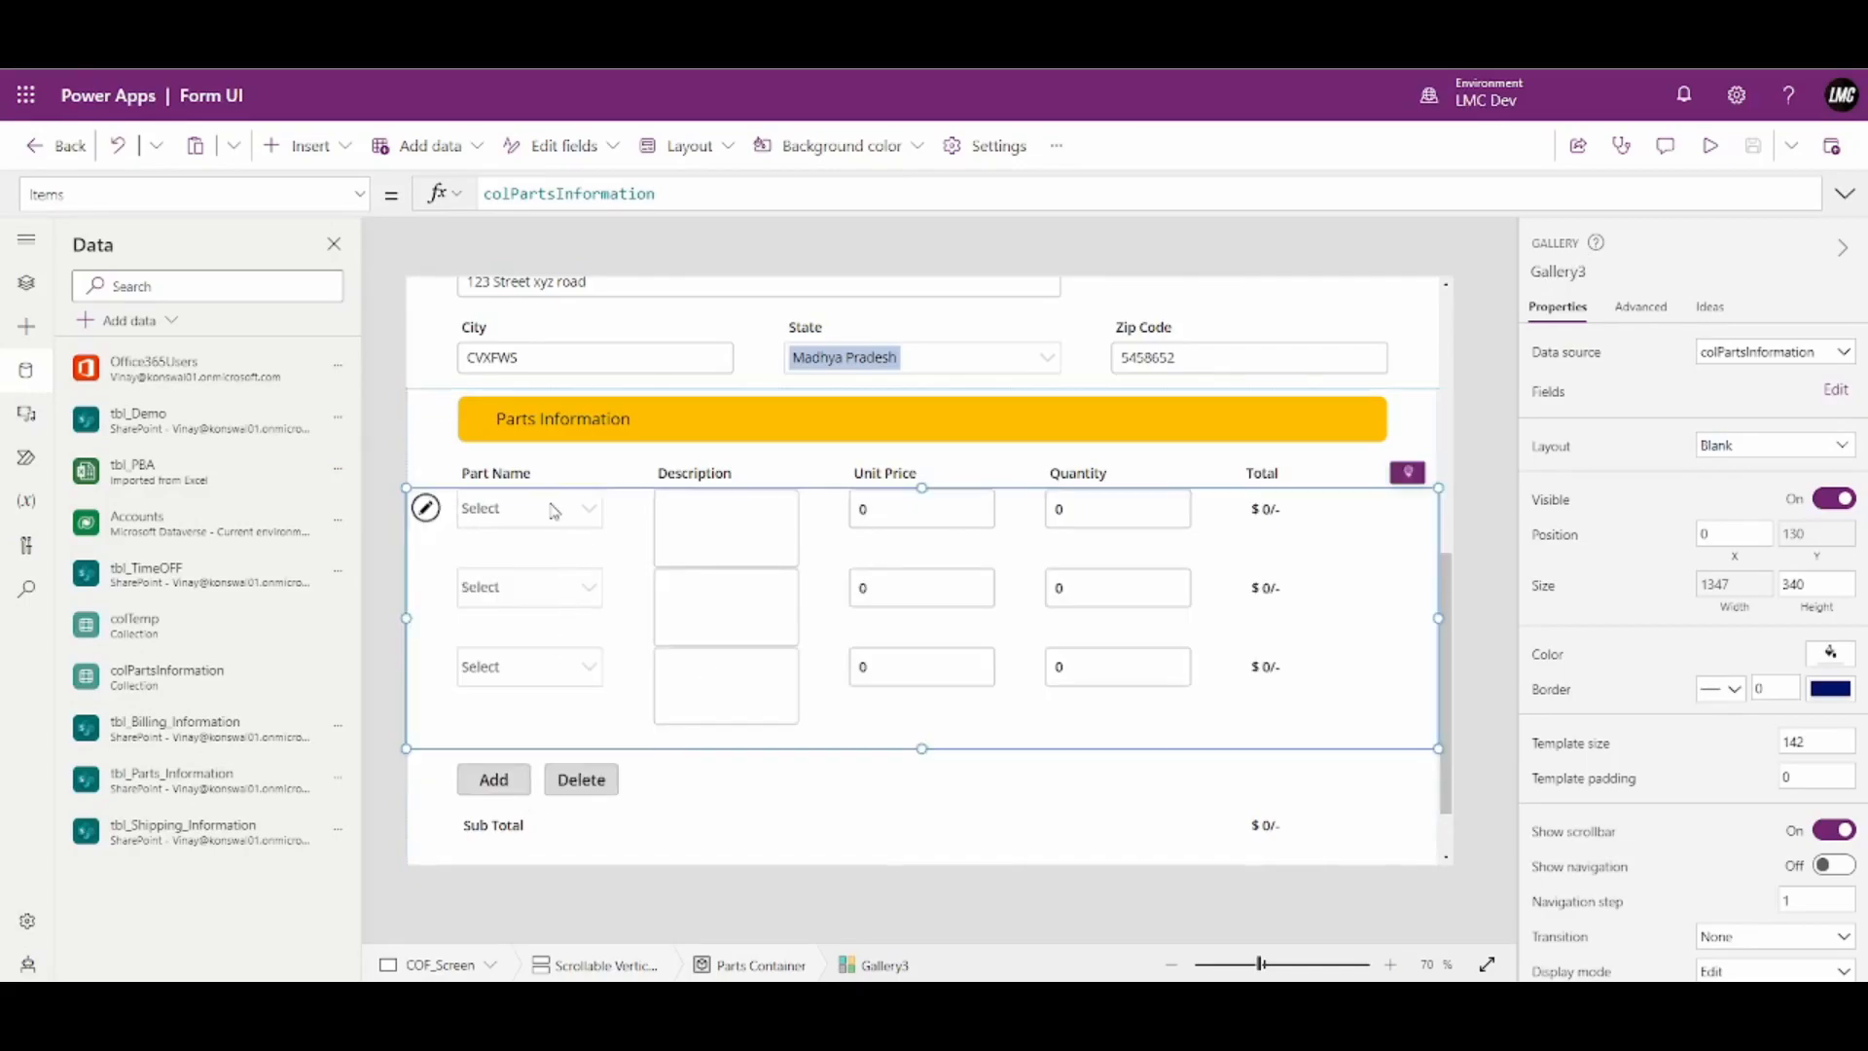
Preview the app and fill the first part row with RAM, a unit price of 100 and a quantity of 4
left_click(551, 510)
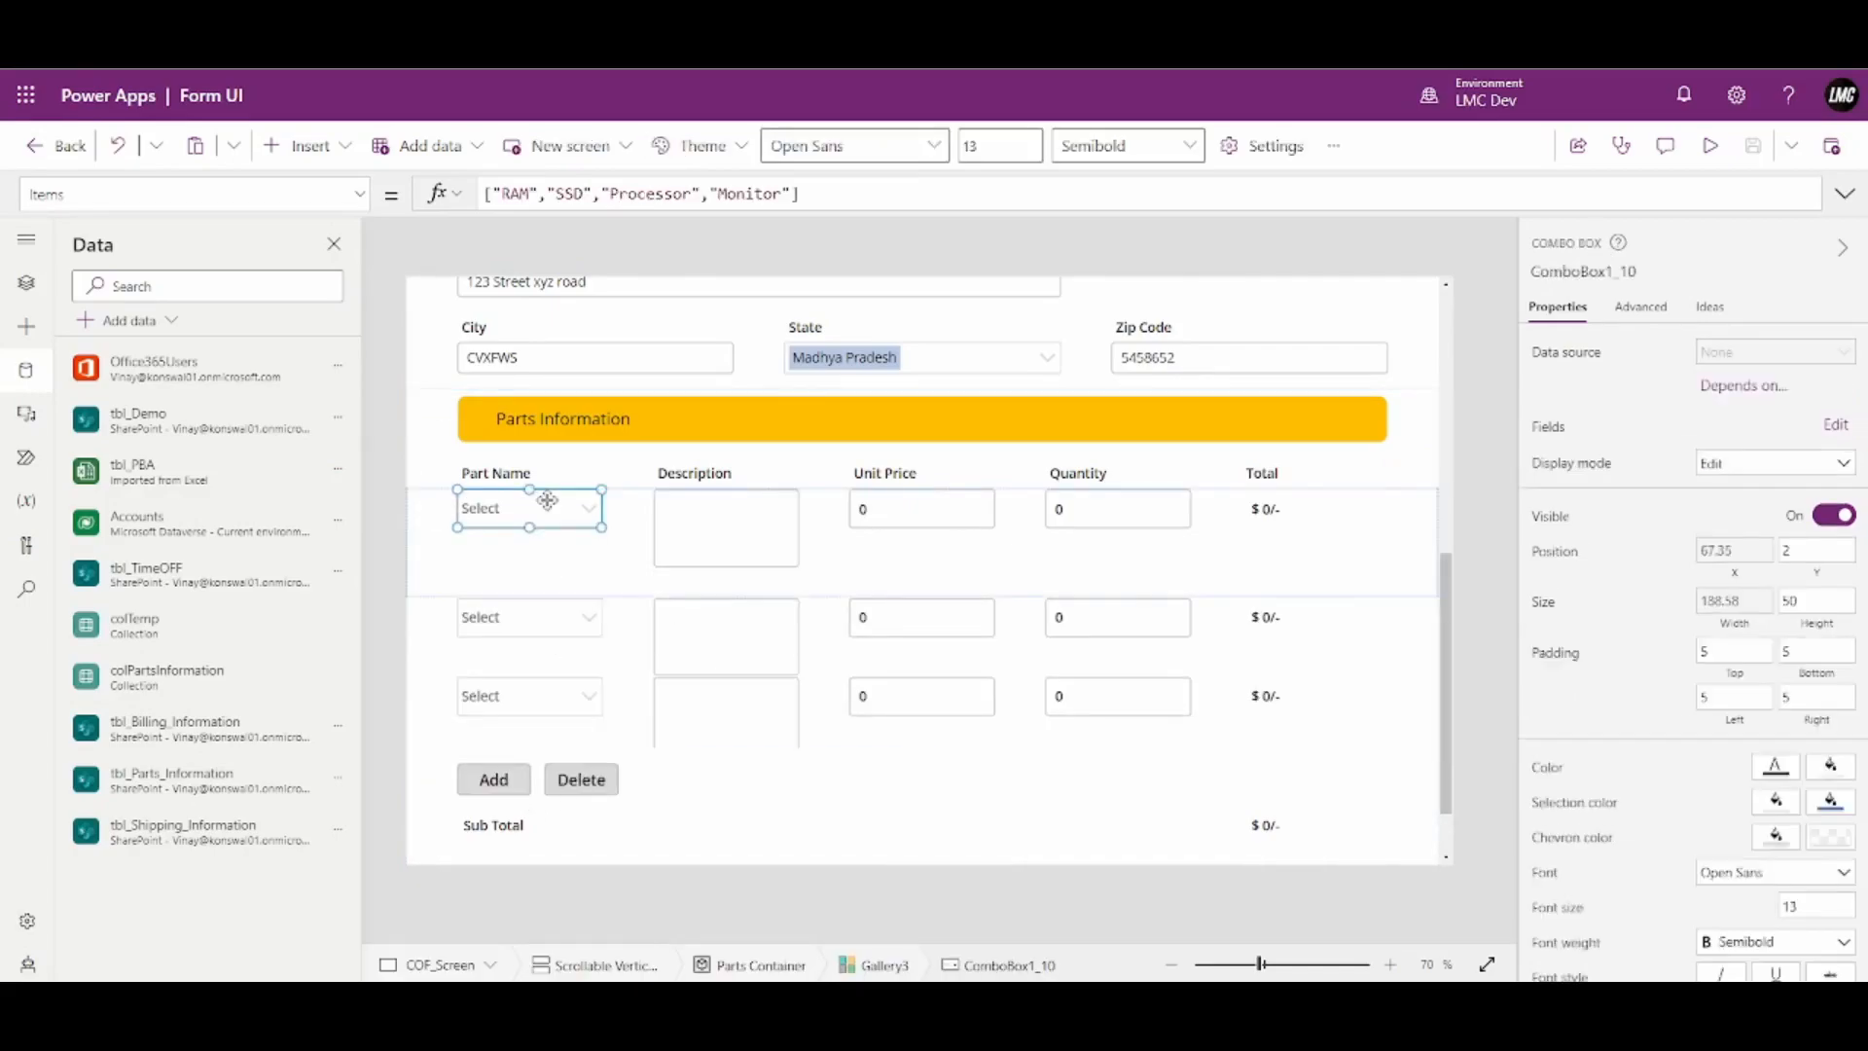
left_click(1701, 153)
left_click(413, 469)
left_click(287, 505)
left_click(879, 448)
key("ctrl+a")
type("100")
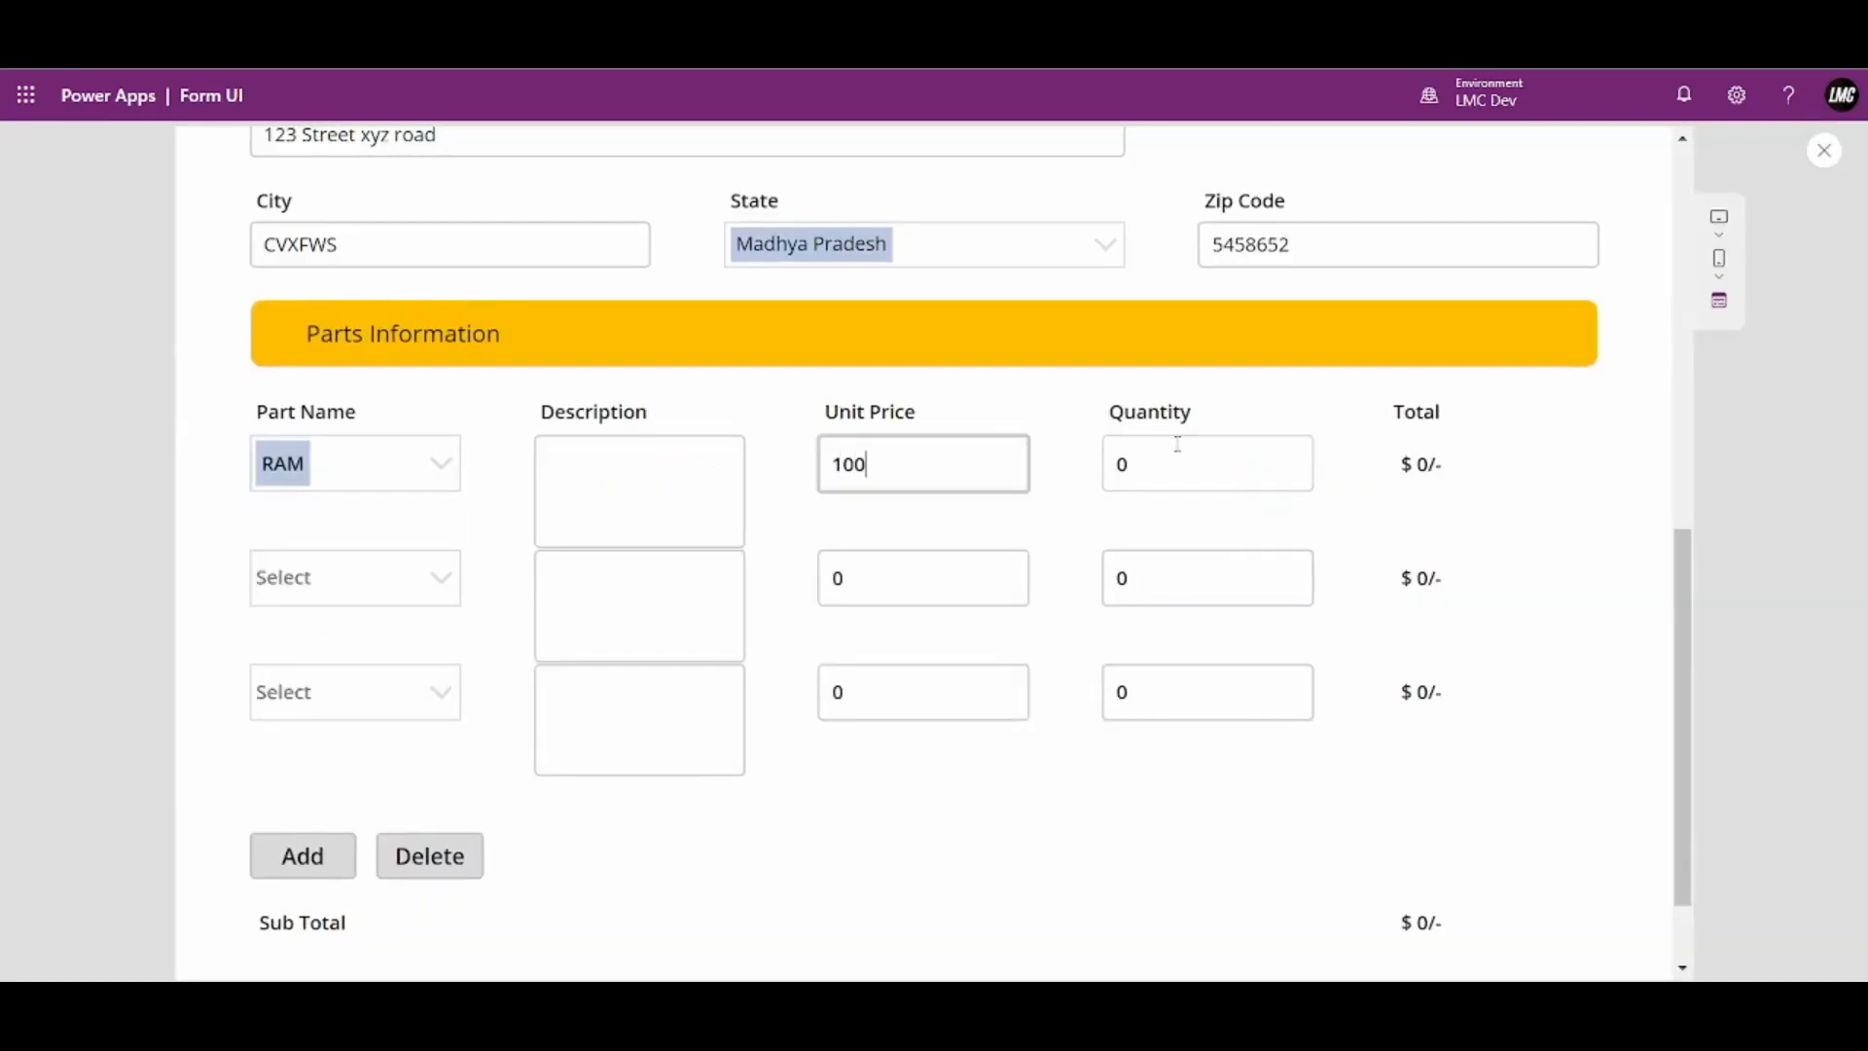
key("Tab")
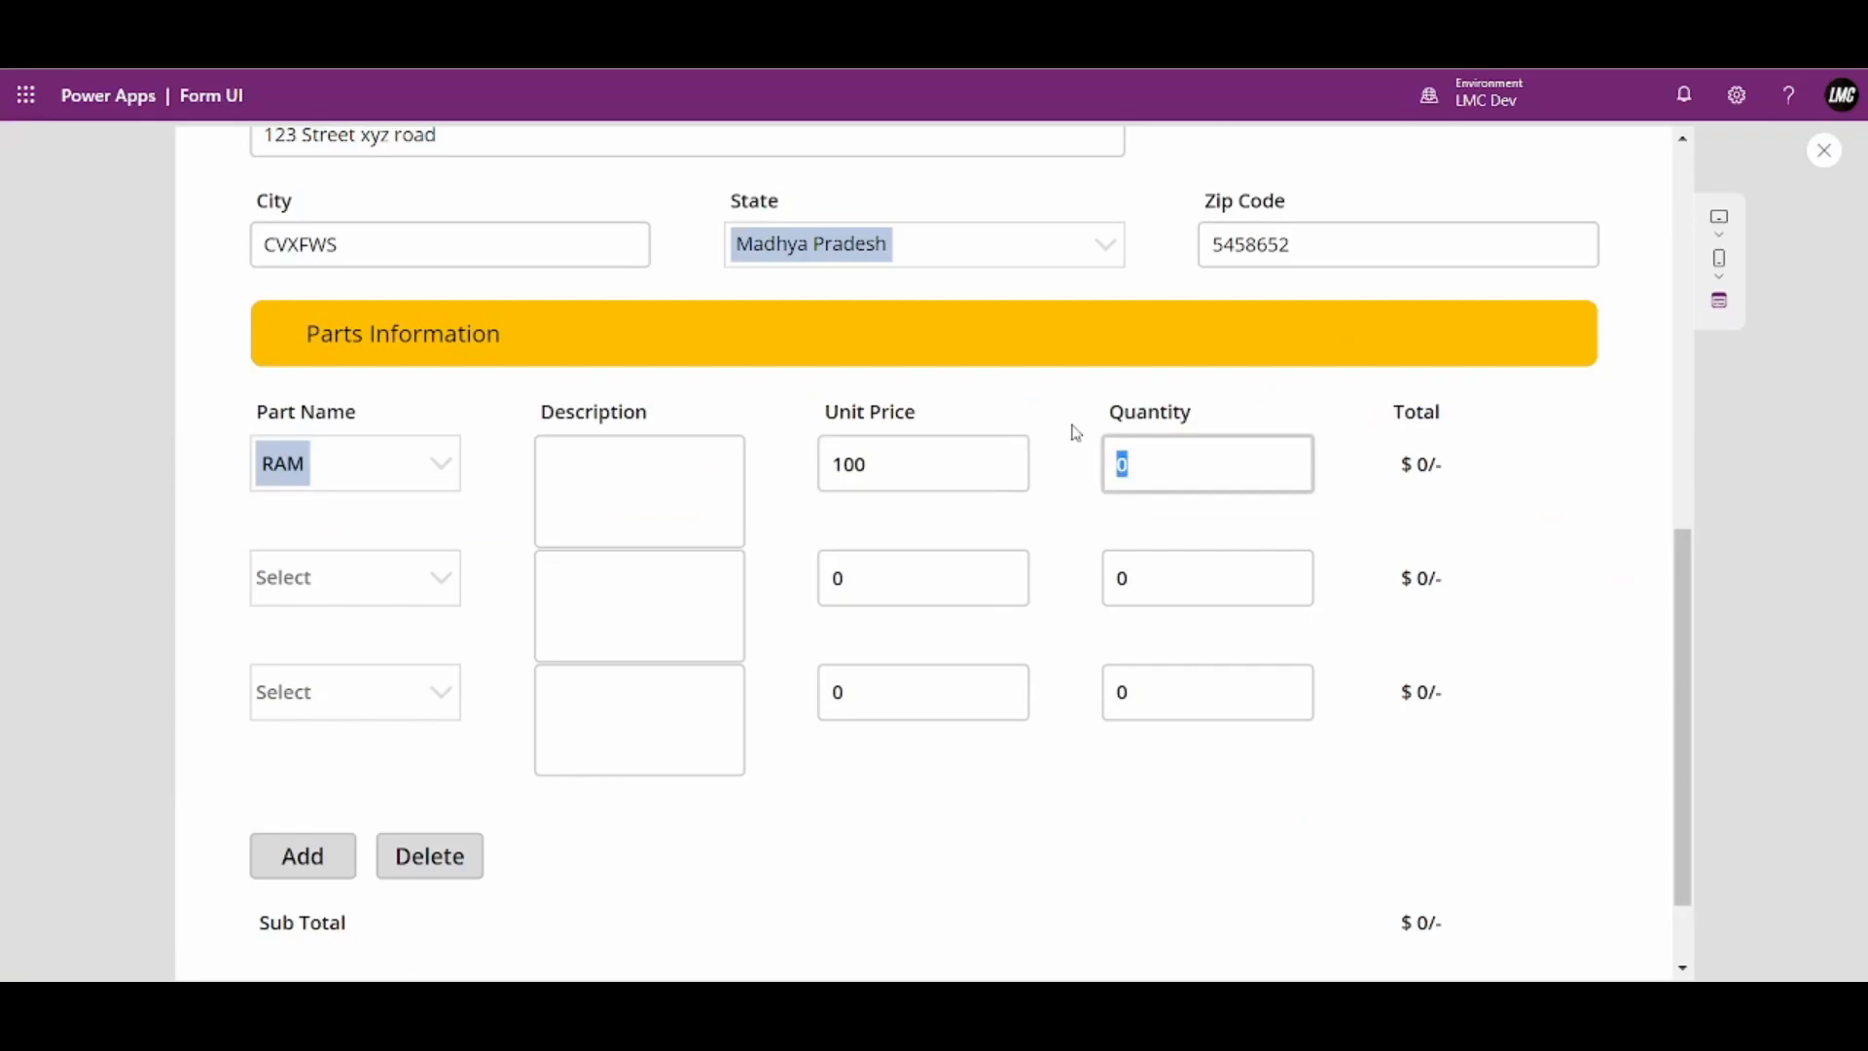
type("4")
Set the second part row's unit price to 633 and its quantity to 4
left_click(822, 581)
key("ctrl+a")
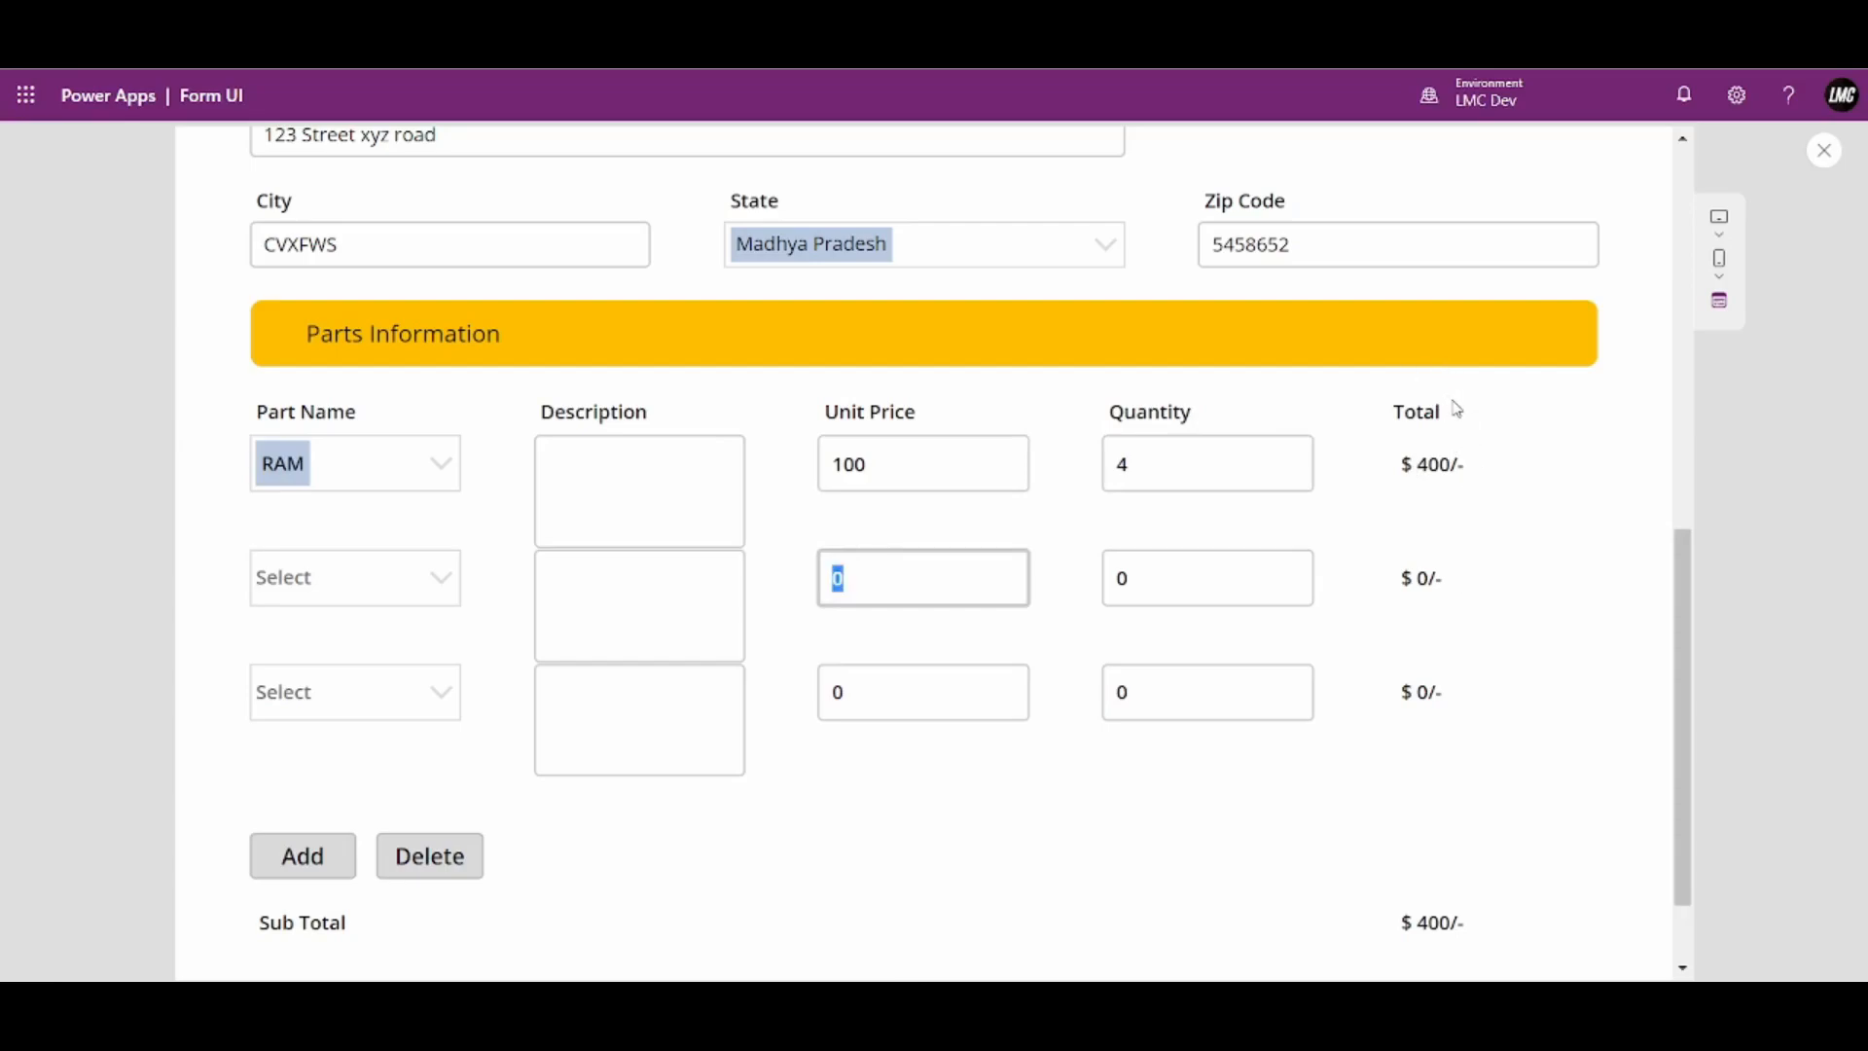
type("633")
key("Tab")
type("4")
Set the third part row's unit price to 1000 and its quantity to 4
left_click(930, 686)
key("ctrl+a")
type("100")
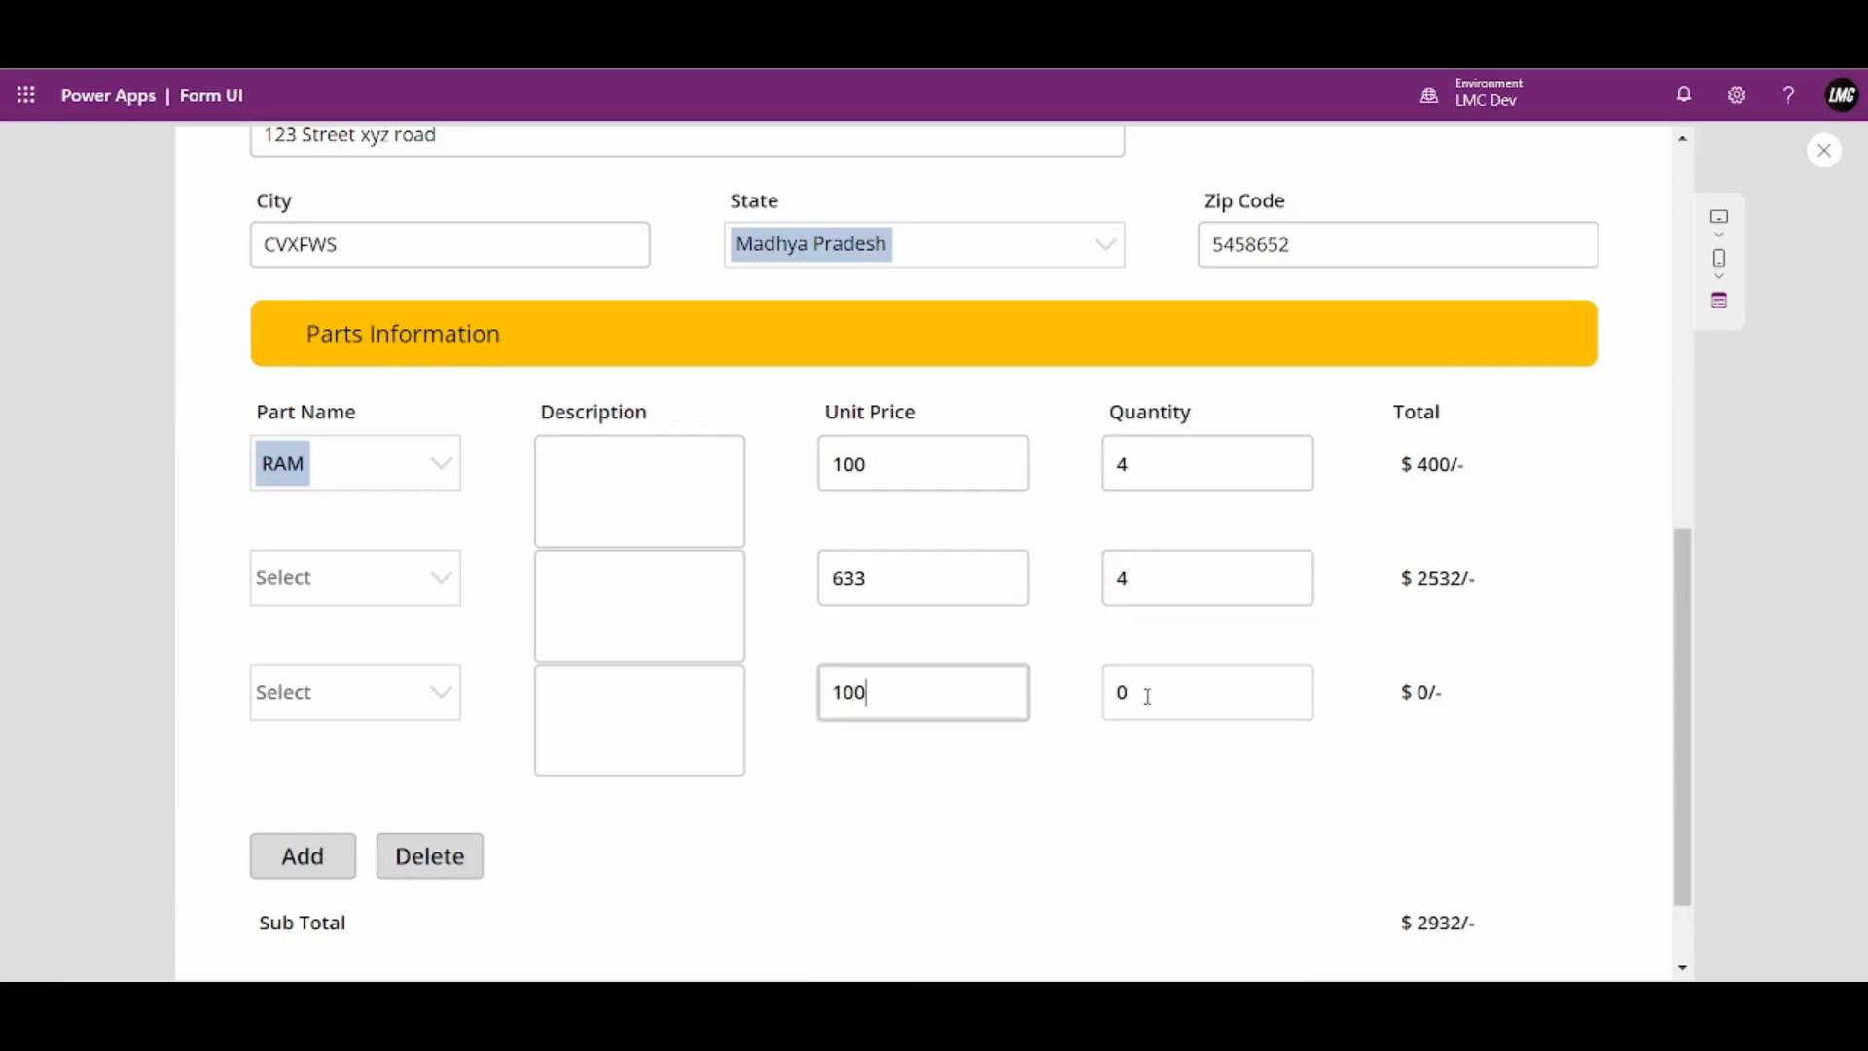
left_click(1148, 697)
key("ctrl+a")
type("4")
Fill the first part row's description with several lines of random placeholder text
left_click(615, 464)
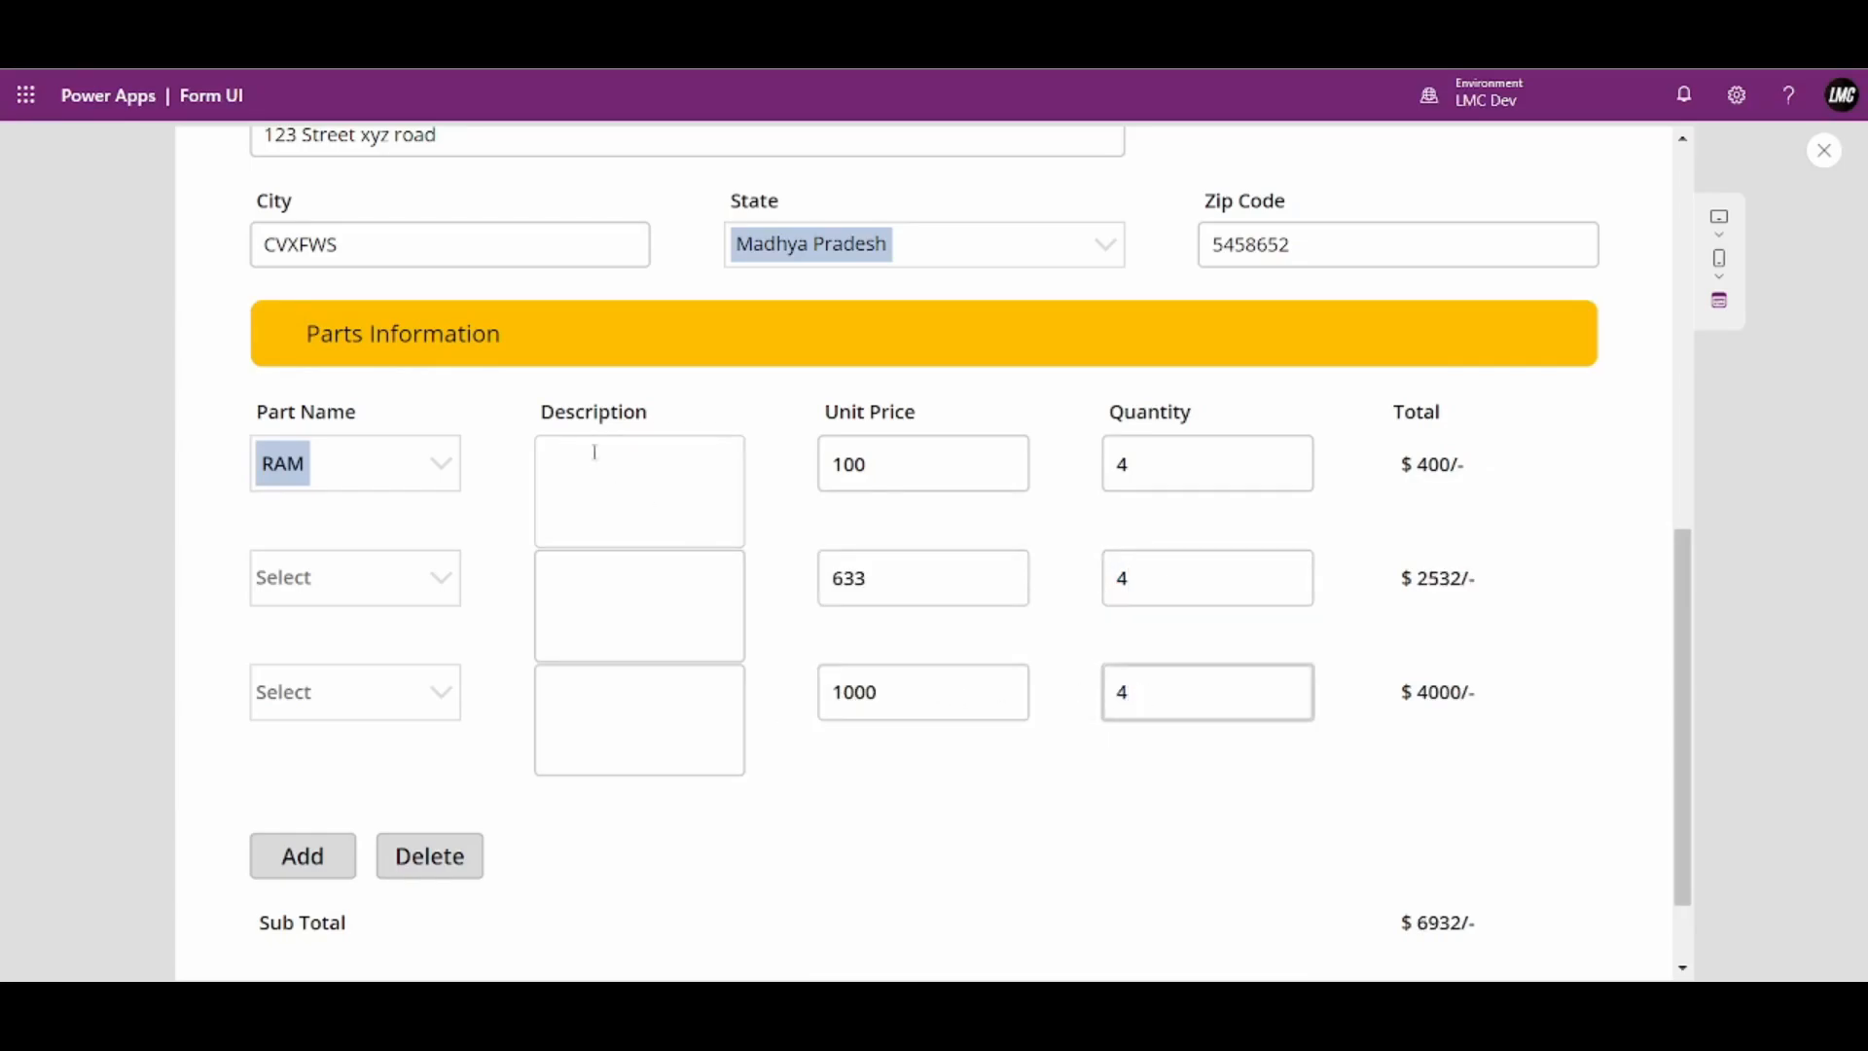
type("dajsdhkjashdjkhau")
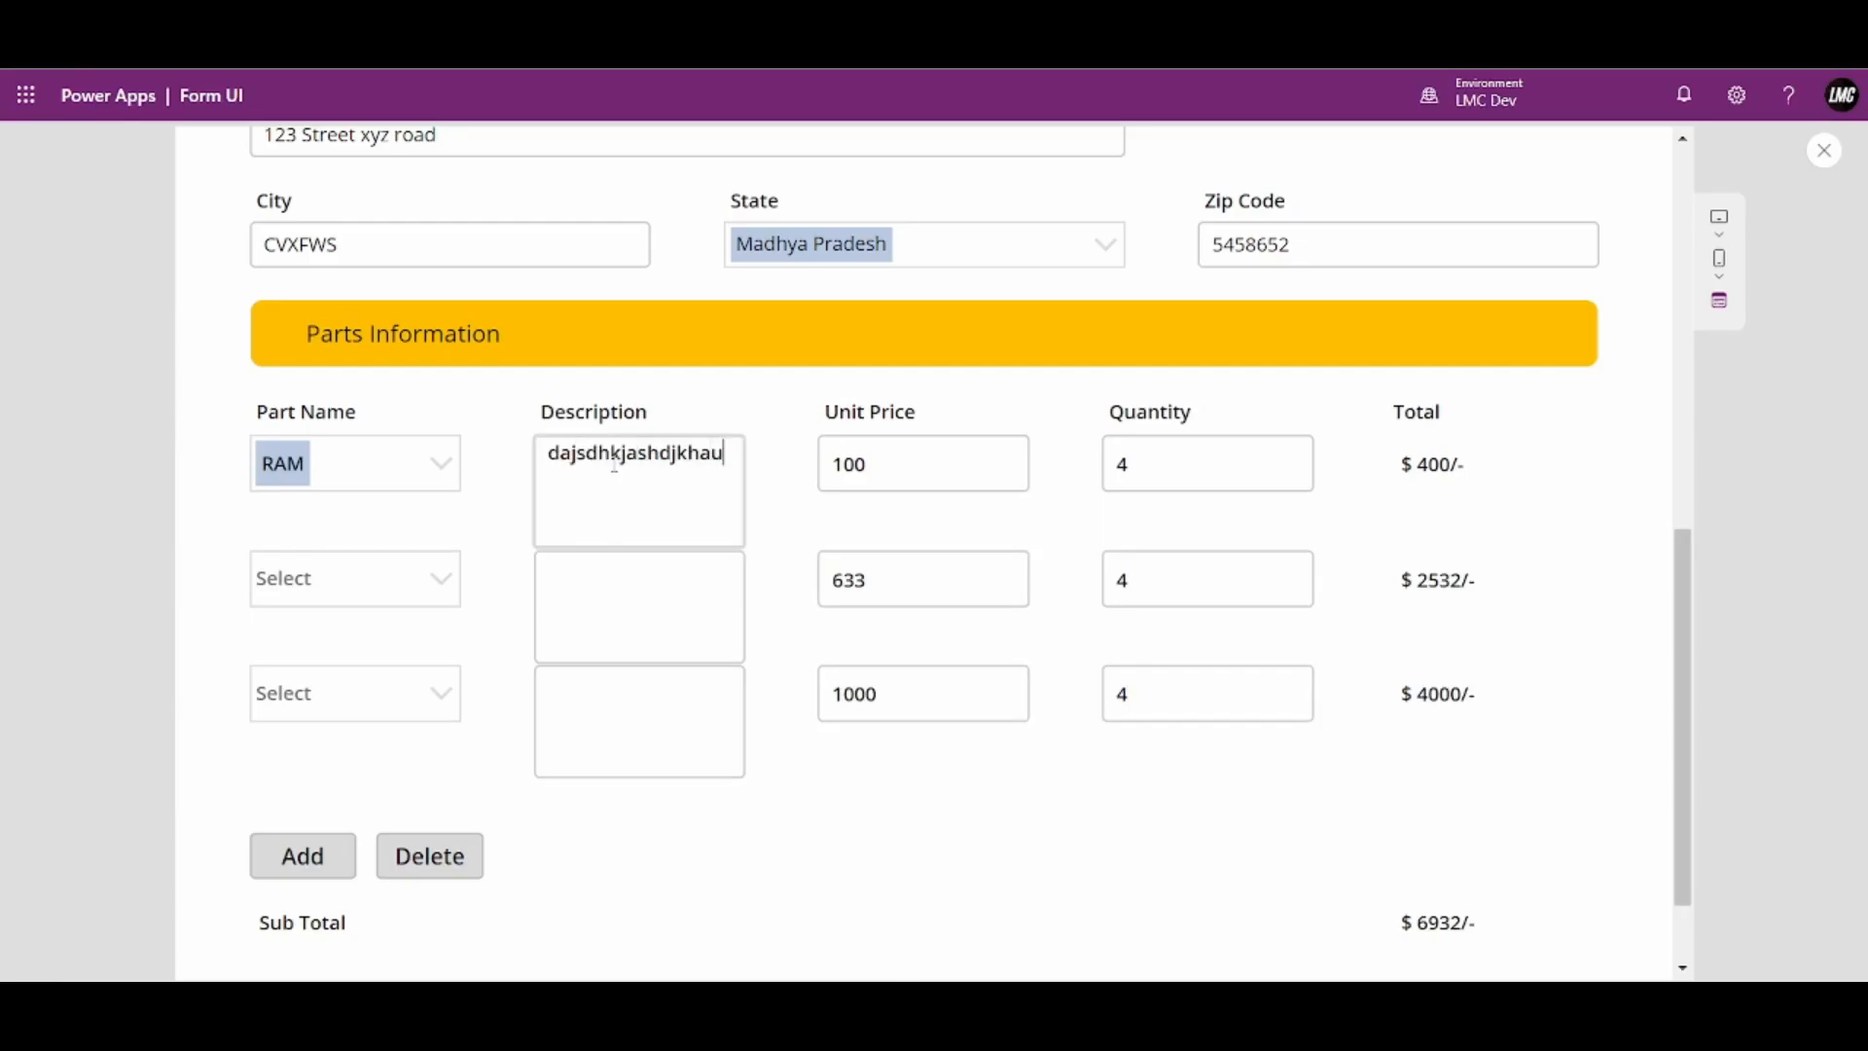
type(" hajh djah hajk hdkjlahs dansdk nkja sndans jdknajksnd a")
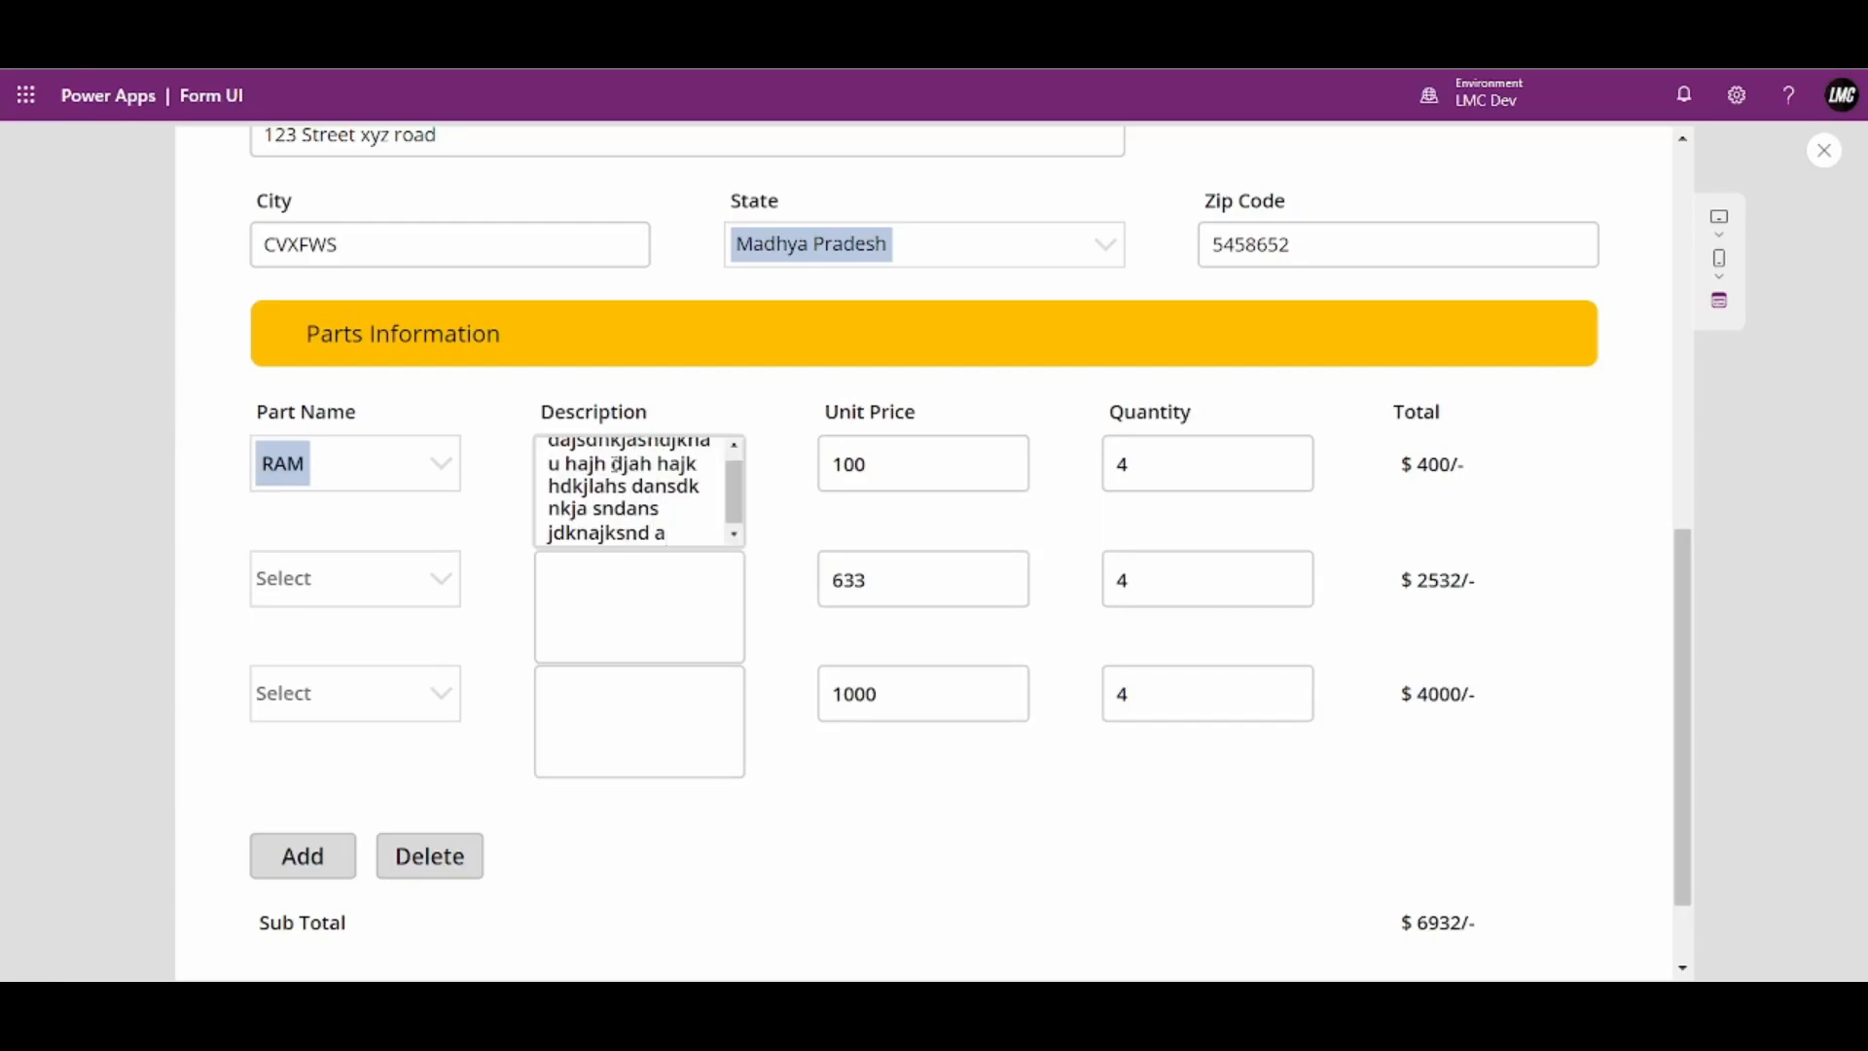
key("ctrl+a")
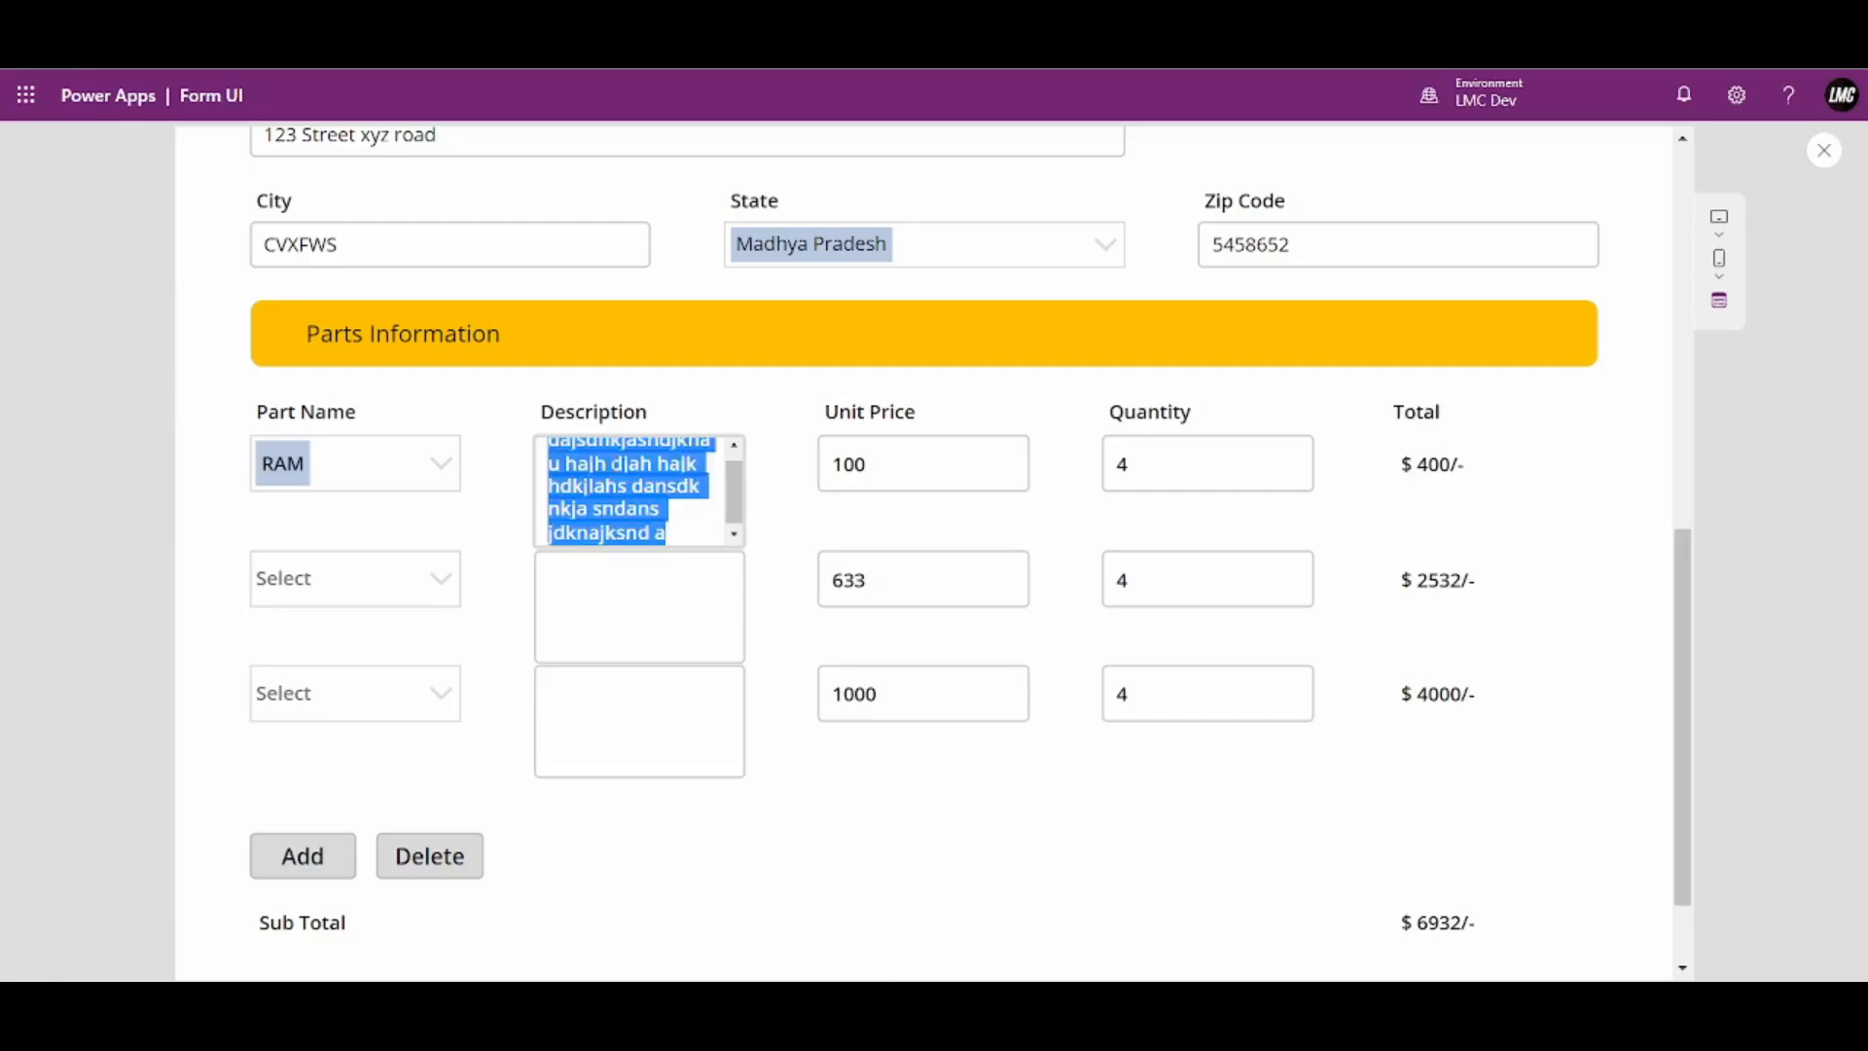
Set the second part row to SSD and describe it with a customer's name and a note about buying an SSD for 500 last time
left_click(667, 604)
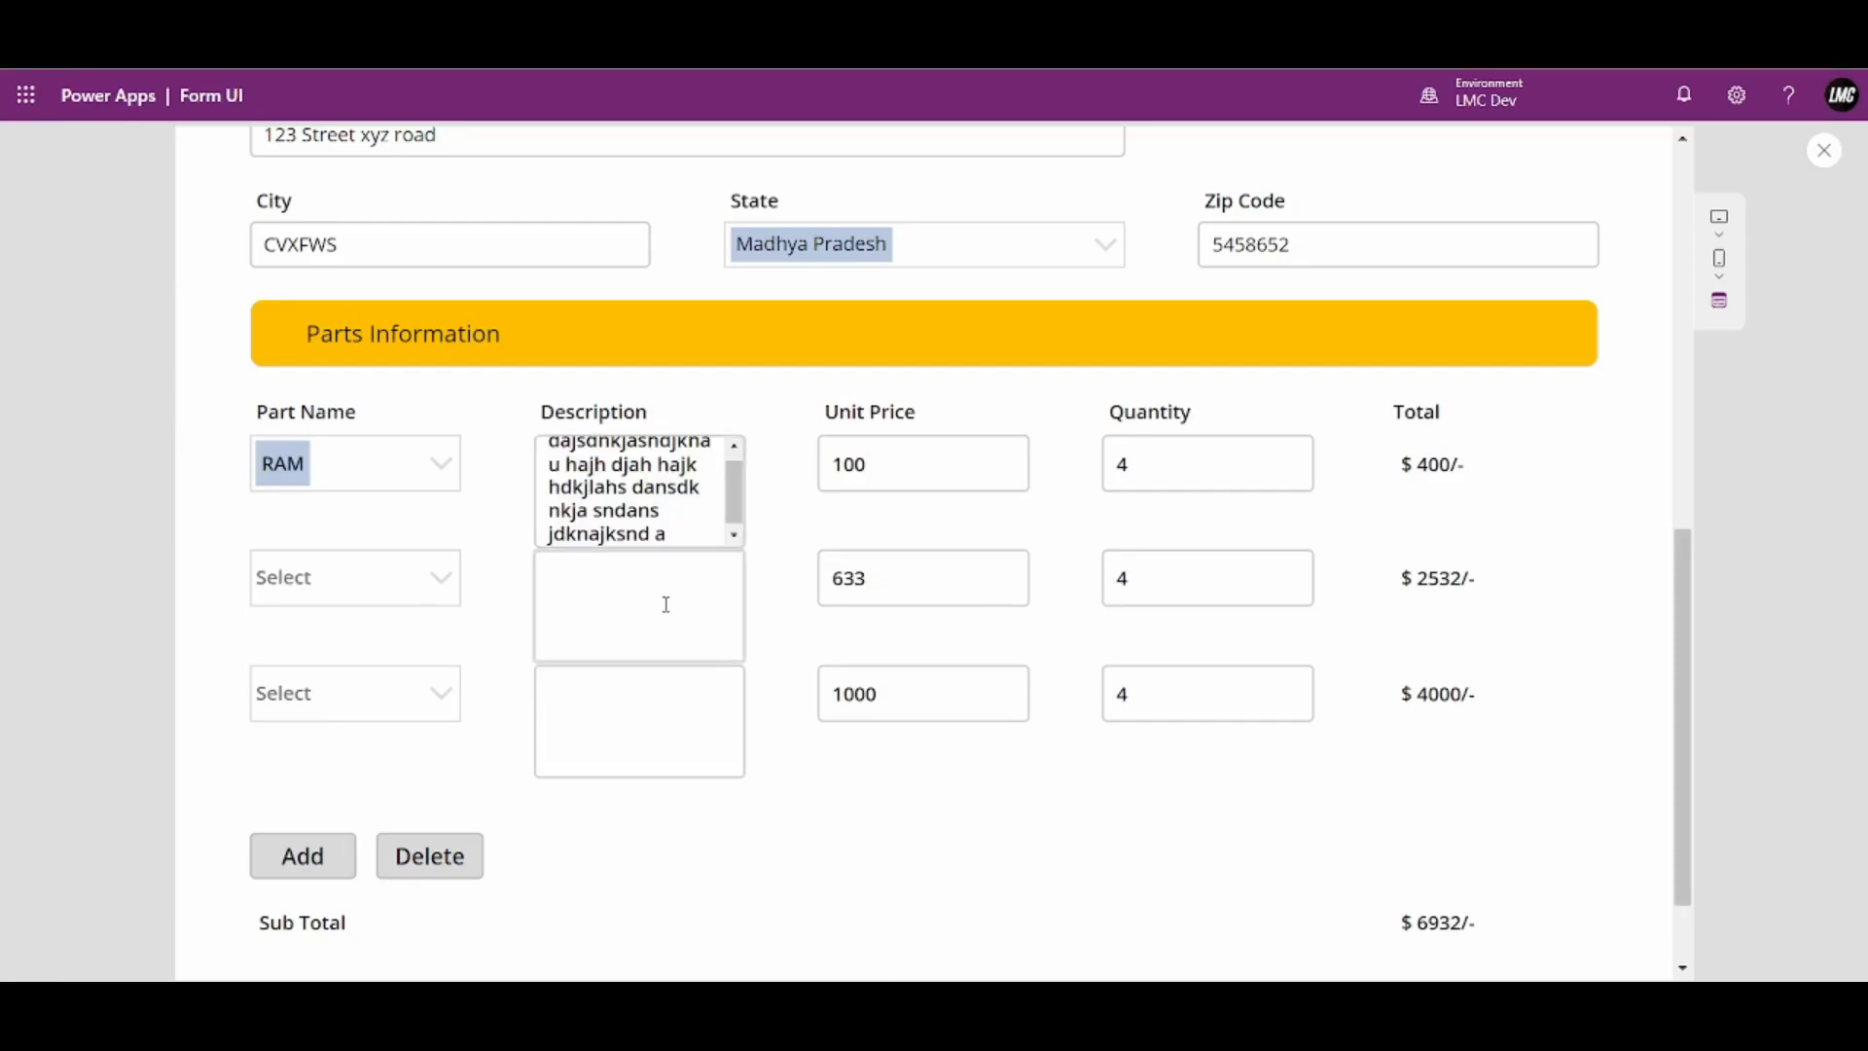
type("My Name is Vinay")
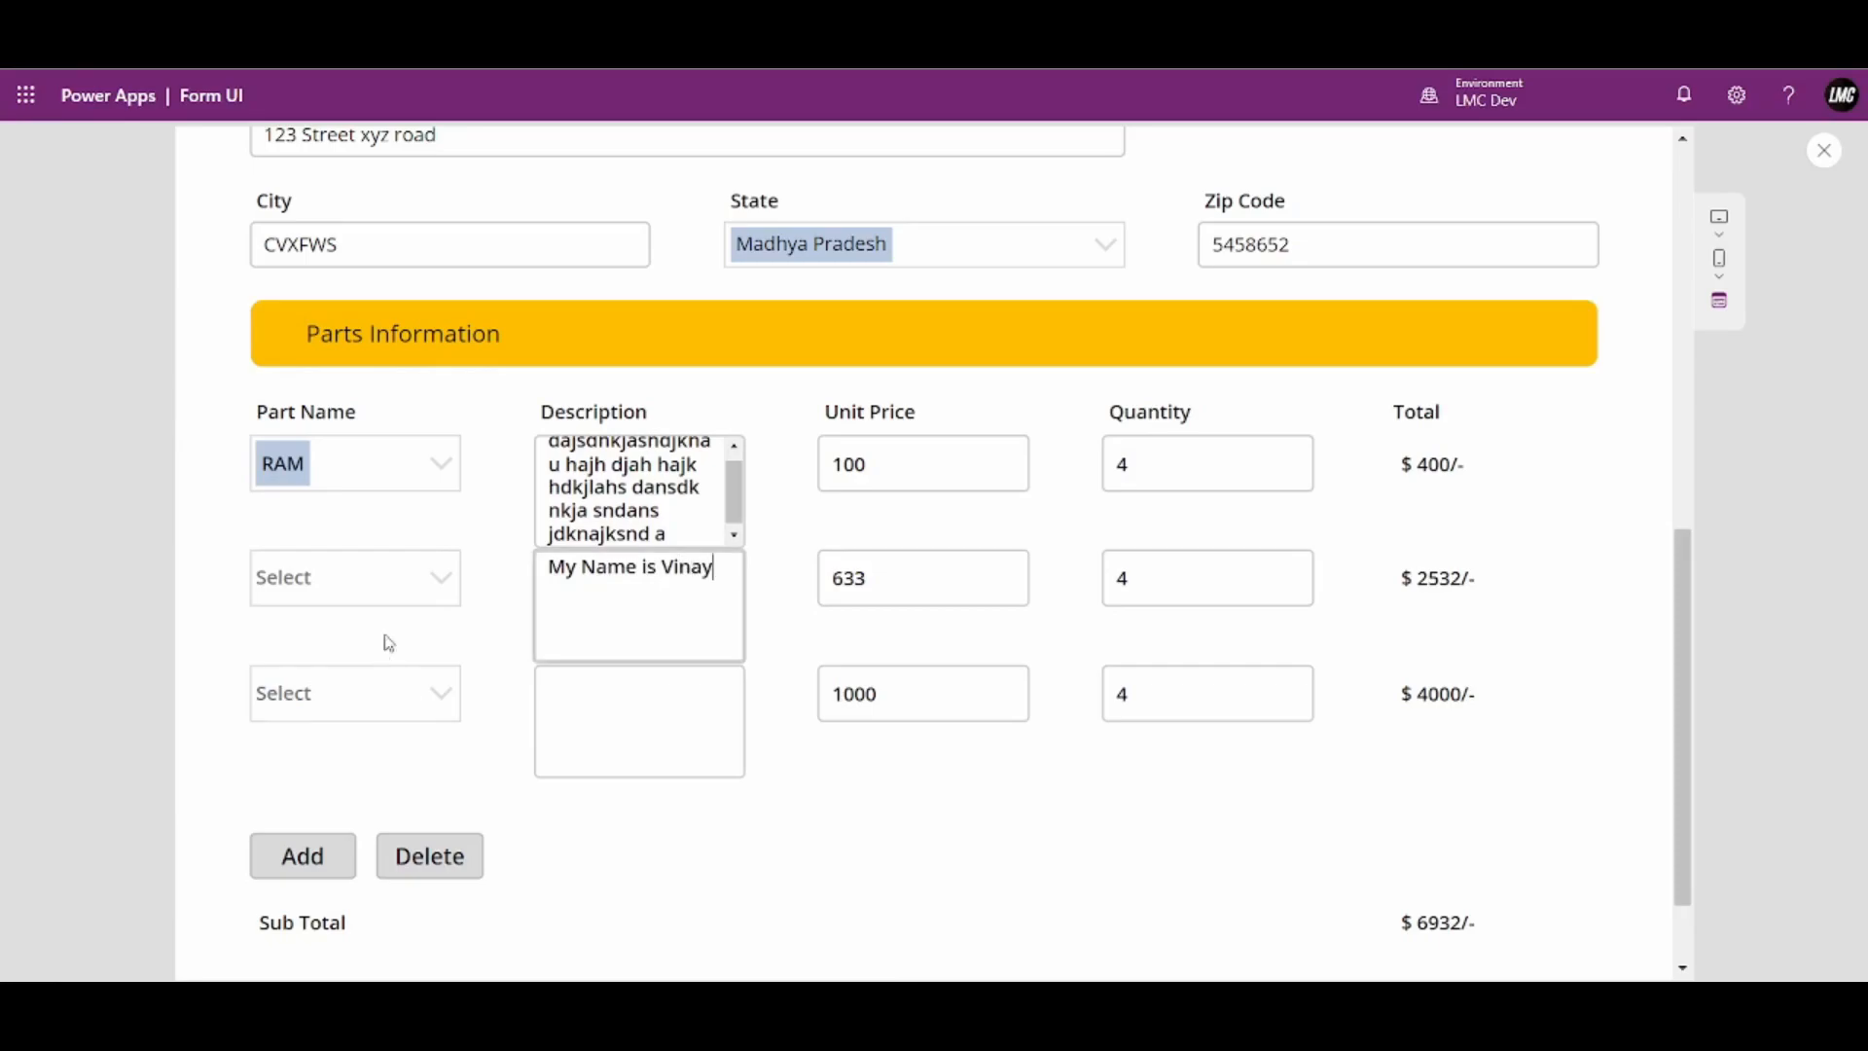
left_click(396, 587)
left_click(359, 684)
left_click(726, 575)
type(". I bough t SSD F")
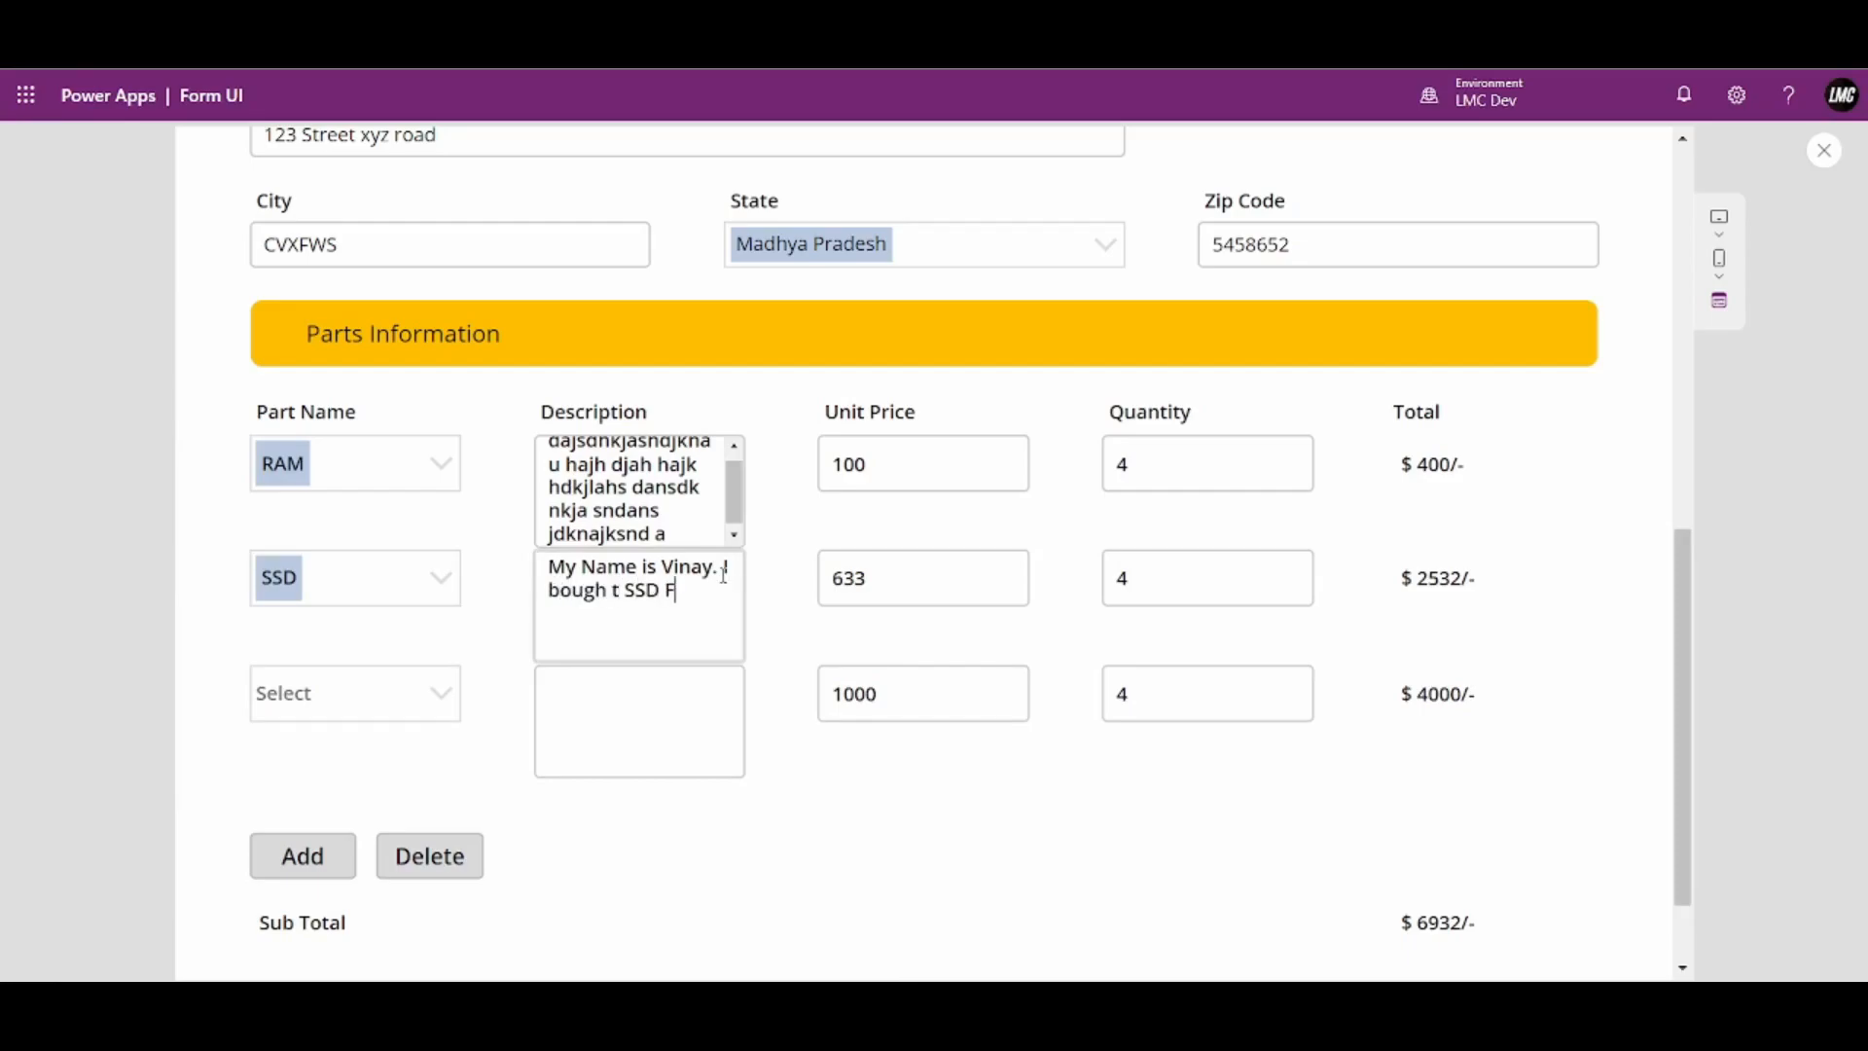
type("orr 500 last time")
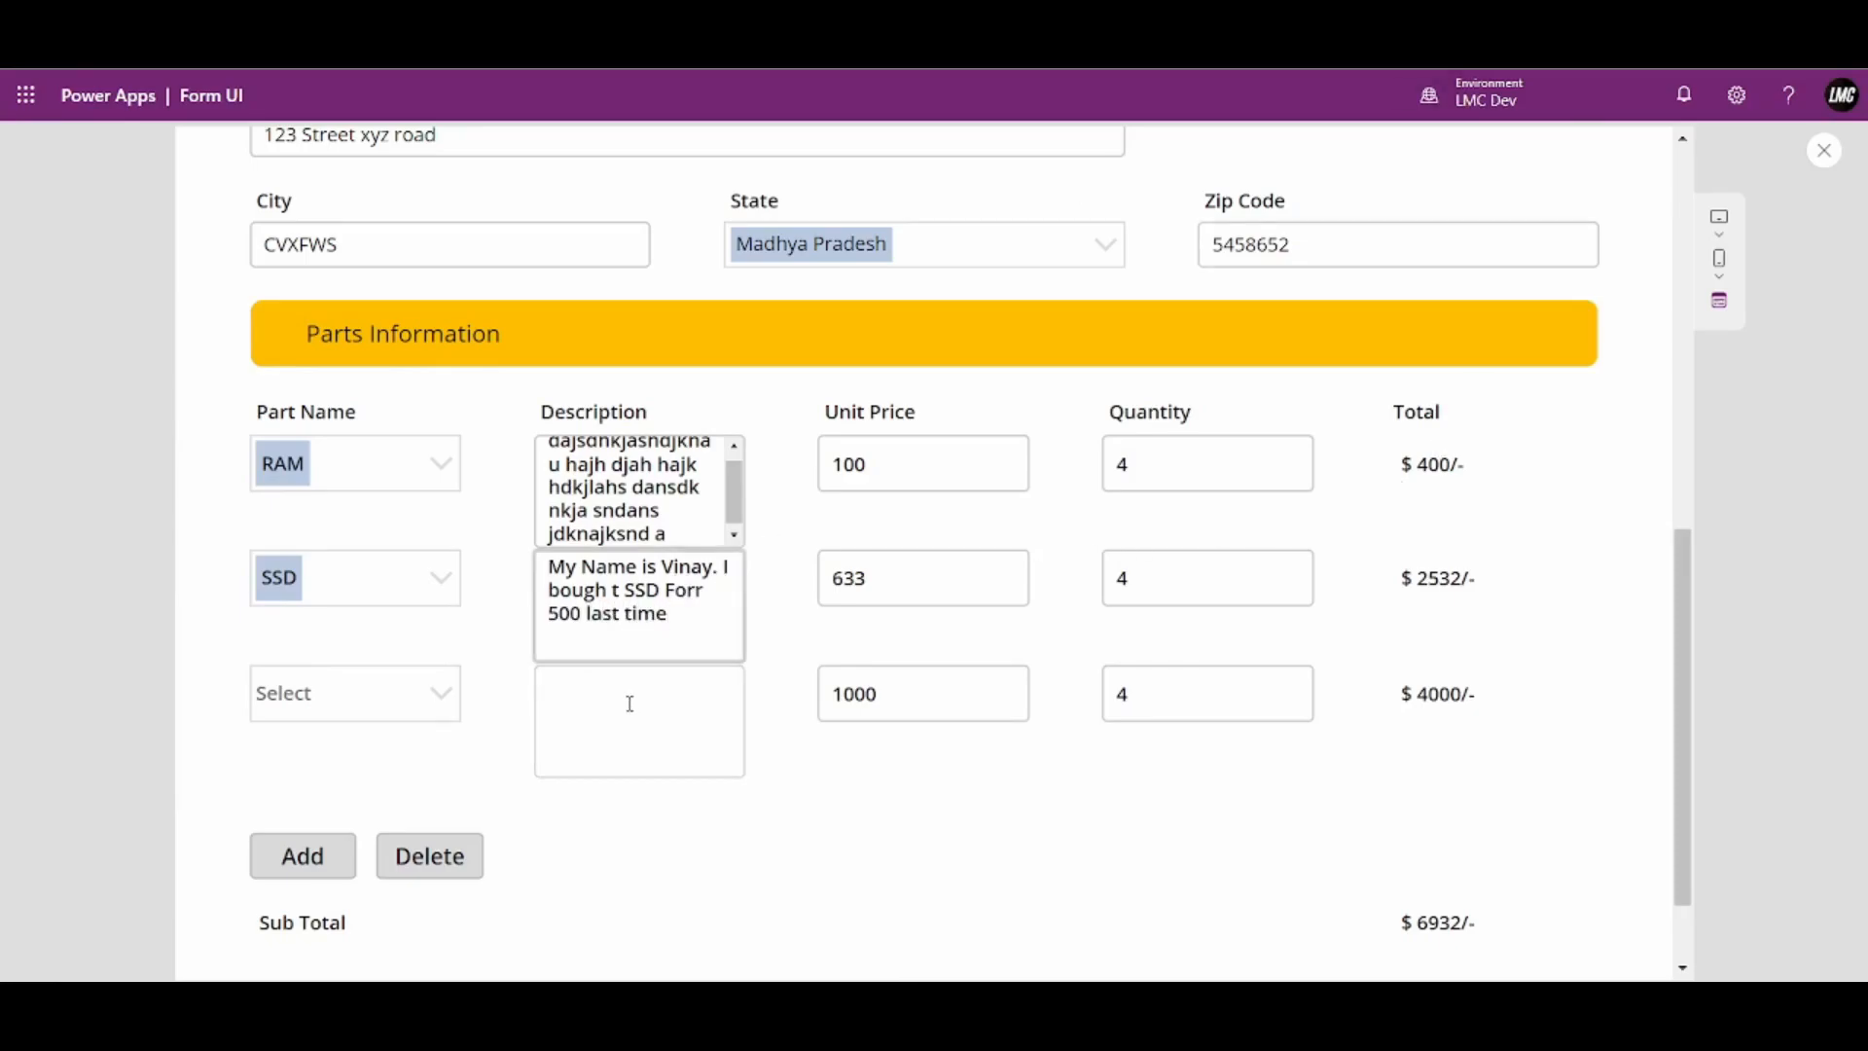
Fill the third part row's description with random placeholder text and choose Processor as its part name
left_click(630, 704)
type("akljsdhasid au dui")
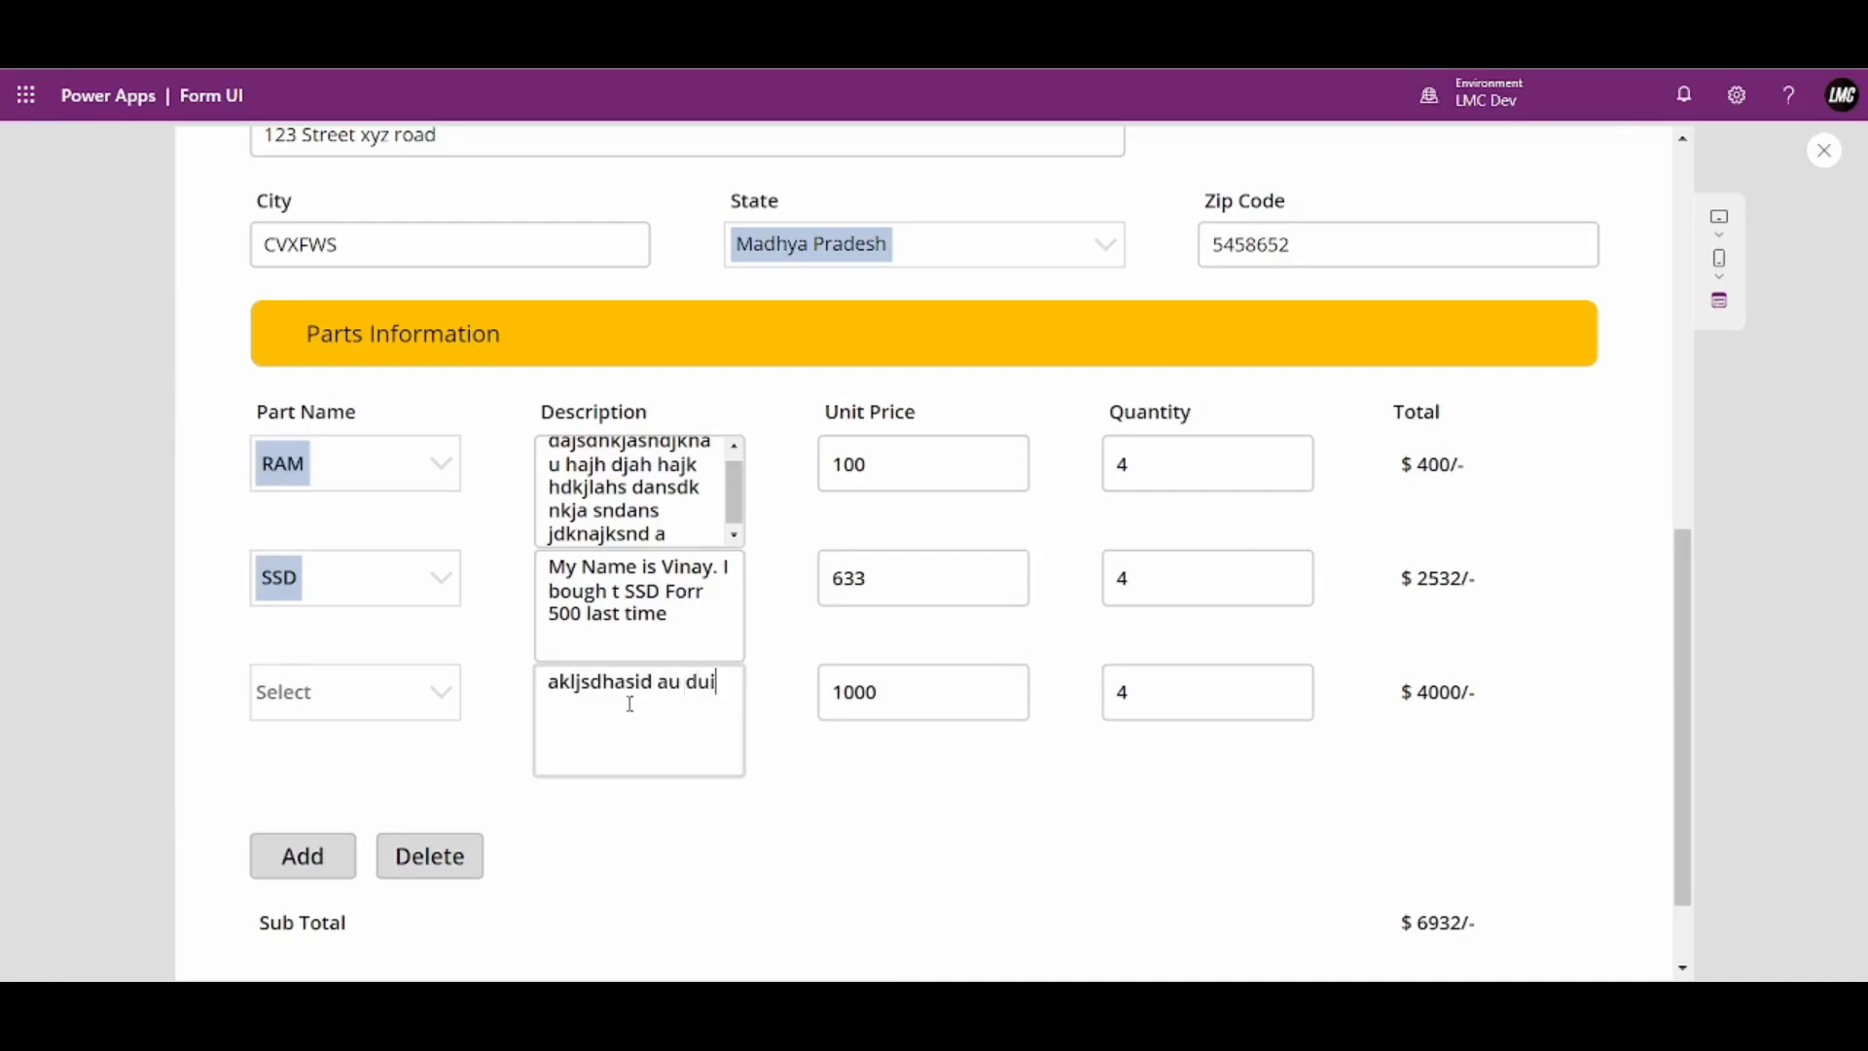
type("ahsd ah sdiu aouisd asd")
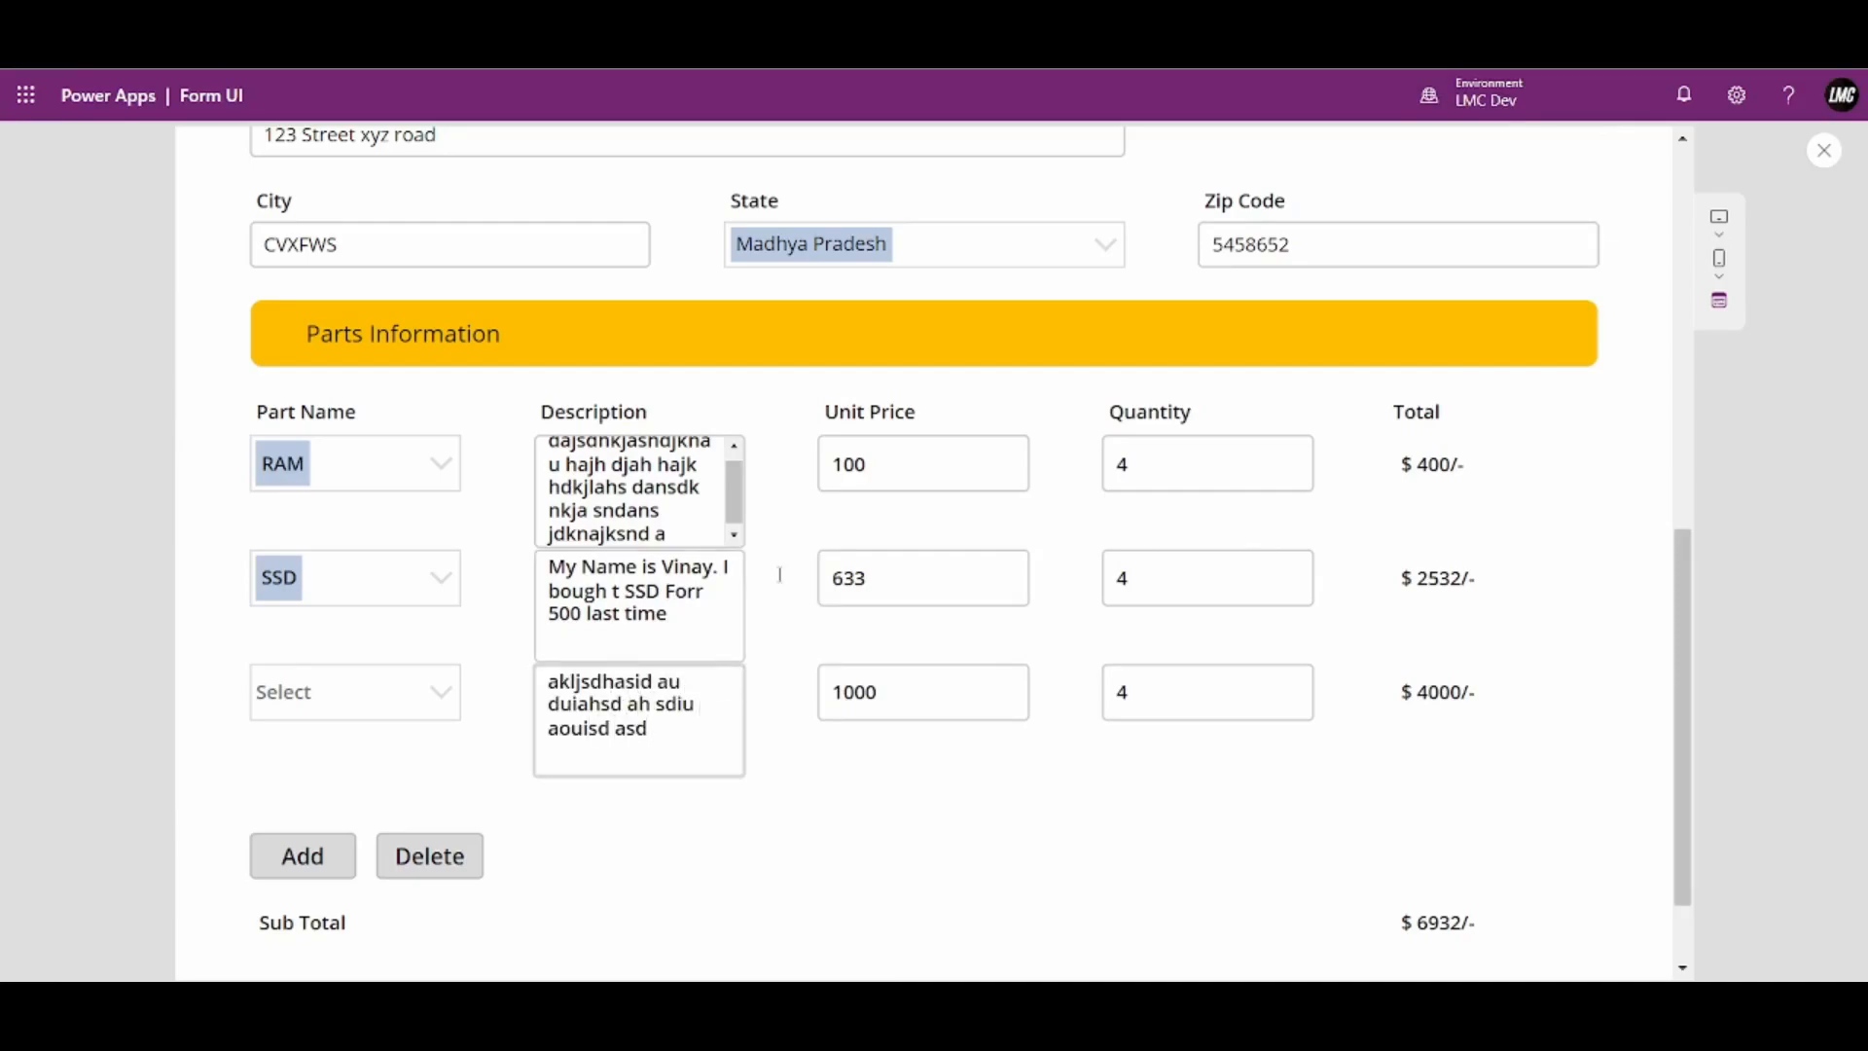
left_click(370, 710)
left_click(380, 864)
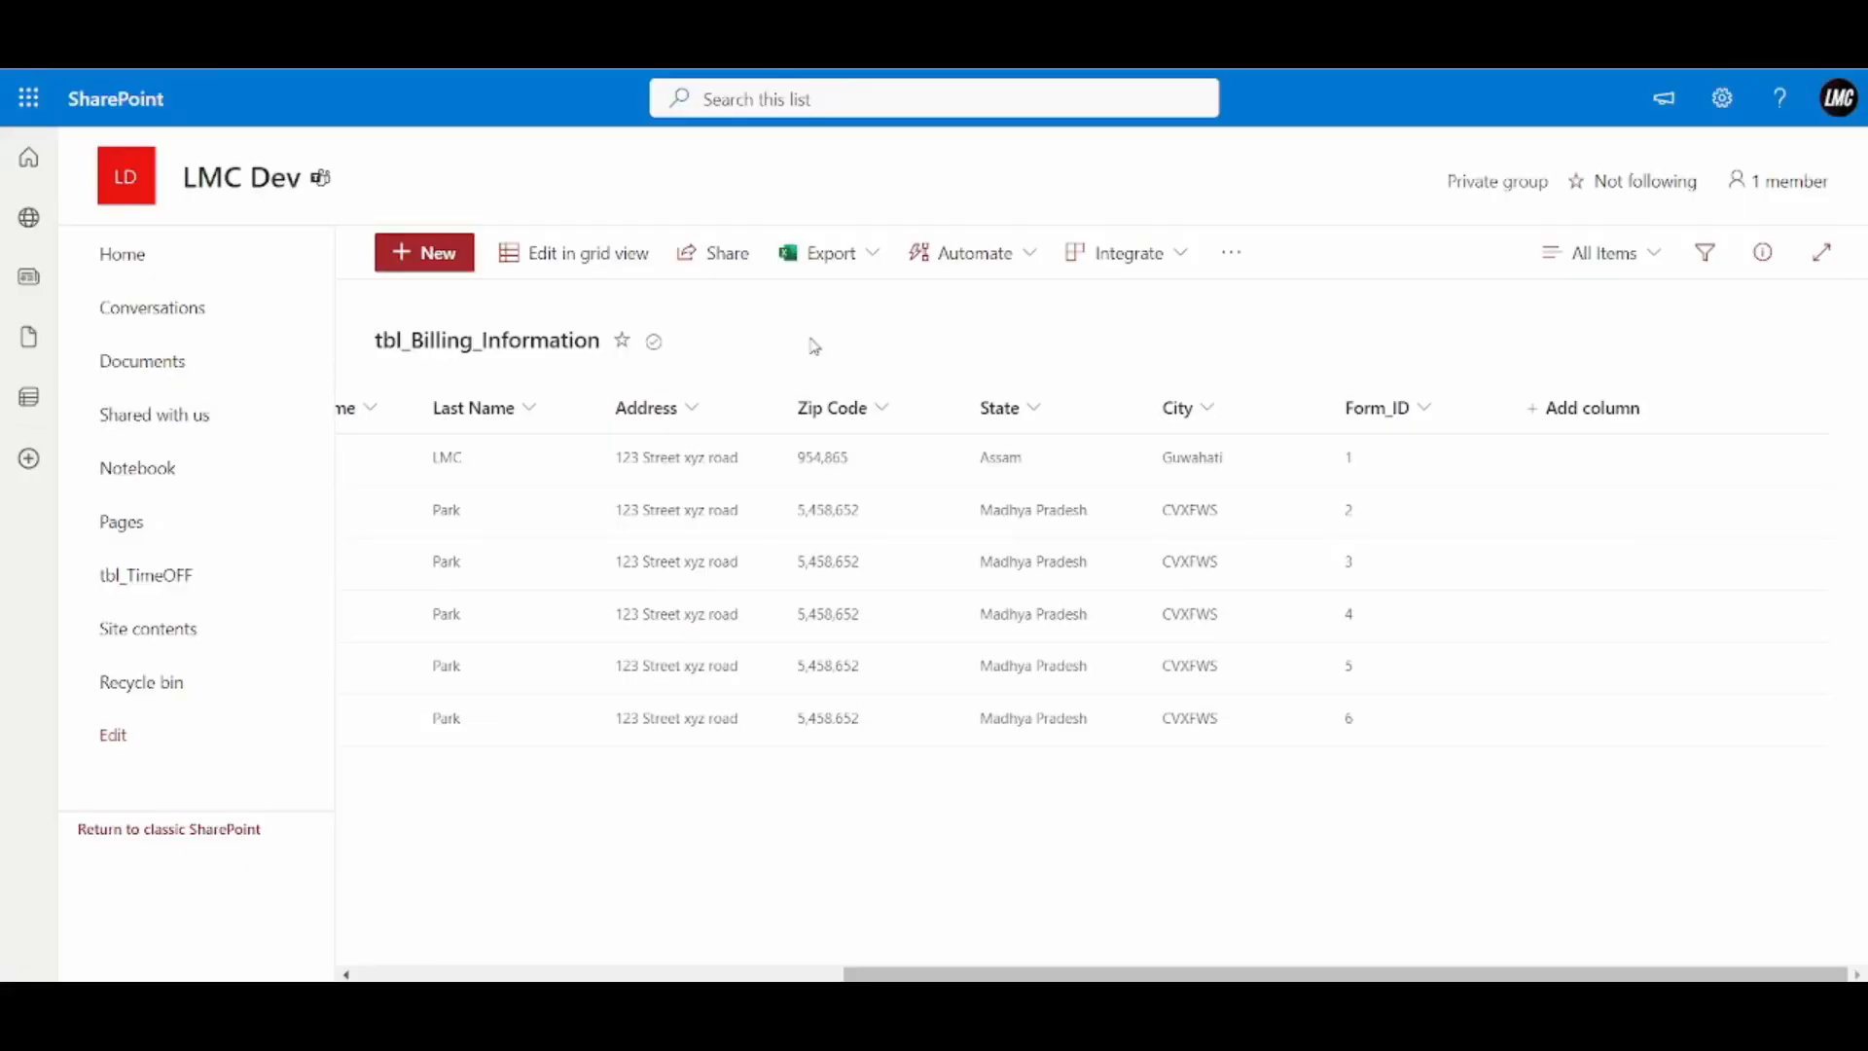
Switch to SharePoint, open the tbl_Parts_Information list from the site contents and delete its Total column
left_click(217, 627)
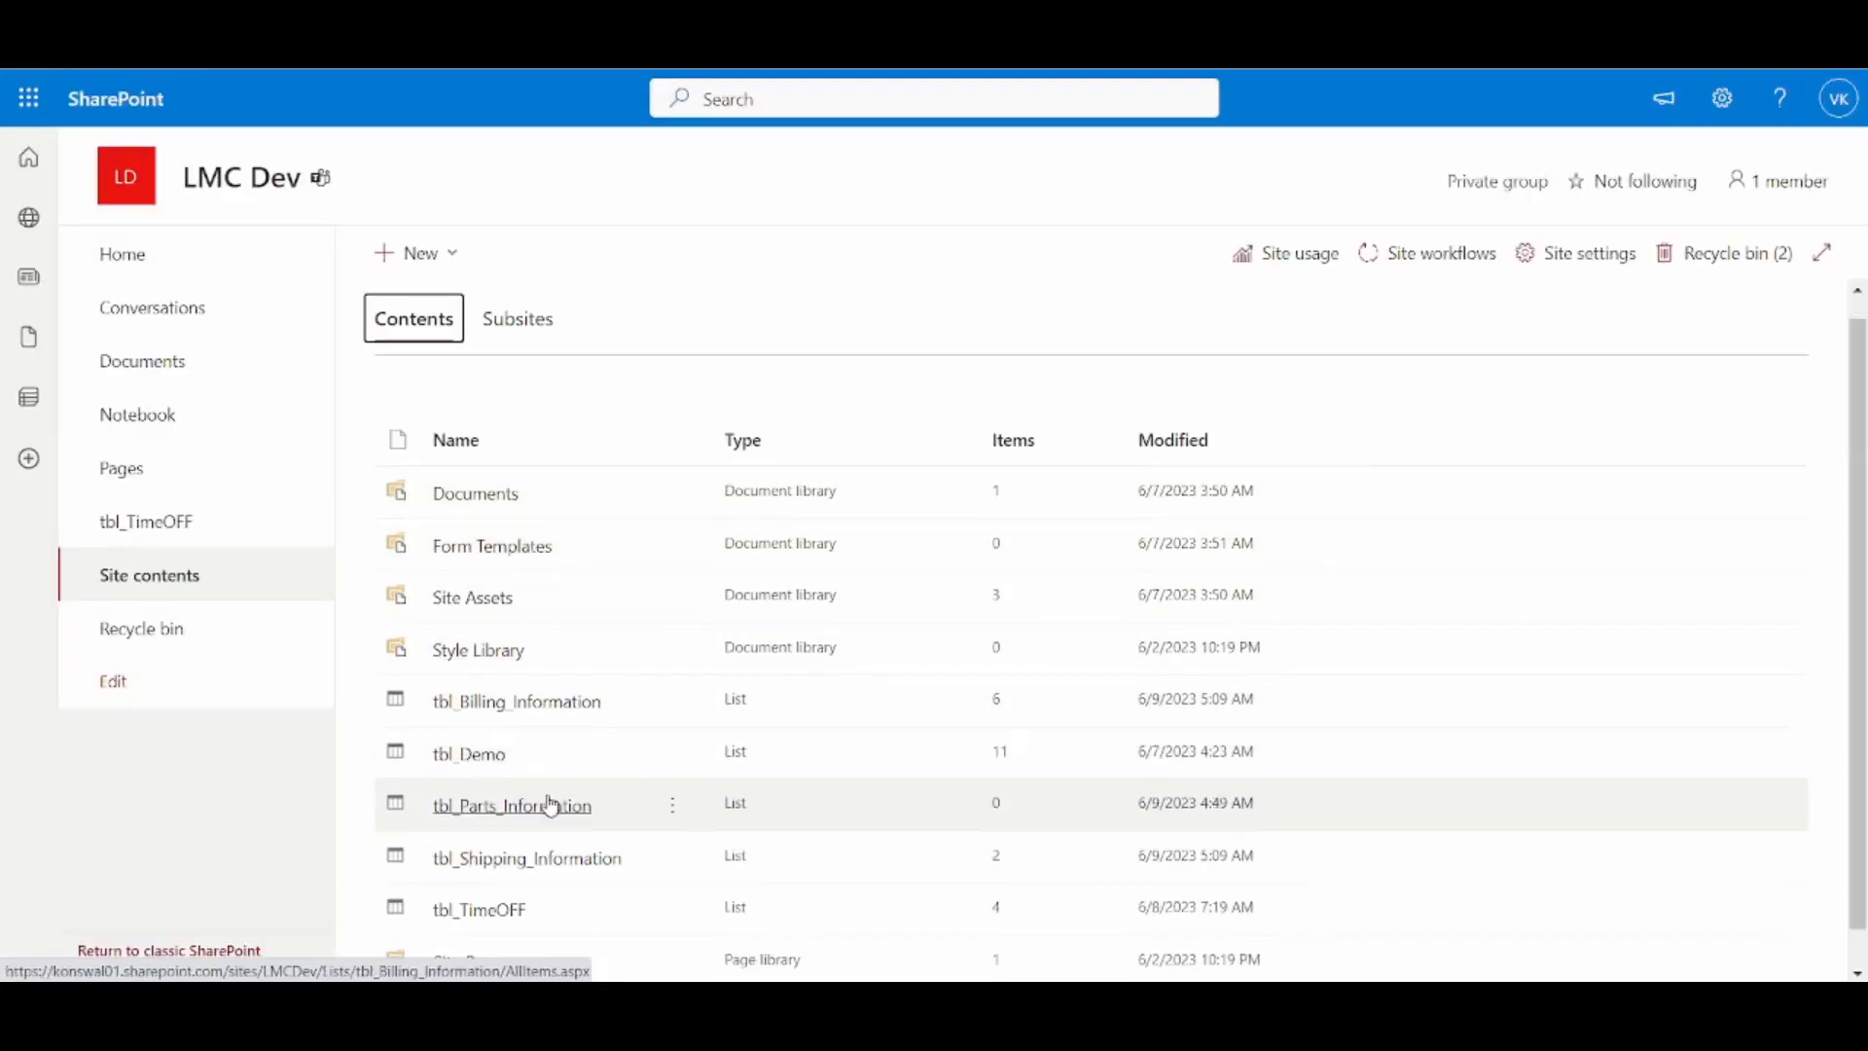
scroll(534, 778, "down", 1)
left_click(527, 774)
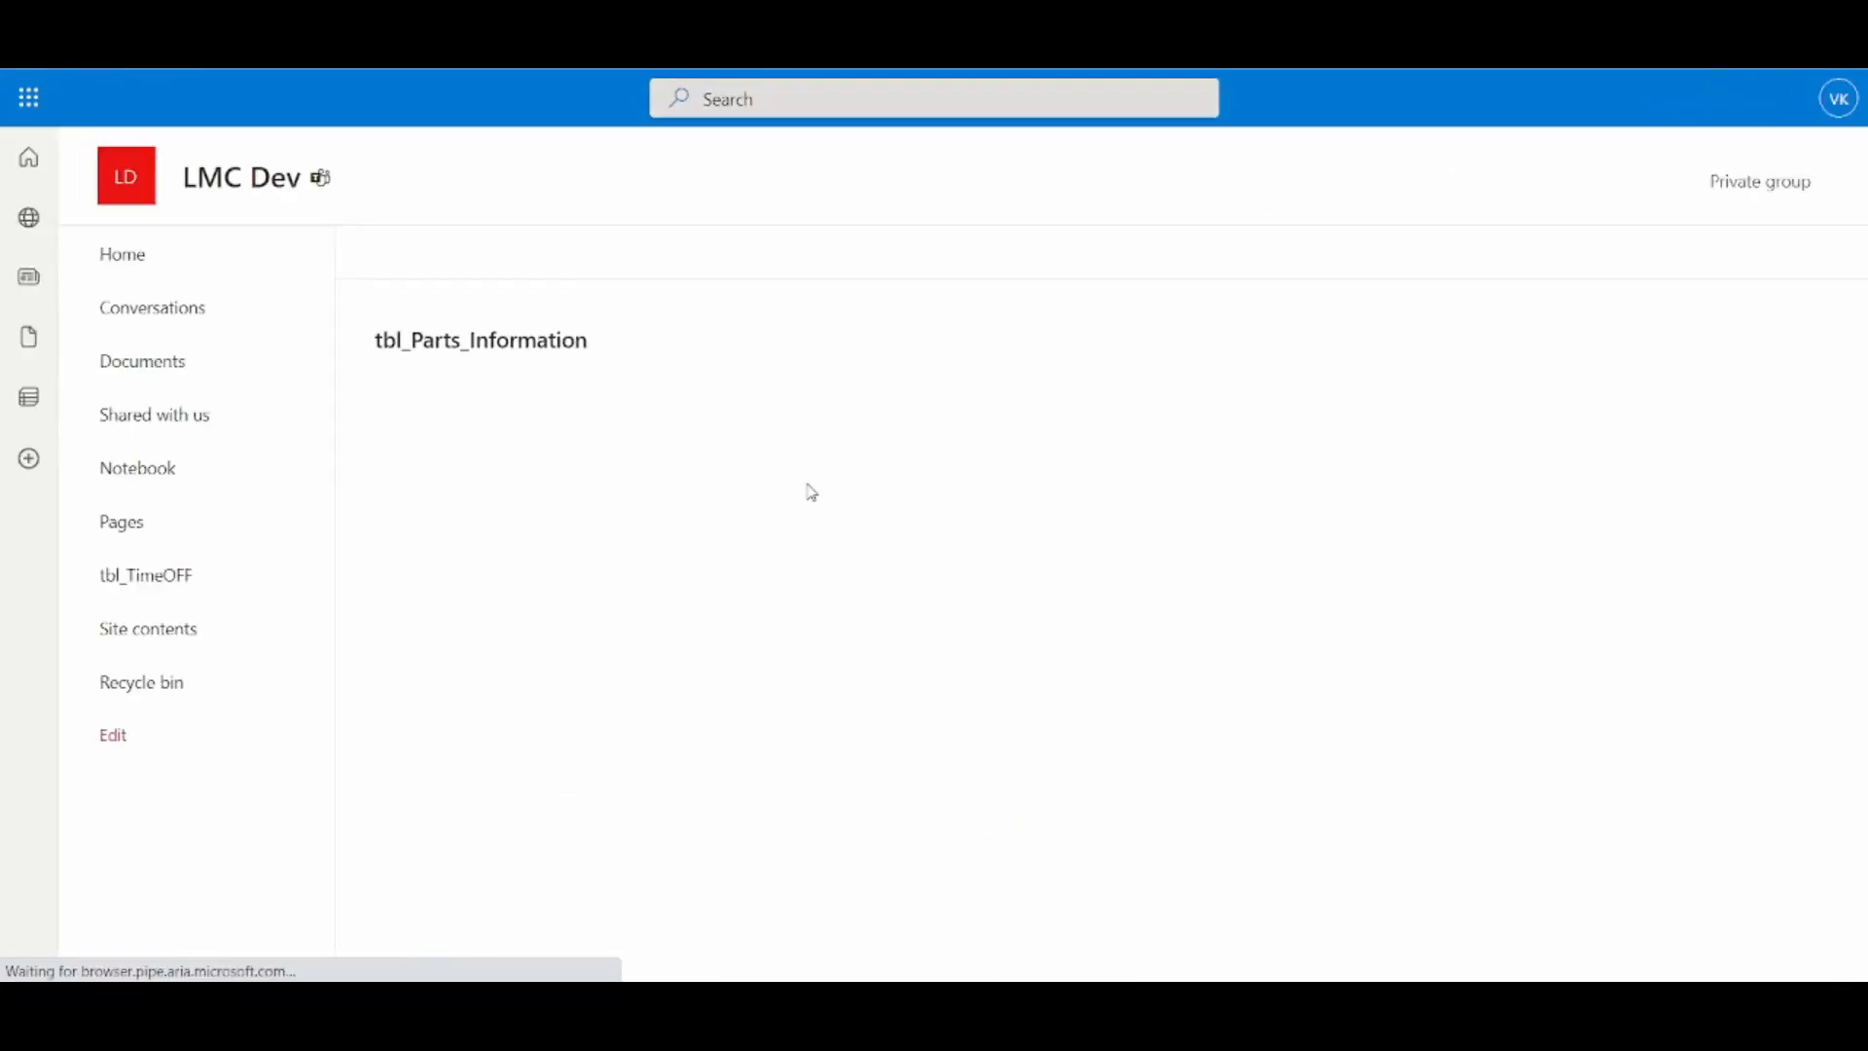
left_click(1576, 407)
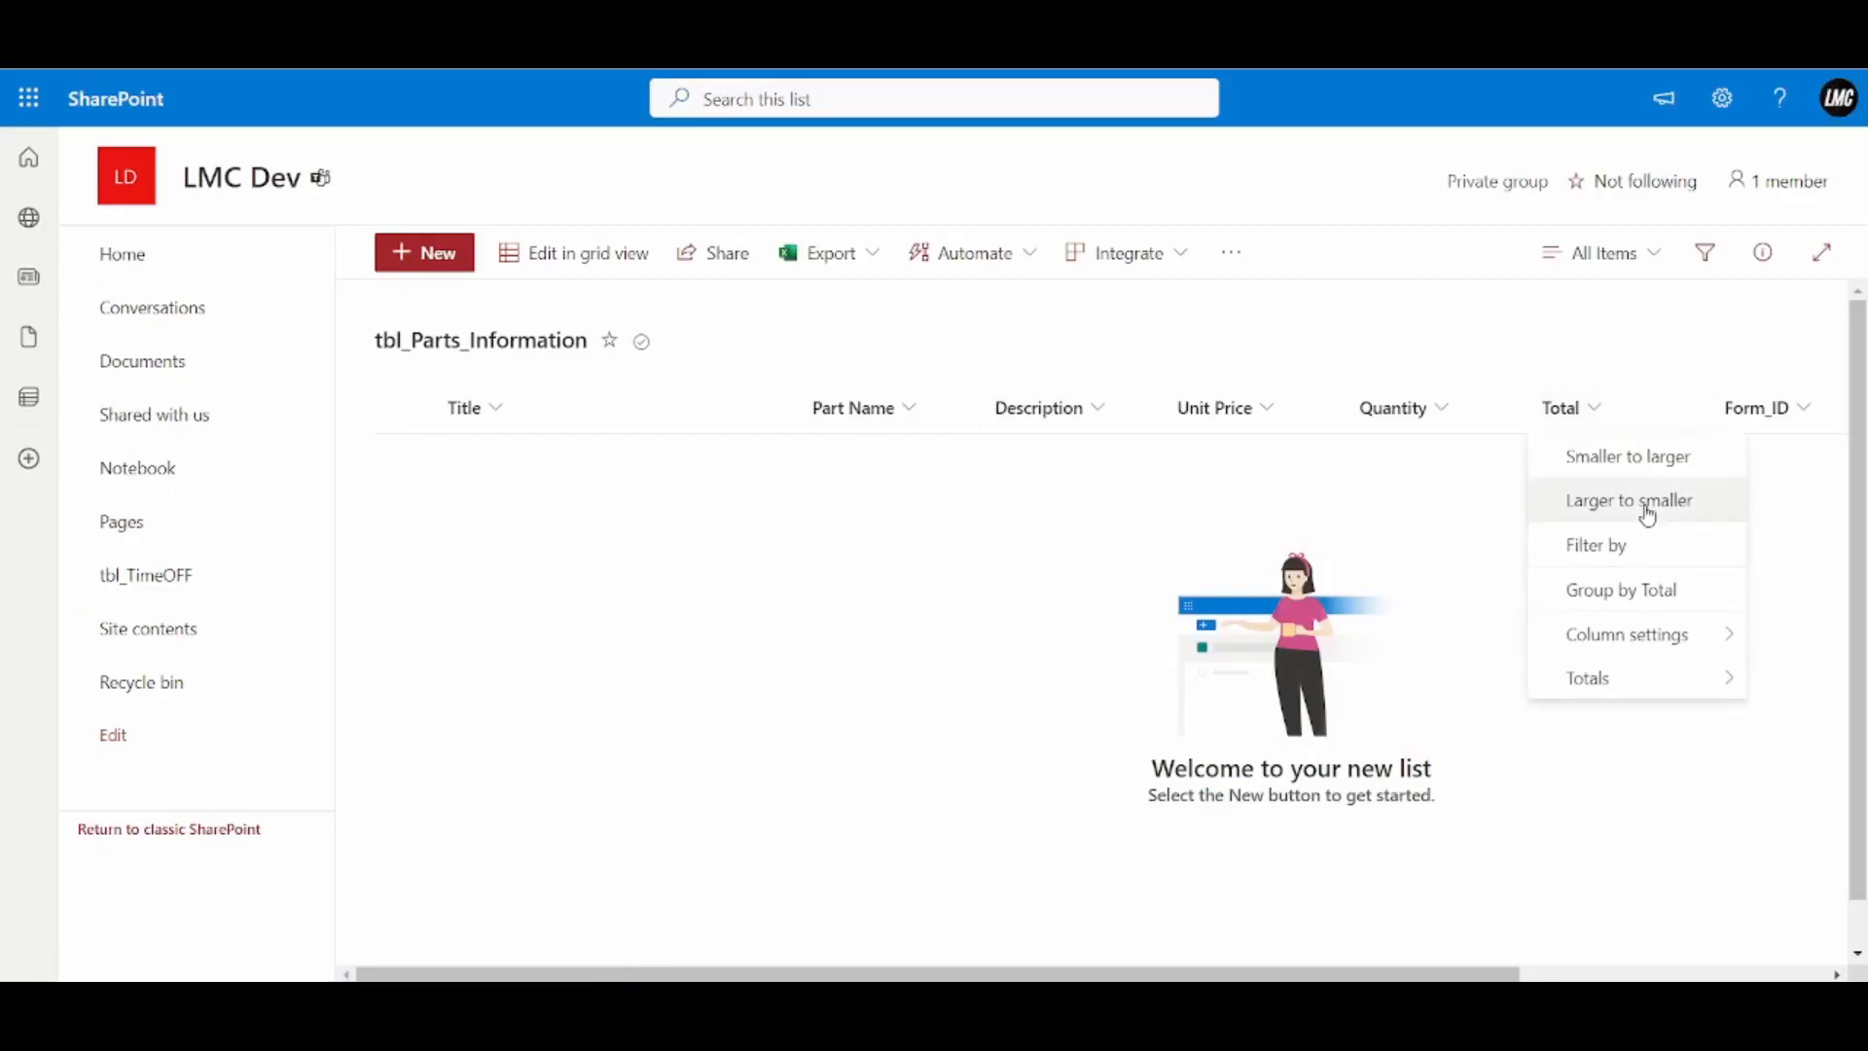
mouse_move(1667, 633)
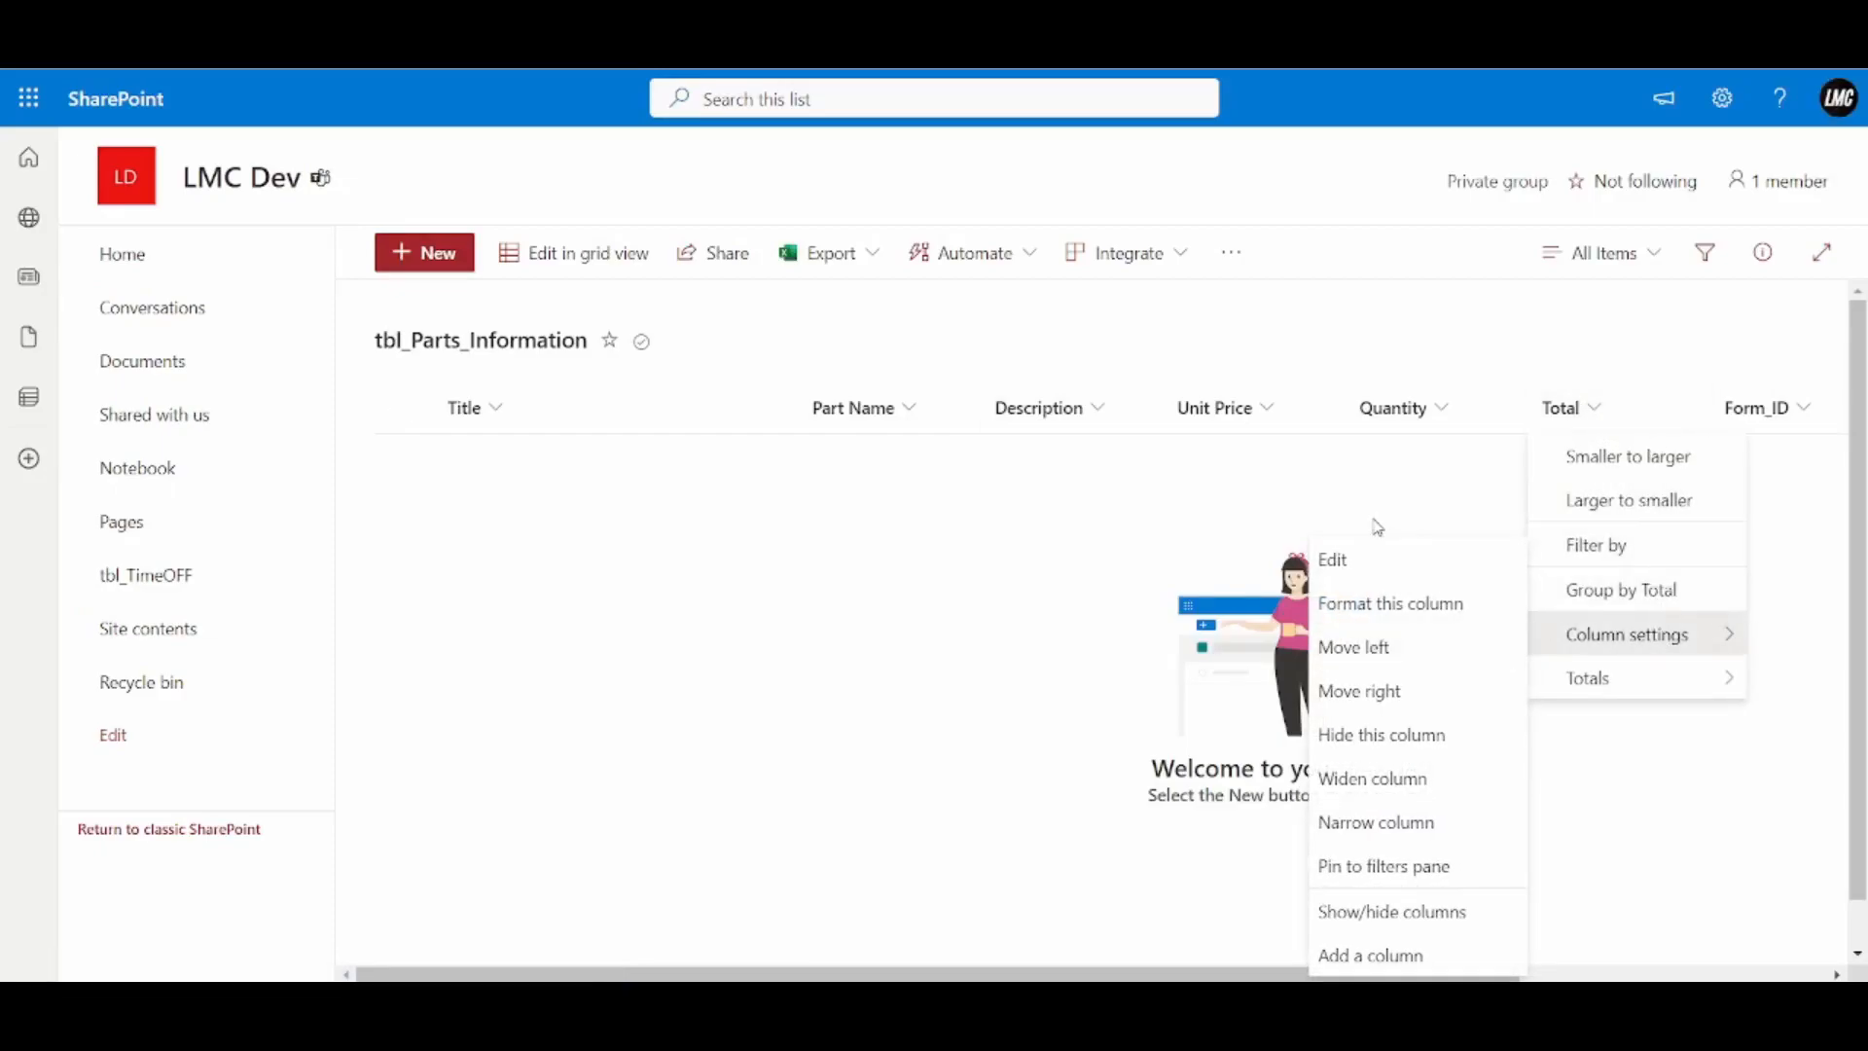
left_click(1338, 562)
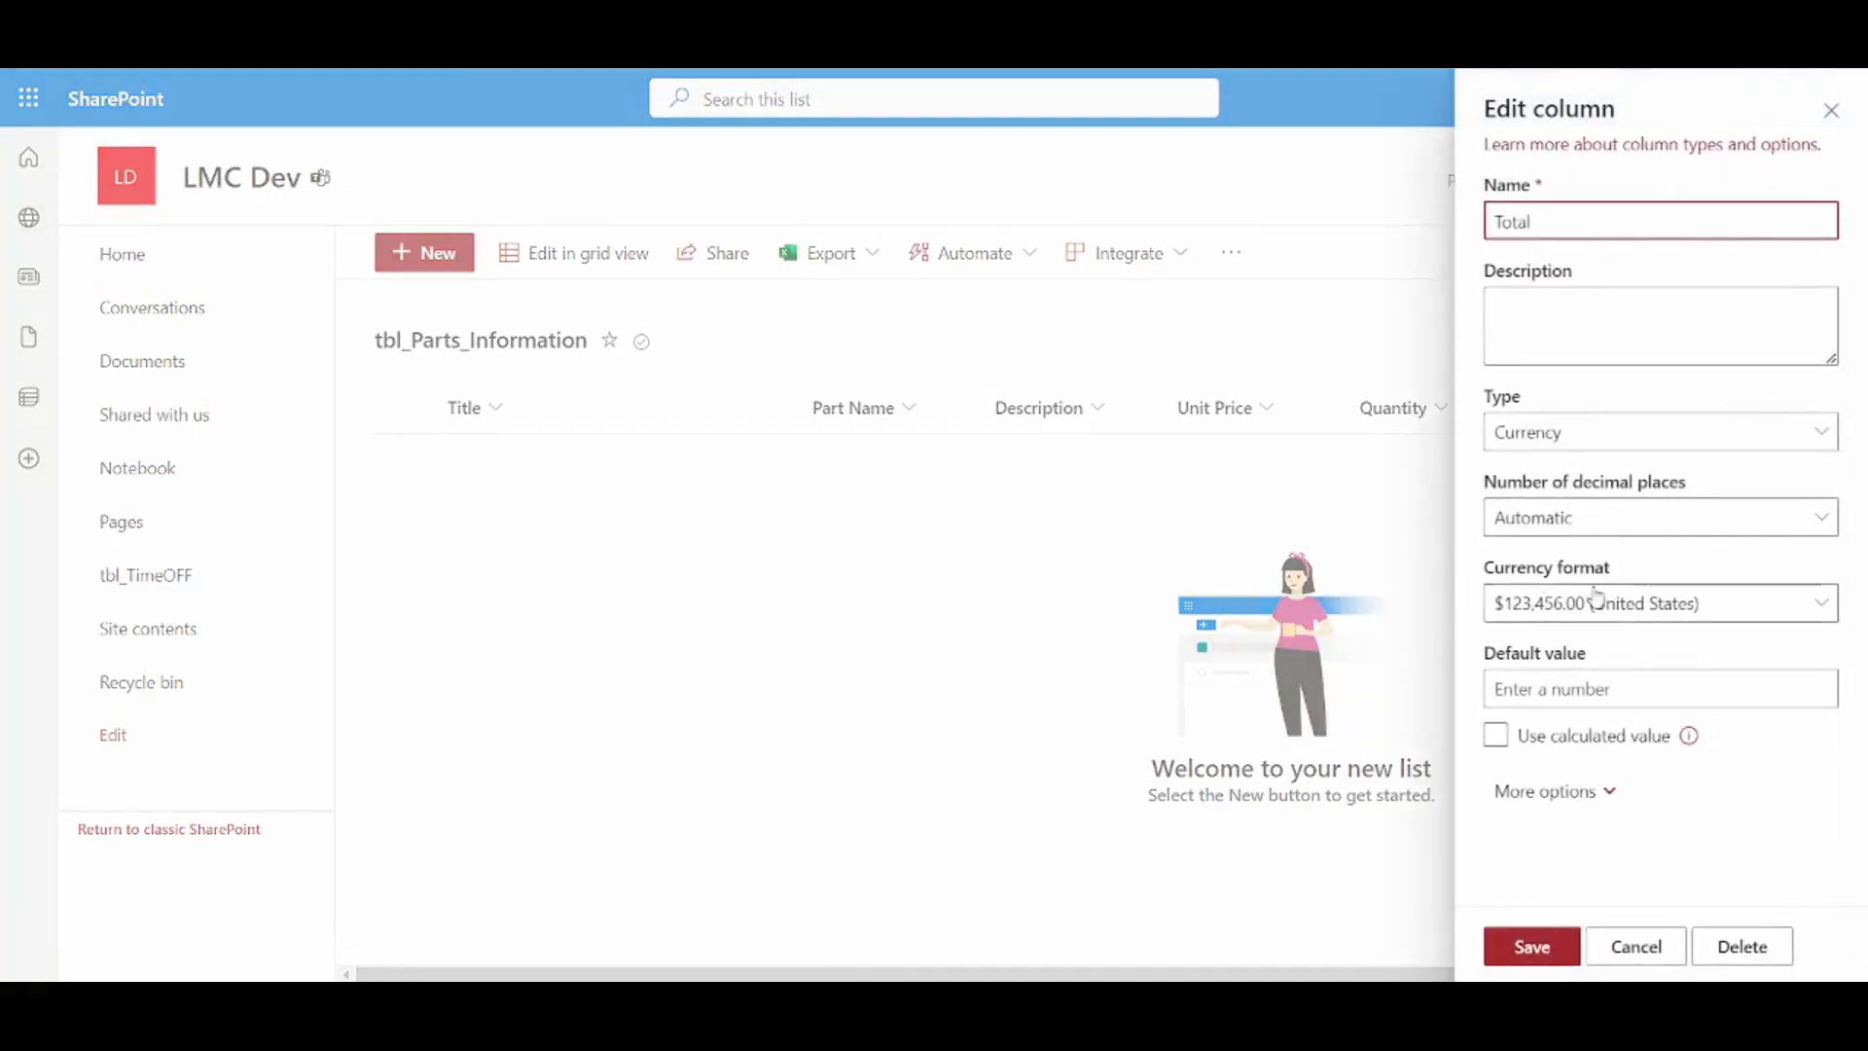
left_click(1725, 949)
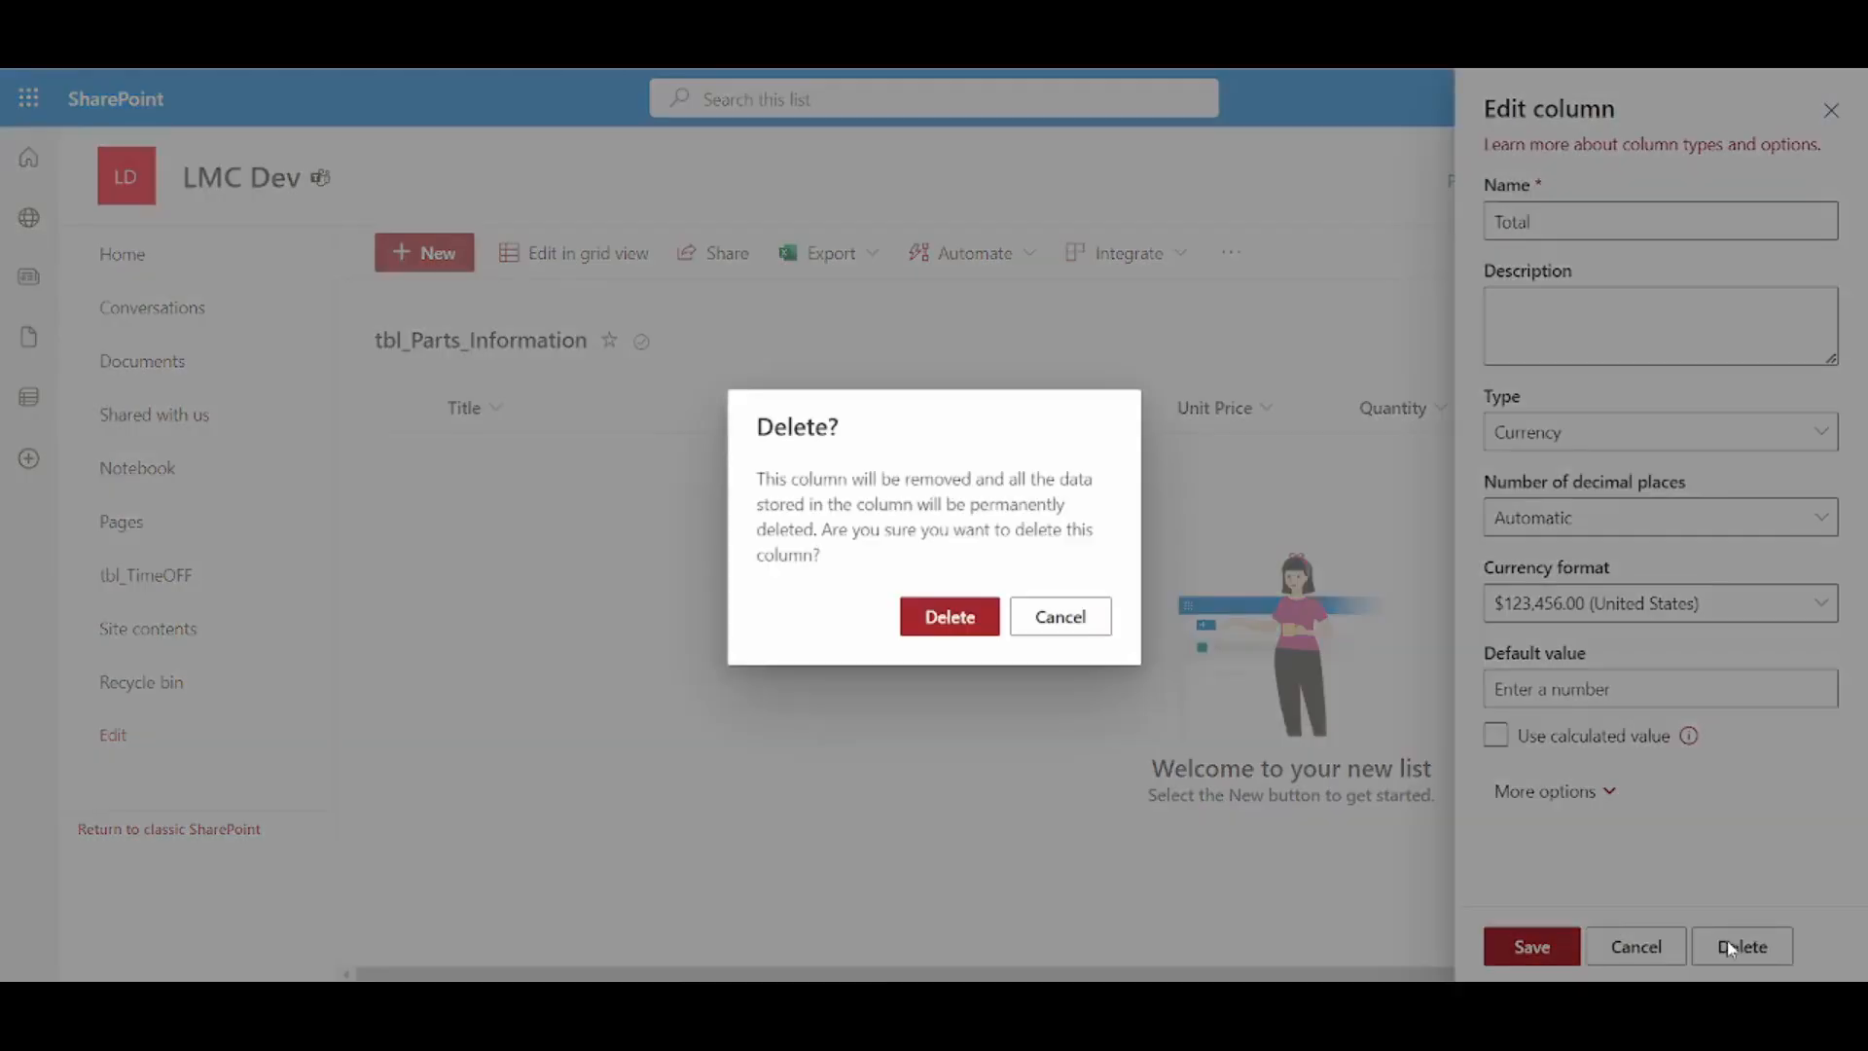
left_click(956, 632)
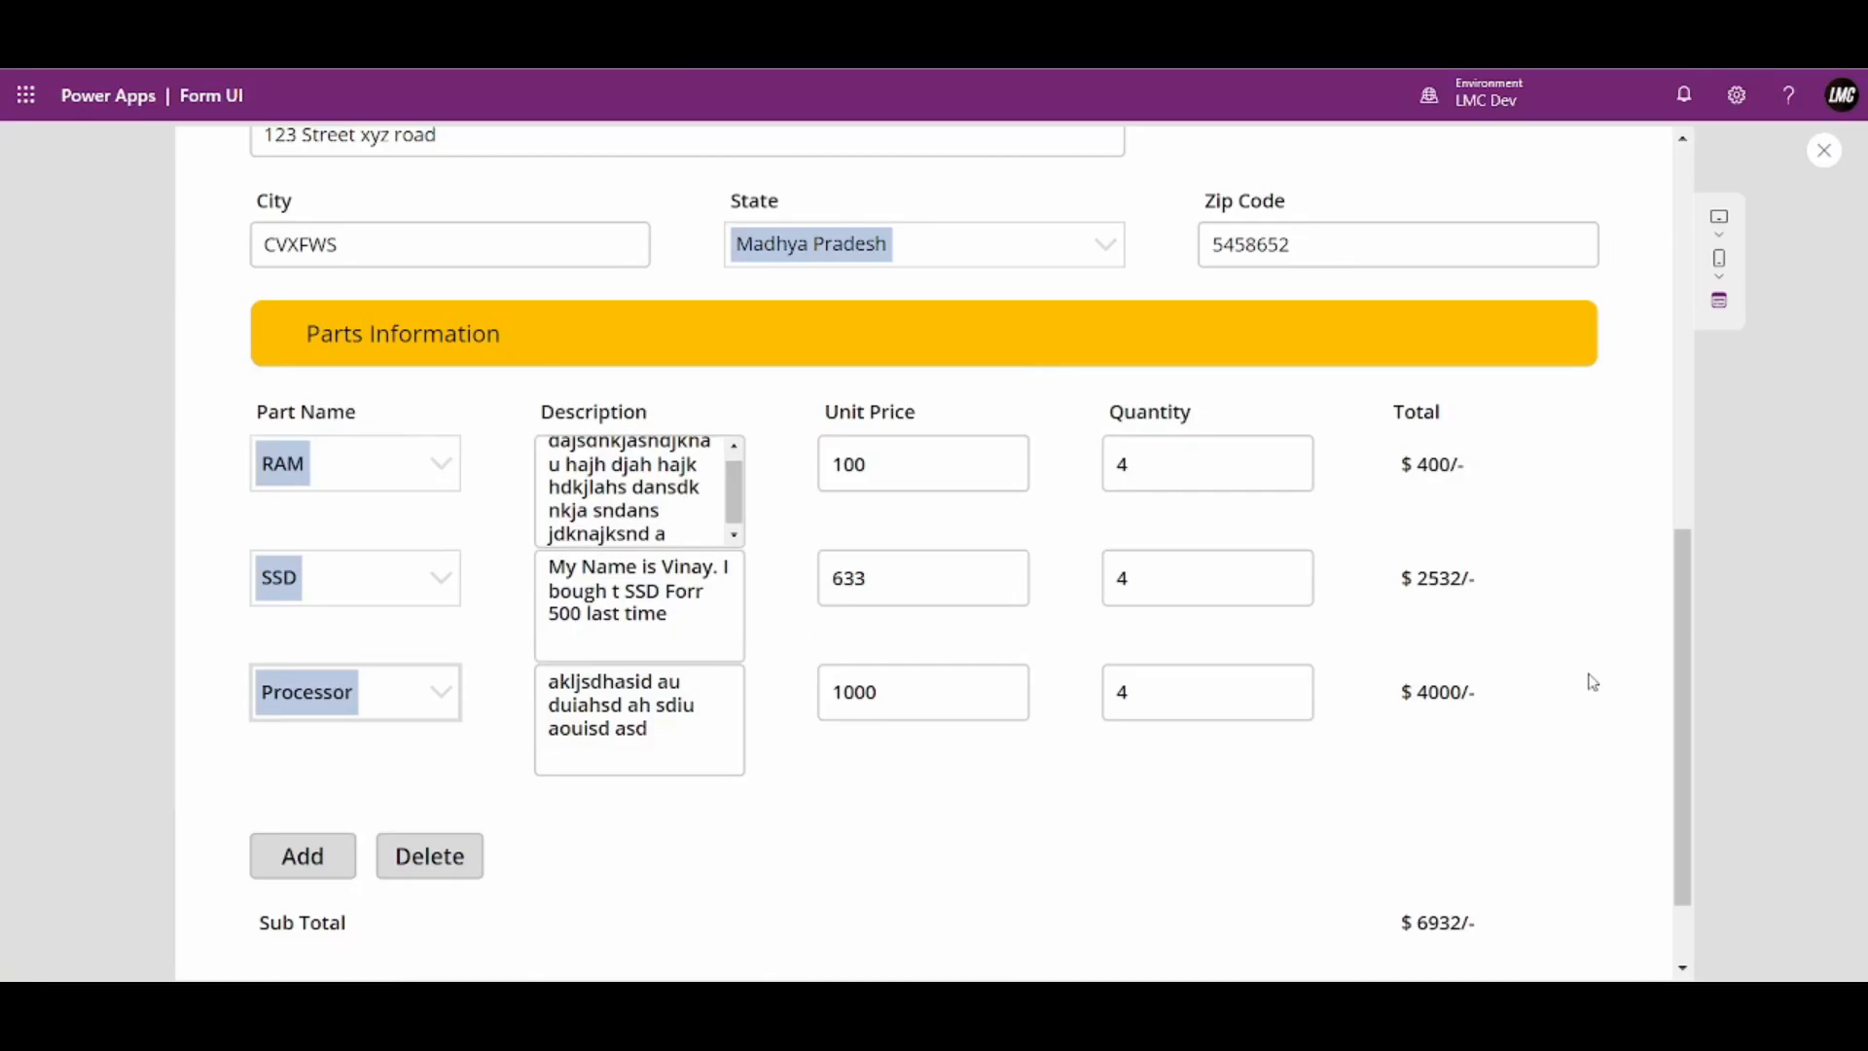
Return to Power Apps, exit the preview and examine the controls nested inside Gallery3
scroll(1588, 671, "up", 10)
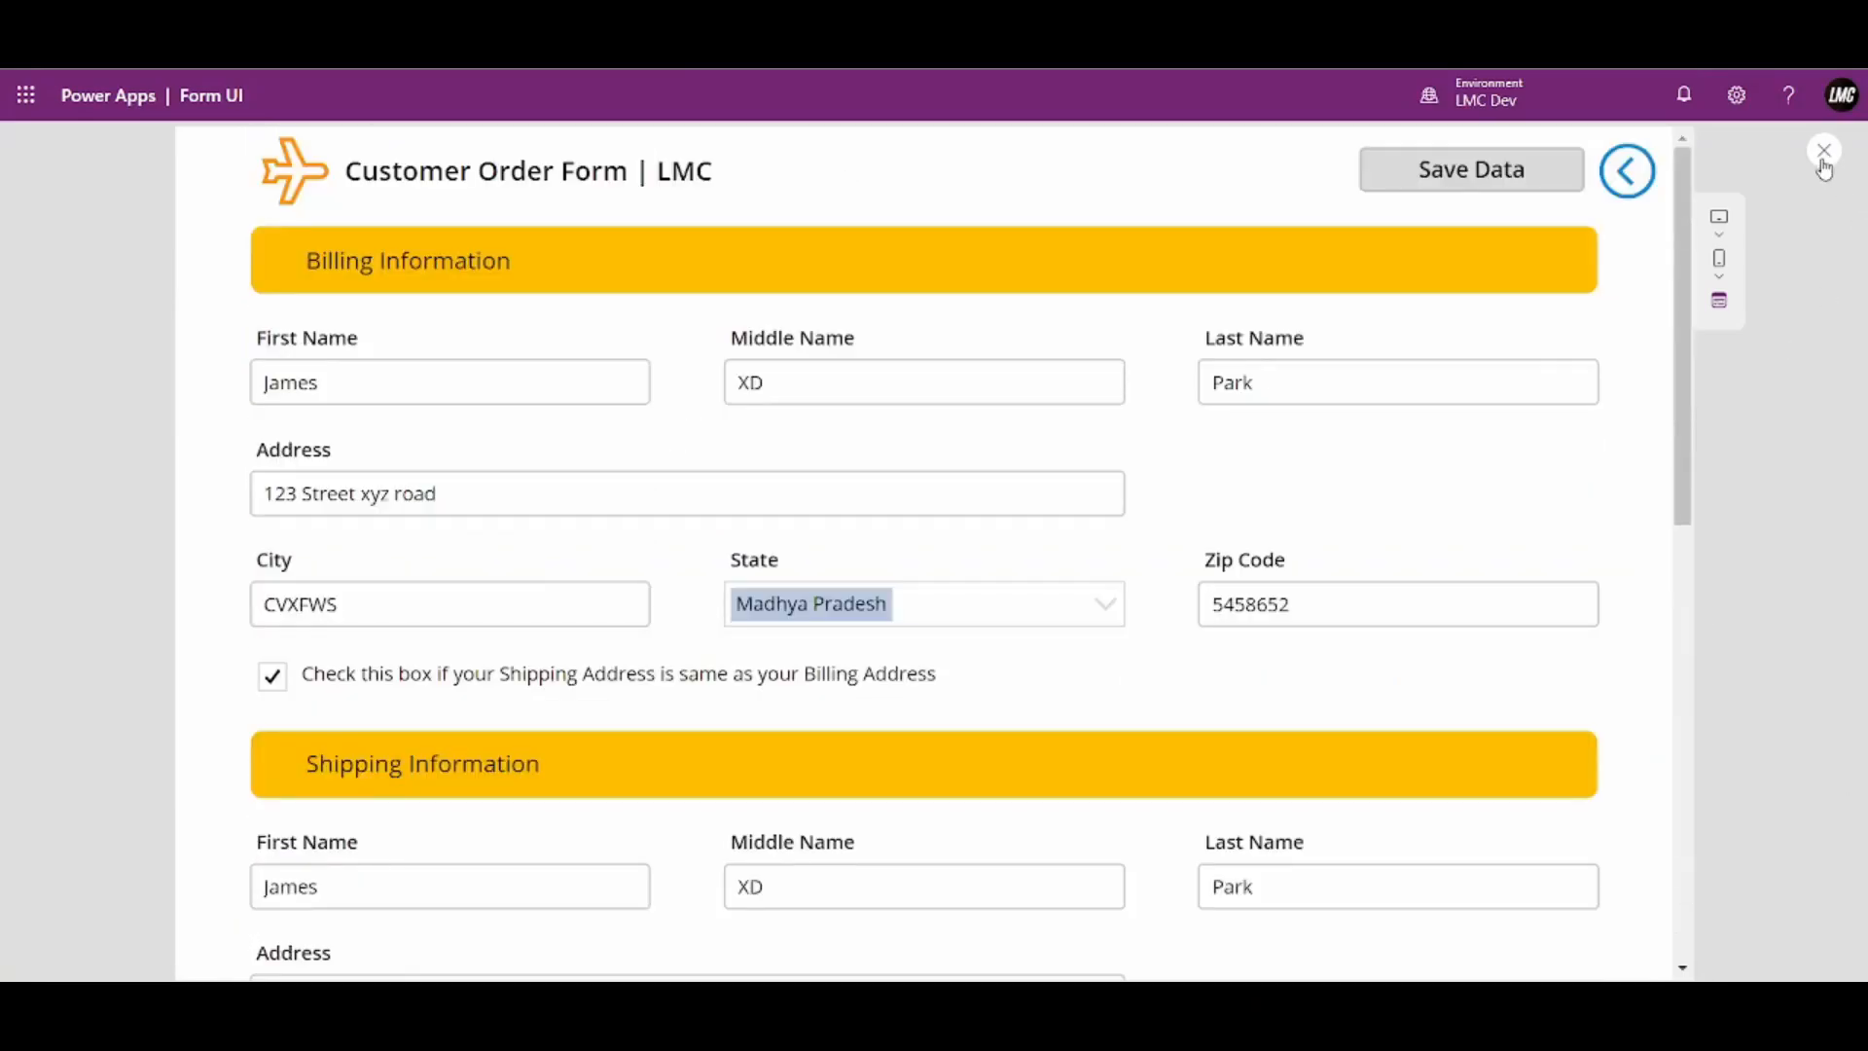
left_click(1824, 150)
scroll(1392, 516, "down", 10)
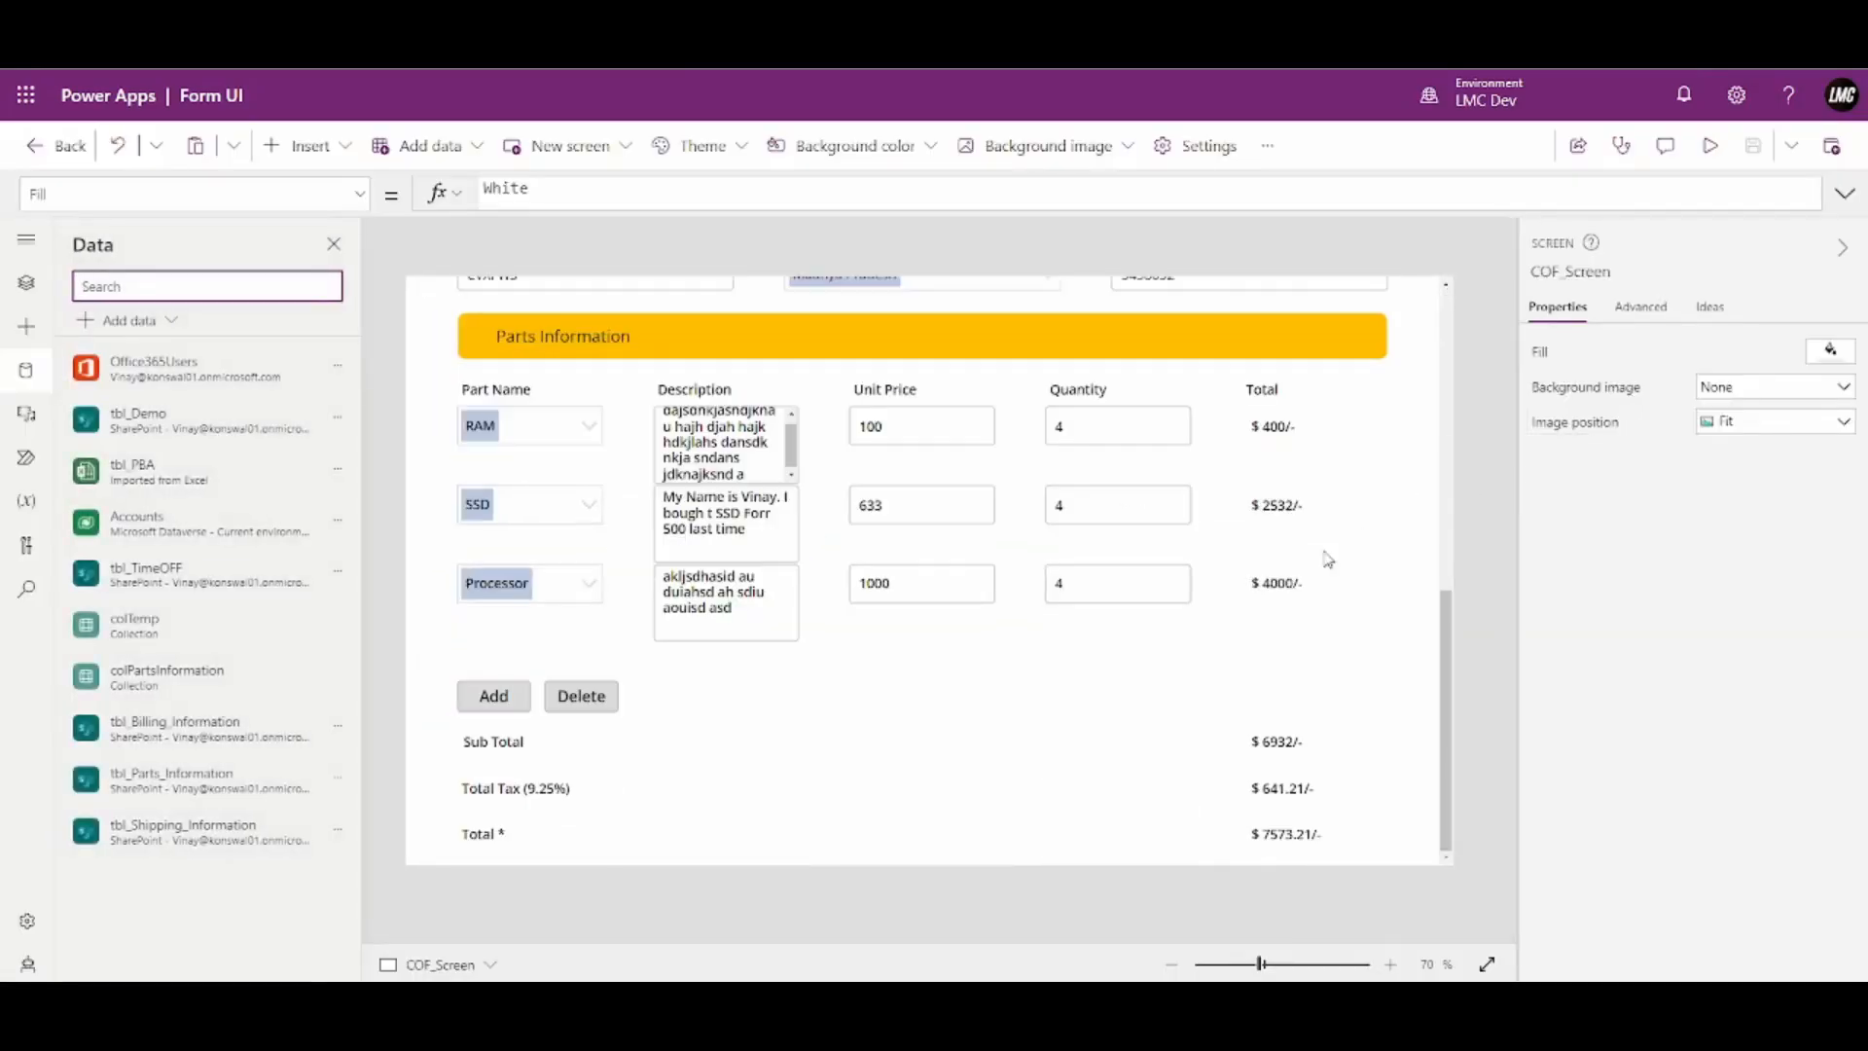
left_click(1185, 561)
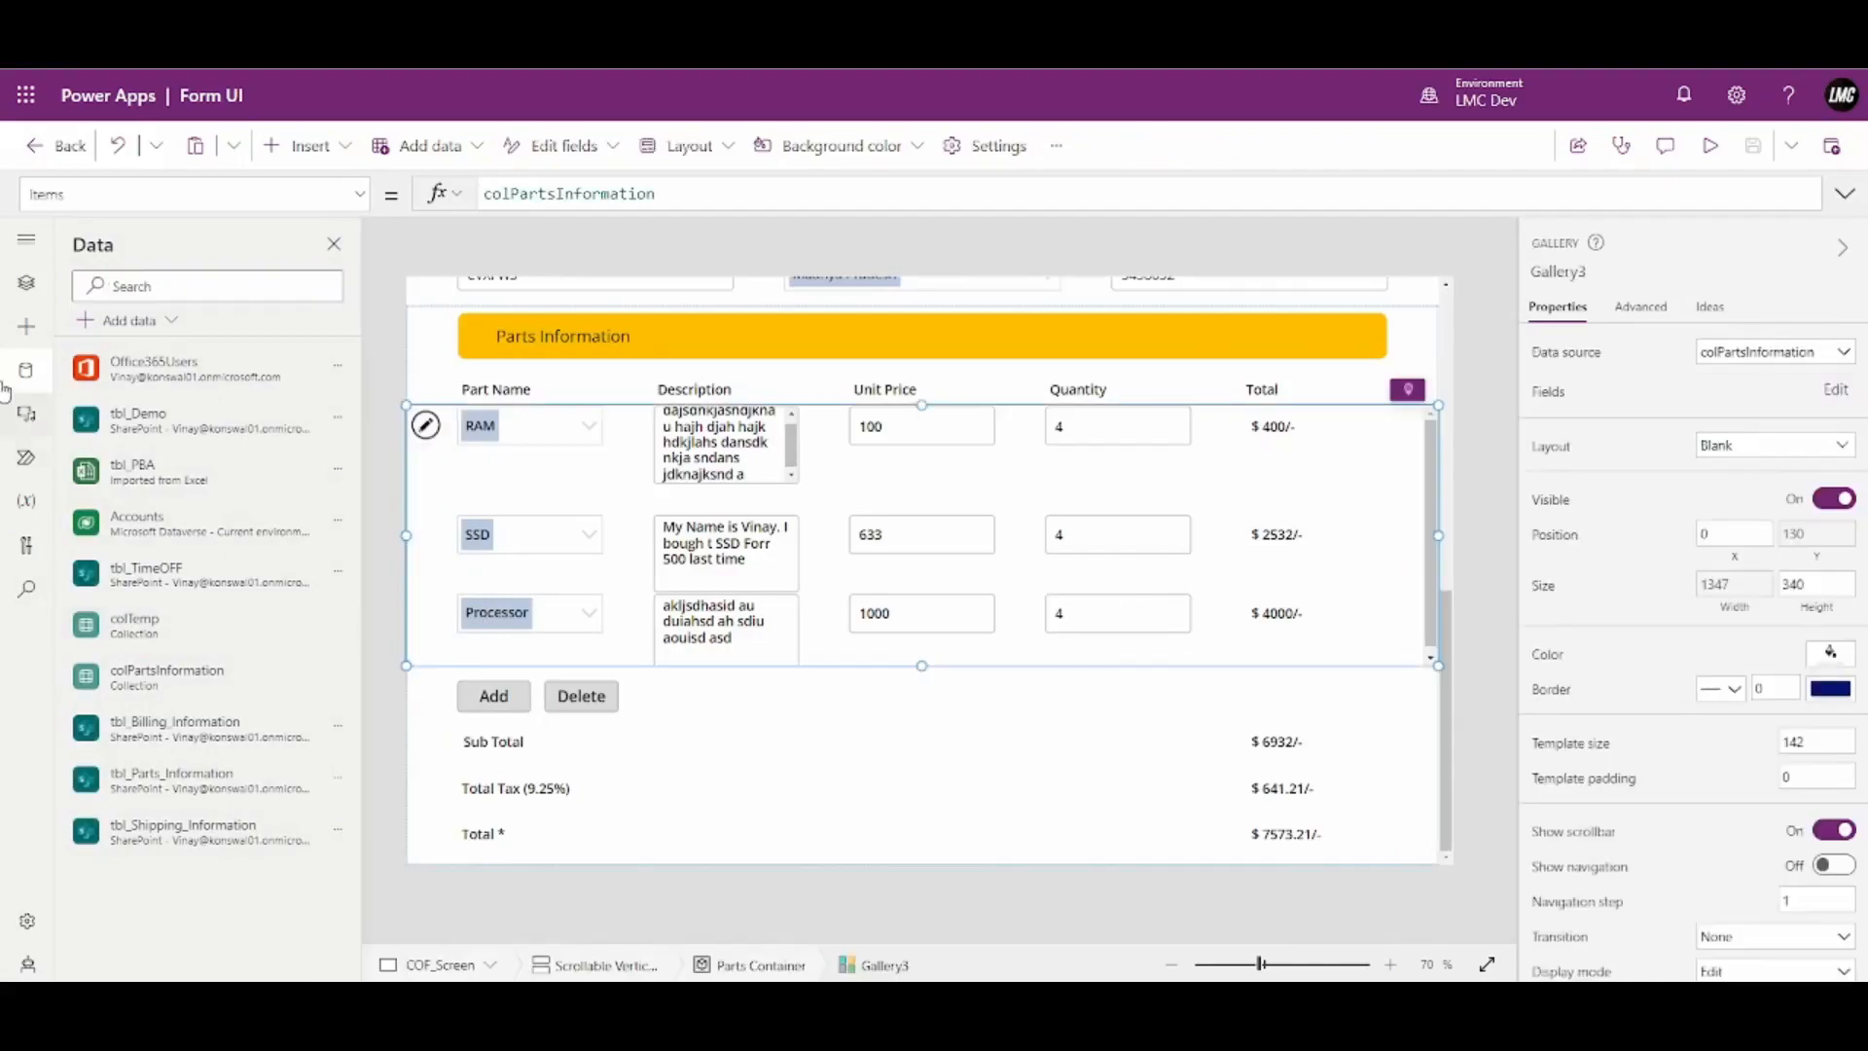
left_click(25, 284)
scroll(188, 646, "down", 10)
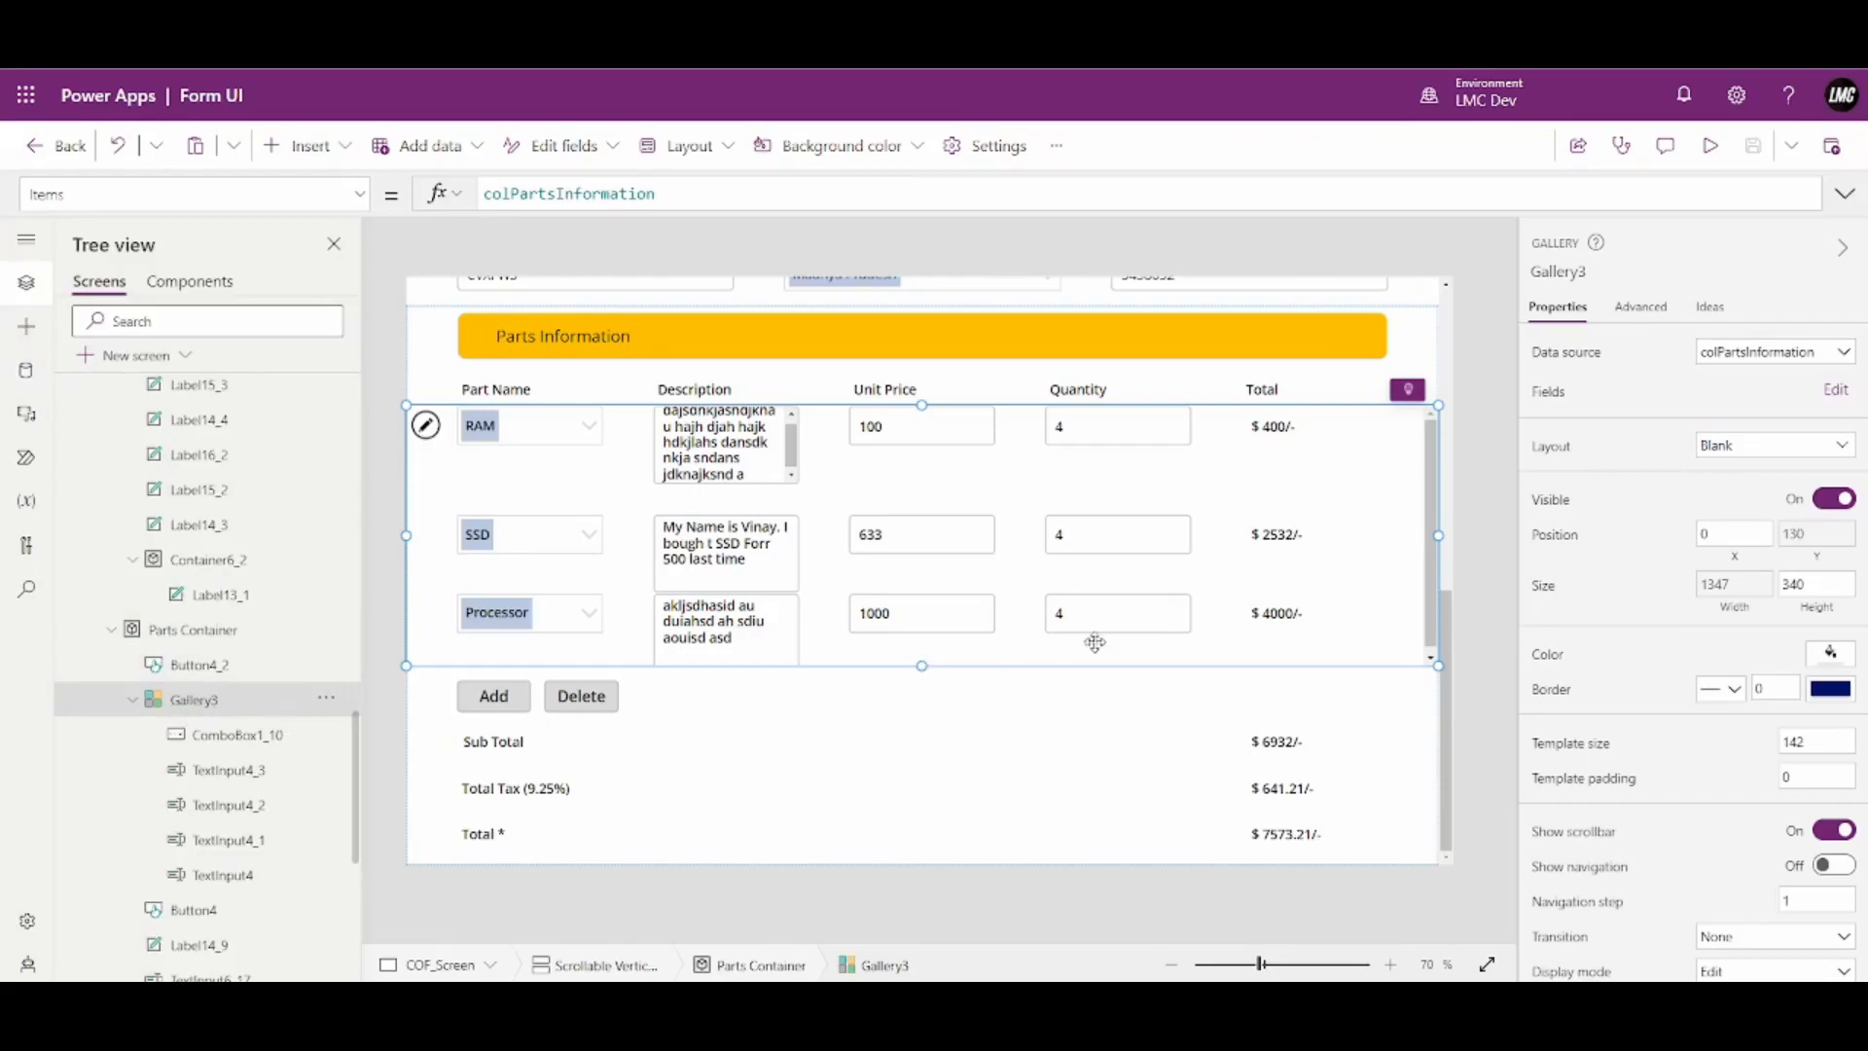
scroll(1332, 619, "up", 10)
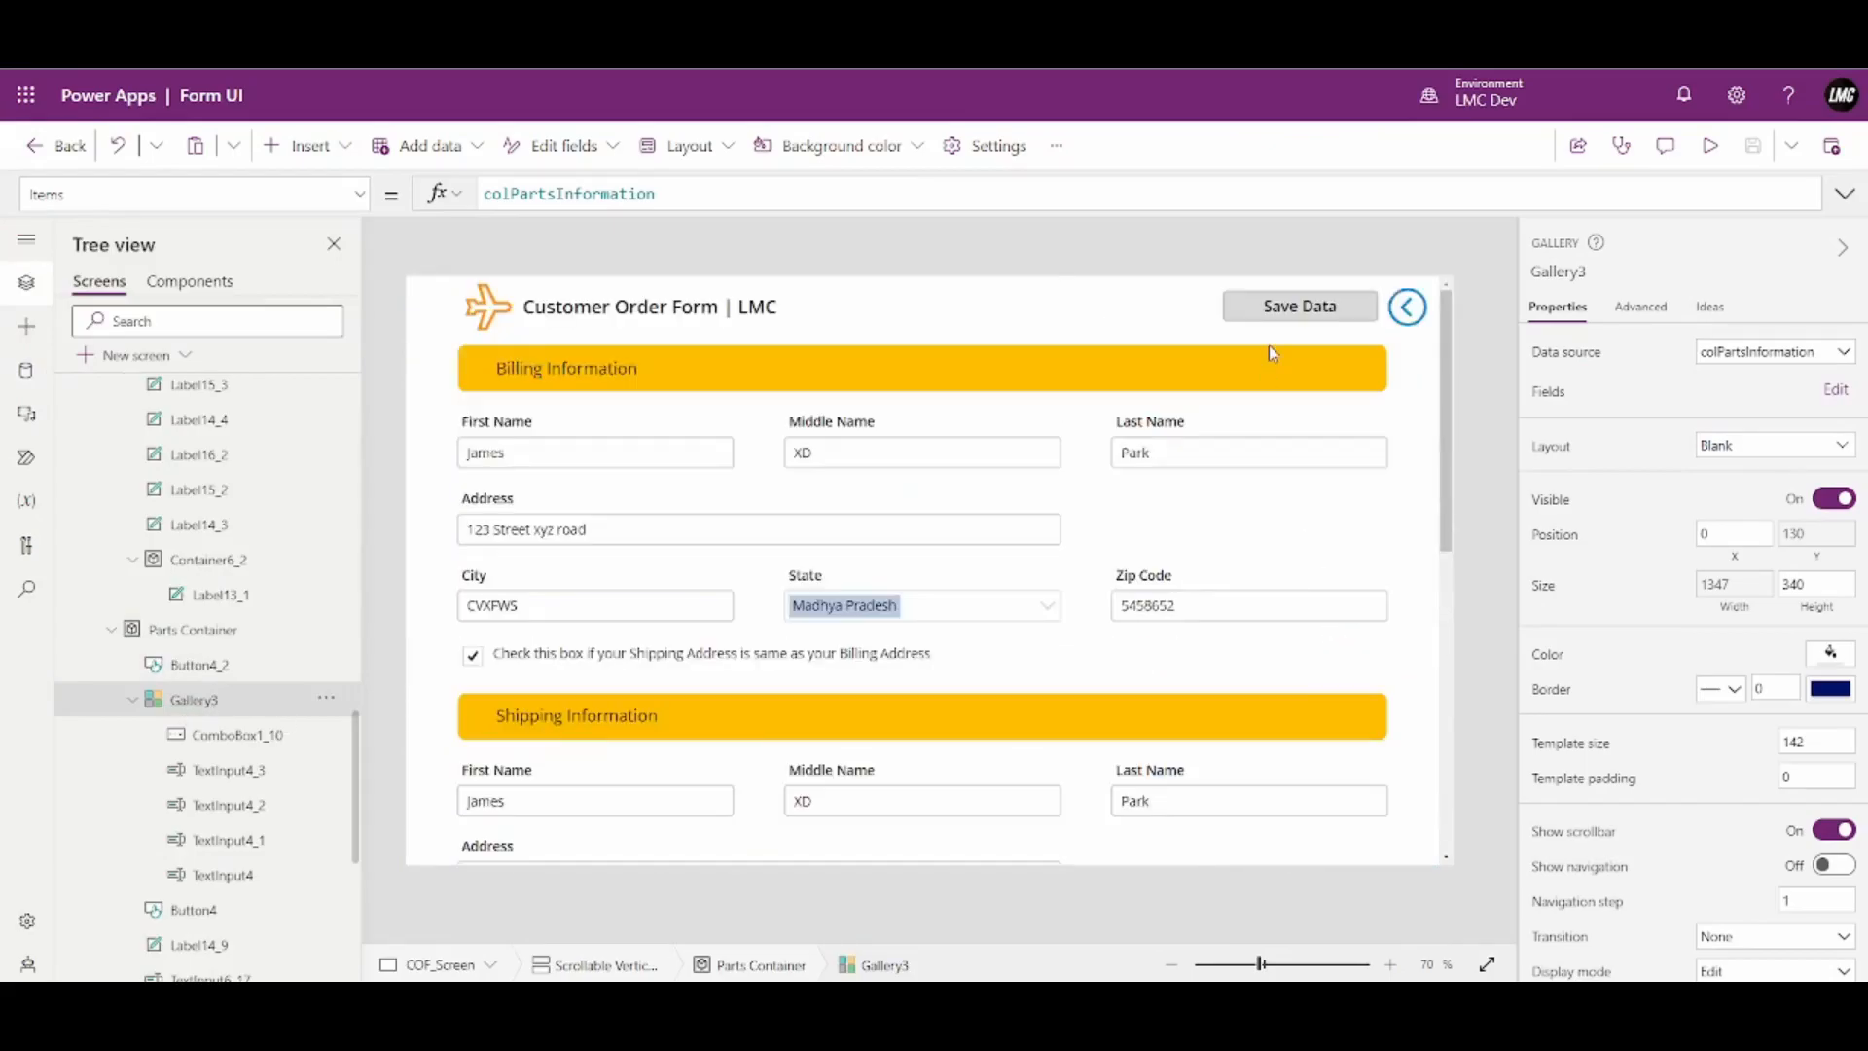
Open the Save Data button's OnSelect formula in an enlarged editor and review its billing and shipping Patch calls
left_click(1296, 308)
left_click(1844, 193)
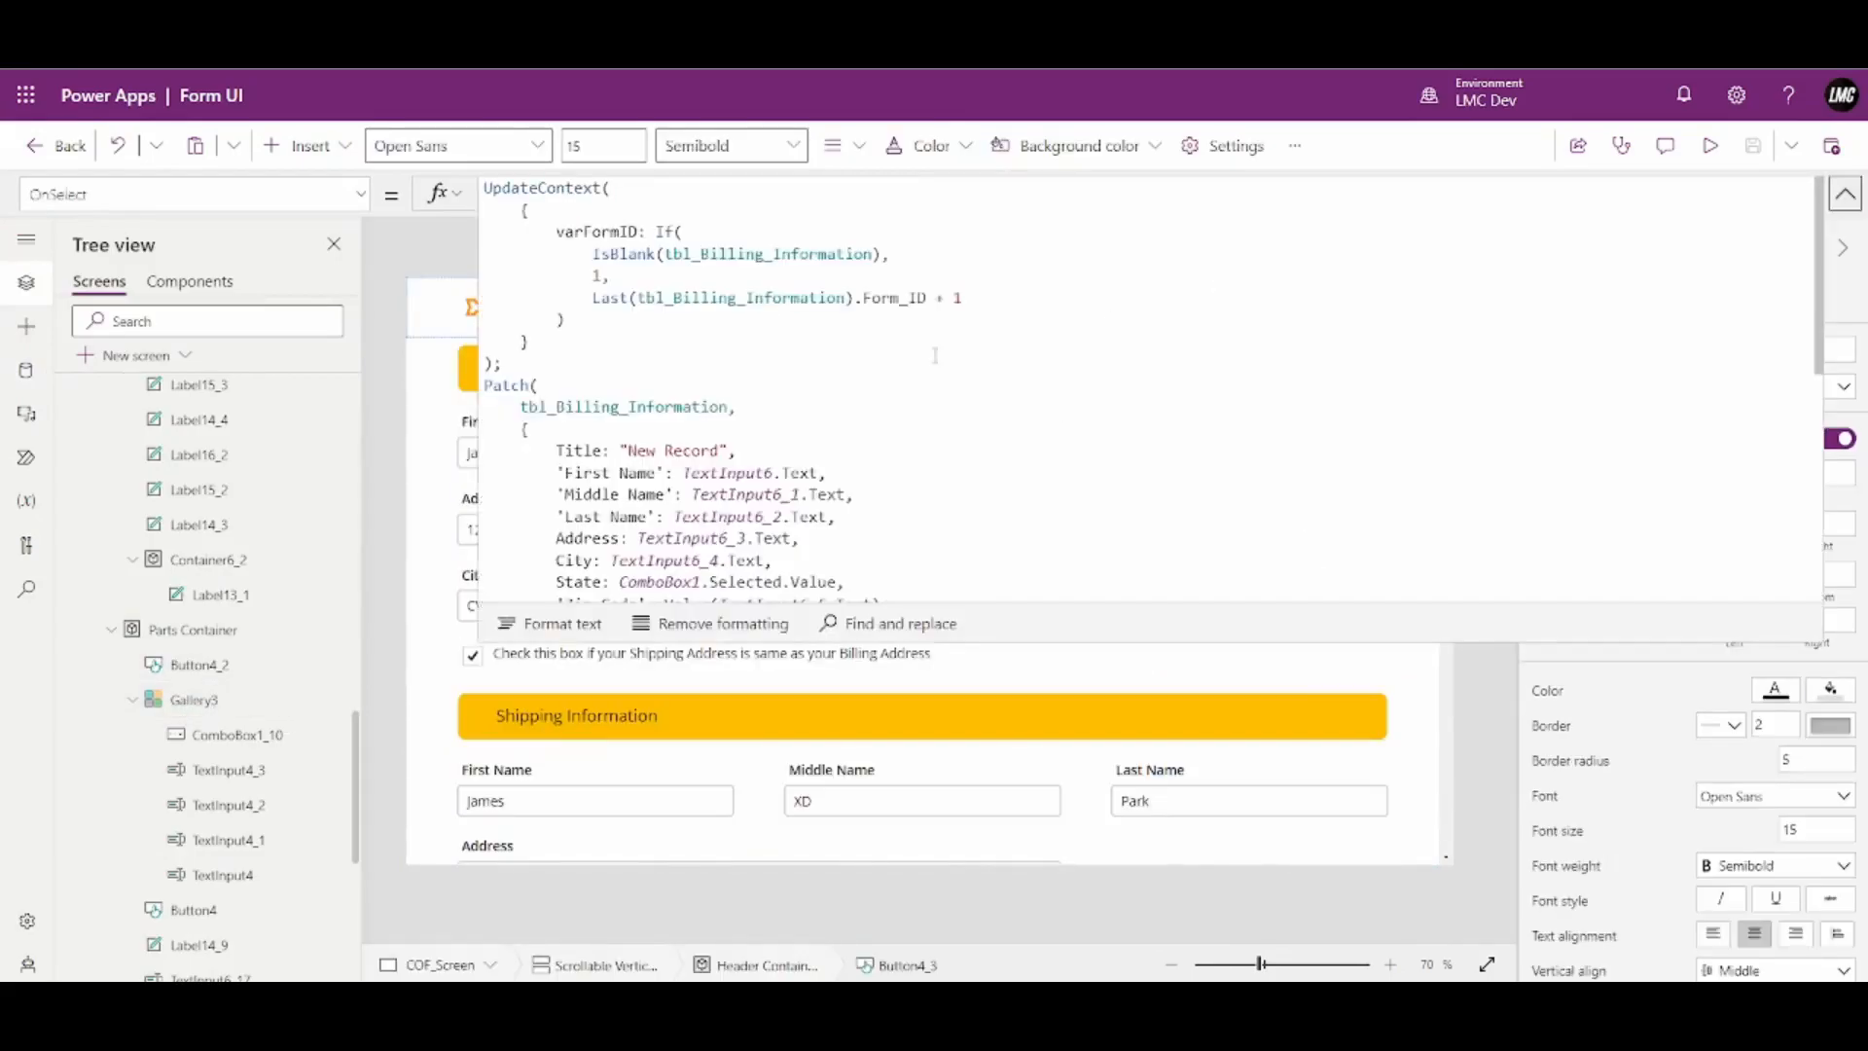
scroll(783, 436, "down", 5)
left_click_drag(1087, 642, 1077, 848)
scroll(824, 473, "up", 3)
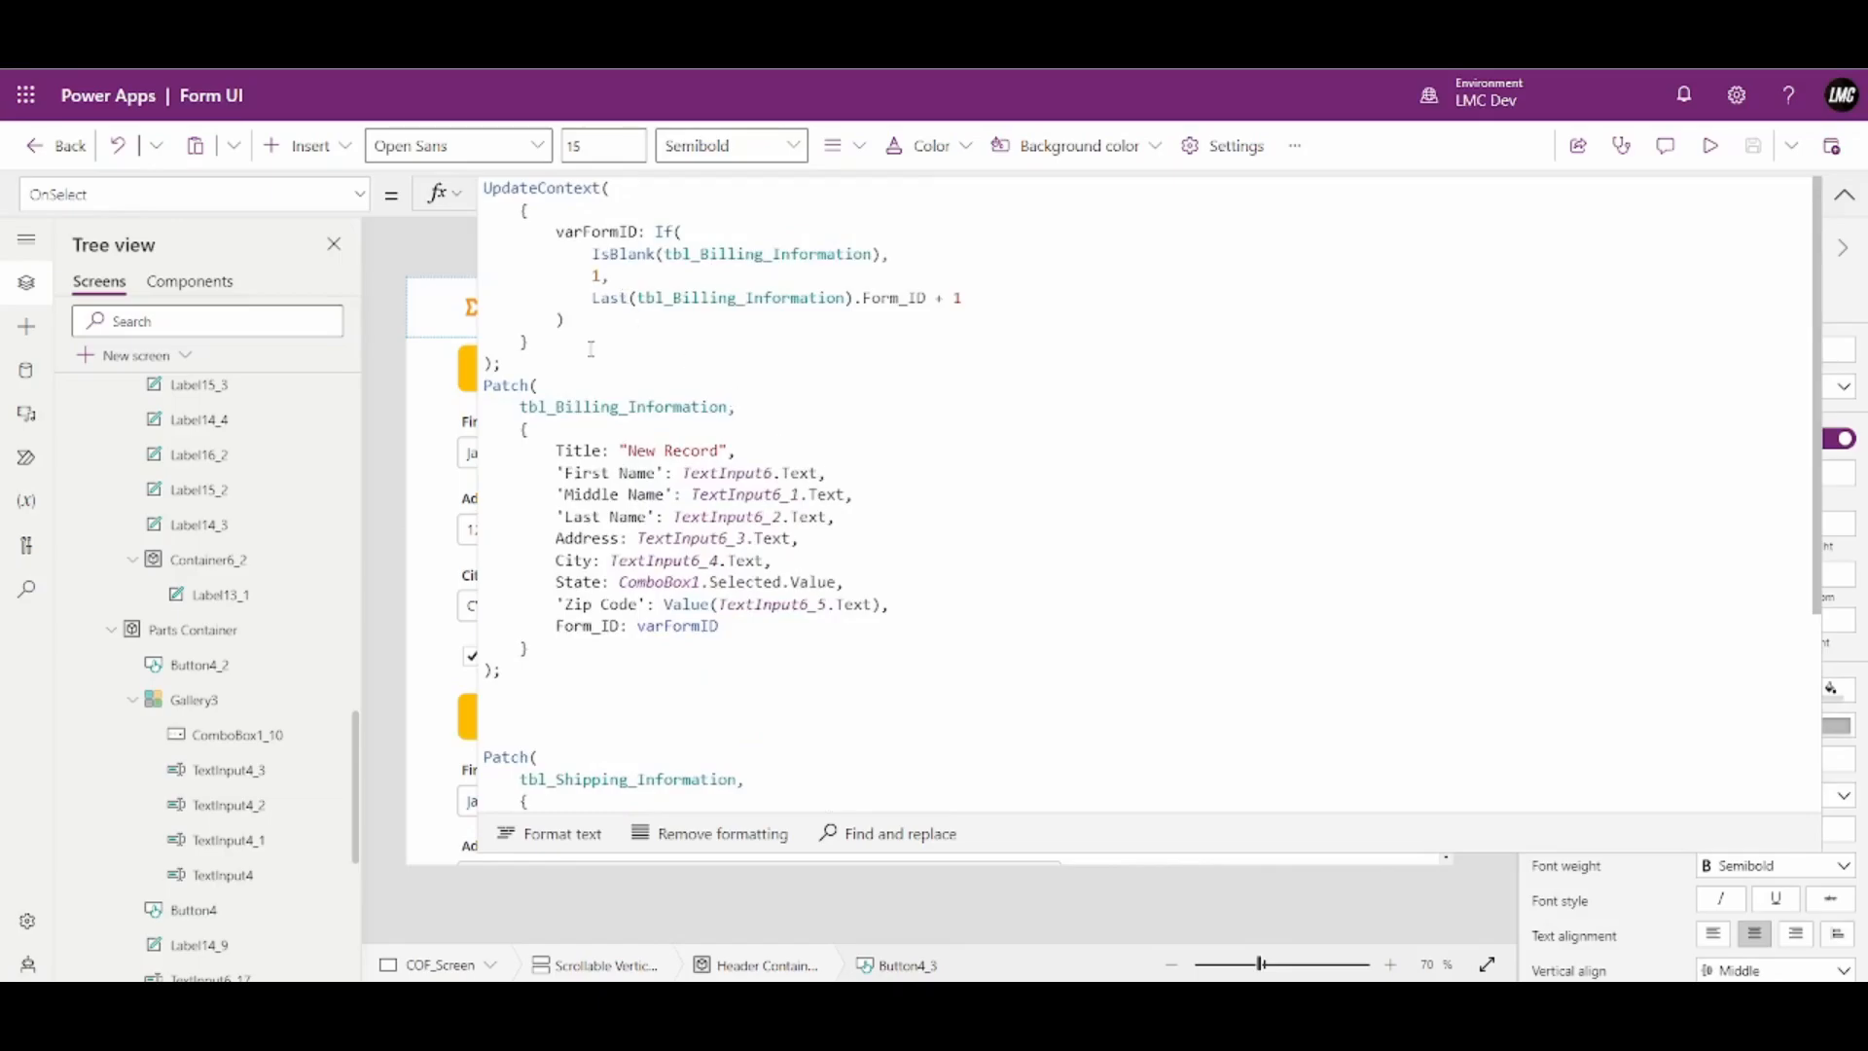
scroll(669, 413, "down", 3)
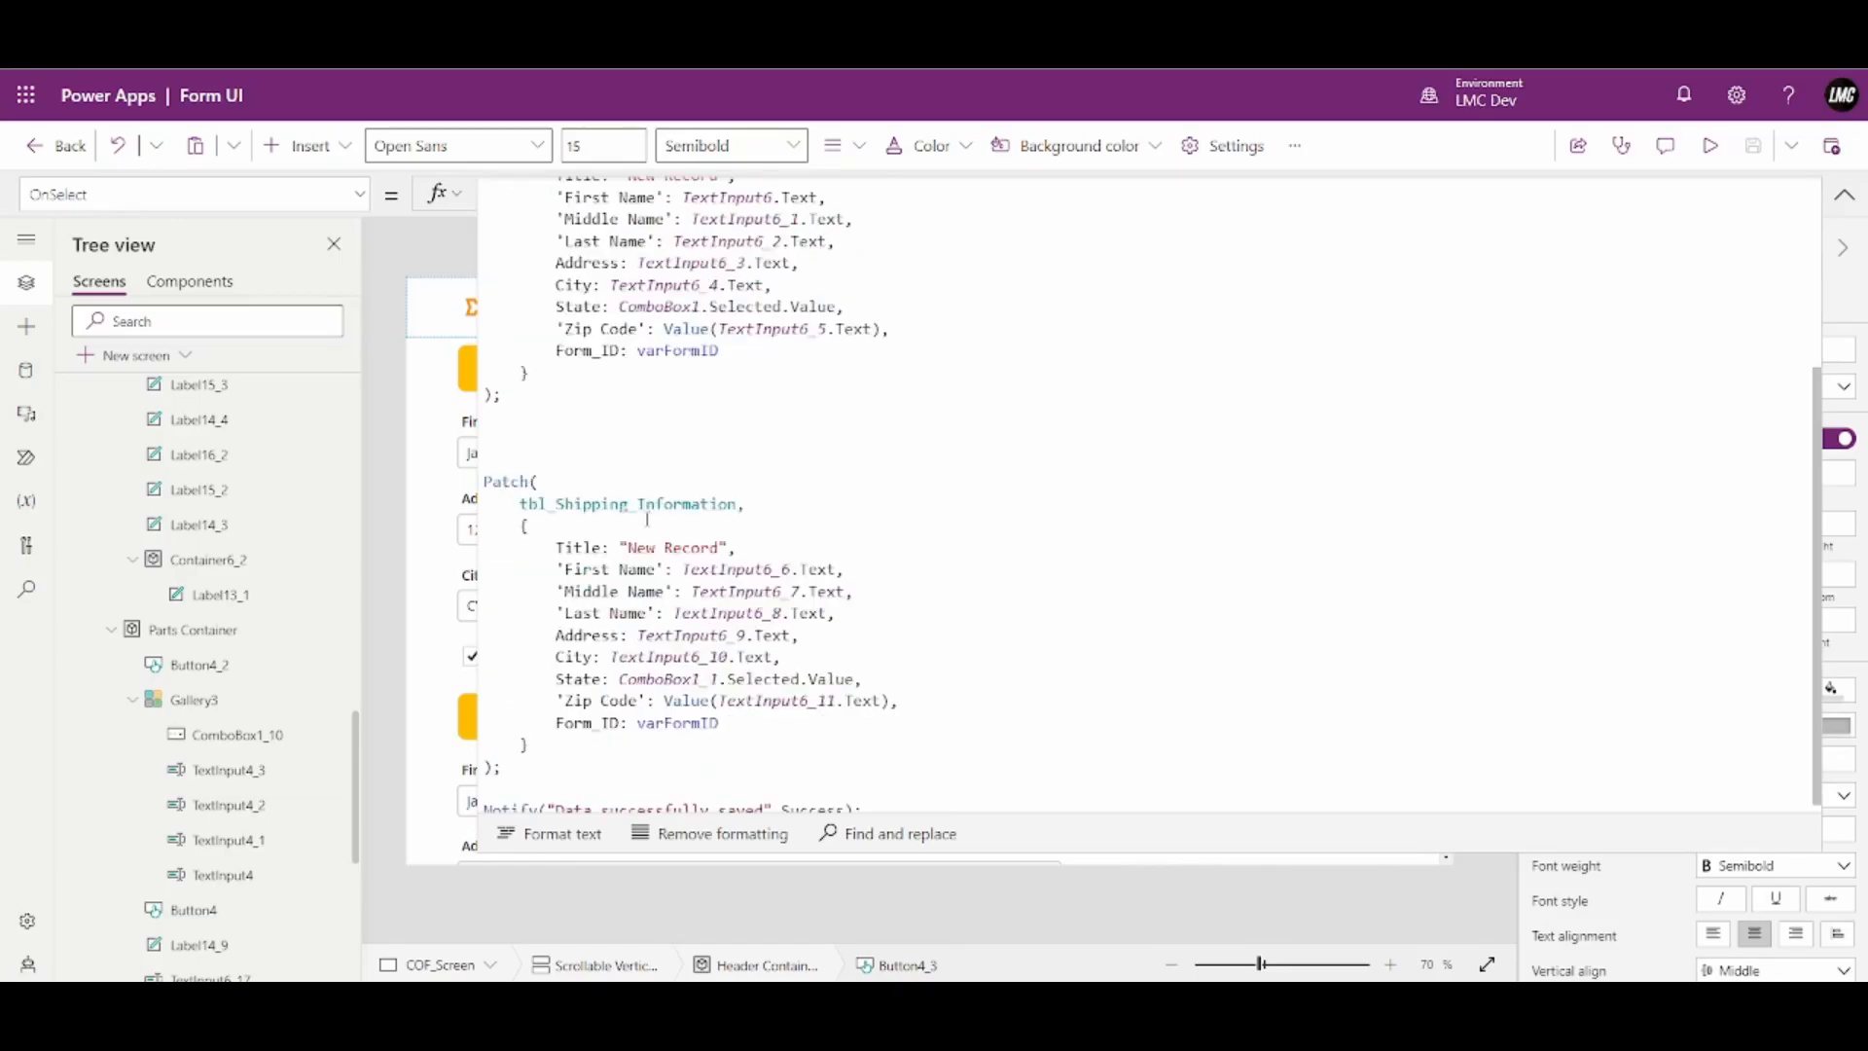
scroll(705, 545, "down", 1)
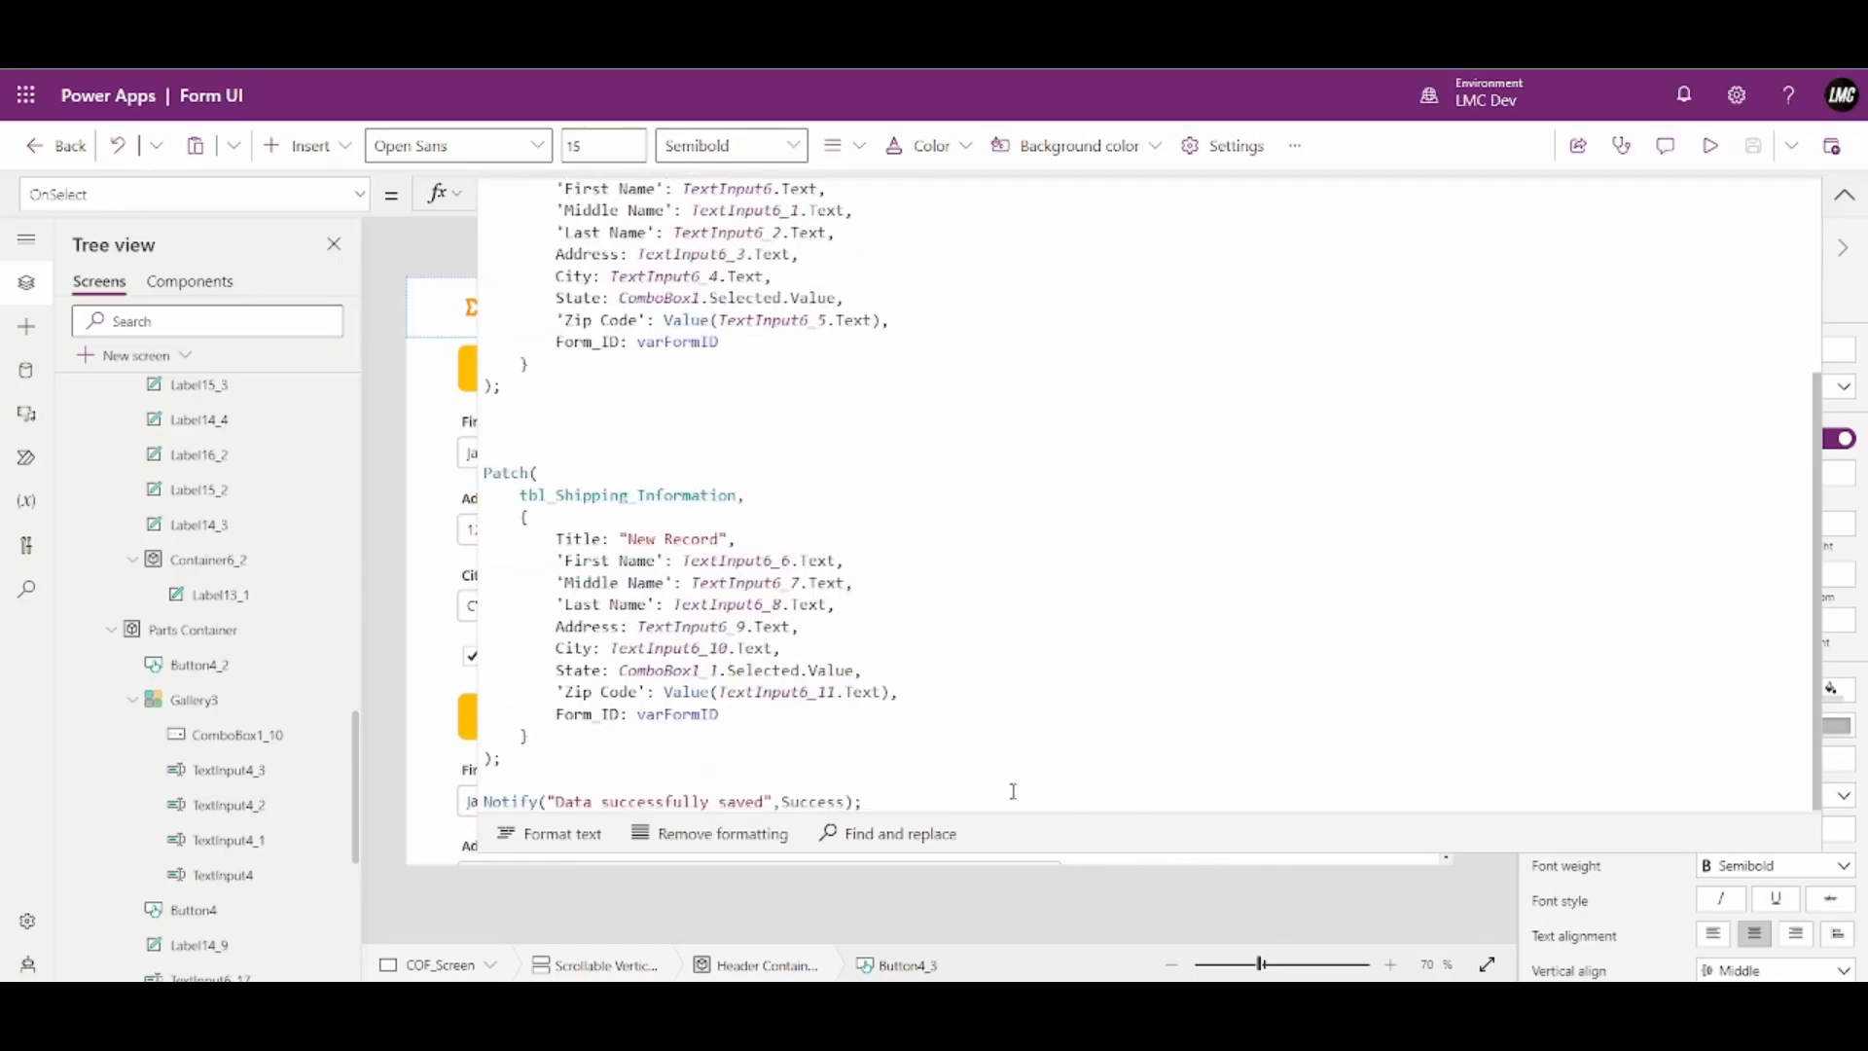
Add the comment "//Part Informtion" between the shipping Patch and the Notify call
left_click(608, 768)
key("Return")
key("Return")
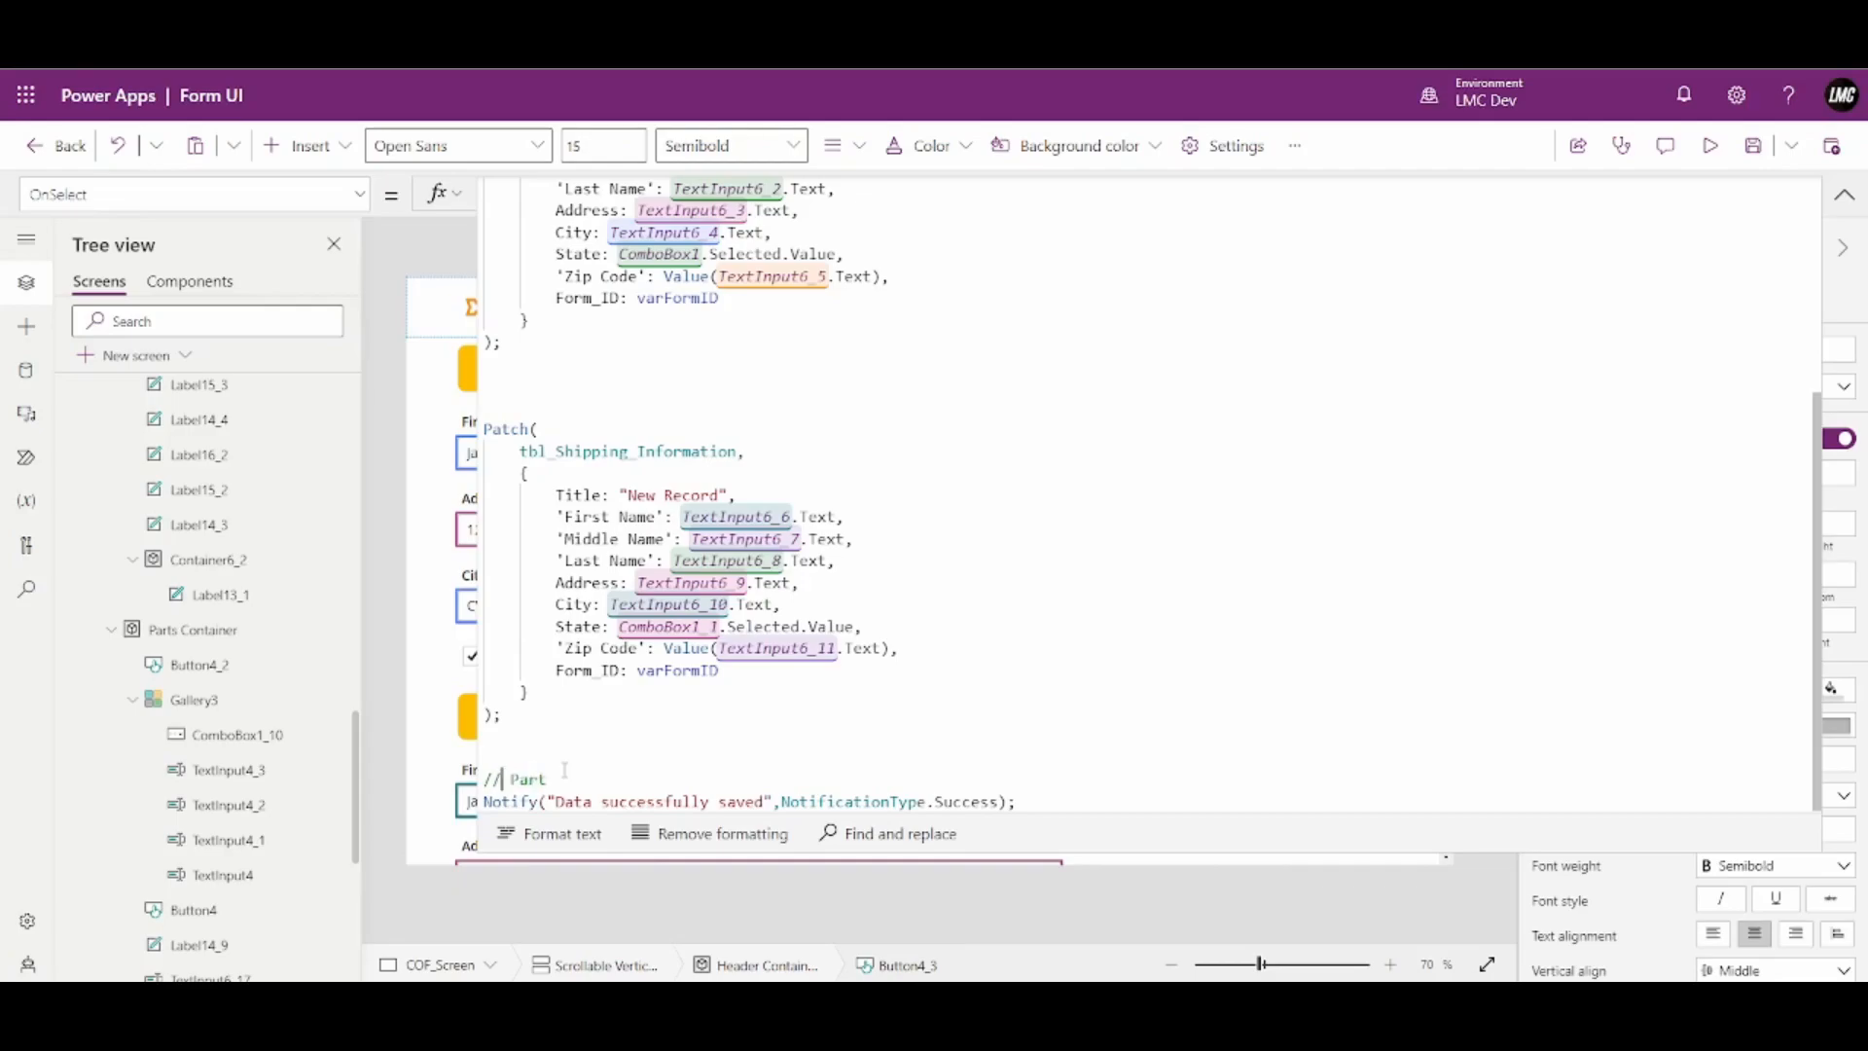
key("BackSpace")
key("Left")
key("Left")
key("BackSpace")
key("Left")
key("Left")
key("Left")
key("Right")
key("Right")
key("Right")
key("Right")
type("Informtion")
key("Return")
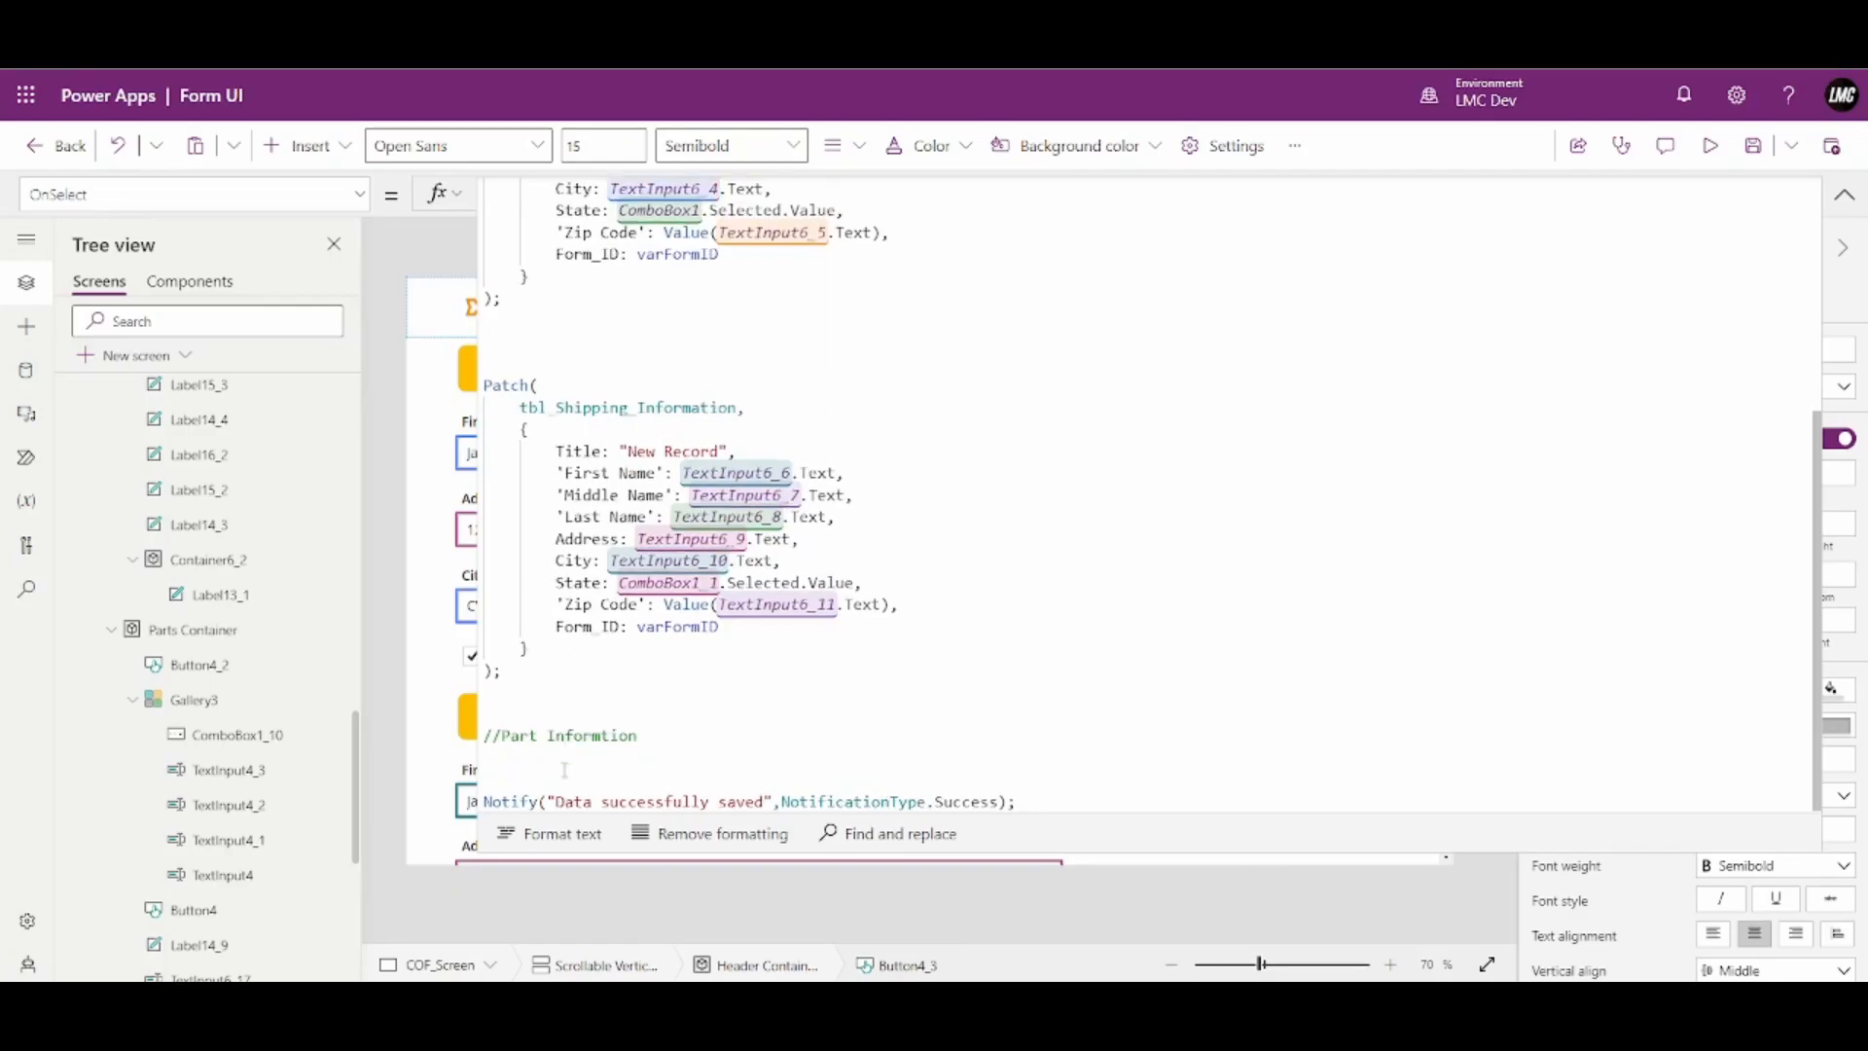
Remove the surplus blank lines above the part comment and above the tbl_Shipping_Information Patch
left_click_drag(638, 735, 530, 701)
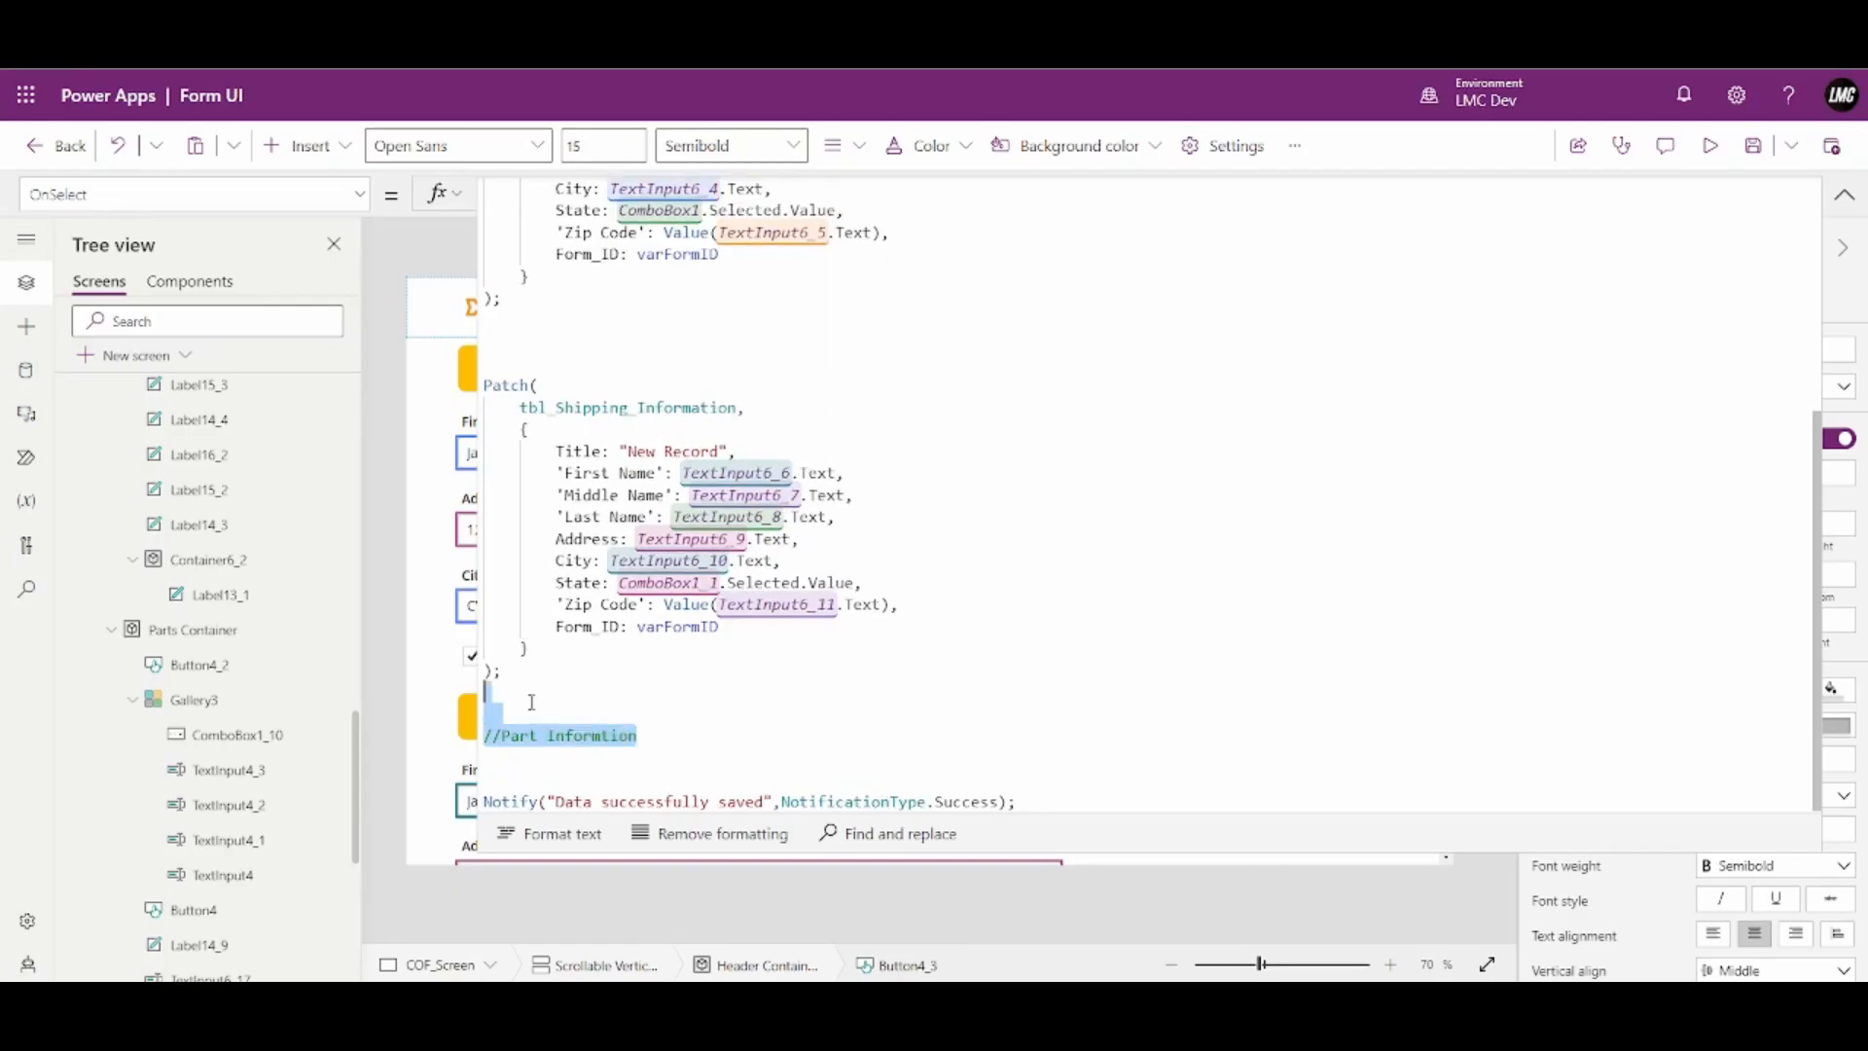
left_click(530, 701)
key("Delete")
key("Delete")
key("Delete")
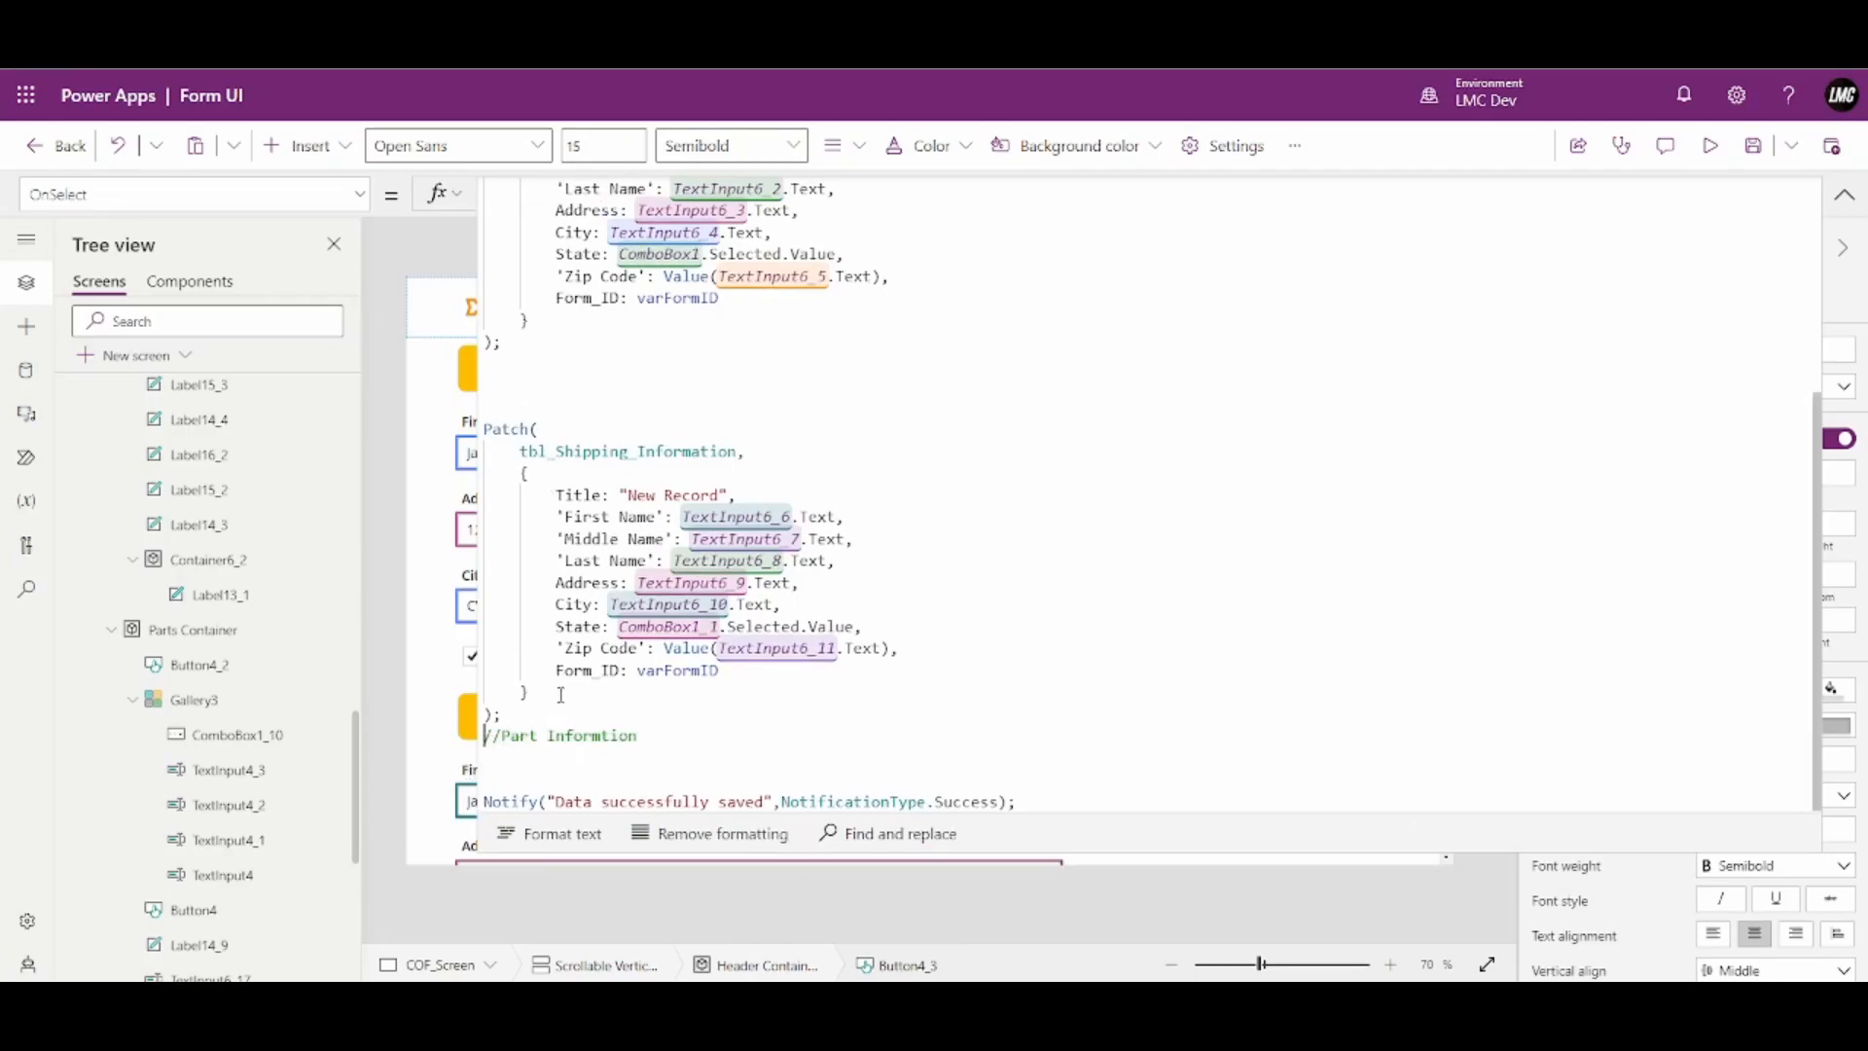
left_click(511, 394)
key("Delete")
key("Delete")
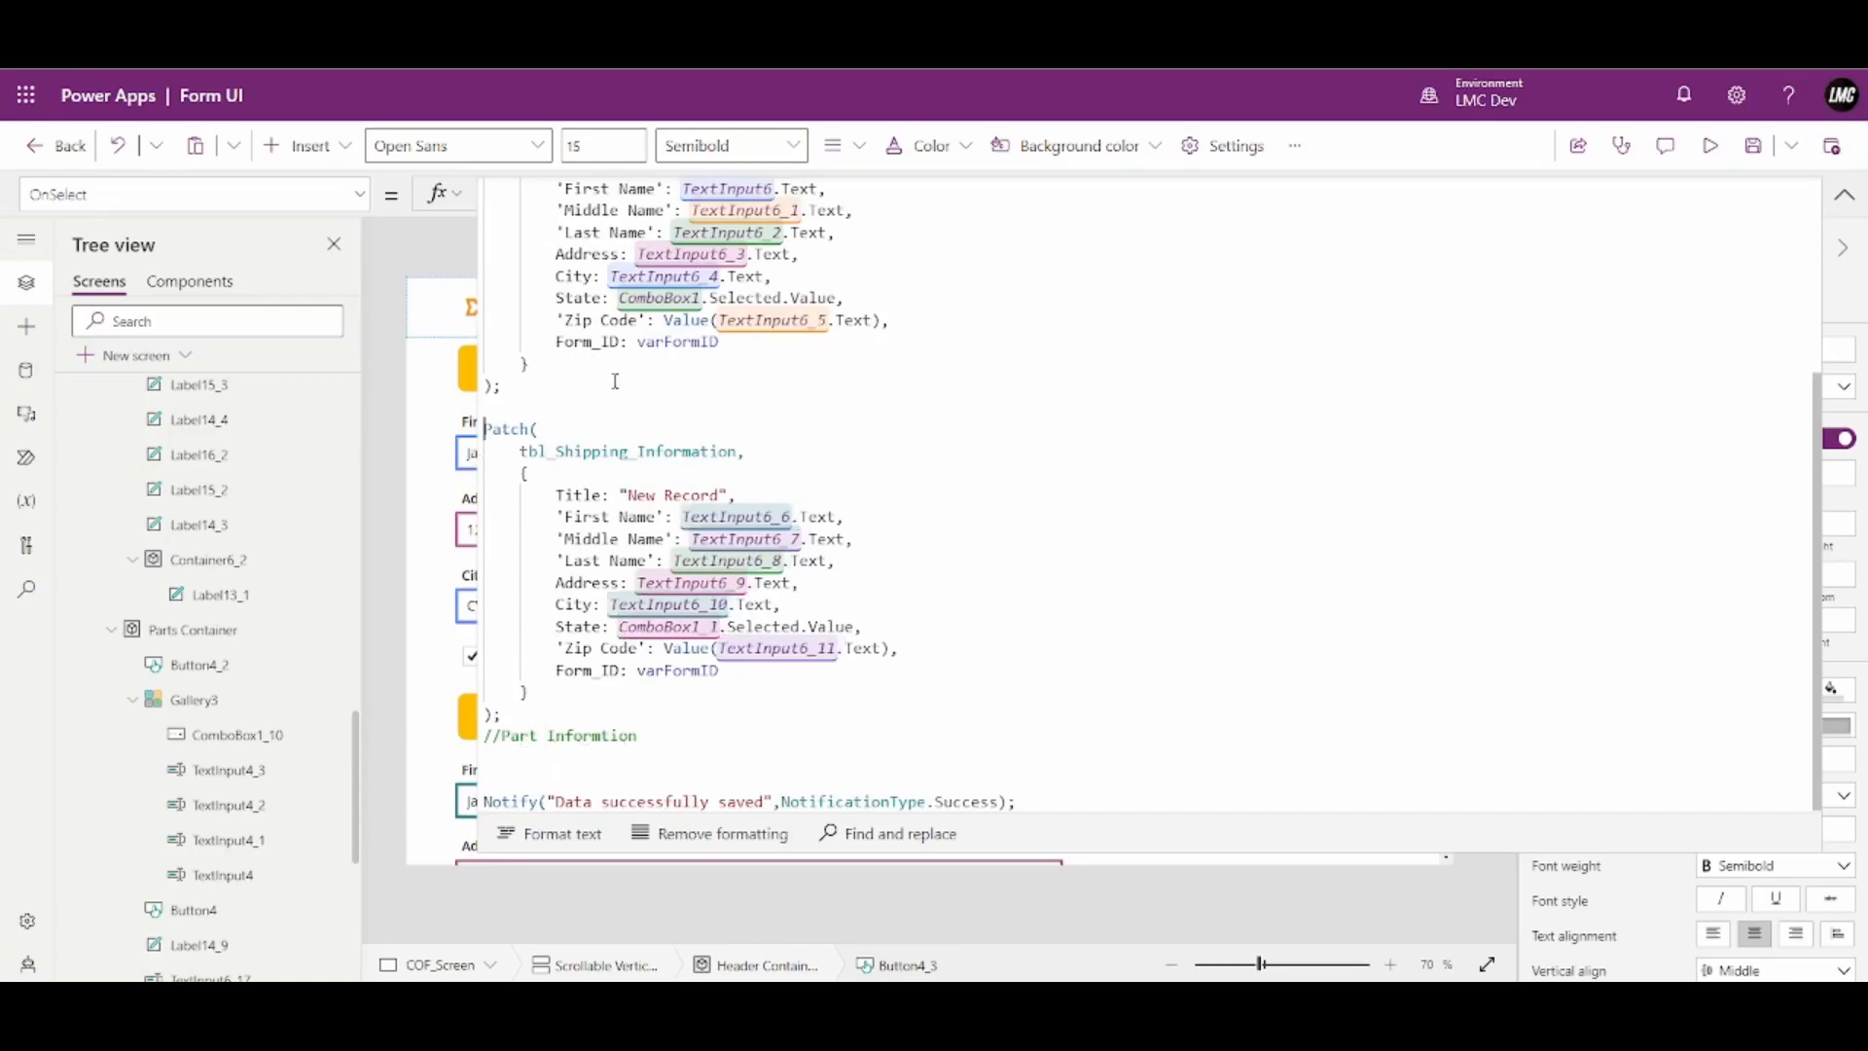
left_click(640, 741)
key("Return")
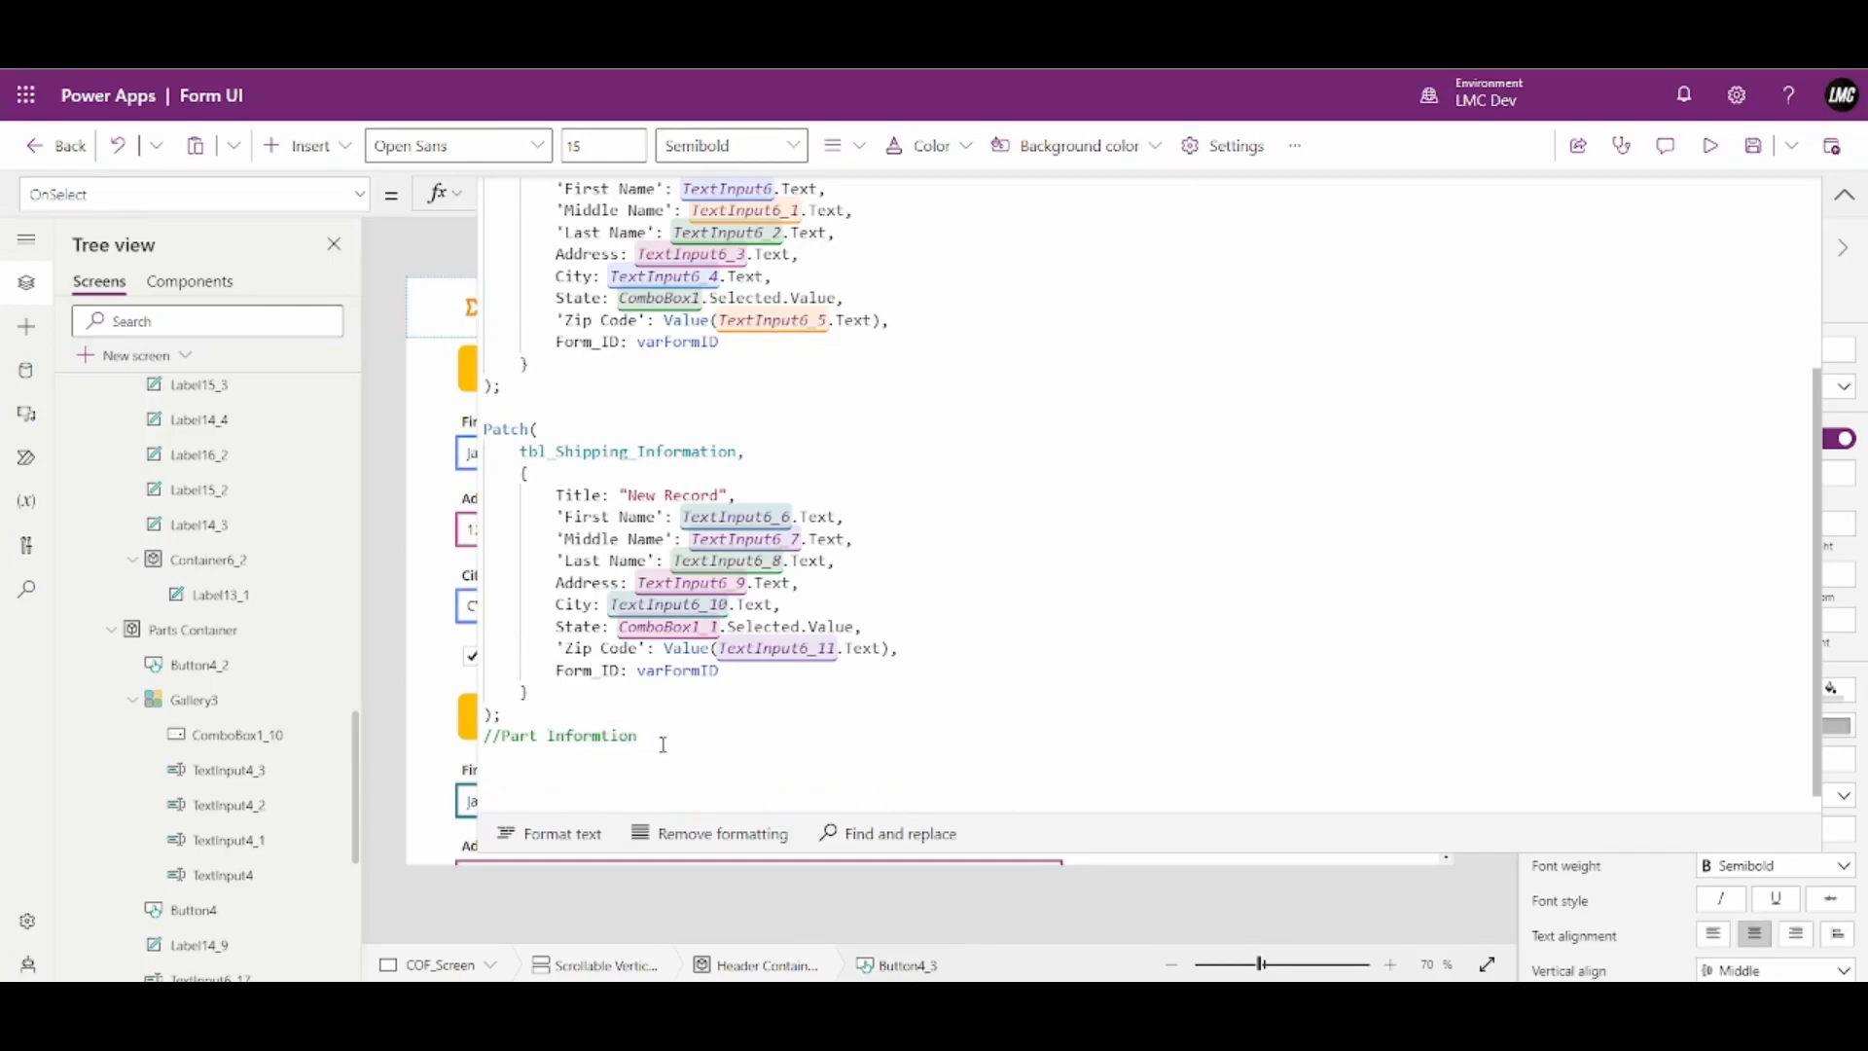
key("BackSpace")
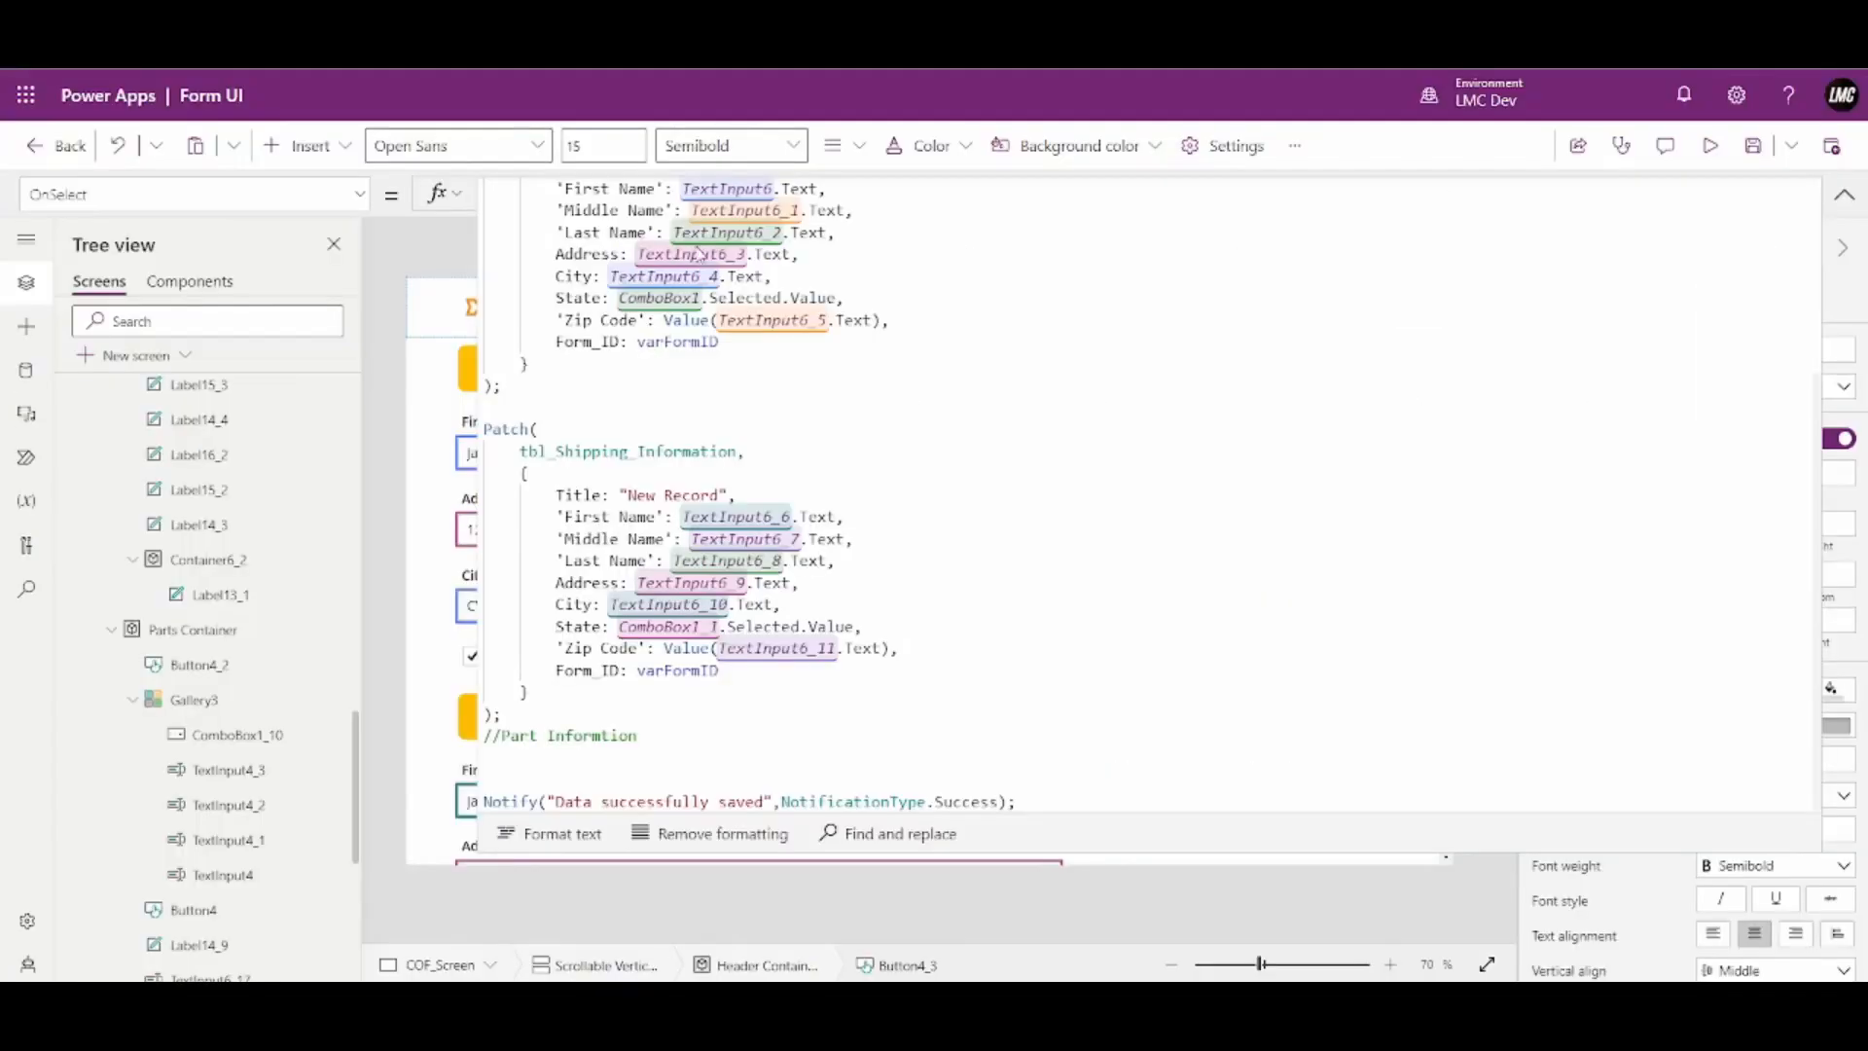
Add the comment "//Shipping Information" directly above the tbl_Shipping_Information Patch call
left_click(506, 412)
type("/")
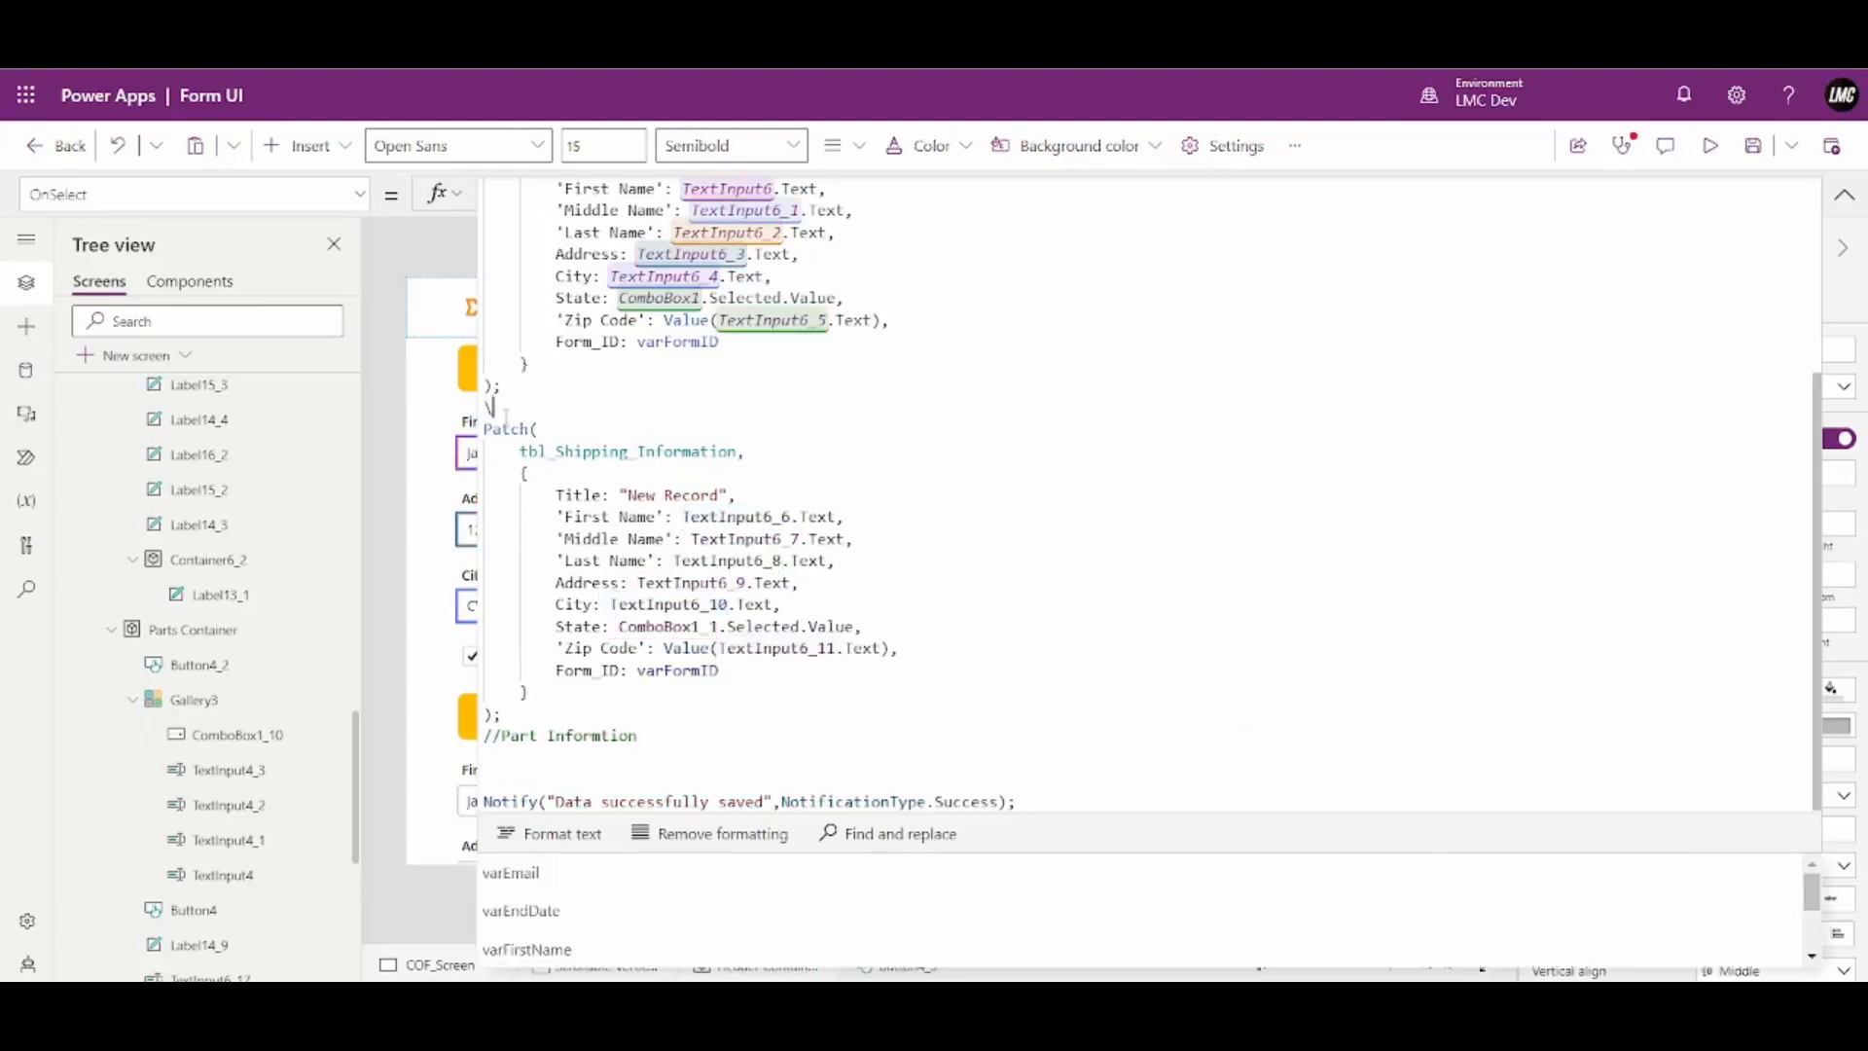
type("/Shipping ")
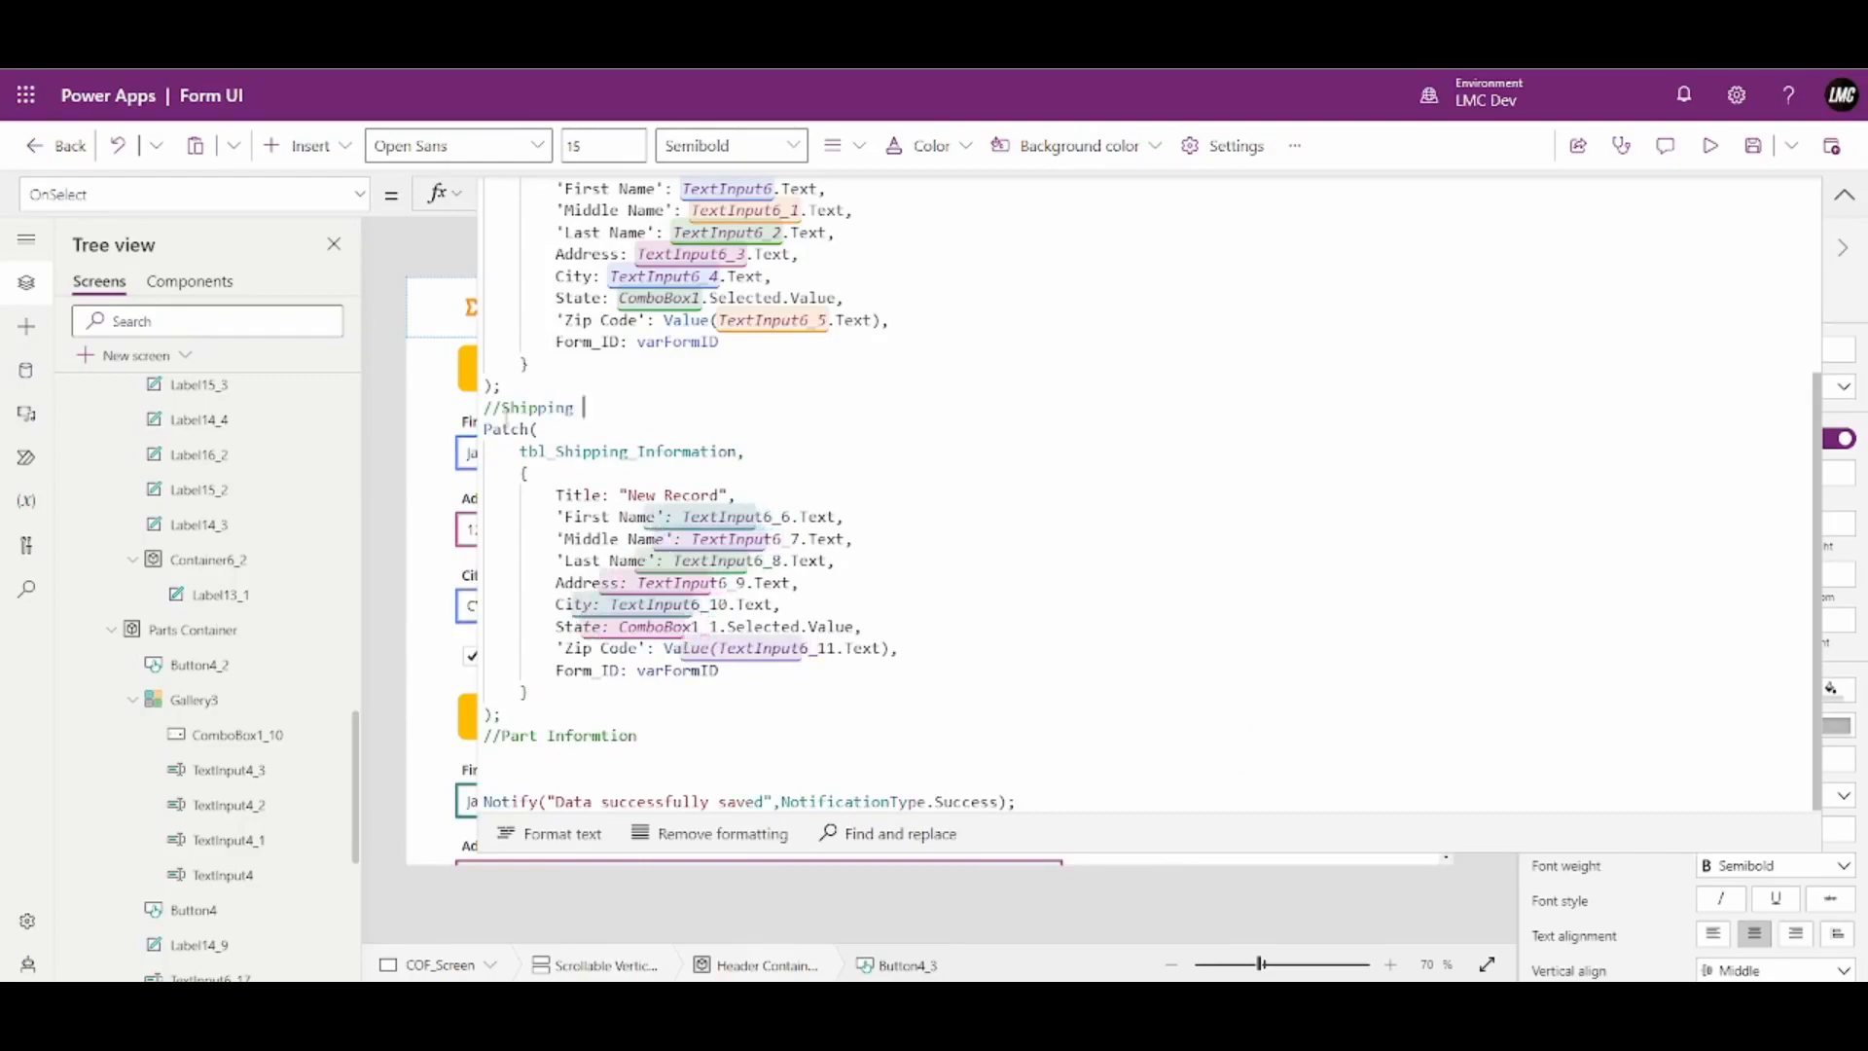
type("Information")
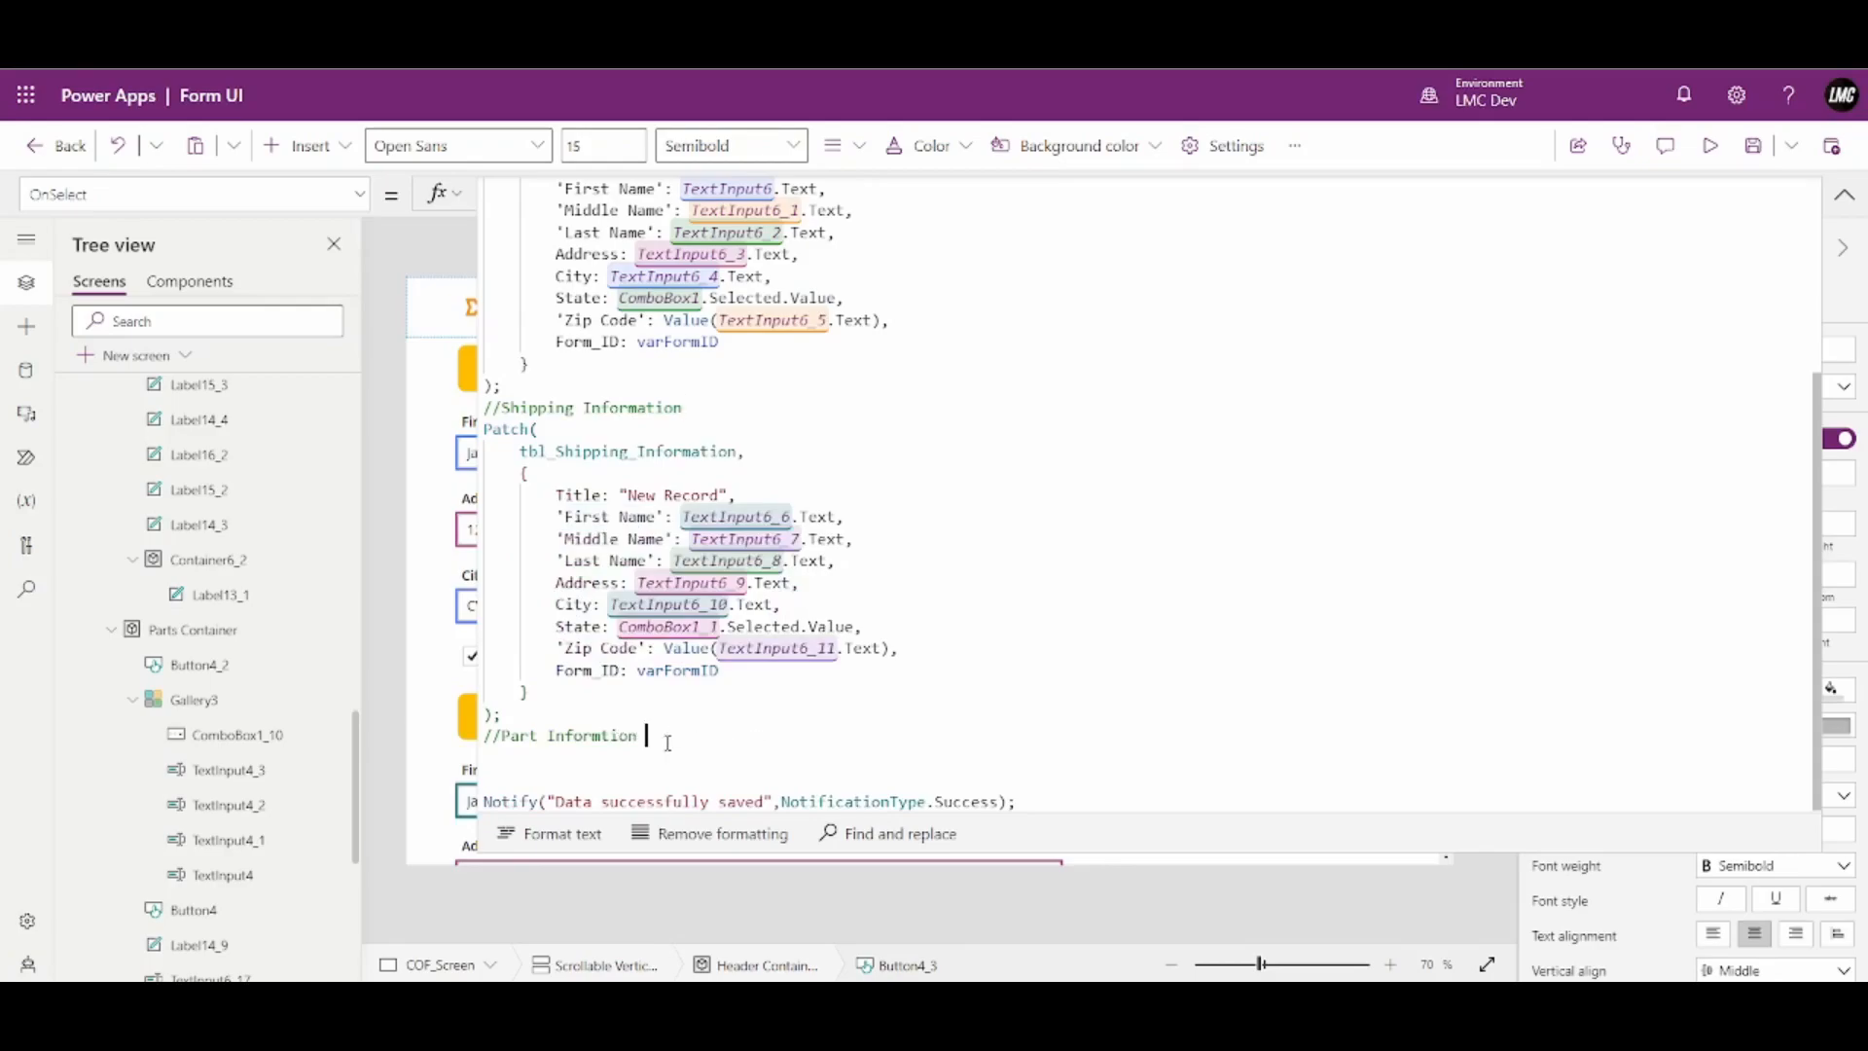
Begin a ForAll call below the part comment with the arguments "Gallery3,AllItems,"
key("Return")
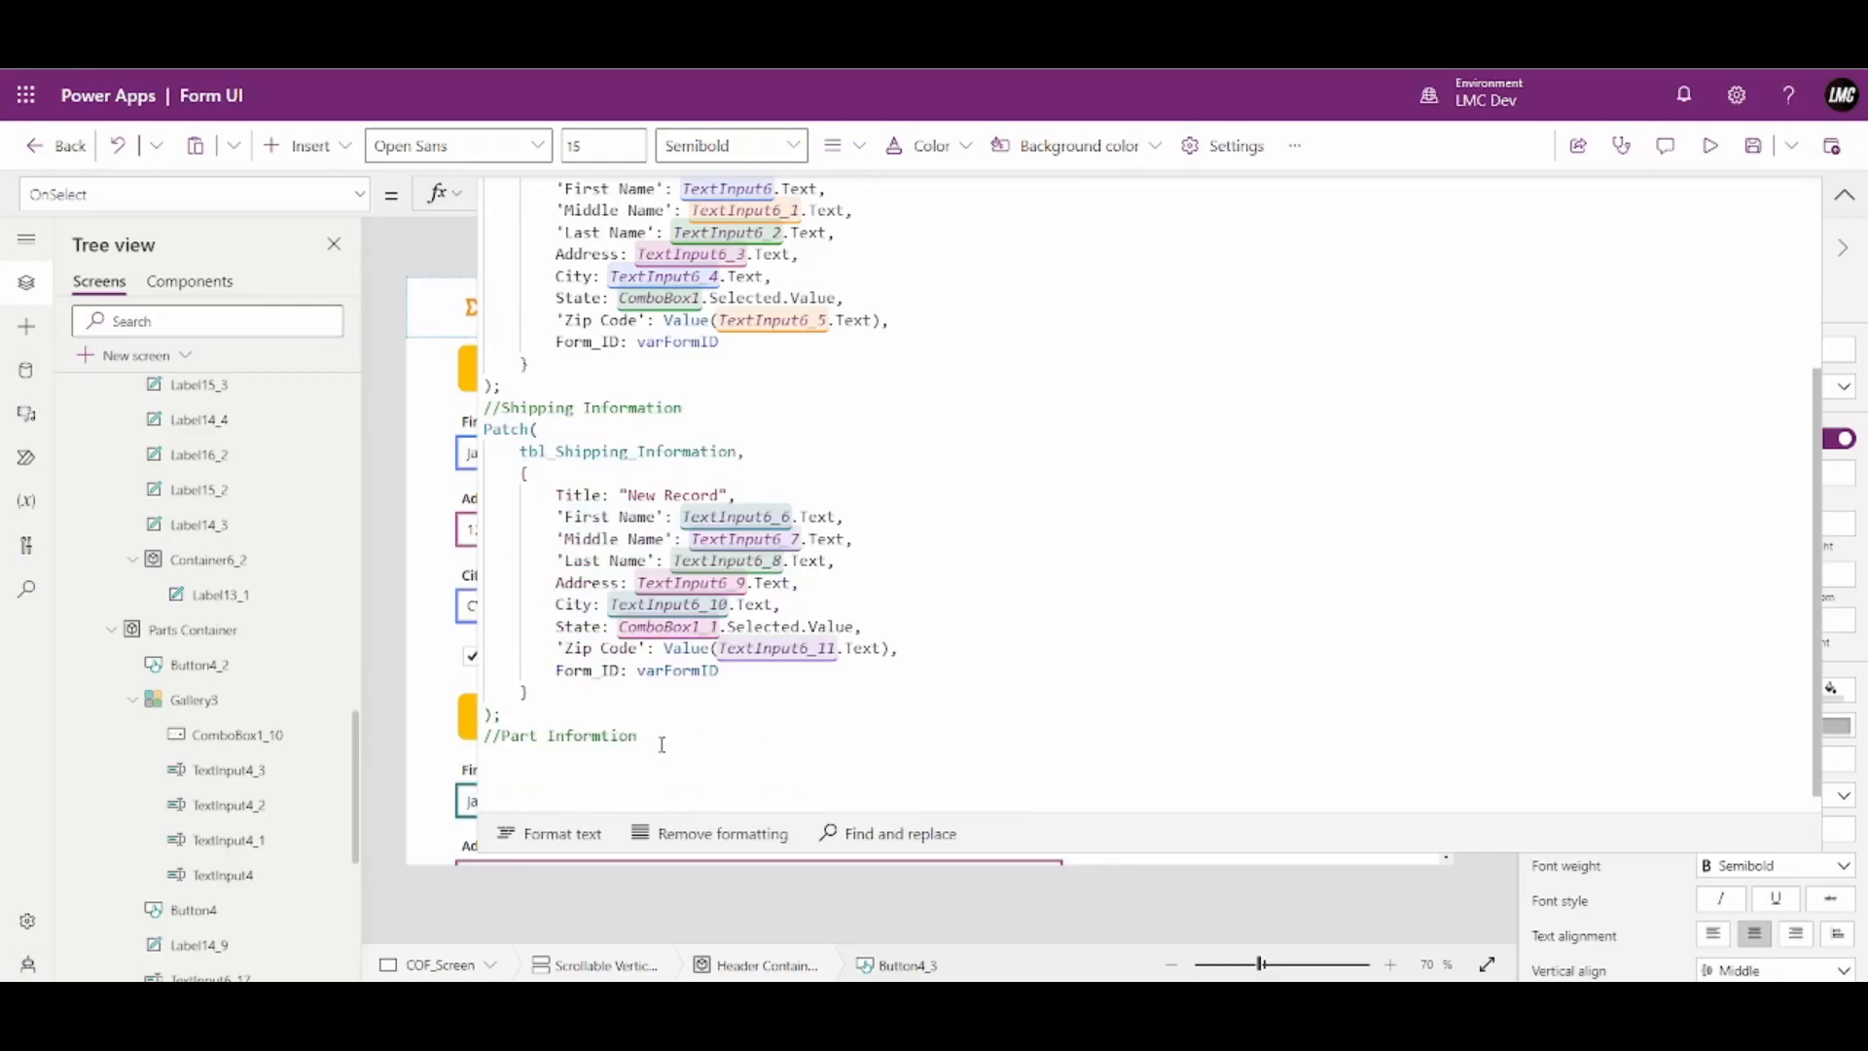
type("Pa")
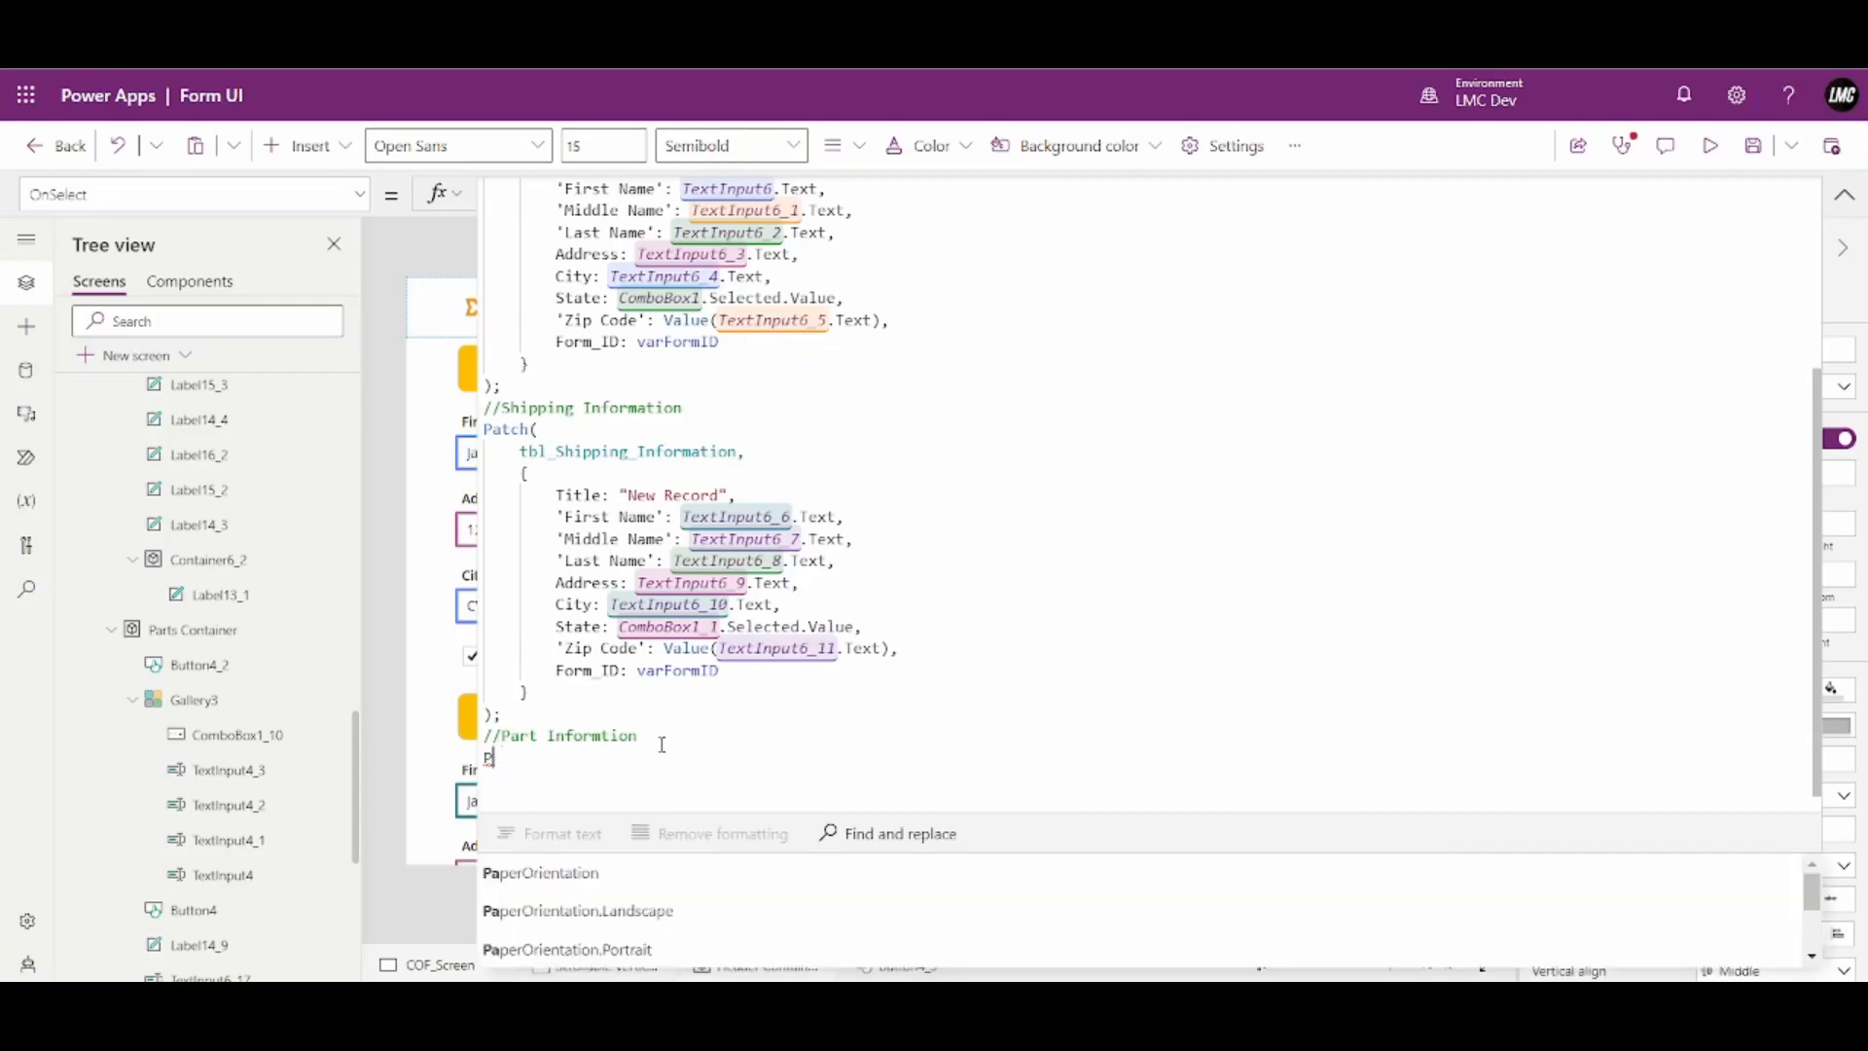
key("BackSpace")
key("BackSpace")
type("ForAll")
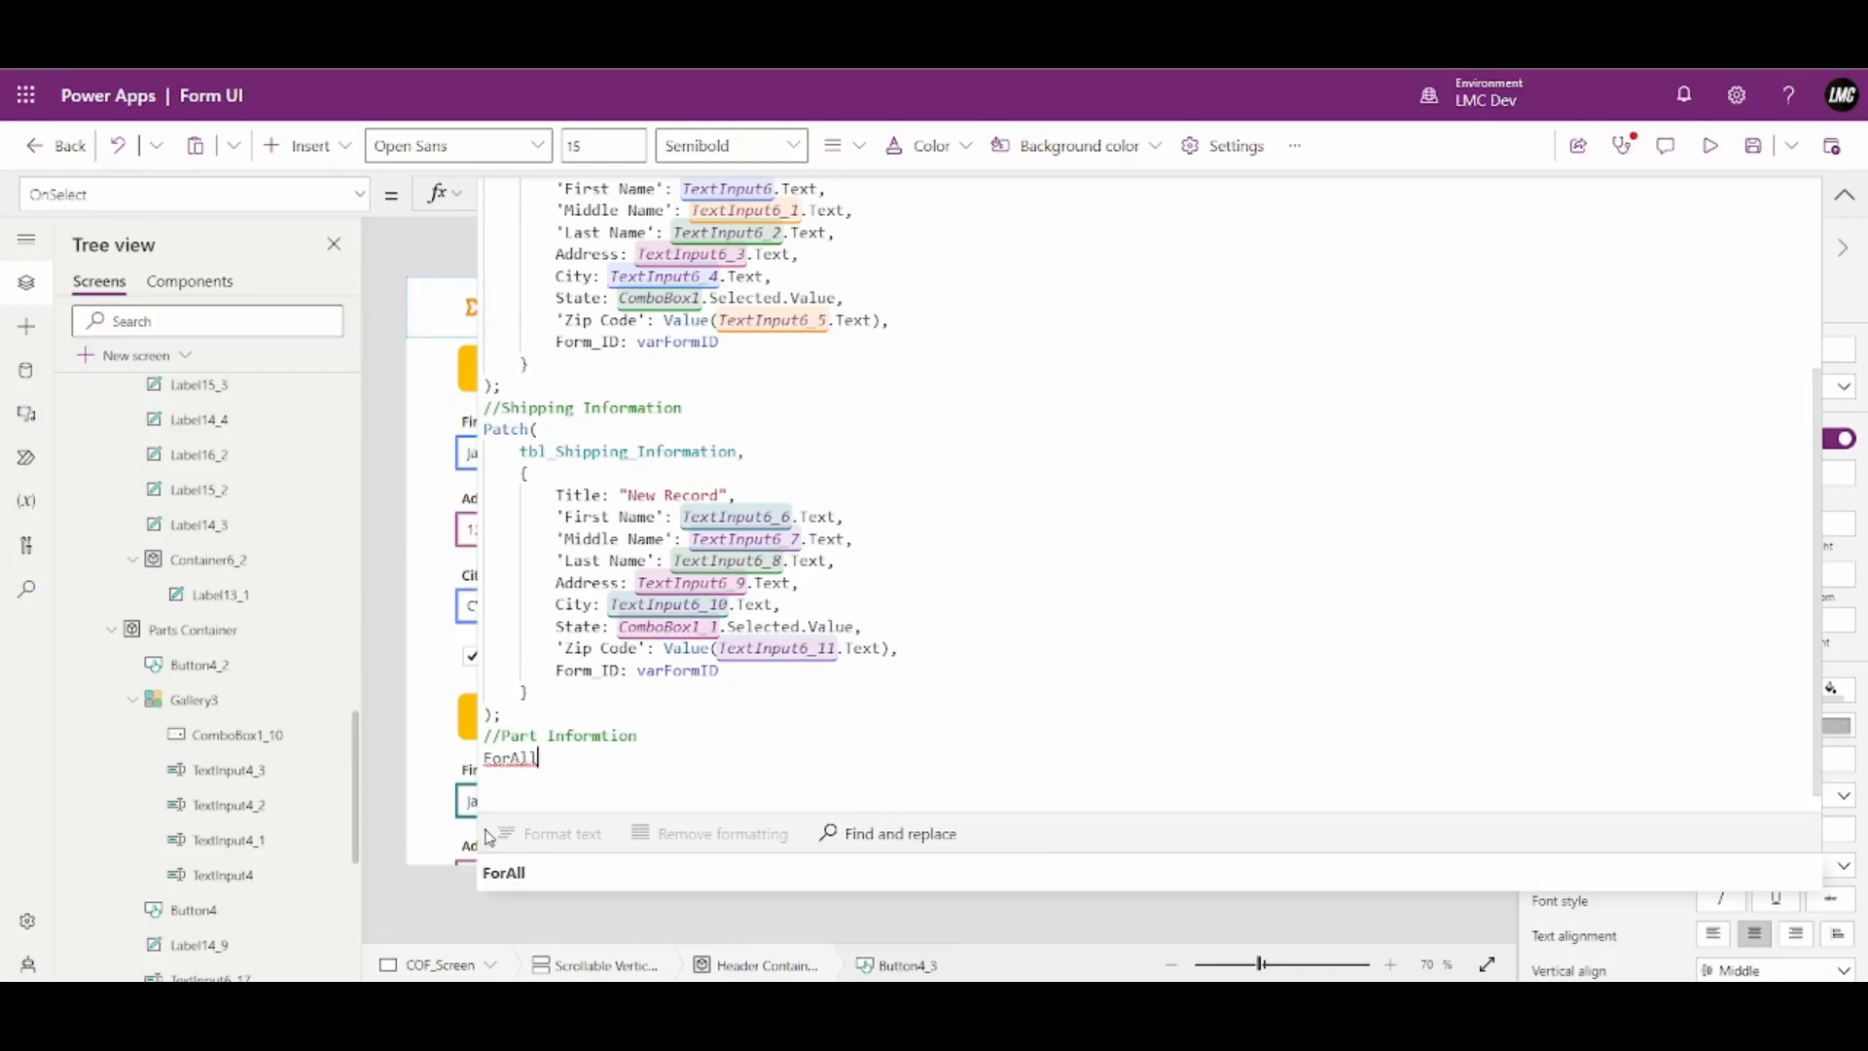
type("()")
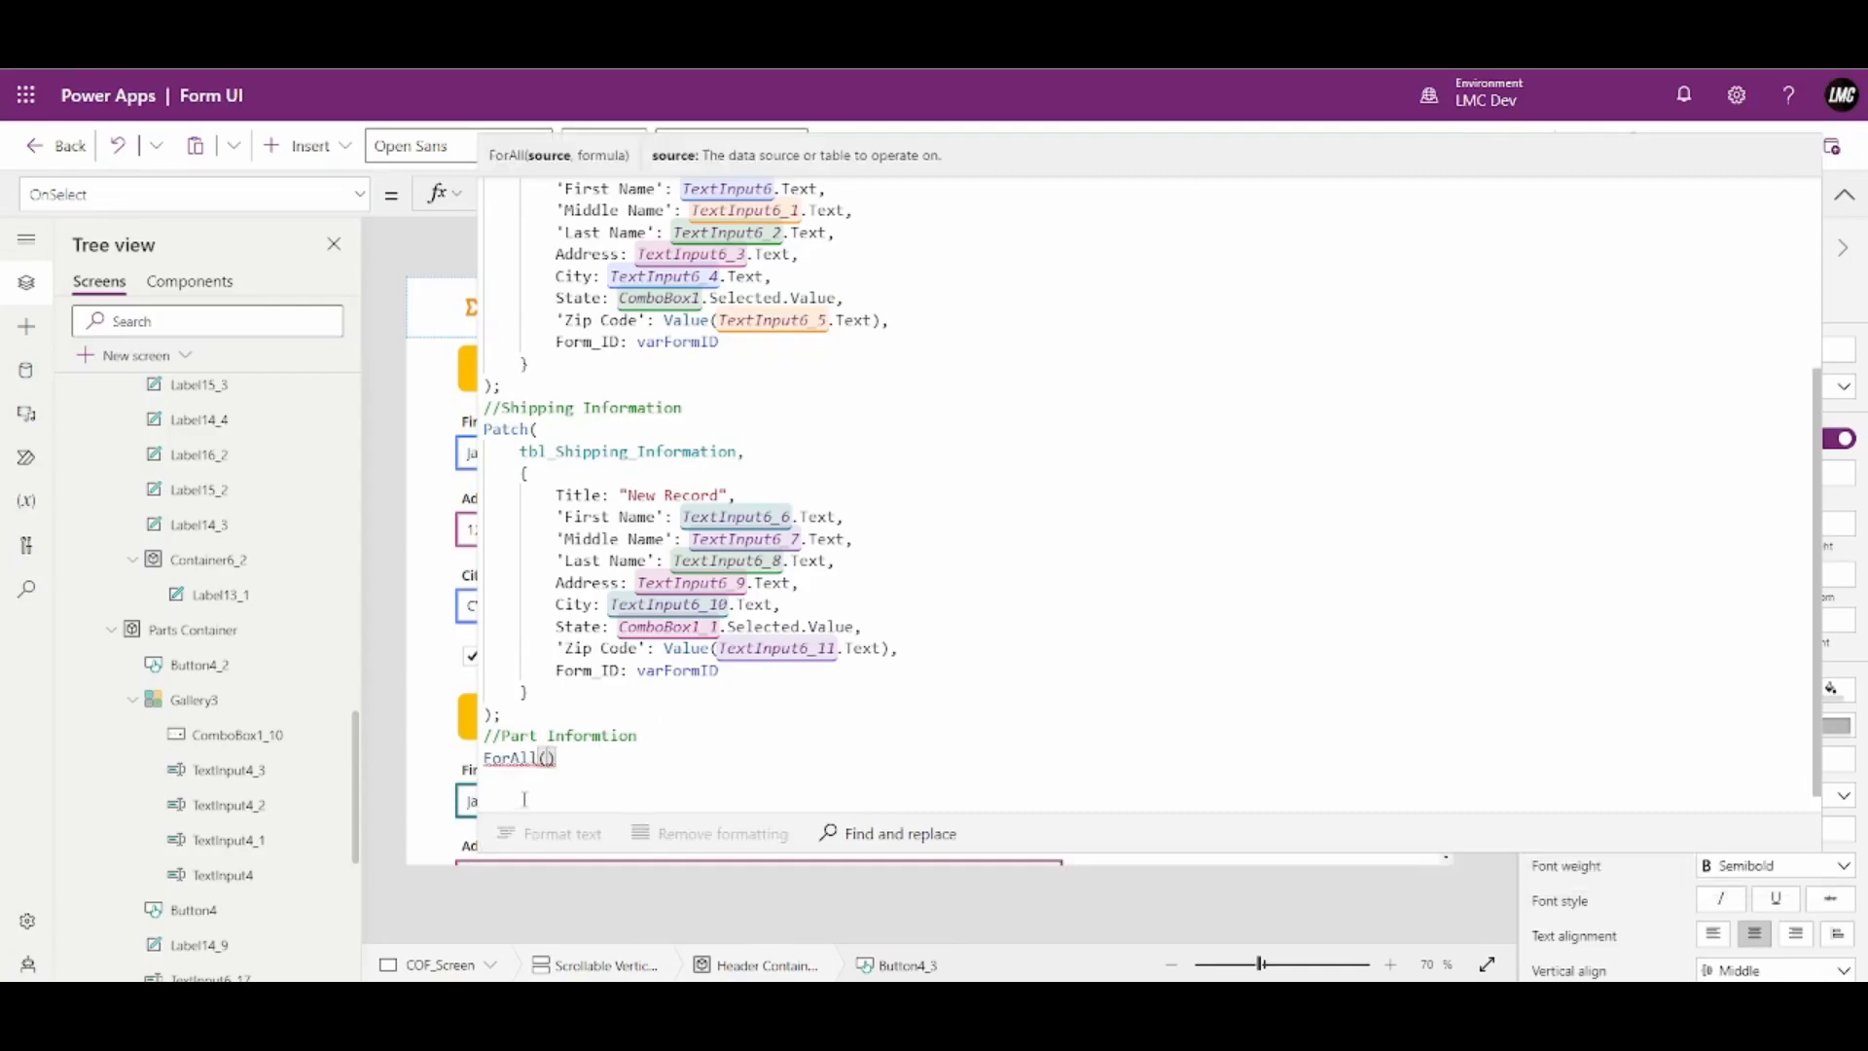
type("Gallery3")
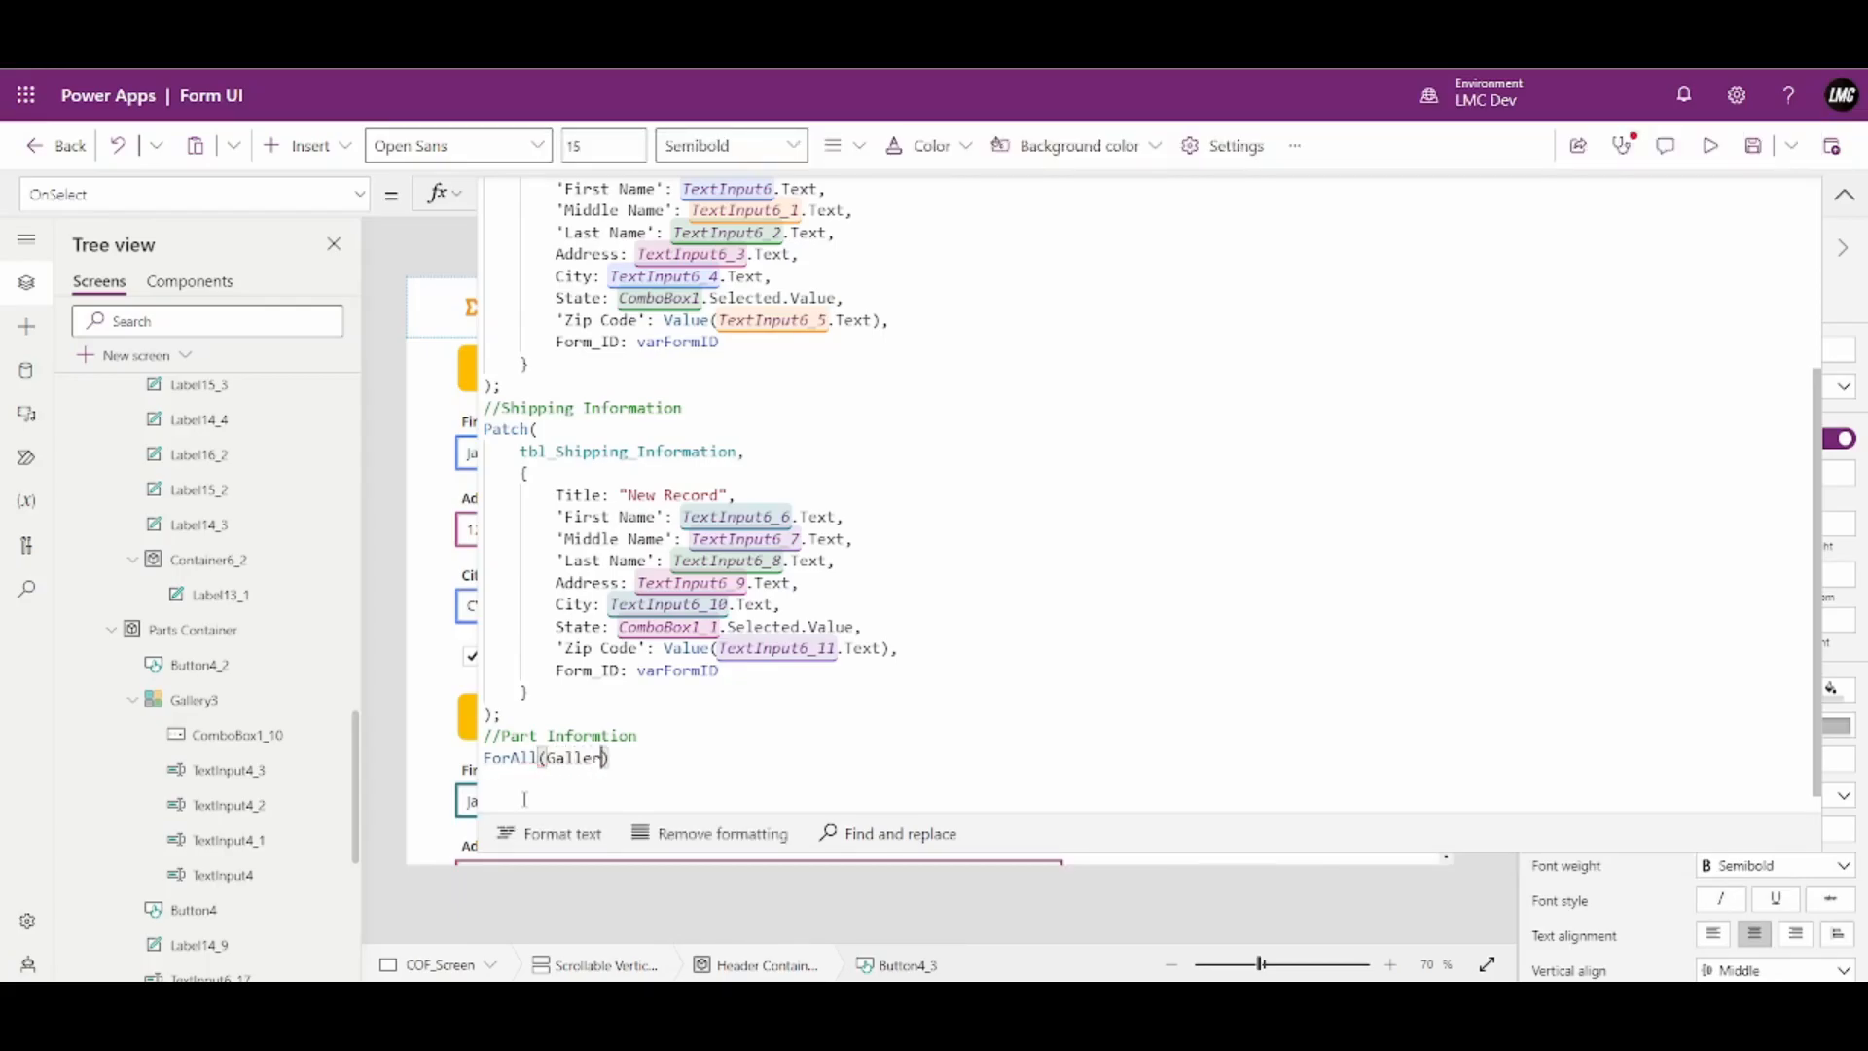
type(",All")
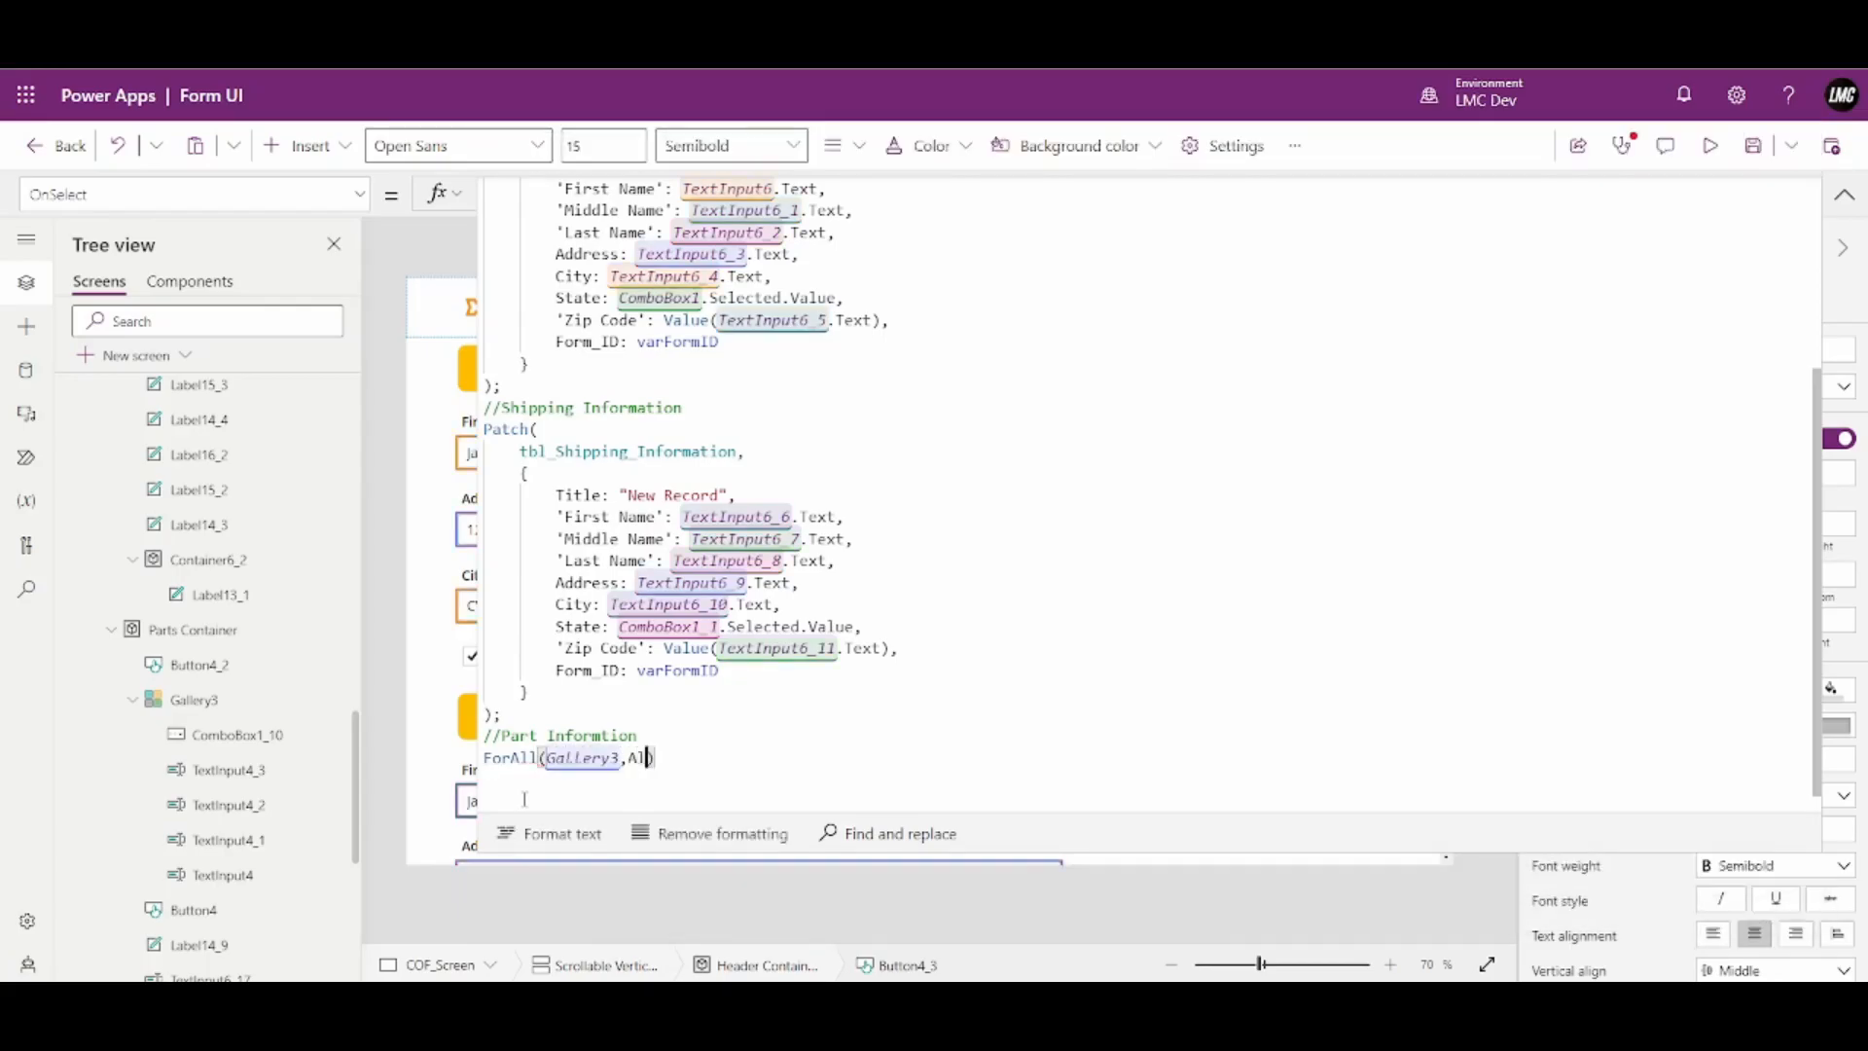
key("Tab")
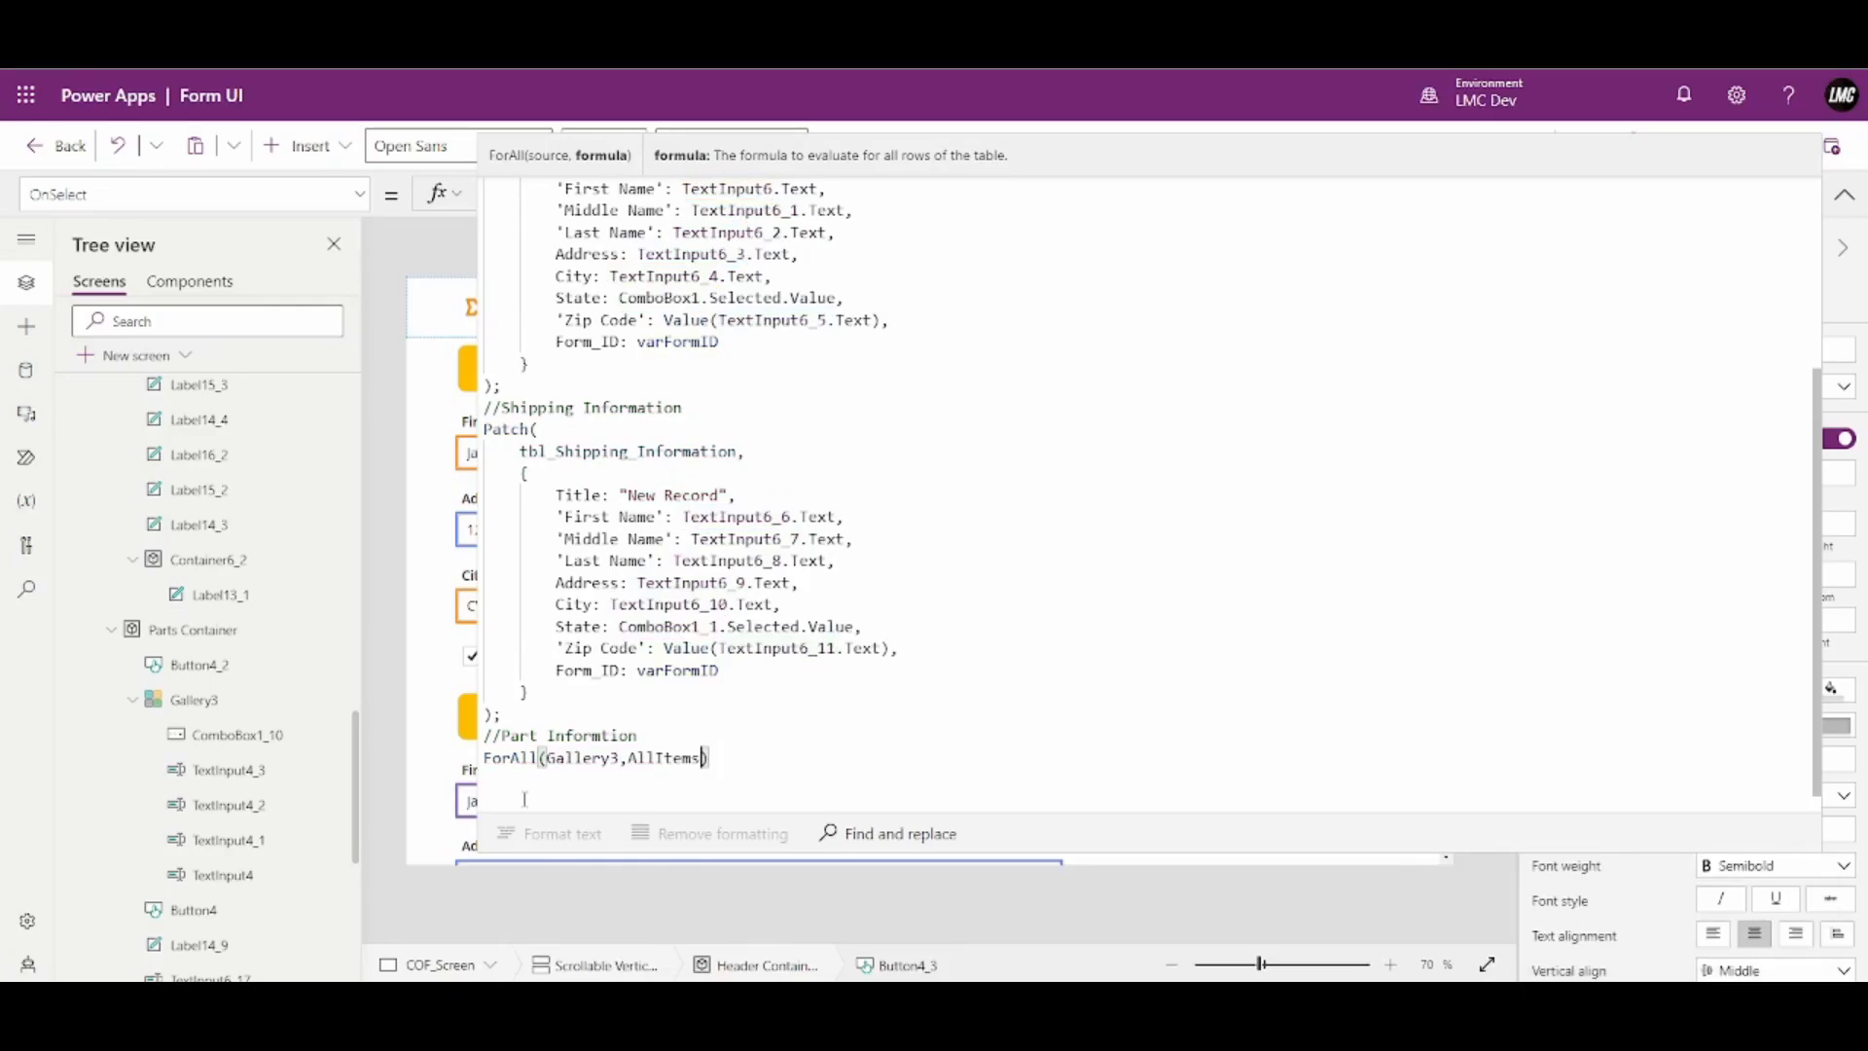
type(",")
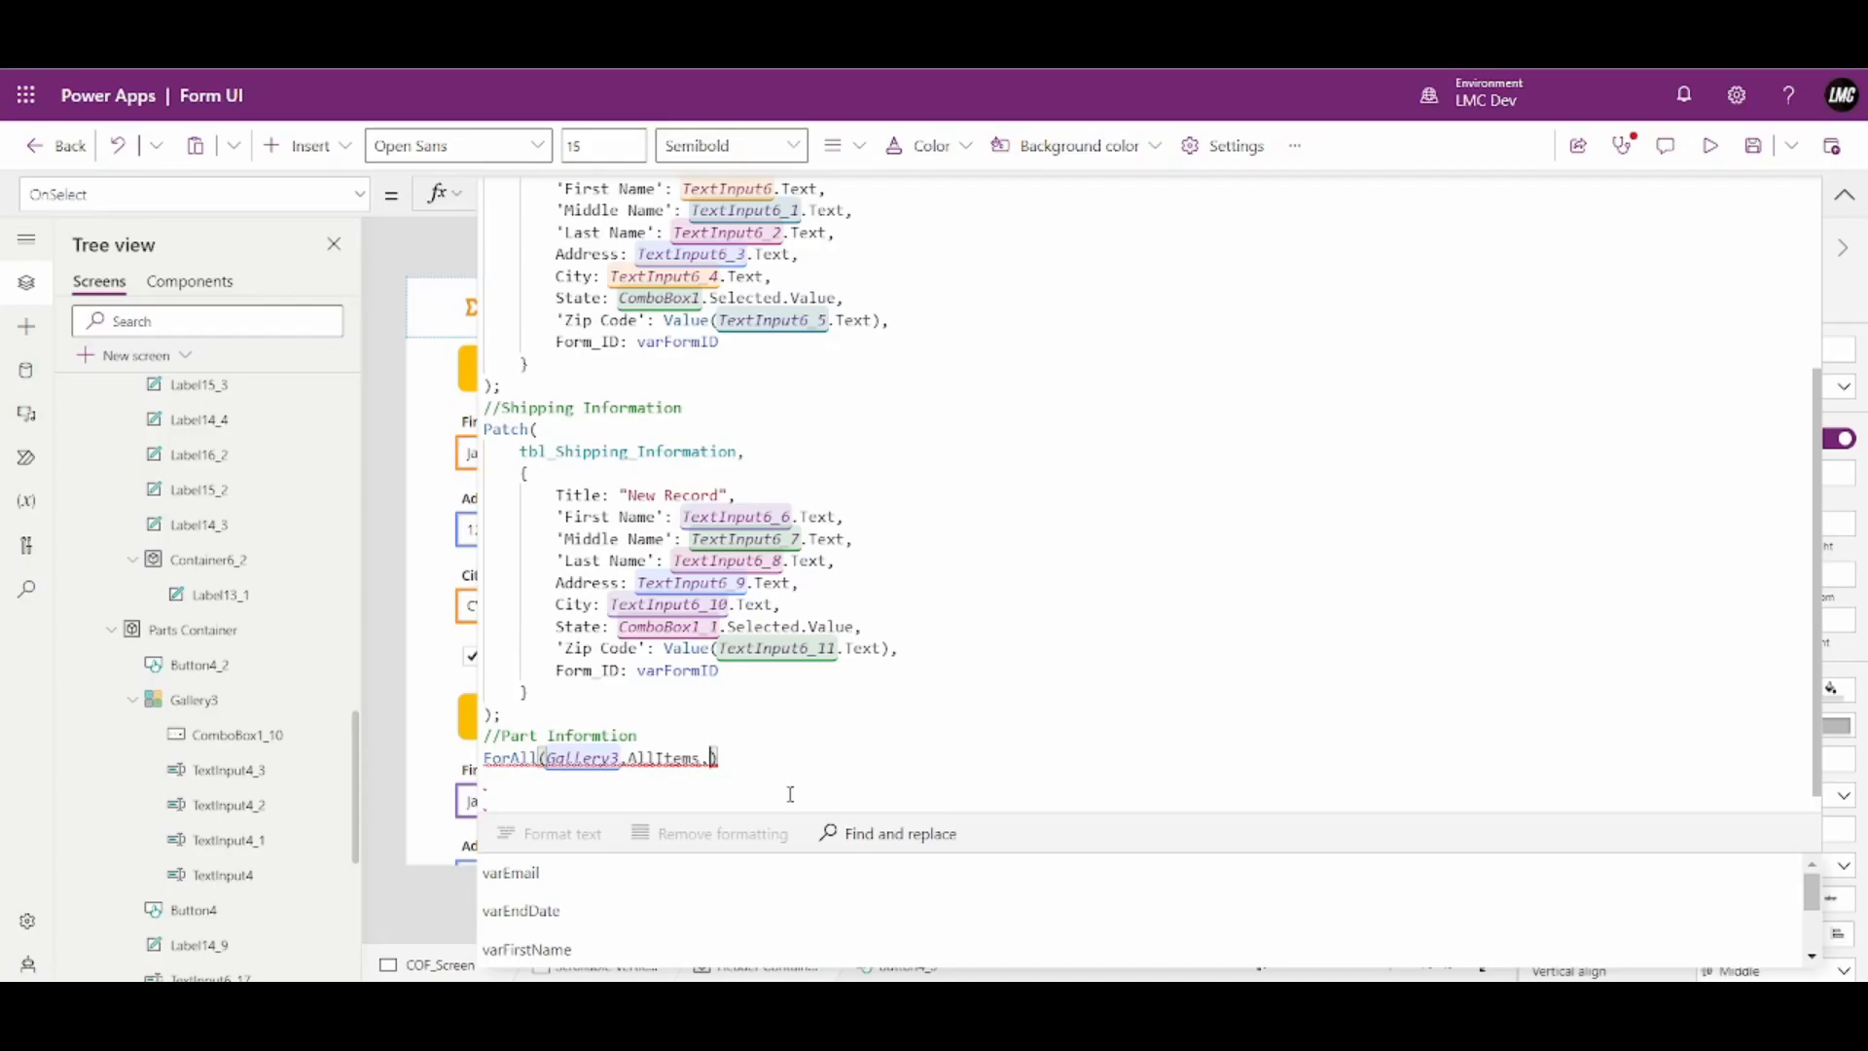
Break the ForAll call over several lines, indenting the Gallery3 argument and placing the closing parenthesis on its own line
key("Return")
key("Return")
key("Up")
key("Up")
key("Right")
key("Right")
key("Right")
key("Right")
key("Right")
key("Right")
key("Right")
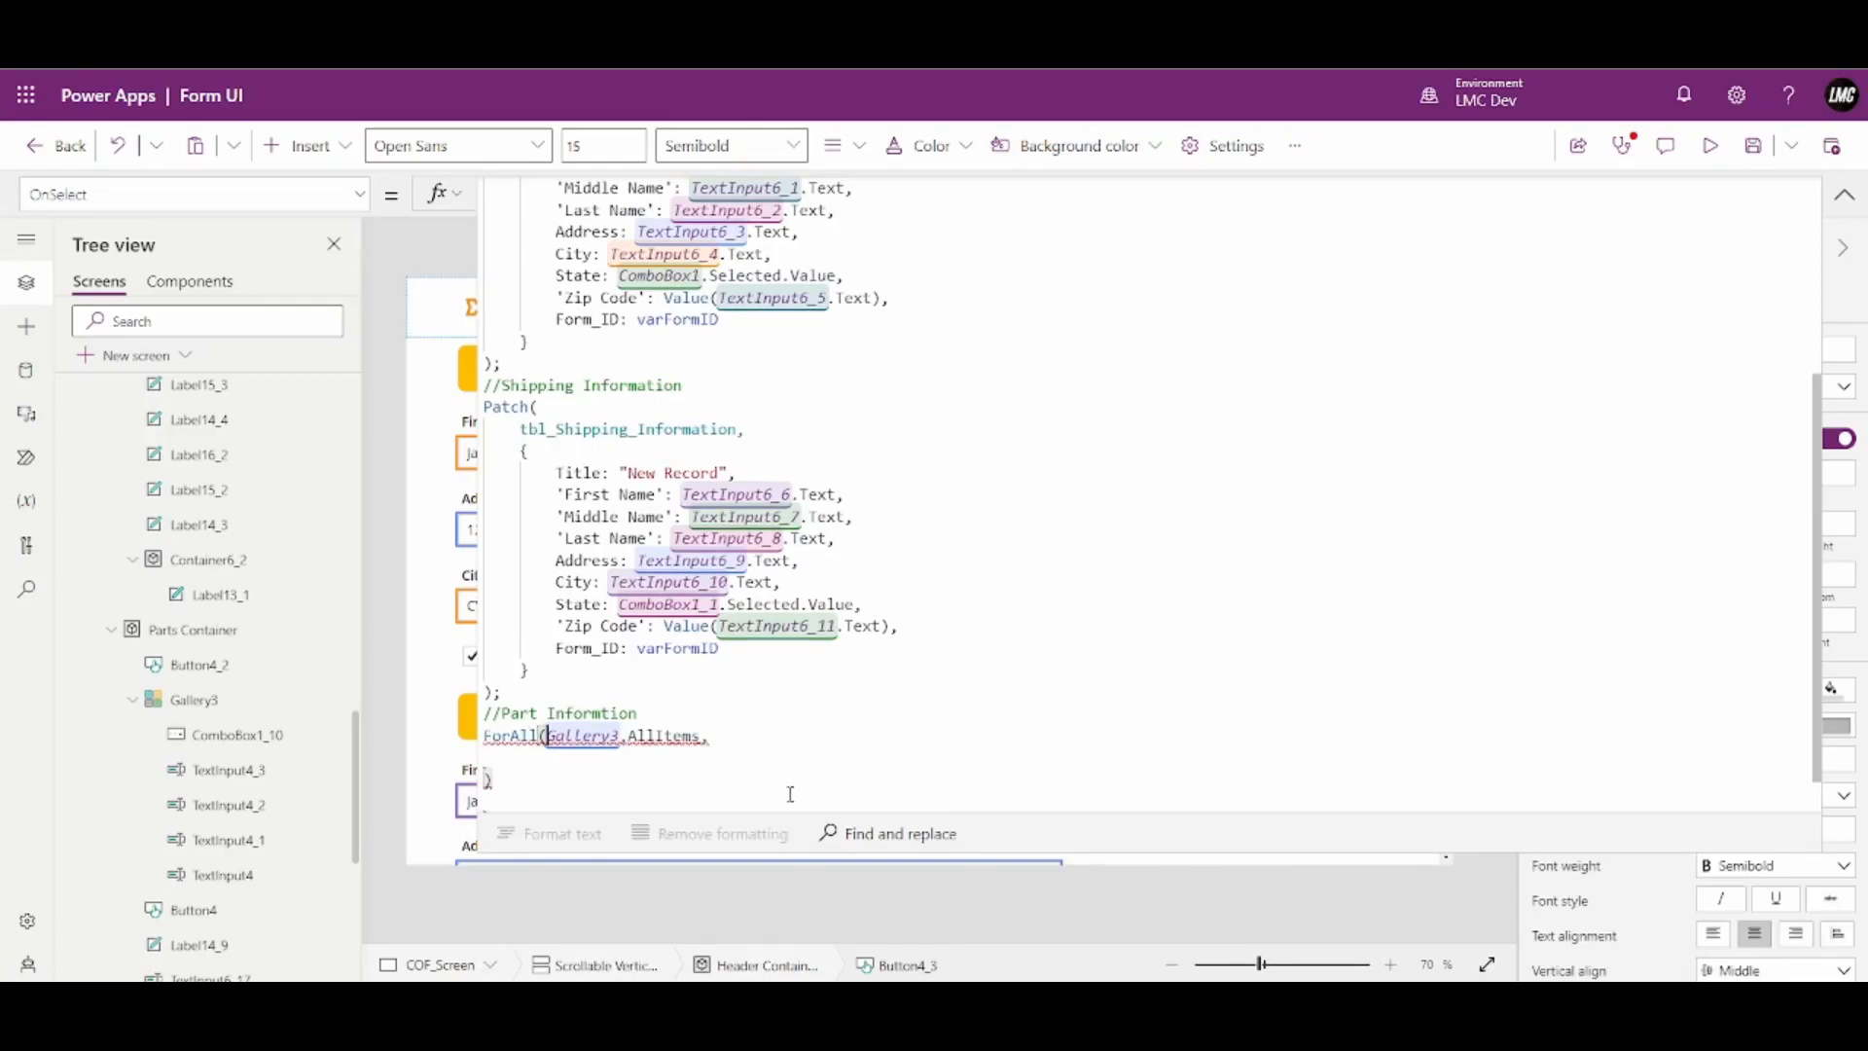
key("Return")
key("Tab")
key("Right")
key("Right")
key("Right")
key("Right")
key("Right")
key("Right")
key("Right")
key("Right")
key("Right")
key("Right")
key("Right")
key("Right")
key("Right")
key("Right")
key("Right")
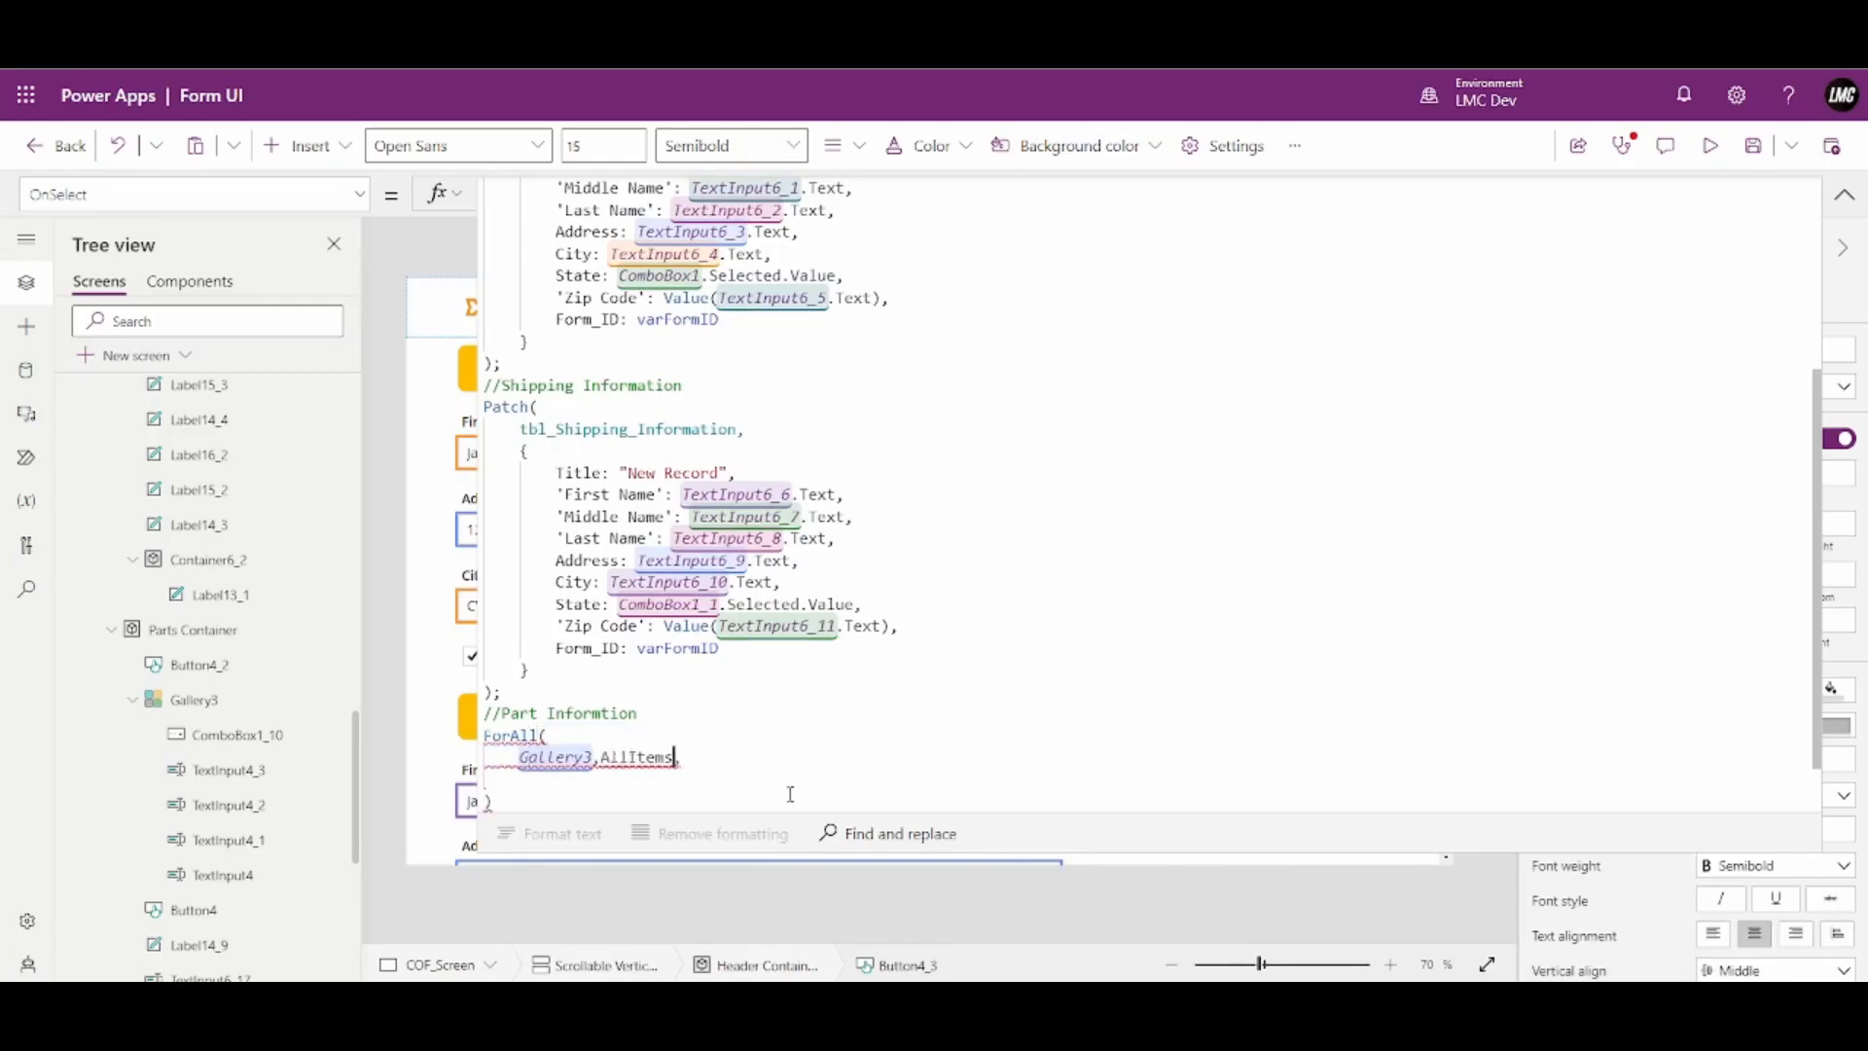
Add a Patch call on tbl_Parts_Information with an empty record inside the ForAll, below the gallery argument
key("Return")
type("Pa")
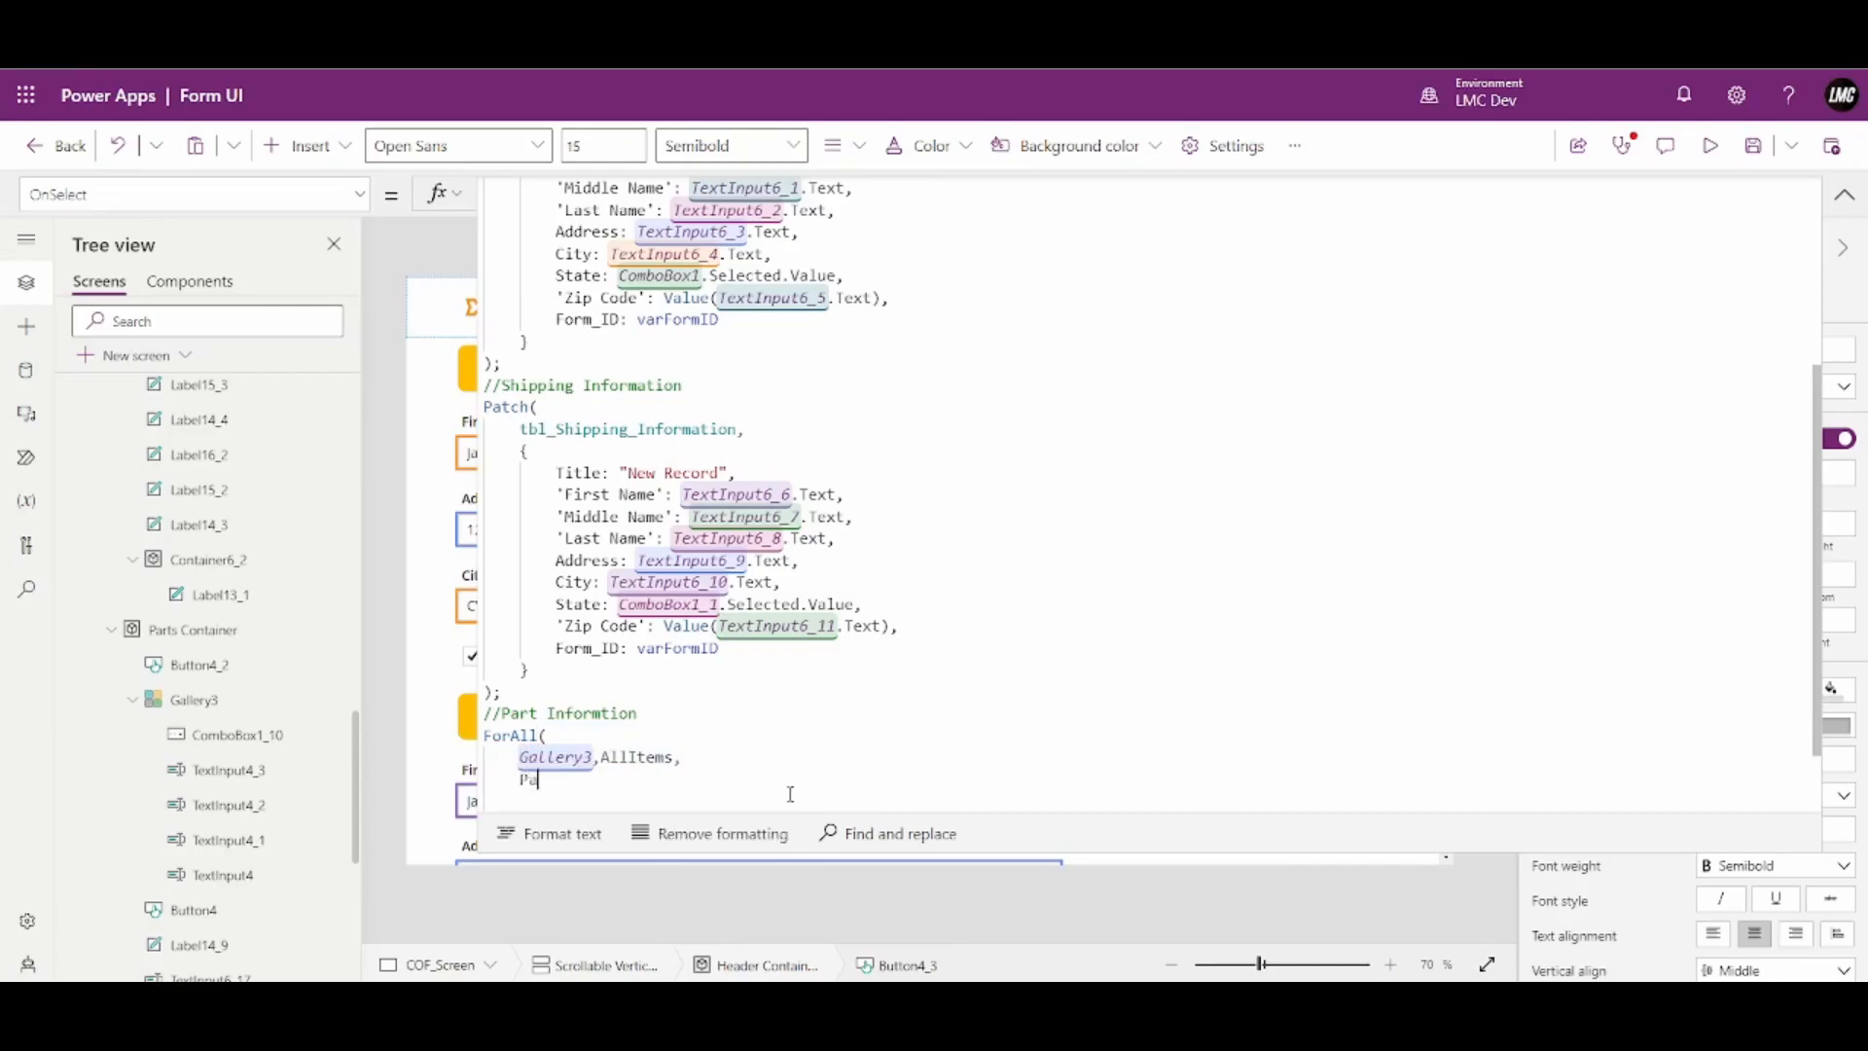
type("tch(tbl")
key("Down")
key("Down")
key("Tab")
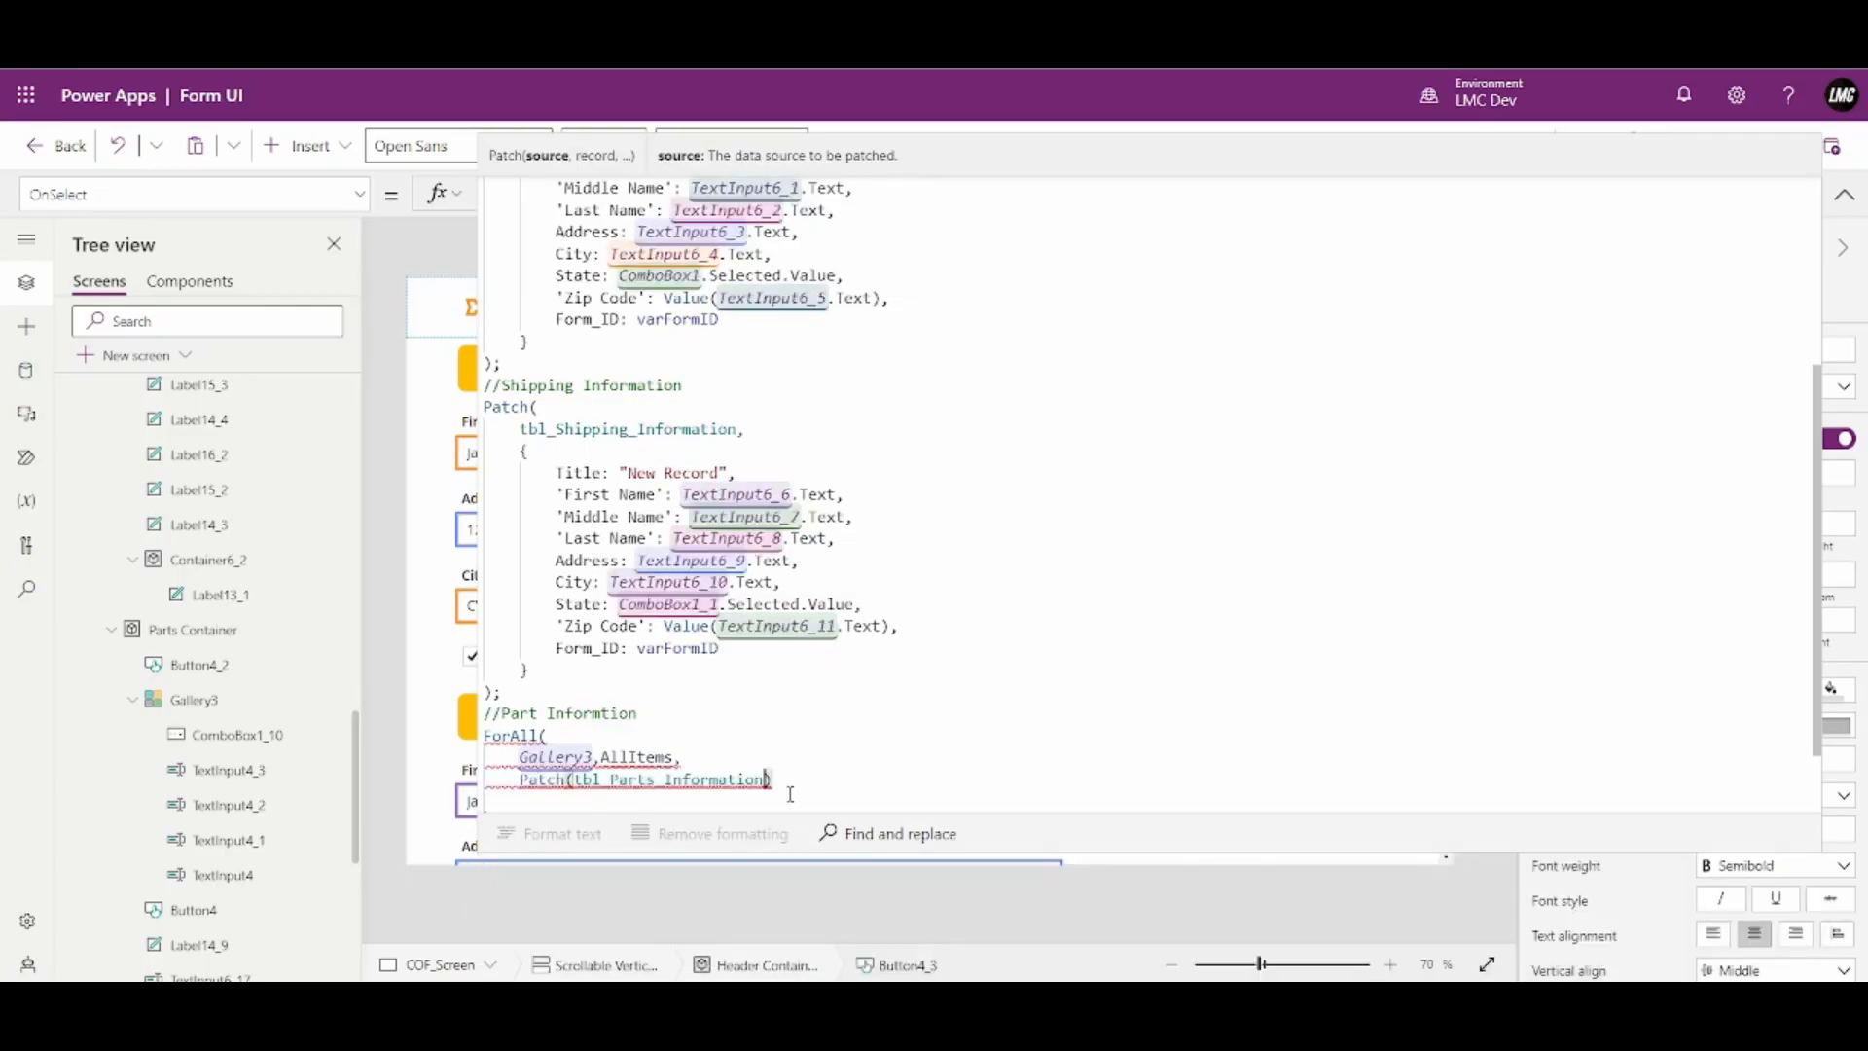
type(",")
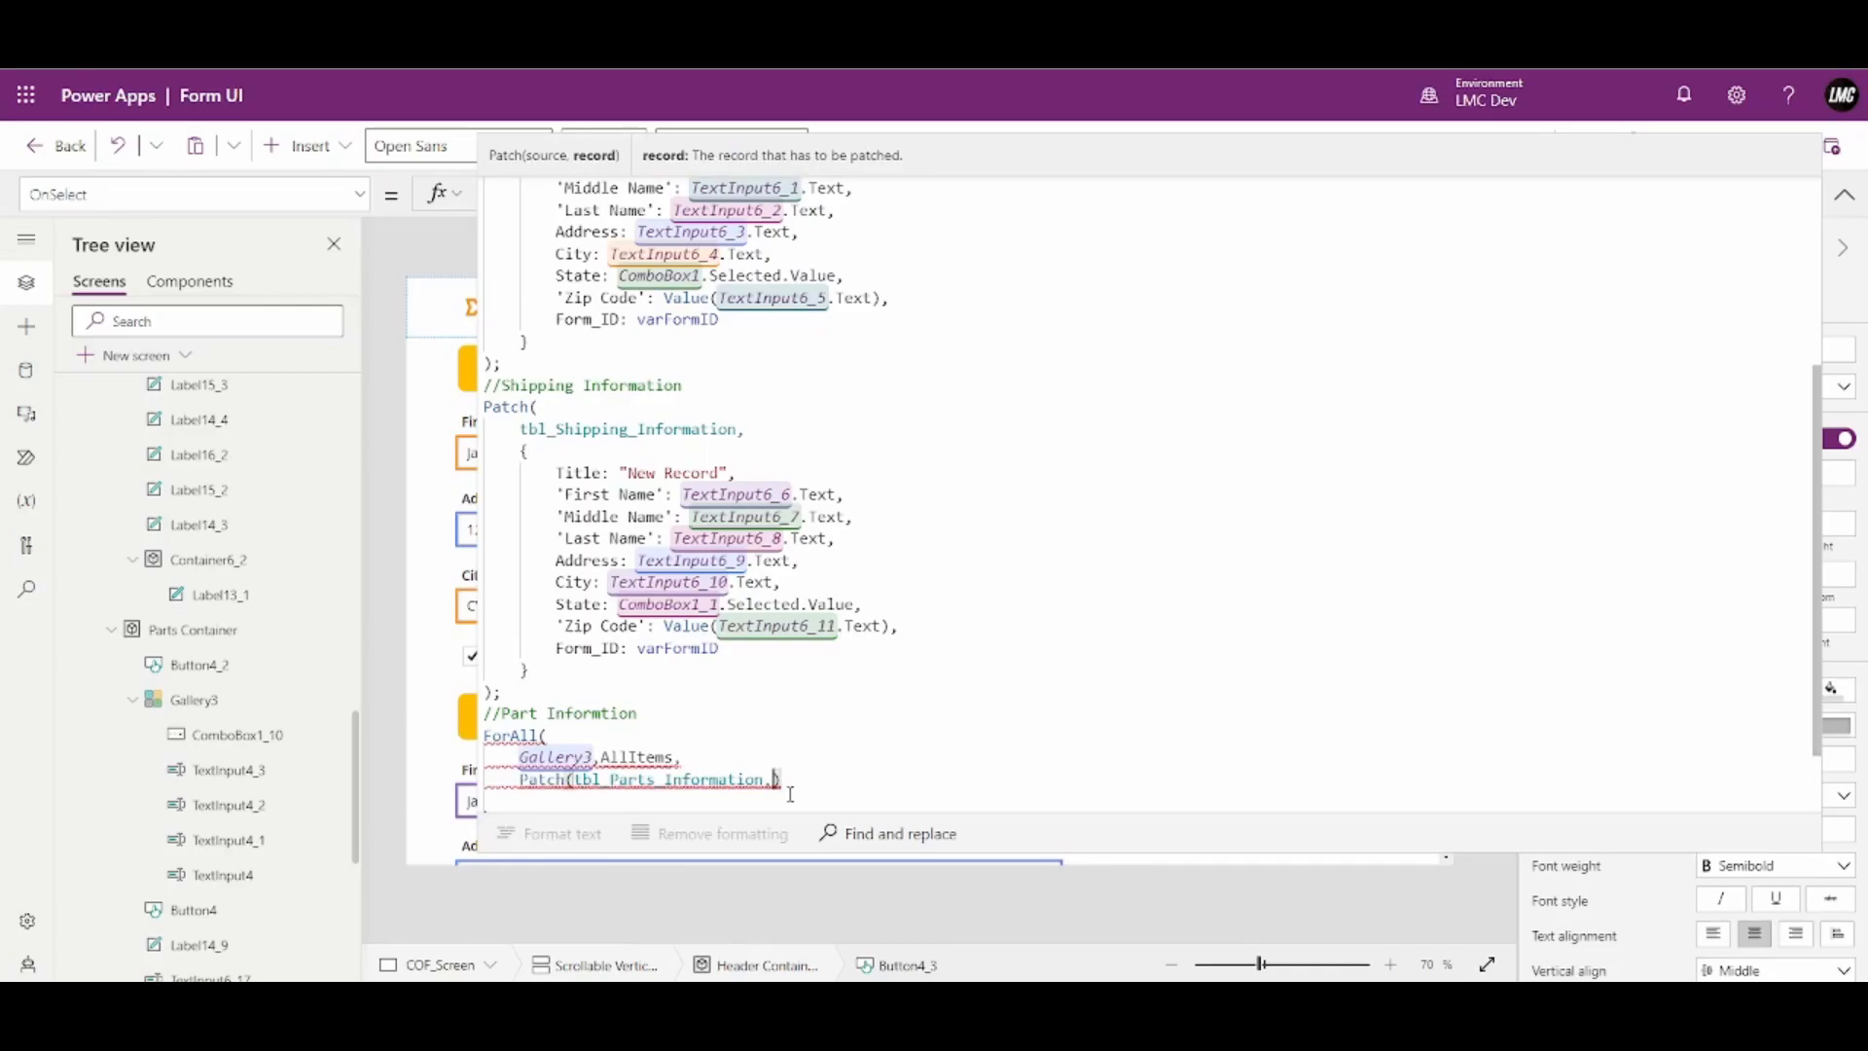
type("{")
key("Right")
key("Right")
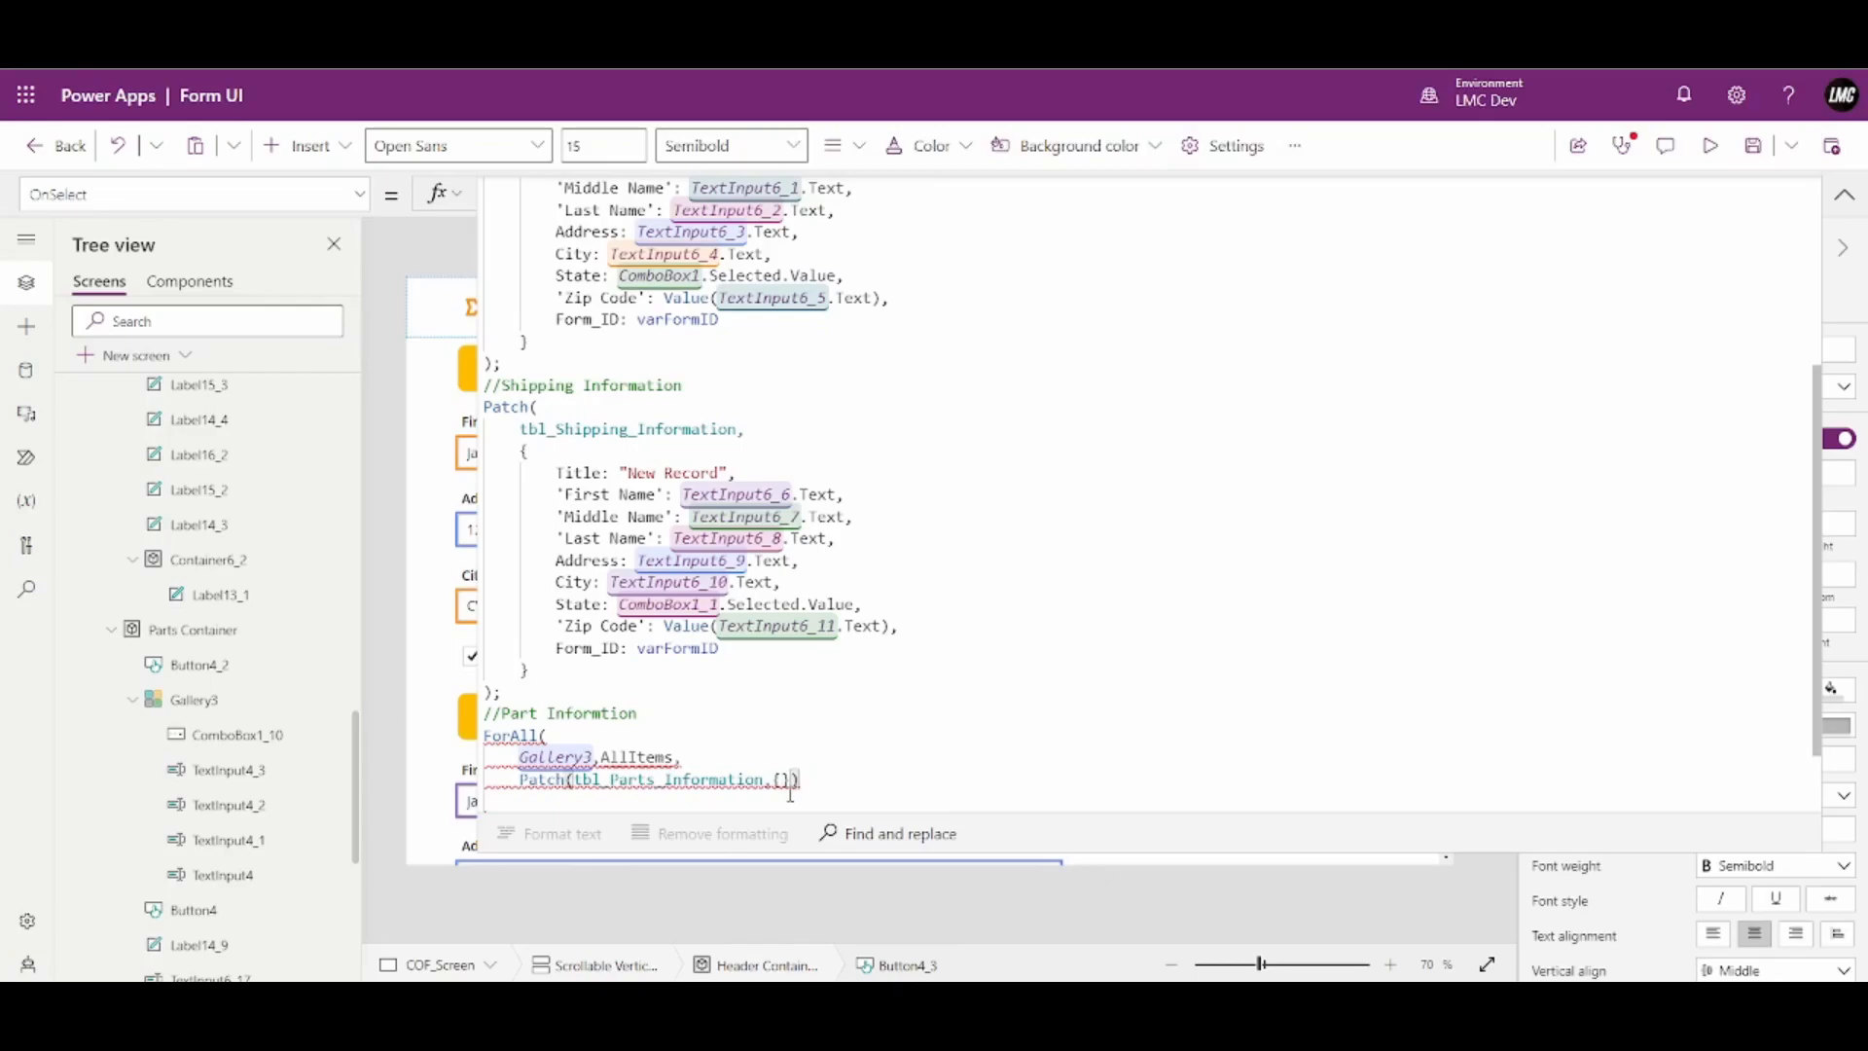
Spread the parts Patch record's braces and closing parenthesis over separate lines, with an indented empty line for fields
key("Left")
key("Left")
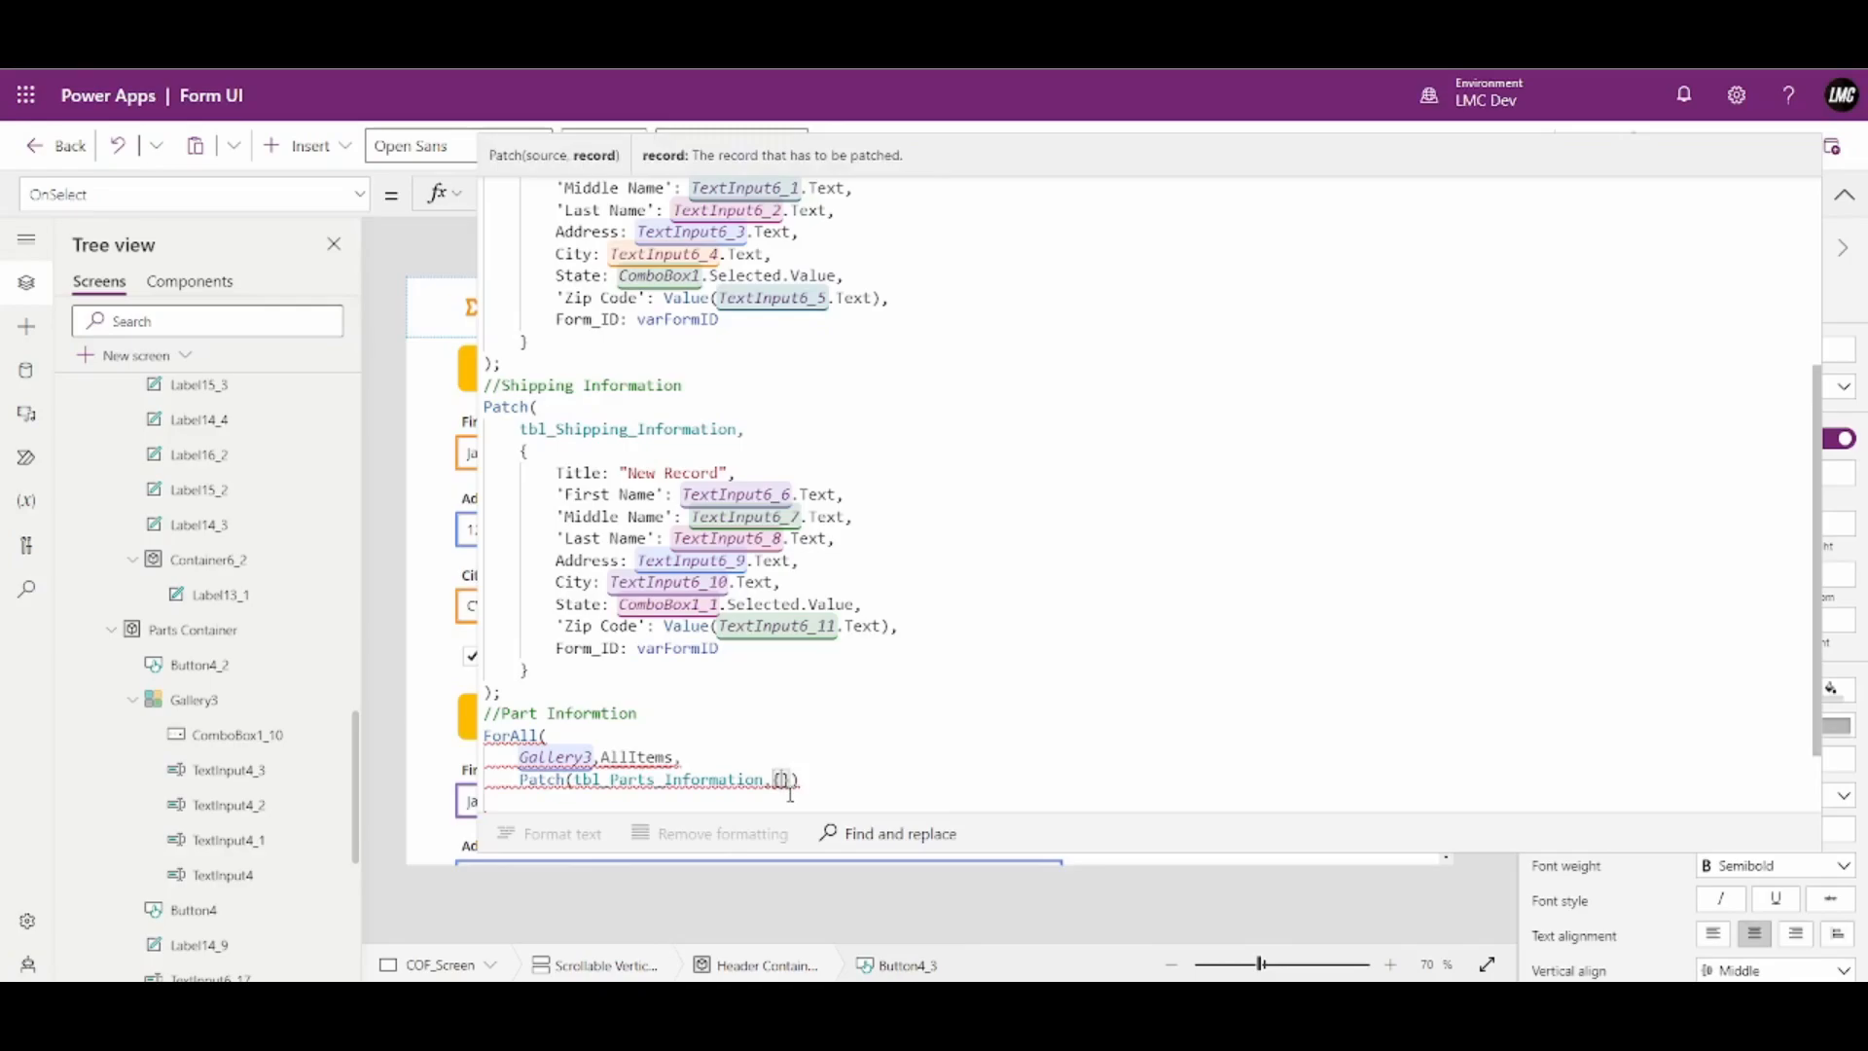
key("Left")
key("Return")
key("Right")
key("Return")
key("Down")
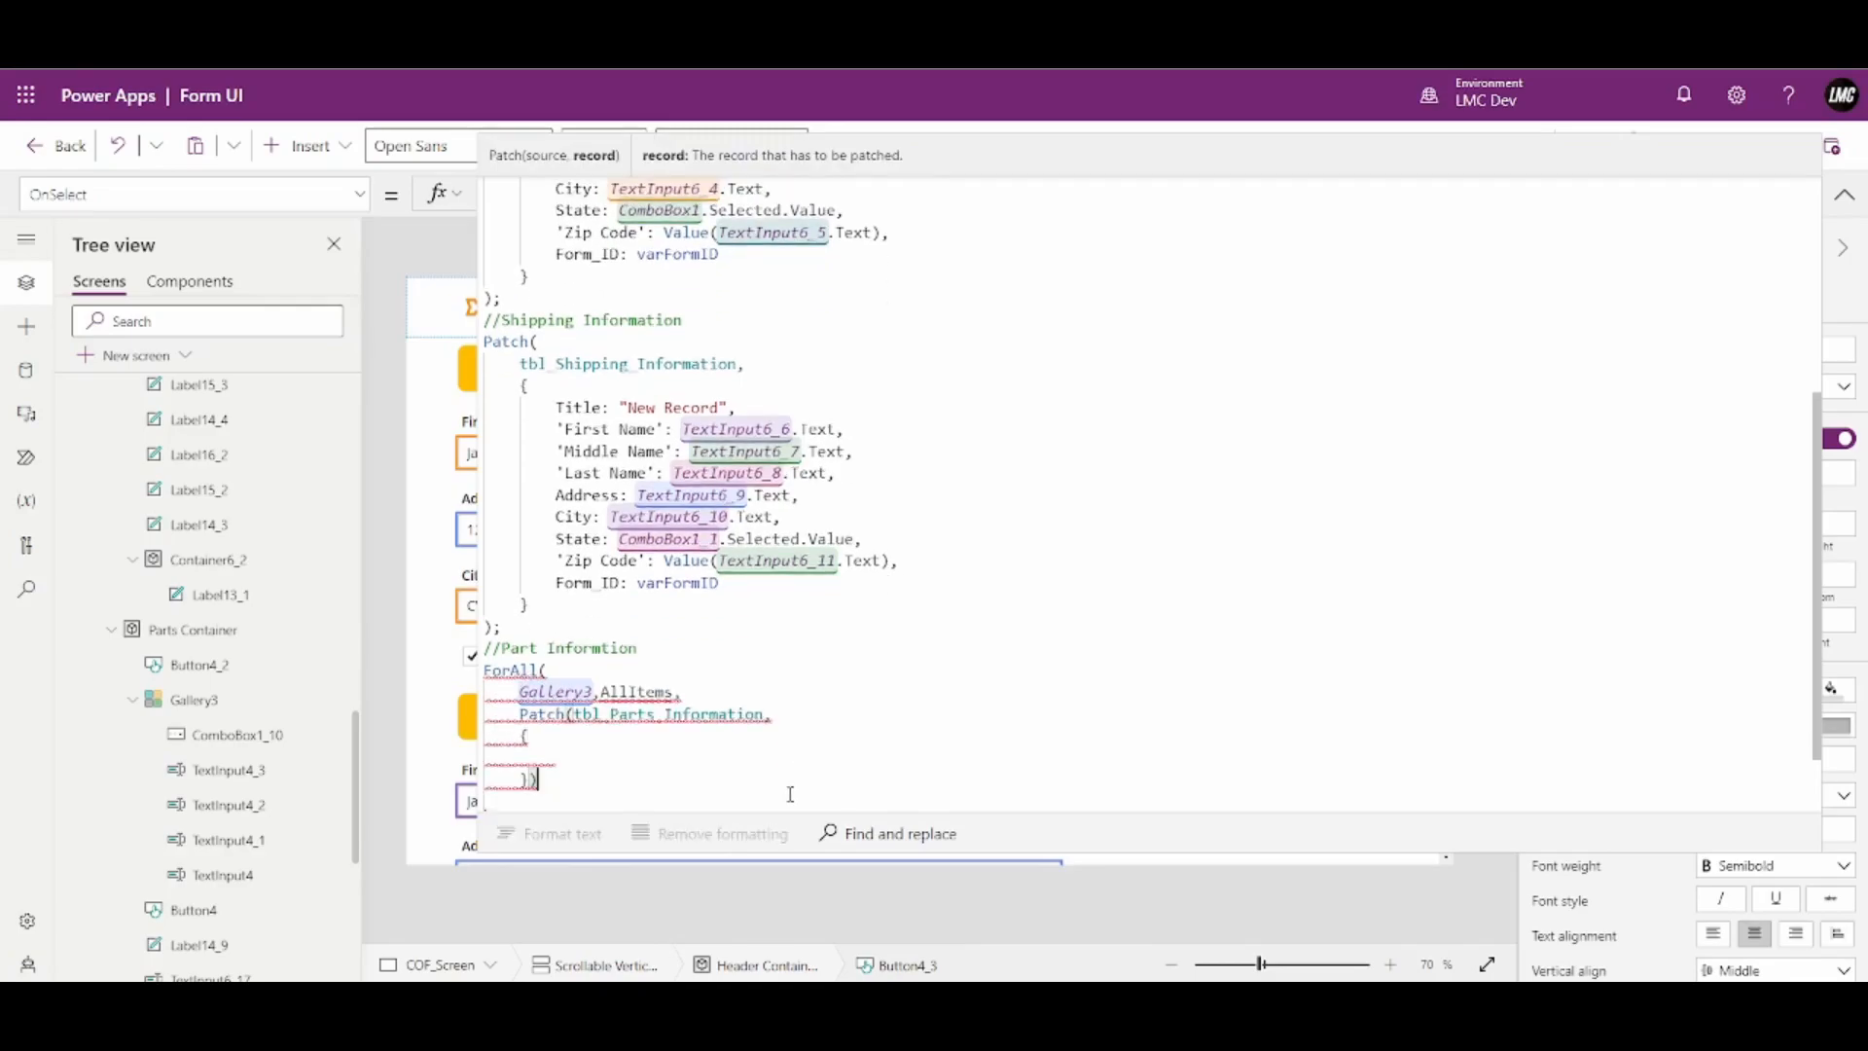
key("Left")
key("Return")
key("Up")
key("Up")
key("Up")
key("Tab")
key("Down")
key("Down")
key("Left")
key("Tab")
key("Up")
key("Tab")
key("Tab")
key("Tab")
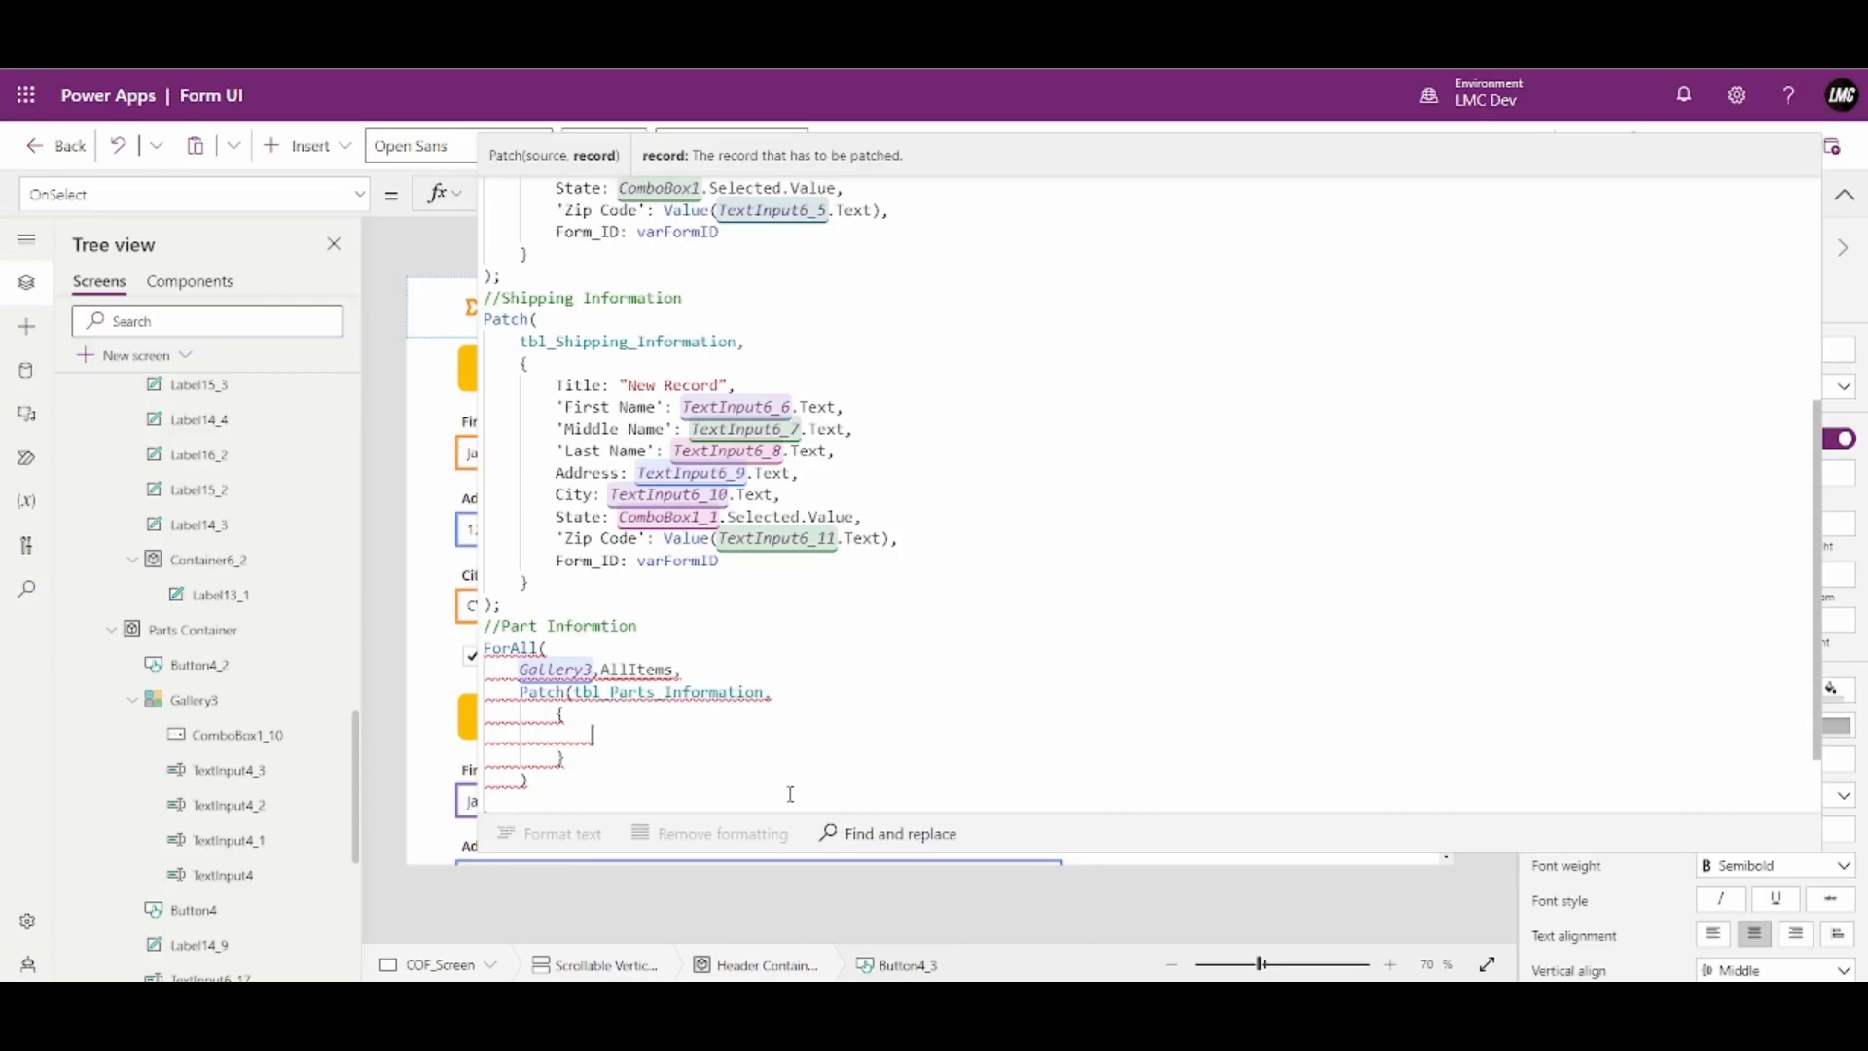
Add the fields 'Part Name' and Description to the parts record, each with an empty string "" as placeholder
type("Part")
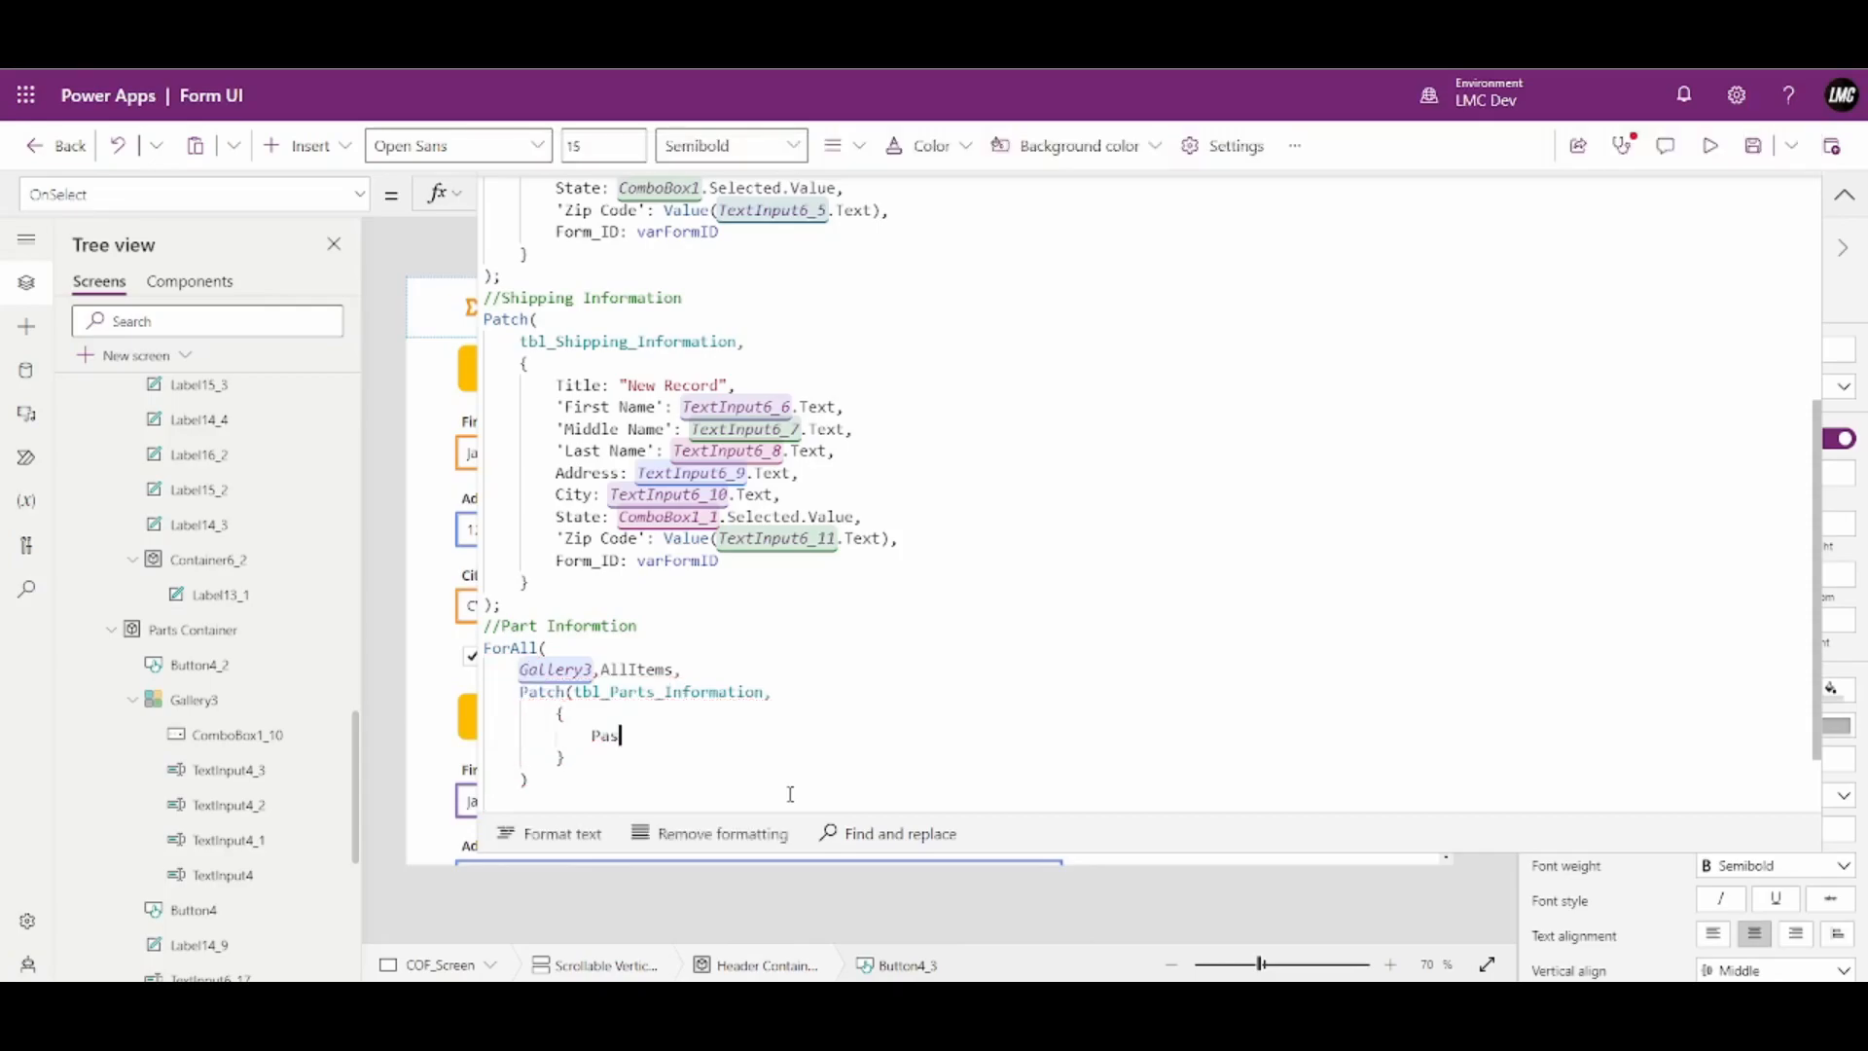
key("Tab")
type(":")
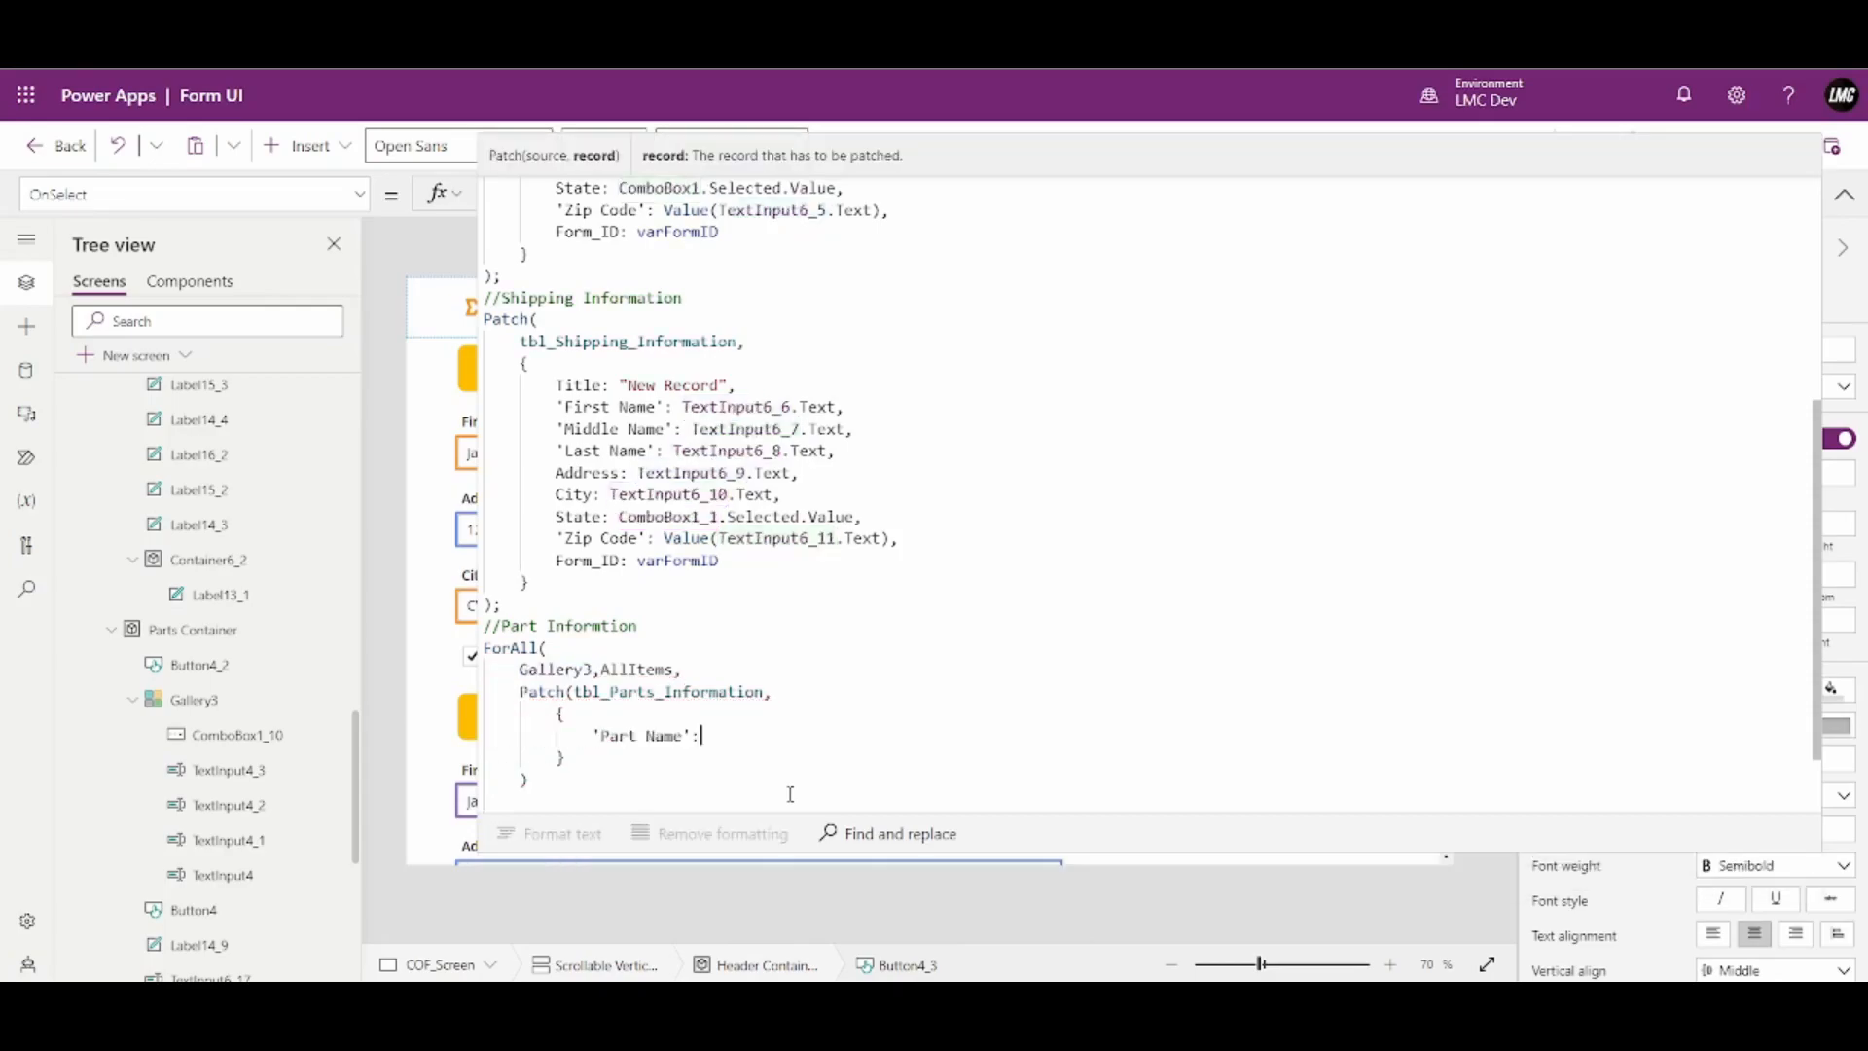
type("\"\",")
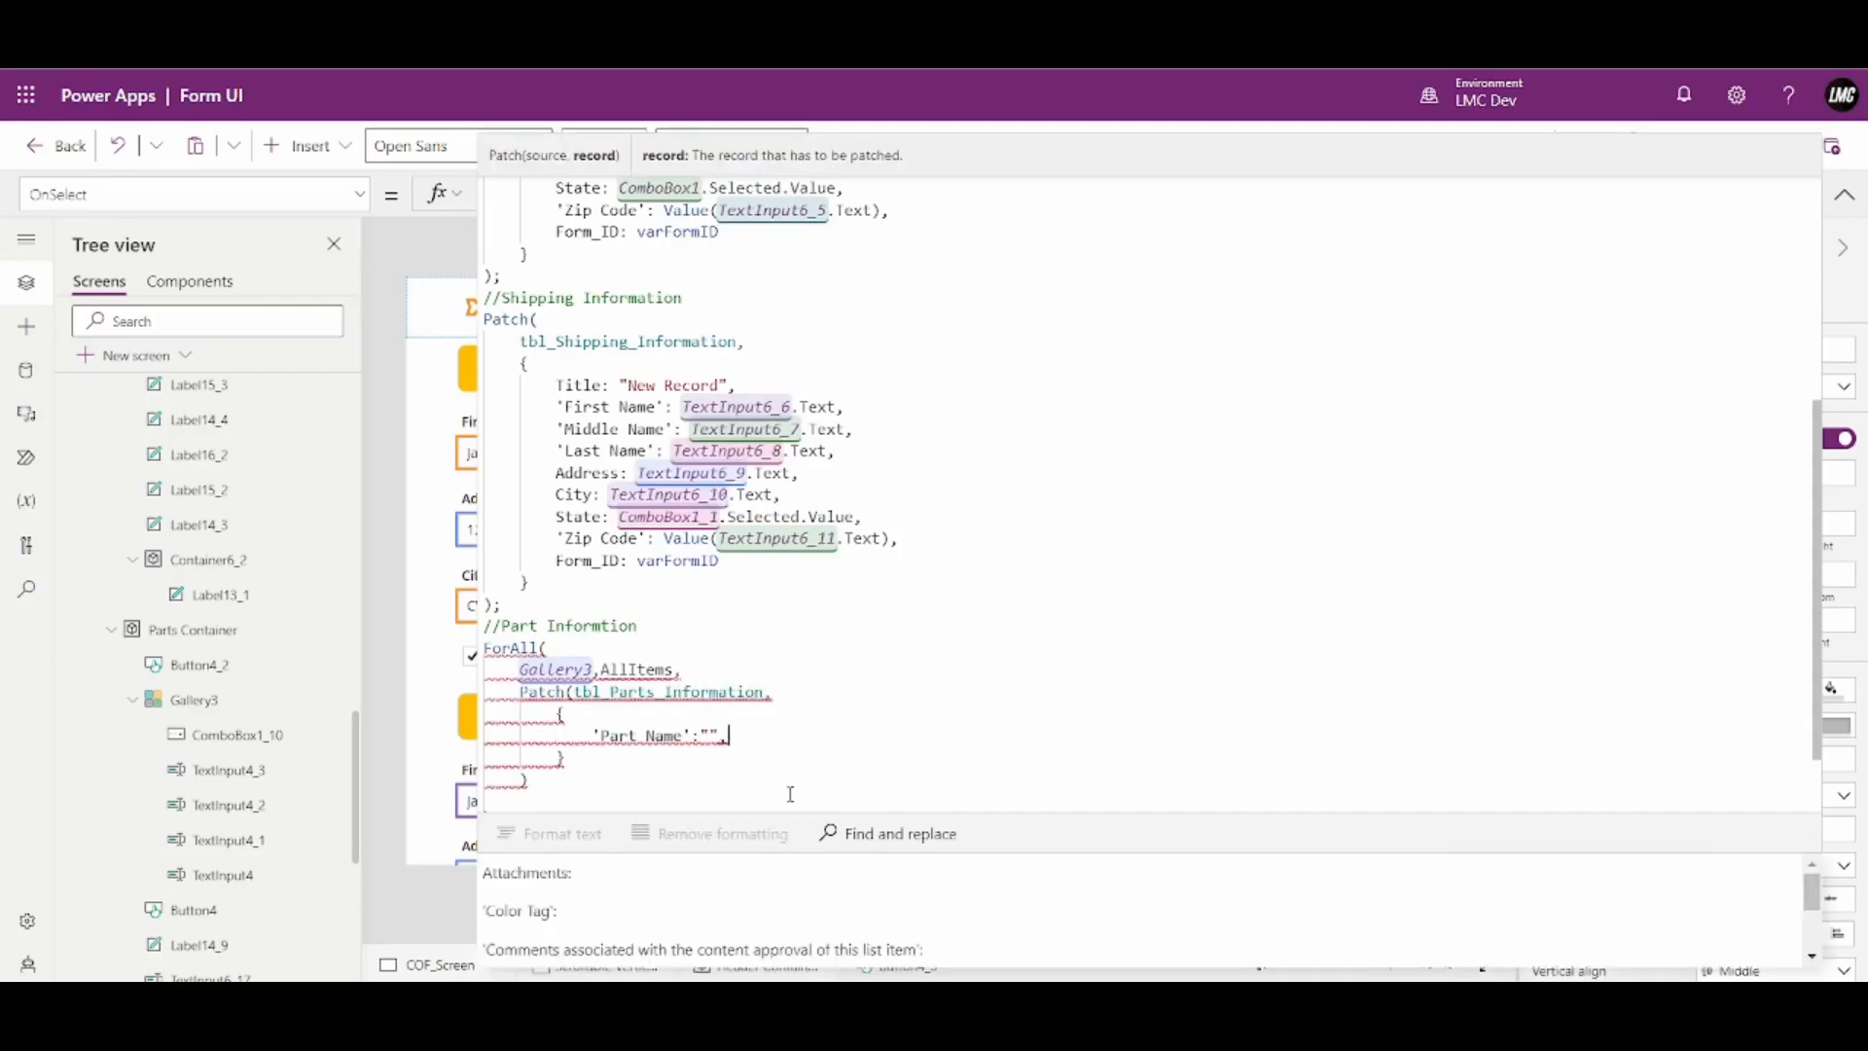
key("Return")
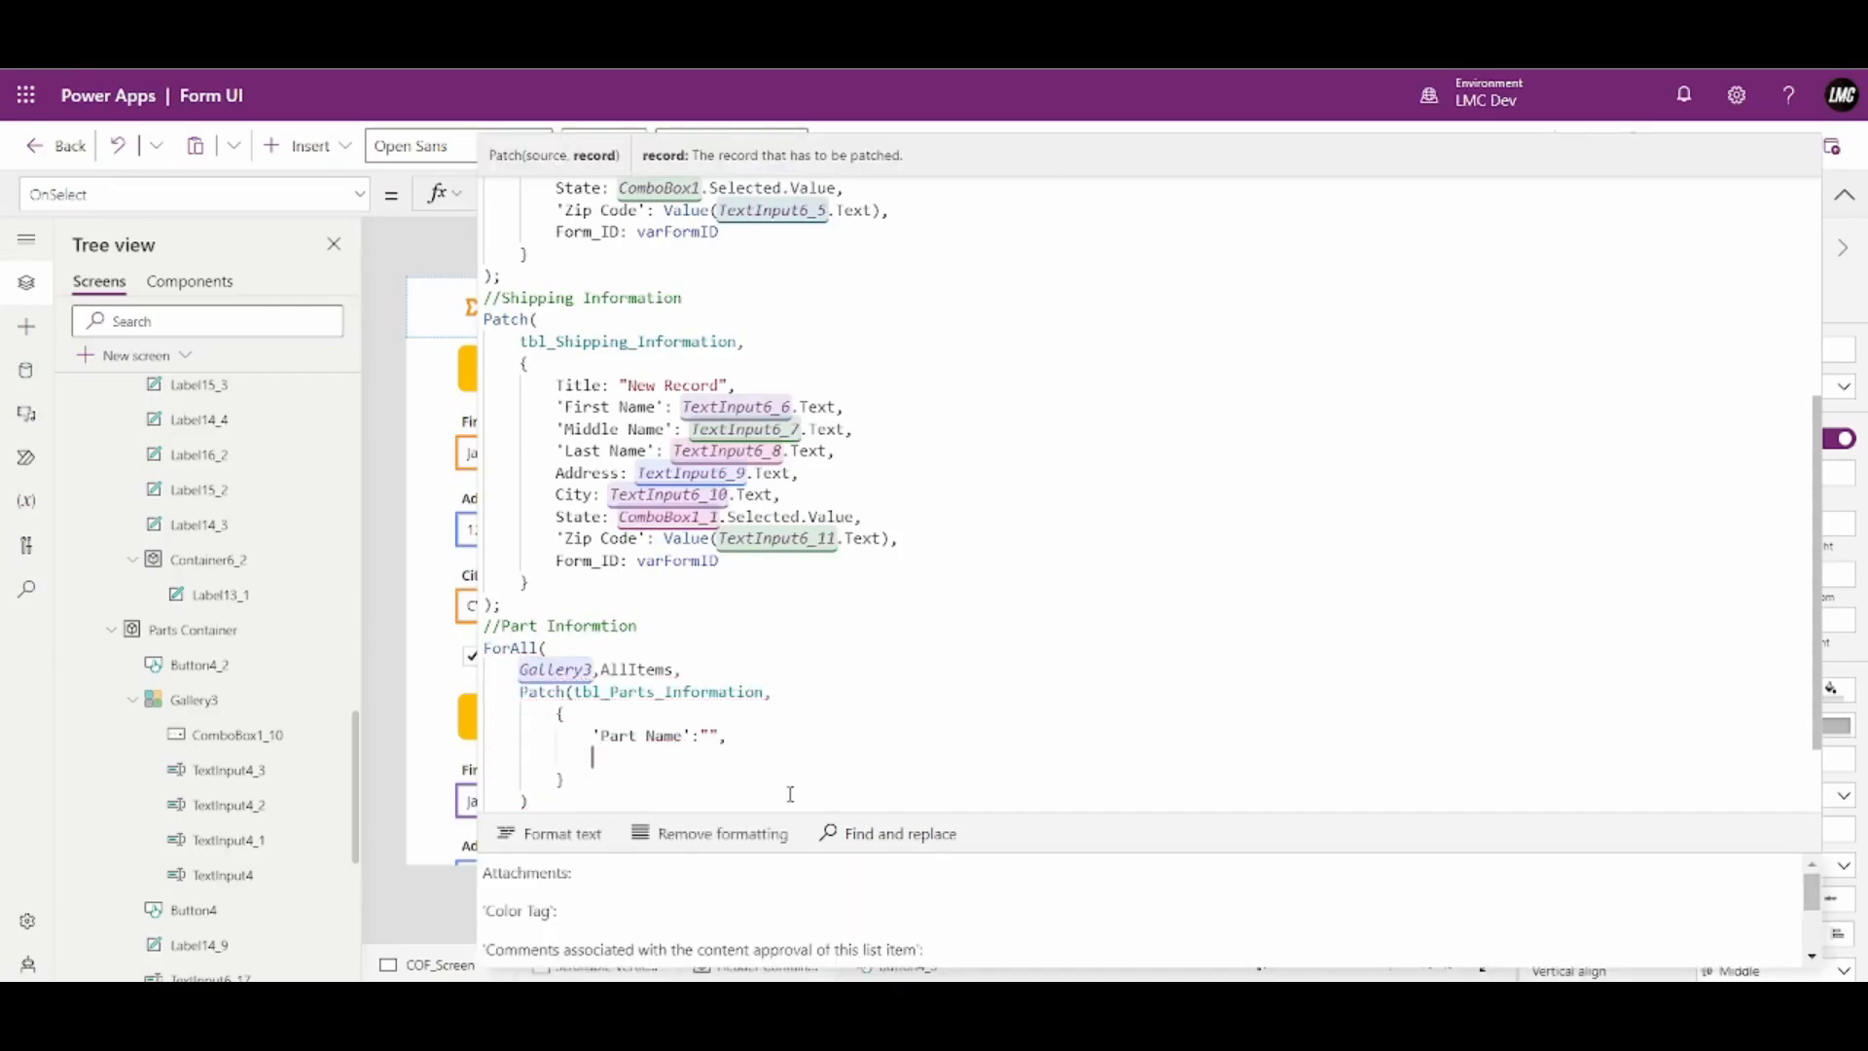
type("Des")
key("Tab")
type(":")
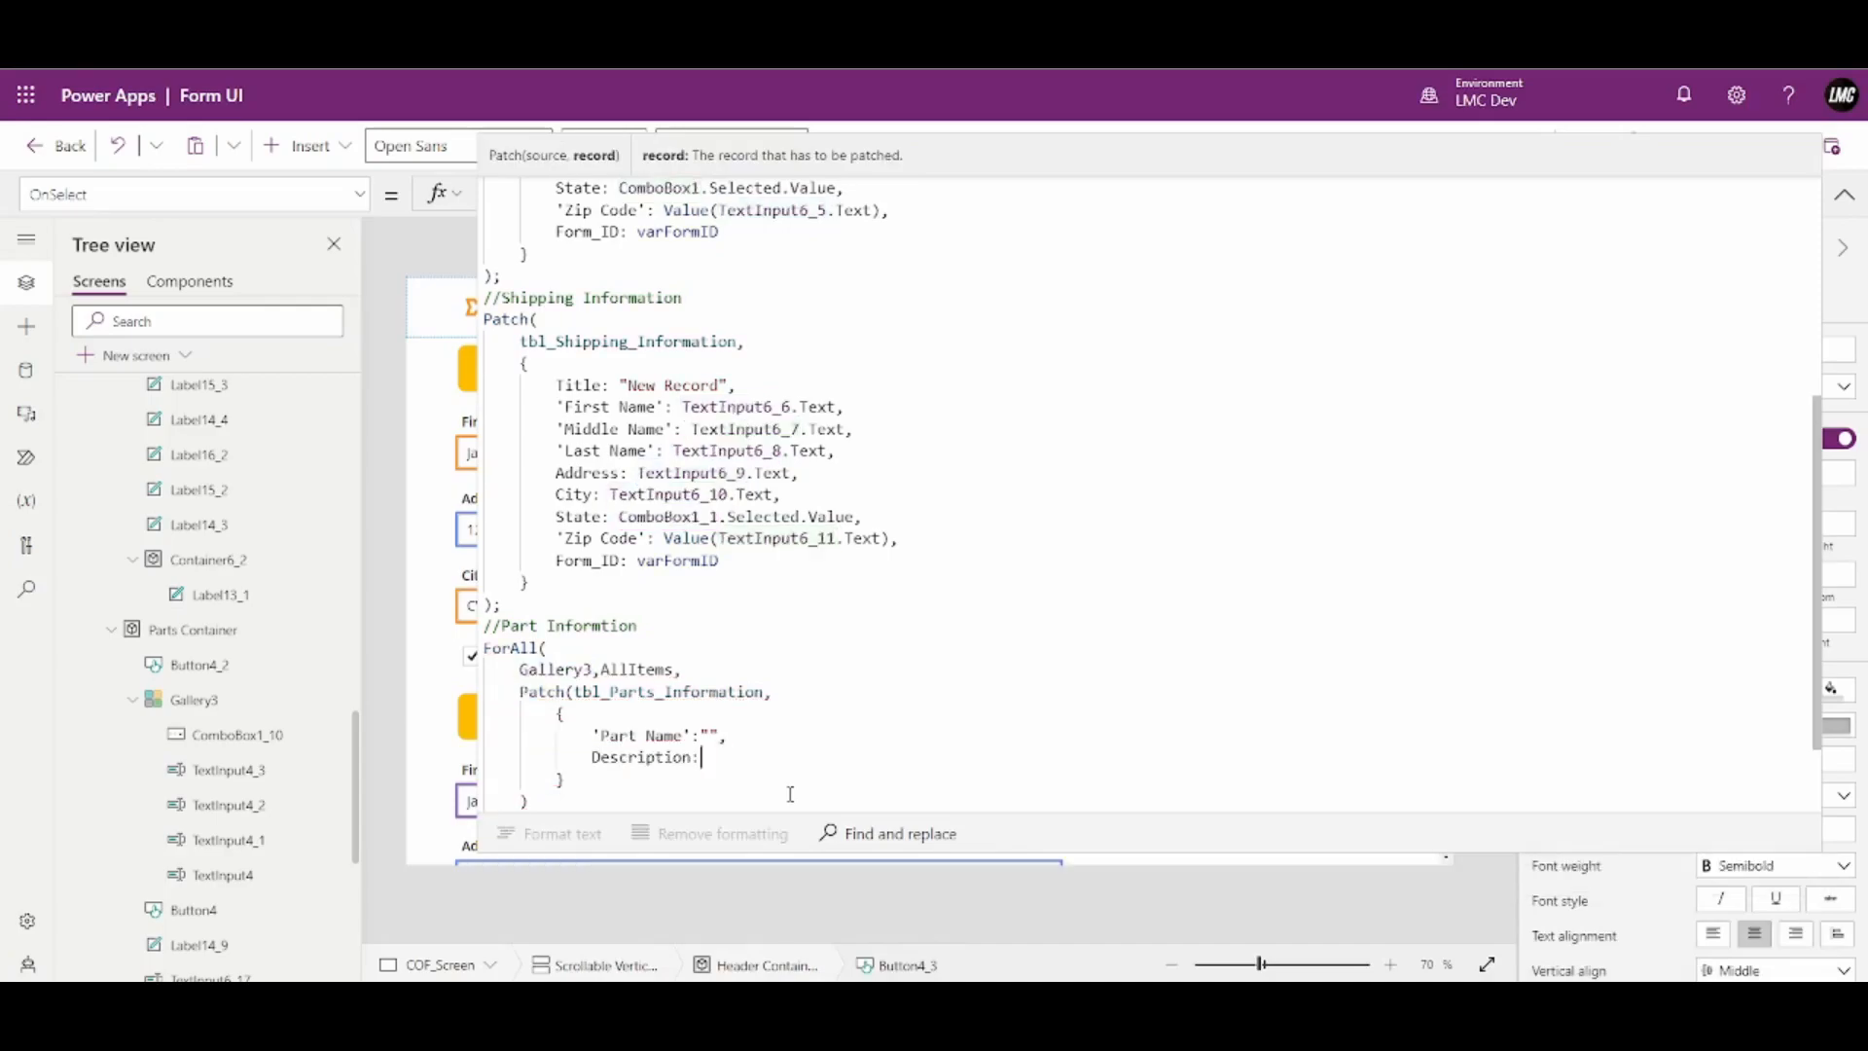
type("\"\",")
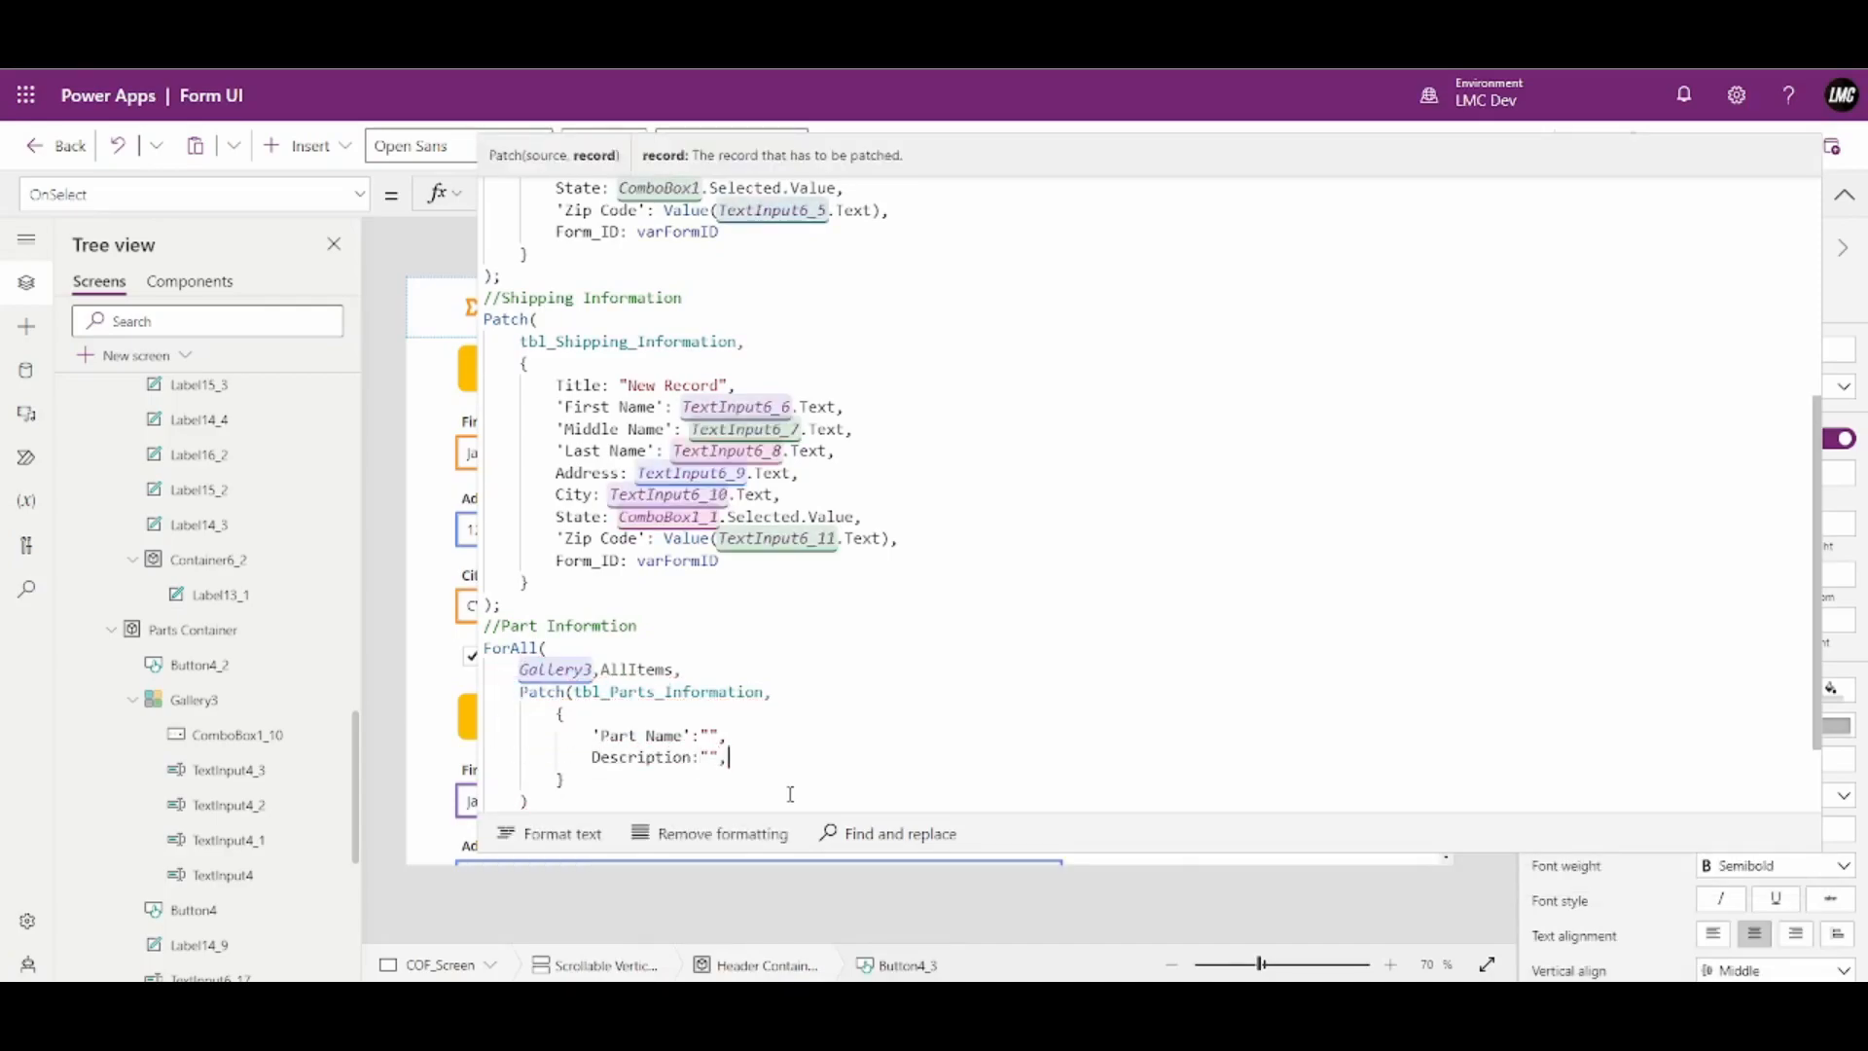
Add the fields 'Unit Price' with placeholder 09 and Quantity with placeholder 0 to the parts record
key("Return")
type("Unit")
key("Tab")
type(":09,")
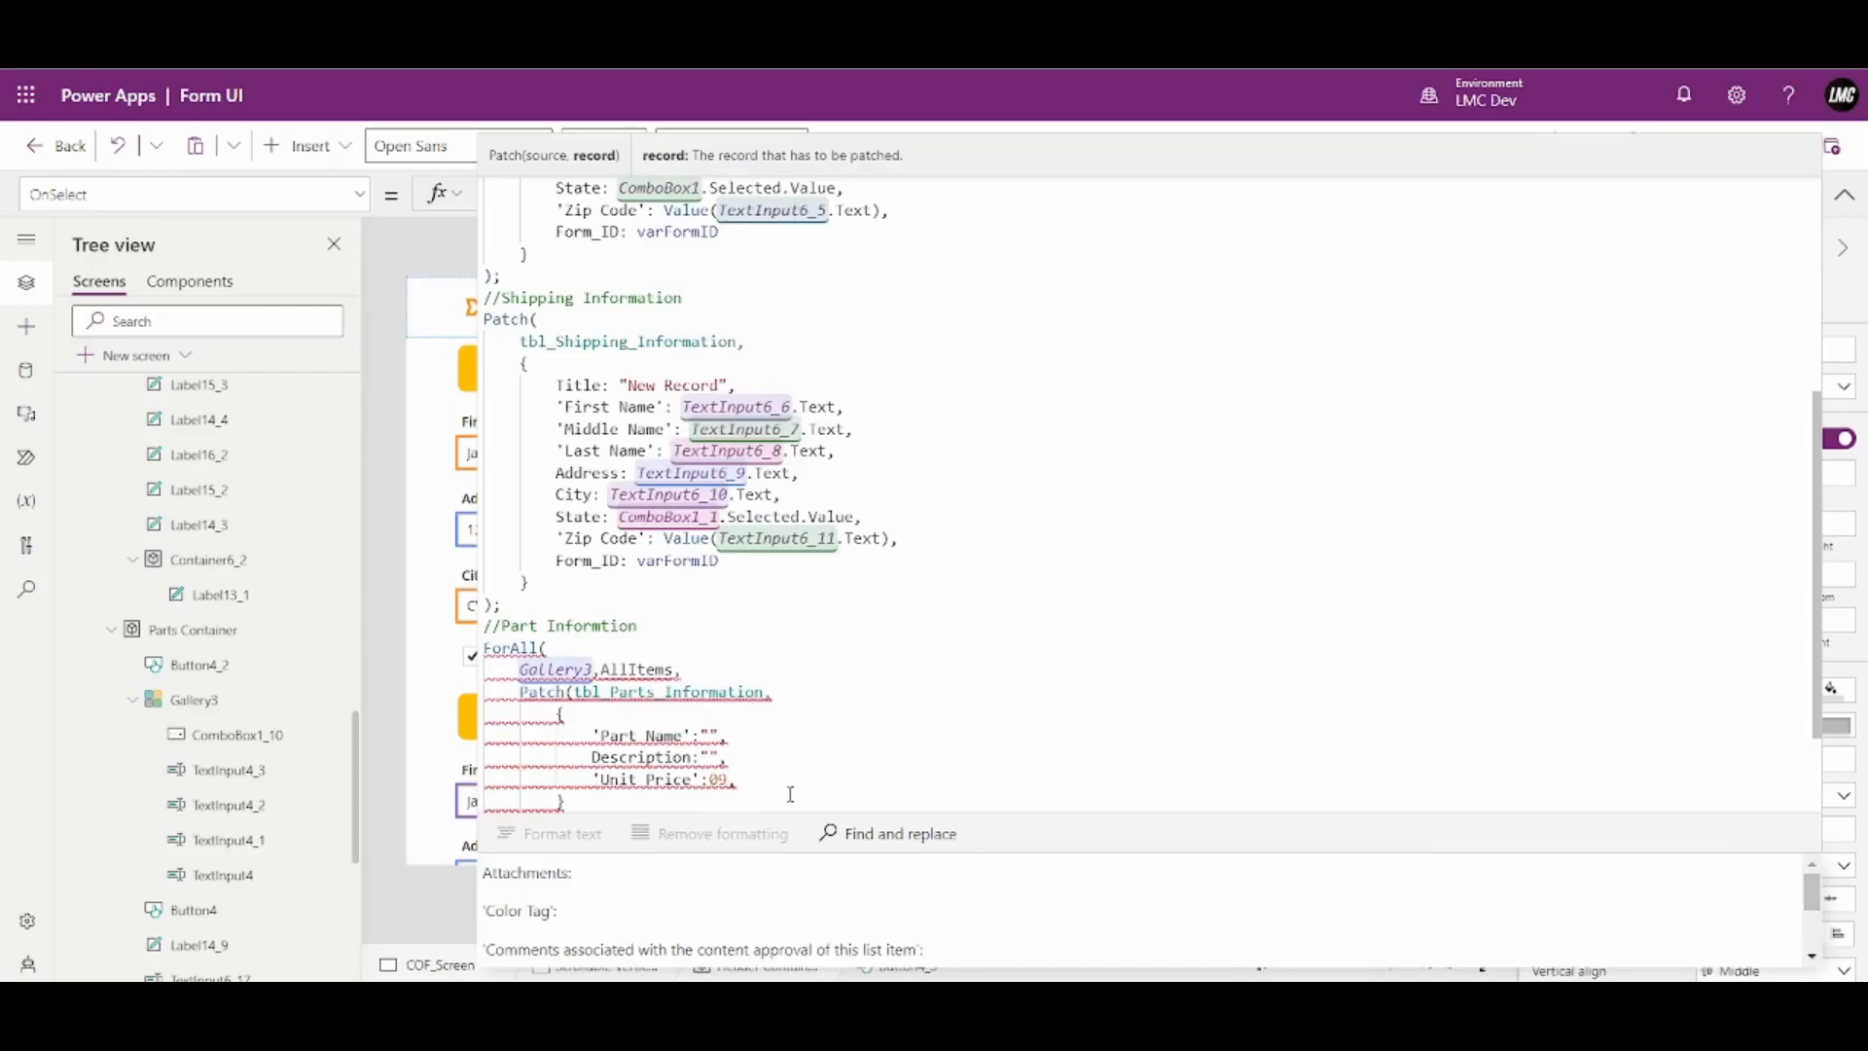
key("Return")
type("Quantity:")
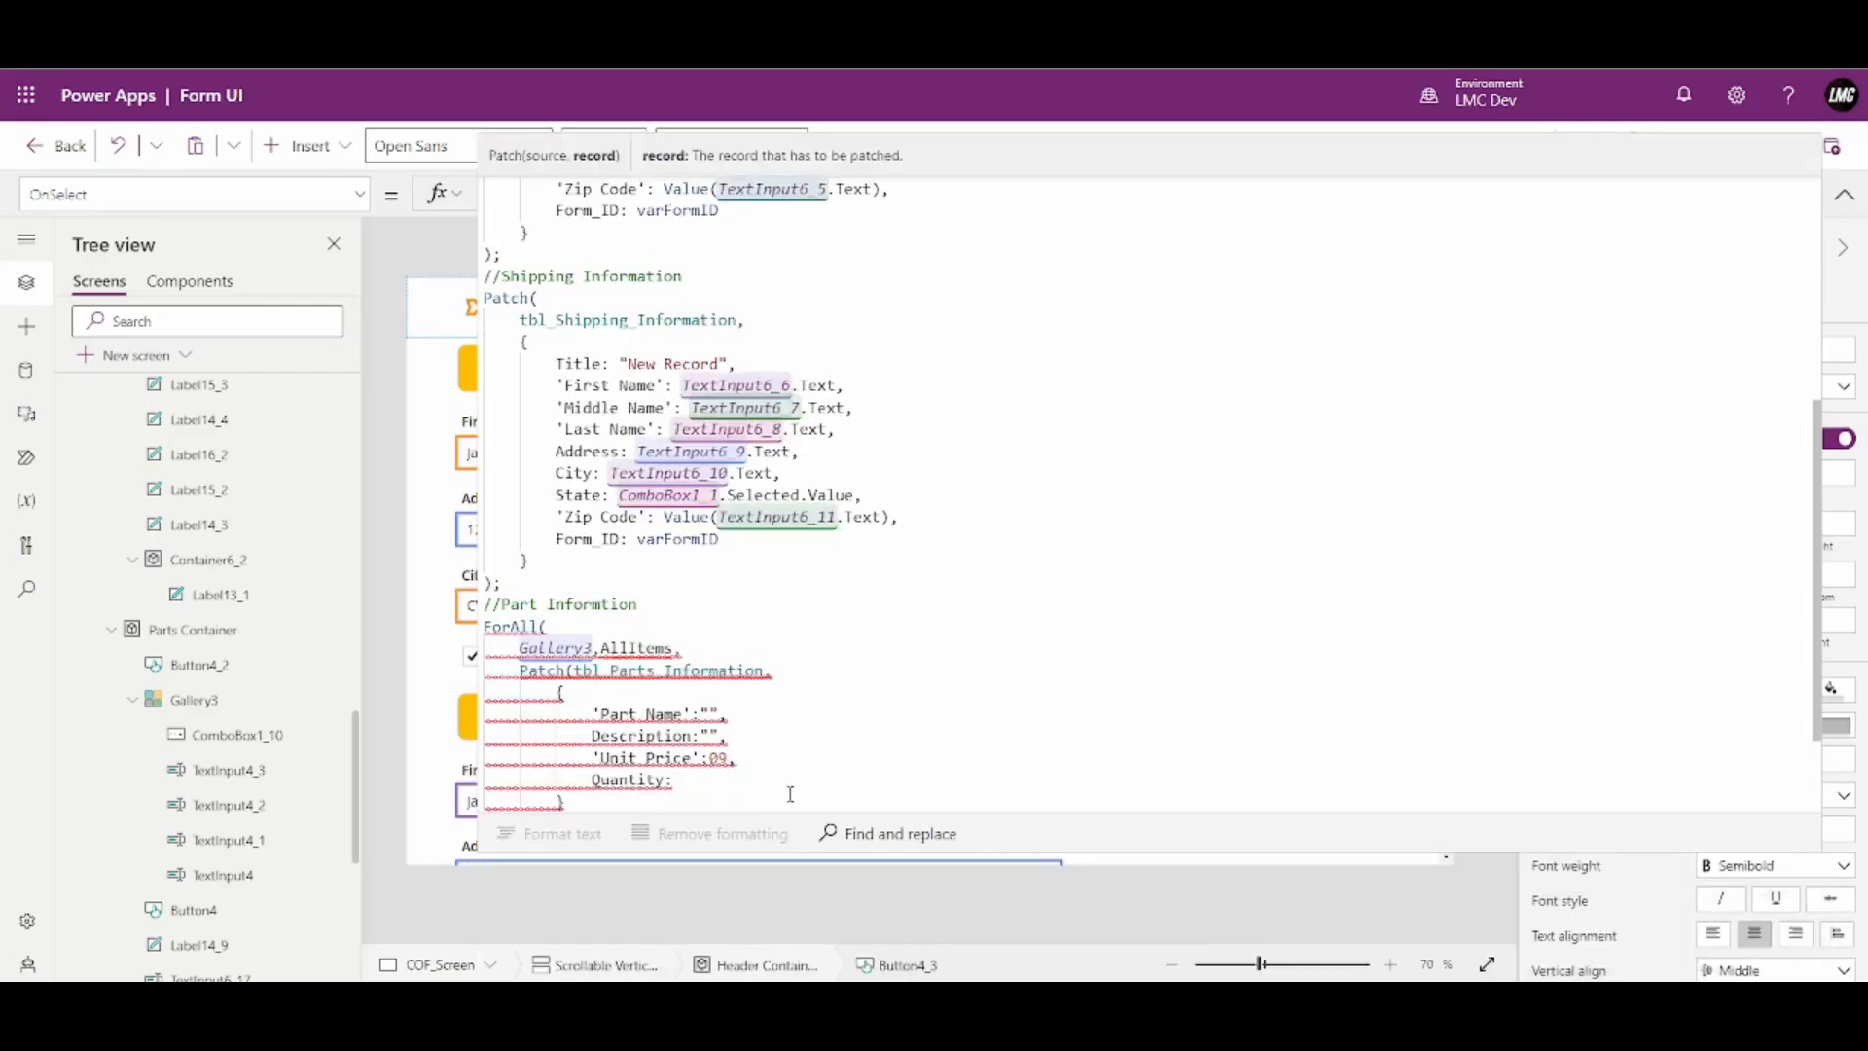
type("0")
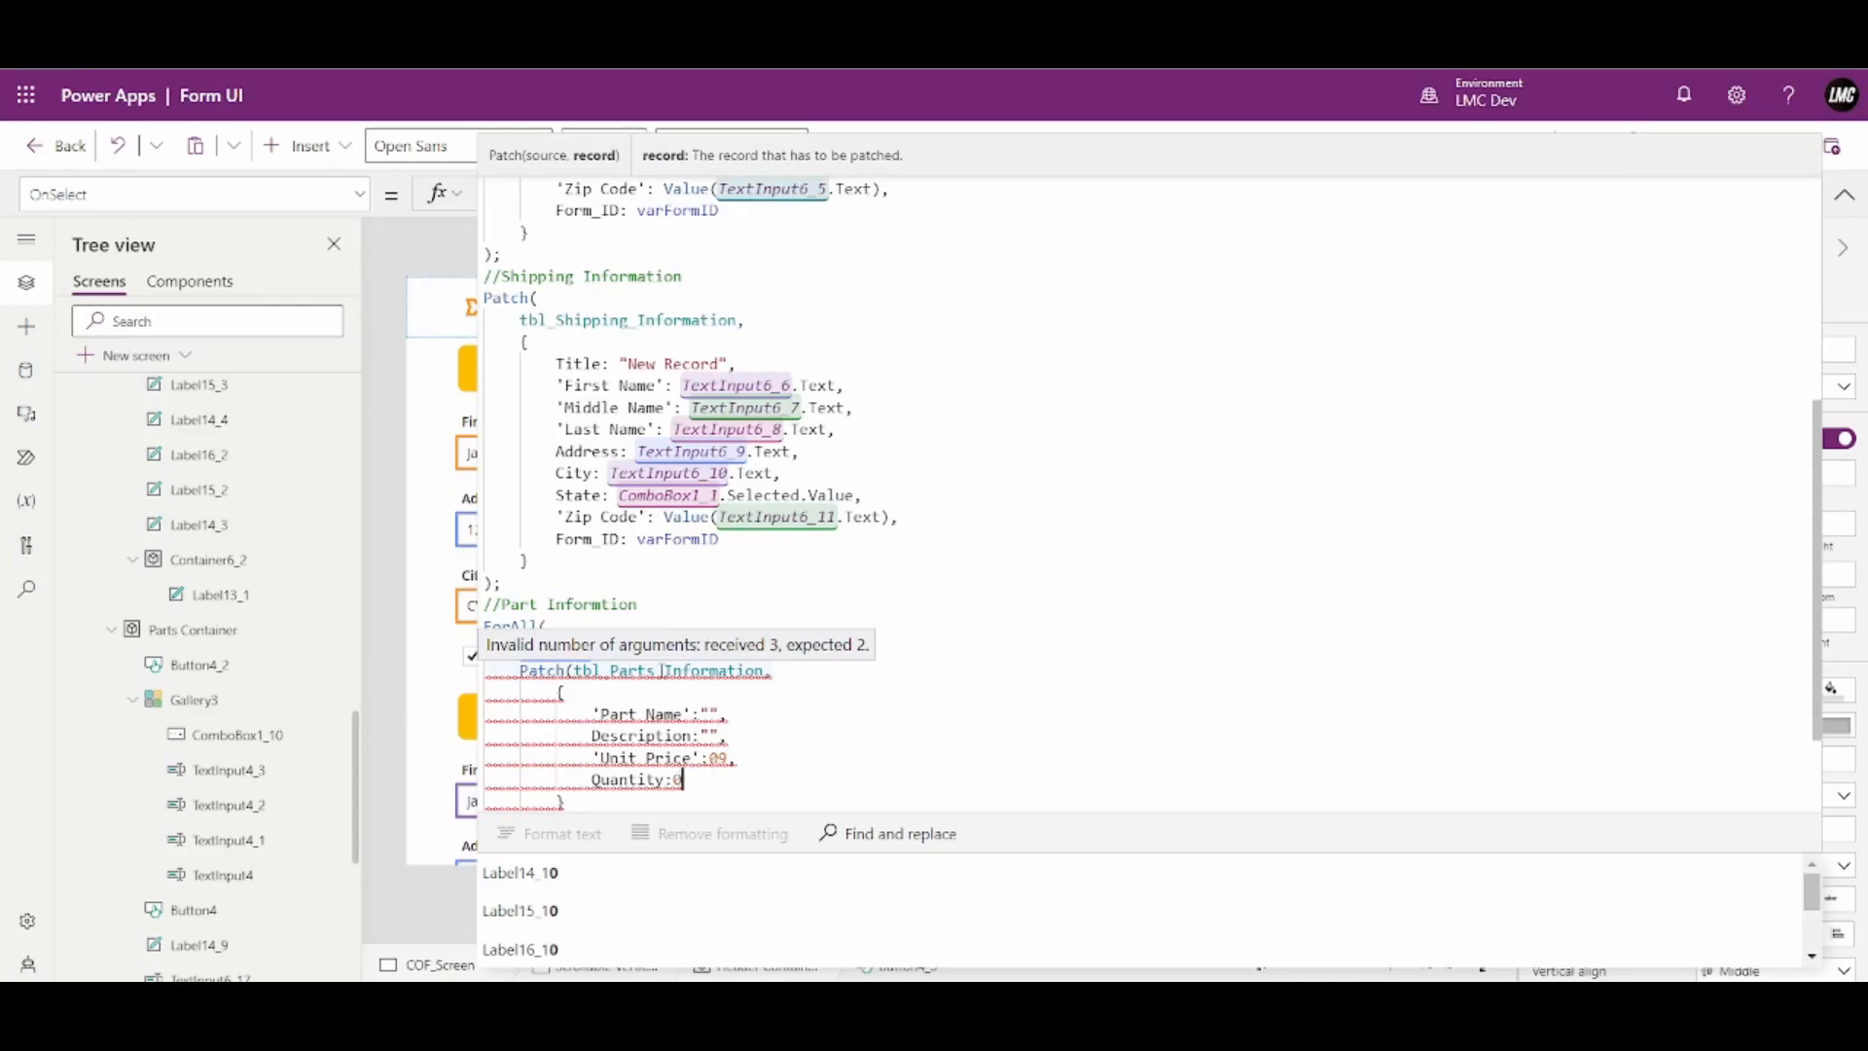
End the ForAll call with a semicolon and remove the blank line above its closing parenthesis
scroll(661, 671, "down", 2)
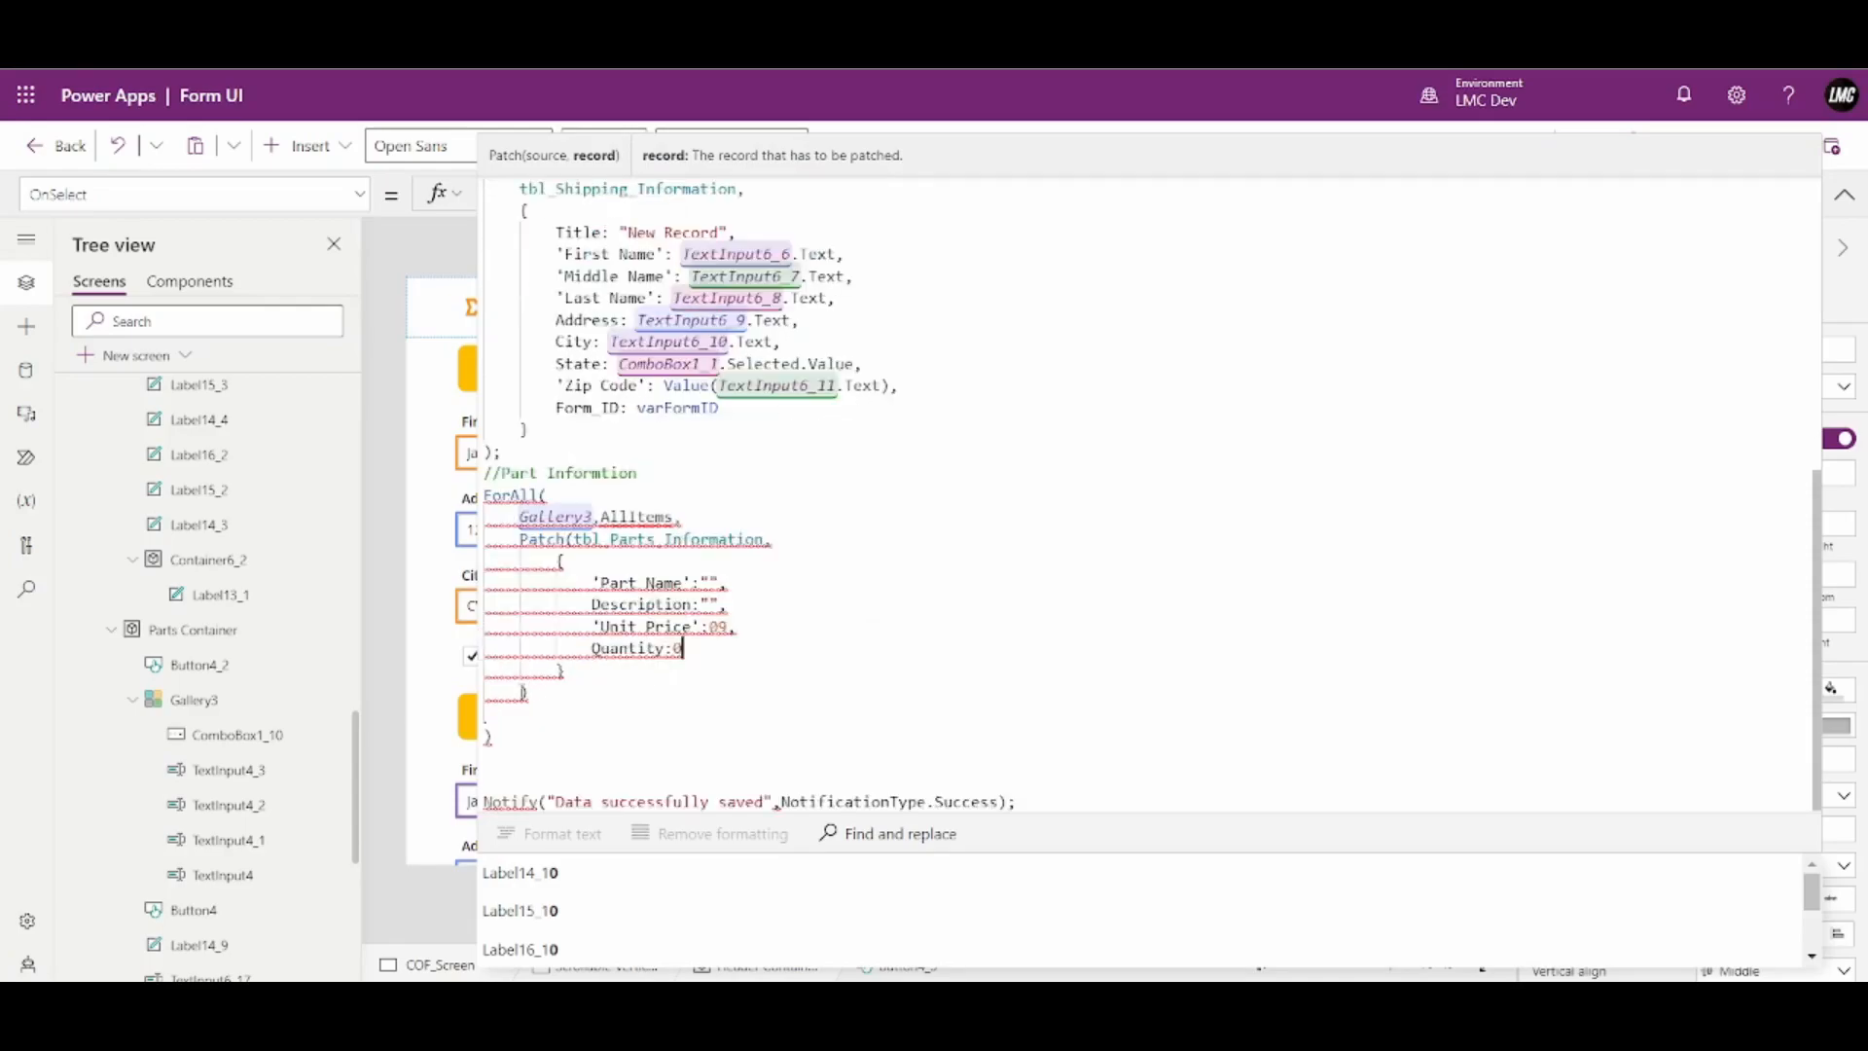
left_click(504, 732)
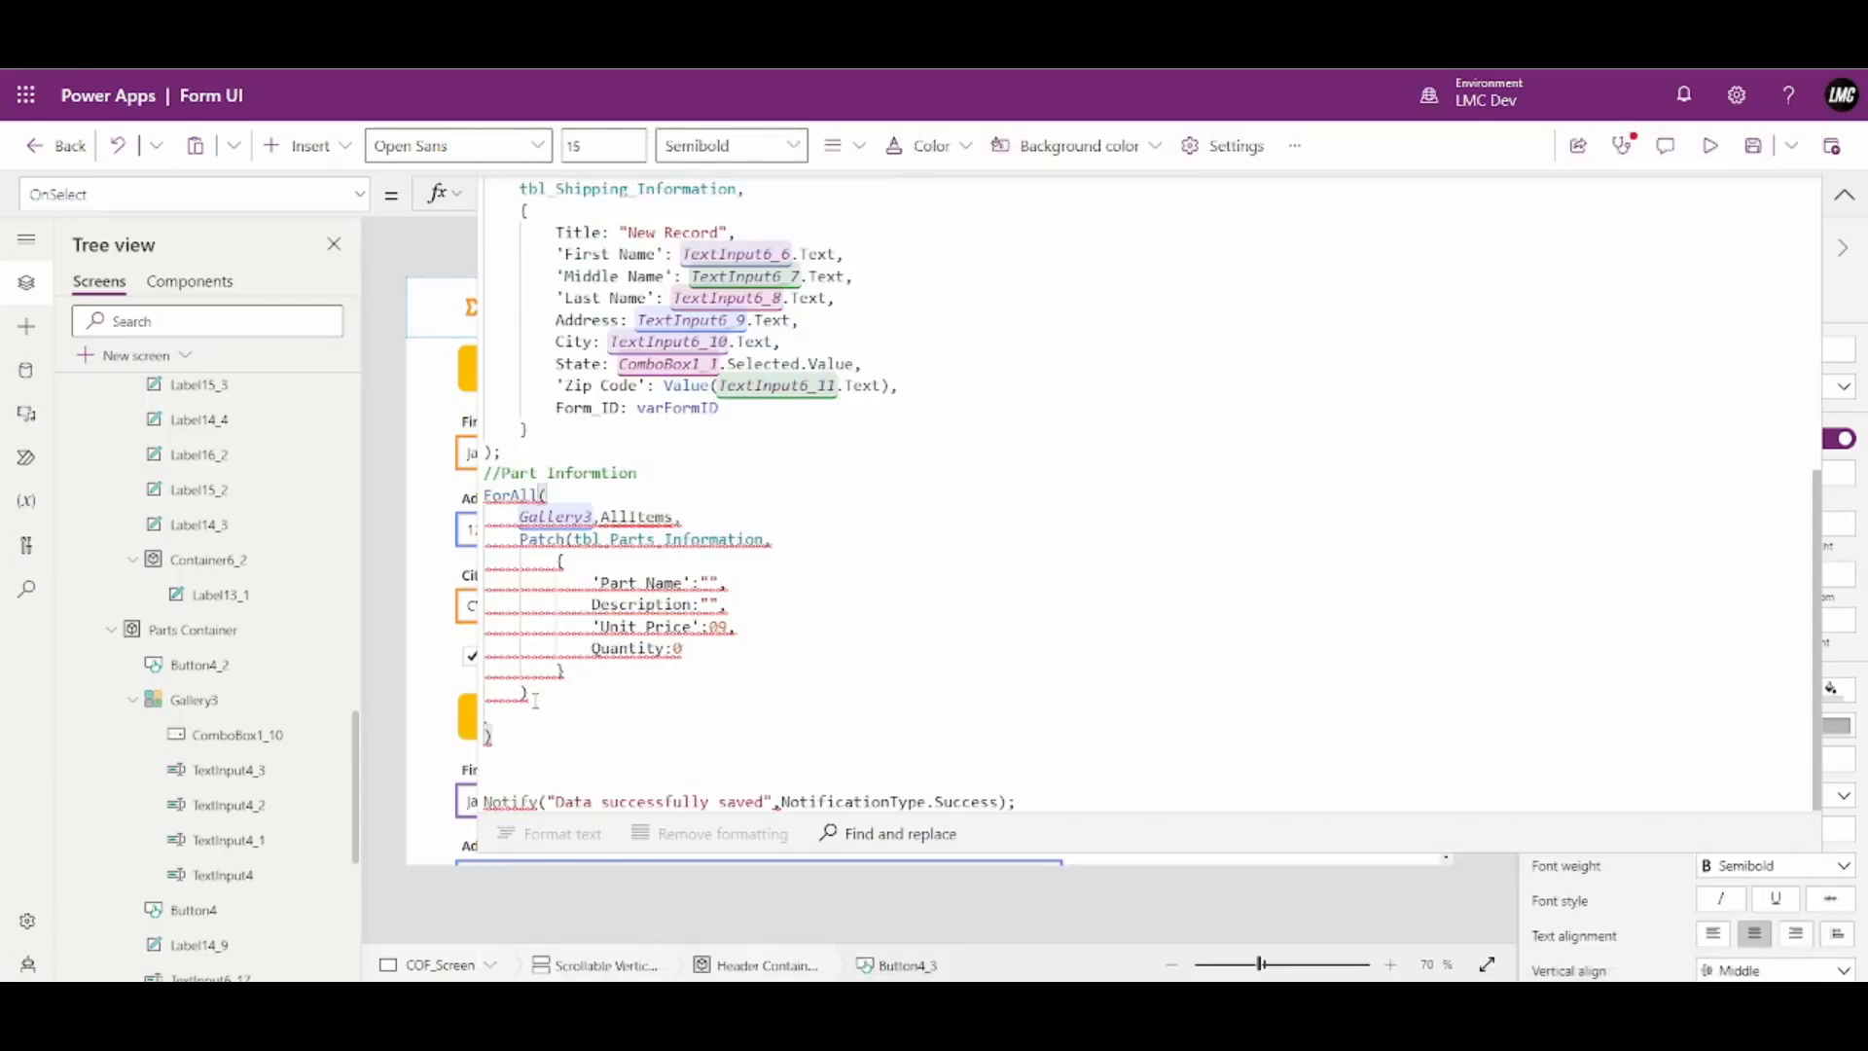
left_click(536, 699)
left_click(527, 736)
type(";")
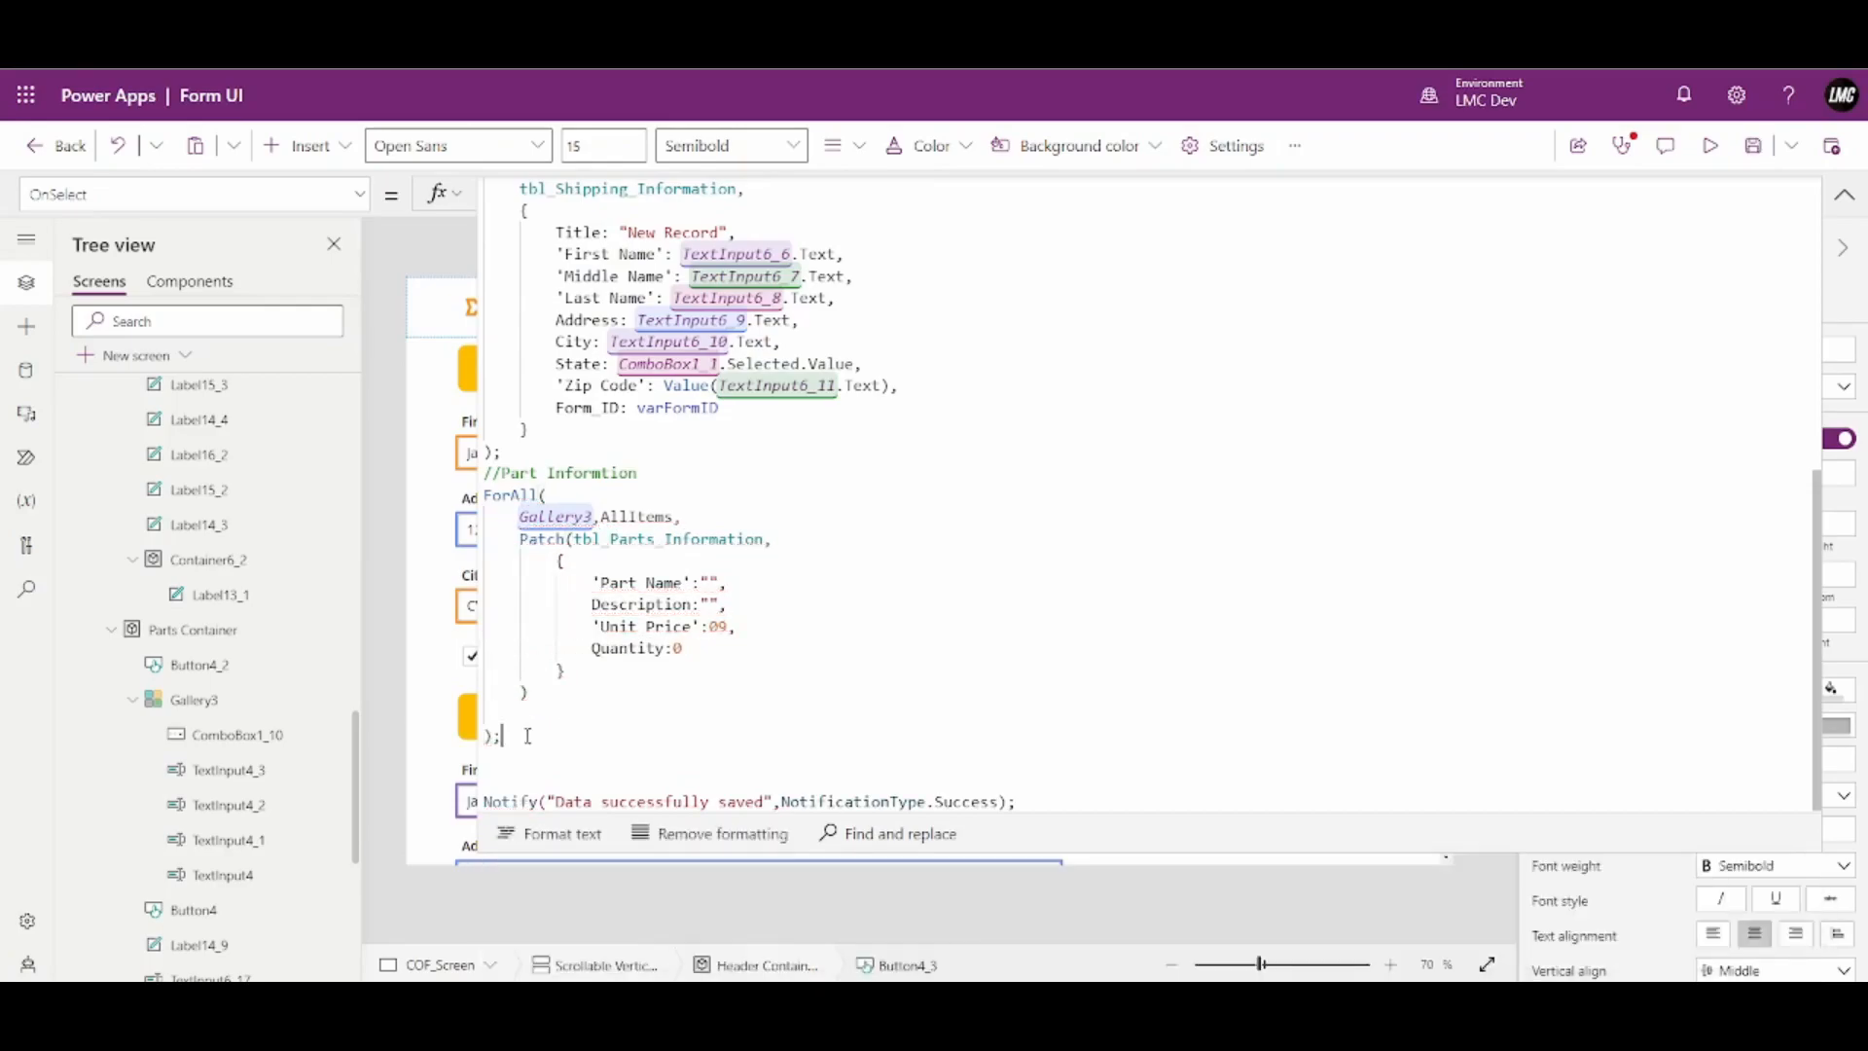
left_click(515, 715)
key("BackSpace")
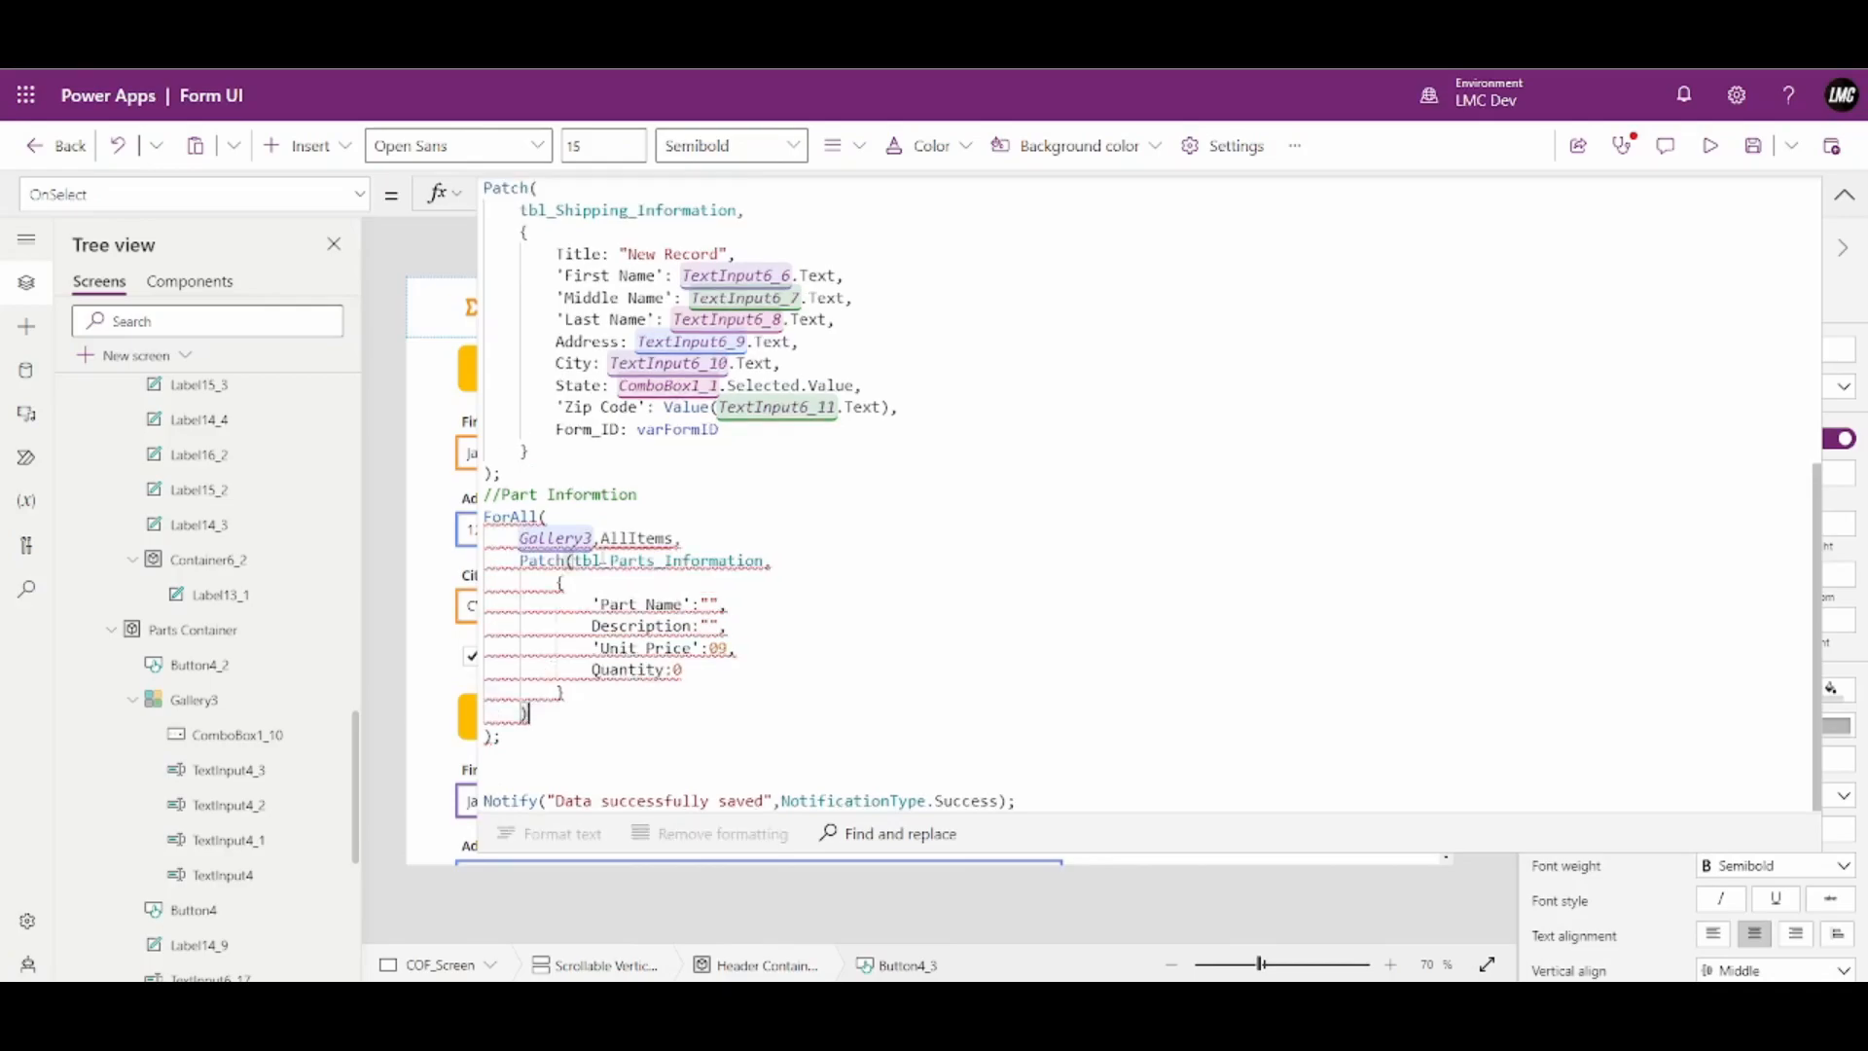
Correct the ForAll source to Gallery3.AllItems by replacing the comma with a dot
left_click(600, 538)
key("BackSpace")
type(".")
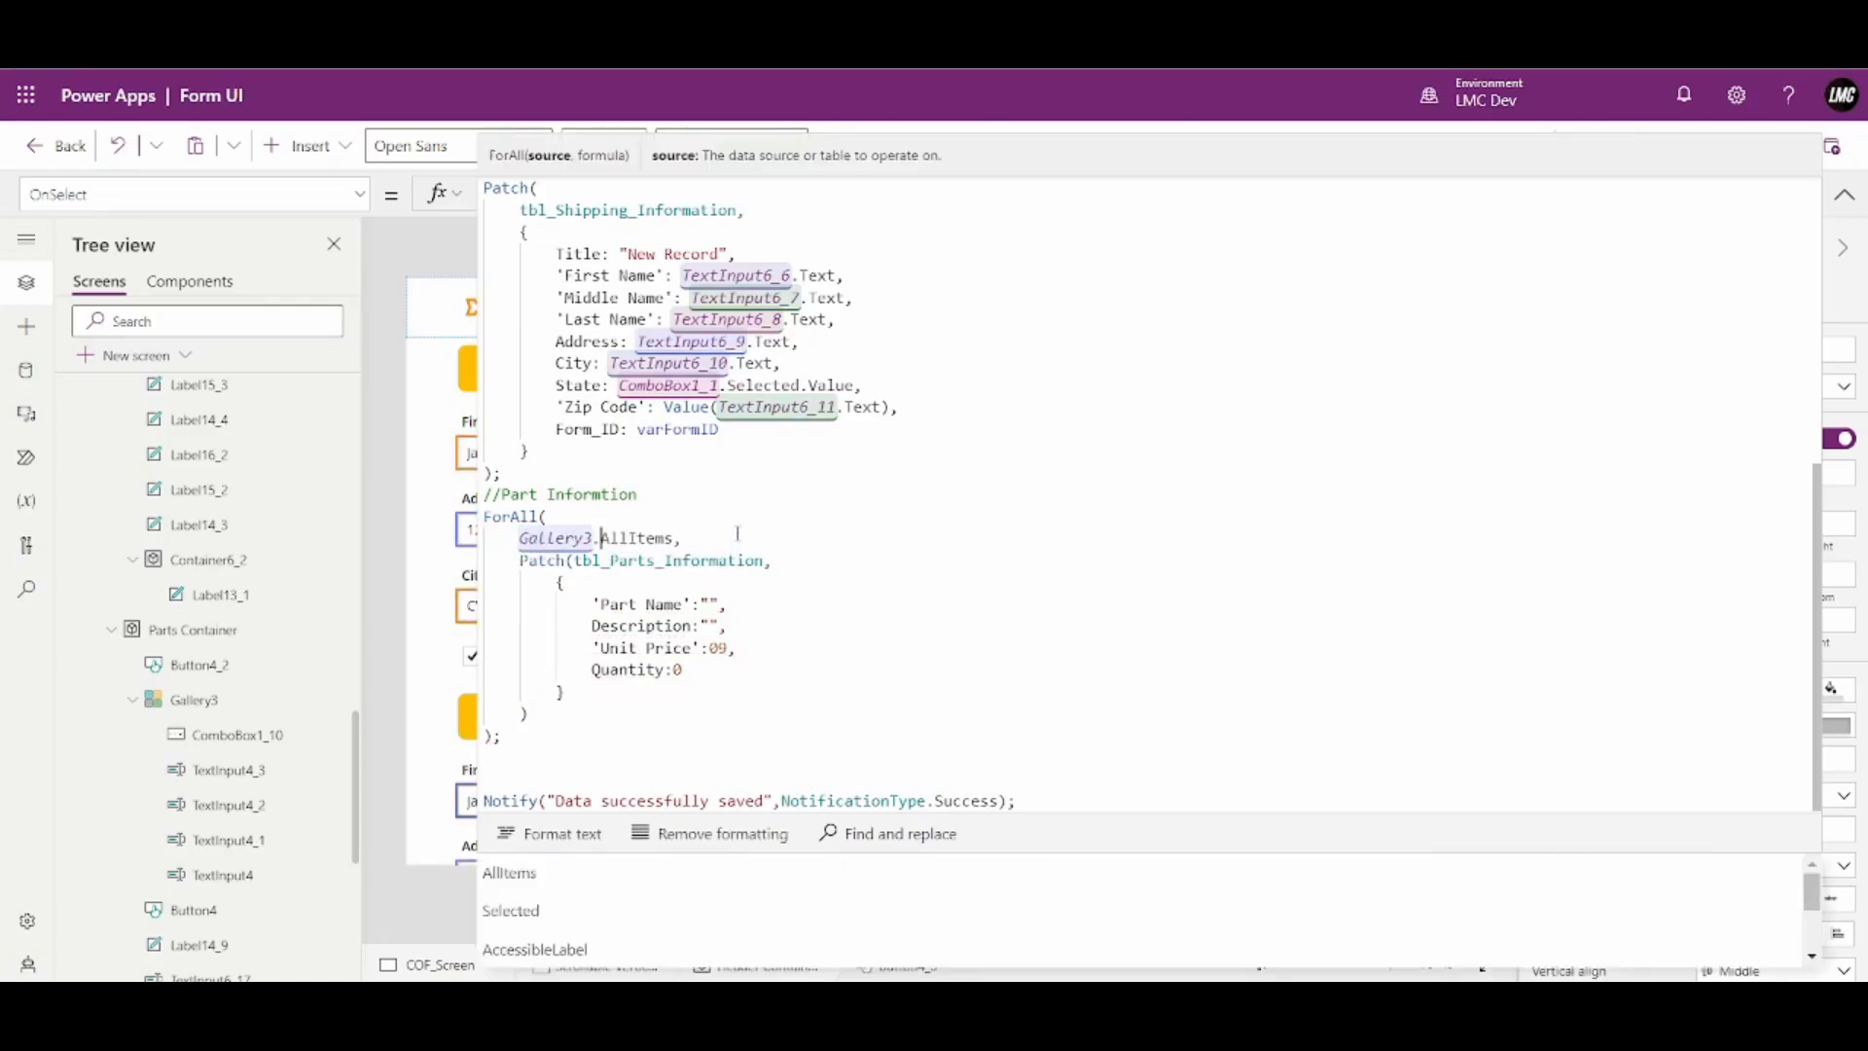
left_click(736, 538)
left_click(812, 636)
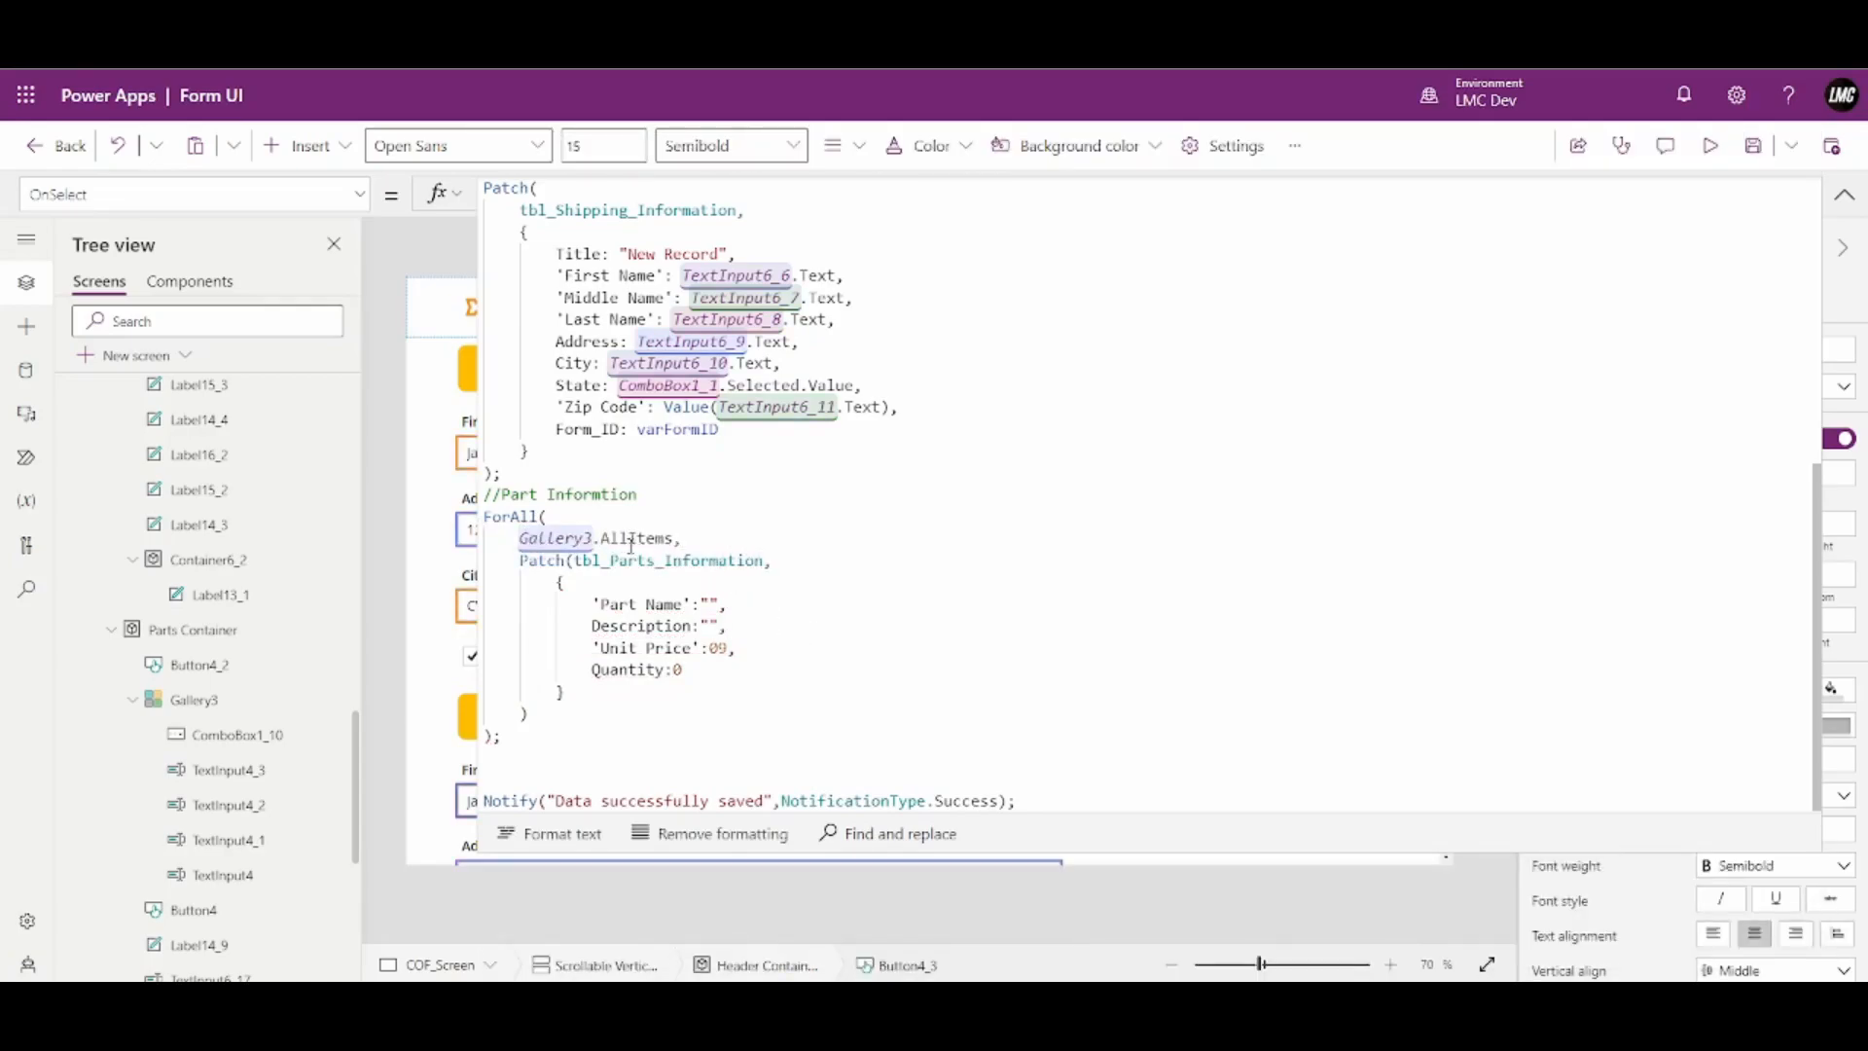
Re-enter the dot between Gallery3 and AllItems in the ForAll source to bring up the gallery's property suggestions
left_click(601, 541)
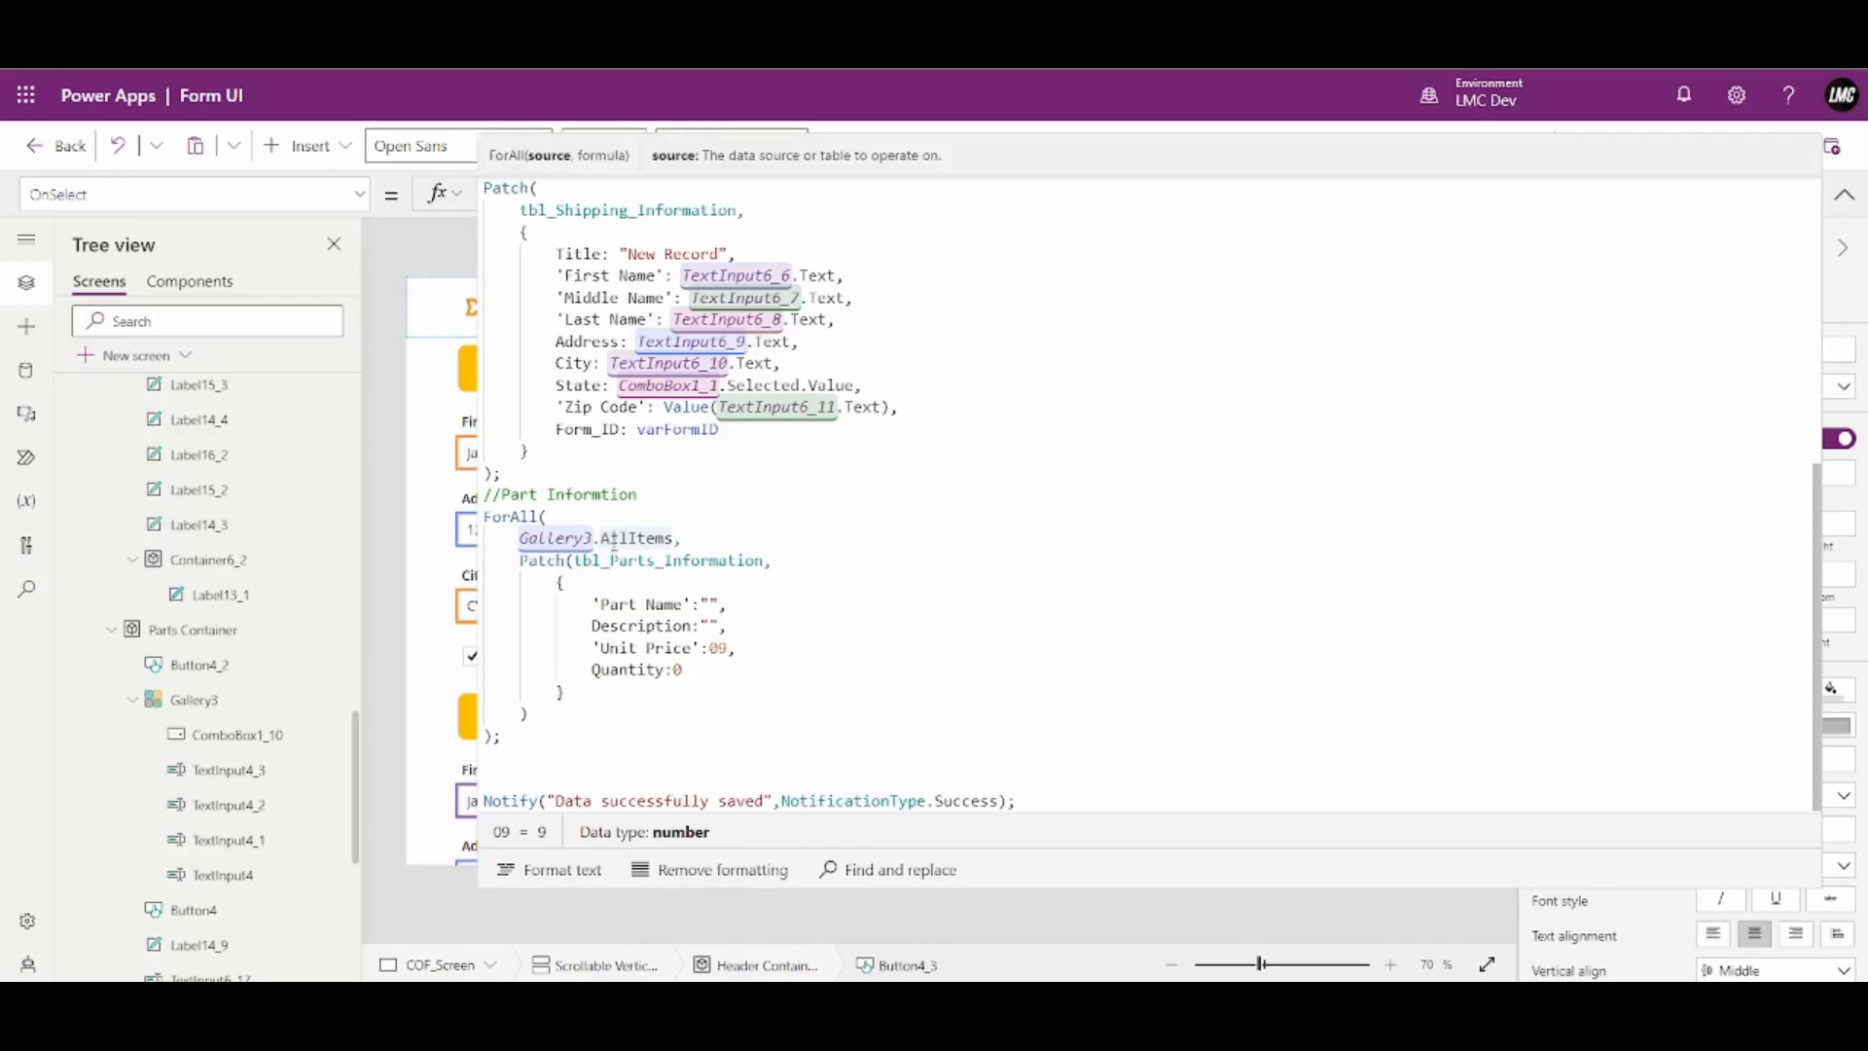
key("BackSpace")
type(".")
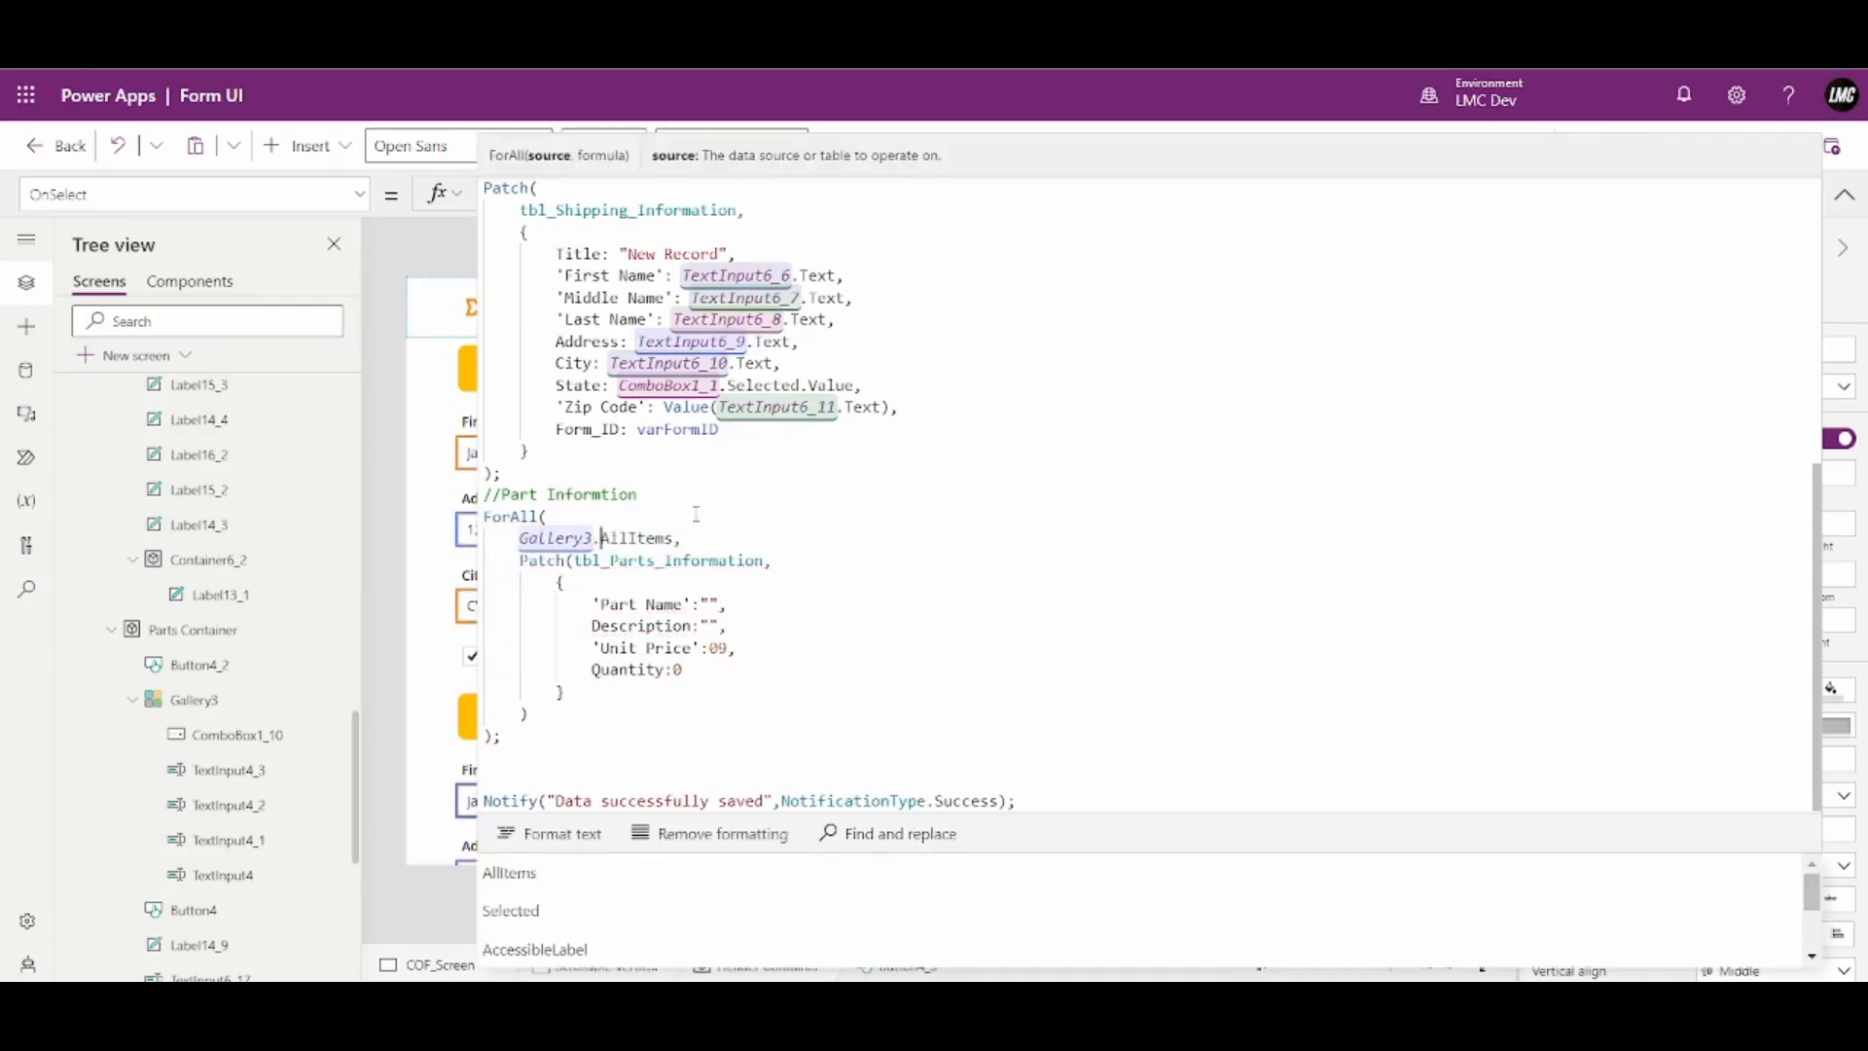
left_click(848, 679)
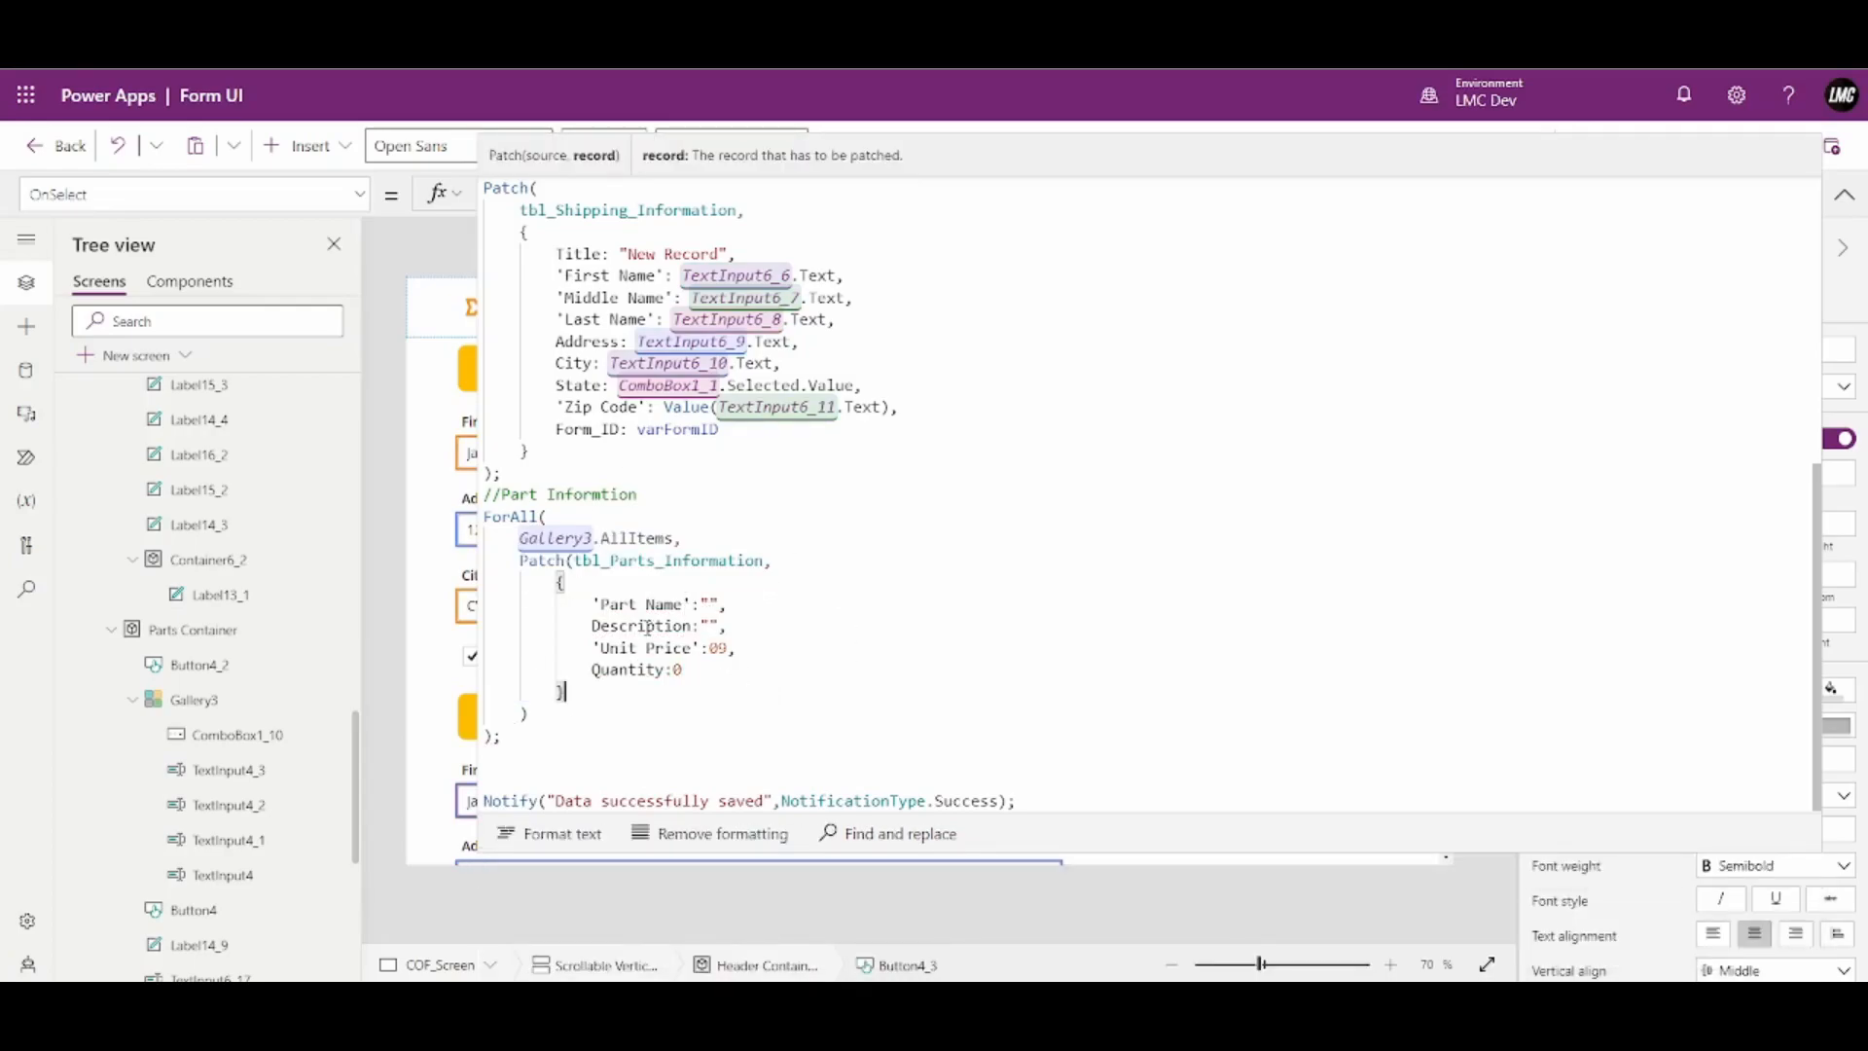
Copy the control name of the gallery's Part Name combo box and check the names of the Description, Unit Price and Quantity inputs
left_click(1099, 876)
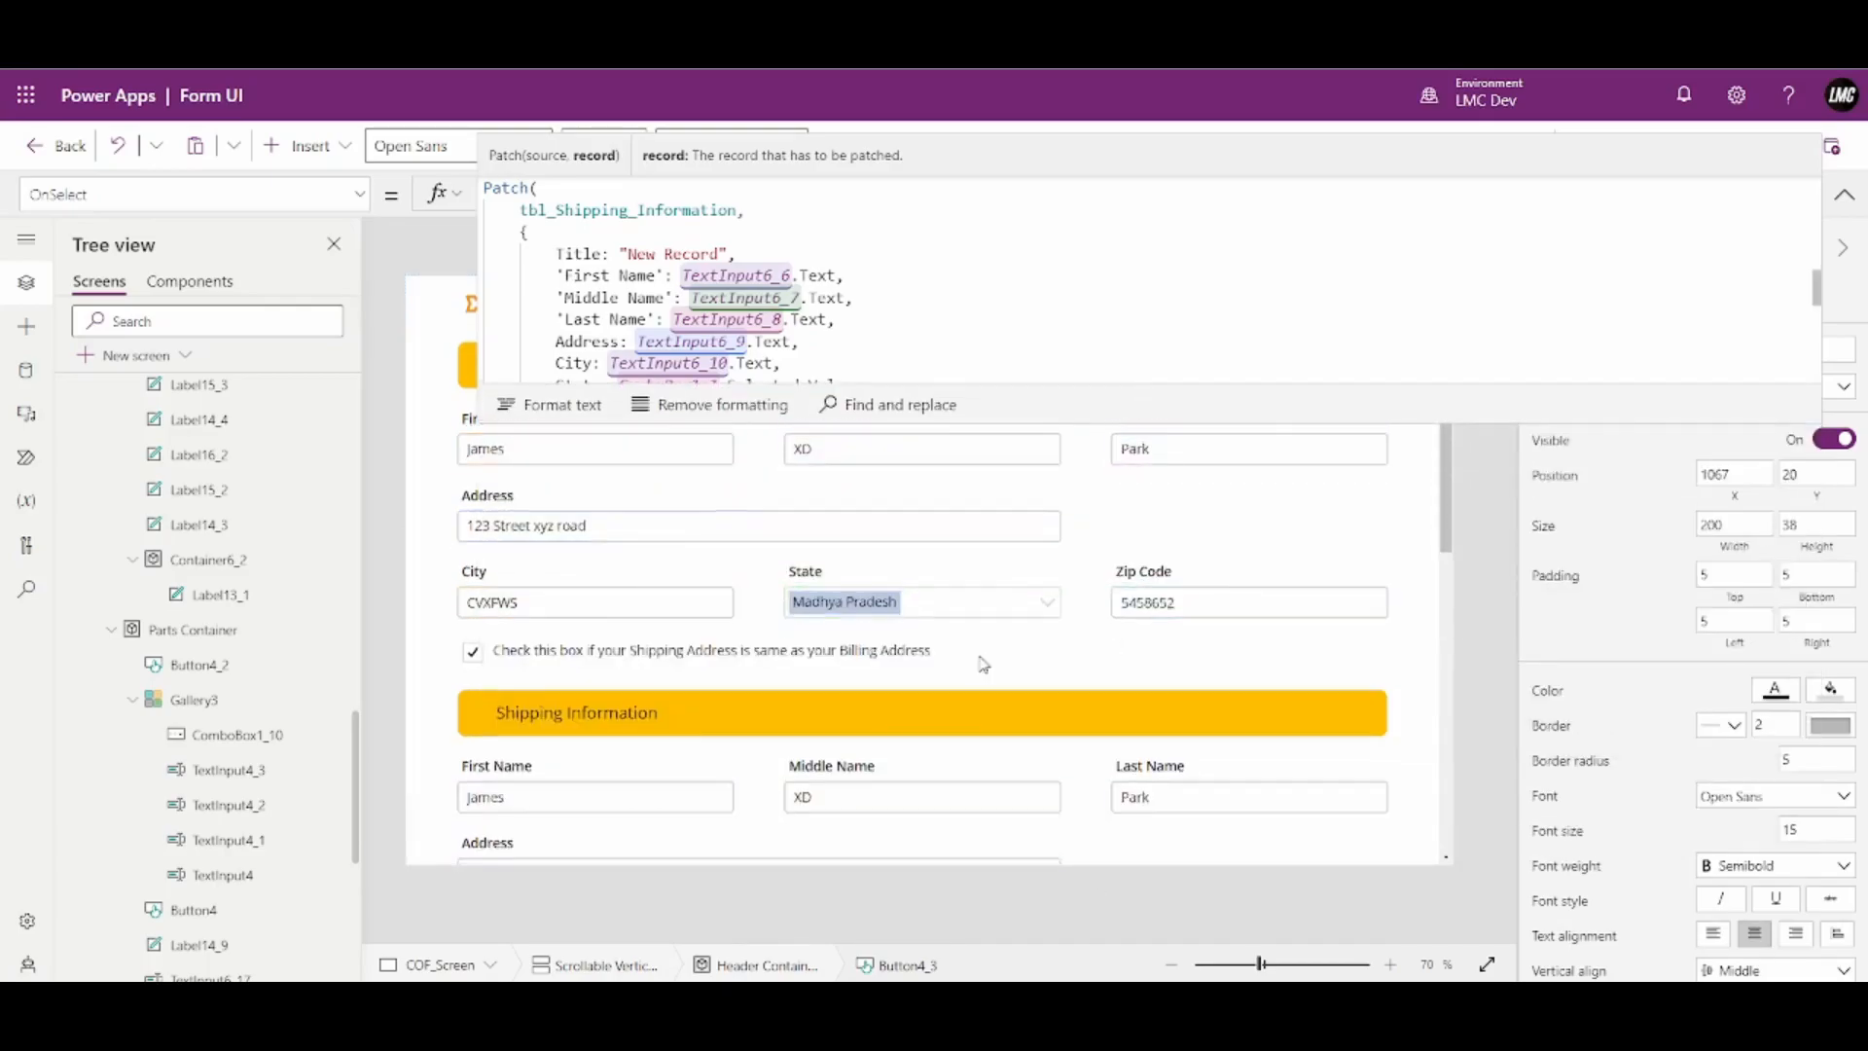
scroll(982, 665, "down", 5)
scroll(514, 681, "up", 2)
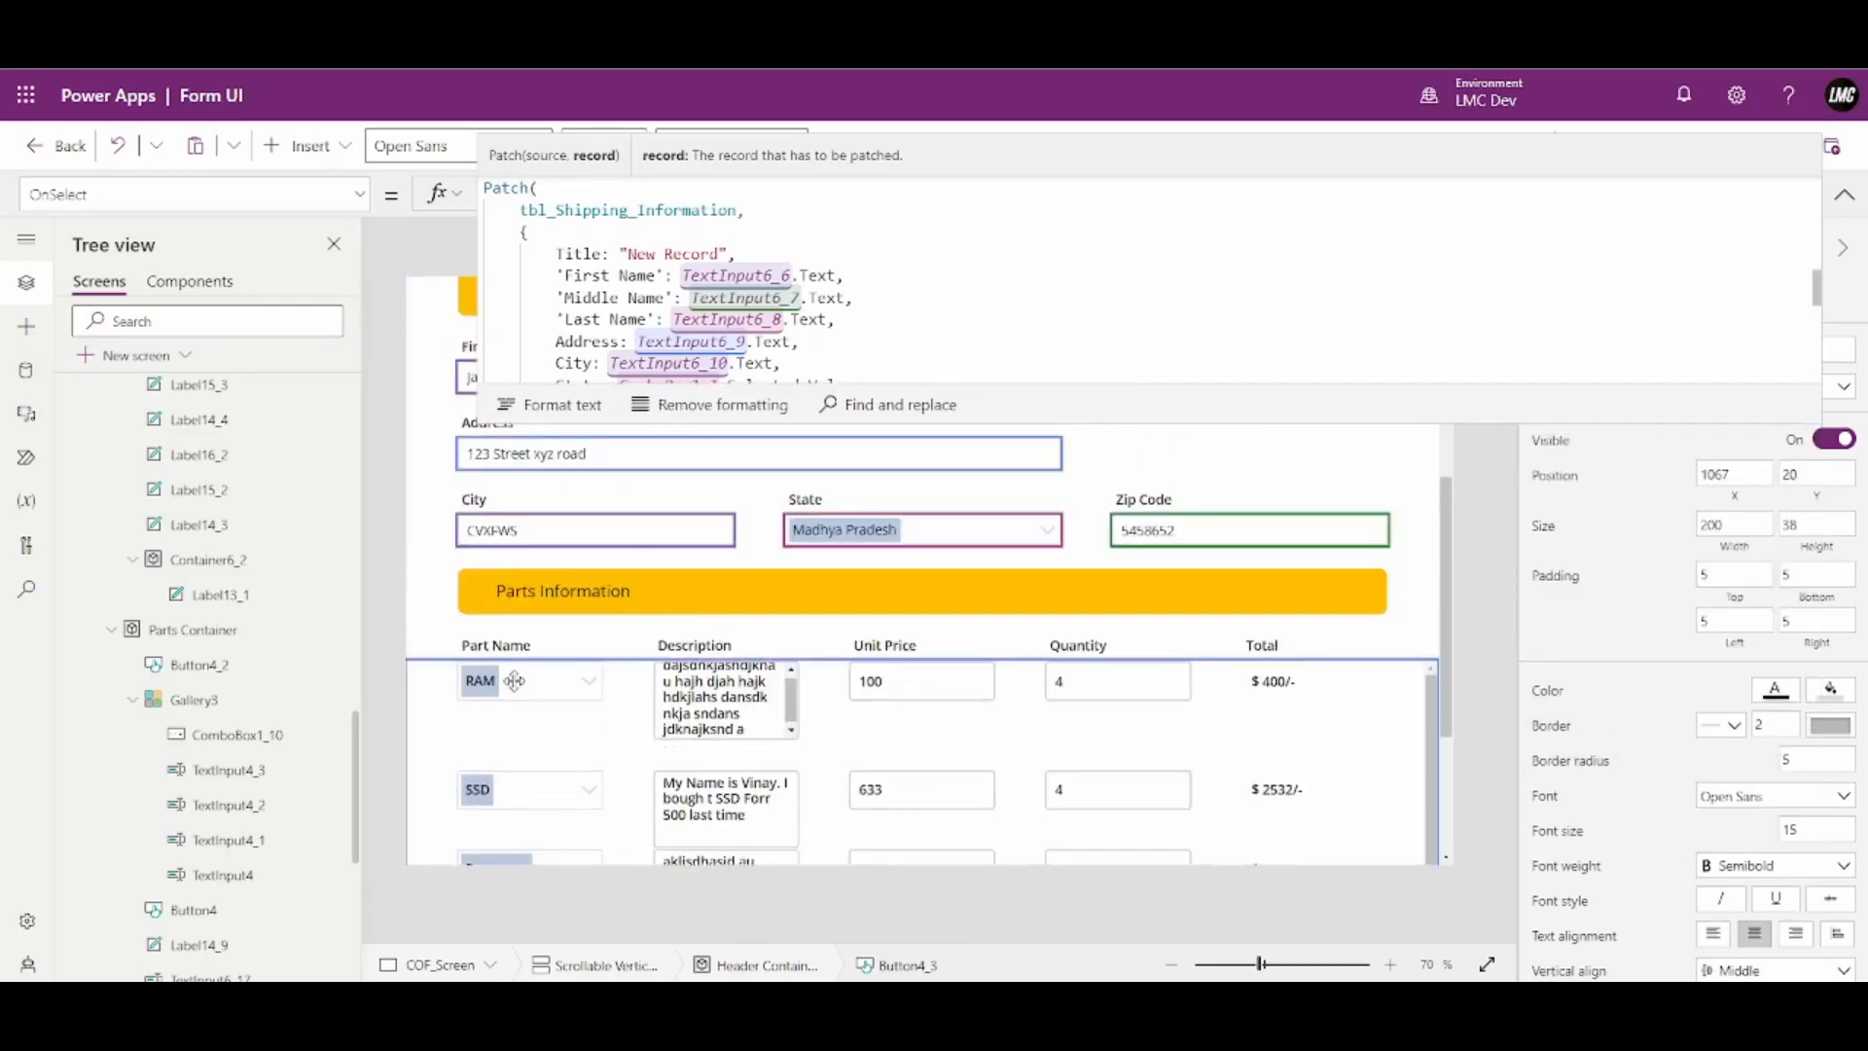
left_click(513, 681)
left_click(1844, 202)
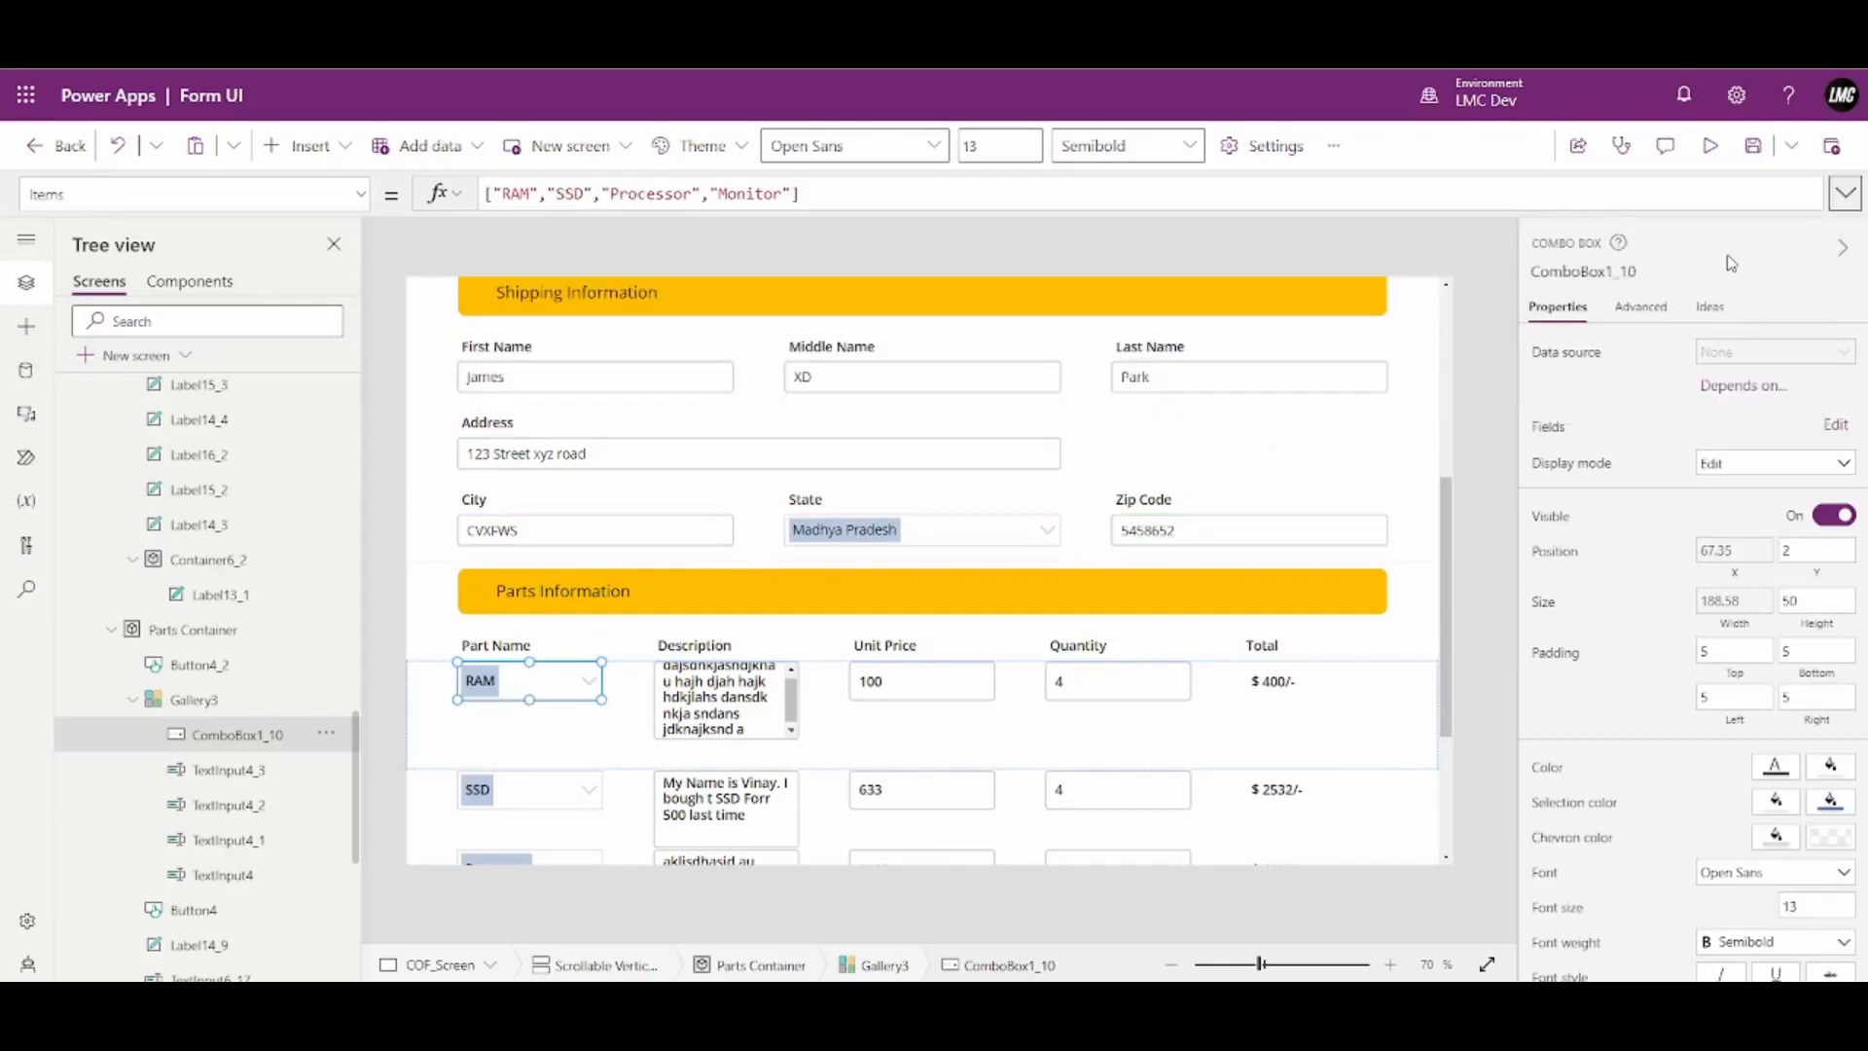
left_click(1569, 274)
key("ctrl+c")
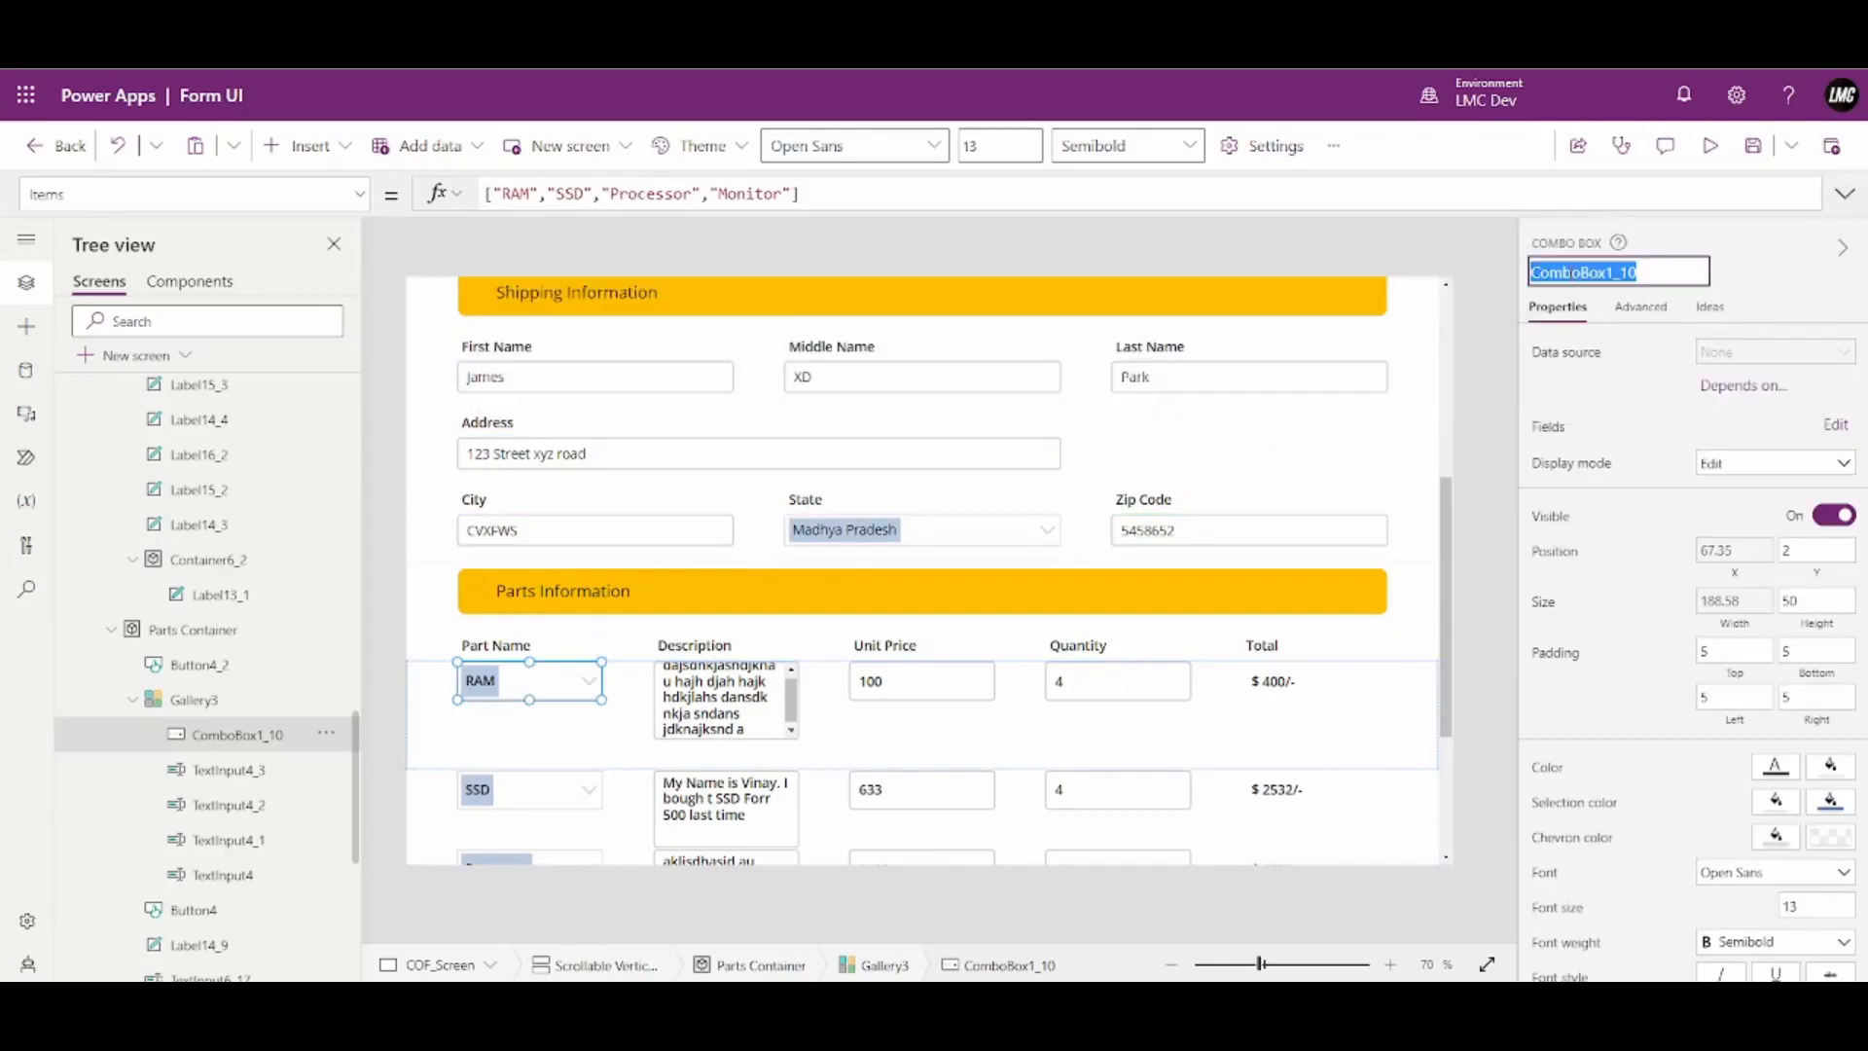
left_click(685, 699)
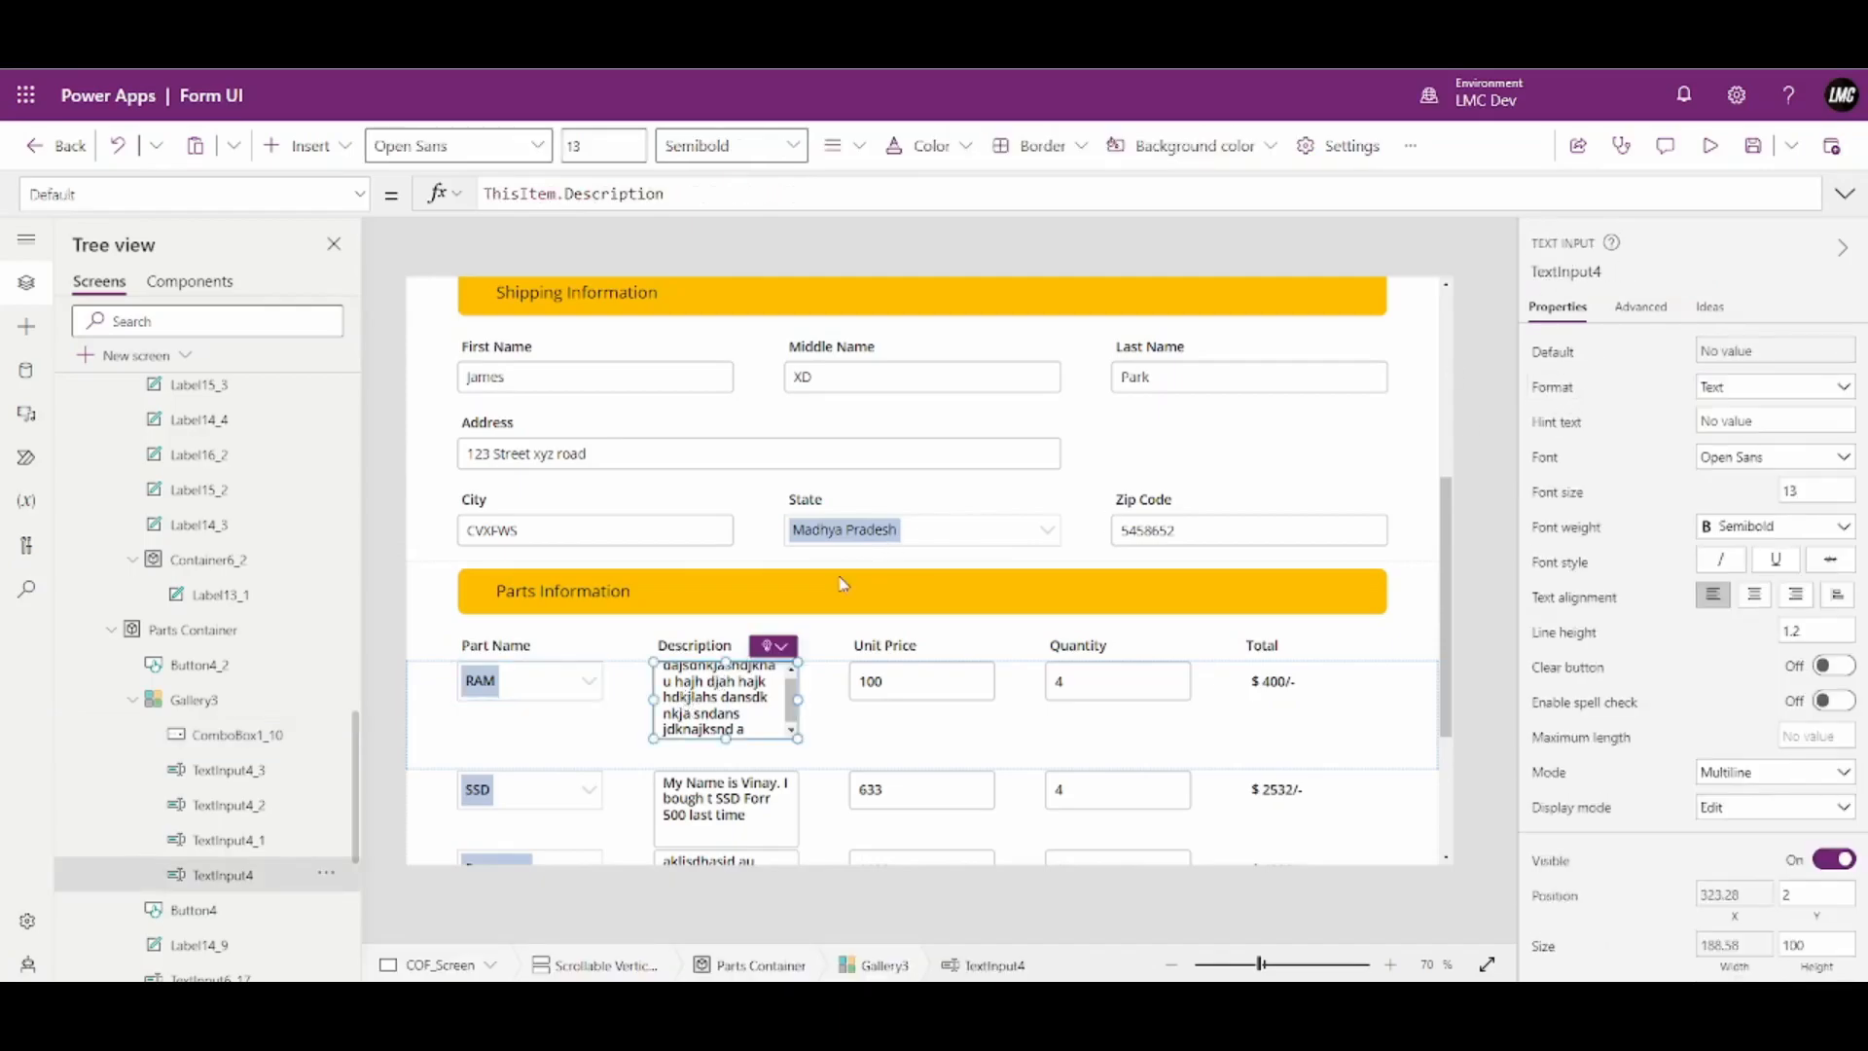
left_click(914, 696)
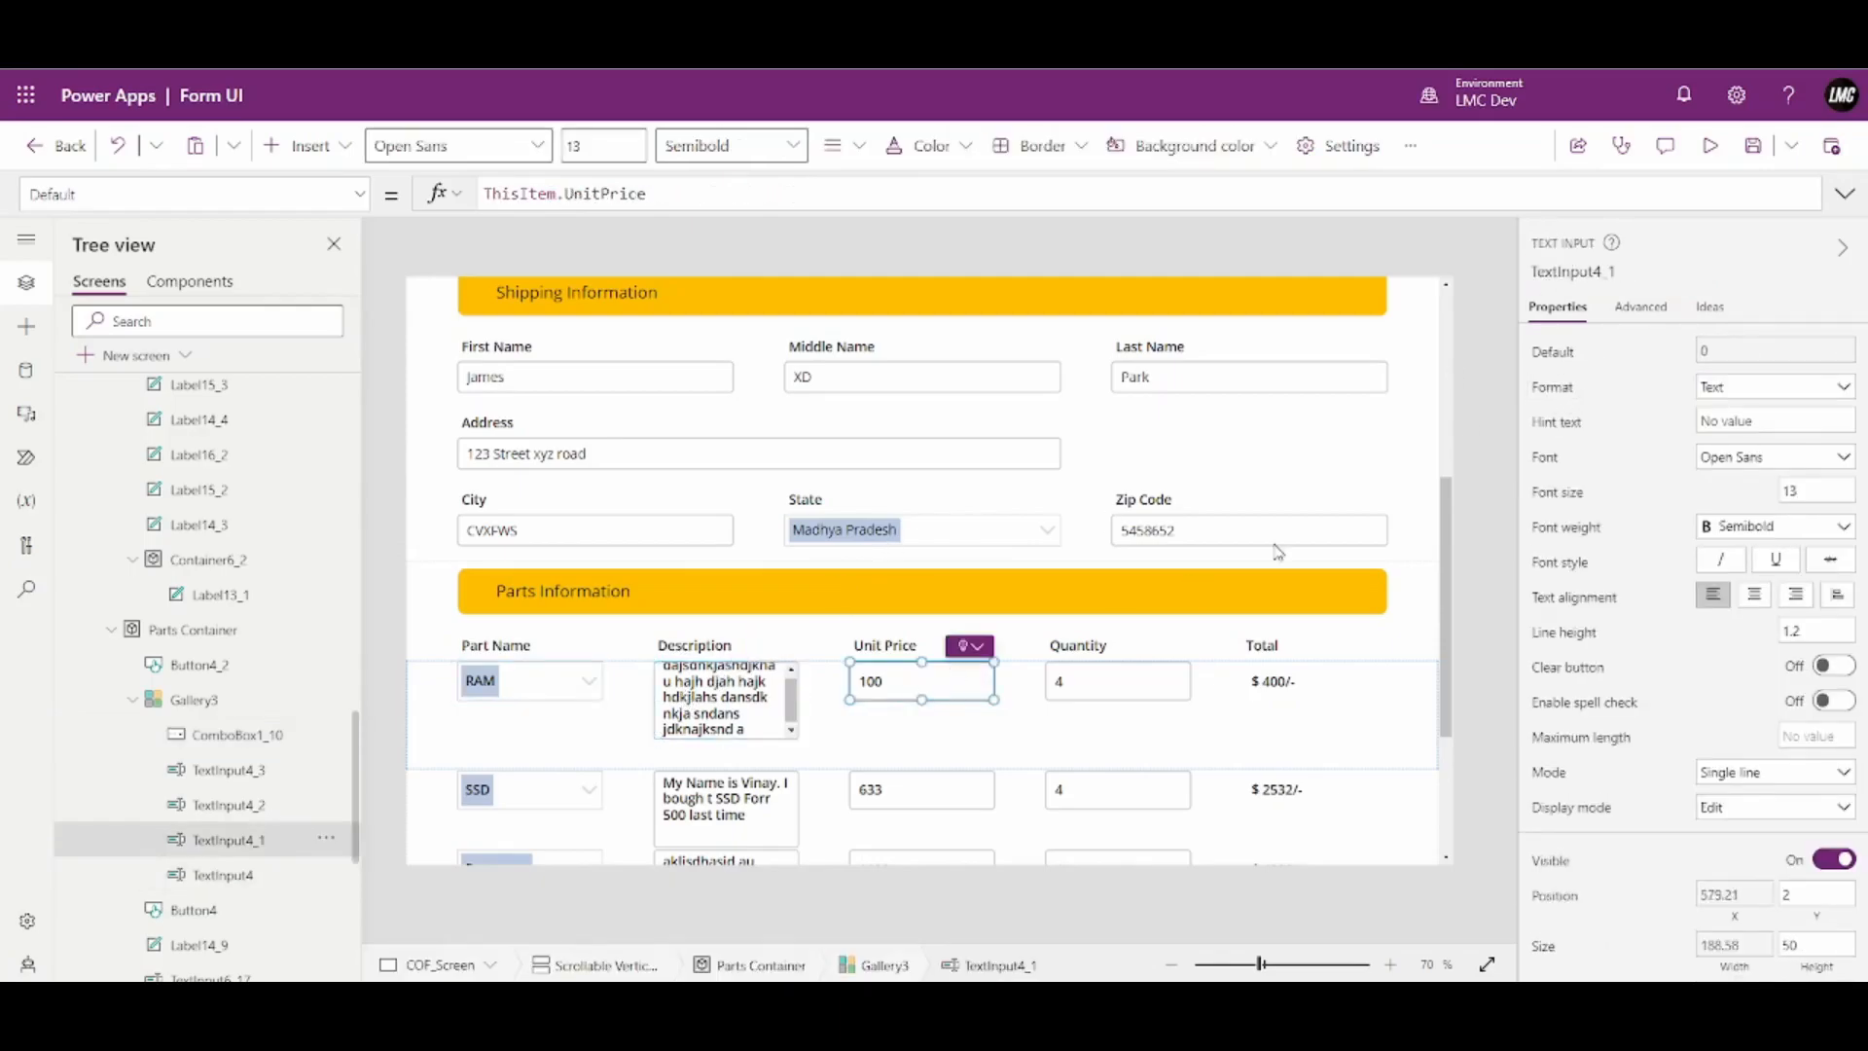
left_click(1124, 692)
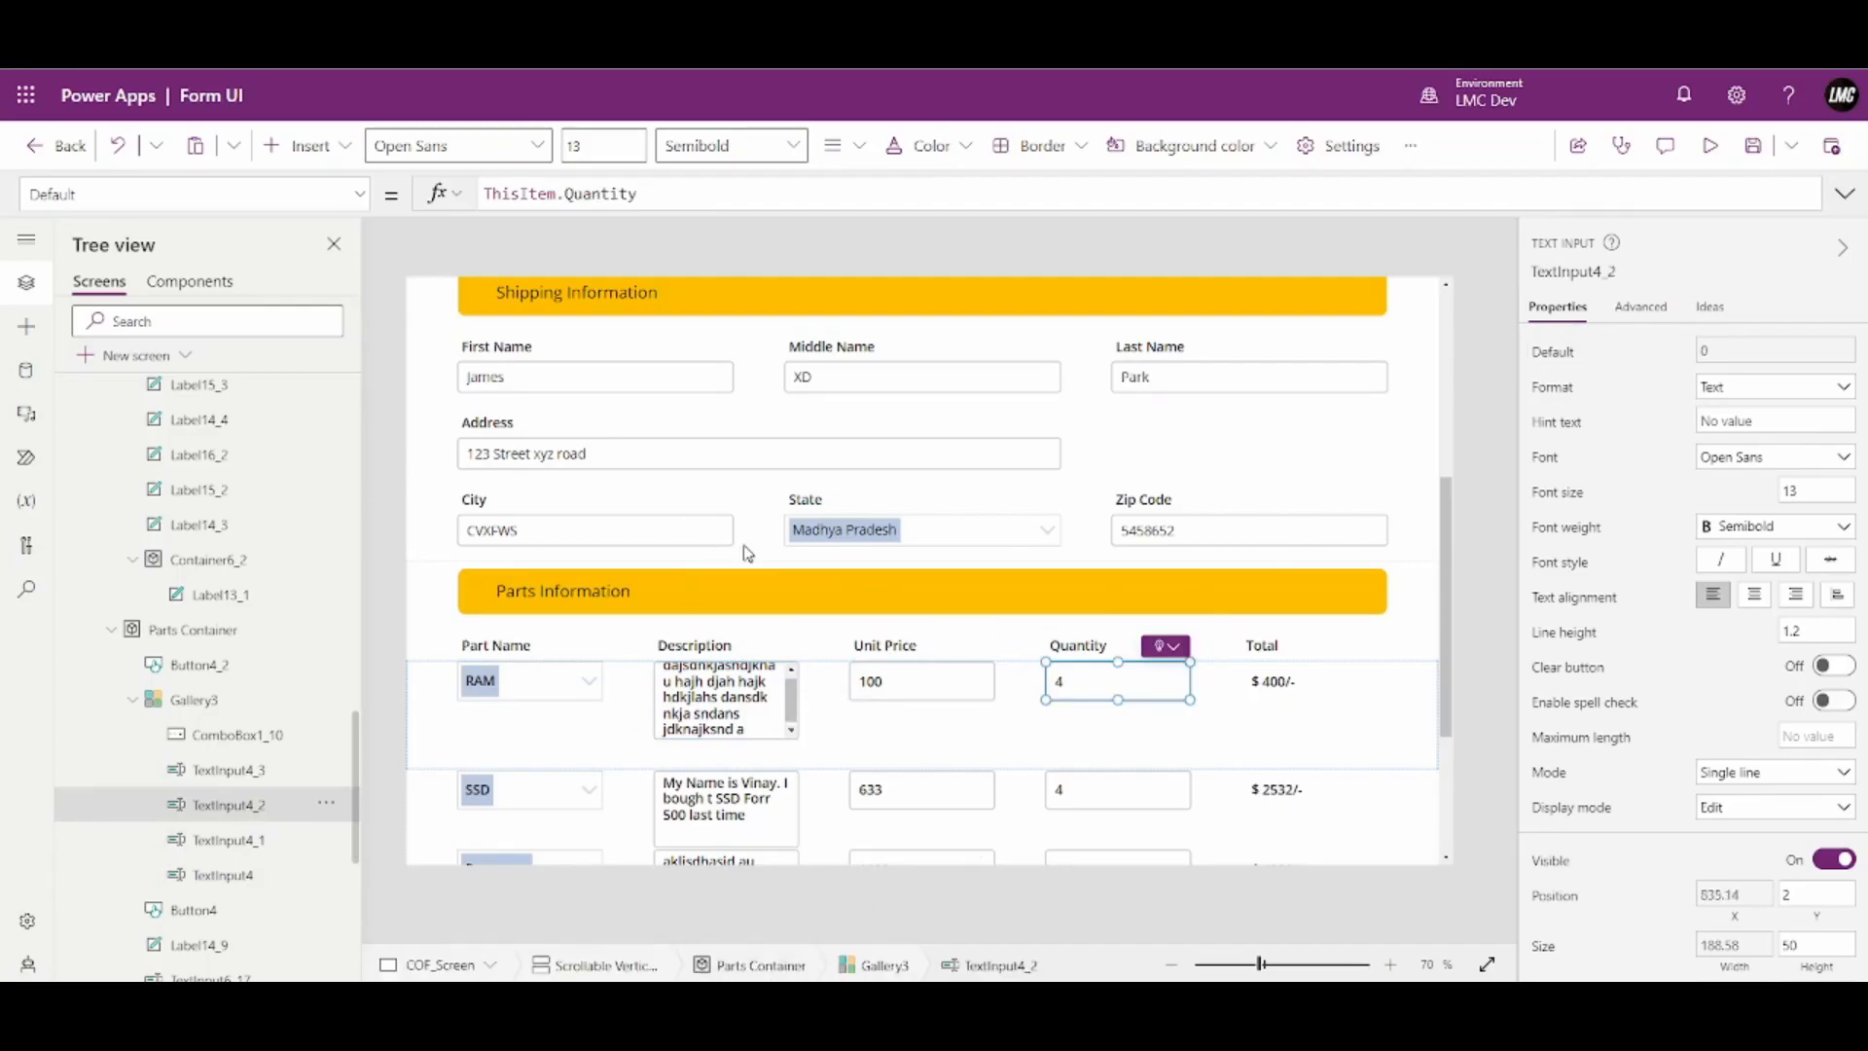
In the Save Data button's OnSelect formula, set 'Part Name' in the parts record to ComboBox1_10.Selected.Value
scroll(868, 593, "up", 5)
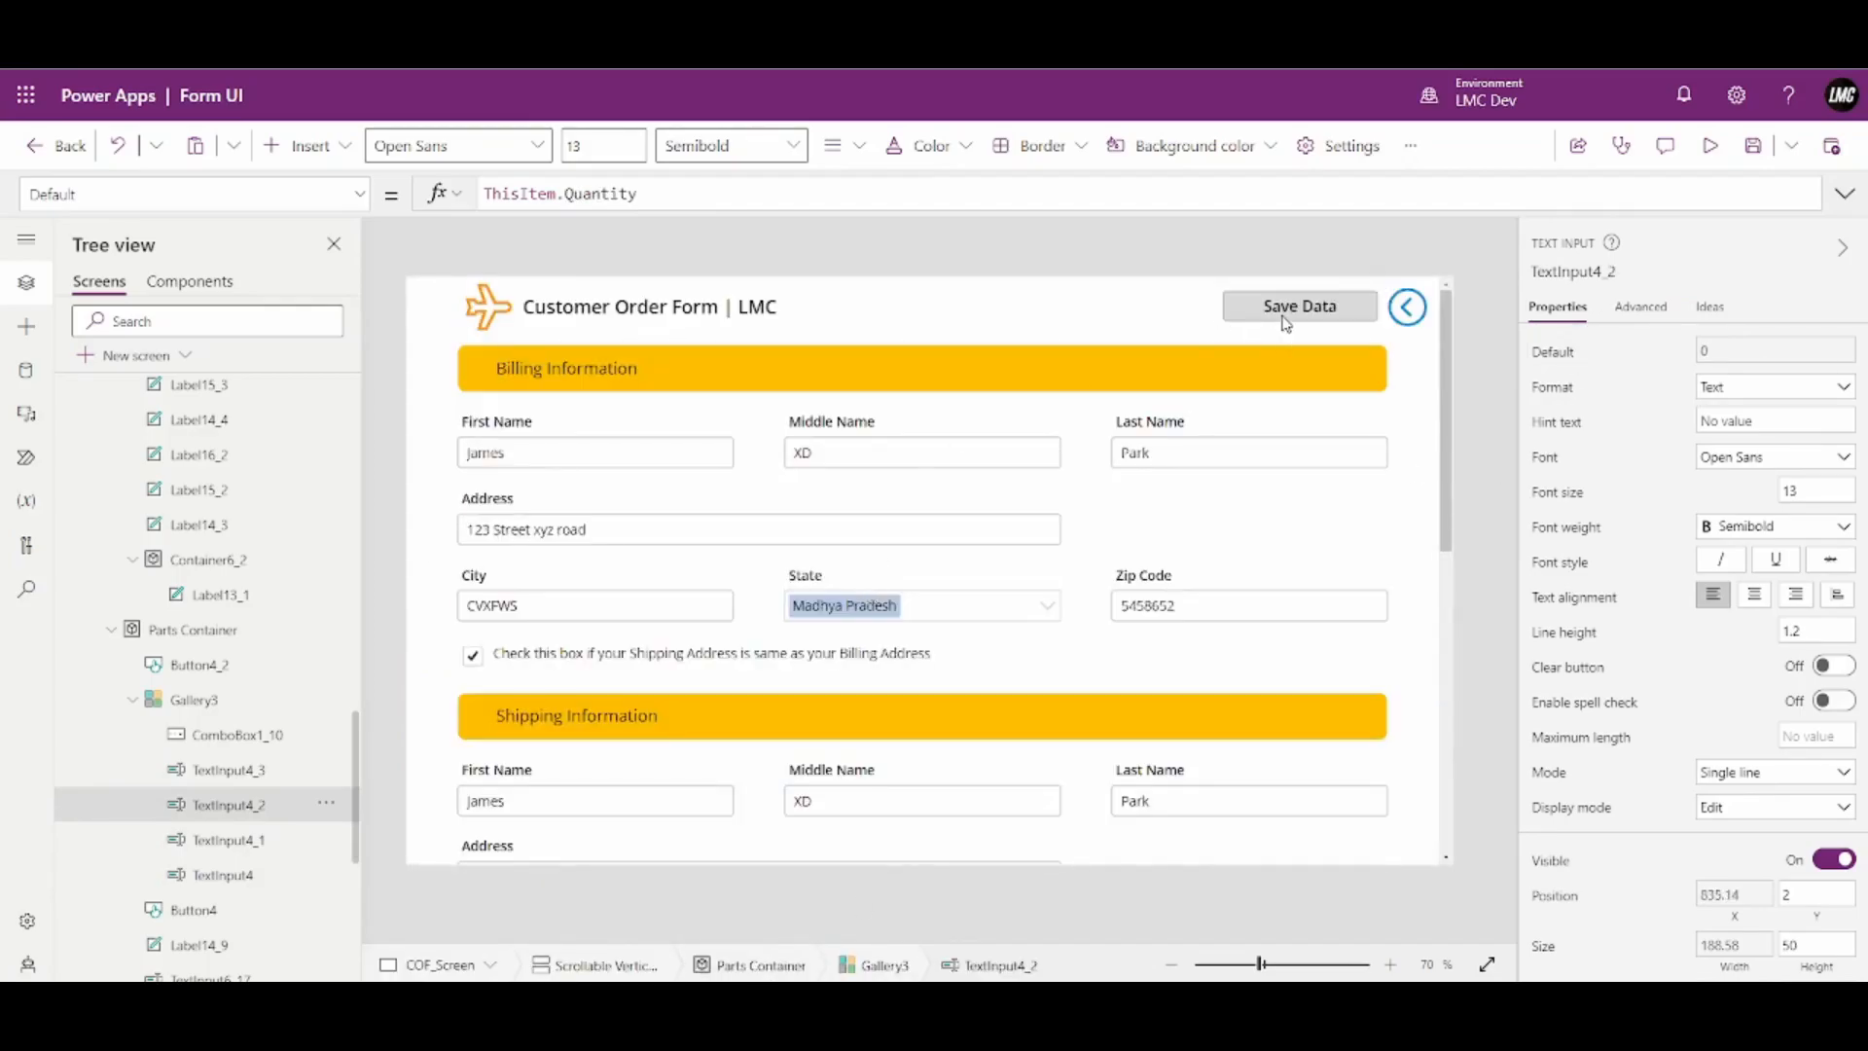
left_click(1285, 324)
left_click(1844, 194)
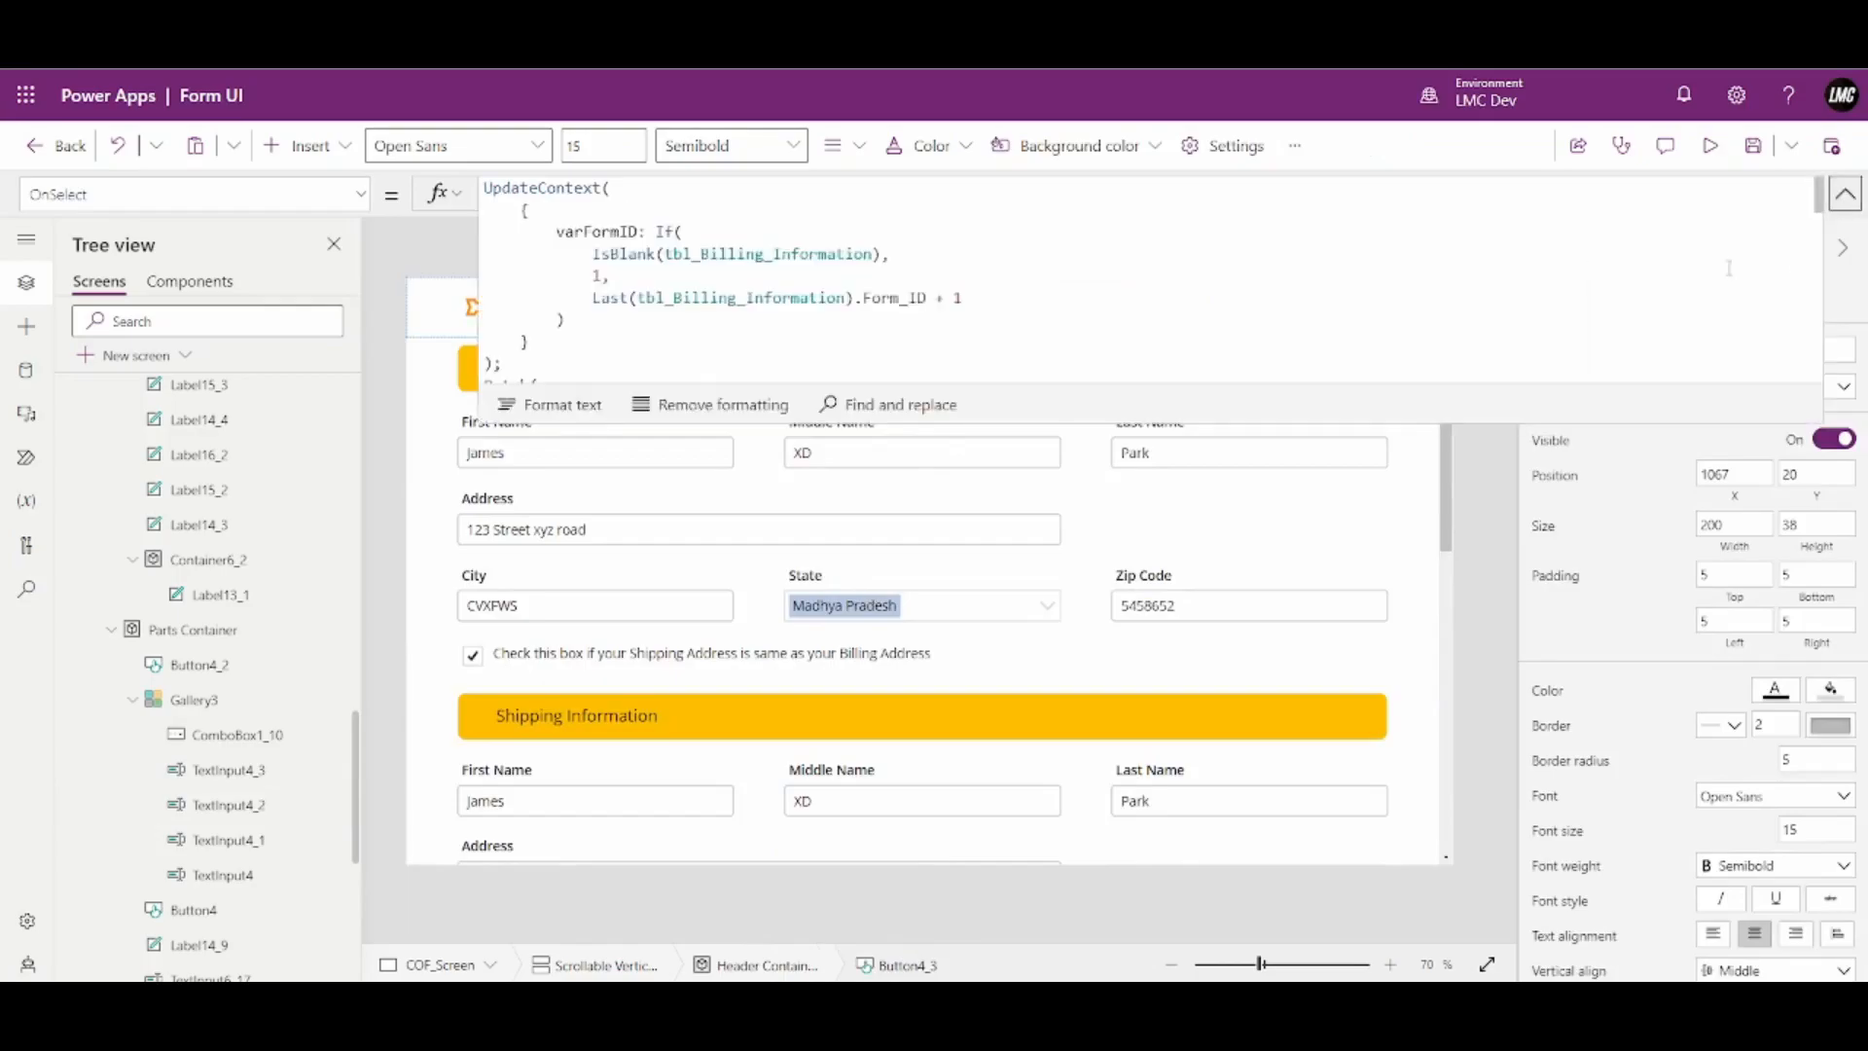
left_click_drag(1281, 421, 1216, 827)
scroll(1038, 544, "down", 5)
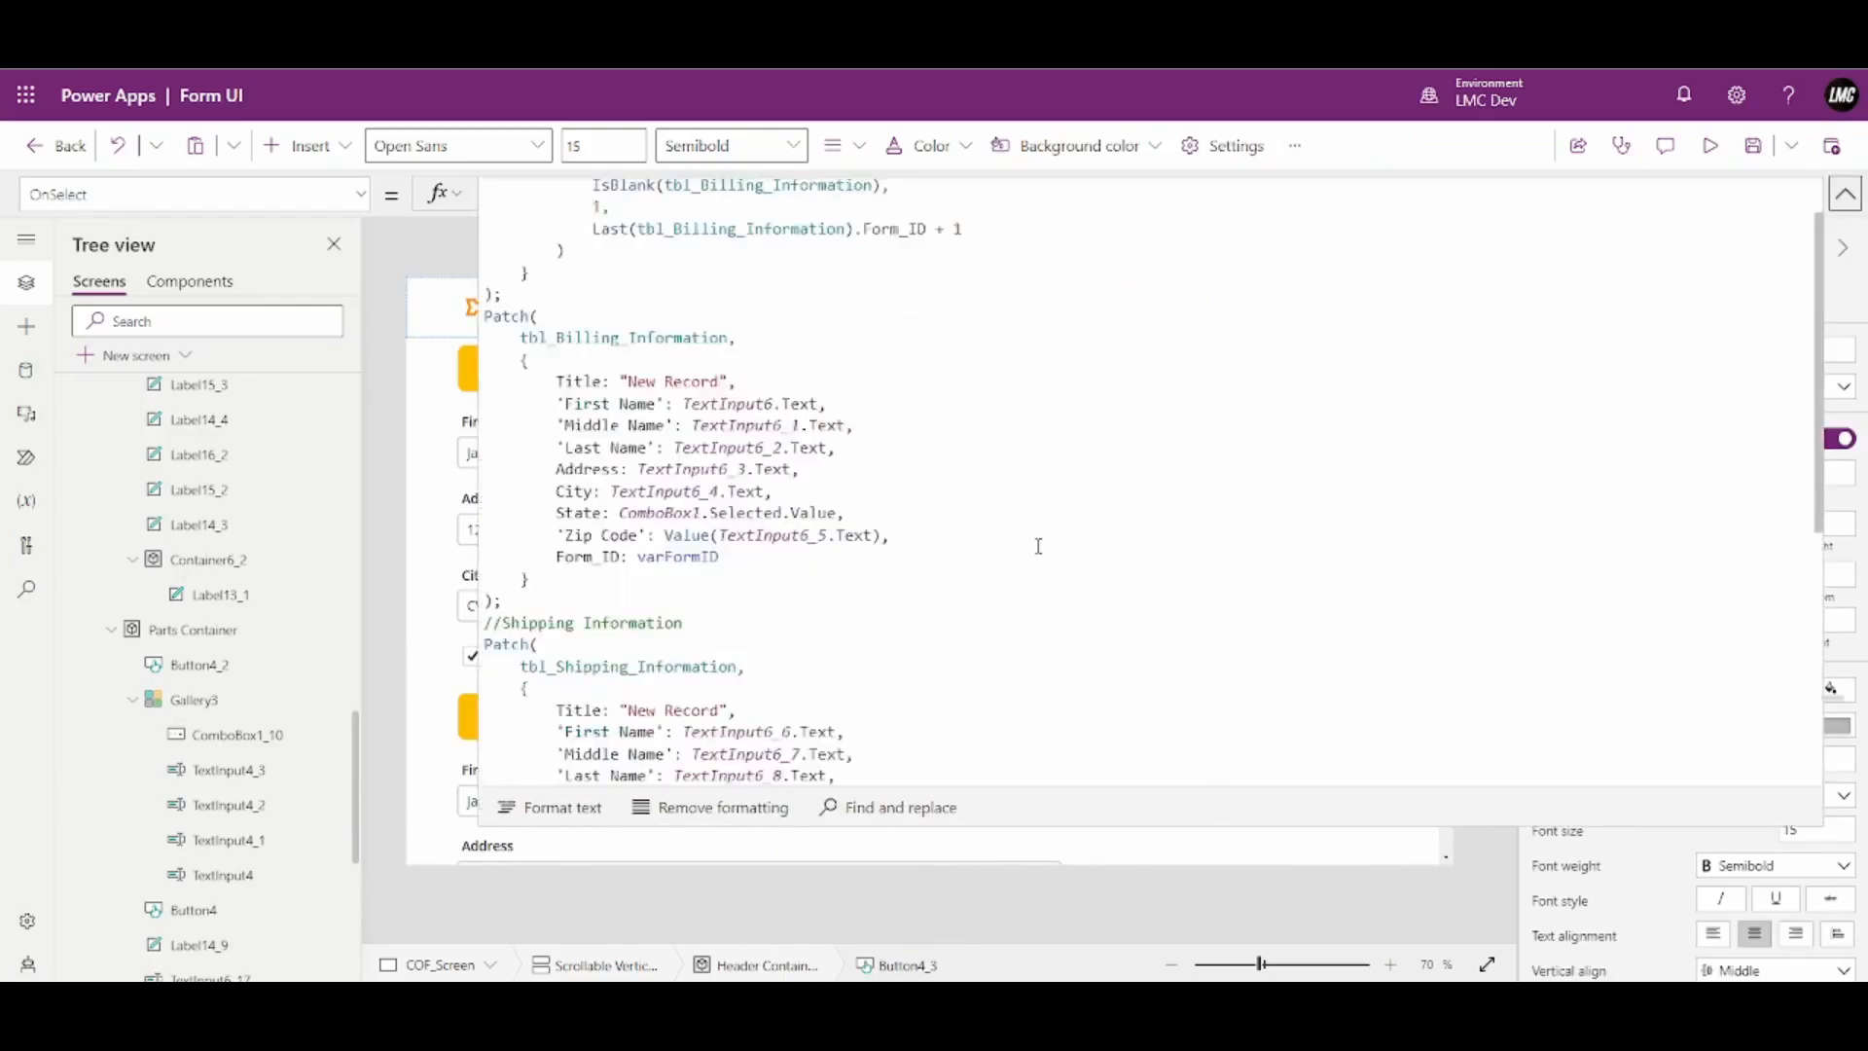
scroll(622, 574, "down", 3)
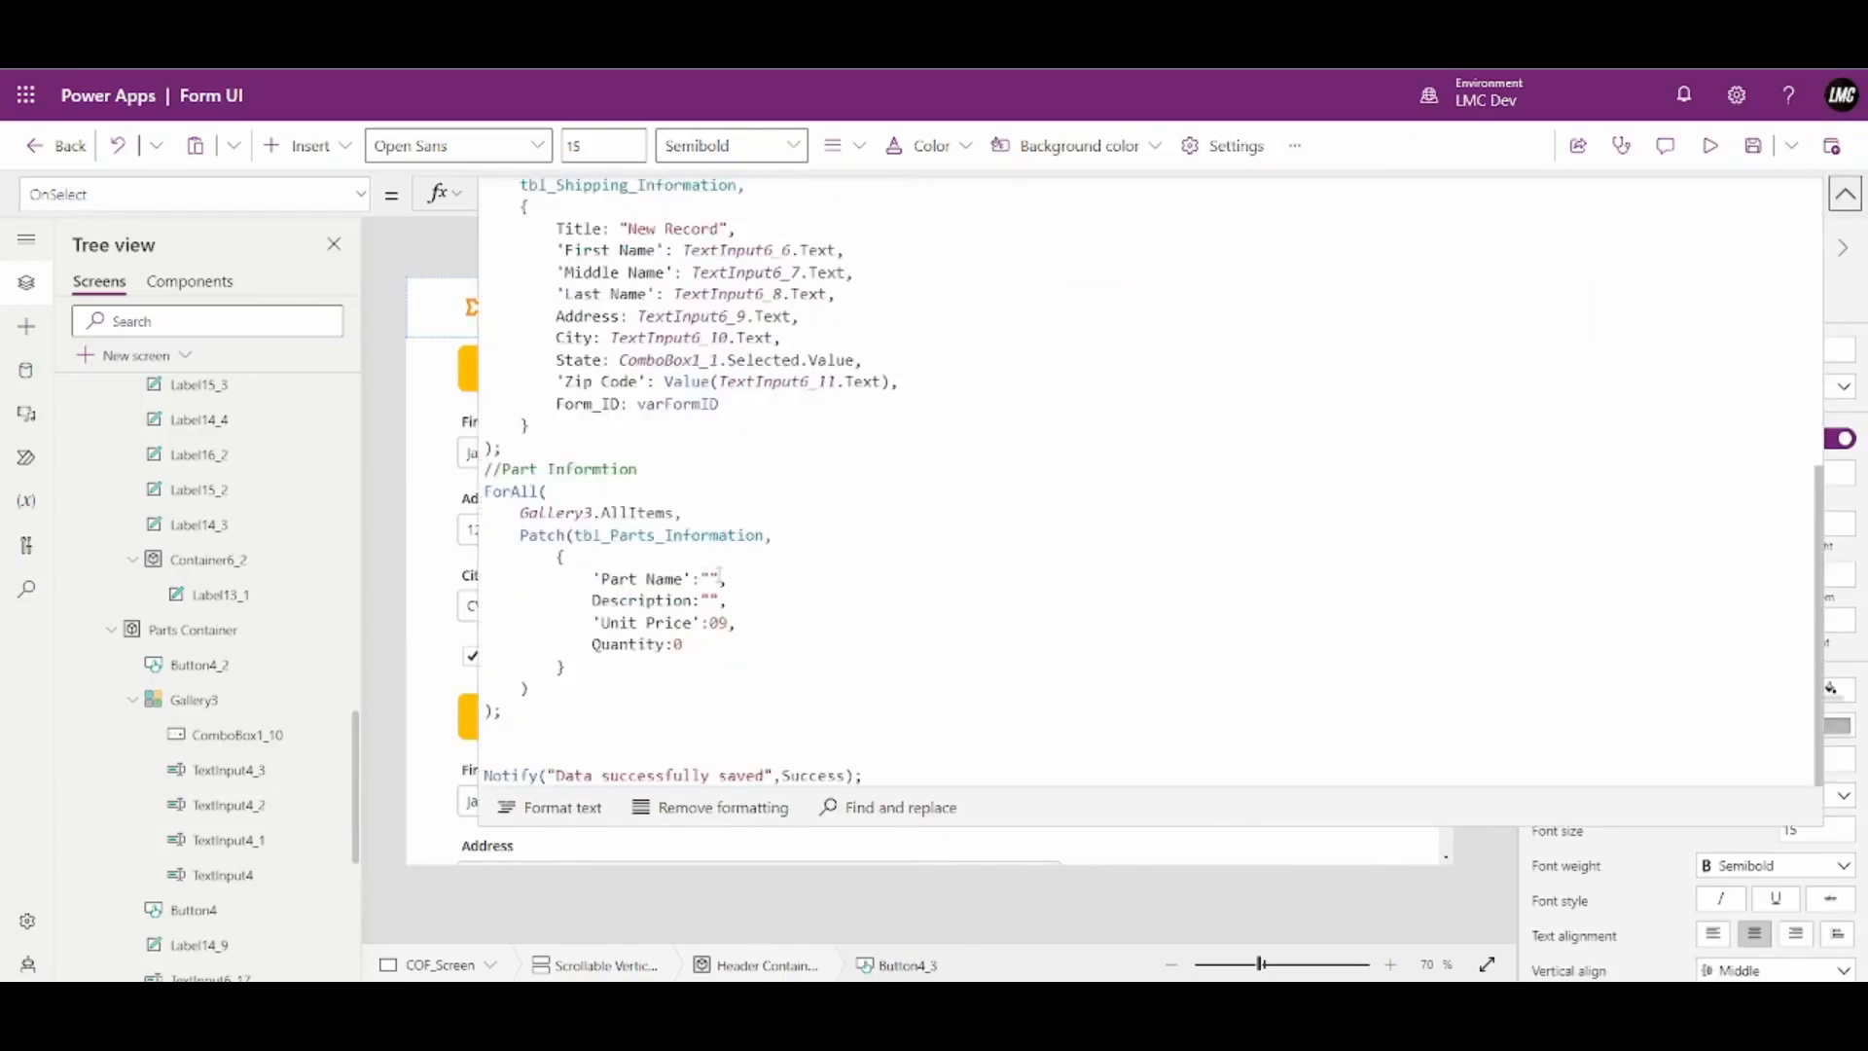
left_click_drag(719, 577, 700, 576)
key("ctrl+v")
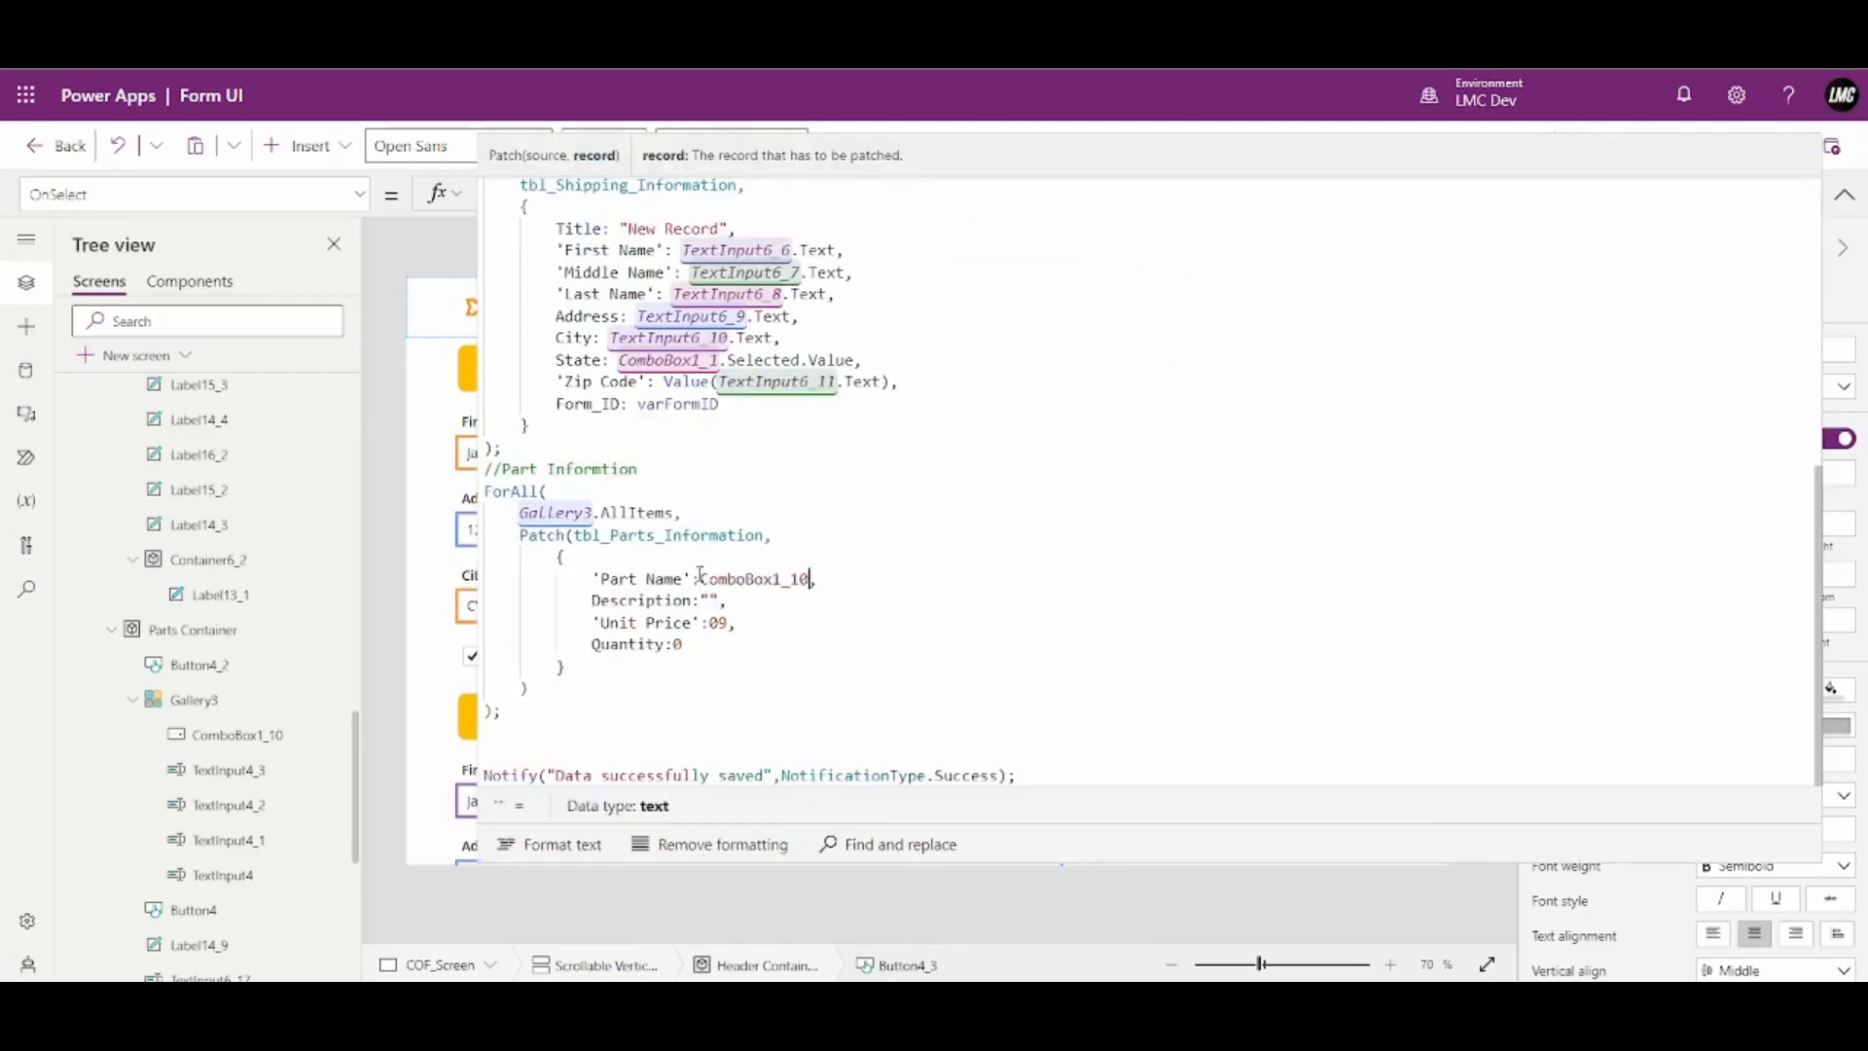
type(".Selected.Value,")
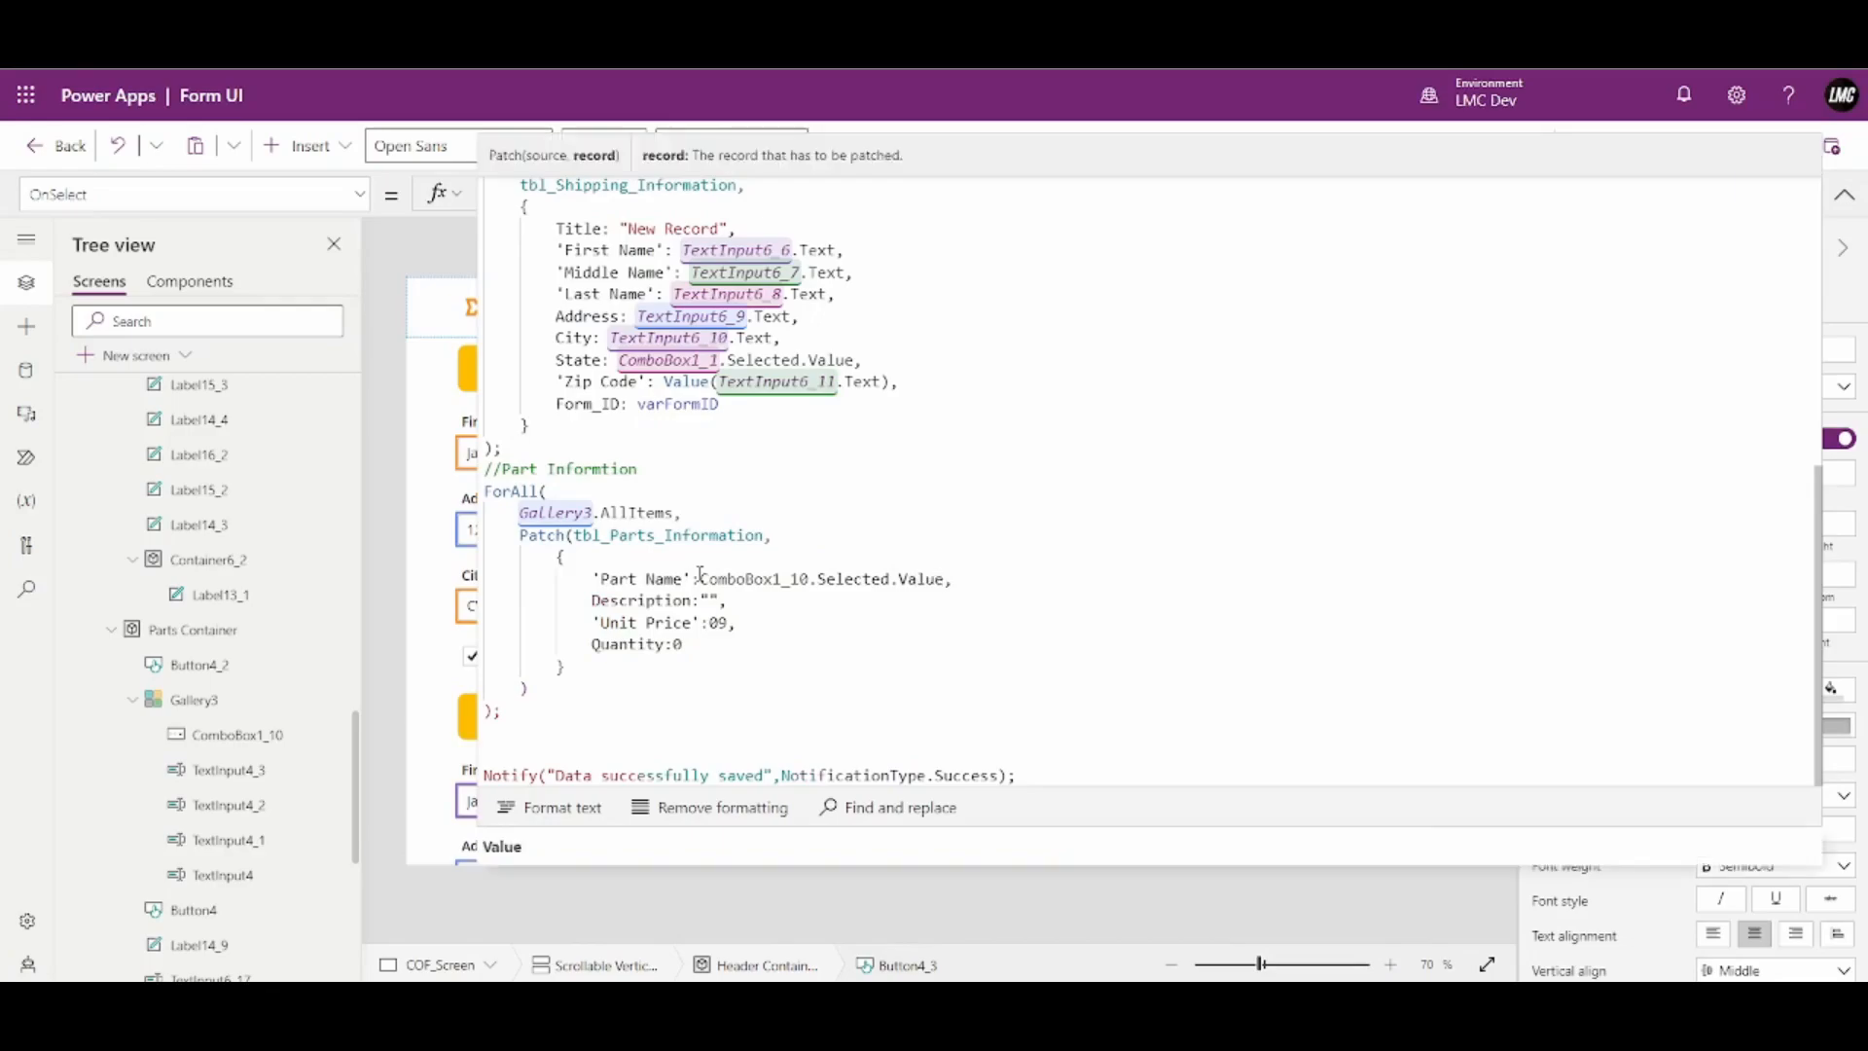
Set Description in the parts record to TextInput4.Text
left_click(710, 601)
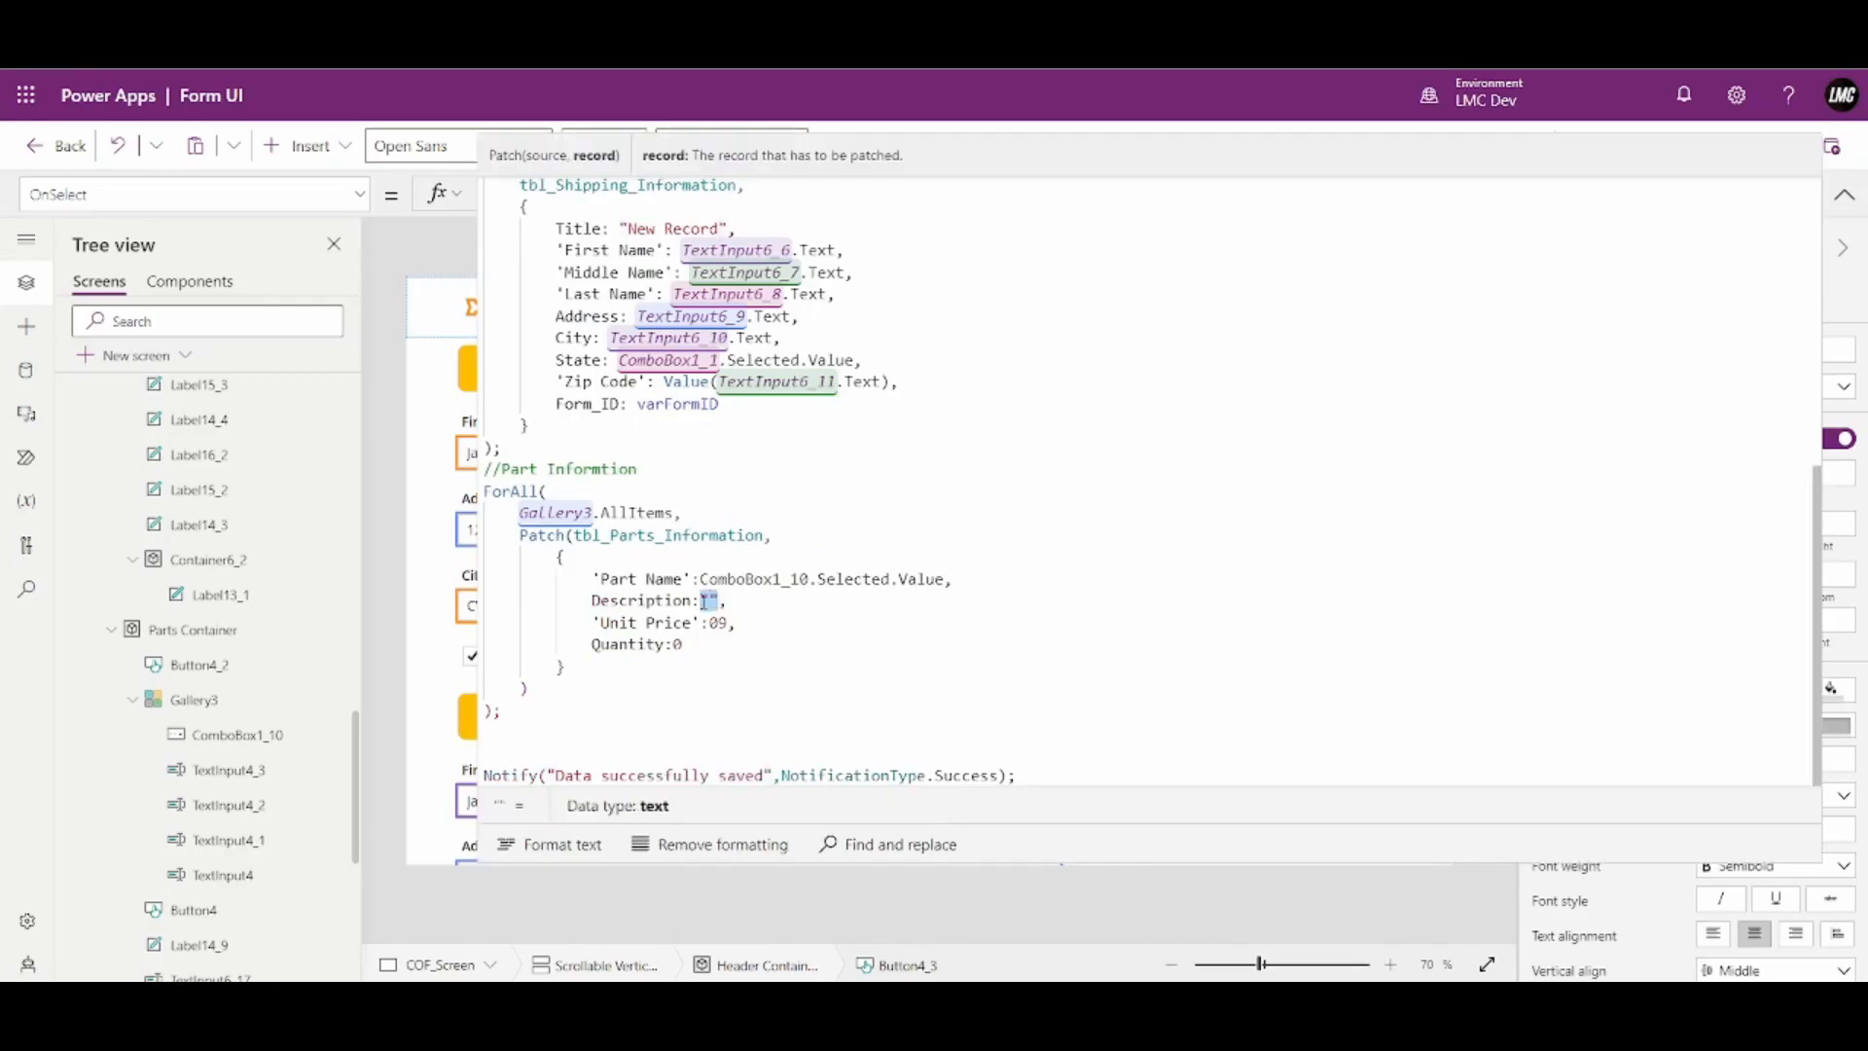
type("TextInp")
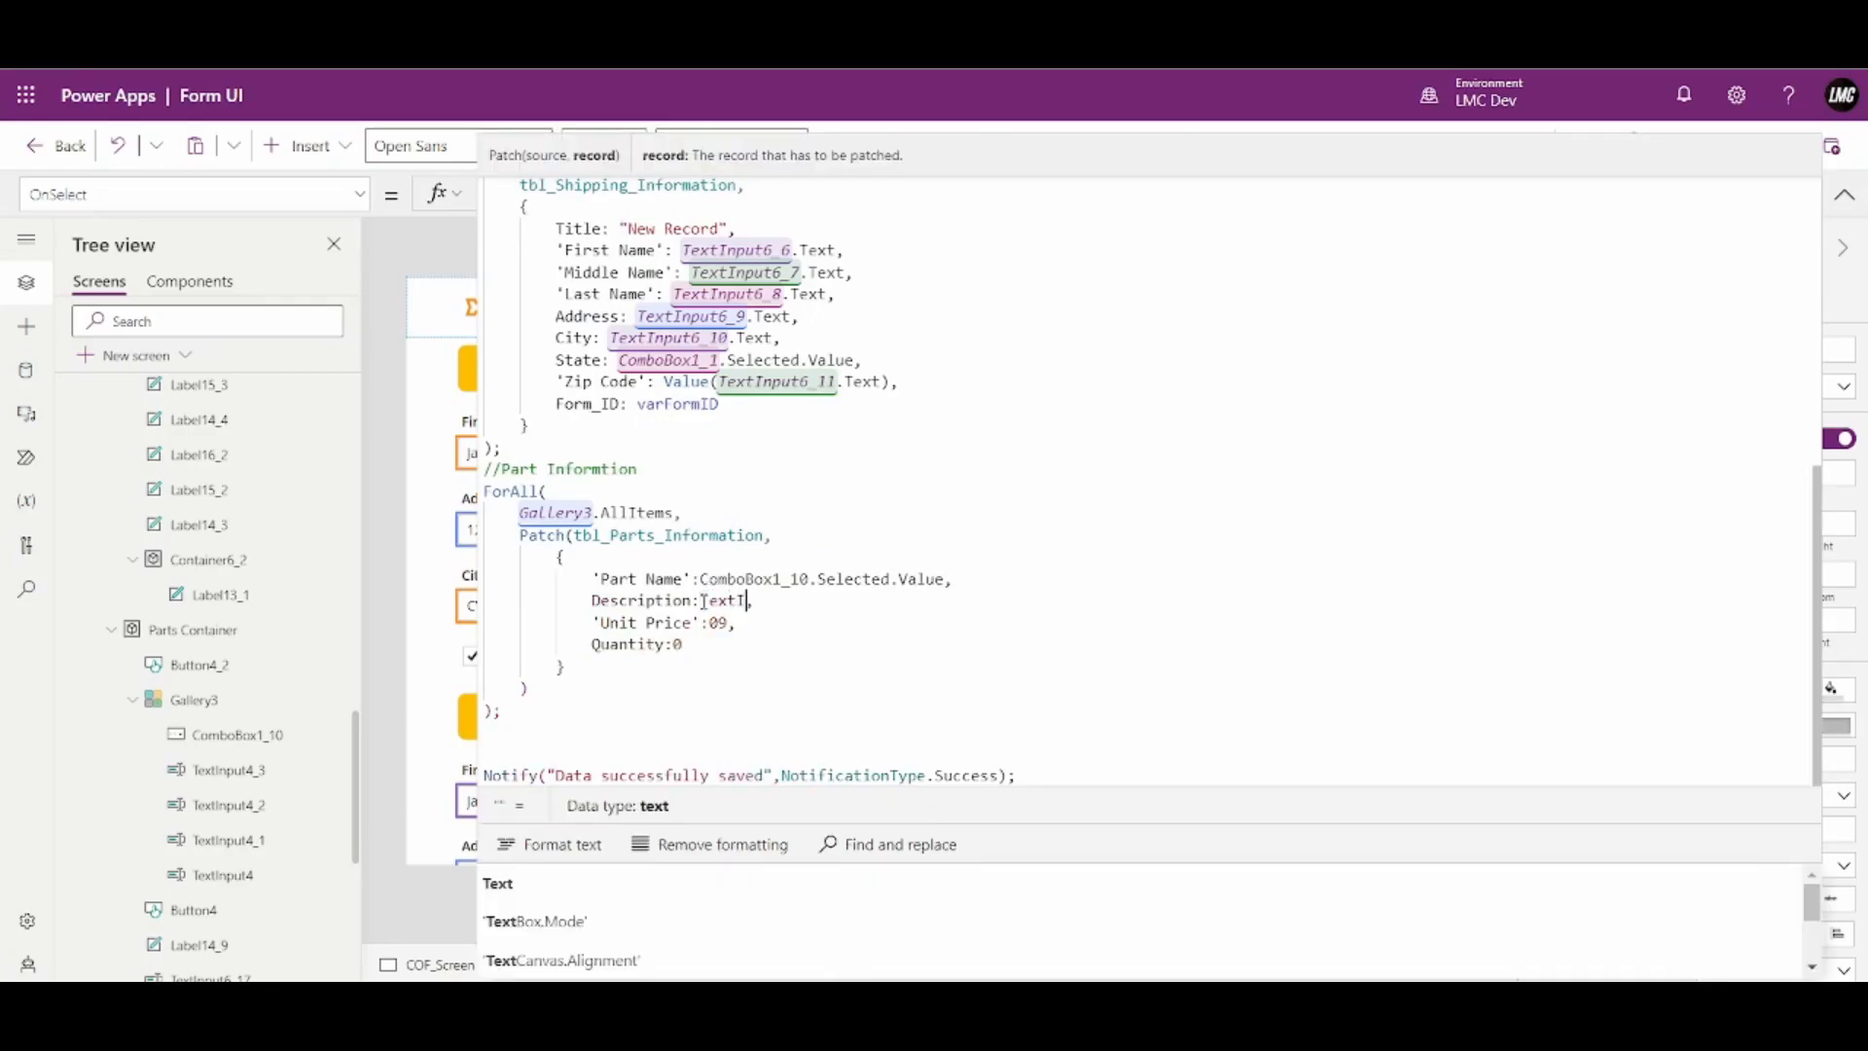
type("ut4.Text")
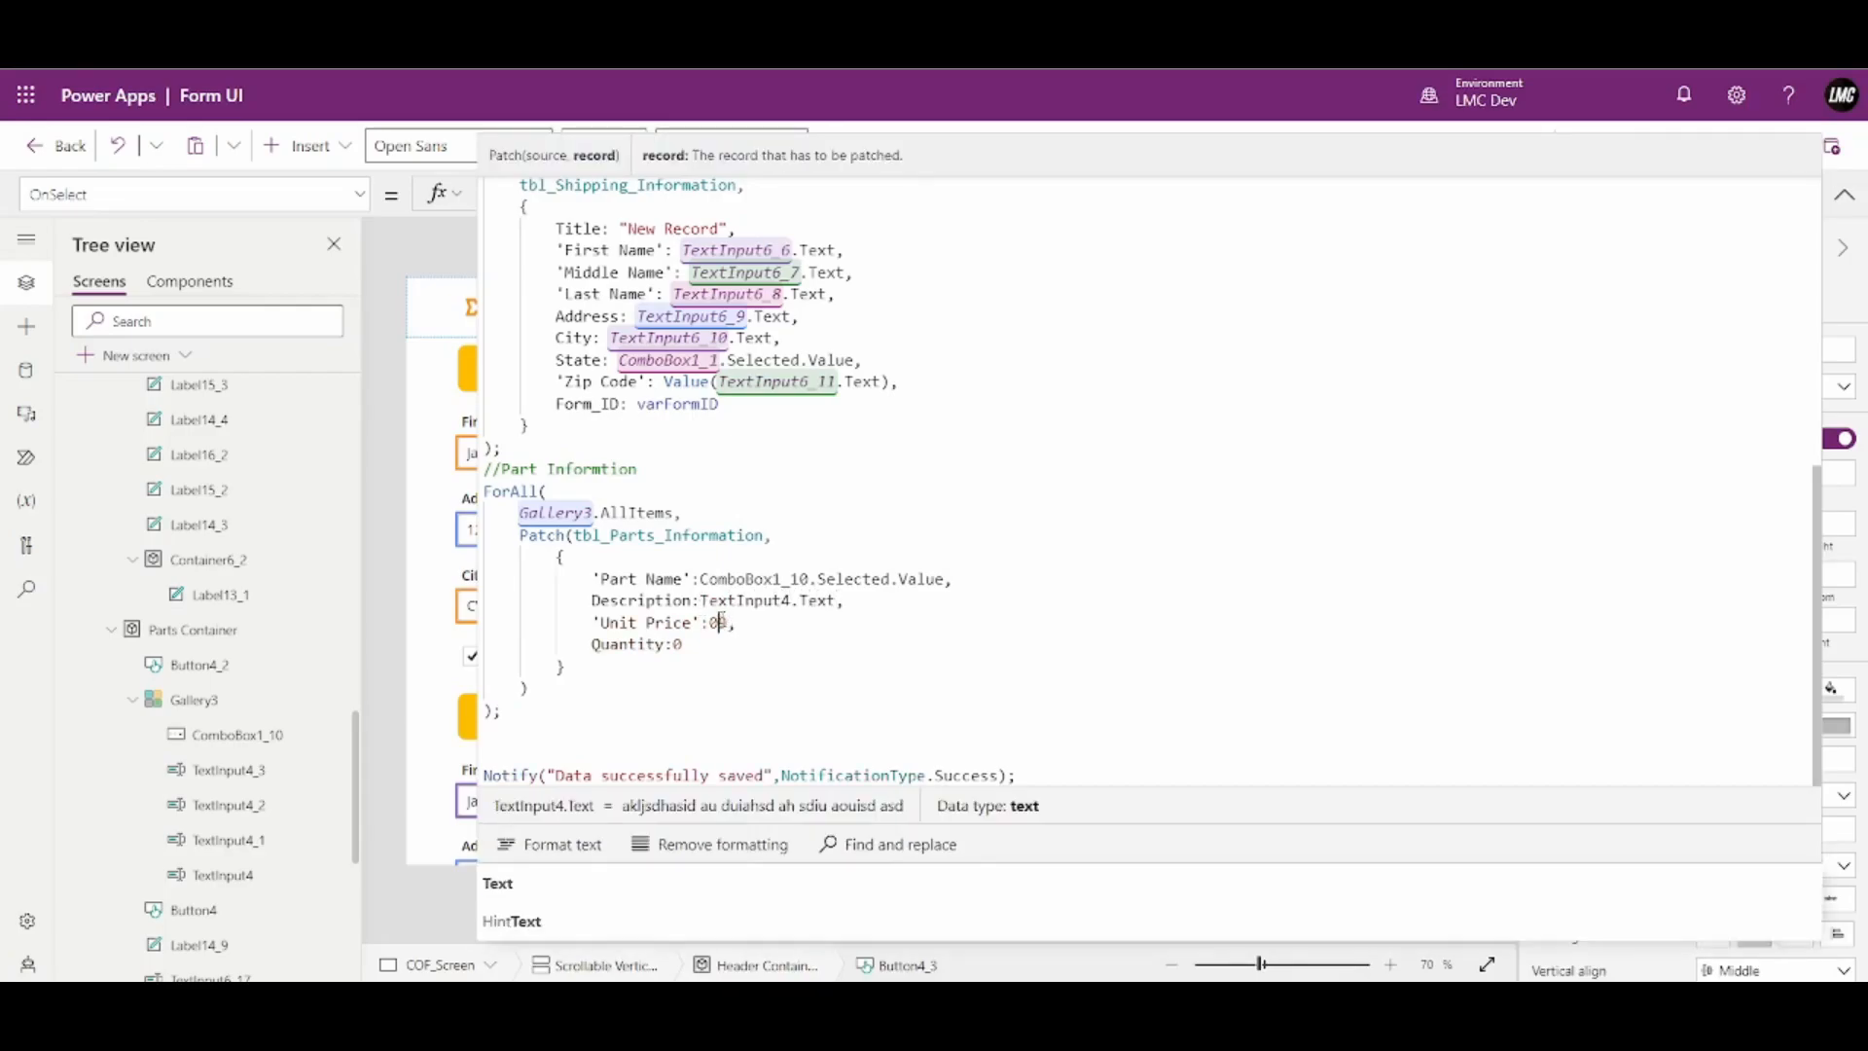
In the Parts Information Patch, set 'Unit Price' to Value(TextInput4_1.Text)
double_click(720, 623)
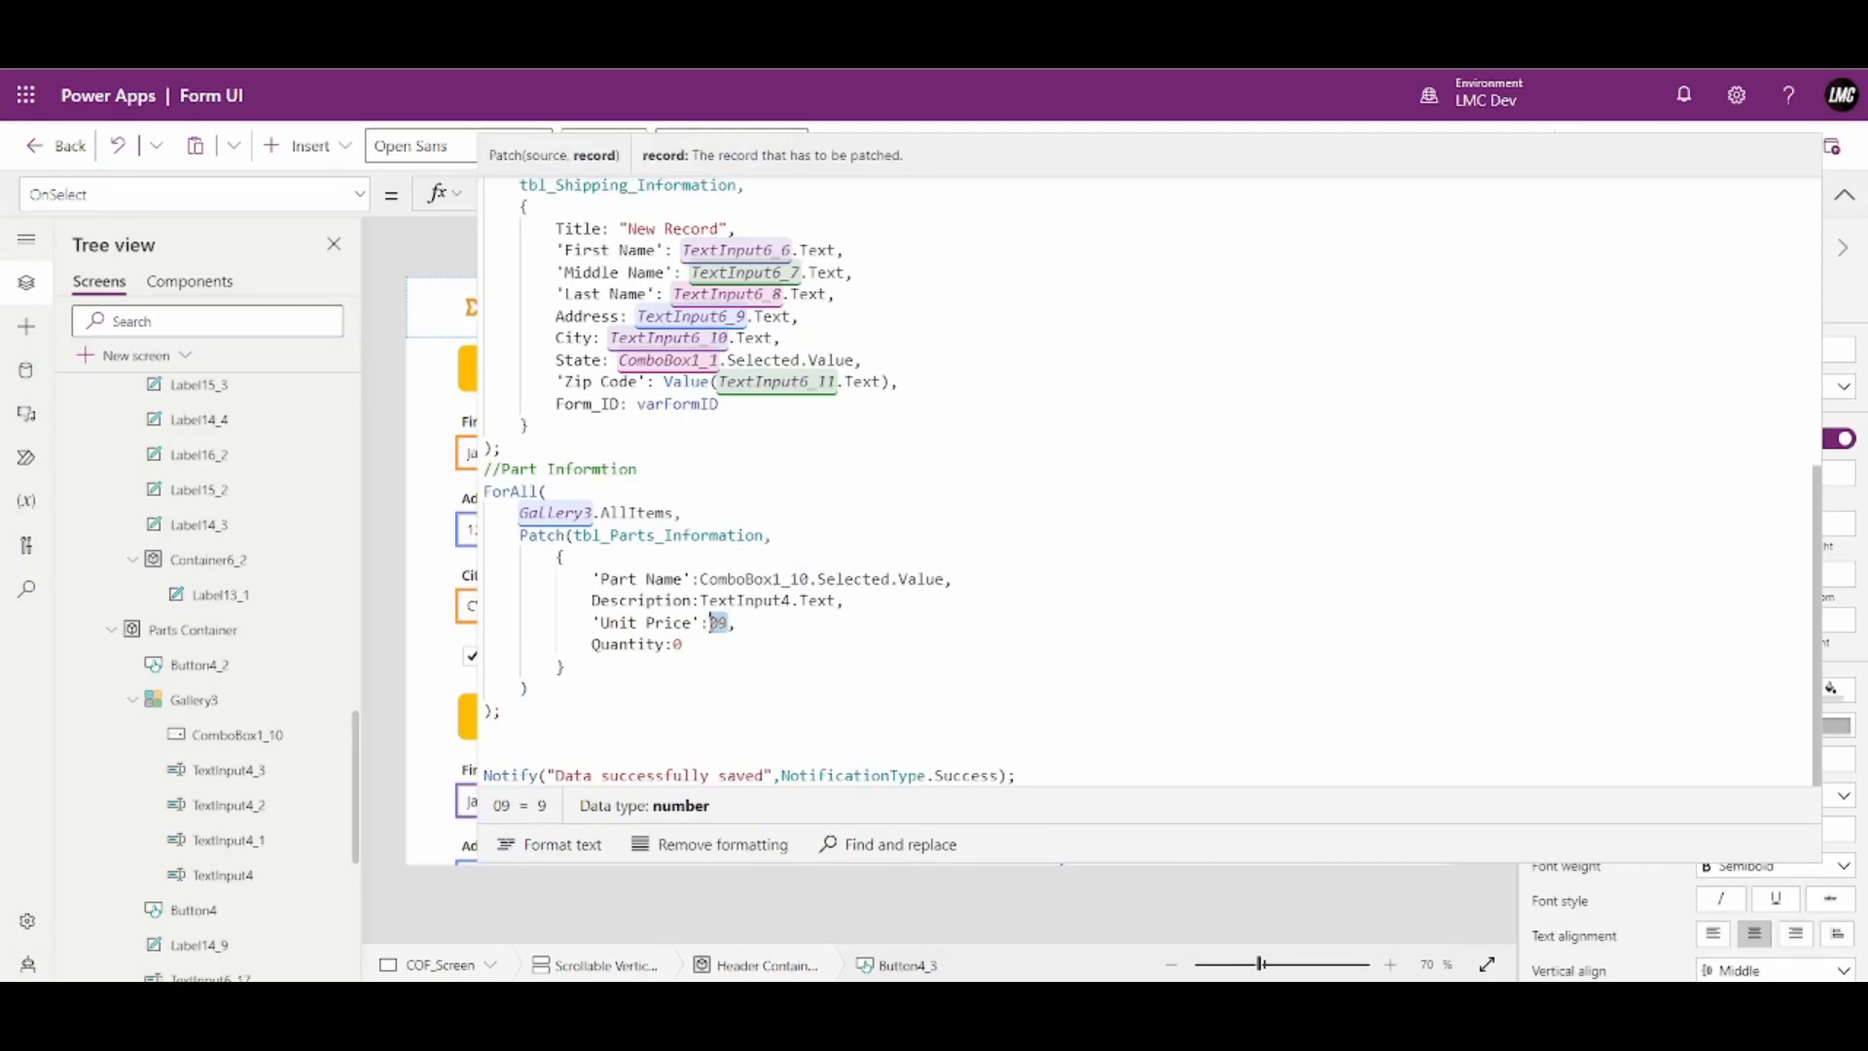
type("Value(TextI")
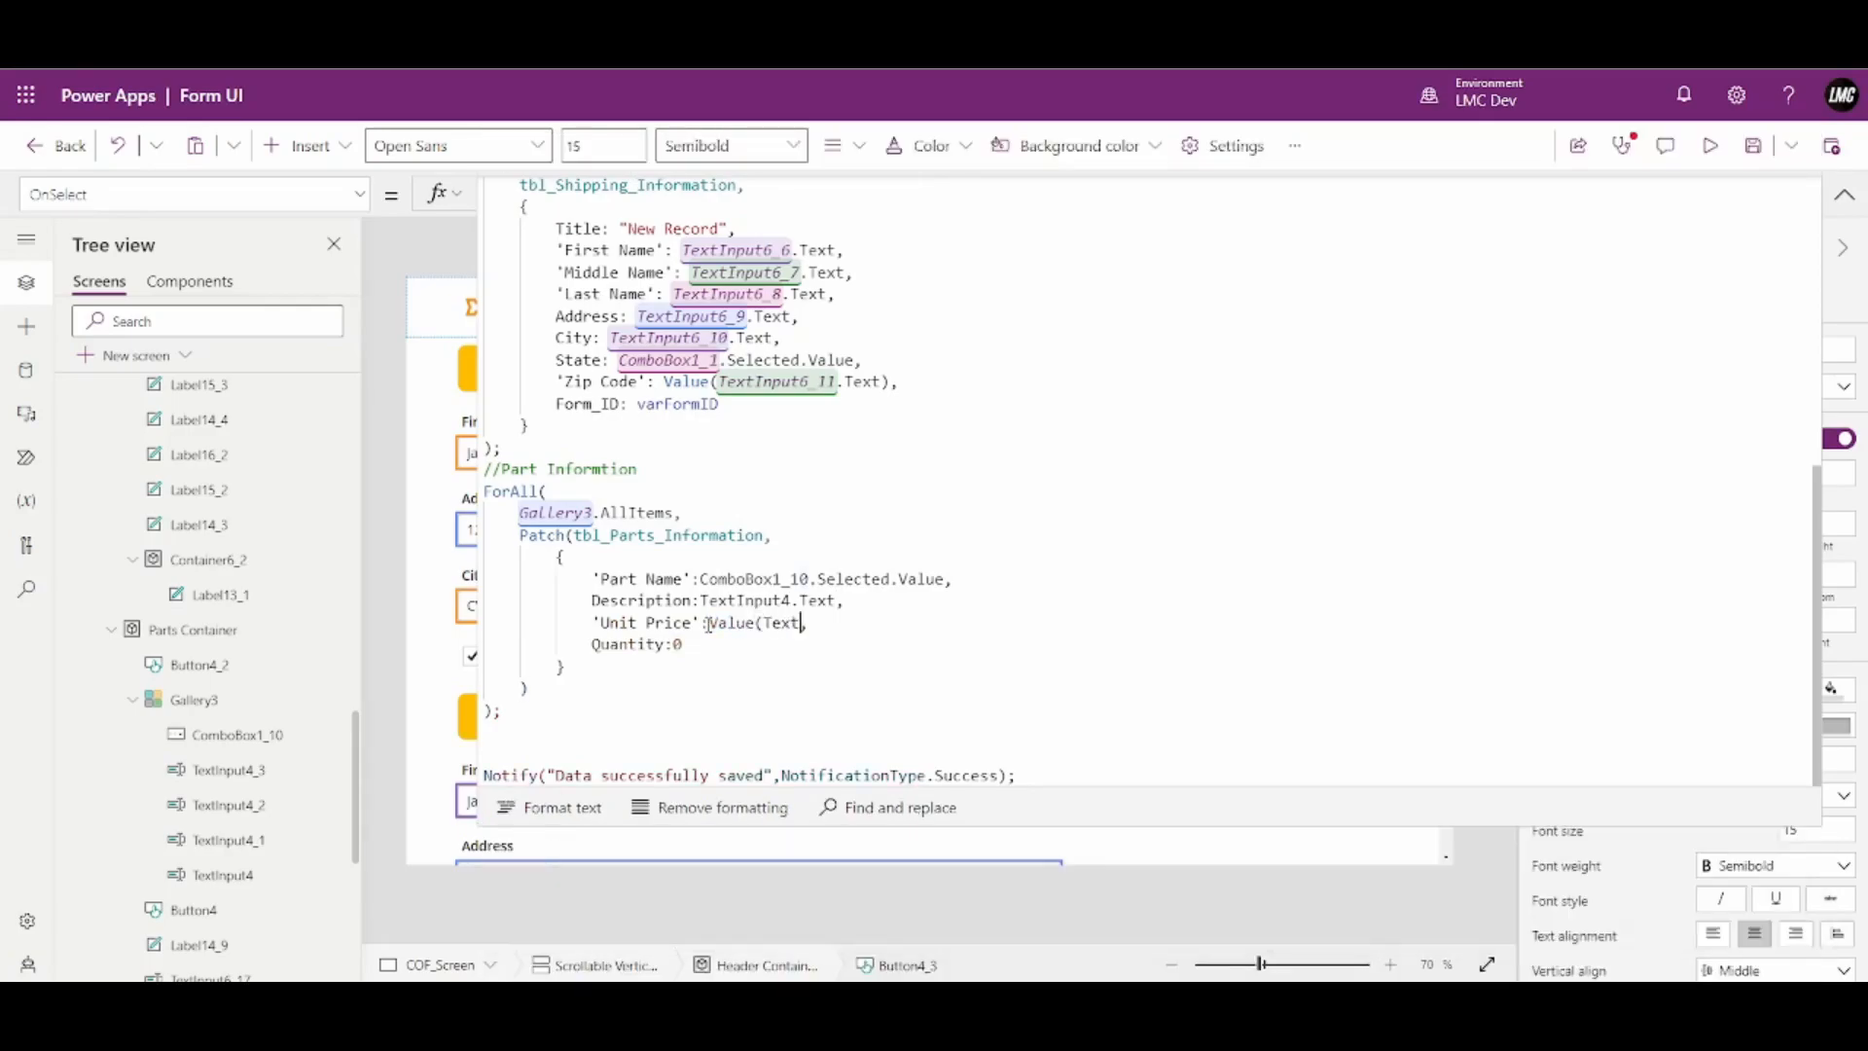
type("nput4")
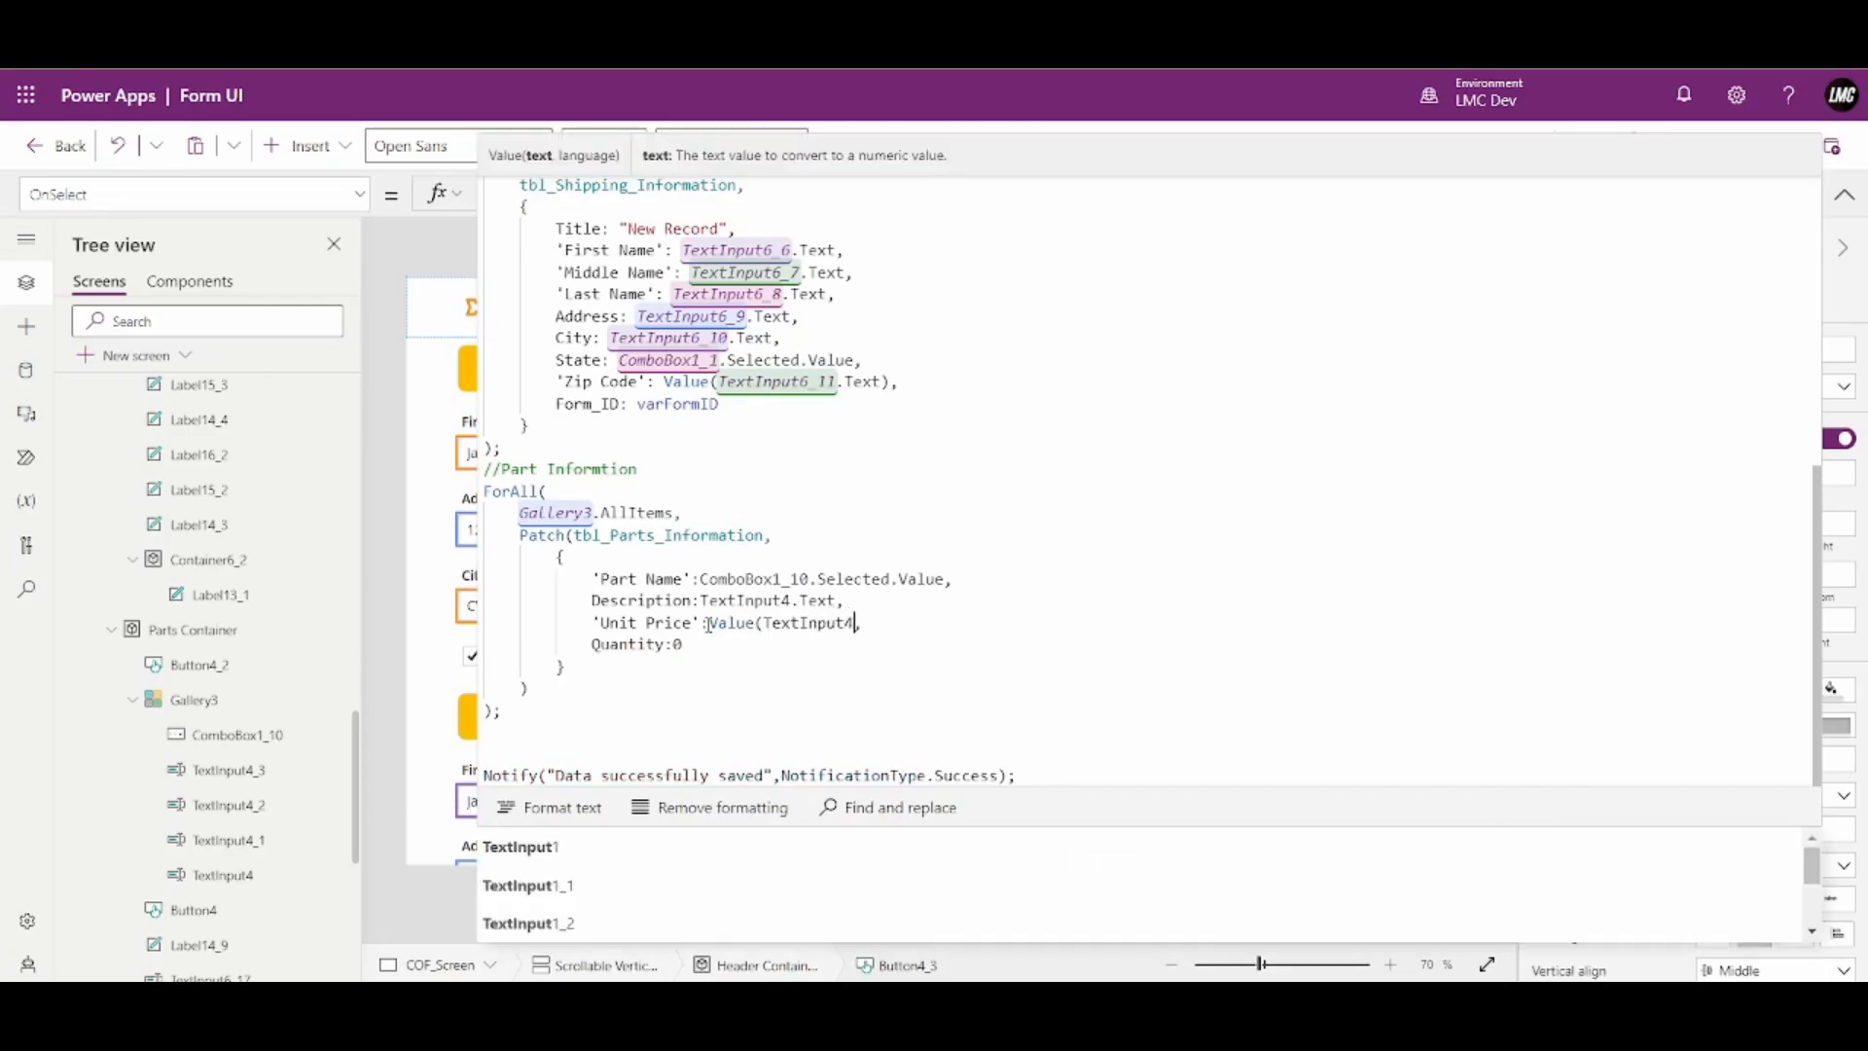
type("_1.Tex")
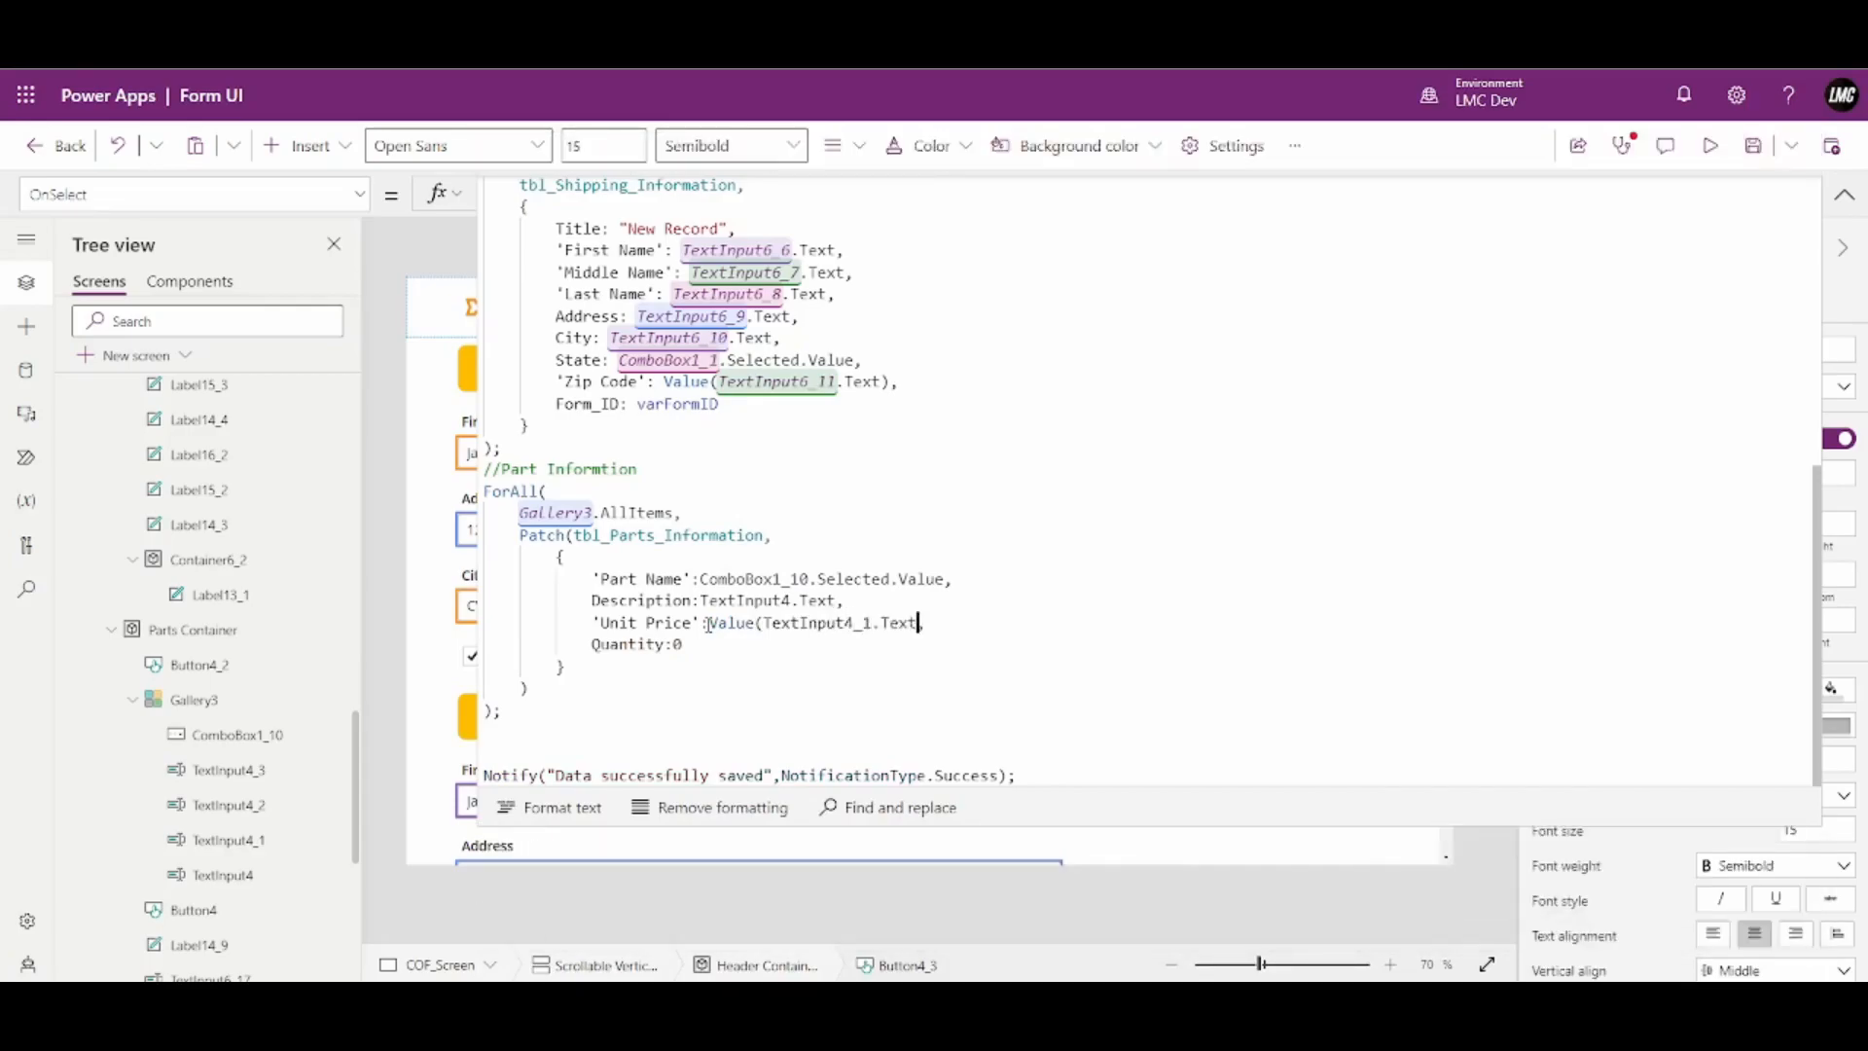
type("t),")
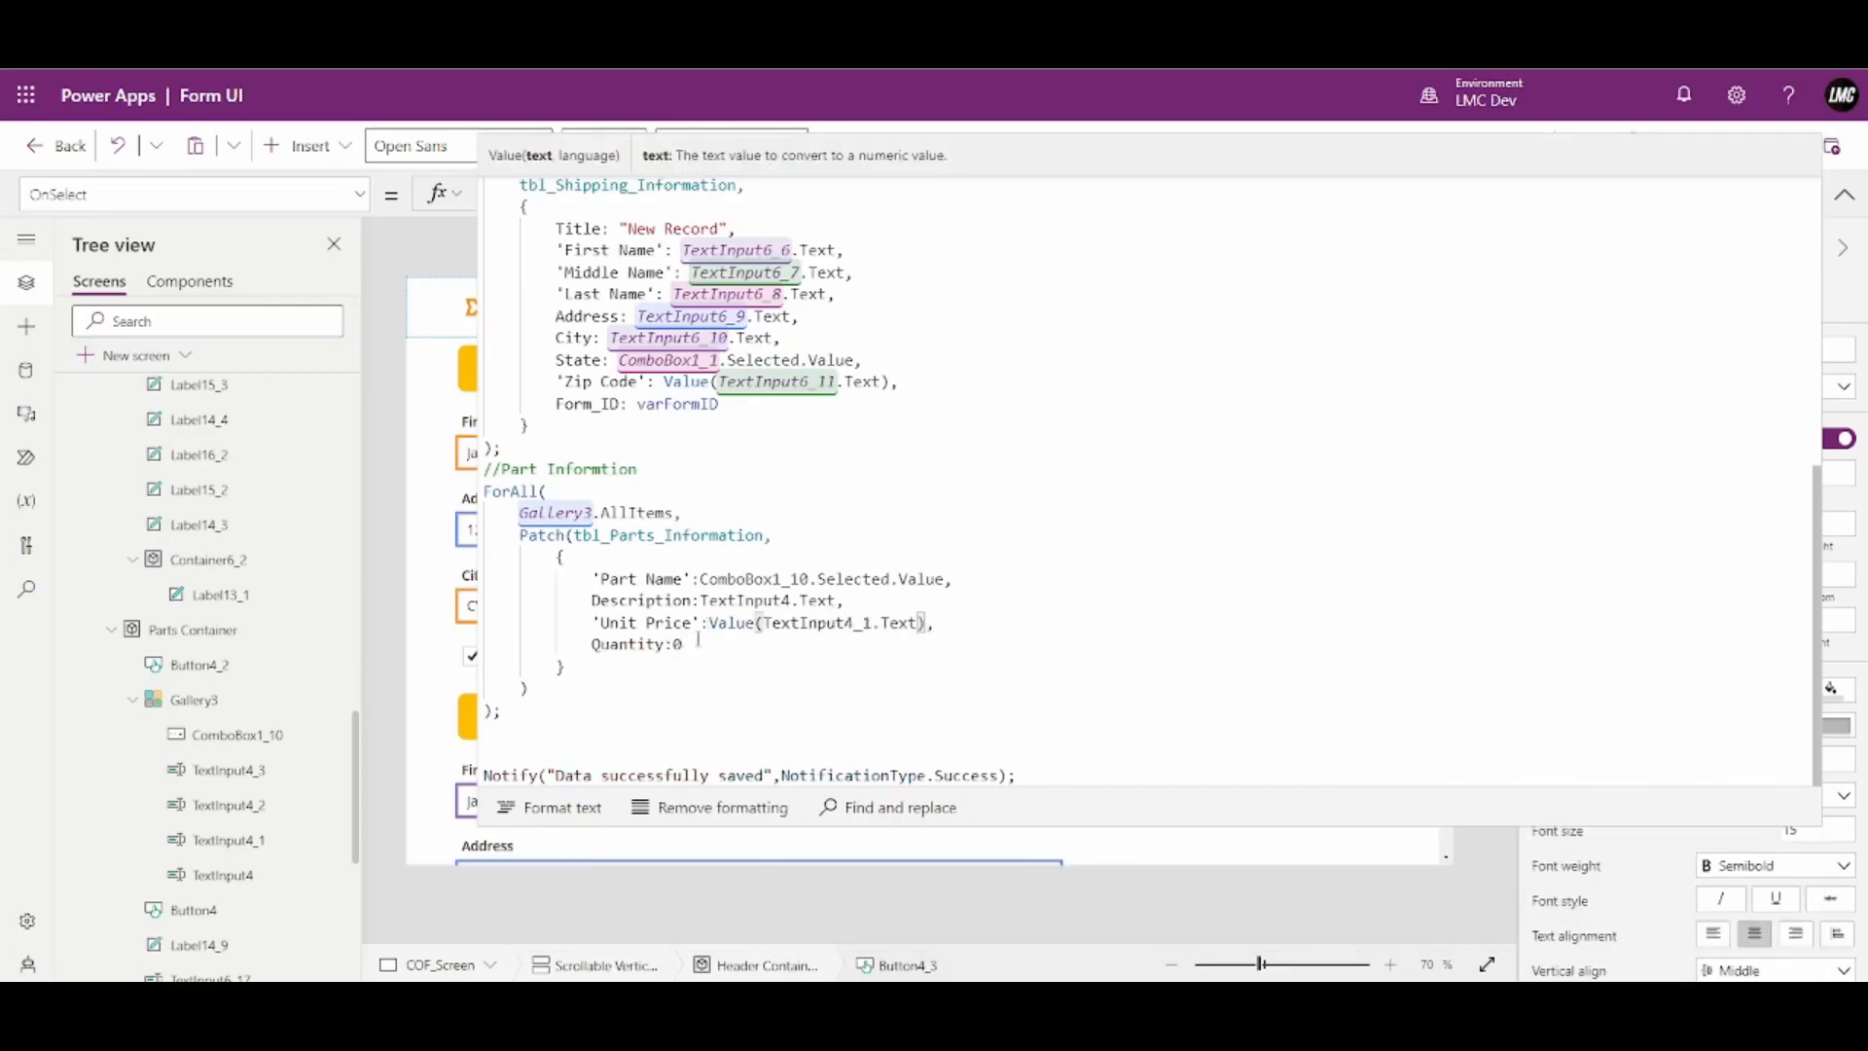
Set the Quantity field in the parts Patch record to Value(TextInput4_2.Text), reusing the Unit Price expression
left_click_drag(708, 623, 922, 624)
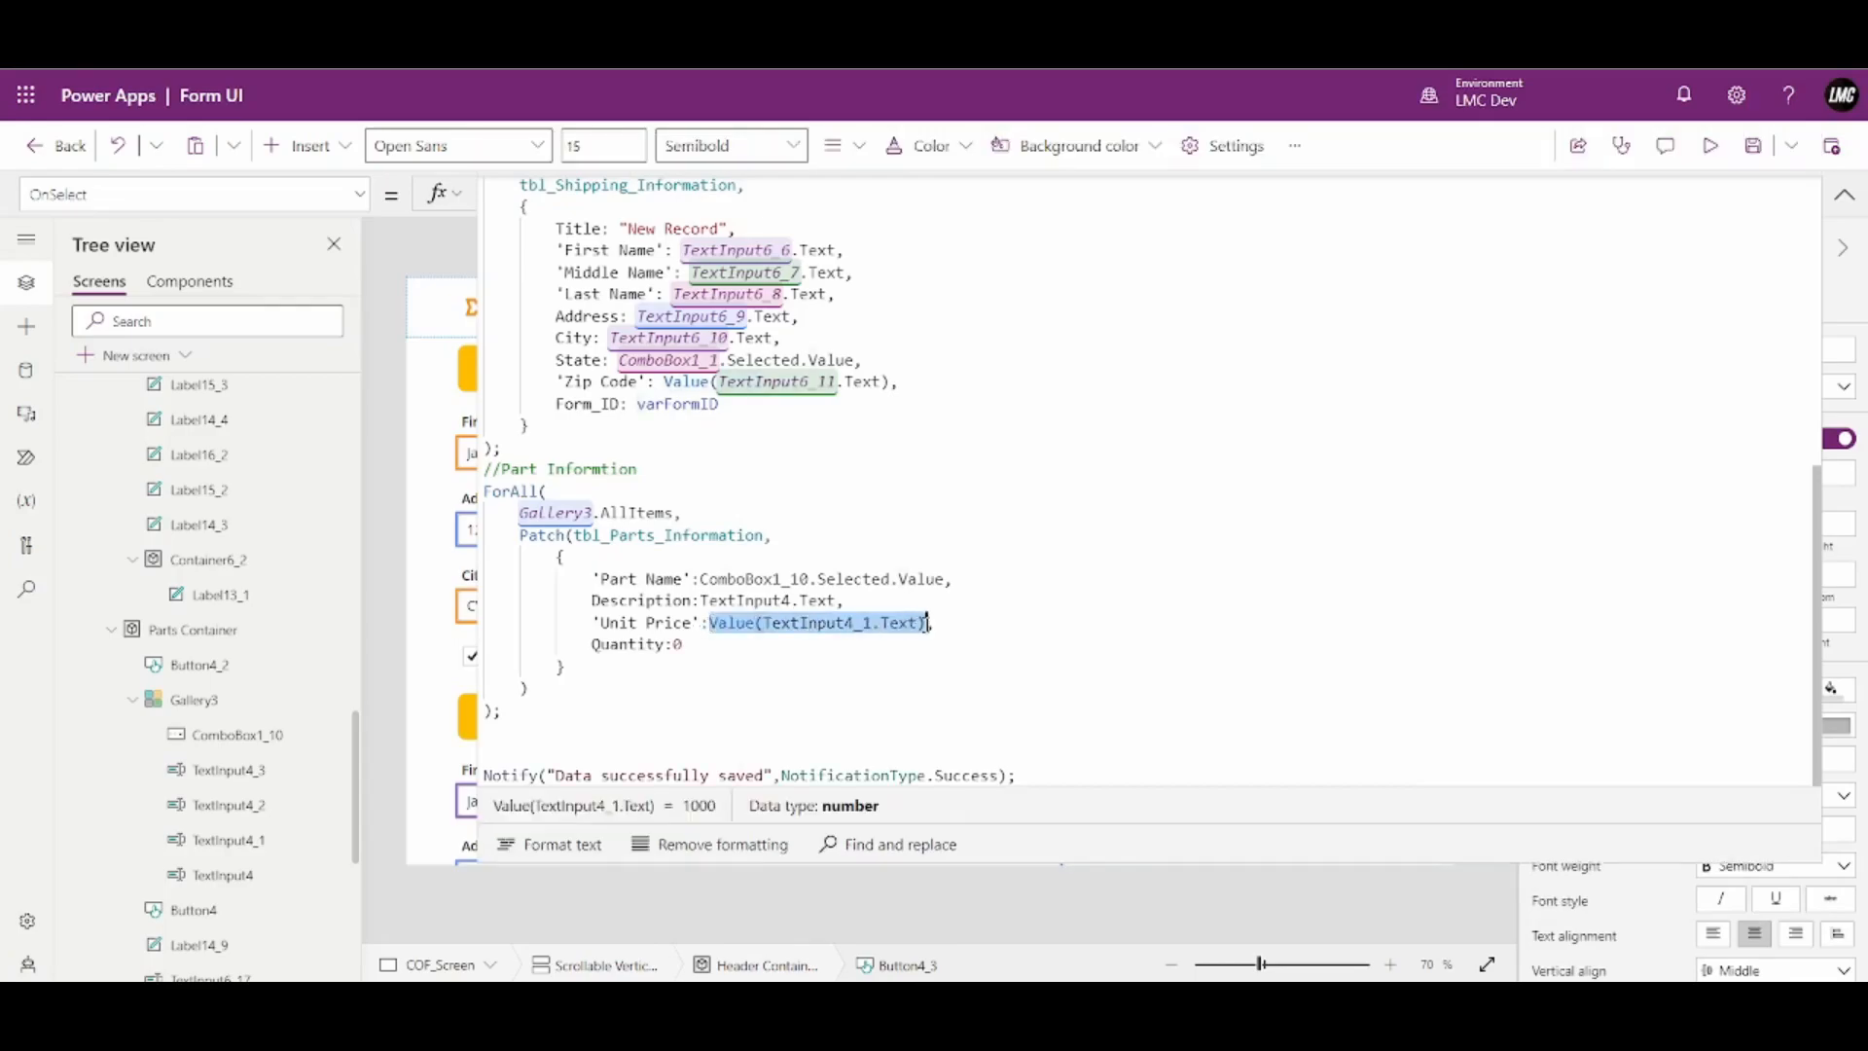
left_click(686, 644)
key("BackSpace")
type("Value(TextInput4_1.Text)")
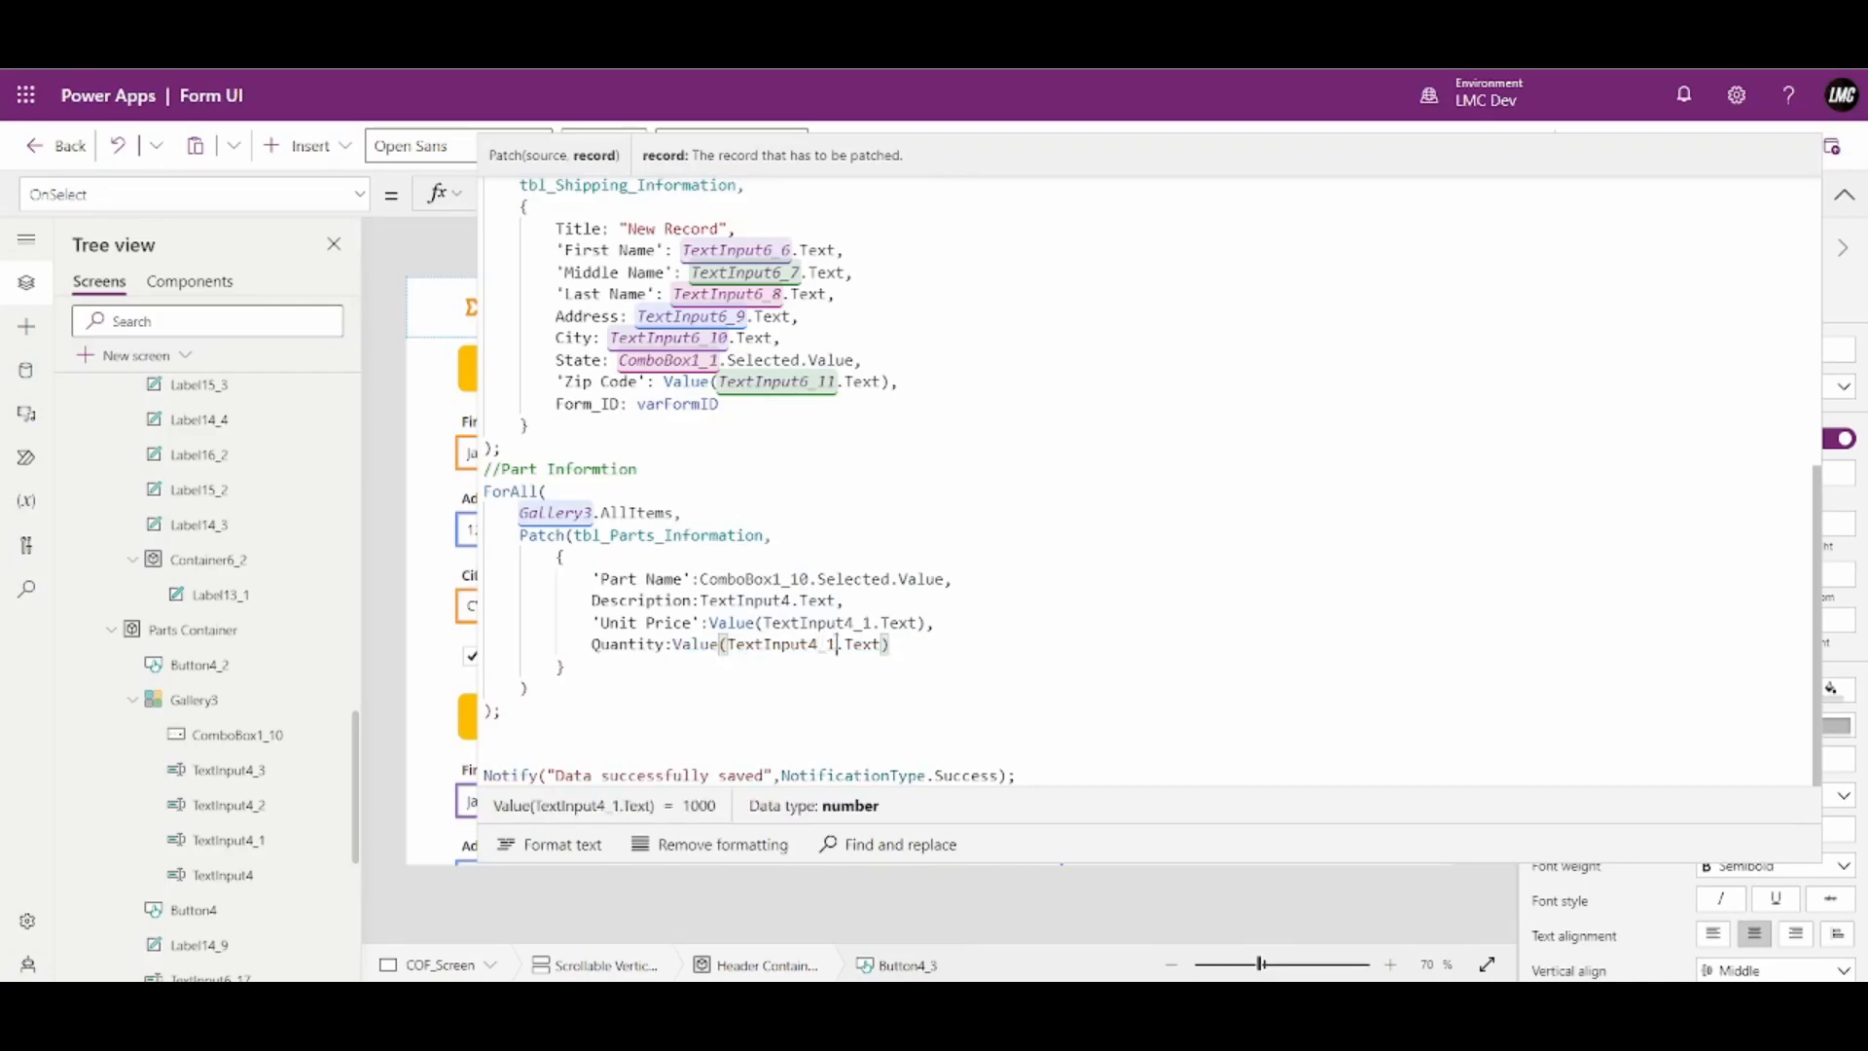
key("BackSpace")
type("2")
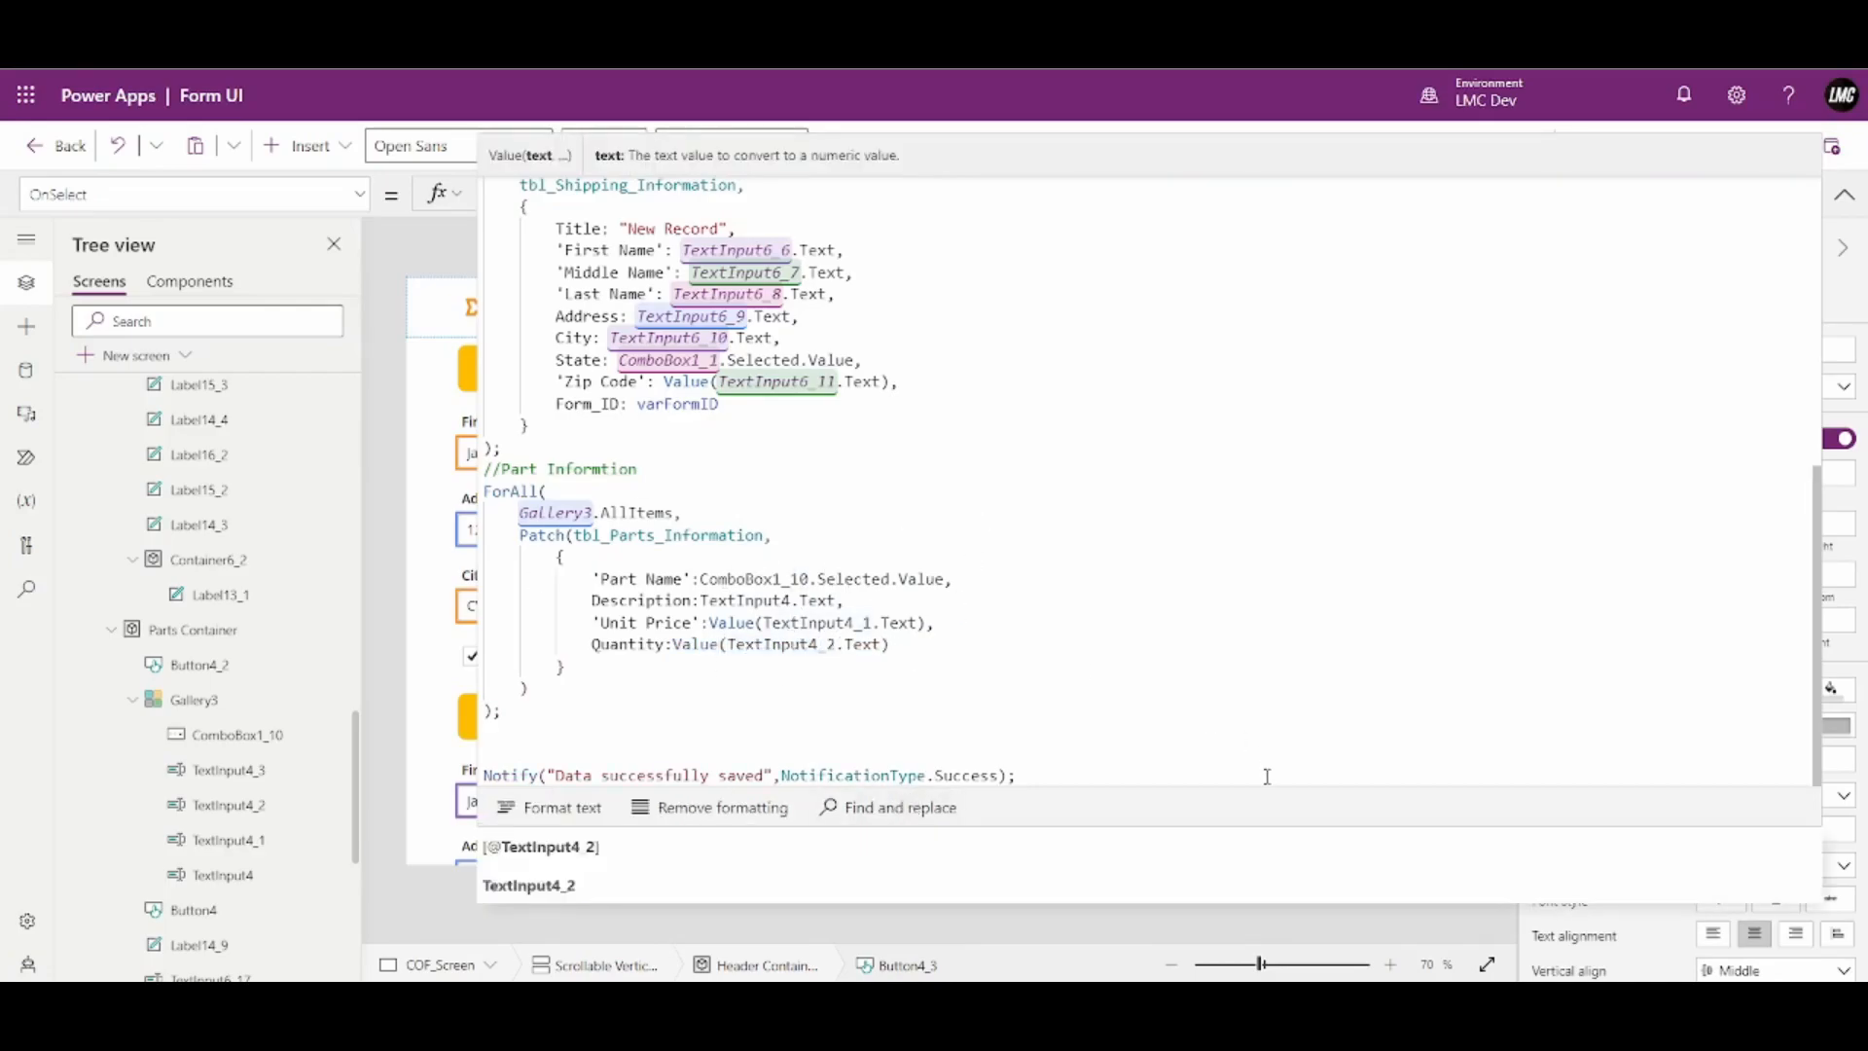
Add a Title field with the value "New Record" after Quantity in the tbl_Parts_Information Patch record
left_click_drag(1263, 826, 1254, 540)
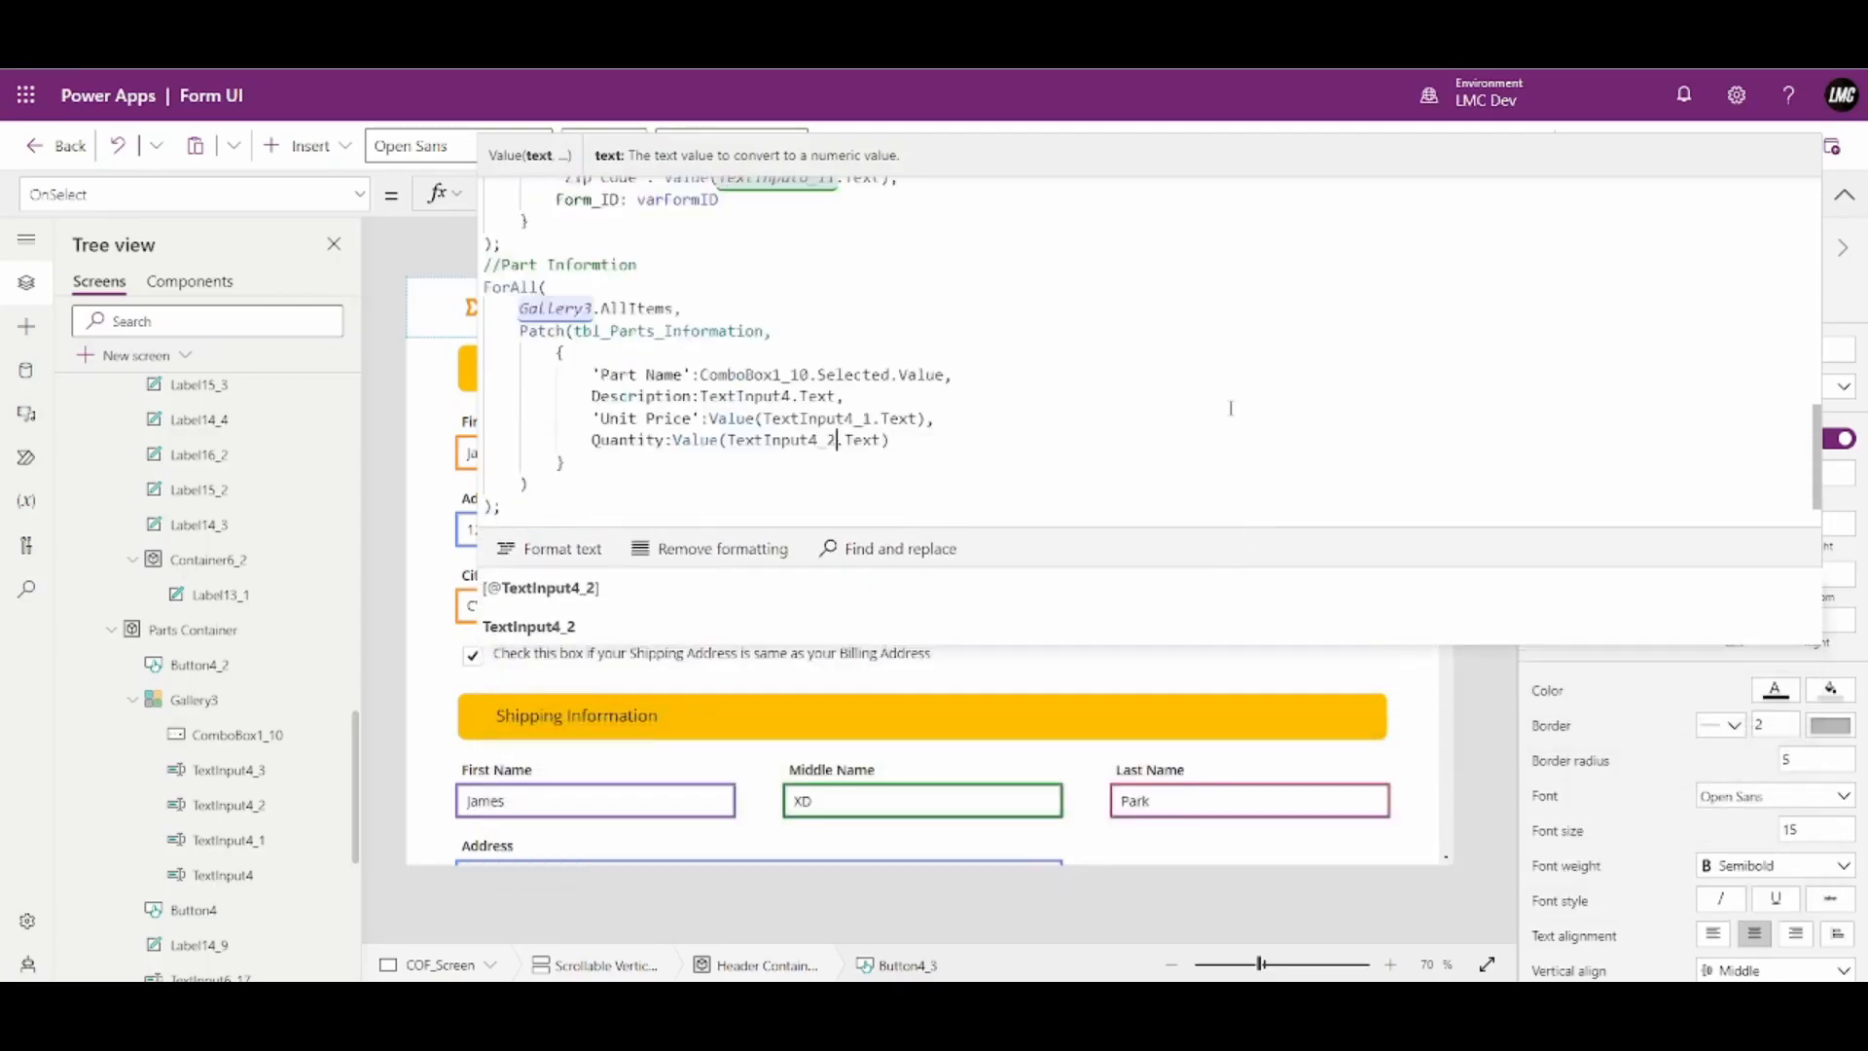
scroll(717, 362, "down", 1)
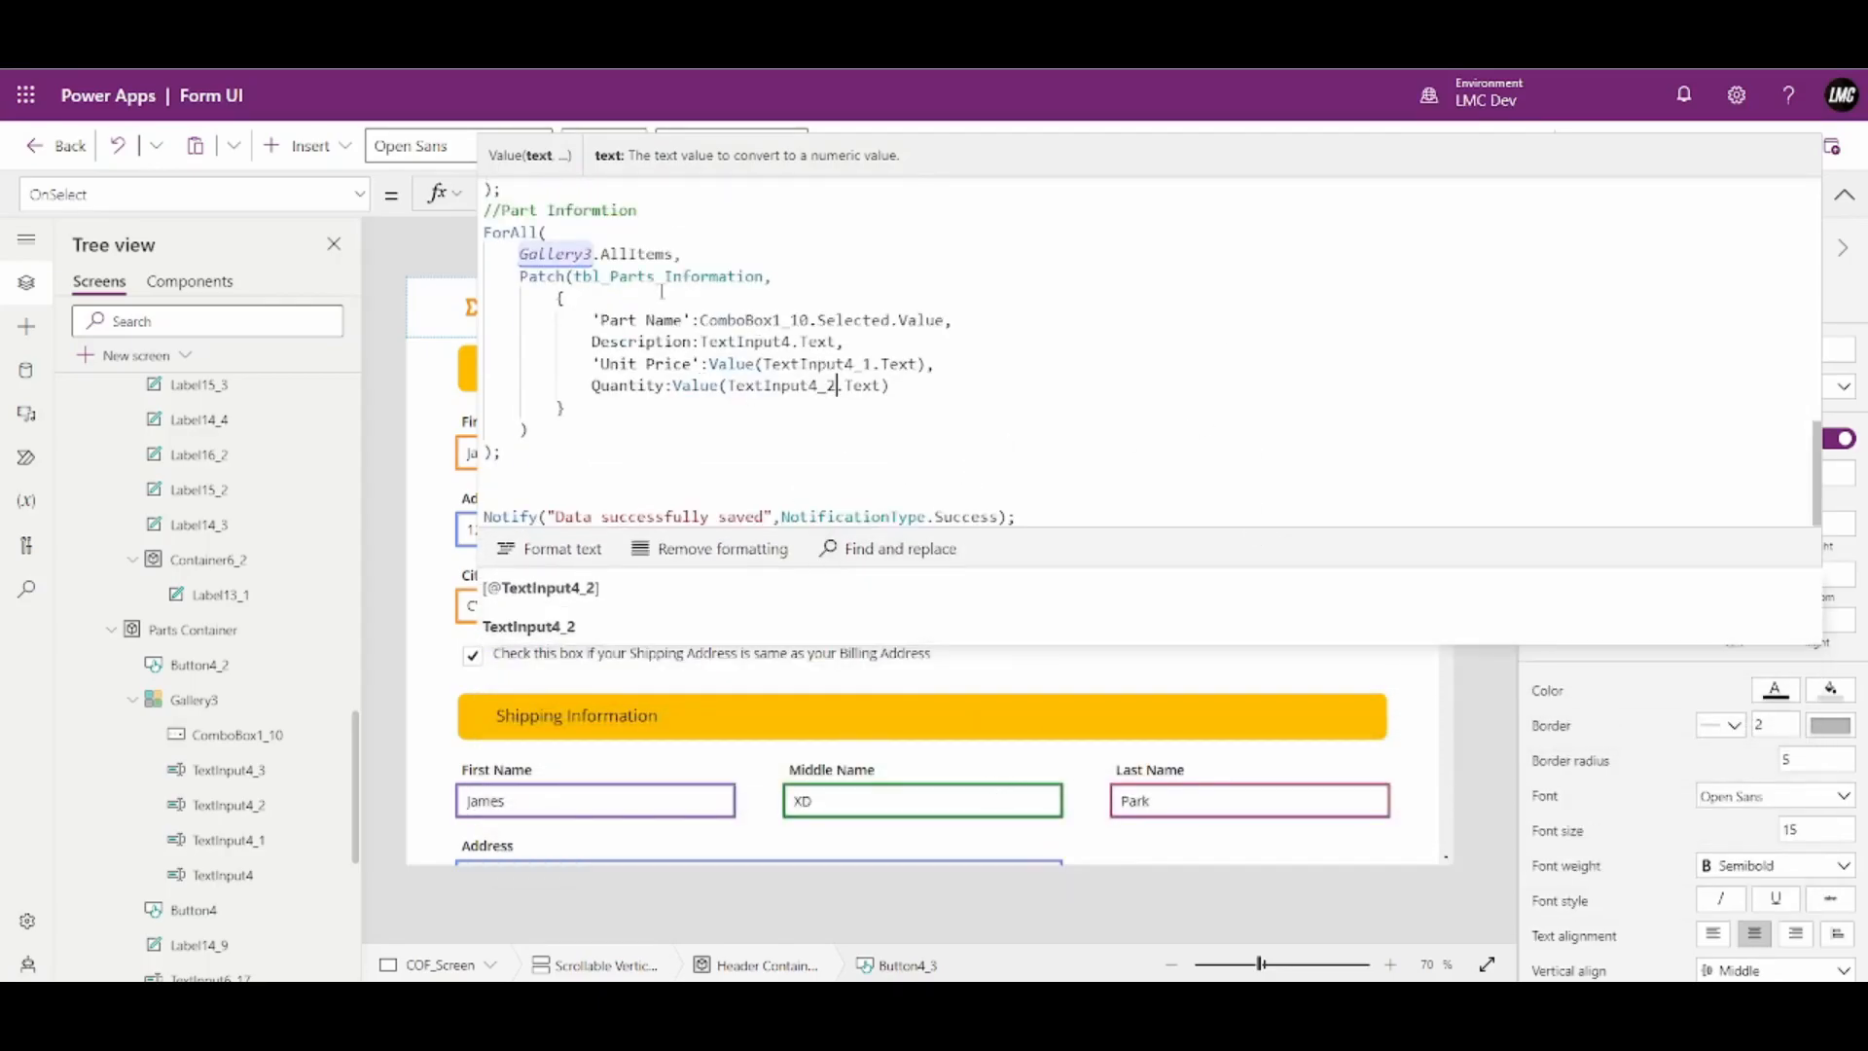
scroll(792, 302, "up", 4)
scroll(680, 263, "down", 4)
scroll(856, 774, "down", 5)
scroll(862, 775, "up", 3)
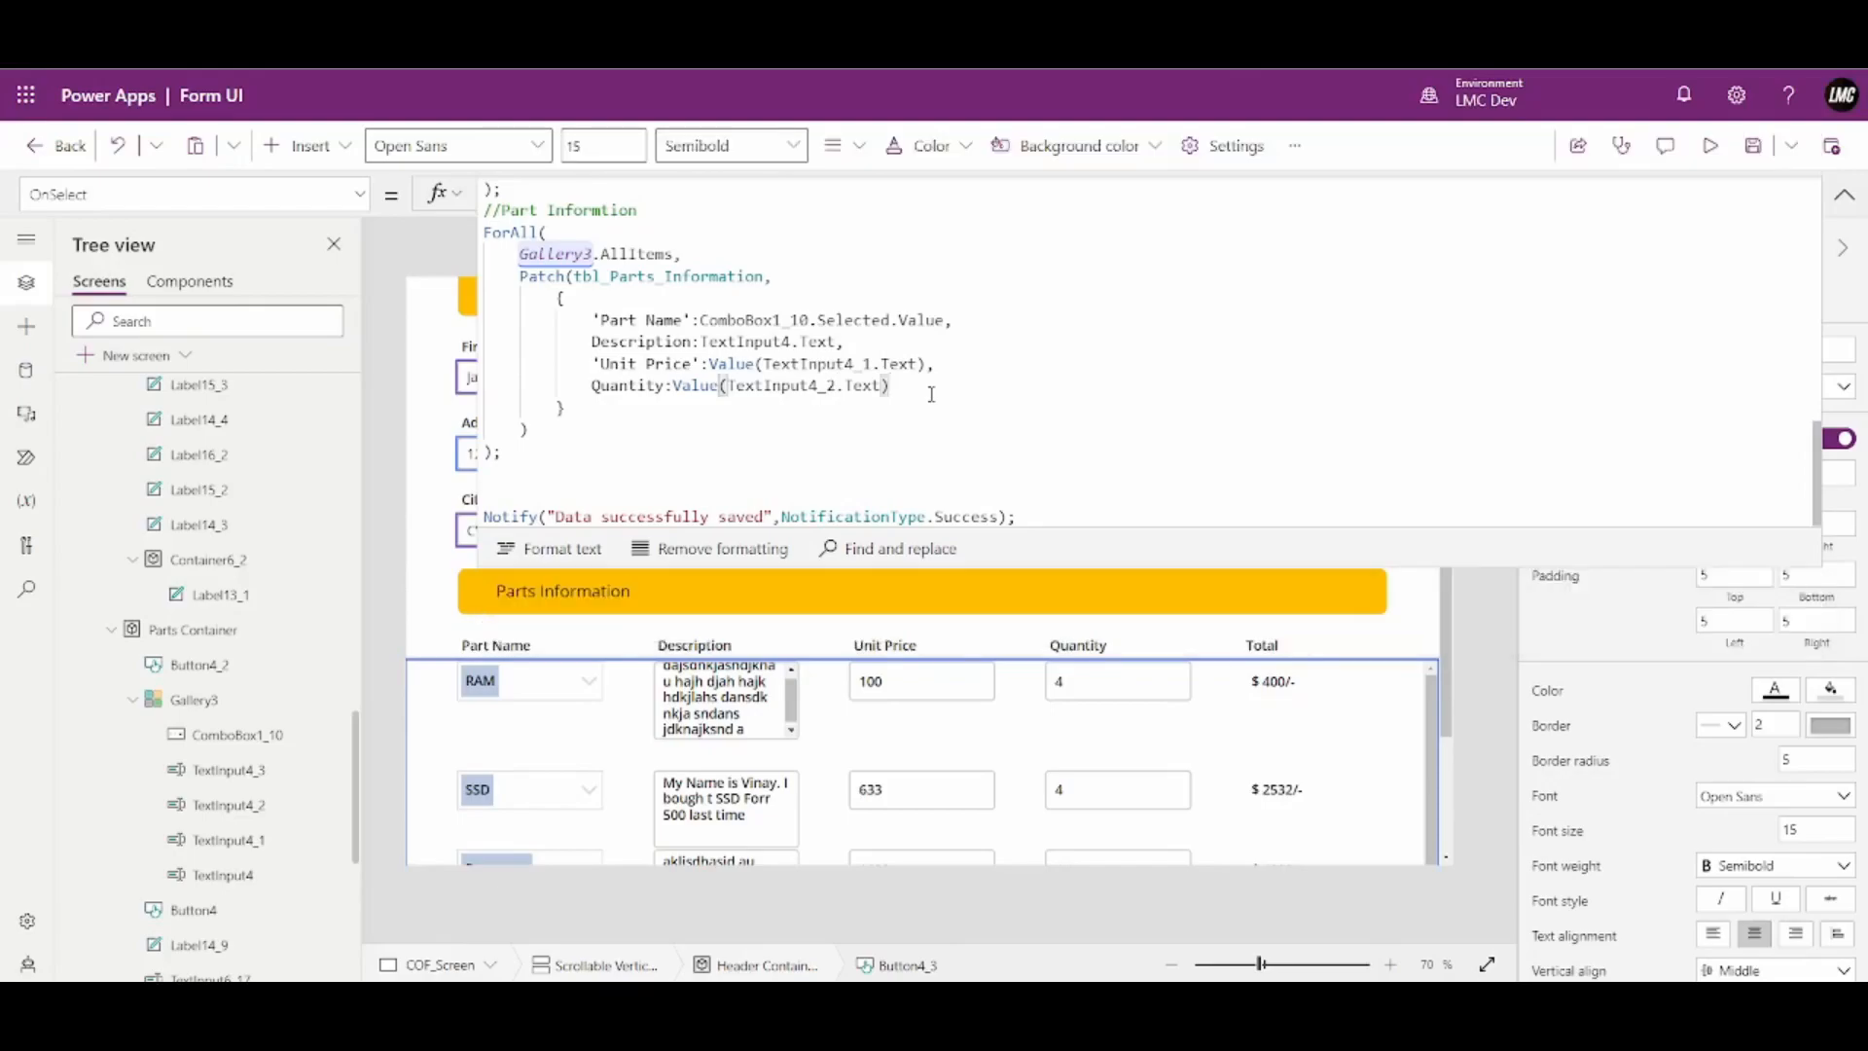
type(",")
key("Return")
type("Tit")
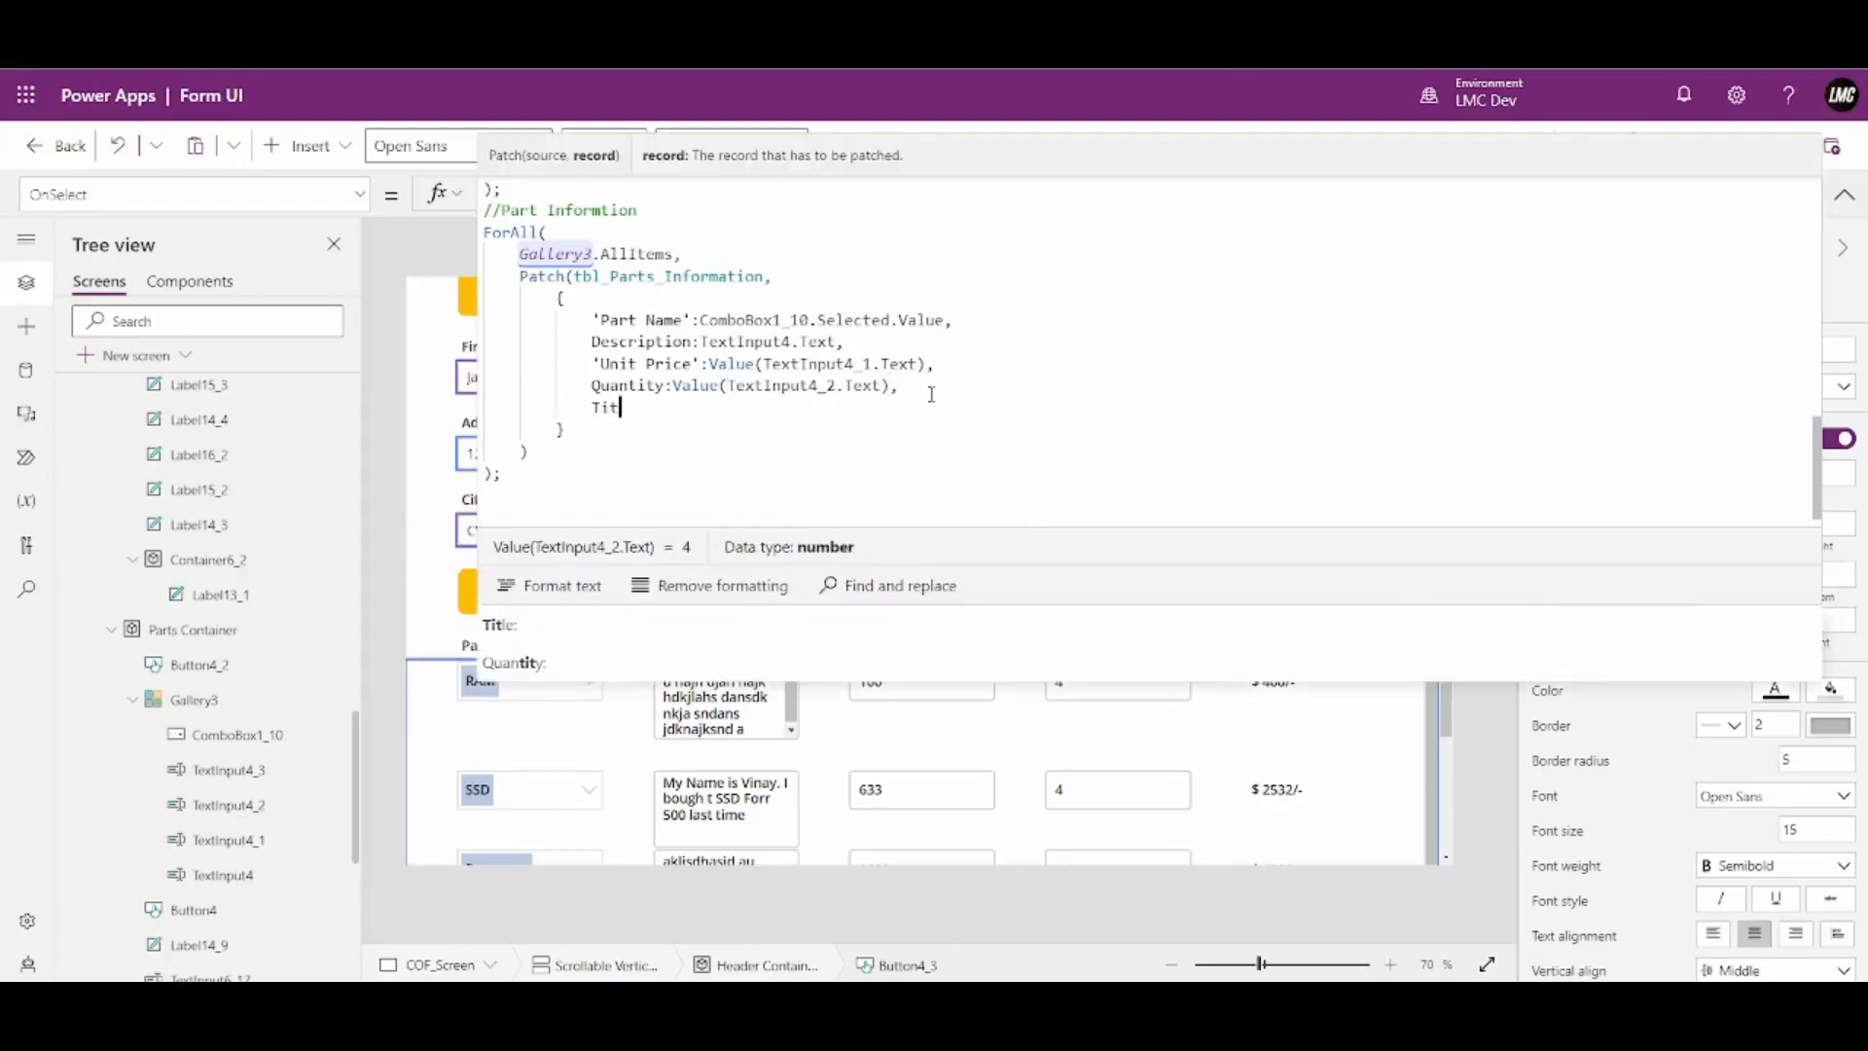
key("Tab")
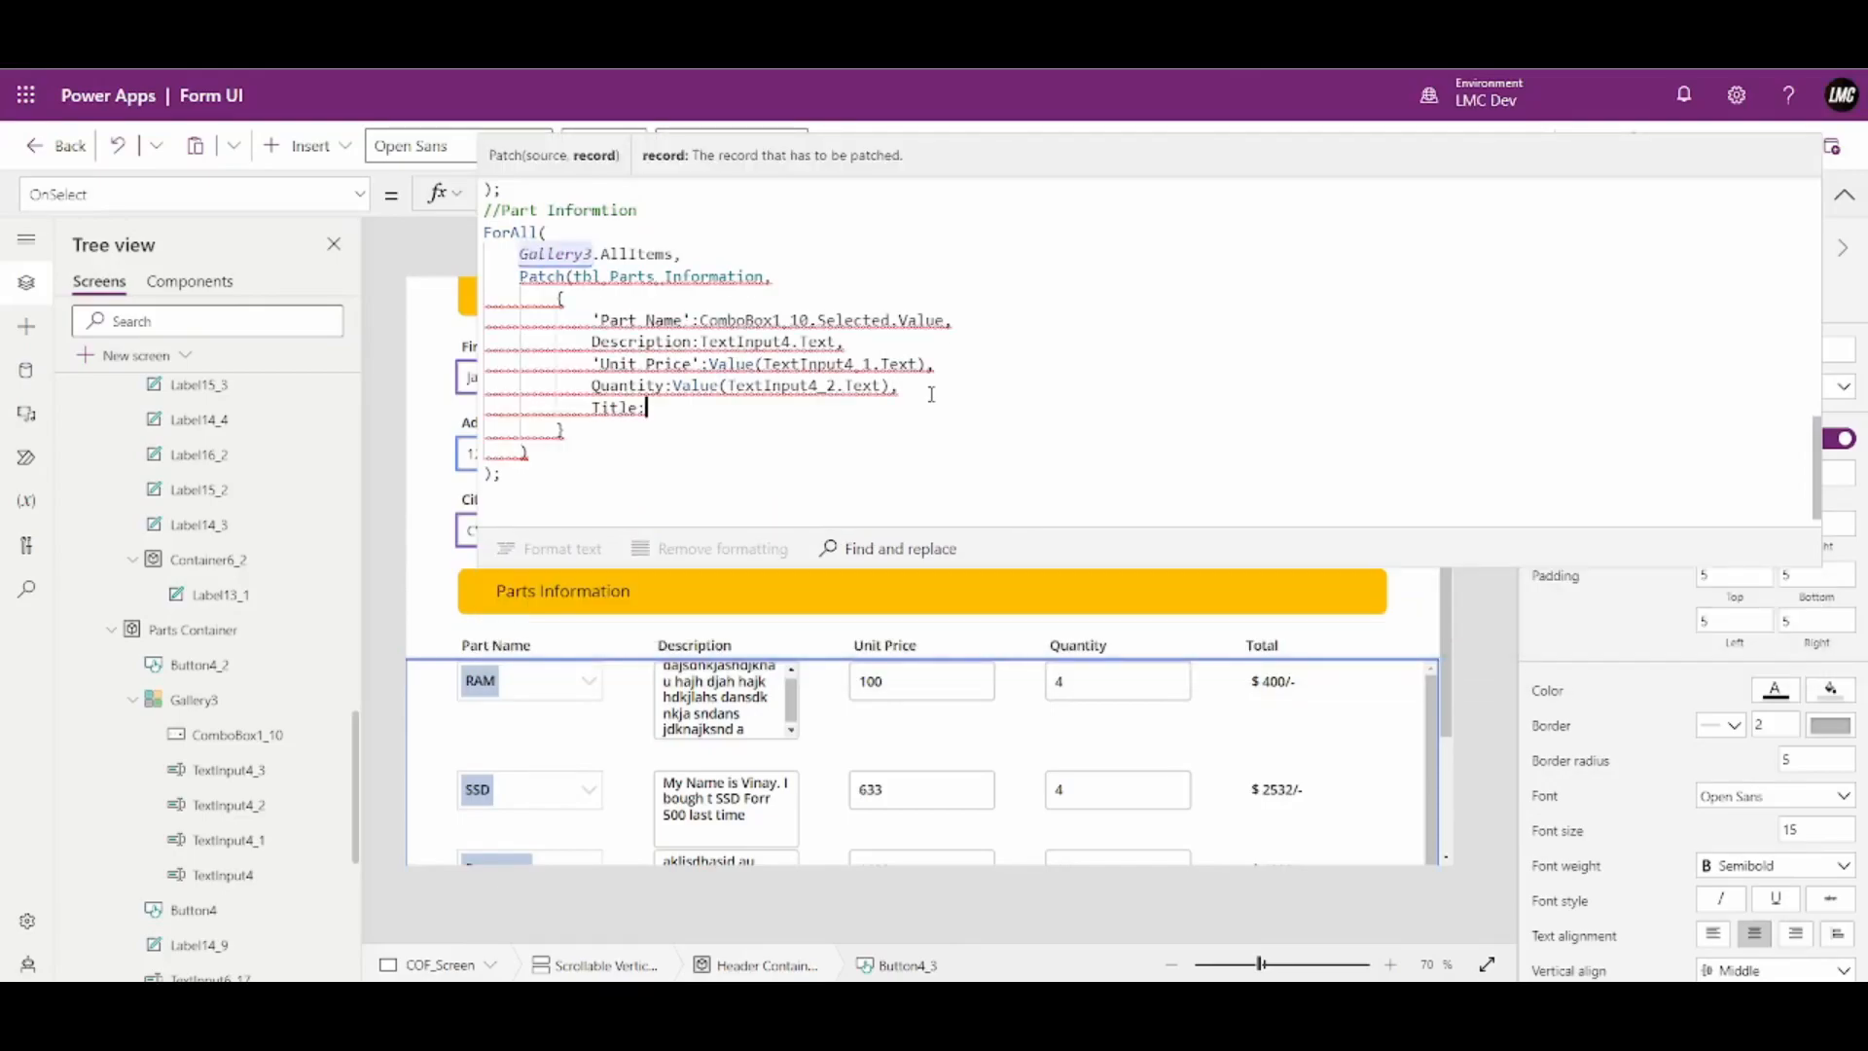
type("\"New Re")
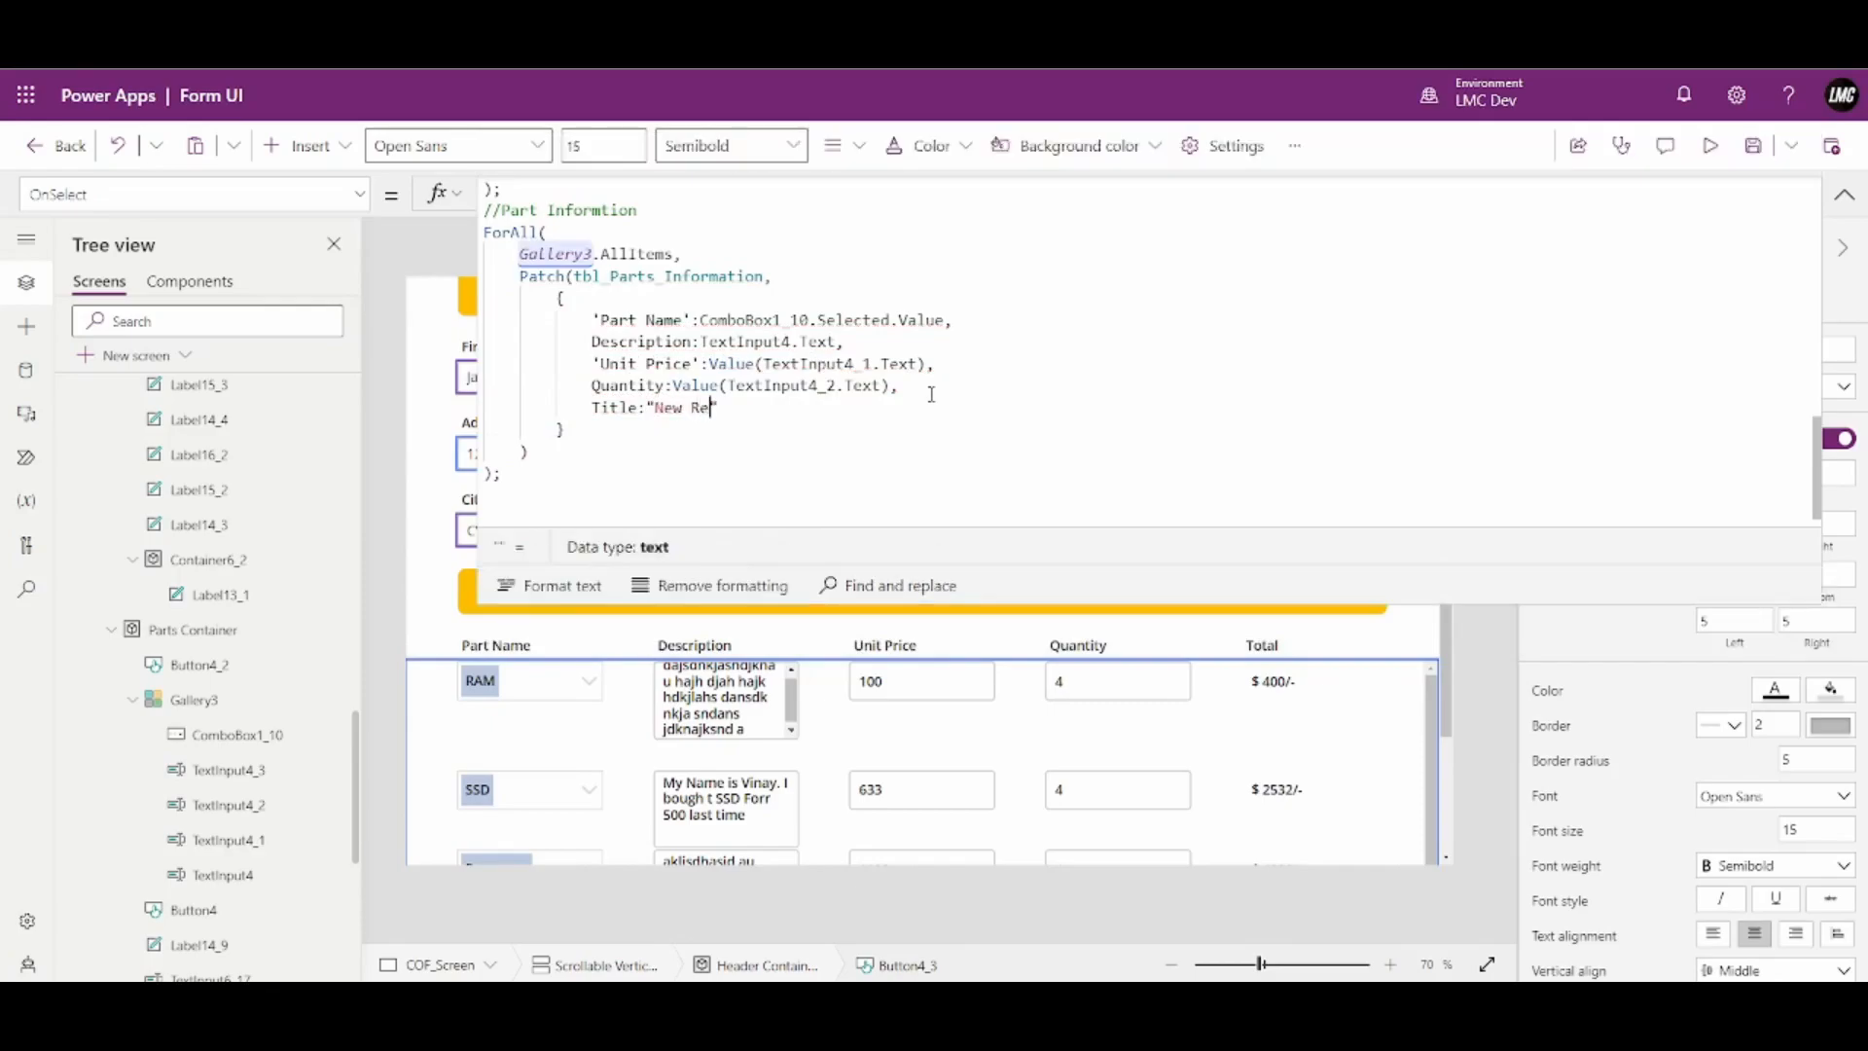
type("cord\"")
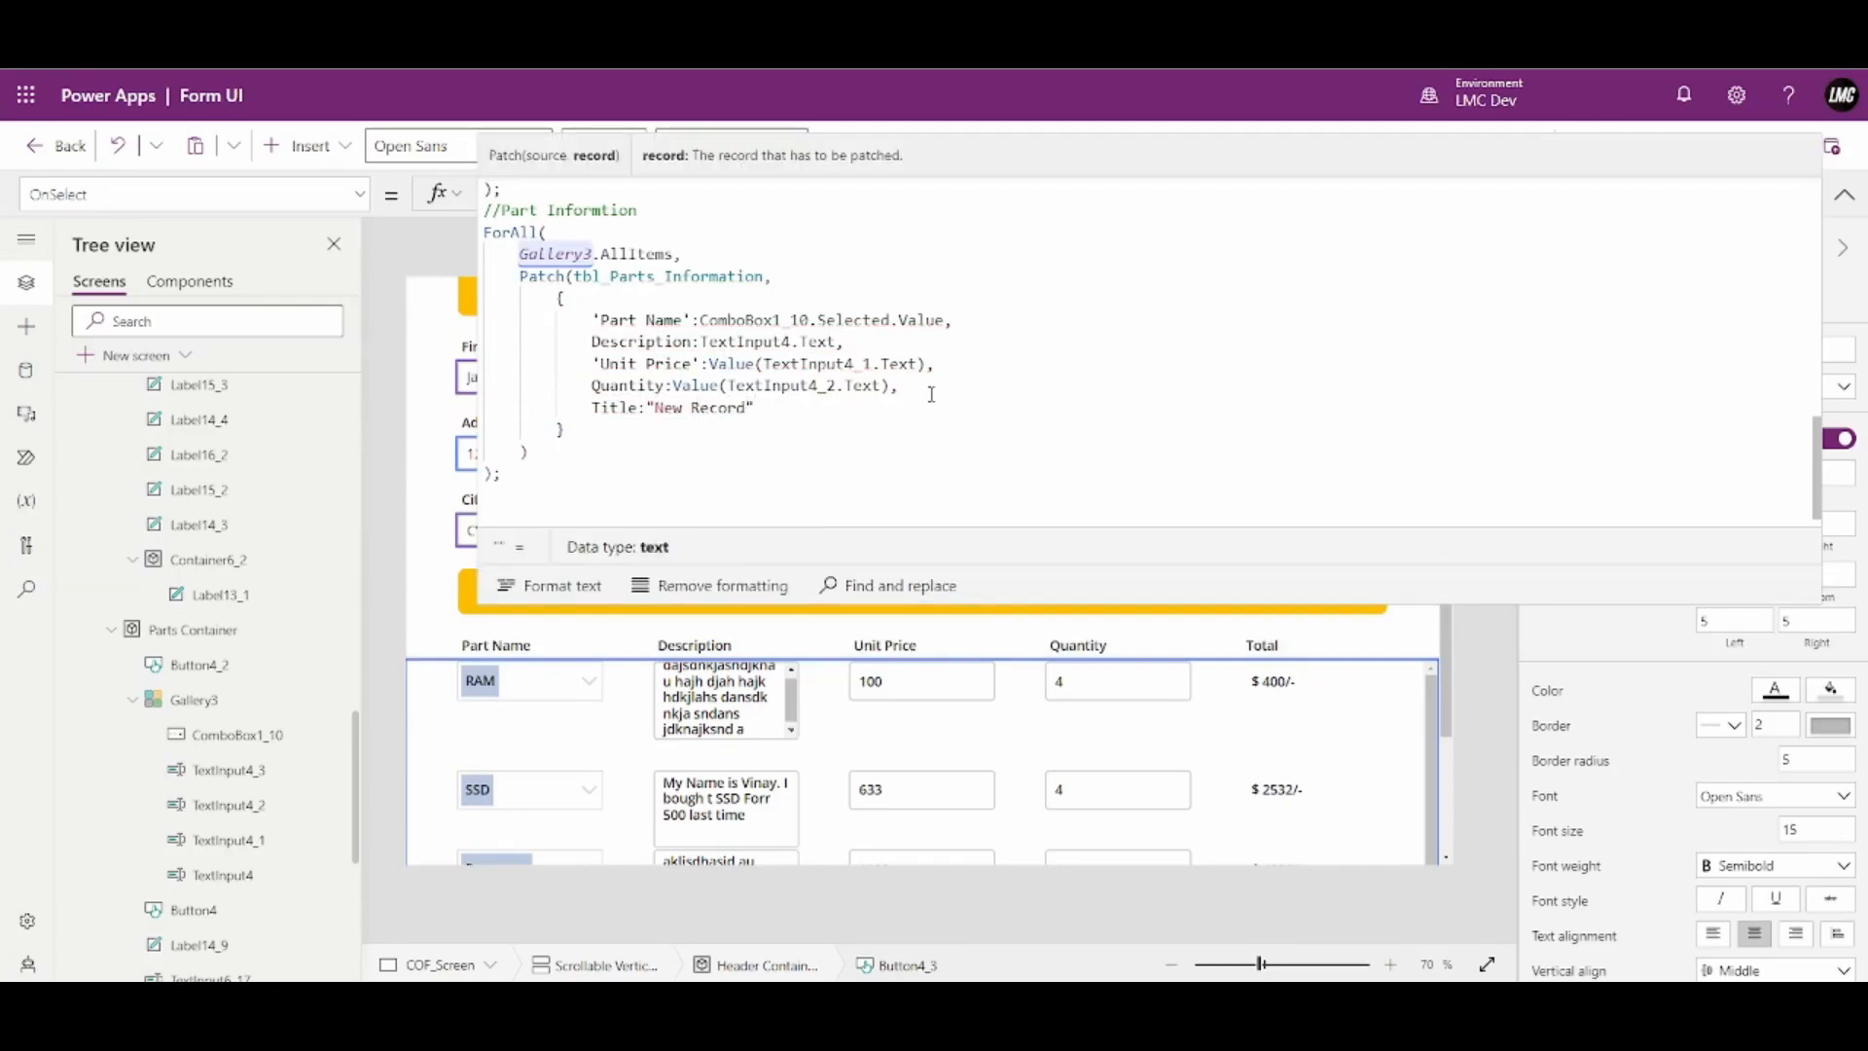
Add Form_ID with the variable varFormID to the parts Patch record and collapse the formula bar
type(",")
key("shift+Return")
type("Form_ID:")
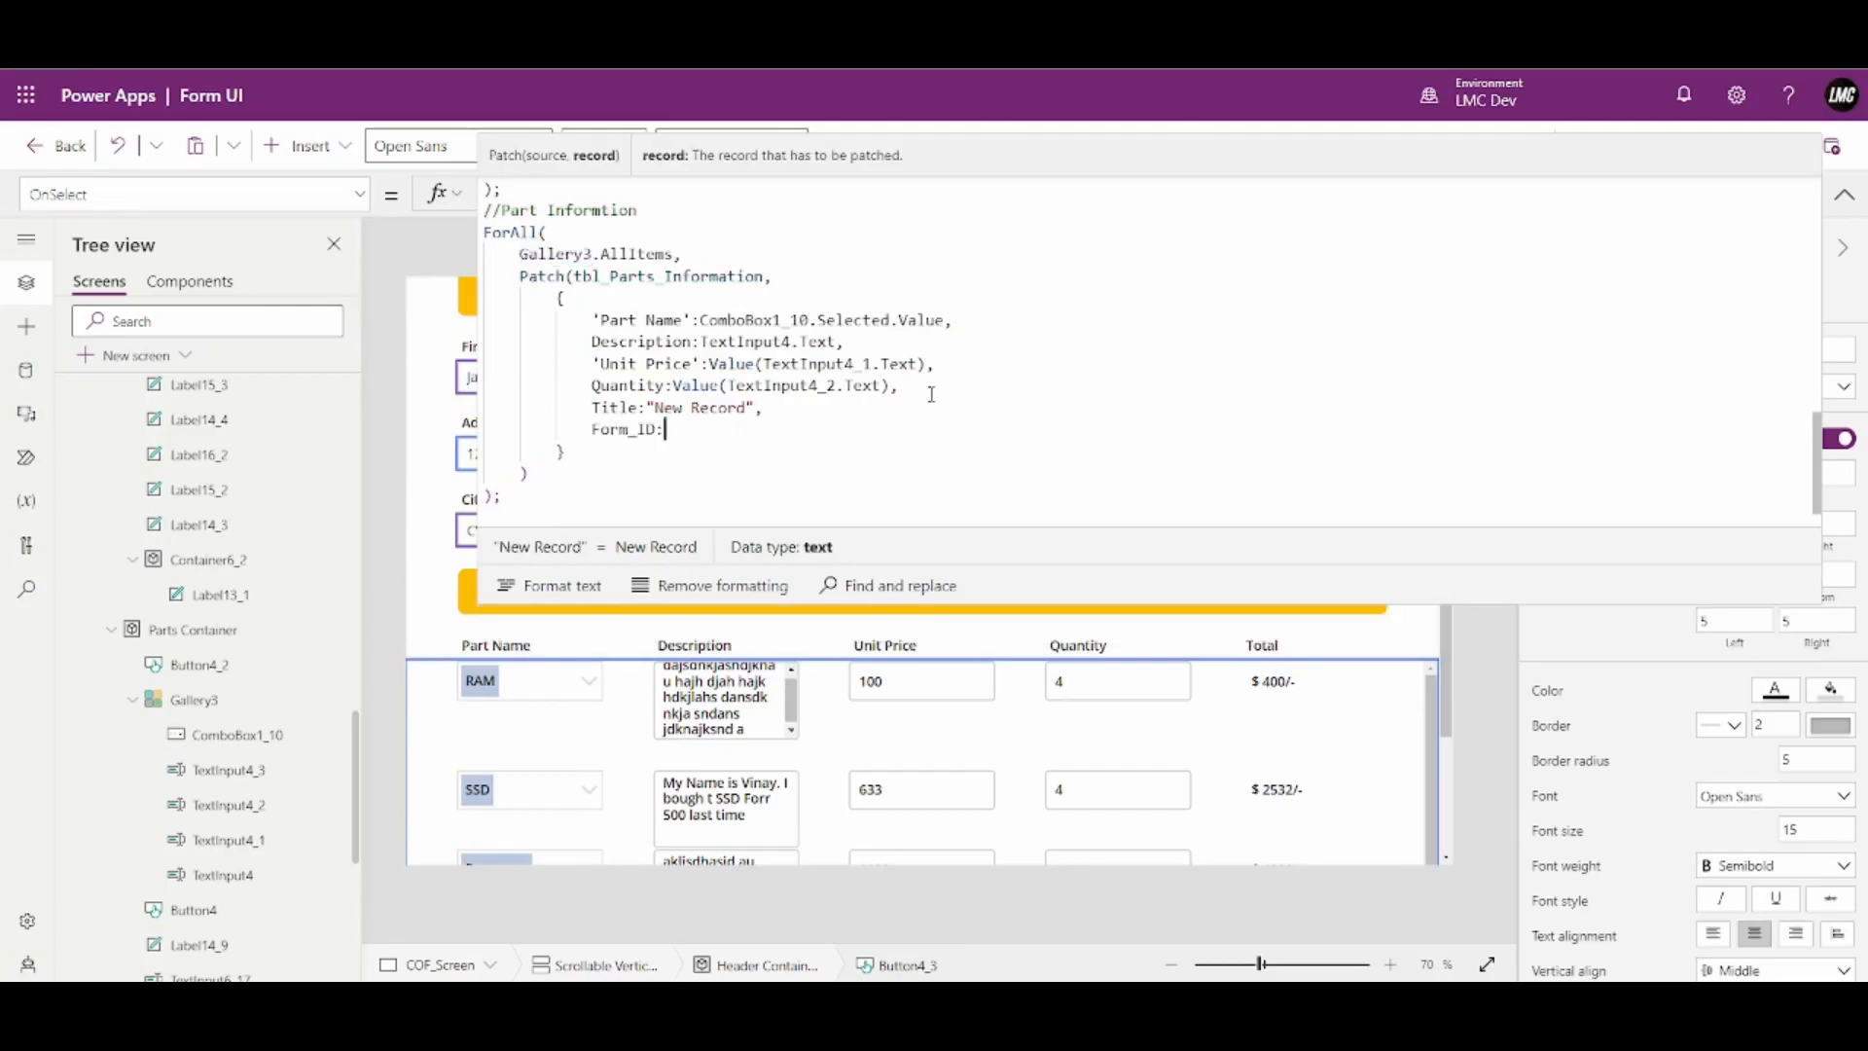
type("var")
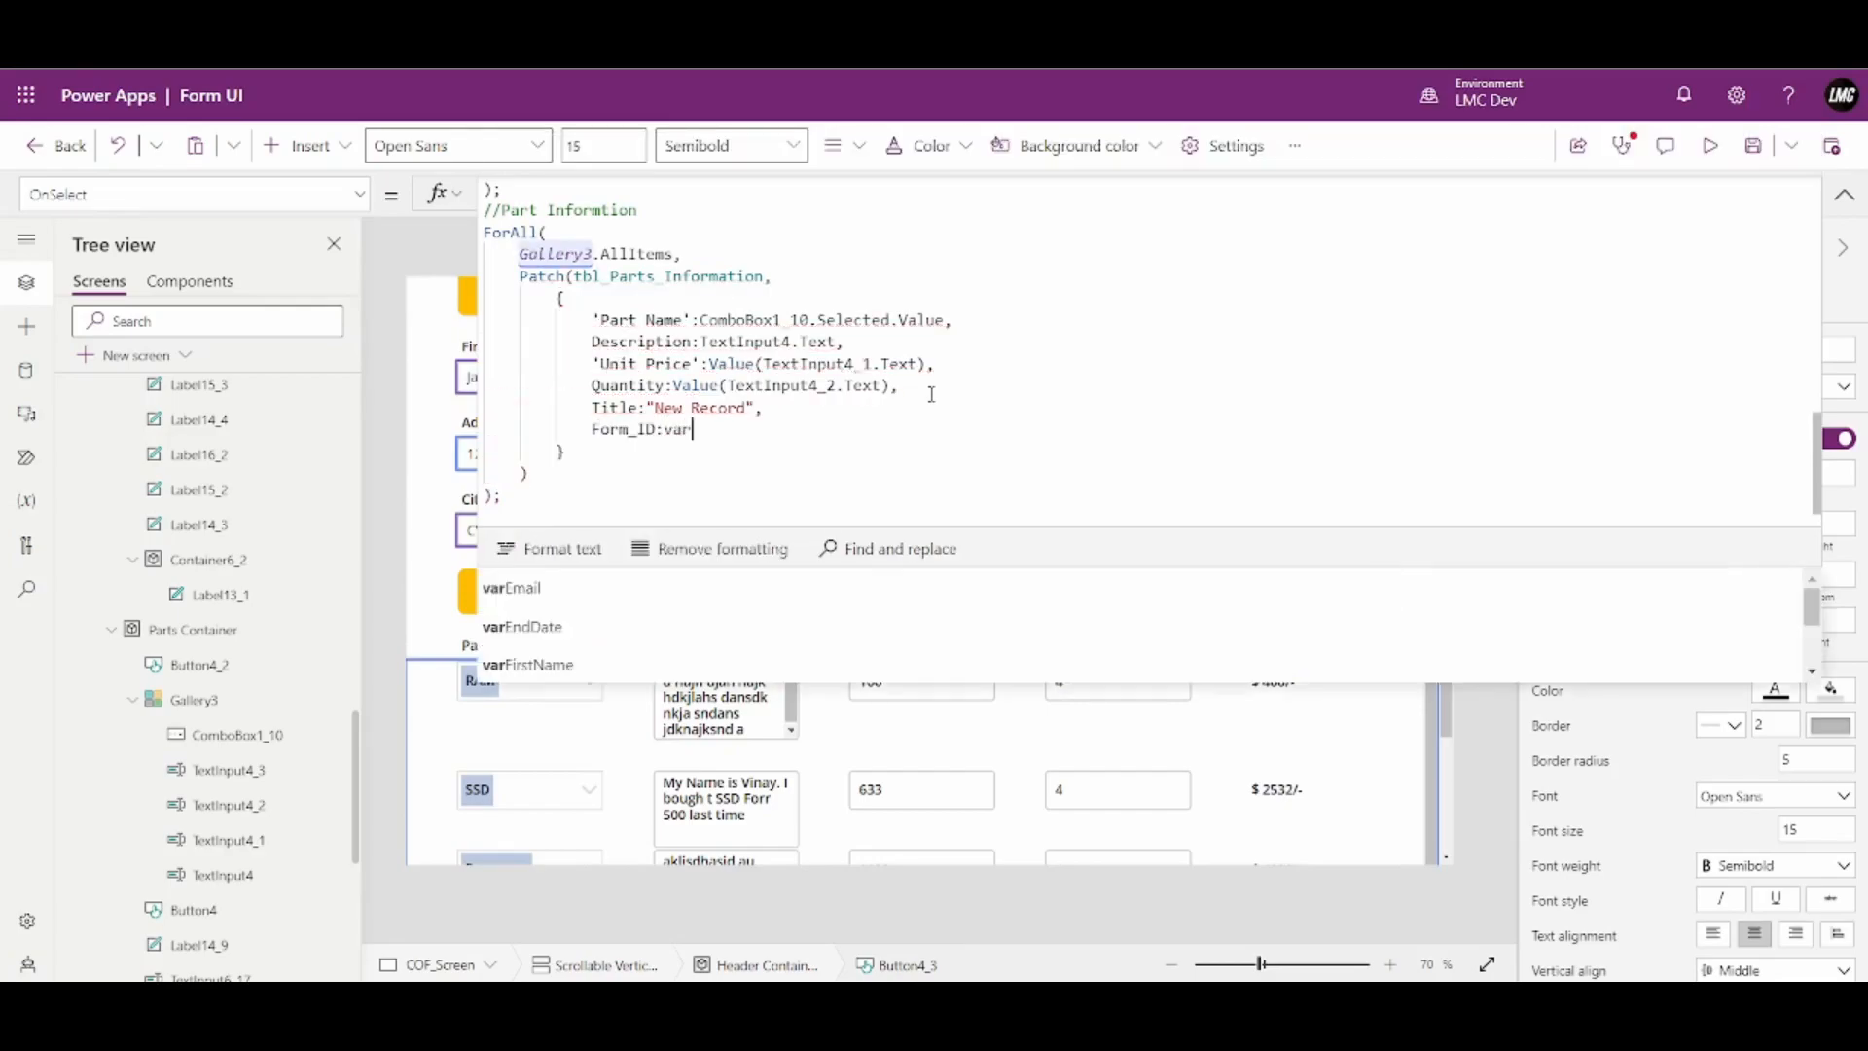
scroll(568, 620, "down", 2)
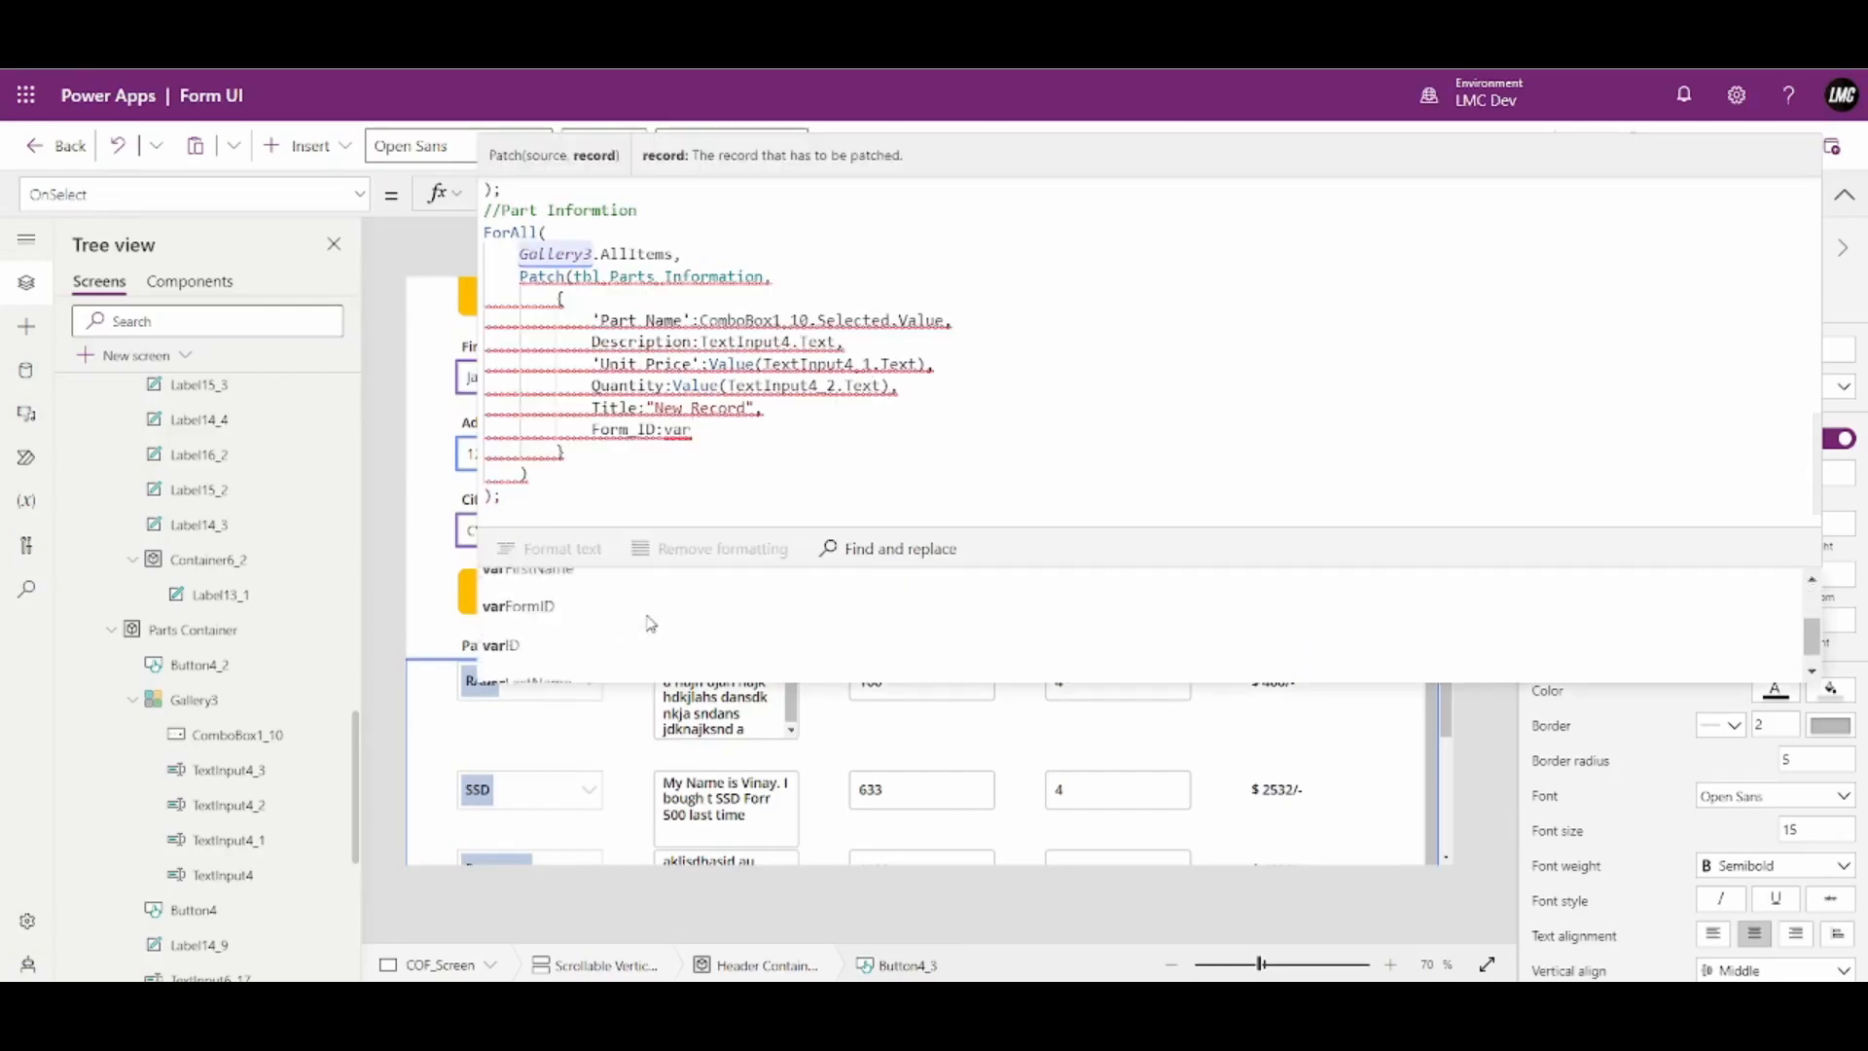
left_click(565, 595)
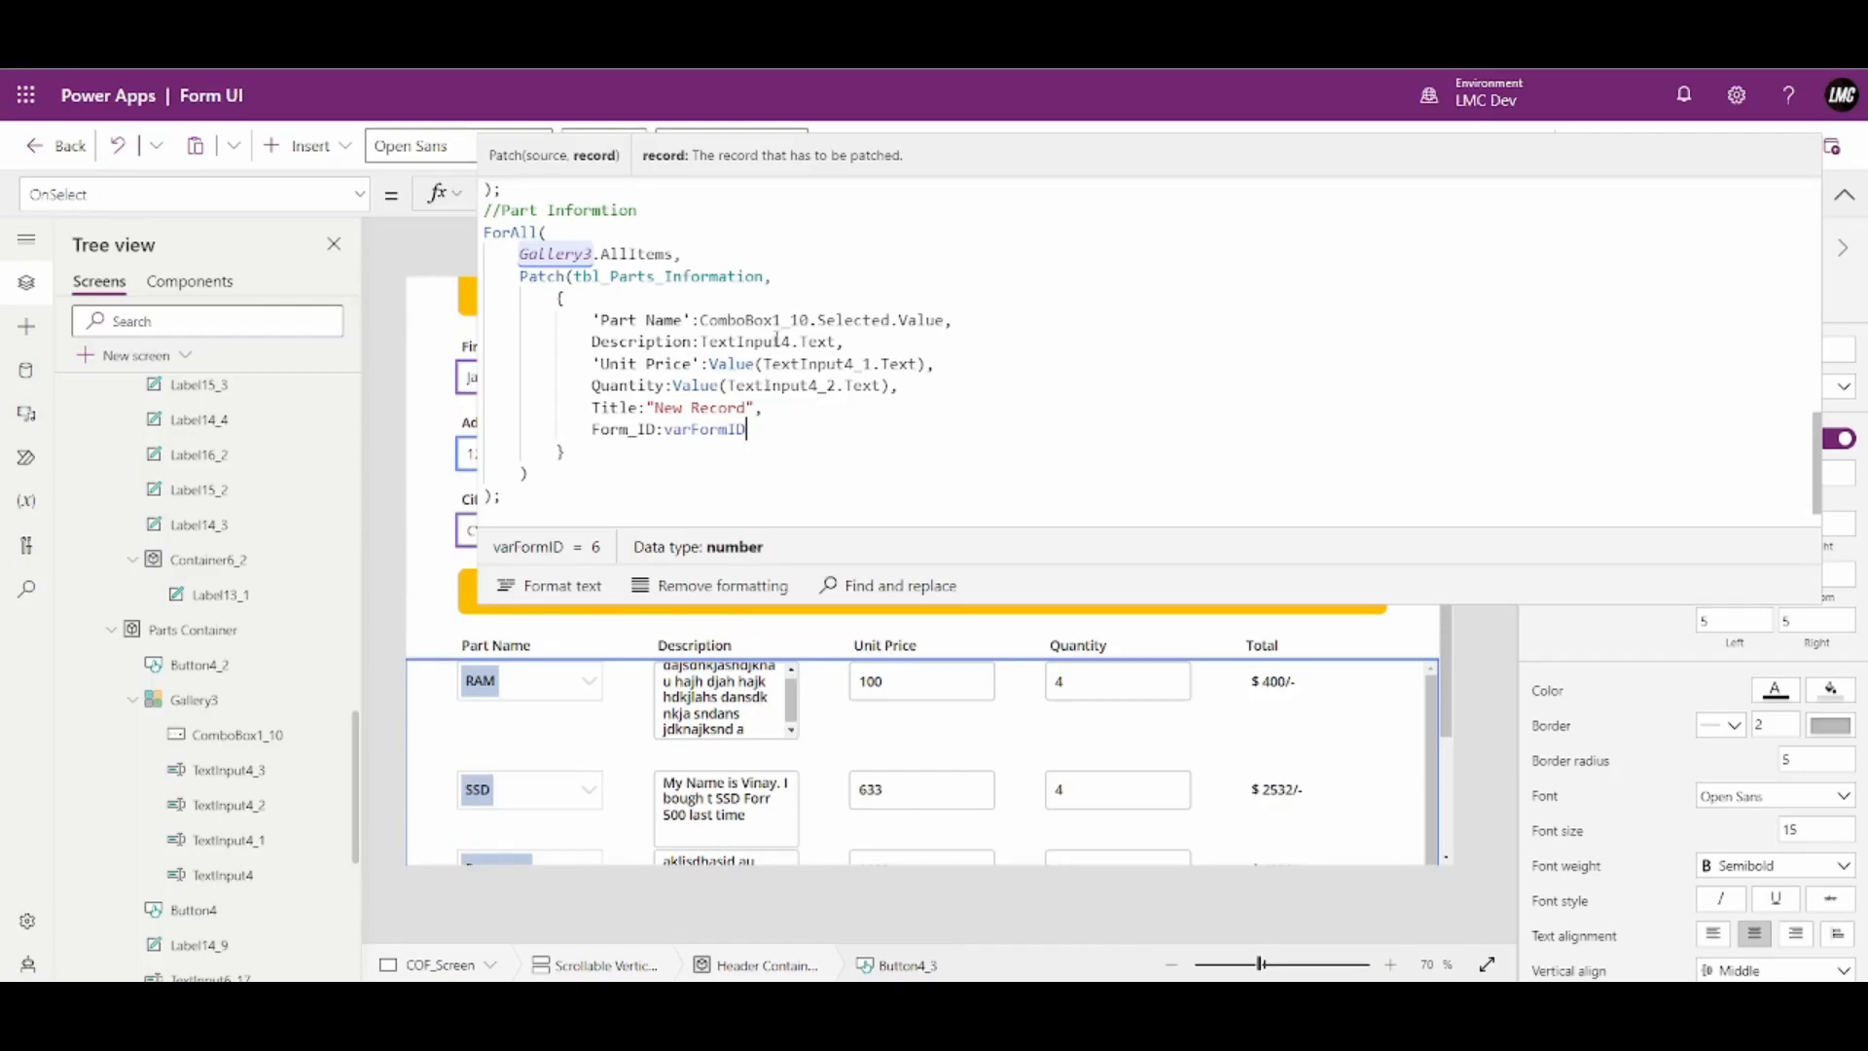
scroll(776, 339, "down", 1)
scroll(711, 367, "up", 3)
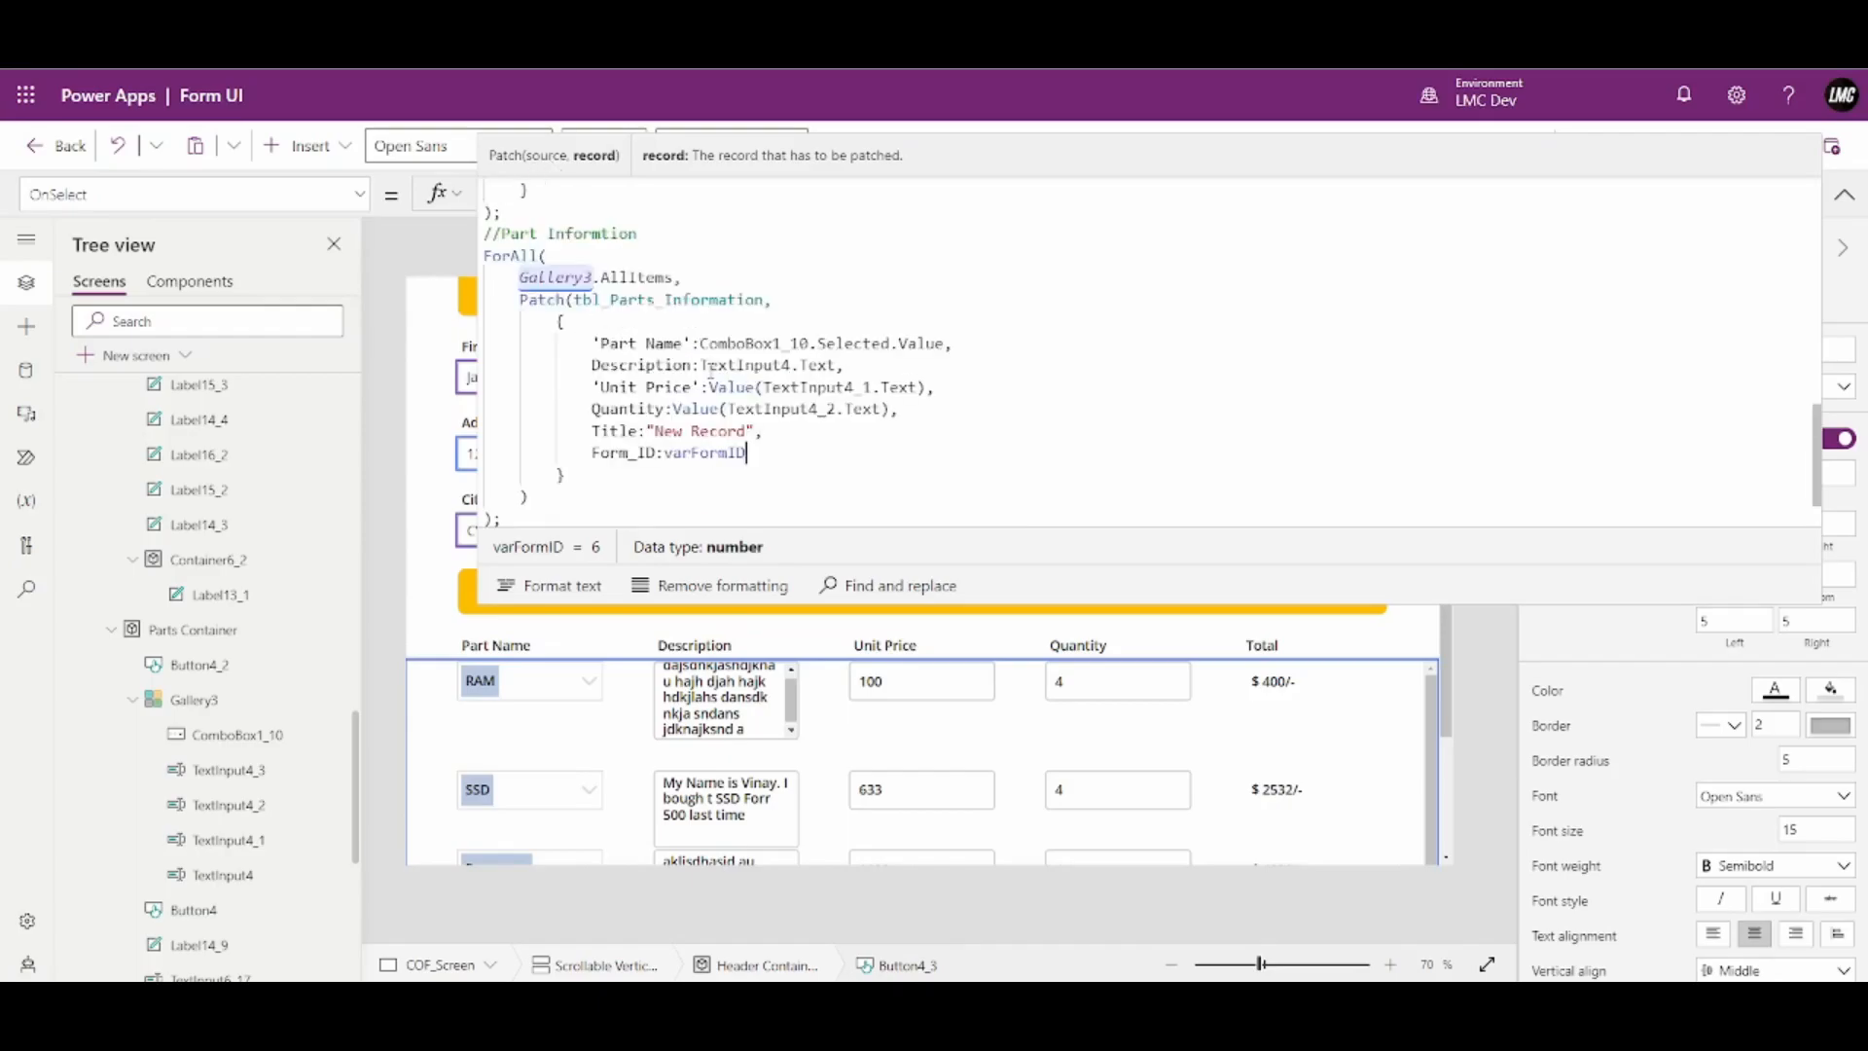
scroll(643, 380, "down", 3)
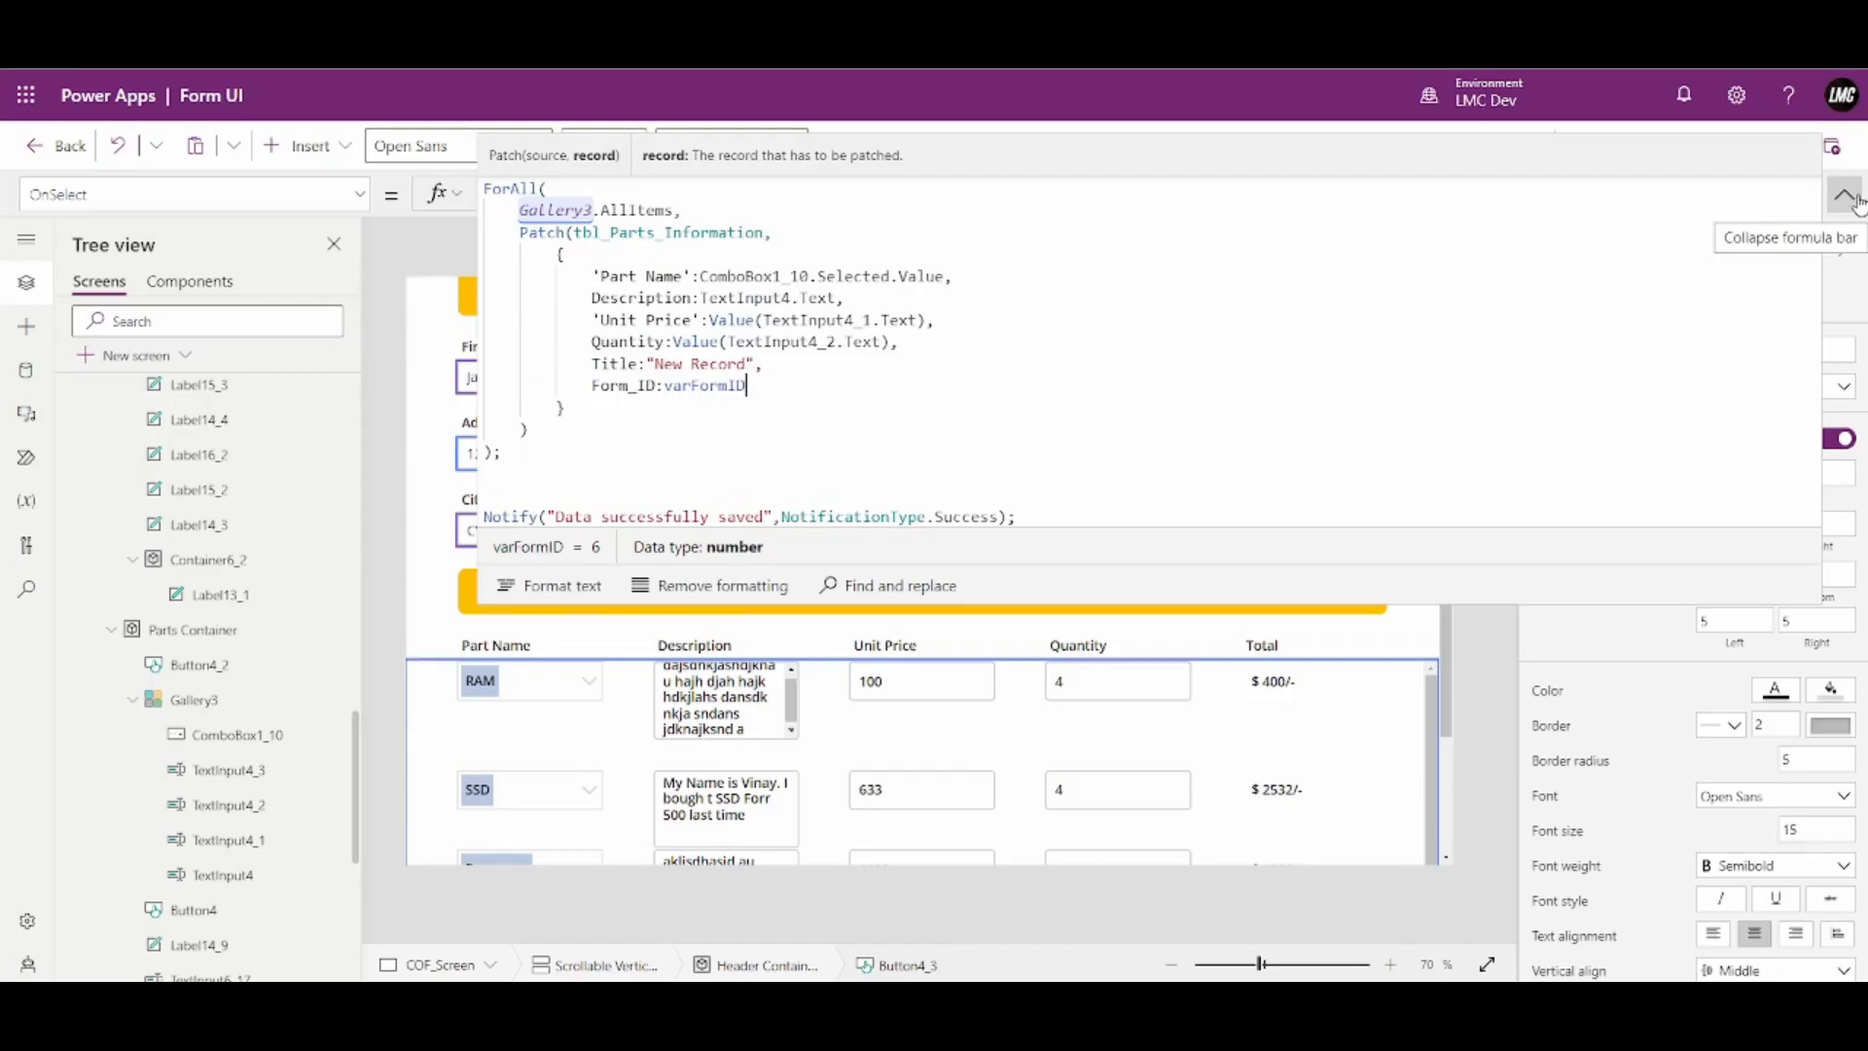
left_click(1844, 195)
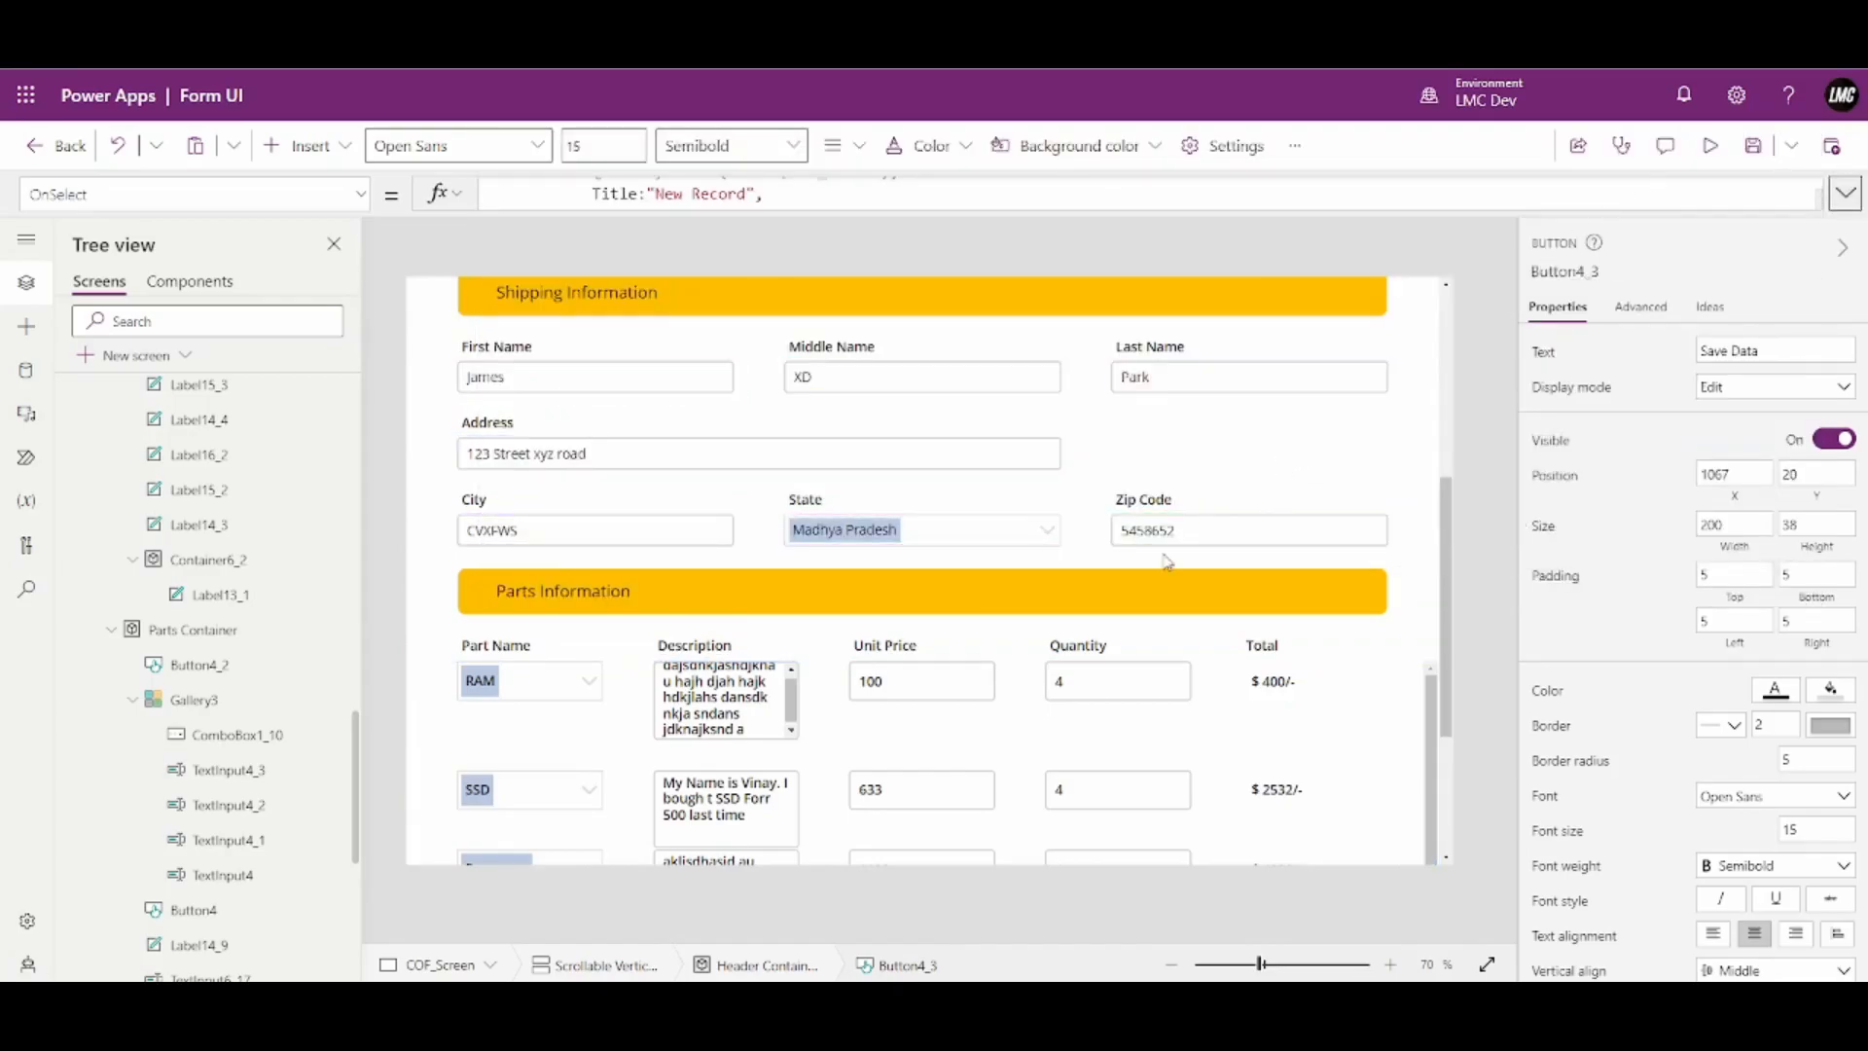
Preview the app and replace the customer's first, middle and last names in the Billing Information section
left_click(1712, 148)
scroll(1180, 515, "up", 5)
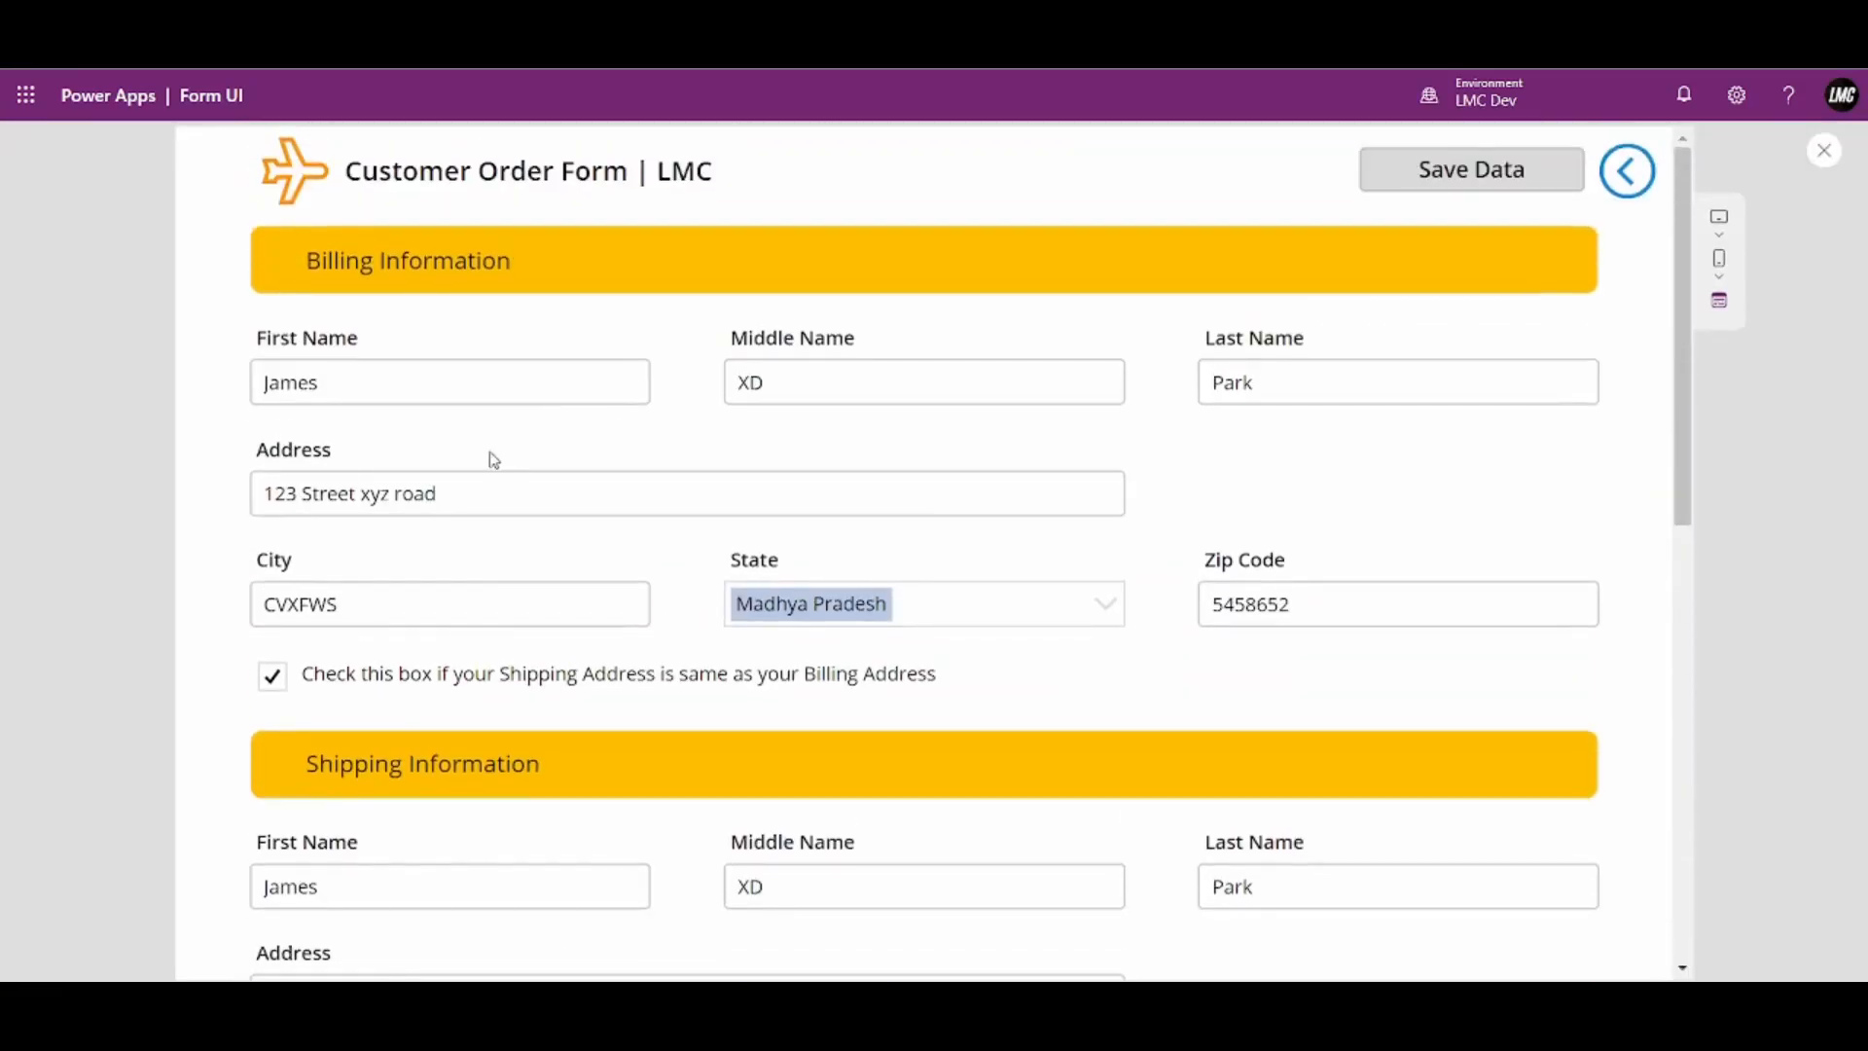
left_click_drag(383, 396, 161, 400)
type("Kapil")
left_click_drag(769, 382, 698, 386)
type("KLD")
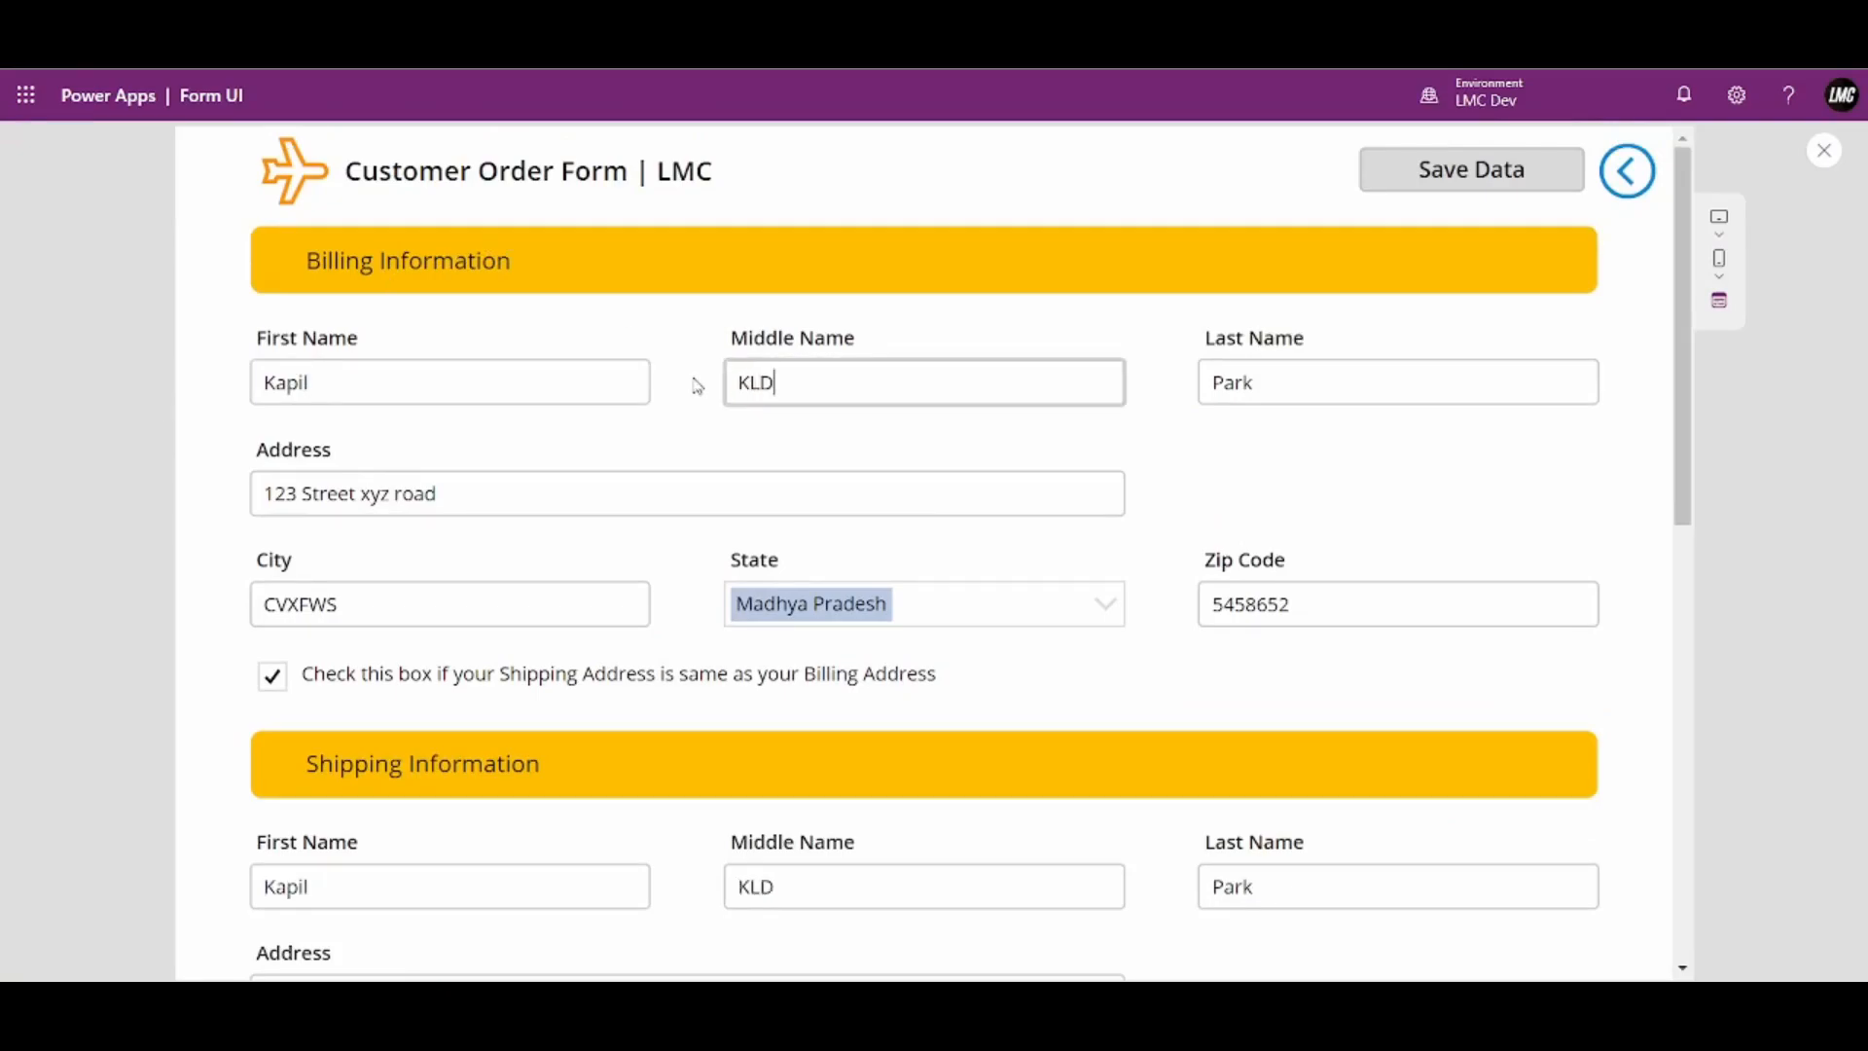
left_click(1206, 389)
left_click_drag(1205, 393, 1098, 400)
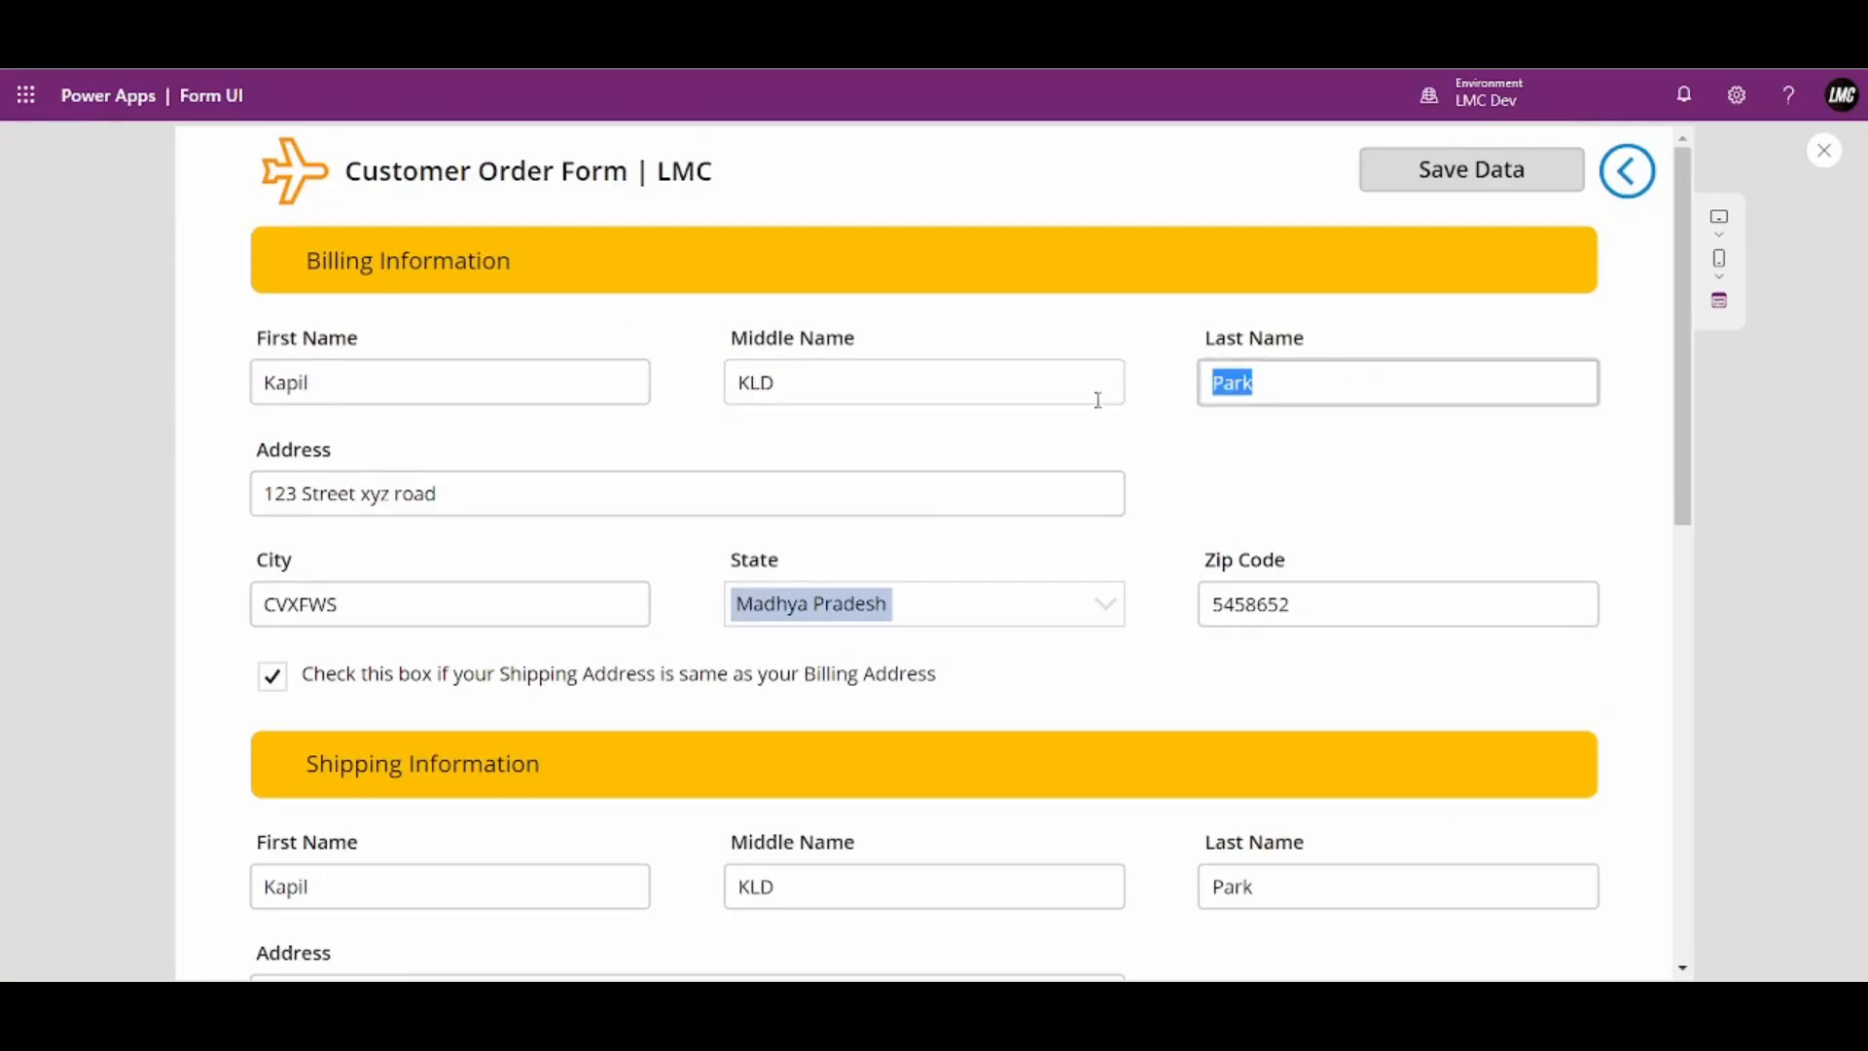
type("Kumar")
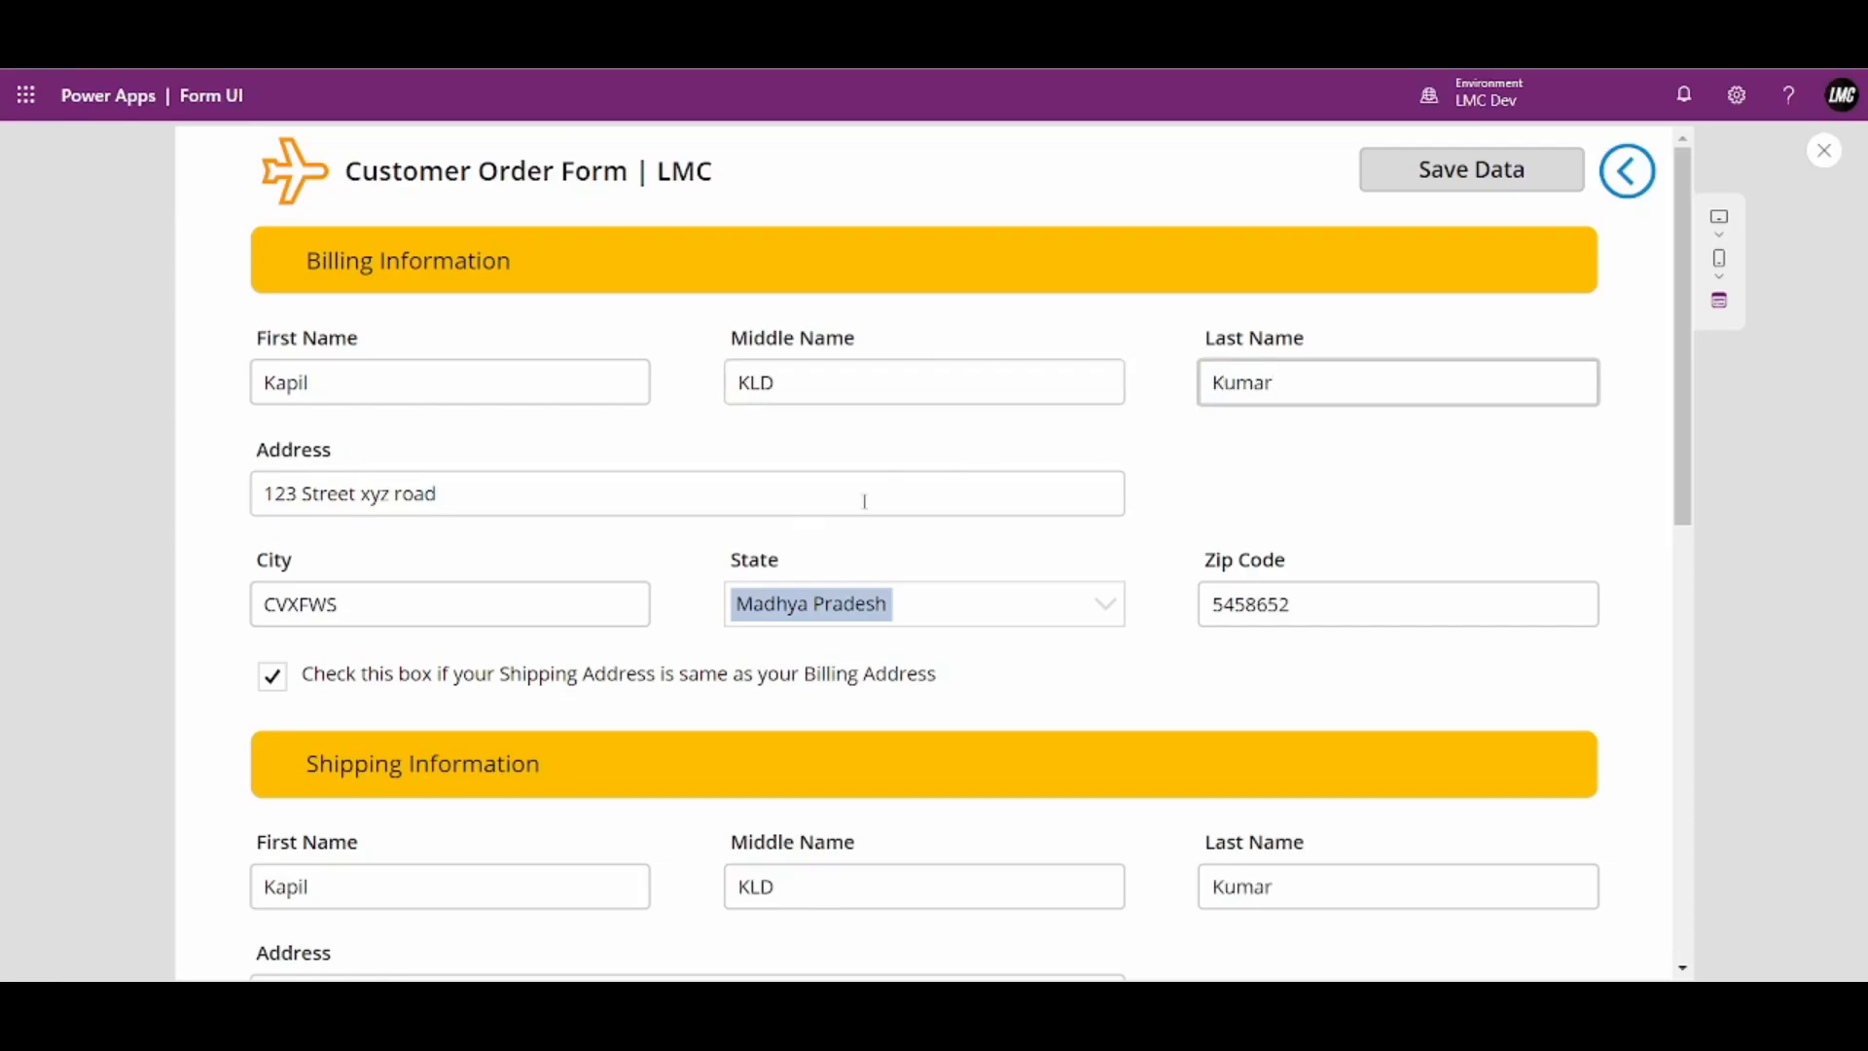
Replace the customer's street address and city in the Billing Information section
left_click_drag(455, 509, 146, 502)
type("633 Street")
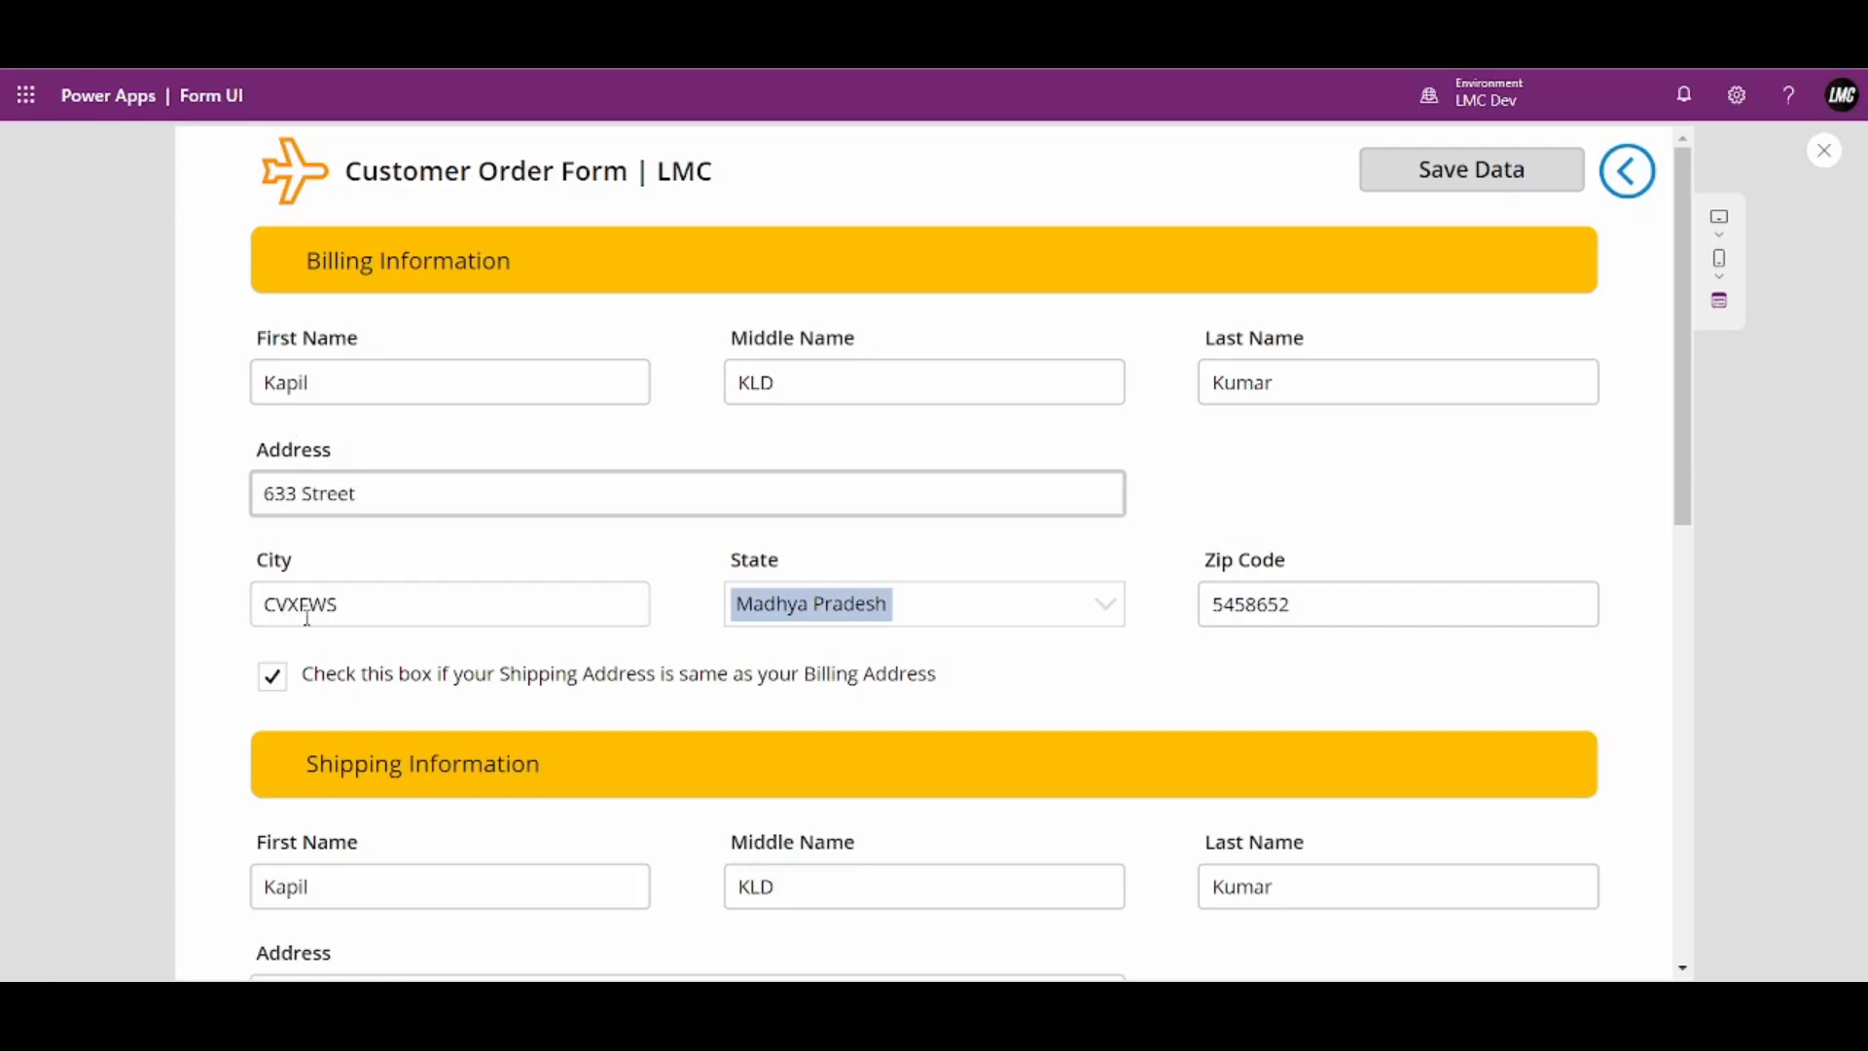
left_click_drag(340, 607, 274, 596)
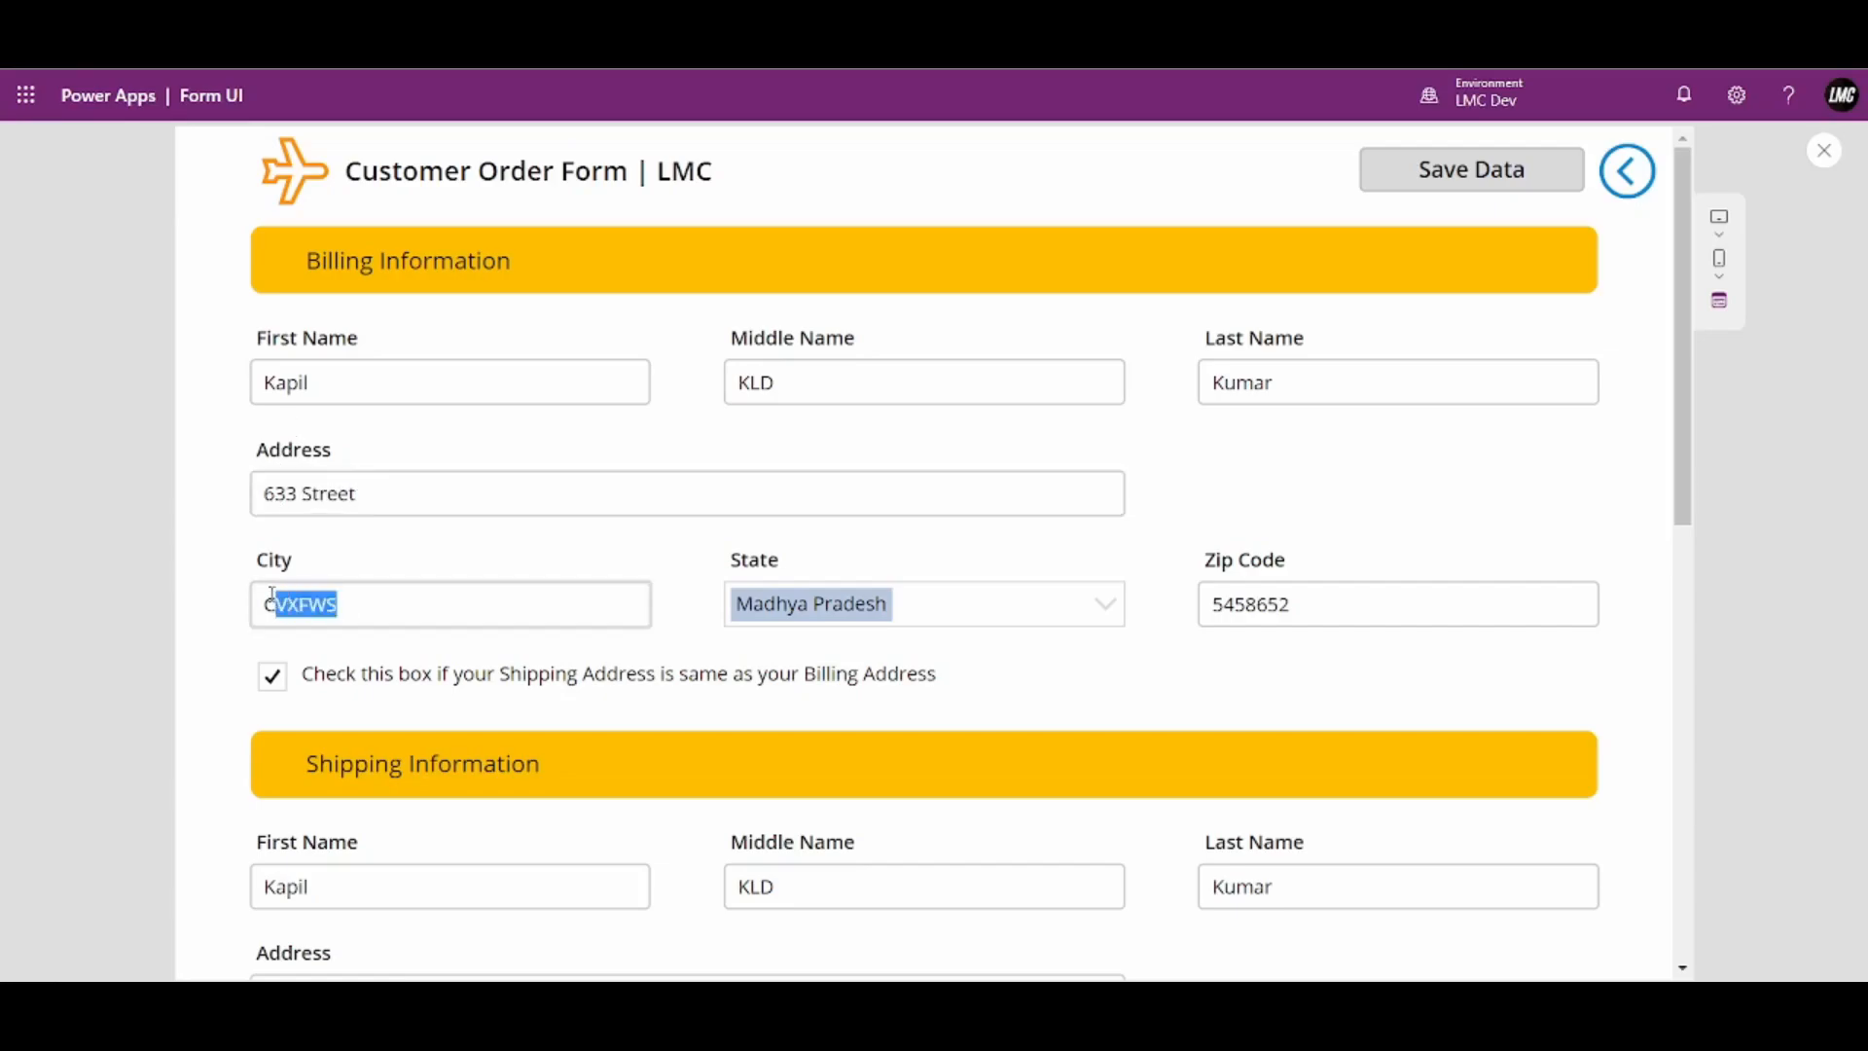
type("Dehradun")
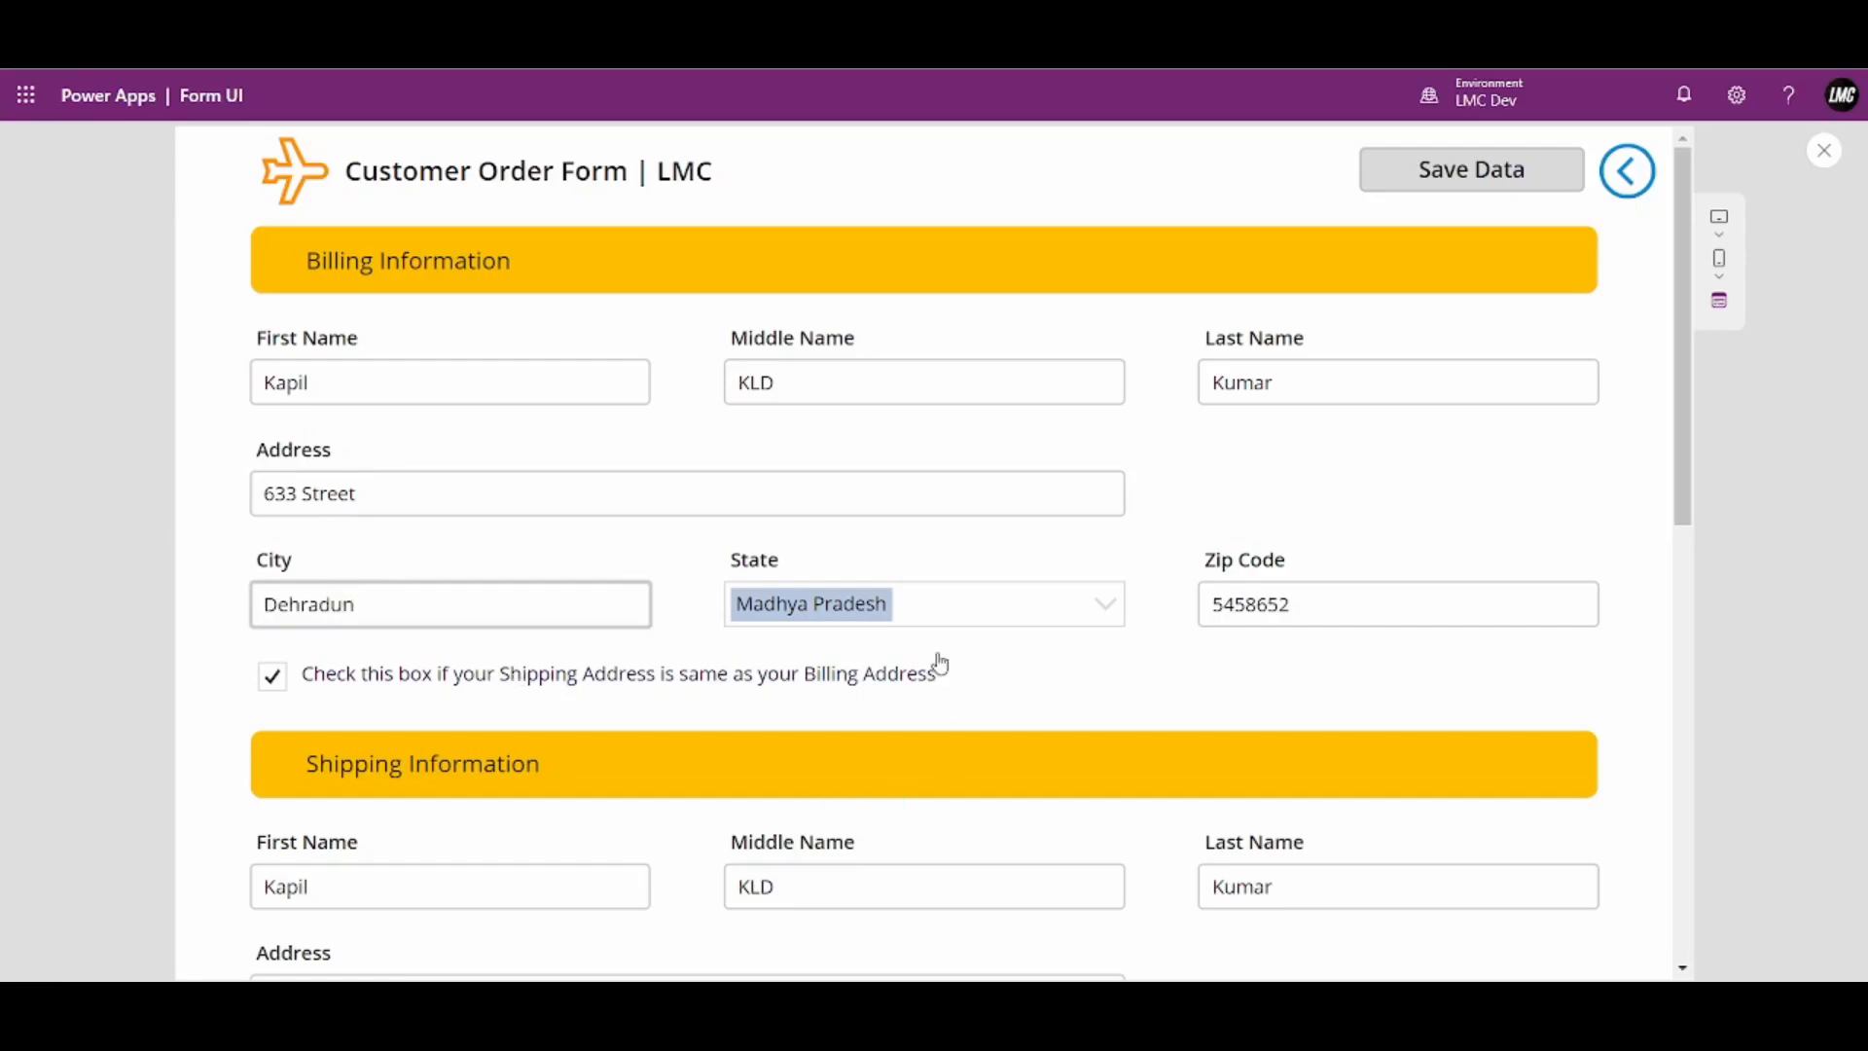
Choose Uttarakhand as the billing state and enter the customer's new zip code
left_click(964, 597)
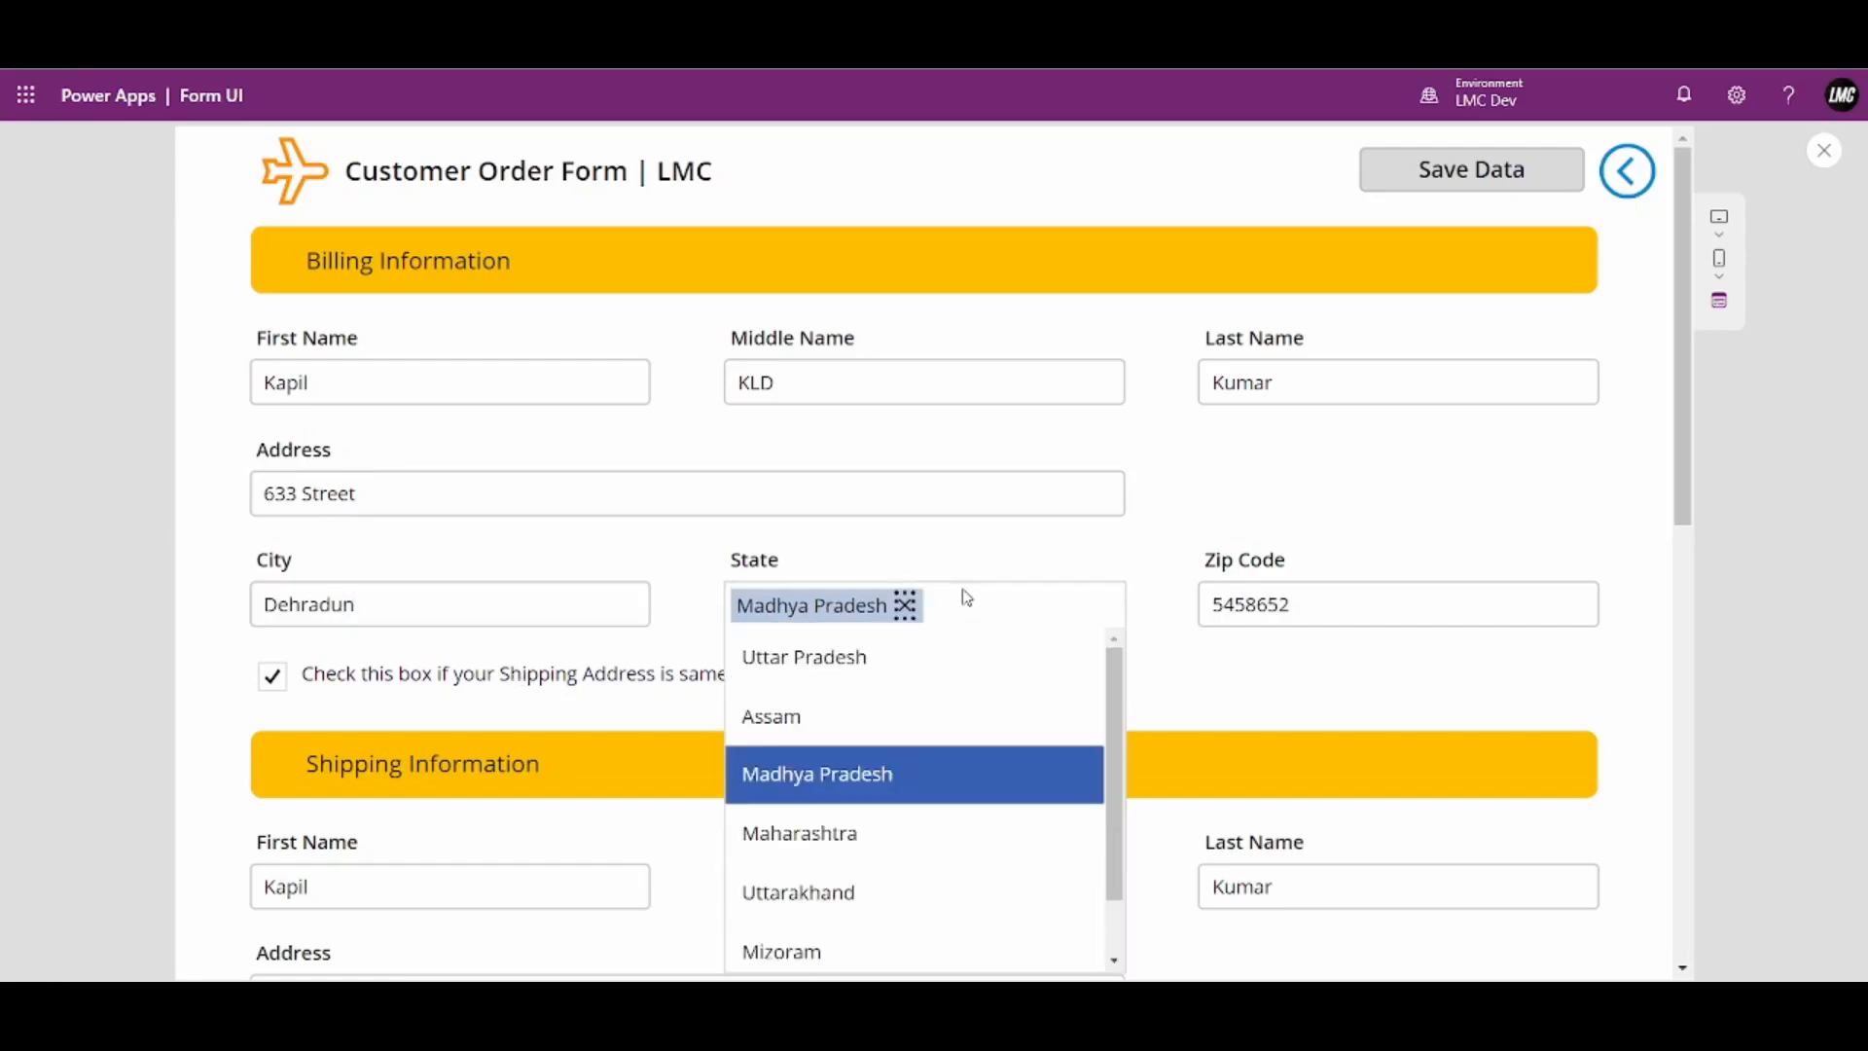
left_click(799, 892)
key("Tab")
type("25874")
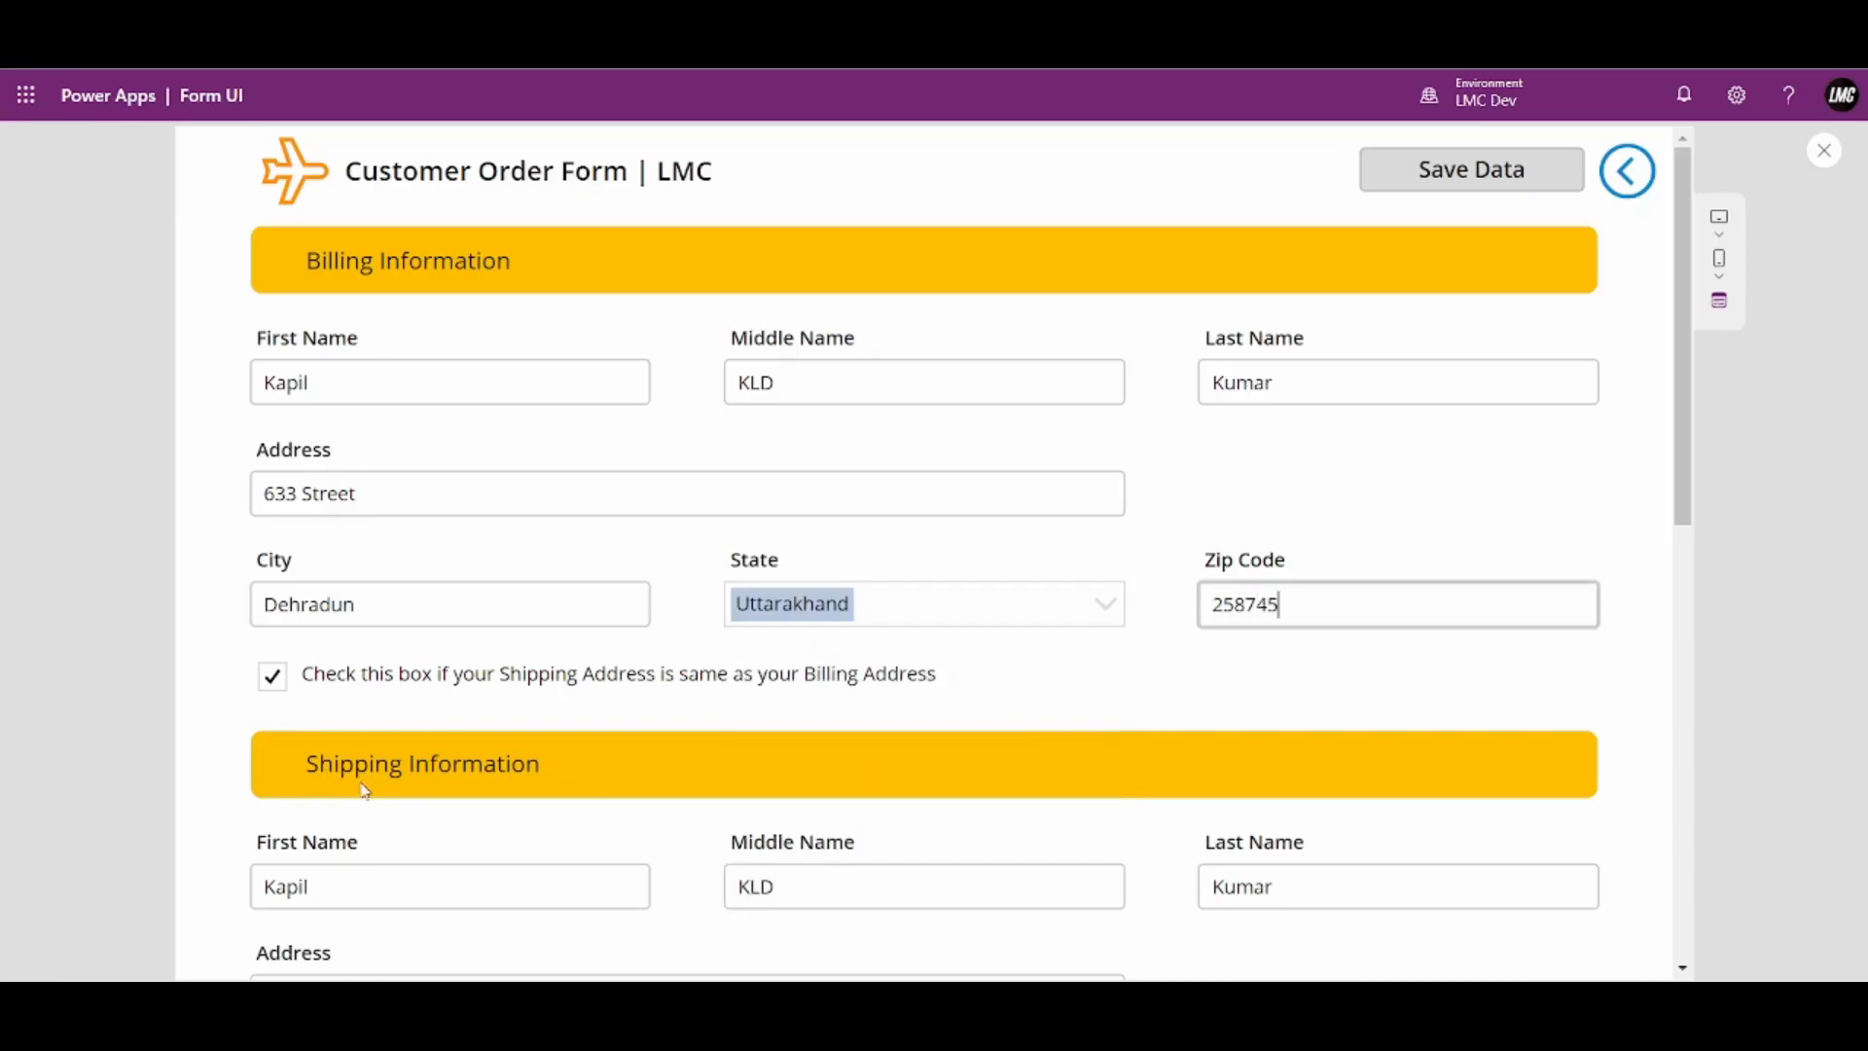
scroll(438, 700, "down", 5)
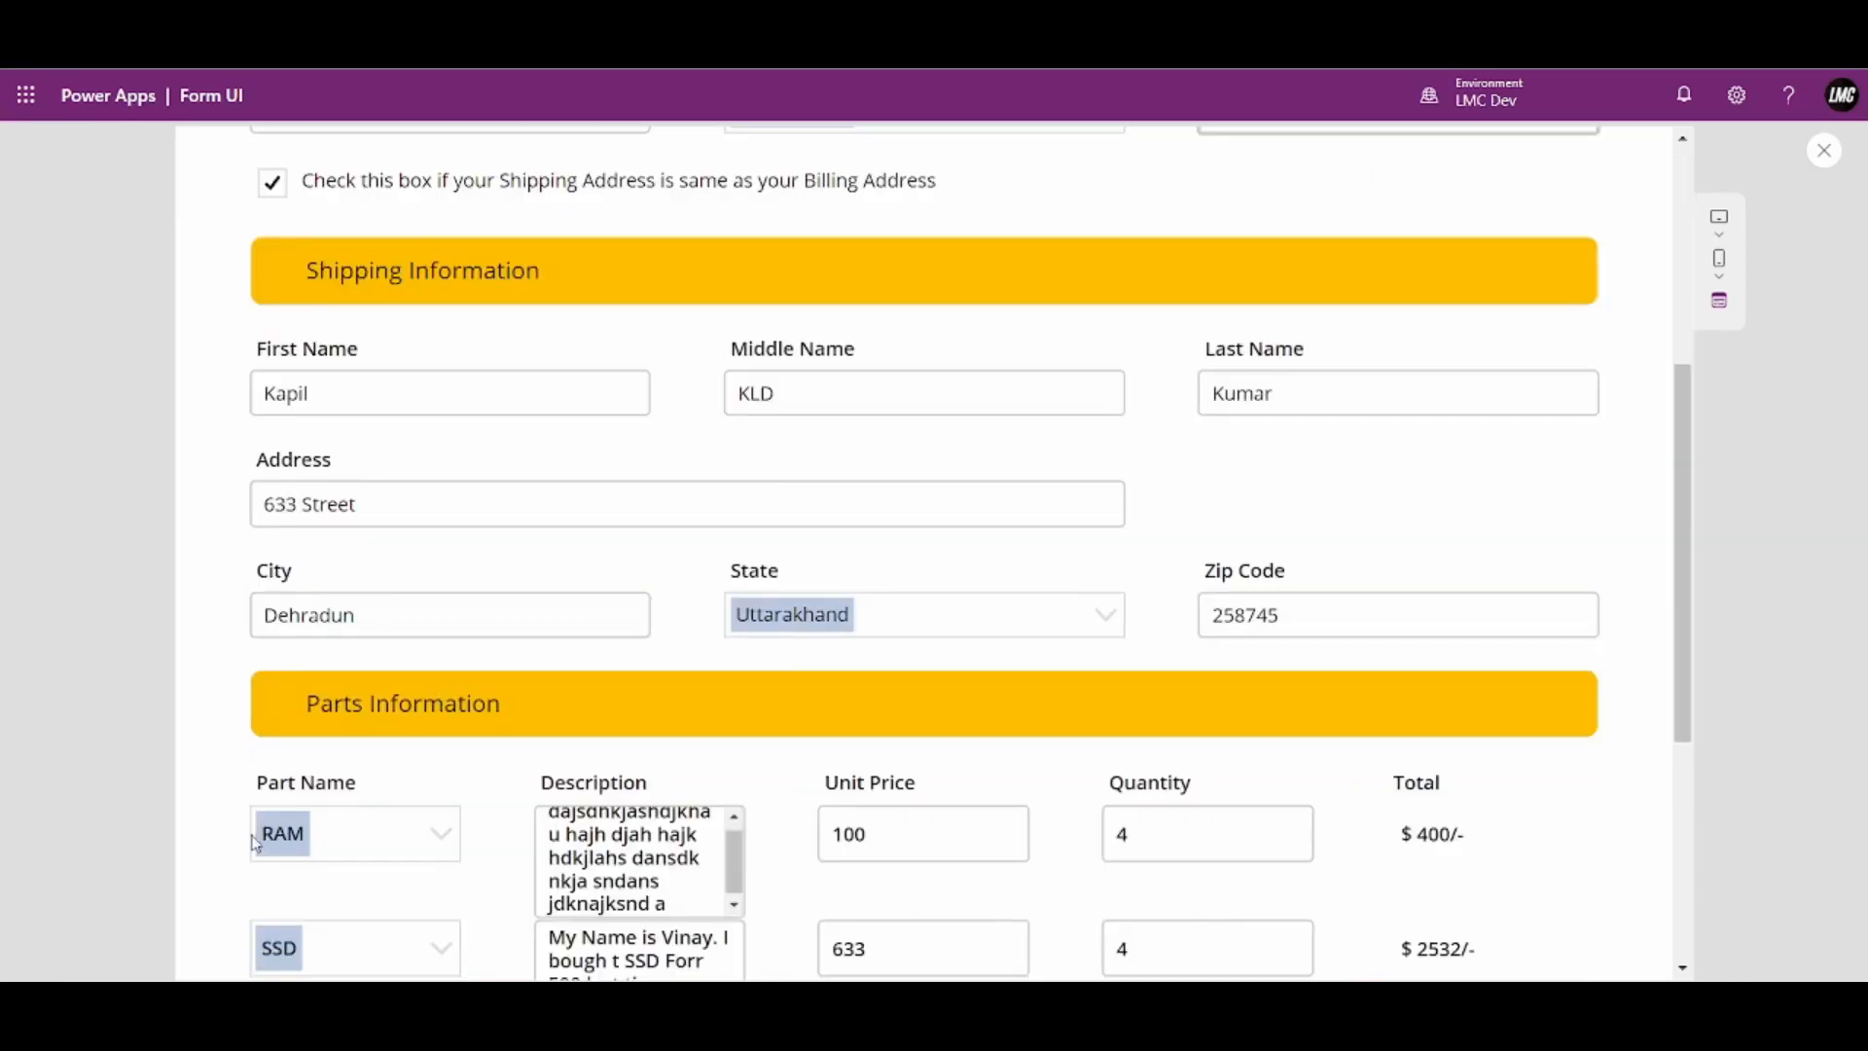
scroll(256, 843, "down", 5)
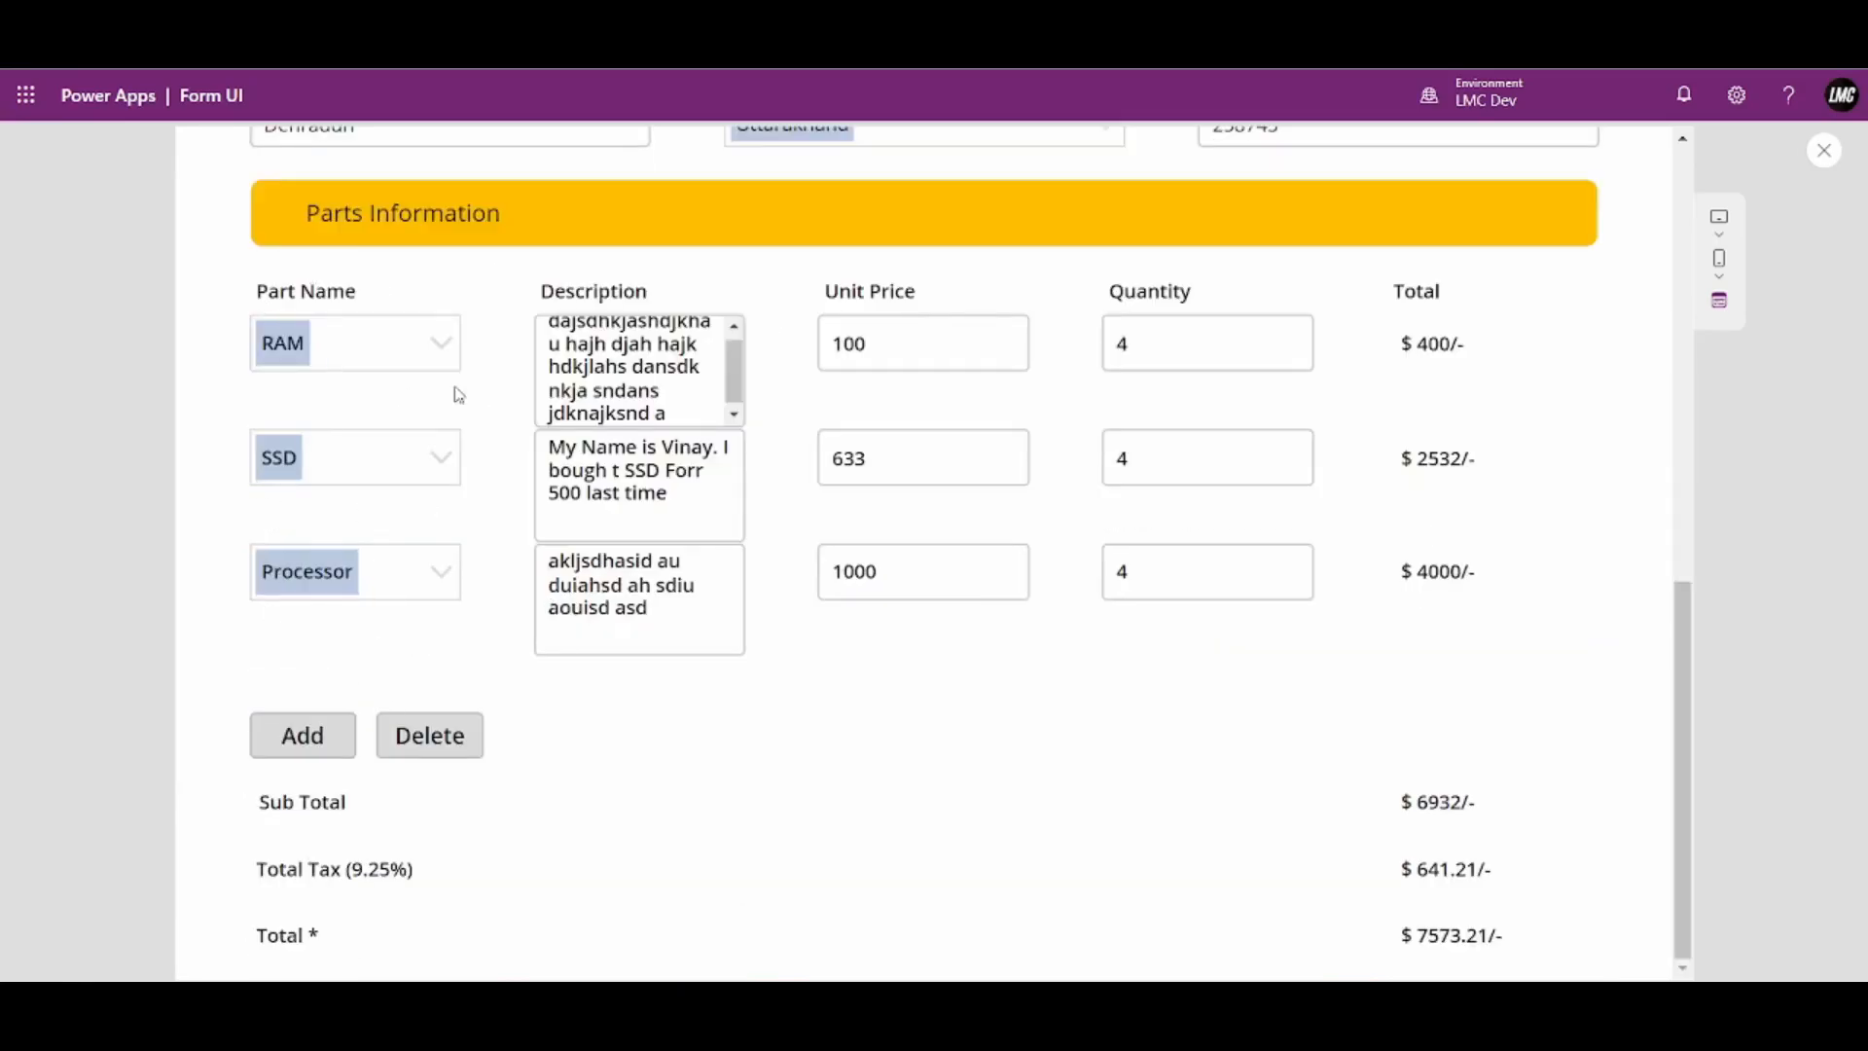
scroll(1494, 490, "up", 3)
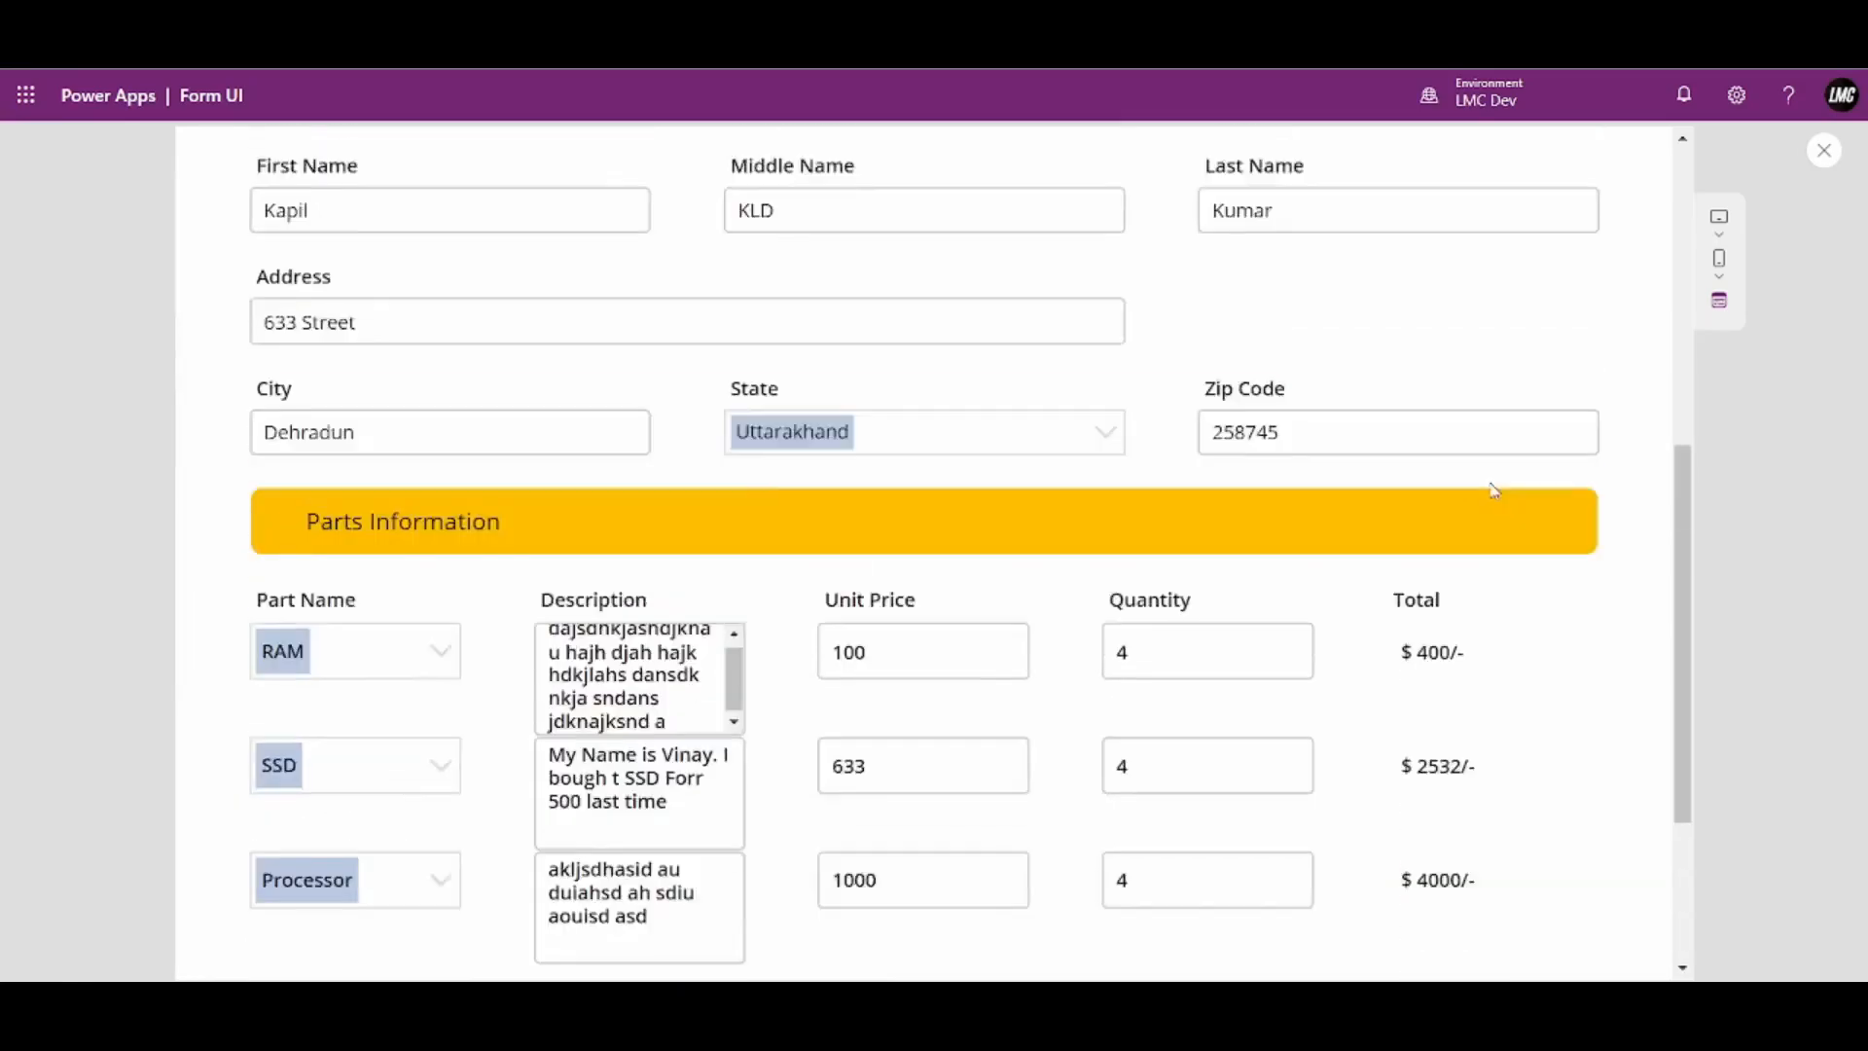
scroll(1494, 491, "up", 7)
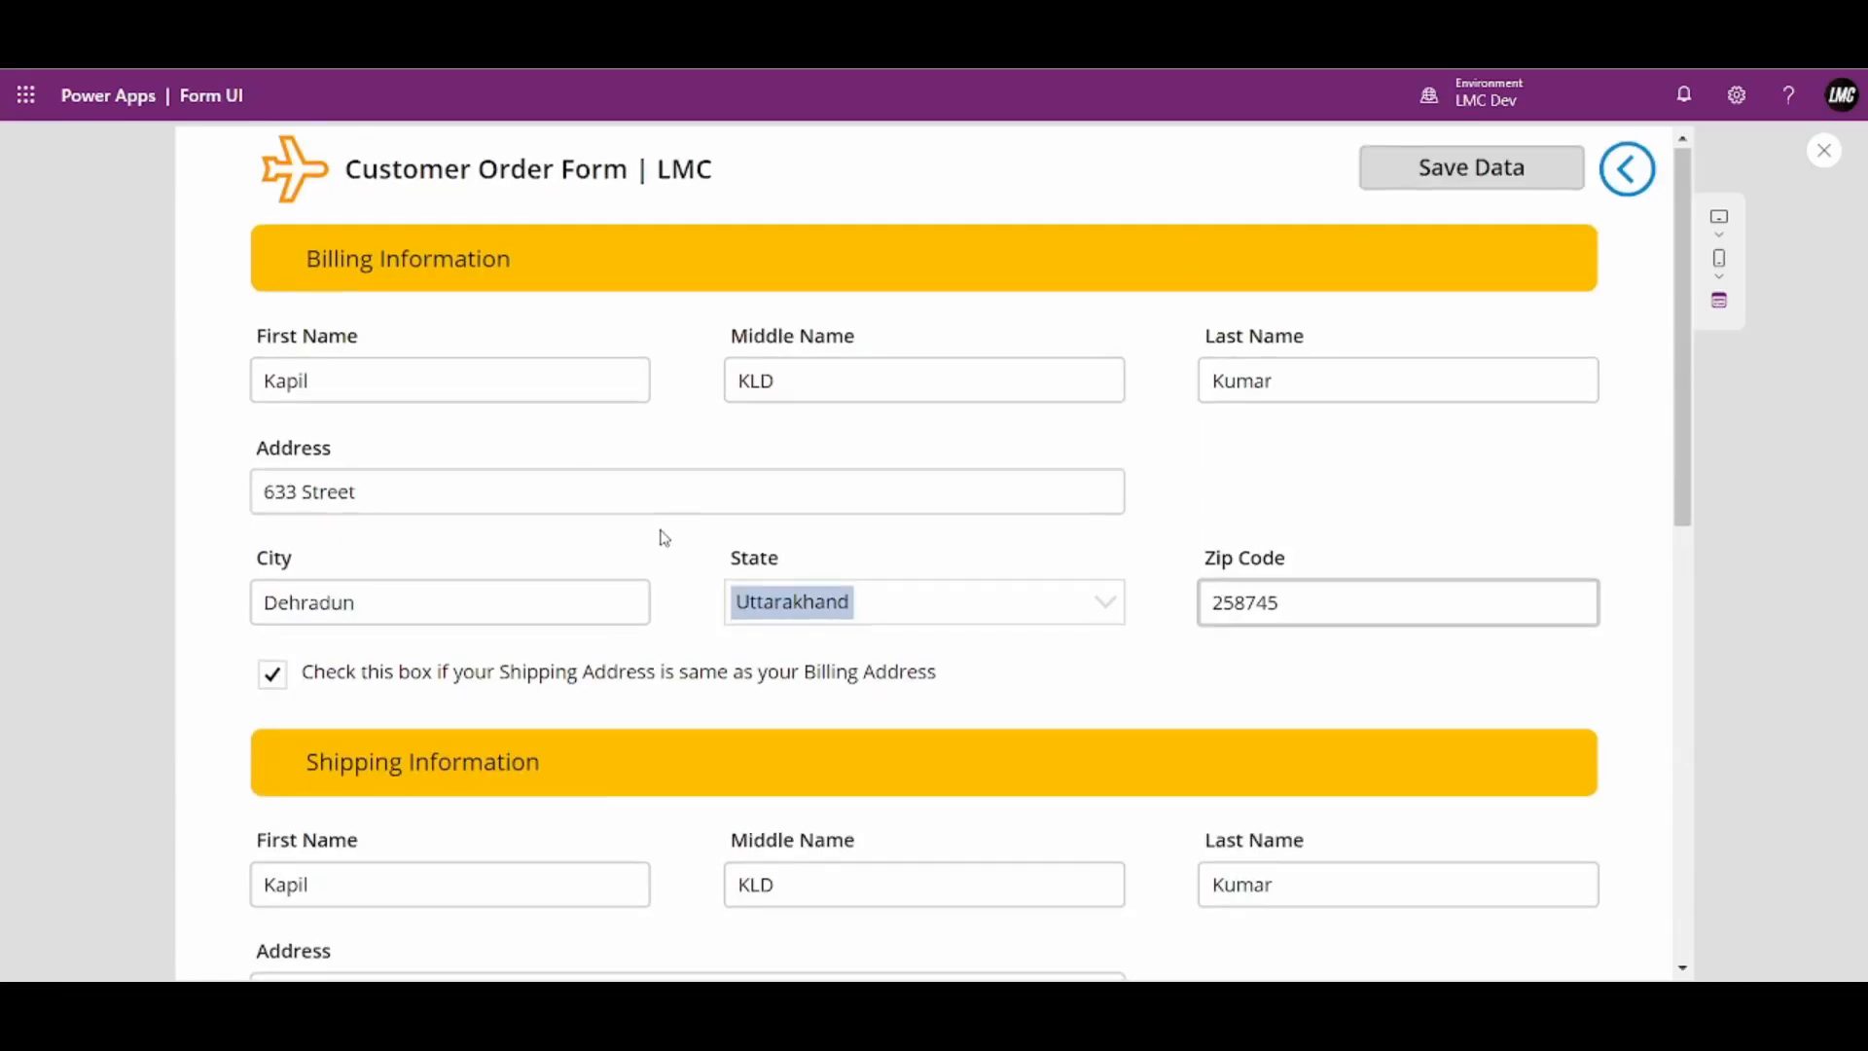
Review the filled-in order form and save its data
scroll(664, 538, "down", 6)
scroll(813, 509, "up", 5)
scroll(1460, 234, "up", 1)
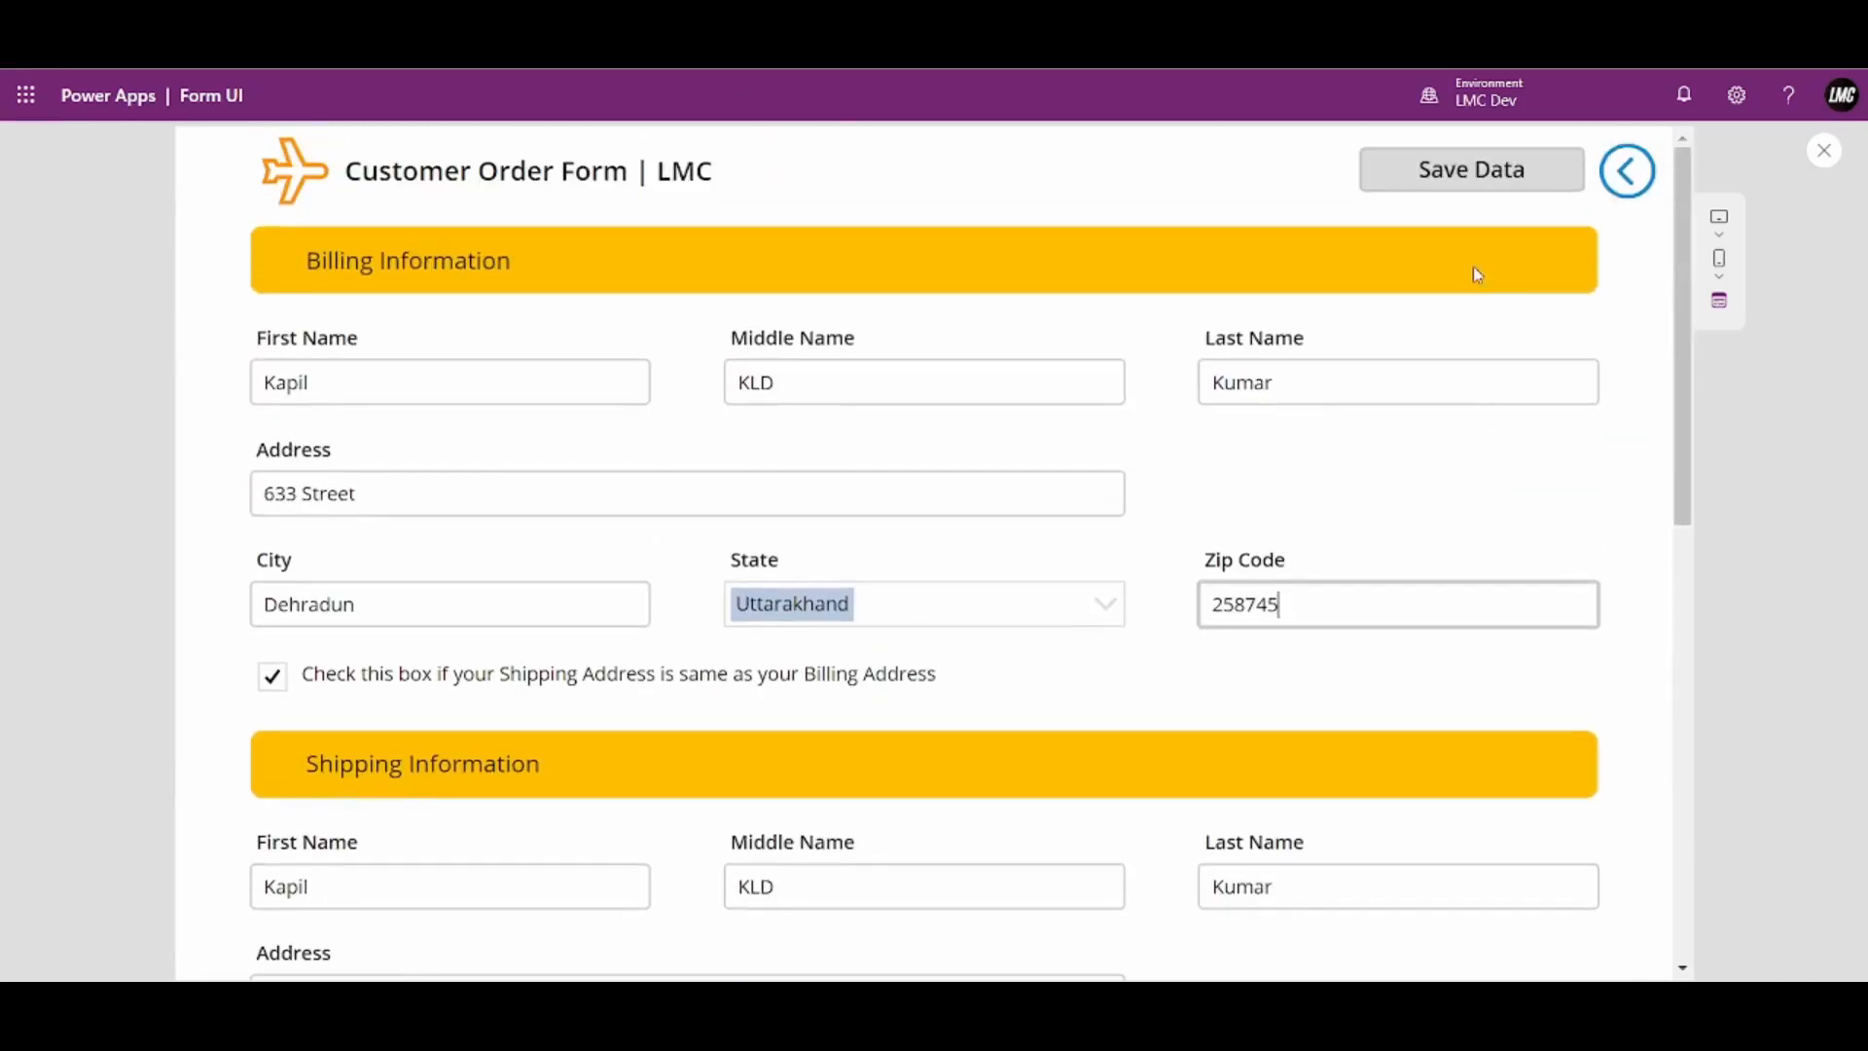
left_click(1478, 166)
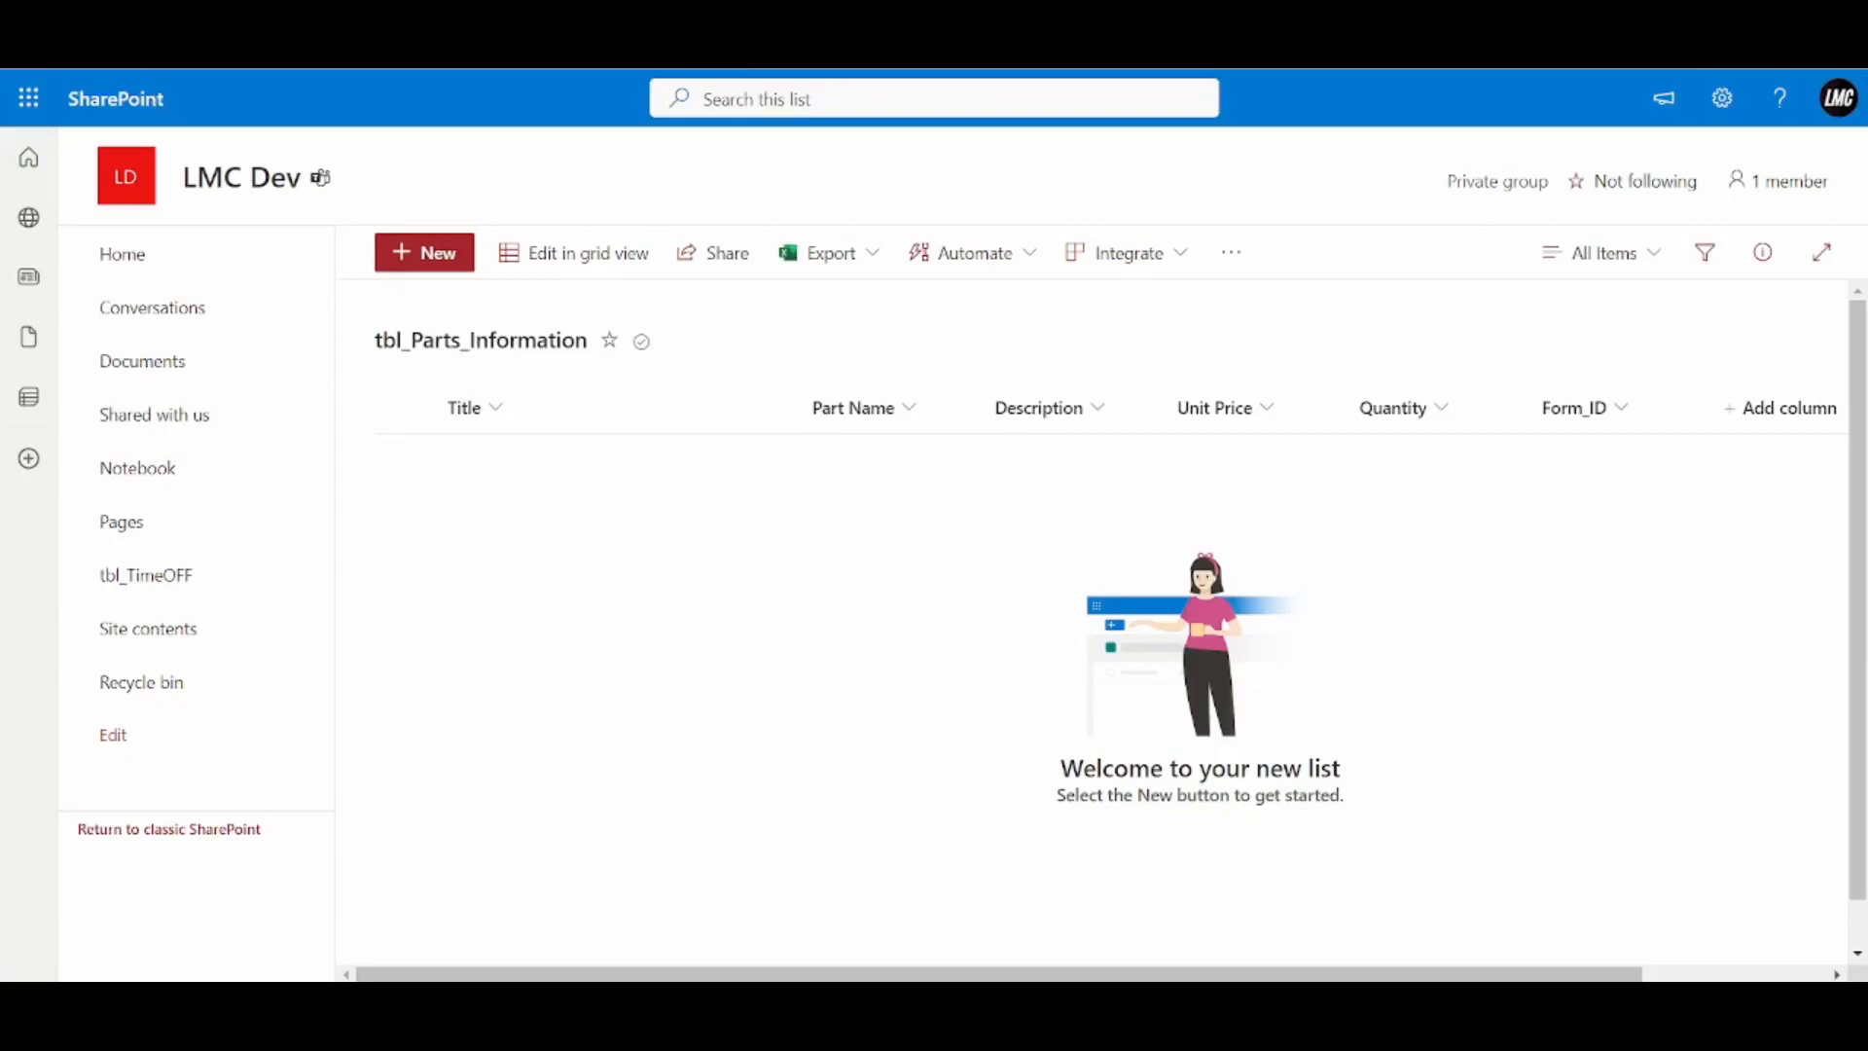
Switch to the tbl_Parts_Information list in SharePoint, refresh it, select the RAM, SSD and Processor records and check their Form_ID
key("F5")
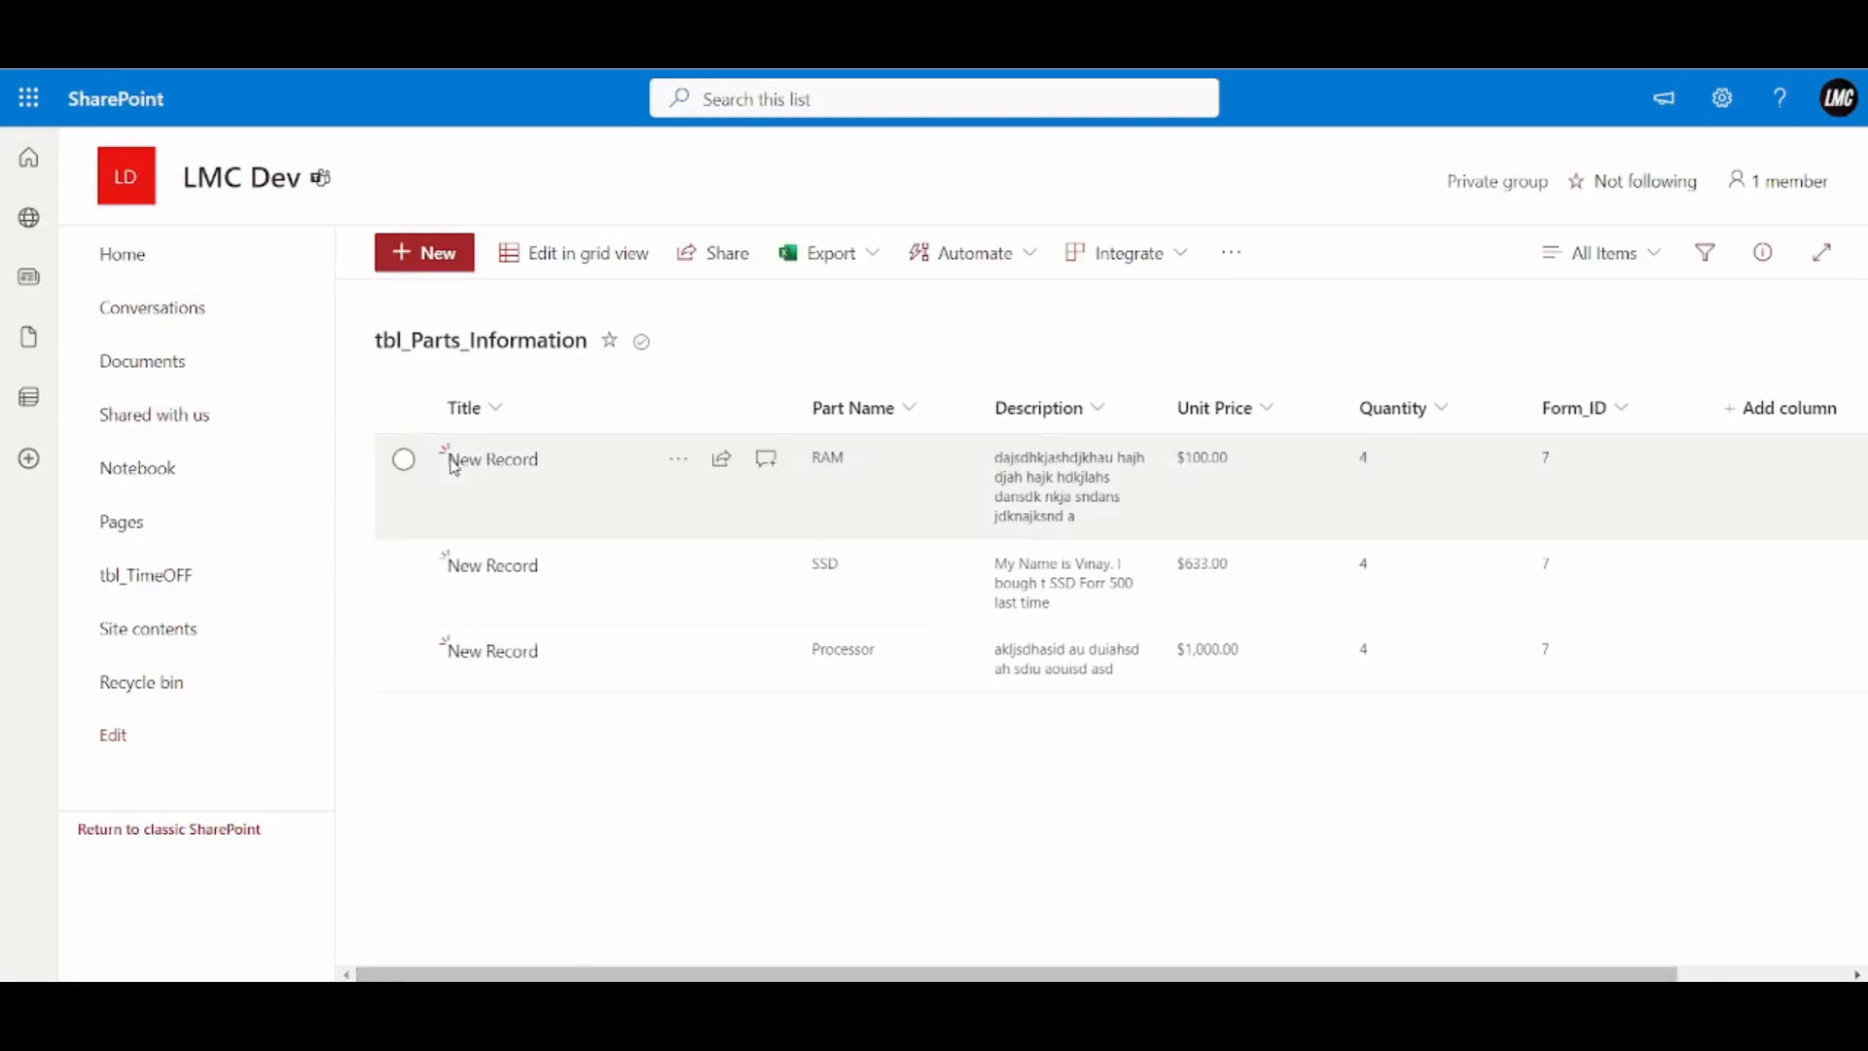
left_click(404, 461)
left_click(404, 564)
left_click(404, 651)
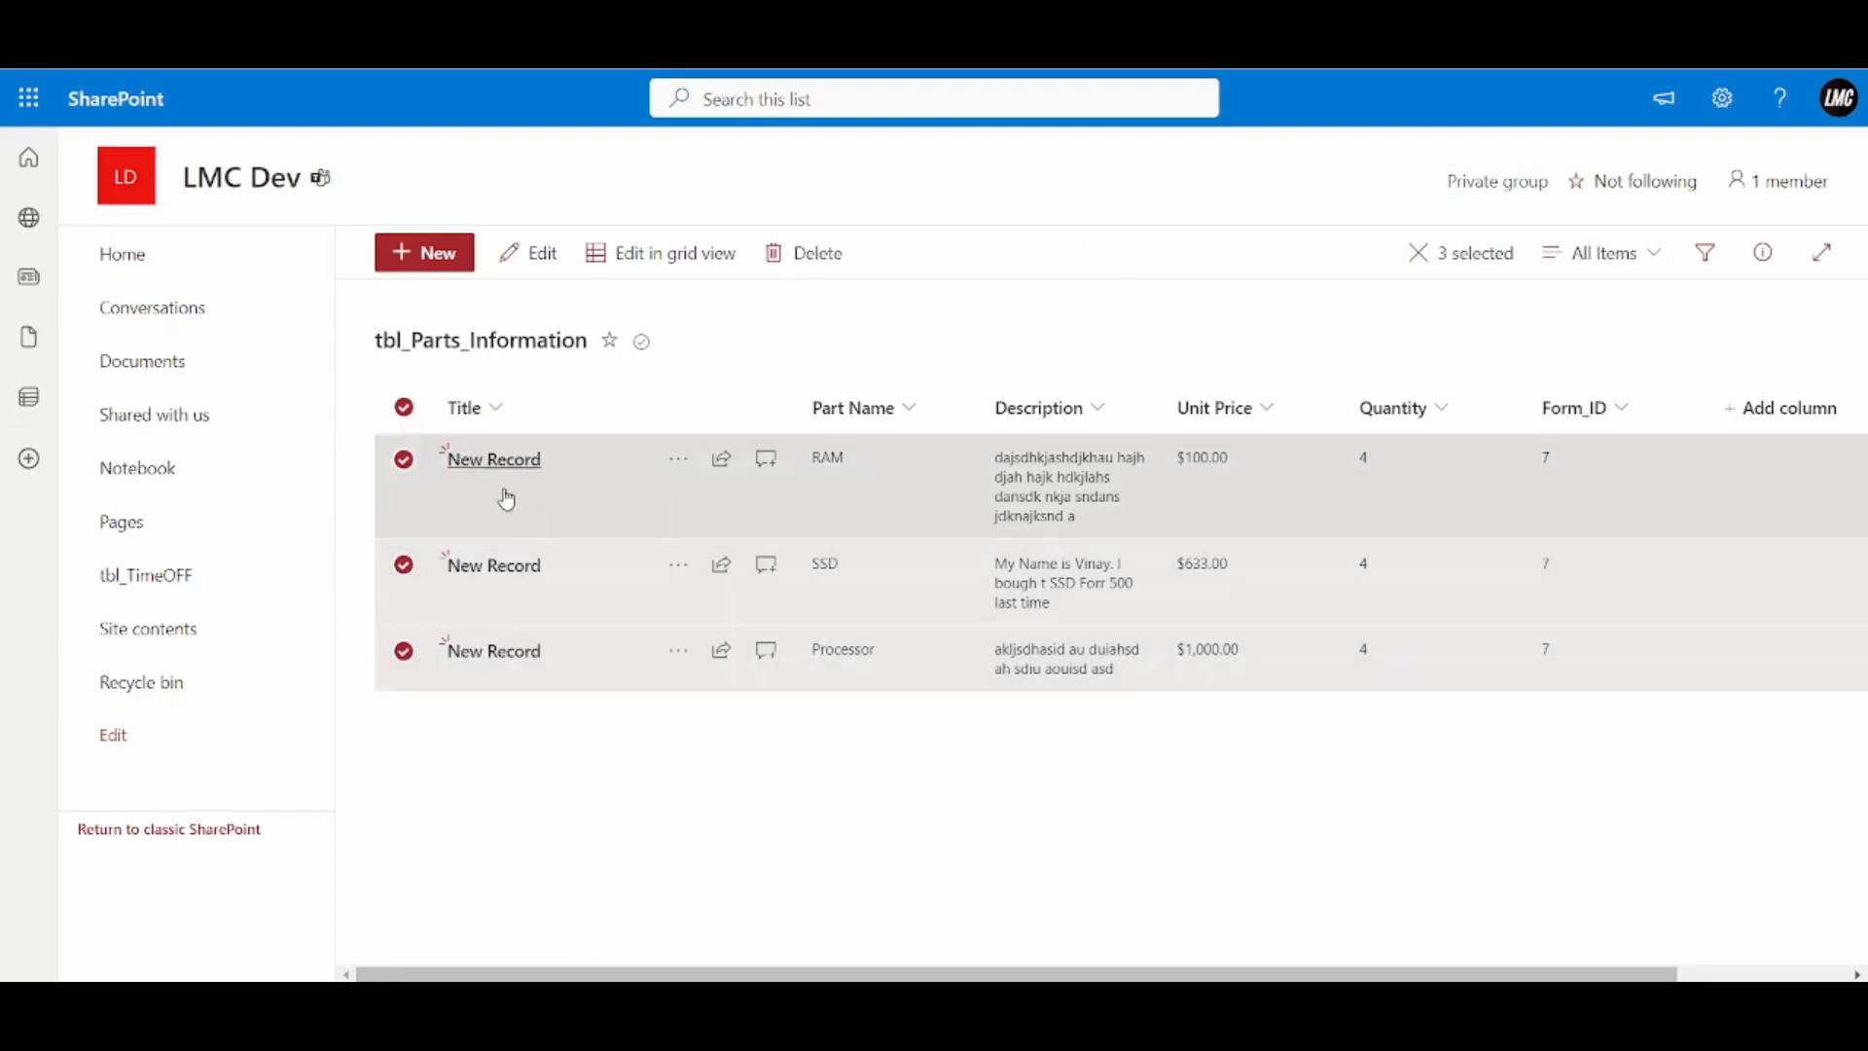
left_click_drag(663, 974, 832, 975)
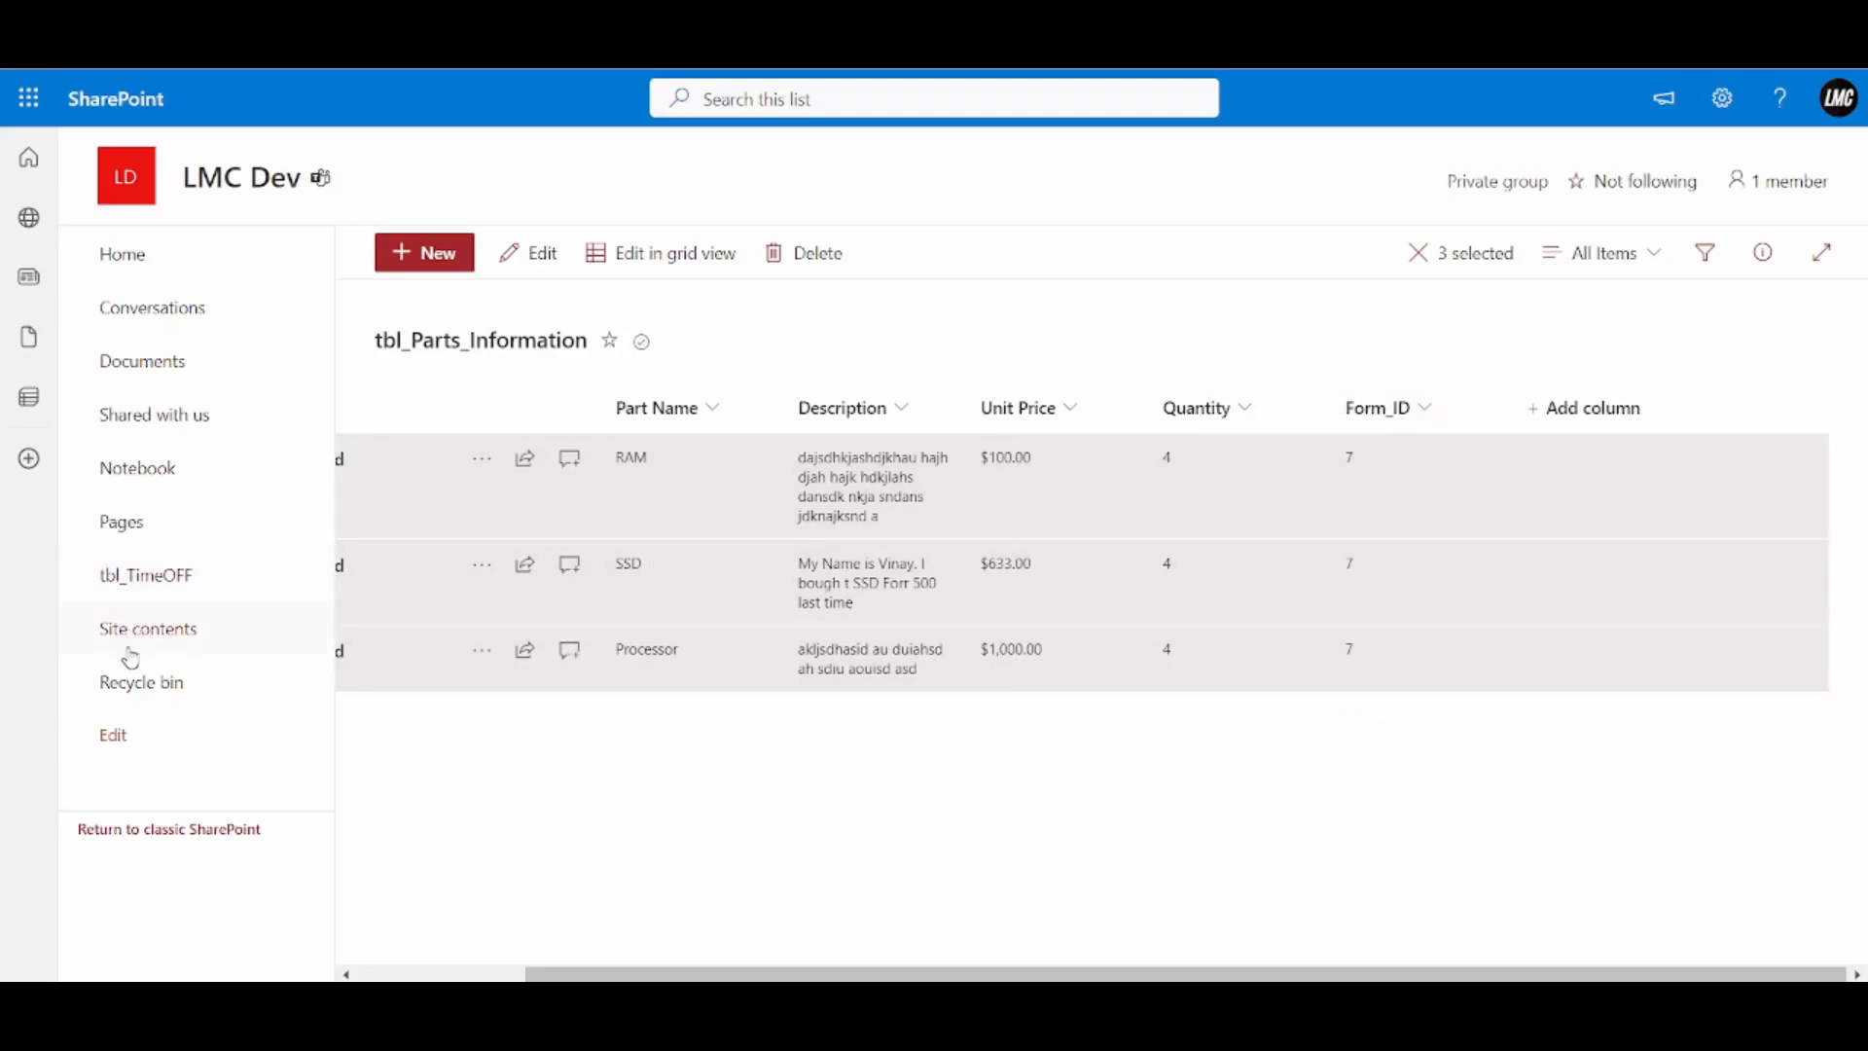
Open the tbl_Billing_Information list from the site contents and check the newest record across all columns
left_click(146, 634)
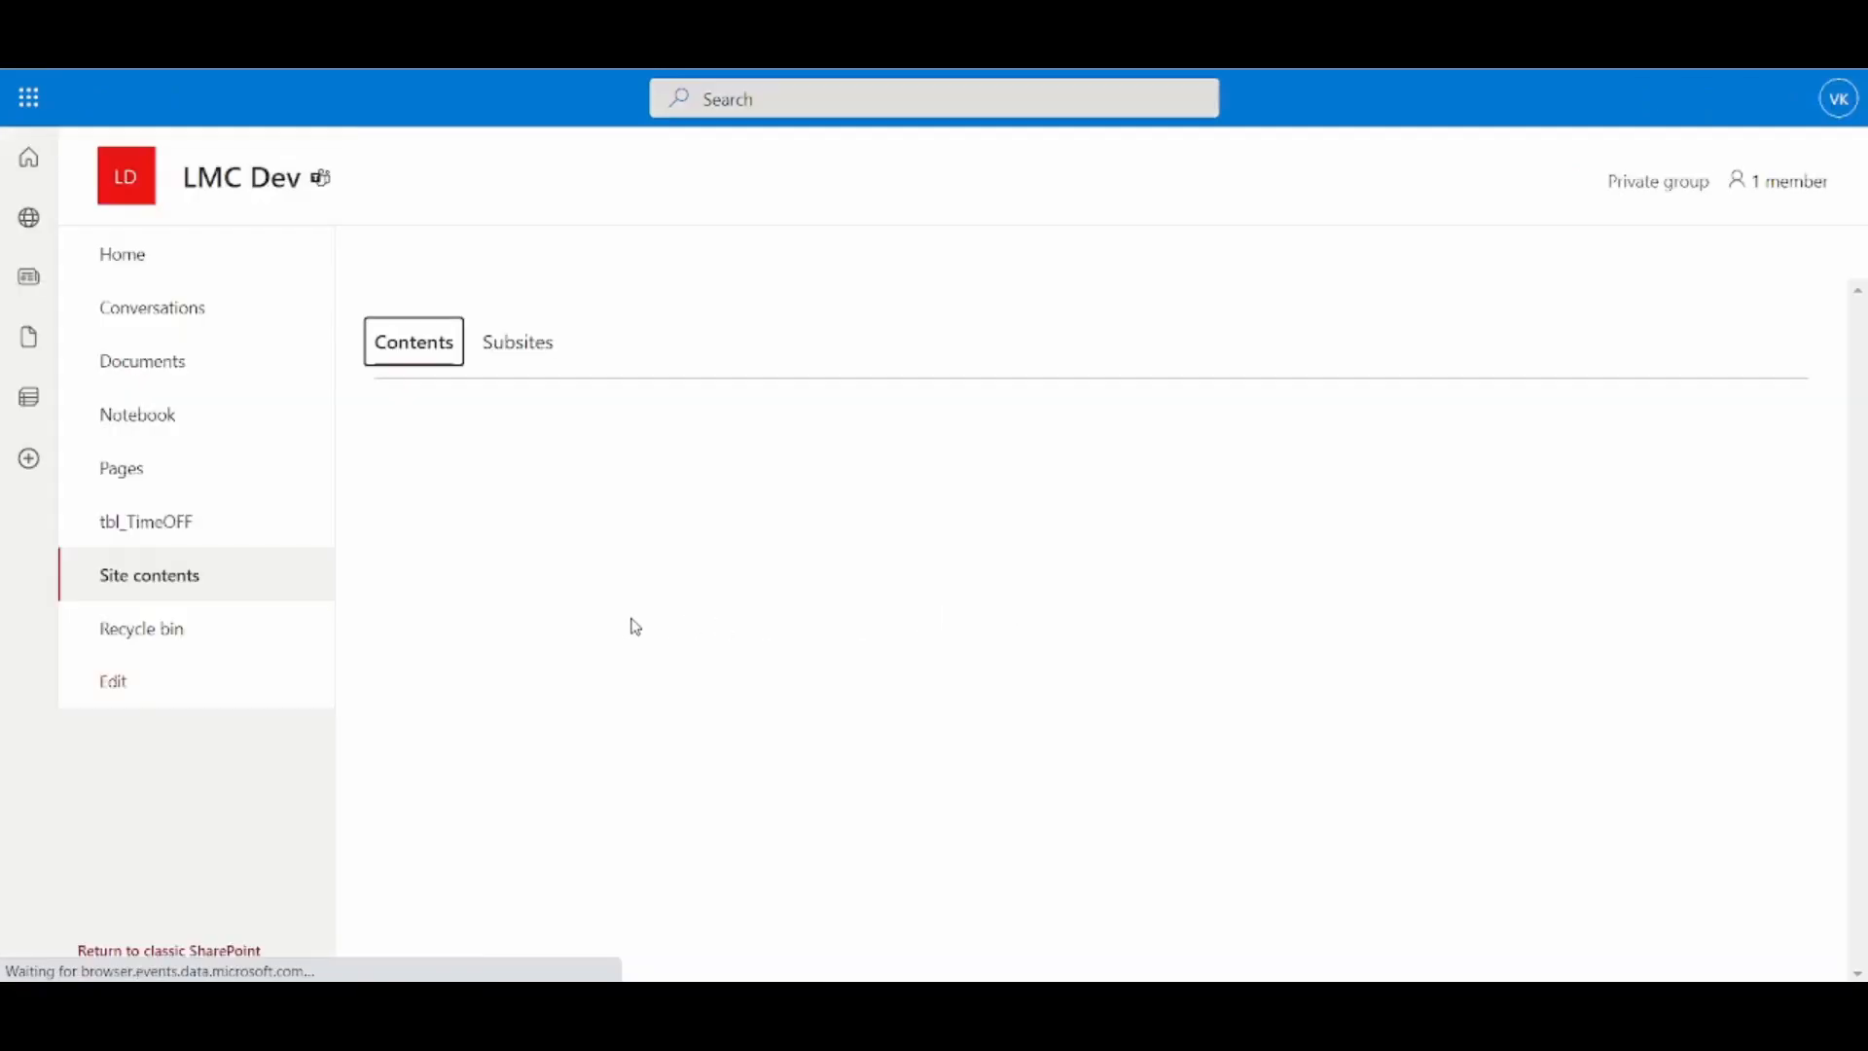
scroll(629, 629, "down", 2)
left_click(507, 662)
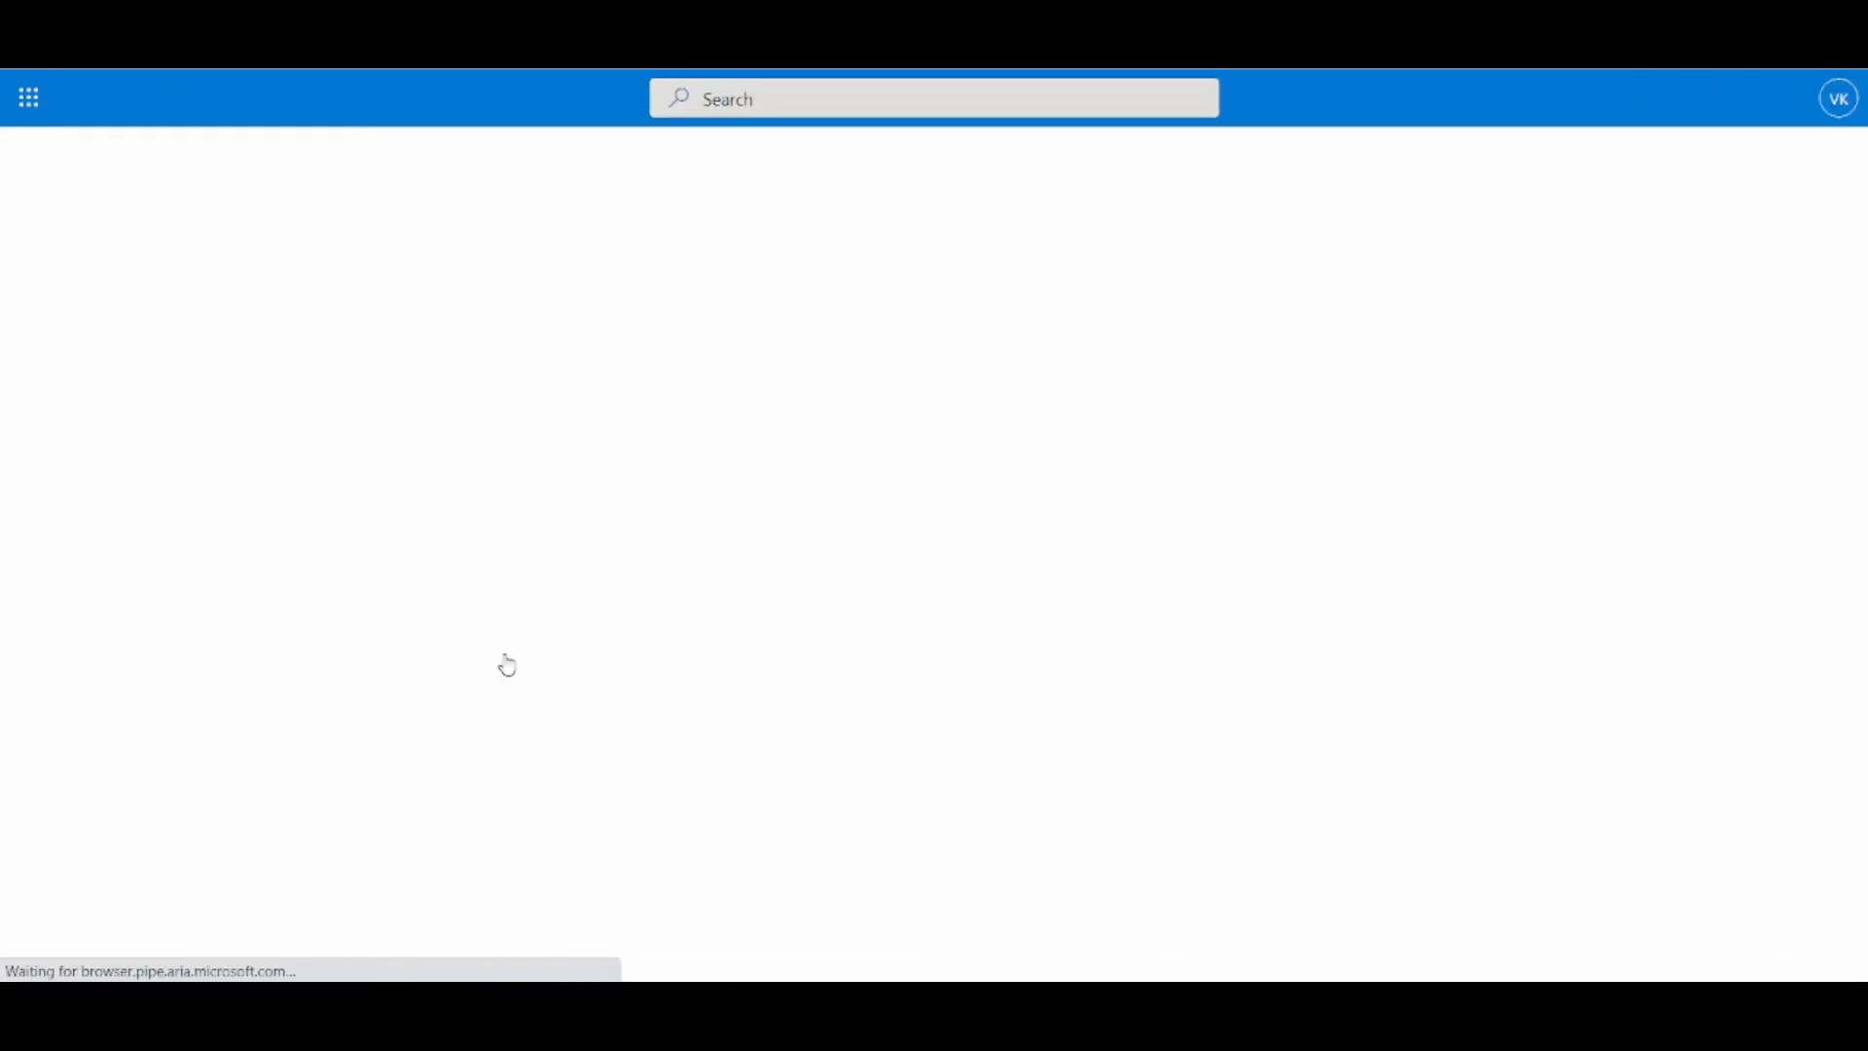
left_click_drag(815, 975, 1075, 975)
left_click_drag(1355, 974, 1095, 973)
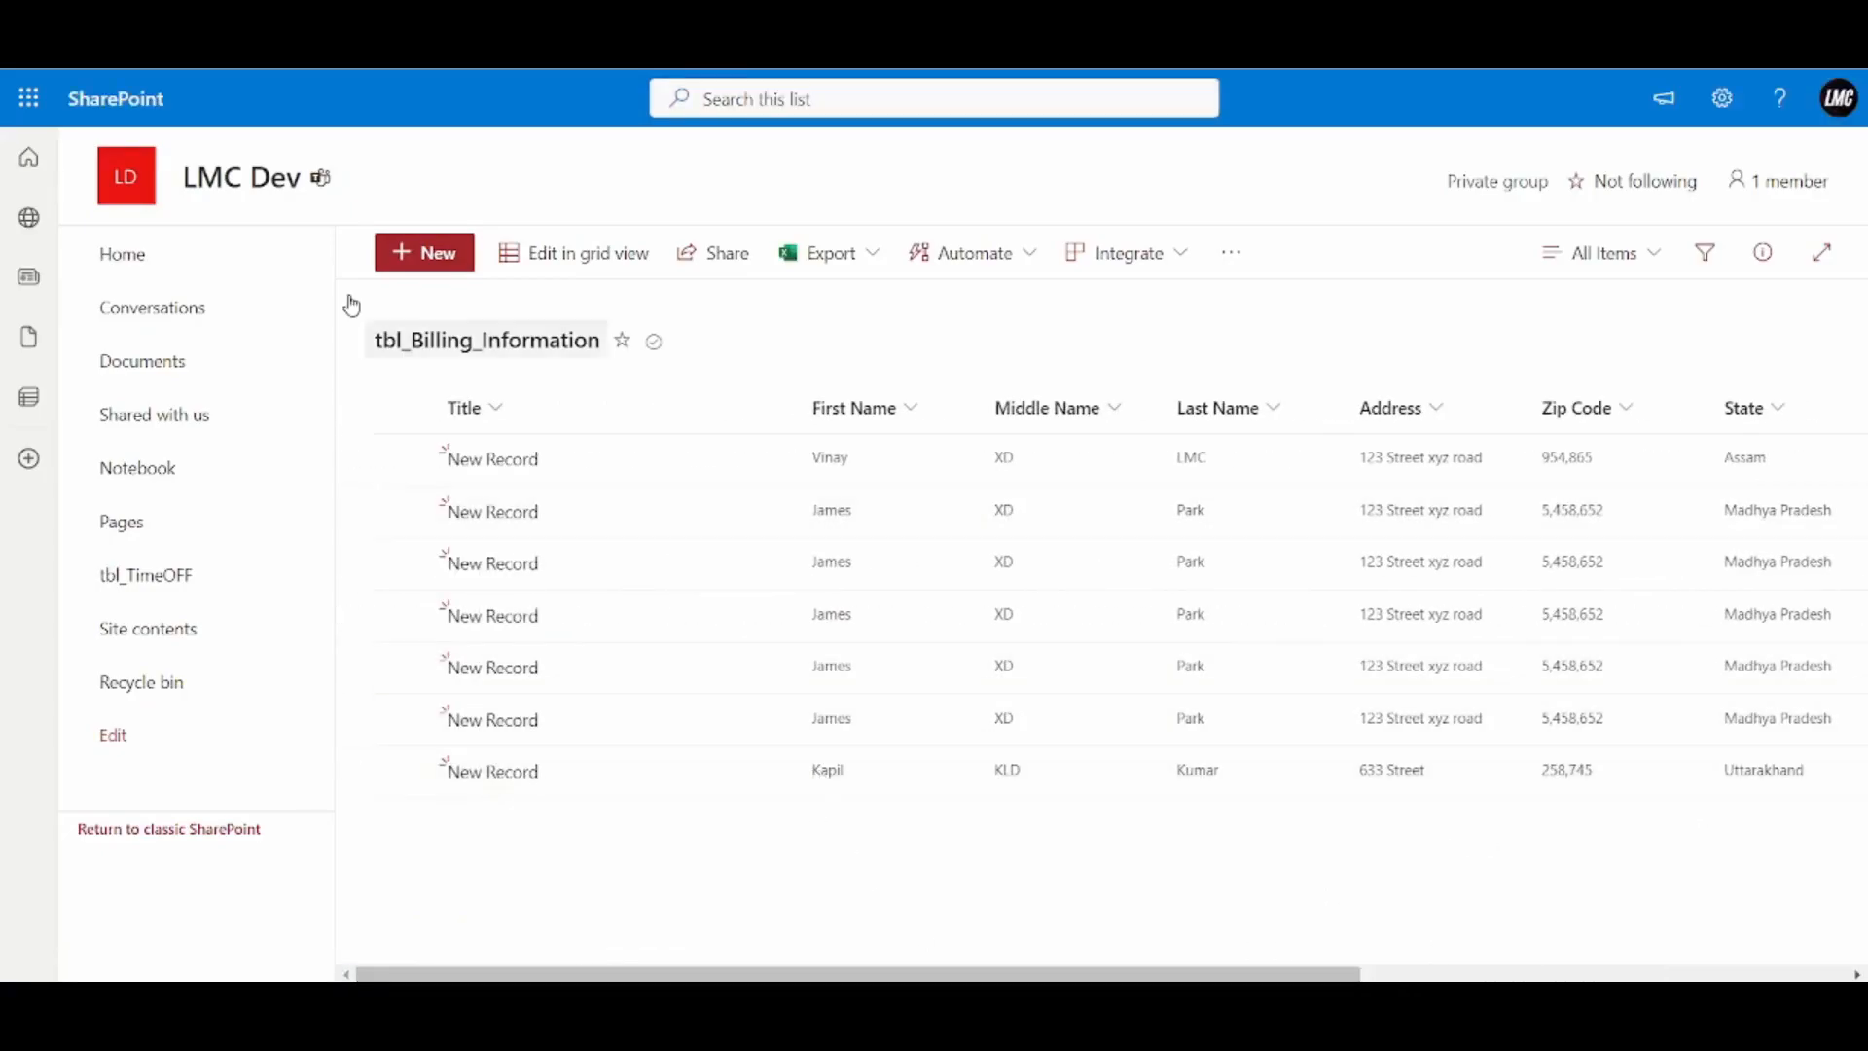
Open the tbl_Shipping_Information list from the site contents and check the newest record's values and Form_ID
left_click(189, 642)
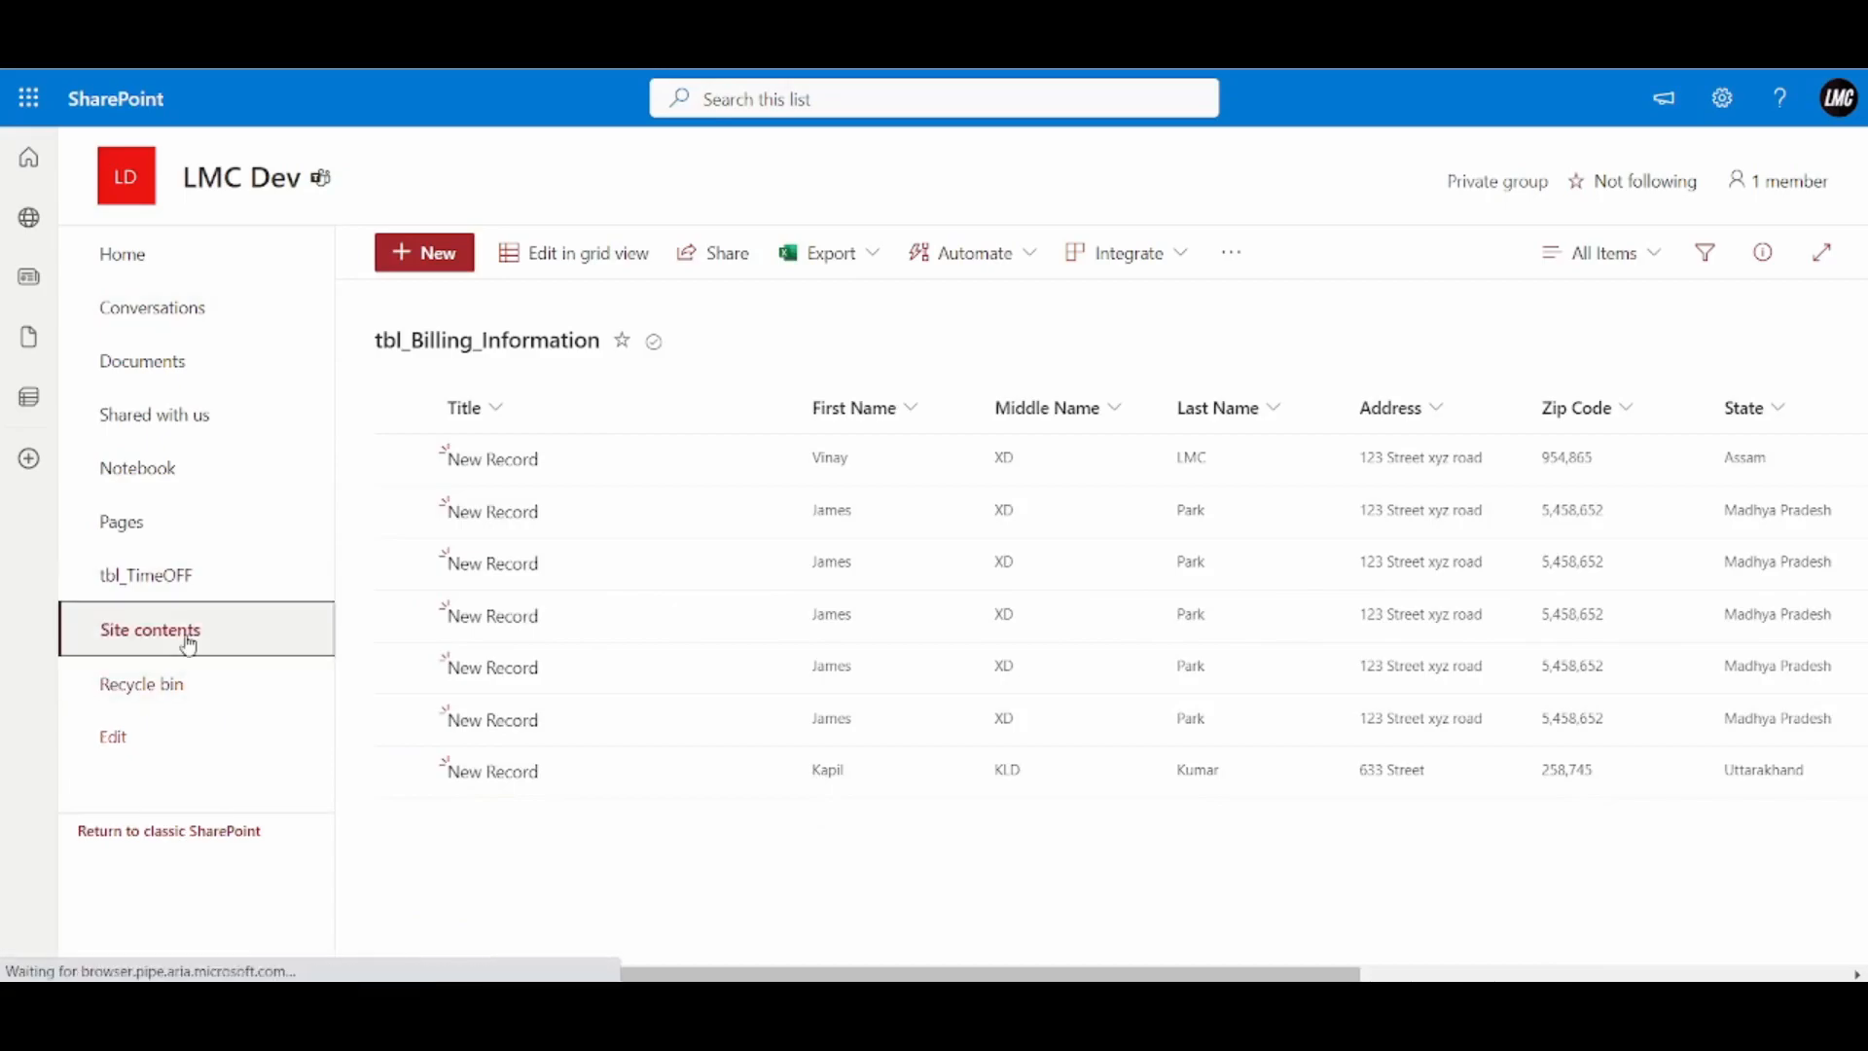
scroll(620, 661, "down", 1)
left_click(524, 817)
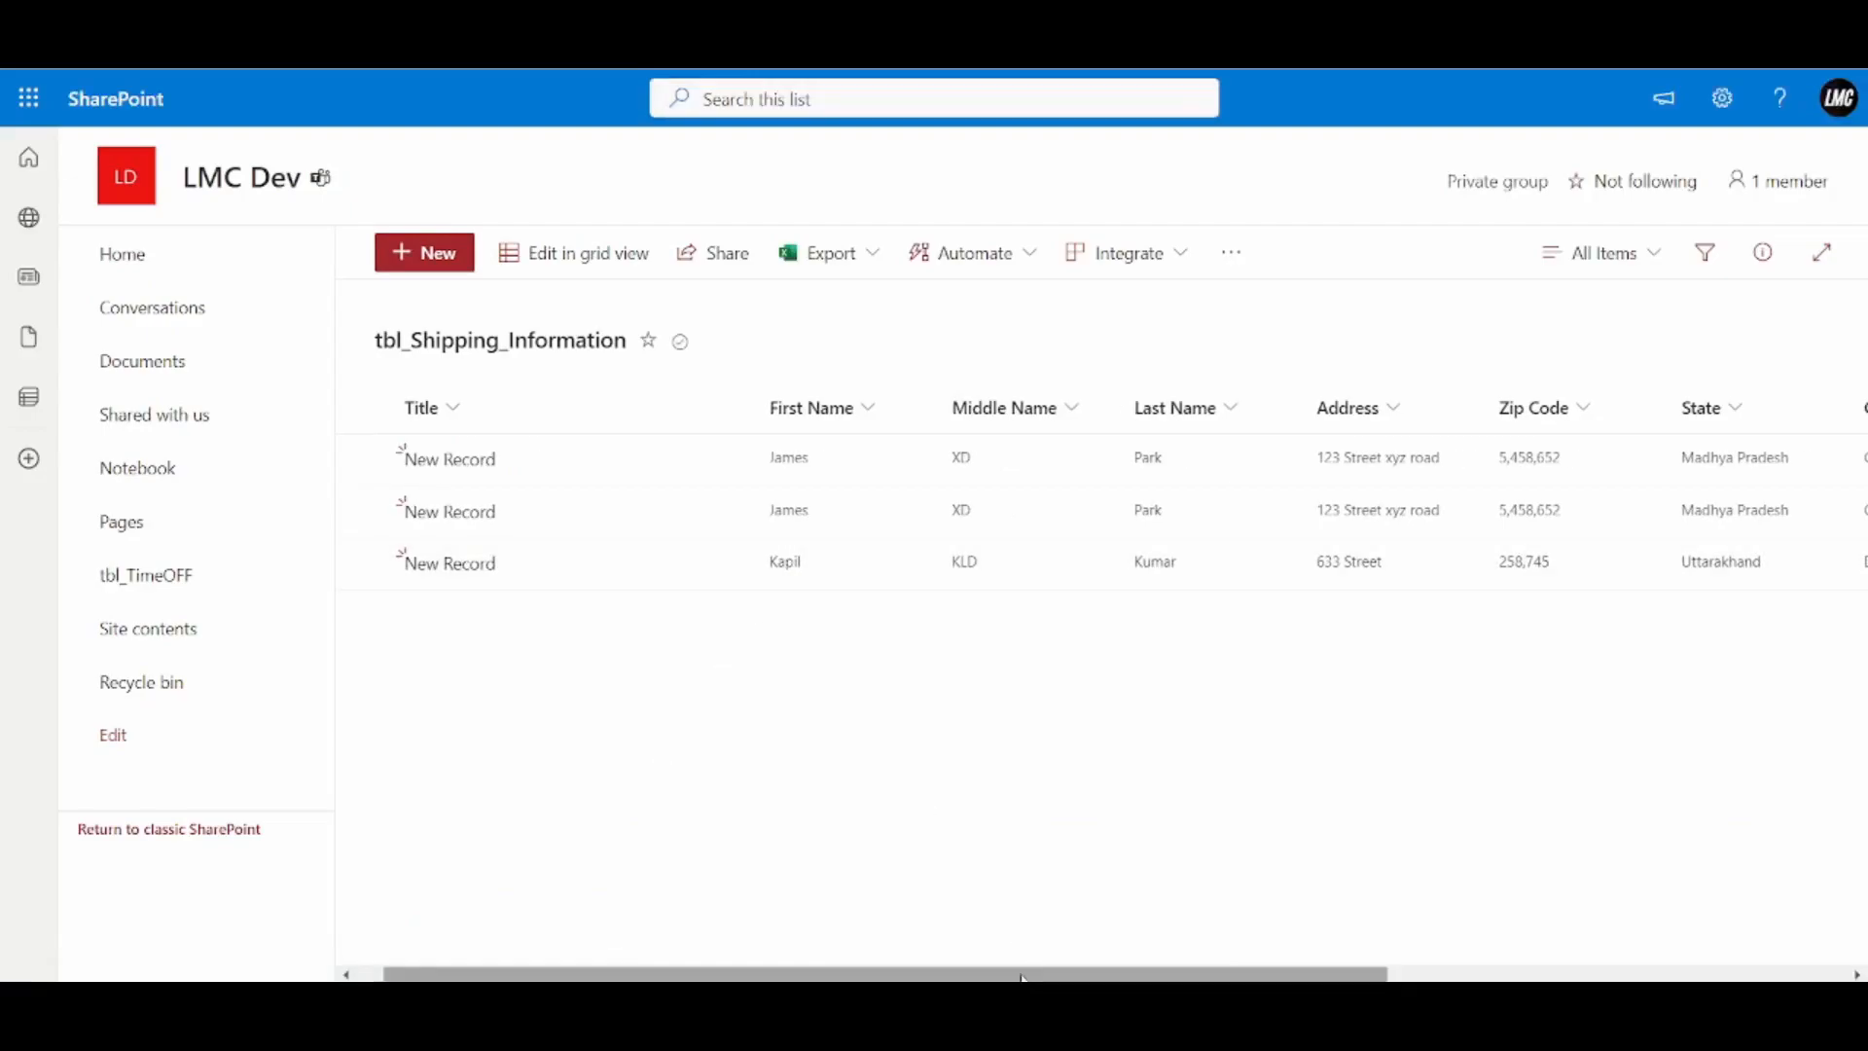
scroll(1297, 934, "right", 5)
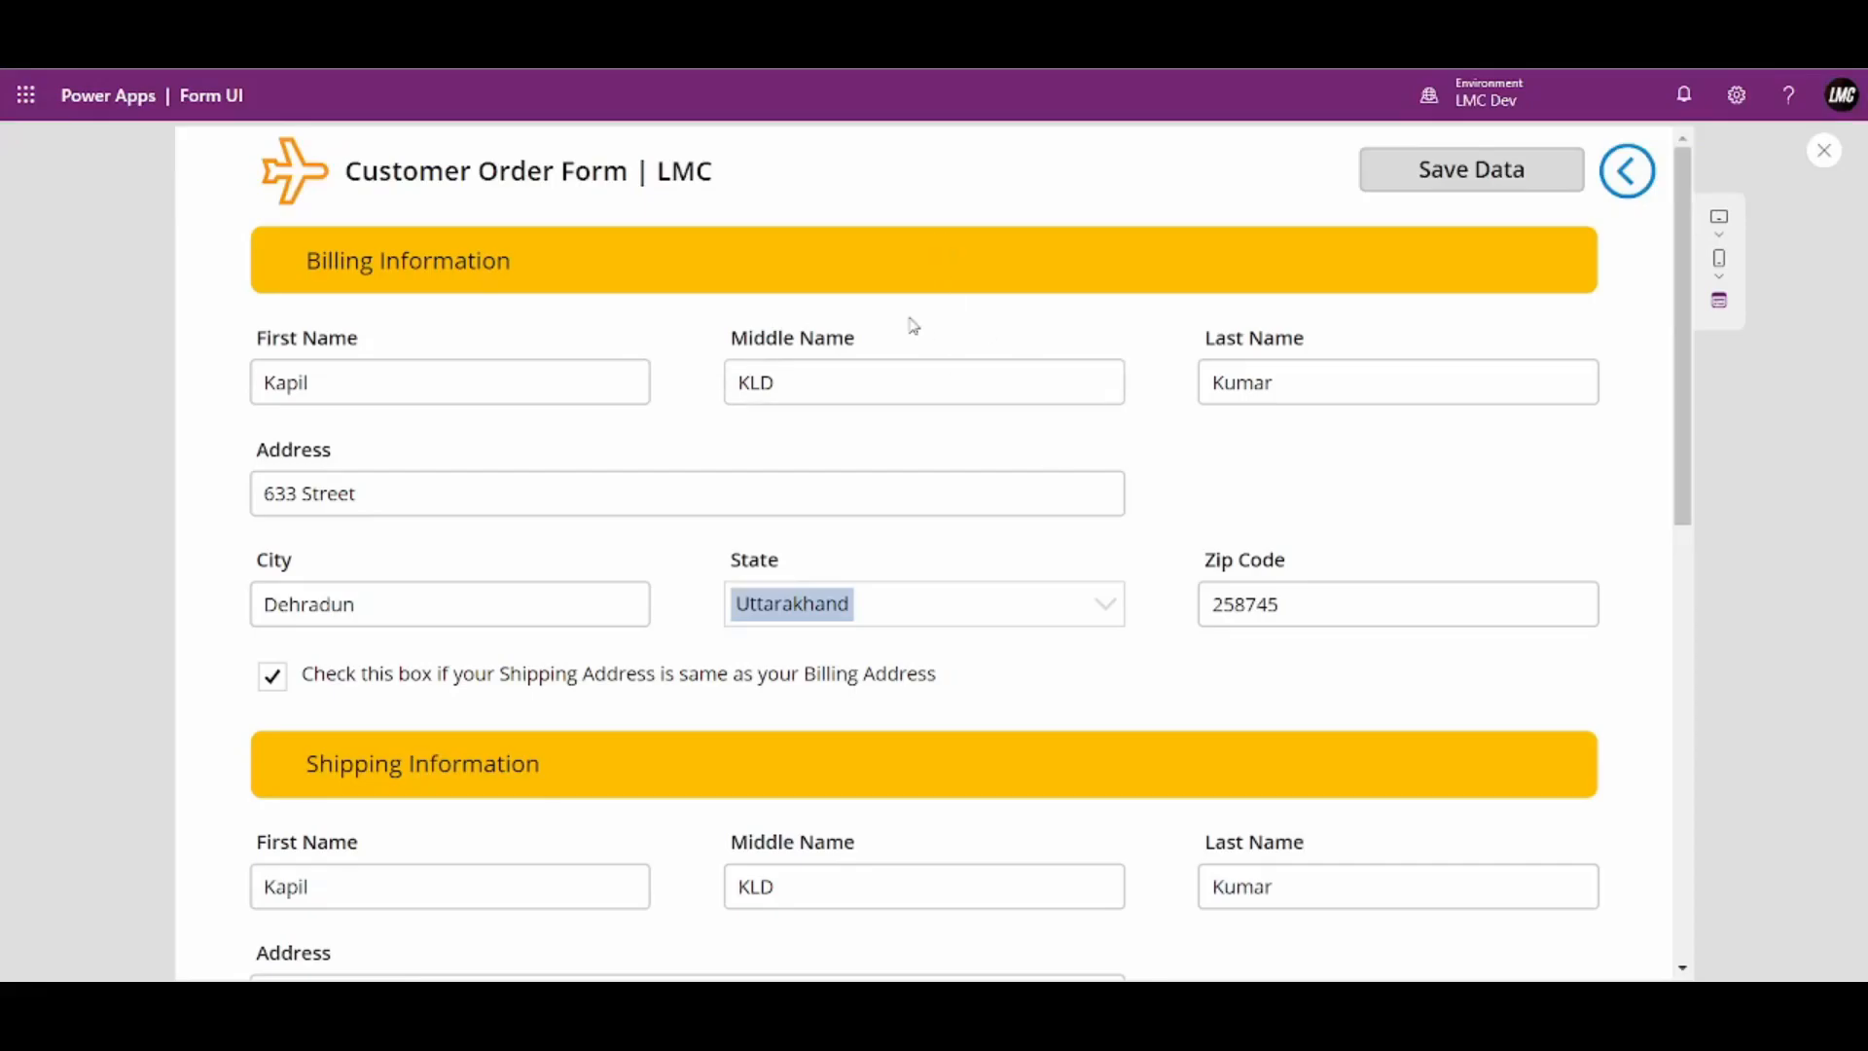
Back in the Power Apps preview, add three rows to Parts Information and choose SSD, Processor and Monitor as their part names
scroll(886, 491, "down", 10)
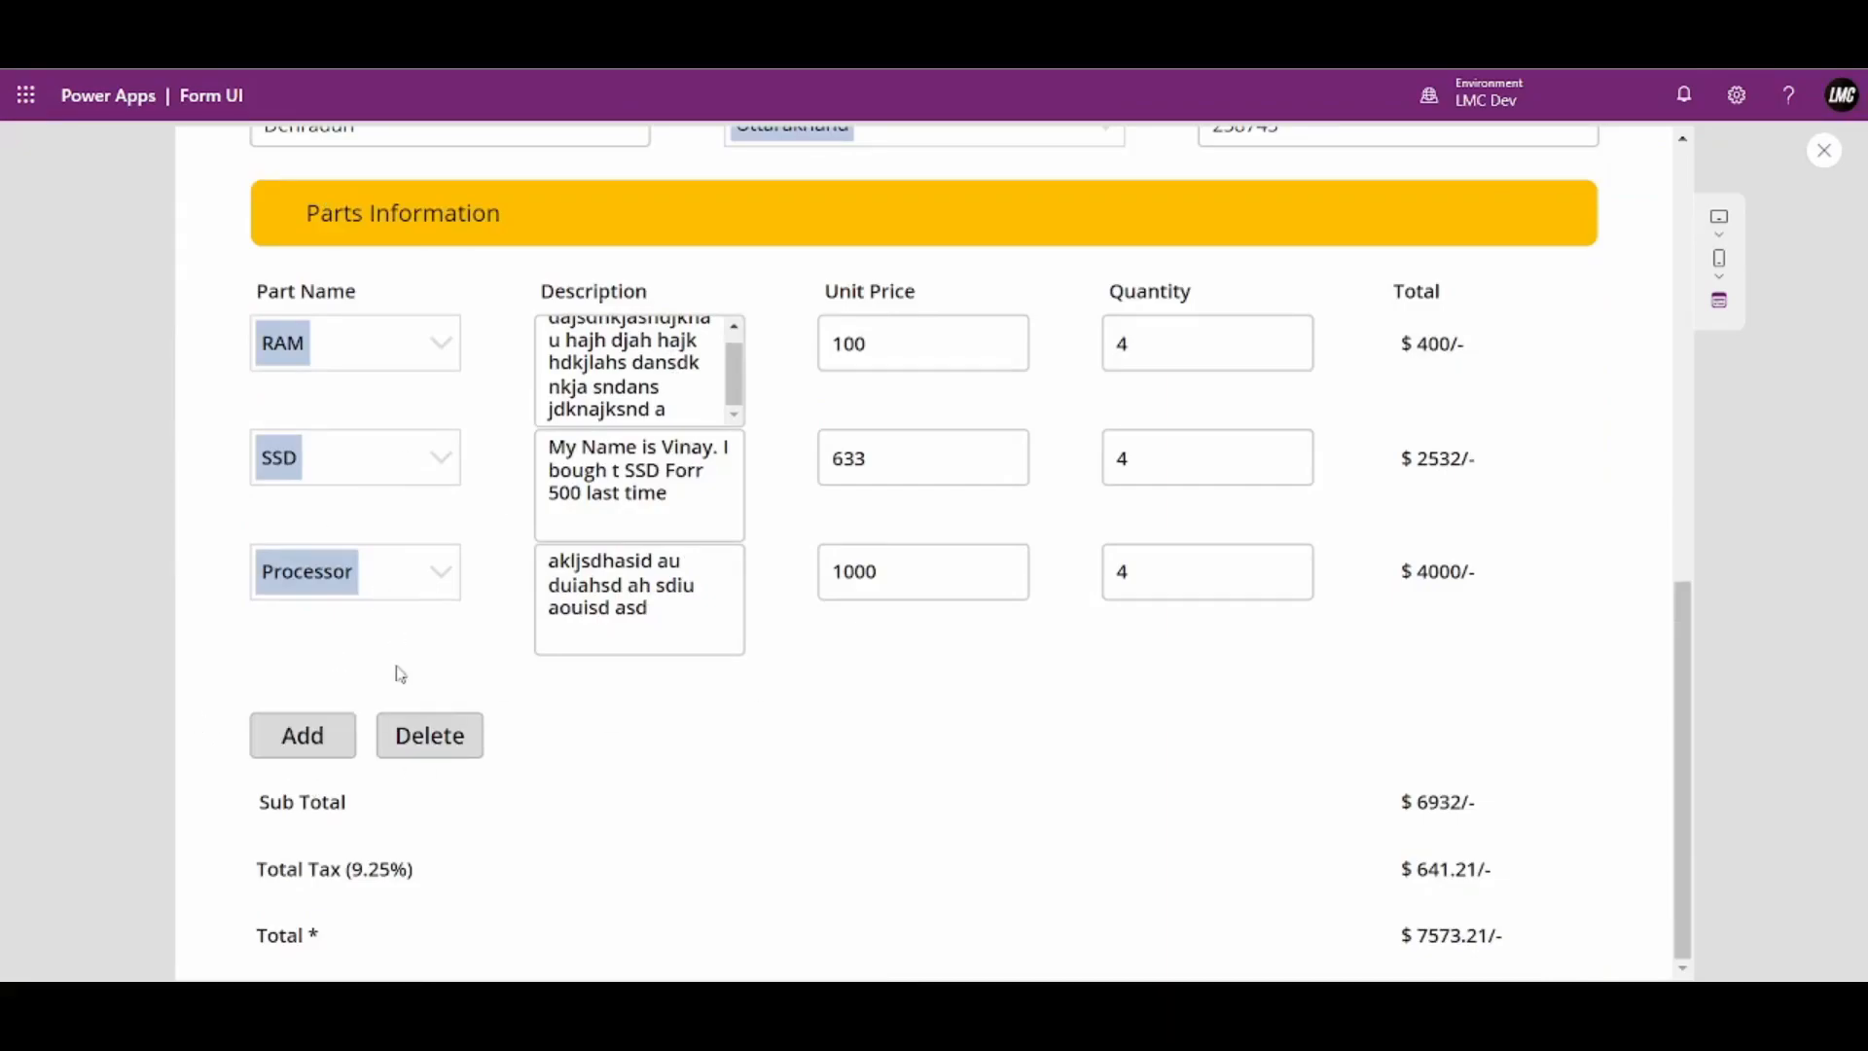
left_click(317, 736)
scroll(606, 590, "down", 3)
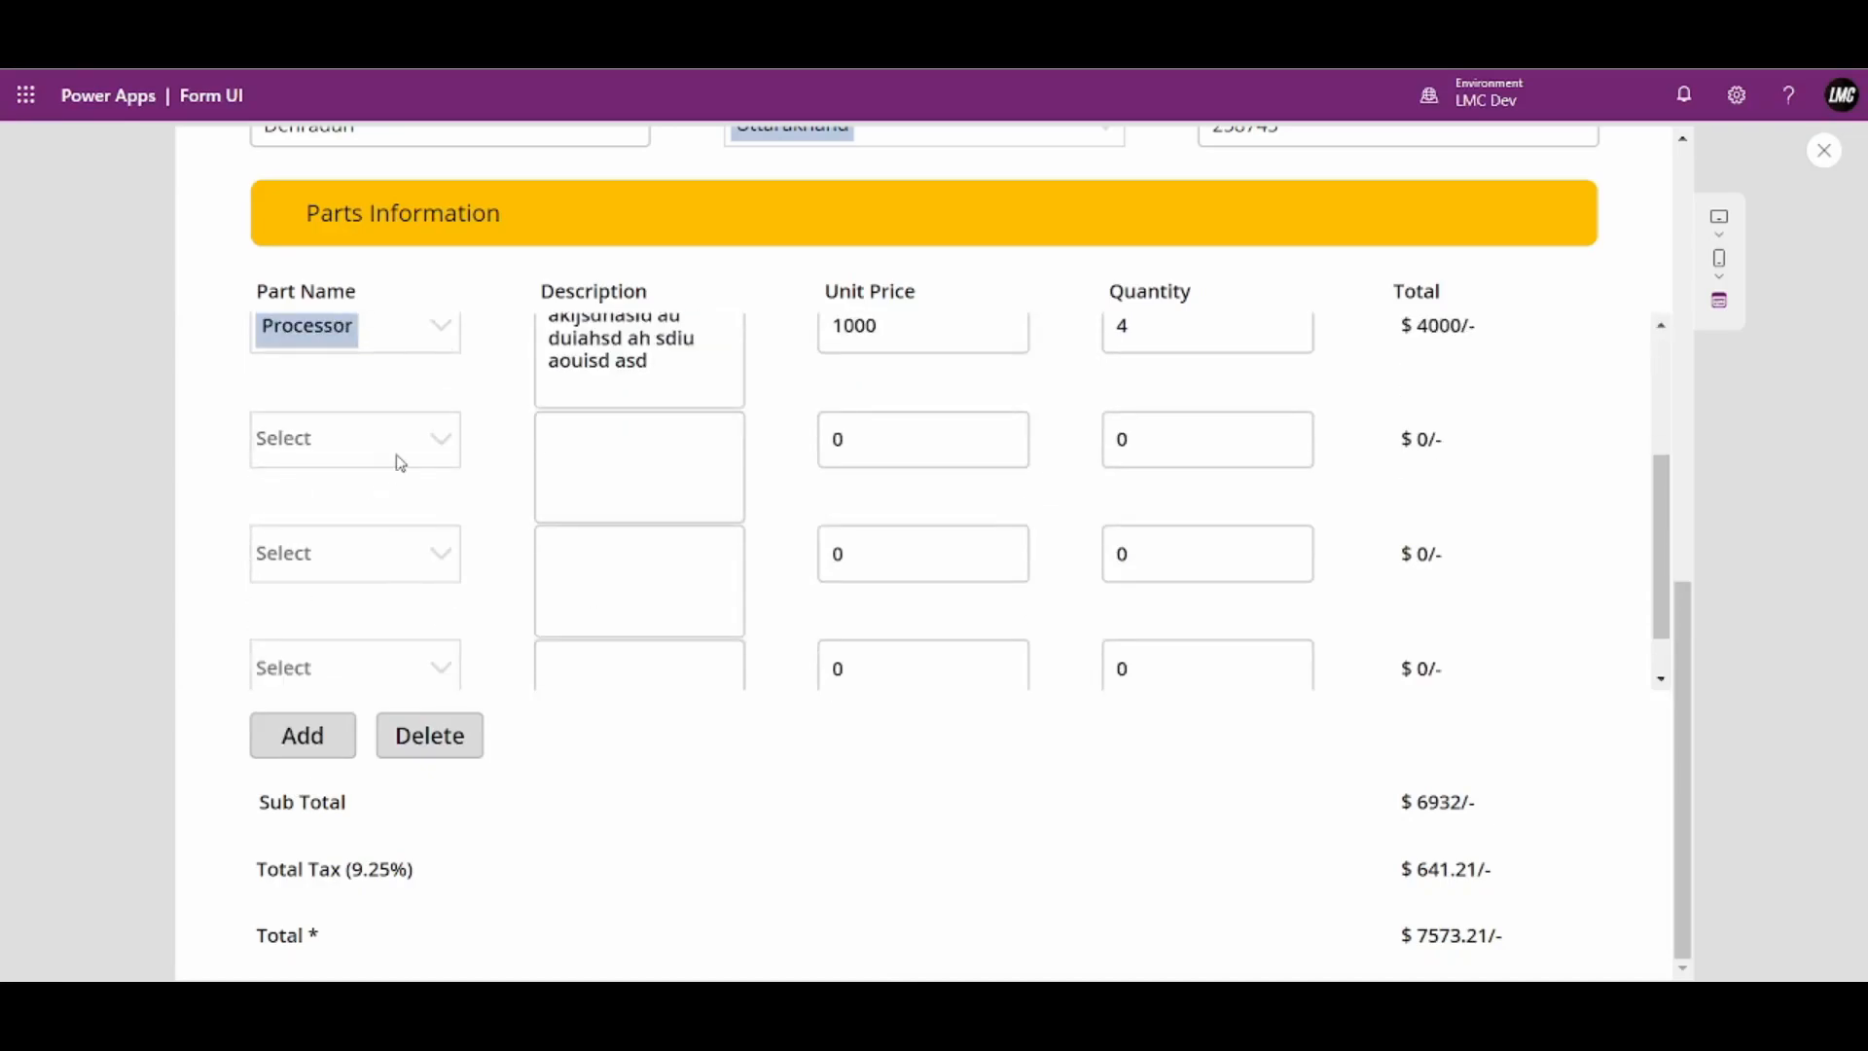
scroll(401, 453, "down", 2)
left_click(412, 399)
left_click(396, 487)
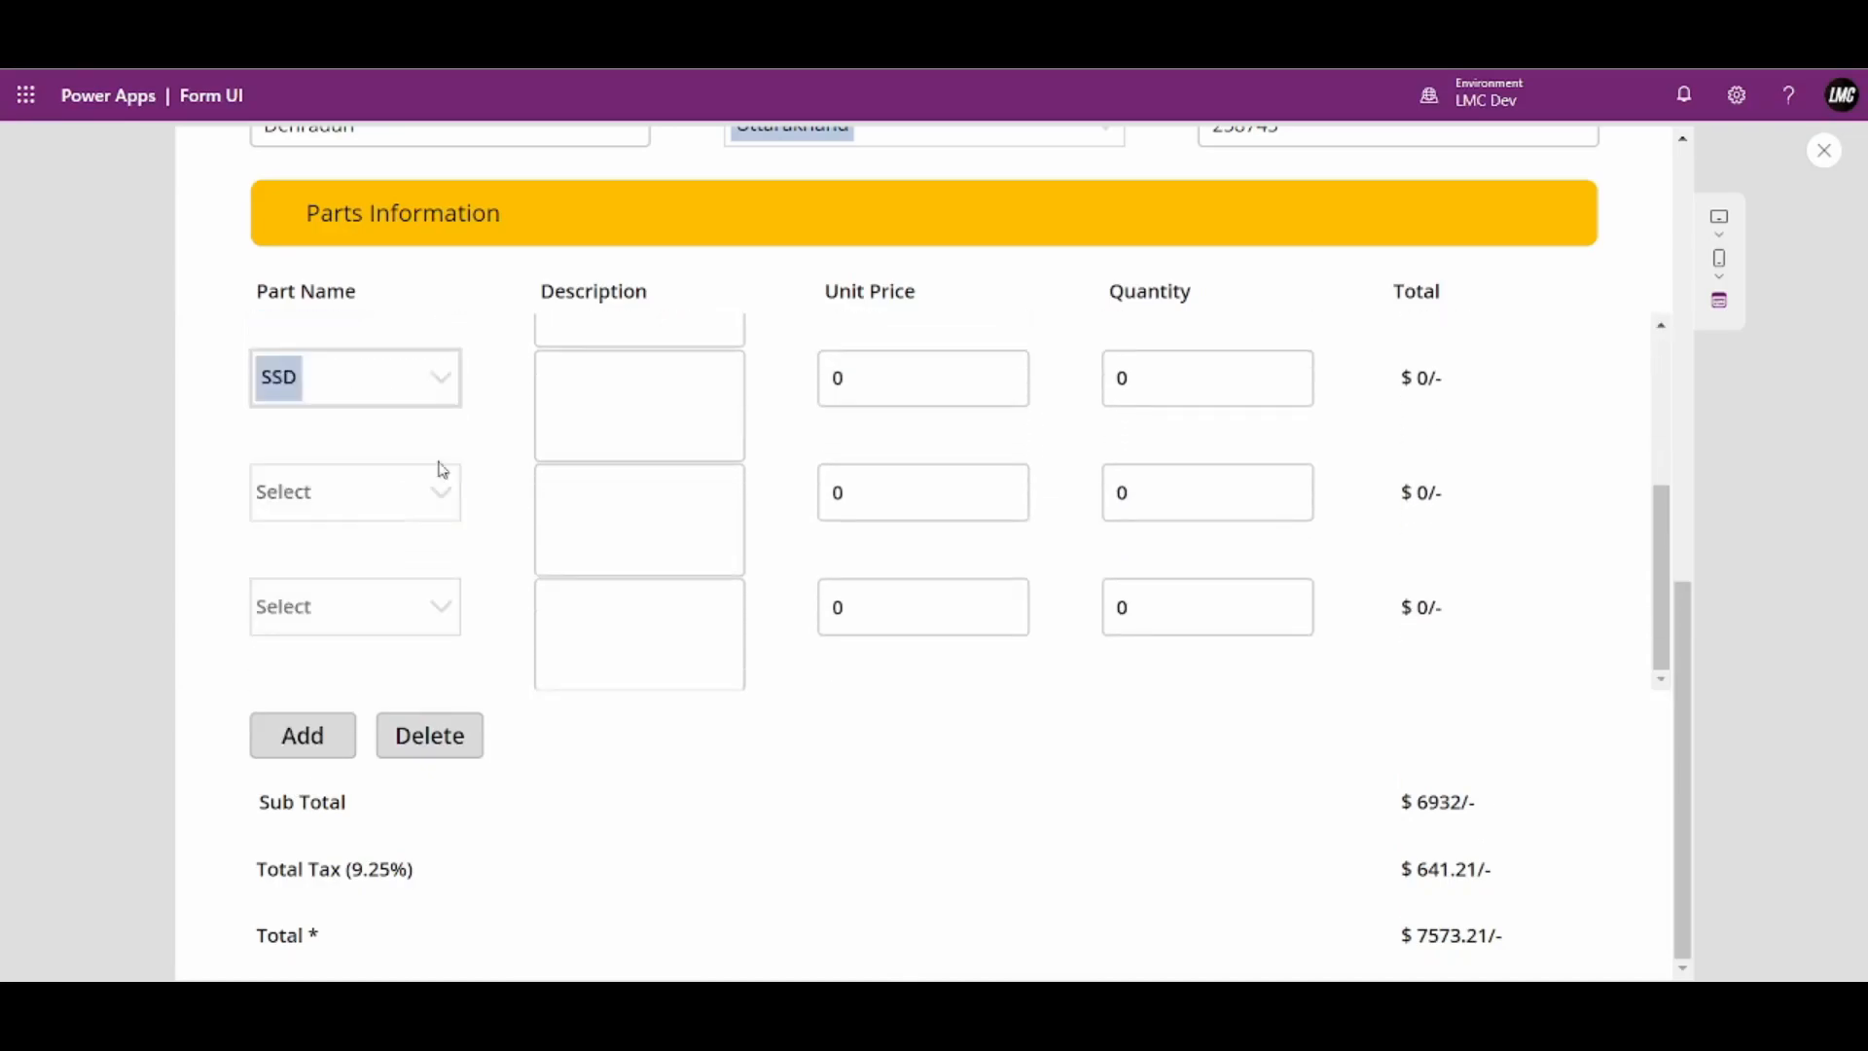
left_click(393, 499)
left_click(325, 676)
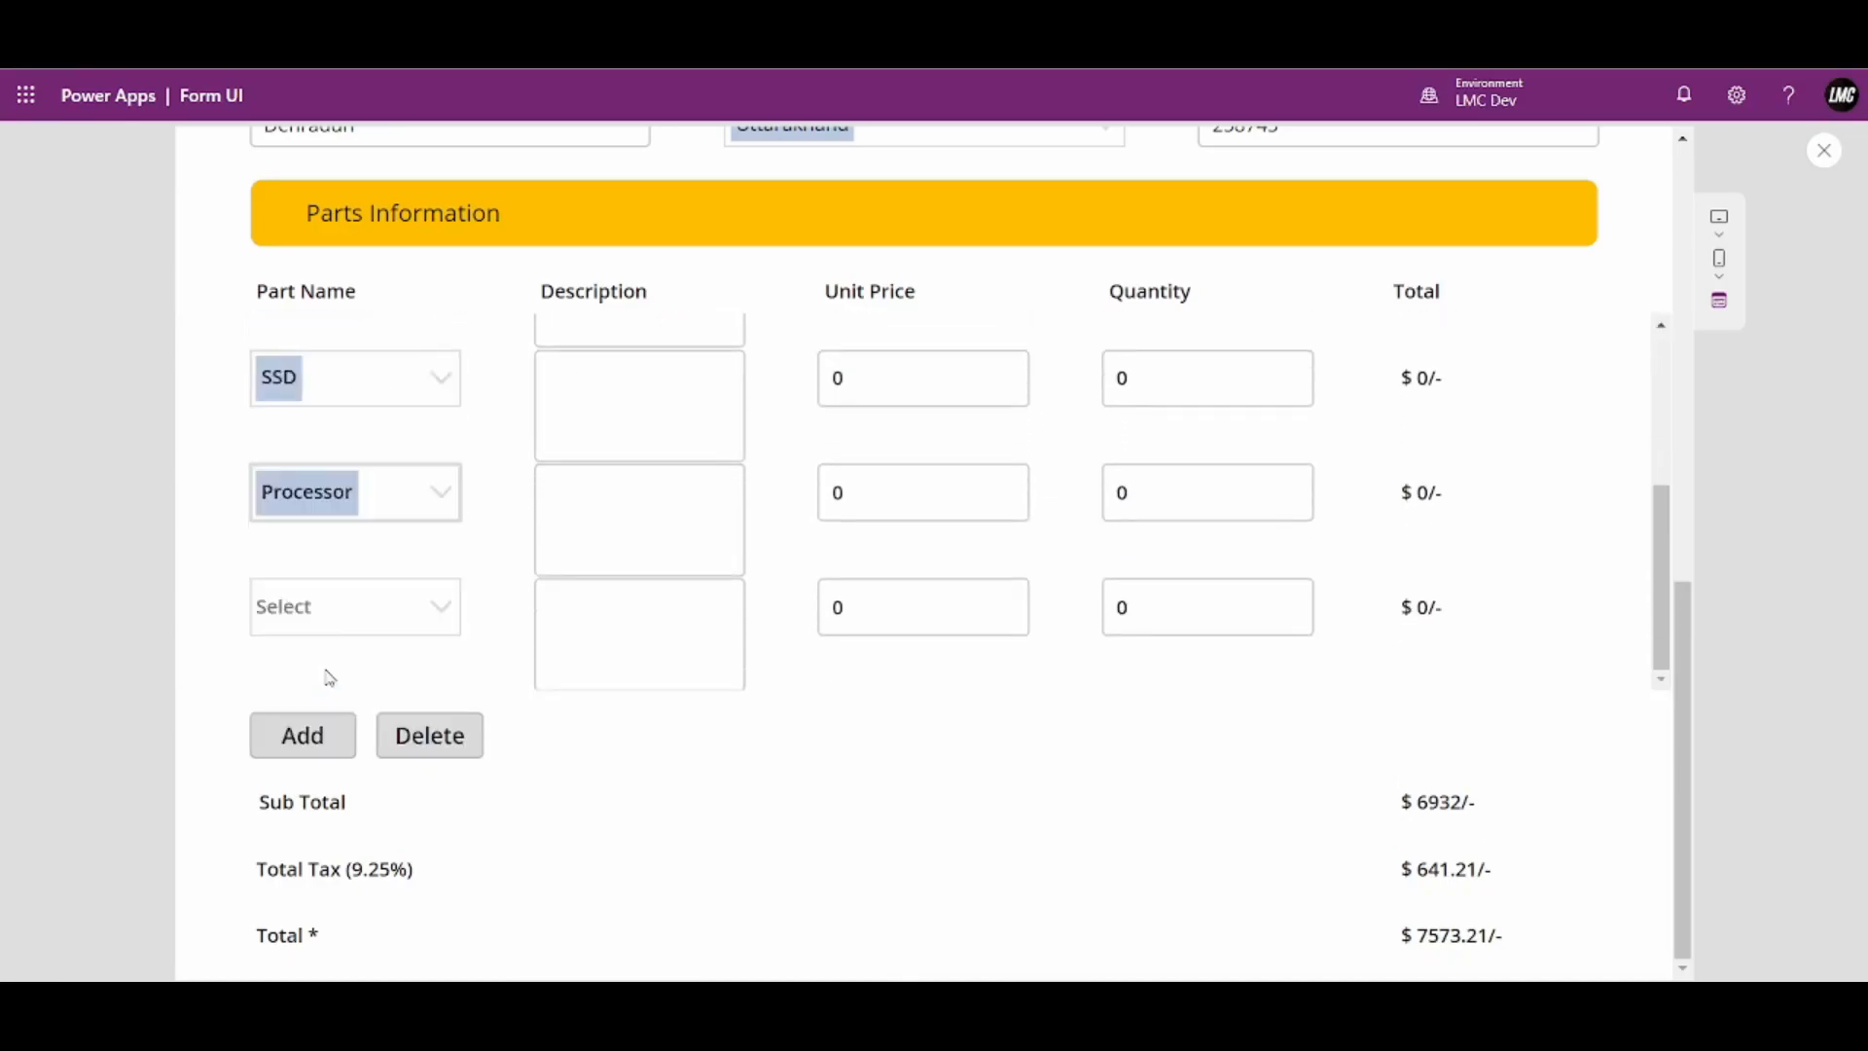
left_click(341, 613)
left_click(343, 826)
Set unit price and quantity in the new rows: SSD 100 and 1, Processor 500 and 5, Monitor 666 and 7
left_click(903, 386)
type("100")
left_click(1110, 366)
type("1")
left_click(978, 475)
type("500")
left_click(1171, 493)
type("5")
left_click(1023, 613)
type("666")
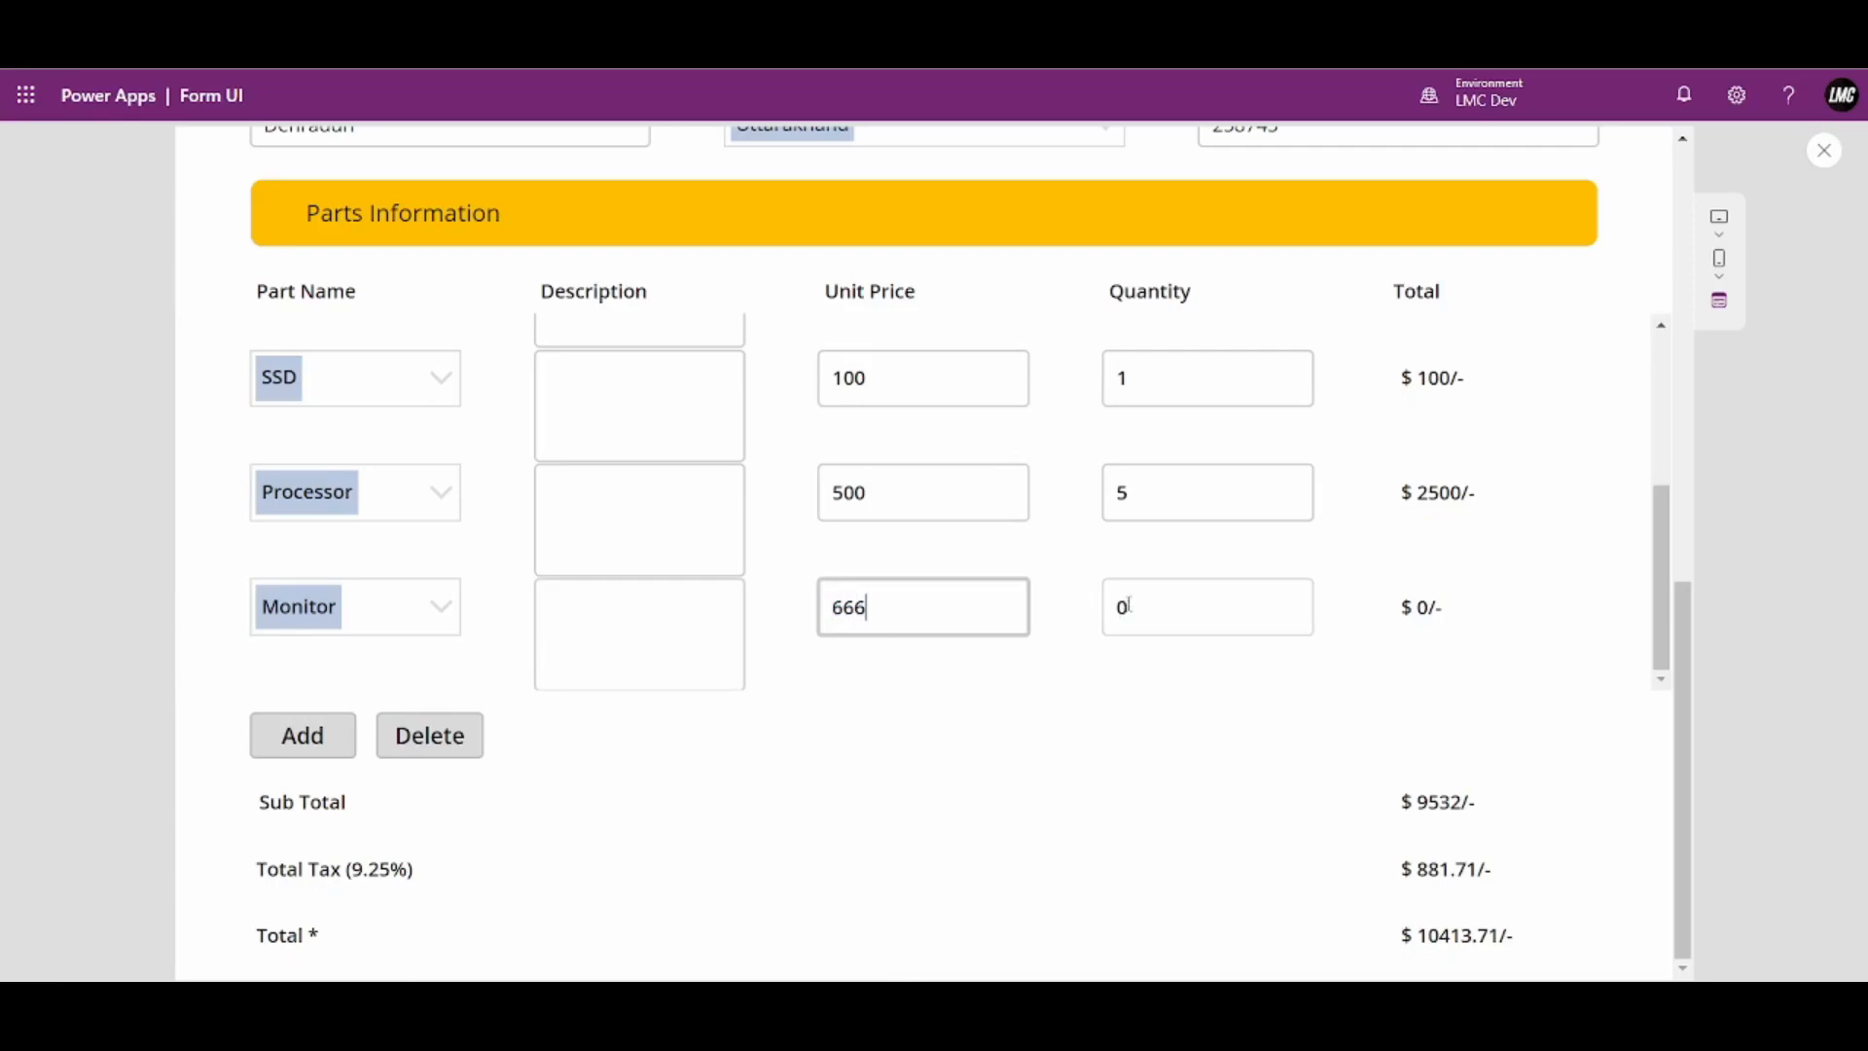
key("Tab")
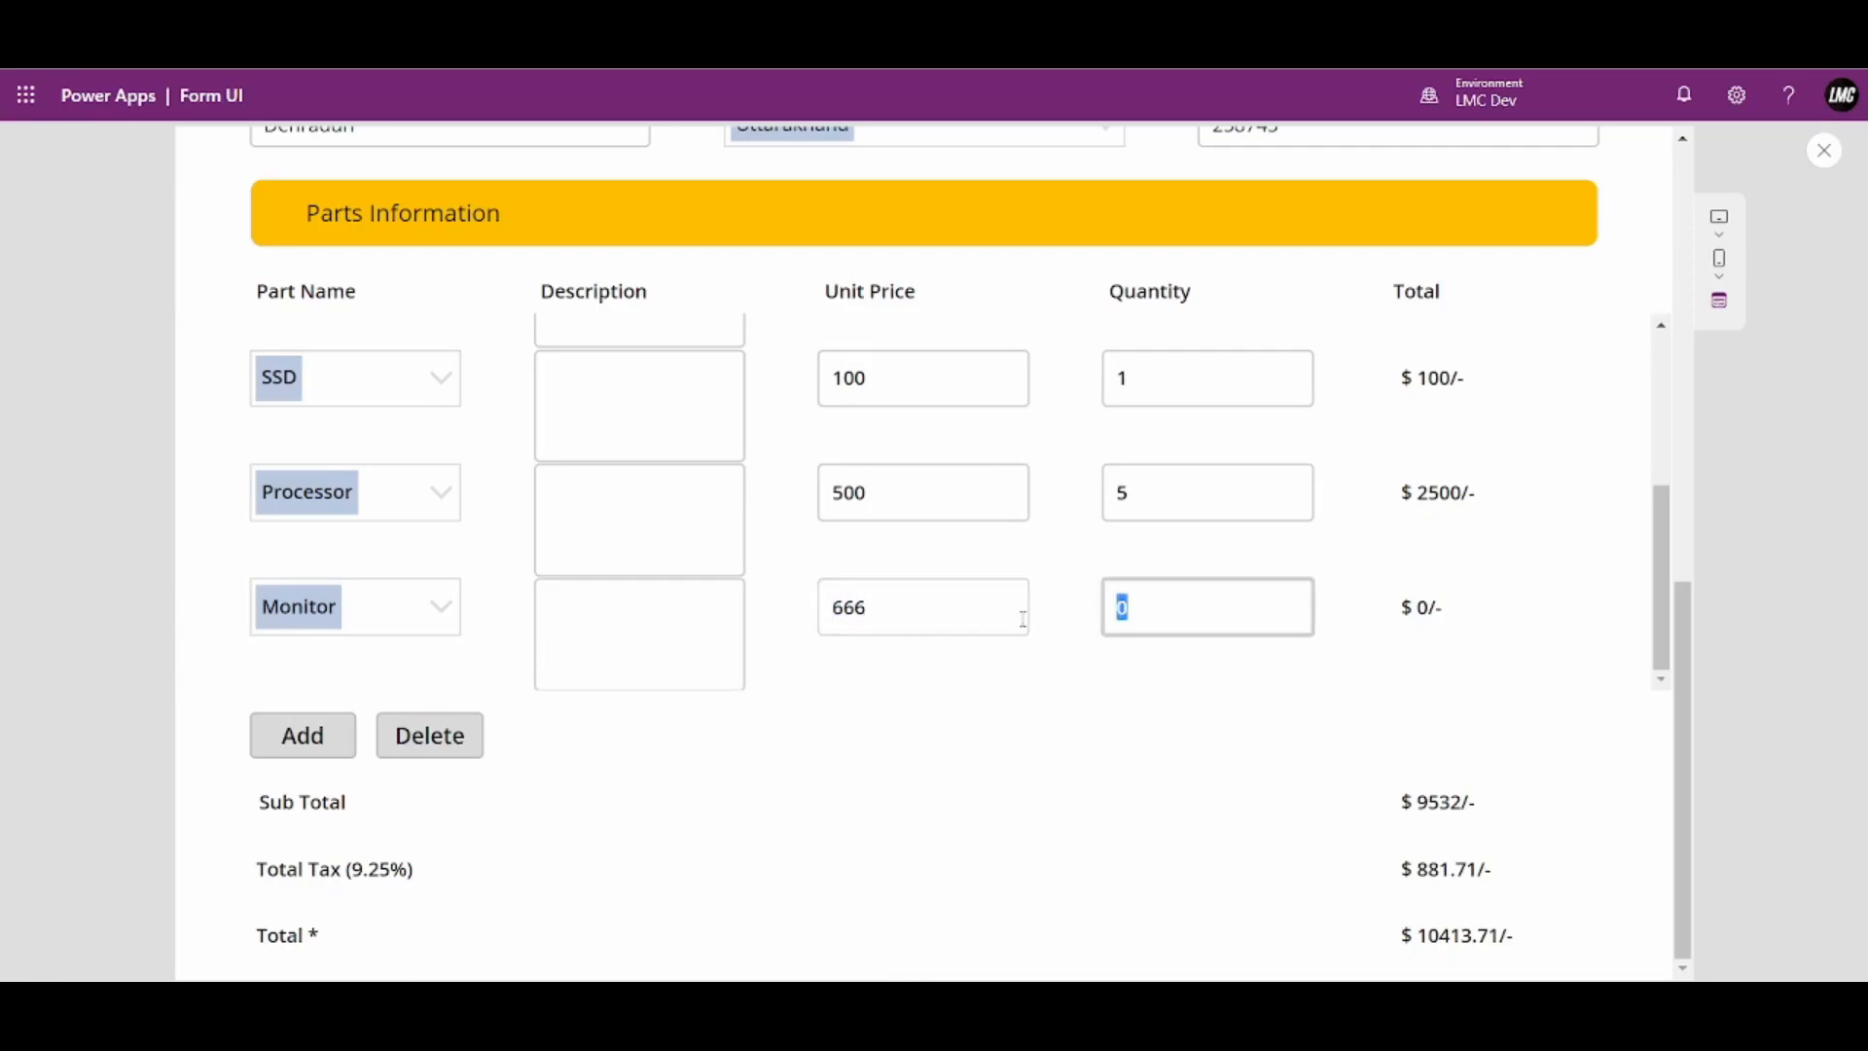
type("7")
Replace the first, last and middle names in the Billing Information section with a different customer's names
scroll(1090, 707, "up", 5)
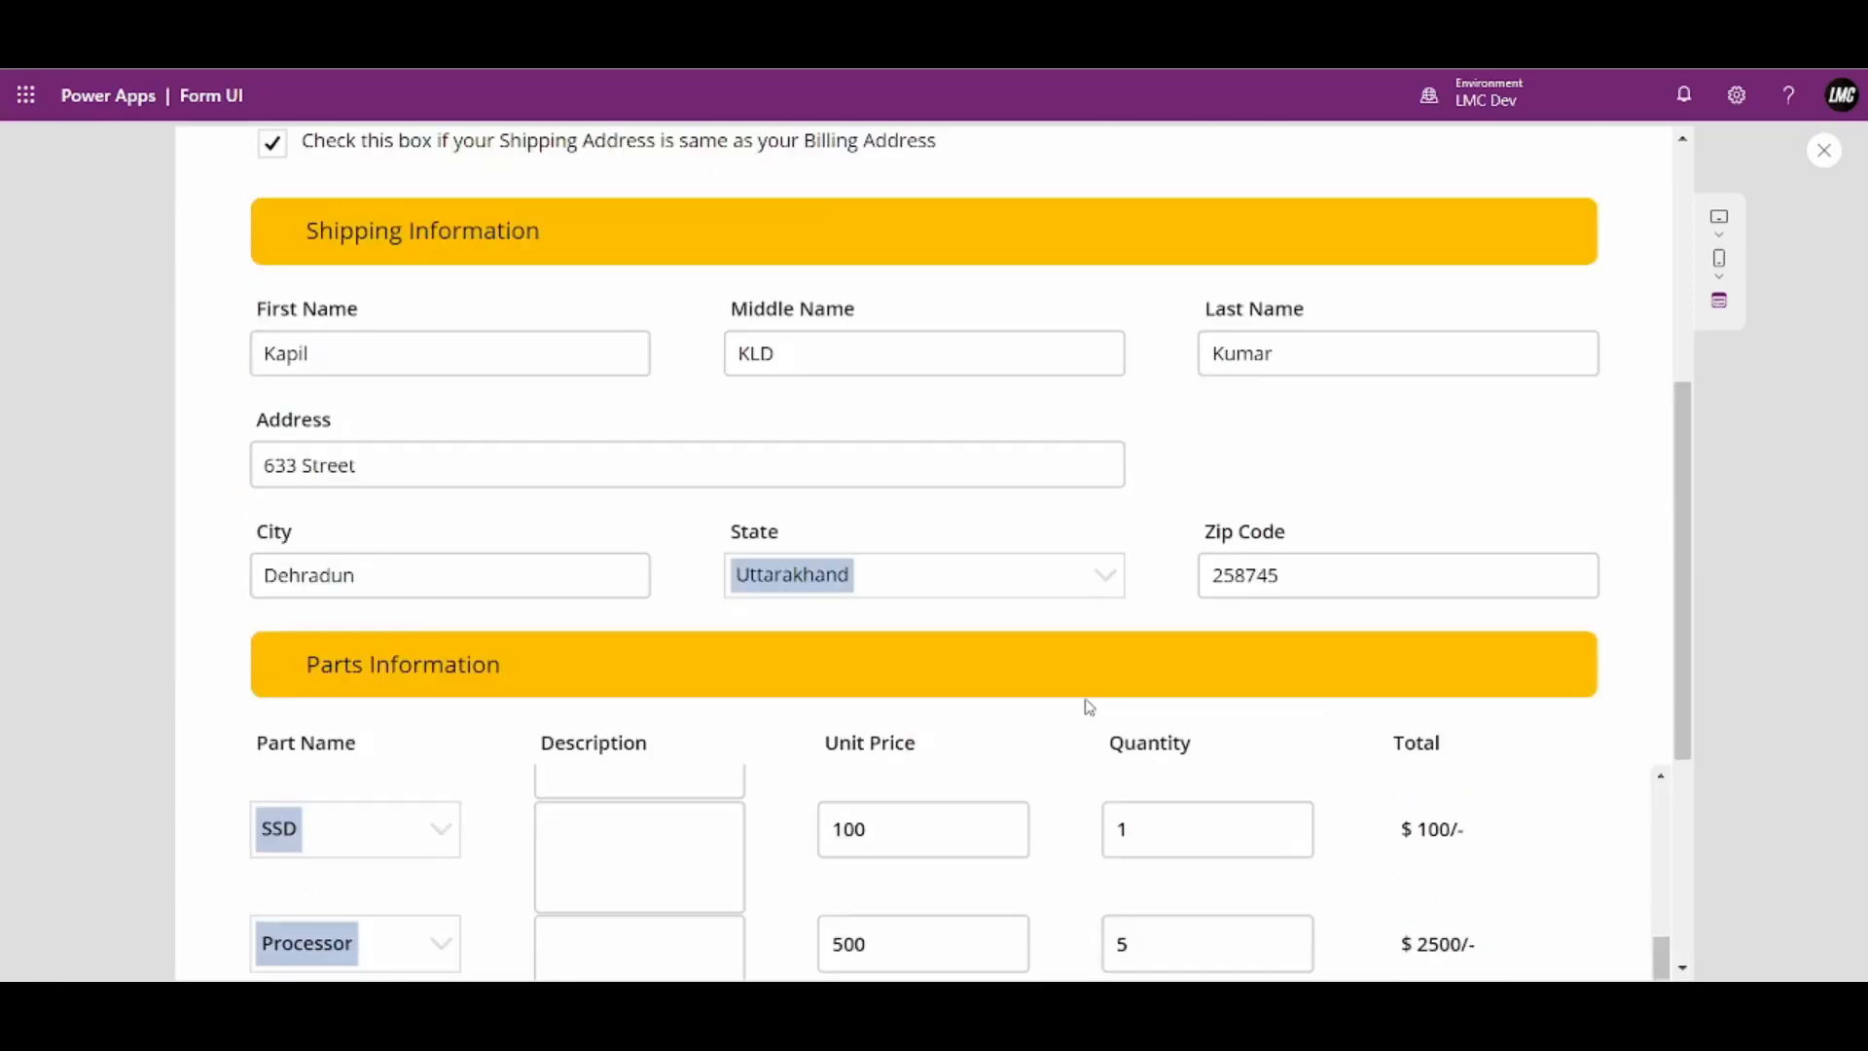
scroll(1089, 708, "up", 5)
left_click_drag(340, 385, 206, 398)
type("Manoj")
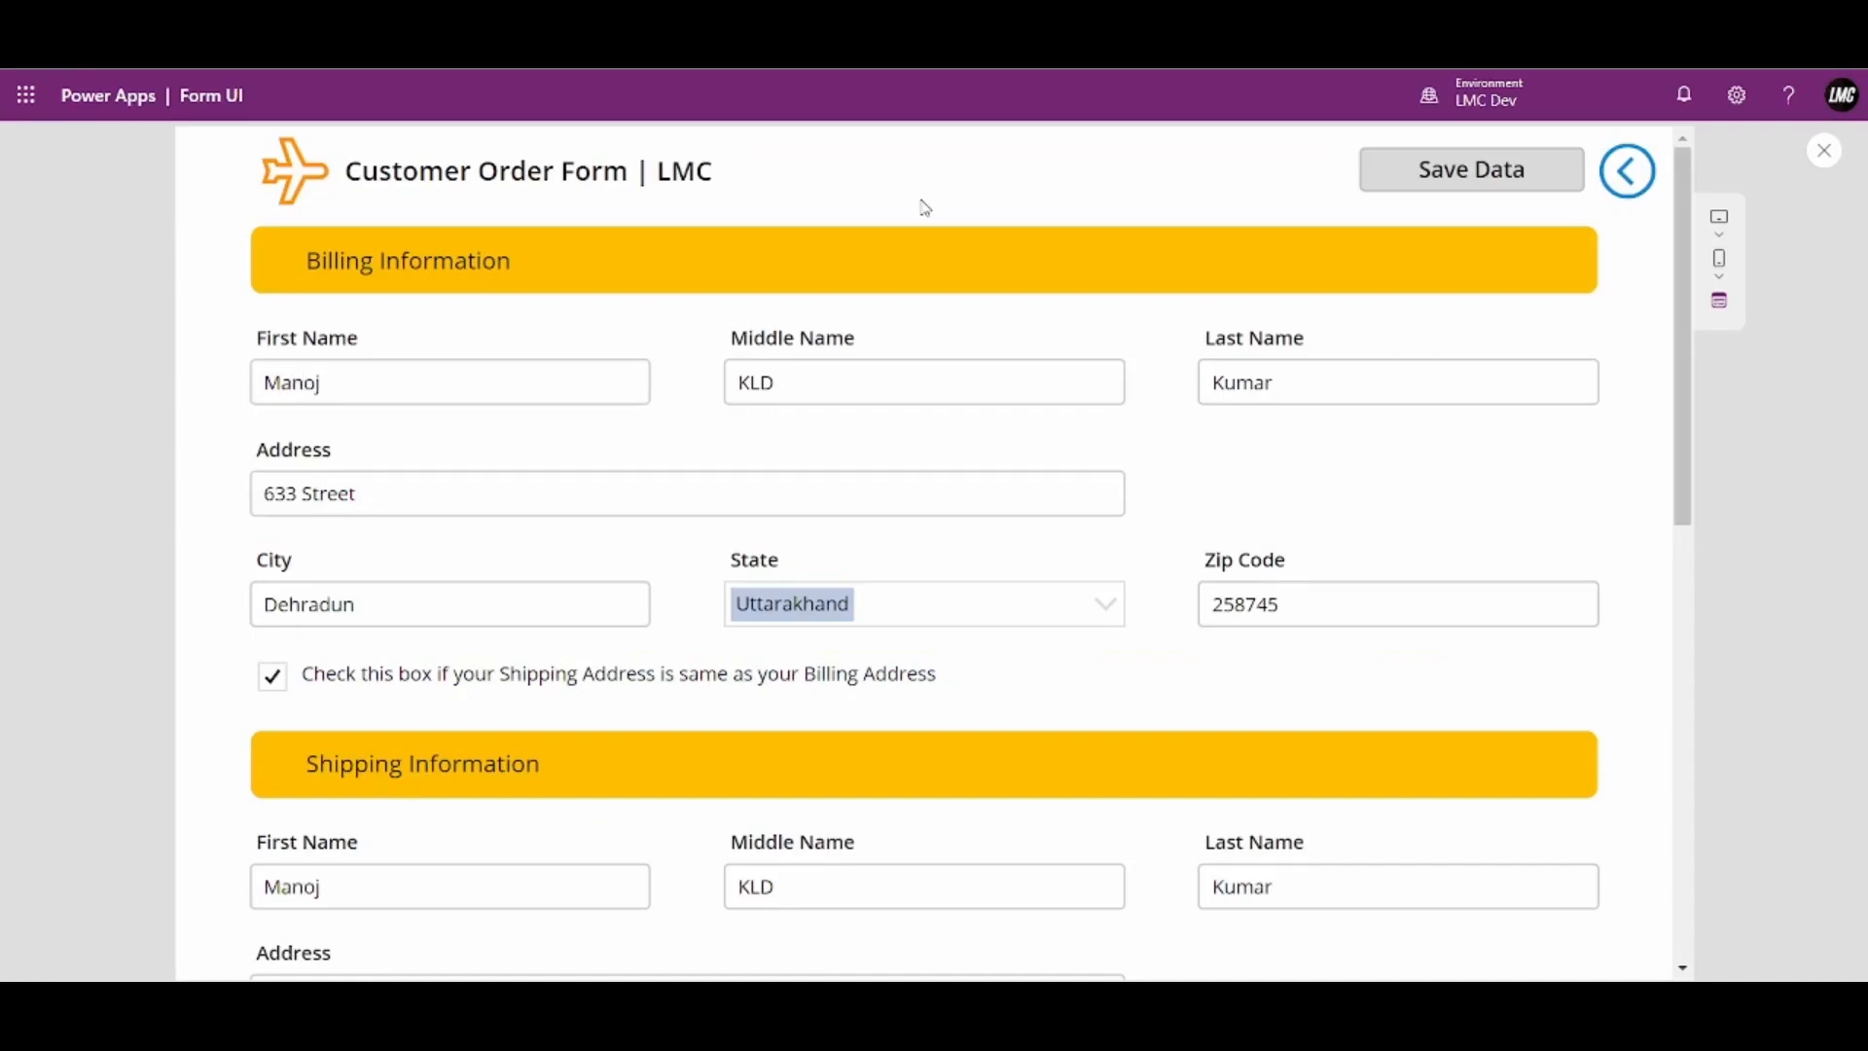
double_click(1233, 381)
type("Sharma")
left_click_drag(779, 385, 596, 402)
type("MMJ")
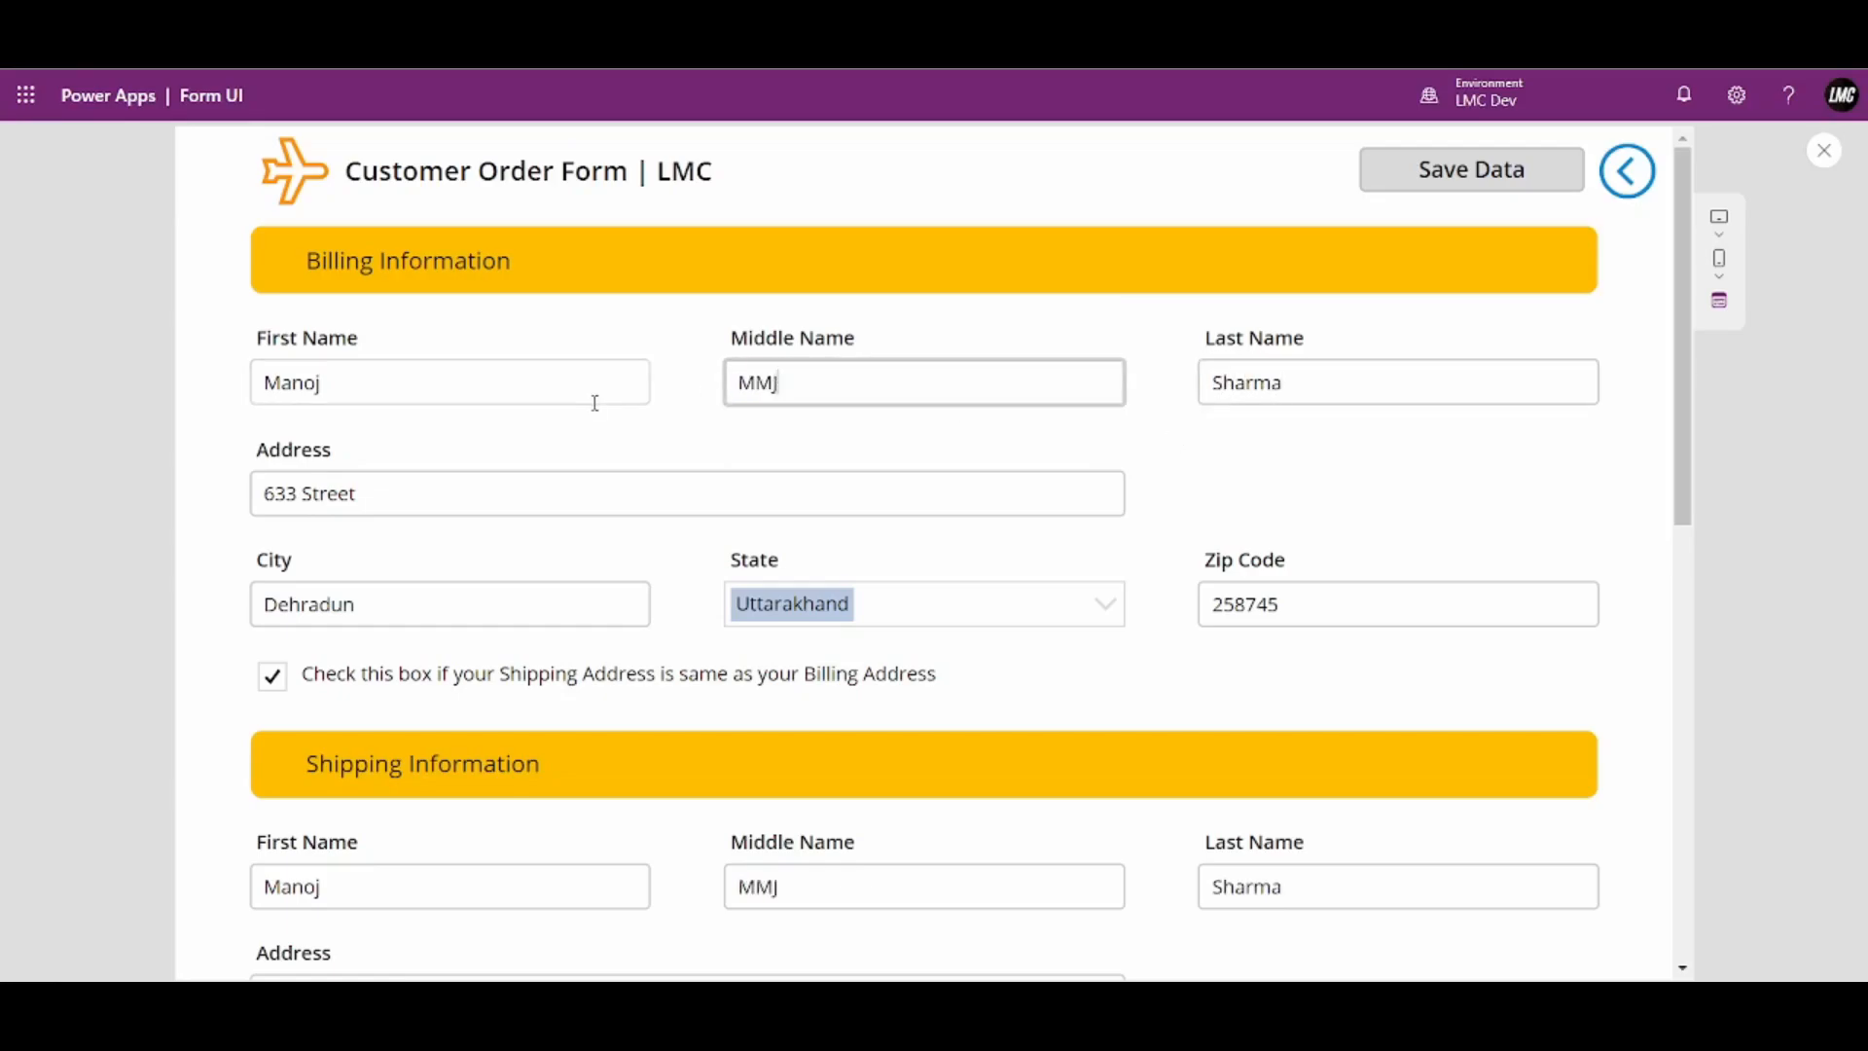
Replace the billing street address and city with the new customer's details
left_click_drag(448, 498, 171, 463)
type("9")
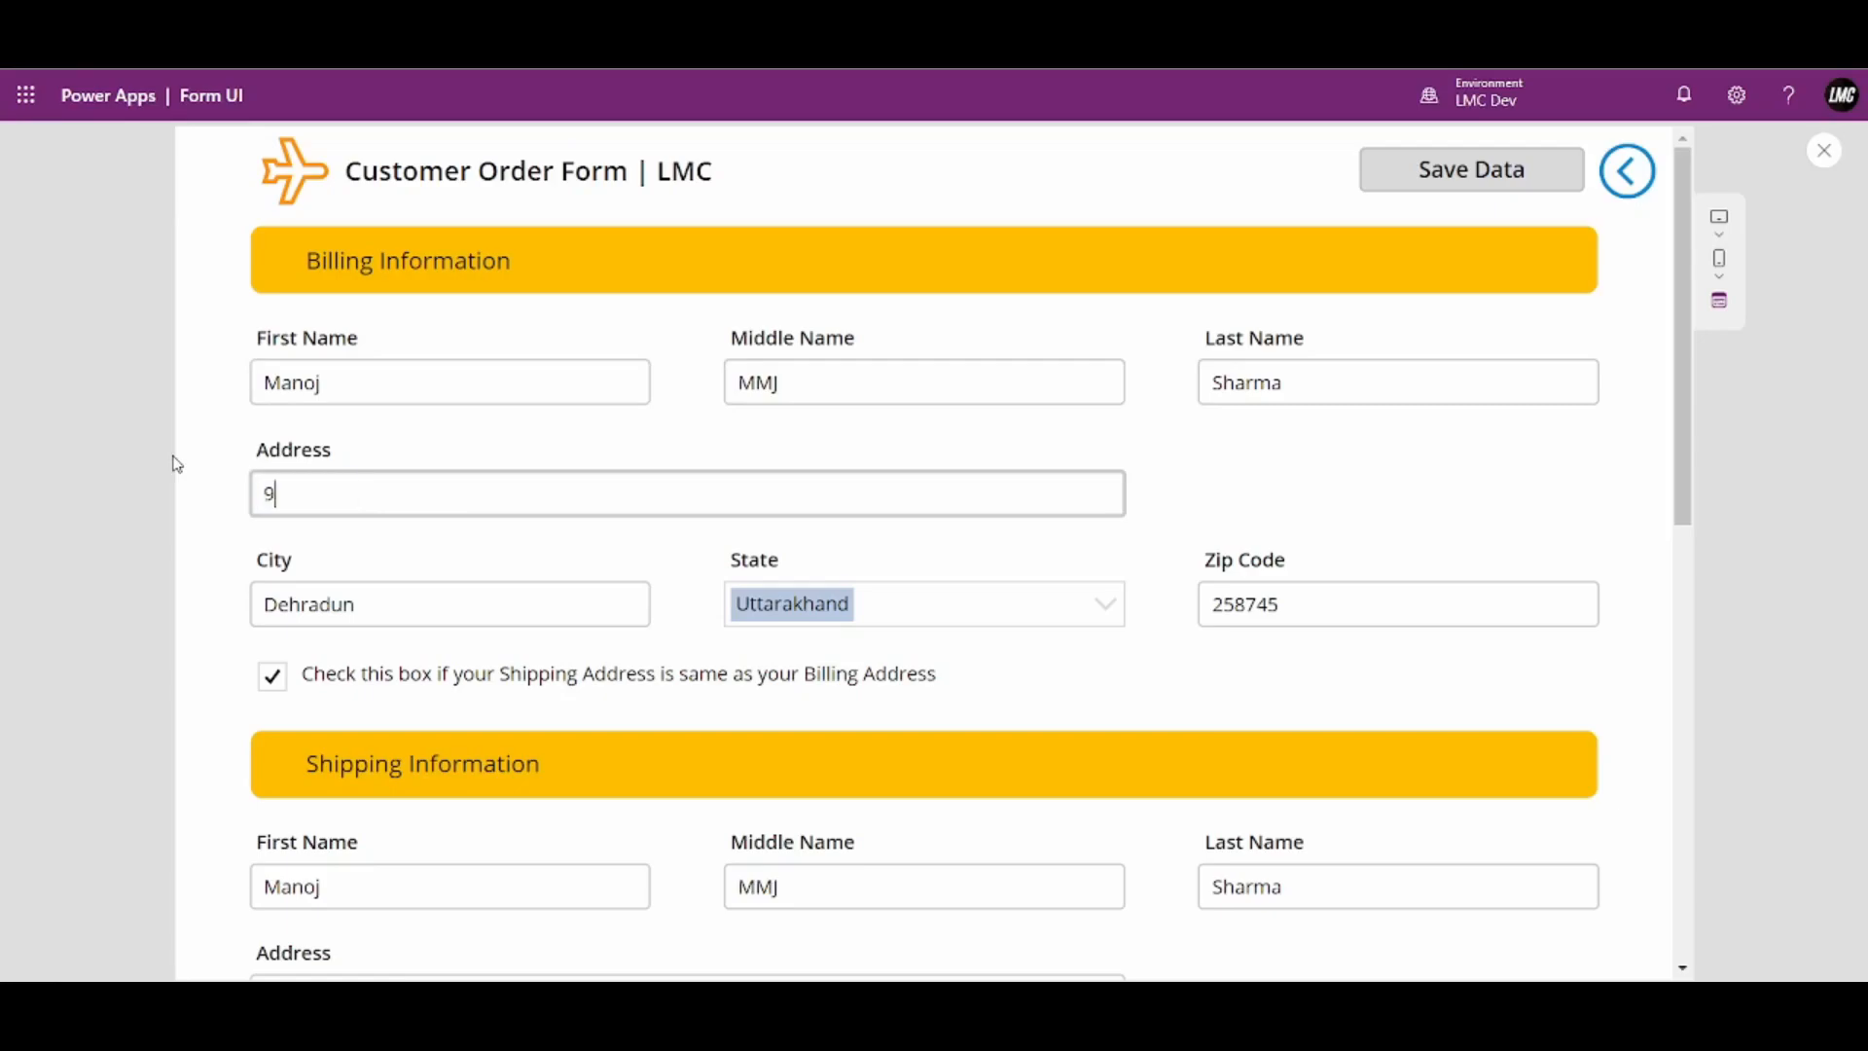
type("8983 NY Street")
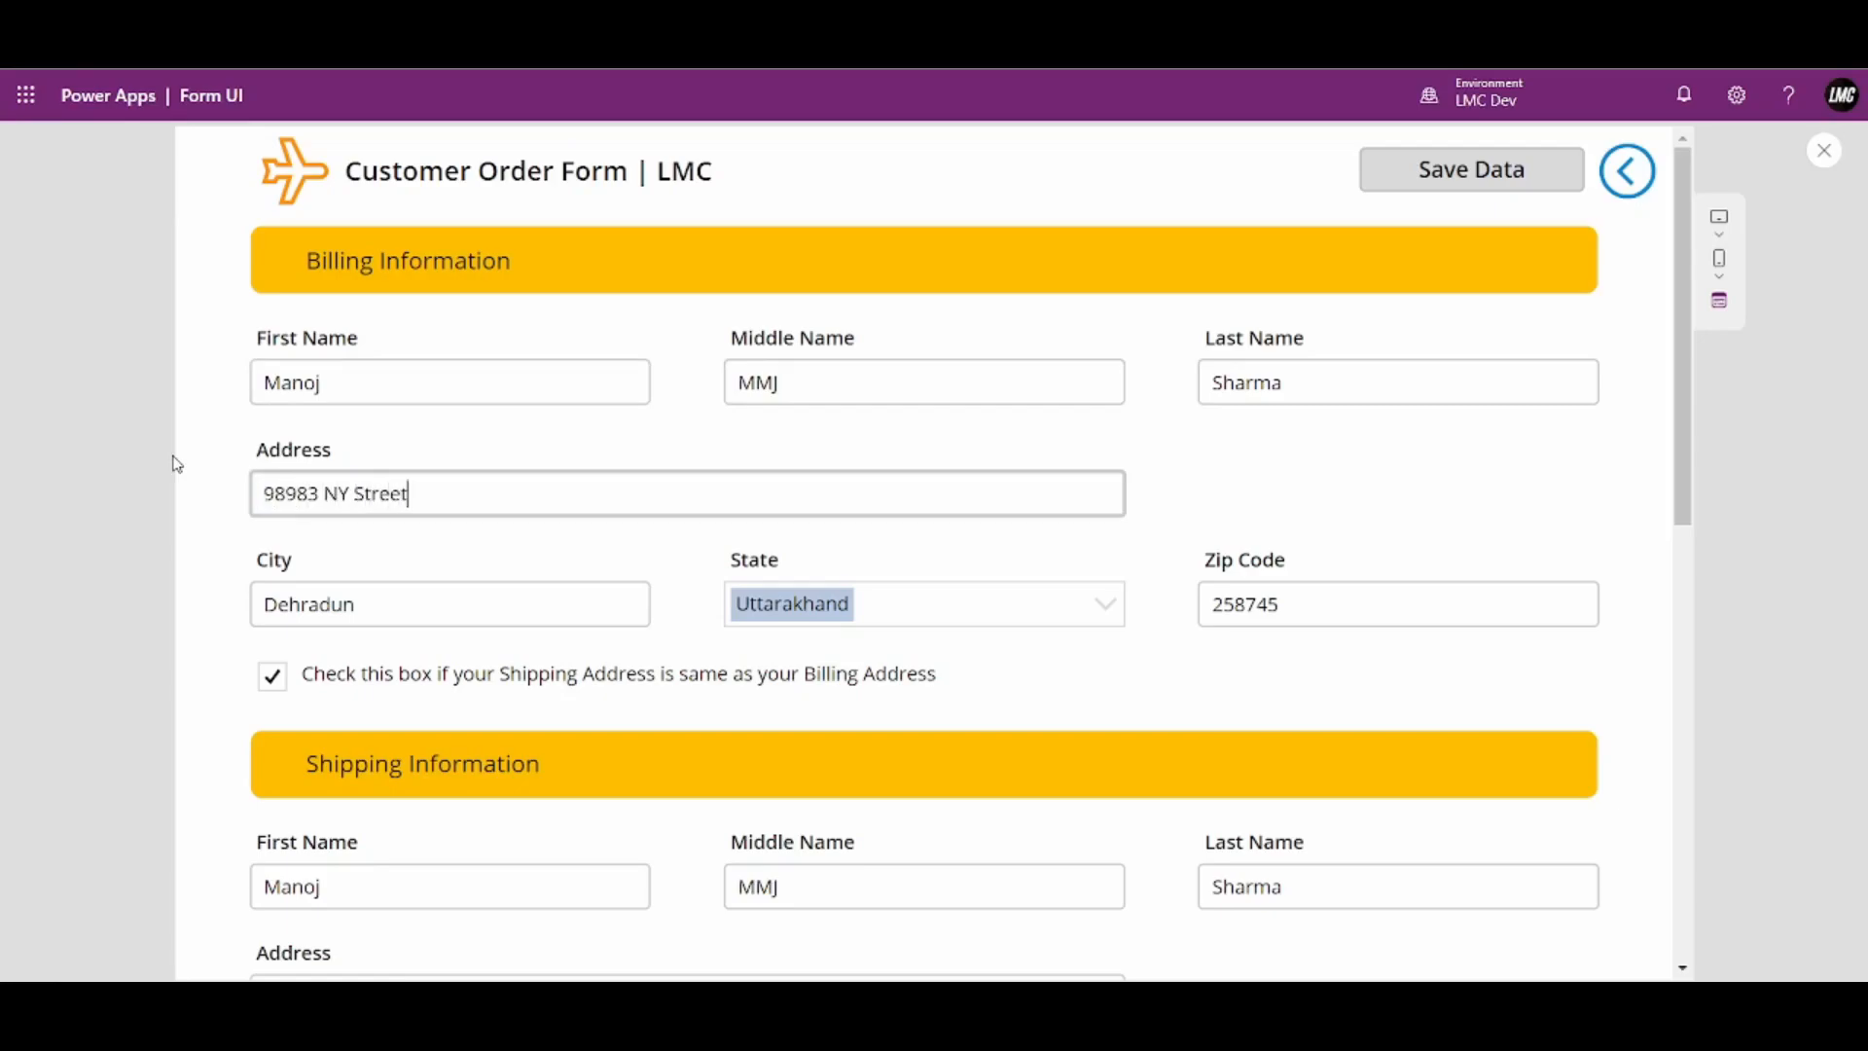
left_click_drag(522, 591, 165, 598)
type("D")
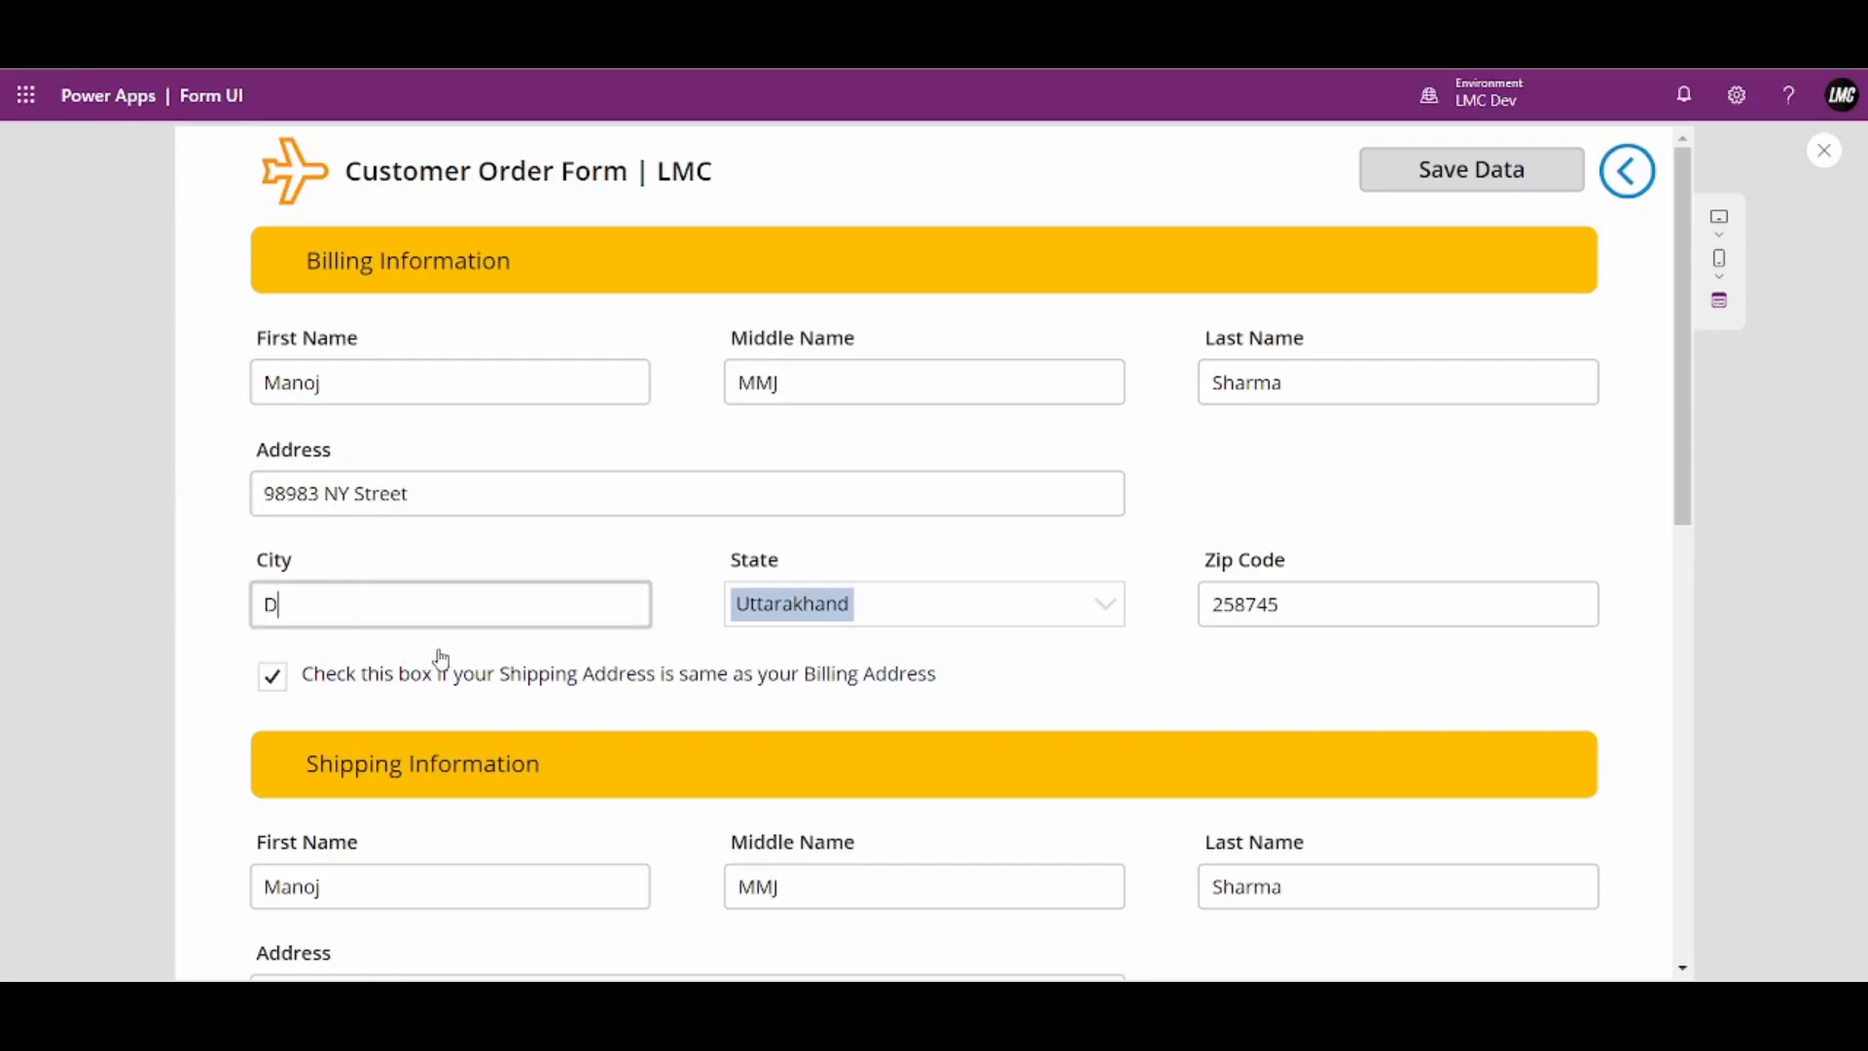
Choose Uttar Pradesh as the billing state and enter the new customer's zip code
left_click(975, 598)
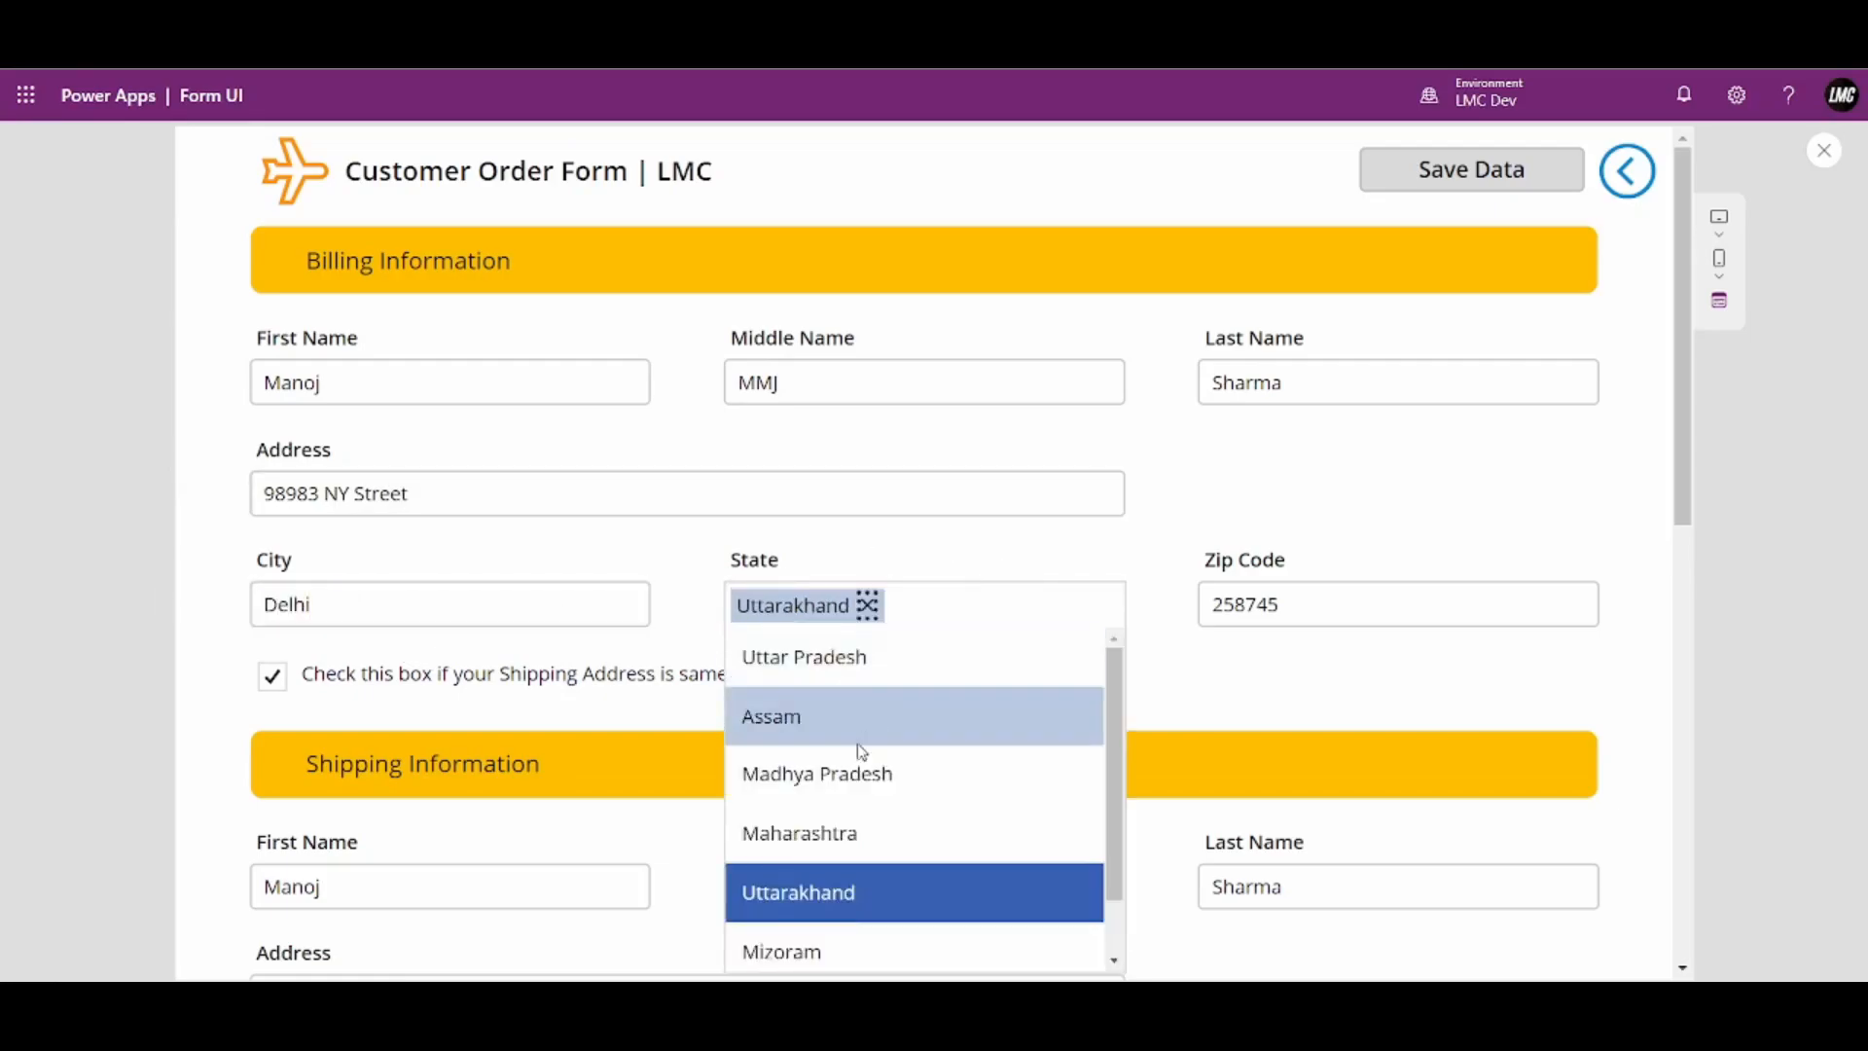
left_click(855, 654)
left_click_drag(1368, 595, 1114, 618)
type("8798")
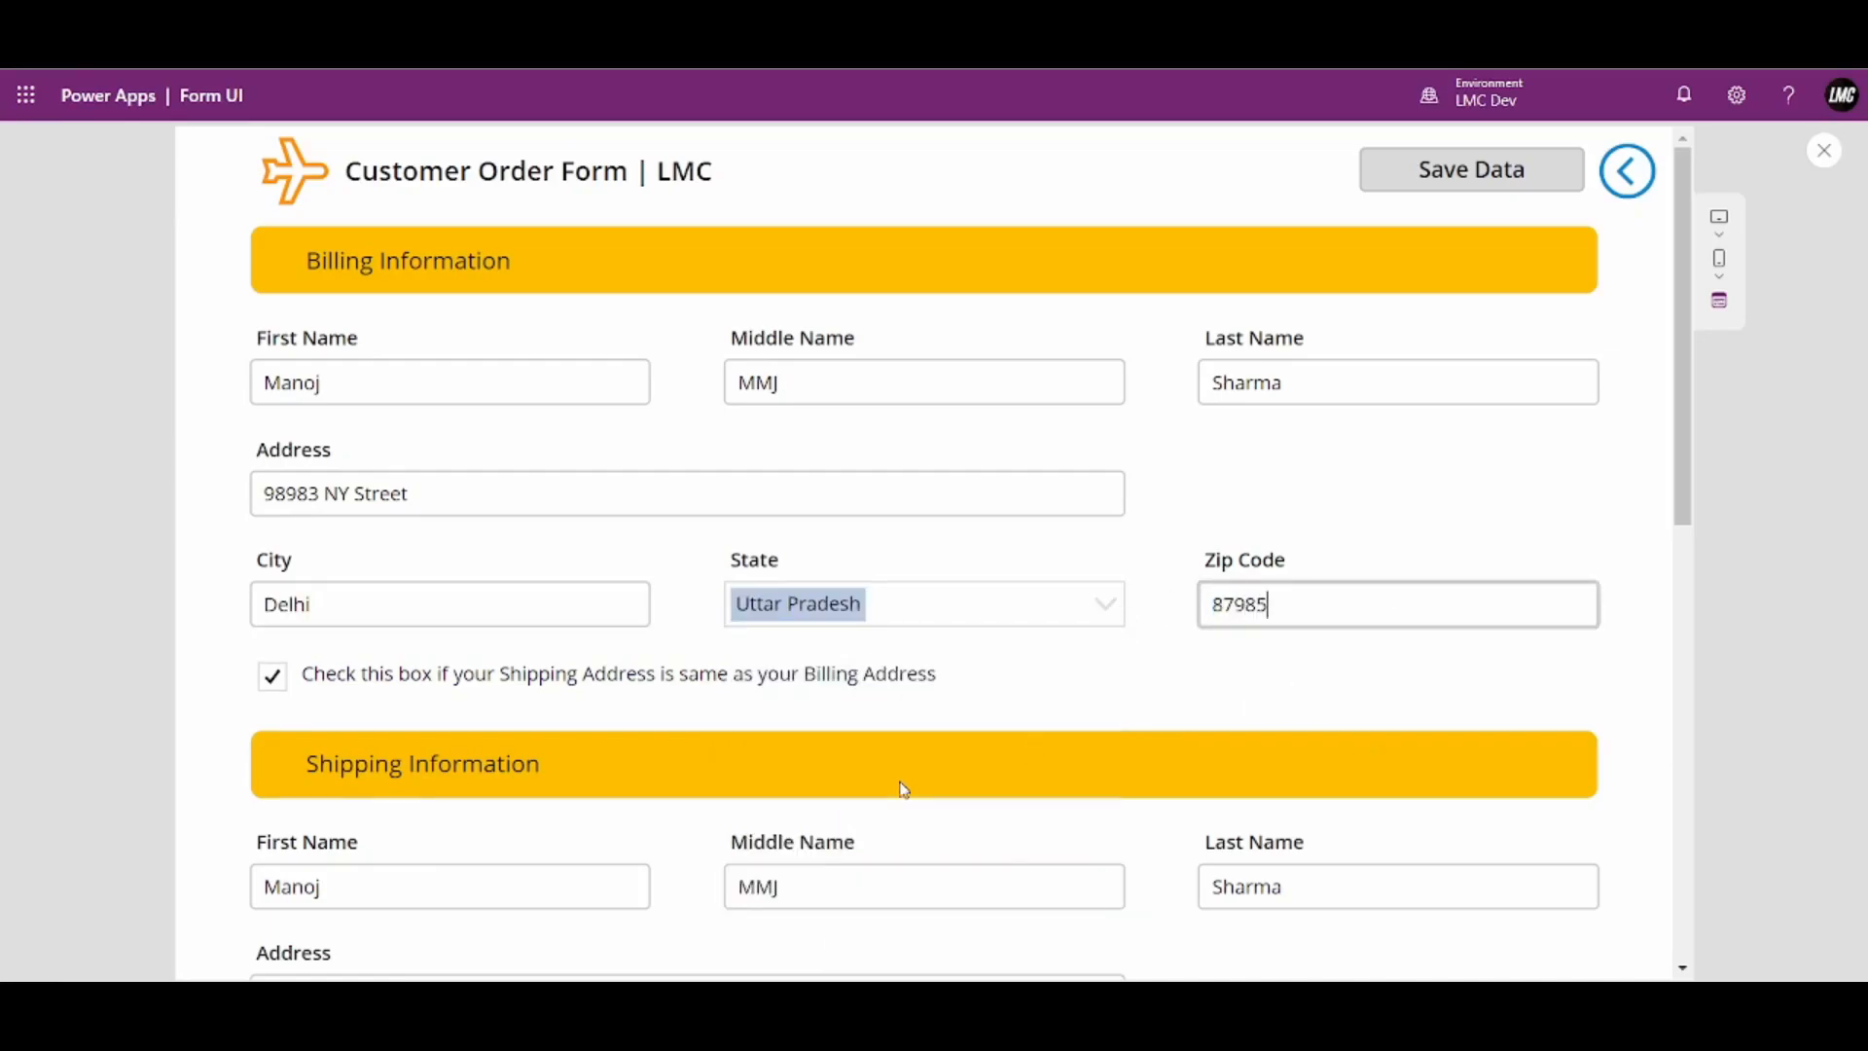
Enter descriptions for the new part rows: "sdfsdfsdf" for SSD, "asdasd" for Monitor and "asdasdasd" for Processor
scroll(1484, 478, "down", 10)
scroll(1352, 543, "up", 1)
scroll(1358, 551, "up", 2)
scroll(1109, 554, "down", 2)
left_click(606, 404)
type("sdfsdfsdf")
left_click(654, 588)
type("asdasd")
left_click(630, 518)
type("asdasdasd")
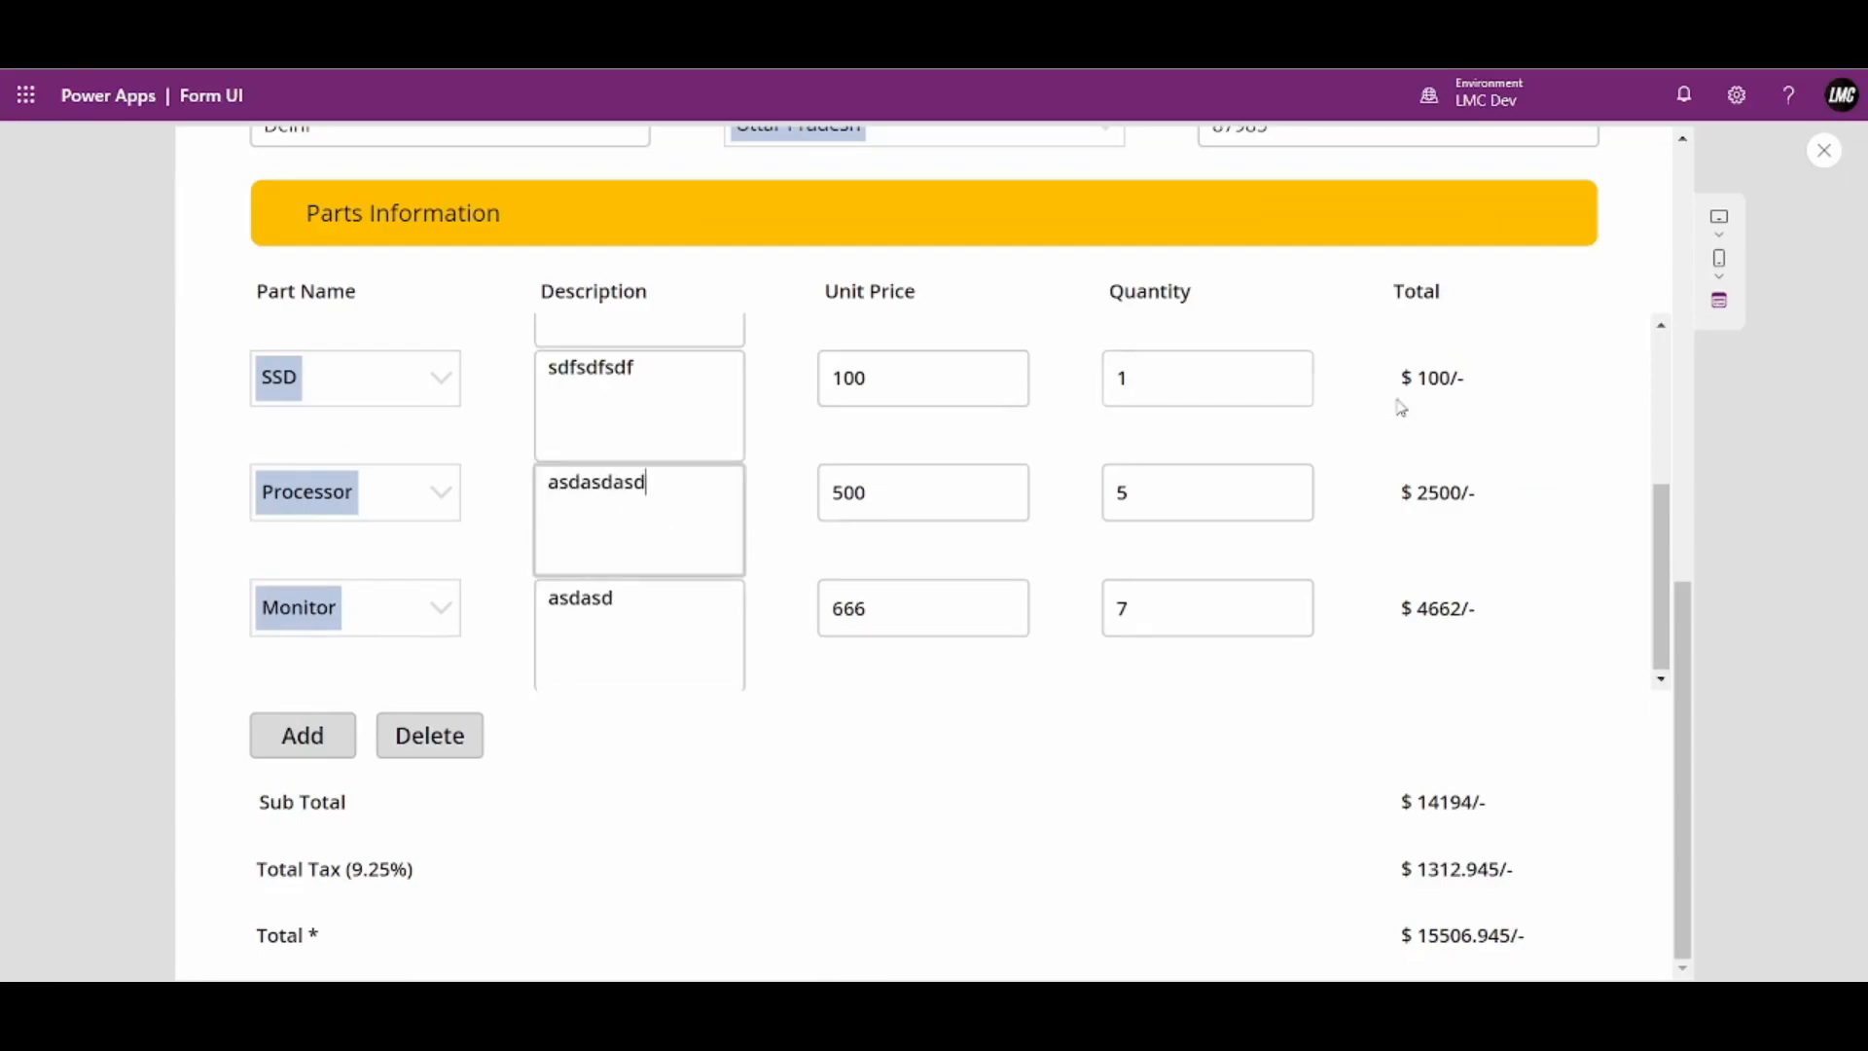
Save the new customer's order with its added part rows
scroll(1238, 505, "up", 3)
scroll(997, 513, "up", 4)
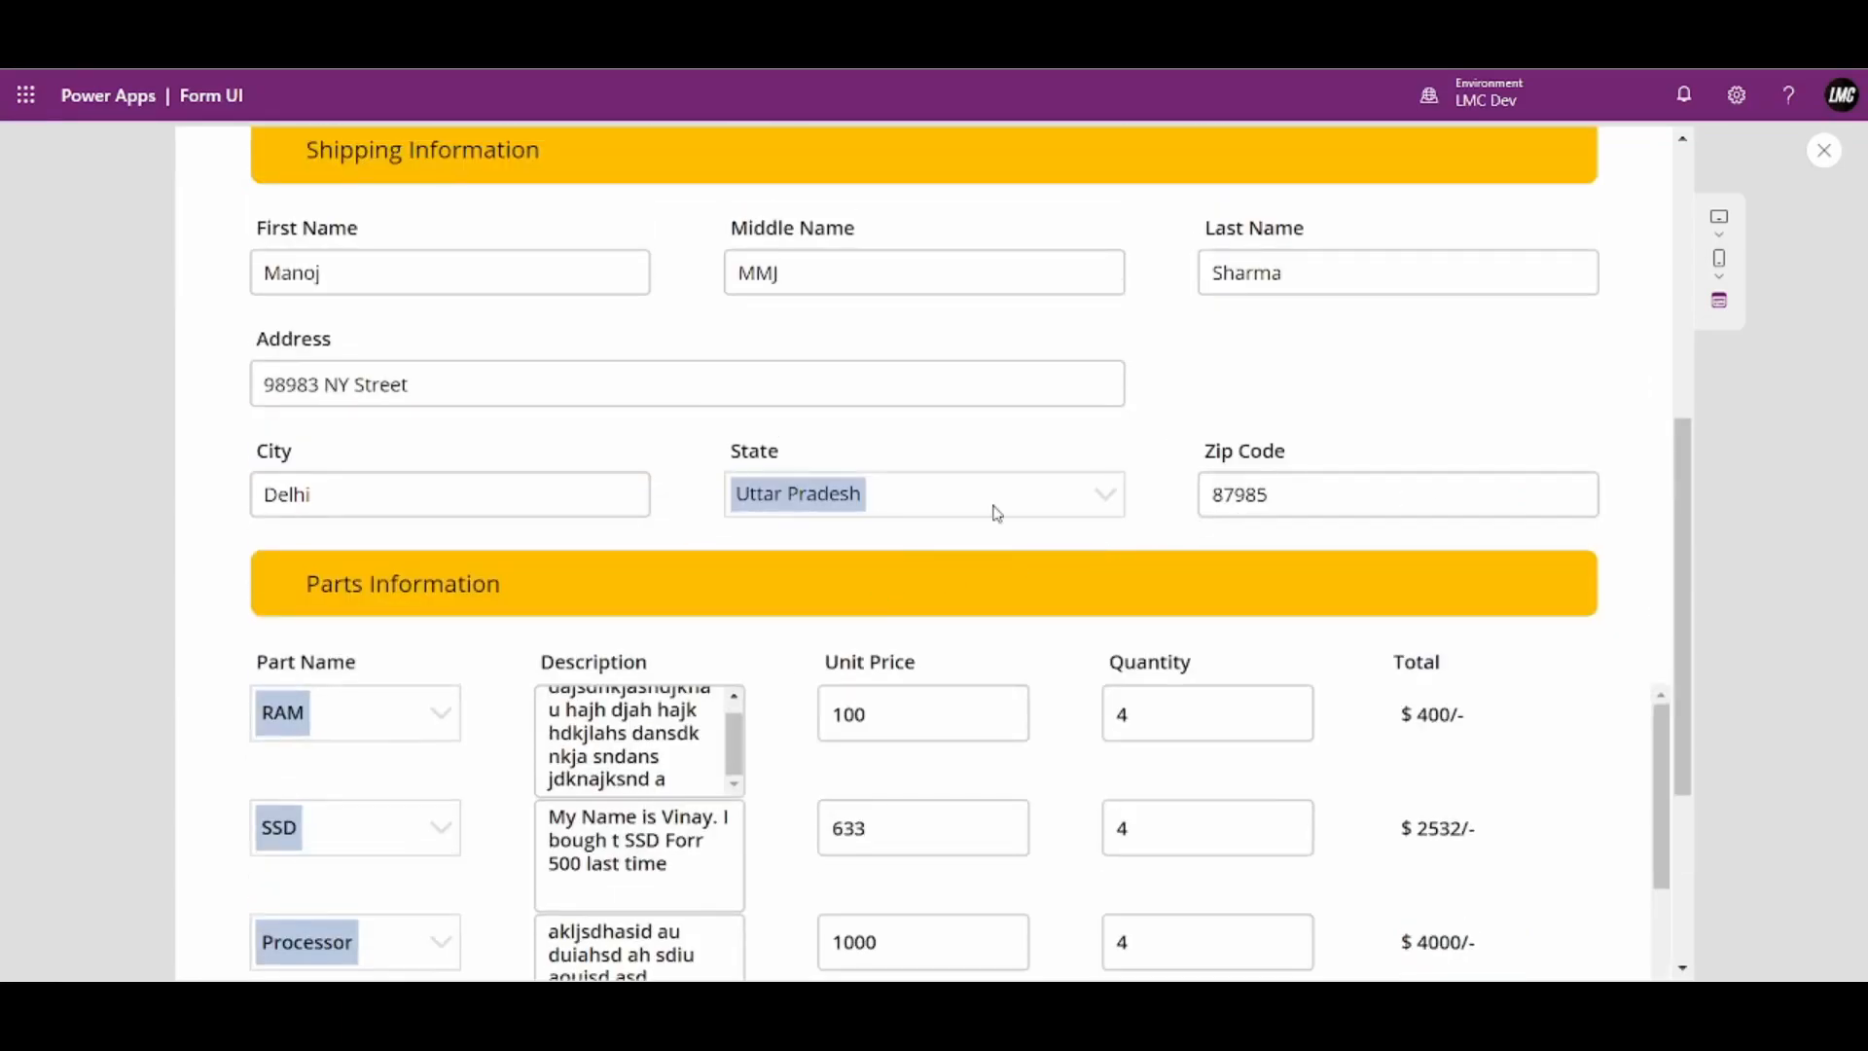
scroll(1555, 496, "up", 5)
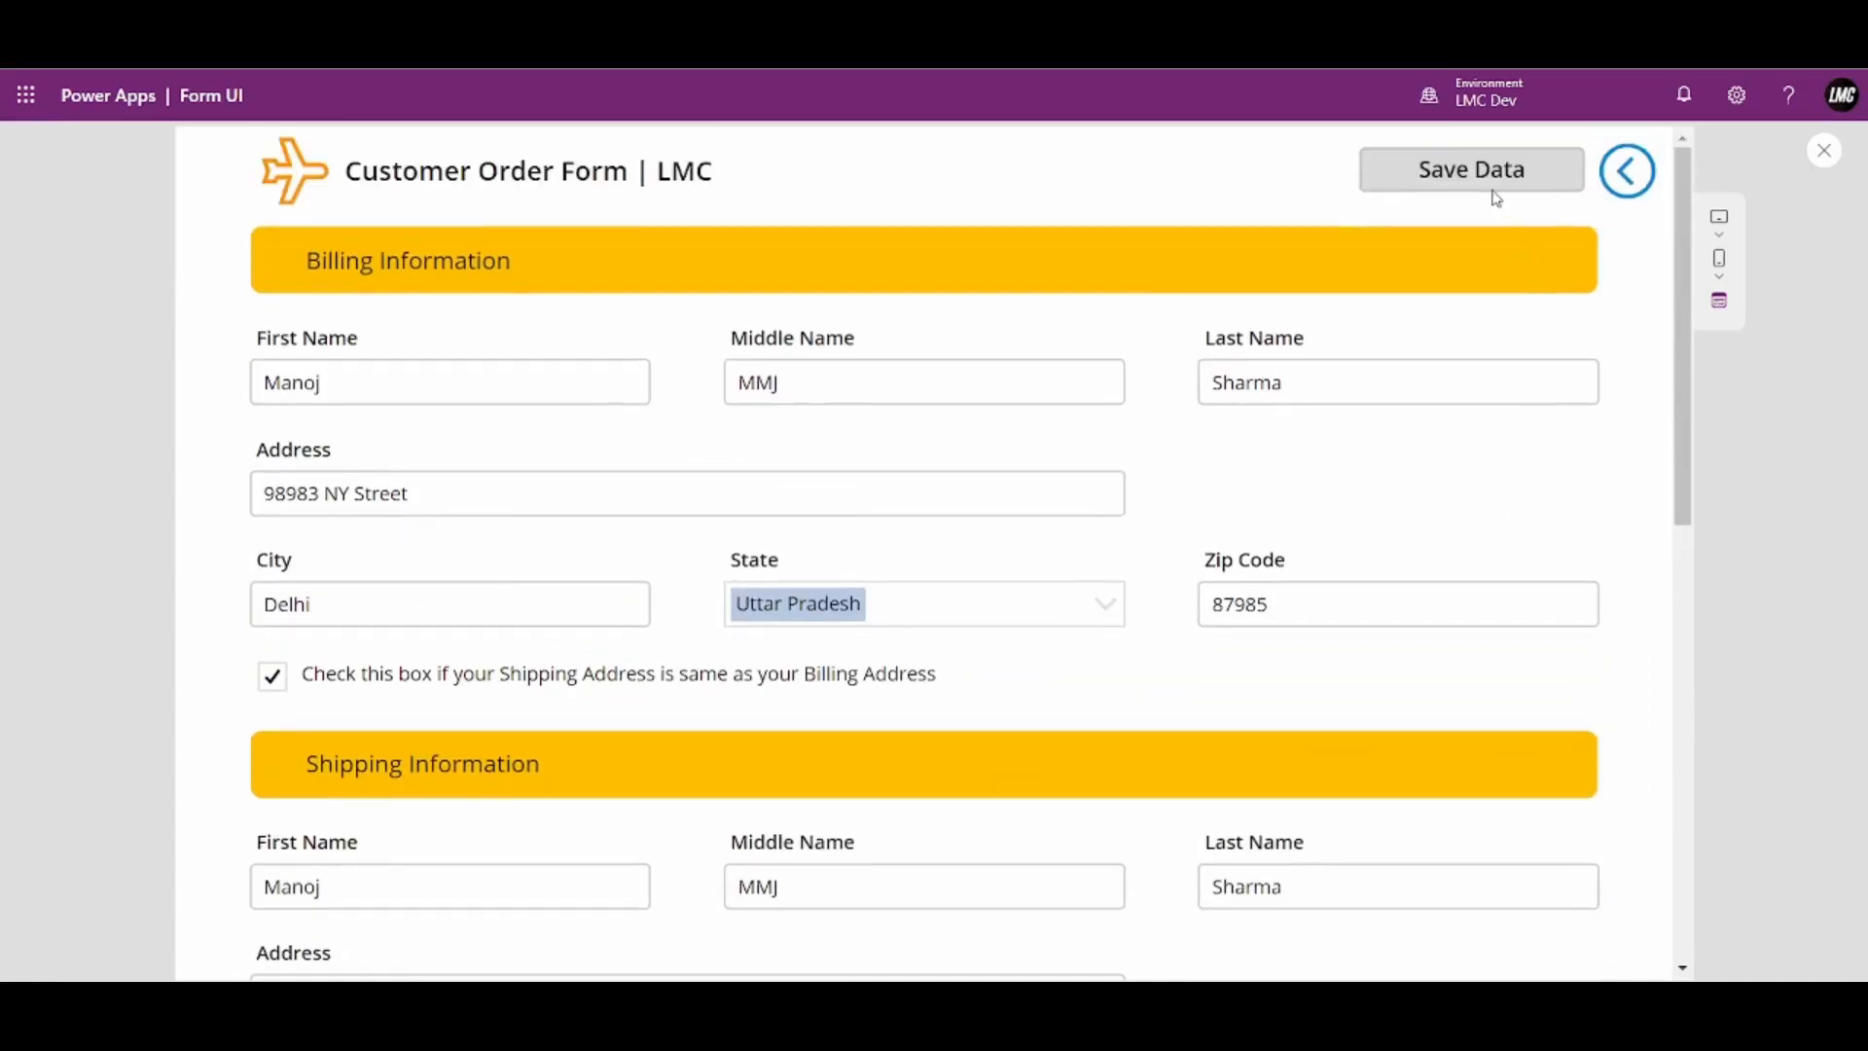
left_click(1493, 190)
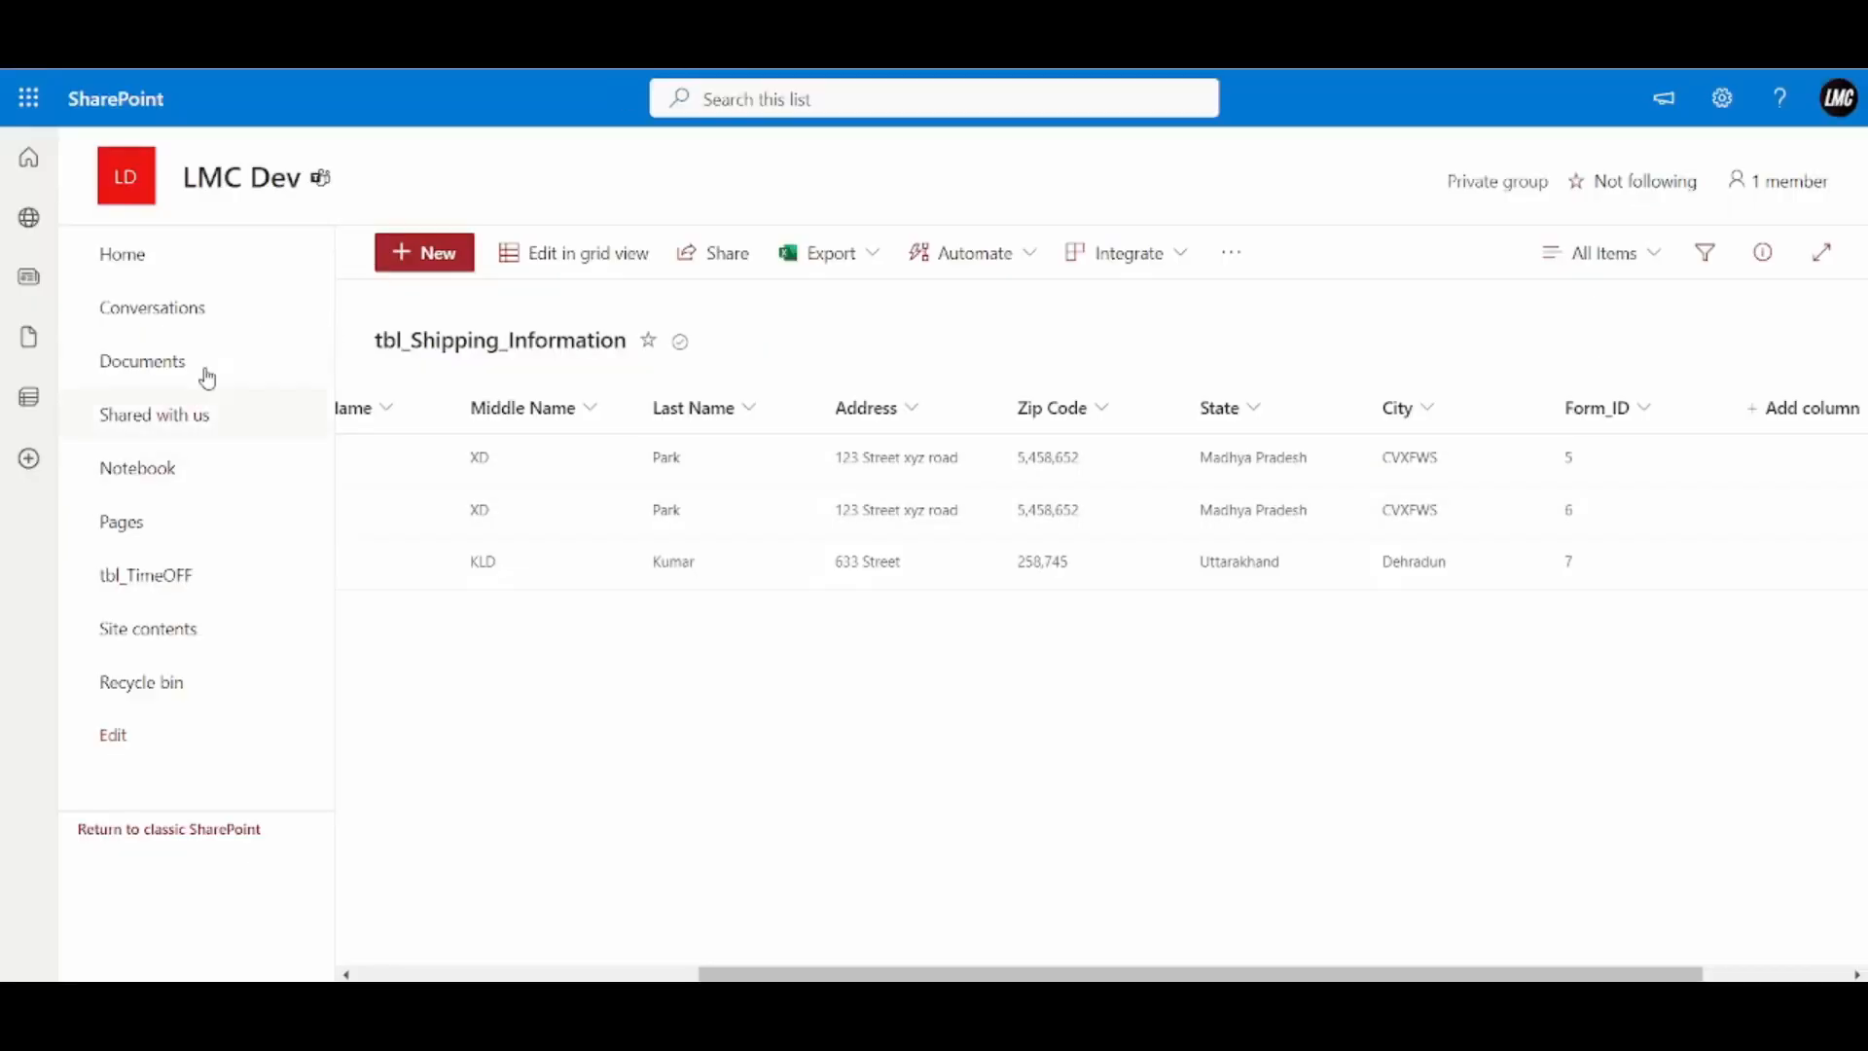
Switch to SharePoint, refresh the tbl_Shipping_Information list and check the newest record's Form_ID
key("F5")
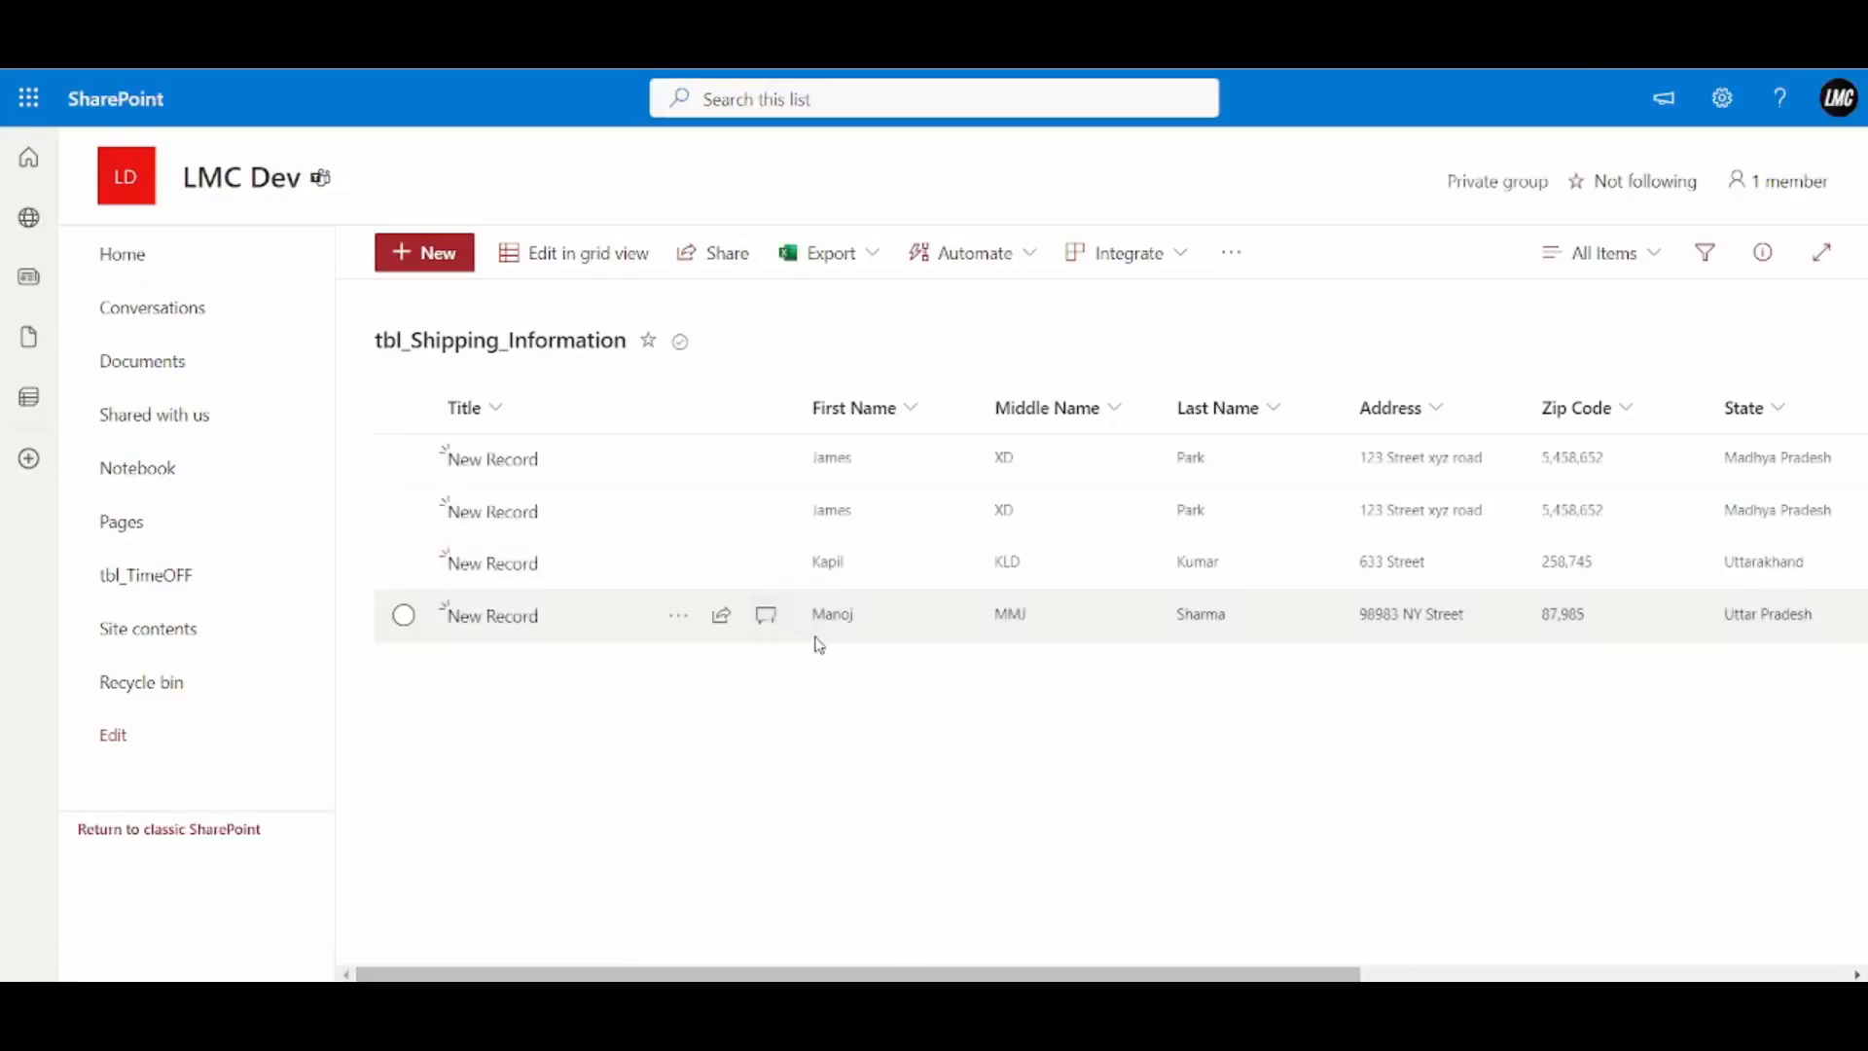
left_click_drag(1012, 976, 1498, 978)
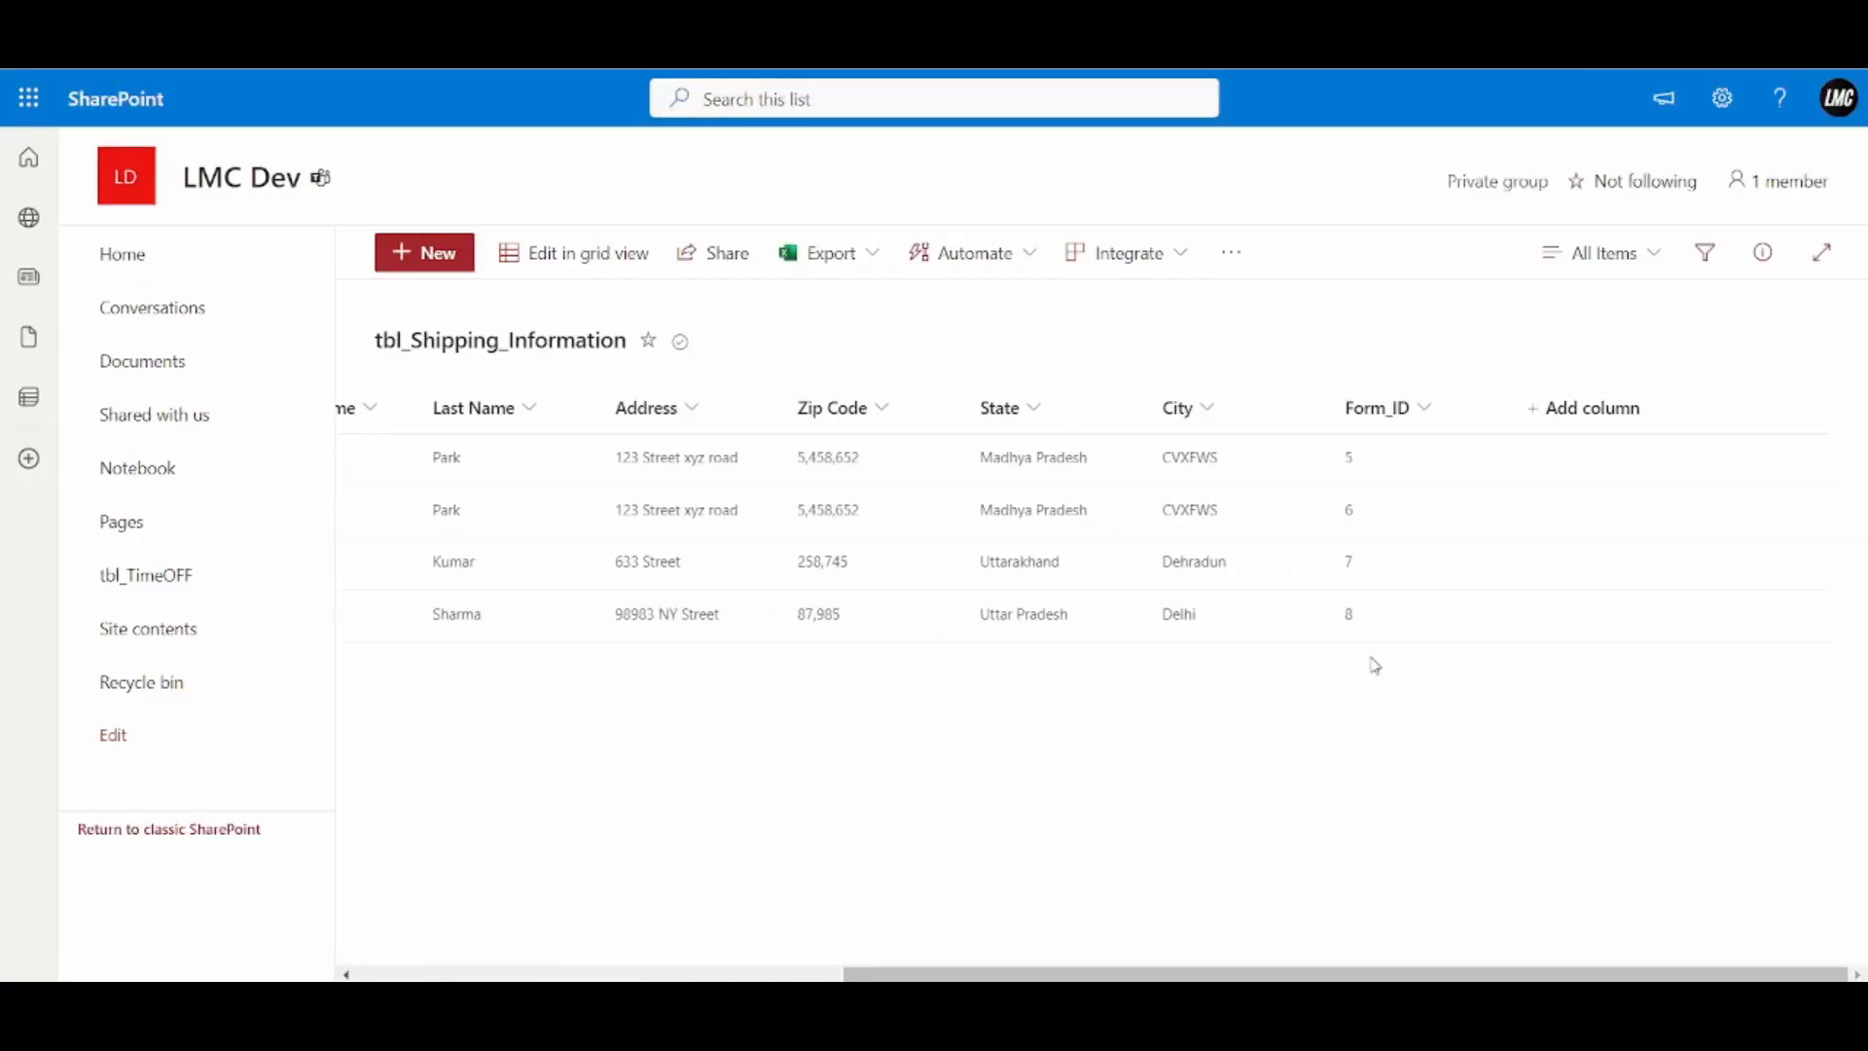
Open the tbl_Parts_Information list from the site contents and select all records with Form_ID 8 to check them
left_click(180, 642)
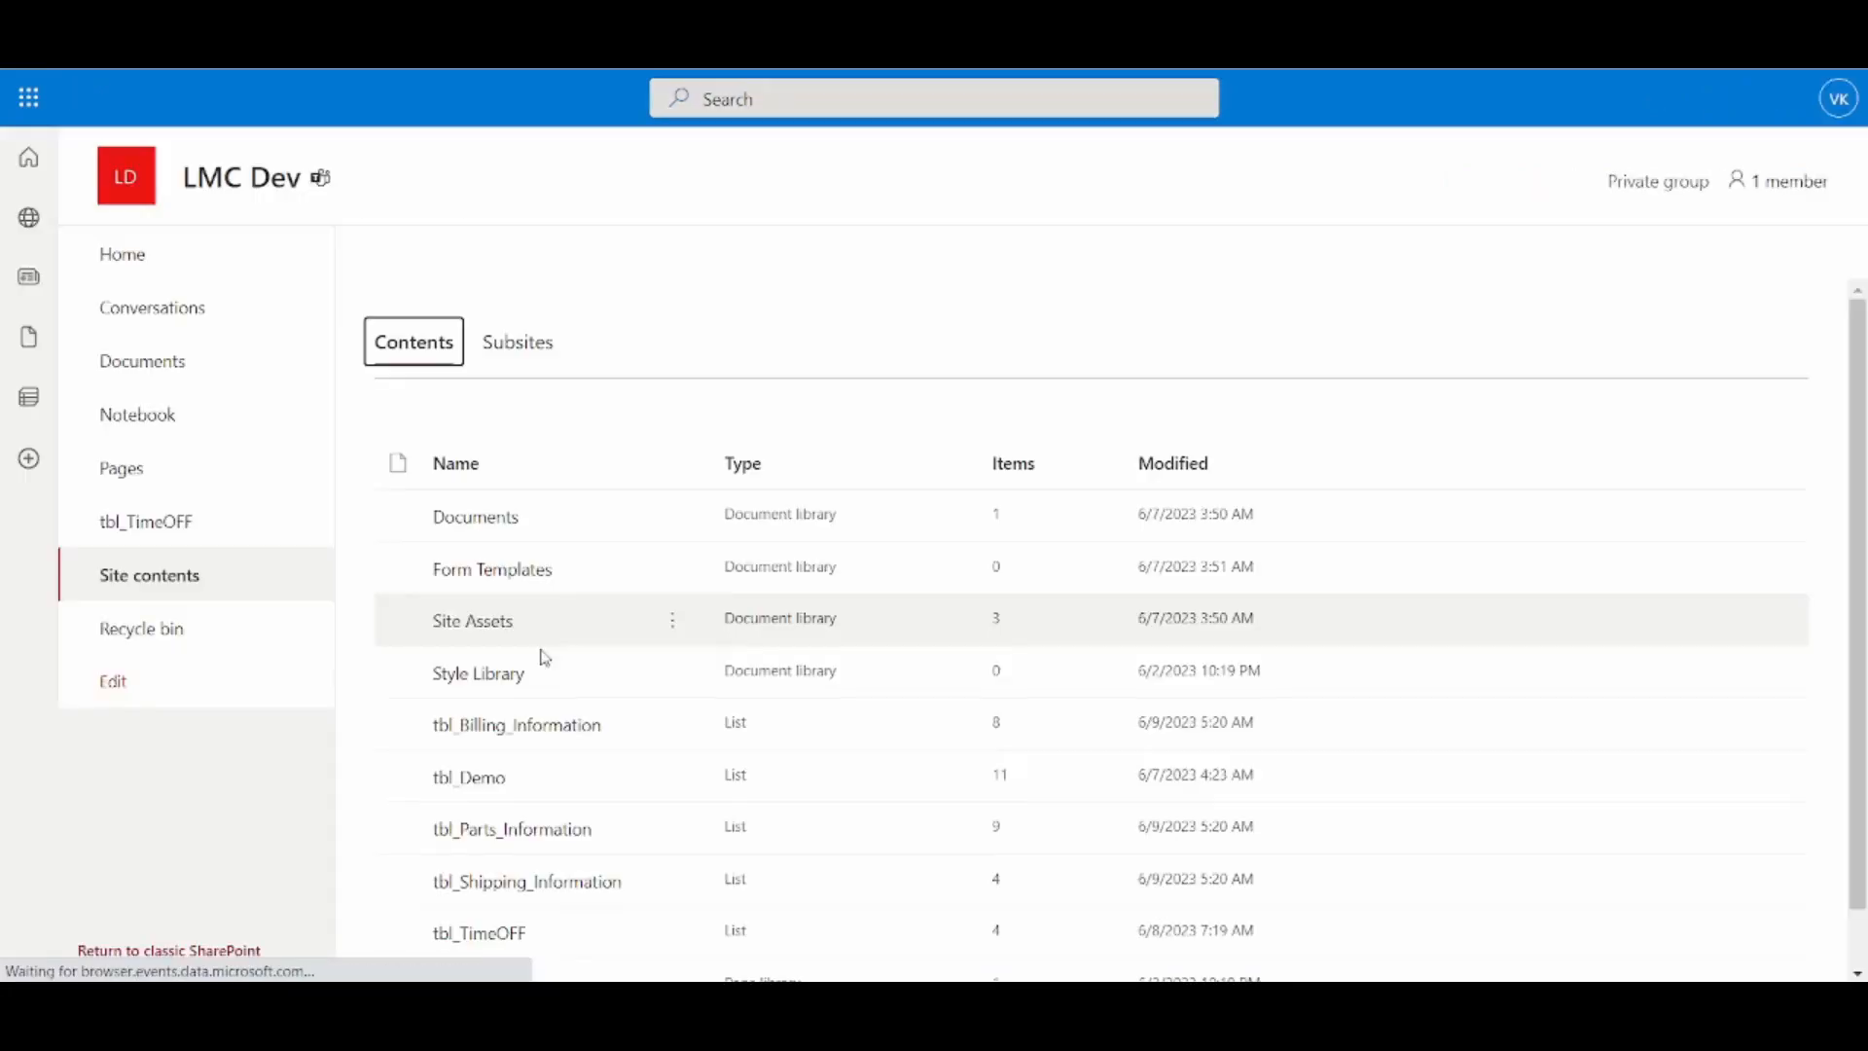
scroll(505, 769, "down", 1)
left_click(501, 768)
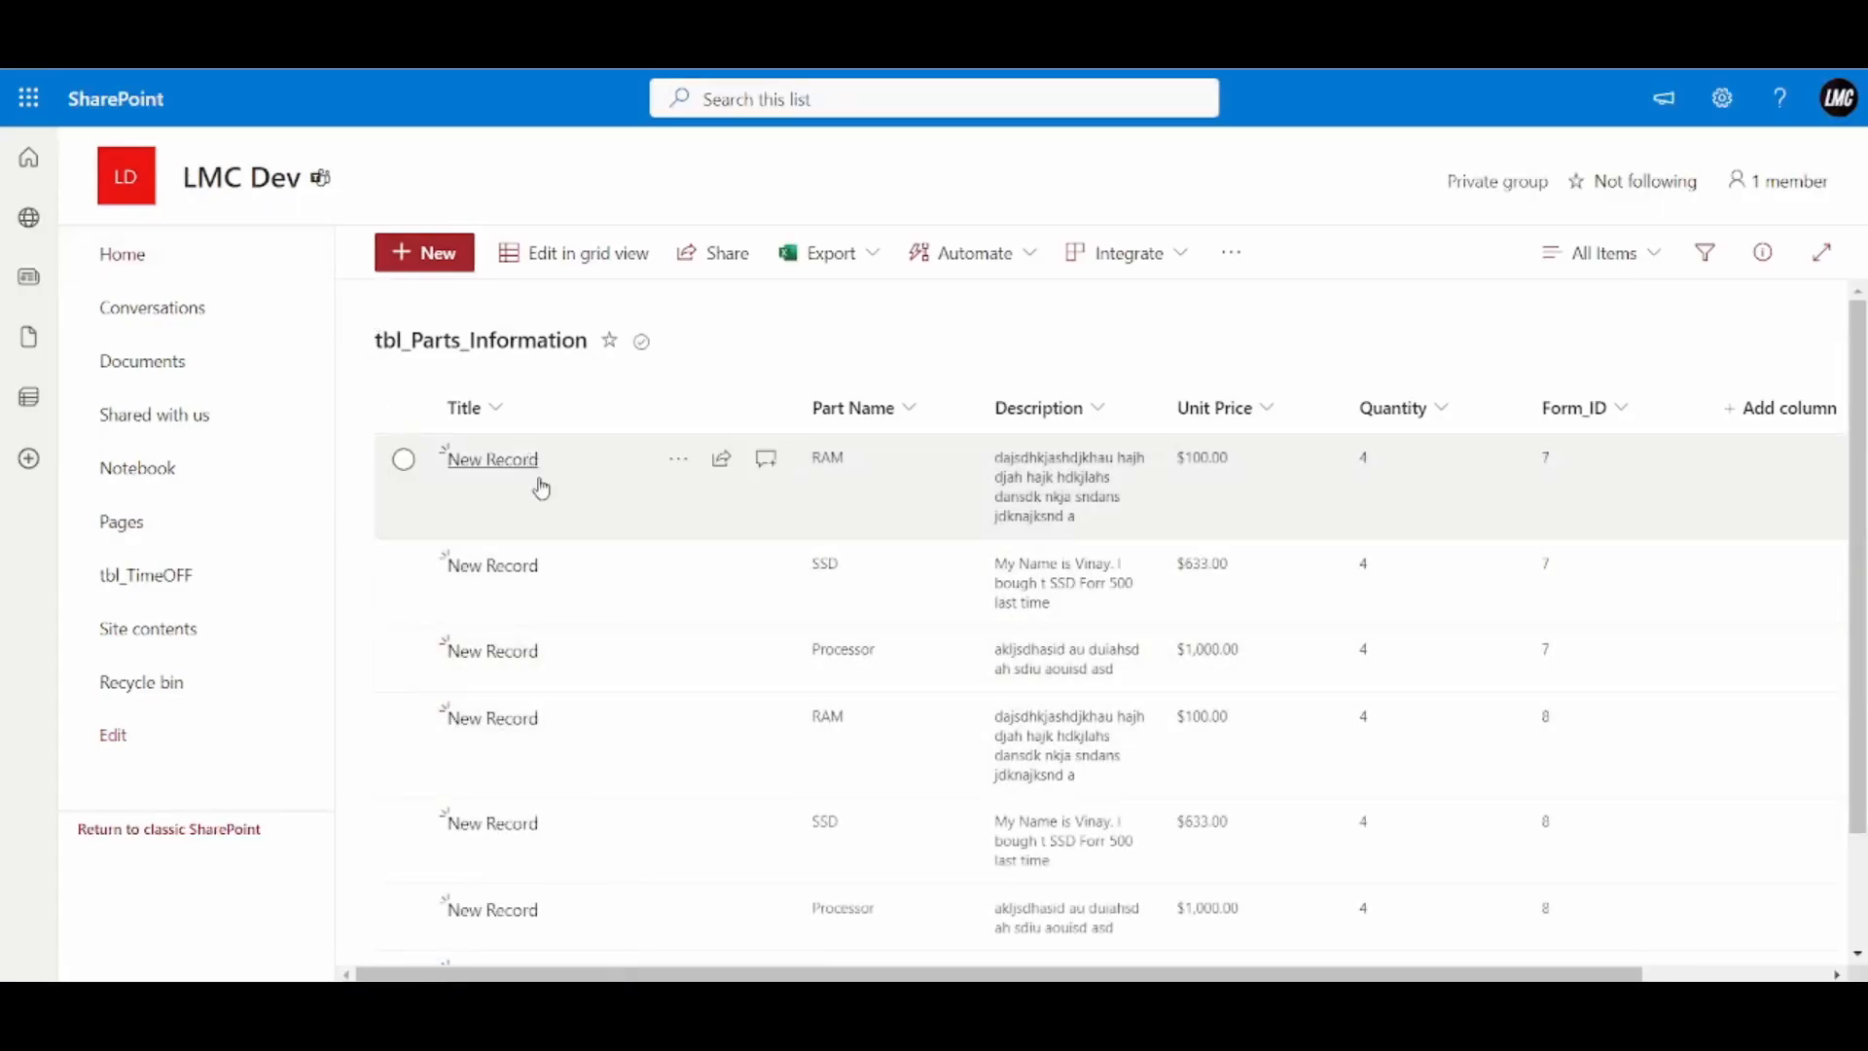
left_click(403, 719)
scroll(414, 726, "down", 2)
left_click(403, 680)
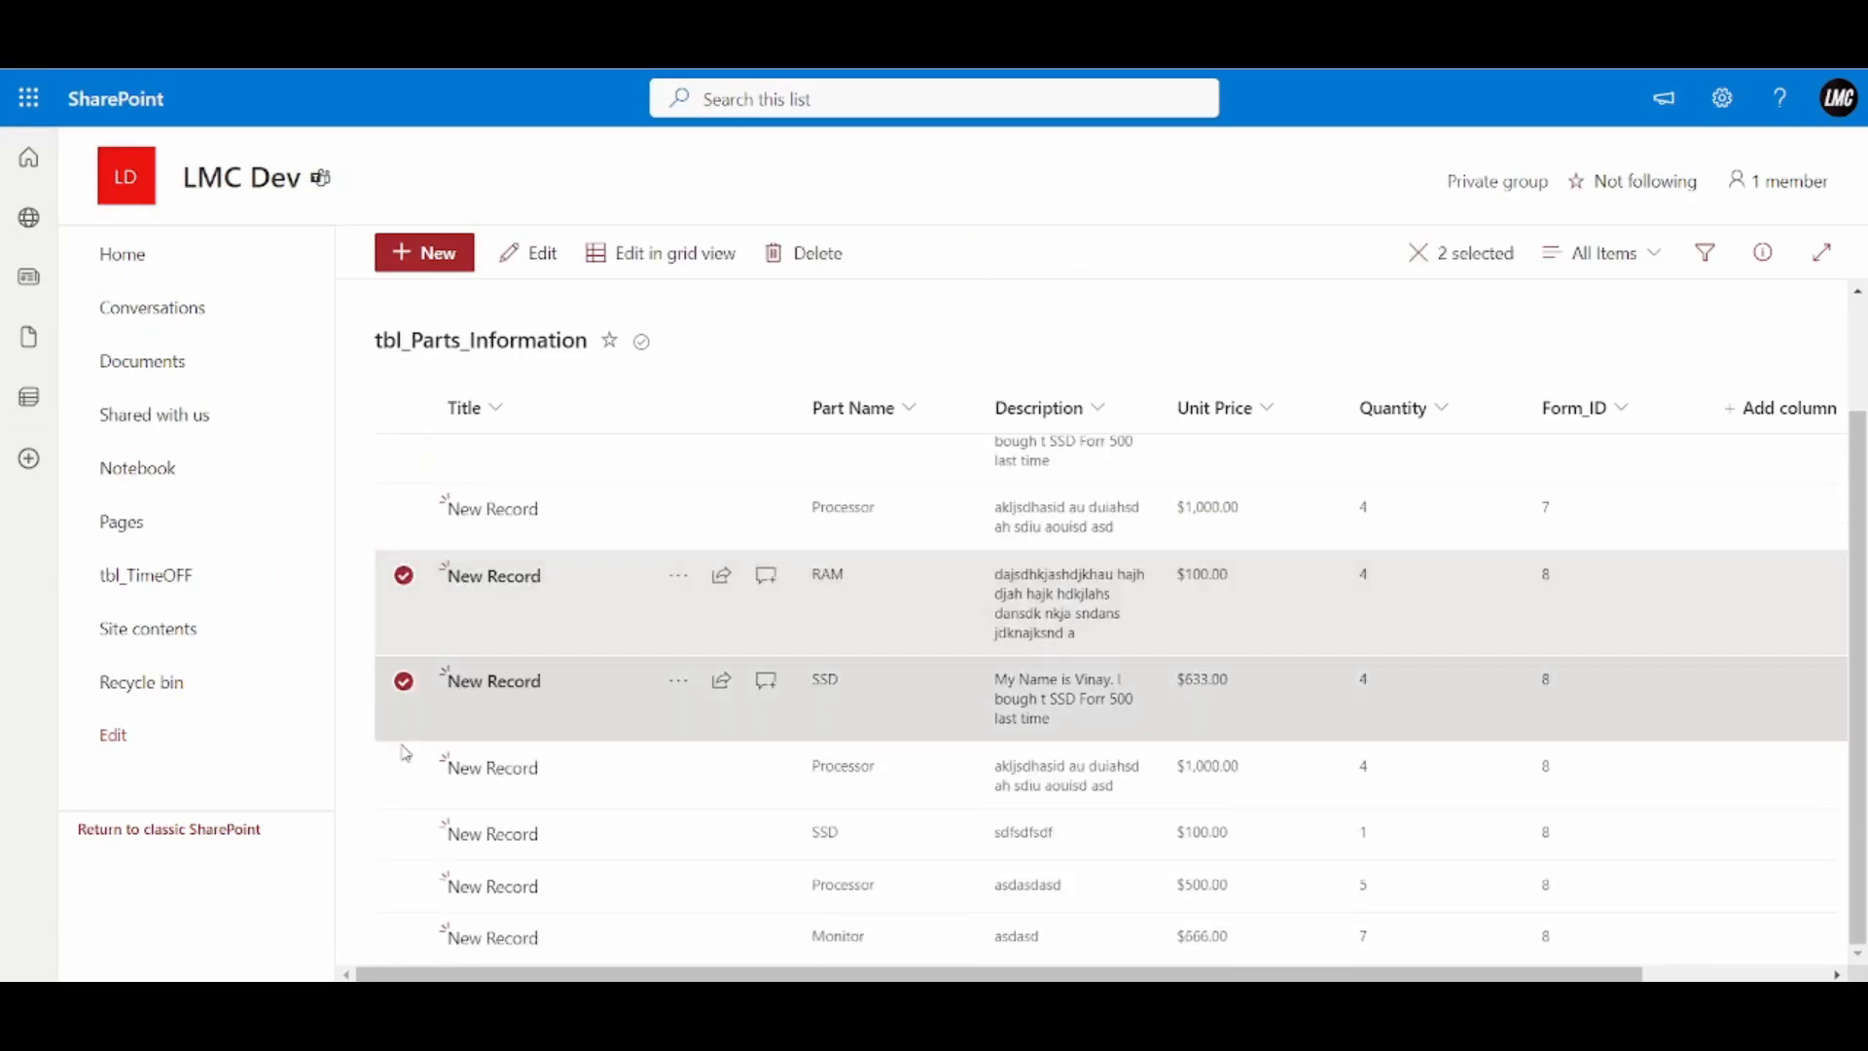
left_click(404, 767)
left_click(404, 834)
left_click(404, 886)
left_click(403, 941)
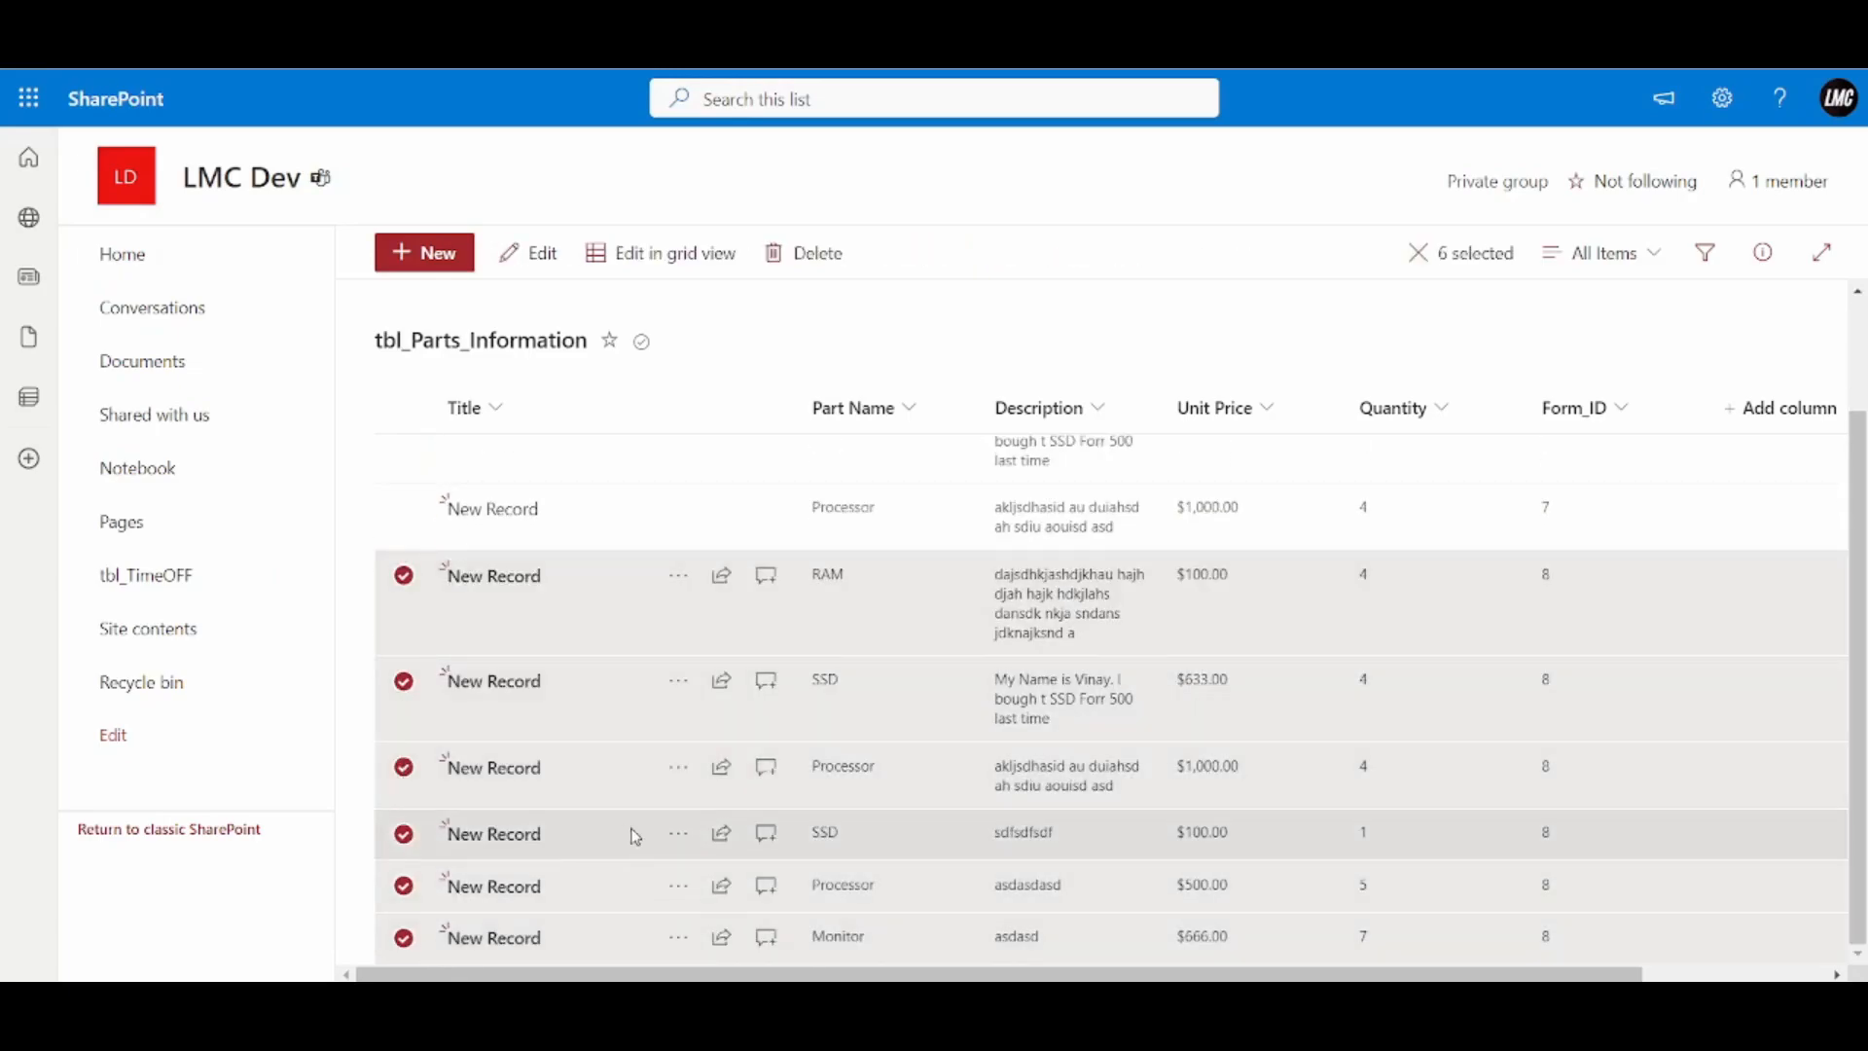
Examine the part names, prices, quantities and Form_ID values of the Form_ID 8 records in tbl_Parts_Information, then clear the selection
scroll(1575, 905, "right", 3)
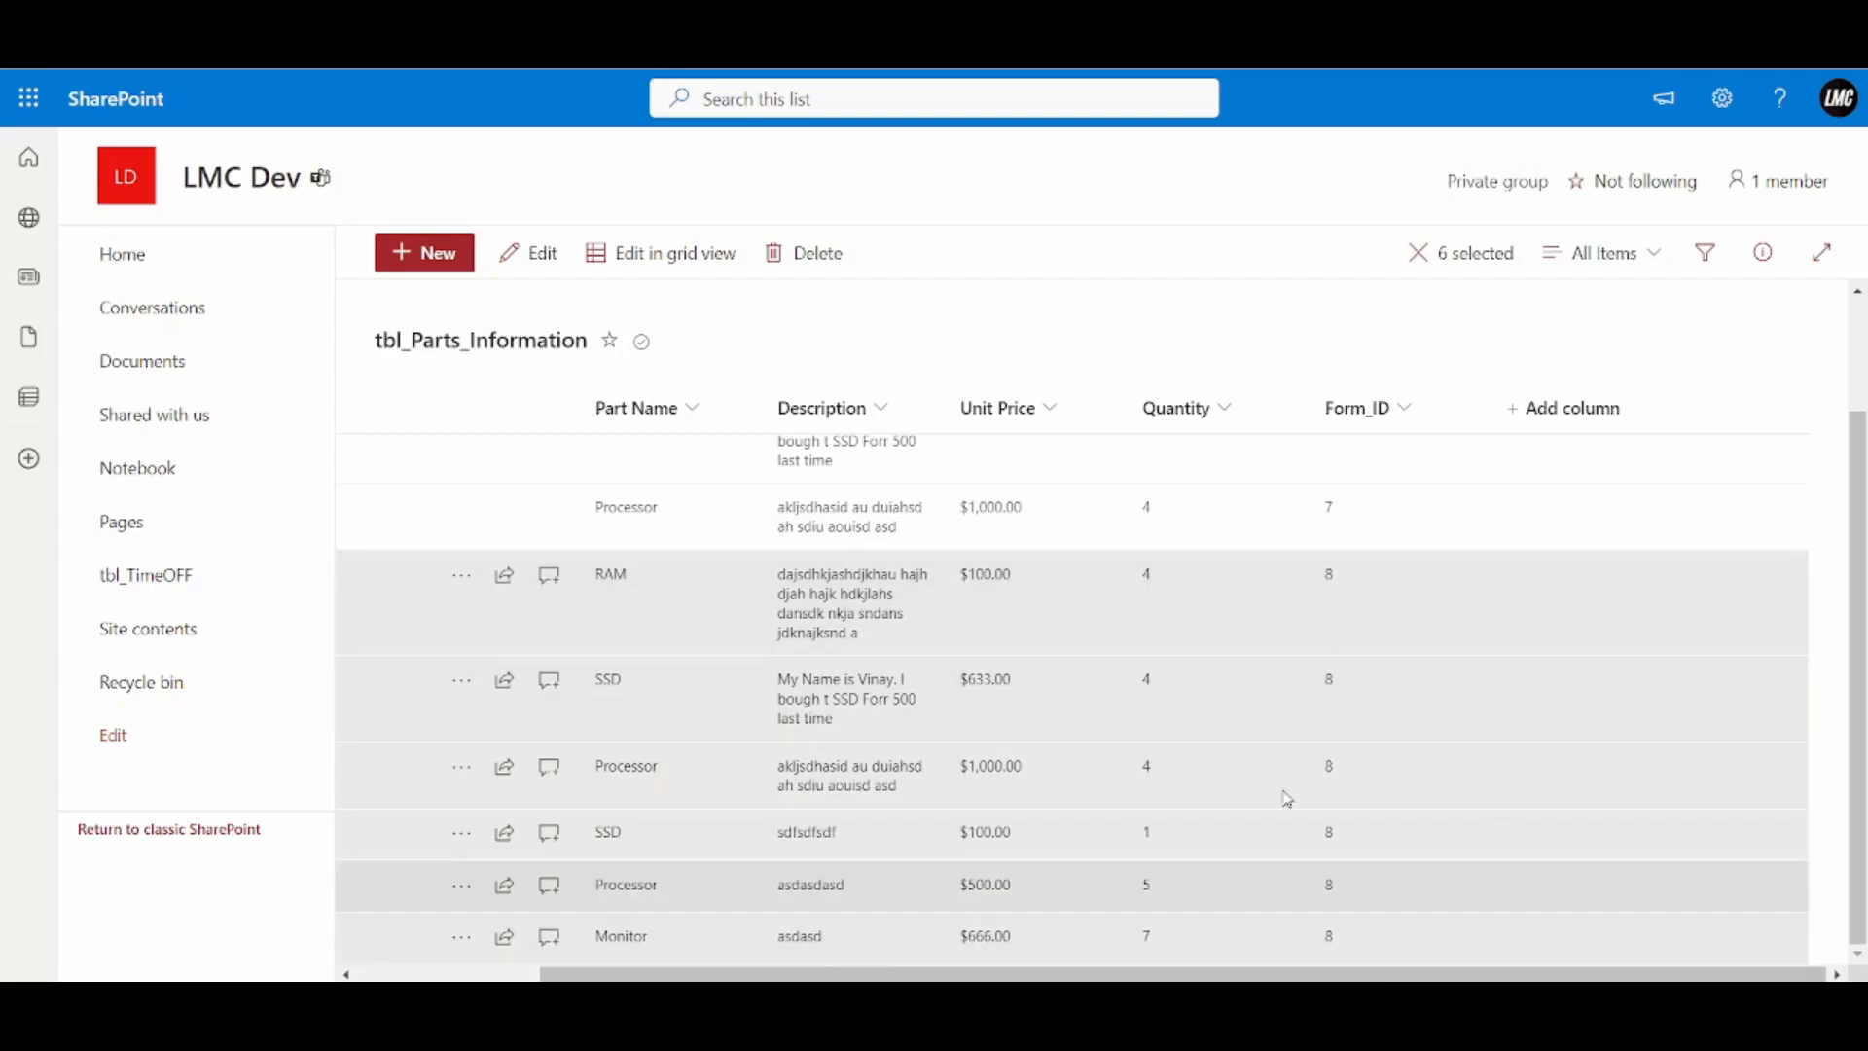
mouse_move(1333, 976)
left_mouse_down()
mouse_move(1150, 975)
mouse_move(1332, 976)
left_mouse_up()
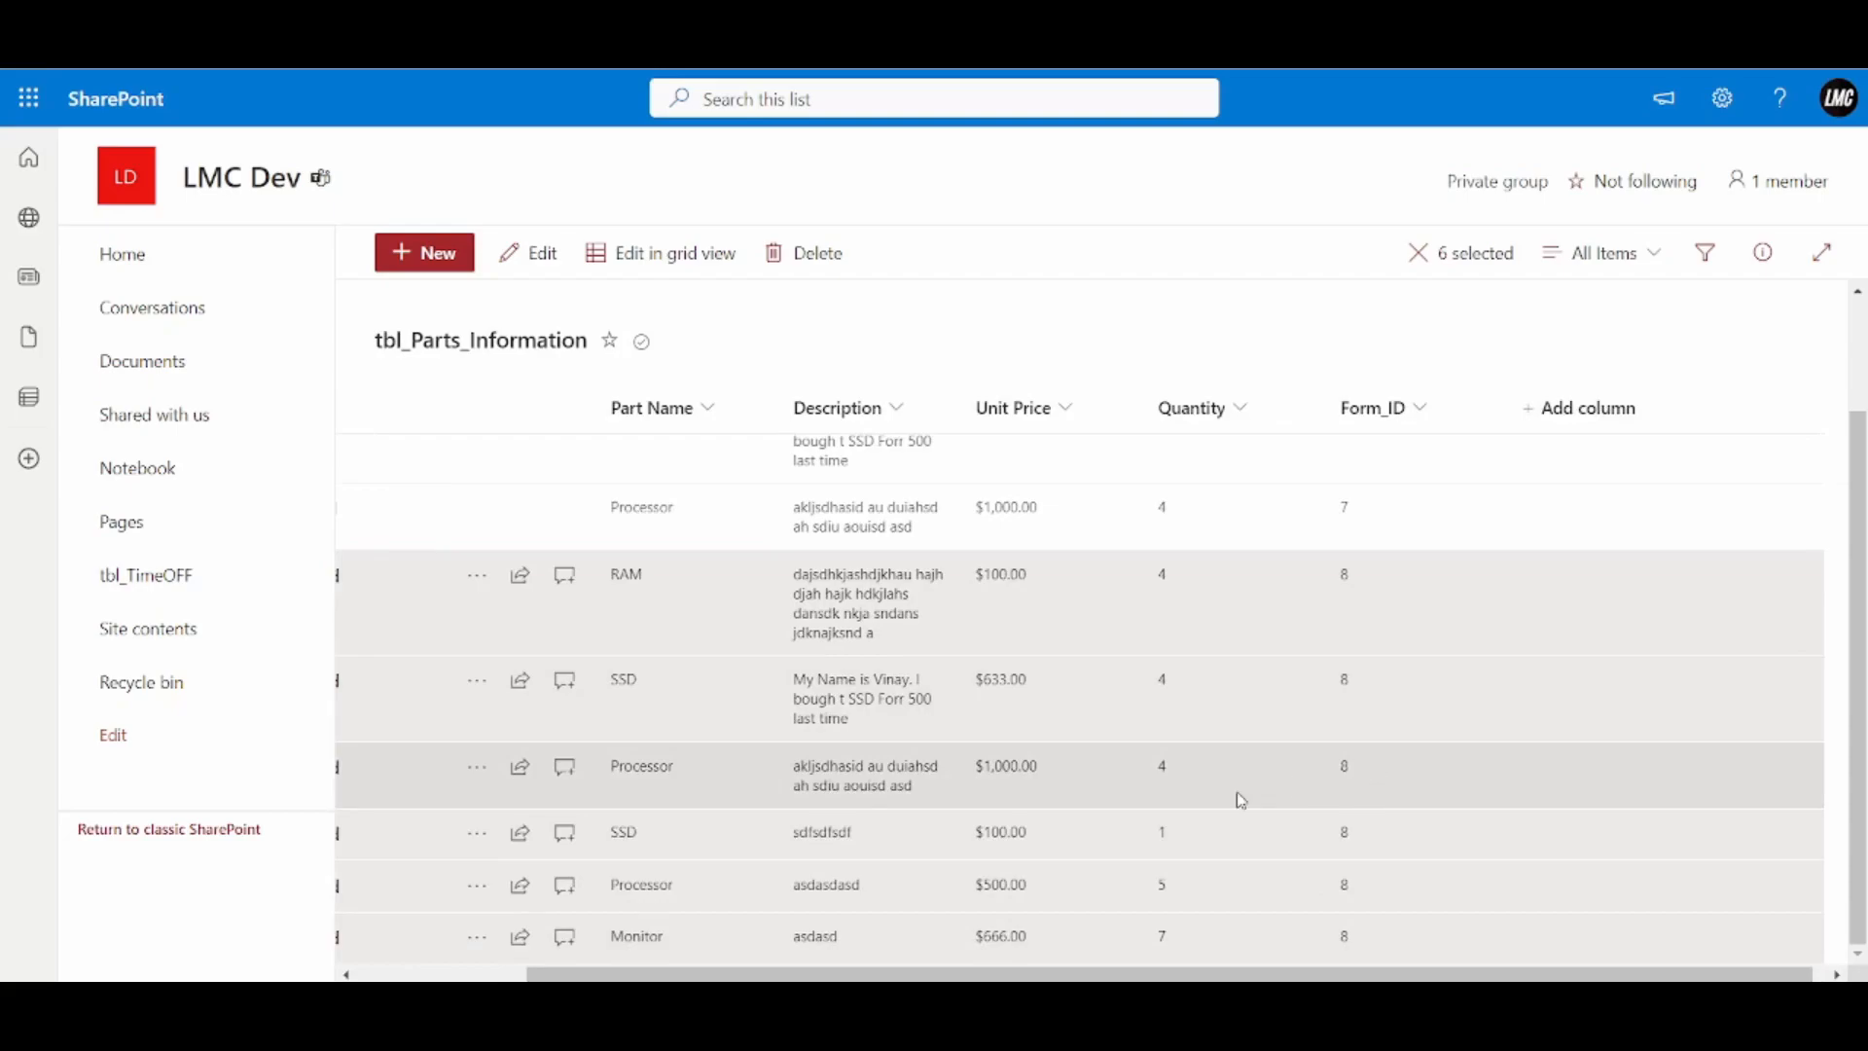
left_click_drag(1022, 974, 852, 968)
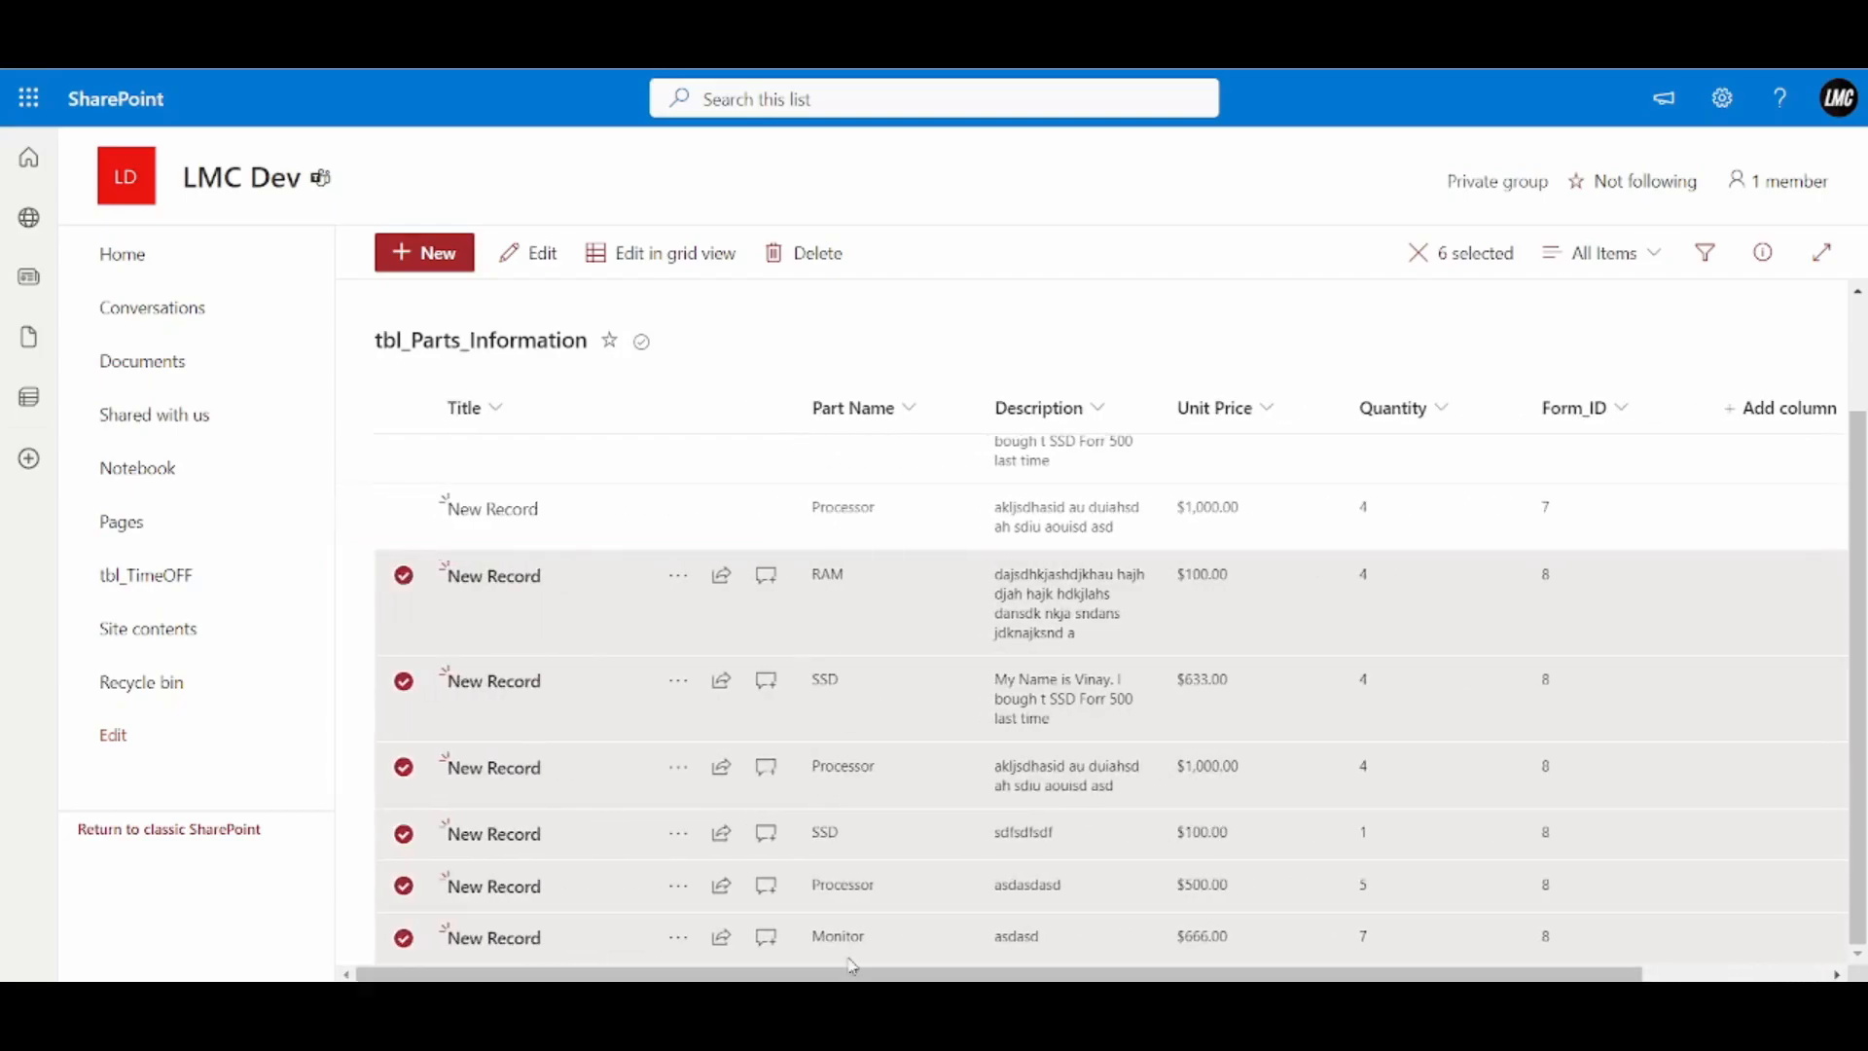
scroll(1313, 808, "up", 2)
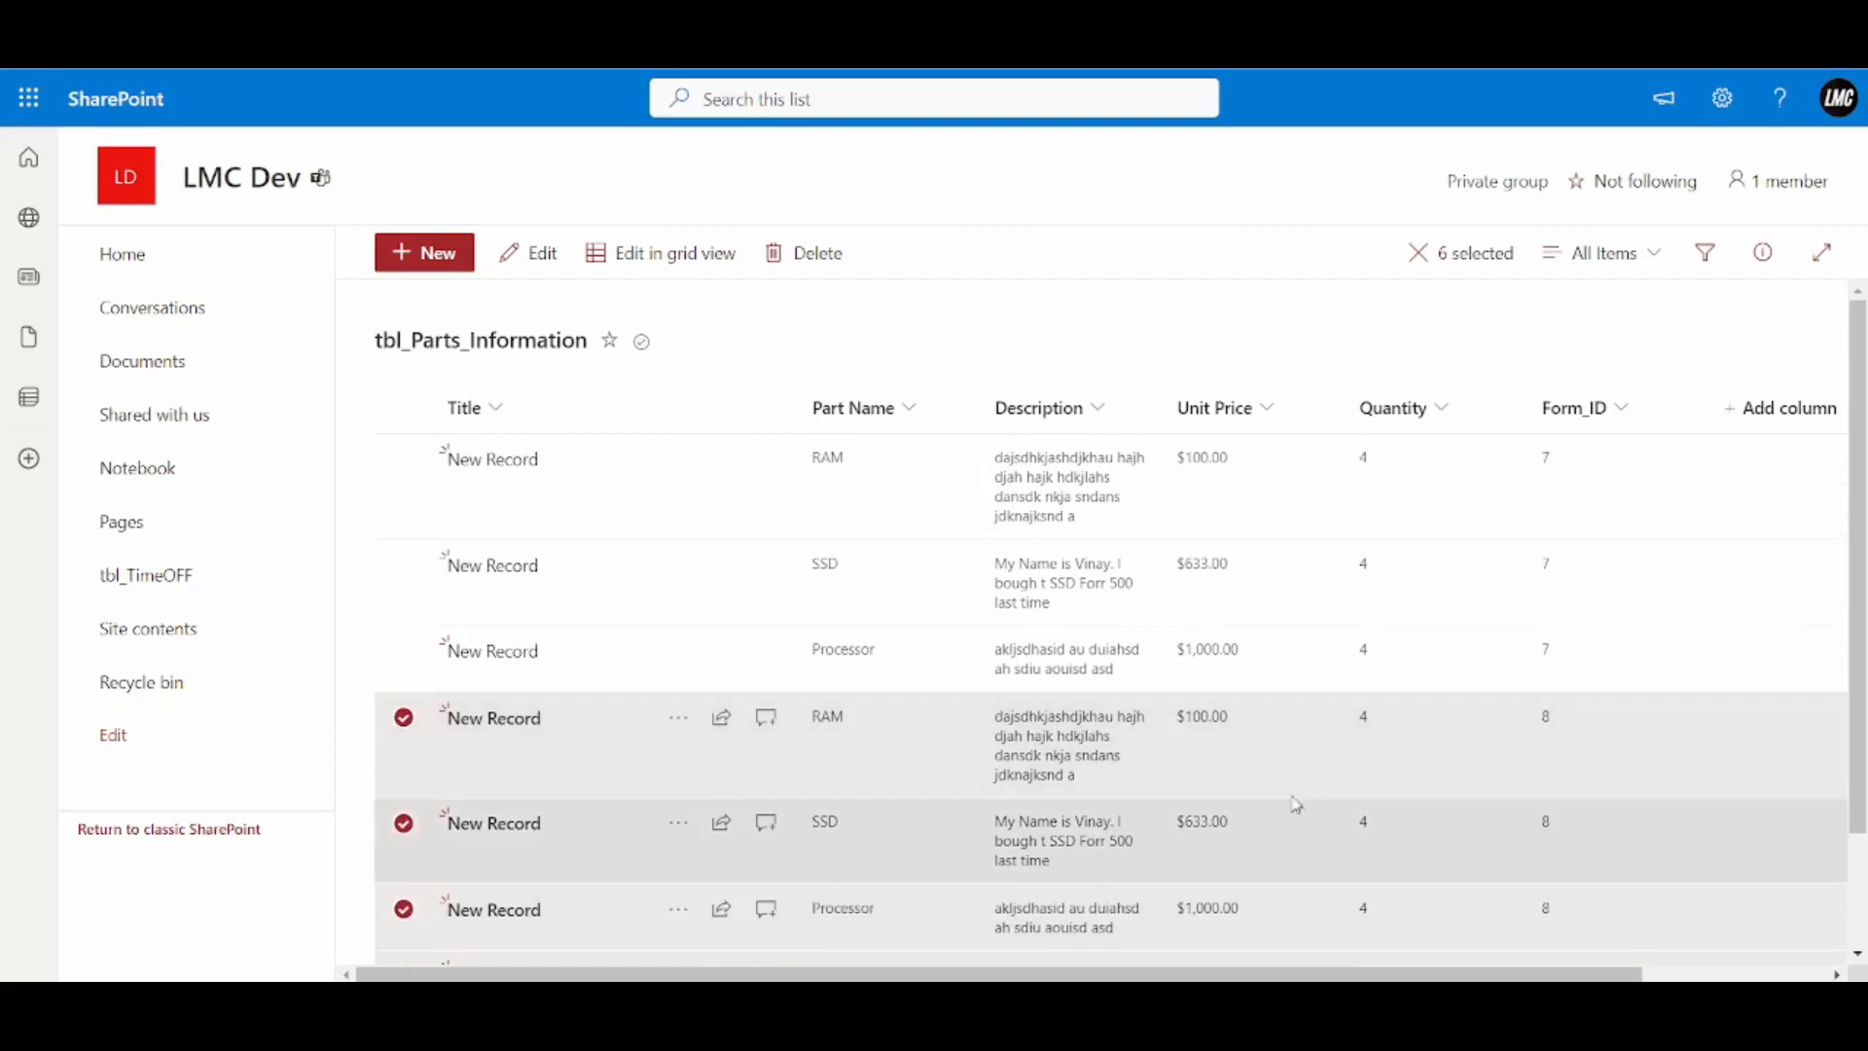
scroll(1284, 795, "down", 2)
right_click(1277, 788)
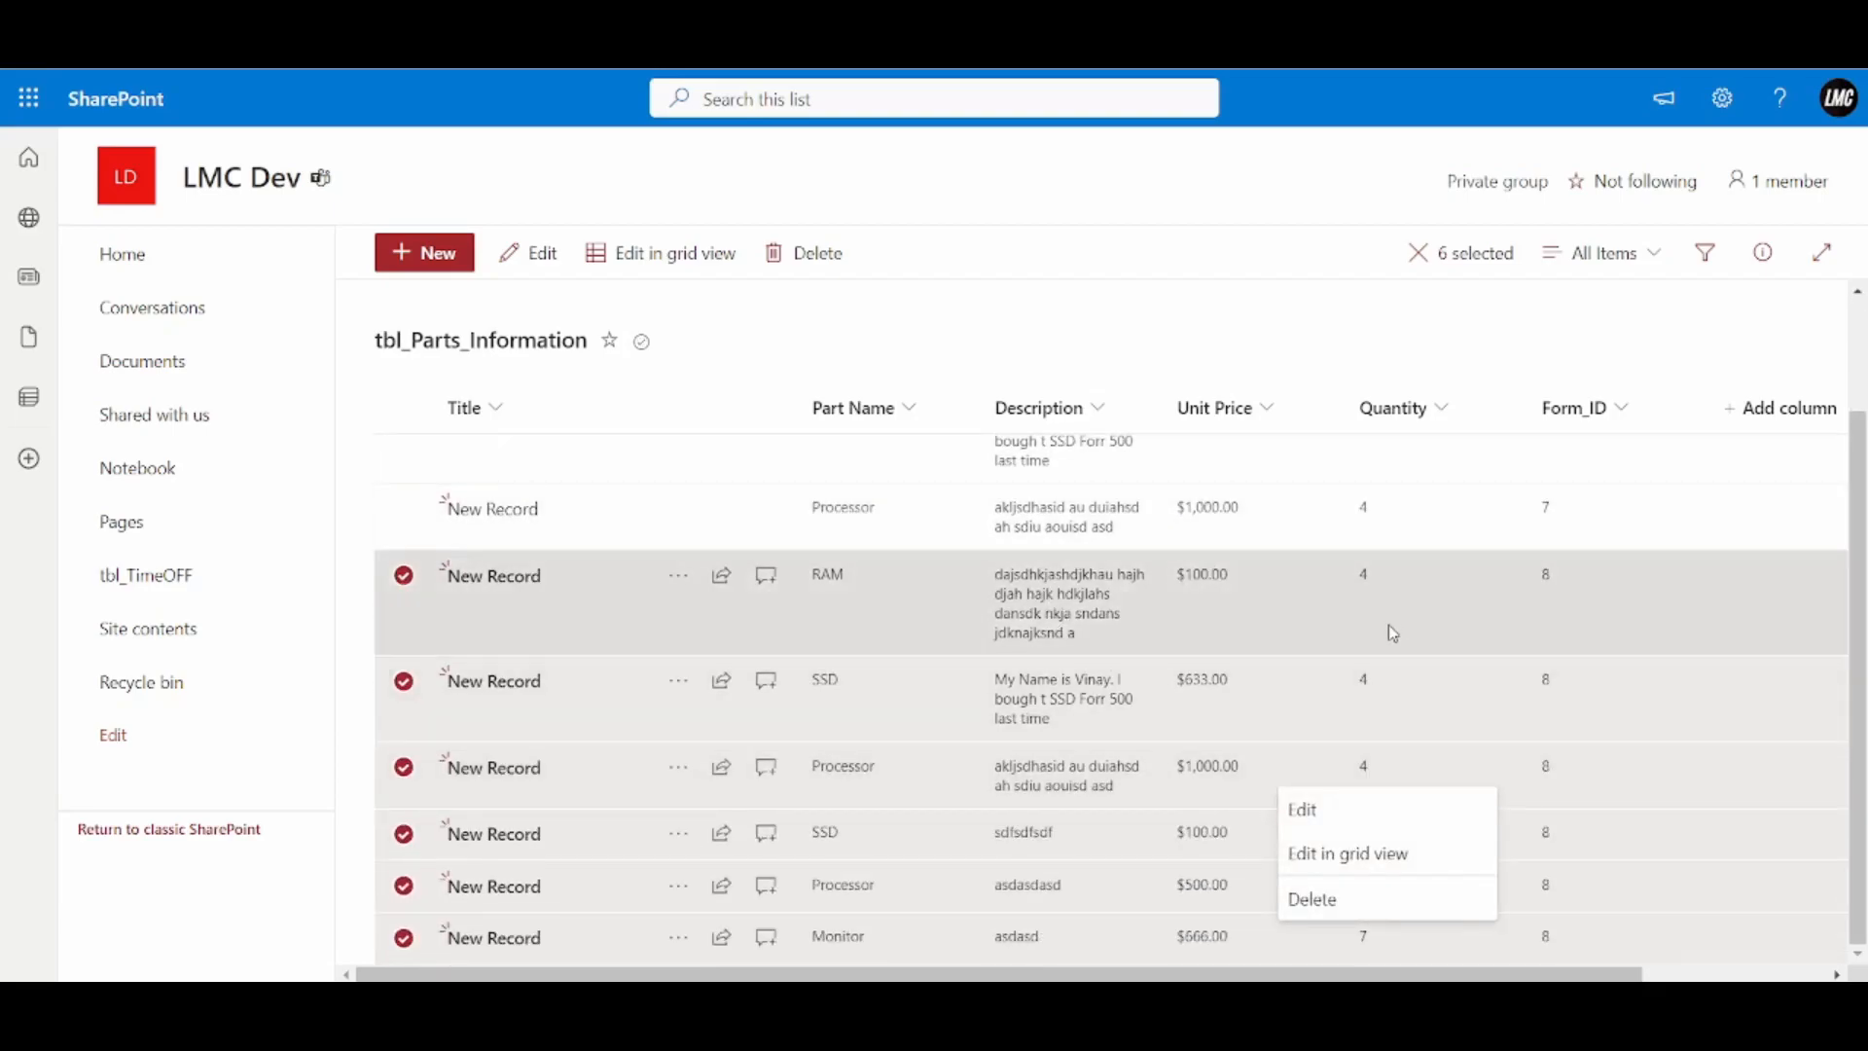
left_click(1479, 711)
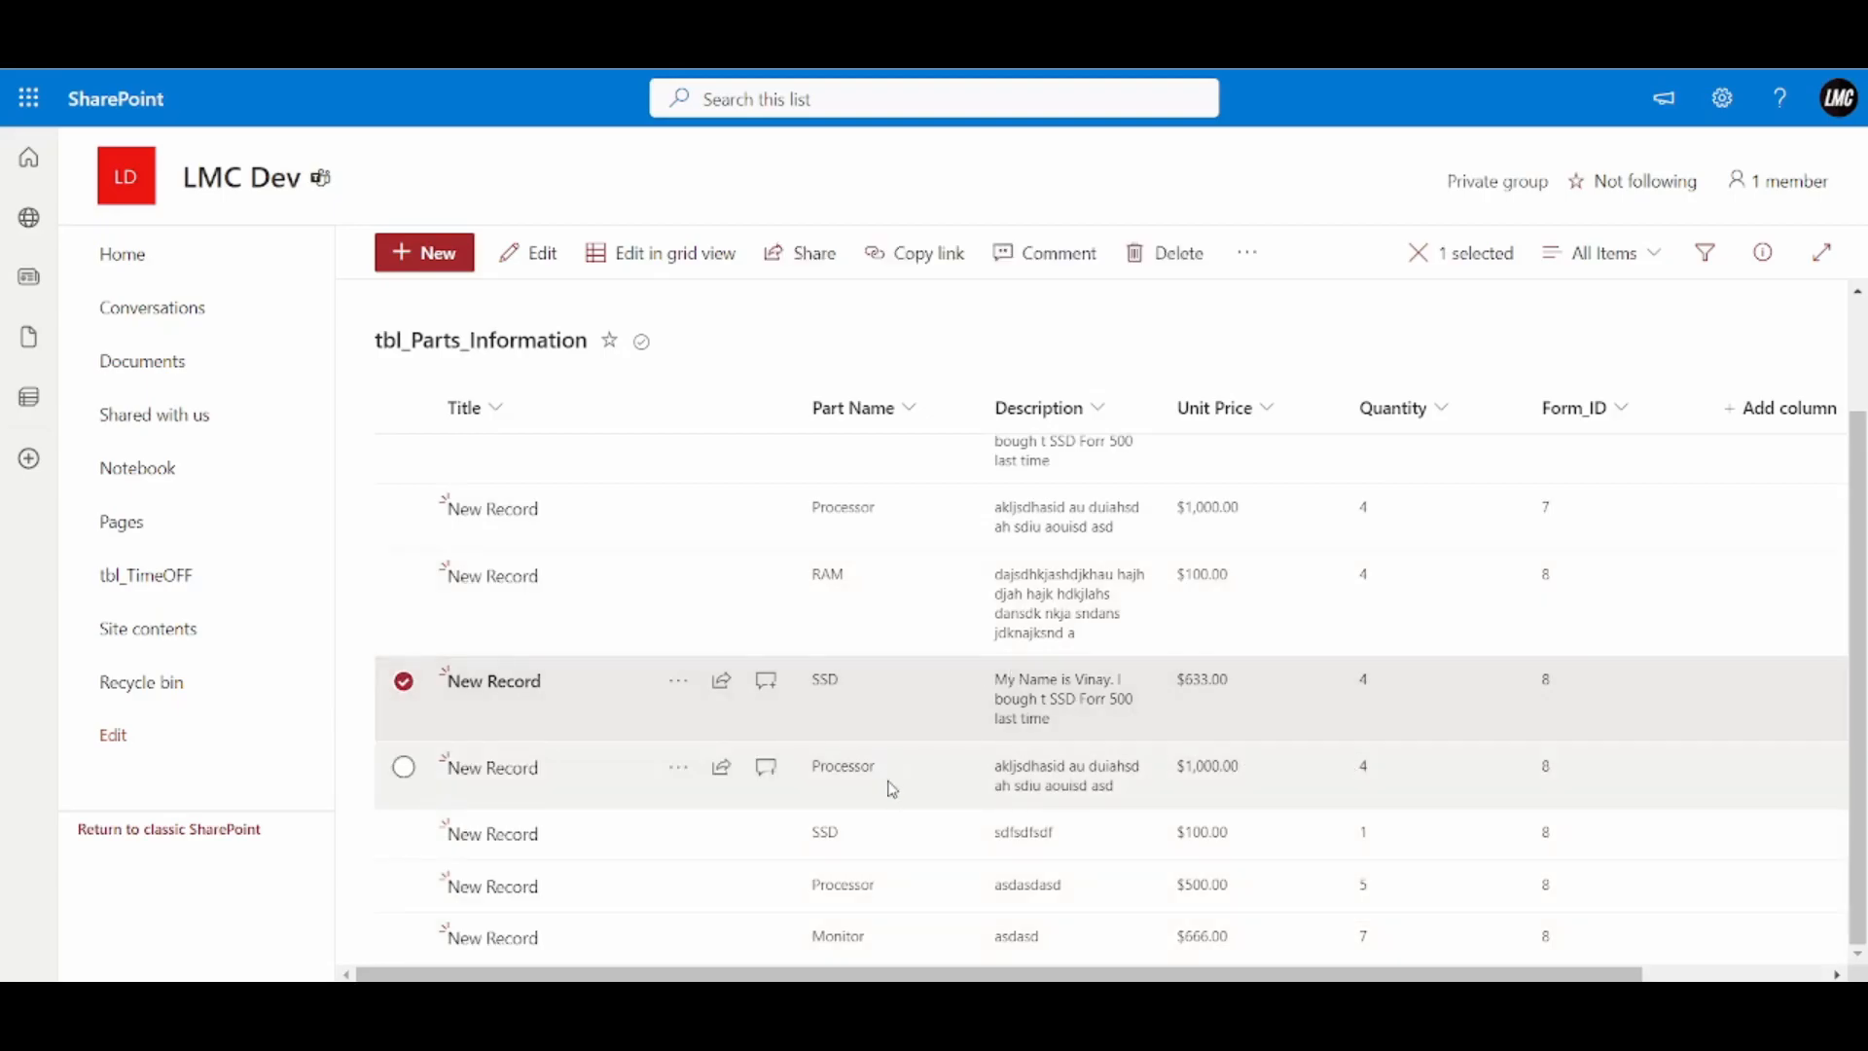
left_click(404, 681)
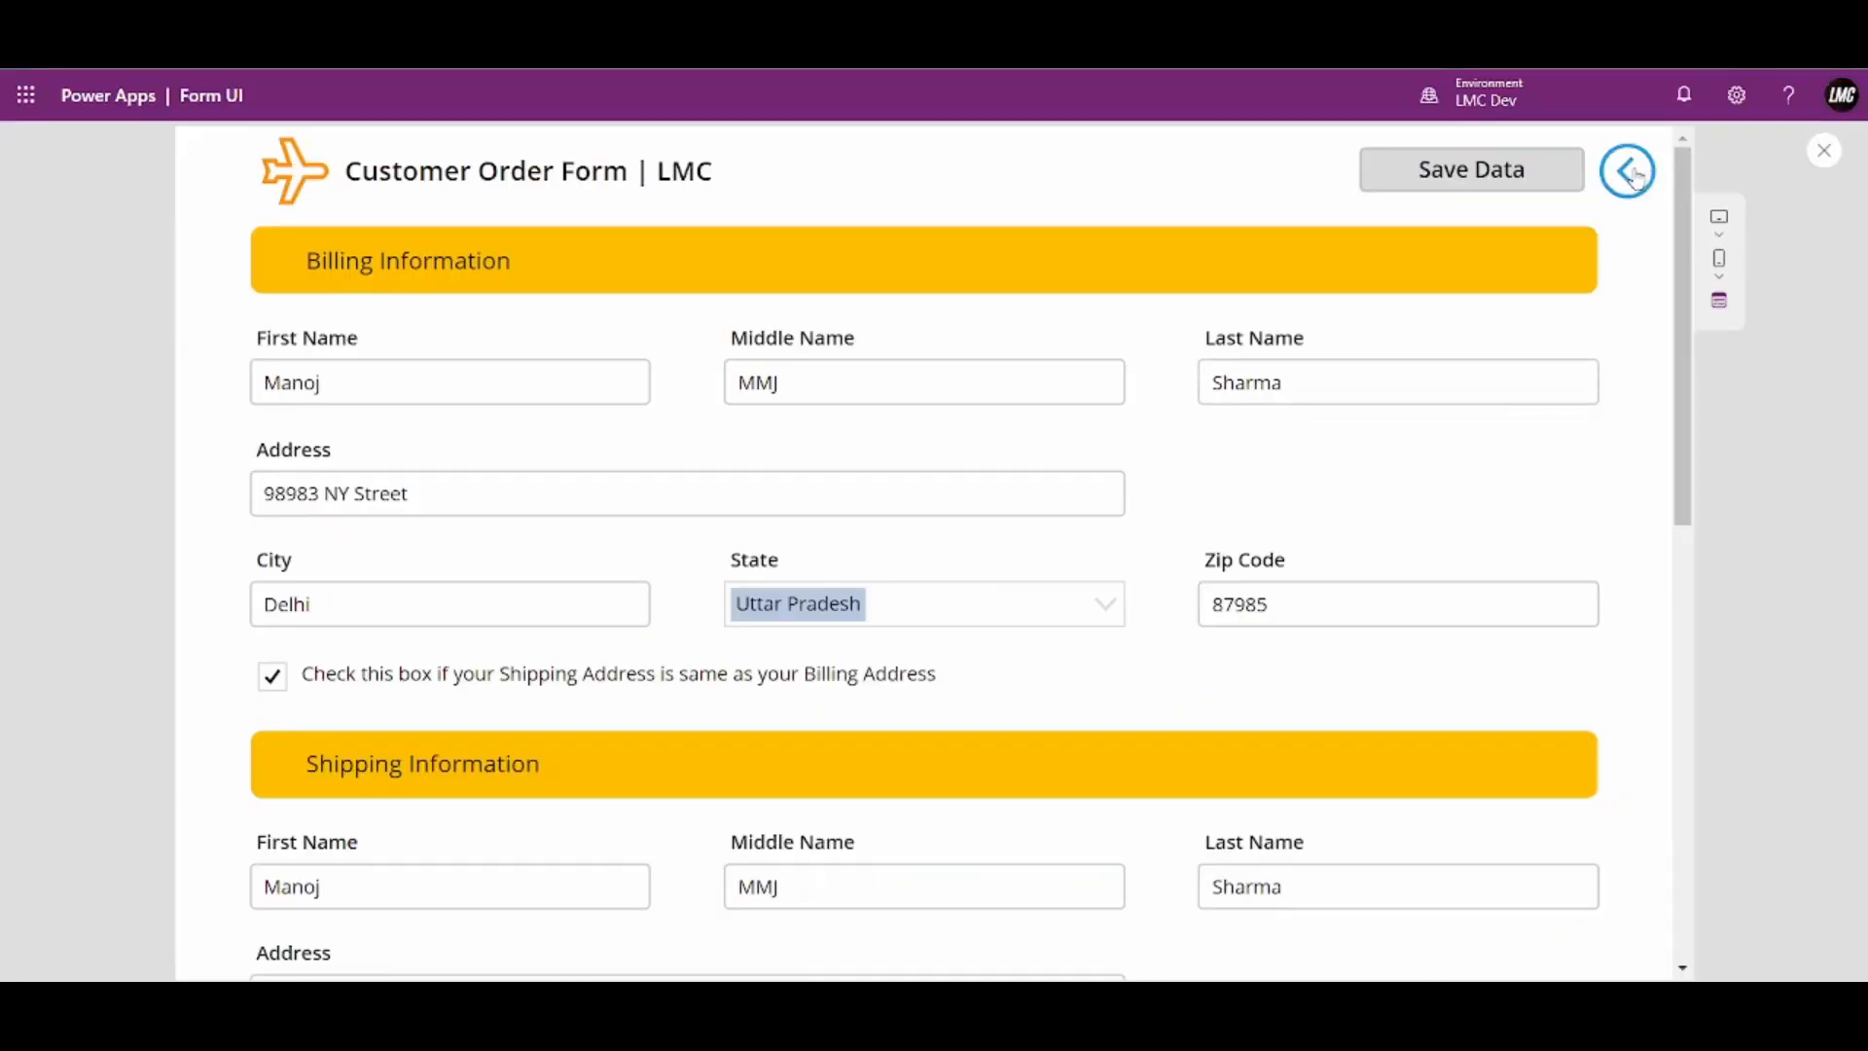
Switch to the Power Apps preview, visit the Time Off Request screen, return to review the order's parts and totals, and close the preview
left_click(1635, 176)
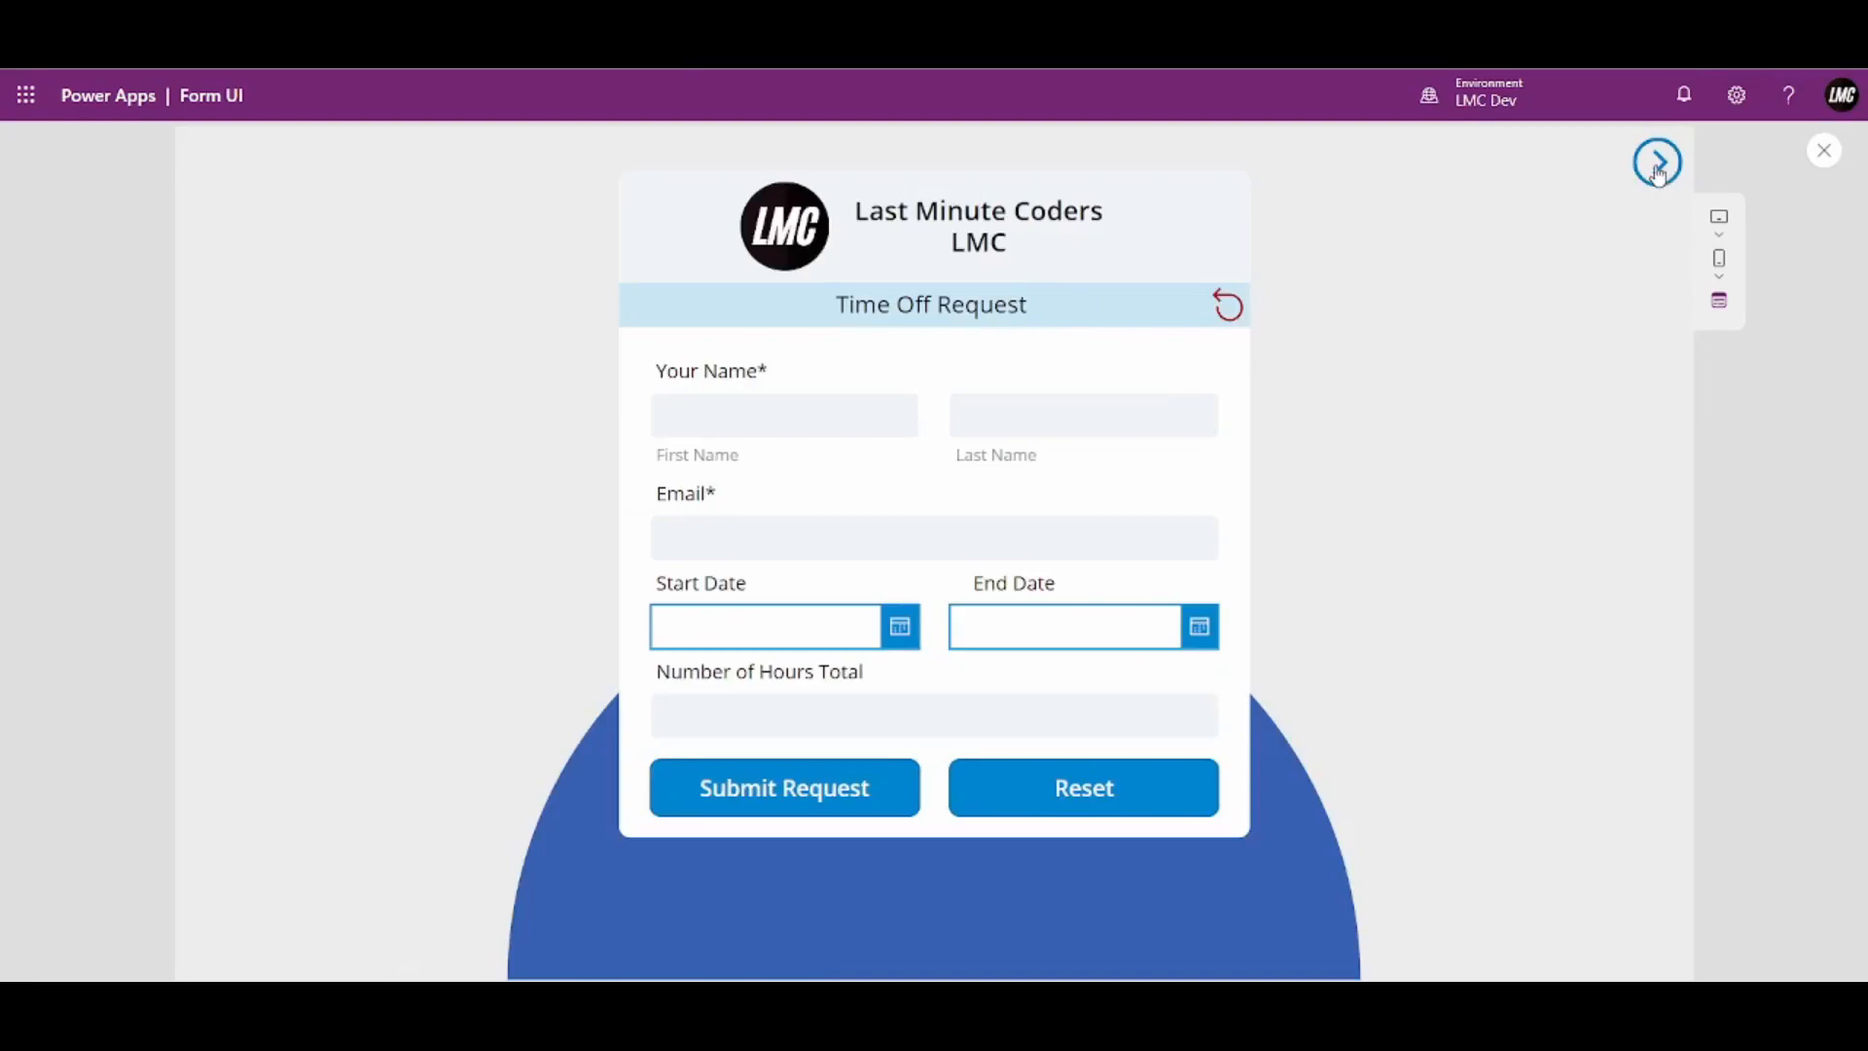
left_click(1657, 161)
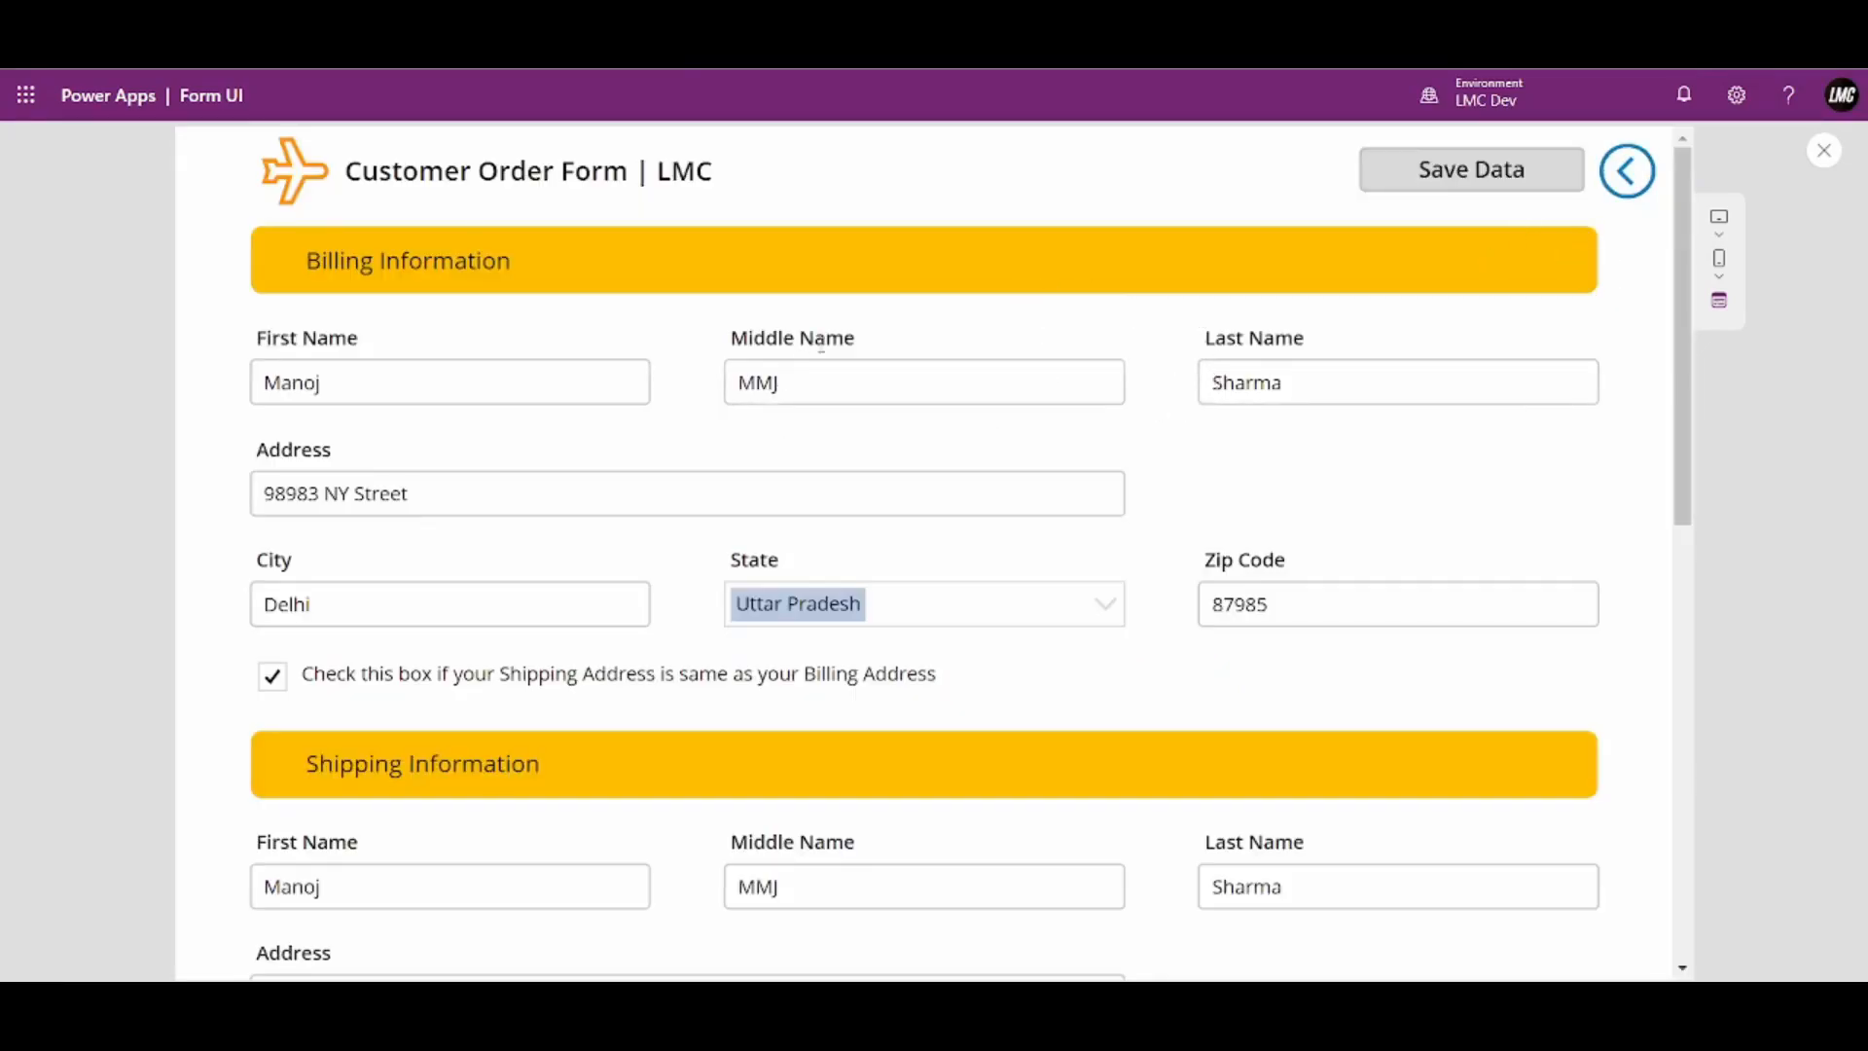
scroll(914, 421, "down", 8)
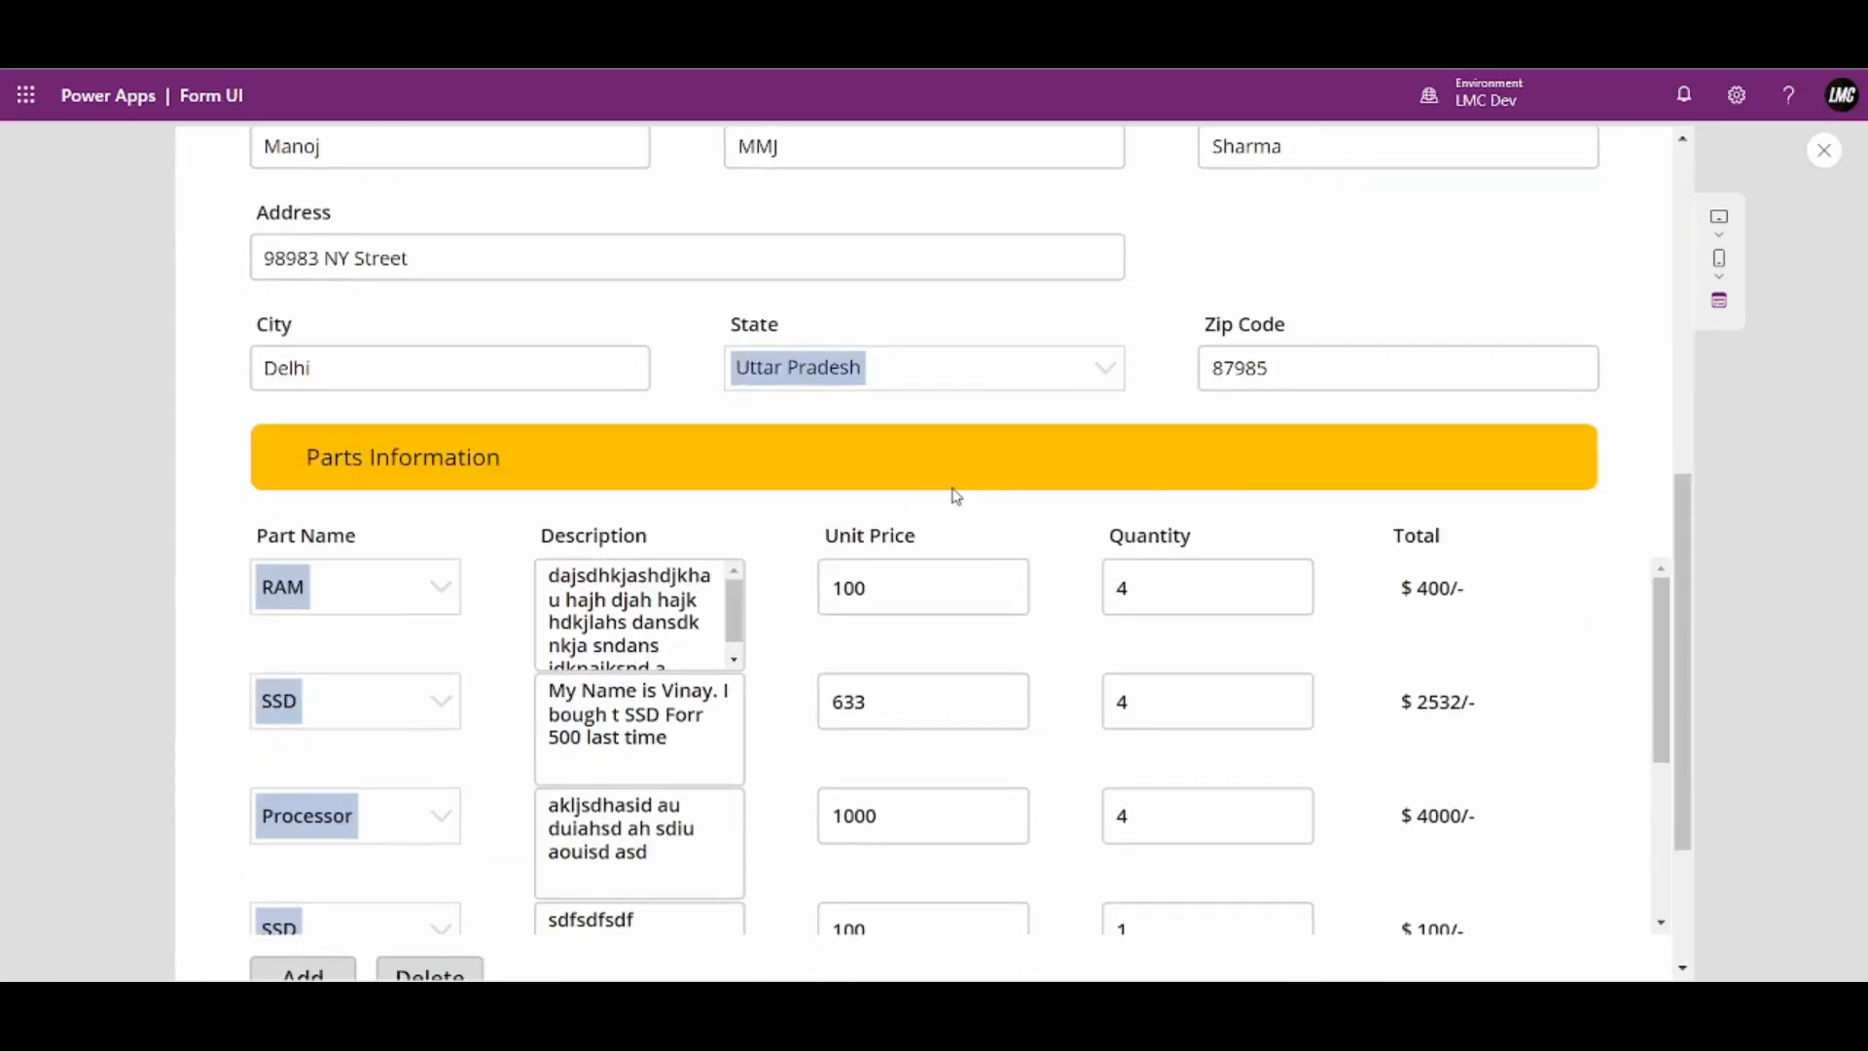
scroll(954, 481, "down", 3)
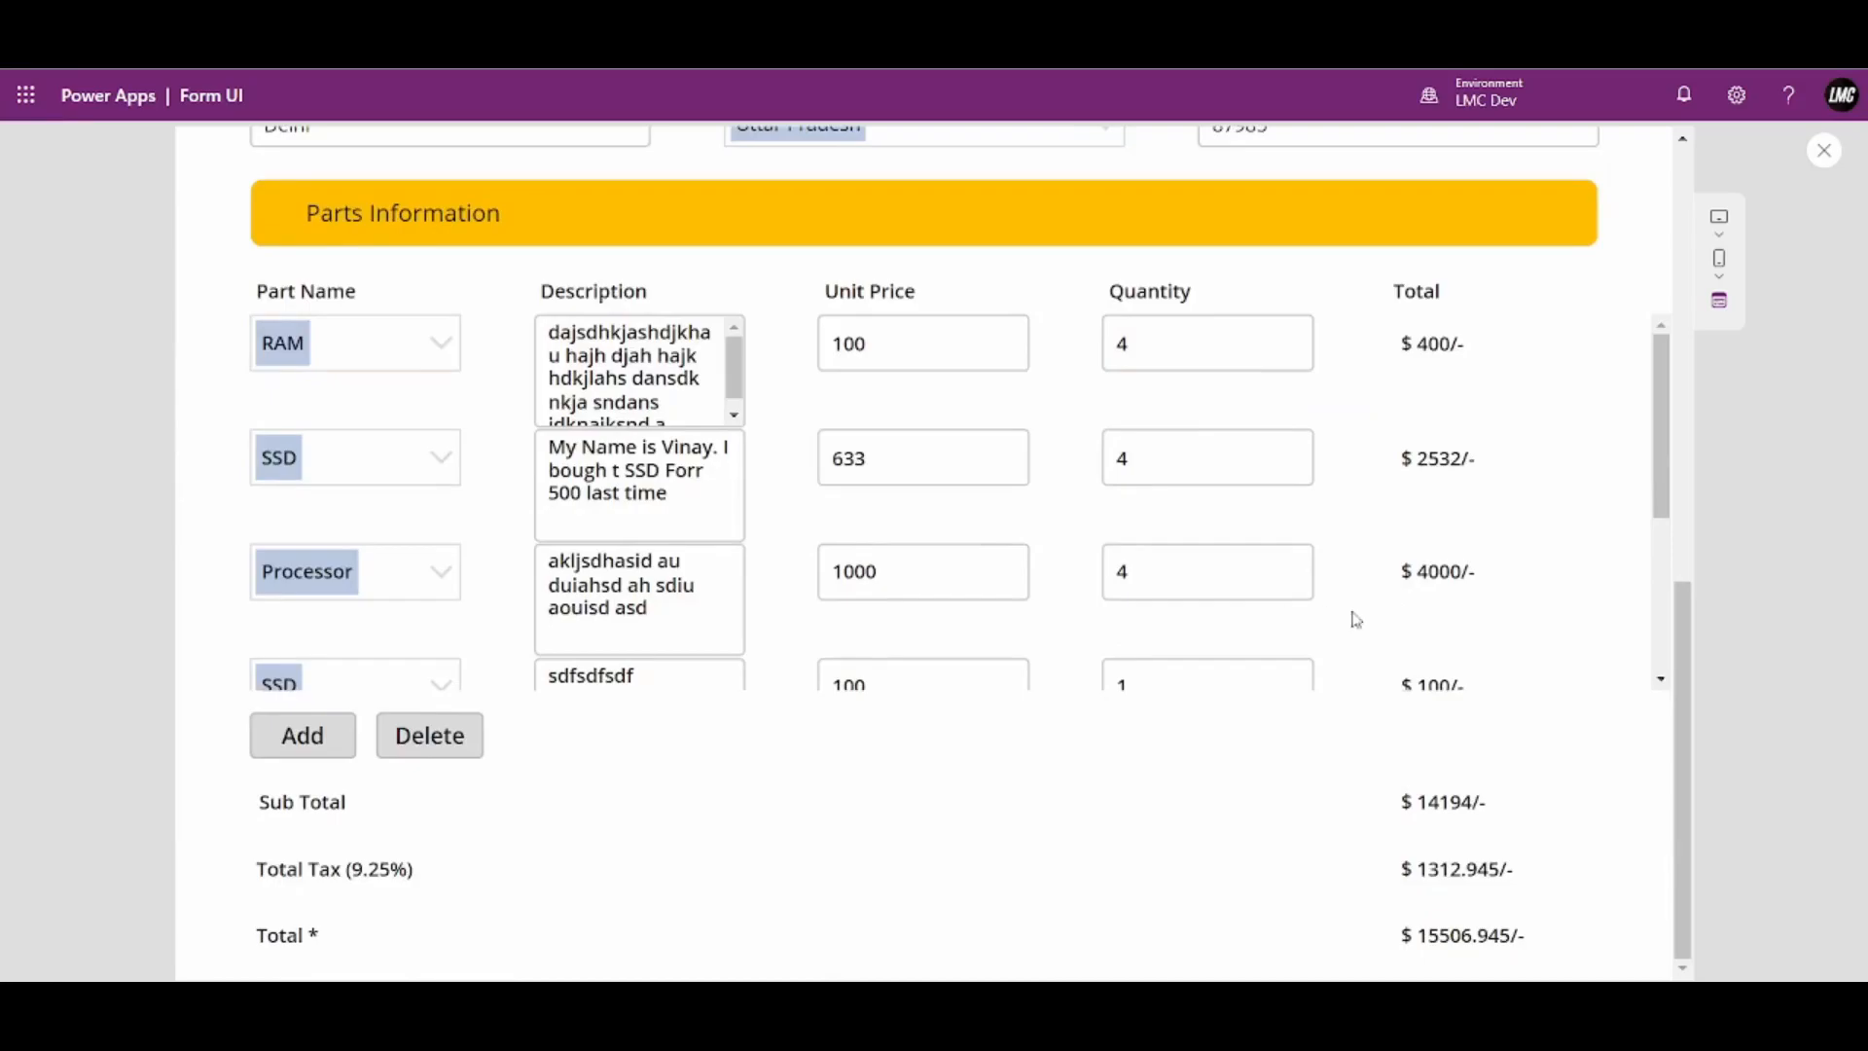
scroll(1382, 639, "up", 5)
scroll(1417, 658, "down", 5)
scroll(1467, 575, "down", 4)
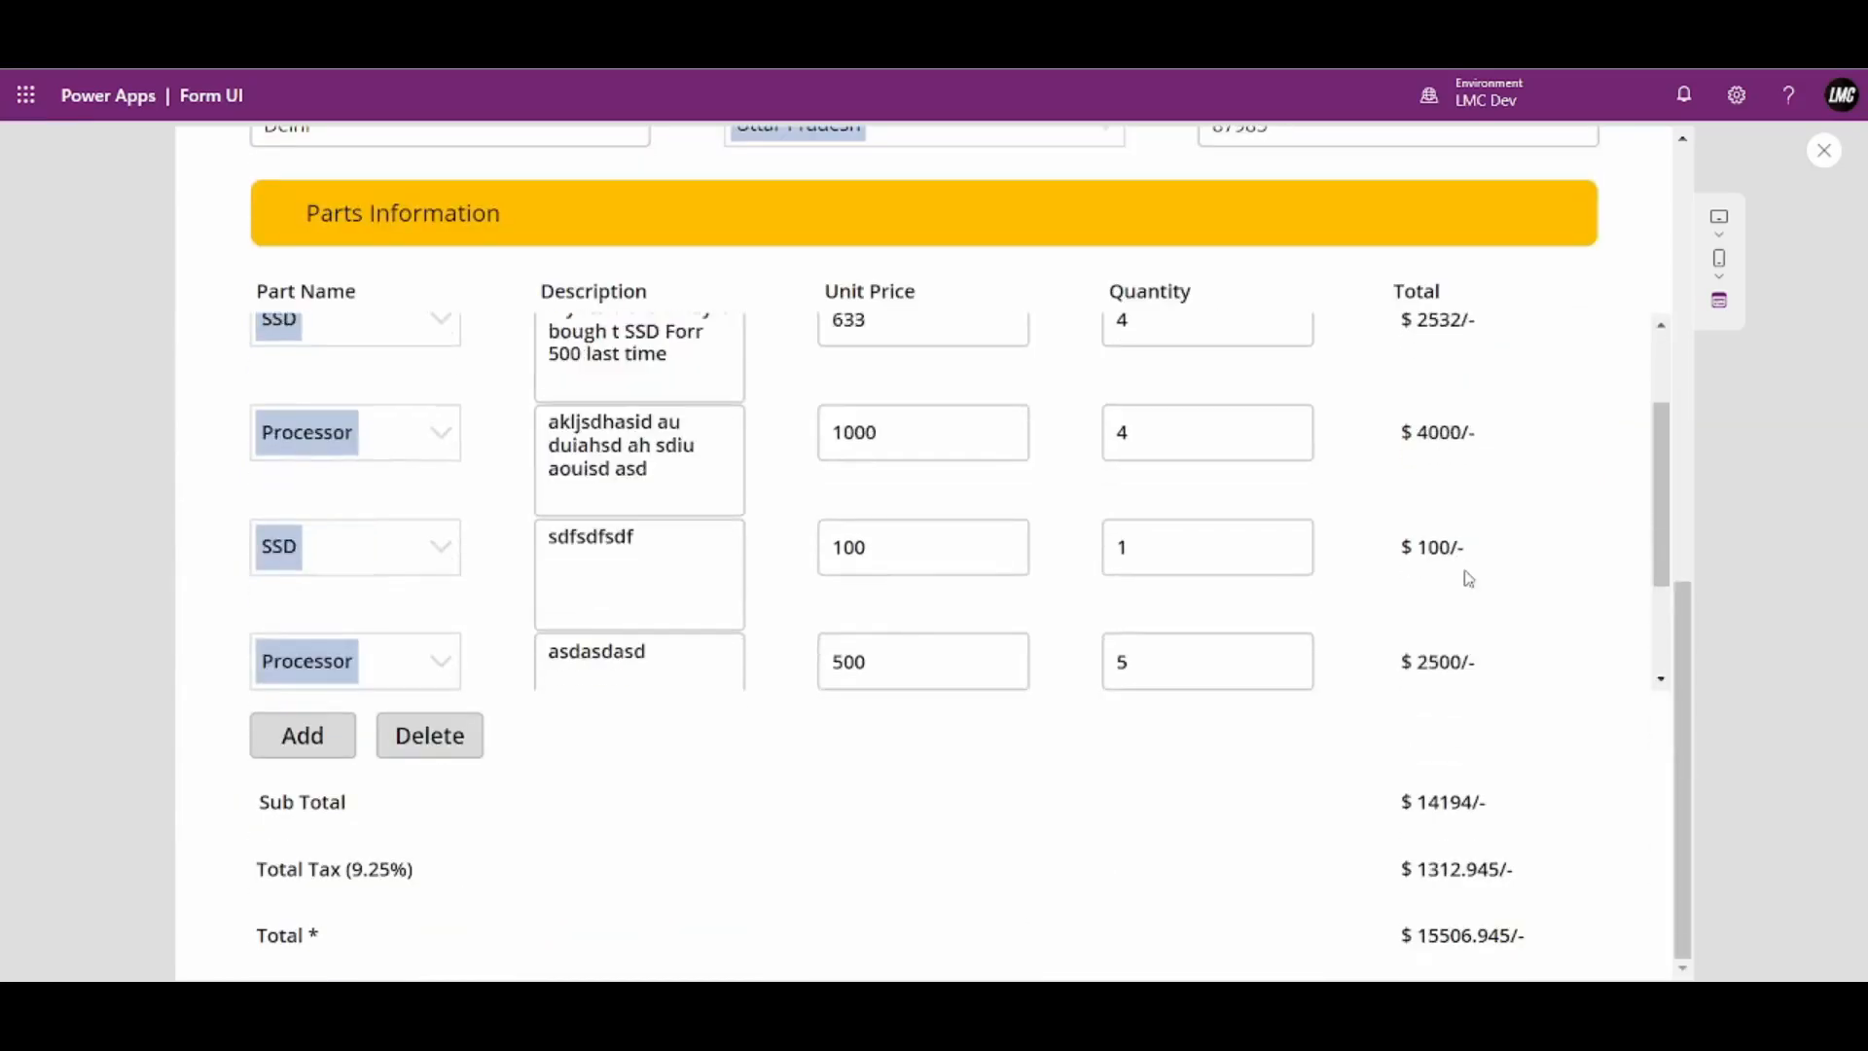
left_click(1824, 150)
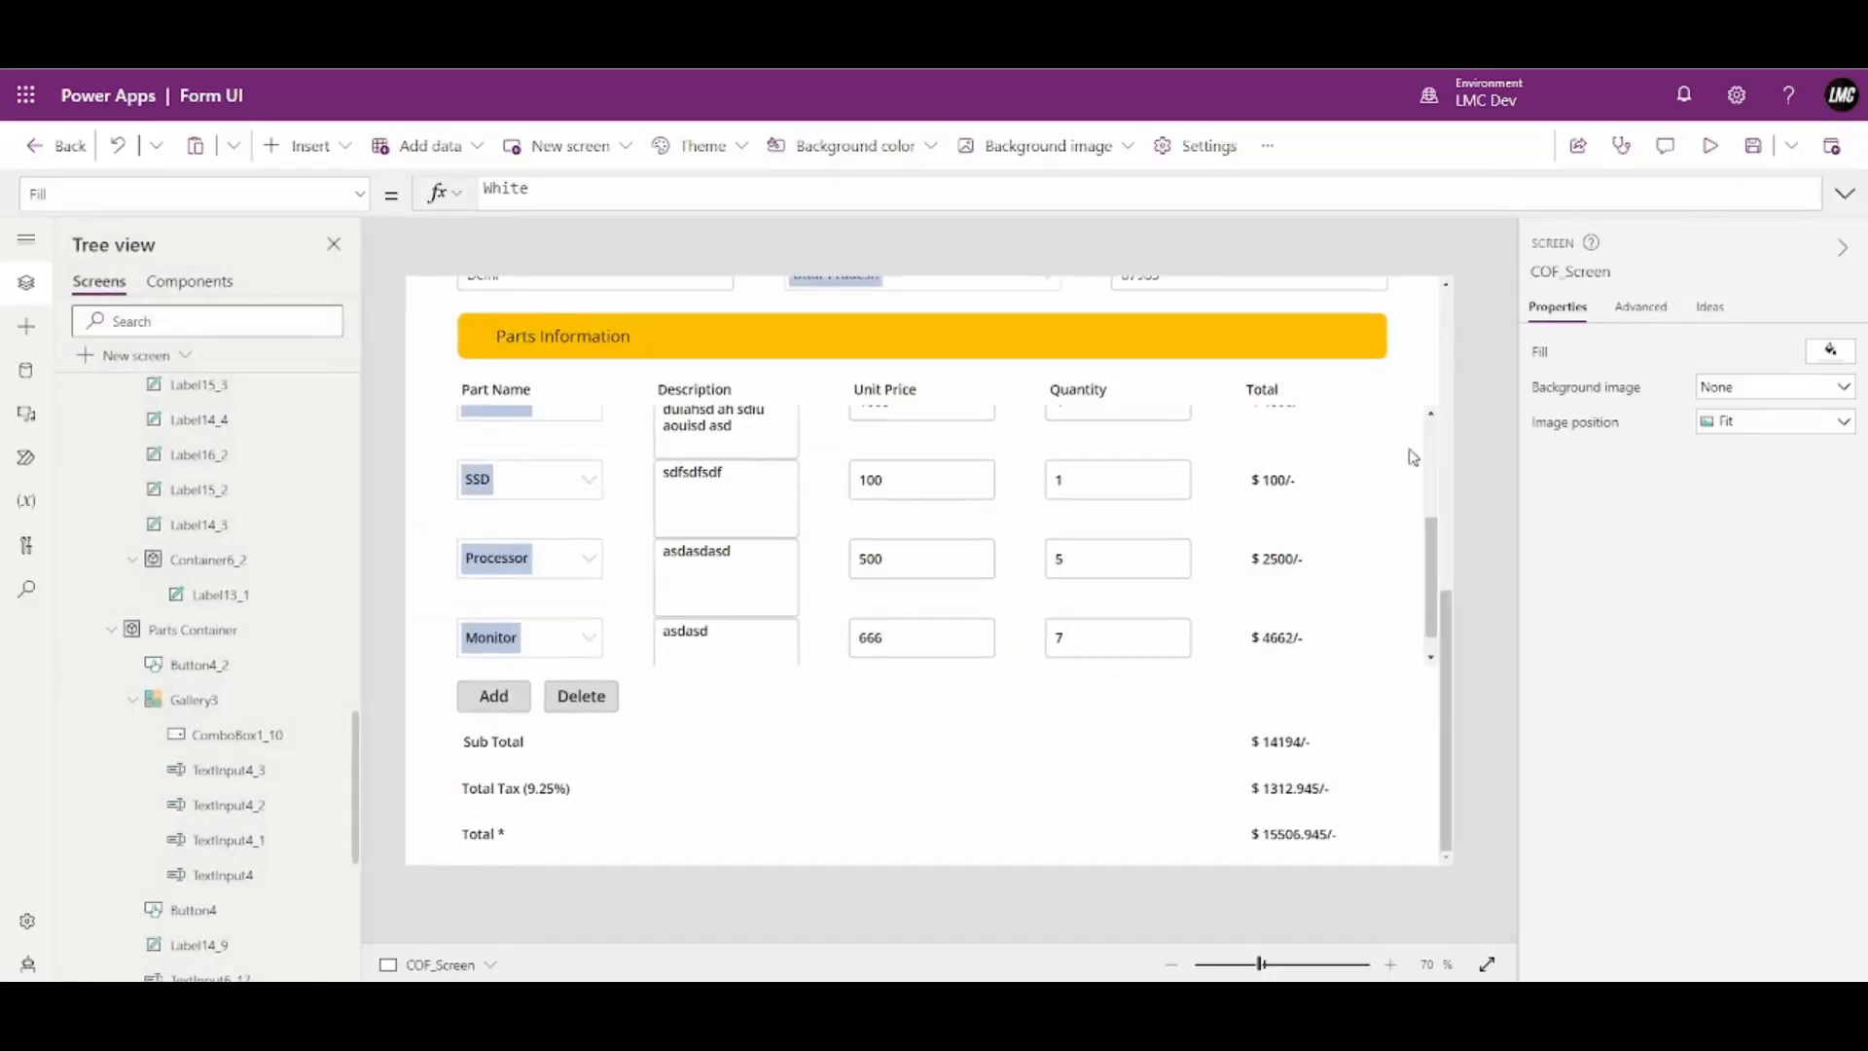
Review the Save Data button's full OnSelect formula, focusing on the ForAll and Patch block that writes to tbl_Parts_Information
scroll(1372, 576, "up", 10)
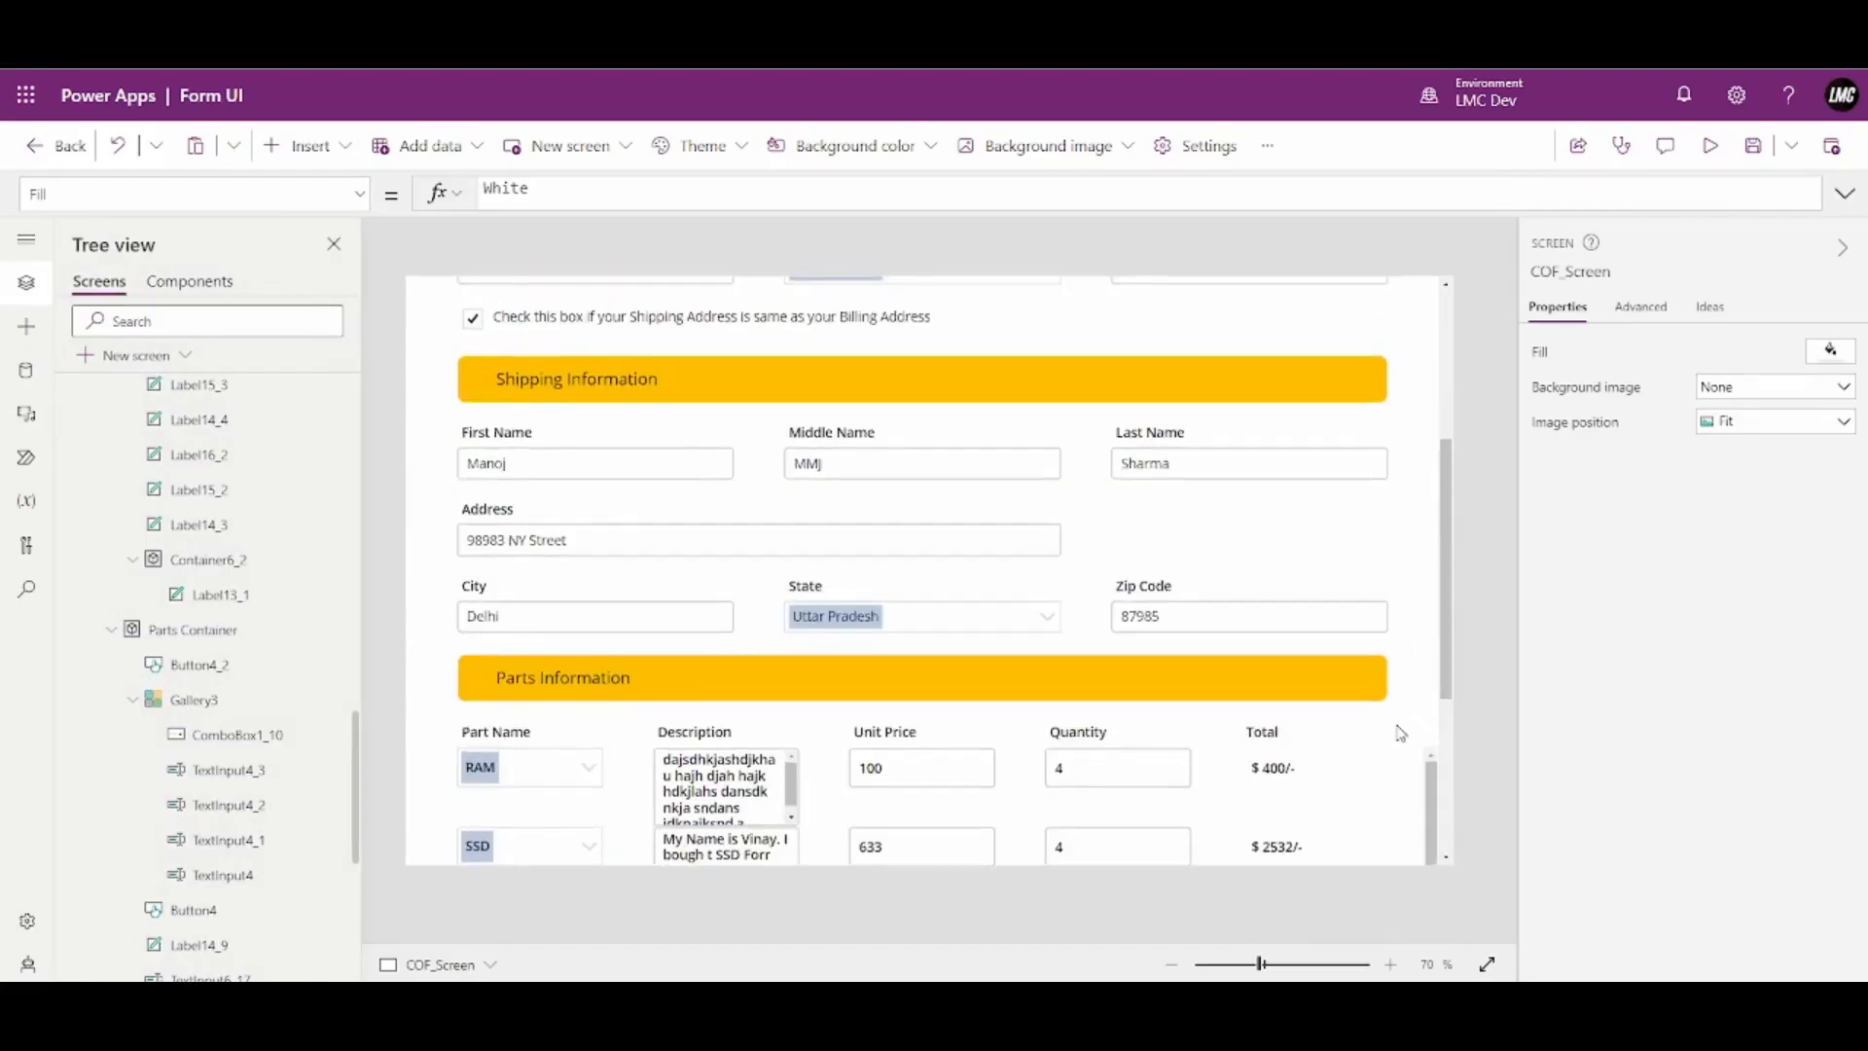
left_click(1324, 297)
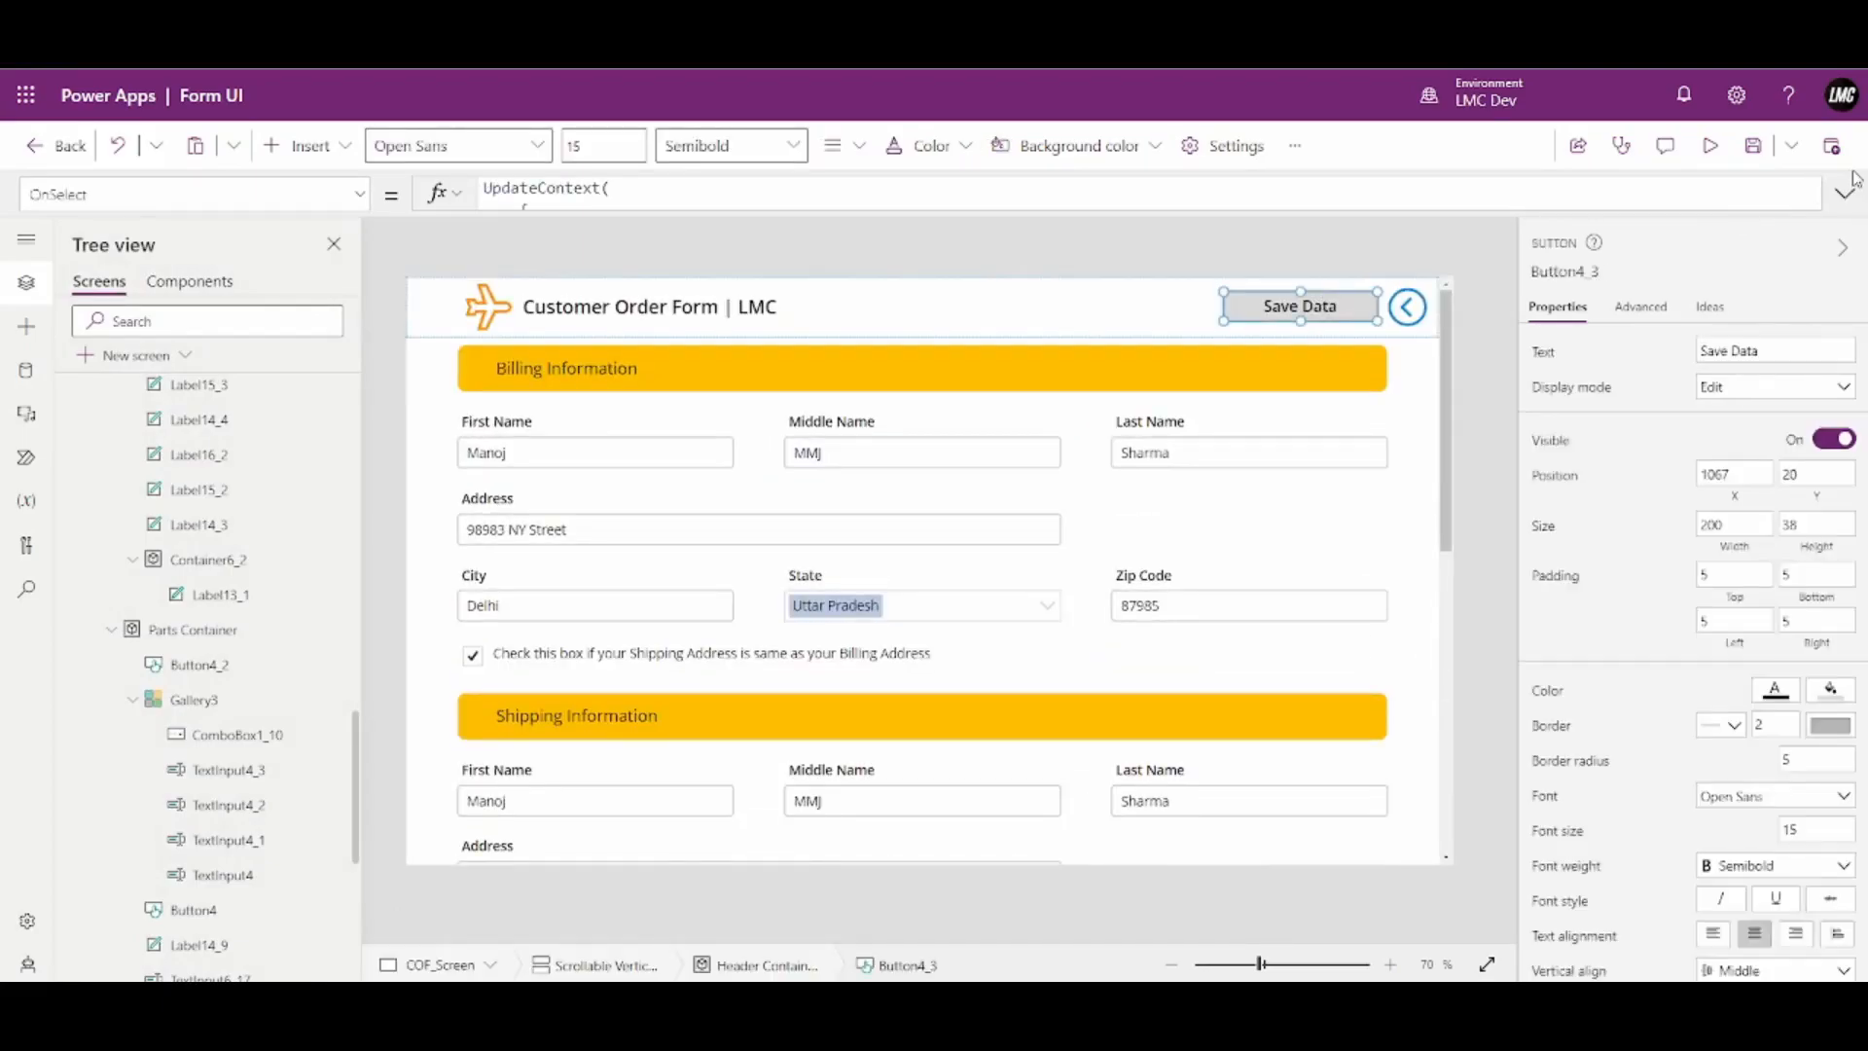
left_click(1845, 194)
left_click_drag(1107, 558, 1107, 815)
scroll(881, 666, "down", 5)
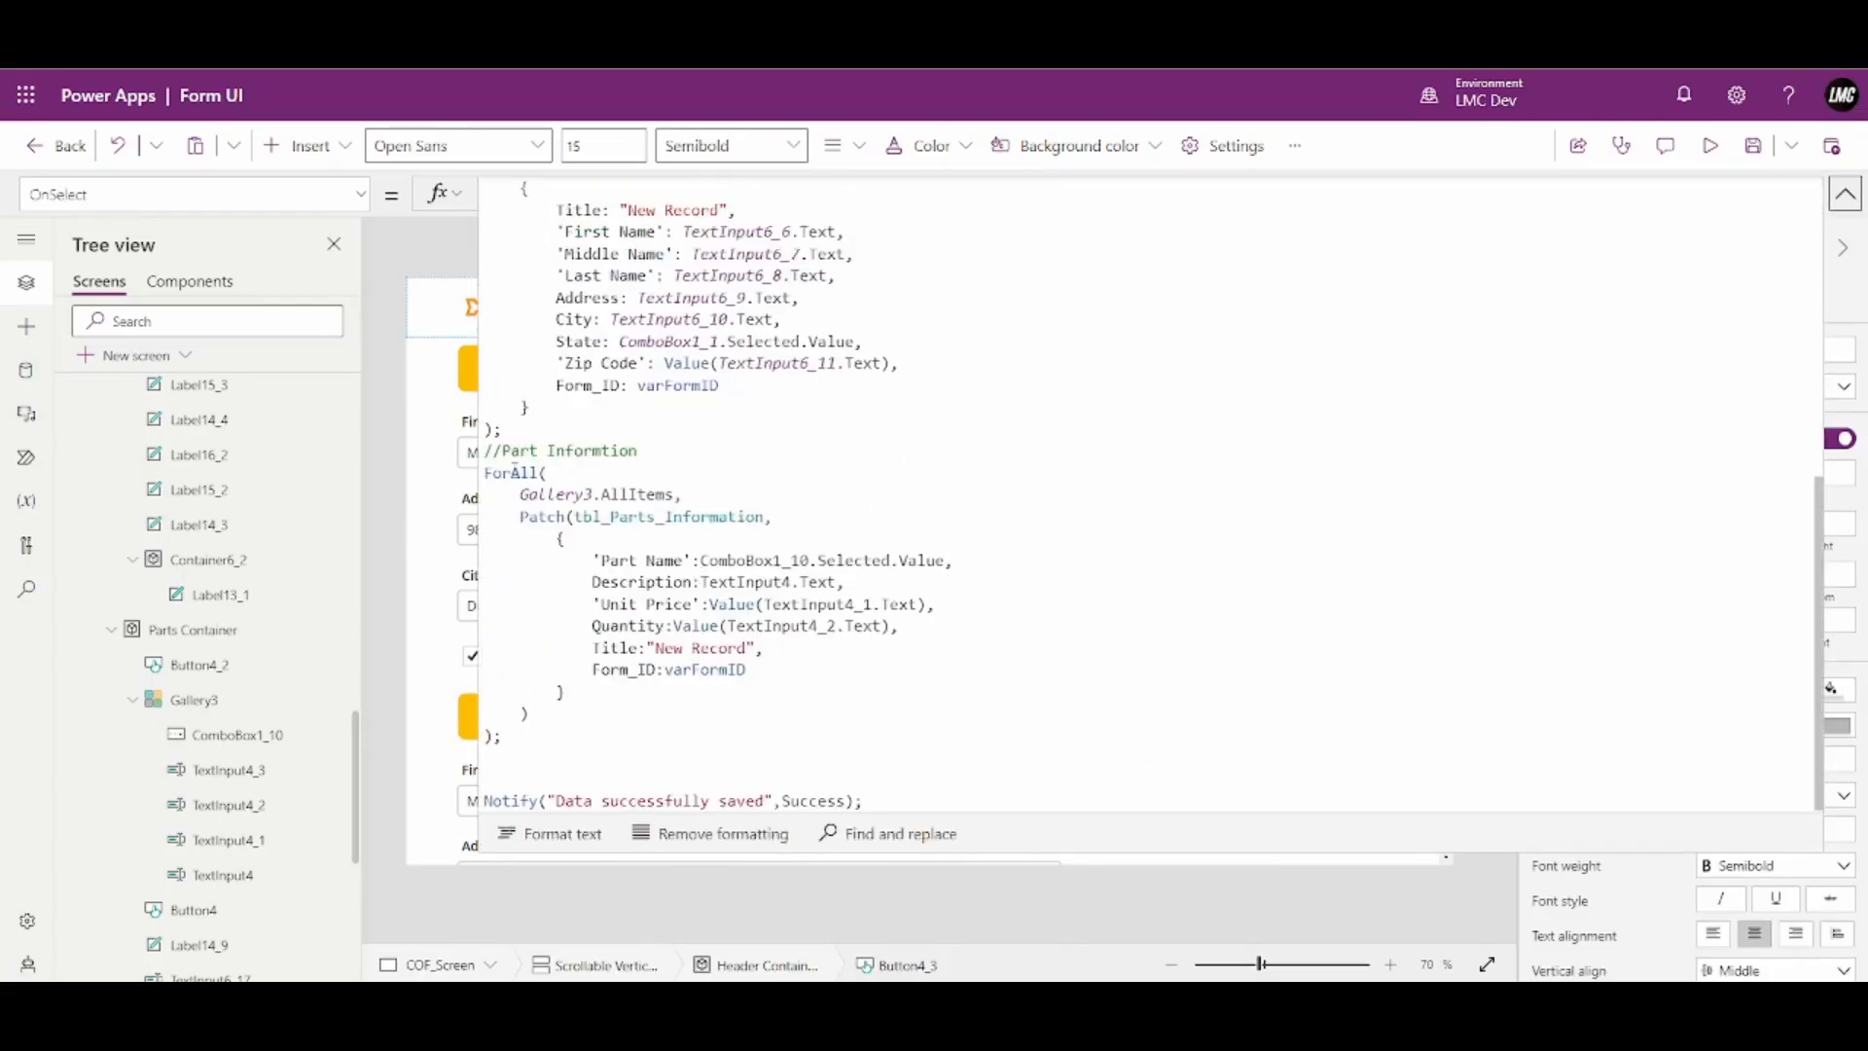
left_click(536, 476)
mouse_move(702, 498)
left_mouse_down()
mouse_move(518, 496)
mouse_move(583, 693)
mouse_move(628, 712)
left_mouse_up()
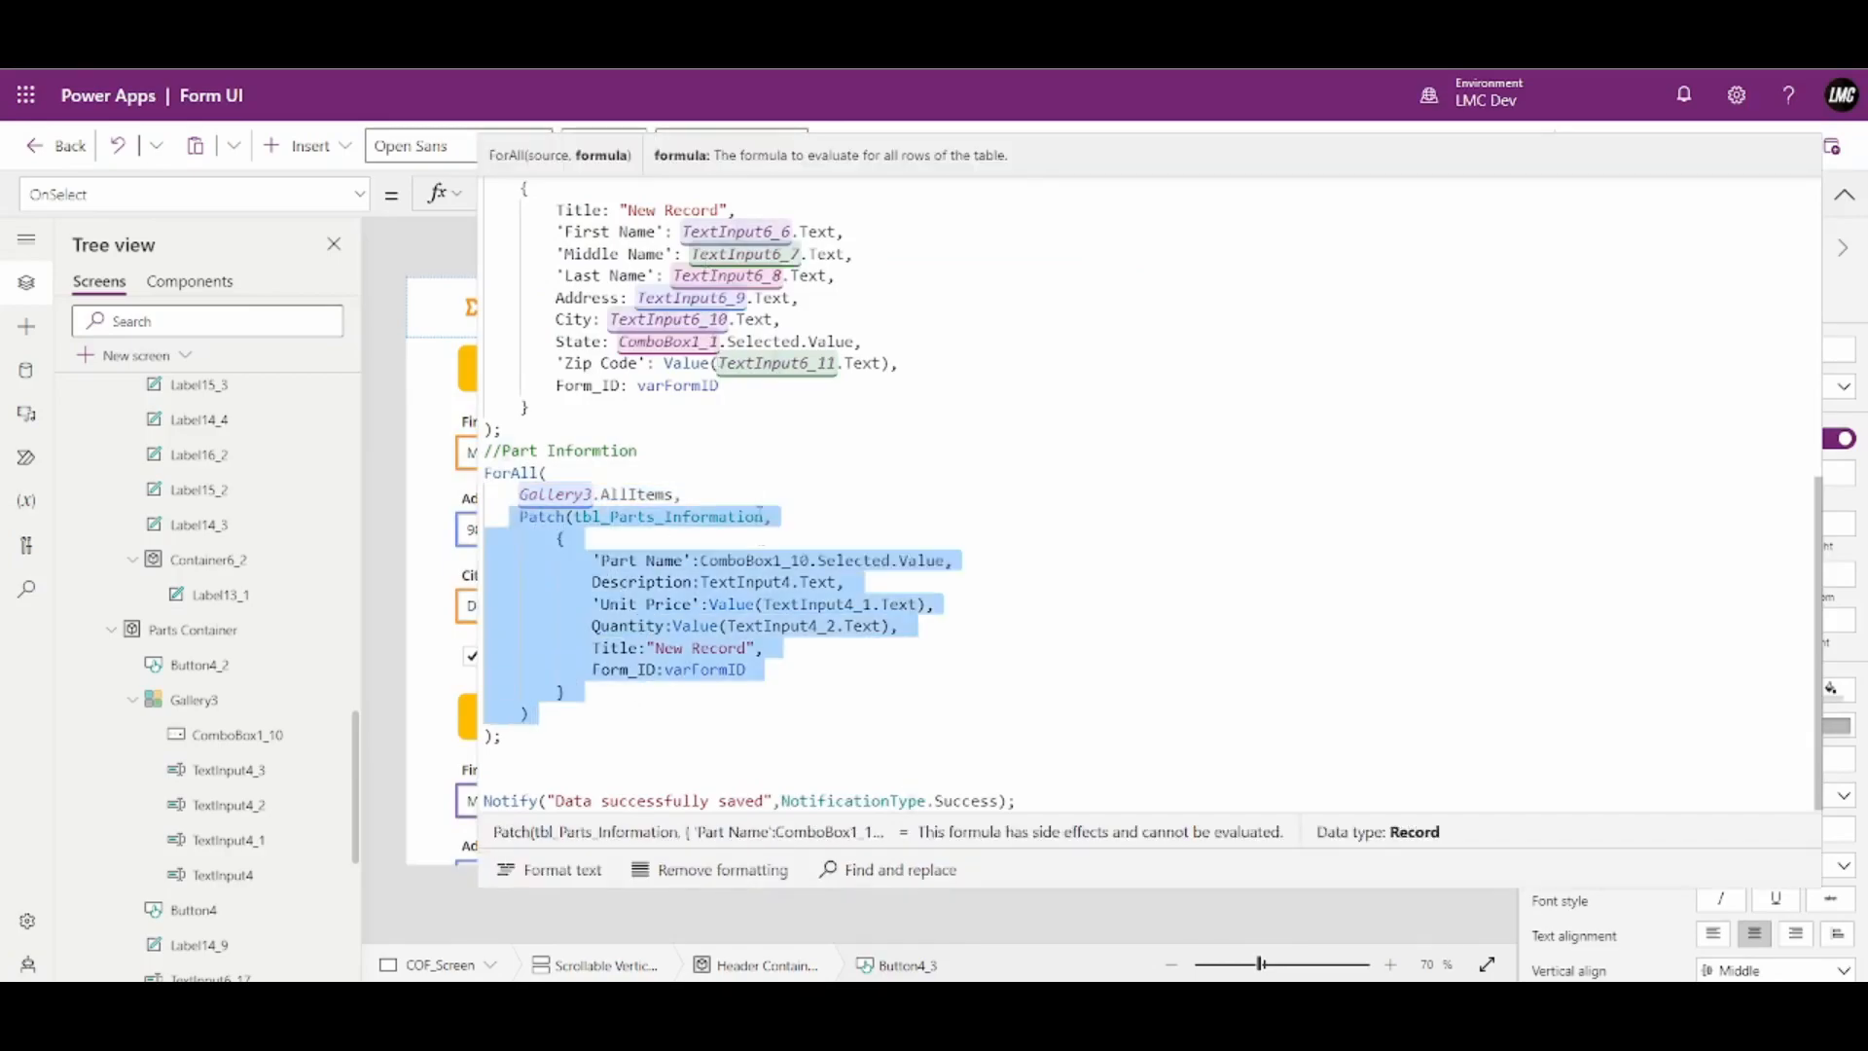
left_click(548, 473)
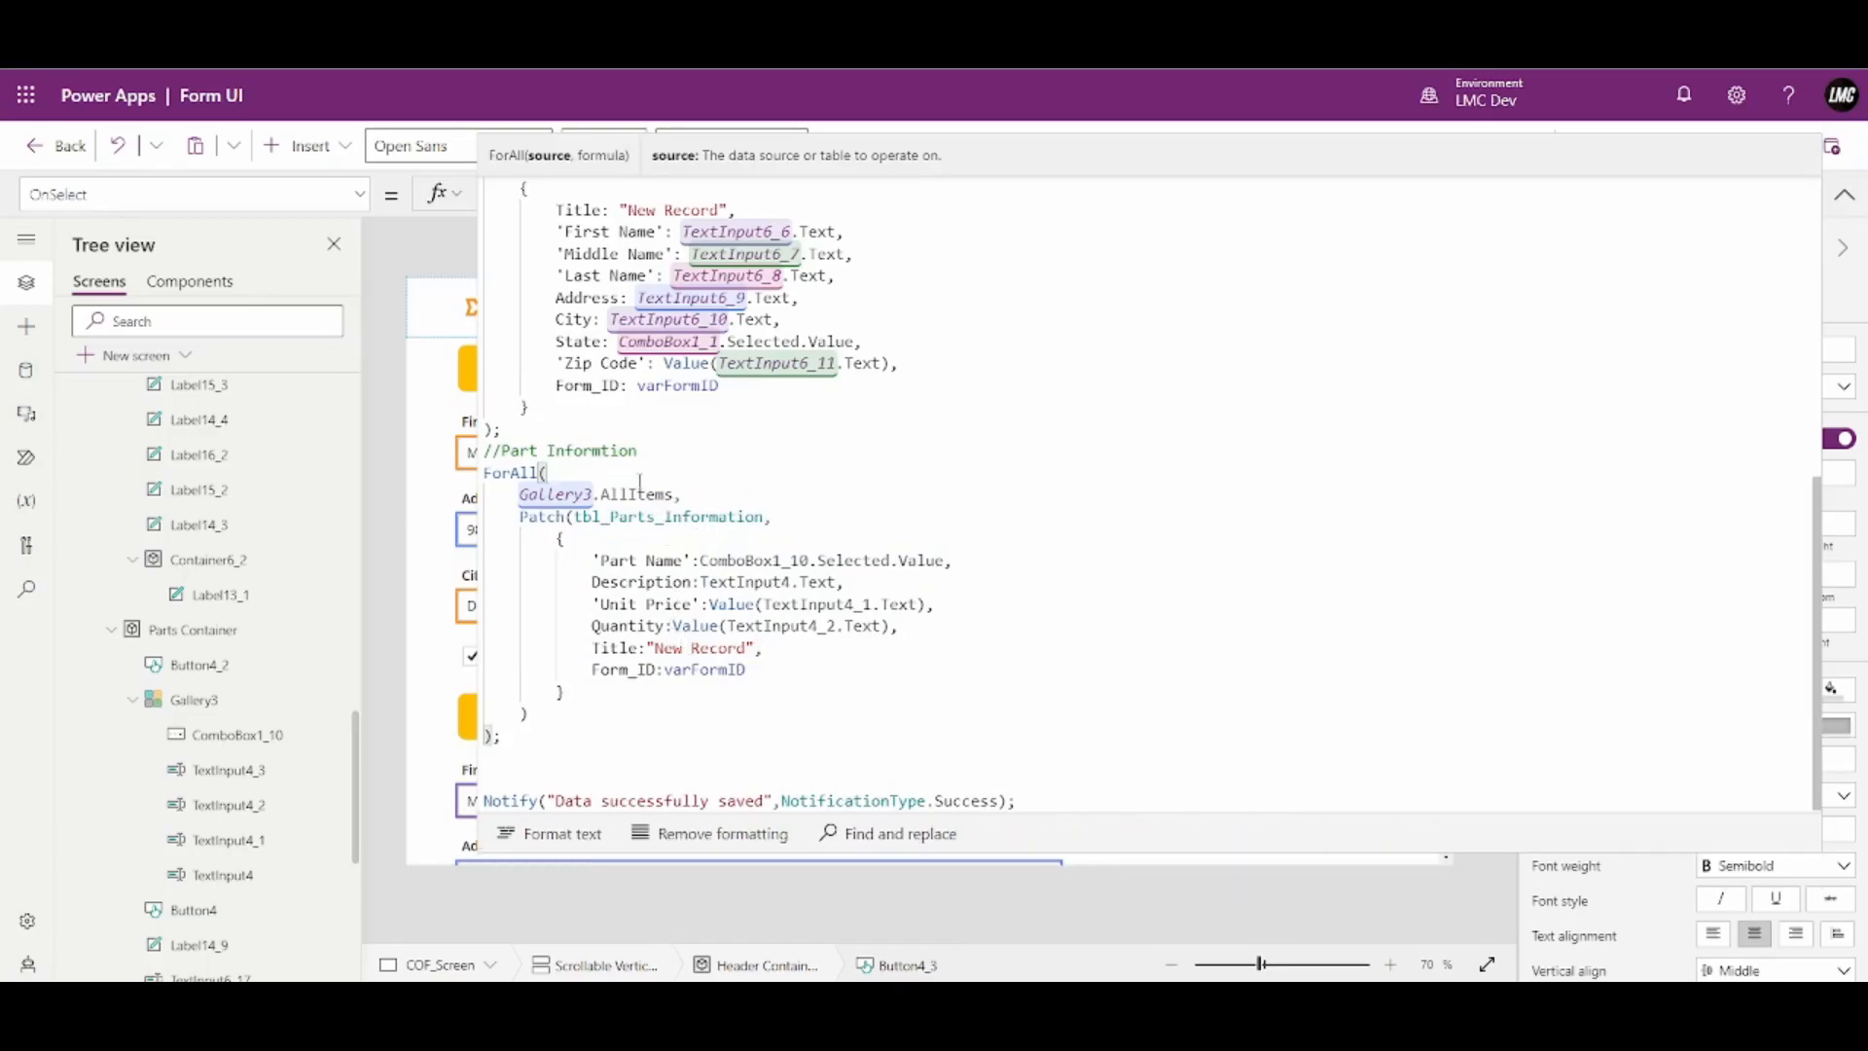
scroll(843, 484, "up", 9)
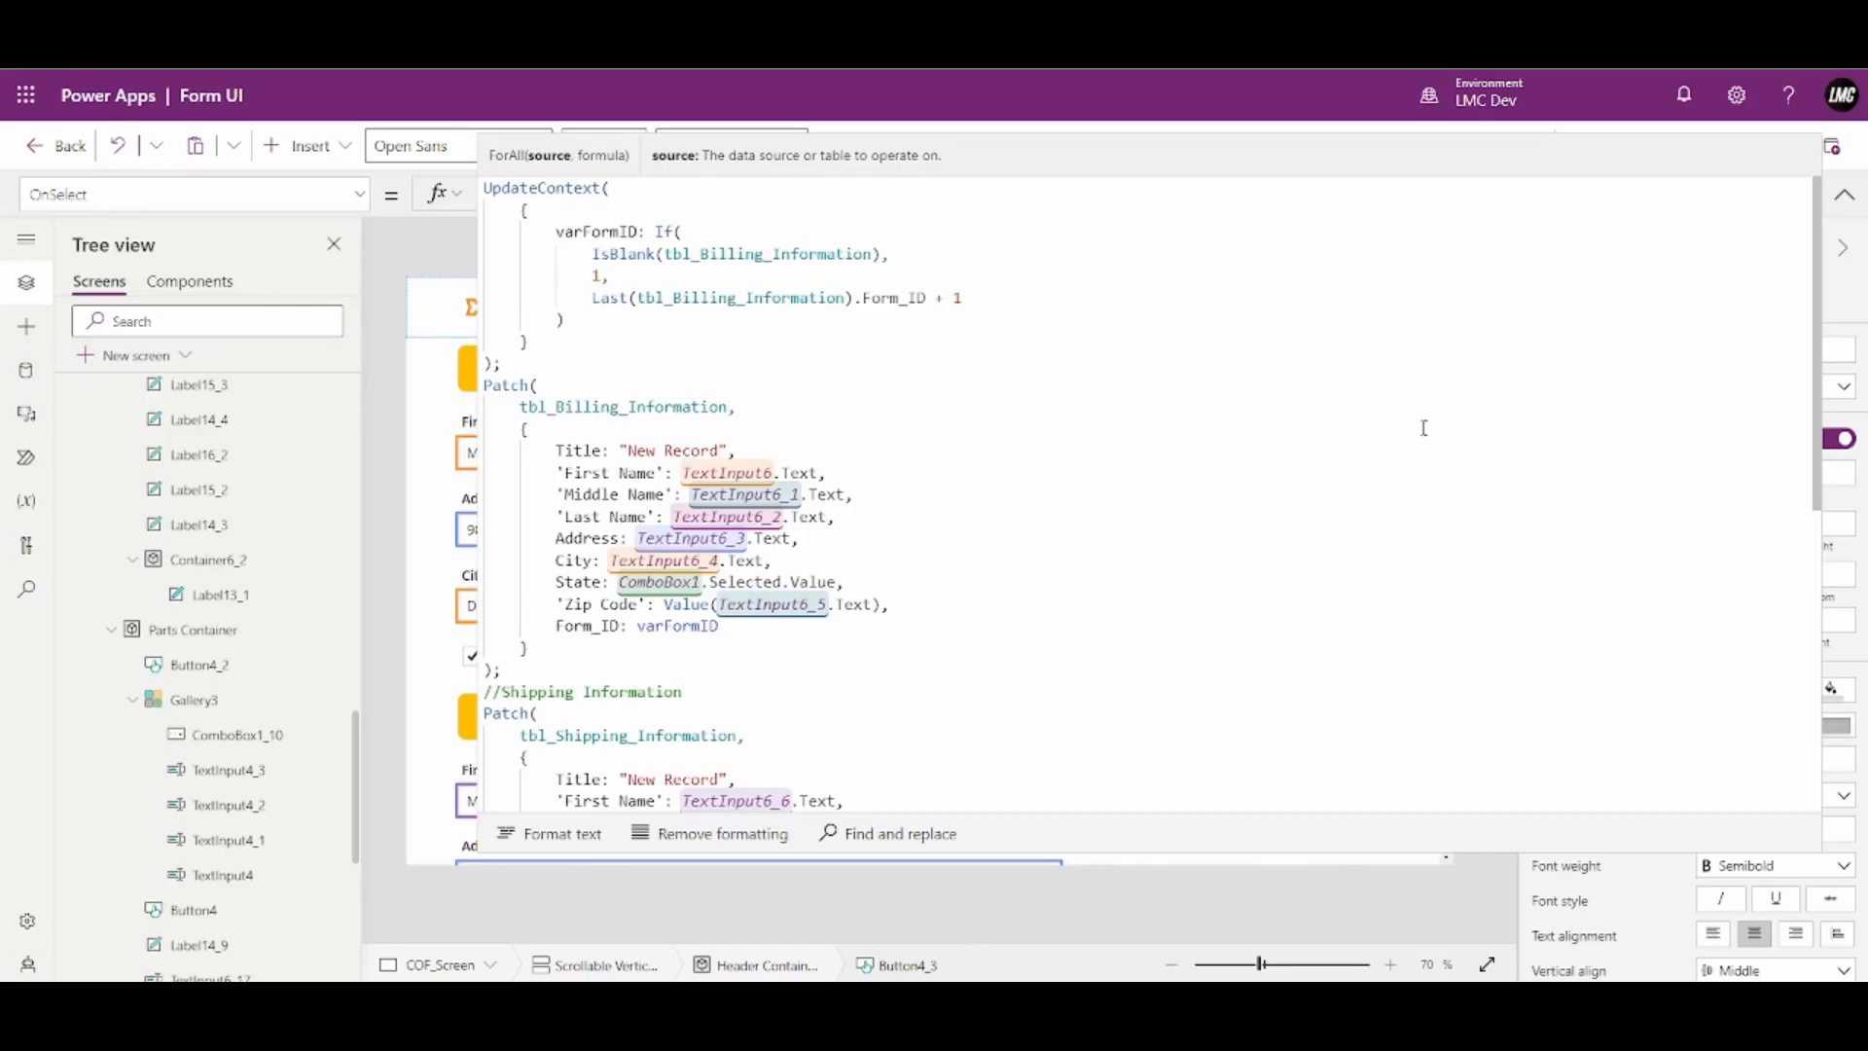
left_click(1843, 194)
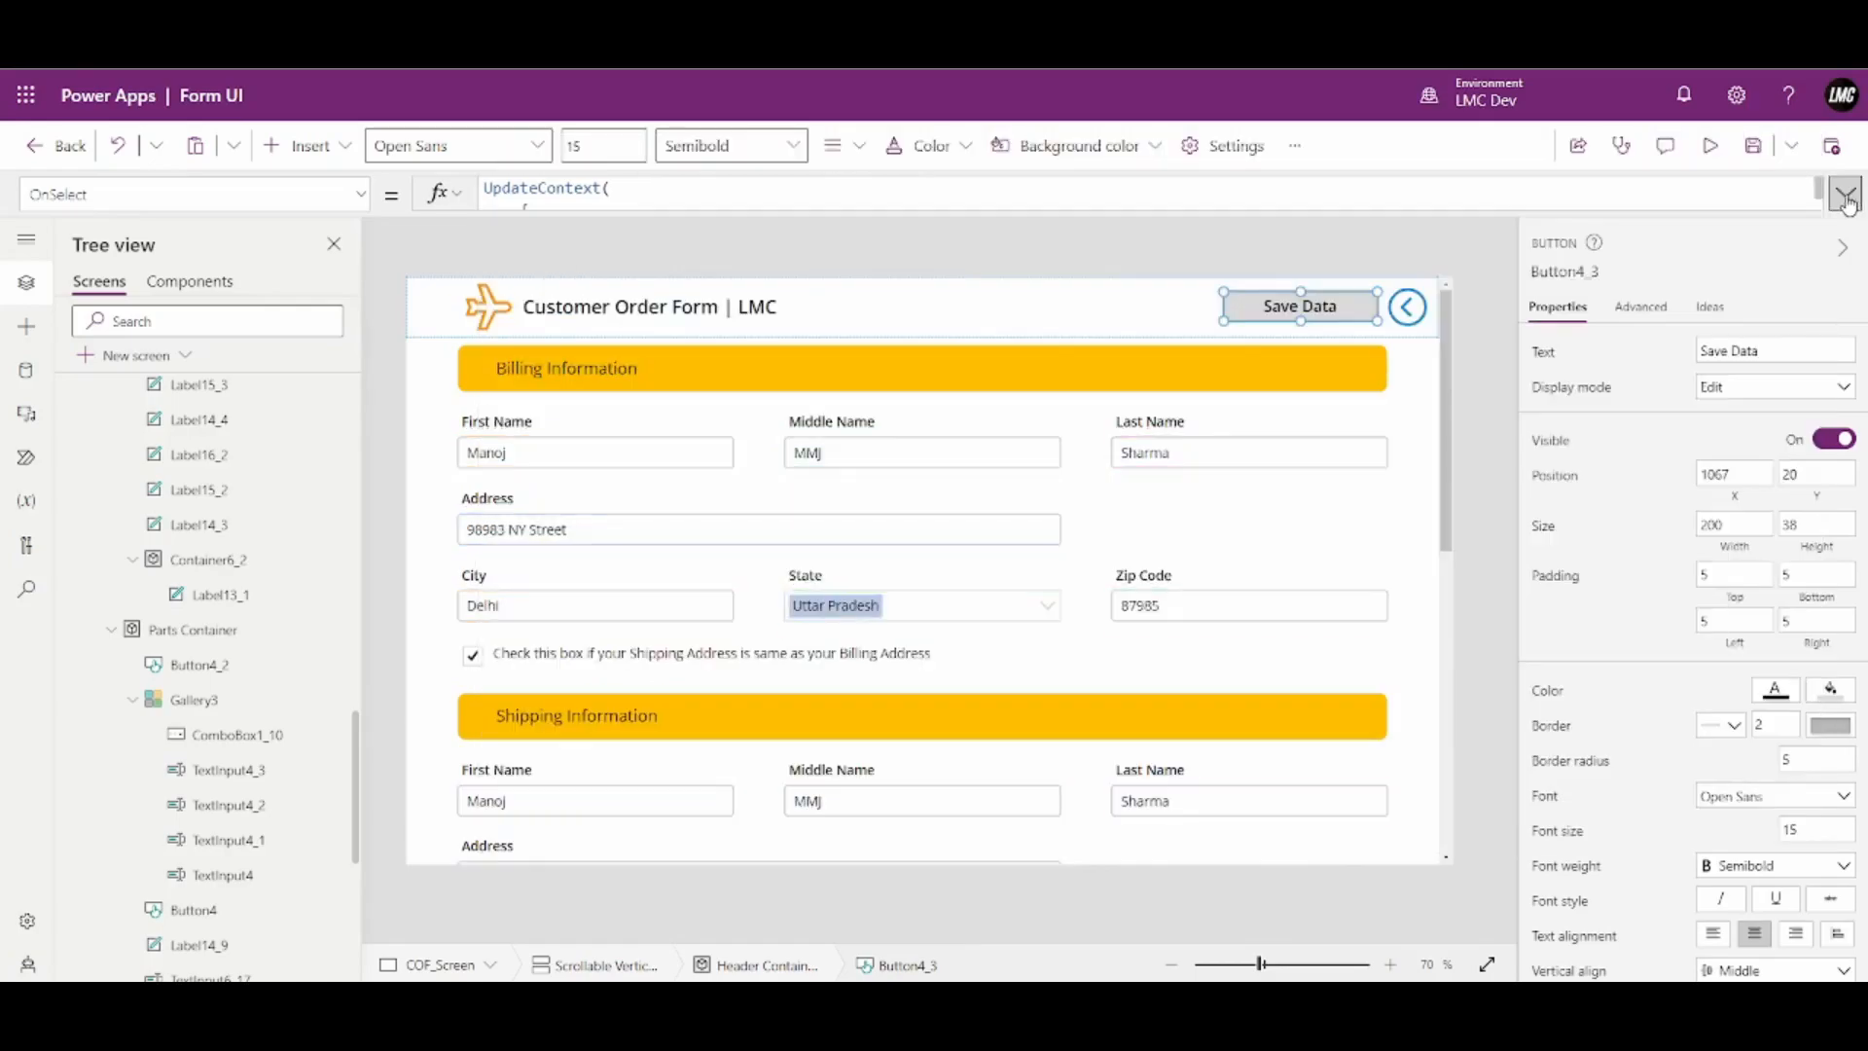
left_click(1472, 341)
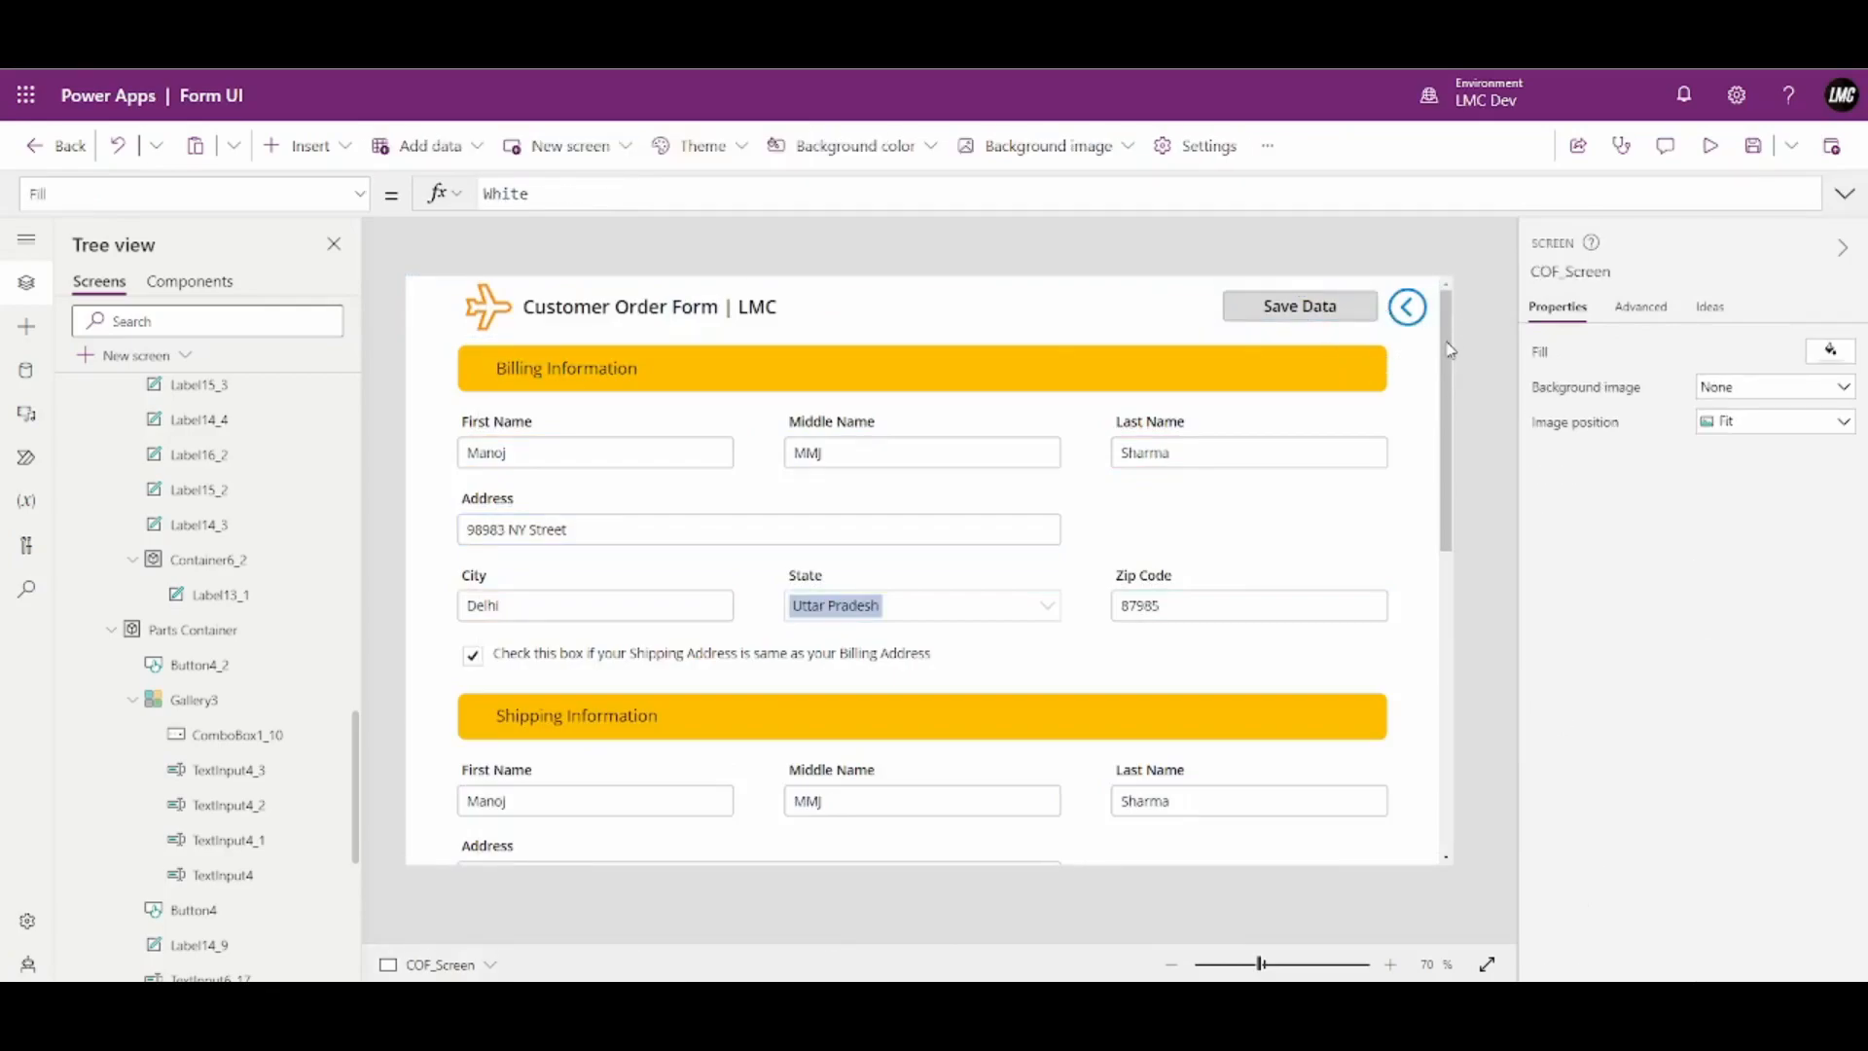
left_click(1346, 309)
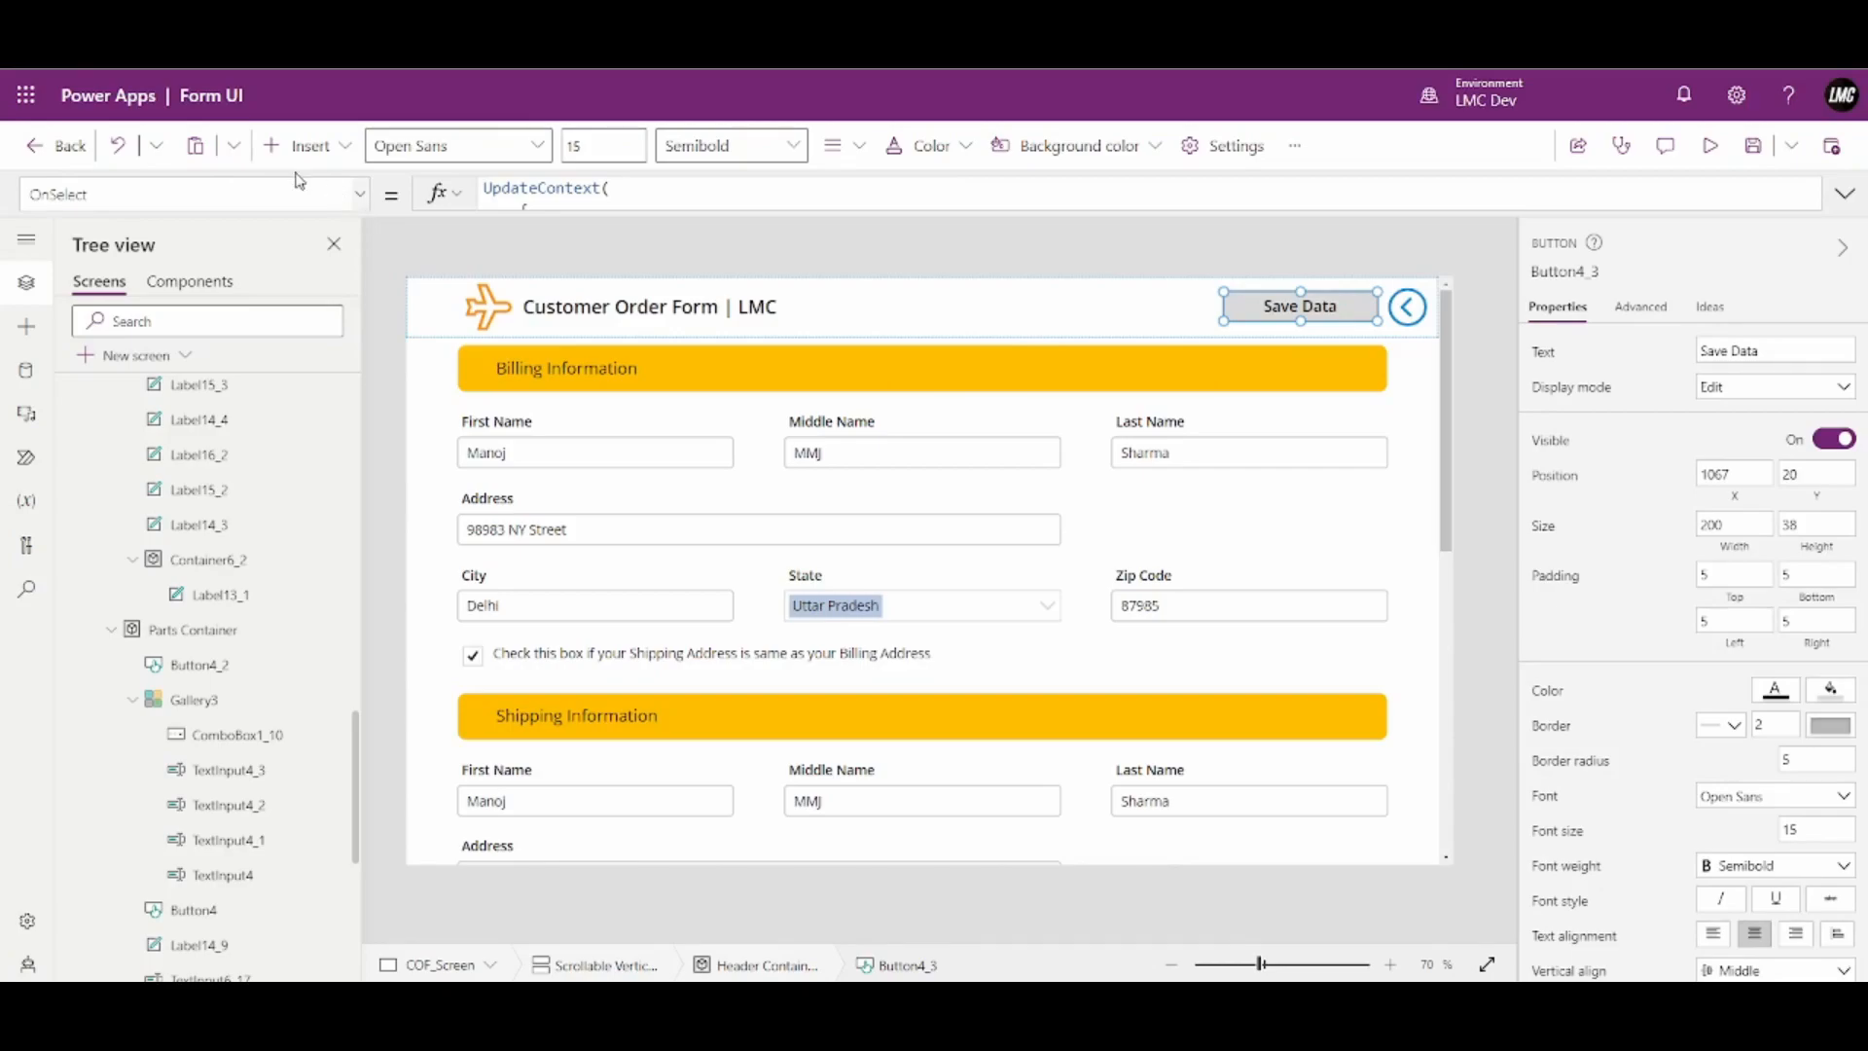
left_click(808, 315)
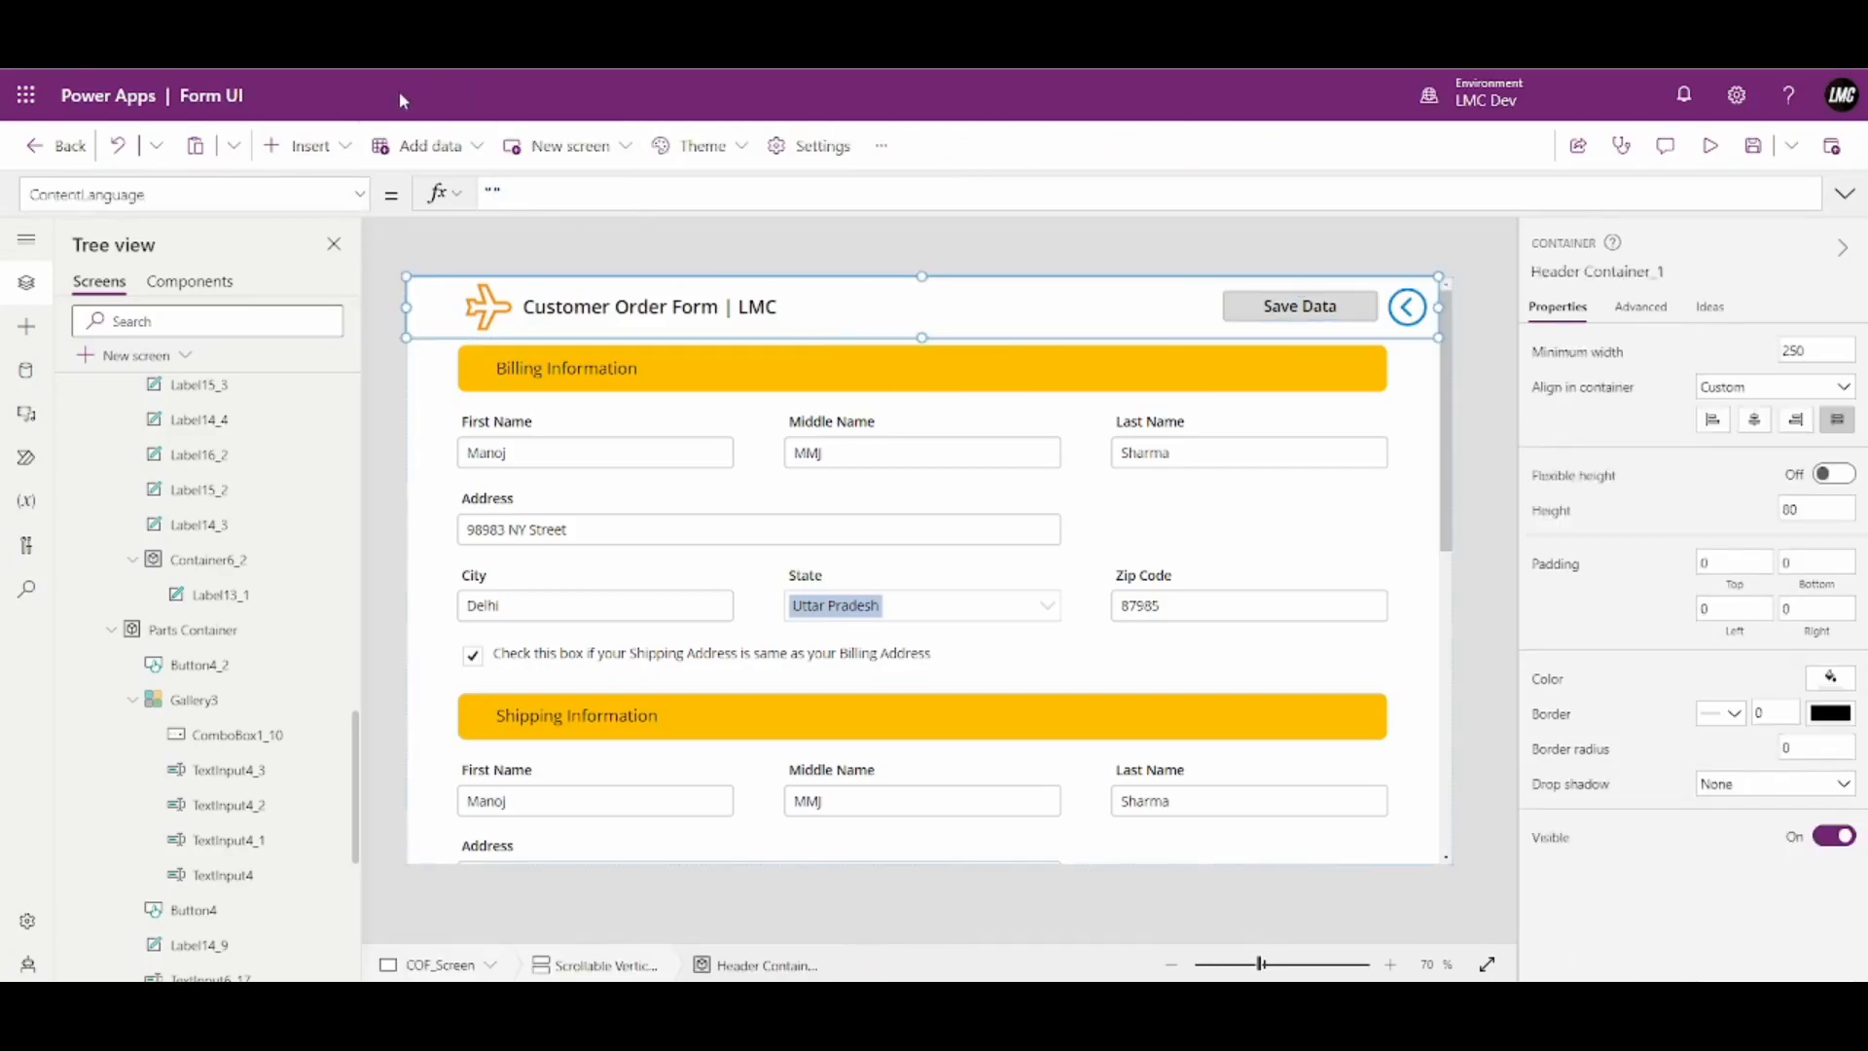
left_click(307, 146)
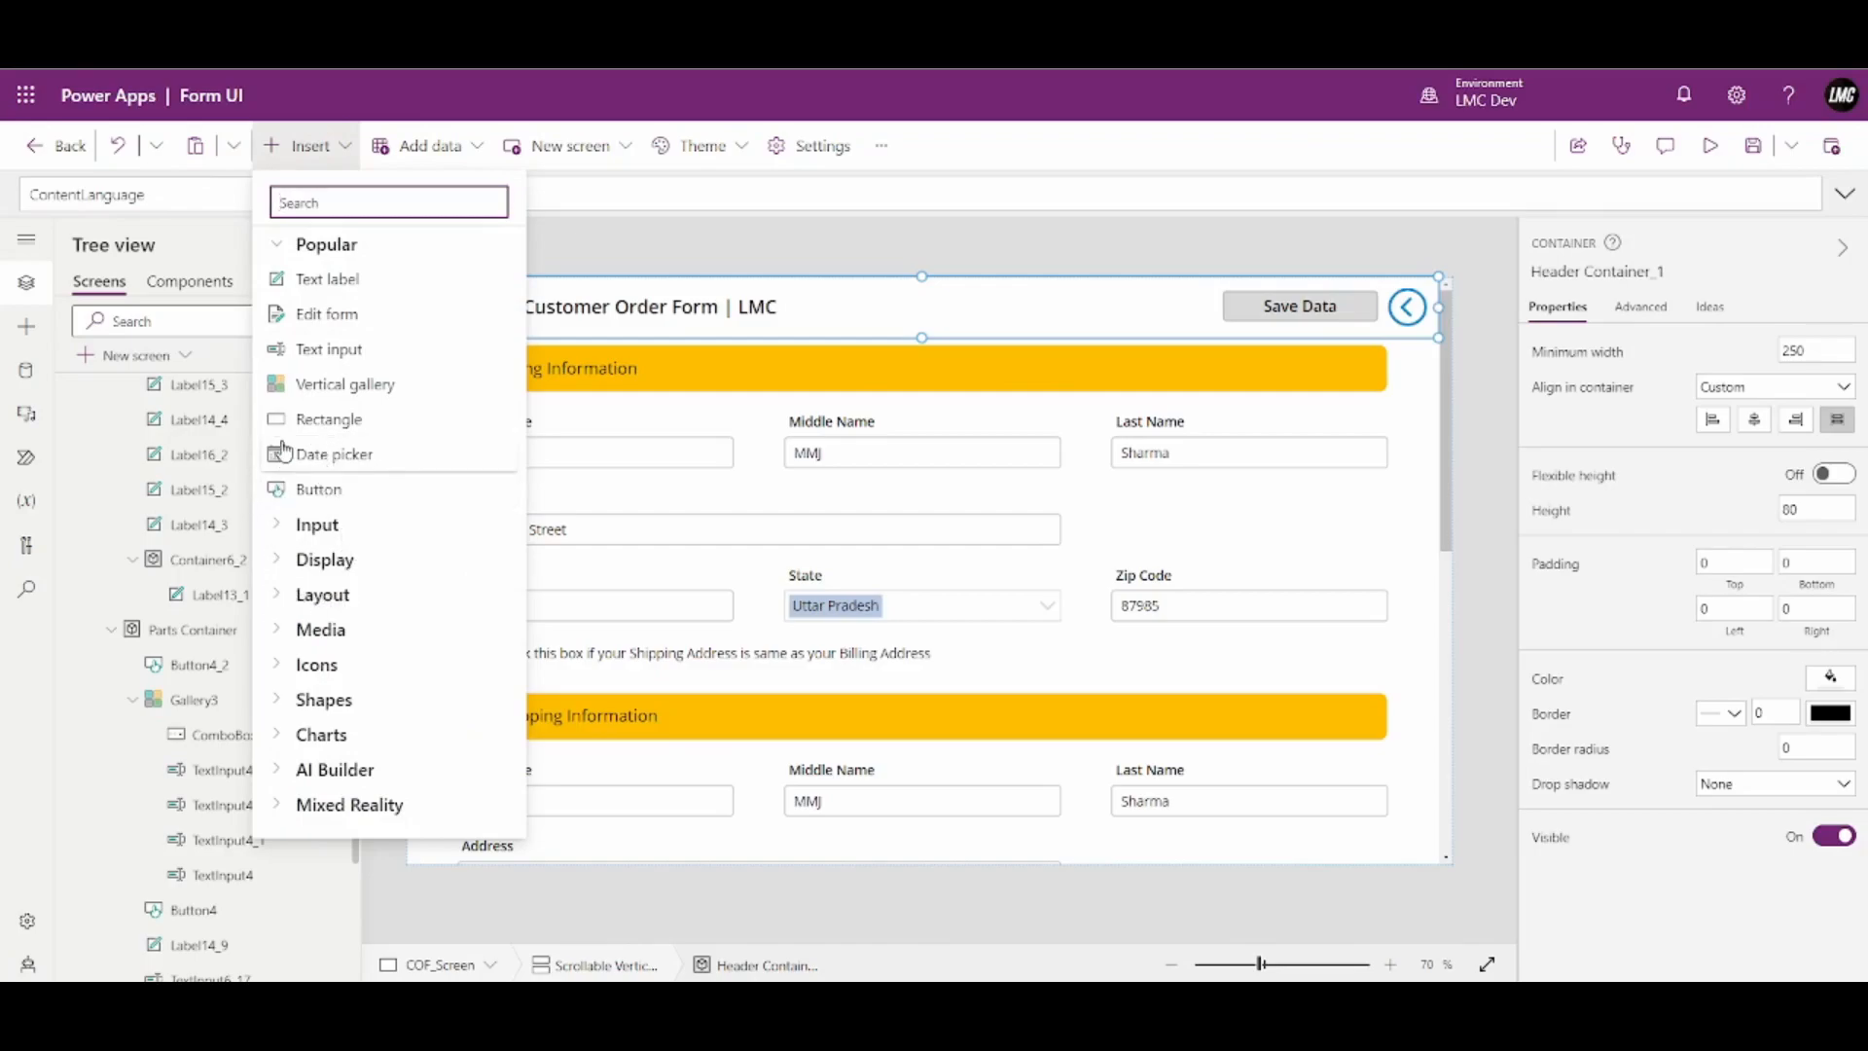
left_click(842, 605)
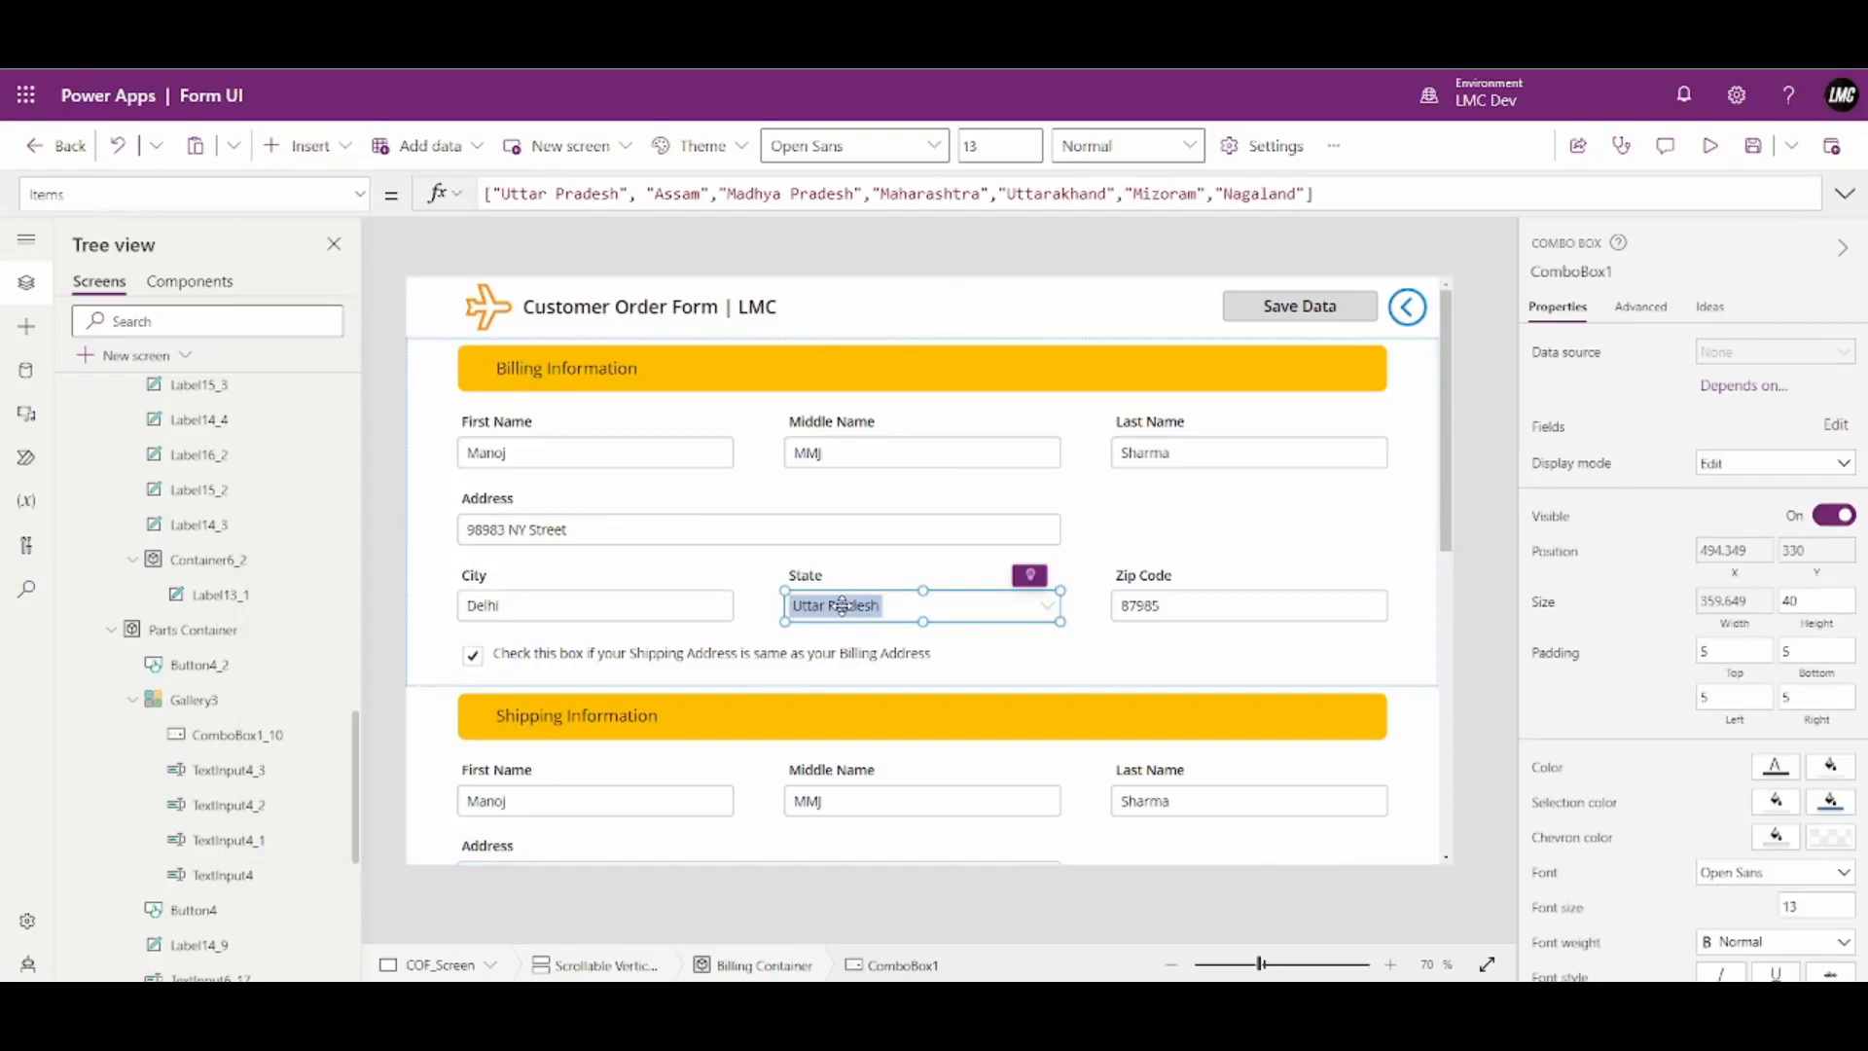
left_click(868, 318)
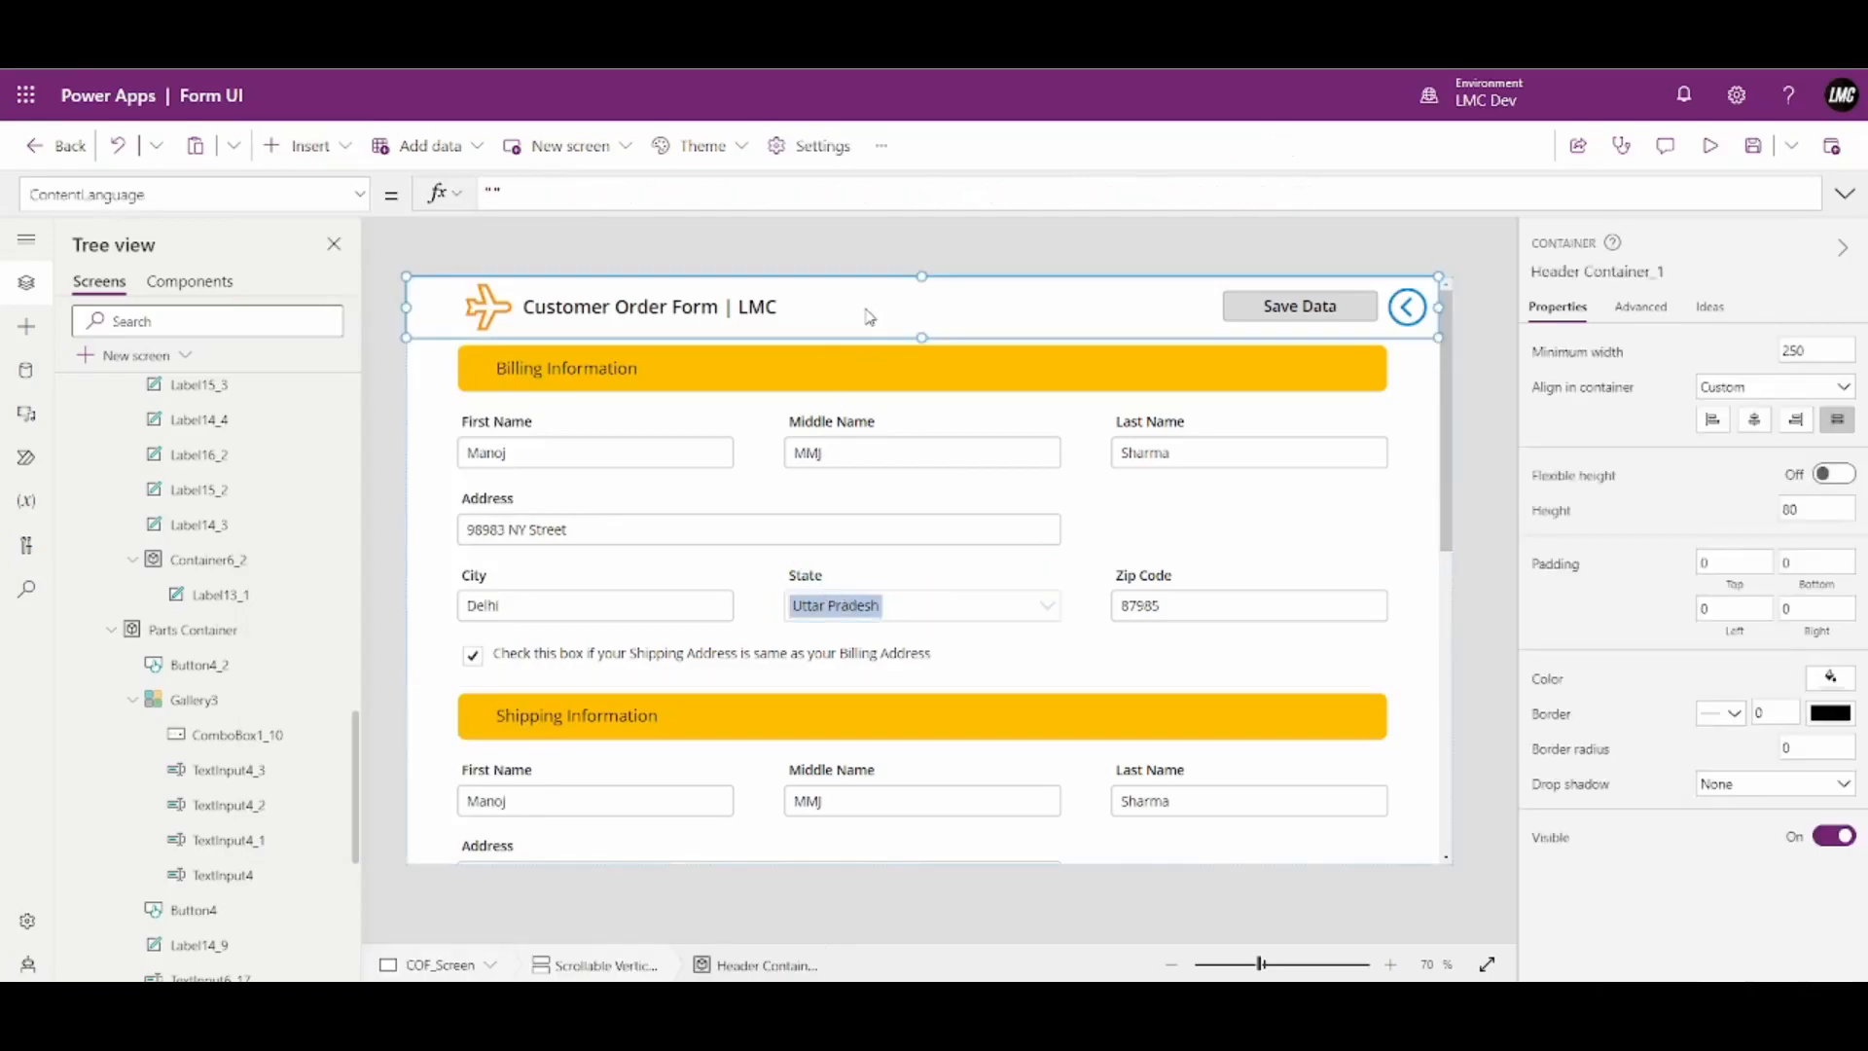
key("ctrl+v")
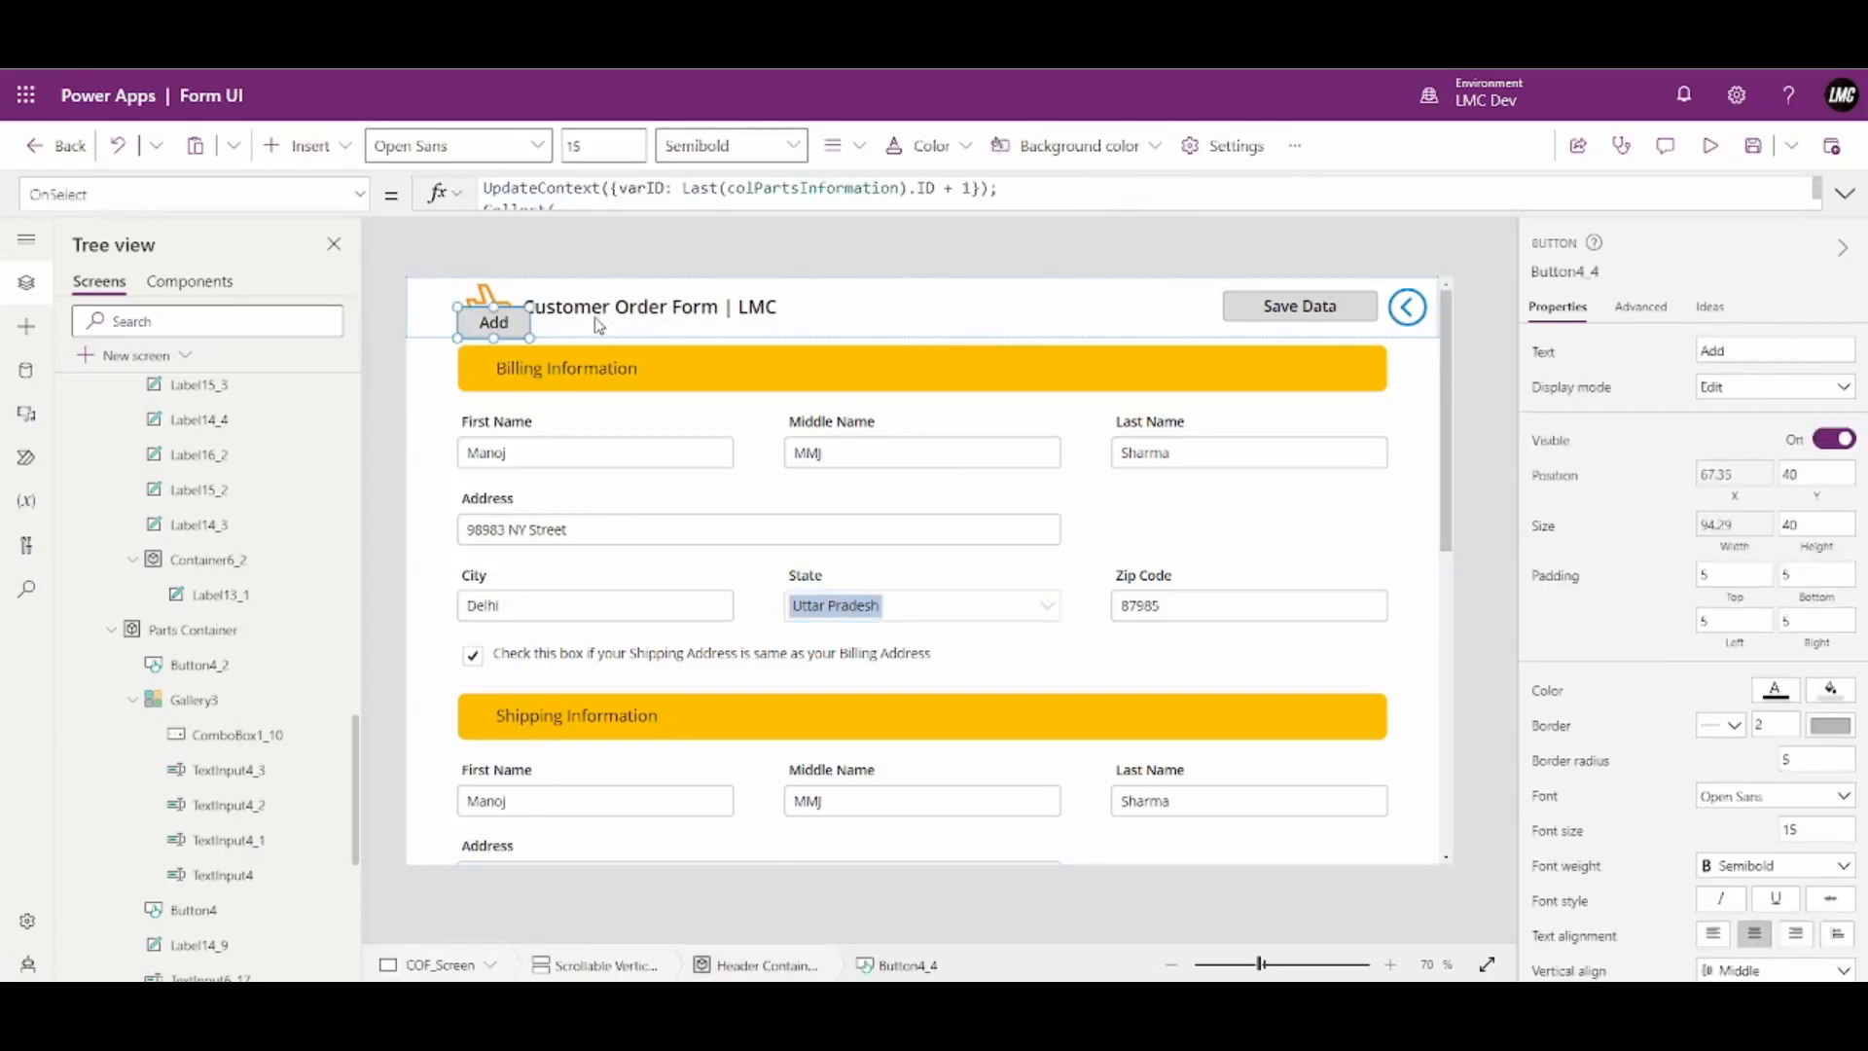
key("ctrl+z")
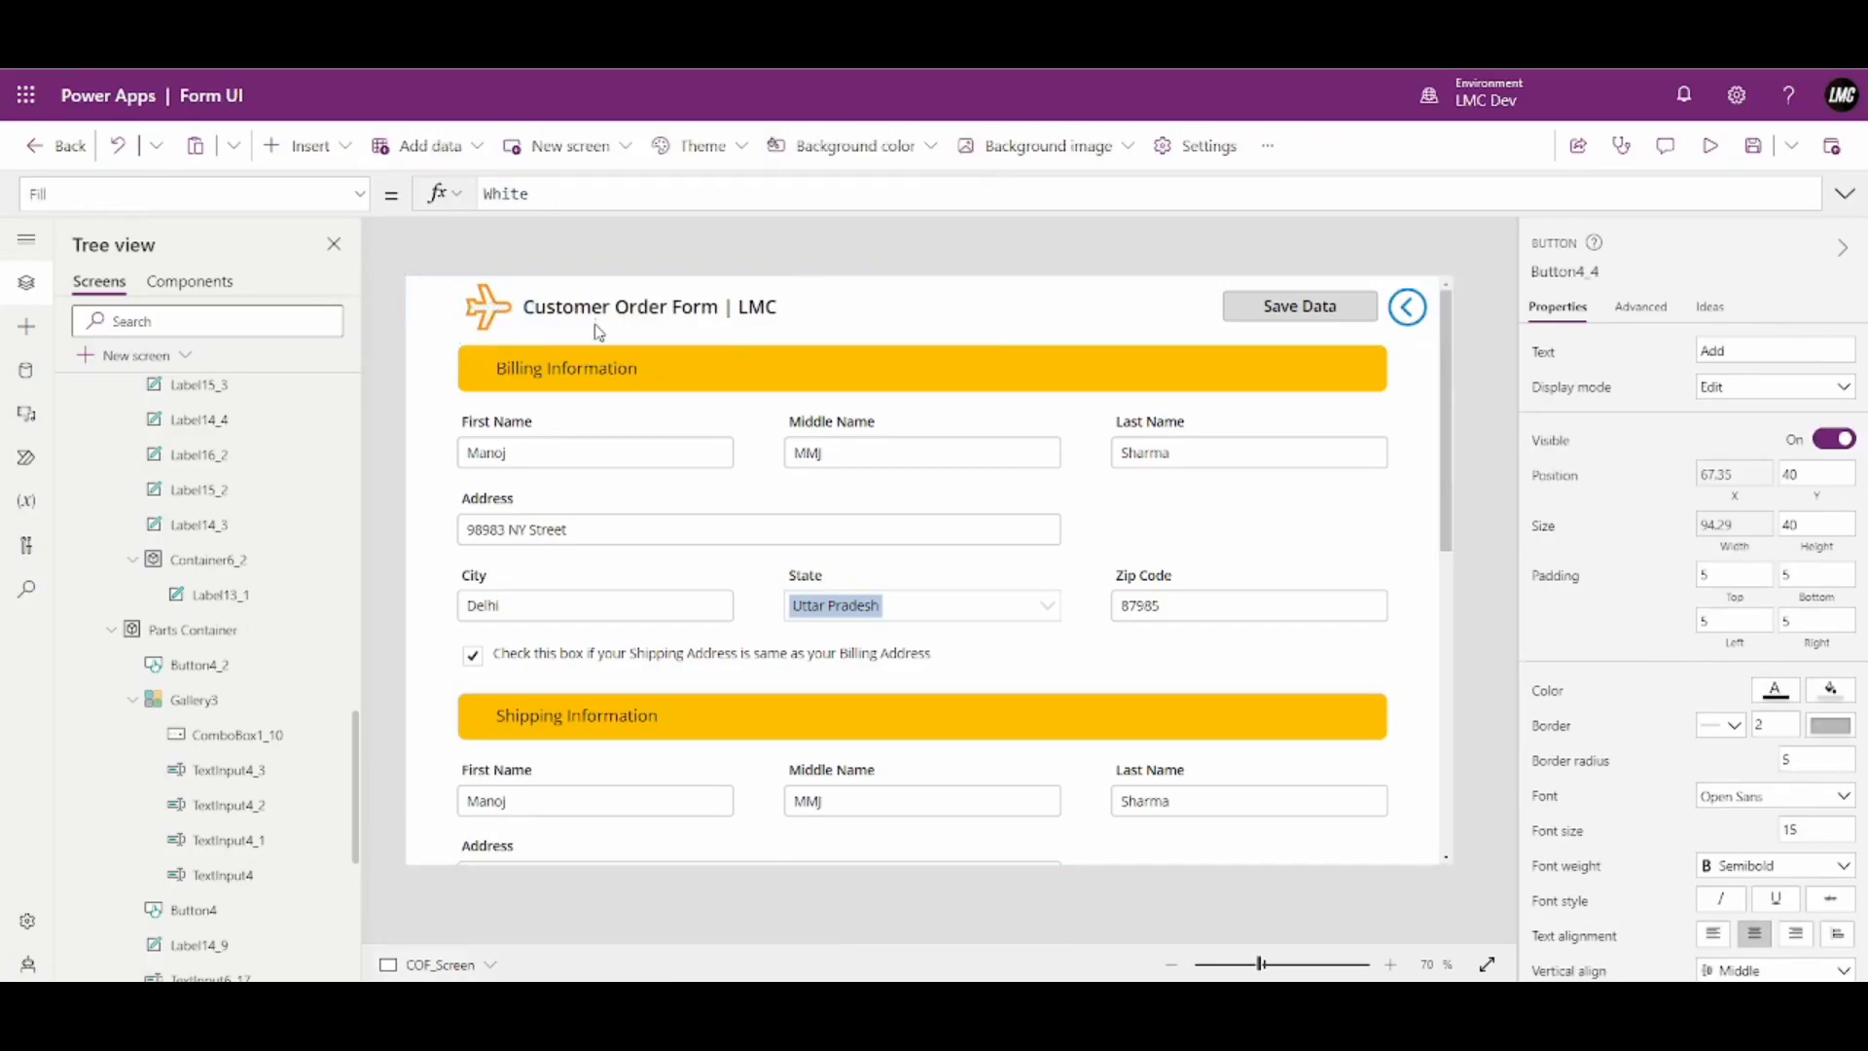
Copy the billing State combo box into the header container and place it beside the Save Data button at X 689, Y 20
left_click(835, 603)
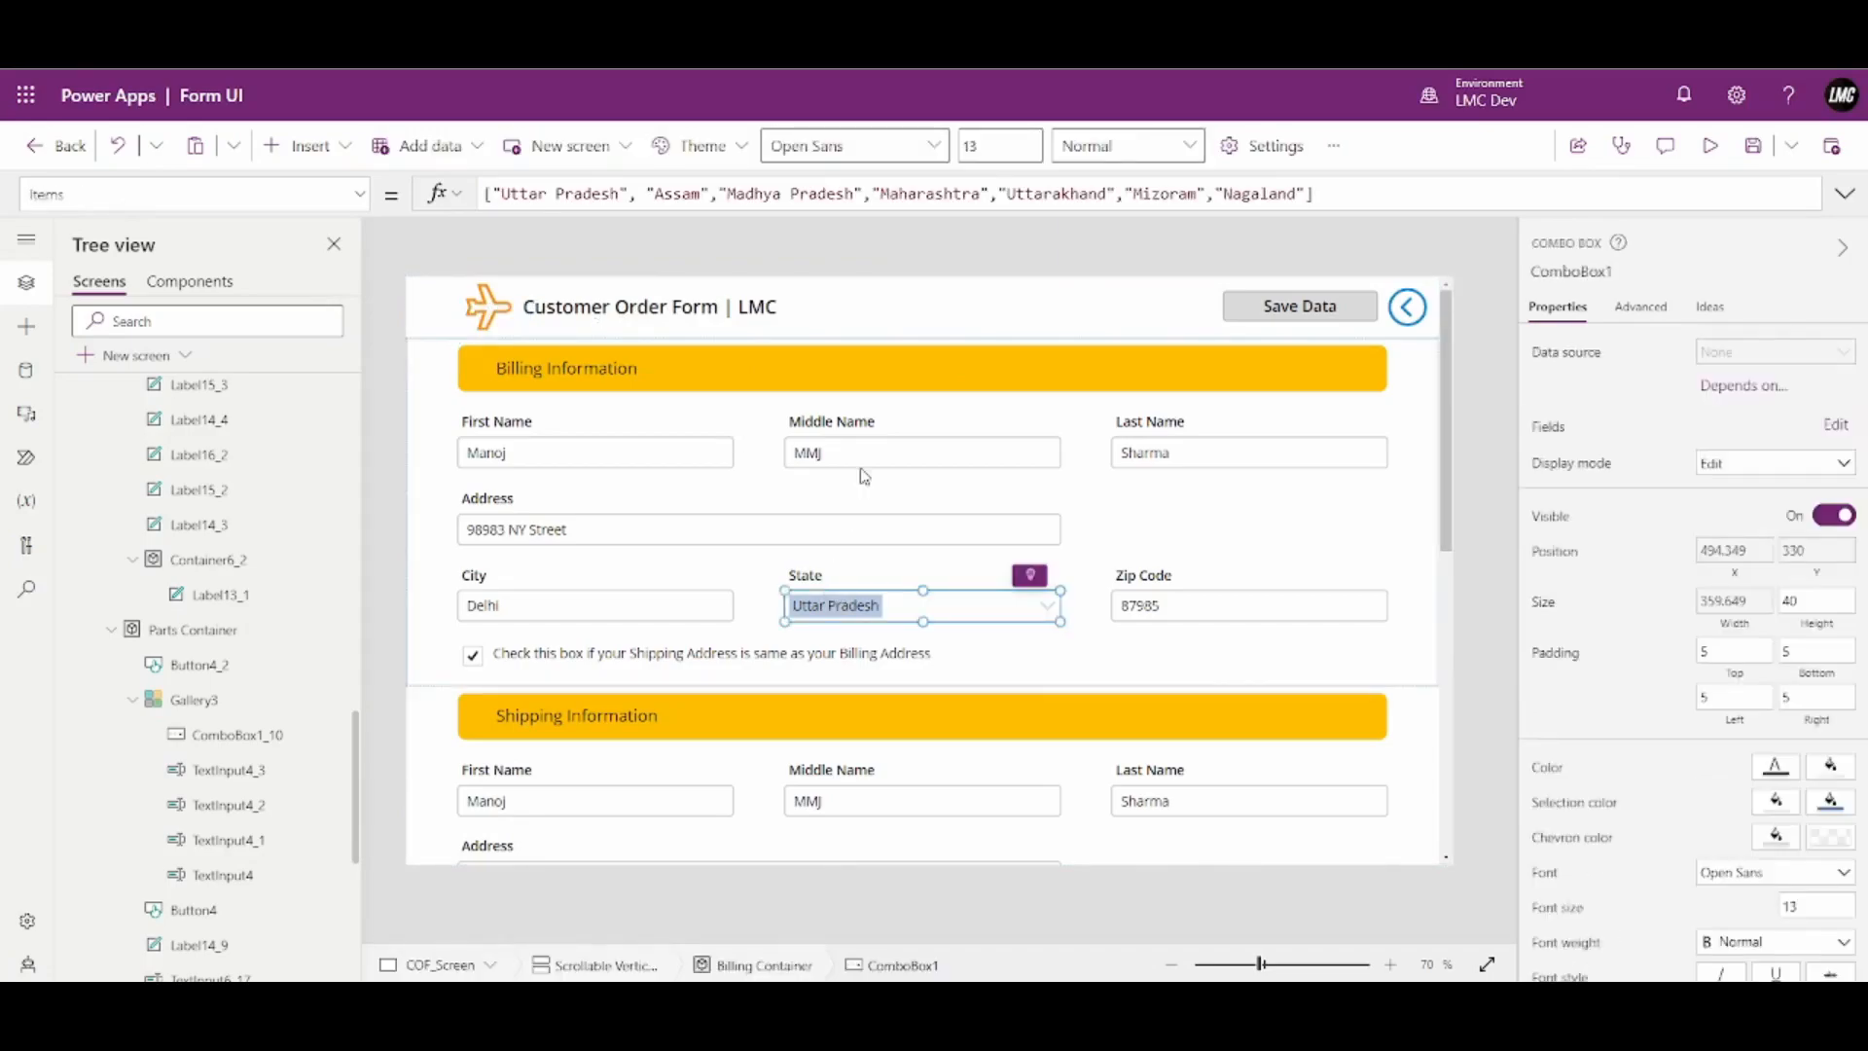
left_click(977, 322)
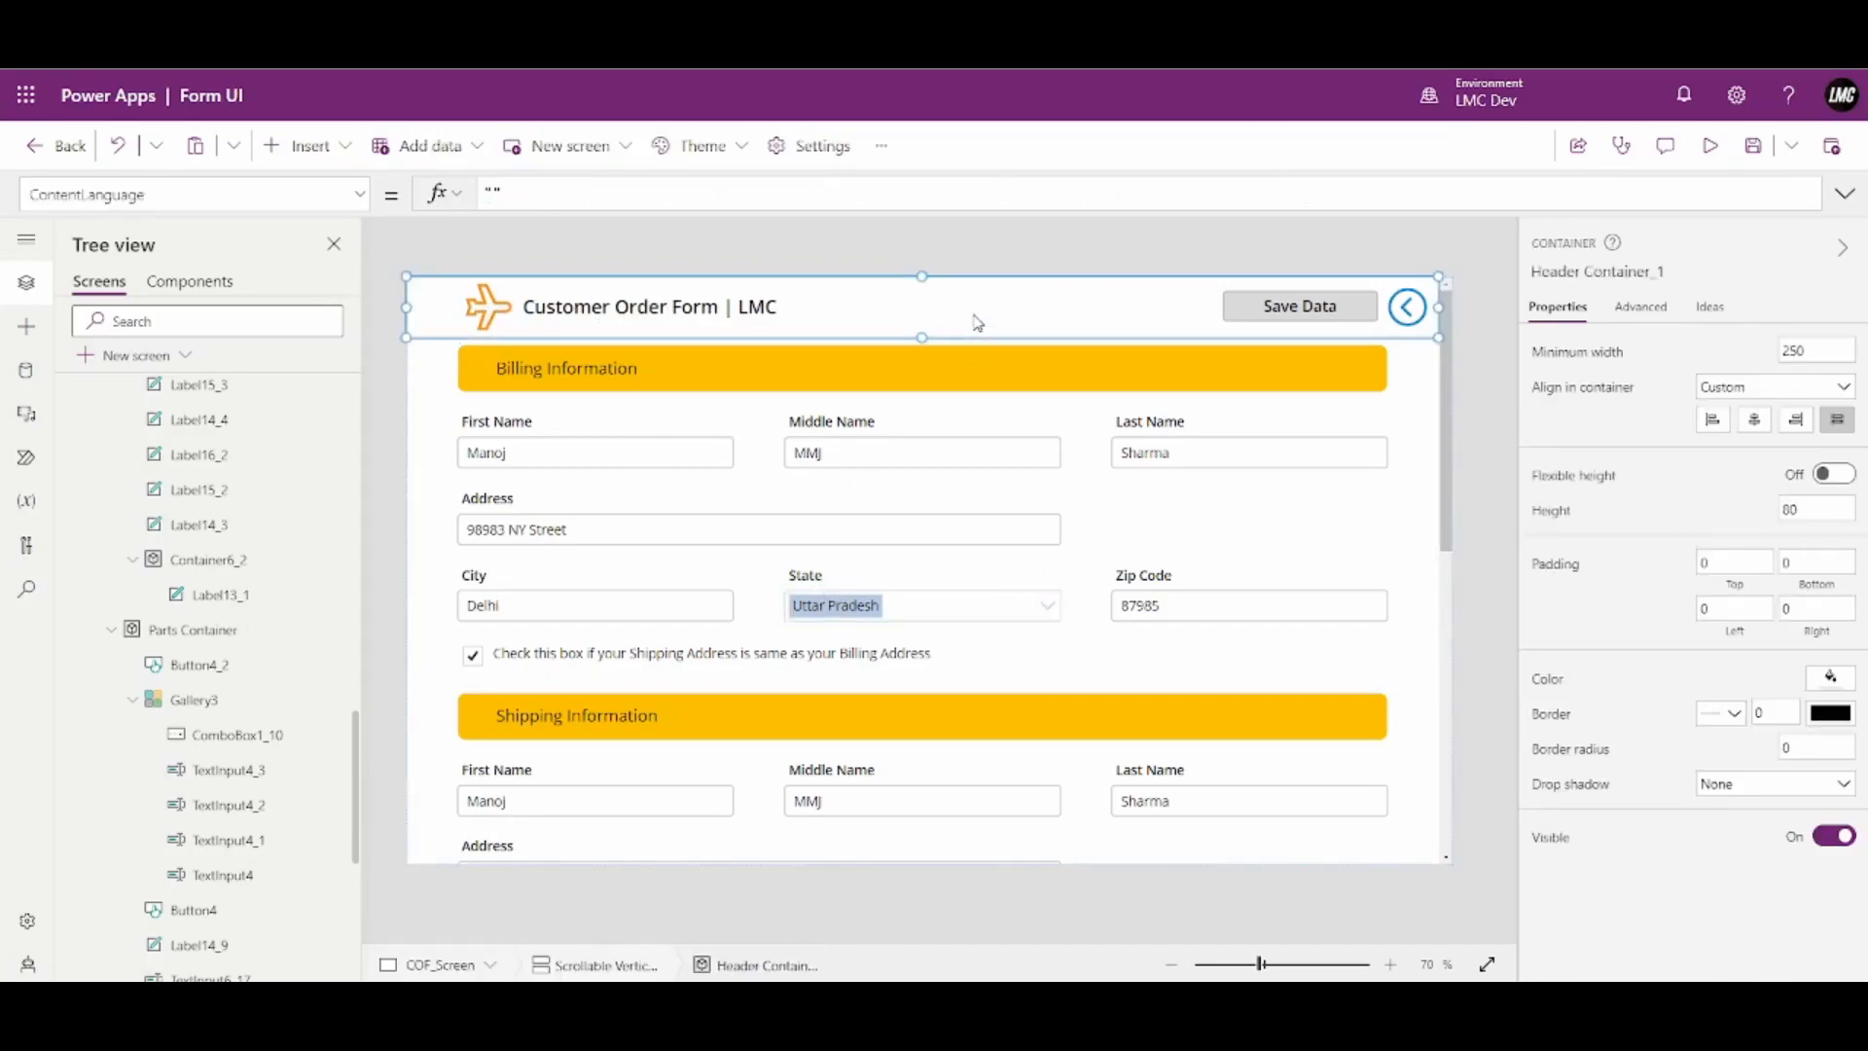
key("ctrl+v")
left_click_drag(948, 318, 1090, 307)
Replace the header combo box's Items list with the formula Distinct(tbl_Billing_Information,Form_ID)
left_click(1332, 201)
key("ctrl+a")
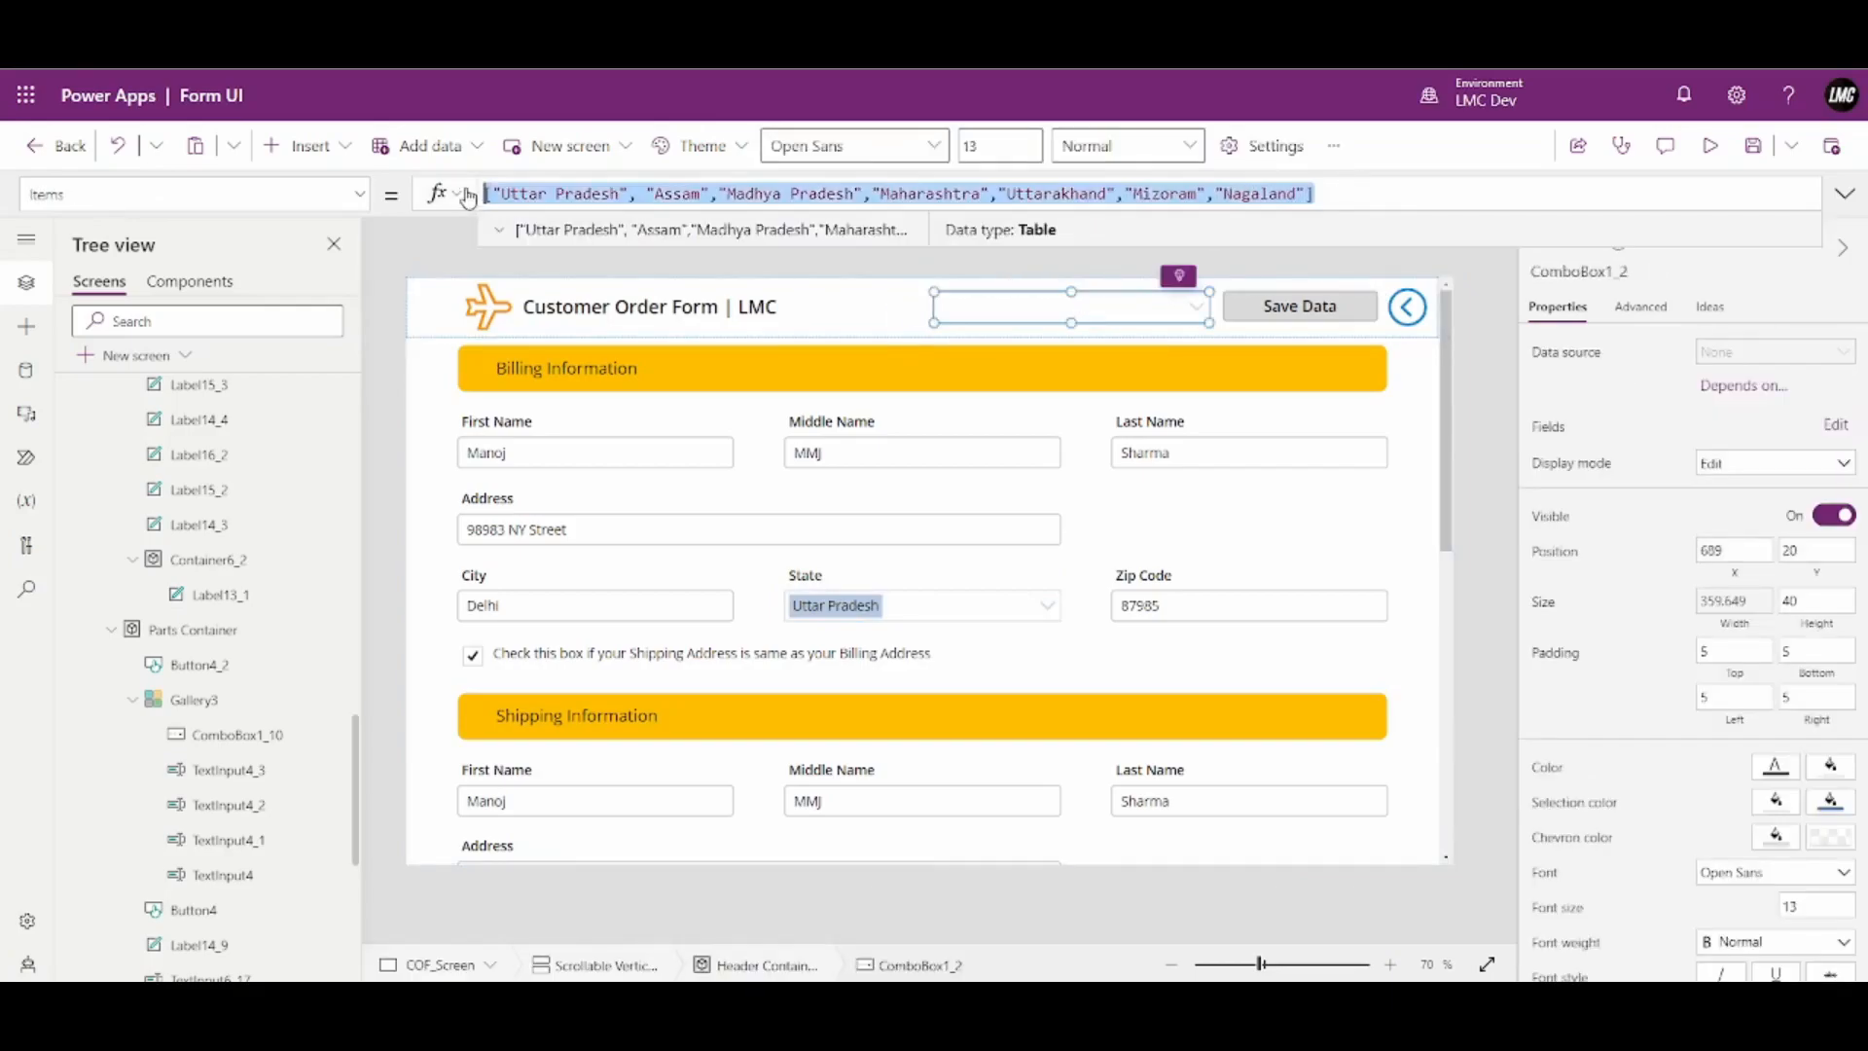
key("BackSpace")
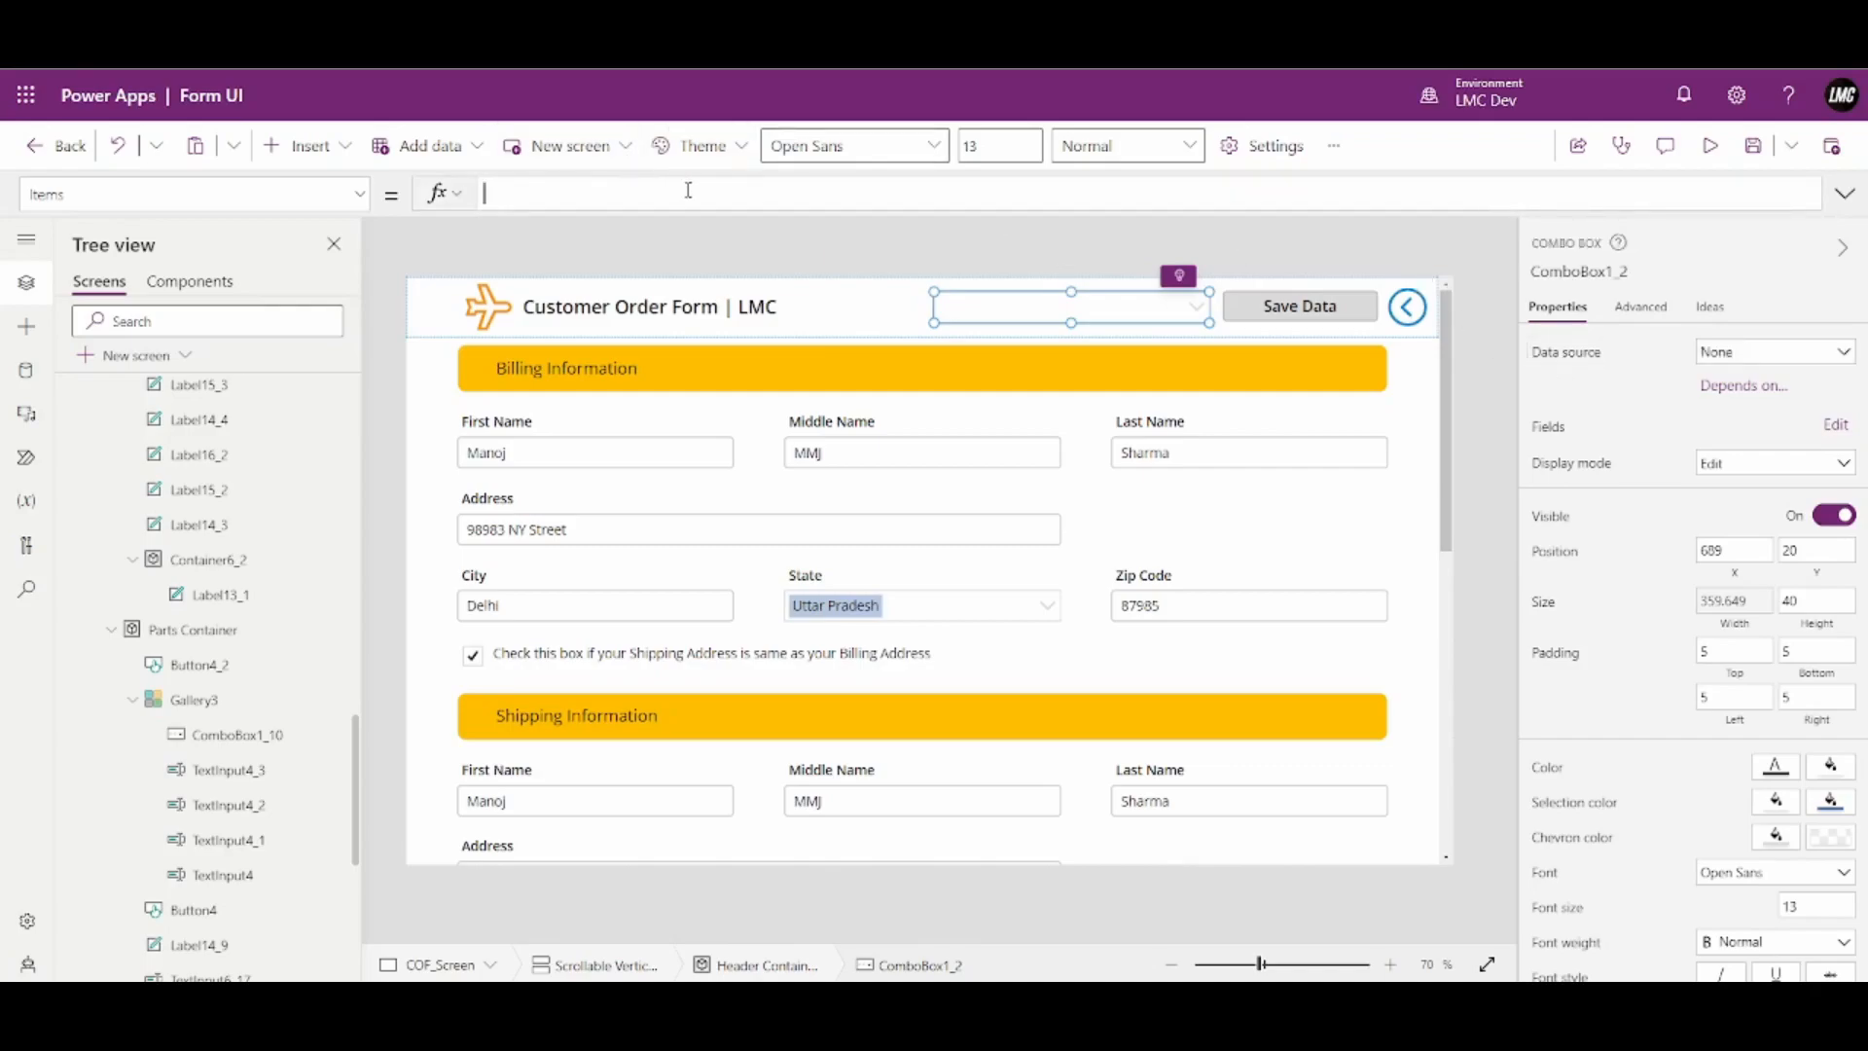
type("Distinct(tbl")
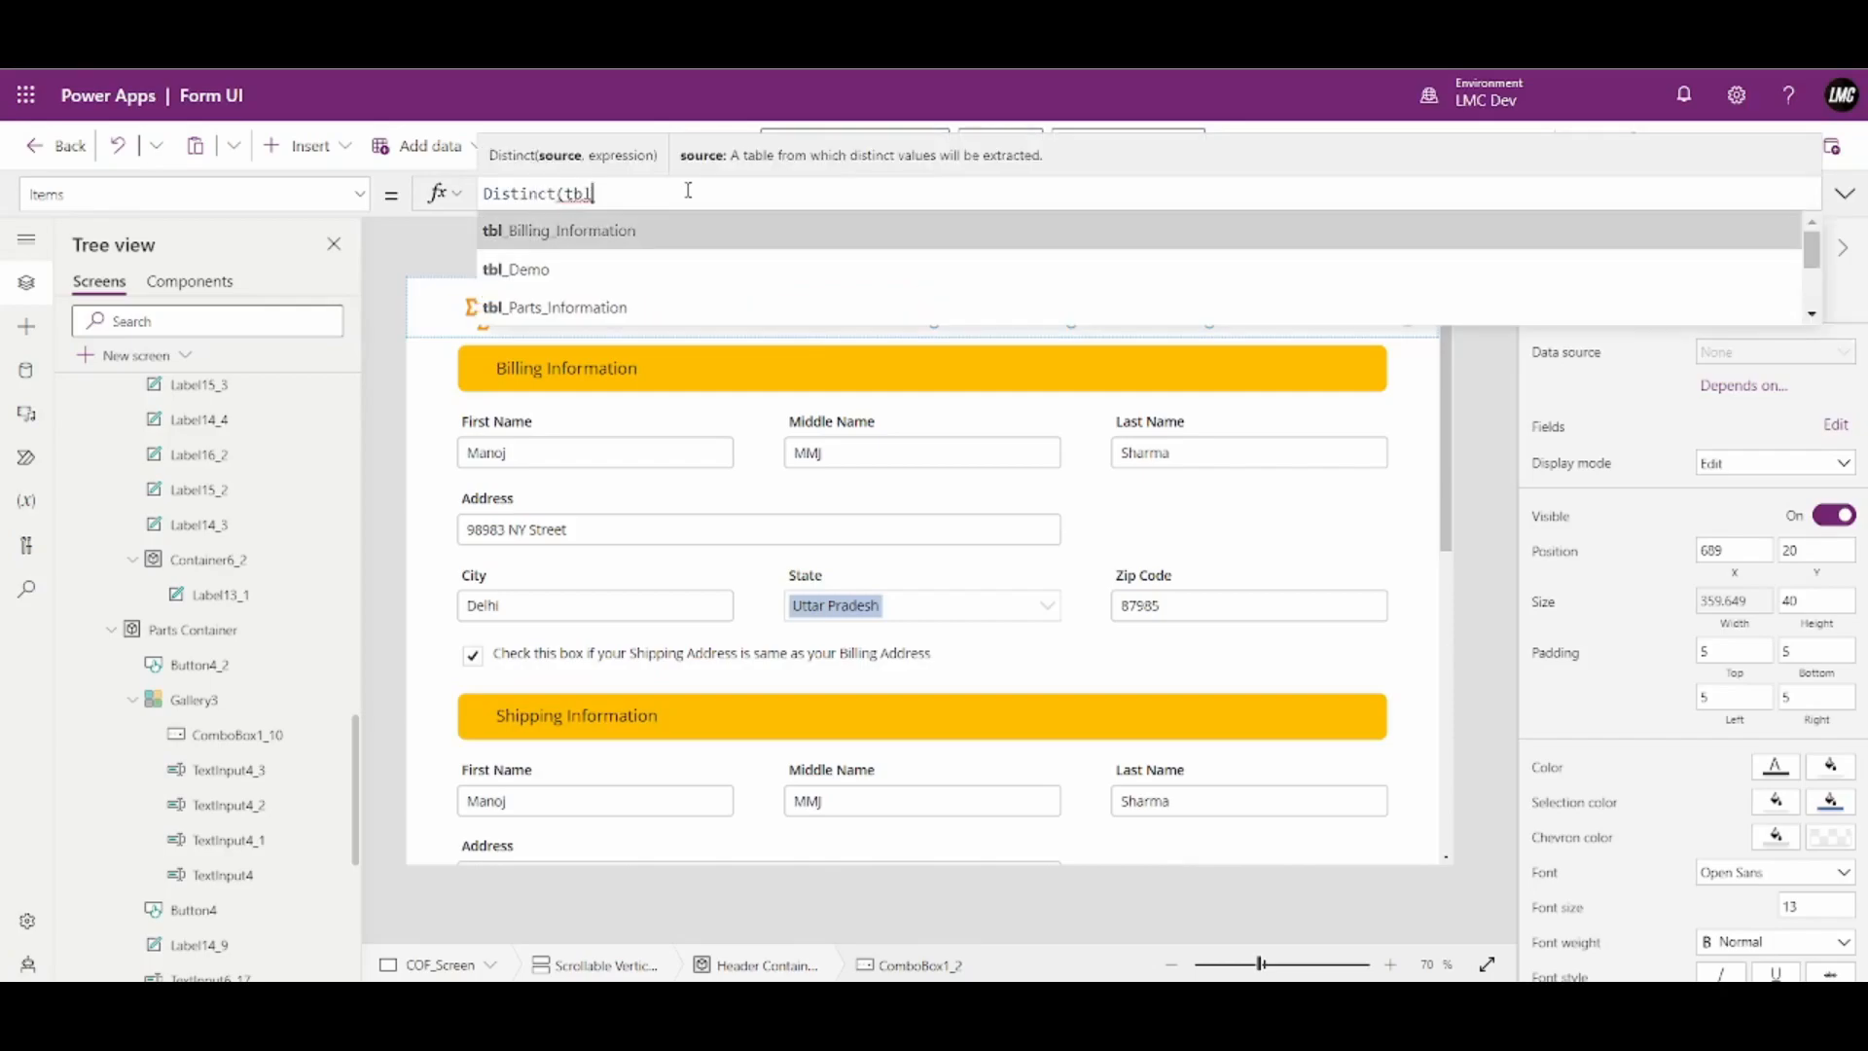
key("Down")
key("Down")
key("Down")
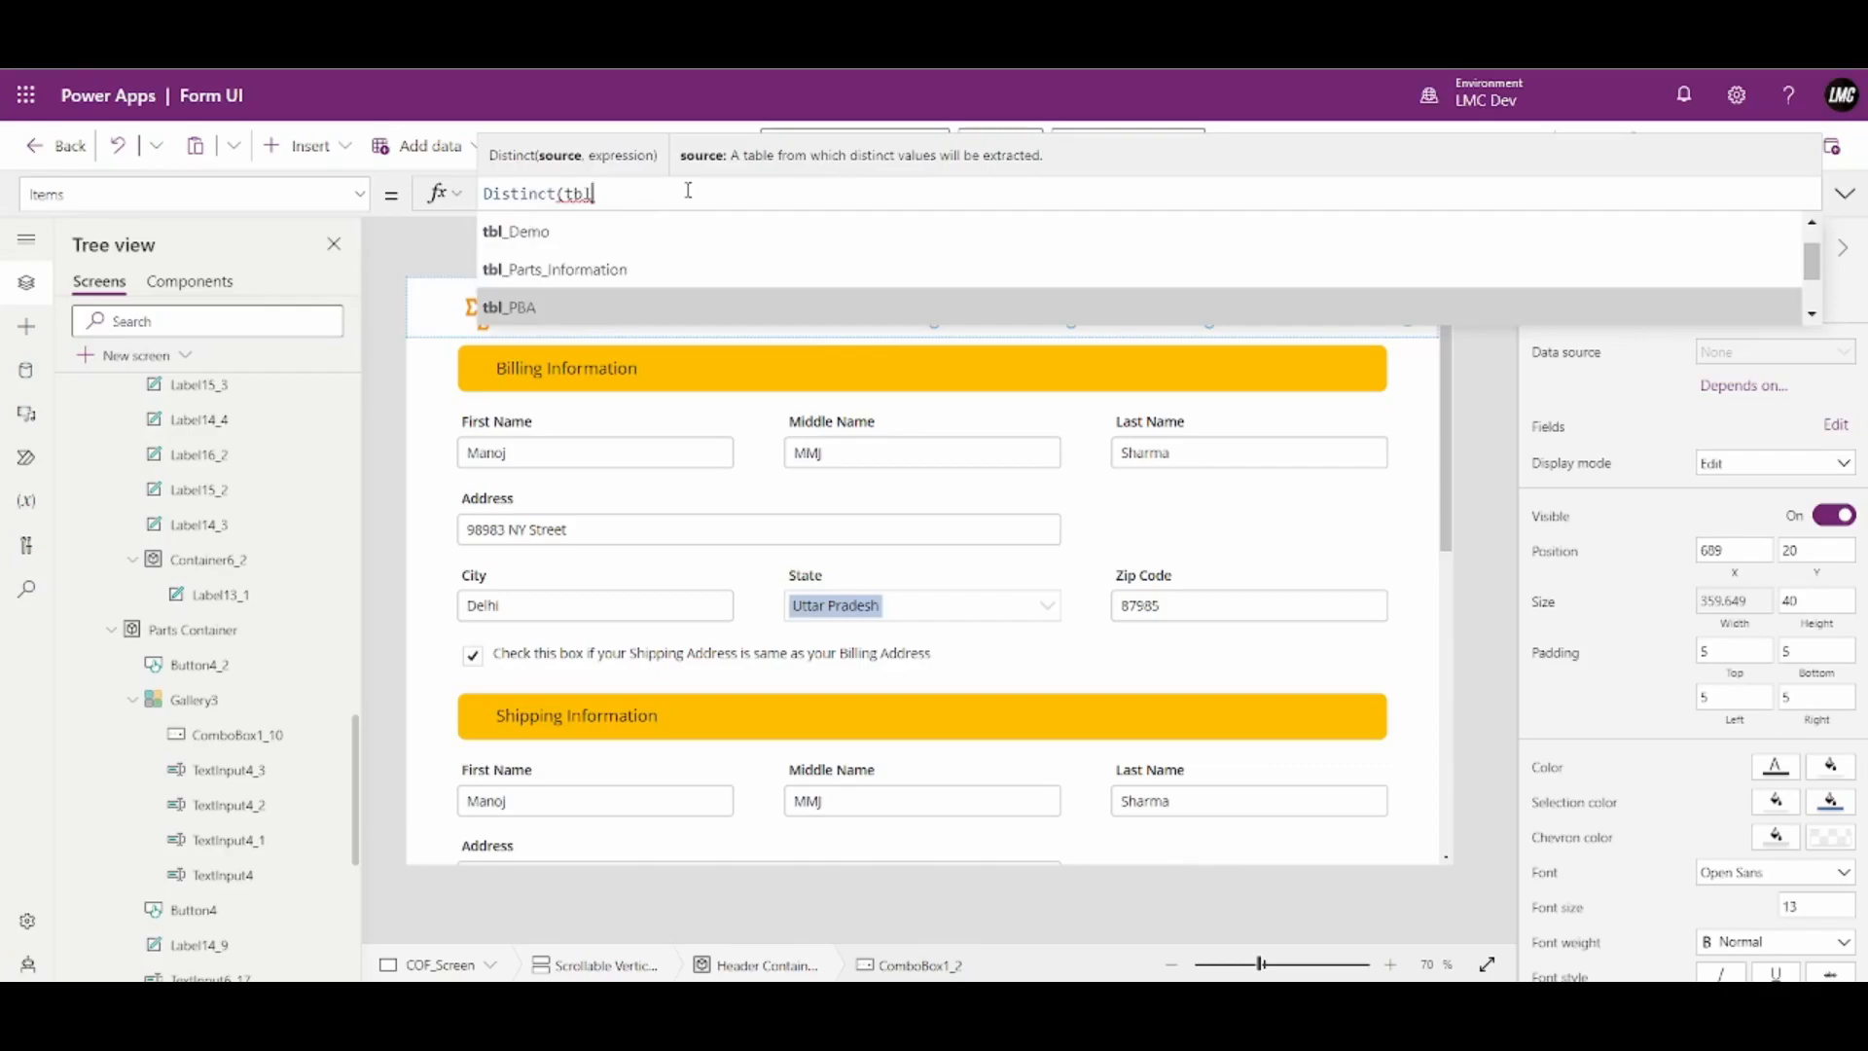
key("Up")
key("Up")
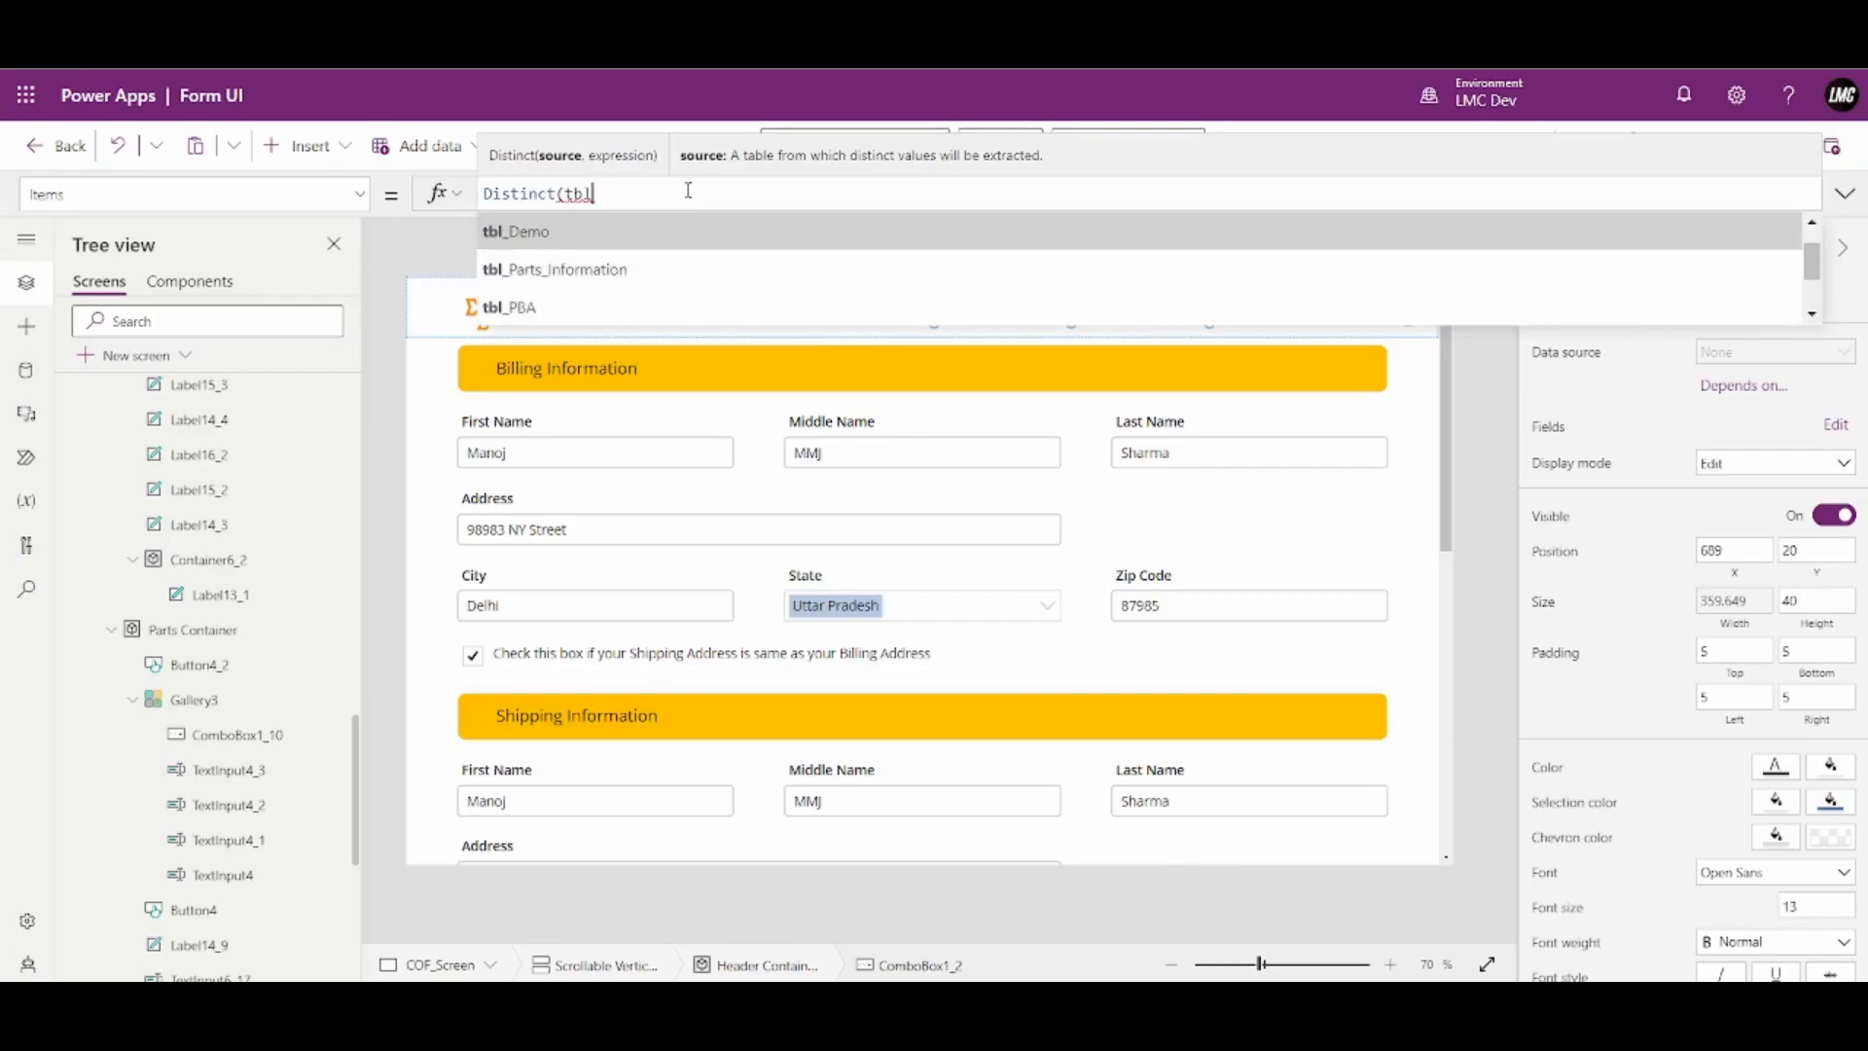
key("Up")
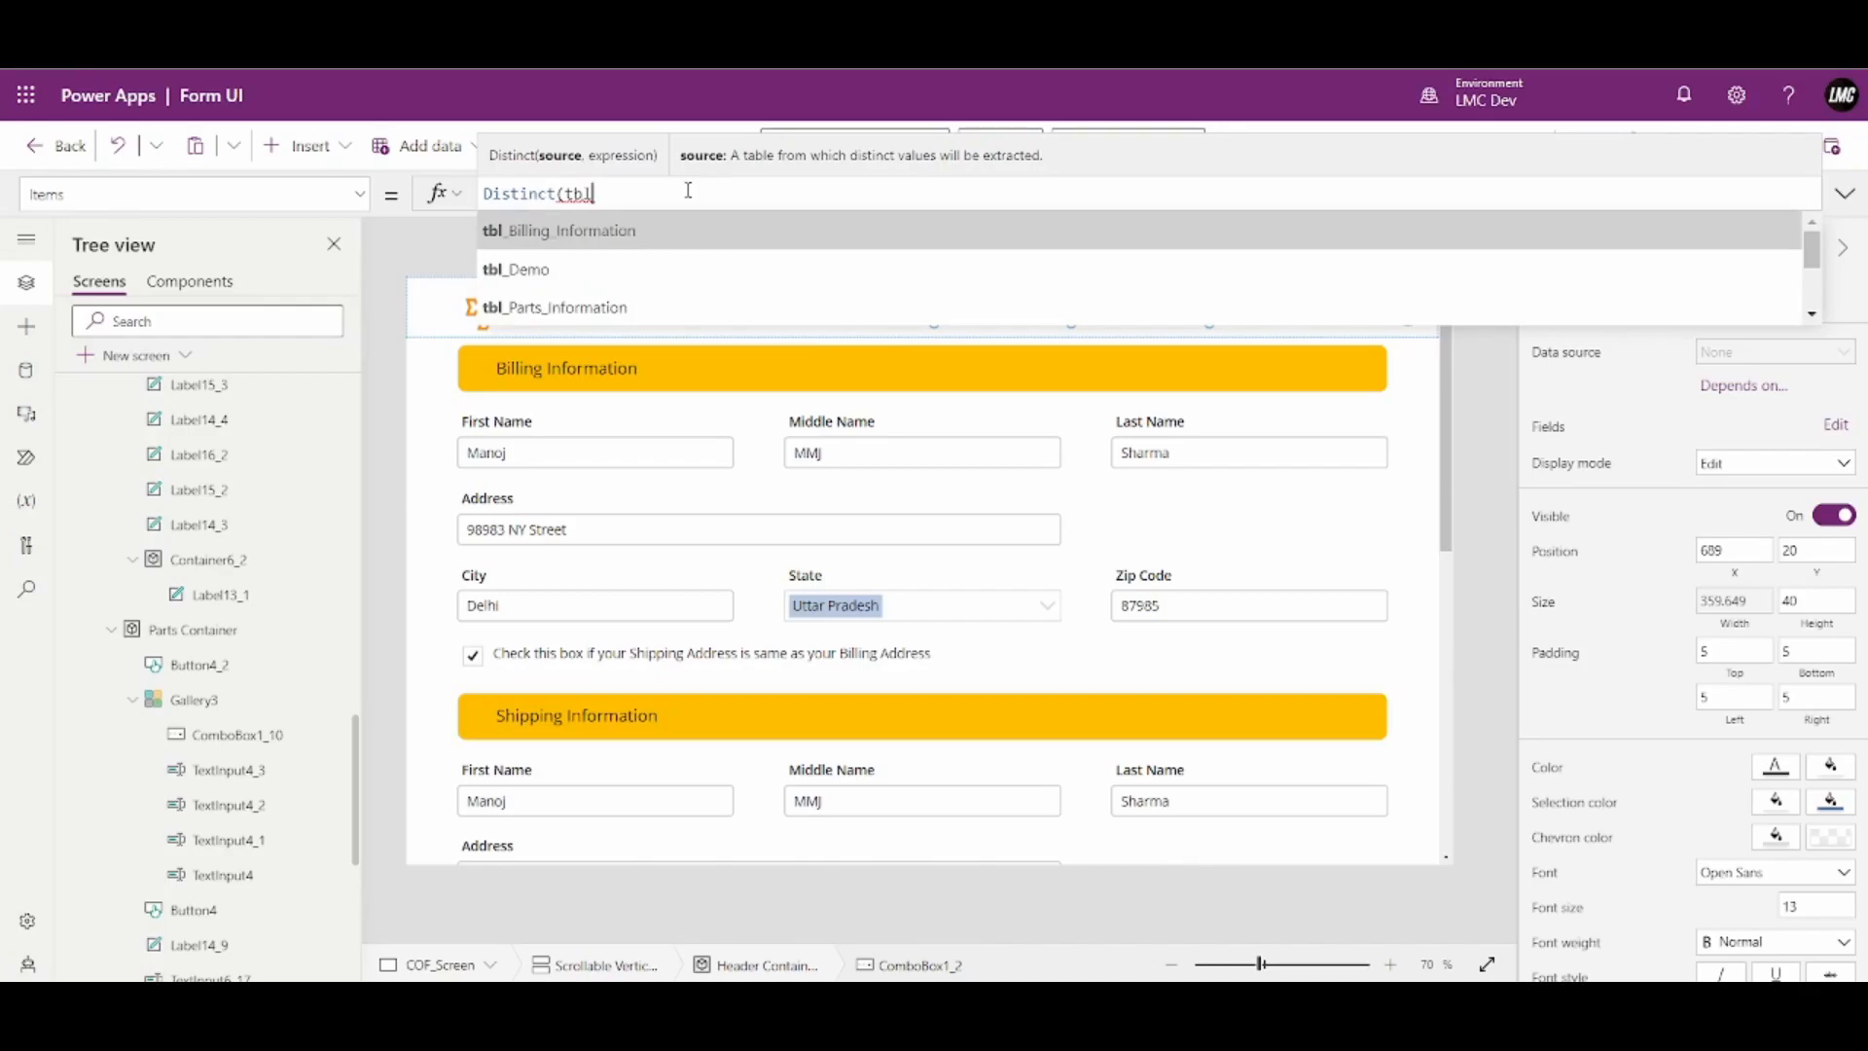
key("Tab")
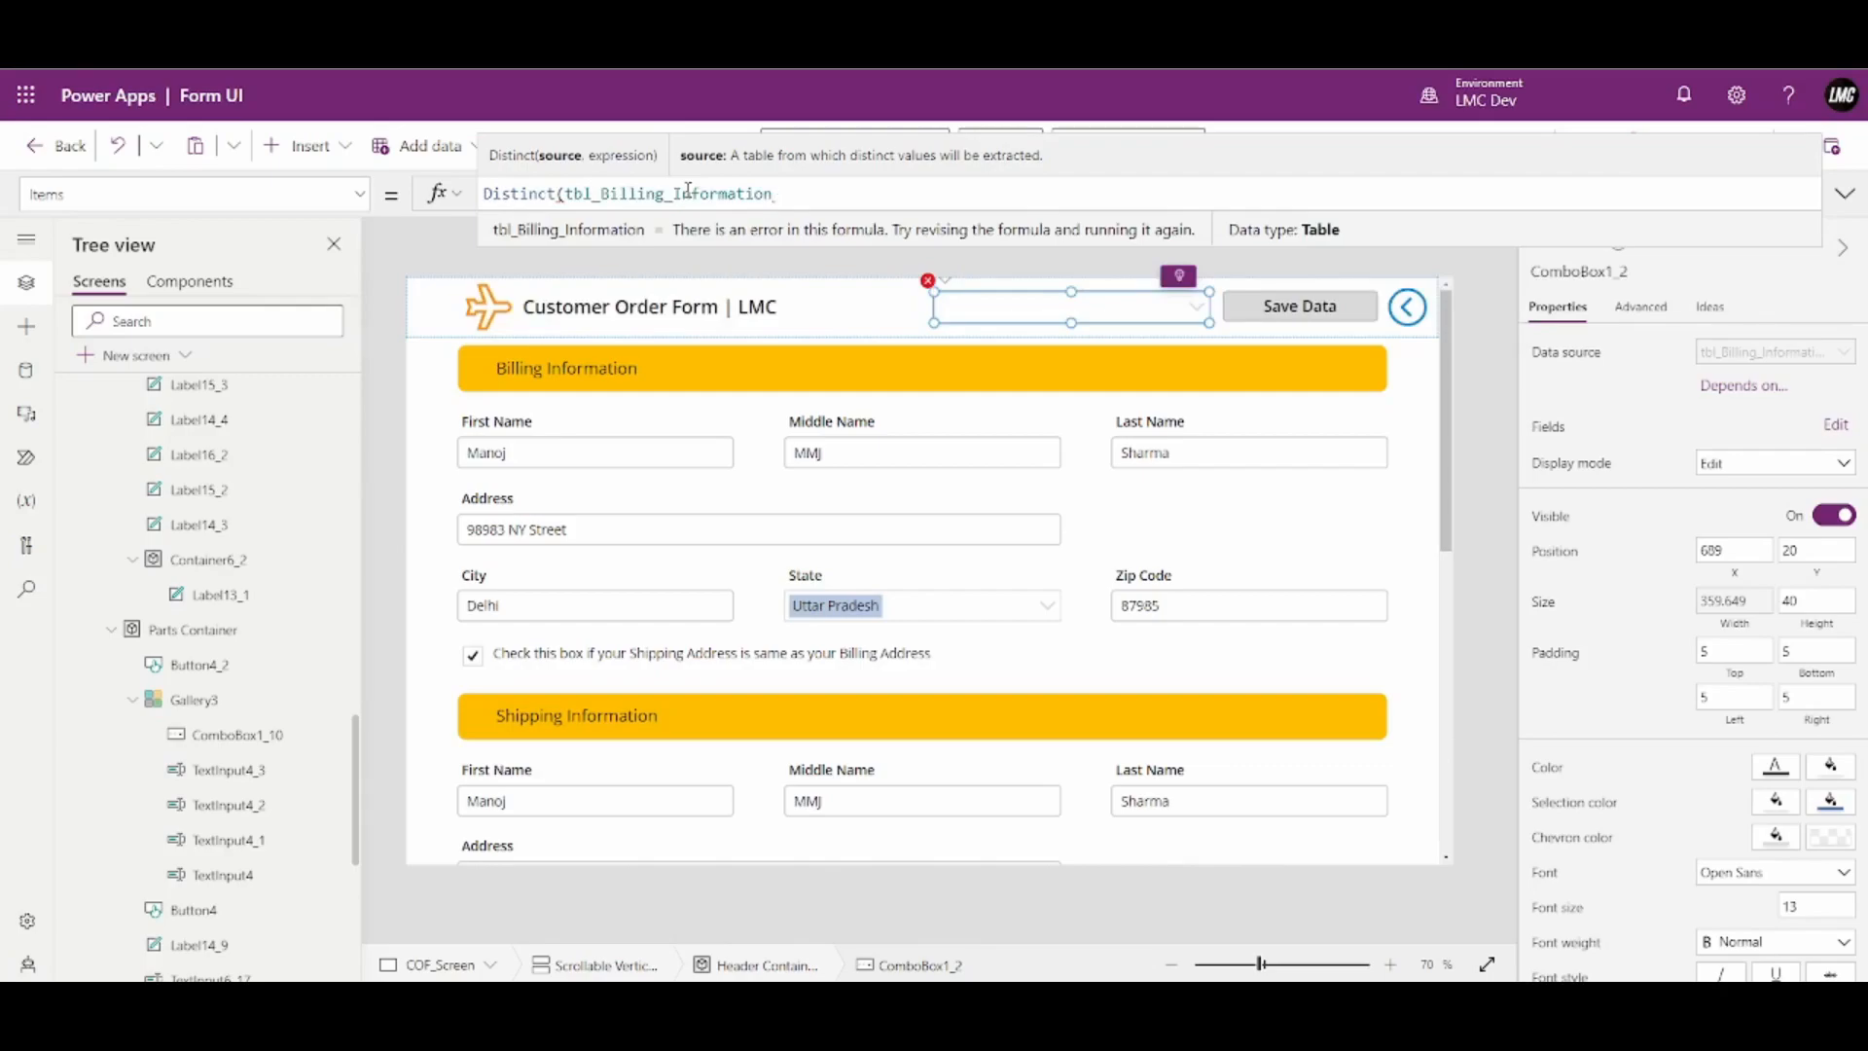
type(",Form")
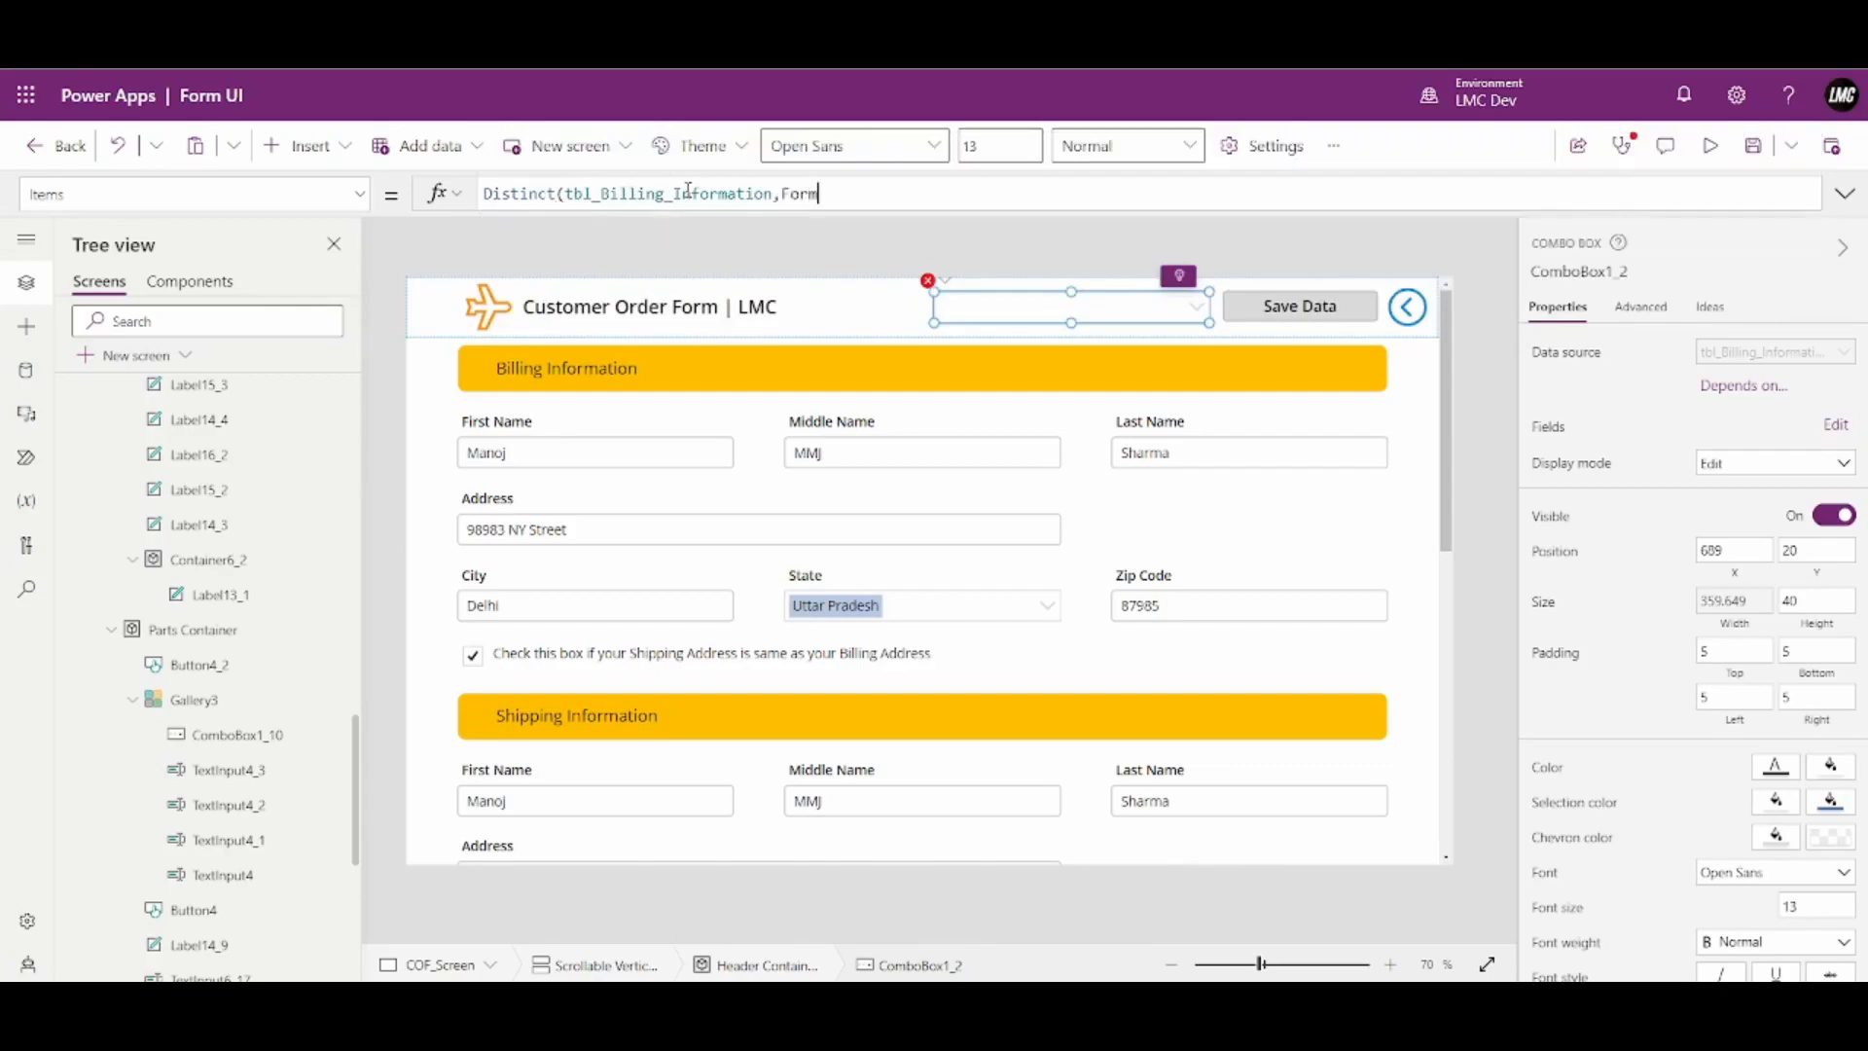
key("Down")
key("Down")
key("Tab")
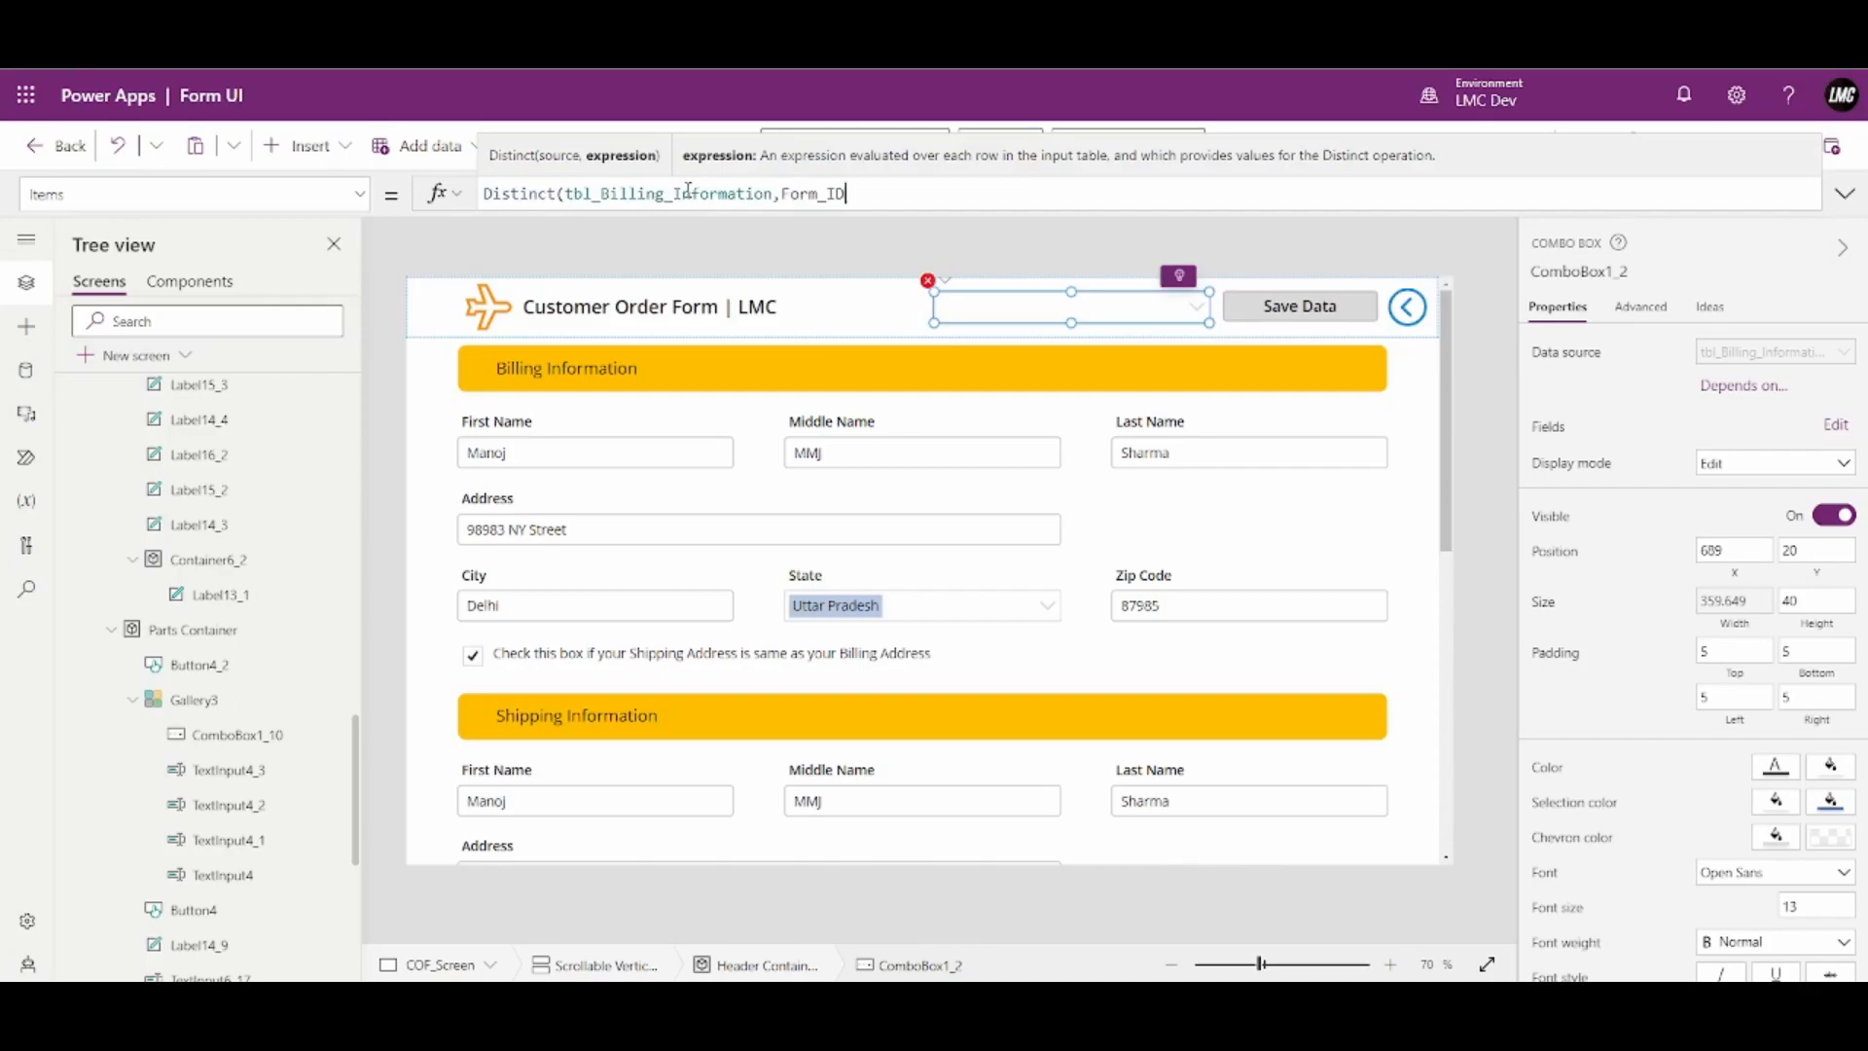
type(")")
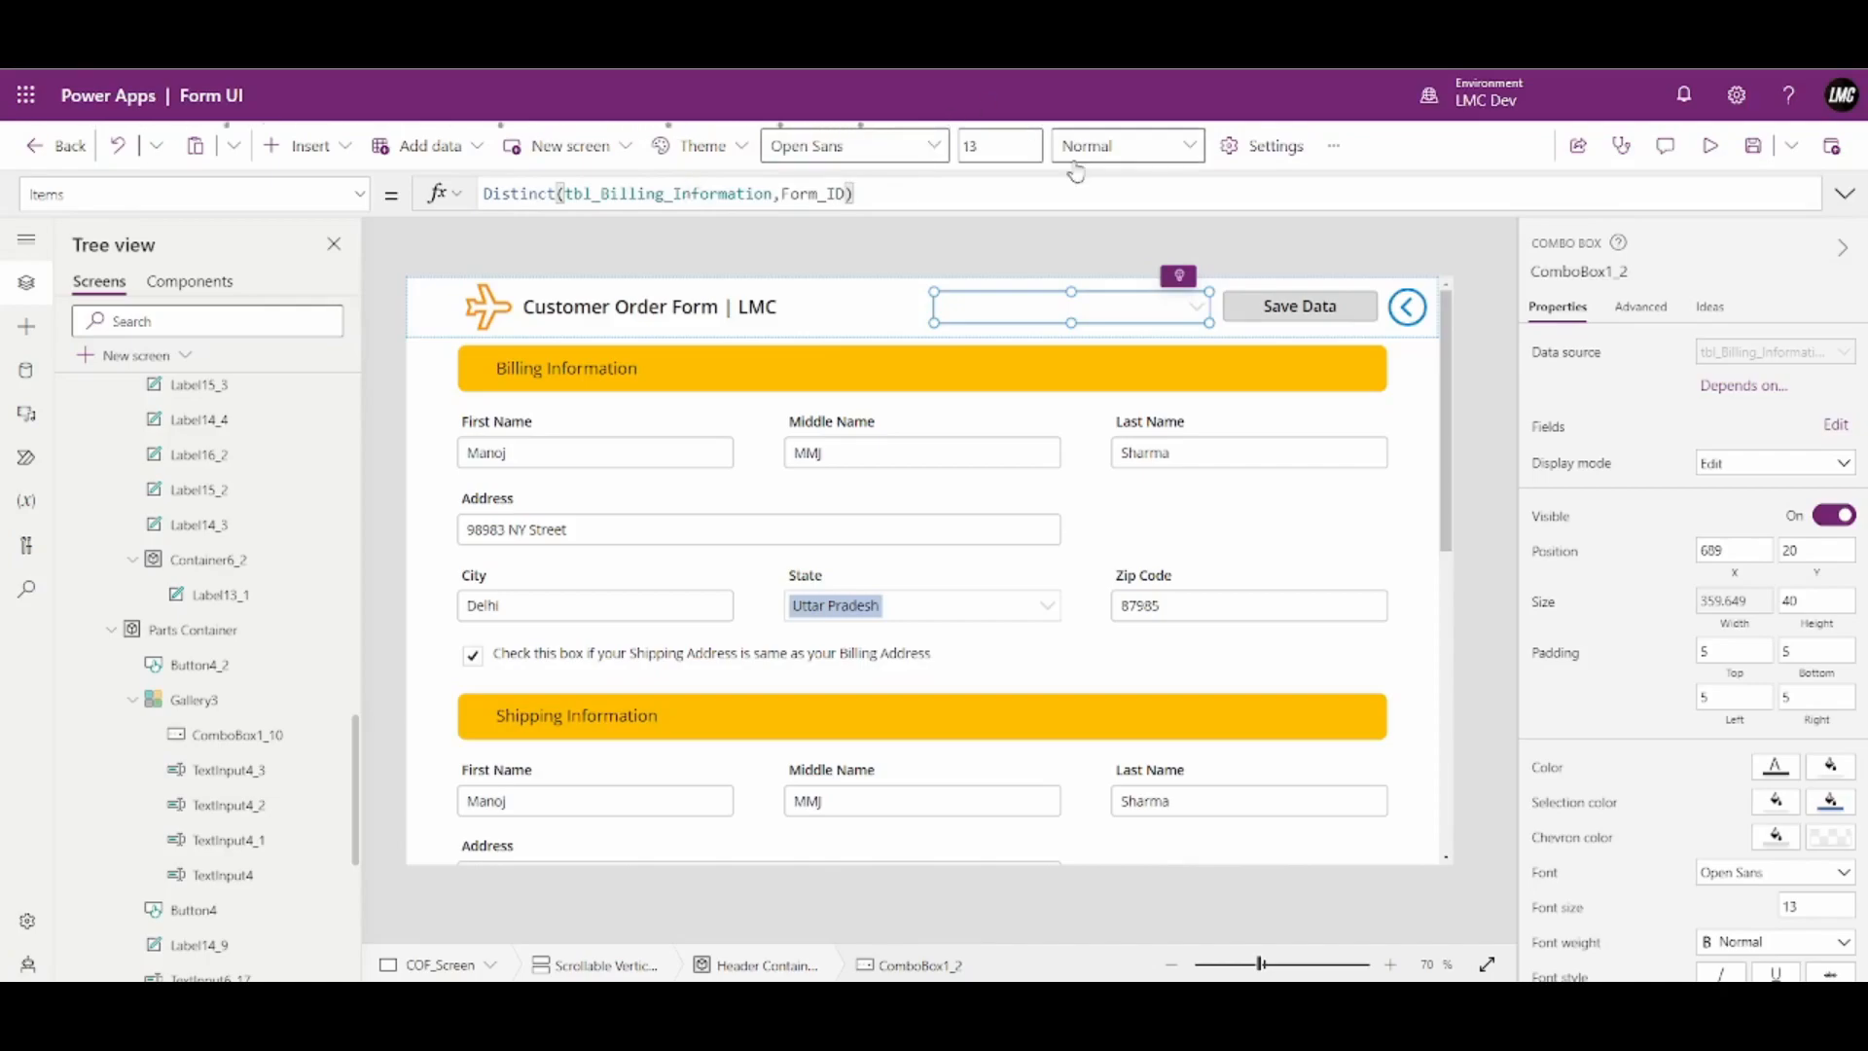
Check the Form_ID values offered by the header combo box against the tbl_Billing_Information source in its formula
key("alt")
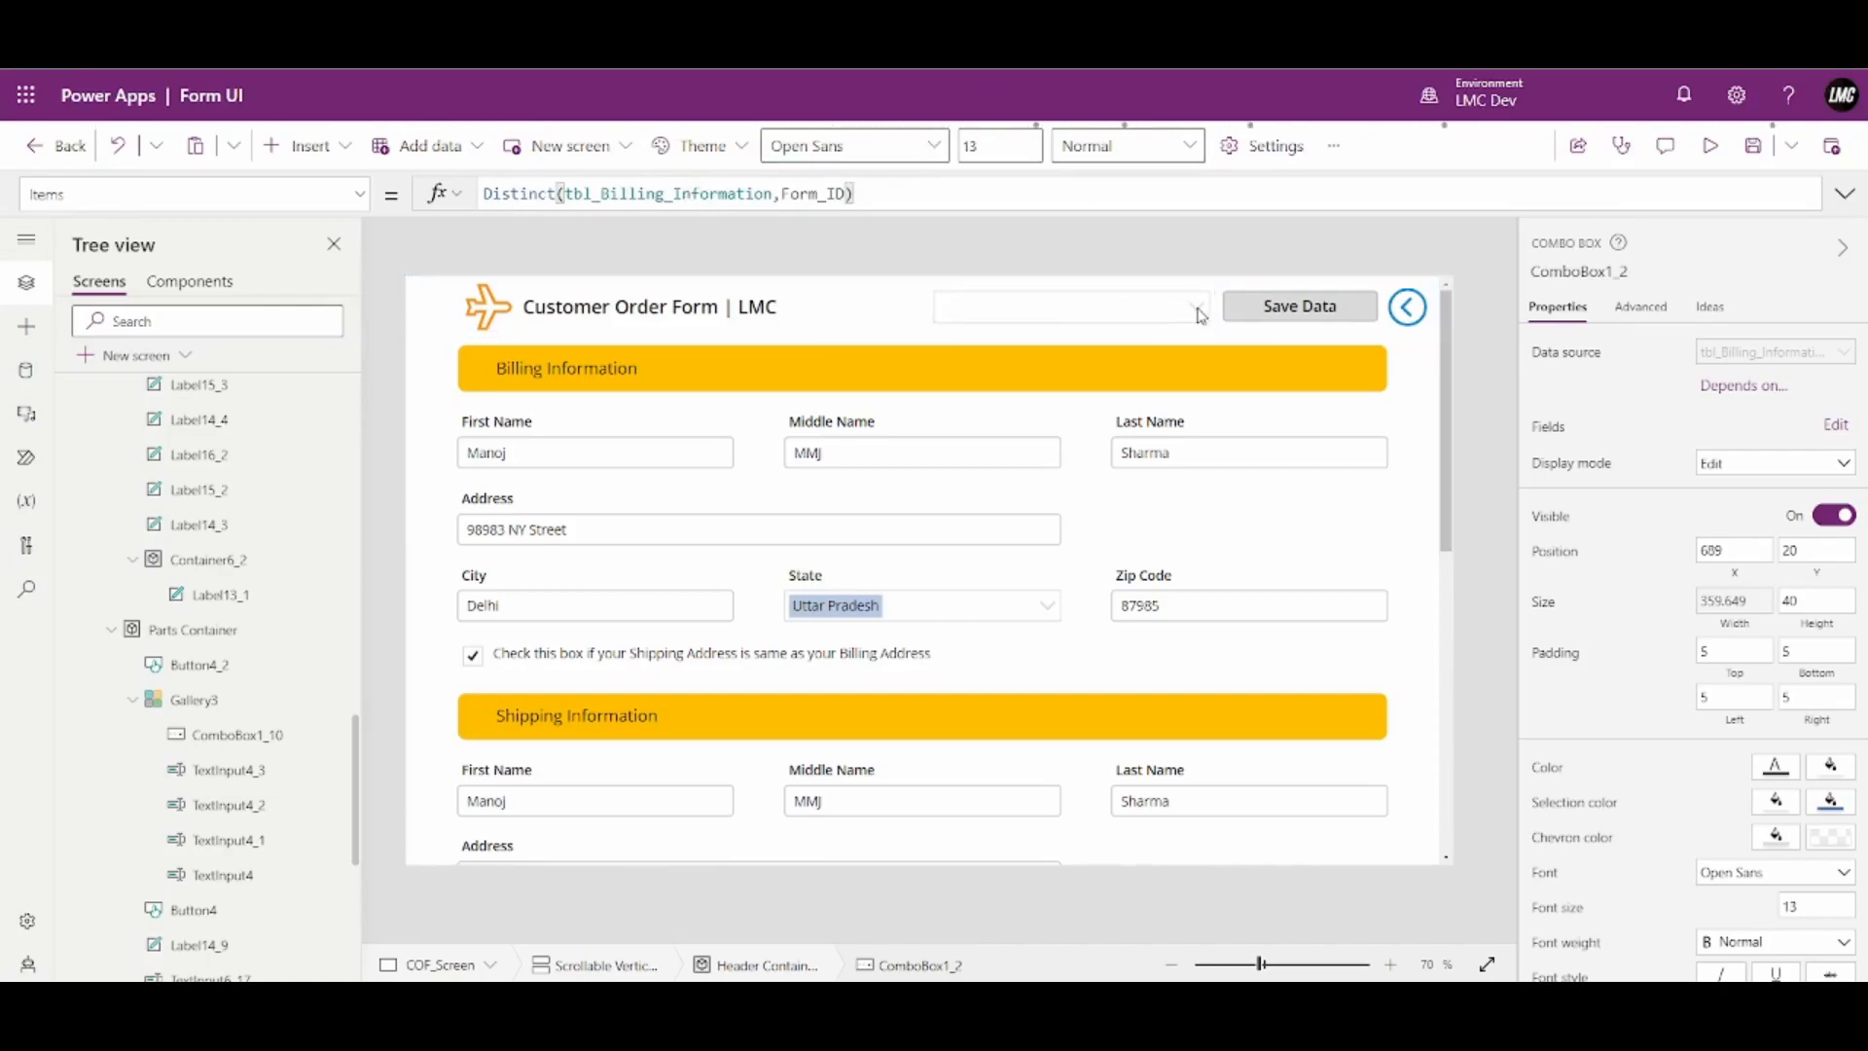
left_click(1198, 309, "alt")
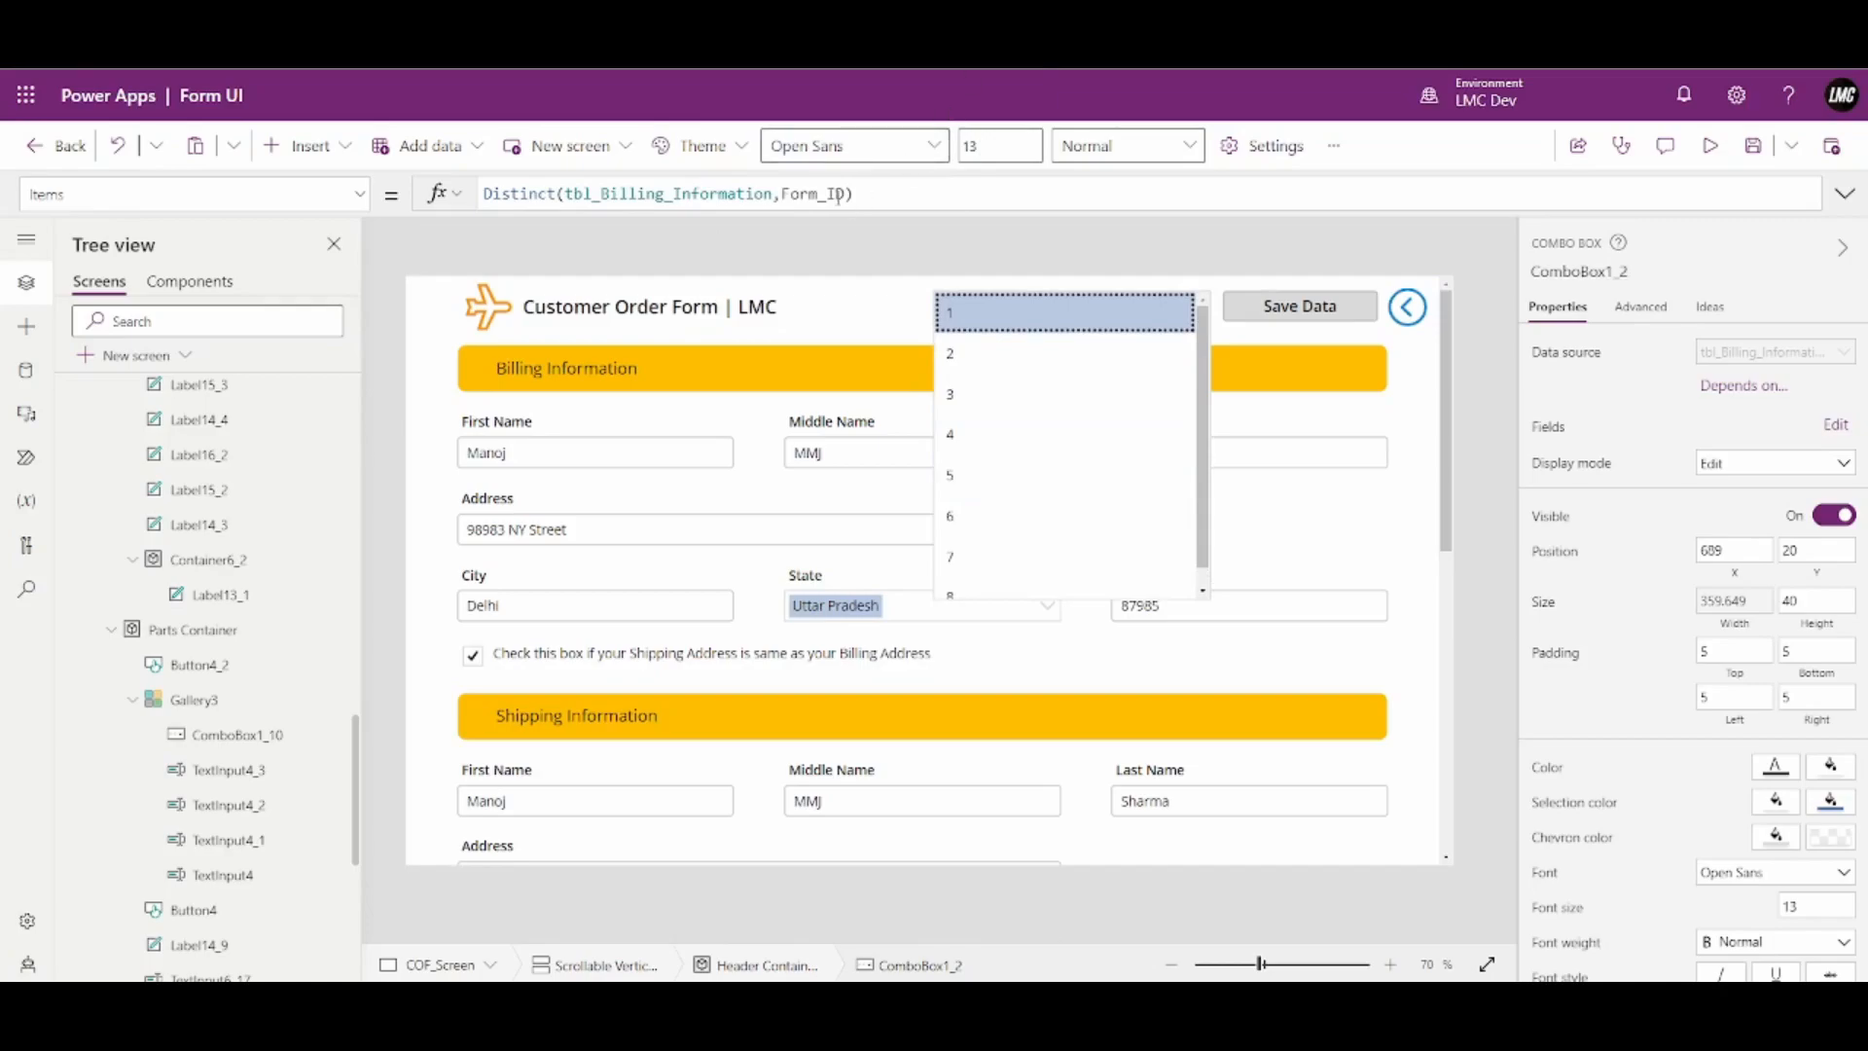
left_click(715, 195)
double_click(715, 195)
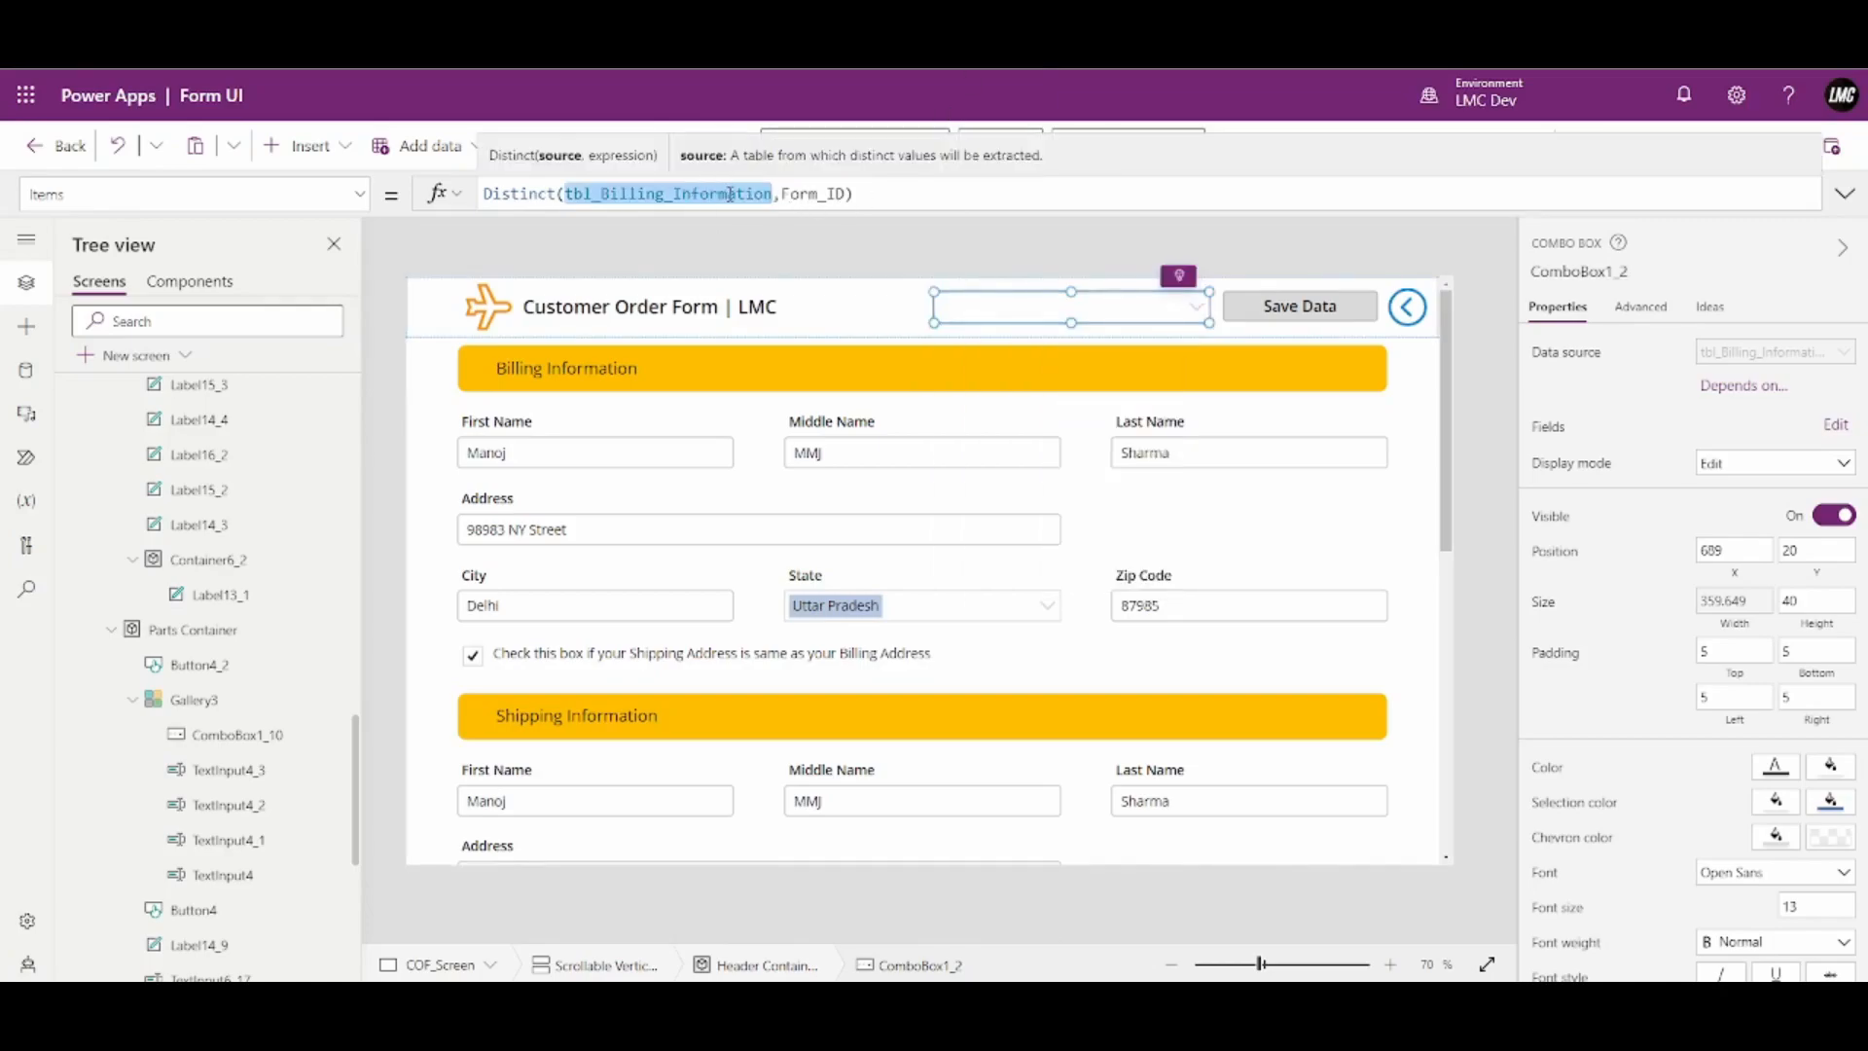
left_click(1029, 309)
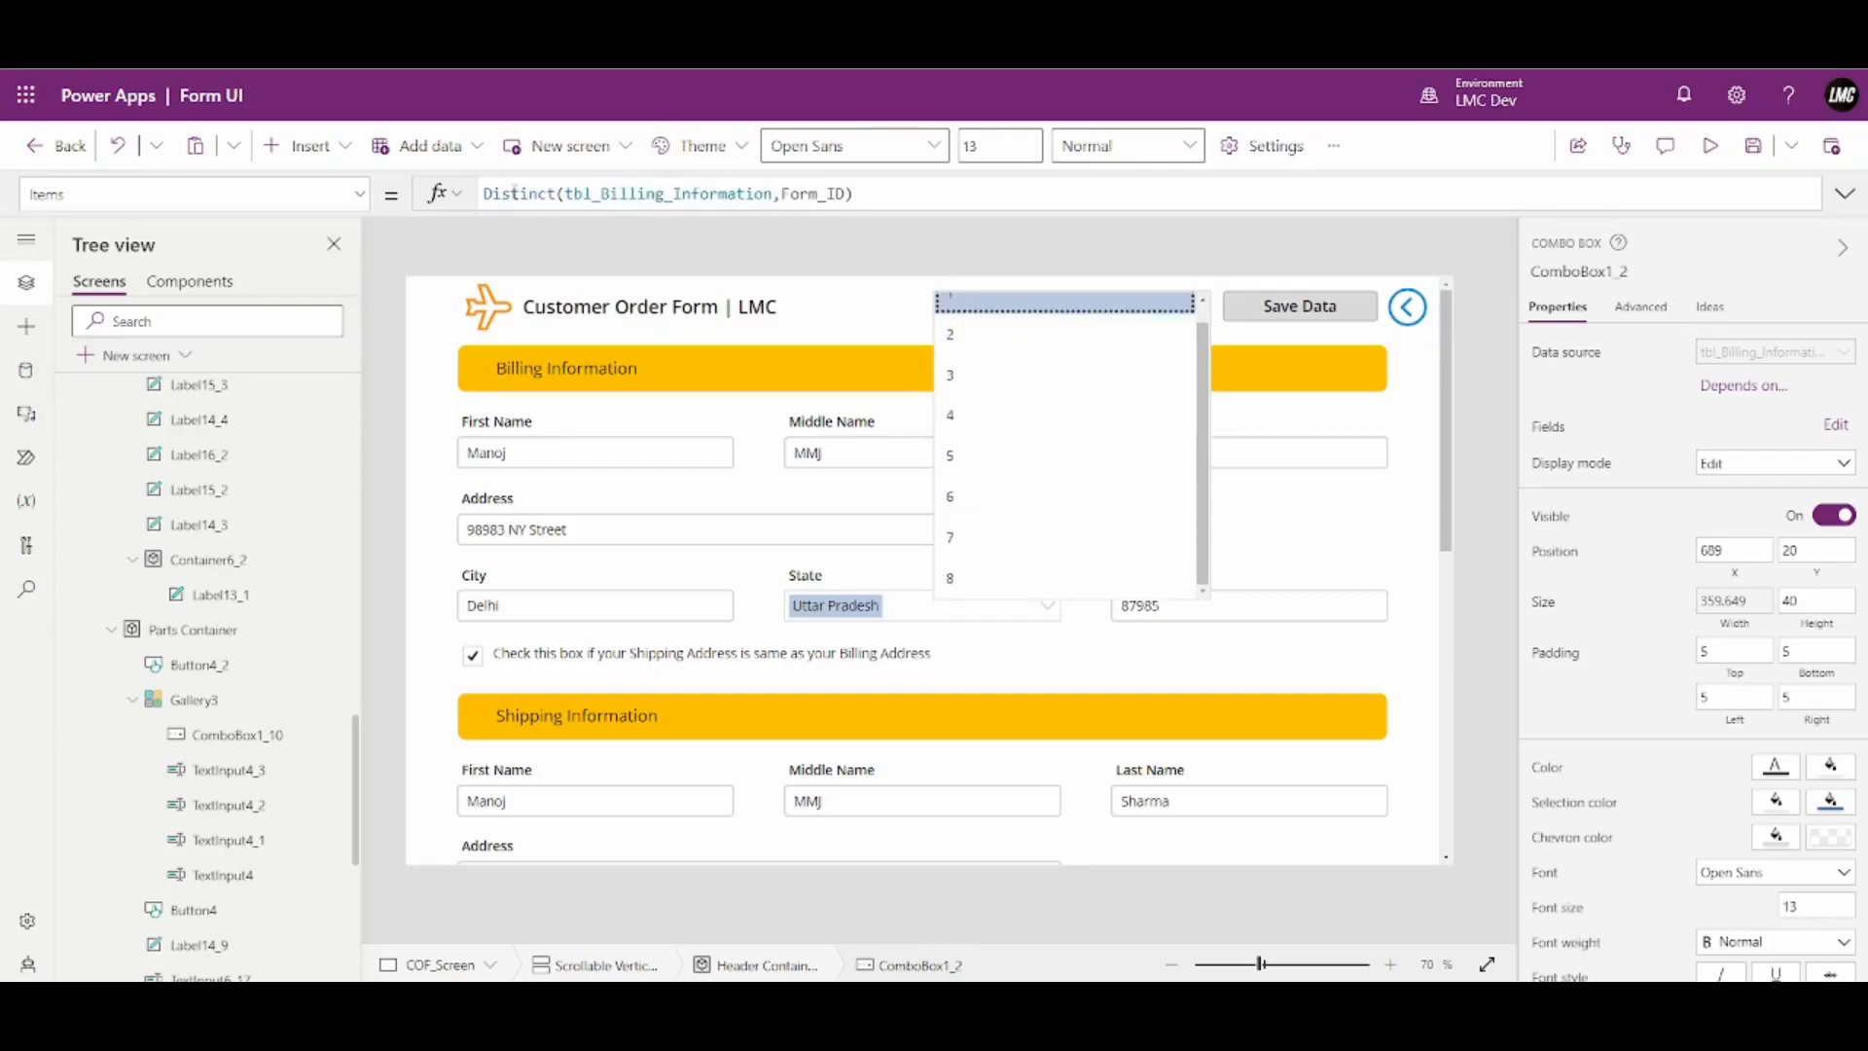
Try tbl_Parts_Information as the Distinct source, comparing its Form_ID column in SharePoint with the values offered by the header combo box
left_click(513, 195)
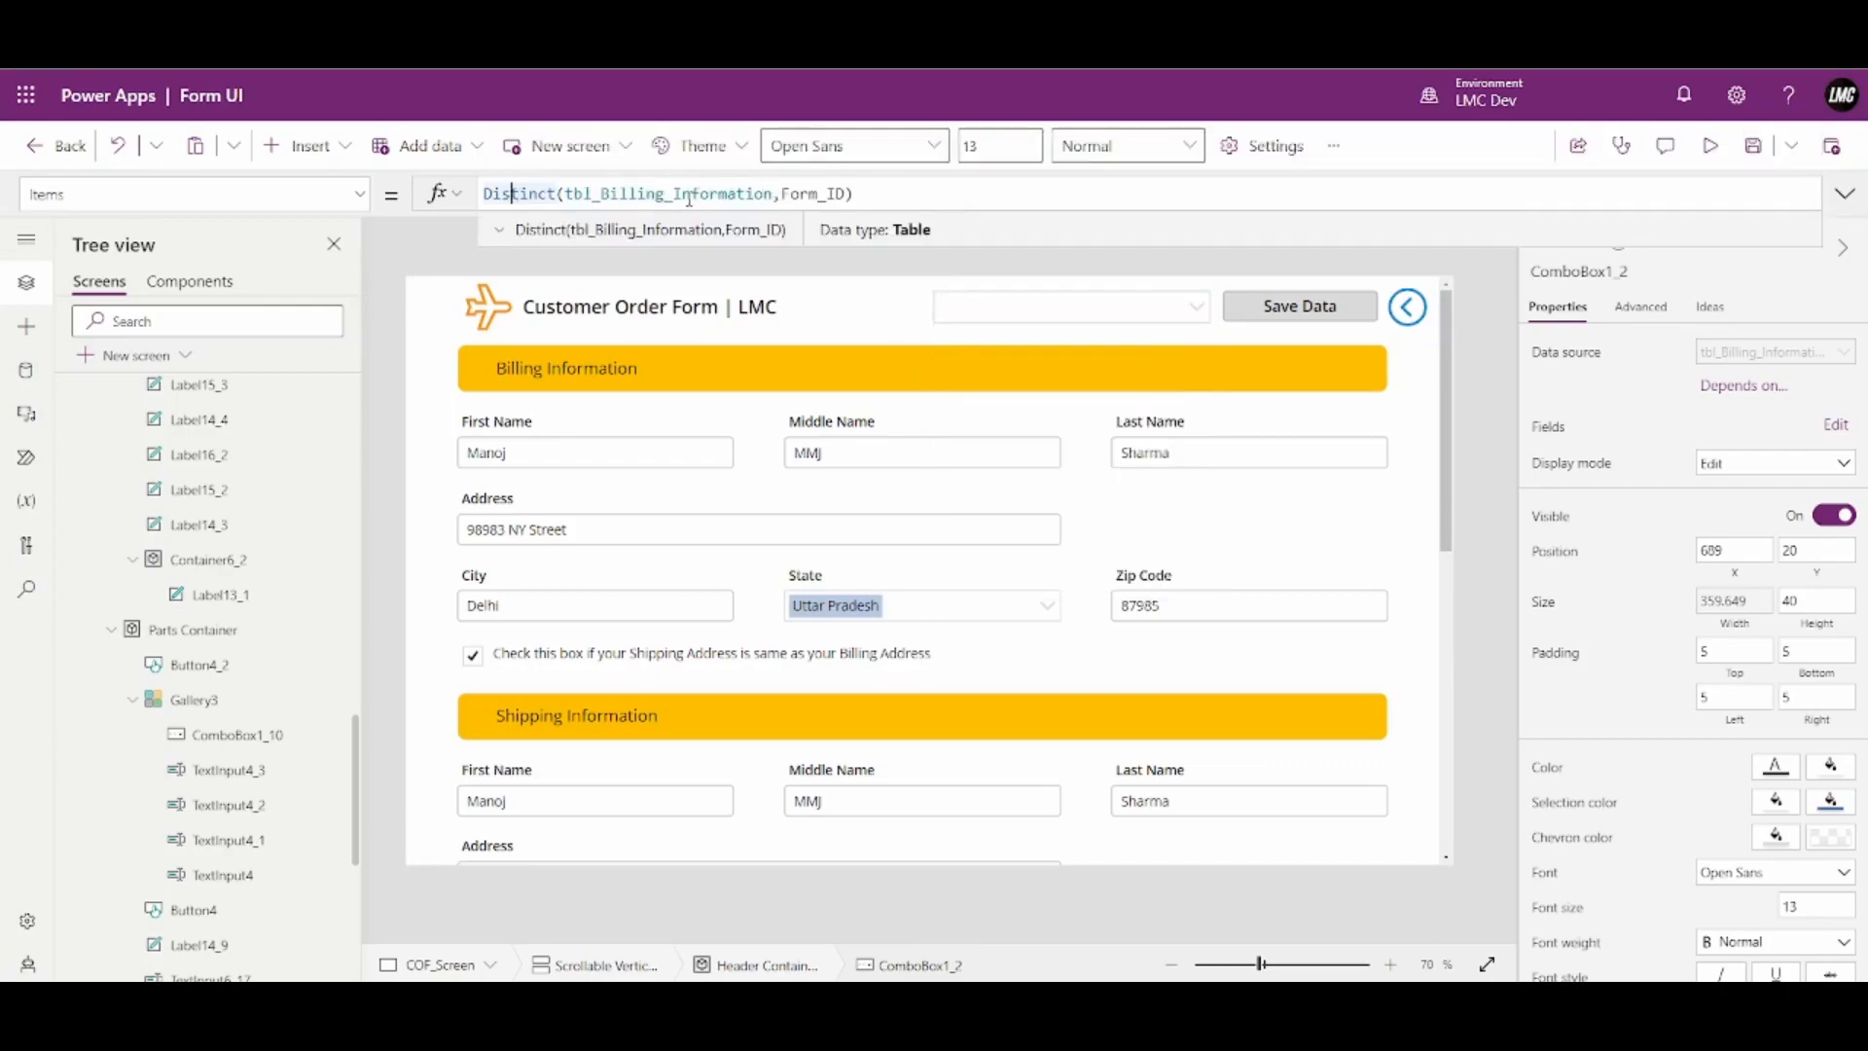
double_click(686, 194)
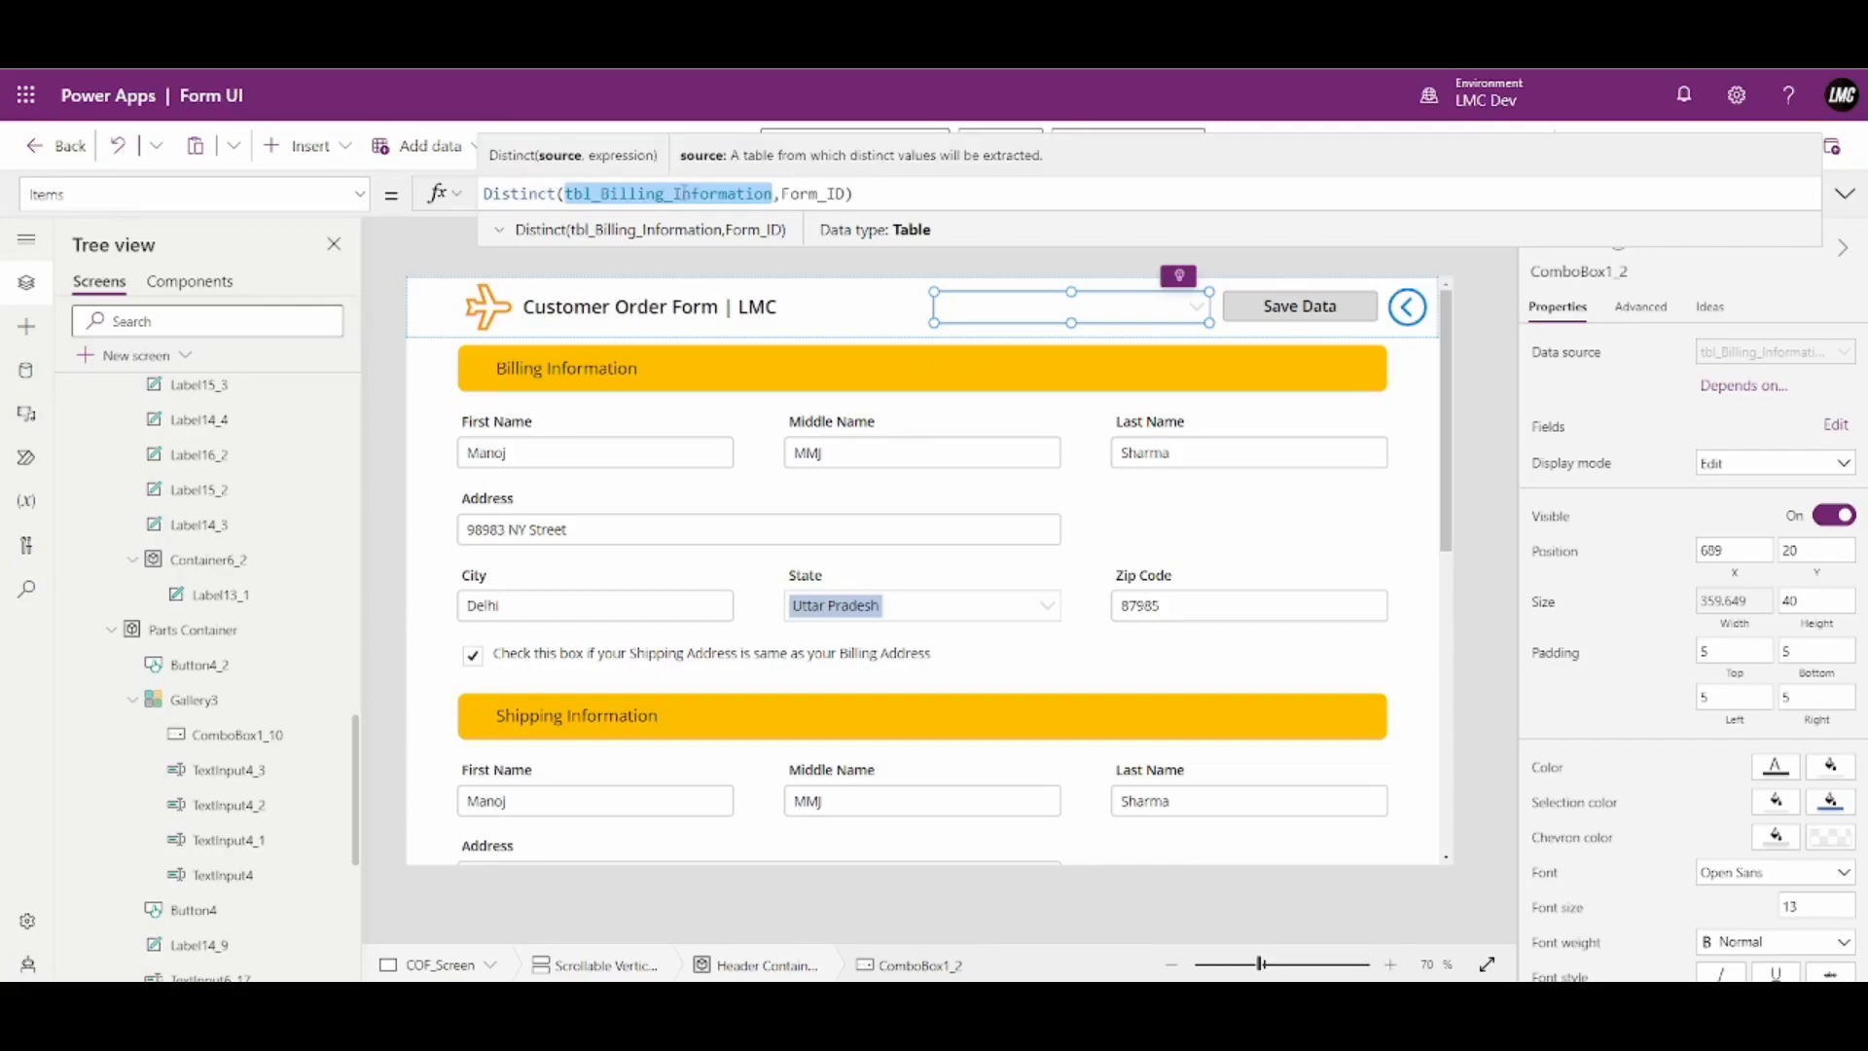
type("Tbl")
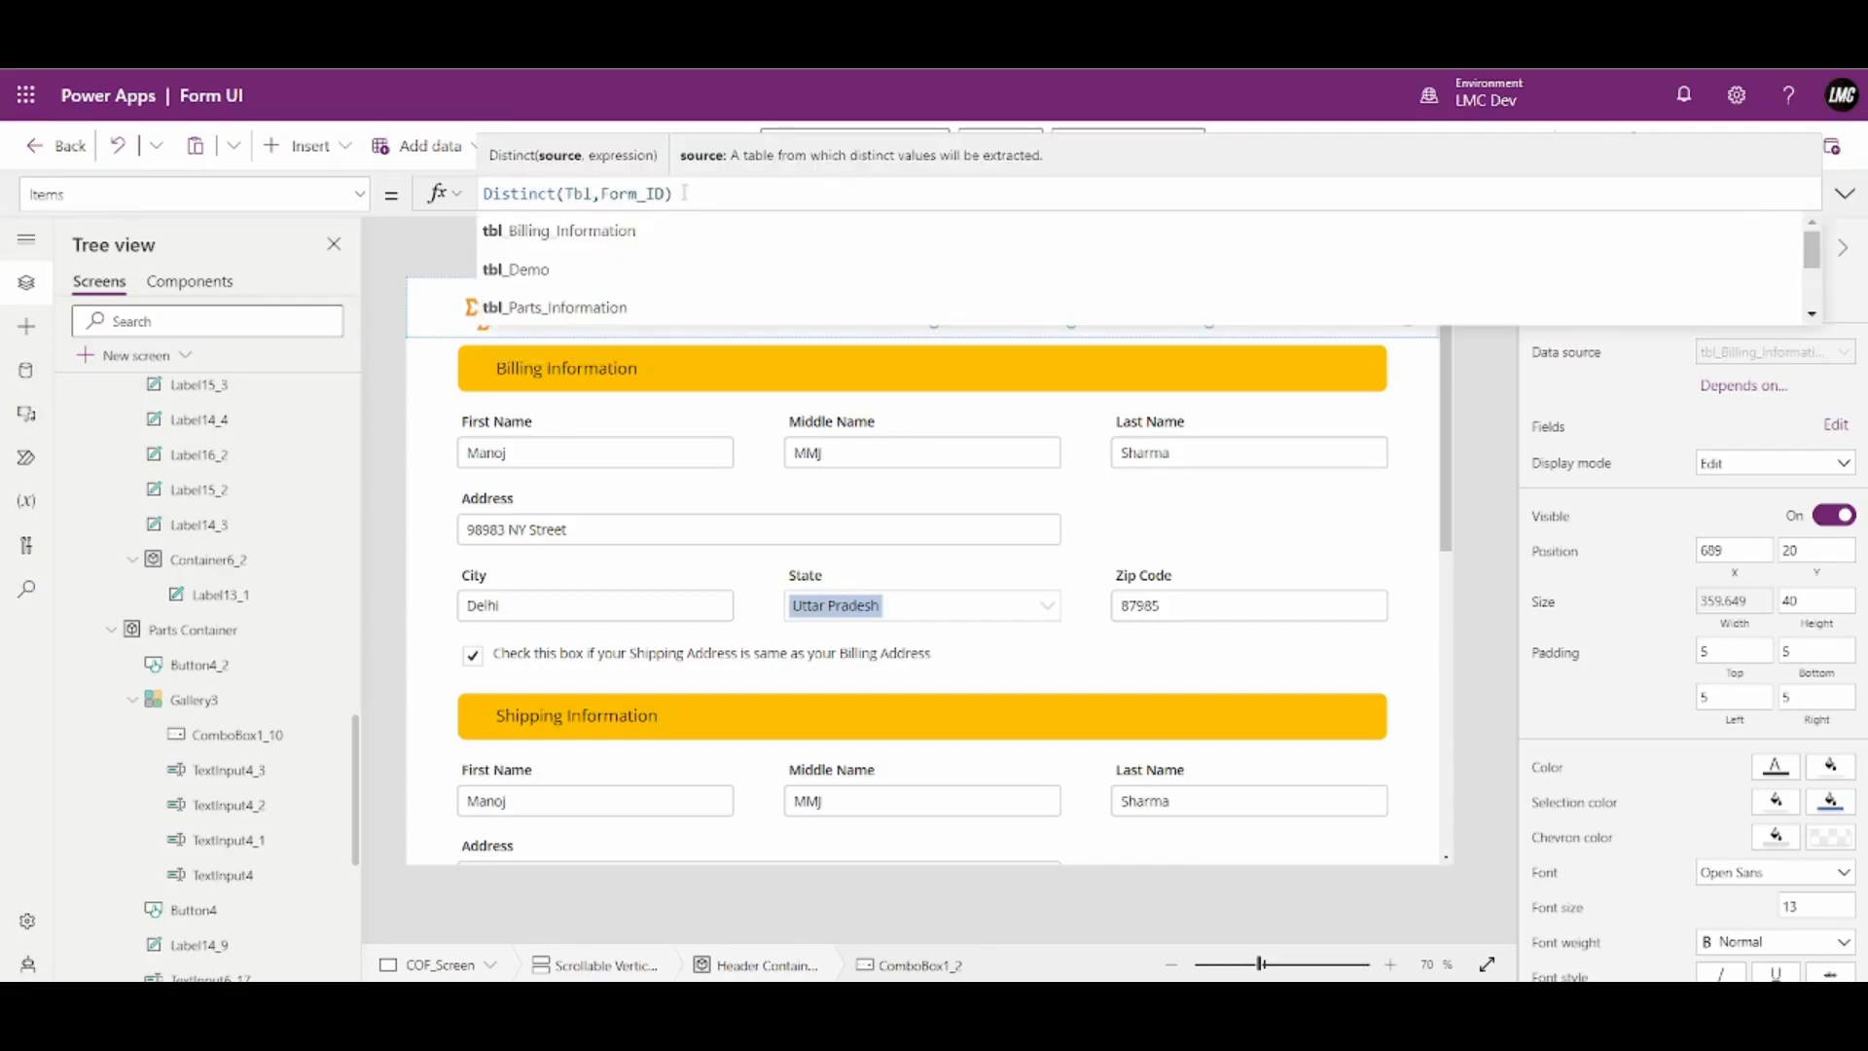
key("Down")
key("Down")
key("Down")
key("Return")
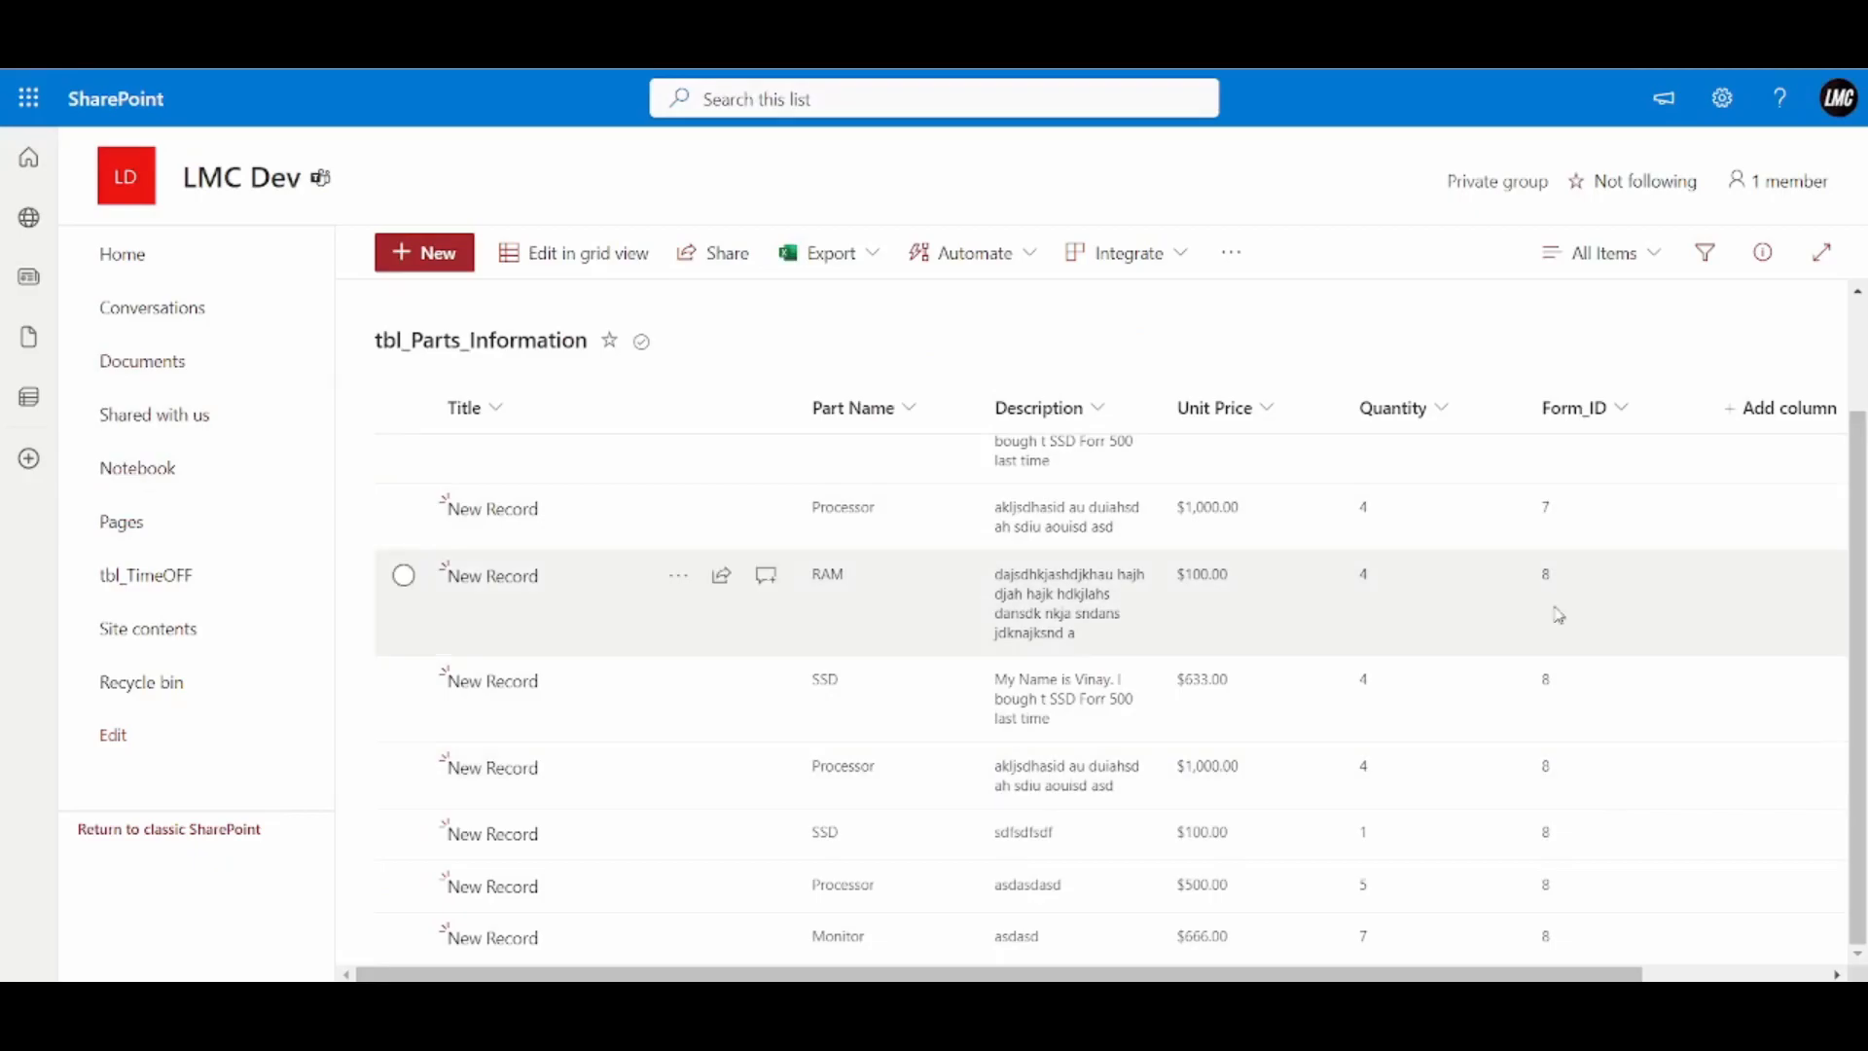
scroll(1557, 615, "up", 3)
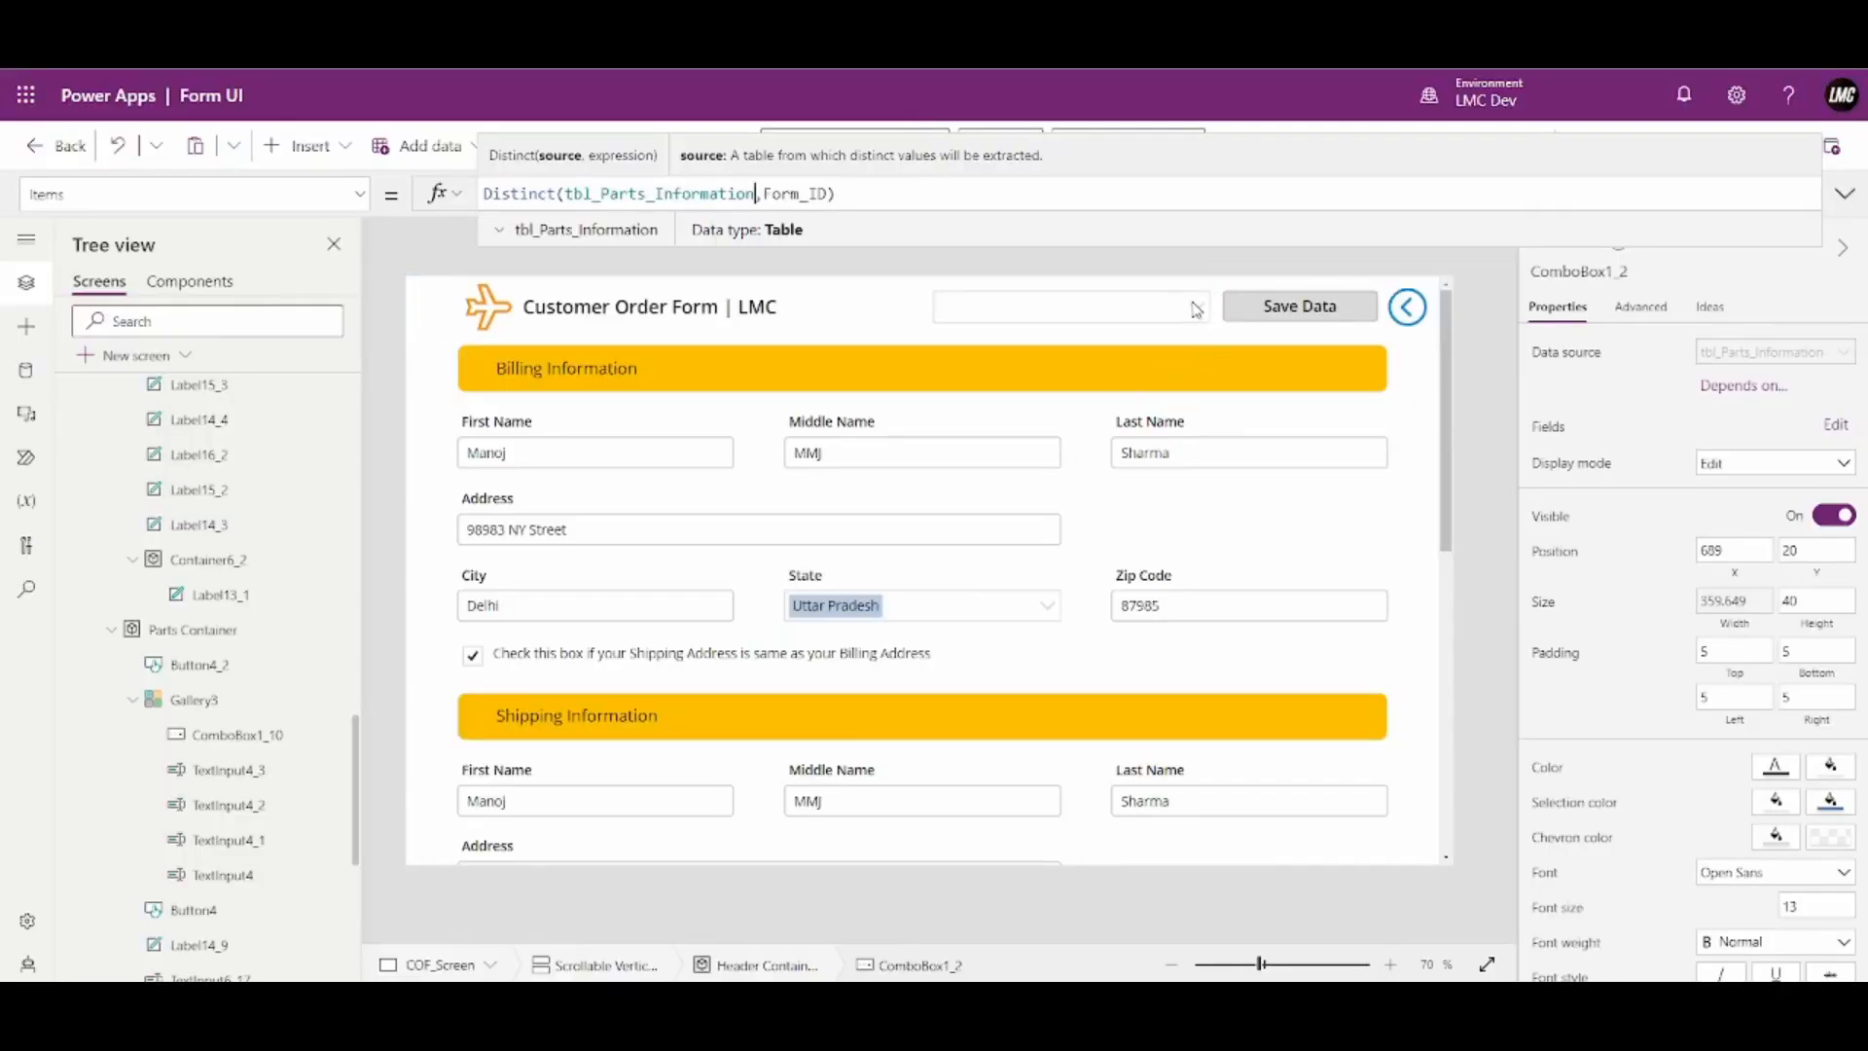
left_click(1198, 311)
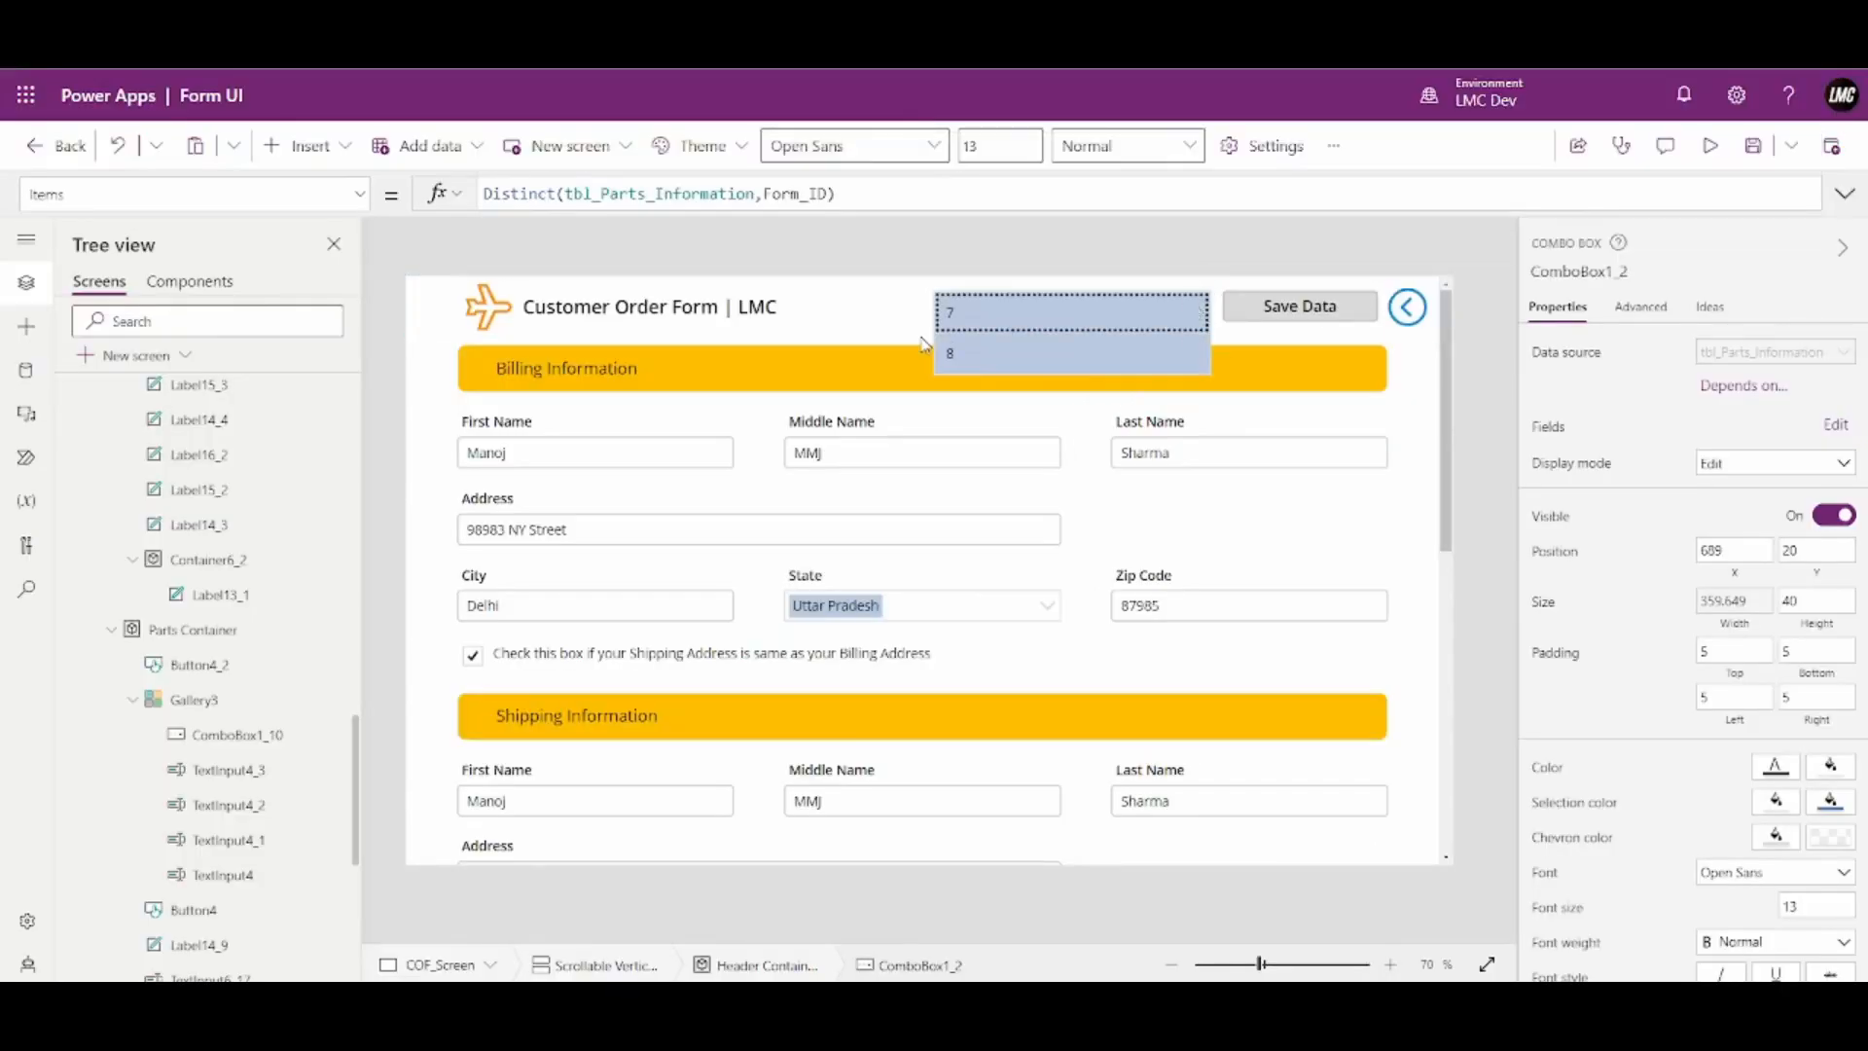
Set the source table in the header combo box's Distinct formula back to tbl_Billing_Information
left_click(712, 193)
double_click(711, 194)
type("tbl_Bi")
left_click(612, 233)
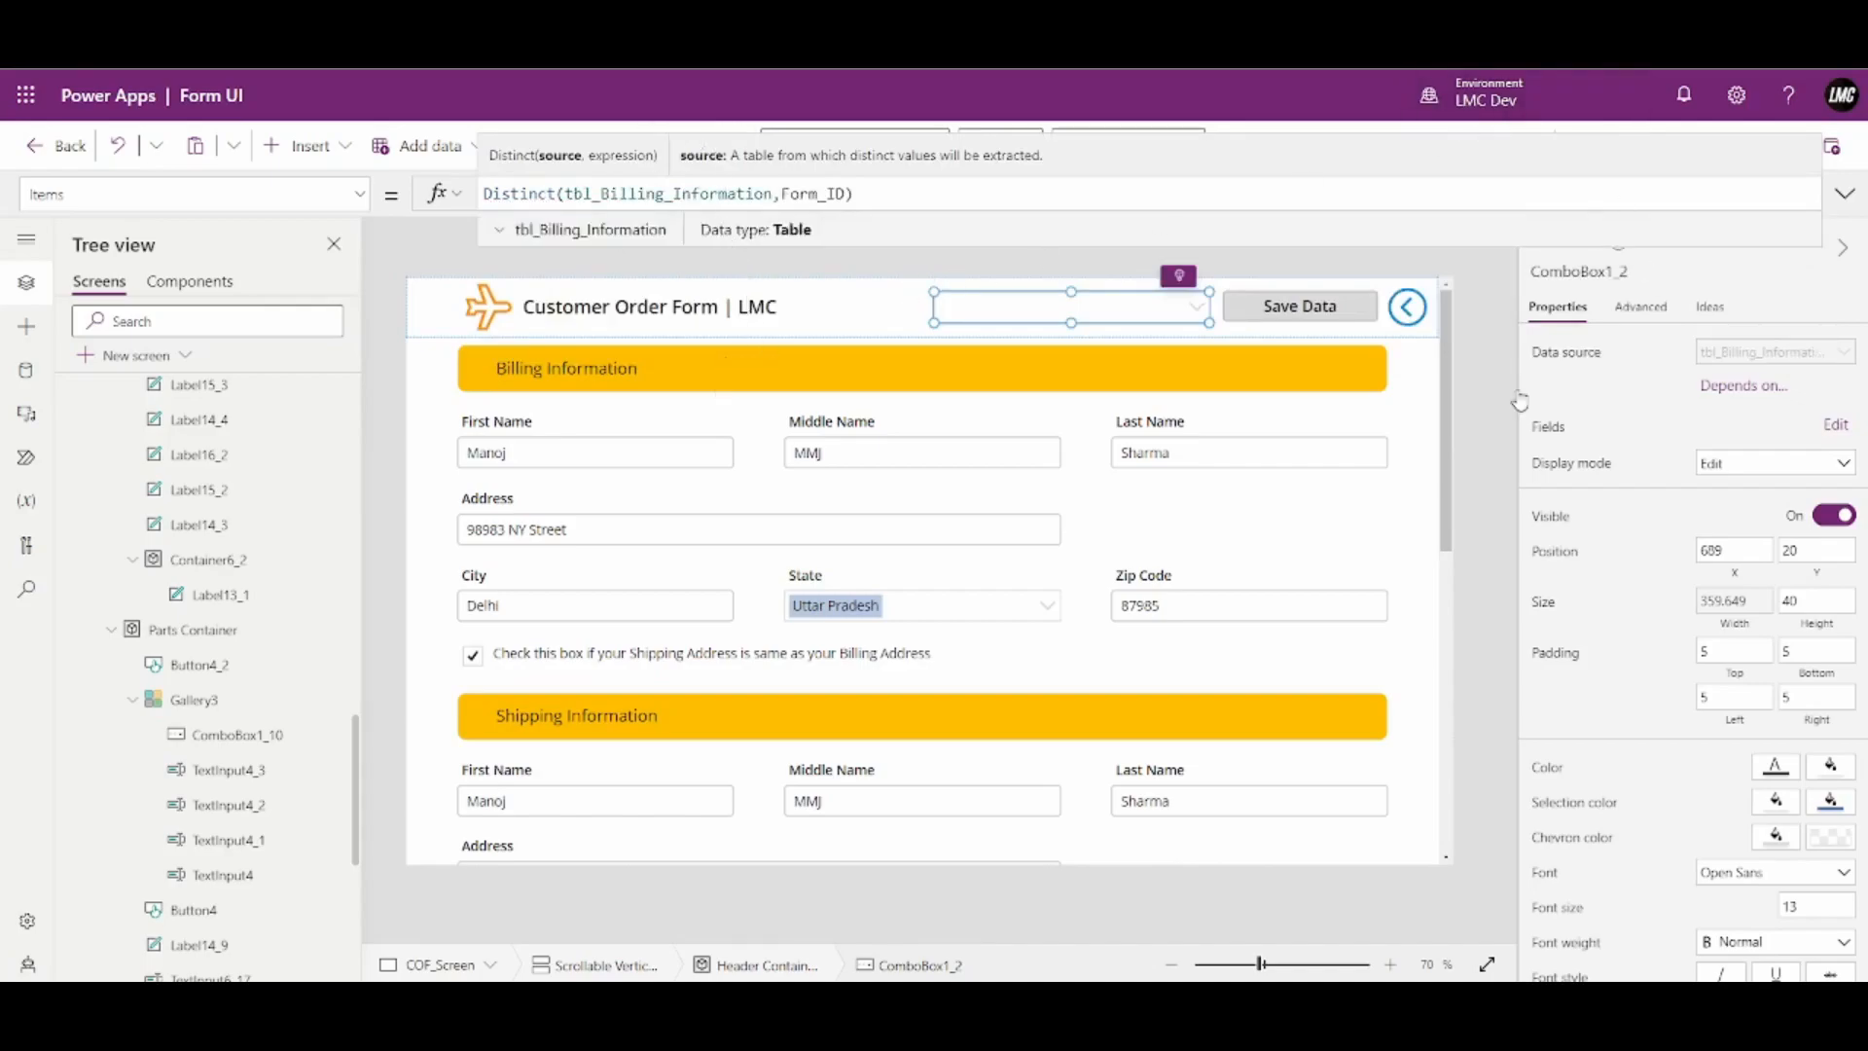
Preview the app and select form ID 1 in the header combo box
left_click(1491, 401)
left_click(1711, 153)
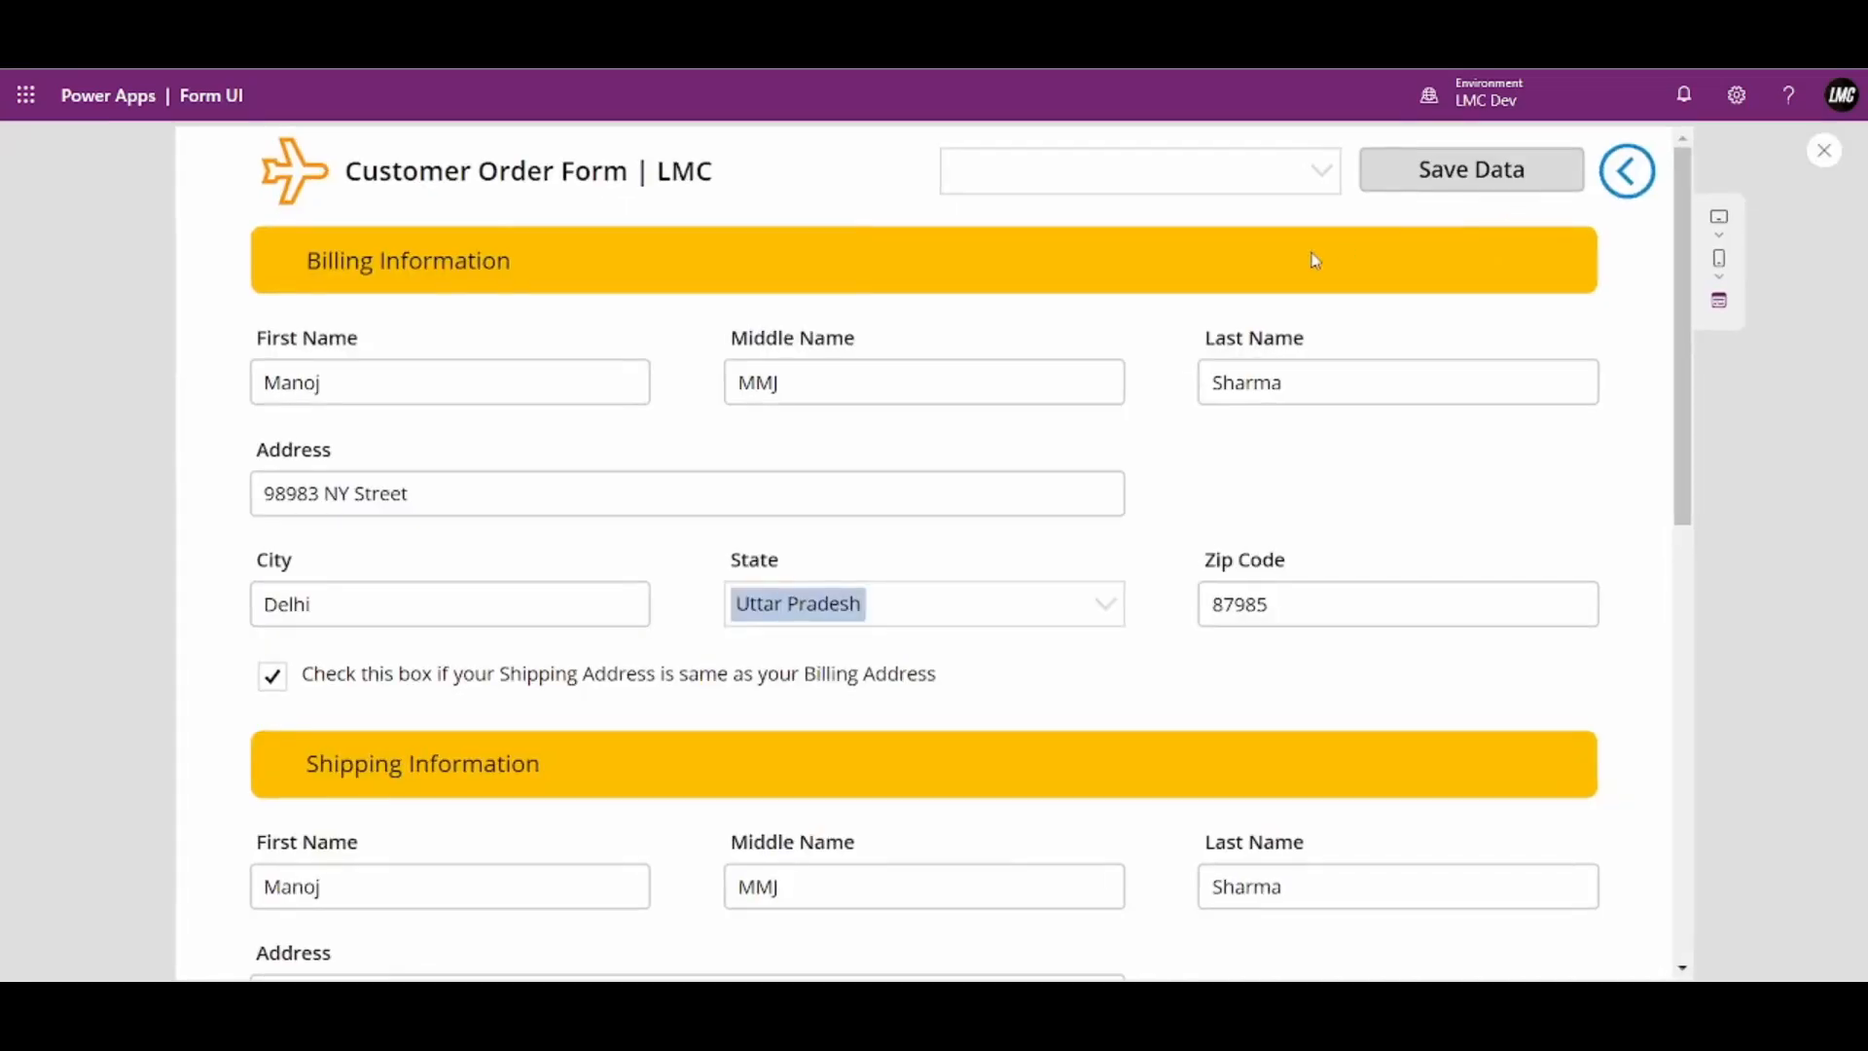
left_click(1311, 175)
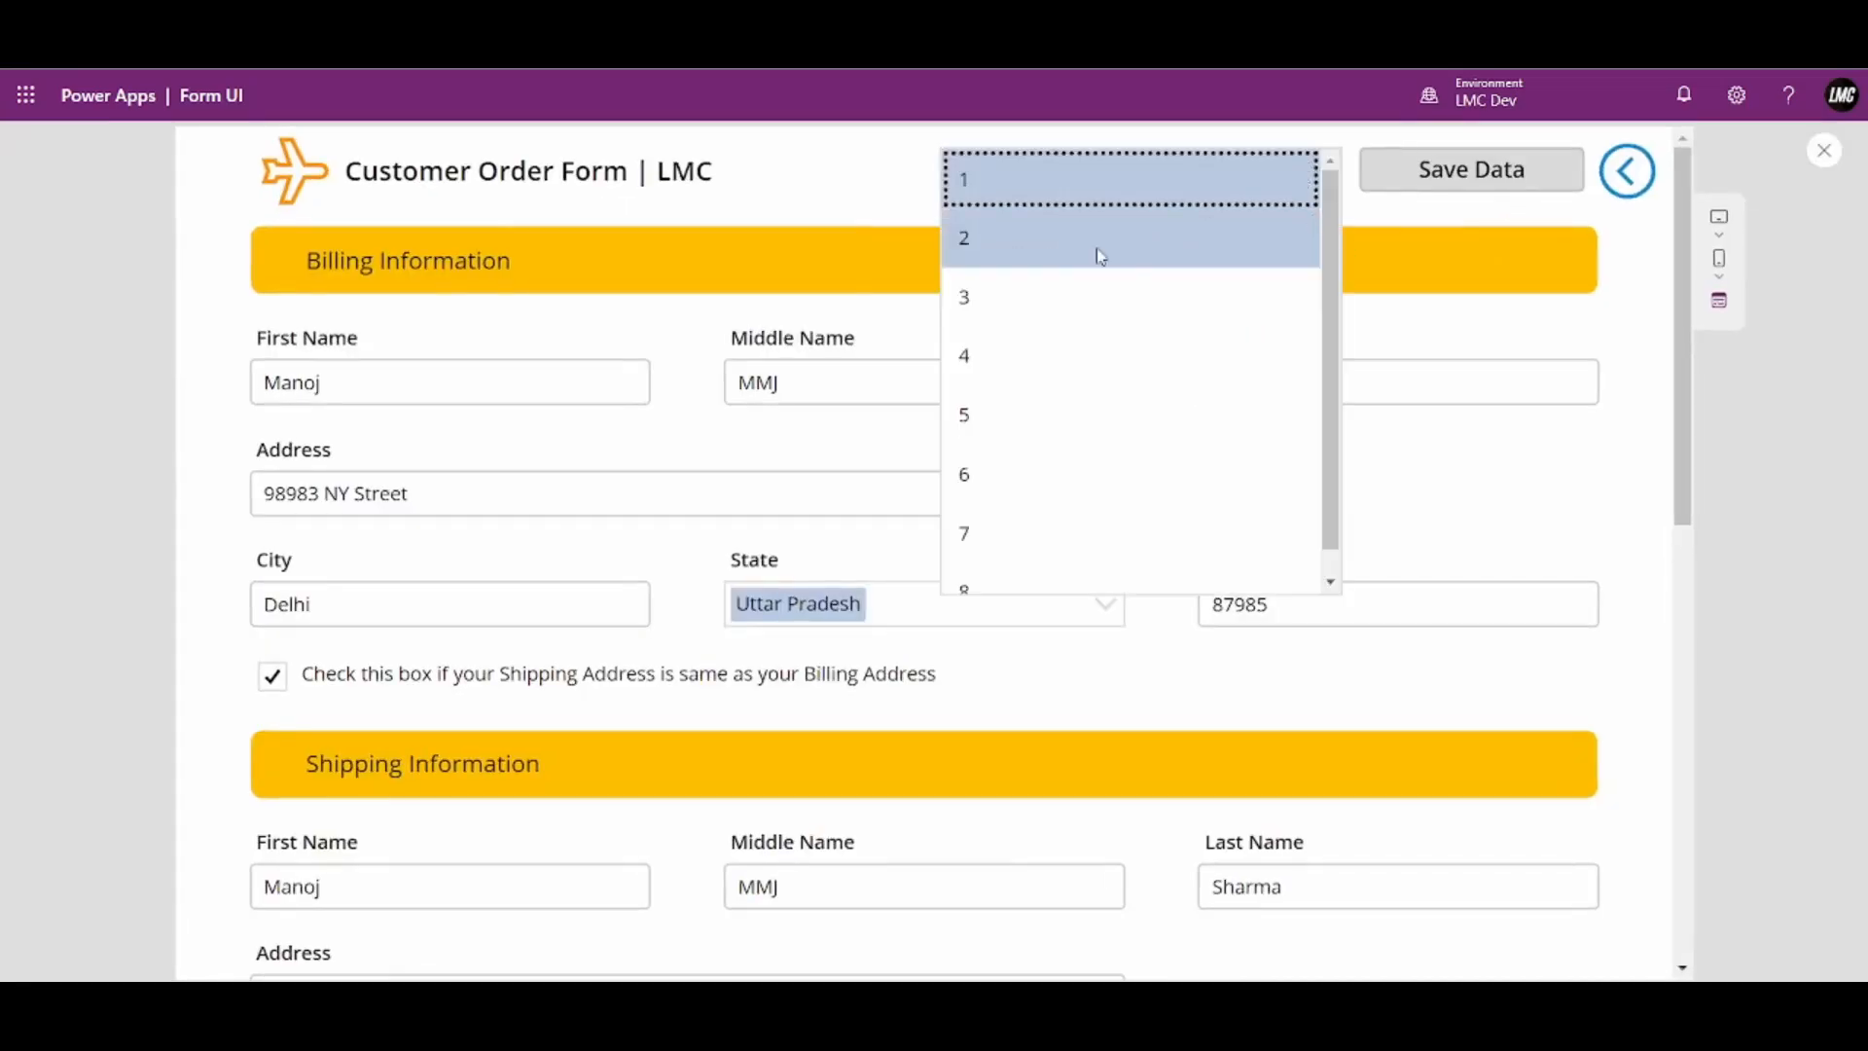
left_click(1002, 181)
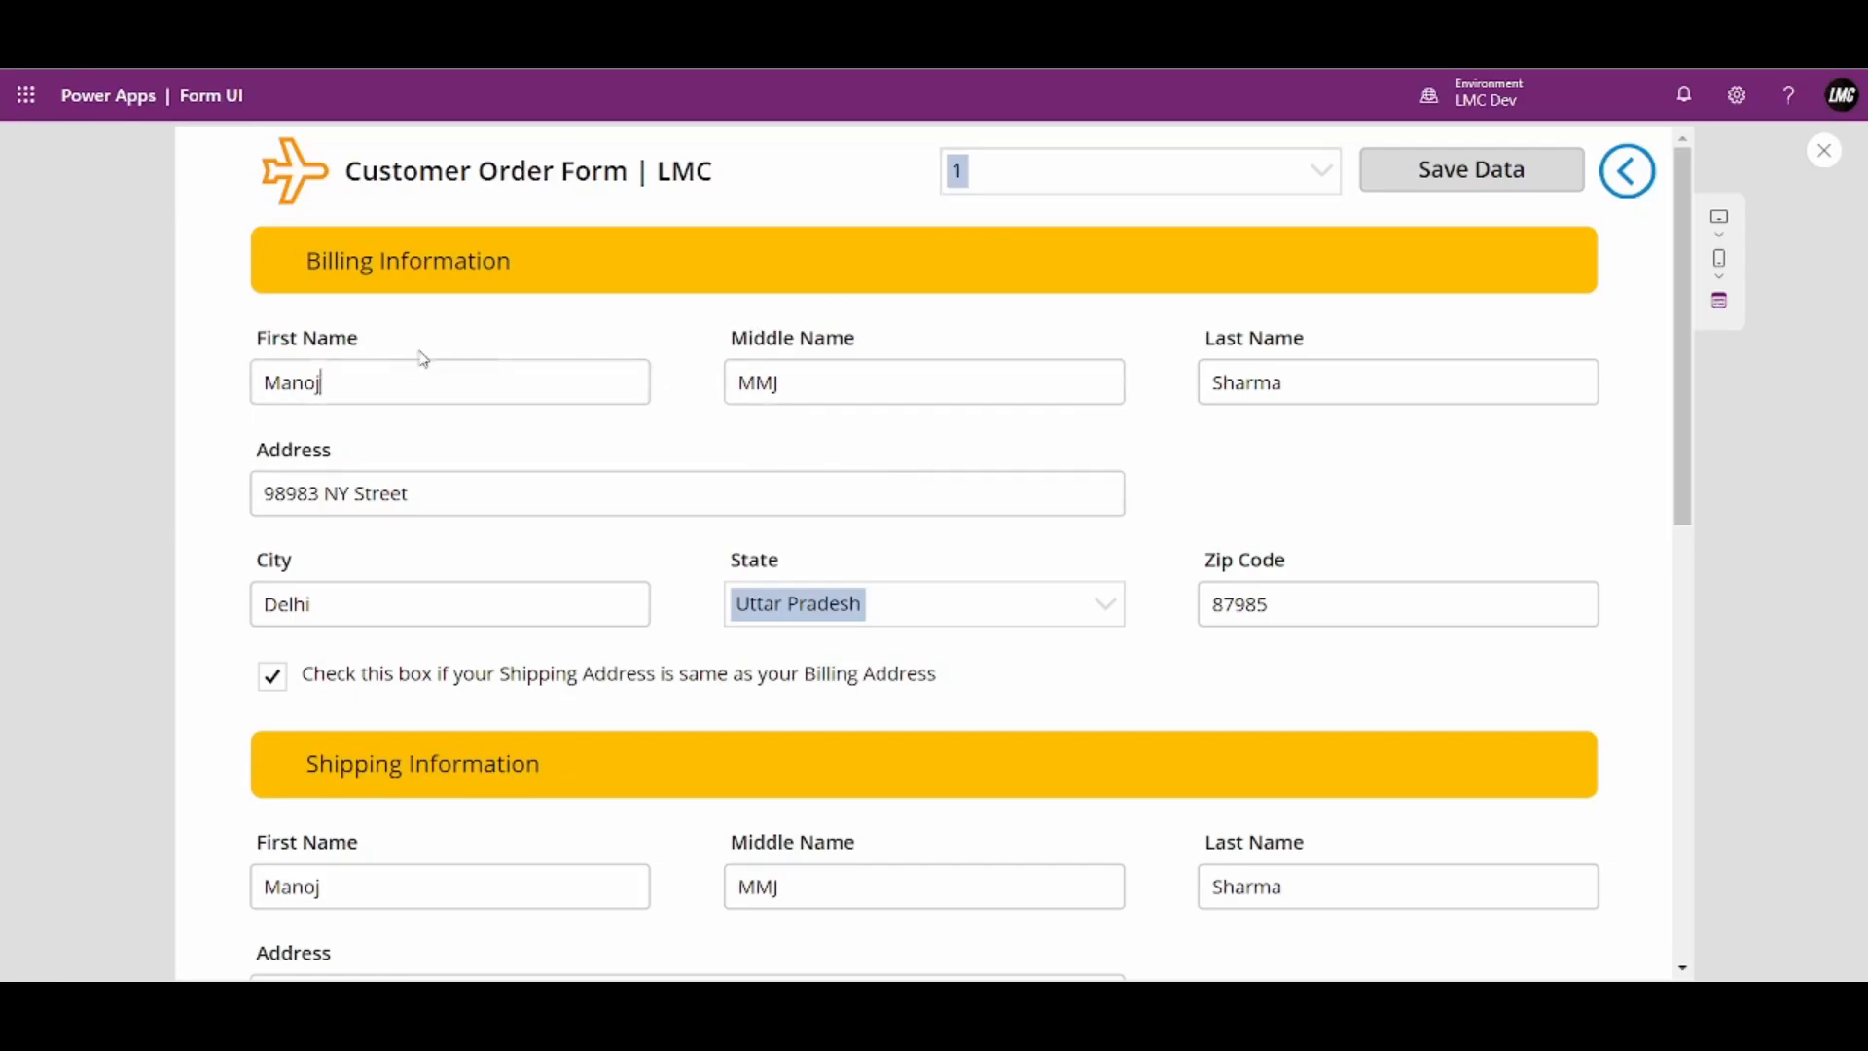
left_click(564, 392)
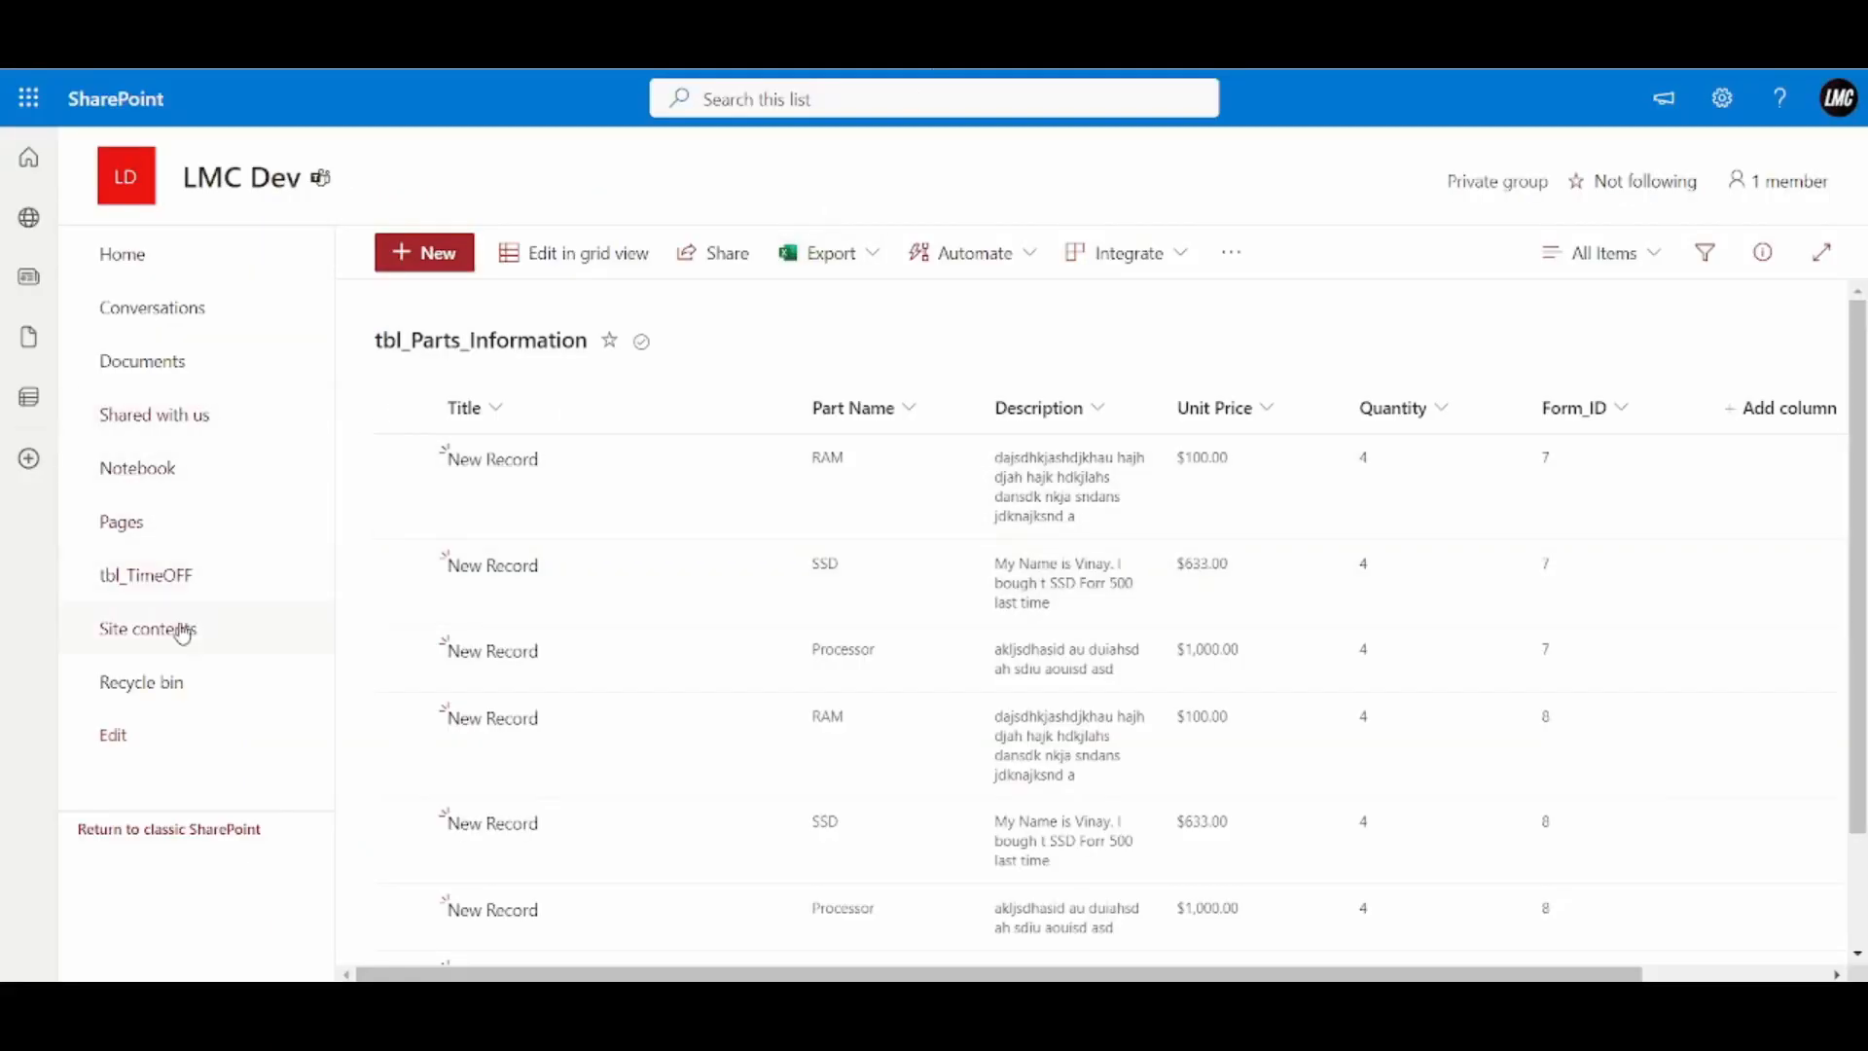
Switch to SharePoint, open the tbl_Billing_Information list from the site contents, and examine the first record's name and address columns
left_click(167, 642)
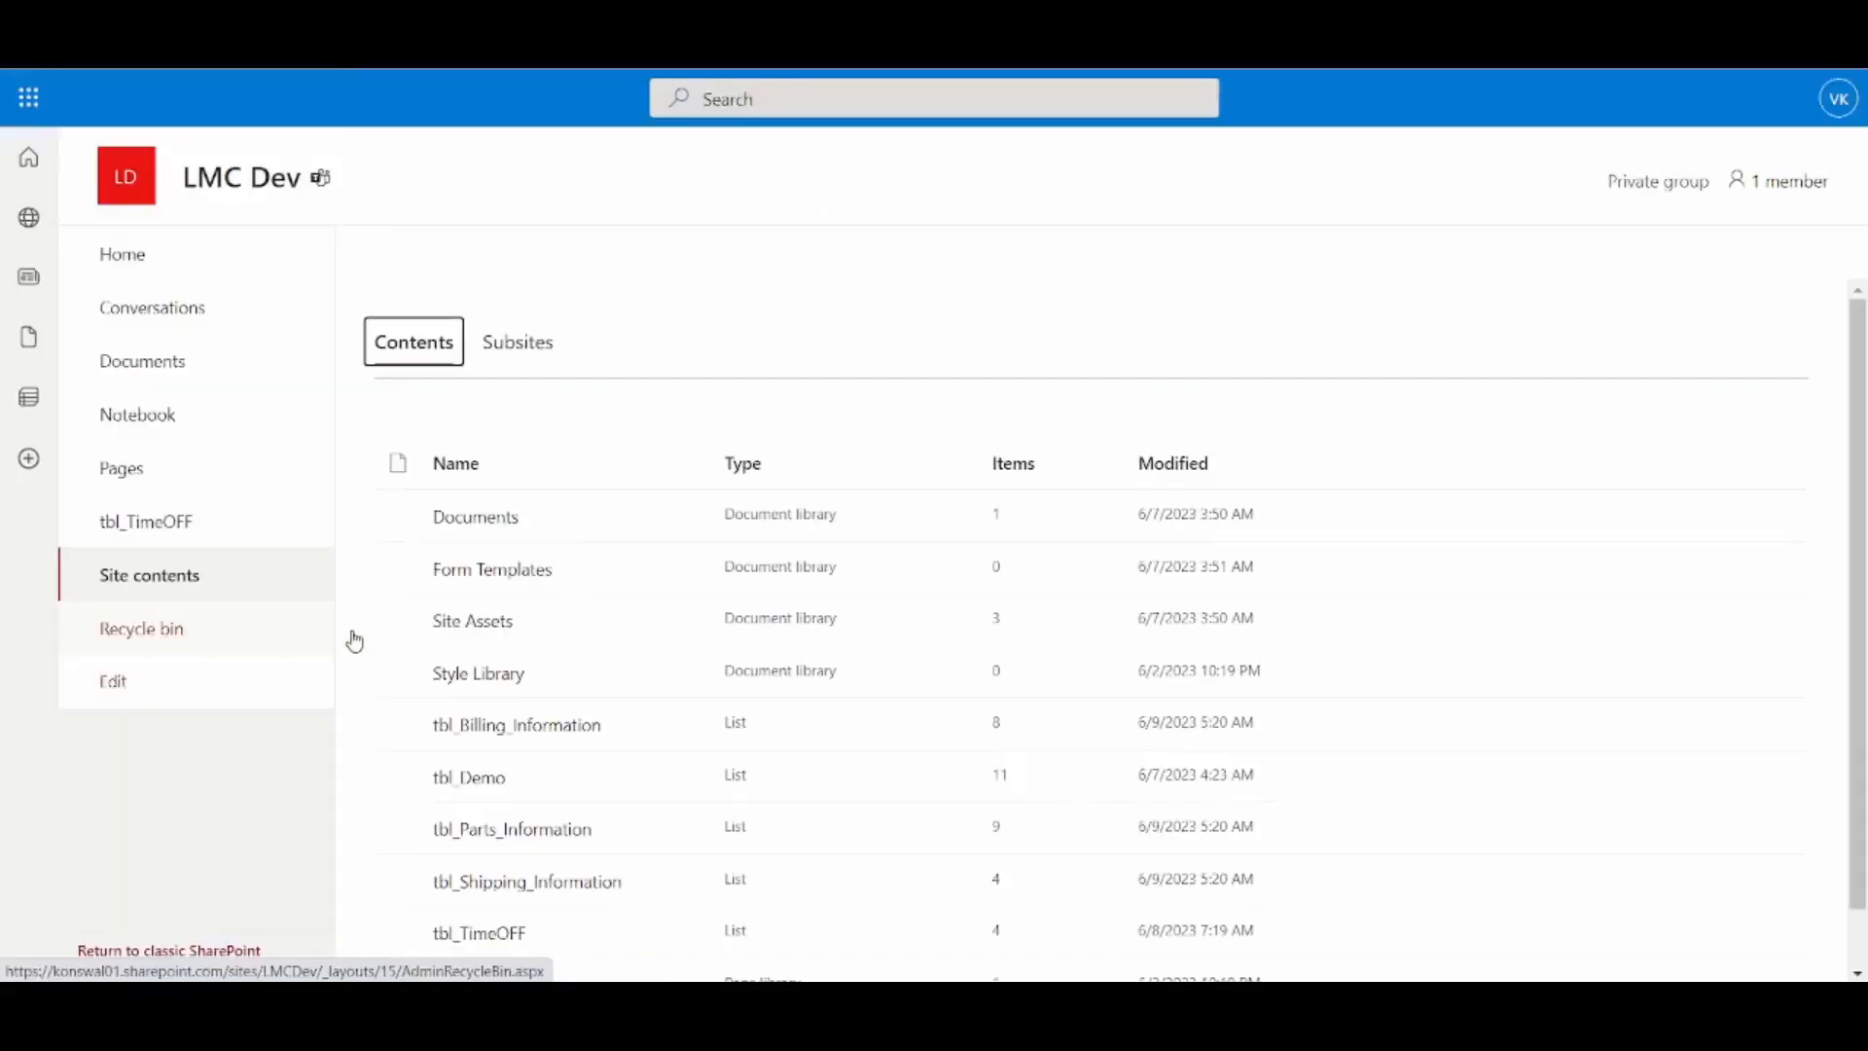
scroll(593, 671, "down", 1)
left_click(577, 665)
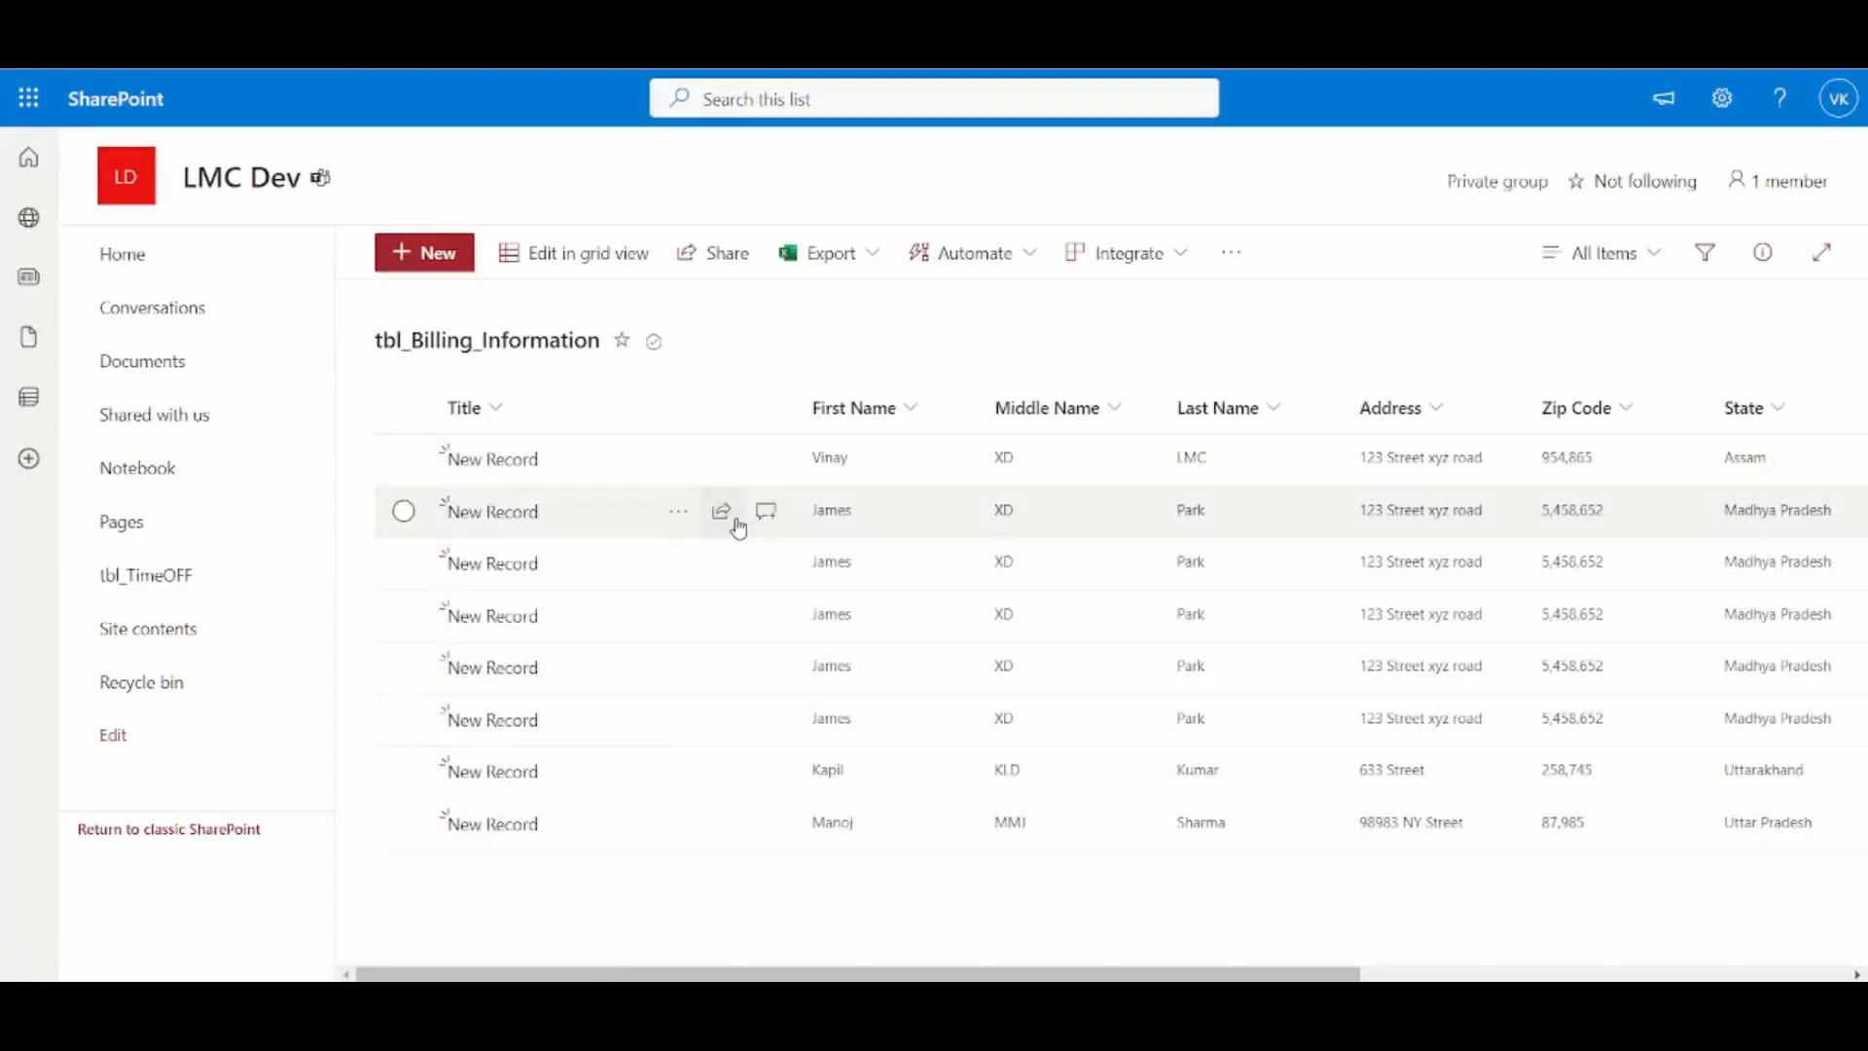
left_click_drag(815, 976, 936, 949)
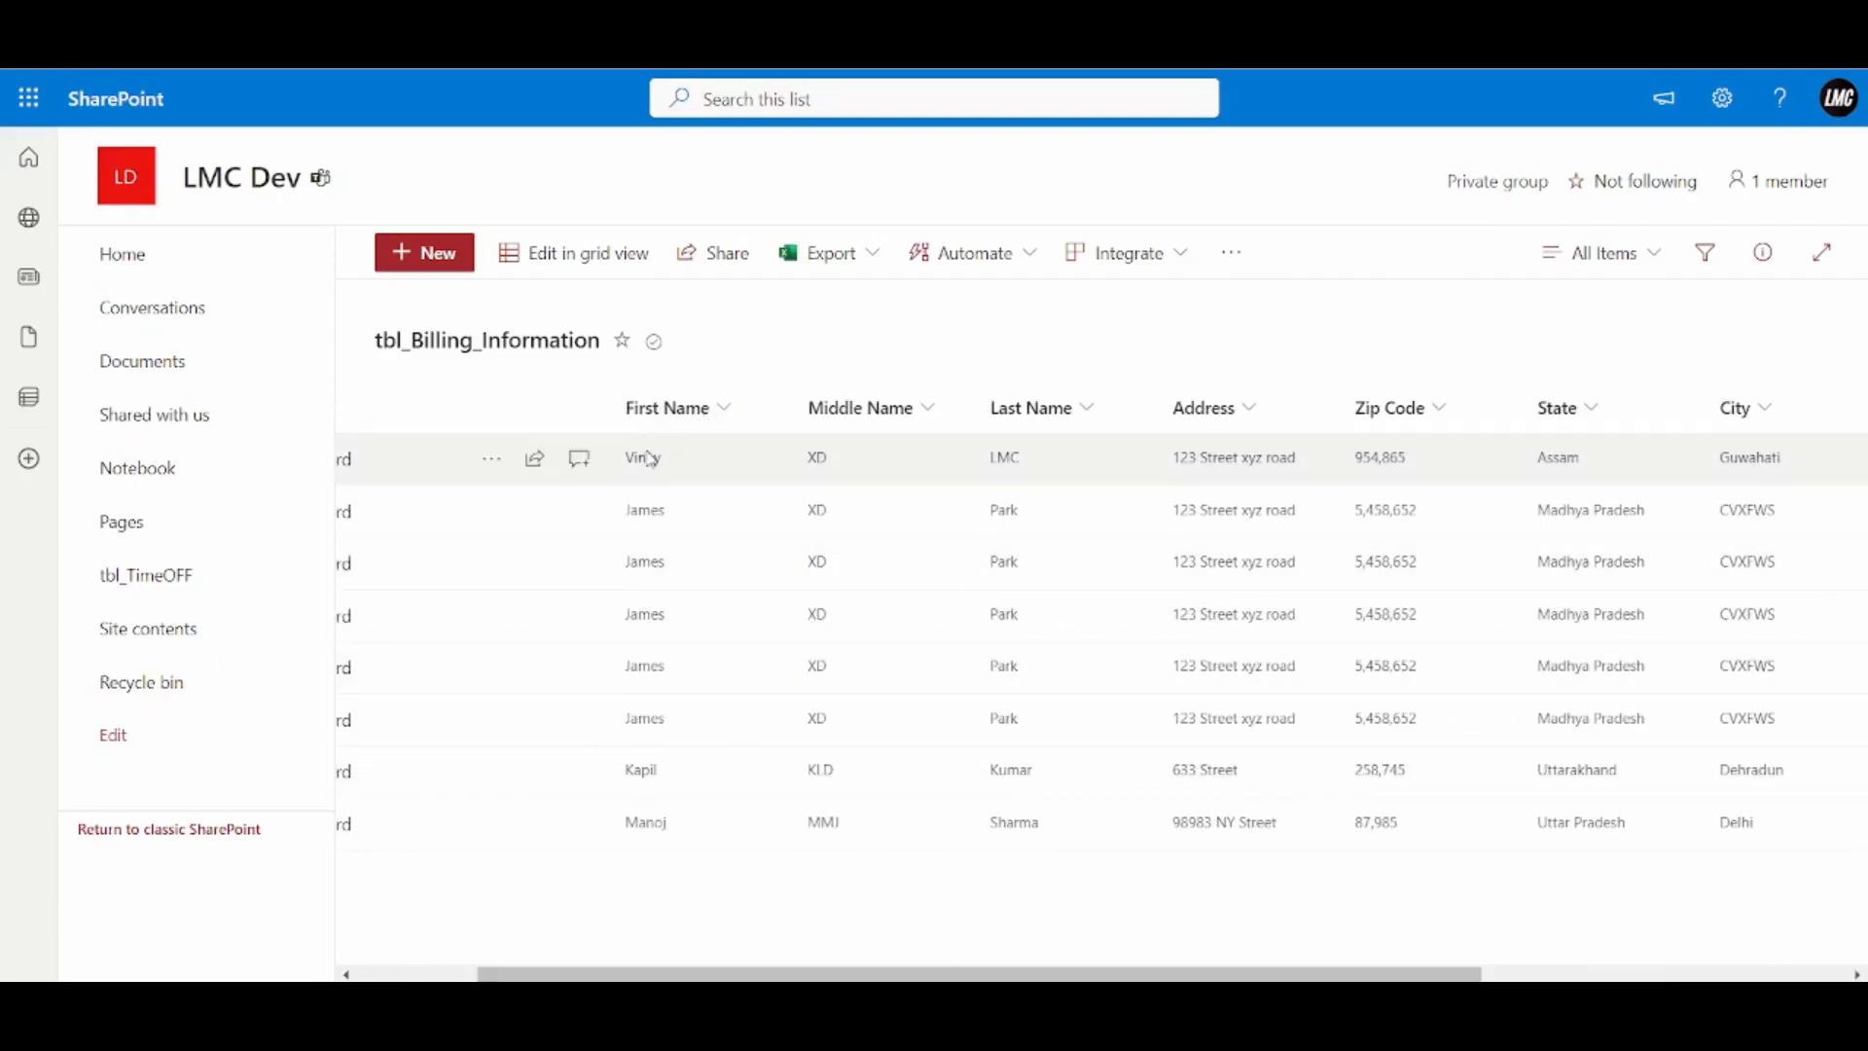
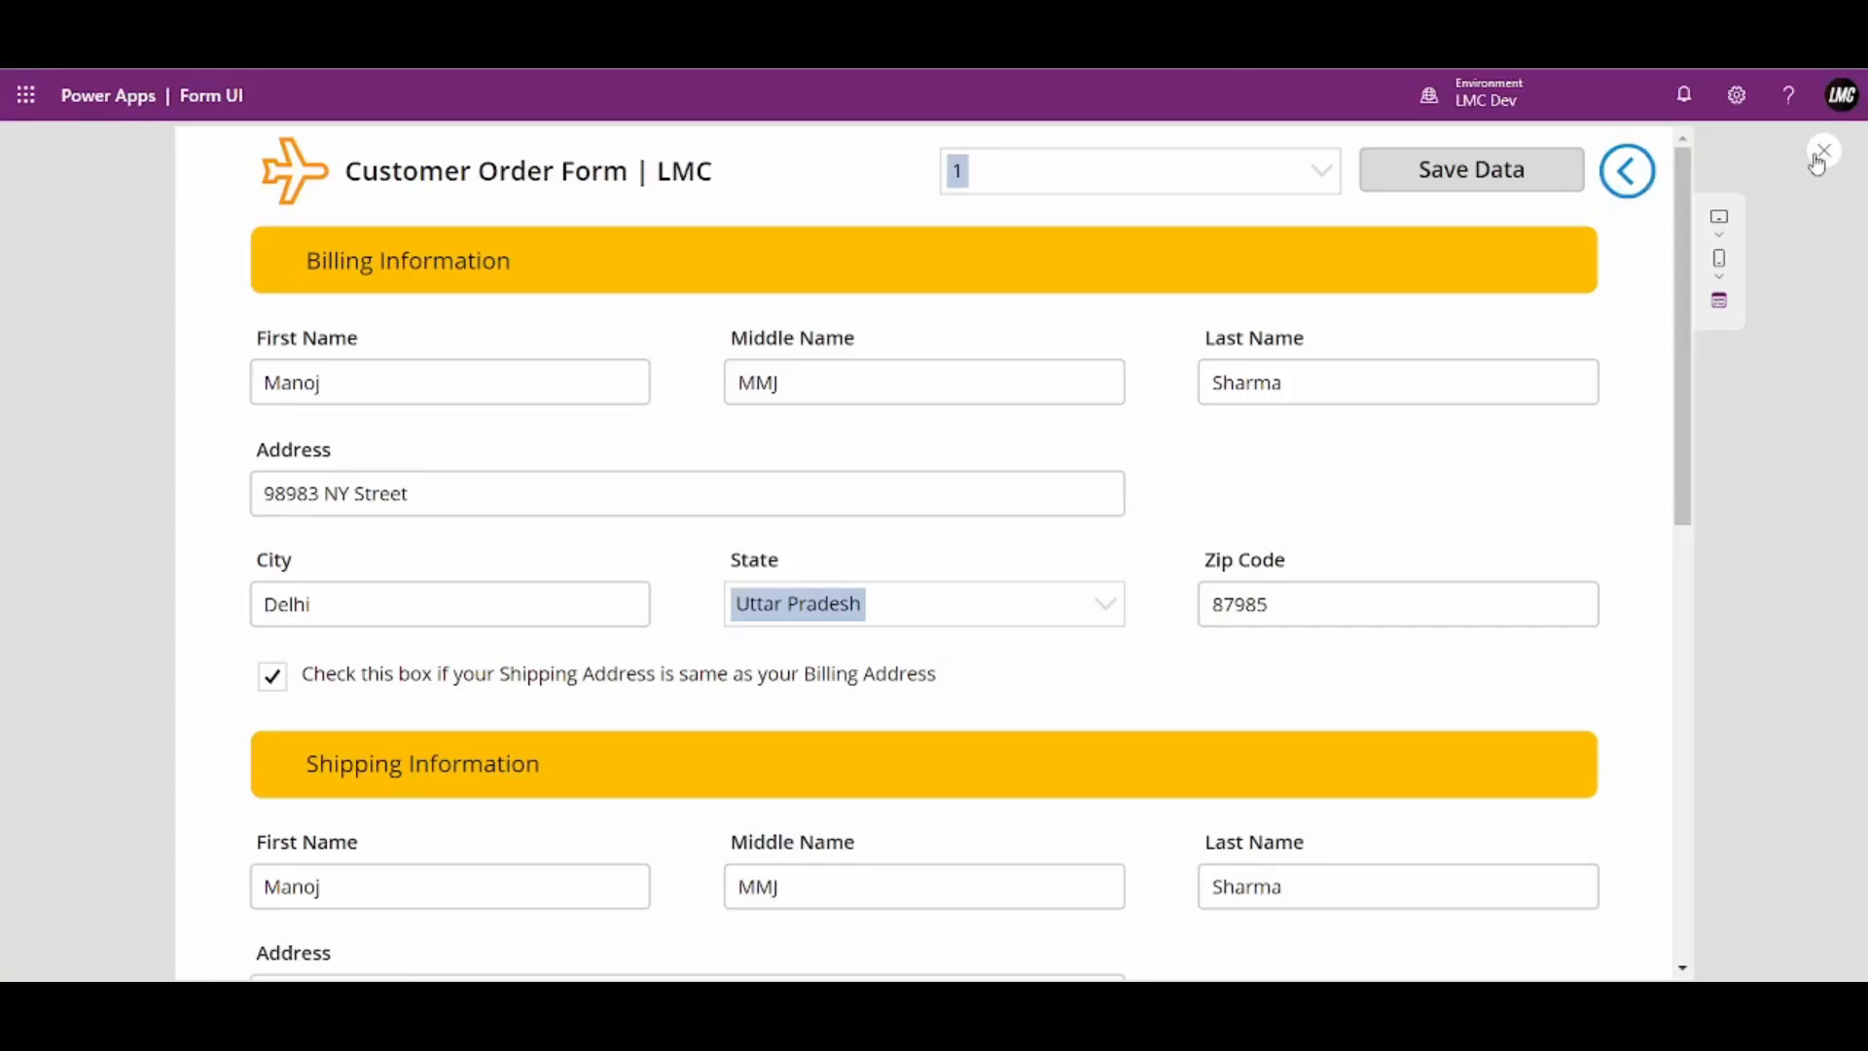
Return to Power Apps, close the preview, and start an If( formula as the Default of the billing First Name input
left_click(1818, 158)
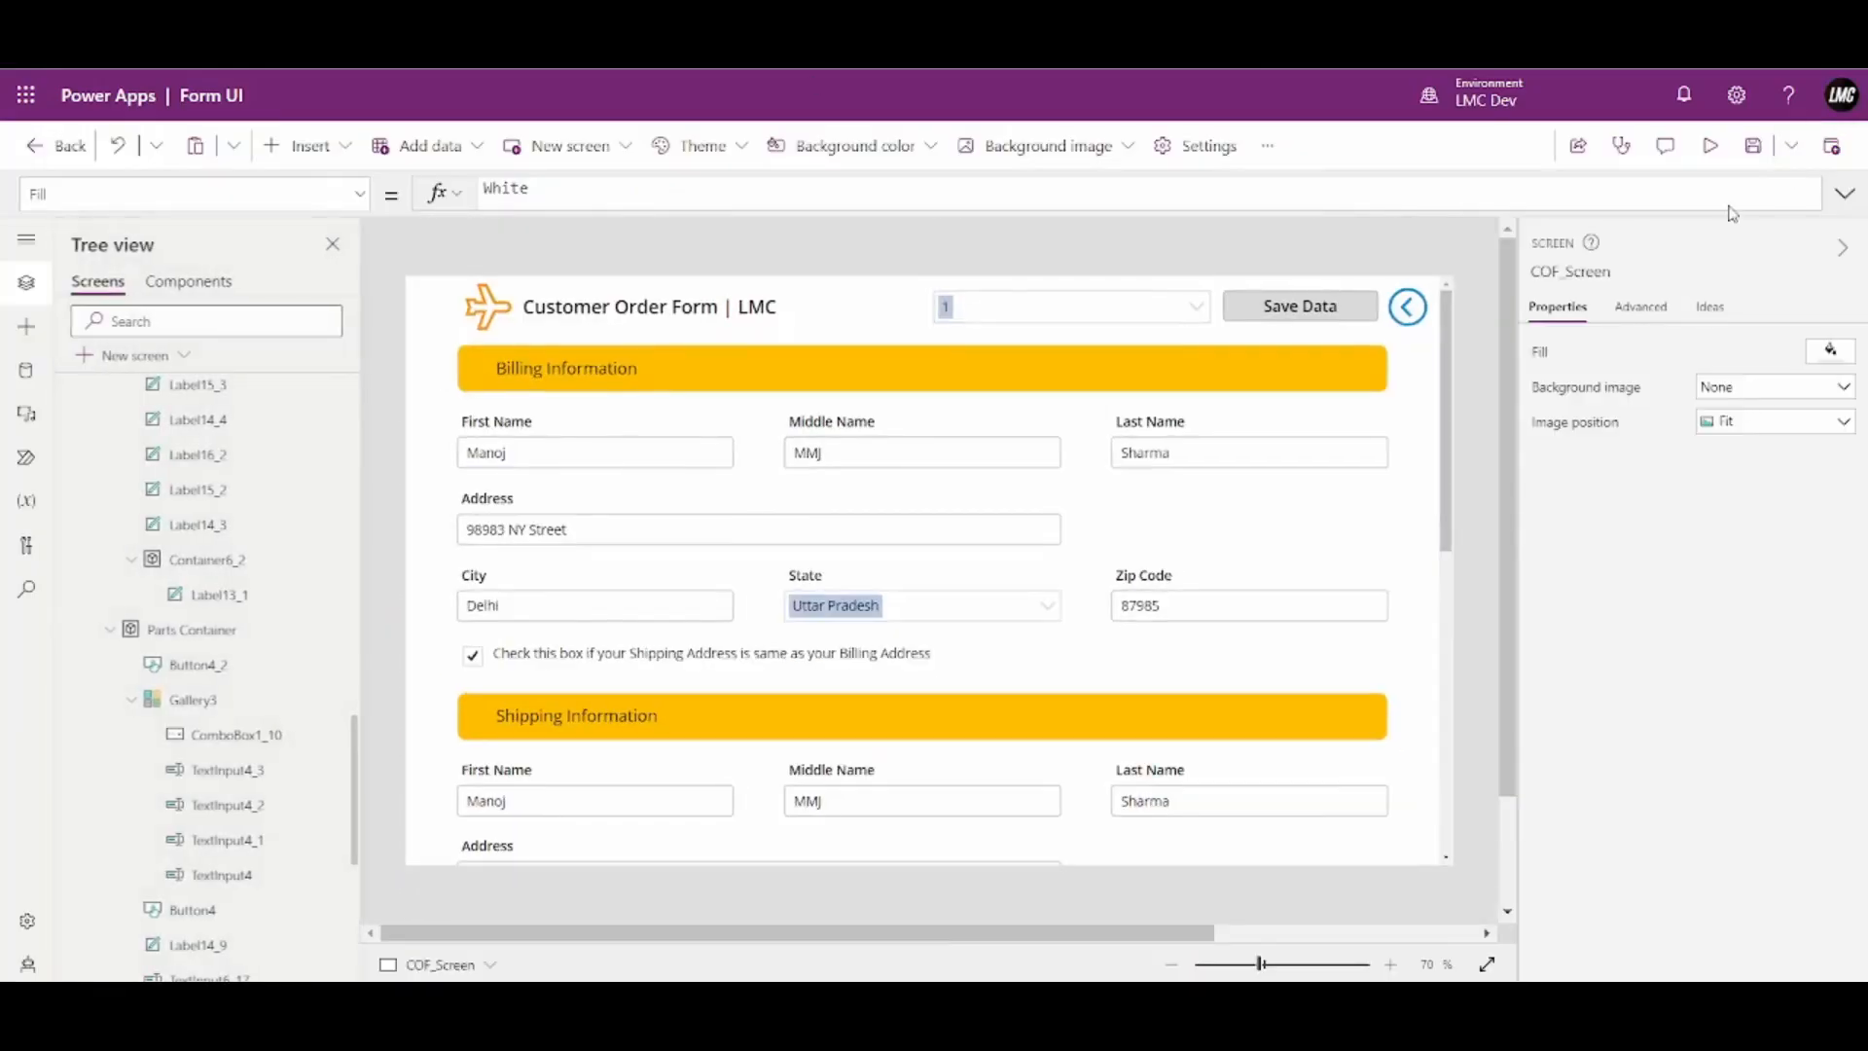
left_click(648, 455)
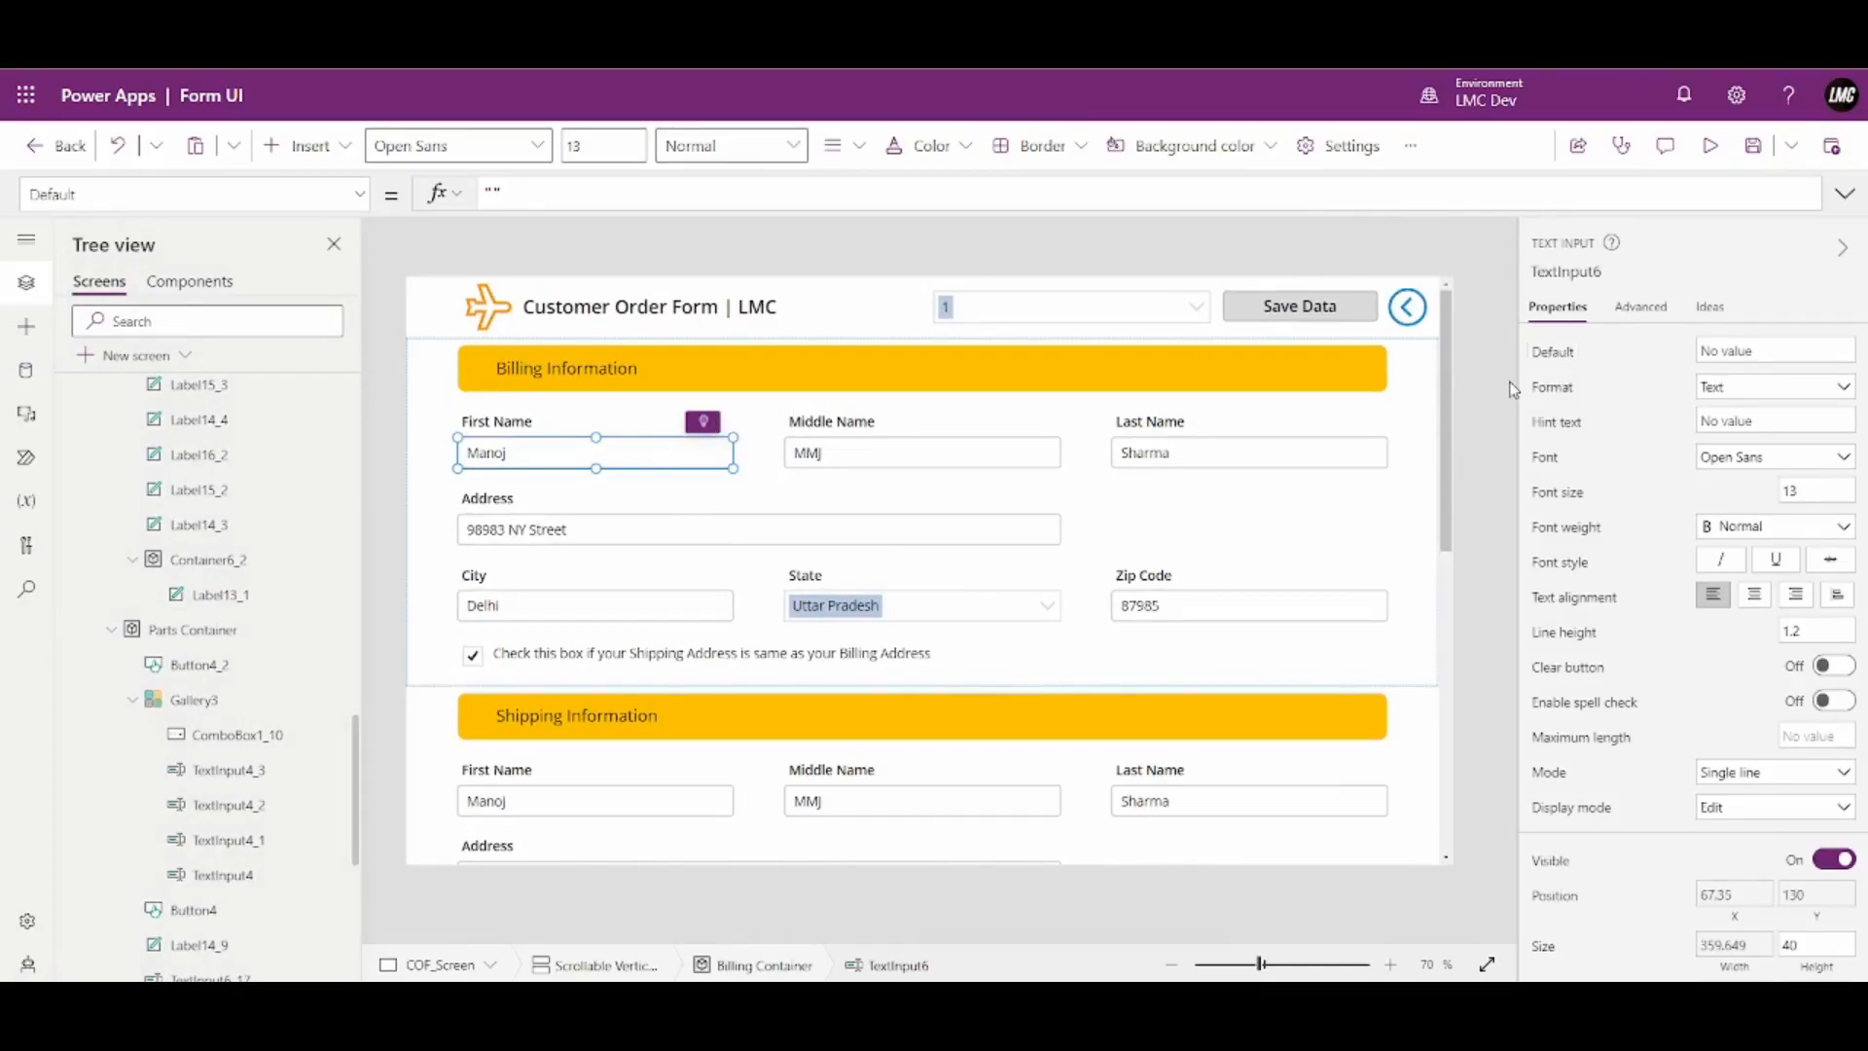
left_click(1555, 362)
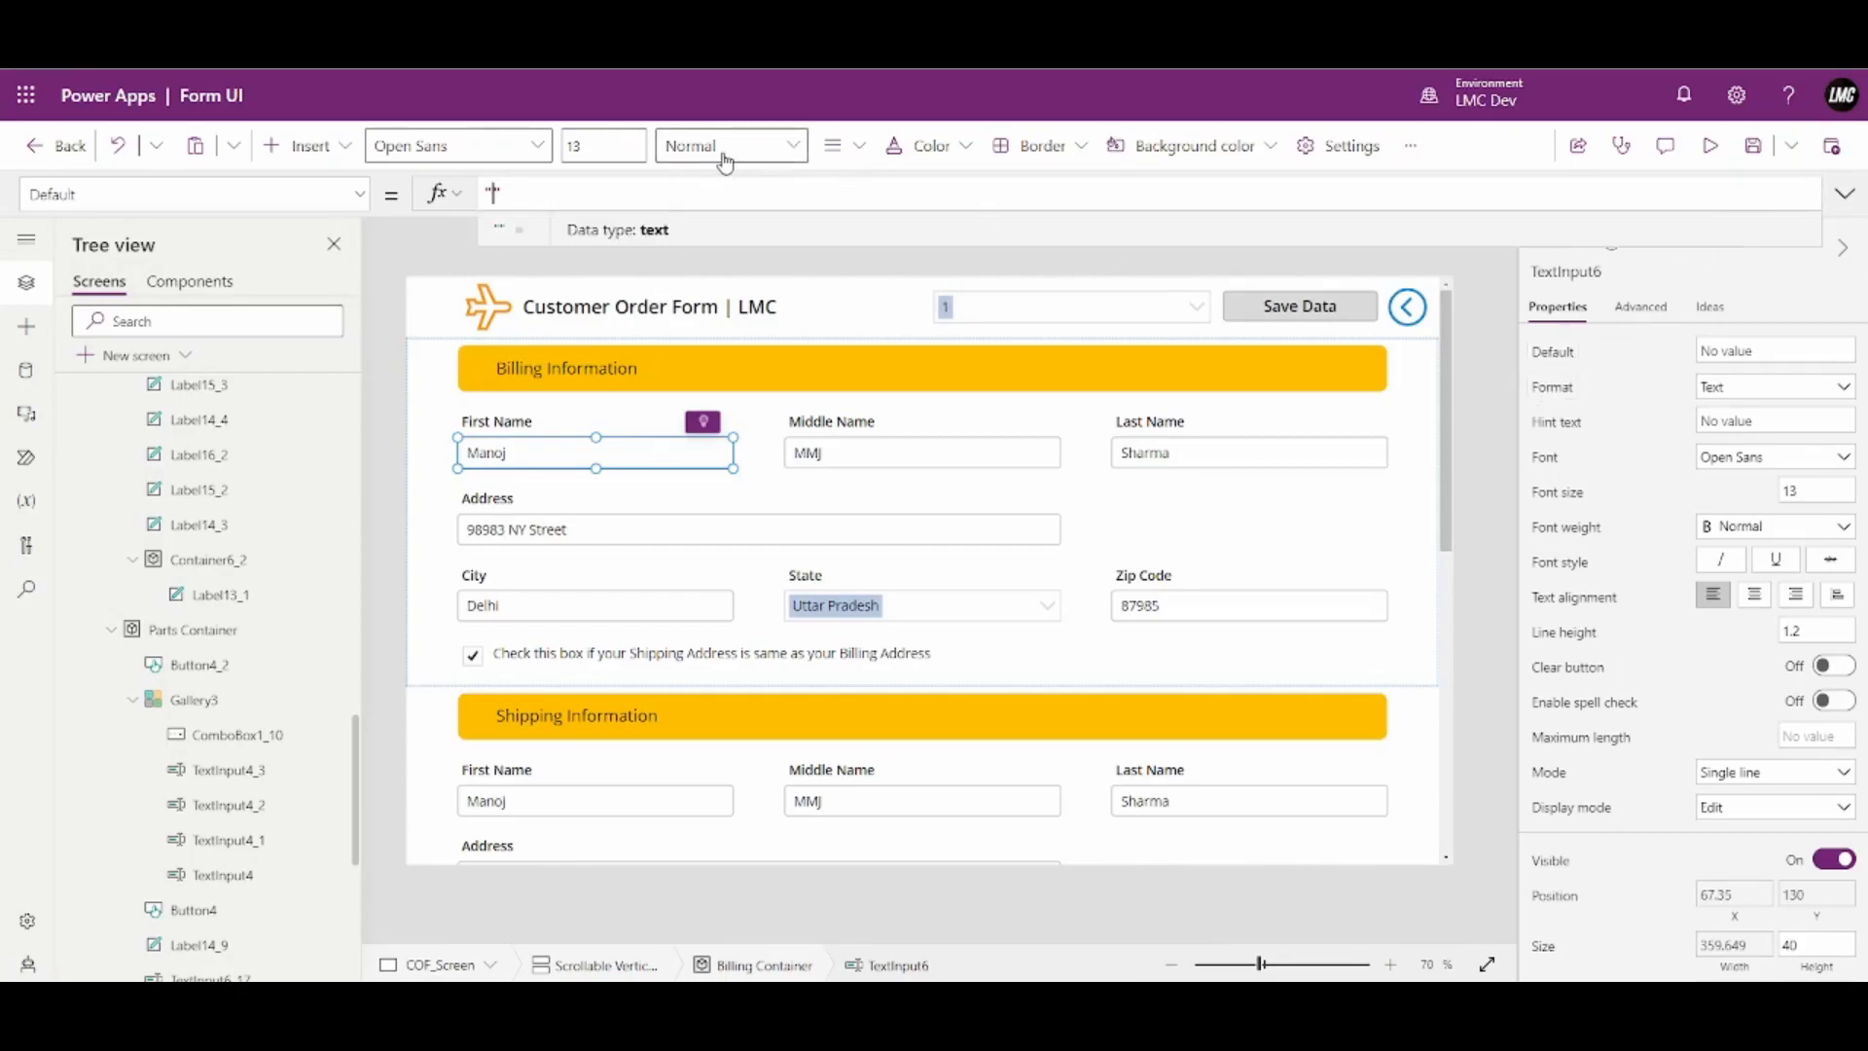
key("ctrl+a")
type("If(")
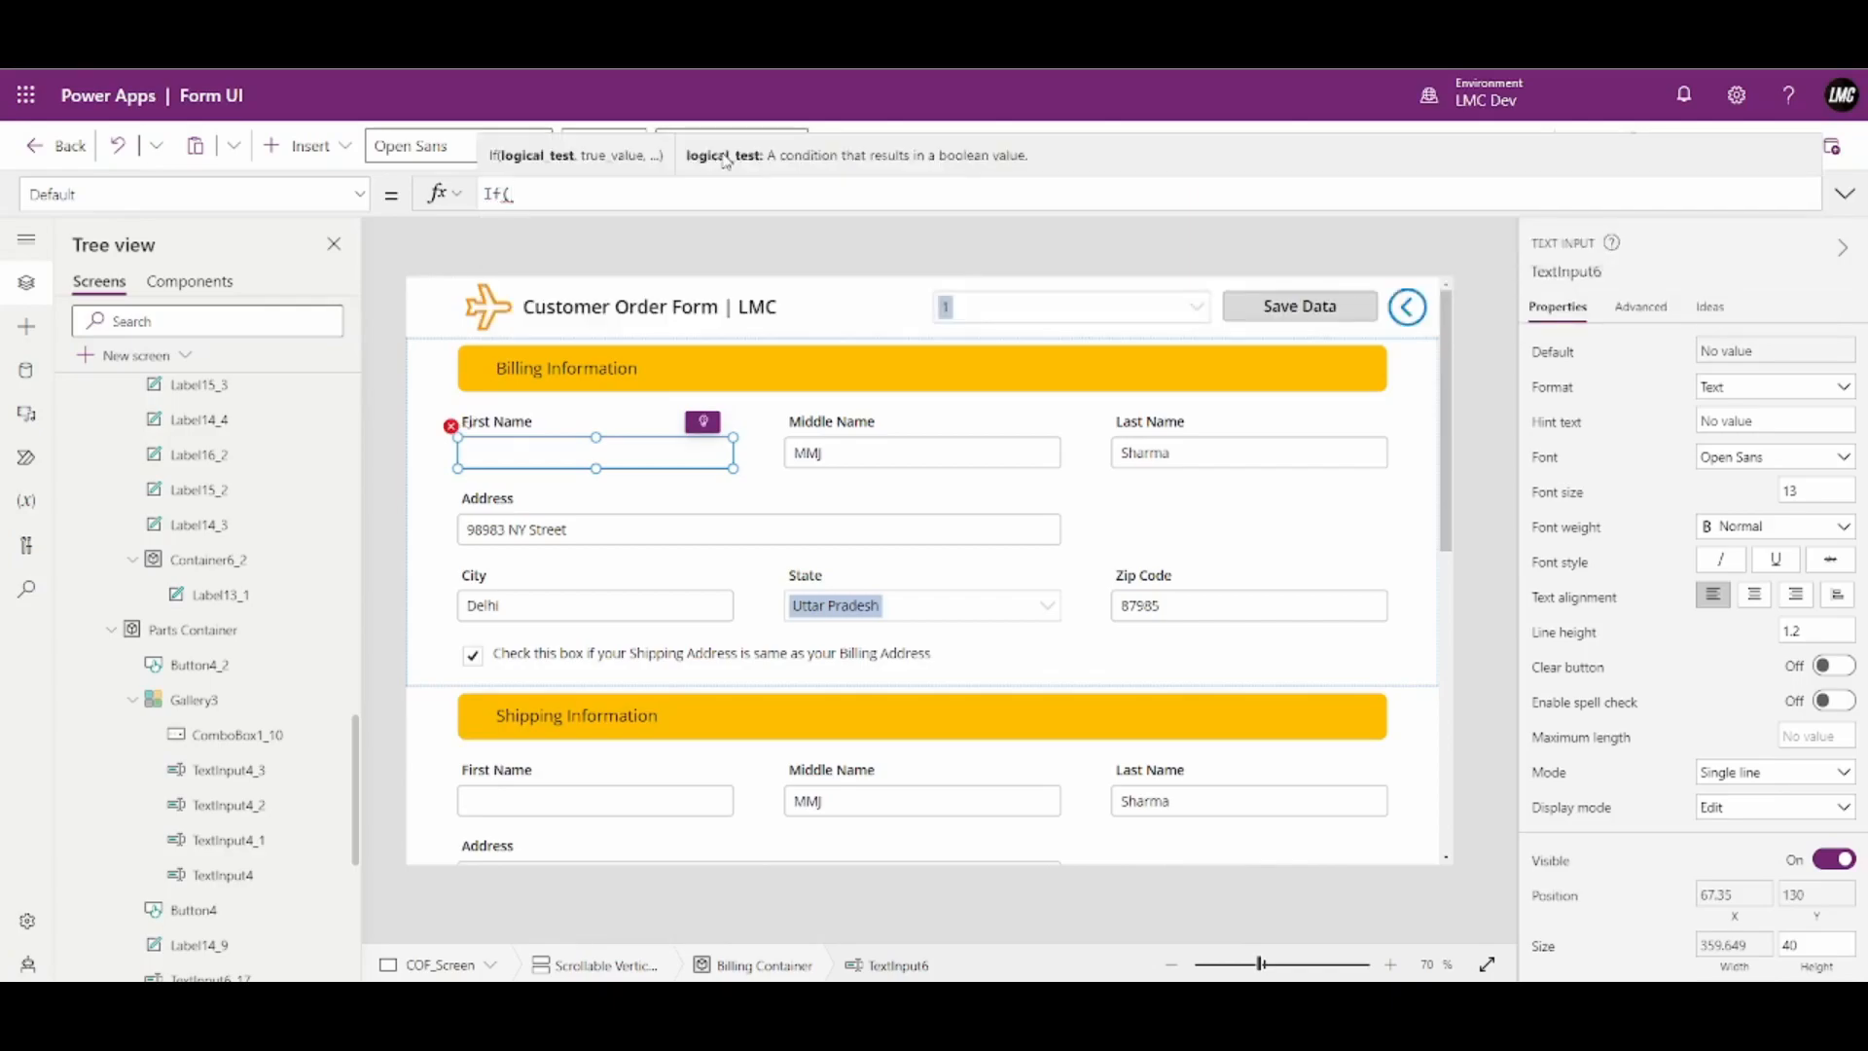
Look up the header combo box's name and give the billing First Name If formula the test IsBlank(ComboBox1_2.Selected) with "" as the true value
left_click(1160, 317)
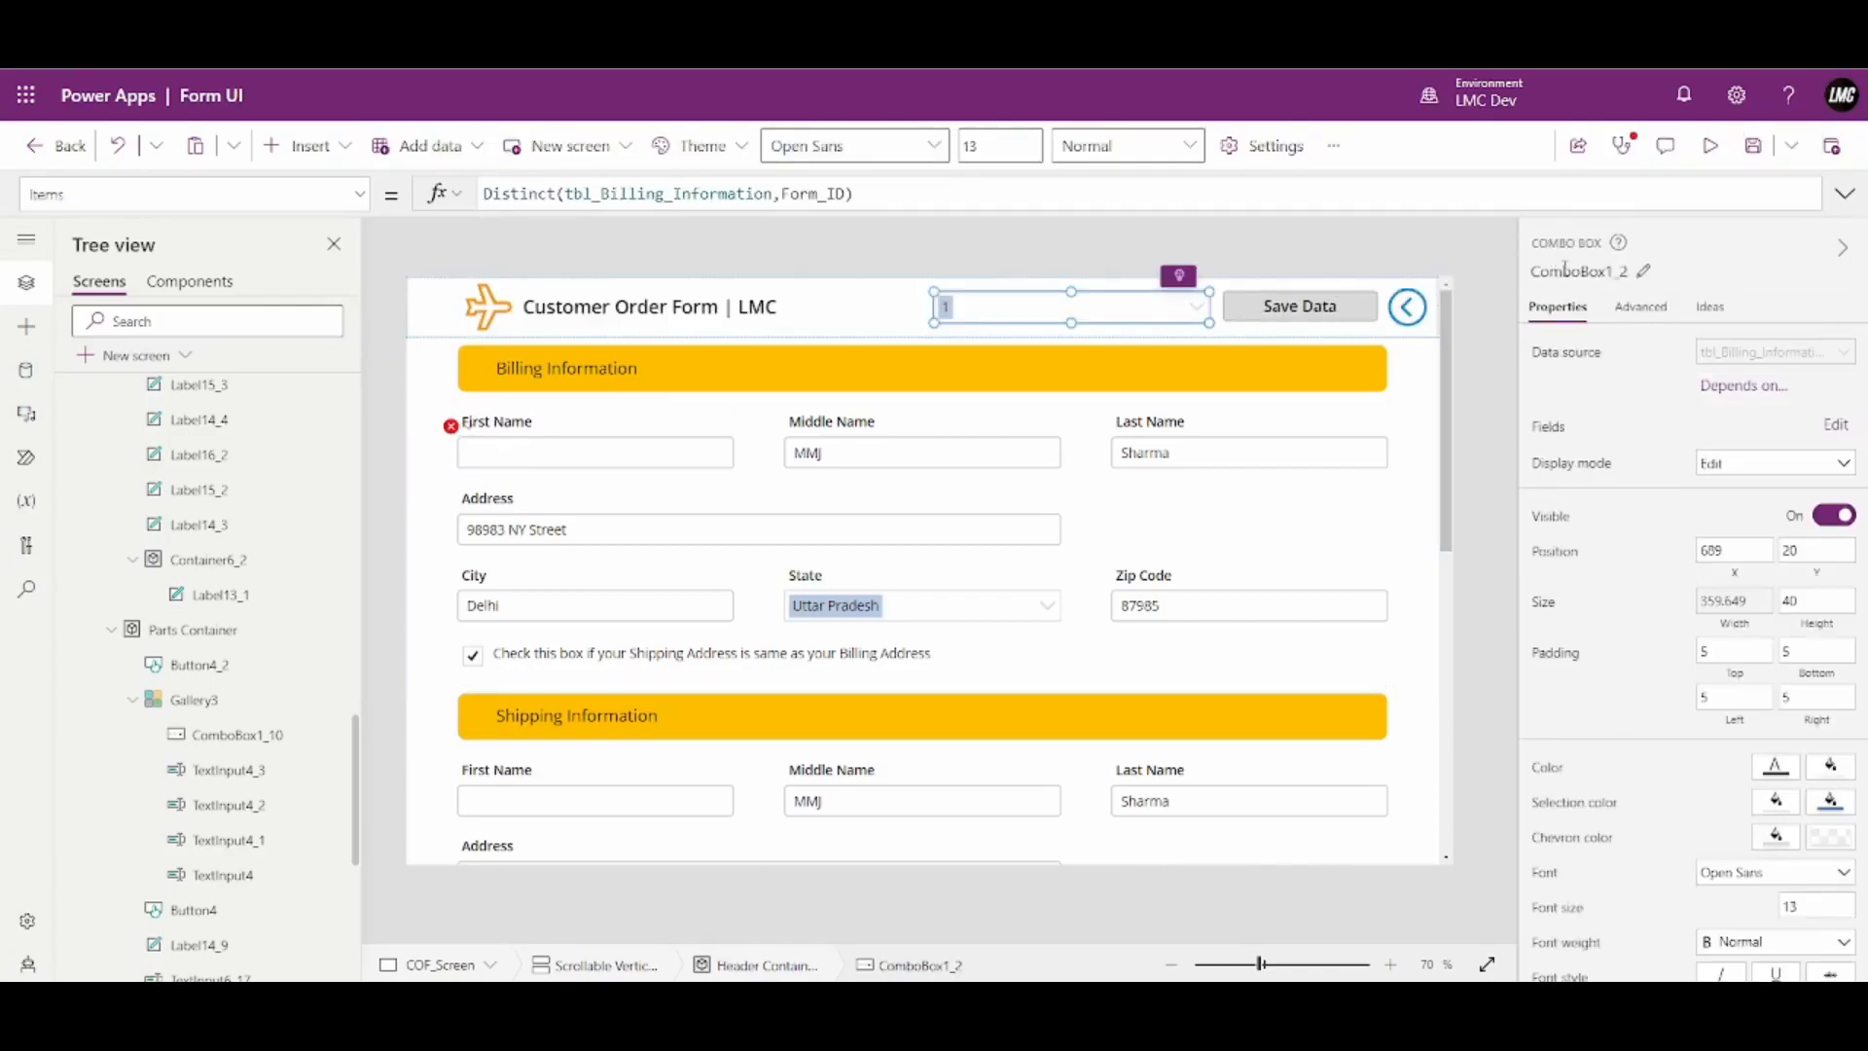
left_click(1565, 270)
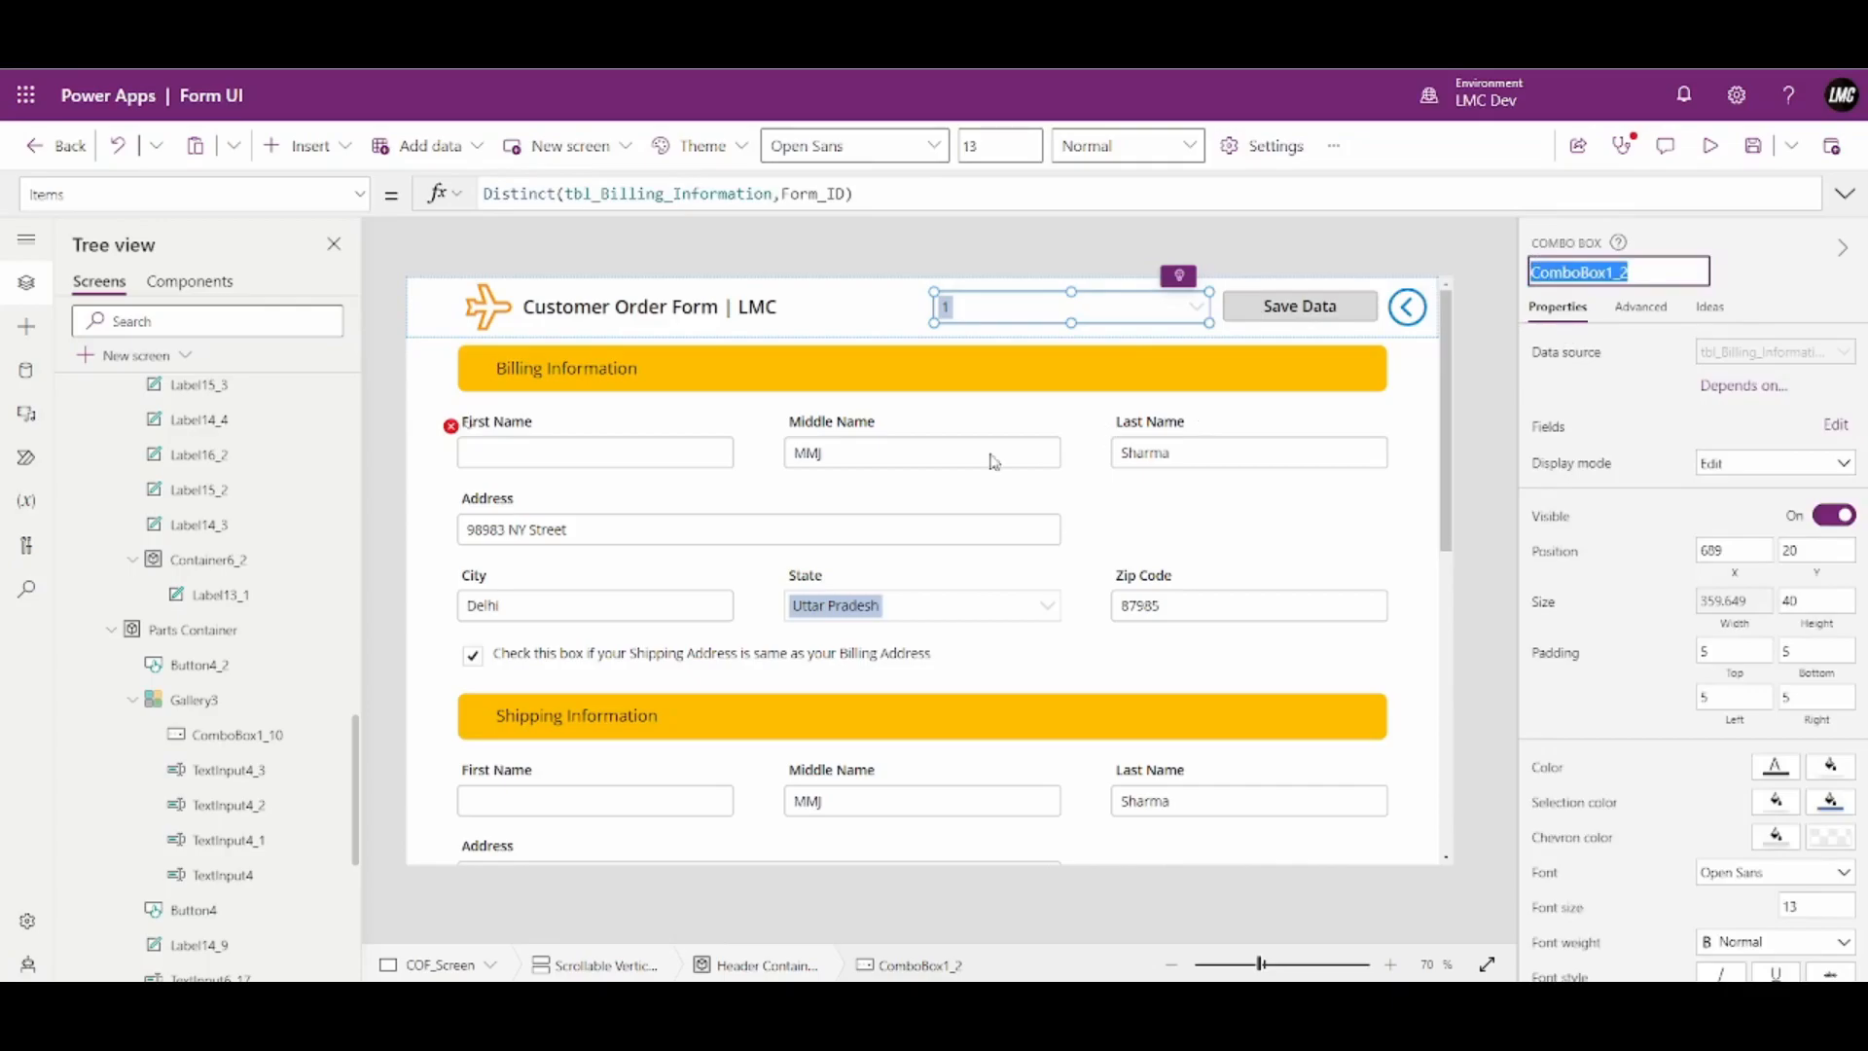
left_click(636, 465)
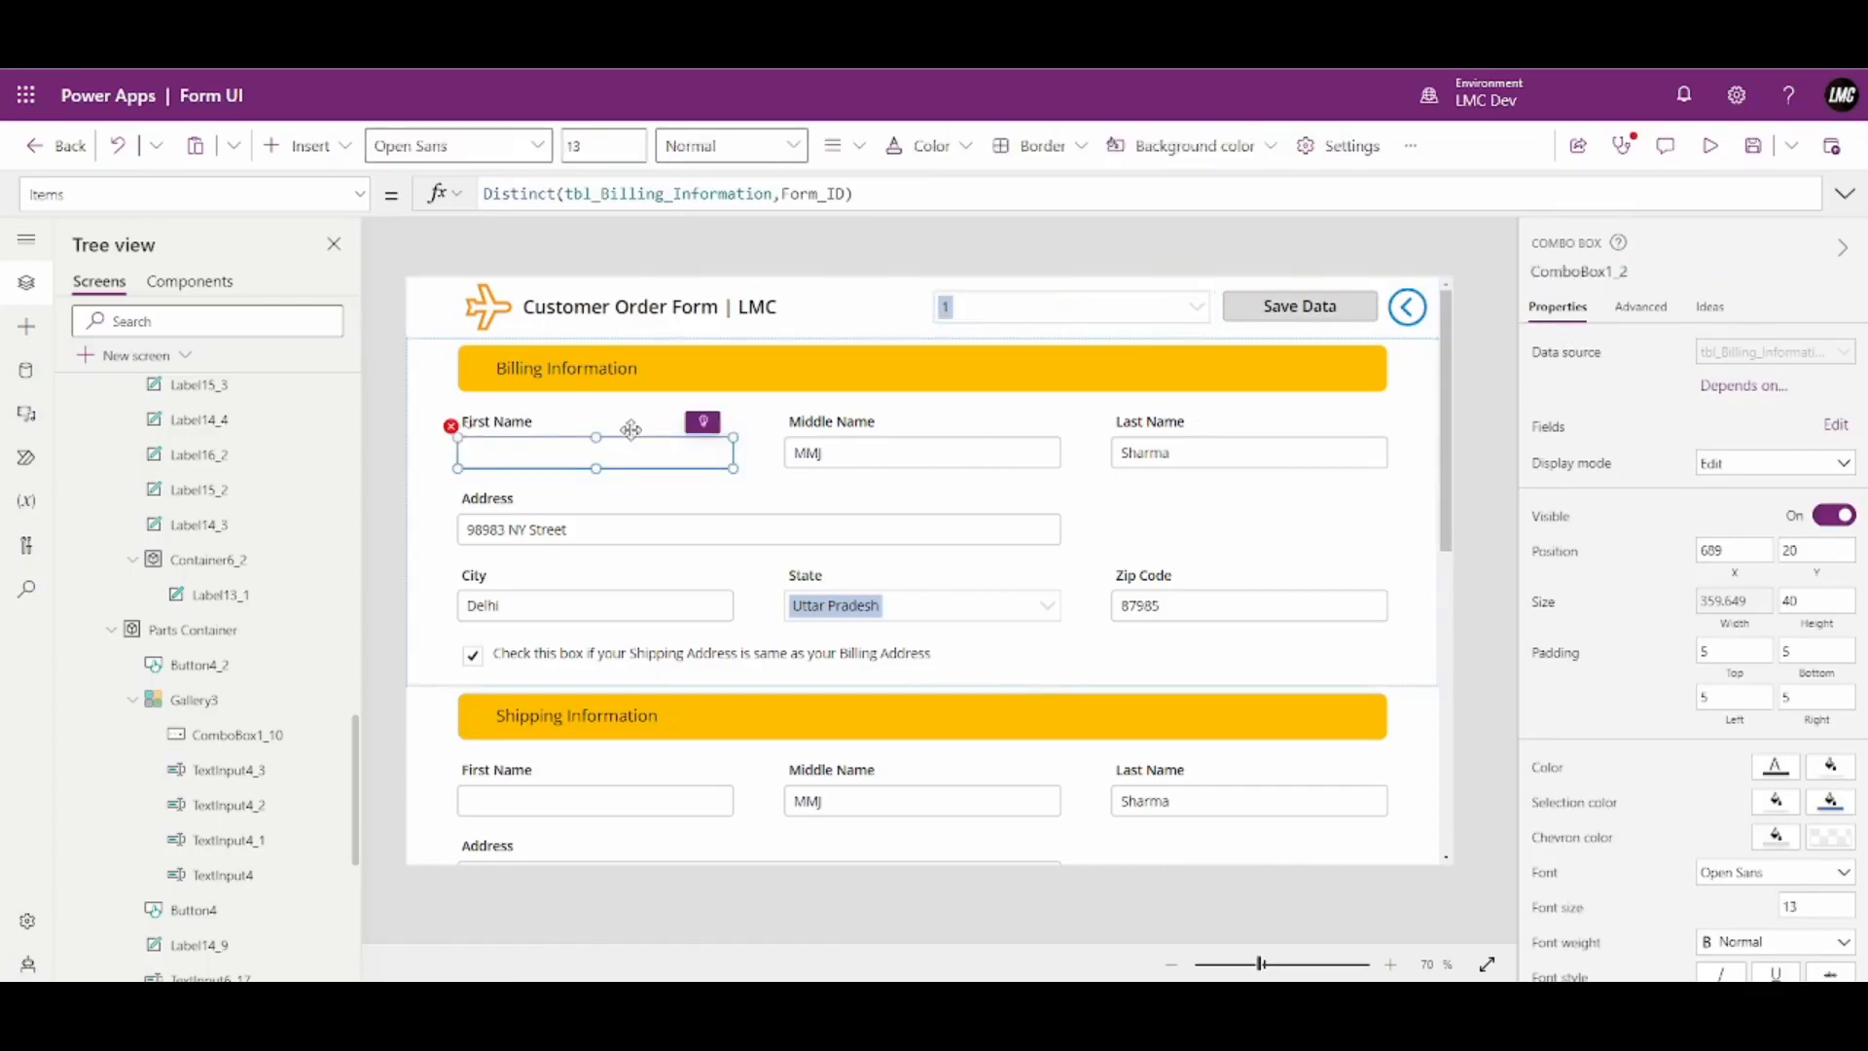
left_click(574, 194)
type("I")
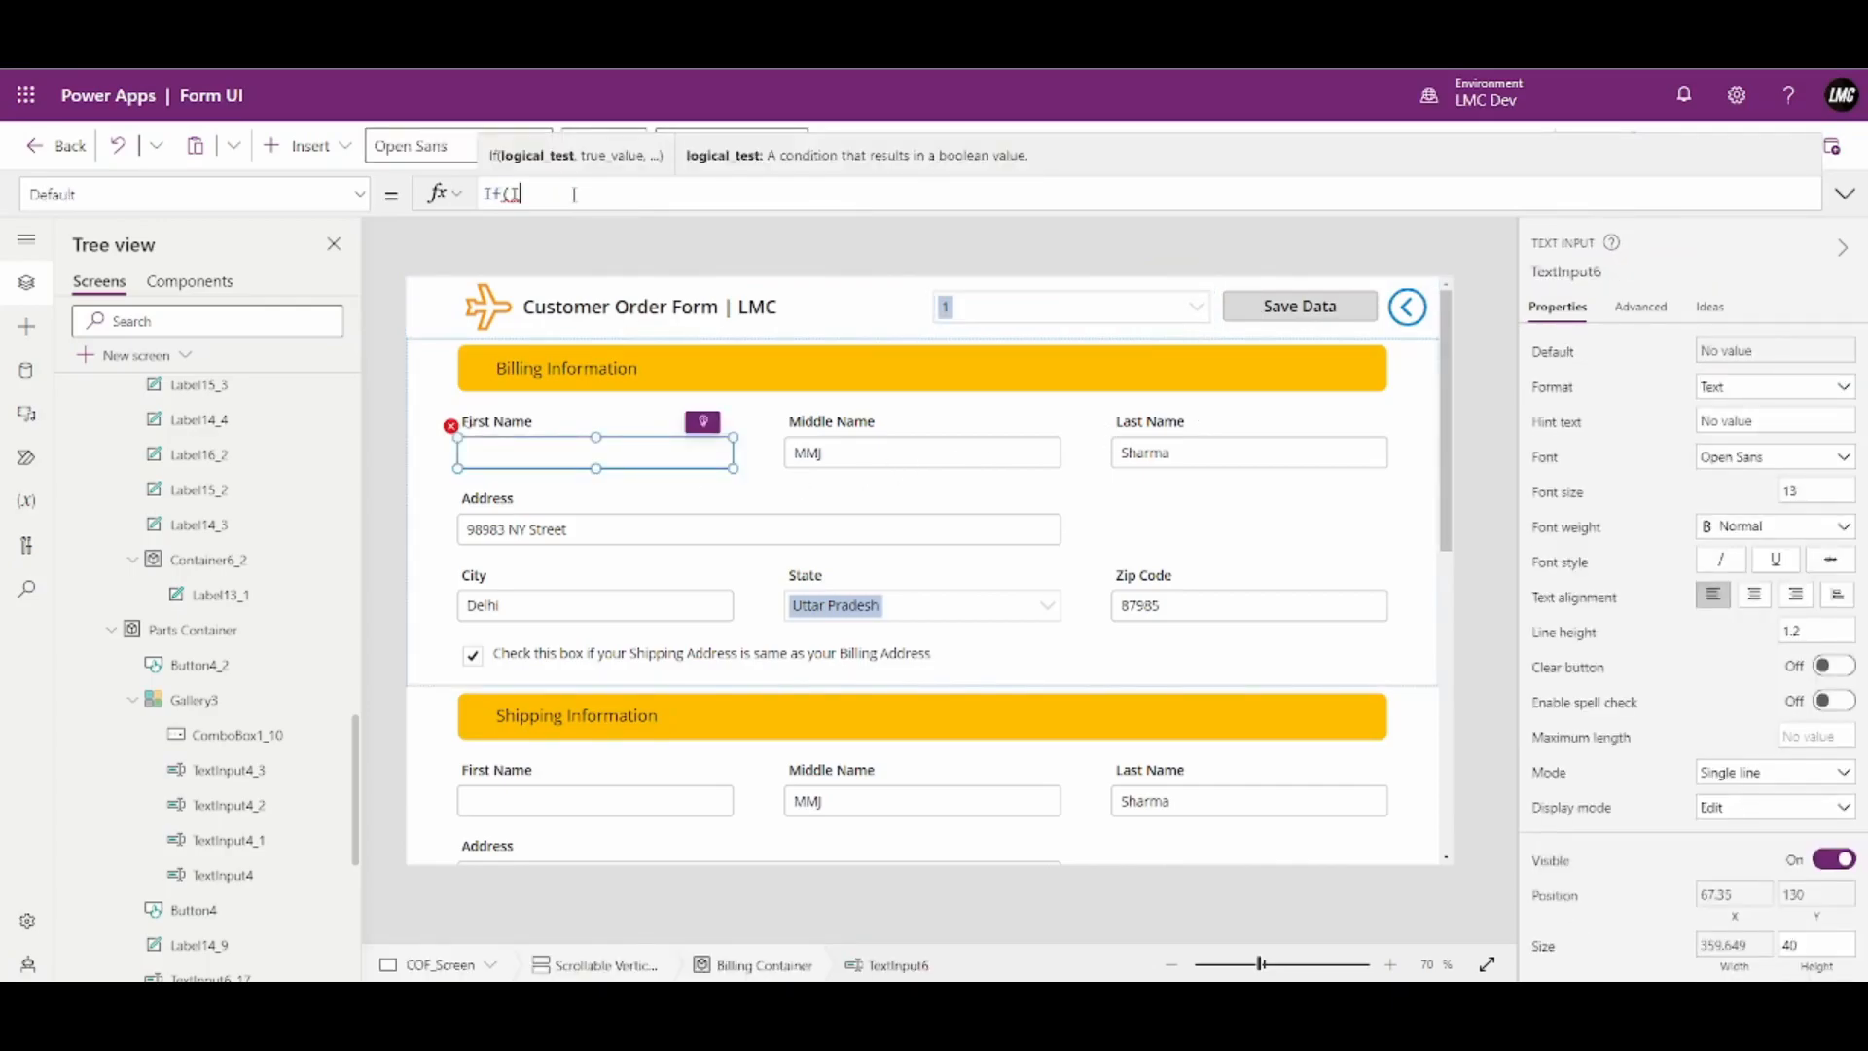
type("sBlank")
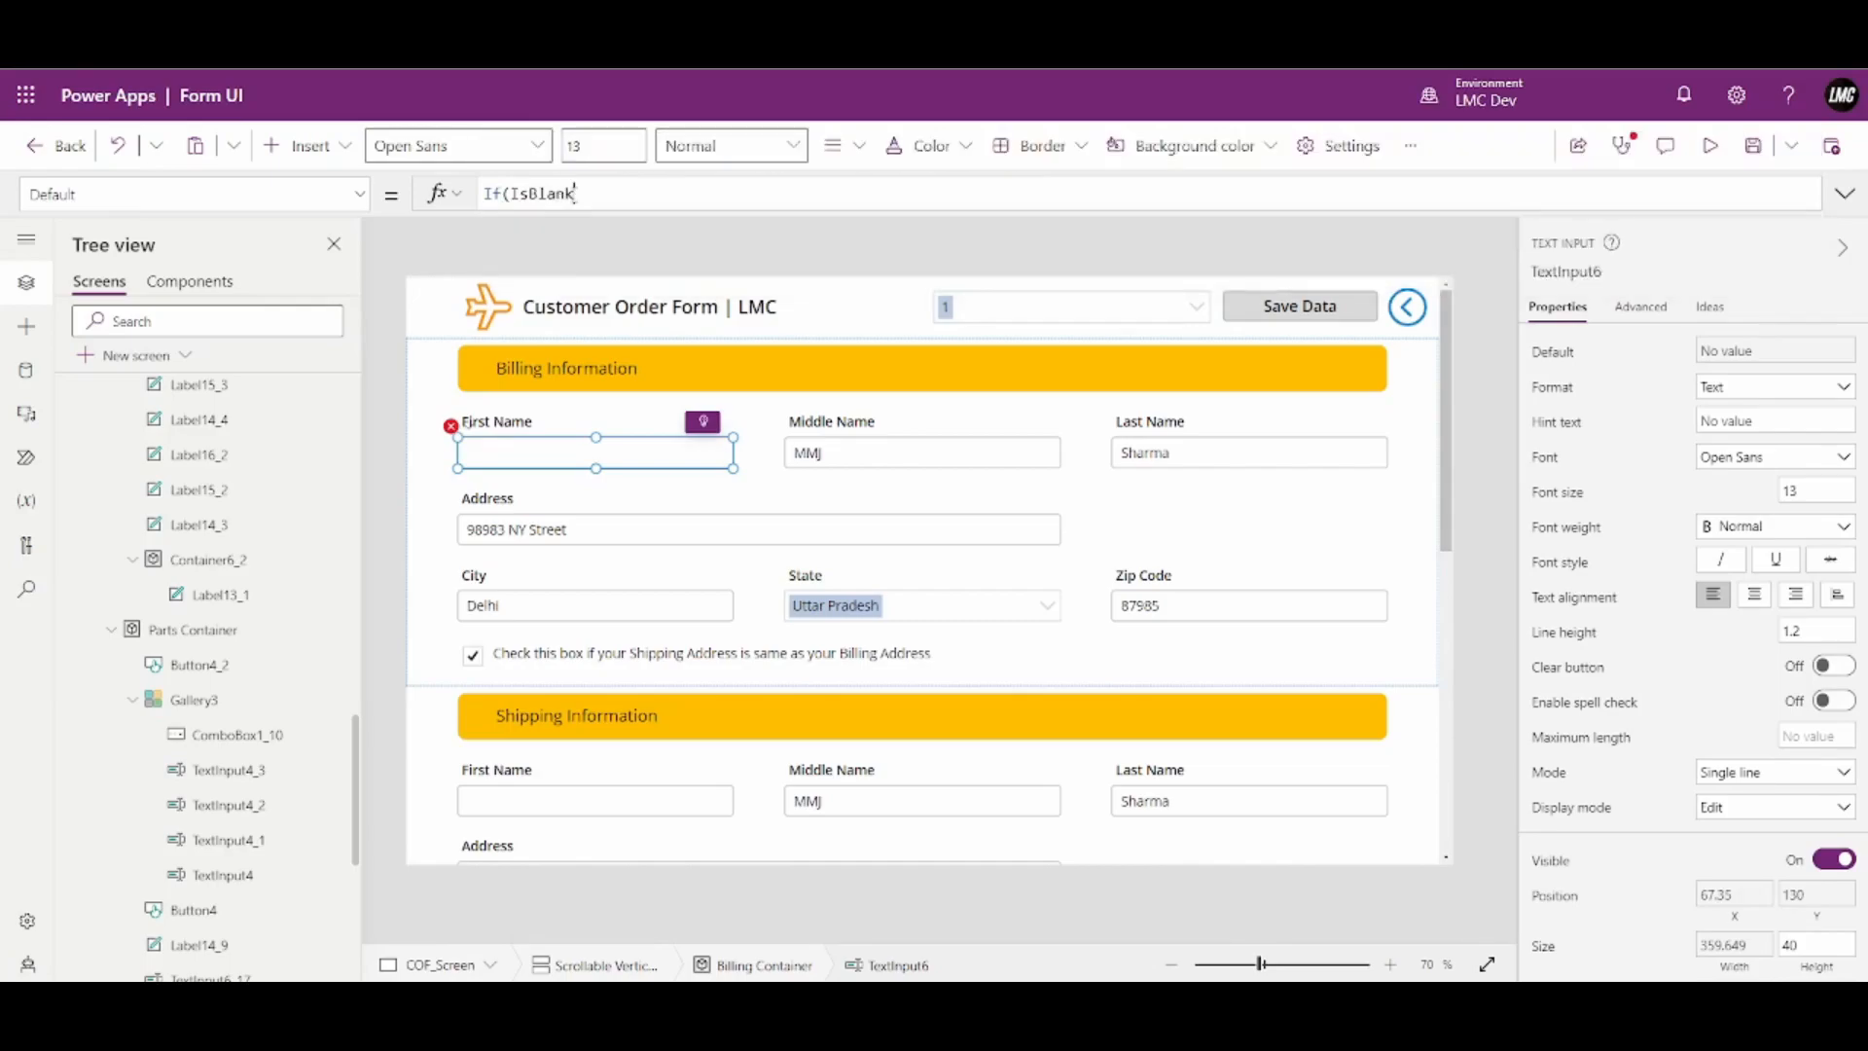
type("(ComboBox1_2.Selected")
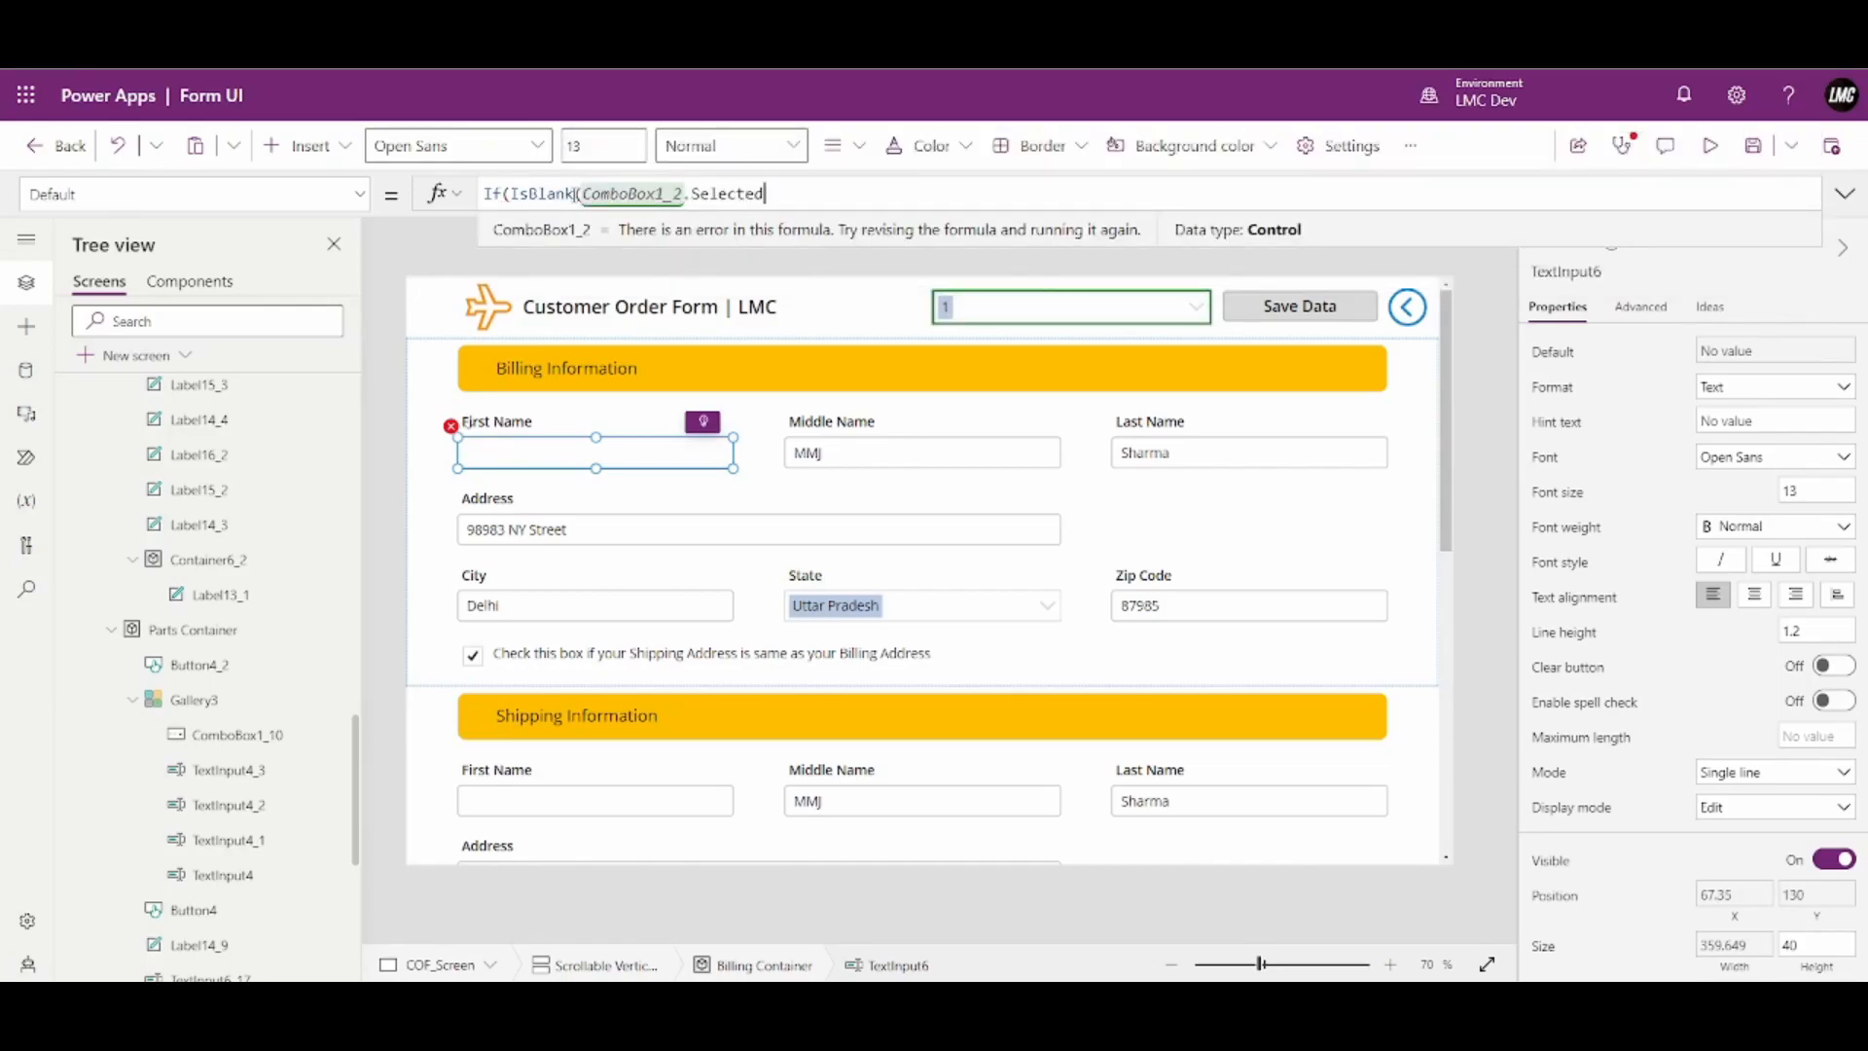
type(")")
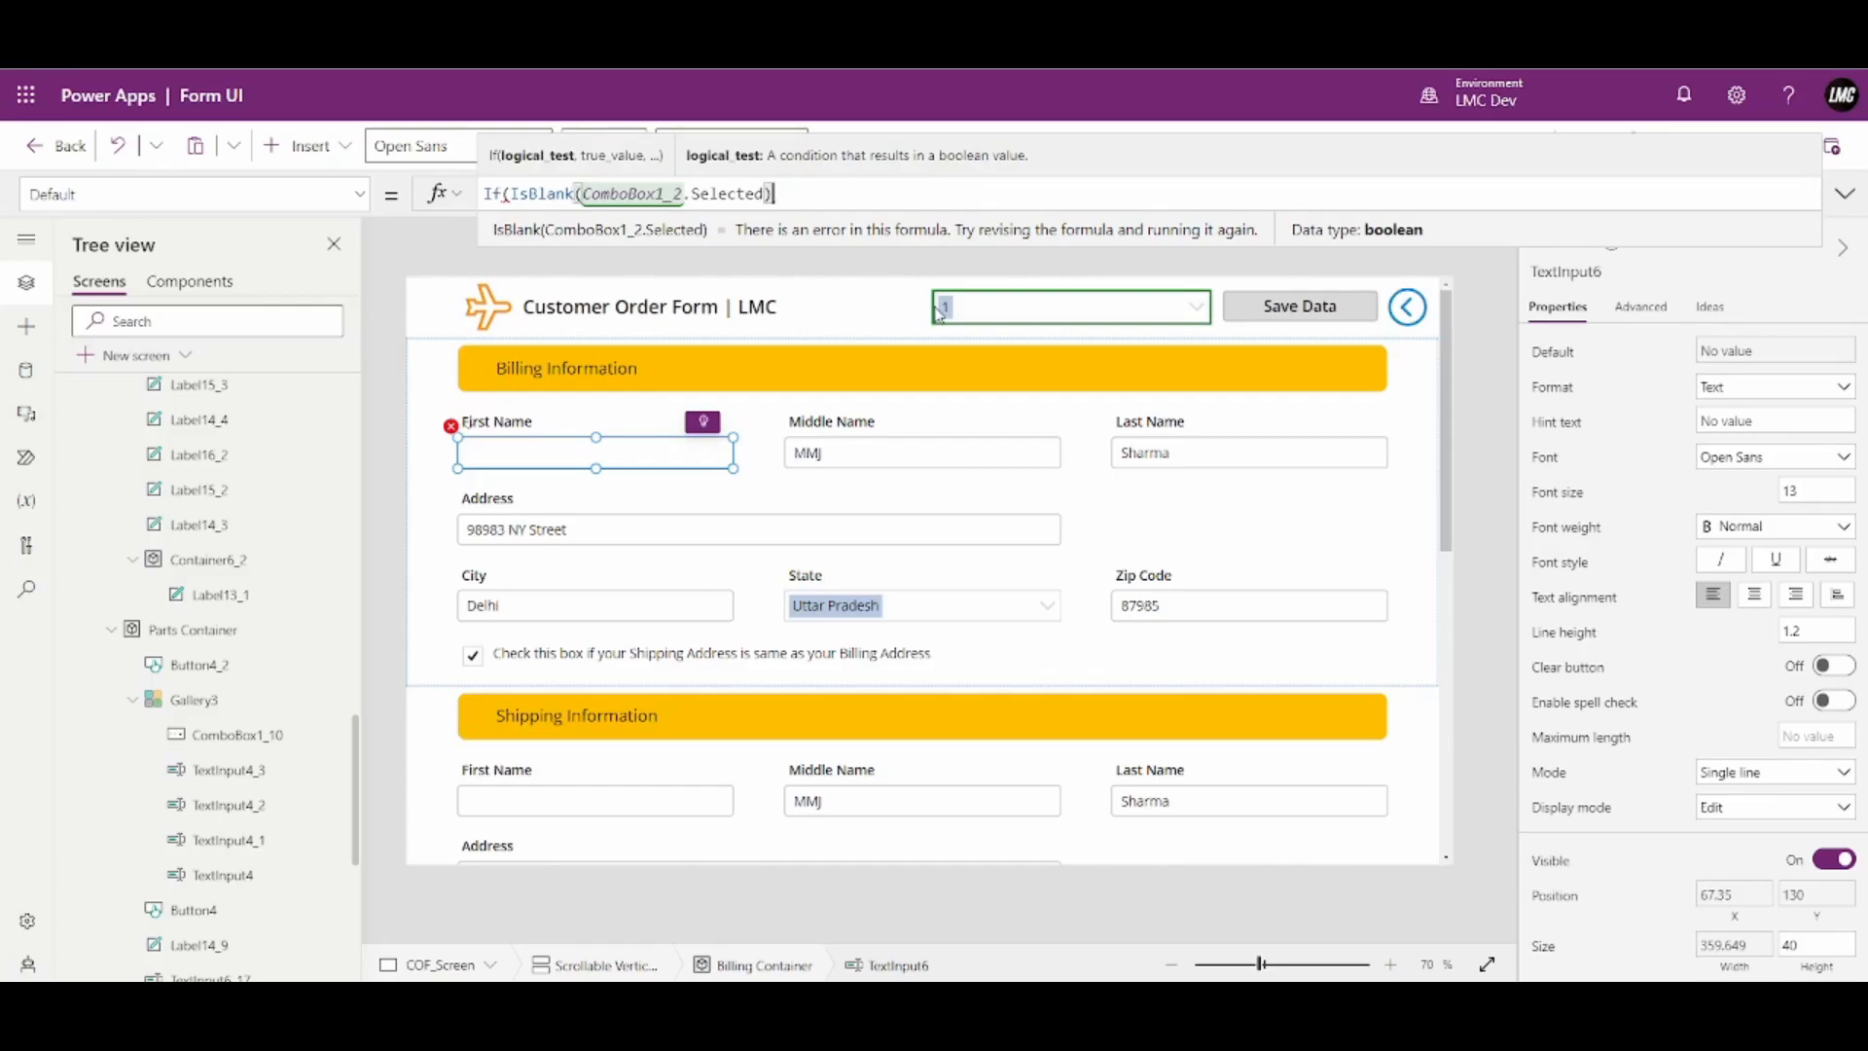
type(",\"\"")
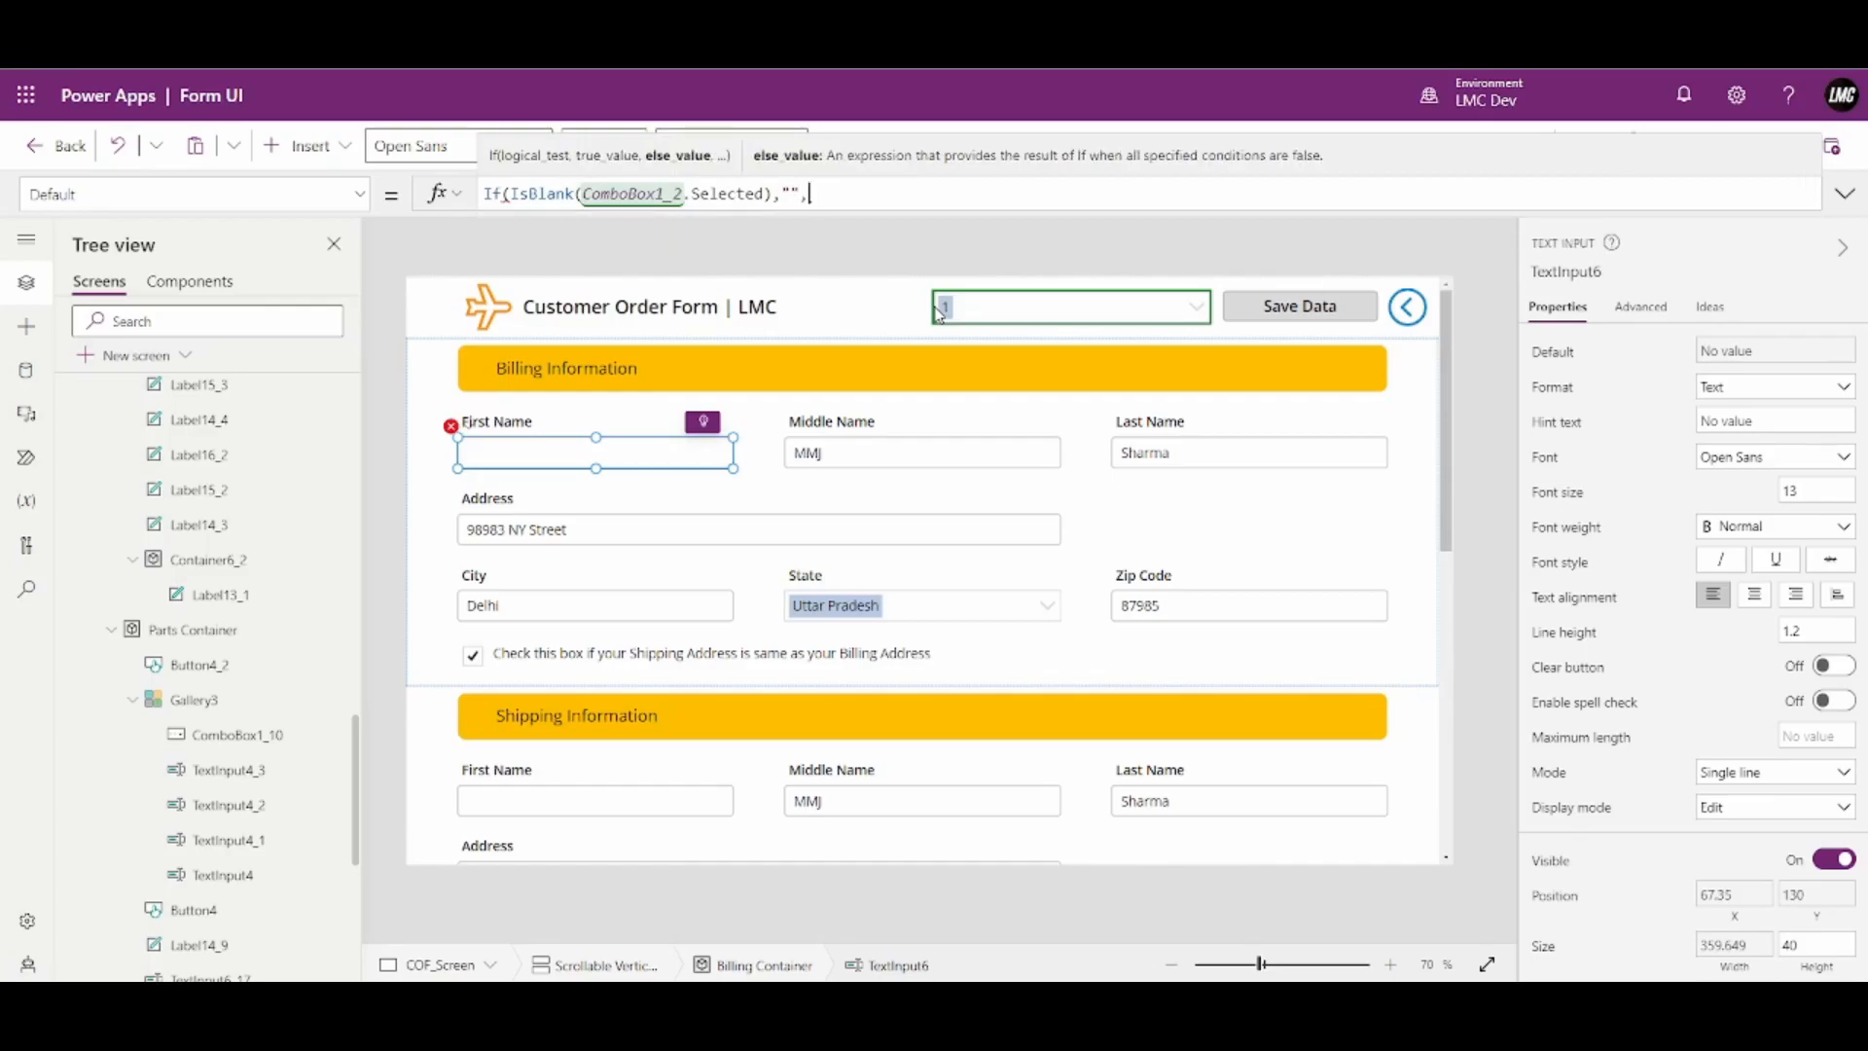
Add a LookUp on tbl_Billing_Information as the formula's else value and start its condition with the Form_ID column
type(",LookU")
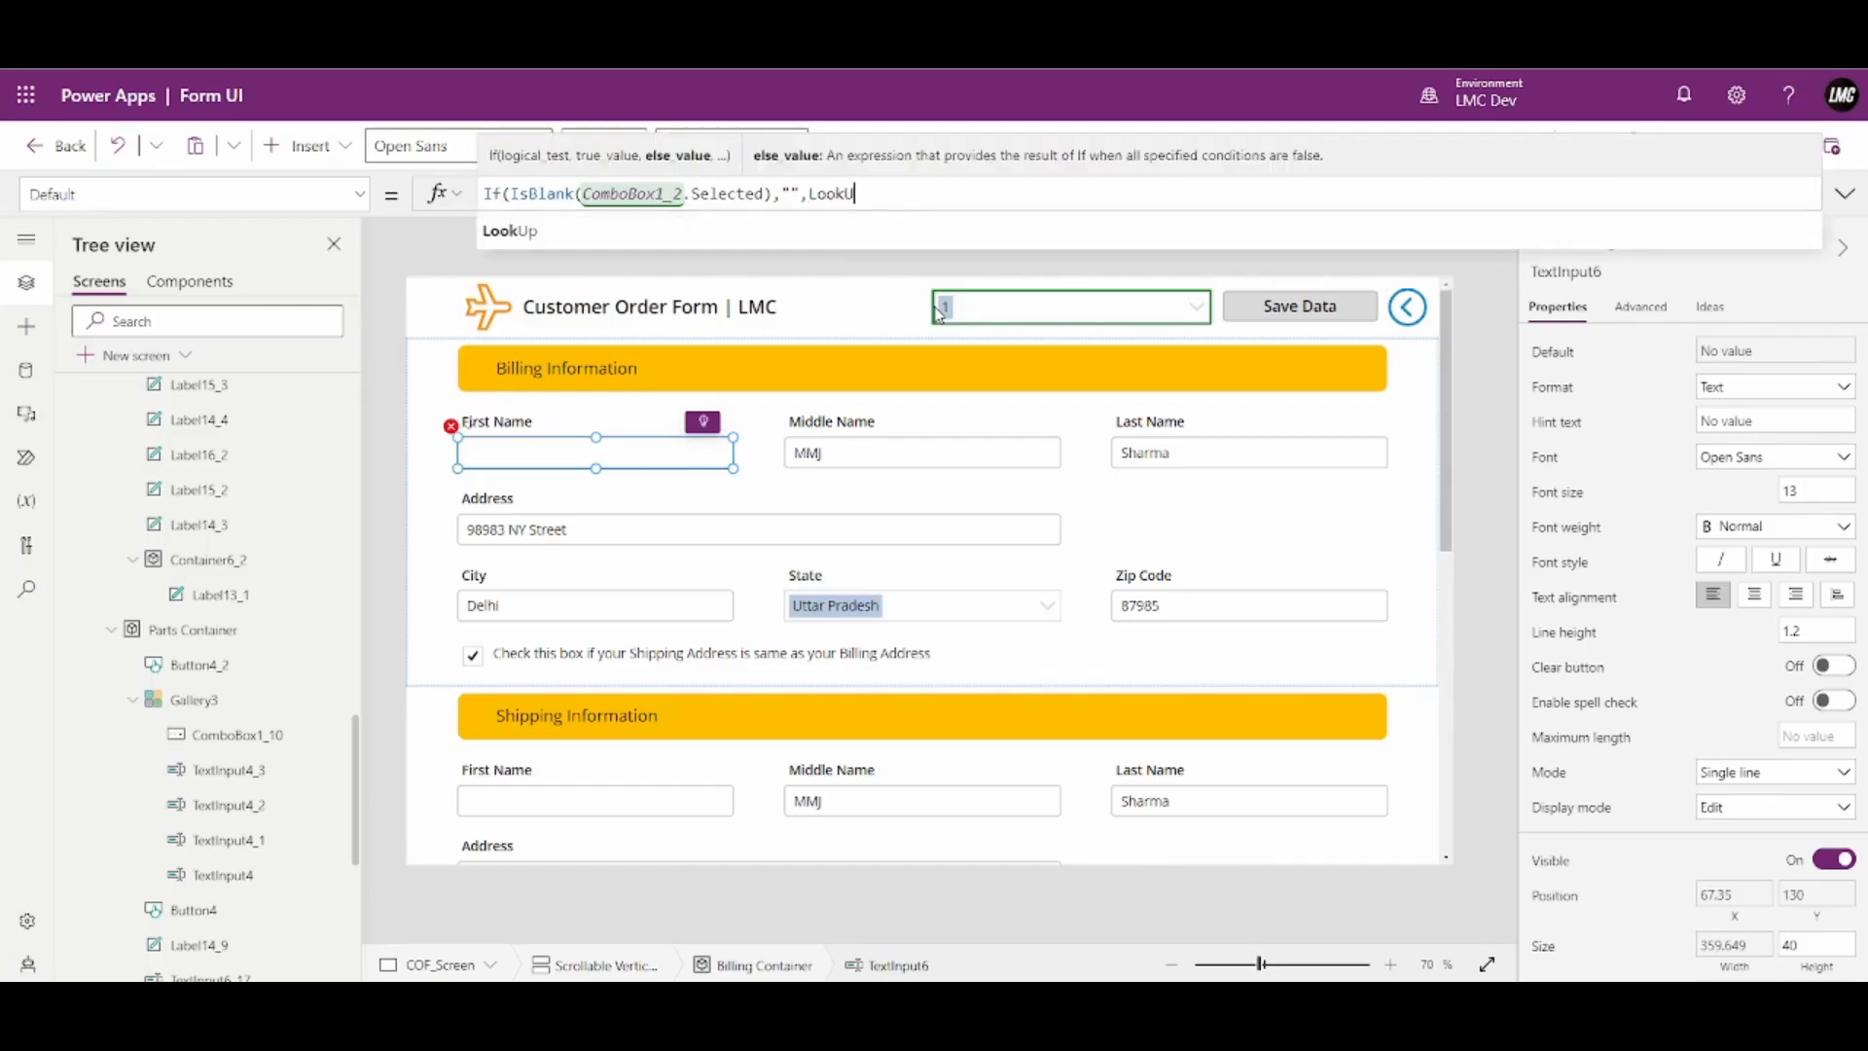
type("p(tbl")
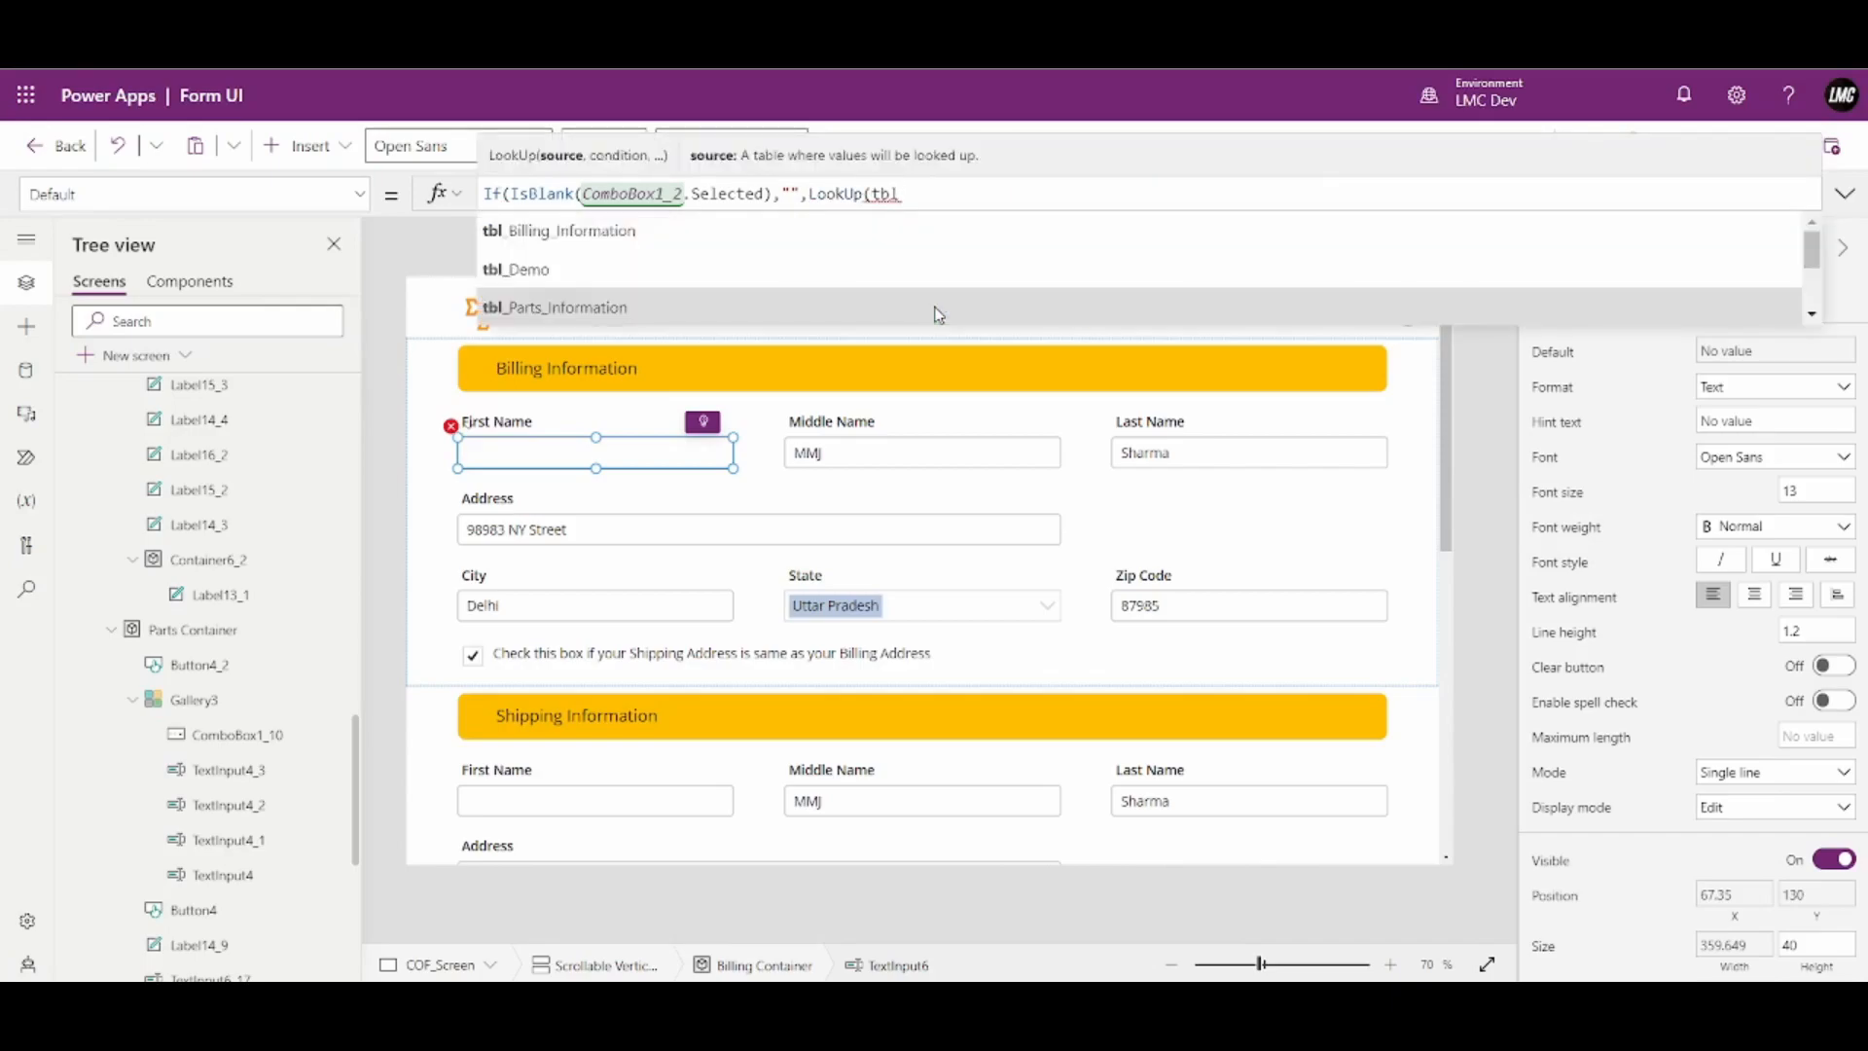
key("Tab")
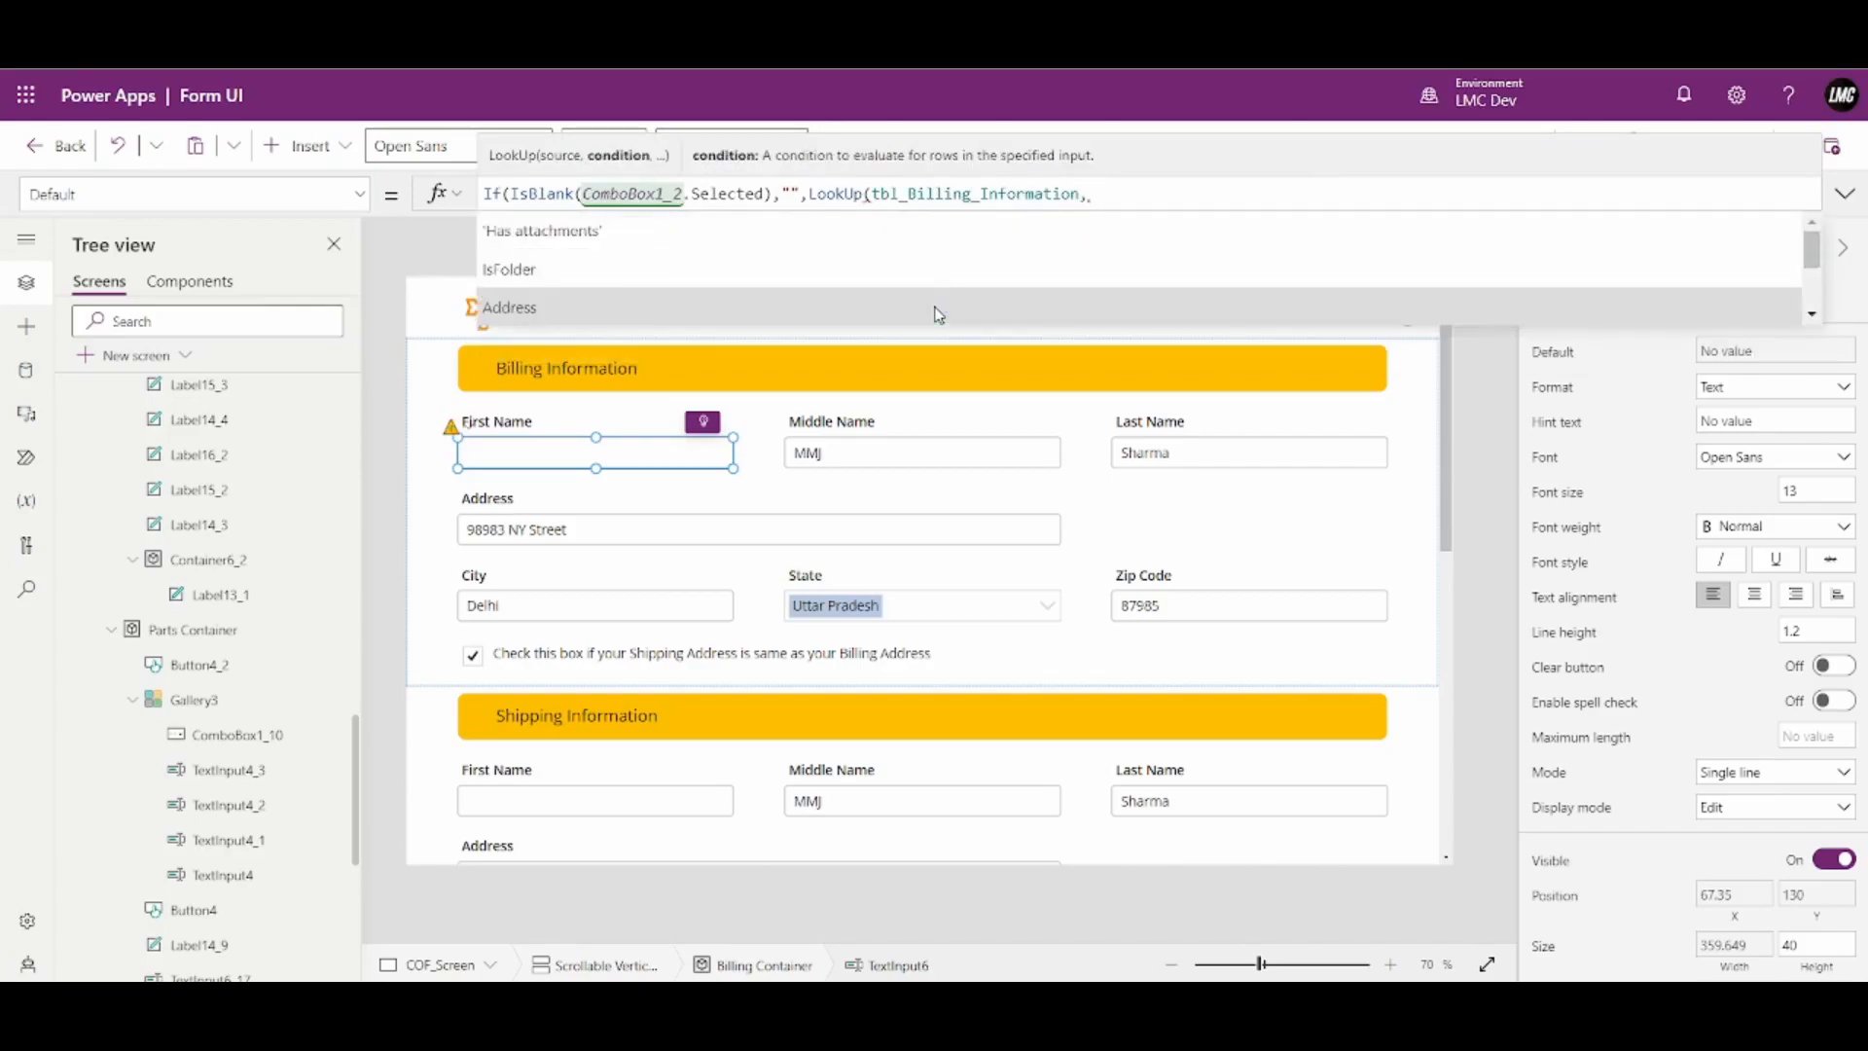
type("Form")
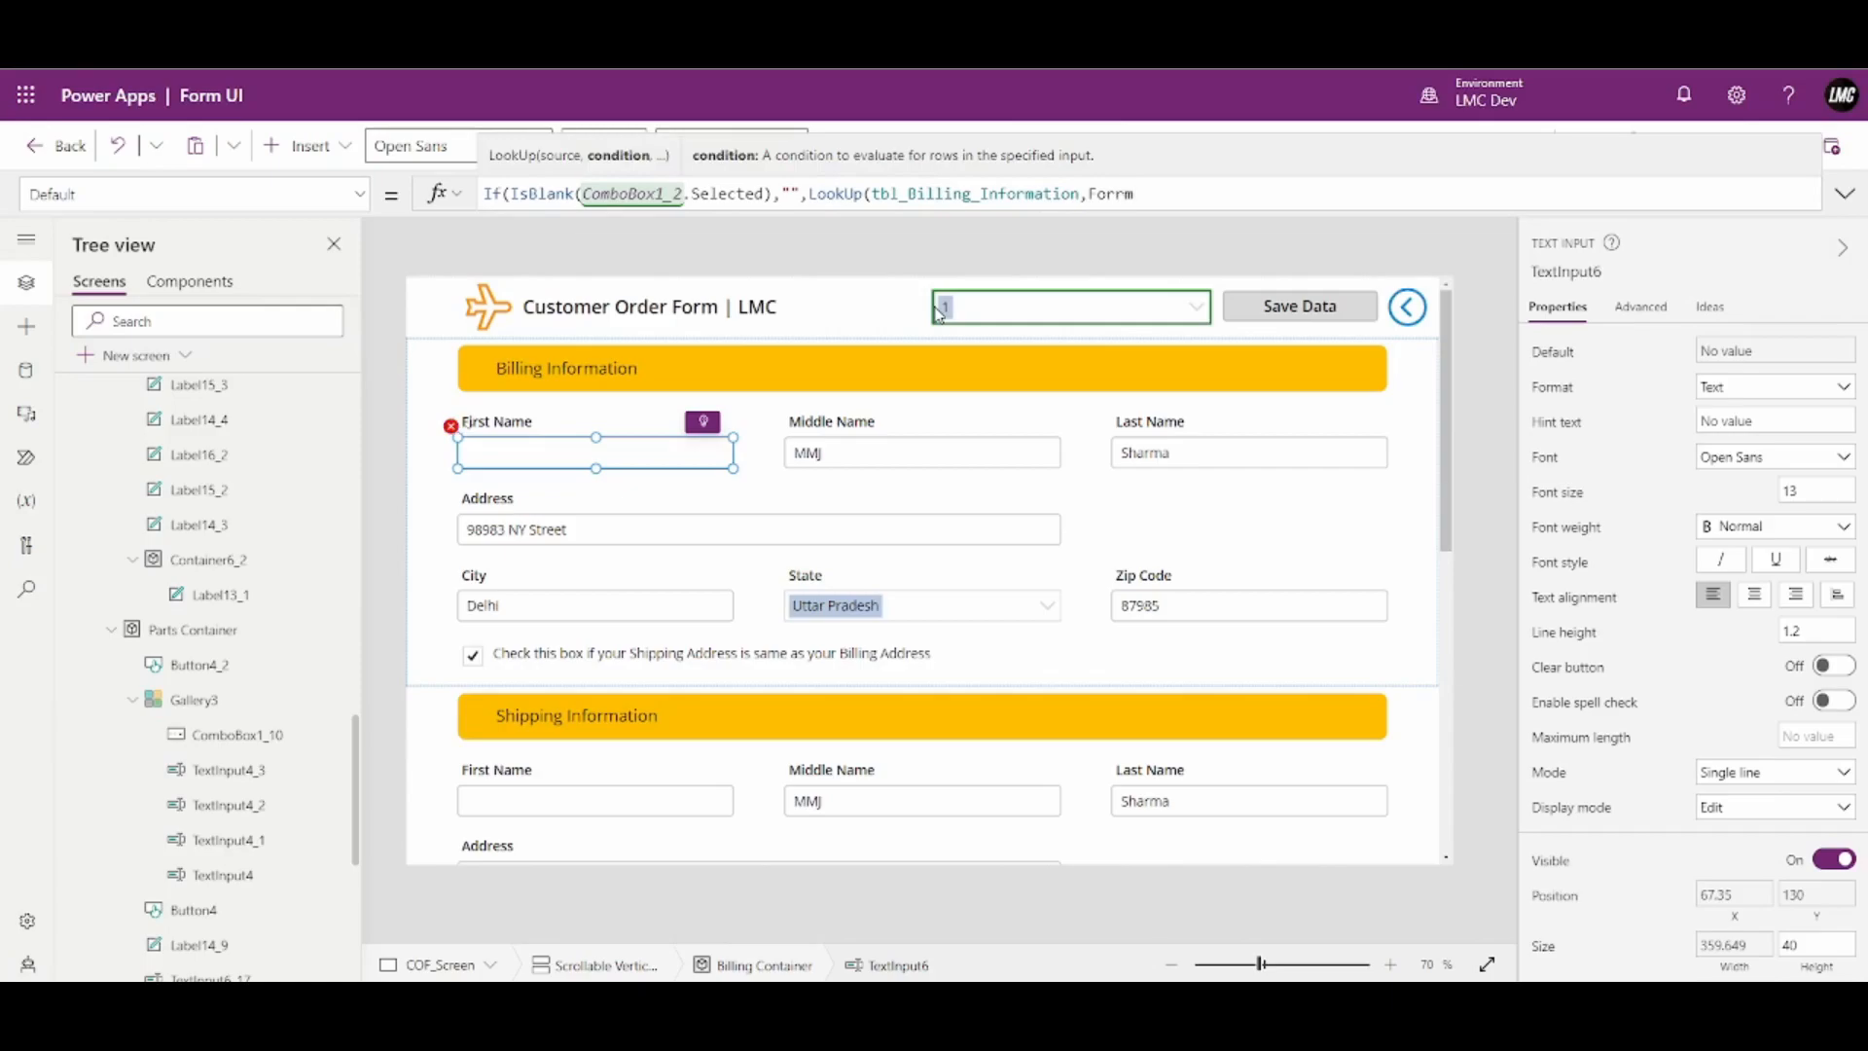
key("BackSpace")
key("BackSpace")
type("m")
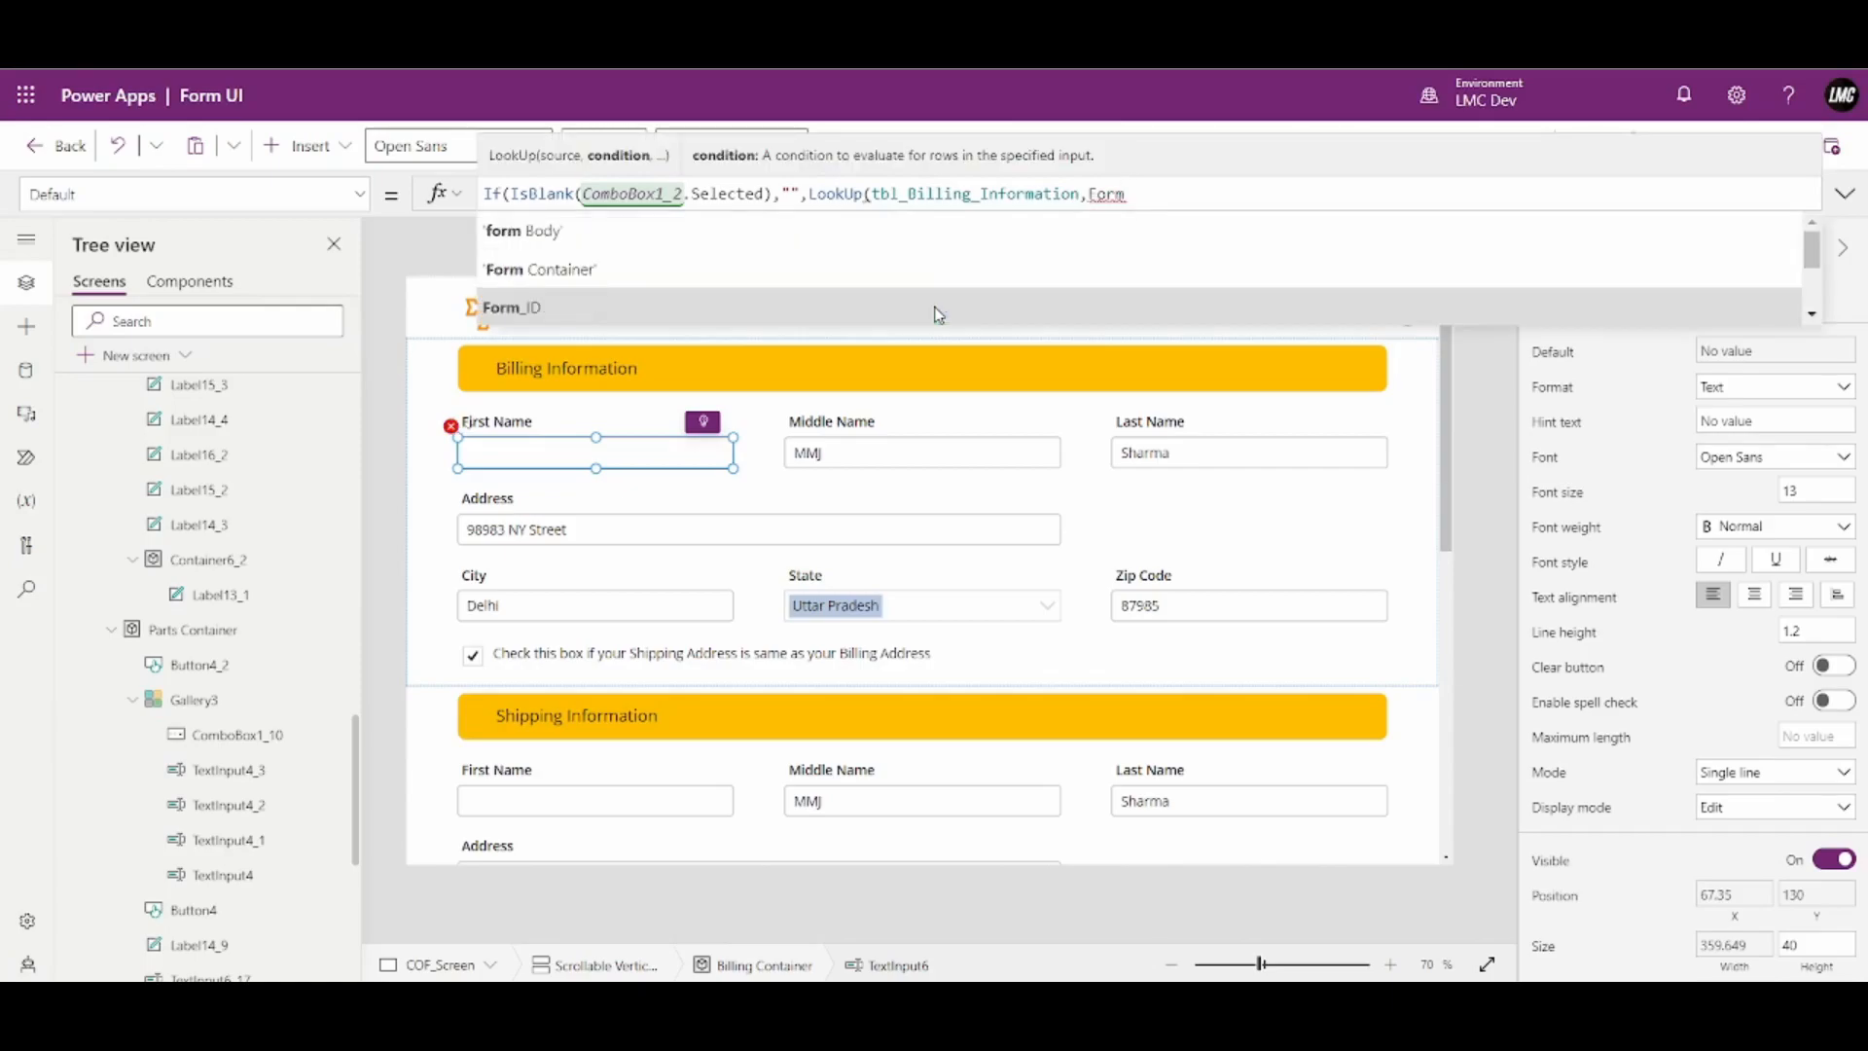
left_click(938, 310)
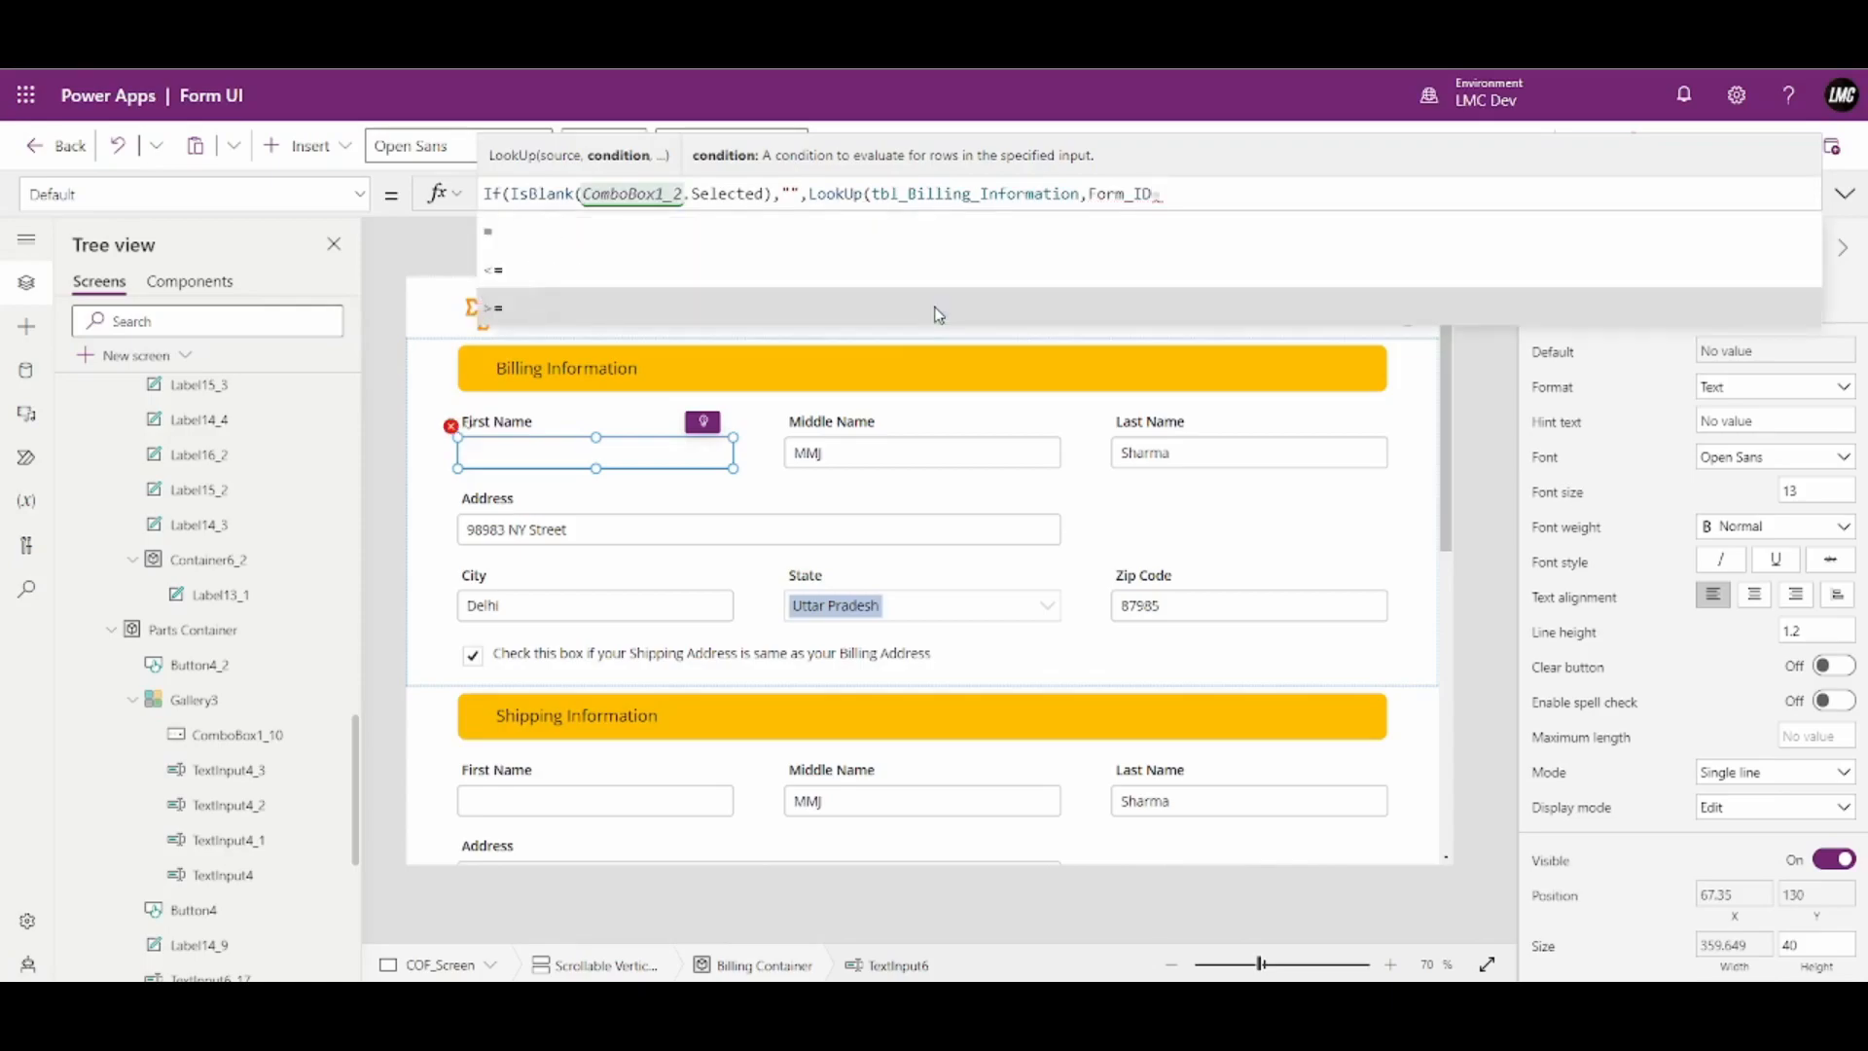
Complete the LookUp condition so that Form_ID equals ComboBox1_2.Selected.Value
type("ComboBox1_2.Sel")
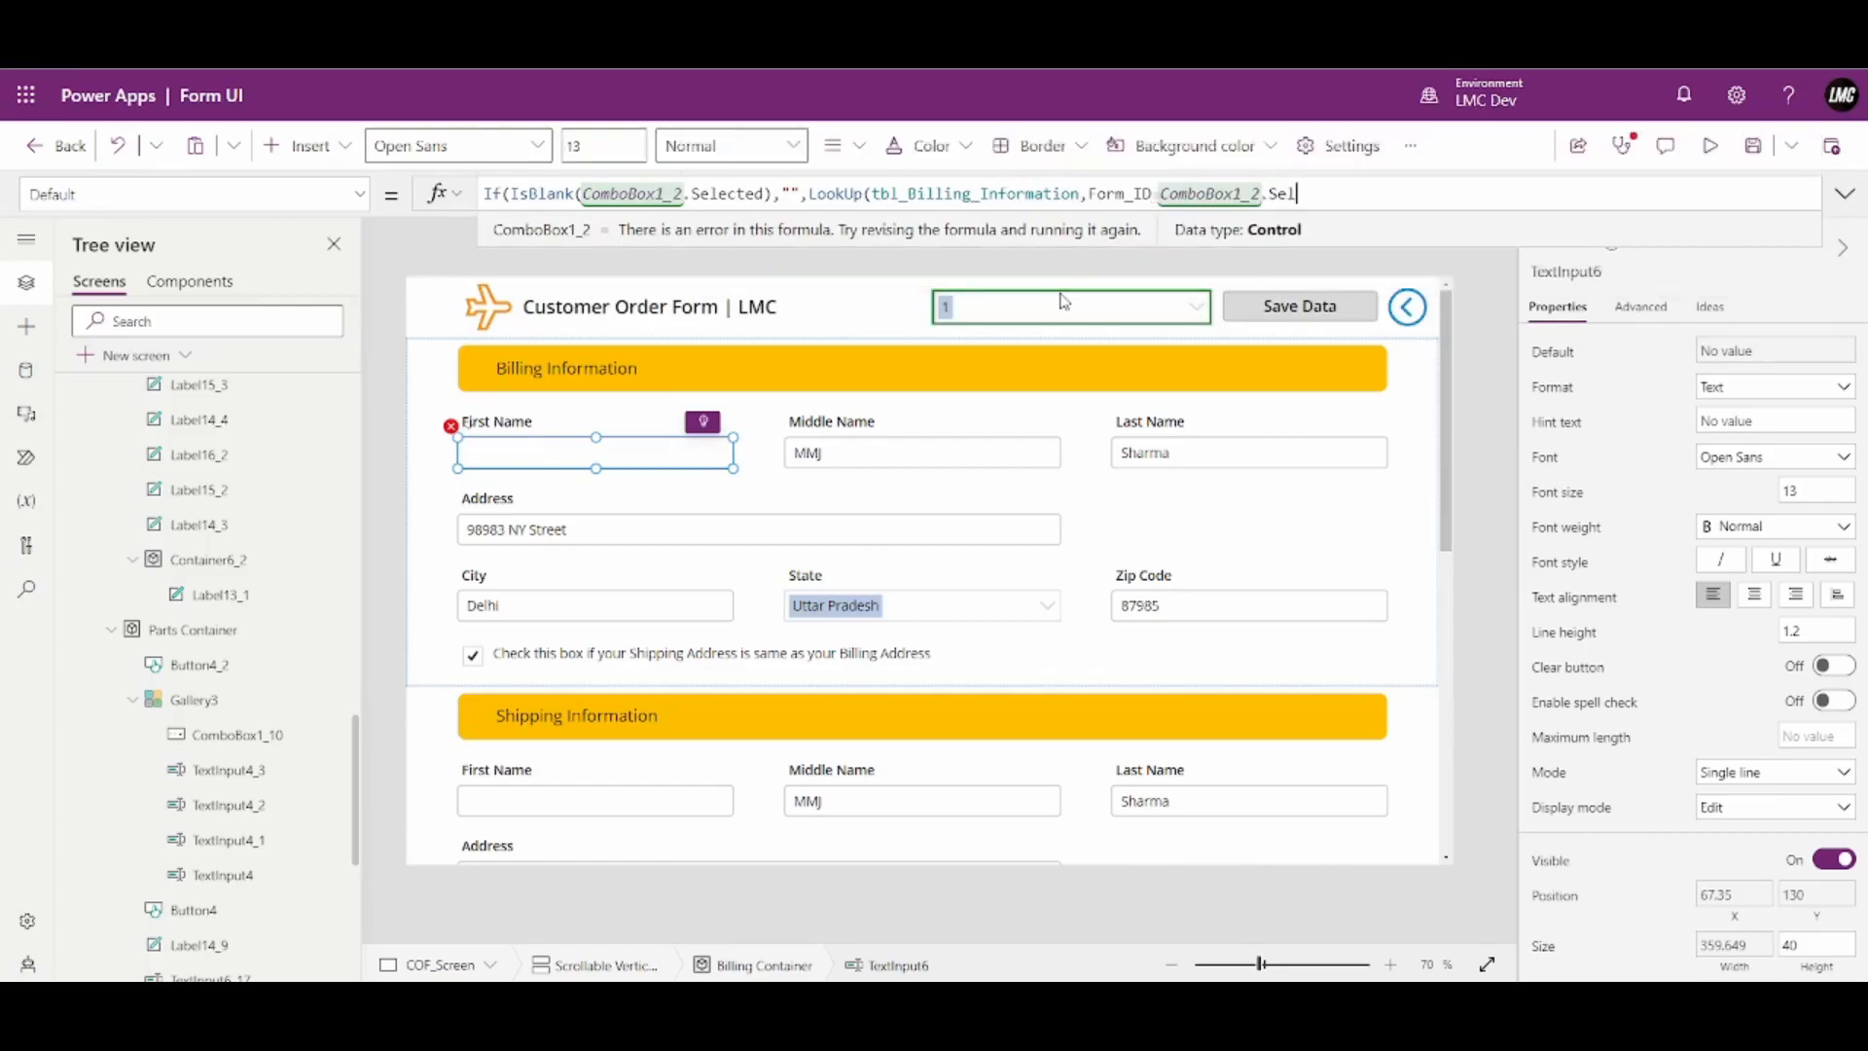
type("ected.Value")
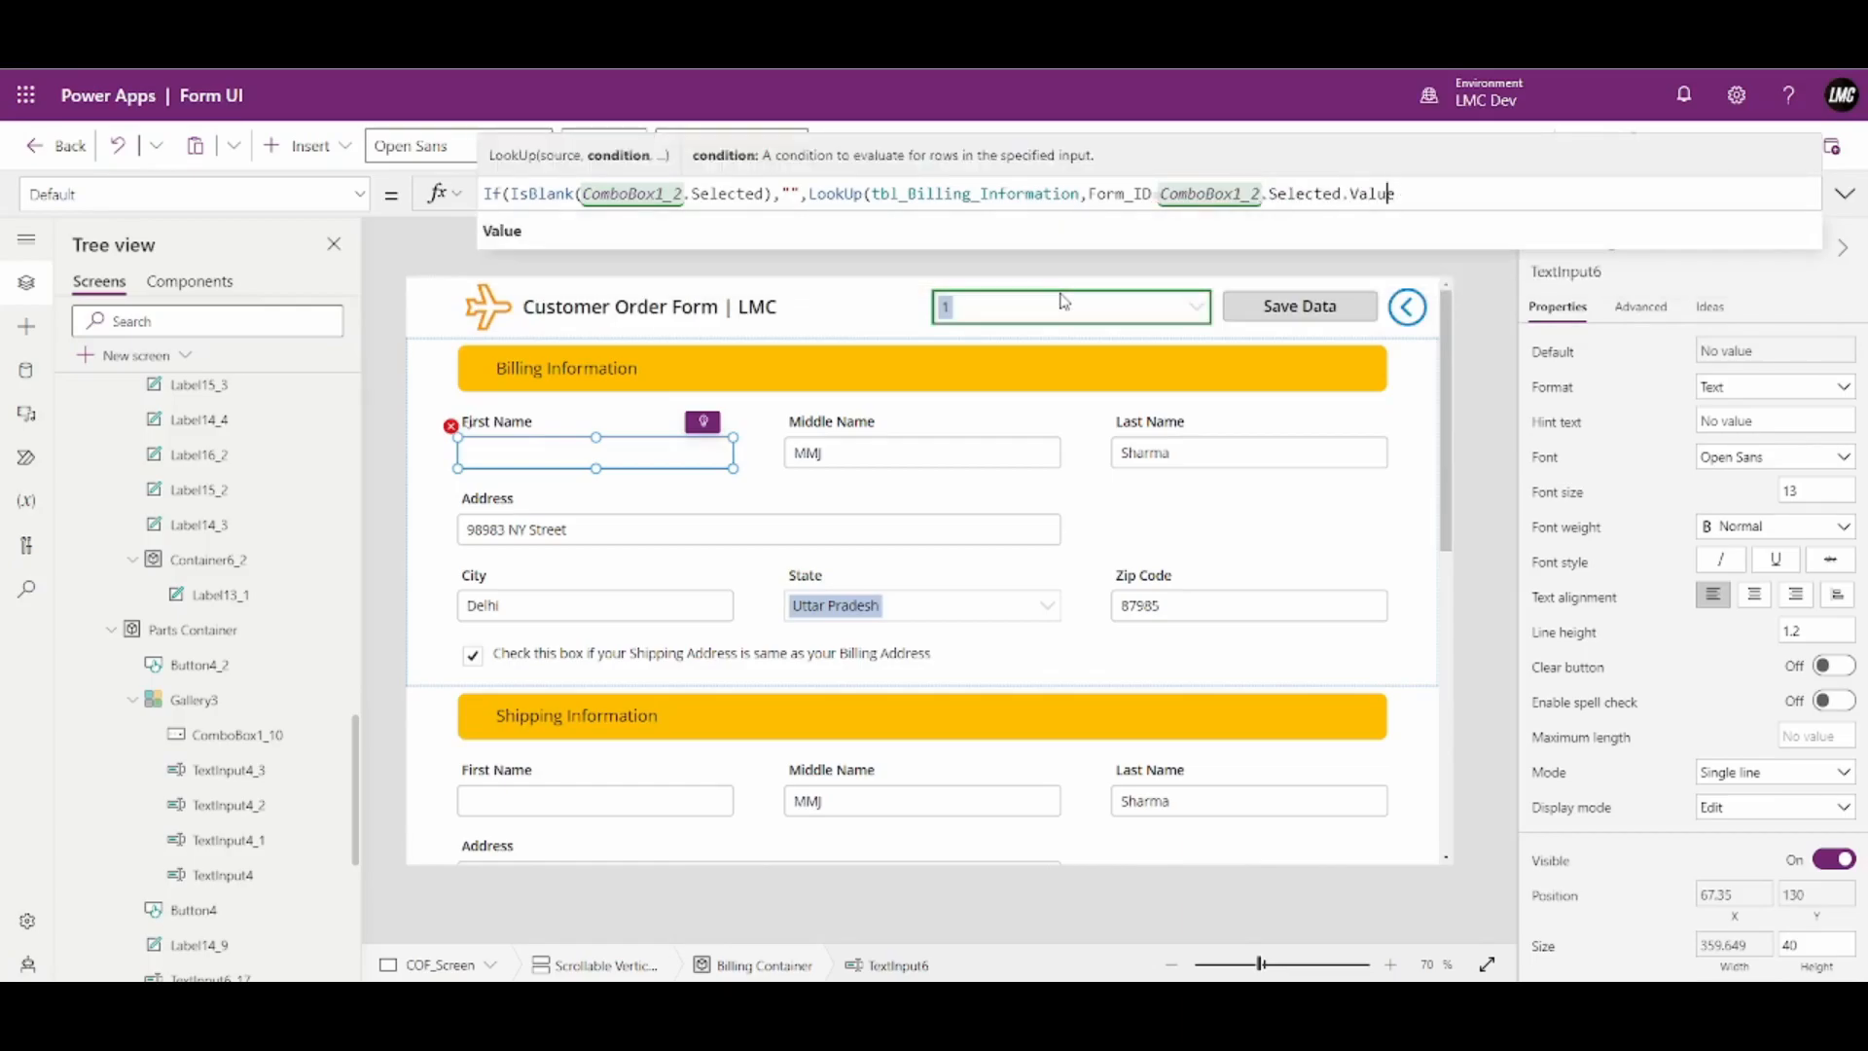
key("Left")
key("Left")
key("Left")
key("Left")
key("Left")
key("Left")
key("Left")
key("Left")
key("Left")
key("Left")
key("Left")
key("Left")
key("Left")
key("Left")
key("Left")
key("Left")
key("Left")
key("Right")
key("Right")
key("Right")
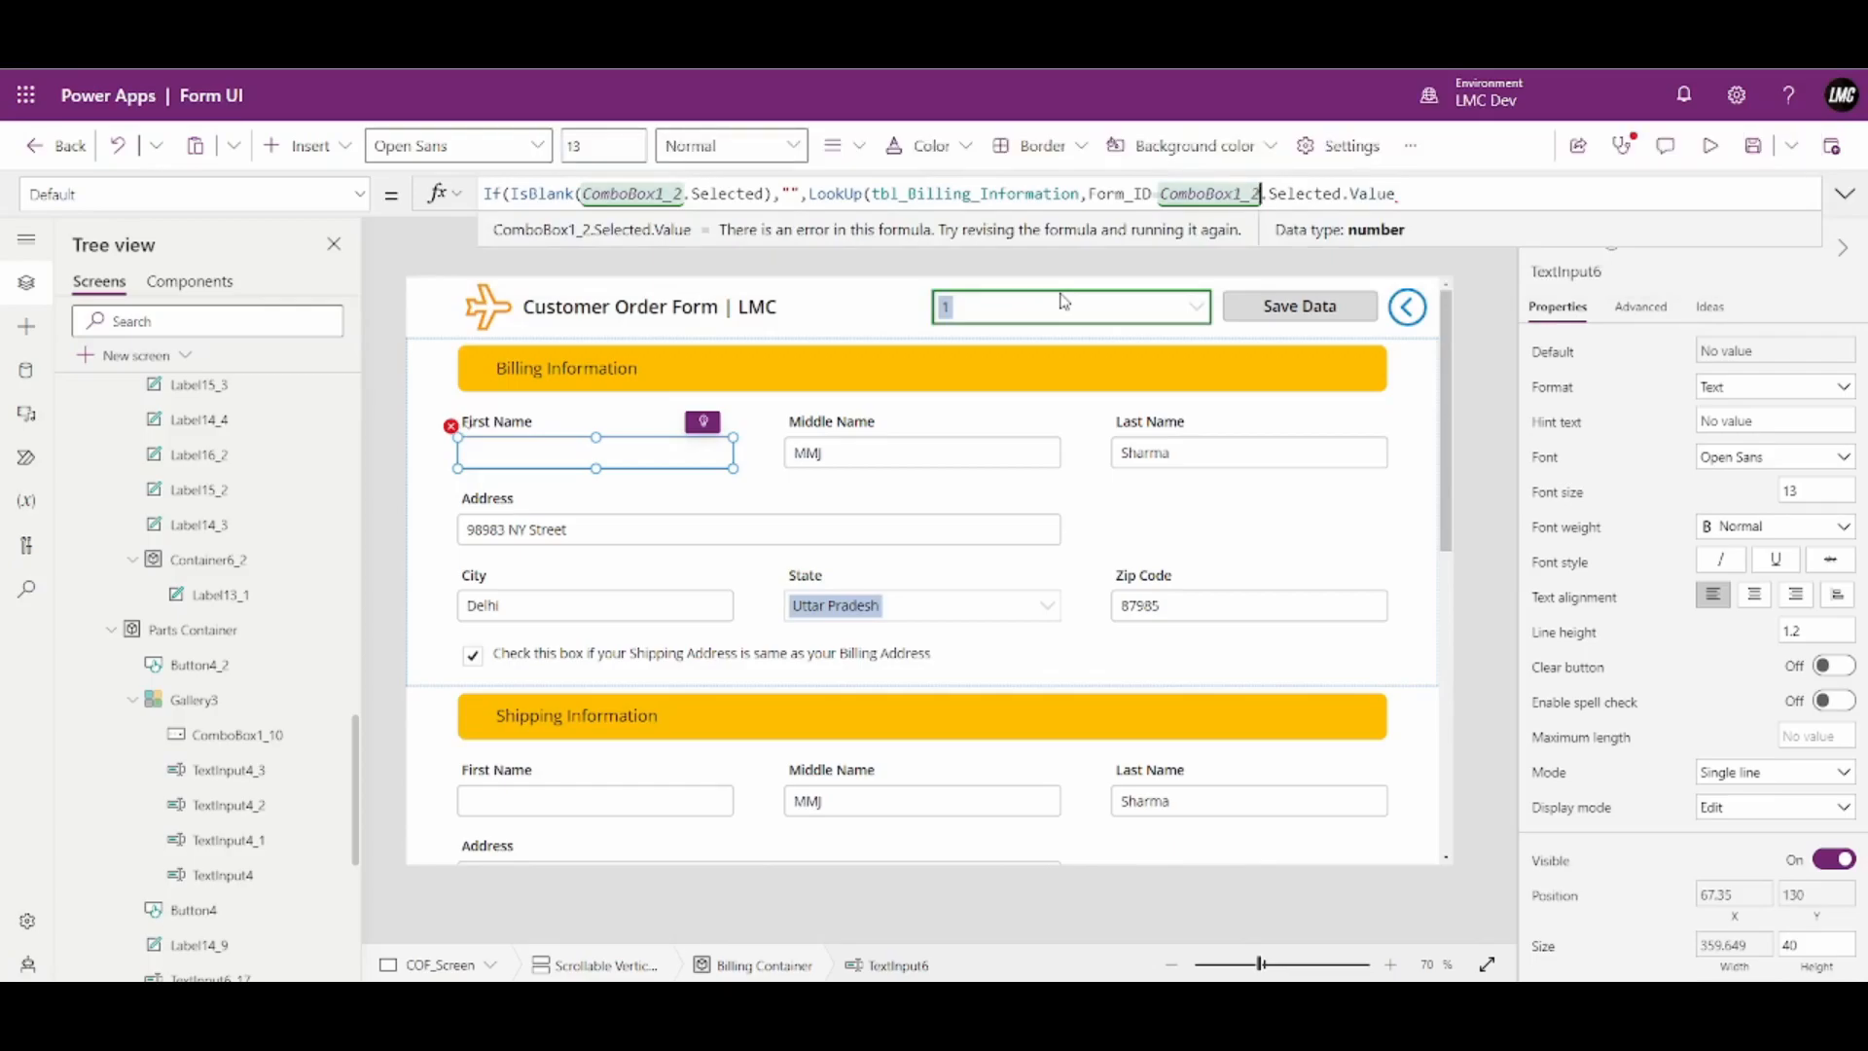
key("Right")
key("Right")
key("Right")
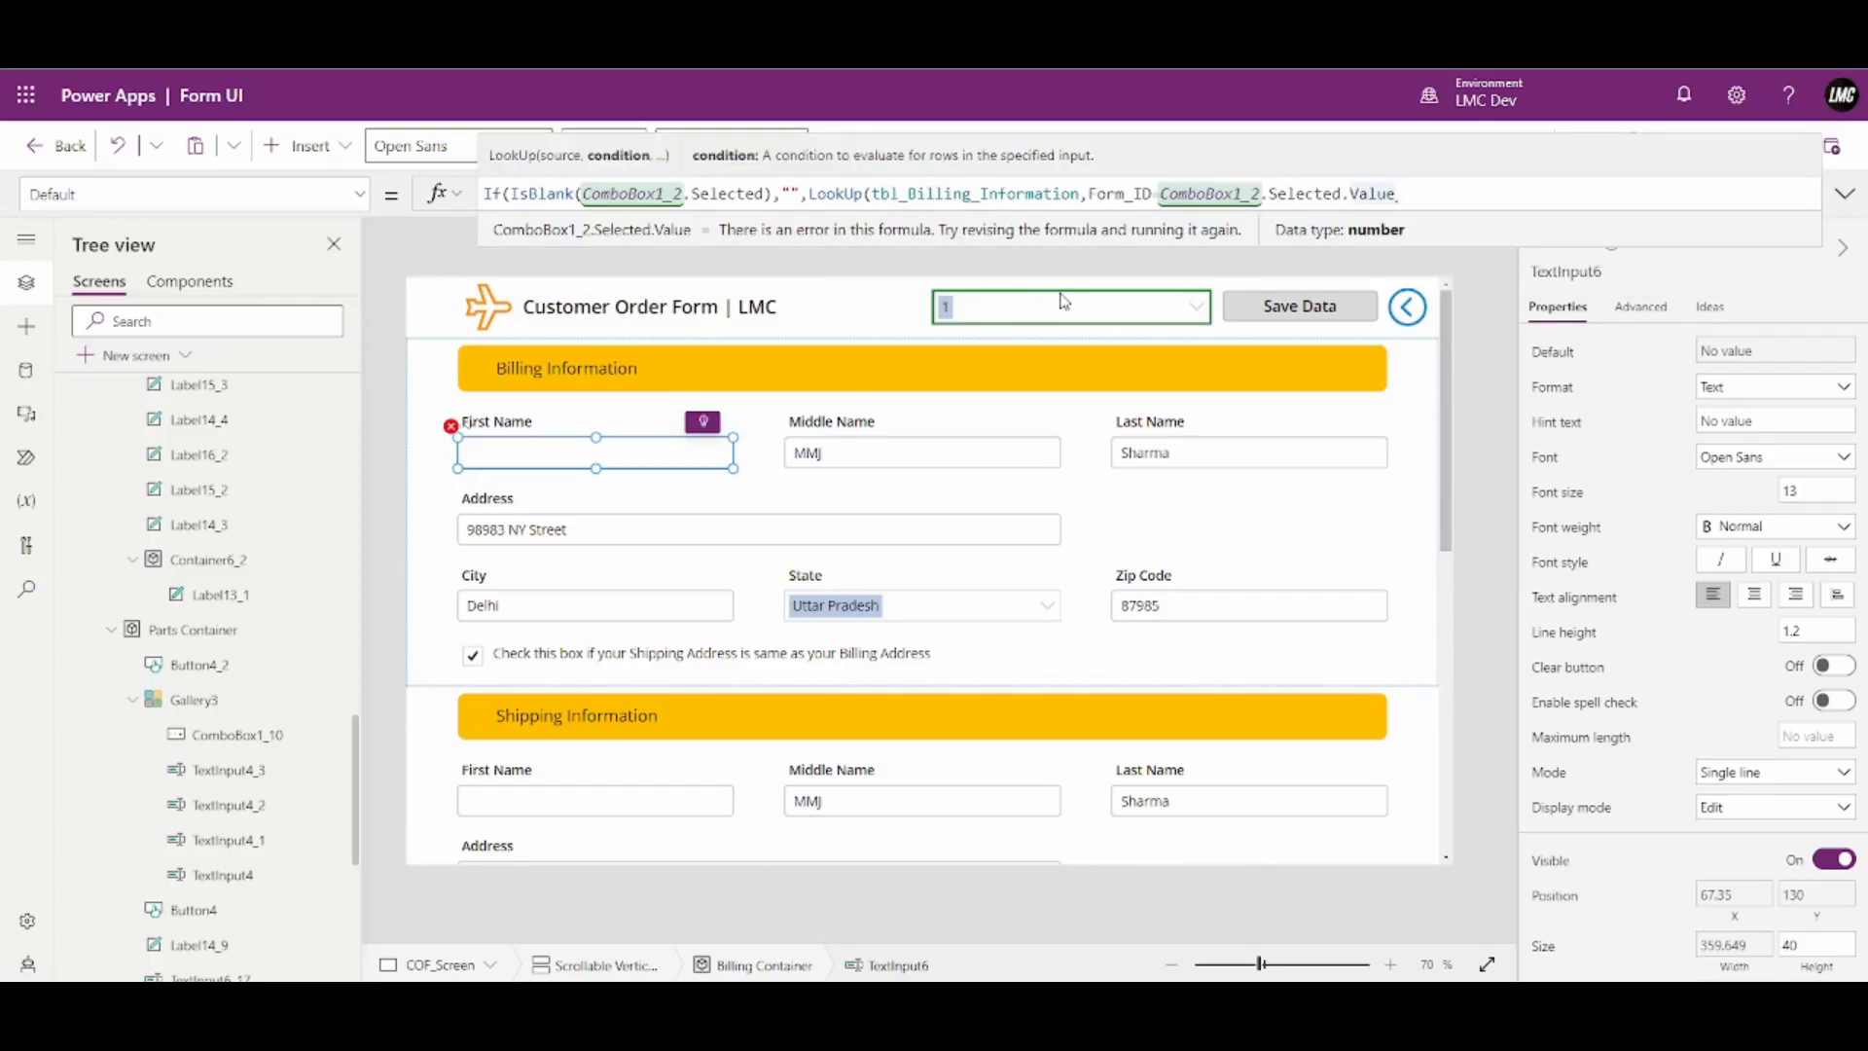
Return the 'First Name' column from the LookUp and close both the LookUp and If functions
type(",Firs")
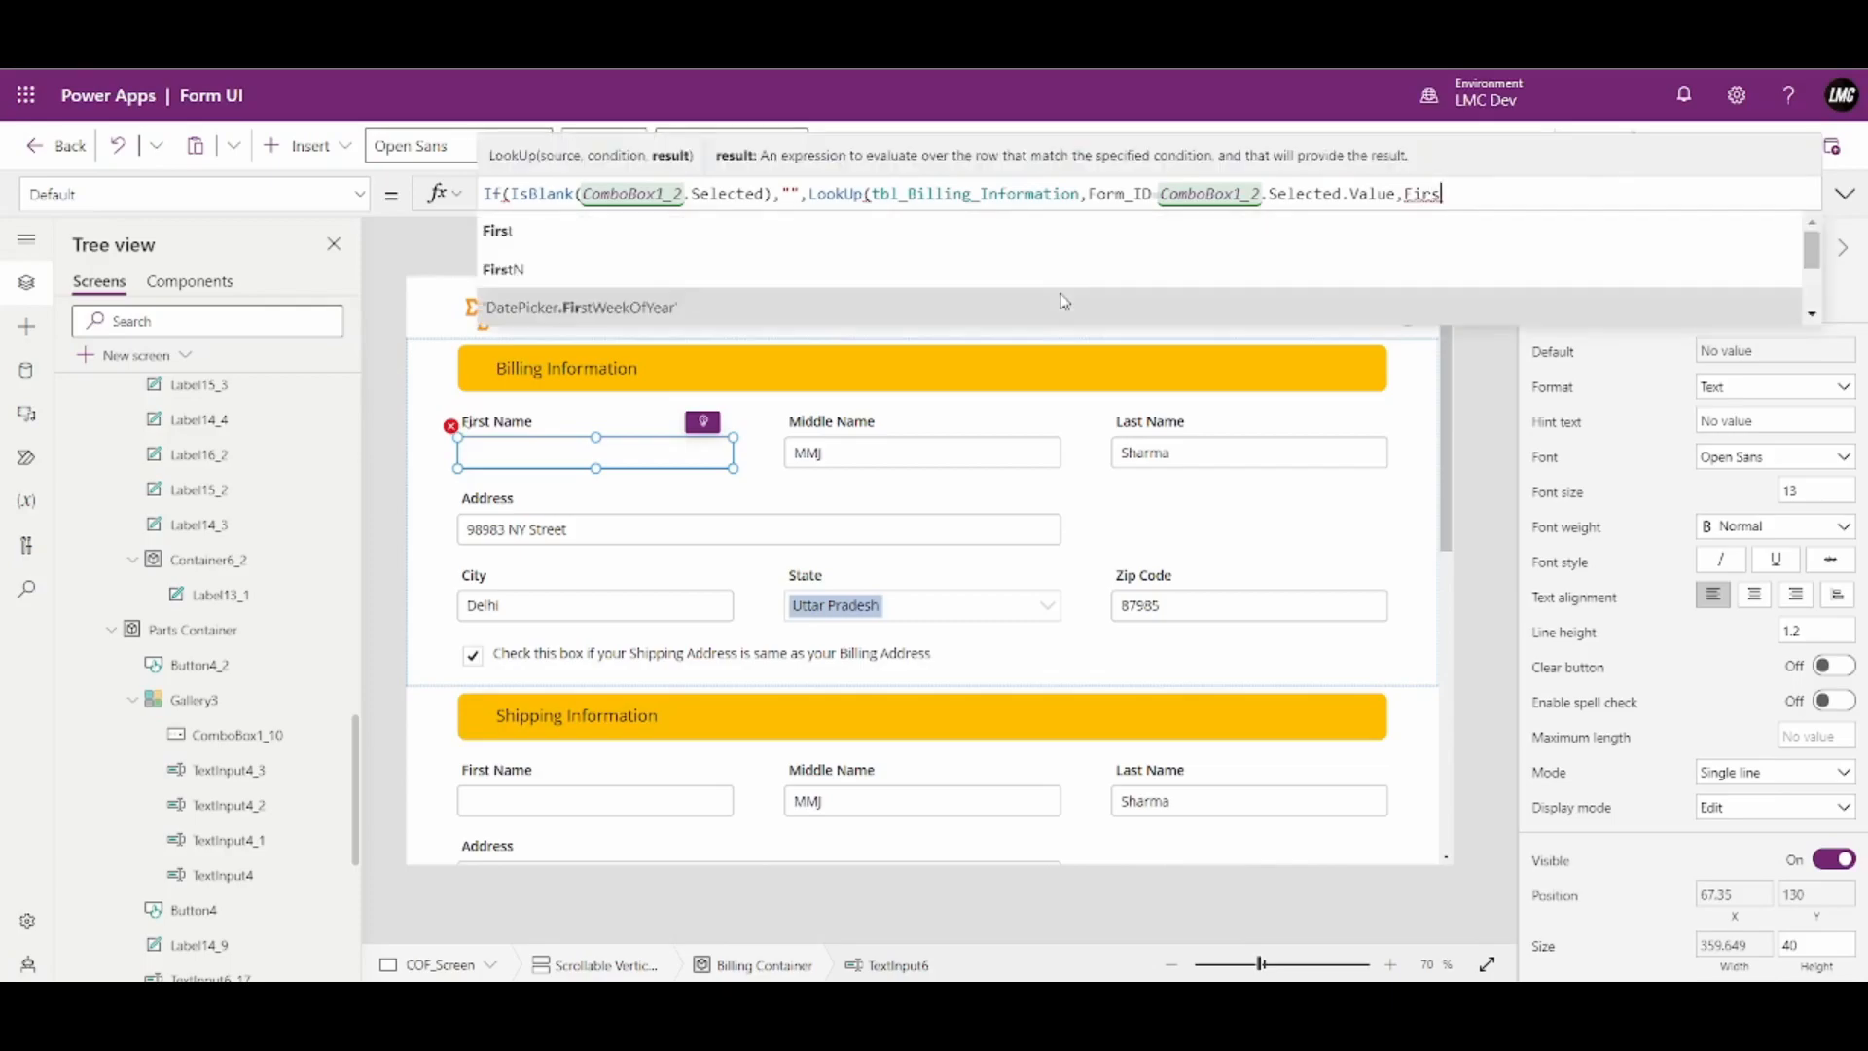
scroll(1065, 302, "down", 5)
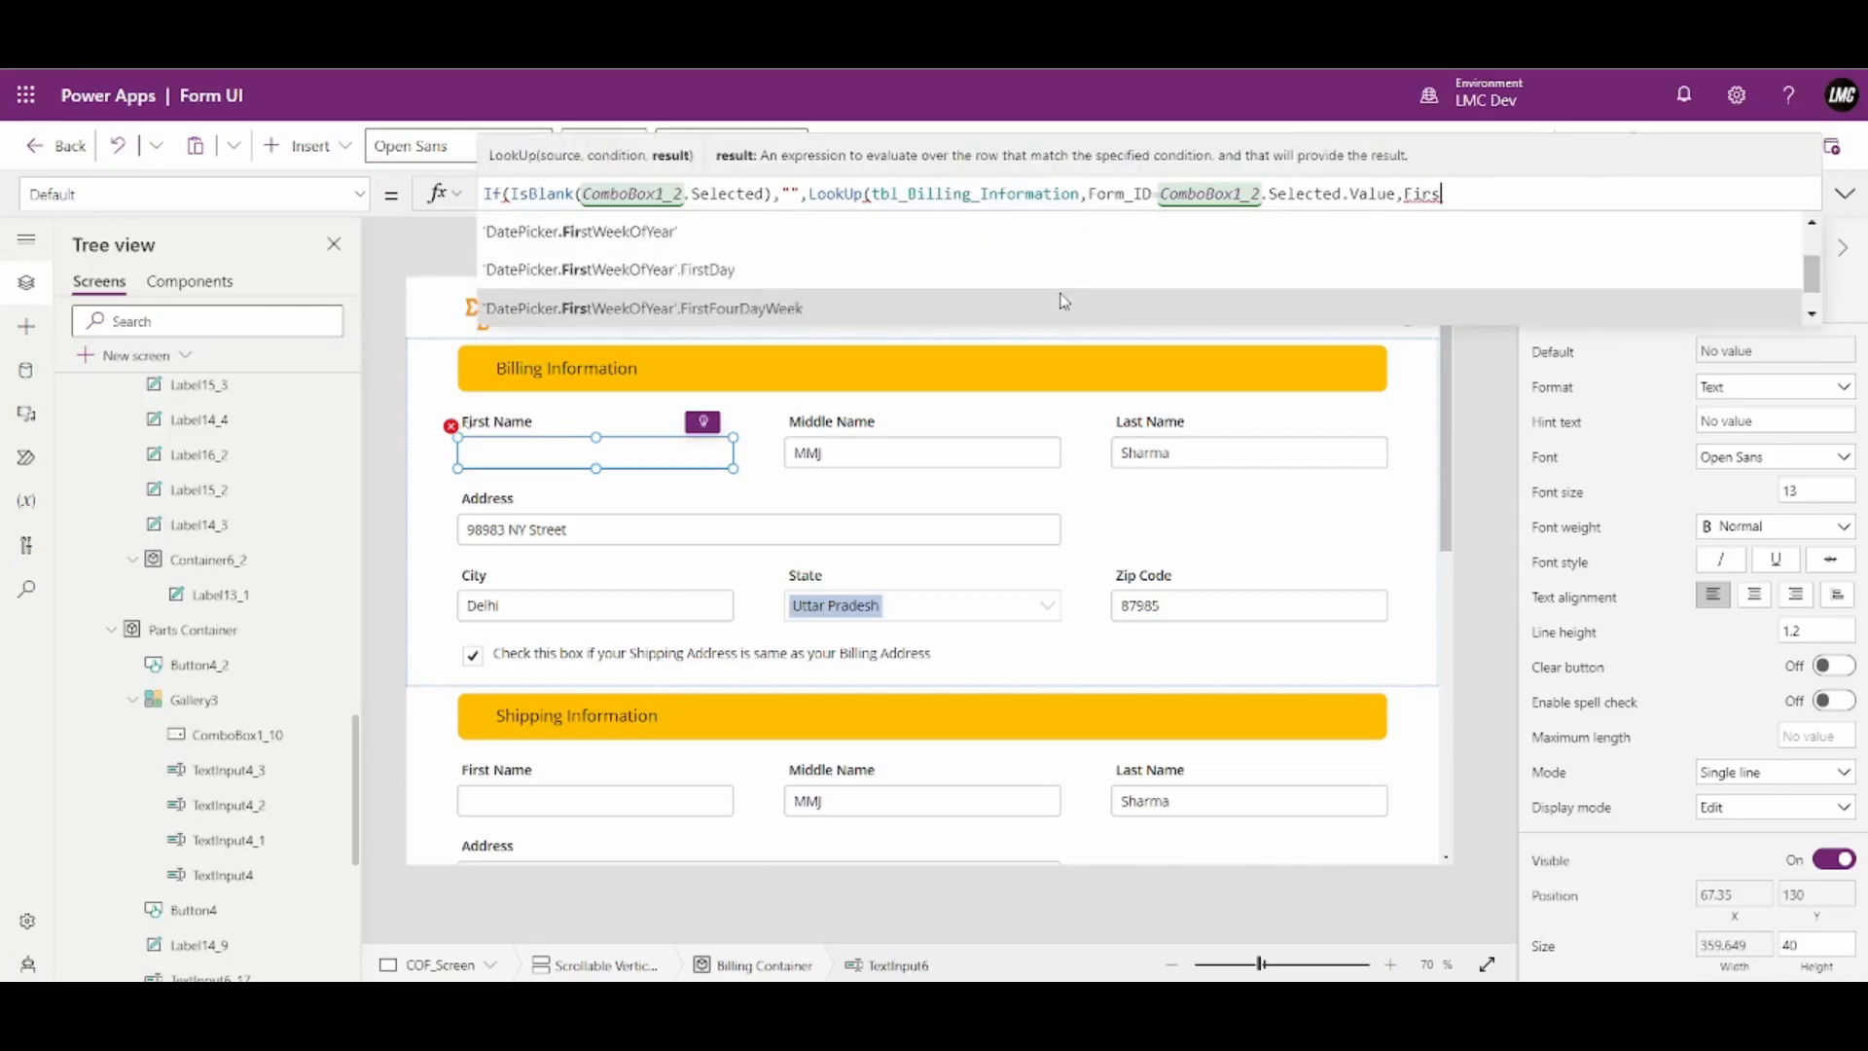
key("Tab")
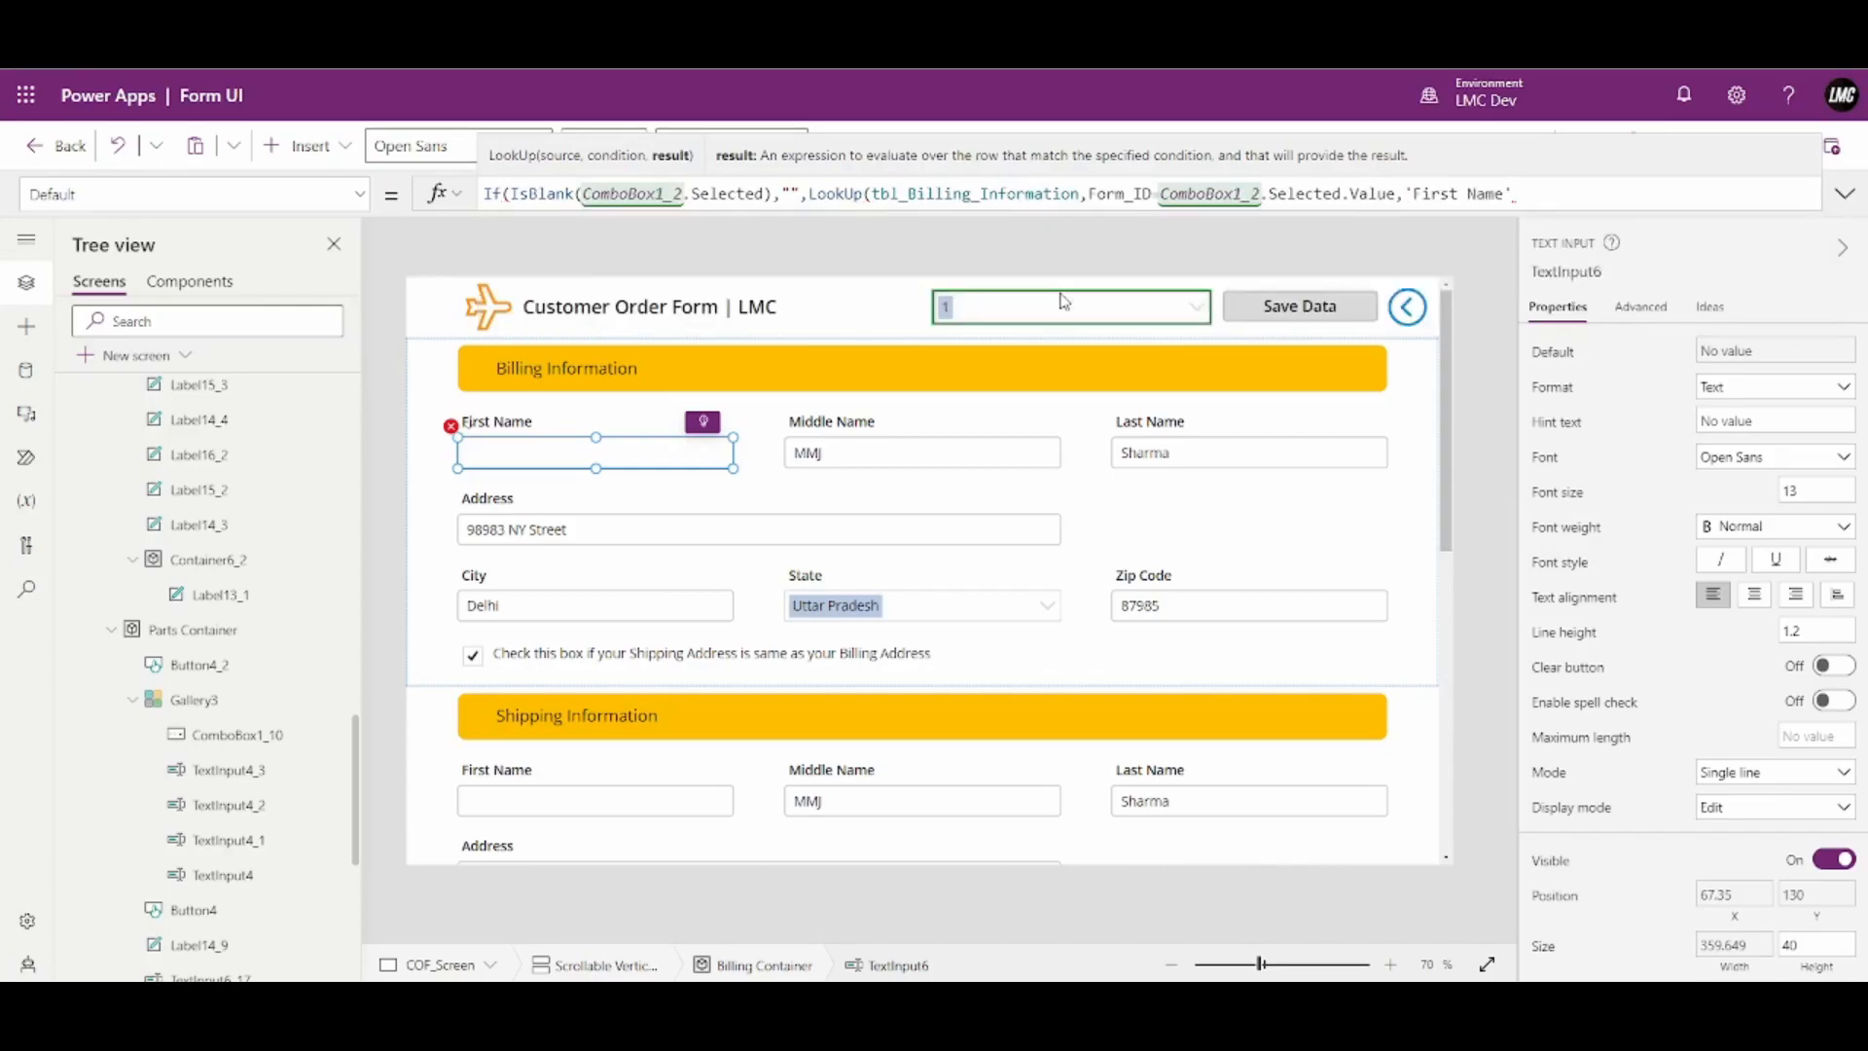
type(")")
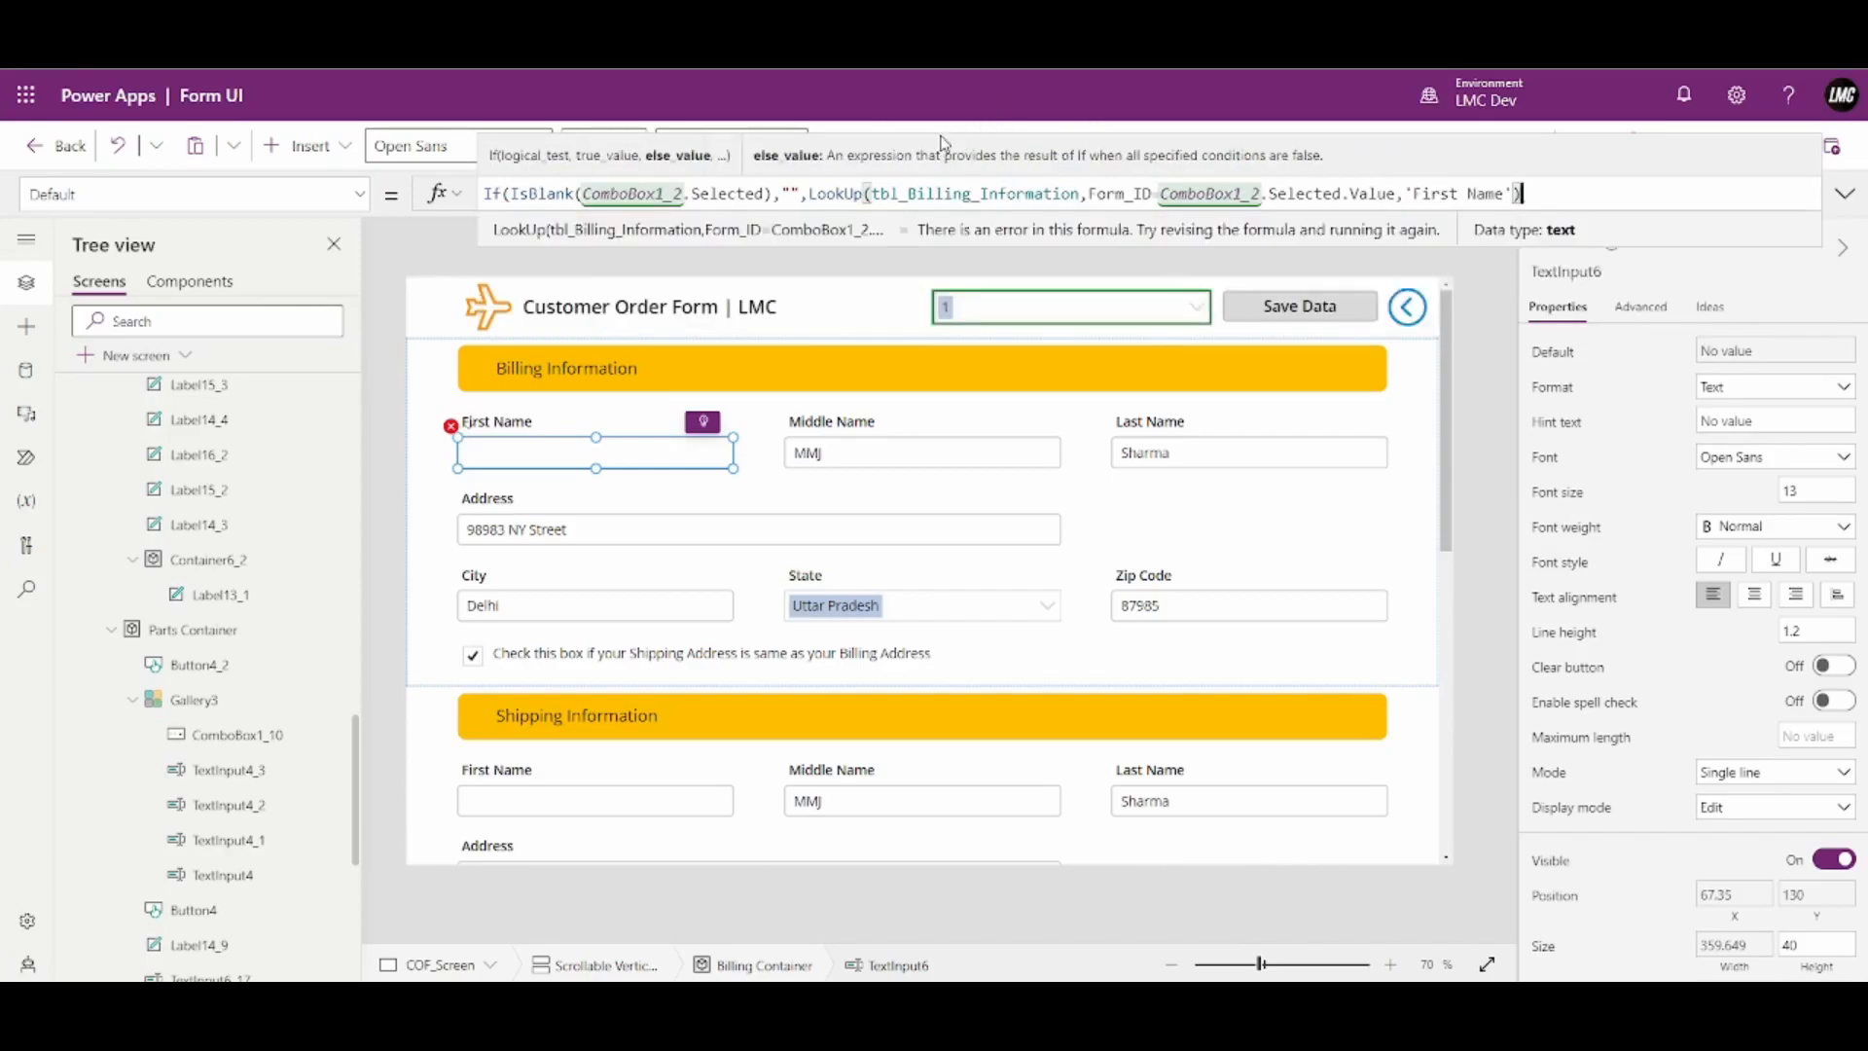
type(")")
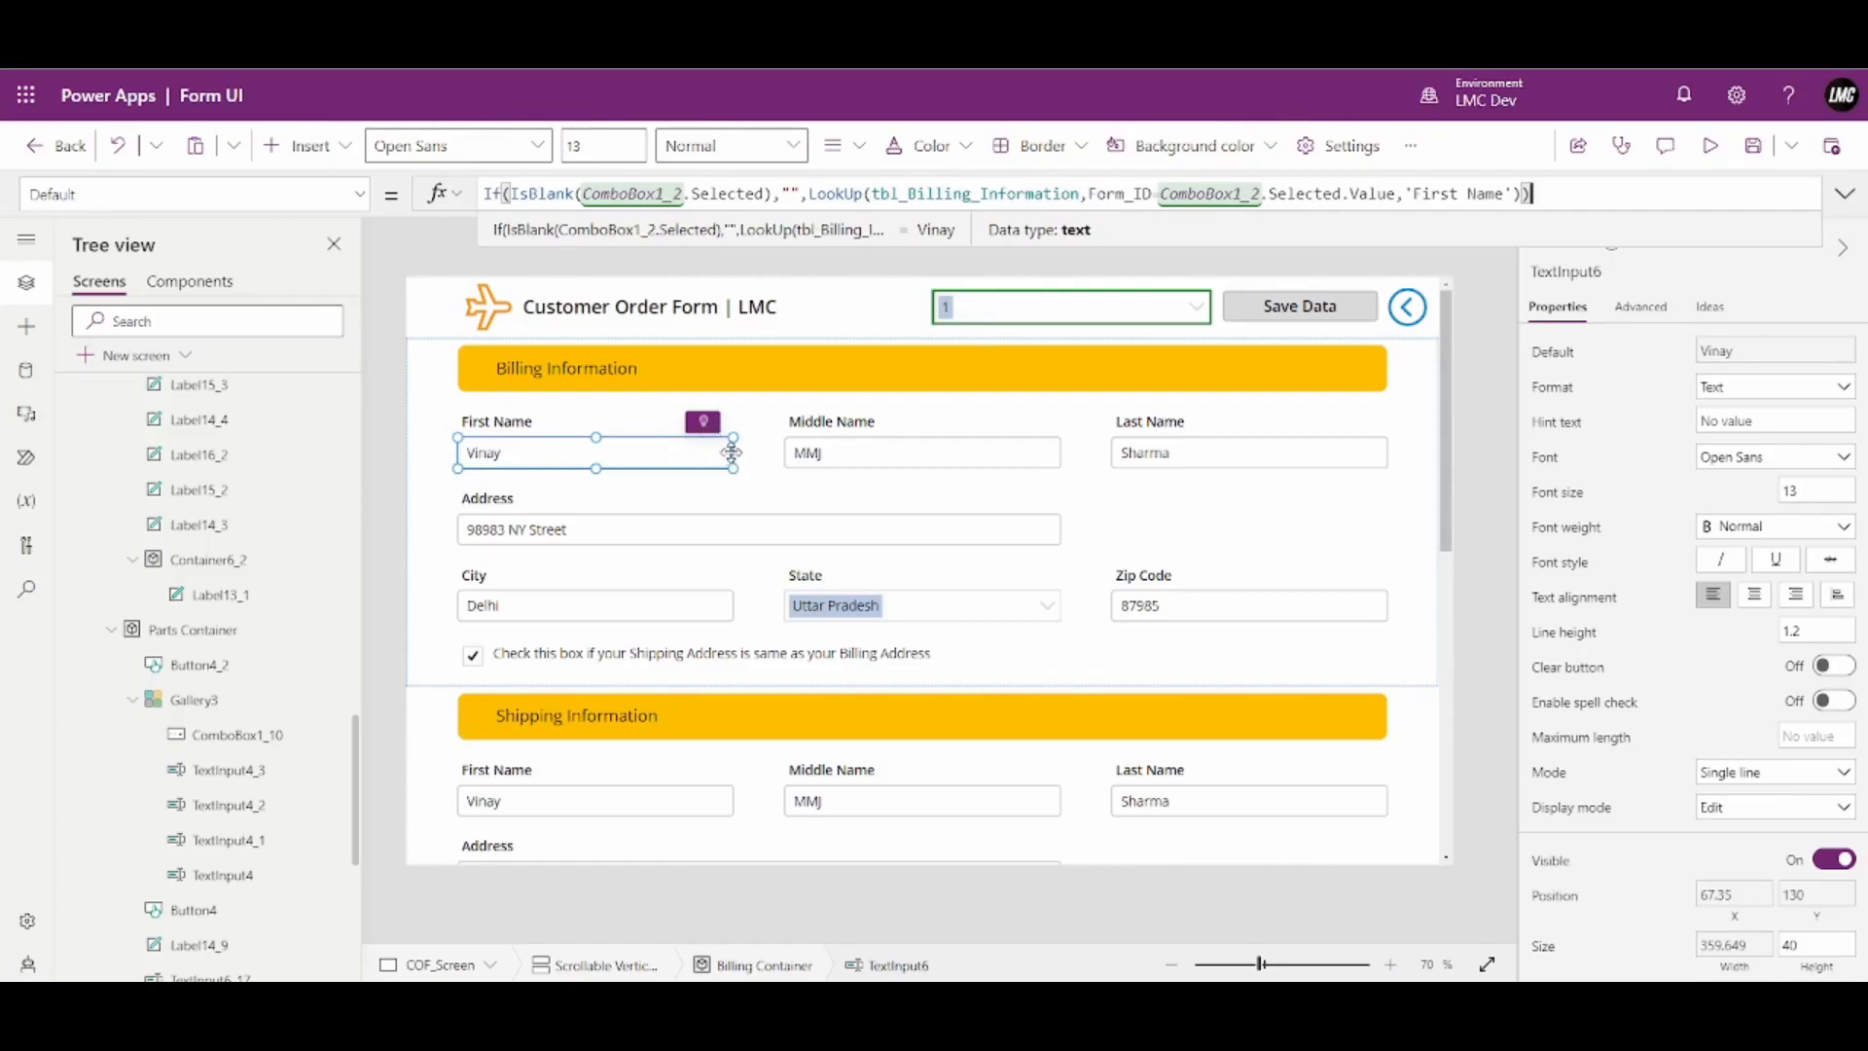
Preview the app with form ID 2 selected and compare its first name with the matching record in the SharePoint tbl_Billing_Information list
left_click(1722, 152)
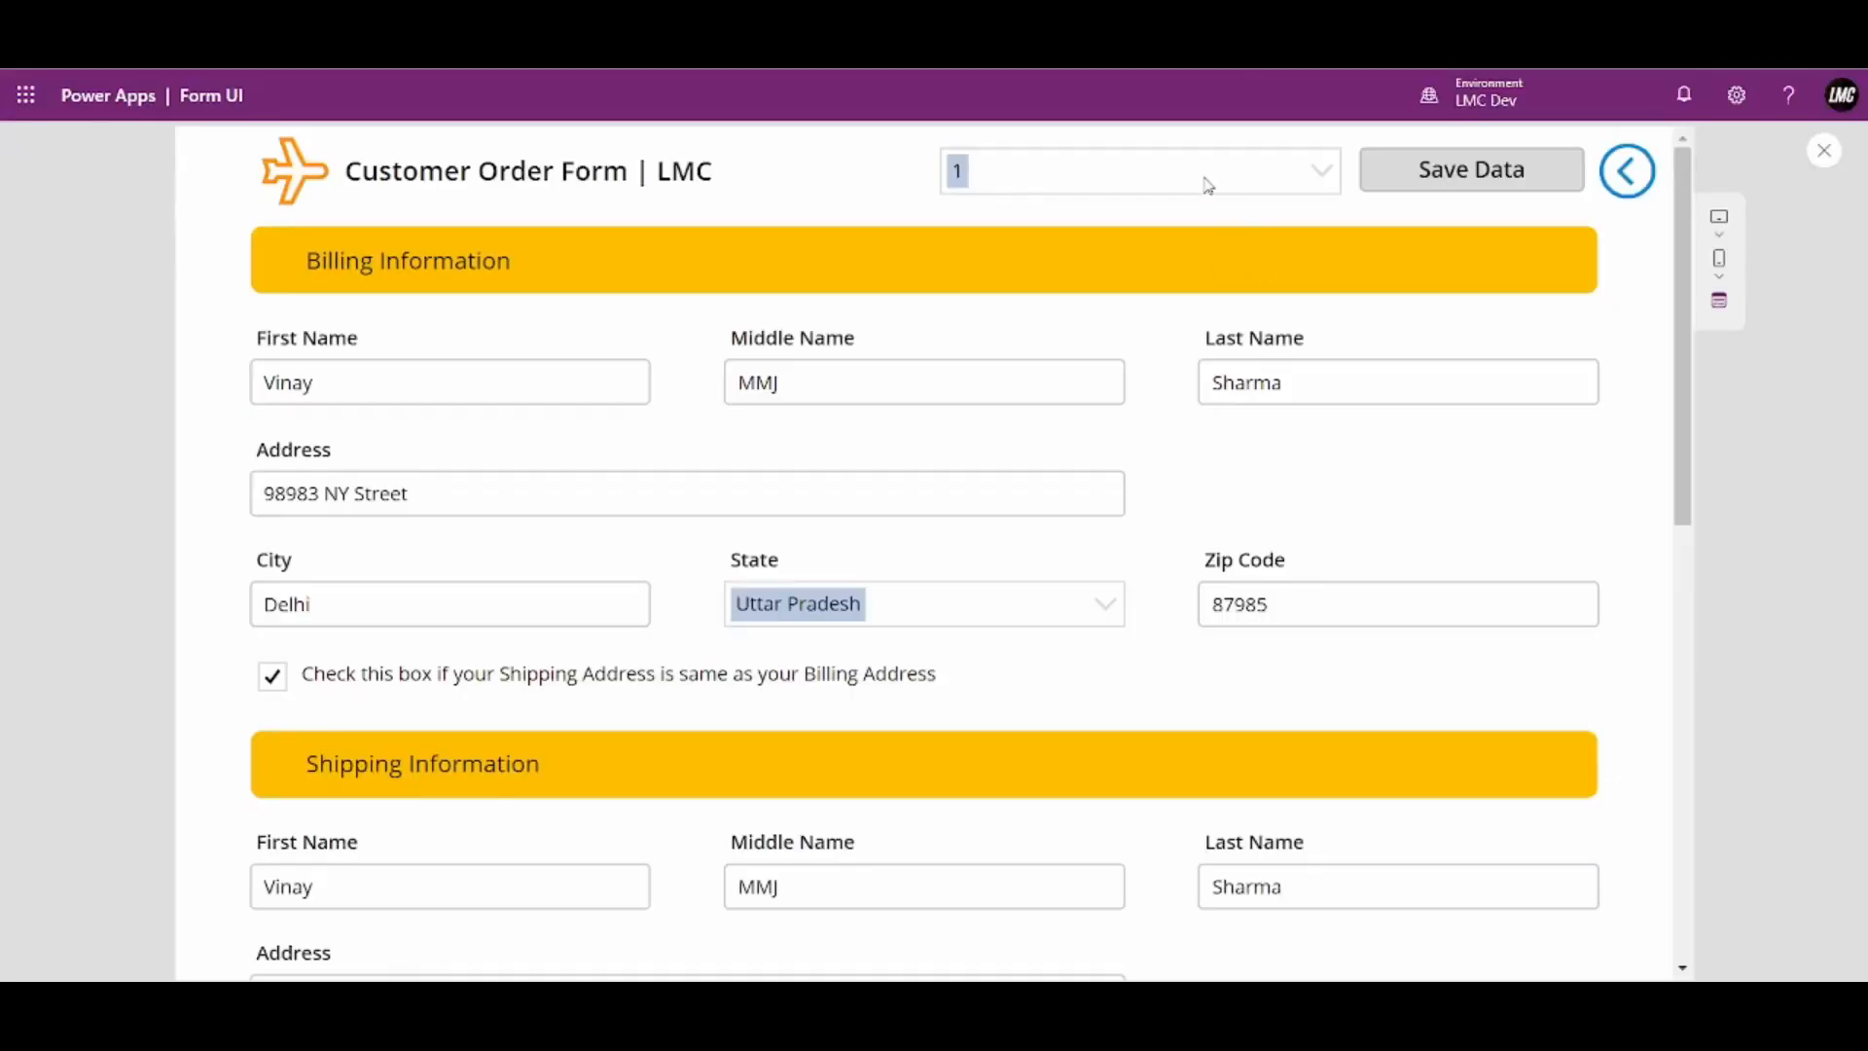
left_click(1208, 184)
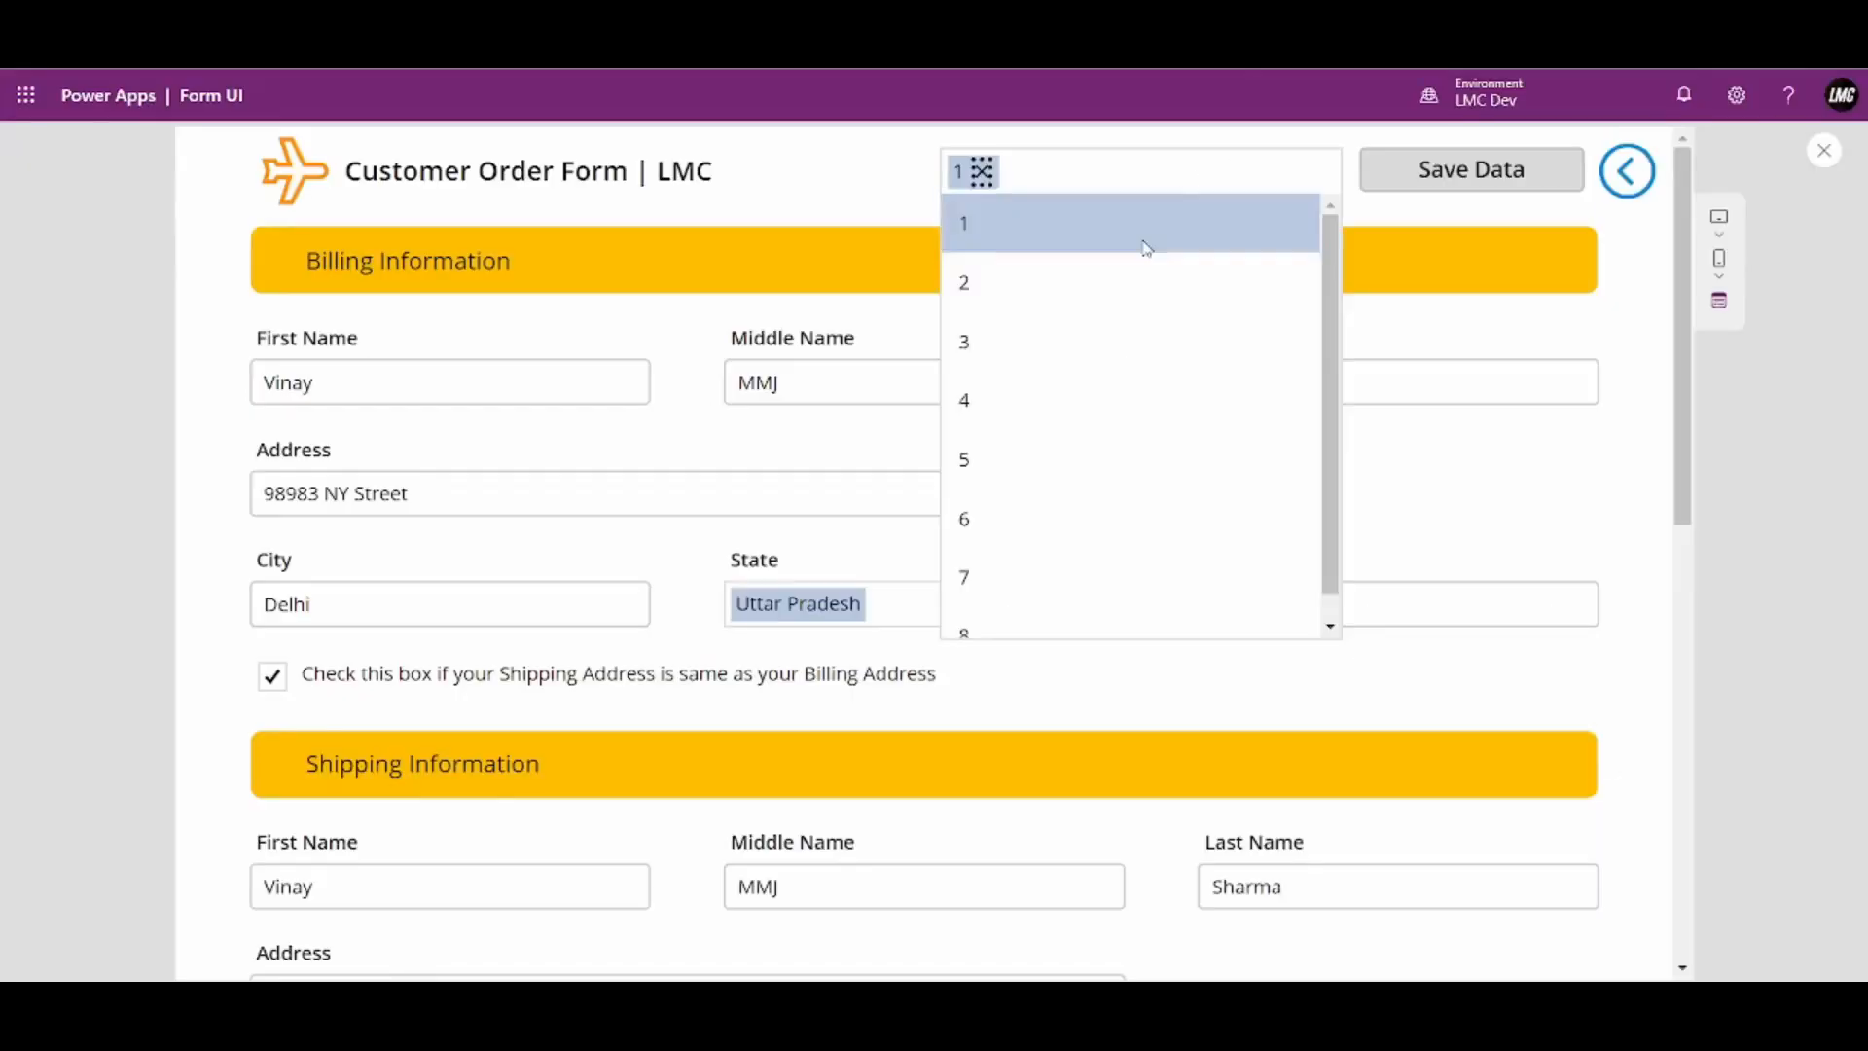
left_click(1070, 283)
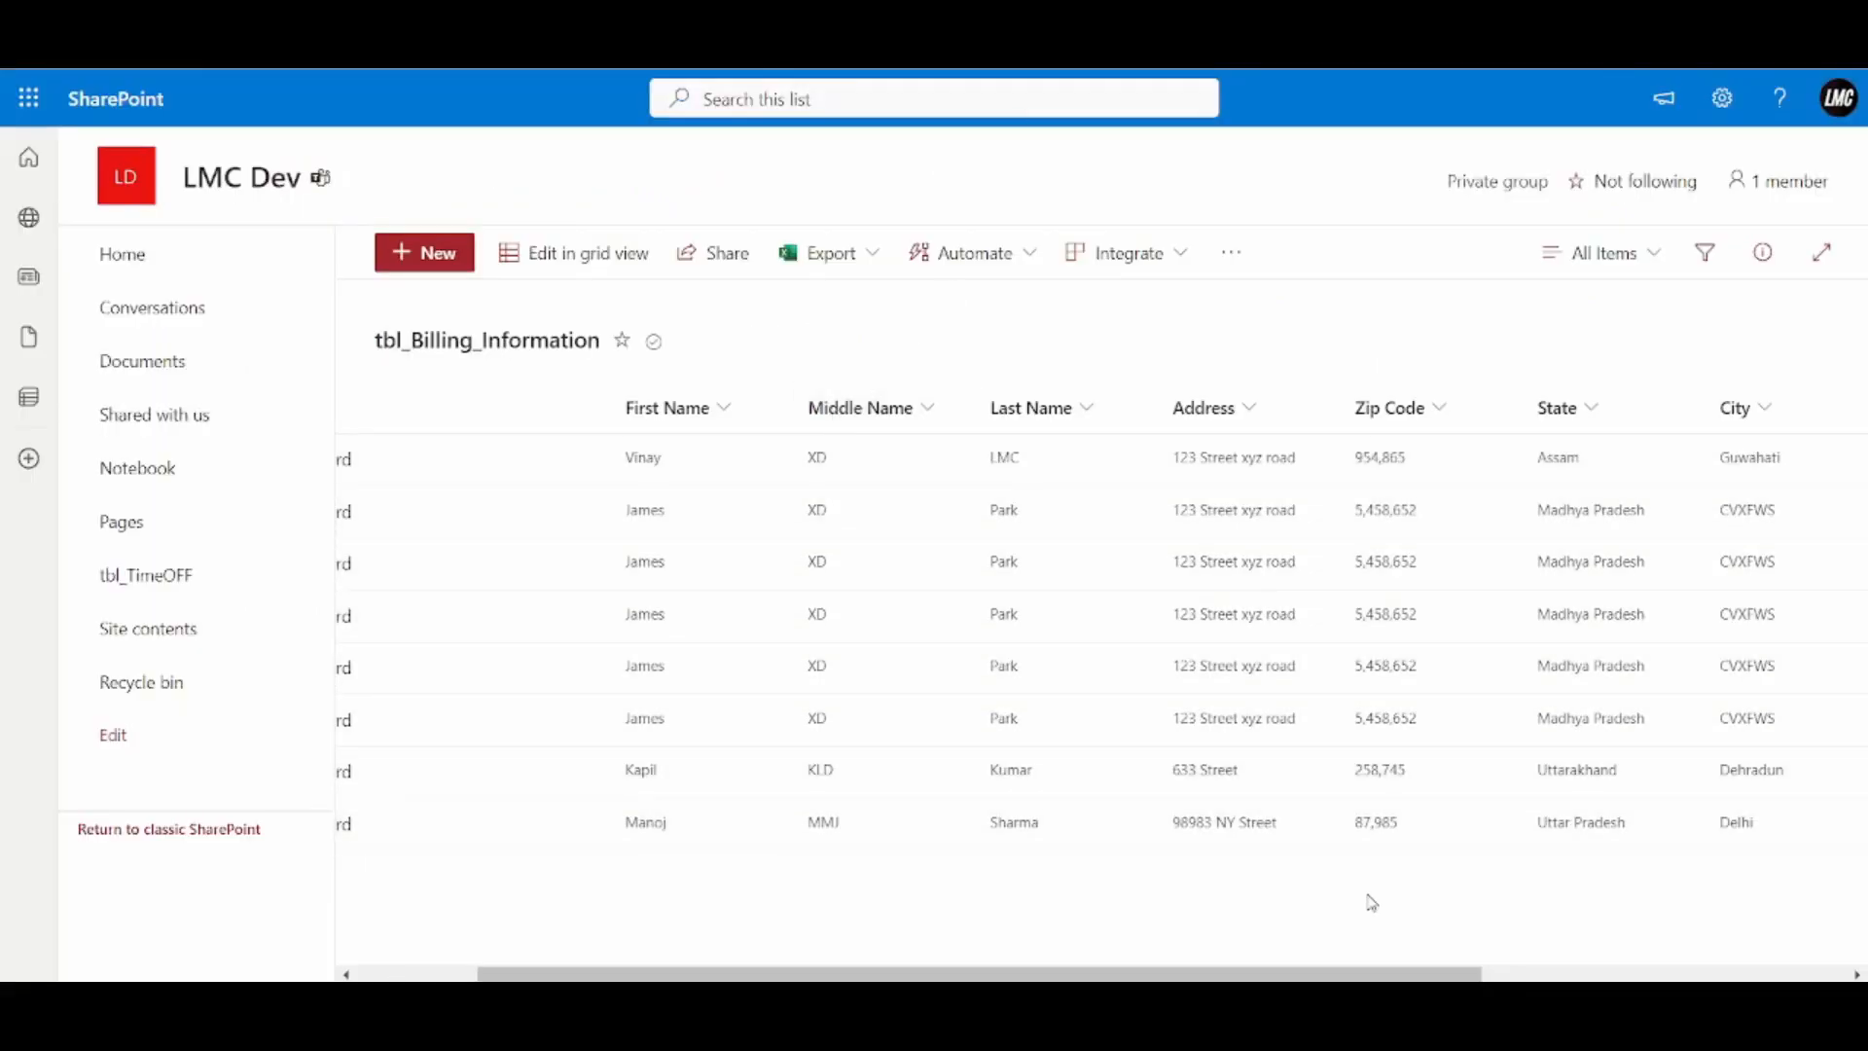
left_click_drag(1410, 973, 1751, 960)
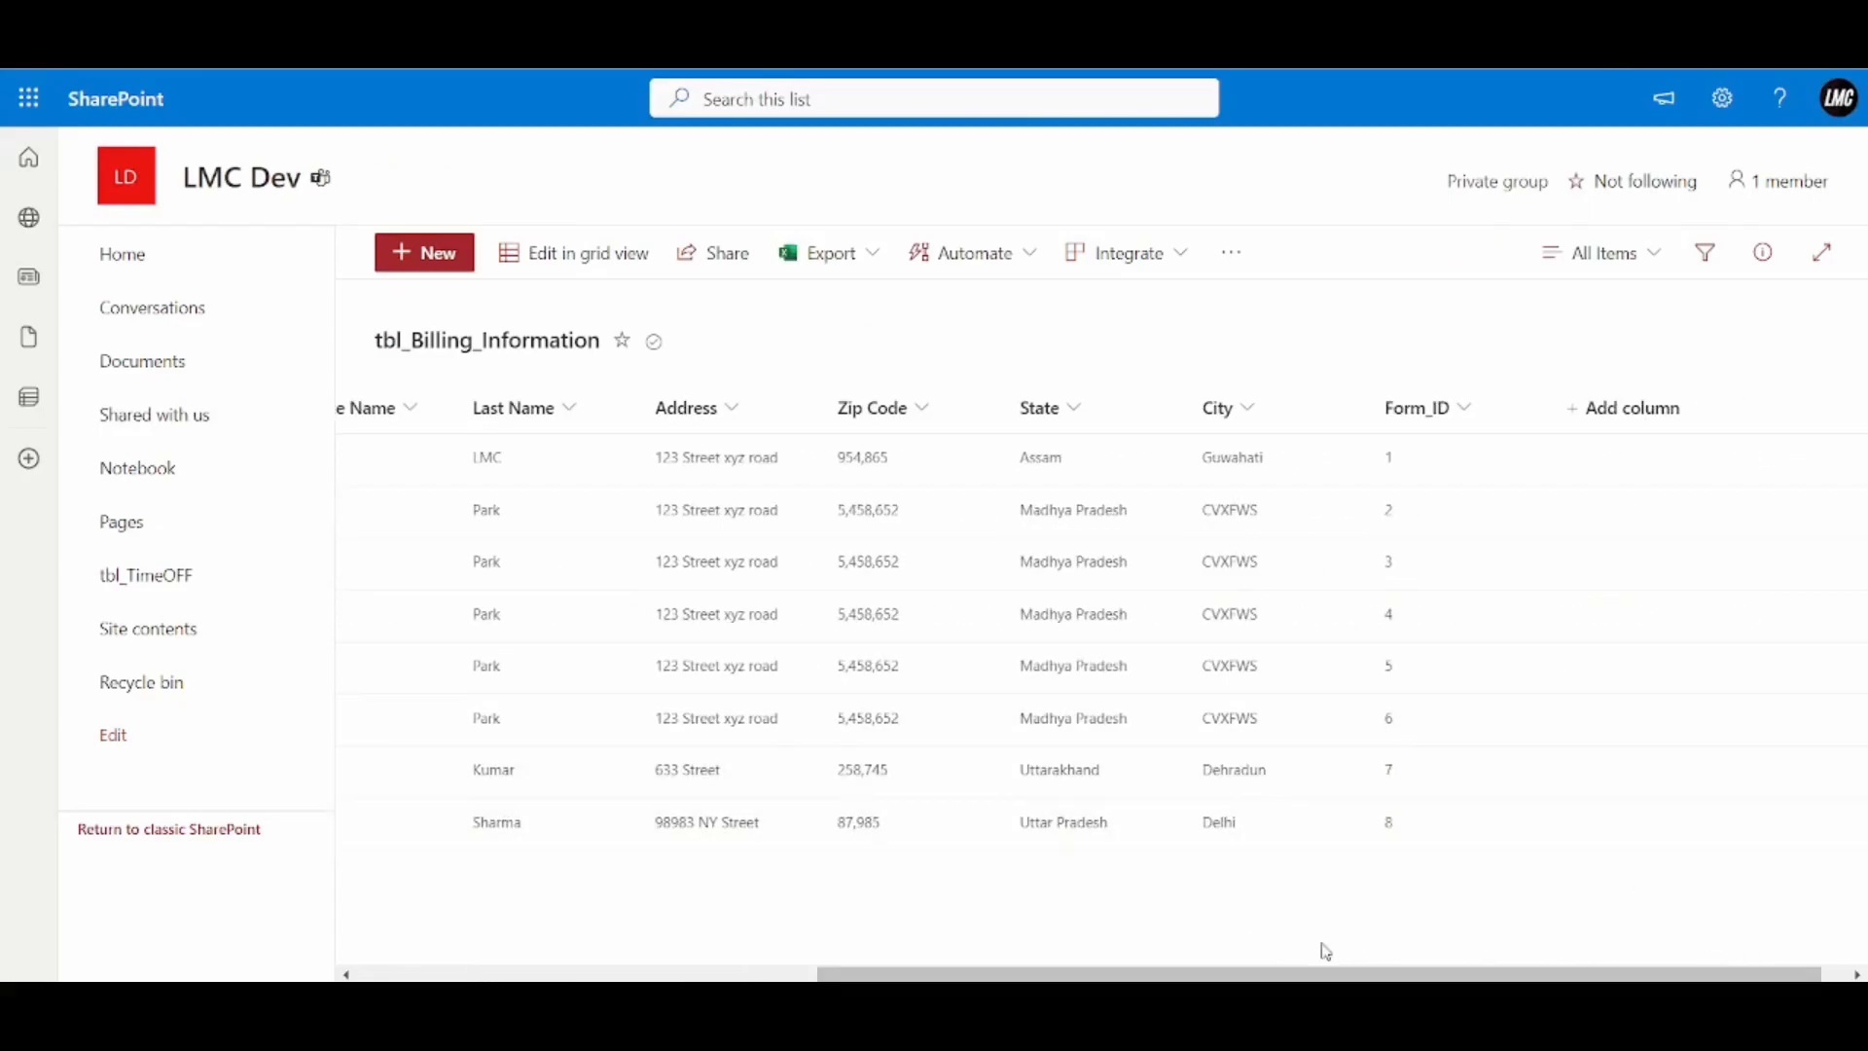
left_click_drag(1175, 975, 710, 975)
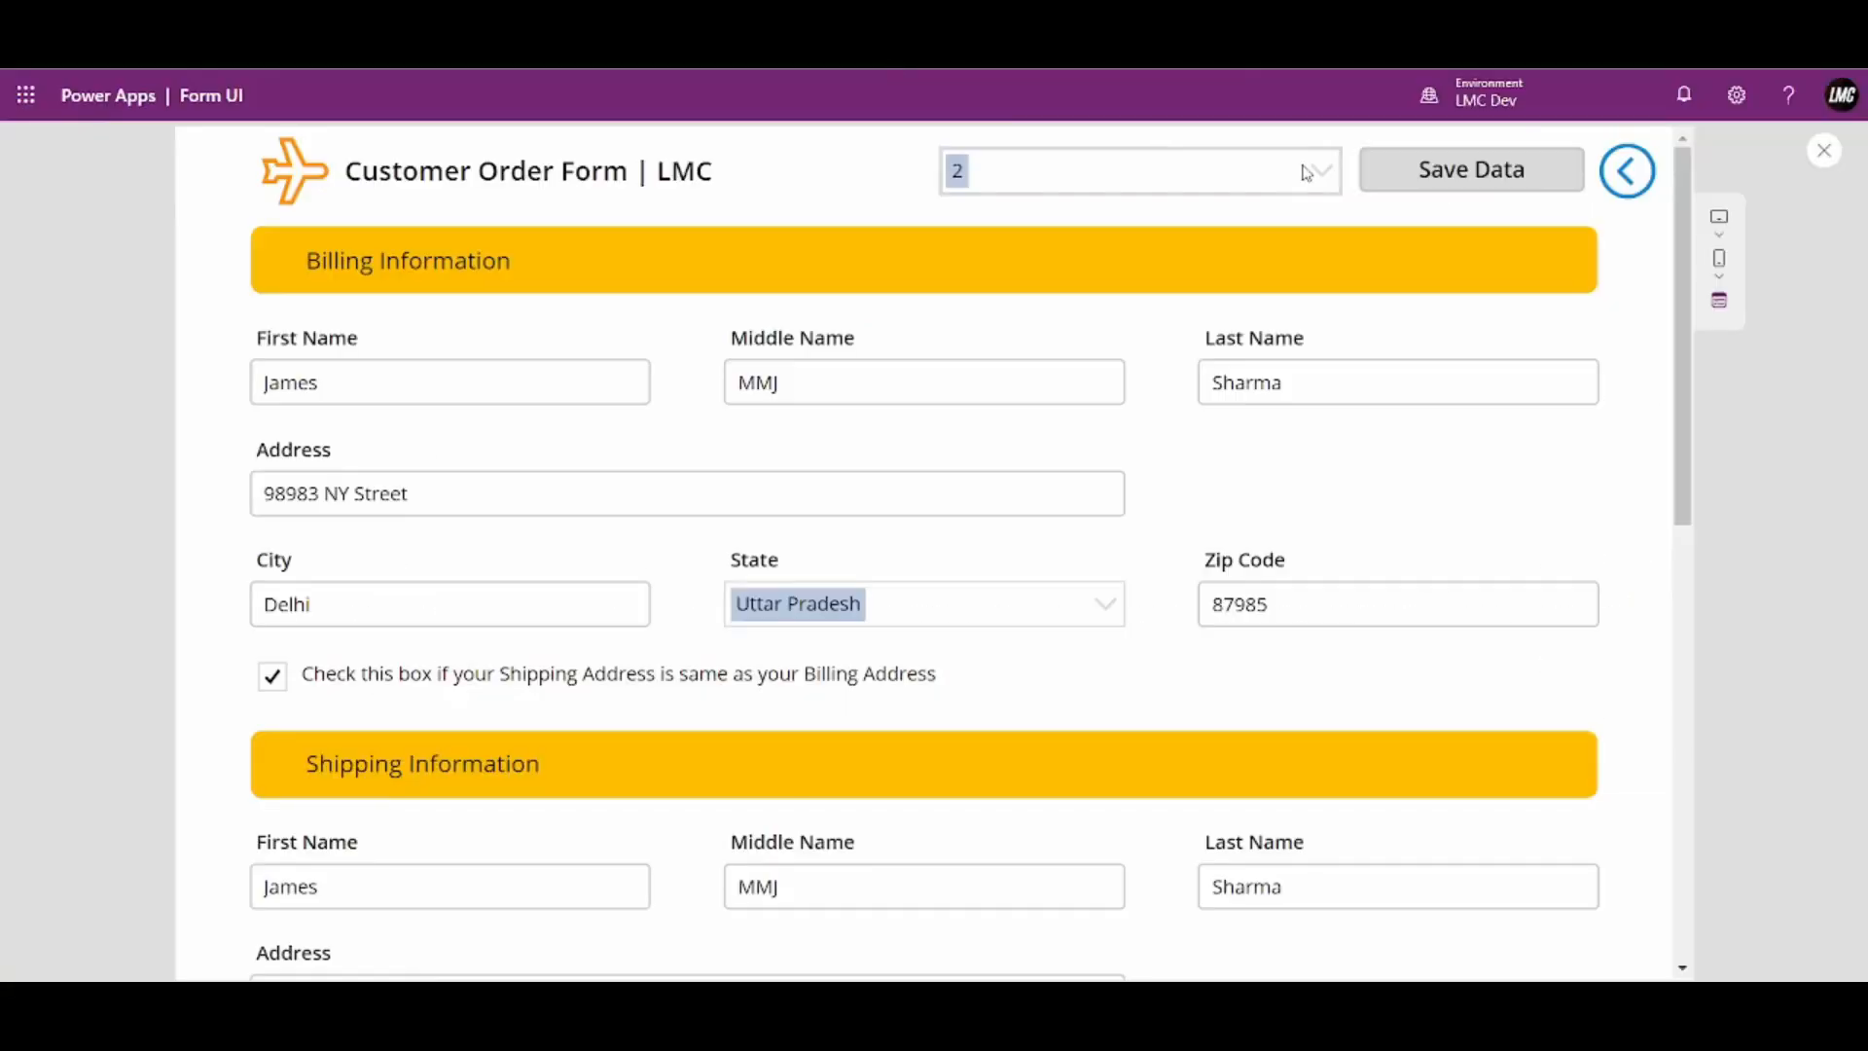
Test the billing First Name lookup in the Power Apps preview with form IDs 7, 8 and 1, and close the preview
left_click(1228, 167)
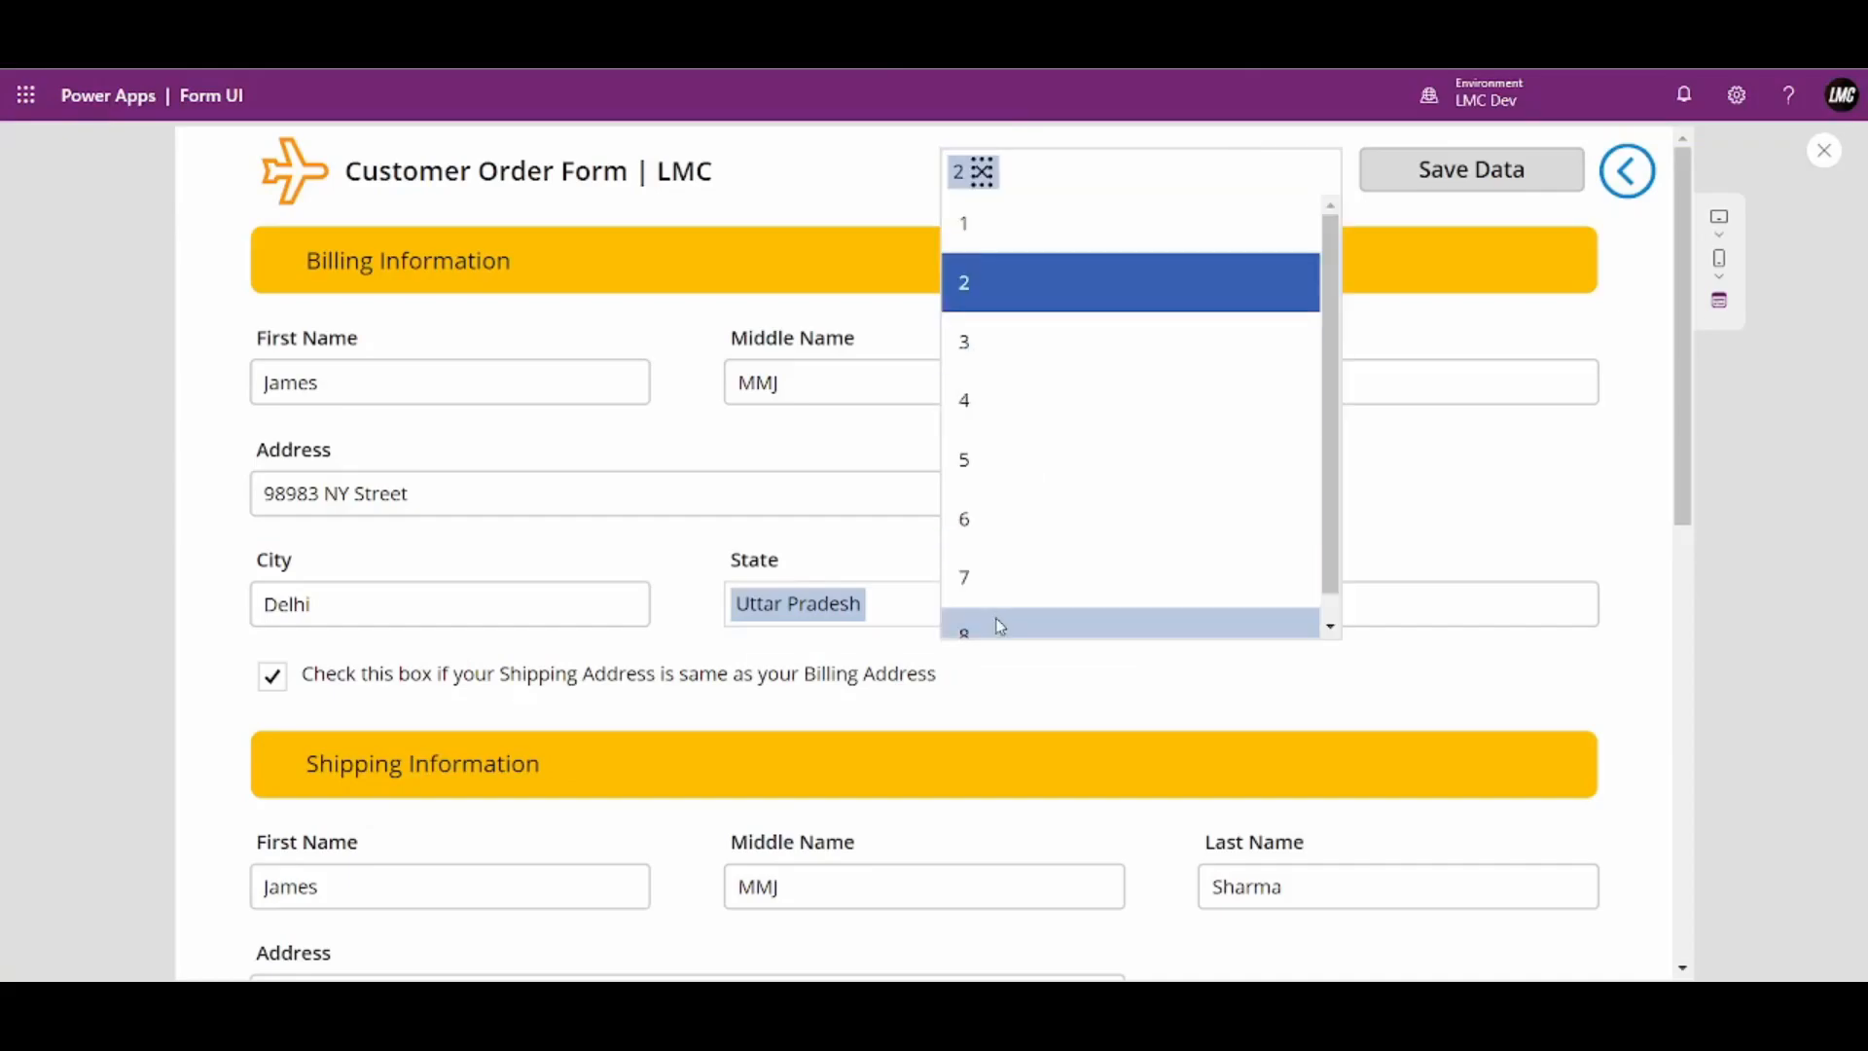
left_click(983, 595)
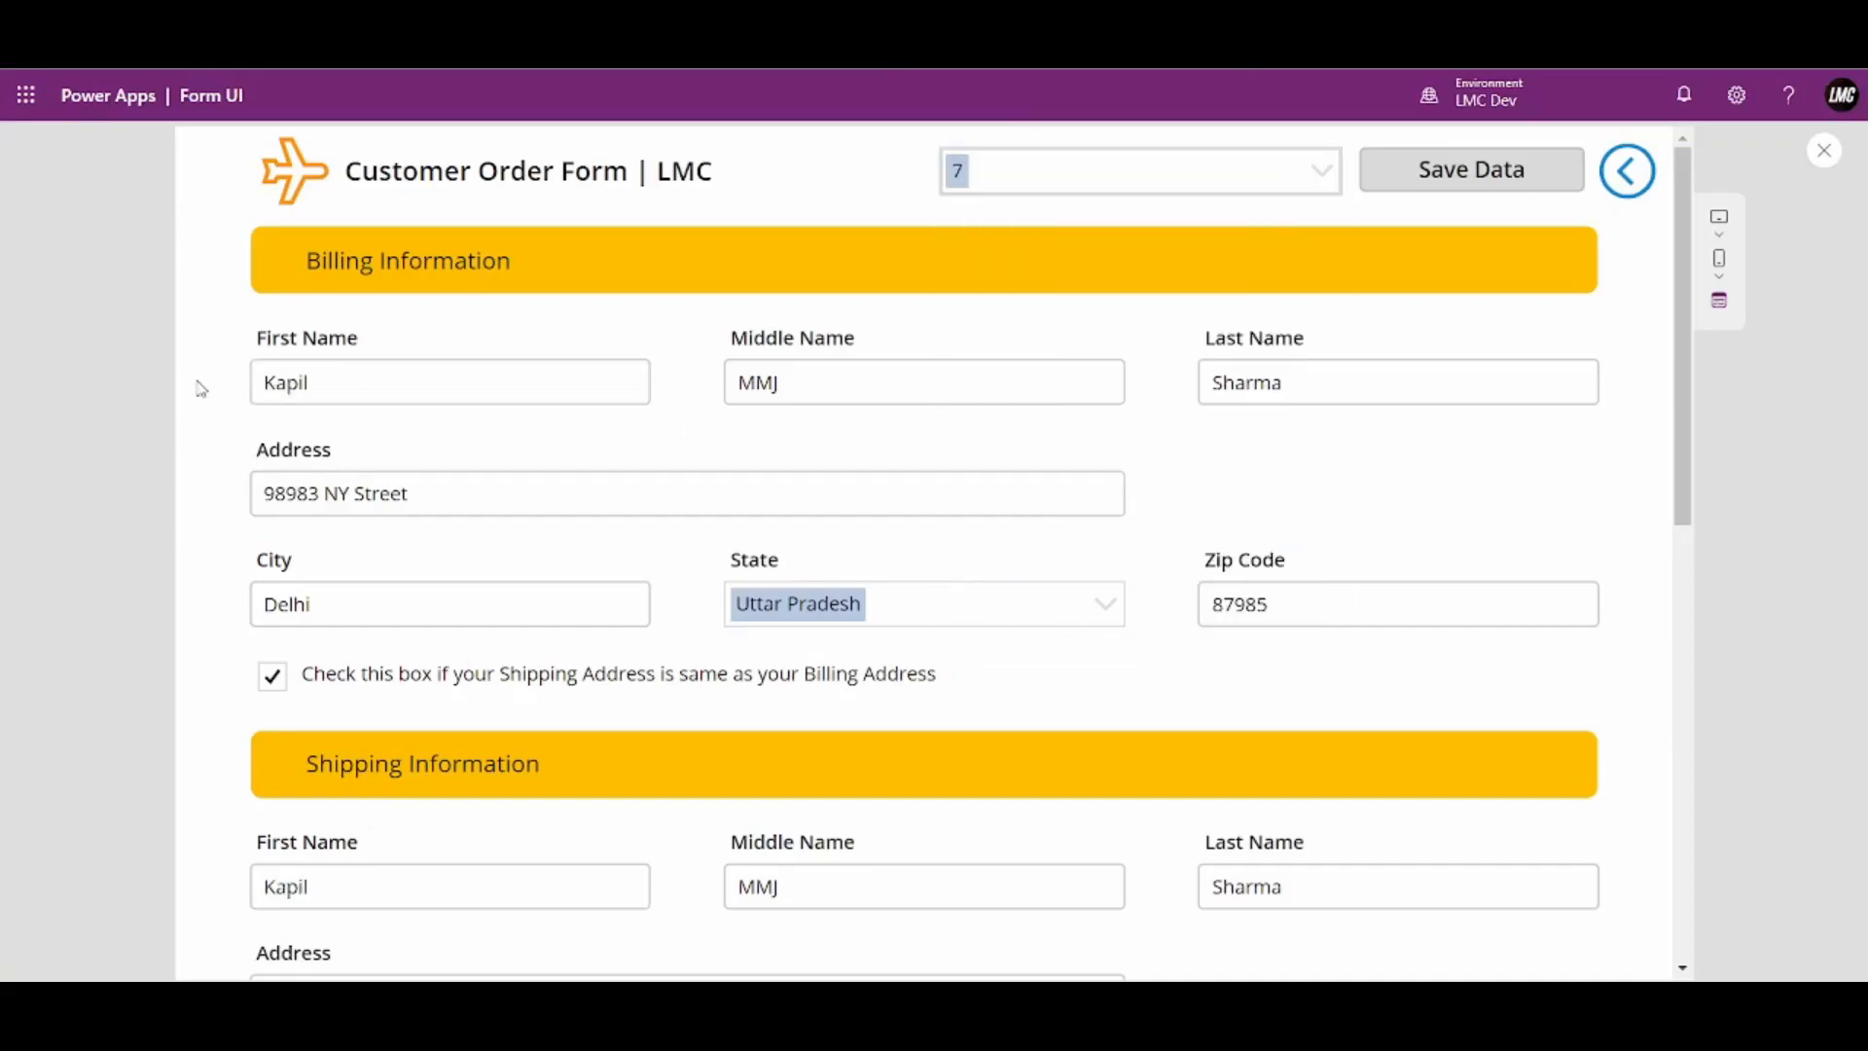
left_click(1095, 175)
left_click(1034, 623)
left_click(985, 188)
left_click(978, 234)
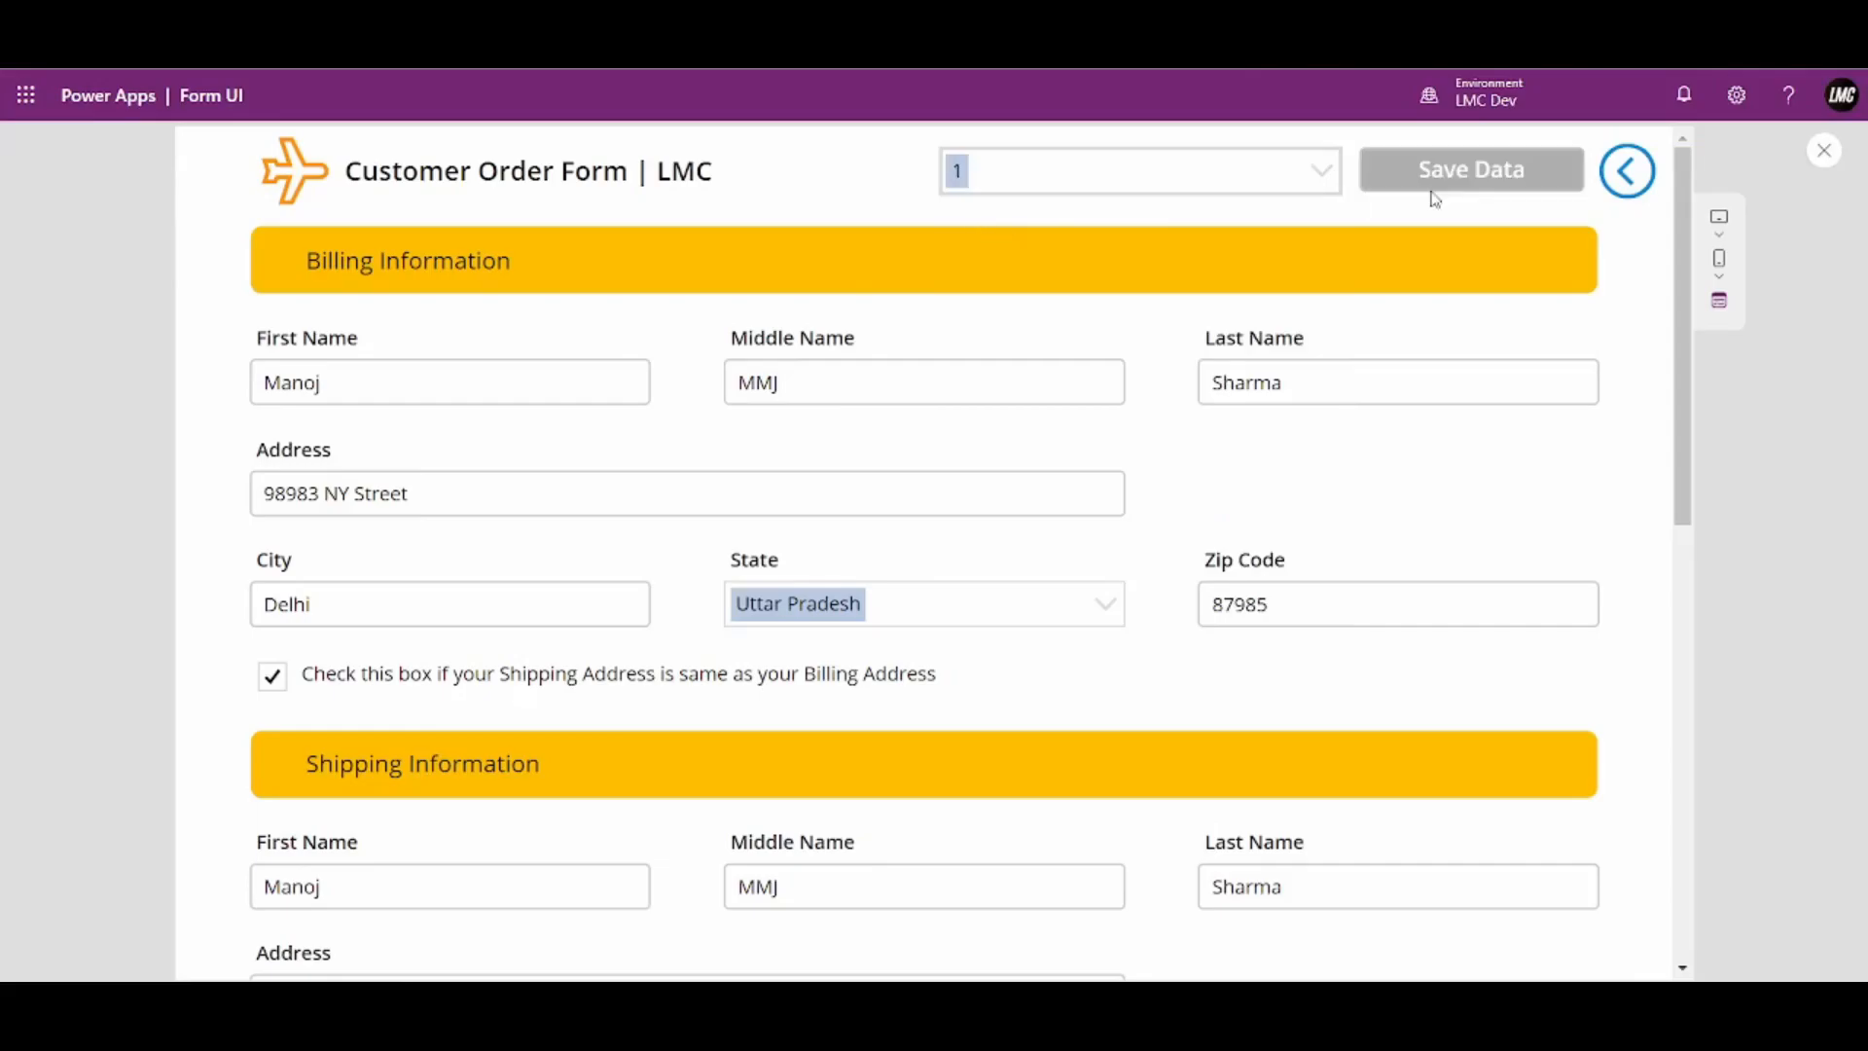
left_click(1827, 157)
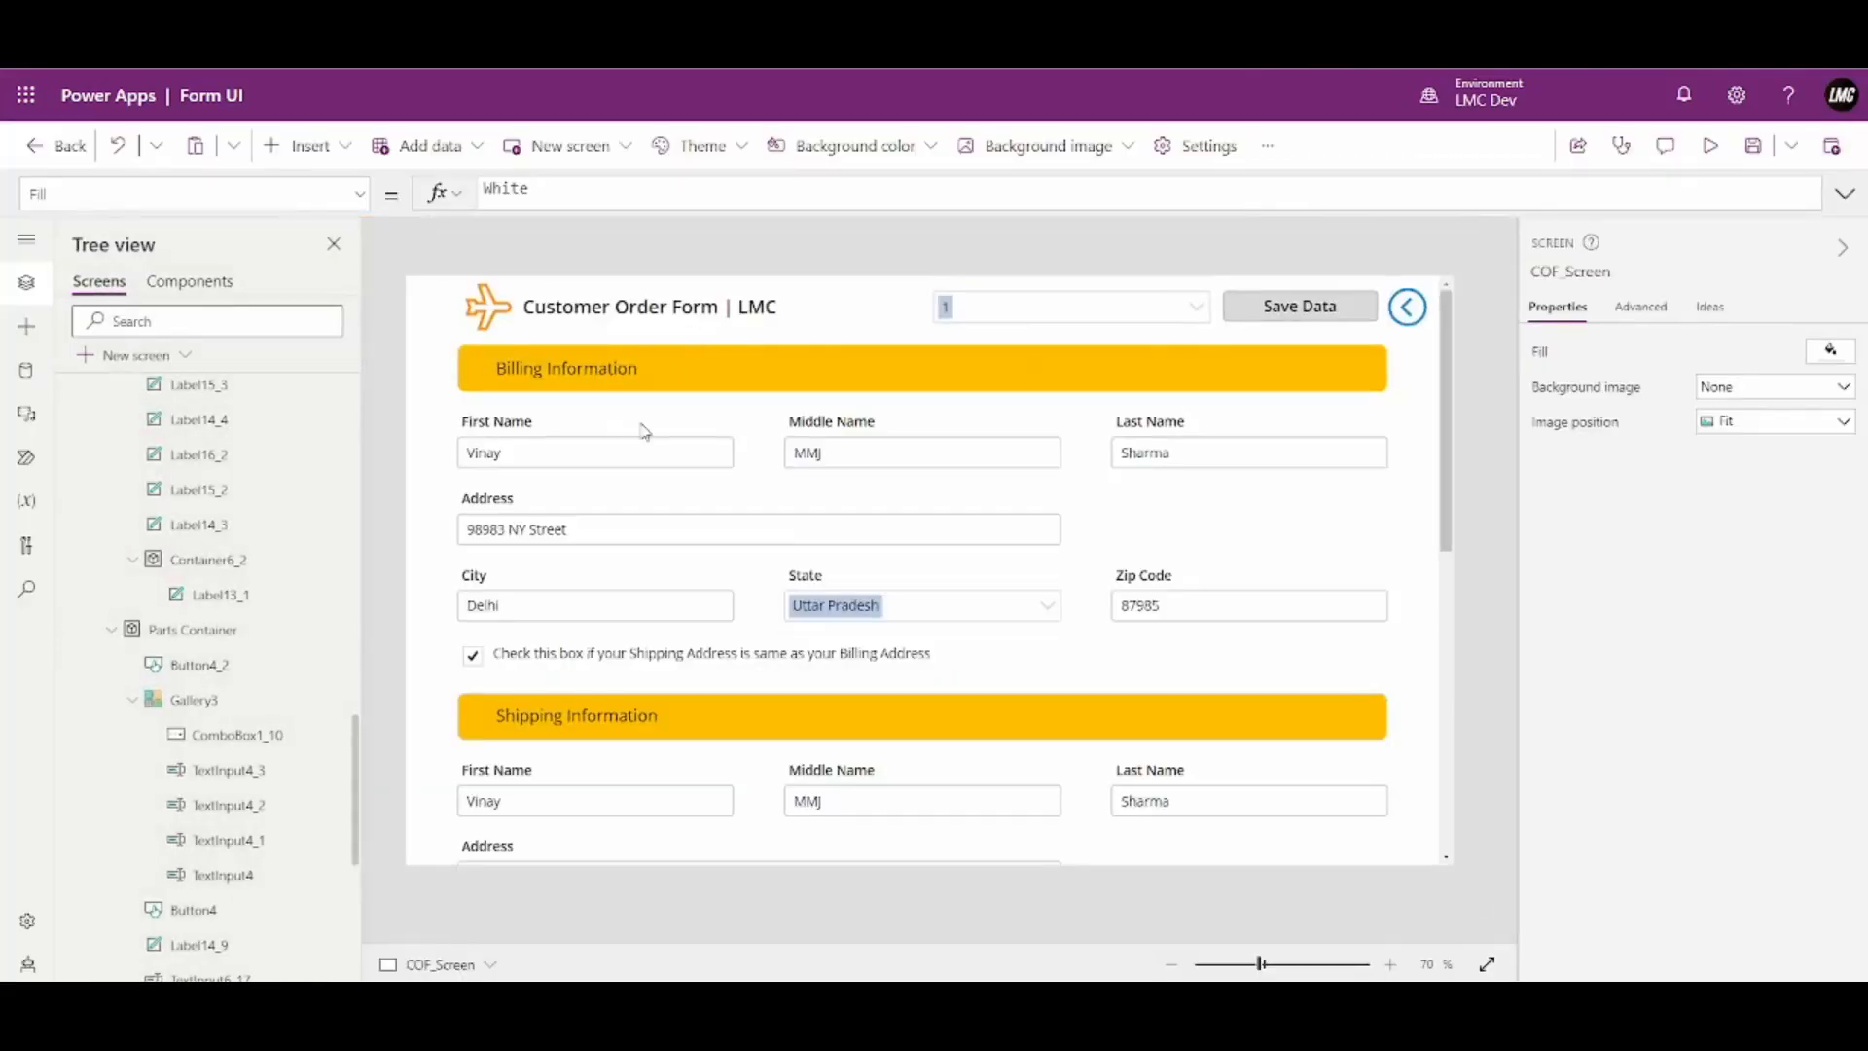
Duplicate the billing First Name label into the header before the combo box, about 178 wide, and set its text to "Form ID:"
left_click(511, 417)
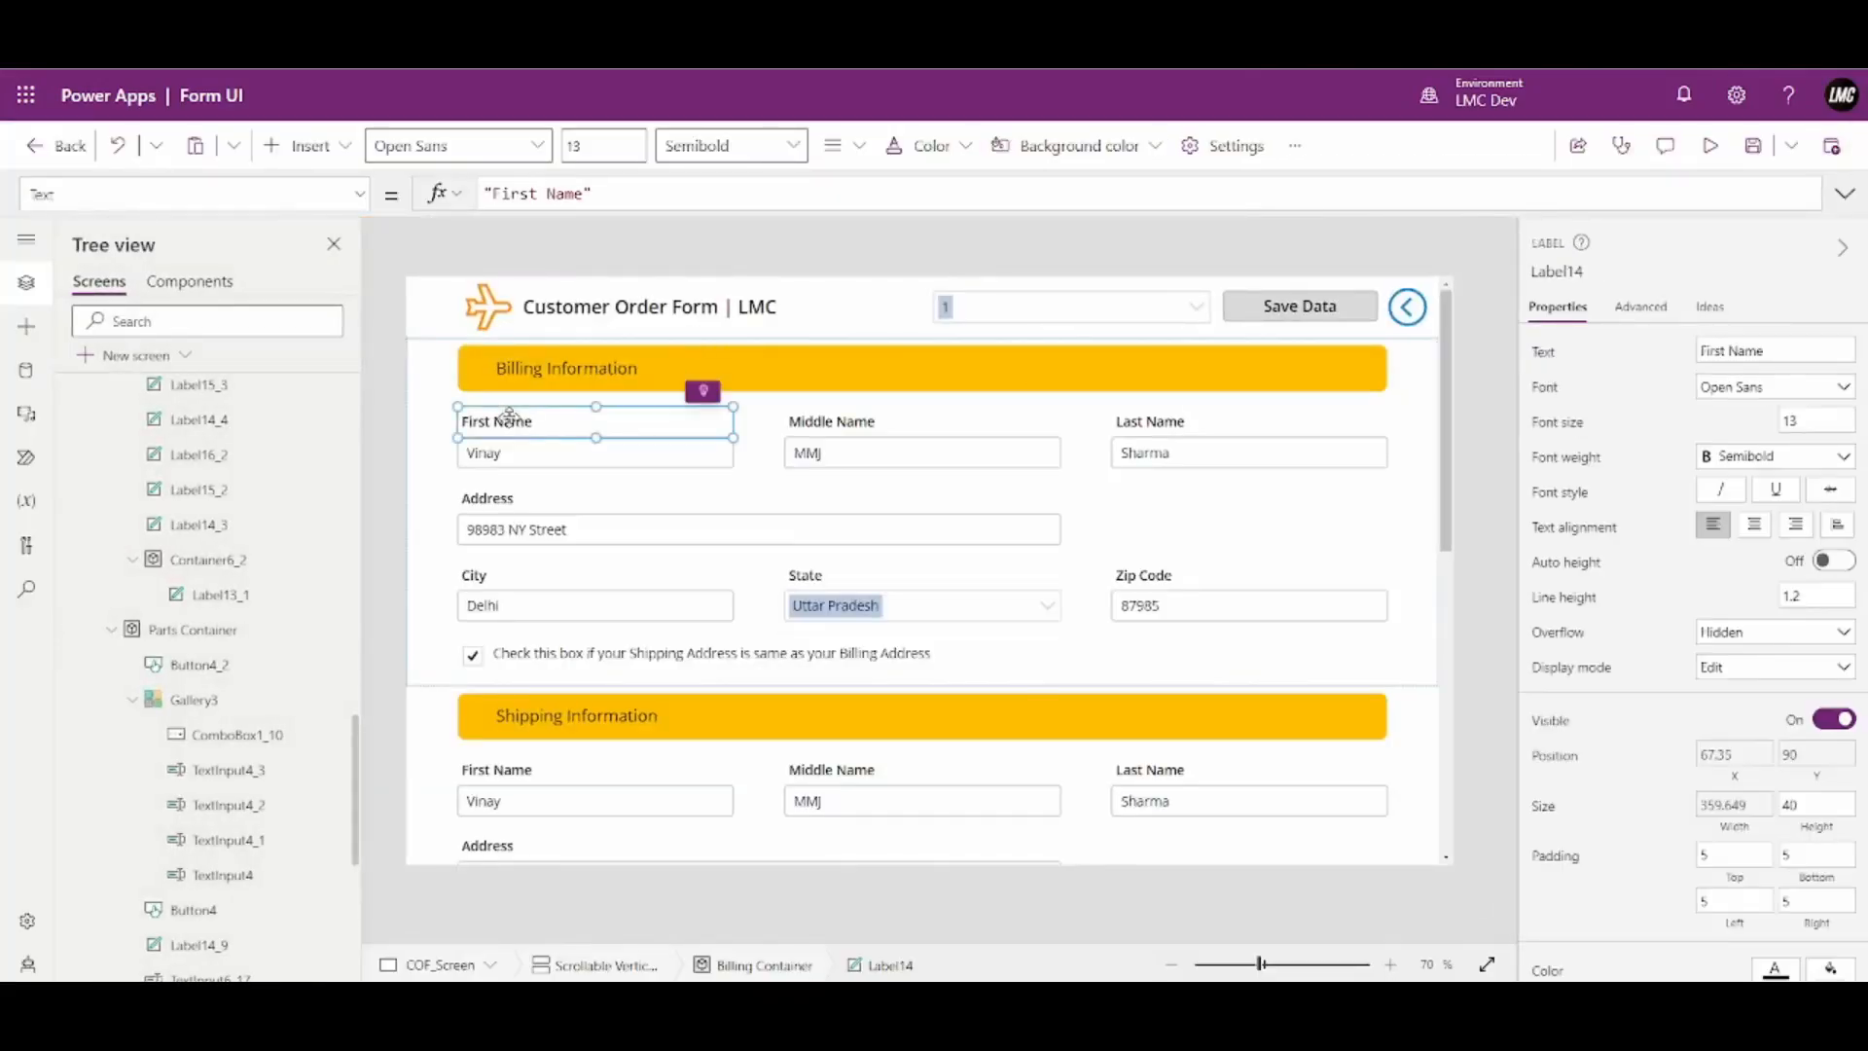
left_click(824, 336)
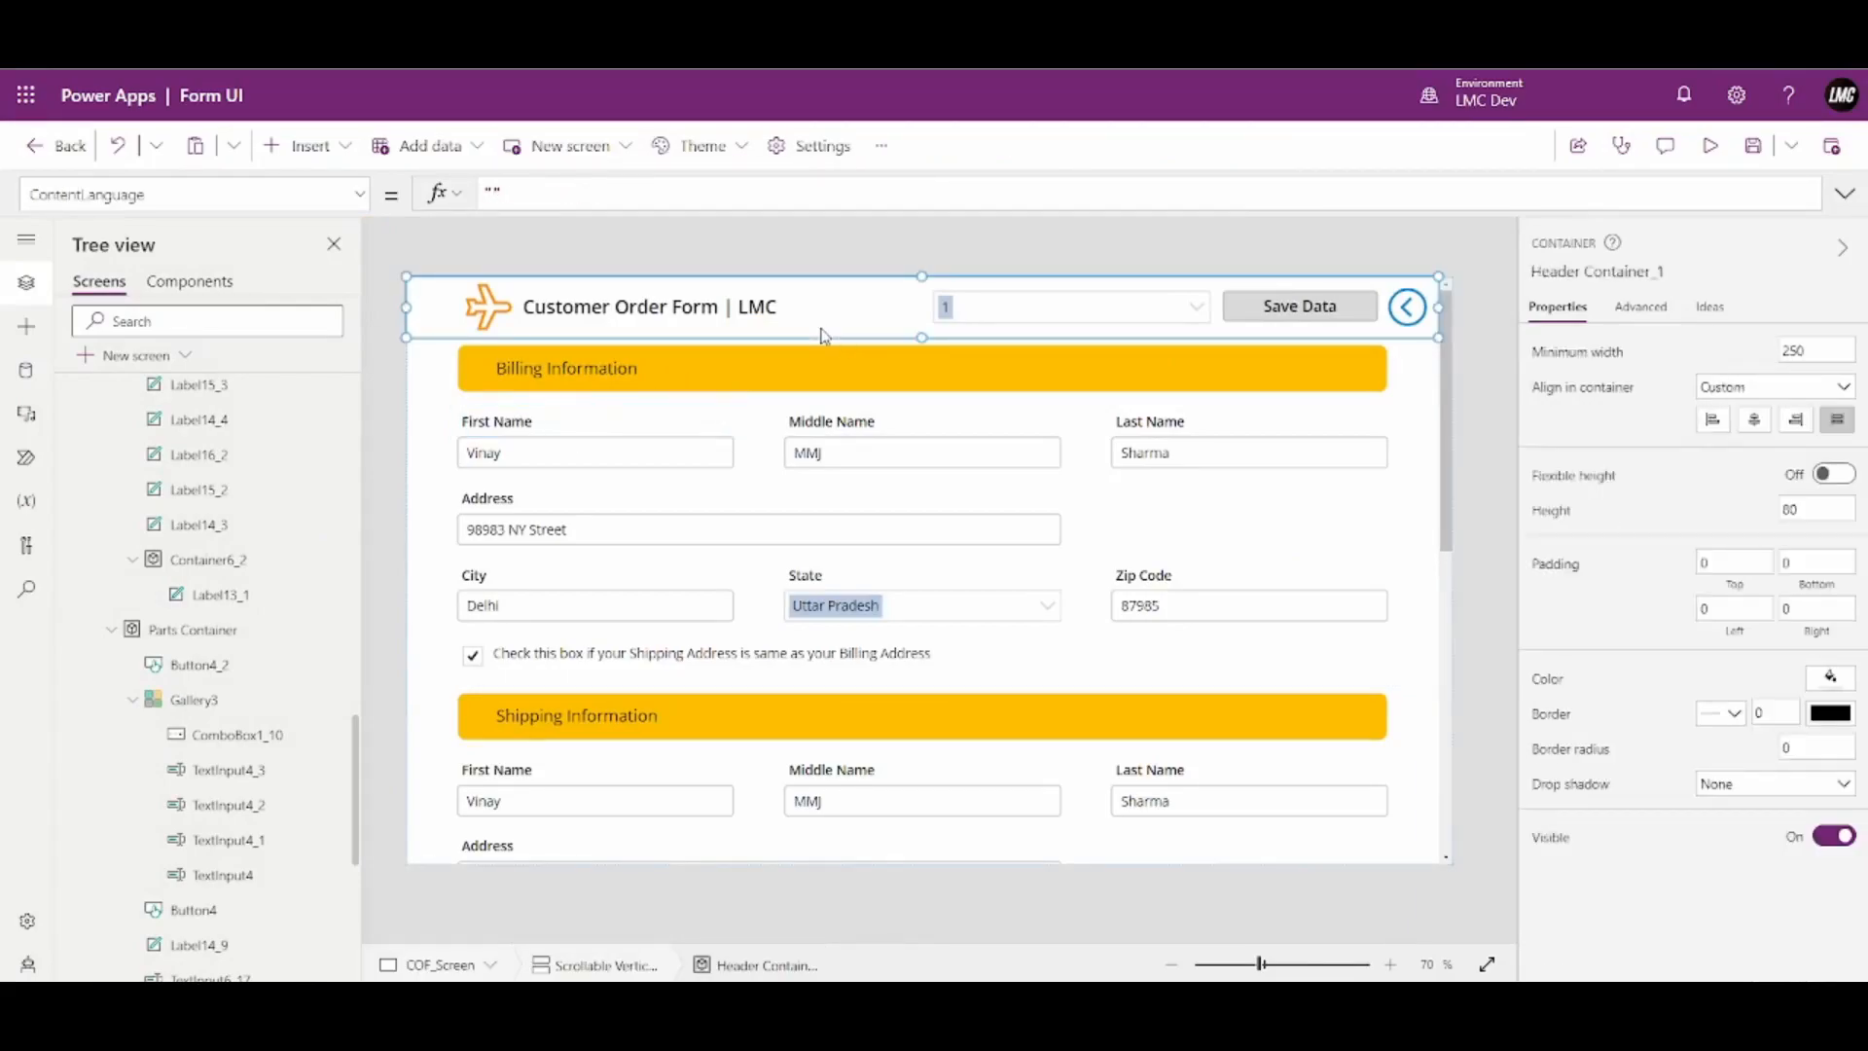
key("ctrl+v")
left_click_drag(696, 310, 936, 323)
left_click(1774, 347)
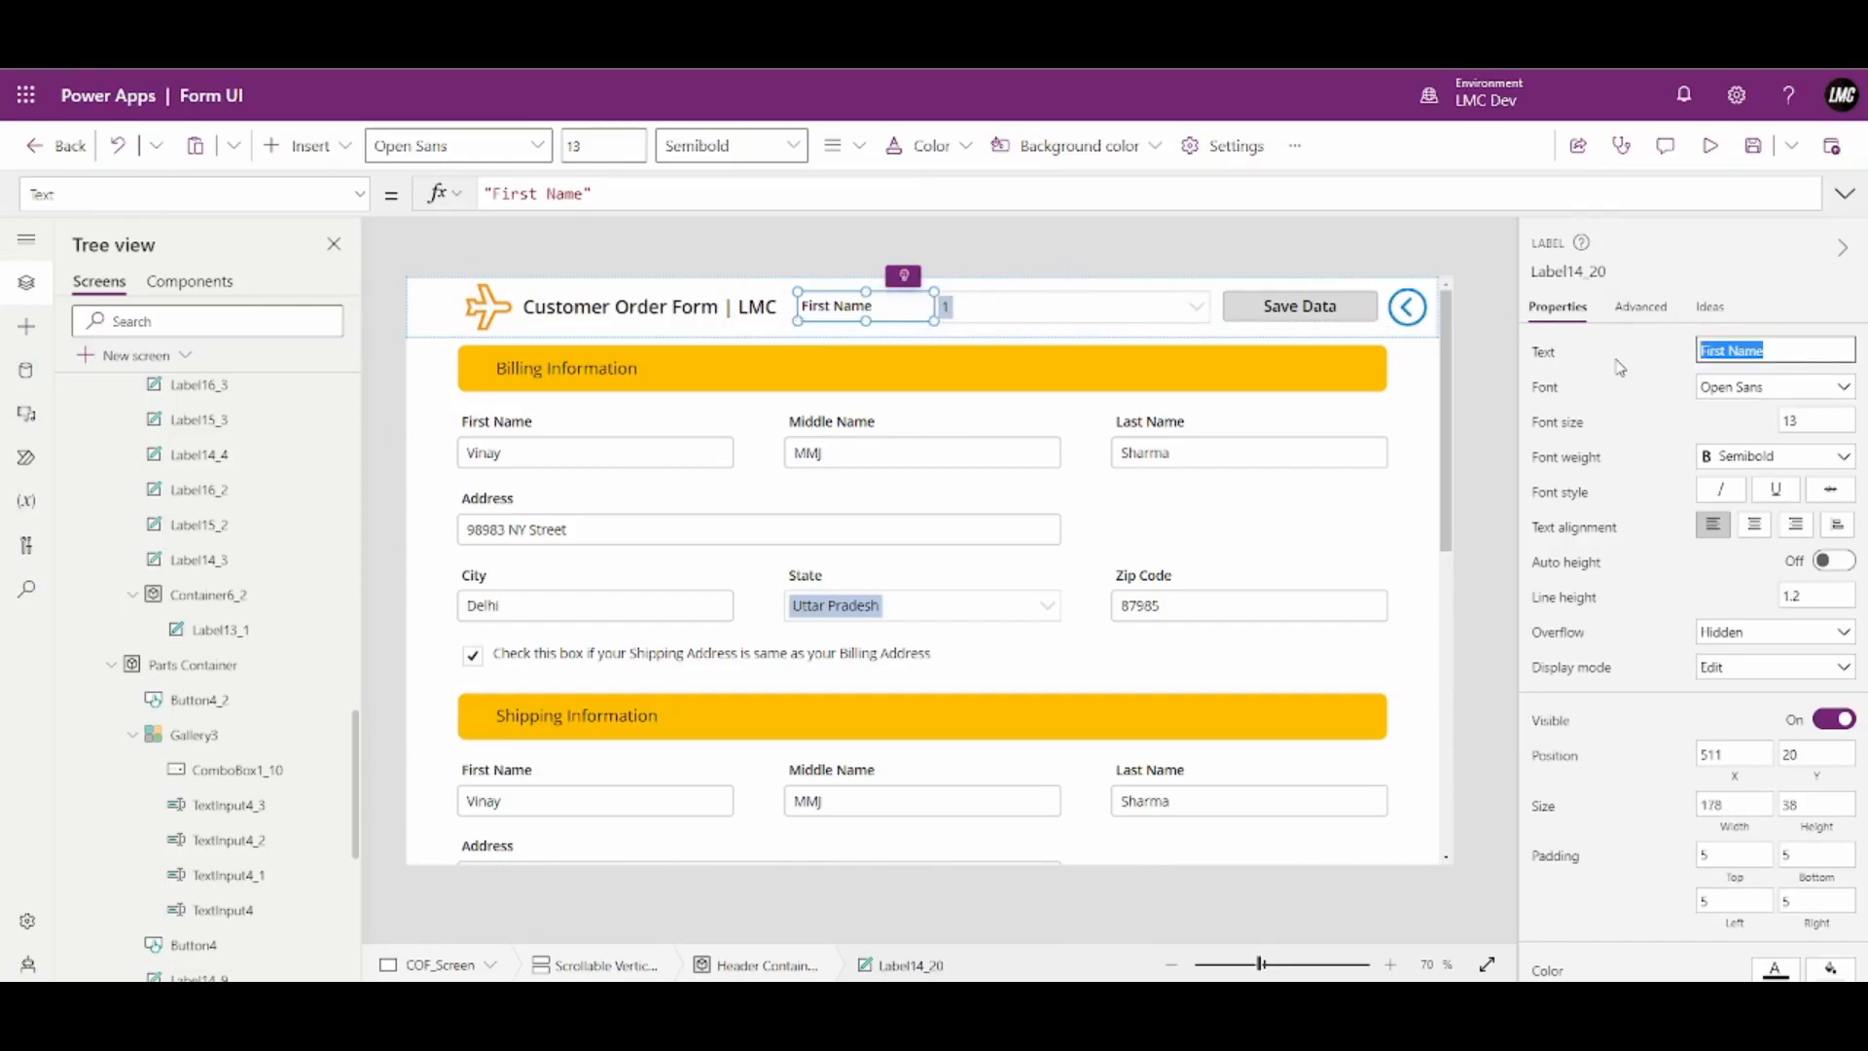
type("Fo")
left_click(1684, 258)
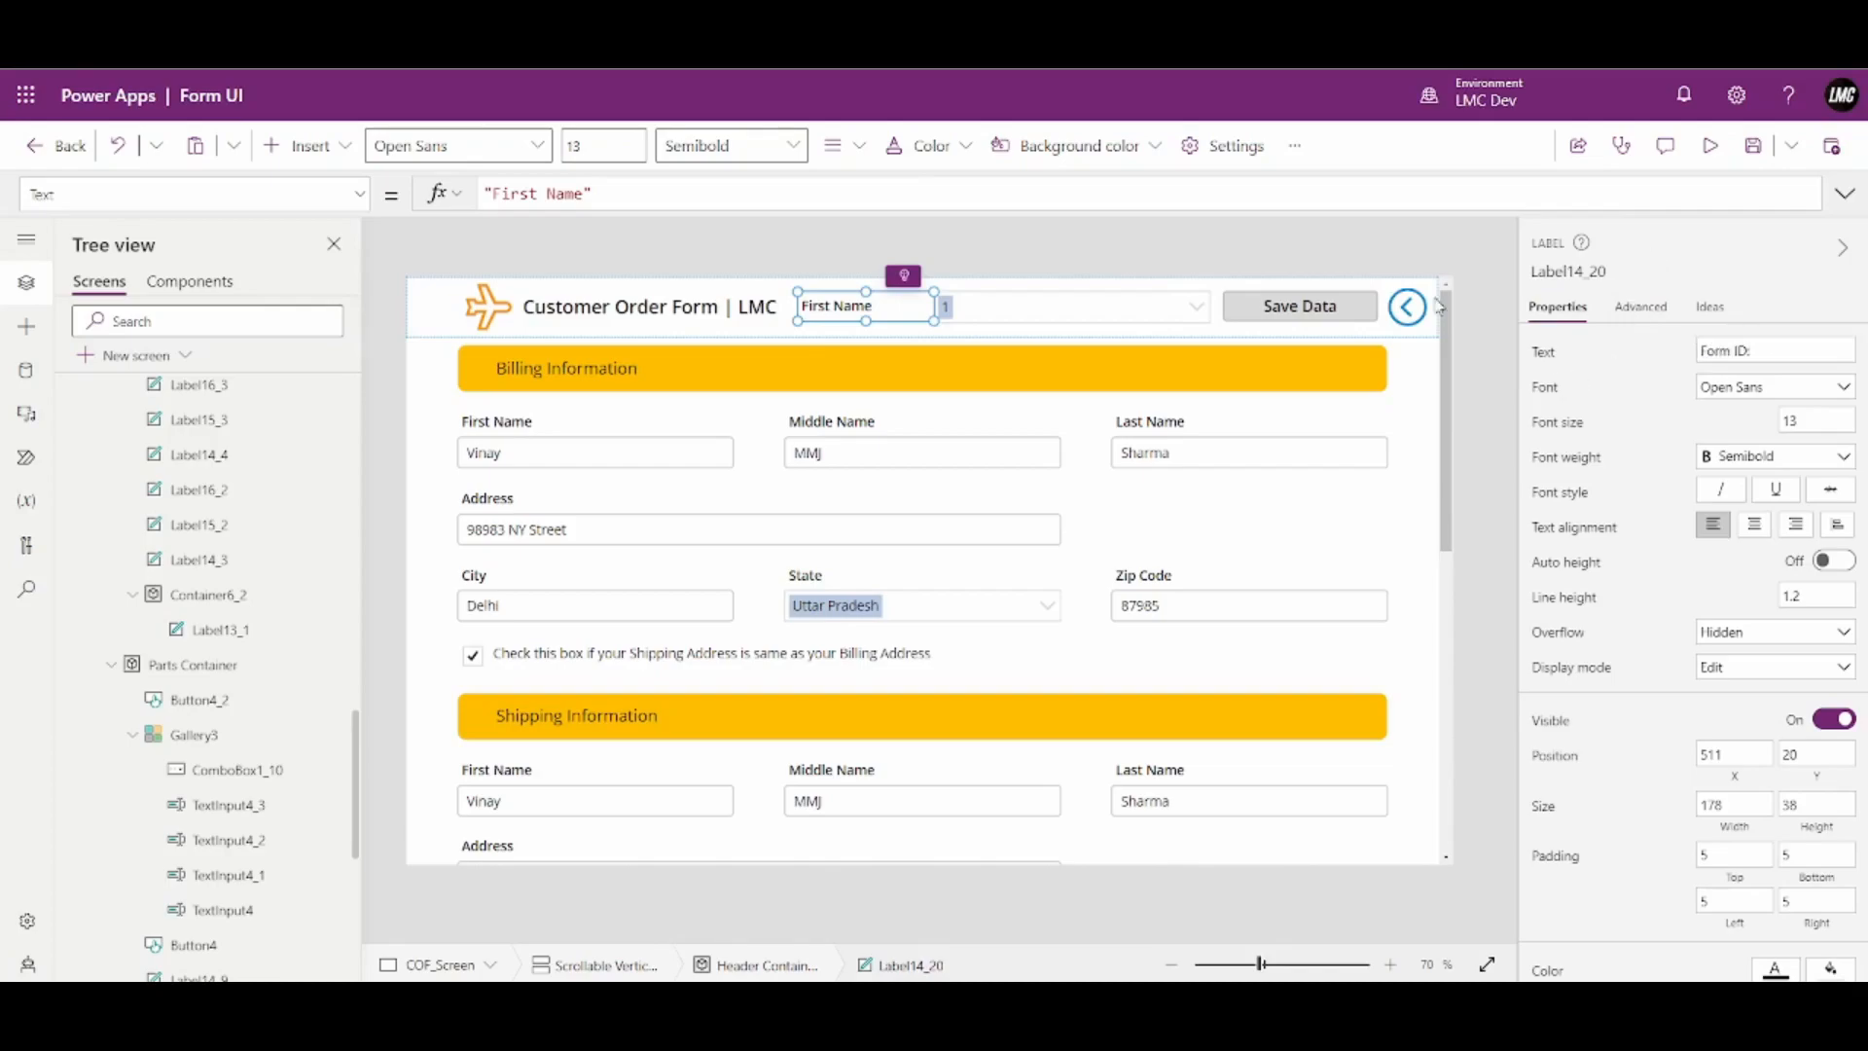
Narrow the header combo box to about 124 wide, move the "Form ID:" label next to it and right-align the label text
left_click(1026, 321)
left_click_drag(934, 322, 1114, 321)
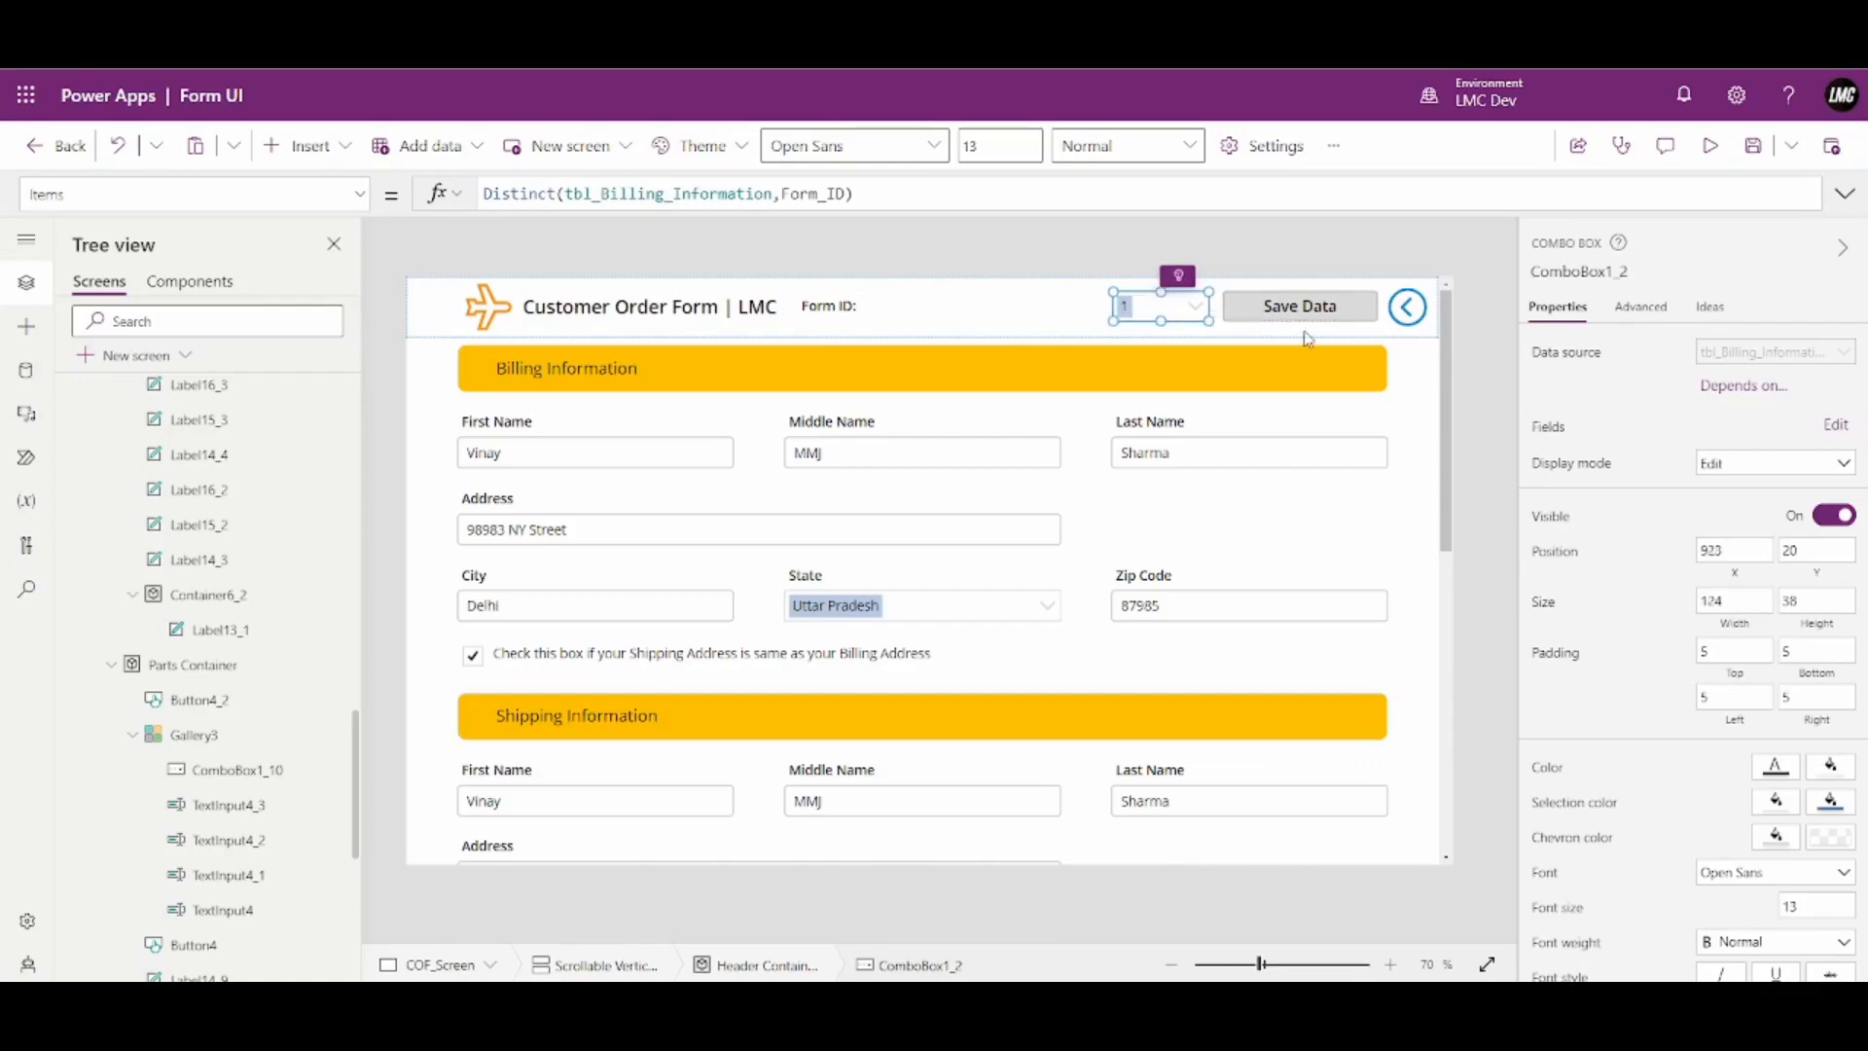
left_click(1469, 362)
left_click_drag(829, 308, 1007, 314)
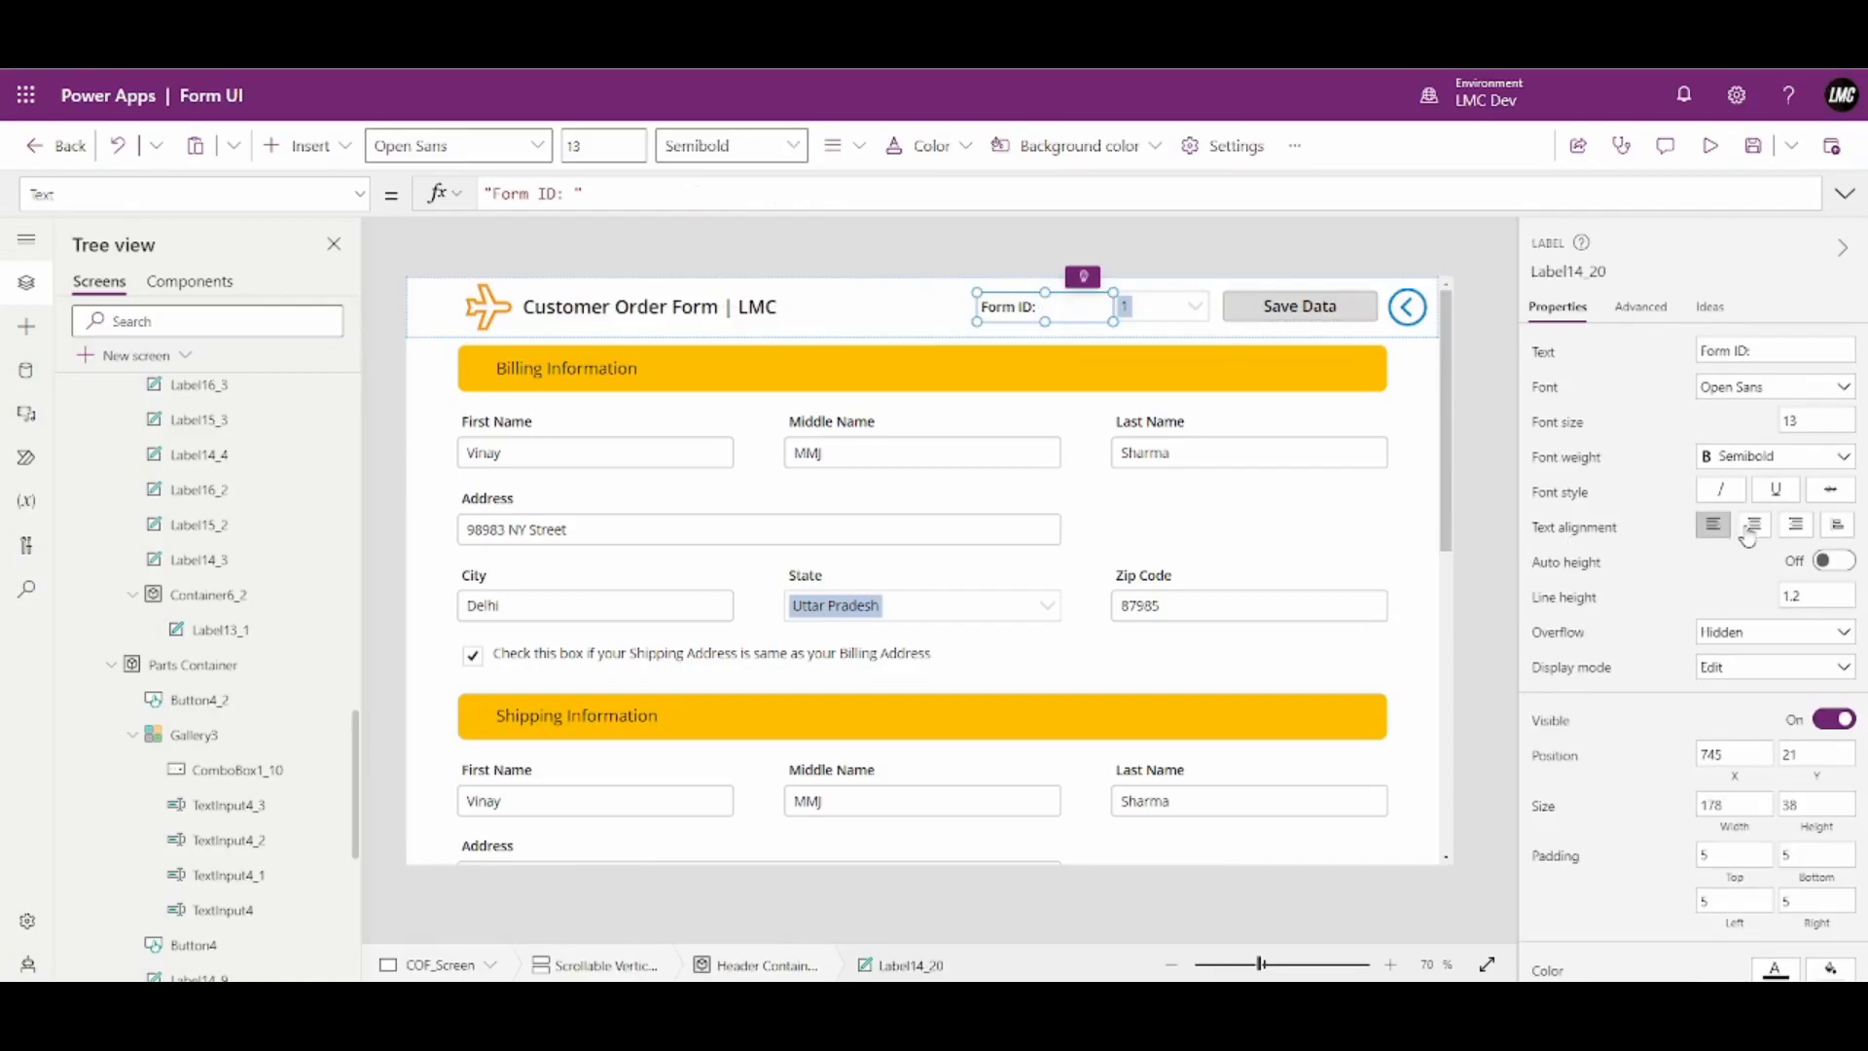
left_click(1795, 525)
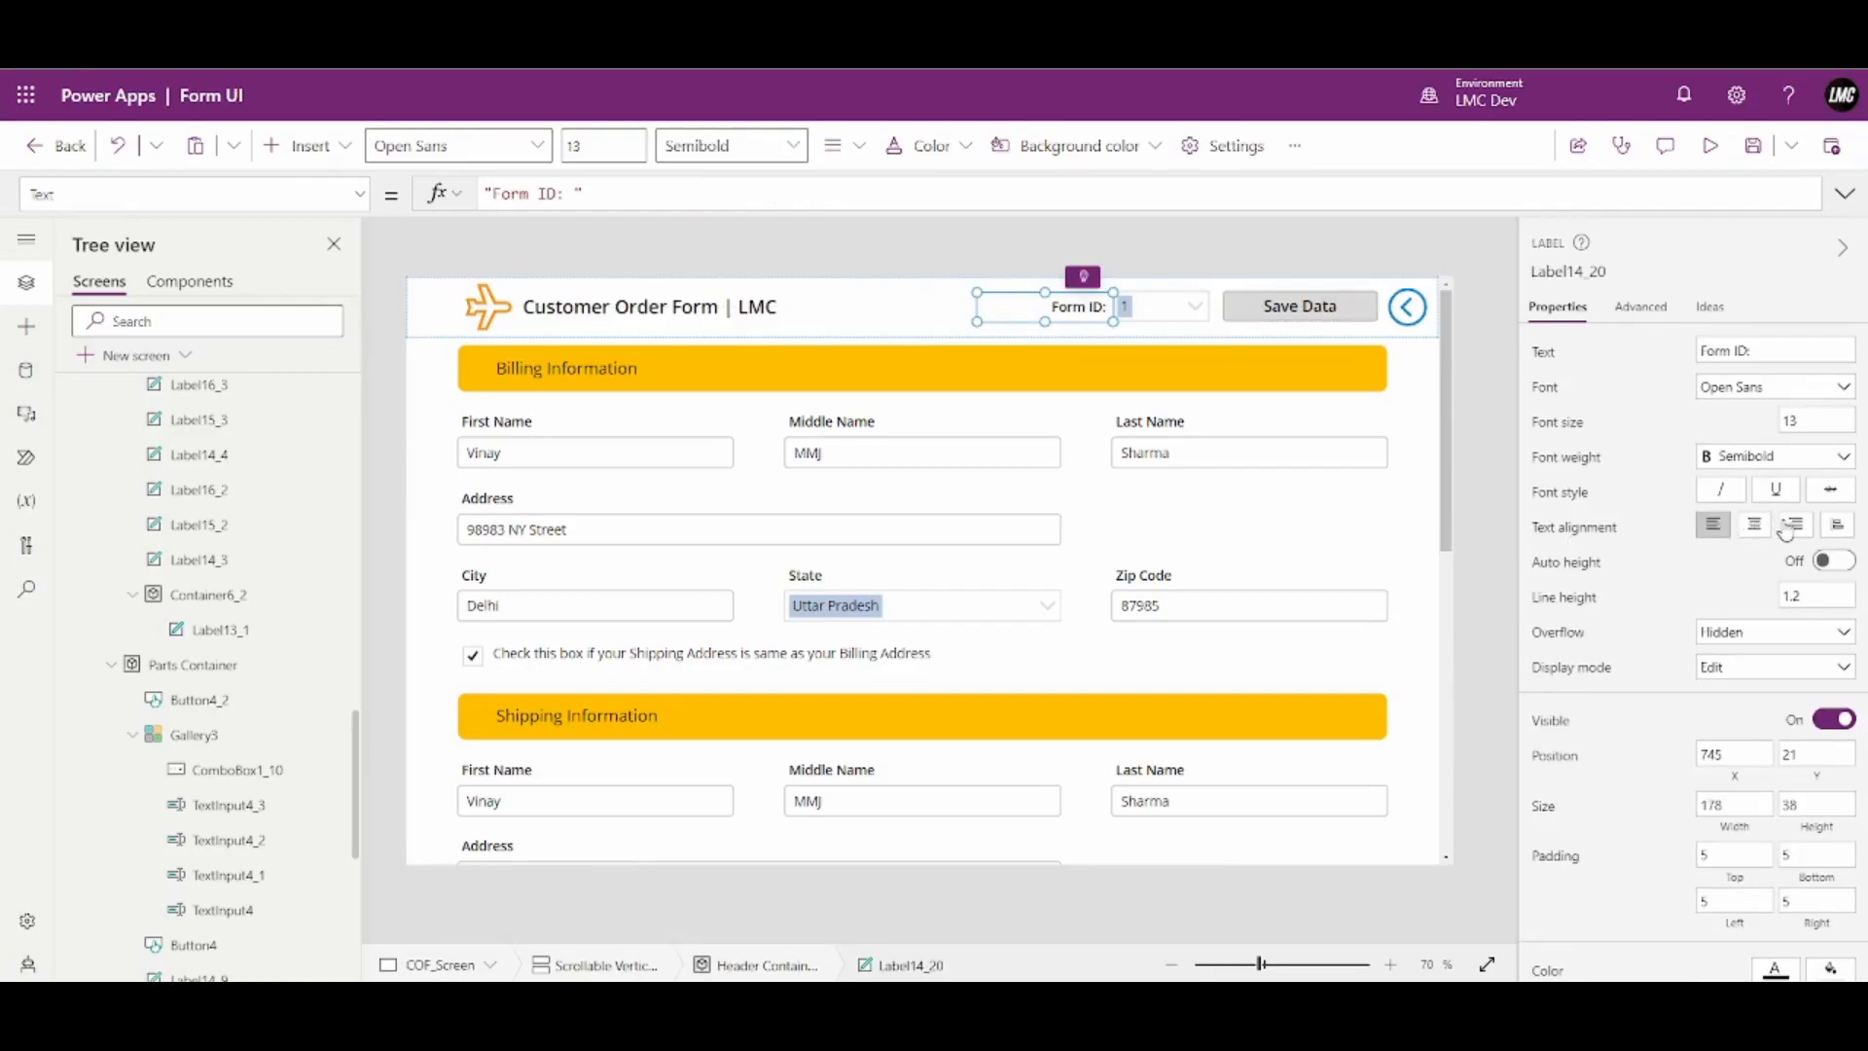
left_click(1469, 319)
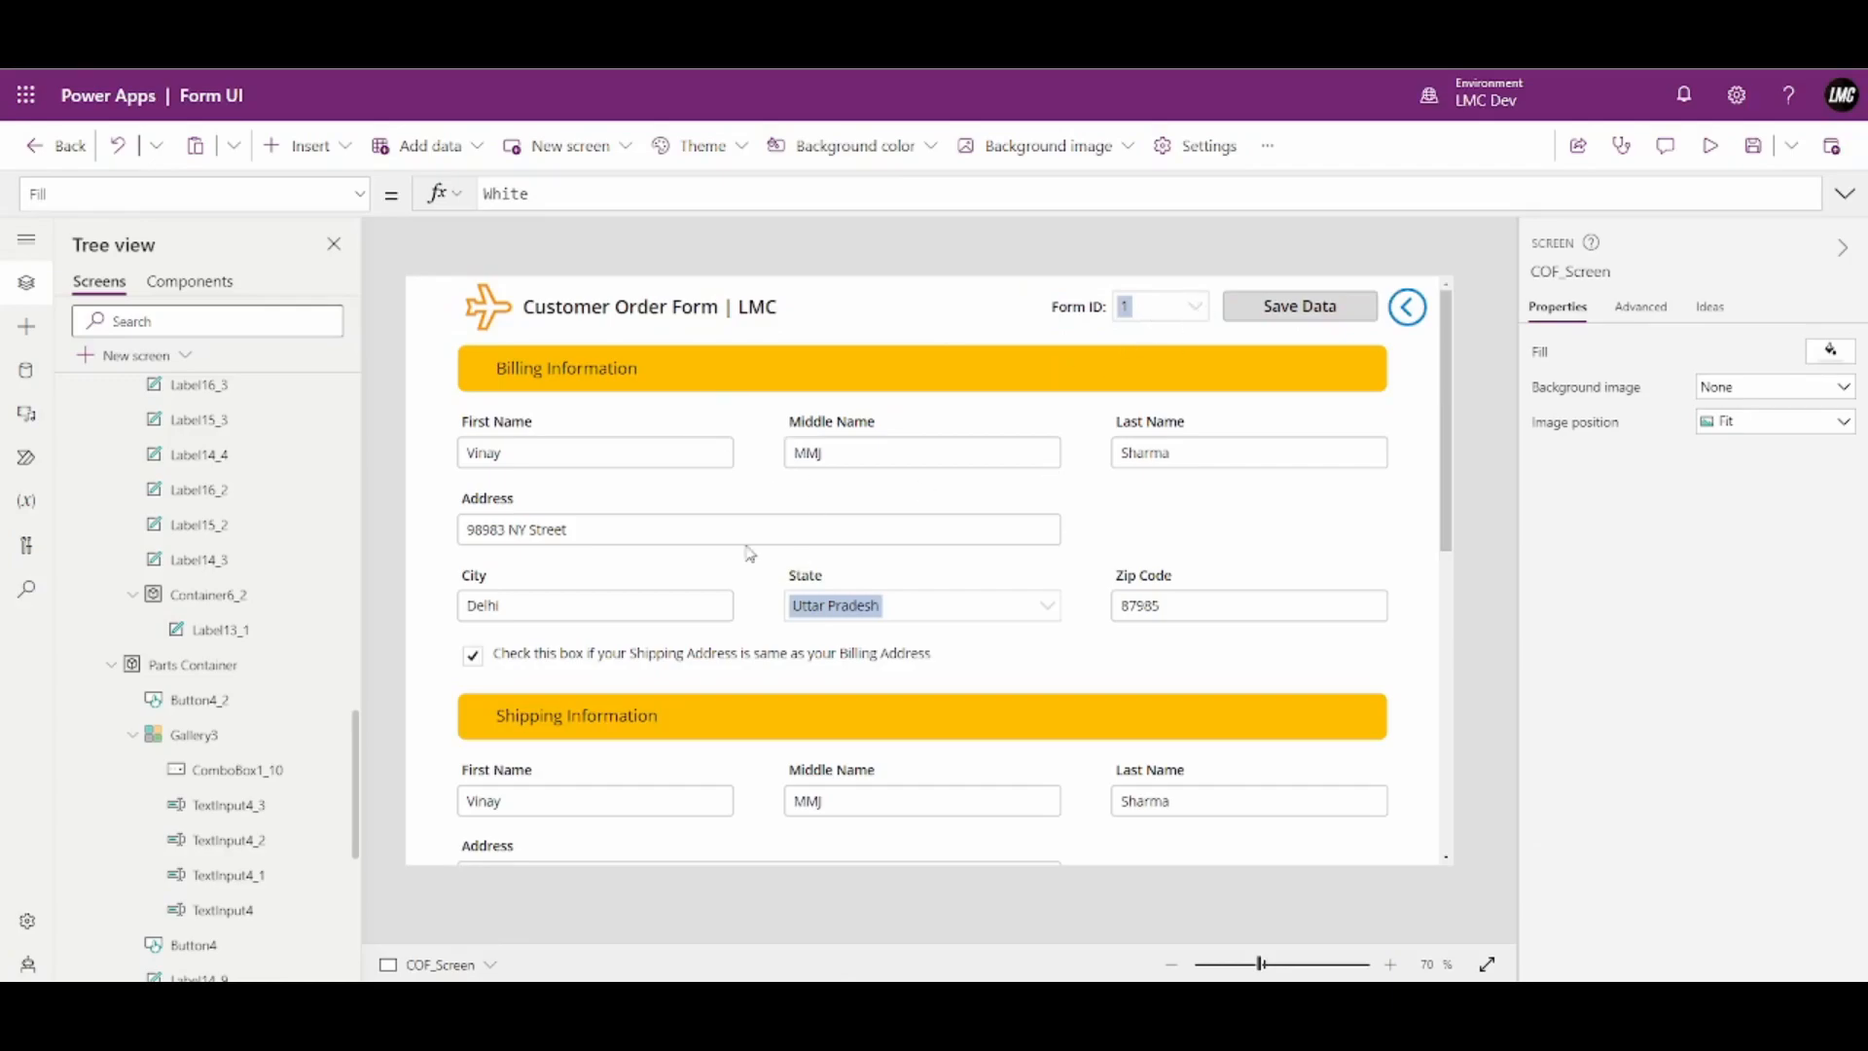
Test the billing First Name formula on the canvas by clearing form ID 1 and selecting form ID 2
left_click(622, 460)
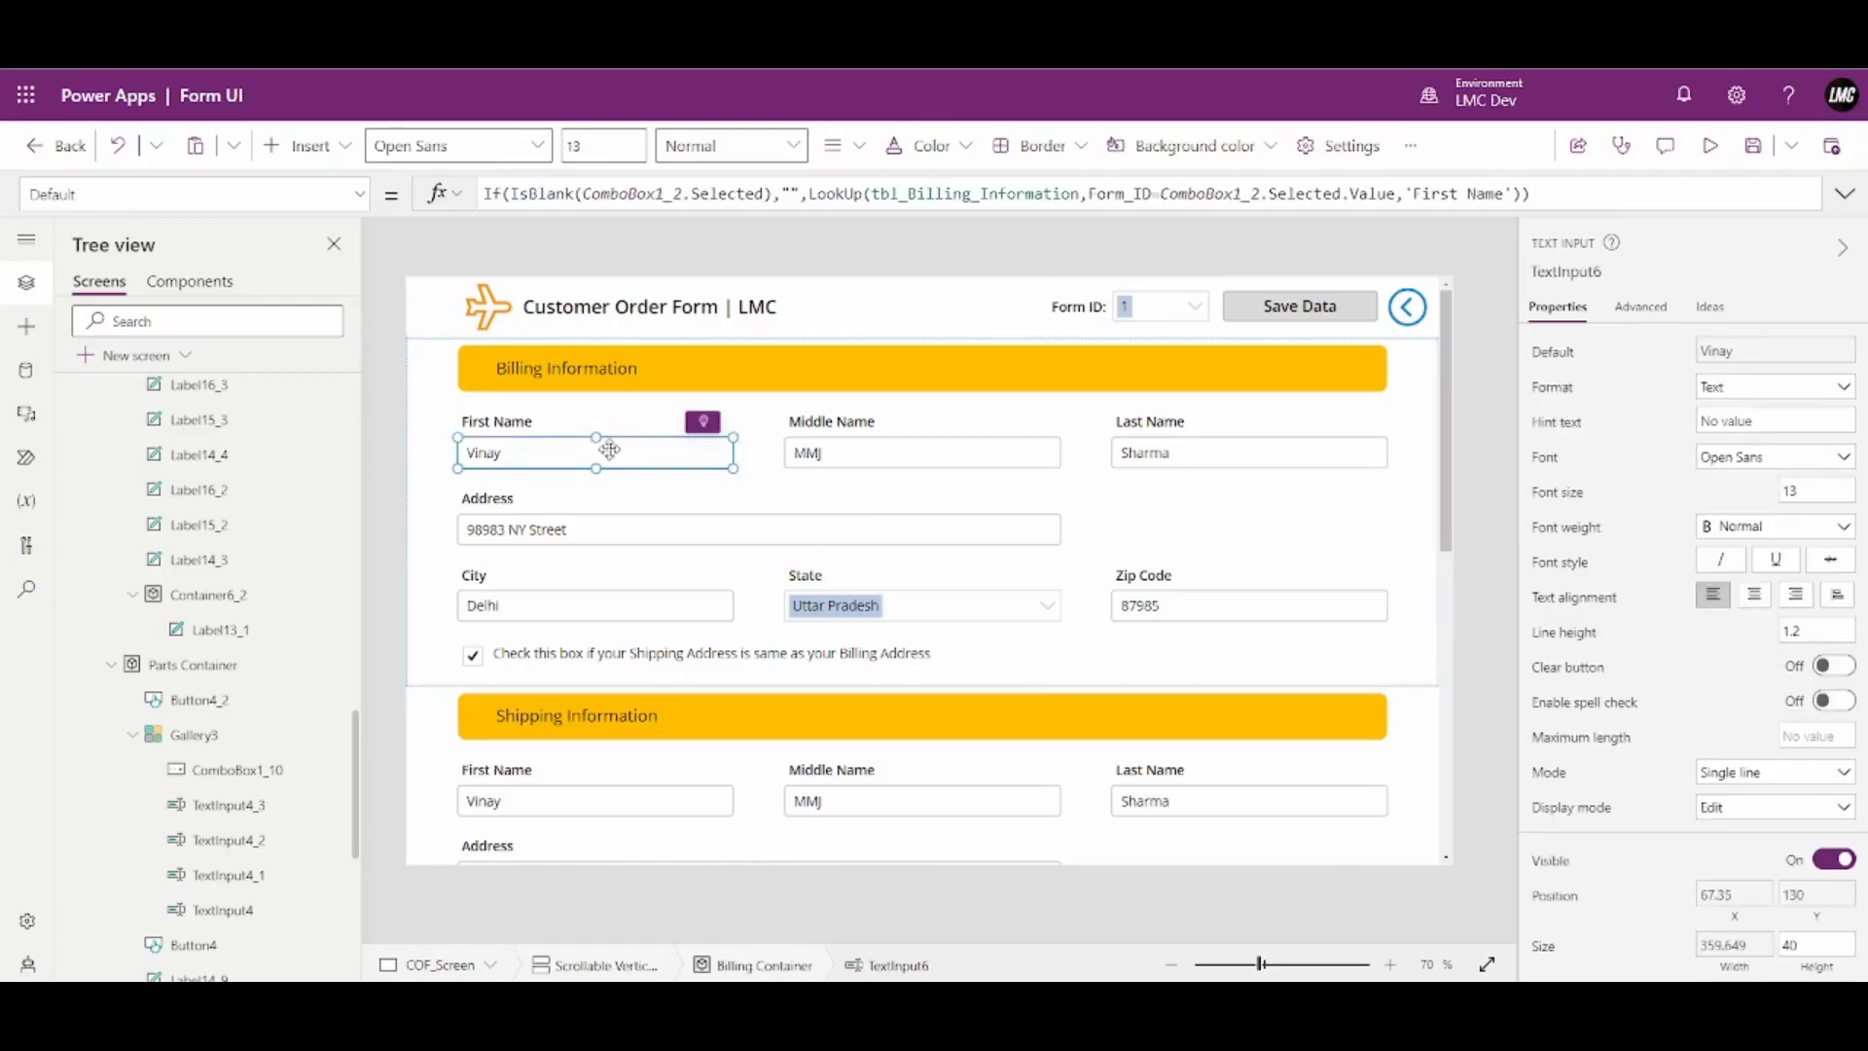
left_click(1844, 197)
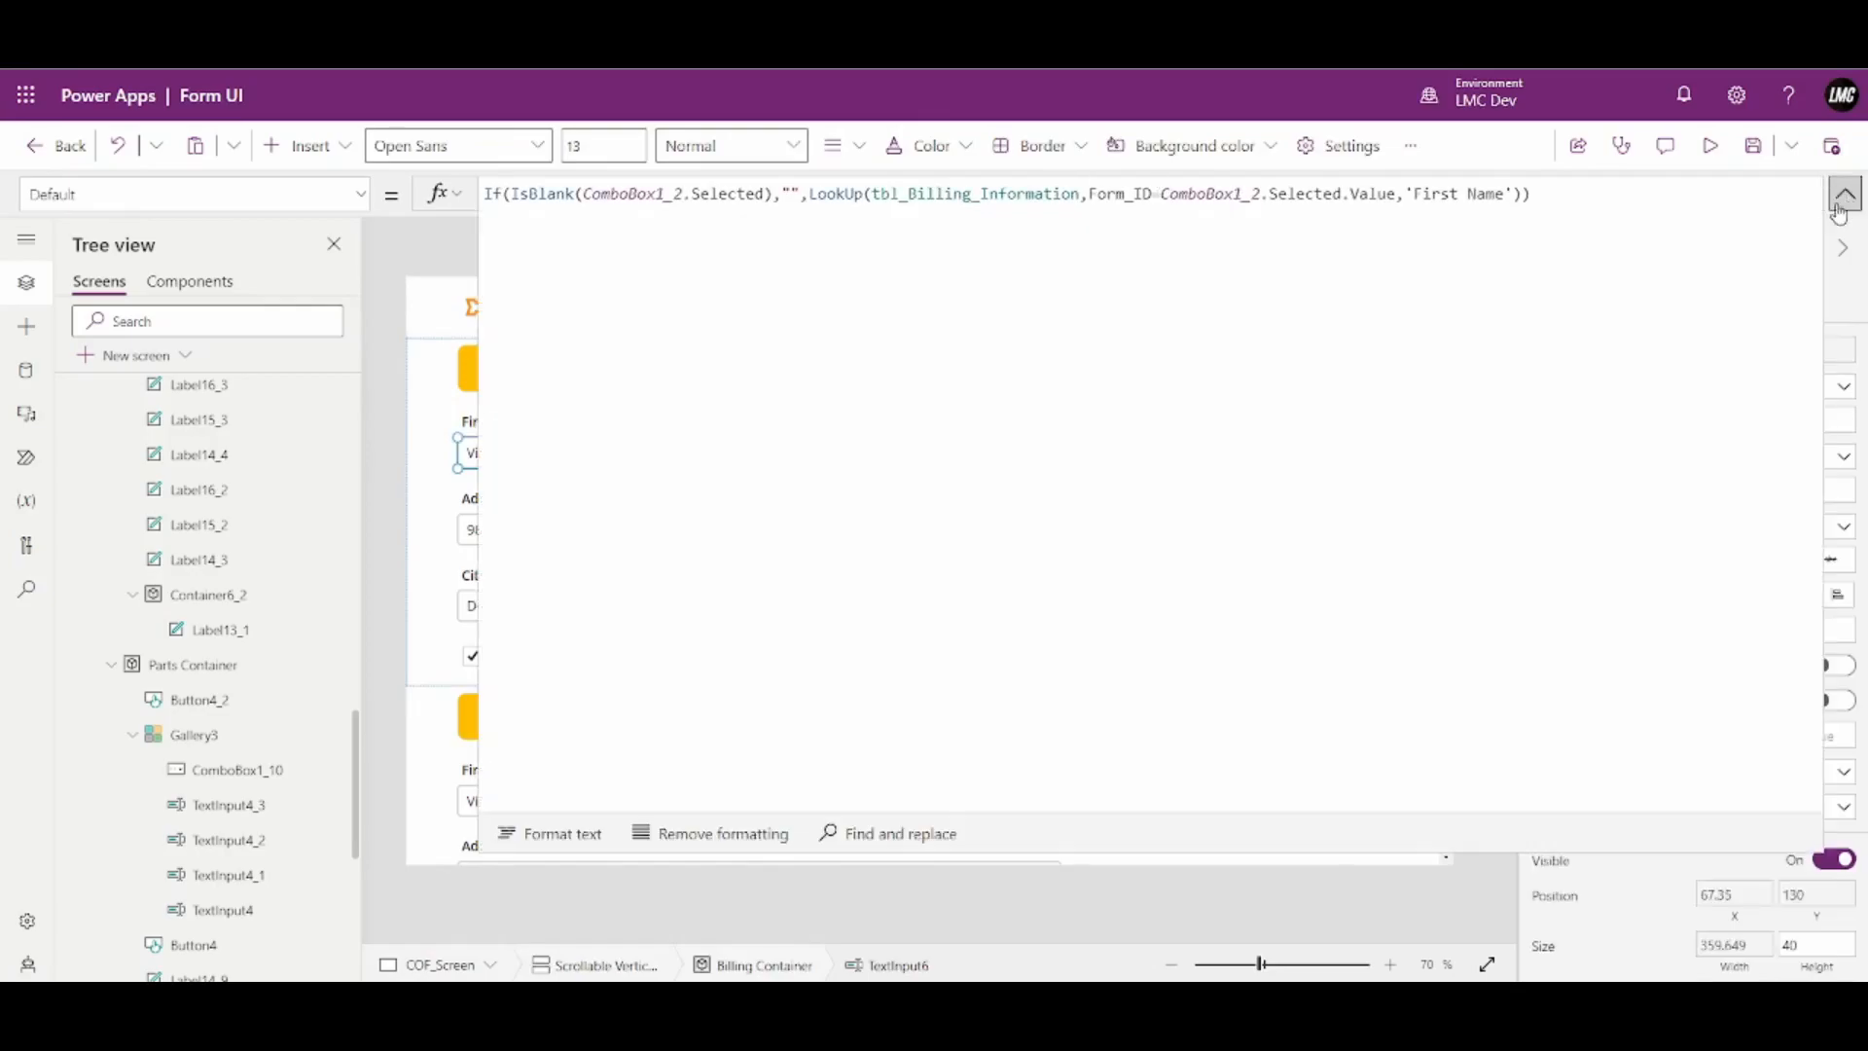
left_click(1844, 198)
left_click(1185, 310)
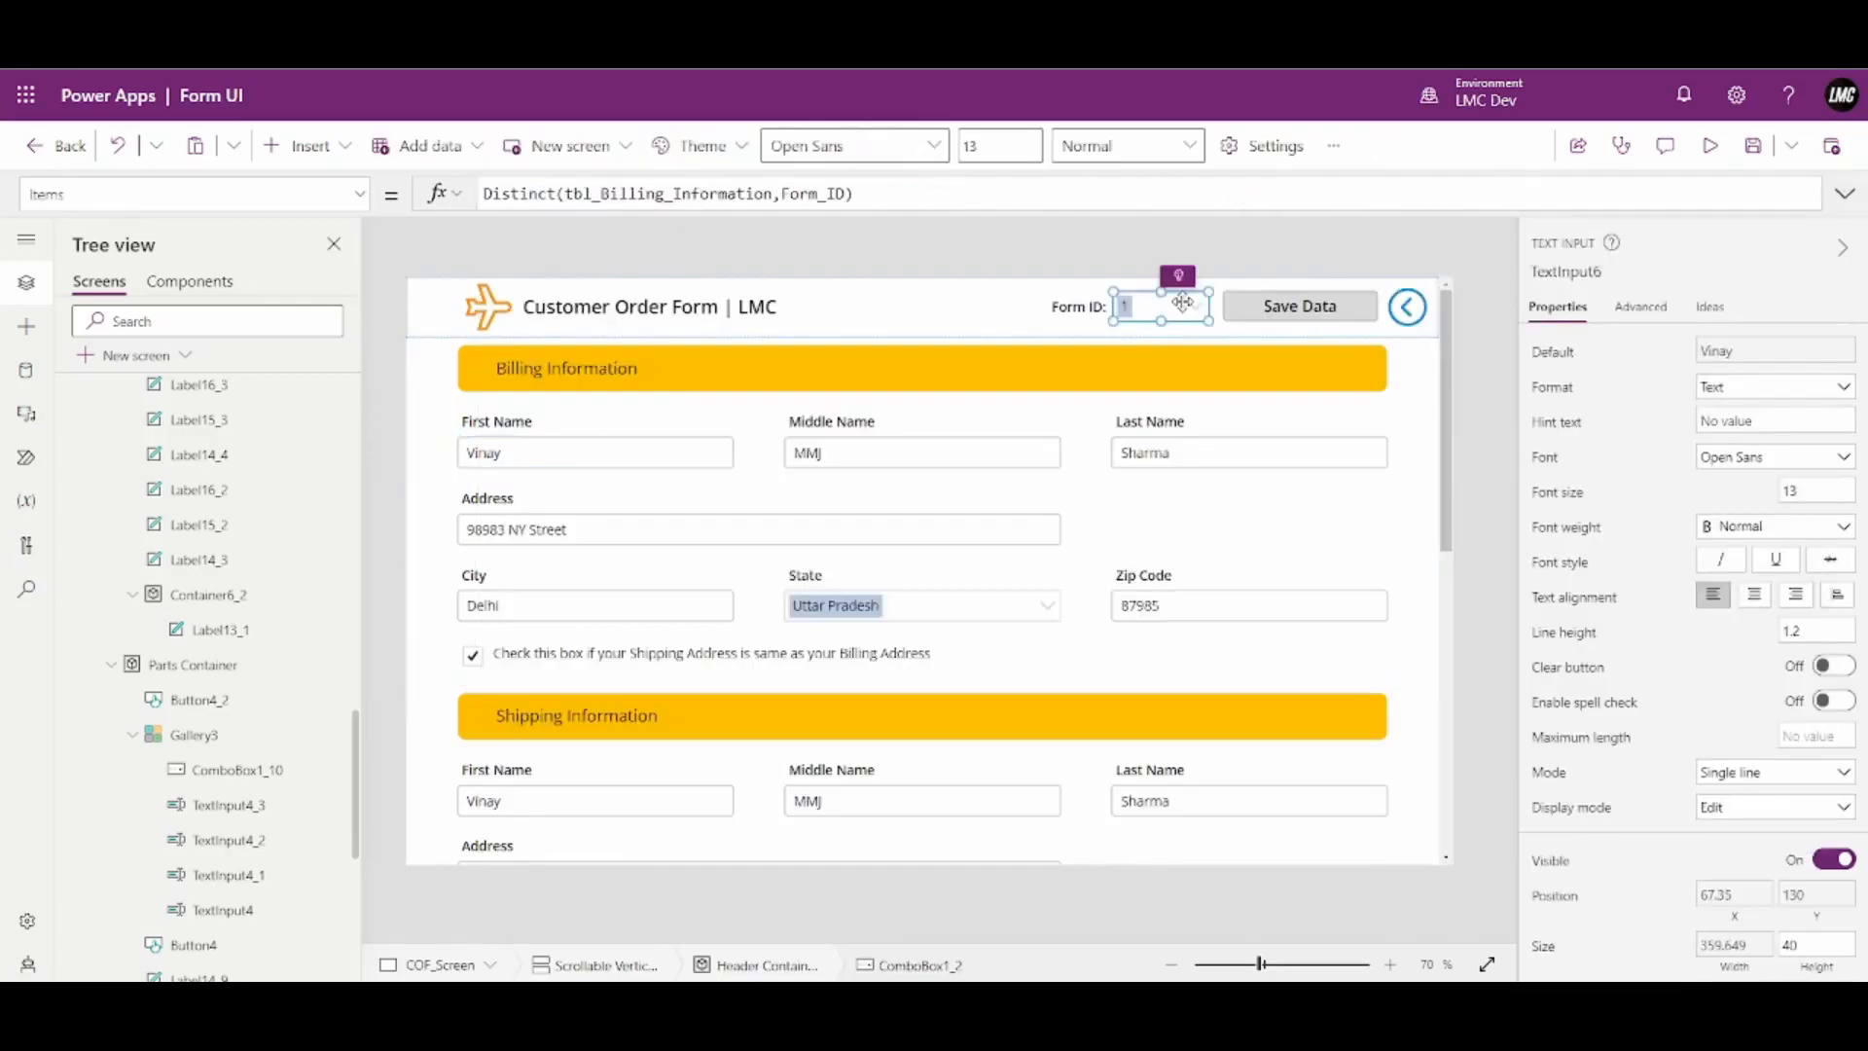
left_click(1185, 305)
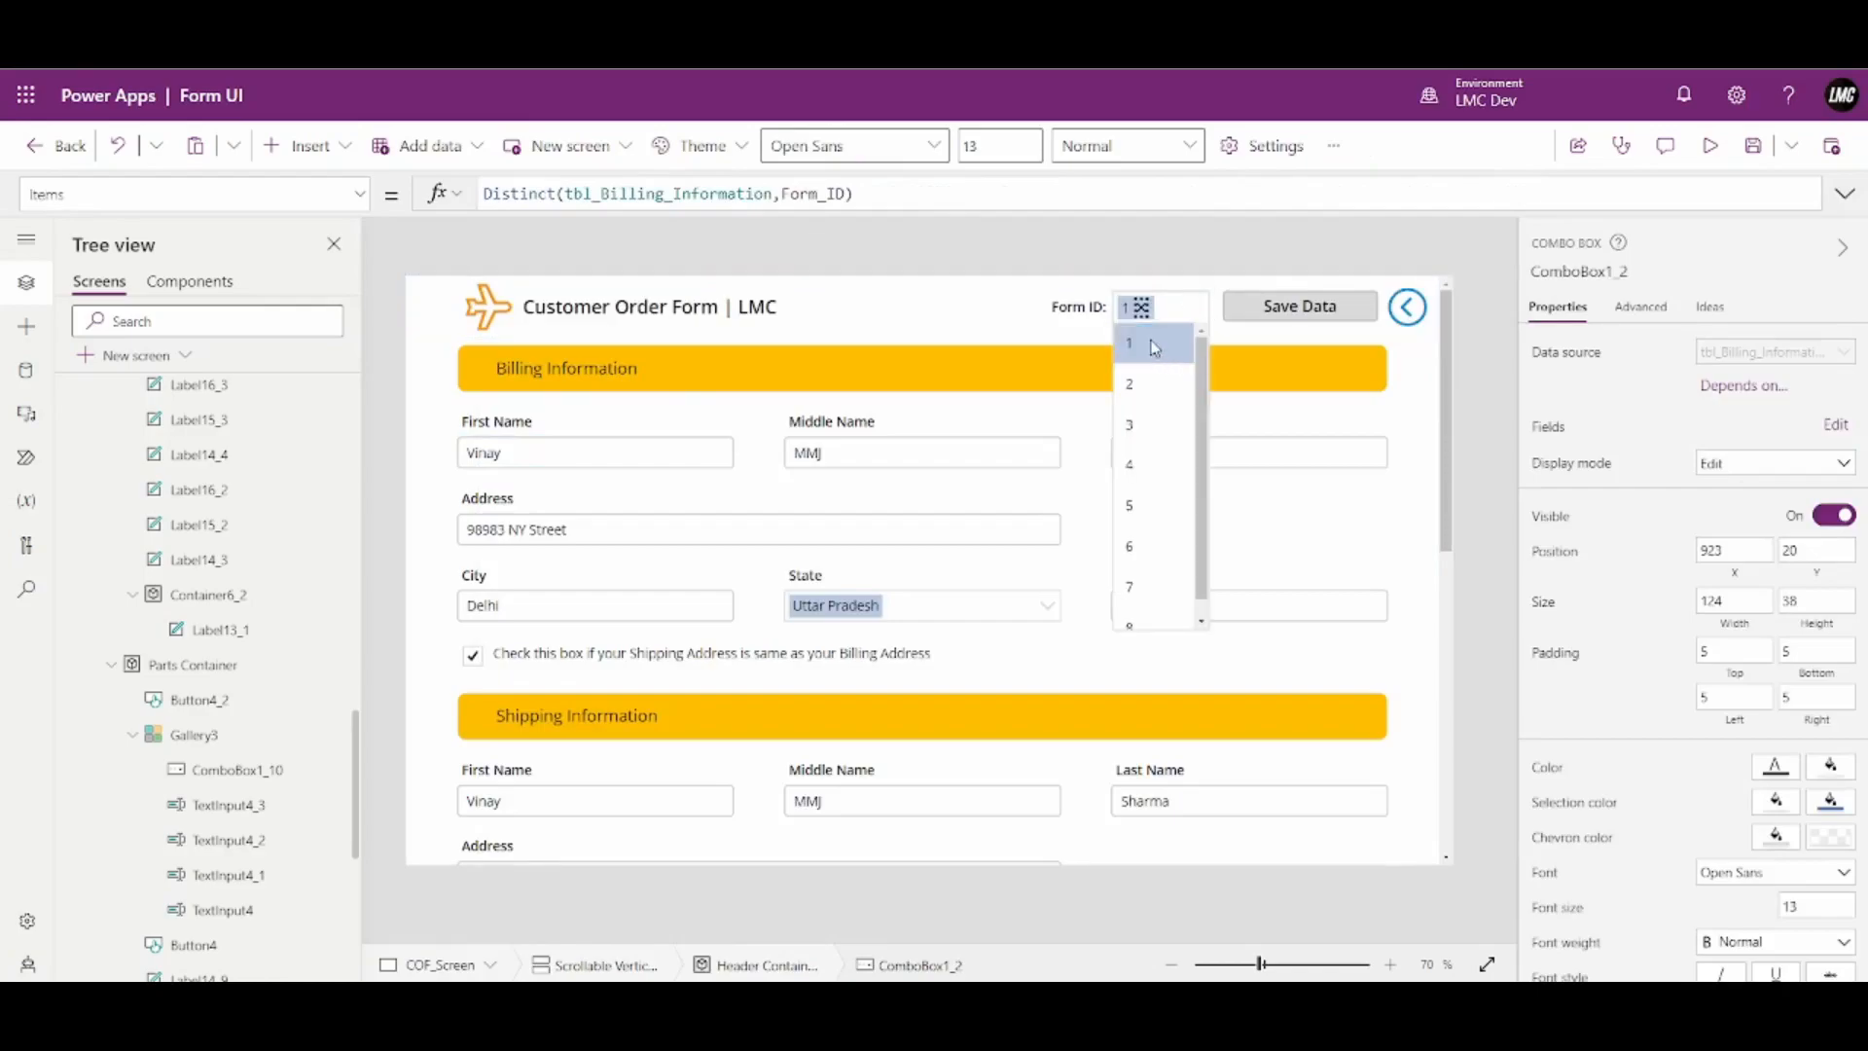
left_click(1153, 347)
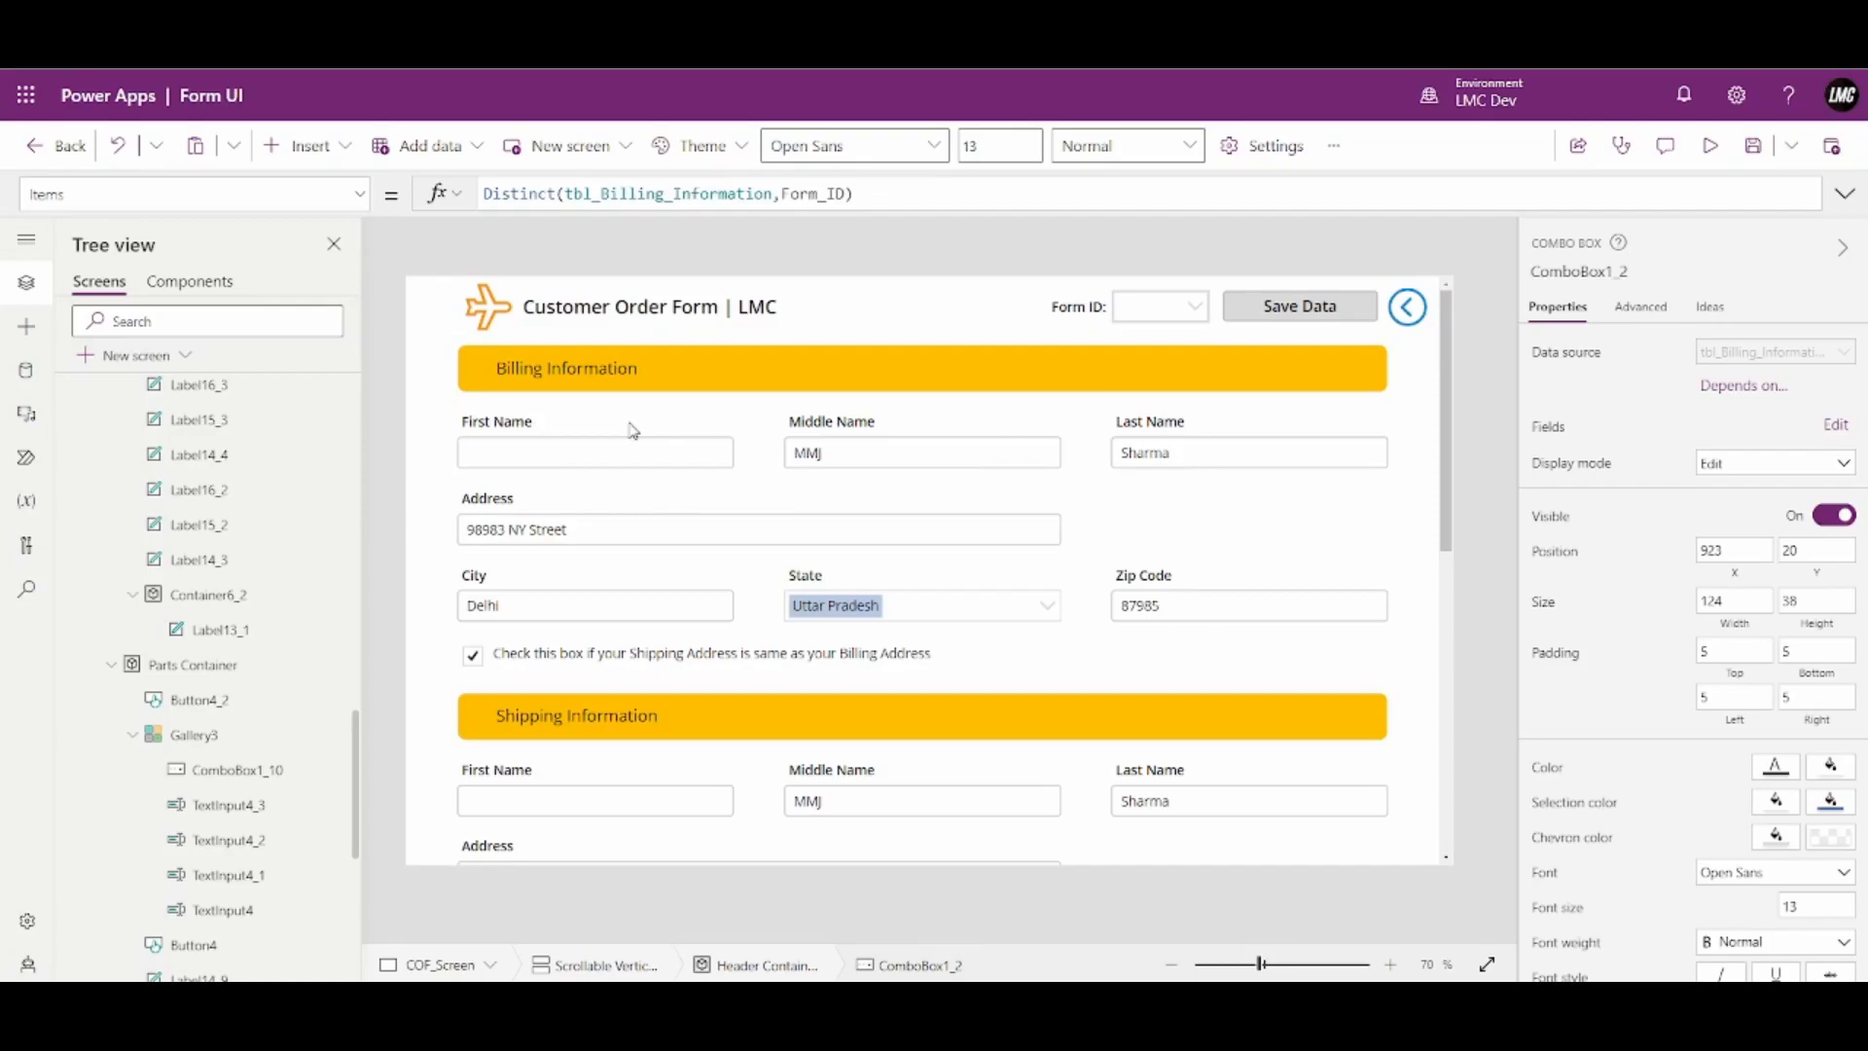
left_click(1202, 309)
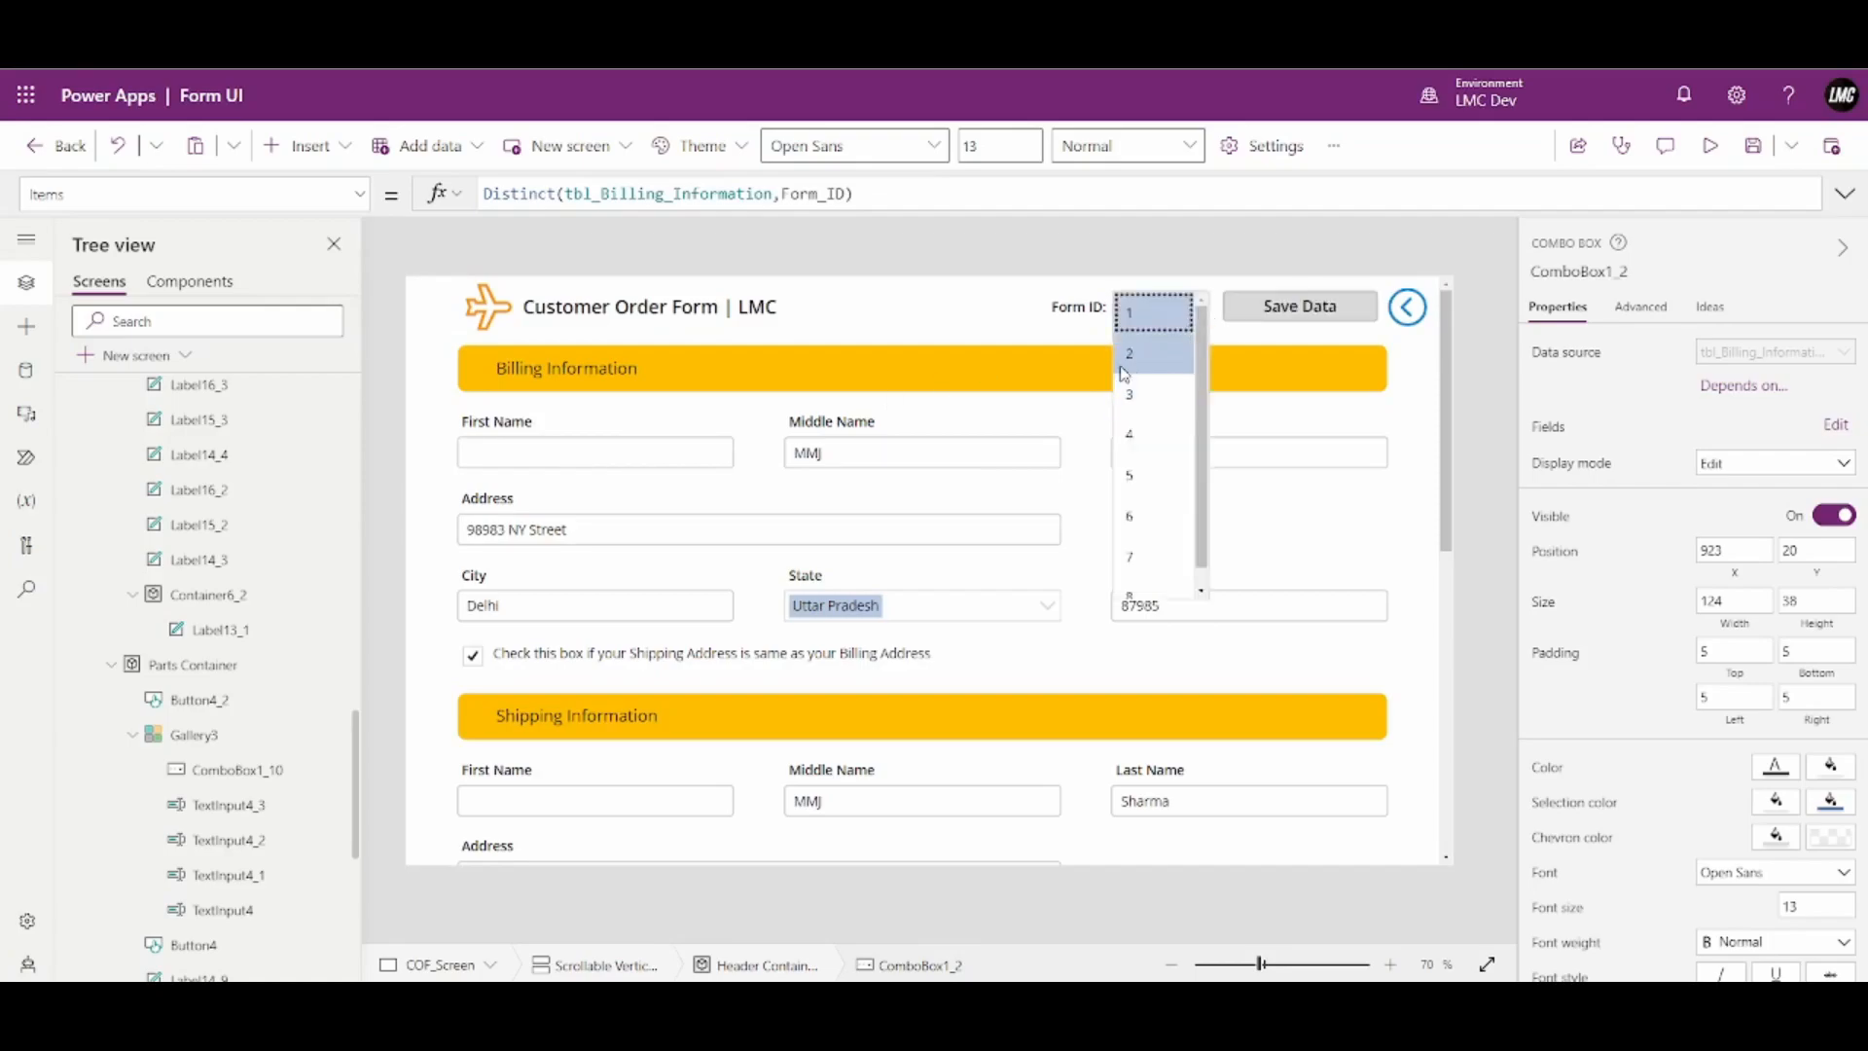
left_click(1147, 352)
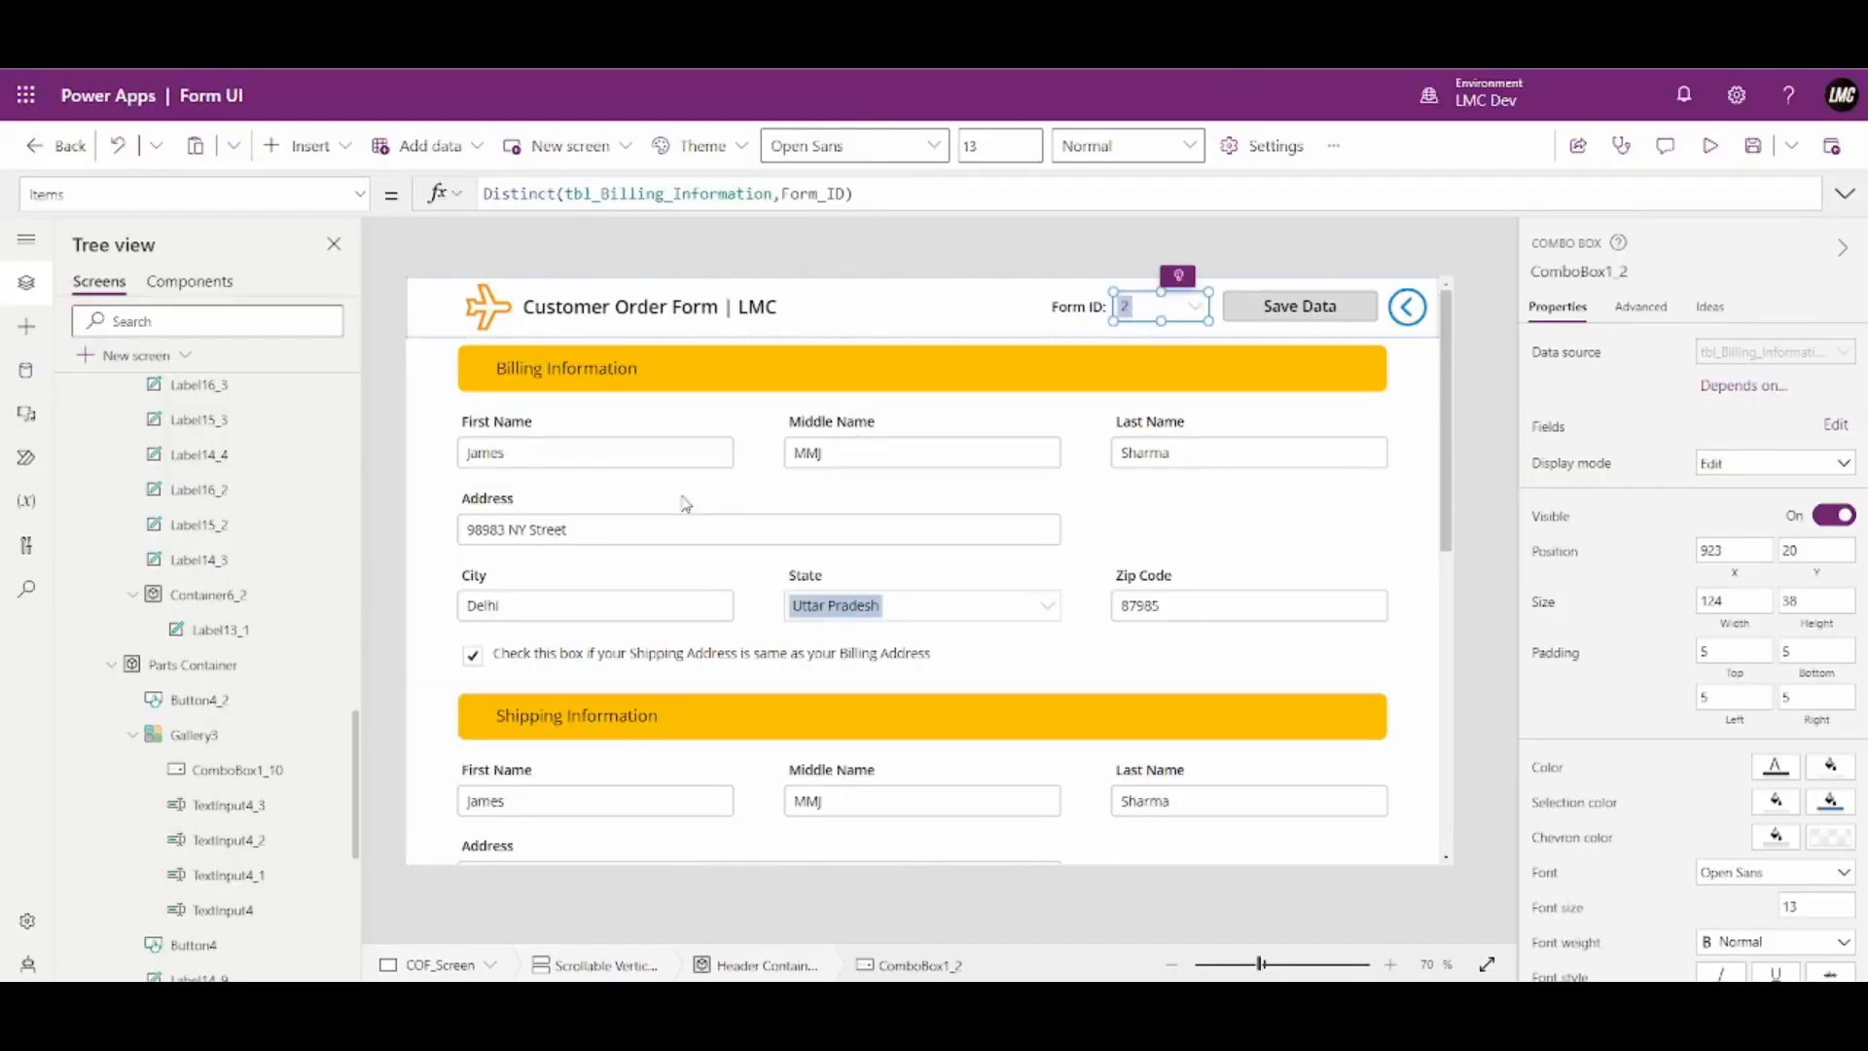
Format the billing First Name default formula onto separate lines and review its IsBlank test, empty-text result and LookUp branch
left_click(1844, 193)
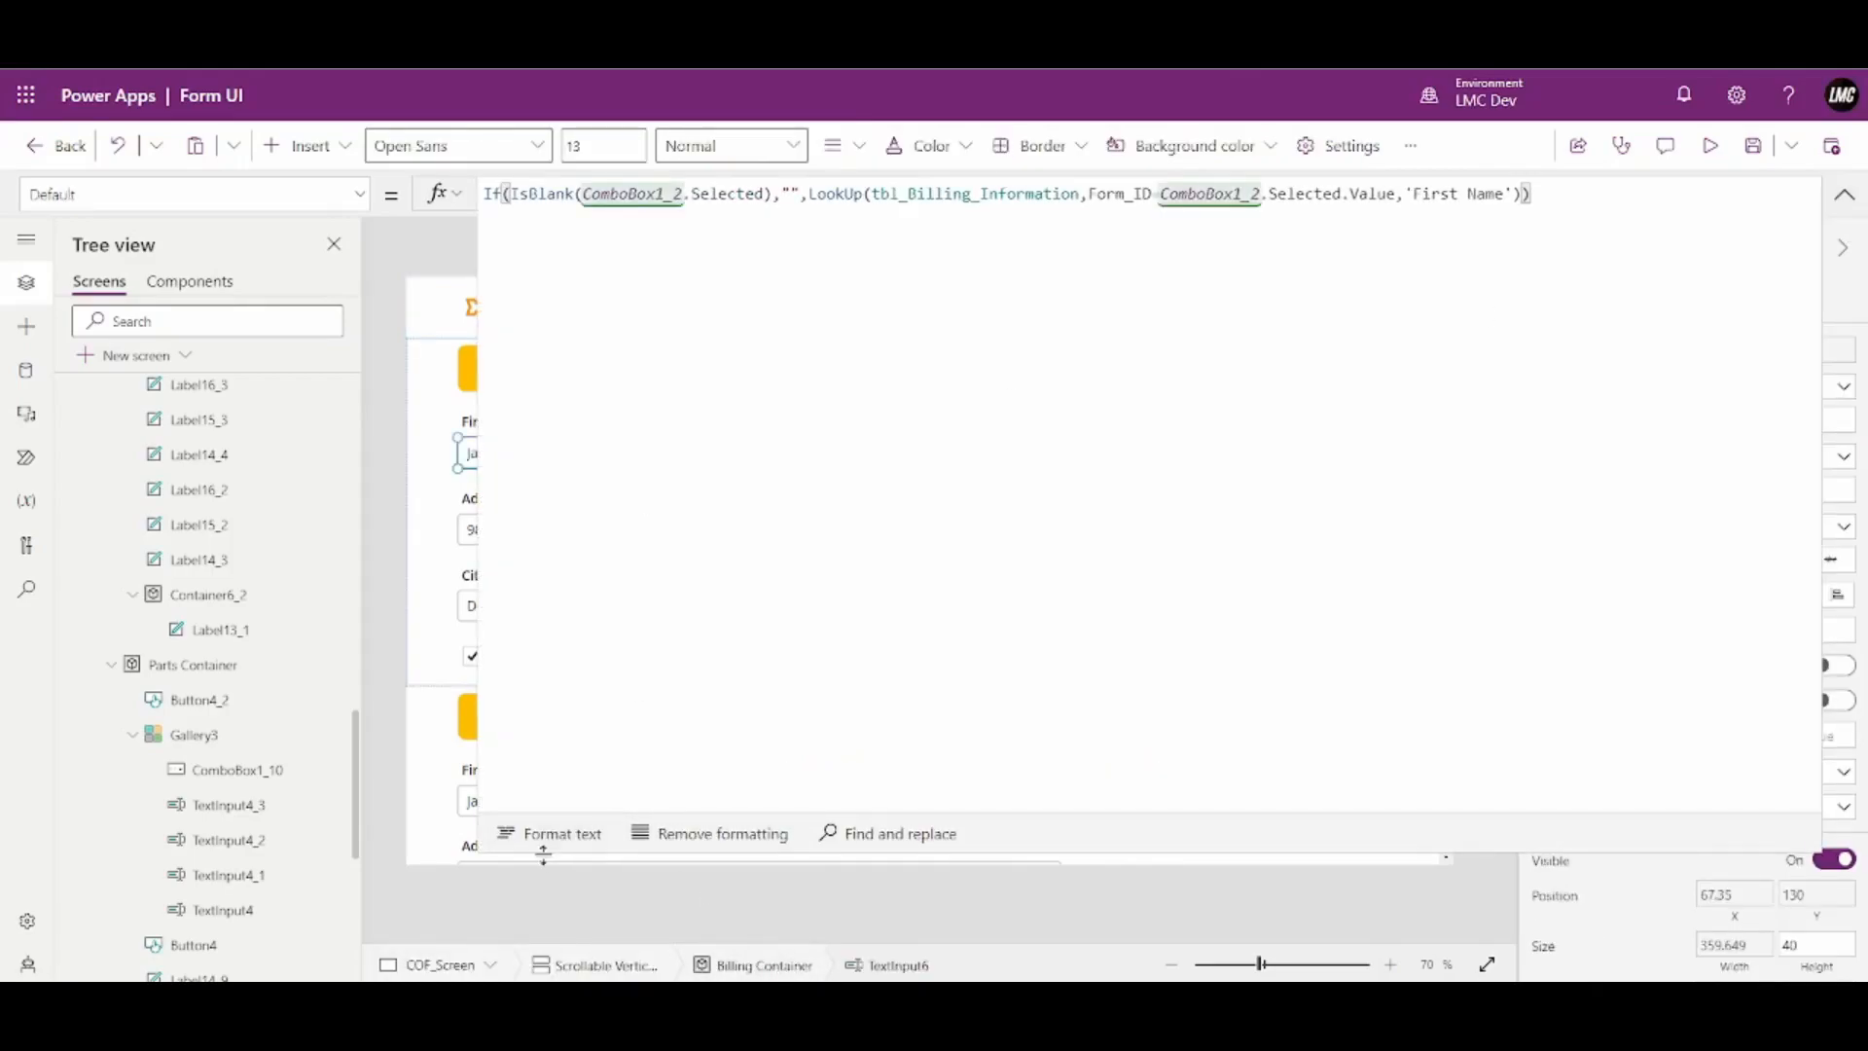
left_click(564, 834)
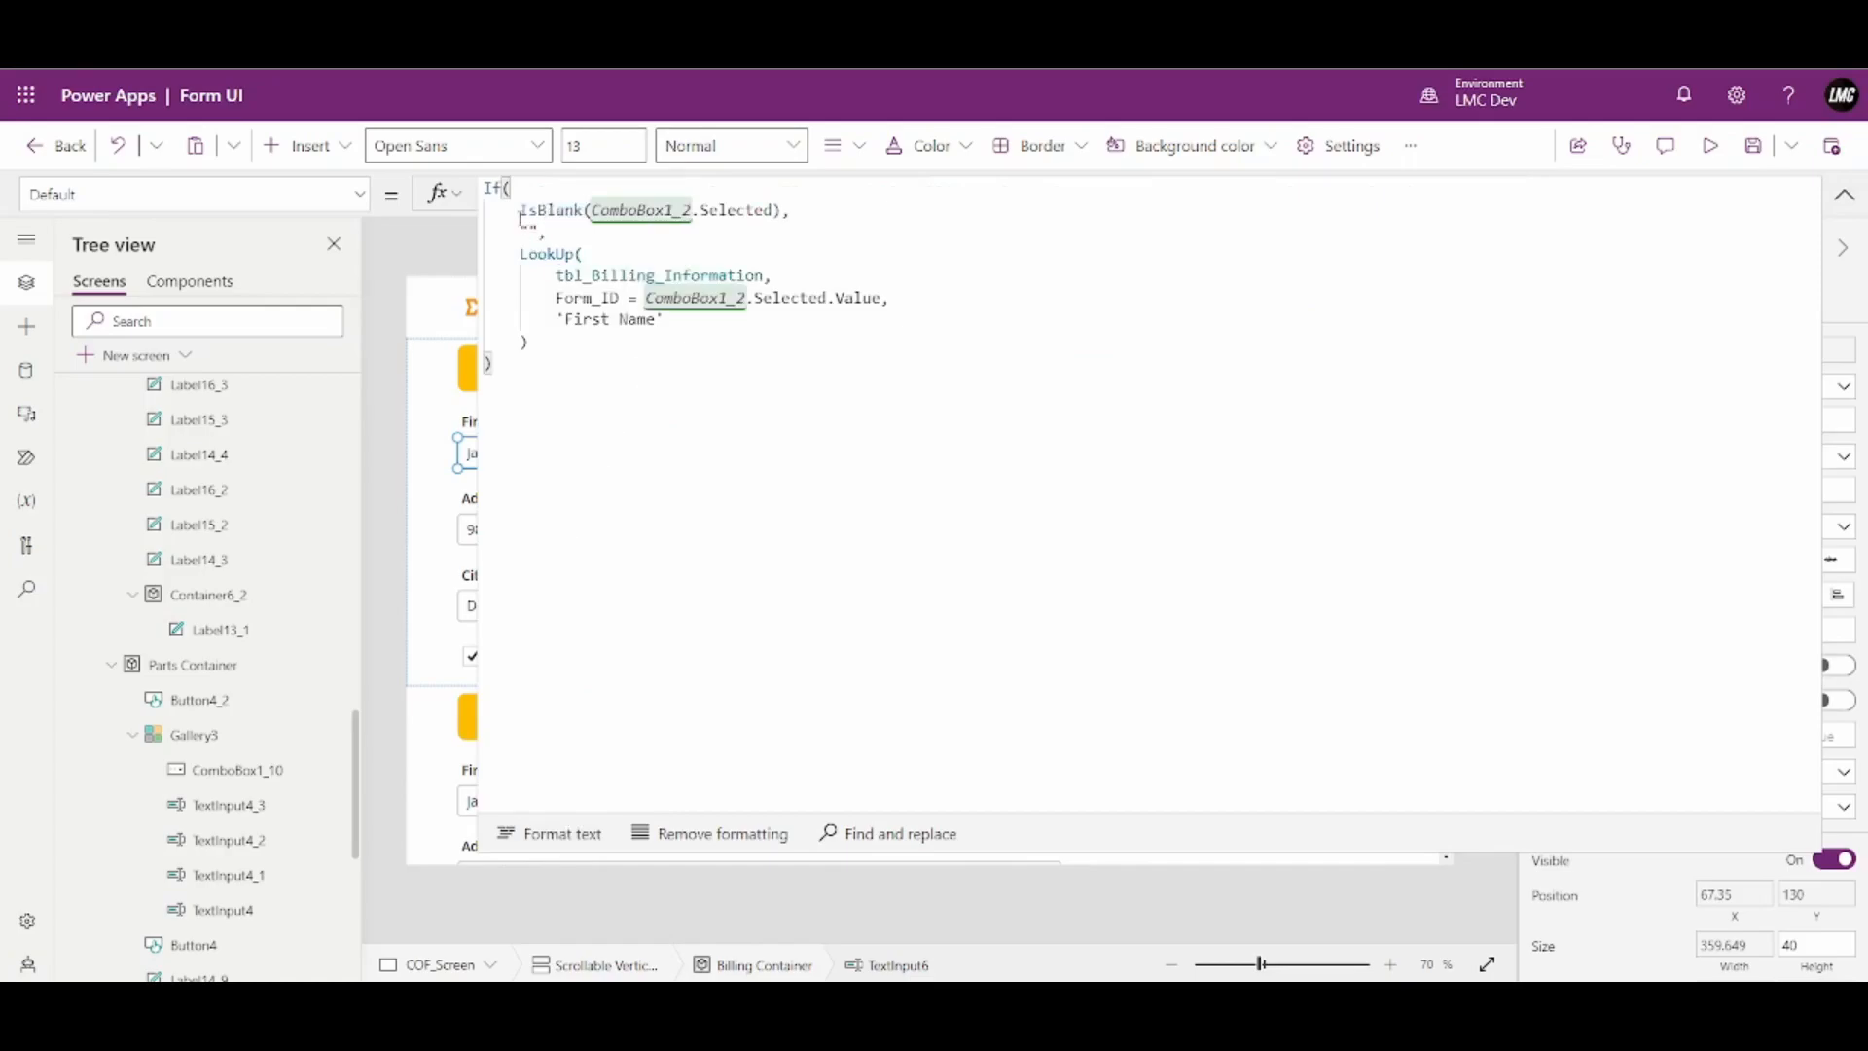
left_click_drag(518, 210, 794, 210)
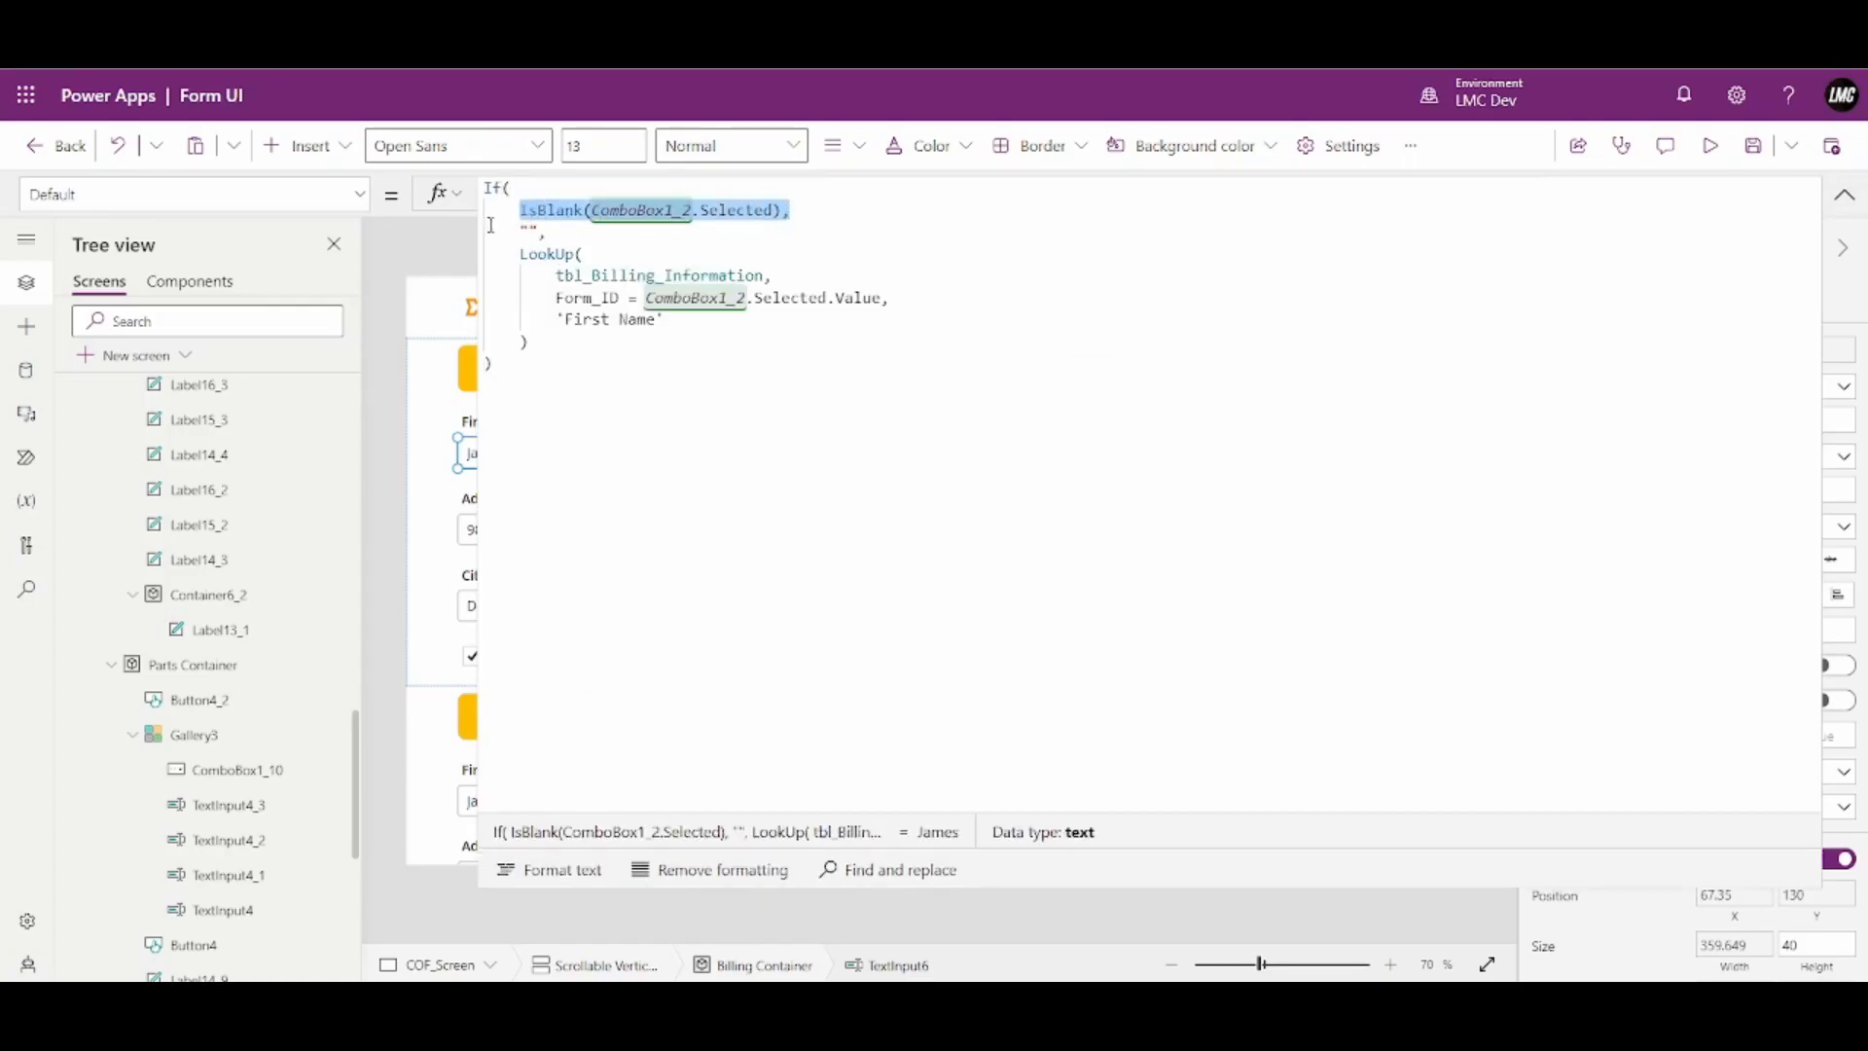
left_click_drag(519, 229, 548, 230)
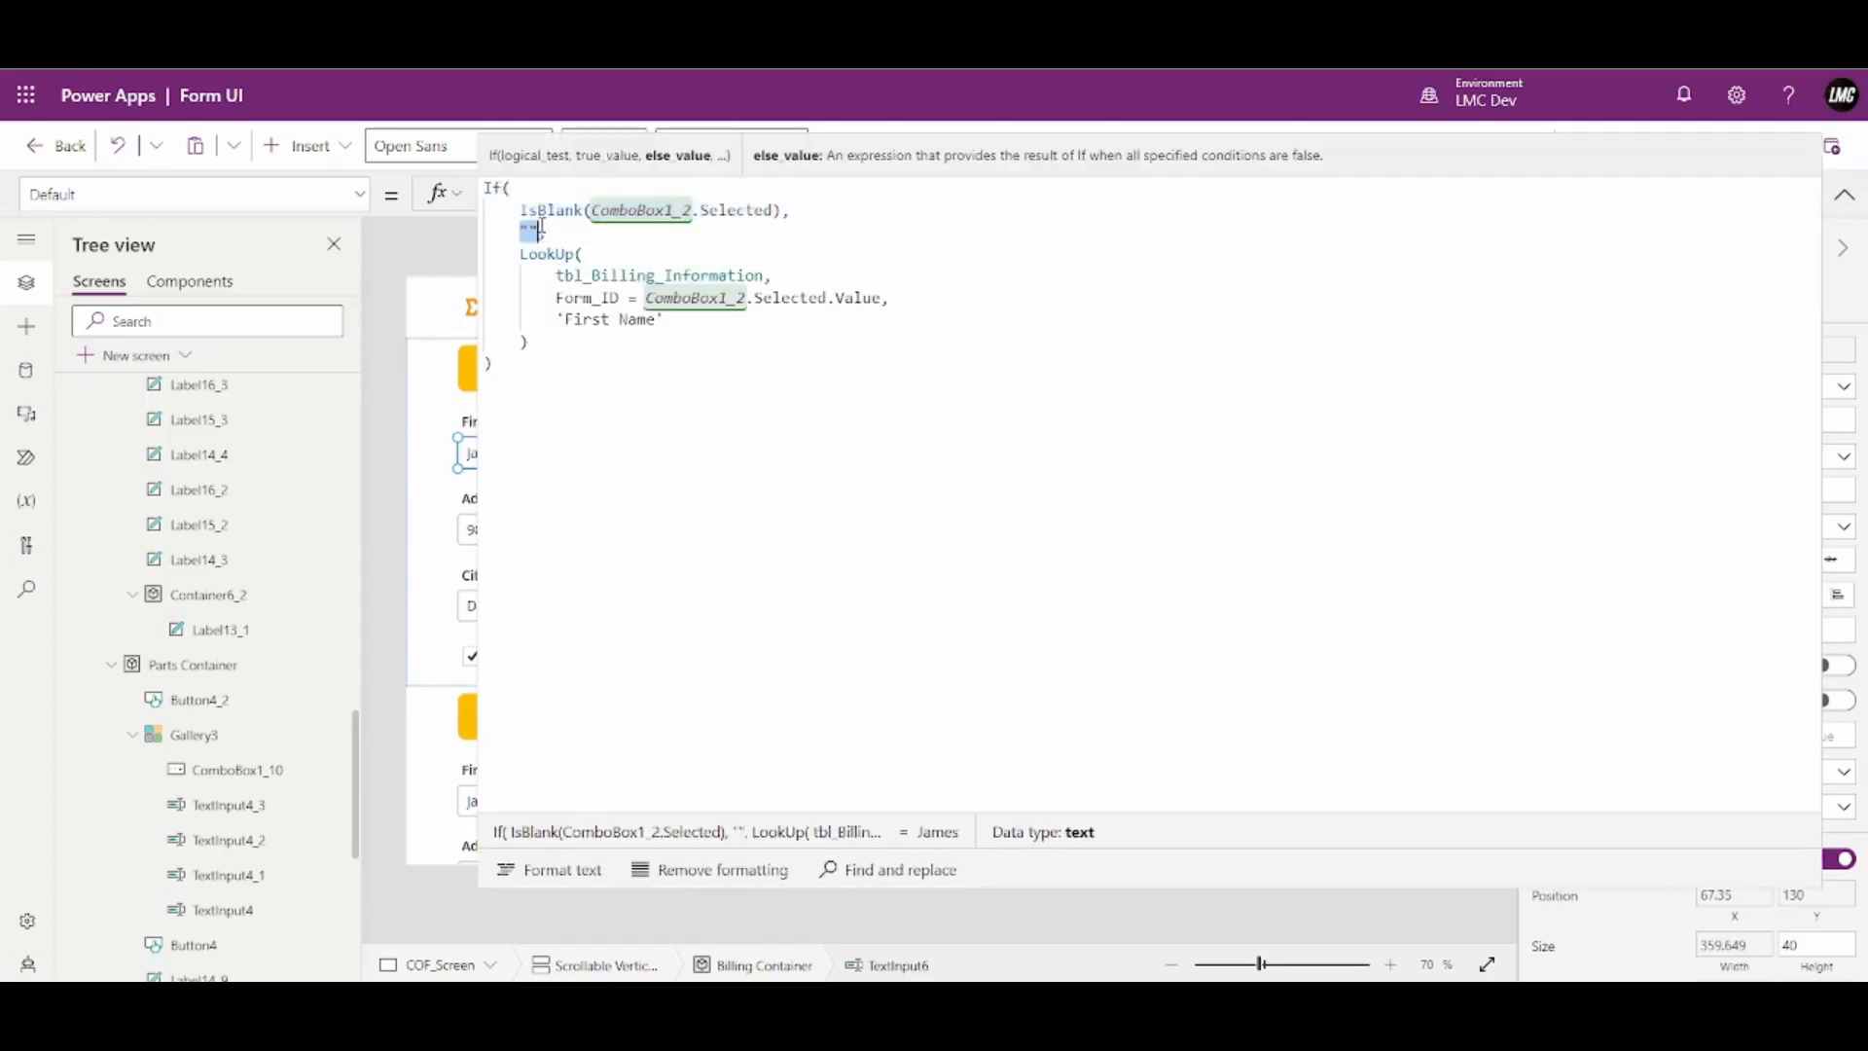
left_click_drag(519, 255, 533, 342)
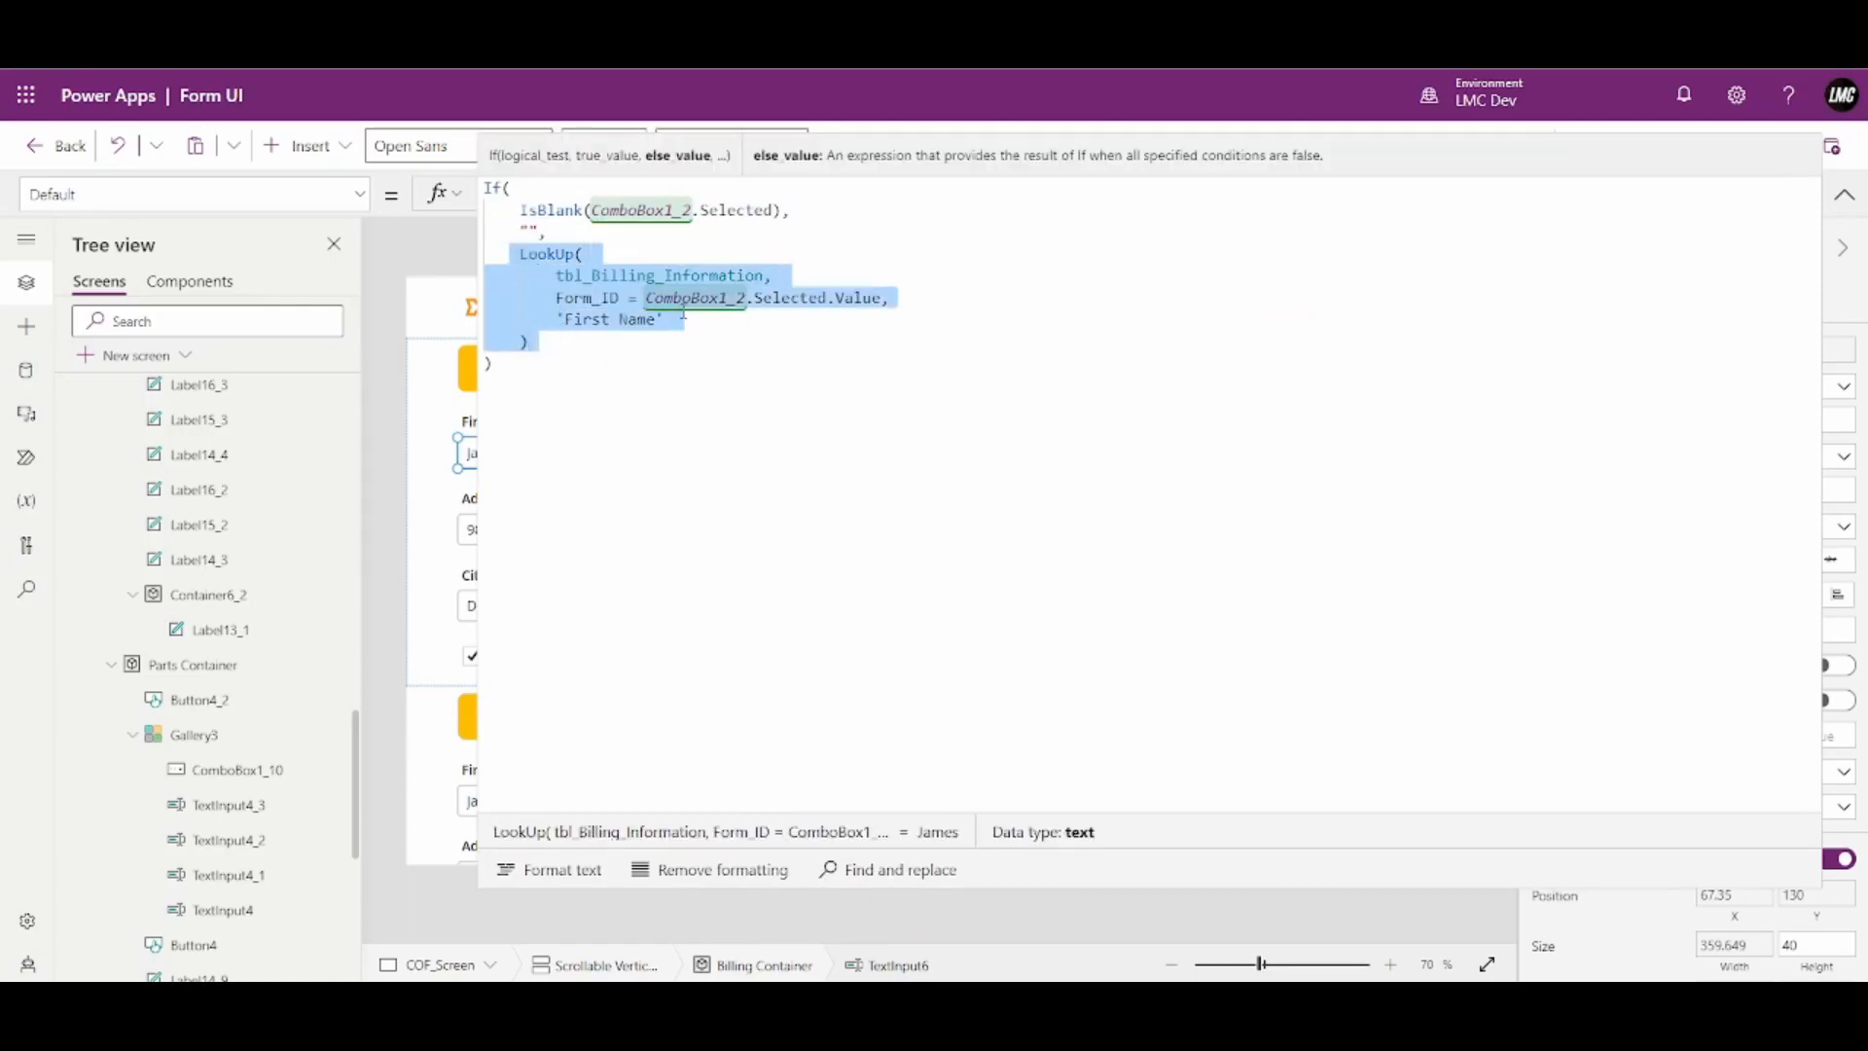
left_click_drag(1118, 883, 1021, 198)
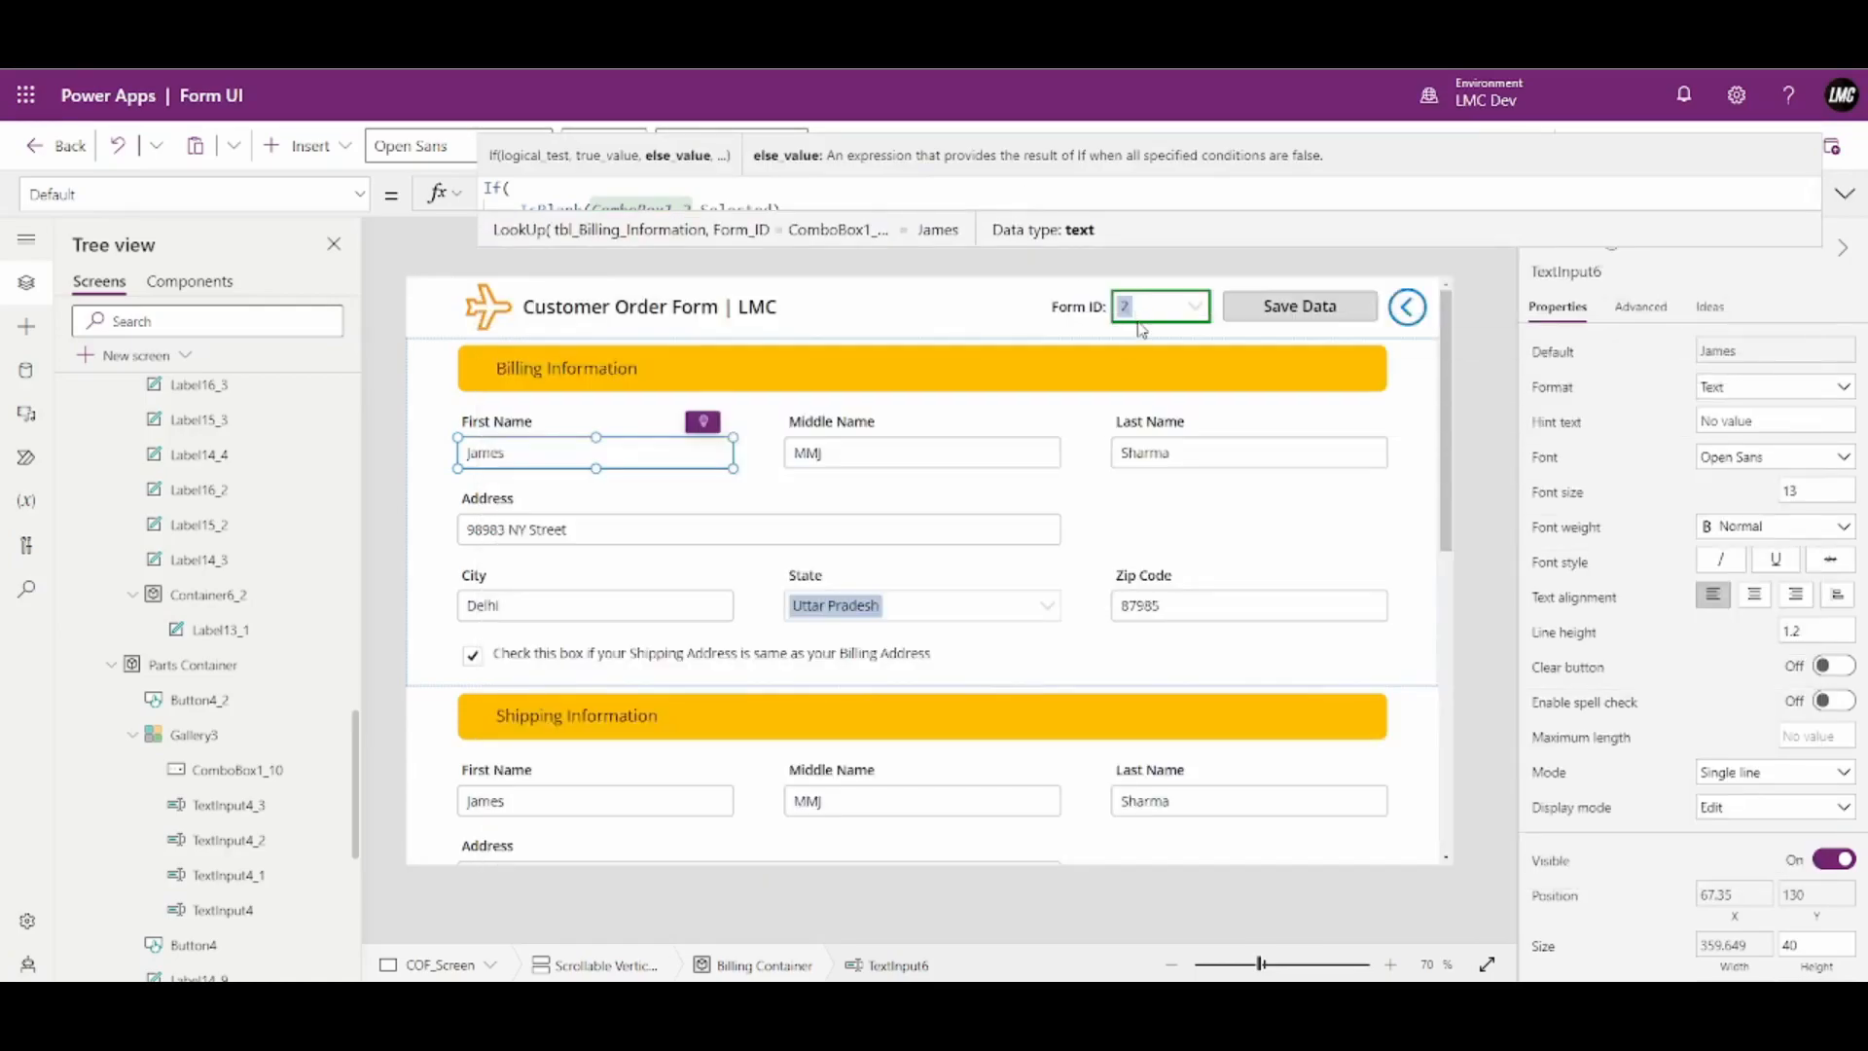
left_click_drag(1141, 251, 1157, 842)
left_click(1031, 467)
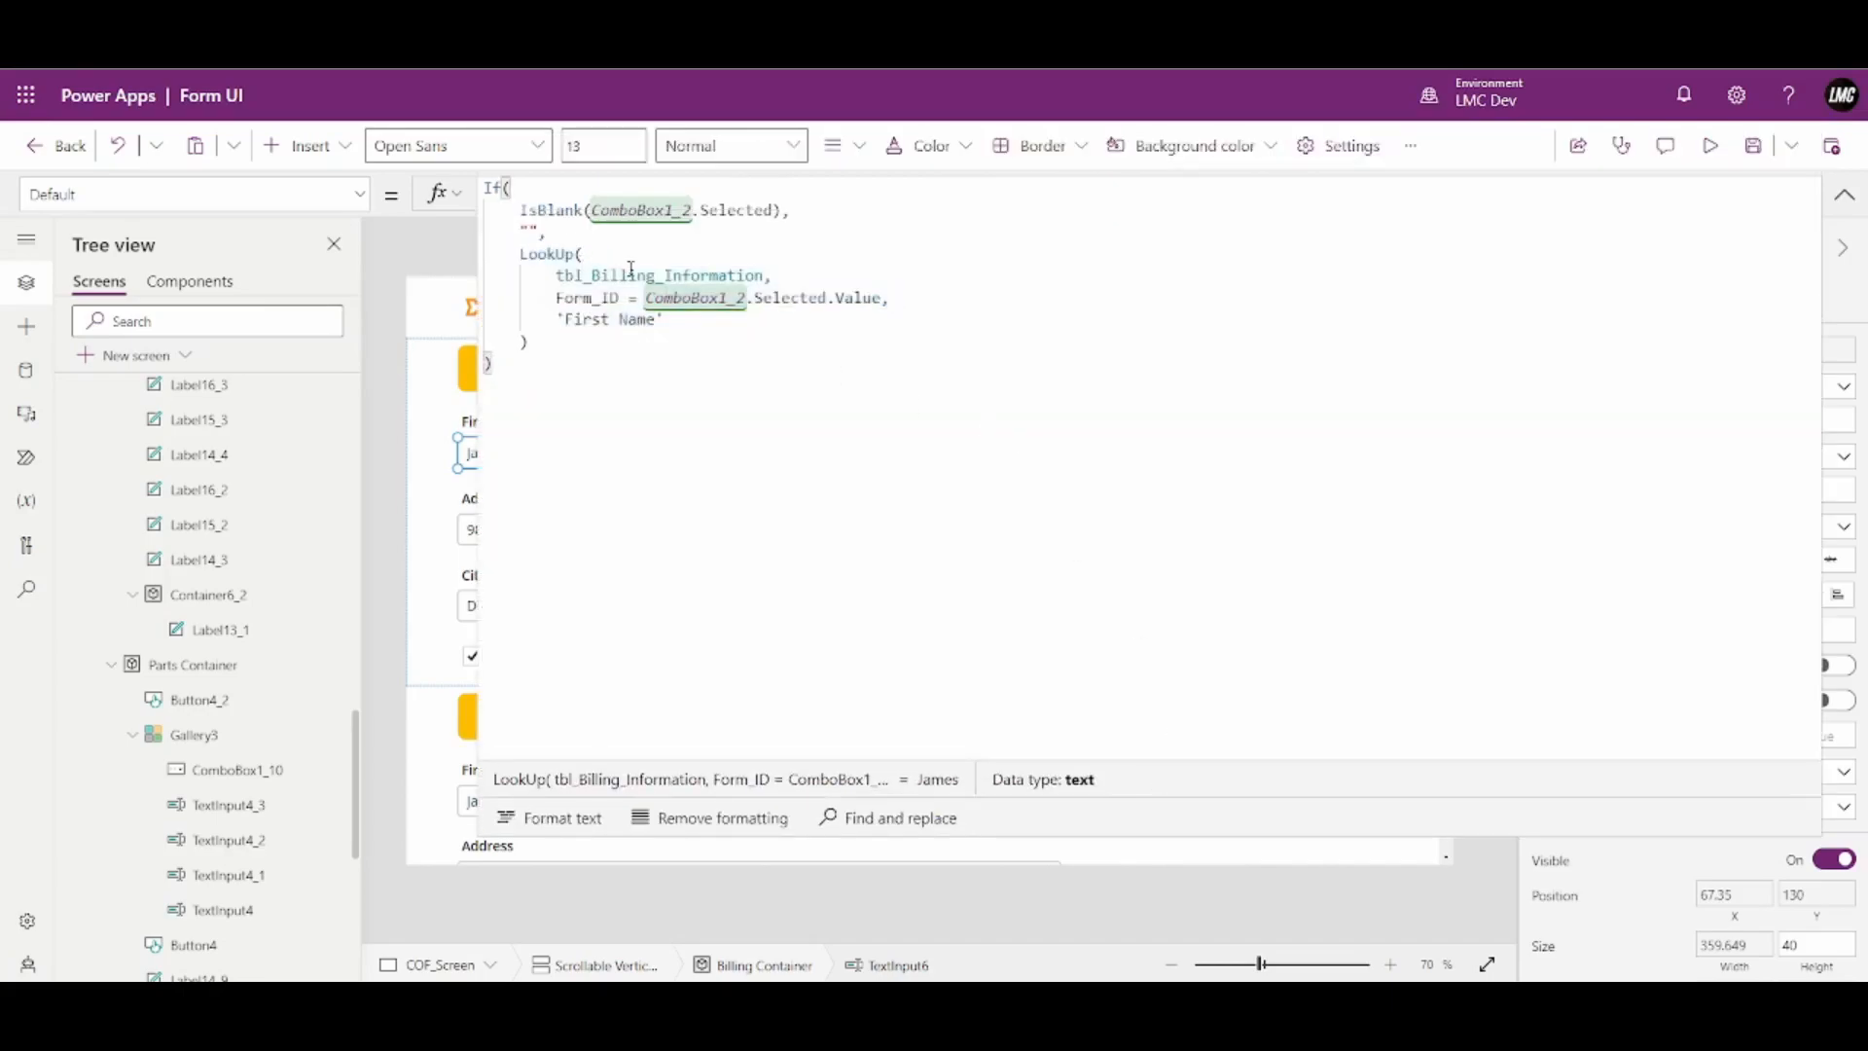
Examine the LookUp's Form_ID condition alongside the SharePoint tbl_Billing_Information list, and its 'First Name' result argument
left_click_drag(557, 298, 886, 299)
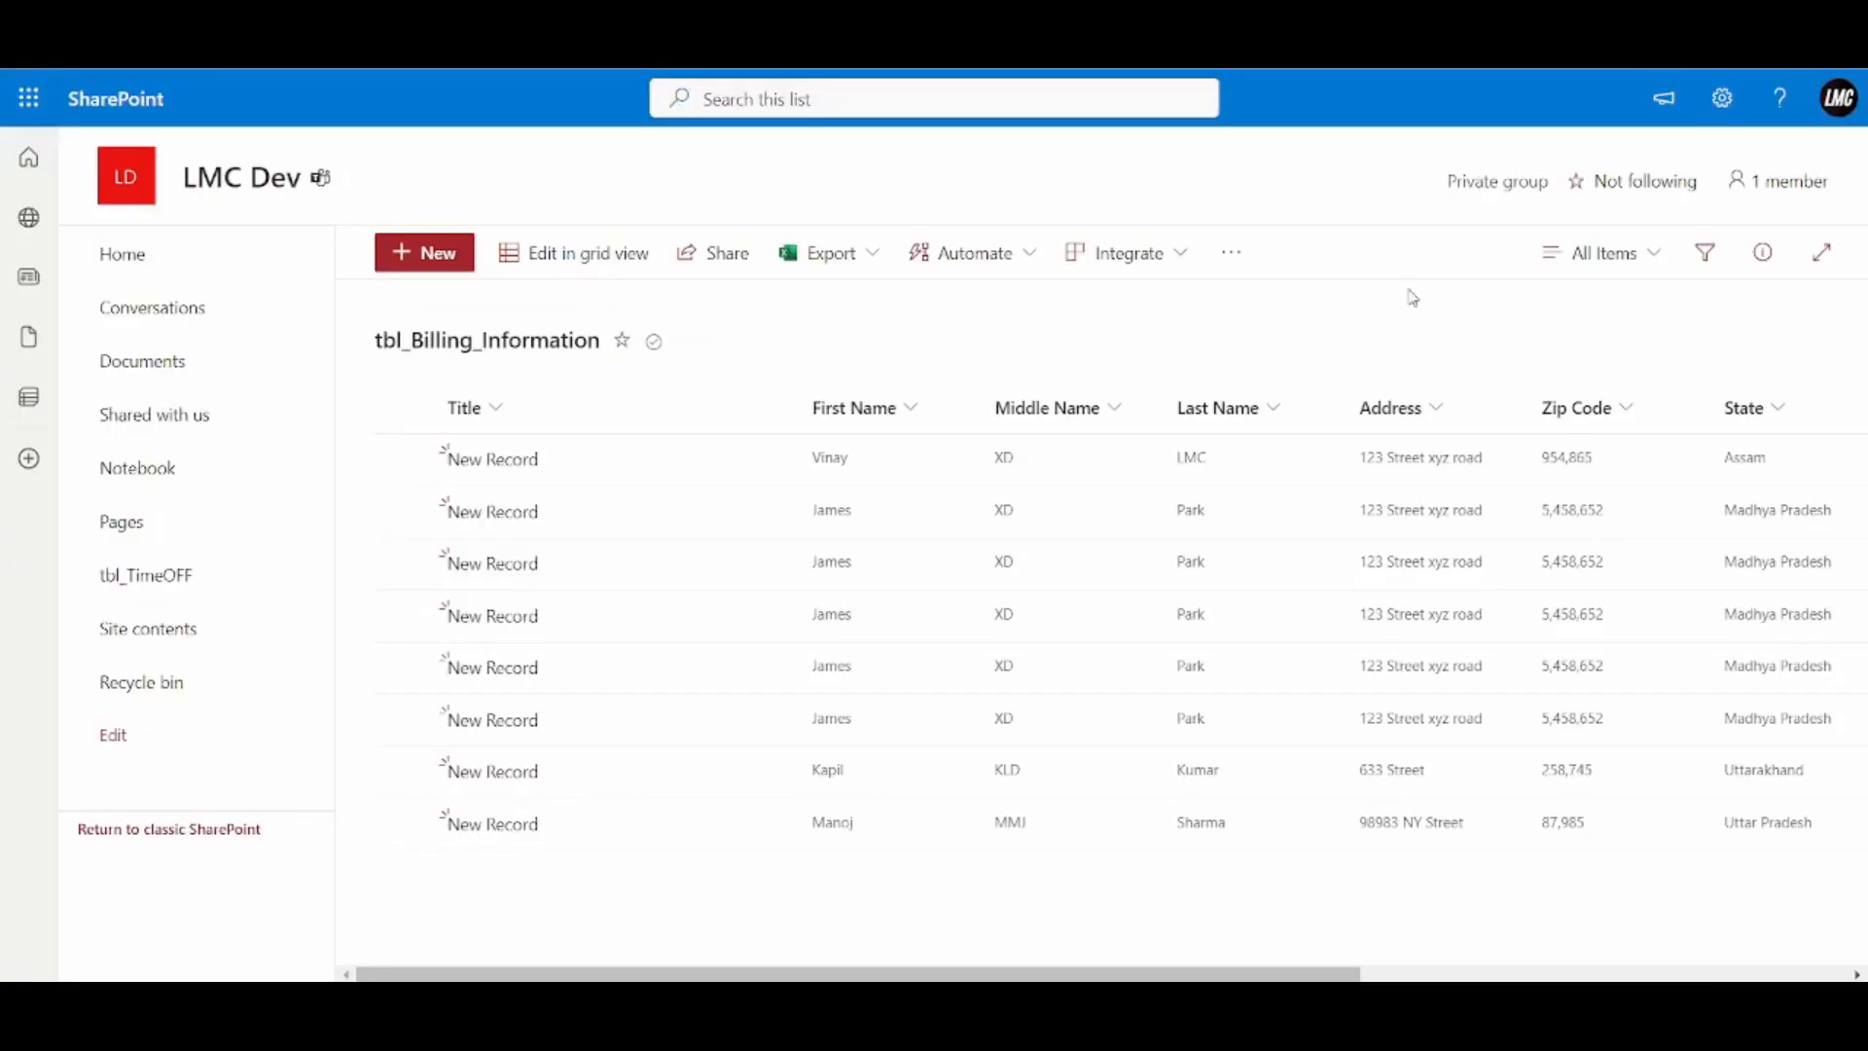
scroll(1729, 870, "right", 5)
scroll(1712, 857, "right", 2)
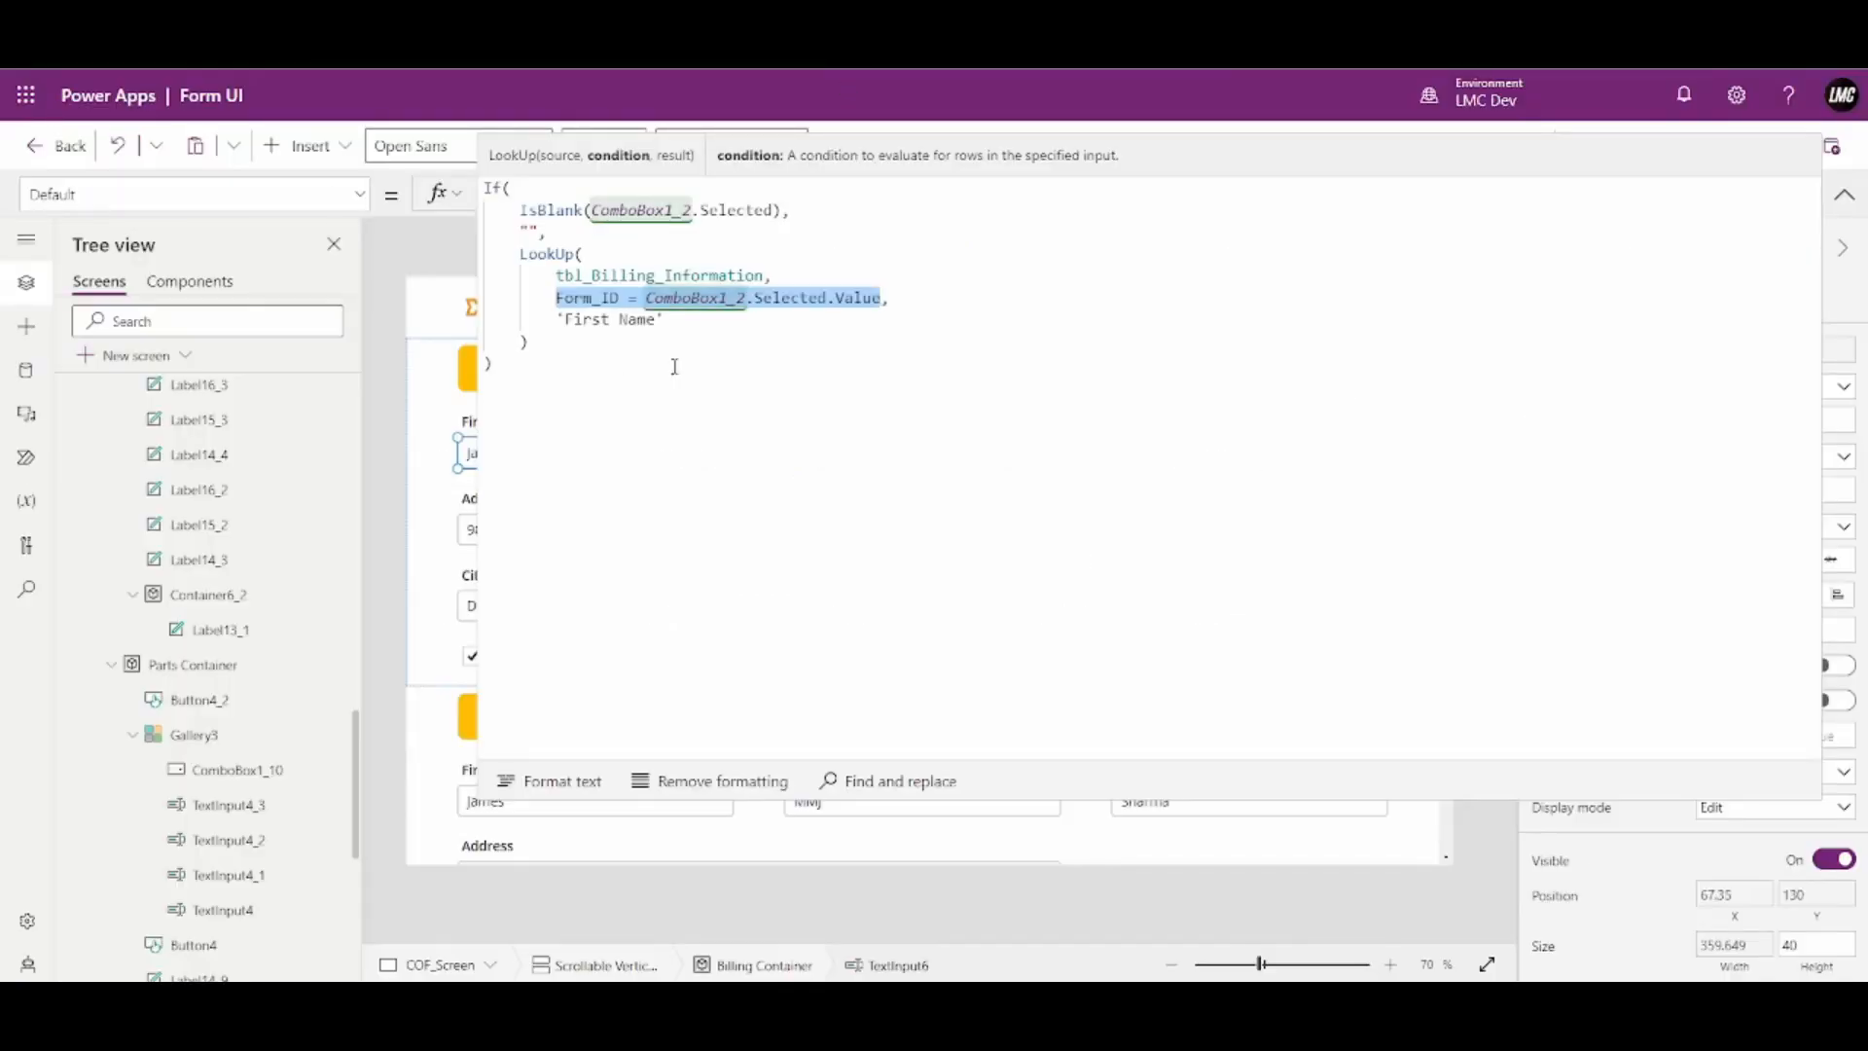
left_click_drag(664, 321, 549, 319)
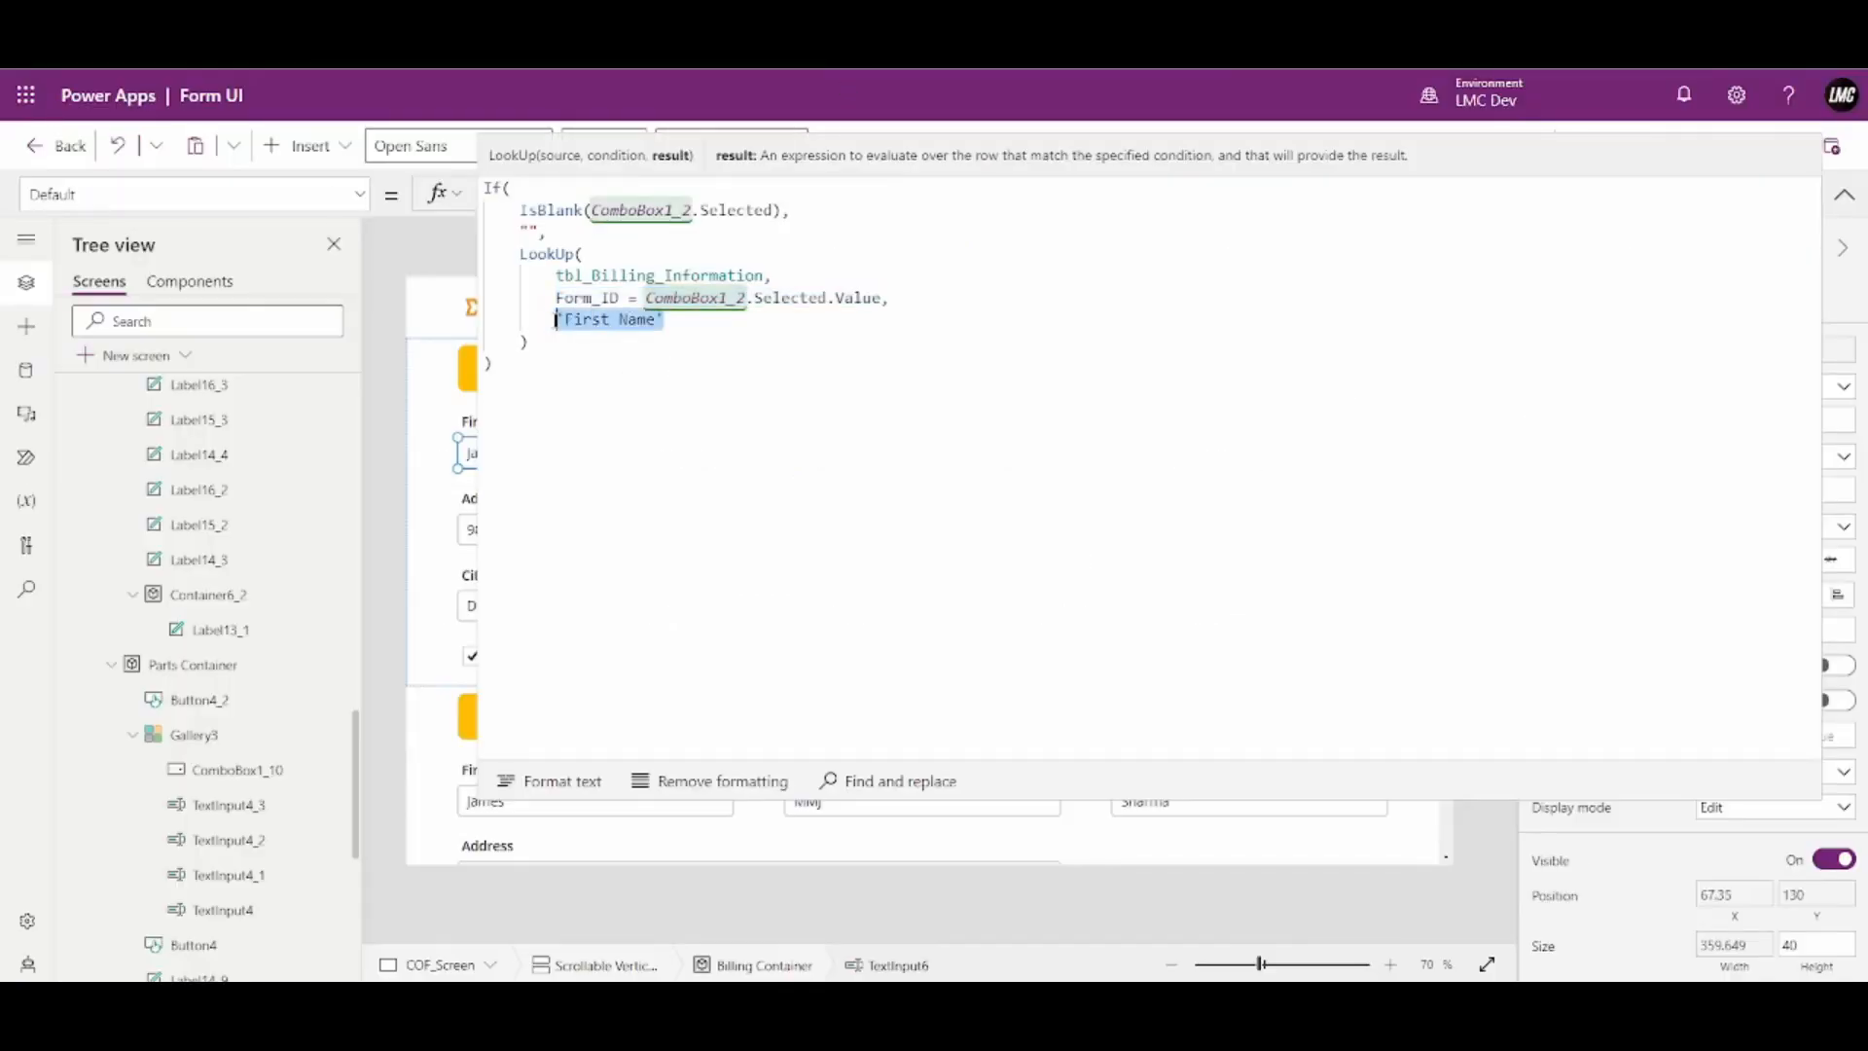
left_click(569, 417)
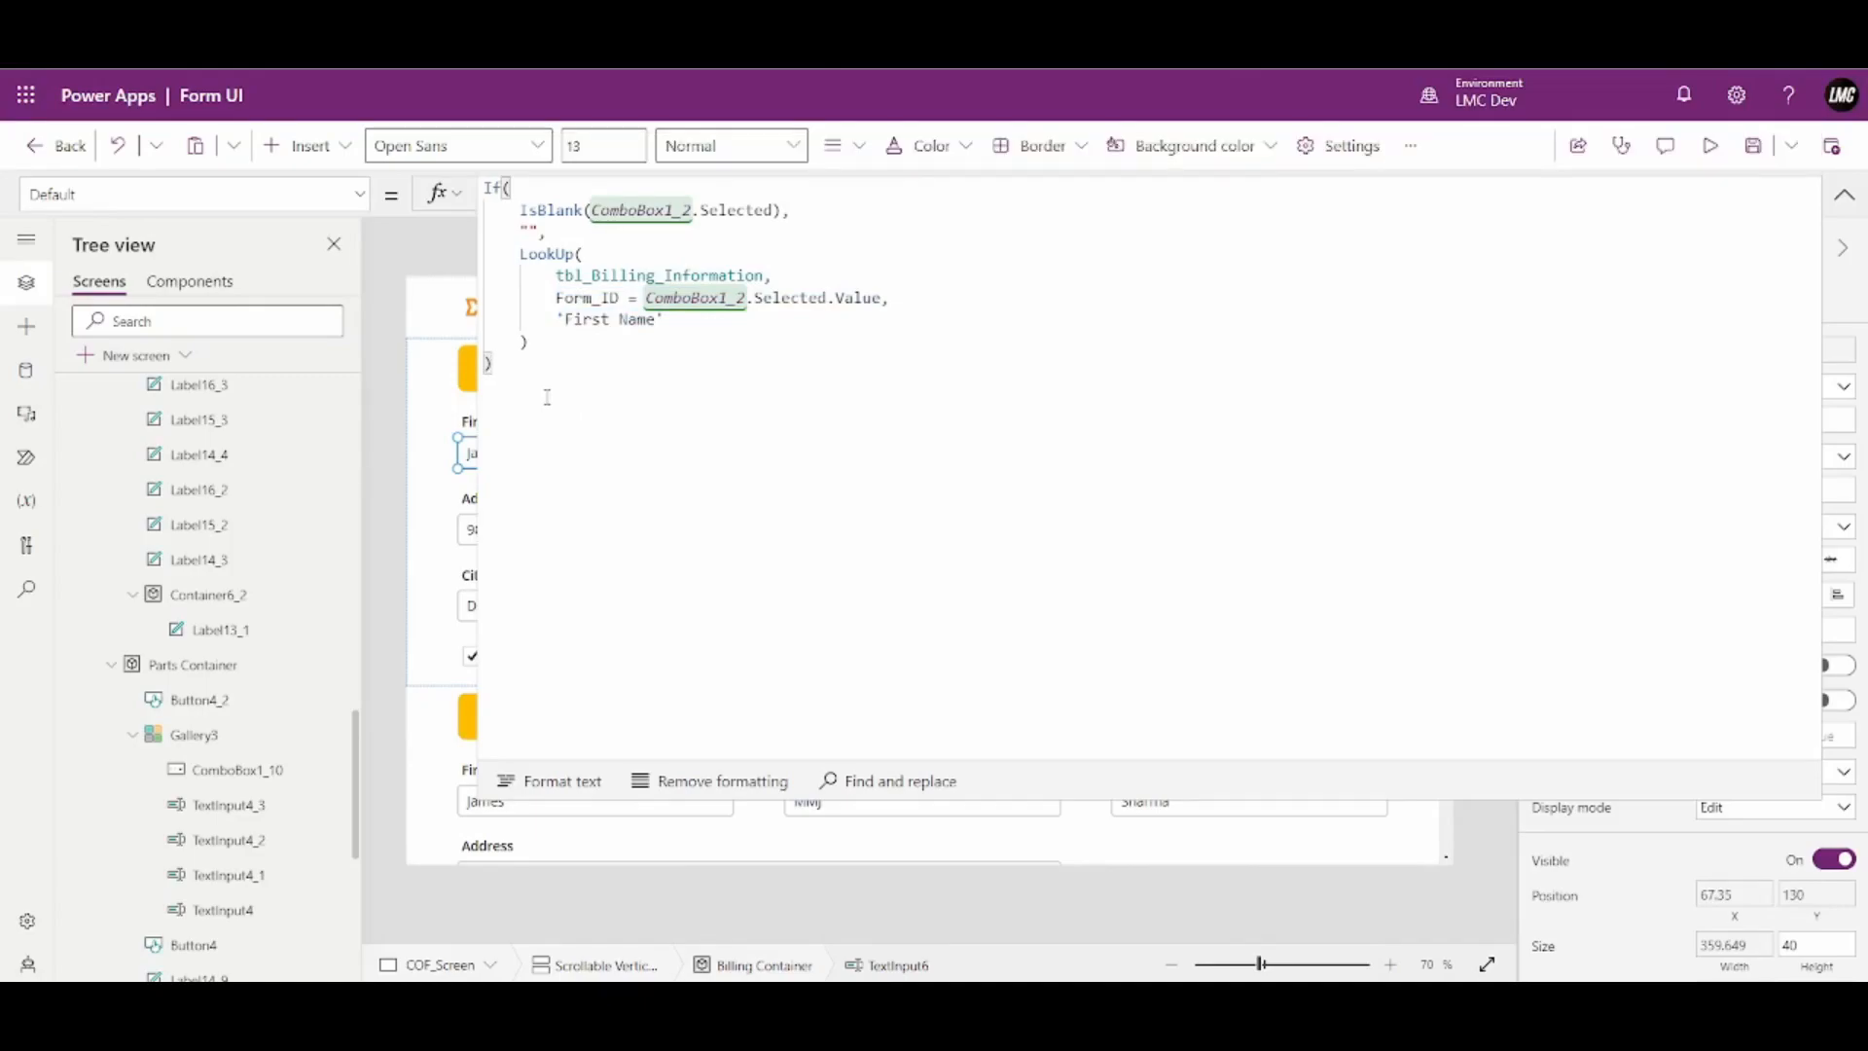
Copy the First Name default formula into the Default of the billing Middle Name, Last Name, Address, City and Zip Code fields
key("ctrl+a")
left_click(1844, 195)
left_click(880, 459)
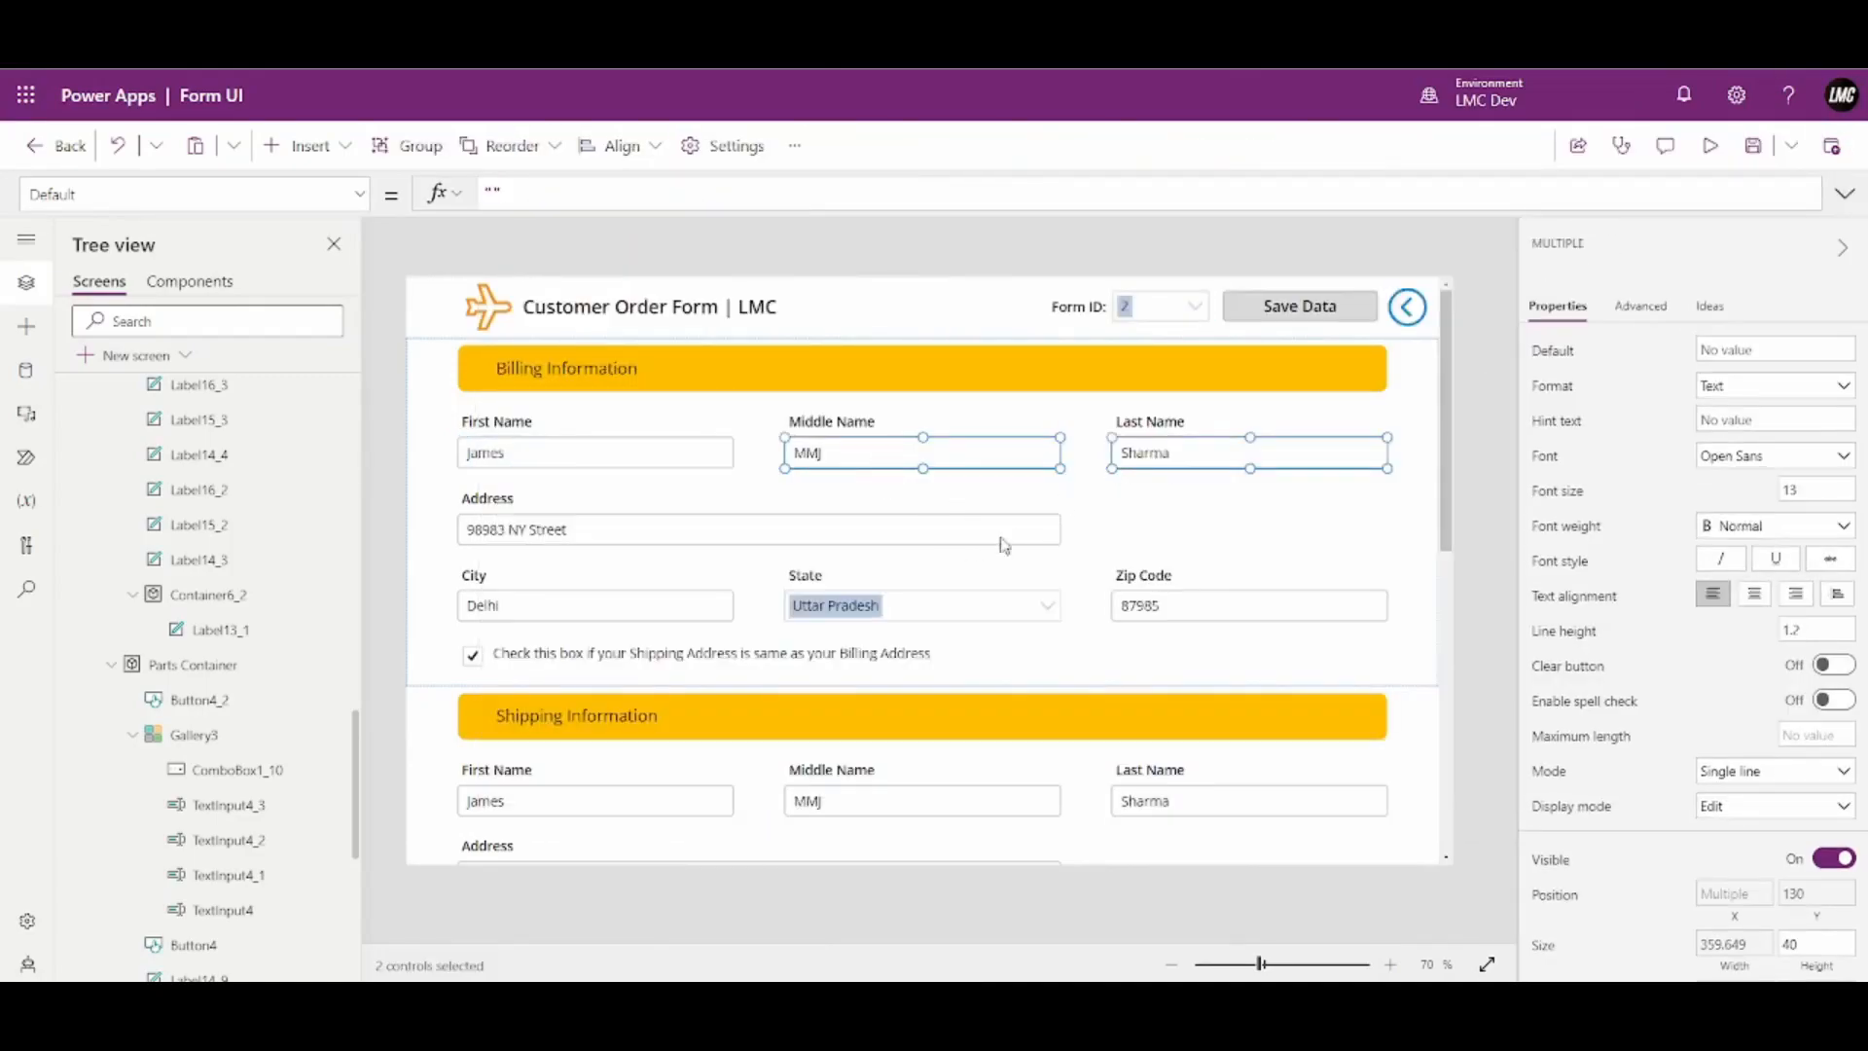
left_click(919, 542, "shift")
left_click(609, 613, "shift")
left_click(1236, 610, "shift")
key("ctrl+v")
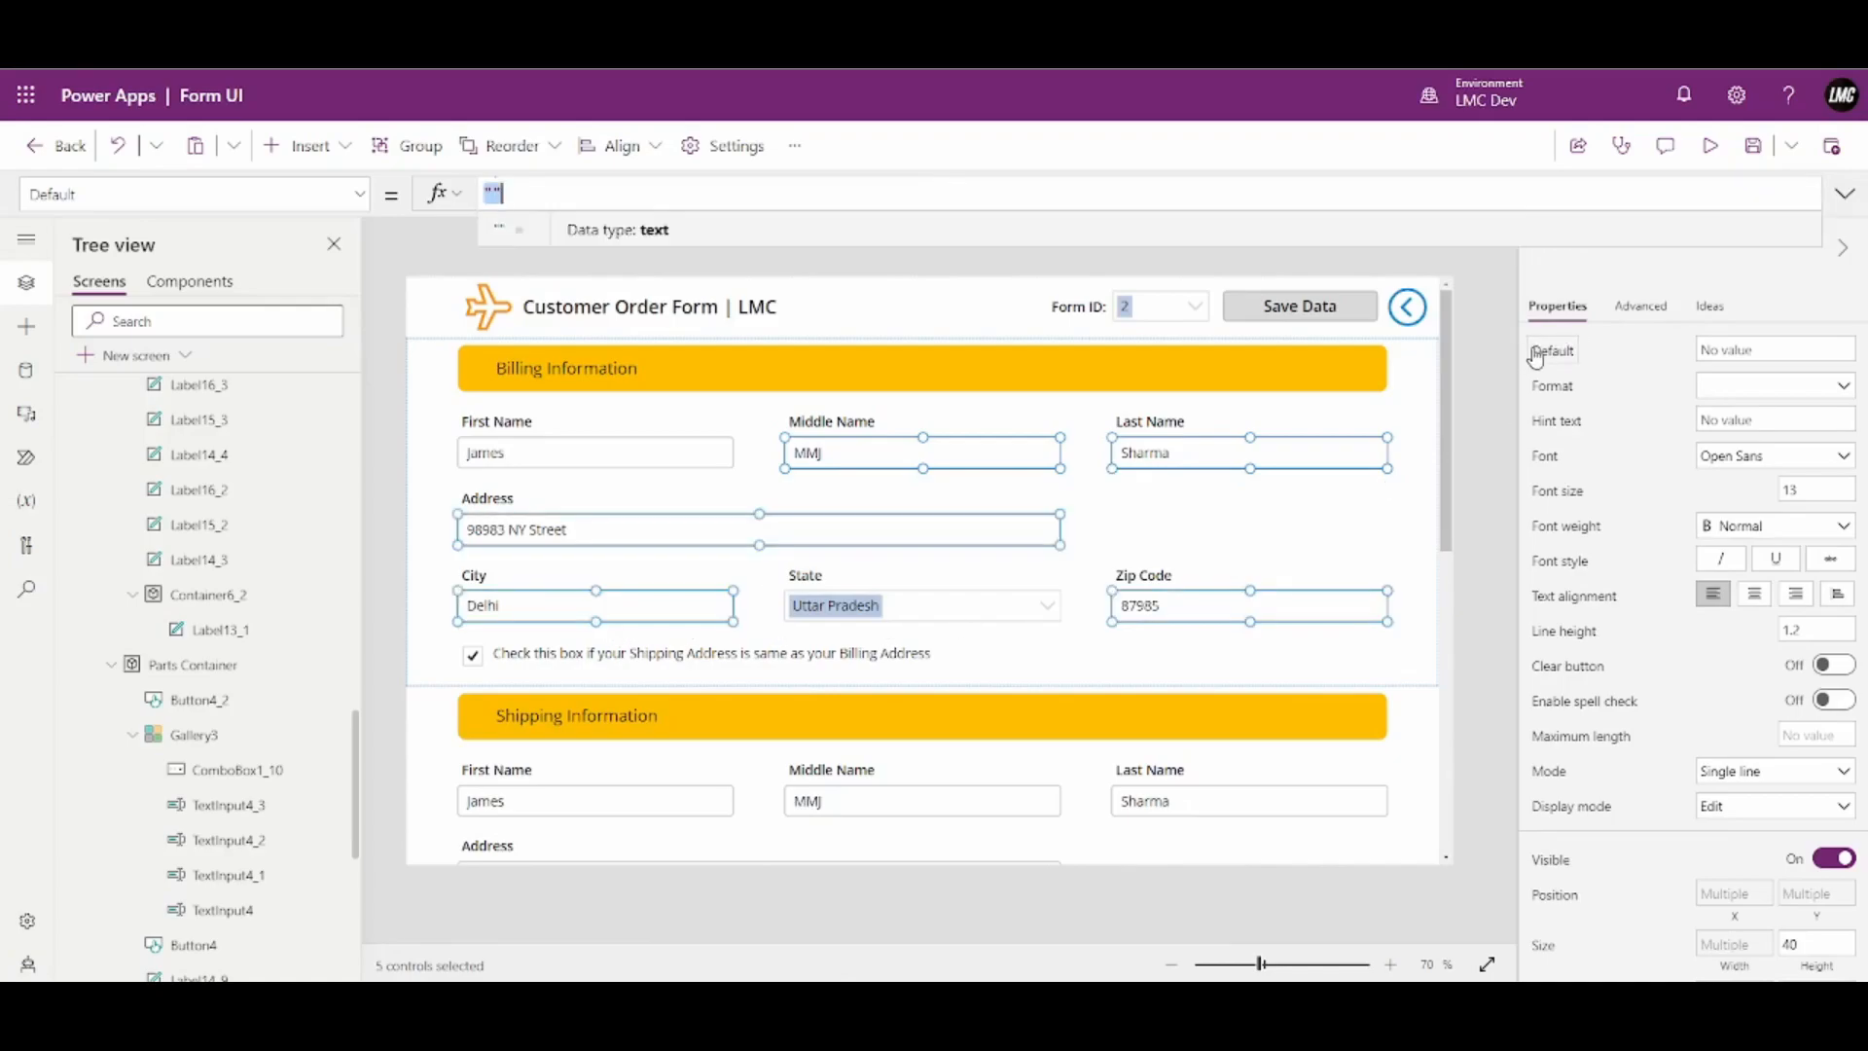
Change the LookUp result column to 'Middle Name' in the five selected billing fields, and to 'Last Name' in the Last Name field
left_click(1841, 204)
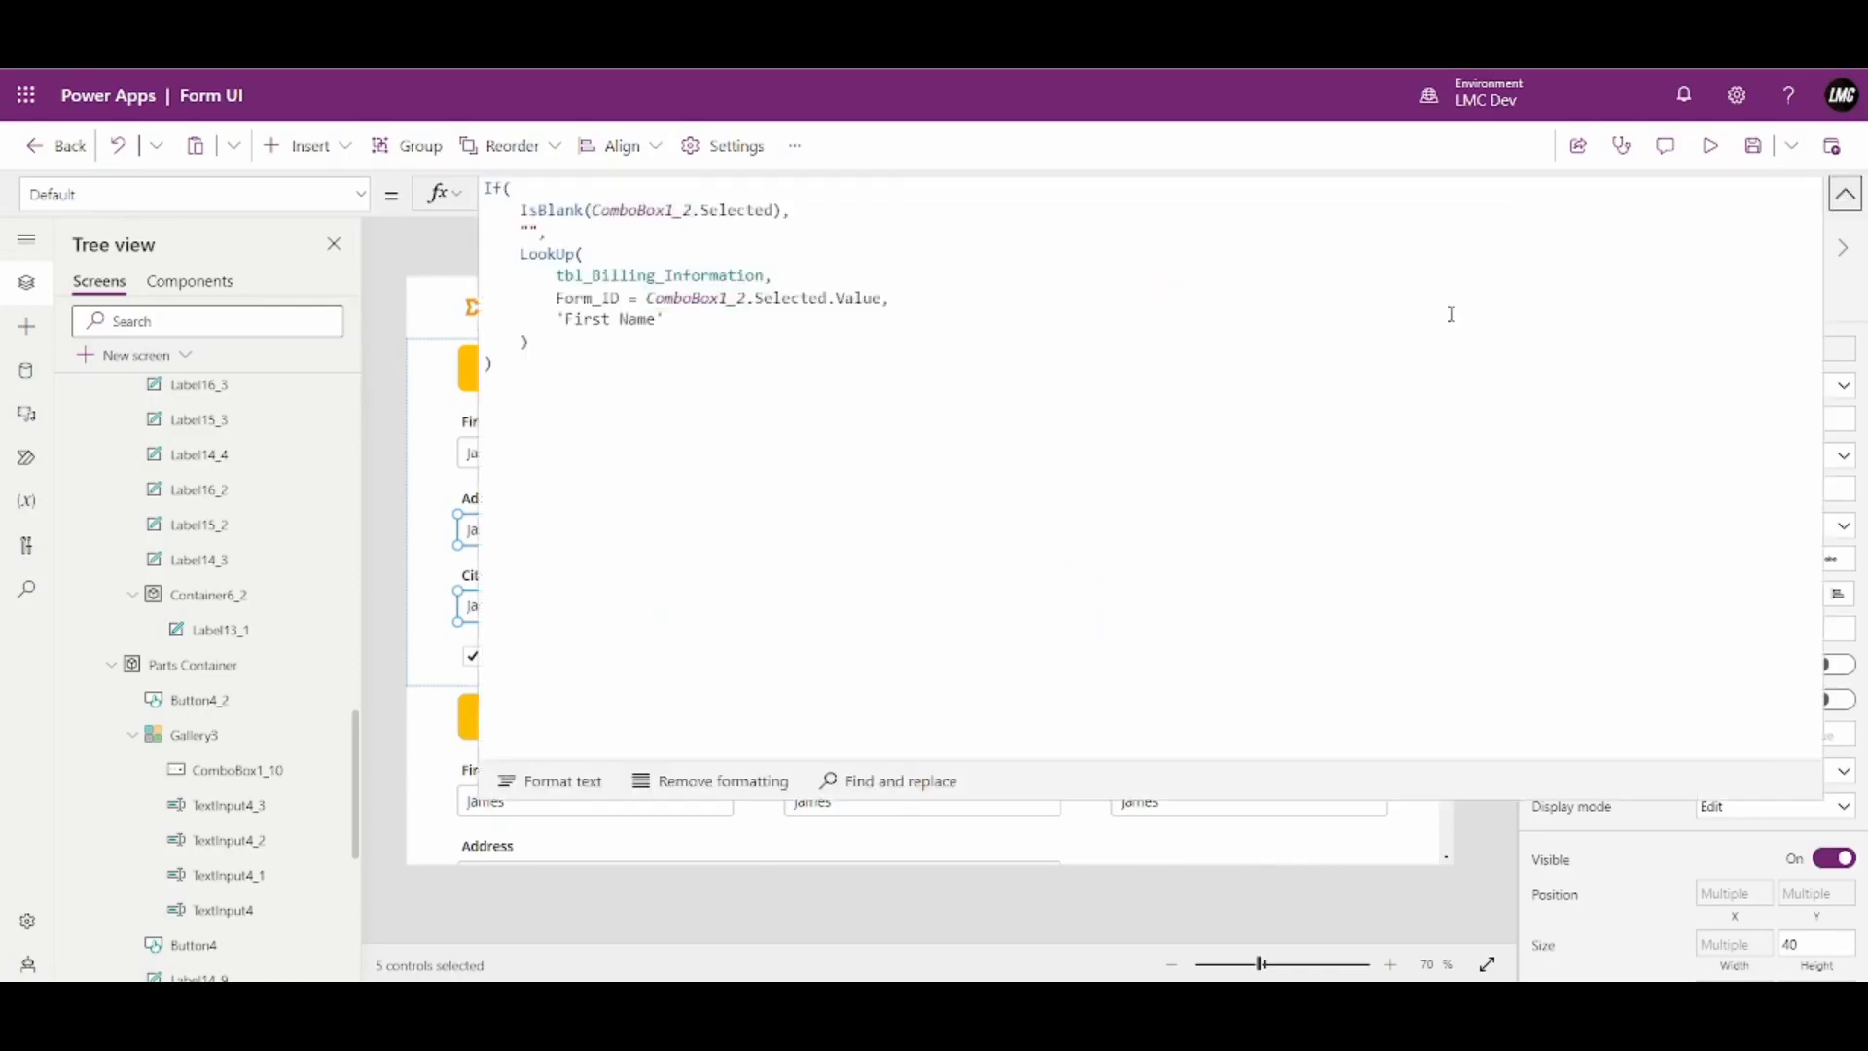
left_click_drag(663, 320, 574, 319)
double_click(574, 319)
type("Midd")
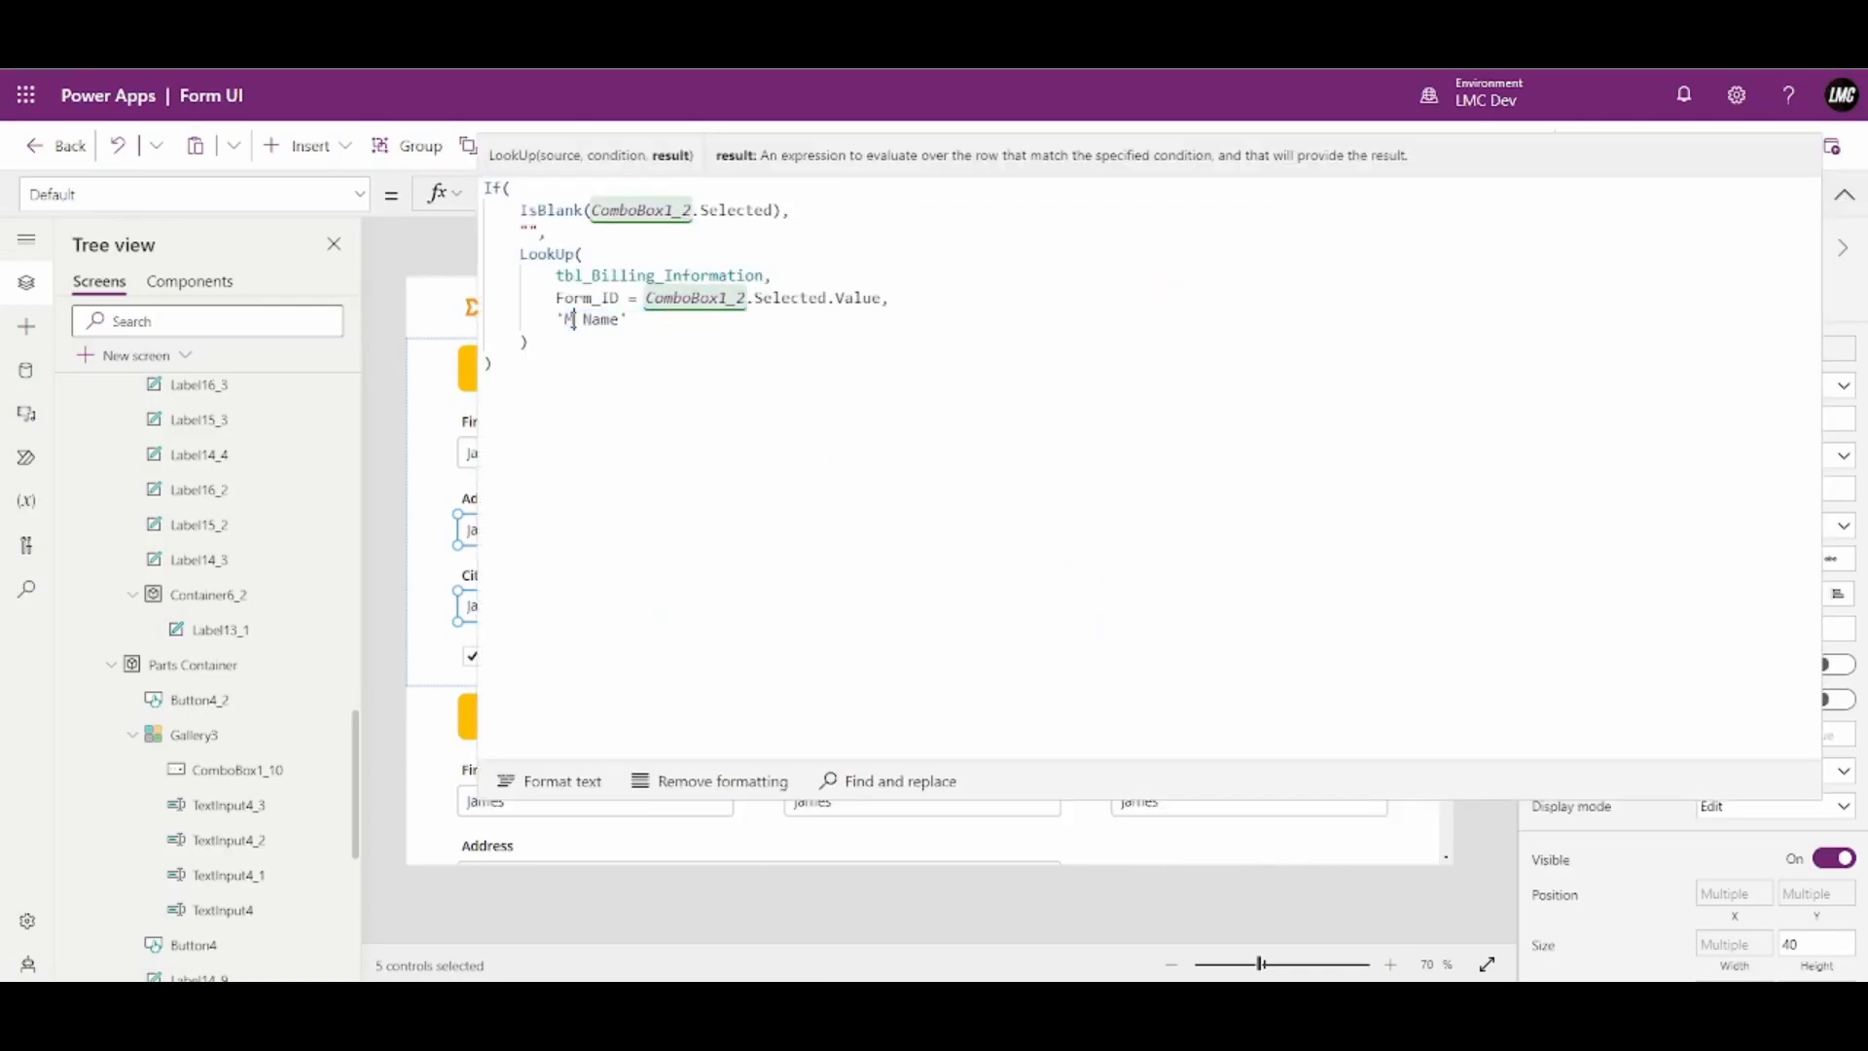
type("le")
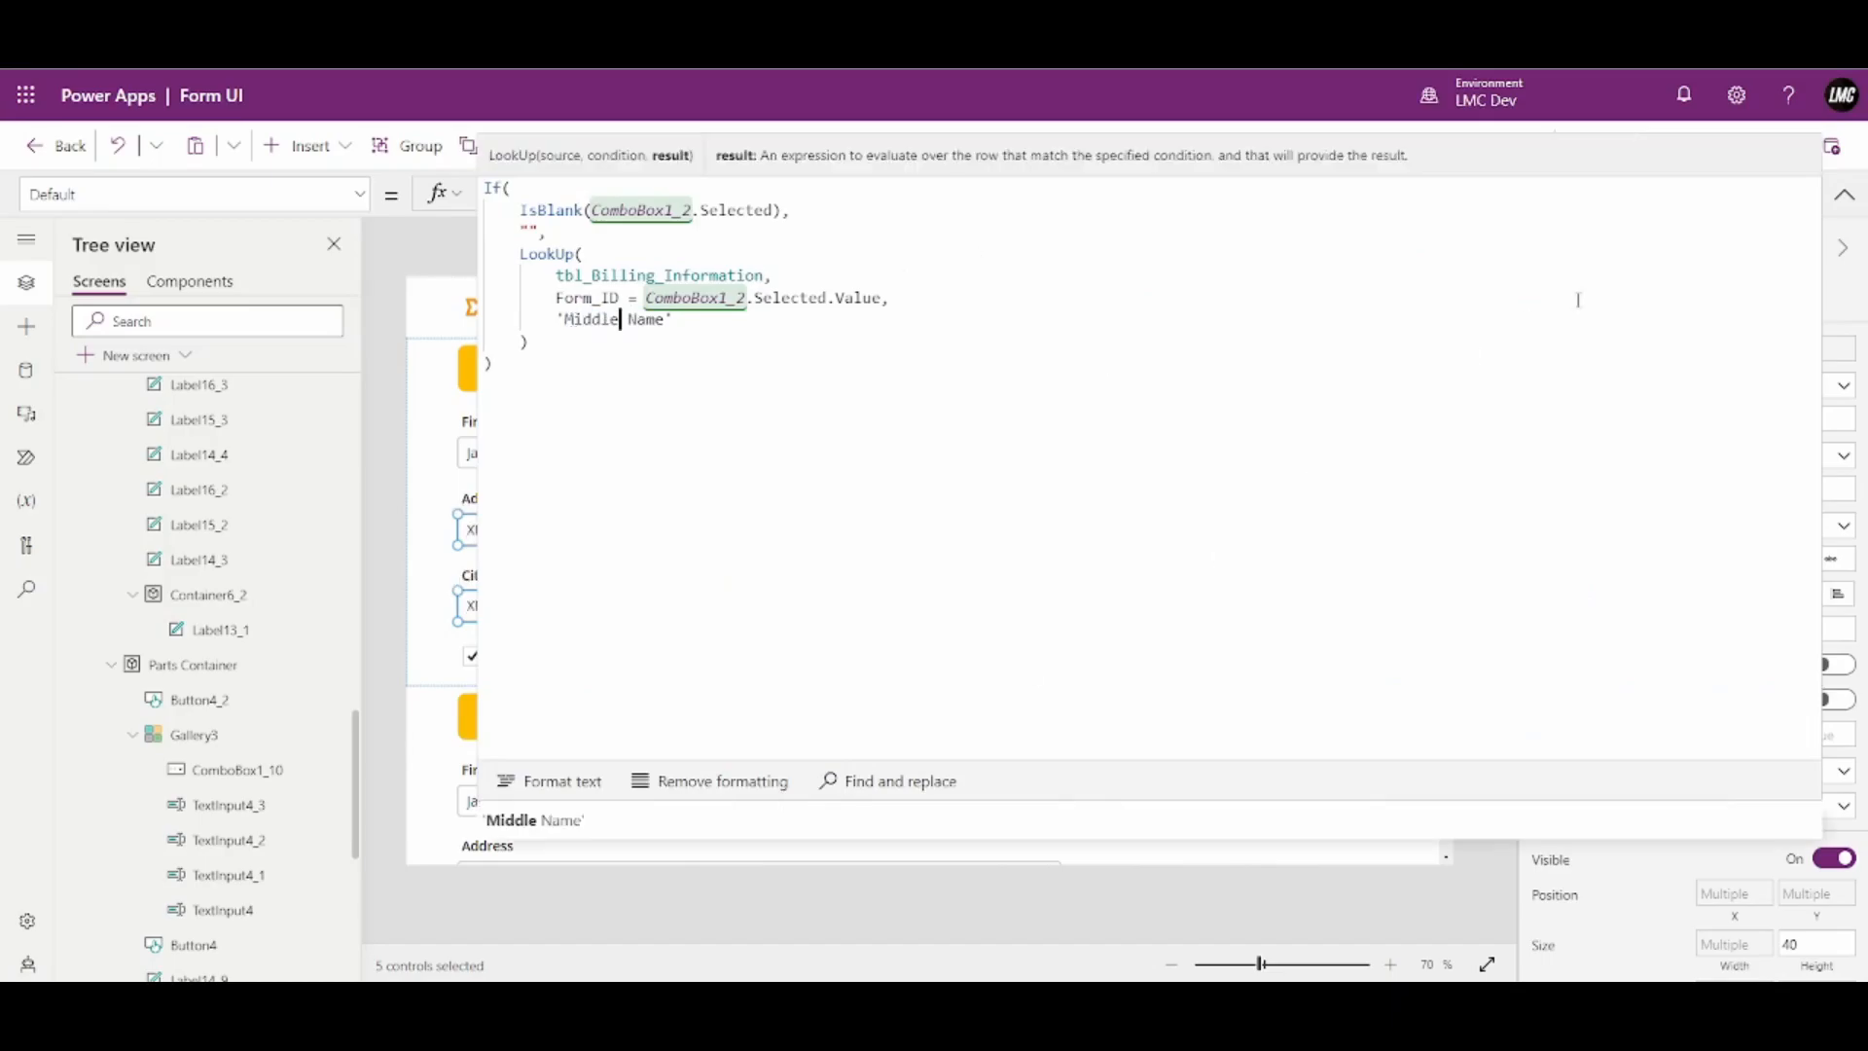
left_click(1843, 194)
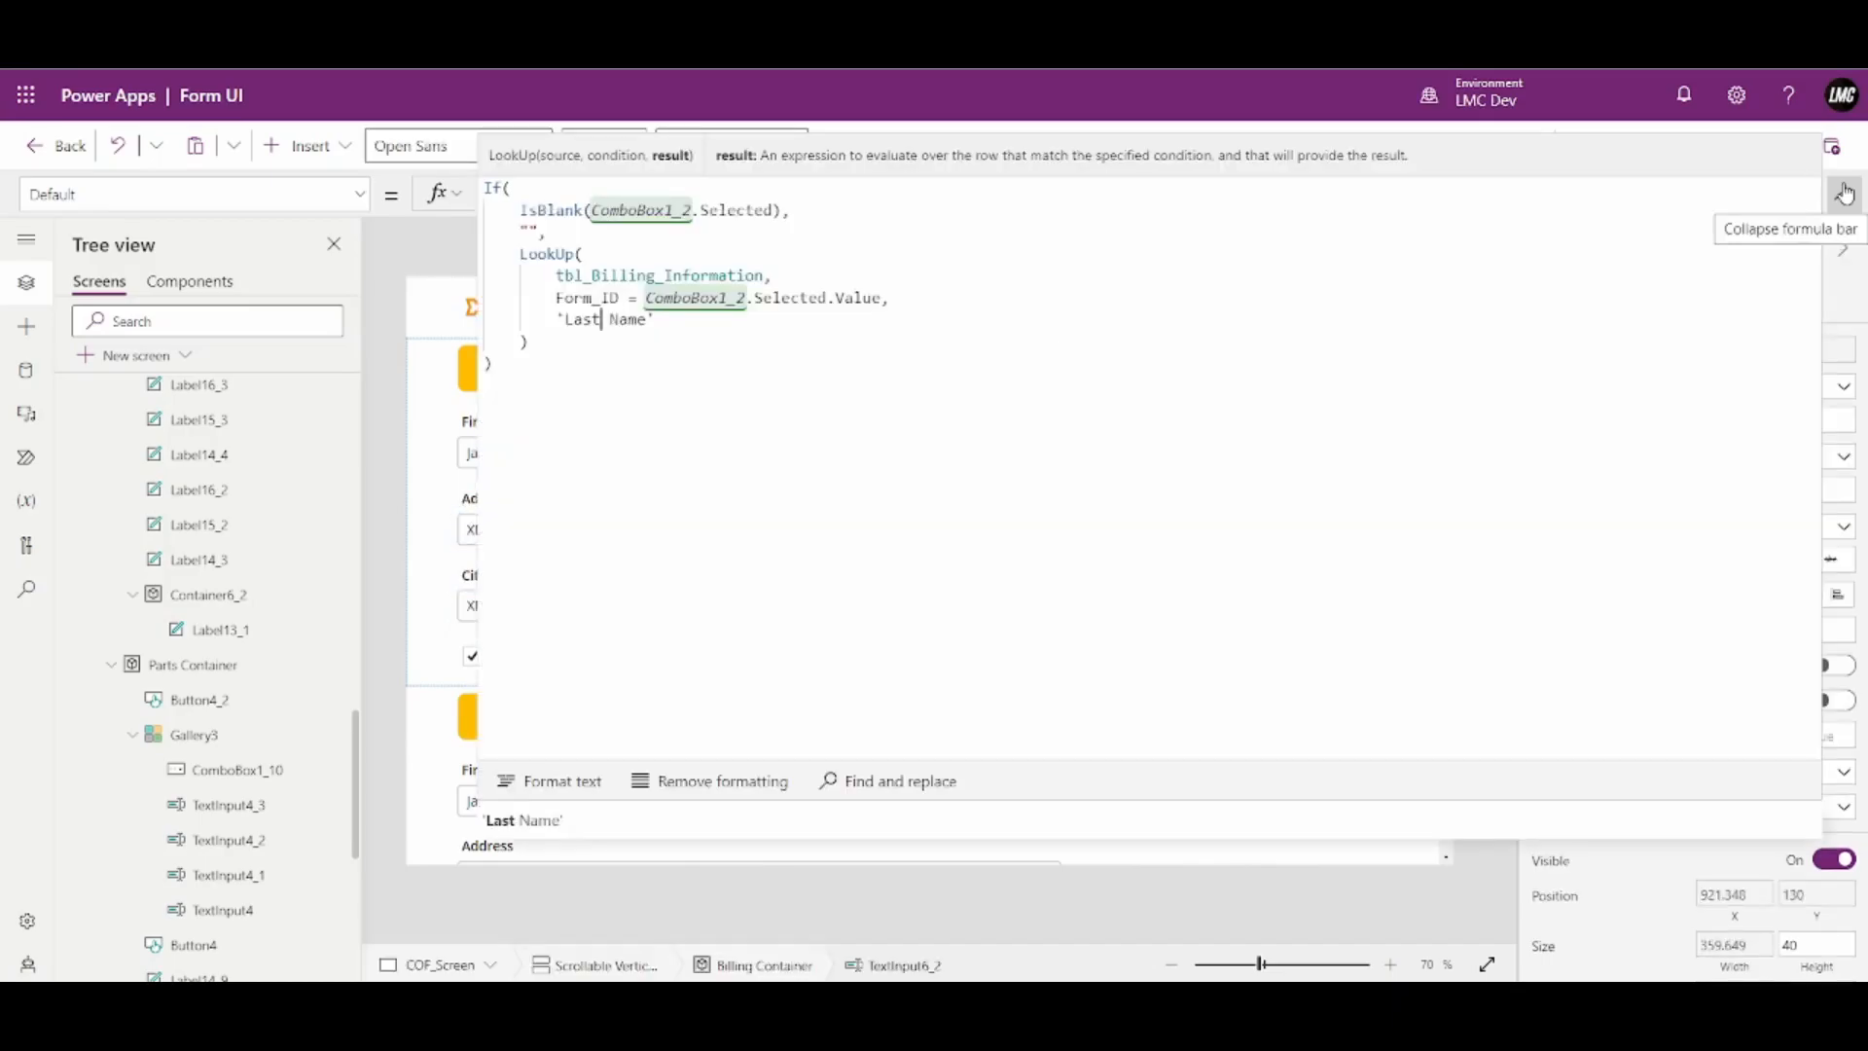
left_click(1843, 195)
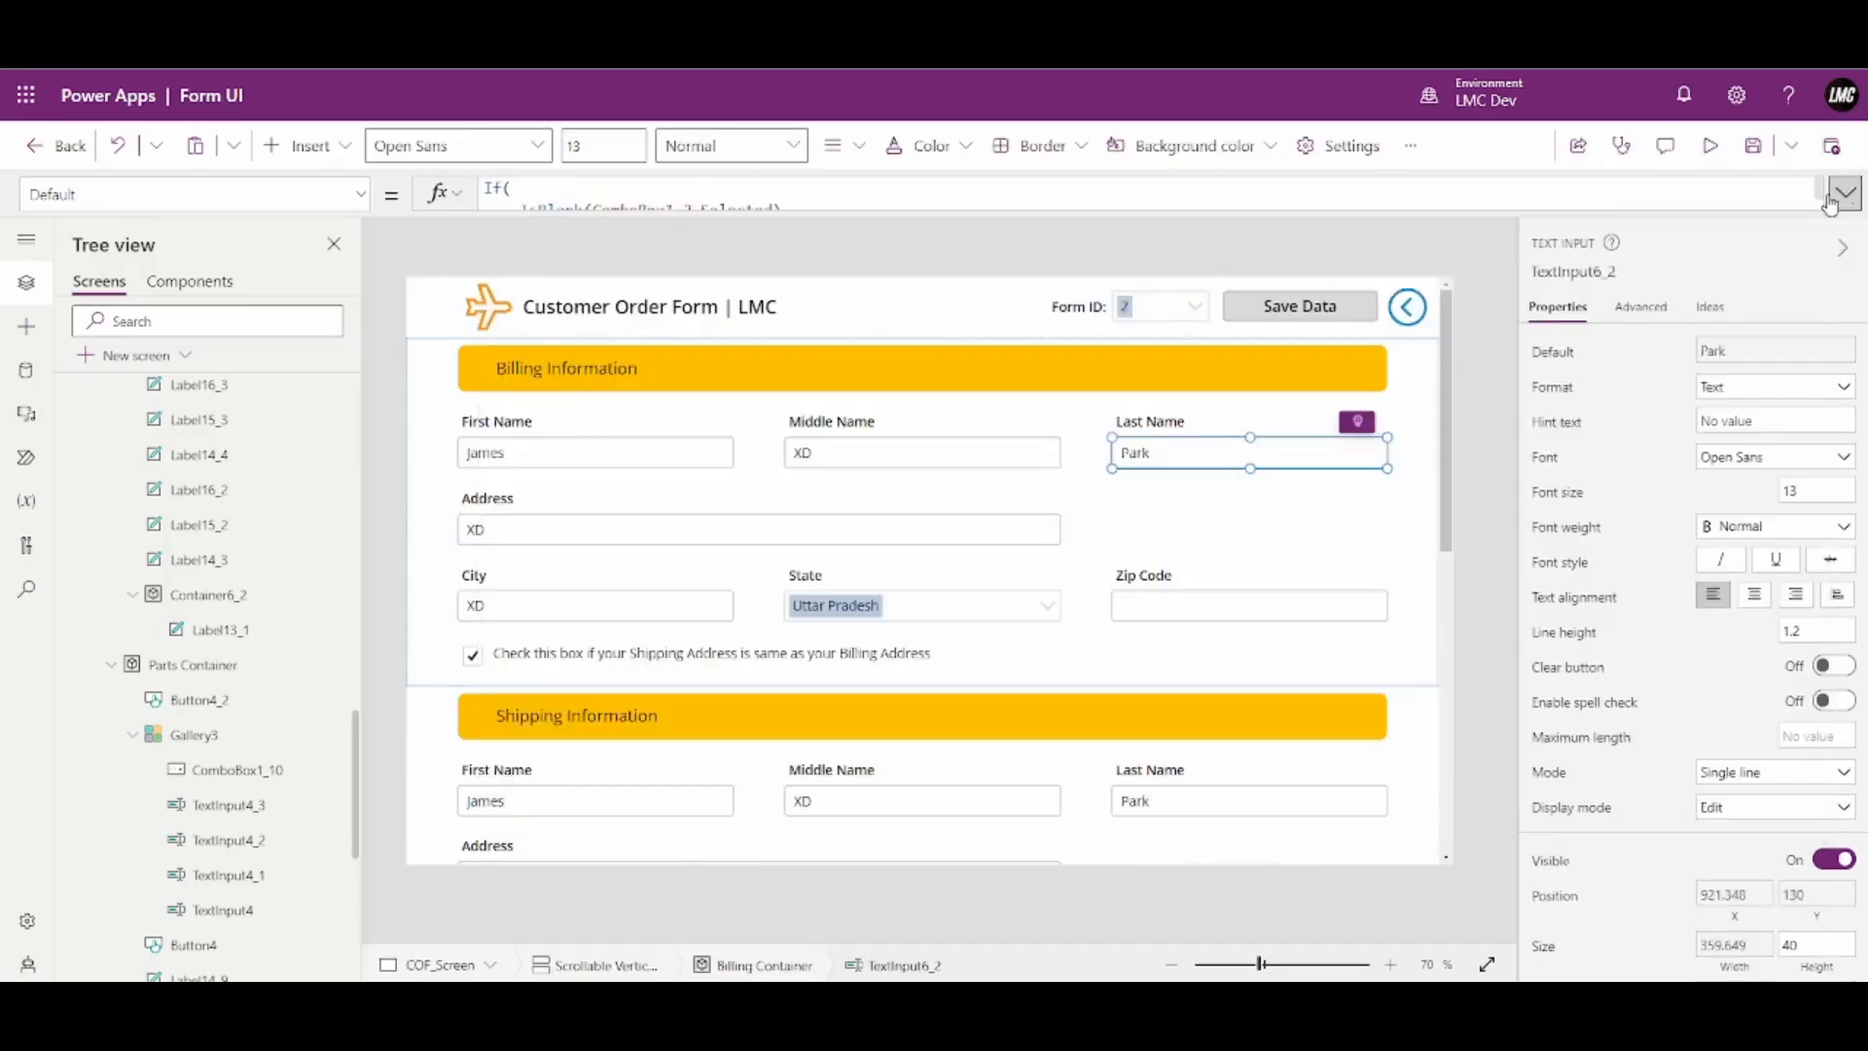
Change the LookUp result column to Address in the billing Address field's Default formula
left_click(628, 531)
left_click(1843, 195)
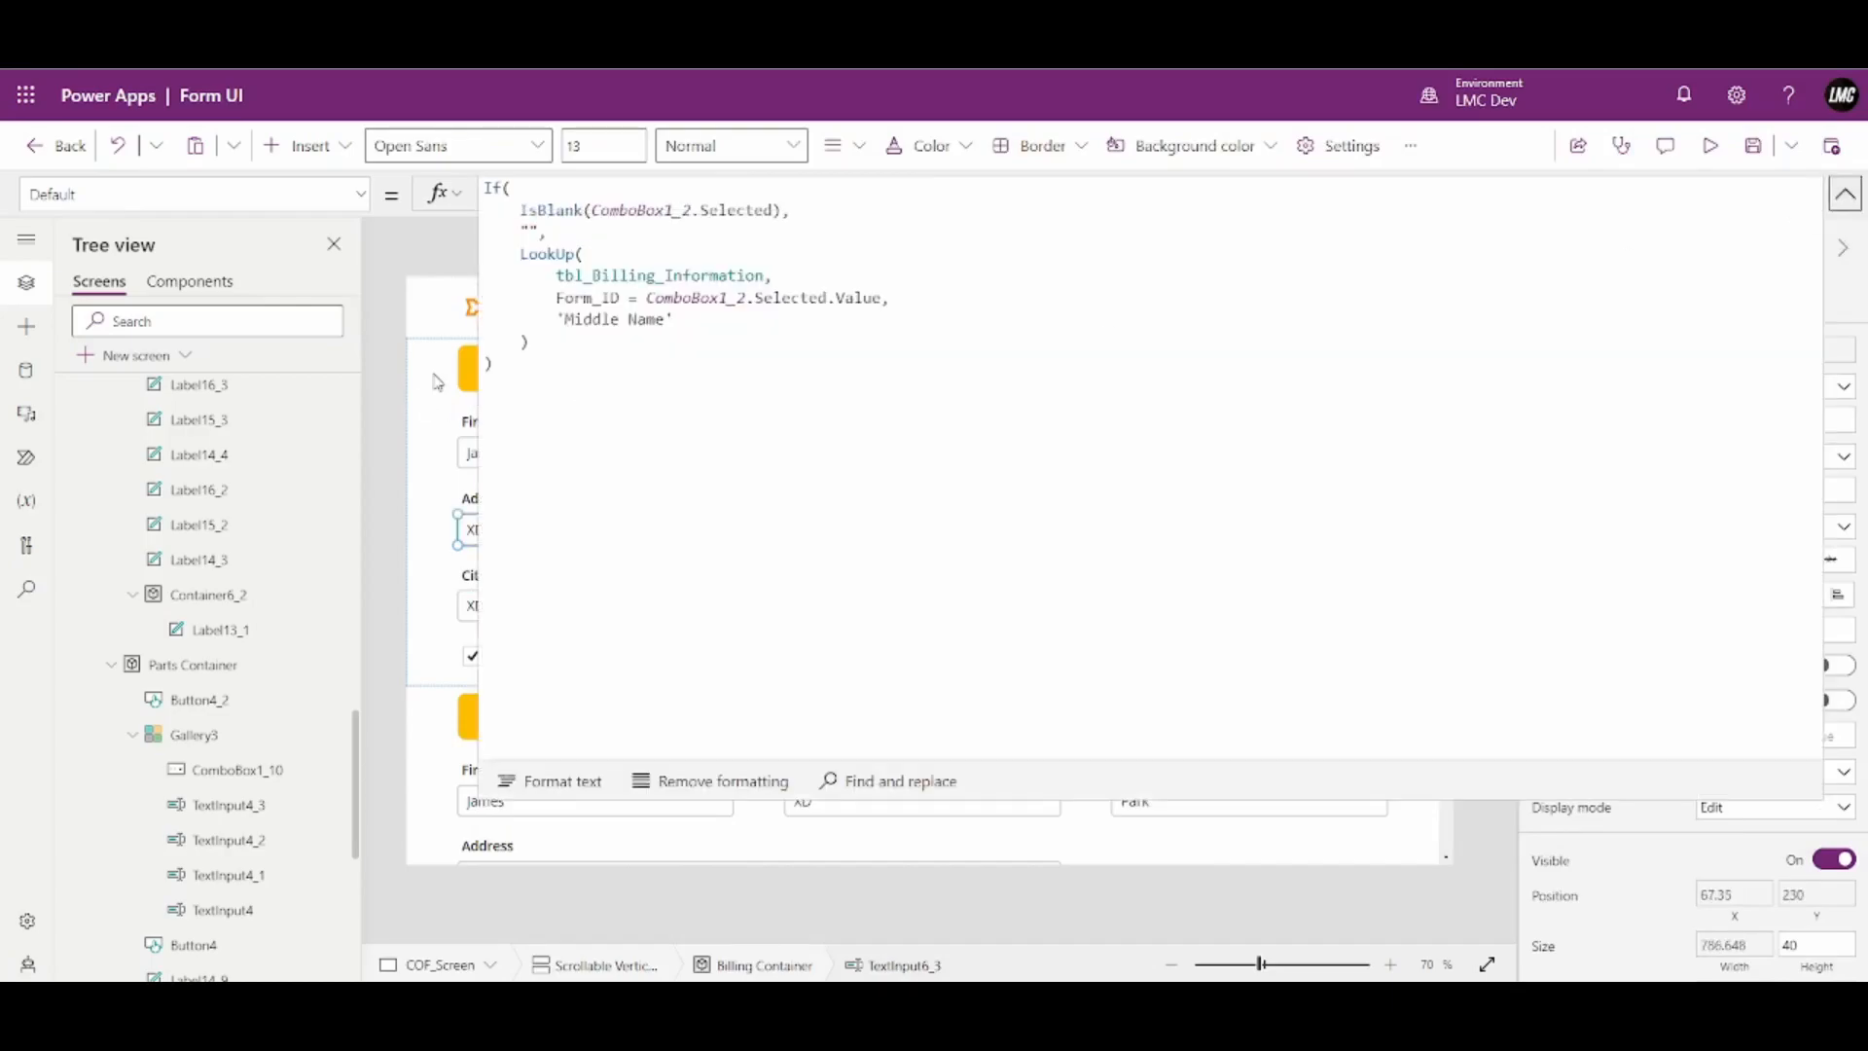
left_click_drag(667, 318, 565, 321)
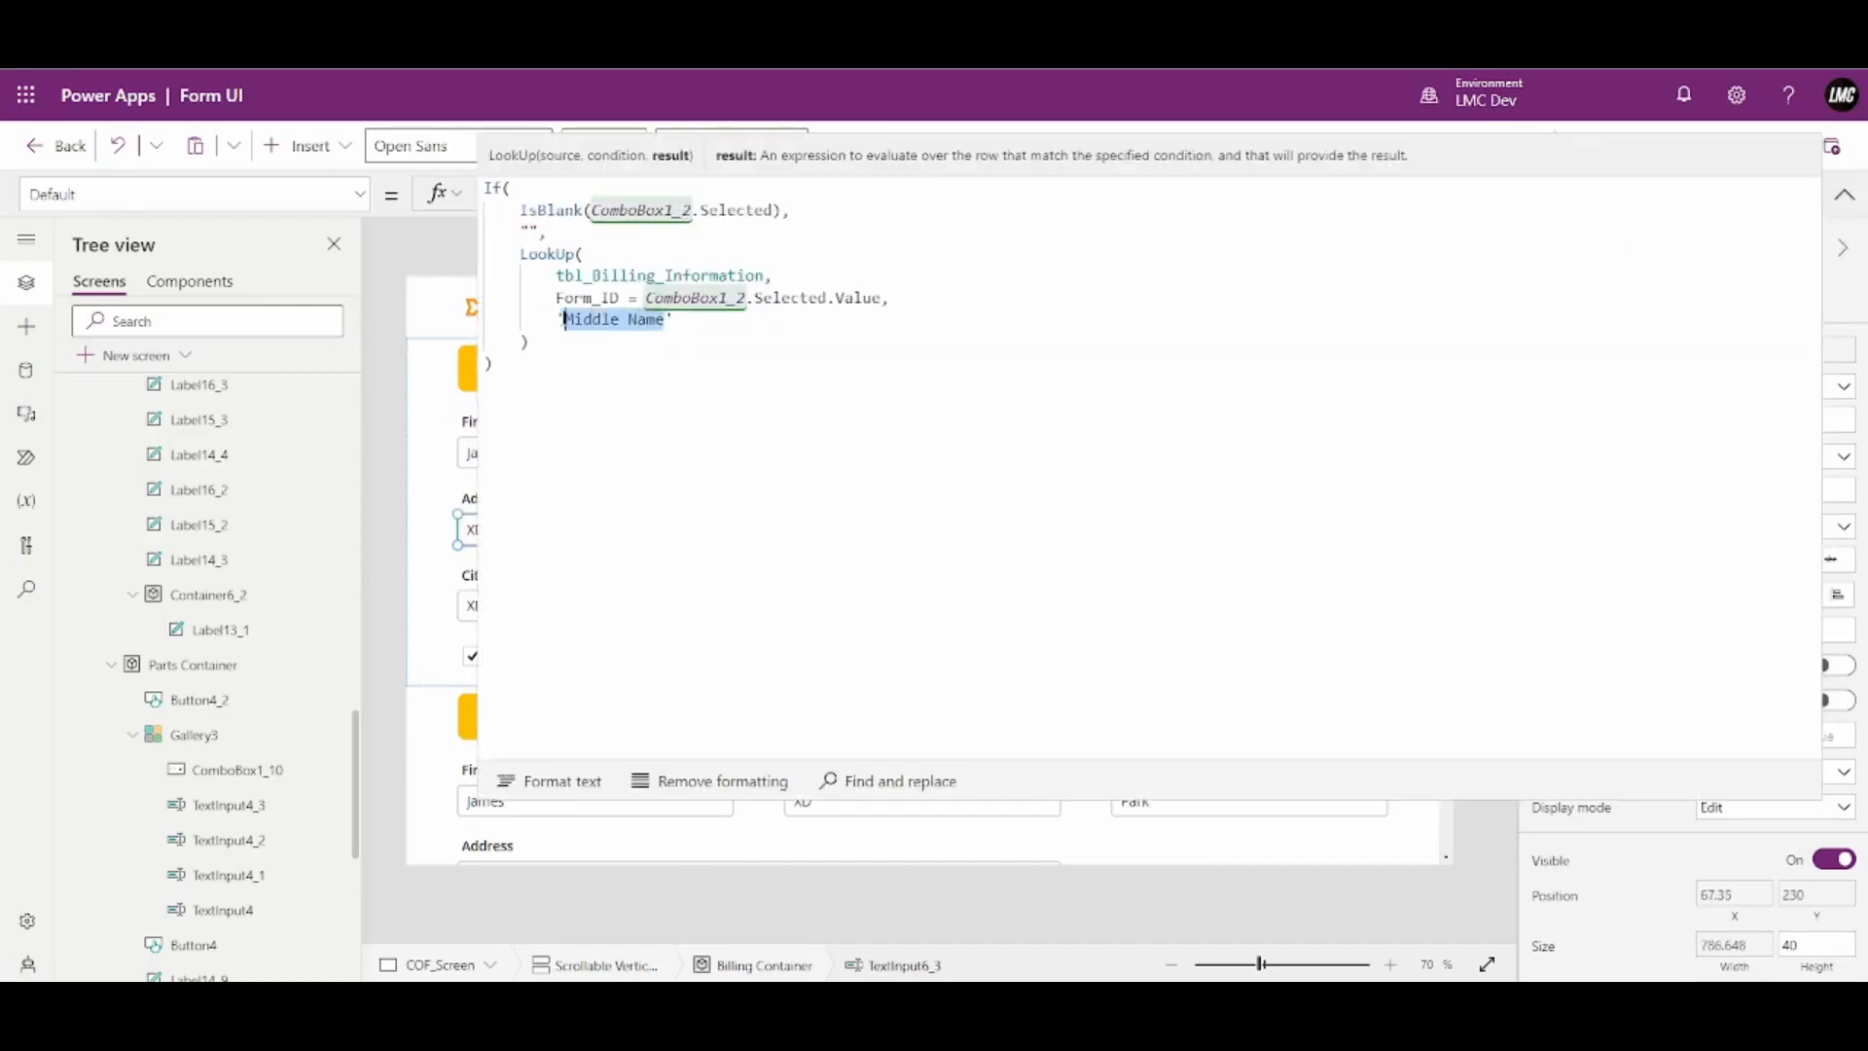
type("Addres")
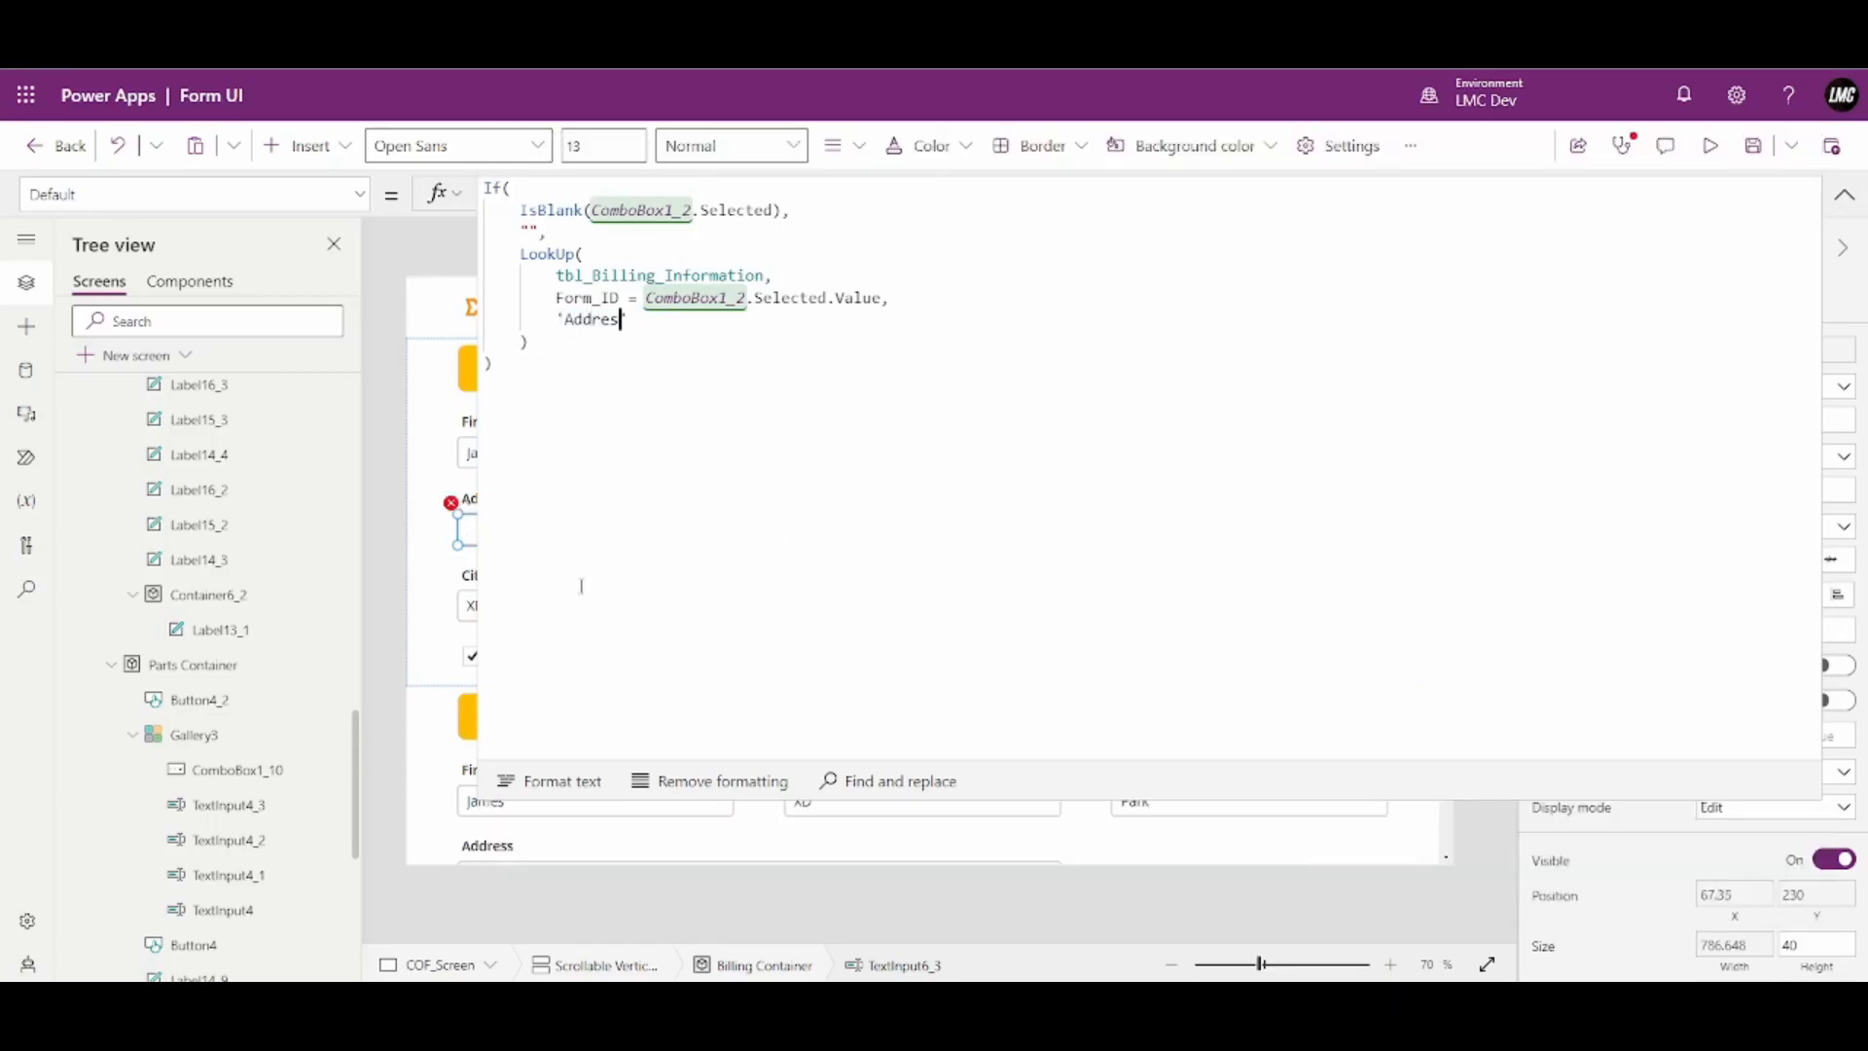
left_click(546, 826)
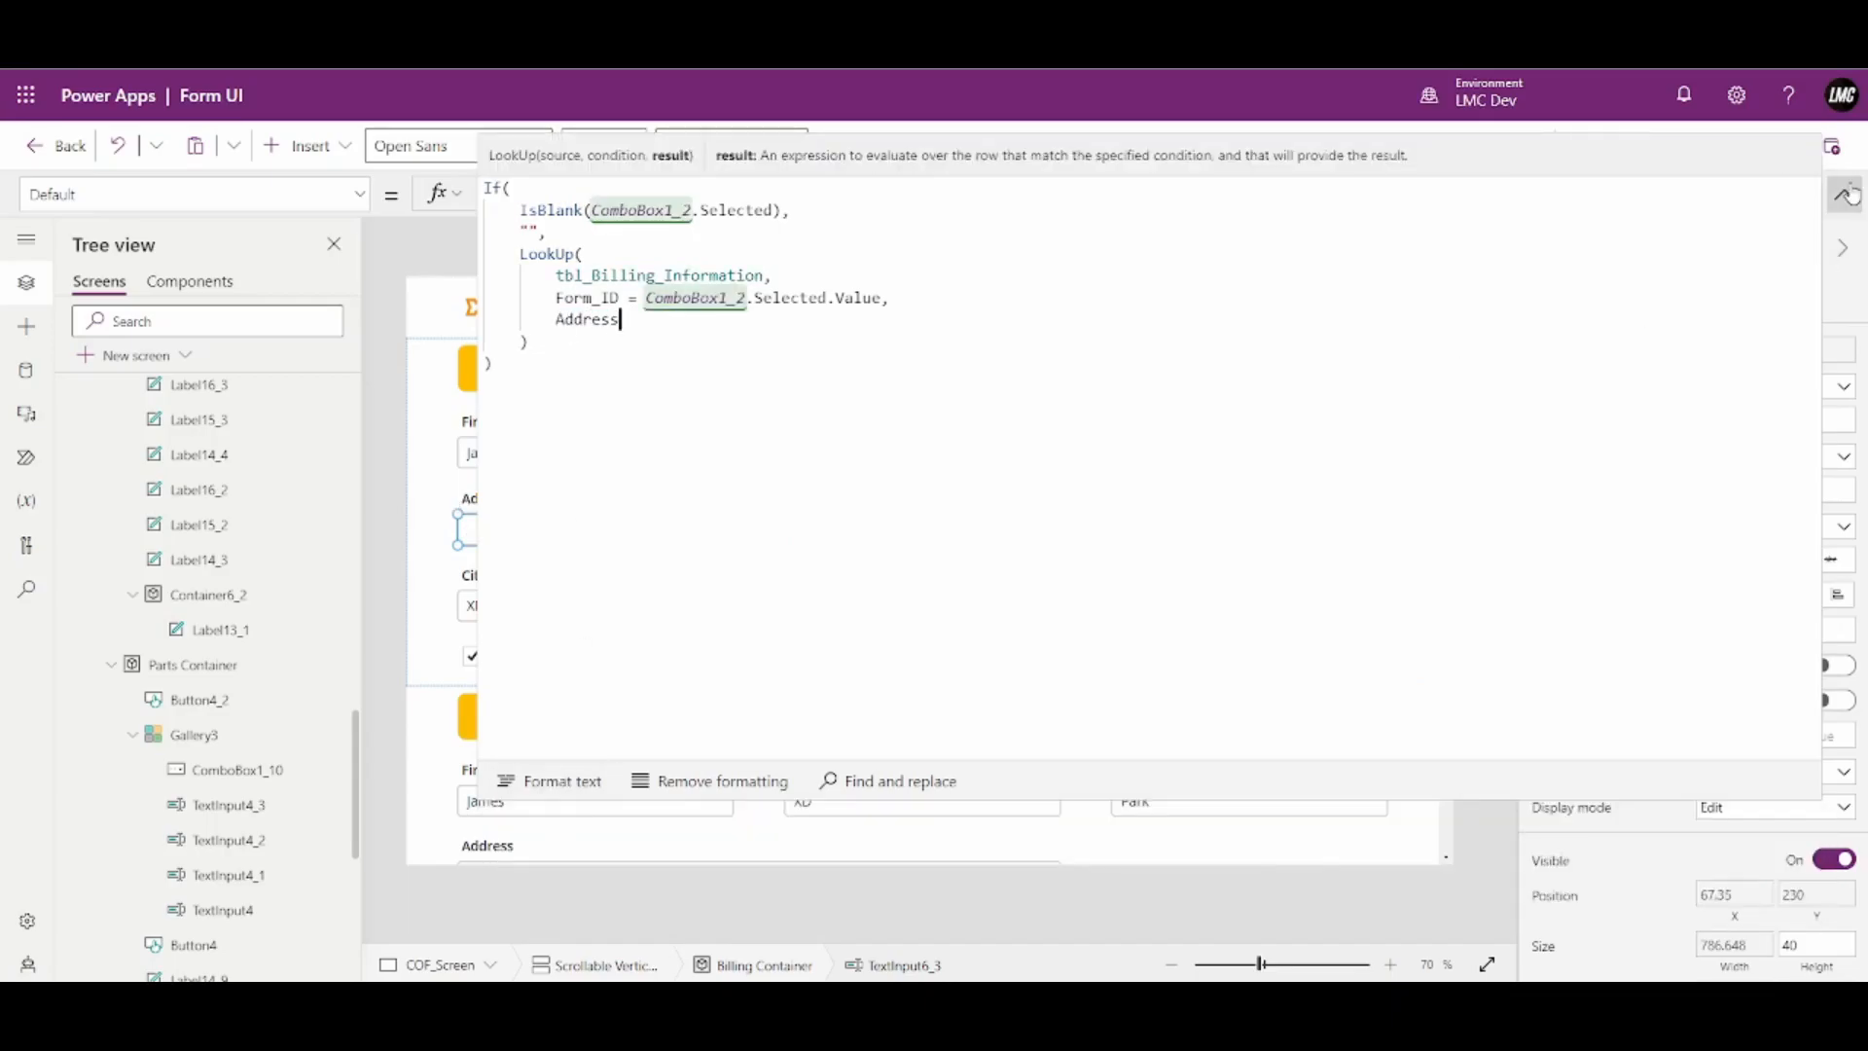
left_click(1843, 194)
Change the LookUp result column to City in the billing City field's Default formula
left_click(610, 608)
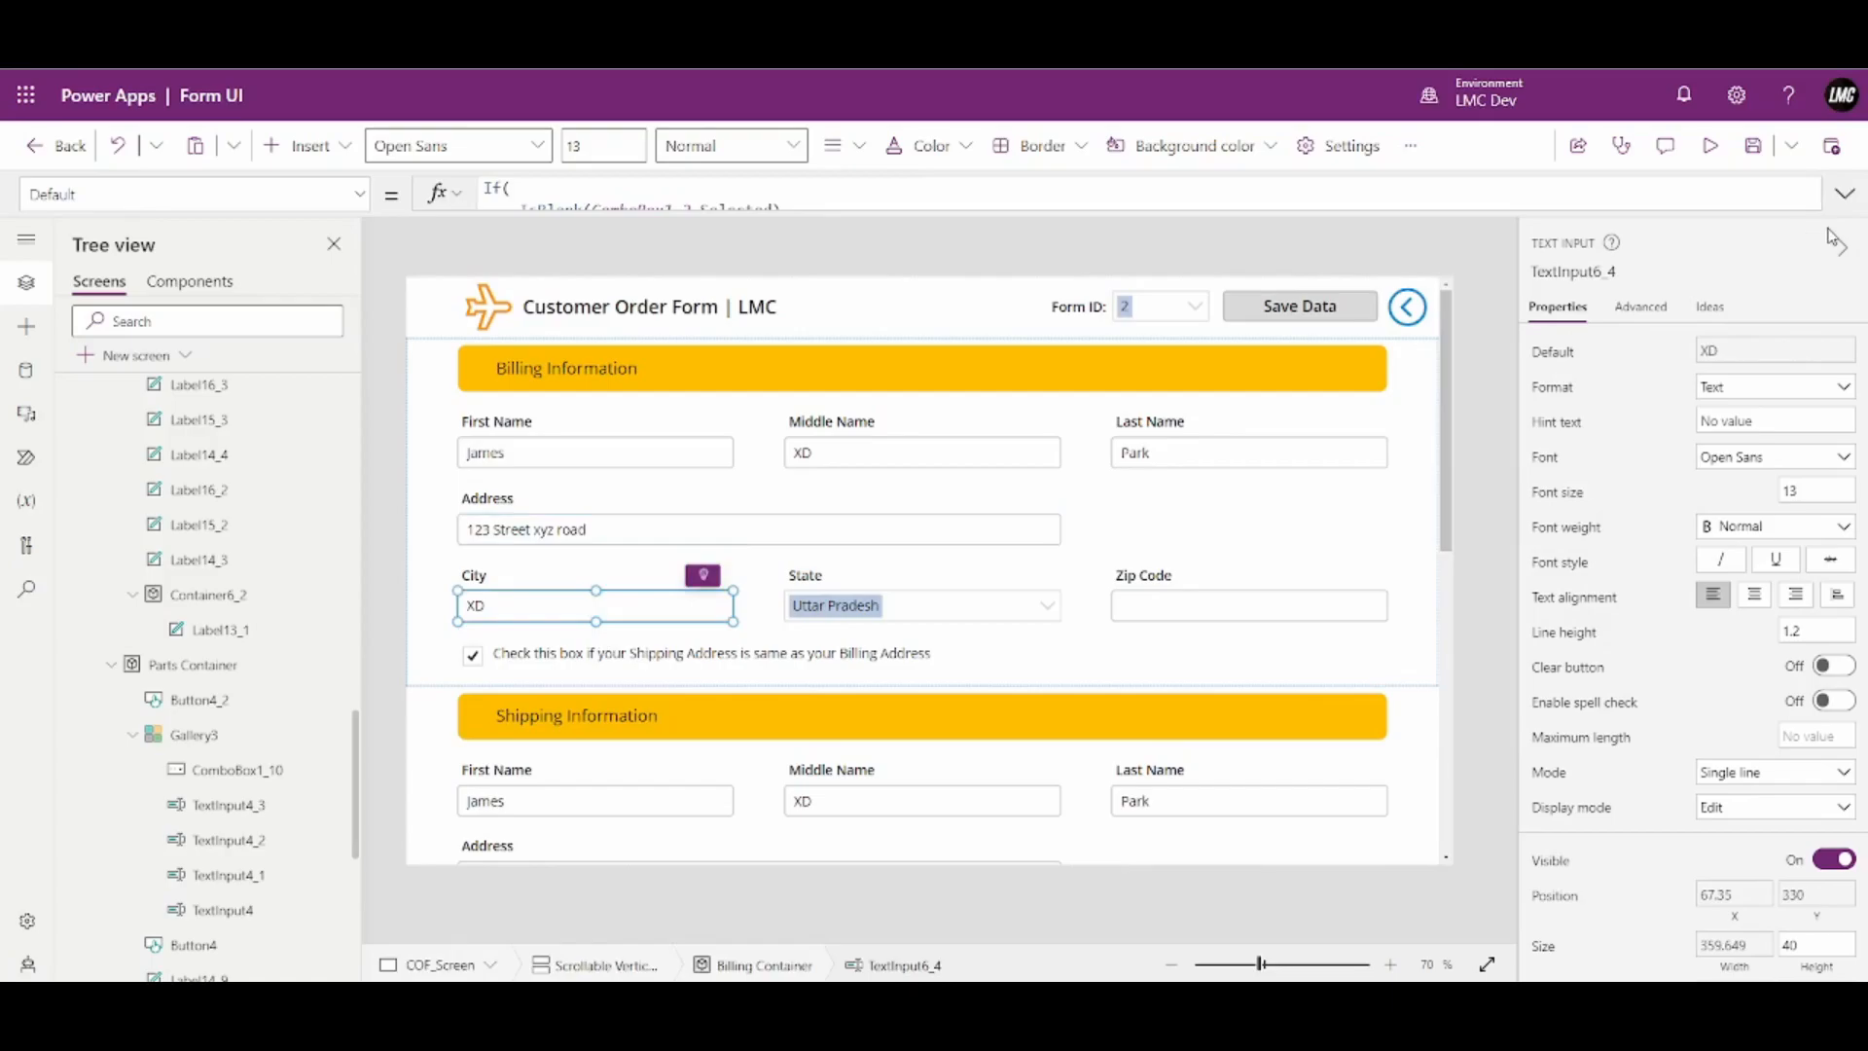
left_click(1845, 193)
left_click_drag(665, 307, 574, 321)
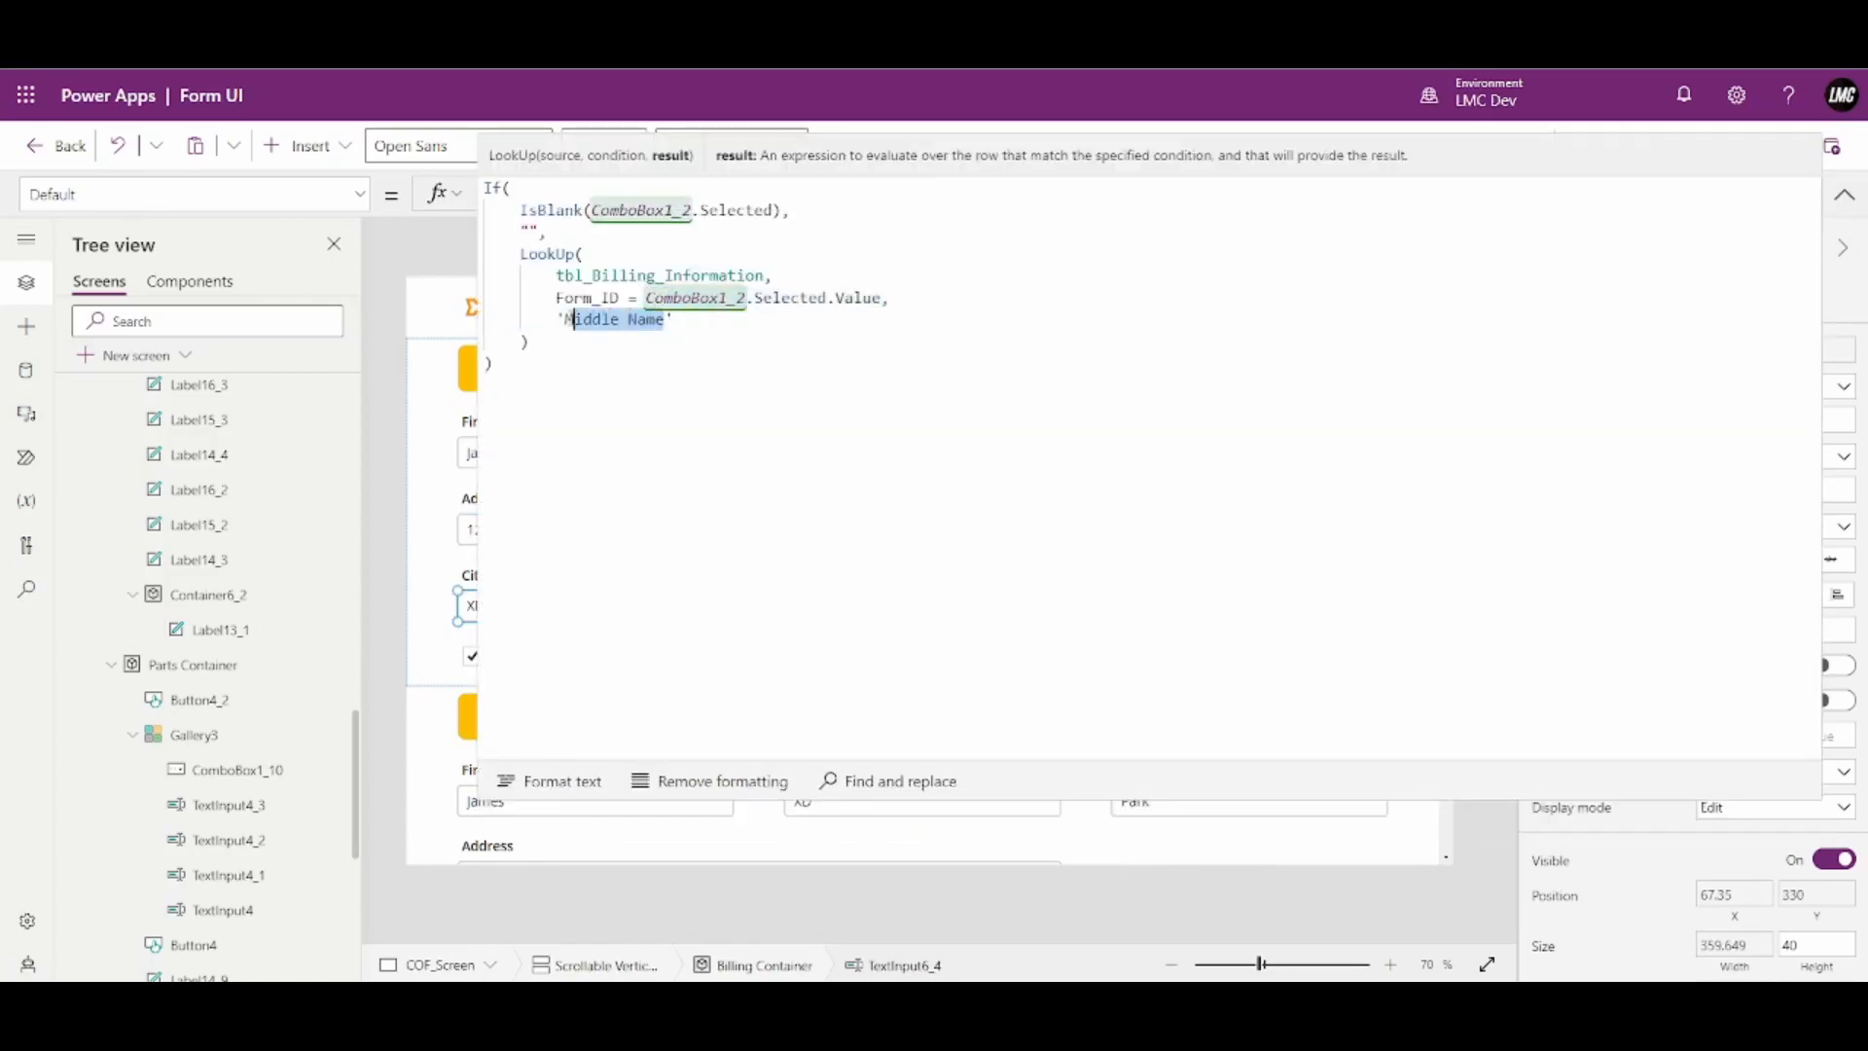
type("ity'")
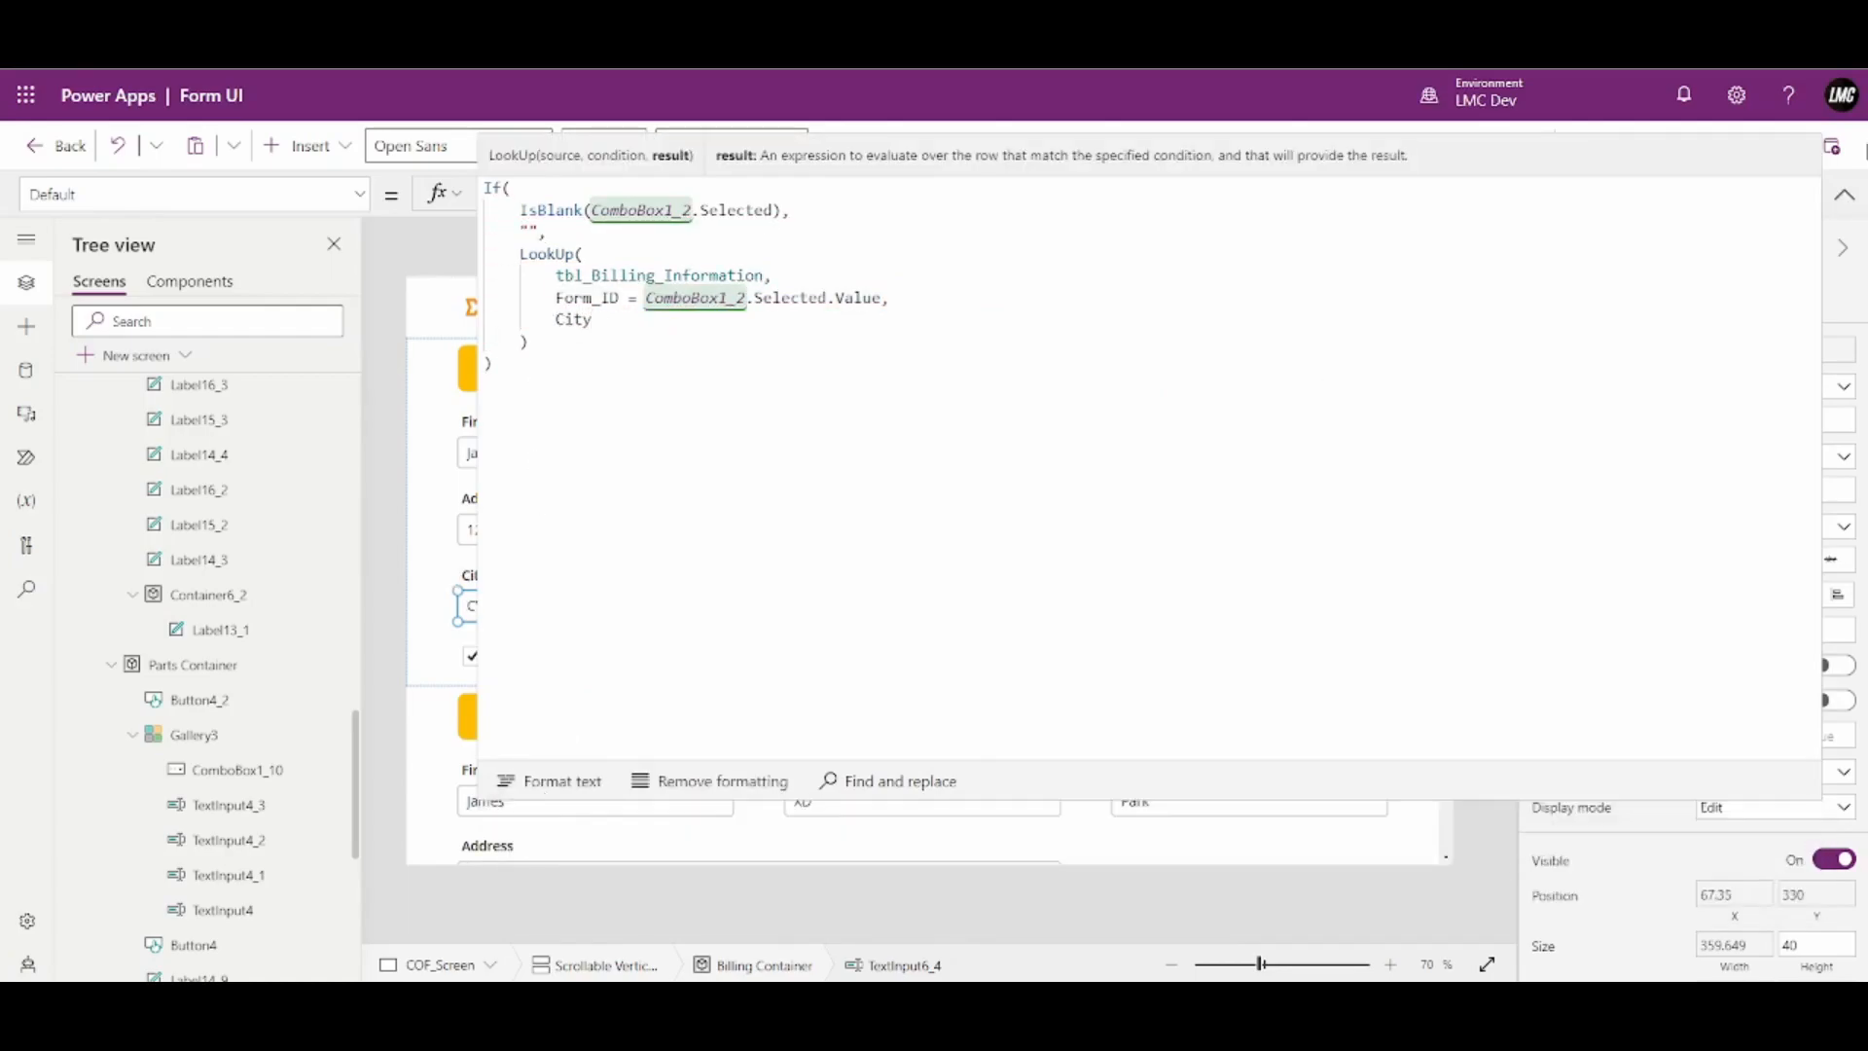
left_click(1844, 194)
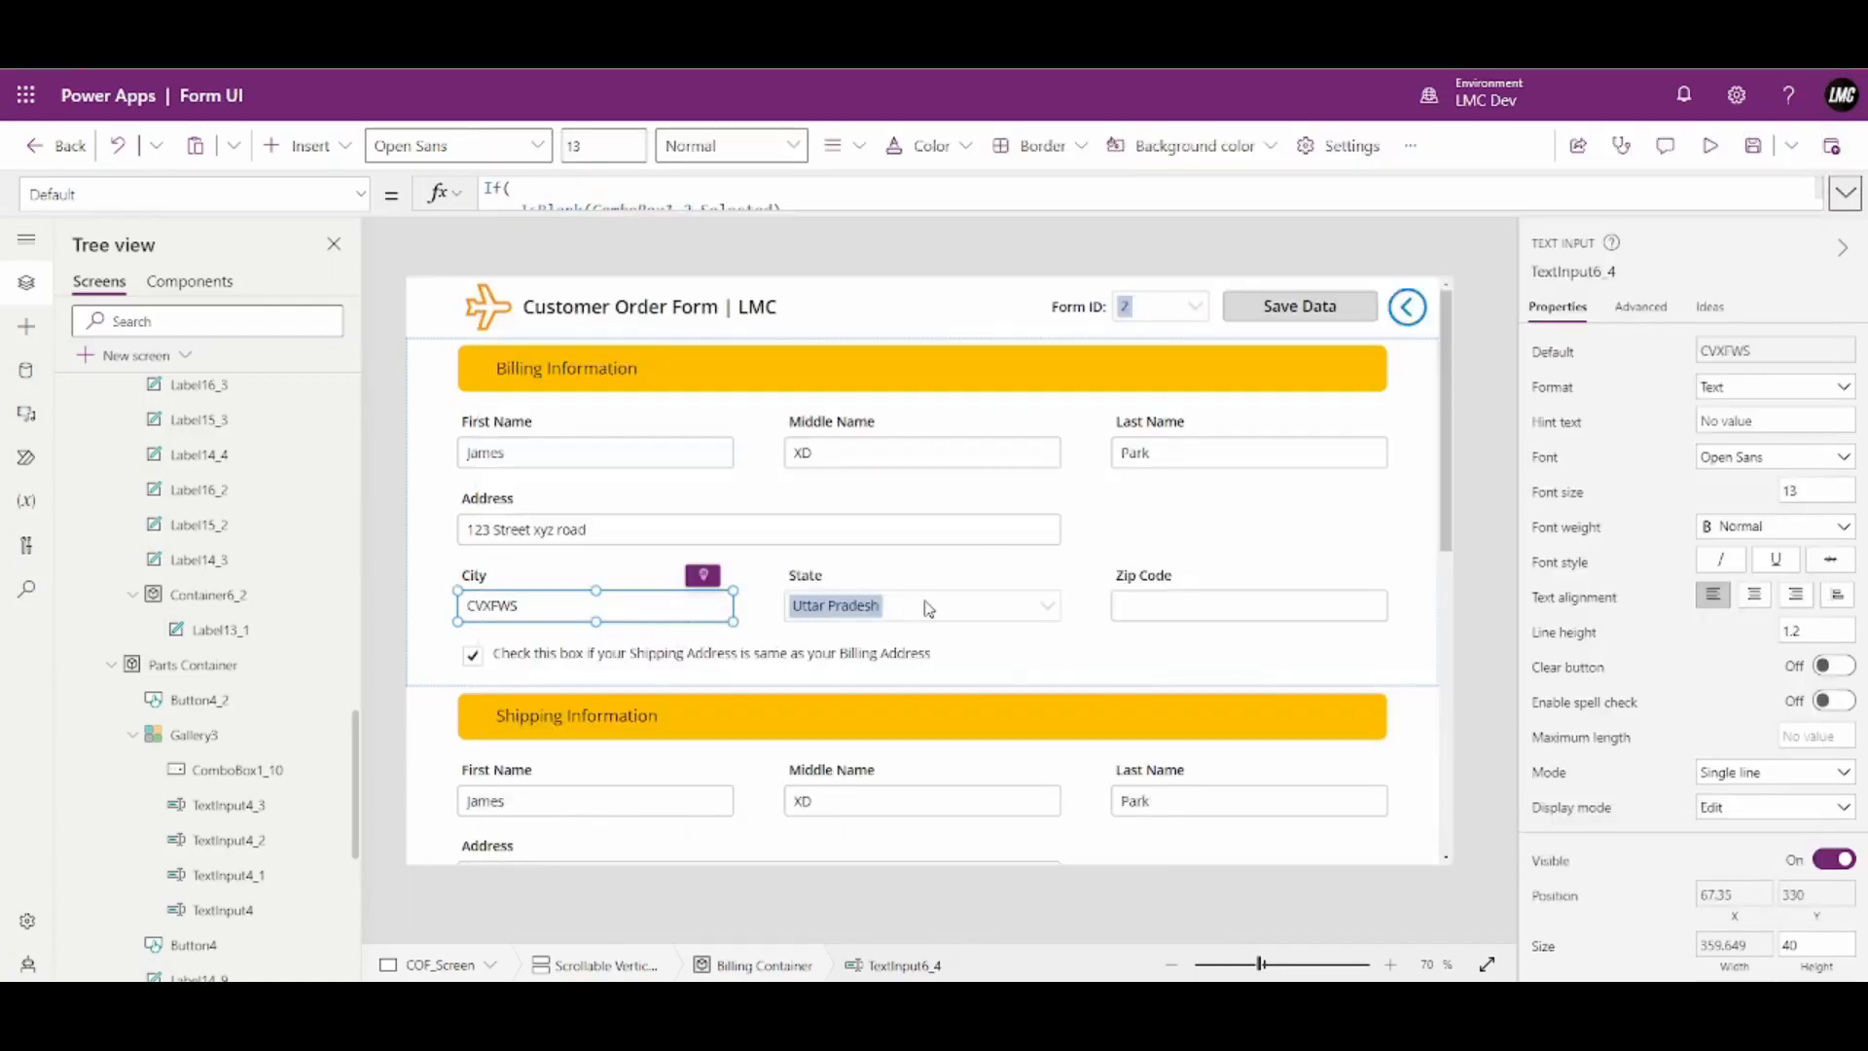
Change the LookUp result column to 'Zip Code' in the billing Zip Code field's Default formula
left_click(1143, 605)
left_click(1833, 198)
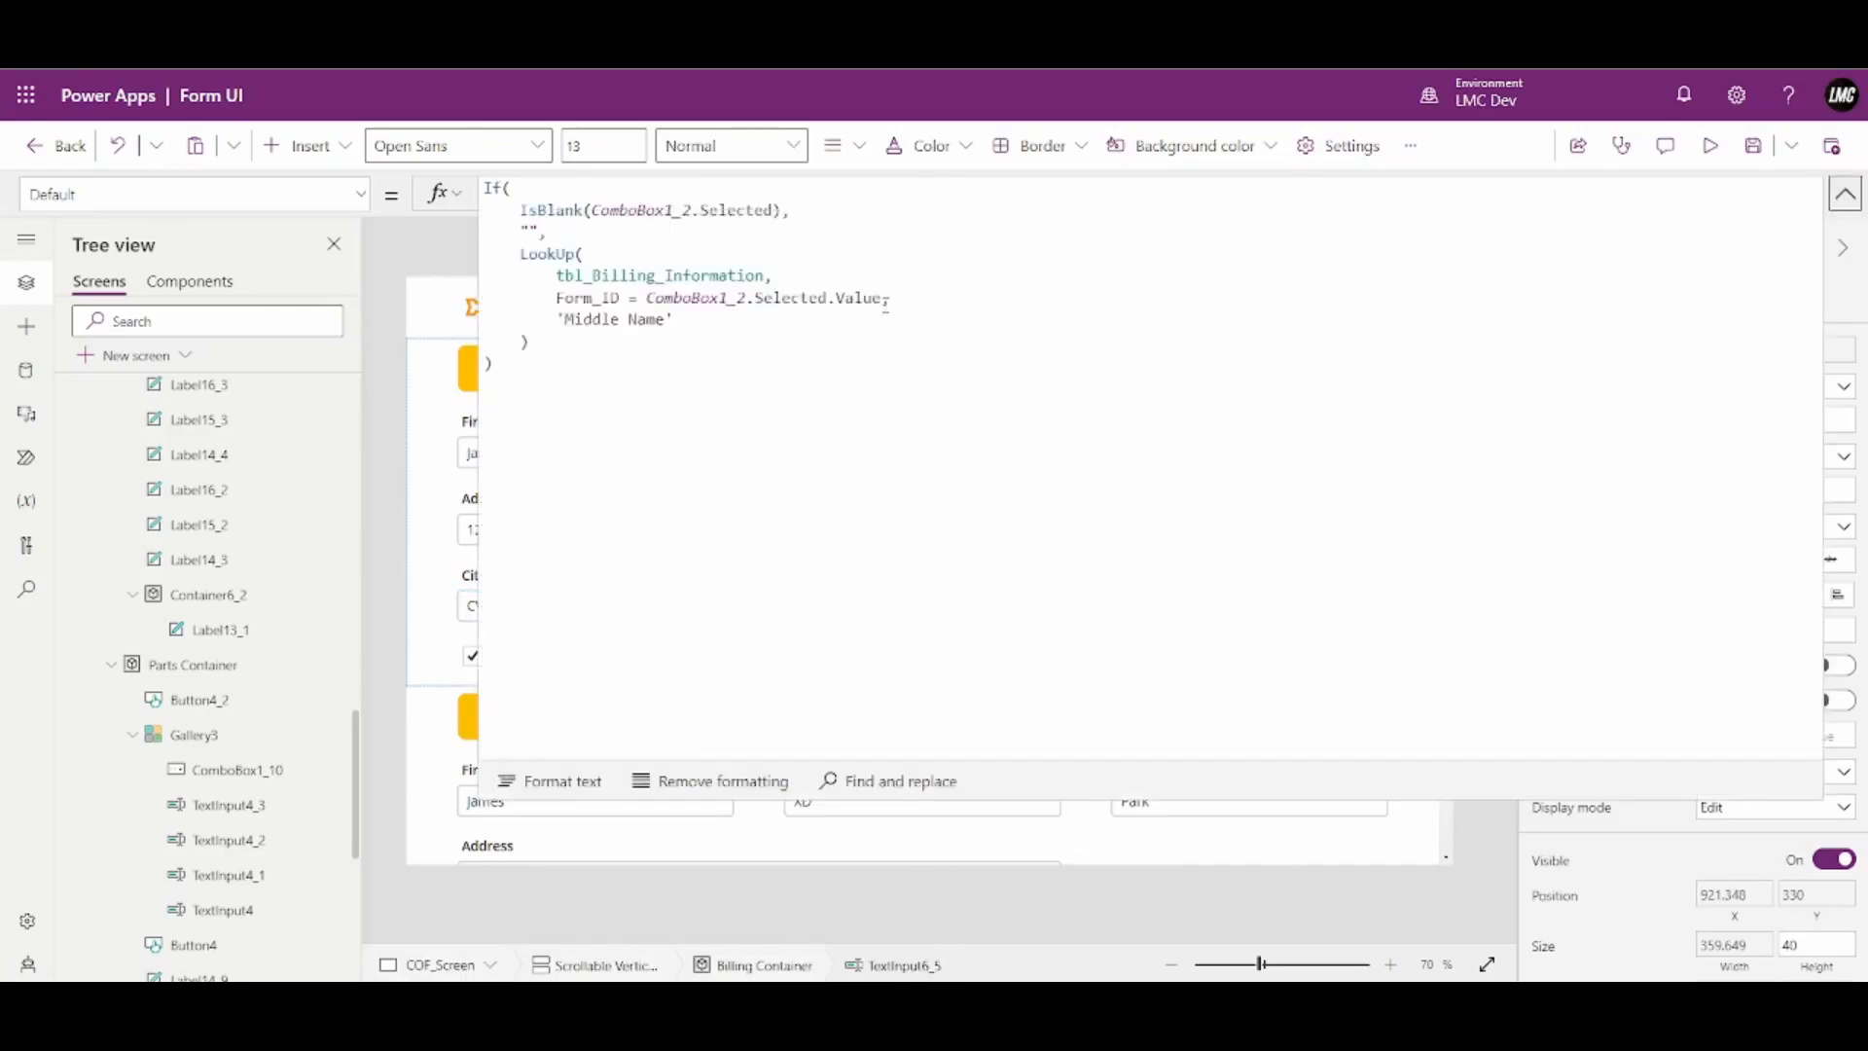
left_click(562, 321)
left_click_drag(563, 321, 675, 321)
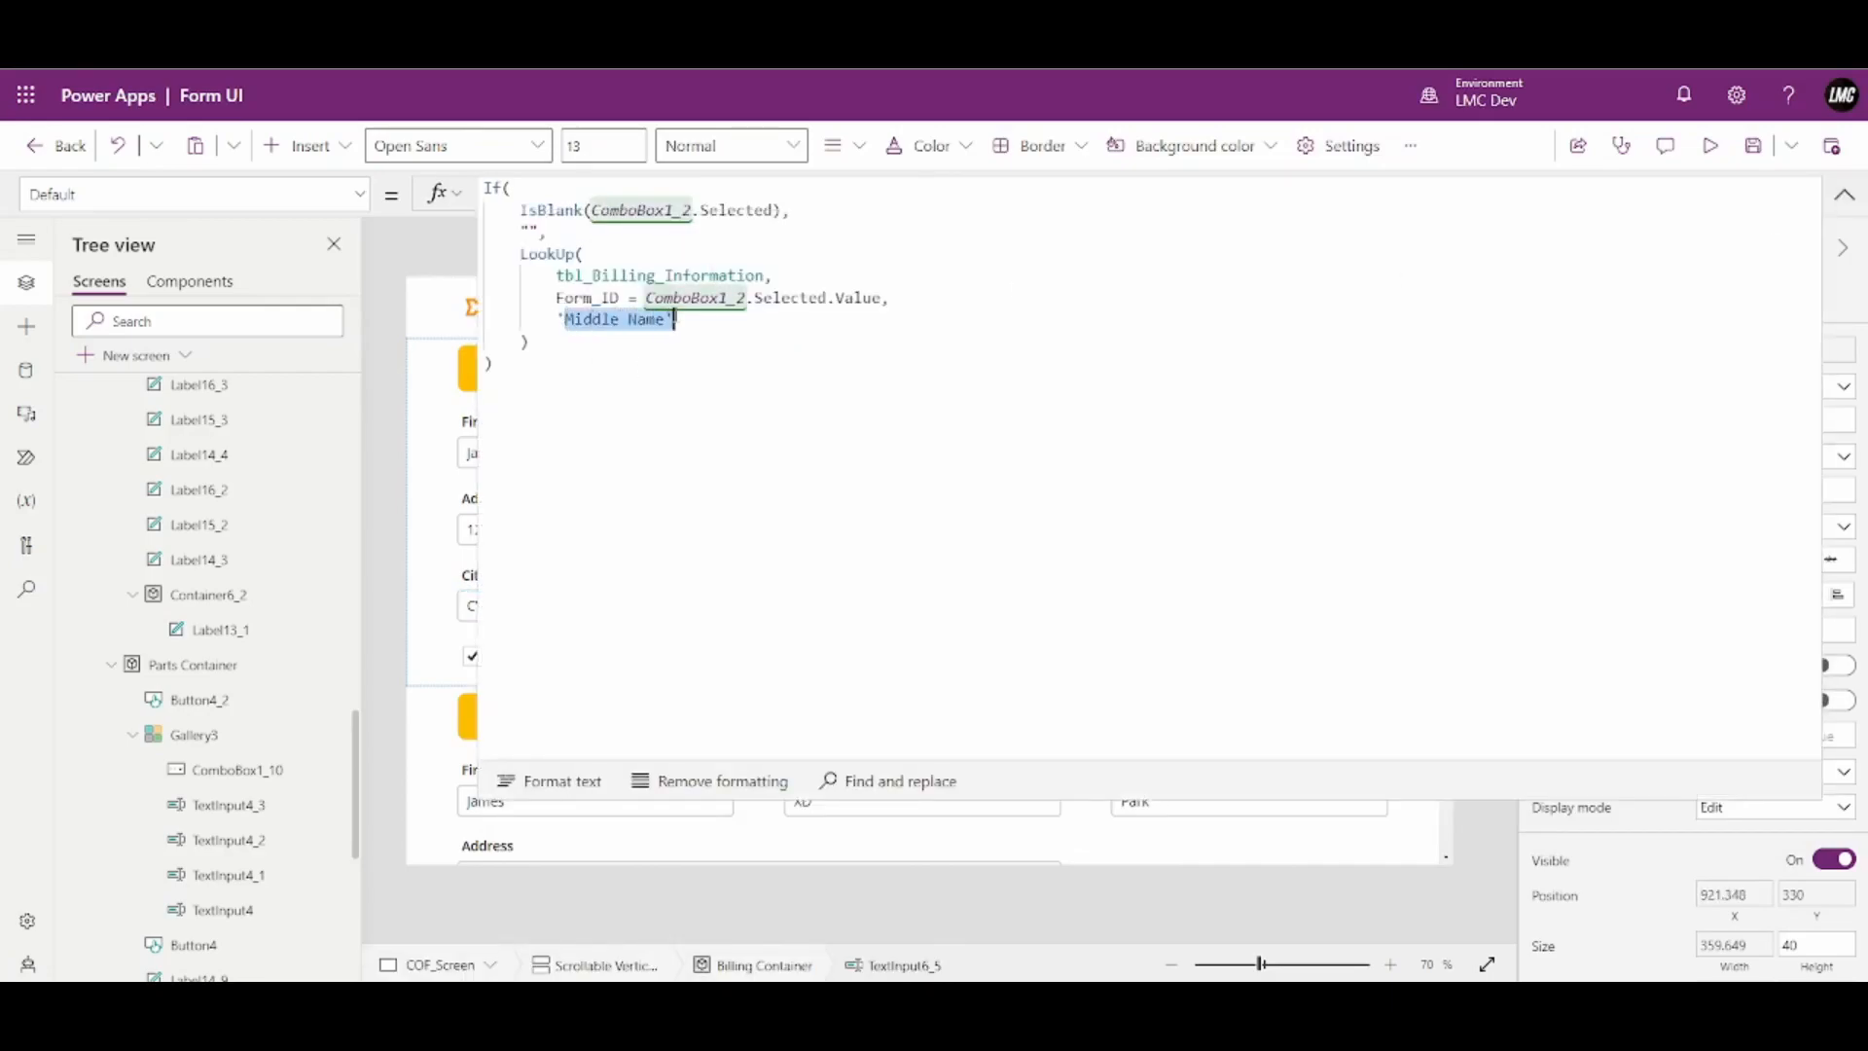
key("BackSpace")
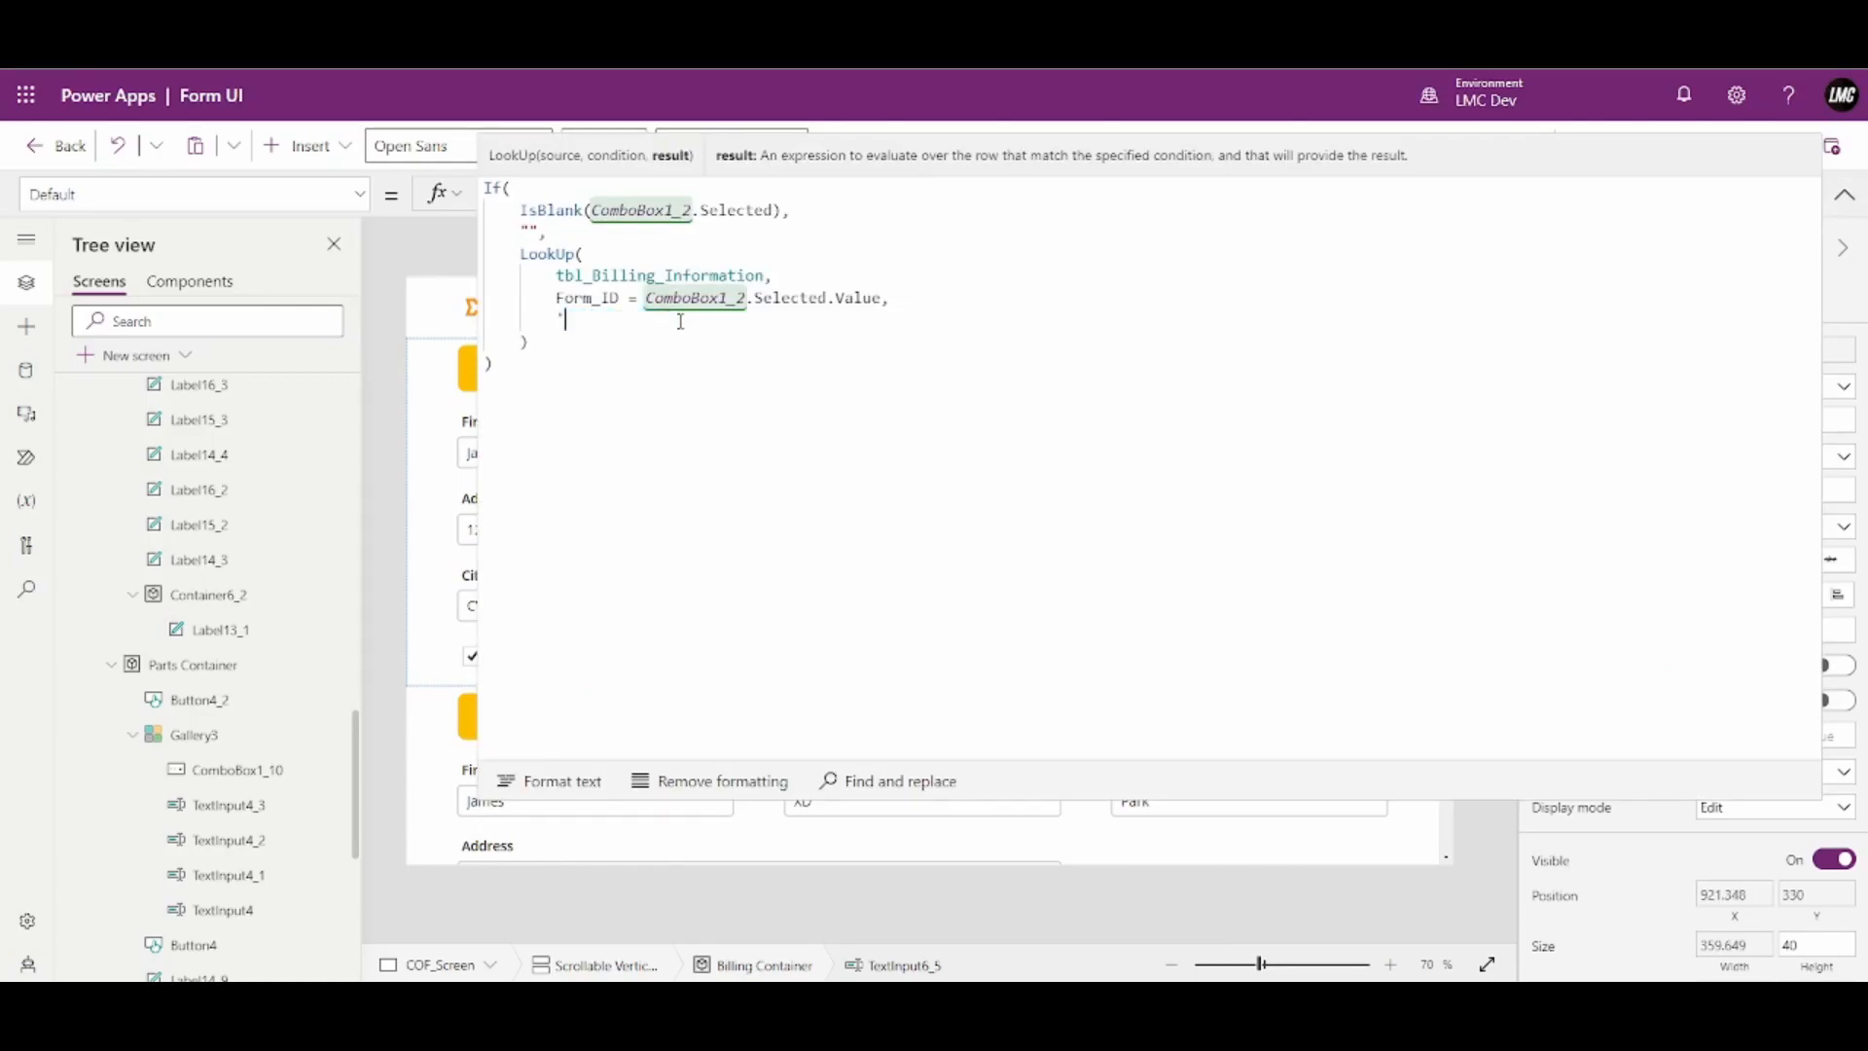
type("Zi")
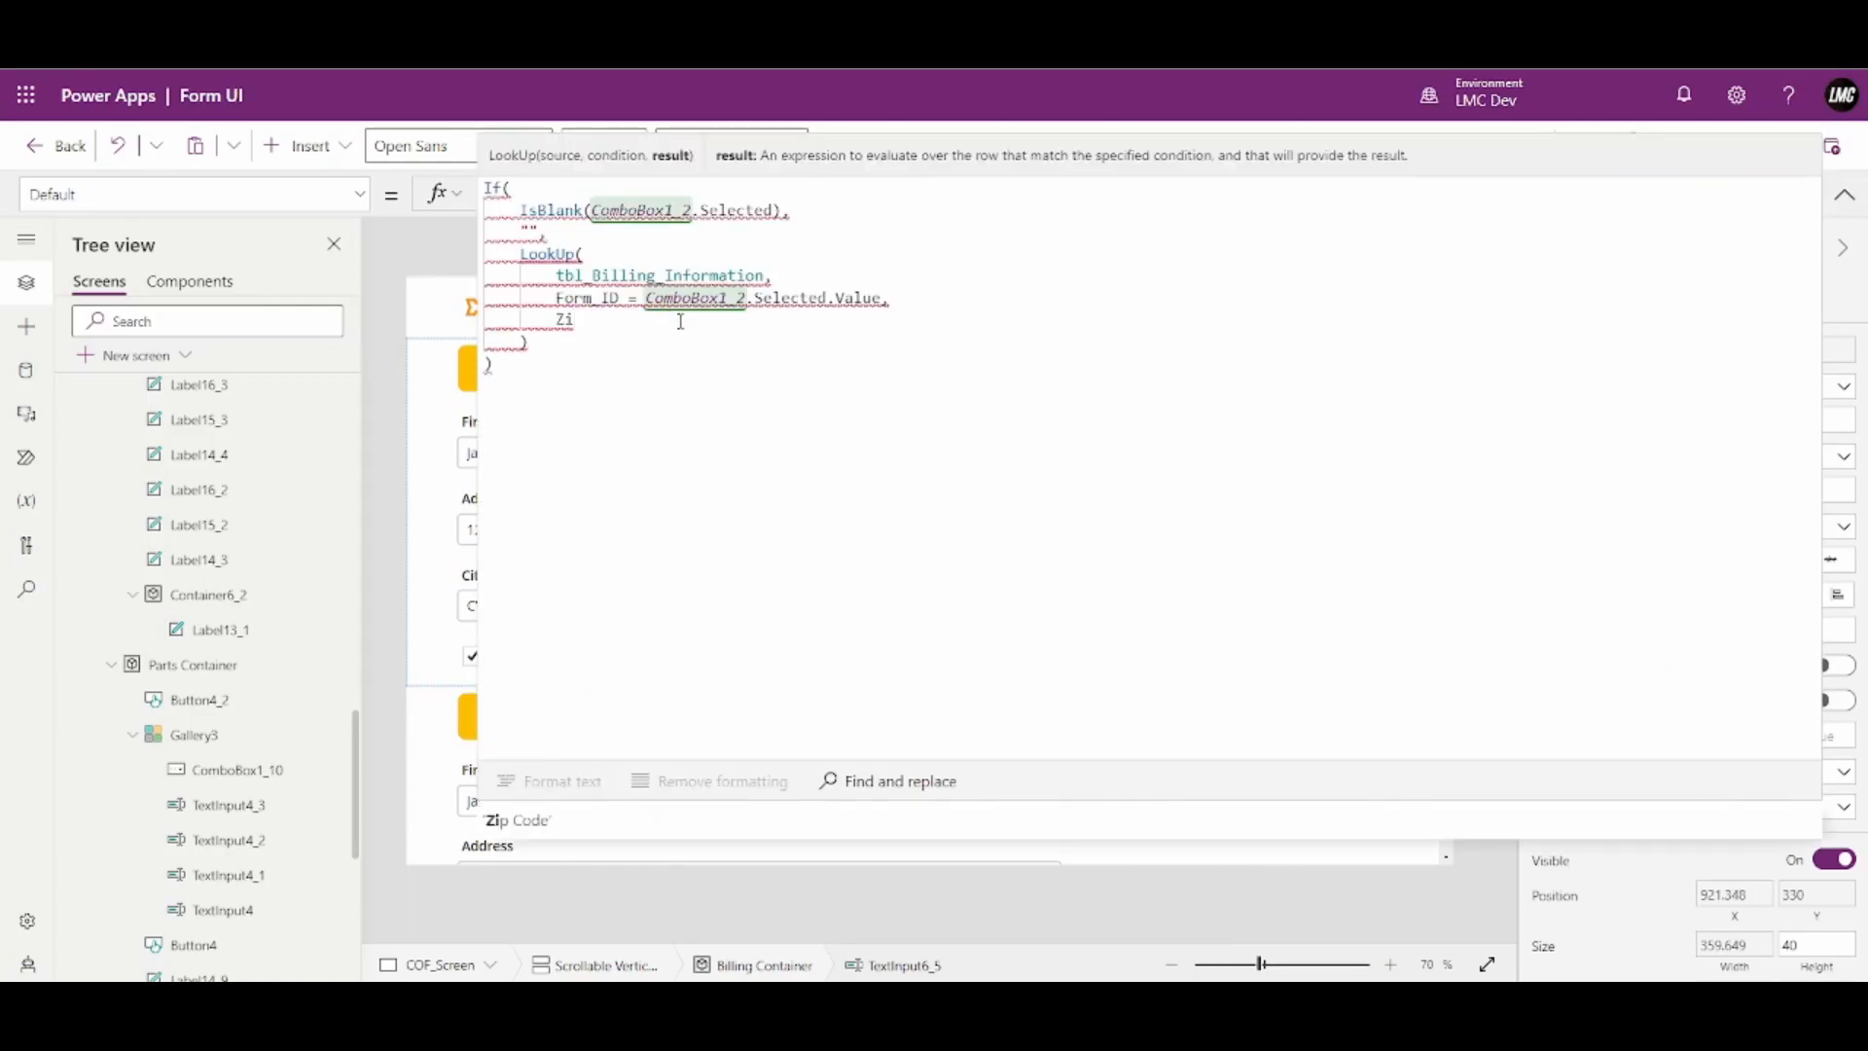
key("Tab")
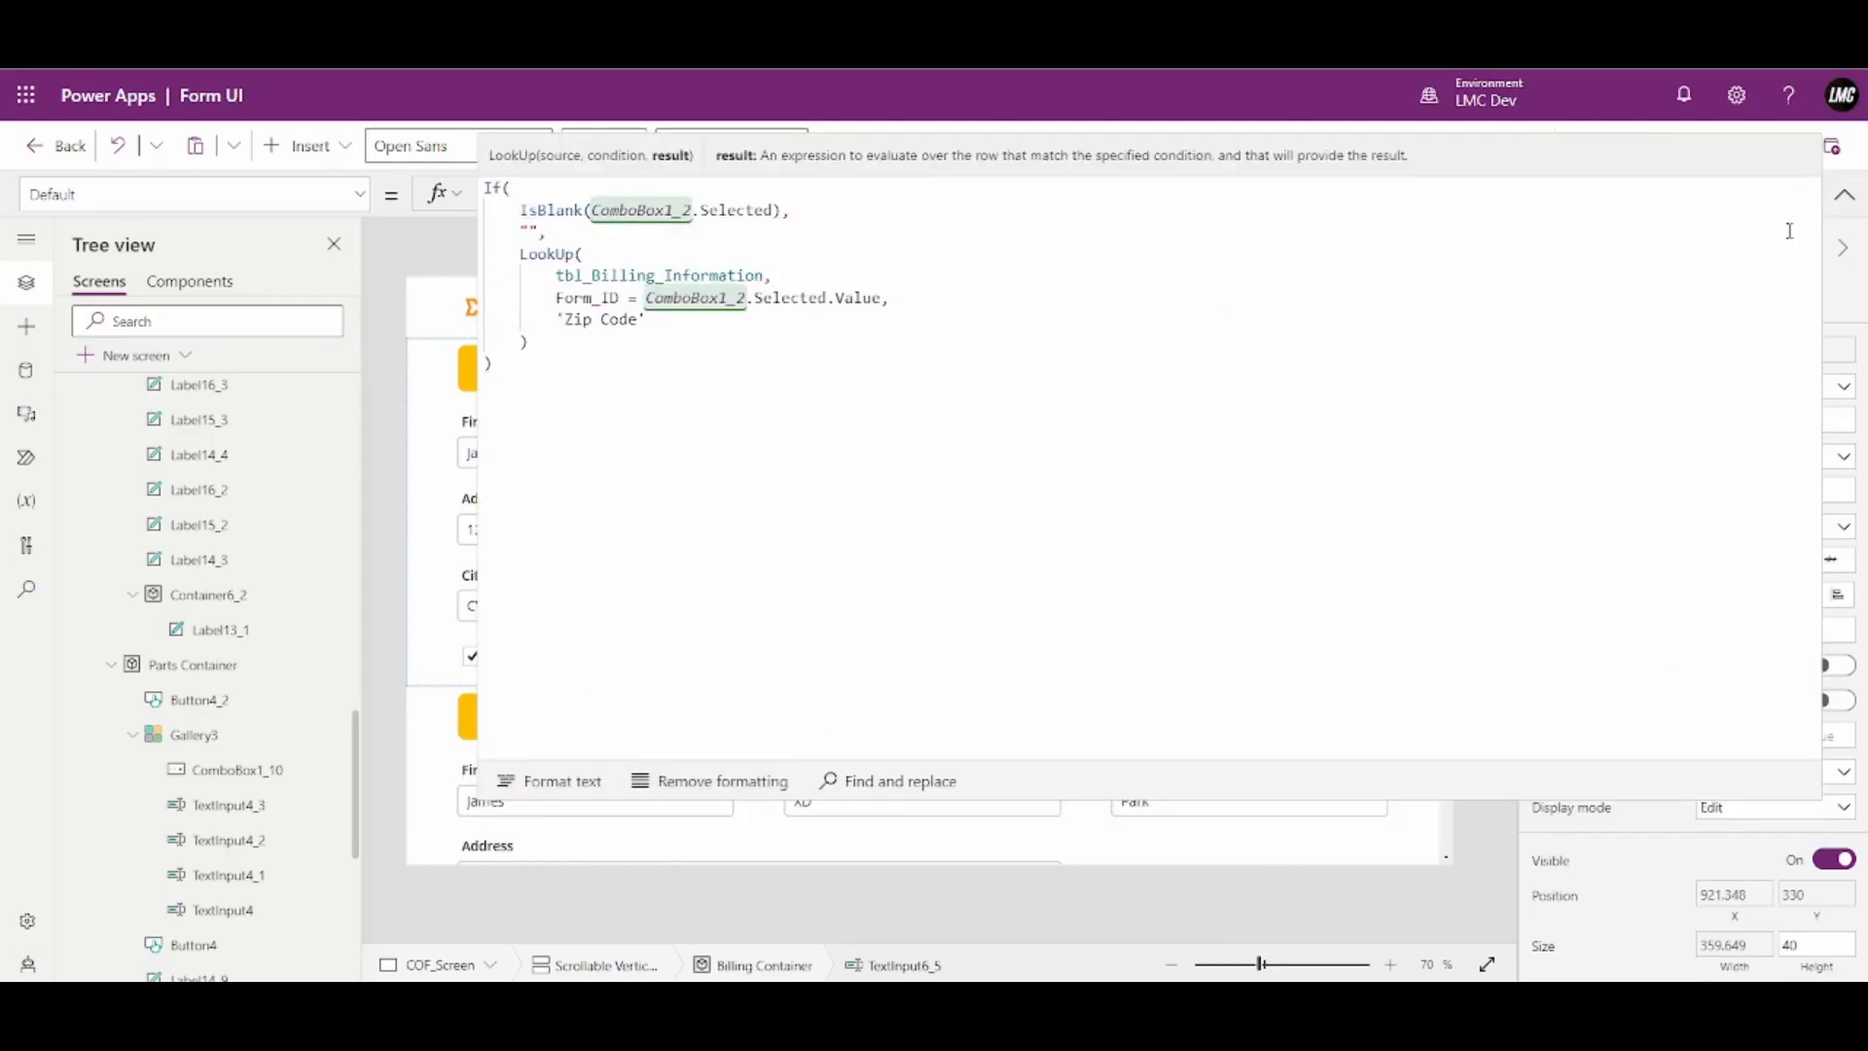
Copy the Zip Code field's entire Default formula into the DefaultSelectedItems property of the billing State combo box
key("ctrl+a")
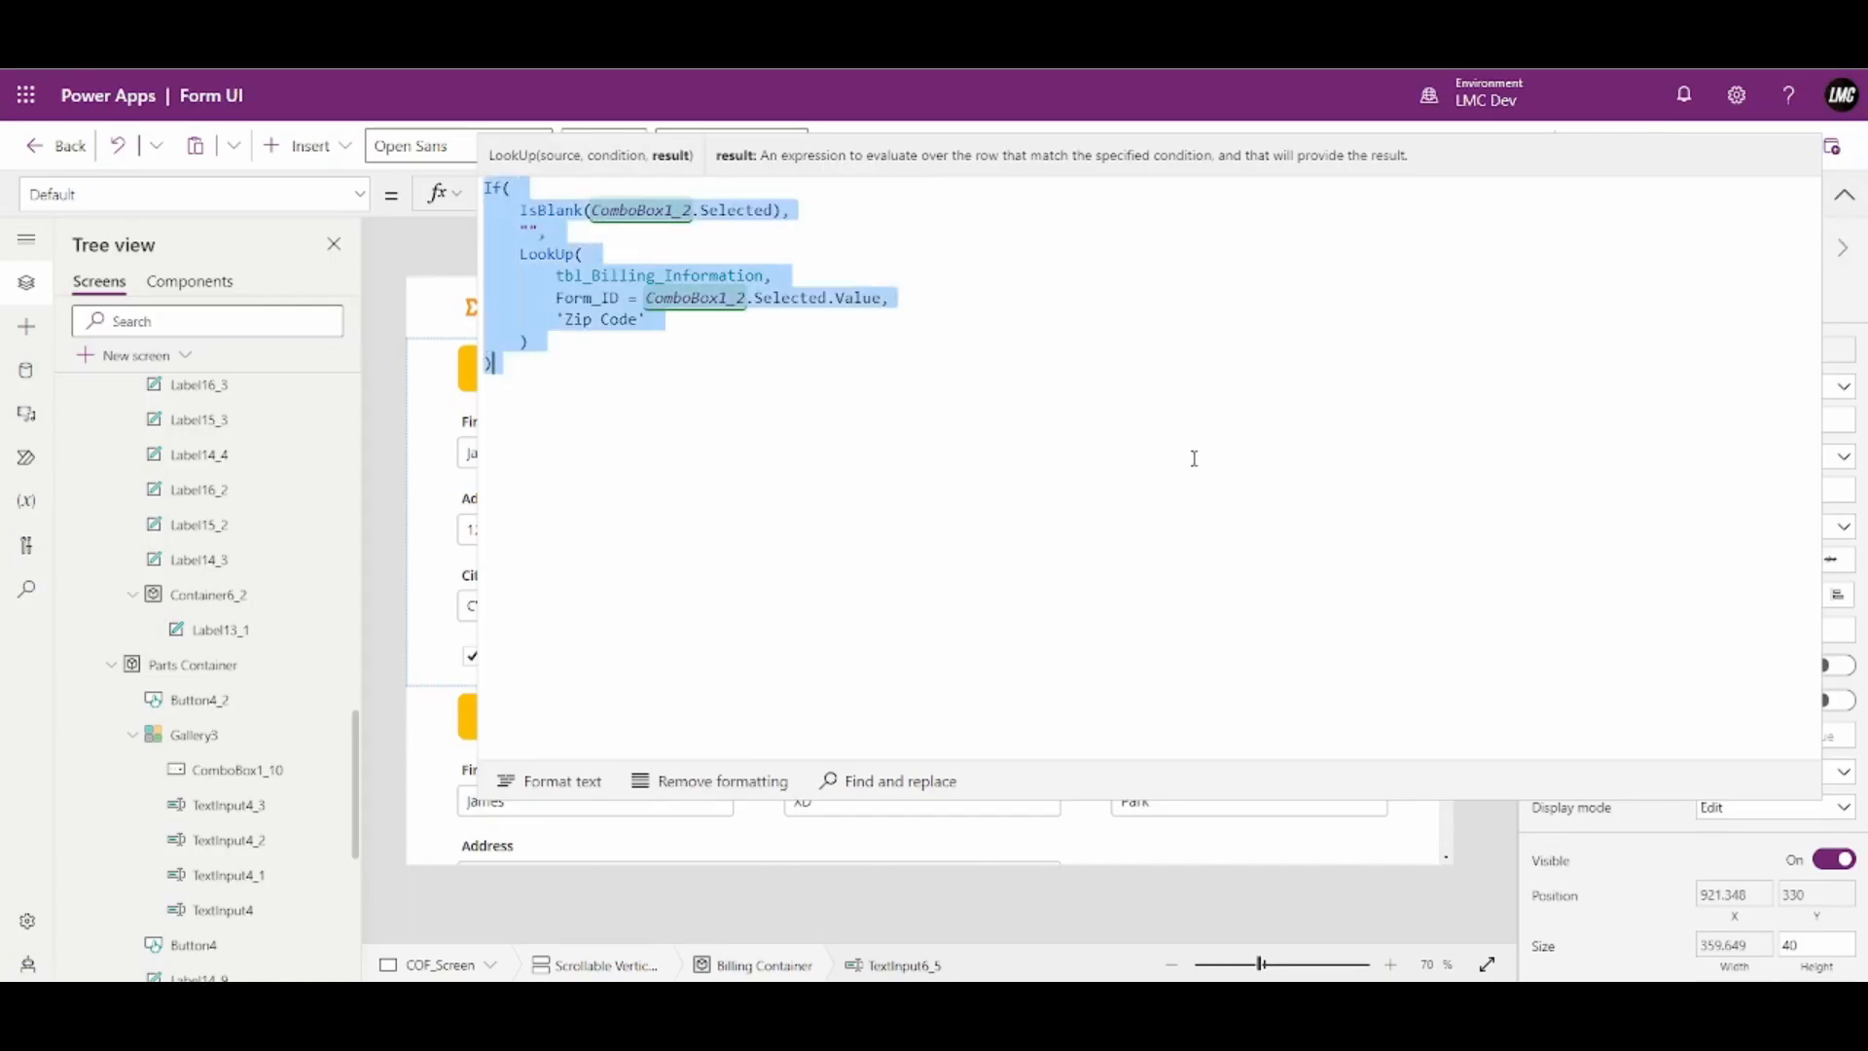
left_click(1843, 194)
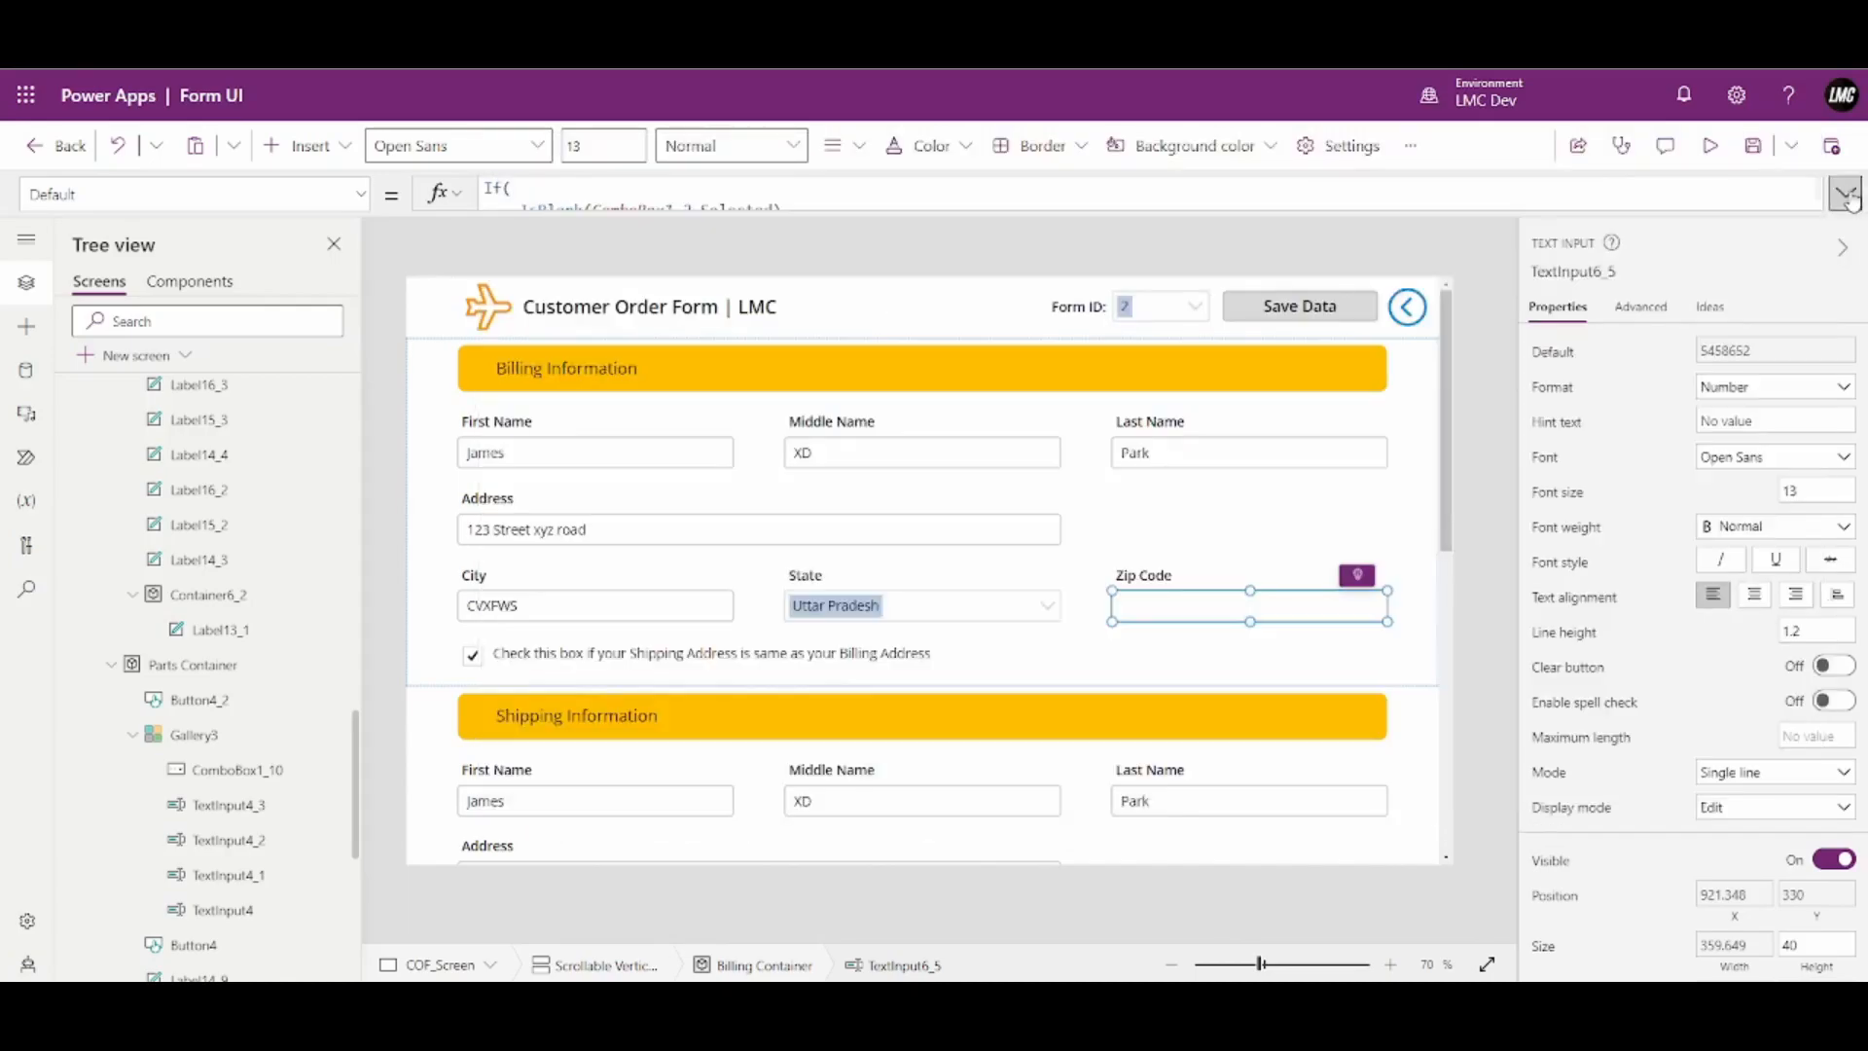
left_click(881, 611)
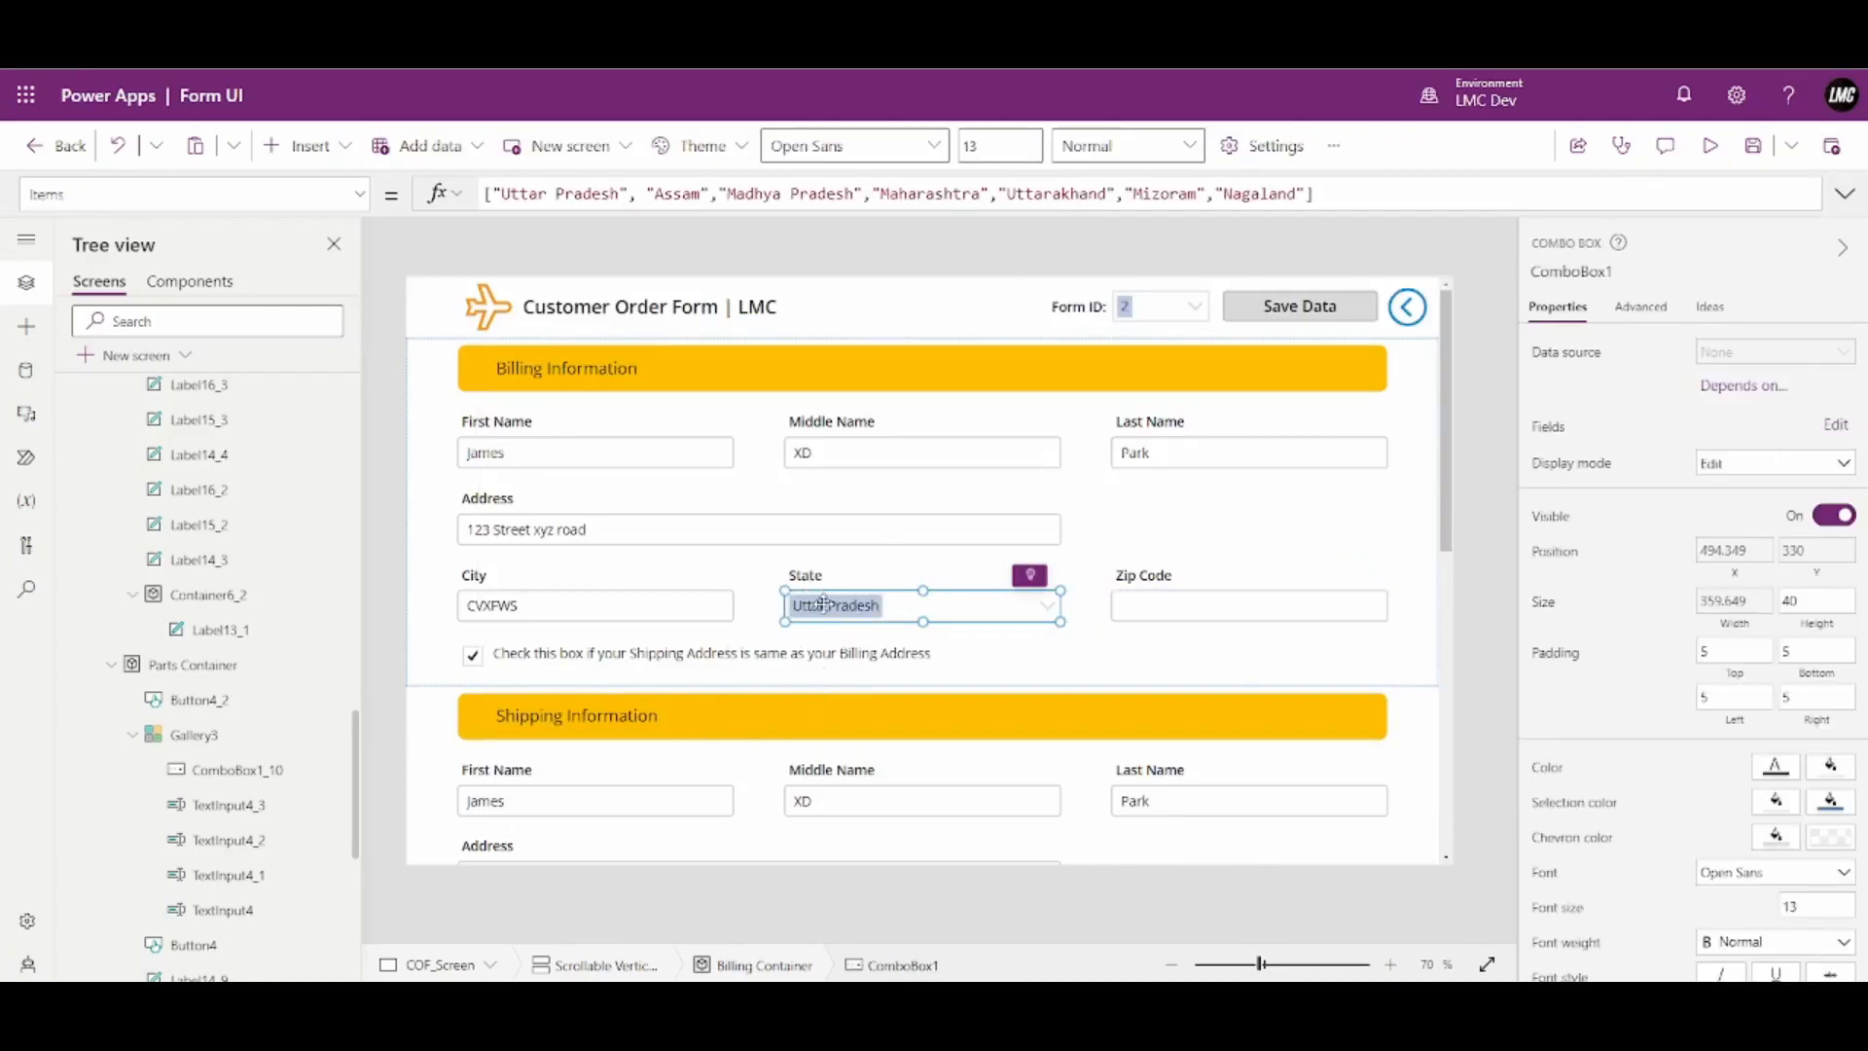
left_click(356, 194)
scroll(122, 428, "up", 2)
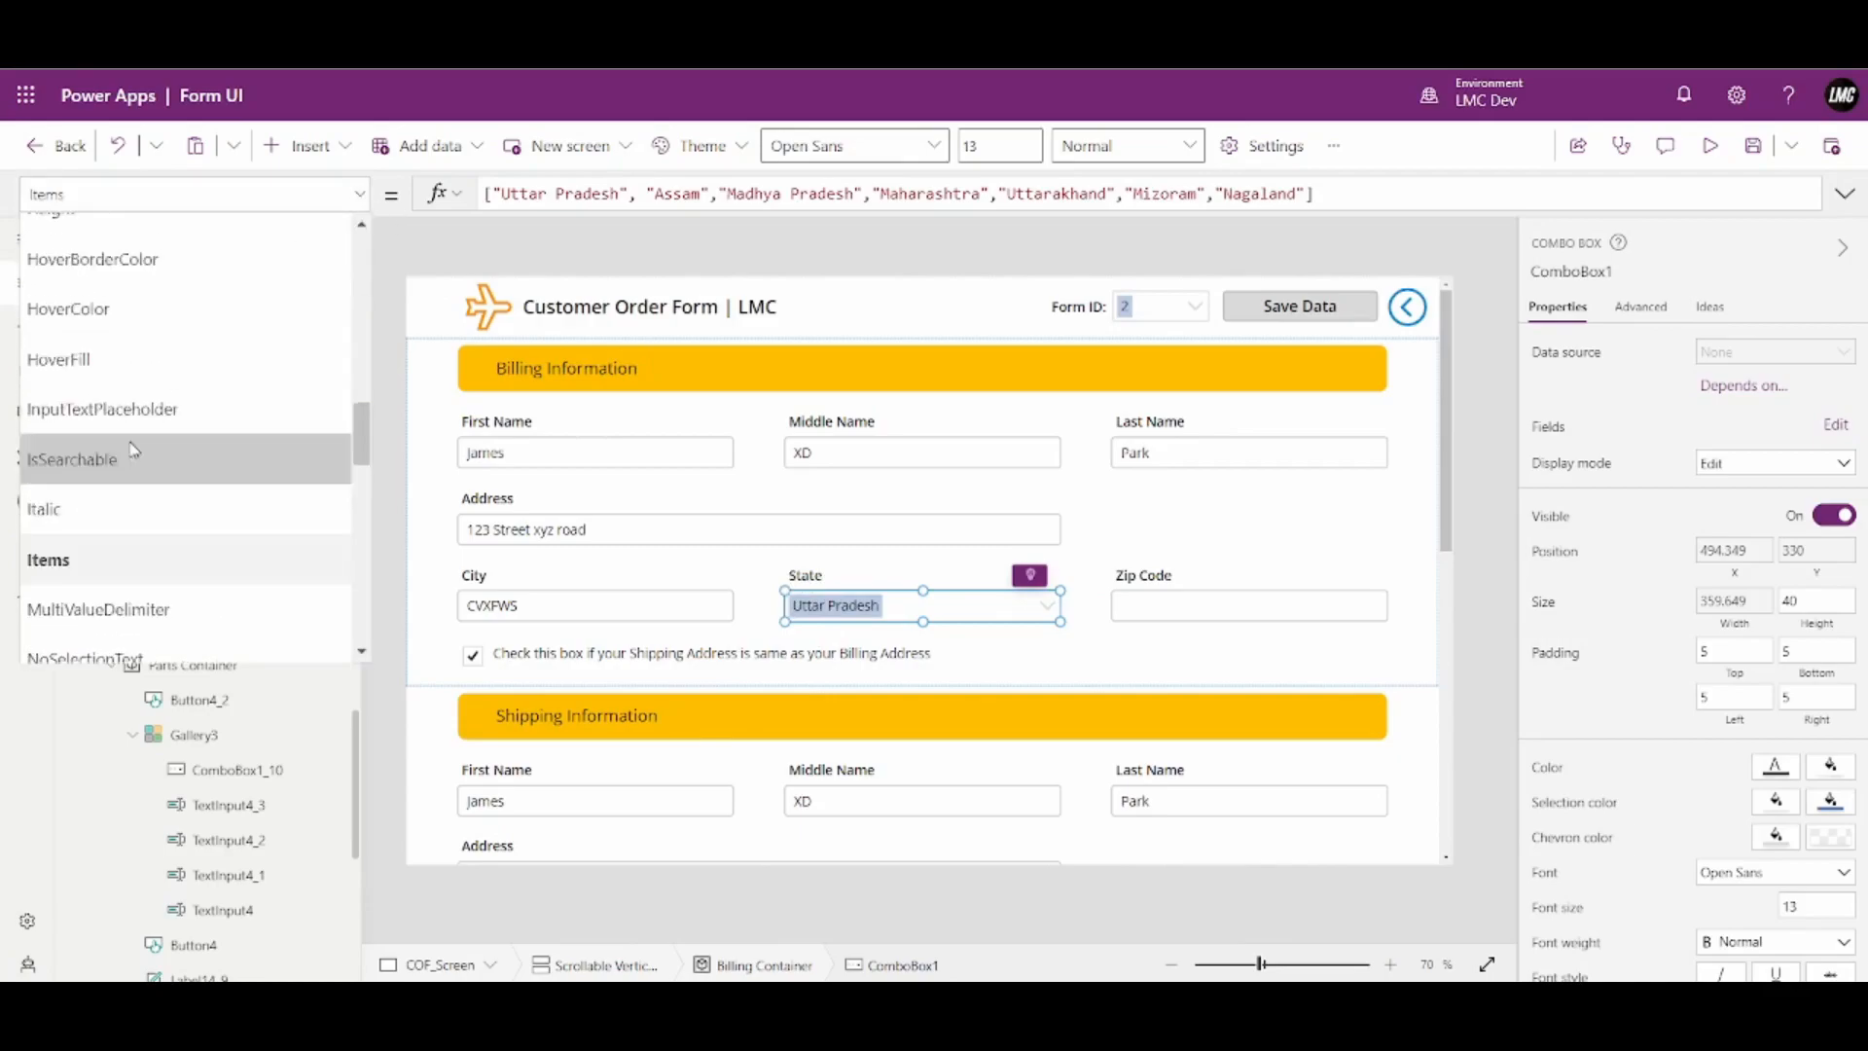
scroll(166, 482, "down", 6)
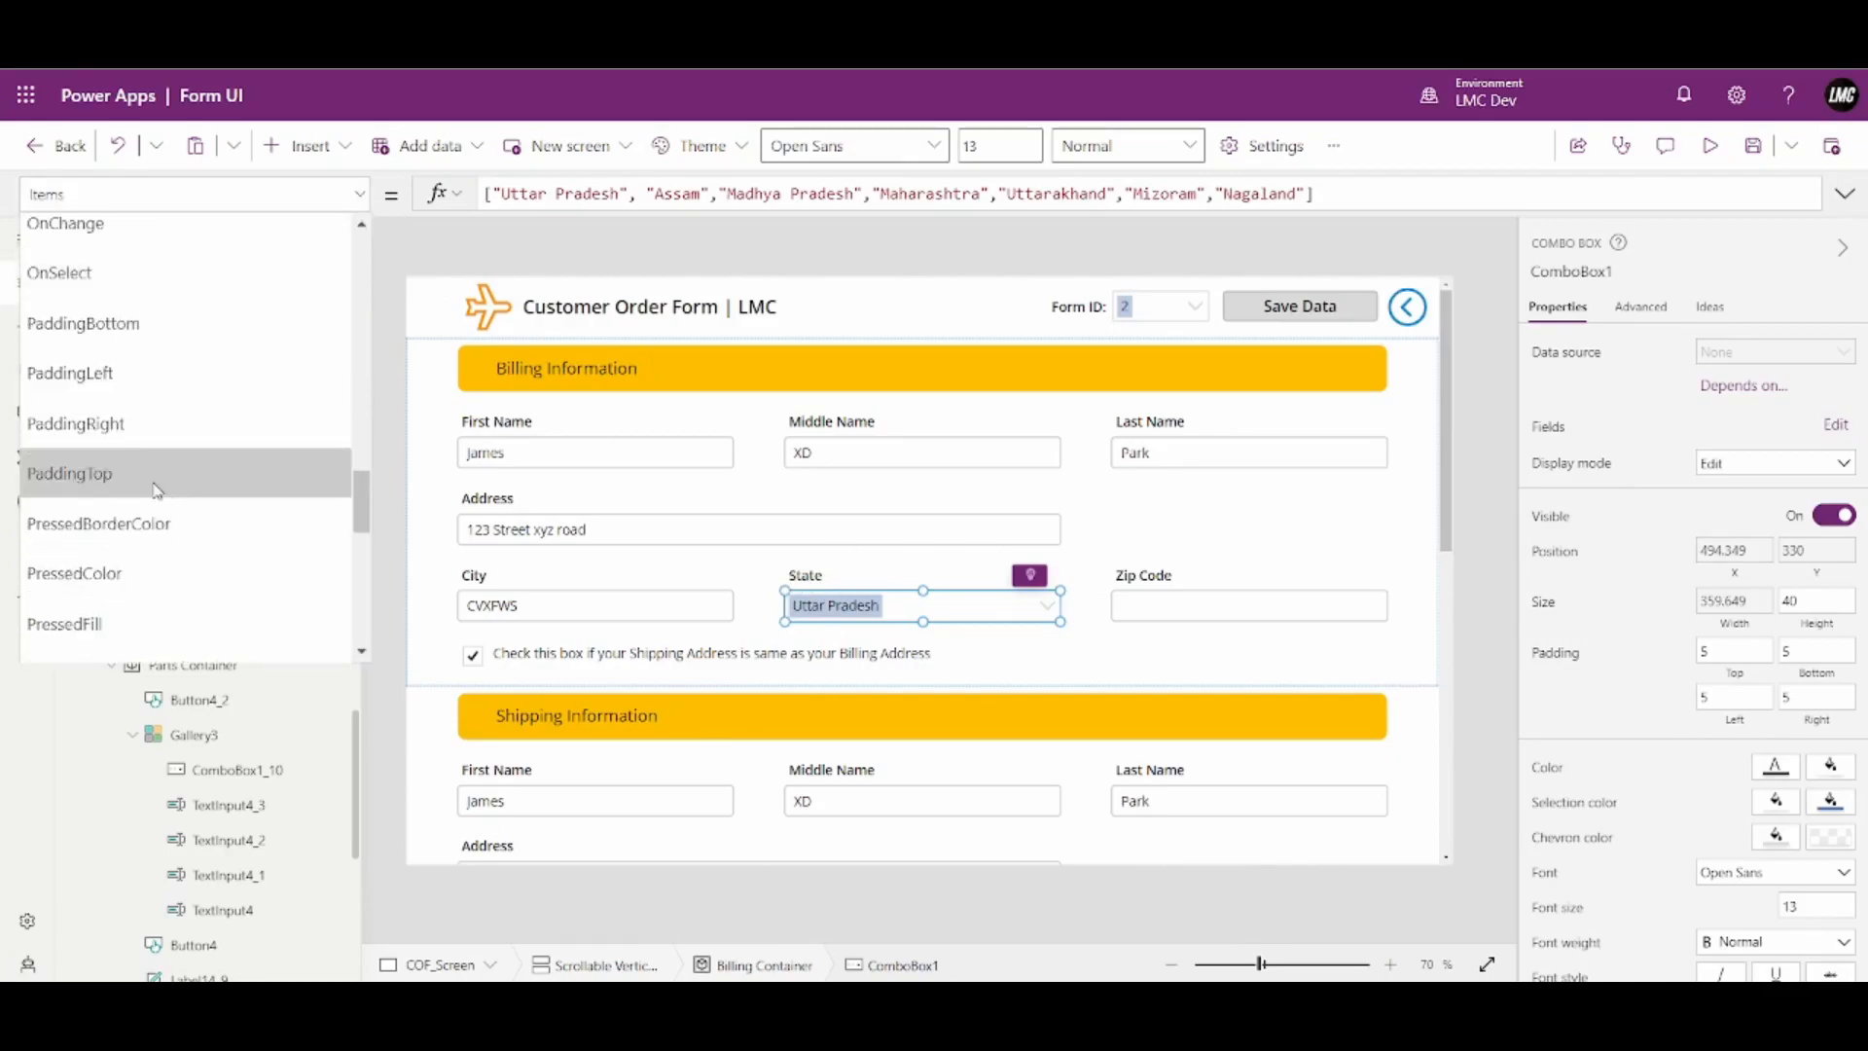
scroll(146, 487, "up", 7)
scroll(134, 486, "up", 4)
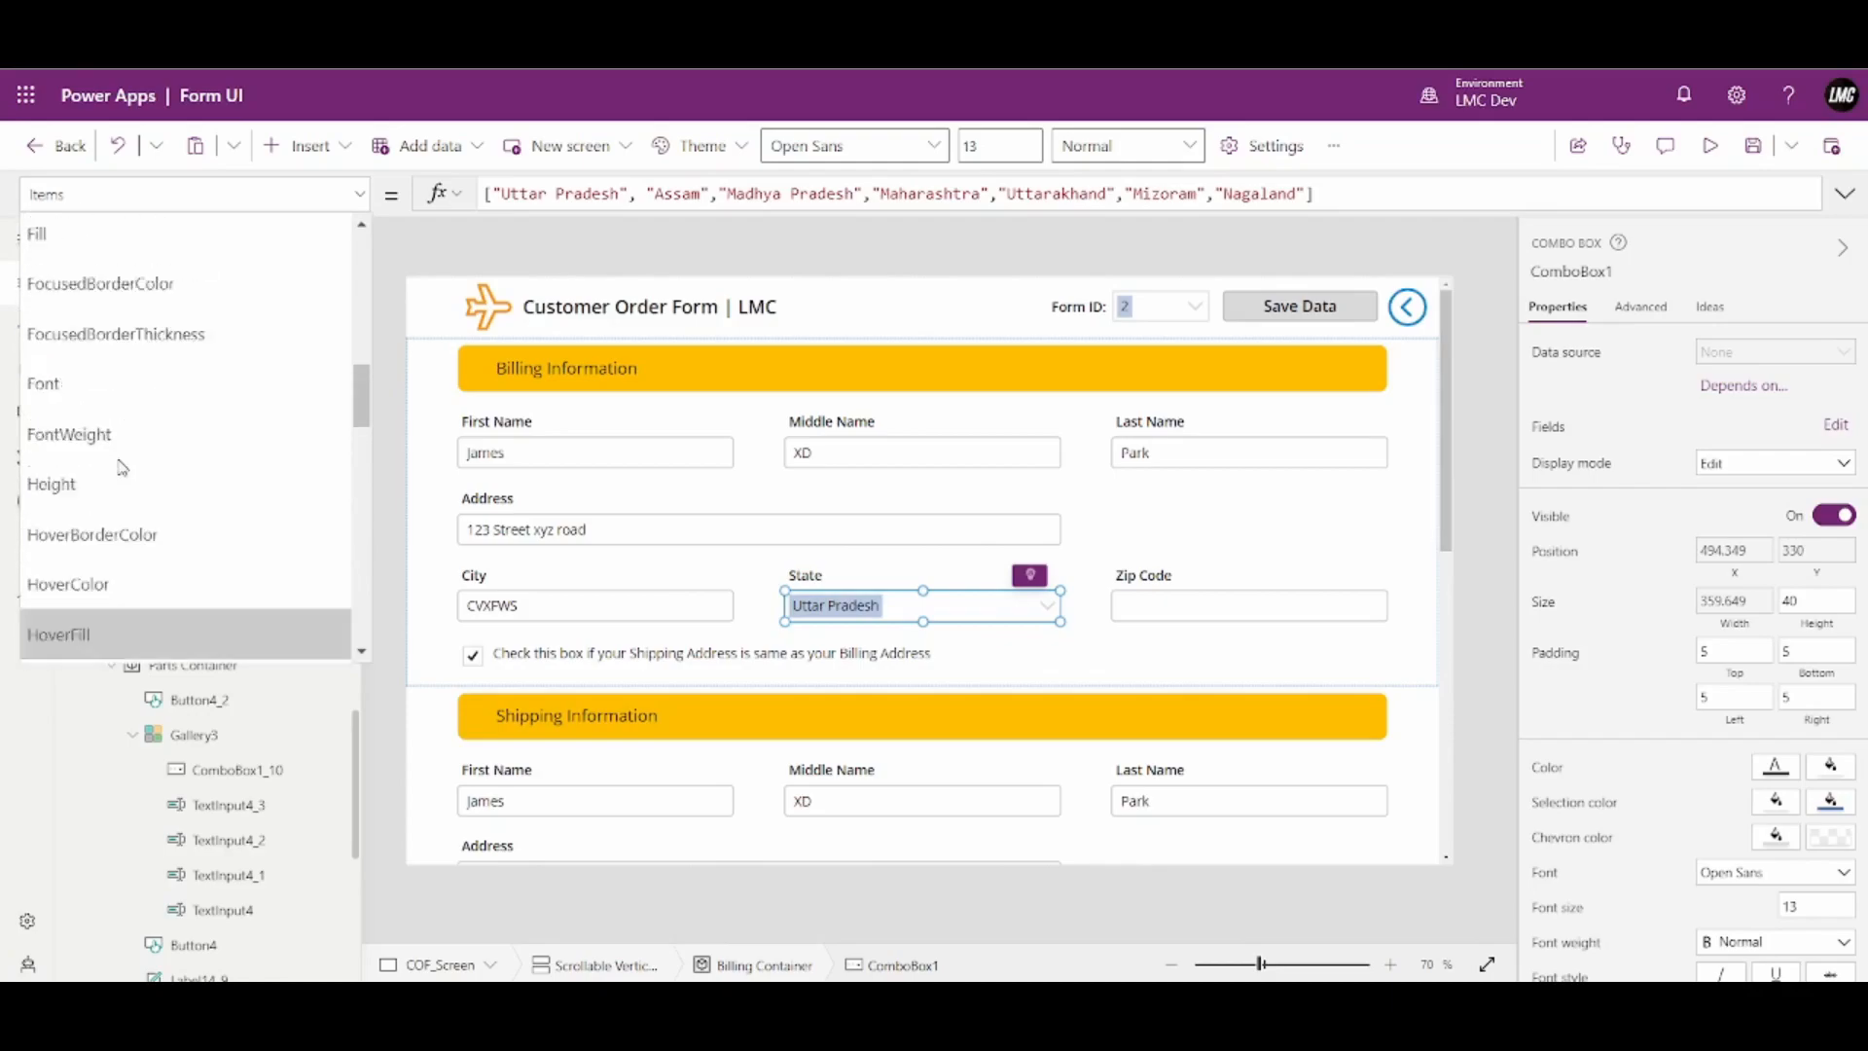
scroll(128, 472, "up", 3)
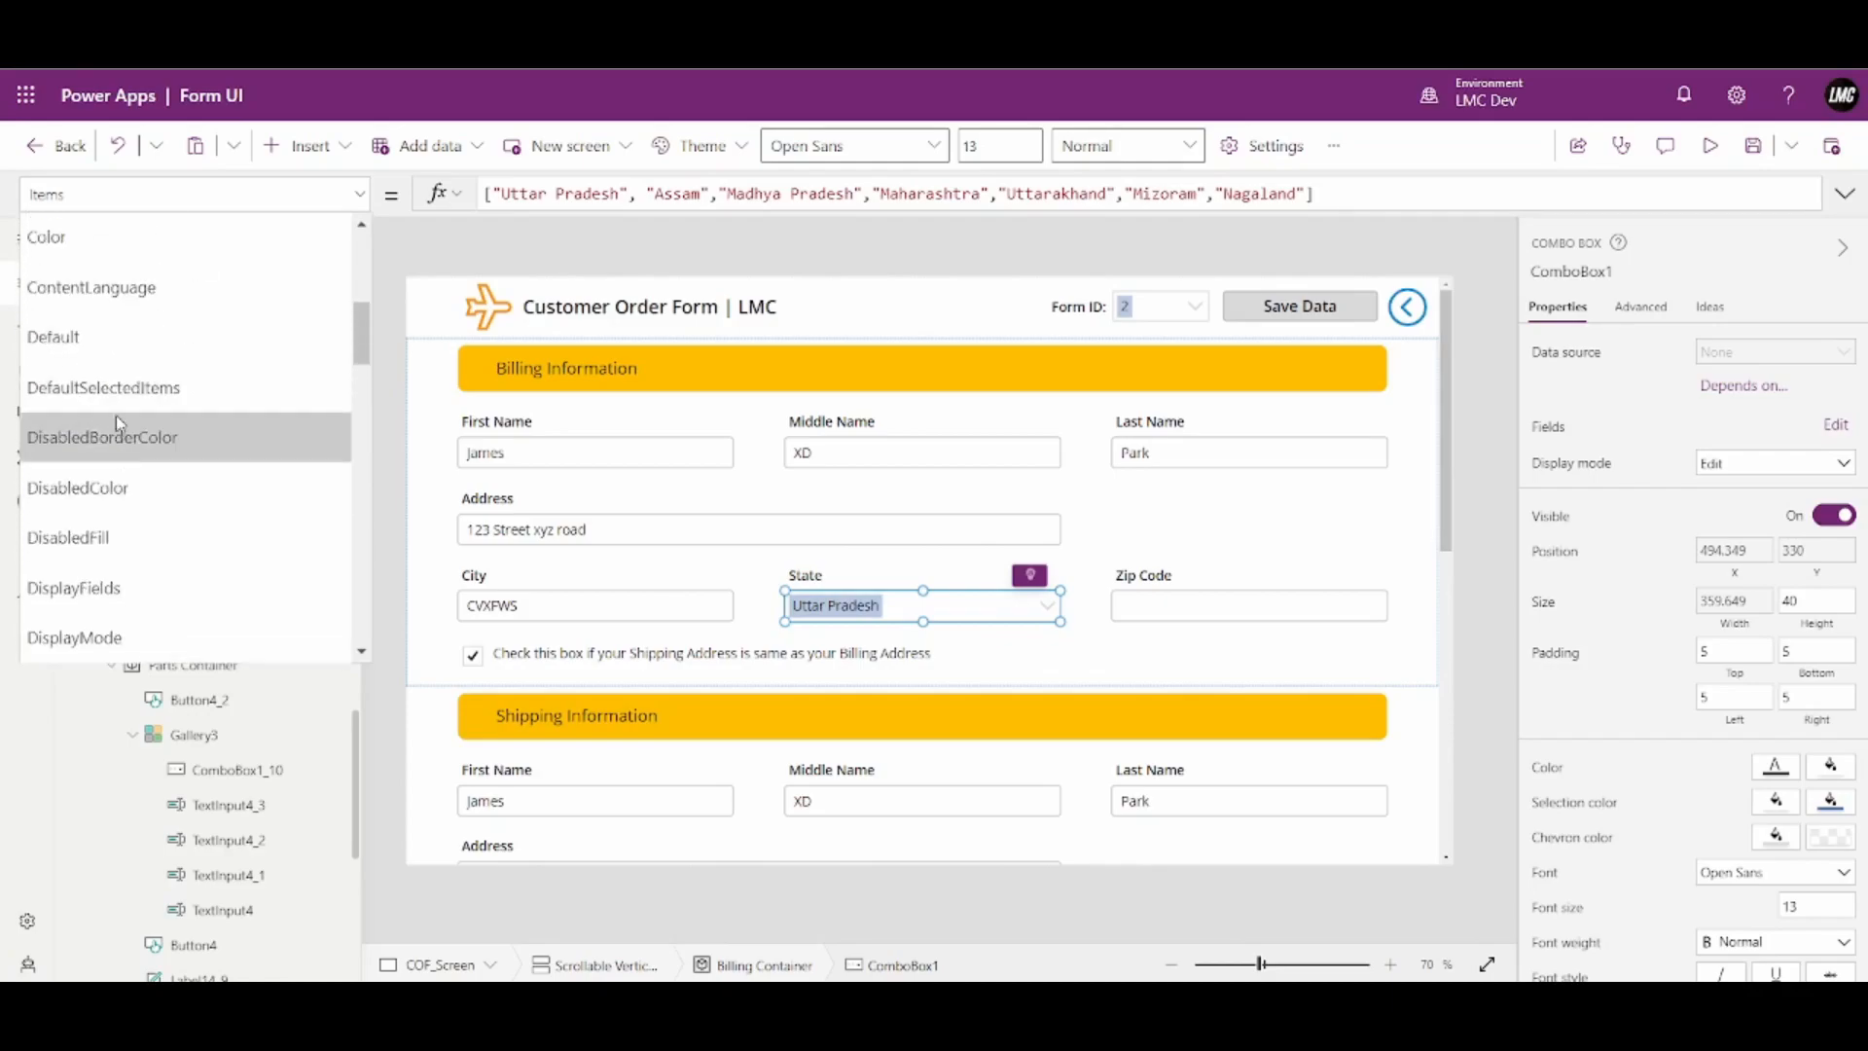
left_click(127, 399)
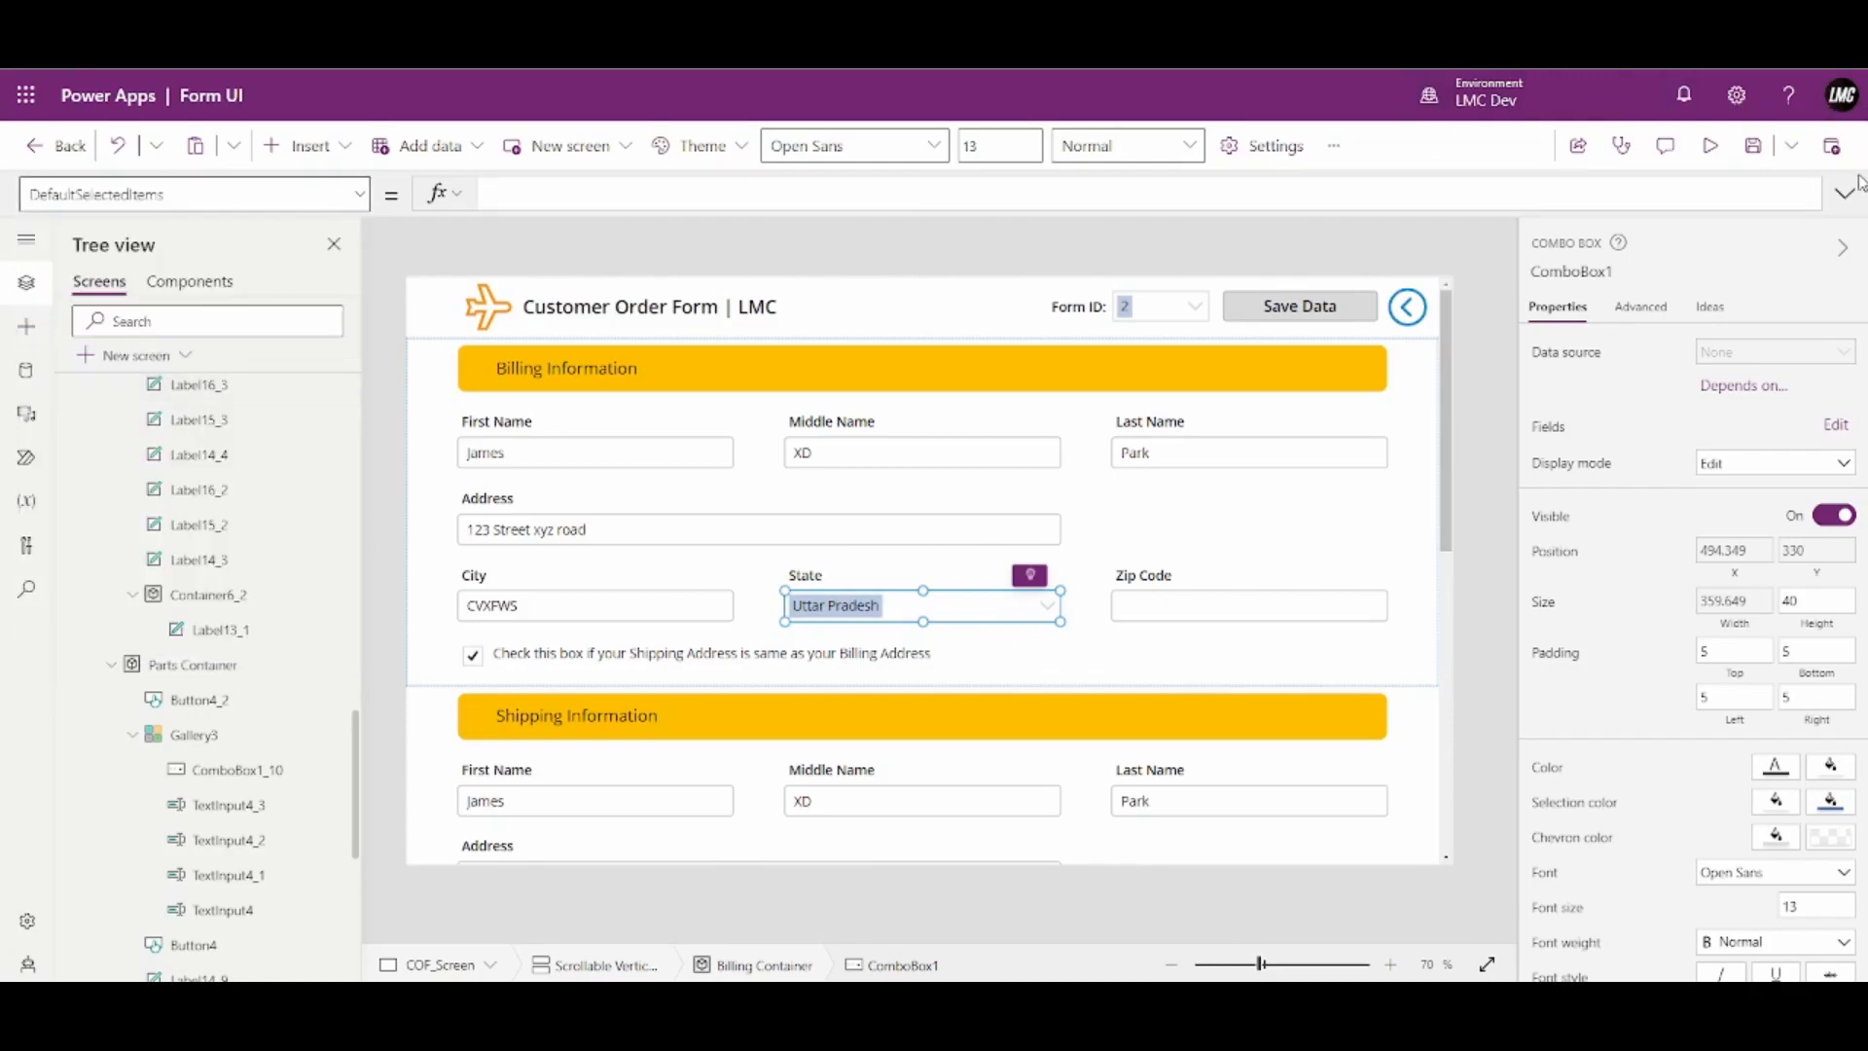
left_click(1845, 194)
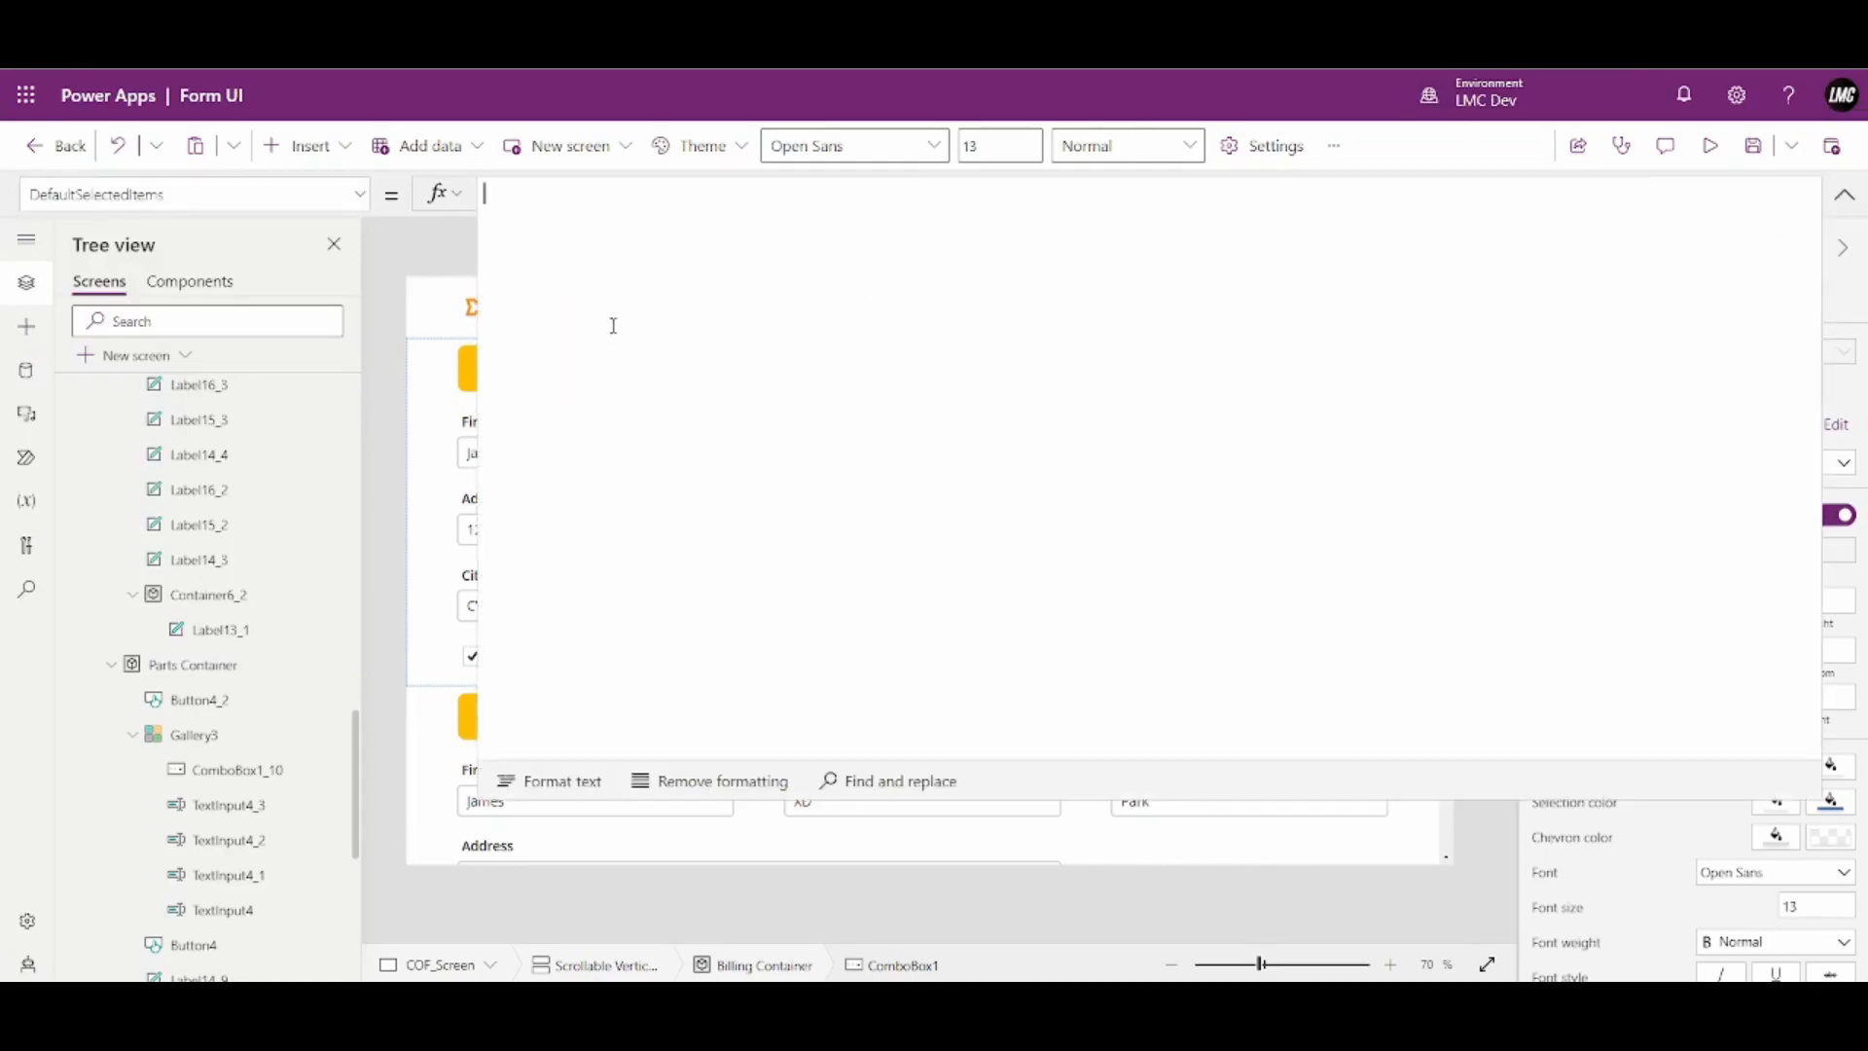
type("If(     IsBlank(ComboBox1_2.Selected),     \"\",     LookUp(         tbl_Billing_Information,         Form_ID = ComboBox1_2.Selected.Value,         'Zip Code'     ) )")
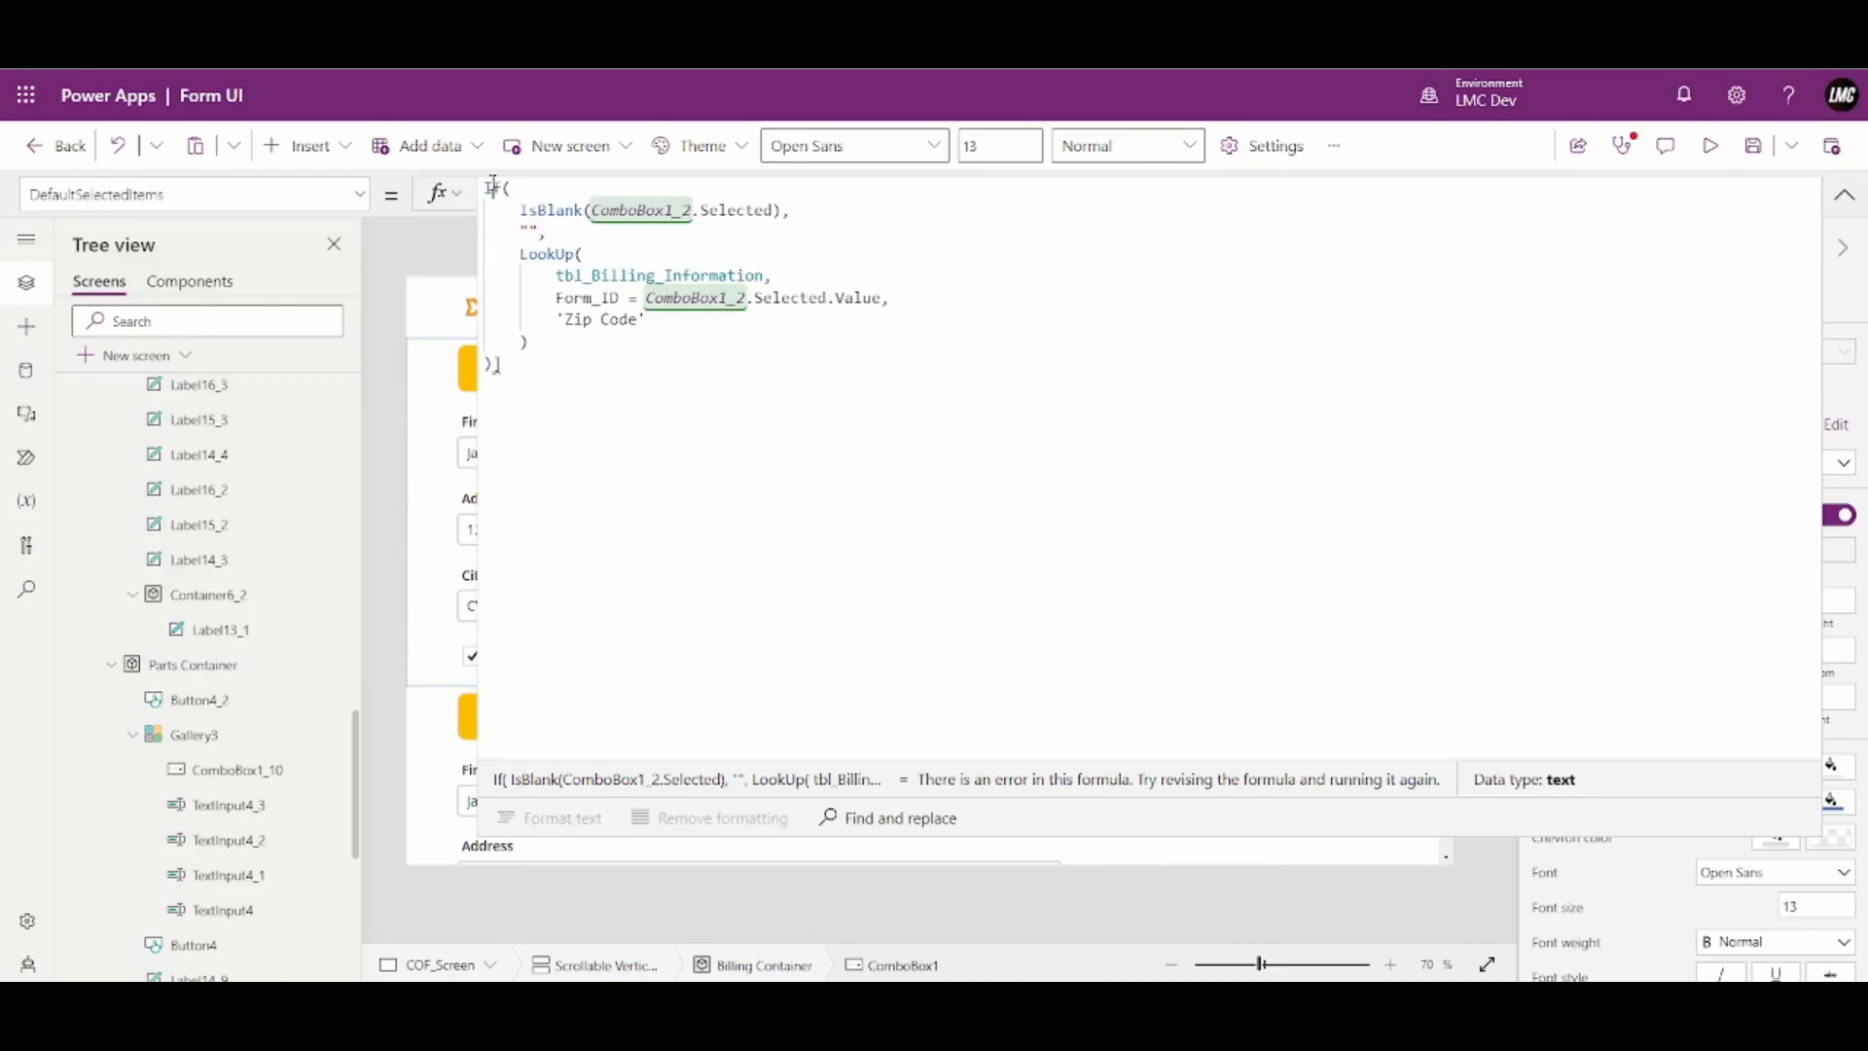
Enclose the State combo box's If formula in square brackets placed on their own lines, indenting the formula's closing parenthesis
type("[")
key("Return")
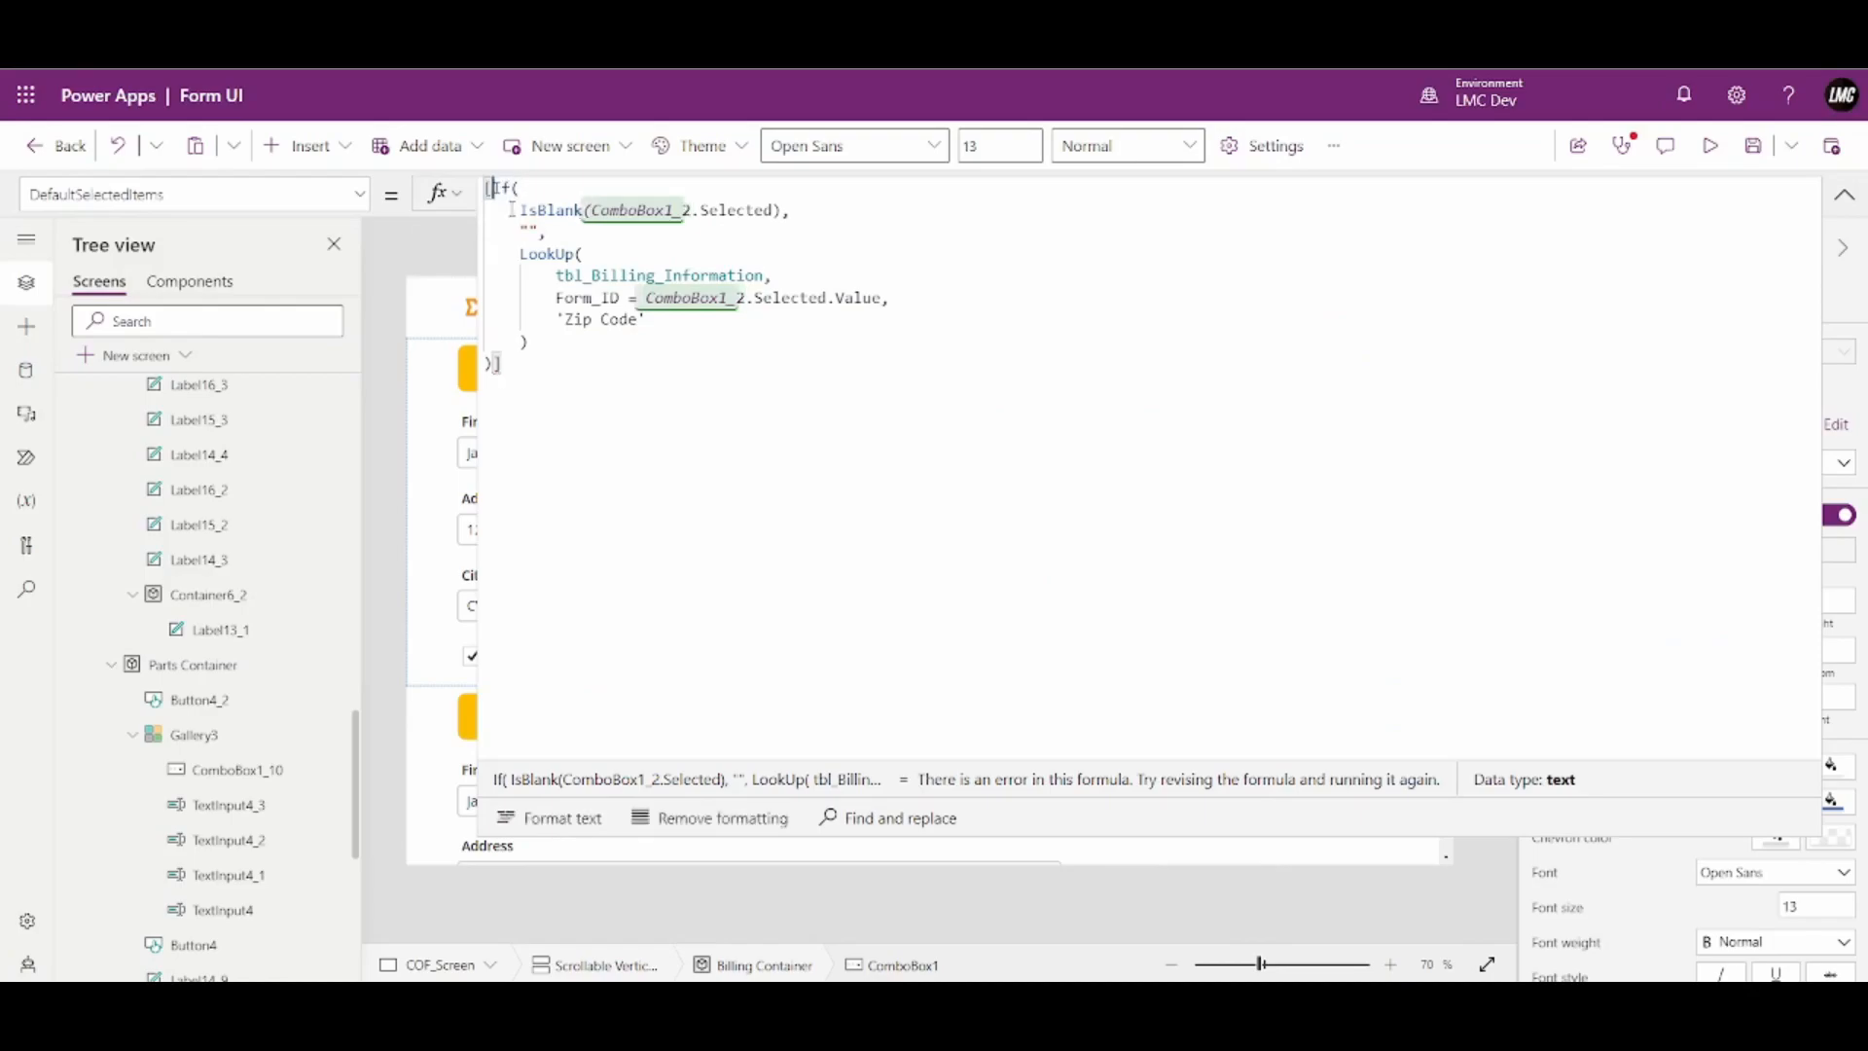
left_click(499, 386)
left_click(489, 386)
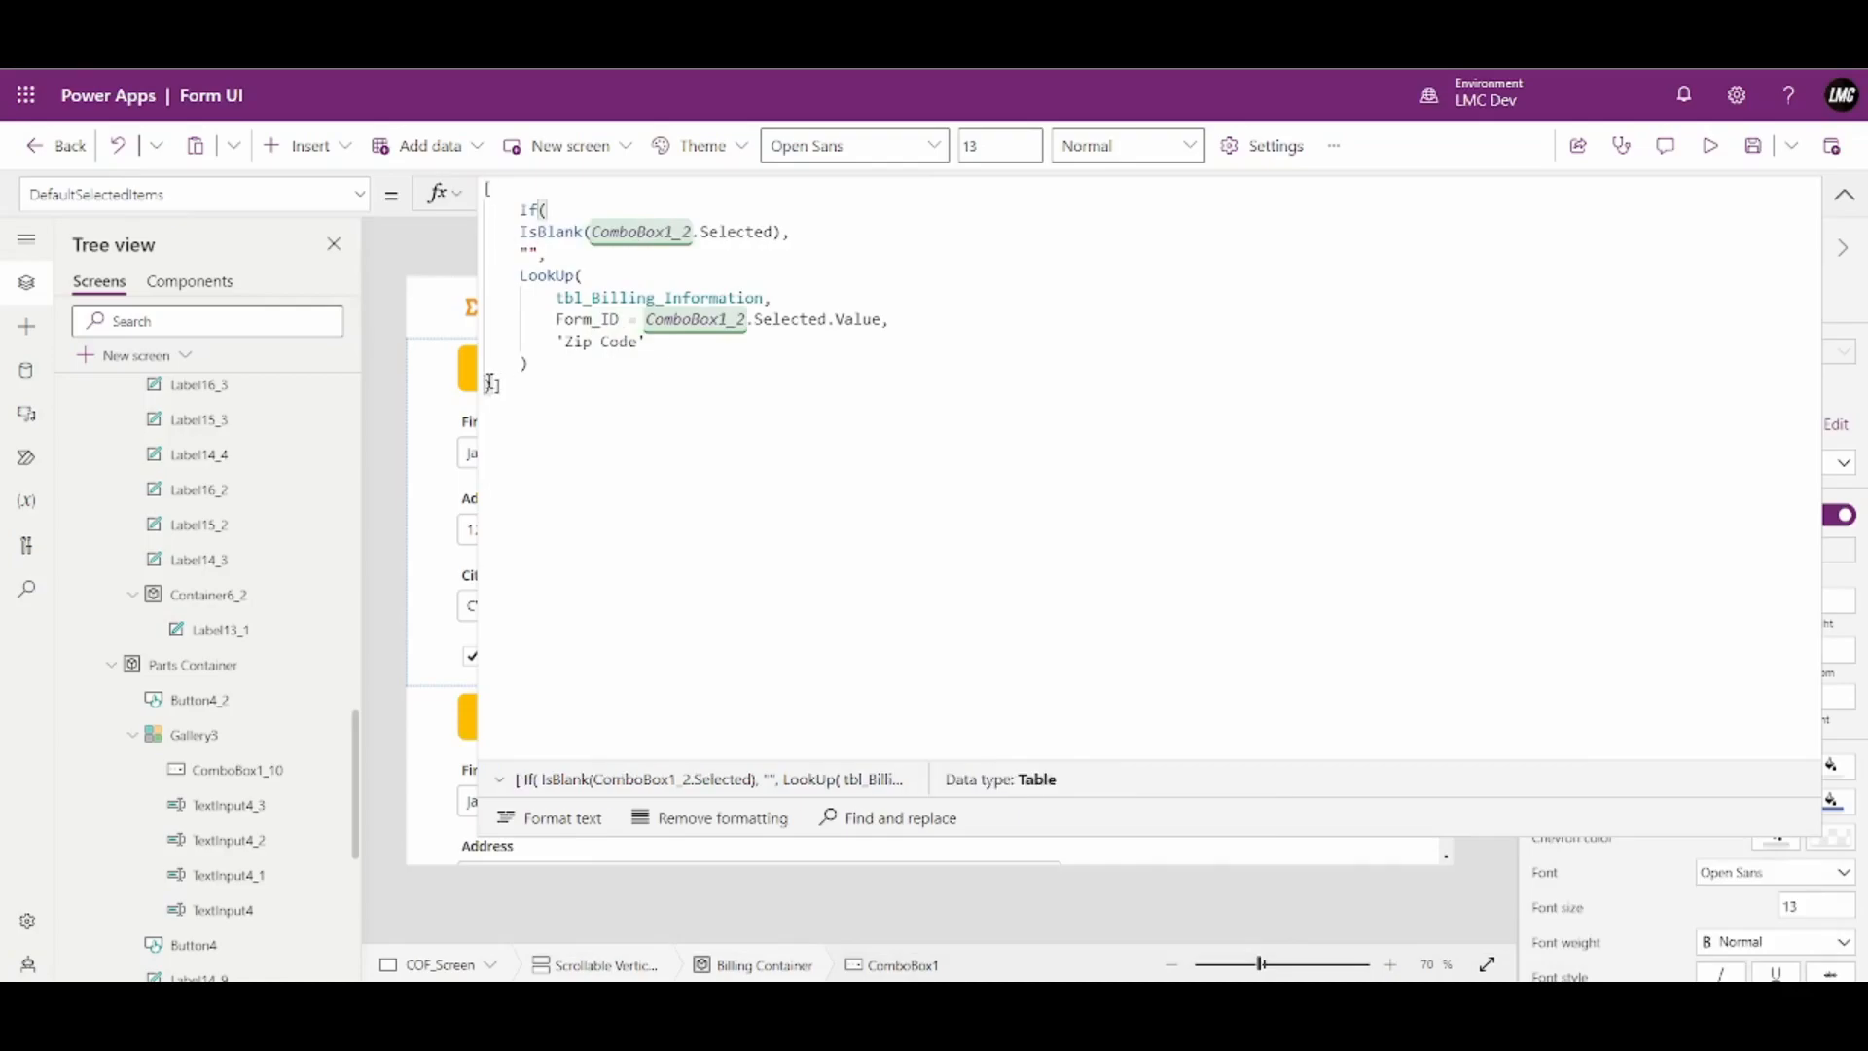
key("Tab")
key("Return")
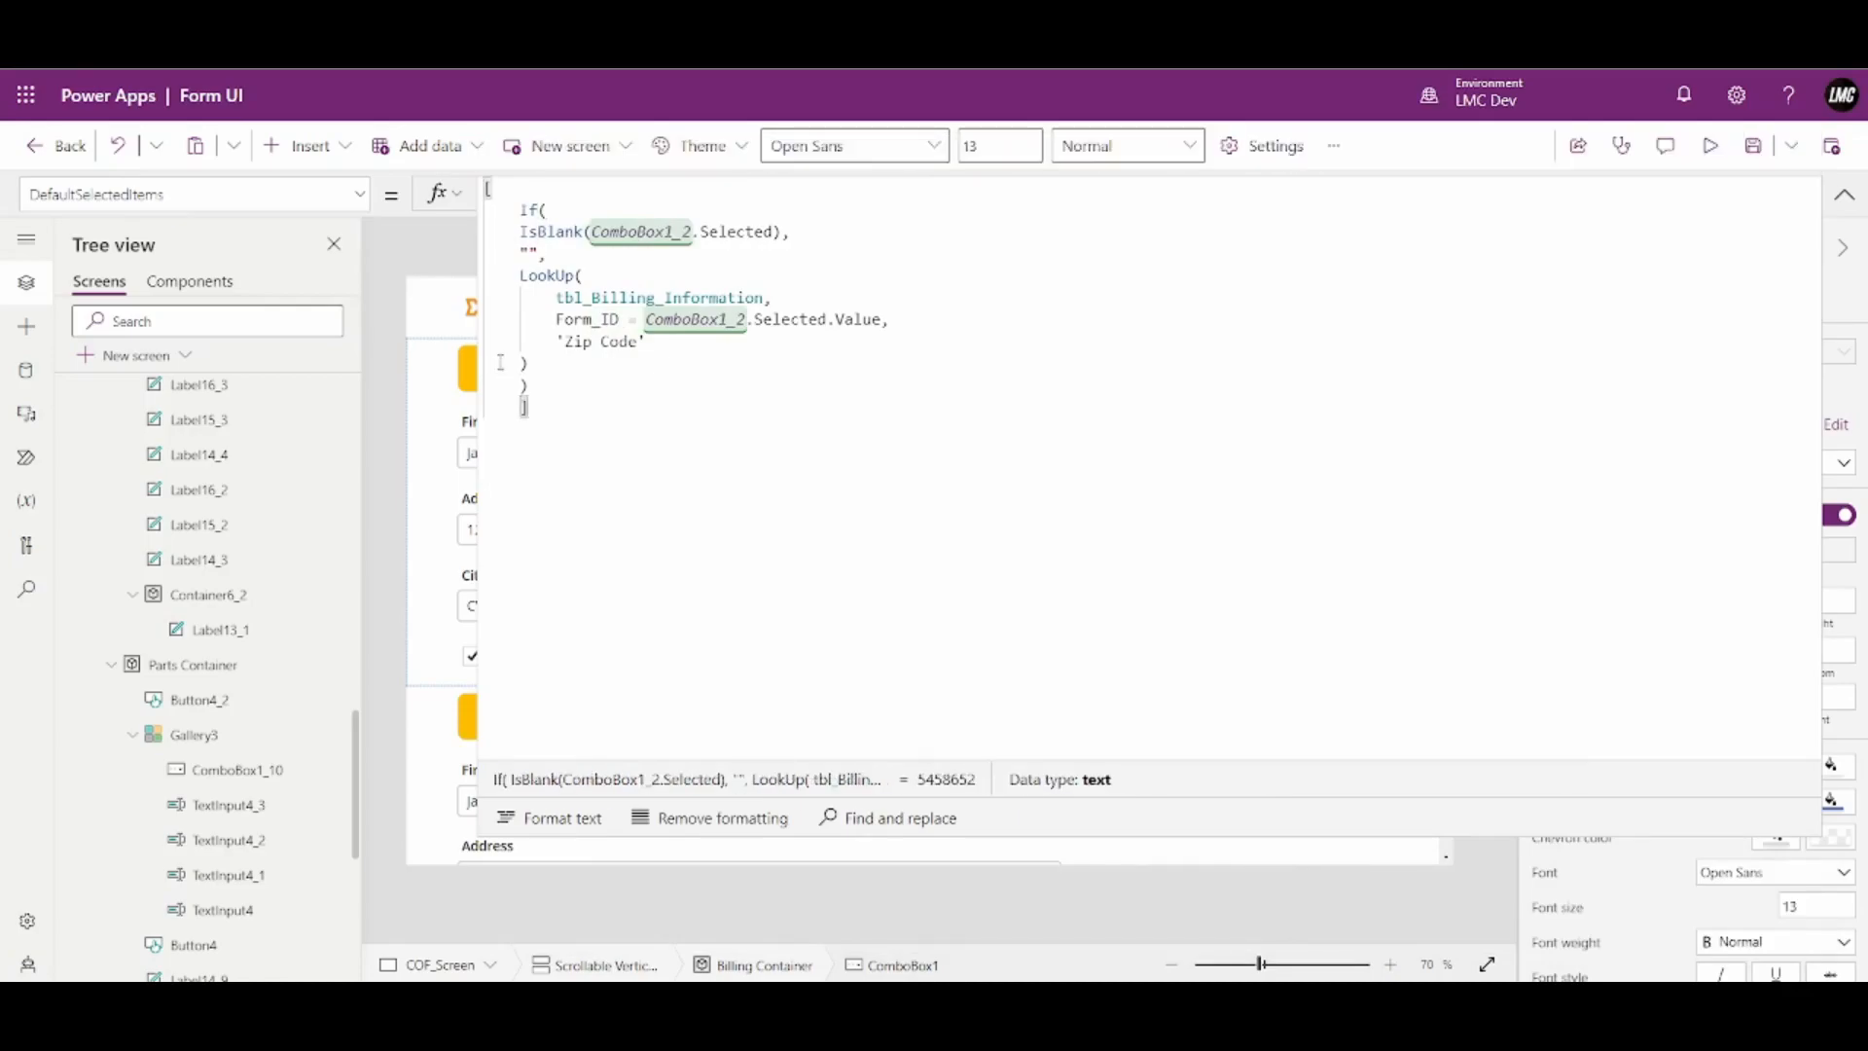
left_click_drag(568, 381, 522, 209)
left_click(775, 394)
Change the LookUp result column to State in the billing State combo box's DefaultSelectedItems formula
left_click_drag(646, 341, 560, 341)
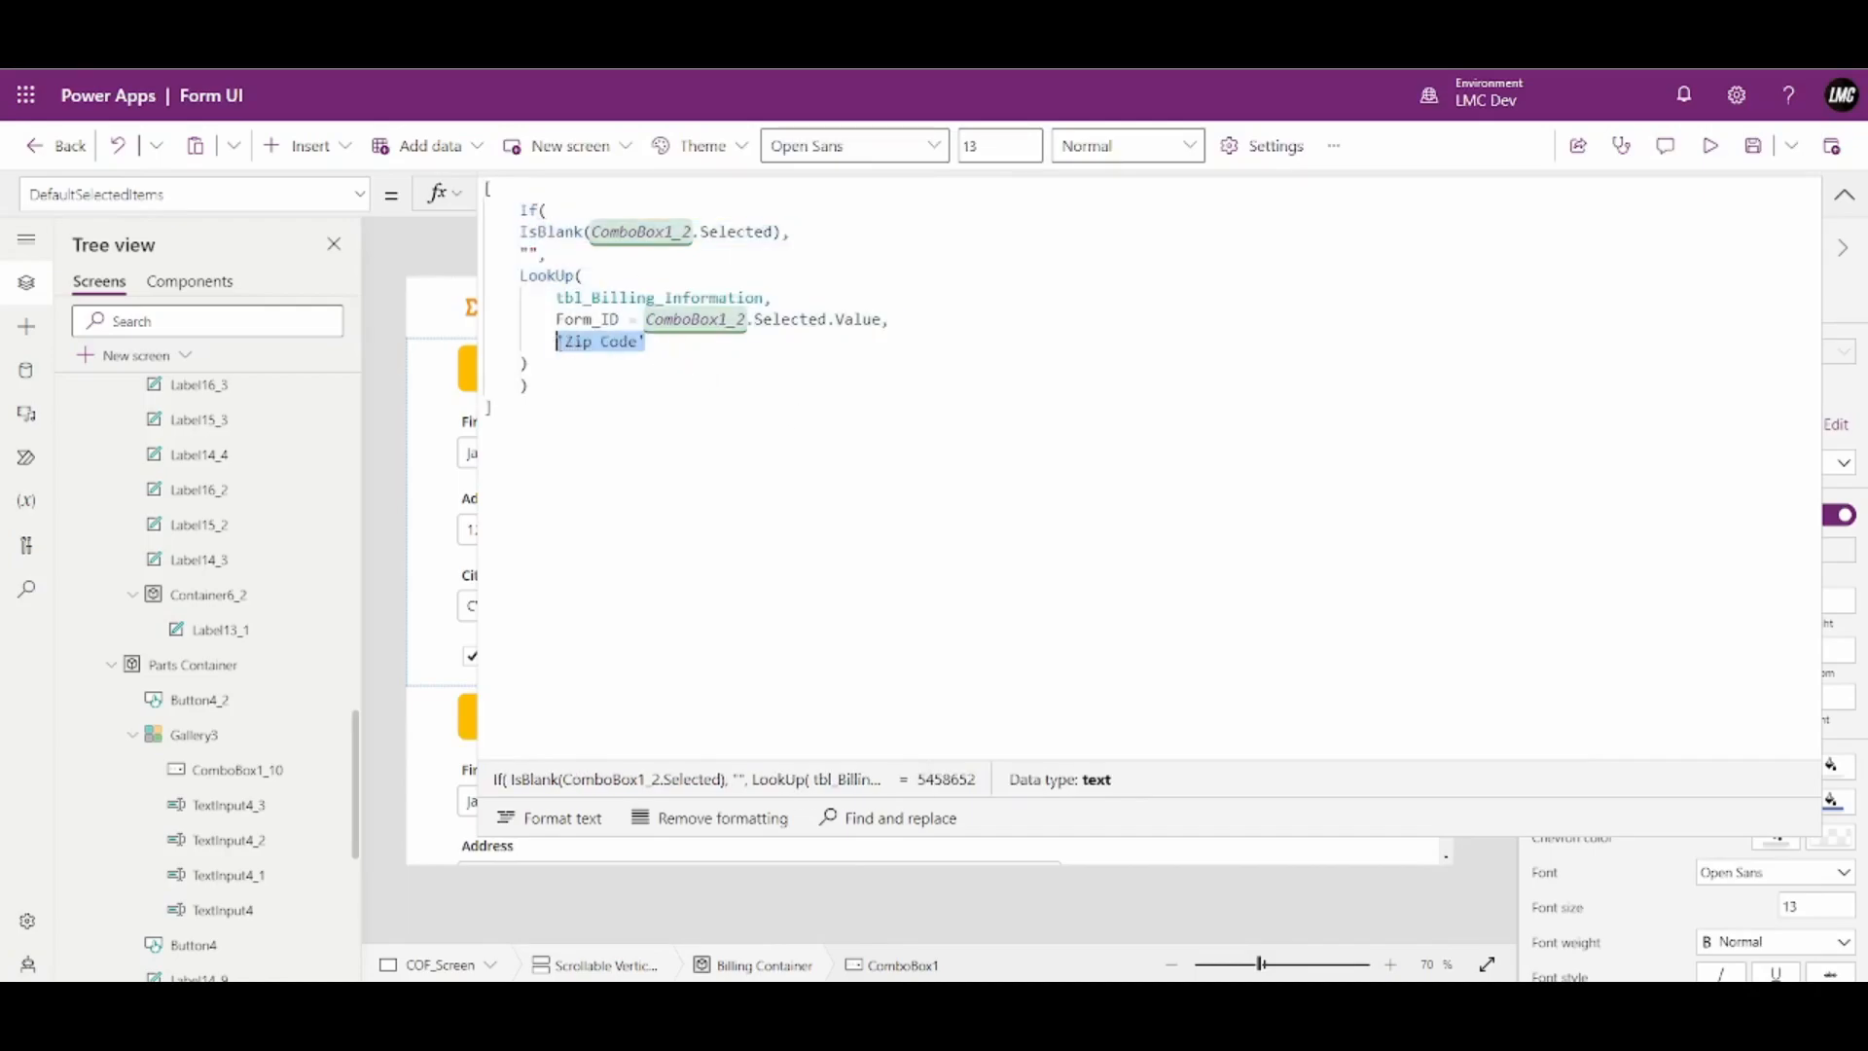
type("St6ate")
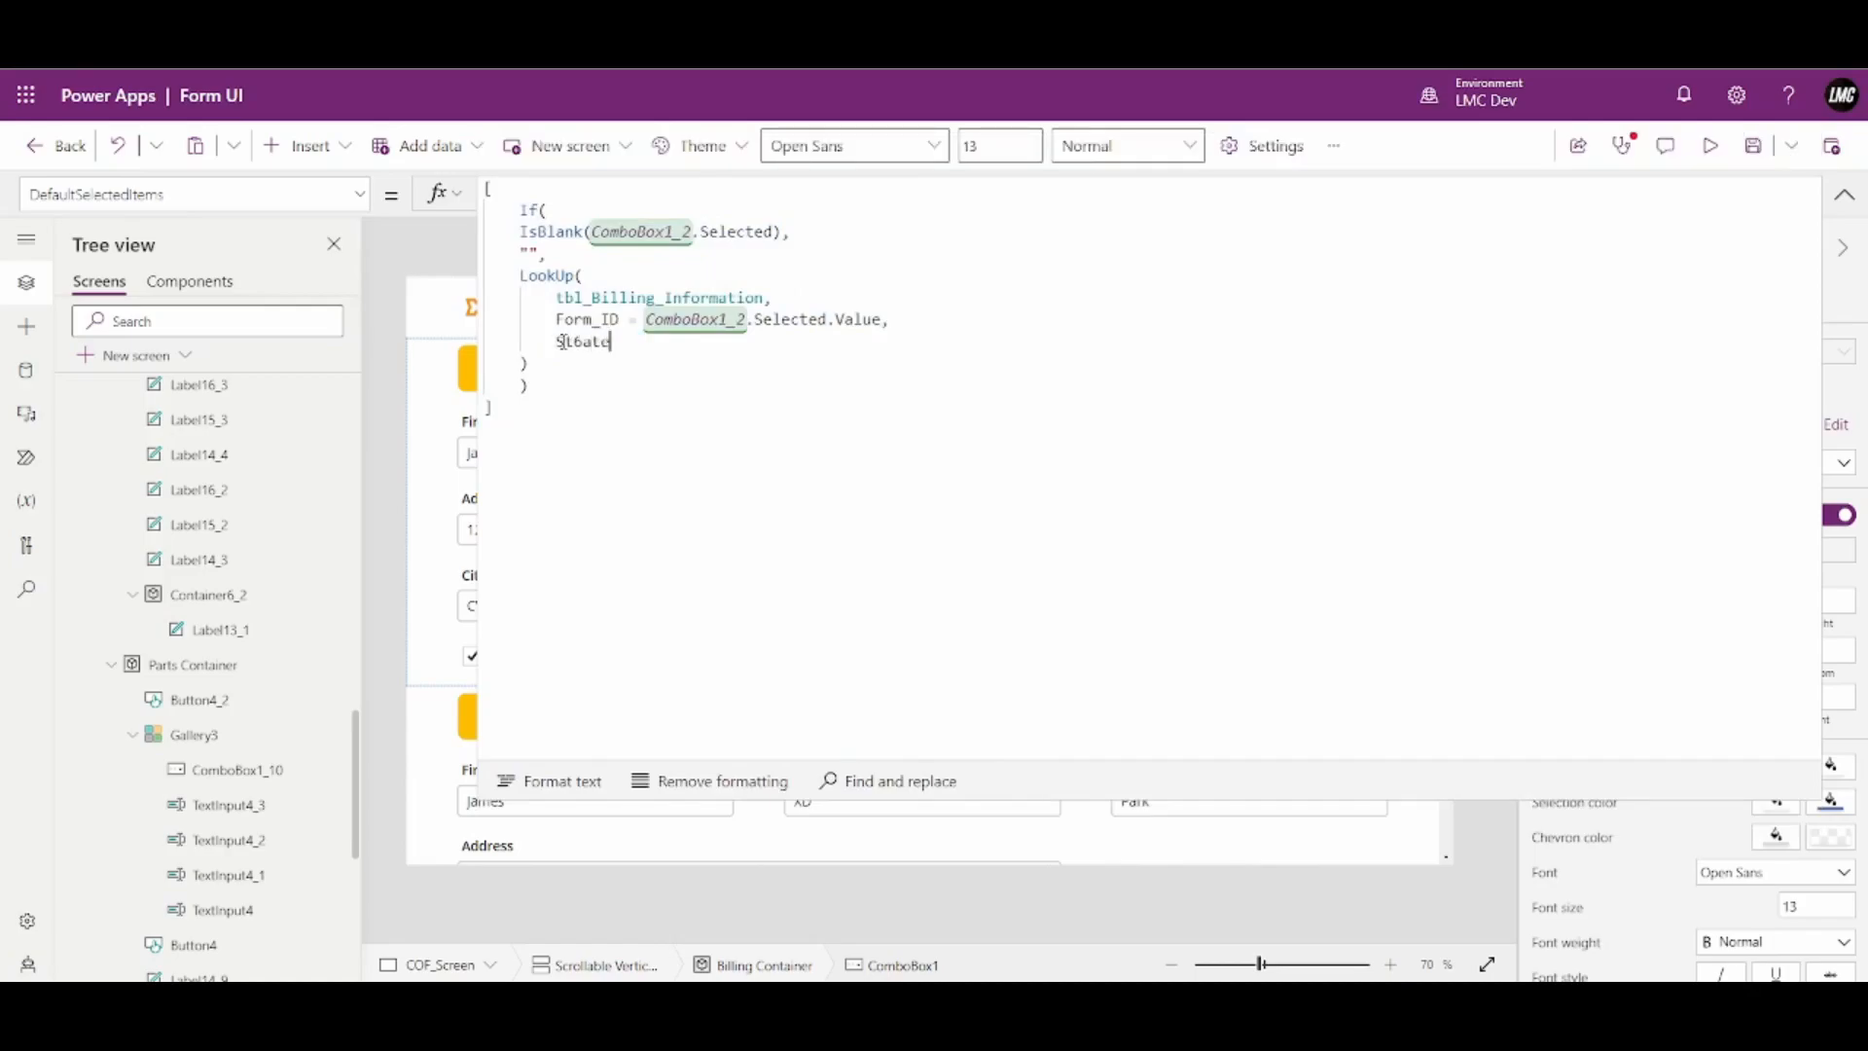
key("BackSpace")
key("BackSpace")
key("BackSpace")
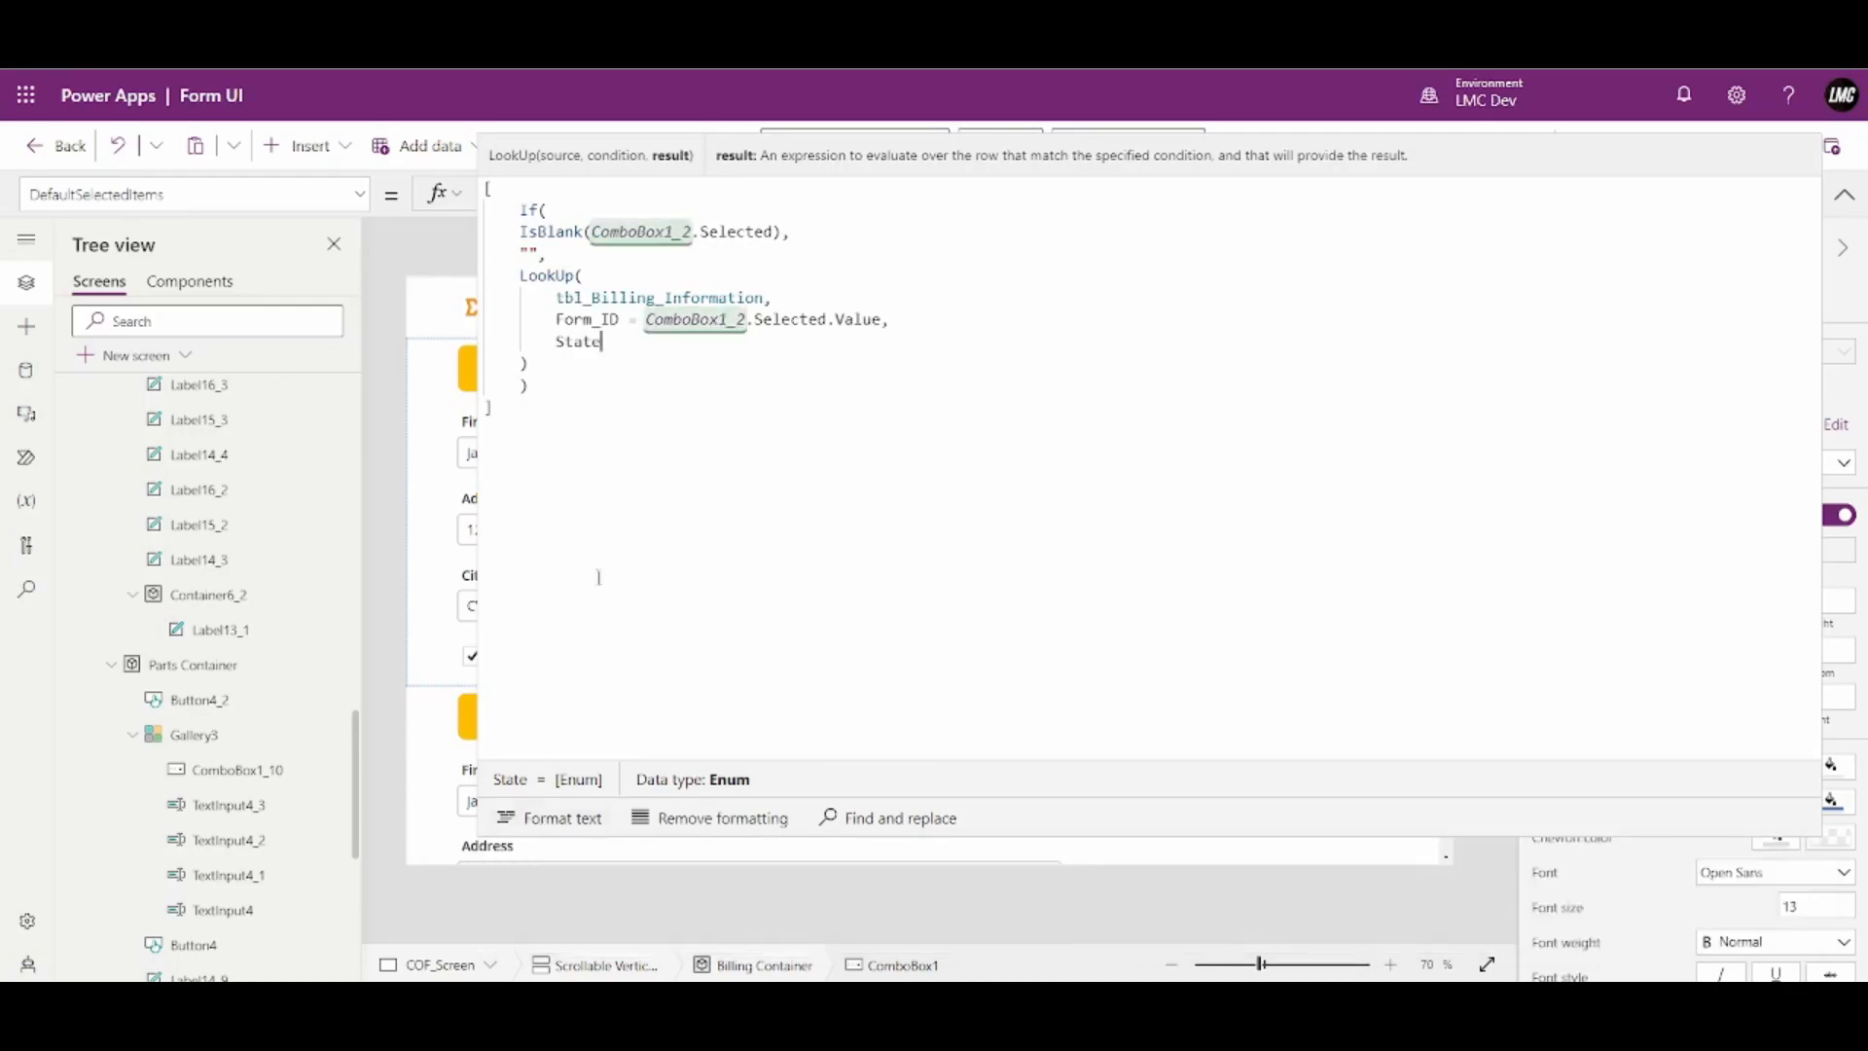
left_click(1843, 195)
Preview the app, test the billing fields with Form ID 1 and 4, and return to editing
left_click(1715, 153)
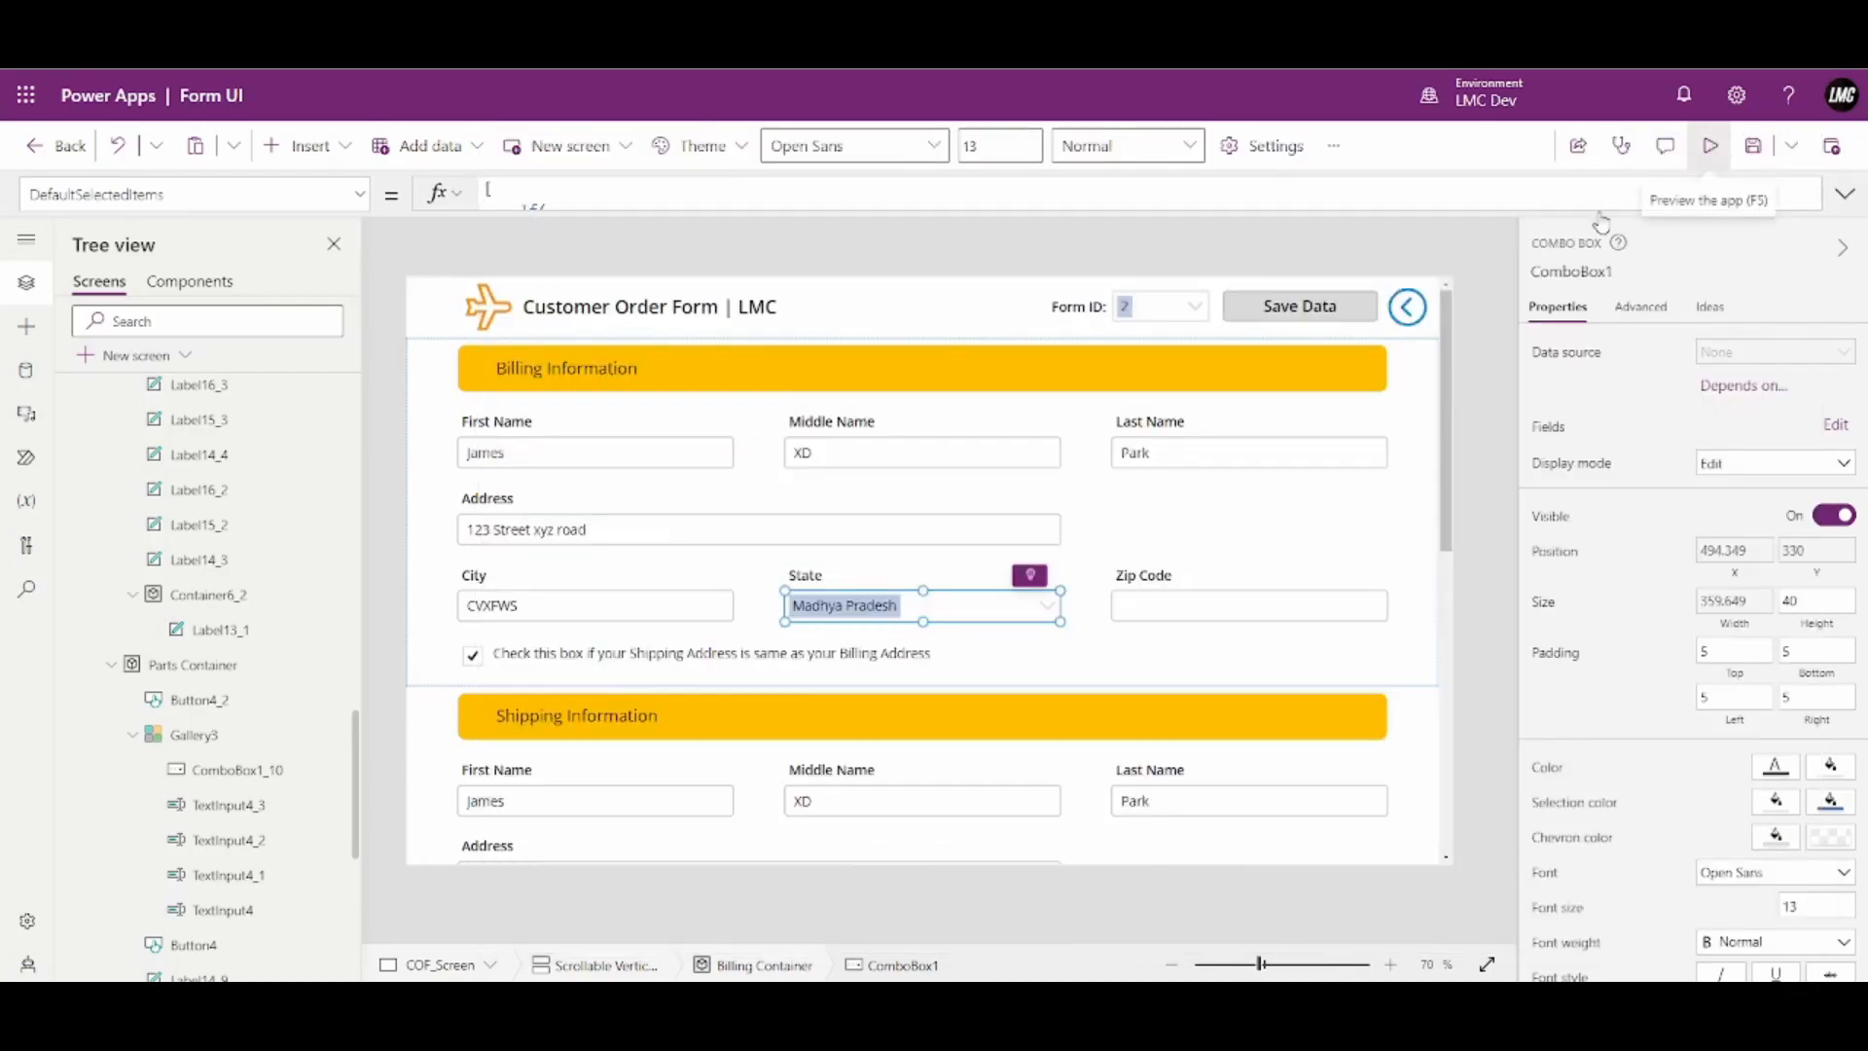
left_click(1261, 171)
left_click(1263, 235)
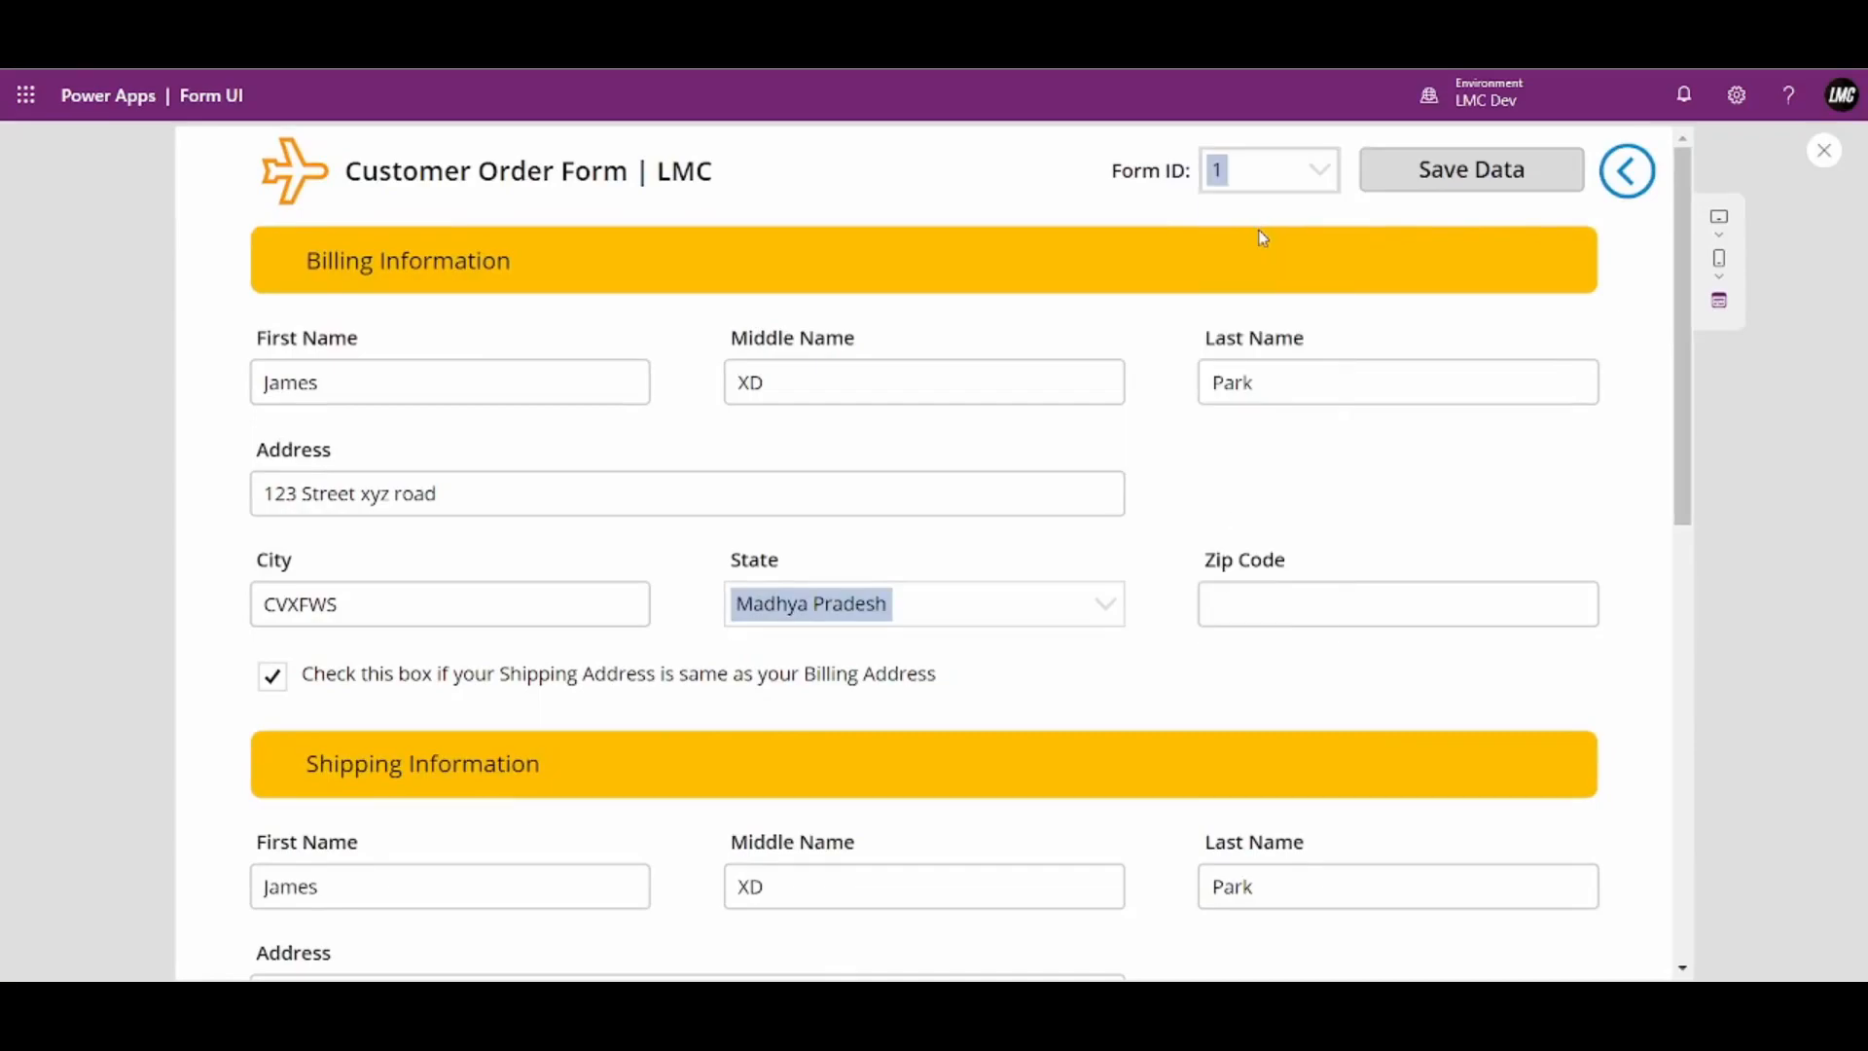
left_click(1309, 182)
left_click(1235, 398)
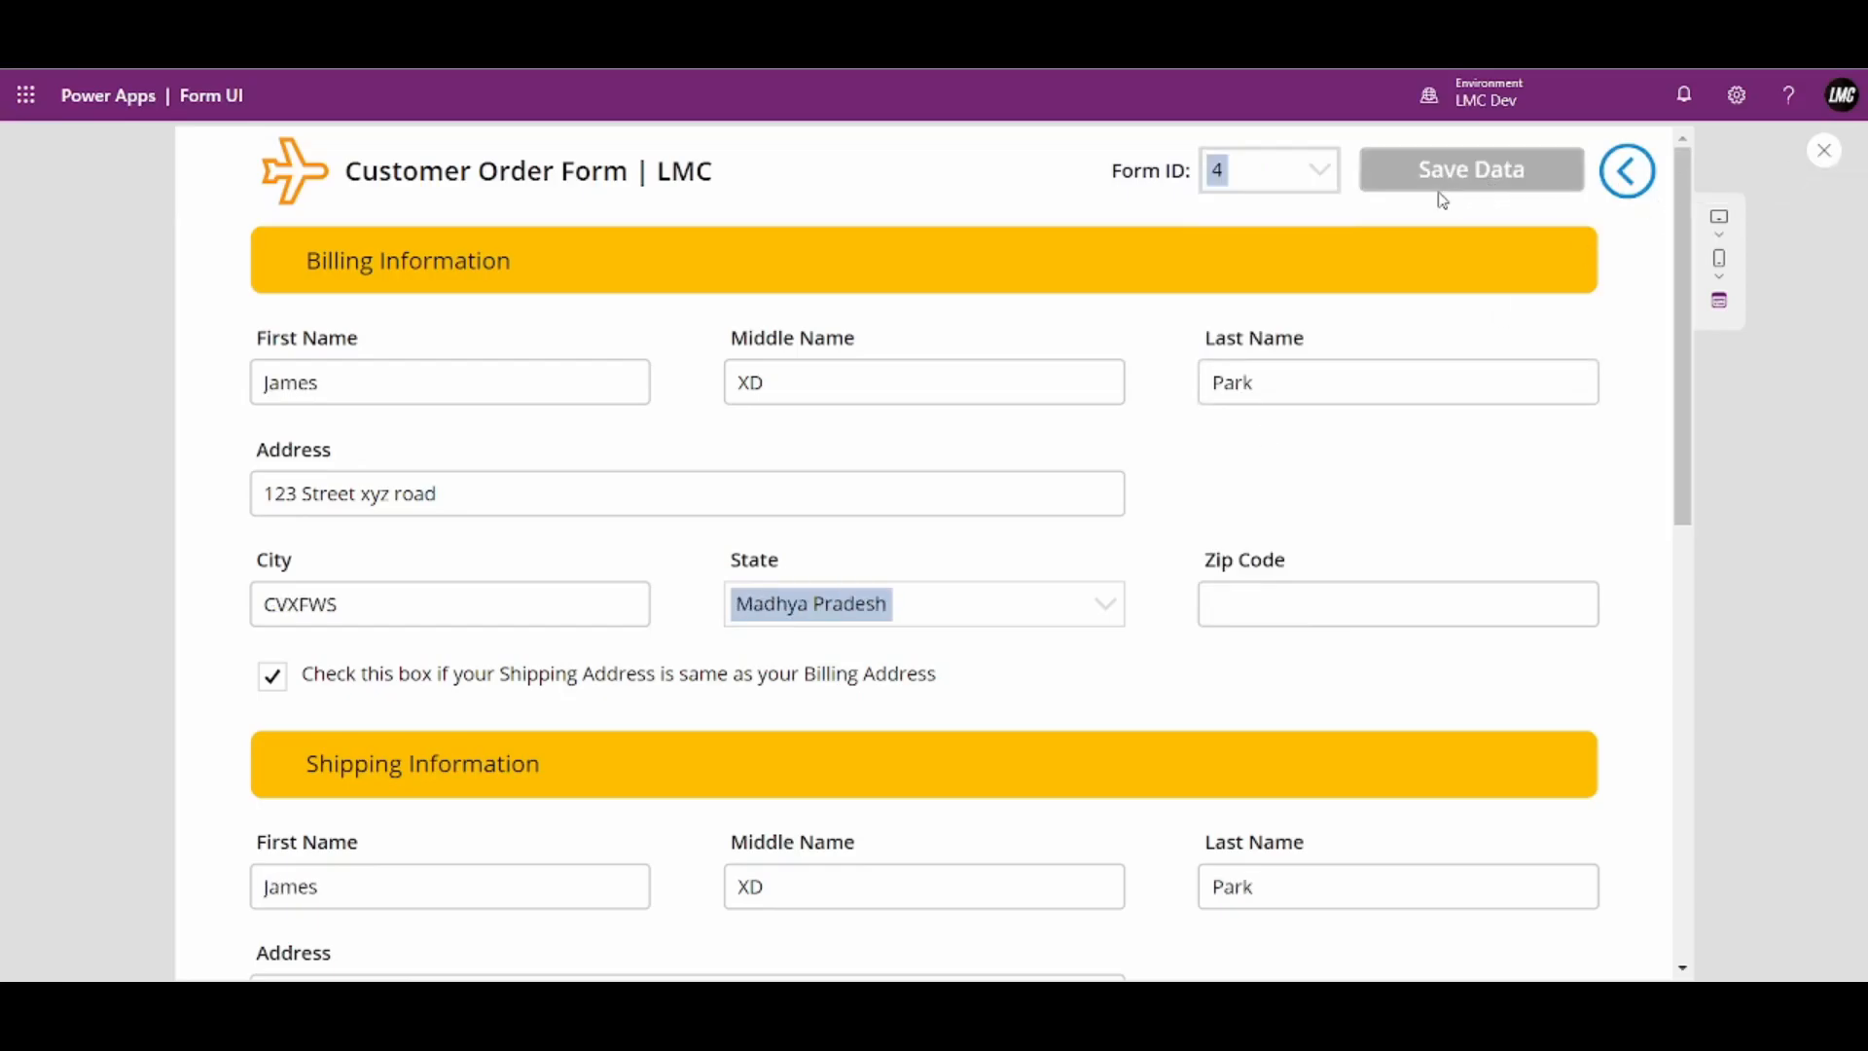
left_click(1824, 150)
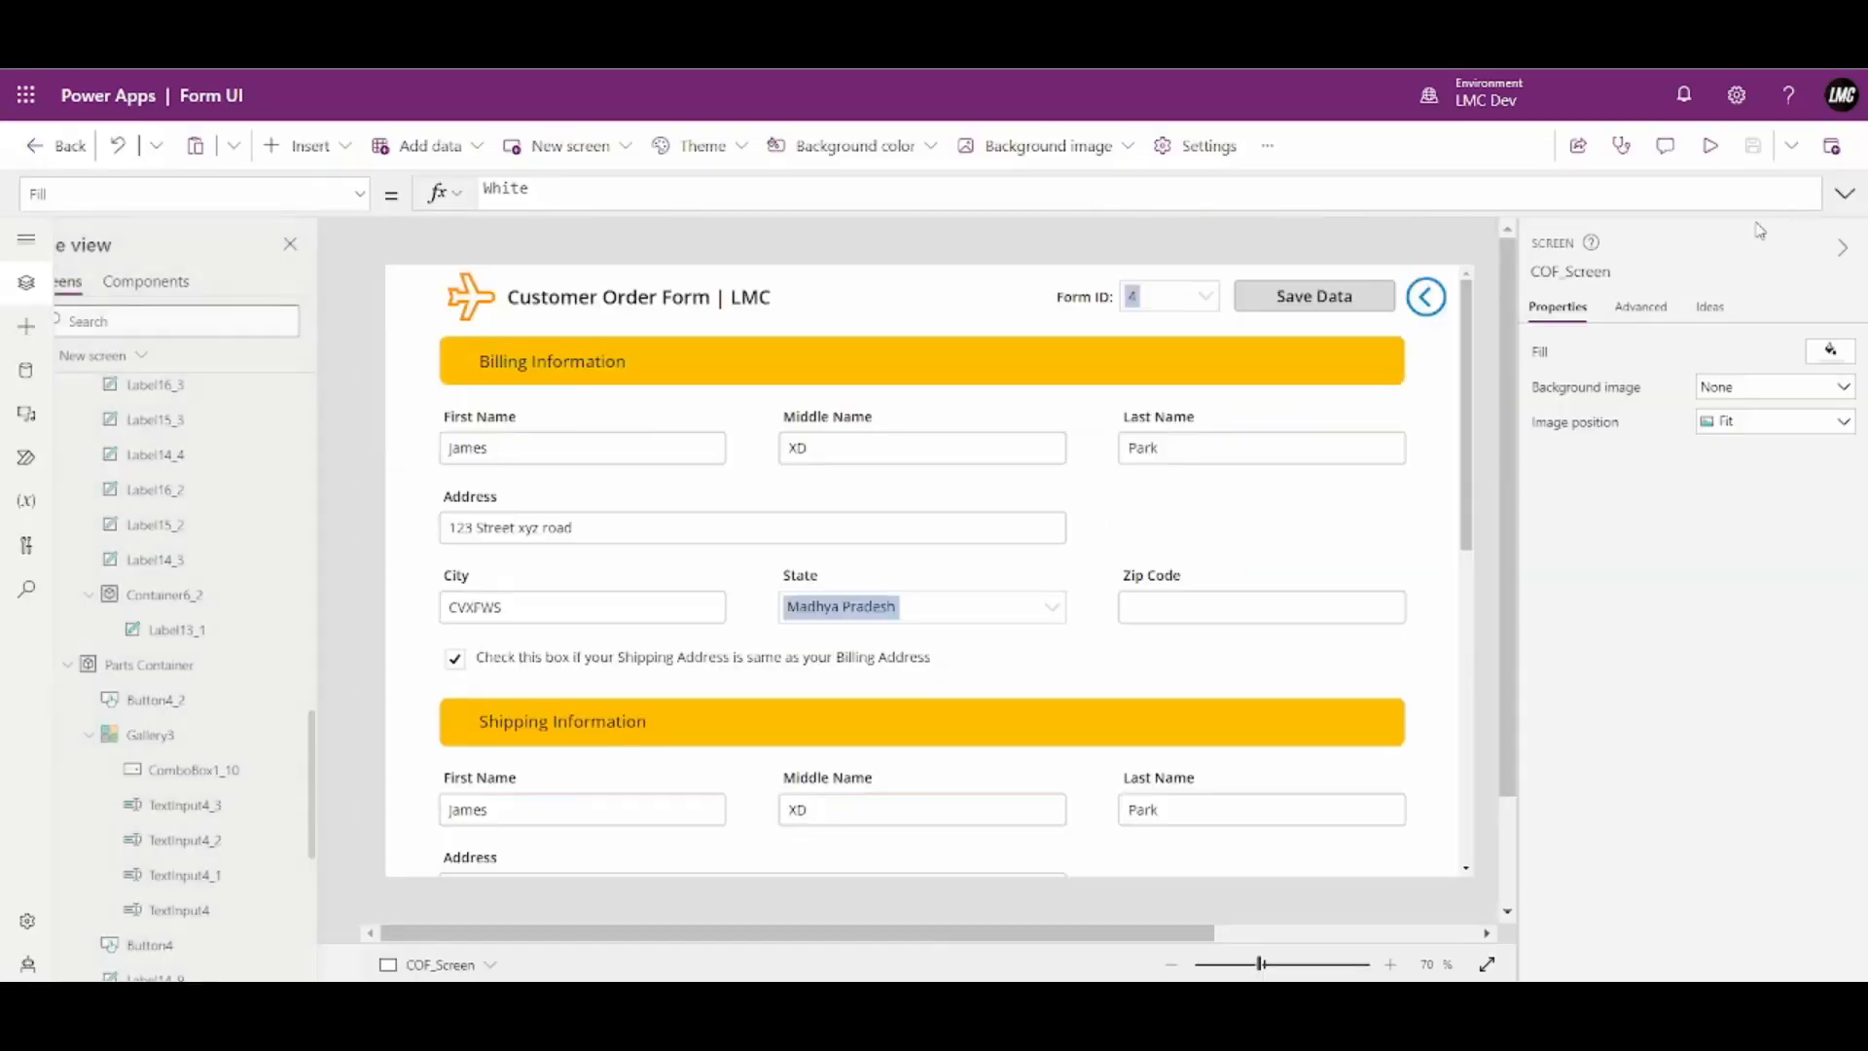
Wrap the LookUp in the billing Zip Code field's Default formula in a Value() function
left_click(1280, 605)
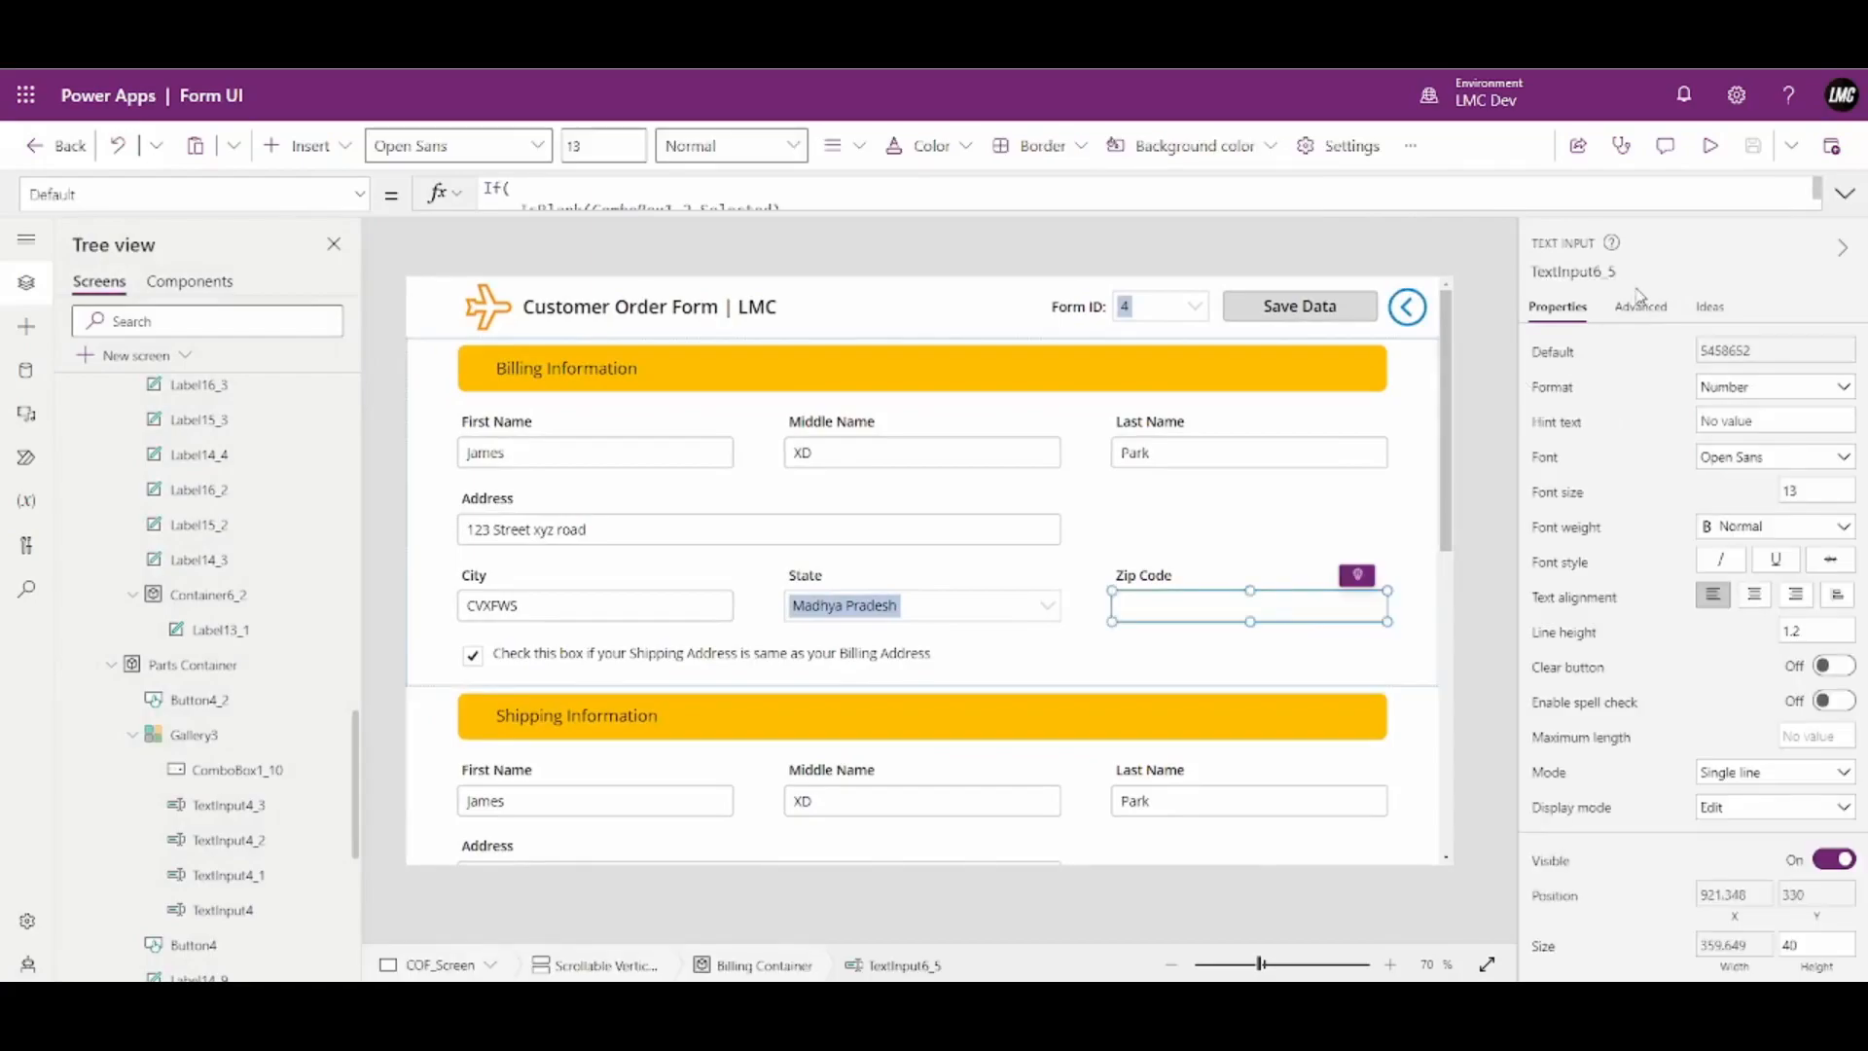
left_click(1845, 194)
left_click(1049, 406)
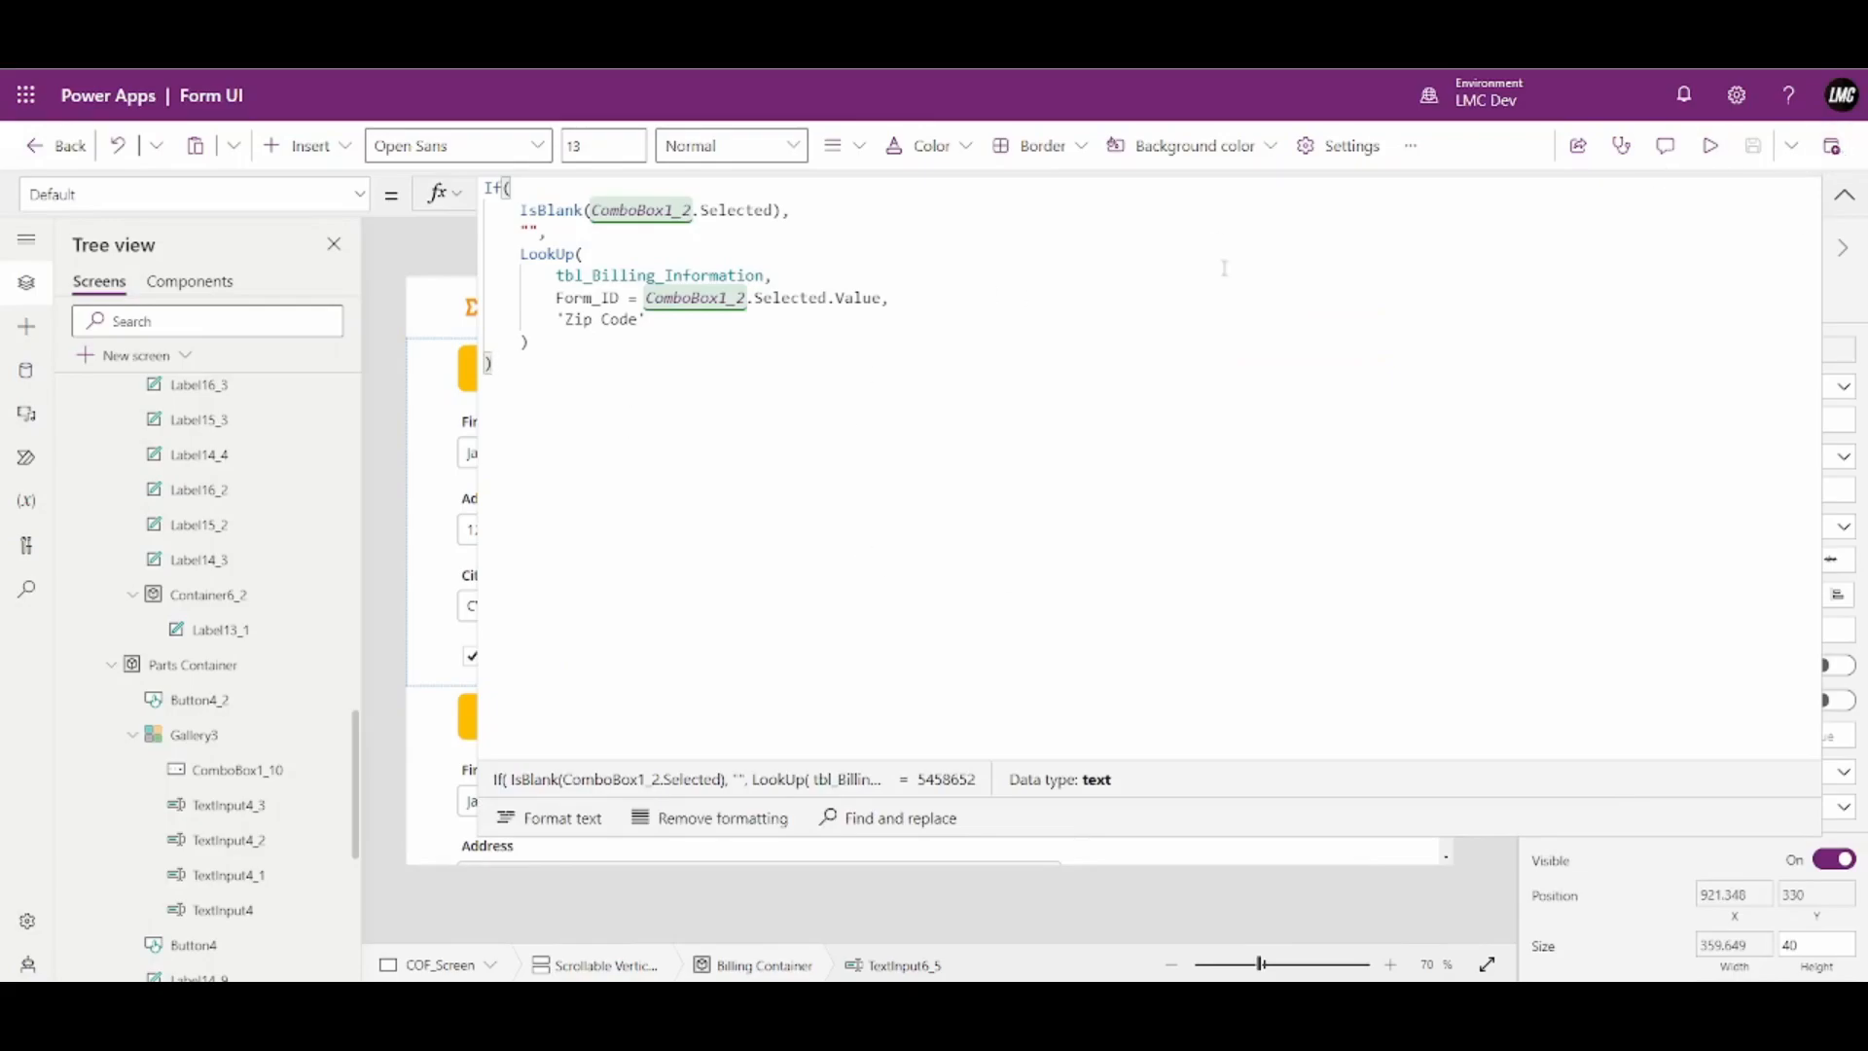
left_click(1843, 196)
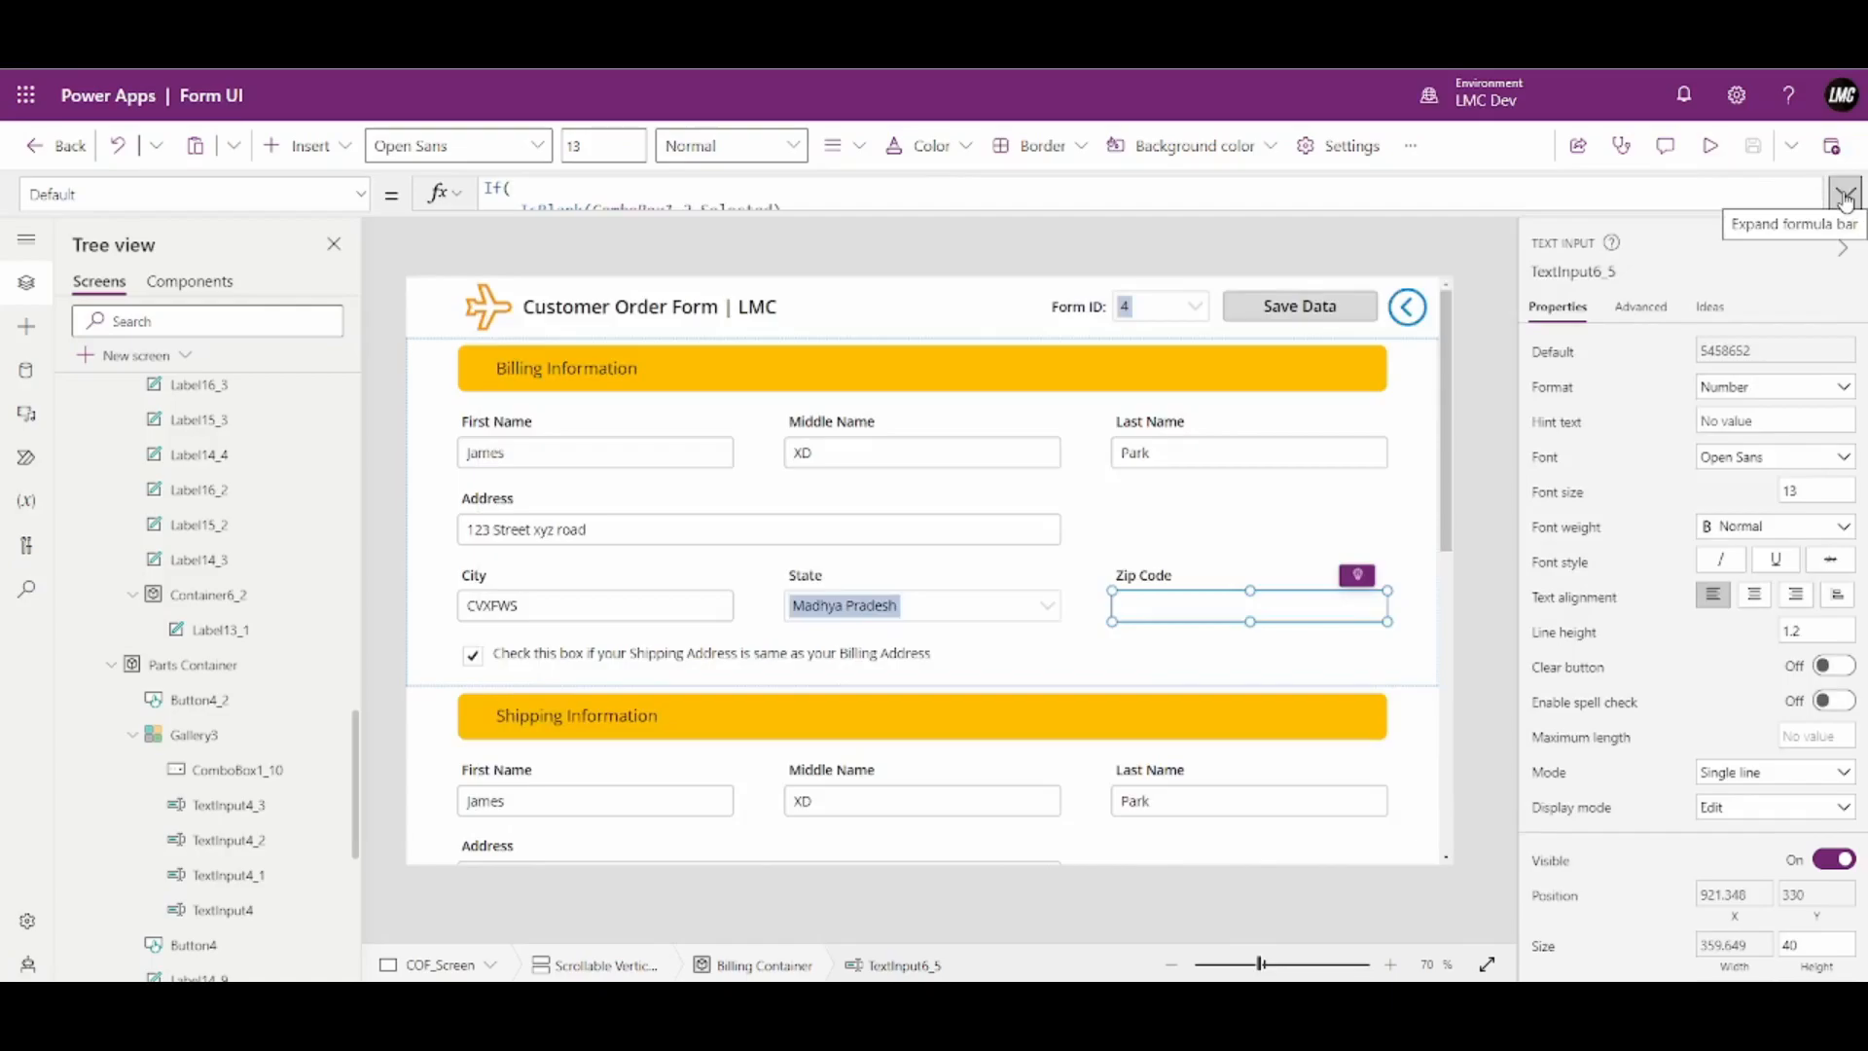
left_click(1846, 198)
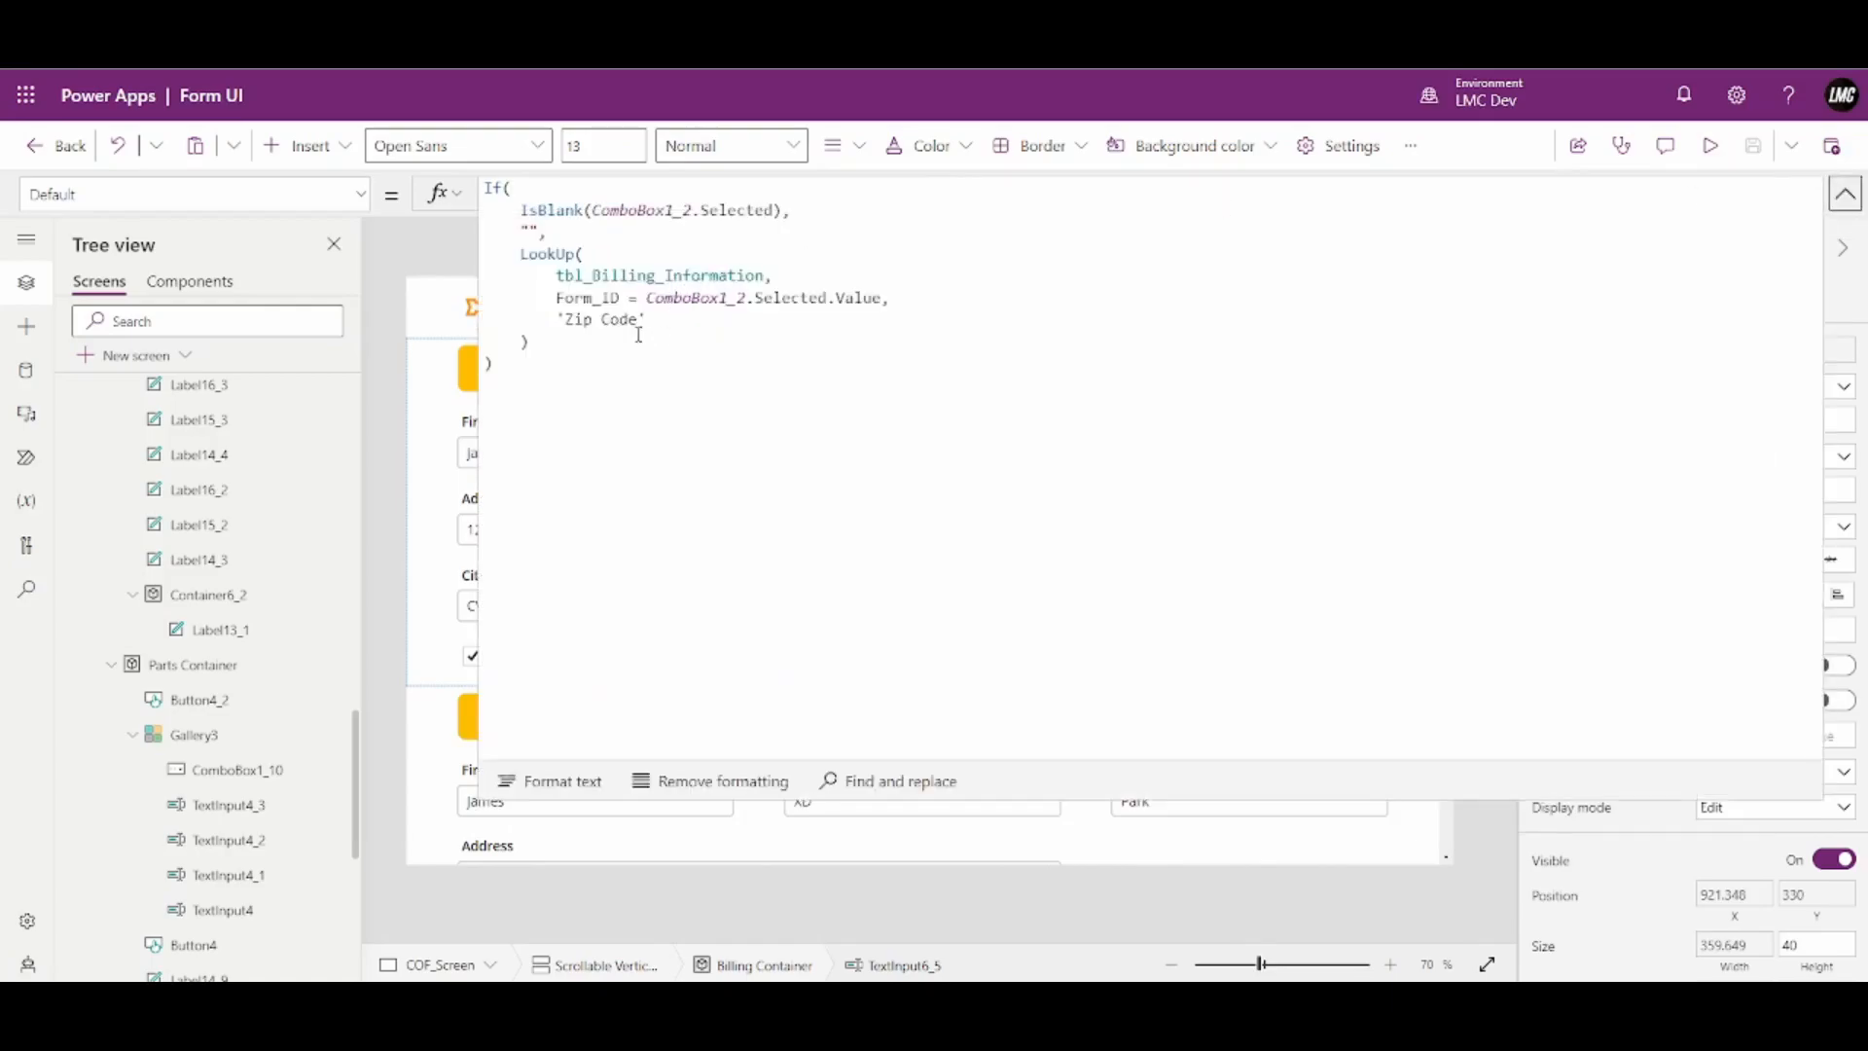
left_click(547, 326)
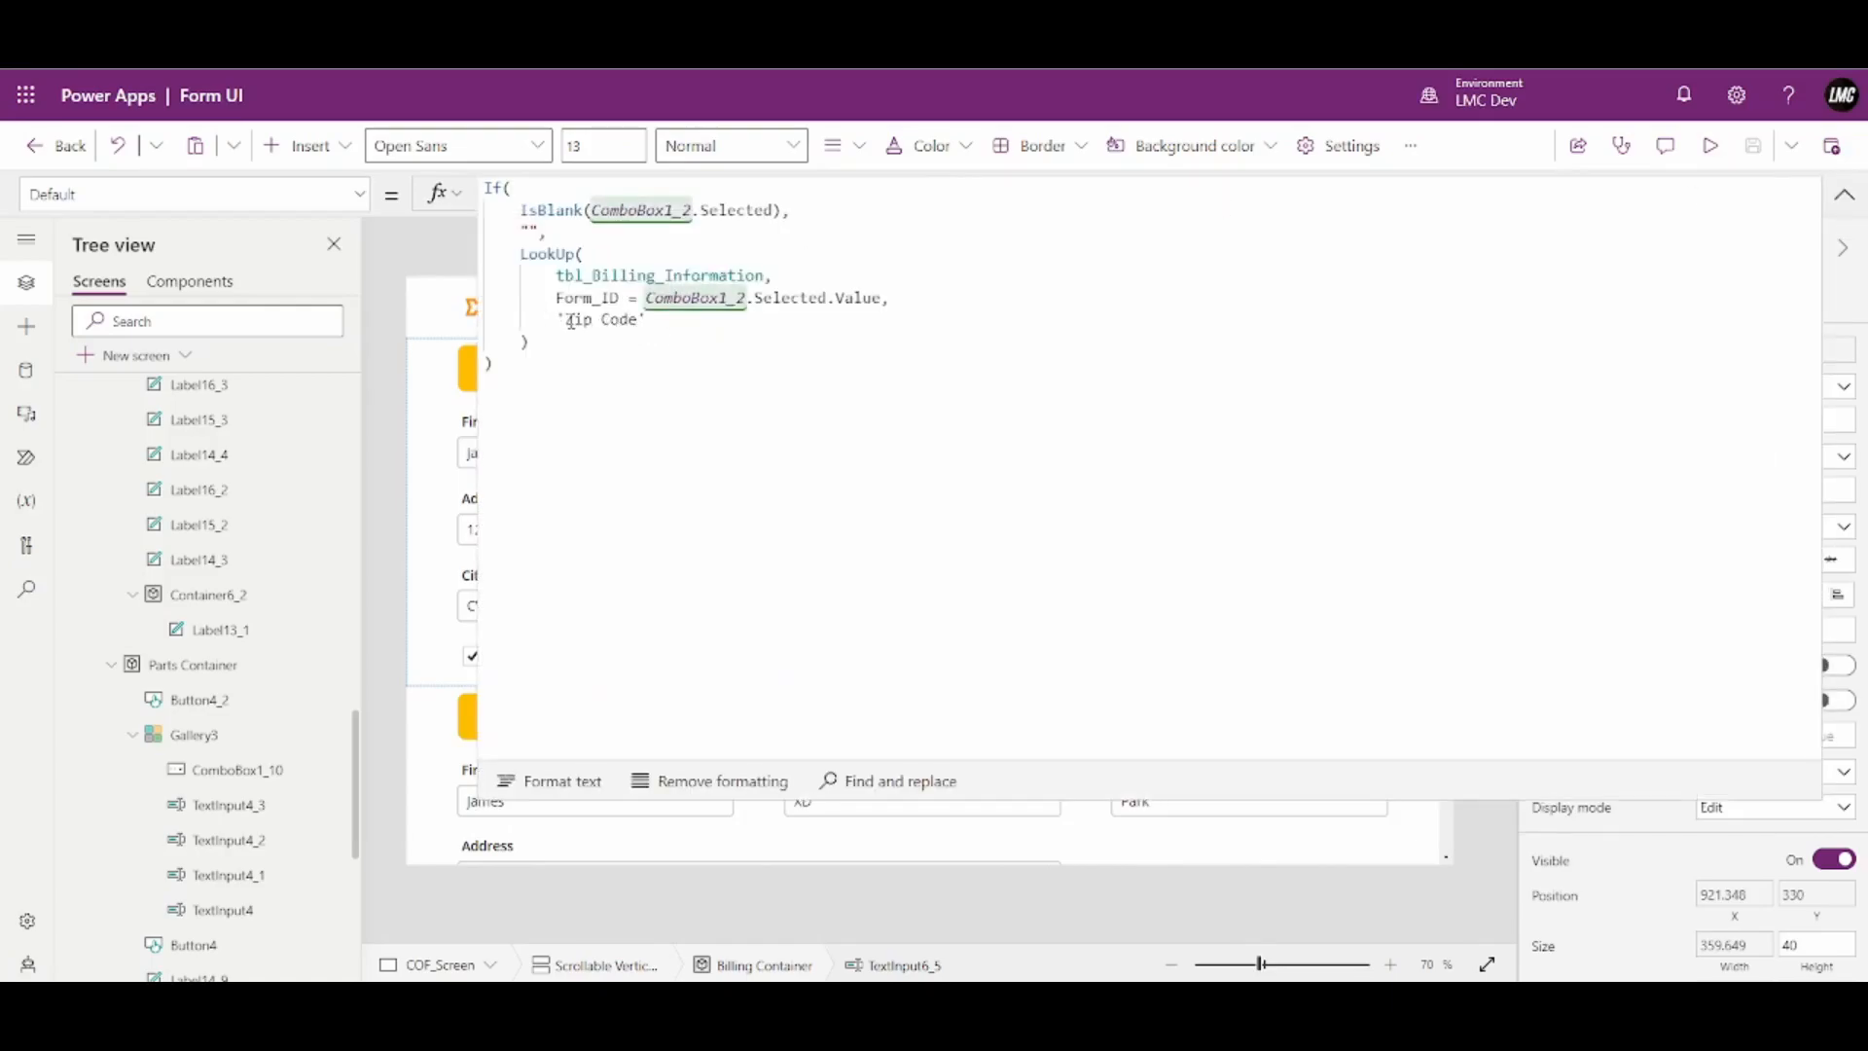
key("ctrl+a")
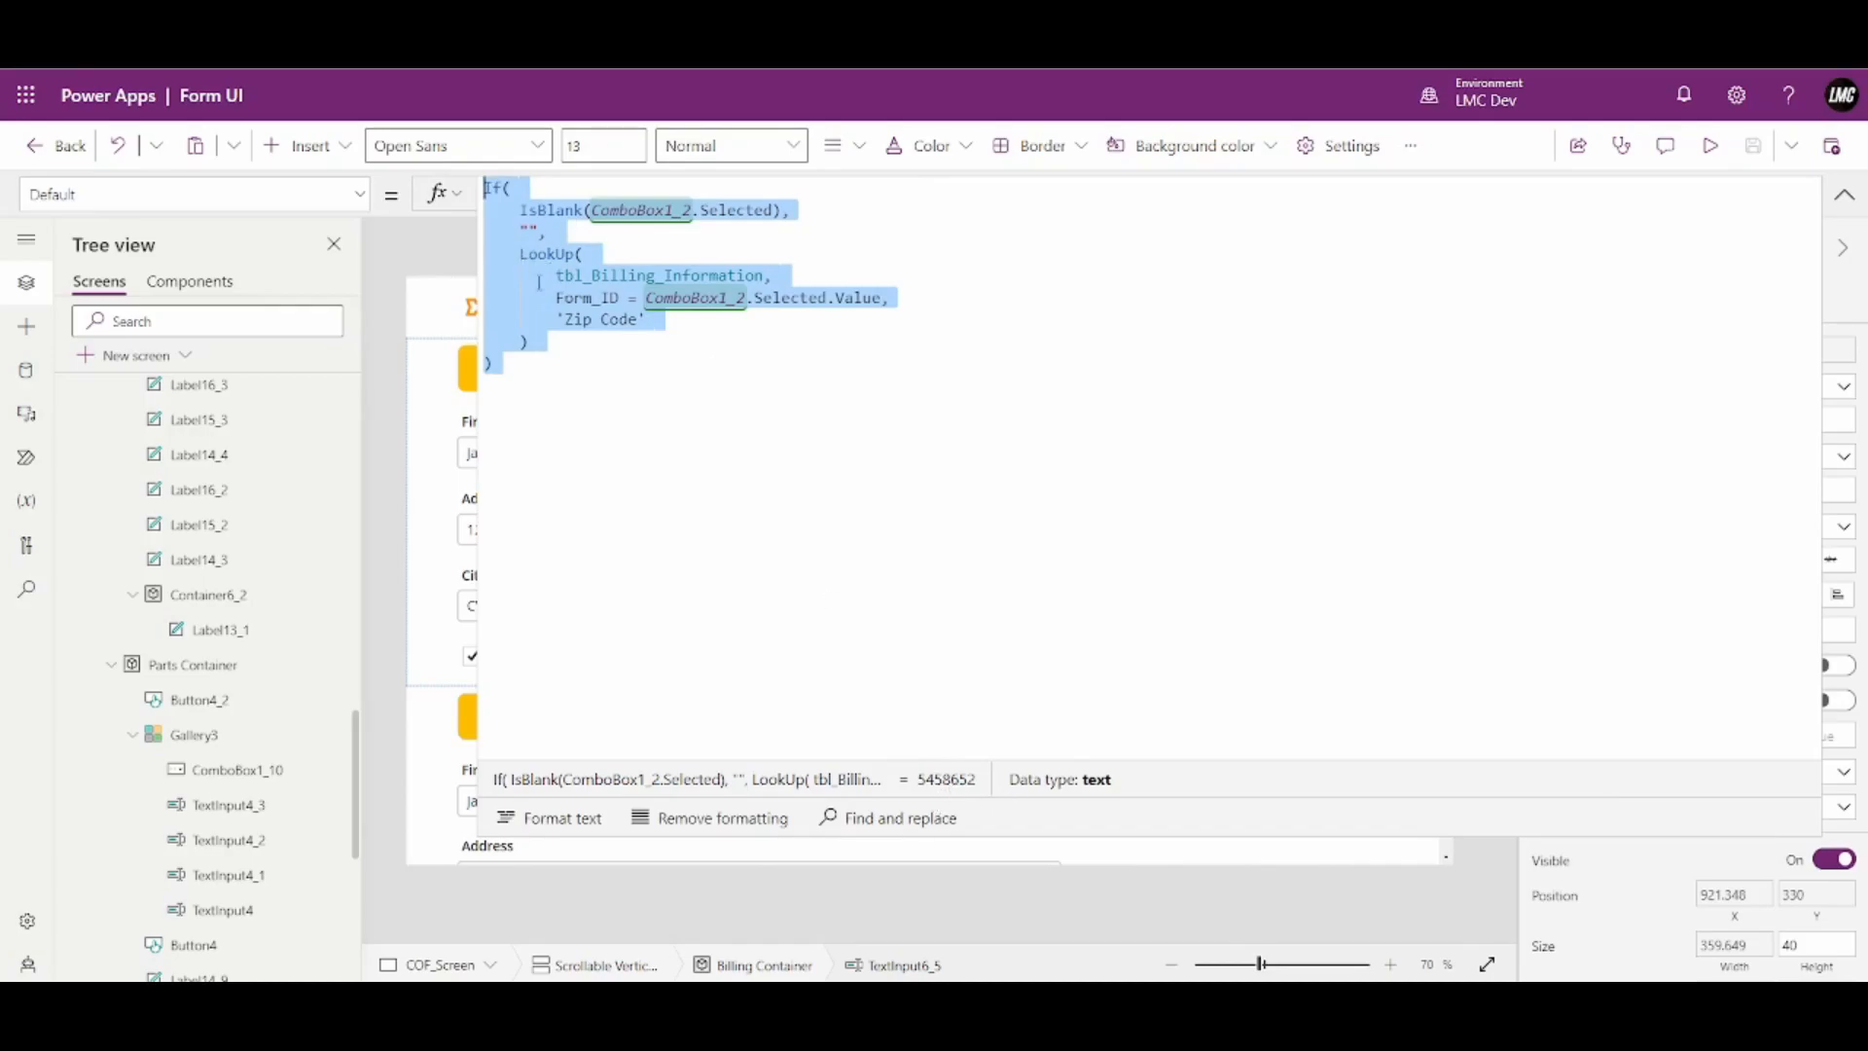
left_click(521, 254)
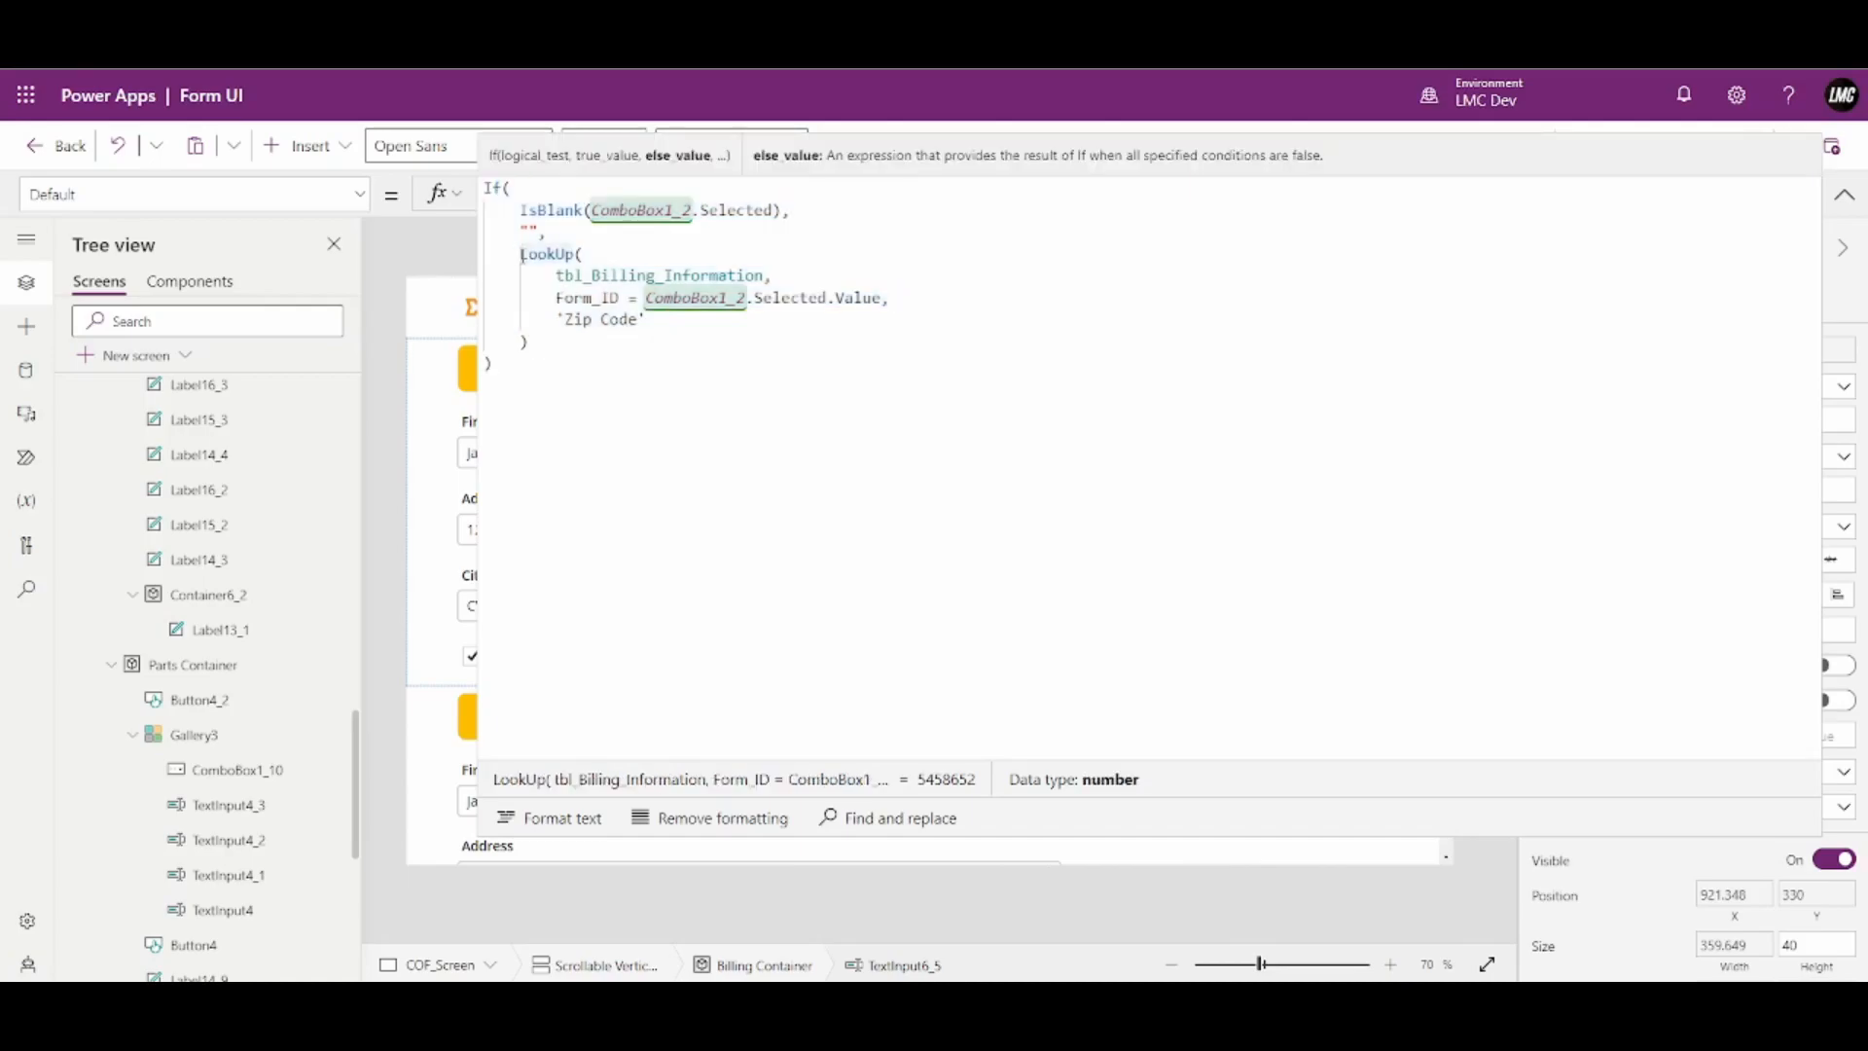
type("Value(")
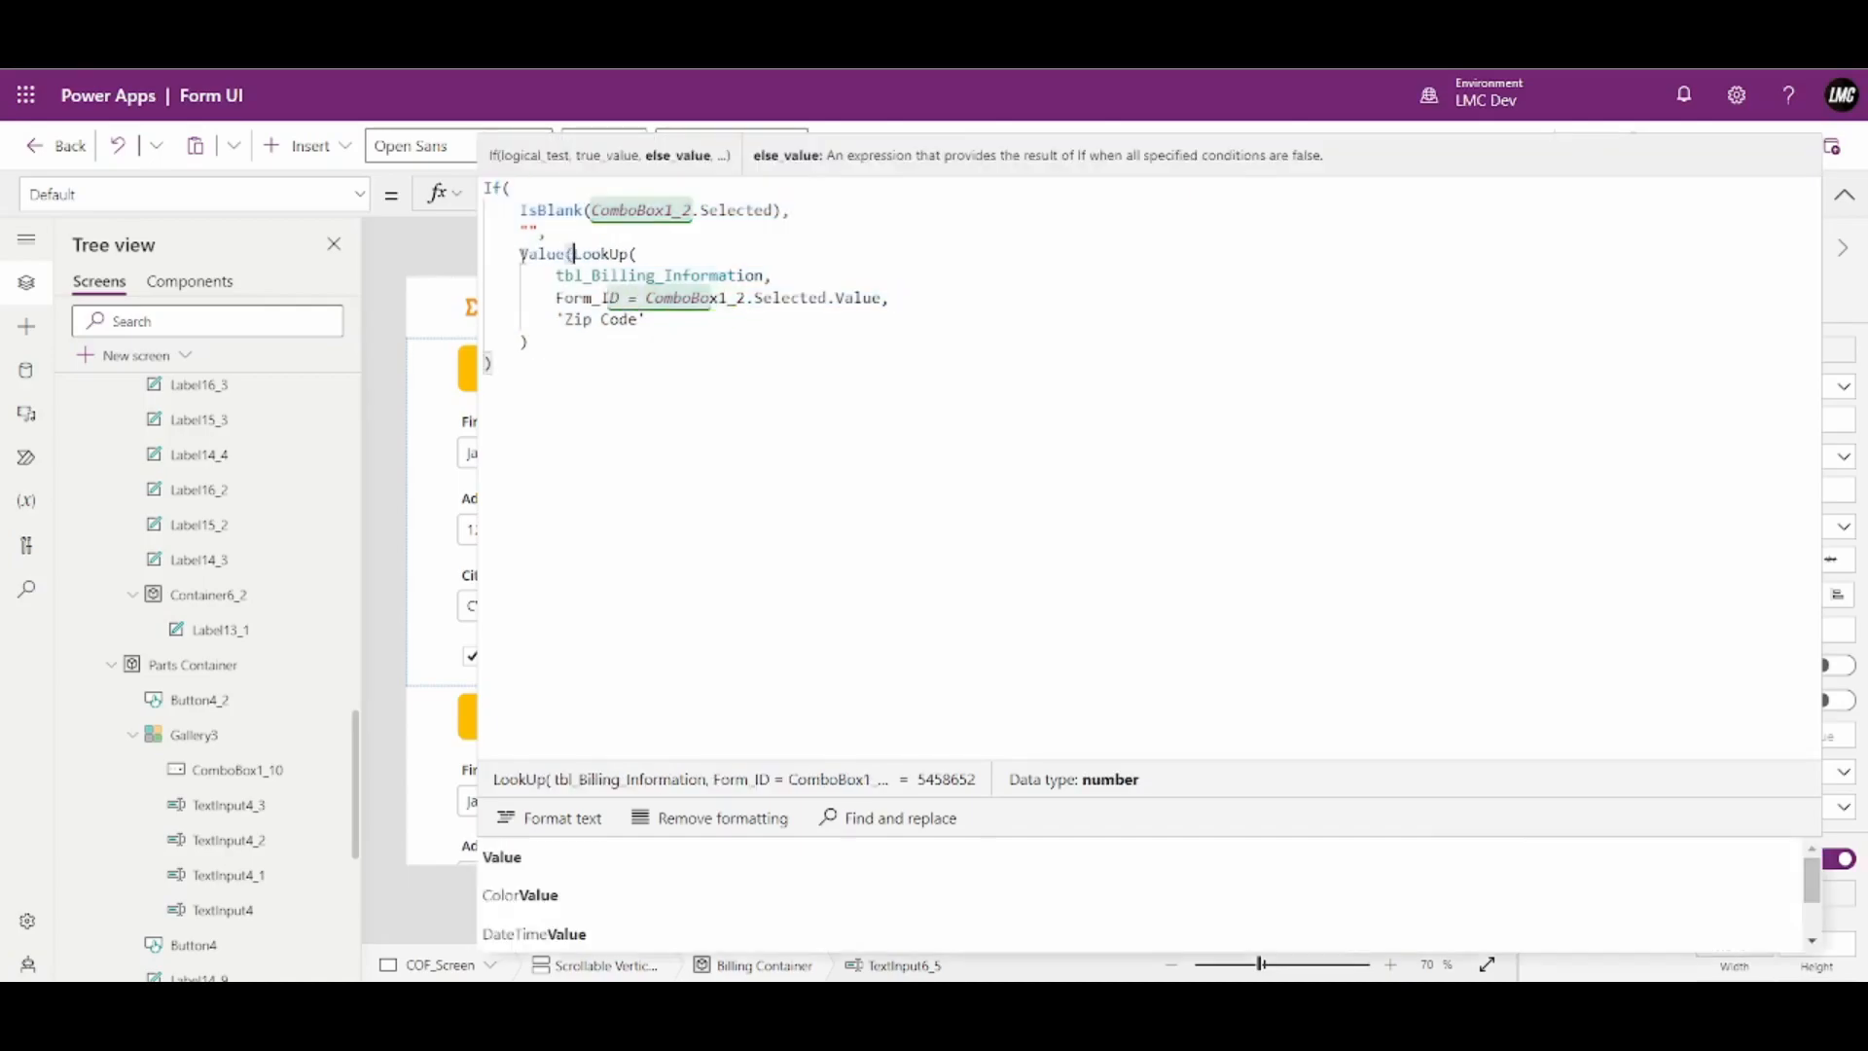
key("Down")
key("Down")
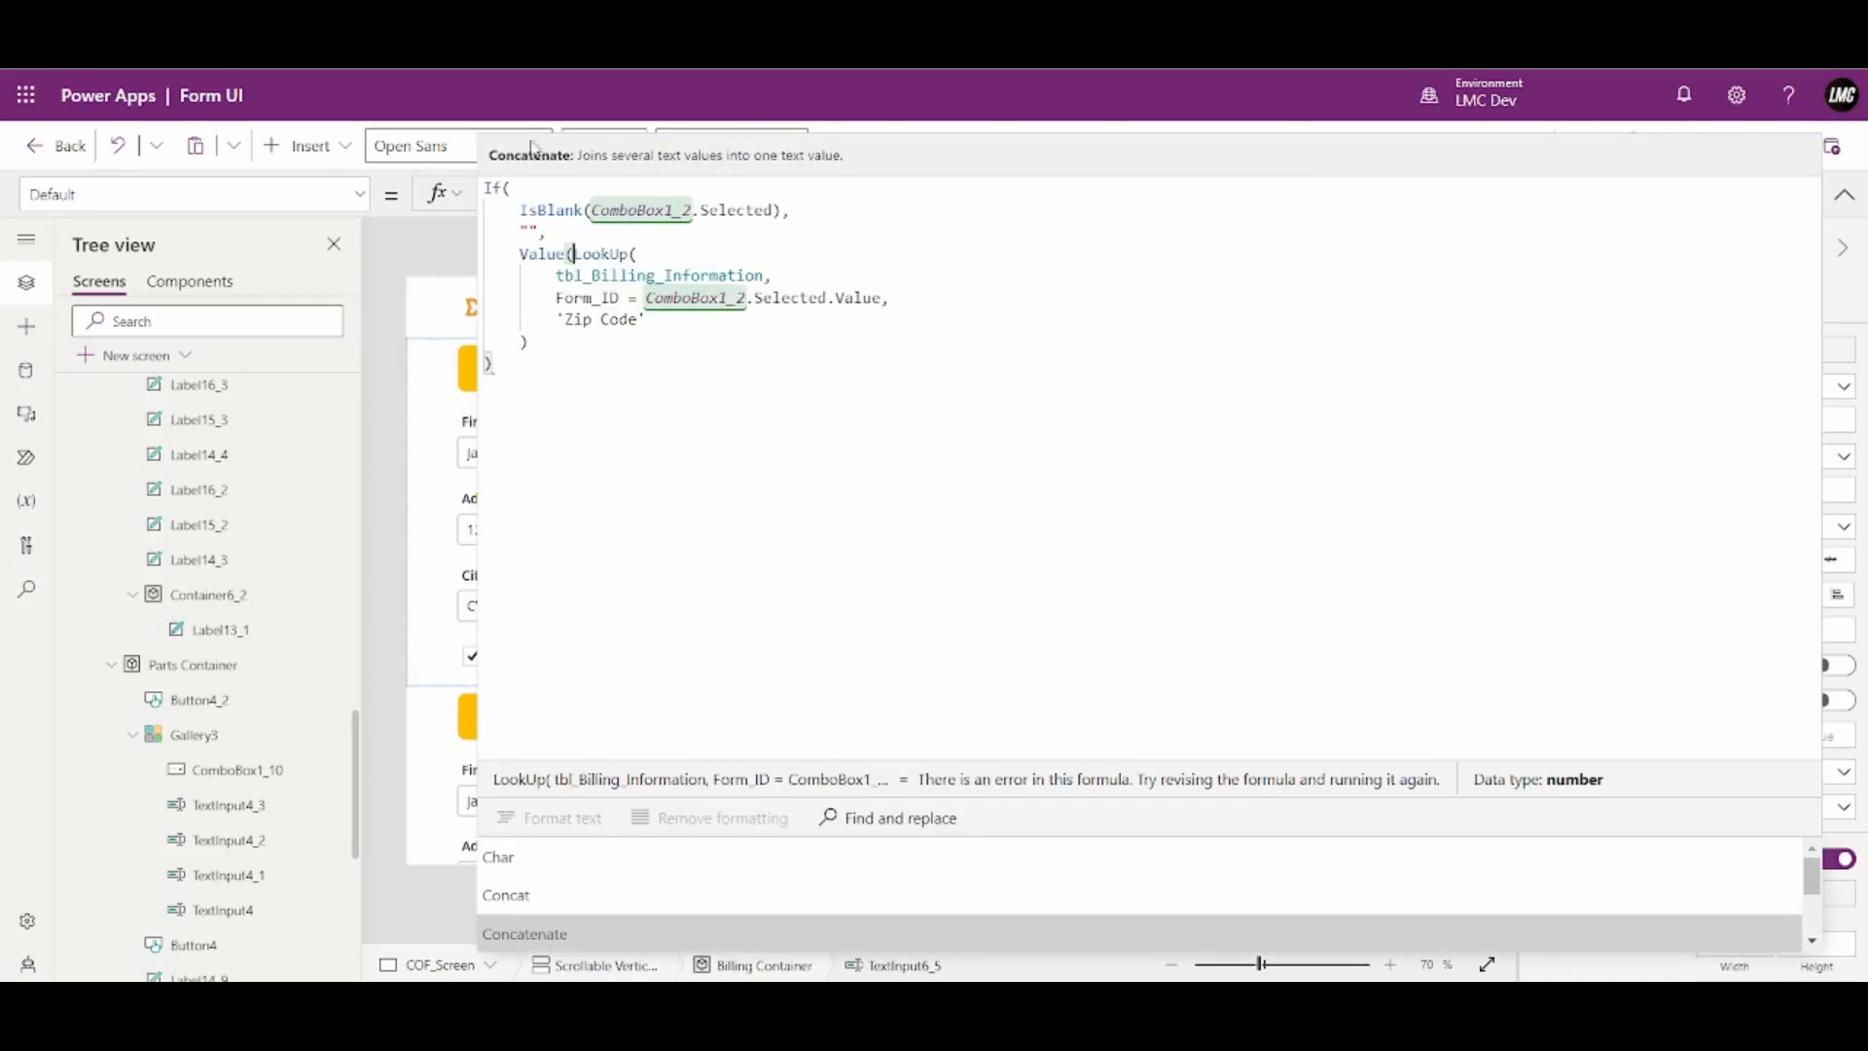
left_click(559, 342)
type(")")
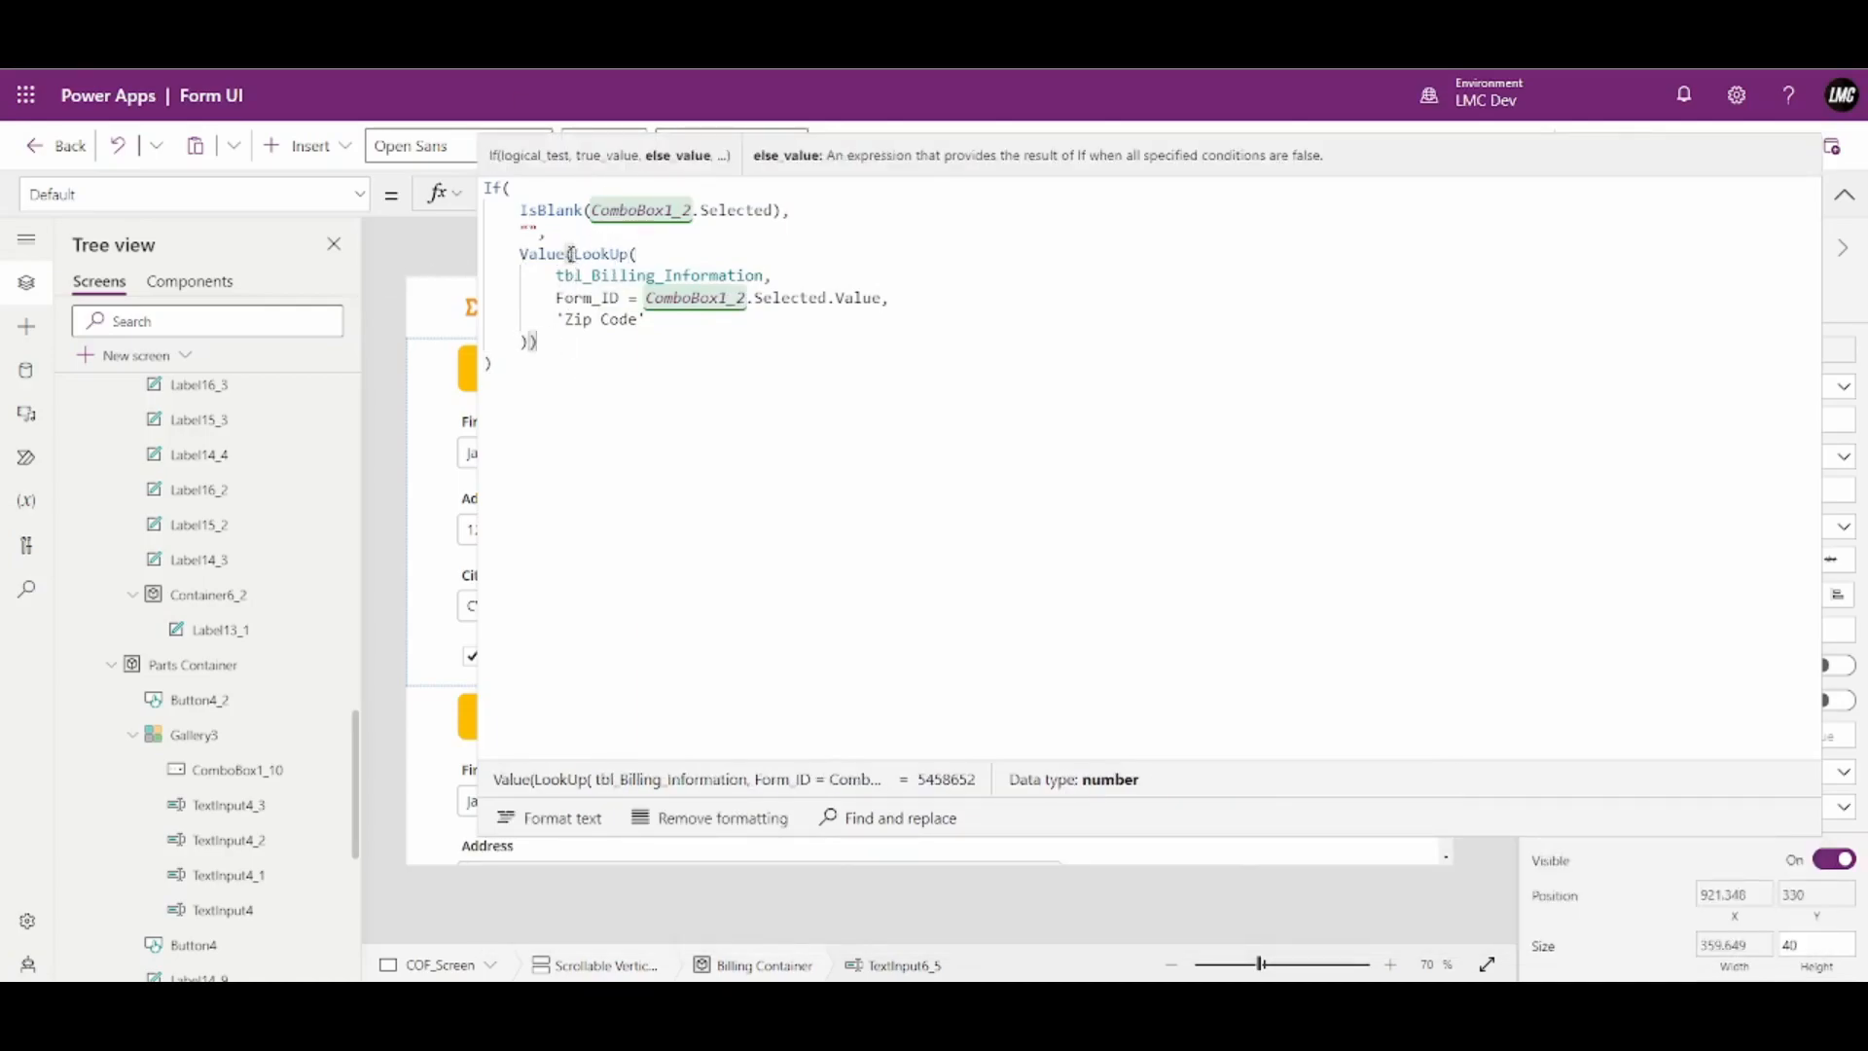
double_click(568, 254)
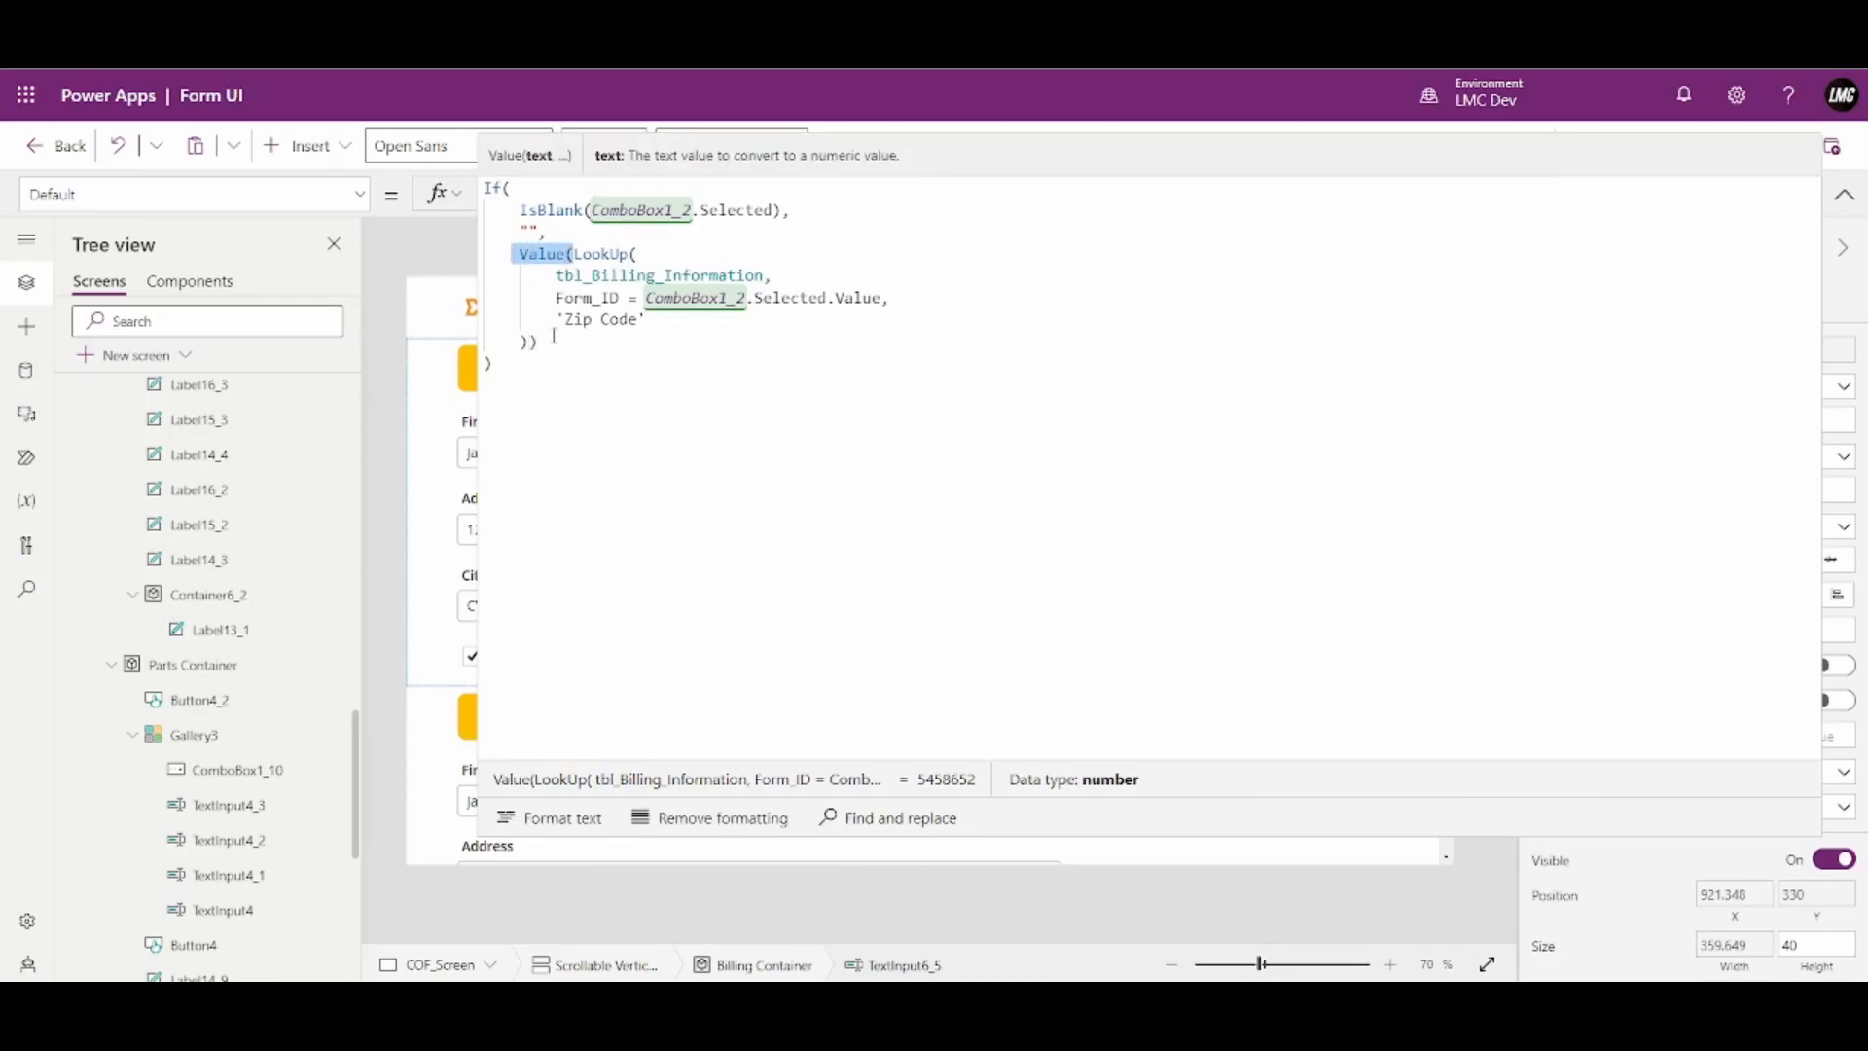
left_click(523, 342)
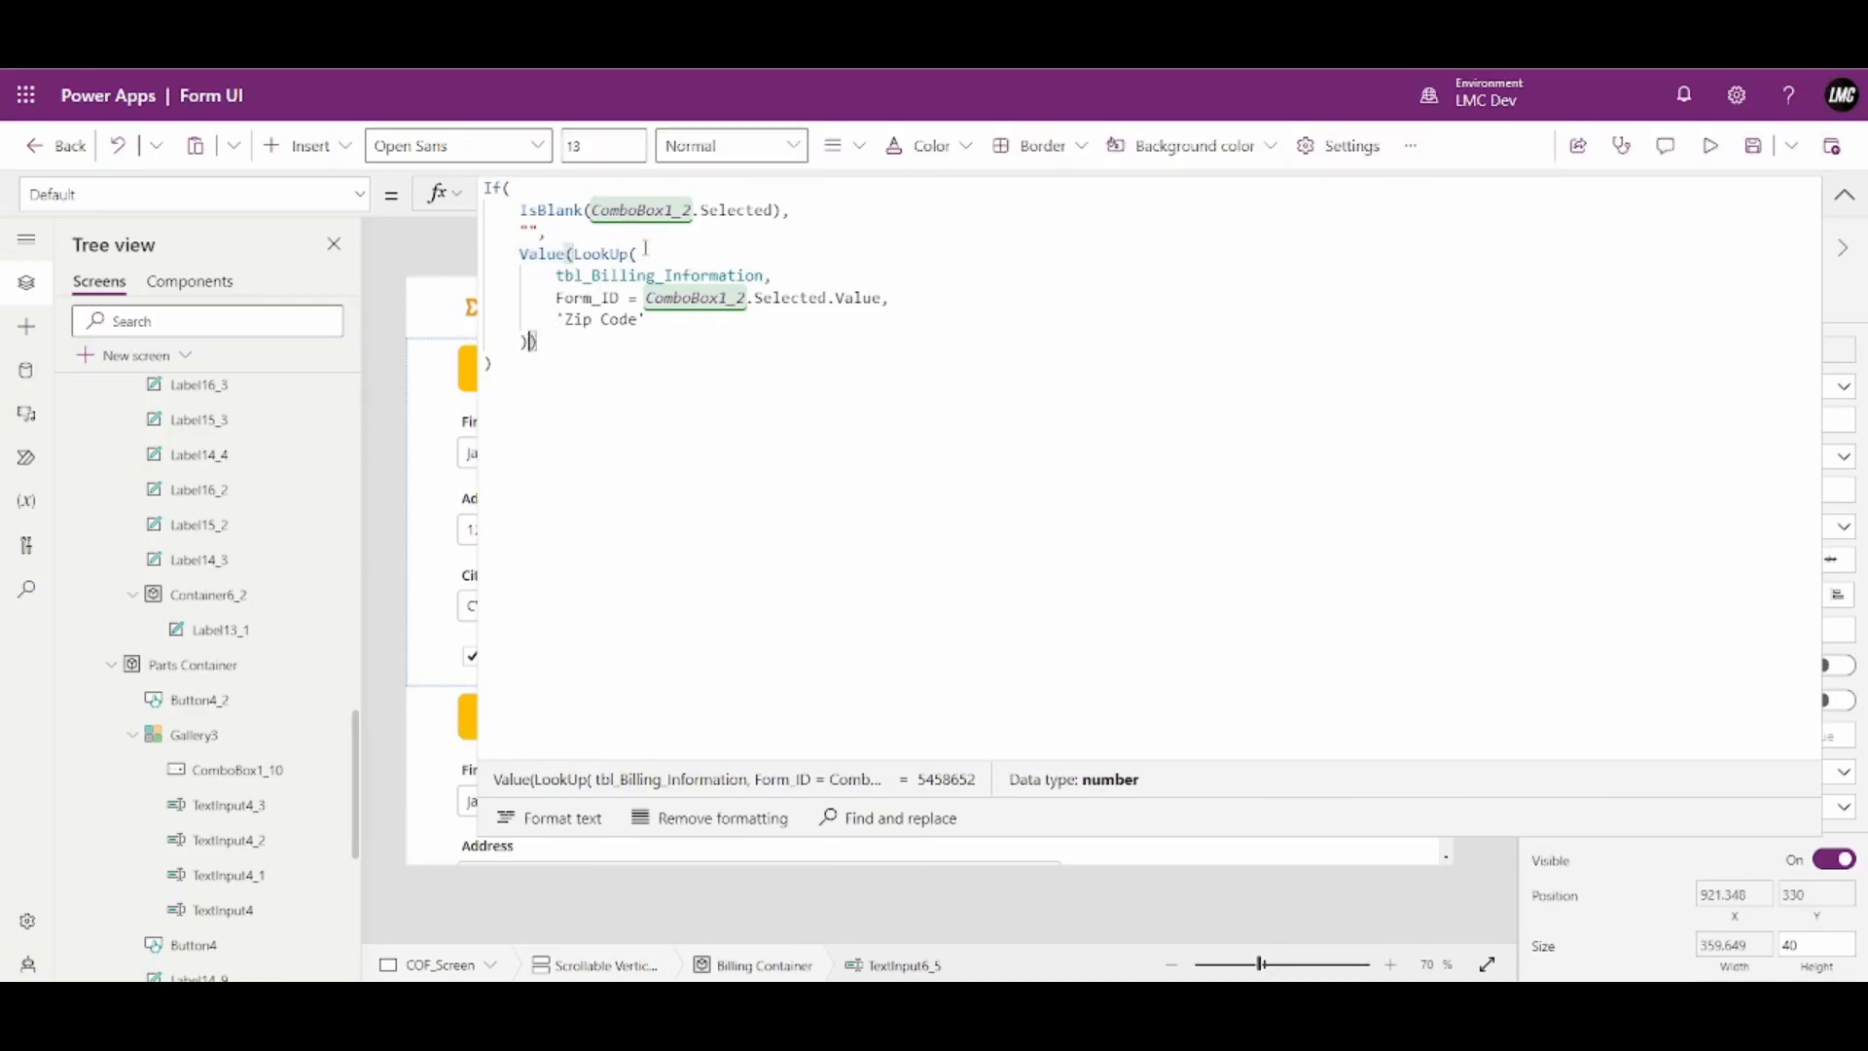
left_click(537, 342)
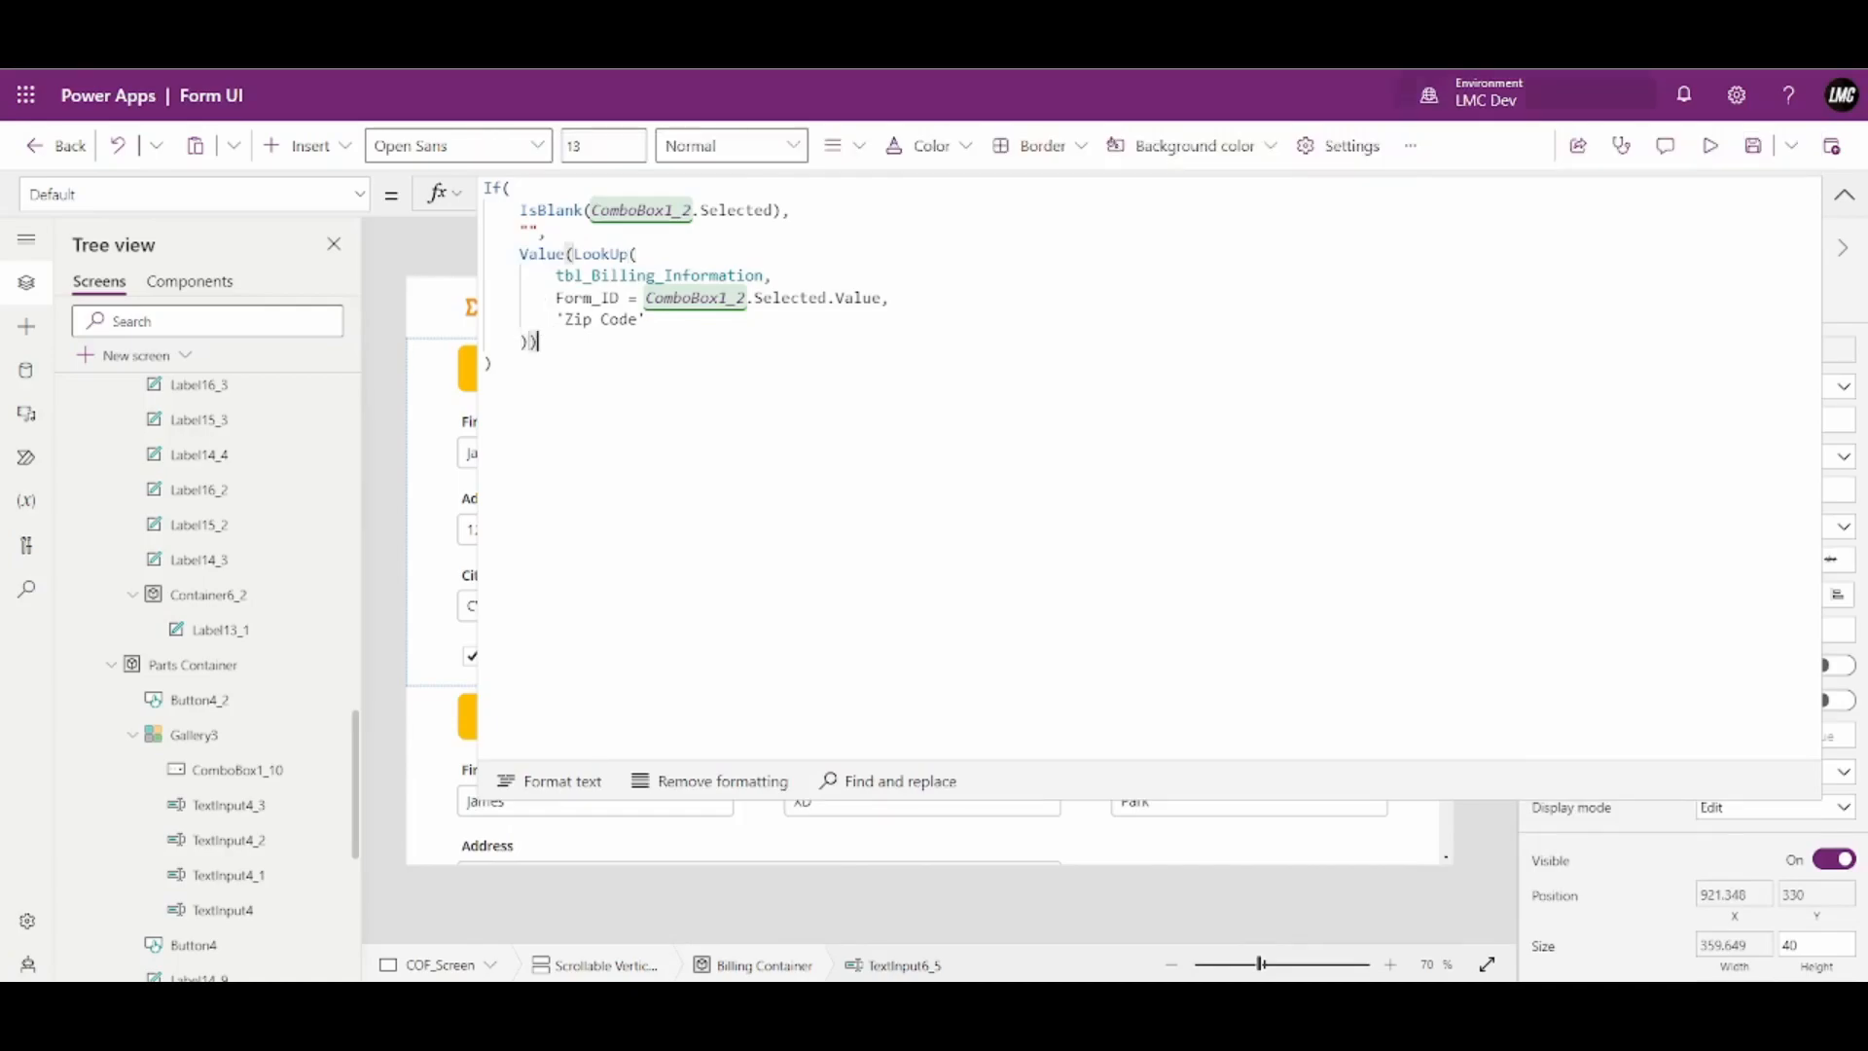
left_click(1841, 198)
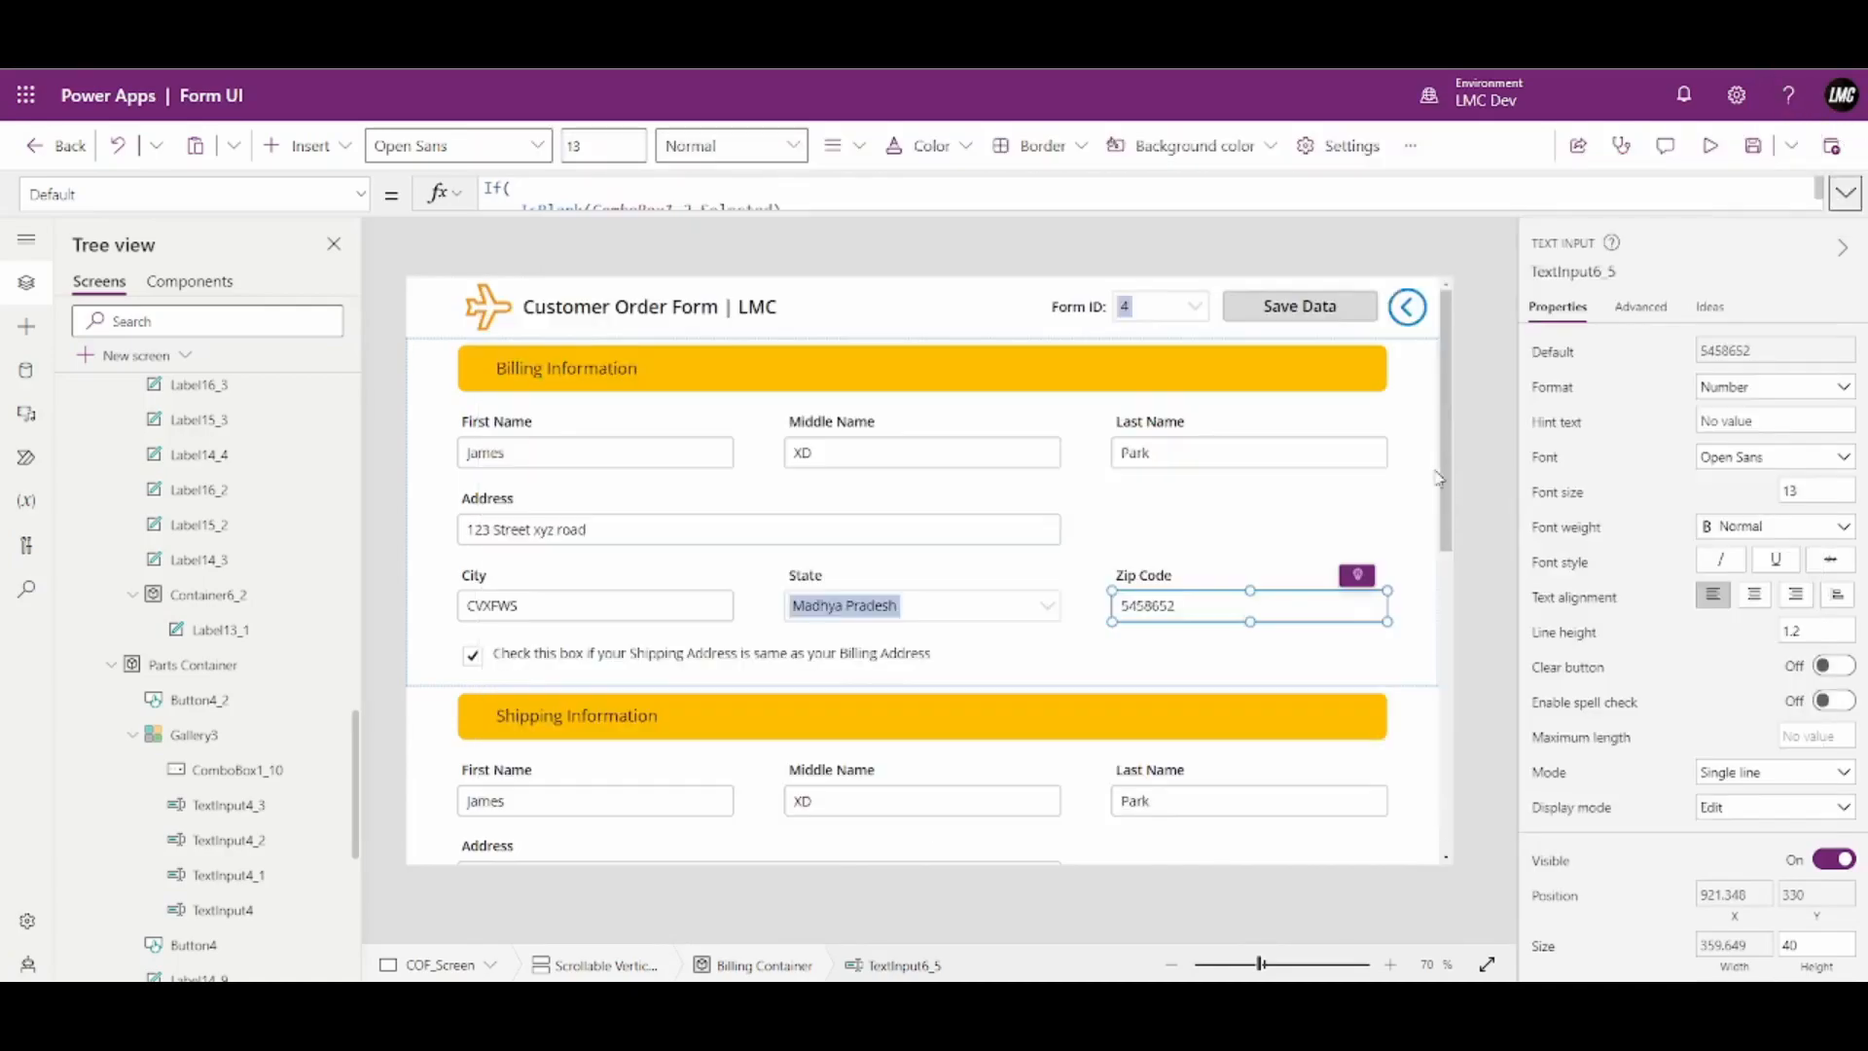
Preview the app and test the billing fields with Form IDs 2, 1, 5, 8 and 7, ending on Form ID 1
left_click(1710, 145)
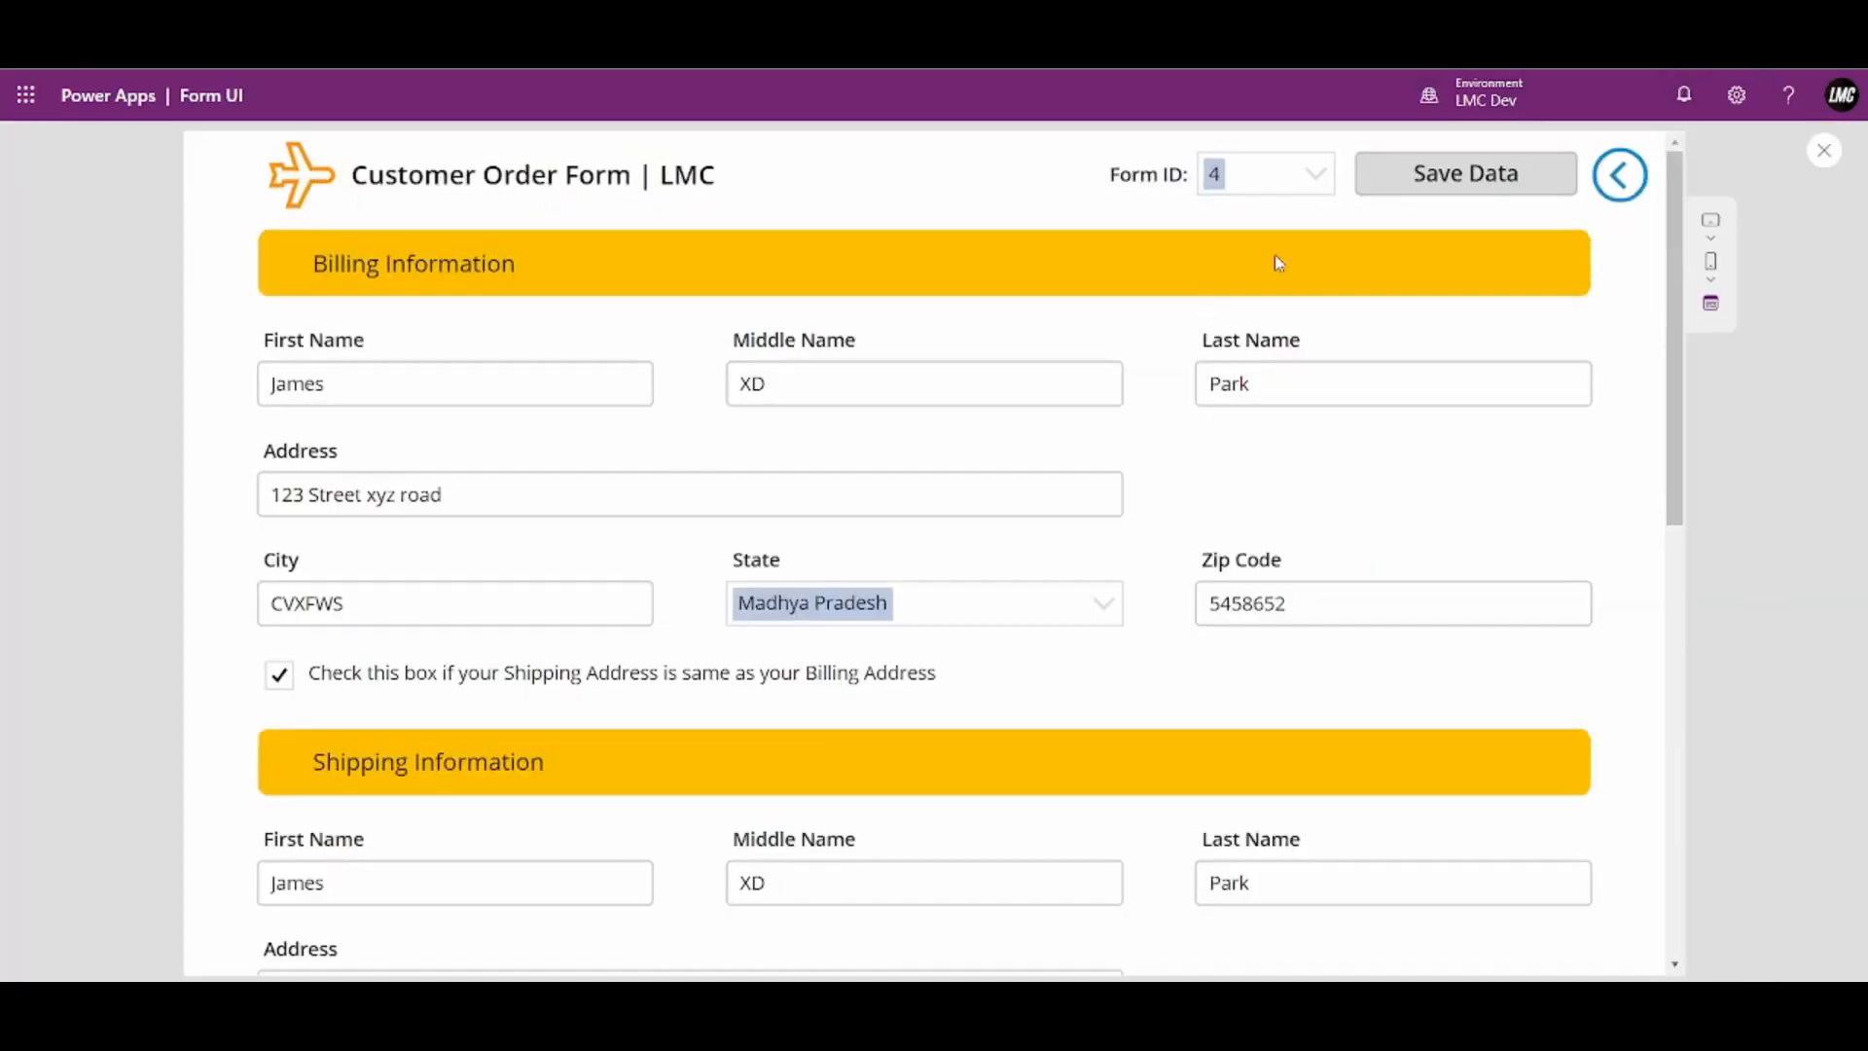
left_click(1273, 184)
left_click(1250, 282)
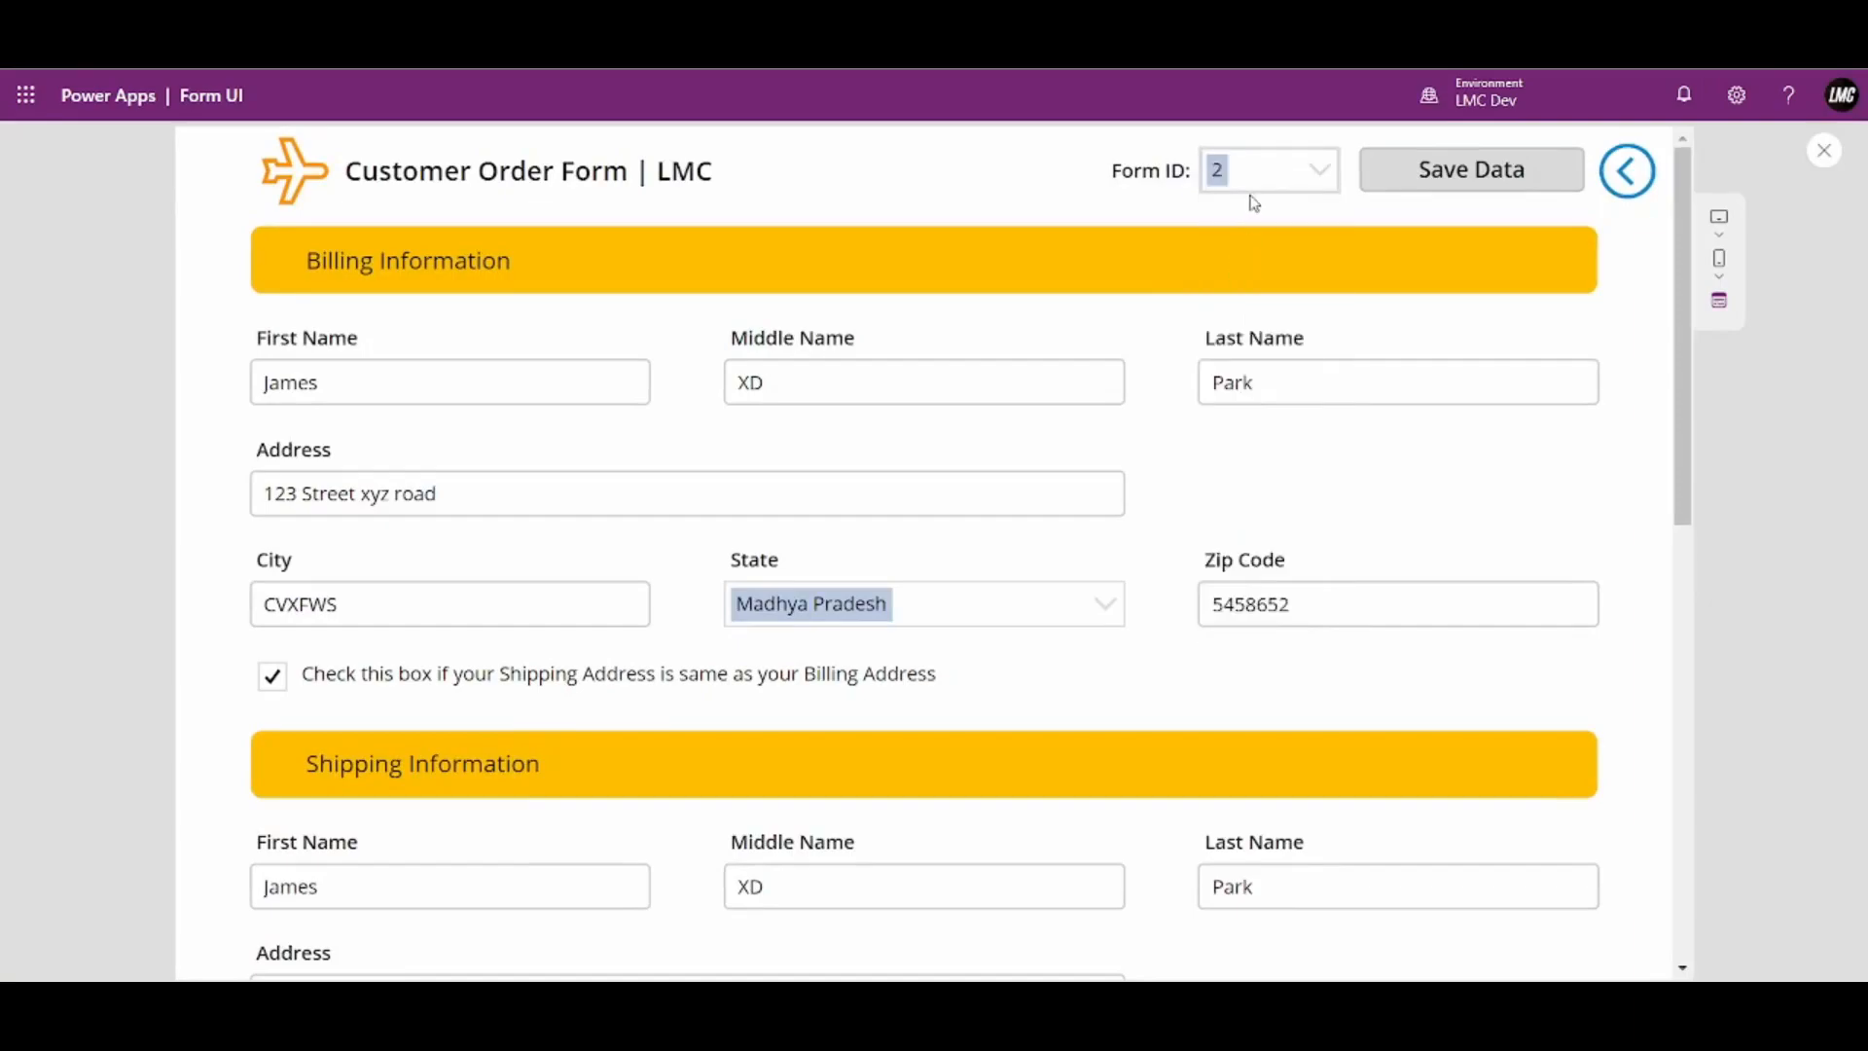
left_click(1261, 165)
left_click(1264, 231)
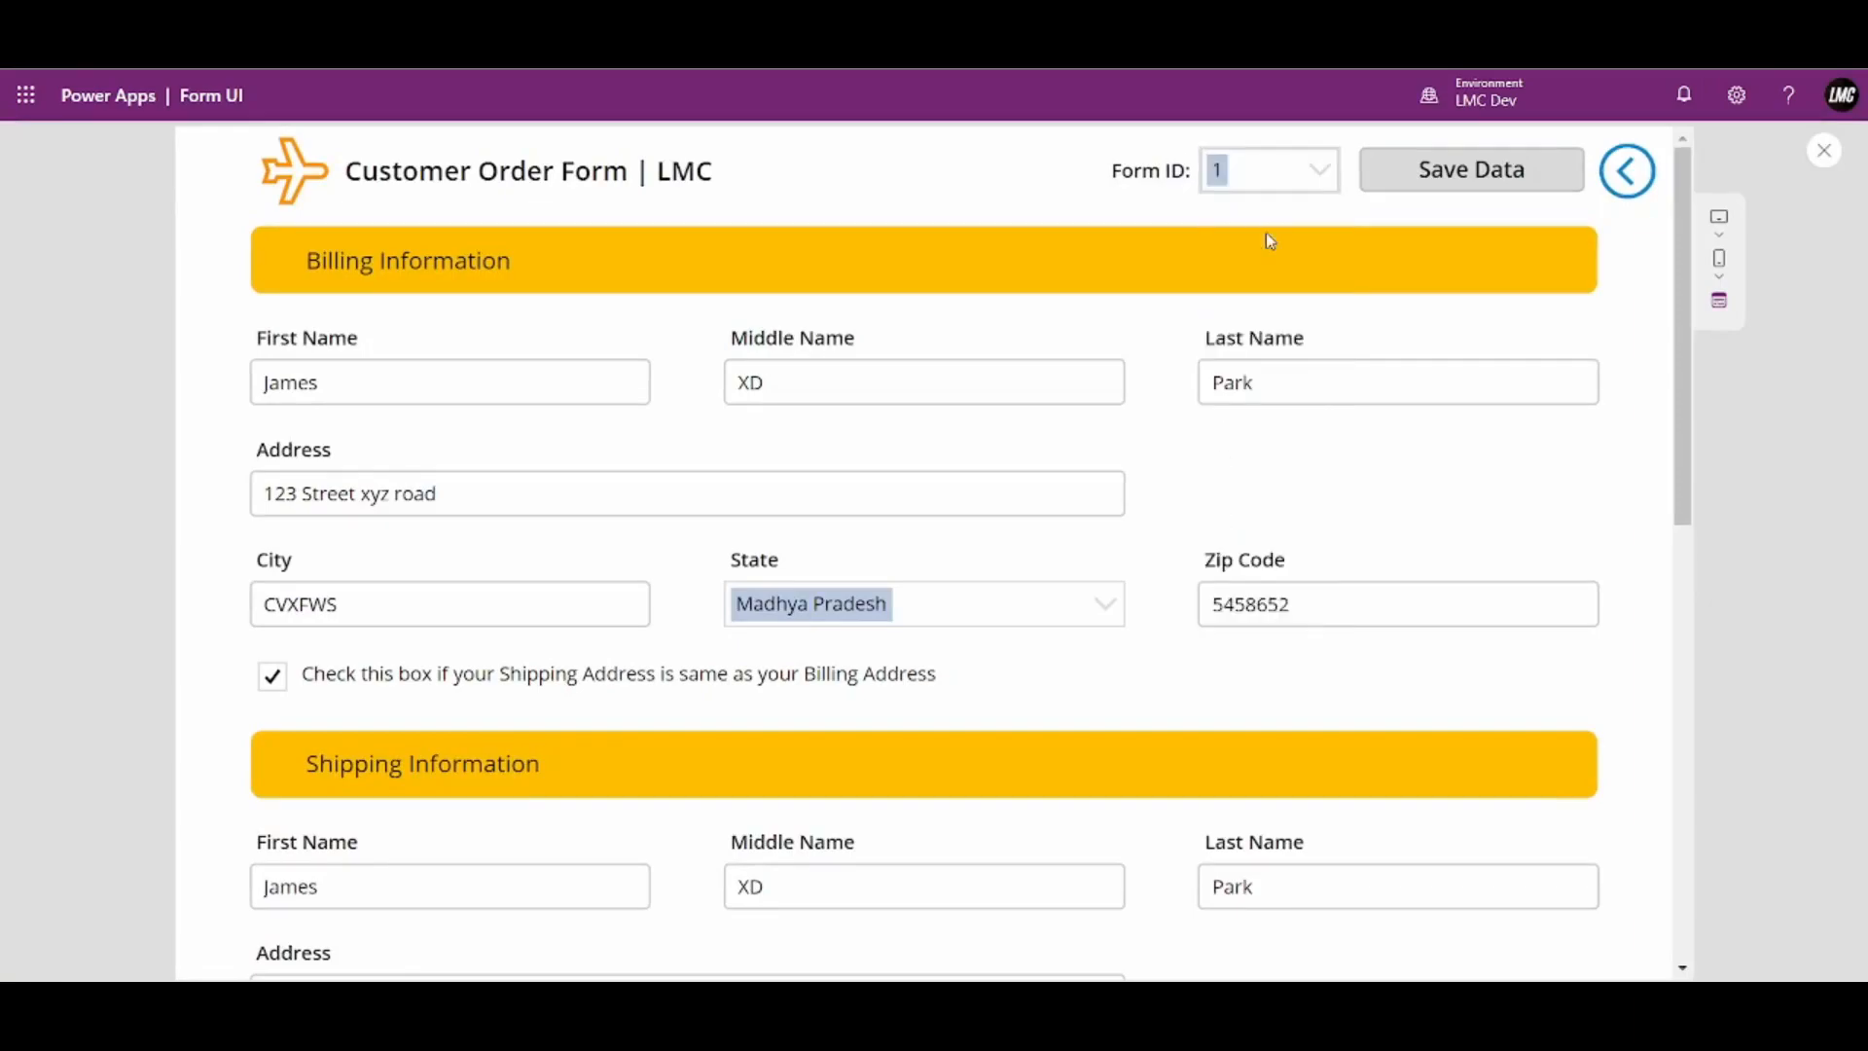
left_click(1305, 187)
left_click(1255, 469)
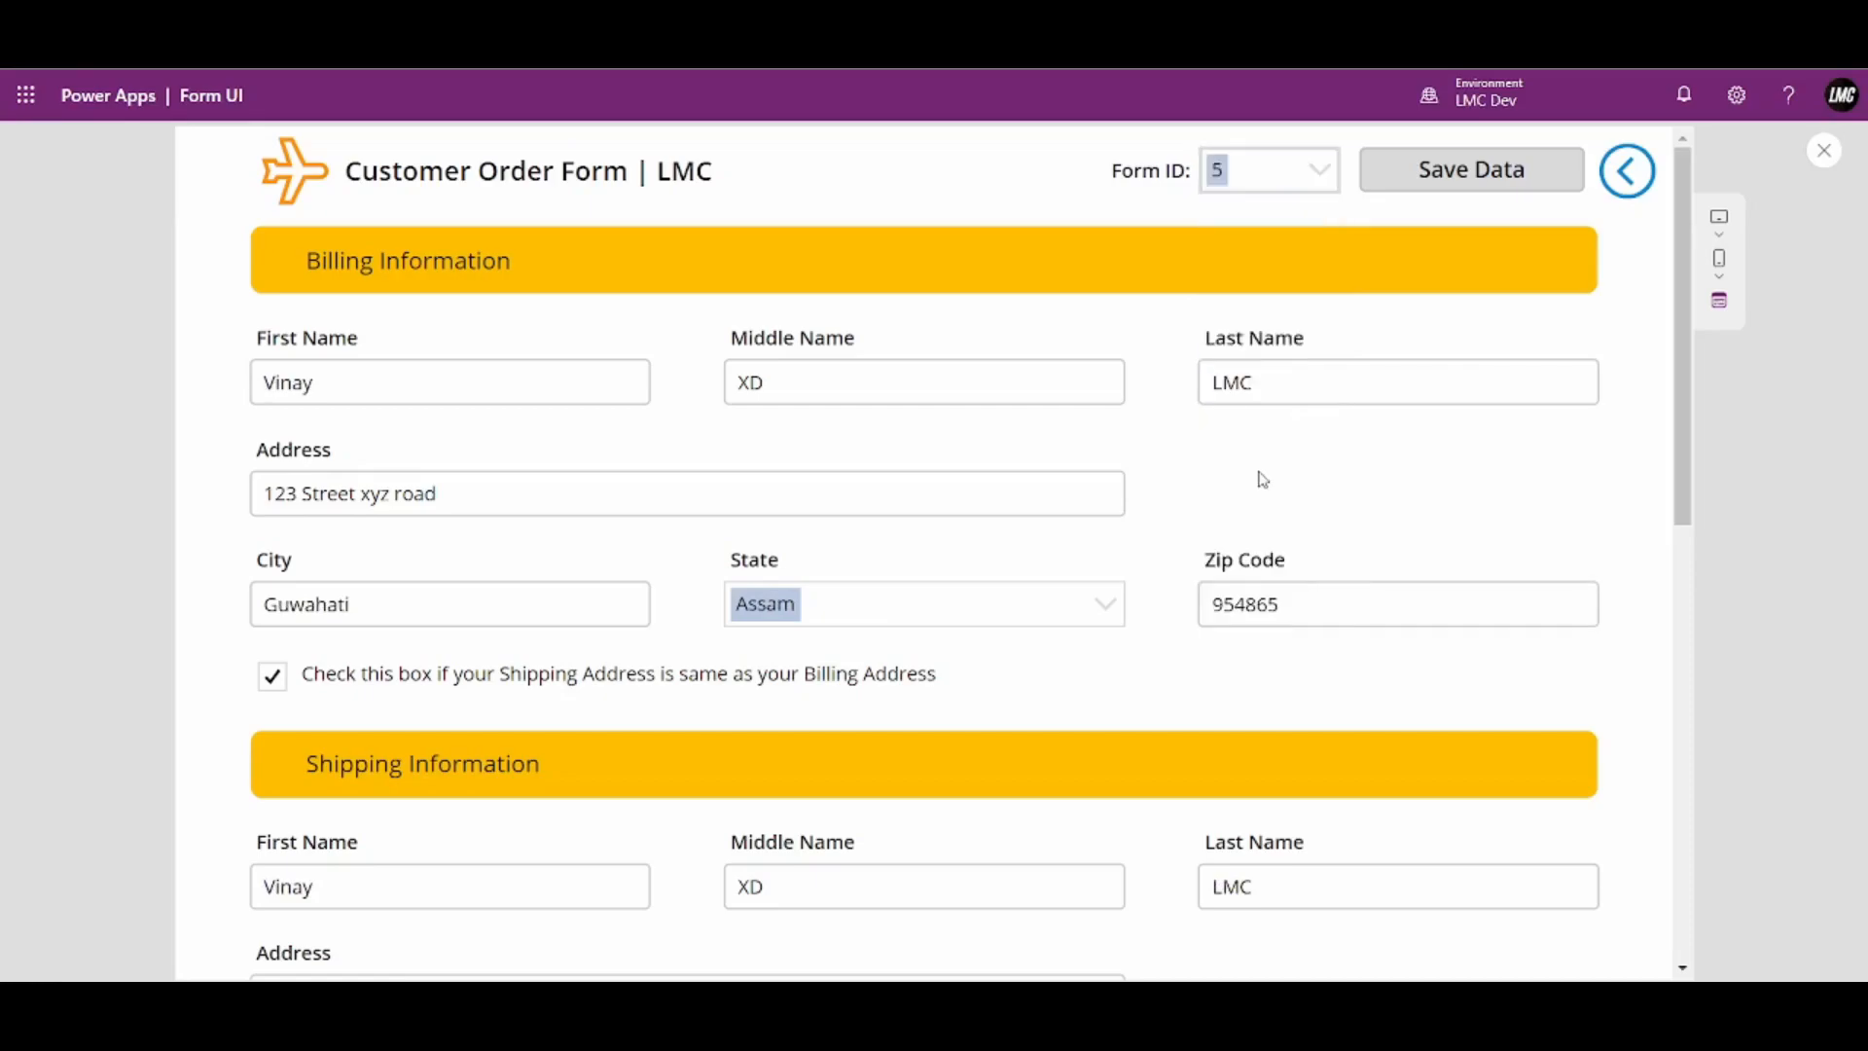
left_click(1275, 183)
left_click(1264, 628)
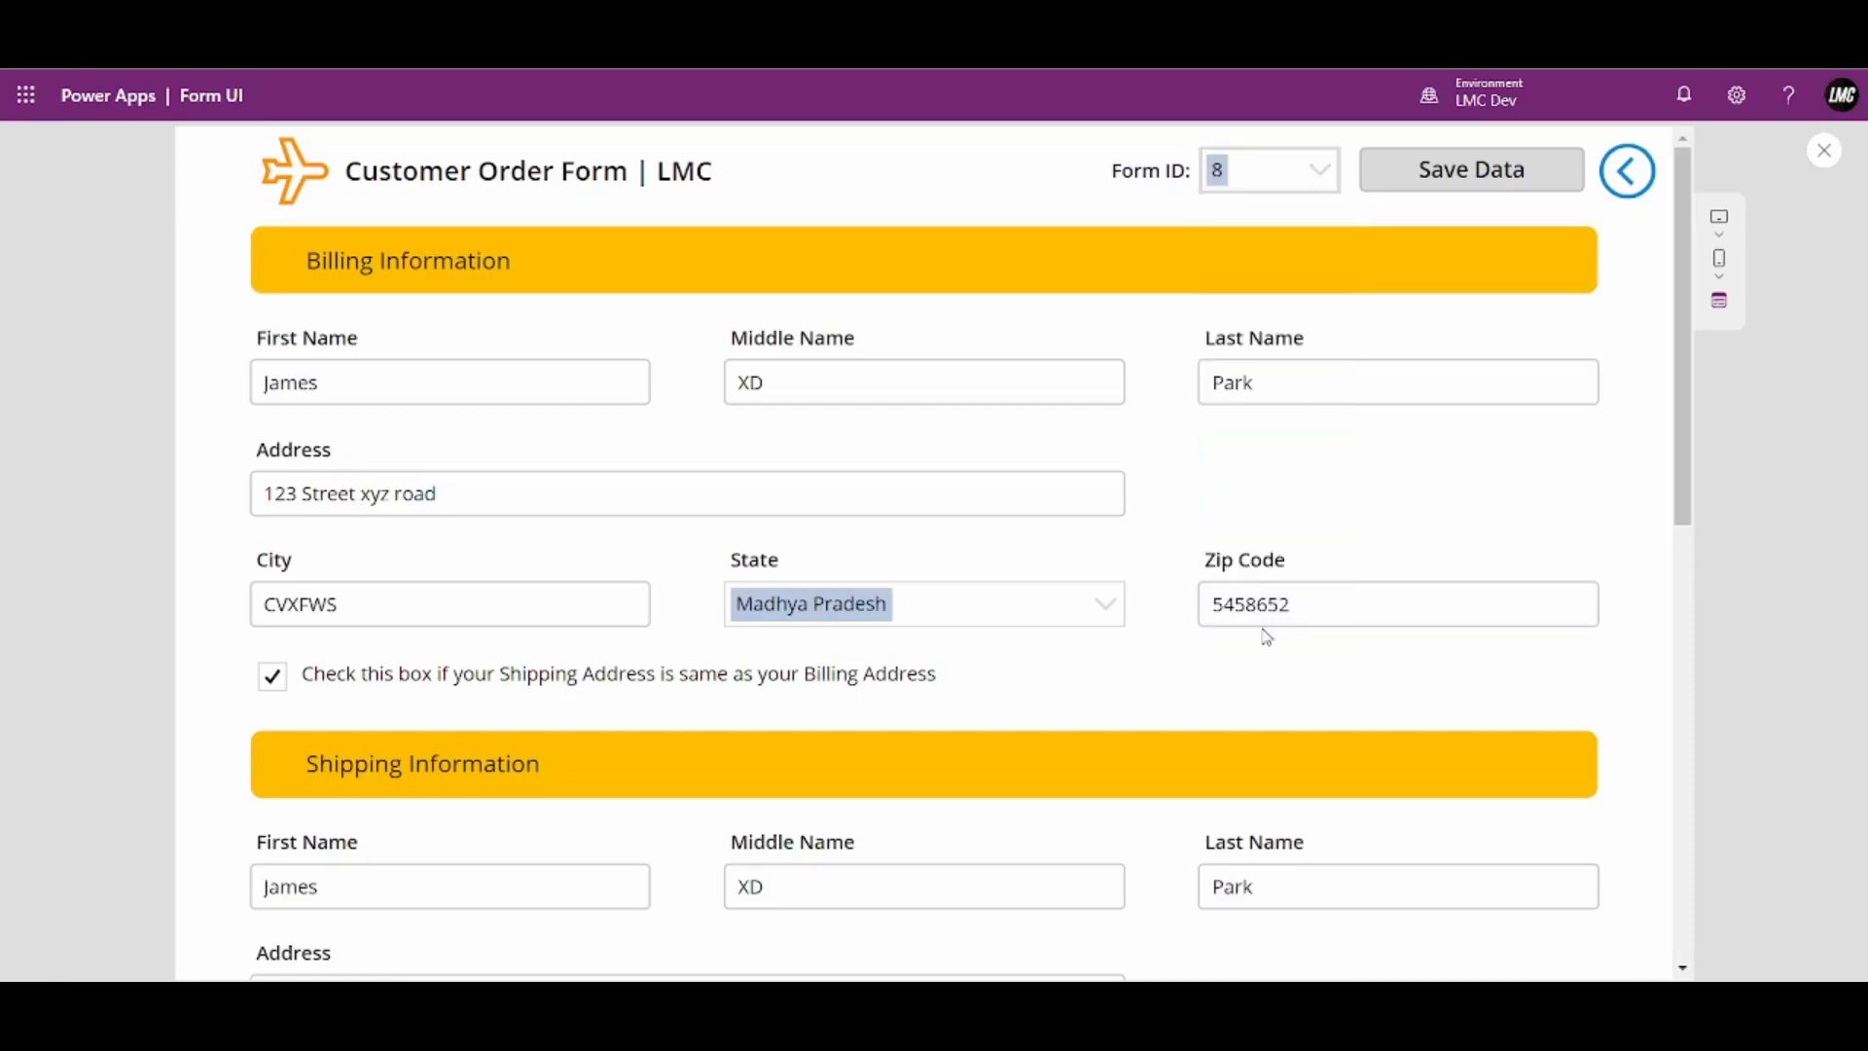
left_click(1284, 191)
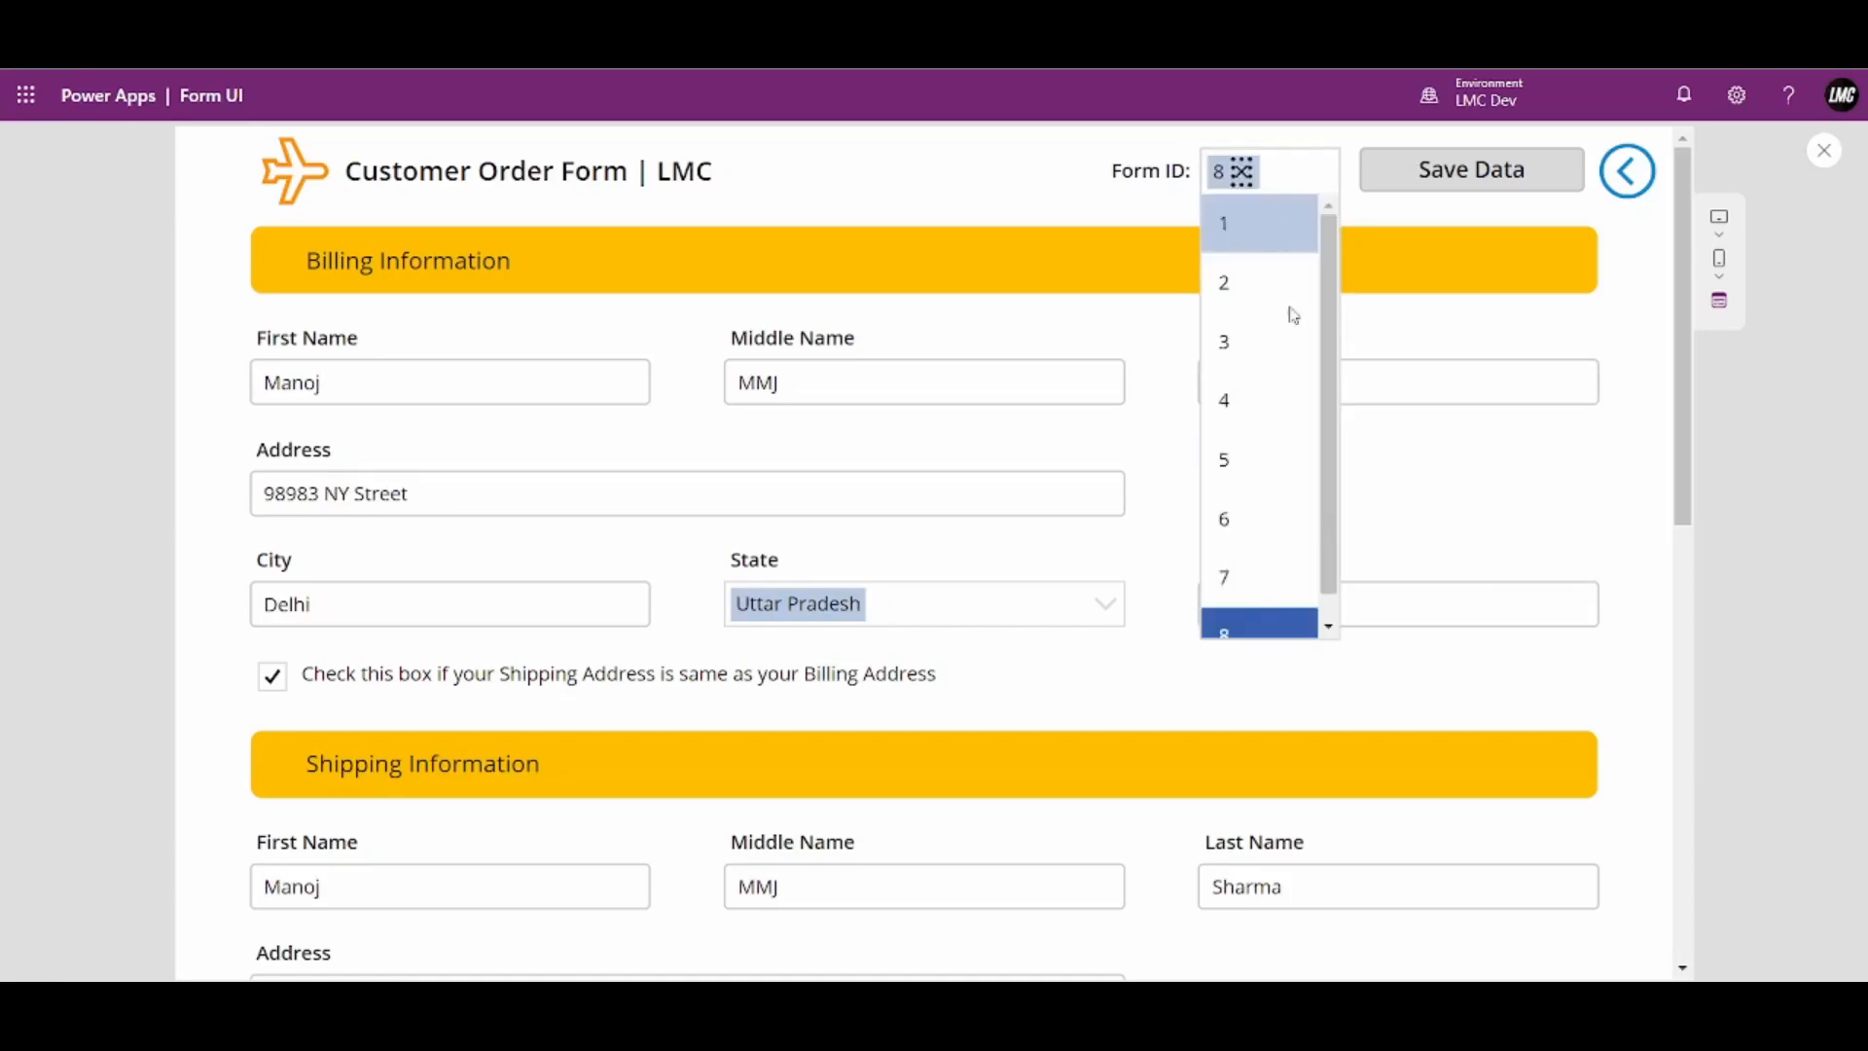
left_click(1274, 574)
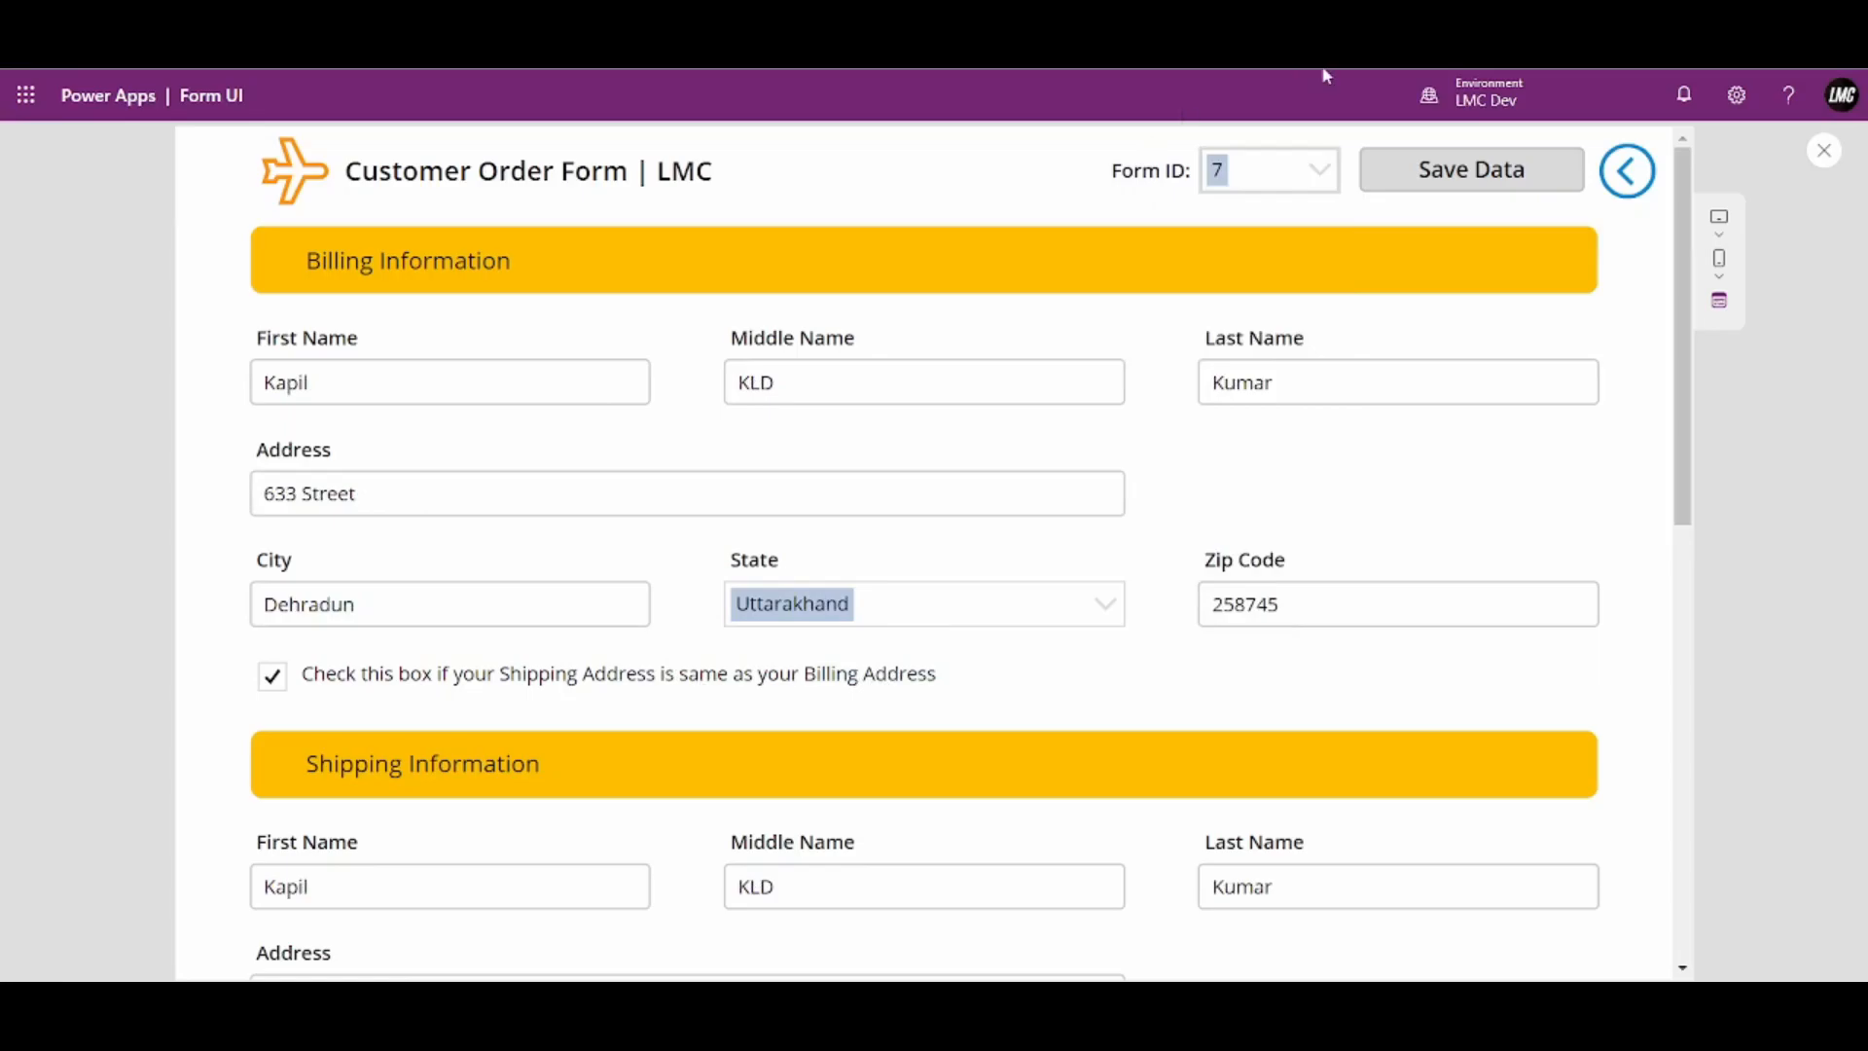
left_click(1286, 185)
left_click(1284, 233)
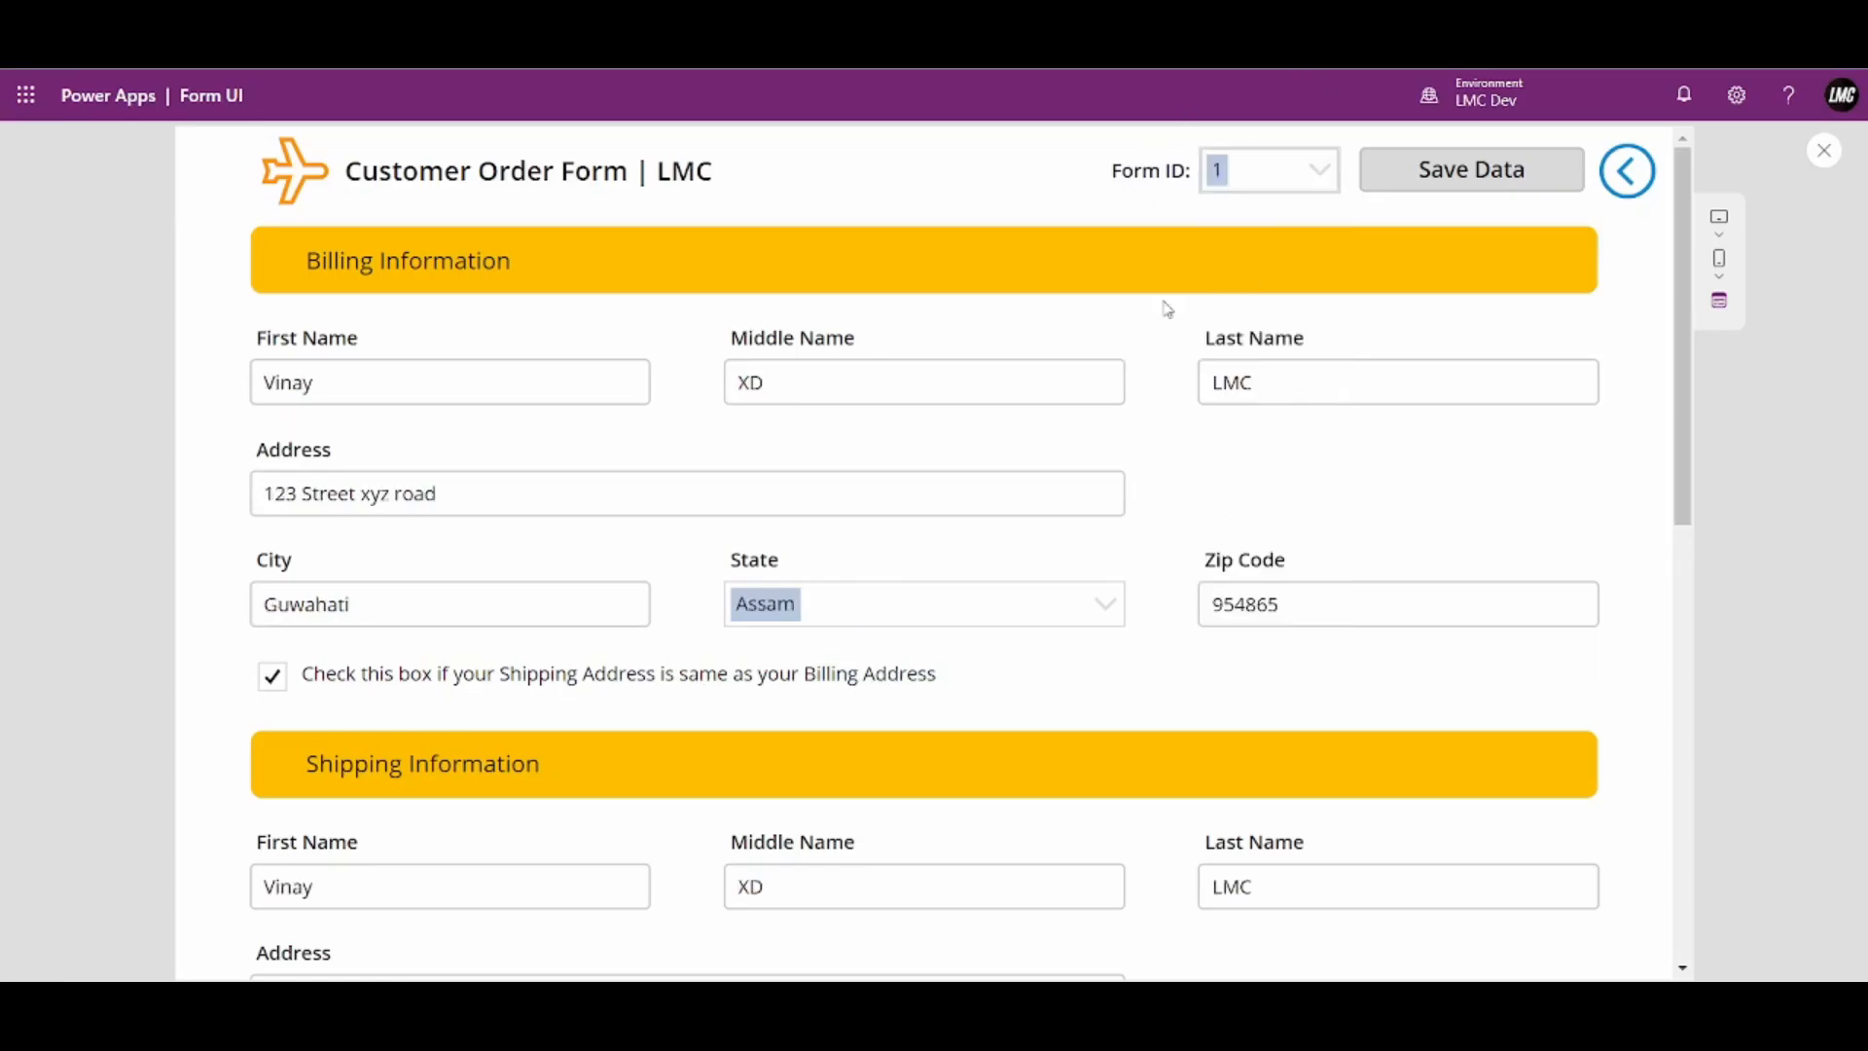
Clear and recheck the option that makes the shipping address the same as the billing address, to test the shipping fields
scroll(1051, 529, "down", 3)
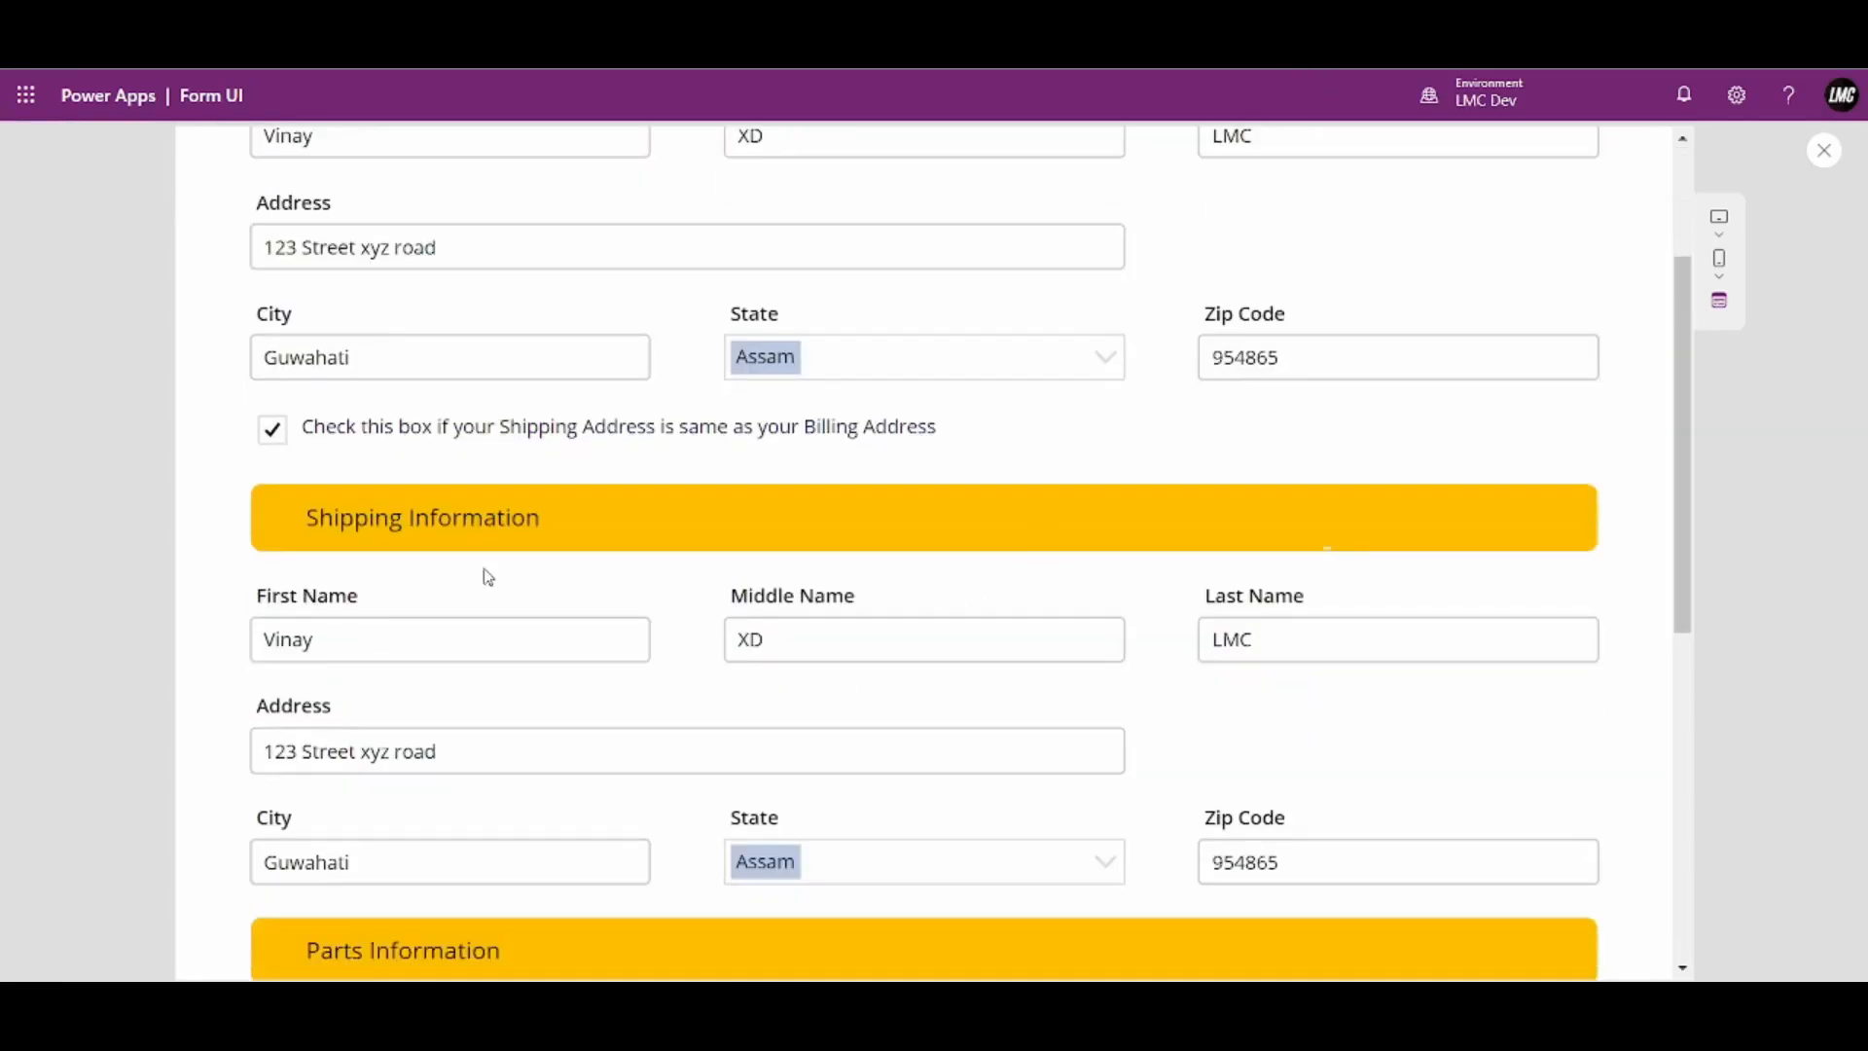
left_click(274, 430)
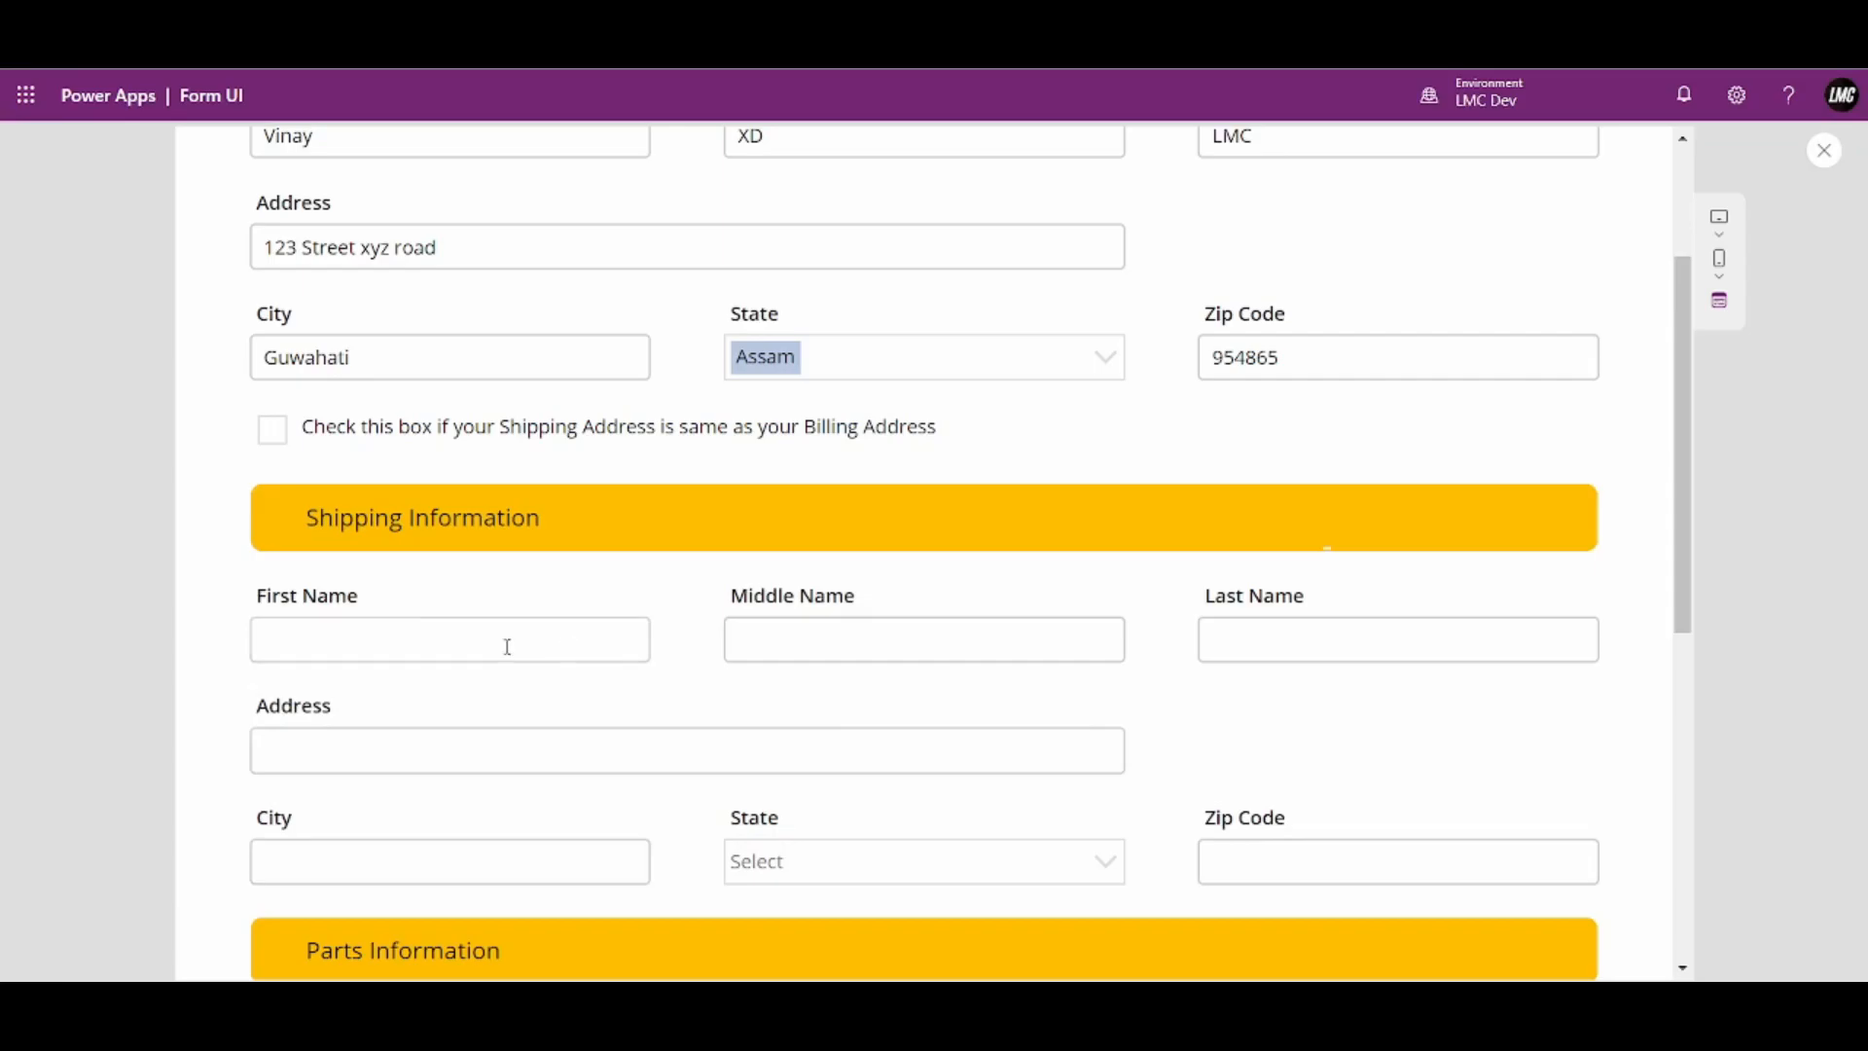
left_click(274, 434)
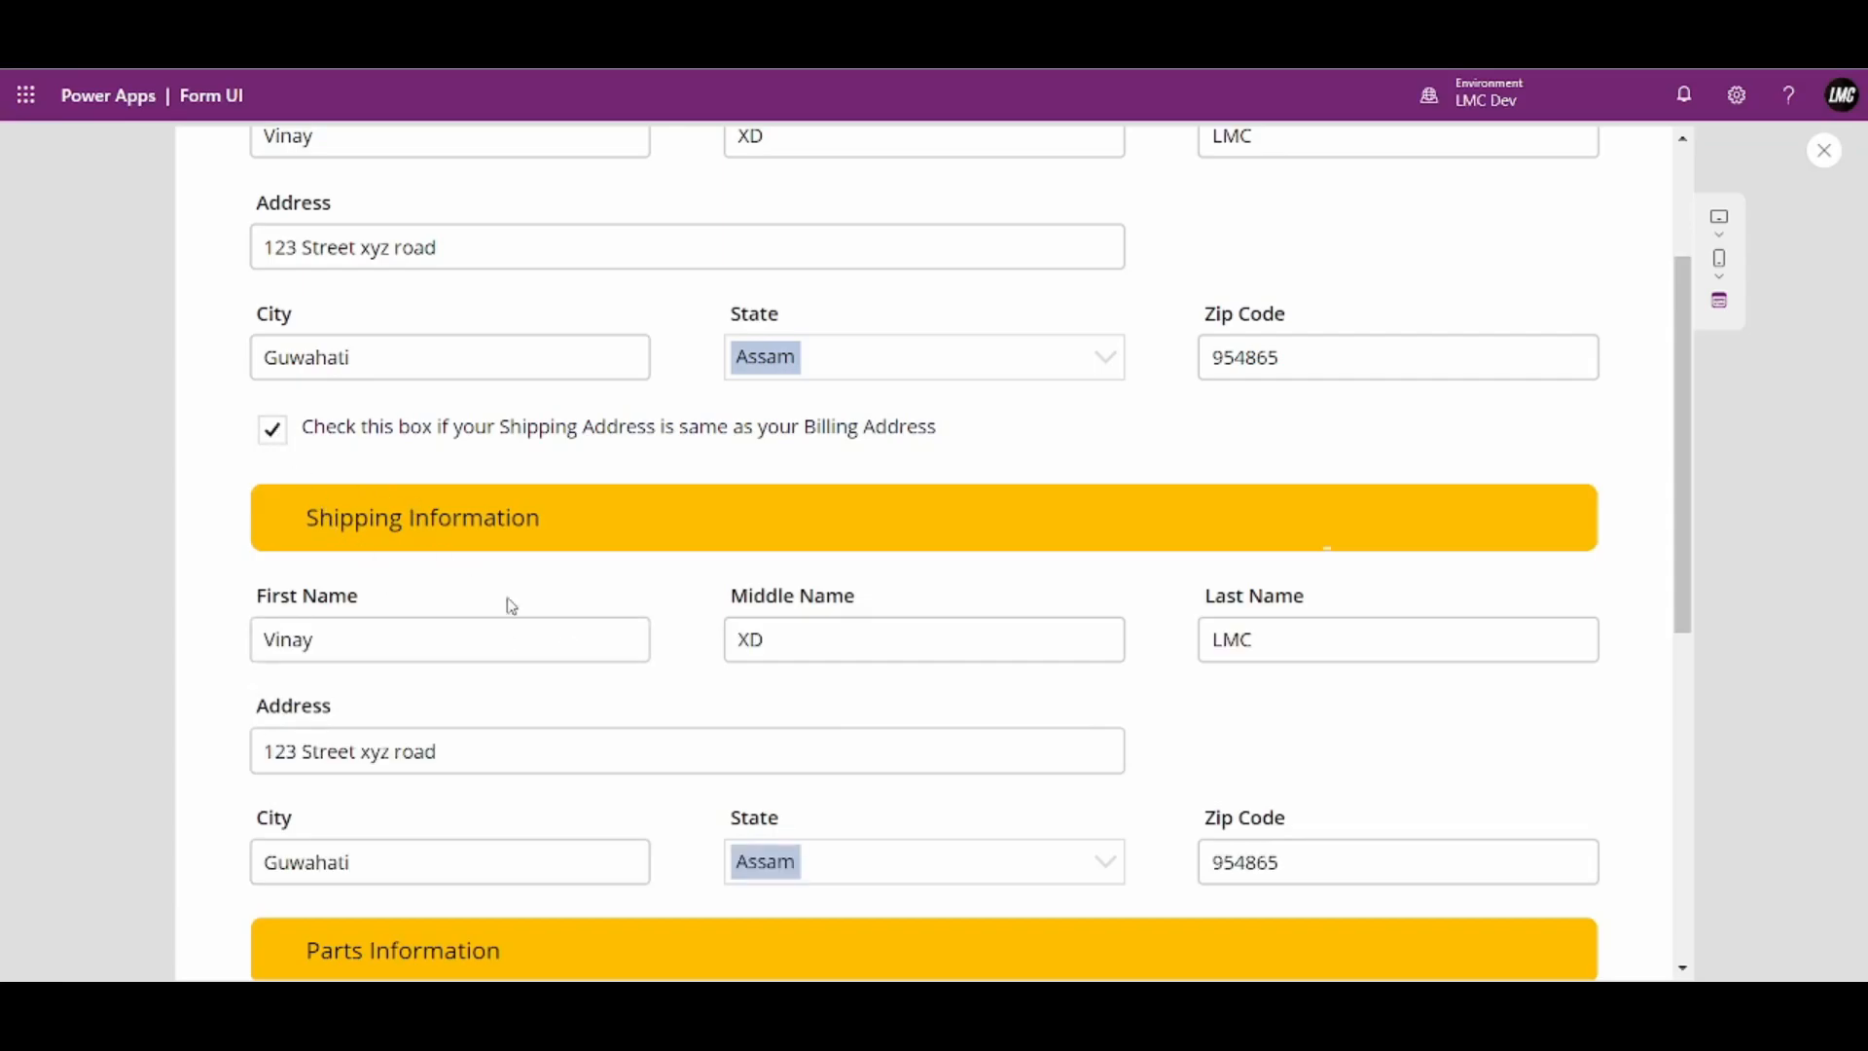
Review the shipping and parts information for Form ID 1 in the preview, and return to editing
scroll(958, 656, "up", 2)
scroll(817, 584, "down", 3)
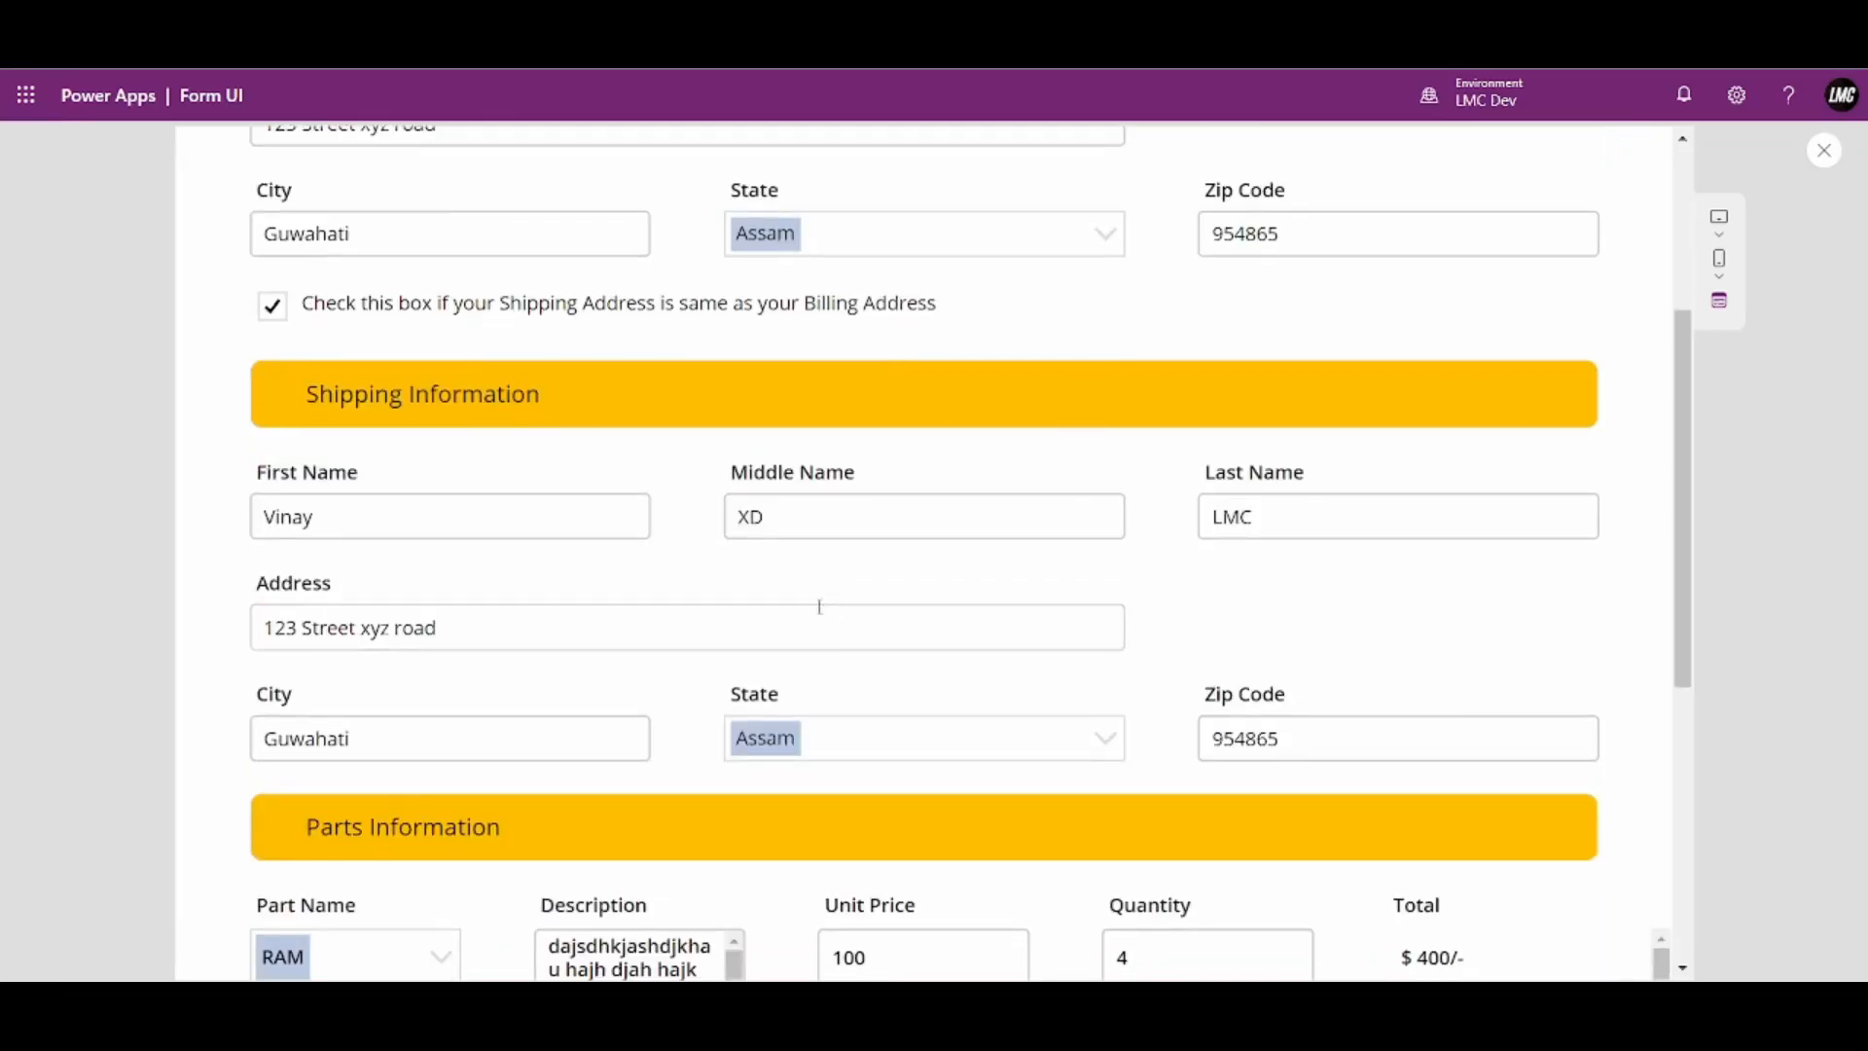
scroll(822, 592, "down", 3)
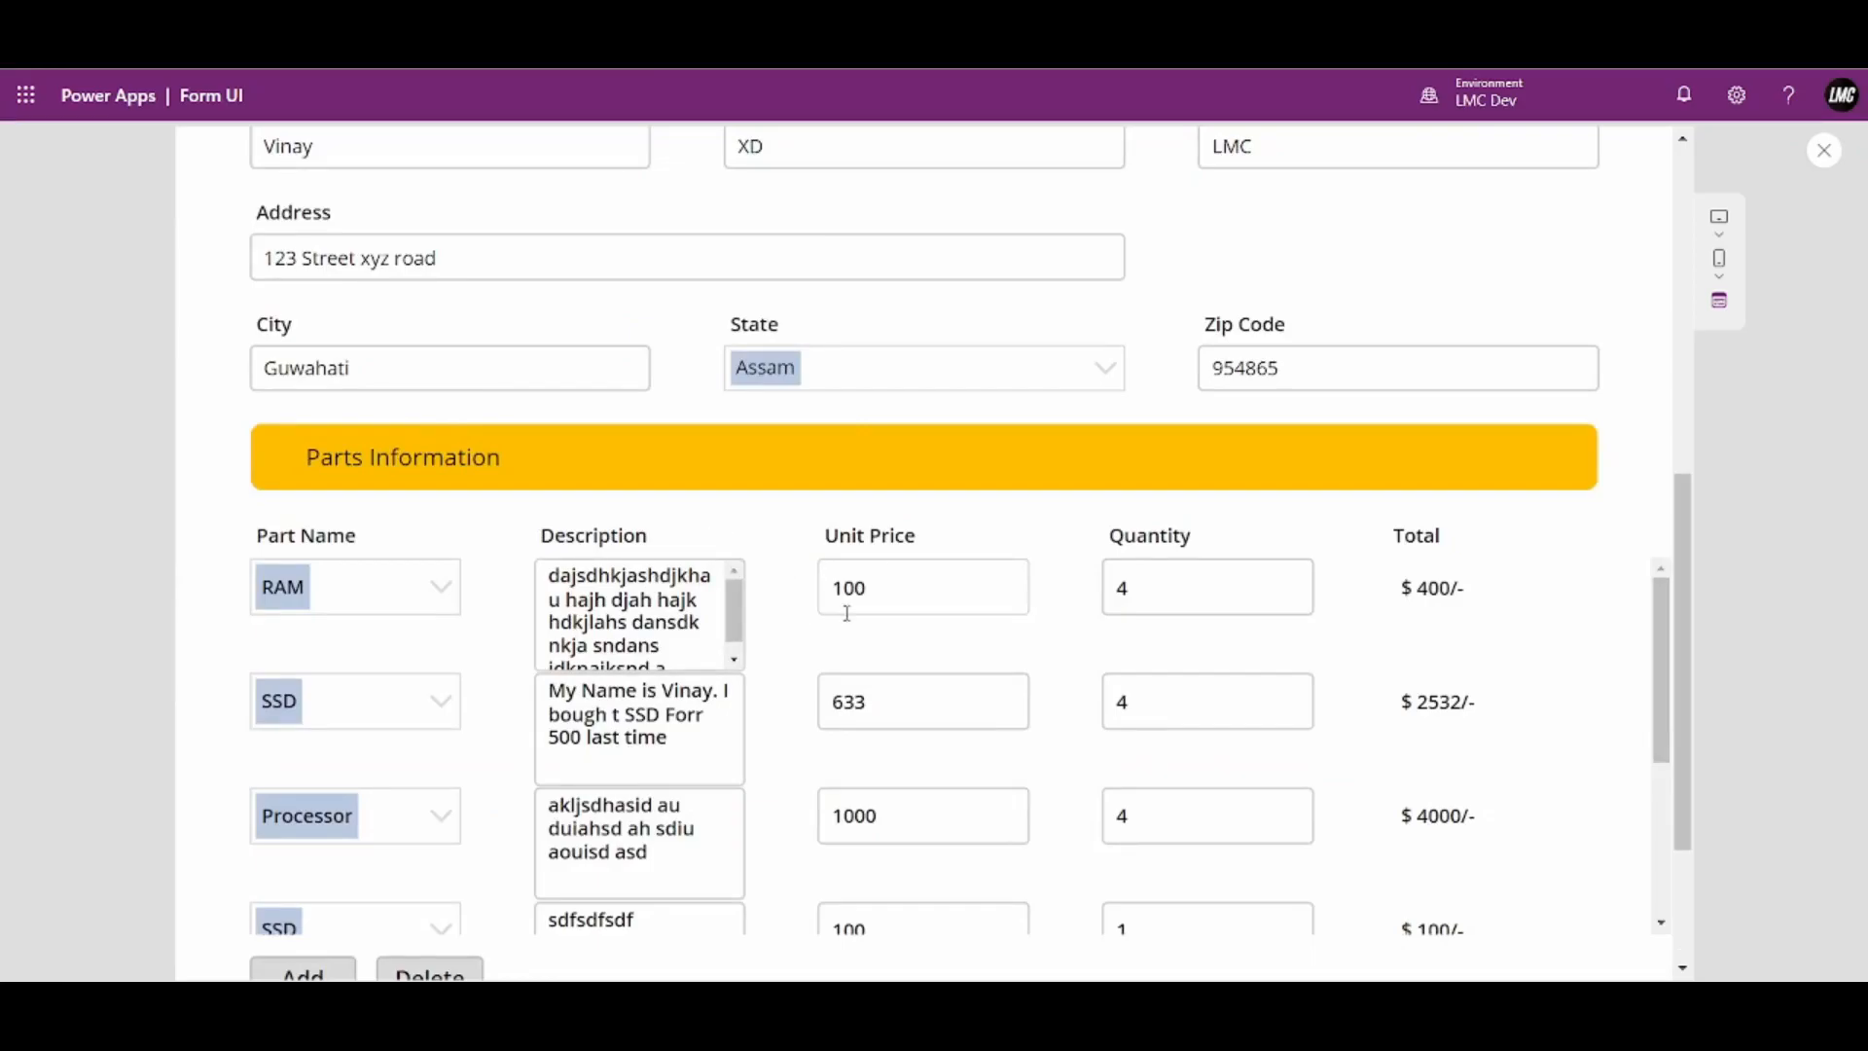
scroll(847, 612, "up", 6)
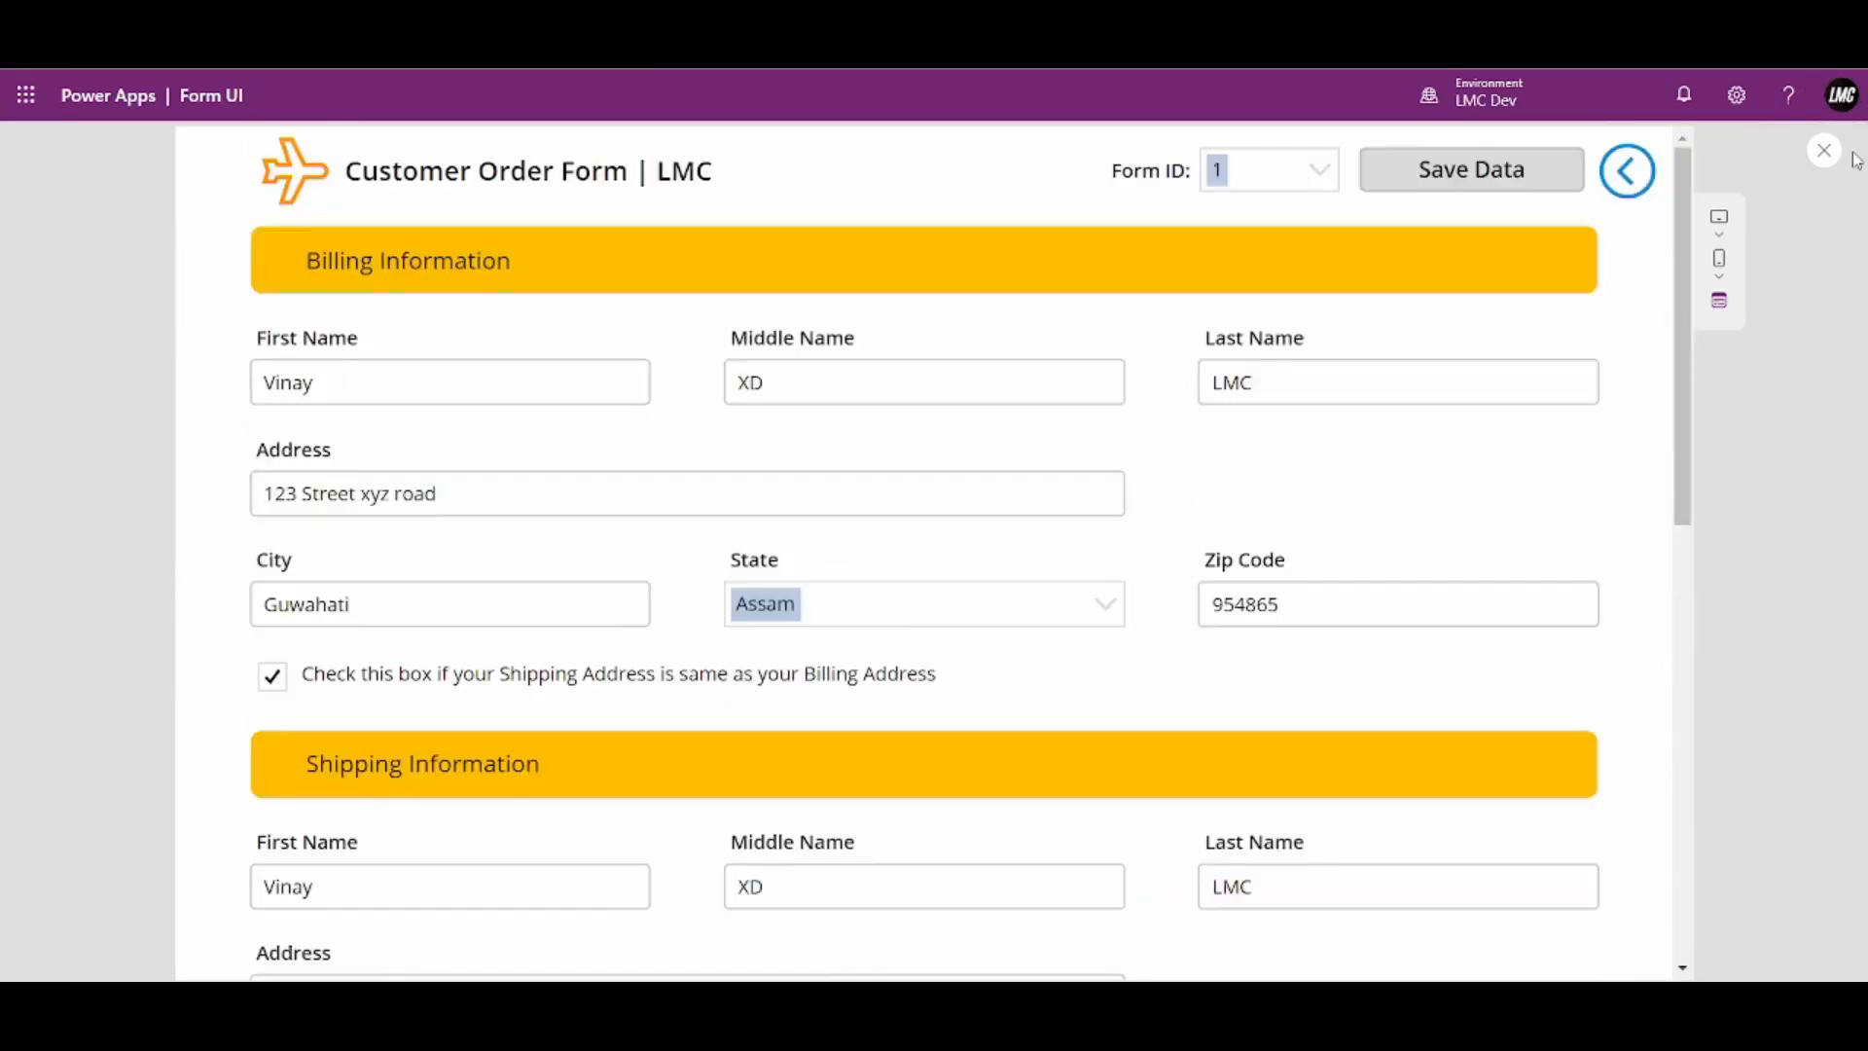
left_click(1823, 154)
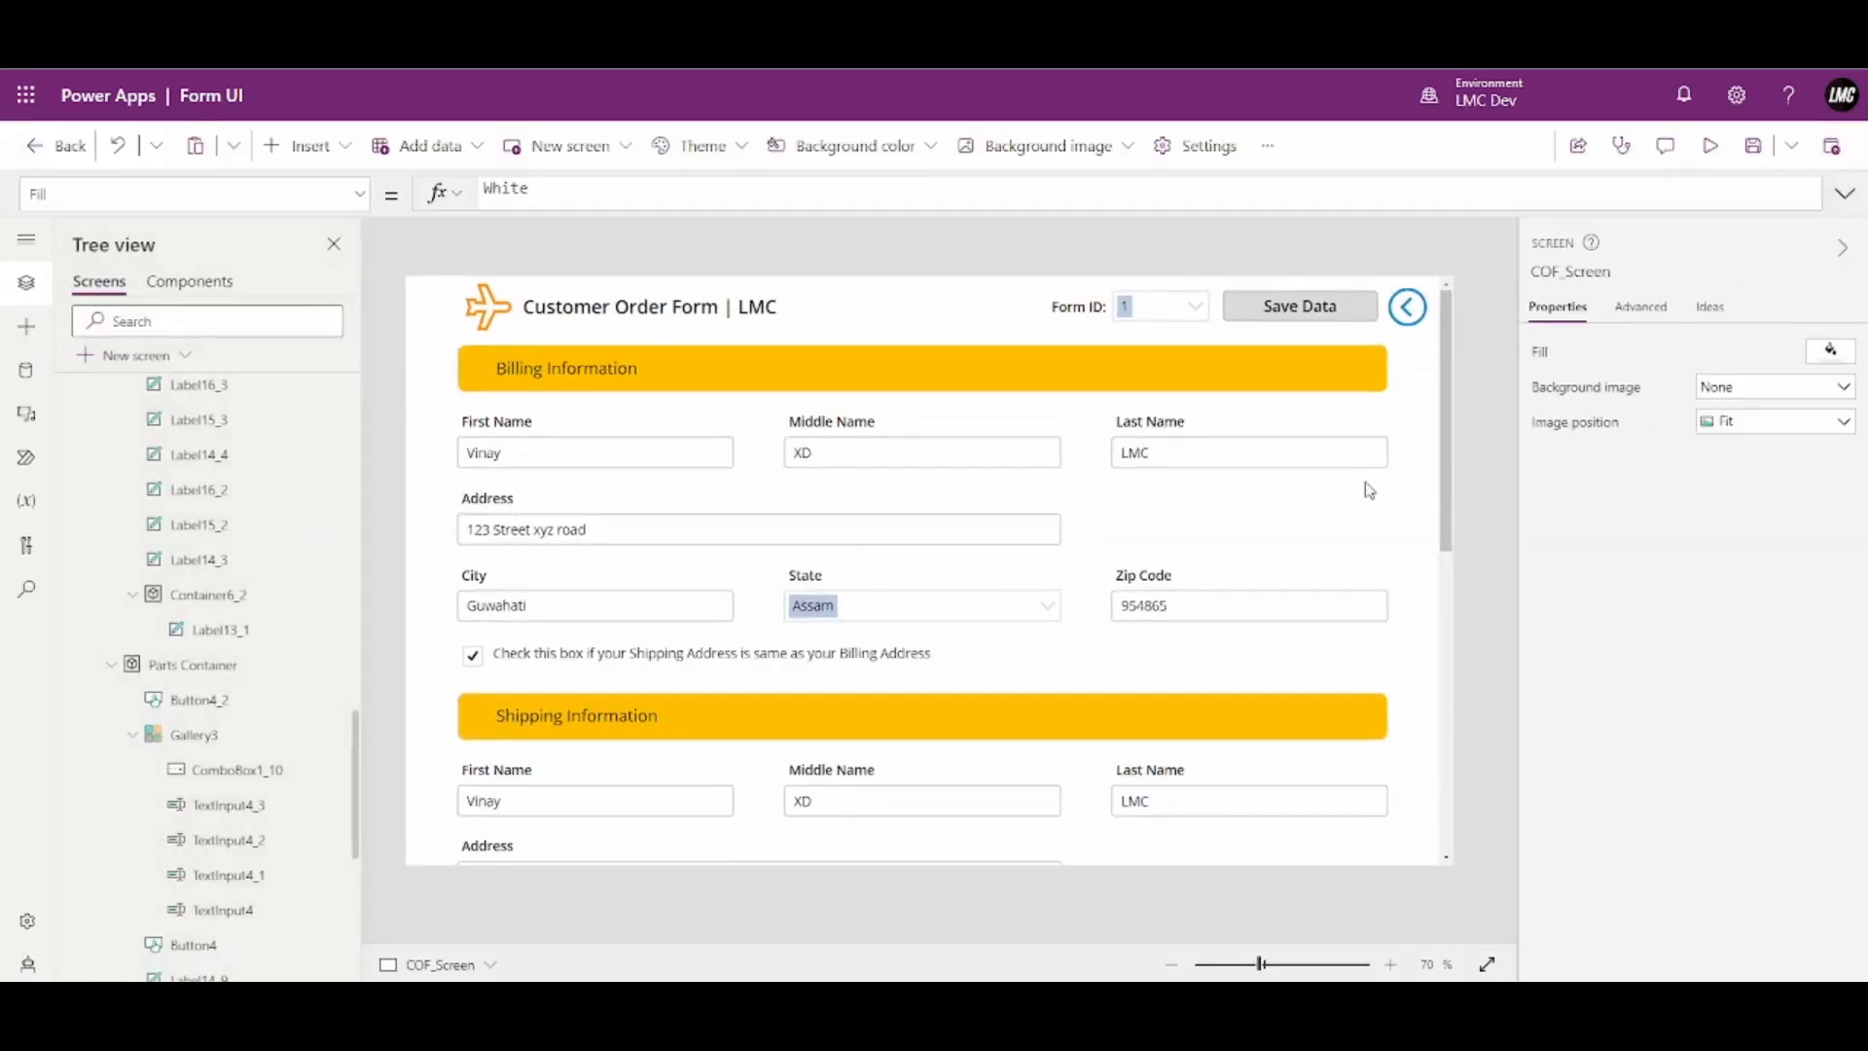
Examine the Items formula of the Parts Information gallery
scroll(1371, 501, "down", 10)
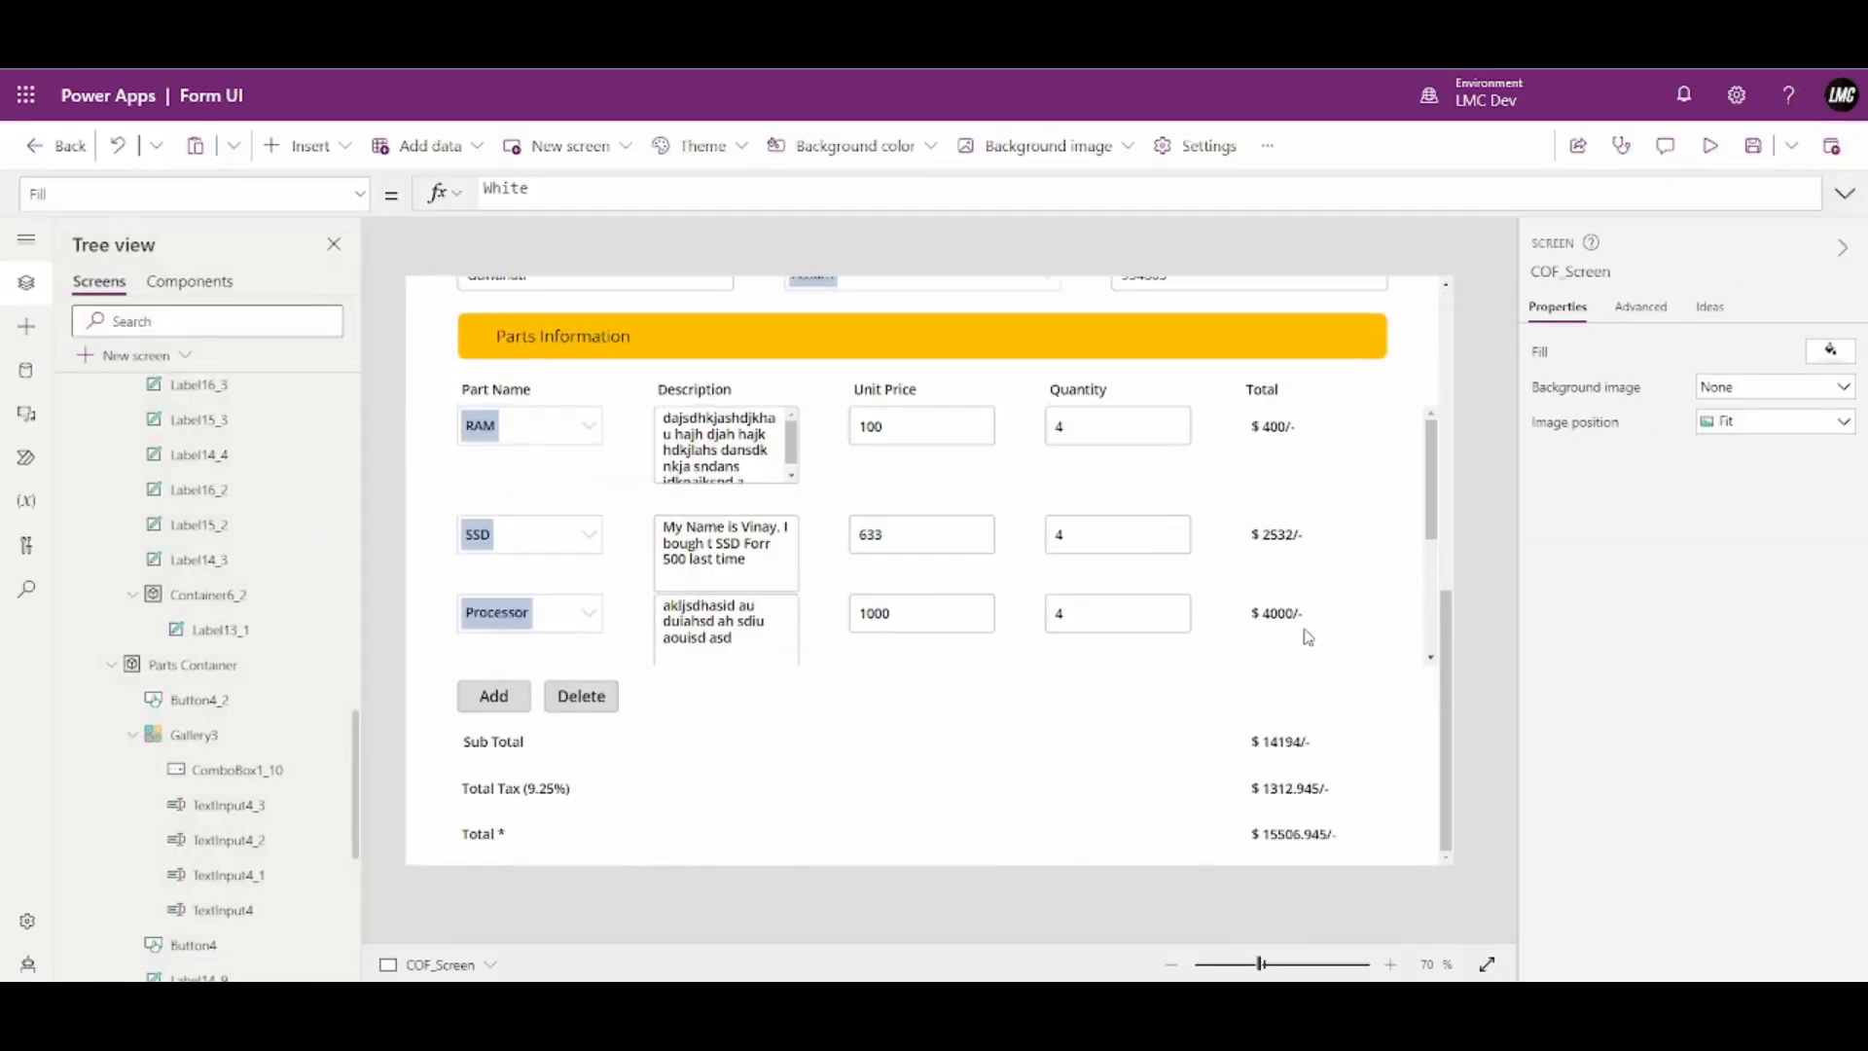
left_click(1316, 556)
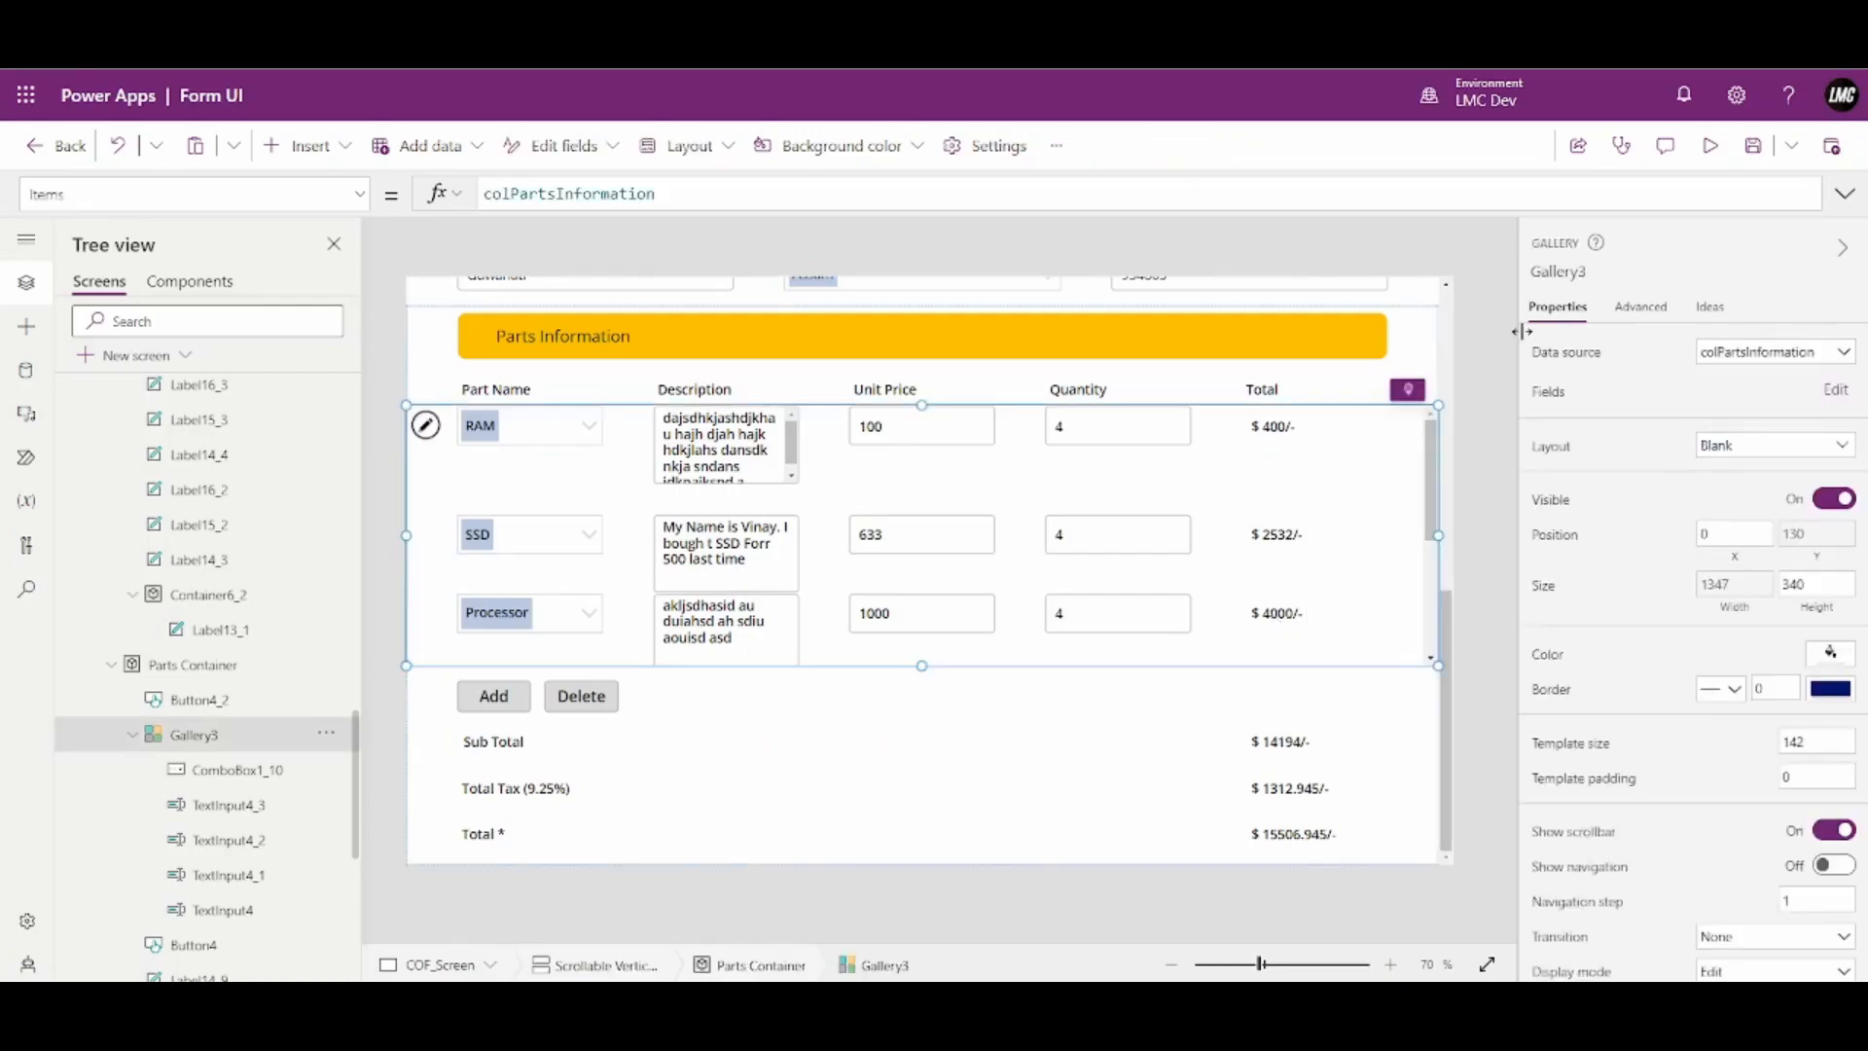
left_click(1845, 195)
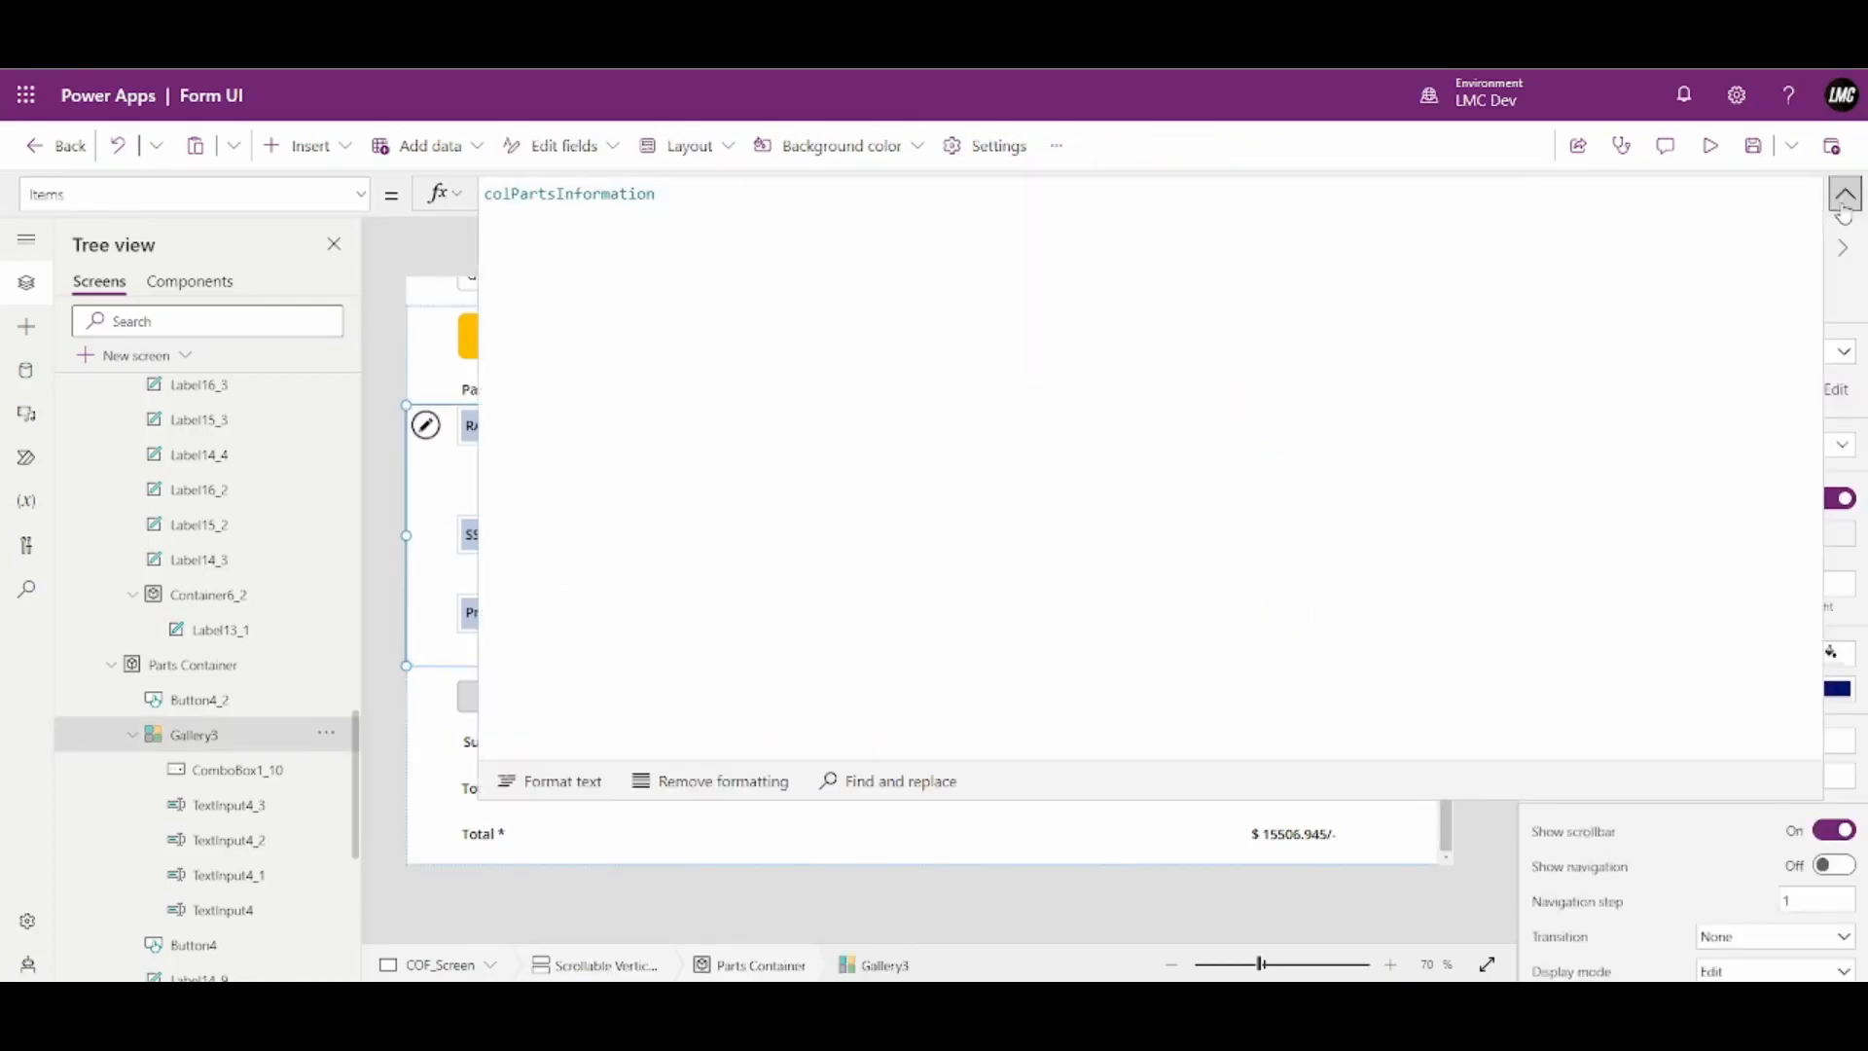
double_click(609, 199)
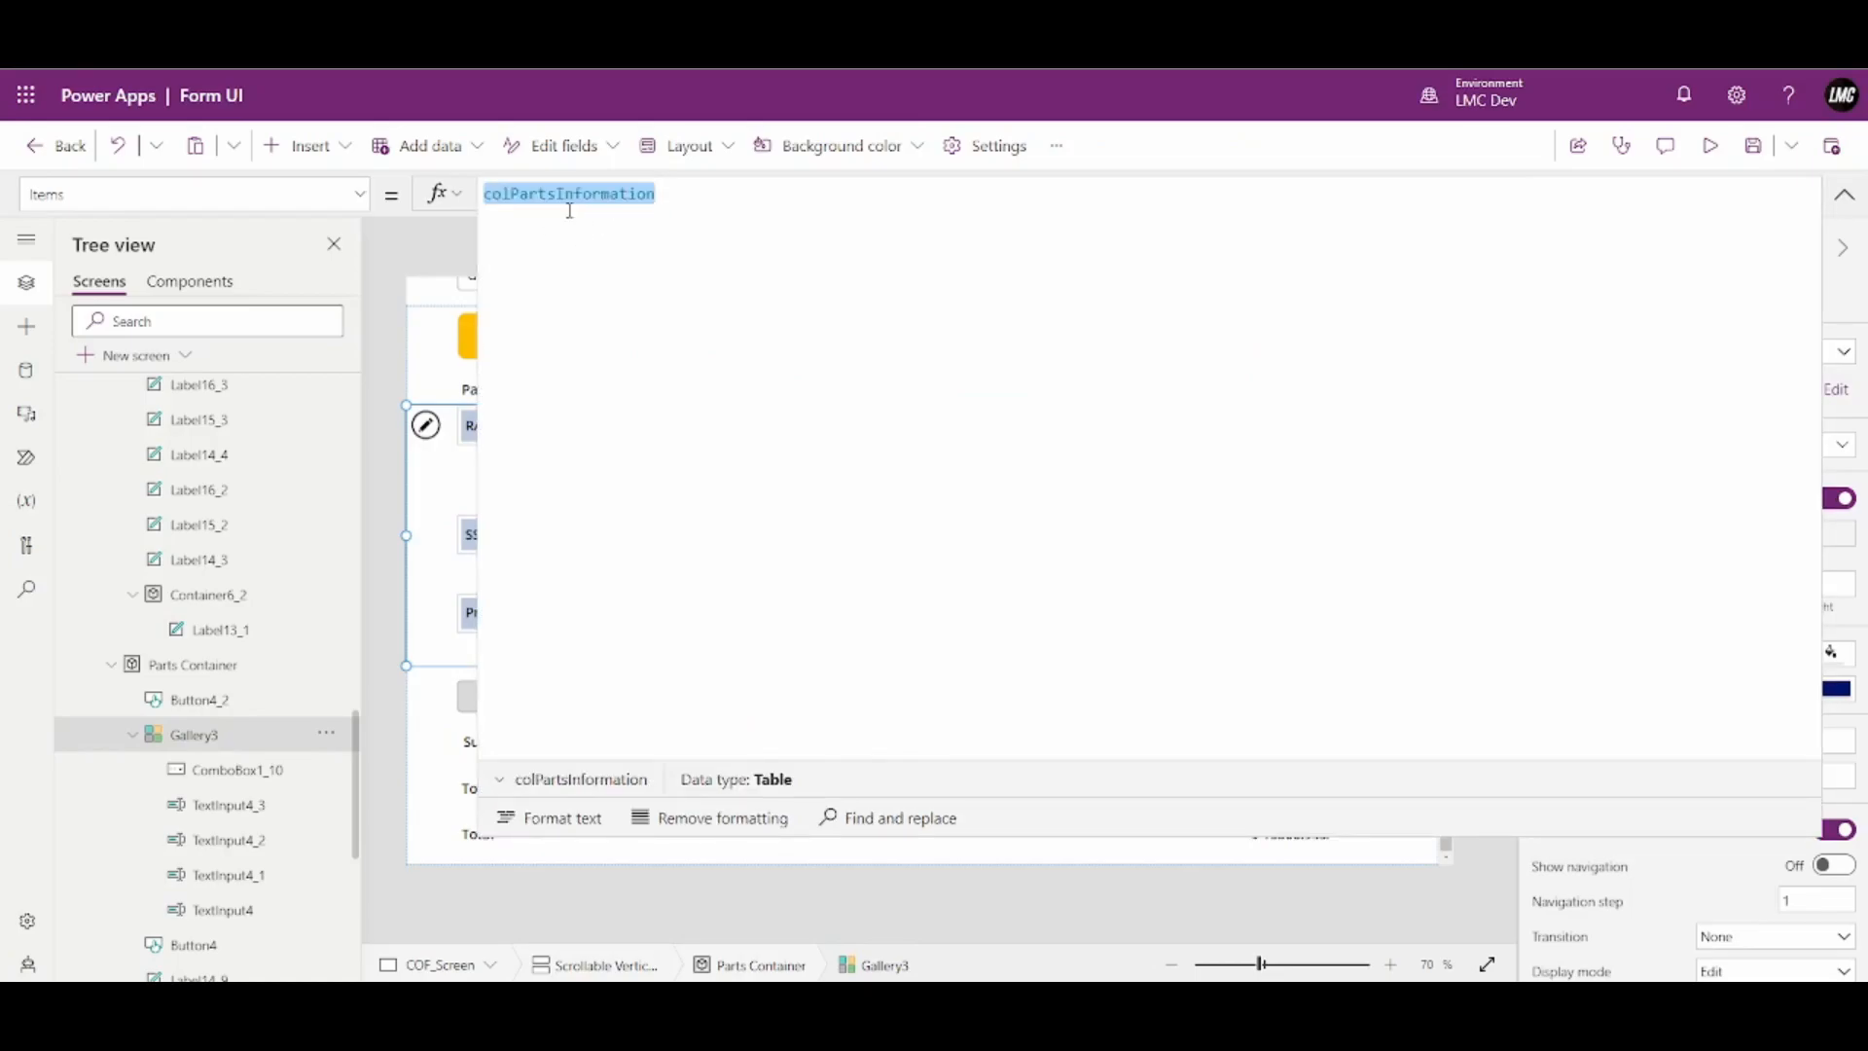
left_click(486, 203)
double_click(489, 198)
left_click(1843, 194)
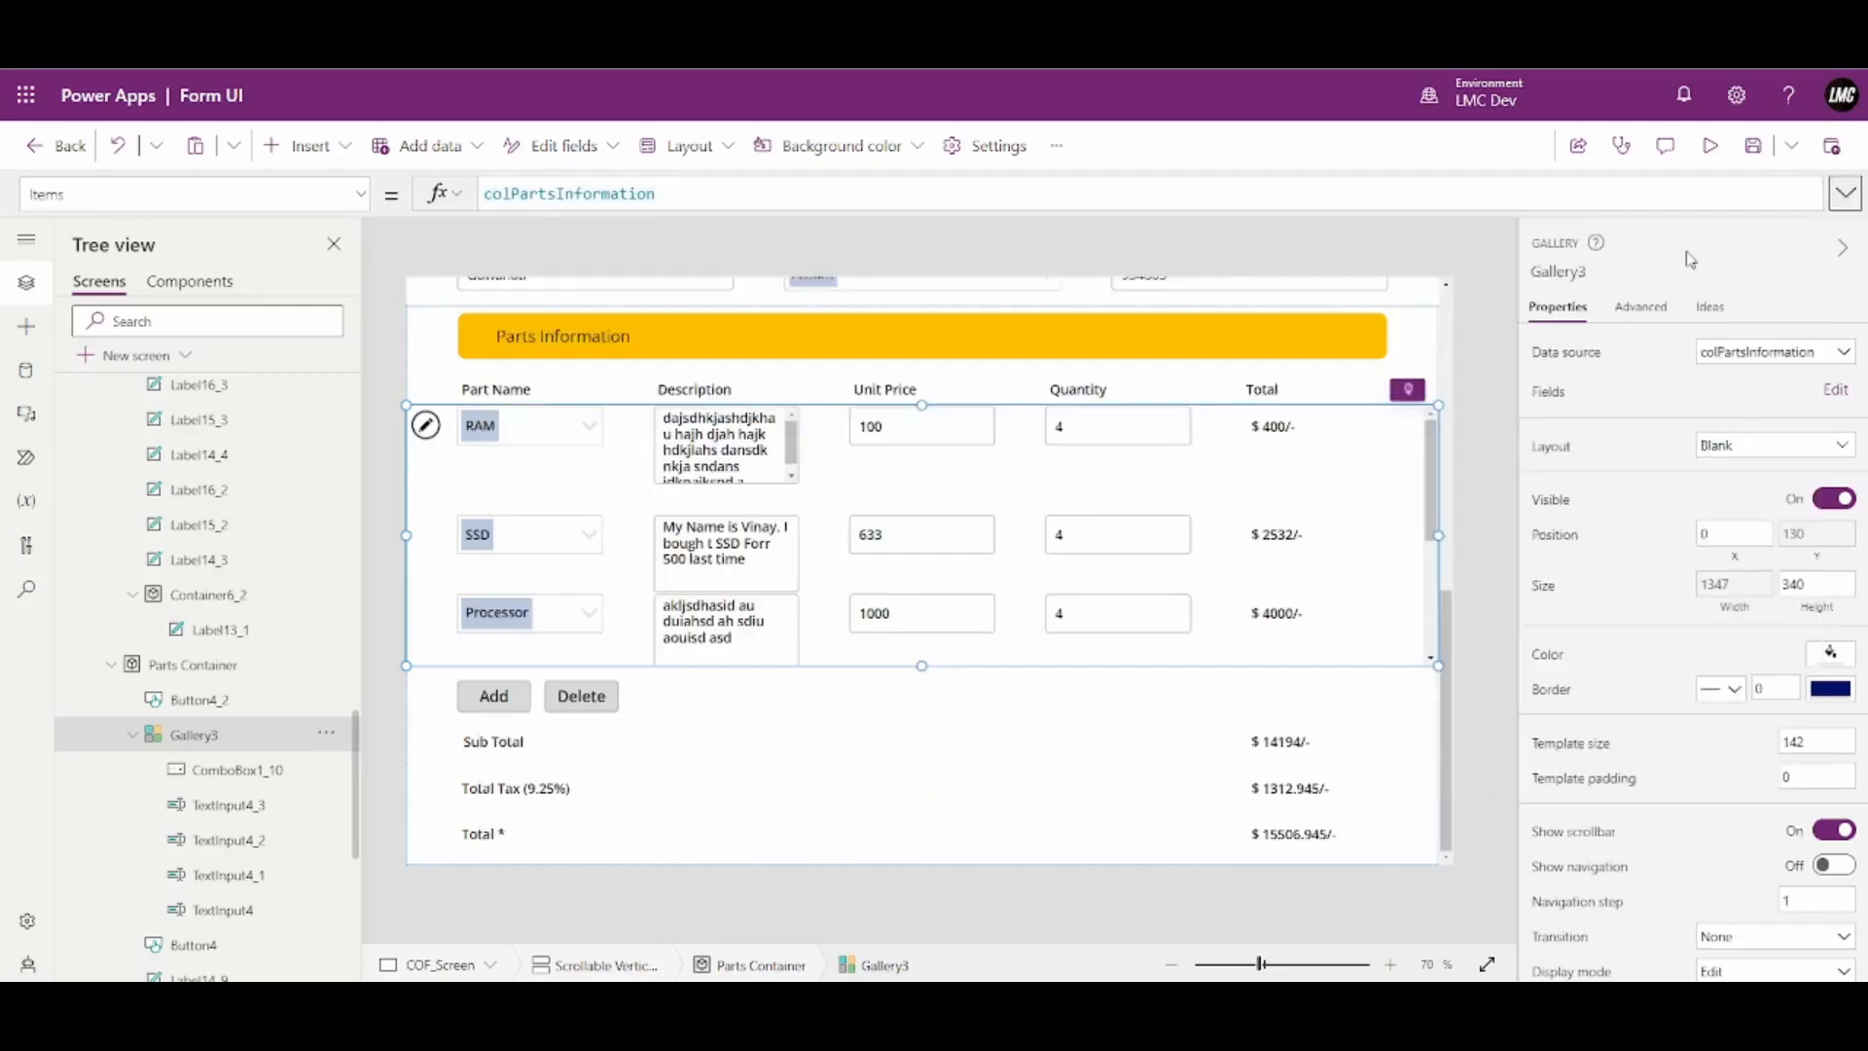
scroll(1209, 450, "up", 5)
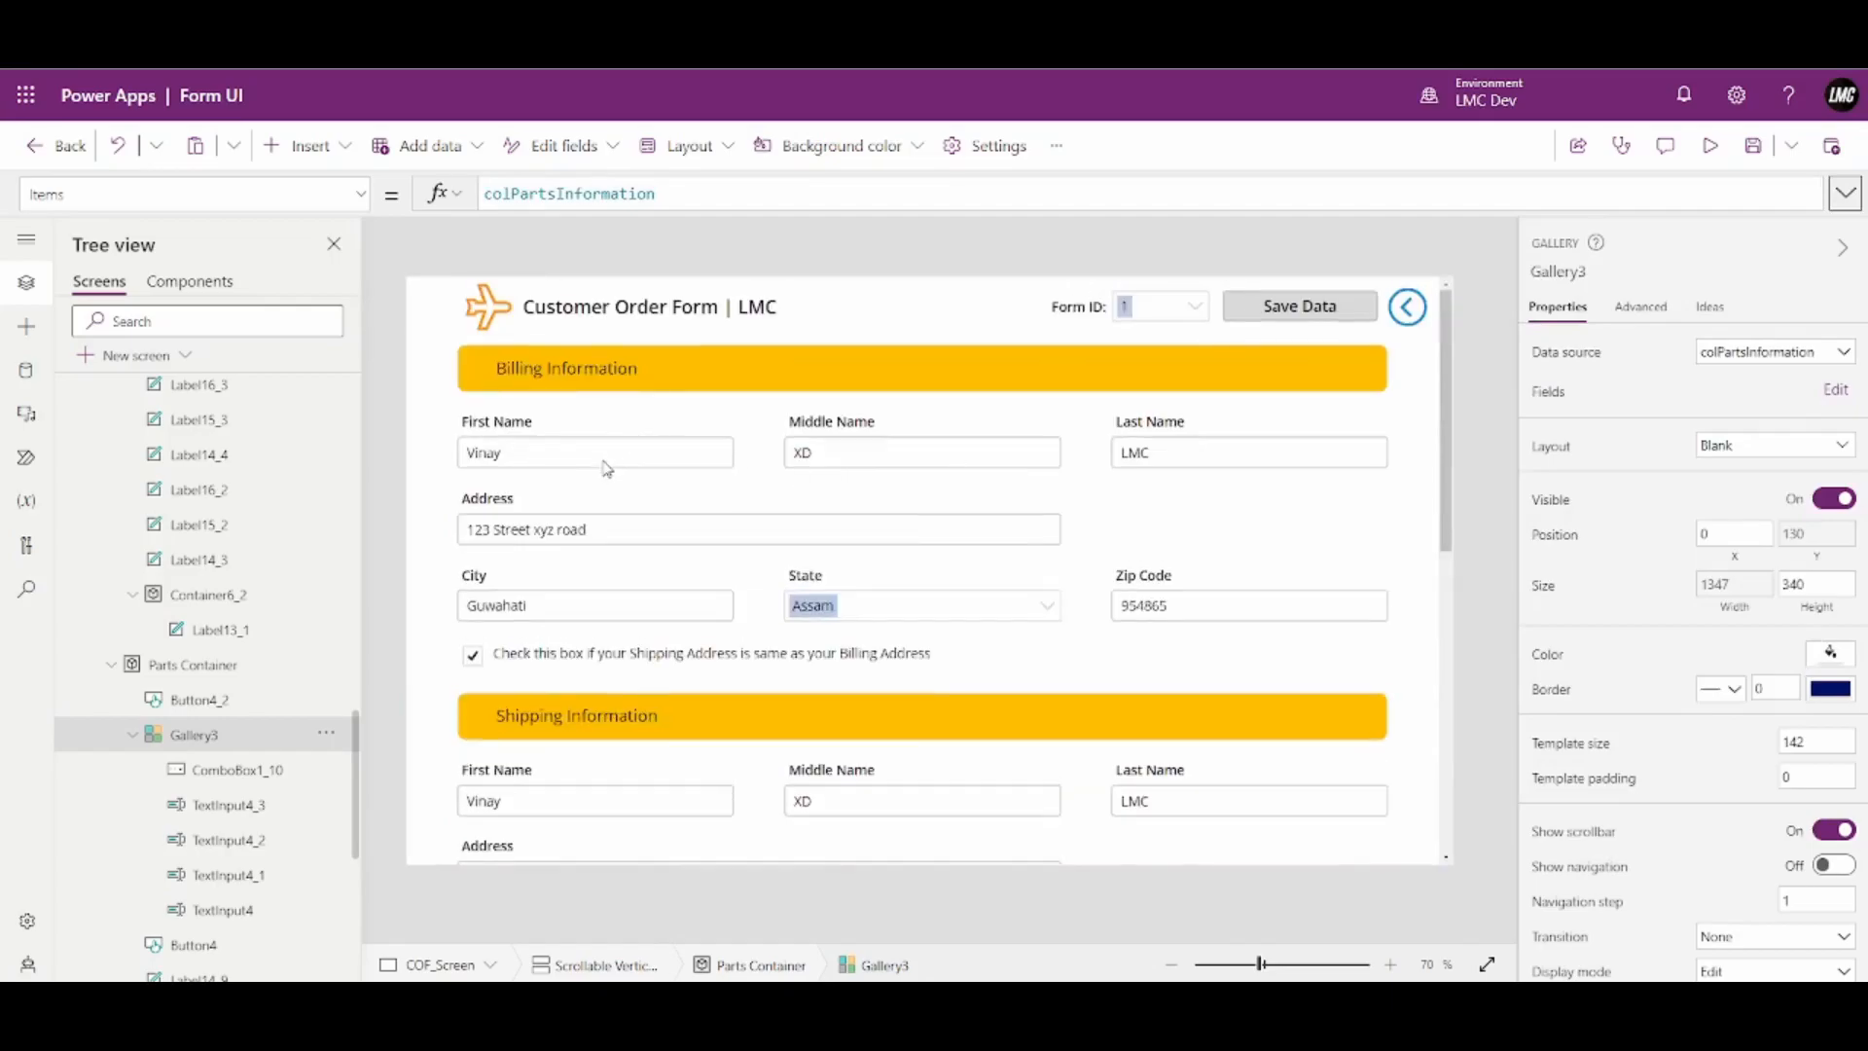
Copy the whole Default formula of the First Name field in the Billing Information section
left_click(603, 463)
left_click(1846, 193)
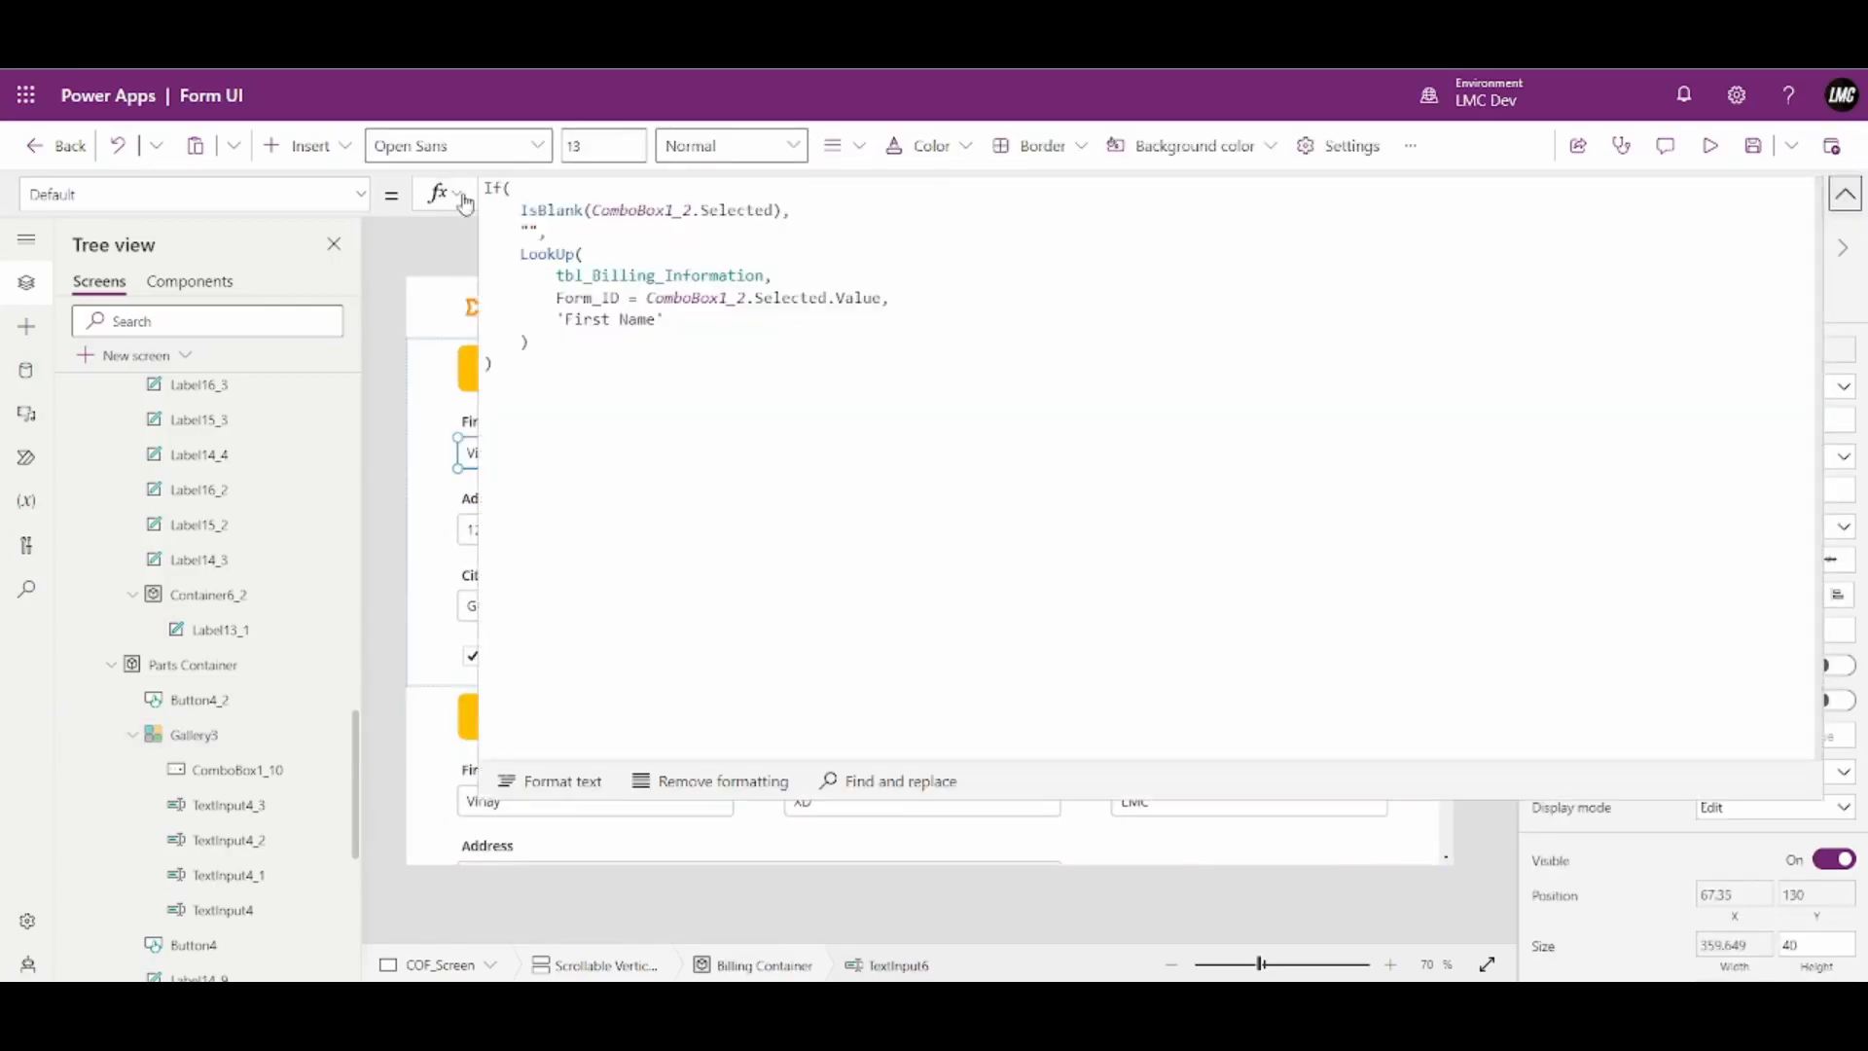
left_click(818, 215)
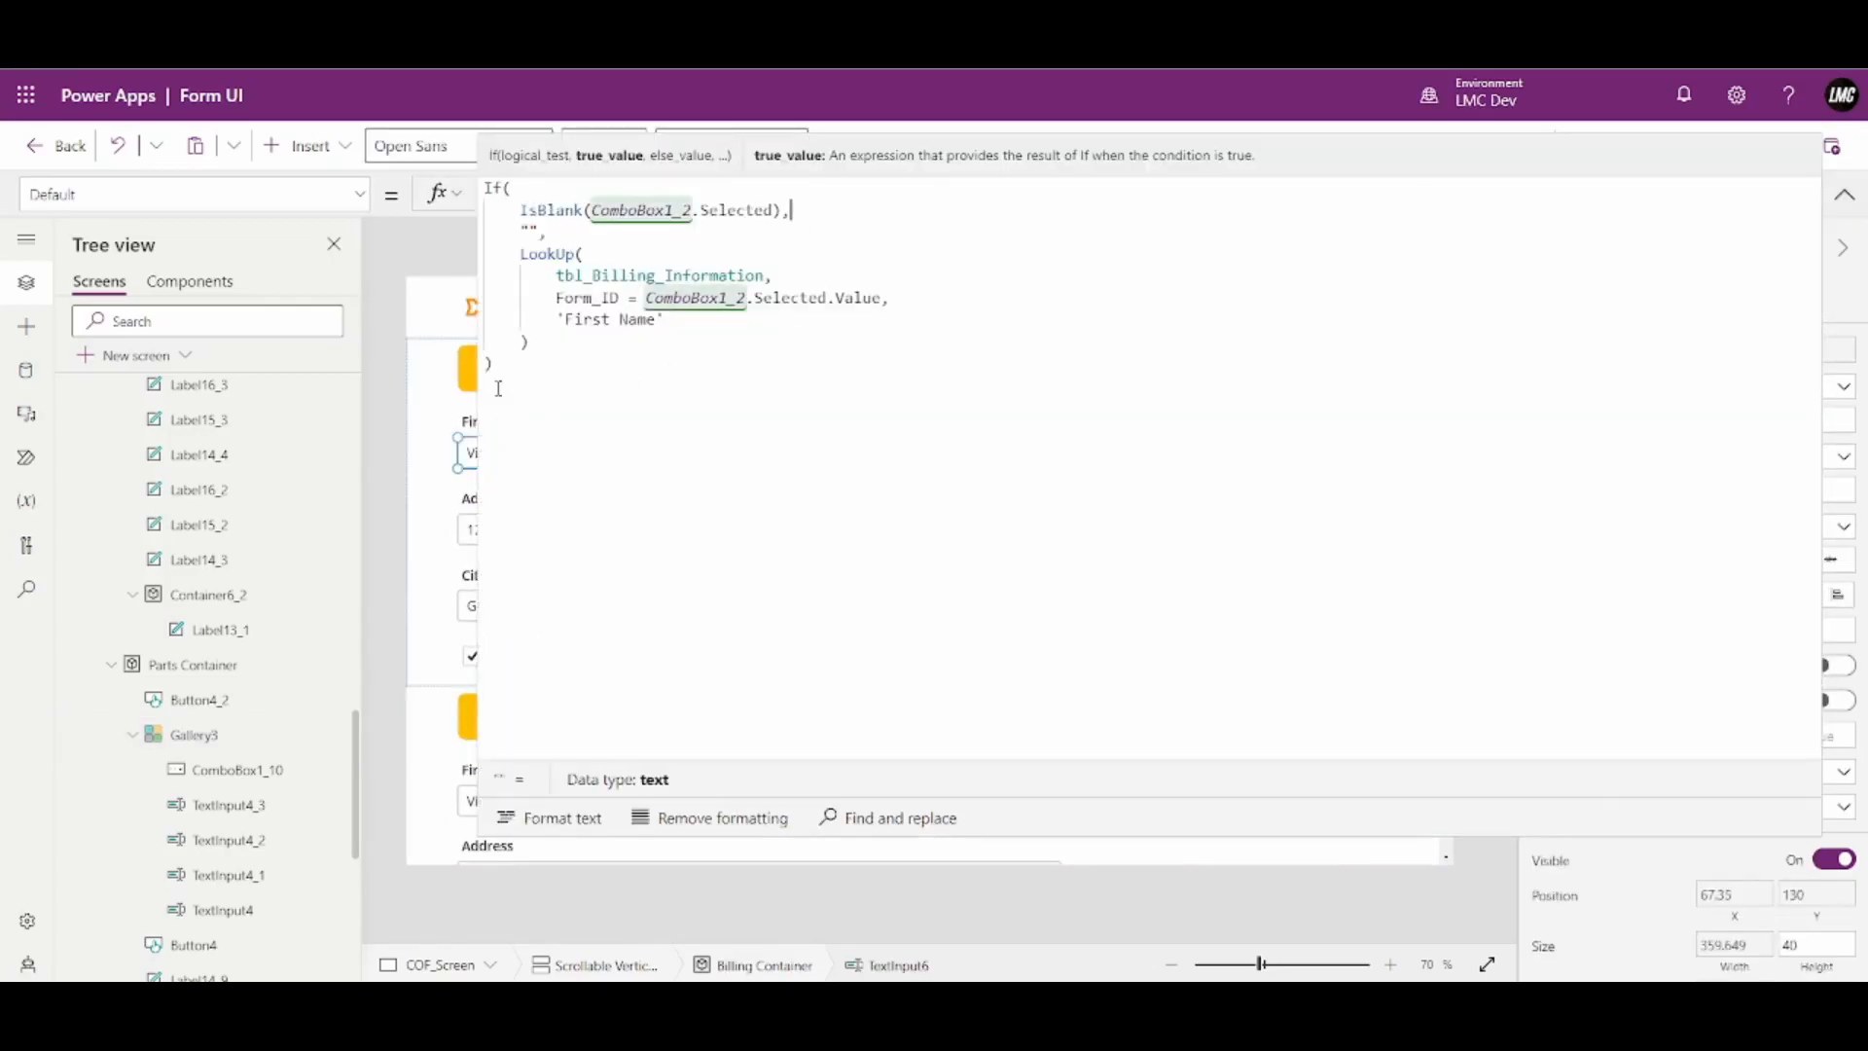
key("ctrl+a")
key("ctrl+c")
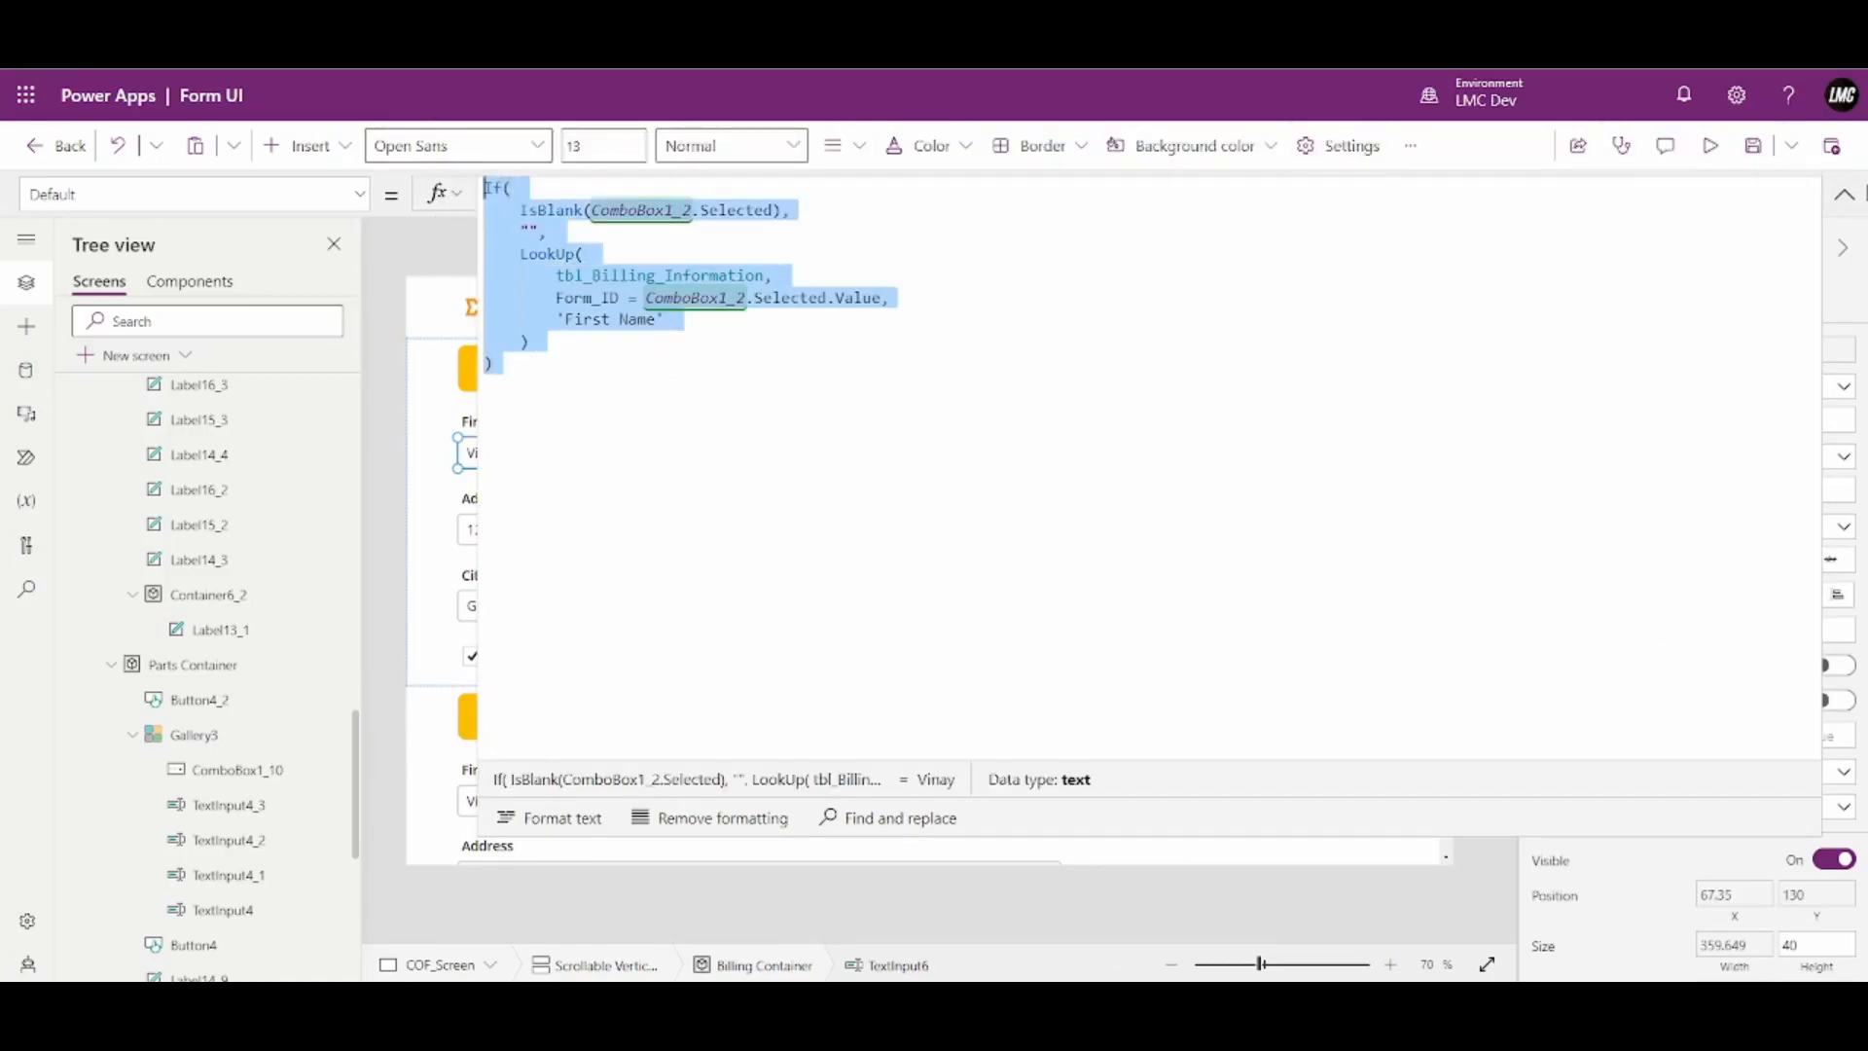
left_click(1845, 195)
Paste the copied If formula above colPartsInformation in the Items formula of the Parts Information gallery
scroll(1298, 537, "down", 4)
scroll(1298, 537, "down", 5)
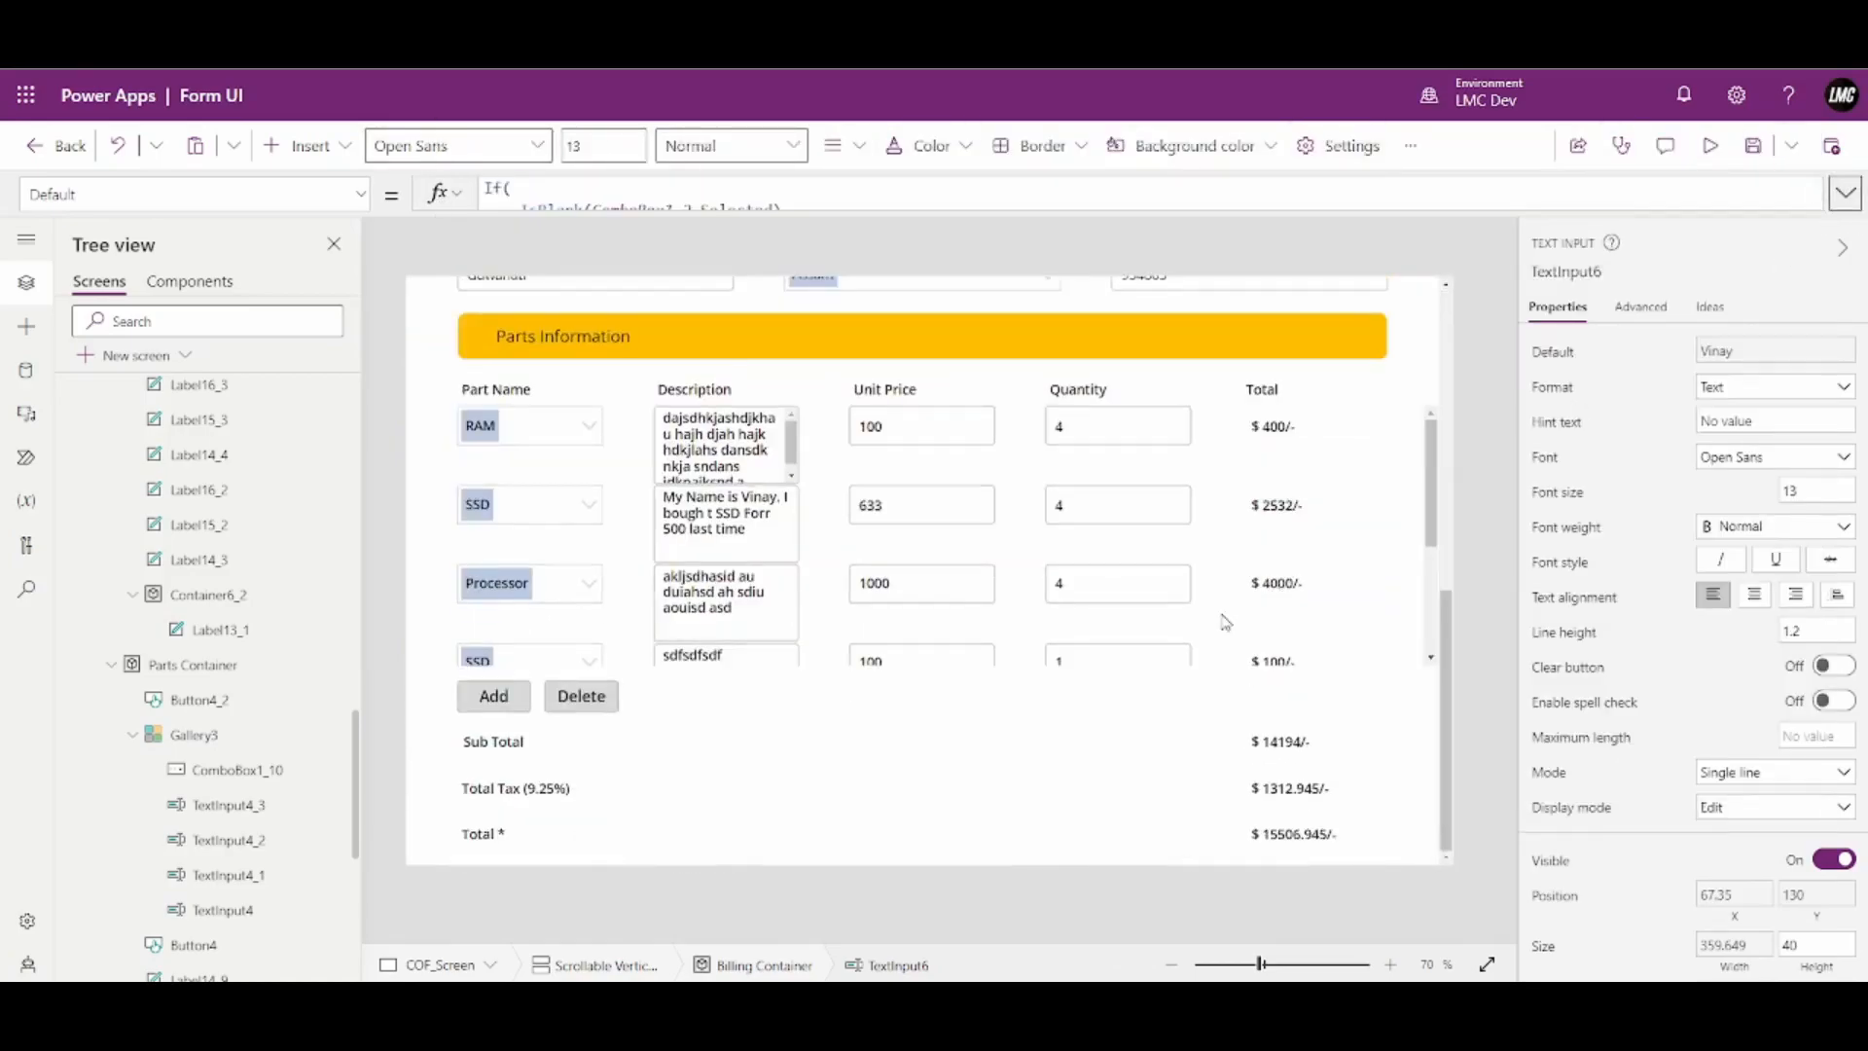
left_click(1372, 562)
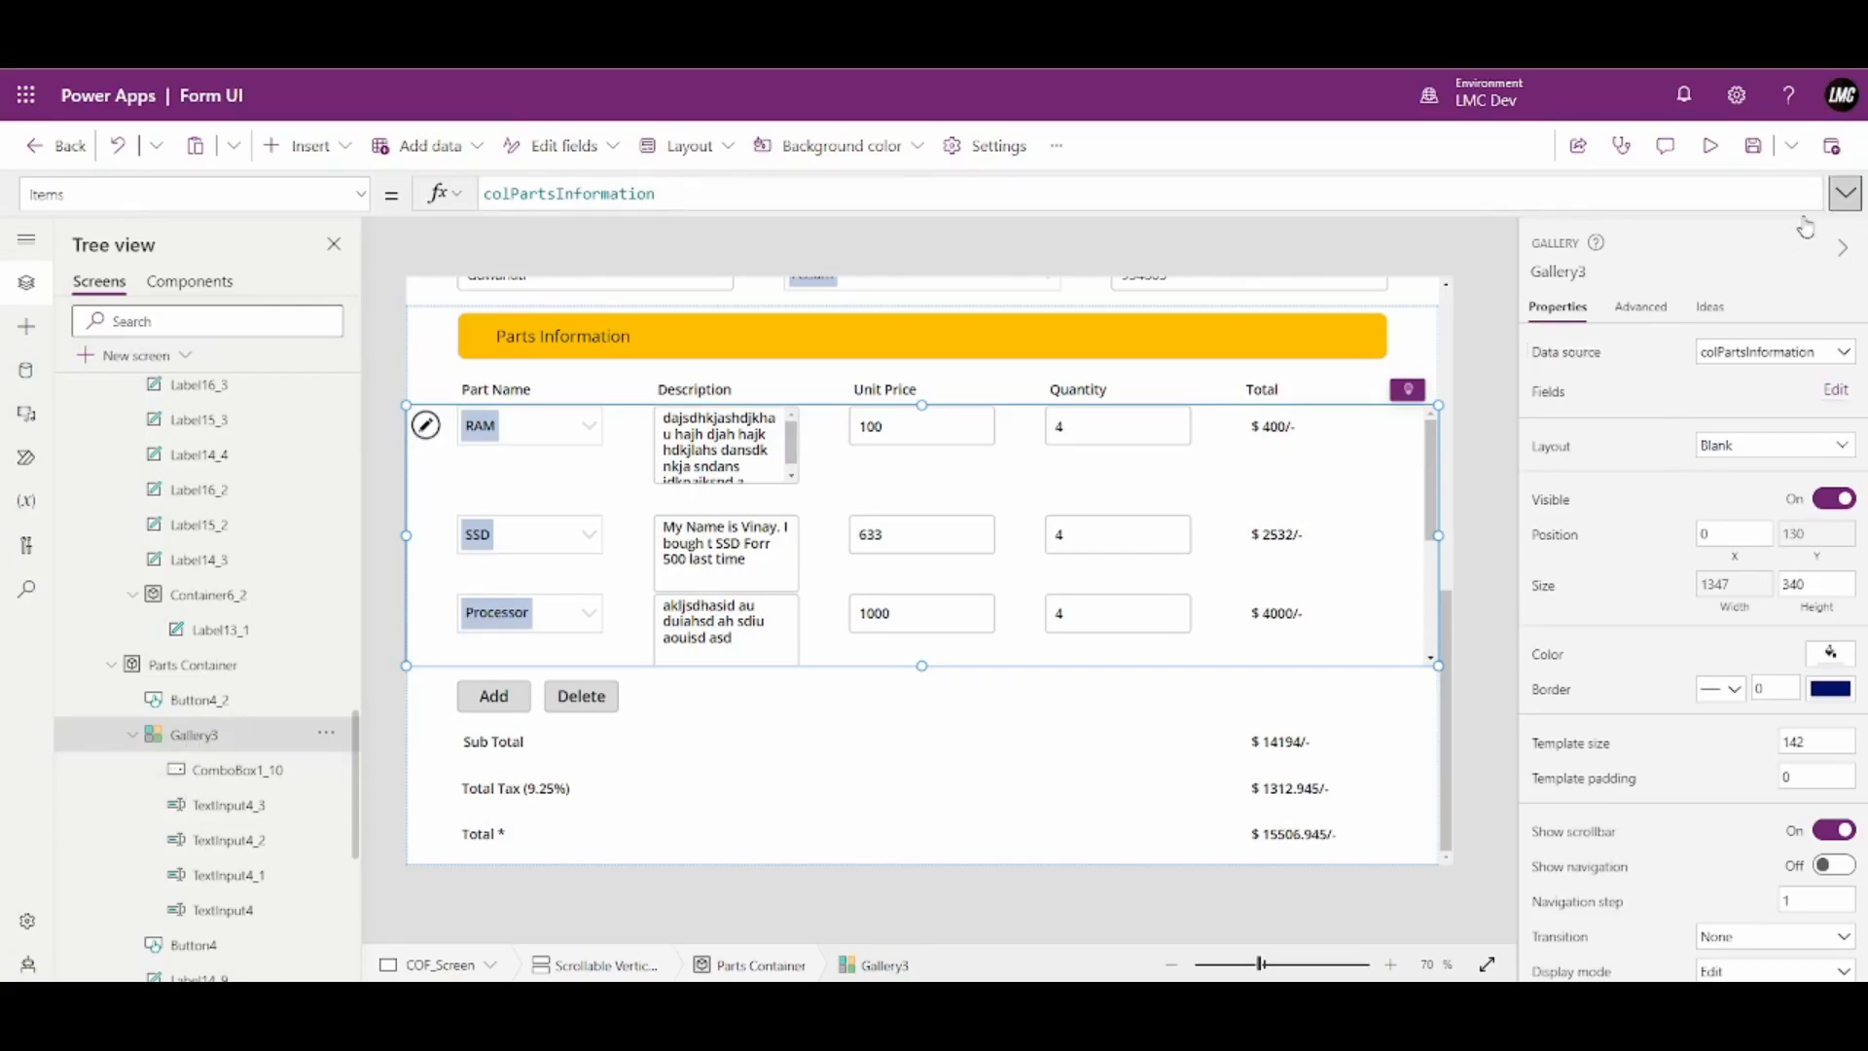
left_click(1845, 194)
left_click(485, 200)
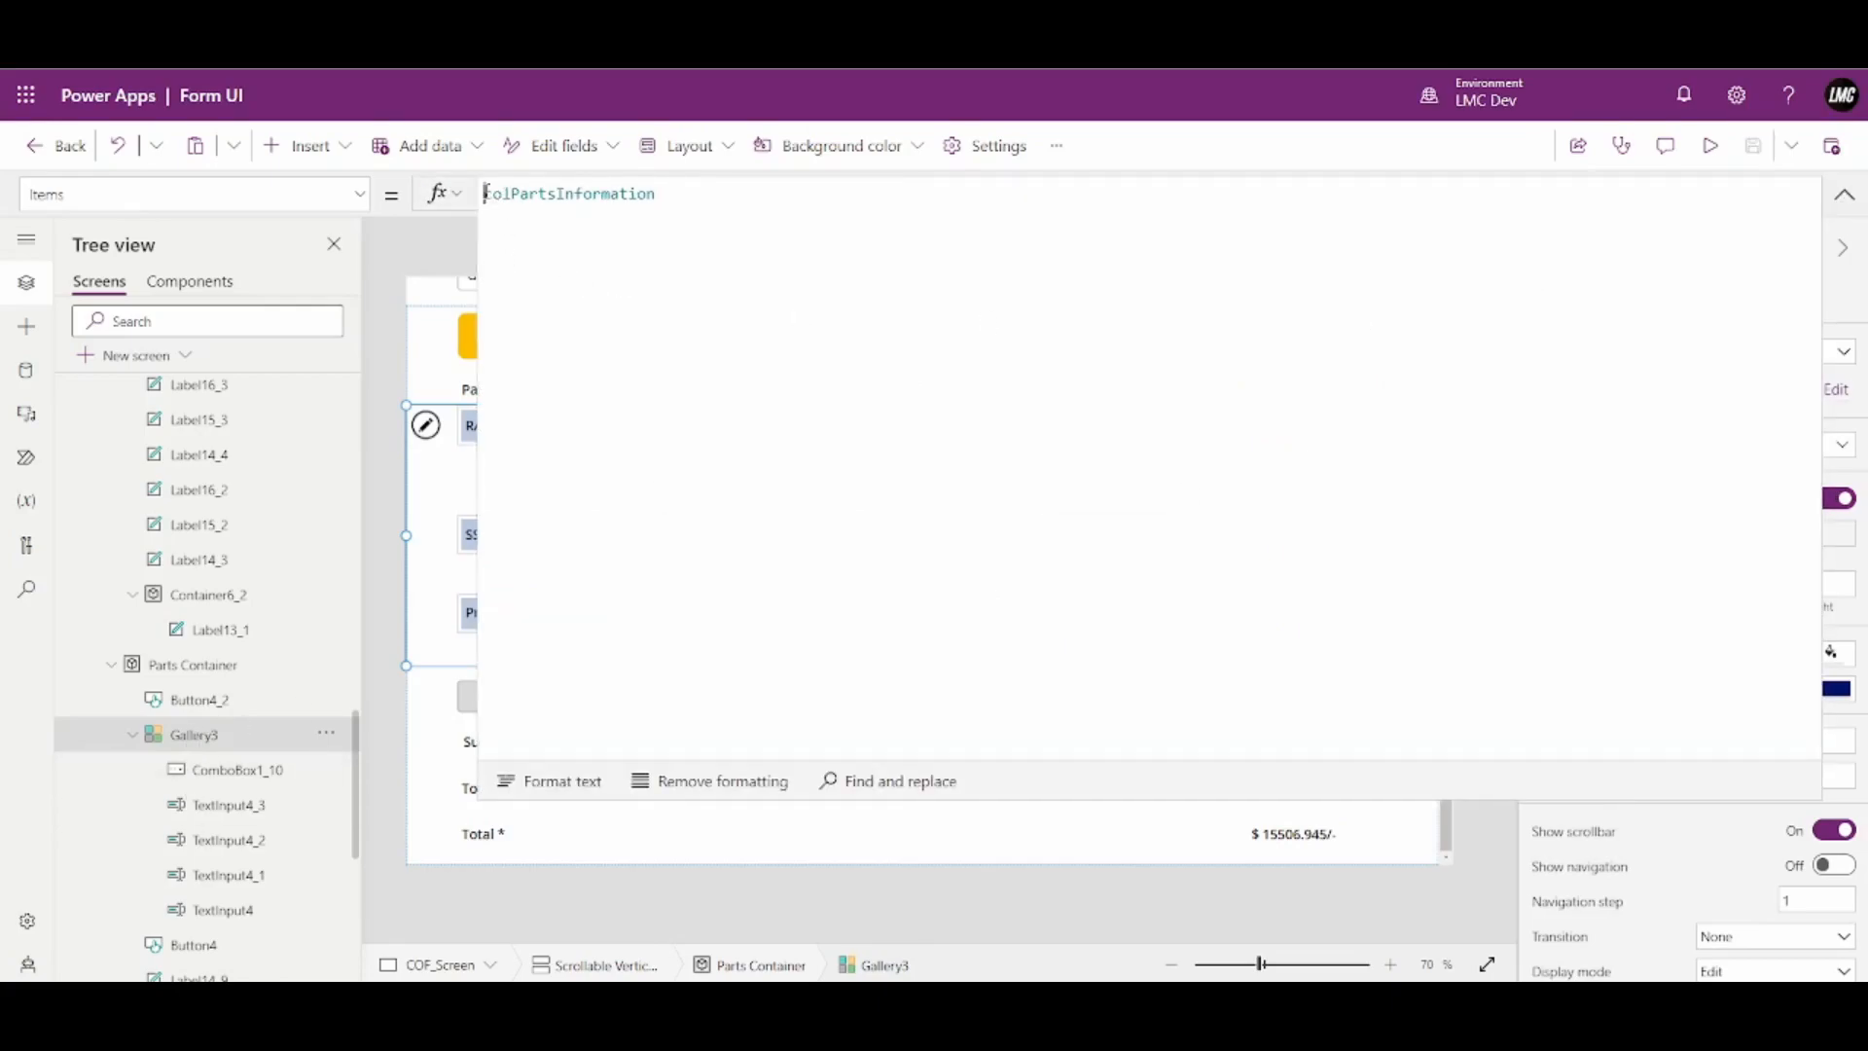
key("shift+Return")
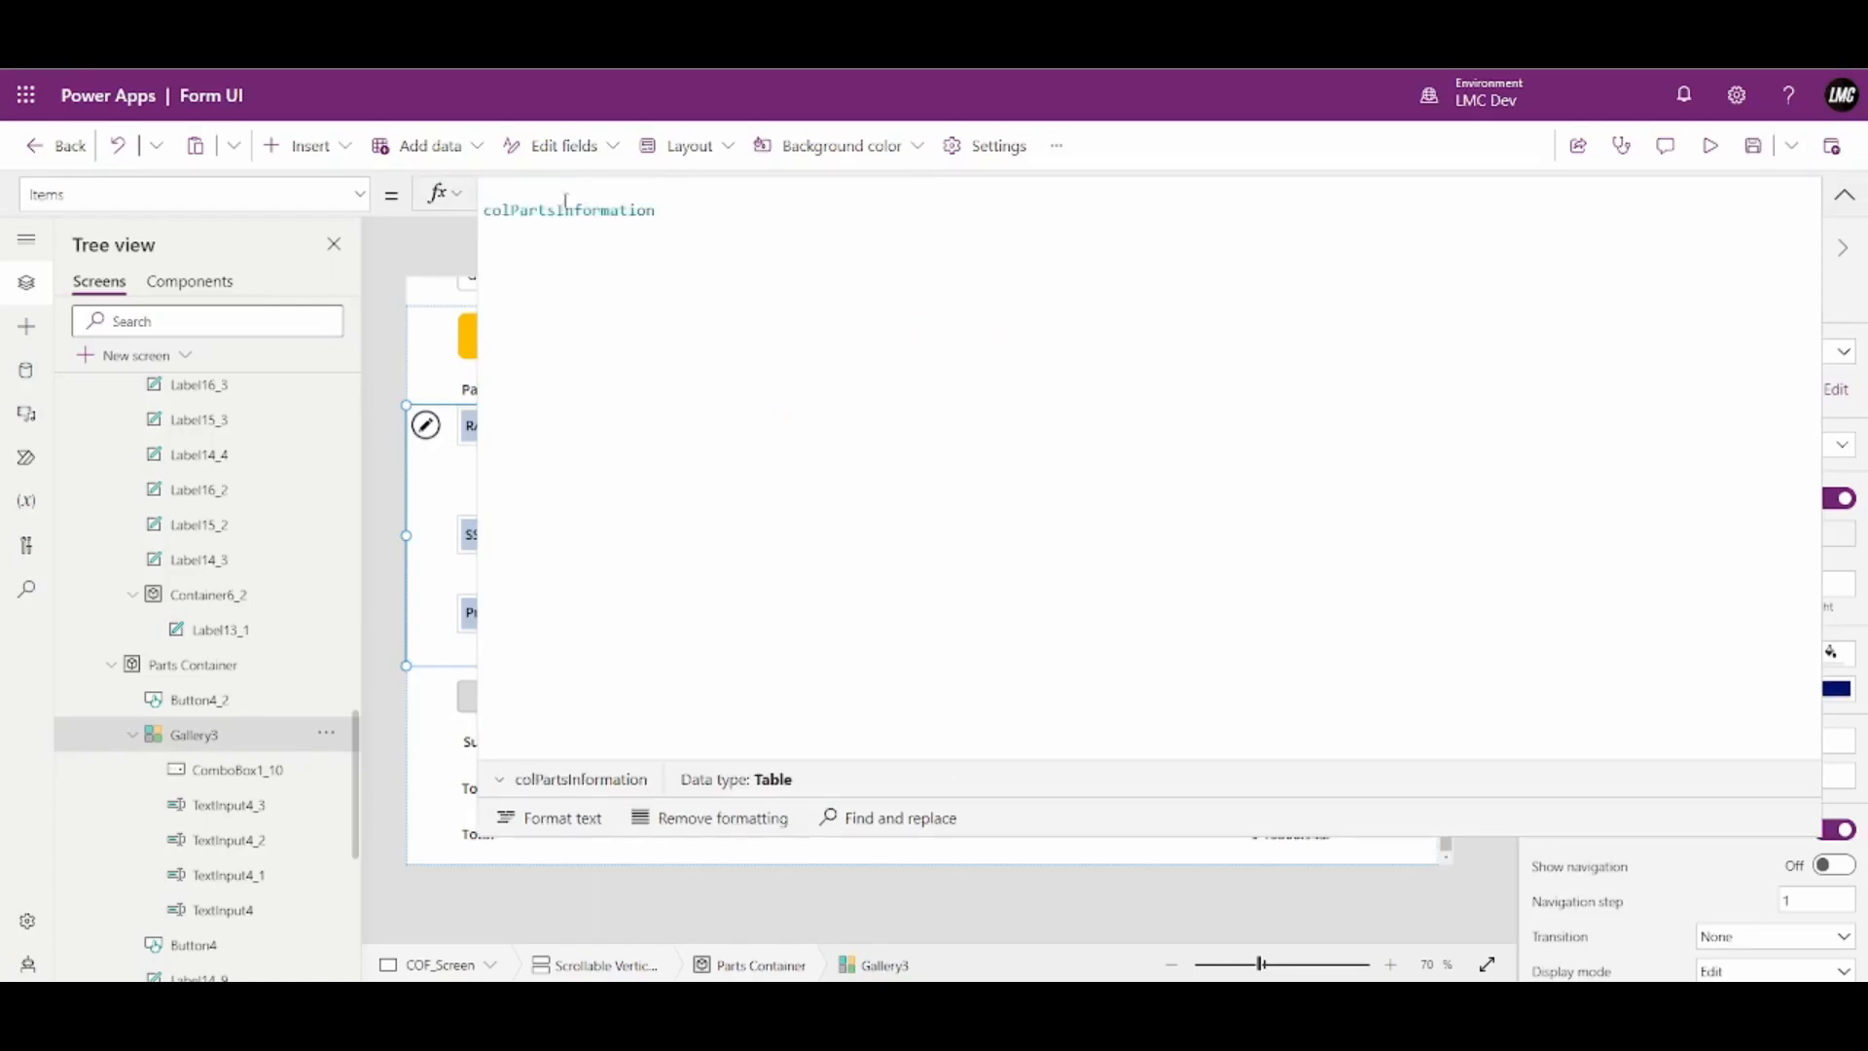
key("ctrl+v")
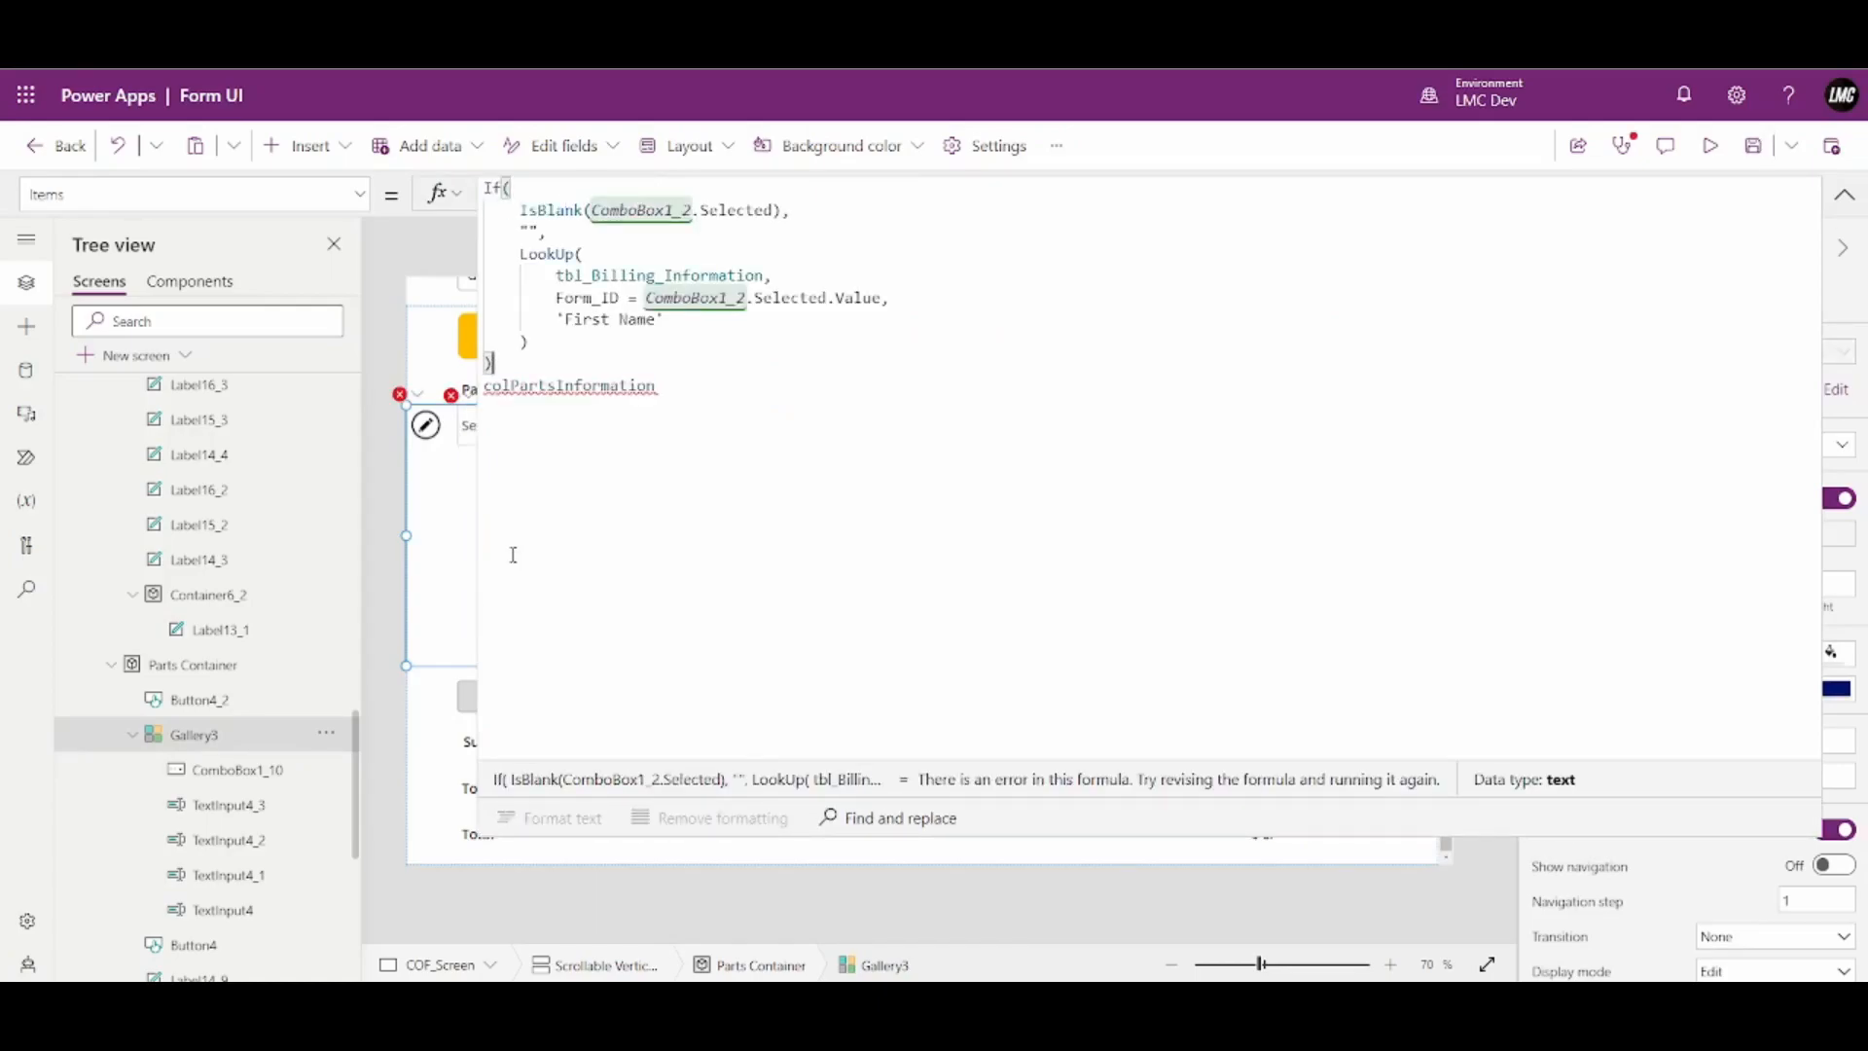
Move colPartsInformation into the If formula, replacing the empty string as the result when ComboBox1_2.Selected is blank
double_click(609, 387)
key("ctrl+c")
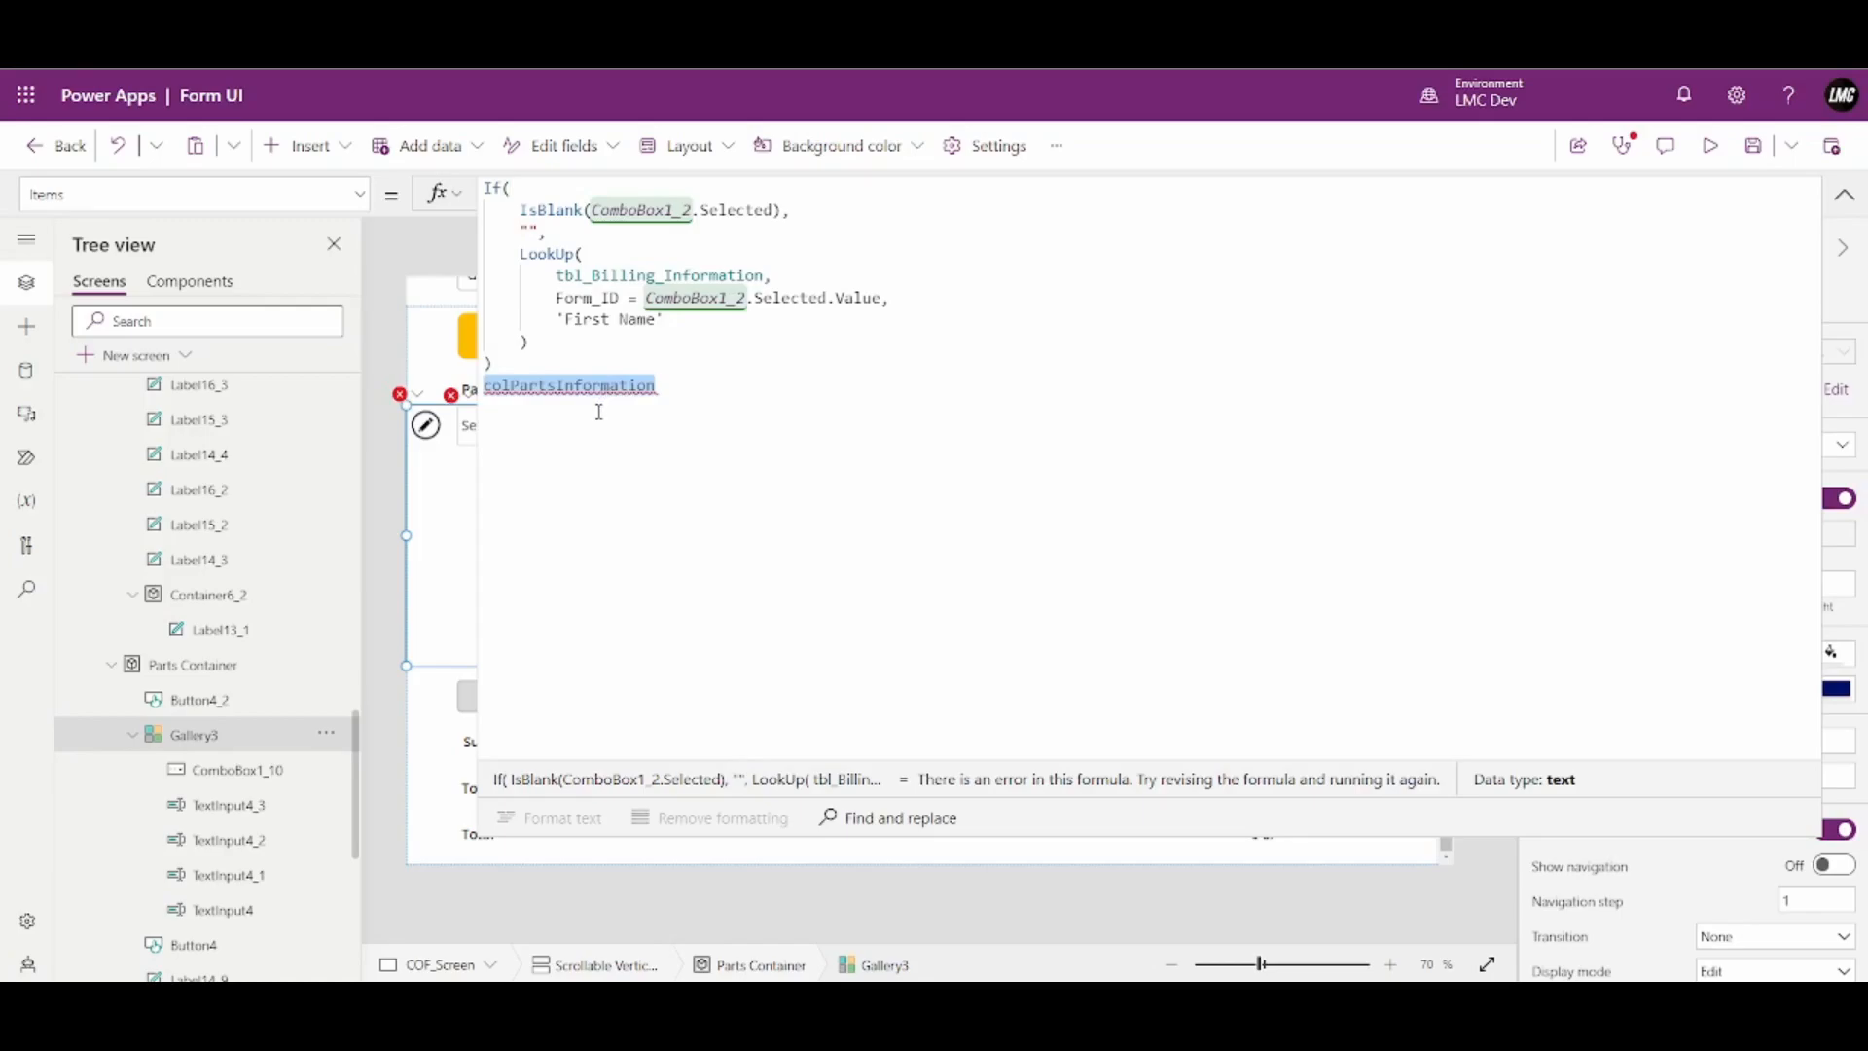
key("BackSpace")
left_click(538, 231)
key("BackSpace")
key("BackSpace")
key("ctrl+v")
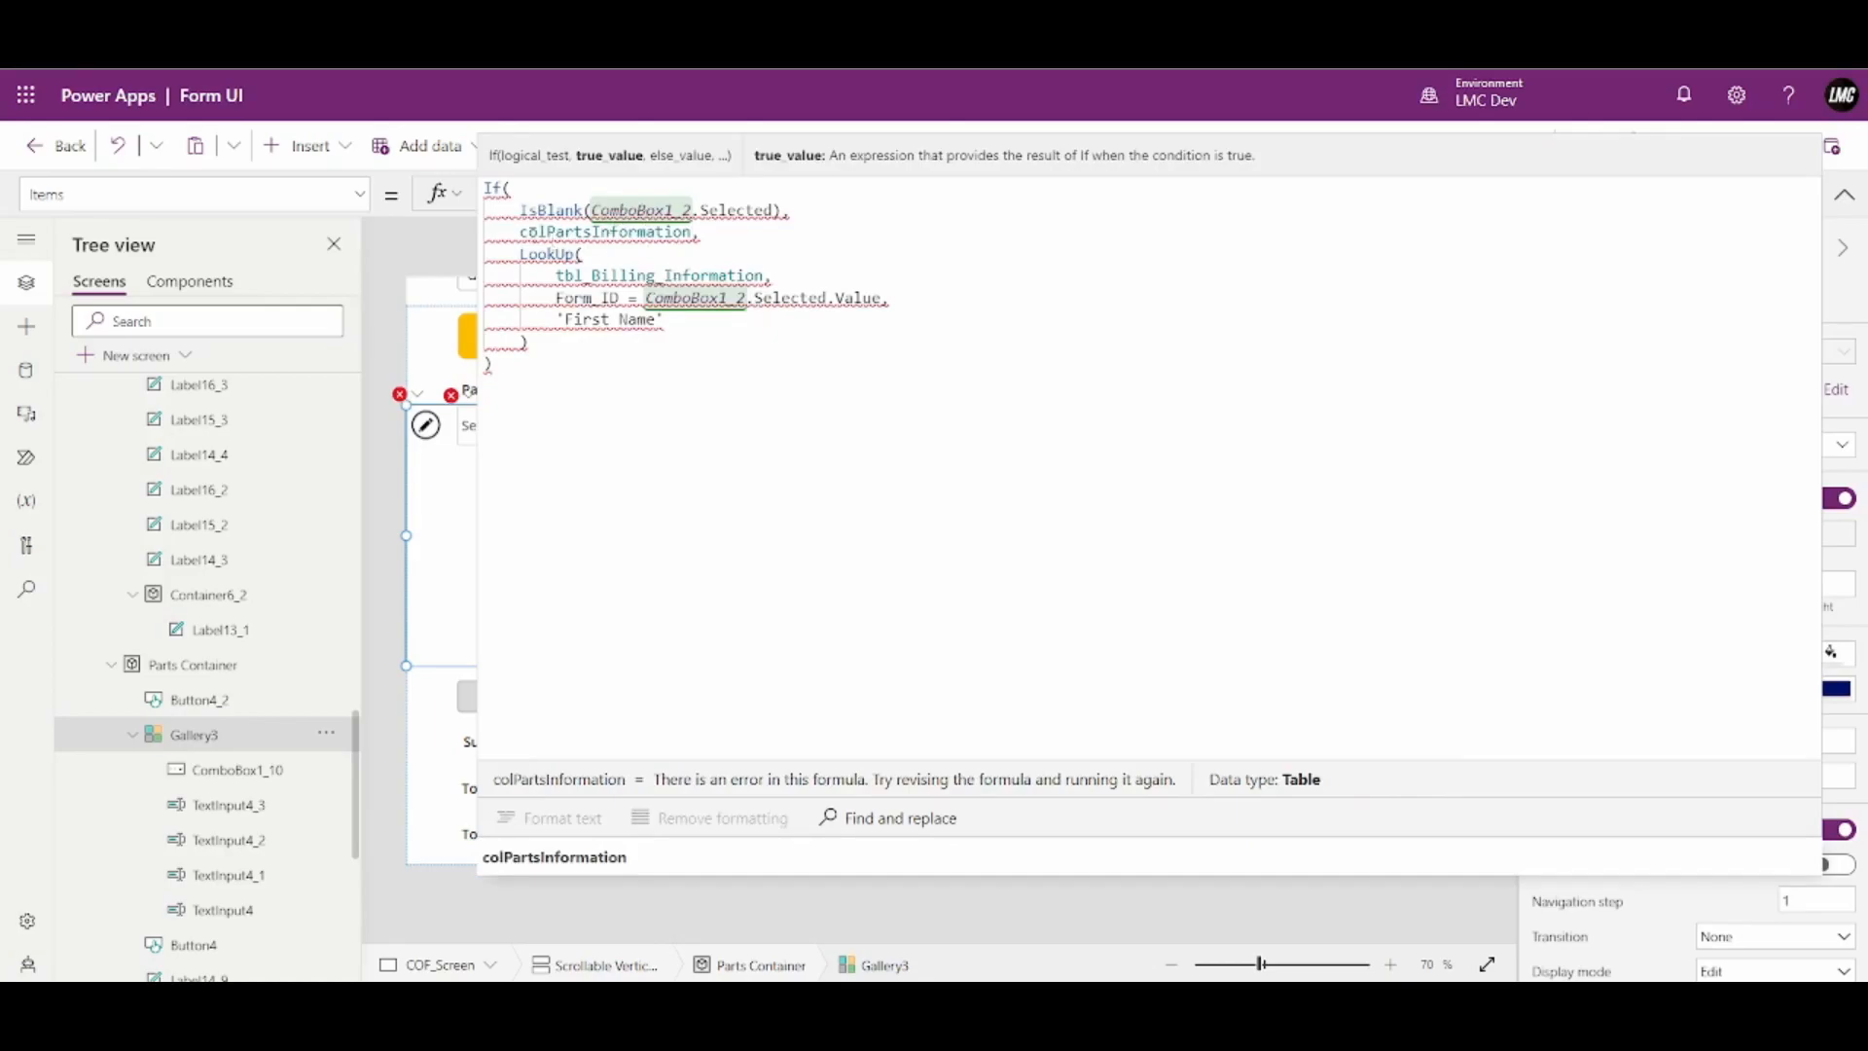
Replace the LookUp block in the gallery's If formula with a Filter function as the else value
left_click_drag(537, 342, 520, 253)
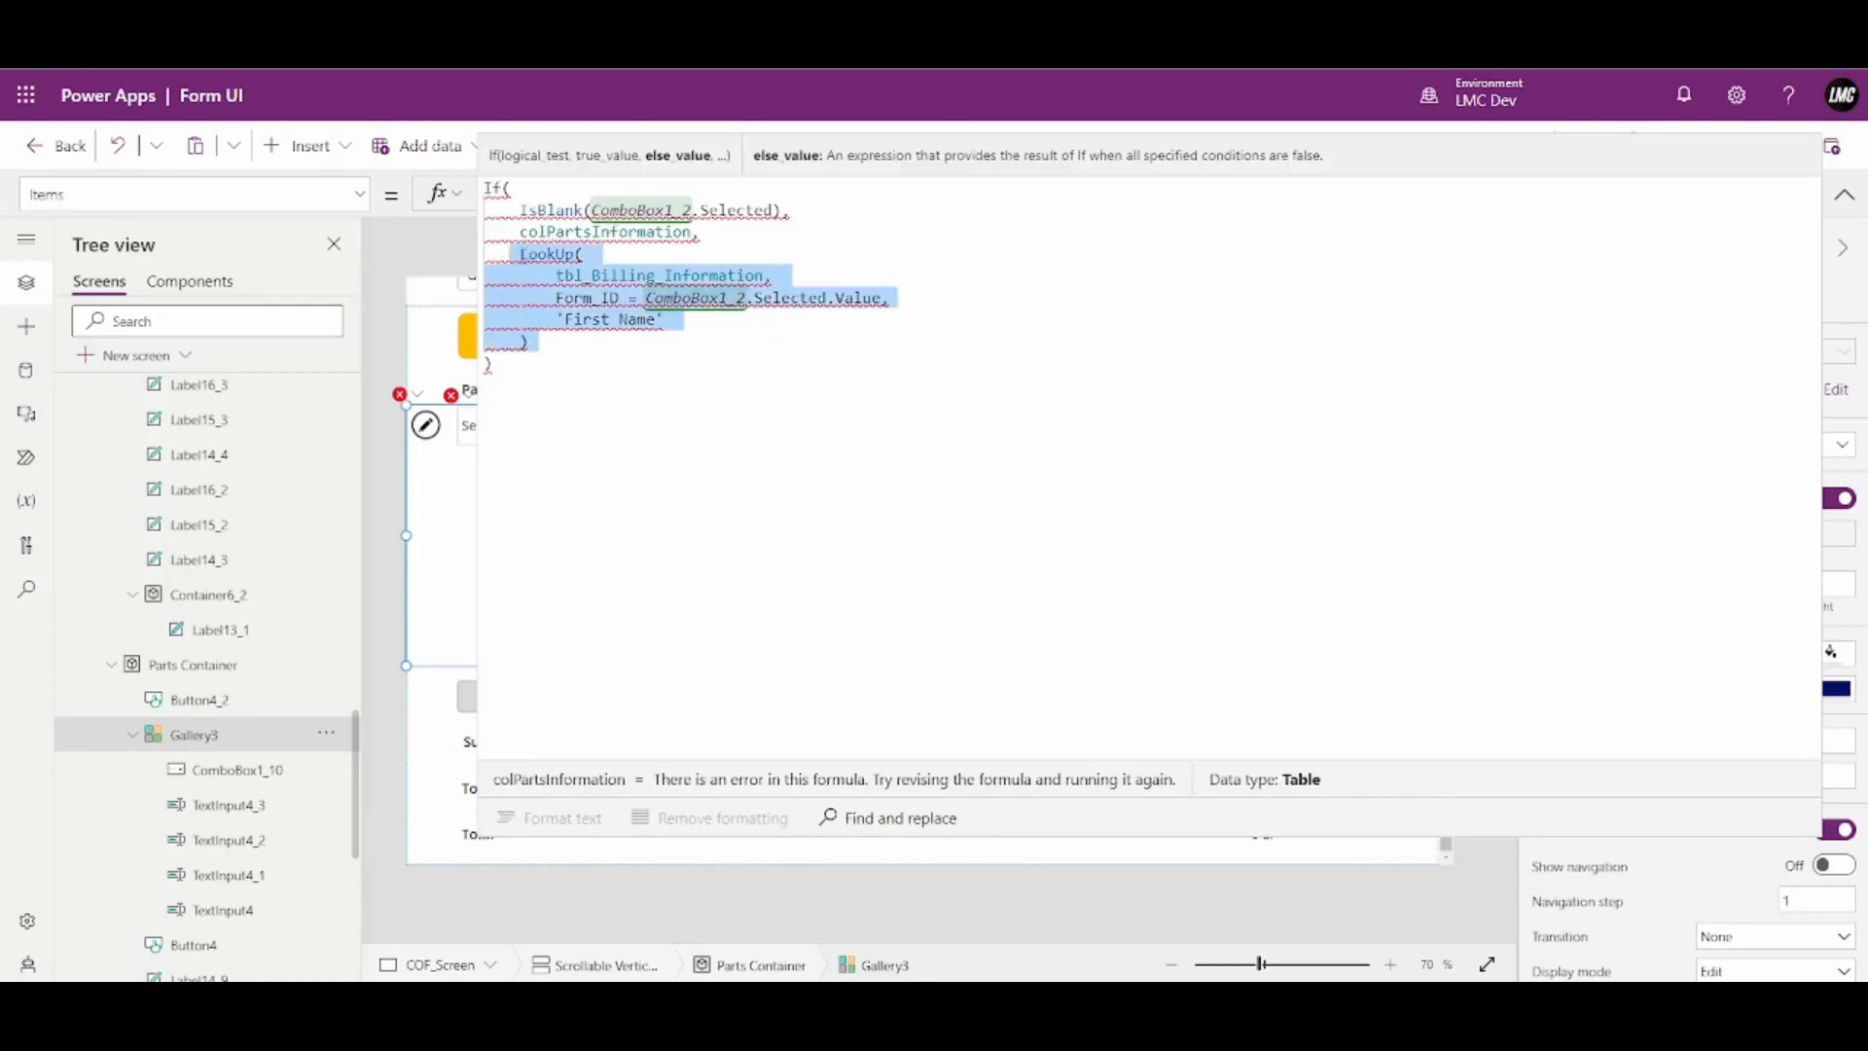
key("BackSpace")
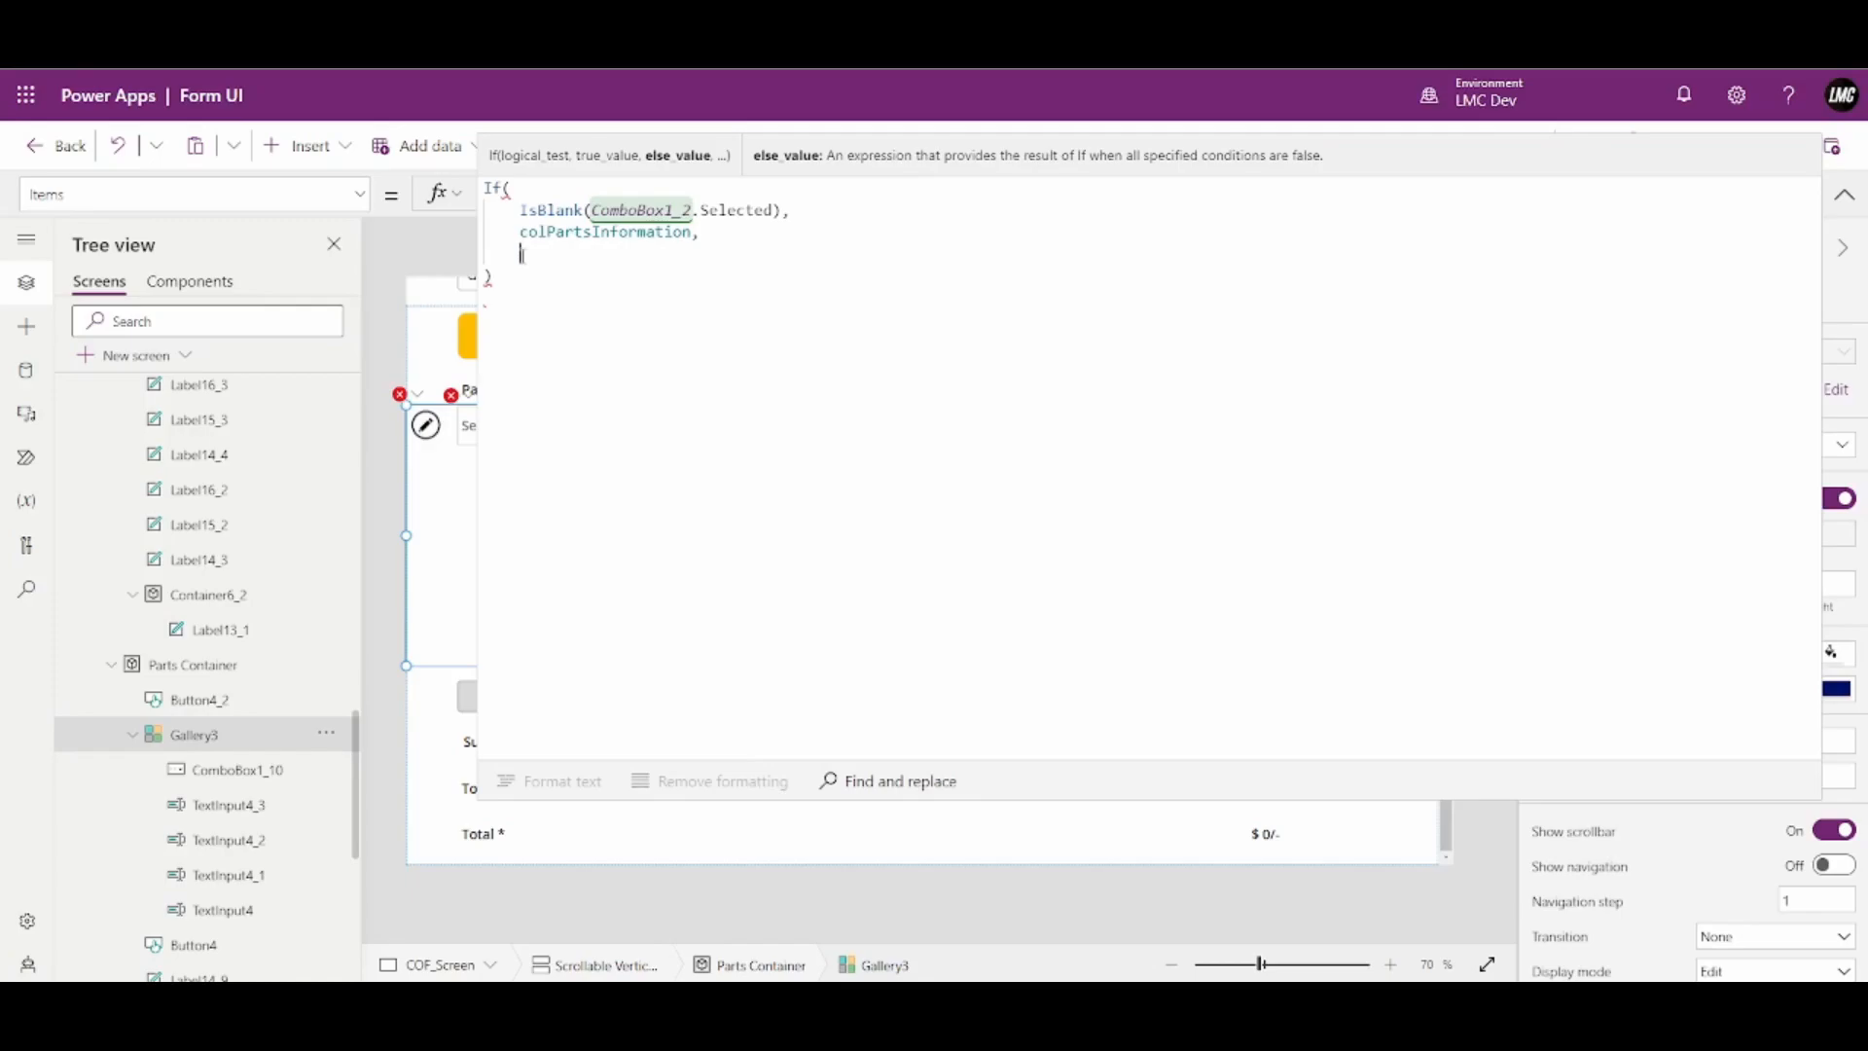
type("Filter")
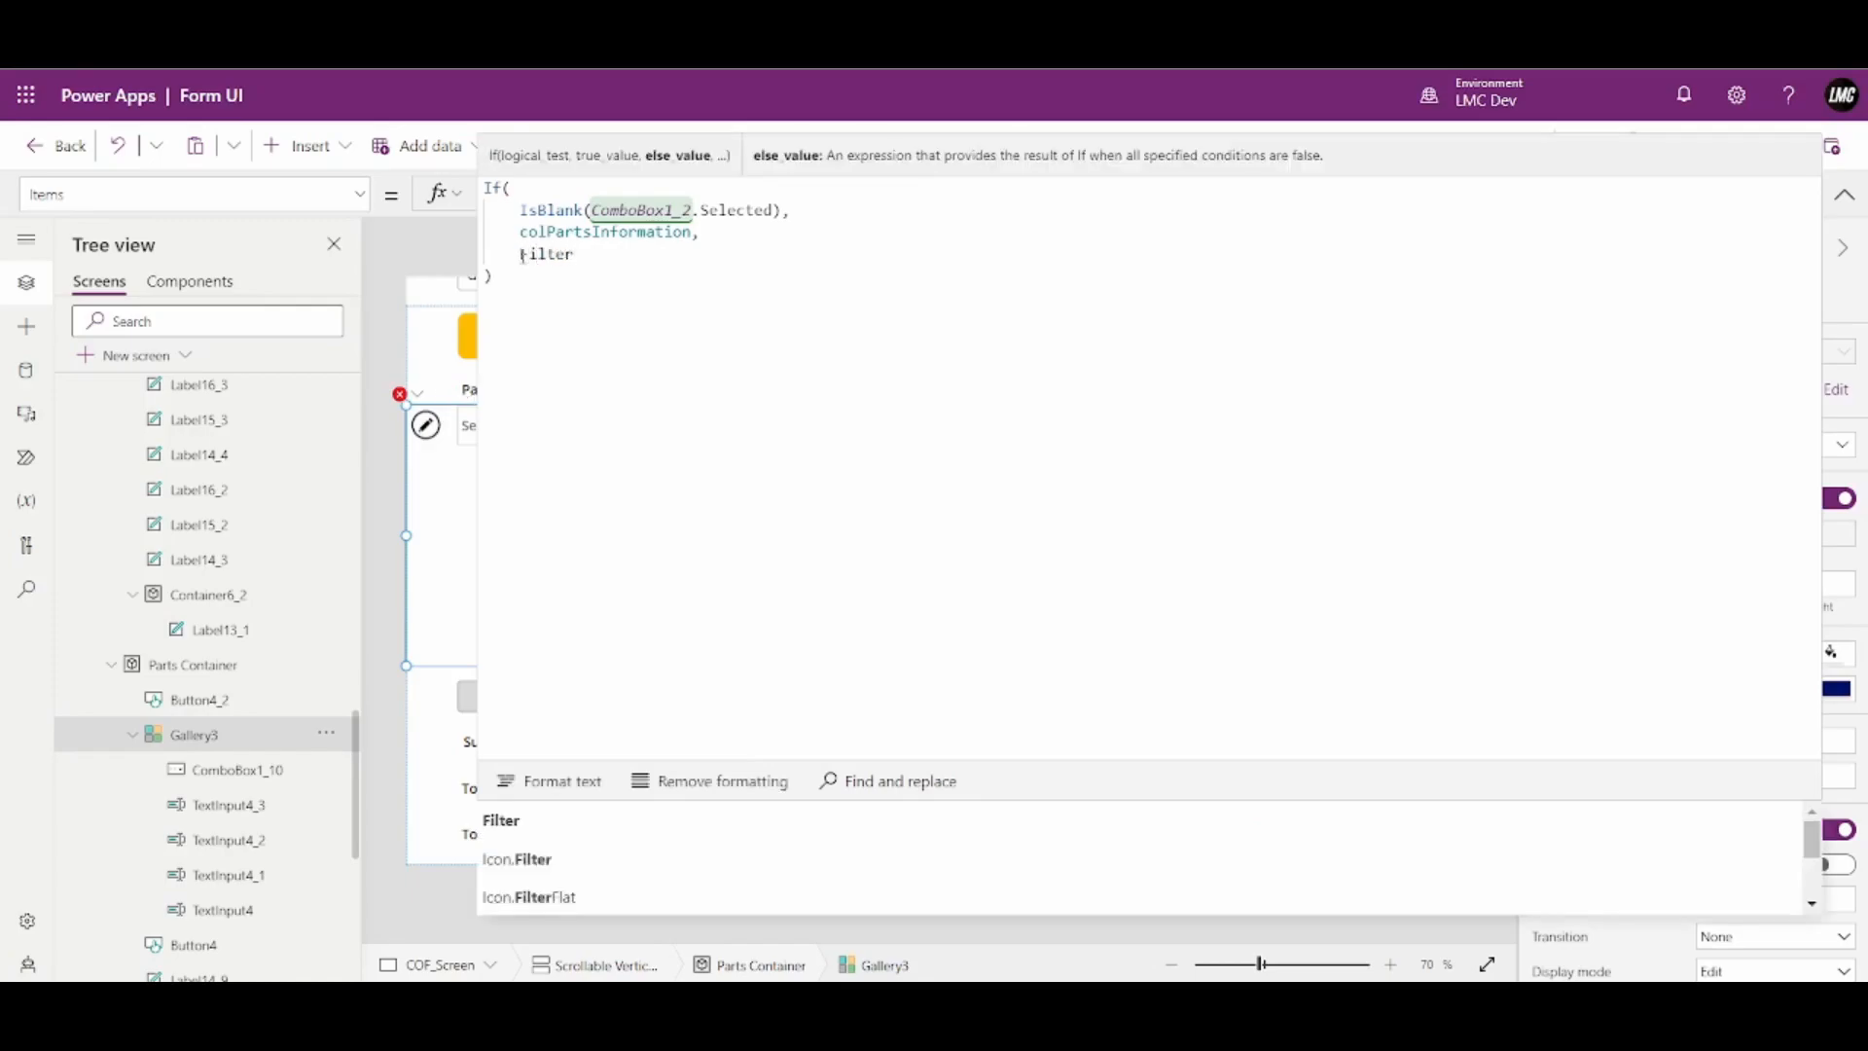
type("(colPartsInformation")
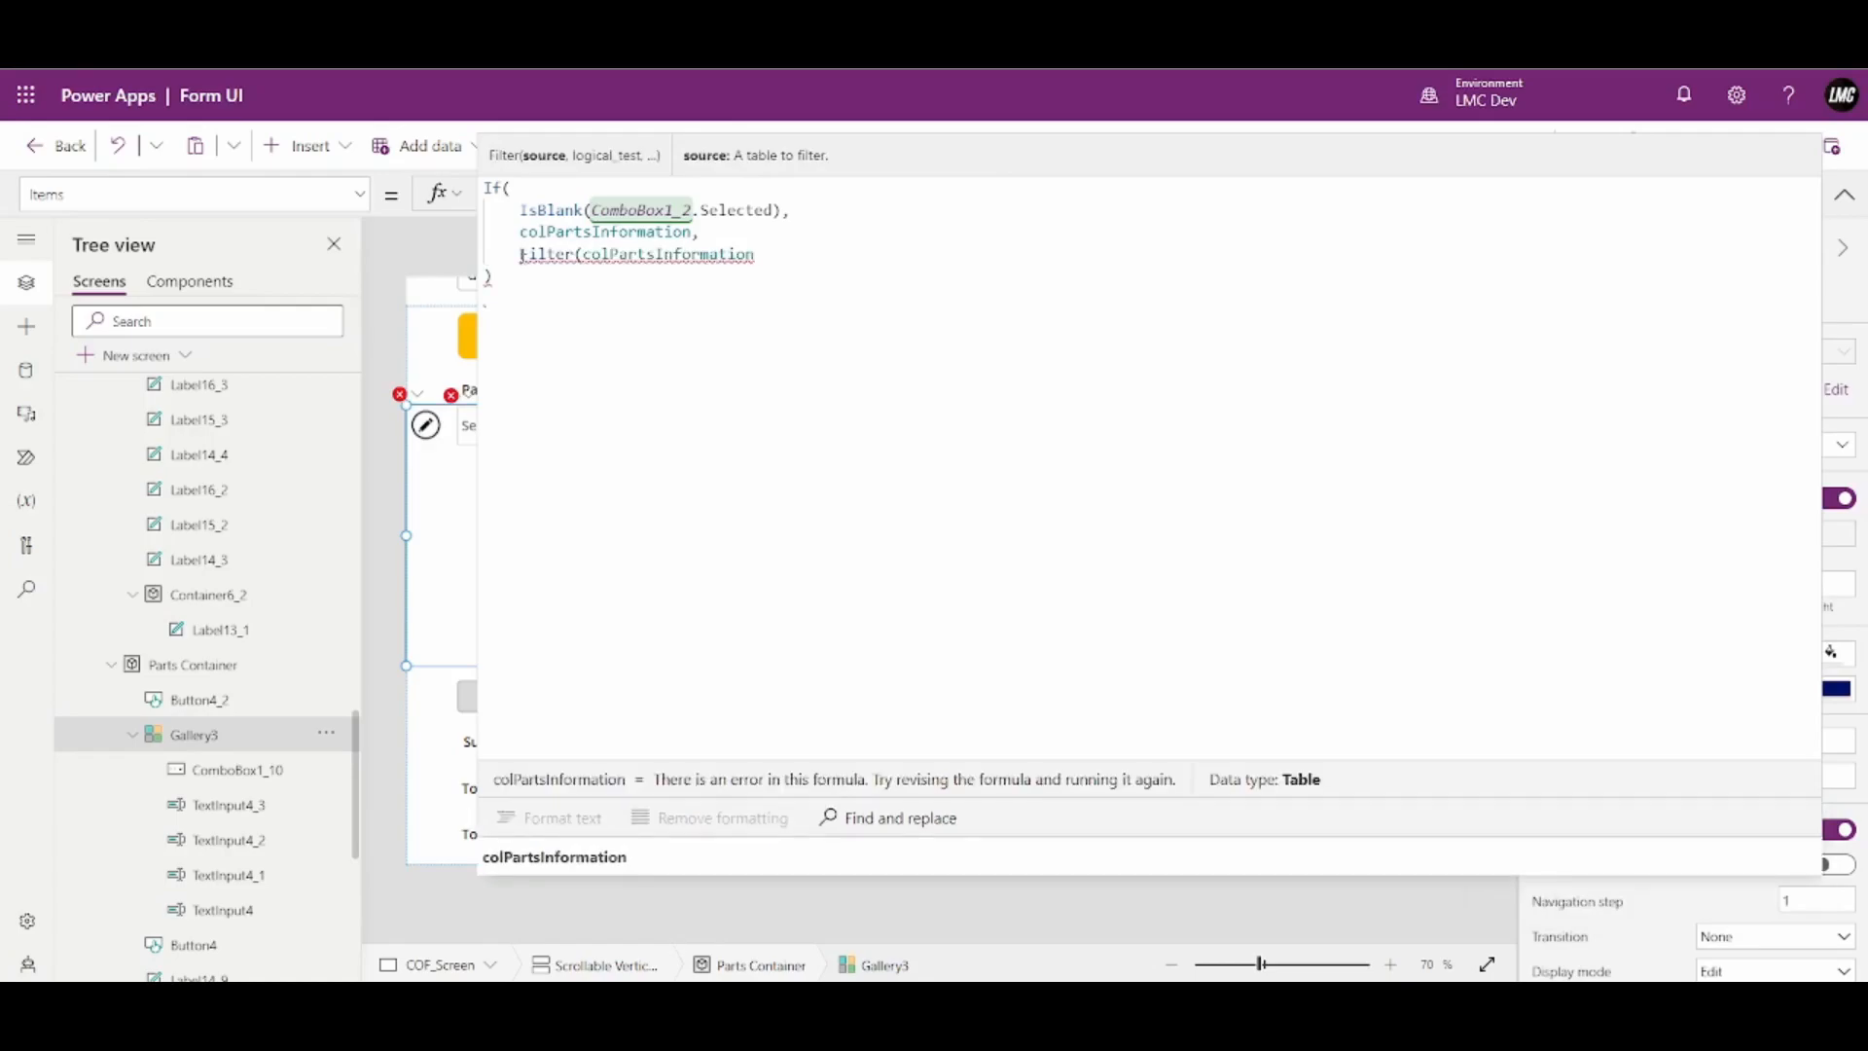
key("BackSpace")
key("BackSpace")
key("BackSpace")
key("BackSpace")
key("BackSpace")
key("BackSpace")
key("BackSpace")
key("BackSpace")
key("BackSpace")
key("BackSpace")
key("BackSpace")
key("BackSpace")
key("BackSpace")
key("BackSpace")
key("BackSpace")
key("BackSpace")
key("BackSpace")
key("BackSpace")
key("BackSpace")
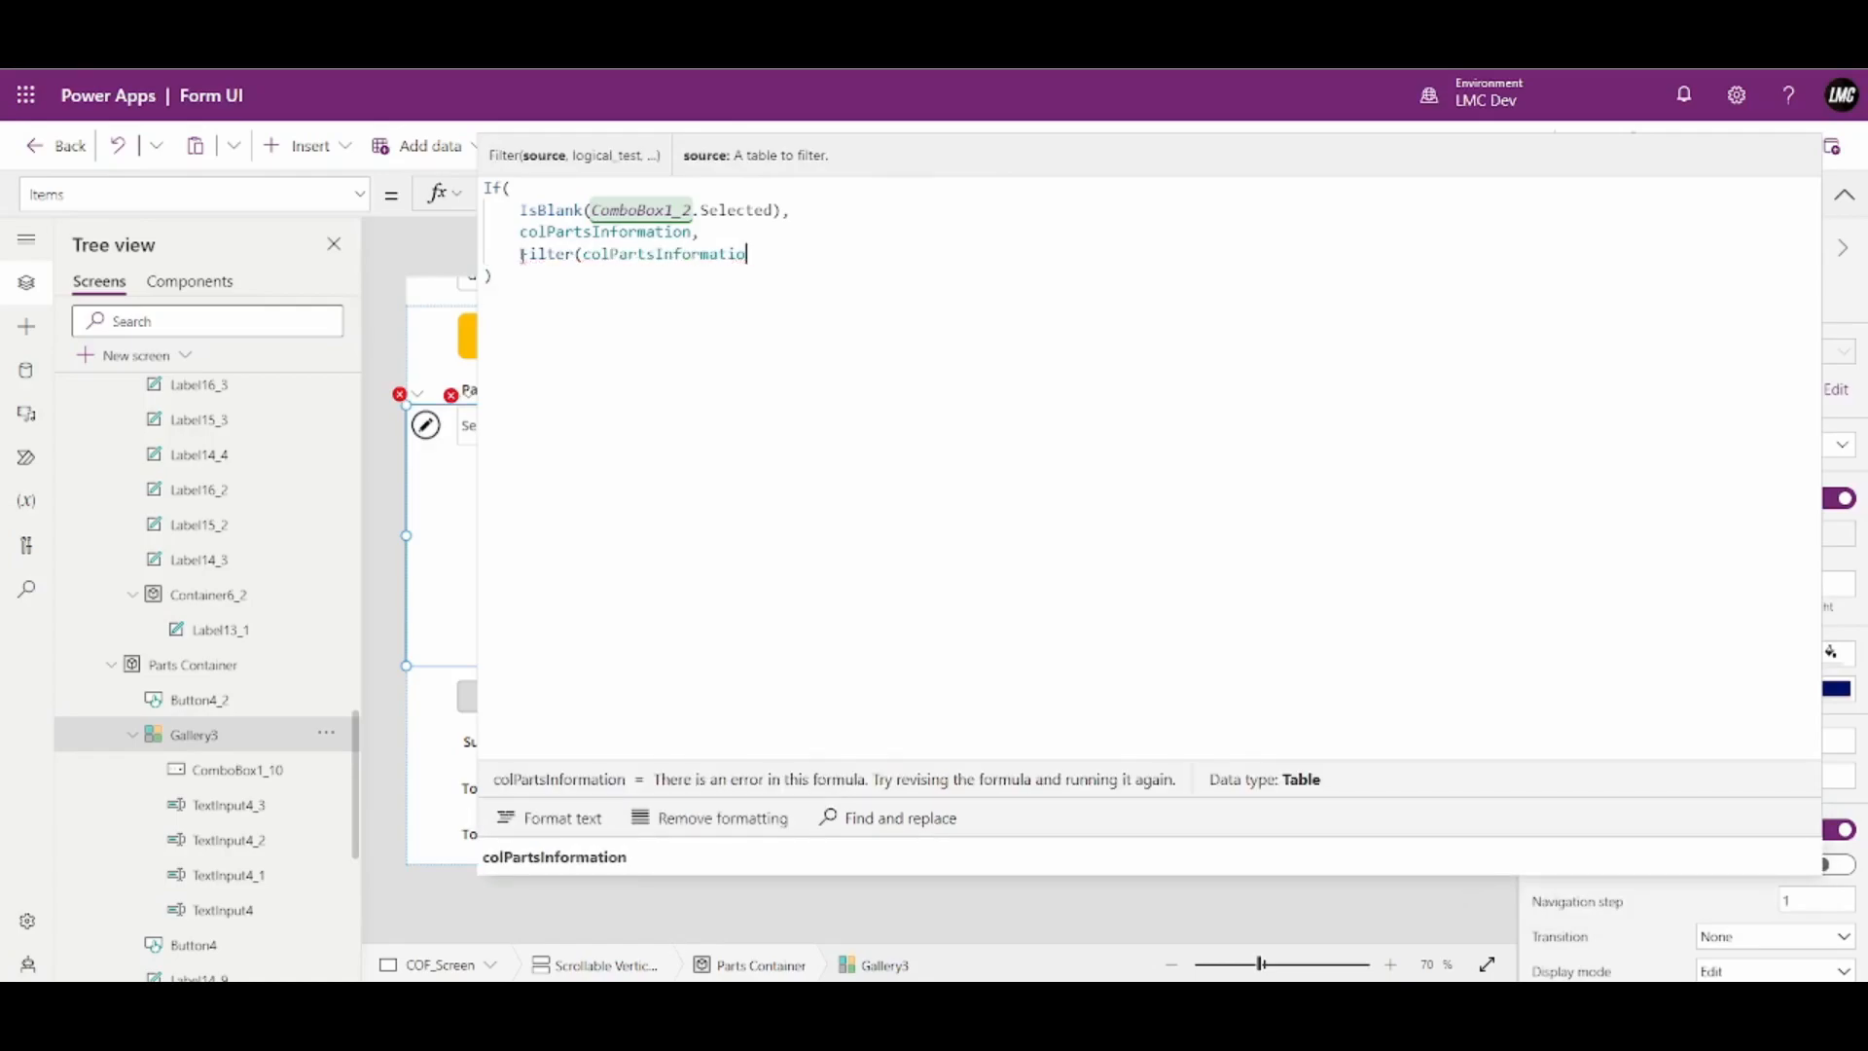
Give the Filter the source tbl_Parts_Information and the condition Form_ID=ComboBox1_10
type("tbl_Part")
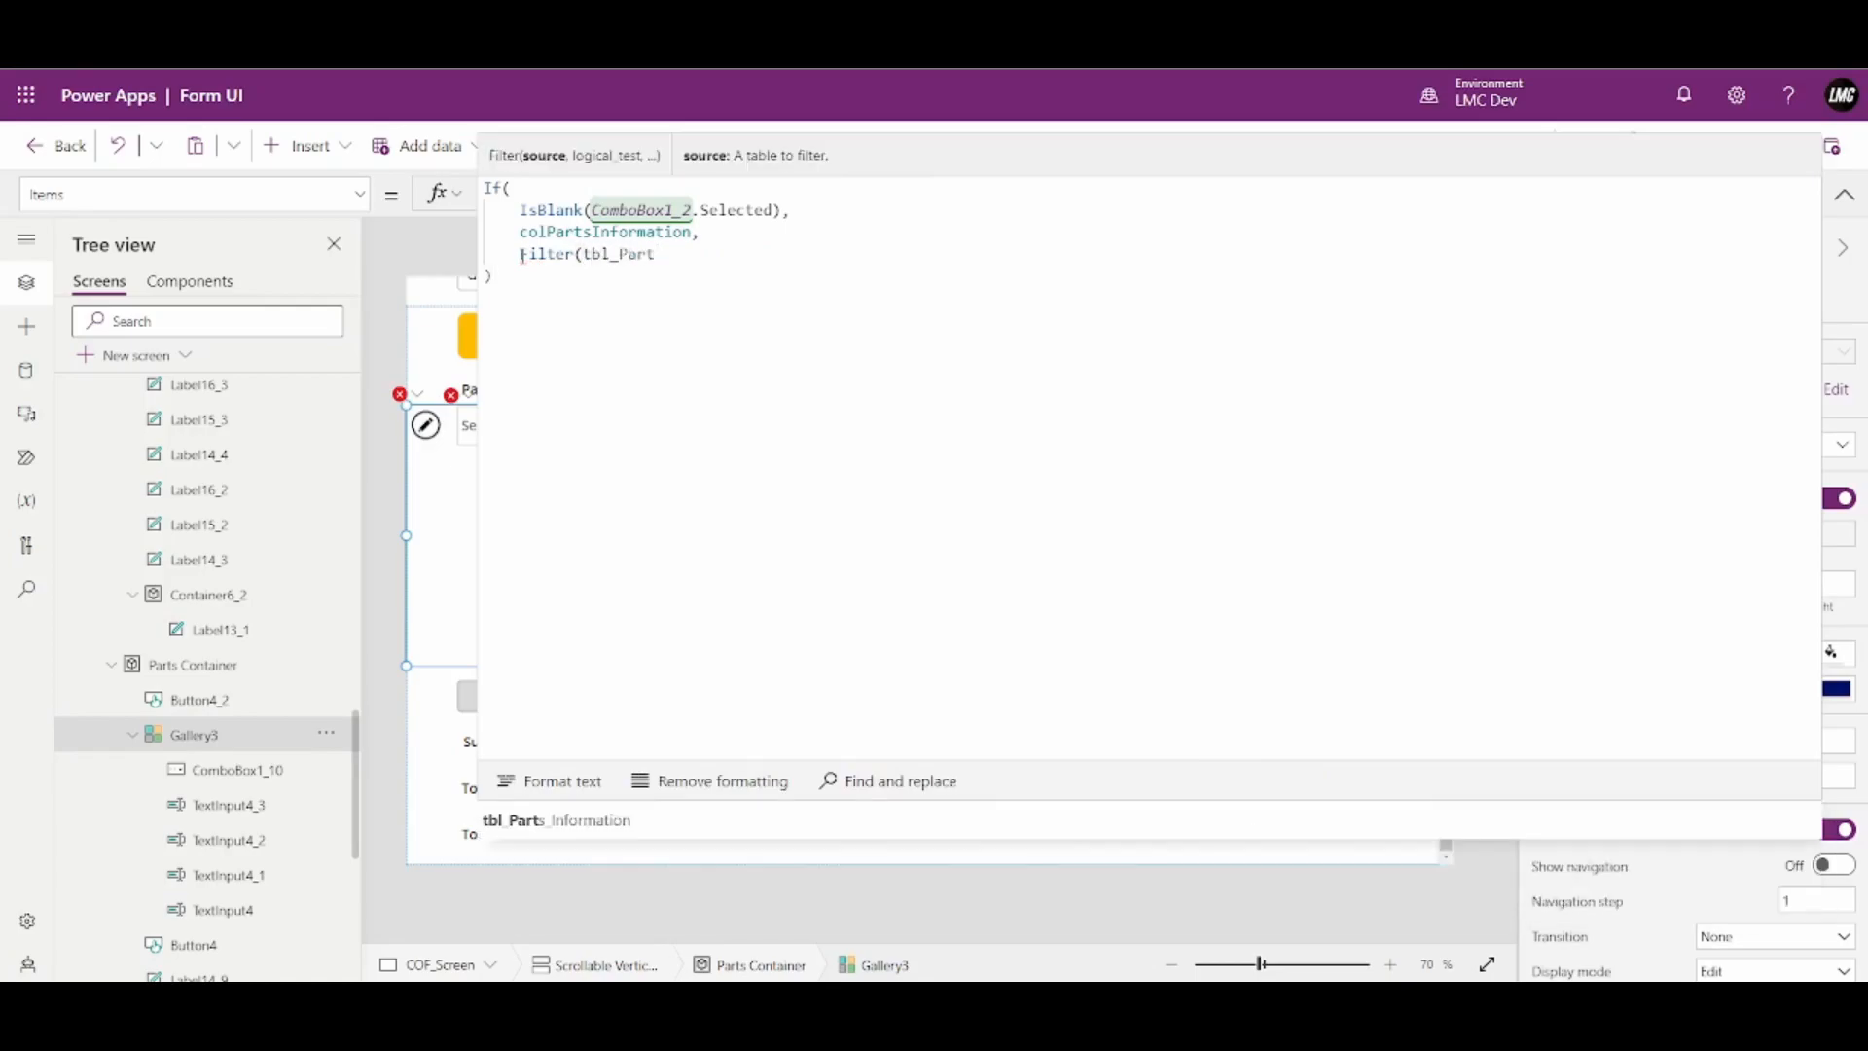
key("Tab")
type(",")
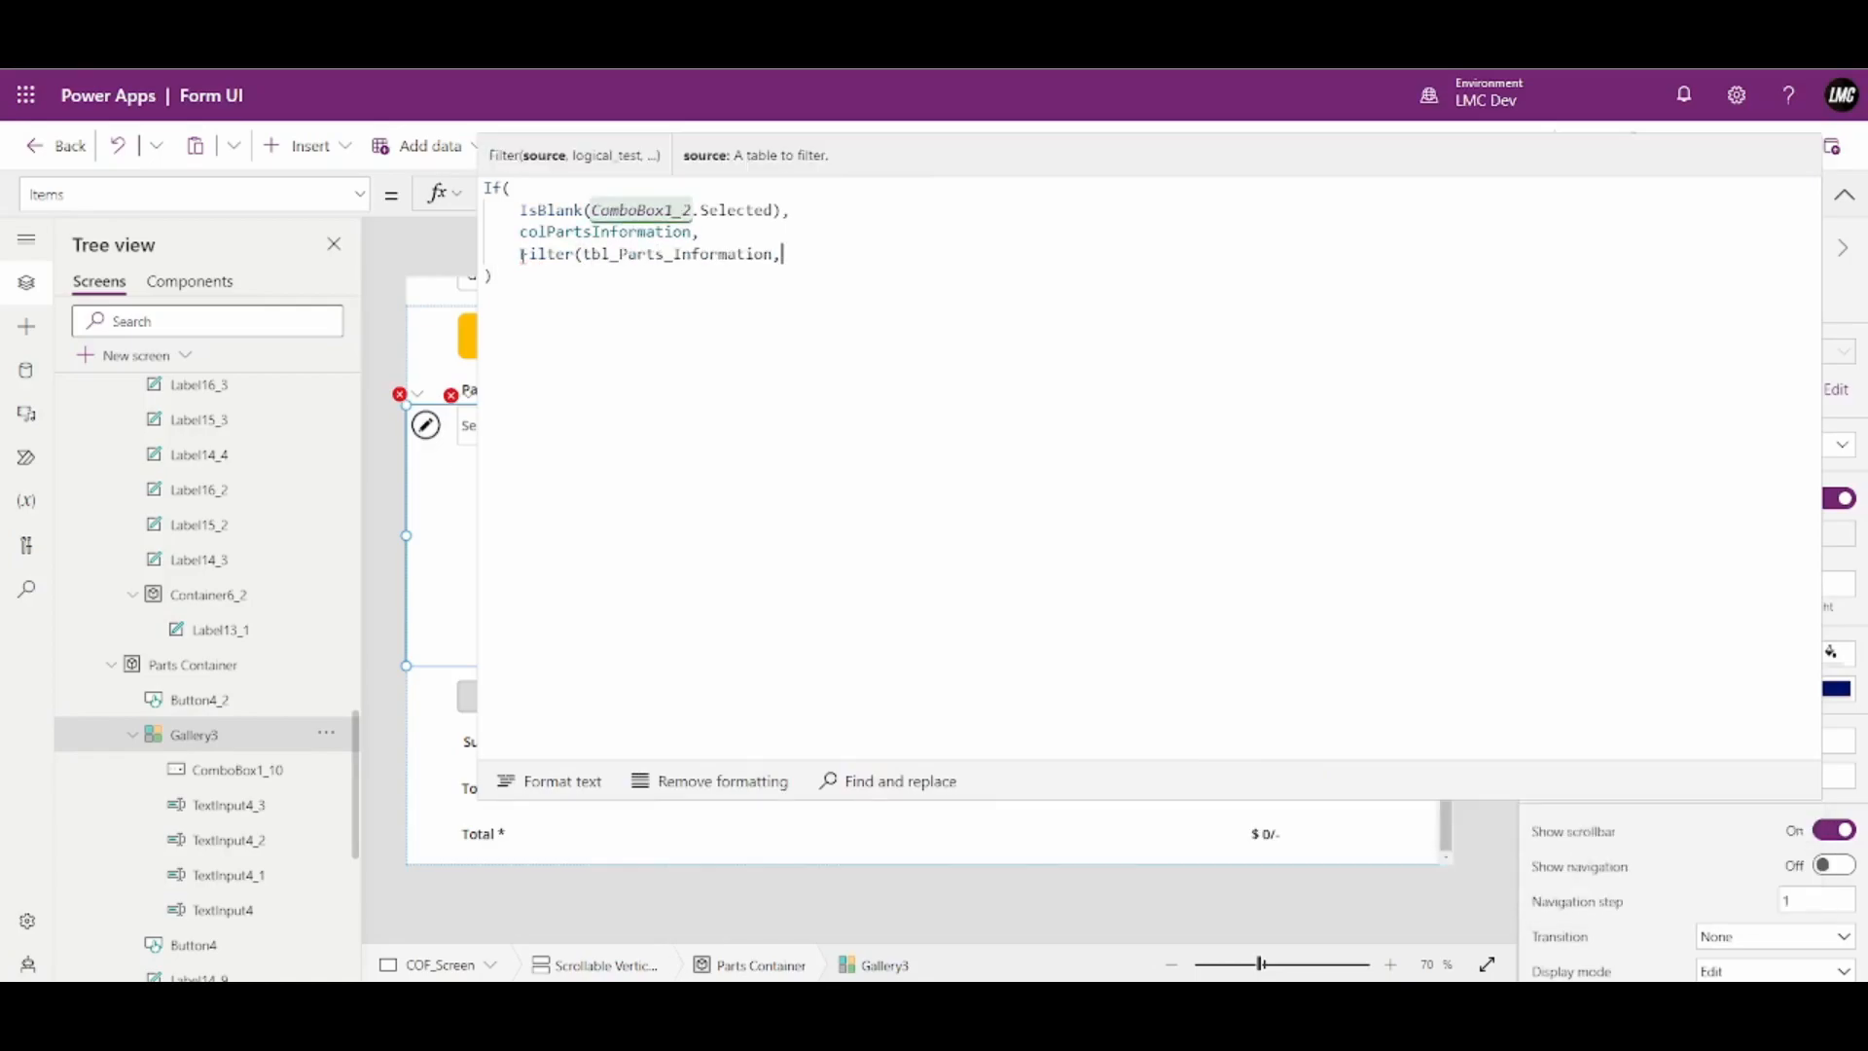
type("For")
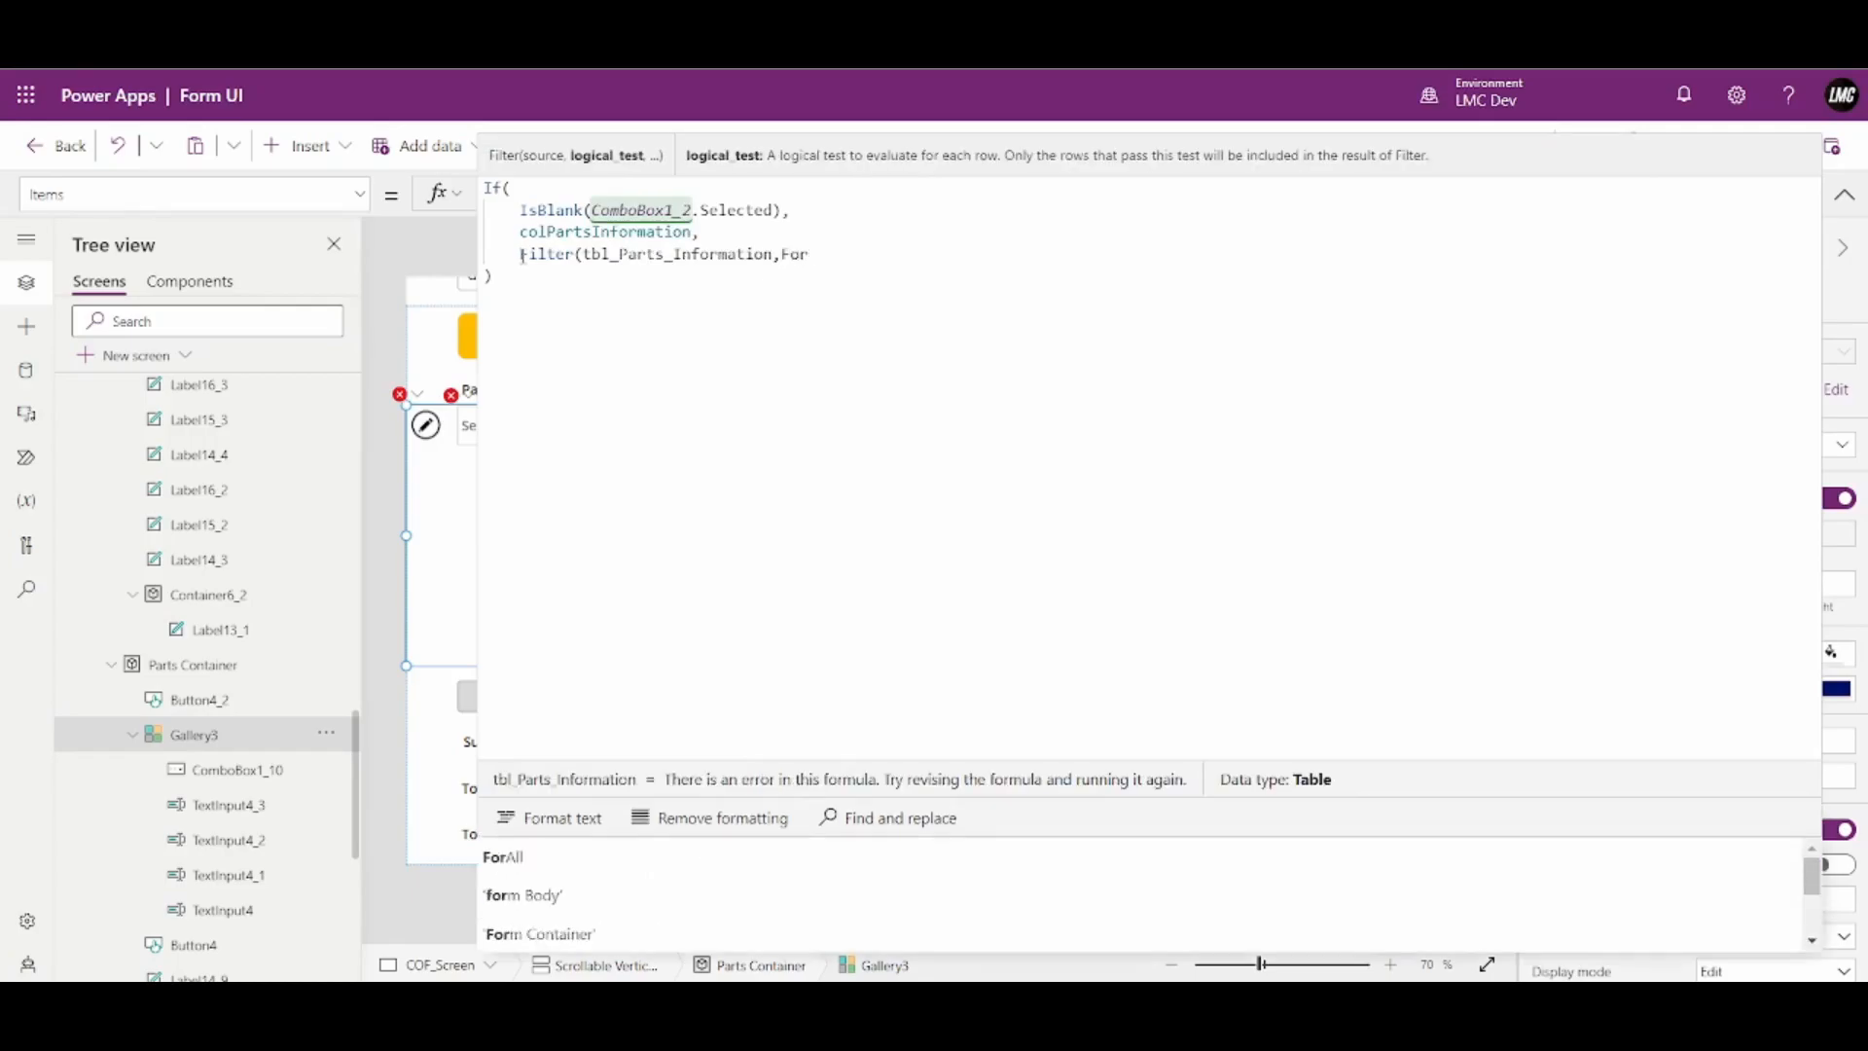
type("m_")
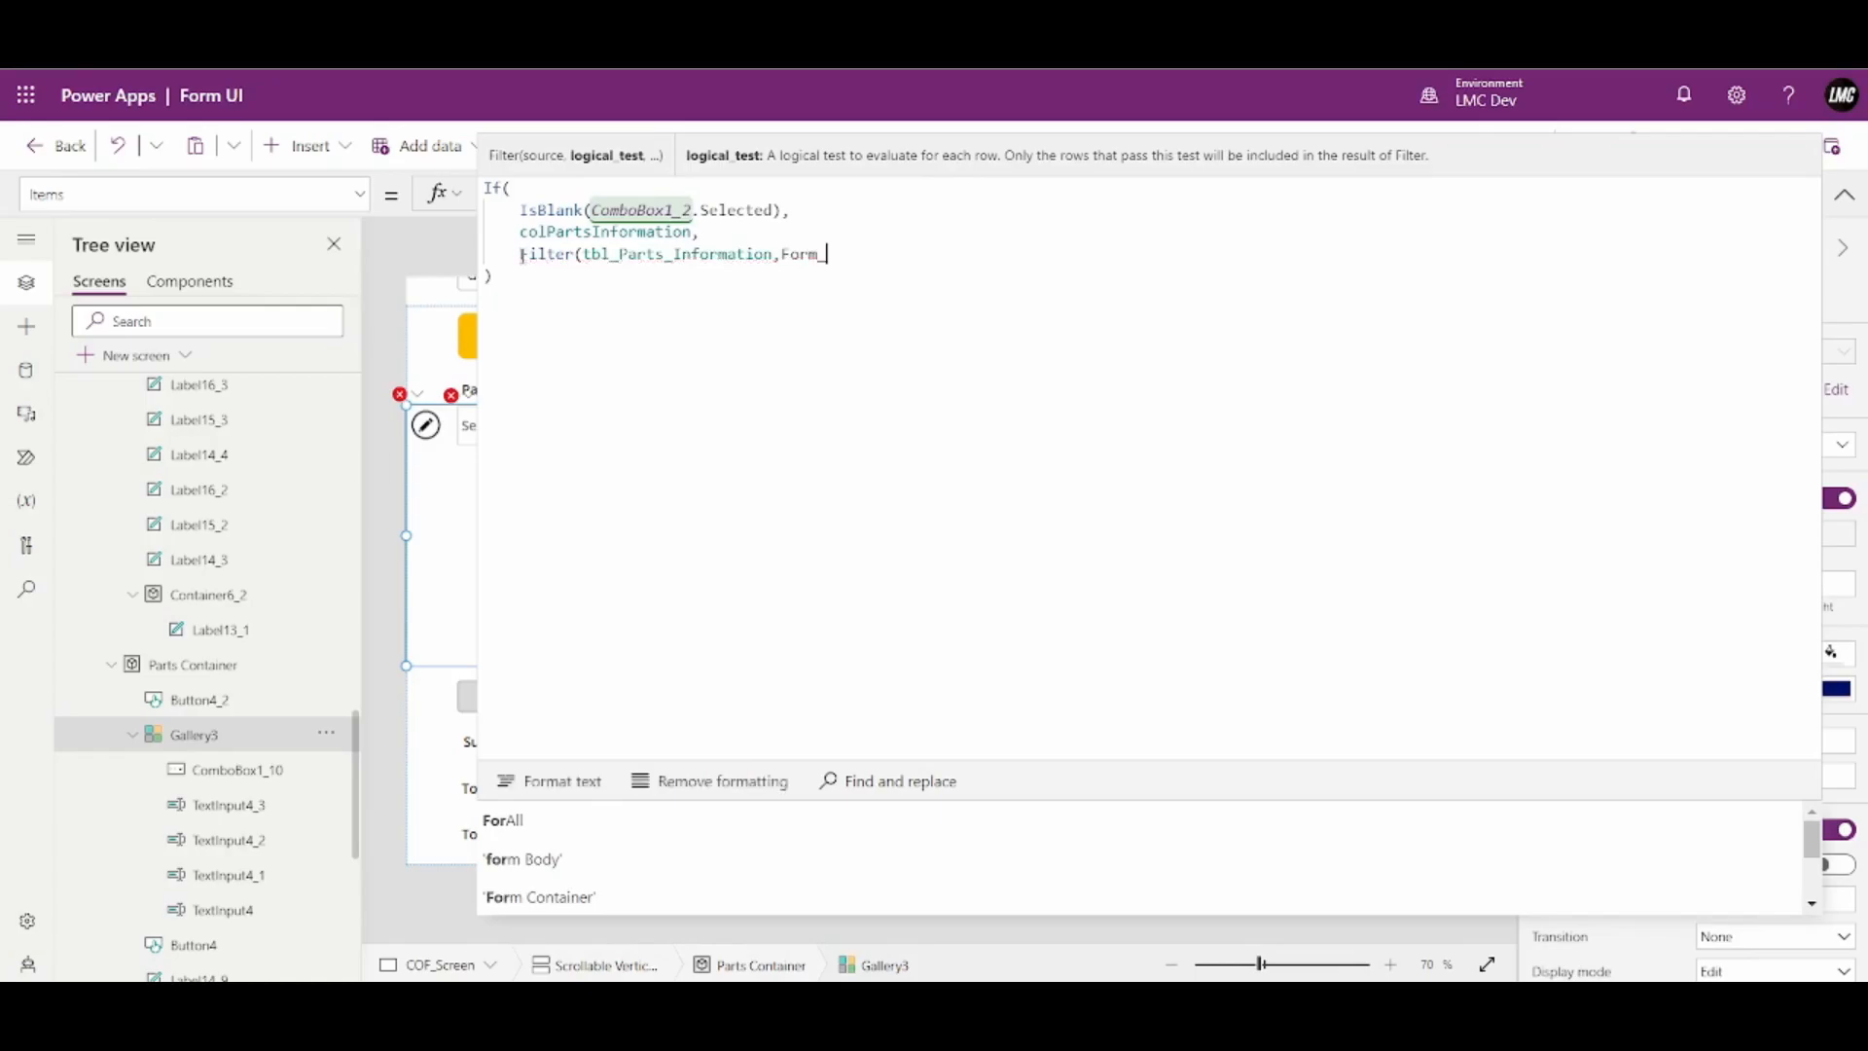
type("ID")
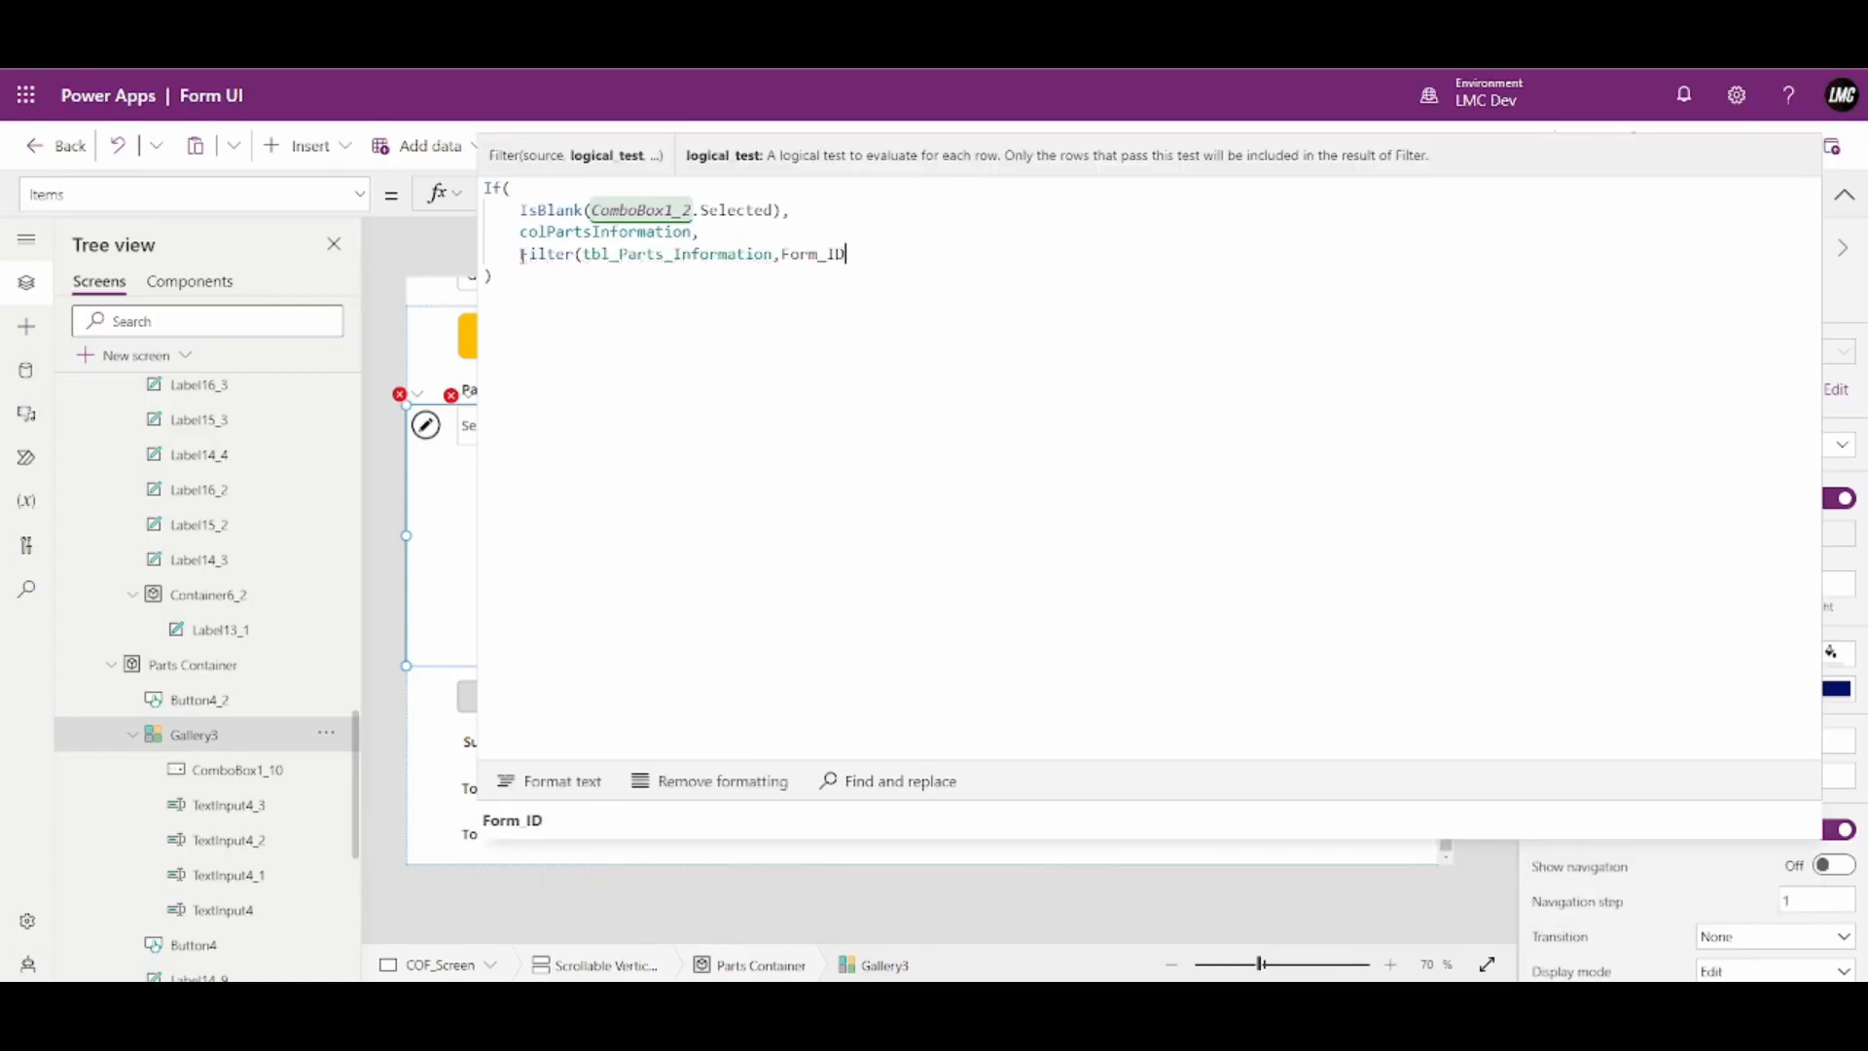
type("=Com")
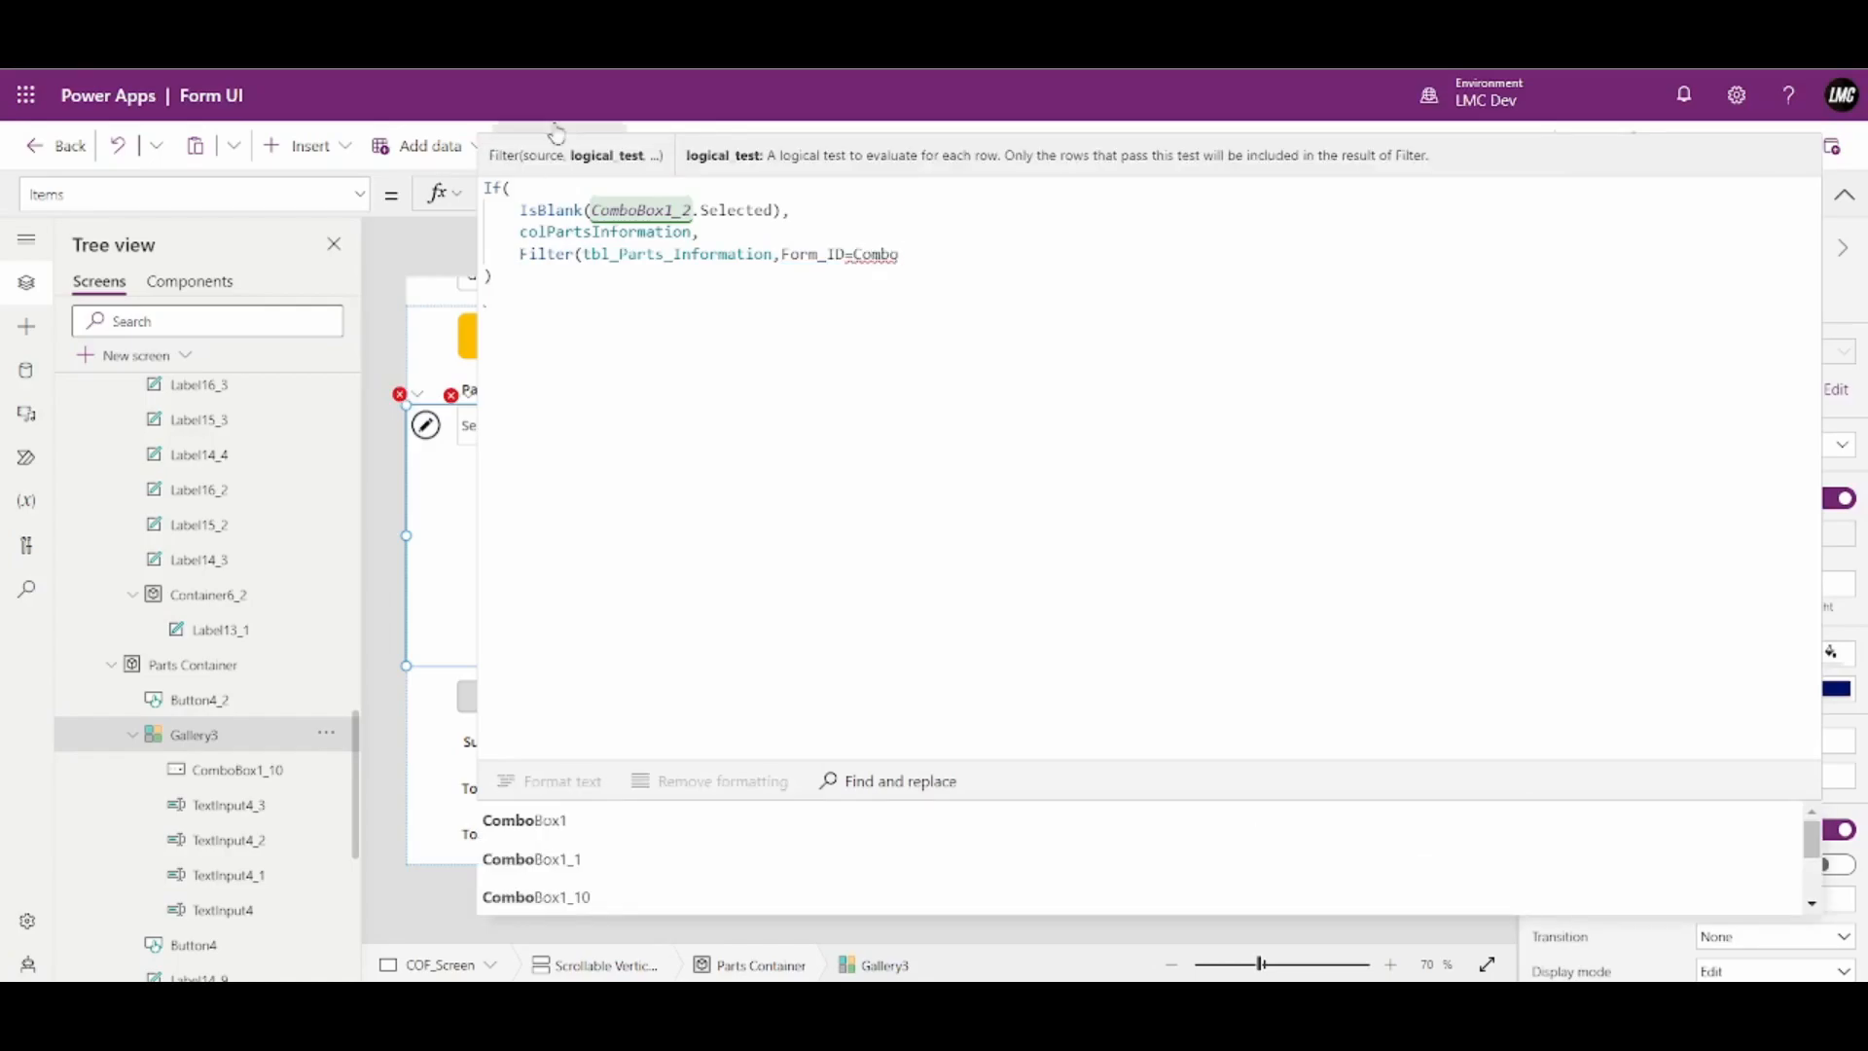
type("bo")
left_click(589, 897)
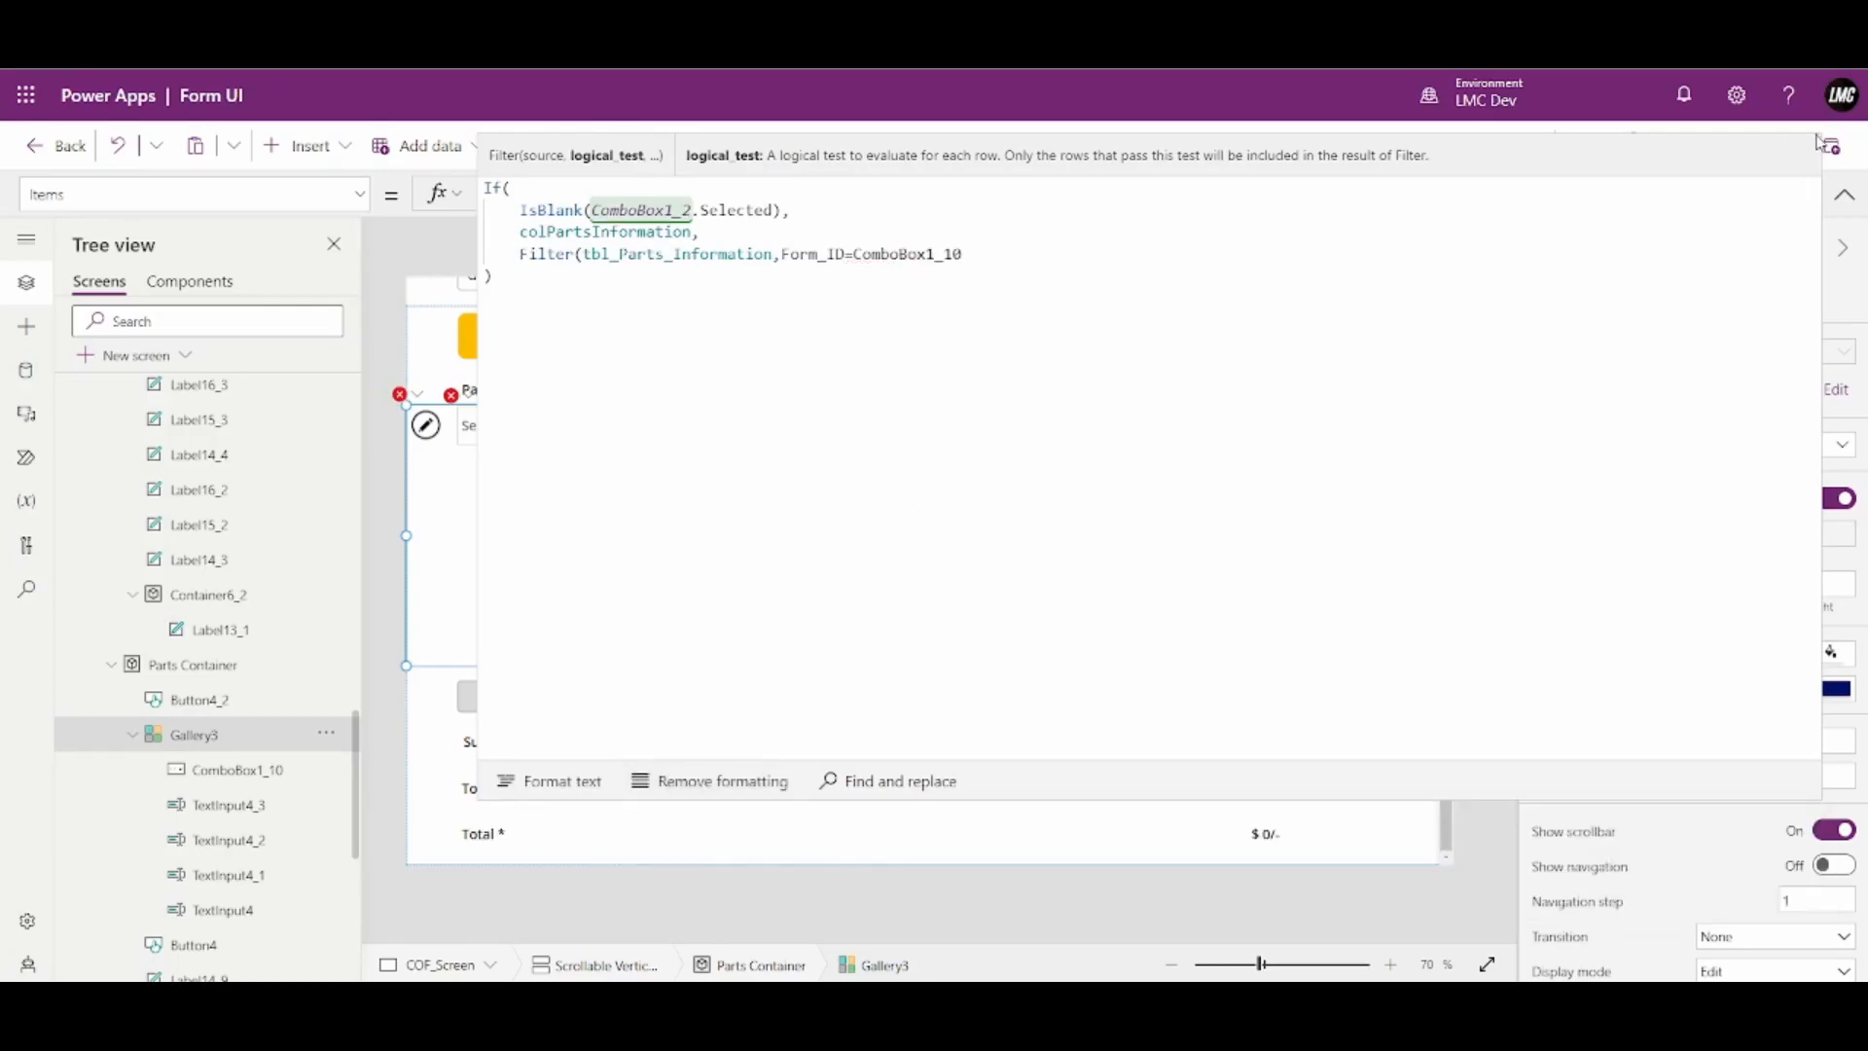
left_click(1843, 195)
Copy the control name of the Form ID combo box in the form header
scroll(1264, 574, "up", 5)
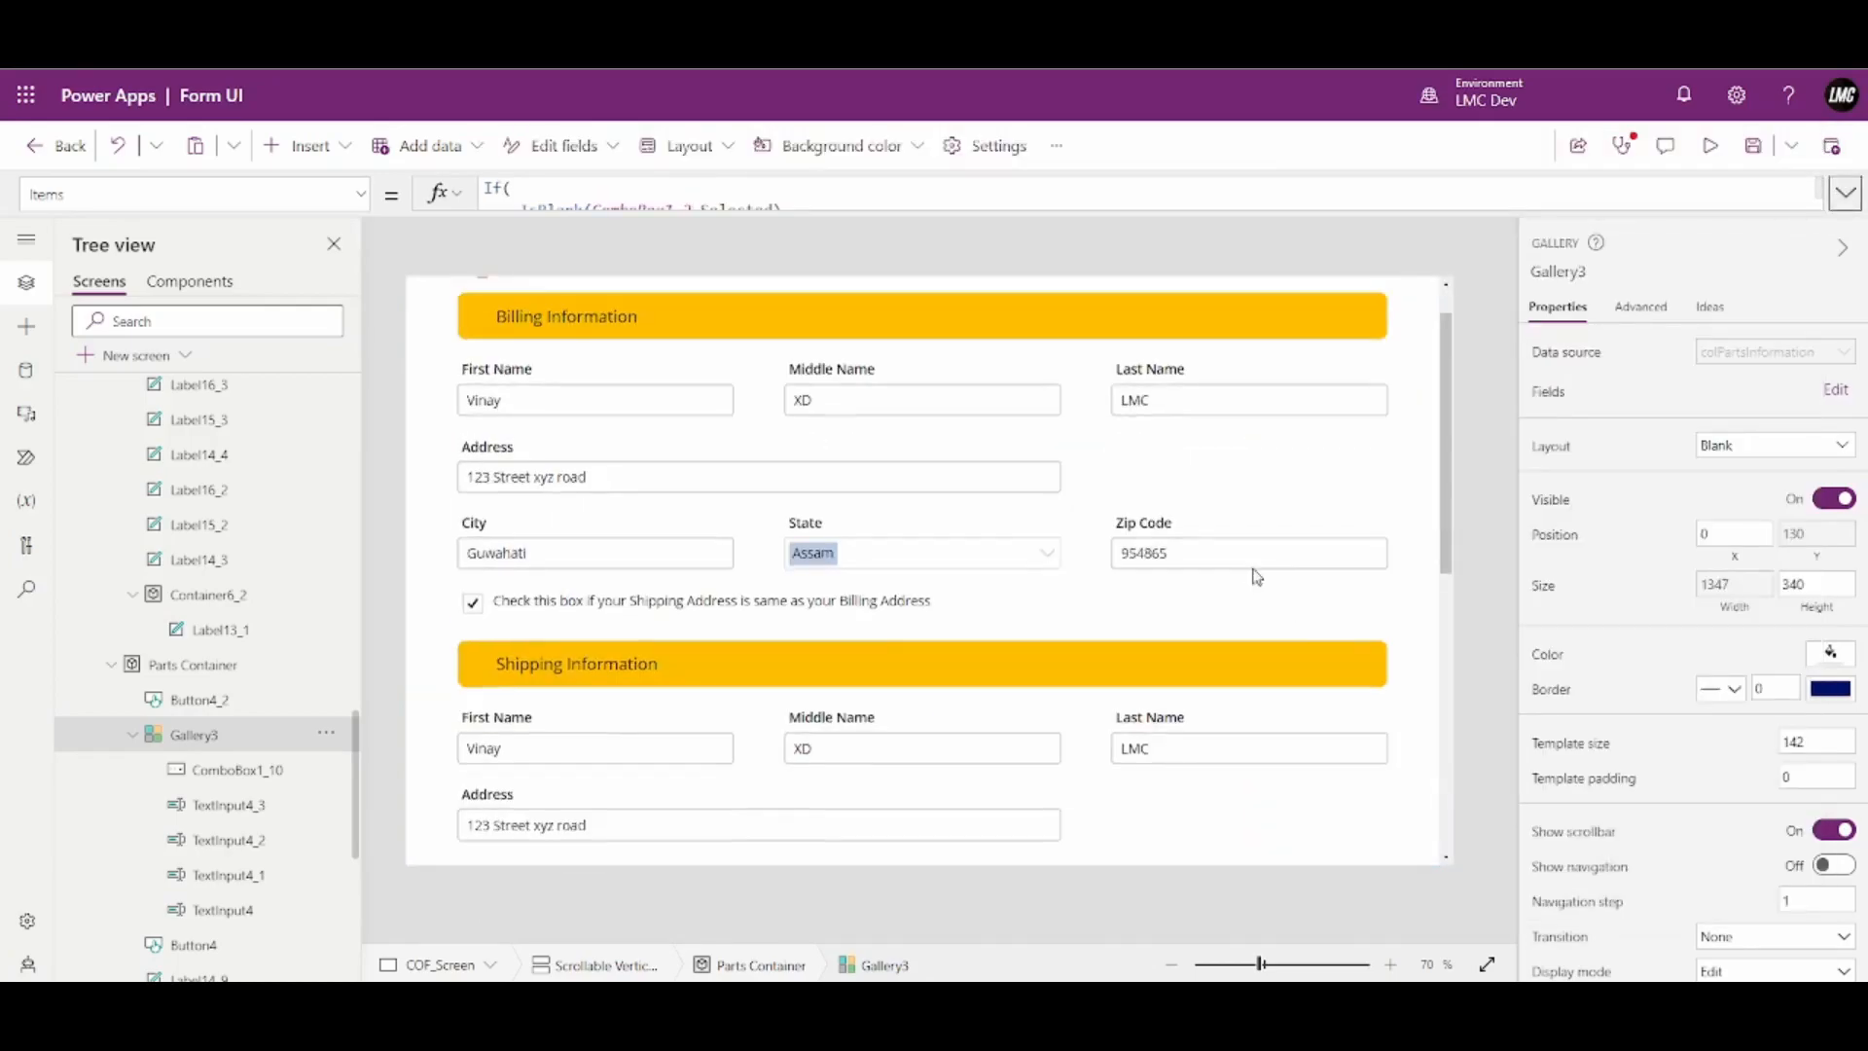
scroll(1261, 586, "up", 2)
left_click(1168, 312)
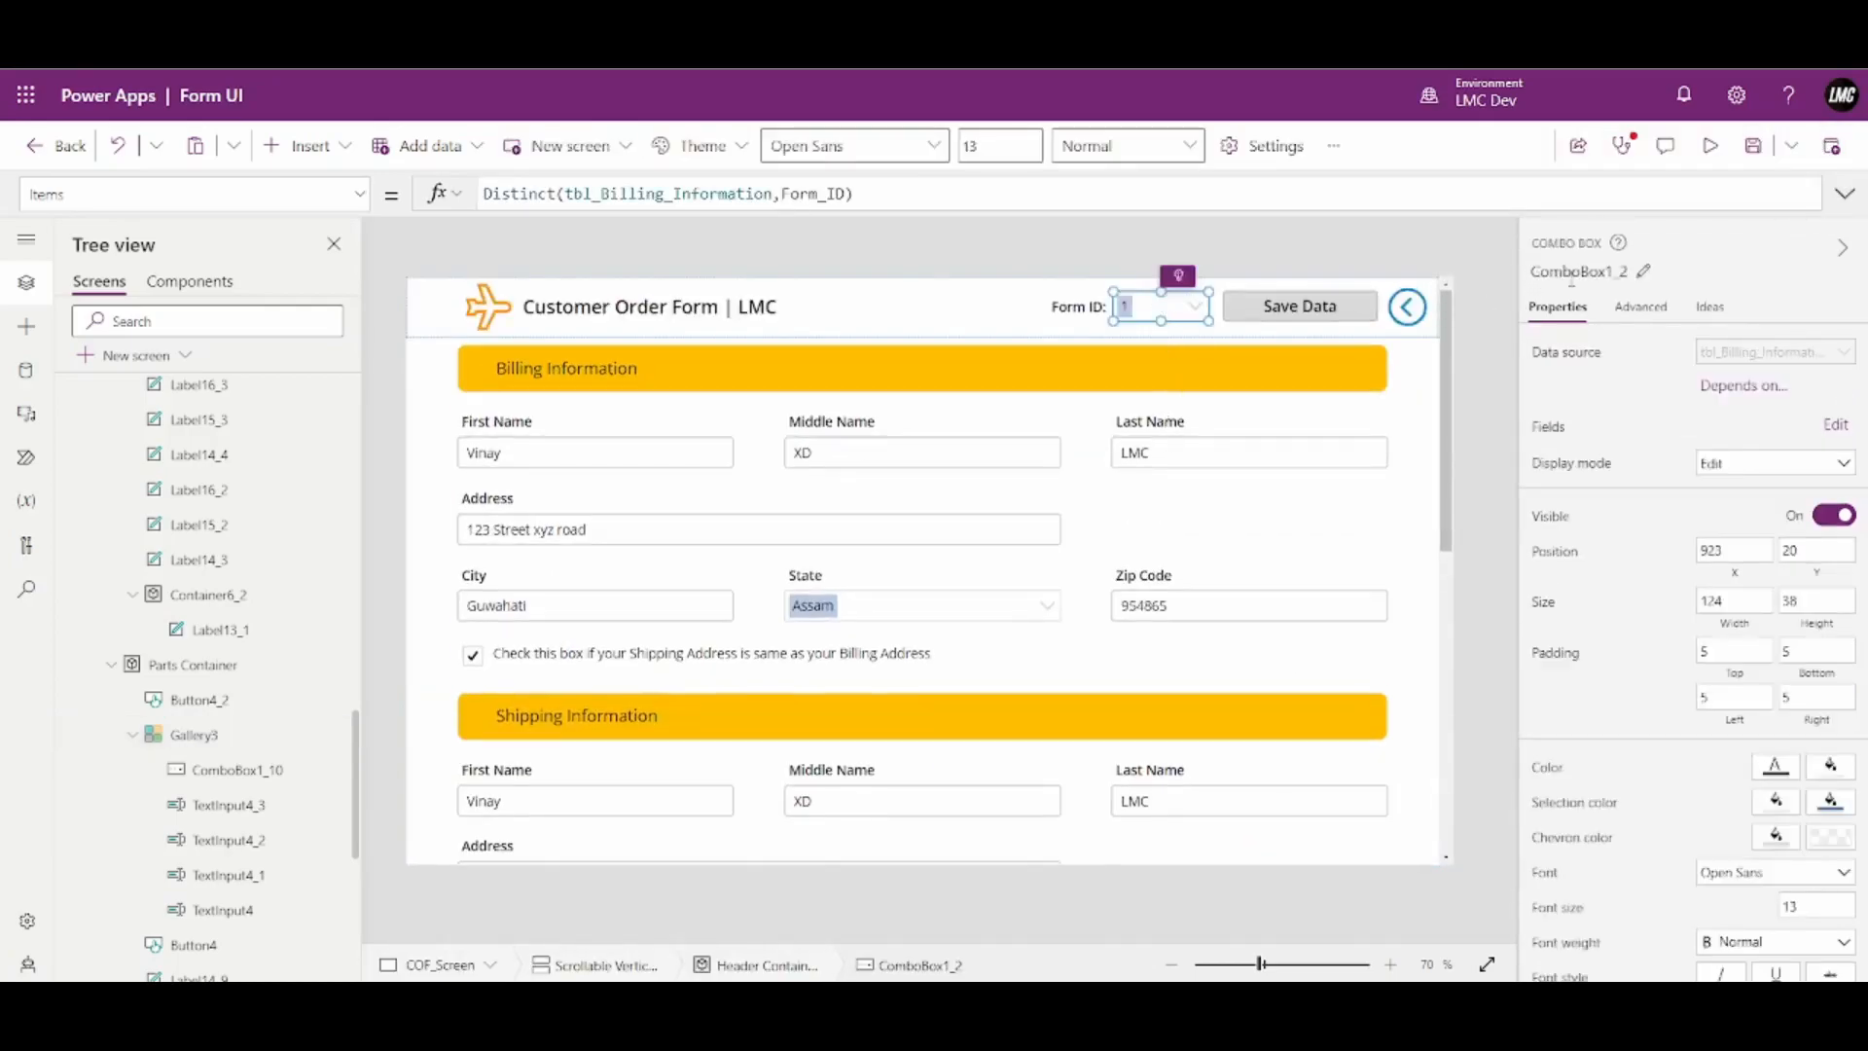
left_click(1571, 274)
key("ctrl+c")
Correct the gallery's Filter condition to Form_ID=ComboBox1_2.Selected.Value and close its parenthesis
scroll(1243, 617, "down", 10)
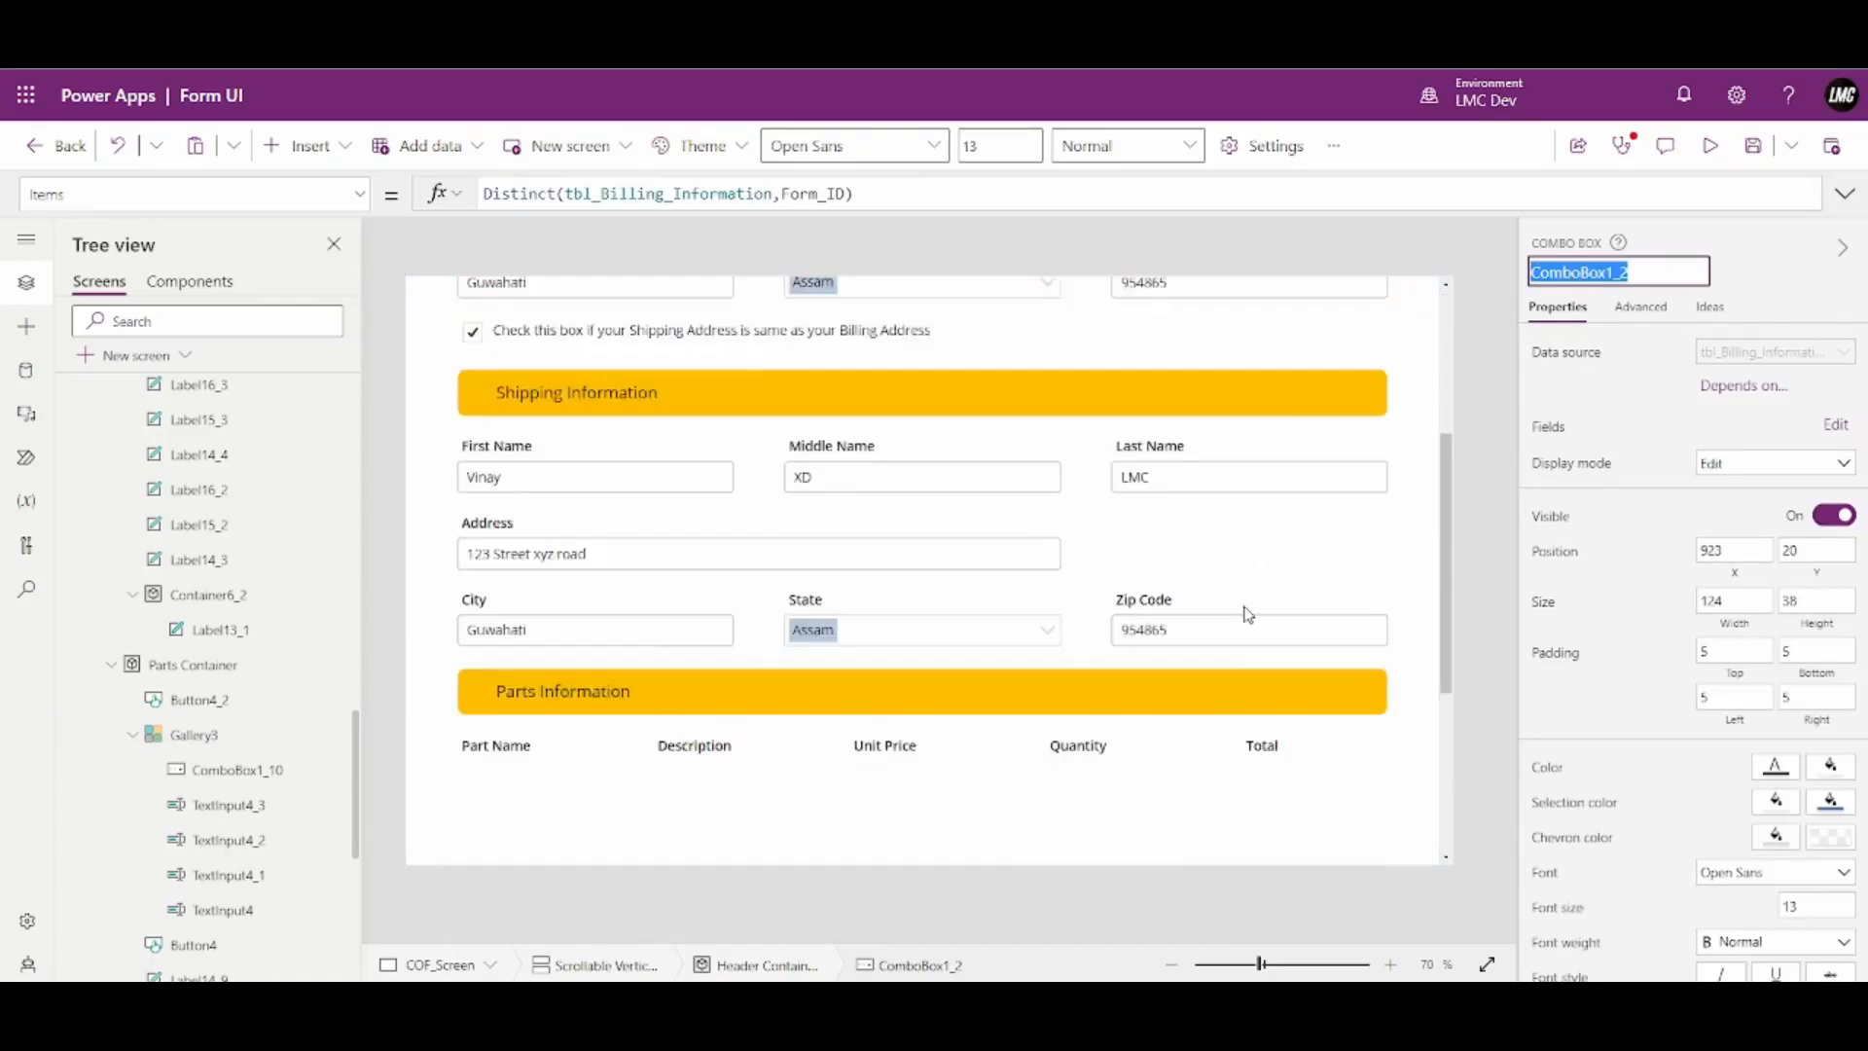
left_click(1192, 579)
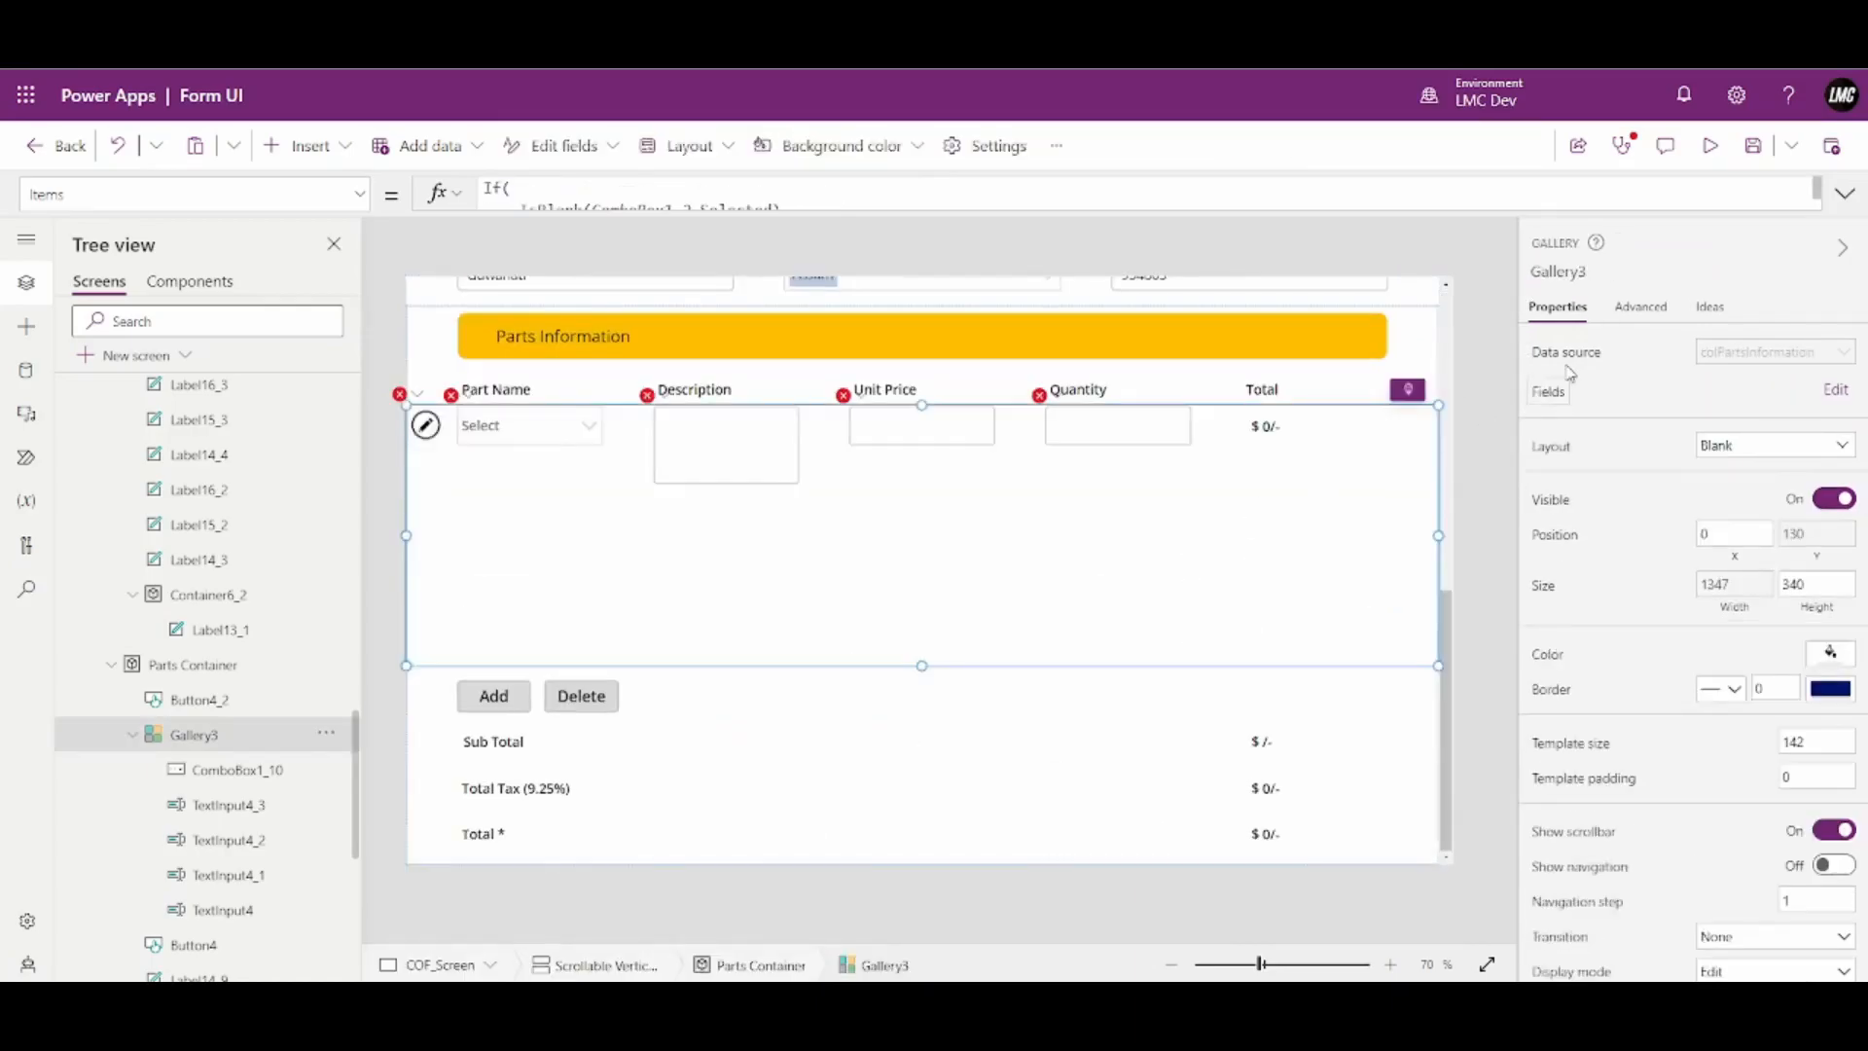
left_click(1816, 191)
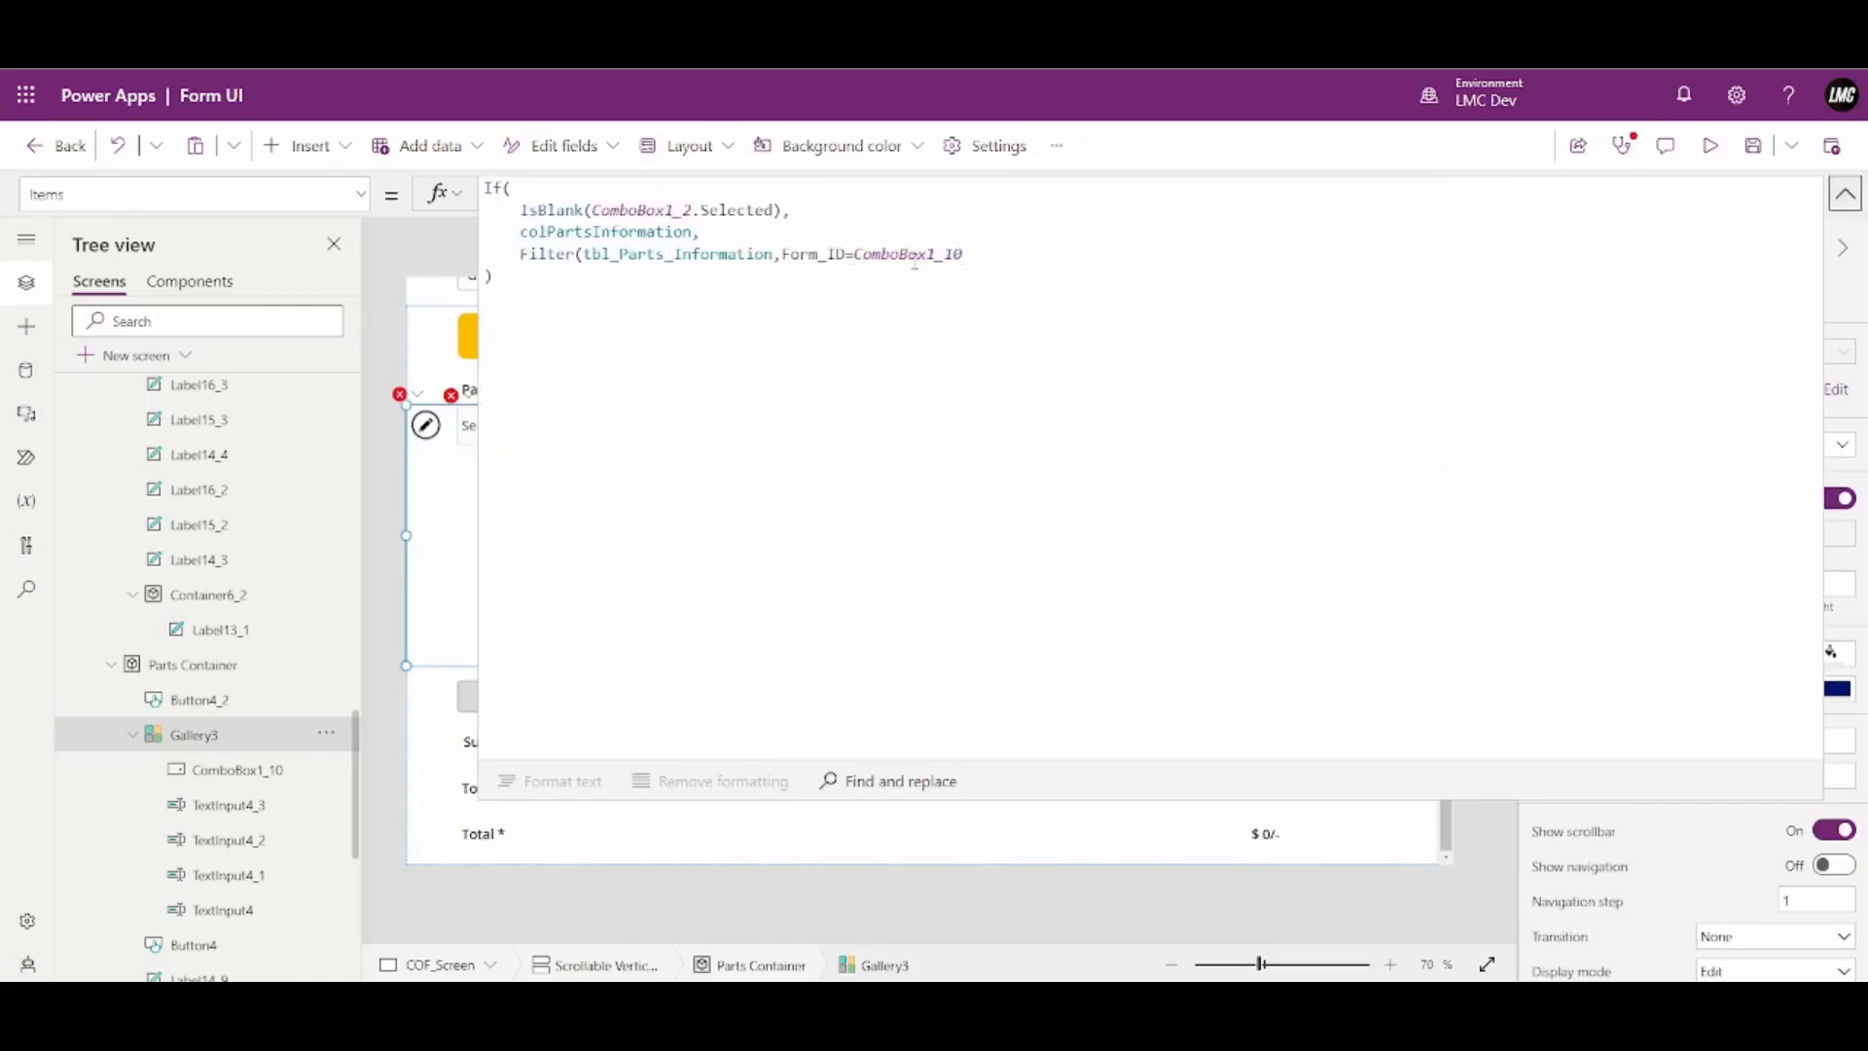
double_click(910, 255)
key("ctrl+v")
type(".Selected")
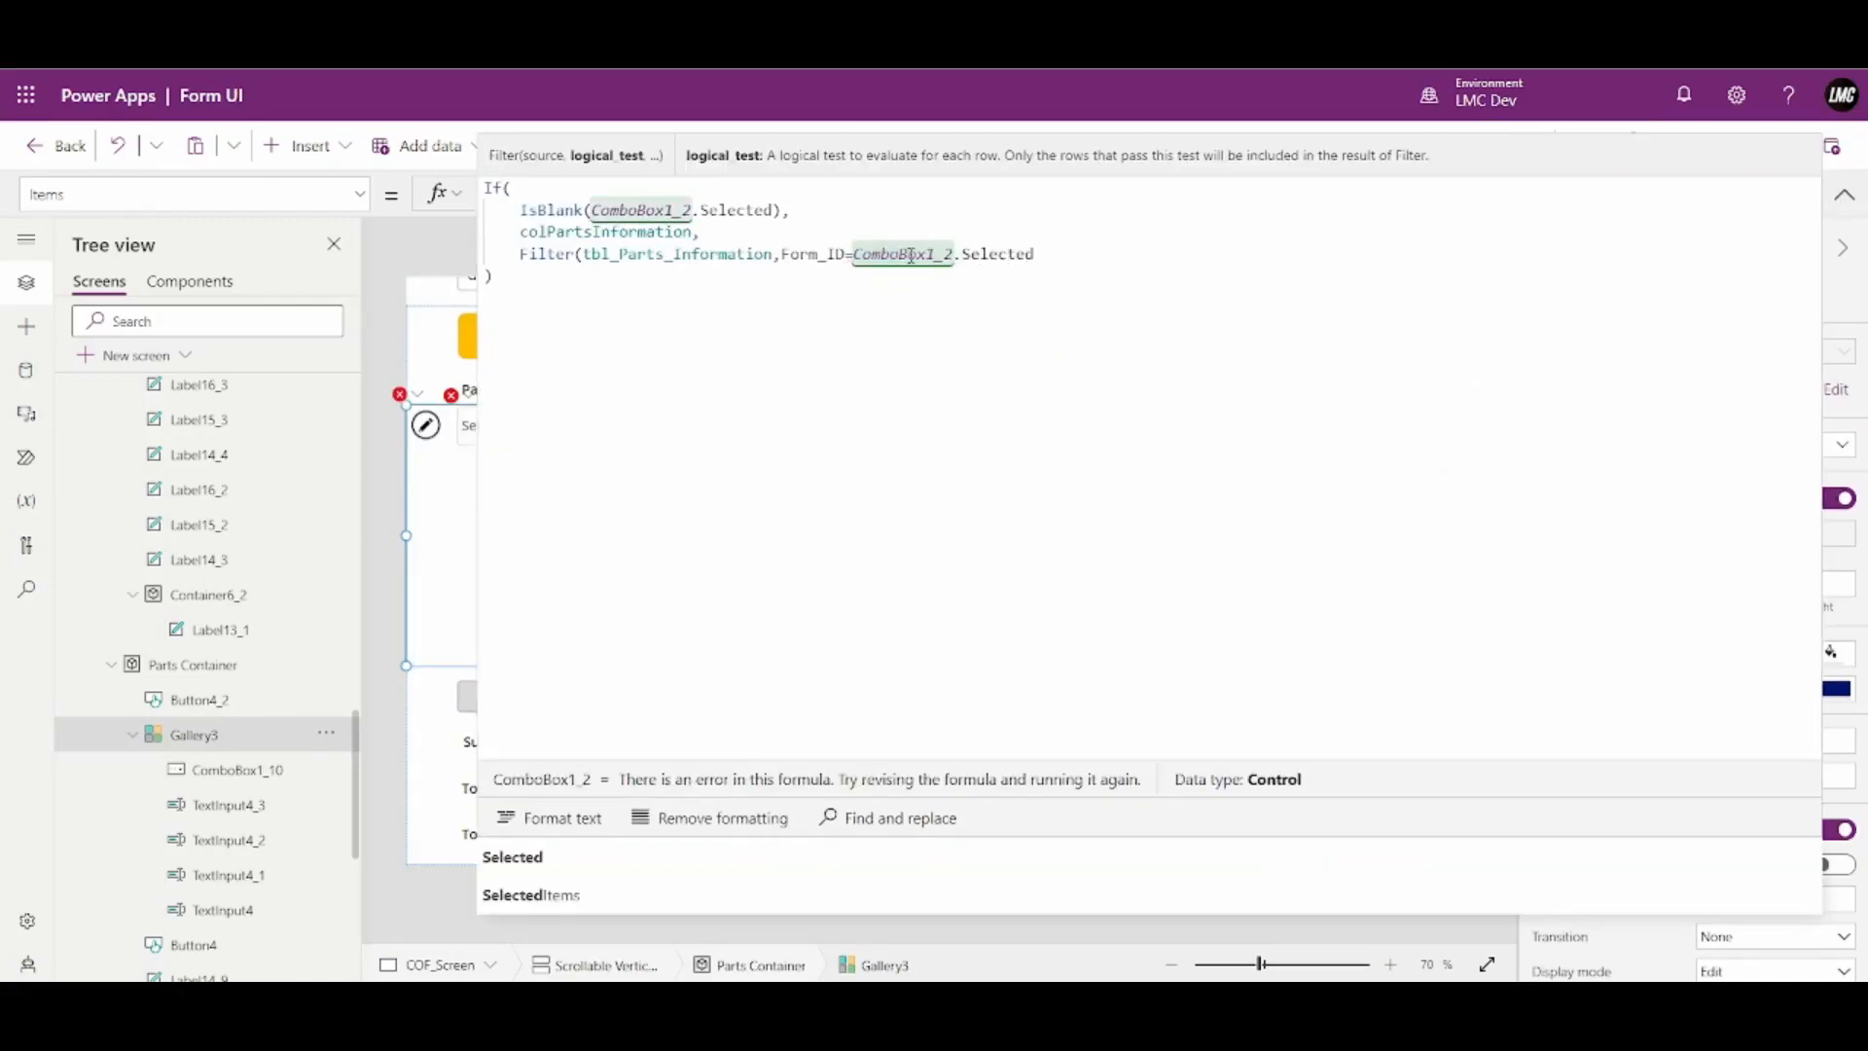
type(".Value")
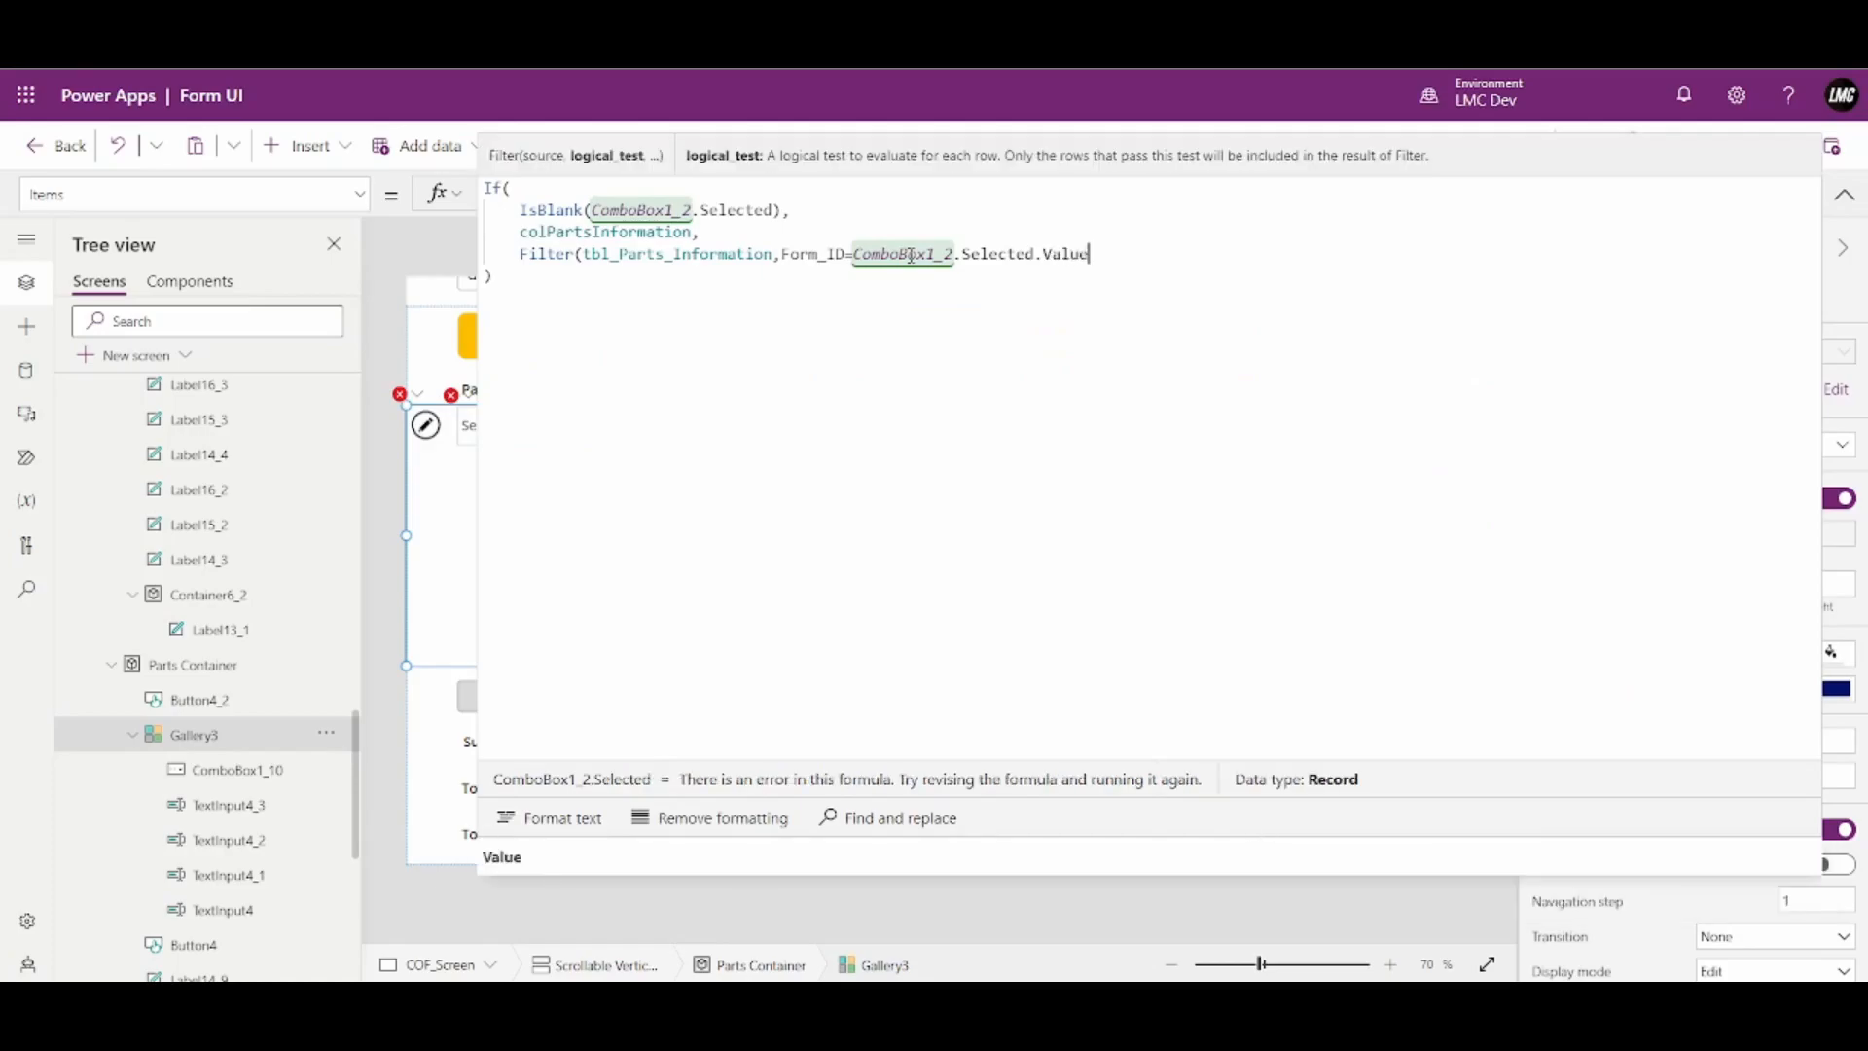
type(")")
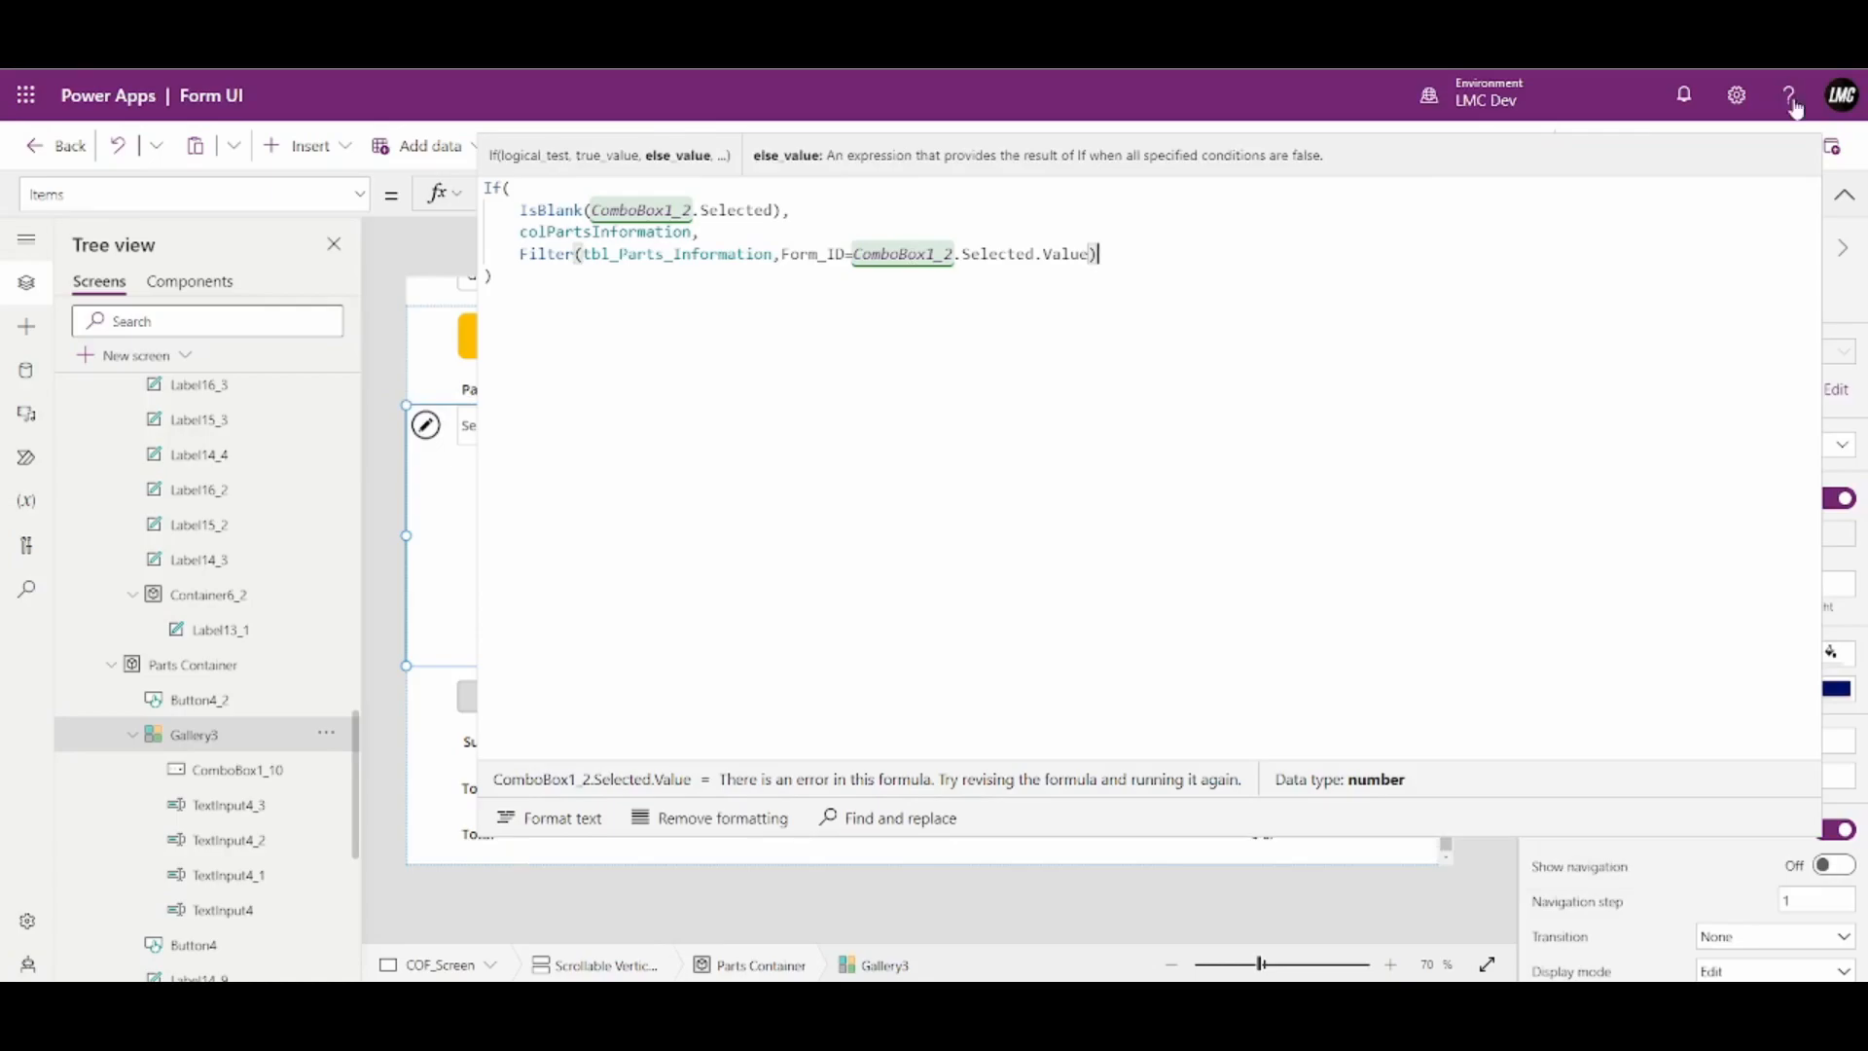
left_click(1844, 194)
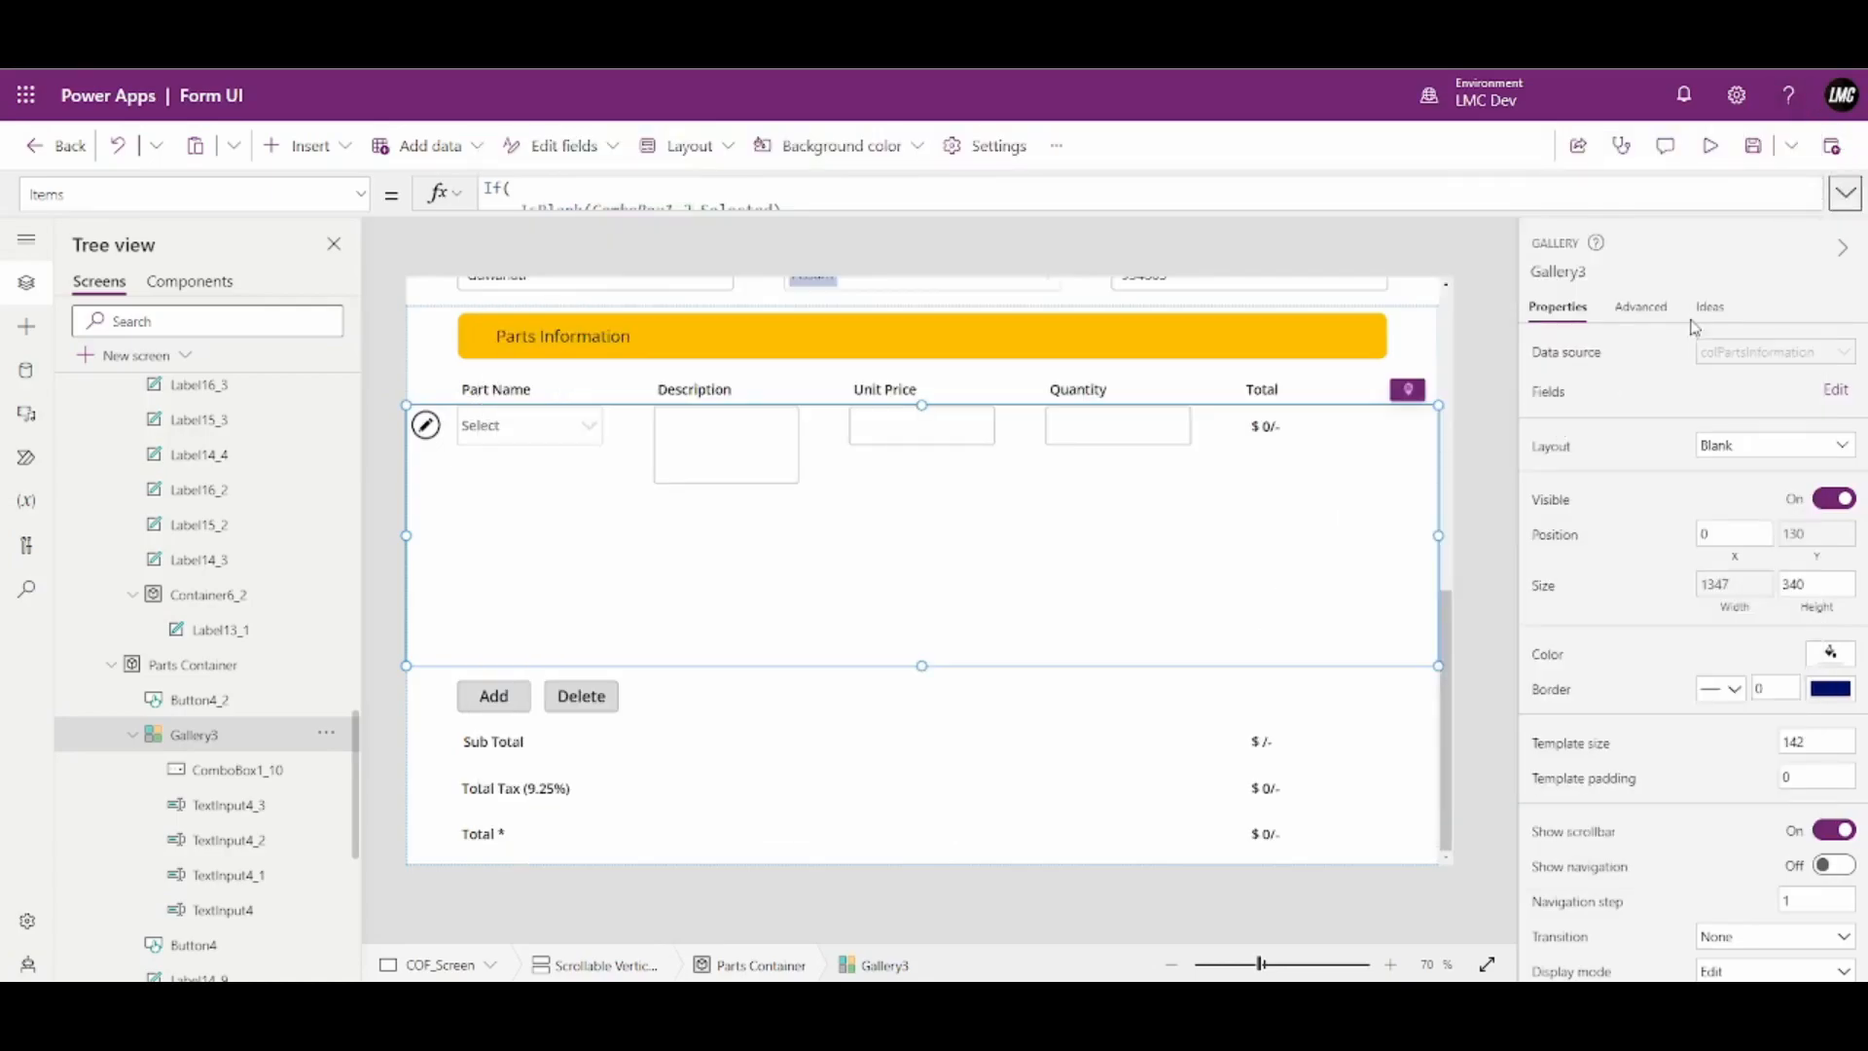
Preview the app, check the Parts Information section for Form ID 1, and switch to Form ID 7
left_click(1709, 145)
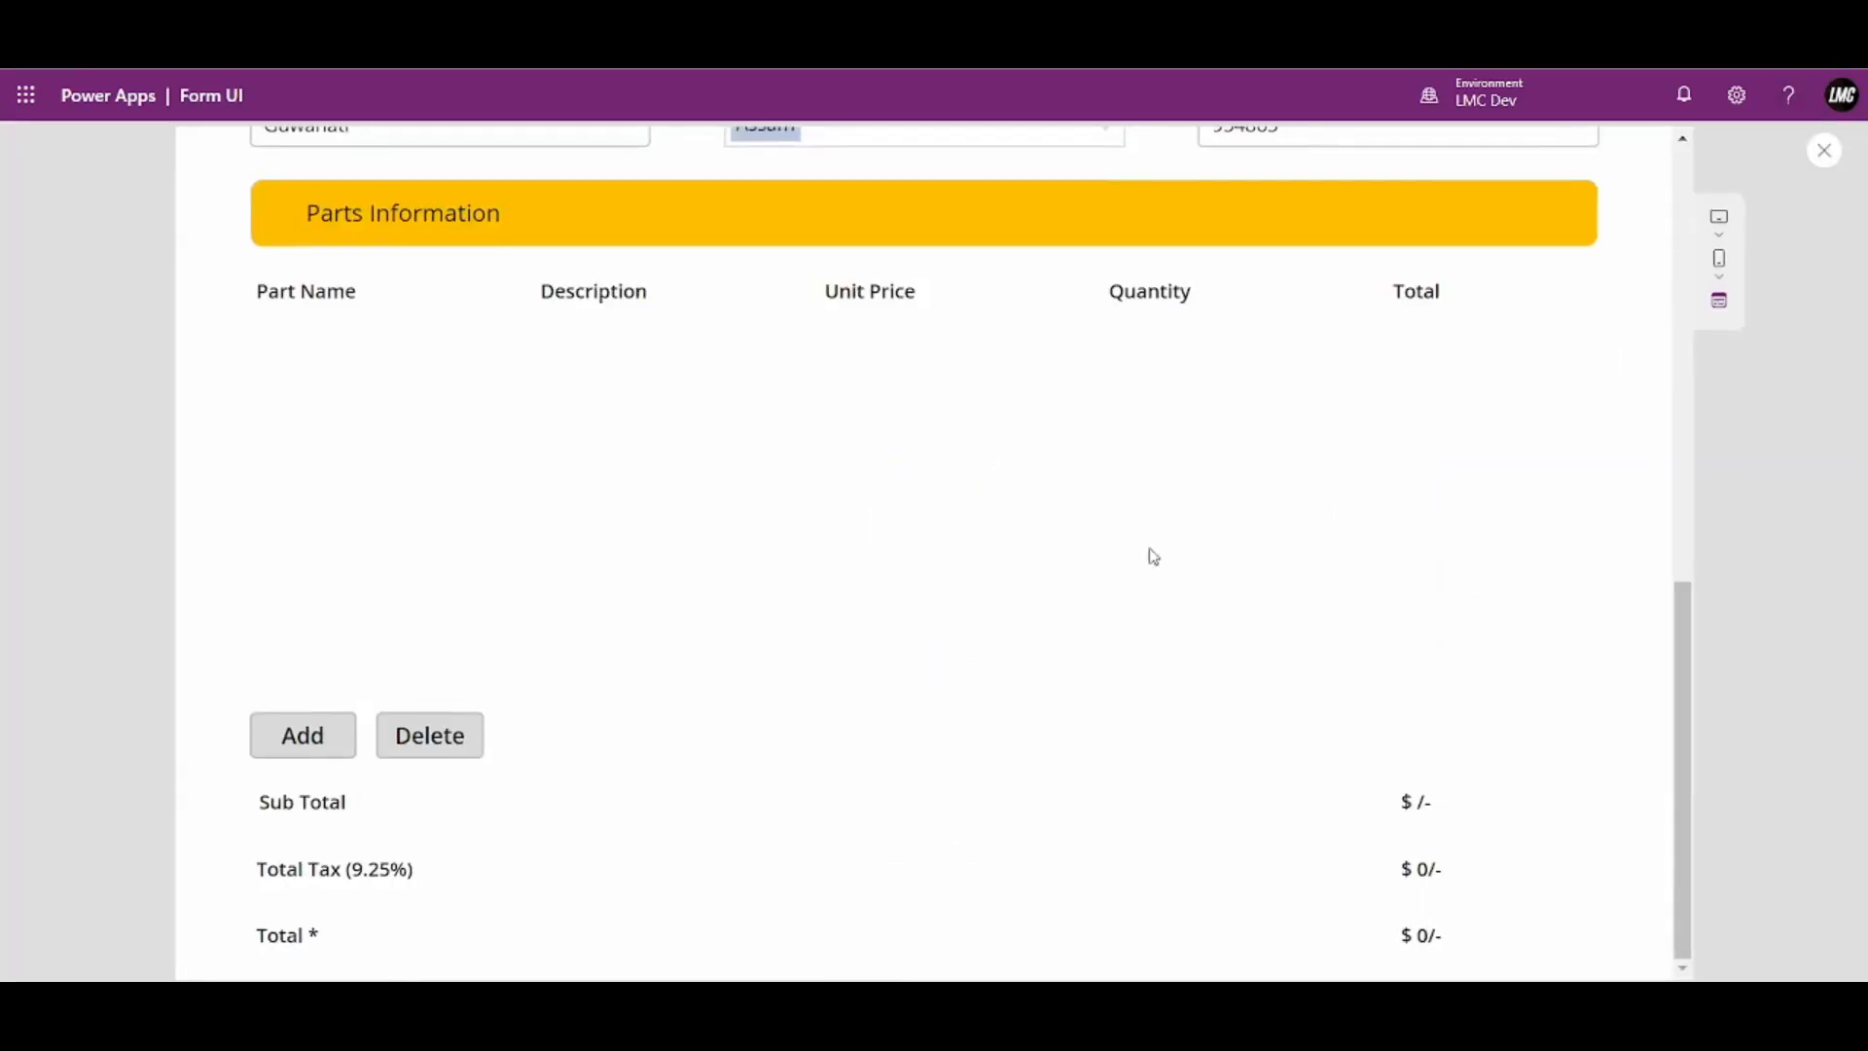
scroll(1421, 579, "up", 10)
scroll(587, 646, "down", 5)
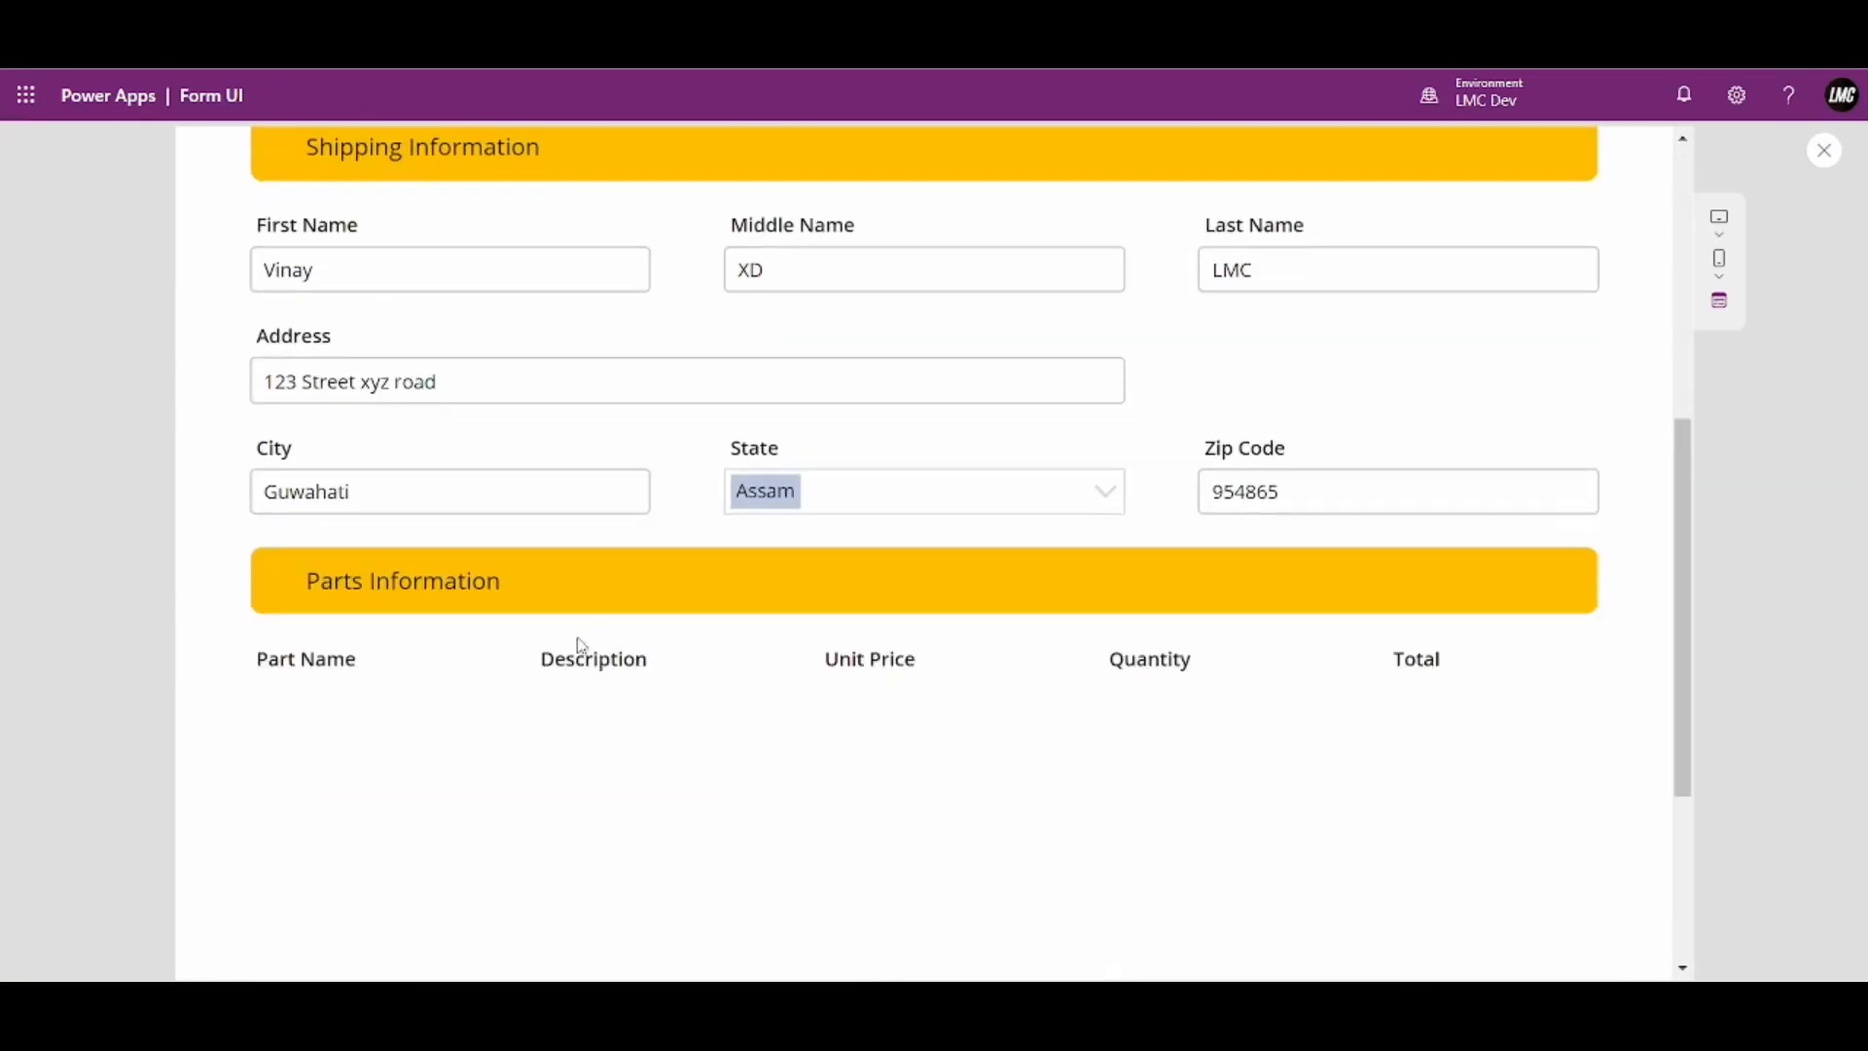
scroll(696, 709, "up", 5)
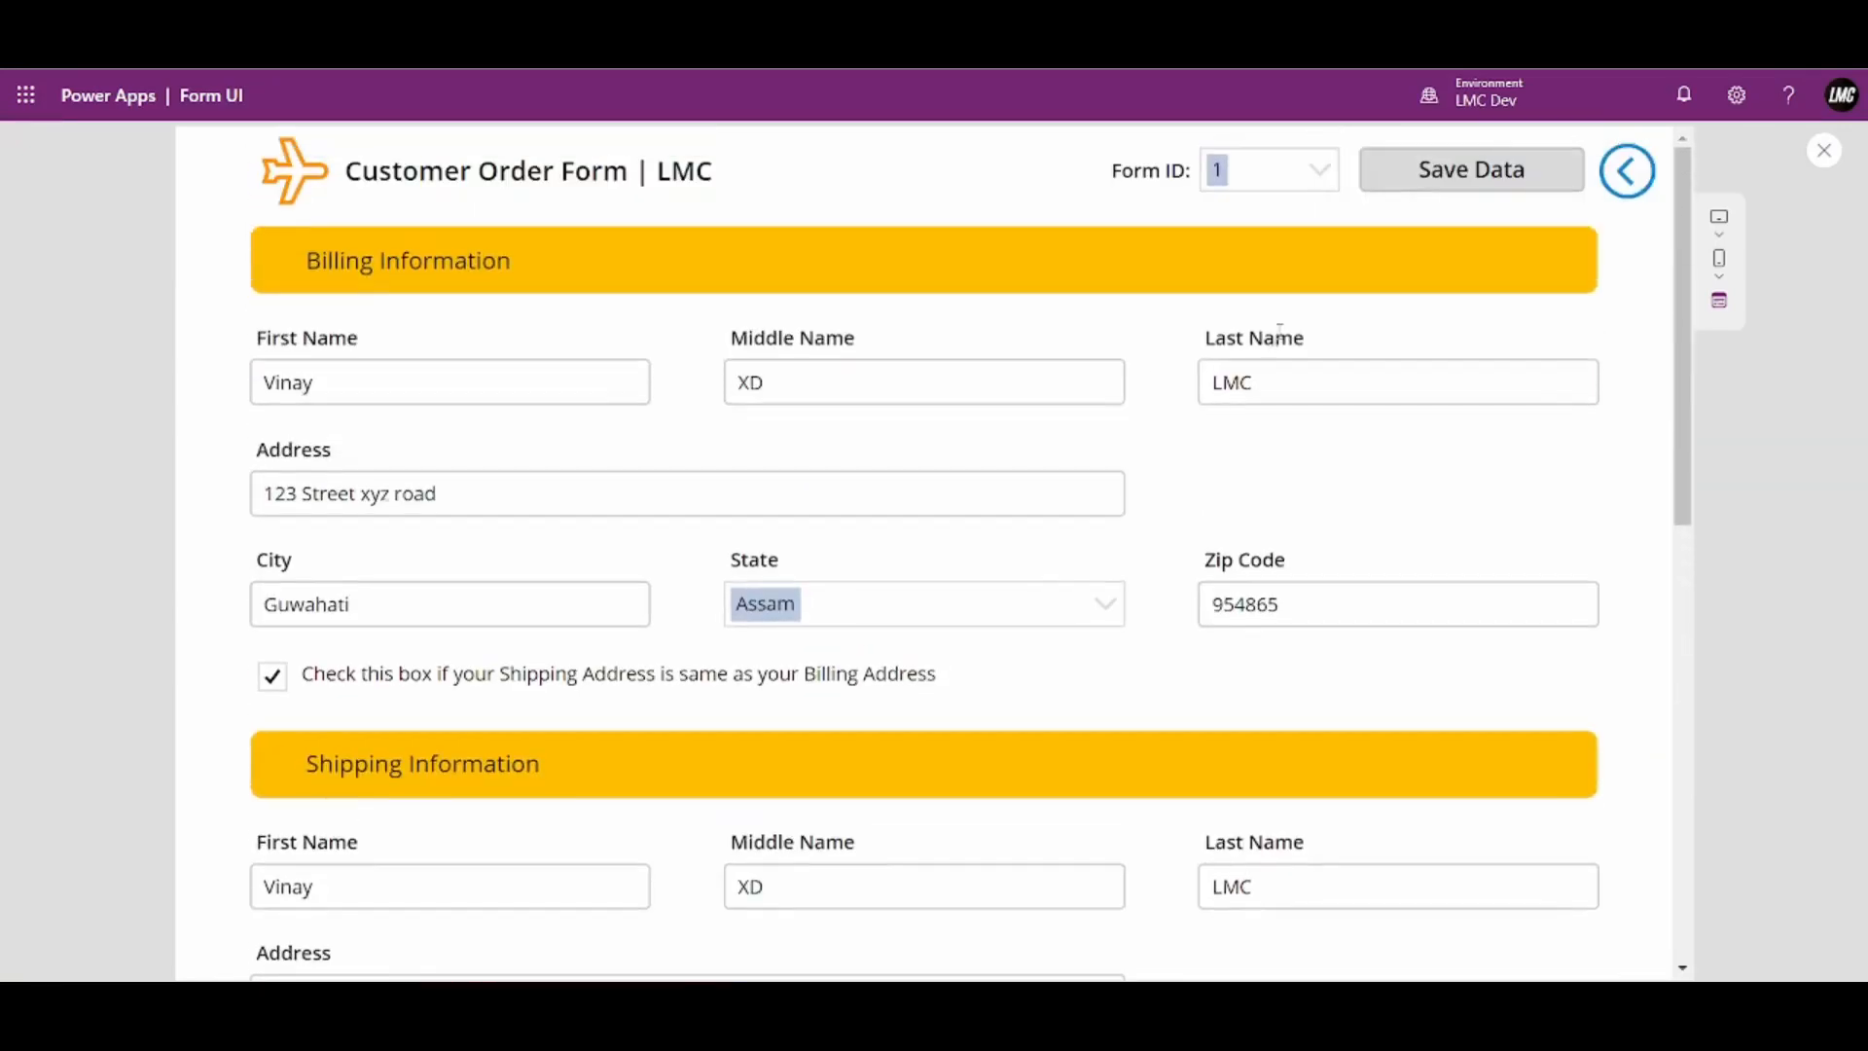
left_click(1271, 171)
scroll(1229, 542, "down", 1)
left_click(1232, 546)
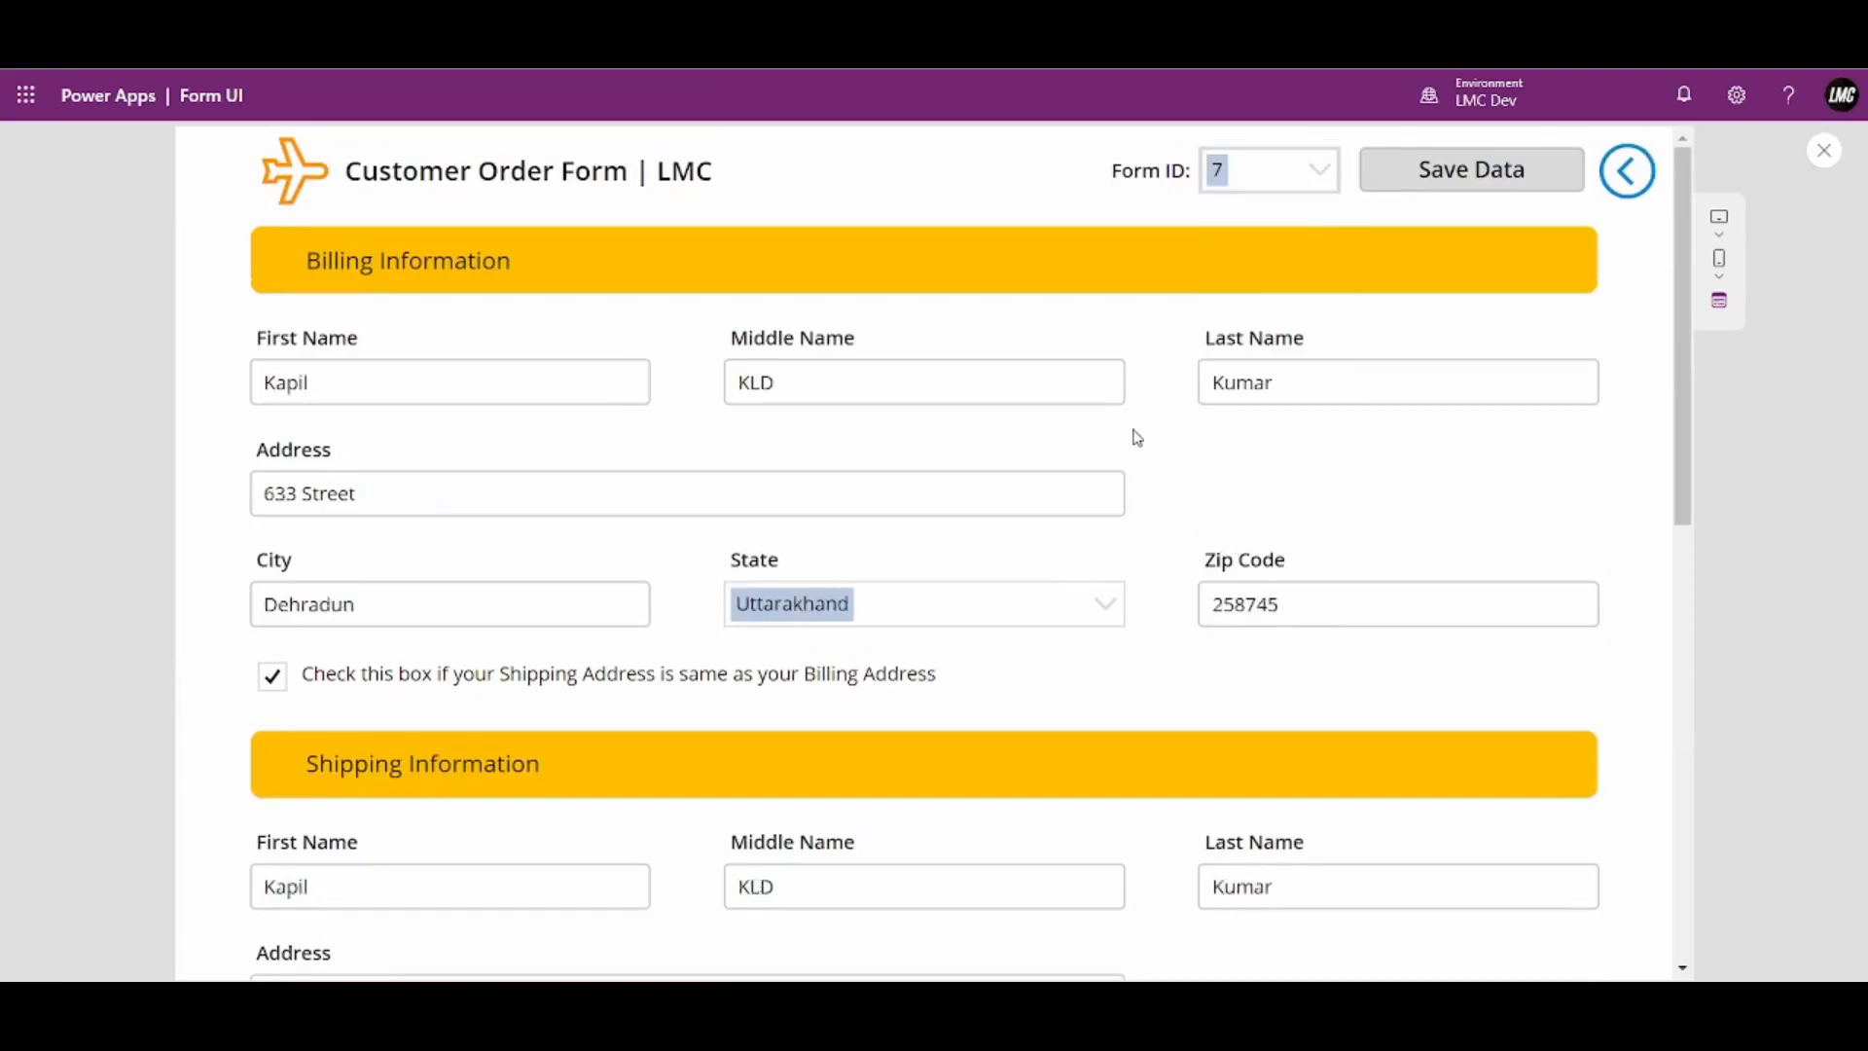
Check the parts rows and totals of Form ID 7, and load Form ID 8 to check its shipping and parts data
scroll(763, 529, "down", 8)
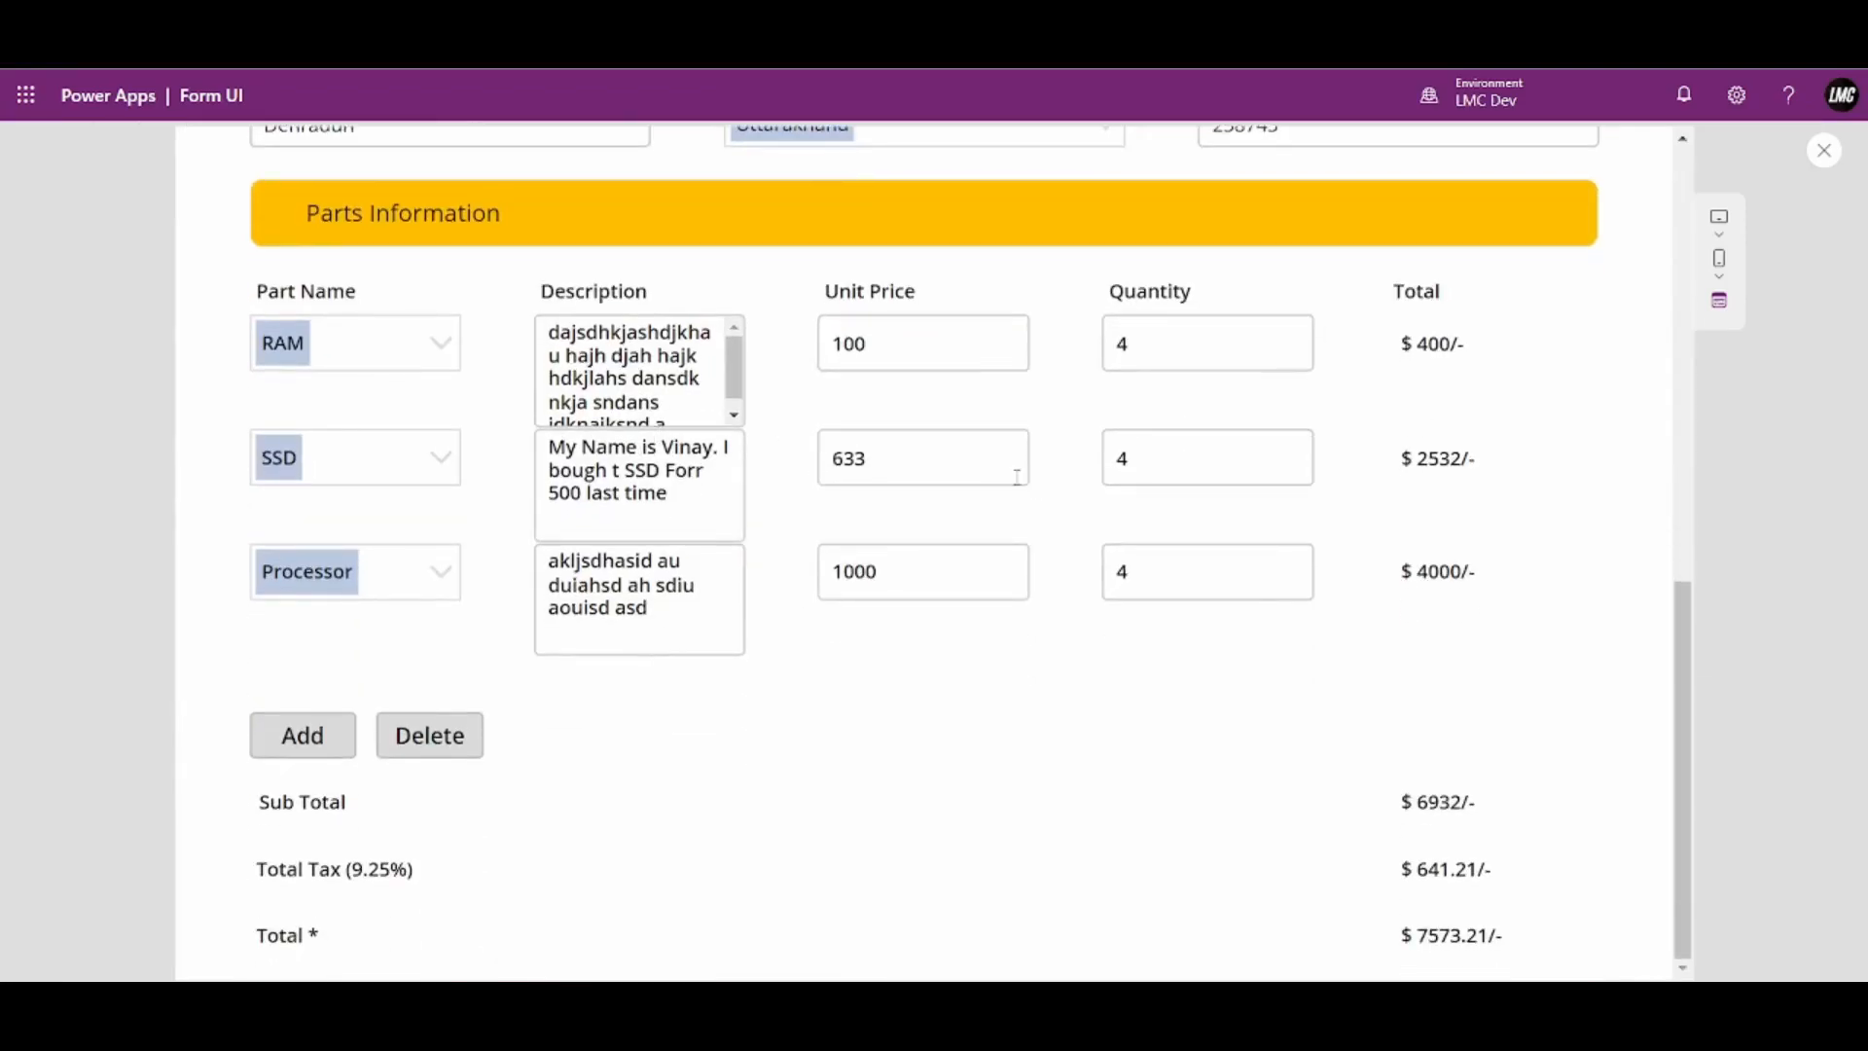
scroll(1255, 541, "up", 8)
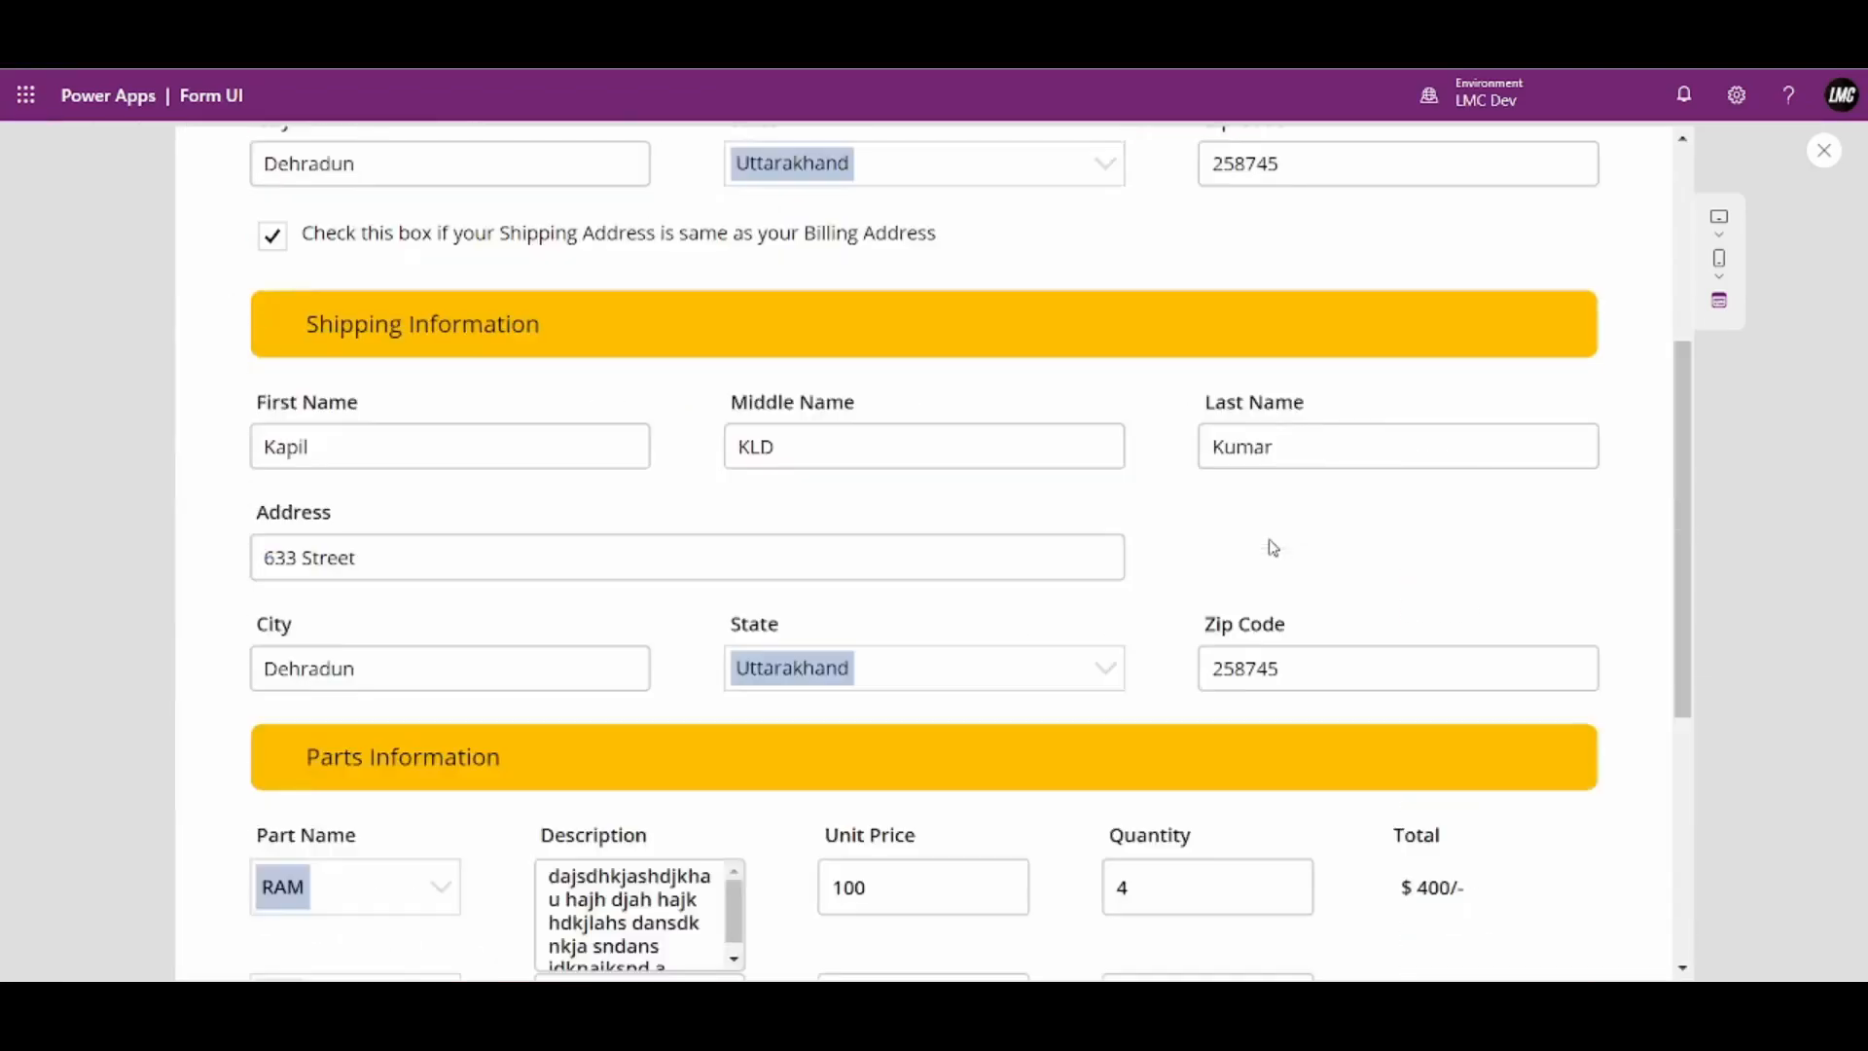
left_click(1269, 177)
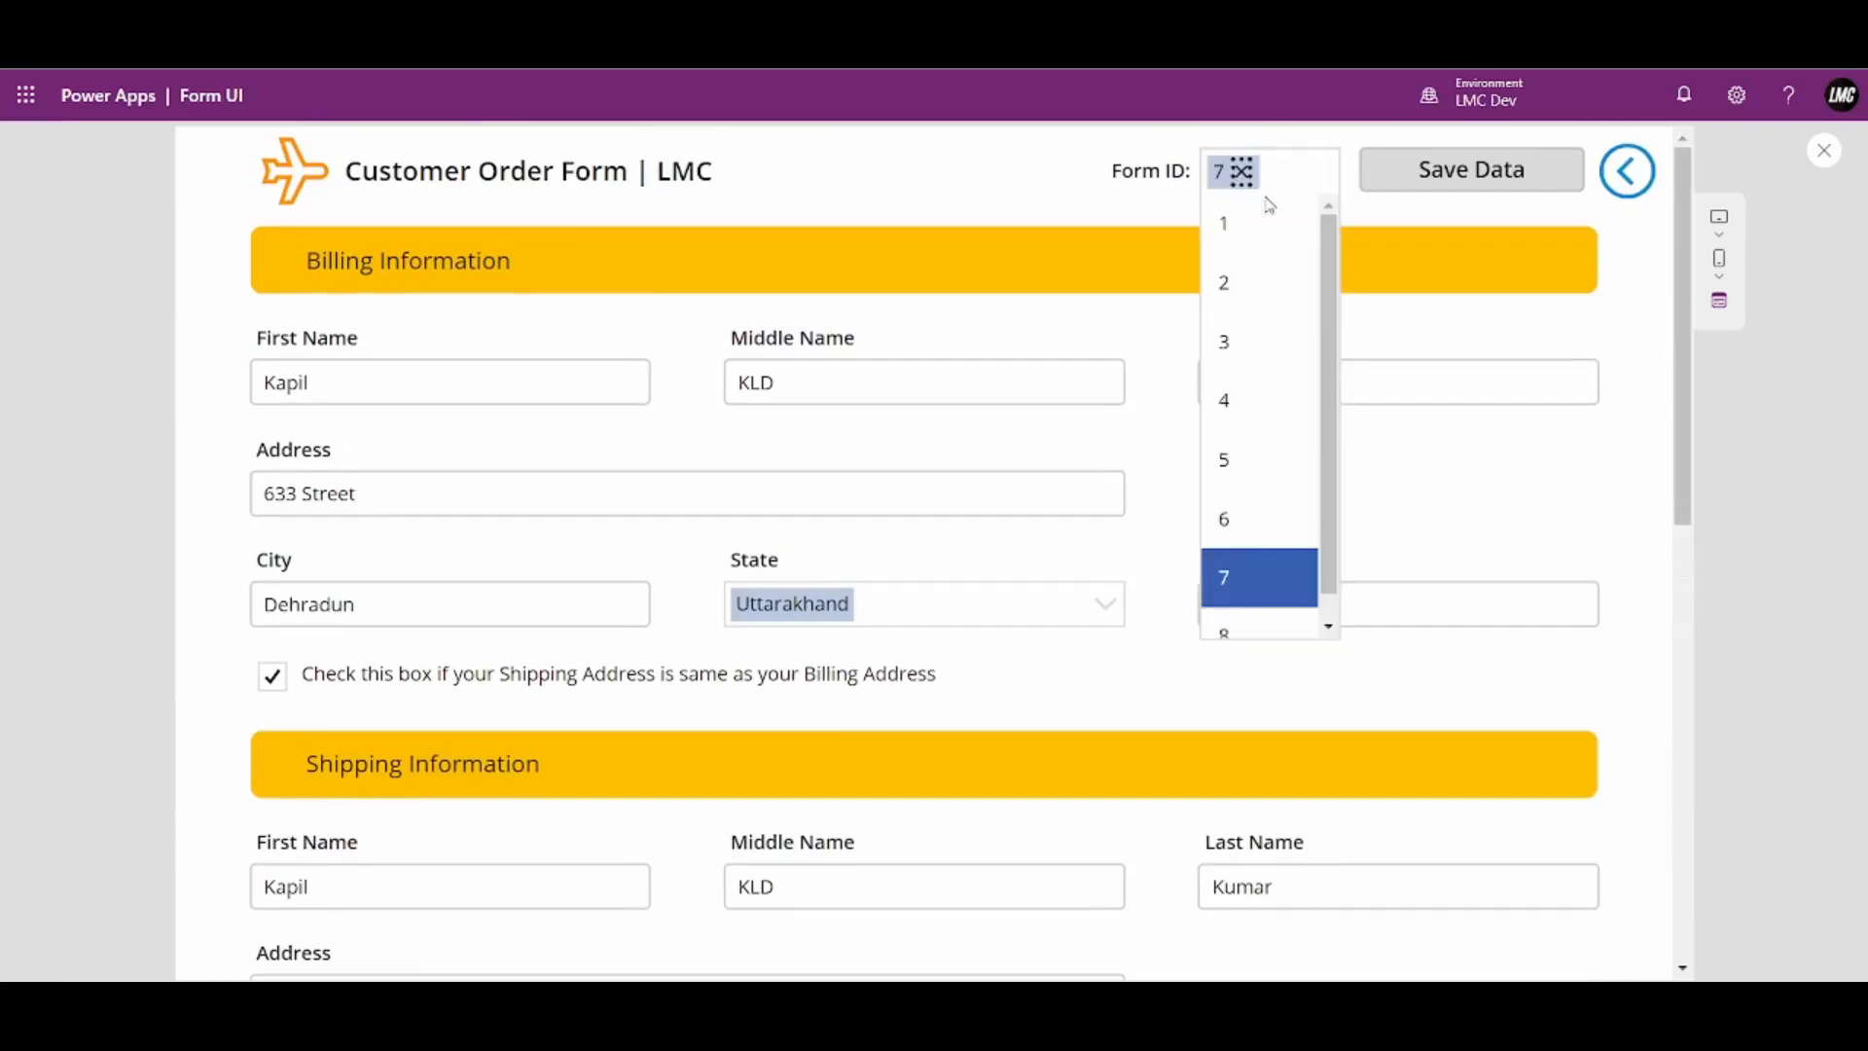
left_click(1212, 633)
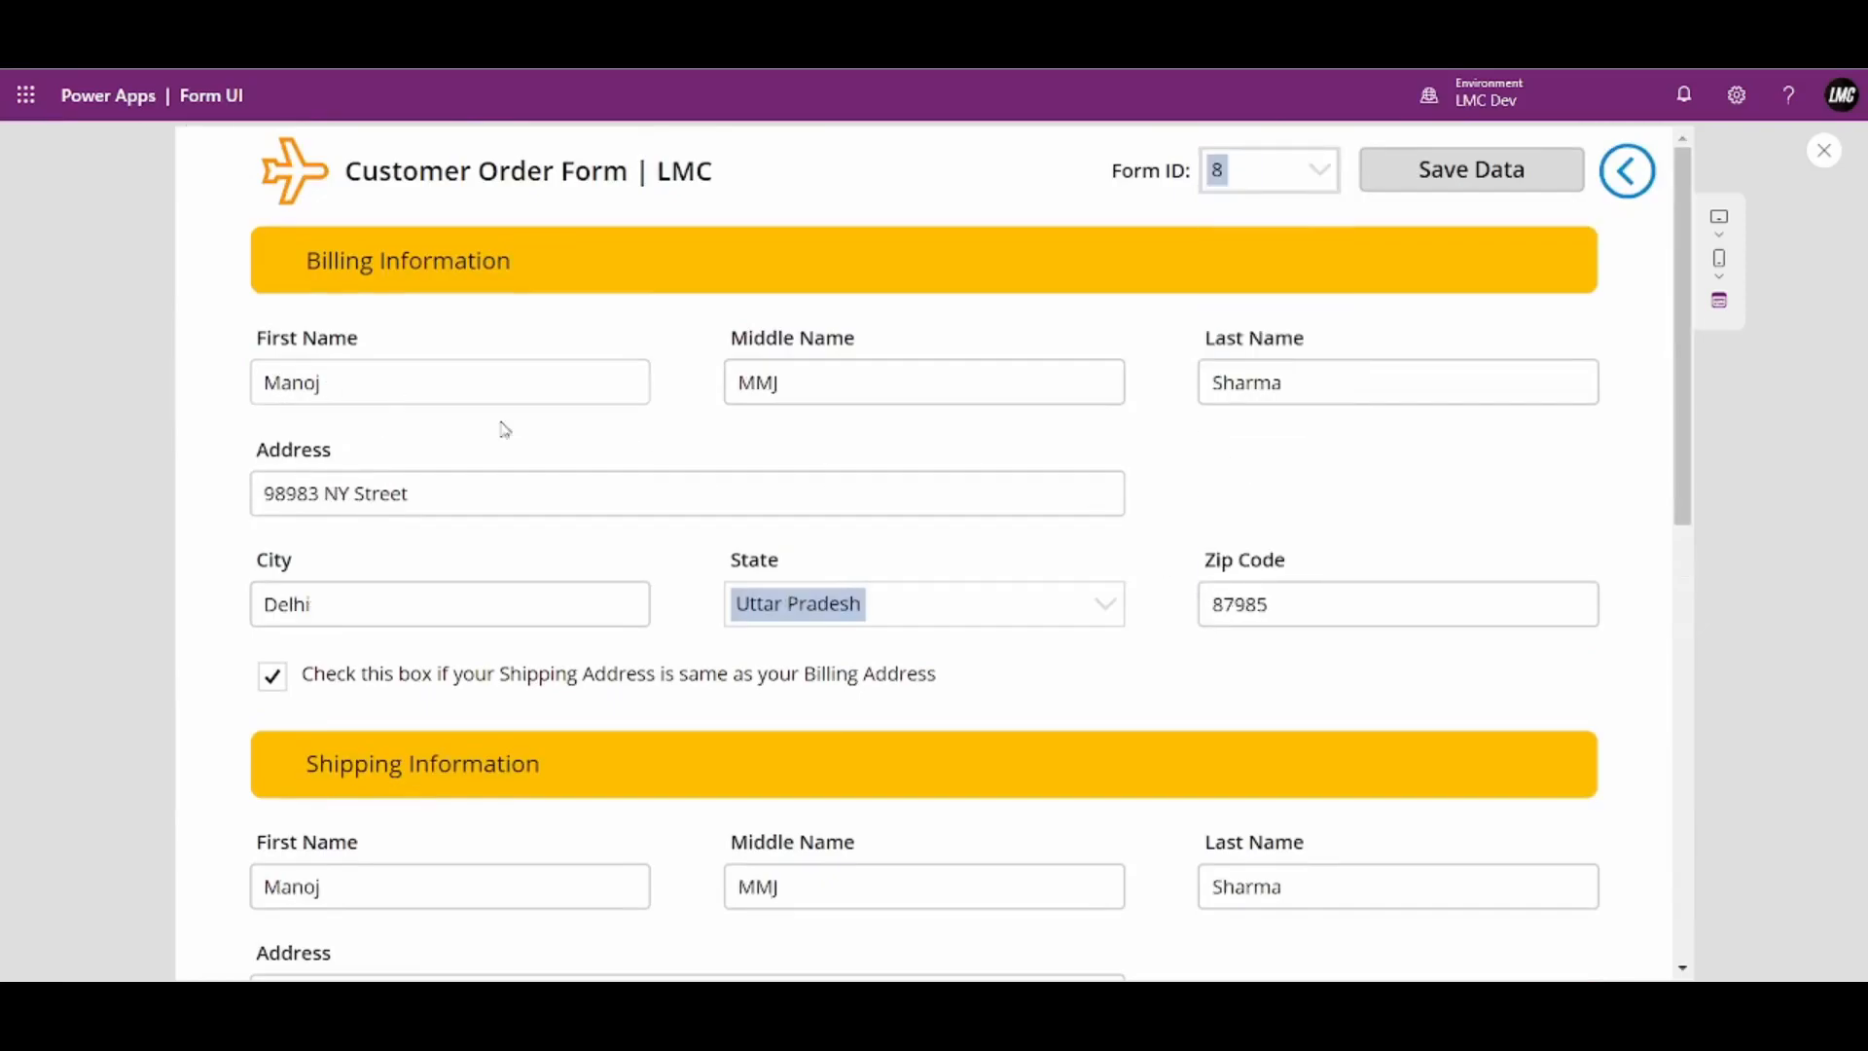
scroll(1292, 425, "down", 6)
scroll(1292, 424, "down", 3)
scroll(1293, 421, "up", 3)
scroll(1323, 506, "down", 1)
scroll(1352, 550, "up", 1)
scroll(1362, 538, "up", 10)
Clear the Form ID selection and delete the extra blank rows in Parts Information until one remains
left_click(1259, 170)
left_click(1216, 632)
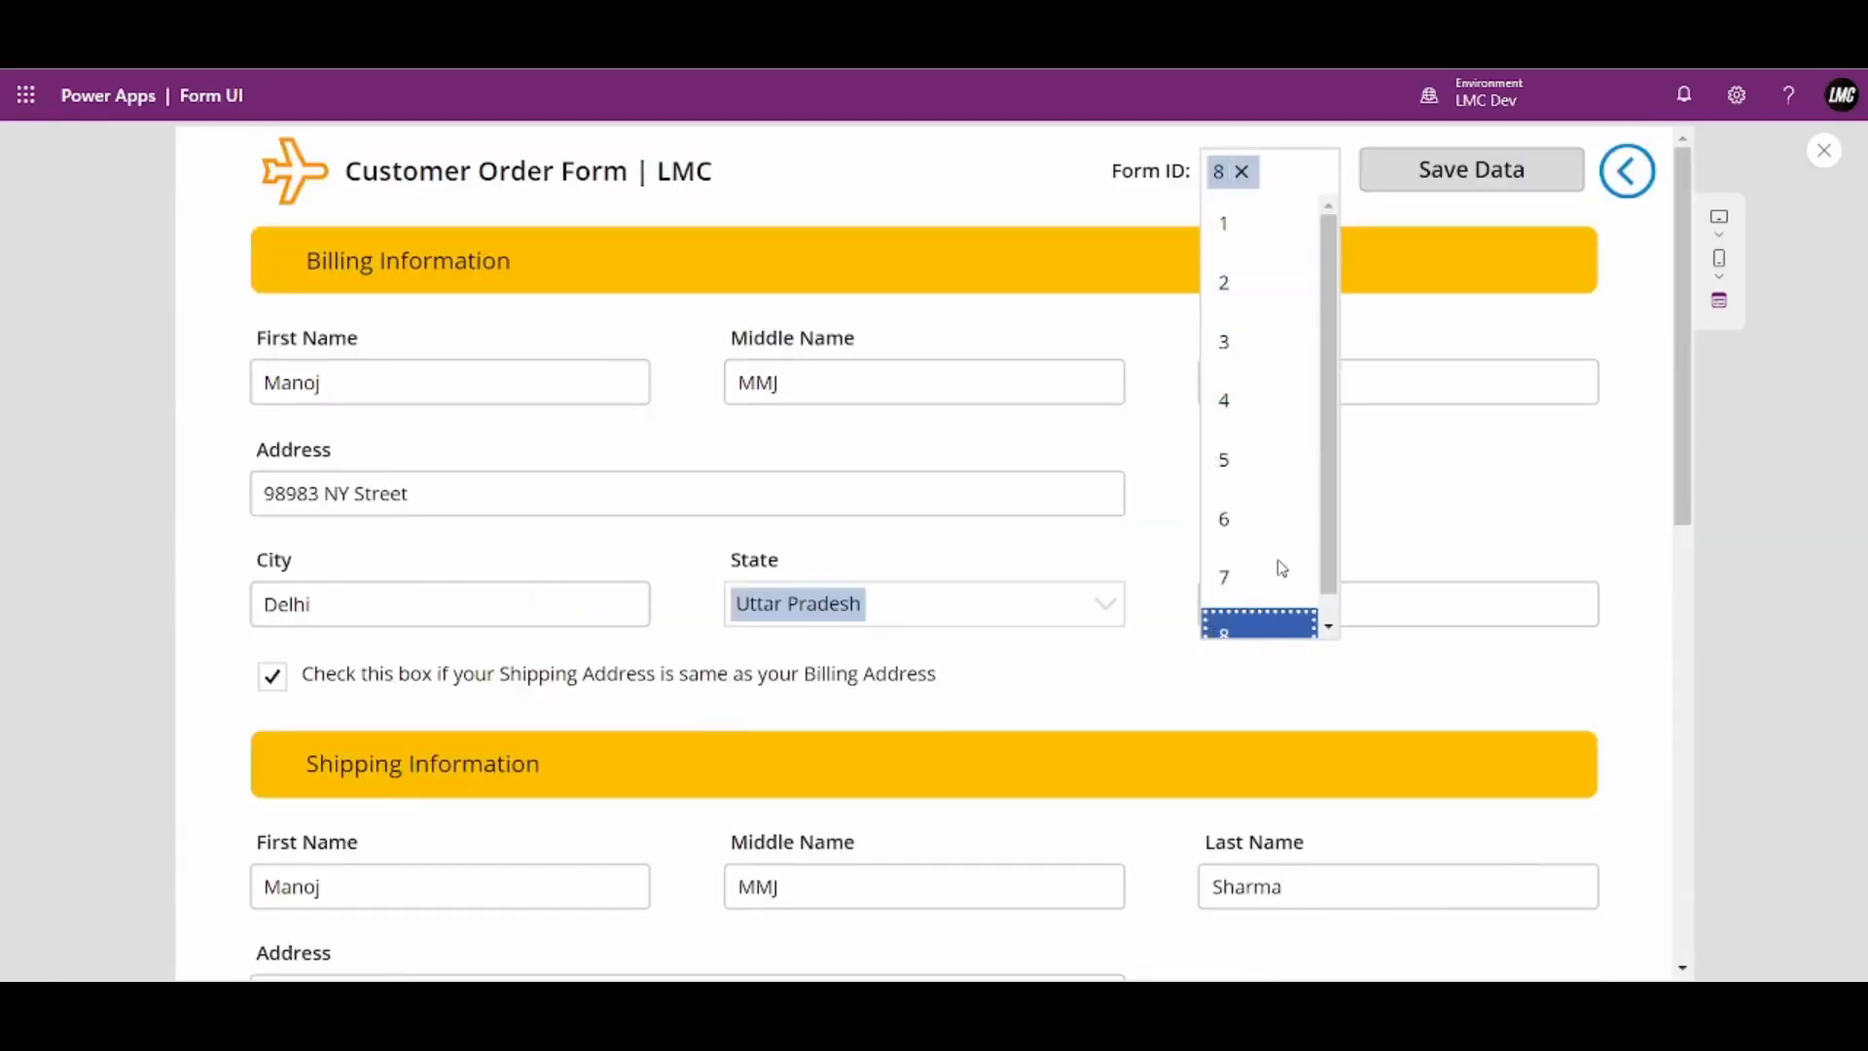
scroll(1306, 620, "down", 9)
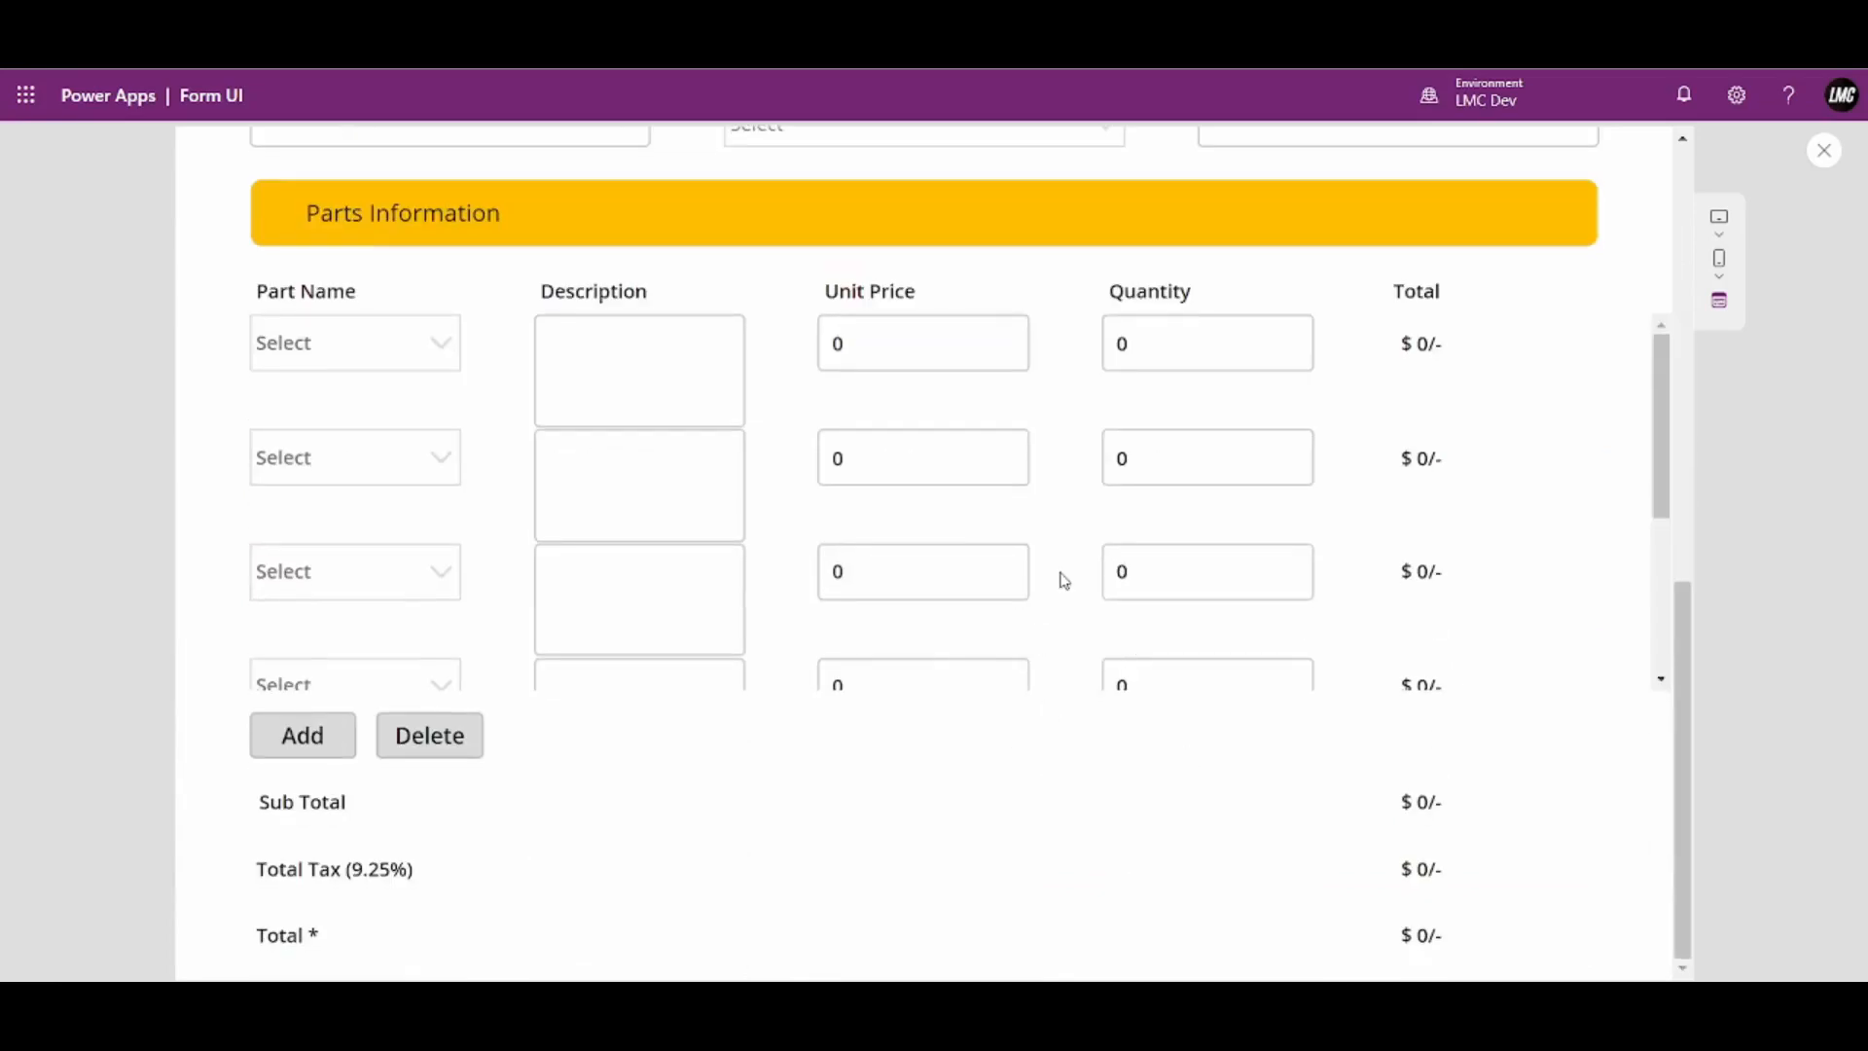
scroll(1038, 604, "down", 1)
left_click(419, 742)
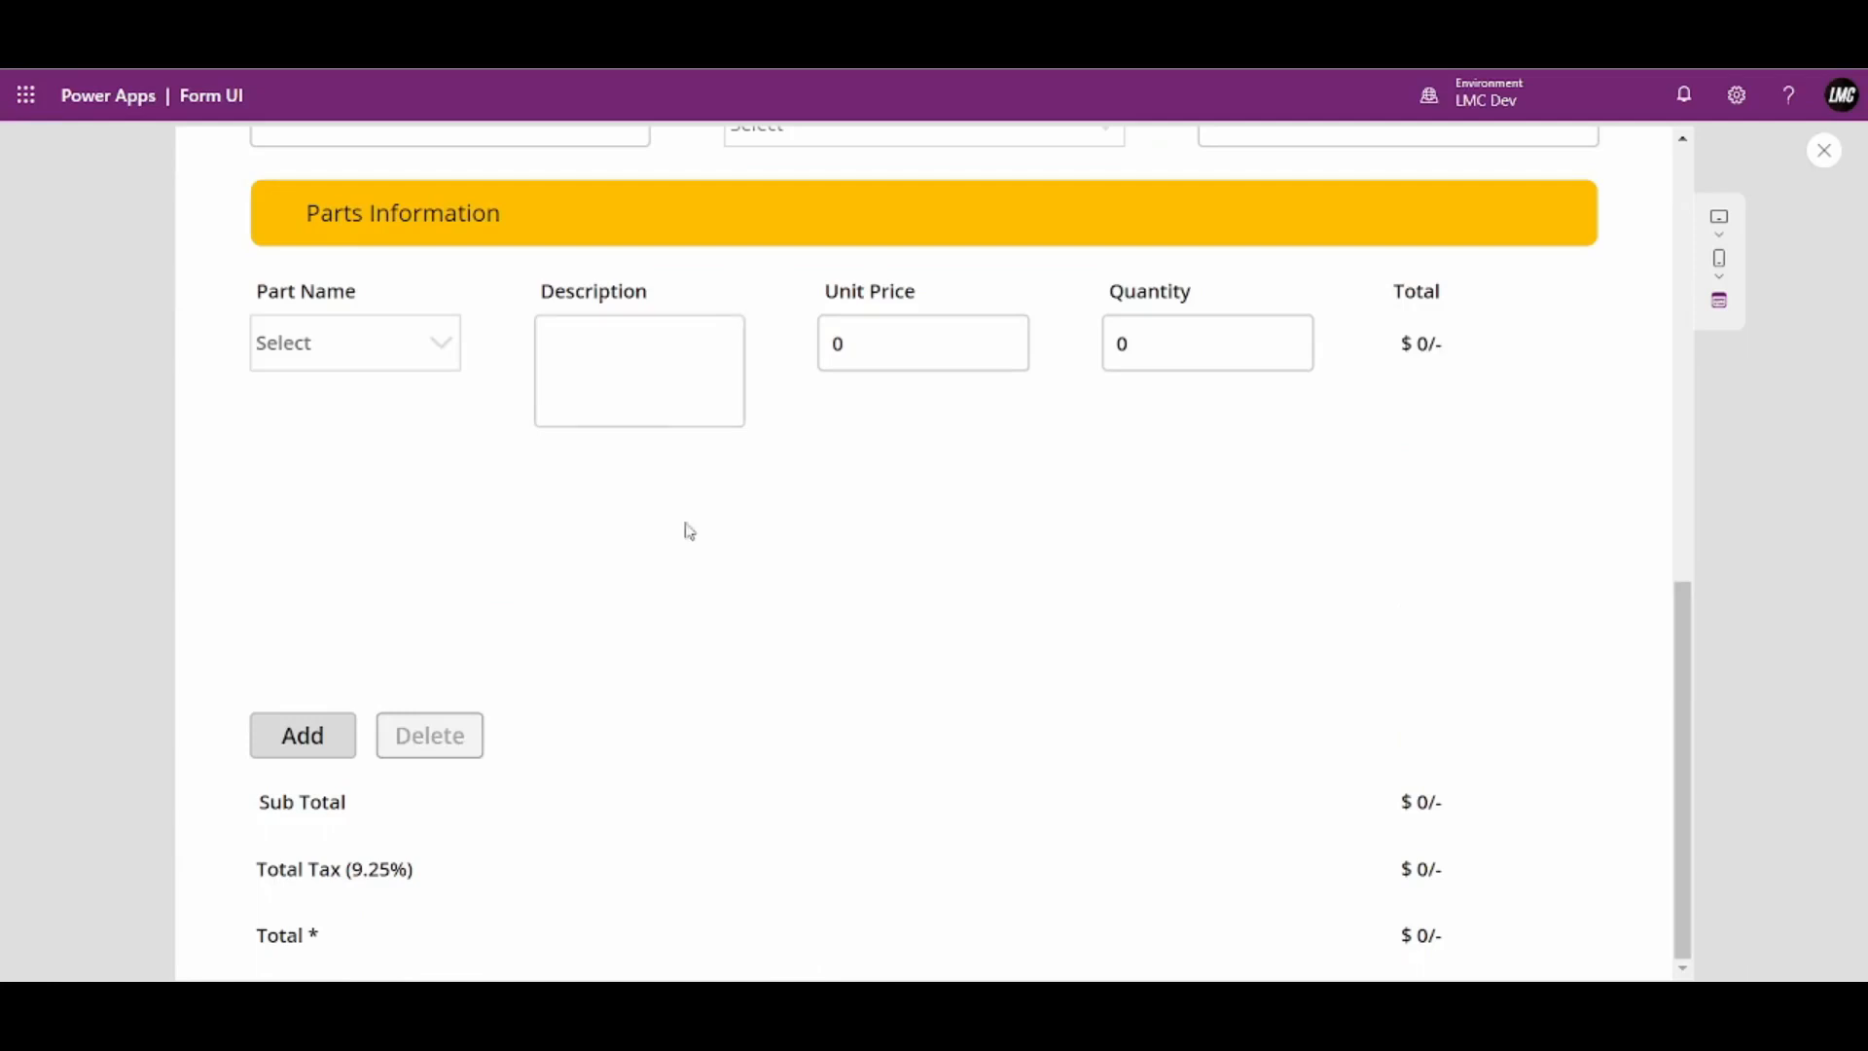
scroll(1164, 554, "up", 10)
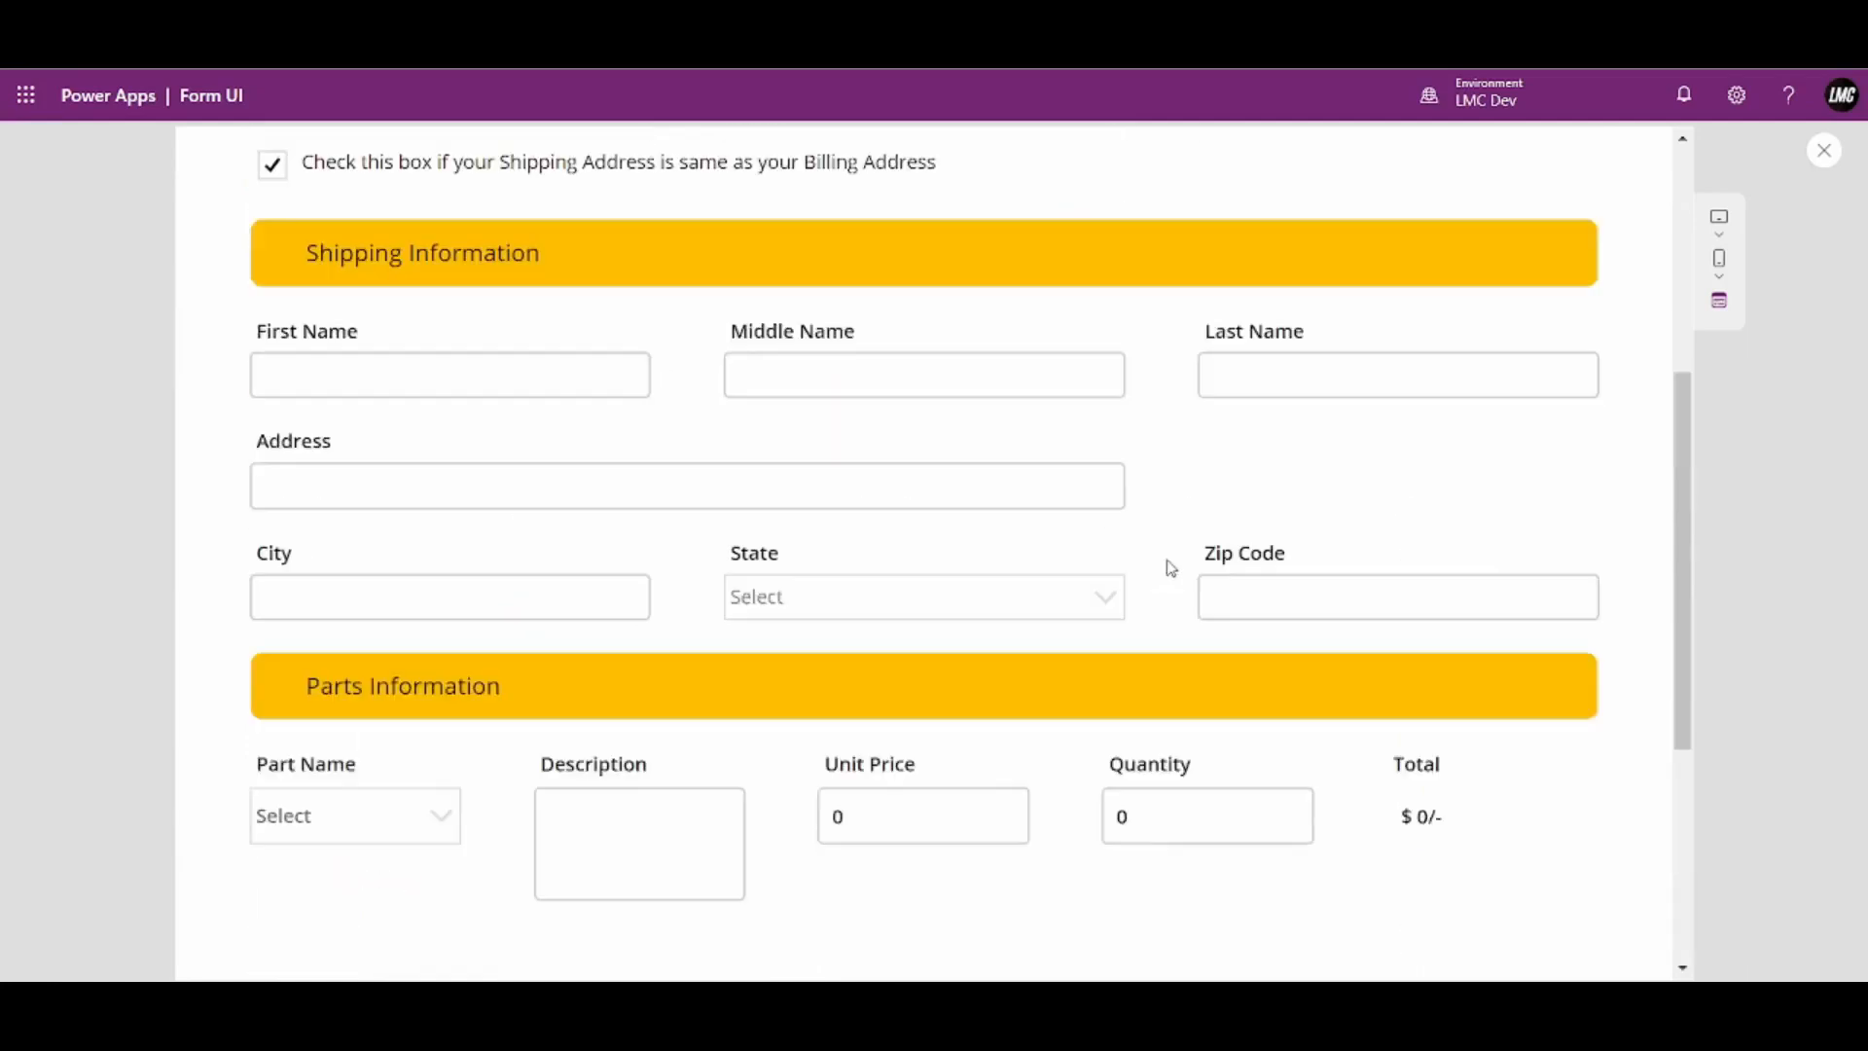
Load Form ID 8 again and check its parts rows, subtotal, tax and total
left_click(1304, 167)
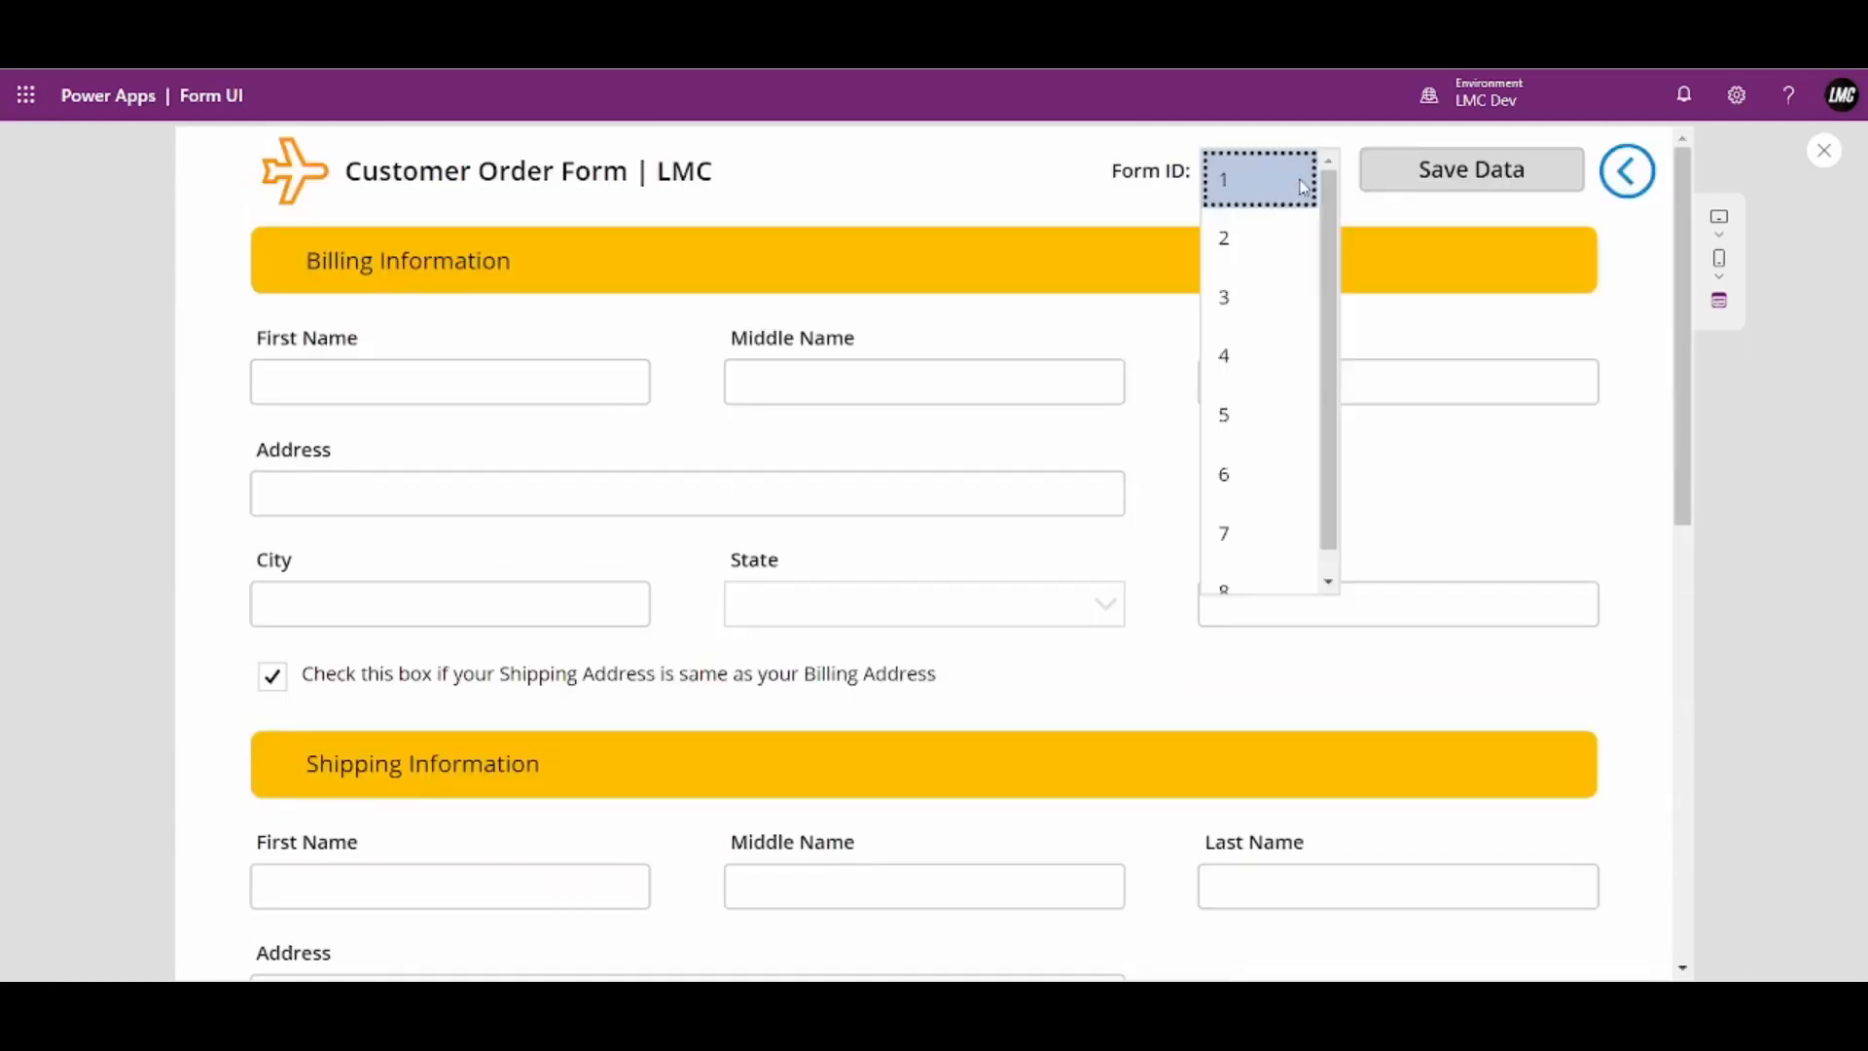
left_click(1293, 586)
scroll(1305, 455, "down", 10)
scroll(1196, 616, "down", 3)
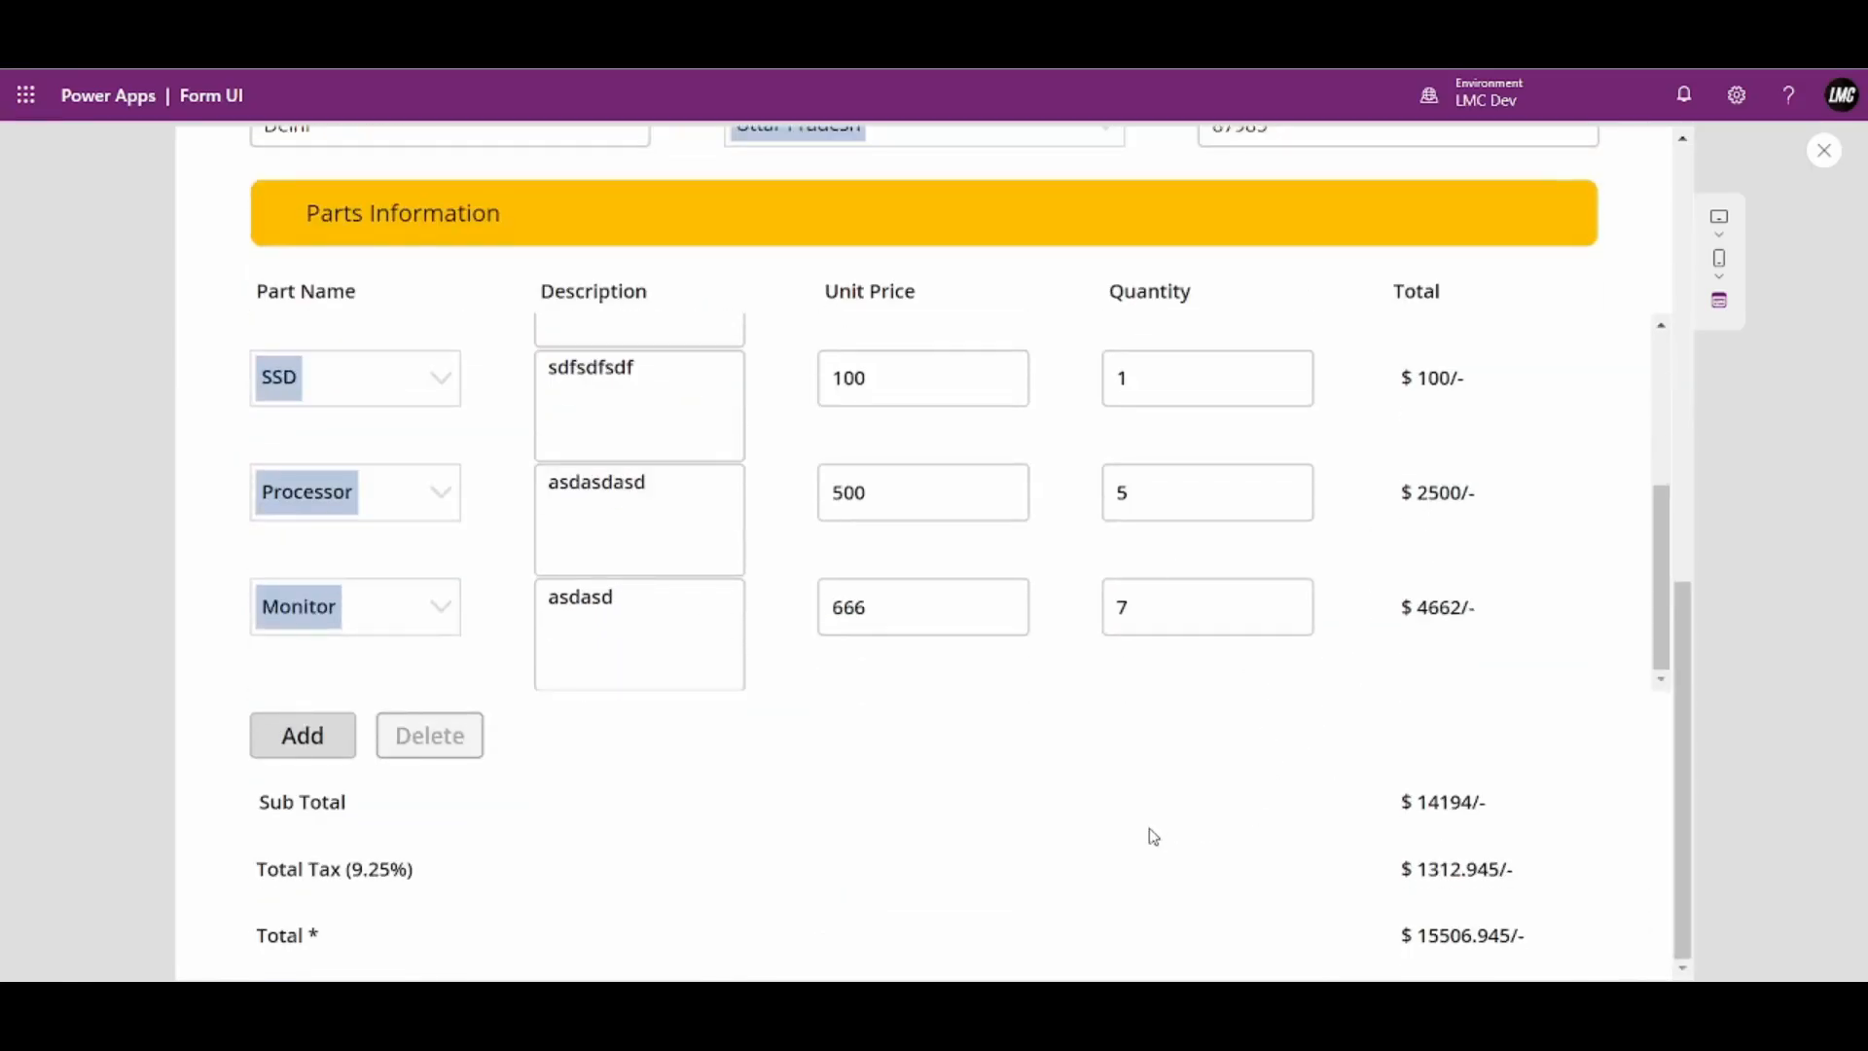
scroll(1264, 795, "up", 5)
scroll(1478, 736, "up", 5)
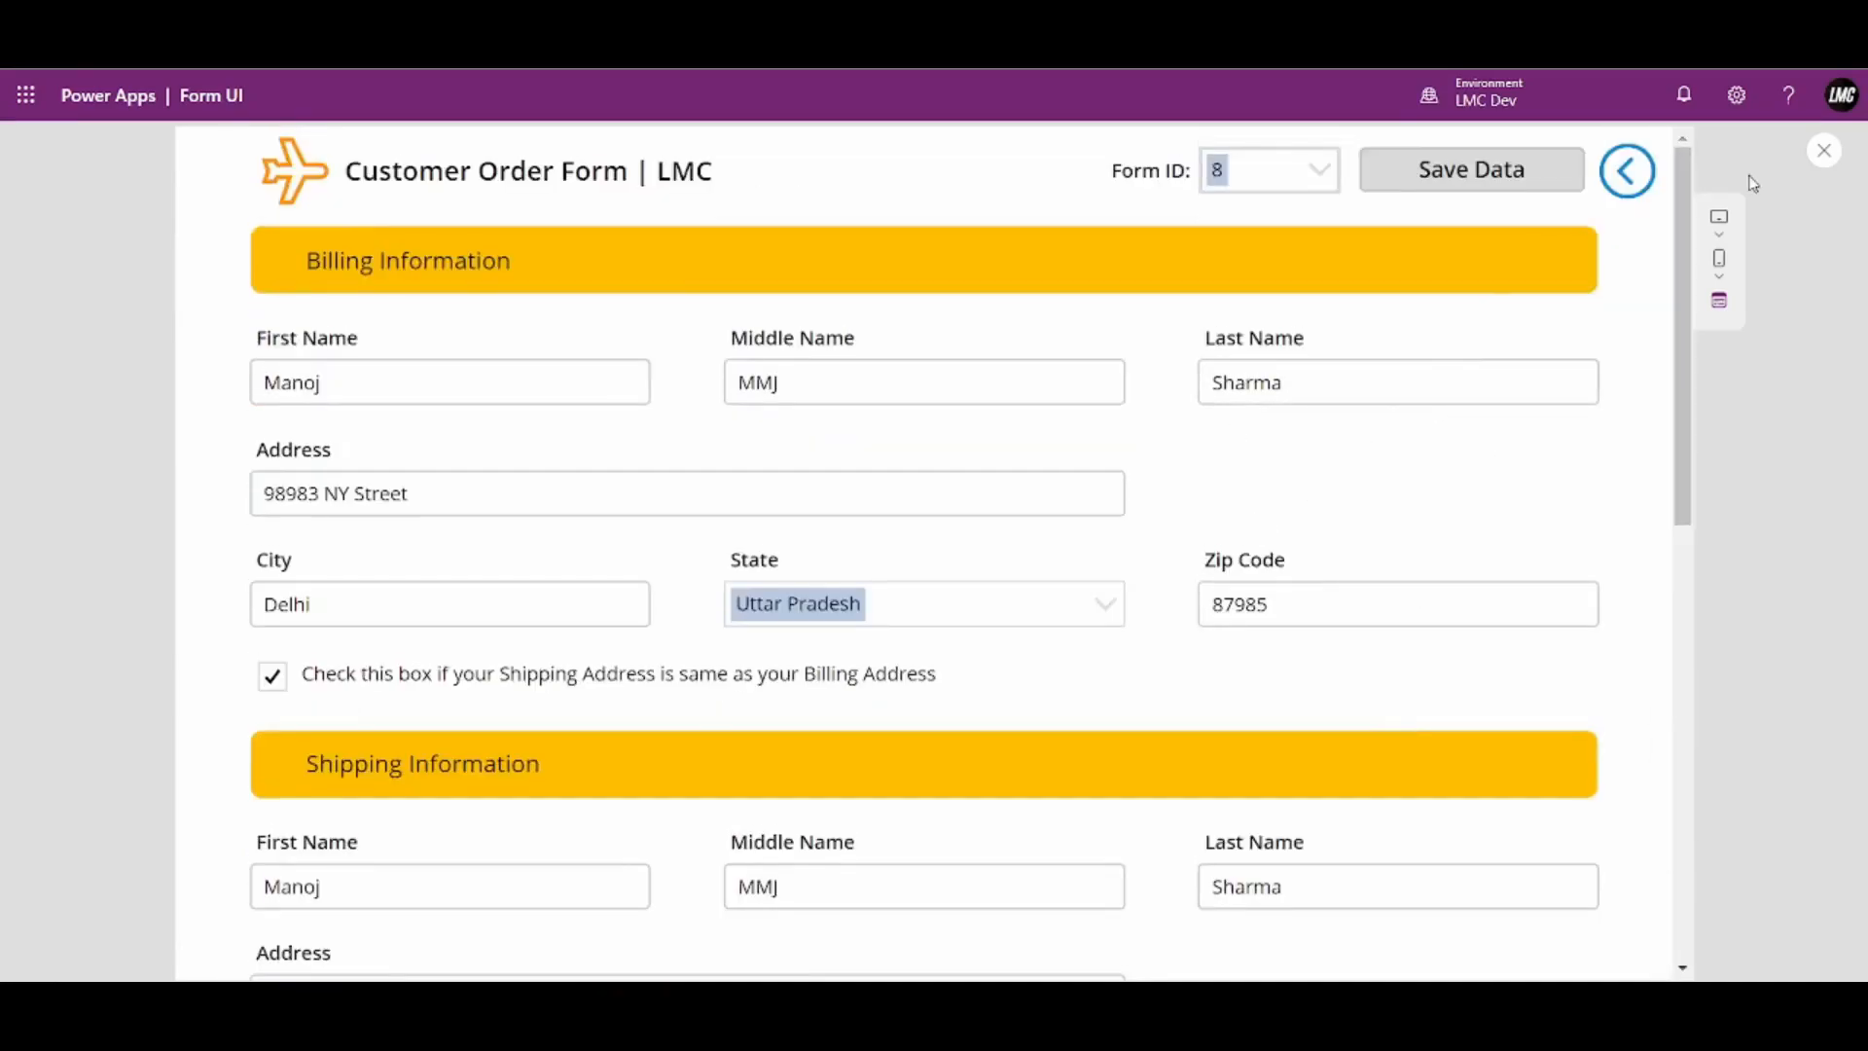
Close the app preview and check the loaded shipping and parts data on the COF_Screen canvas
left_click(1824, 149)
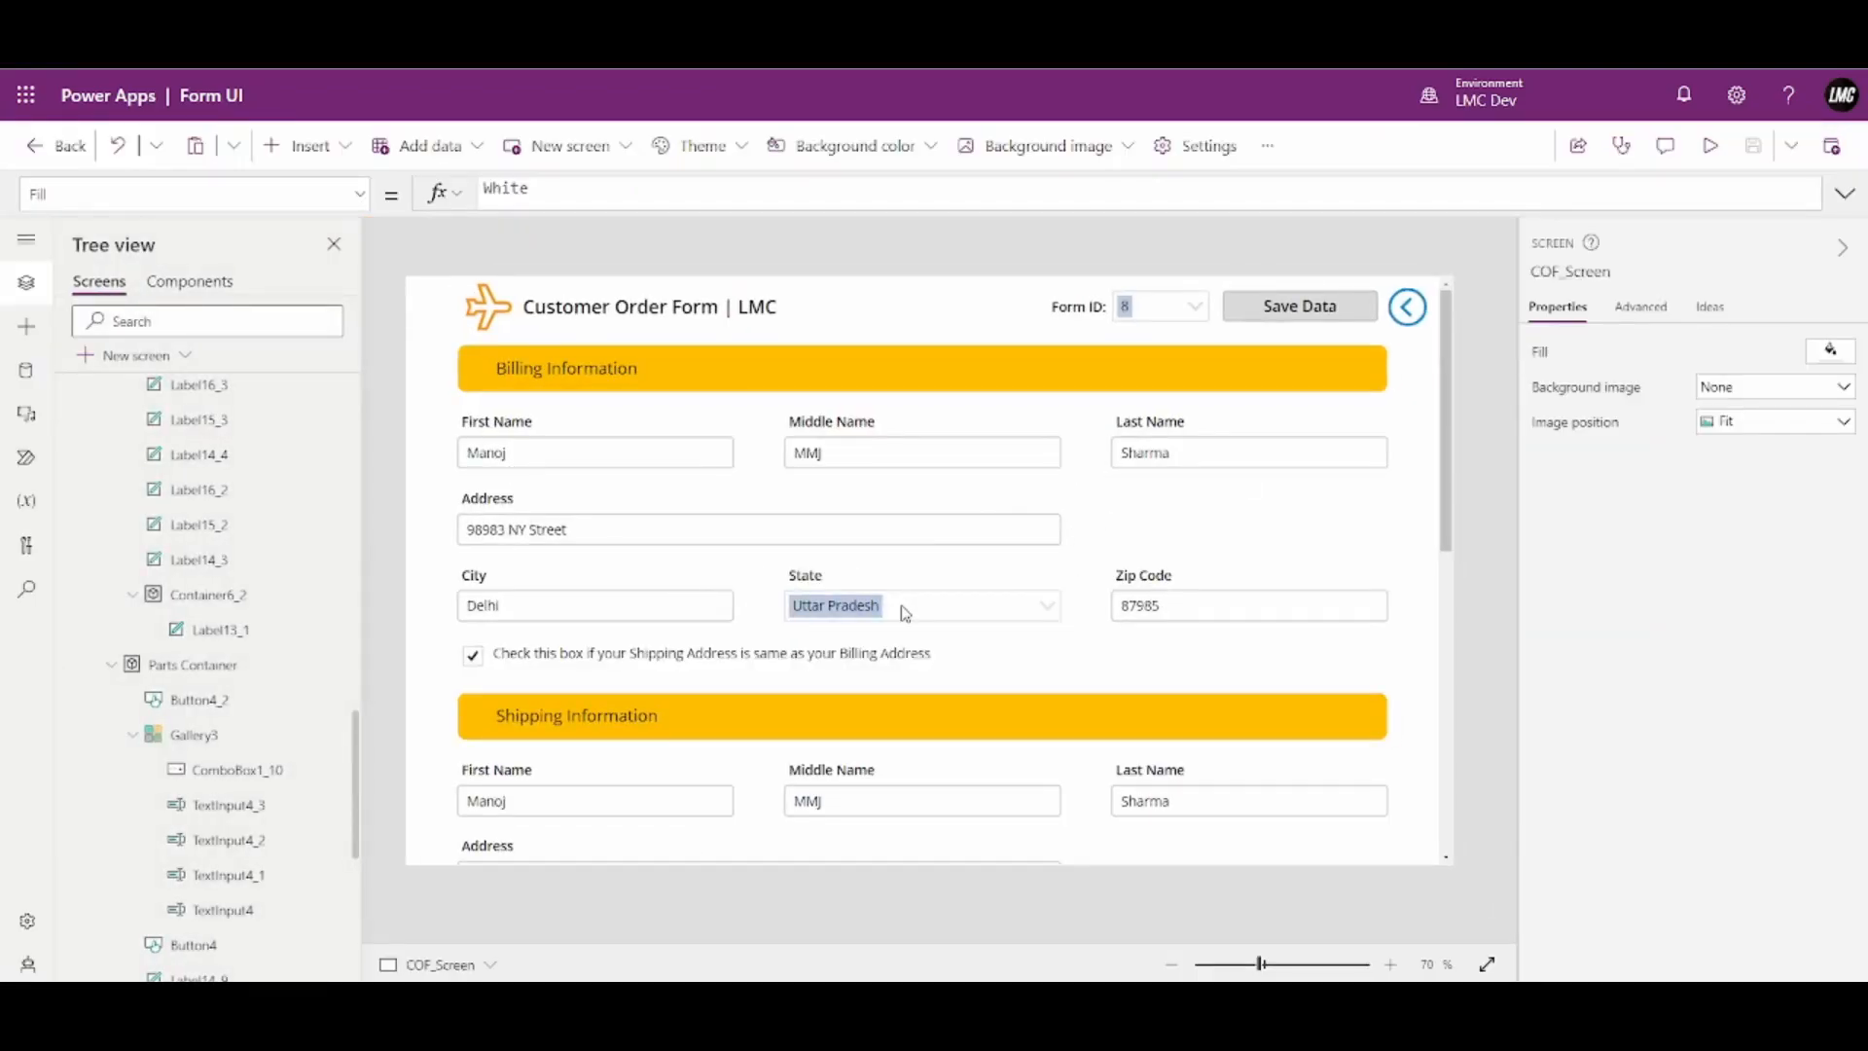
scroll(905, 613, "down", 3)
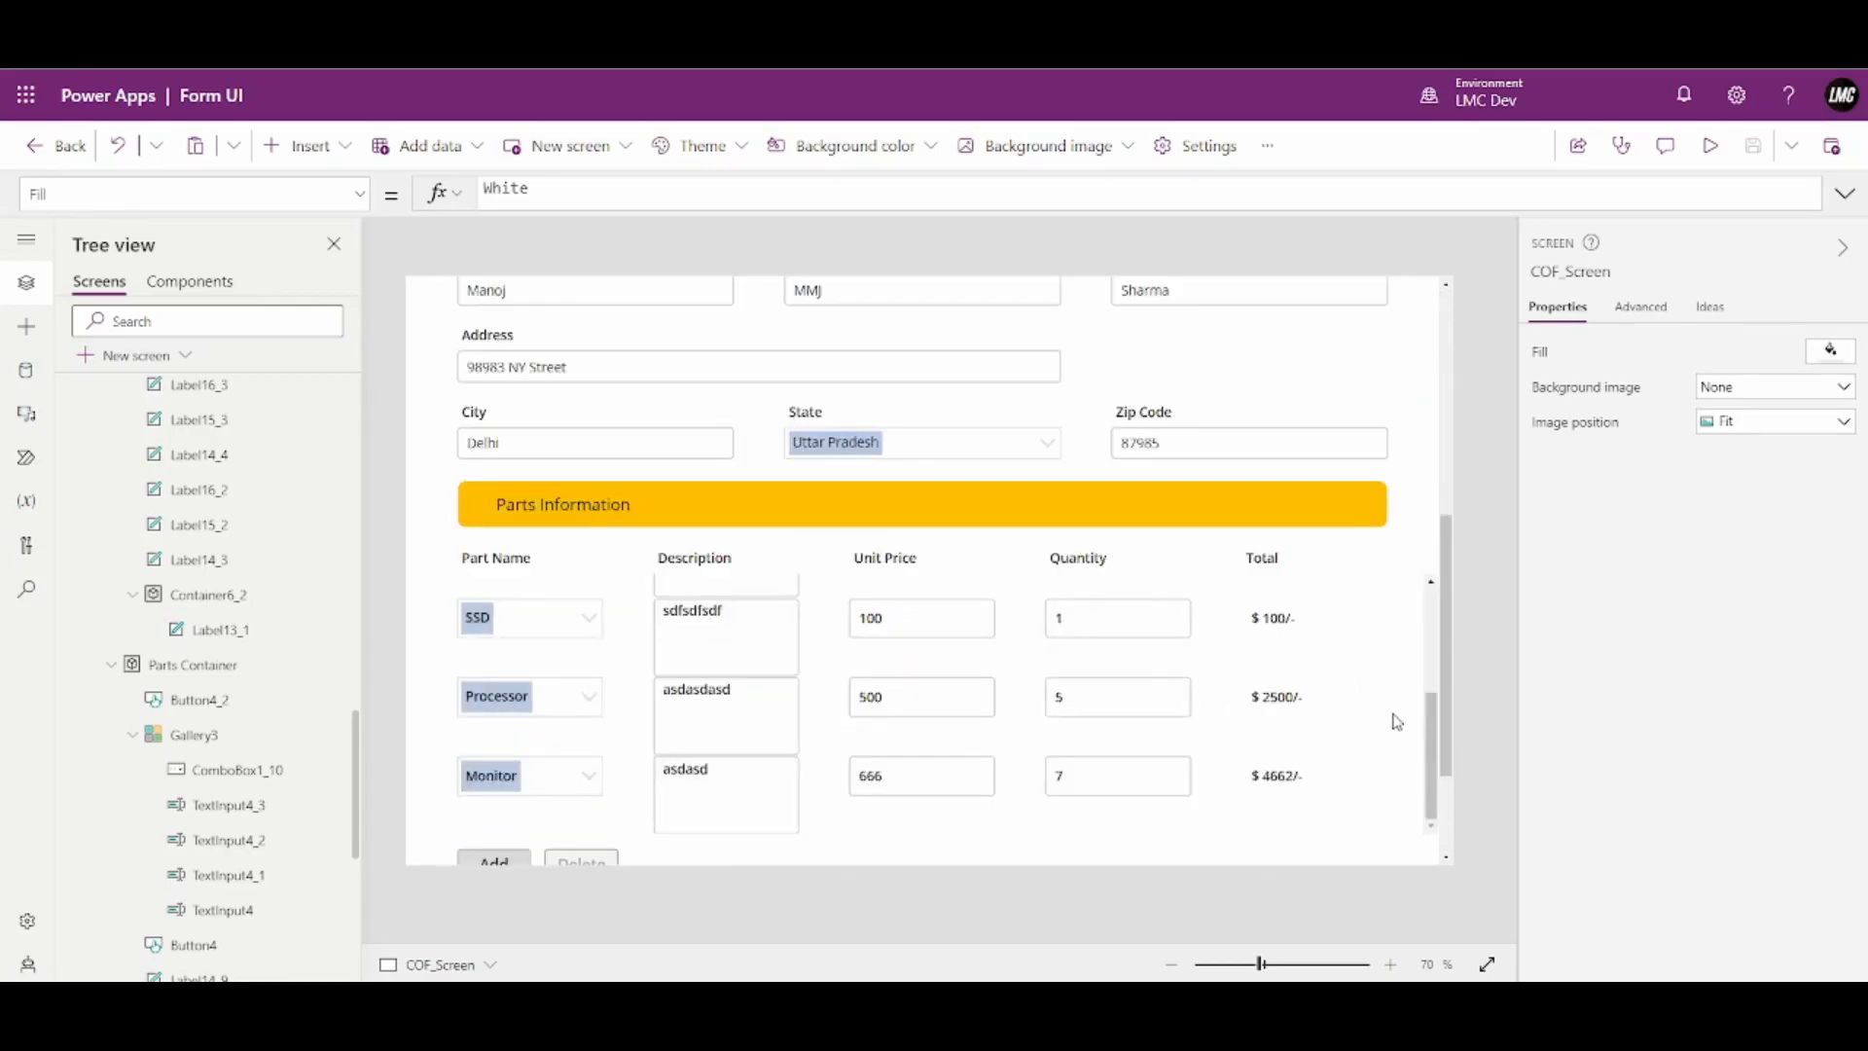
scroll(1443, 691, "down", 3)
scroll(1443, 693, "up", 10)
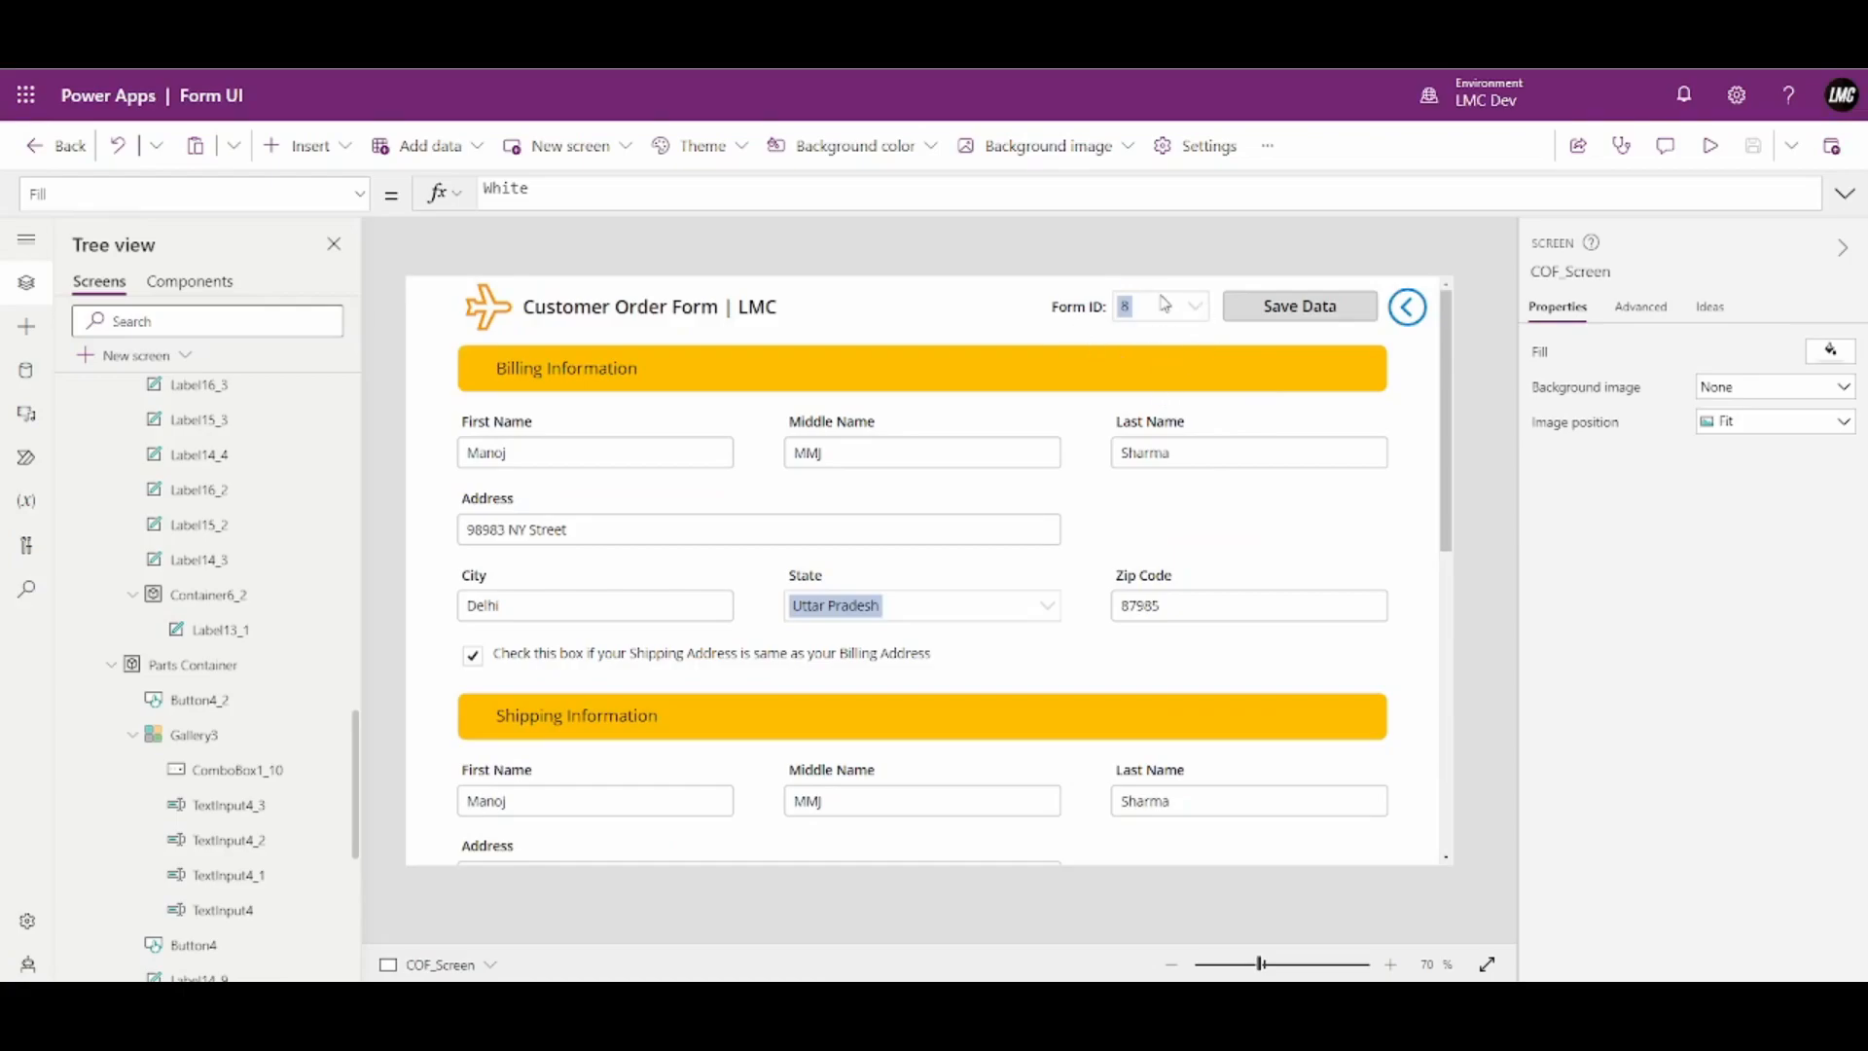
Select the Save Data button, load Form ID 1 on the editor canvas and look through its order data
left_click(1275, 311)
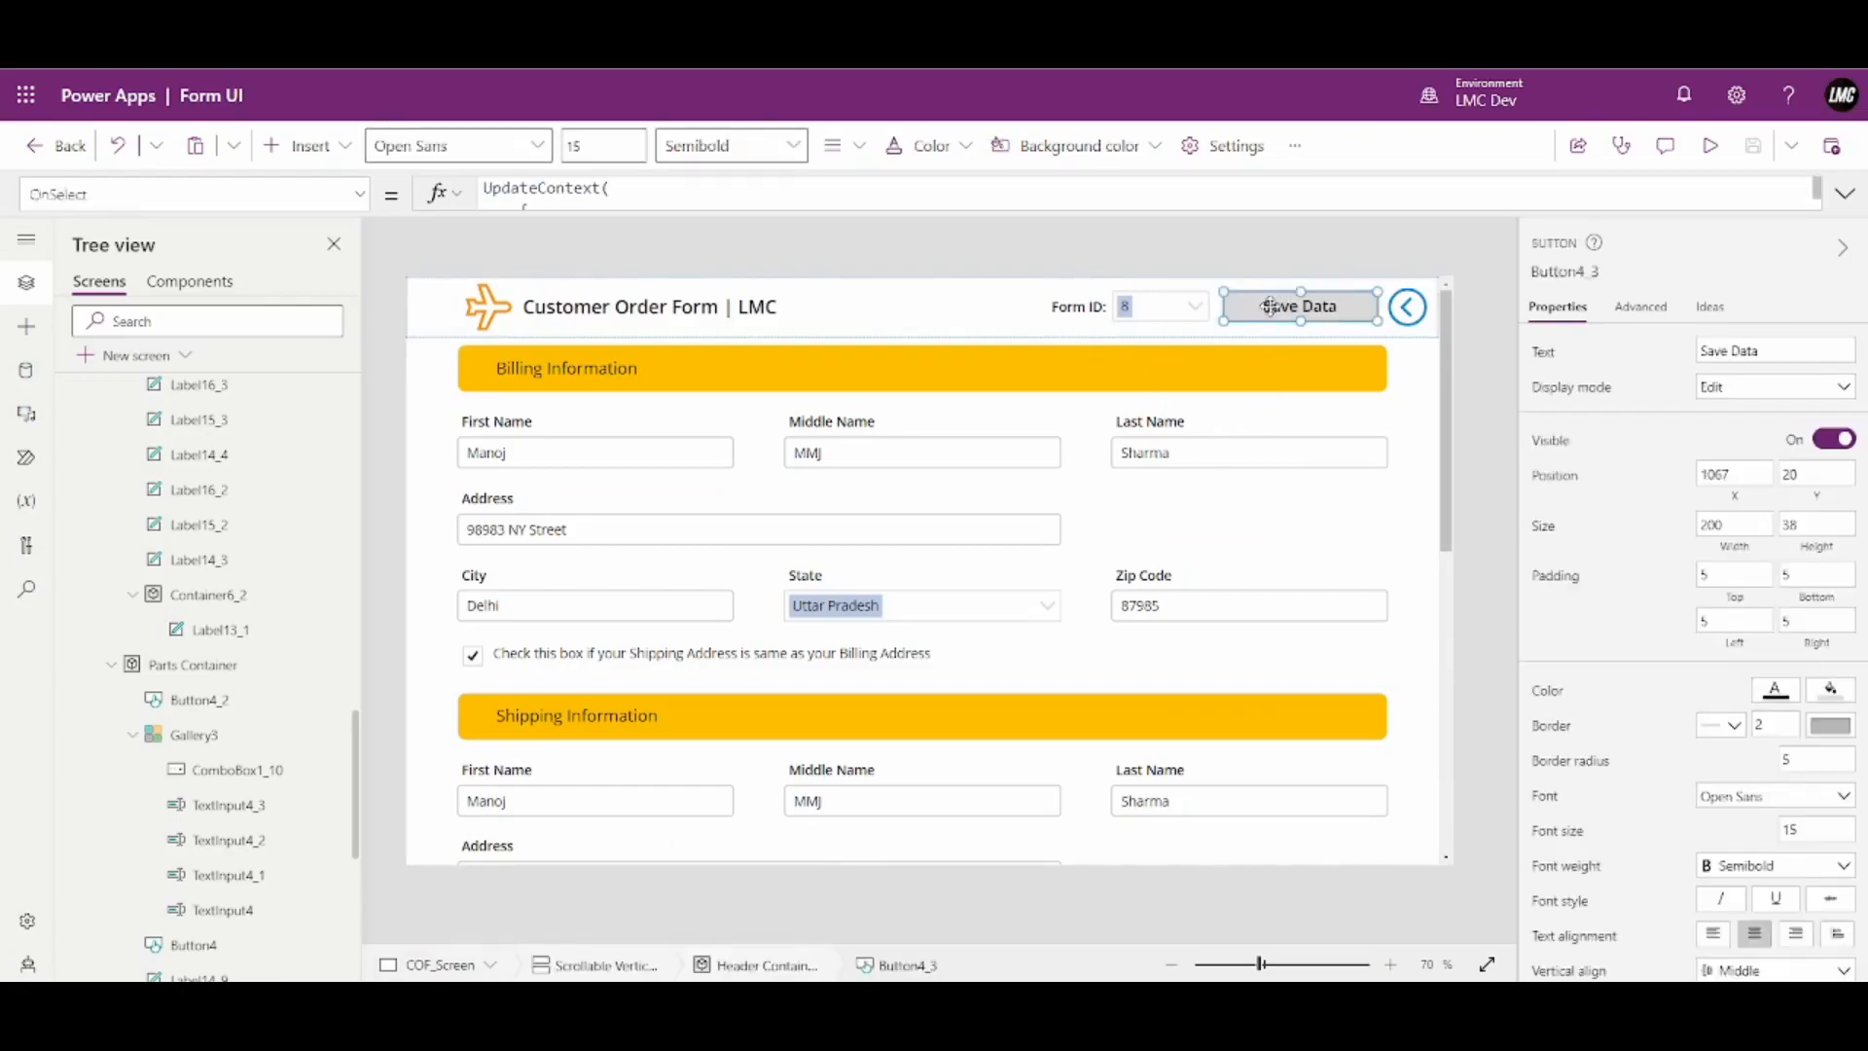
left_click(1193, 313)
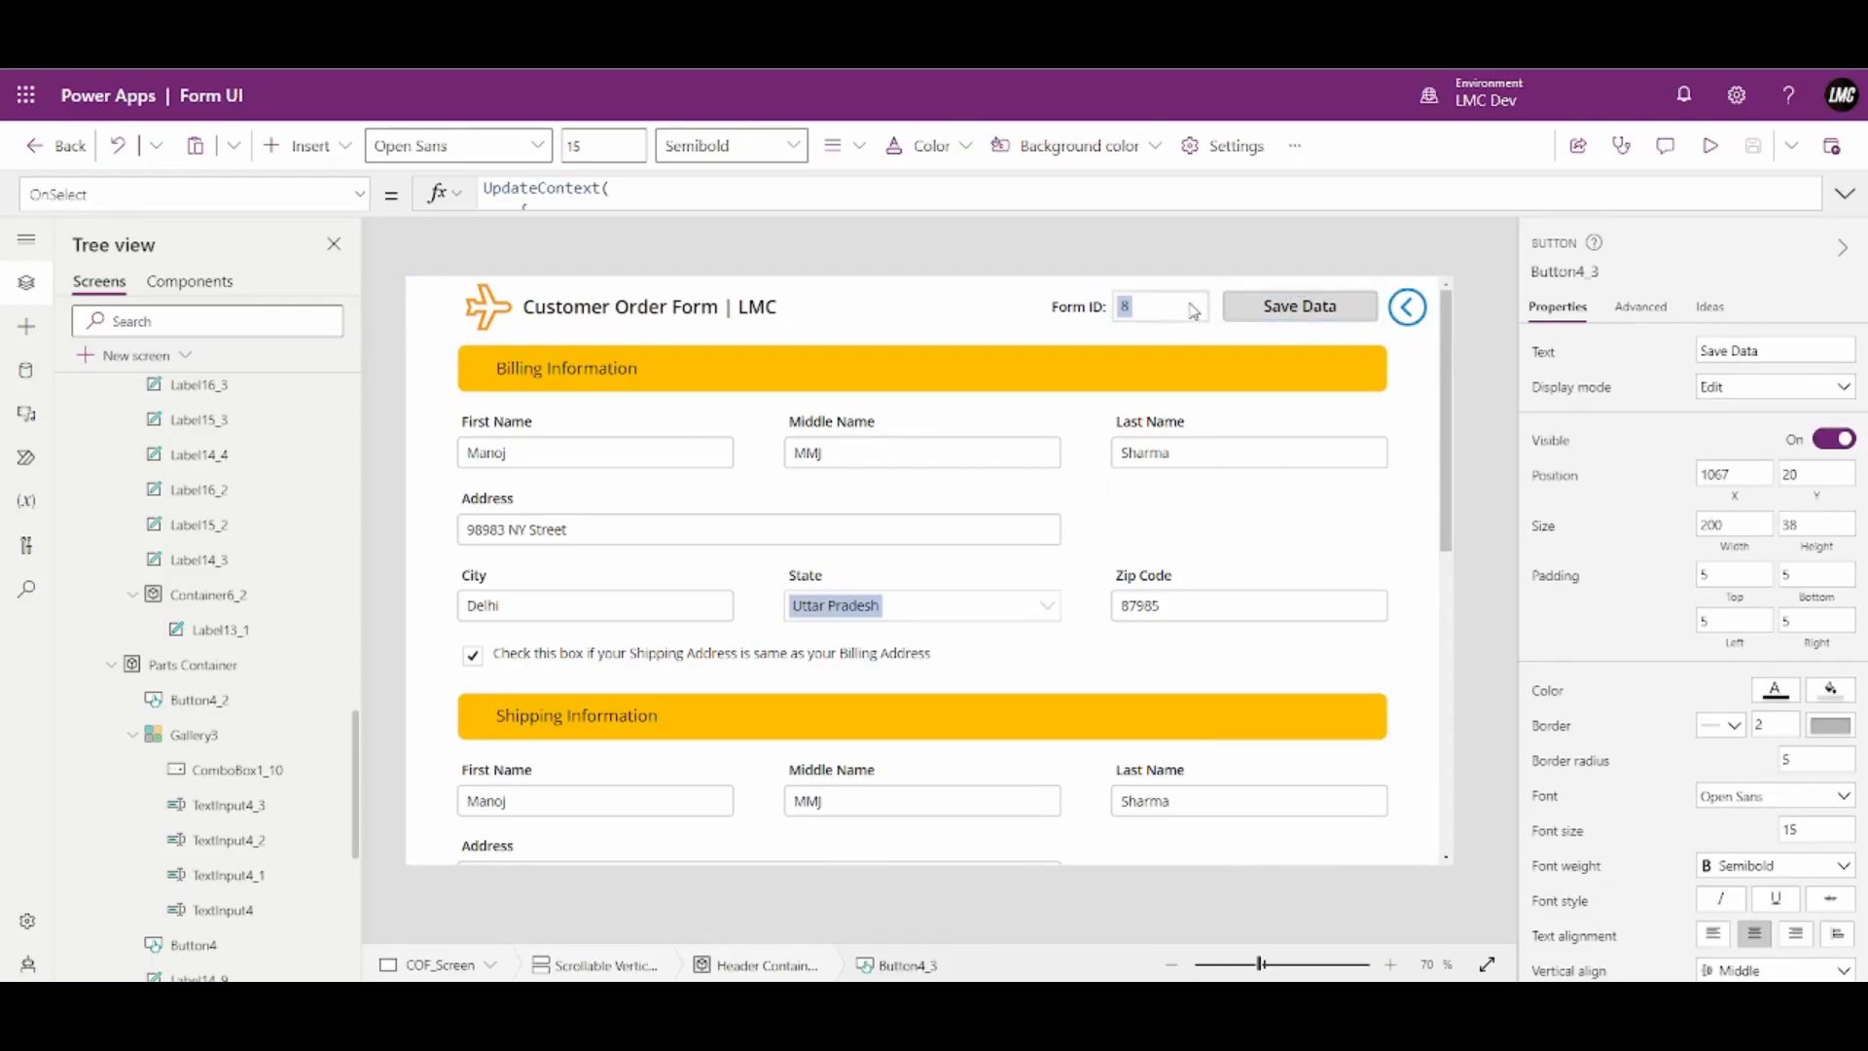
left_click(1154, 362)
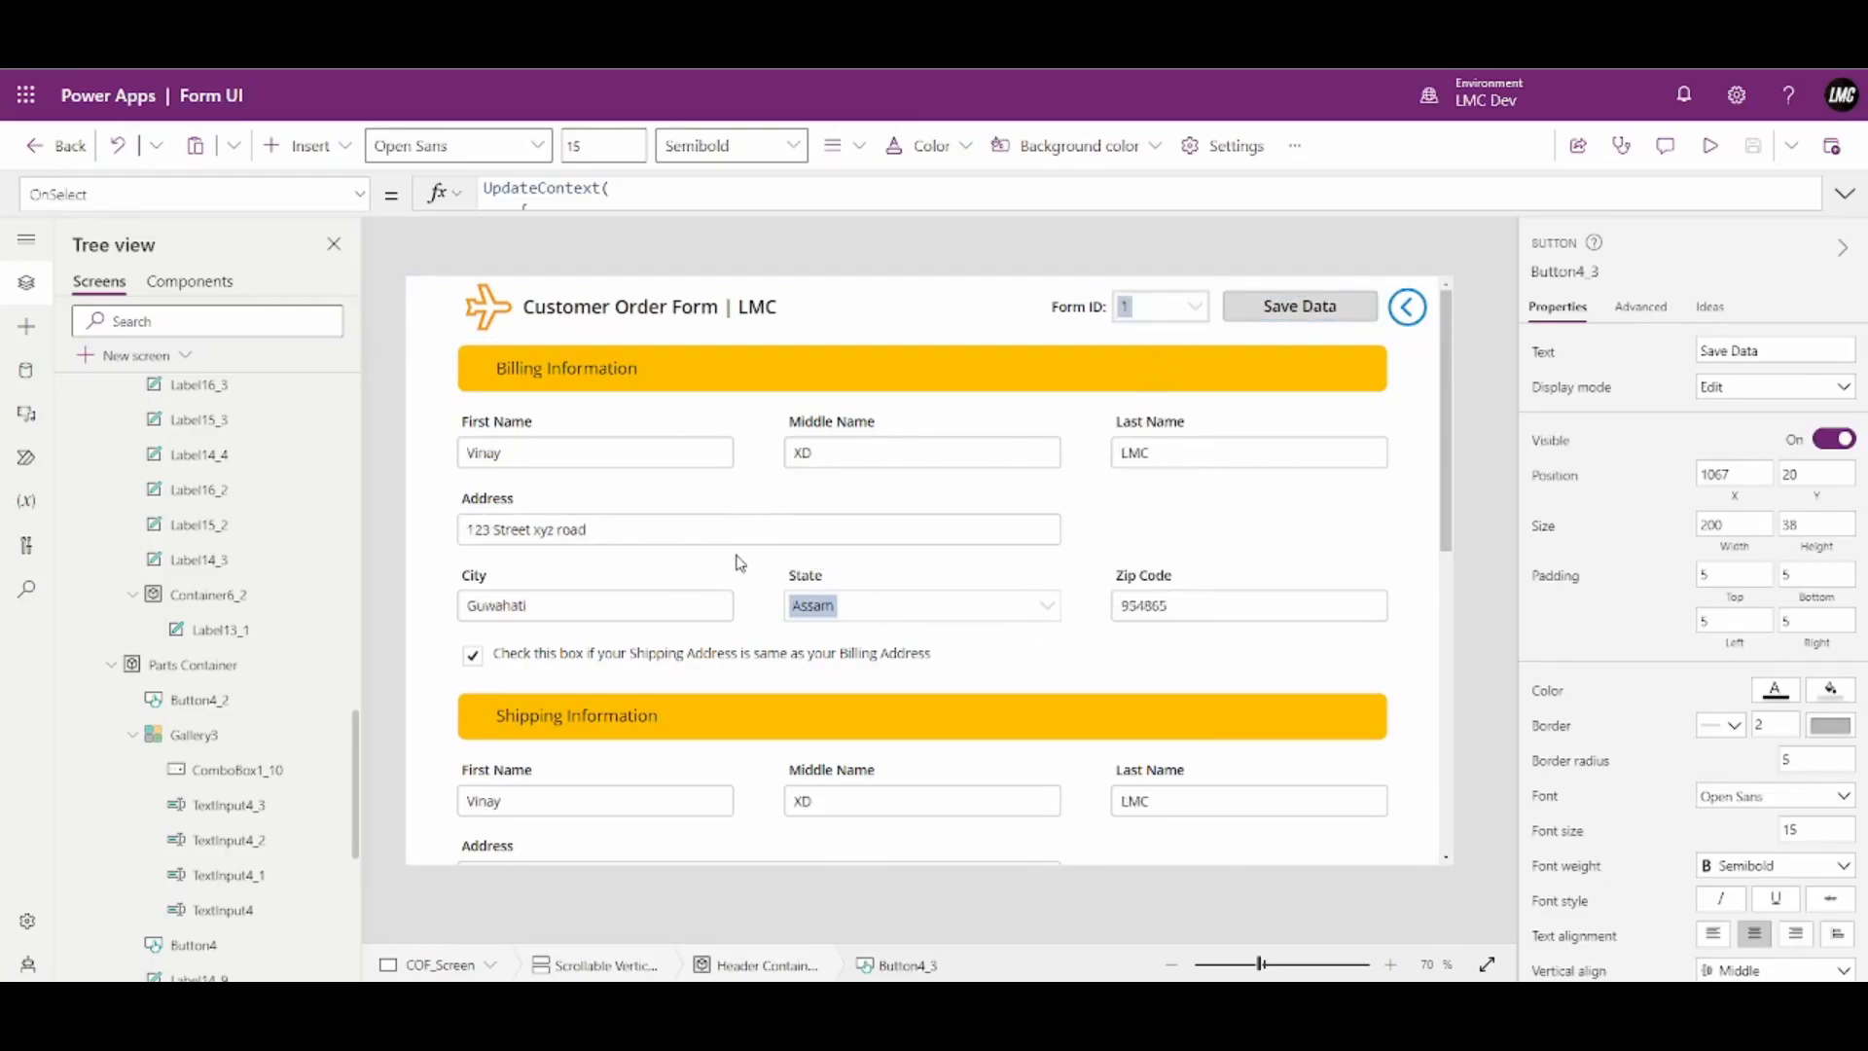
scroll(726, 564, "down", 3)
scroll(836, 626, "down", 3)
scroll(876, 617, "up", 5)
scroll(849, 622, "up", 1)
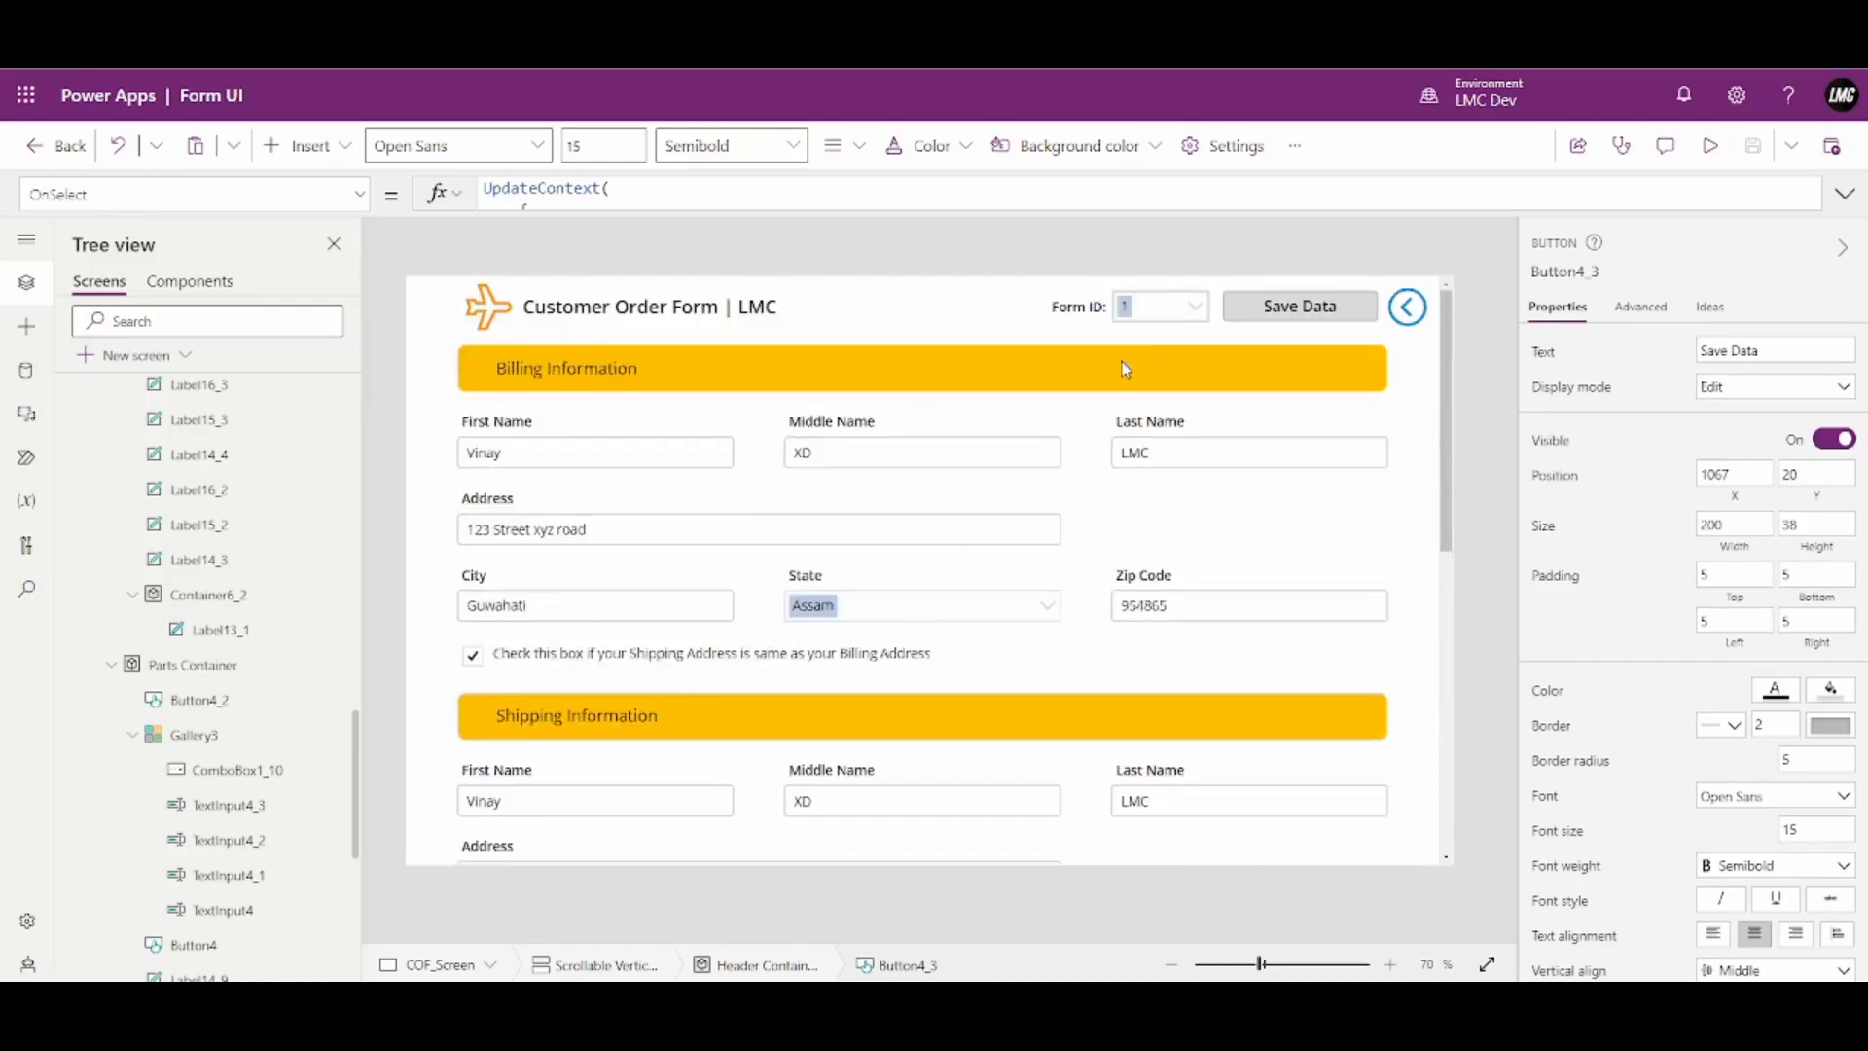